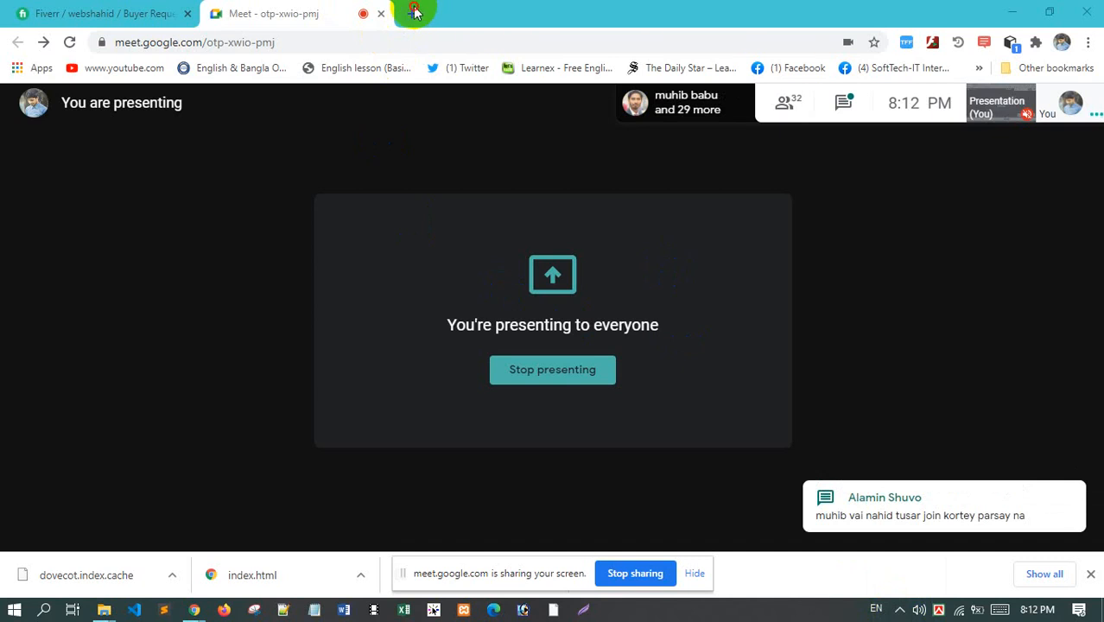
Open the WordPress admin dashboard at shahidweb.xyz/wp-admin/ in a new browser tab
{"action": "left_click", "coordinate": [413, 13]}
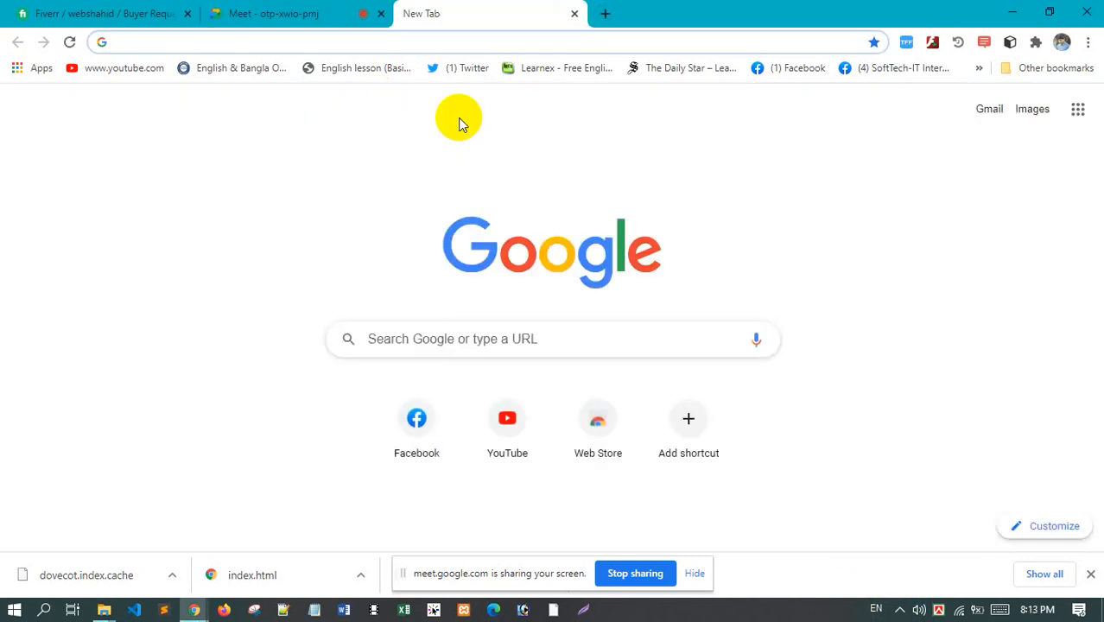
{"action": "type", "text": "sha"}
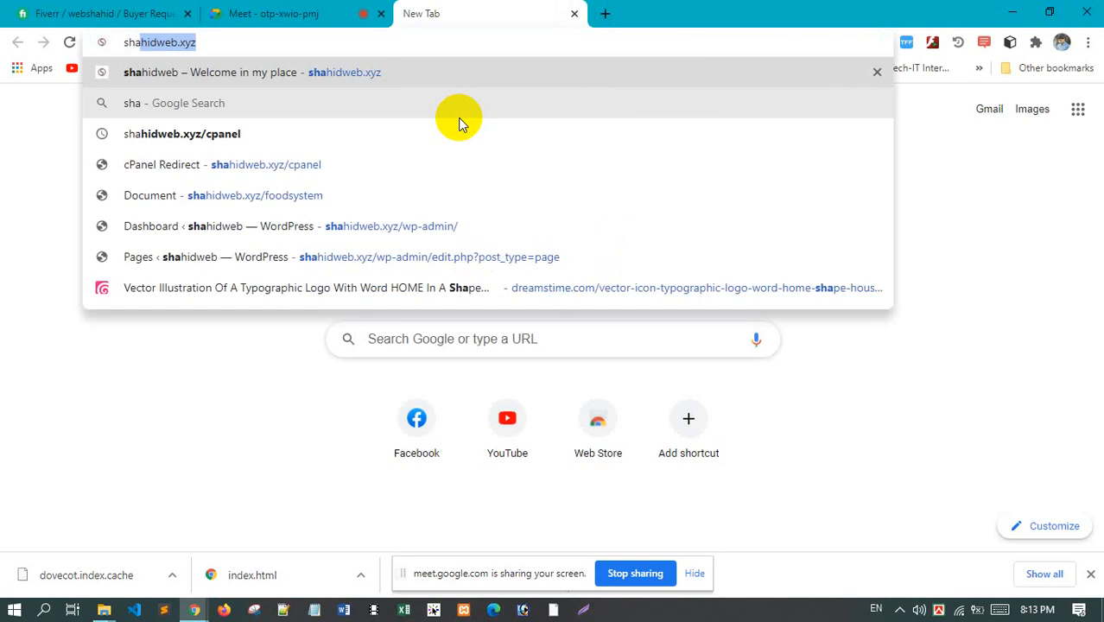
{"action": "type", "text": "hidweb.xyzw"}
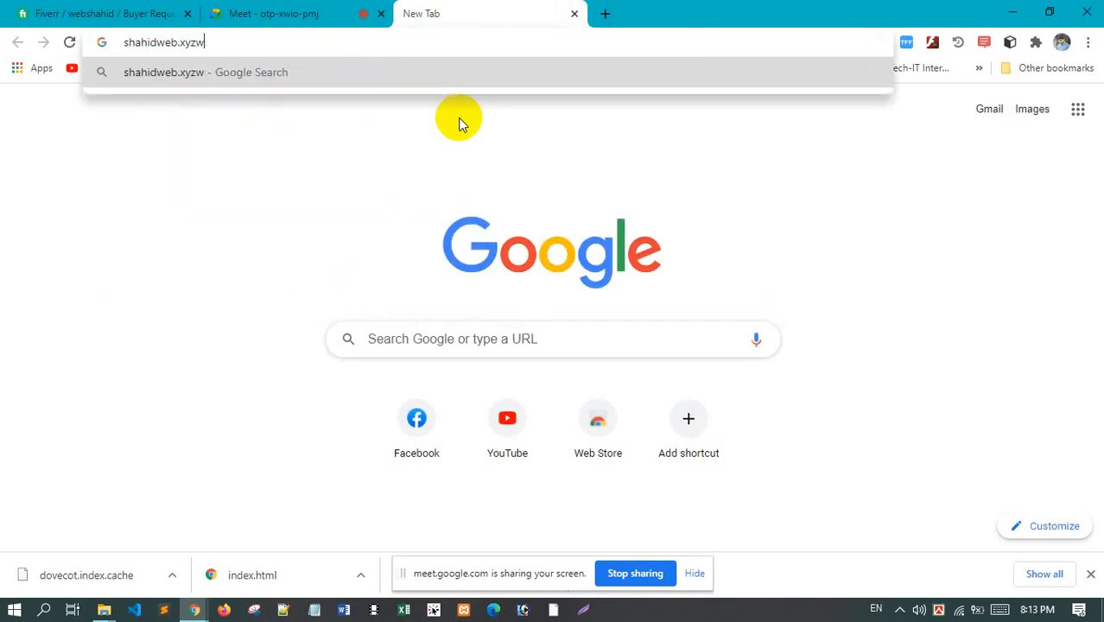
{"action": "key", "text": "BackSpace"}
{"action": "type", "text": "/w"}
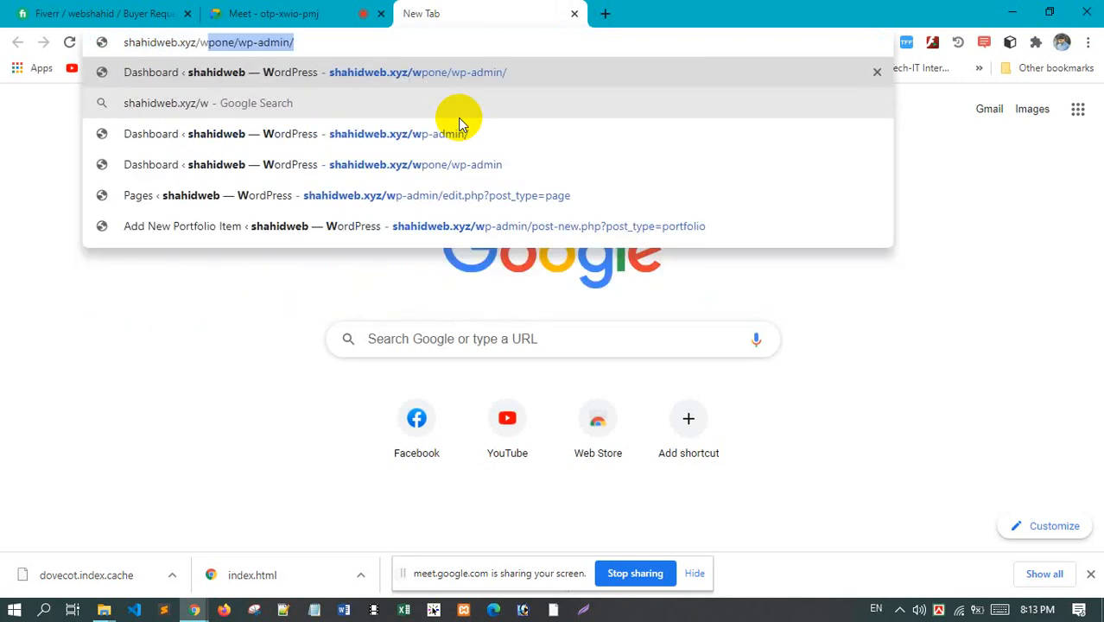
{"action": "key", "text": "Right"}
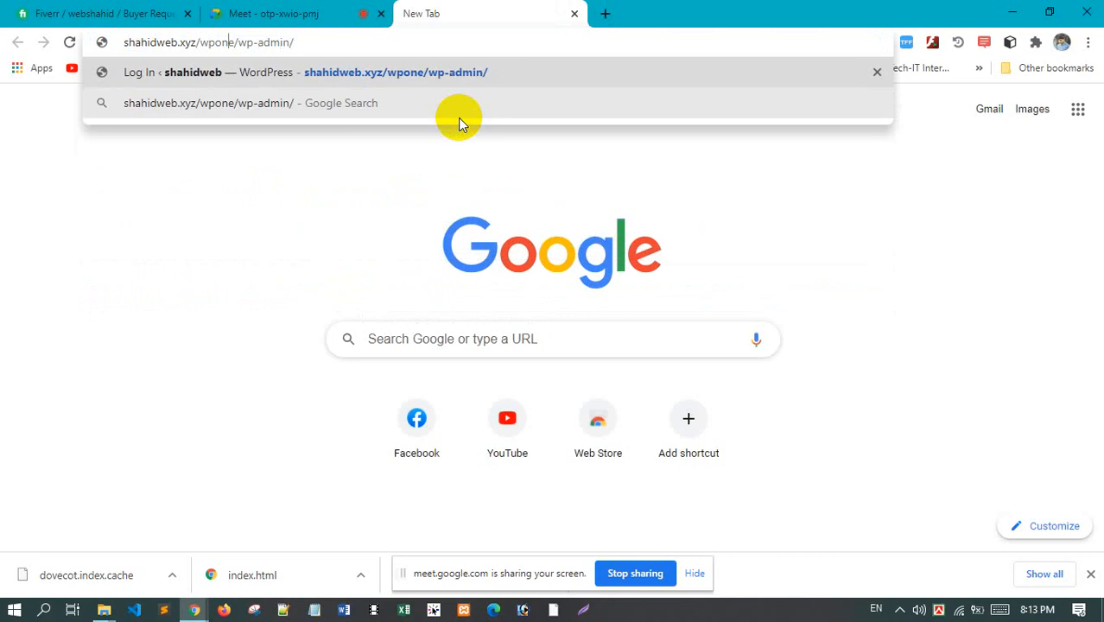
{"action": "key", "text": "BackSpace"}
{"action": "key", "text": "BackSpace"}
{"action": "key", "text": "BackSpace"}
{"action": "key", "text": "BackSpace"}
{"action": "key", "text": "BackSpace"}
{"action": "key", "text": "BackSpace"}
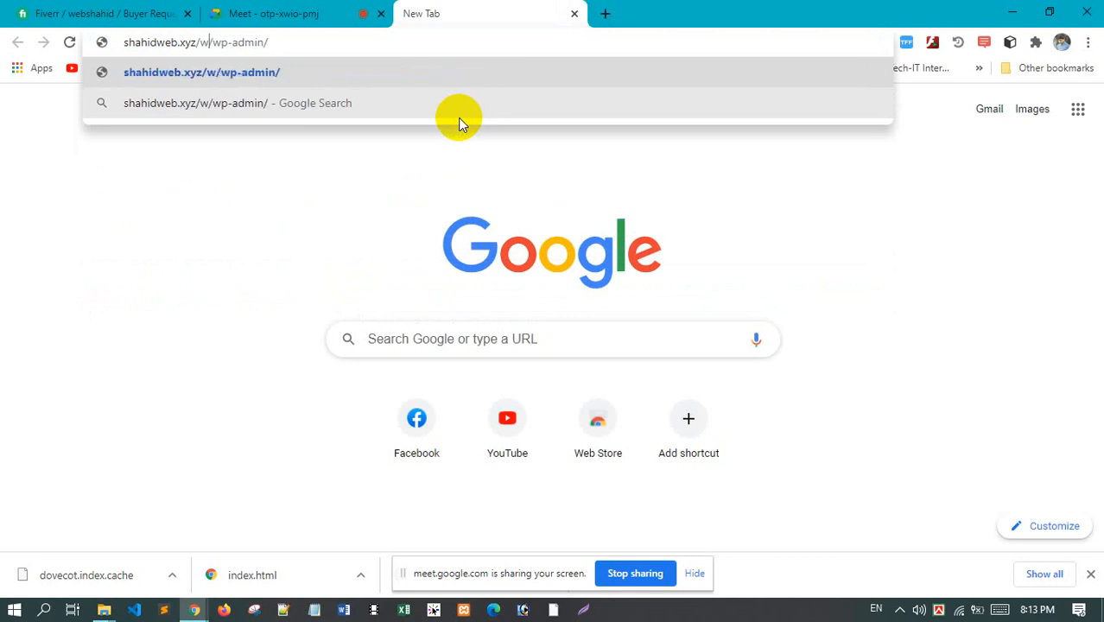
{"action": "key", "text": "Return"}
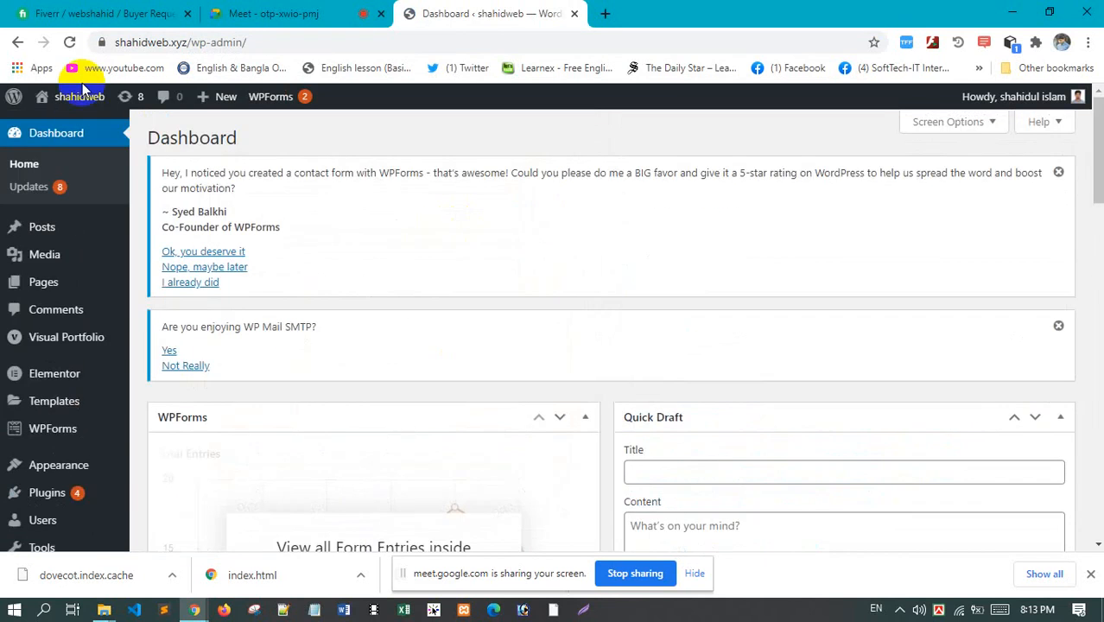
Open the live site in a separate tab, hide the downloads bar and review the home page from the hero to the work history
{"action": "mouse_move", "coordinate": [76, 97]}
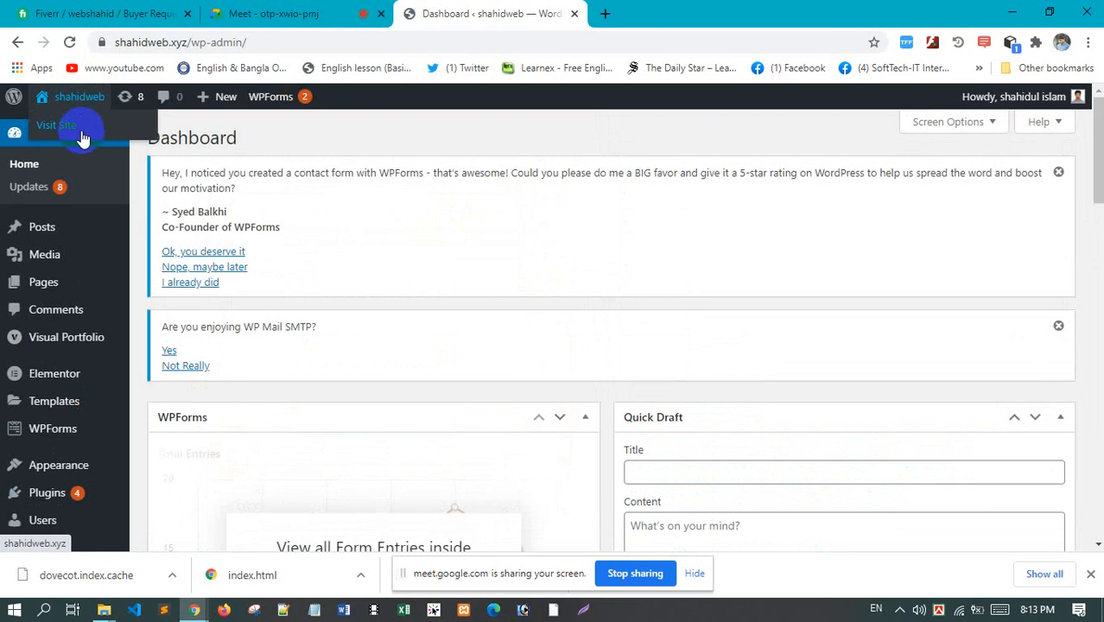
{"action": "middle_click", "coordinate": [83, 137]}
{"action": "left_click", "coordinate": [613, 13]}
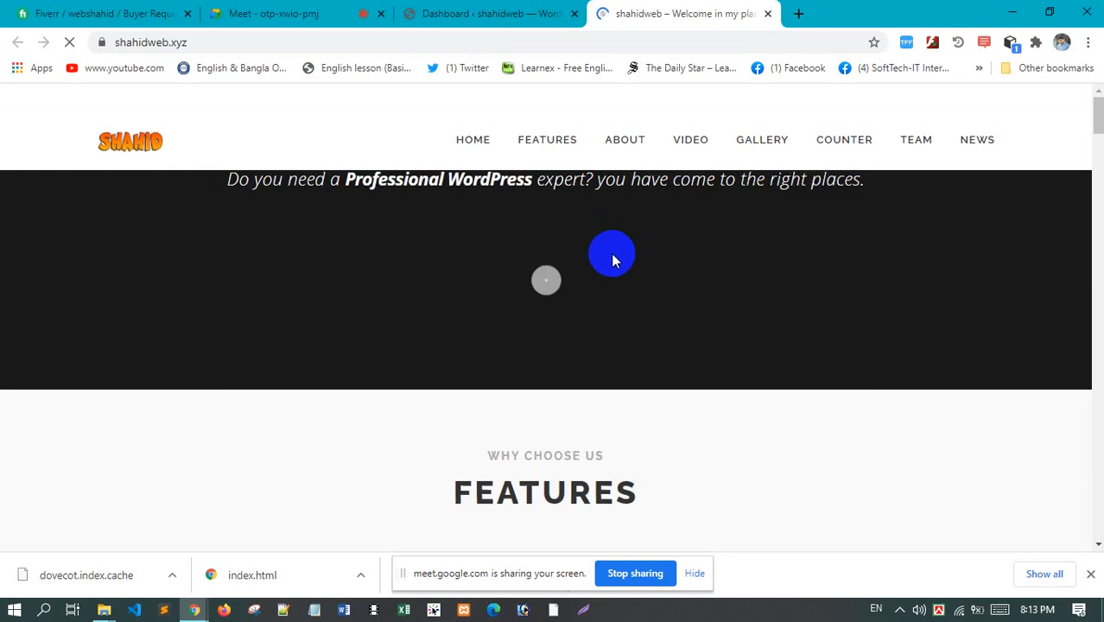
{"action": "scroll", "coordinate": [611, 253], "scroll_direction": "down", "scroll_amount": 2}
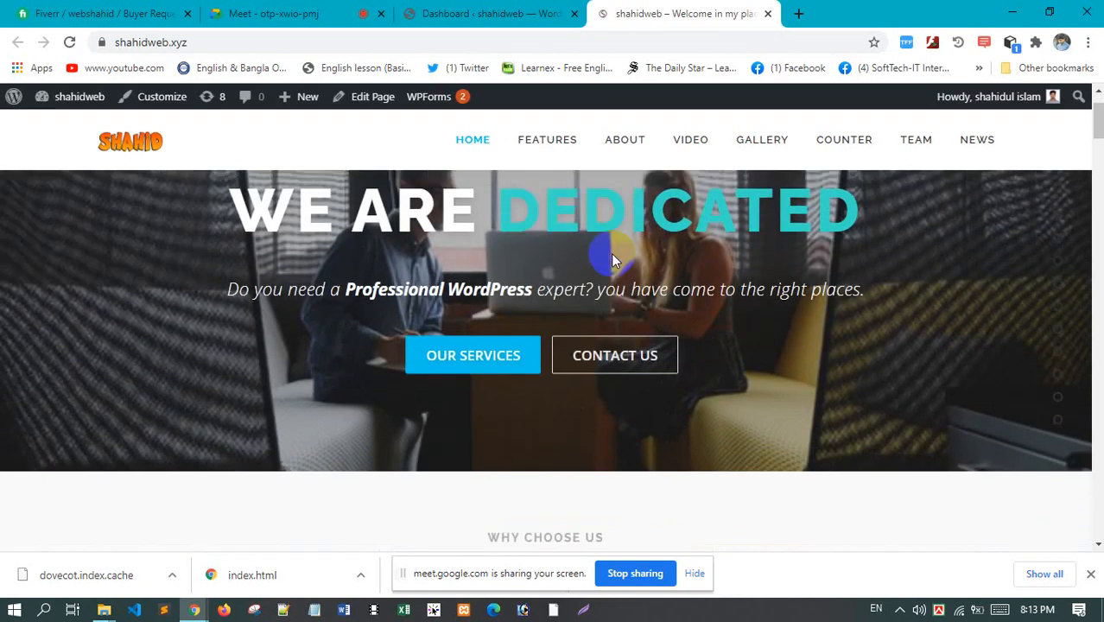
{"action": "scroll", "coordinate": [611, 254], "scroll_direction": "down", "scroll_amount": 6}
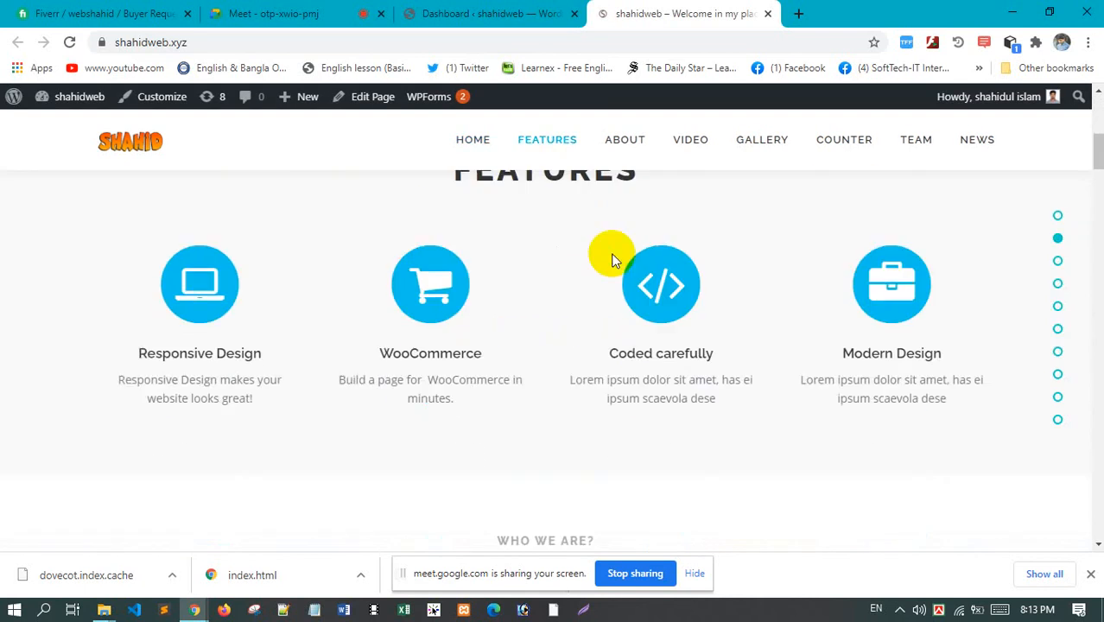
{"action": "scroll", "coordinate": [612, 260], "scroll_direction": "down", "scroll_amount": 1}
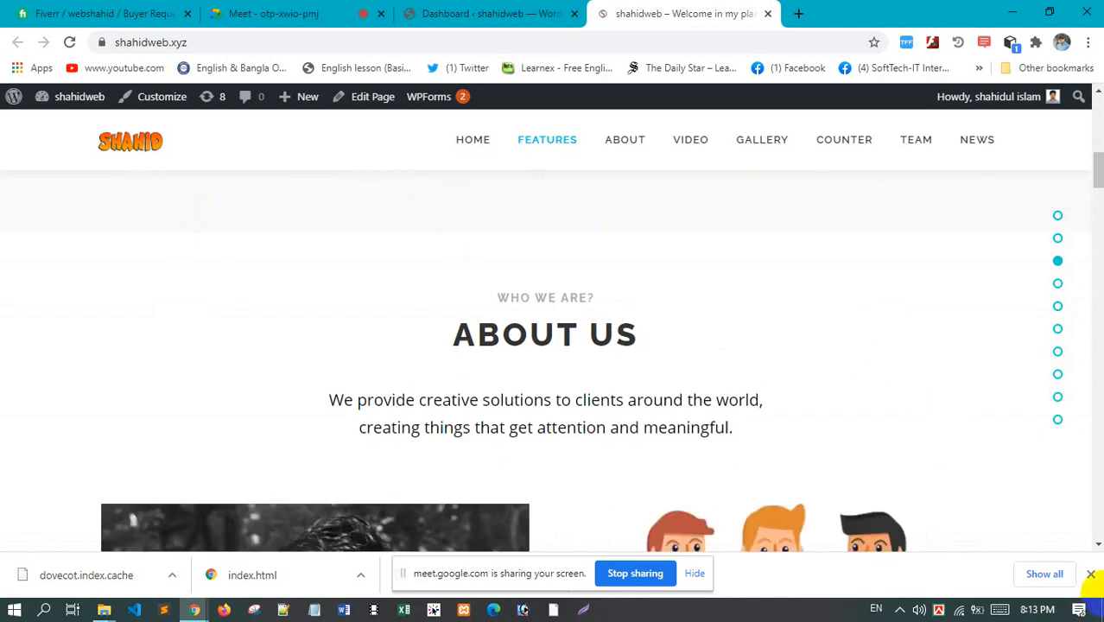
{"action": "left_click", "coordinate": [1093, 574]}
{"action": "scroll", "coordinate": [620, 319], "scroll_direction": "down", "scroll_amount": 5}
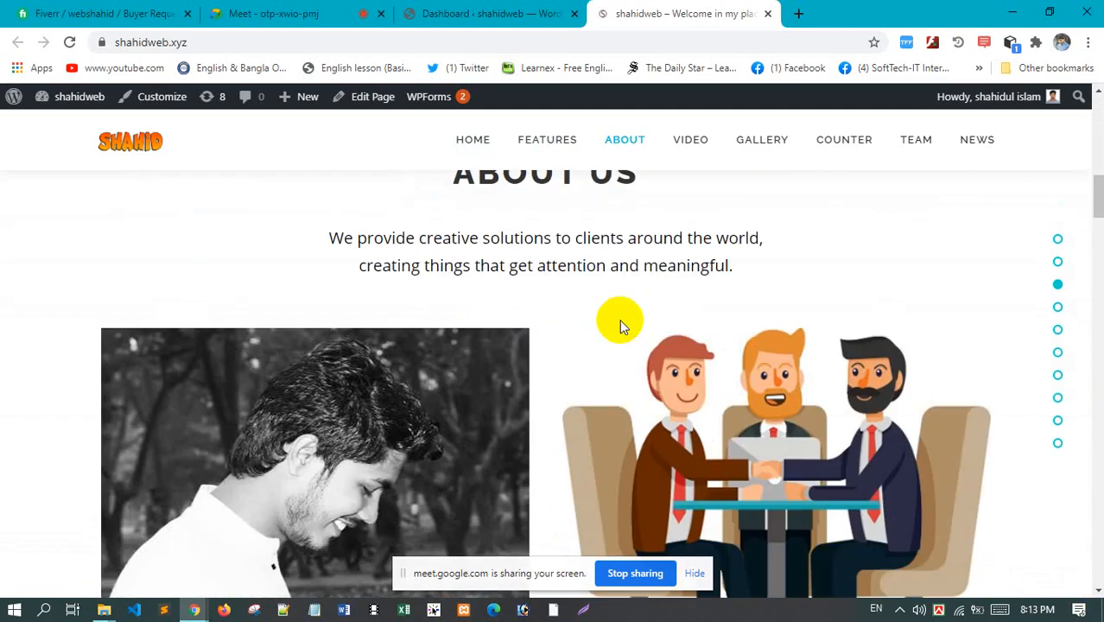
{"action": "scroll", "coordinate": [620, 324], "scroll_direction": "down", "scroll_amount": 8}
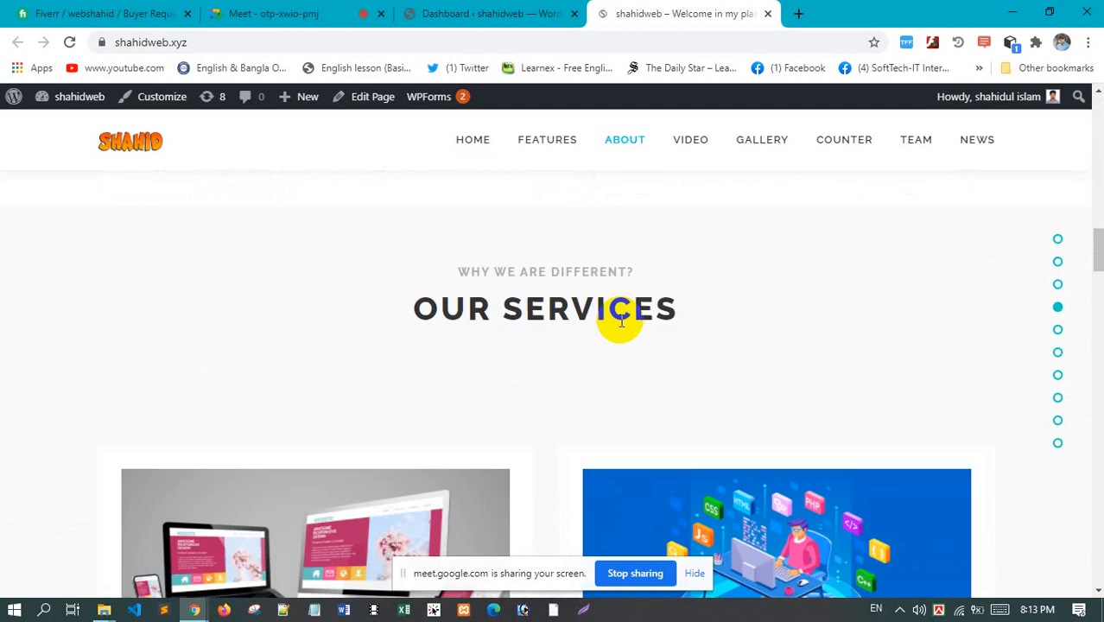
{"action": "scroll", "coordinate": [619, 325], "scroll_direction": "down", "scroll_amount": 10}
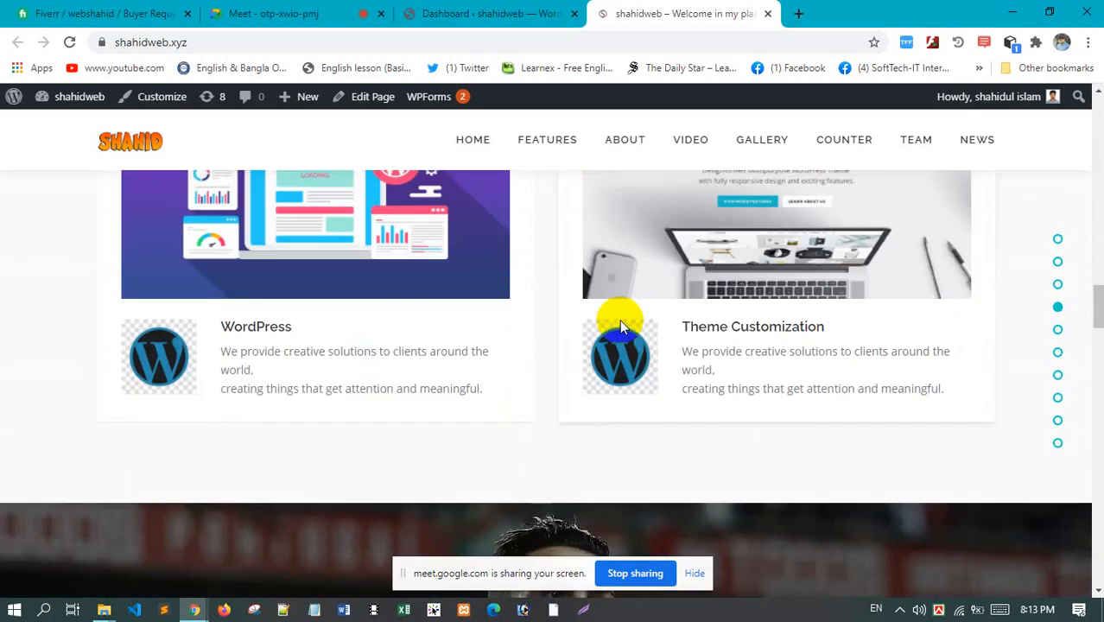
{"action": "scroll", "coordinate": [621, 326], "scroll_direction": "down", "scroll_amount": 8}
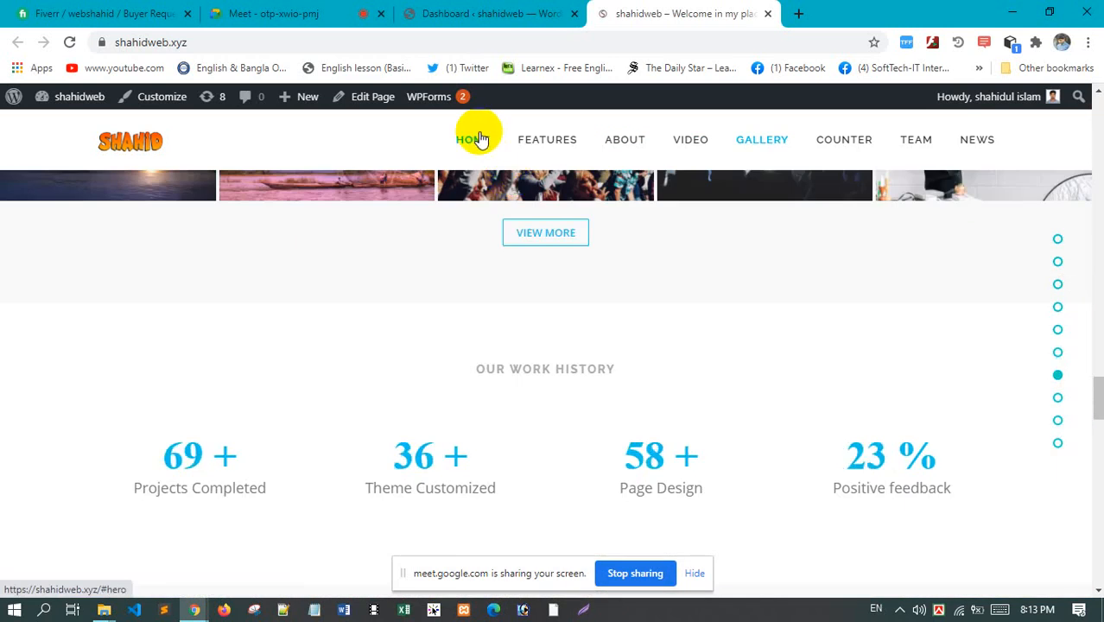
Check the site's internal links to the Home, Features, About and Contact Us sections
{"action": "left_click", "coordinate": [476, 139]}
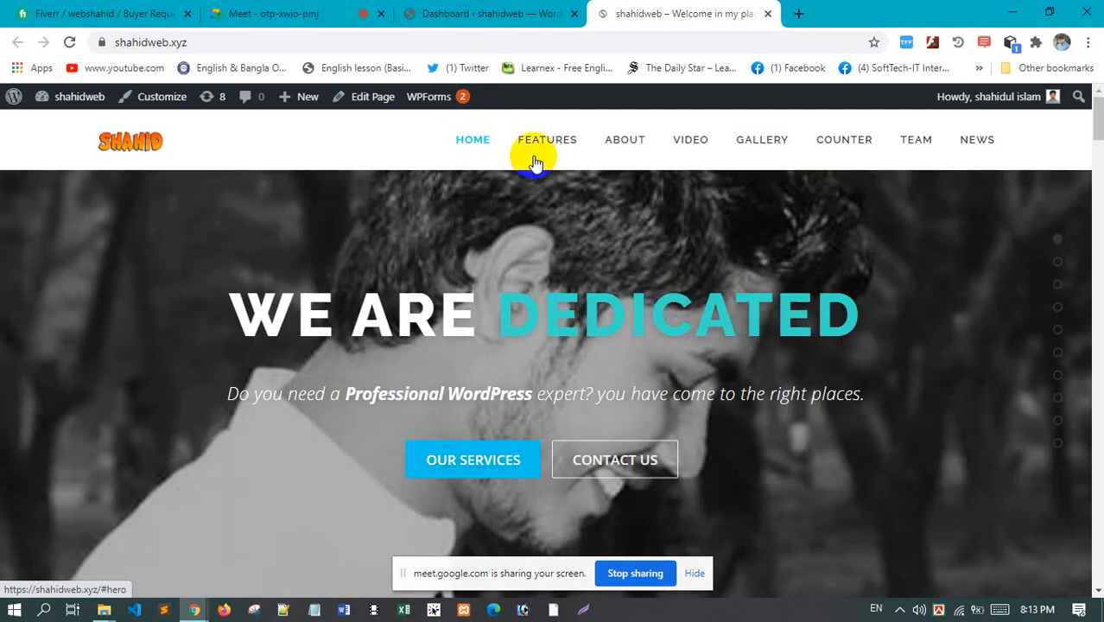
{"action": "left_click", "coordinate": [539, 145]}
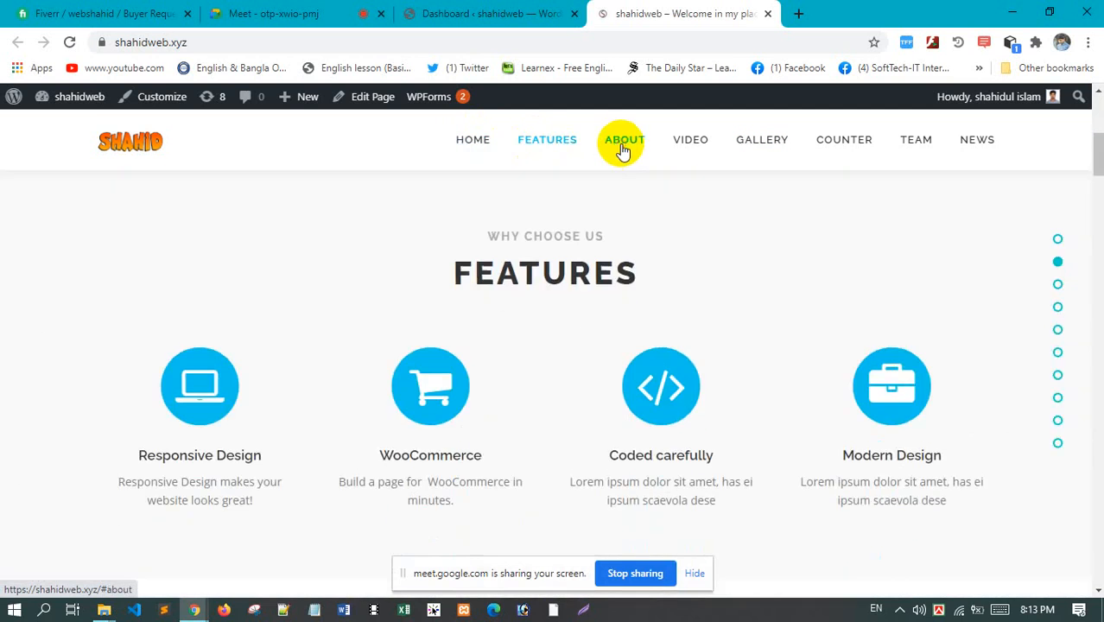
{"action": "left_click", "coordinate": [622, 149]}
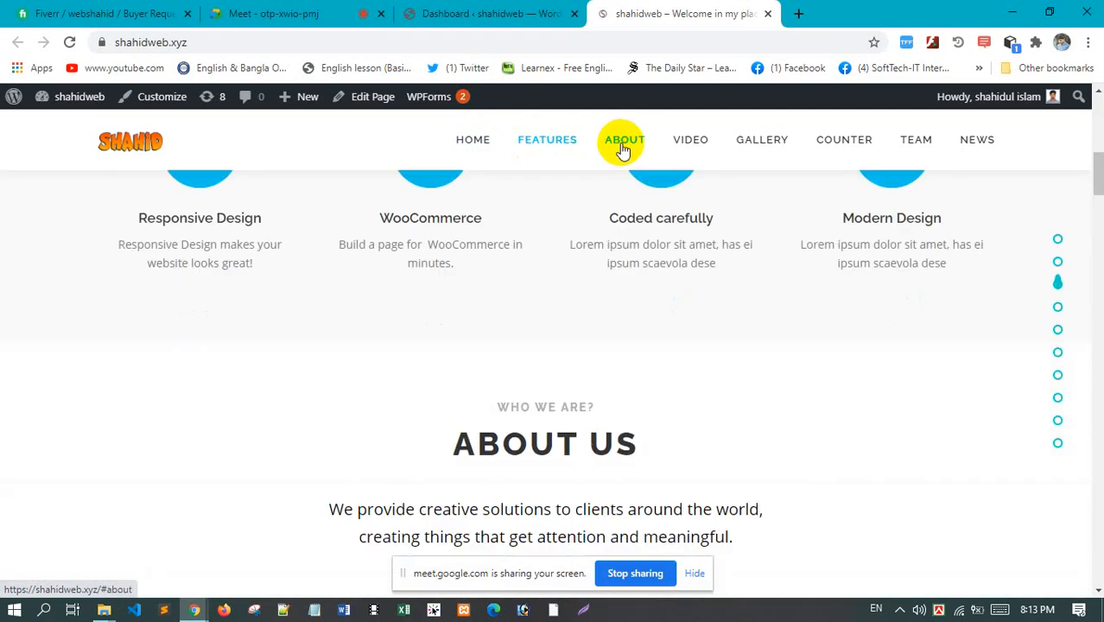
{"action": "scroll", "coordinate": [661, 233], "scroll_direction": "up", "scroll_amount": 10}
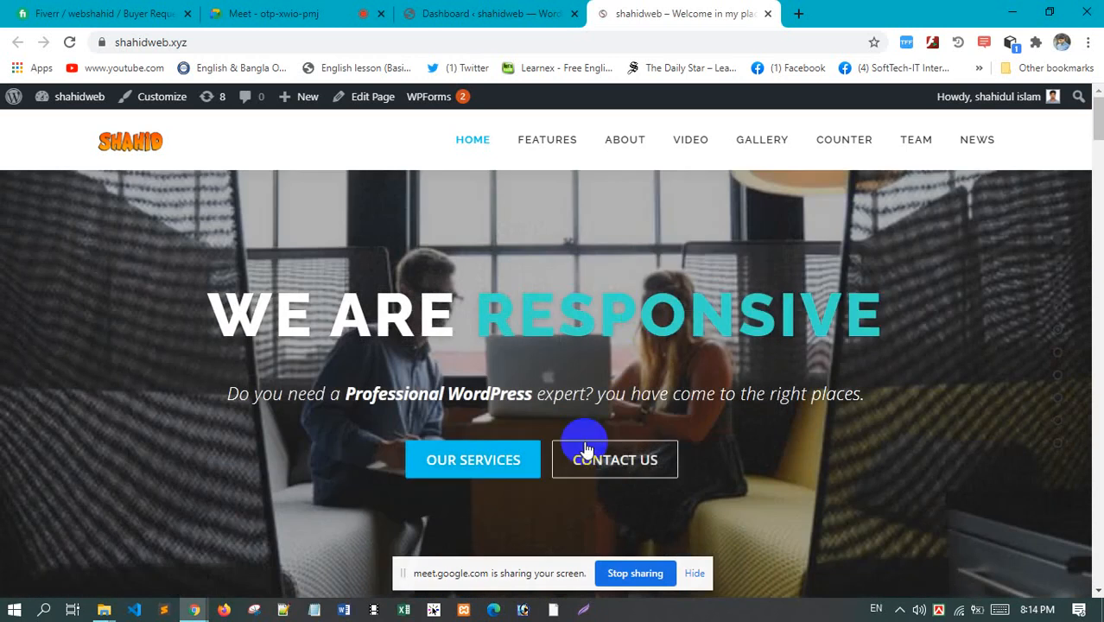
{"action": "left_click", "coordinate": [616, 460]}
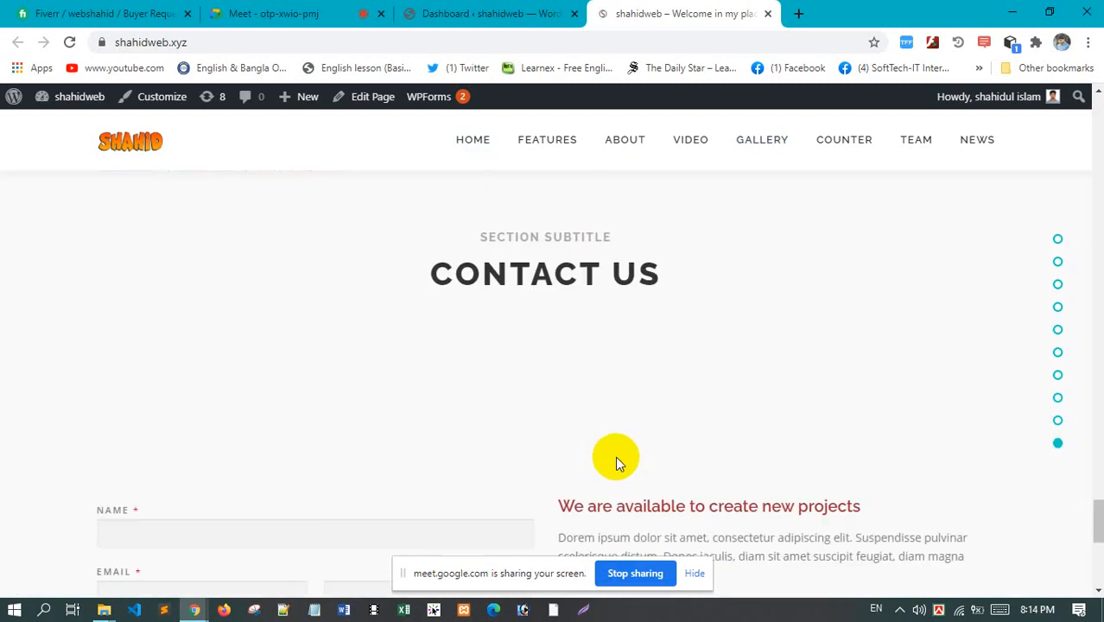
Review the team, gallery and services sections of the live page, ending back at the hero
{"action": "scroll", "coordinate": [614, 454], "scroll_direction": "up", "scroll_amount": 10}
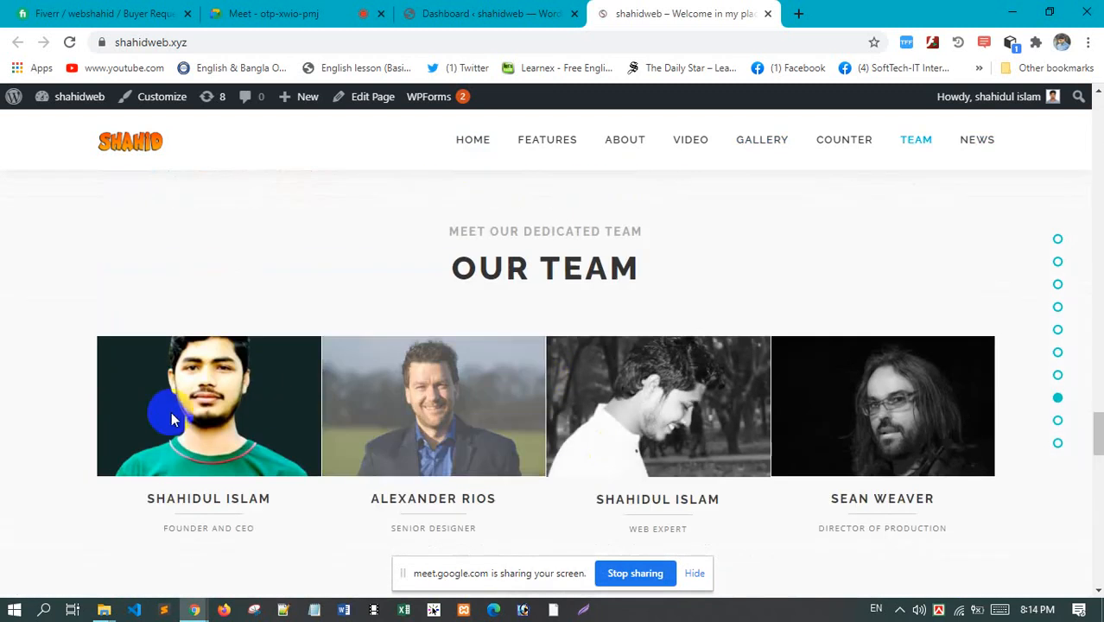
{"action": "scroll", "coordinate": [649, 398], "scroll_direction": "up", "scroll_amount": 2}
{"action": "scroll", "coordinate": [647, 398], "scroll_direction": "up", "scroll_amount": 5}
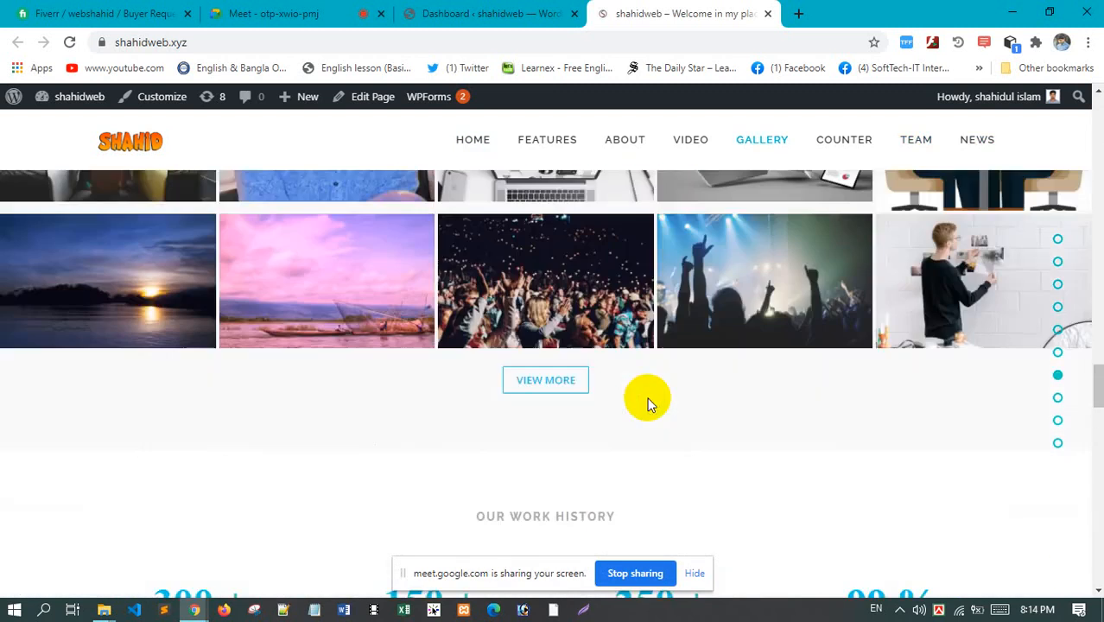
{"action": "scroll", "coordinate": [291, 427], "scroll_direction": "down", "scroll_amount": 2}
{"action": "scroll", "coordinate": [648, 445], "scroll_direction": "up", "scroll_amount": 3}
{"action": "scroll", "coordinate": [649, 454], "scroll_direction": "up", "scroll_amount": 1}
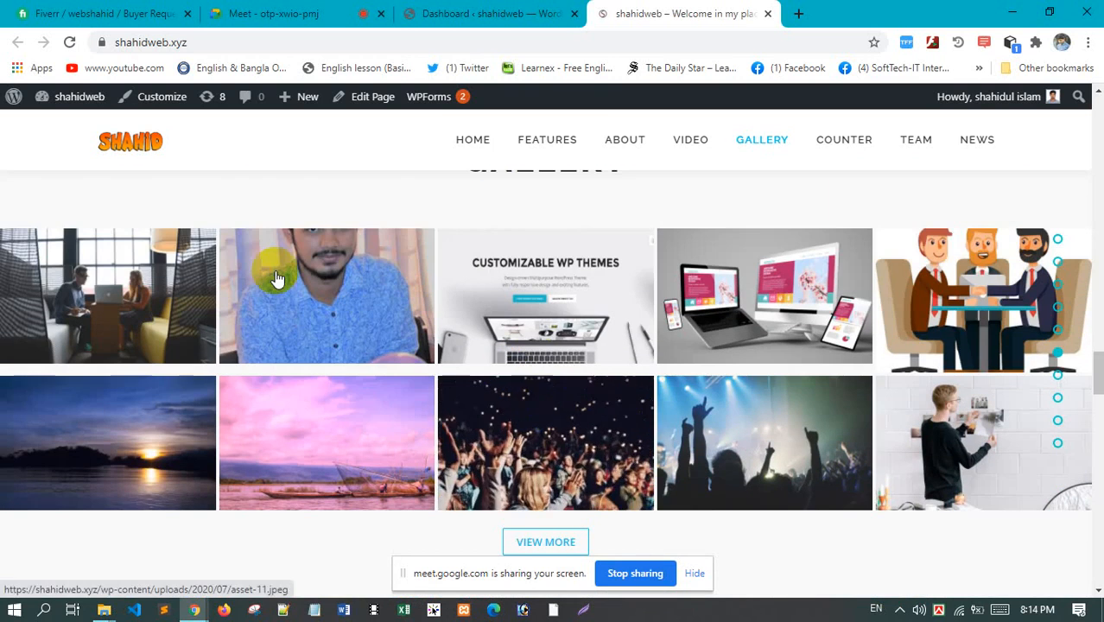
{"action": "scroll", "coordinate": [874, 313], "scroll_direction": "up", "scroll_amount": 3}
{"action": "scroll", "coordinate": [875, 313], "scroll_direction": "up", "scroll_amount": 15}
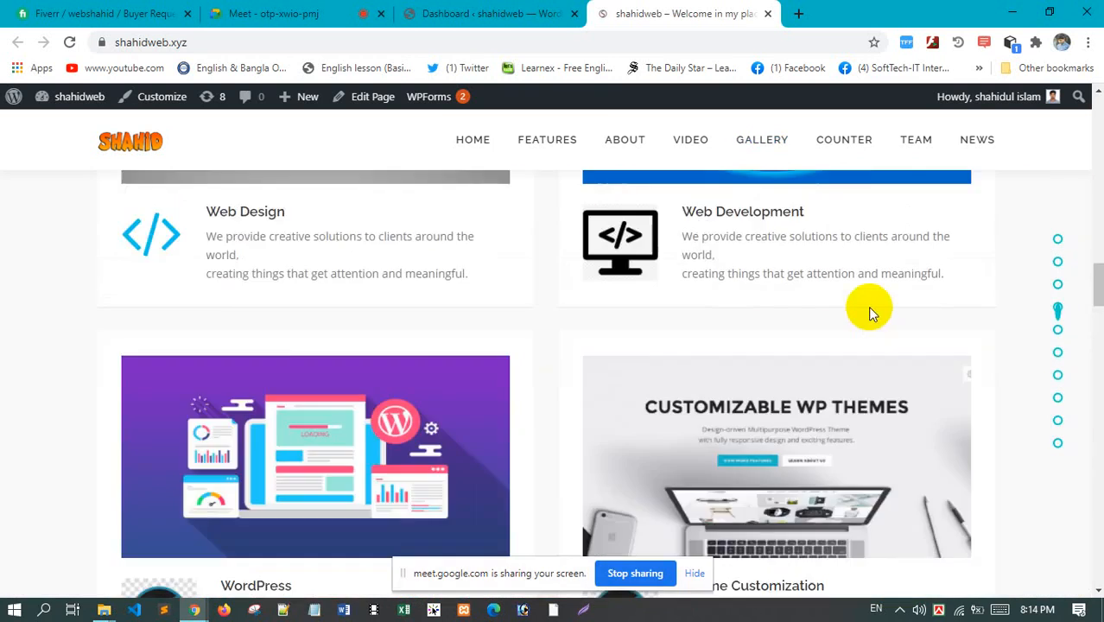
{"action": "scroll", "coordinate": [961, 106], "scroll_direction": "up", "scroll_amount": 1}
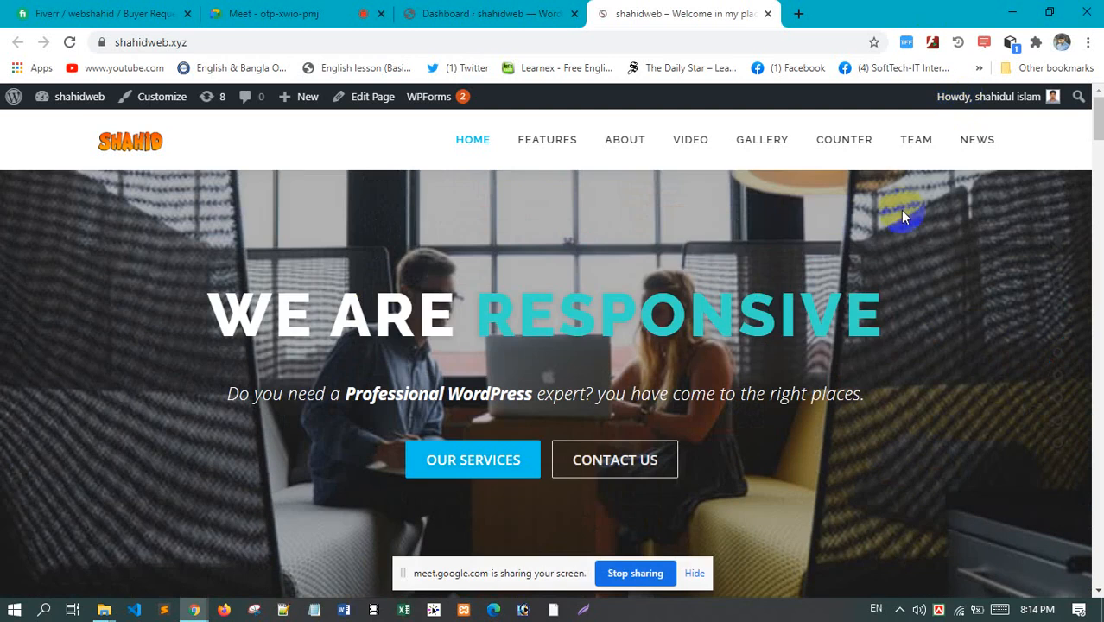
Return to the WordPress dashboard and open the list of installed plugins
{"action": "left_click", "coordinate": [476, 12]}
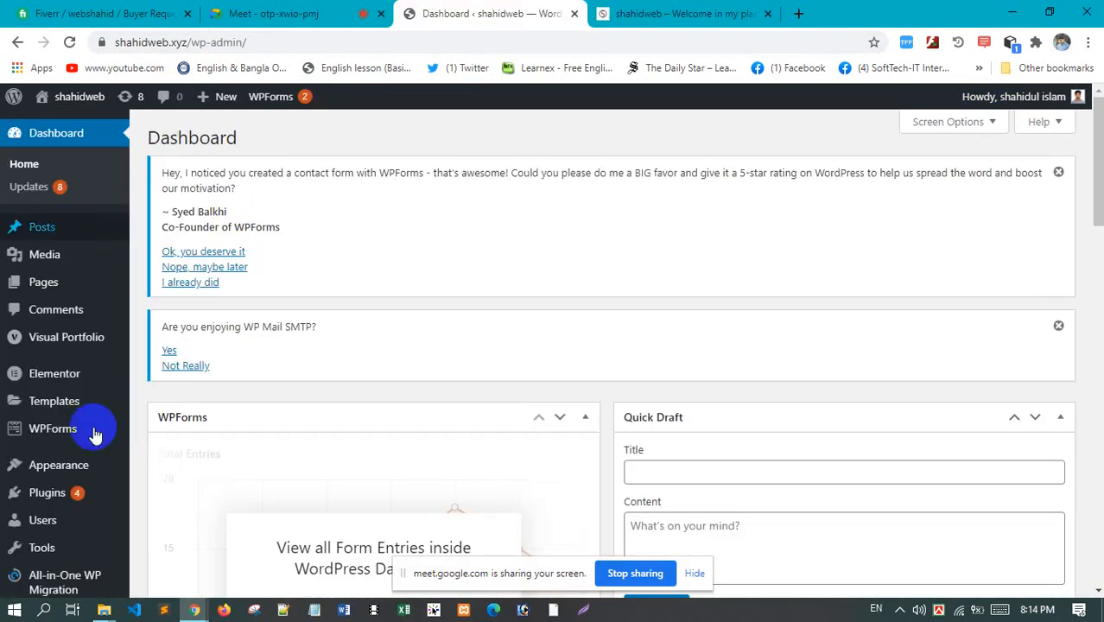
{"action": "mouse_move", "coordinate": [68, 383]}
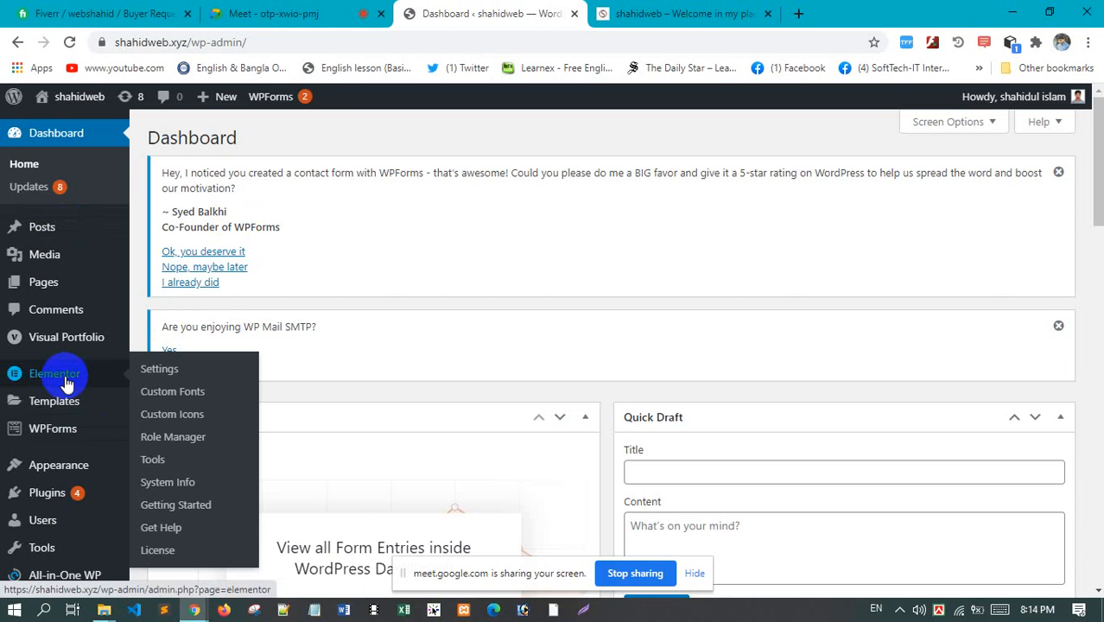
{"action": "mouse_move", "coordinate": [78, 517]}
{"action": "left_click", "coordinate": [76, 493]}
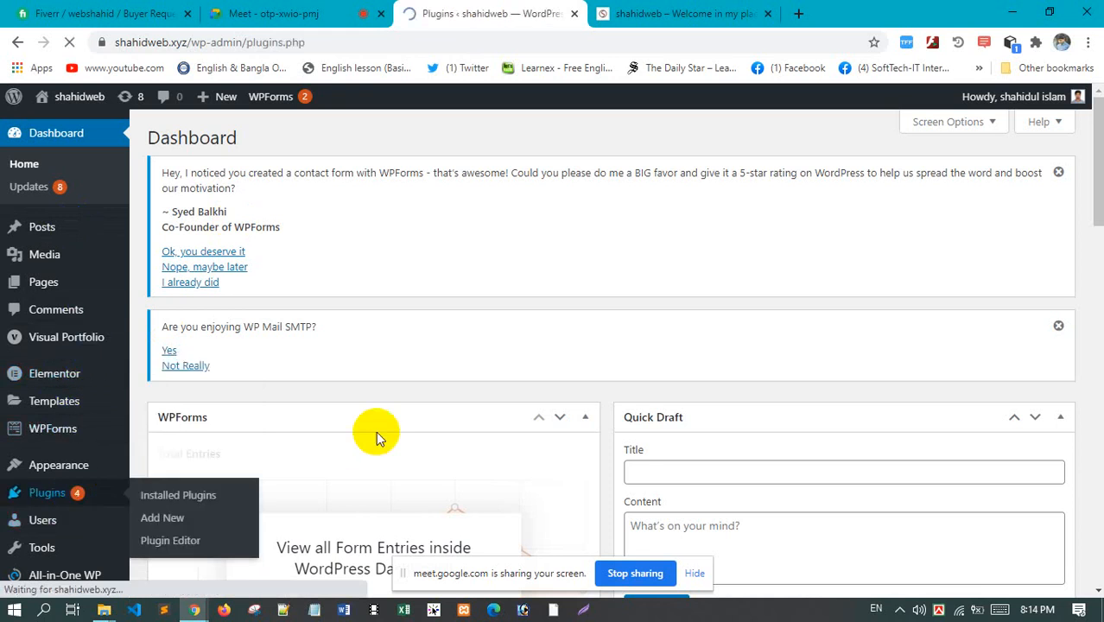
Deactivate the Elementor Pro plugin and delete it from the site
{"action": "scroll", "coordinate": [375, 435], "scroll_direction": "down", "scroll_amount": 5}
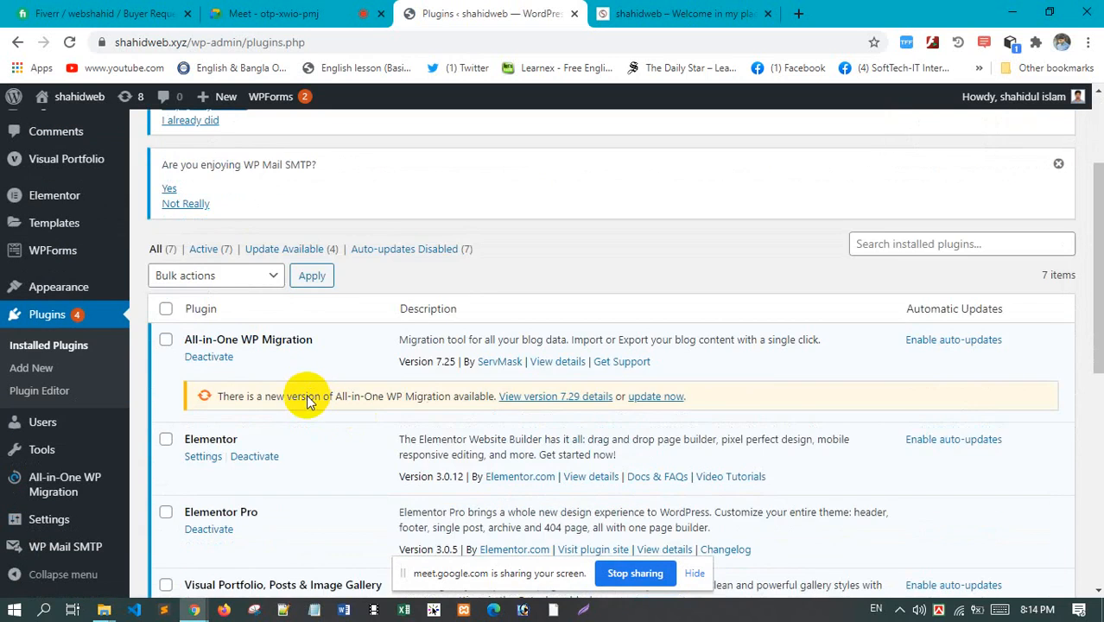
{"action": "scroll", "coordinate": [278, 427], "scroll_direction": "down", "scroll_amount": 1}
{"action": "left_click", "coordinate": [214, 375]}
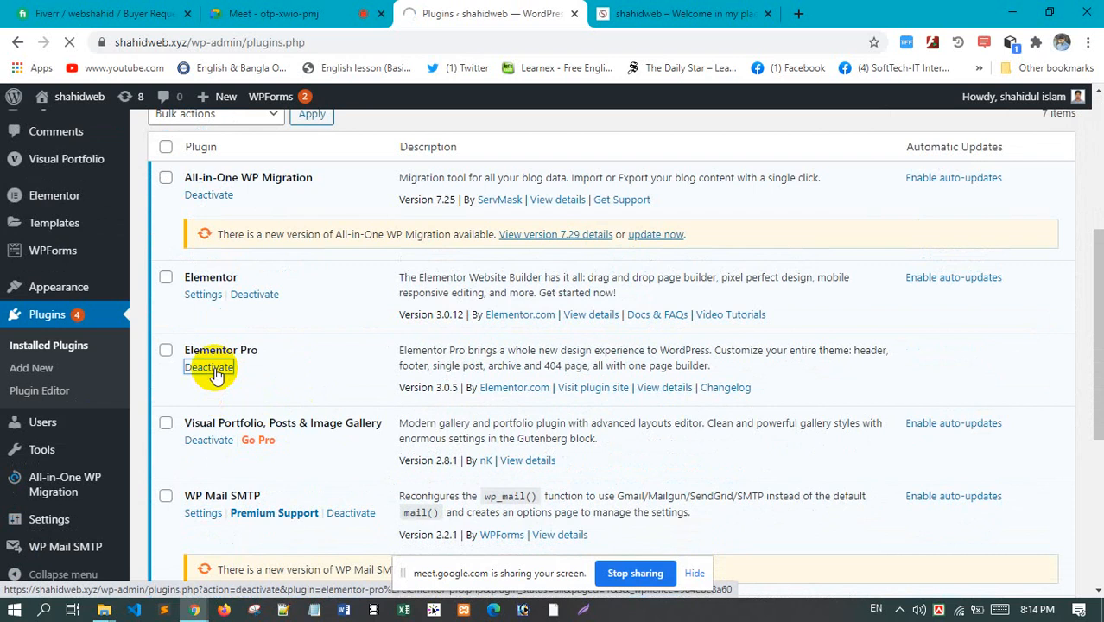
{"action": "scroll", "coordinate": [301, 414], "scroll_direction": "down", "scroll_amount": 5}
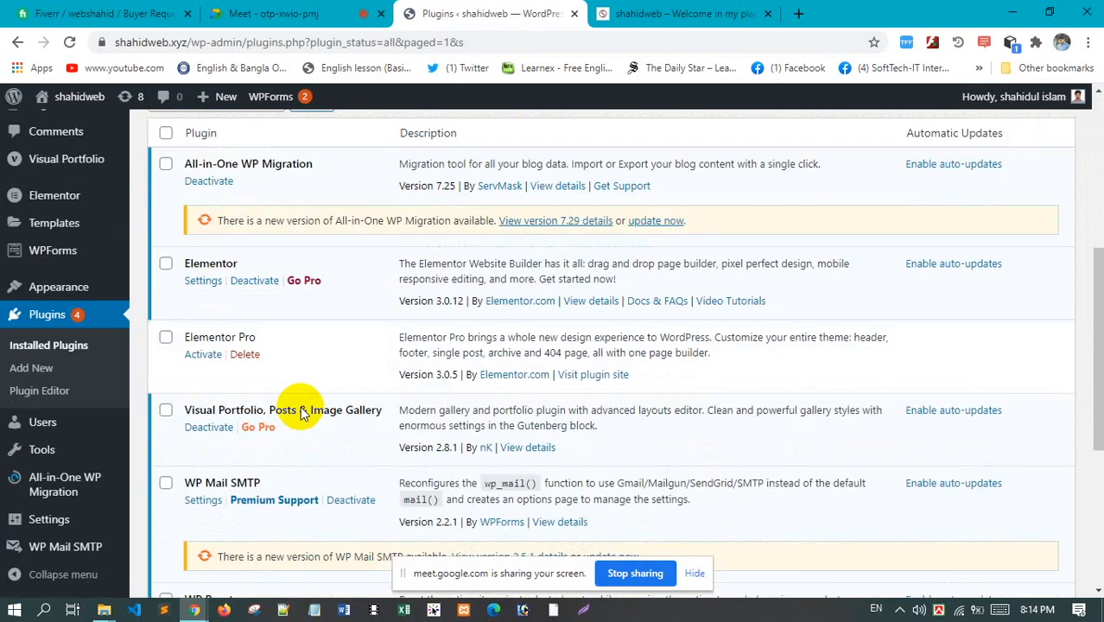
{"action": "scroll", "coordinate": [300, 413], "scroll_direction": "down", "scroll_amount": 1}
{"action": "left_click", "coordinate": [244, 250]}
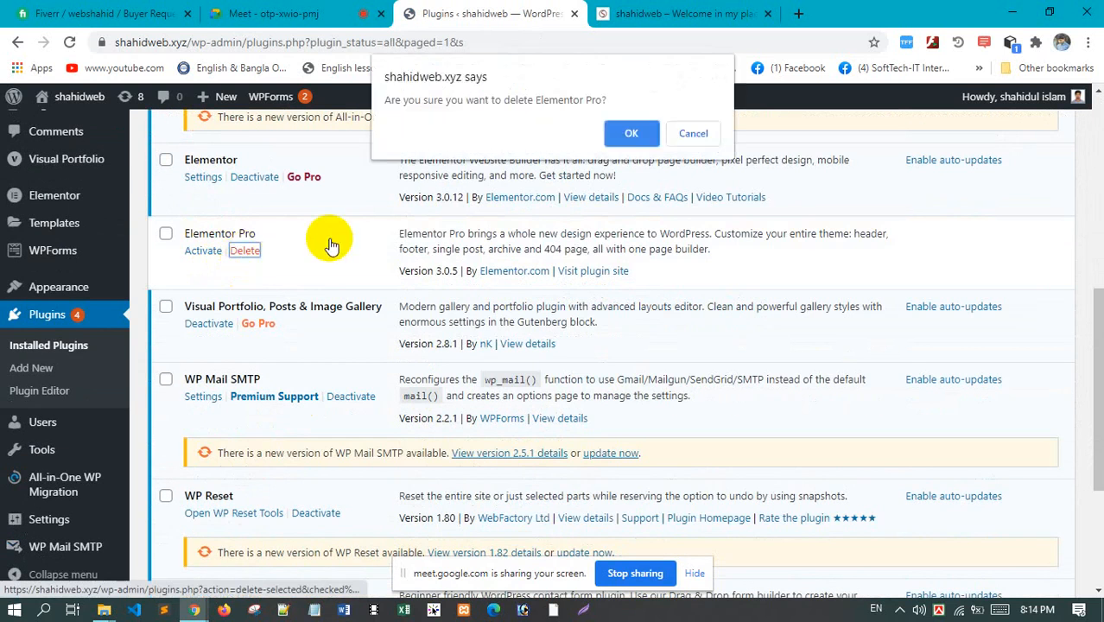
{"action": "left_click", "coordinate": [632, 133]}
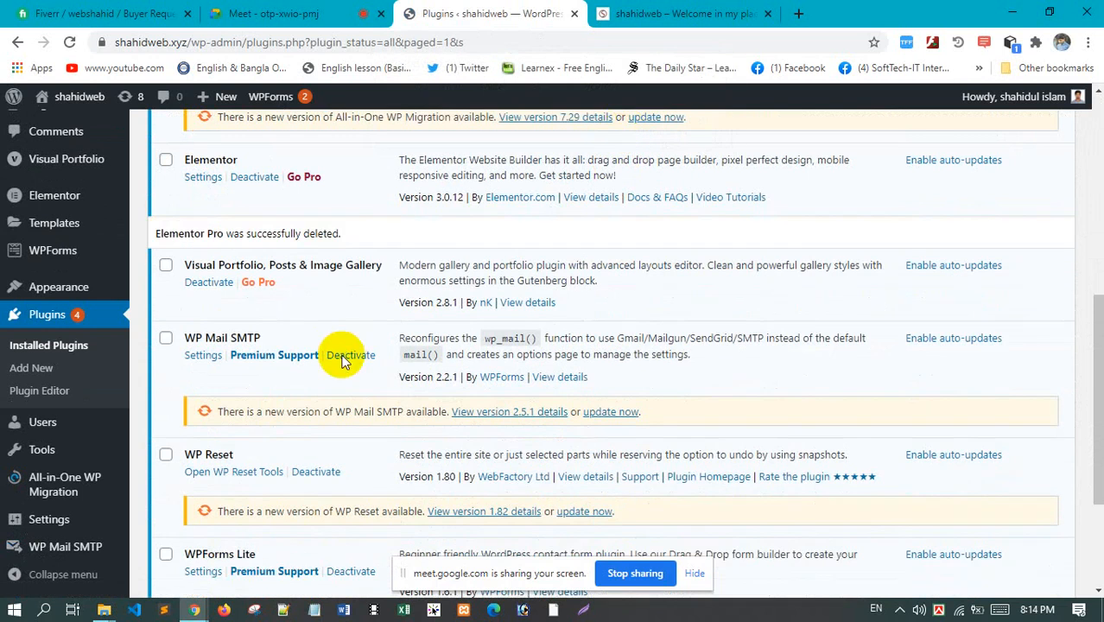
Deactivate the Elementor plugin, submitting the feedback form without a reason, and delete it together with its data
{"action": "scroll", "coordinate": [329, 346], "scroll_direction": "up", "scroll_amount": 2}
{"action": "left_click", "coordinate": [252, 339]}
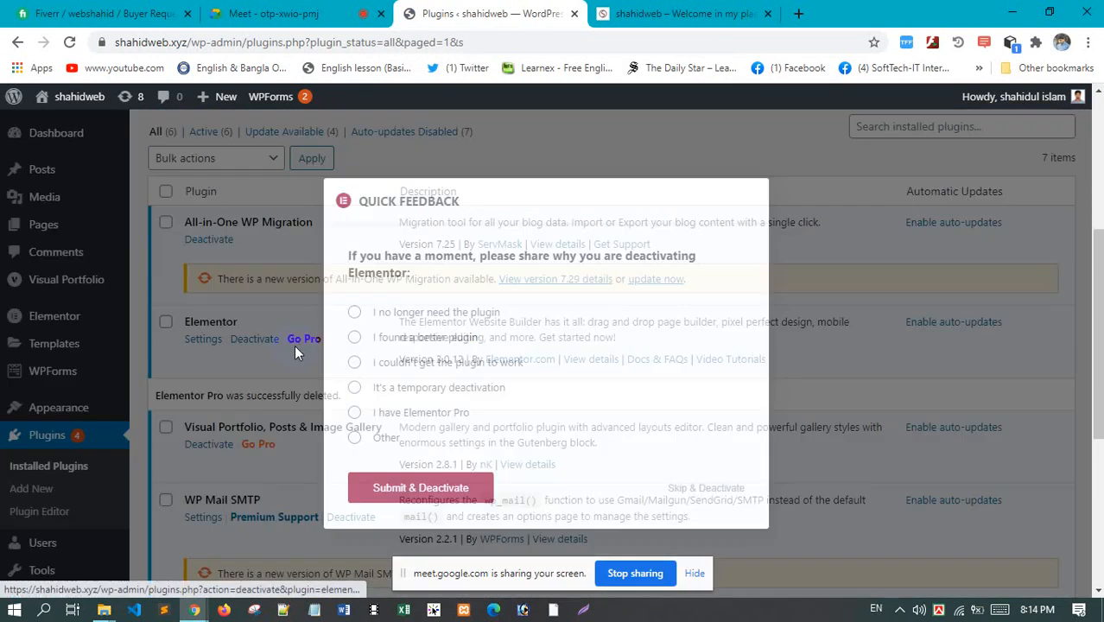
{"action": "left_click", "coordinate": [430, 500]}
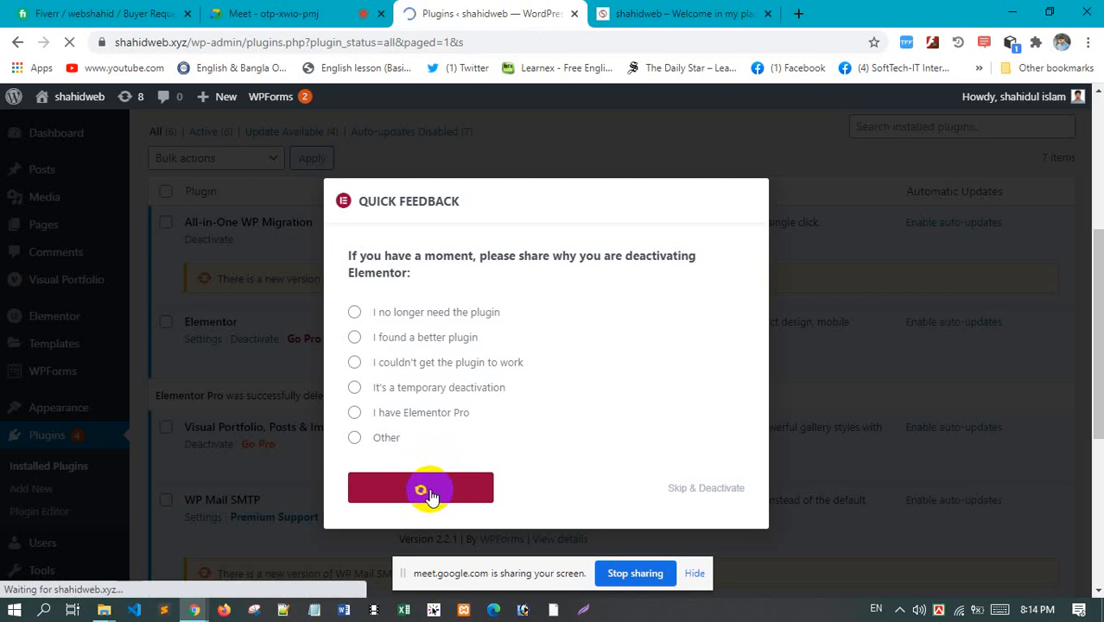
{"action": "scroll", "coordinate": [302, 381], "scroll_direction": "down", "scroll_amount": 2}
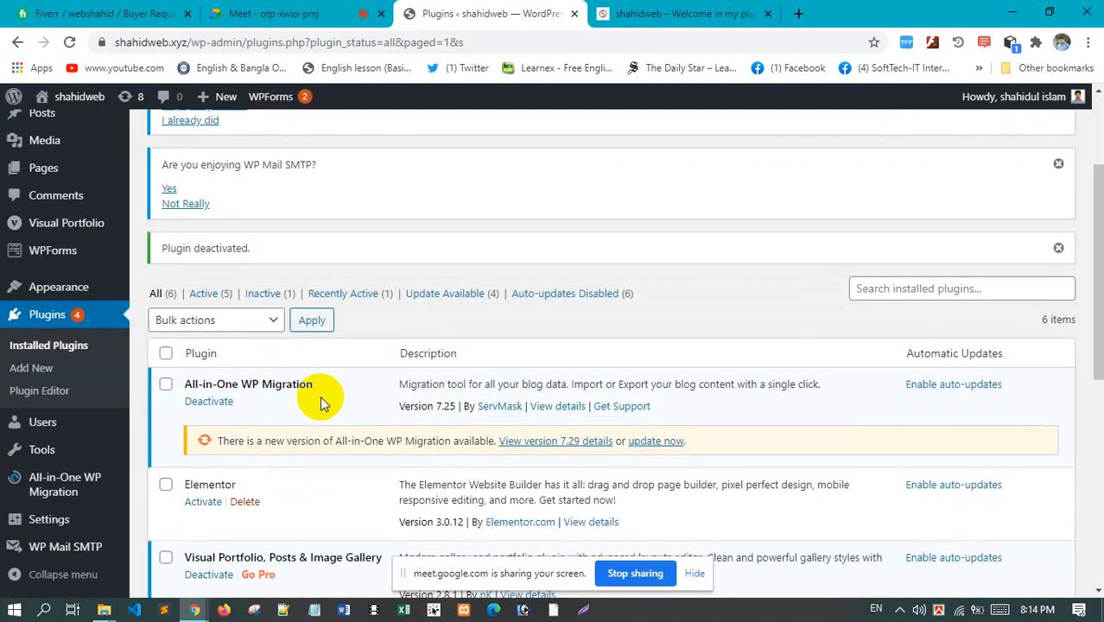
{"action": "scroll", "coordinate": [320, 403], "scroll_direction": "down", "scroll_amount": 2}
{"action": "left_click", "coordinate": [245, 340]}
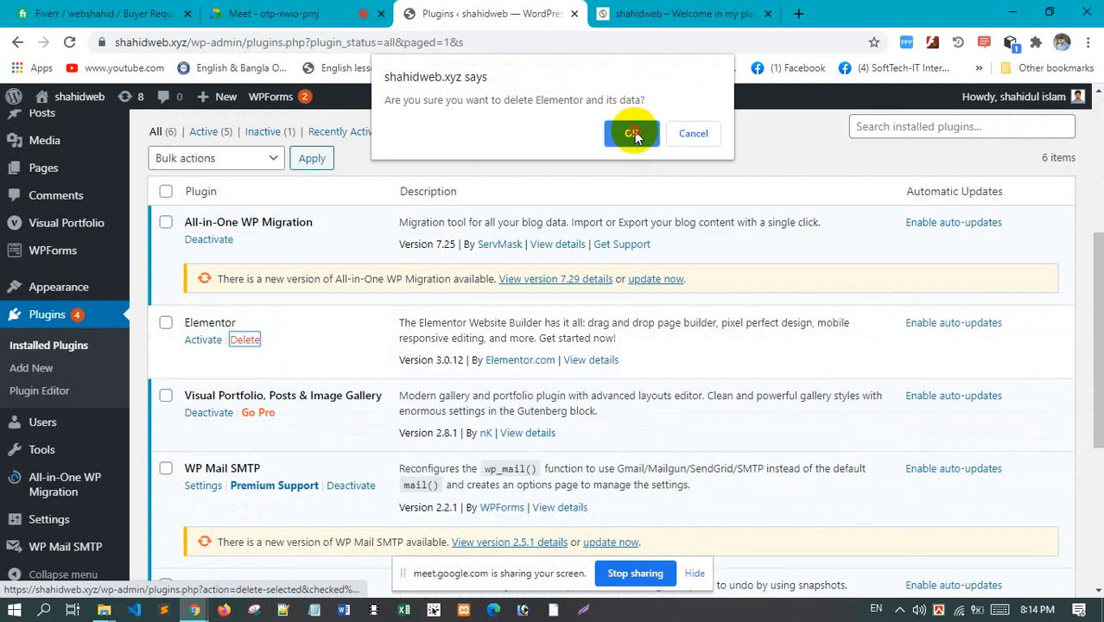
{"action": "left_click", "coordinate": [633, 134]}
Look over the remaining installed plugins, then open the Add Plugins page and its .zip upload form
{"action": "scroll", "coordinate": [235, 410], "scroll_direction": "down", "scroll_amount": 2}
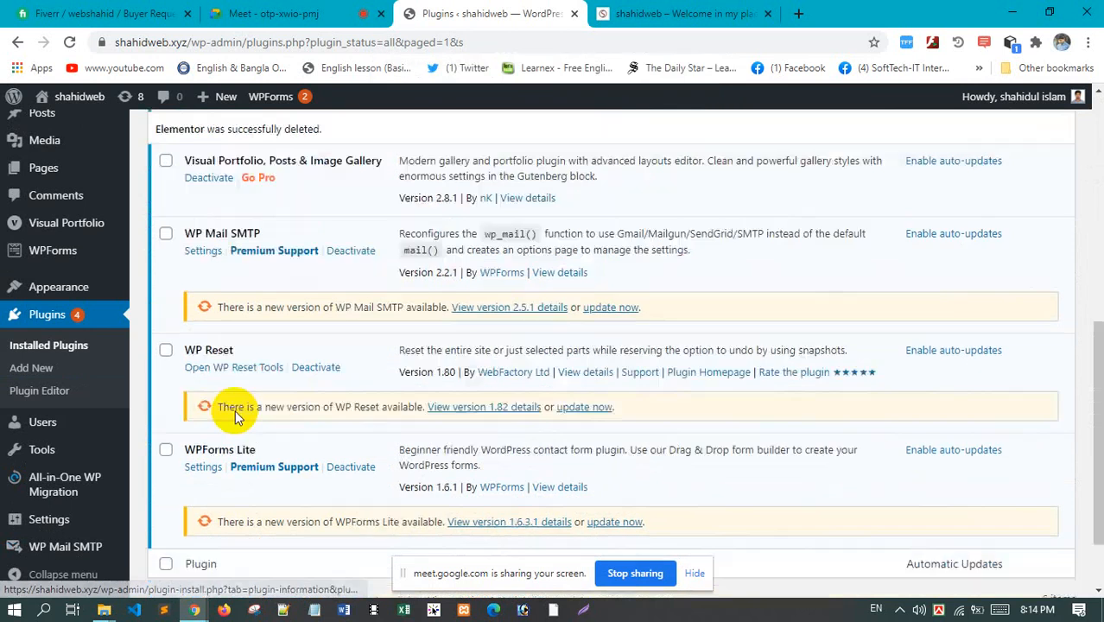
{"action": "scroll", "coordinate": [235, 410], "scroll_direction": "down", "scroll_amount": 1}
{"action": "left_click", "coordinate": [31, 368]}
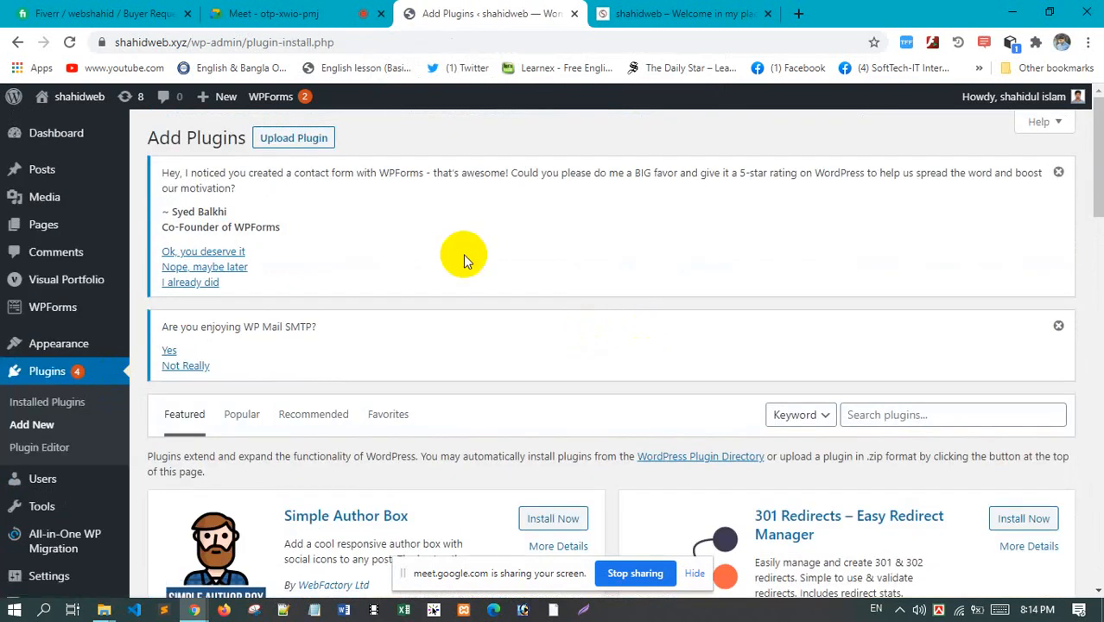
{"action": "left_click", "coordinate": [294, 141]}
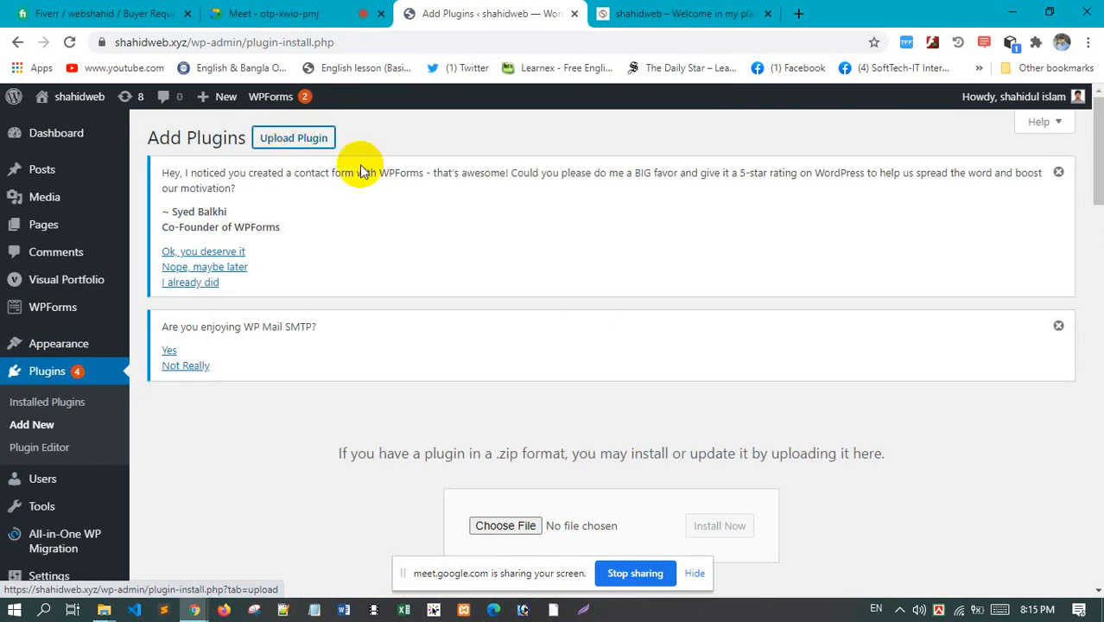
{"action": "scroll", "coordinate": [500, 385], "scroll_direction": "down", "scroll_amount": 3}
{"action": "scroll", "coordinate": [335, 194], "scroll_direction": "up", "scroll_amount": 3}
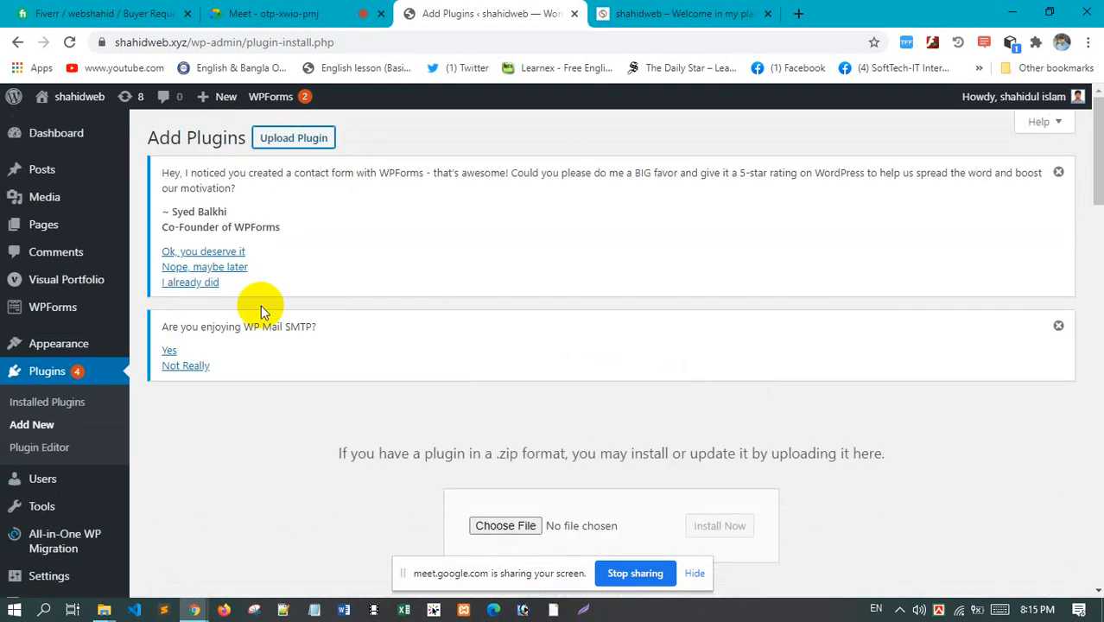
Reload the Add Plugins page, search the plugin directory for "elemetor" and look through the results
{"action": "left_click", "coordinate": [53, 428]}
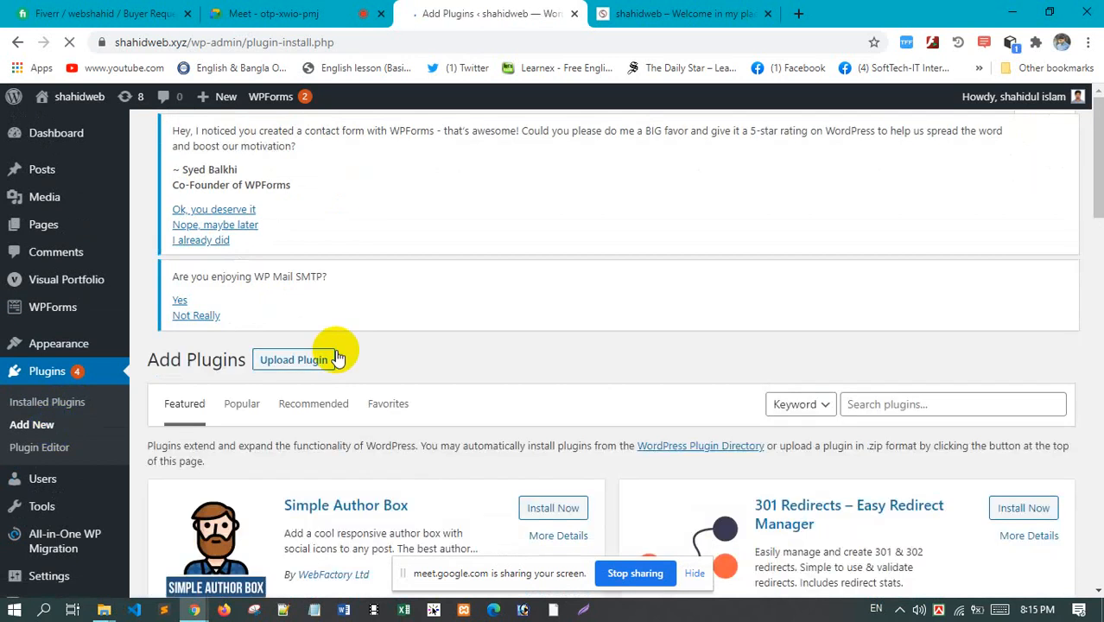
{"action": "scroll", "coordinate": [296, 333], "scroll_direction": "down", "scroll_amount": 2}
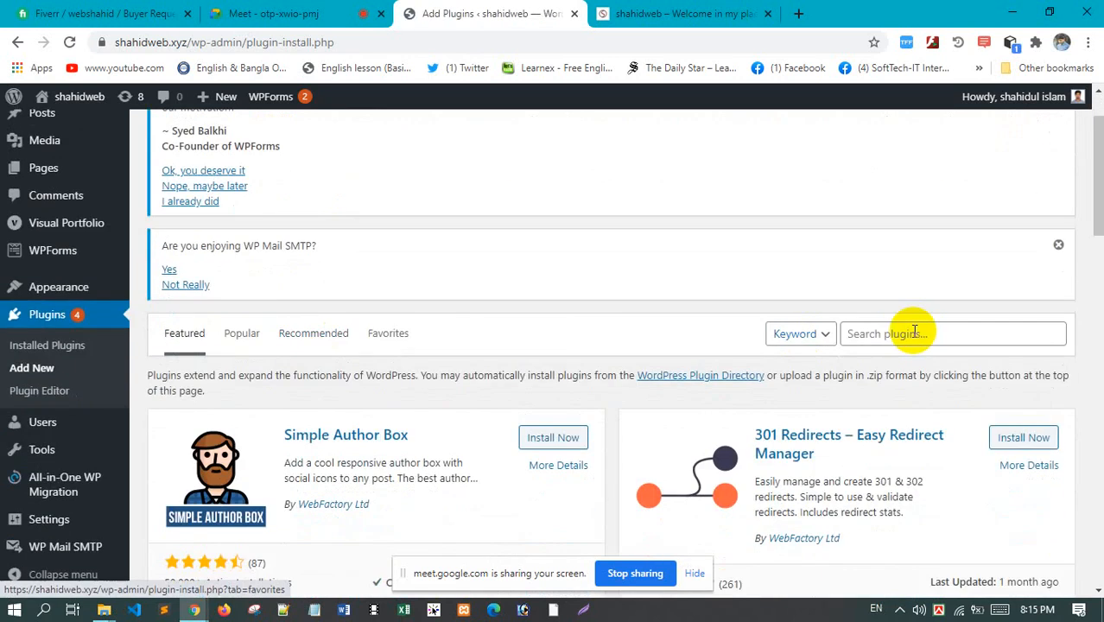
{"action": "left_click", "coordinate": [918, 335]}
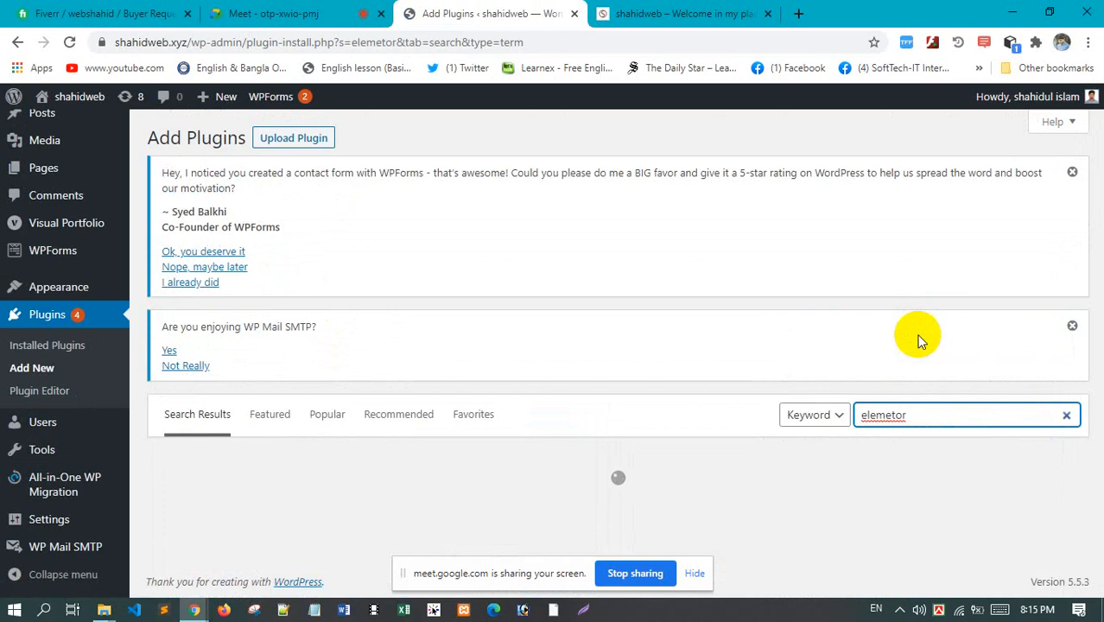
{"action": "scroll", "coordinate": [593, 299], "scroll_direction": "down", "scroll_amount": 2}
{"action": "scroll", "coordinate": [594, 299], "scroll_direction": "down", "scroll_amount": 3}
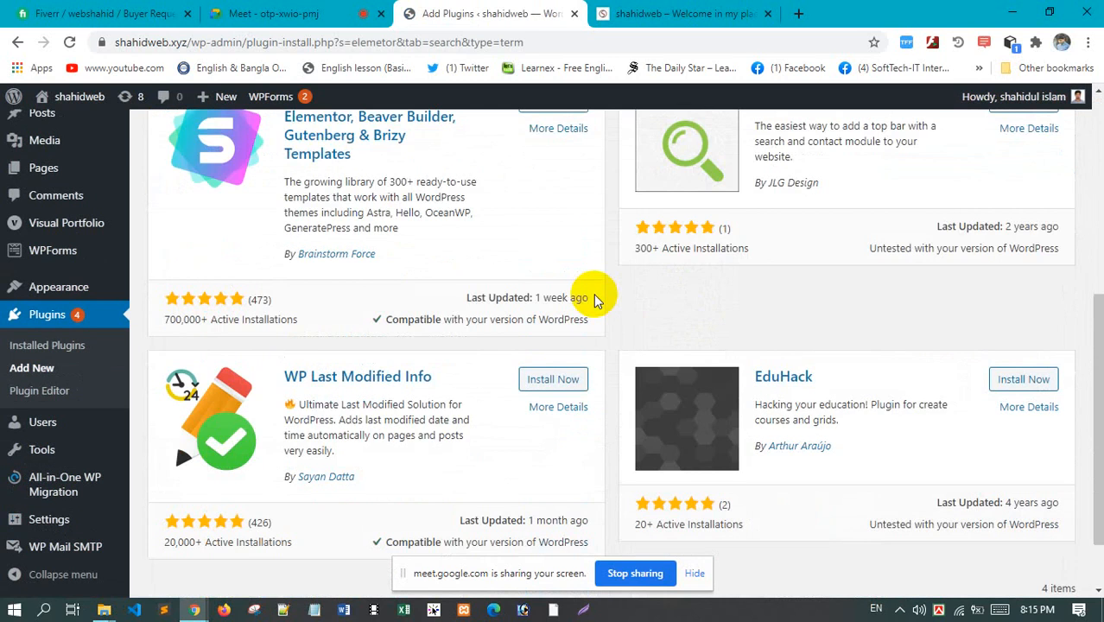
{"action": "scroll", "coordinate": [622, 298], "scroll_direction": "up", "scroll_amount": 5}
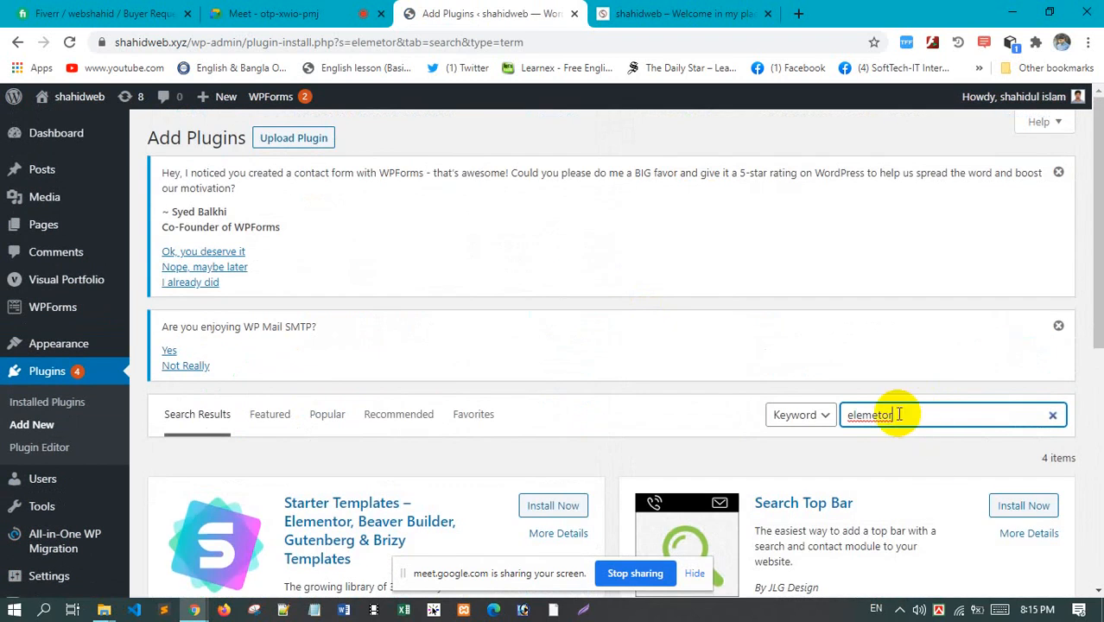
Correct the plugin search to "elementor" and install the Elementor Website Builder plugin
{"action": "left_click", "coordinate": [871, 415]}
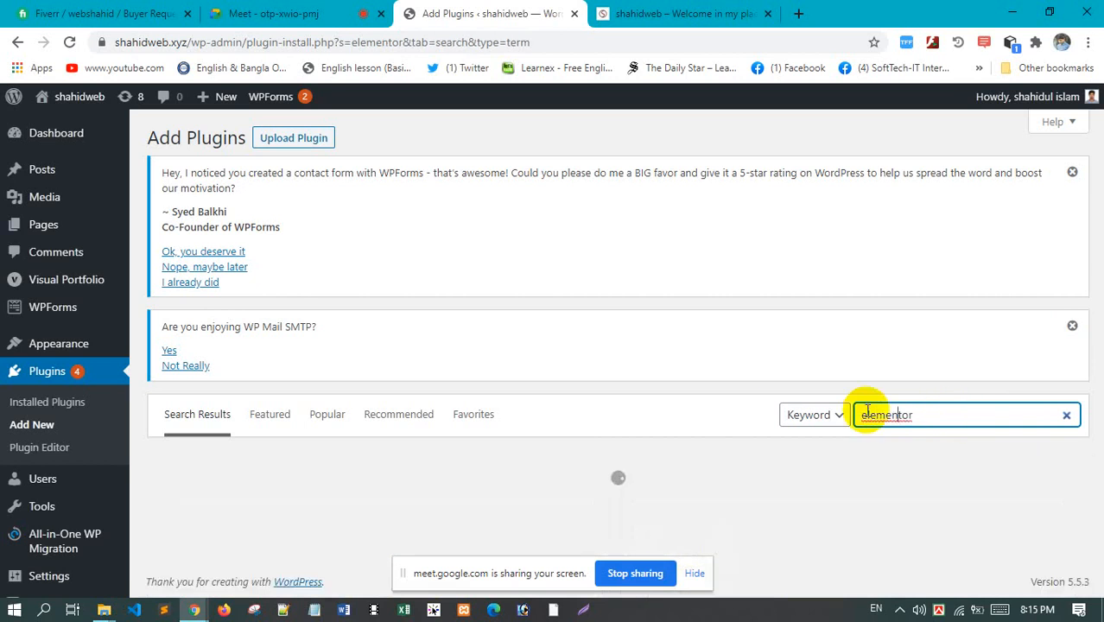
{"action": "scroll", "coordinate": [683, 357], "scroll_direction": "down", "scroll_amount": 2}
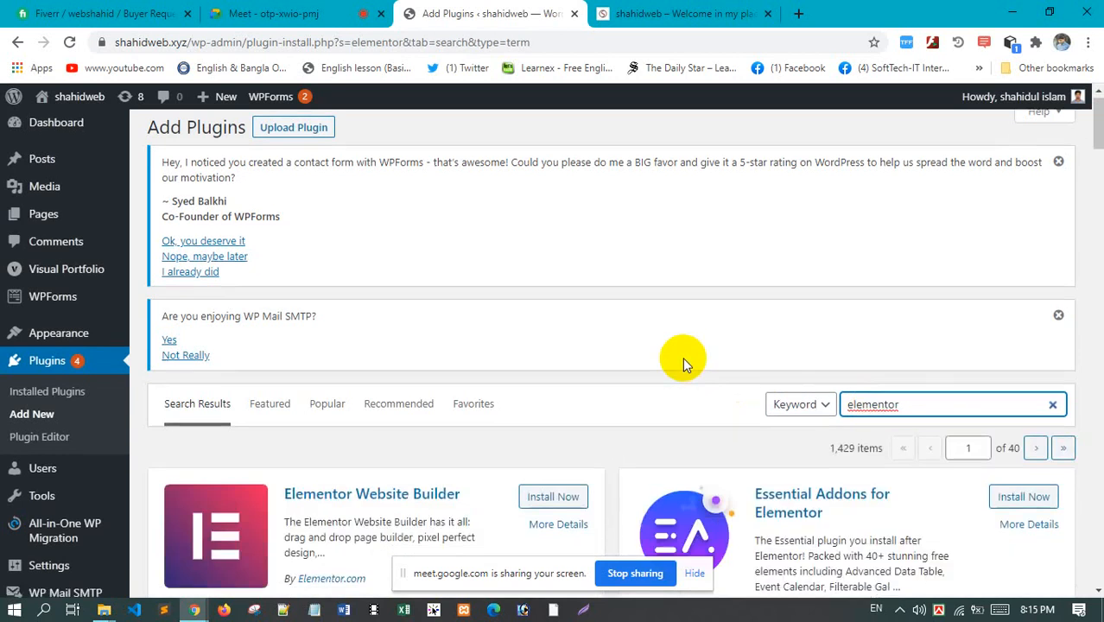
{"action": "left_click", "coordinate": [560, 344]}
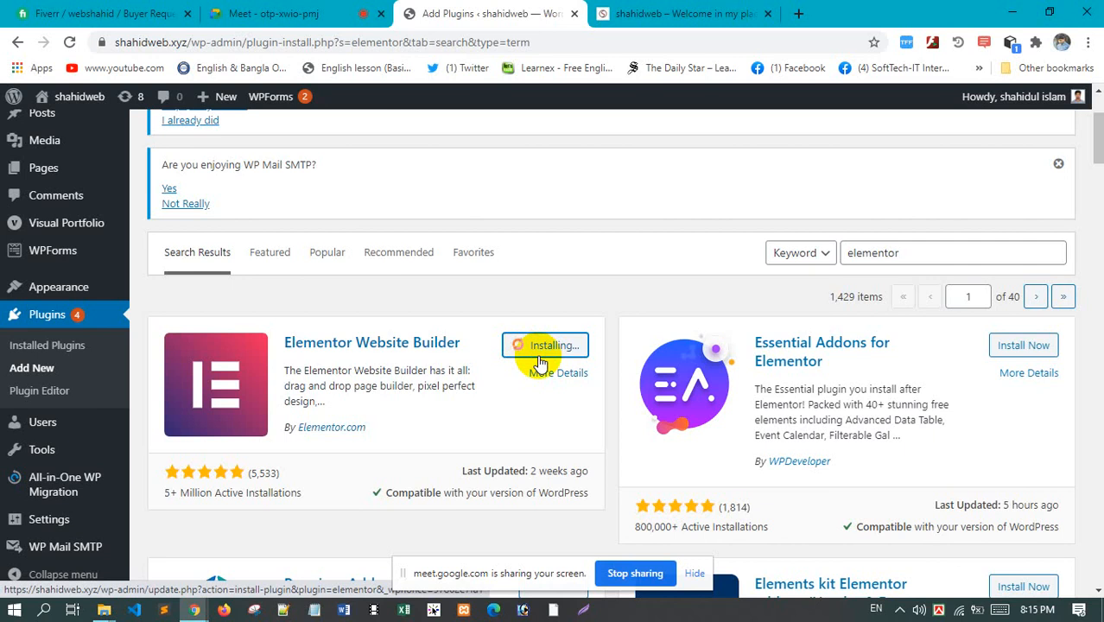
Switch to the live shahidweb.xyz page and review its hero, about and services sections
{"action": "left_click", "coordinate": [683, 13]}
{"action": "scroll", "coordinate": [553, 212], "scroll_direction": "down", "scroll_amount": 1}
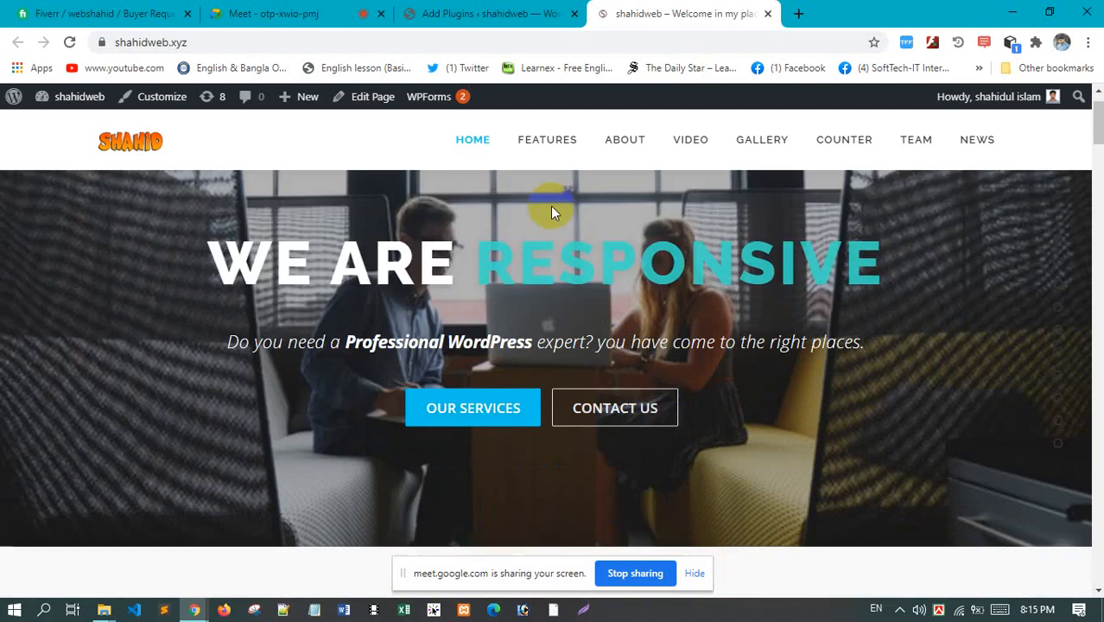
{"action": "scroll", "coordinate": [553, 212], "scroll_direction": "down", "scroll_amount": 5}
{"action": "scroll", "coordinate": [616, 333], "scroll_direction": "up", "scroll_amount": 7}
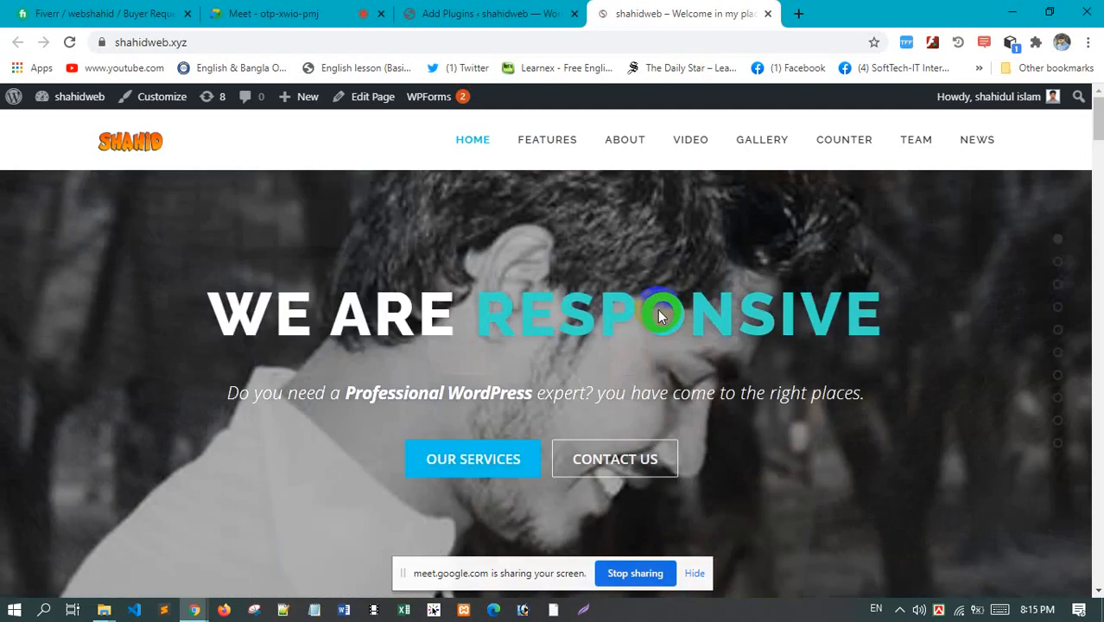
{"action": "scroll", "coordinate": [657, 343], "scroll_direction": "down", "scroll_amount": 10}
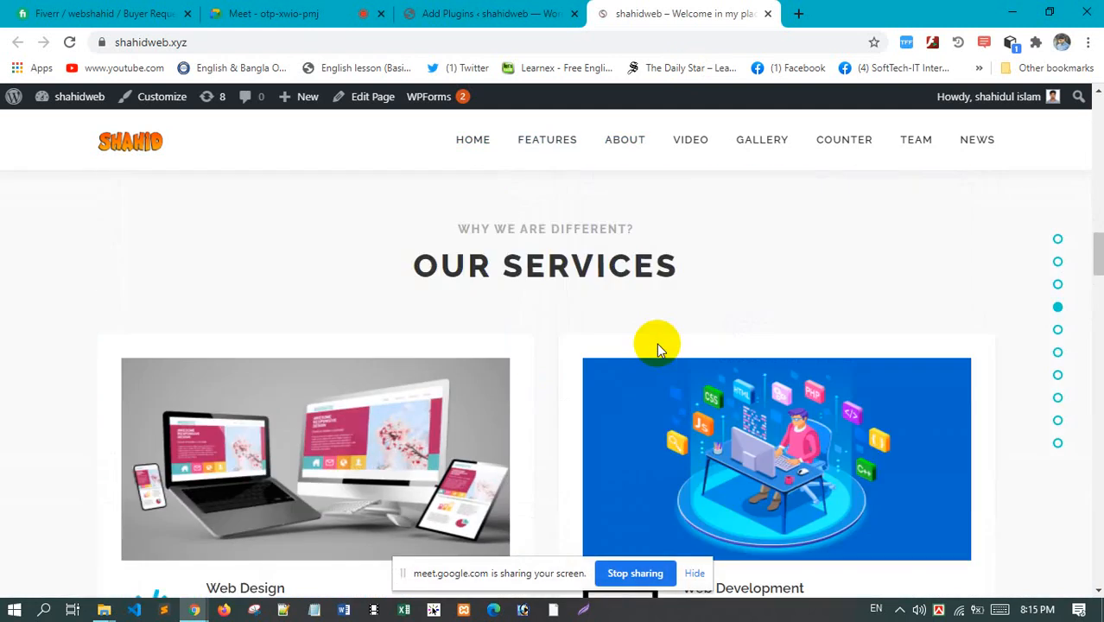
{"action": "scroll", "coordinate": [657, 343], "scroll_direction": "up", "scroll_amount": 3}
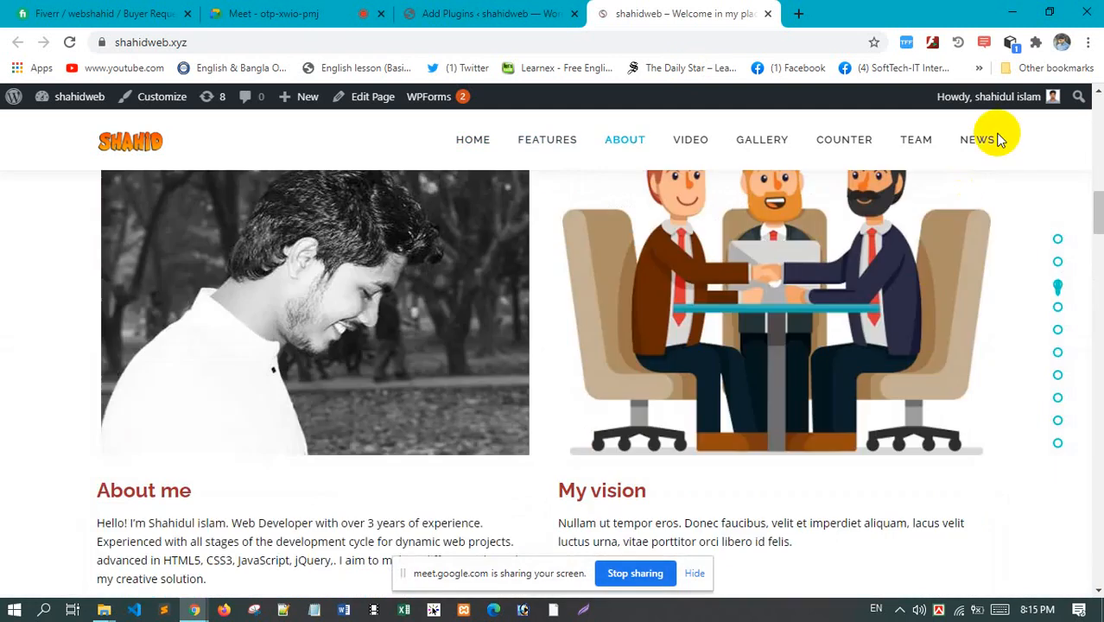
{"action": "left_click", "coordinate": [1090, 43]}
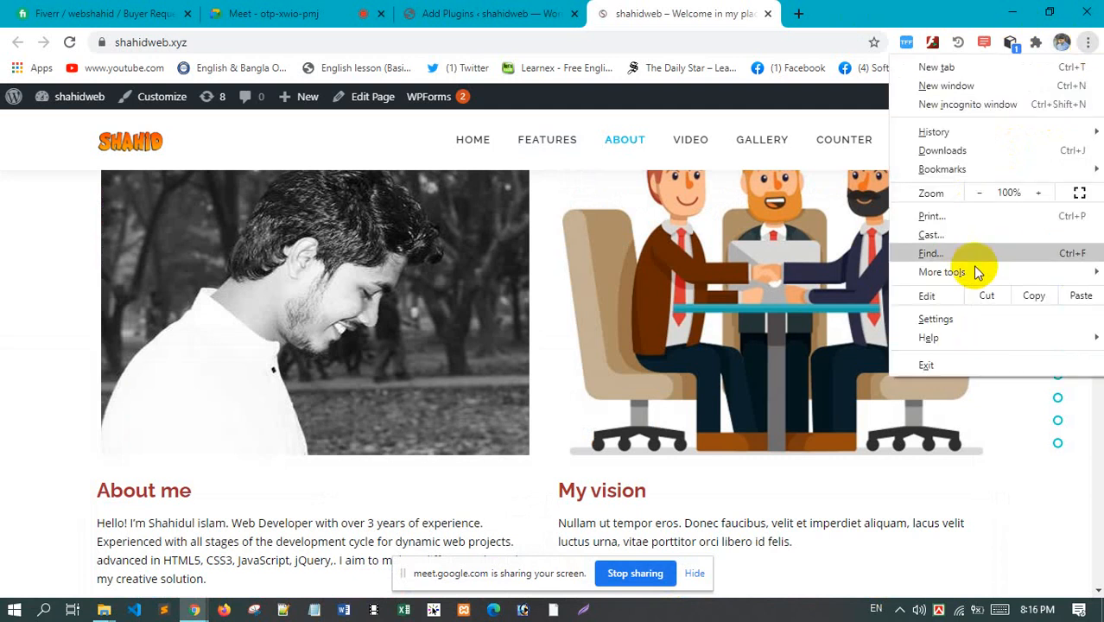
{"action": "mouse_move", "coordinate": [979, 274]}
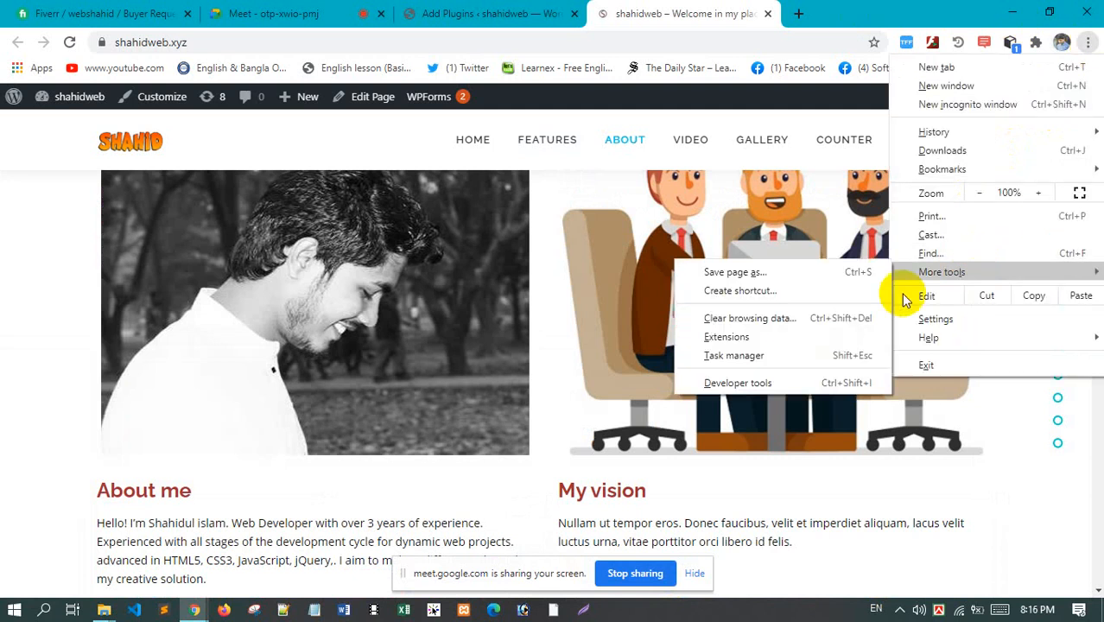
{"action": "left_click", "coordinate": [783, 383]}
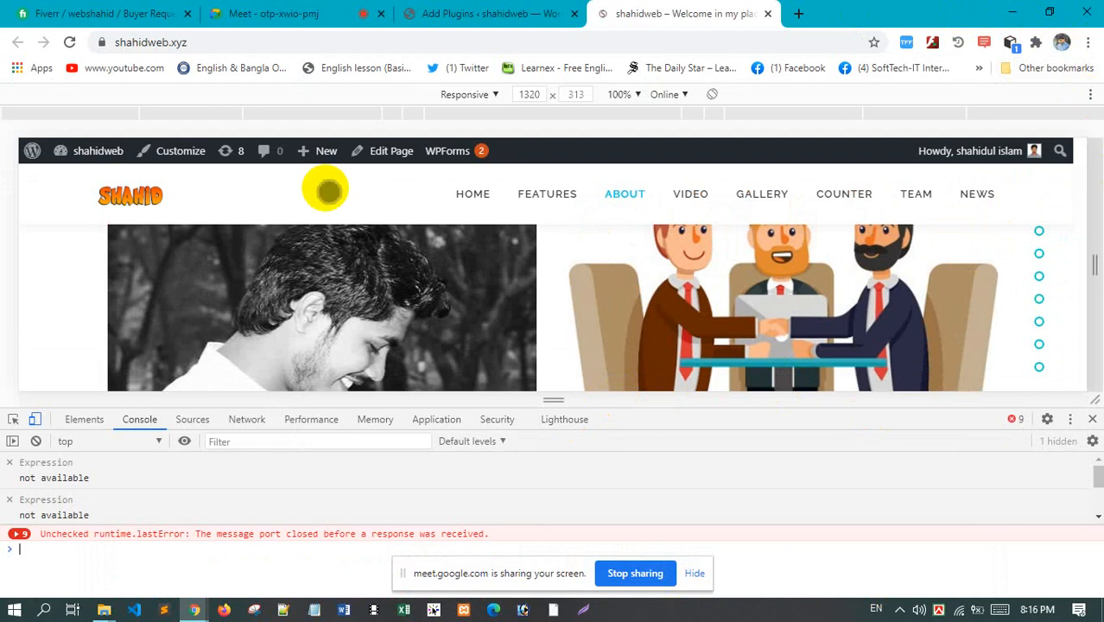
{"action": "left_click", "coordinate": [1093, 93]}
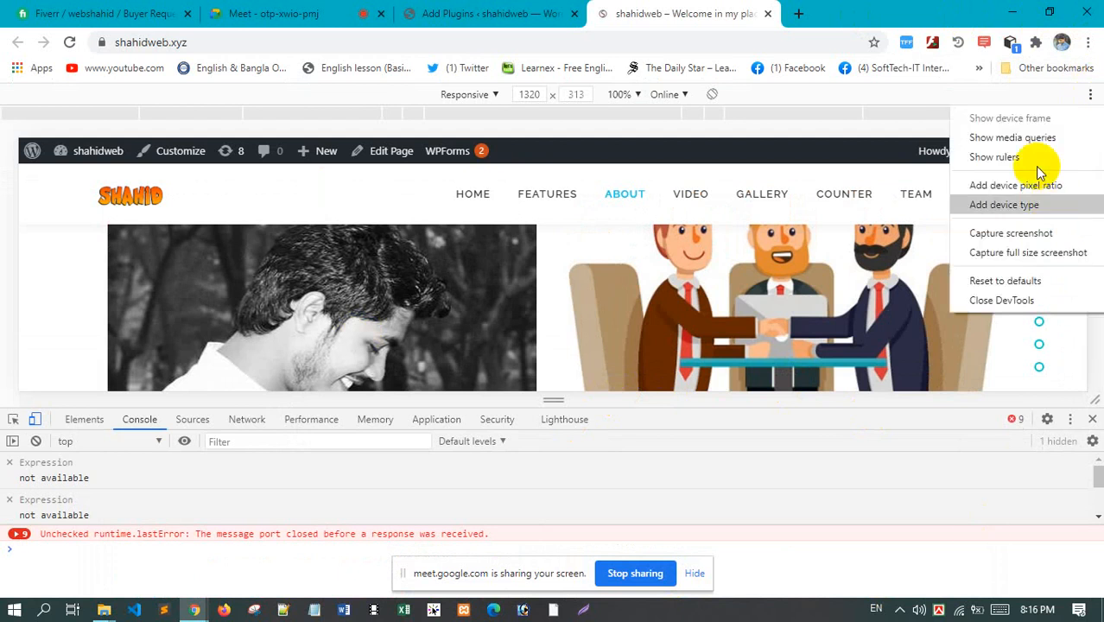
{"action": "left_click", "coordinate": [826, 87]}
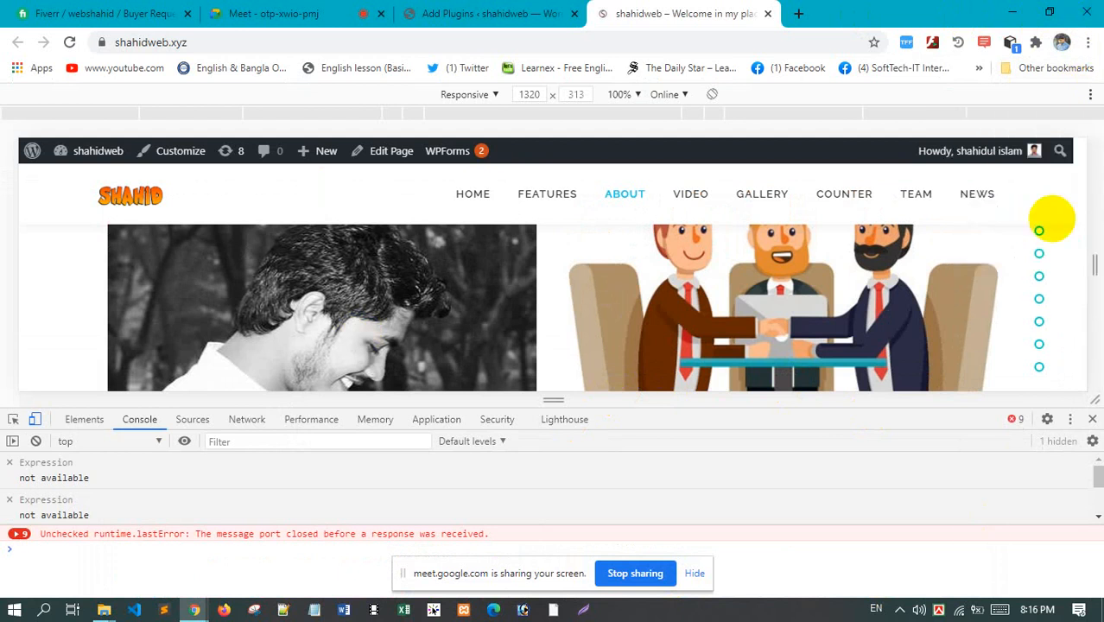
{"action": "left_click", "coordinate": [1093, 419]}
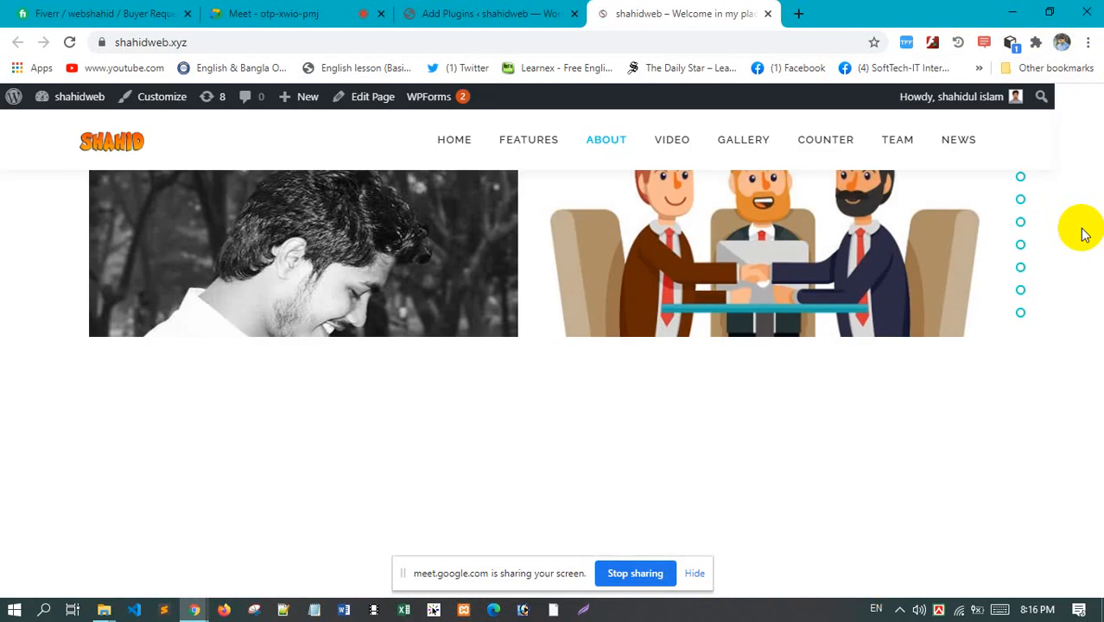
Open the browser's extensions page and go from there to the Chrome Web Store
{"action": "left_click", "coordinate": [1089, 41]}
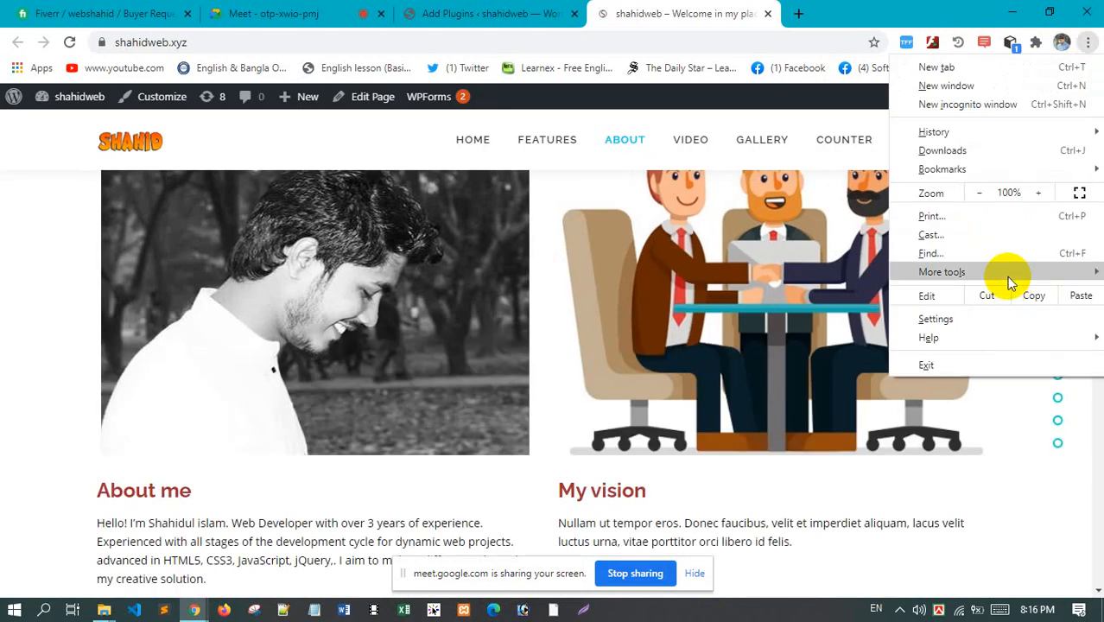
{"action": "mouse_move", "coordinate": [1007, 275]}
{"action": "left_click", "coordinate": [760, 337]}
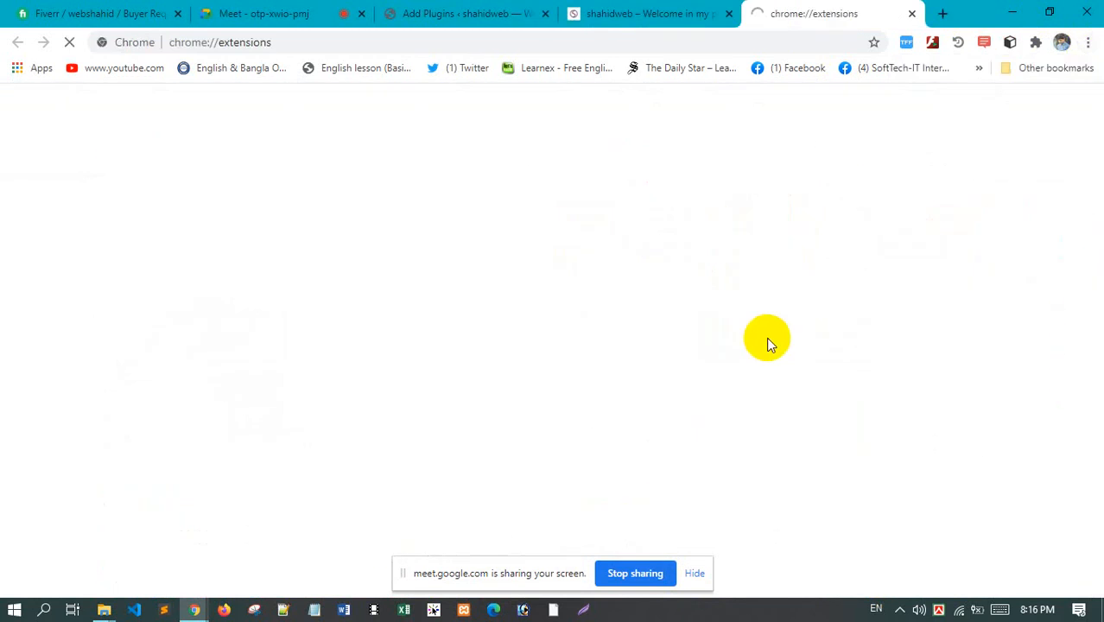
{"action": "left_click", "coordinate": [27, 110]}
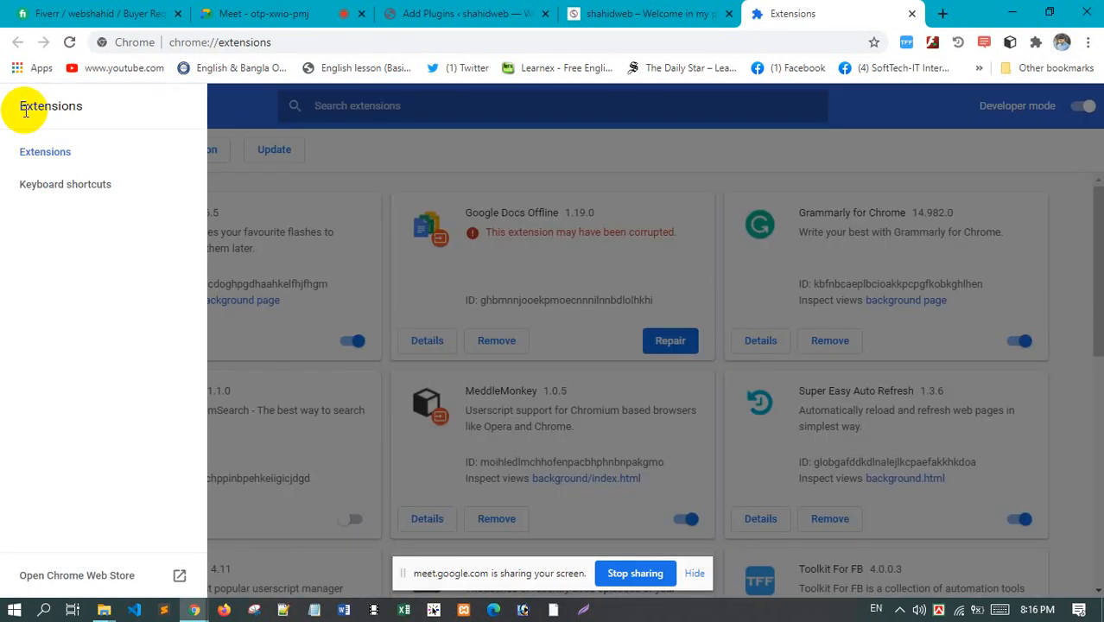
{"action": "left_click", "coordinate": [177, 580]}
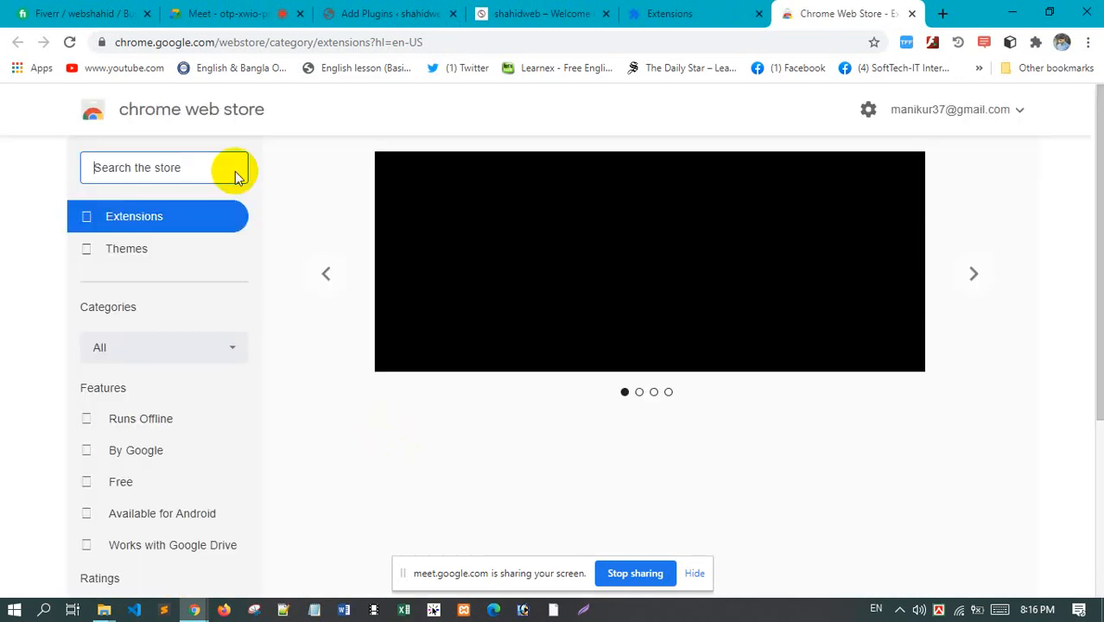
Search the Chrome Web Store for "css peeper" and open the CSS Peeper extension's page
{"action": "left_click", "coordinate": [213, 168]}
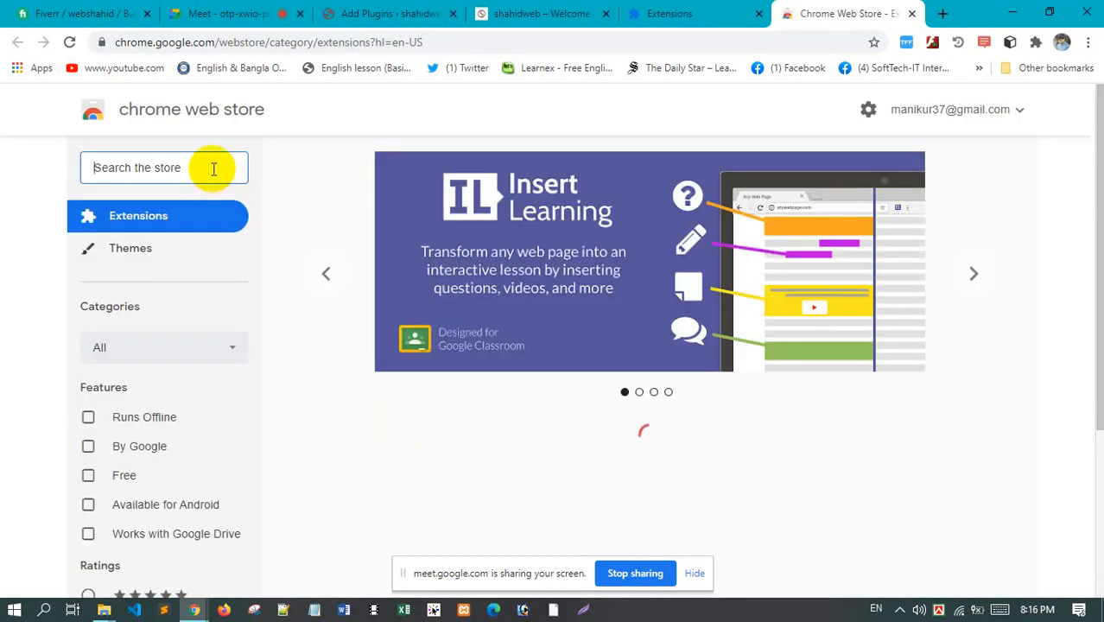
{"action": "type", "text": "css pee"}
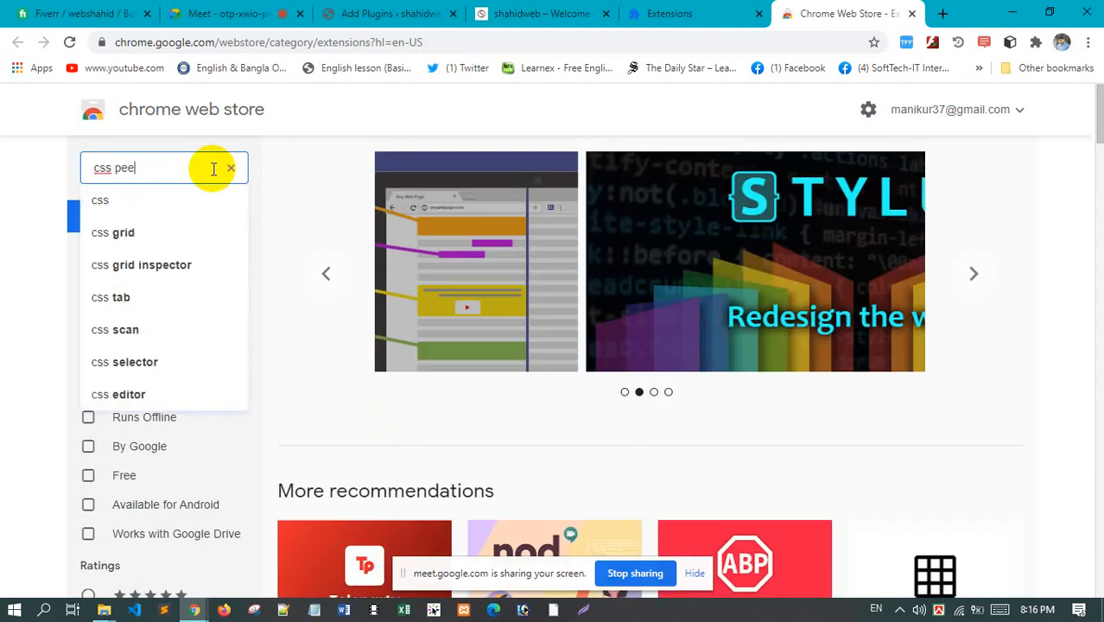
{"action": "type", "text": "per"}
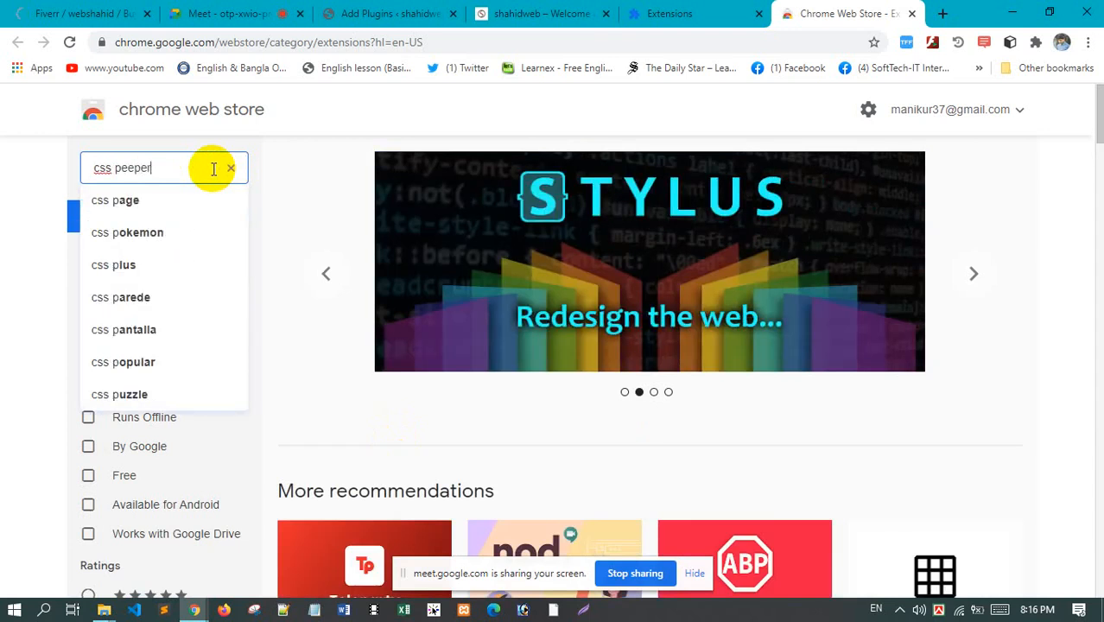
{"action": "key", "text": "Return"}
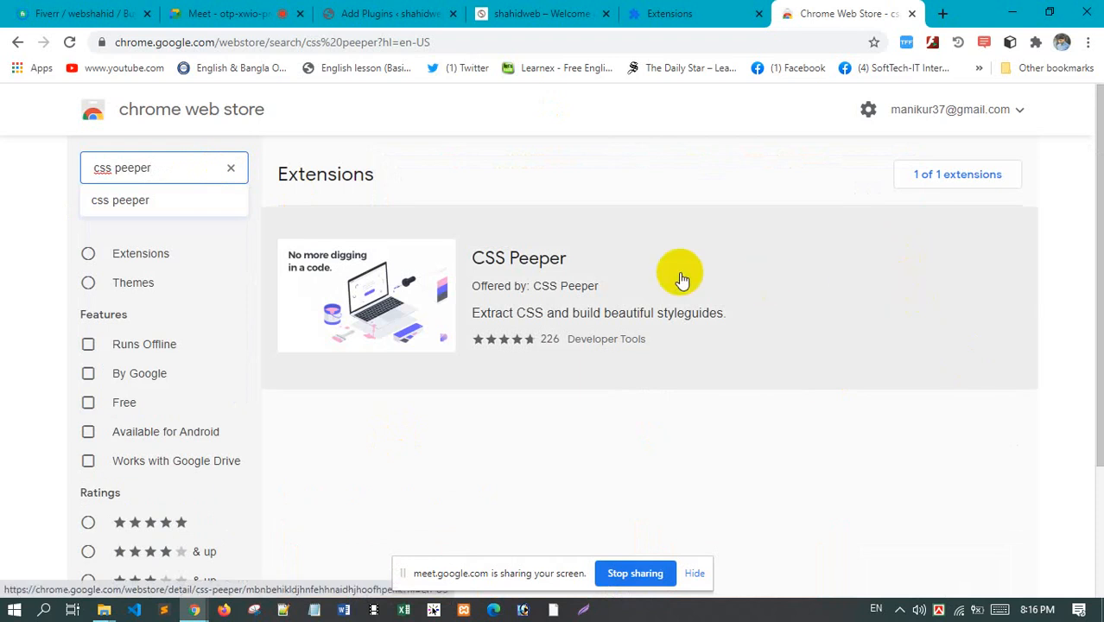
{"action": "left_click", "coordinate": [556, 270]}
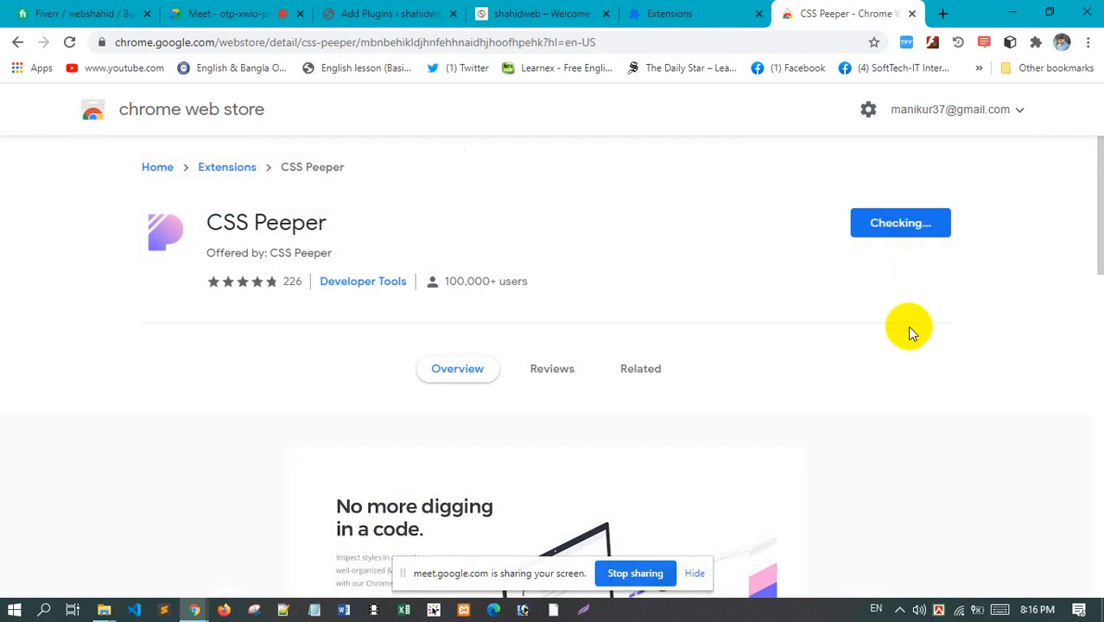
Confirm adding the CSS Peeper extension and return to the shahidweb.xyz page's about section
{"action": "left_click", "coordinate": [602, 178]}
{"action": "left_click", "coordinate": [553, 13]}
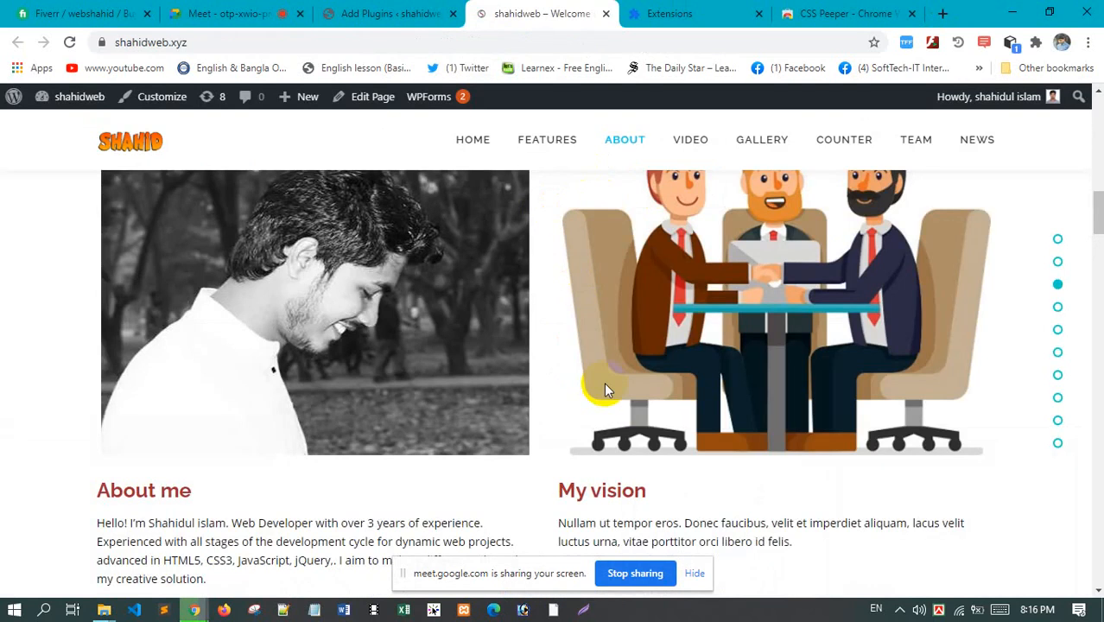
{"action": "scroll", "coordinate": [636, 406], "scroll_direction": "down", "scroll_amount": 3}
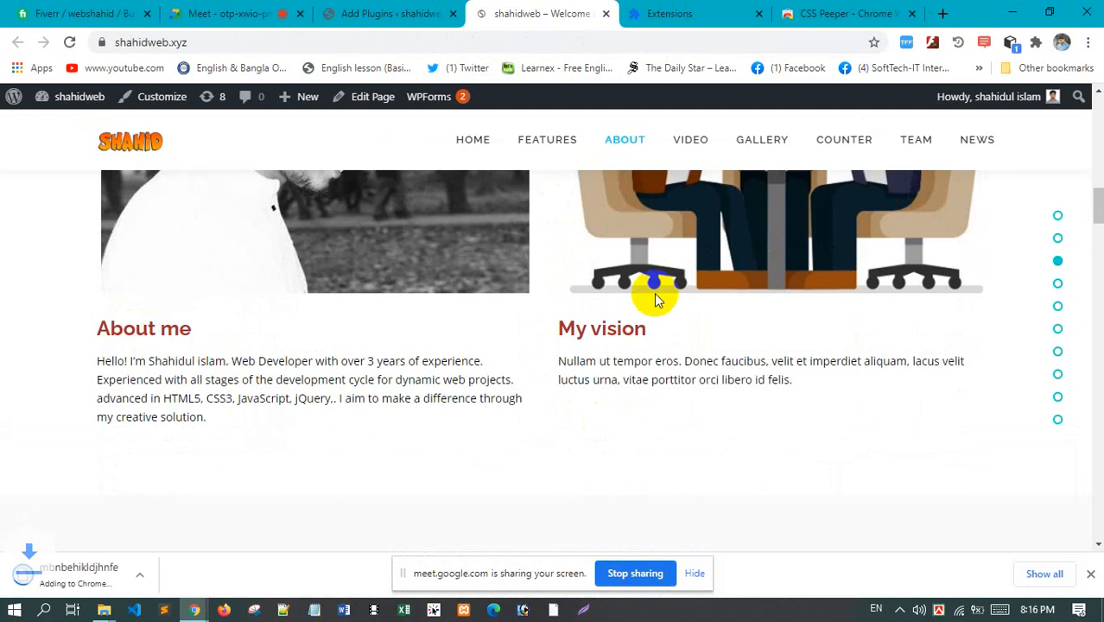
{"action": "scroll", "coordinate": [653, 291], "scroll_direction": "up", "scroll_amount": 2}
Open the Chrome Web Store again from the browser's extensions page and search it for "what fonts"
{"action": "left_click", "coordinate": [702, 7]}
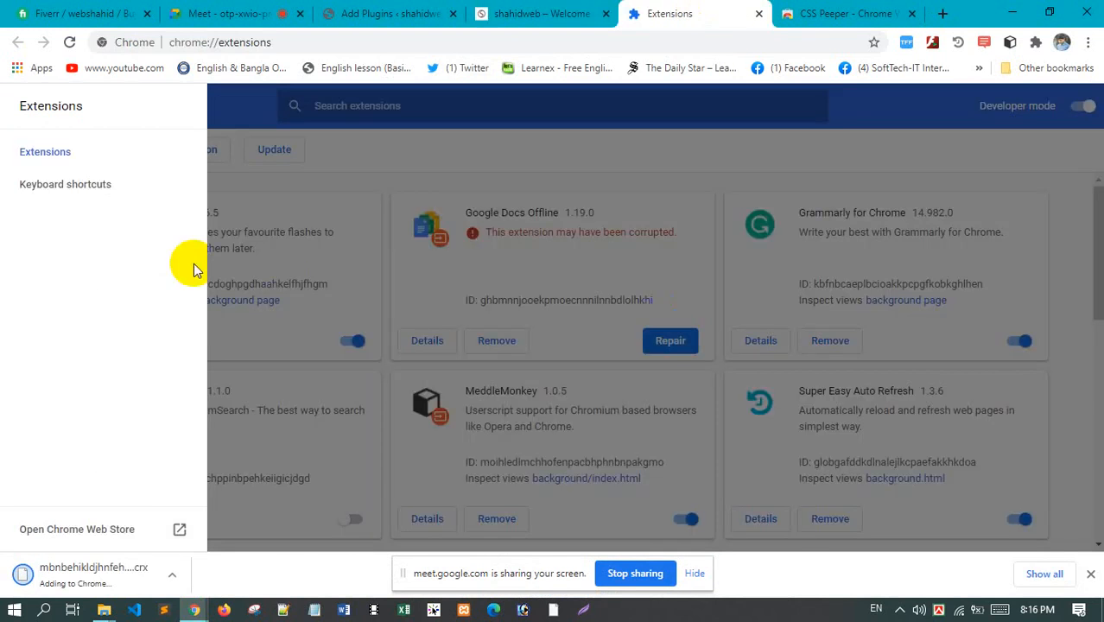
{"action": "left_click", "coordinate": [177, 529]}
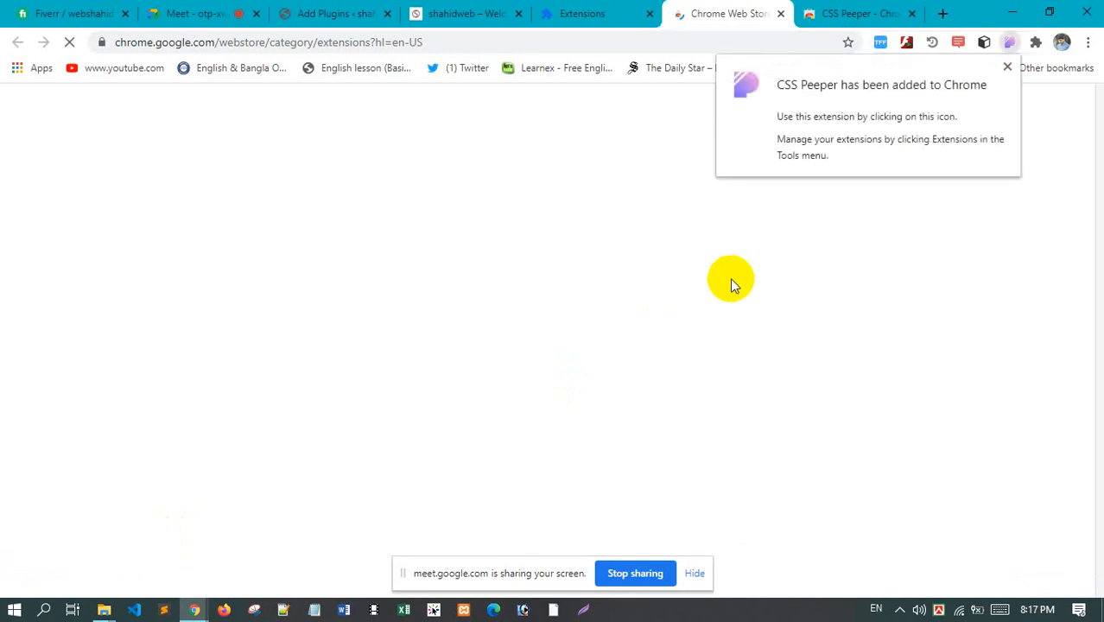
{"action": "left_click", "coordinate": [1008, 66]}
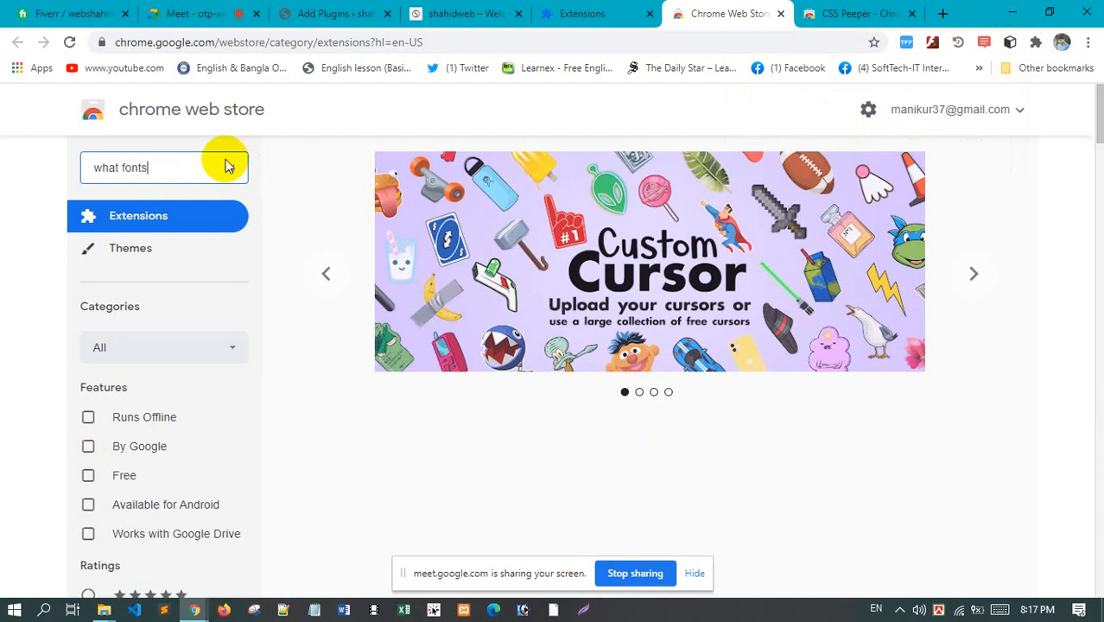
{"action": "key", "text": "Return"}
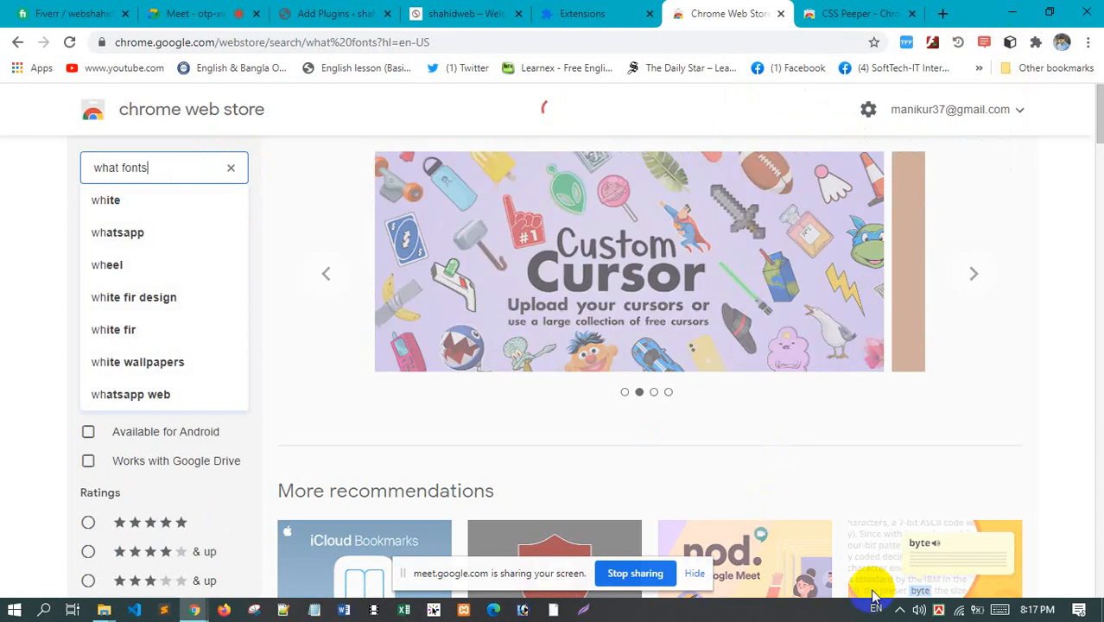
{"action": "left_click", "coordinate": [900, 611]}
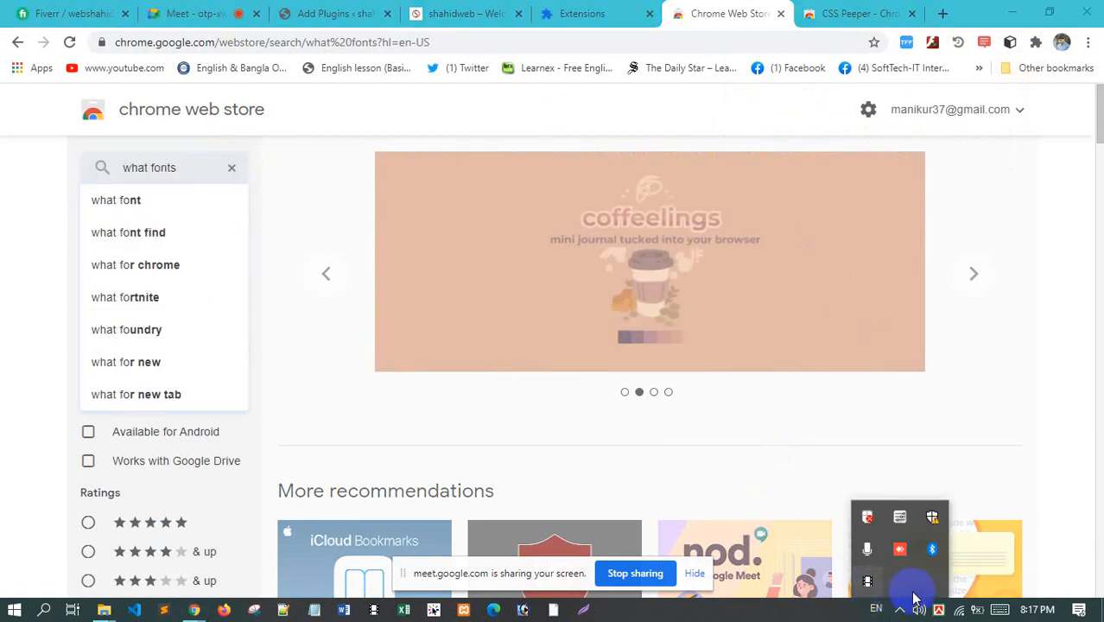
{"action": "left_click", "coordinate": [900, 609]}
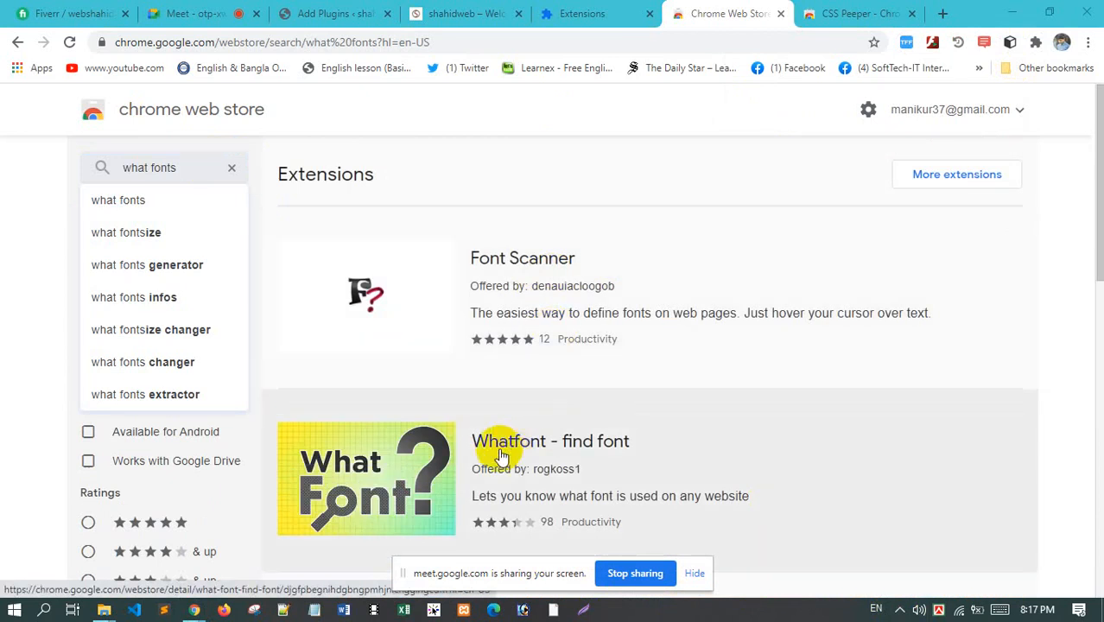
Open the "Whatfont - find font" extension's page and add the extension to Chrome
{"action": "left_click", "coordinate": [518, 457]}
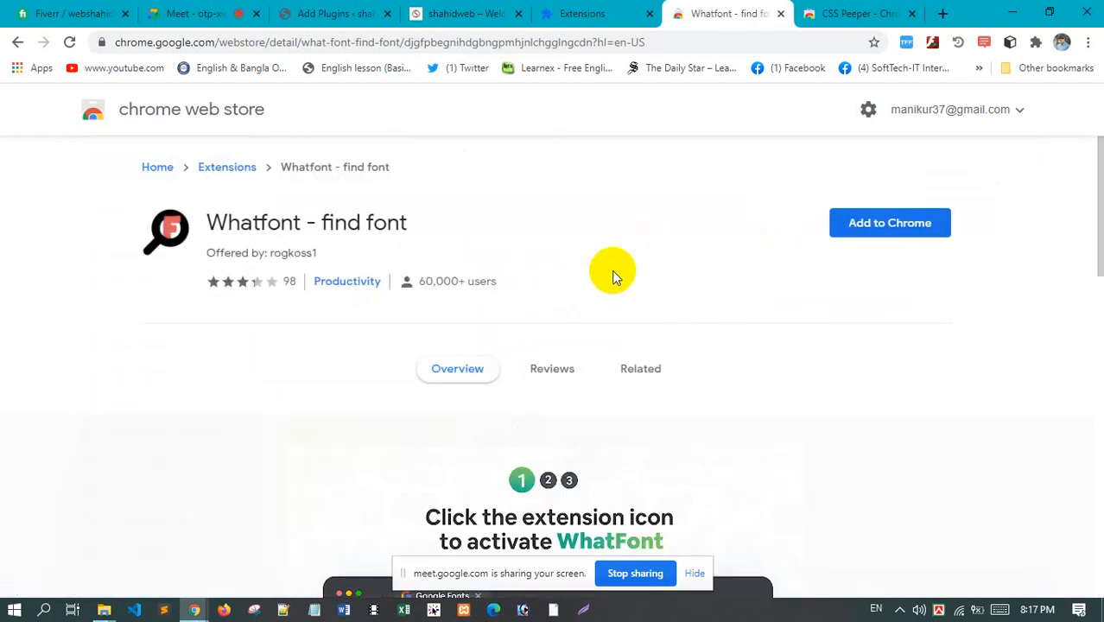
{"action": "scroll", "coordinate": [653, 262], "scroll_direction": "down", "scroll_amount": 2}
{"action": "scroll", "coordinate": [653, 263], "scroll_direction": "up", "scroll_amount": 2}
{"action": "right_click", "coordinate": [592, 184]}
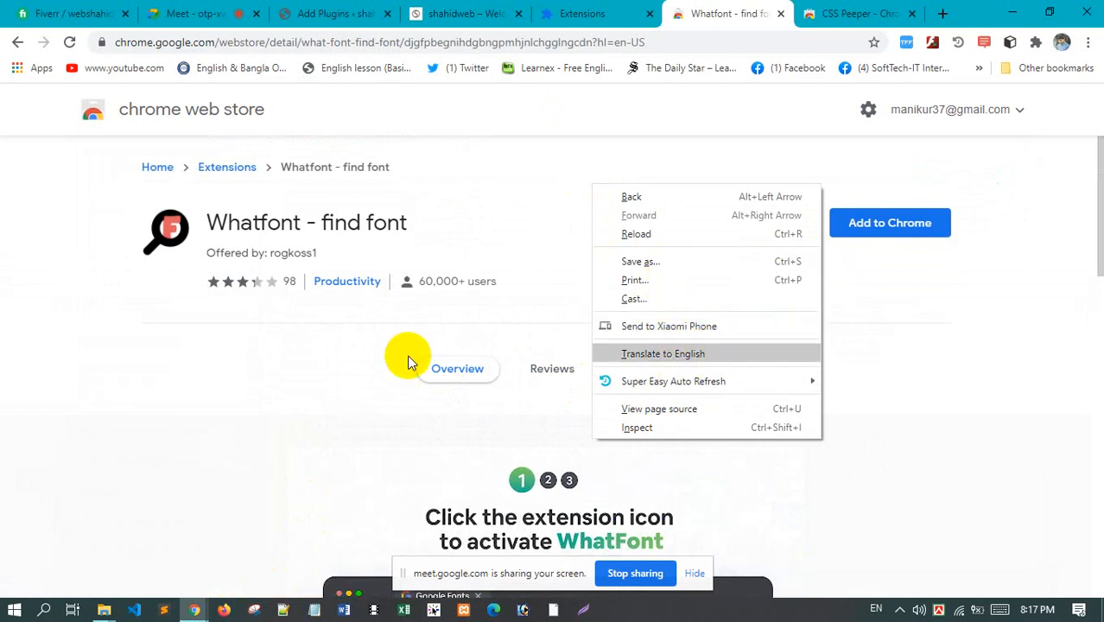
{"action": "left_click", "coordinate": [299, 366]}
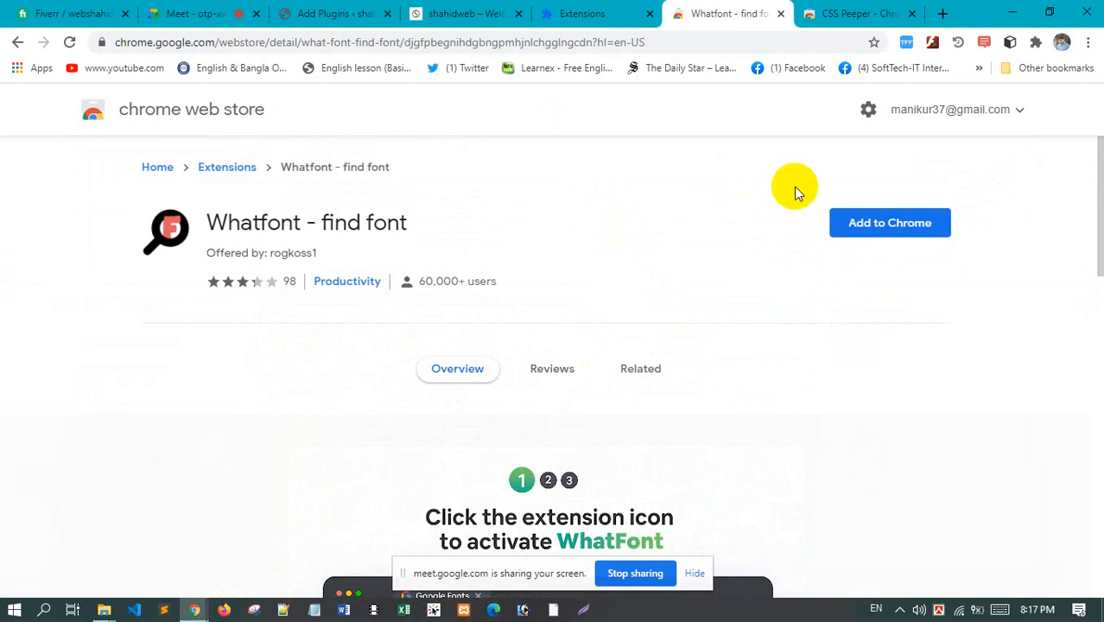
{"action": "left_click", "coordinate": [868, 224]}
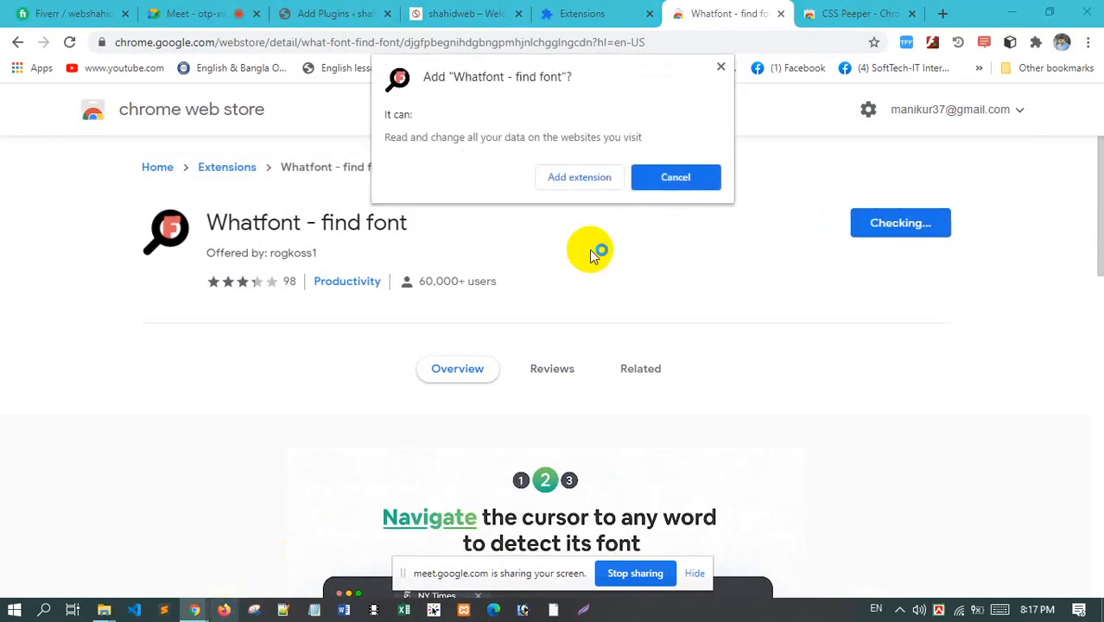
{"action": "left_click", "coordinate": [573, 180]}
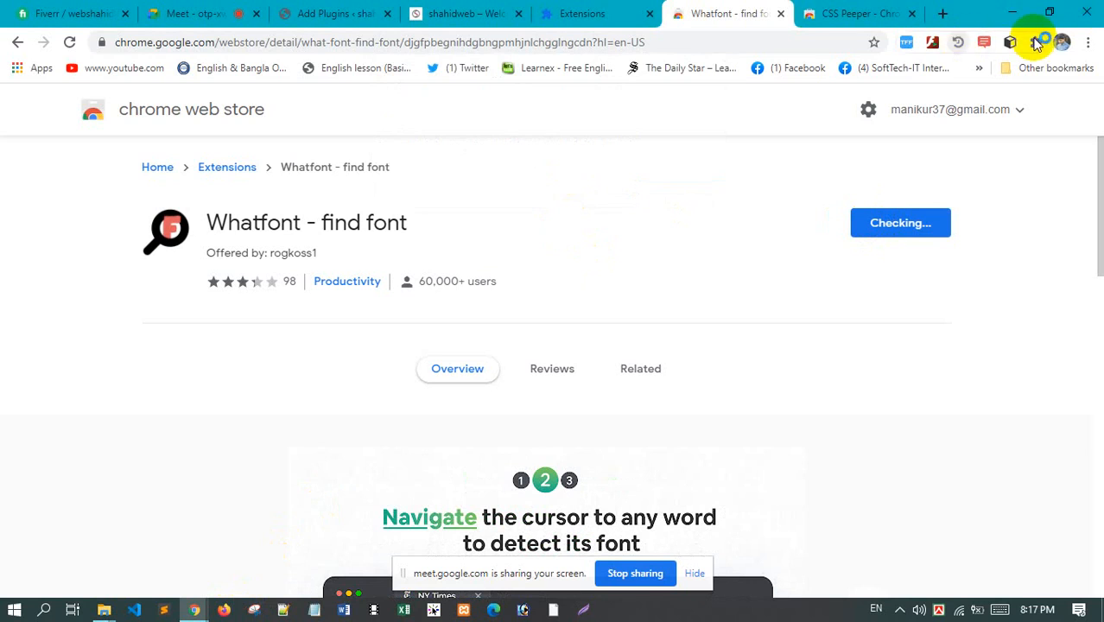
Pin CSS Peeper to the browser toolbar and launch it on the shahidweb.xyz page
{"action": "left_click", "coordinate": [1036, 42]}
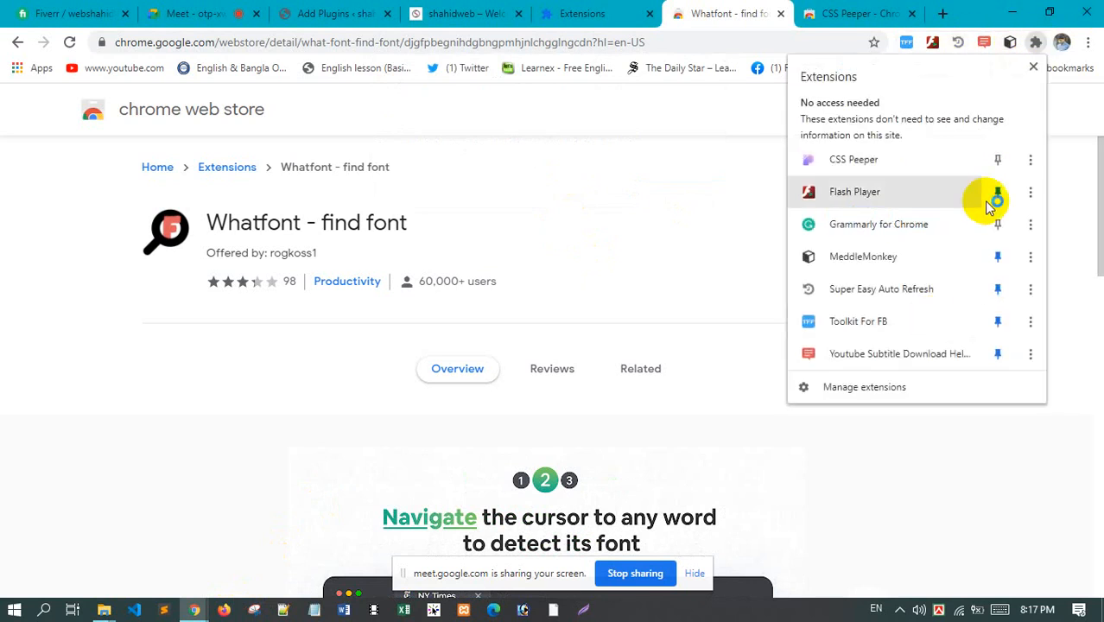
{"action": "left_click", "coordinate": [1000, 160]}
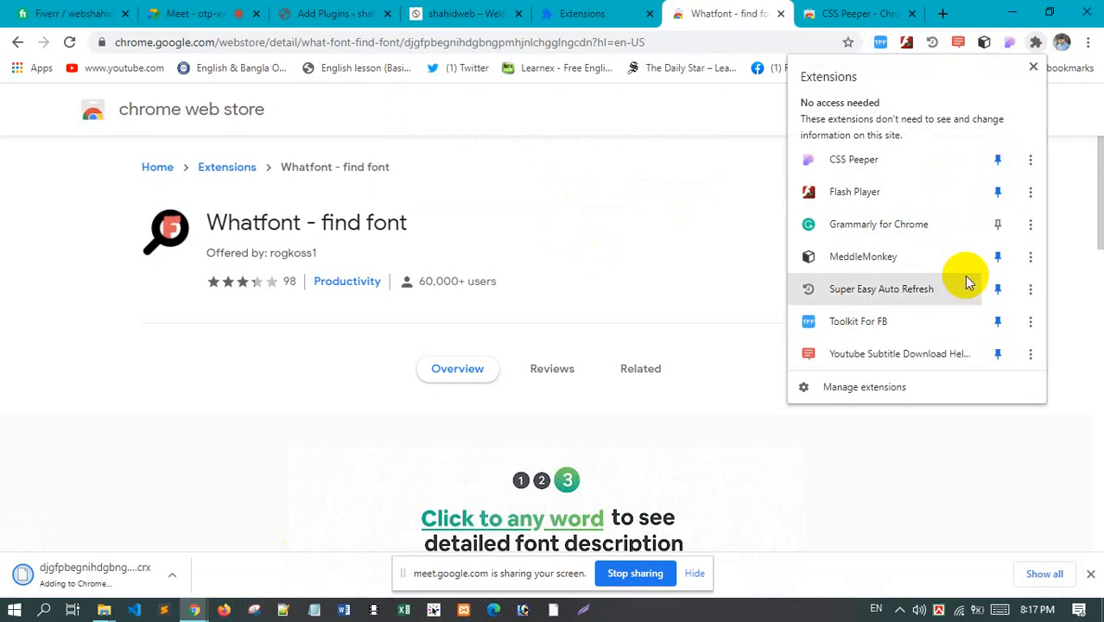
{"action": "left_click", "coordinate": [467, 16]}
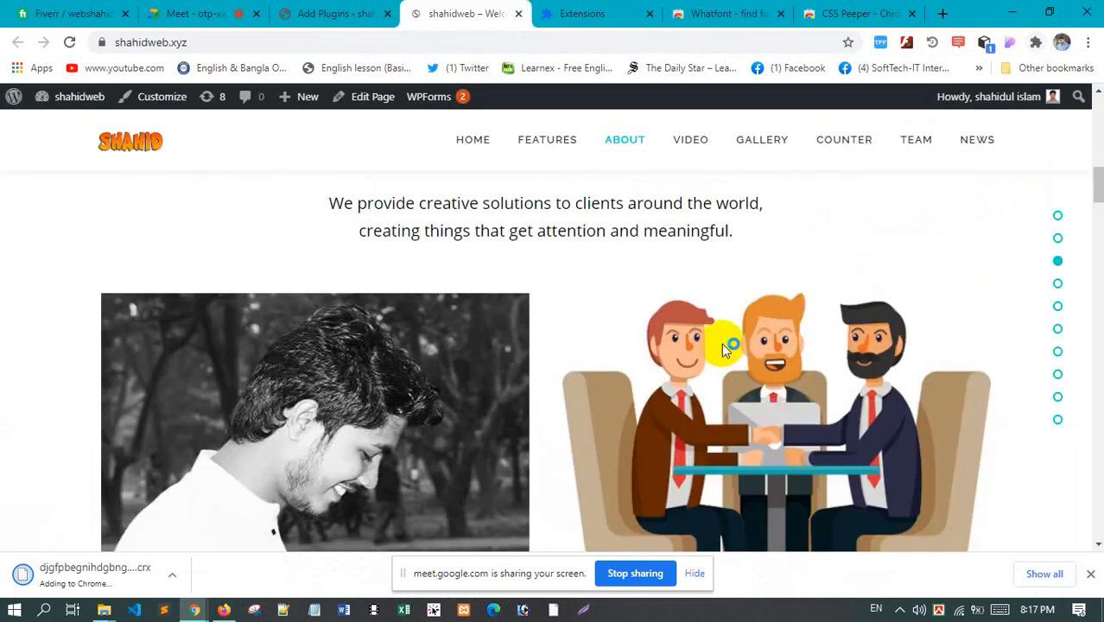
{"action": "left_click", "coordinate": [1012, 43]}
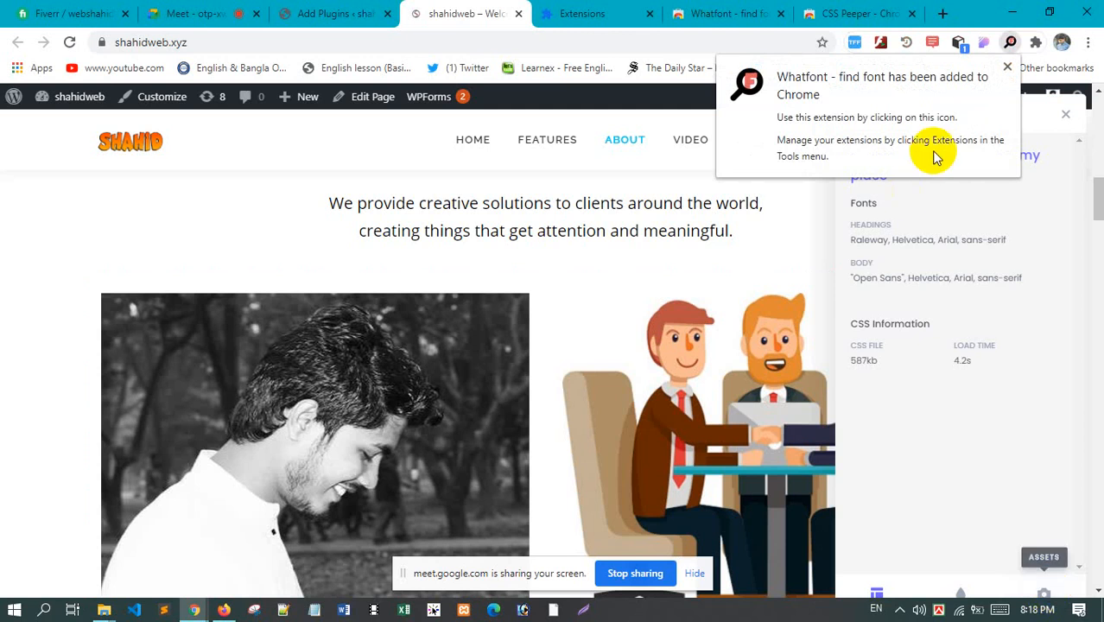
{"action": "left_click", "coordinate": [1008, 66]}
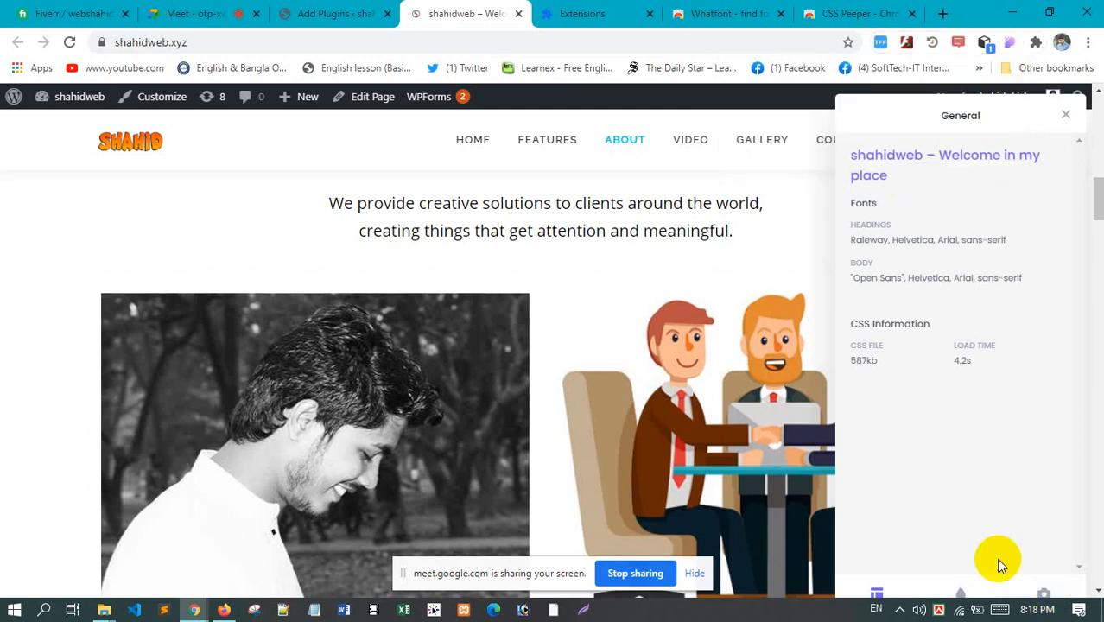
Open CSS Peeper's assets overview and compare the collected images with those on the shahidweb.xyz page
{"action": "left_click", "coordinate": [1045, 594]}
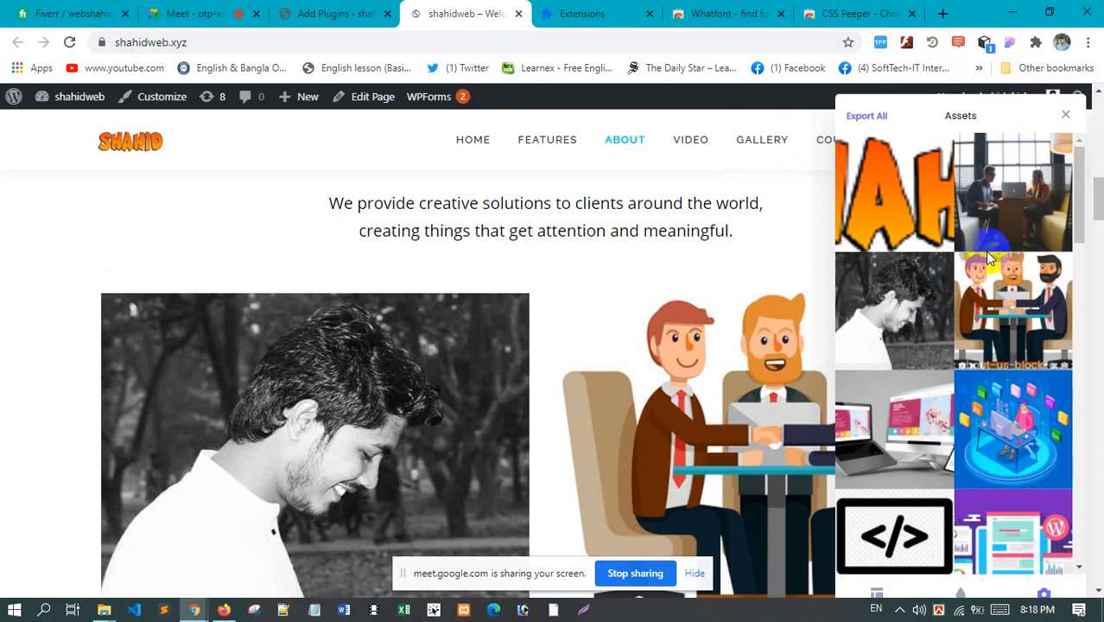
{"action": "scroll", "coordinate": [986, 286], "scroll_direction": "down", "scroll_amount": 3}
{"action": "scroll", "coordinate": [986, 285], "scroll_direction": "down", "scroll_amount": 10}
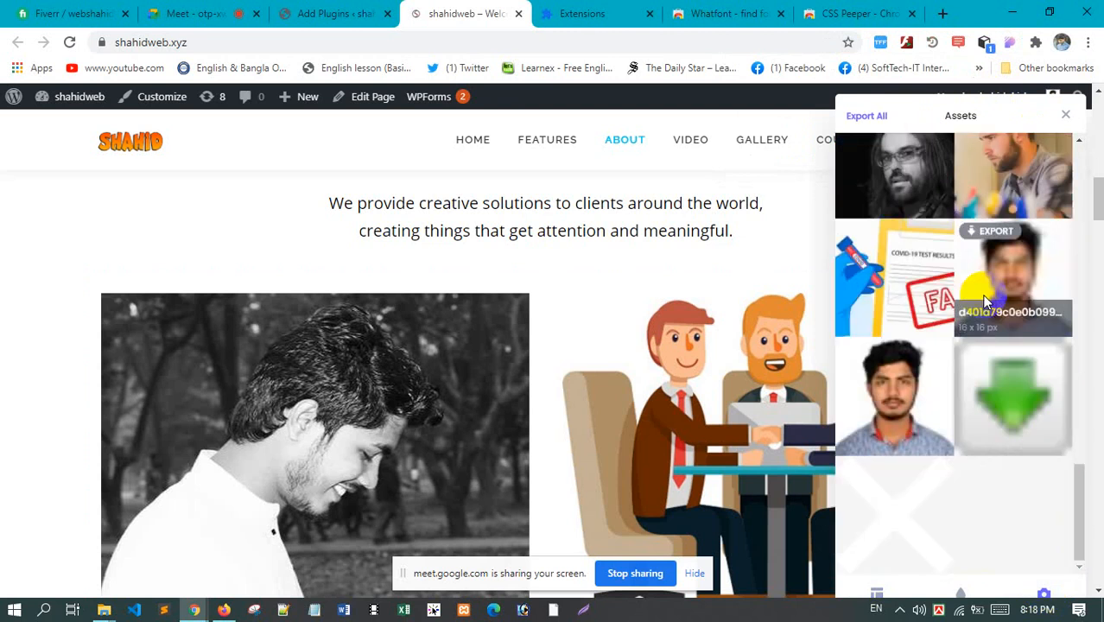
{"action": "scroll", "coordinate": [425, 303], "scroll_direction": "down", "scroll_amount": 15}
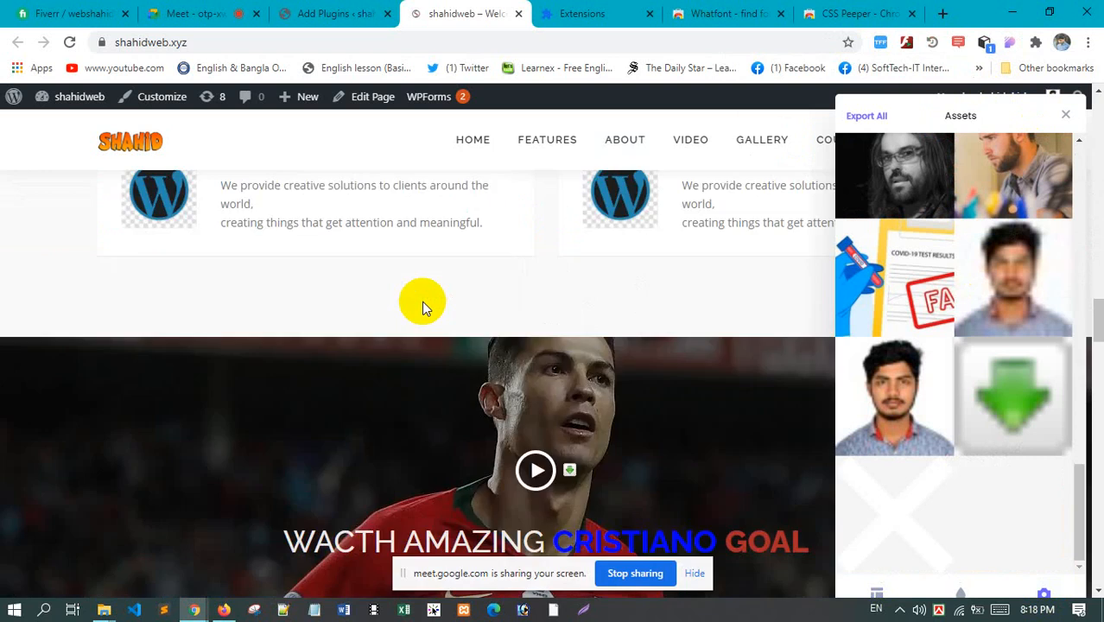
{"action": "scroll", "coordinate": [1036, 394], "scroll_direction": "down", "scroll_amount": 5}
{"action": "scroll", "coordinate": [974, 282], "scroll_direction": "up", "scroll_amount": 10}
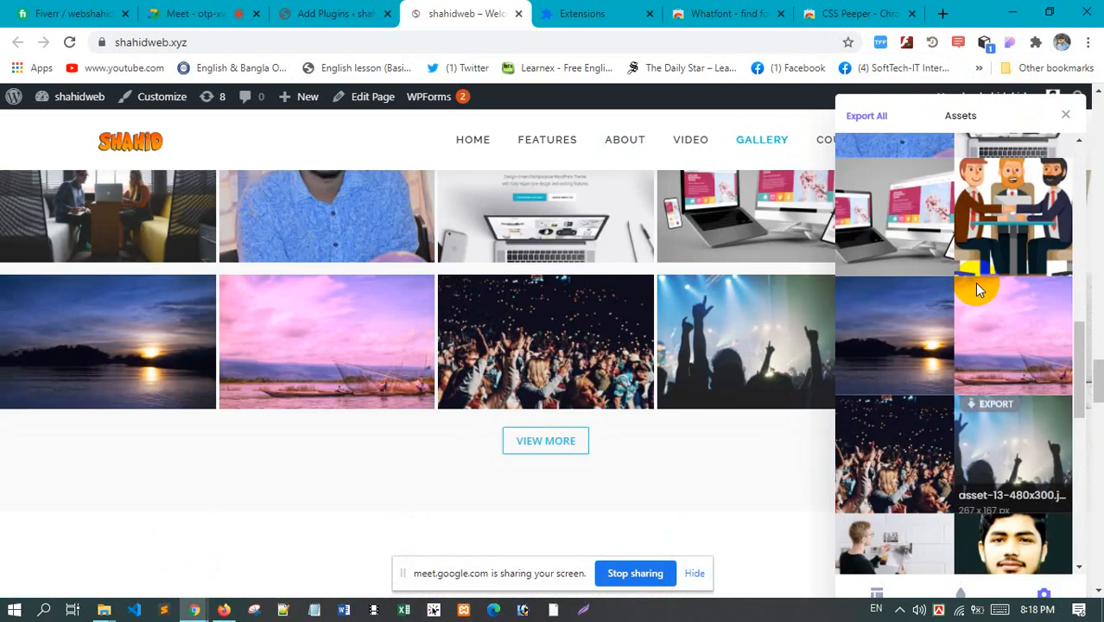
{"action": "scroll", "coordinate": [901, 138], "scroll_direction": "up", "scroll_amount": 2}
{"action": "mouse_move", "coordinate": [869, 188]}
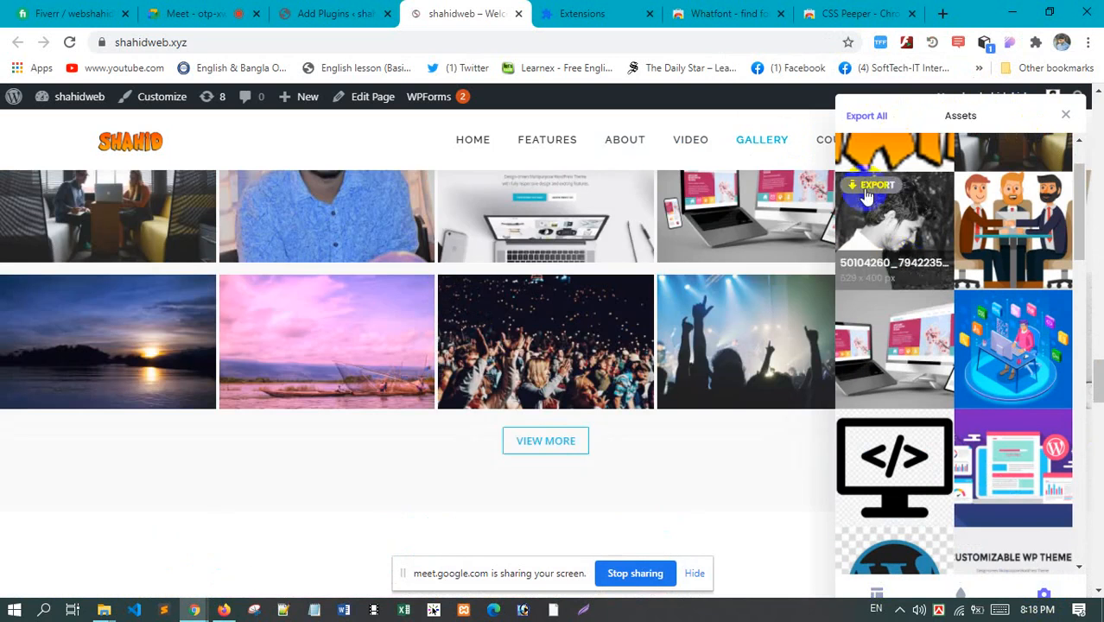
{"action": "scroll", "coordinate": [894, 143], "scroll_direction": "up", "scroll_amount": 1}
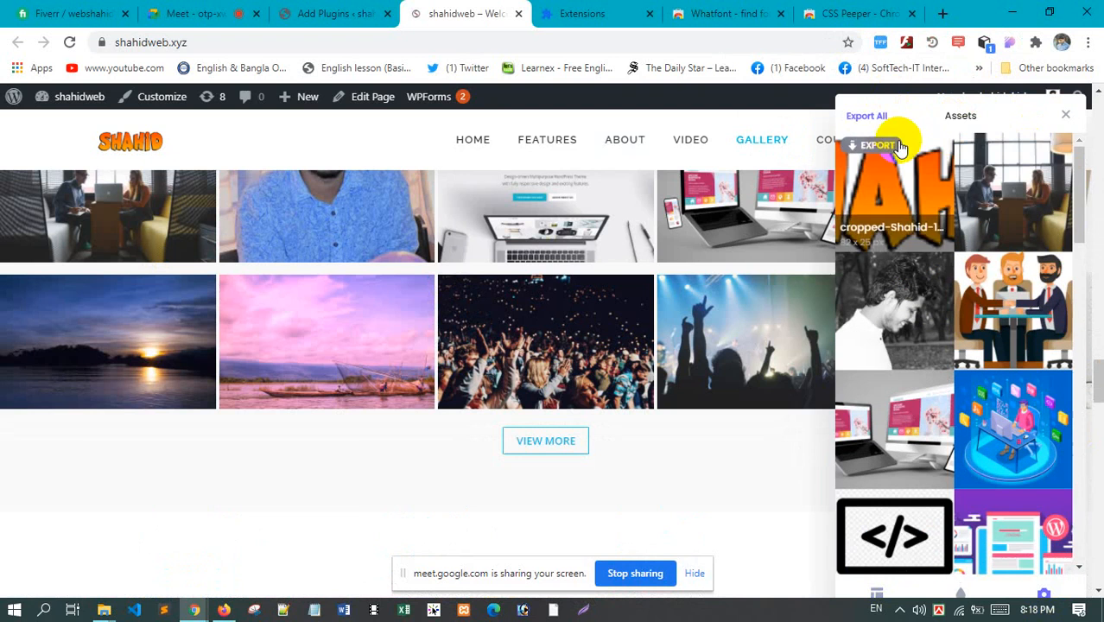
Export all of the page's assets as assets.zip and show the downloaded archive in its folder
{"action": "left_click", "coordinate": [868, 117]}
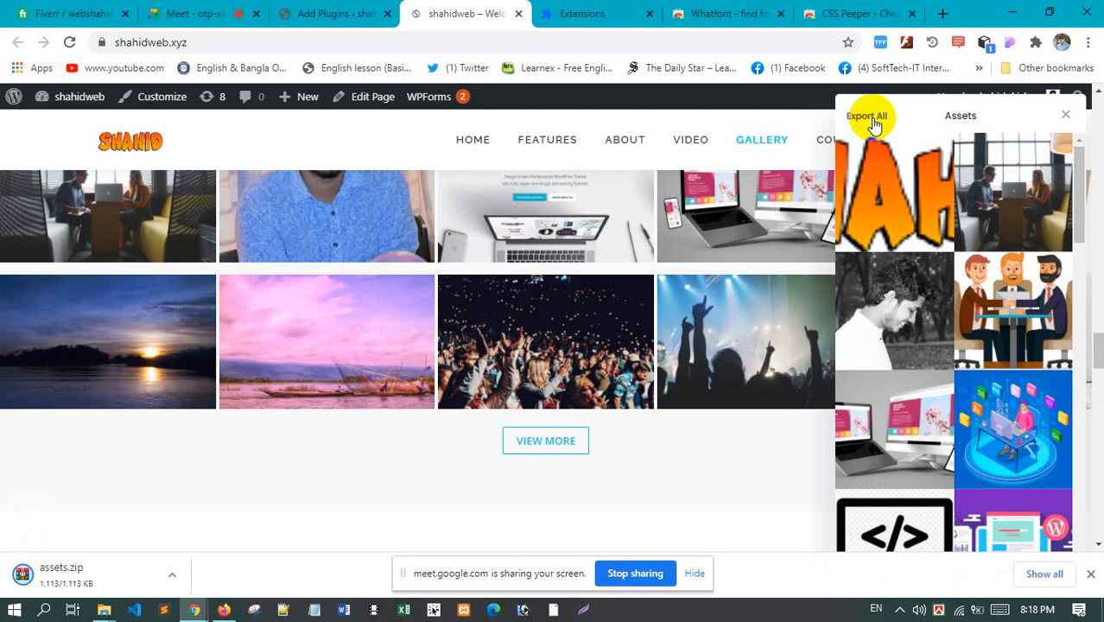
{"action": "left_click", "coordinate": [172, 575]}
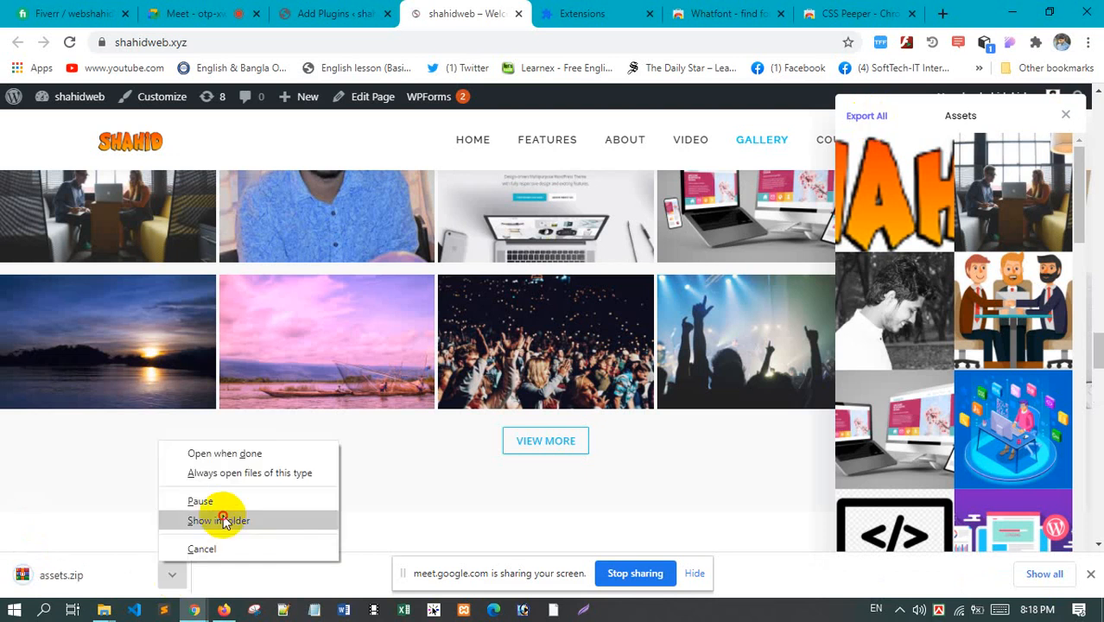
{"action": "left_click", "coordinate": [222, 522]}
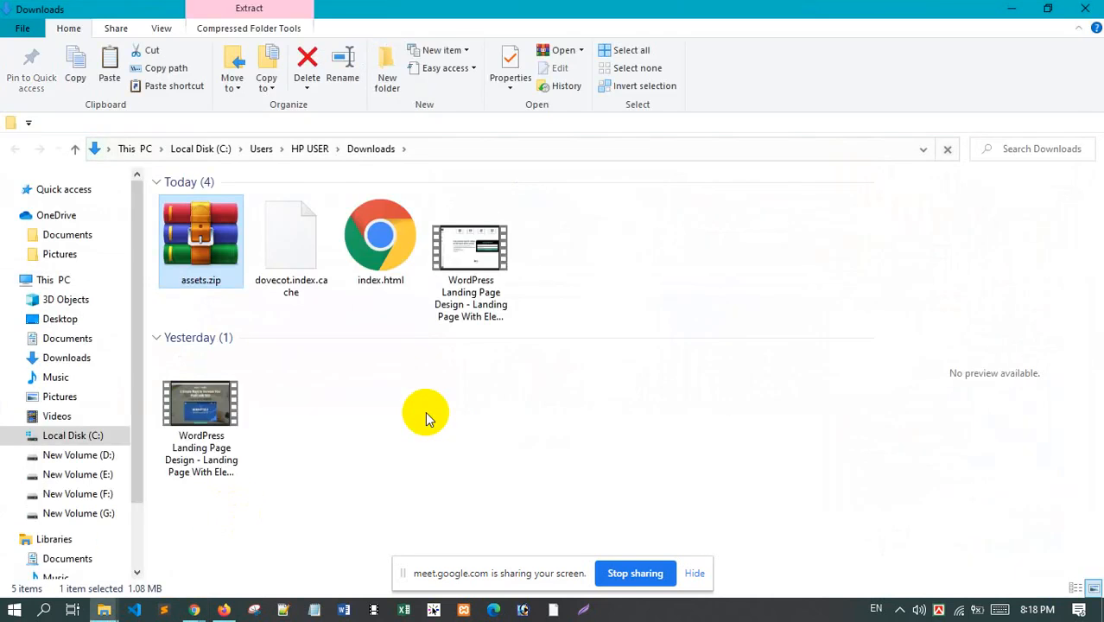
Paste assets.zip into the Desktop folder and extract its files directly there
{"action": "left_click", "coordinate": [84, 324]}
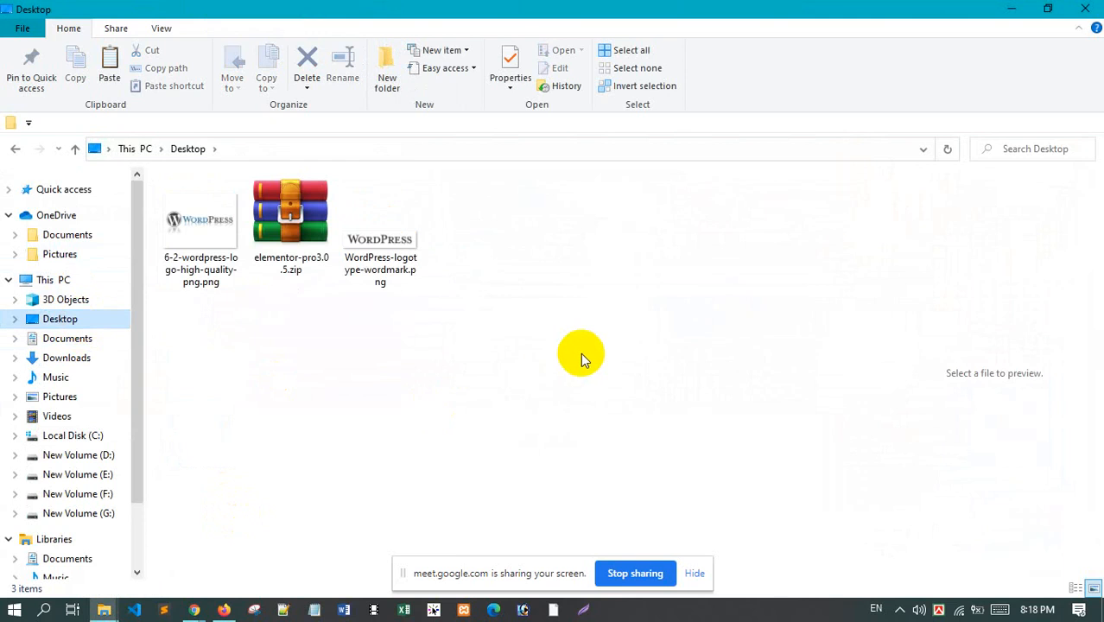
{"action": "key", "text": "ctrl+v"}
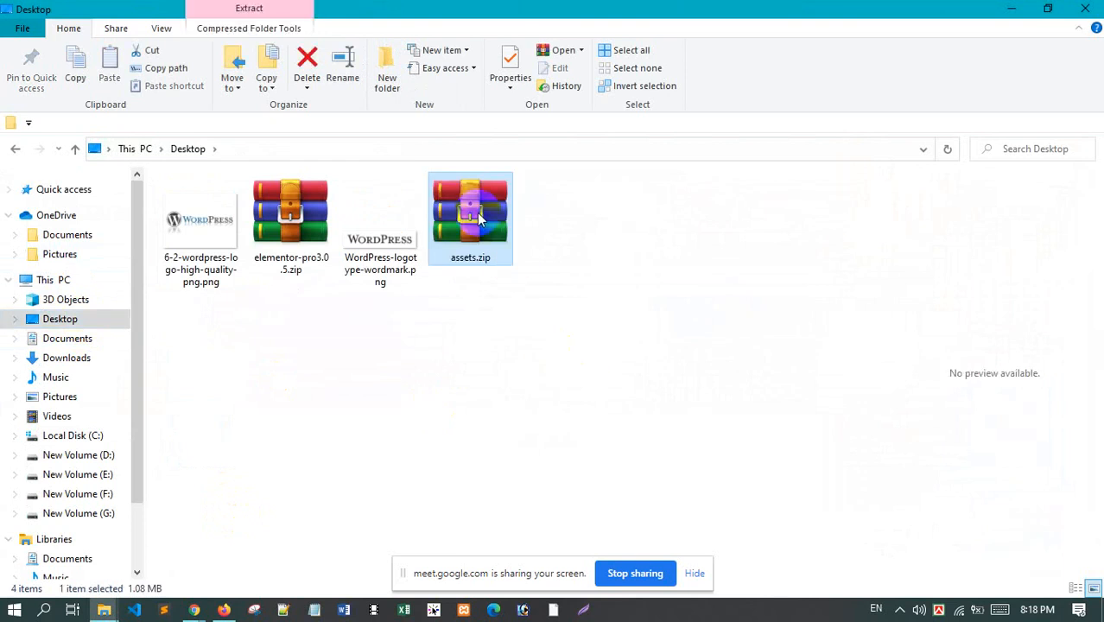
{"action": "right_click", "coordinate": [478, 216]}
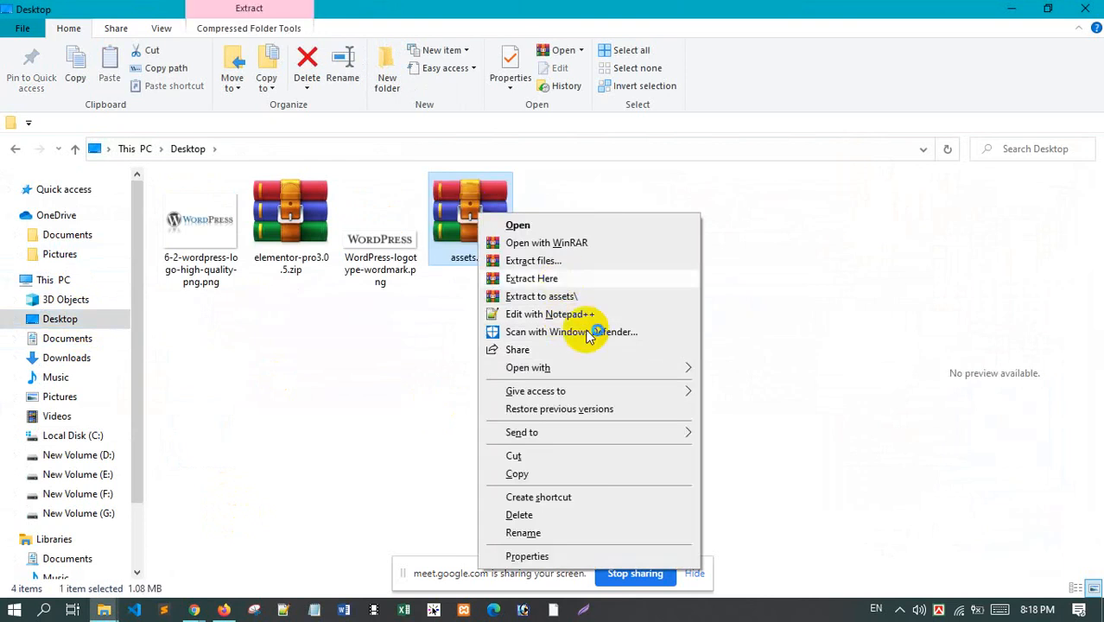
{"action": "left_click", "coordinate": [579, 331]}
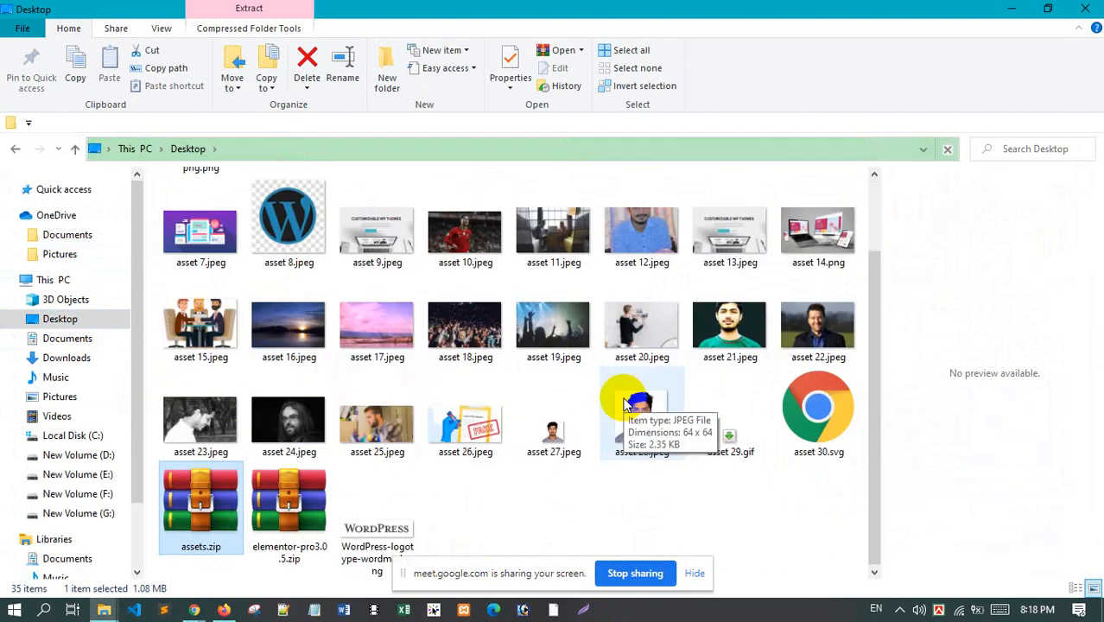
Cut asset 1.jpeg through asset 28.jpeg on the Desktop and create a new folder there named elementor
{"action": "left_click", "coordinate": [376, 235]}
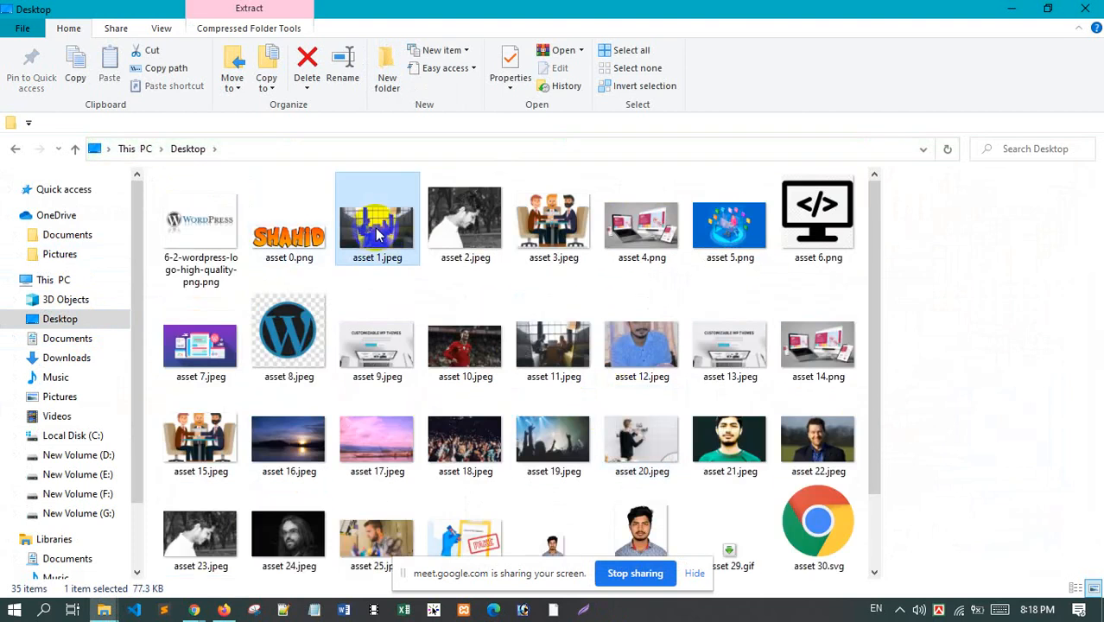
{"action": "scroll", "coordinate": [566, 393], "scroll_direction": "down", "scroll_amount": 3}
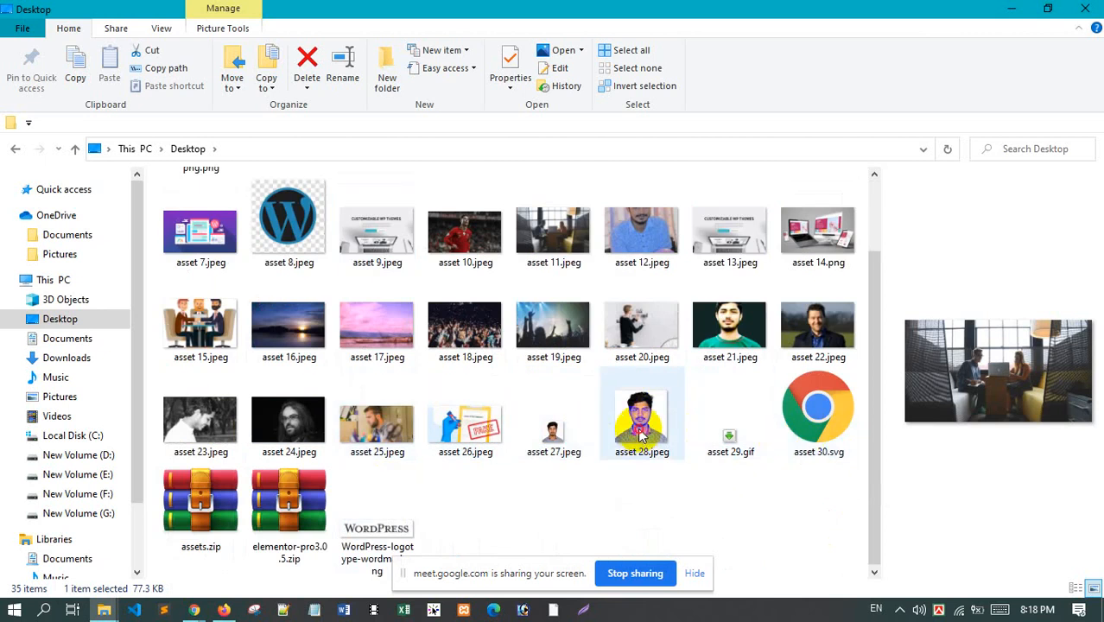
{"action": "left_click", "coordinate": [677, 439], "text": "shift"}
{"action": "scroll", "coordinate": [695, 460], "scroll_direction": "up", "scroll_amount": 1}
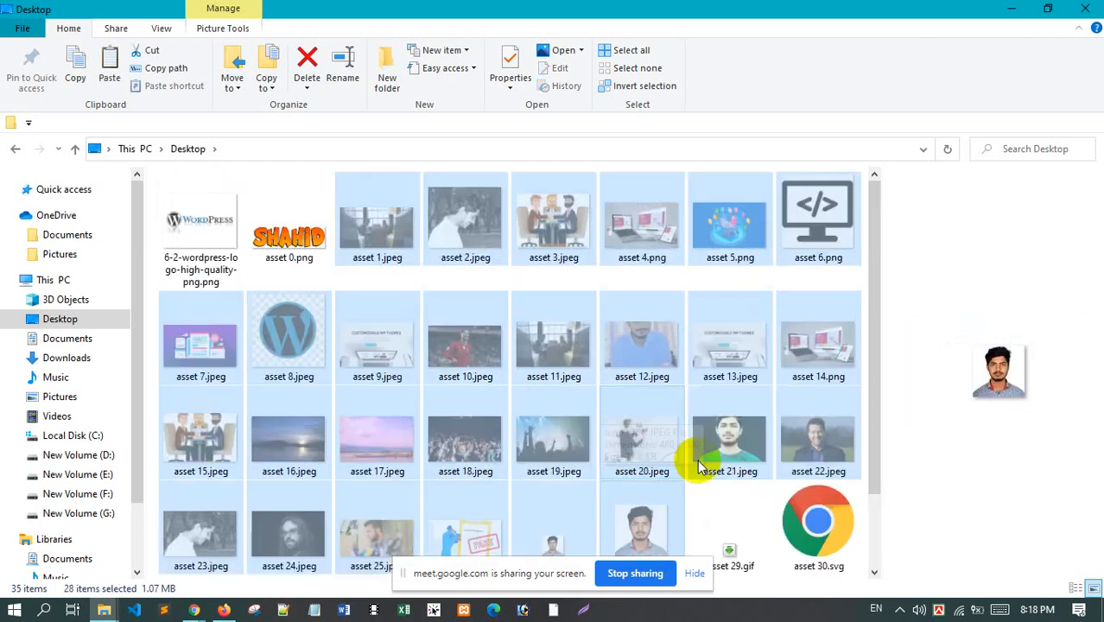
{"action": "scroll", "coordinate": [673, 448], "scroll_direction": "down", "scroll_amount": 1}
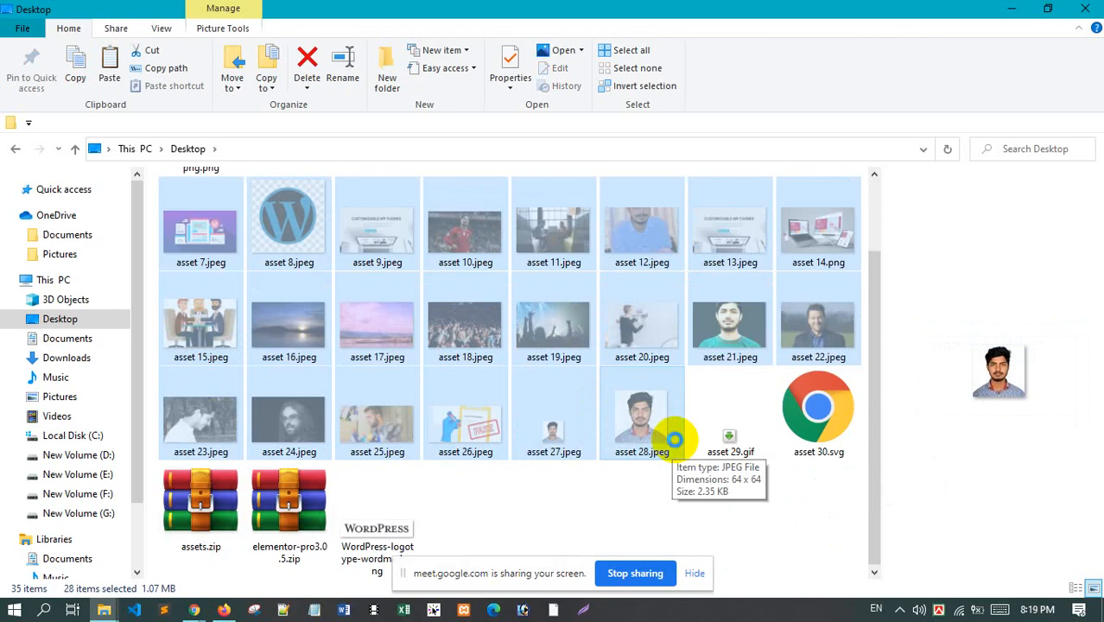
{"action": "key", "text": "ctrl+shift+n"}
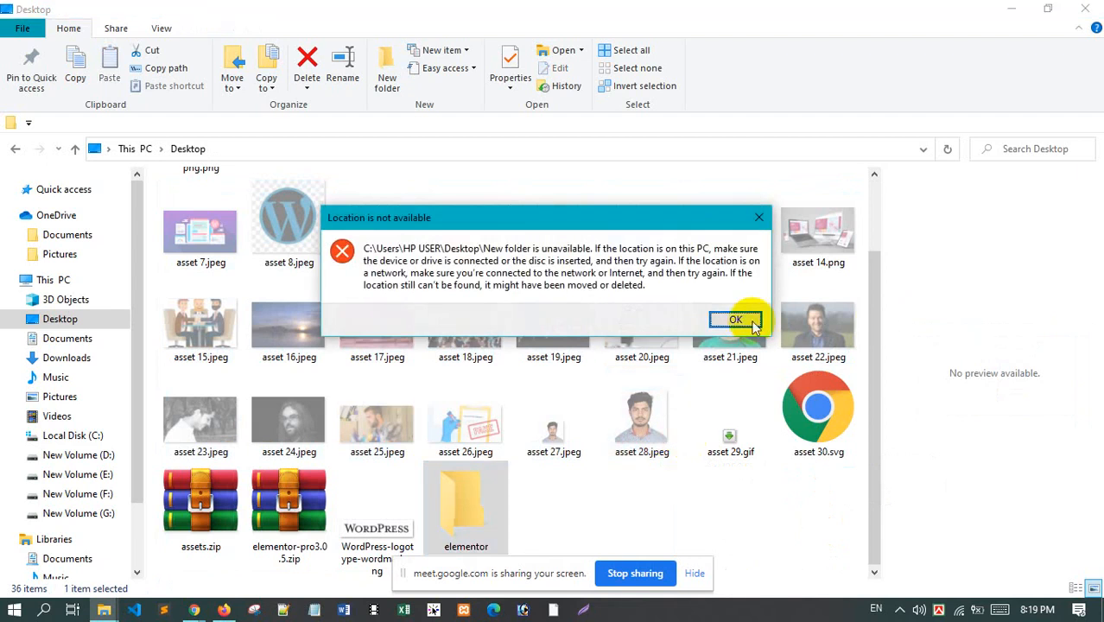
{"action": "left_click", "coordinate": [754, 325]}
Paste the cut images into the elementor folder, display them as large thumbnails, and return to the Desktop folder
{"action": "left_click", "coordinate": [460, 504]}
{"action": "double_click", "coordinate": [458, 506]}
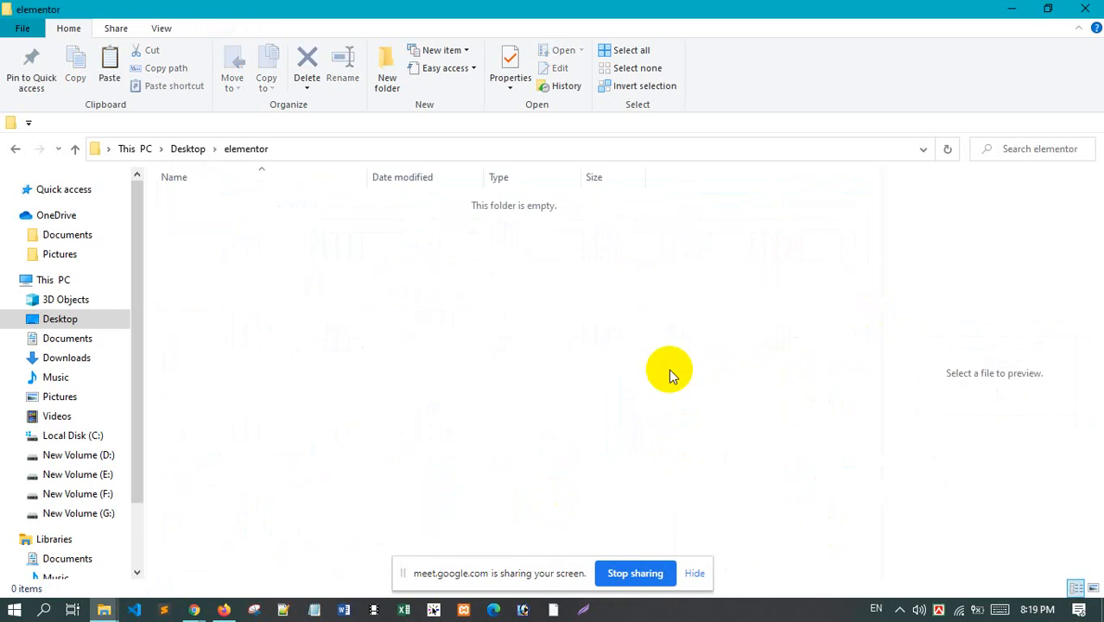
{"action": "key", "text": "ctrl+v"}
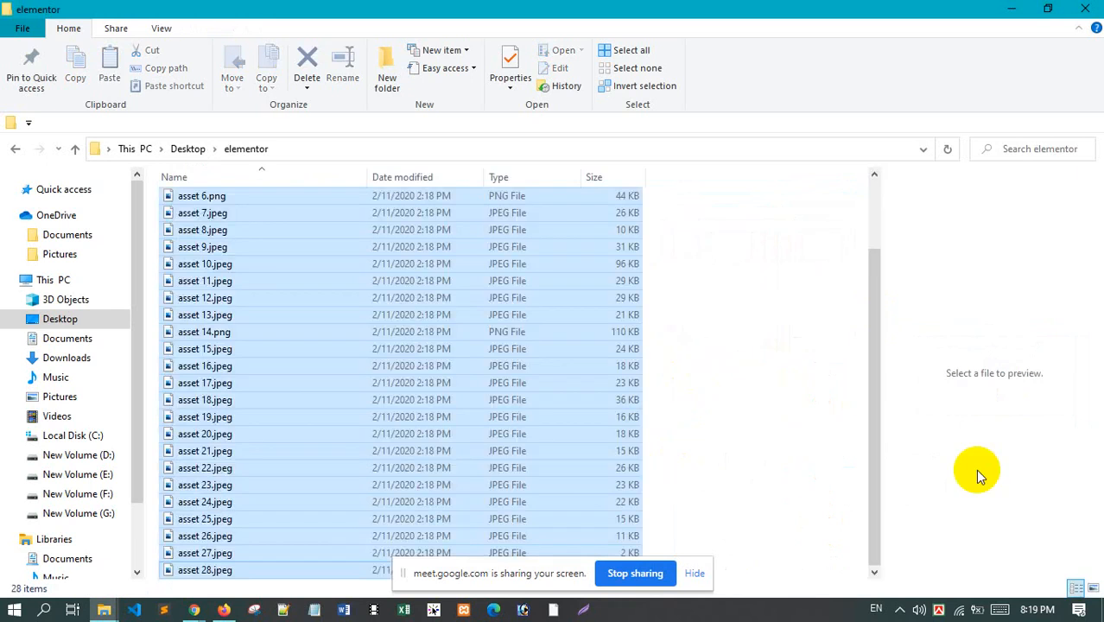
{"action": "left_click", "coordinate": [1094, 589]}
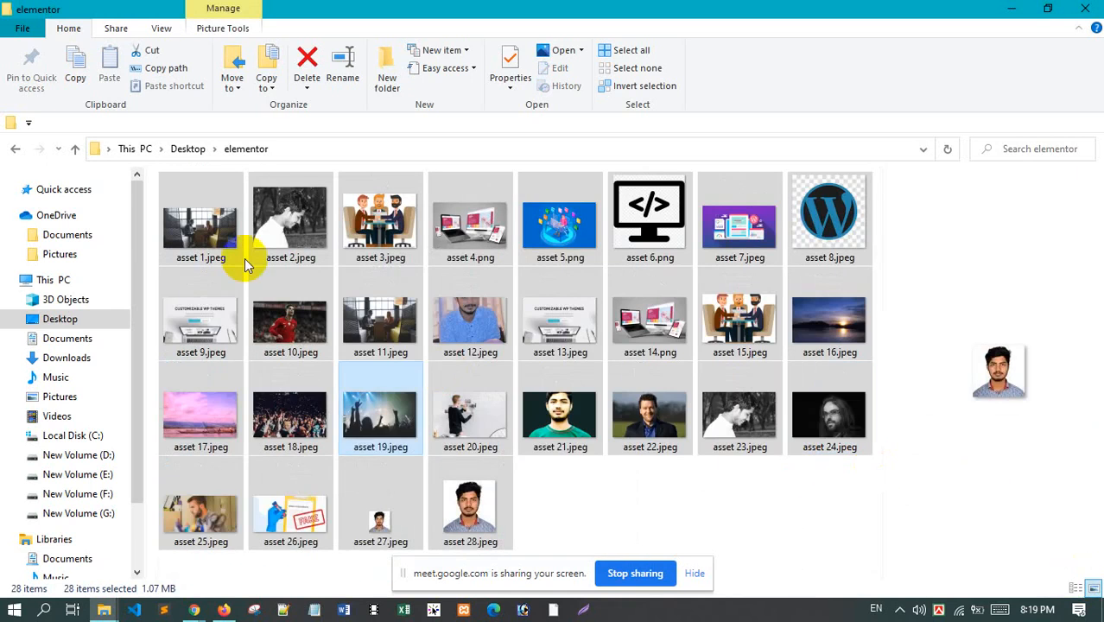
{"action": "left_click", "coordinate": [75, 149]}
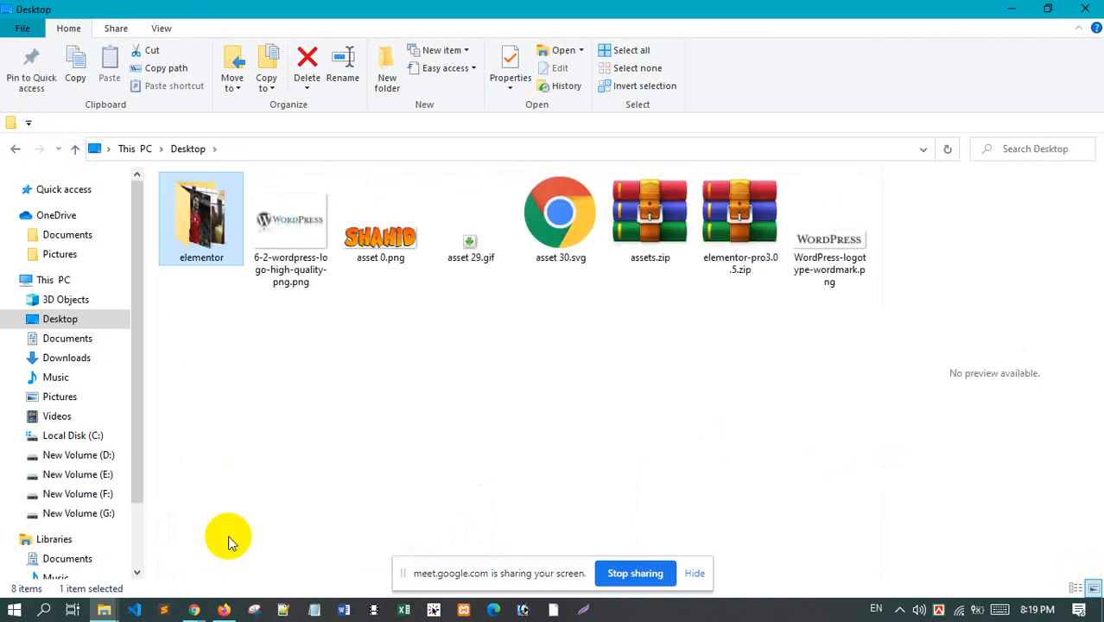
{"action": "left_click", "coordinate": [223, 610]}
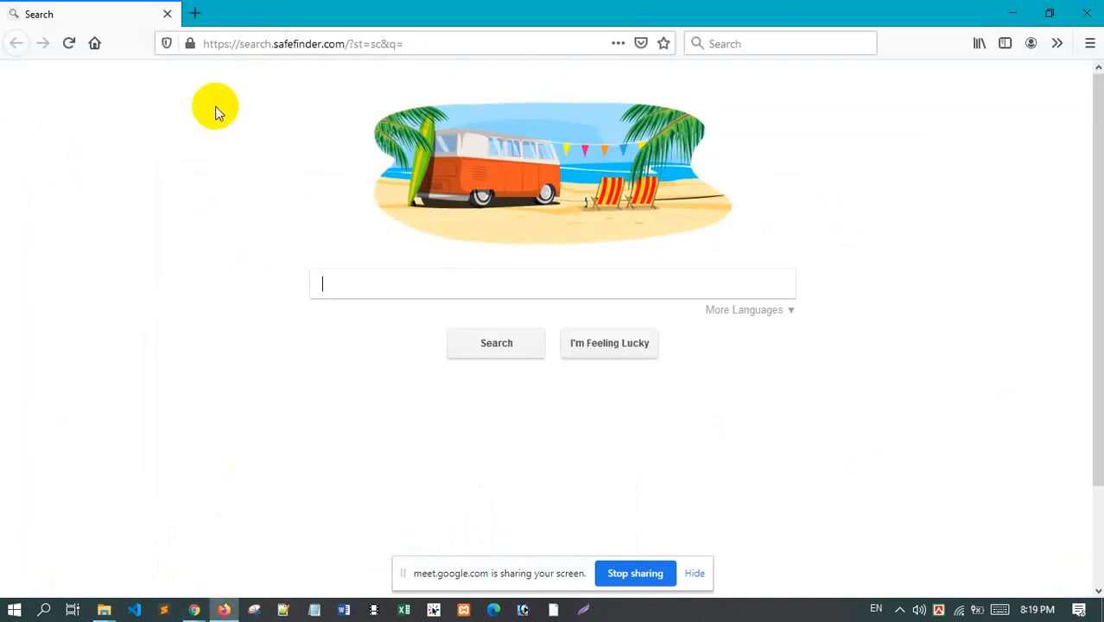
{"action": "mouse_move", "coordinate": [194, 610]}
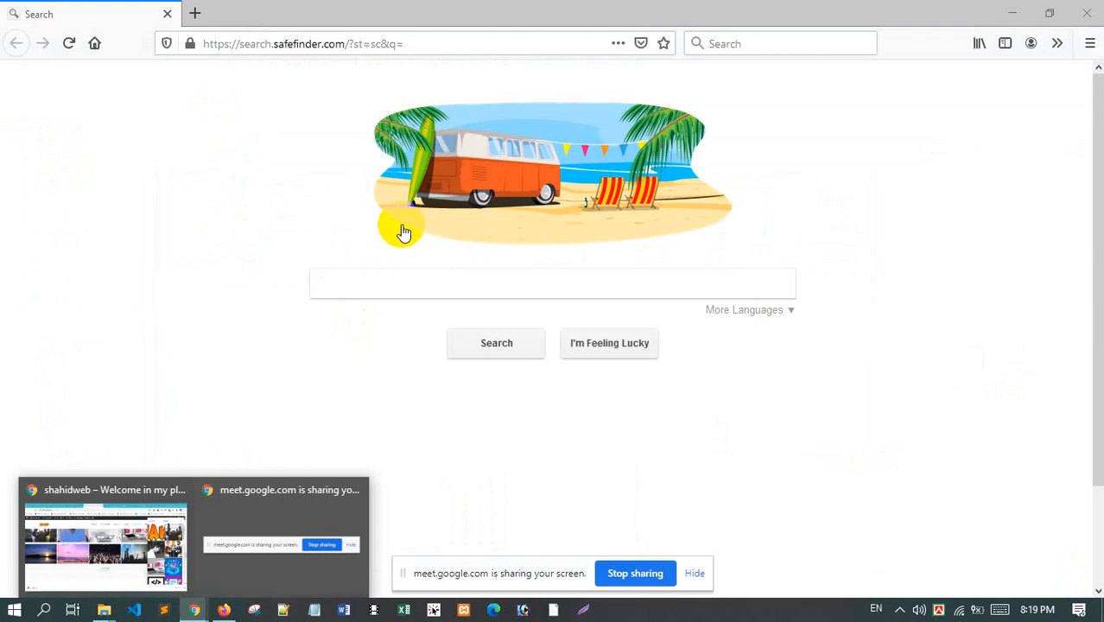
{"action": "left_click", "coordinate": [111, 555]}
{"action": "left_click", "coordinate": [491, 35]}
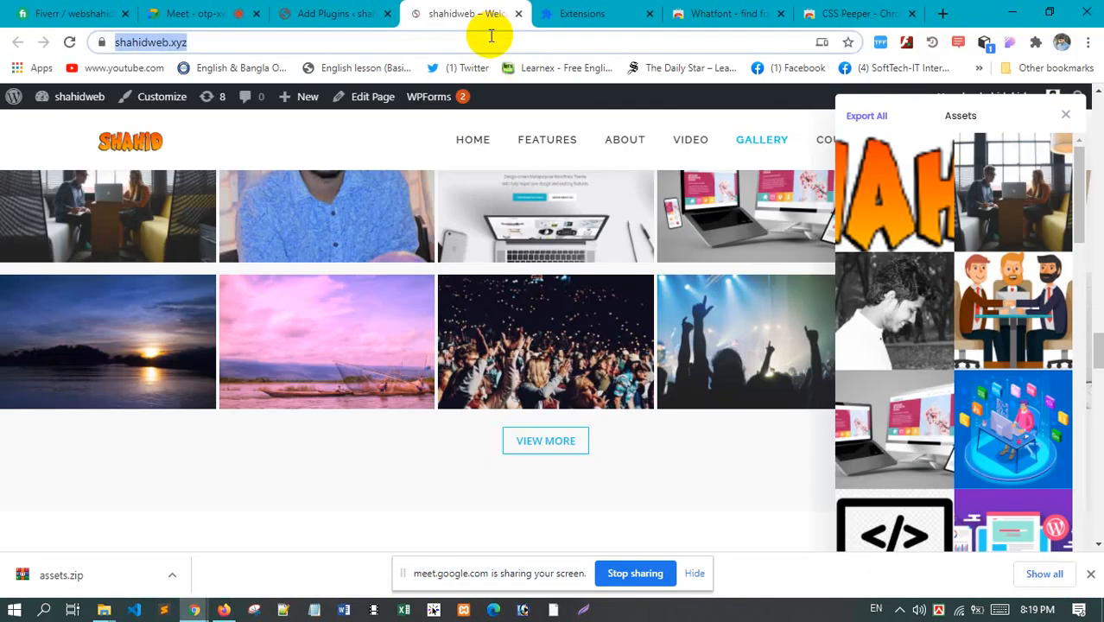
{"action": "left_click", "coordinate": [224, 610]}
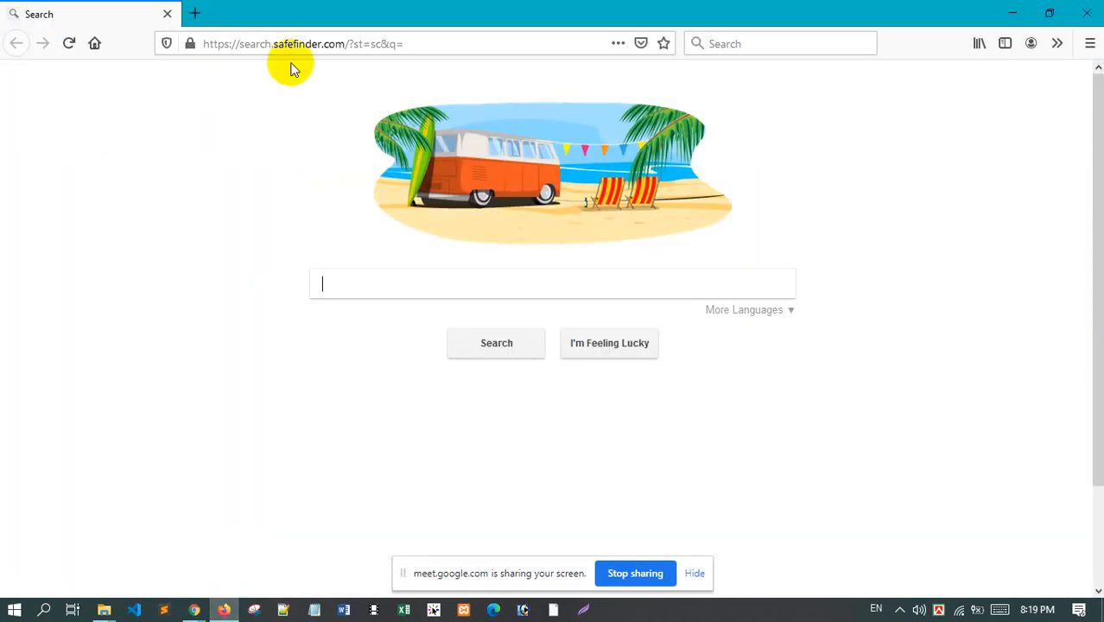
{"action": "left_click", "coordinate": [197, 14]}
{"action": "left_click", "coordinate": [167, 16]}
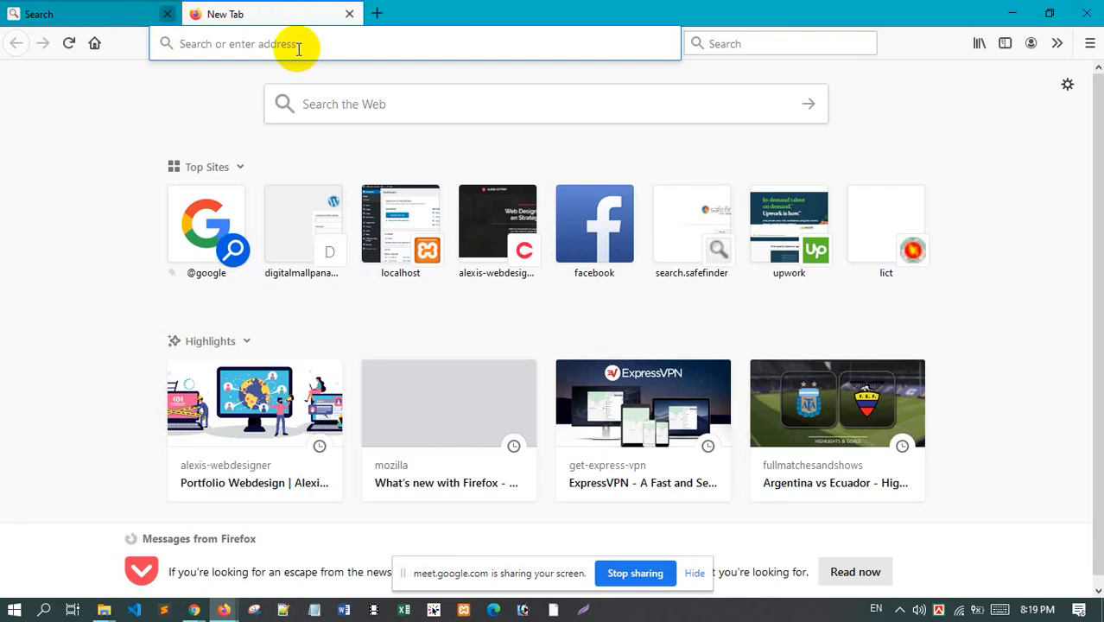
{"action": "type", "text": "https://shahidweb.xyz"}
{"action": "key", "text": "Return"}
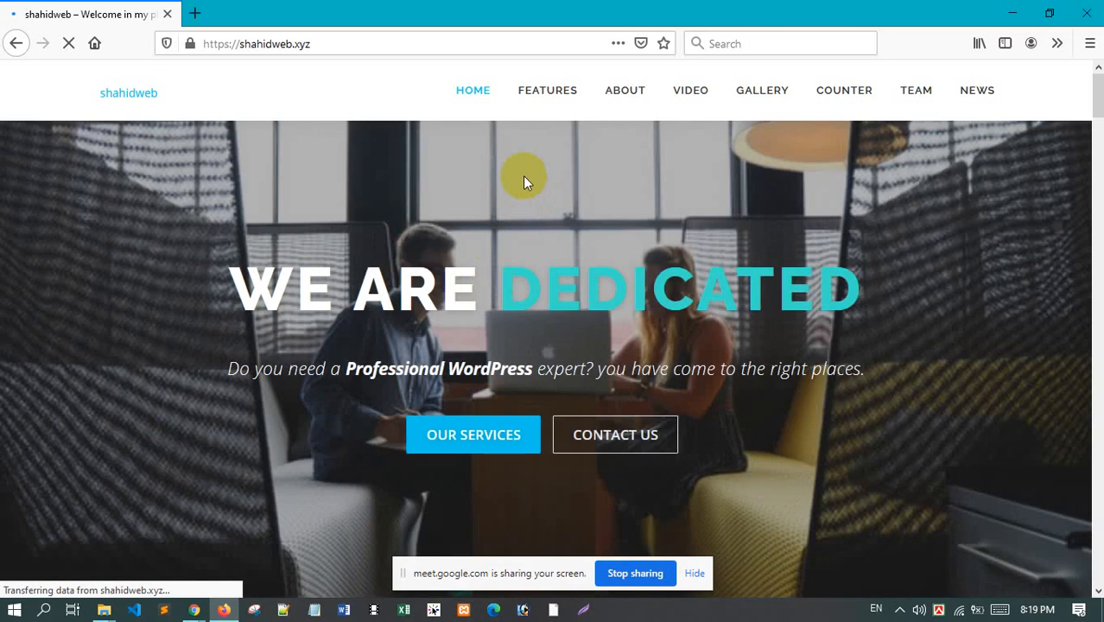
{"action": "right_click", "coordinate": [523, 175]}
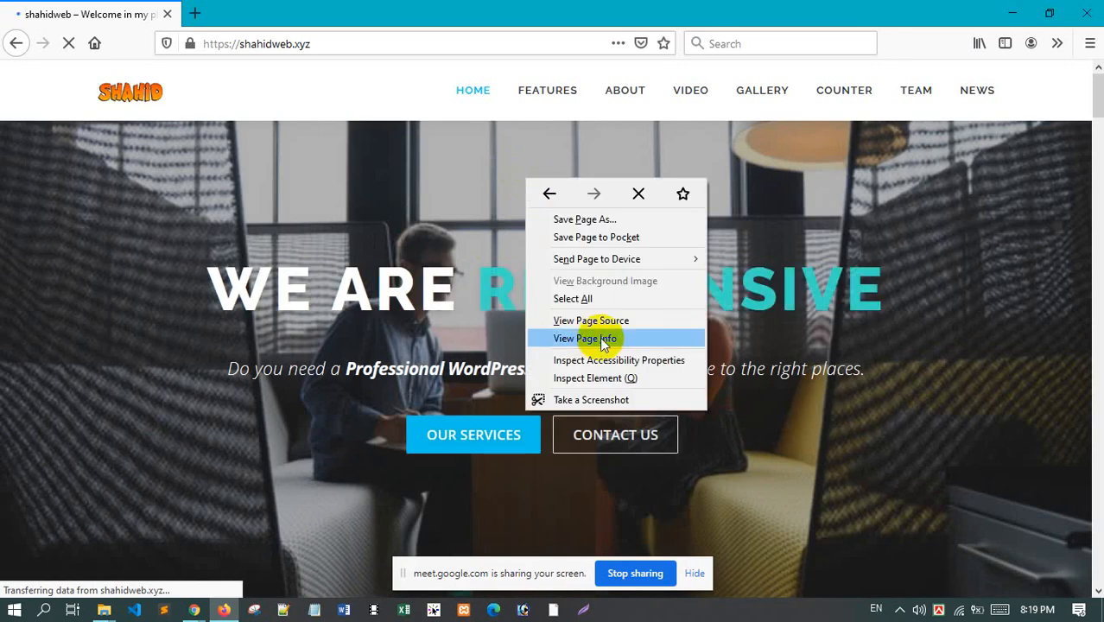
{"action": "left_click", "coordinate": [601, 340]}
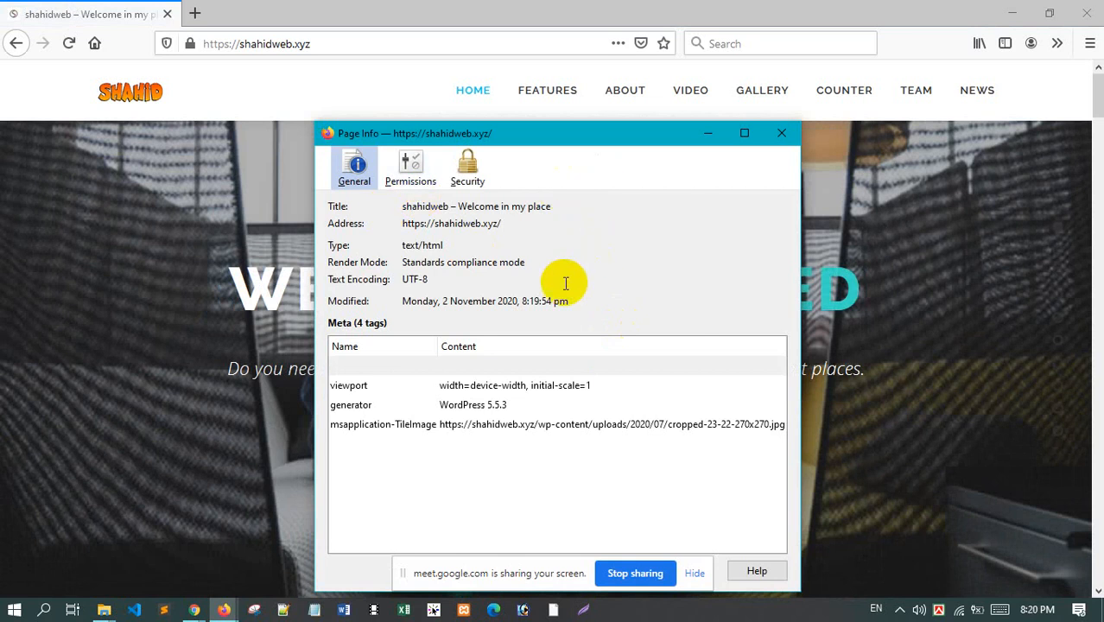
{"action": "left_click", "coordinate": [471, 247]}
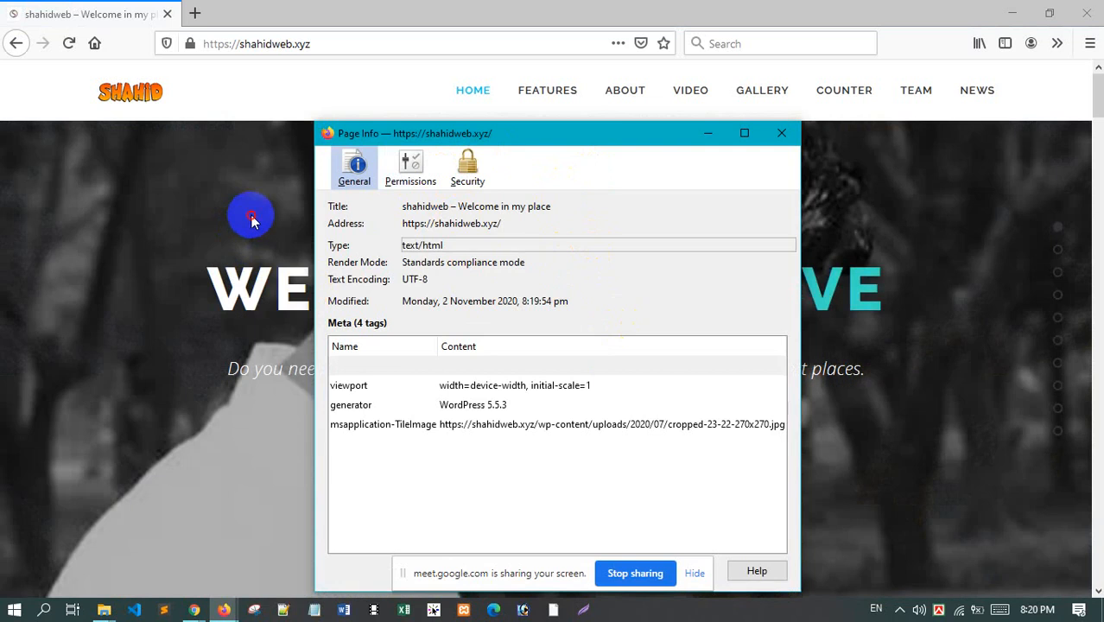
{"action": "left_click", "coordinate": [250, 221]}
Open Page Info for shahidweb.xyz and look through the addresses in its media list
{"action": "right_click", "coordinate": [517, 218]}
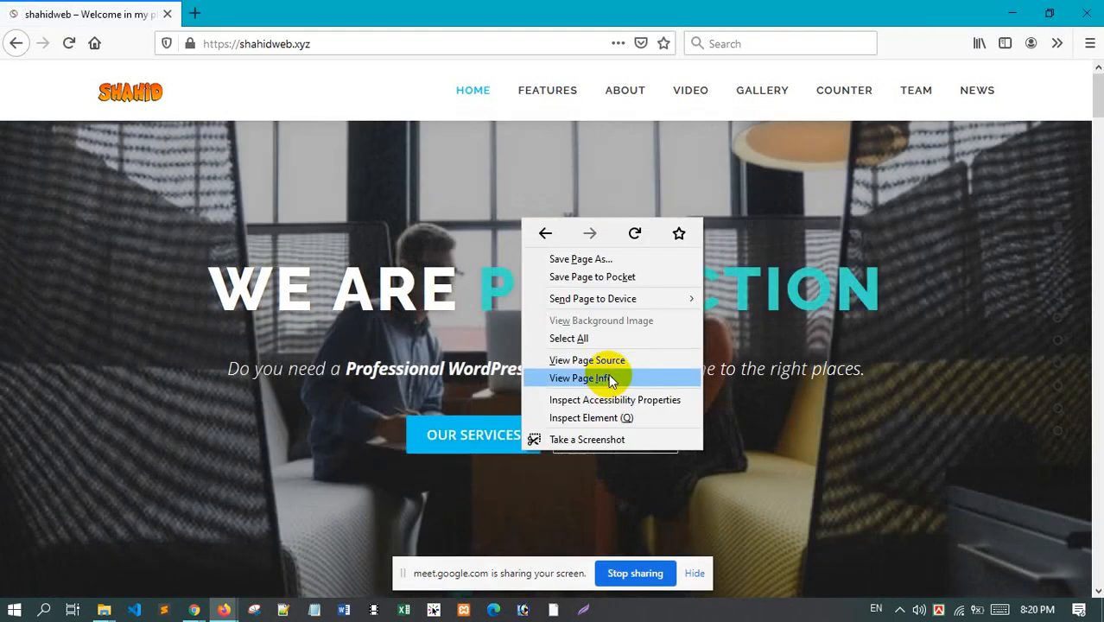
{"action": "left_click", "coordinate": [610, 380]}
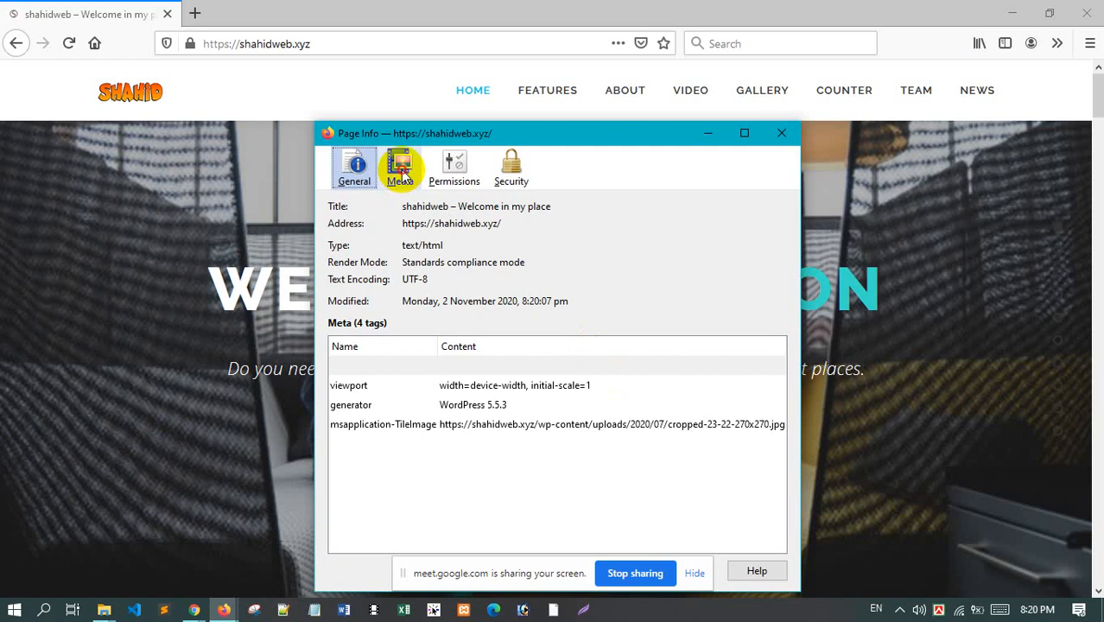
{"action": "left_click", "coordinate": [402, 172]}
{"action": "scroll", "coordinate": [562, 259], "scroll_direction": "down", "scroll_amount": 3}
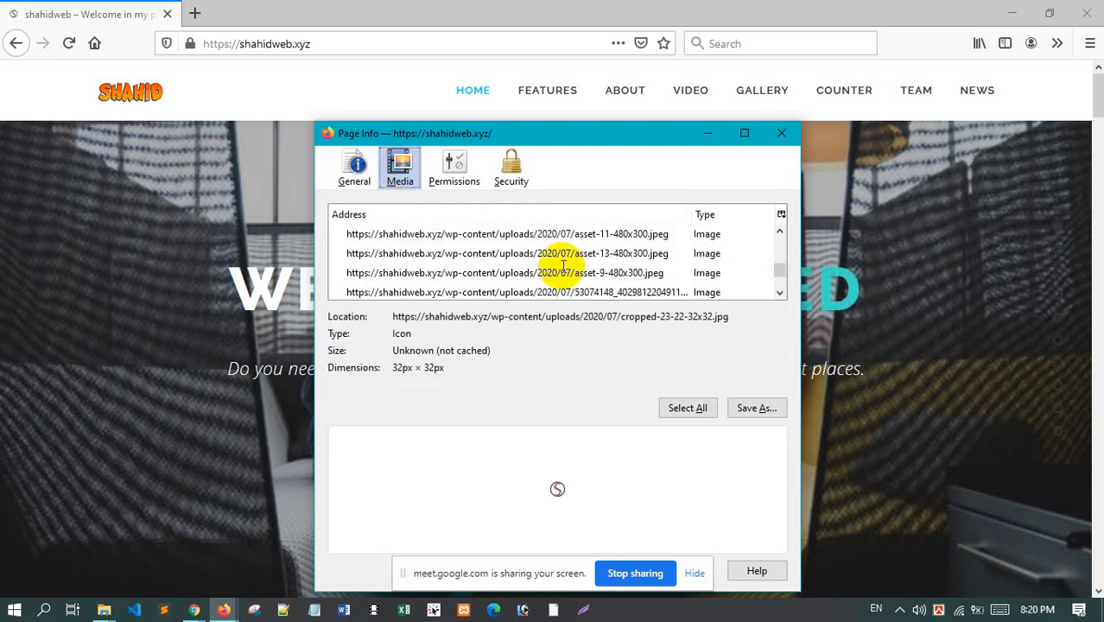
{"action": "scroll", "coordinate": [563, 264], "scroll_direction": "down", "scroll_amount": 3}
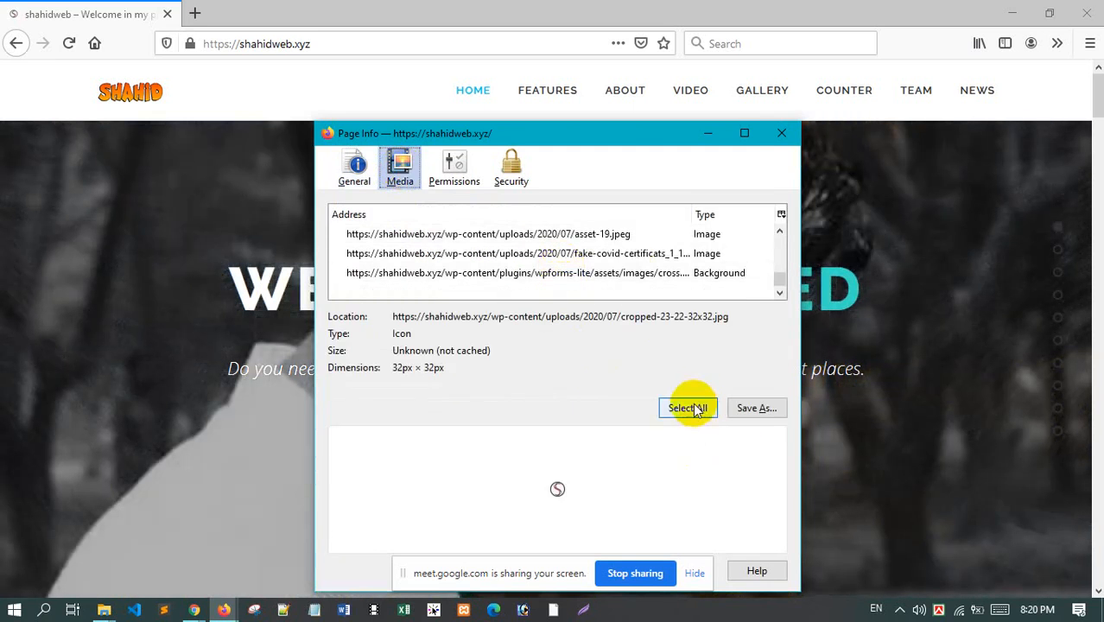
Select all listed media and bring up the save-folder dialog, cancel it, and close Page Info and Firefox
{"action": "left_click", "coordinate": [691, 408]}
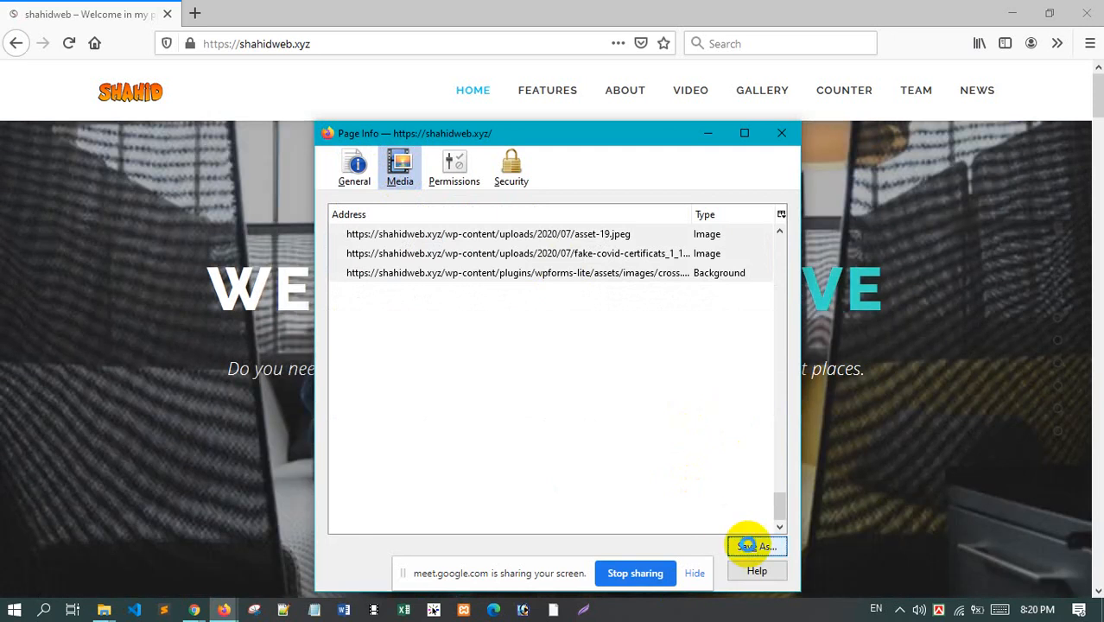
{"action": "left_click", "coordinate": [748, 546]}
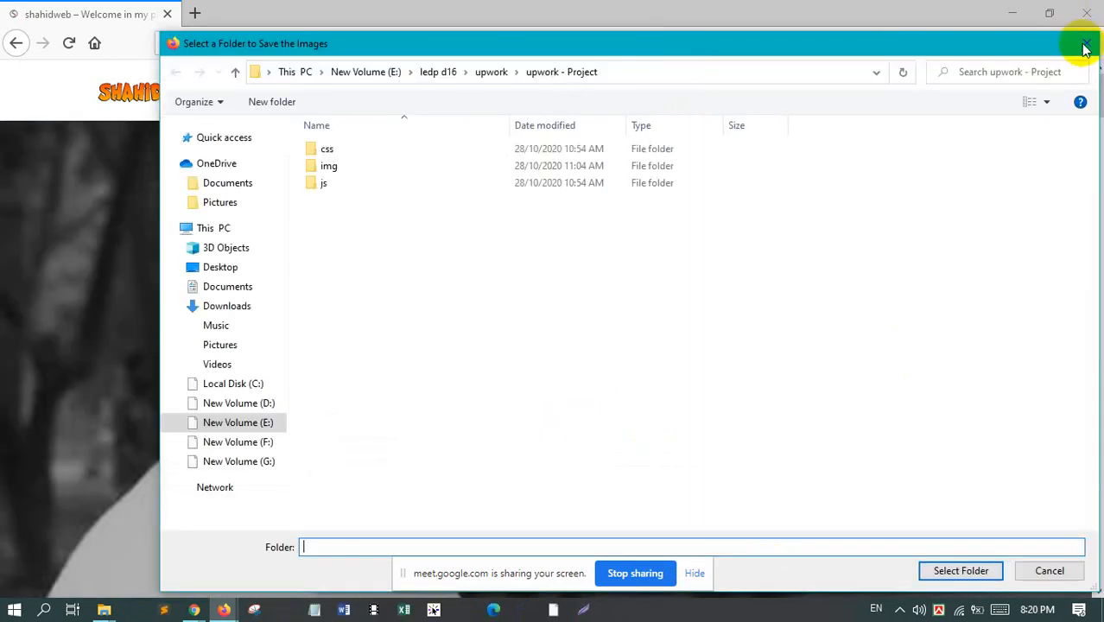
{"action": "left_click", "coordinate": [1085, 43]}
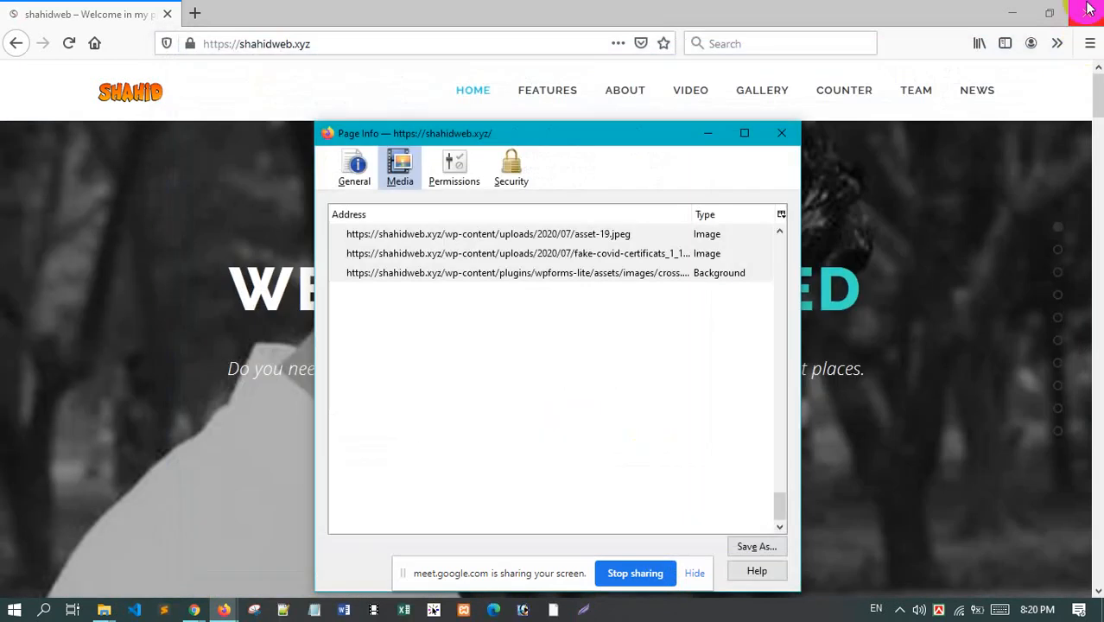
{"action": "left_click", "coordinate": [782, 132]}
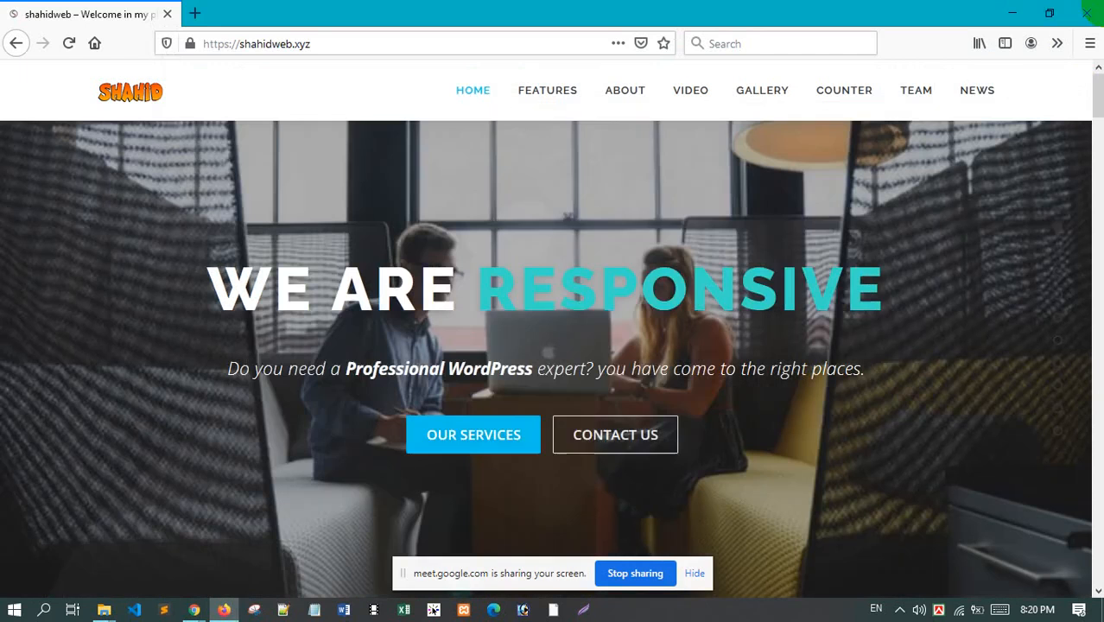
{"action": "left_click", "coordinate": [1086, 12]}
Reload the shahidweb.xyz page in Chrome, and dismiss the download bar and the CSS Peeper assets overview
{"action": "scroll", "coordinate": [484, 397], "scroll_direction": "down", "scroll_amount": 5}
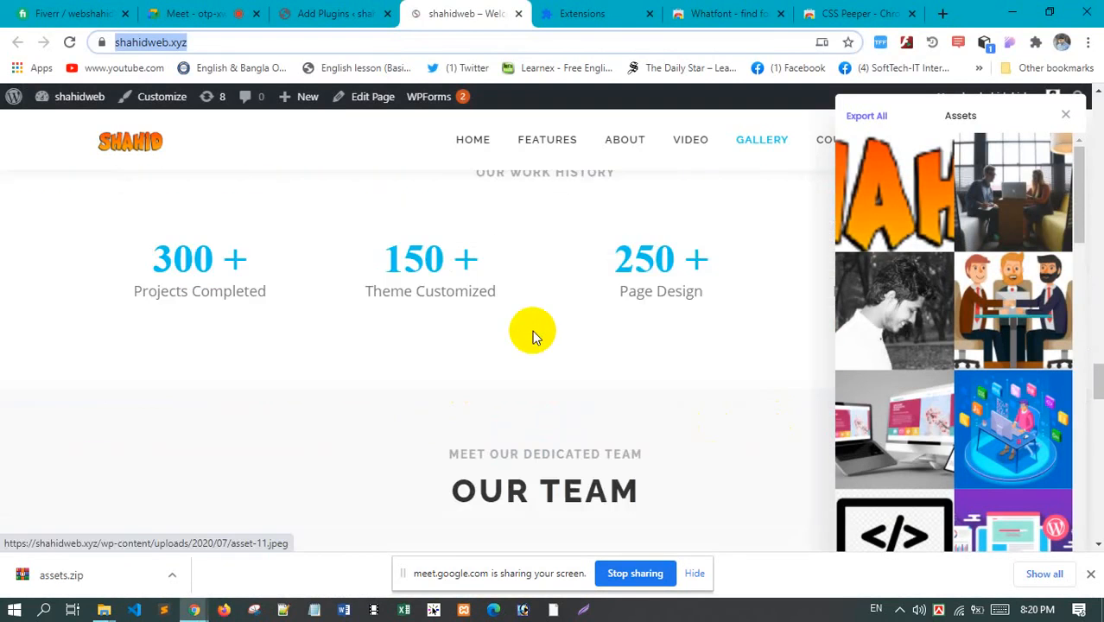
{"action": "scroll", "coordinate": [558, 350], "scroll_direction": "up", "scroll_amount": 10}
{"action": "left_click", "coordinate": [1066, 118]}
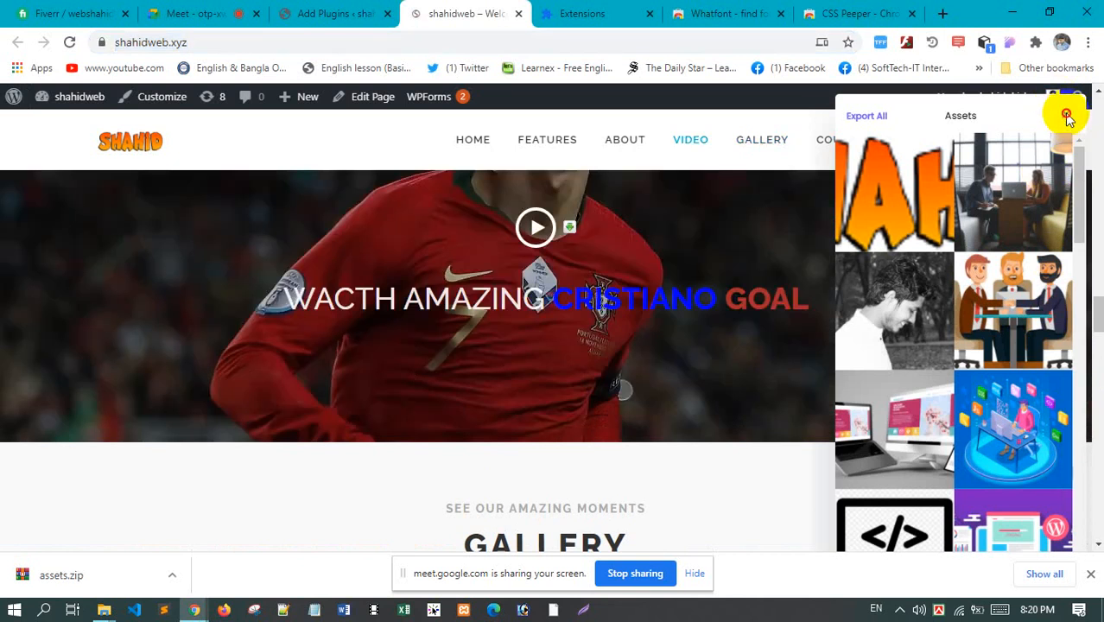
{"action": "key", "text": "F5"}
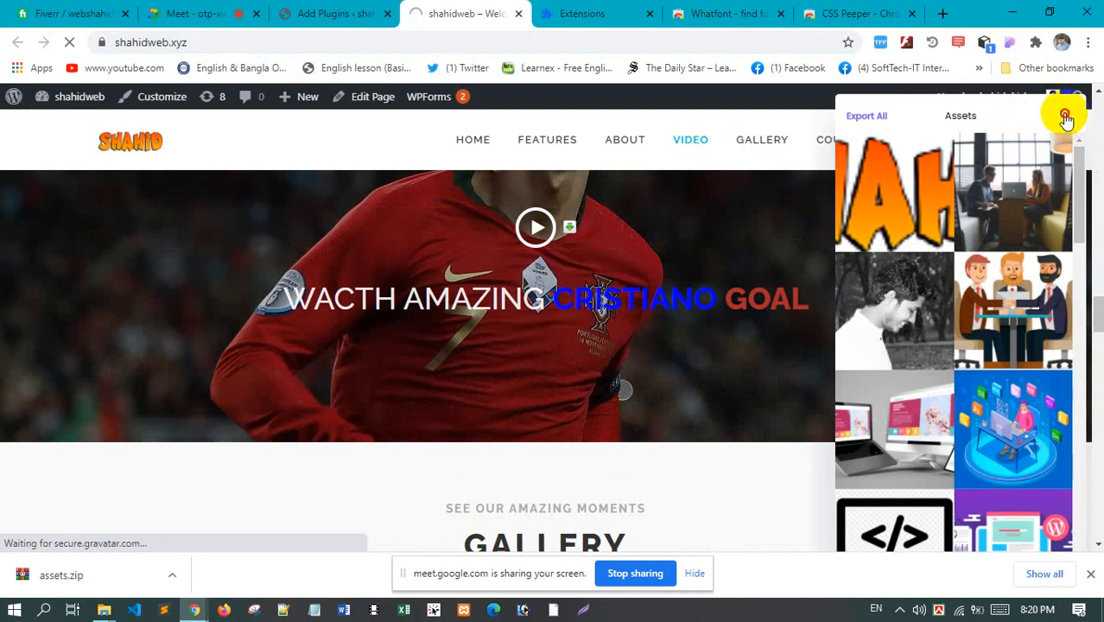
{"action": "left_click", "coordinate": [1091, 577]}
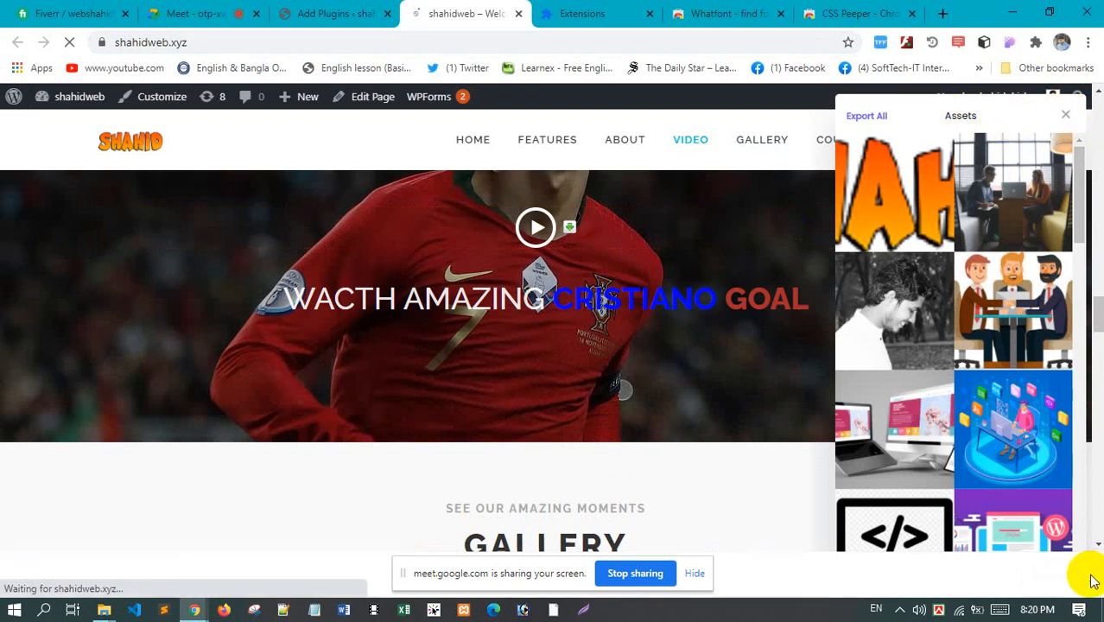
{"action": "left_click", "coordinate": [1065, 119]}
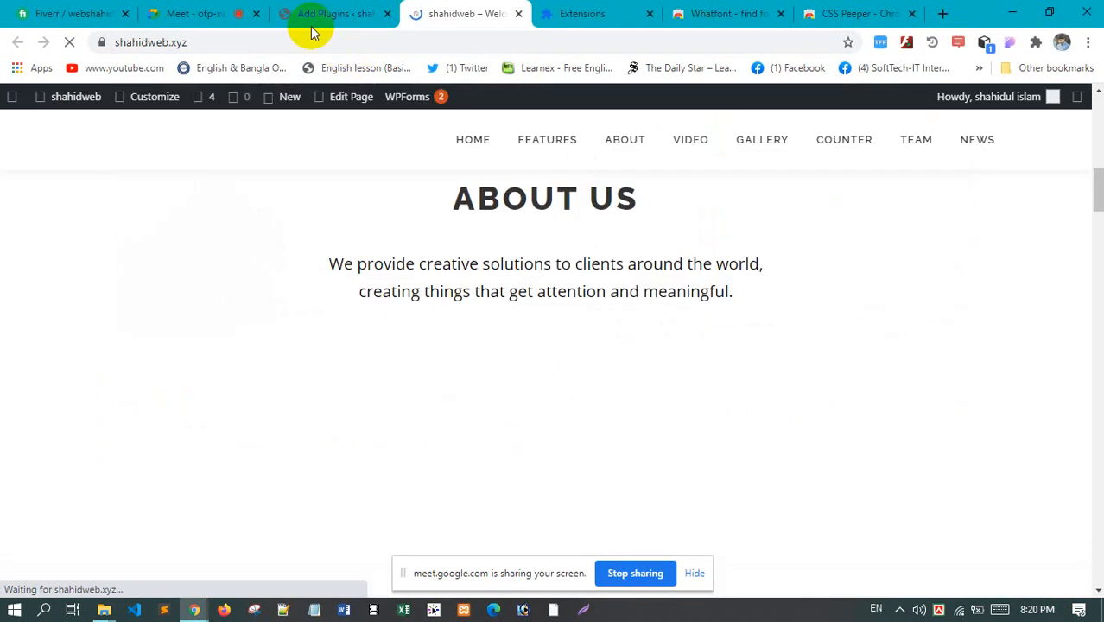
Activate the Elementor Website Builder plugin in WordPress and check its entry among the installed plugins
{"action": "left_click", "coordinate": [345, 16]}
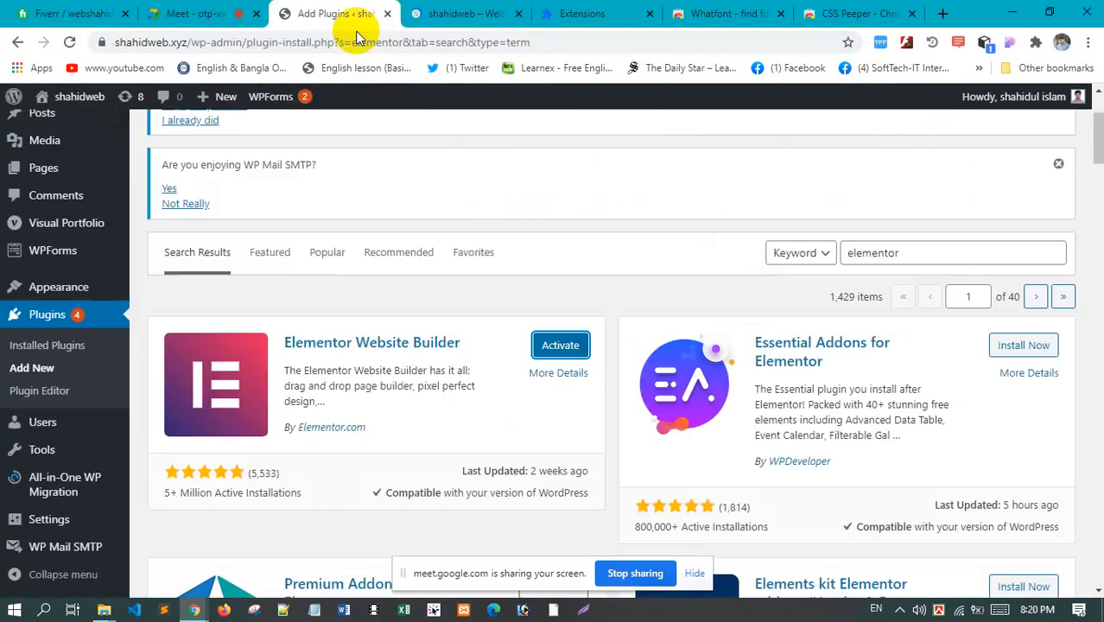
{"action": "left_click", "coordinate": [555, 349]}
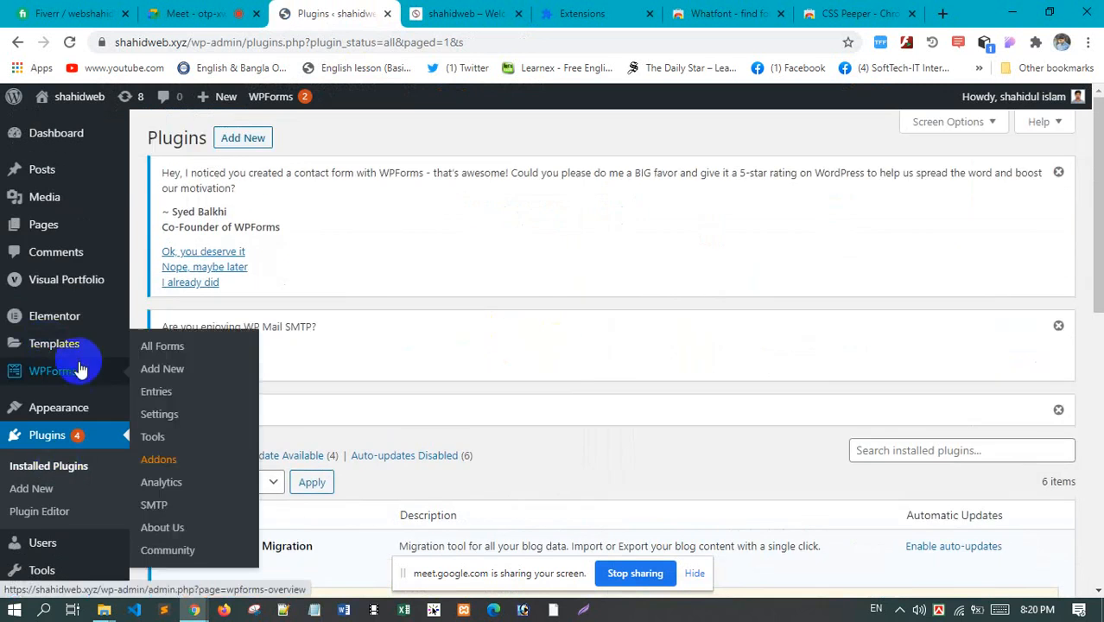
{"action": "scroll", "coordinate": [86, 390], "scroll_direction": "down", "scroll_amount": 3}
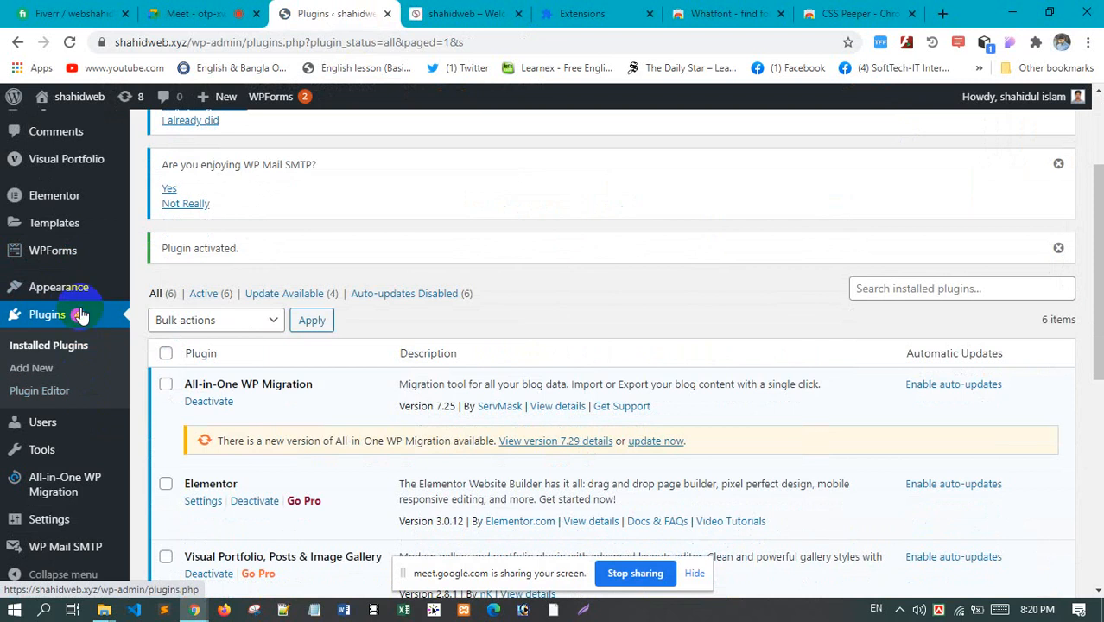
{"action": "scroll", "coordinate": [52, 260], "scroll_direction": "up", "scroll_amount": 1}
{"action": "mouse_move", "coordinate": [32, 288]}
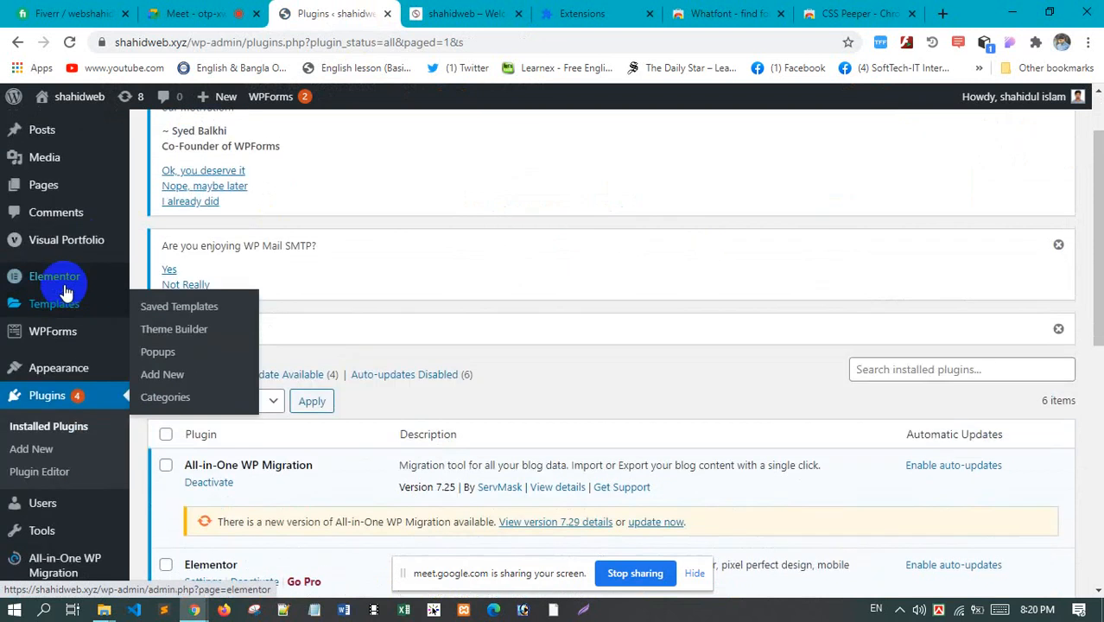
Open Elementor's settings, go on to its Tools page, and look through the general tool options
{"action": "left_click", "coordinate": [67, 287]}
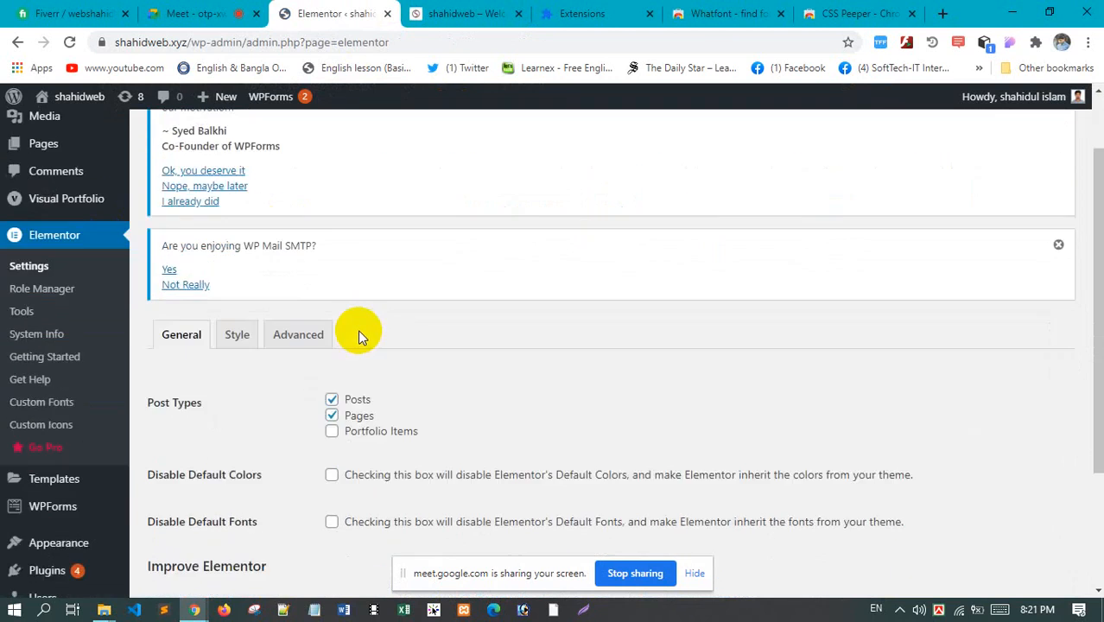
{"action": "left_click", "coordinate": [26, 371]}
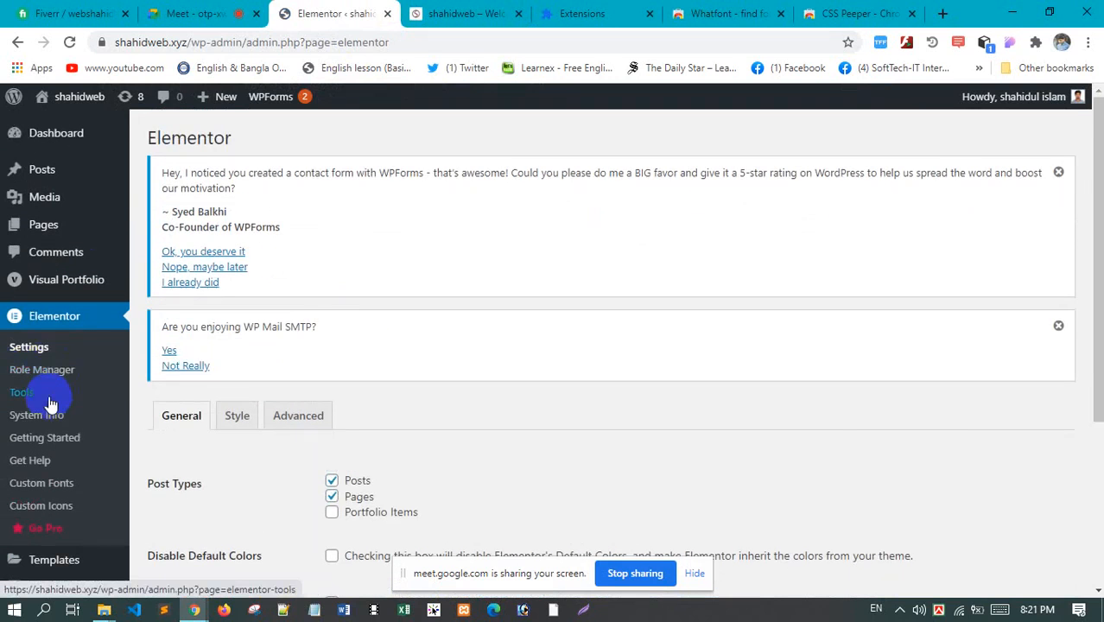
{"action": "left_click", "coordinate": [57, 397]}
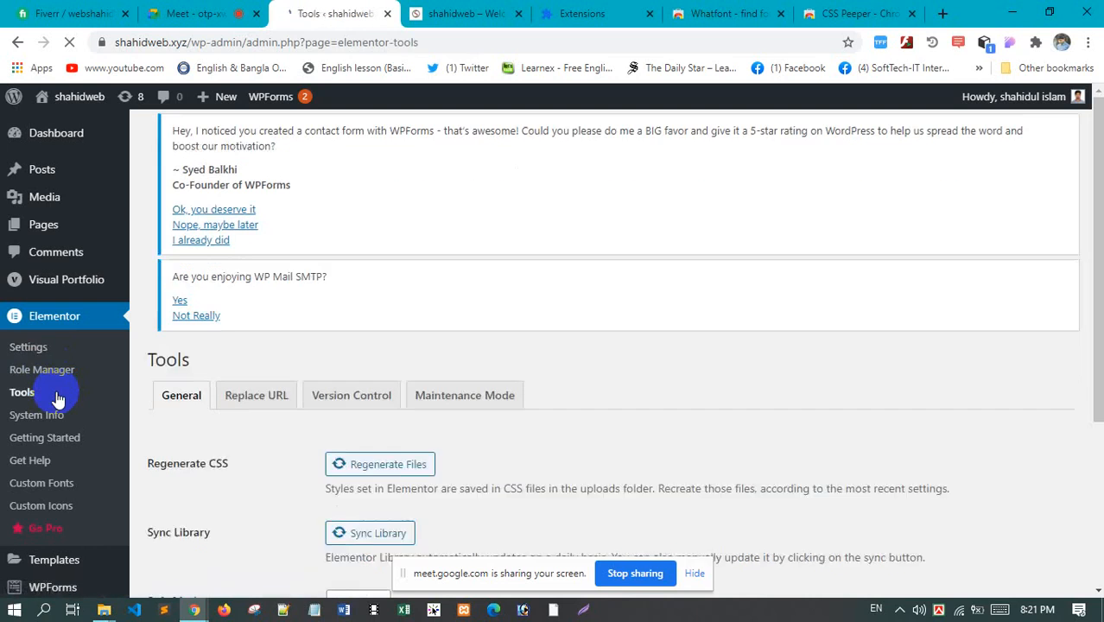
{"action": "scroll", "coordinate": [430, 357], "scroll_direction": "down", "scroll_amount": 2}
{"action": "scroll", "coordinate": [430, 357], "scroll_direction": "down", "scroll_amount": 2}
{"action": "scroll", "coordinate": [431, 357], "scroll_direction": "up", "scroll_amount": 3}
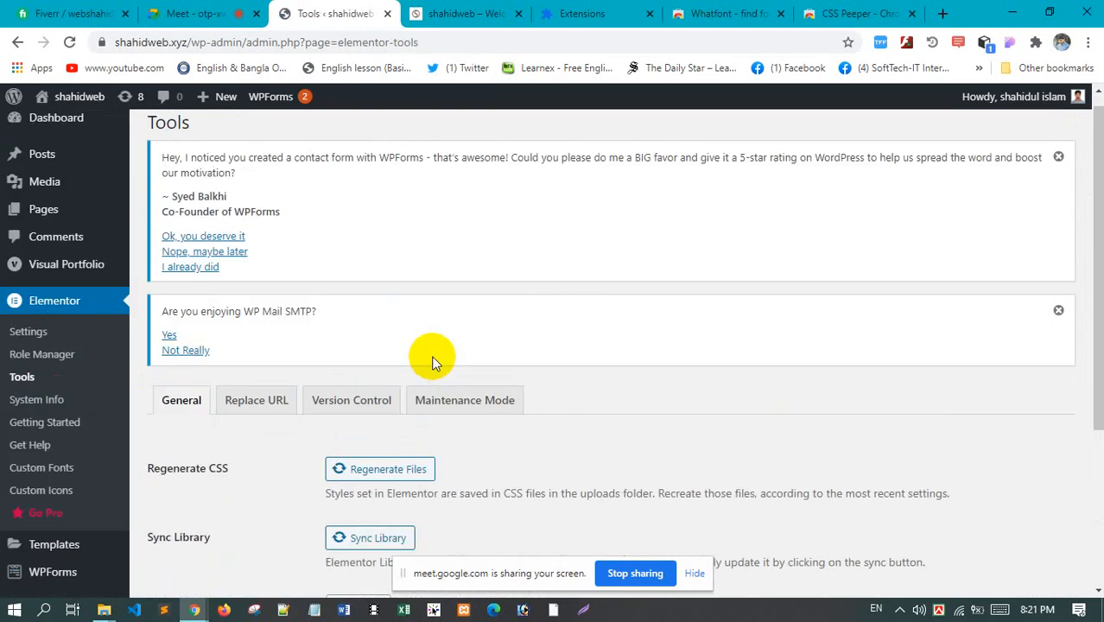
{"action": "scroll", "coordinate": [141, 331], "scroll_direction": "down", "scroll_amount": 3}
{"action": "scroll", "coordinate": [51, 216], "scroll_direction": "up", "scroll_amount": 3}
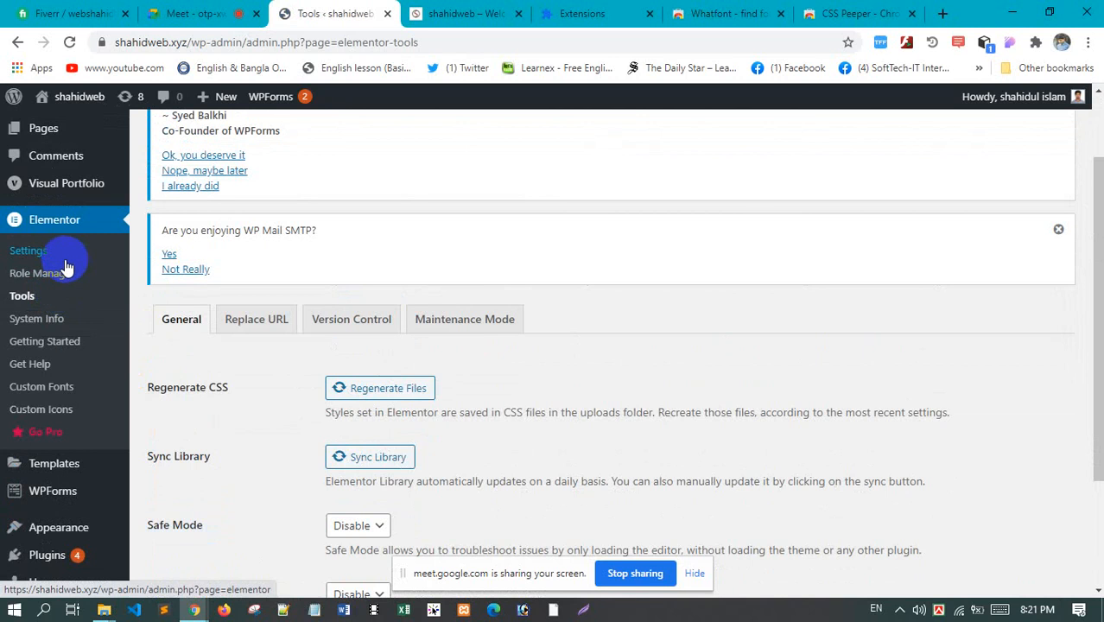
{"action": "scroll", "coordinate": [278, 351], "scroll_direction": "down", "scroll_amount": 3}
{"action": "scroll", "coordinate": [69, 356], "scroll_direction": "up", "scroll_amount": 5}
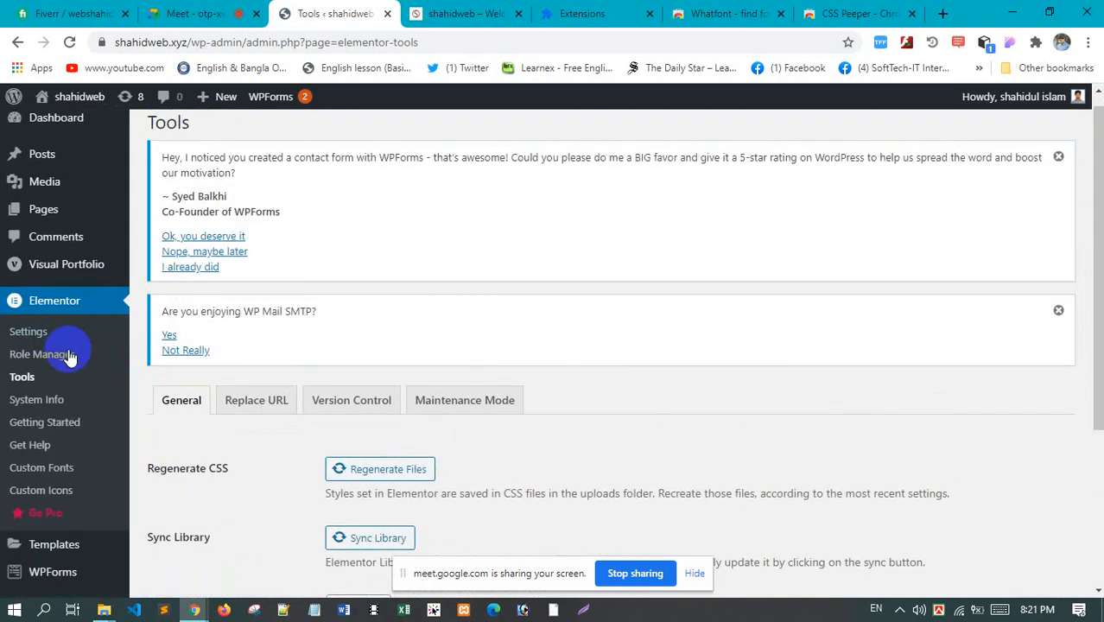
Return to Elementor's settings and review the General and Style options
{"action": "left_click", "coordinate": [64, 333]}
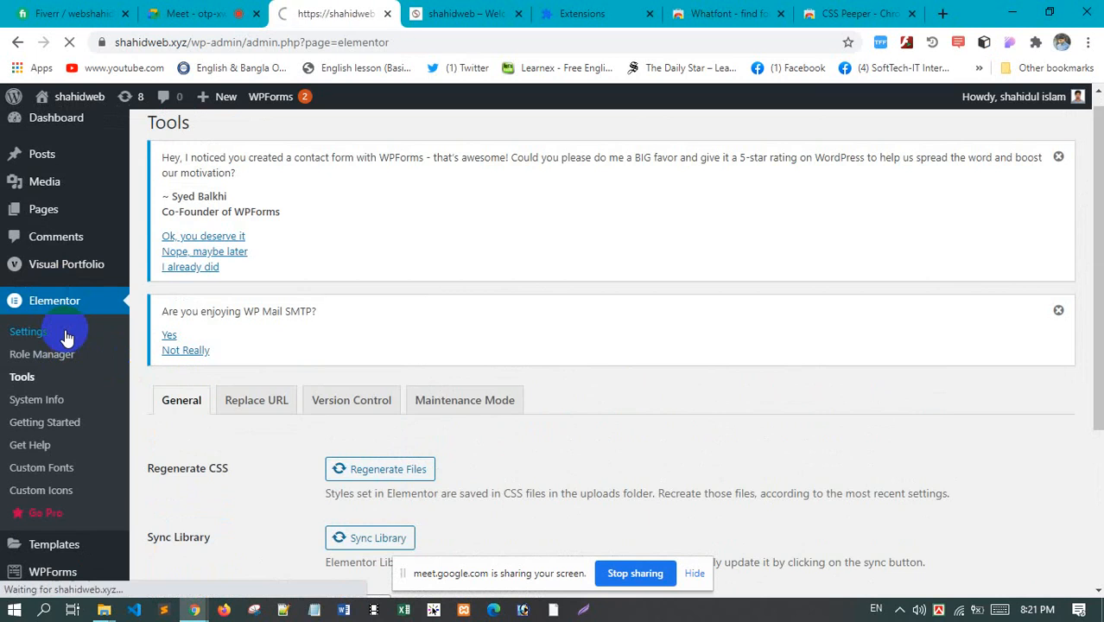
{"action": "scroll", "coordinate": [352, 382], "scroll_direction": "down", "scroll_amount": 3}
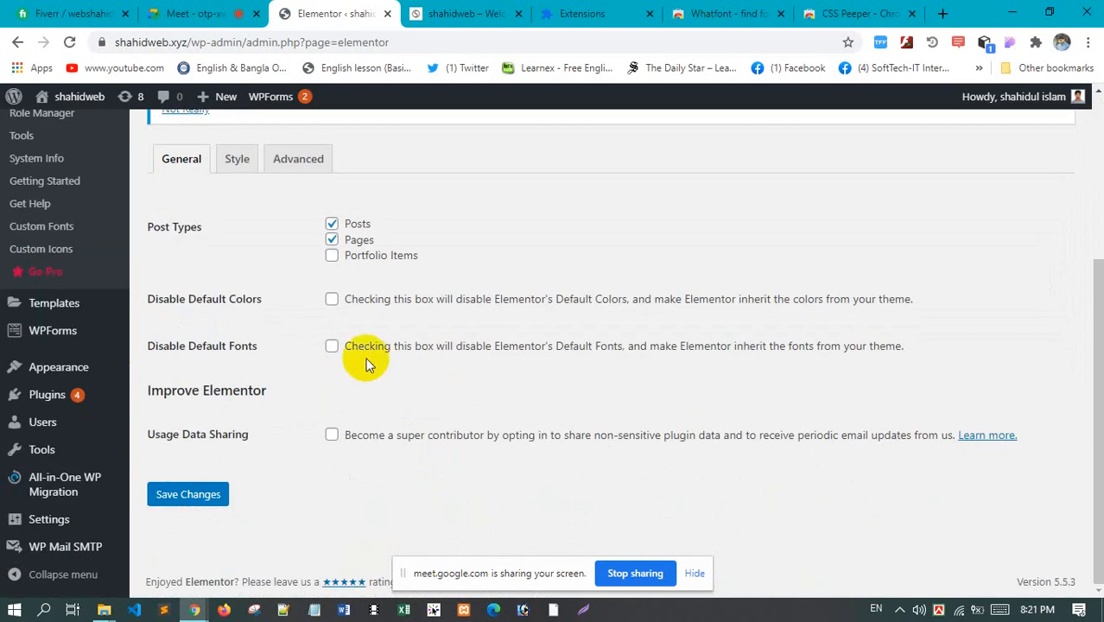
{"action": "scroll", "coordinate": [212, 187], "scroll_direction": "up", "scroll_amount": 3}
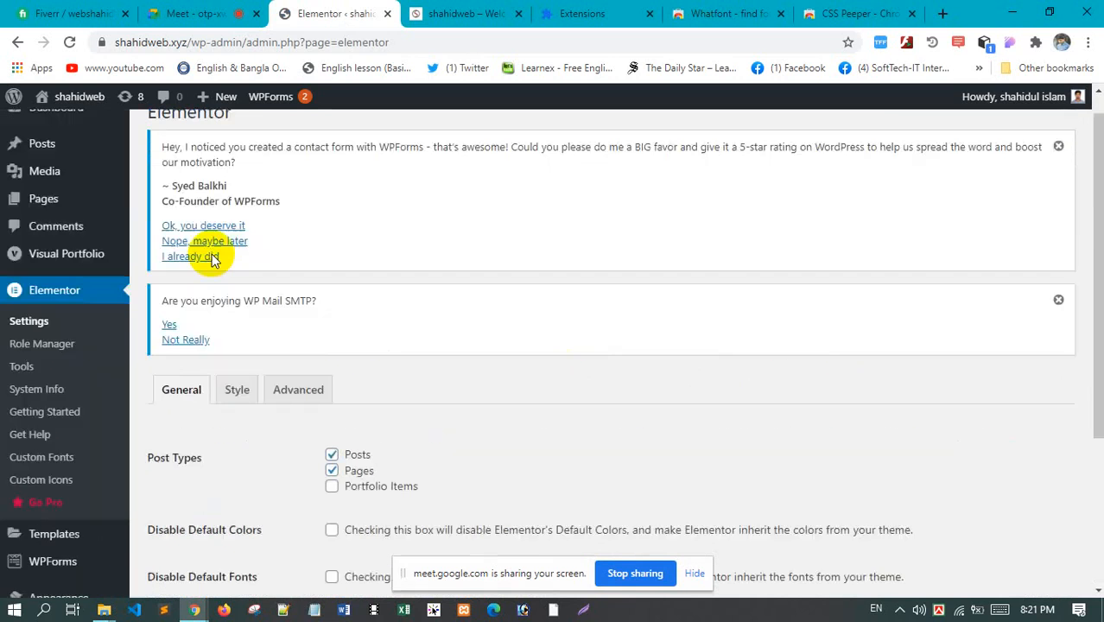
{"action": "left_click", "coordinate": [237, 394]}
{"action": "scroll", "coordinate": [449, 355], "scroll_direction": "down", "scroll_amount": 2}
{"action": "scroll", "coordinate": [275, 368], "scroll_direction": "up", "scroll_amount": 3}
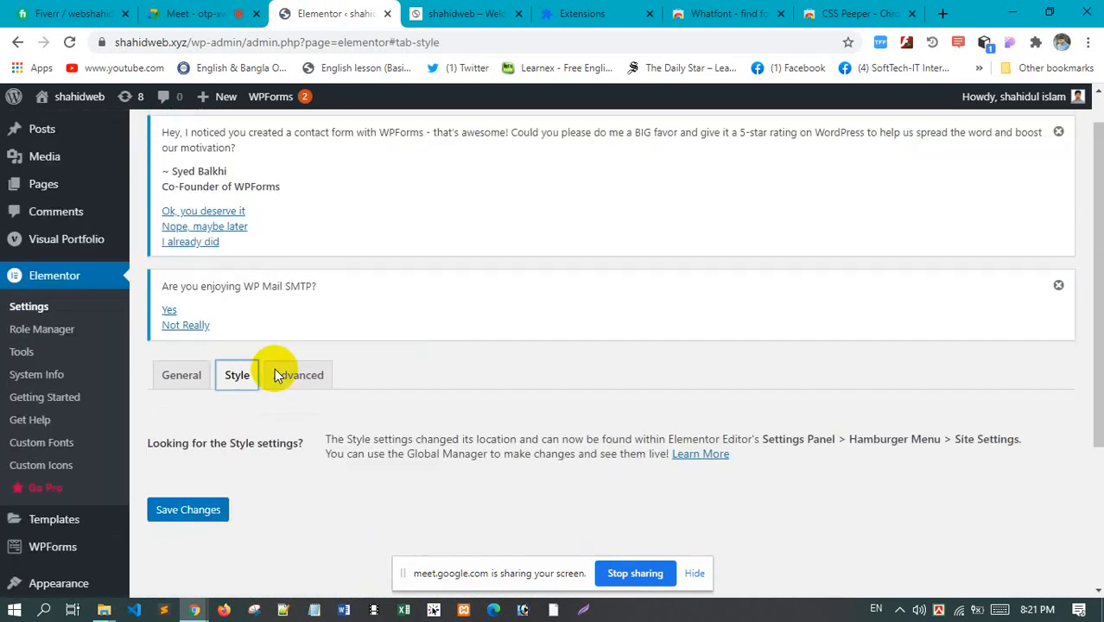
Set Load Font Awesome 4 Support to Yes in Elementor's Advanced settings and save the changes
{"action": "left_click", "coordinate": [290, 396]}
{"action": "scroll", "coordinate": [453, 332], "scroll_direction": "down", "scroll_amount": 3}
{"action": "scroll", "coordinate": [452, 332], "scroll_direction": "down", "scroll_amount": 3}
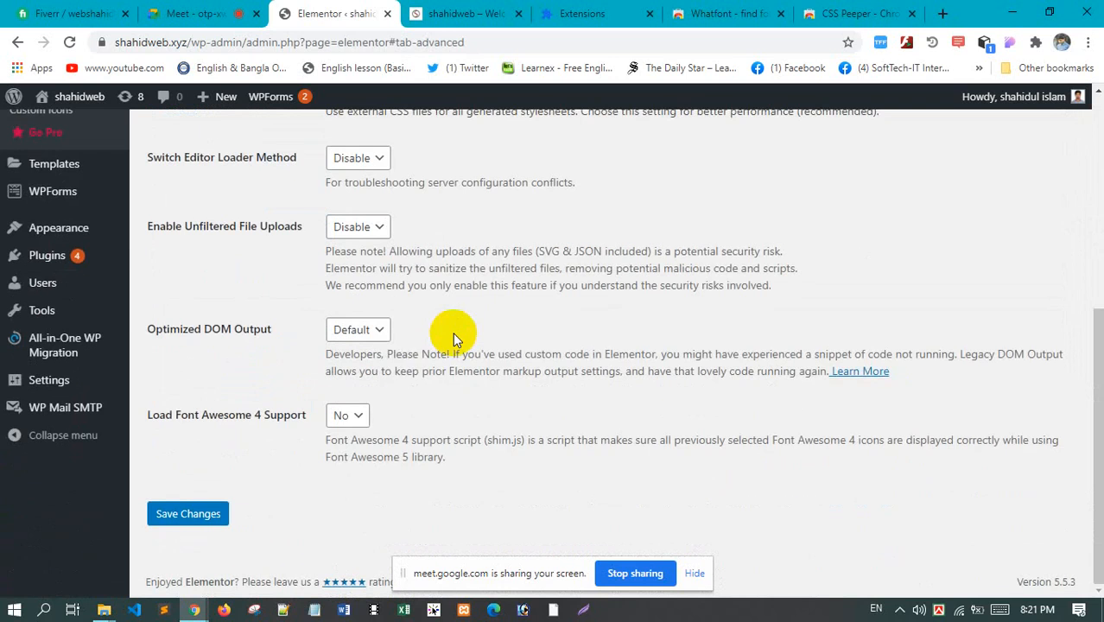
{"action": "left_click", "coordinate": [350, 418]}
{"action": "left_click", "coordinate": [353, 419]}
{"action": "left_click", "coordinate": [352, 420]}
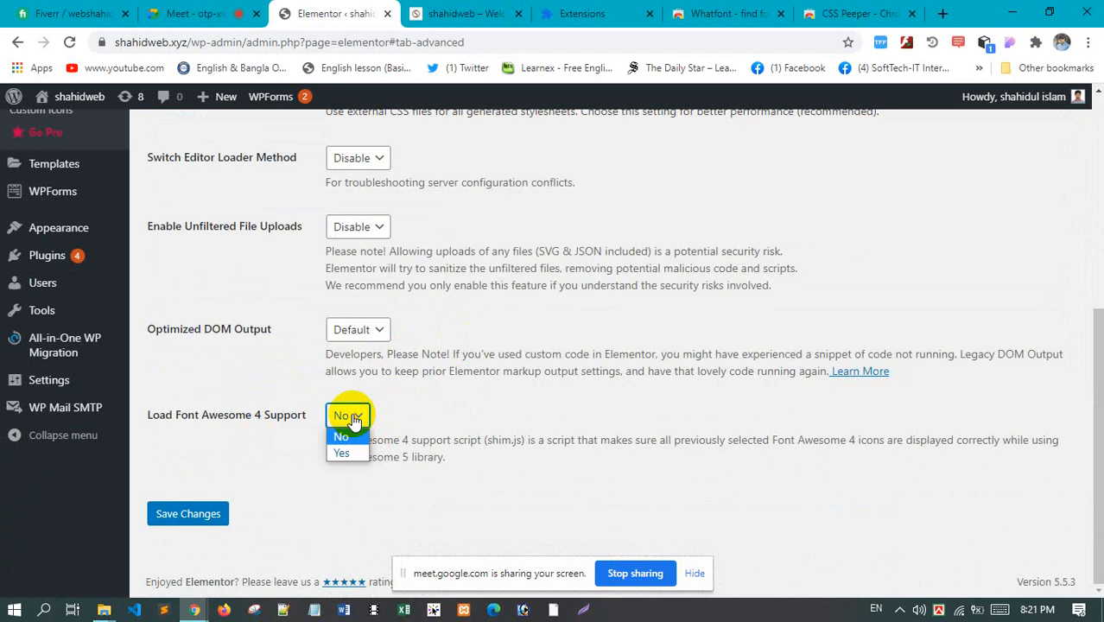
{"action": "left_click", "coordinate": [449, 413]}
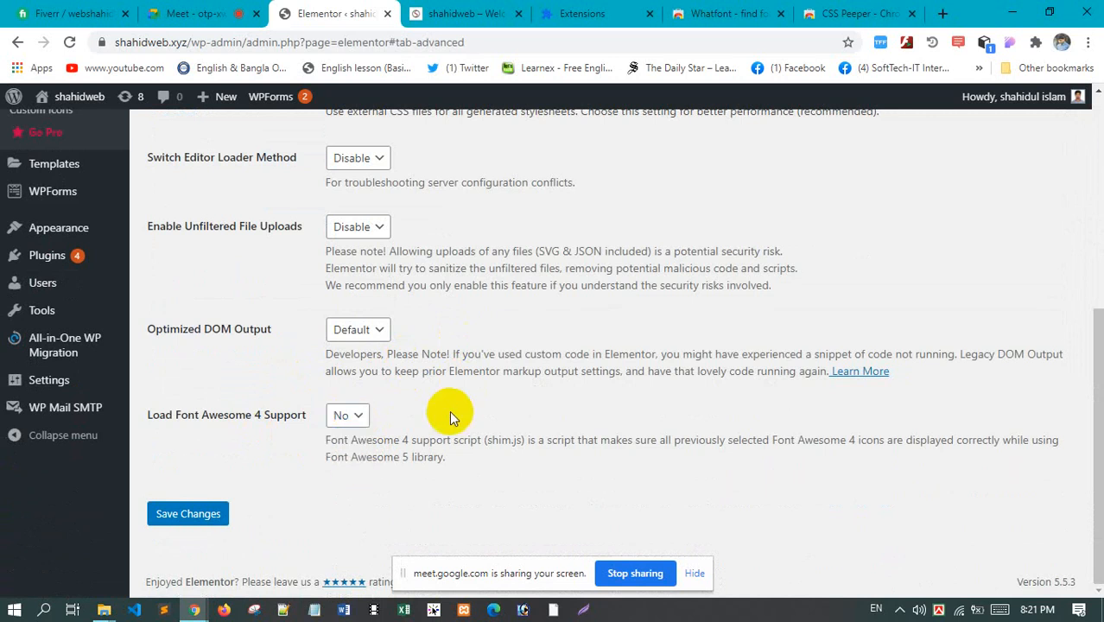
{"action": "left_click", "coordinate": [344, 417]}
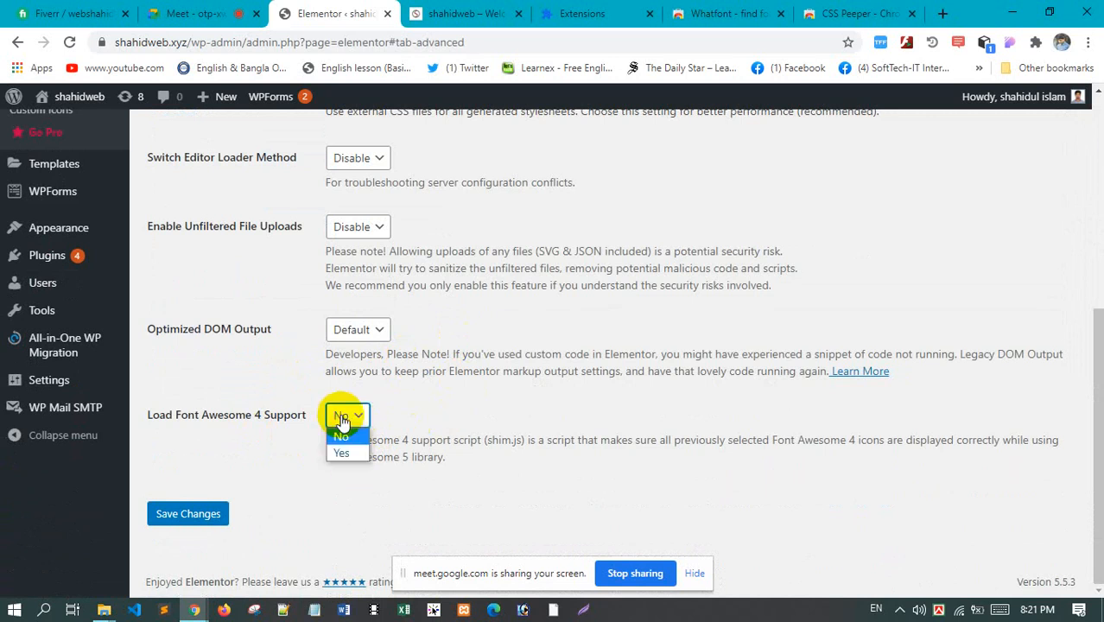
{"action": "left_click", "coordinate": [346, 452]}
{"action": "scroll", "coordinate": [467, 371], "scroll_direction": "up", "scroll_amount": 2}
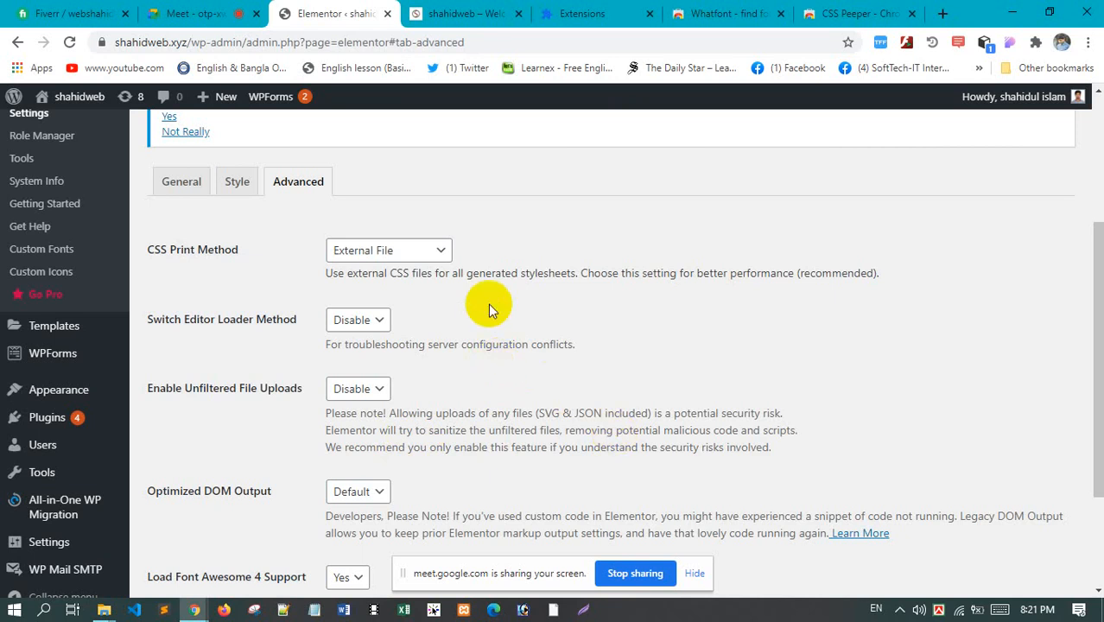
{"action": "scroll", "coordinate": [613, 348], "scroll_direction": "down", "scroll_amount": 3}
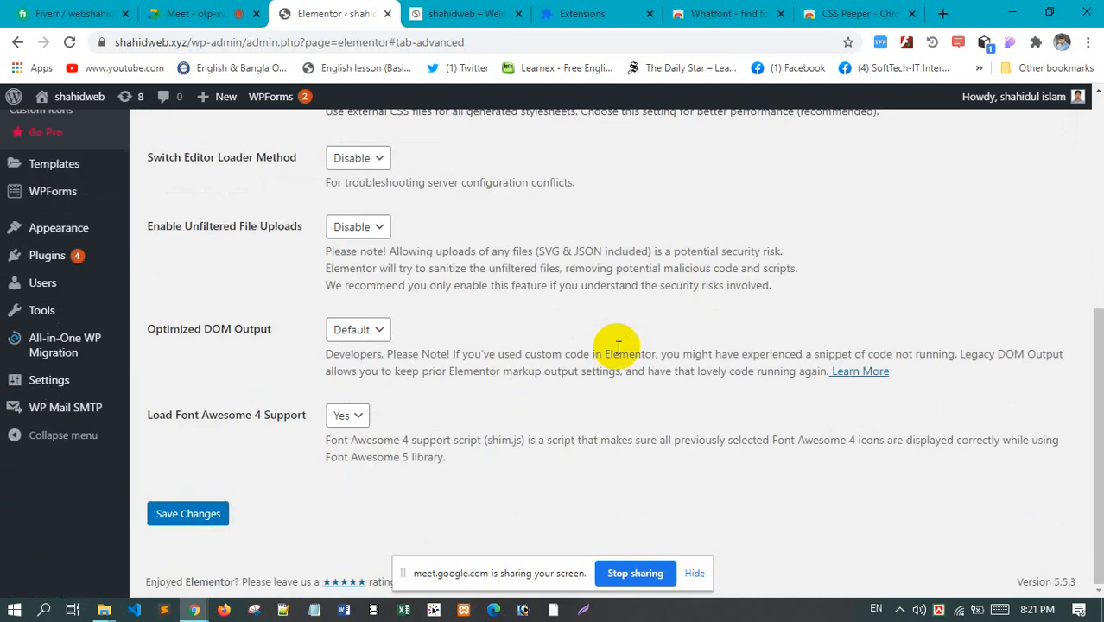
{"action": "left_click", "coordinate": [195, 514]}
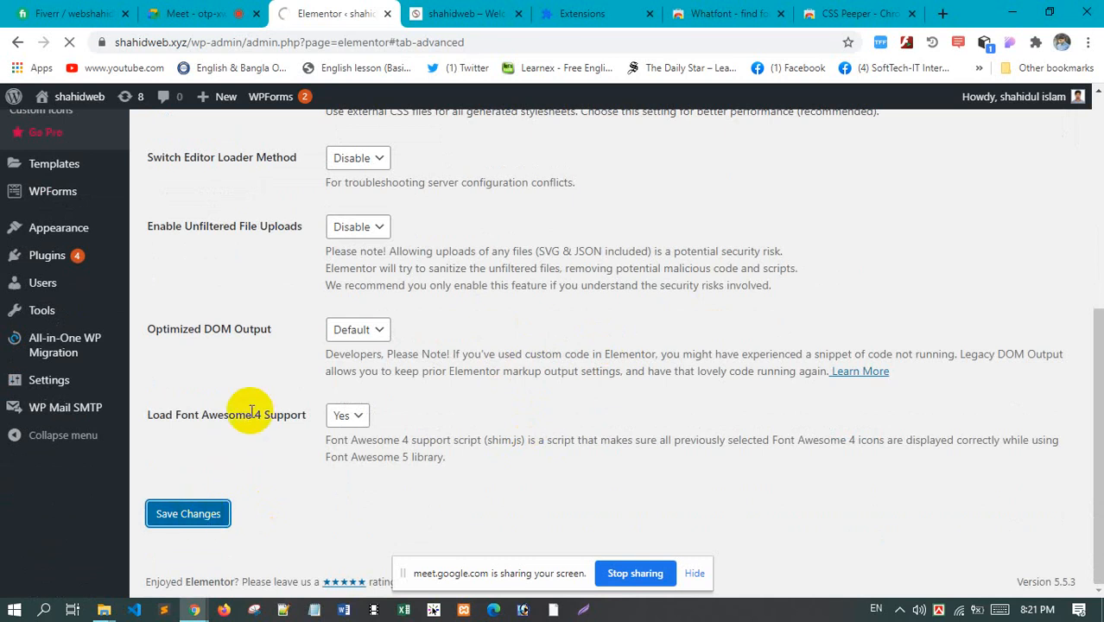
Go to the site's list of pages and start adding a new page
{"action": "scroll", "coordinate": [87, 316], "scroll_direction": "up", "scroll_amount": 3}
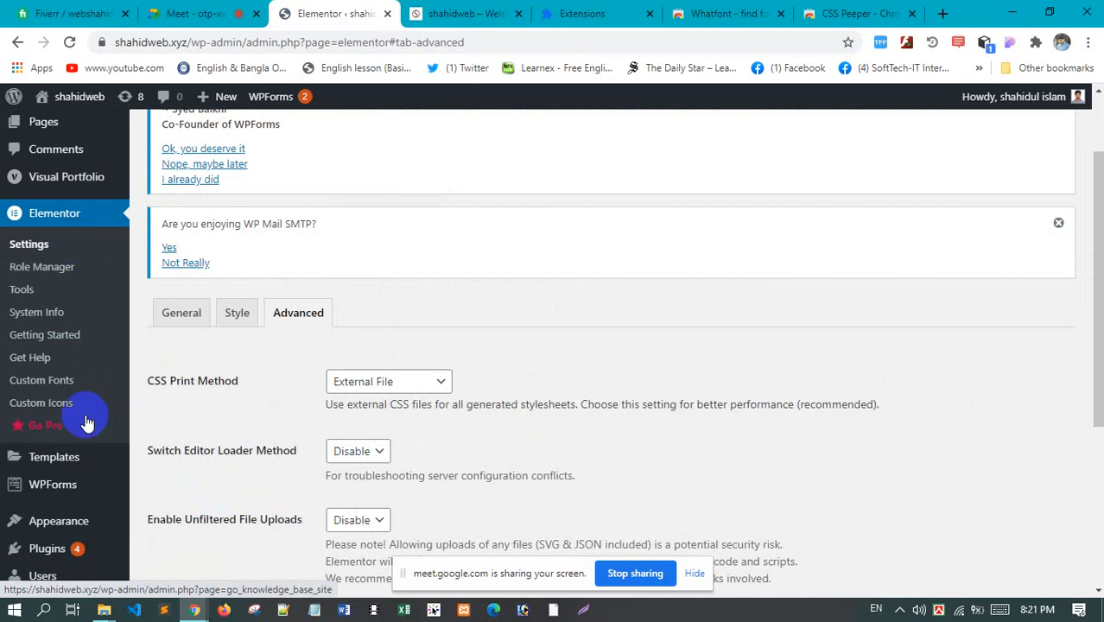
{"action": "scroll", "coordinate": [102, 398], "scroll_direction": "up", "scroll_amount": 1}
{"action": "scroll", "coordinate": [102, 398], "scroll_direction": "up", "scroll_amount": 1}
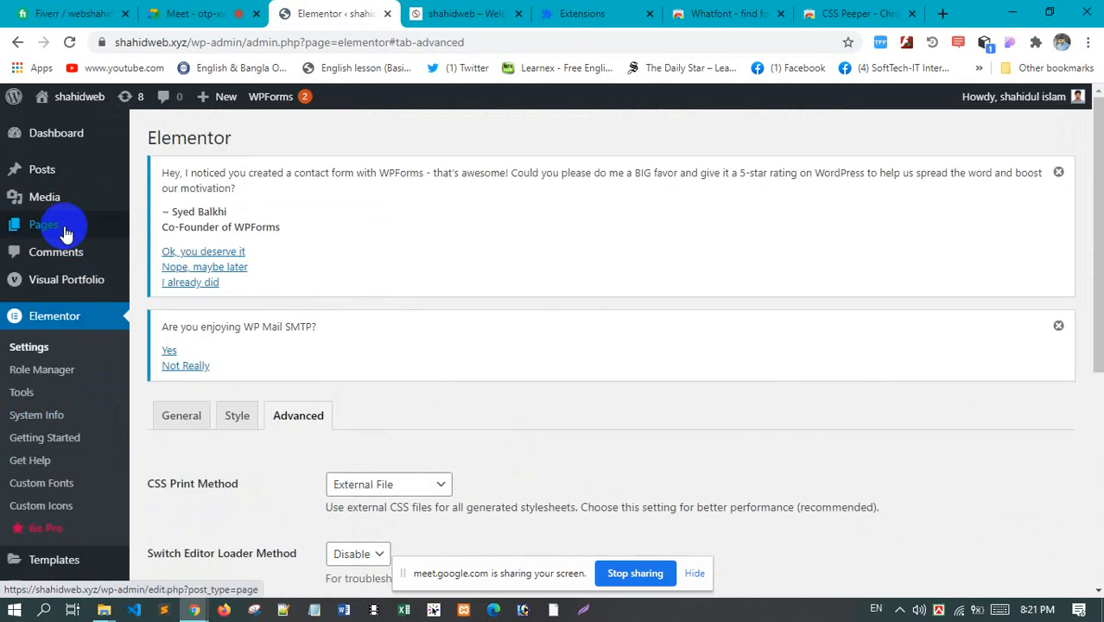
{"action": "left_click", "coordinate": [64, 228]}
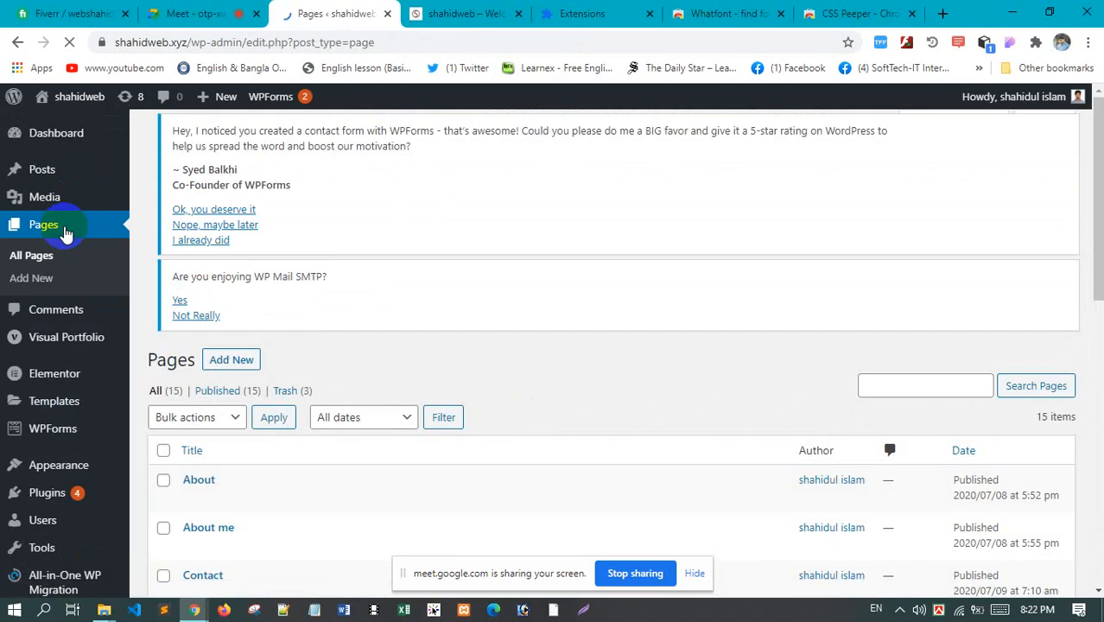
{"action": "left_click", "coordinate": [240, 143]}
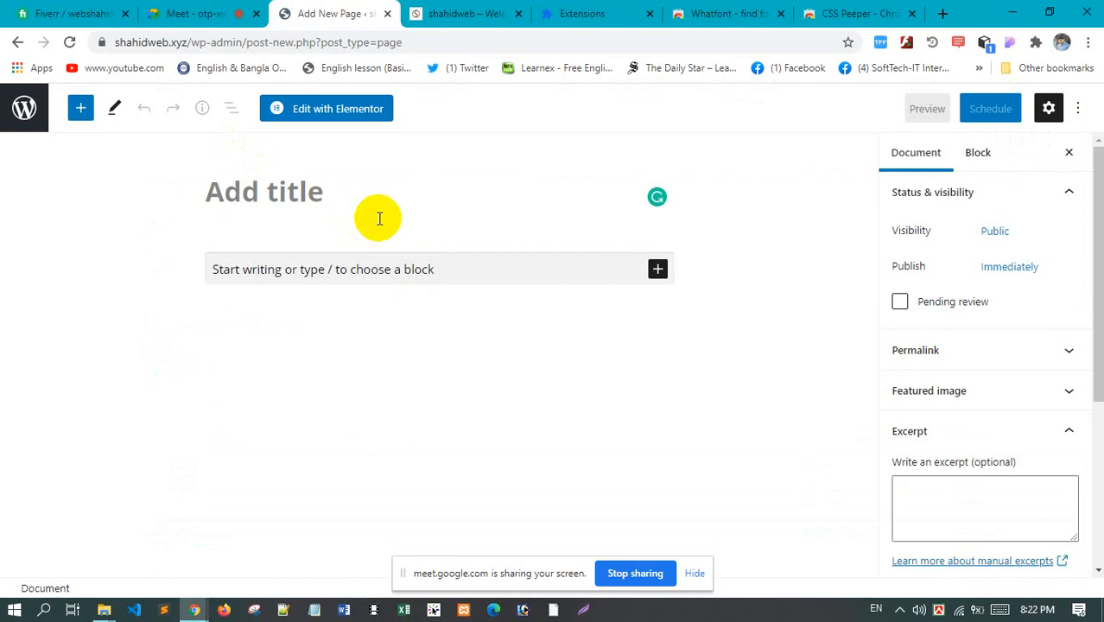
Check the available page templates, keep the default template, and open the untitled page in the Elementor editor
{"action": "scroll", "coordinate": [1046, 458], "scroll_direction": "down", "scroll_amount": 3}
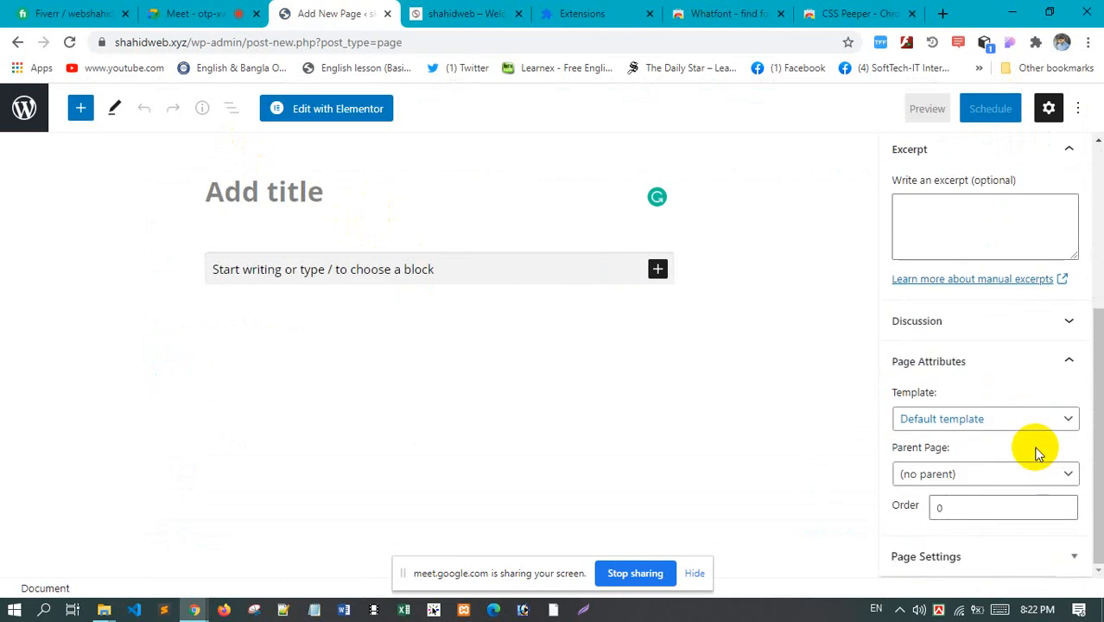
{"action": "left_click", "coordinate": [1025, 421]}
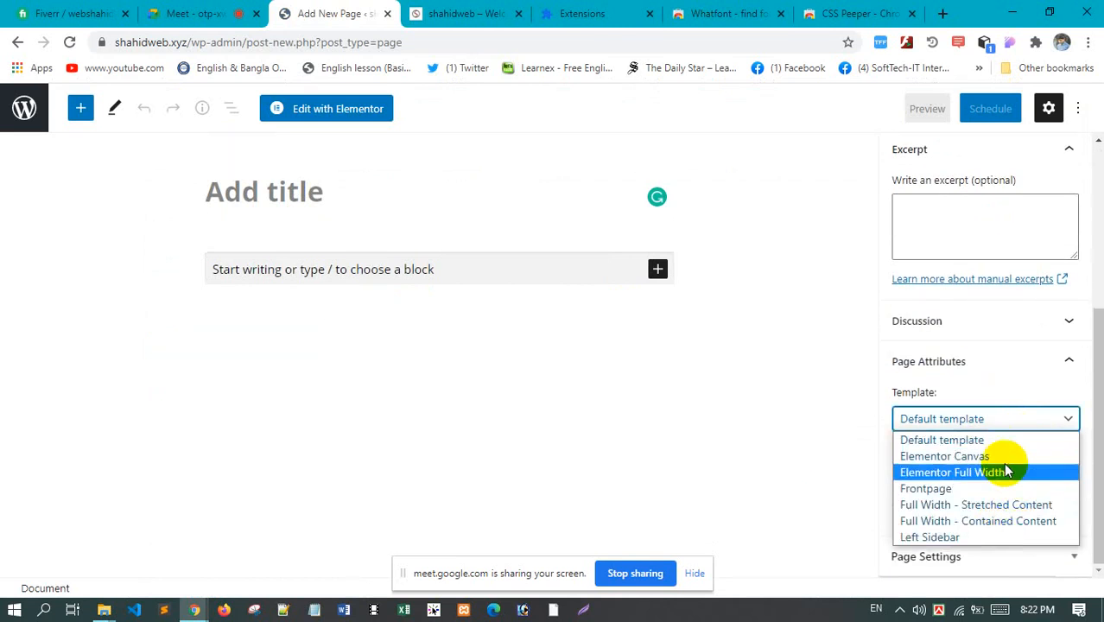
{"action": "left_click", "coordinate": [789, 372]}
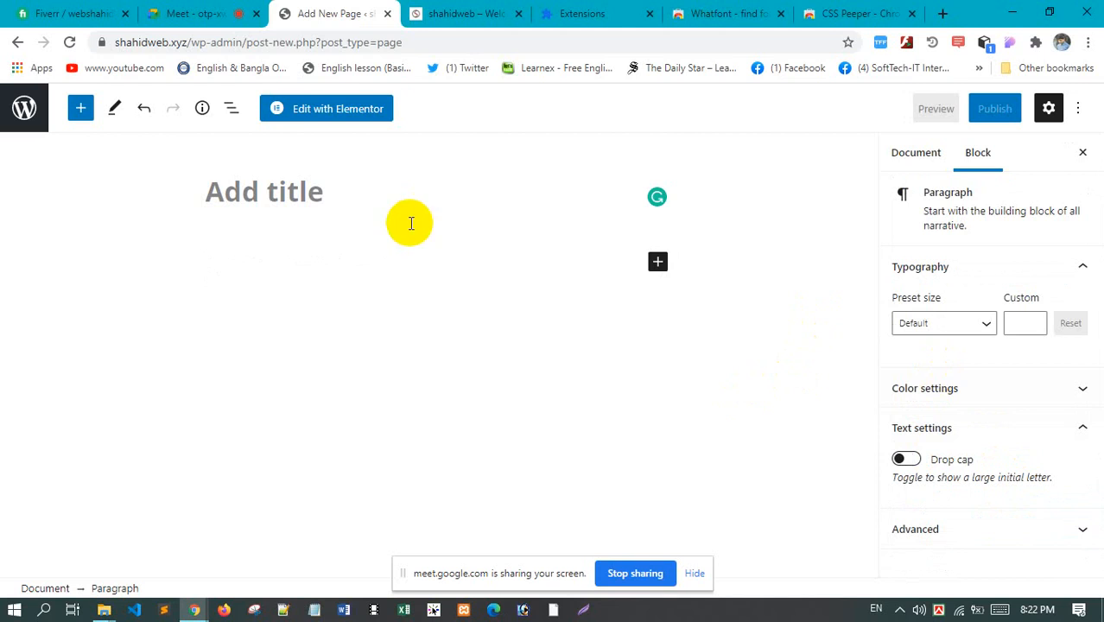
{"action": "left_click", "coordinate": [345, 112]}
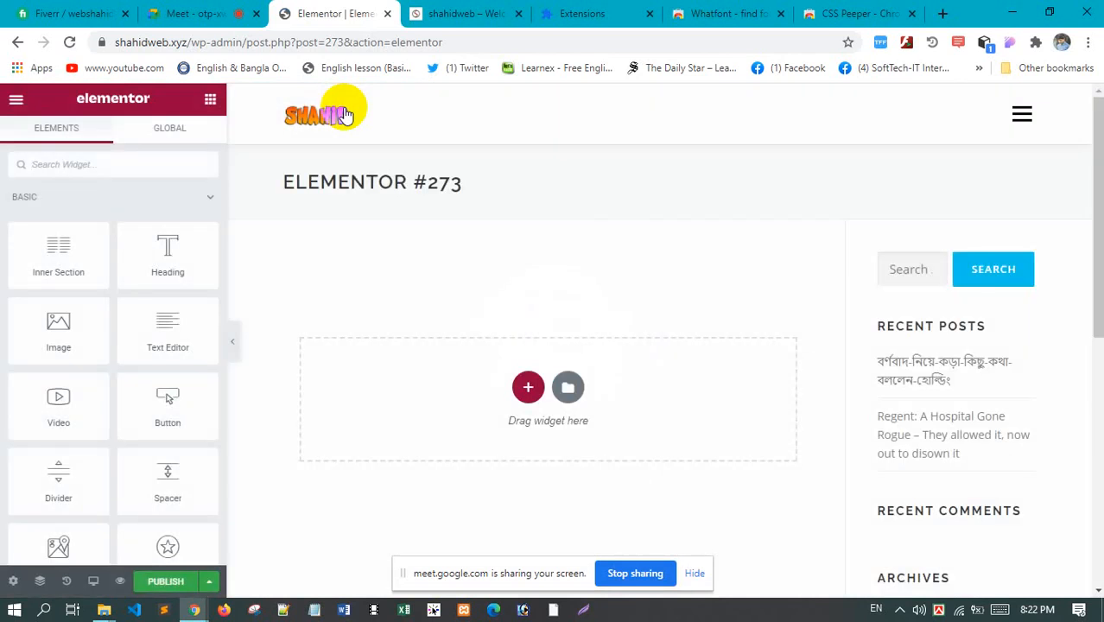
Look over the theme header, sidebar and footer around the empty content area in the page preview
{"action": "scroll", "coordinate": [905, 316], "scroll_direction": "down", "scroll_amount": 3}
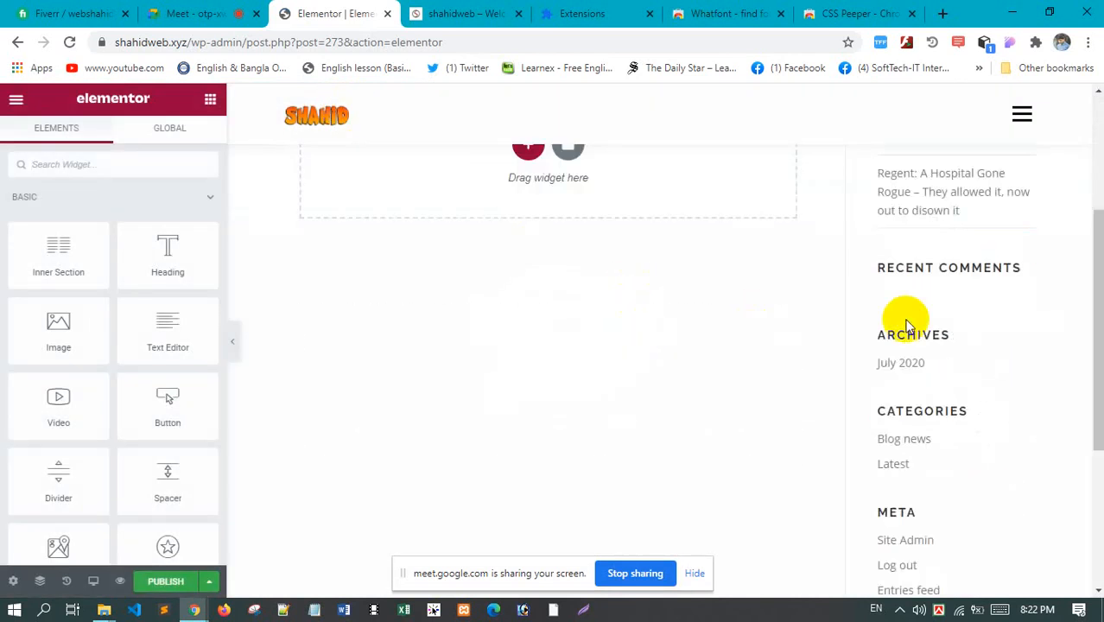
{"action": "scroll", "coordinate": [917, 321], "scroll_direction": "up", "scroll_amount": 3}
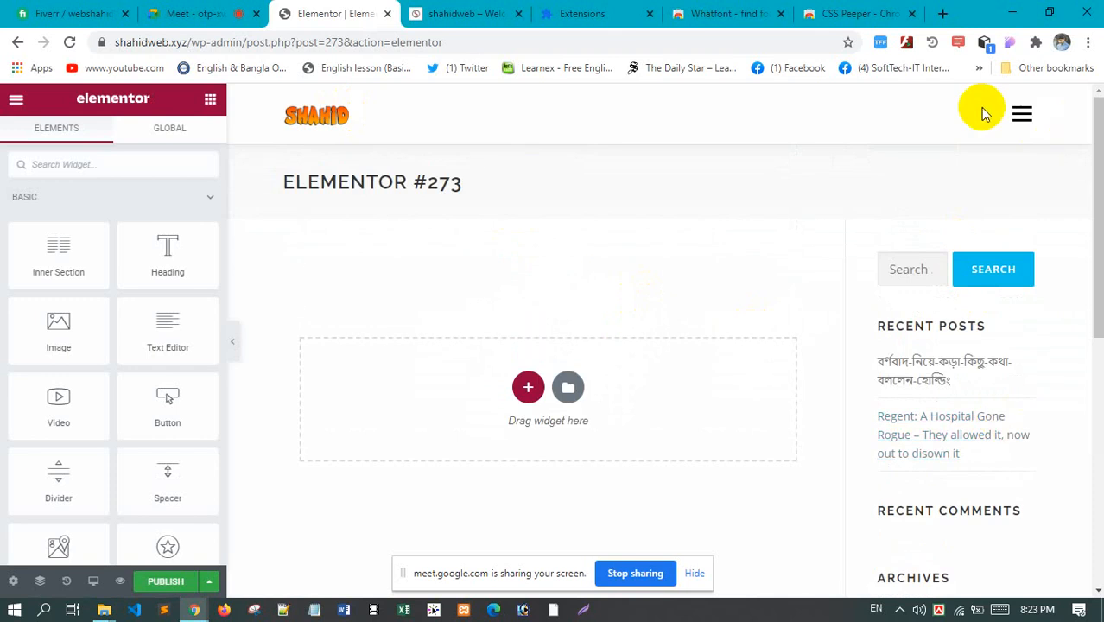
{"action": "scroll", "coordinate": [510, 372], "scroll_direction": "down", "scroll_amount": 6}
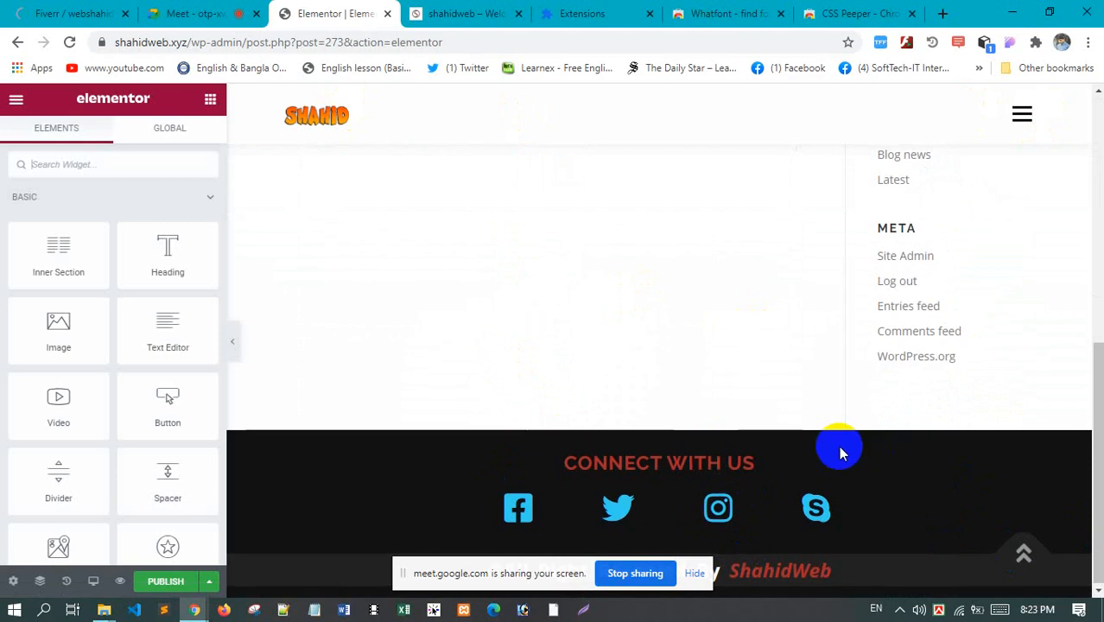
{"action": "scroll", "coordinate": [856, 443], "scroll_direction": "up", "scroll_amount": 8}
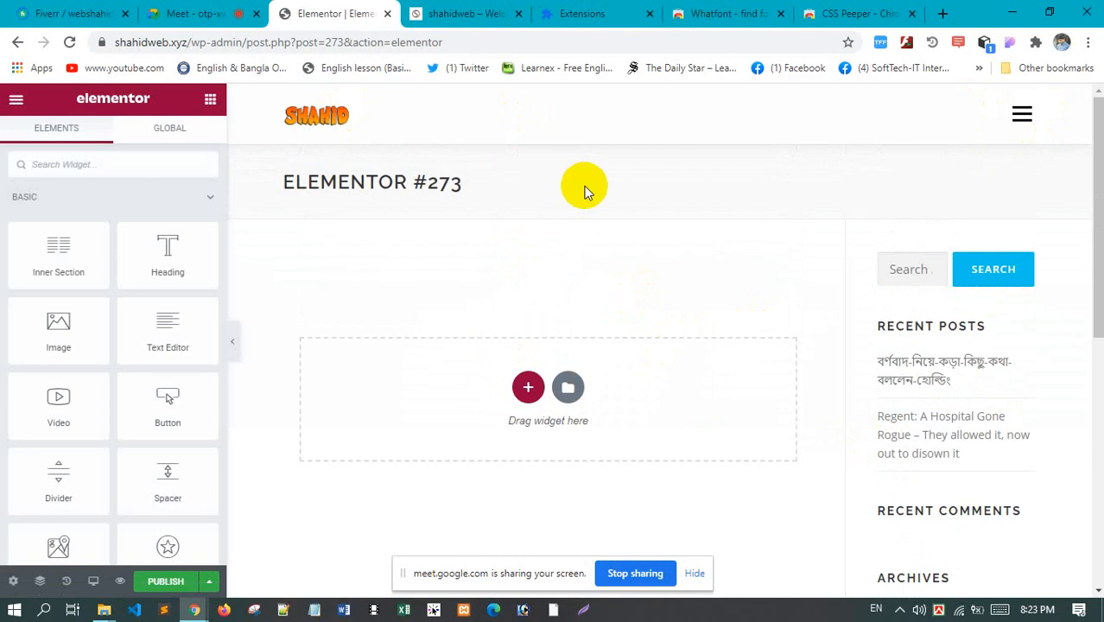
{"action": "scroll", "coordinate": [991, 427], "scroll_direction": "down", "scroll_amount": 6}
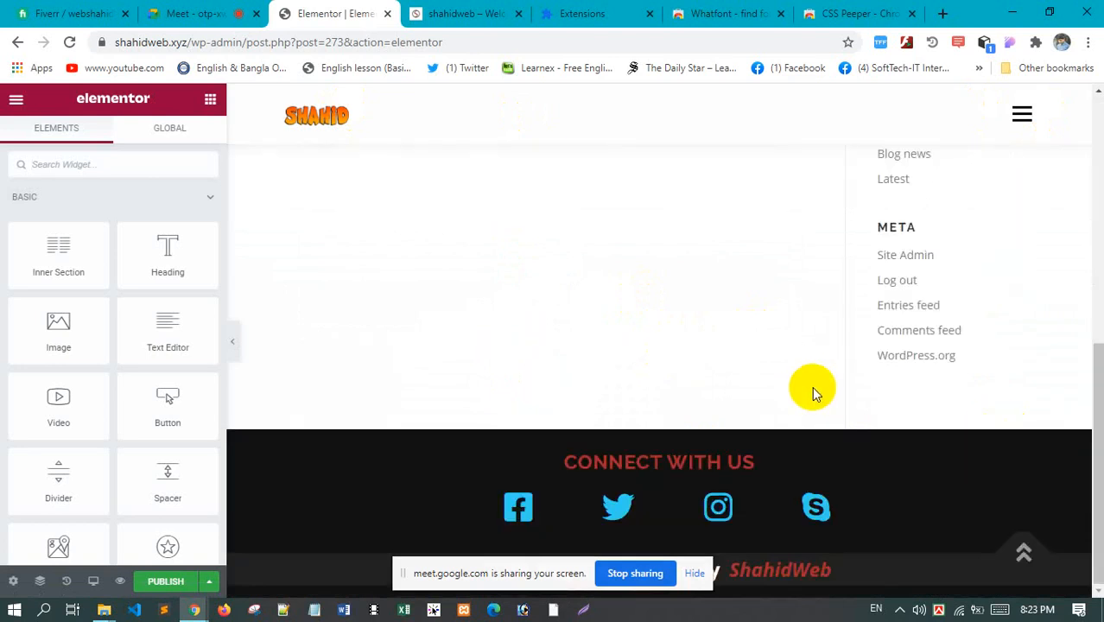
{"action": "scroll", "coordinate": [798, 398], "scroll_direction": "up", "scroll_amount": 6}
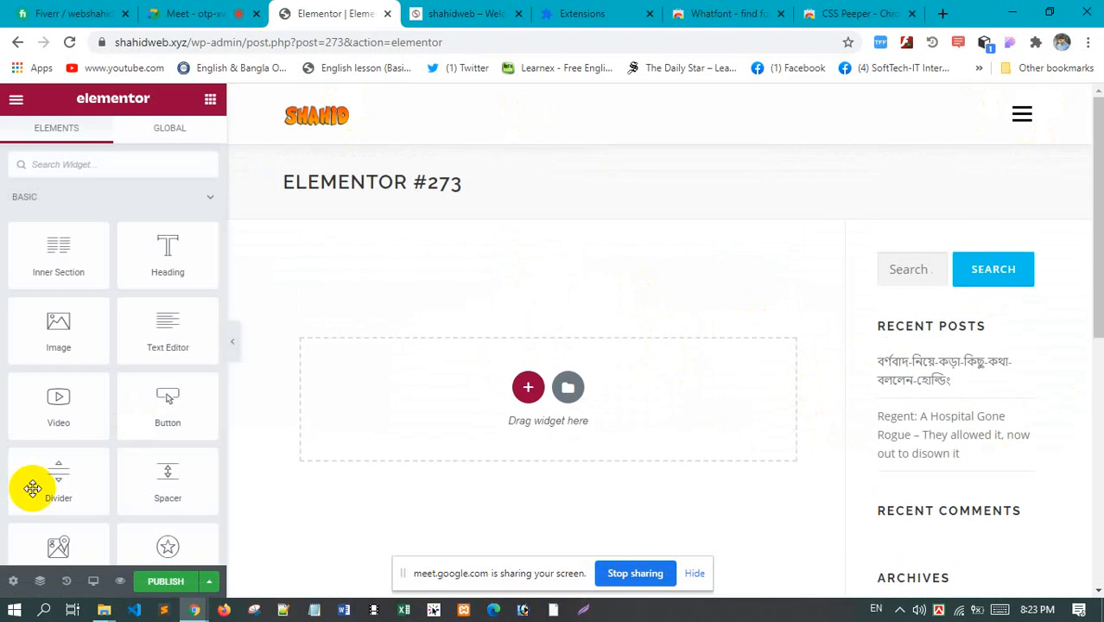
Set the page layout to Elementor Canvas in the page settings
{"action": "left_click", "coordinate": [13, 583]}
{"action": "scroll", "coordinate": [150, 301], "scroll_direction": "down", "scroll_amount": 1}
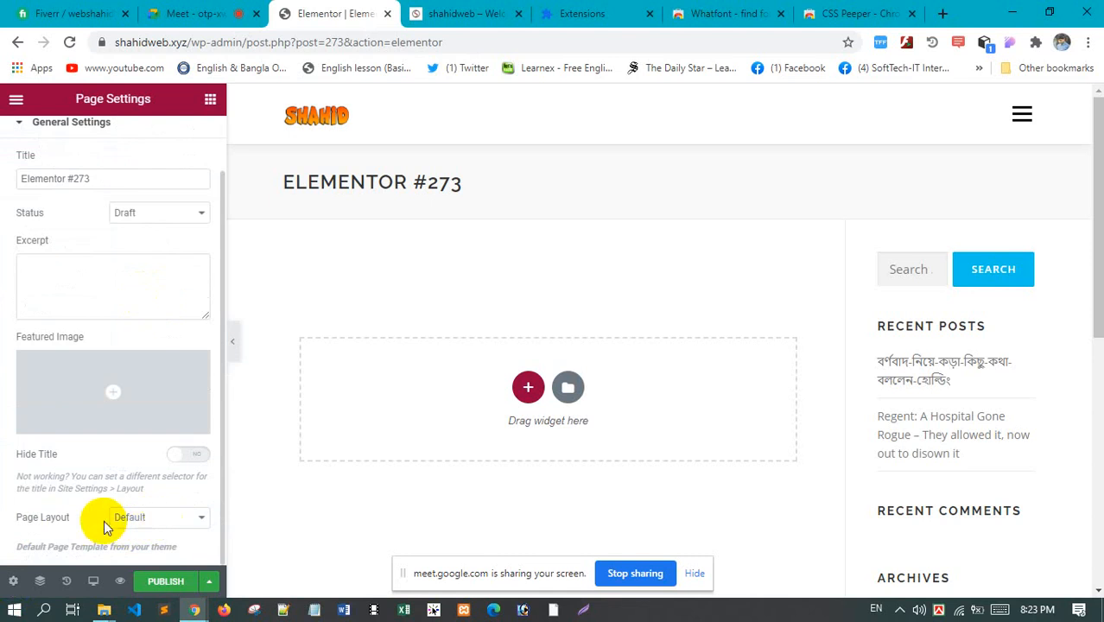
{"action": "left_click", "coordinate": [164, 529]}
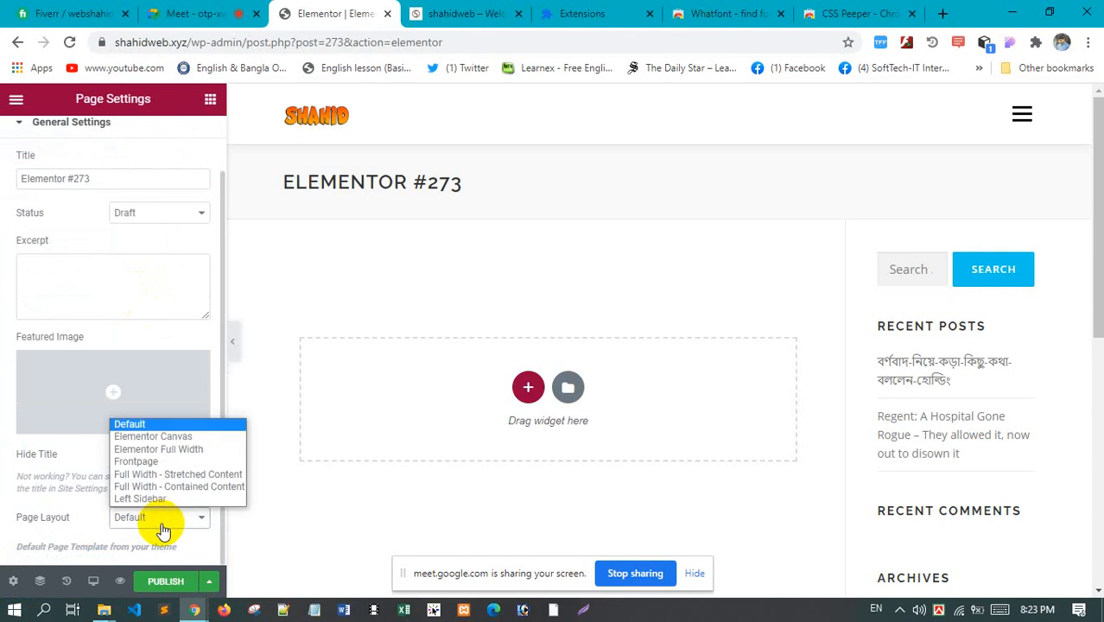
{"action": "left_click", "coordinate": [198, 438]}
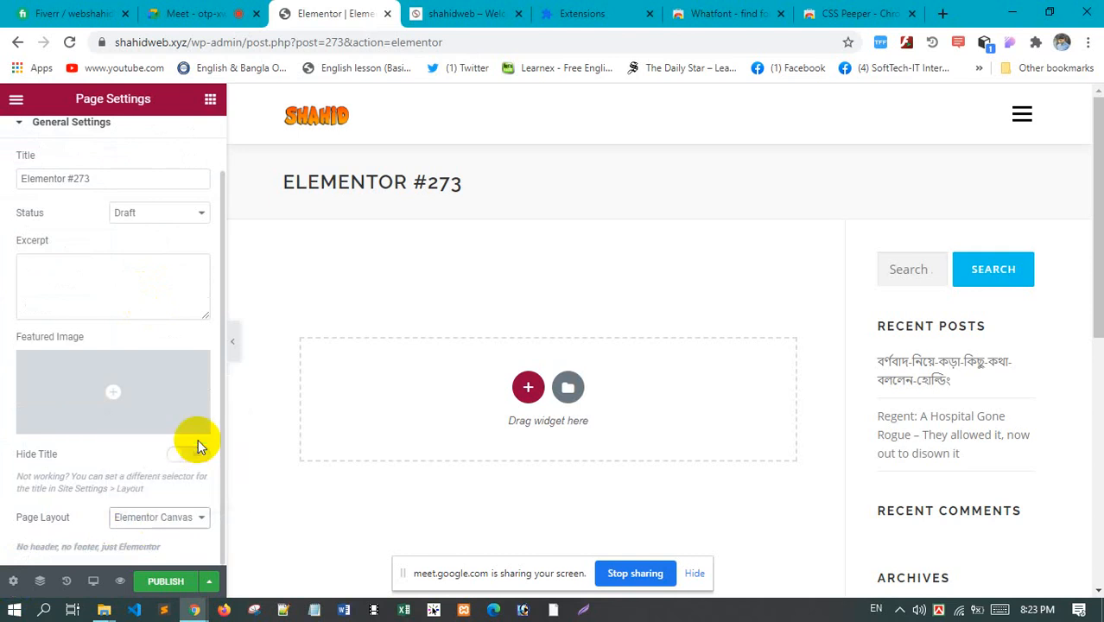
{"action": "scroll", "coordinate": [536, 292], "scroll_direction": "down", "scroll_amount": 5}
{"action": "scroll", "coordinate": [536, 292], "scroll_direction": "down", "scroll_amount": 1}
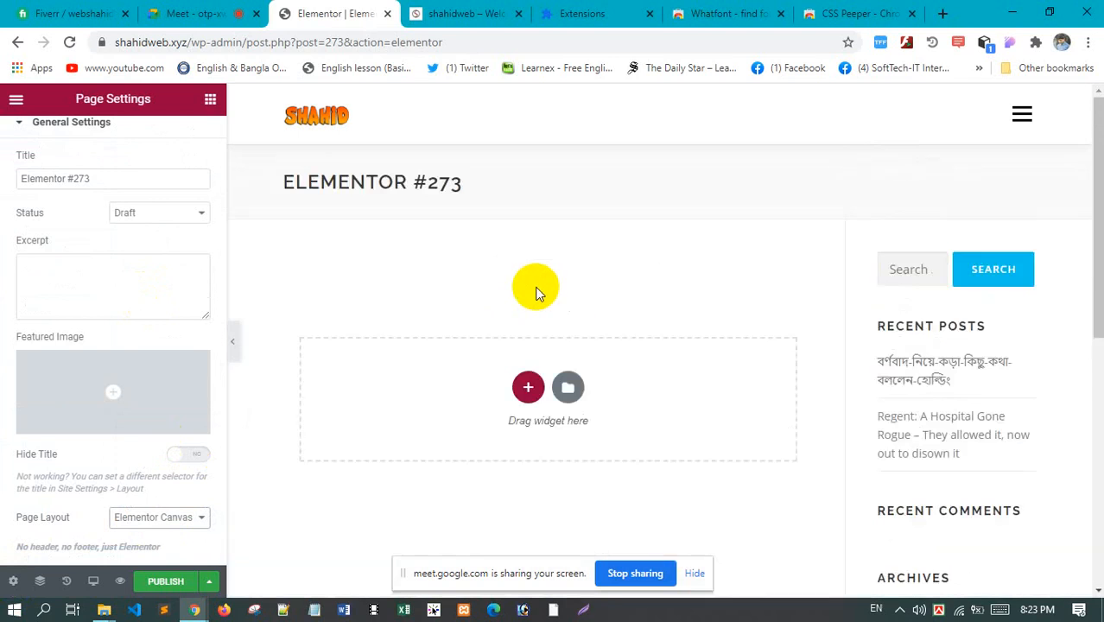
Publish the page and reload the editor to apply the Elementor Canvas layout
{"action": "scroll", "coordinate": [536, 290], "scroll_direction": "down", "scroll_amount": 10}
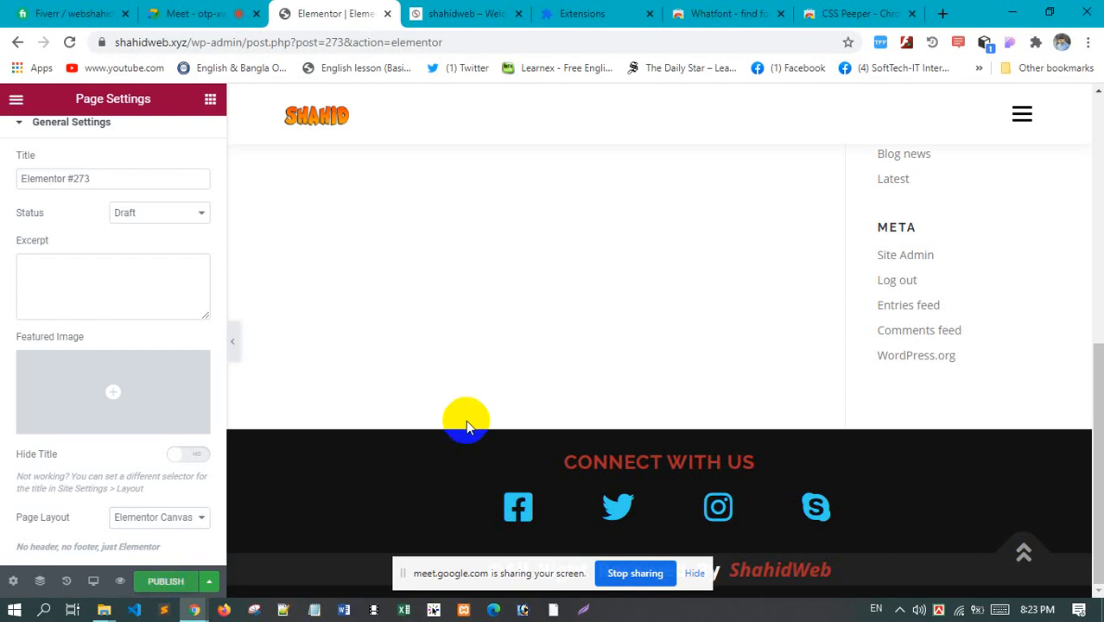
{"action": "left_click", "coordinate": [69, 43]}
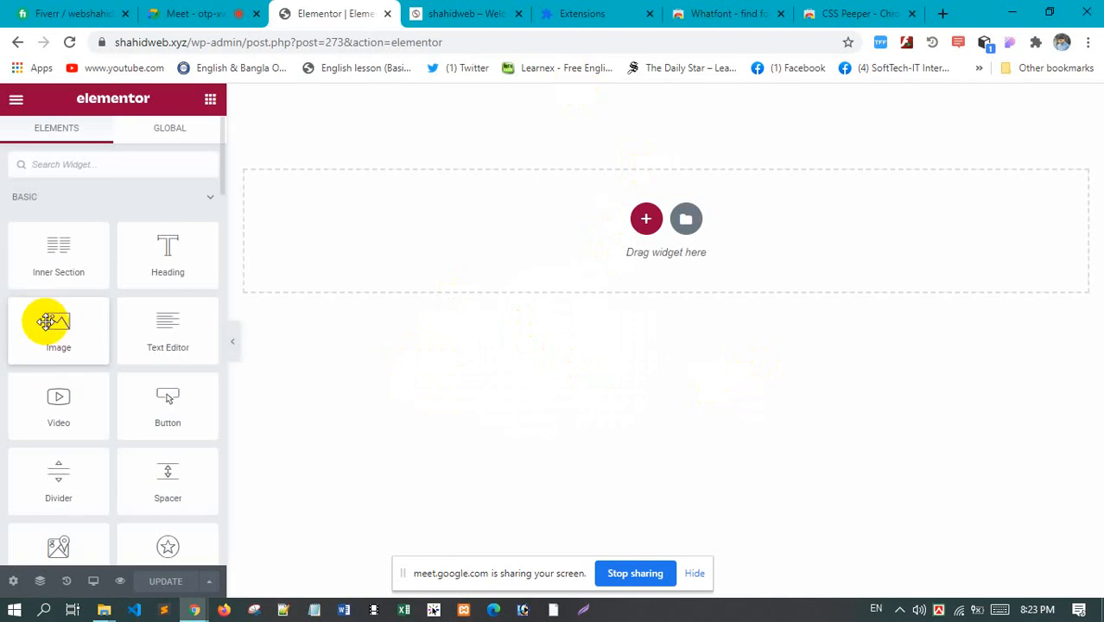
{"action": "scroll", "coordinate": [44, 333], "scroll_direction": "down", "scroll_amount": 10}
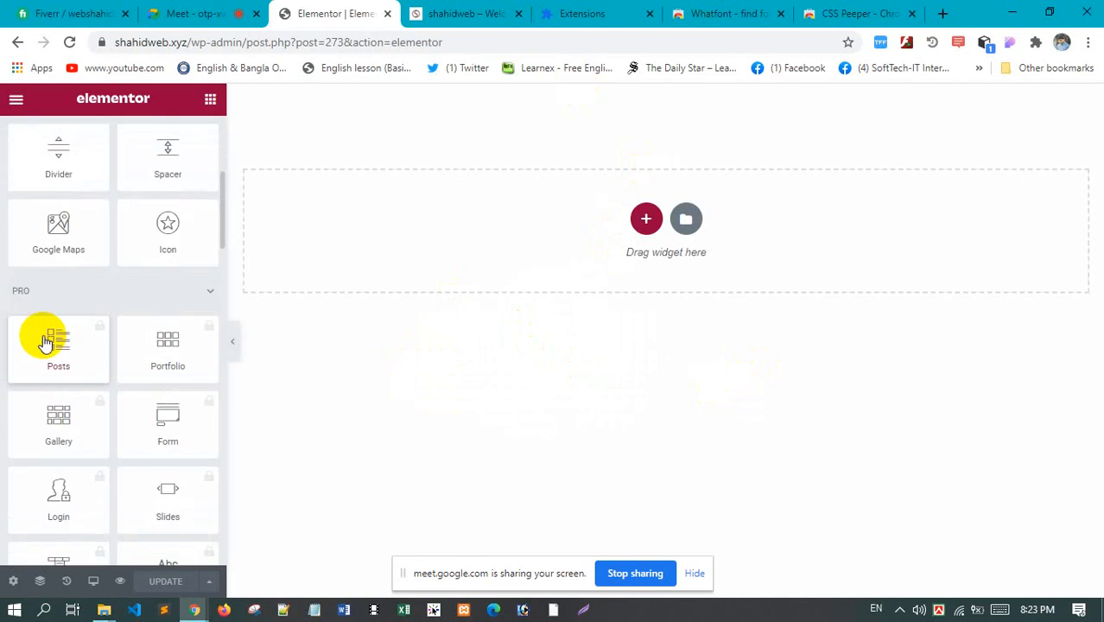
Review the page's general settings, including the available status options
{"action": "left_click", "coordinate": [15, 585]}
{"action": "scroll", "coordinate": [143, 466], "scroll_direction": "down", "scroll_amount": 1}
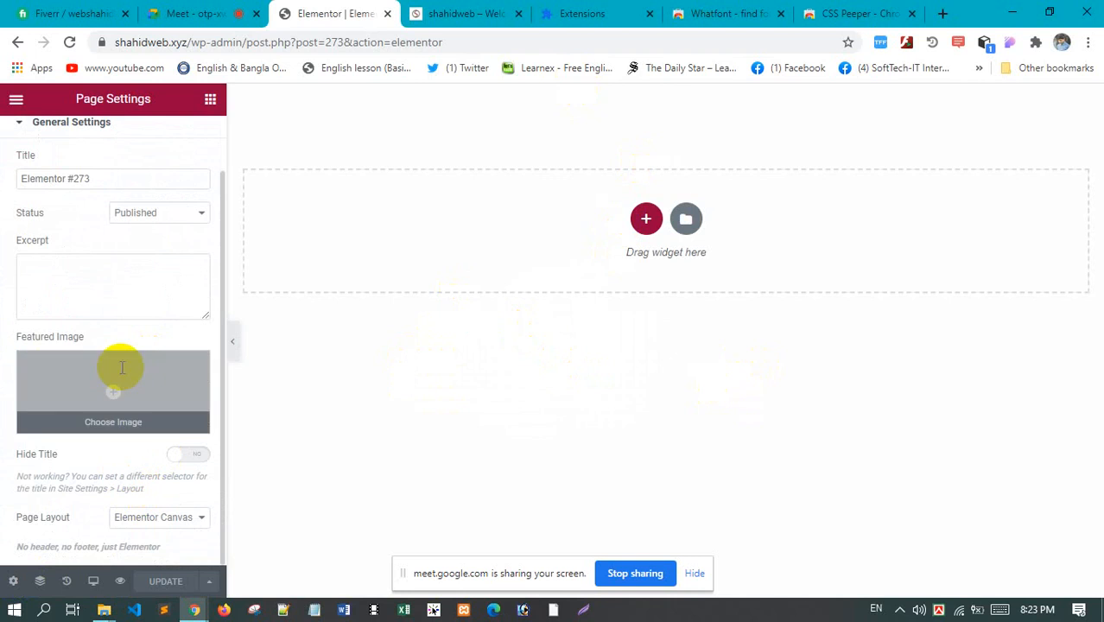
{"action": "scroll", "coordinate": [122, 368], "scroll_direction": "up", "scroll_amount": 1}
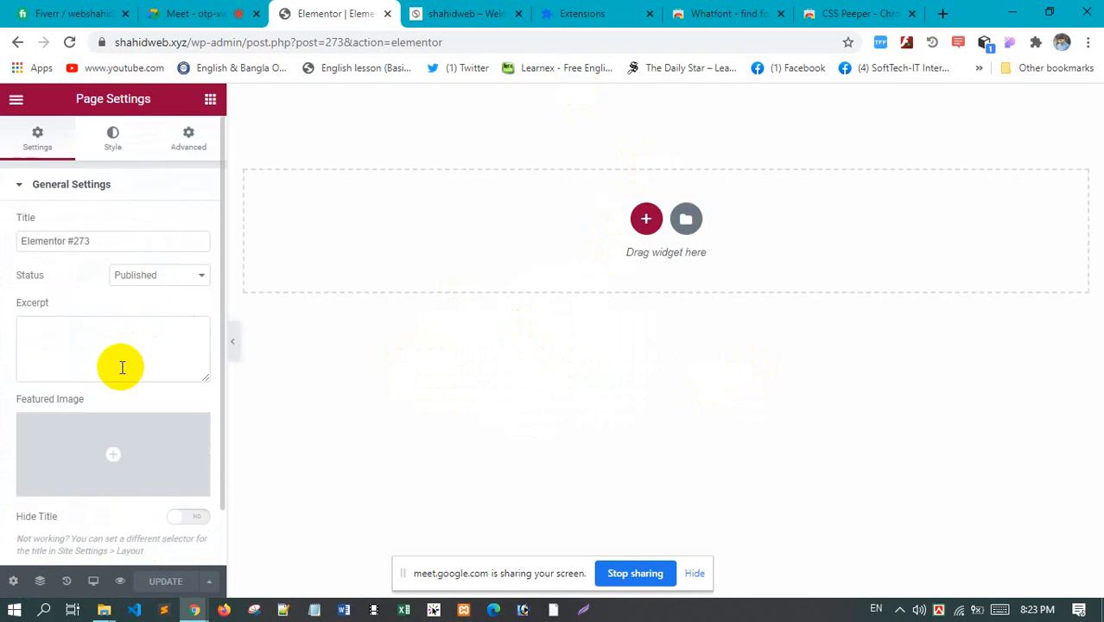
{"action": "left_click", "coordinate": [162, 277]}
{"action": "left_click", "coordinate": [163, 277]}
Try a classic body background for the page using the global Accent color
{"action": "left_click", "coordinate": [112, 141]}
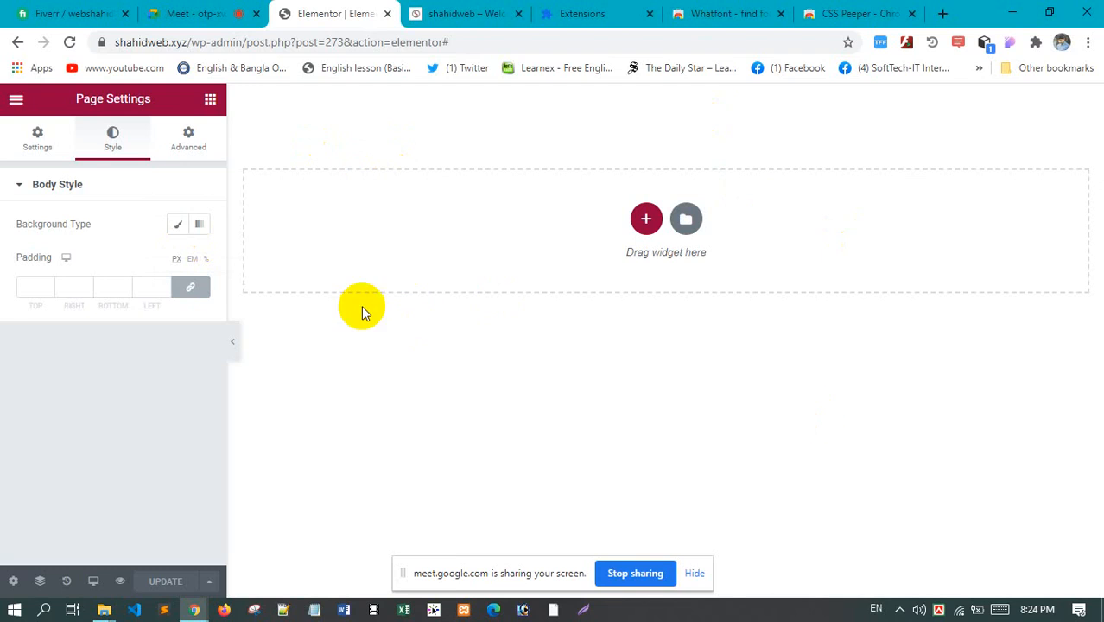
{"action": "left_click", "coordinate": [177, 225]}
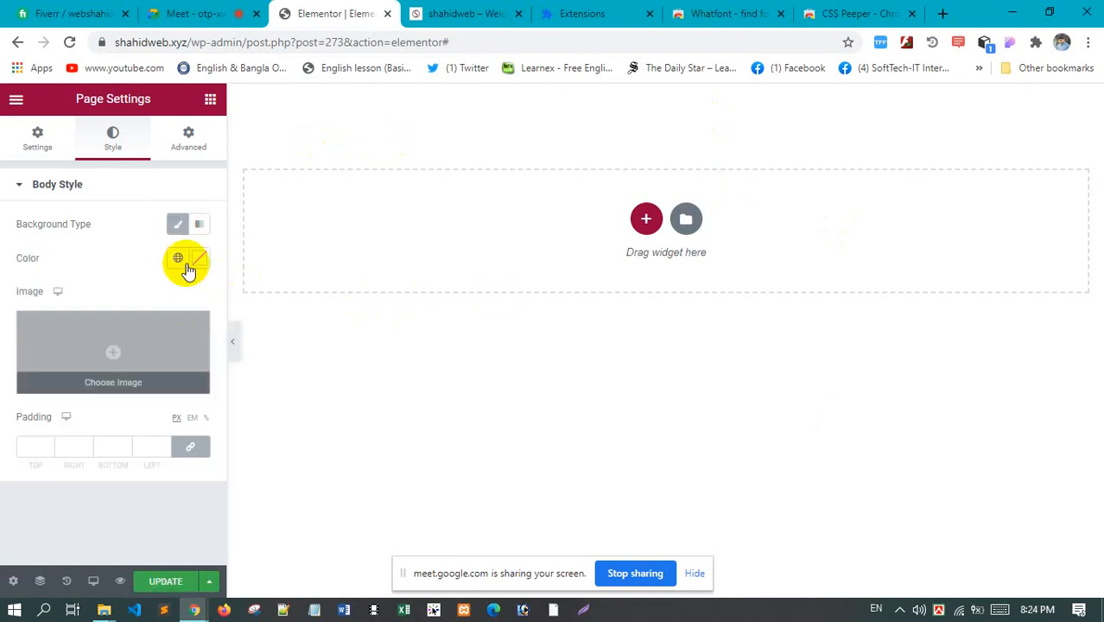
{"action": "left_click", "coordinate": [180, 261]}
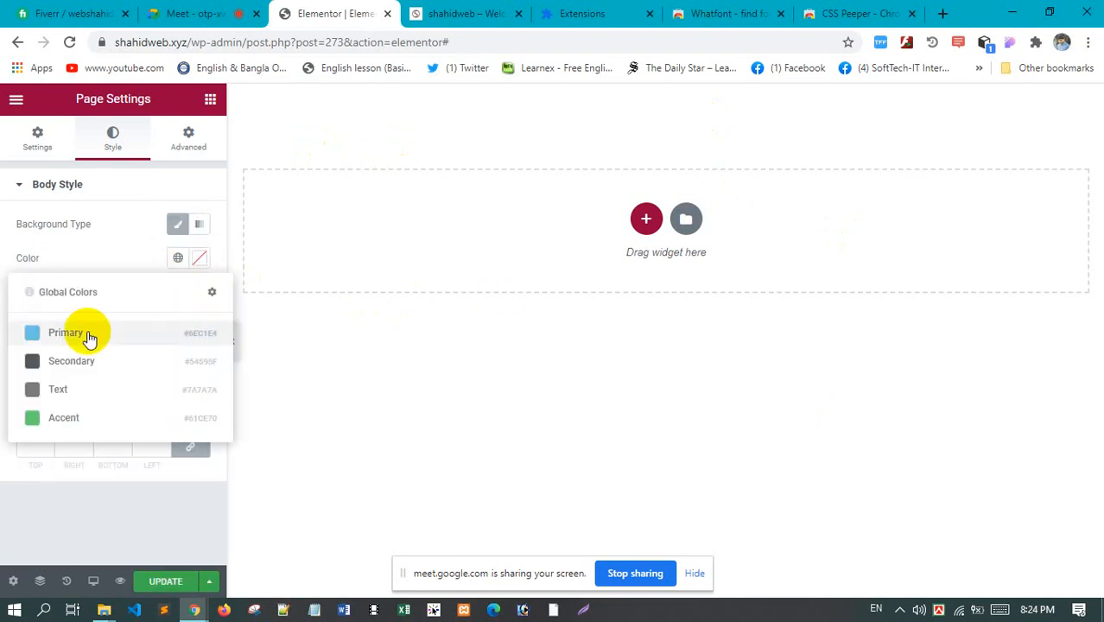
{"action": "left_click", "coordinate": [86, 419]}
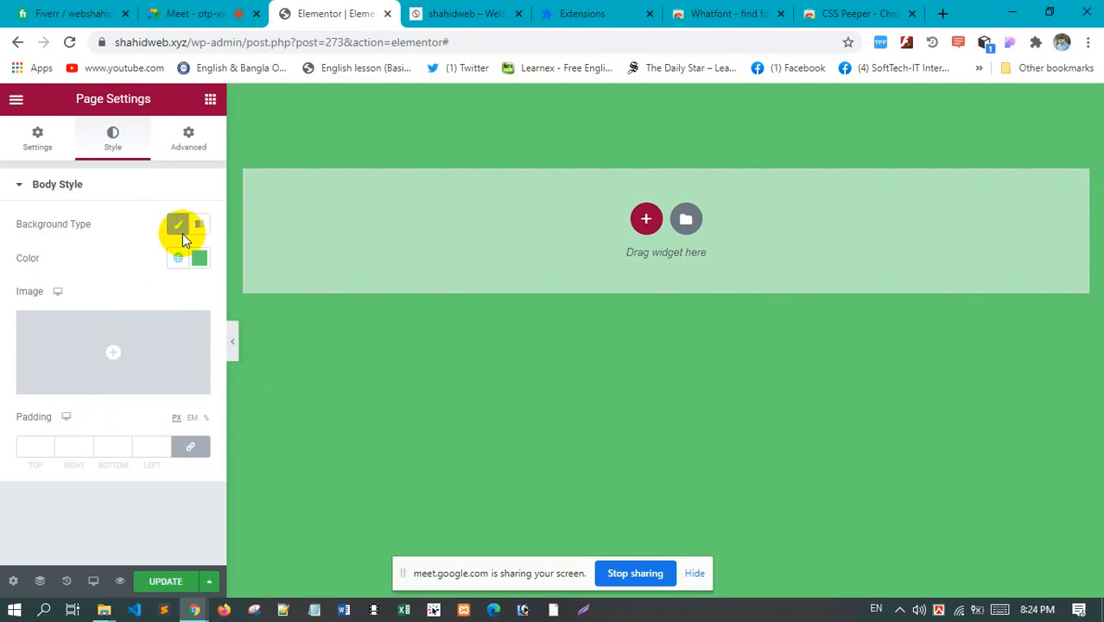
Try the custom purple #812077 as the body background color and remove the classic background again
{"action": "left_click", "coordinate": [199, 258]}
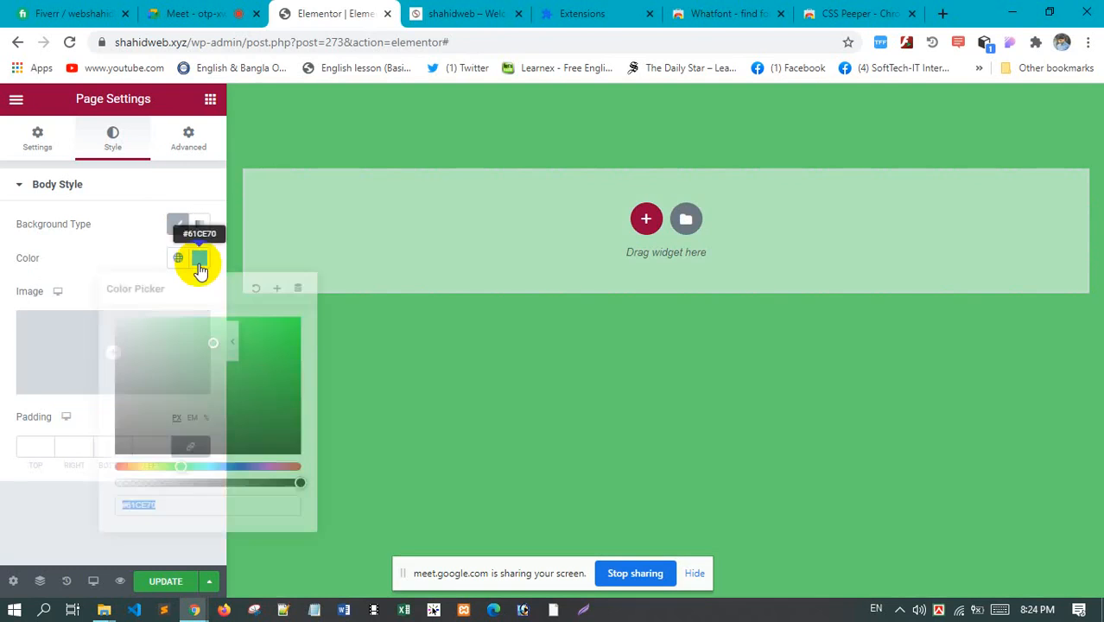
{"action": "left_click", "coordinate": [256, 385]}
{"action": "left_click", "coordinate": [273, 467]}
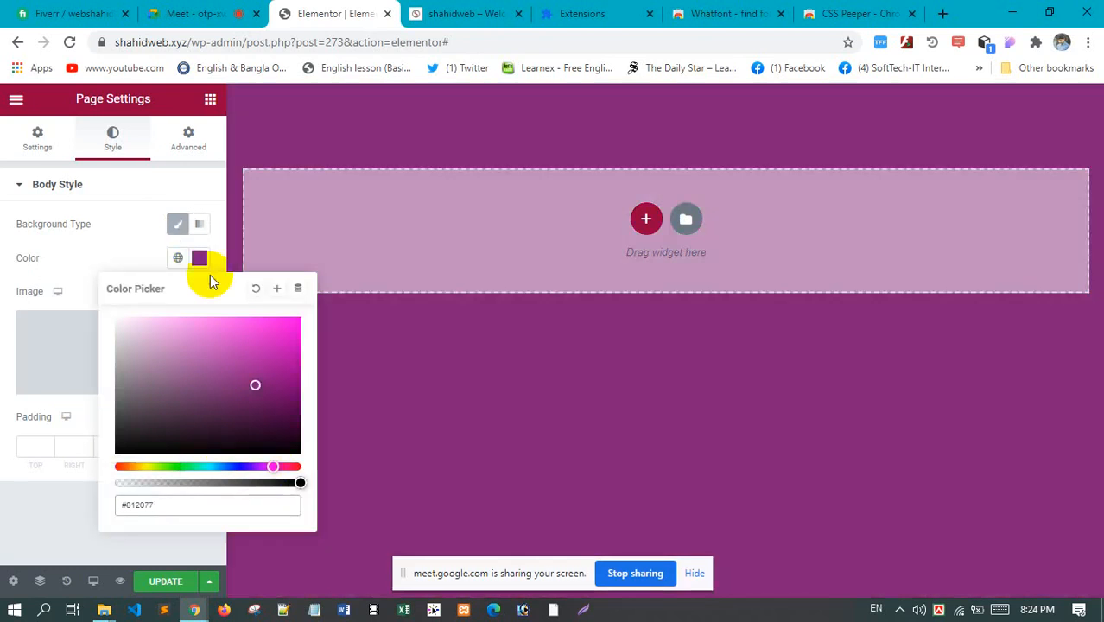
{"action": "left_click", "coordinate": [177, 226]}
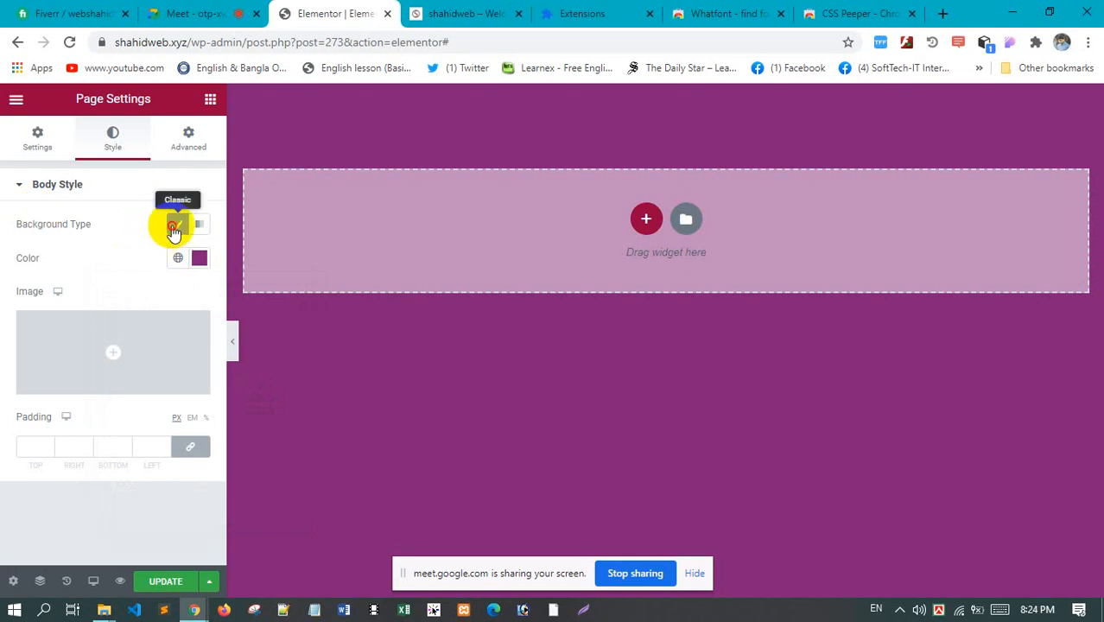
{"action": "left_click", "coordinate": [174, 229]}
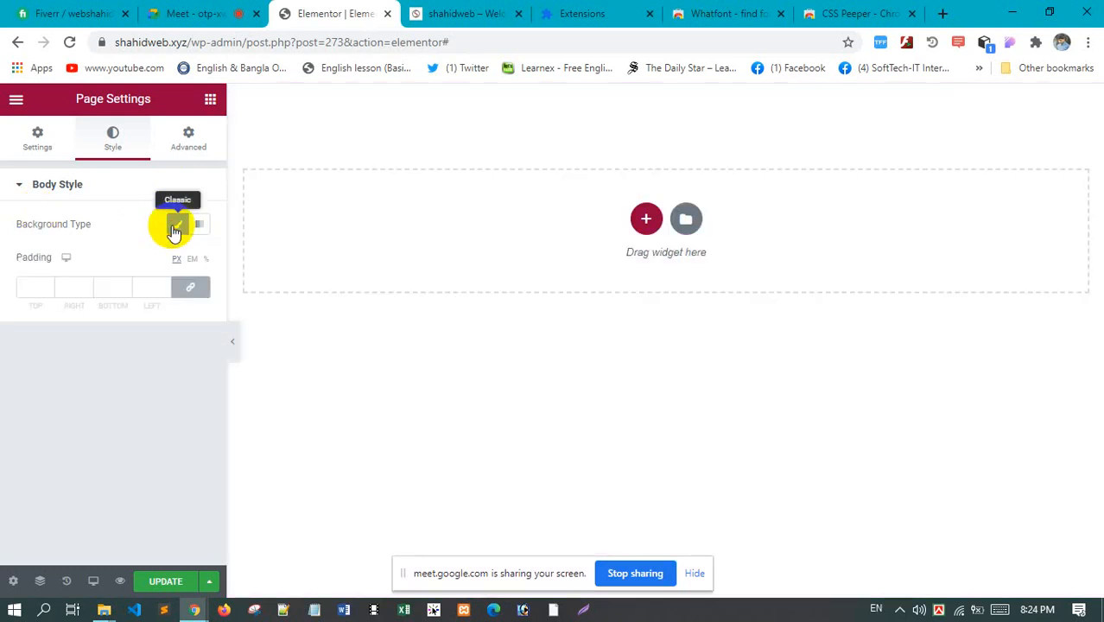
Check the page's Advanced settings for the Custom CSS option and return to the general page settings
{"action": "left_click", "coordinate": [197, 141]}
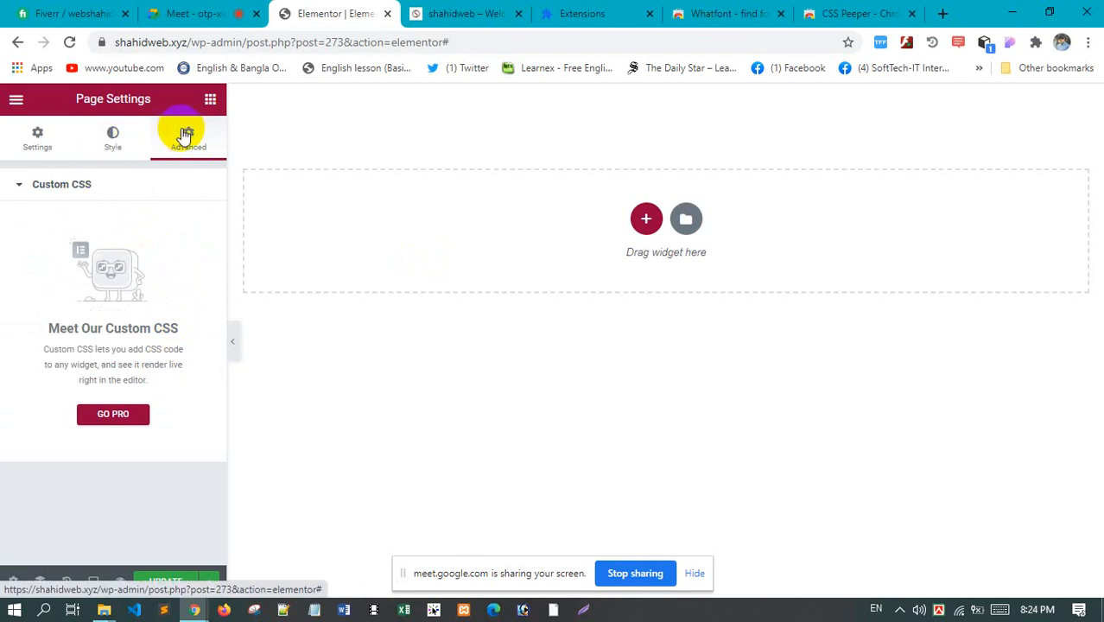
{"action": "left_click", "coordinate": [115, 149]}
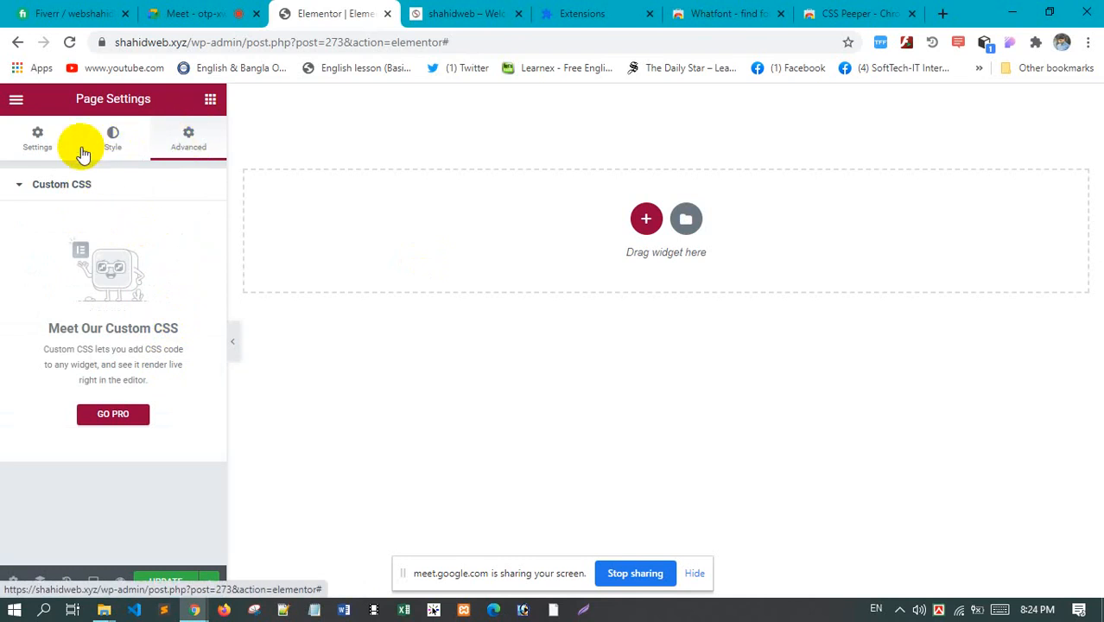
{"action": "left_click", "coordinate": [37, 140]}
Browse the Basic, Pro and General widgets available for building the page
{"action": "left_click", "coordinate": [210, 104]}
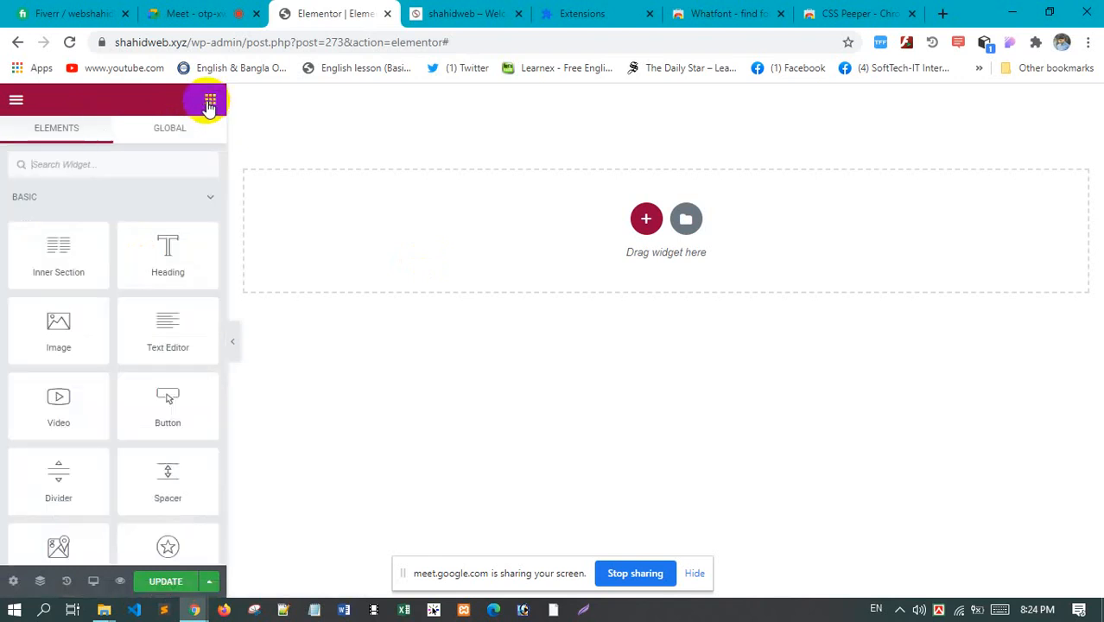
{"action": "scroll", "coordinate": [160, 345], "scroll_direction": "down", "scroll_amount": 3}
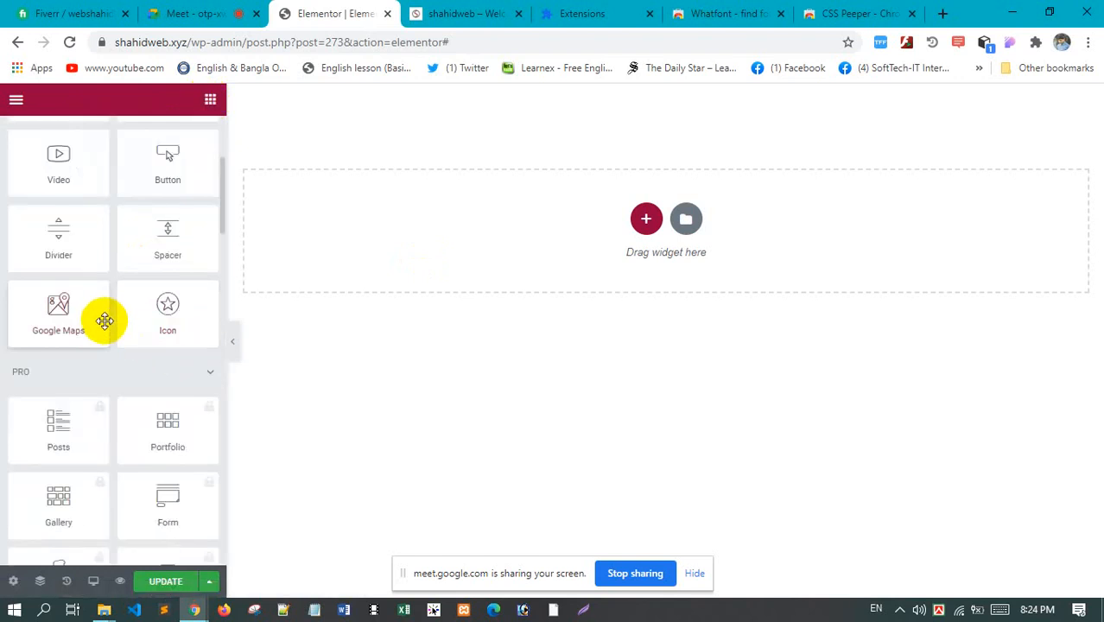
{"action": "scroll", "coordinate": [106, 346], "scroll_direction": "down", "scroll_amount": 4}
{"action": "scroll", "coordinate": [106, 356], "scroll_direction": "down", "scroll_amount": 15}
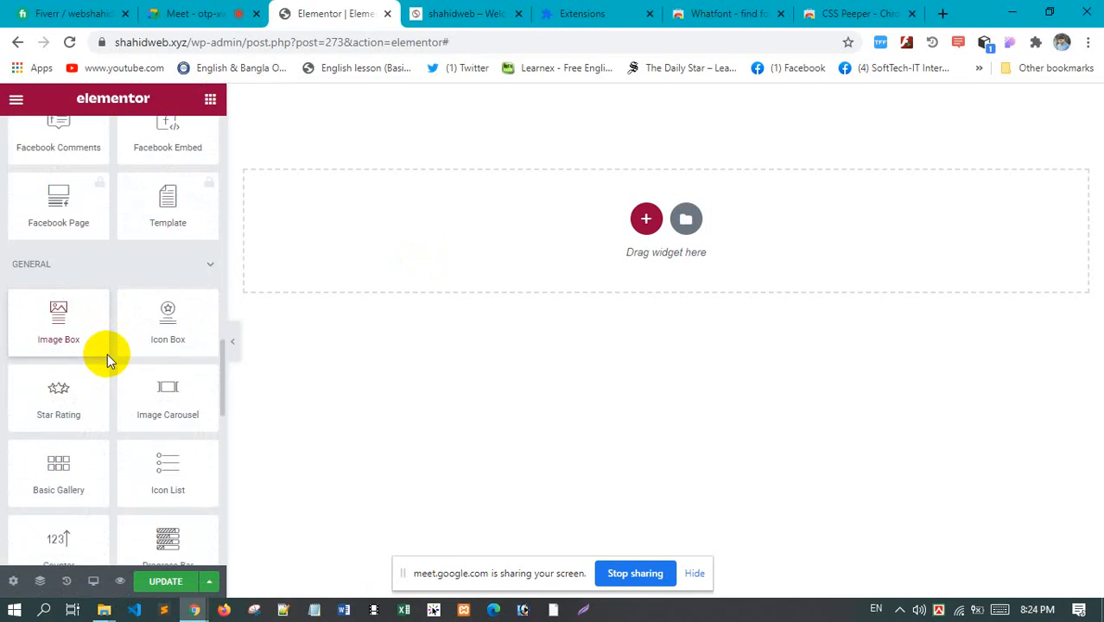
{"action": "scroll", "coordinate": [108, 357], "scroll_direction": "down", "scroll_amount": 5}
{"action": "scroll", "coordinate": [108, 352], "scroll_direction": "up", "scroll_amount": 12}
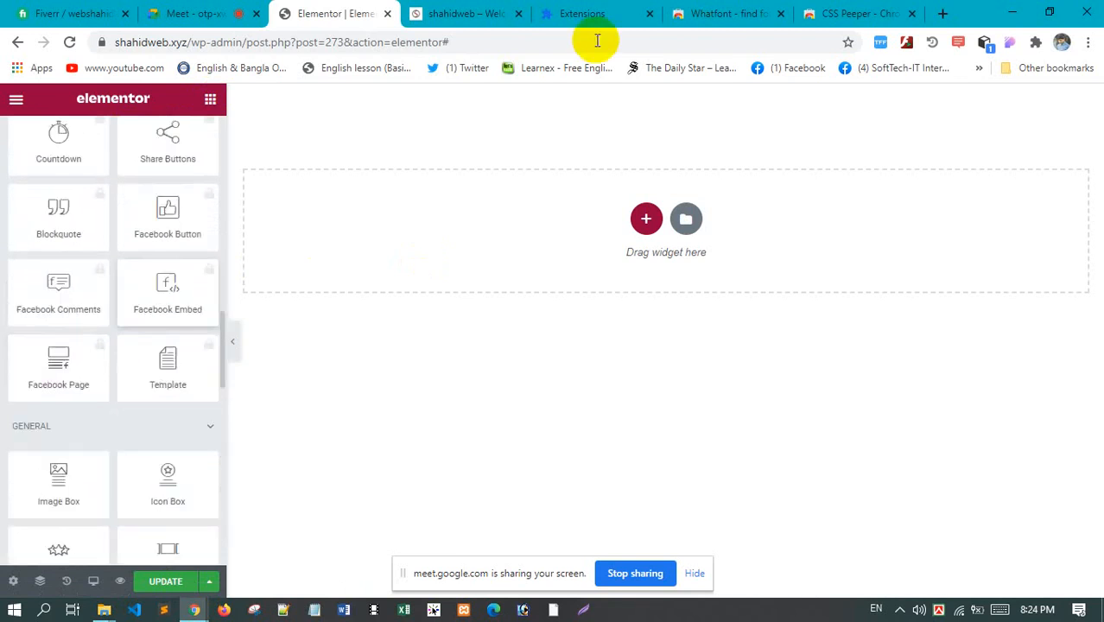
Look over the live shahidweb.xyz homepage sections from the feature icons to the work history counters
{"action": "left_click", "coordinate": [445, 19]}
{"action": "scroll", "coordinate": [439, 357], "scroll_direction": "up", "scroll_amount": 10}
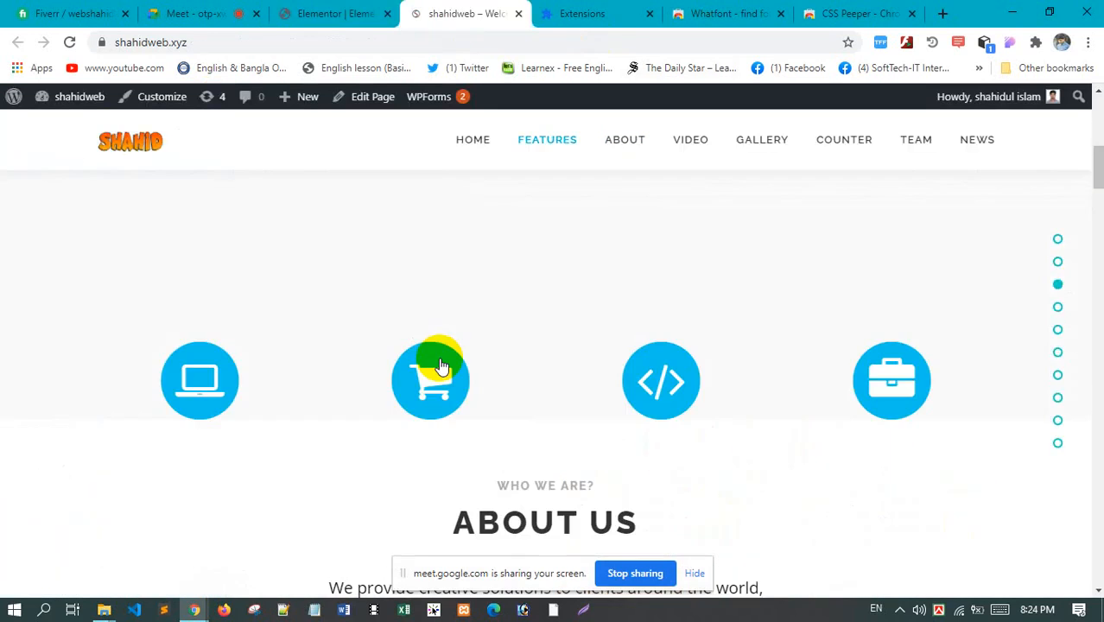
{"action": "scroll", "coordinate": [439, 357], "scroll_direction": "down", "scroll_amount": 15}
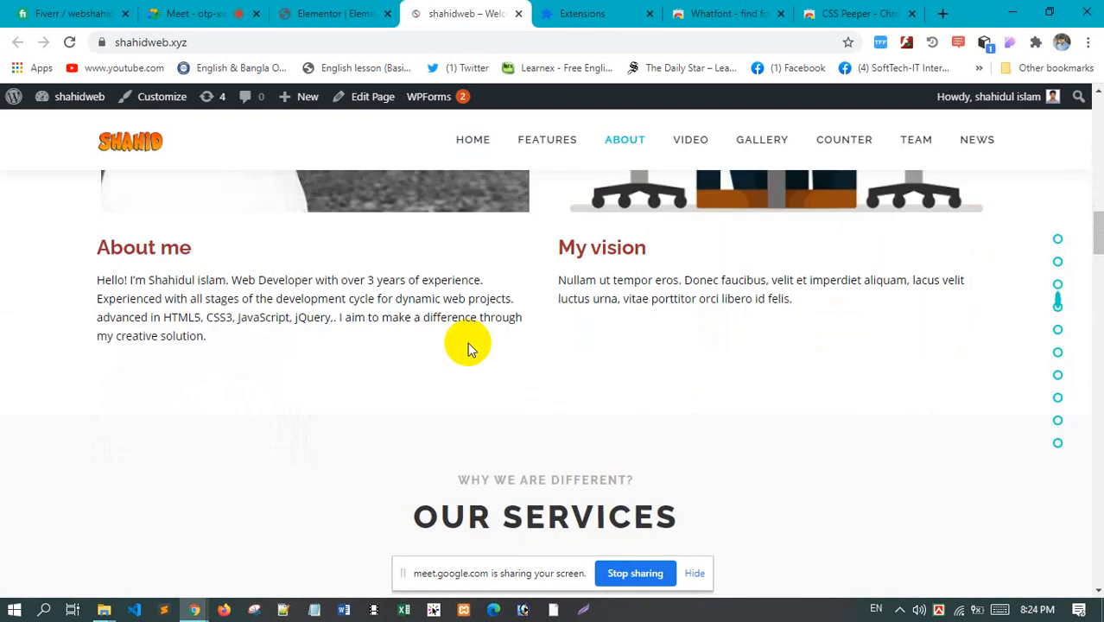
{"action": "scroll", "coordinate": [467, 342], "scroll_direction": "down", "scroll_amount": 10}
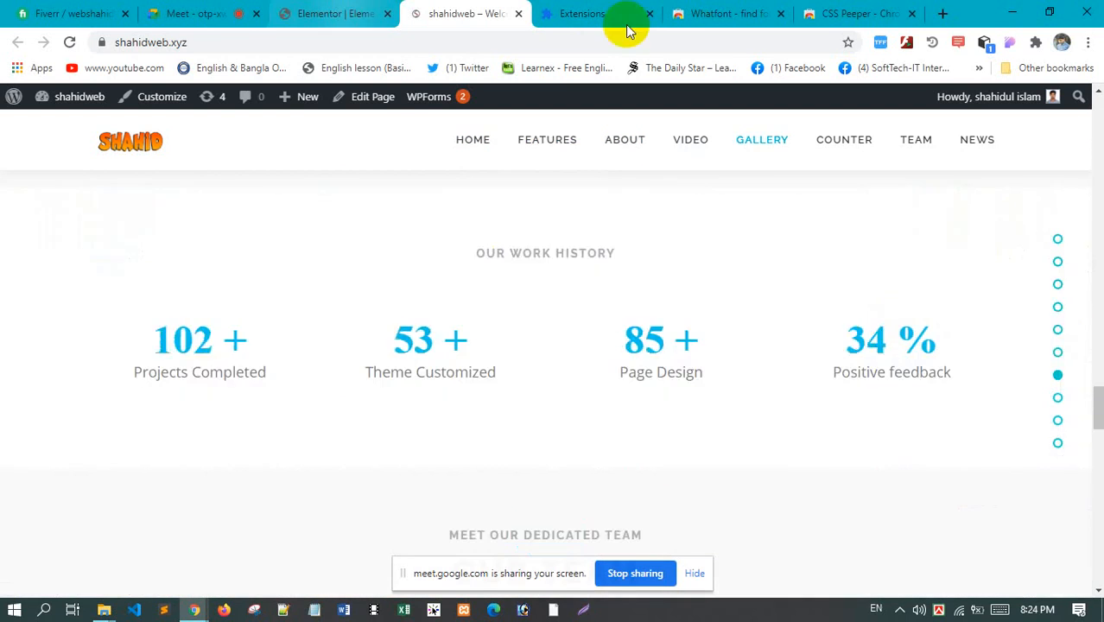
Close the Extensions, Whatfont and CSS Peeper browser pages
{"action": "left_click", "coordinate": [651, 15]}
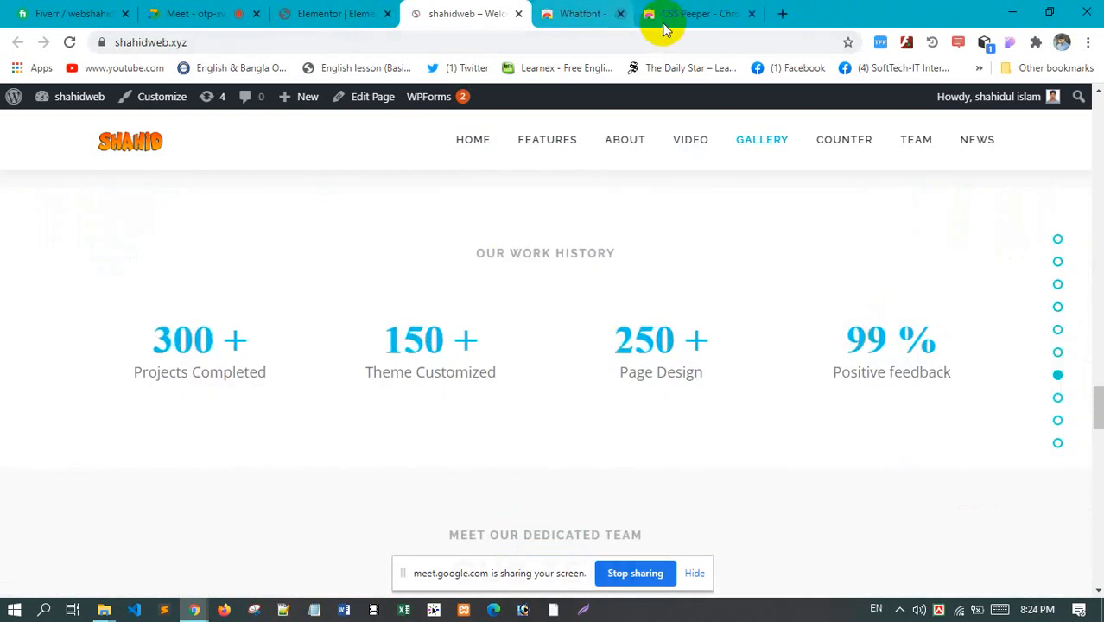
{"action": "left_click", "coordinate": [653, 16]}
{"action": "left_click", "coordinate": [654, 15]}
{"action": "left_click", "coordinate": [651, 15]}
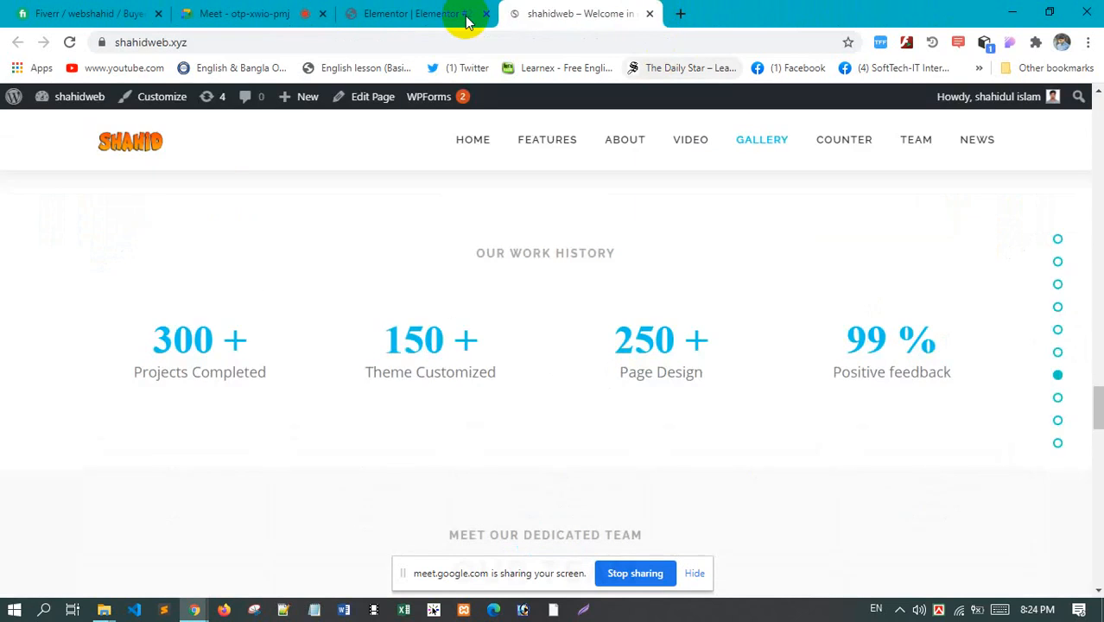
Return to the Elementor editor and add a section with a single-column structure
{"action": "left_click", "coordinate": [425, 17]}
{"action": "scroll", "coordinate": [173, 319], "scroll_direction": "up", "scroll_amount": 5}
{"action": "scroll", "coordinate": [138, 298], "scroll_direction": "up", "scroll_amount": 10}
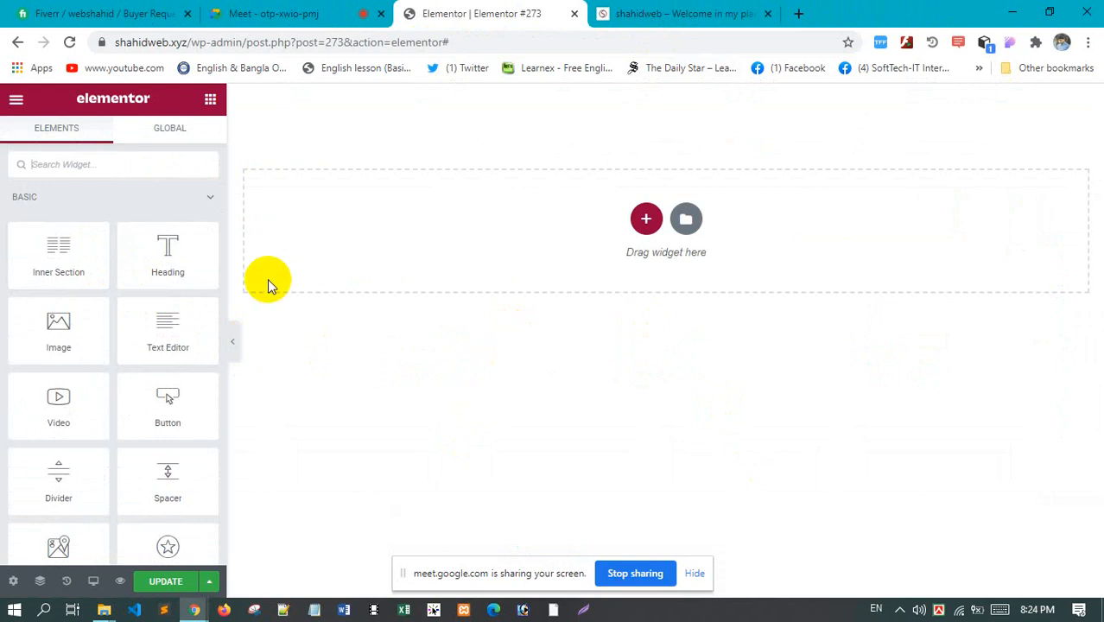
{"action": "left_click", "coordinate": [647, 221]}
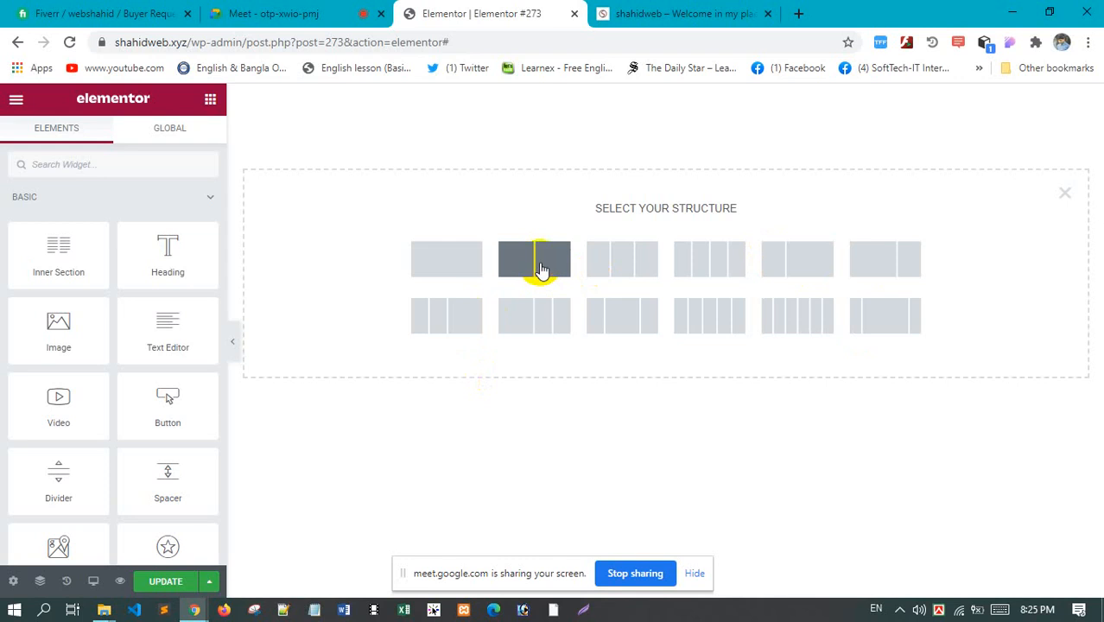
{"action": "left_click", "coordinate": [449, 265]}
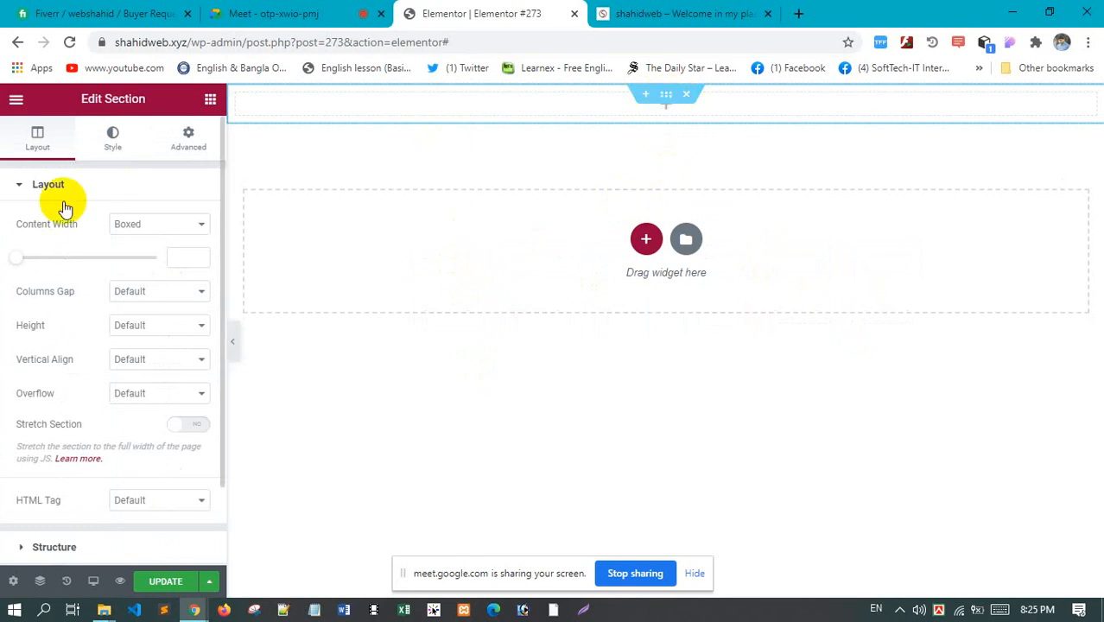
Try Full Width as the section's content width and set it back to Boxed
{"action": "left_click", "coordinate": [165, 229]}
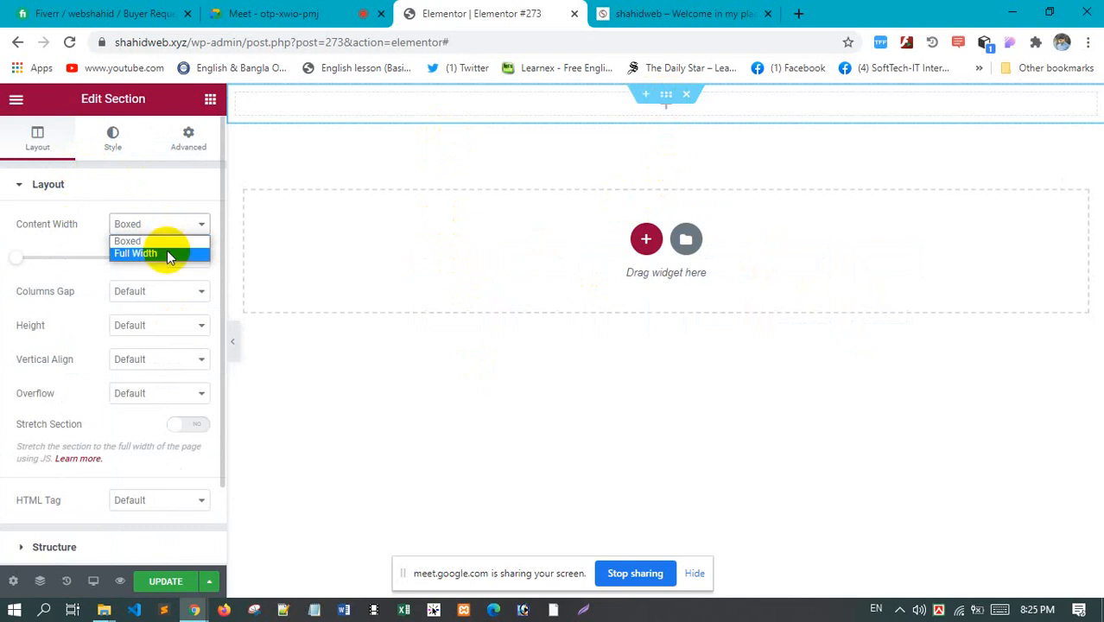
{"action": "left_click", "coordinate": [167, 253]}
{"action": "left_click", "coordinate": [169, 228]}
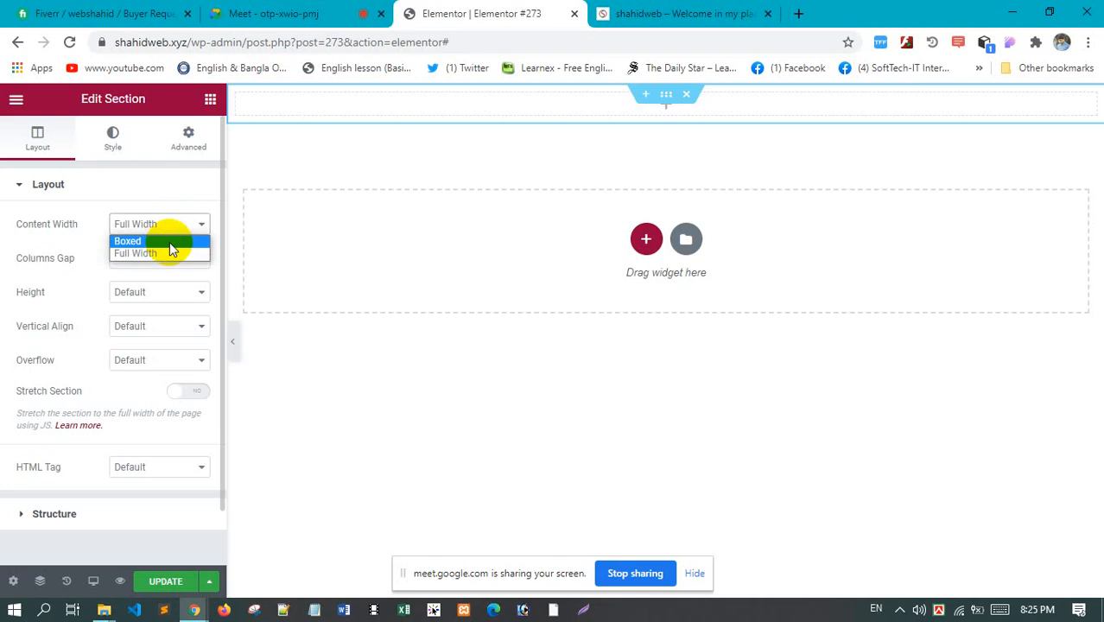
{"action": "left_click", "coordinate": [170, 242]}
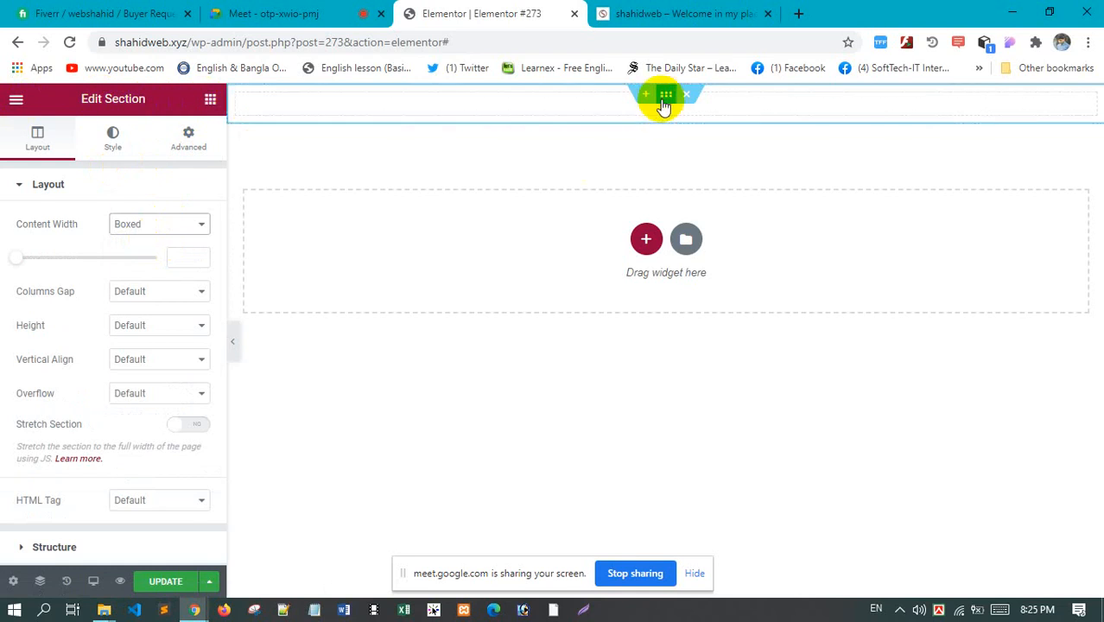
Add a Heading widget to the empty single-column section and center its alignment
{"action": "left_click", "coordinate": [211, 100]}
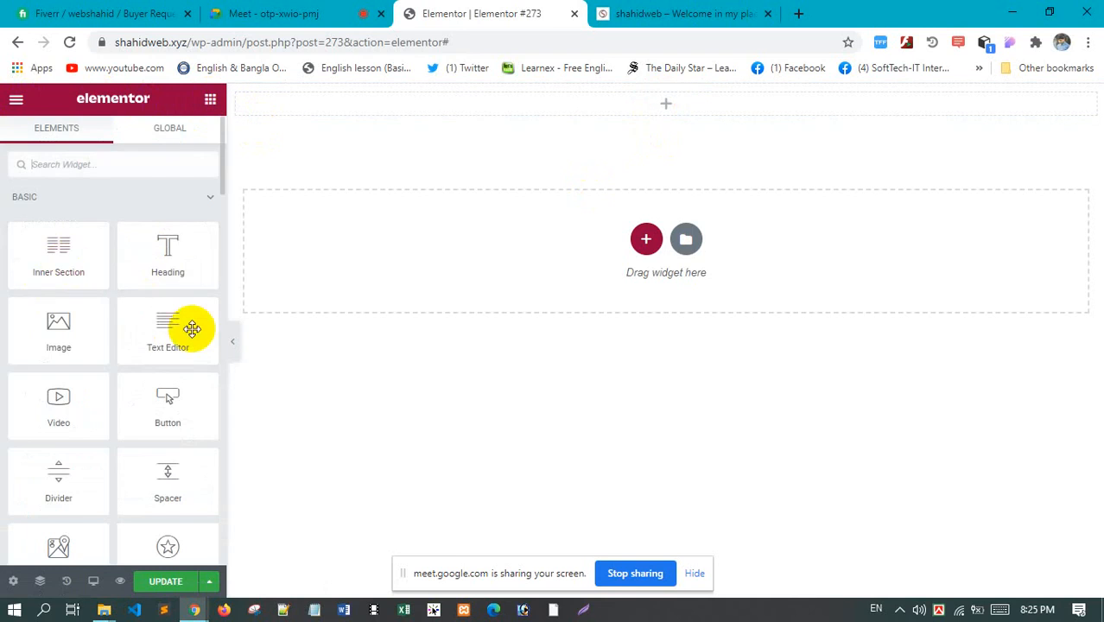
{"action": "scroll", "coordinate": [168, 346], "scroll_direction": "down", "scroll_amount": 2}
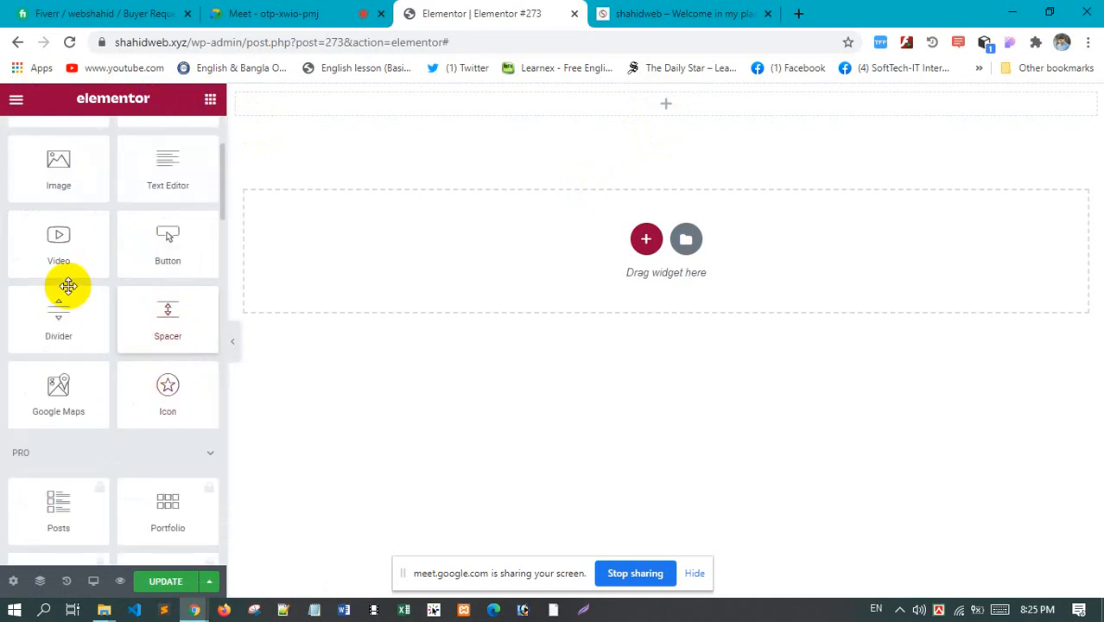
{"action": "scroll", "coordinate": [96, 282], "scroll_direction": "up", "scroll_amount": 2}
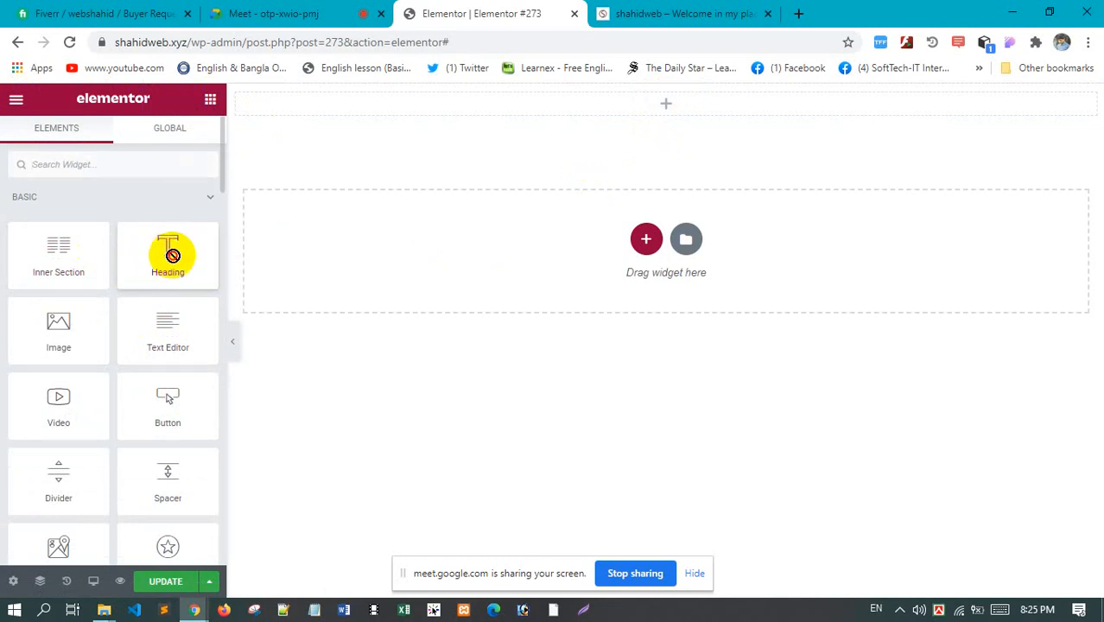
{"action": "left_click_drag", "start_coordinate": [169, 254], "coordinate": [671, 115]}
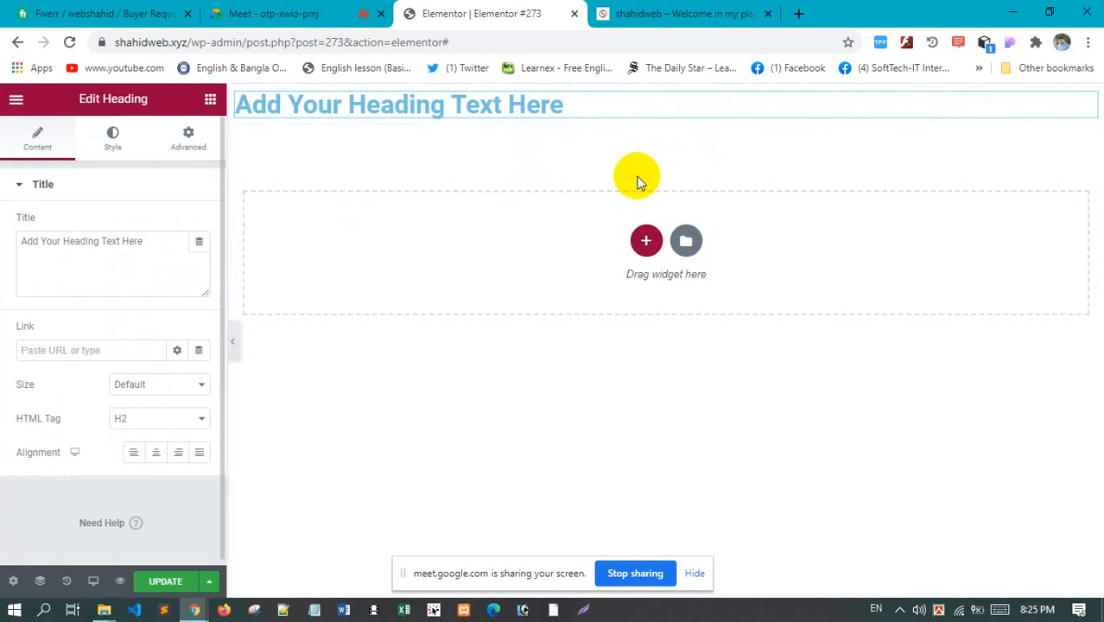
{"action": "left_click", "coordinate": [155, 454]}
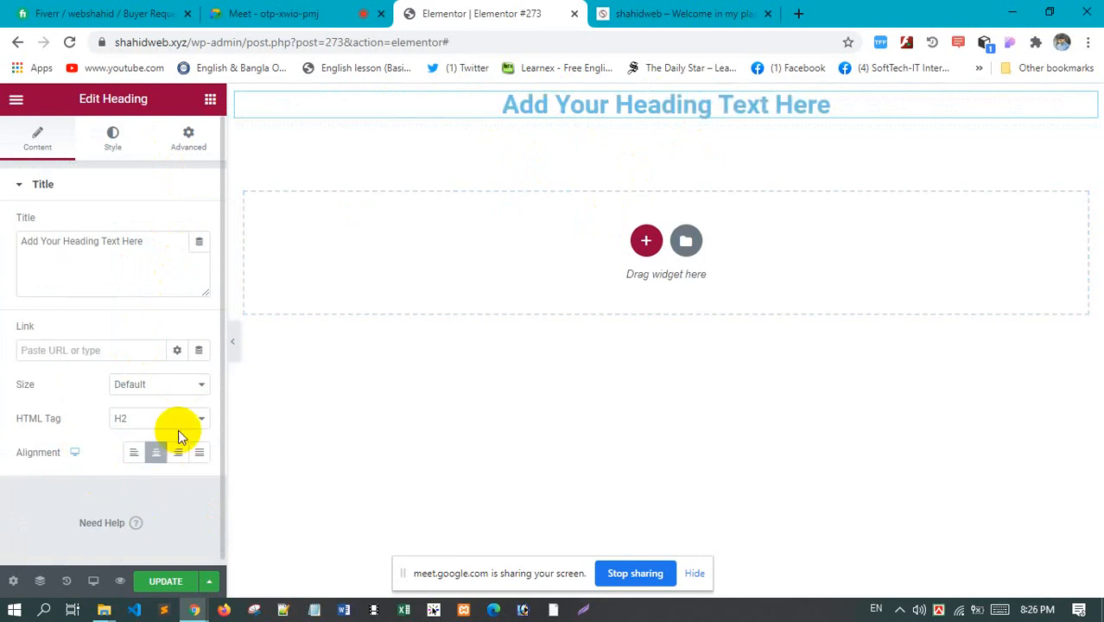
Try H5, H3 and H1 as the heading's HTML tag
{"action": "left_click", "coordinate": [176, 422]}
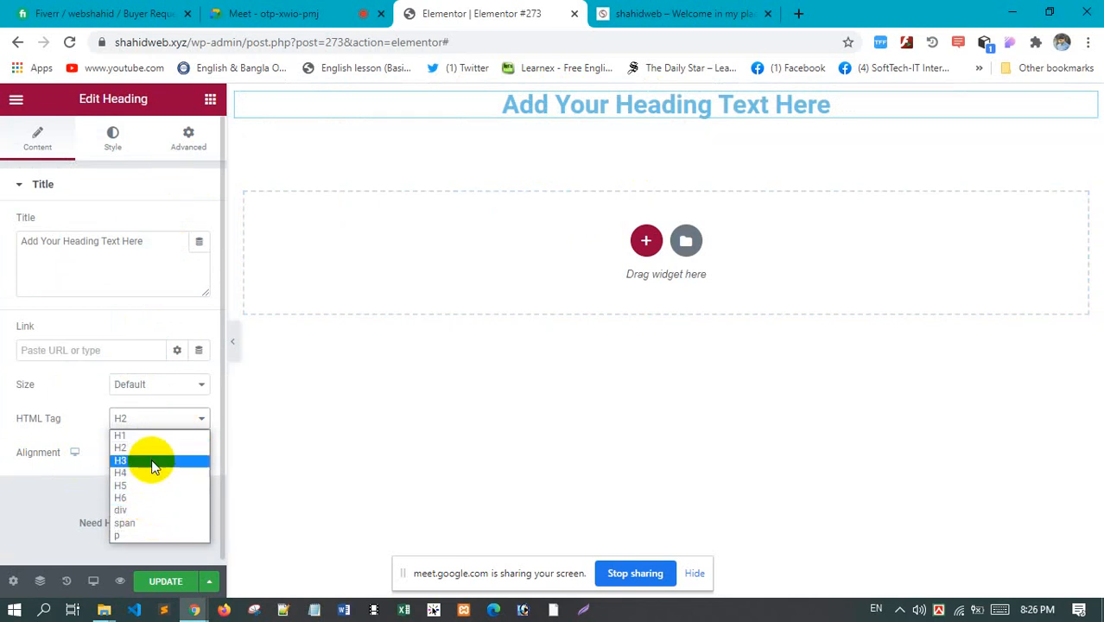
{"action": "left_click", "coordinate": [150, 486]}
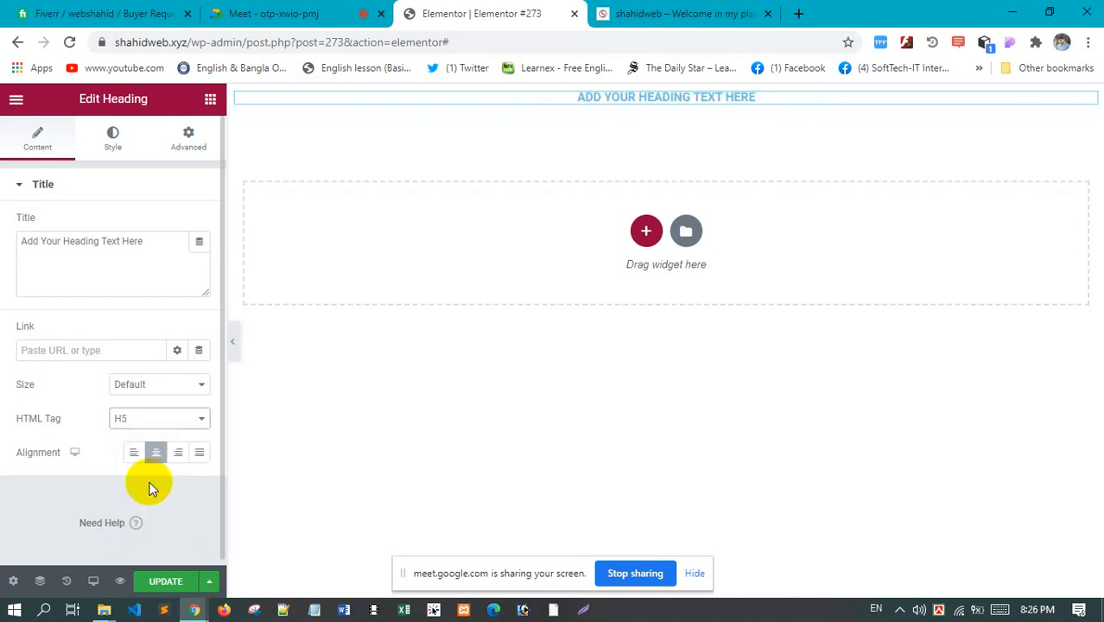
{"action": "left_click", "coordinate": [162, 424]}
{"action": "left_click", "coordinate": [162, 463]}
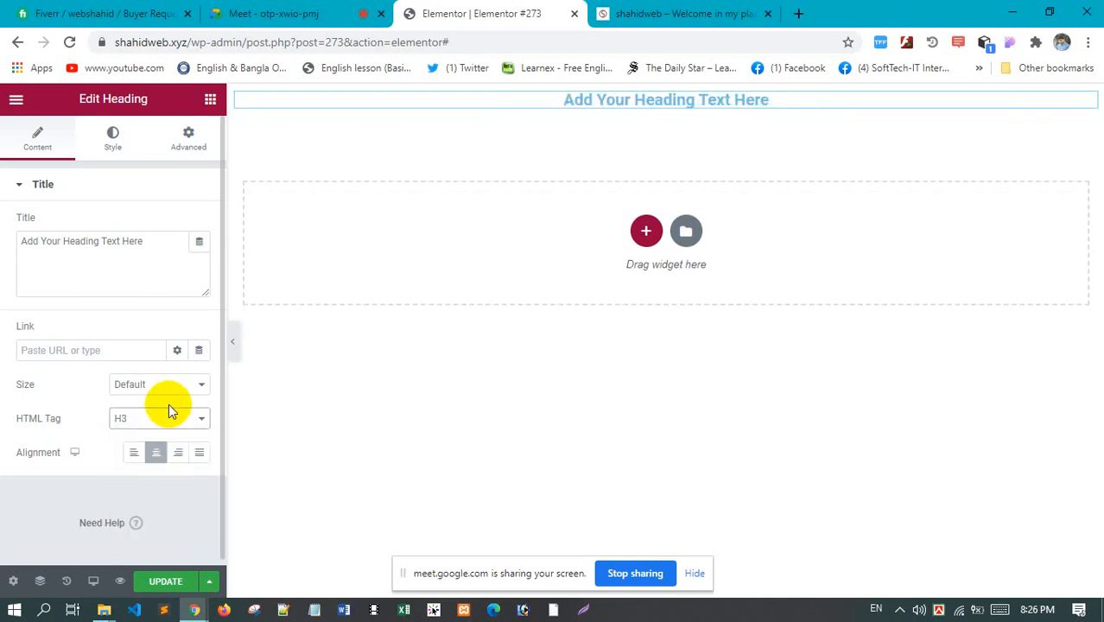
{"action": "left_click", "coordinate": [170, 419]}
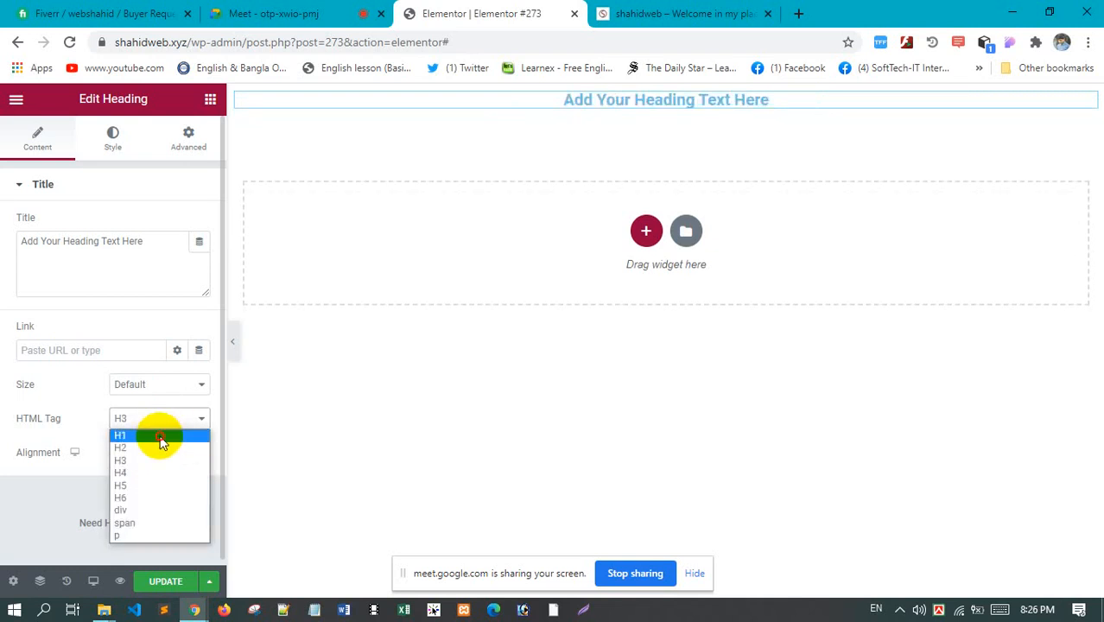
Try the Large, XL and XXL heading sizes, and restore the Default size and the H2 tag
{"action": "left_click", "coordinate": [172, 385]}
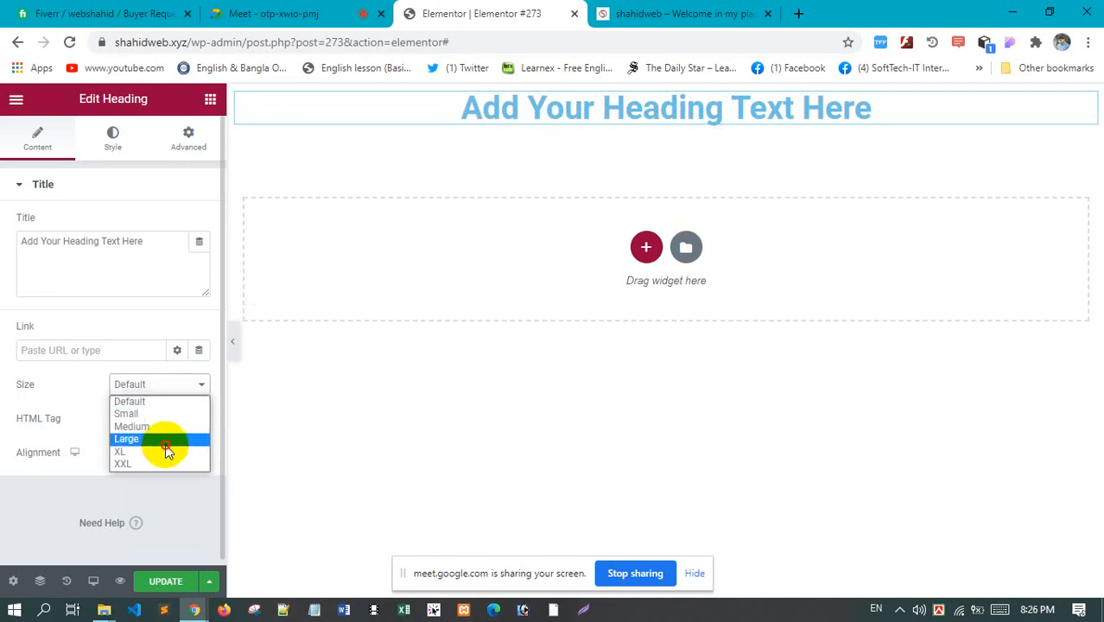
{"action": "left_click", "coordinate": [166, 439]}
{"action": "left_click", "coordinate": [181, 391]}
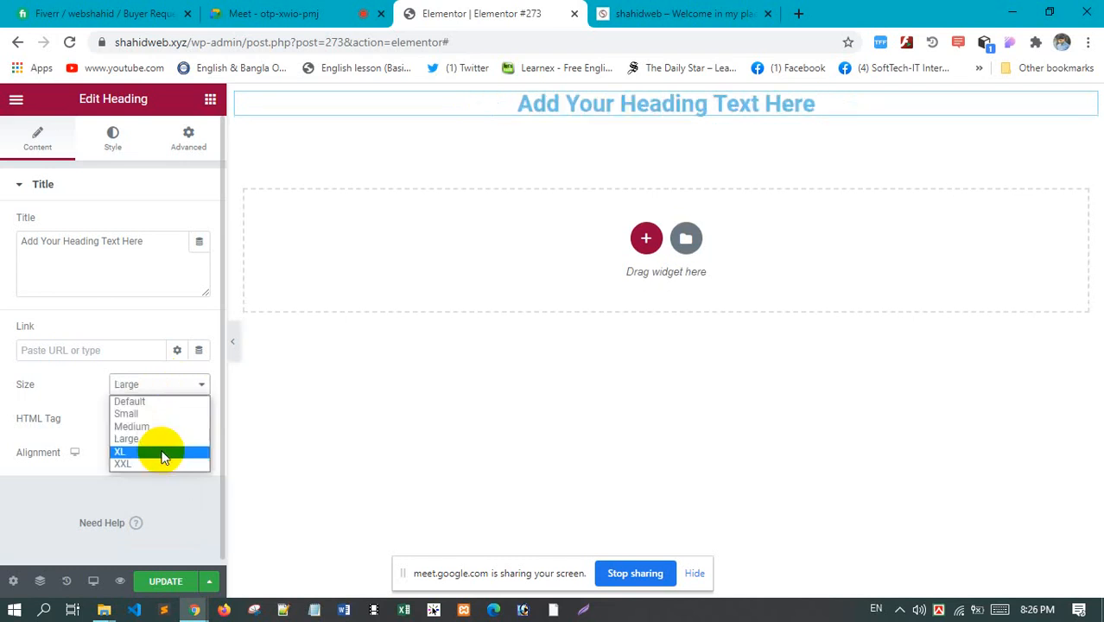
{"action": "left_click", "coordinate": [163, 456]}
{"action": "left_click", "coordinate": [177, 384]}
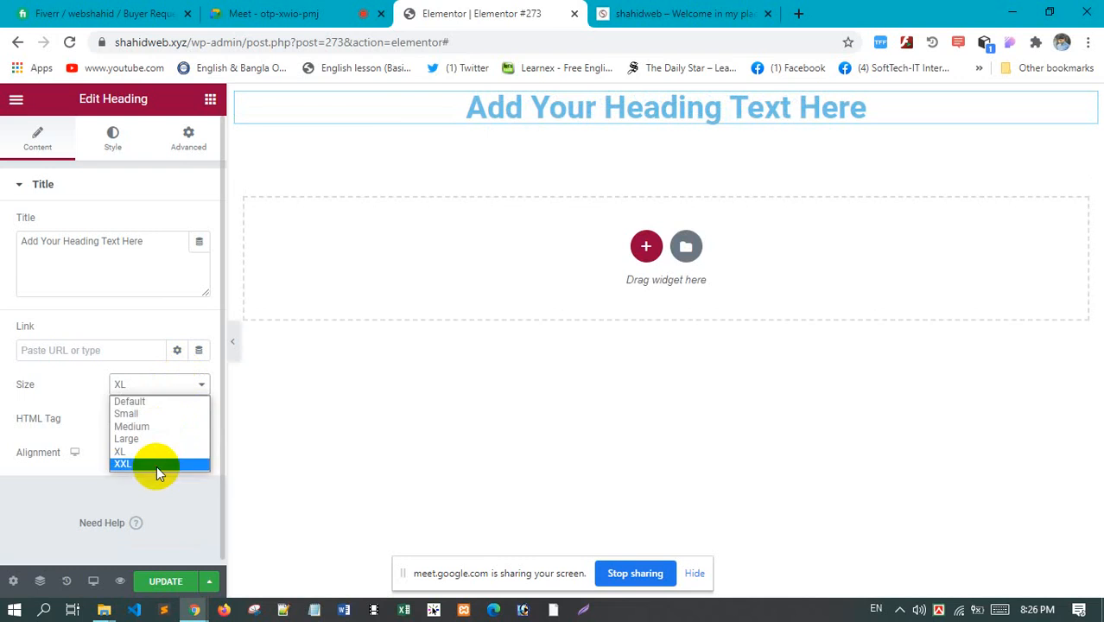
{"action": "left_click", "coordinate": [157, 465]}
{"action": "left_click", "coordinate": [185, 383]}
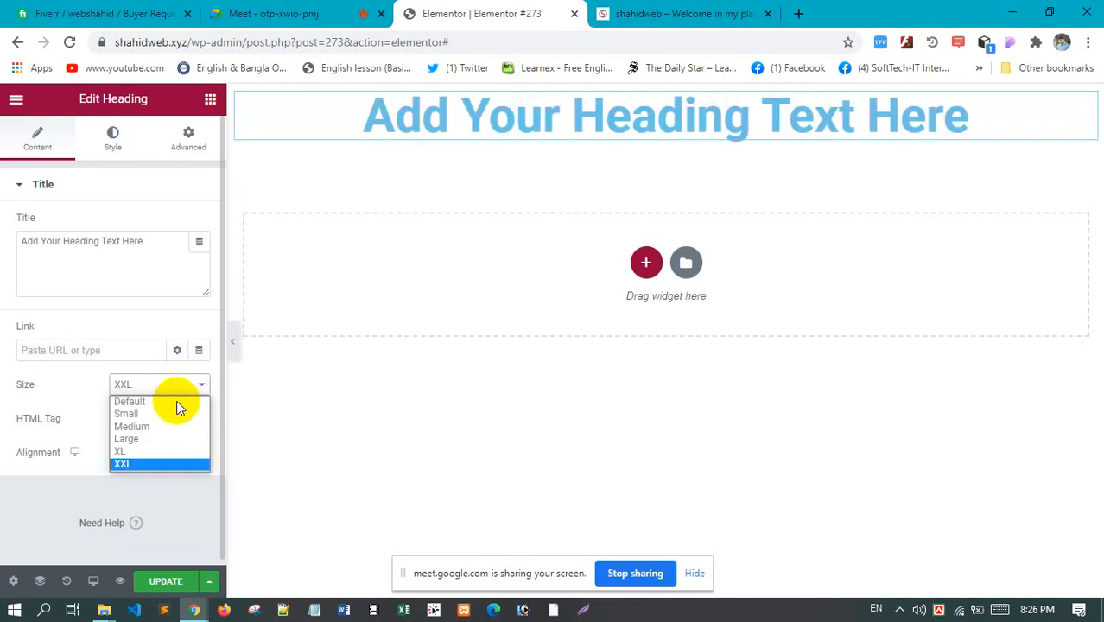
{"action": "left_click", "coordinate": [177, 403]}
{"action": "left_click", "coordinate": [173, 417]}
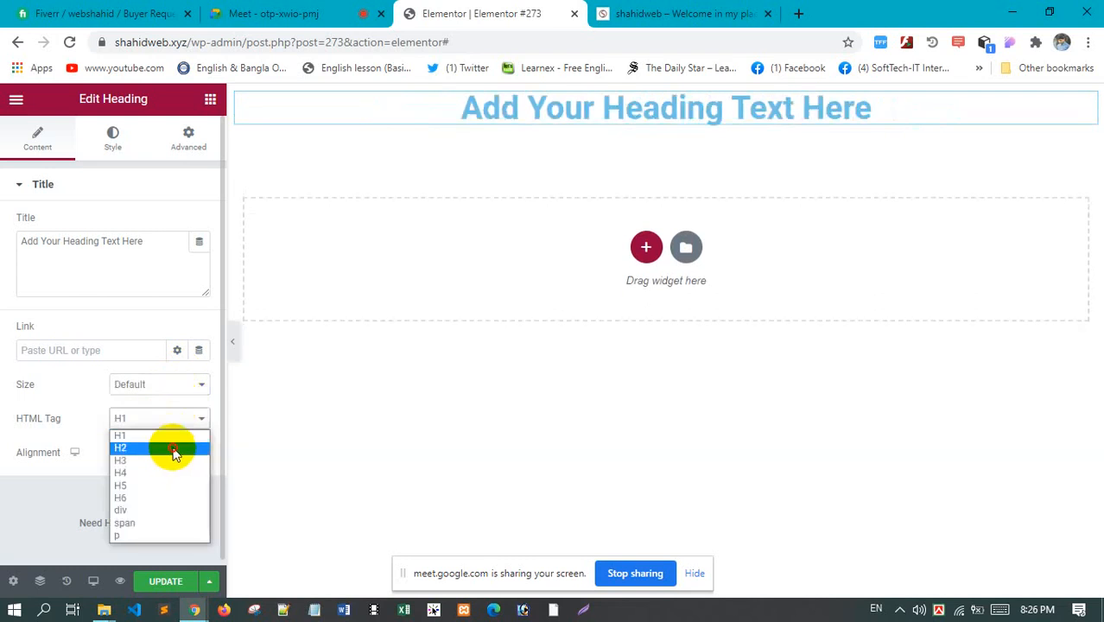
{"action": "left_click", "coordinate": [173, 447]}
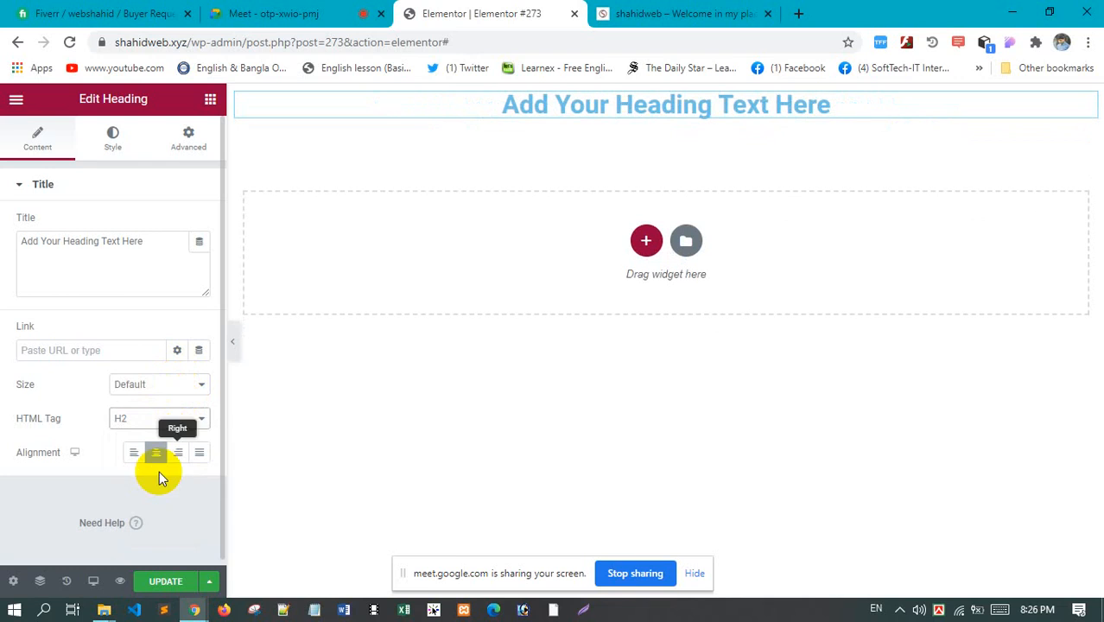
Replace the heading's placeholder title with "this is my heading"
{"action": "left_click", "coordinate": [109, 351]}
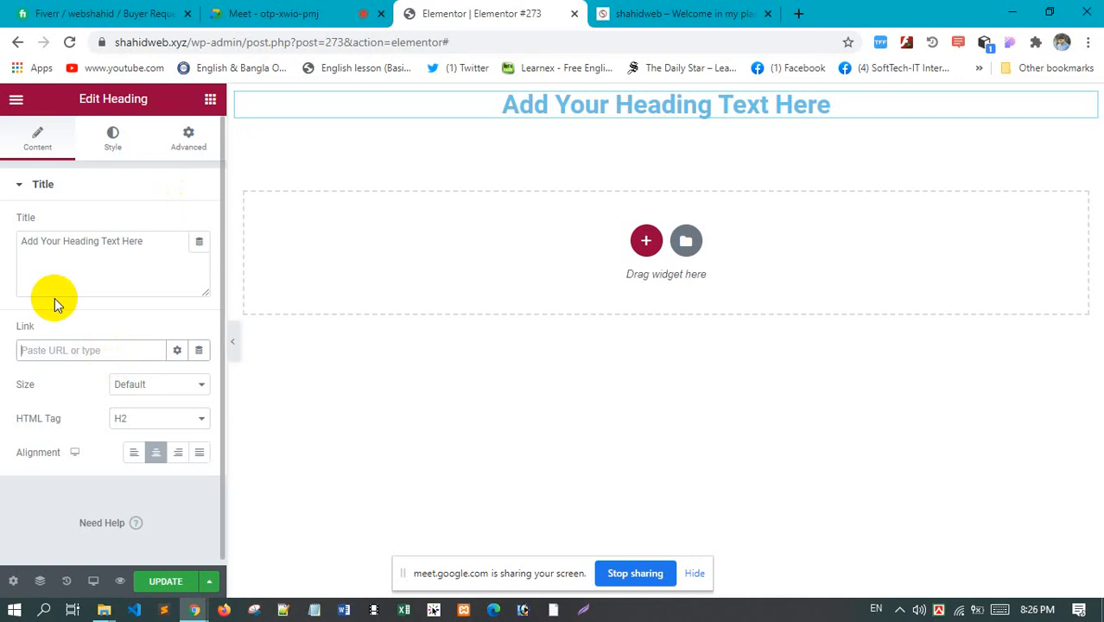
{"action": "left_click", "coordinate": [160, 237]}
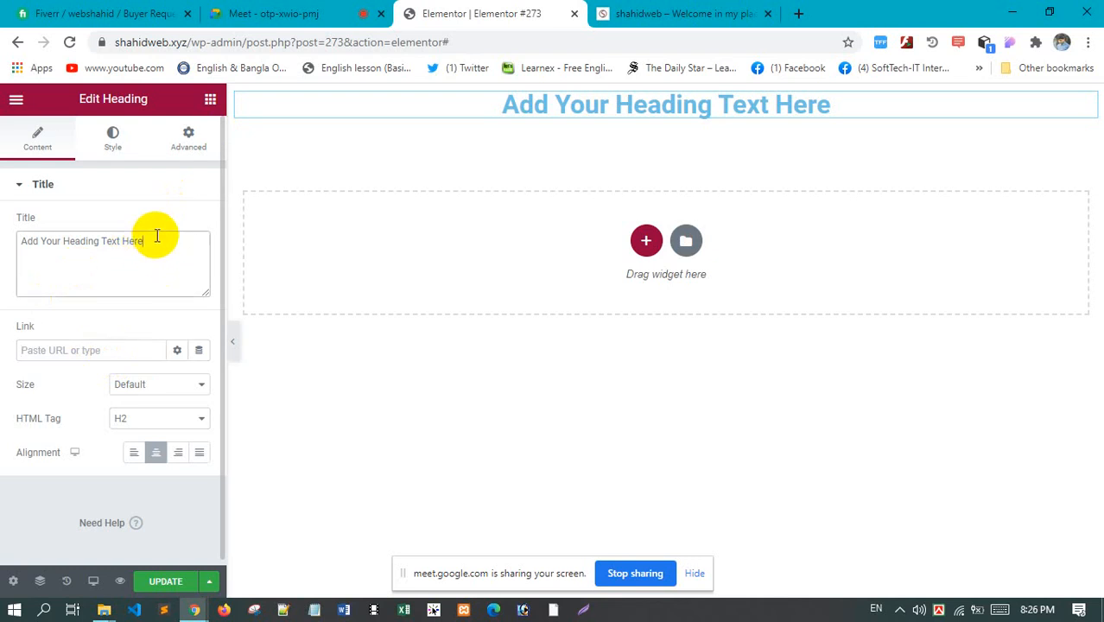
{"action": "triple_click", "coordinate": [157, 242]}
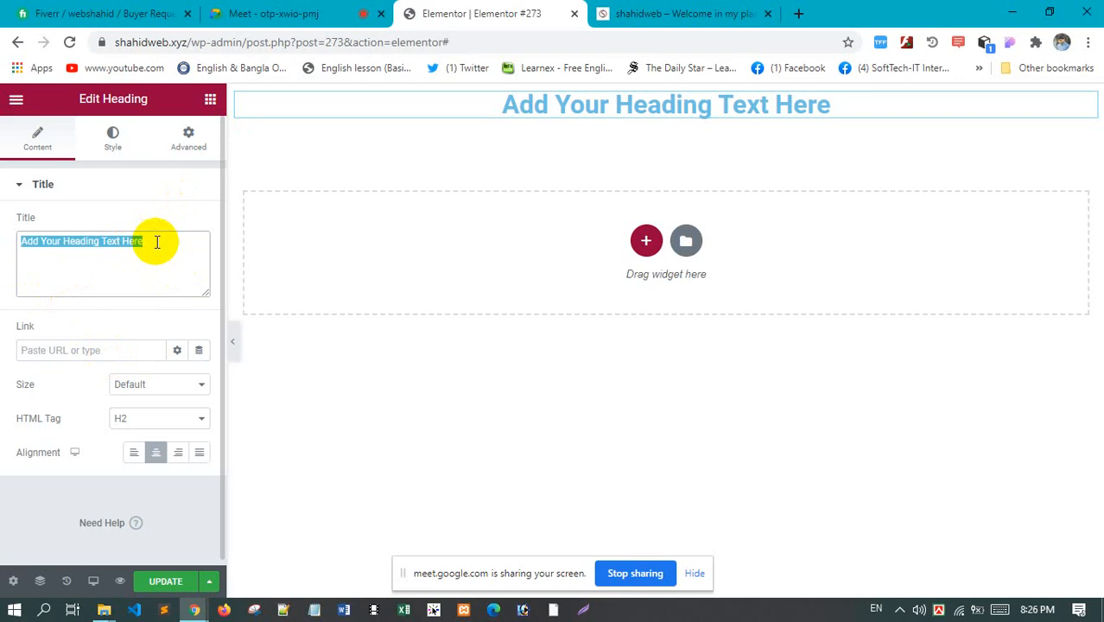
{"action": "key", "text": "BackSpace"}
{"action": "type", "text": "this is my heading"}
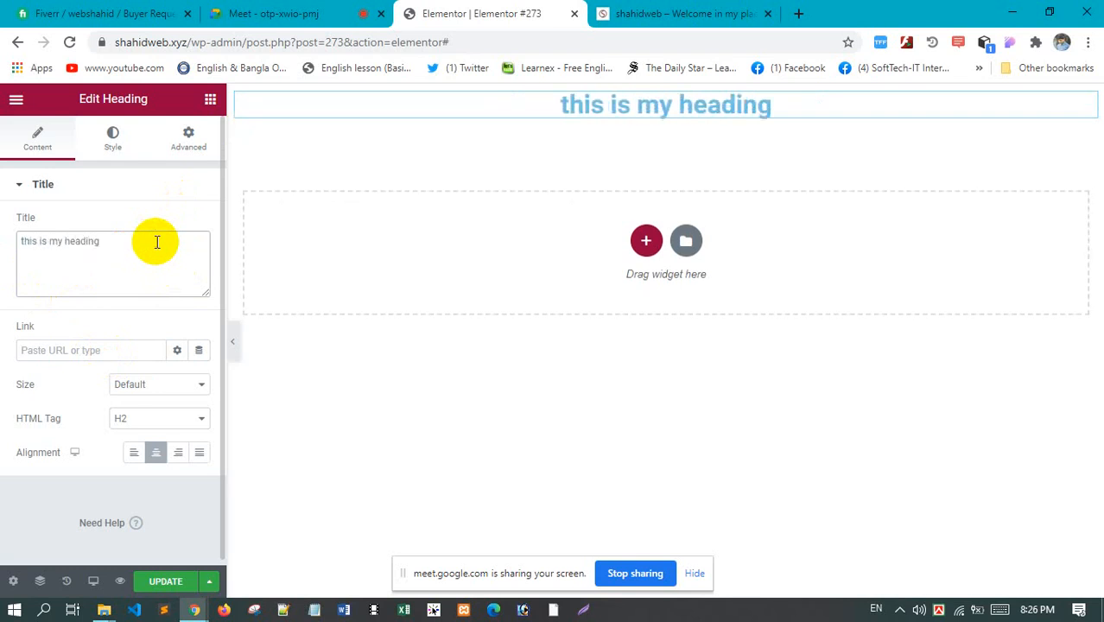
Change the heading's text color to a near-black blue in the color picker
{"action": "left_click", "coordinate": [112, 137]}
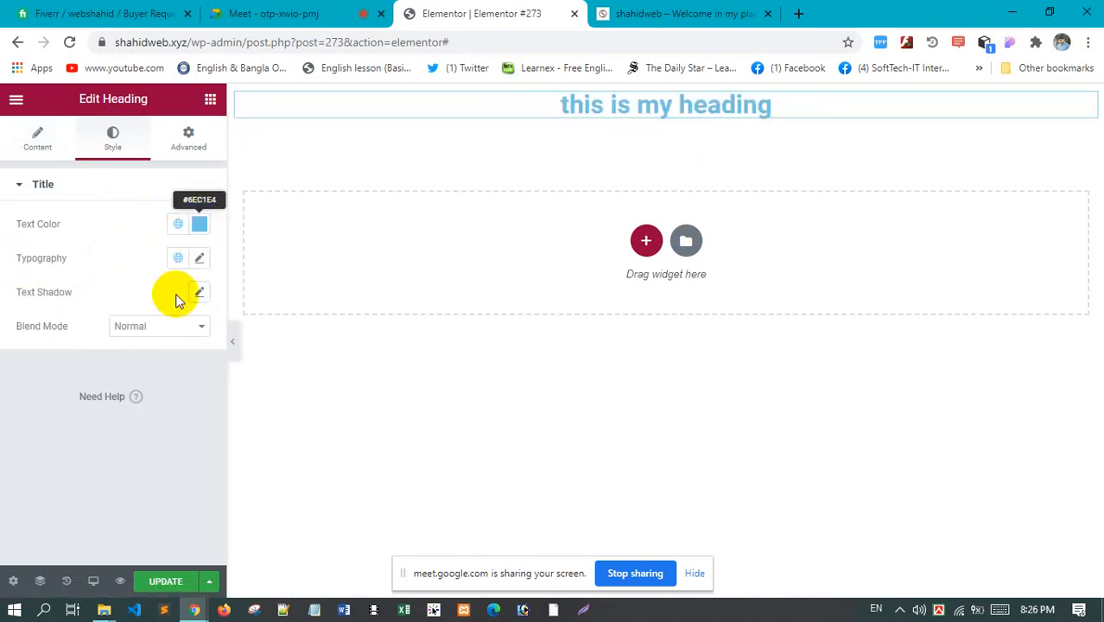
{"action": "left_click", "coordinate": [199, 226]}
{"action": "left_click", "coordinate": [209, 429]}
{"action": "mouse_move", "coordinate": [246, 345]}
{"action": "left_mouse_down"}
{"action": "mouse_move", "coordinate": [300, 411]}
{"action": "mouse_move", "coordinate": [231, 333]}
{"action": "mouse_move", "coordinate": [184, 322]}
{"action": "mouse_move", "coordinate": [232, 330]}
{"action": "left_mouse_up"}
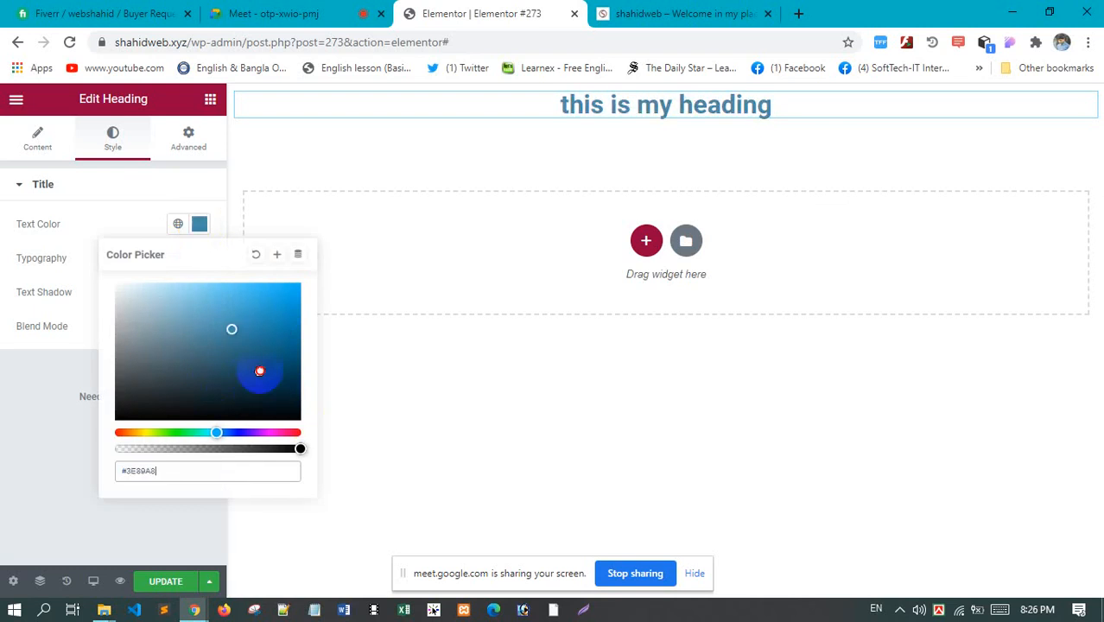
{"action": "left_click_drag", "start_coordinate": [259, 371], "coordinate": [298, 415]}
{"action": "left_click", "coordinate": [50, 422]}
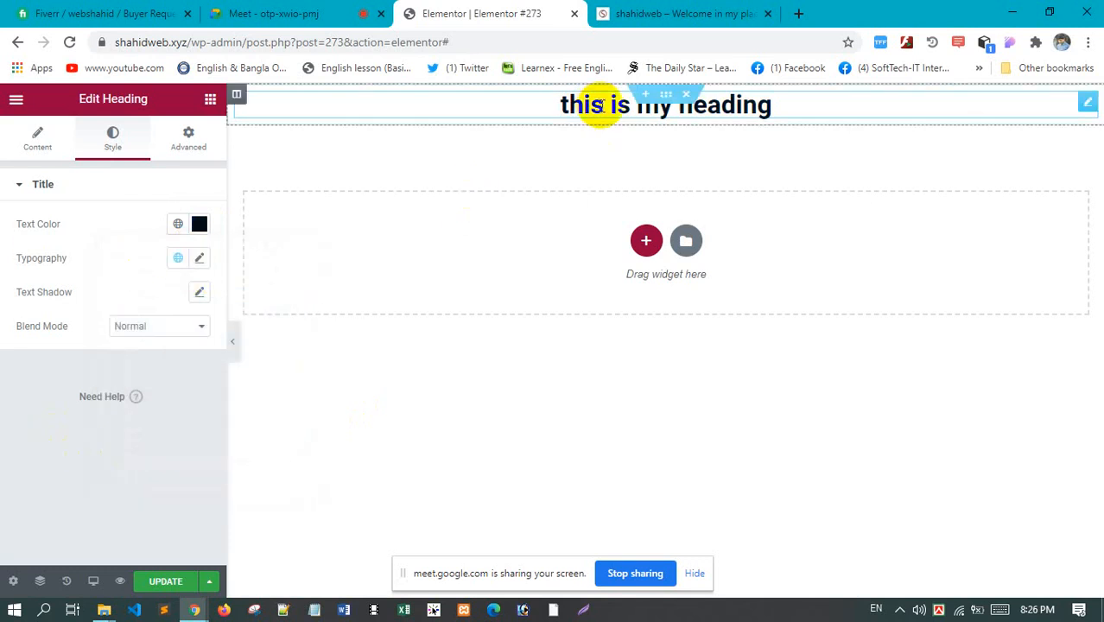
Search the heading's font families for "helv", clear the search and close the typography settings
{"action": "left_click", "coordinate": [201, 259]}
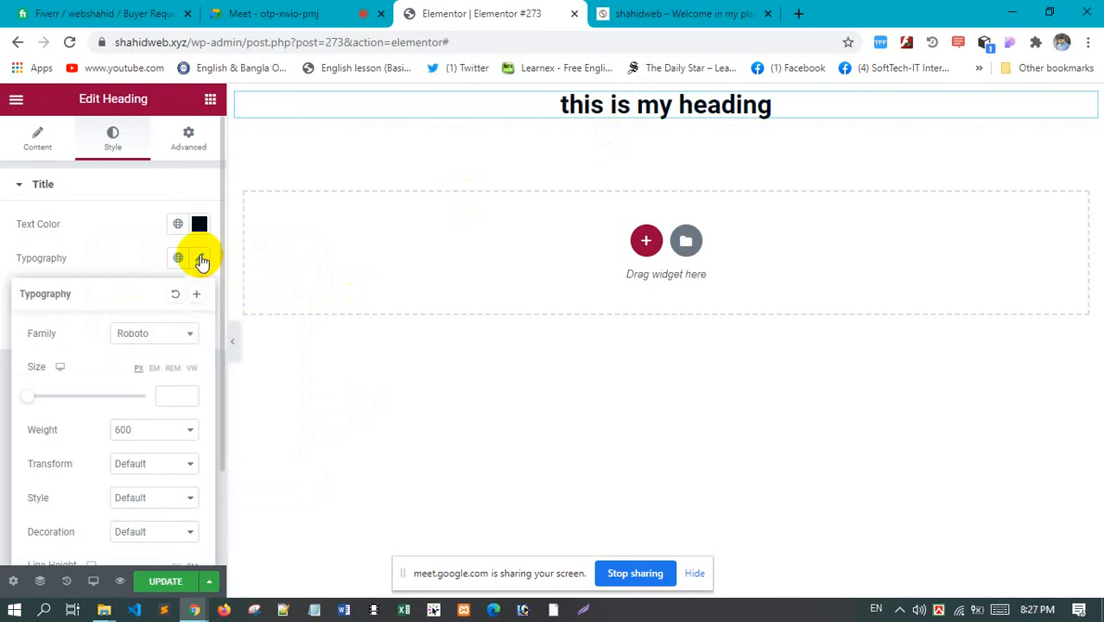
{"action": "left_click", "coordinate": [162, 340]}
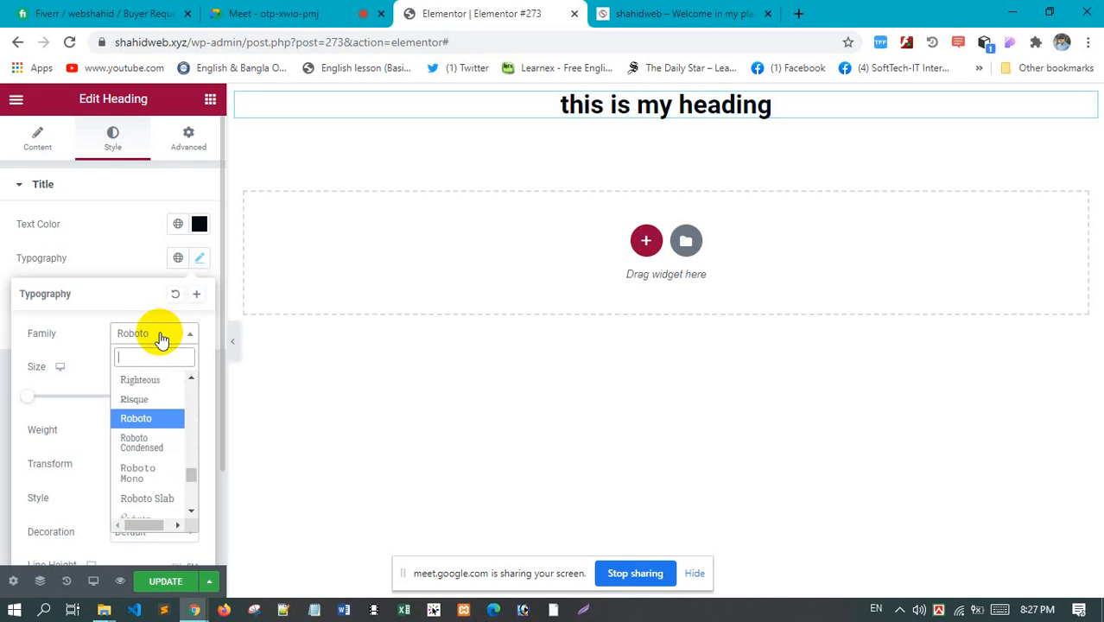
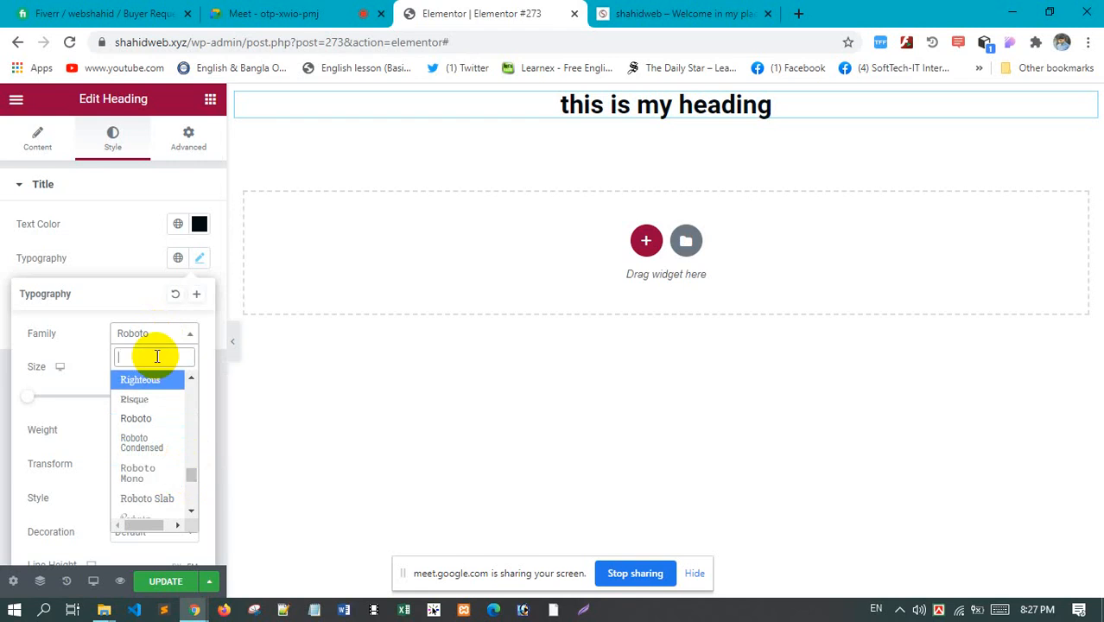
{"action": "type", "text": "helv"}
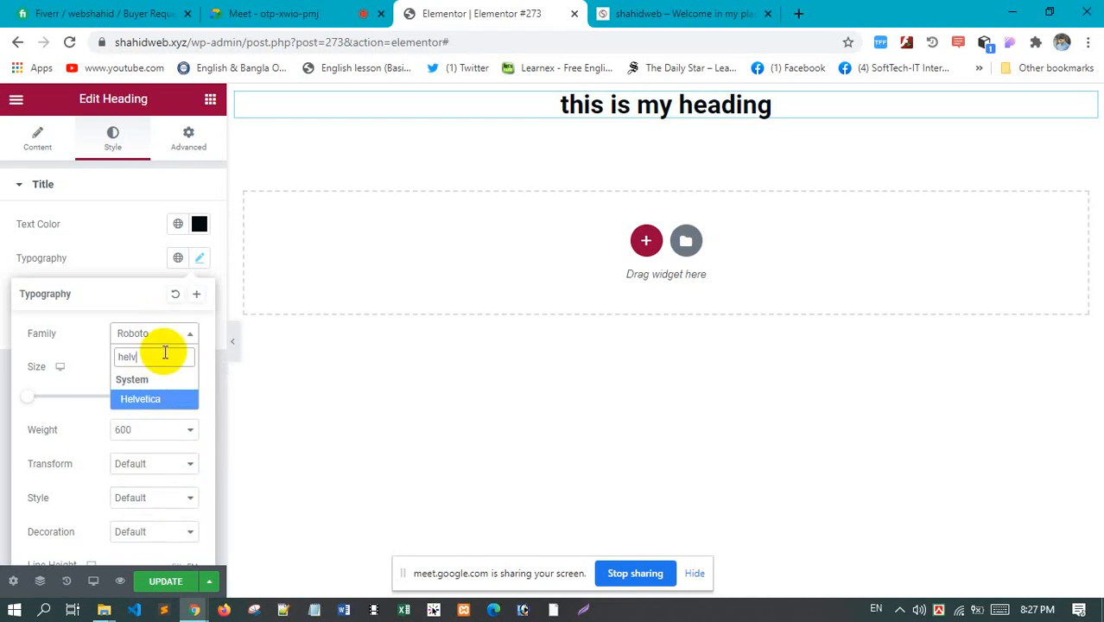
{"action": "key", "text": "BackSpace"}
{"action": "key", "text": "BackSpace"}
{"action": "key", "text": "BackSpace"}
{"action": "key", "text": "BackSpace"}
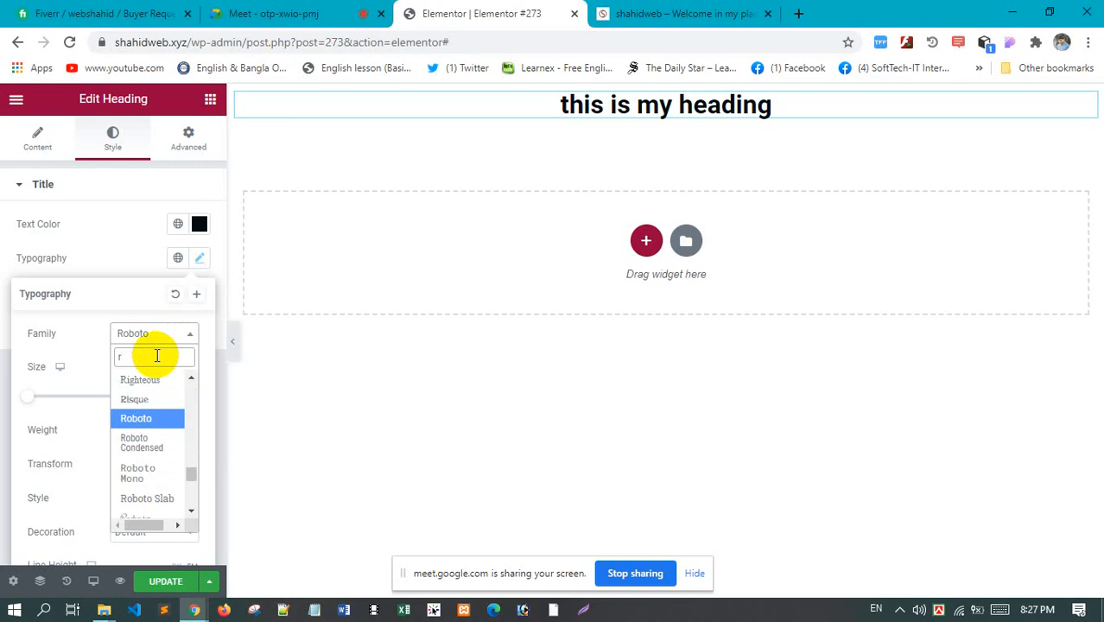
{"action": "left_click", "coordinate": [110, 234]}
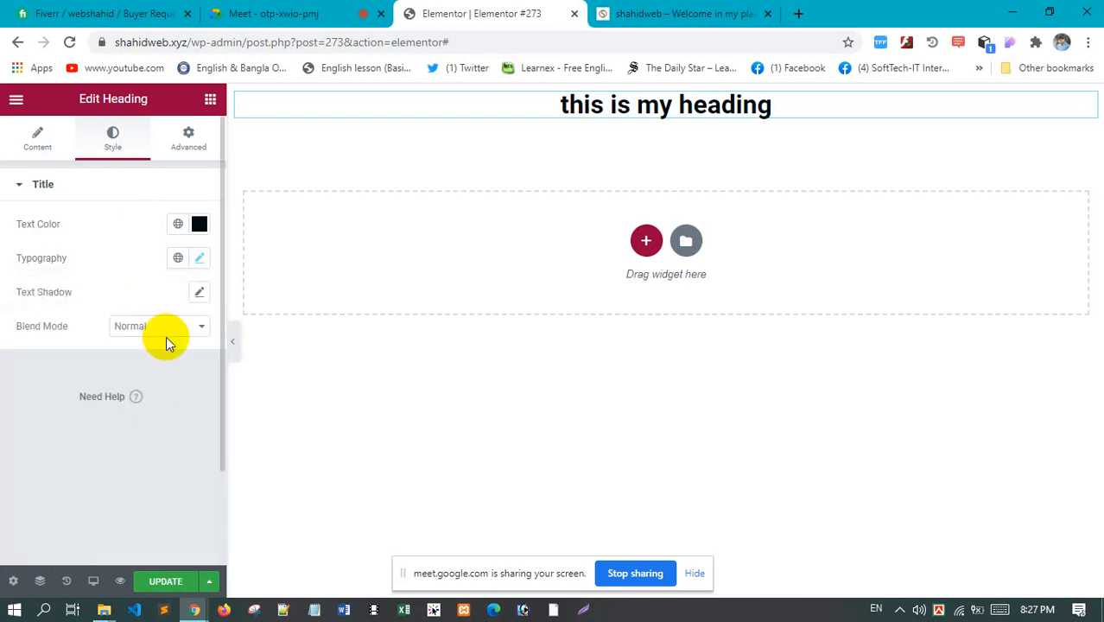
Set the heading's typography size to 46 px
{"action": "left_click", "coordinate": [200, 260]}
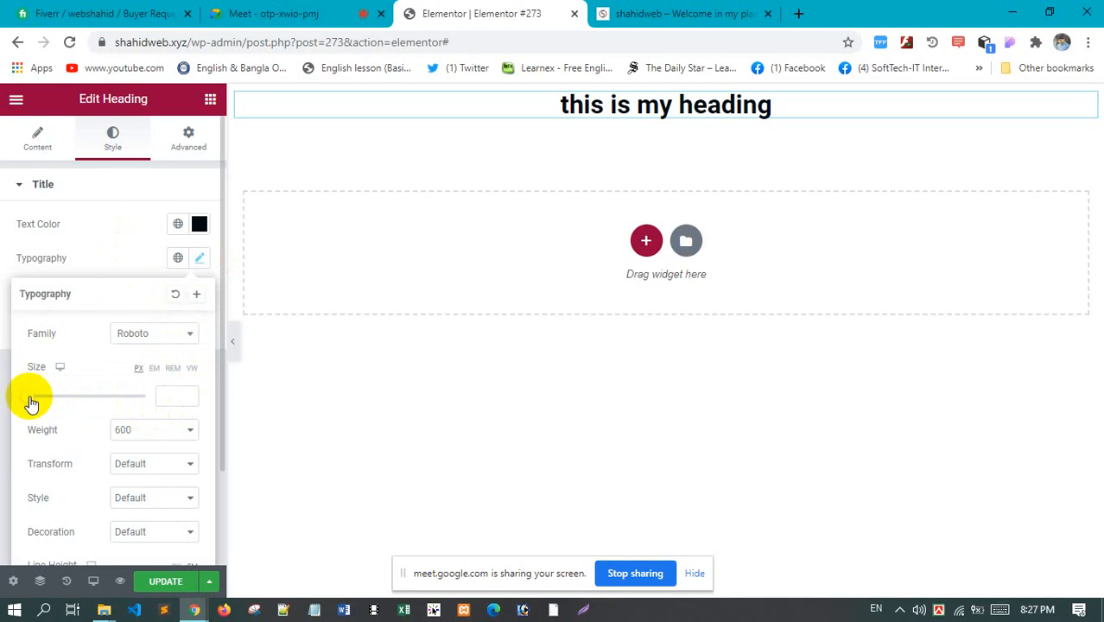
{"action": "left_click_drag", "start_coordinate": [30, 399], "coordinate": [55, 402]}
Try the 100, 300, Normal and Default font weights and set the heading's weight to Bold
{"action": "scroll", "coordinate": [152, 431], "scroll_direction": "down", "scroll_amount": 1}
{"action": "scroll", "coordinate": [151, 431], "scroll_direction": "down", "scroll_amount": 1}
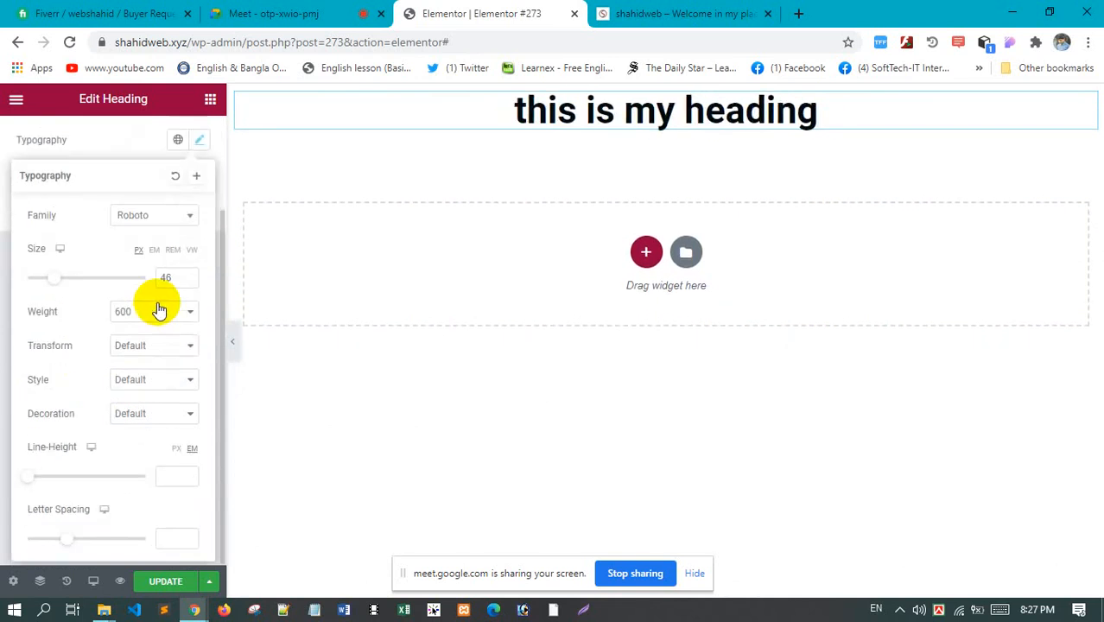
{"action": "left_click", "coordinate": [157, 311]}
{"action": "left_click", "coordinate": [156, 318]}
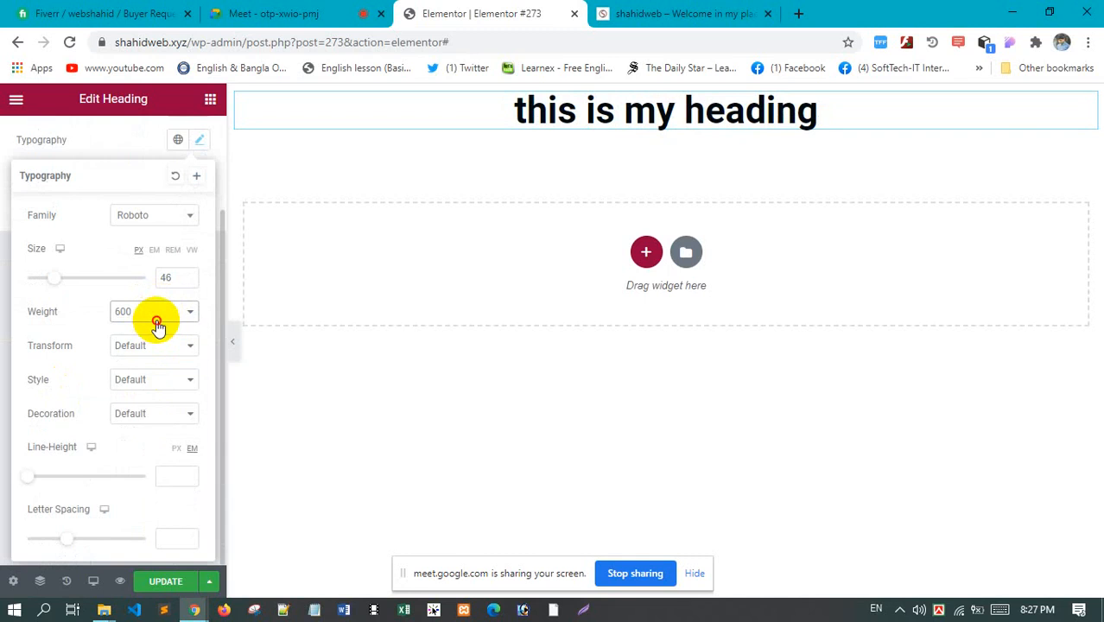
{"action": "left_click", "coordinate": [160, 313]}
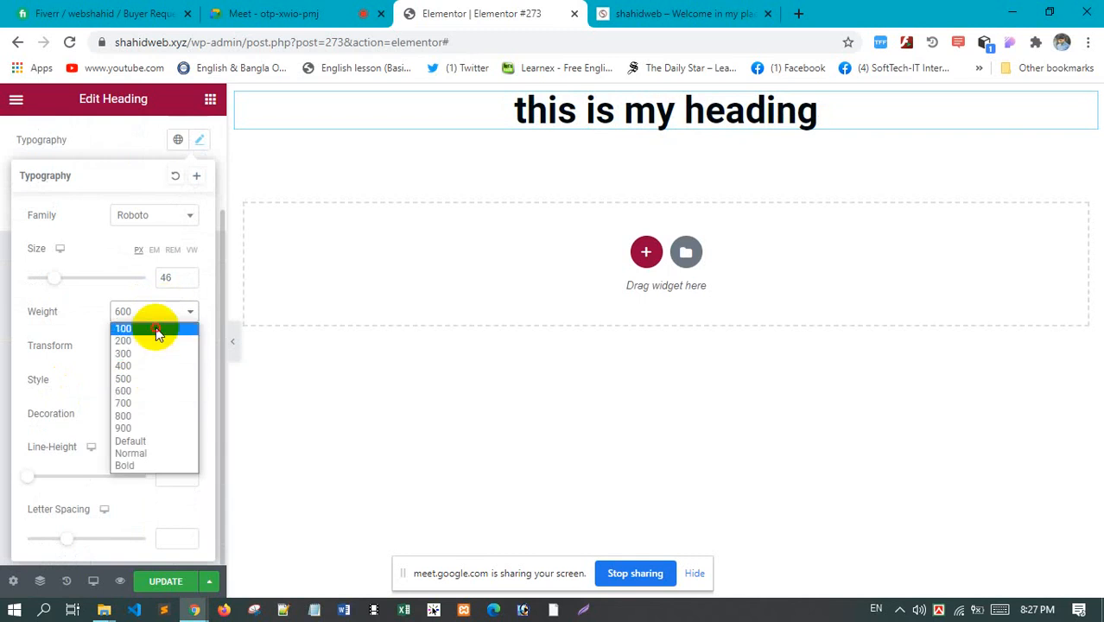
{"action": "left_click", "coordinate": [154, 322]}
{"action": "left_click", "coordinate": [155, 312]}
{"action": "left_click", "coordinate": [154, 352]}
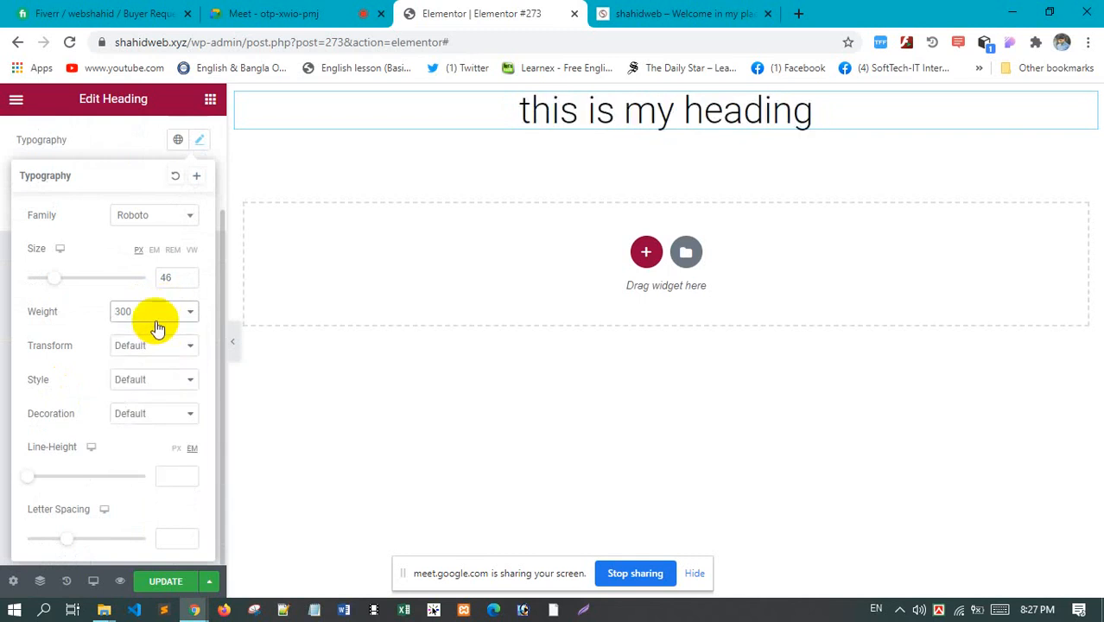
{"action": "left_click", "coordinate": [152, 321]}
{"action": "left_click", "coordinate": [160, 451]}
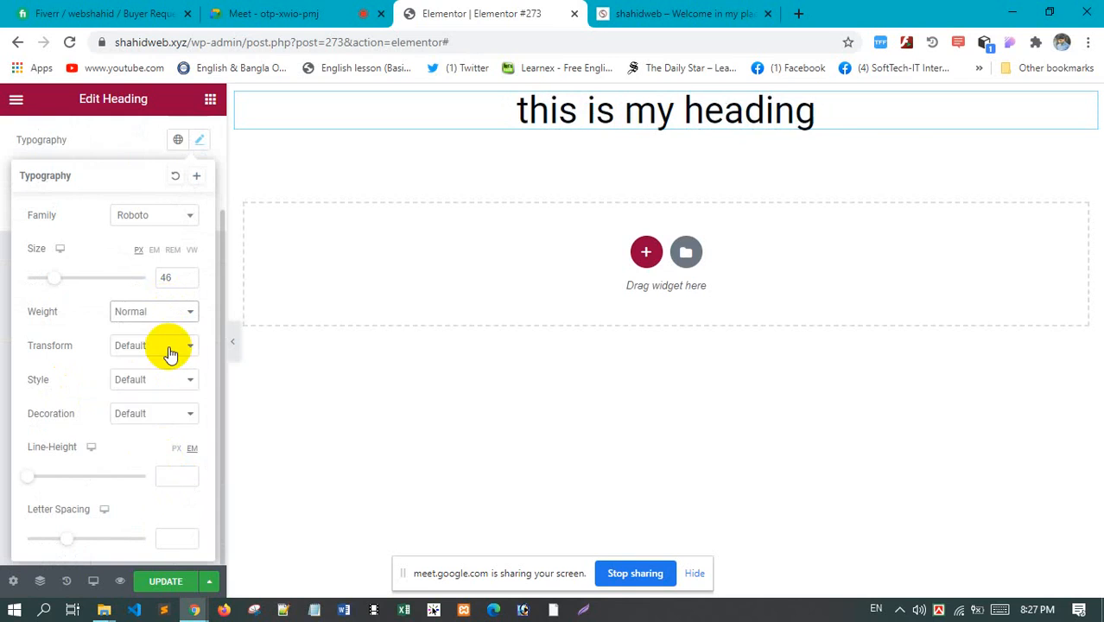
{"action": "left_click", "coordinate": [163, 312]}
{"action": "left_click", "coordinate": [160, 443]}
{"action": "left_click", "coordinate": [172, 318]}
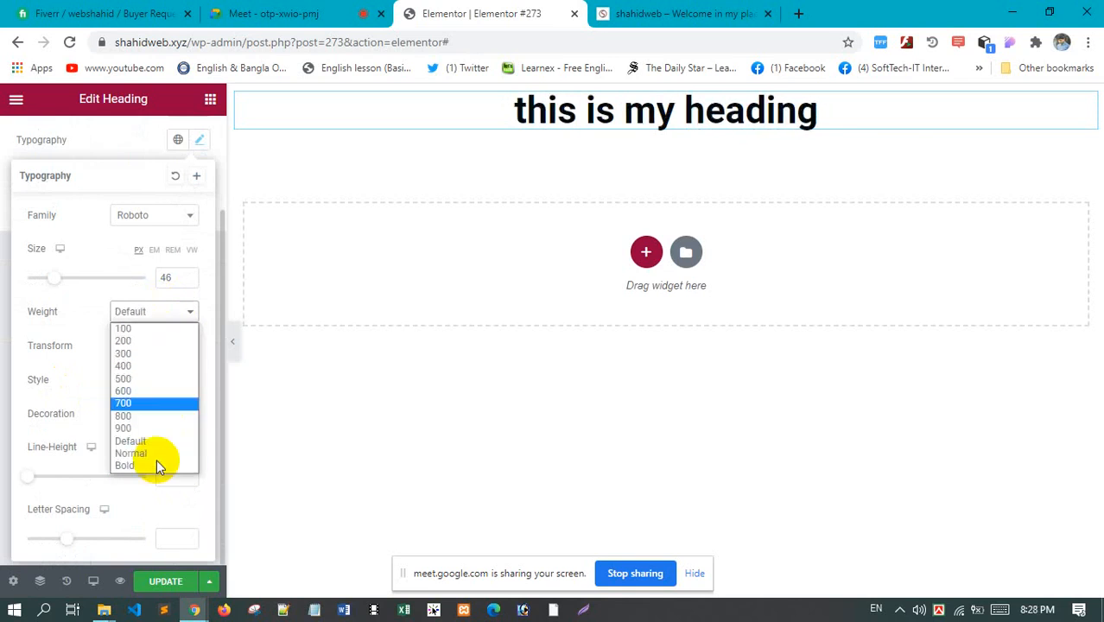
{"action": "left_click", "coordinate": [157, 466]}
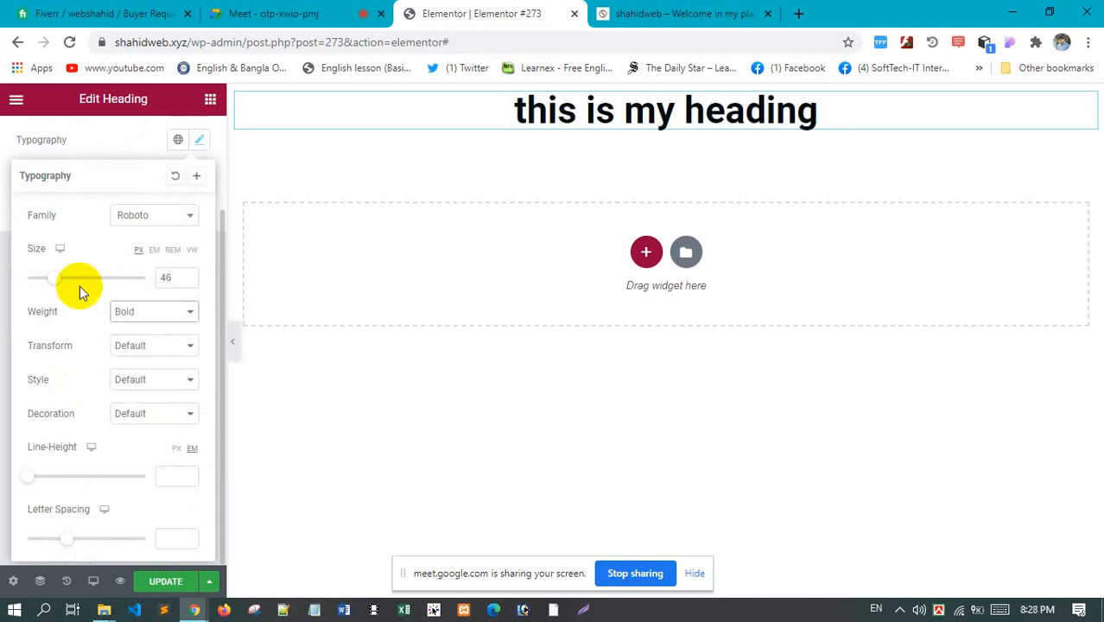
Try the Uppercase, Lowercase and Capitalize text transforms and set the heading's transform to Normal
{"action": "left_click", "coordinate": [150, 346]}
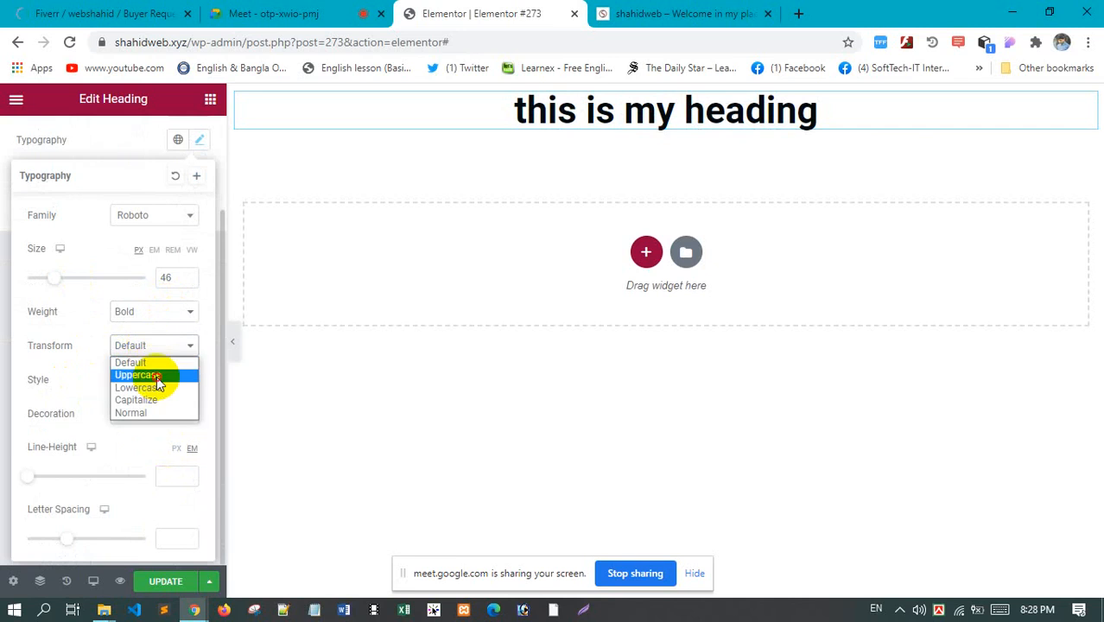
{"action": "left_click", "coordinate": [153, 375]}
{"action": "left_click", "coordinate": [157, 346]}
{"action": "left_click", "coordinate": [164, 387]}
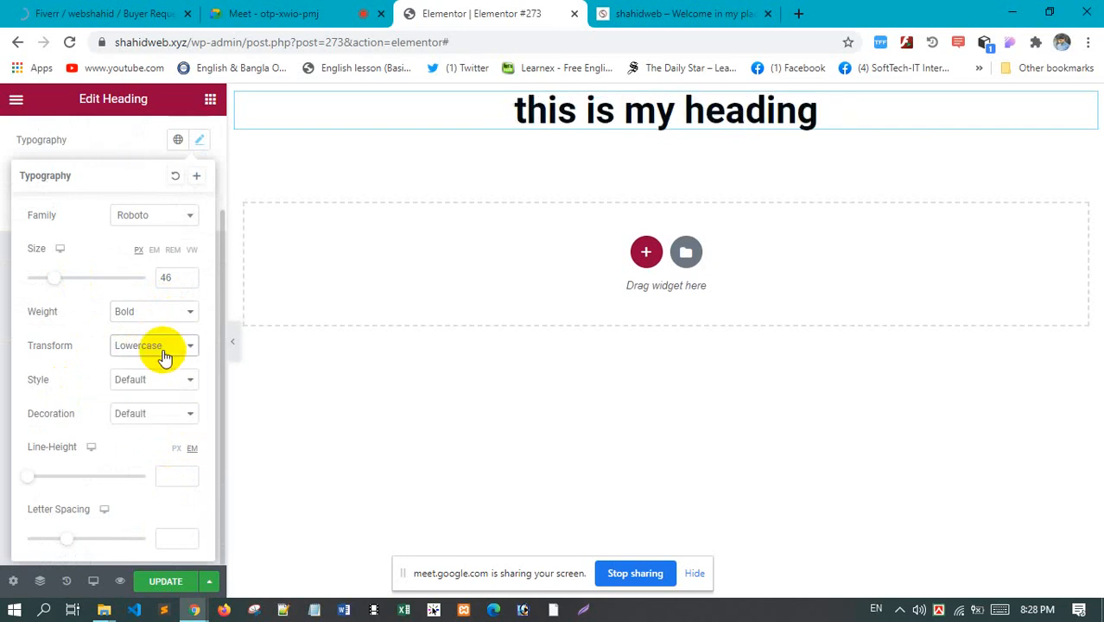
{"action": "left_click", "coordinate": [157, 344]}
{"action": "left_click", "coordinate": [162, 401]}
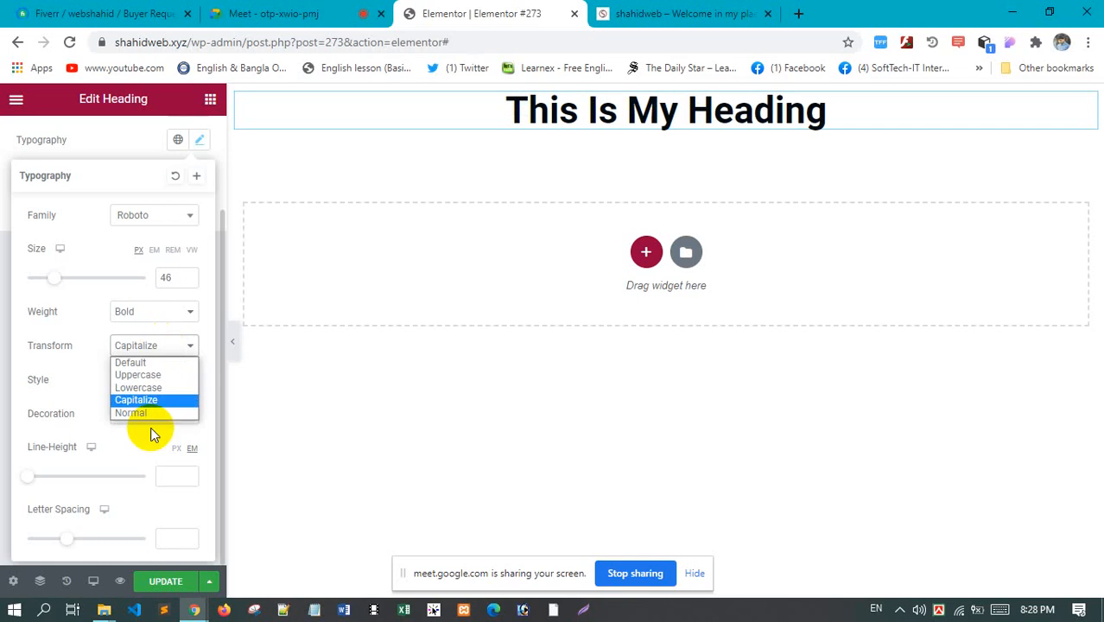
{"action": "left_click", "coordinate": [157, 414]}
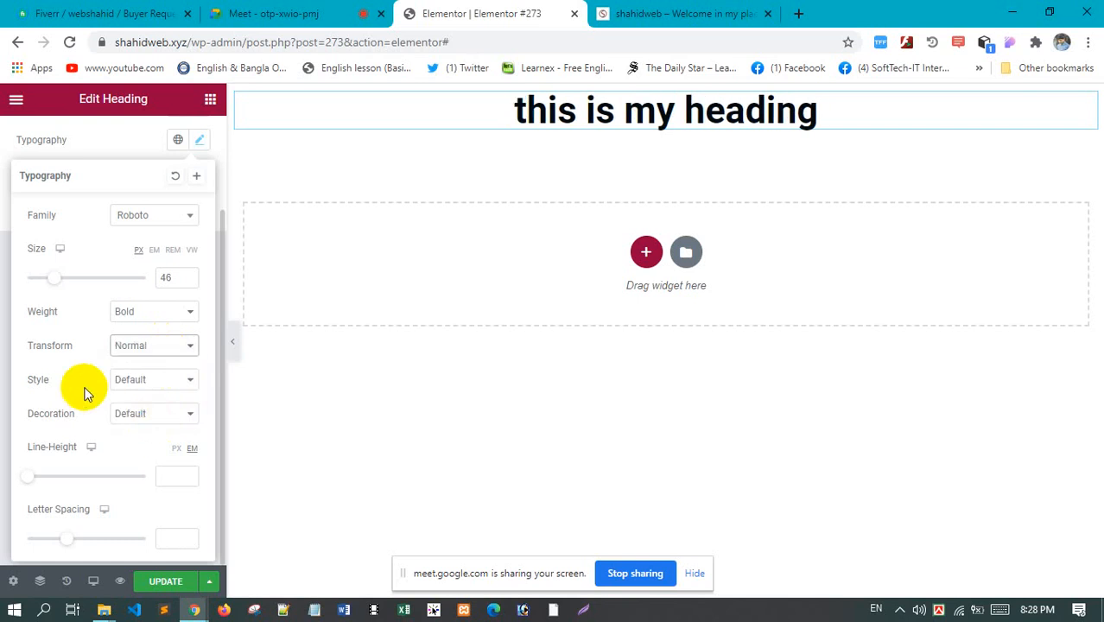
Try the Underline, Overline and Line Through decorations, set the heading's decoration to None and close the typography settings
{"action": "left_click", "coordinate": [164, 418]}
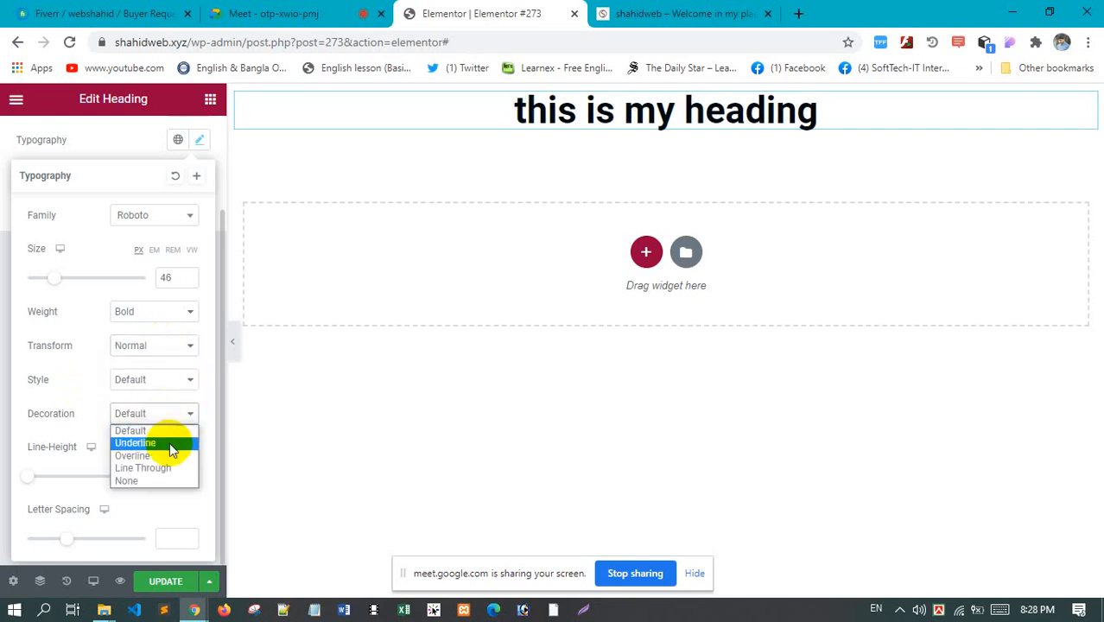
{"action": "left_click", "coordinate": [167, 441]}
{"action": "left_click", "coordinate": [171, 413]}
{"action": "left_click", "coordinate": [171, 455]}
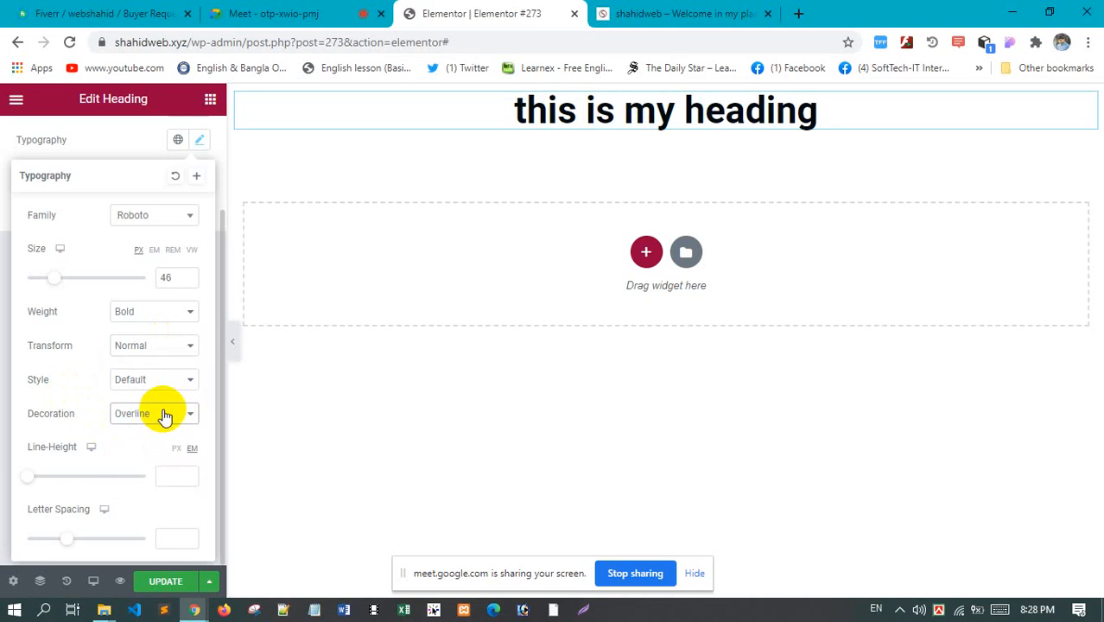
{"action": "left_click", "coordinate": [162, 414]}
{"action": "left_click", "coordinate": [166, 471]}
{"action": "left_click", "coordinate": [164, 414]}
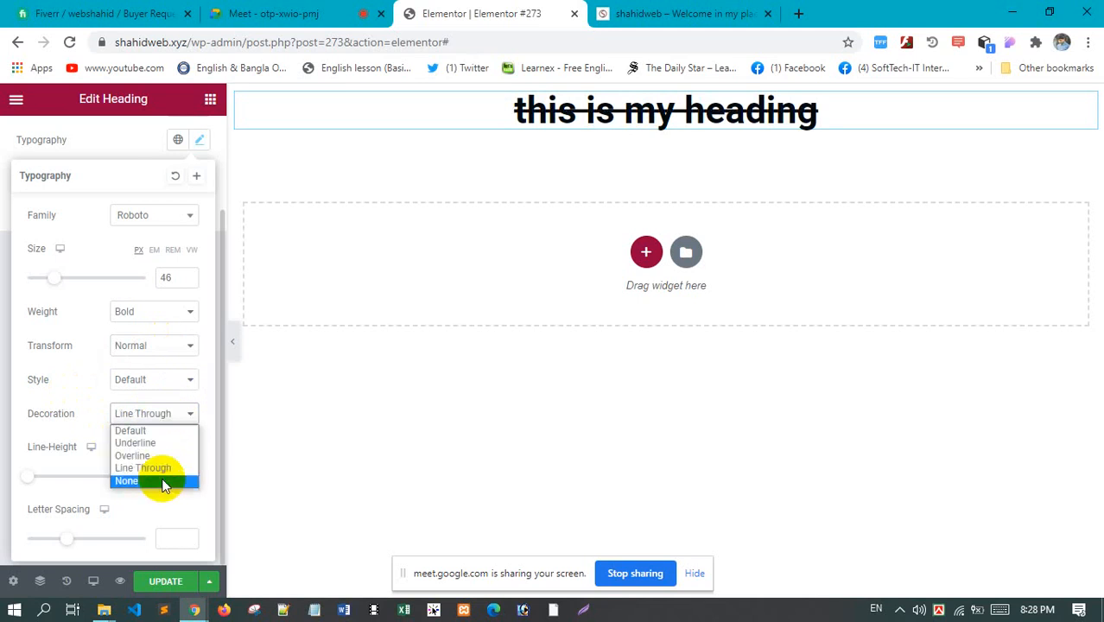
{"action": "left_click", "coordinate": [151, 480]}
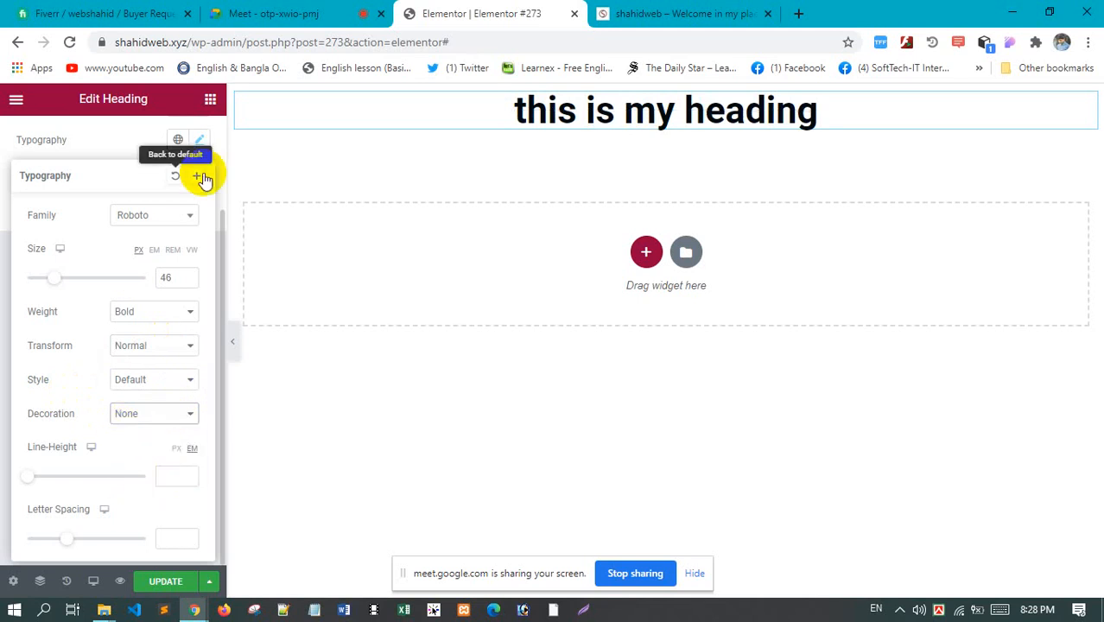
{"action": "left_click", "coordinate": [65, 142]}
{"action": "scroll", "coordinate": [129, 195], "scroll_direction": "up", "scroll_amount": 2}
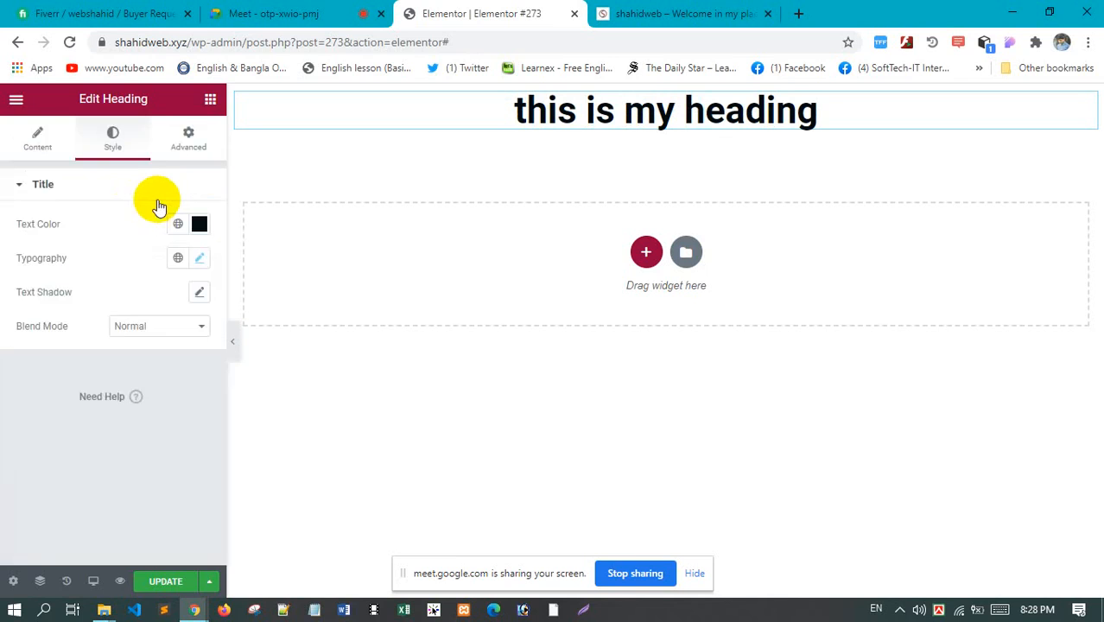
Set the heading's line height to 1.7 em and slightly increase its letter spacing
{"action": "left_click", "coordinate": [200, 260]}
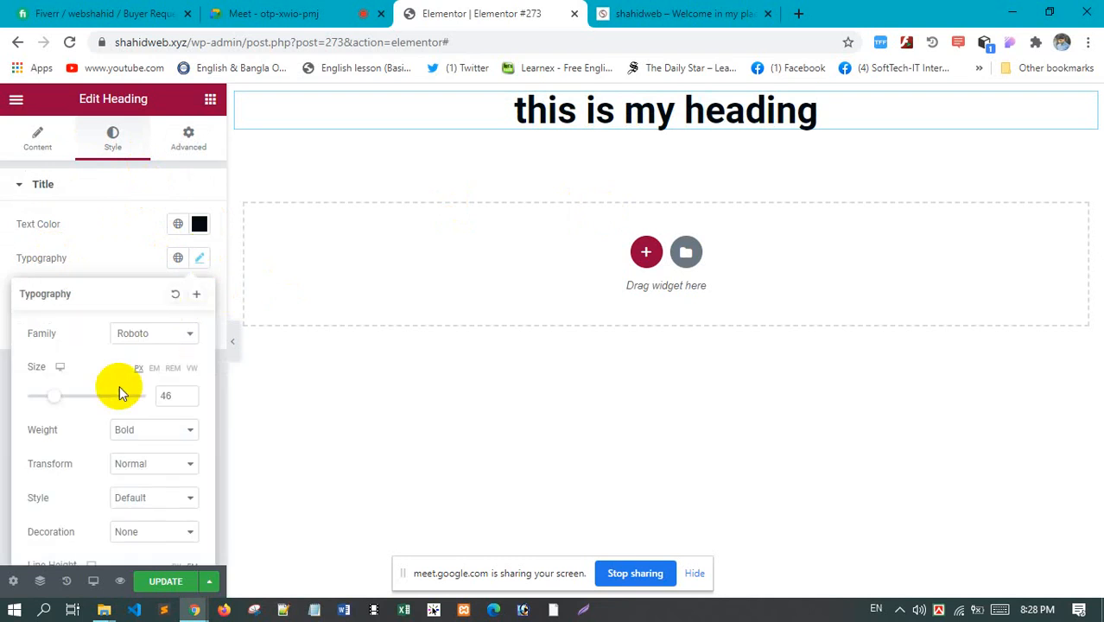
{"action": "scroll", "coordinate": [115, 376], "scroll_direction": "down", "scroll_amount": 3}
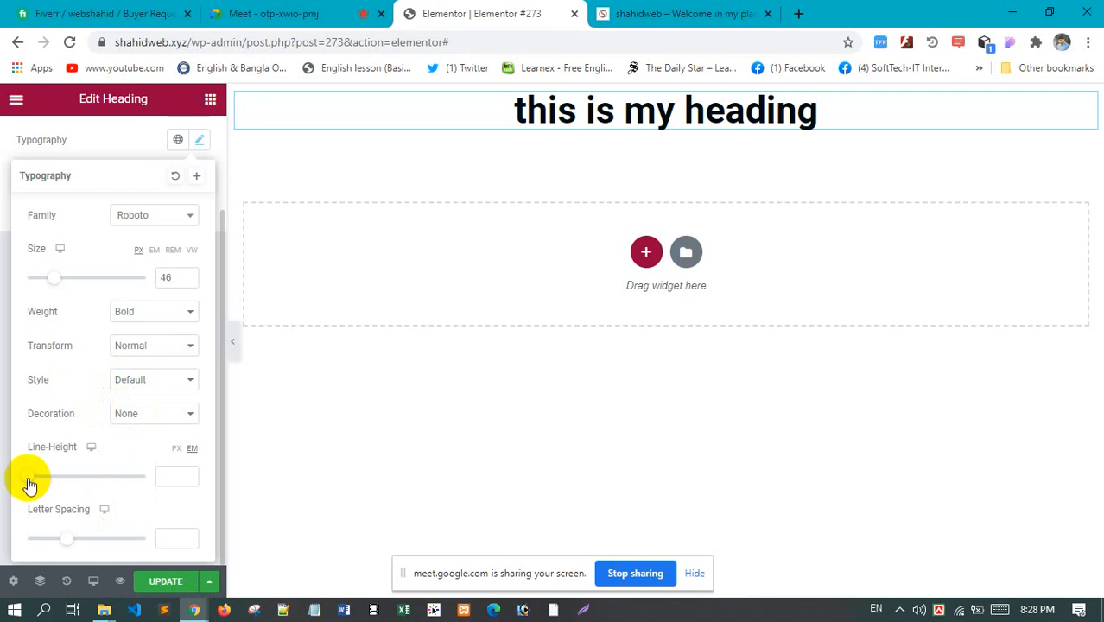
{"action": "mouse_move", "coordinate": [31, 482]}
{"action": "left_mouse_down"}
{"action": "mouse_move", "coordinate": [118, 490]}
{"action": "mouse_move", "coordinate": [45, 476]}
{"action": "left_mouse_up"}
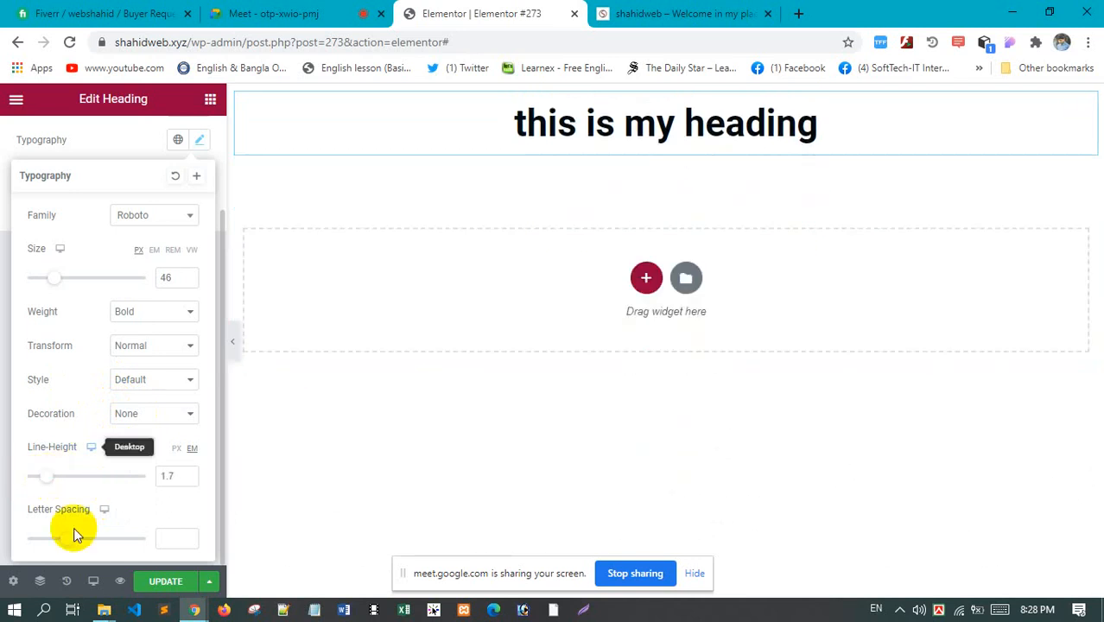
{"action": "mouse_move", "coordinate": [66, 541]}
{"action": "left_mouse_down"}
{"action": "mouse_move", "coordinate": [141, 540]}
{"action": "mouse_move", "coordinate": [66, 538]}
{"action": "mouse_move", "coordinate": [74, 545]}
{"action": "left_mouse_up"}
{"action": "left_click", "coordinate": [110, 136]}
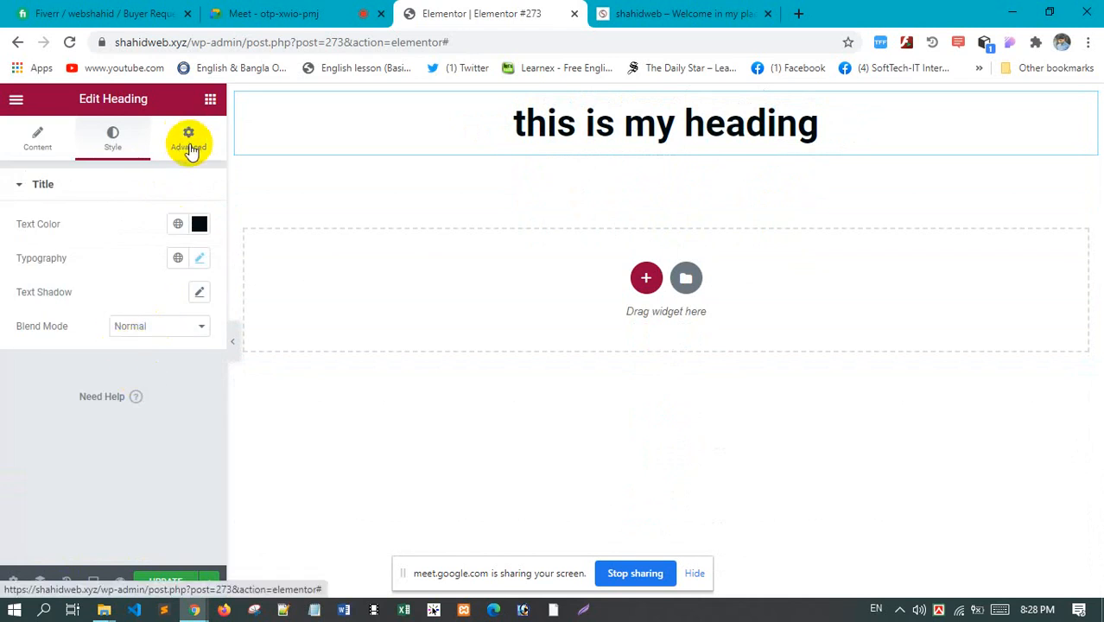
Try a 20 px margin on all sides of the heading and set it to 10 px
{"action": "left_click", "coordinate": [190, 149]}
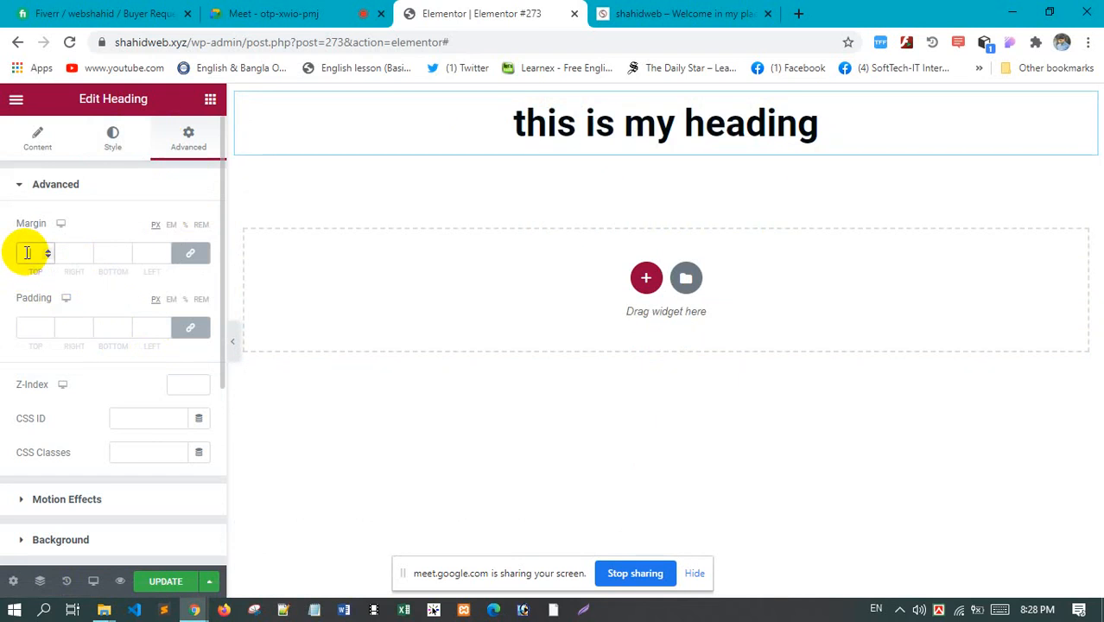
{"action": "left_click", "coordinate": [27, 252]}
{"action": "type", "text": "20"}
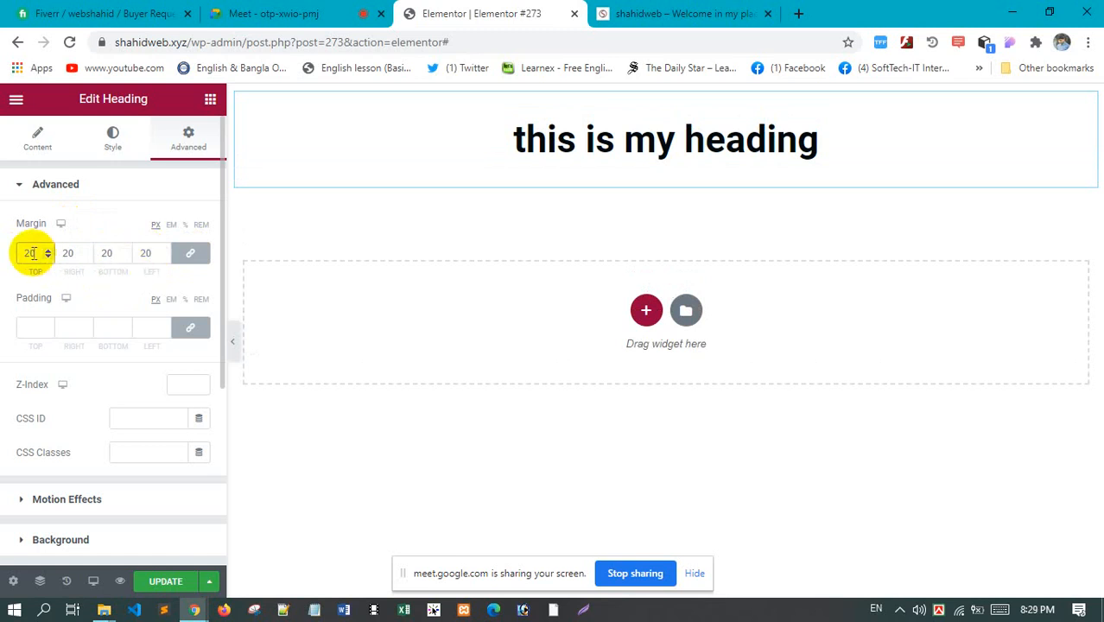
{"action": "key", "text": "BackSpace"}
{"action": "key", "text": "BackSpace"}
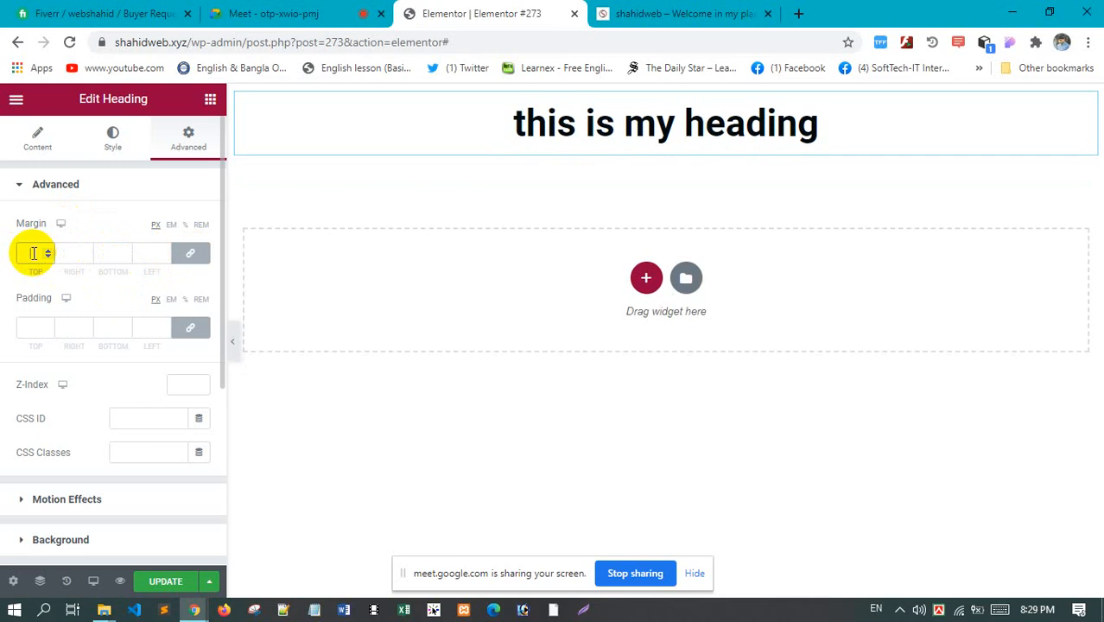
{"action": "type", "text": "10"}
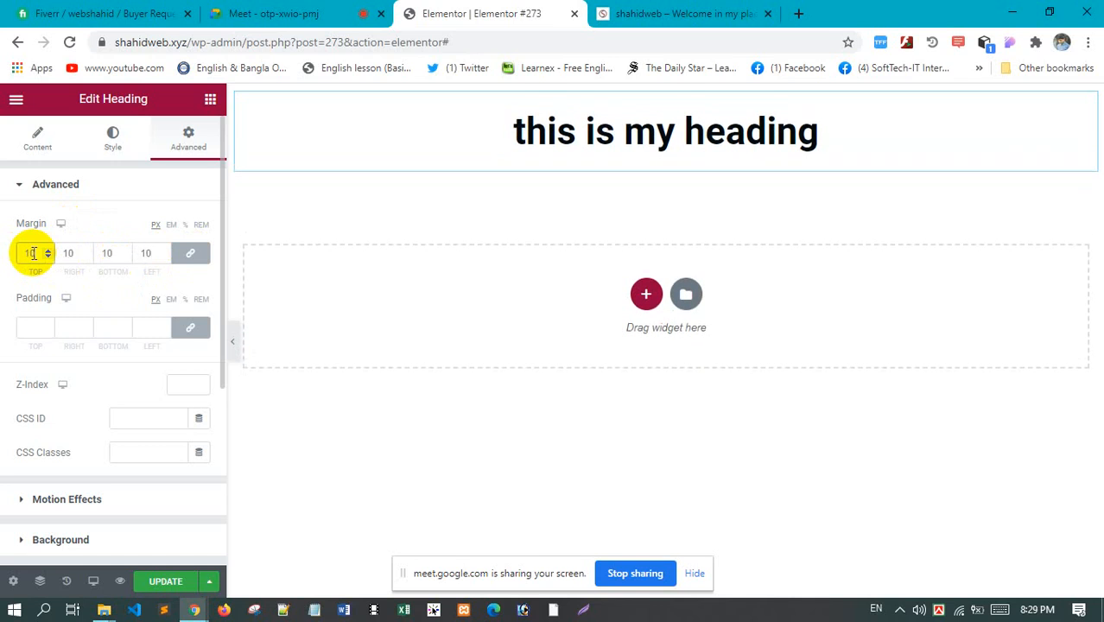
Unlink the heading's margin values and set the right margin to 44, bottom to 42 and left to 55 px
{"action": "left_click", "coordinate": [195, 261]}
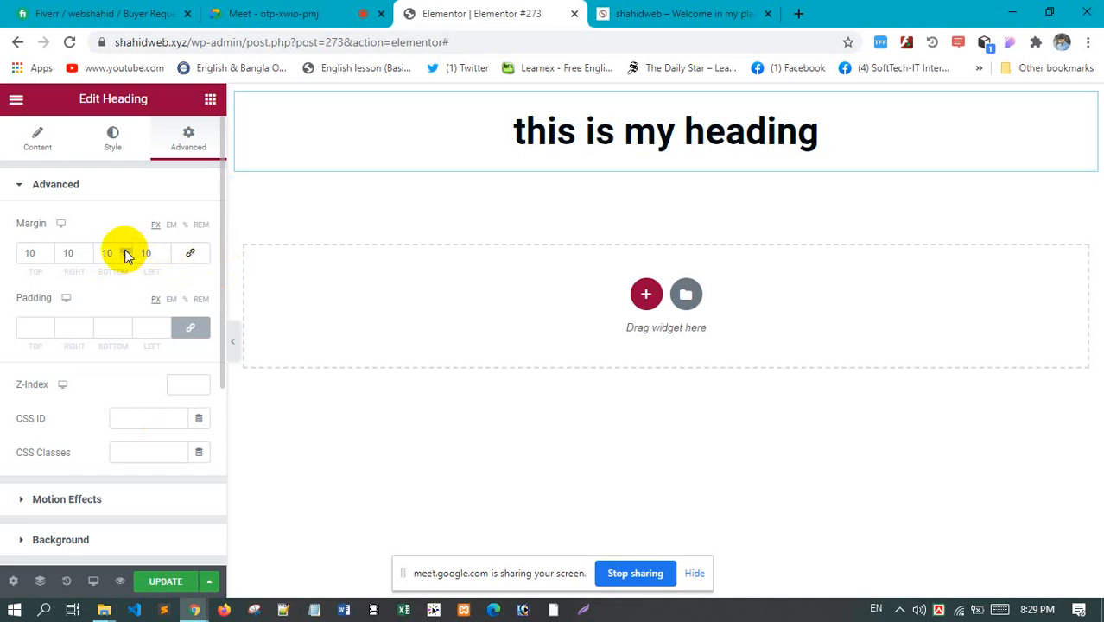
{"action": "left_click_drag", "start_coordinate": [125, 251], "coordinate": [88, 250]}
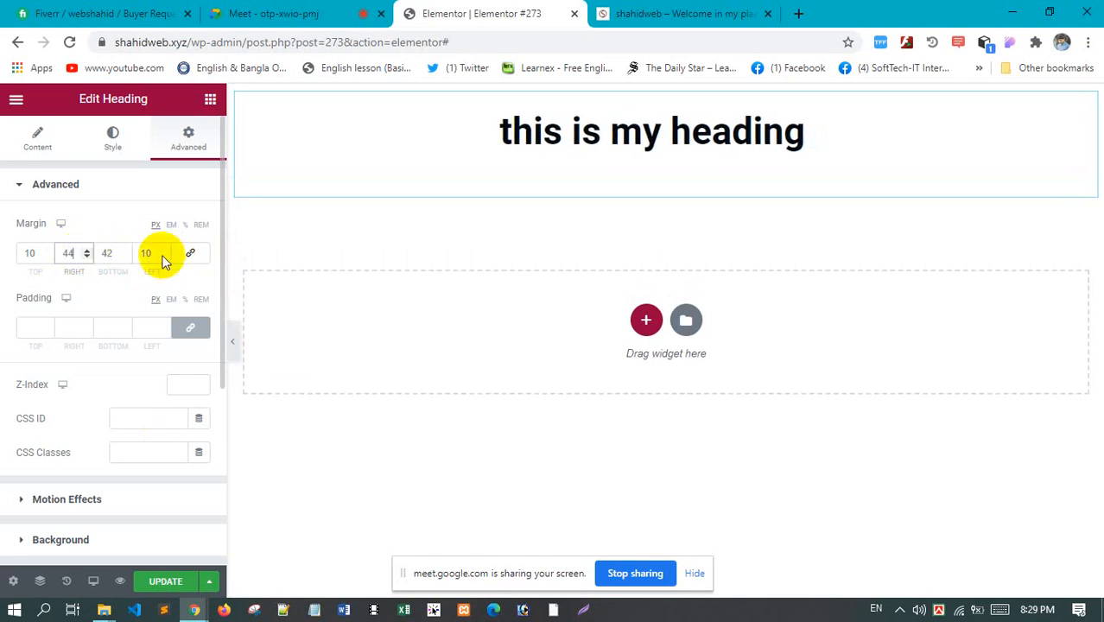
{"action": "left_click_drag", "start_coordinate": [164, 250], "coordinate": [164, 251]}
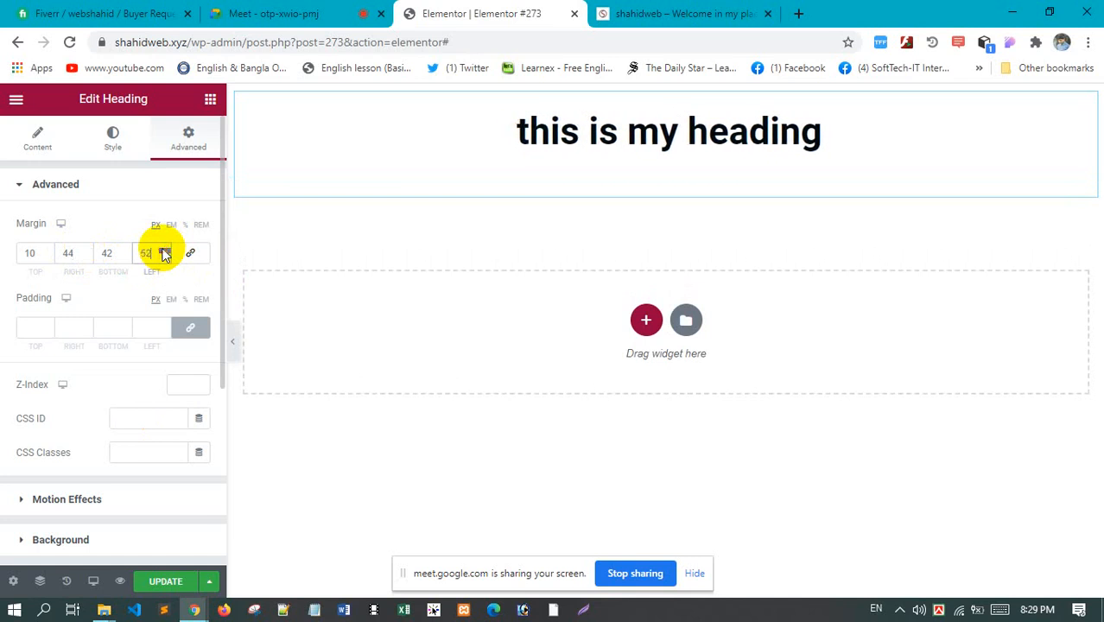
Try 10 px padding on all sides of the heading and set the linked padding to 40 px
{"action": "left_click", "coordinate": [34, 328]}
{"action": "type", "text": "10"}
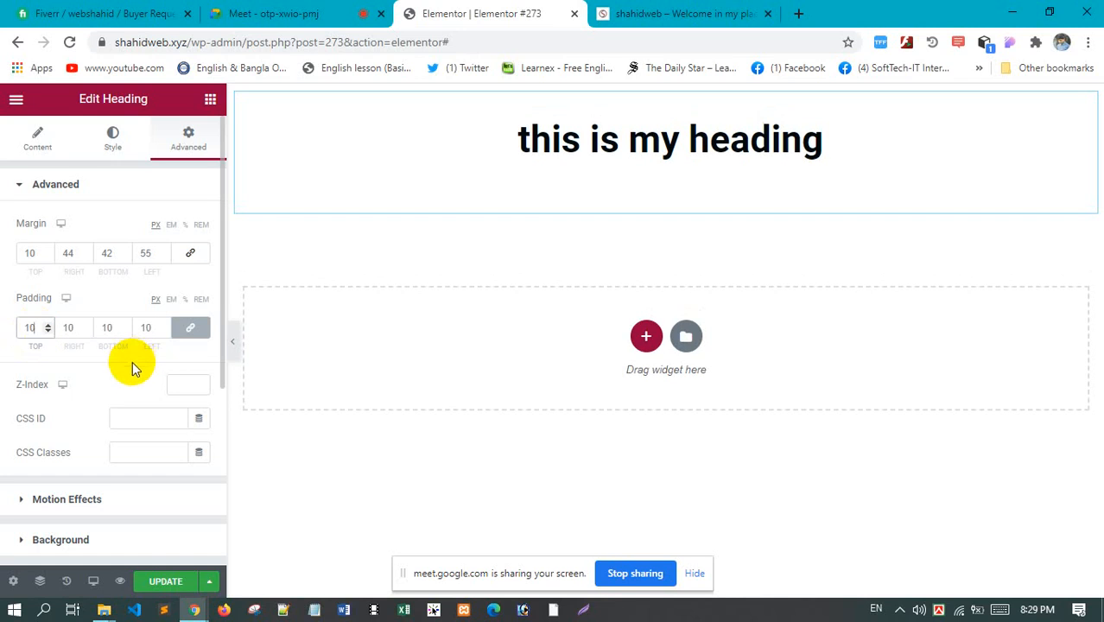
{"action": "double_click", "coordinate": [71, 328]}
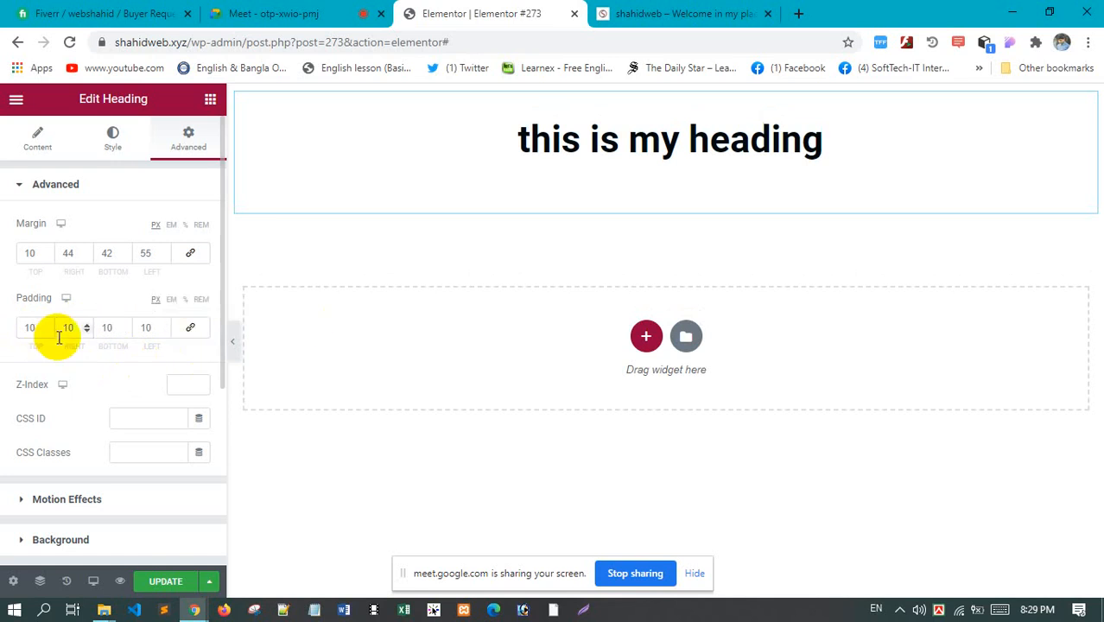
{"action": "double_click", "coordinate": [35, 328]}
{"action": "type", "text": "40"}
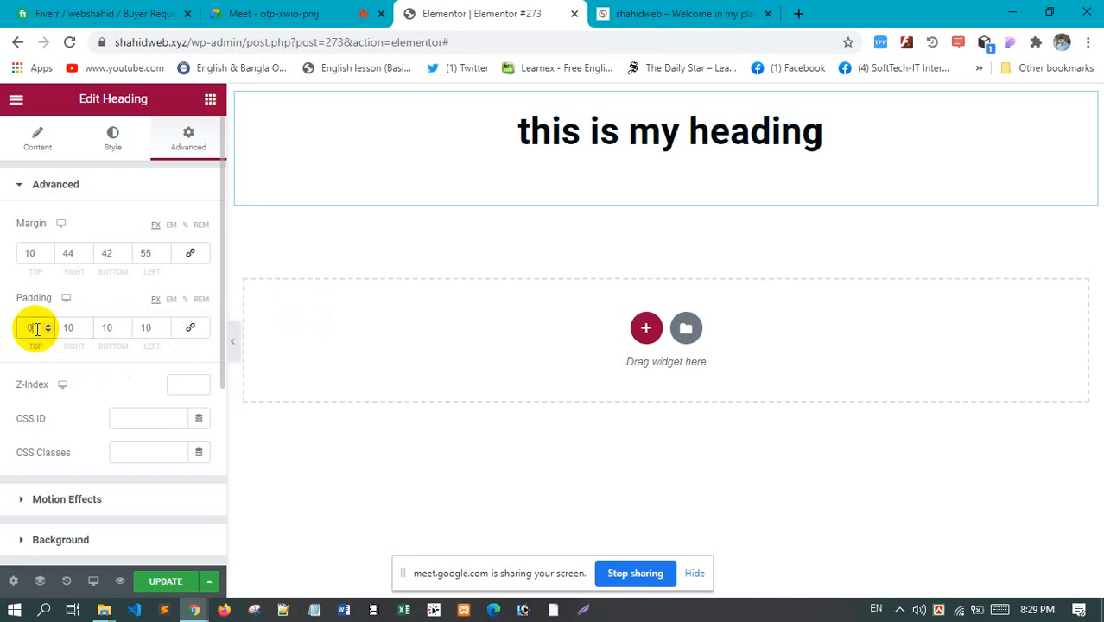
{"action": "left_click", "coordinate": [195, 331]}
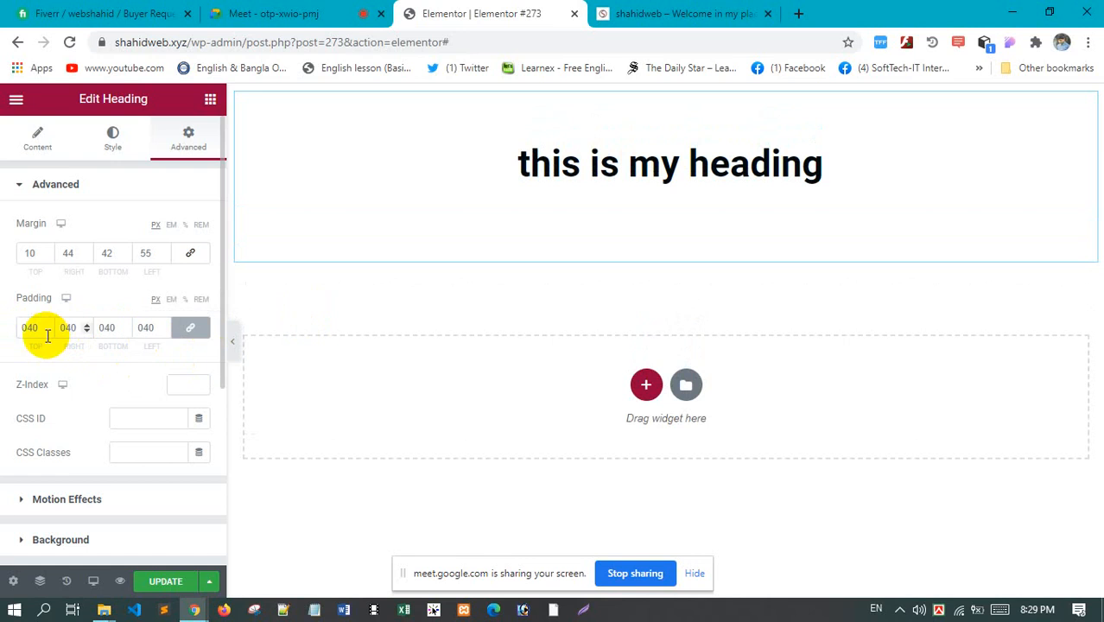
Unlink the heading's padding values and set only the top padding to 50 px
{"action": "left_click", "coordinate": [190, 327]}
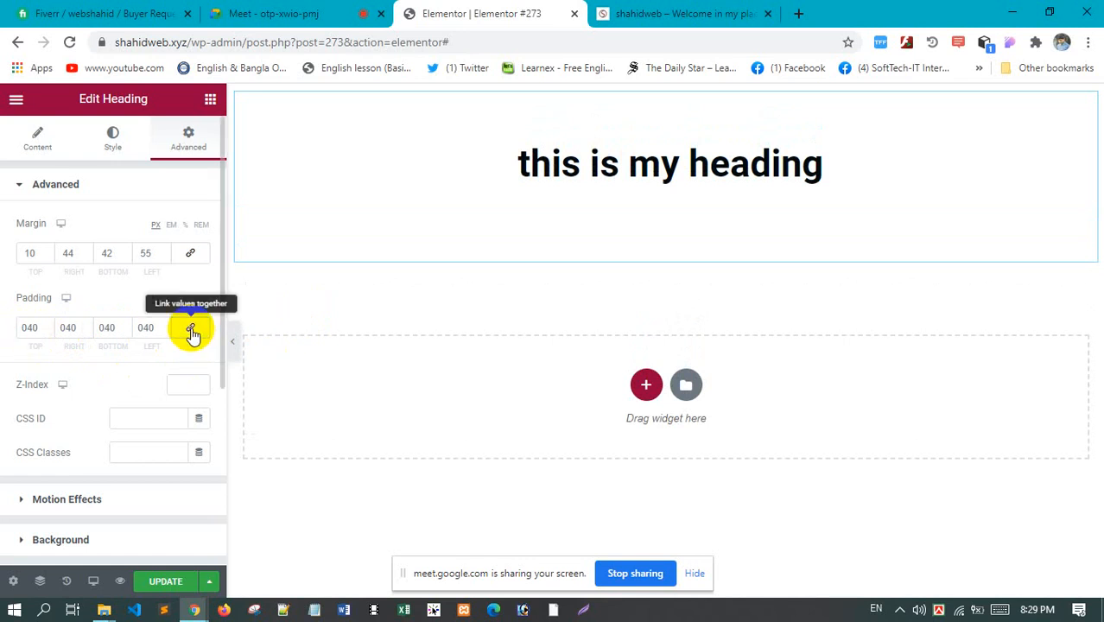
{"action": "left_click", "coordinate": [38, 332]}
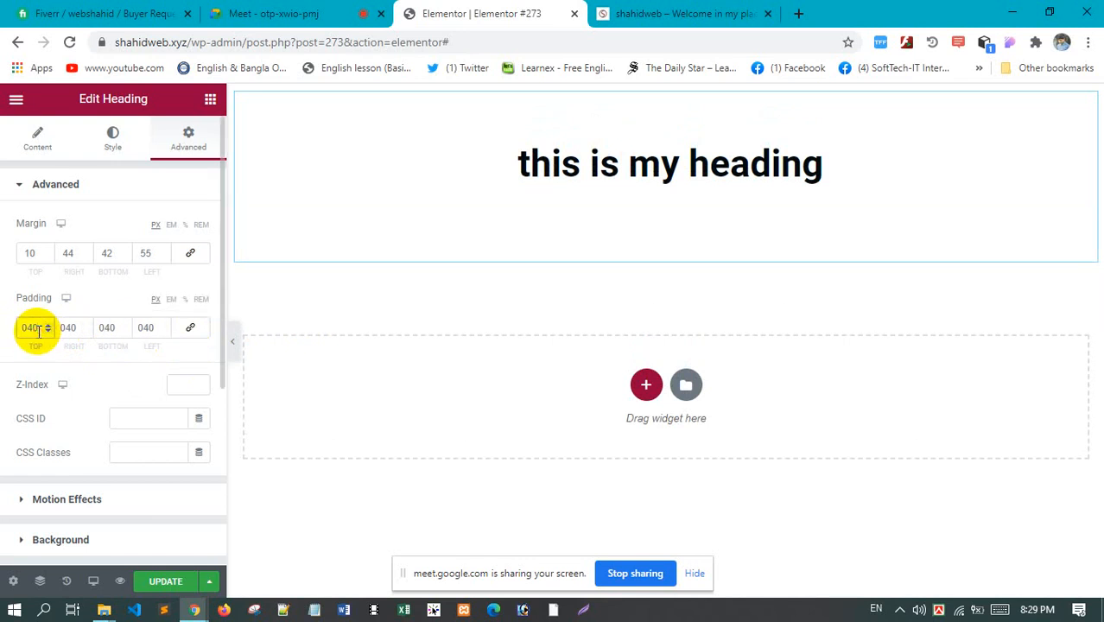
{"action": "key", "text": "BackSpace"}
{"action": "key", "text": "BackSpace"}
{"action": "type", "text": "50"}
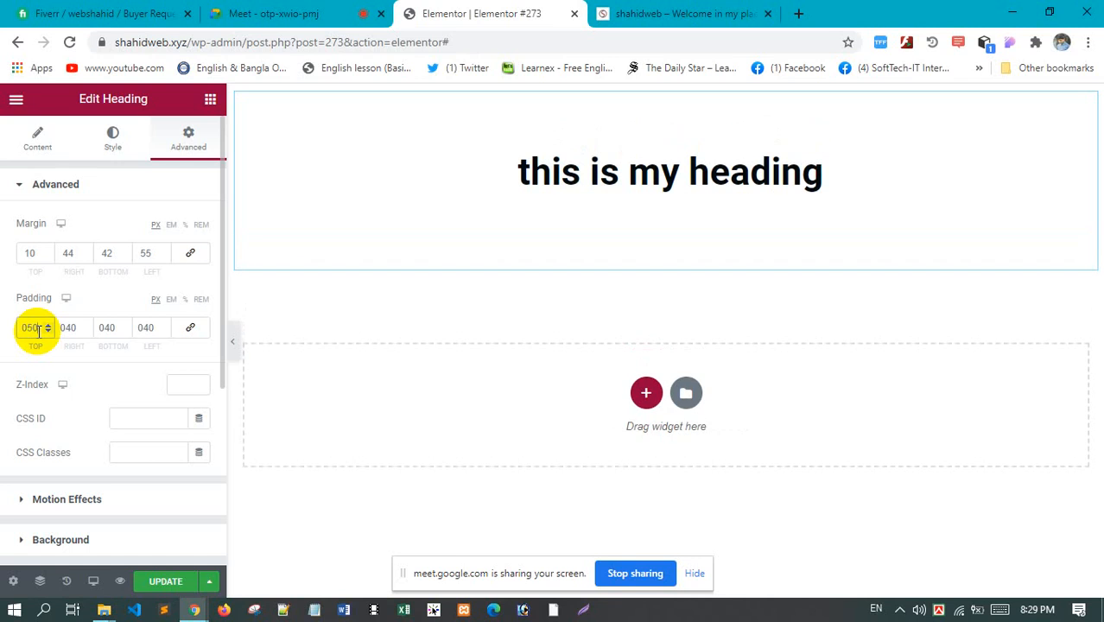
Examine the heading's Z-Index, CSS ID and CSS Classes settings
{"action": "scroll", "coordinate": [177, 378], "scroll_direction": "down", "scroll_amount": 2}
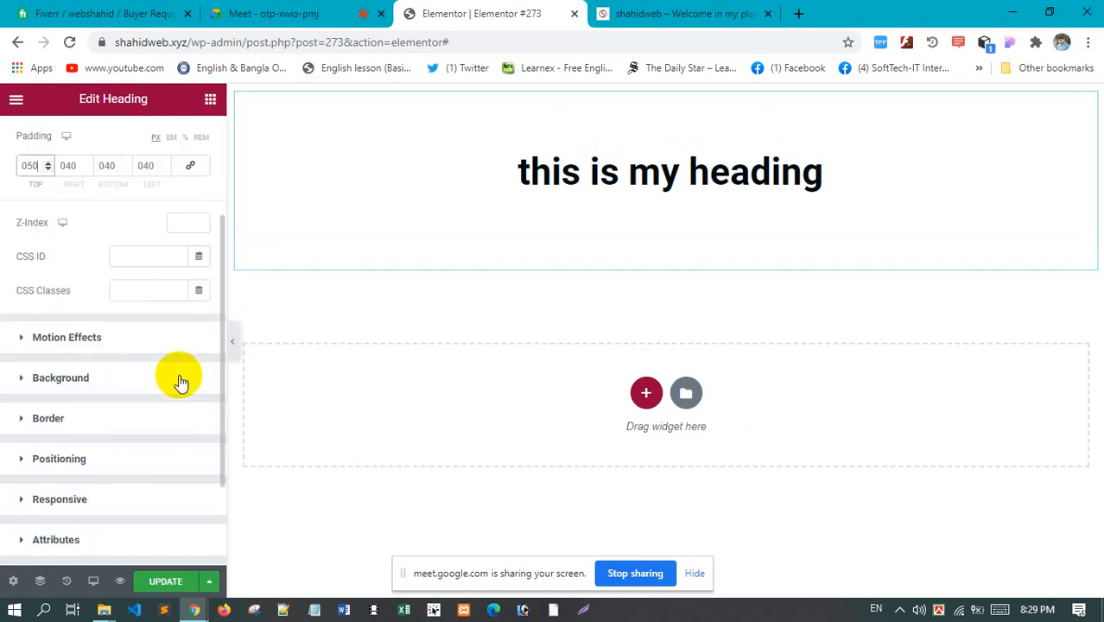
{"action": "left_click", "coordinate": [190, 220]}
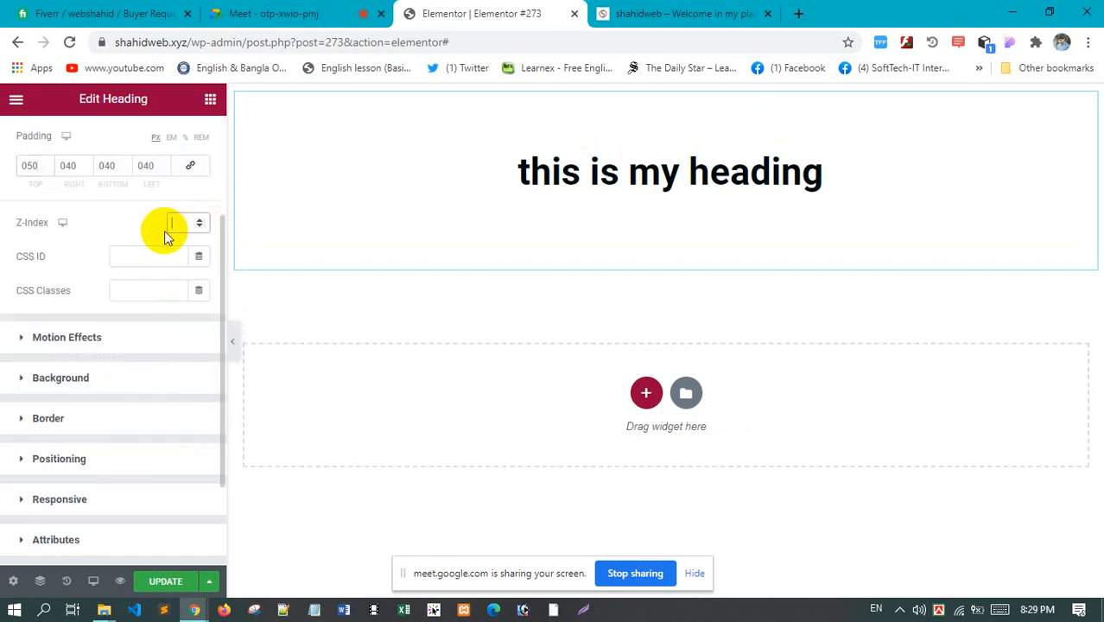
{"action": "scroll", "coordinate": [173, 259], "scroll_direction": "up", "scroll_amount": 1}
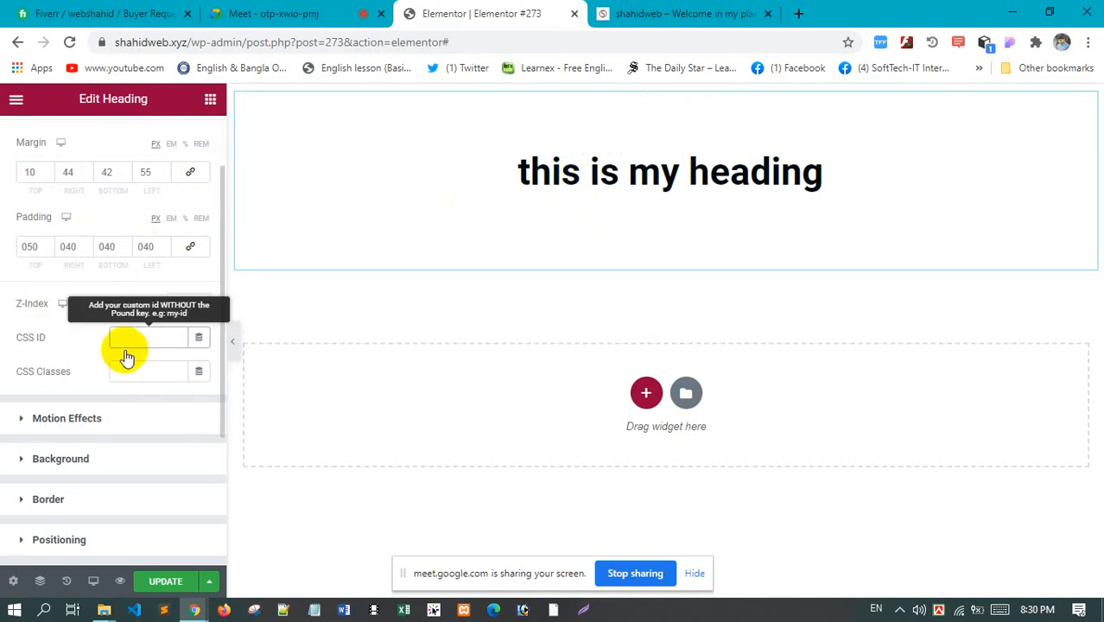
{"action": "scroll", "coordinate": [103, 372], "scroll_direction": "down", "scroll_amount": 3}
{"action": "scroll", "coordinate": [86, 345], "scroll_direction": "up", "scroll_amount": 5}
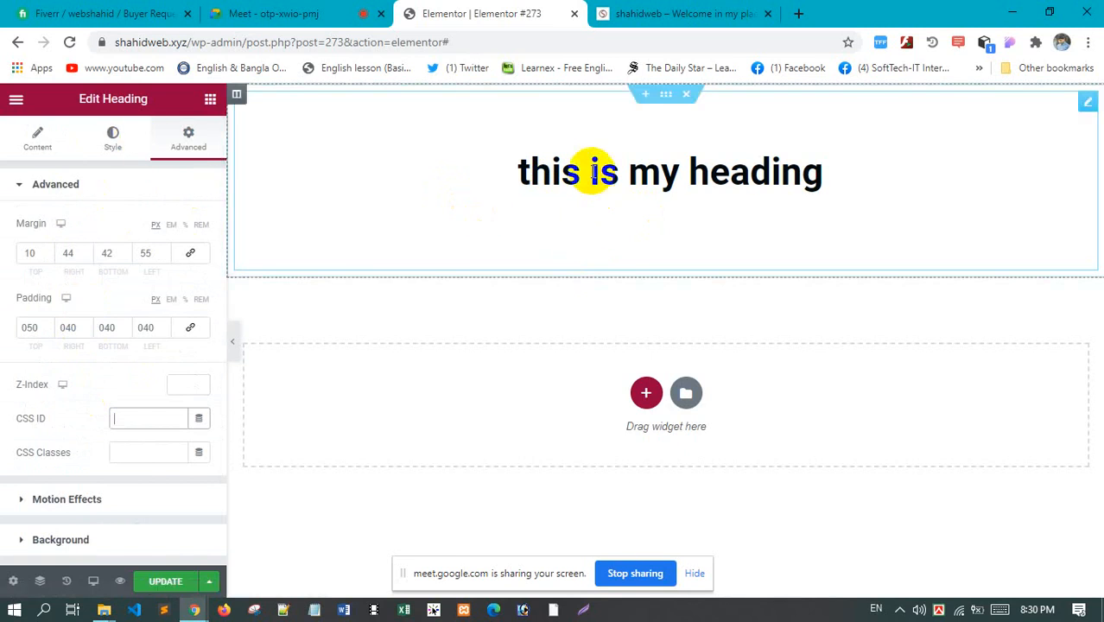
{"action": "scroll", "coordinate": [130, 381], "scroll_direction": "down", "scroll_amount": 3}
{"action": "scroll", "coordinate": [138, 329], "scroll_direction": "up", "scroll_amount": 2}
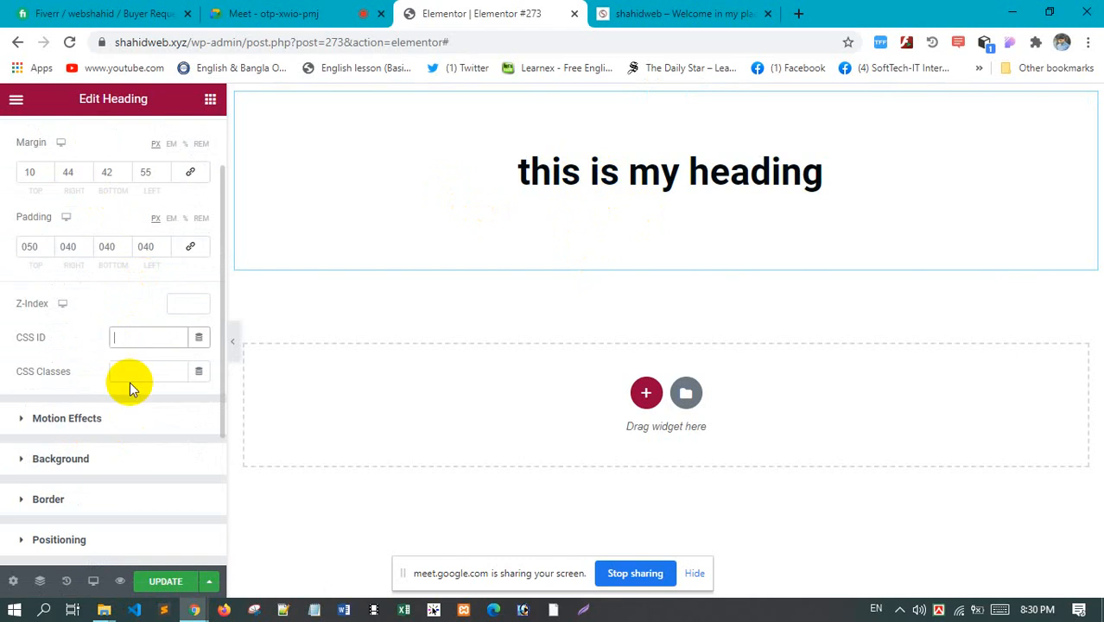
{"action": "left_click", "coordinate": [138, 373]}
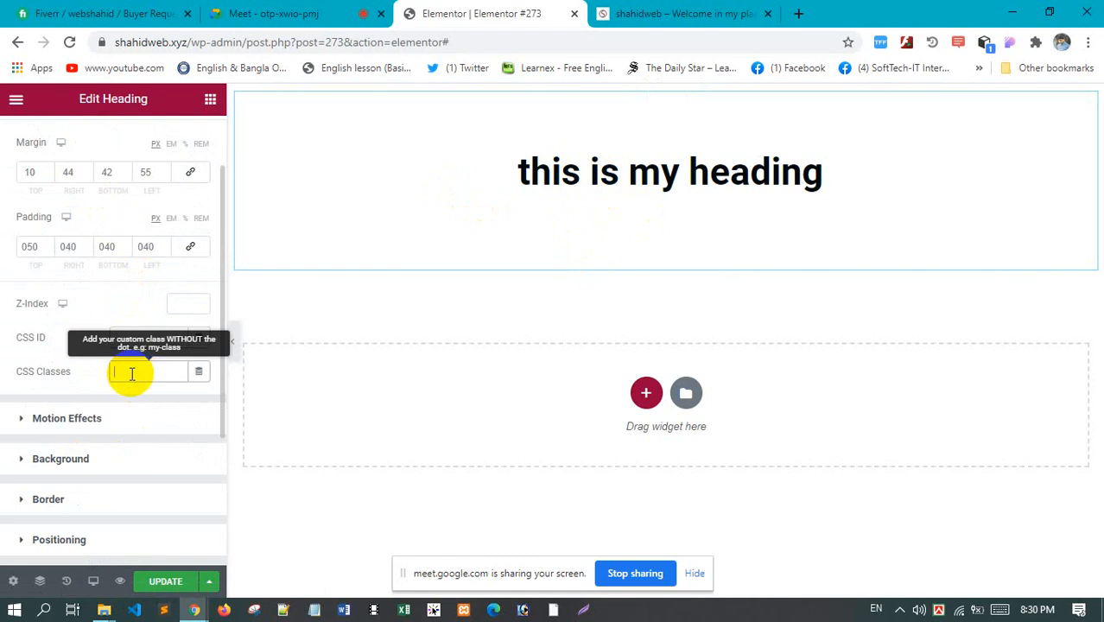
{"action": "key", "text": "ctrl+t"}
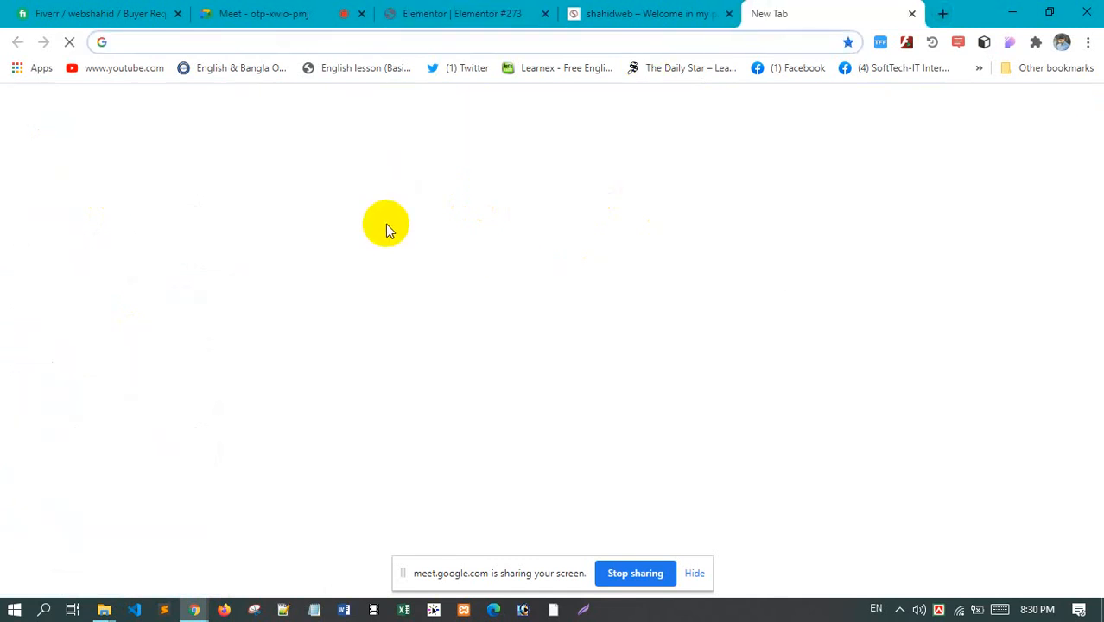
{"action": "right_click", "coordinate": [390, 188]}
{"action": "left_click", "coordinate": [278, 217]}
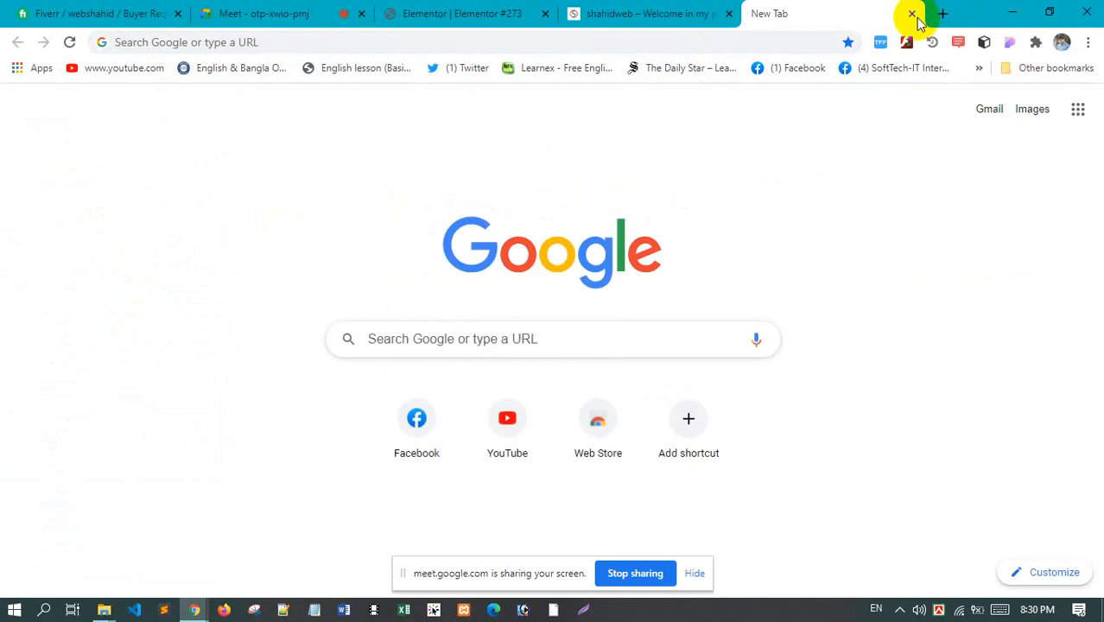
{"action": "left_click", "coordinate": [910, 14]}
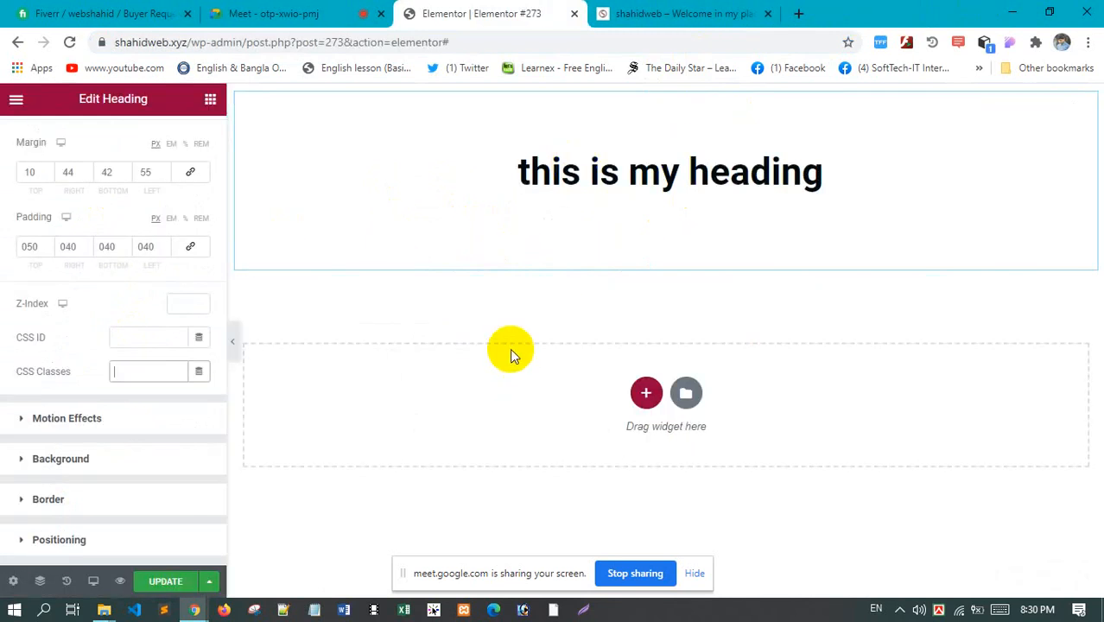
Set the heading's entrance animation to Fade In under Motion Effects
{"action": "scroll", "coordinate": [52, 432], "scroll_direction": "down", "scroll_amount": 3}
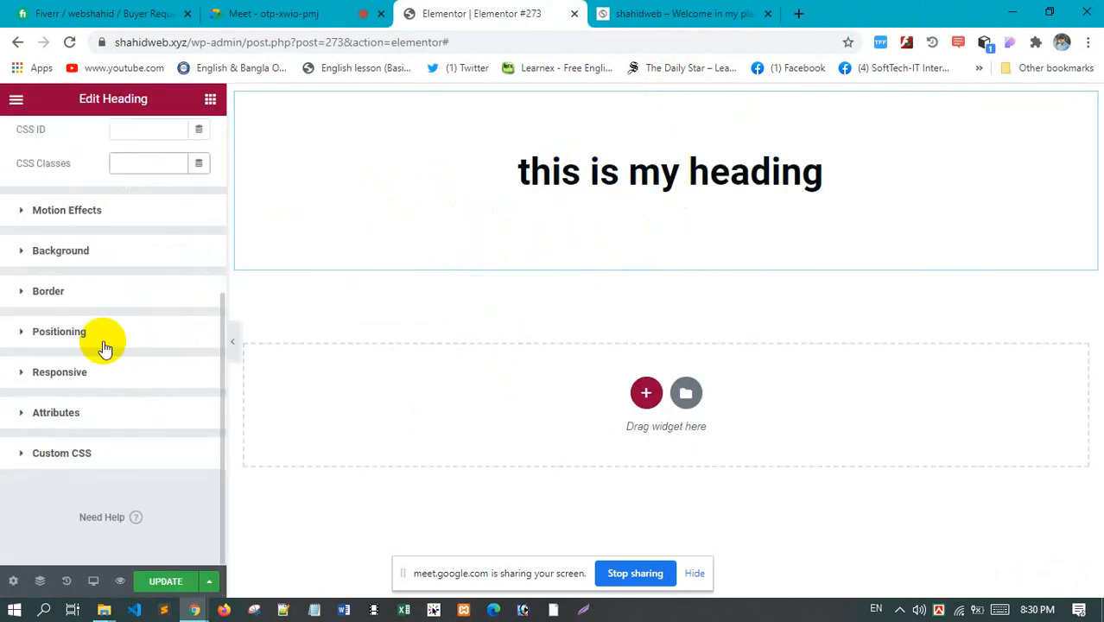
{"action": "left_click", "coordinate": [70, 212]}
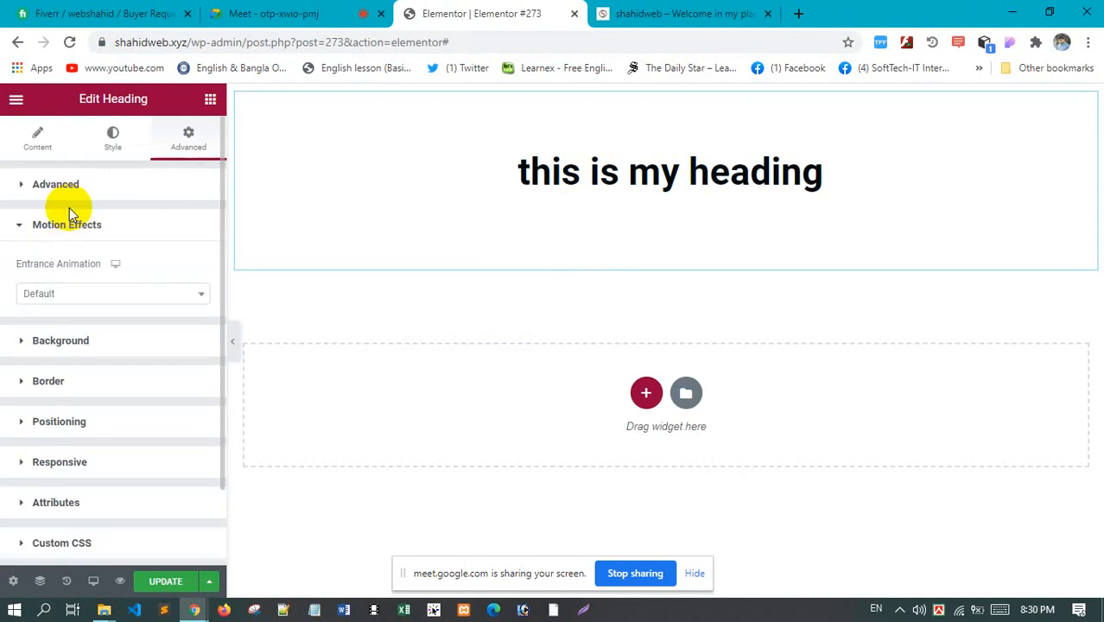
{"action": "left_click", "coordinate": [126, 293]}
{"action": "left_click", "coordinate": [117, 381]}
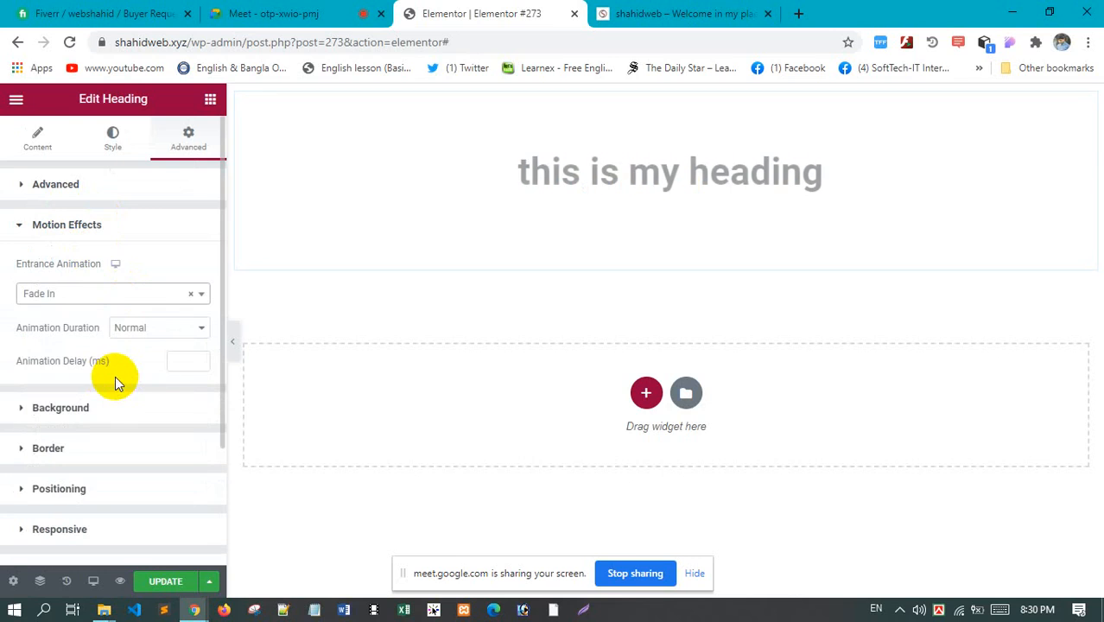
Set the heading's entrance animation to Fade In Right and browse the other available animation types
{"action": "left_click", "coordinate": [127, 302]}
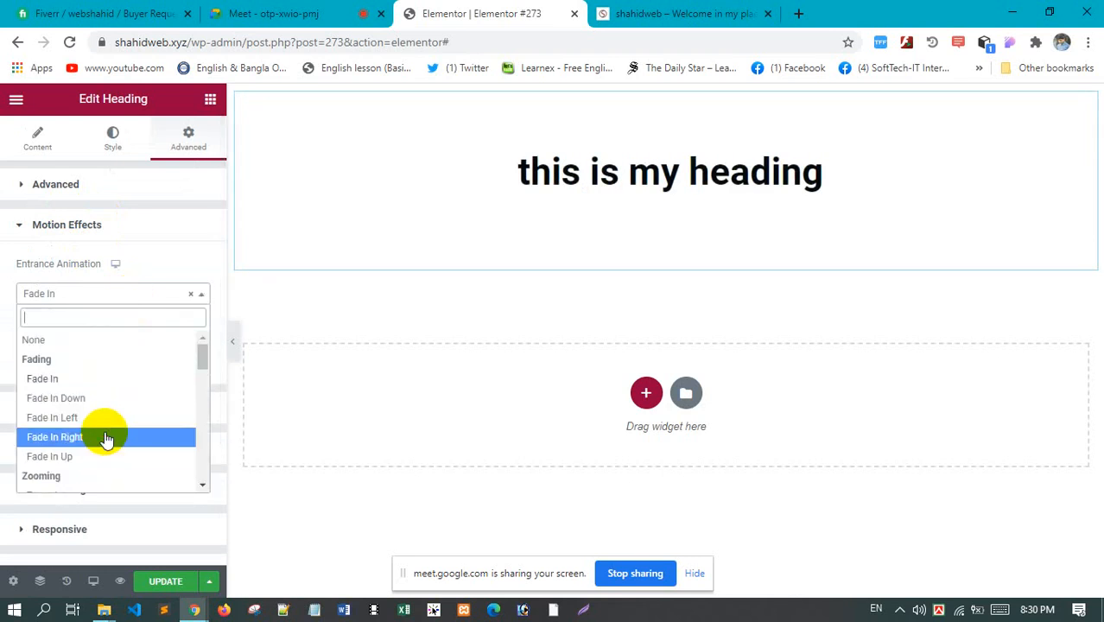
{"action": "left_click", "coordinate": [104, 437]}
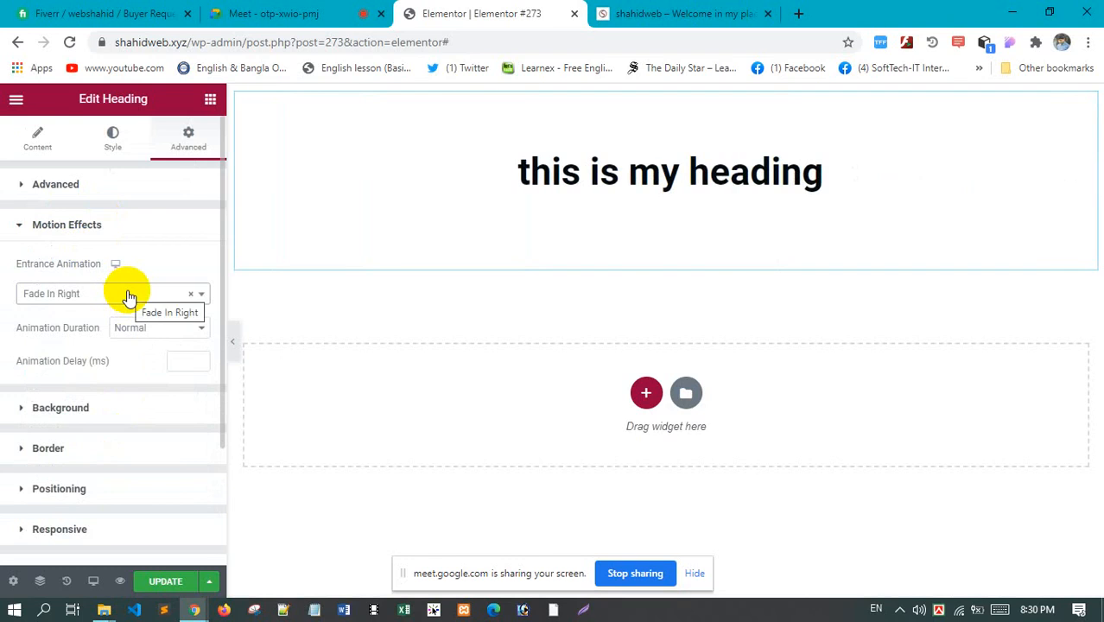
{"action": "left_click", "coordinate": [127, 294]}
{"action": "scroll", "coordinate": [115, 427], "scroll_direction": "down", "scroll_amount": 3}
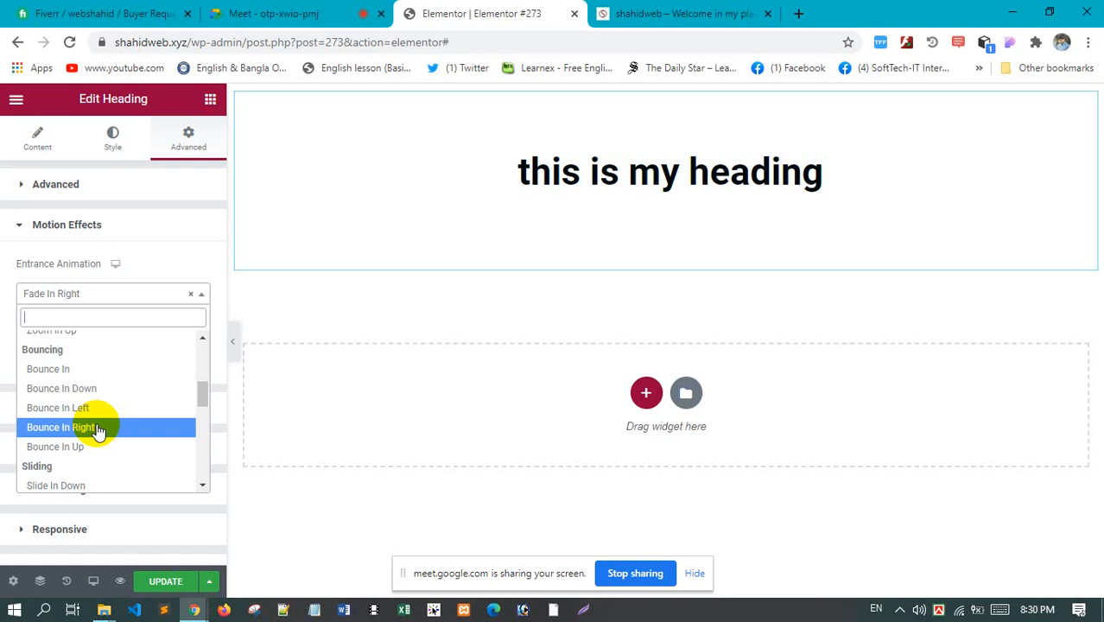
{"action": "scroll", "coordinate": [129, 424], "scroll_direction": "down", "scroll_amount": 2}
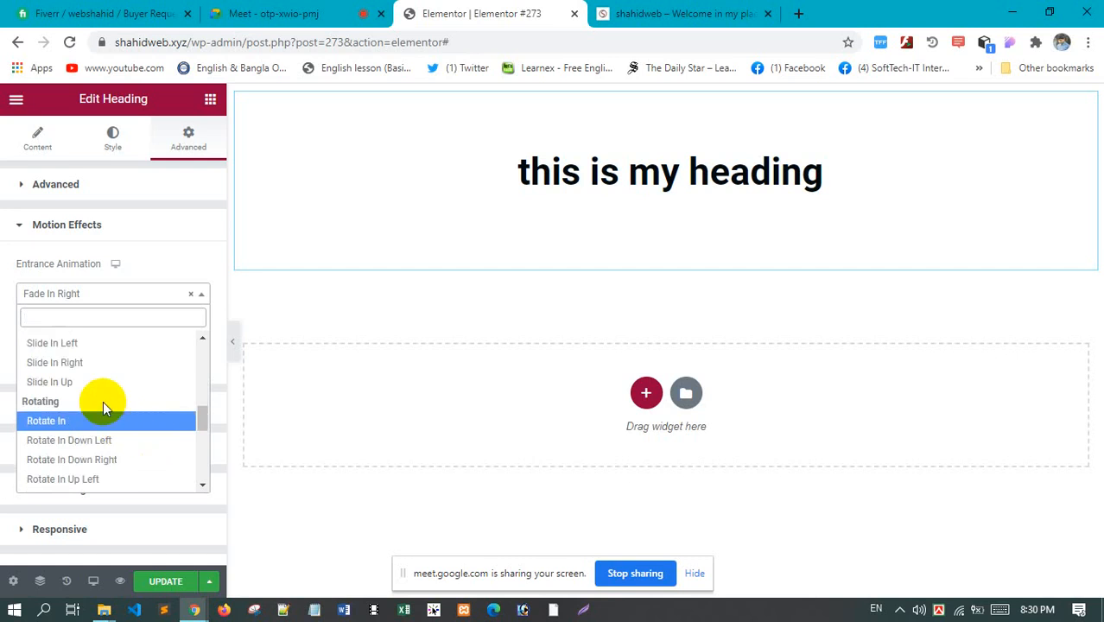
{"action": "scroll", "coordinate": [130, 397], "scroll_direction": "up", "scroll_amount": 5}
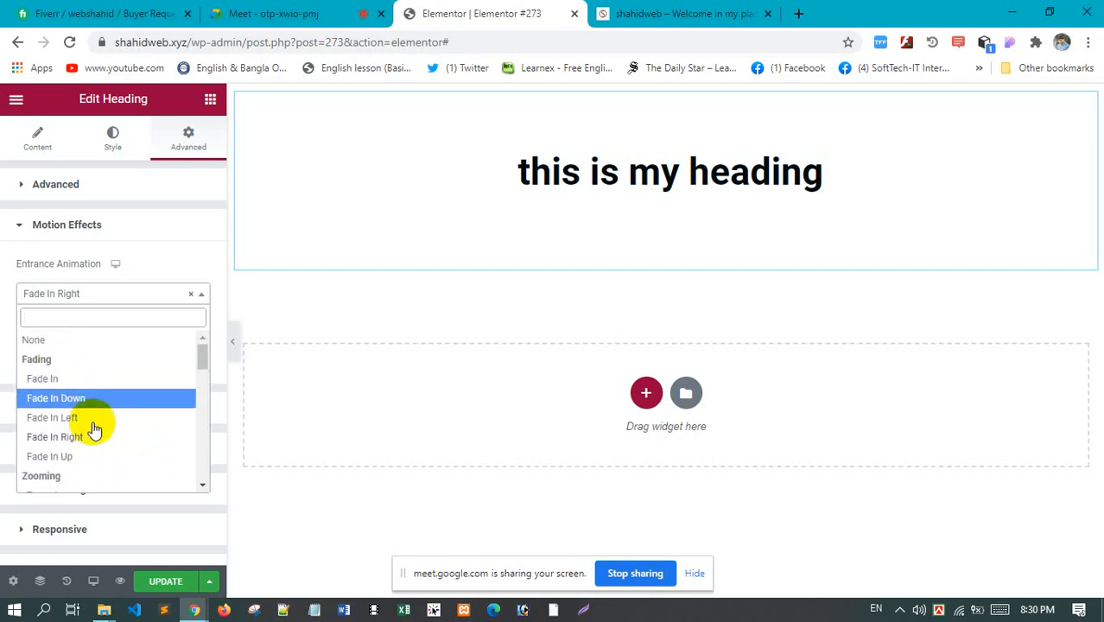
{"action": "left_click", "coordinate": [108, 437]}
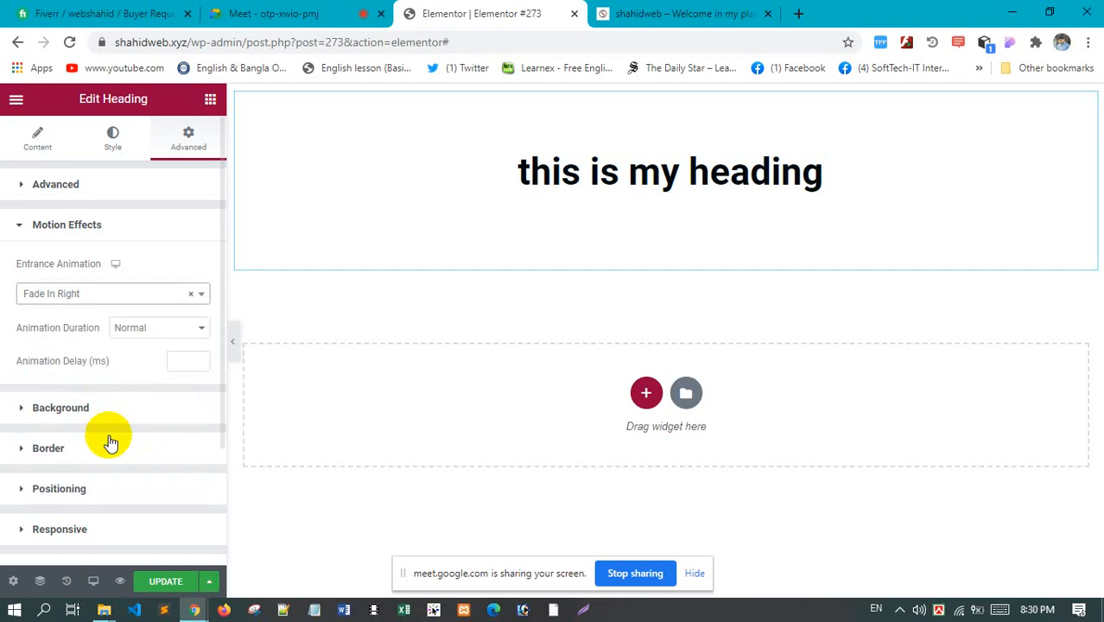
{"action": "left_click", "coordinate": [162, 296]}
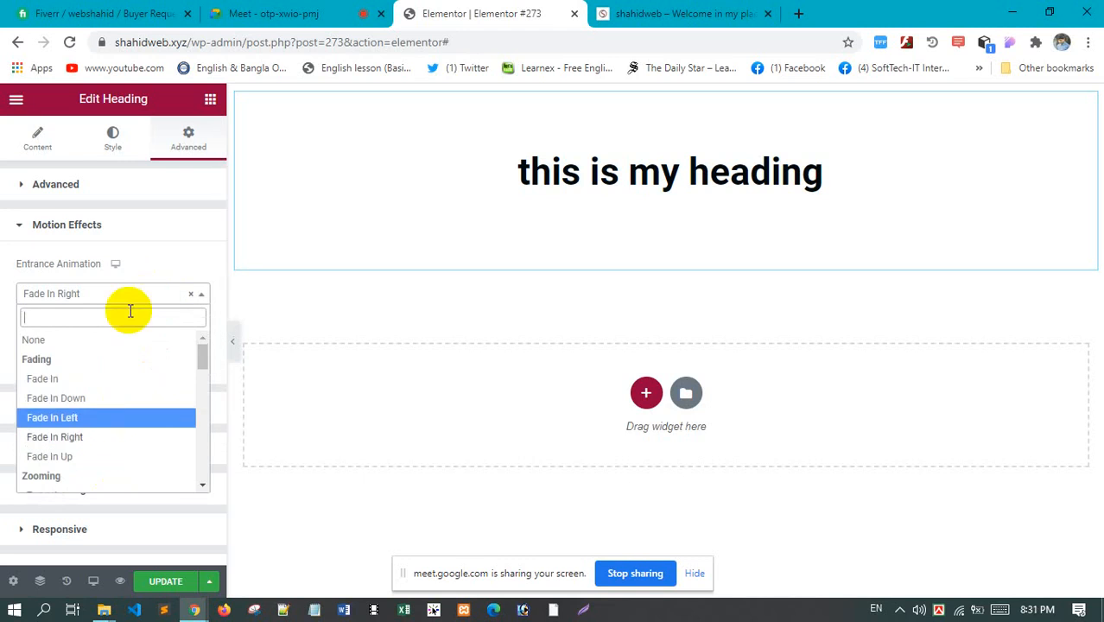
{"action": "left_click", "coordinate": [148, 294]}
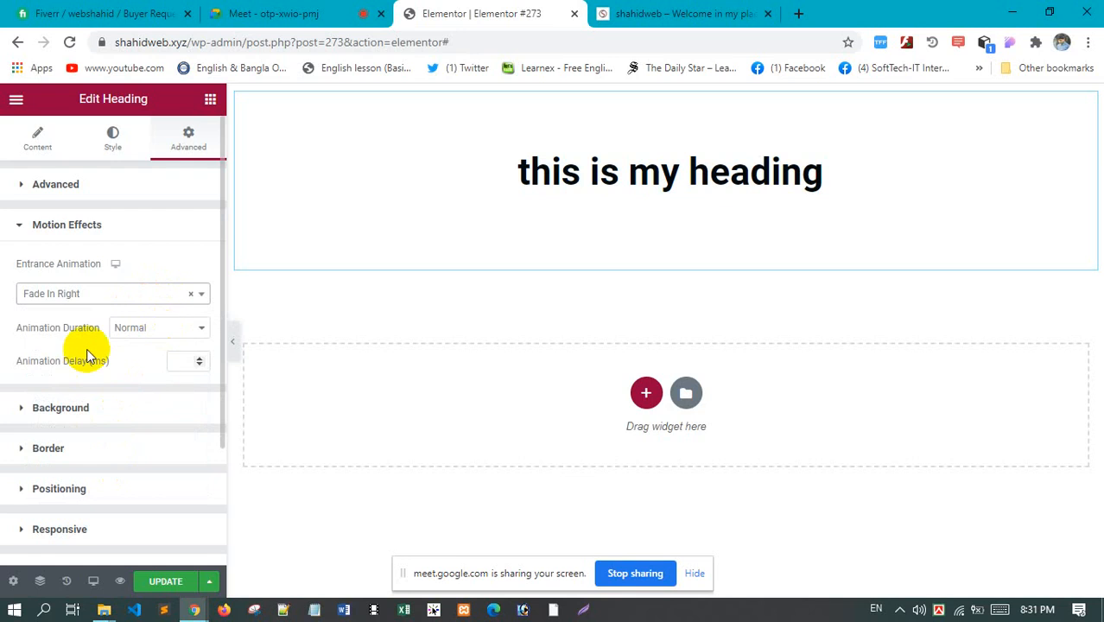
Try the Fast and Normal animation durations, then set the duration to Slow with a 200 ms delay
{"action": "left_click", "coordinate": [157, 329]}
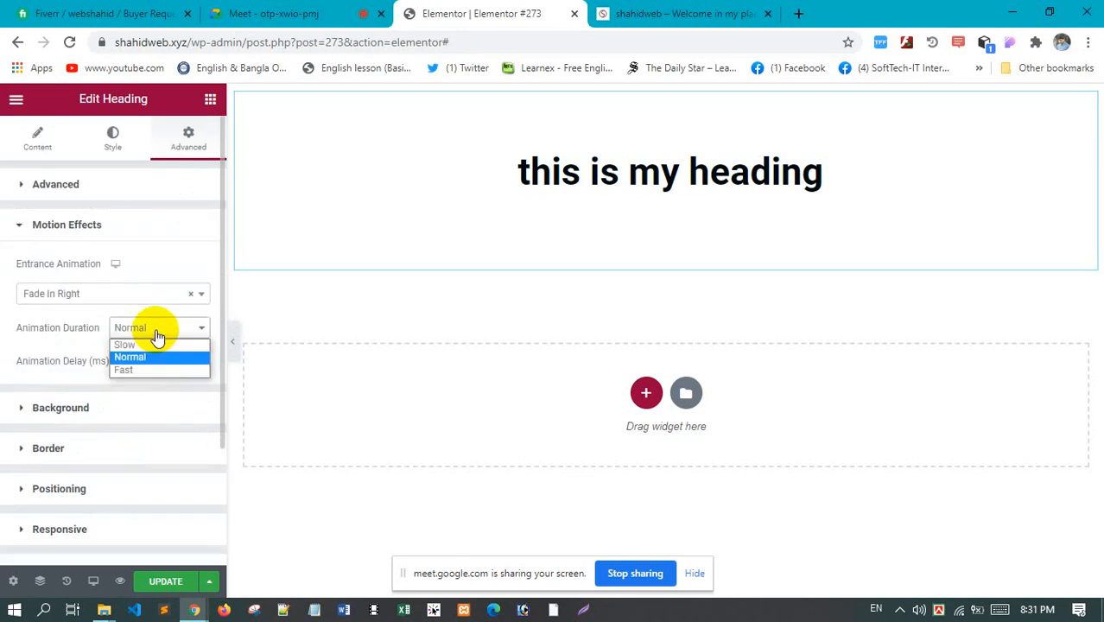
{"action": "left_click", "coordinate": [157, 370]}
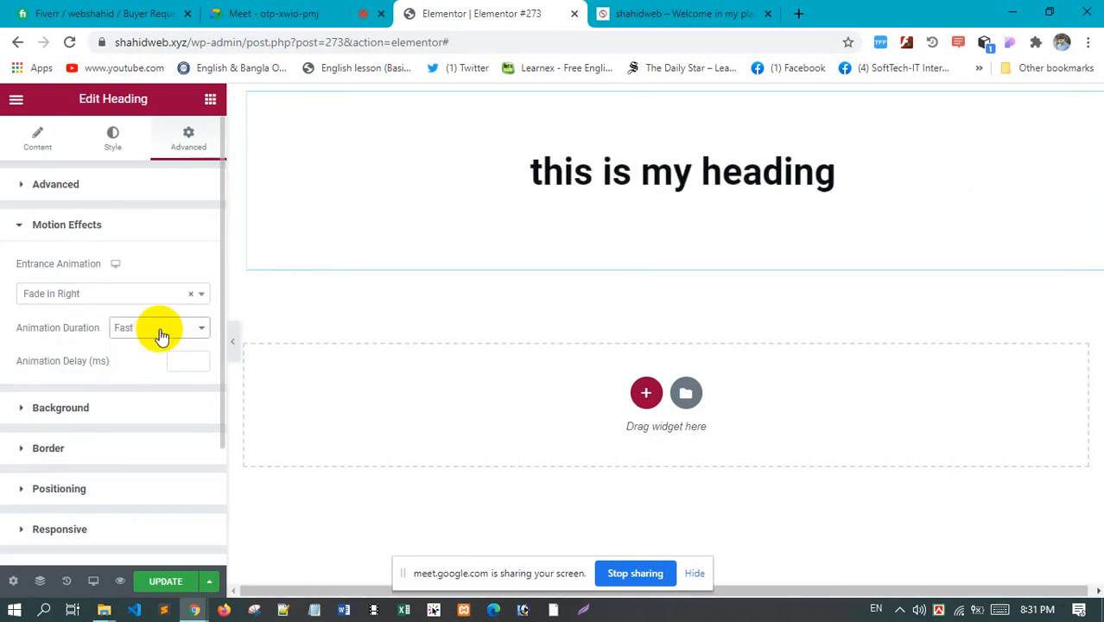
{"action": "left_click", "coordinate": [159, 332]}
{"action": "left_click", "coordinate": [164, 357]}
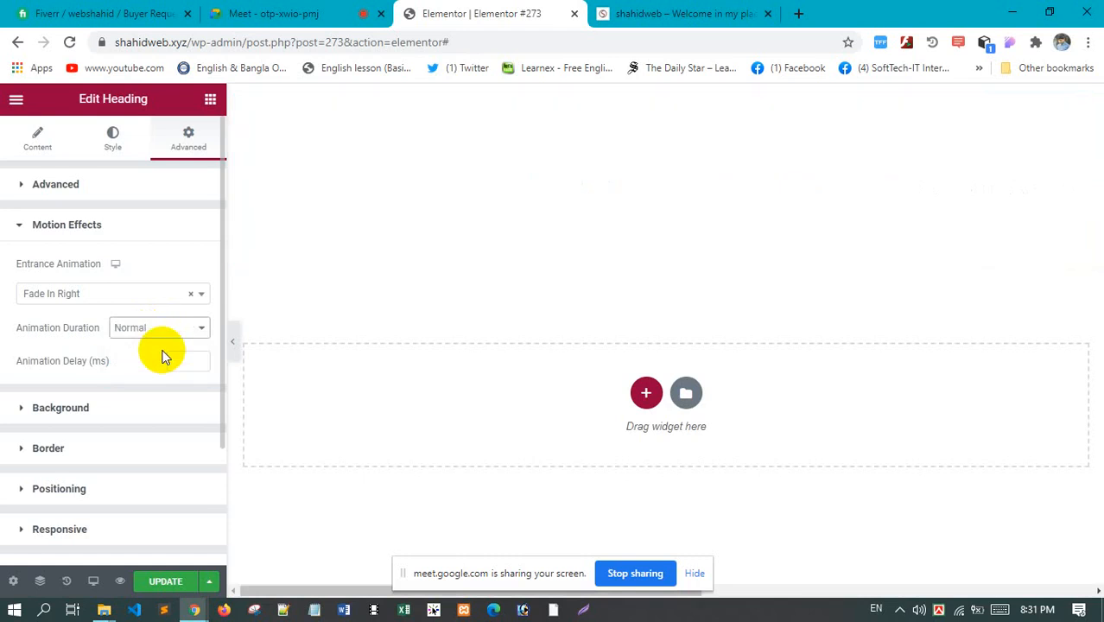
{"action": "left_click", "coordinate": [159, 329]}
{"action": "left_click", "coordinate": [165, 345]}
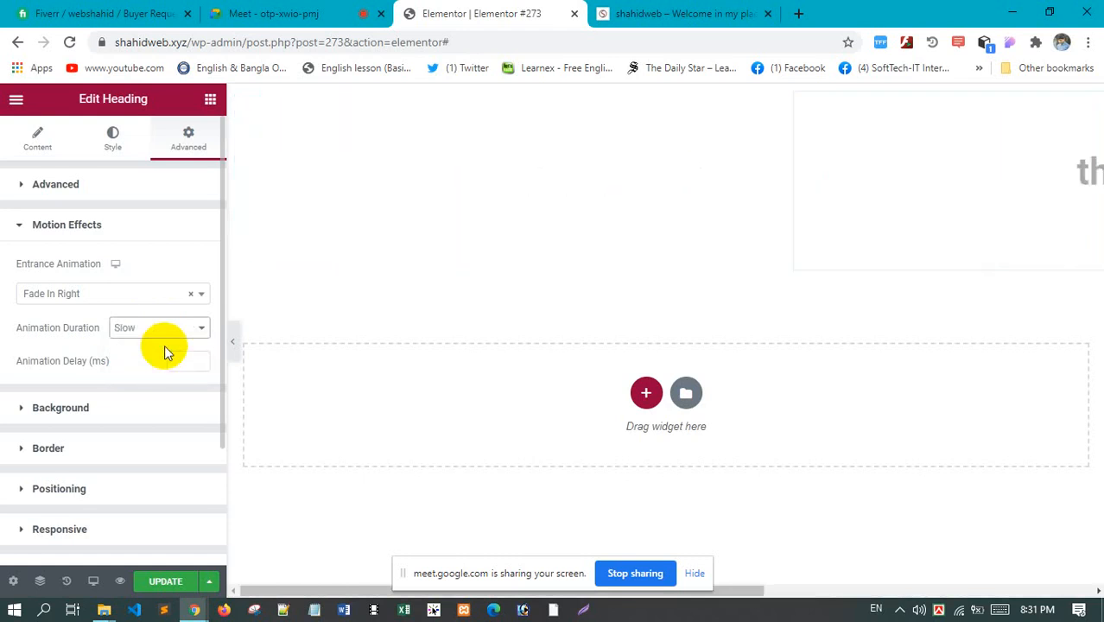
{"action": "left_click", "coordinate": [177, 361]}
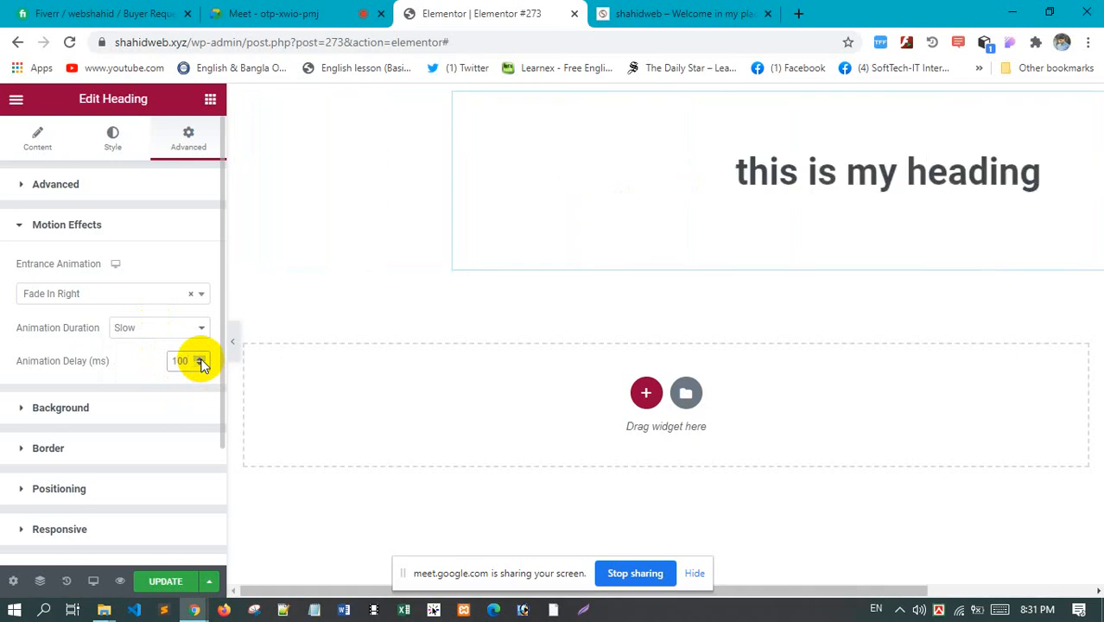
{"action": "left_click", "coordinate": [200, 359]}
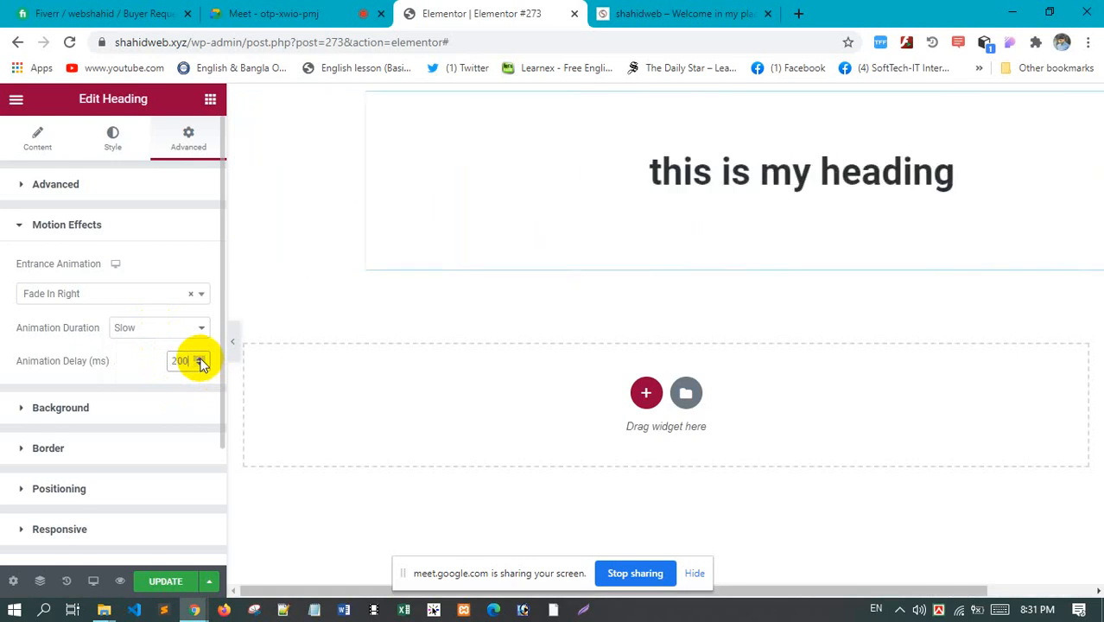
Give the heading a classic background with a solid red colour
{"action": "scroll", "coordinate": [126, 385], "scroll_direction": "down", "scroll_amount": 3}
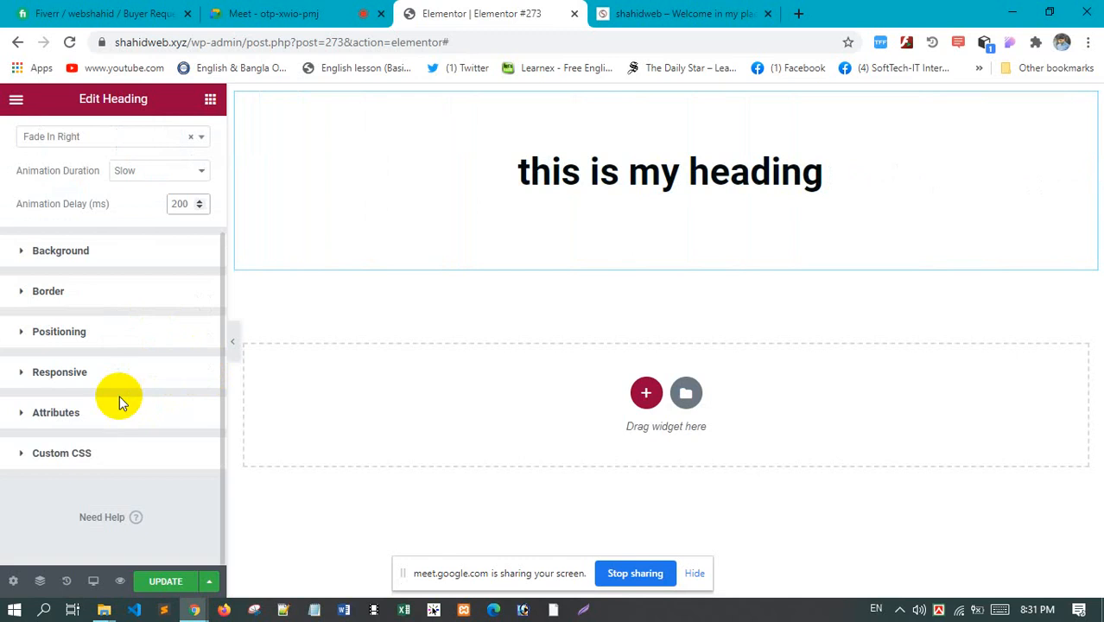
{"action": "left_click", "coordinate": [78, 252]}
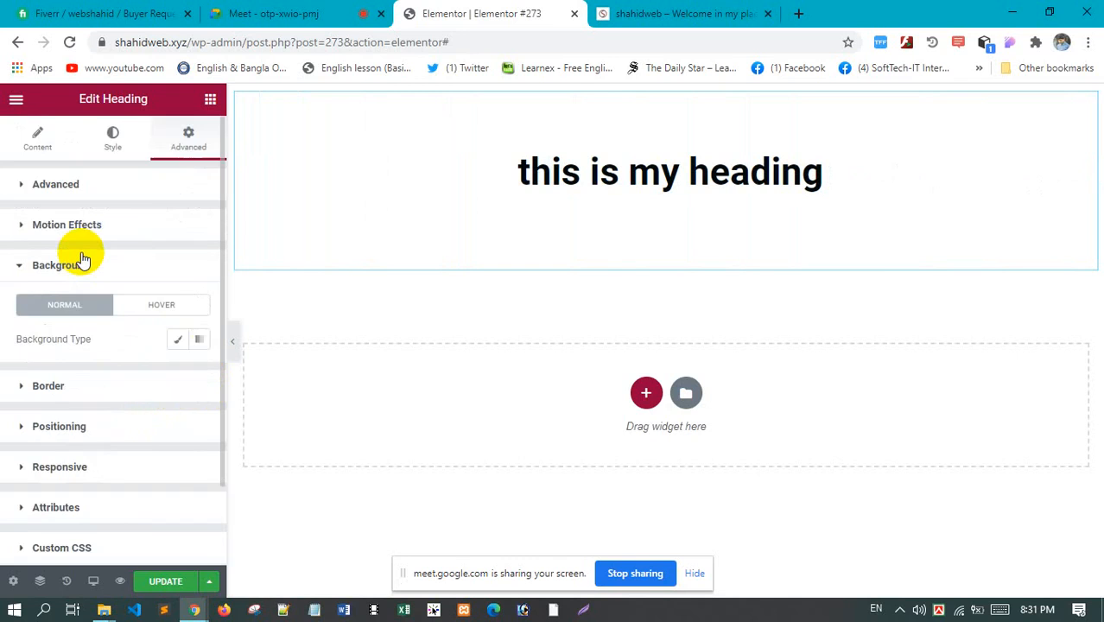
{"action": "left_click", "coordinate": [177, 344]}
{"action": "scroll", "coordinate": [146, 423], "scroll_direction": "down", "scroll_amount": 1}
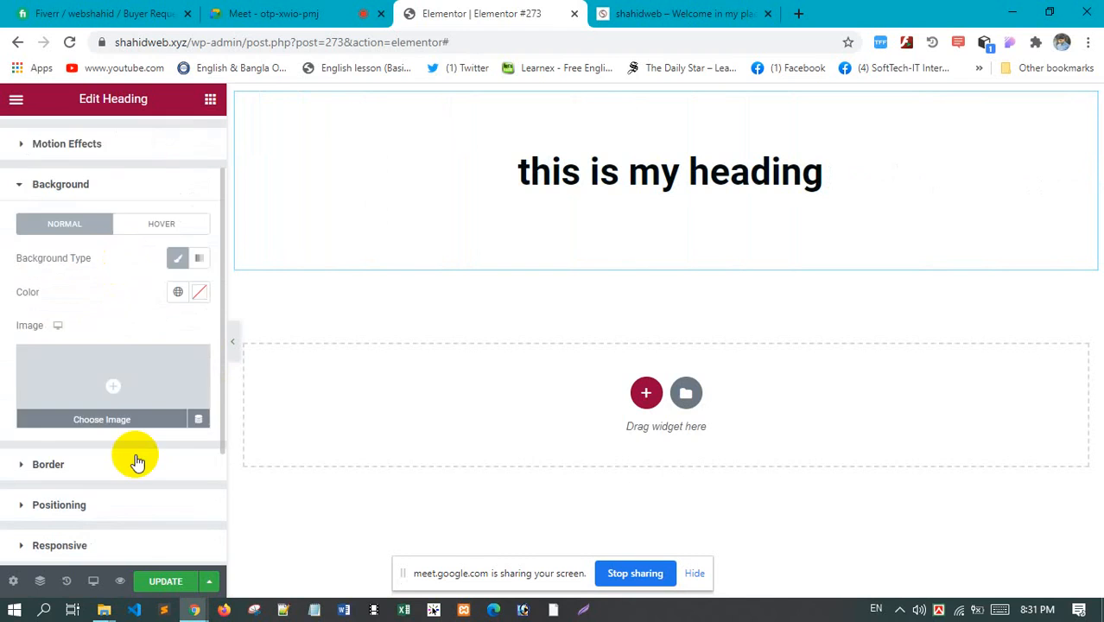
{"action": "left_click", "coordinate": [200, 292]}
{"action": "left_click", "coordinate": [287, 388]}
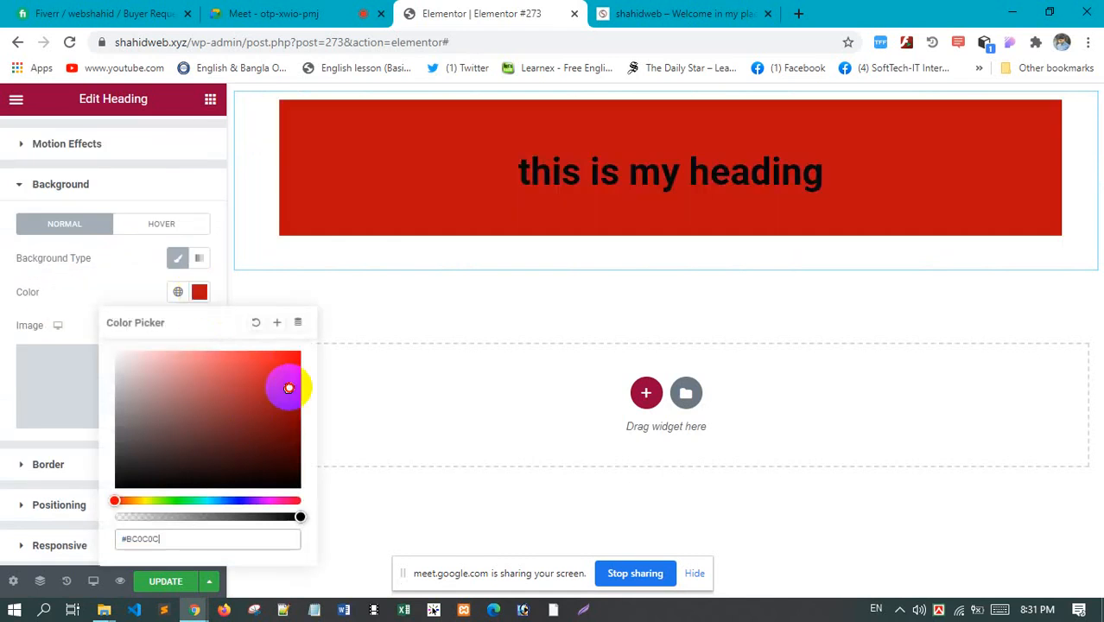
{"action": "left_click", "coordinate": [81, 292]}
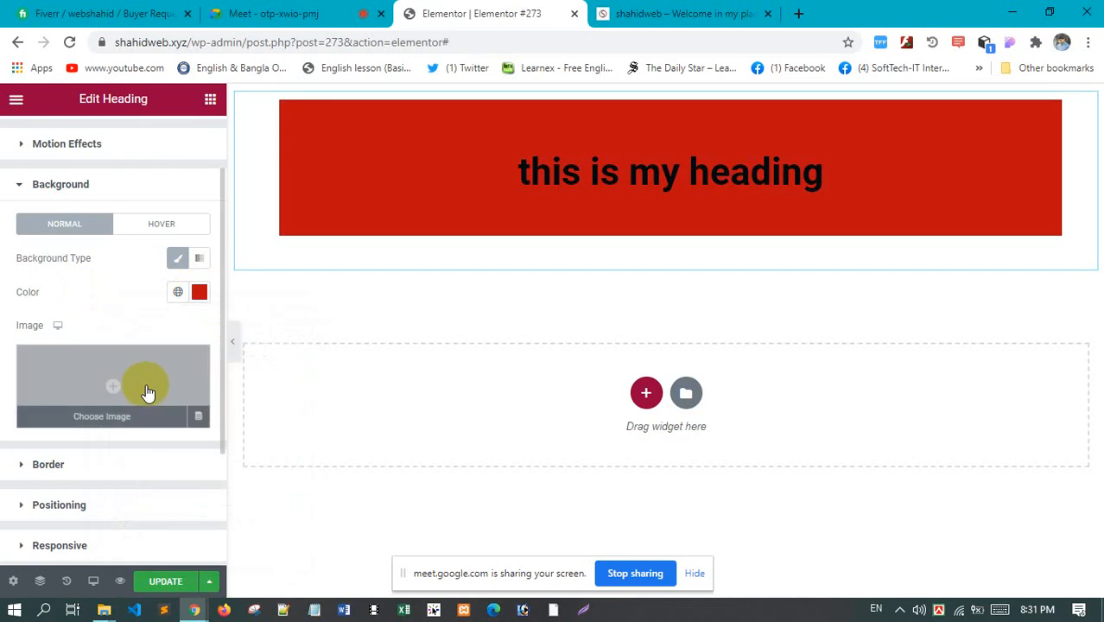
Insert asset-19.jpeg from the media library as the heading's background image
{"action": "scroll", "coordinate": [148, 392], "scroll_direction": "down", "scroll_amount": 1}
{"action": "left_click", "coordinate": [136, 306]}
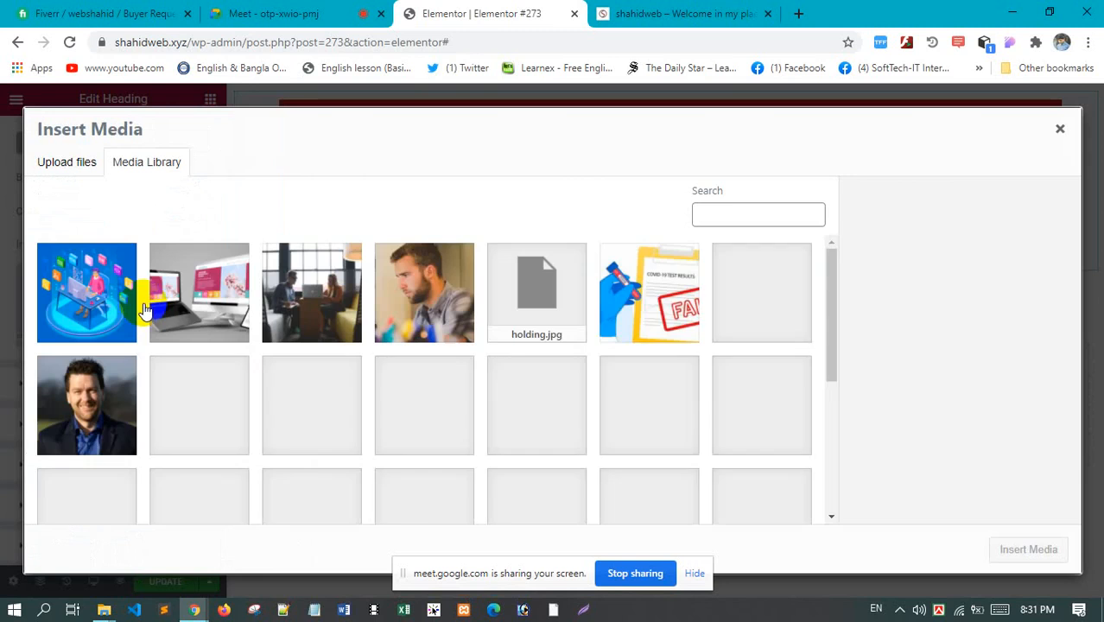
{"action": "left_click", "coordinate": [430, 301]}
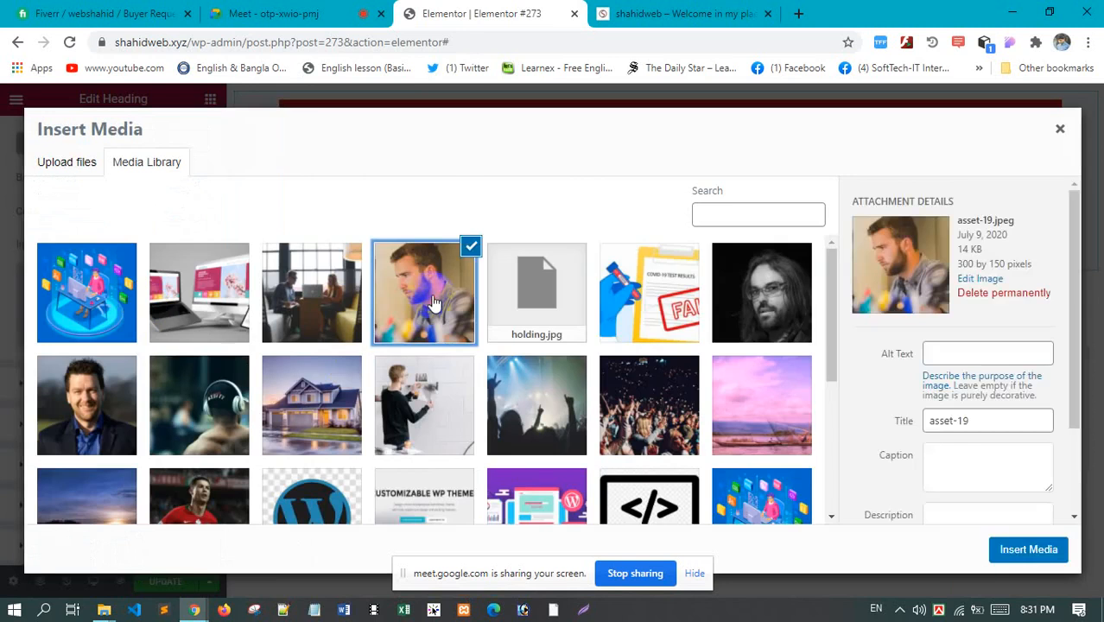
{"action": "left_click", "coordinate": [1040, 554]}
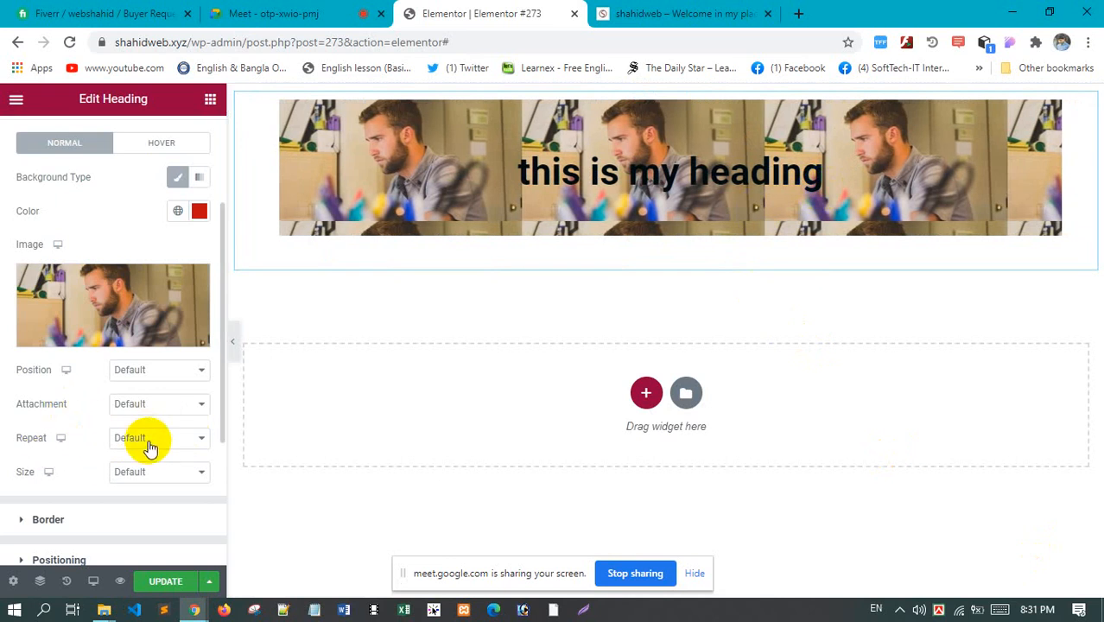
Set the background image's repeat to No-repeat and its size to Cover
{"action": "left_click", "coordinate": [155, 441]}
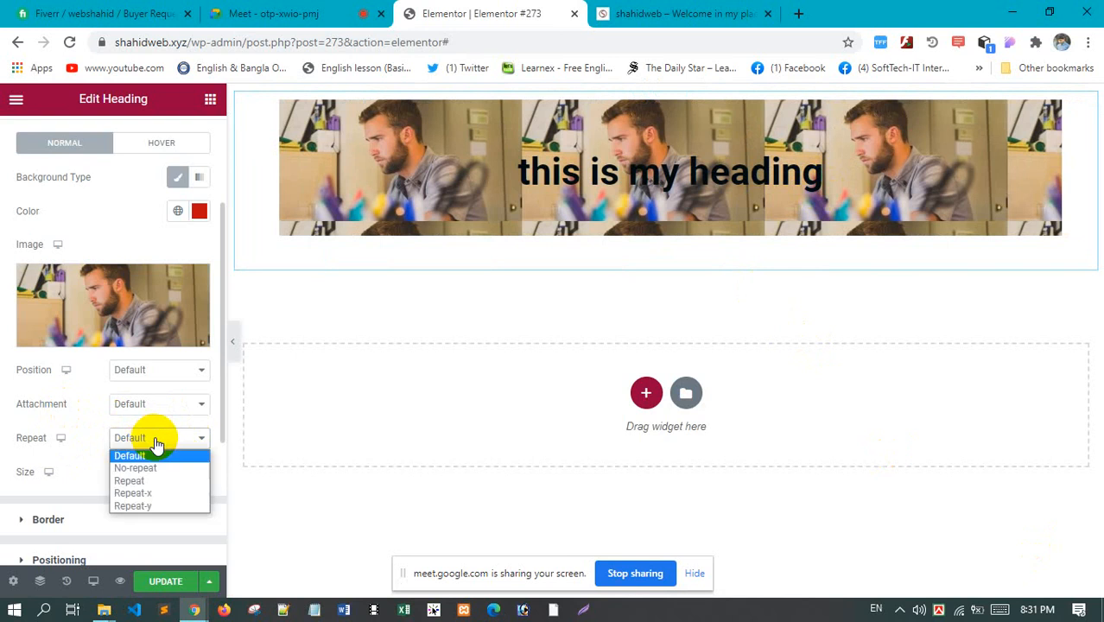
{"action": "left_click", "coordinate": [139, 468]}
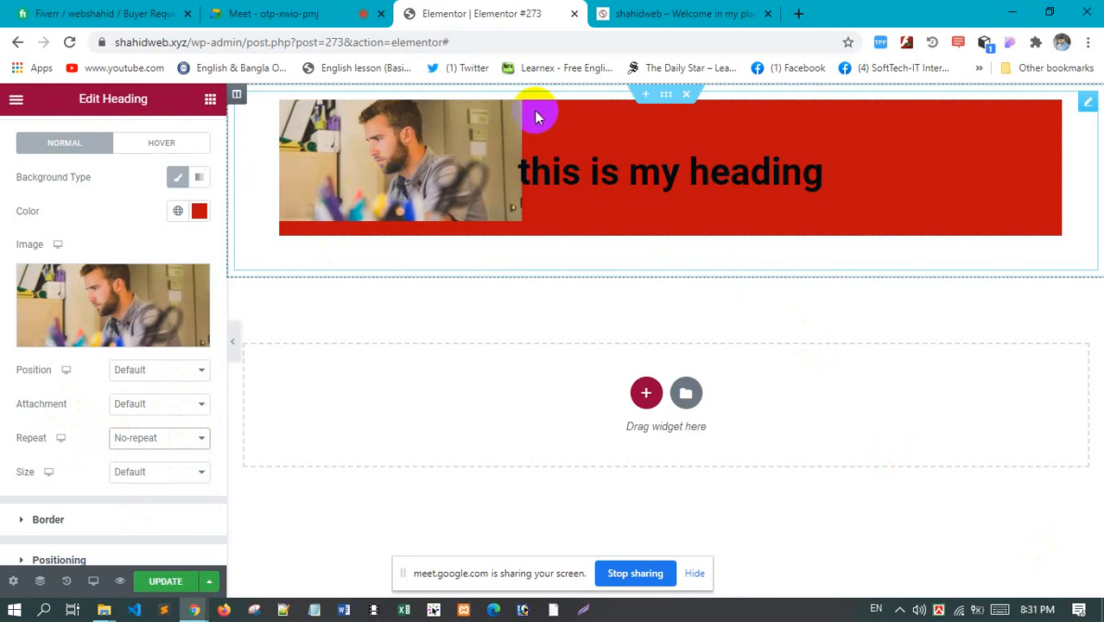
{"action": "left_click", "coordinate": [162, 474]}
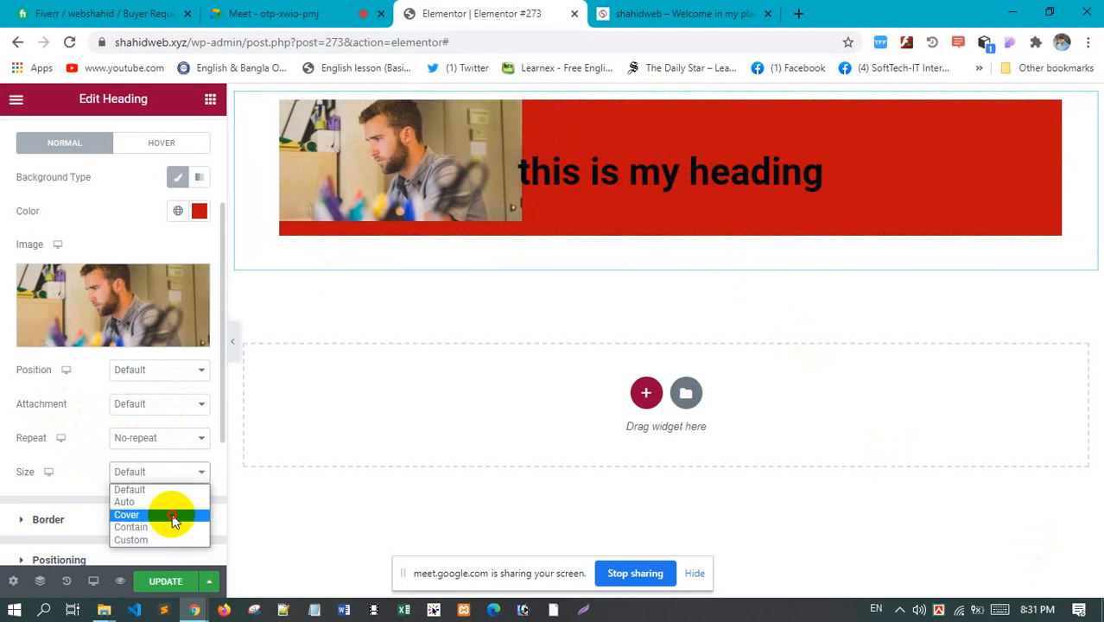
{"action": "left_click", "coordinate": [173, 516]}
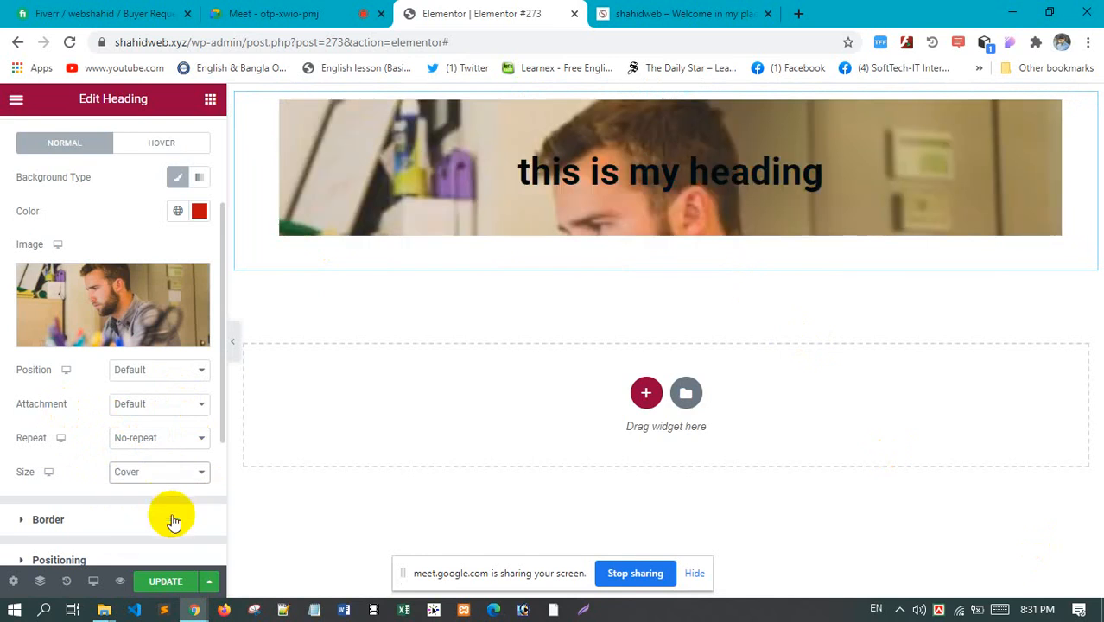
Change the background image's size to Custom and reduce its width to 53%
{"action": "left_click", "coordinate": [159, 473]}
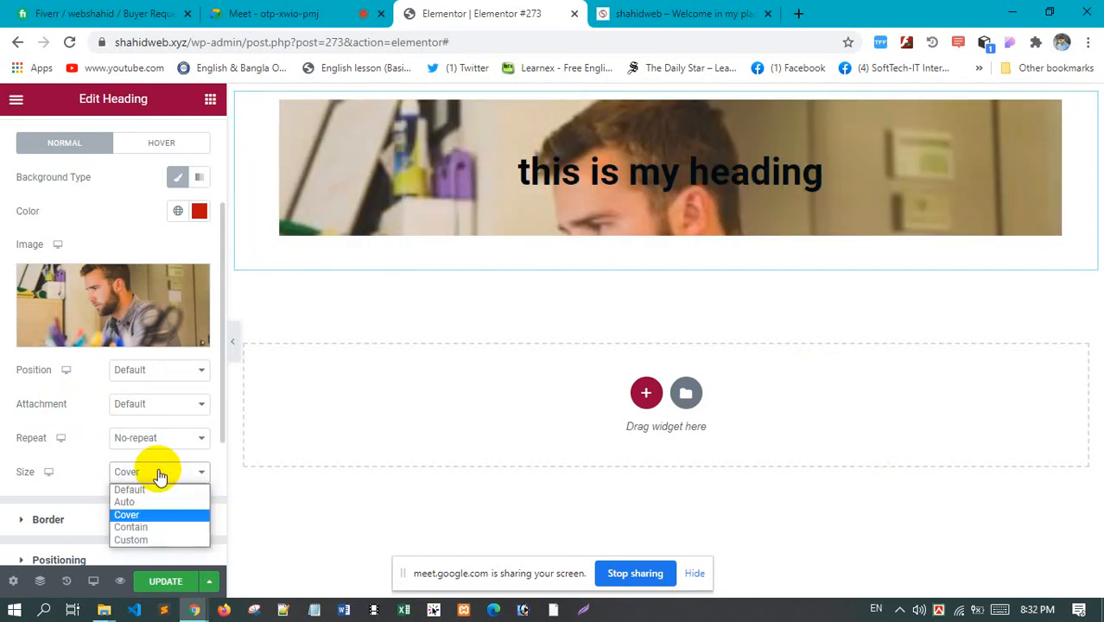
{"action": "left_click", "coordinate": [158, 540]}
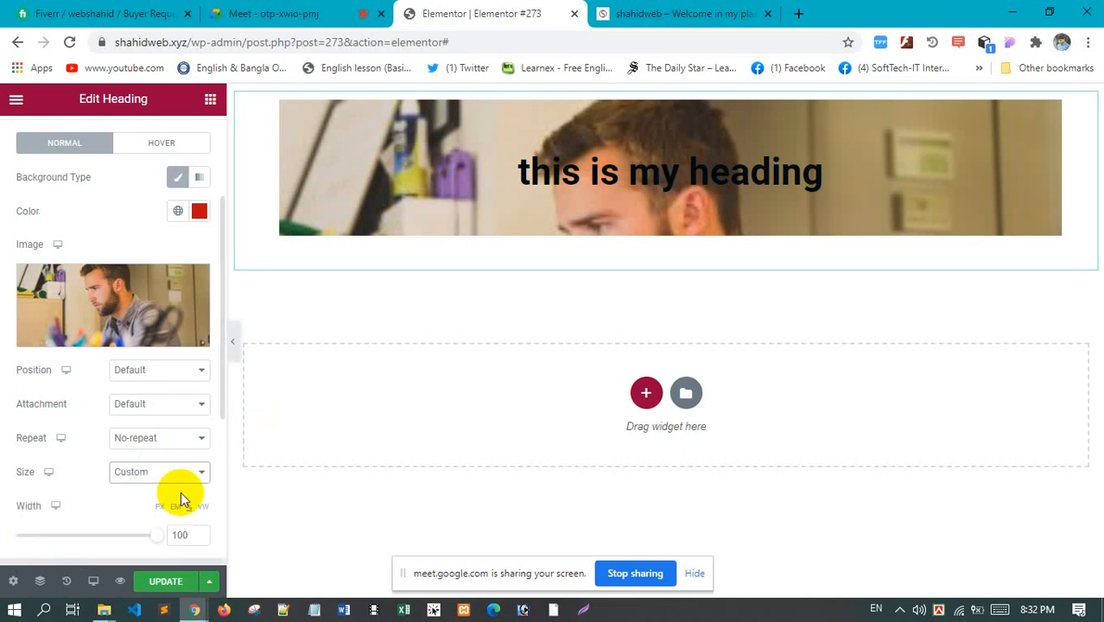
{"action": "scroll", "coordinate": [164, 388], "scroll_direction": "down", "scroll_amount": 2}
{"action": "left_click_drag", "start_coordinate": [157, 381], "coordinate": [89, 372]}
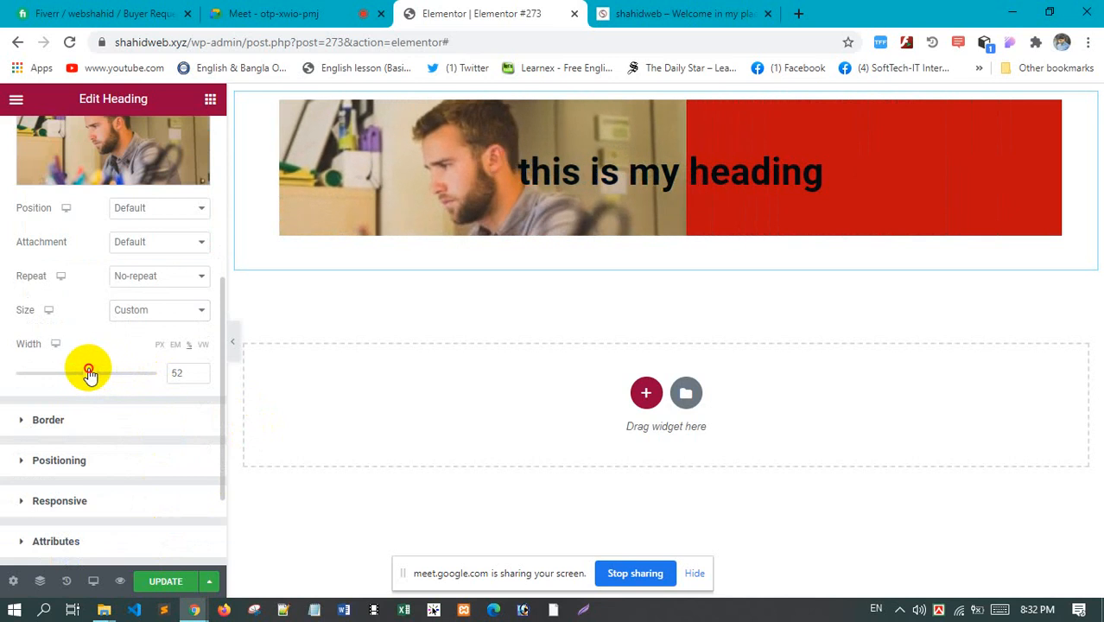
{"action": "mouse_move", "coordinate": [89, 372]}
{"action": "left_mouse_down"}
{"action": "mouse_move", "coordinate": [44, 370]}
{"action": "mouse_move", "coordinate": [92, 378]}
{"action": "left_mouse_up"}
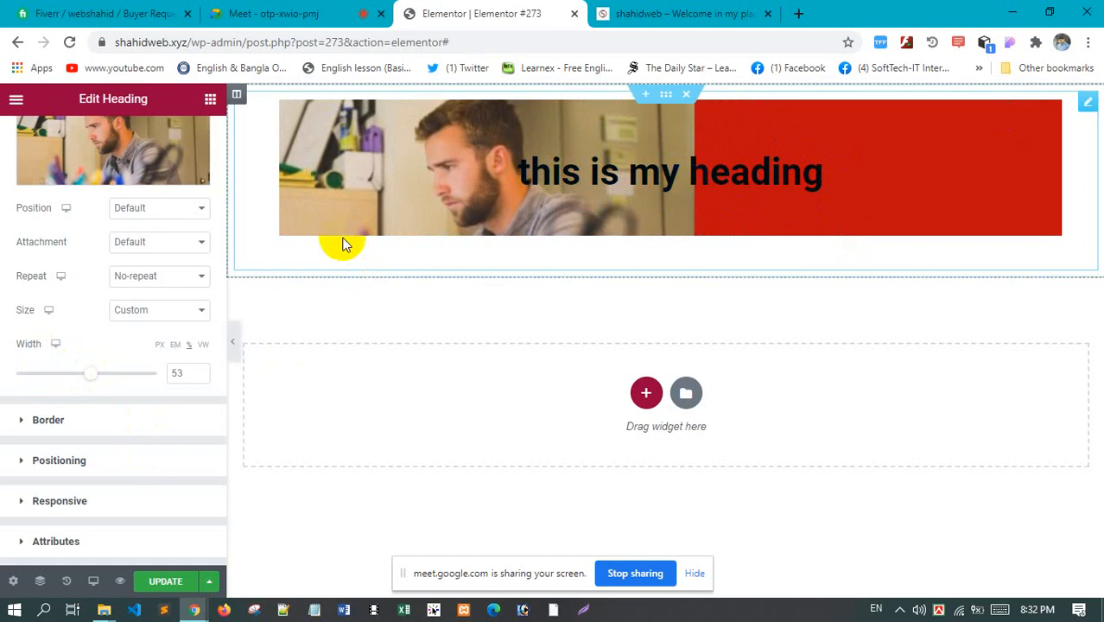
Set the heading's text colour to white (#FFFFFF)
{"action": "scroll", "coordinate": [114, 246], "scroll_direction": "up", "scroll_amount": 4}
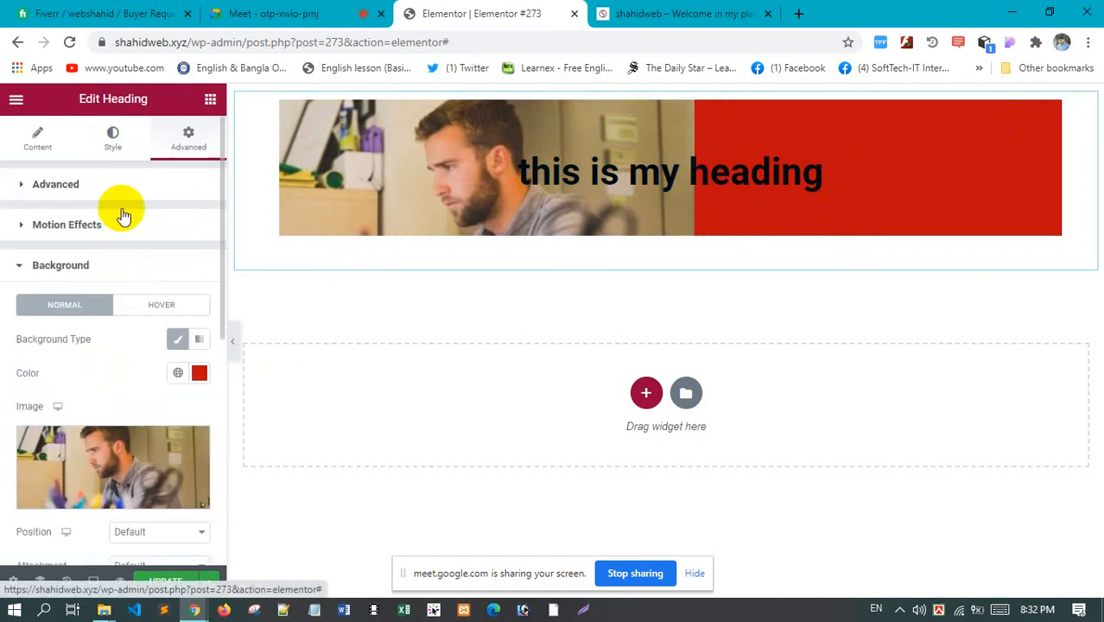
{"action": "left_click", "coordinate": [121, 152]}
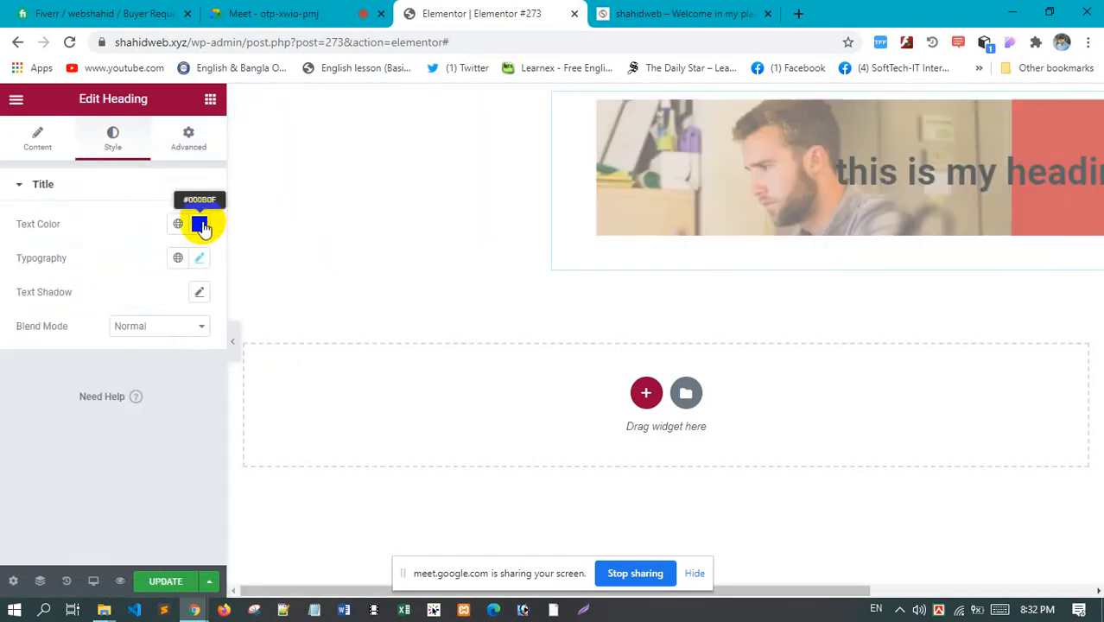
{"action": "left_click", "coordinate": [200, 226]}
{"action": "left_click", "coordinate": [138, 293]}
{"action": "left_click_drag", "start_coordinate": [137, 292], "coordinate": [102, 262]}
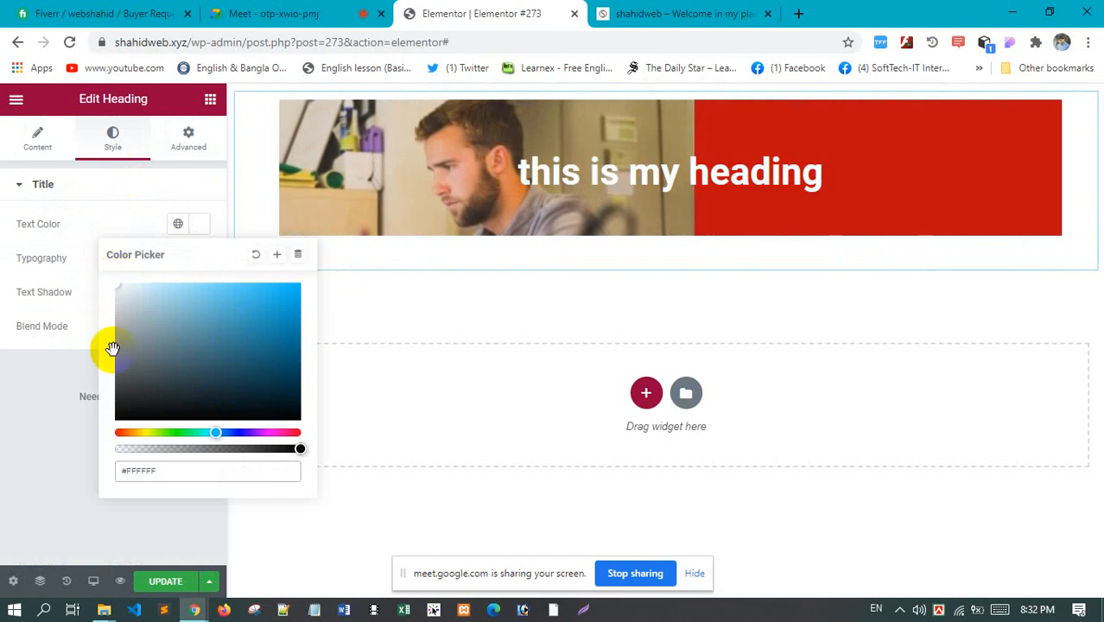
{"action": "left_click", "coordinate": [20, 469]}
Add a Double border to the heading and change the border type to Dotted
{"action": "left_click", "coordinate": [188, 142]}
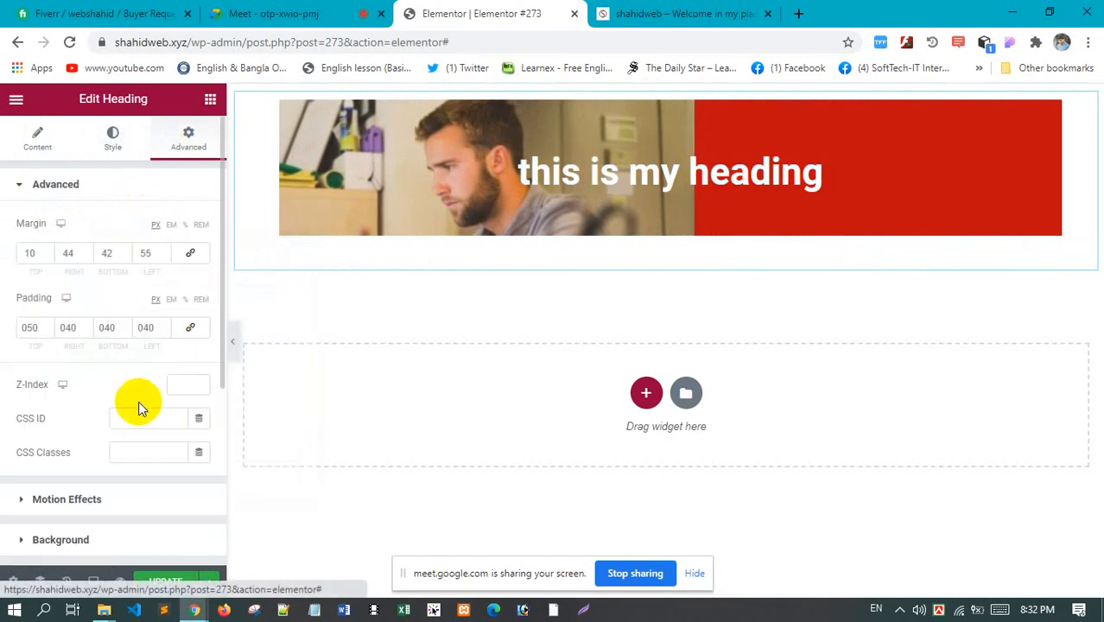
{"action": "scroll", "coordinate": [137, 400], "scroll_direction": "down", "scroll_amount": 4}
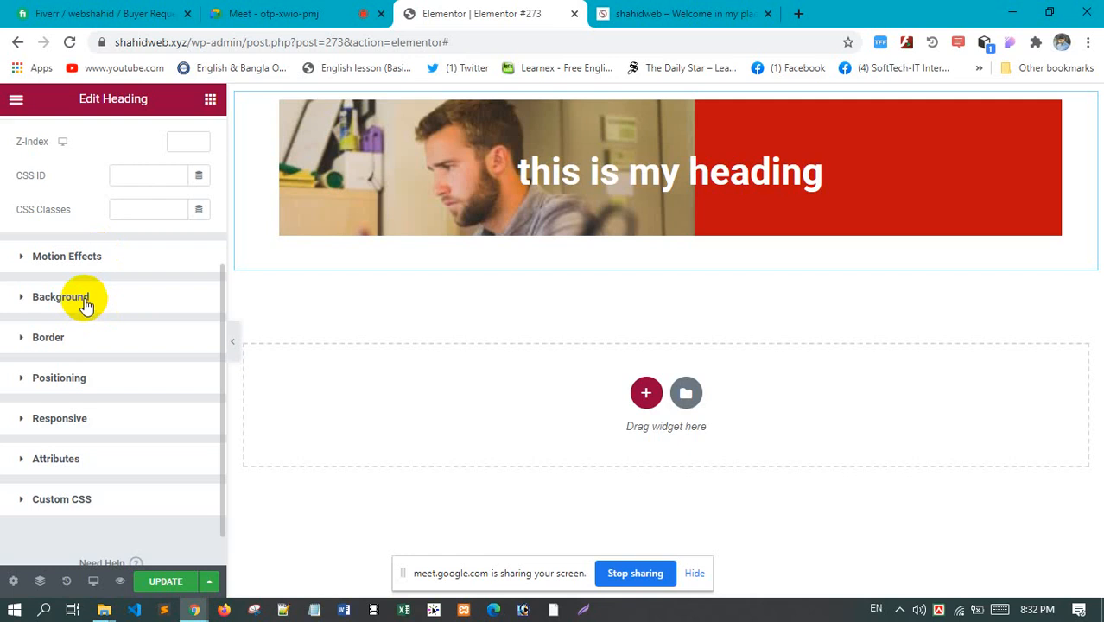
{"action": "left_click", "coordinate": [90, 308]}
{"action": "scroll", "coordinate": [113, 320], "scroll_direction": "down", "scroll_amount": 5}
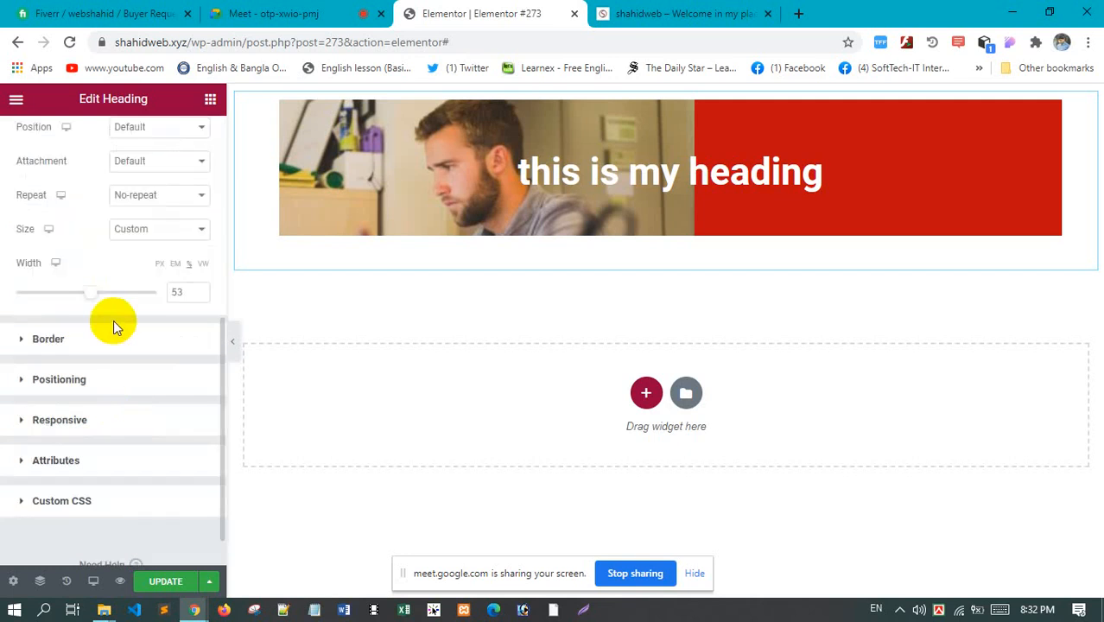
{"action": "scroll", "coordinate": [113, 323], "scroll_direction": "up", "scroll_amount": 1}
{"action": "scroll", "coordinate": [117, 333], "scroll_direction": "down", "scroll_amount": 1}
{"action": "left_click", "coordinate": [98, 350]}
{"action": "scroll", "coordinate": [131, 298], "scroll_direction": "down", "scroll_amount": 1}
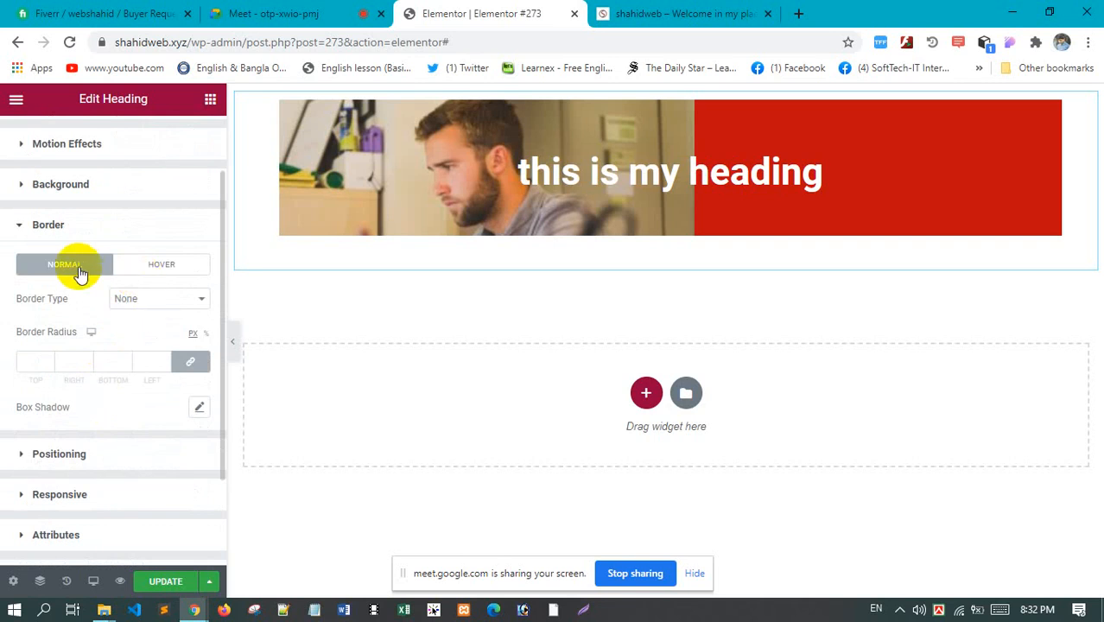
{"action": "left_click", "coordinate": [152, 302]}
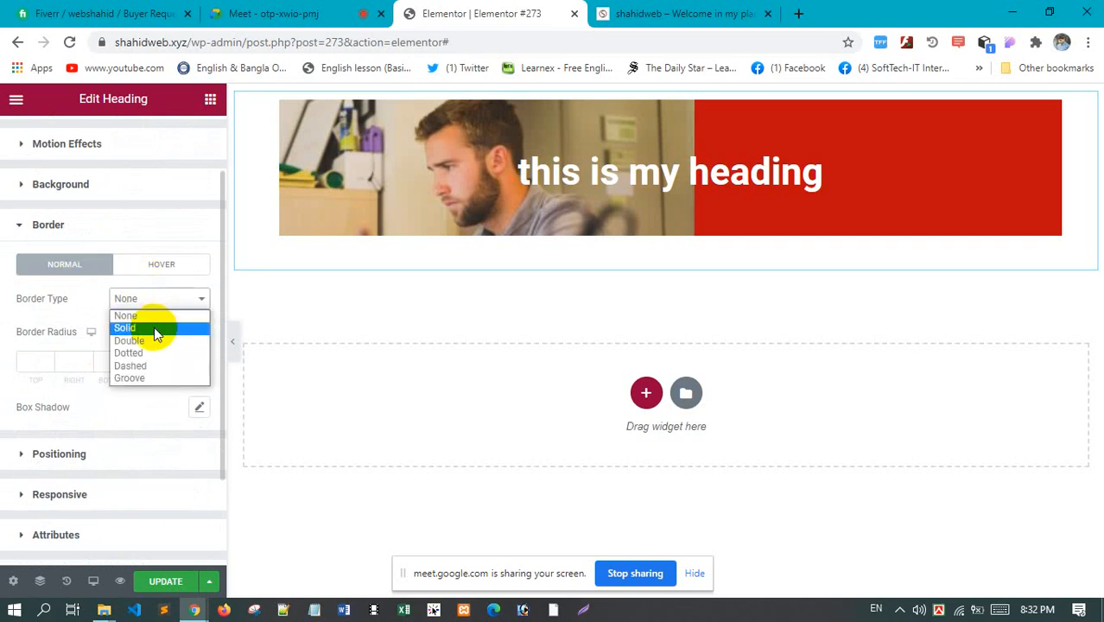
{"action": "left_click", "coordinate": [158, 346]}
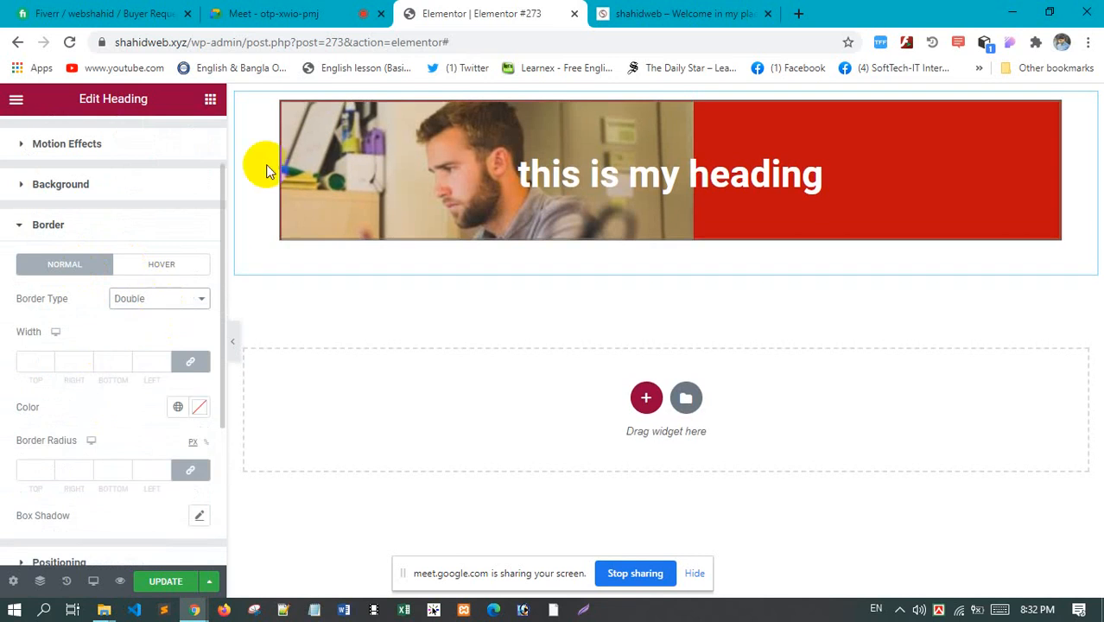
{"action": "left_click", "coordinate": [185, 301]}
{"action": "left_click", "coordinate": [157, 354]}
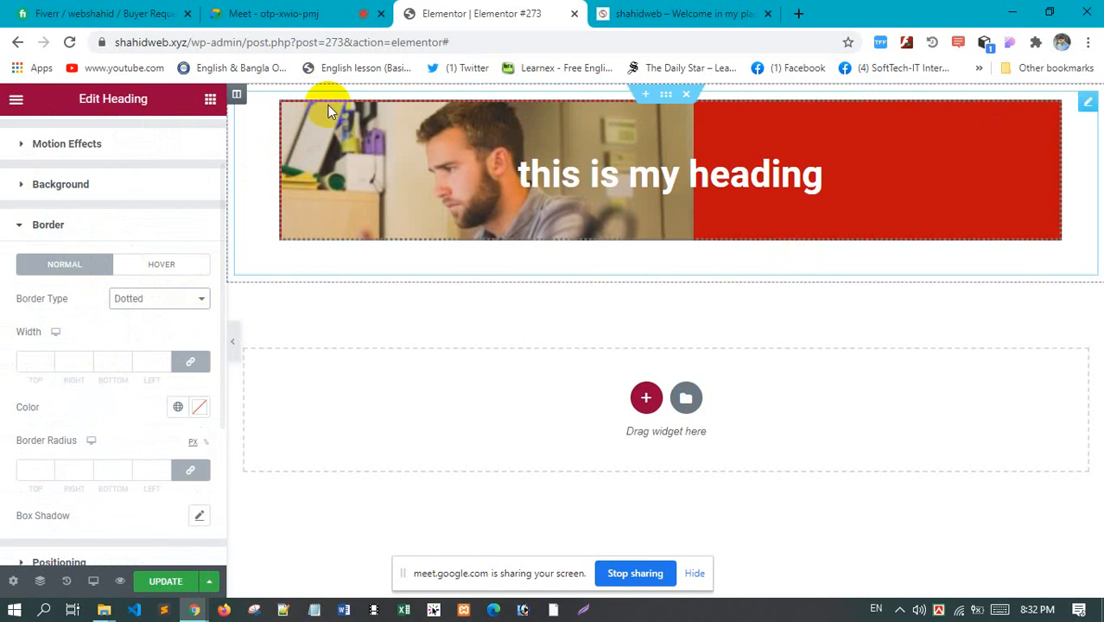
Set the heading's border colour to bright green (#00FF34)
{"action": "left_click", "coordinate": [194, 412]}
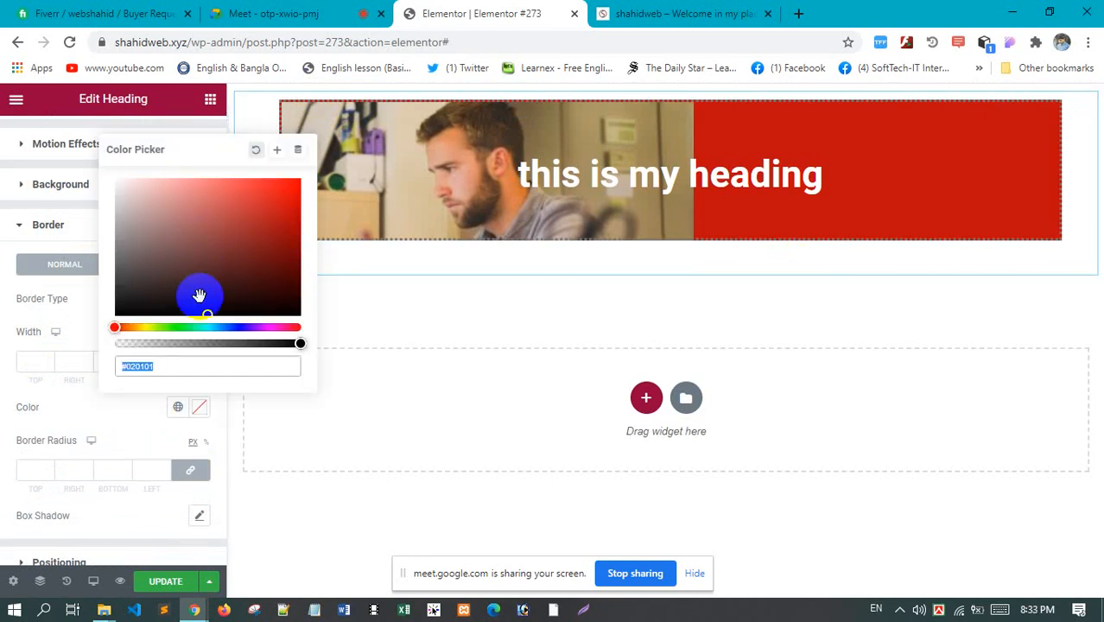
{"action": "left_click", "coordinate": [181, 327]}
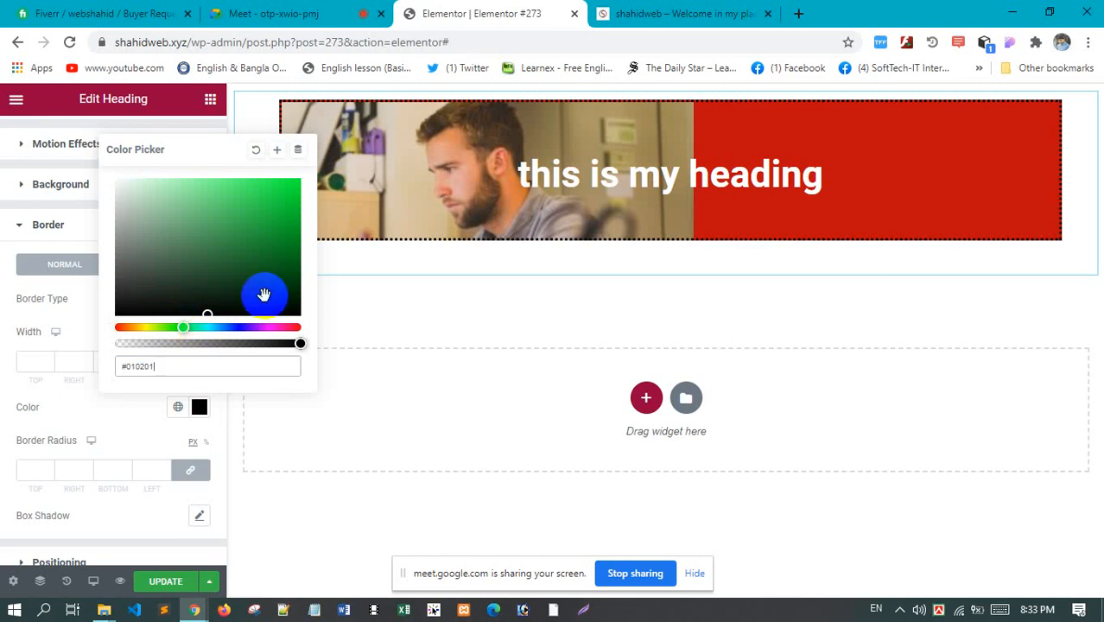
{"action": "left_click_drag", "start_coordinate": [266, 222], "coordinate": [302, 183]}
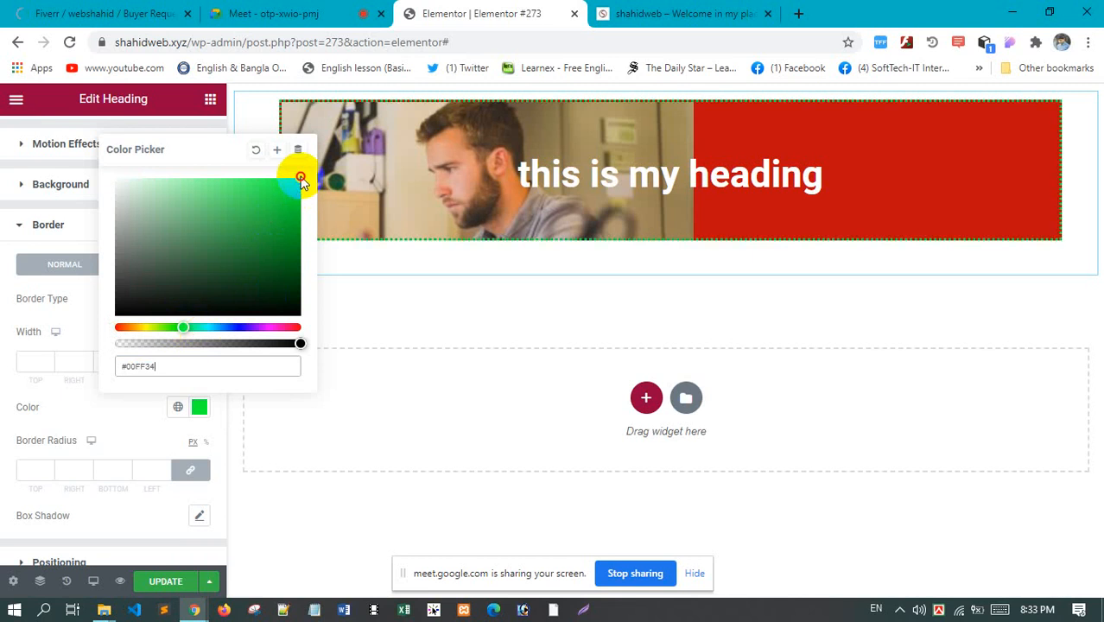
{"action": "left_click", "coordinate": [93, 404]}
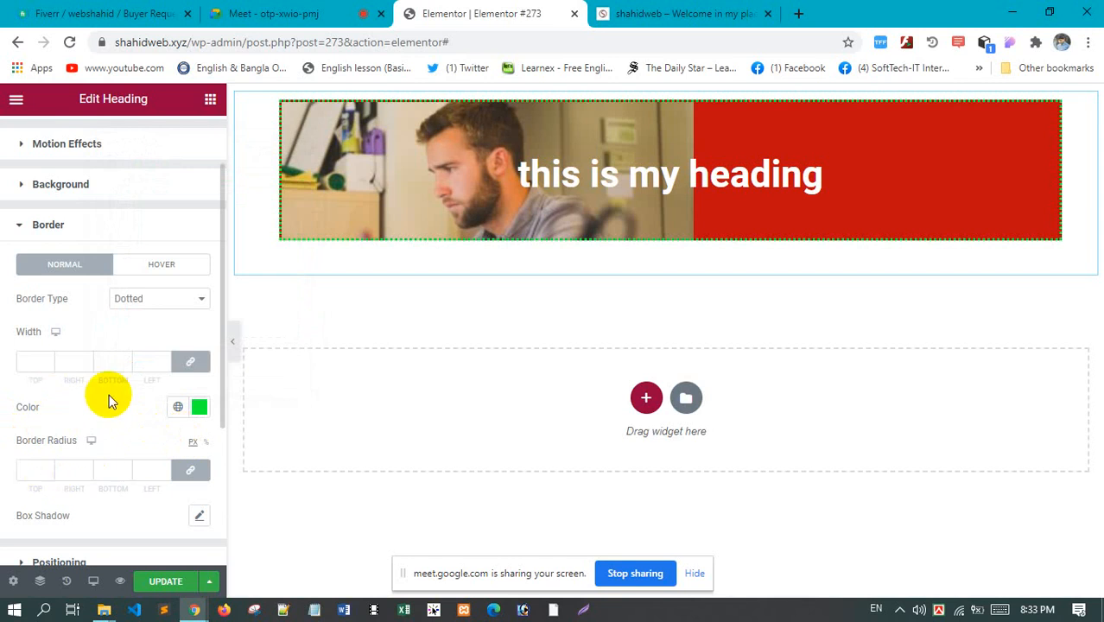
Set the heading's border width to 10 px on all sides and change its colour to a darker, muted green
{"action": "left_click", "coordinate": [34, 362]}
{"action": "type", "text": "10"}
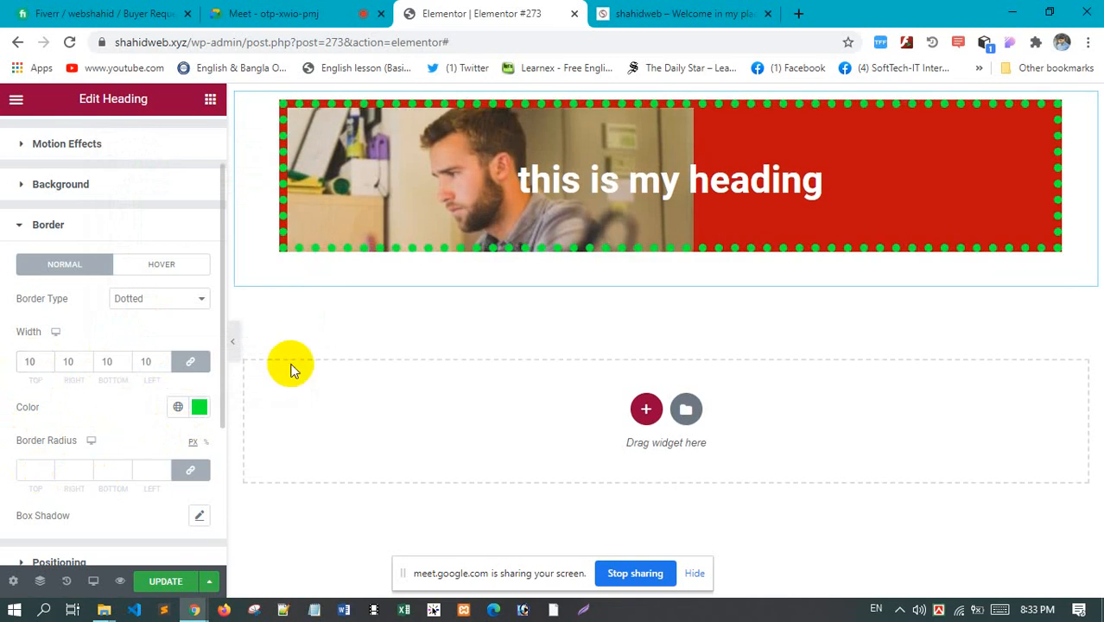
{"action": "left_click", "coordinate": [199, 407]}
{"action": "mouse_move", "coordinate": [264, 315]}
{"action": "left_mouse_down"}
{"action": "mouse_move", "coordinate": [276, 256]}
{"action": "mouse_move", "coordinate": [210, 250]}
{"action": "mouse_move", "coordinate": [162, 218]}
{"action": "mouse_move", "coordinate": [246, 223]}
{"action": "left_mouse_up"}
{"action": "left_click", "coordinate": [77, 419]}
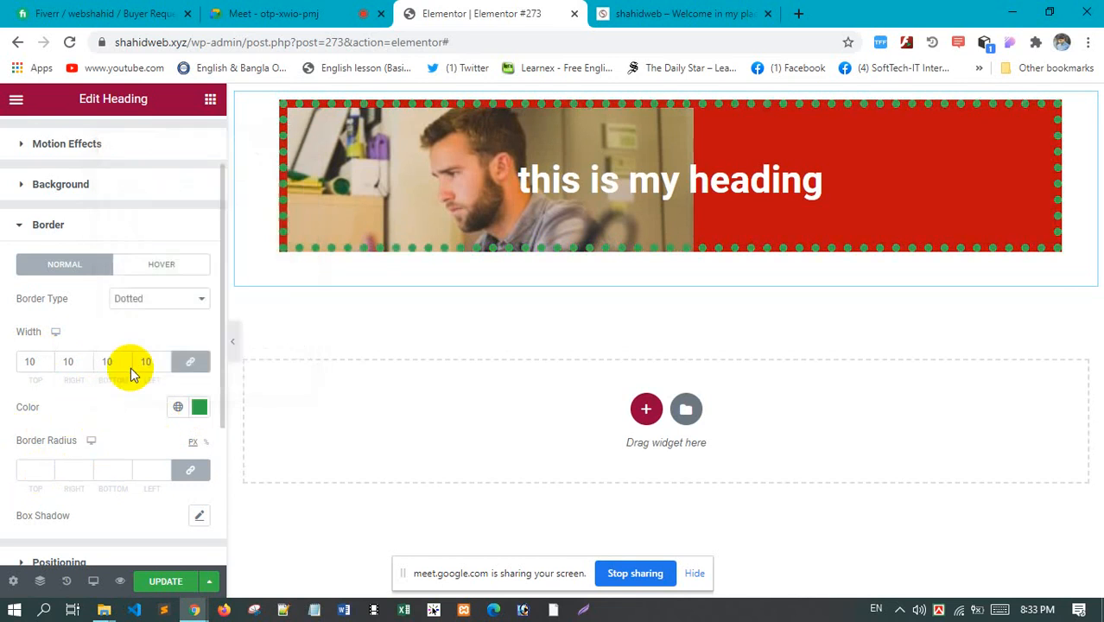
Change the heading's border type to Solid
{"action": "left_click", "coordinate": [173, 300]}
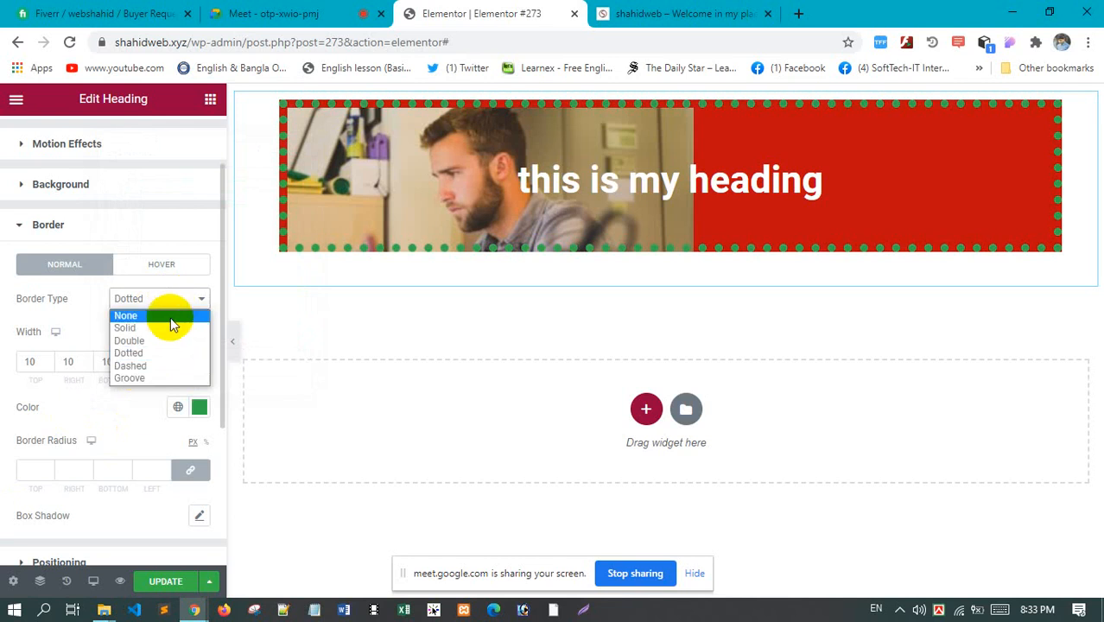
{"action": "left_click", "coordinate": [173, 326]}
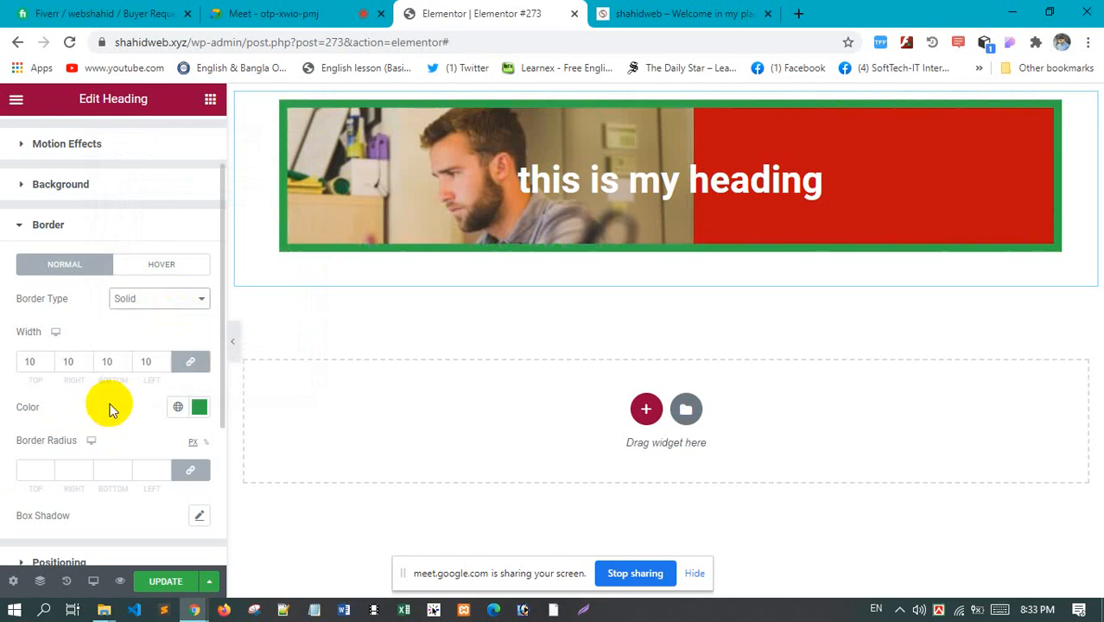
{"action": "left_click_drag", "start_coordinate": [115, 398], "coordinate": [123, 422]}
Unlink the border width values and set only the bottom border width to 20 px
{"action": "left_click", "coordinate": [151, 362]}
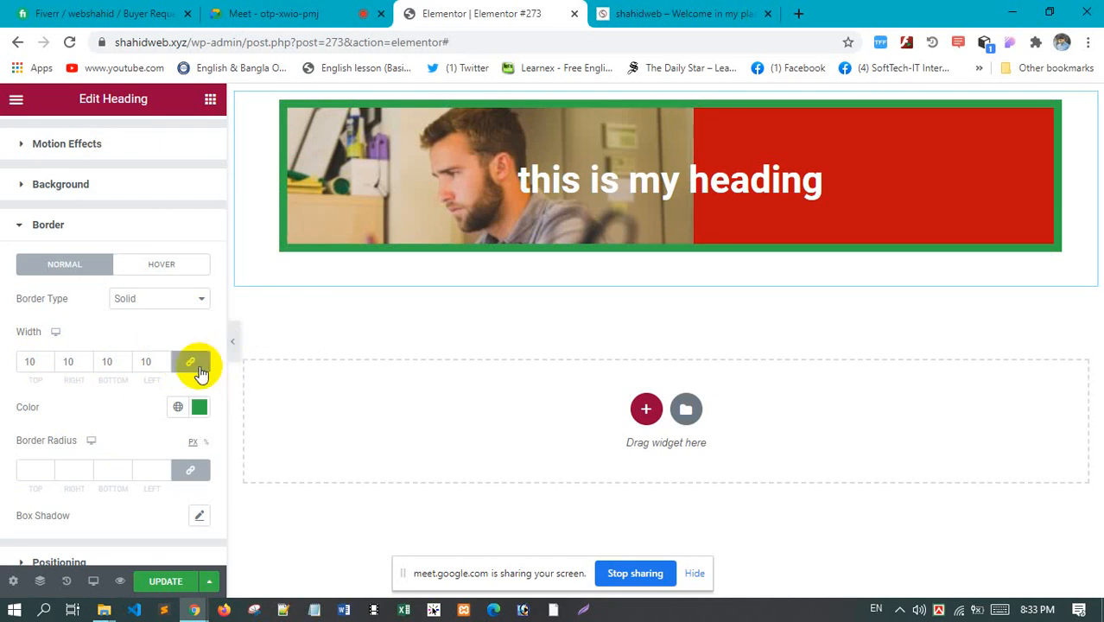
{"action": "left_click", "coordinate": [189, 364]}
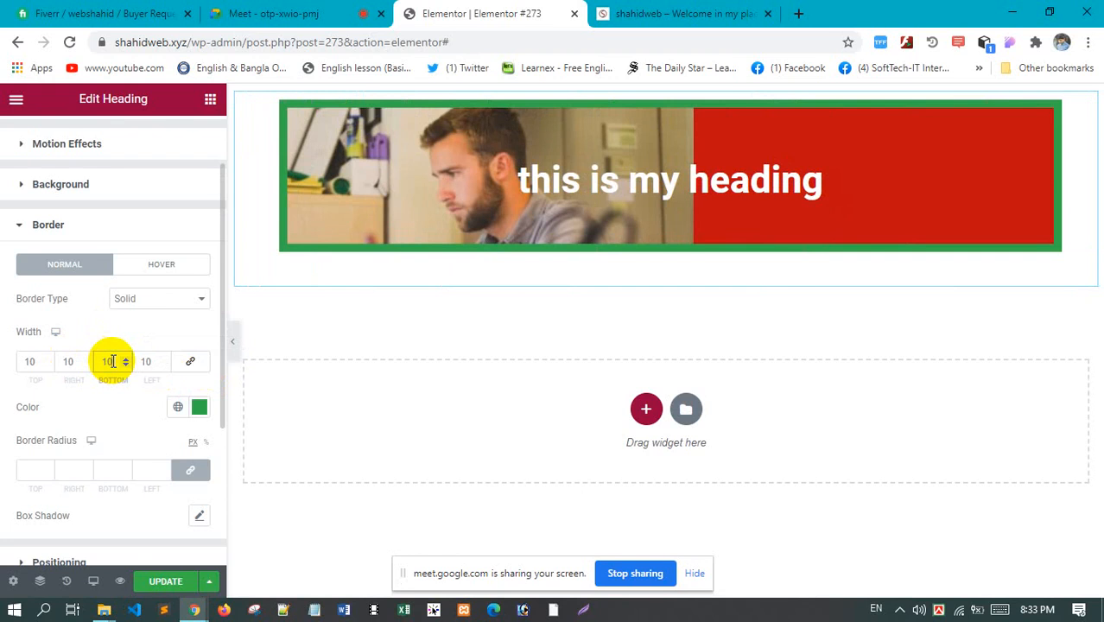
{"action": "key", "text": "BackSpace"}
{"action": "key", "text": "BackSpace"}
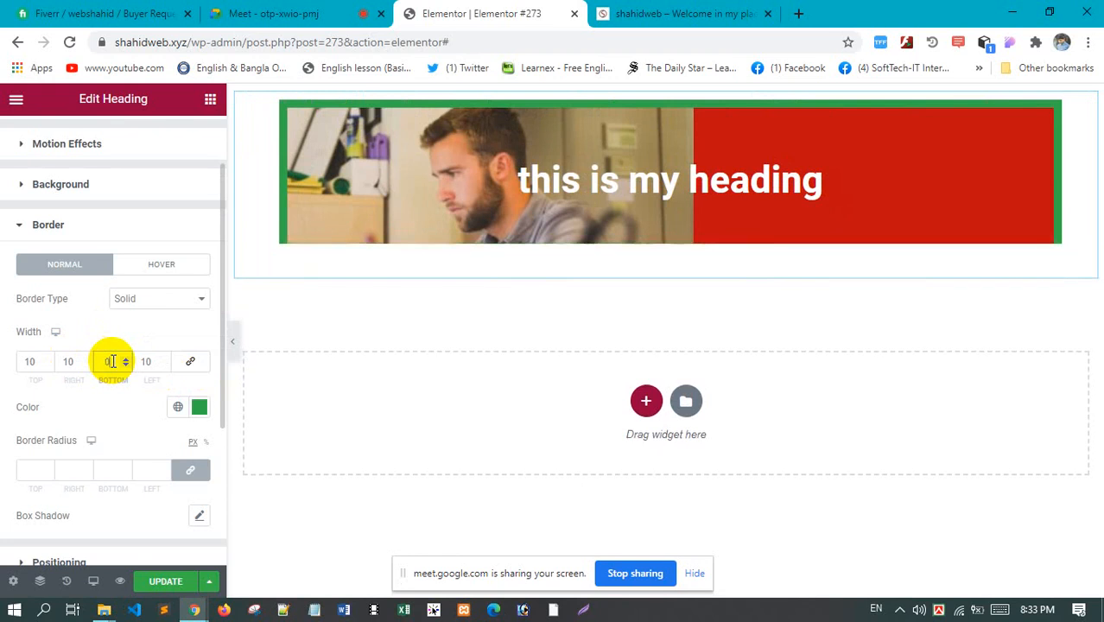
{"action": "type", "text": "20"}
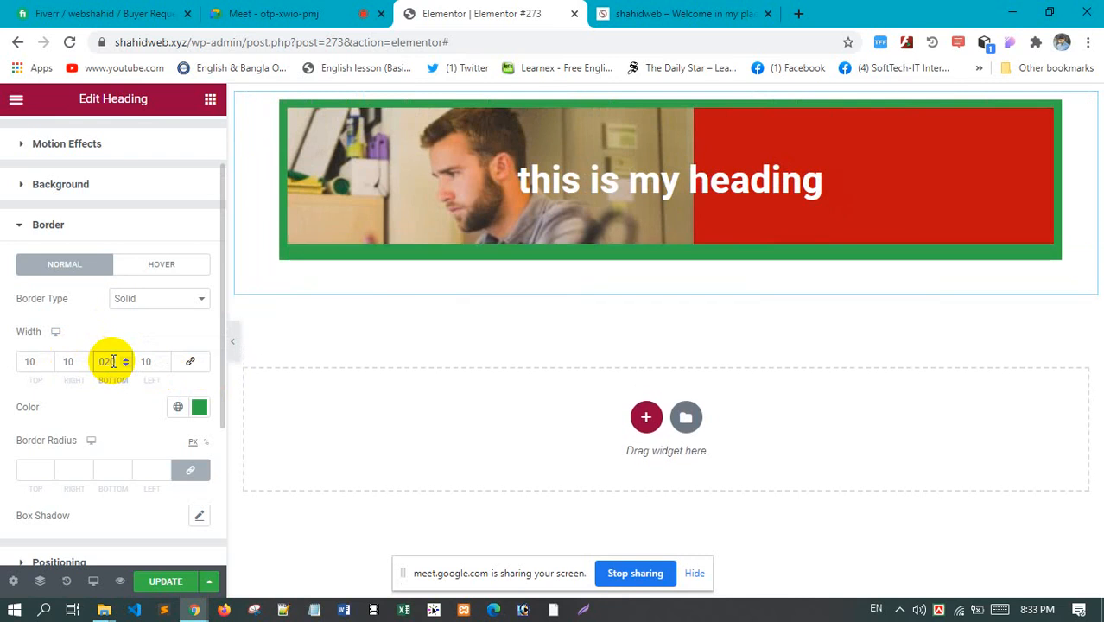
{"action": "left_click", "coordinate": [123, 421]}
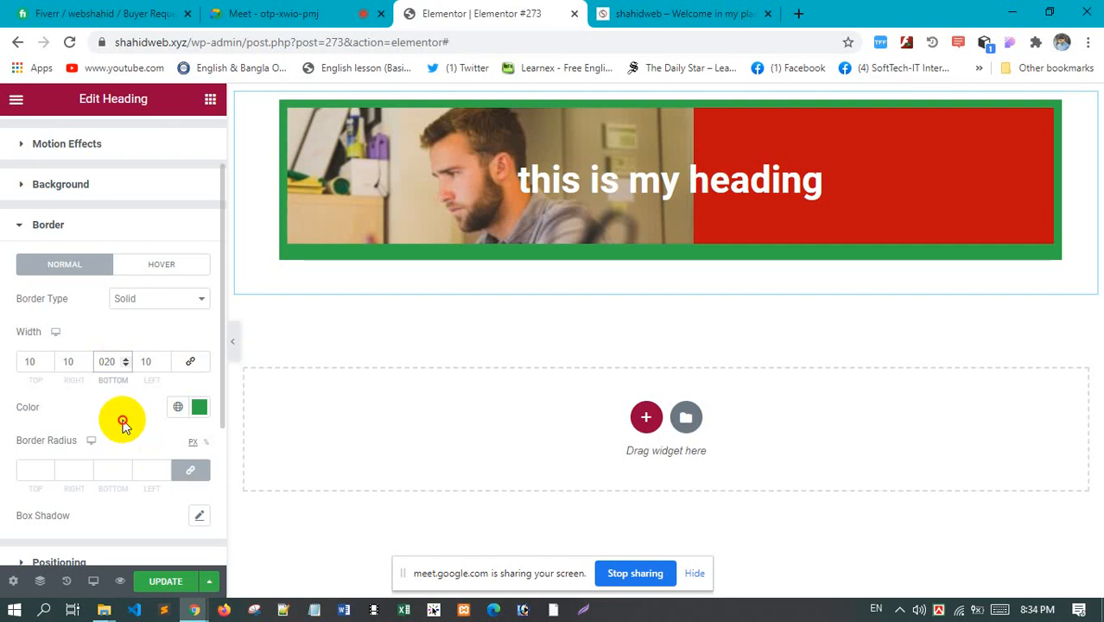
Unlink the border radius values, set top and bottom to 20 px, and relink them to apply 20 px to all corners
{"action": "scroll", "coordinate": [139, 419], "scroll_direction": "down", "scroll_amount": 1}
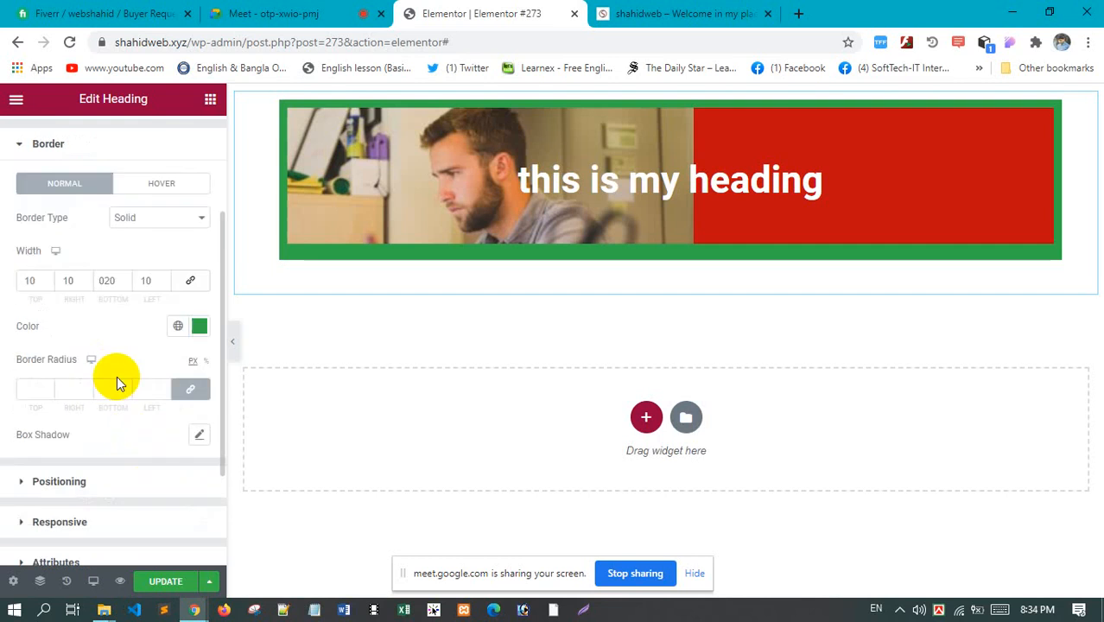
{"action": "left_click", "coordinate": [192, 393]}
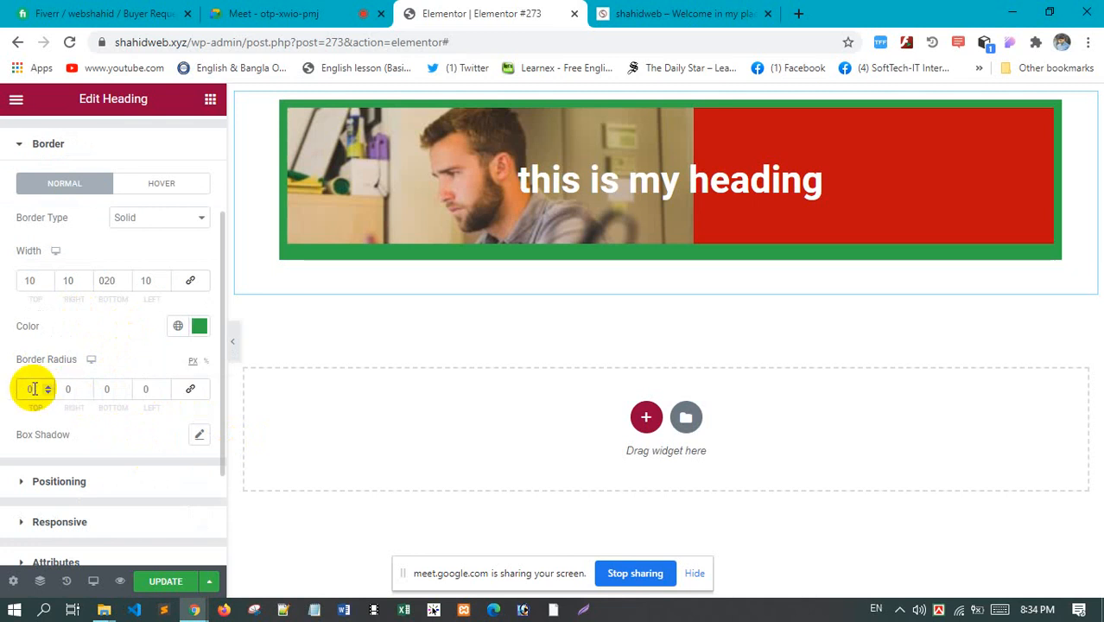
{"action": "type", "text": "0"}
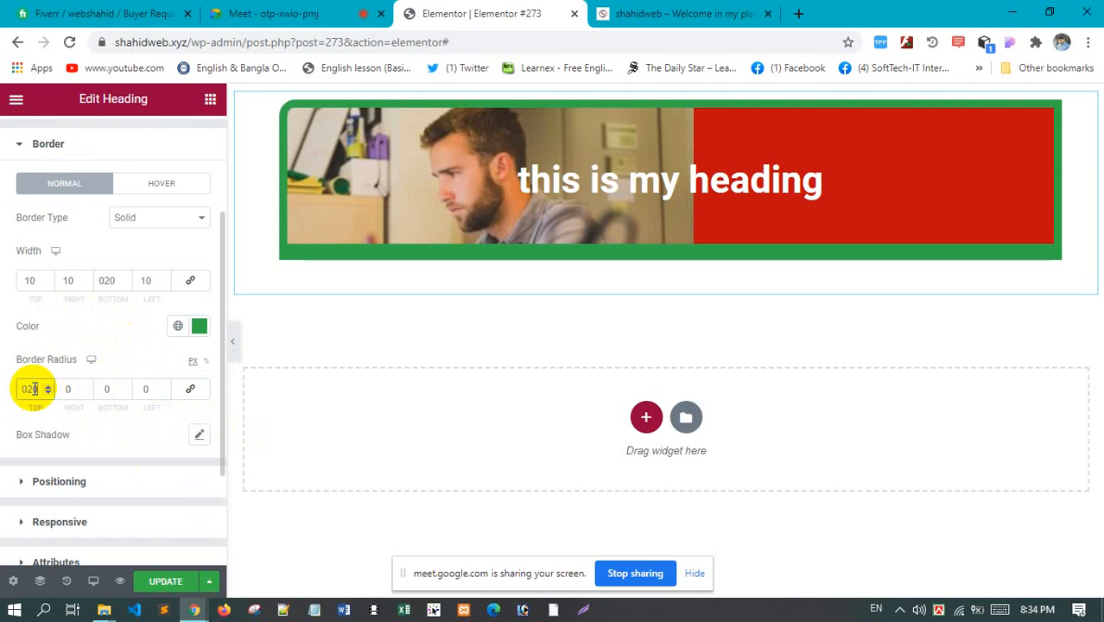
{"action": "left_click", "coordinate": [115, 388]}
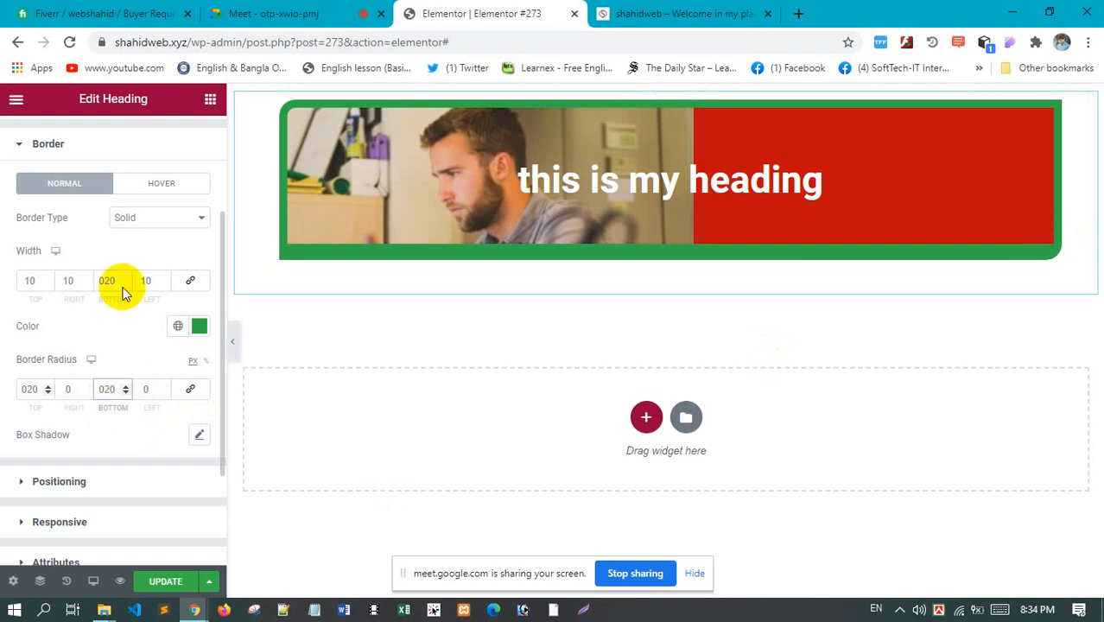
{"action": "left_click", "coordinate": [191, 390]}
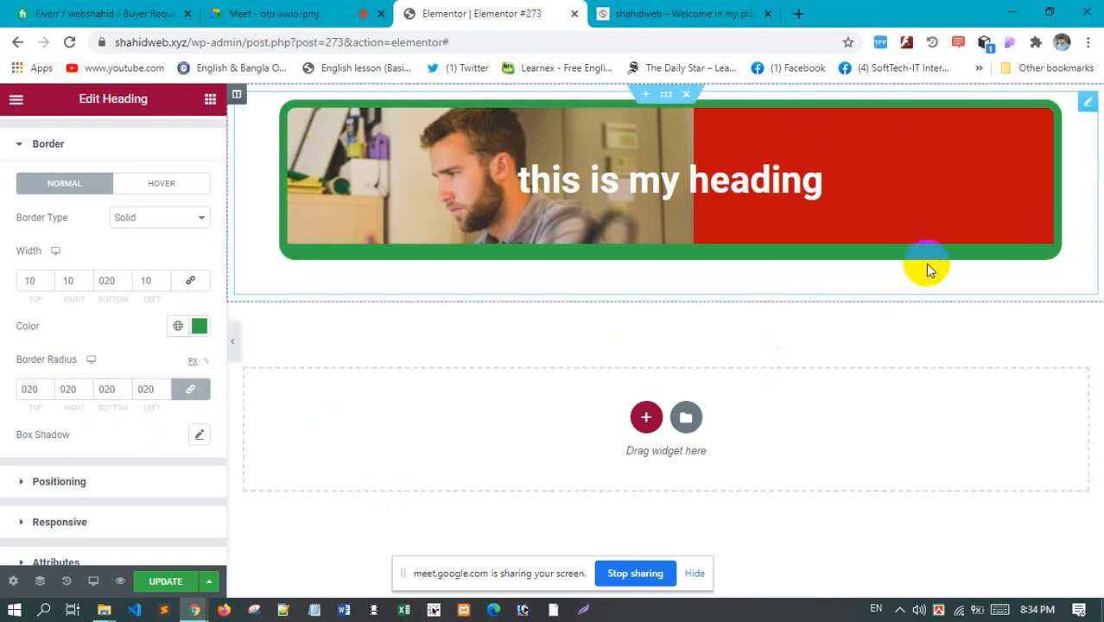
Enable a box shadow on the heading and set its colour to orange, rgba(212, 64, 12, 0.5)
{"action": "scroll", "coordinate": [111, 414], "scroll_direction": "down", "scroll_amount": 2}
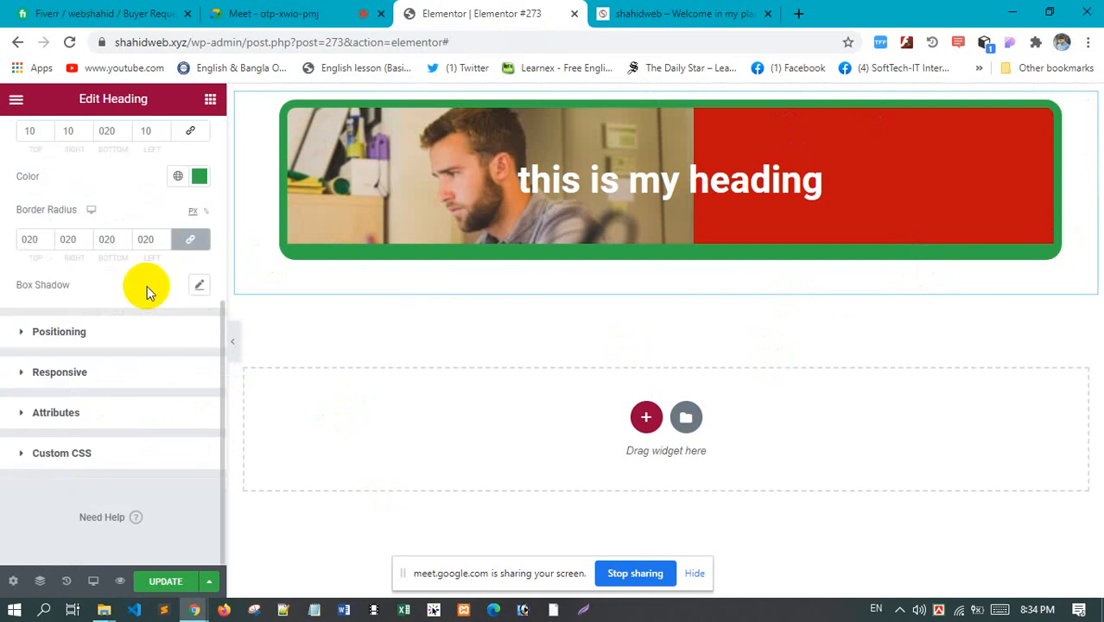
{"action": "left_click", "coordinate": [201, 288]}
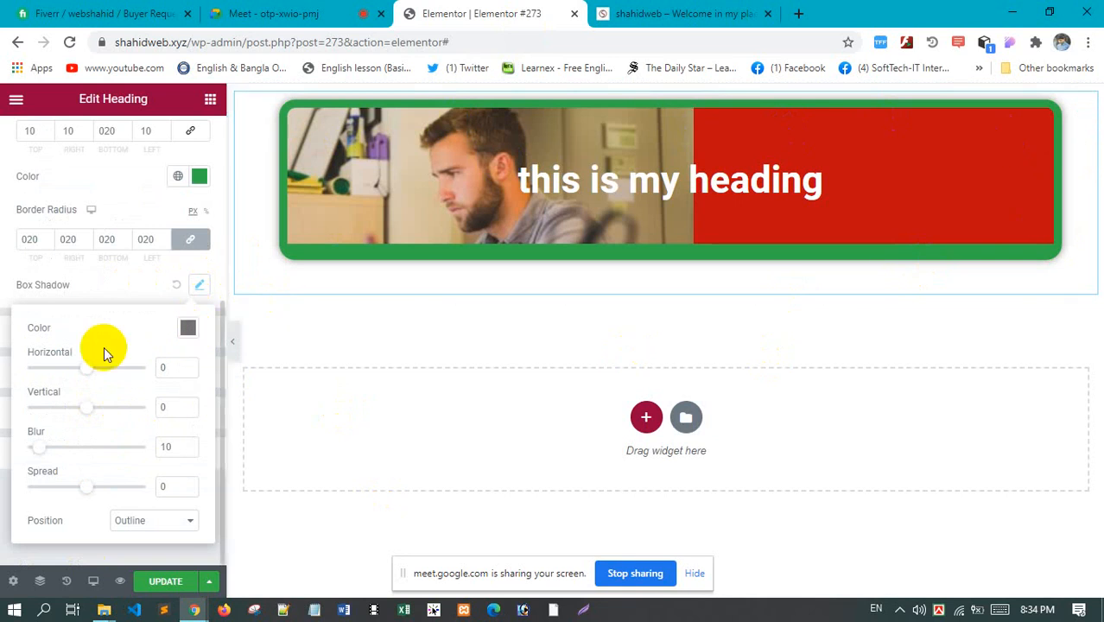
{"action": "left_click", "coordinate": [187, 331]}
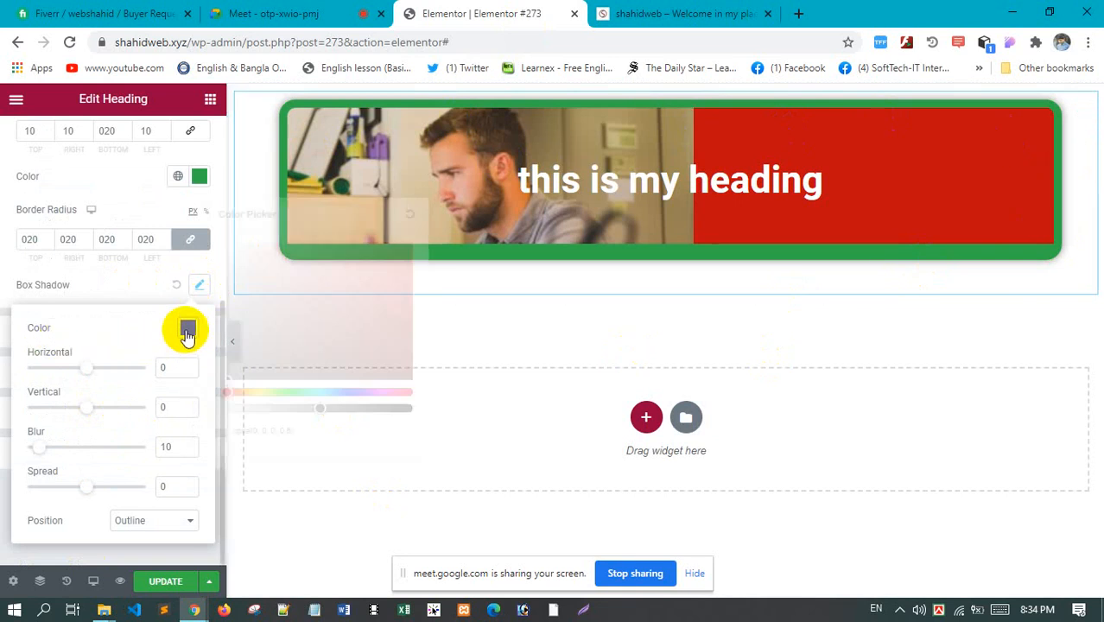
{"action": "left_click_drag", "start_coordinate": [376, 316], "coordinate": [402, 270]}
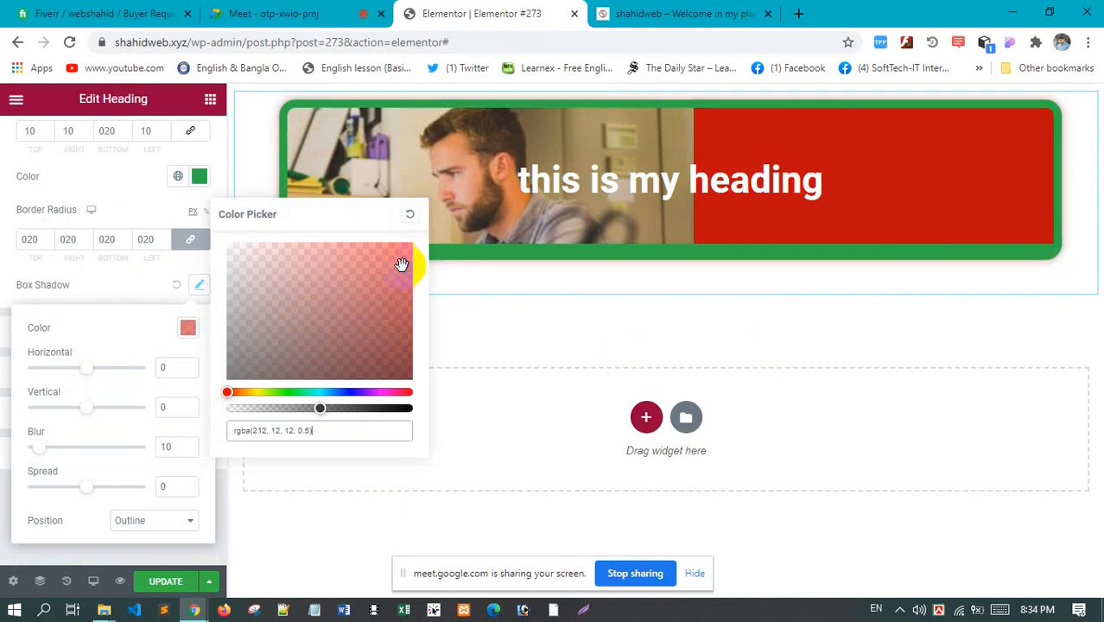
{"action": "mouse_move", "coordinate": [227, 392]}
{"action": "left_mouse_down"}
{"action": "mouse_move", "coordinate": [300, 394]}
{"action": "mouse_move", "coordinate": [234, 394]}
{"action": "left_mouse_up"}
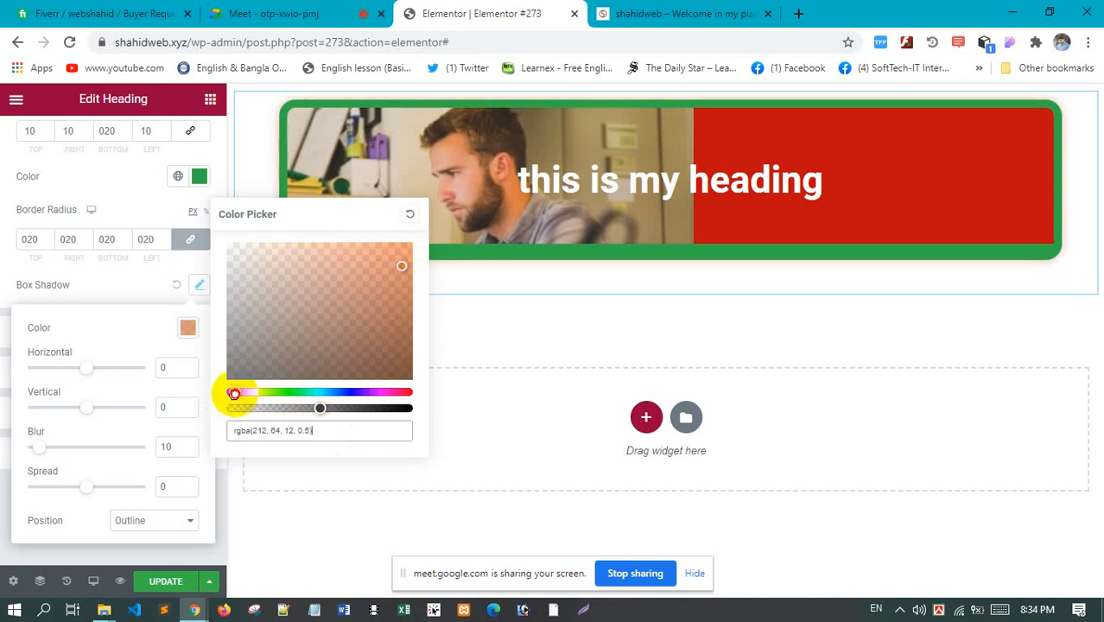
{"action": "left_click", "coordinate": [108, 350]}
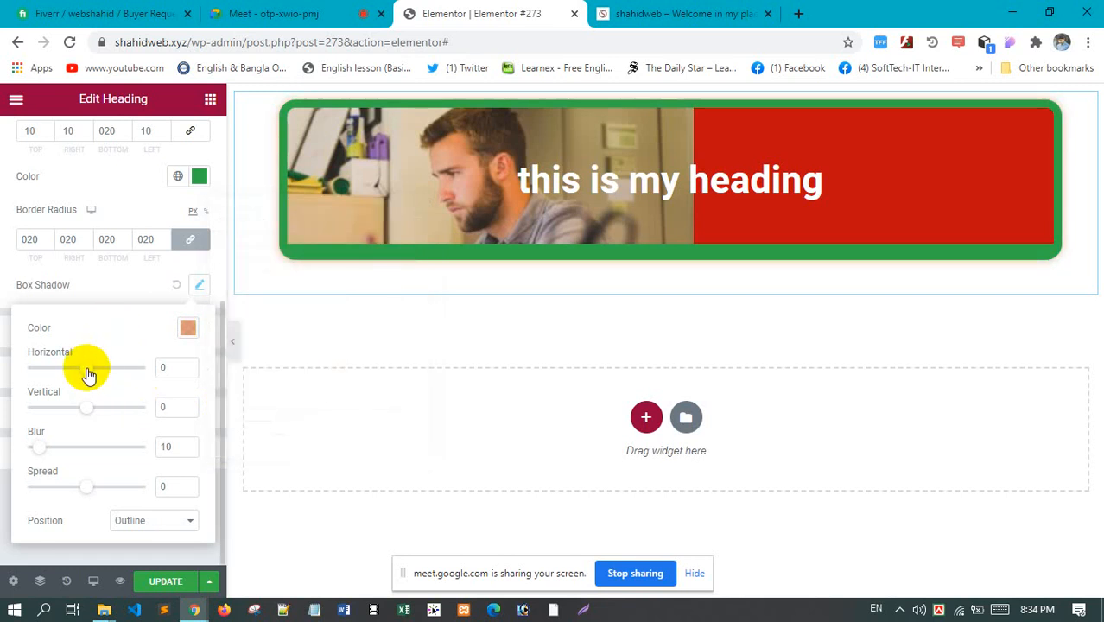
Set the heading's box shadow to 11 horizontal, 3 vertical, 29 blur and 1 spread
{"action": "mouse_move", "coordinate": [86, 370]}
{"action": "left_mouse_down"}
{"action": "mouse_move", "coordinate": [115, 375]}
{"action": "mouse_move", "coordinate": [93, 377]}
{"action": "left_mouse_up"}
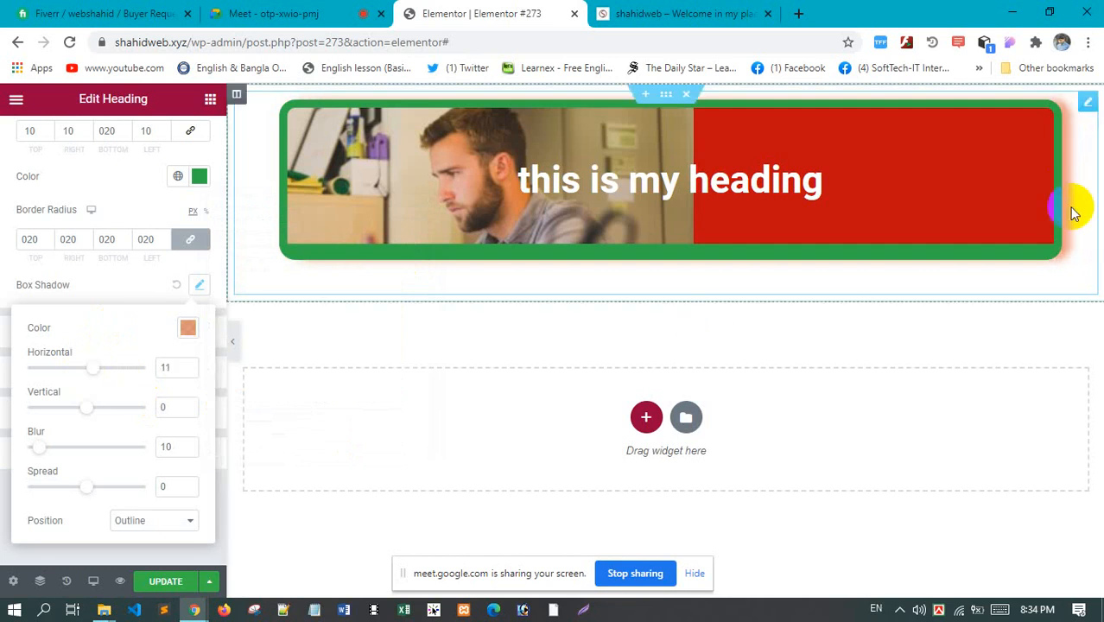
{"action": "mouse_move", "coordinate": [79, 415]}
{"action": "left_mouse_down"}
{"action": "mouse_move", "coordinate": [116, 421]}
{"action": "mouse_move", "coordinate": [76, 417]}
{"action": "mouse_move", "coordinate": [87, 414]}
{"action": "left_mouse_up"}
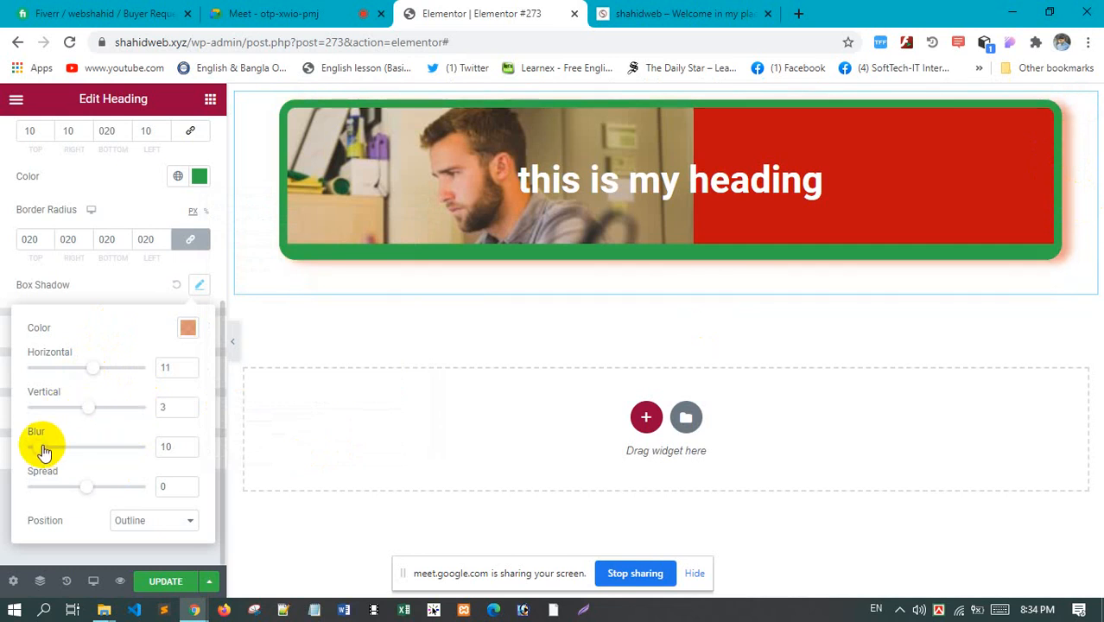
{"action": "mouse_move", "coordinate": [43, 452]}
{"action": "left_mouse_down"}
{"action": "mouse_move", "coordinate": [81, 450]}
{"action": "mouse_move", "coordinate": [62, 451]}
{"action": "left_mouse_up"}
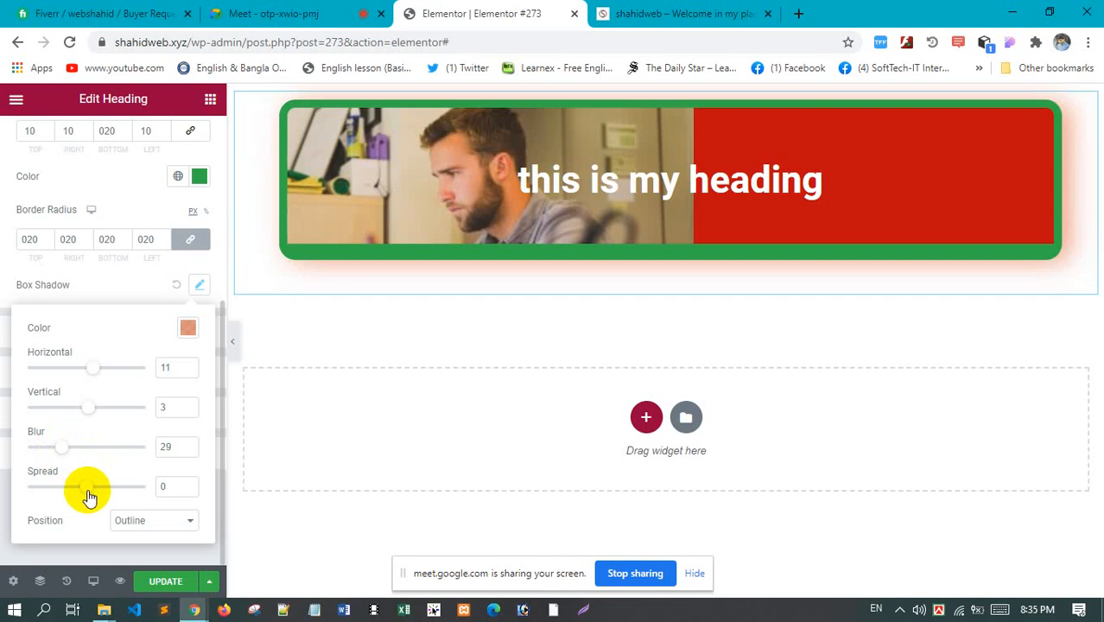
{"action": "mouse_move", "coordinate": [94, 494]}
{"action": "left_mouse_down"}
{"action": "mouse_move", "coordinate": [145, 497]}
{"action": "mouse_move", "coordinate": [87, 489]}
{"action": "left_mouse_up"}
Try the Inset position for the heading's box shadow and return it to Outline
{"action": "left_click", "coordinate": [160, 522]}
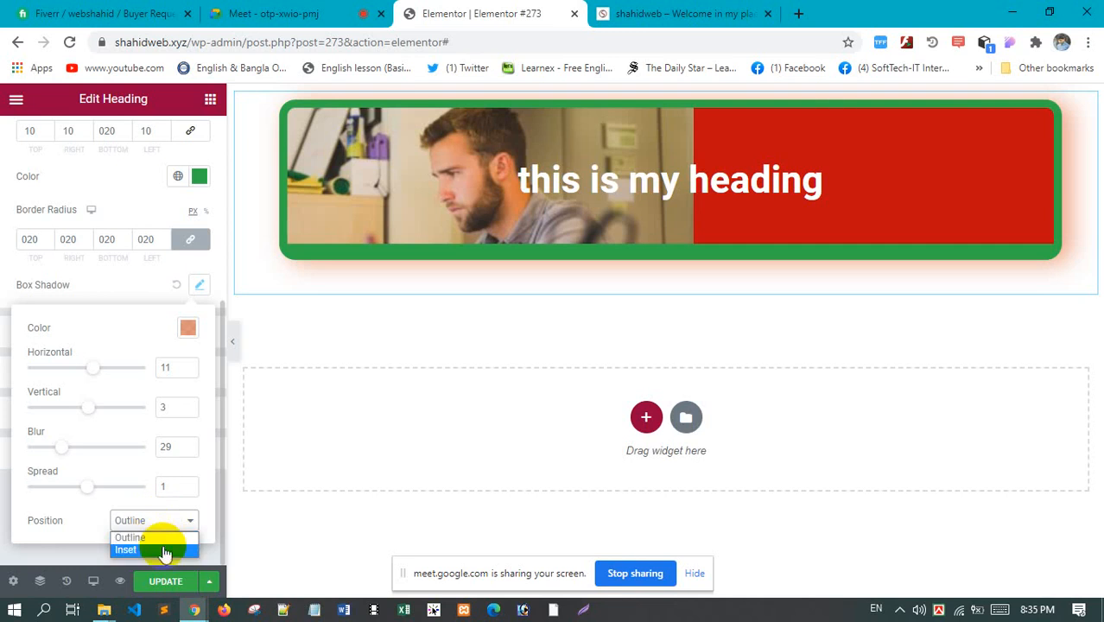
{"action": "left_click", "coordinate": [159, 550]}
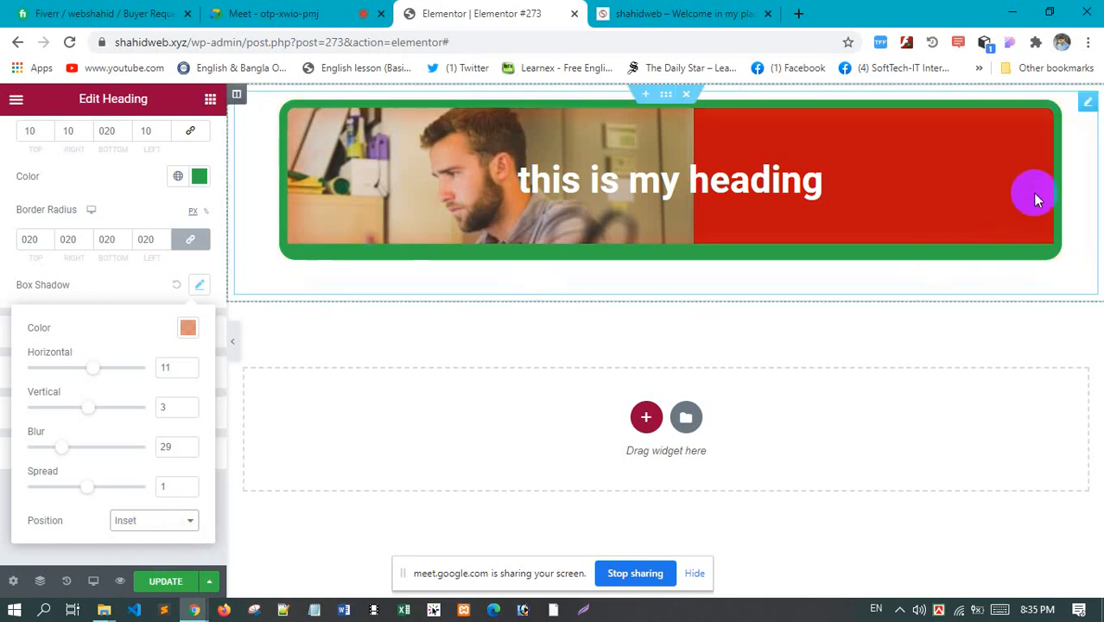
{"action": "left_click", "coordinate": [156, 529]}
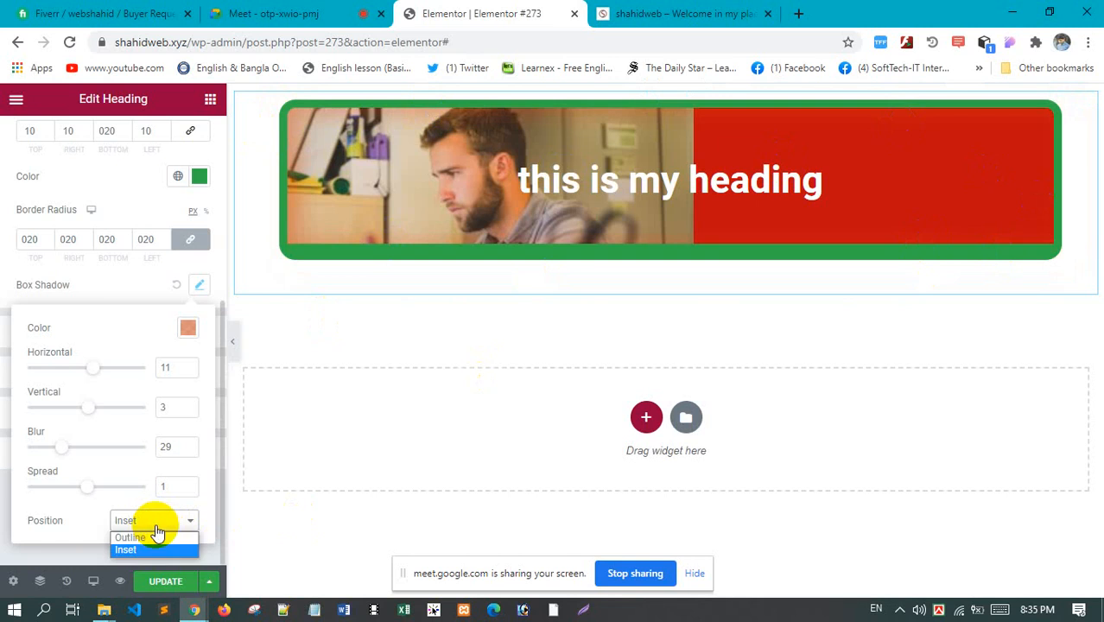
{"action": "left_click", "coordinate": [164, 537]}
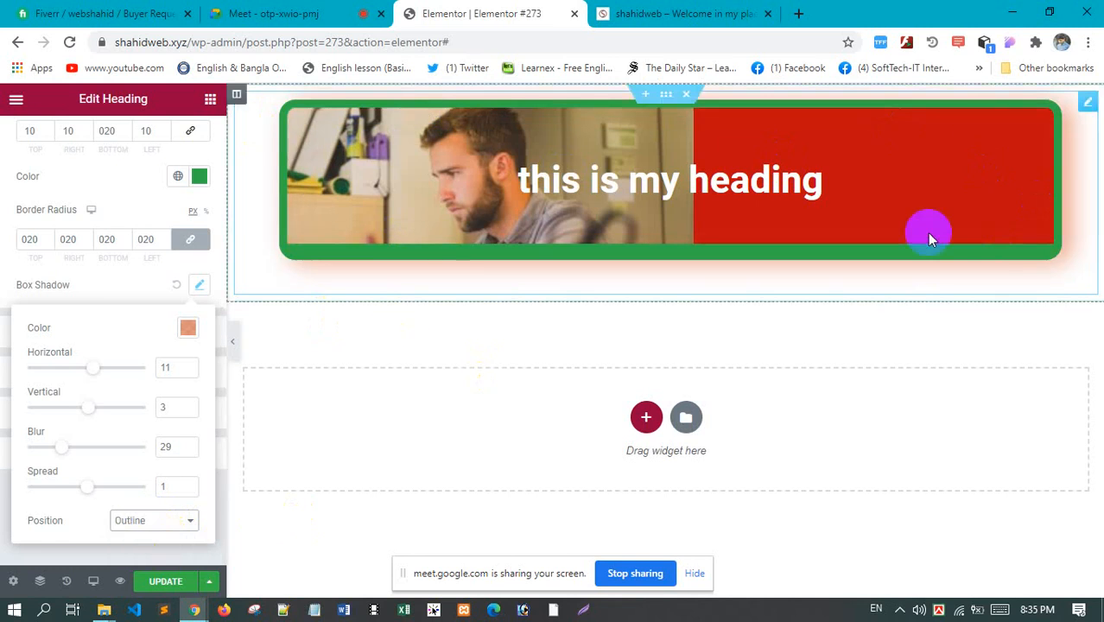
{"action": "left_click", "coordinate": [138, 273]}
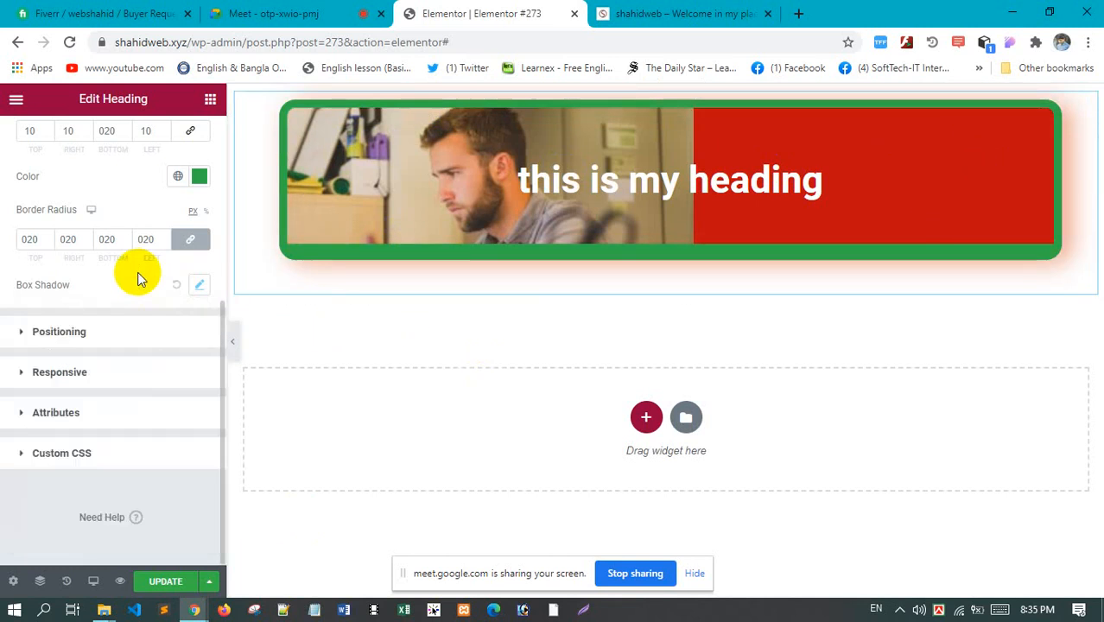
Examine the heading's Positioning options for width and position
{"action": "left_click", "coordinate": [101, 342]}
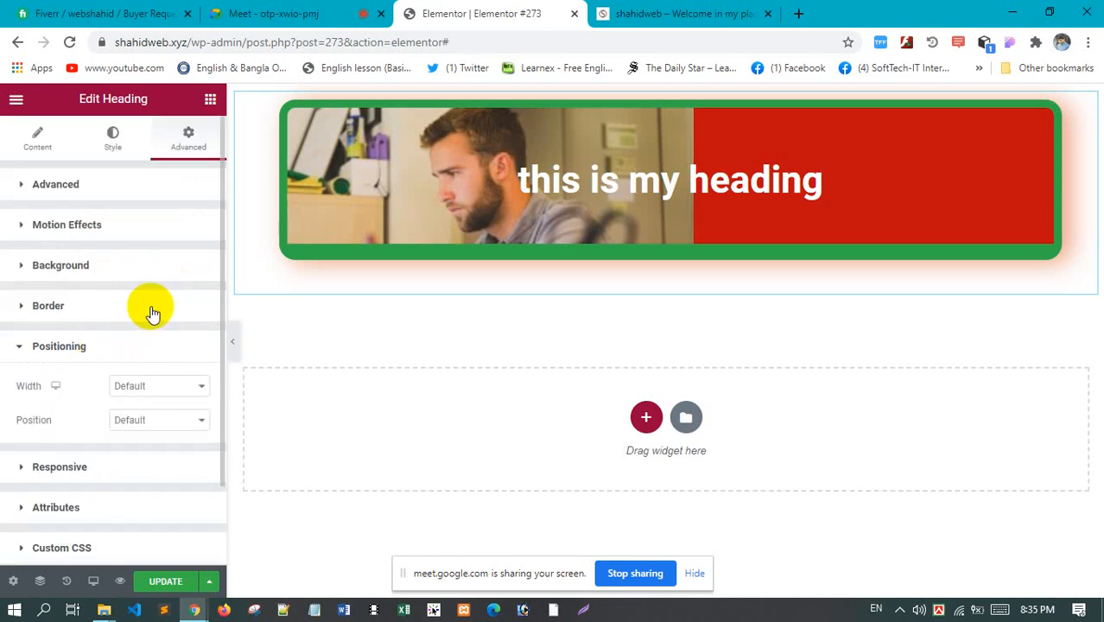
{"action": "scroll", "coordinate": [152, 313], "scroll_direction": "down", "scroll_amount": 1}
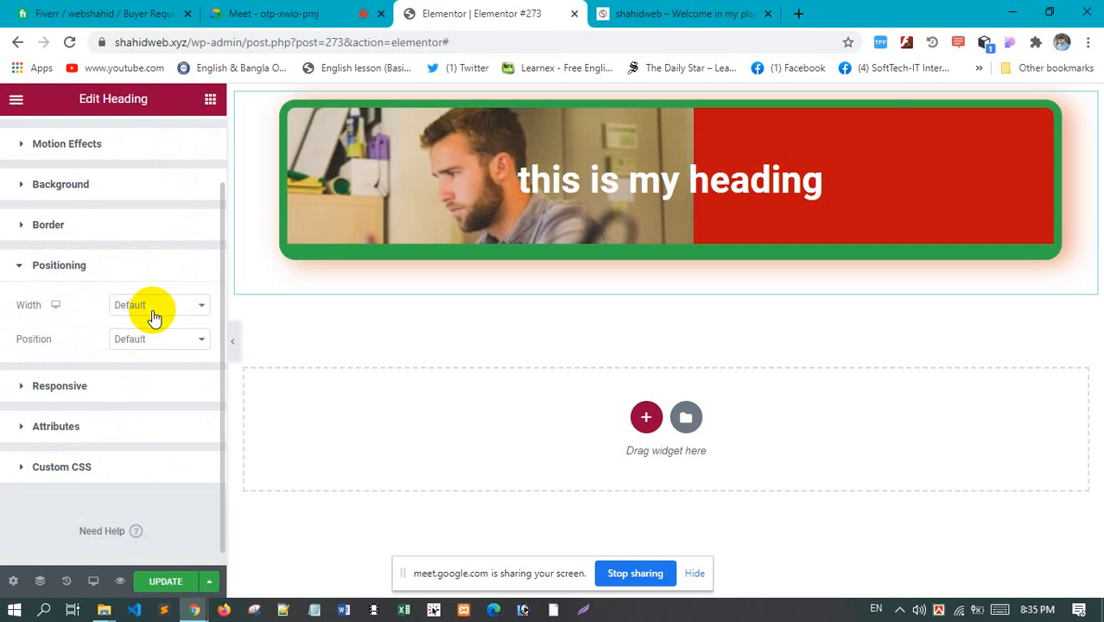
{"action": "left_click", "coordinate": [67, 268]}
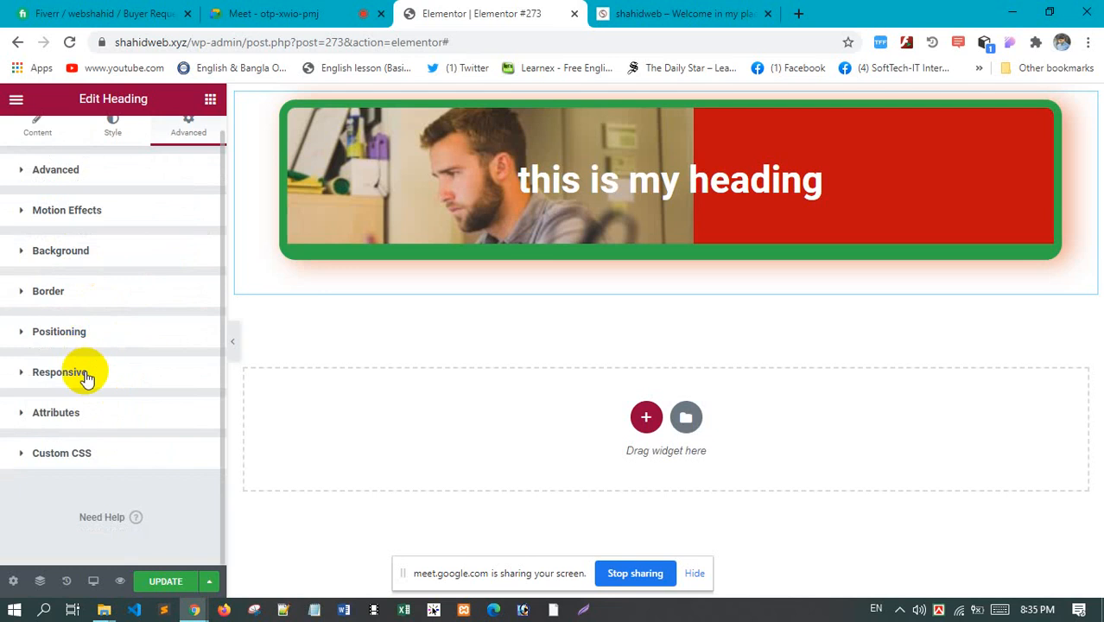
Try hiding the heading on desktop in the Responsive settings and restore its visibility on all devices
{"action": "left_click", "coordinate": [86, 373]}
{"action": "scroll", "coordinate": [112, 363], "scroll_direction": "down", "scroll_amount": 2}
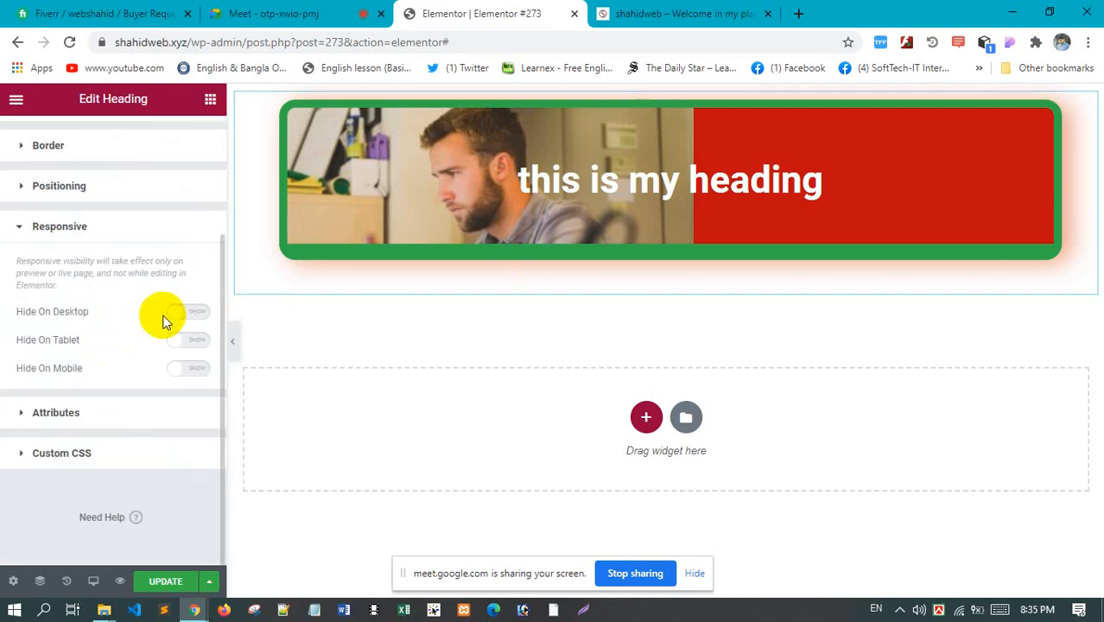
{"action": "left_click", "coordinate": [190, 315]}
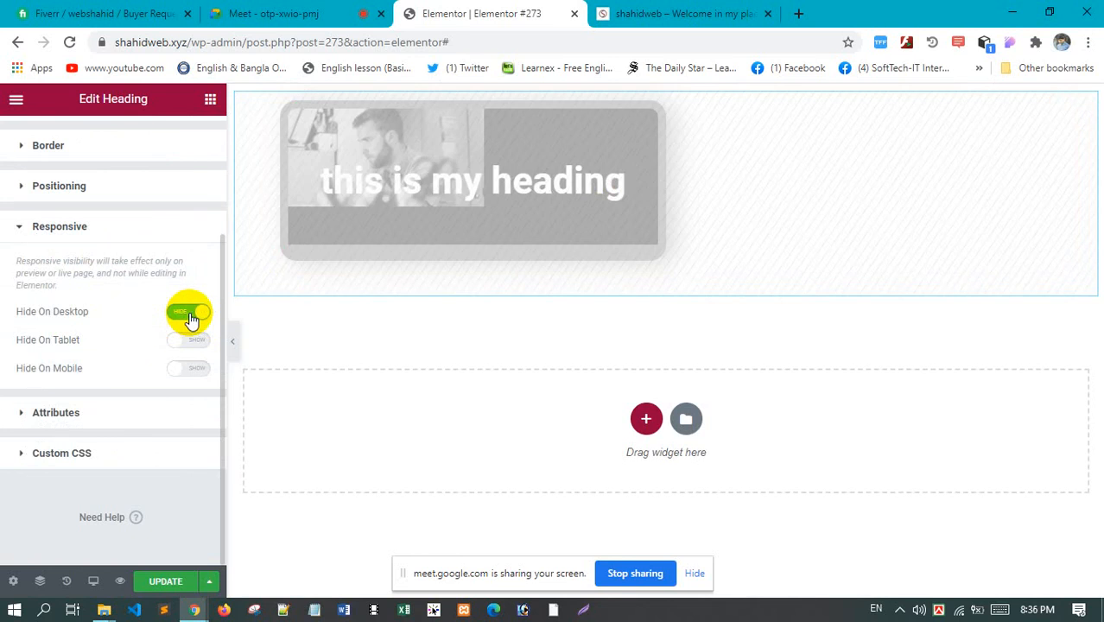
{"action": "left_click", "coordinate": [191, 312]}
{"action": "left_click", "coordinate": [194, 342]}
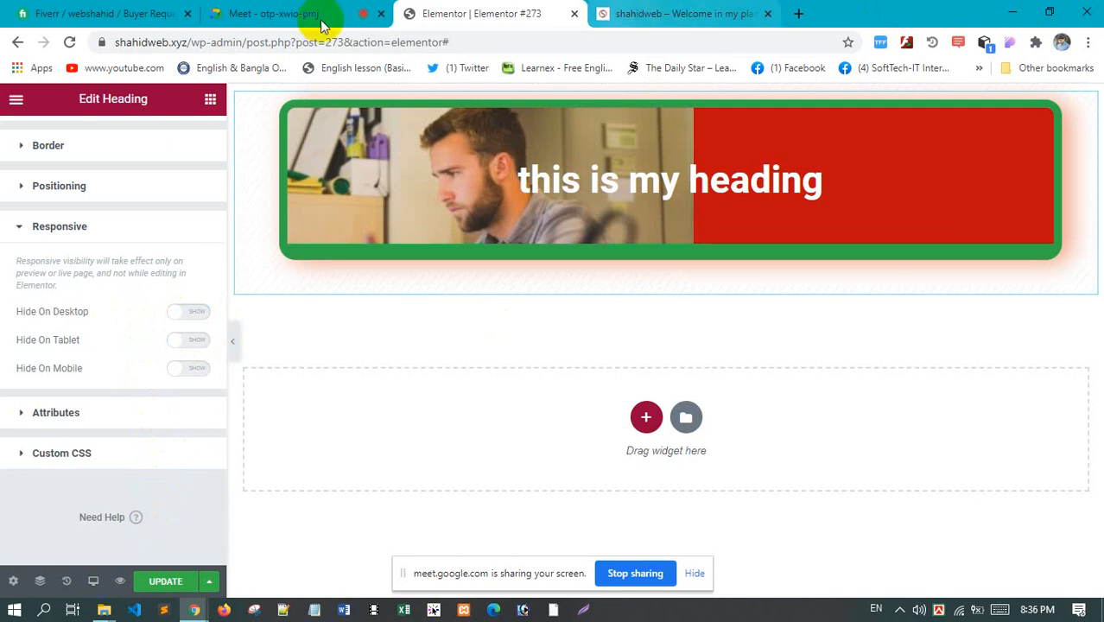
Review the existing shahidweb.xyz homepage's hero and service sections, and return to the Elementor editor
{"action": "left_click", "coordinate": [653, 13]}
{"action": "scroll", "coordinate": [519, 355], "scroll_direction": "down", "scroll_amount": 5}
{"action": "scroll", "coordinate": [521, 354], "scroll_direction": "up", "scroll_amount": 15}
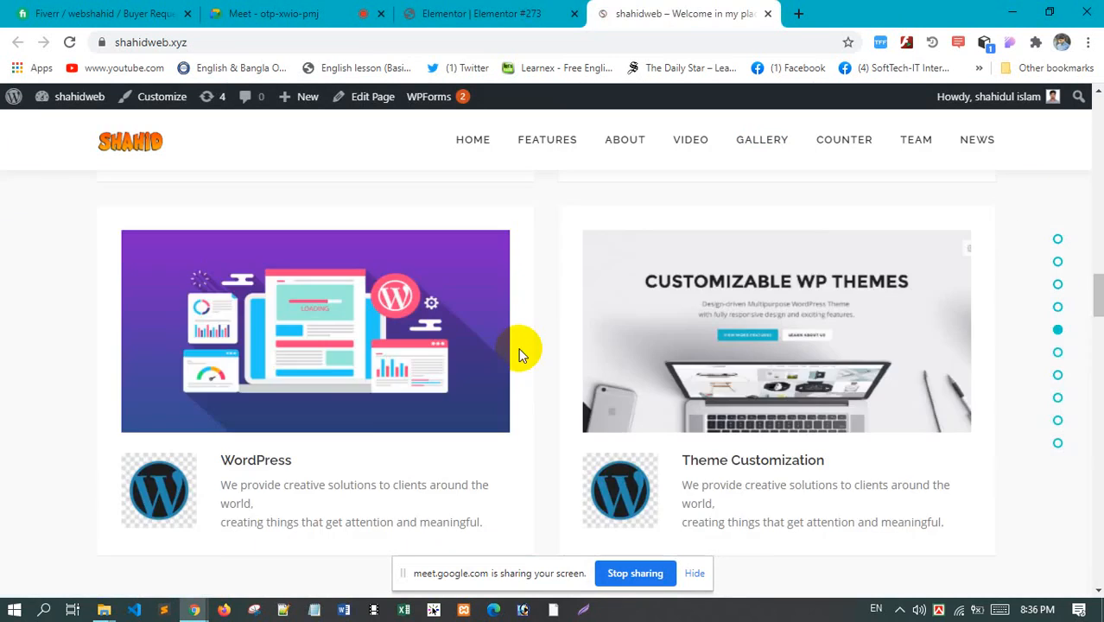
{"action": "scroll", "coordinate": [520, 349], "scroll_direction": "up", "scroll_amount": 5}
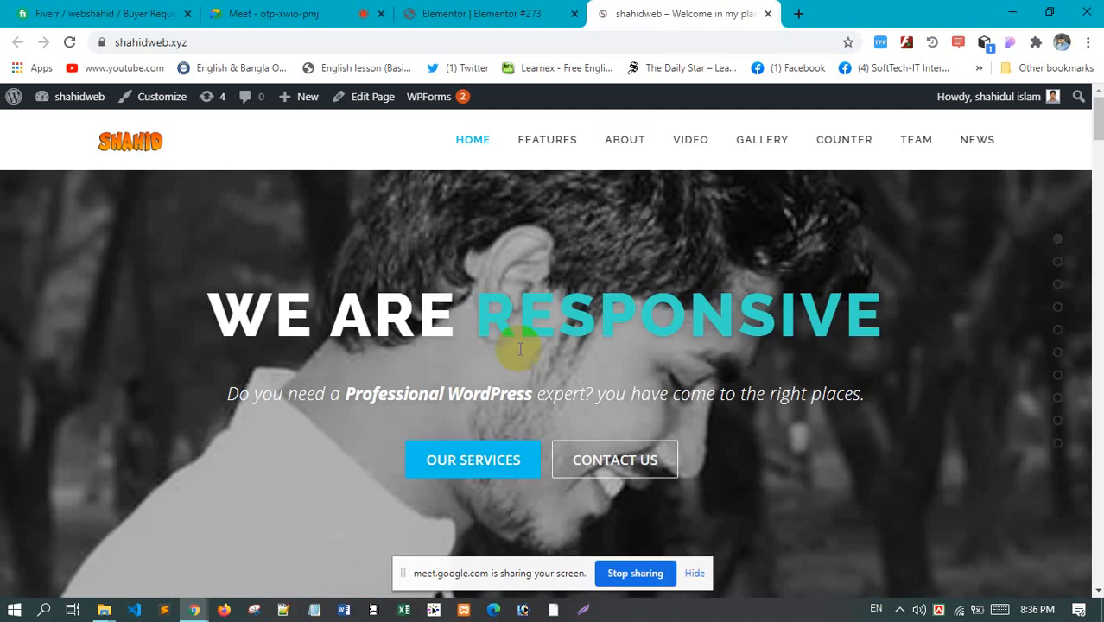
{"action": "scroll", "coordinate": [481, 300], "scroll_direction": "down", "scroll_amount": 6}
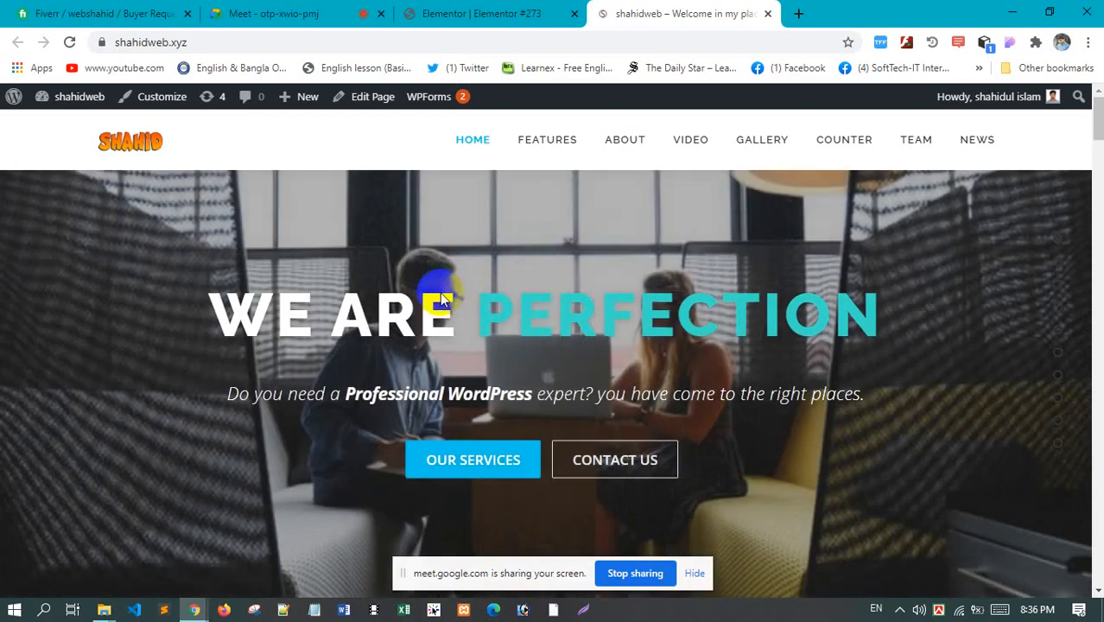
{"action": "scroll", "coordinate": [439, 298], "scroll_direction": "down", "scroll_amount": 6}
{"action": "left_click", "coordinate": [547, 9]}
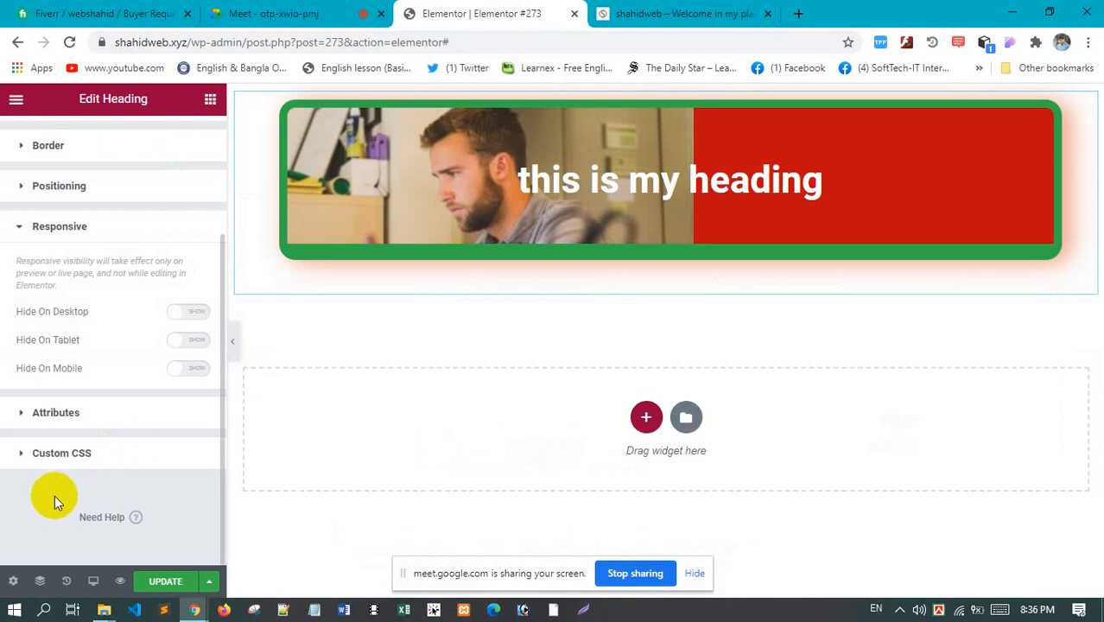
Preview the page in responsive mode at the Tablet size and switch to the Mobile size
{"action": "left_click", "coordinate": [93, 582]}
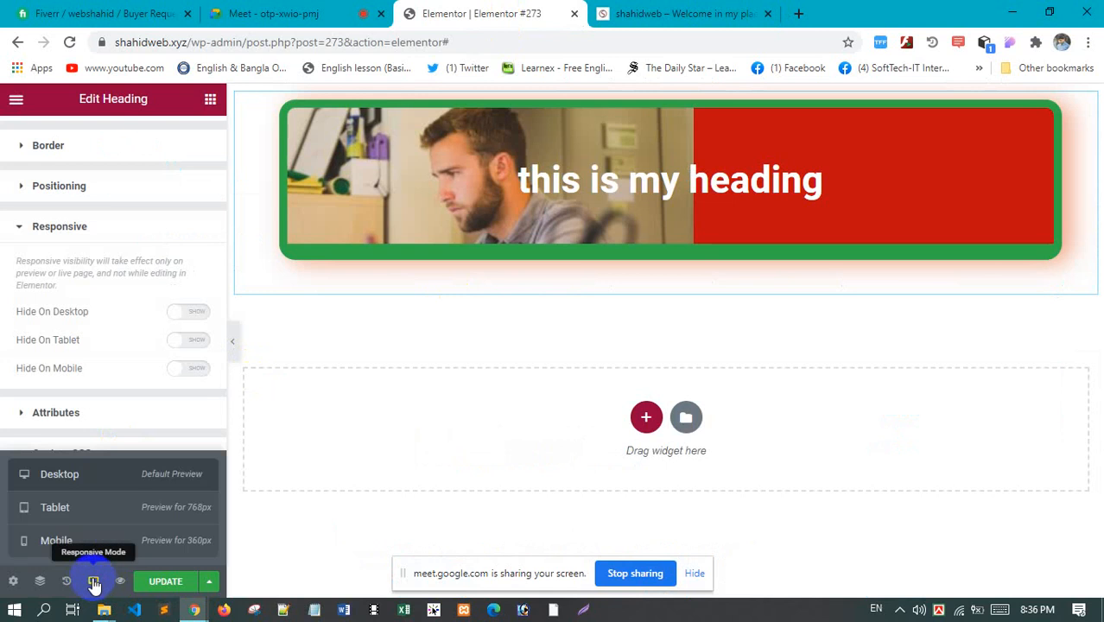
{"action": "left_click", "coordinate": [111, 518]}
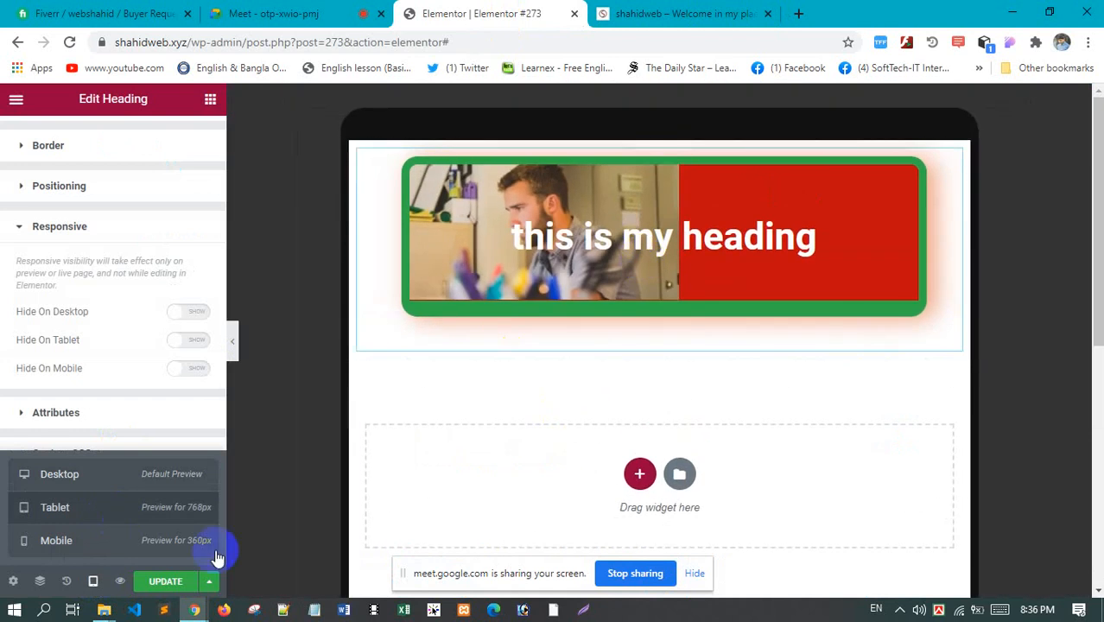
{"action": "left_click", "coordinate": [54, 540]}
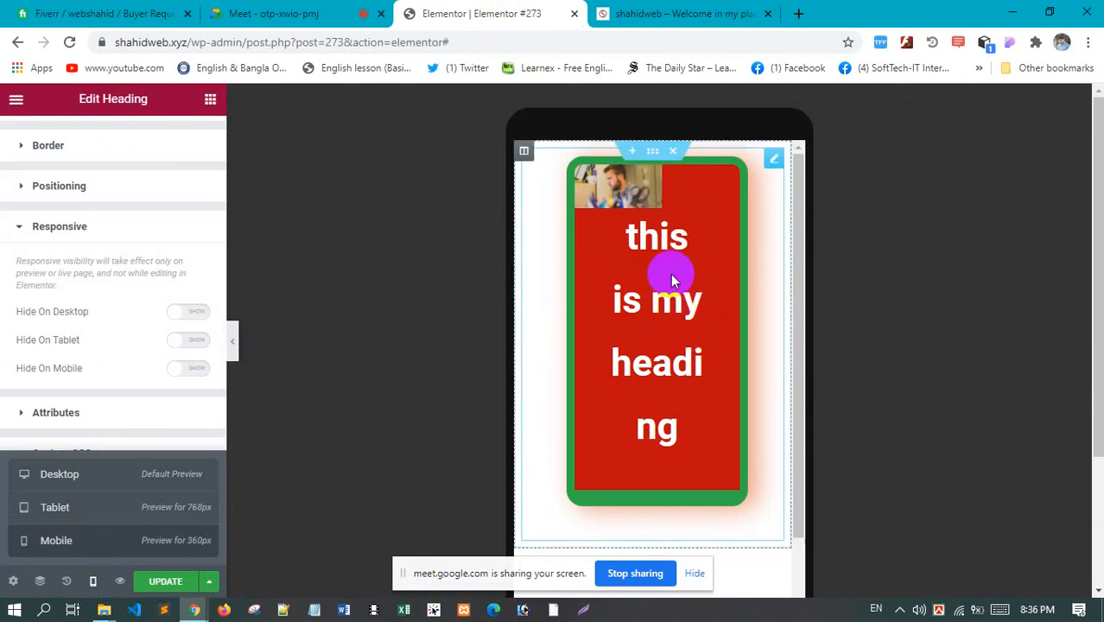
Set the heading's typography size for mobile to 16 px and check the mobile layout
{"action": "left_click", "coordinate": [775, 166]}
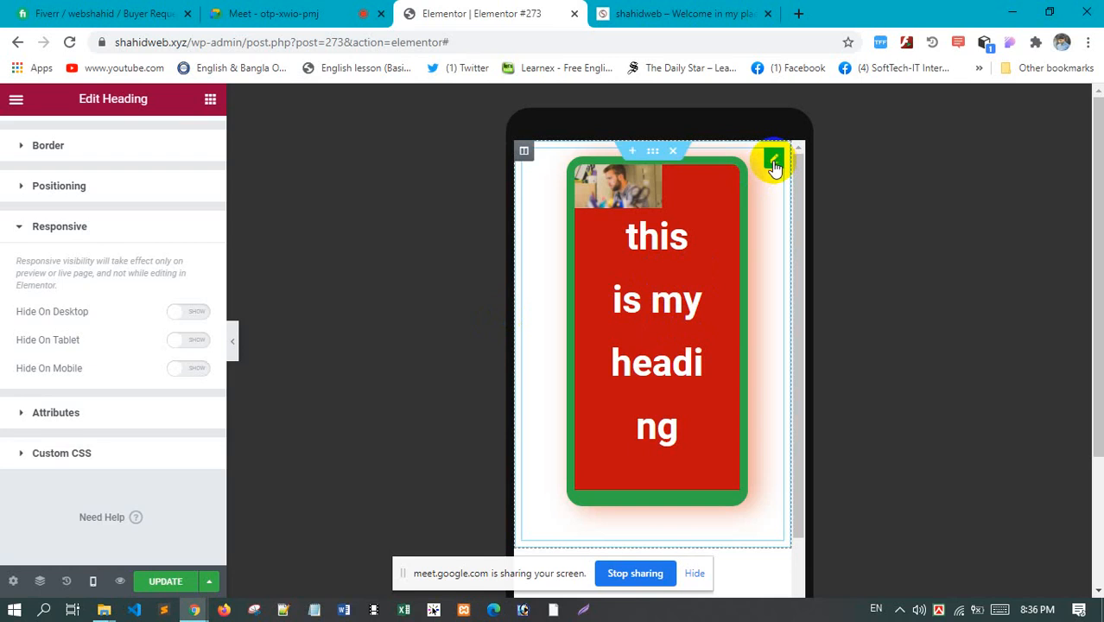
{"action": "scroll", "coordinate": [78, 216], "scroll_direction": "up", "scroll_amount": 5}
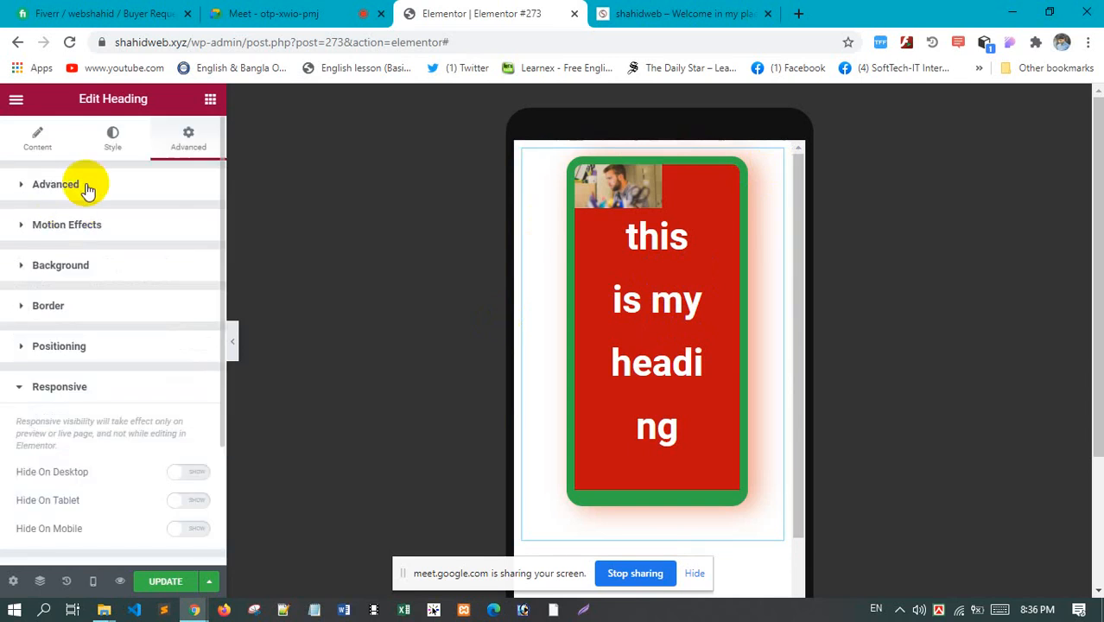
{"action": "left_click", "coordinate": [107, 145]}
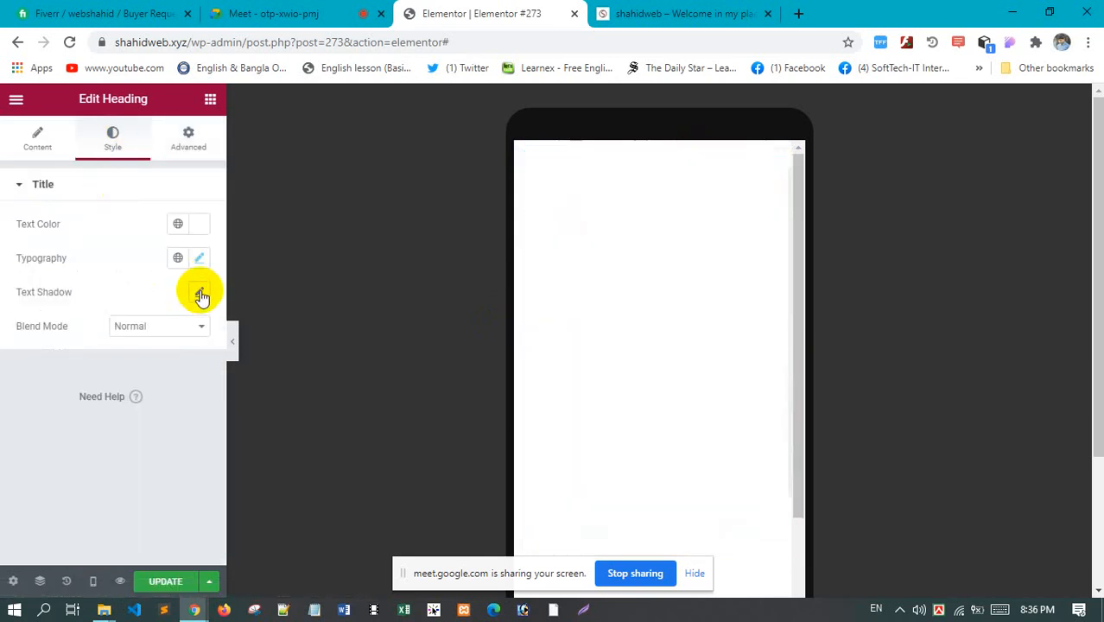
{"action": "left_click", "coordinate": [200, 259]}
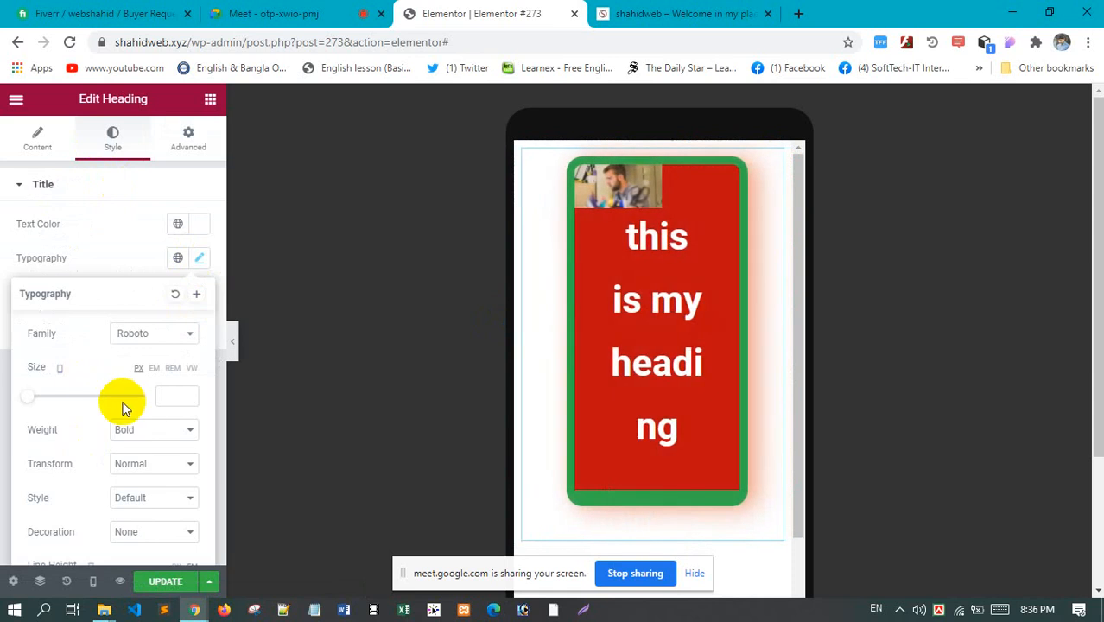
{"action": "left_click", "coordinate": [29, 401]}
{"action": "left_click_drag", "start_coordinate": [34, 403], "coordinate": [37, 405]}
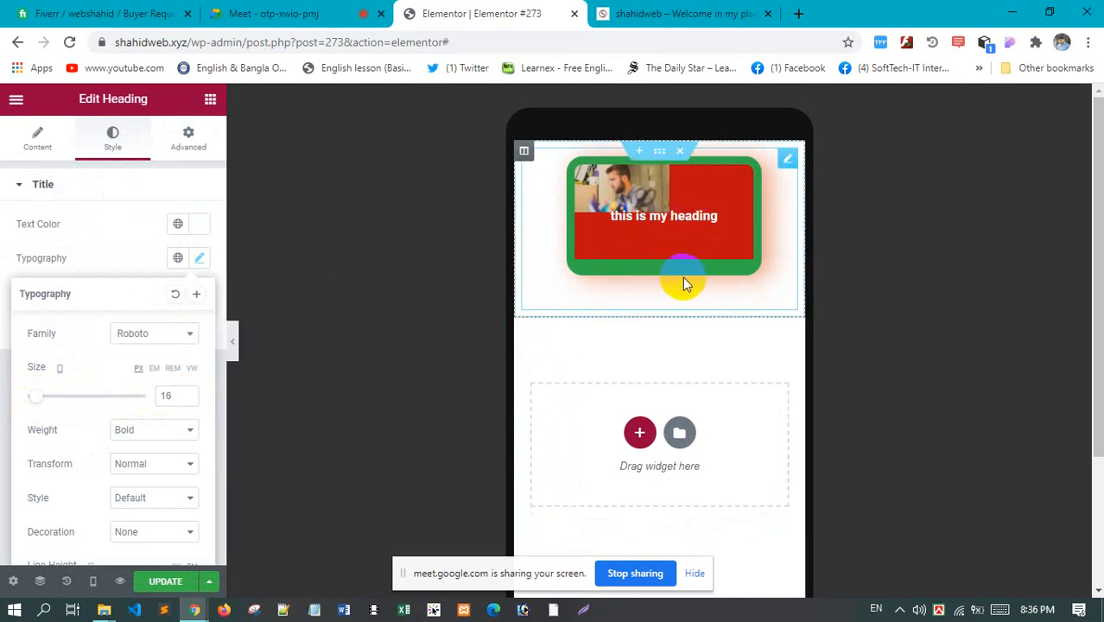
{"action": "scroll", "coordinate": [683, 281], "scroll_direction": "down", "scroll_amount": 2}
{"action": "scroll", "coordinate": [678, 291], "scroll_direction": "up", "scroll_amount": 2}
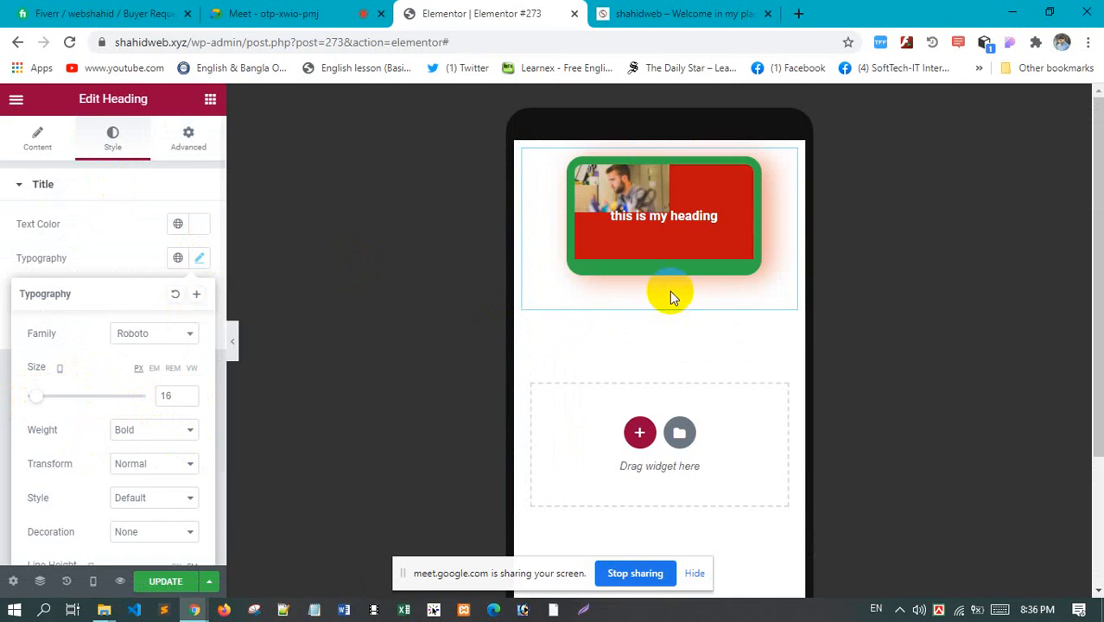
Switch the responsive preview to Tablet and set the heading's tablet typography size to 58 px
{"action": "left_click", "coordinate": [94, 581]}
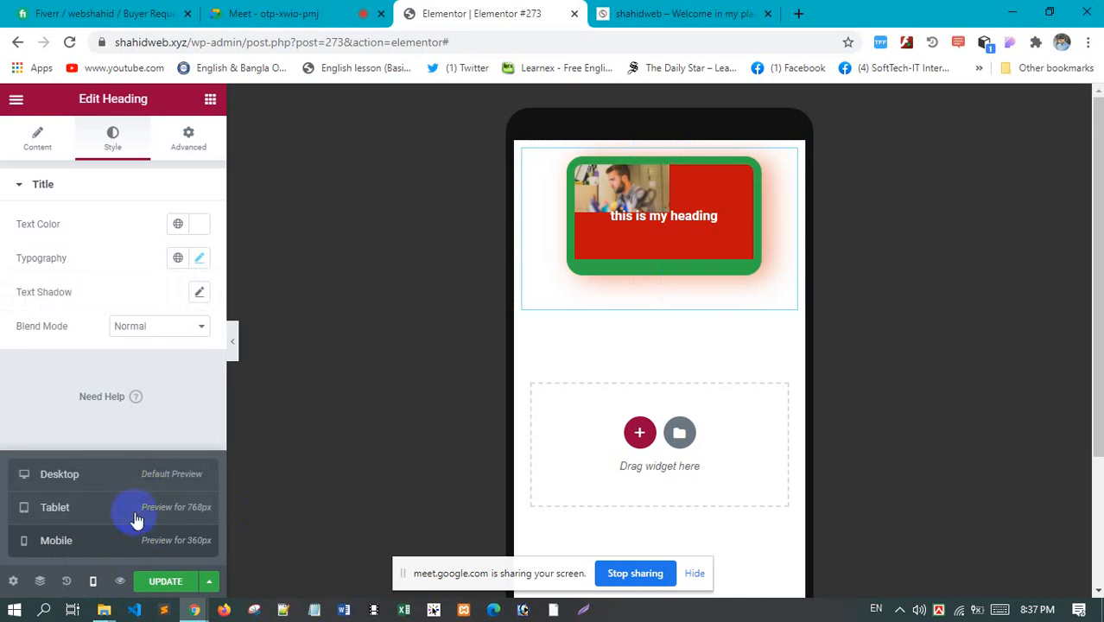
{"action": "left_click", "coordinate": [136, 517]}
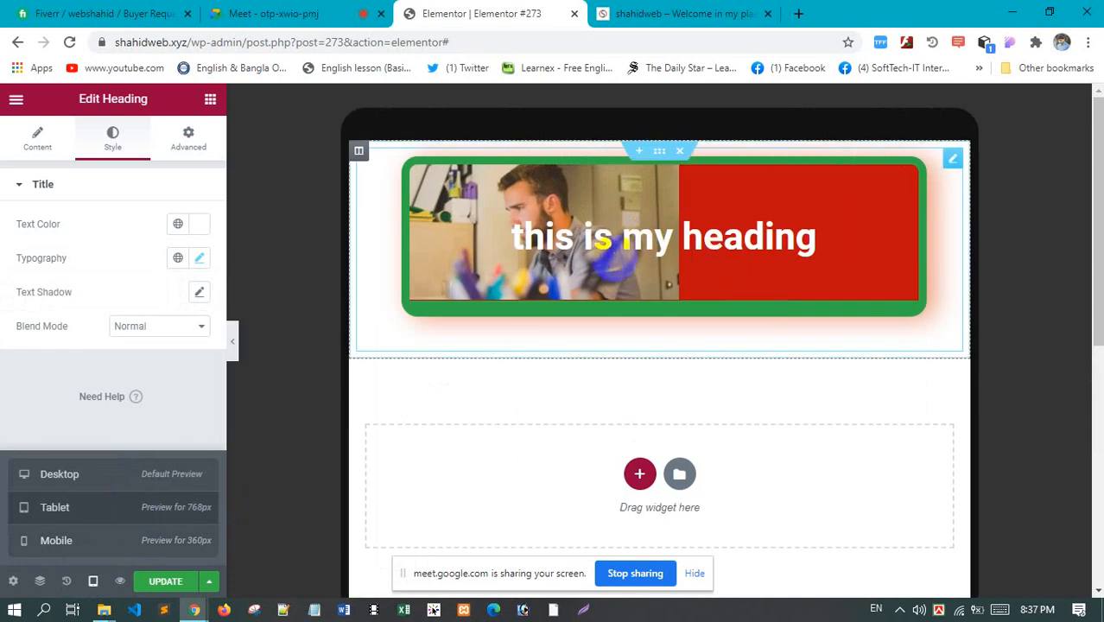
{"action": "left_click", "coordinate": [199, 259]}
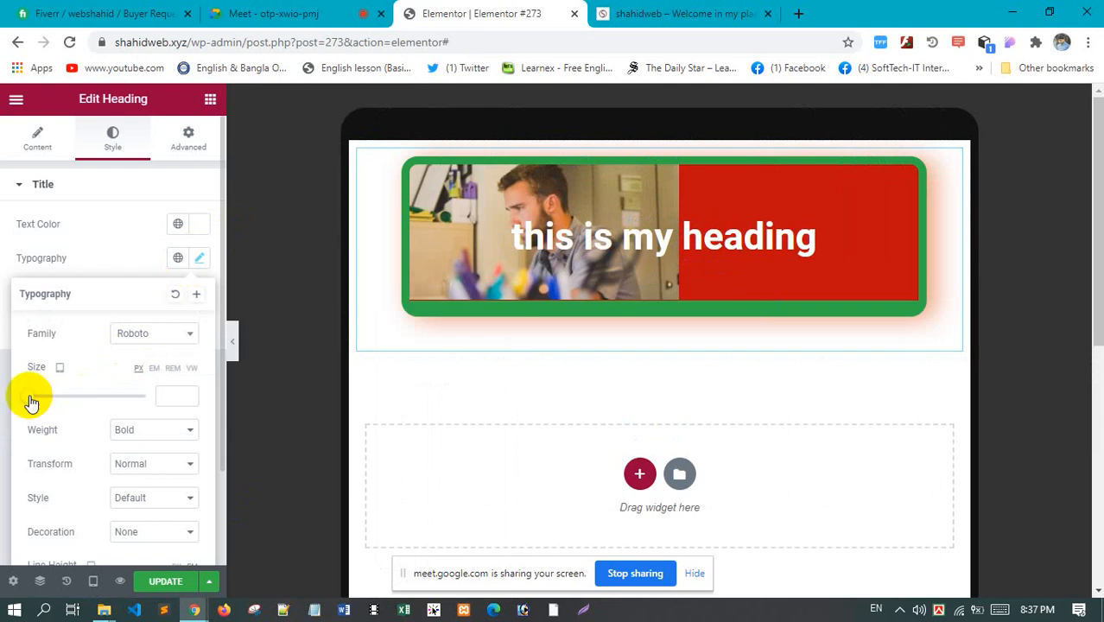
{"action": "left_click_drag", "start_coordinate": [31, 399], "coordinate": [64, 410]}
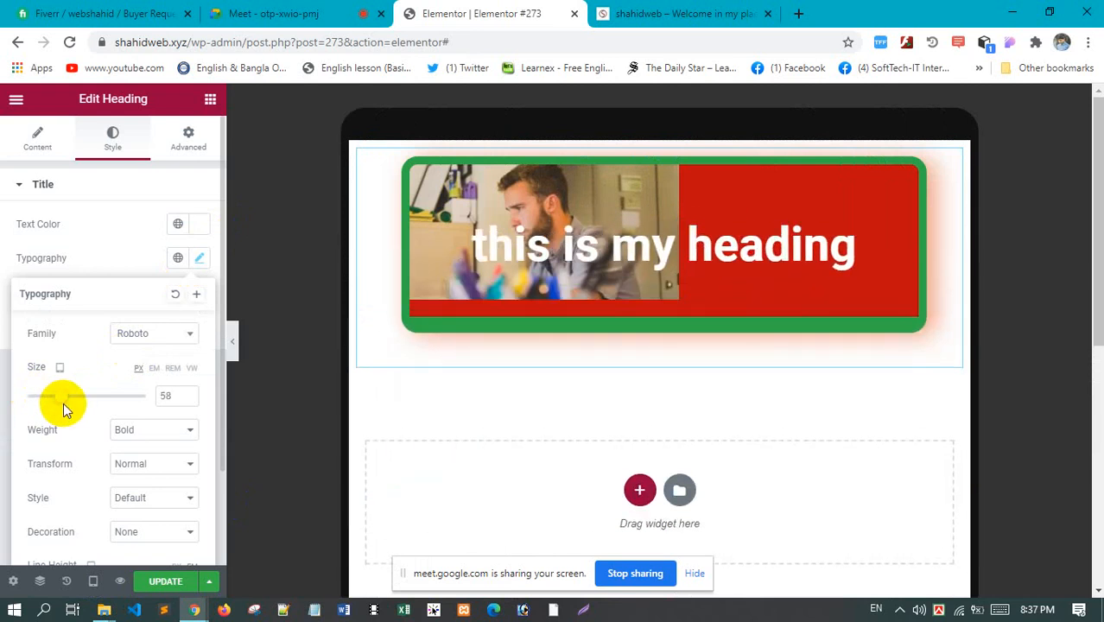
Update the page to save the heading's responsive changes
{"action": "left_click", "coordinate": [167, 586]}
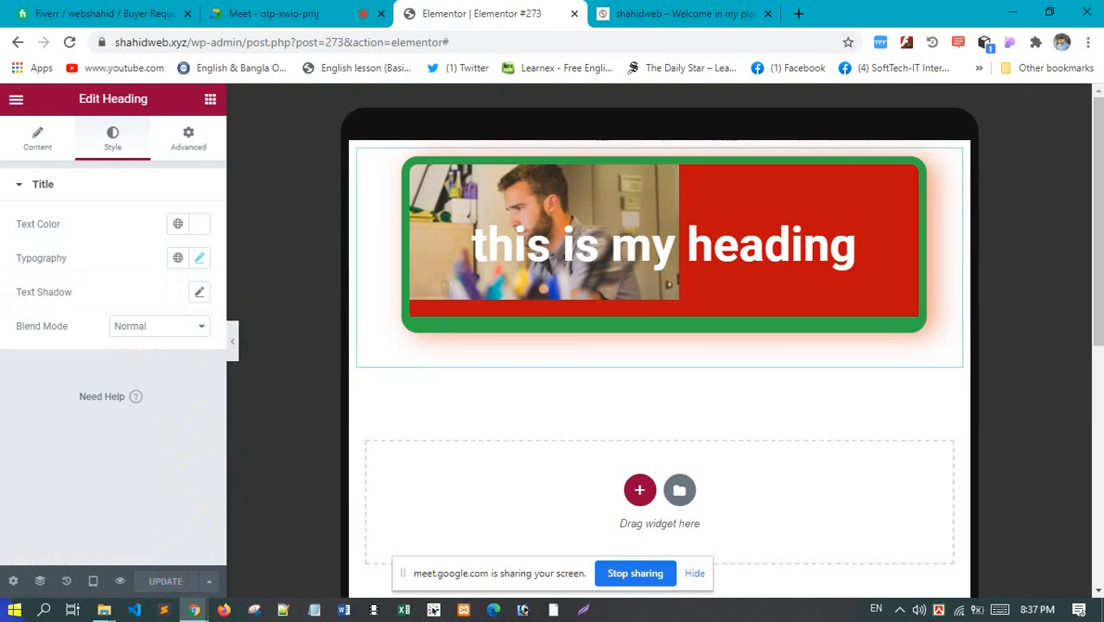
{"action": "left_click", "coordinate": [212, 589]}
{"action": "left_click", "coordinate": [209, 586]}
Examine the saved heading's tablet layout with the editing controls hidden
{"action": "left_click", "coordinate": [232, 345]}
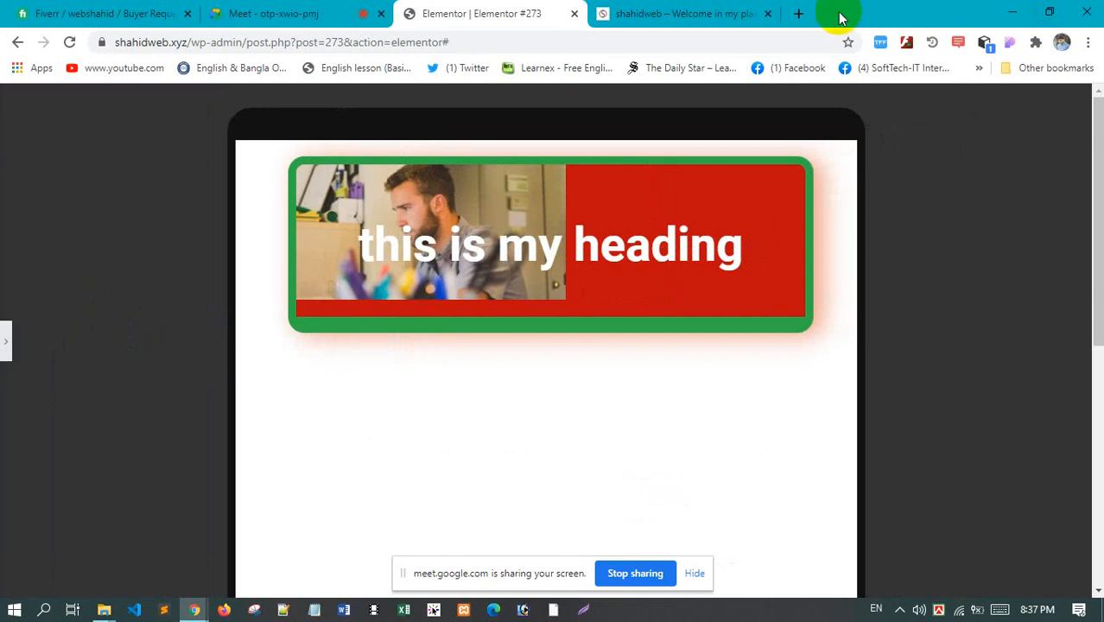
{"action": "left_click", "coordinate": [800, 13]}
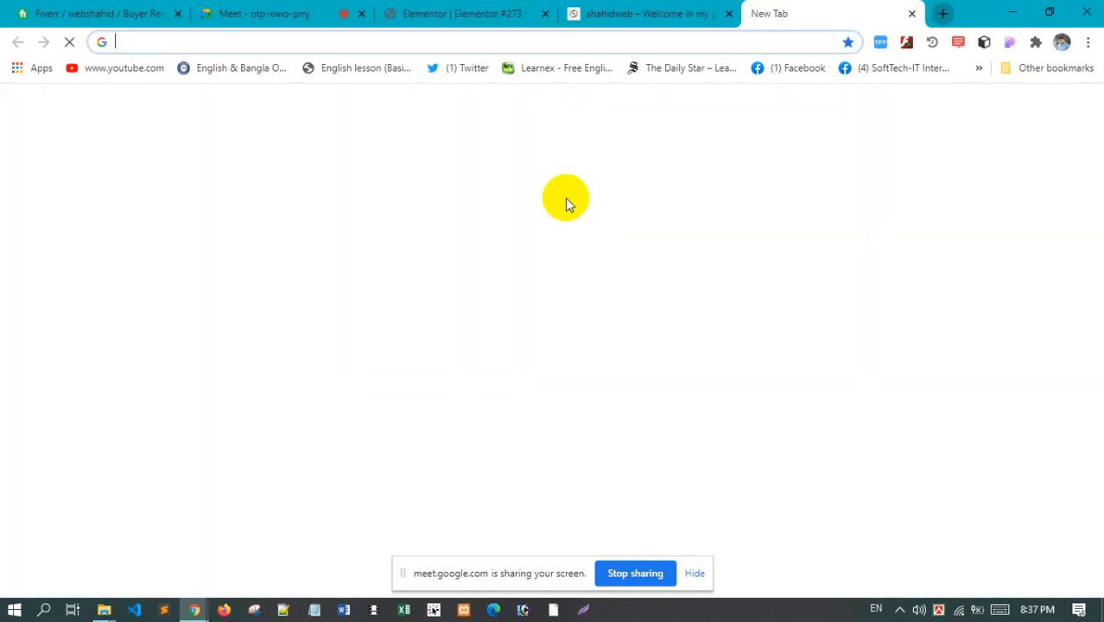
{"action": "left_click", "coordinate": [911, 14]}
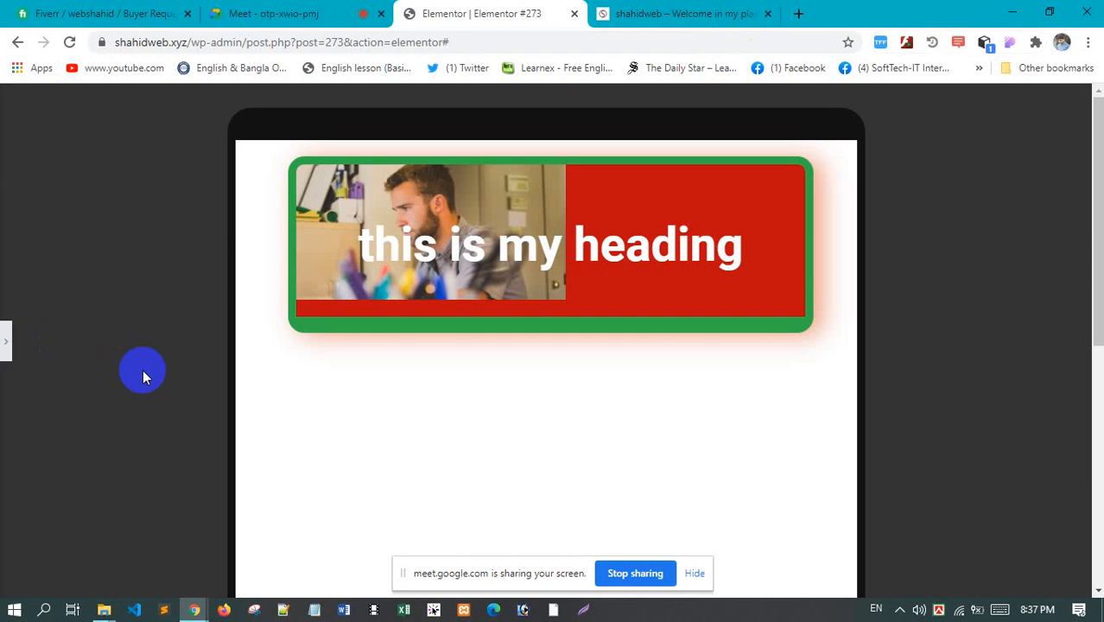
{"action": "left_click", "coordinate": [610, 382]}
{"action": "scroll", "coordinate": [960, 328], "scroll_direction": "down", "scroll_amount": 2}
{"action": "scroll", "coordinate": [959, 346], "scroll_direction": "up", "scroll_amount": 2}
Restore the editing controls and display the library of available widgets
{"action": "left_click", "coordinate": [7, 346]}
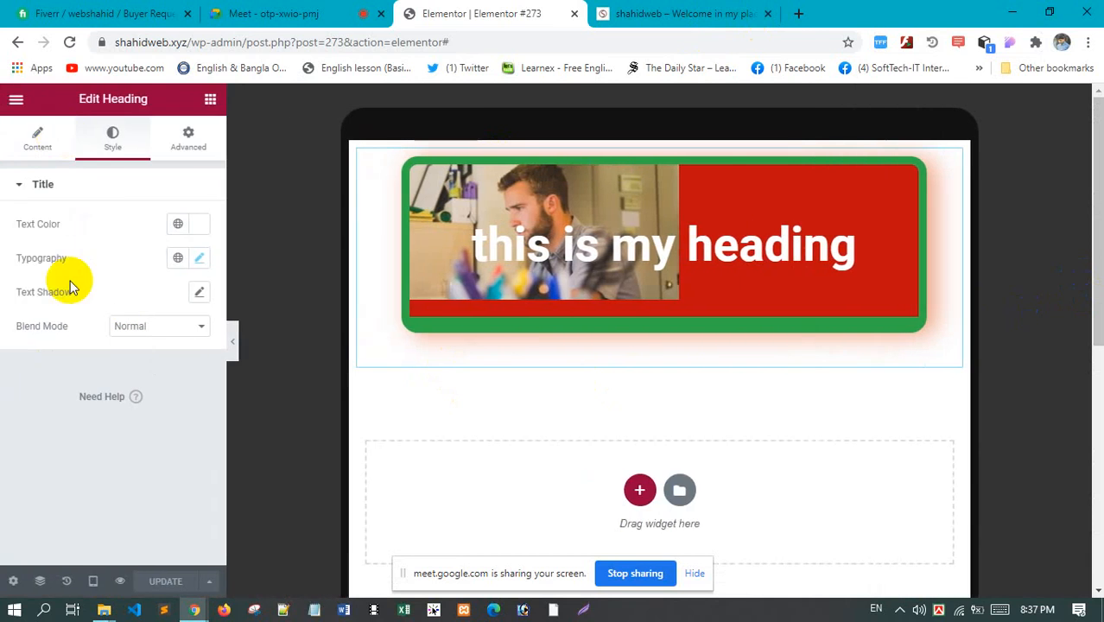
{"action": "left_click", "coordinate": [207, 101]}
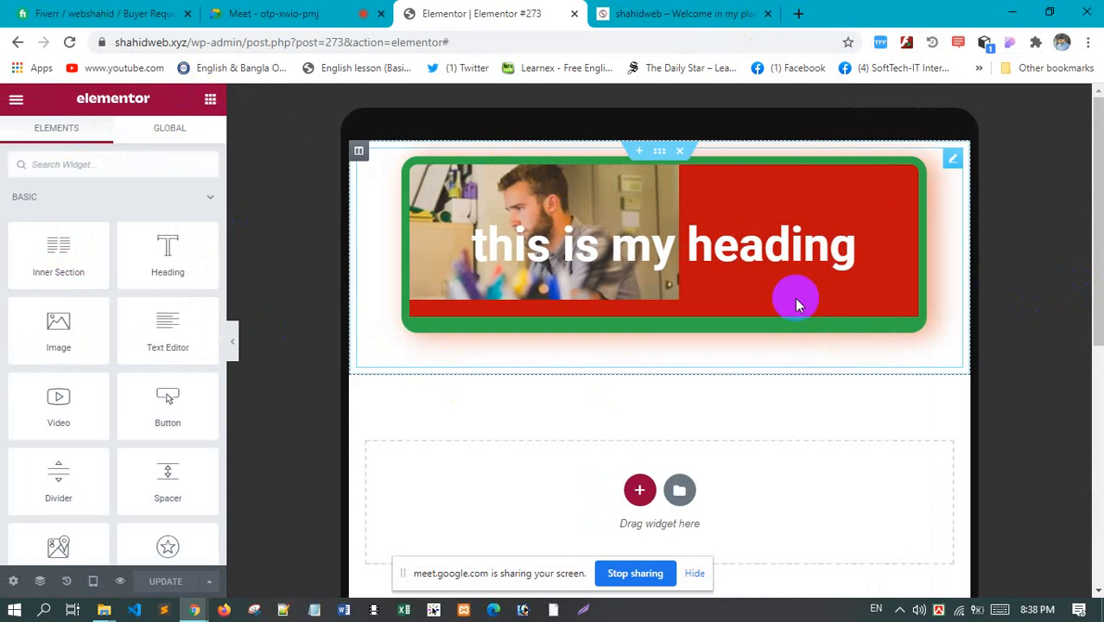
Switch the page's responsive preview to Desktop
{"action": "scroll", "coordinate": [681, 270], "scroll_direction": "down", "scroll_amount": 3}
{"action": "scroll", "coordinate": [681, 269], "scroll_direction": "up", "scroll_amount": 3}
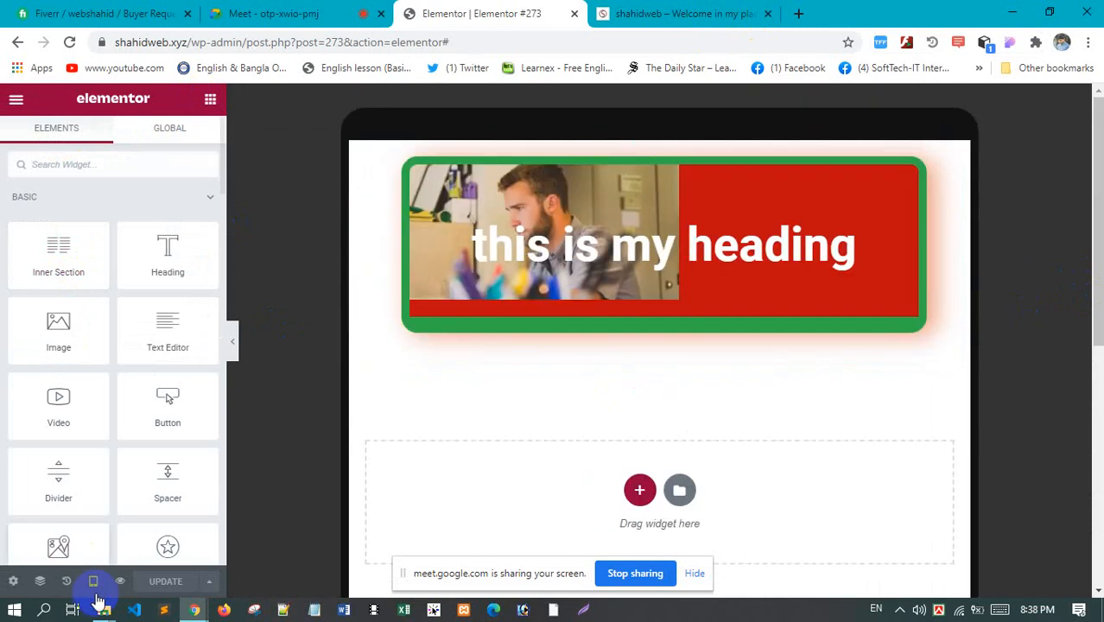
{"action": "left_click", "coordinate": [93, 584]}
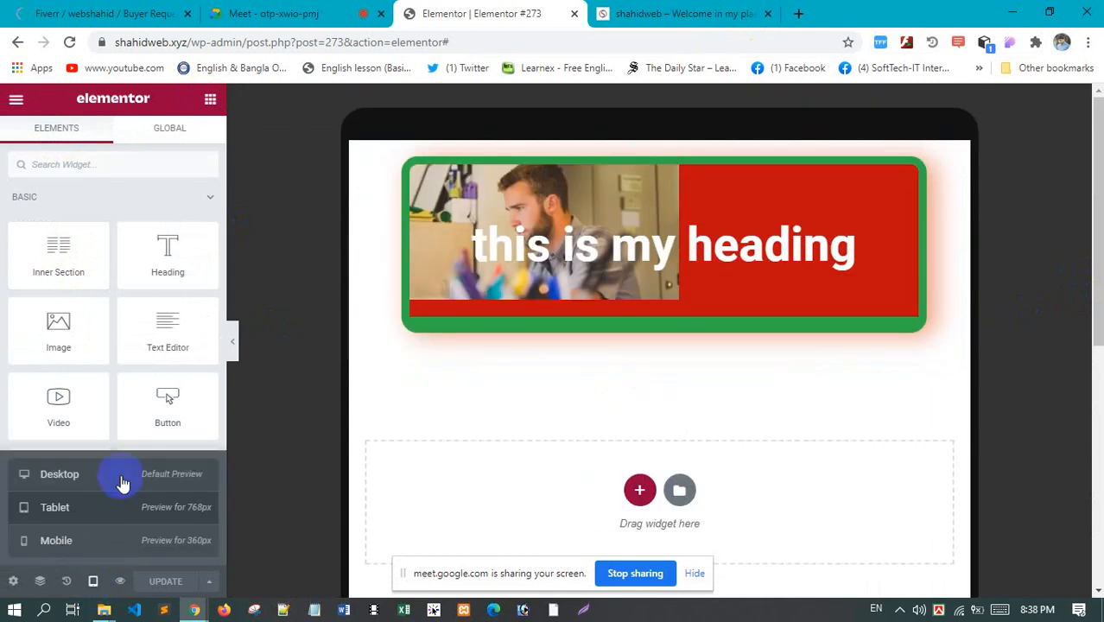
{"action": "left_click", "coordinate": [124, 482]}
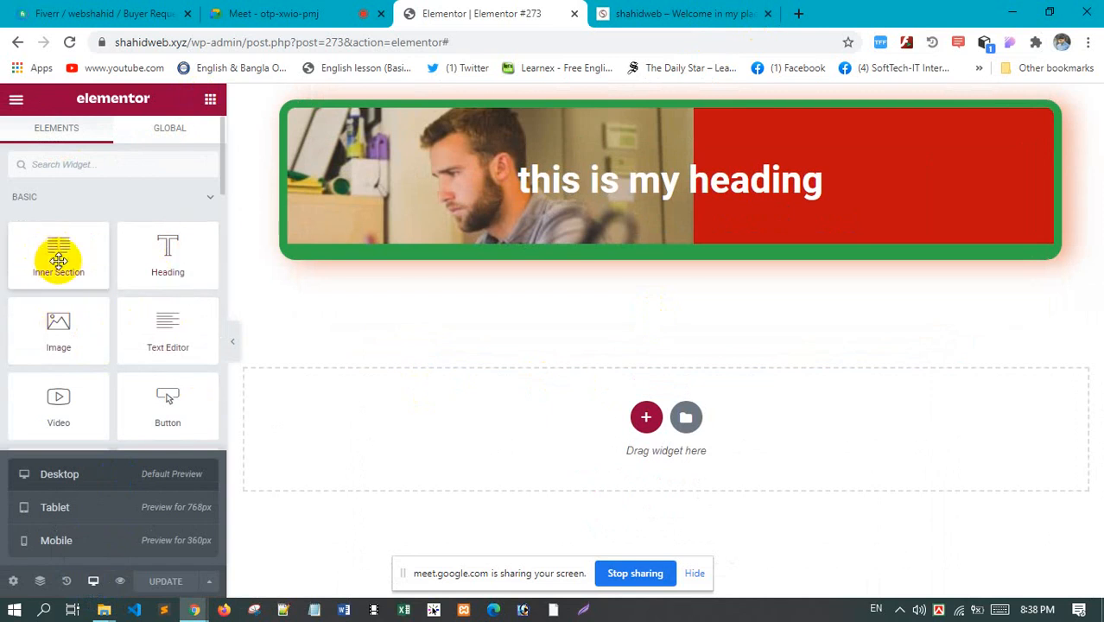
{"action": "left_click", "coordinate": [329, 445]}
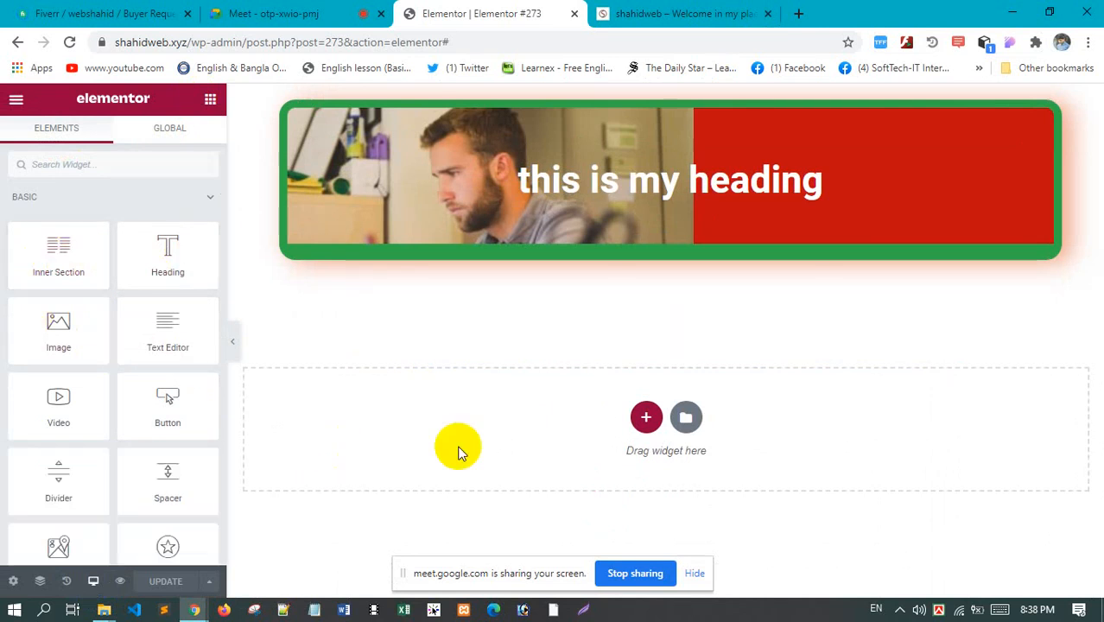
Add a new single-column section below the heading section and view its layout settings
{"action": "left_click", "coordinate": [645, 419]}
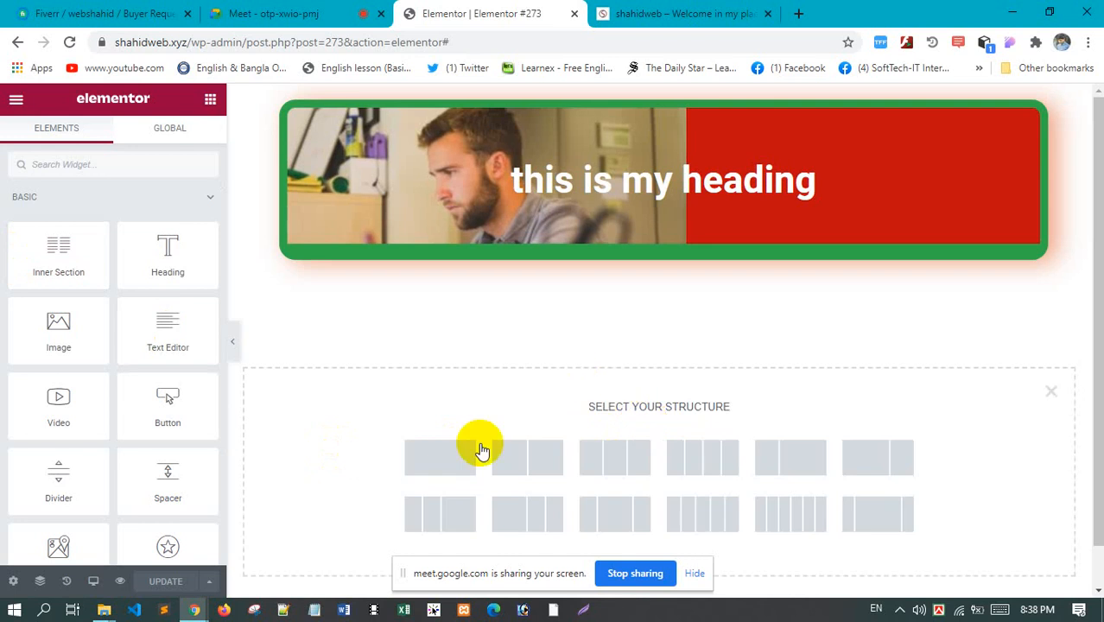
{"action": "left_click", "coordinate": [452, 465]}
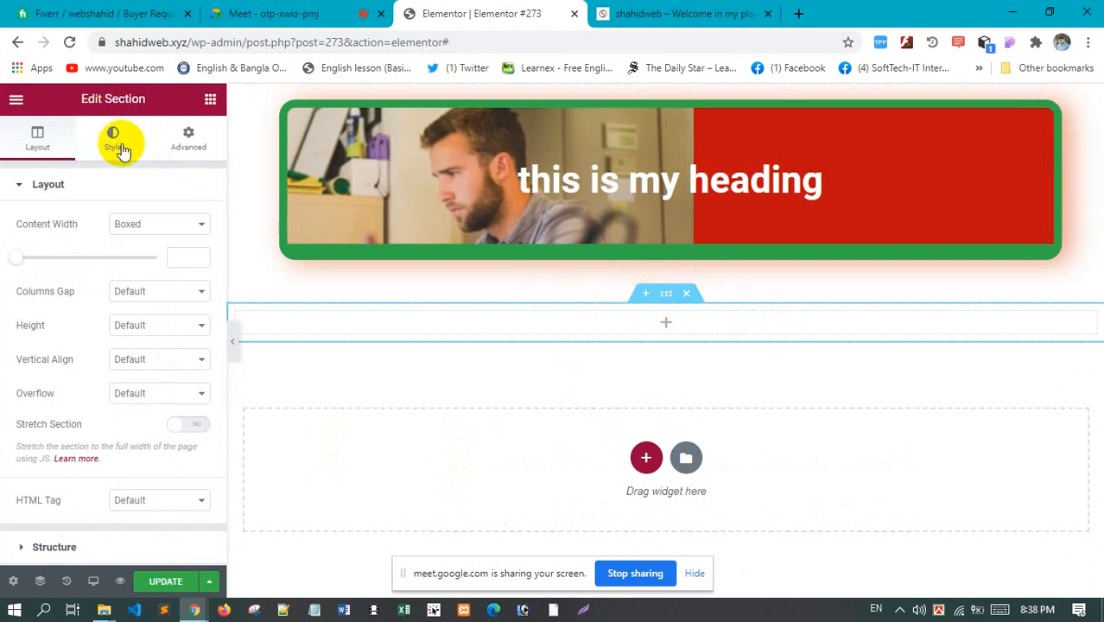
{"action": "left_click", "coordinate": [192, 144]}
{"action": "left_click", "coordinate": [39, 139]}
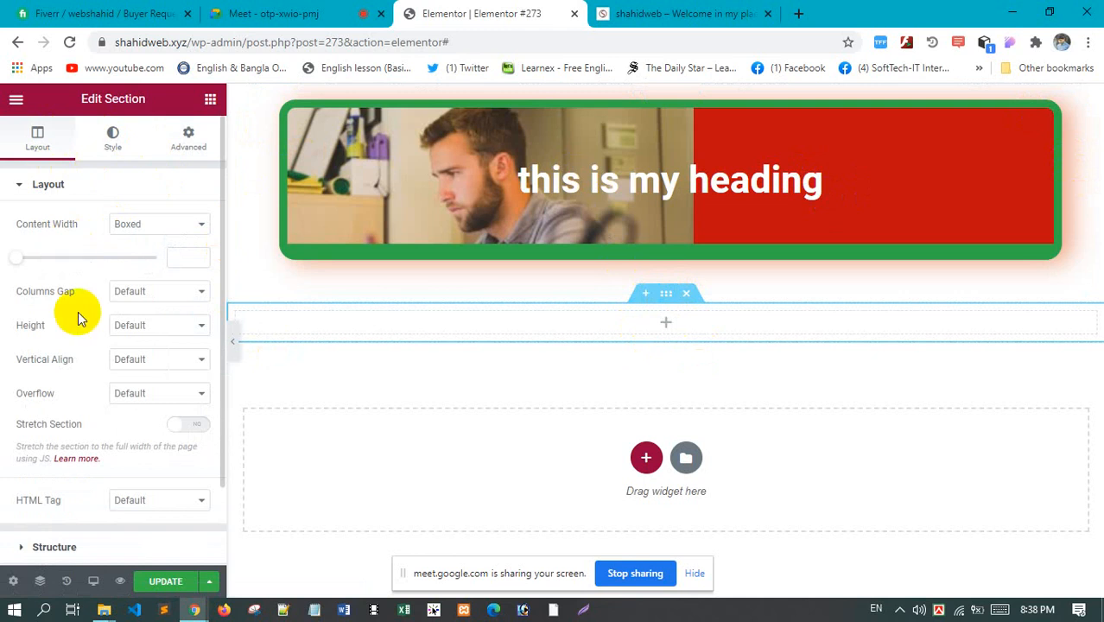
{"action": "scroll", "coordinate": [87, 309], "scroll_direction": "down", "scroll_amount": 1}
{"action": "scroll", "coordinate": [82, 259], "scroll_direction": "up", "scroll_amount": 1}
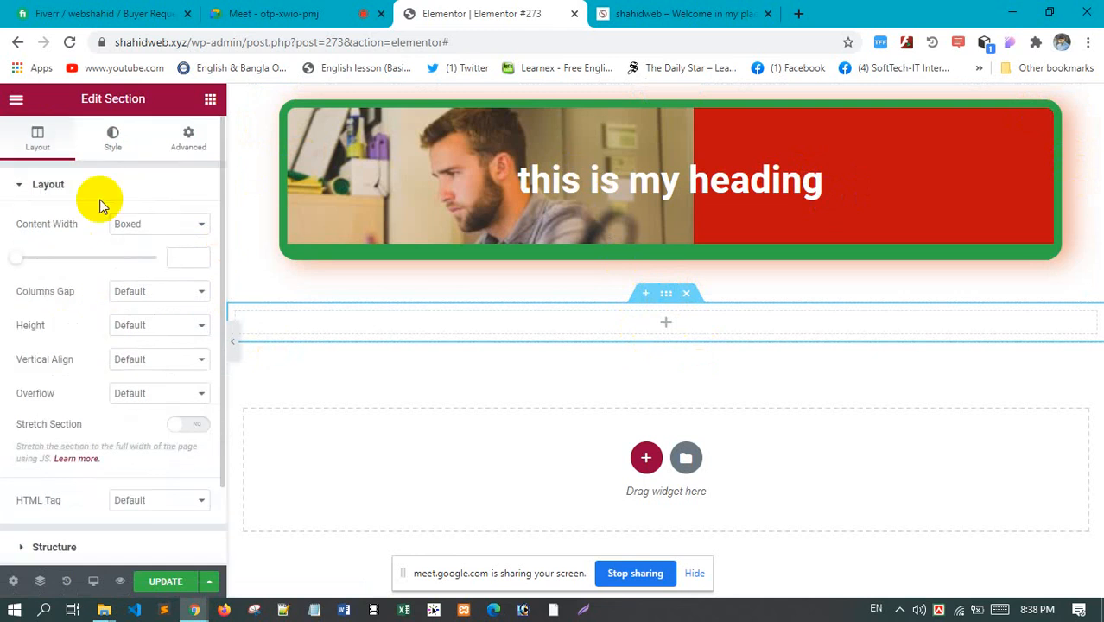
Give the new section a classic background with the green colour #168B2E
{"action": "left_click", "coordinate": [118, 148]}
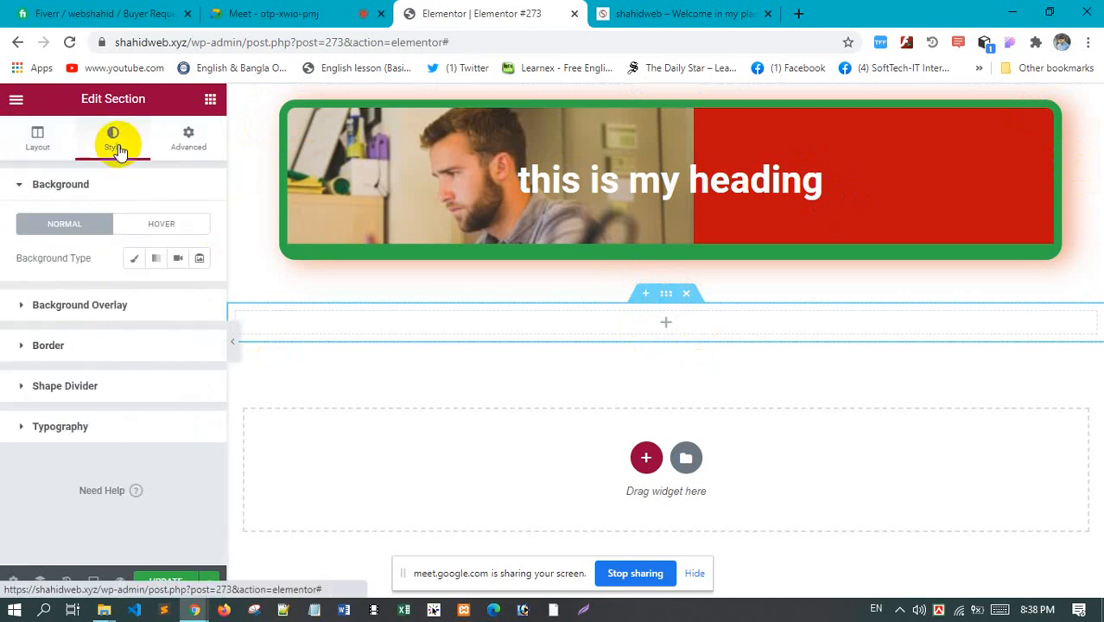
{"action": "left_click", "coordinate": [134, 262]}
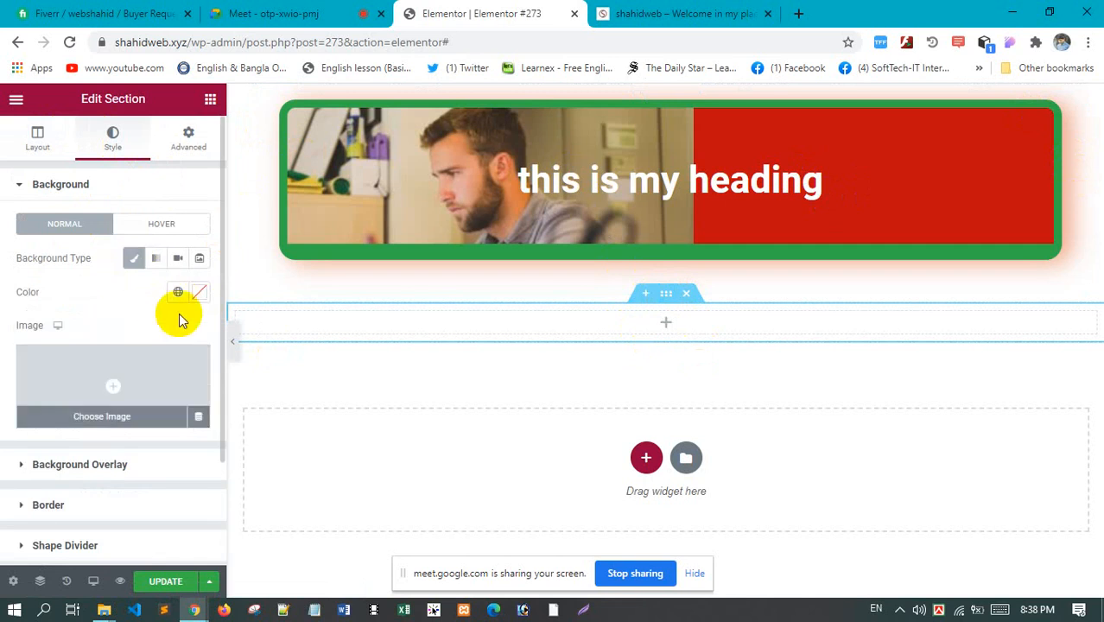
{"action": "left_click", "coordinate": [199, 293]}
{"action": "left_click", "coordinate": [271, 413]}
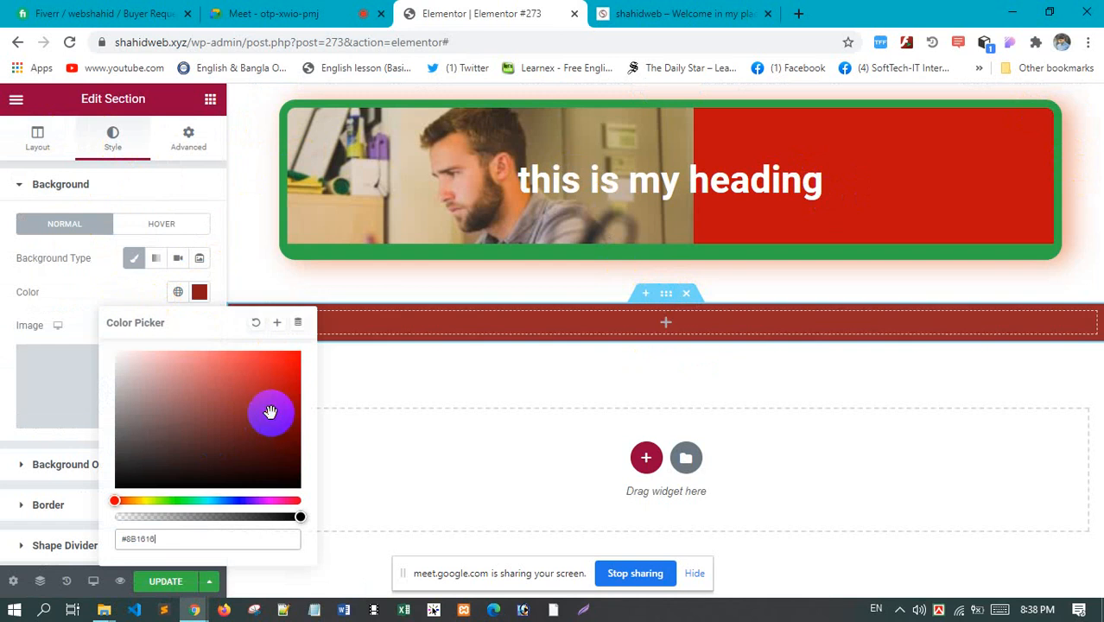
{"action": "left_click", "coordinate": [183, 502]}
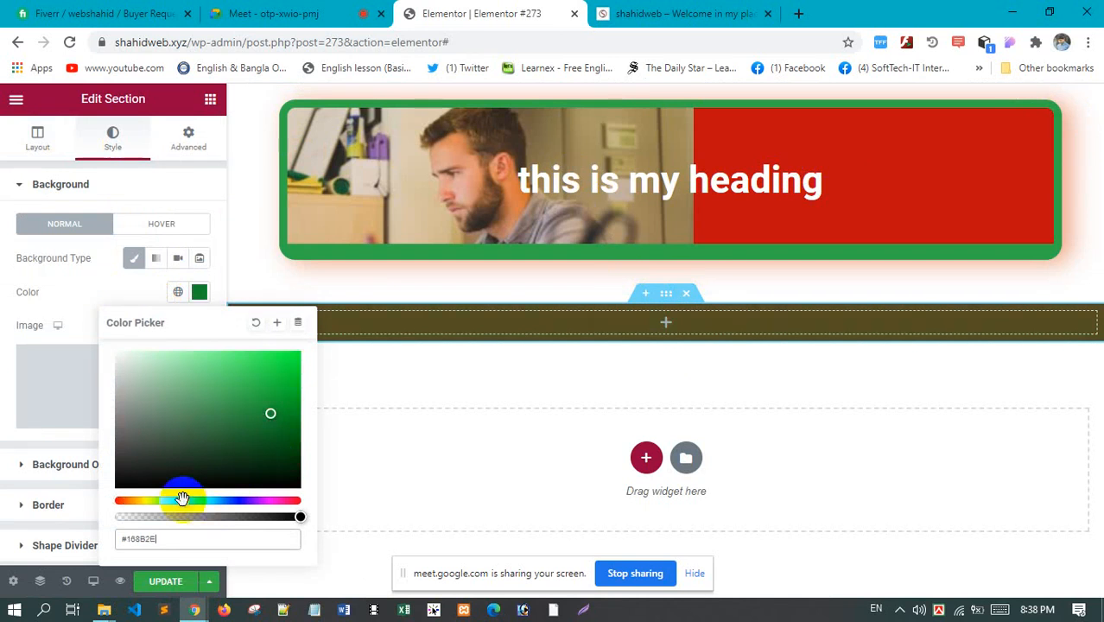
{"action": "left_click", "coordinate": [114, 301]}
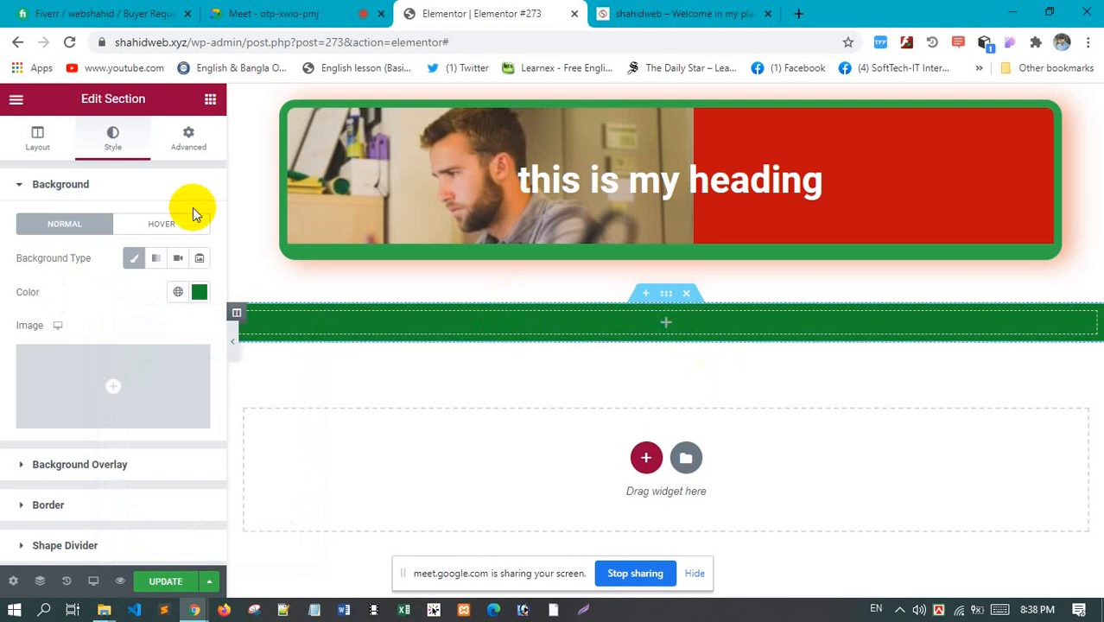
Try linked padding of 20 px on all sides of the new section, and clear the padding values again
{"action": "left_click", "coordinate": [188, 138]}
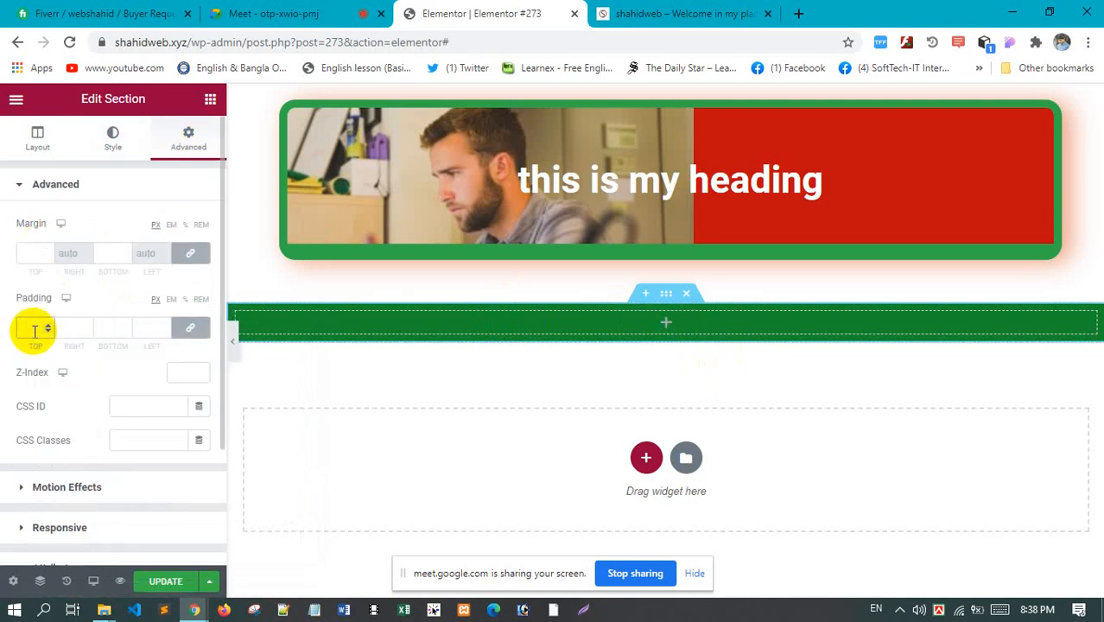
{"action": "type", "text": "20"}
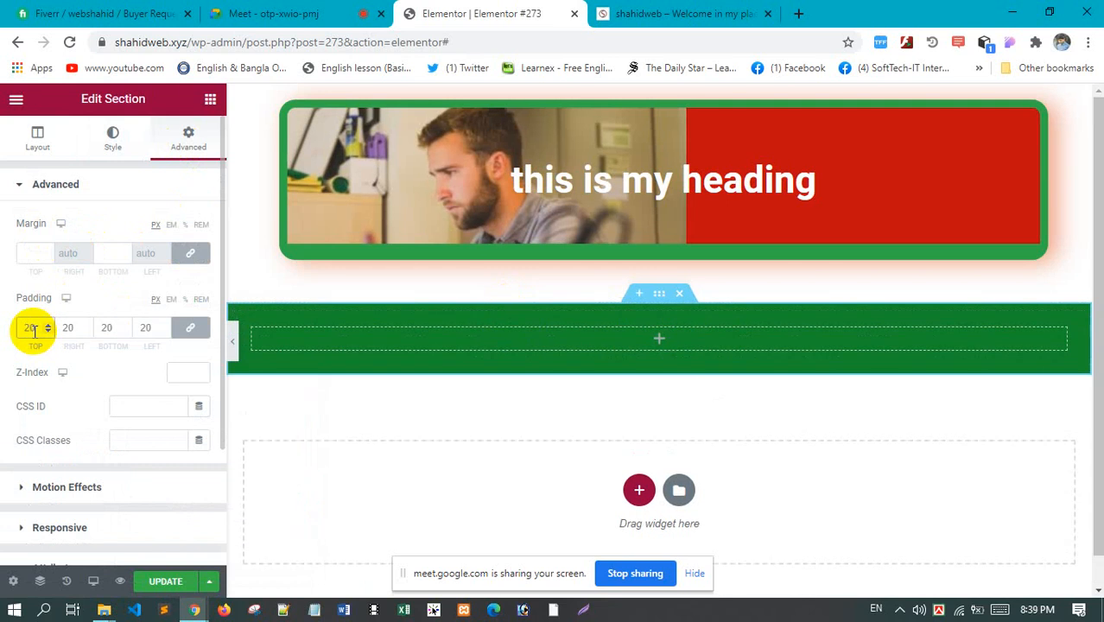
{"action": "left_click", "coordinate": [191, 328]}
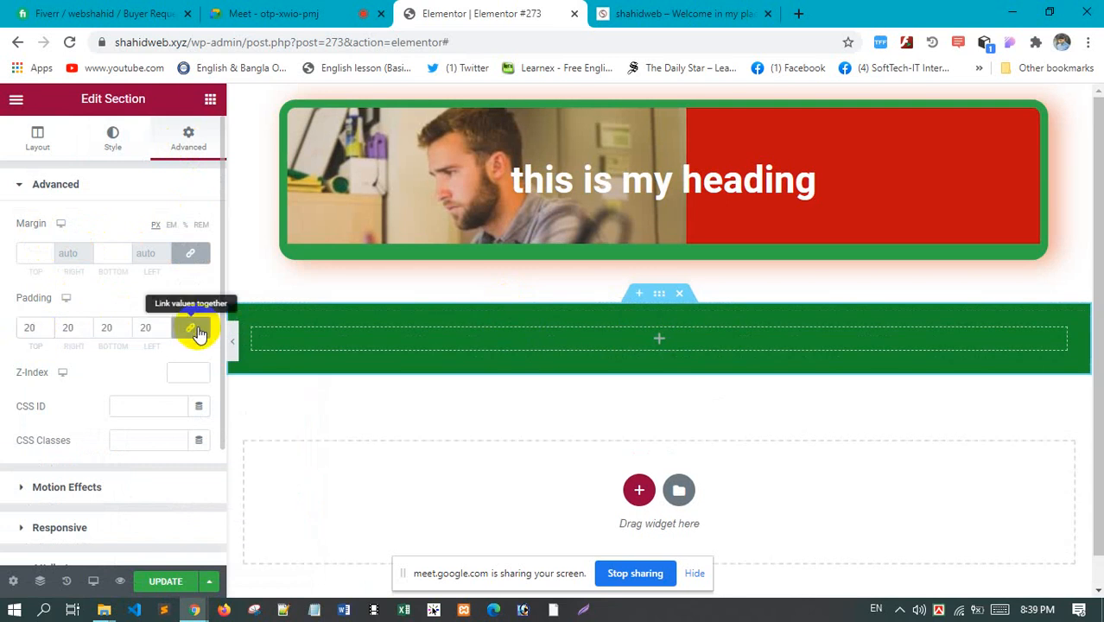
{"action": "left_click", "coordinate": [46, 332]}
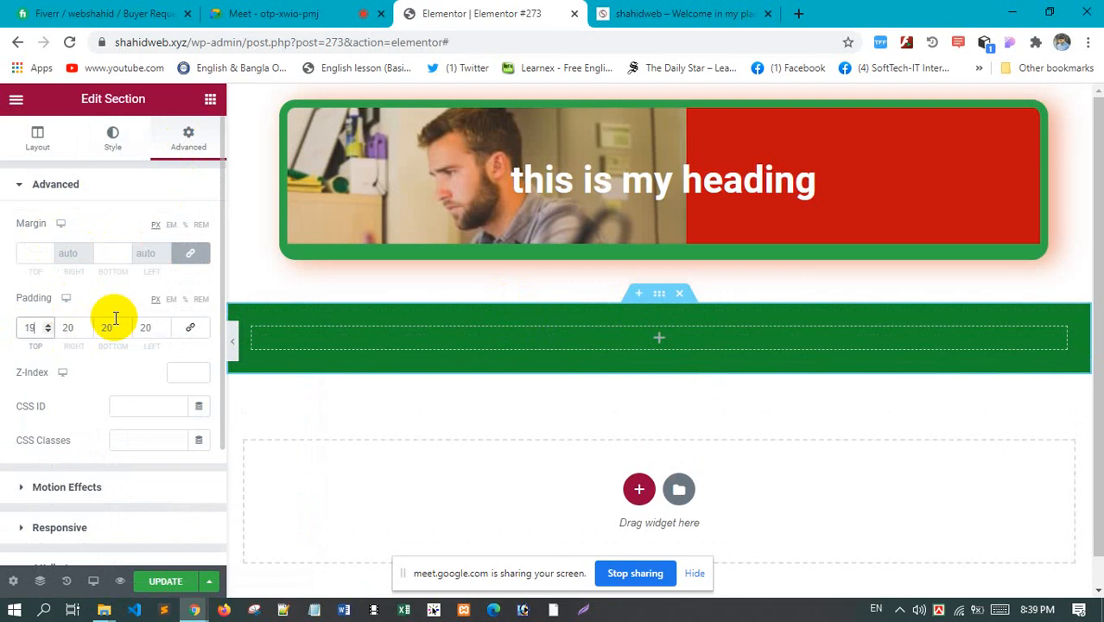
{"action": "left_click", "coordinate": [191, 327]}
{"action": "key", "text": "BackSpace"}
{"action": "key", "text": "BackSpace"}
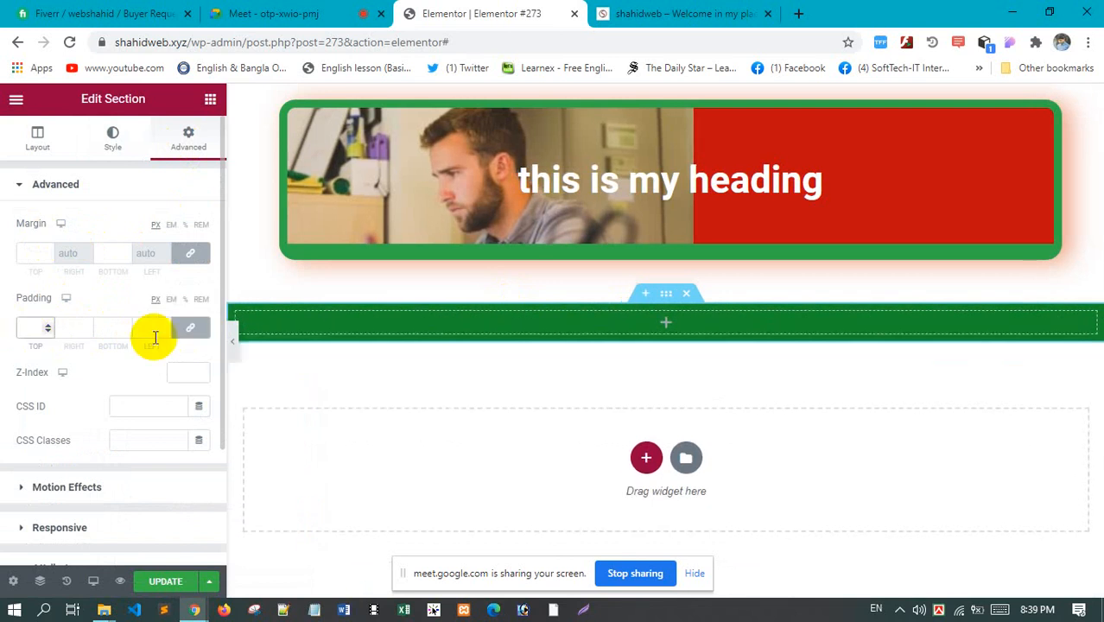
Unlink the section's padding values and set the top and bottom padding to 100 px
{"action": "left_click", "coordinate": [186, 327]}
{"action": "left_click", "coordinate": [33, 326]}
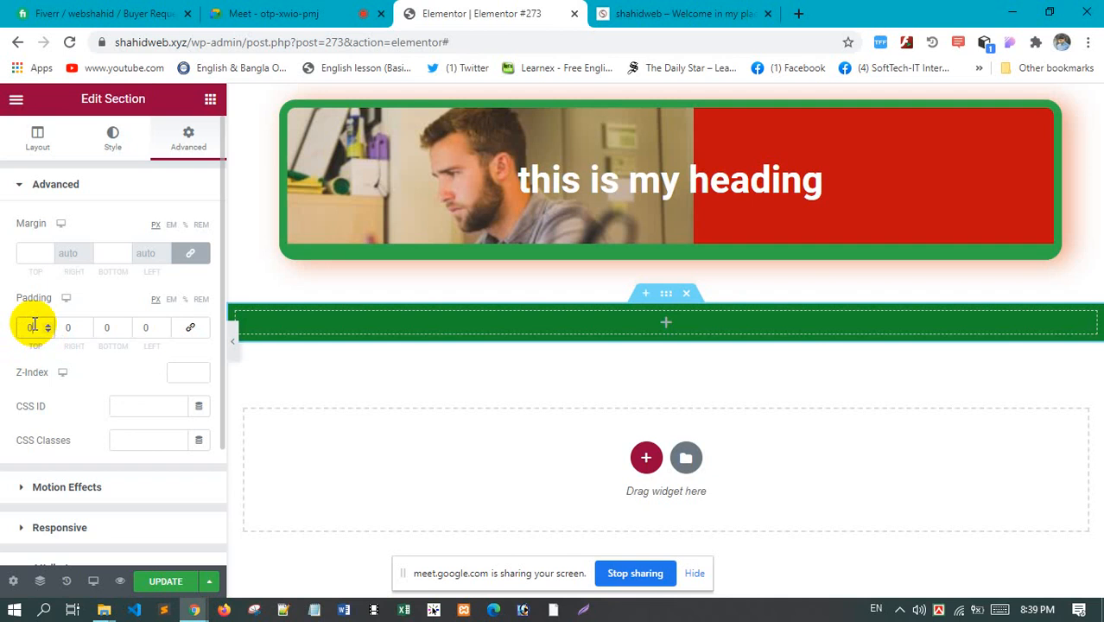
{"action": "type", "text": "100"}
{"action": "key", "text": "BackSpace"}
{"action": "key", "text": "BackSpace"}
{"action": "key", "text": "BackSpace"}
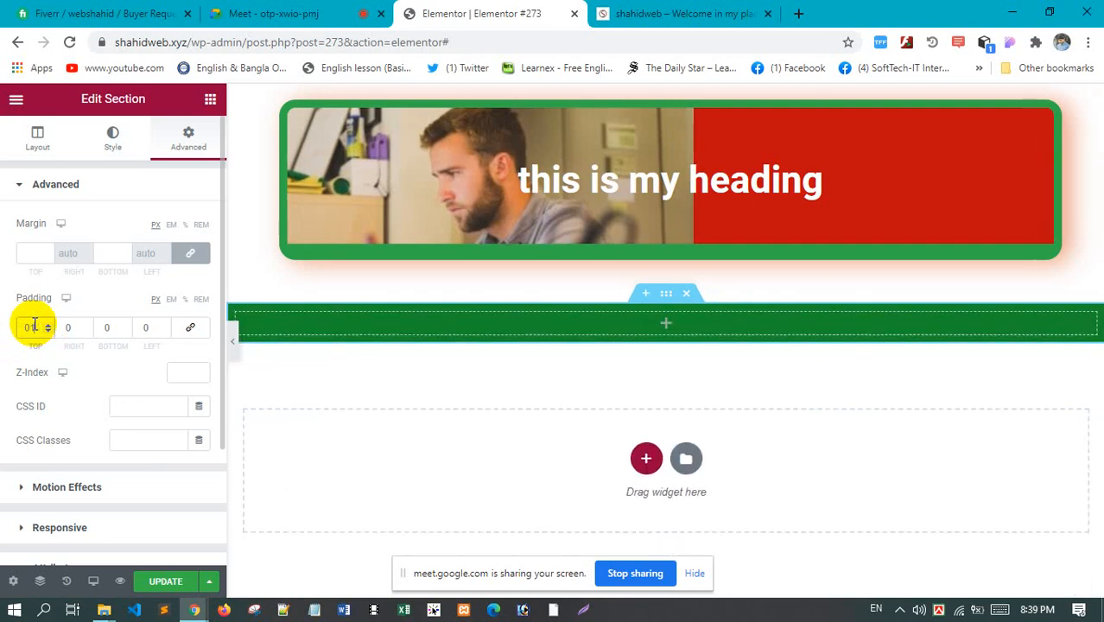
{"action": "type", "text": "100"}
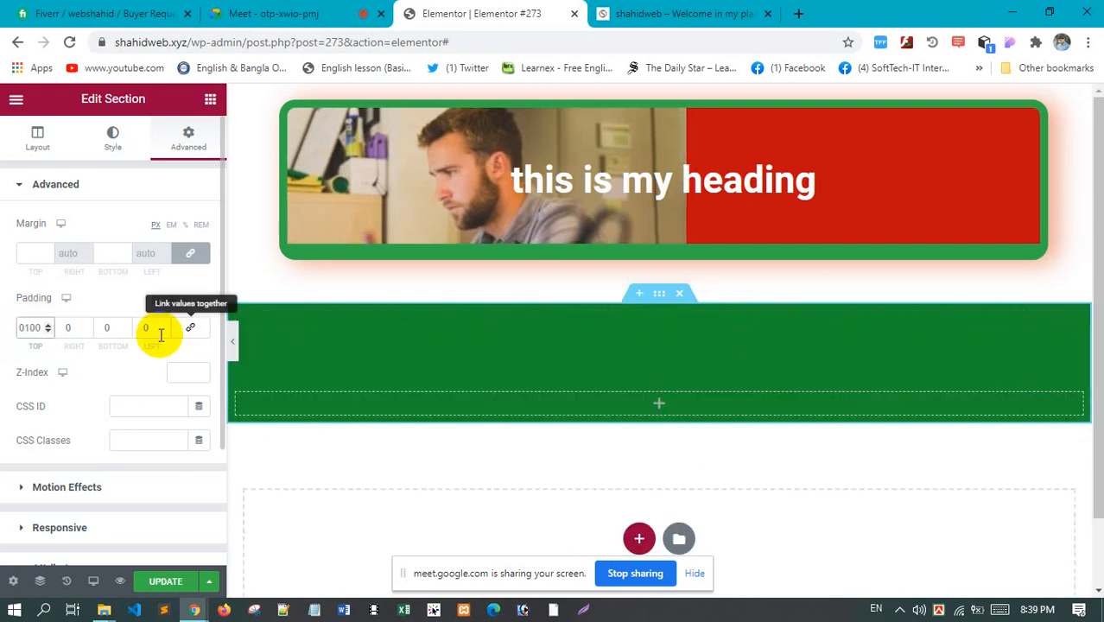
{"action": "left_click", "coordinate": [120, 329]}
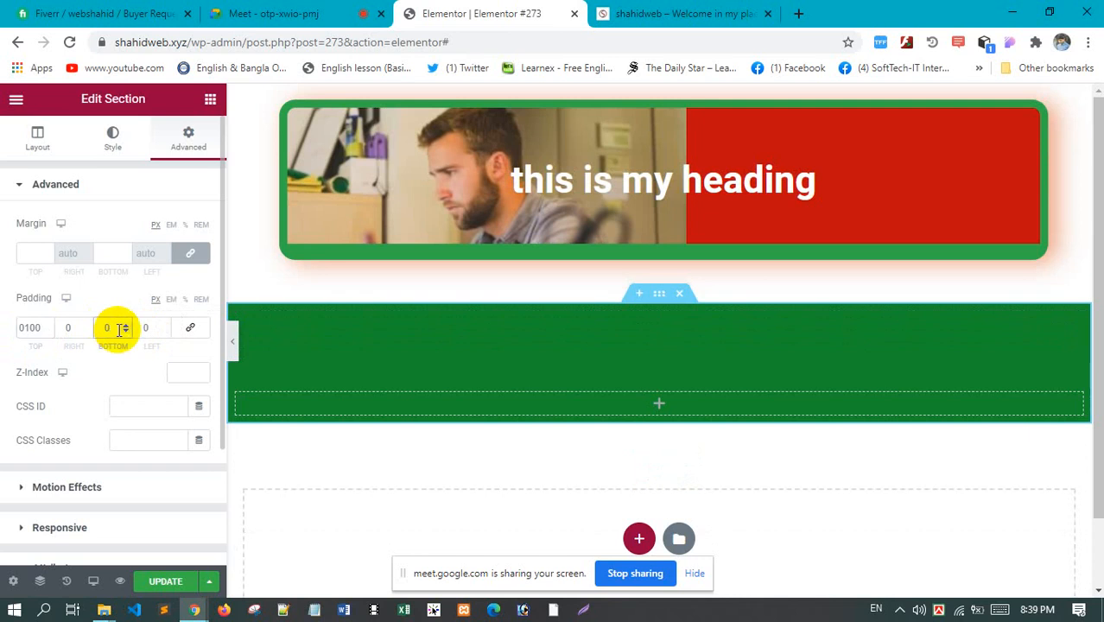
{"action": "type", "text": "100"}
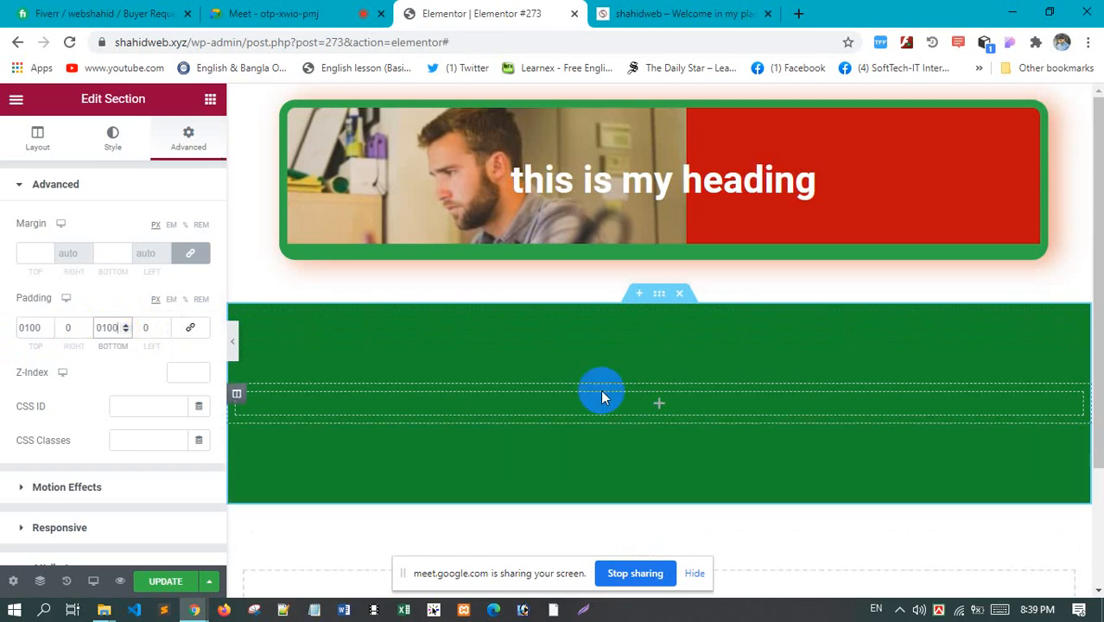
{"action": "scroll", "coordinate": [604, 394], "scroll_direction": "down", "scroll_amount": 2}
{"action": "scroll", "coordinate": [604, 394], "scroll_direction": "up", "scroll_amount": 2}
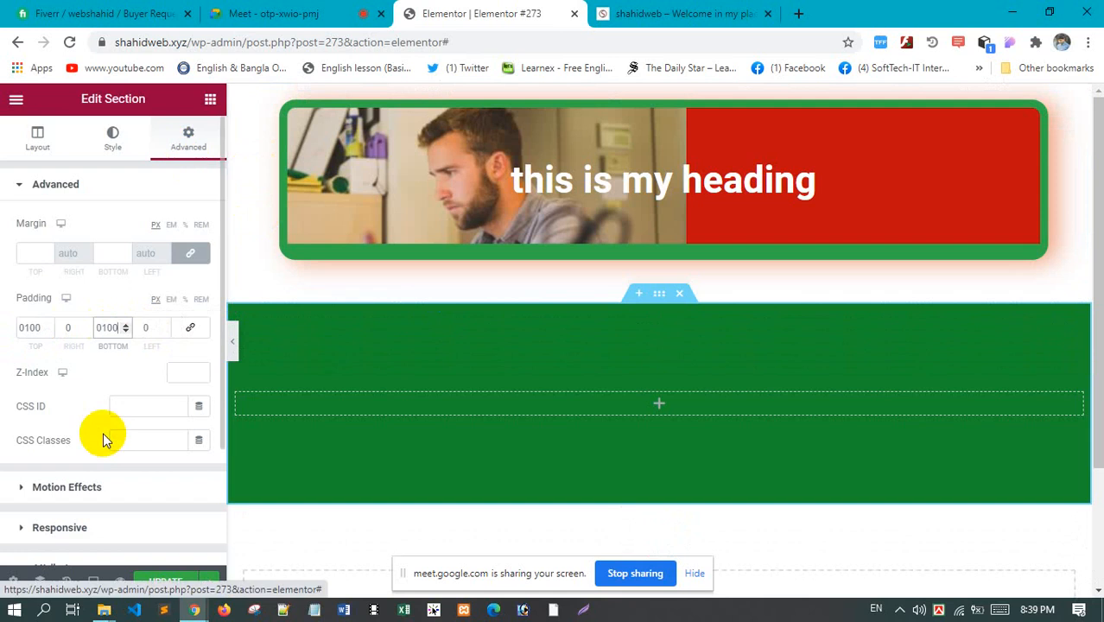
Examine the section's Motion Effects and Attributes settings
{"action": "scroll", "coordinate": [104, 439], "scroll_direction": "down", "scroll_amount": 2}
{"action": "scroll", "coordinate": [104, 441], "scroll_direction": "up", "scroll_amount": 2}
{"action": "scroll", "coordinate": [87, 442], "scroll_direction": "down", "scroll_amount": 2}
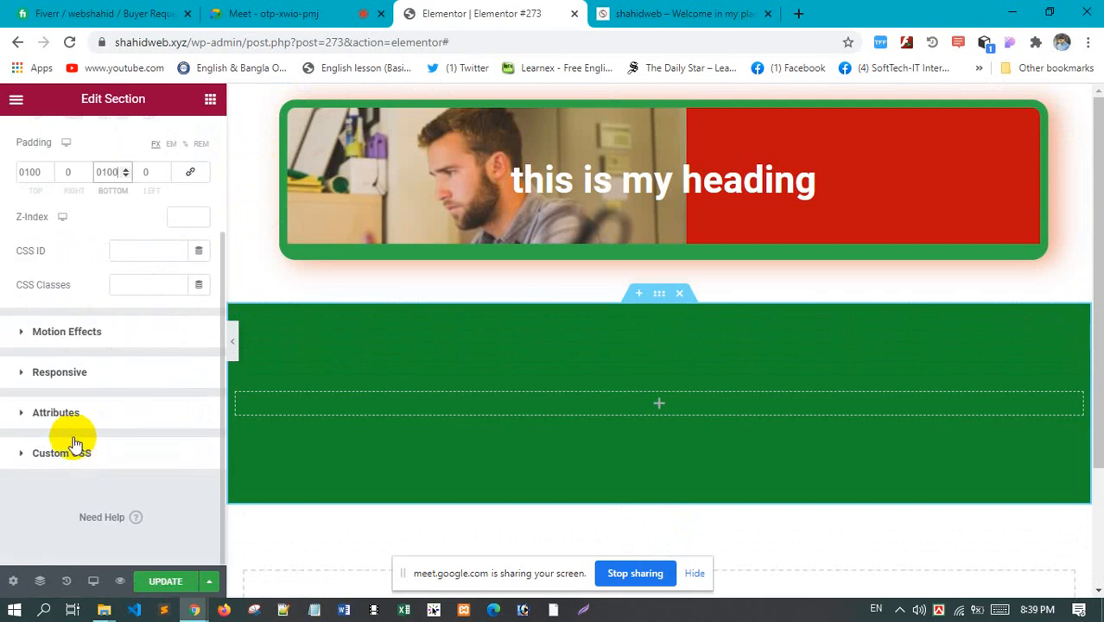
{"action": "left_click", "coordinate": [88, 334]}
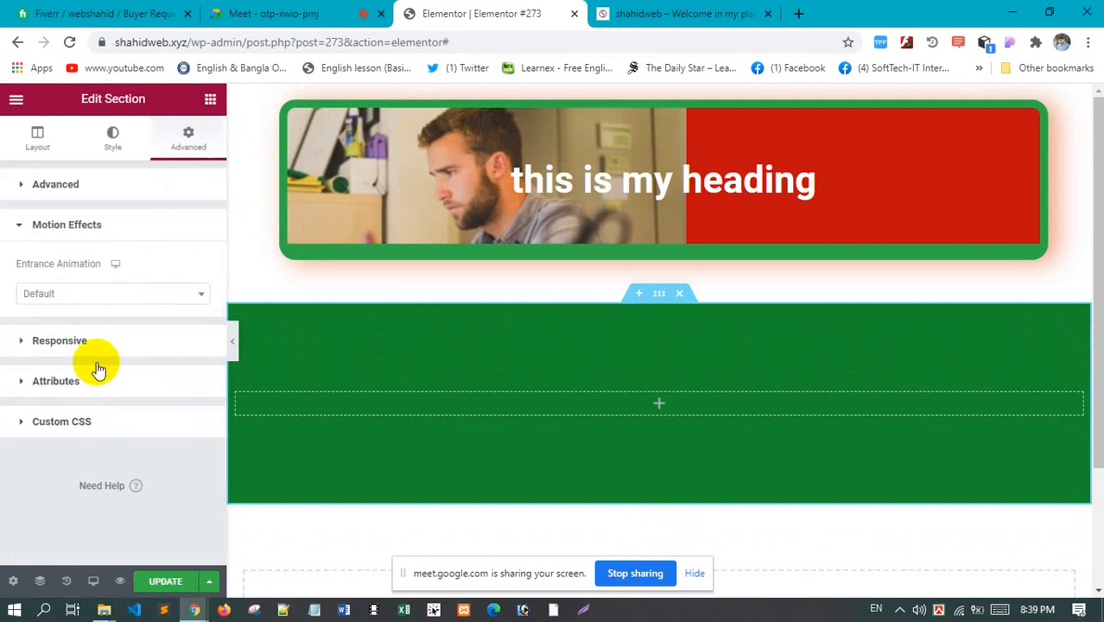
{"action": "left_click", "coordinate": [90, 227]}
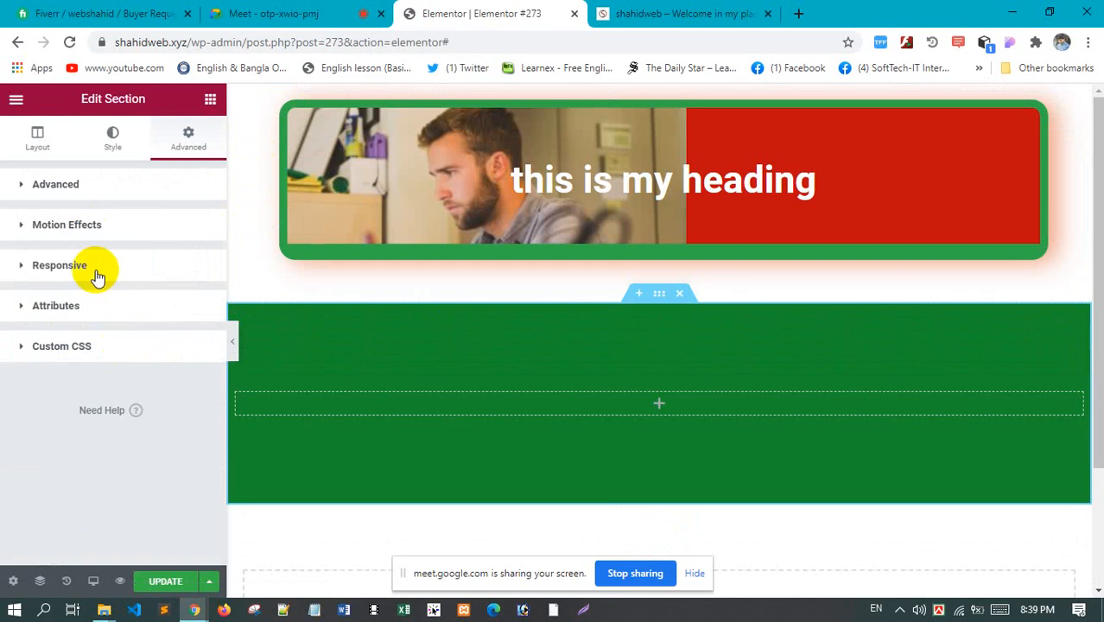
{"action": "left_click", "coordinate": [86, 311]}
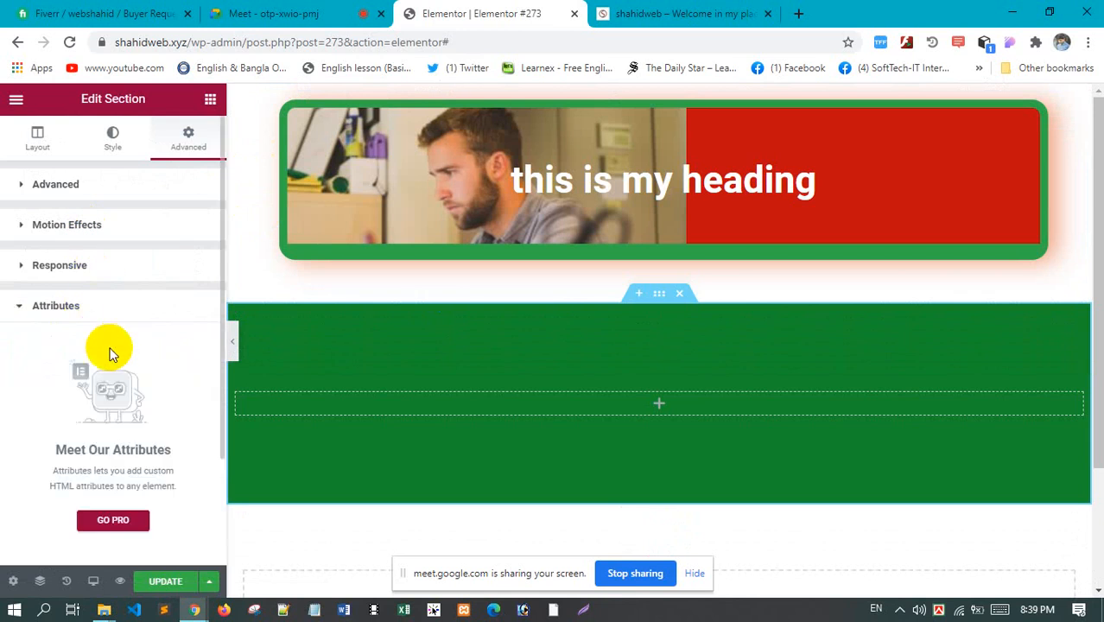
{"action": "scroll", "coordinate": [108, 350], "scroll_direction": "down", "scroll_amount": 1}
{"action": "scroll", "coordinate": [108, 352], "scroll_direction": "up", "scroll_amount": 1}
{"action": "left_click", "coordinate": [77, 310]}
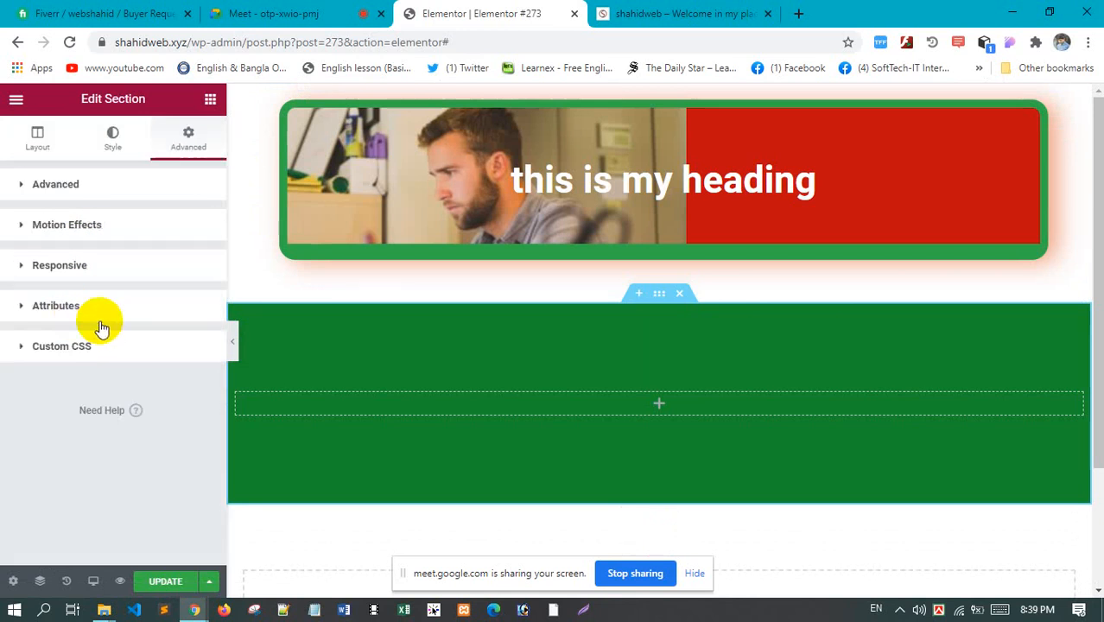
Reset the new section's background colour to none
{"action": "left_click", "coordinate": [116, 151]}
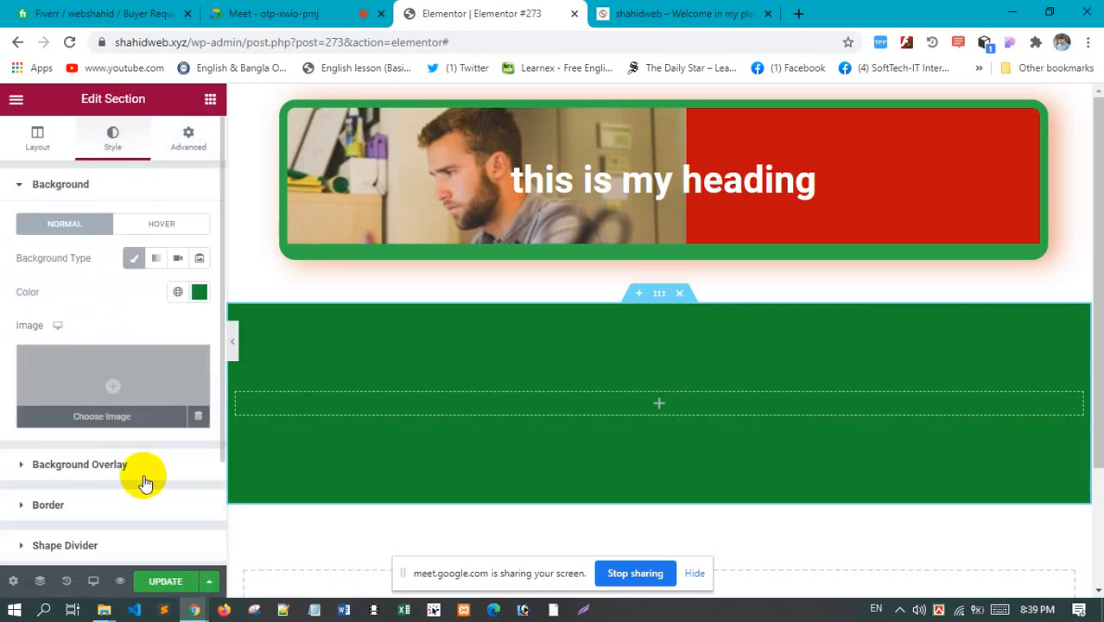
{"action": "scroll", "coordinate": [131, 422], "scroll_direction": "down", "scroll_amount": 2}
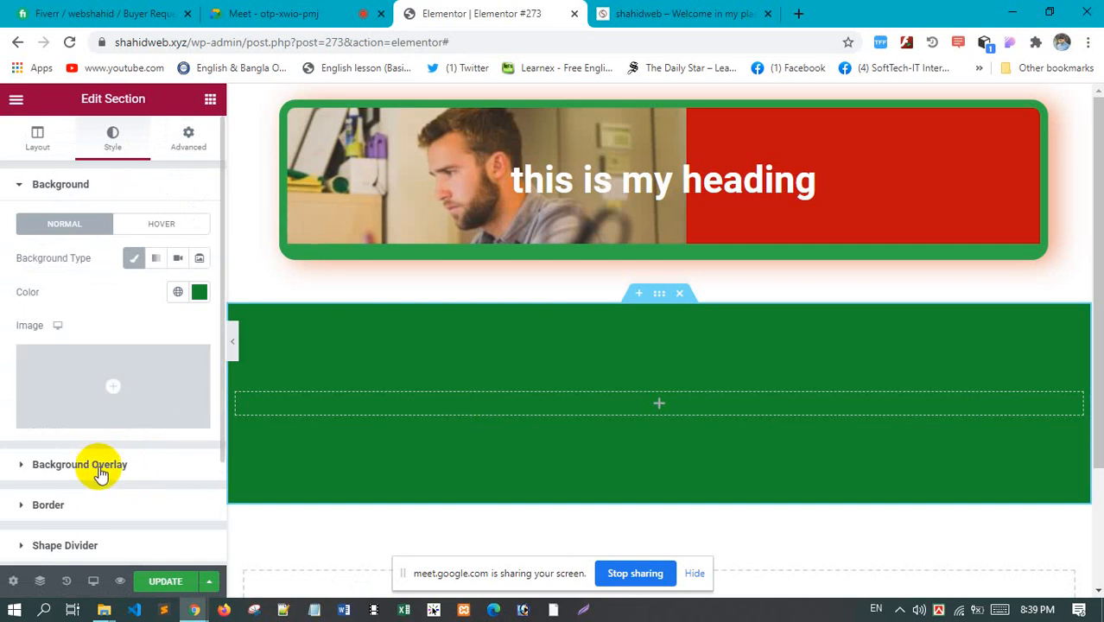
{"action": "left_click", "coordinate": [199, 292]}
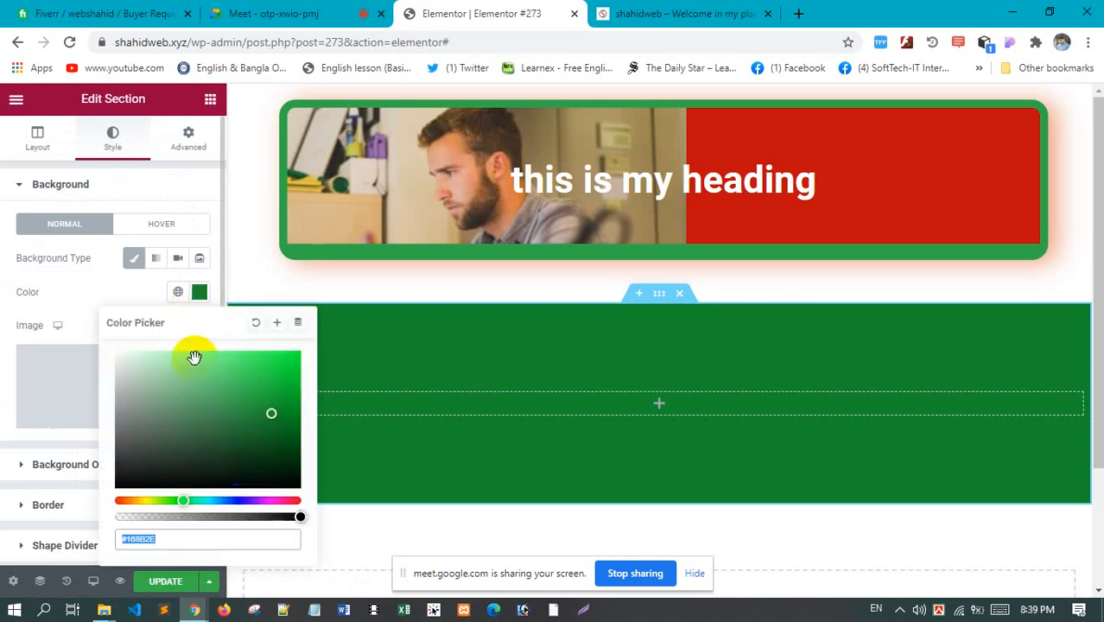
{"action": "left_click", "coordinate": [257, 328]}
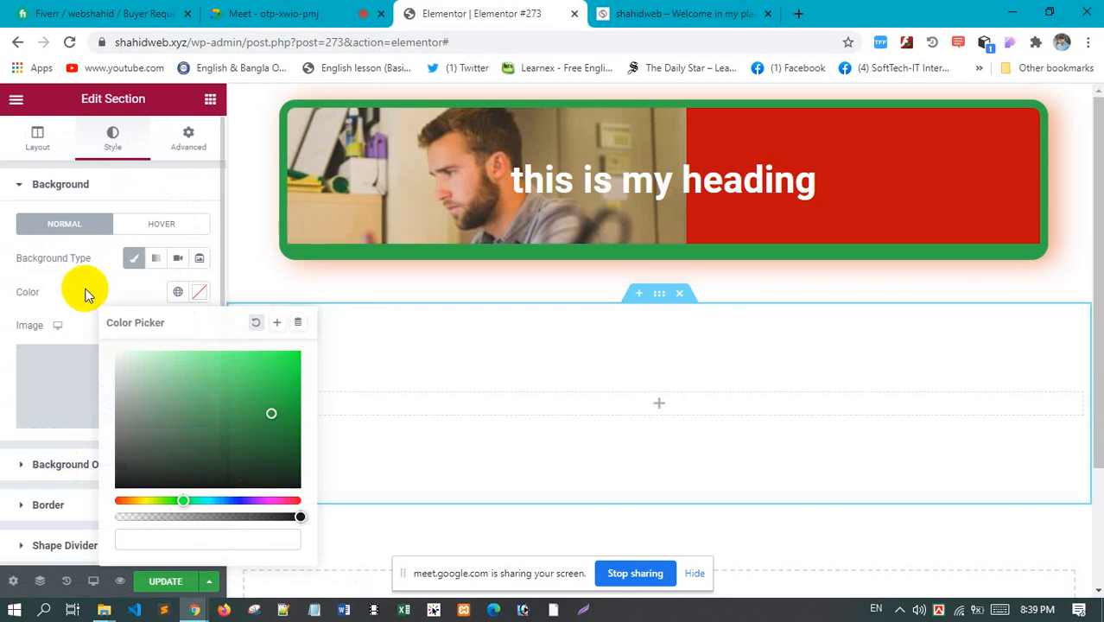
{"action": "left_click", "coordinate": [432, 379]}
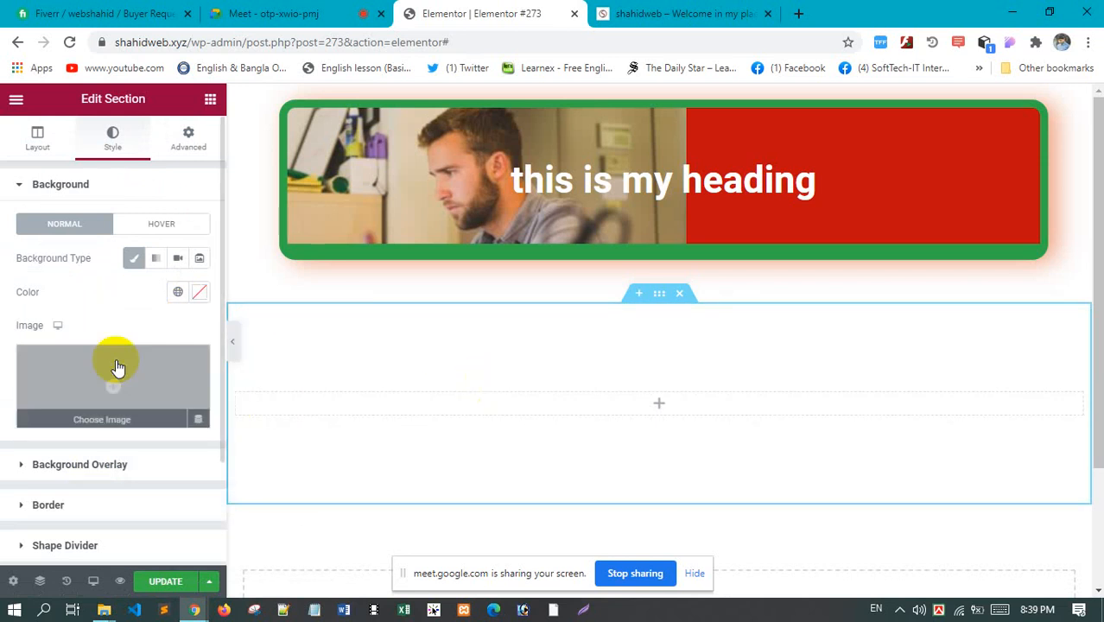
Insert the pink sky image DSC_0075-01-scaled.jpeg from the media library as the new section's background image
{"action": "left_click", "coordinate": [146, 373]}
{"action": "scroll", "coordinate": [611, 358], "scroll_direction": "down", "scroll_amount": 5}
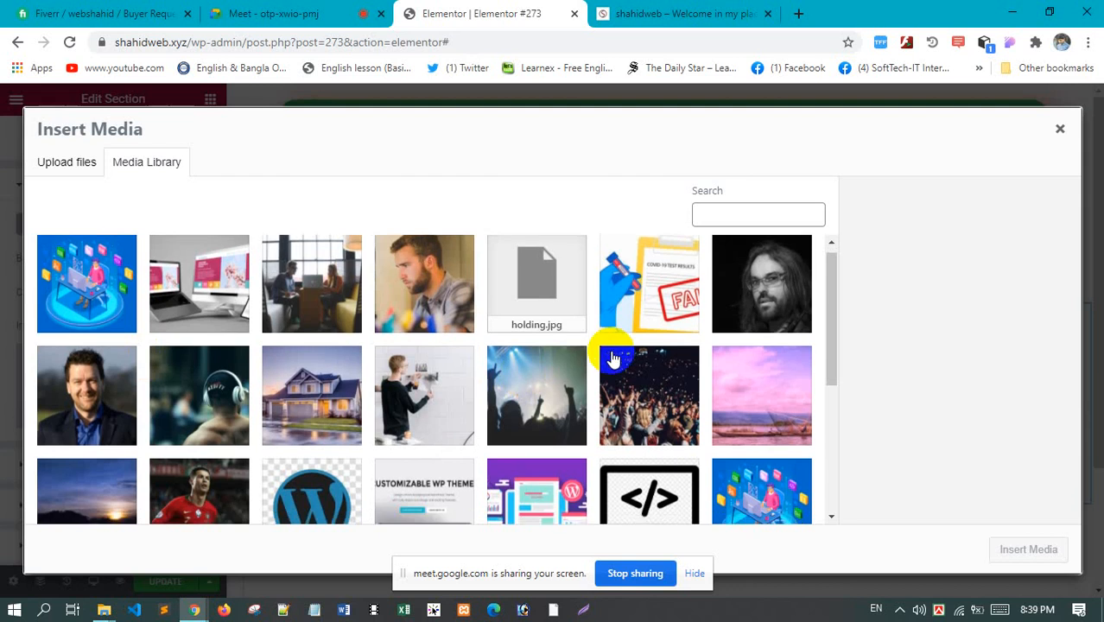
{"action": "scroll", "coordinate": [787, 339], "scroll_direction": "up", "scroll_amount": 2}
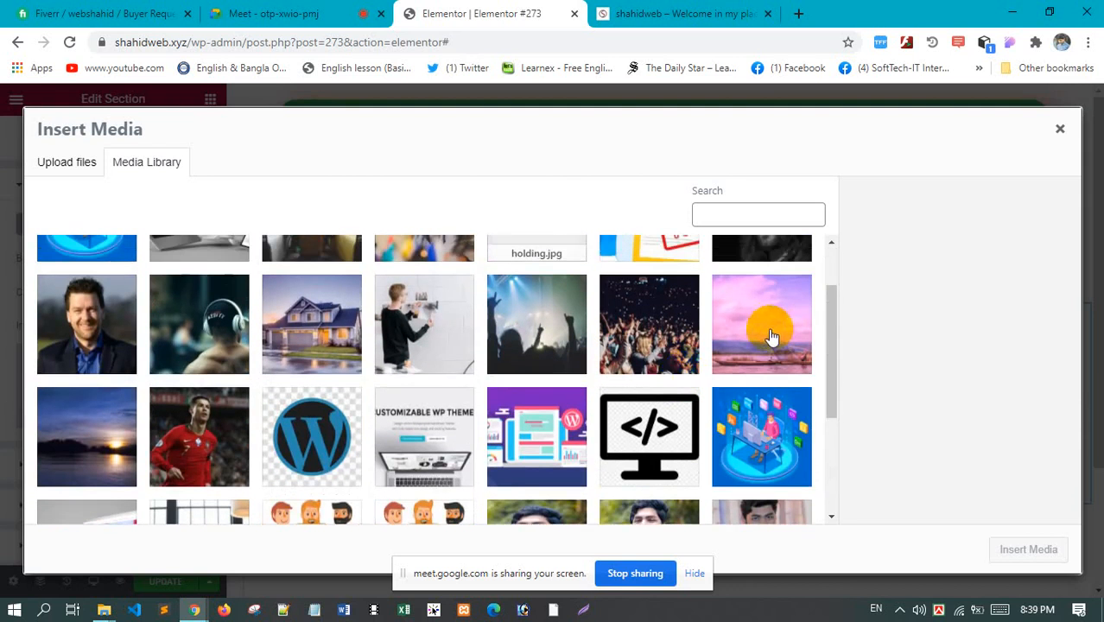
{"action": "left_click", "coordinate": [765, 334]}
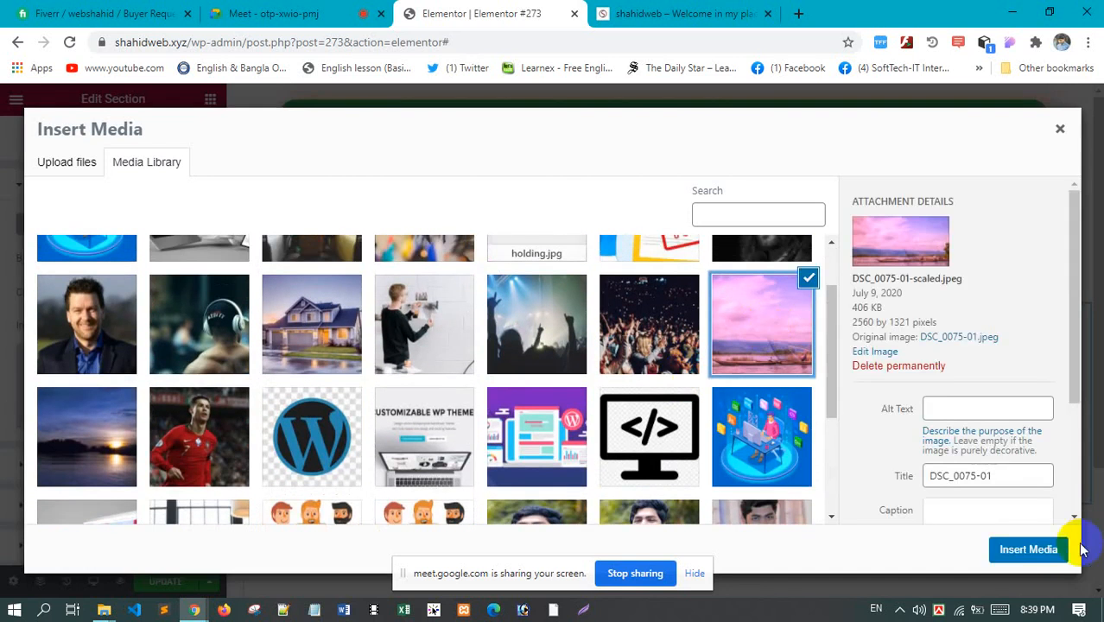
{"action": "left_click", "coordinate": [1043, 549]}
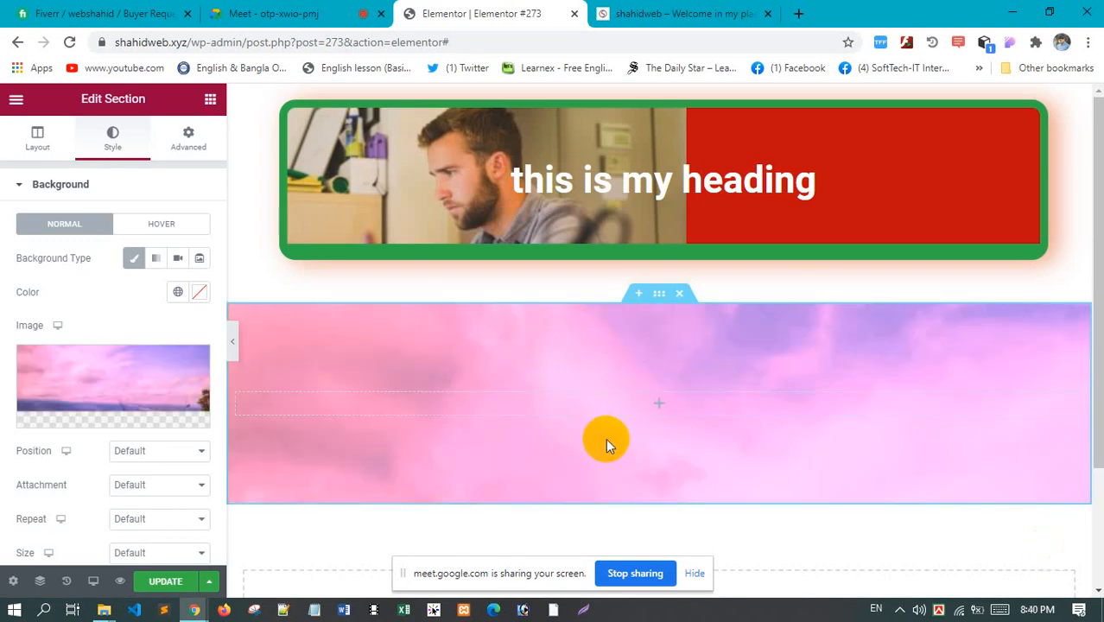
Try the Center Center, Center Right, Center Left, Top Left and Top Right positions for the section's background image
{"action": "scroll", "coordinate": [608, 438], "scroll_direction": "down", "scroll_amount": 1}
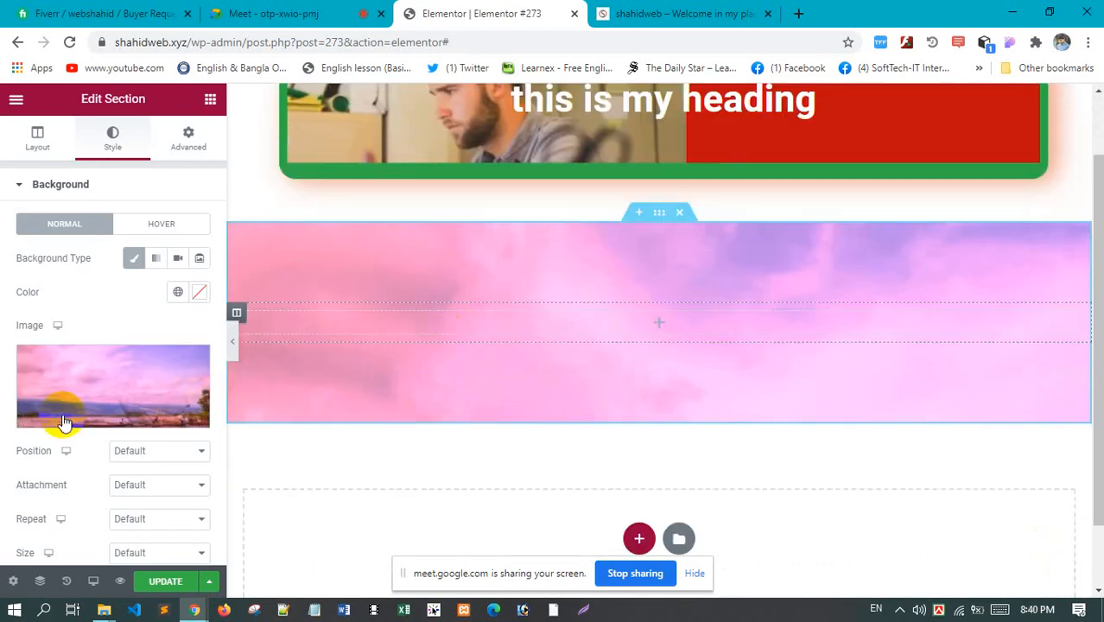
{"action": "scroll", "coordinate": [566, 327], "scroll_direction": "down", "scroll_amount": 1}
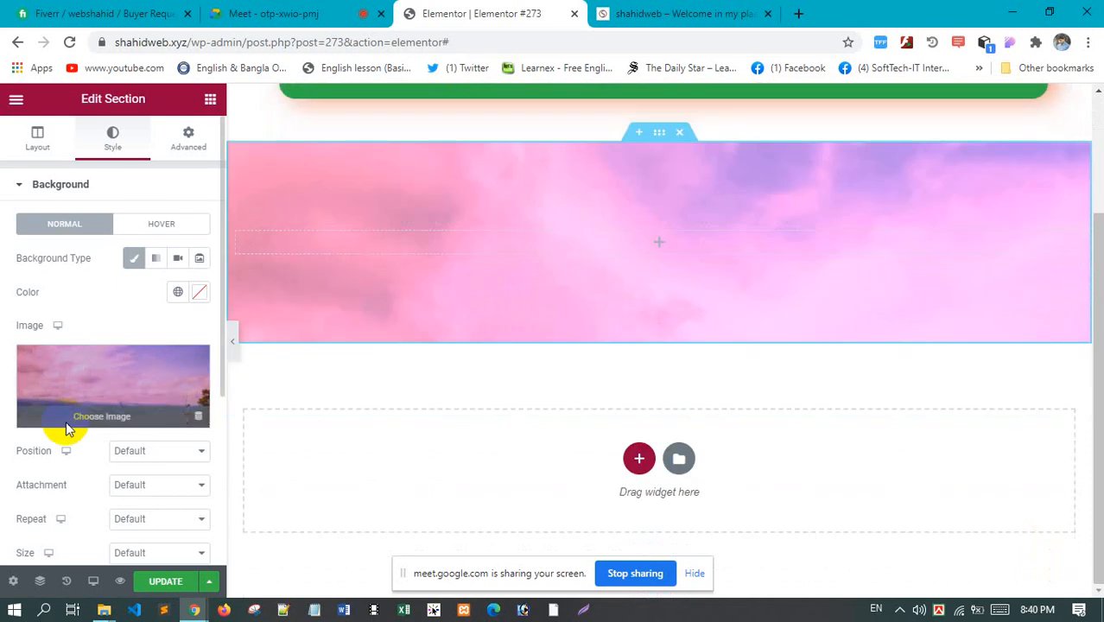
{"action": "scroll", "coordinate": [112, 397], "scroll_direction": "down", "scroll_amount": 1}
{"action": "left_click", "coordinate": [158, 372]}
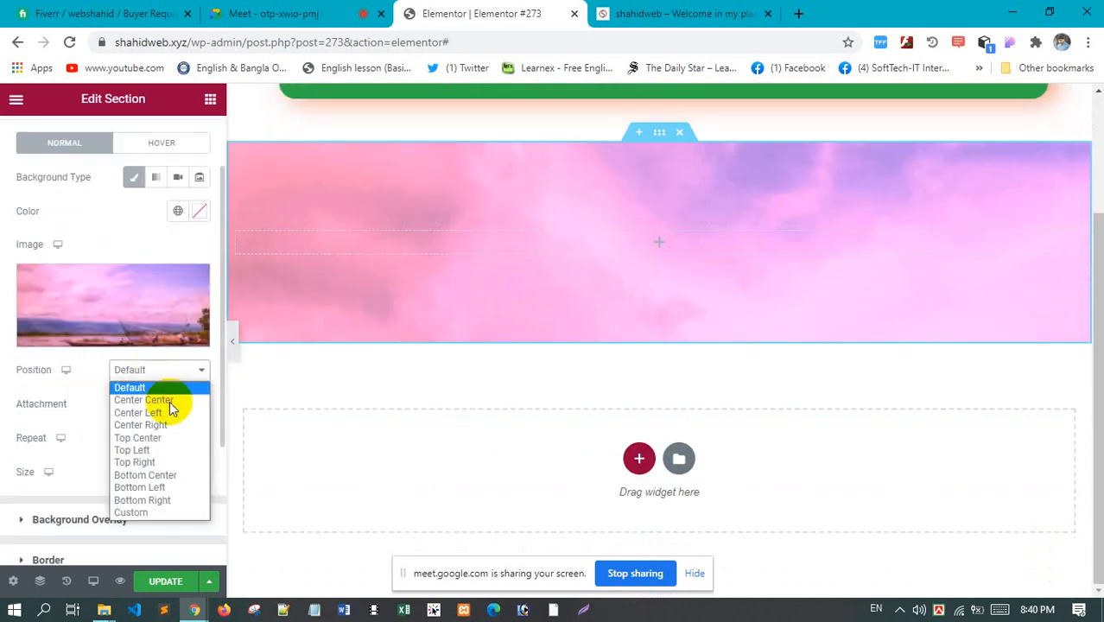
{"action": "left_click", "coordinate": [169, 400]}
{"action": "left_click", "coordinate": [164, 372]}
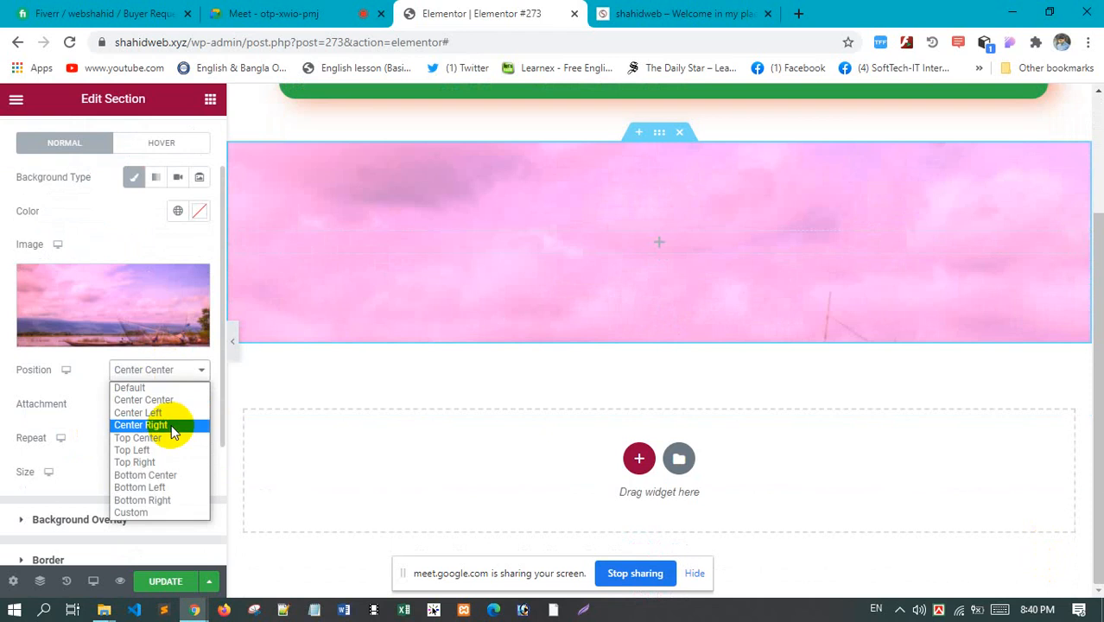
{"action": "left_click", "coordinate": [171, 424]}
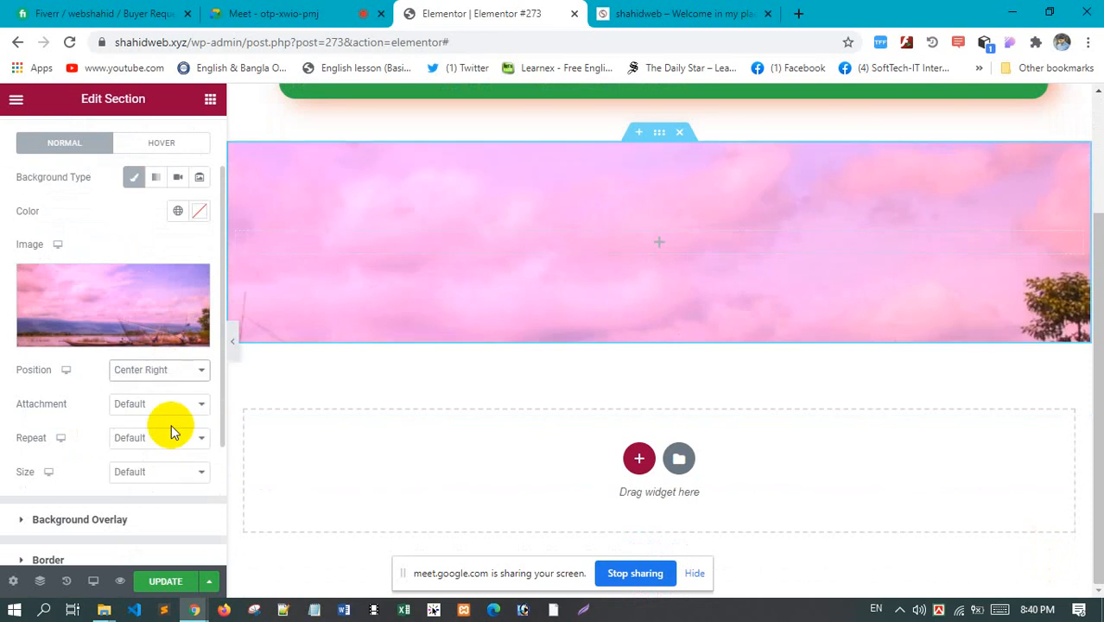
{"action": "left_click", "coordinate": [176, 371]}
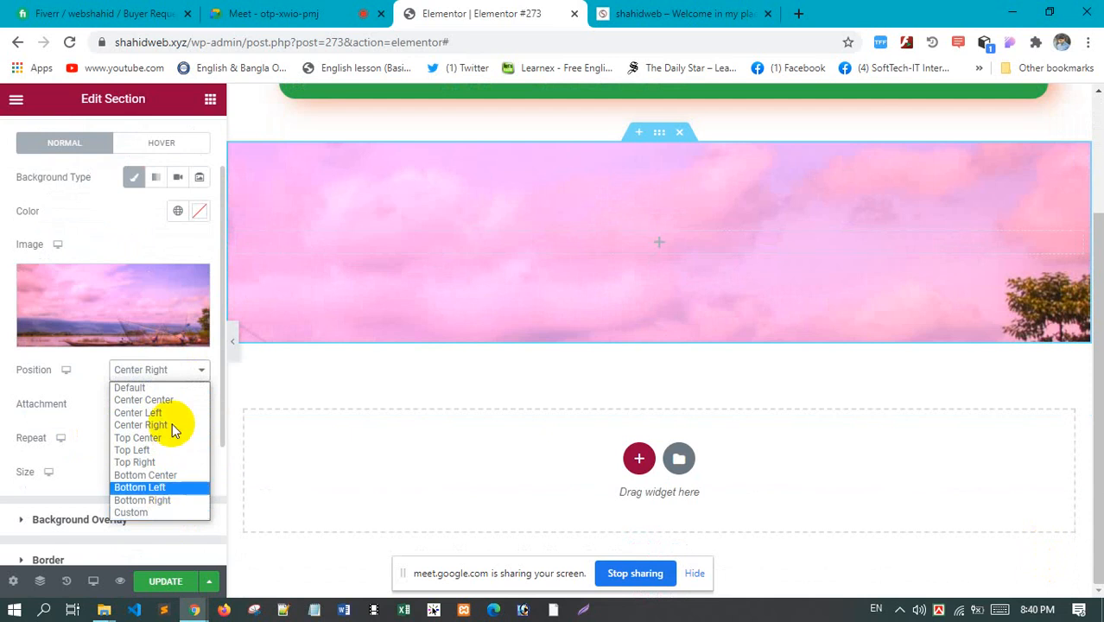
{"action": "left_click", "coordinate": [178, 415]}
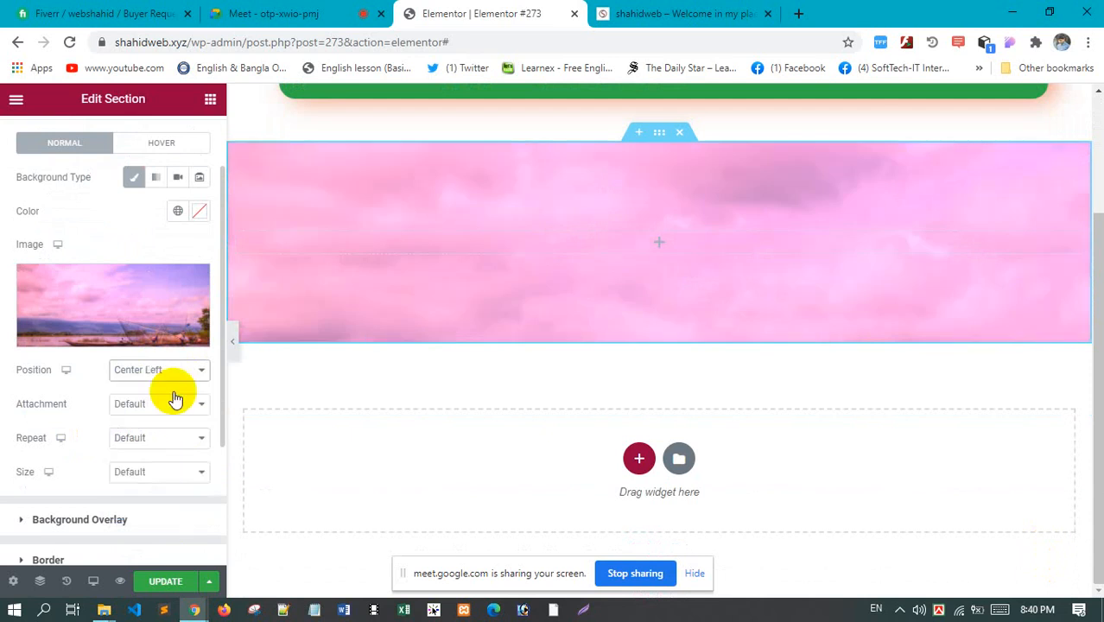
{"action": "left_click", "coordinate": [177, 370]}
{"action": "left_click", "coordinate": [172, 413]}
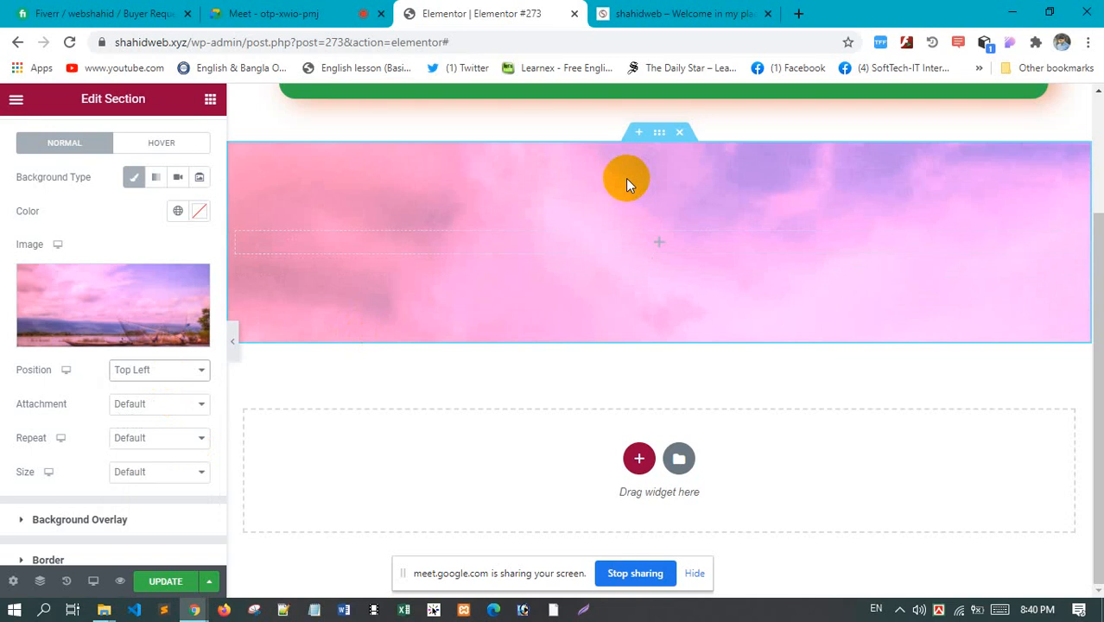
{"action": "left_click", "coordinate": [148, 372]}
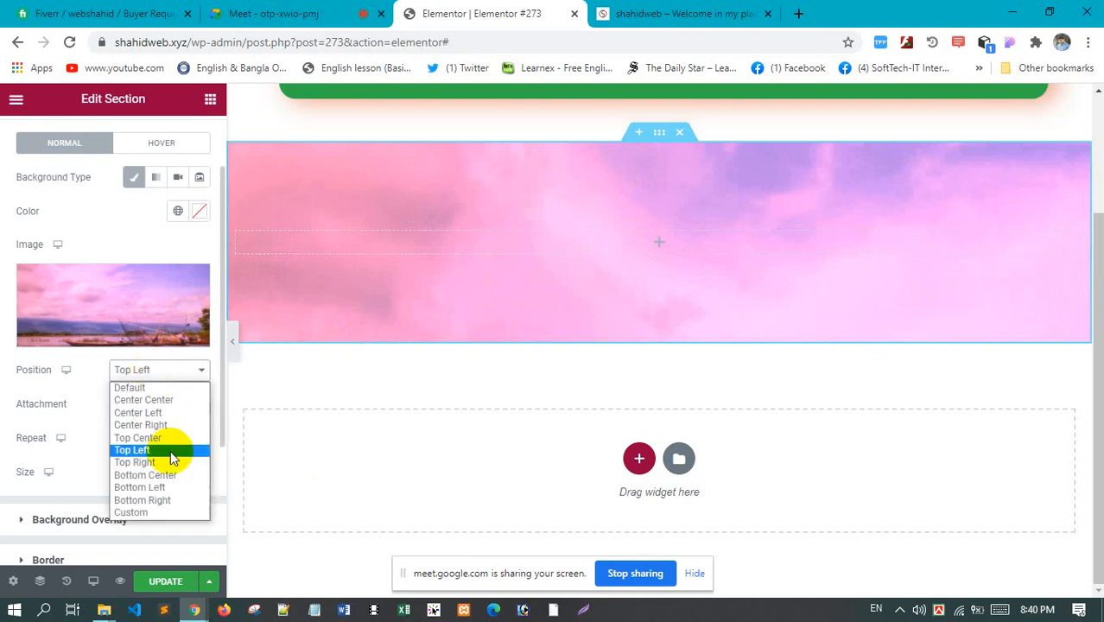
{"action": "left_click", "coordinate": [175, 465]}
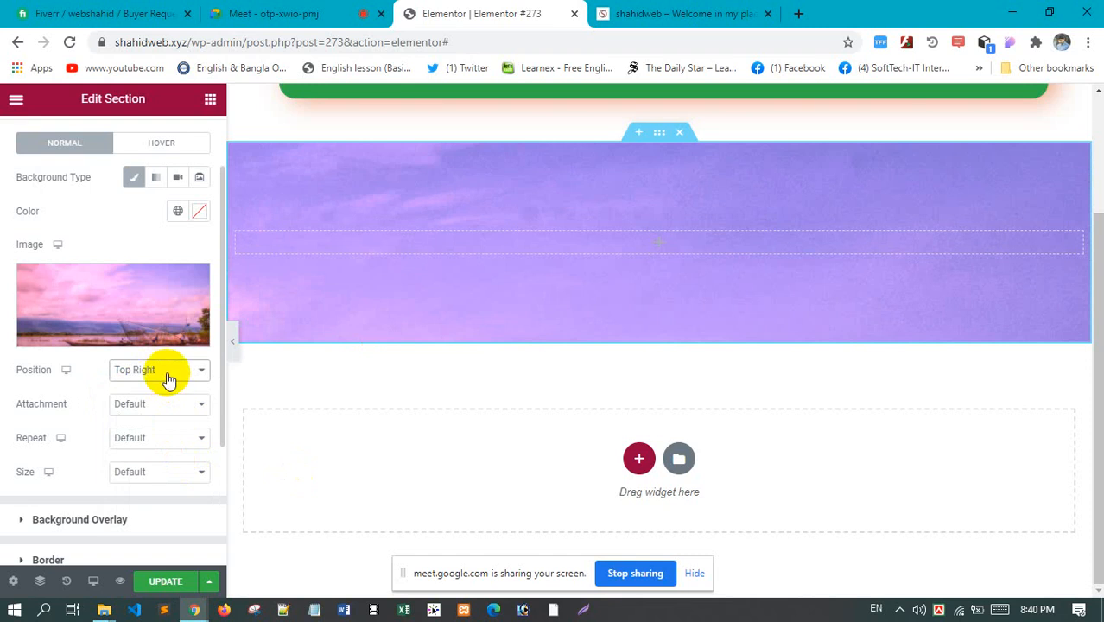
Set the position of the section's background image to Center Center
{"action": "left_click", "coordinate": [169, 377]}
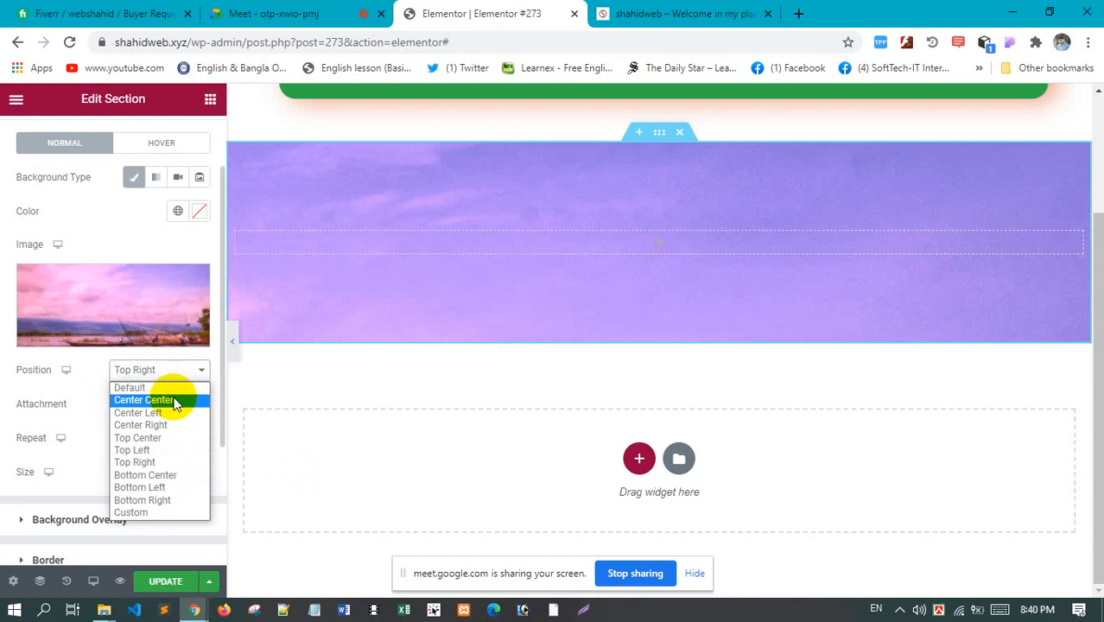
{"action": "left_click", "coordinate": [175, 401]}
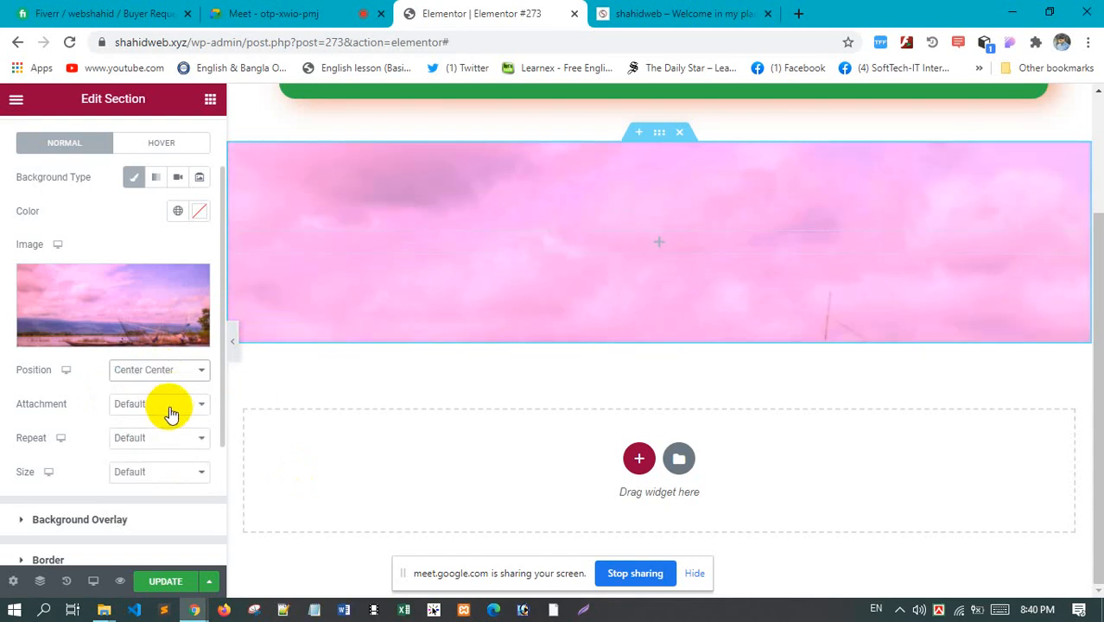
Try the Scroll and Fixed attachments for the background image, checking Fixed while scrolling, and return the attachment to Default
{"action": "left_click", "coordinate": [170, 406]}
{"action": "left_click", "coordinate": [177, 433]}
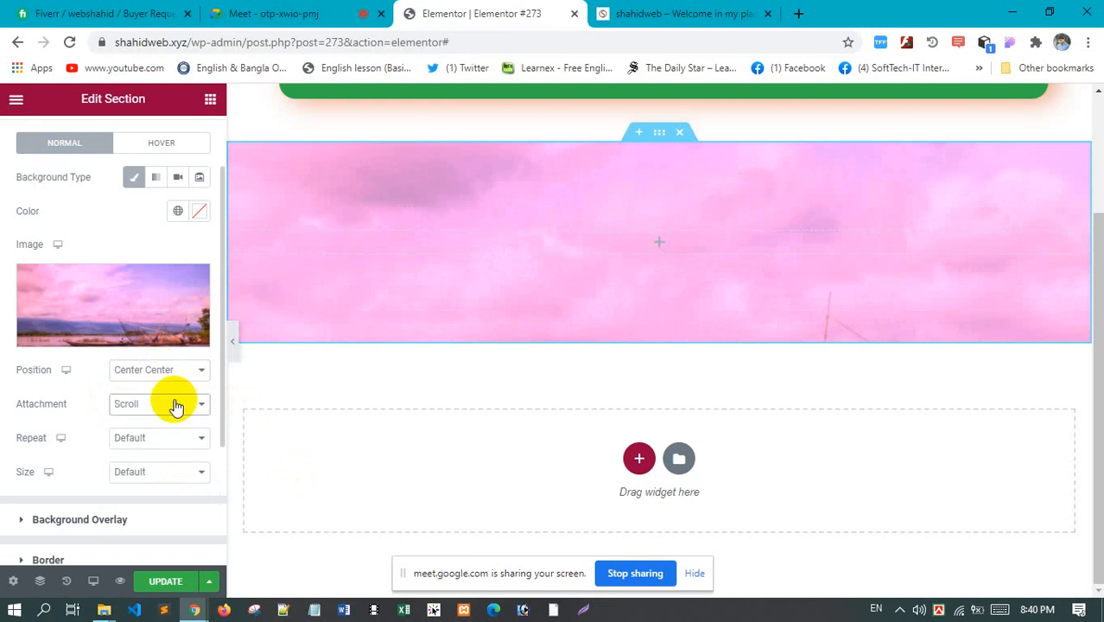
{"action": "left_click", "coordinate": [172, 404]}
{"action": "left_click", "coordinate": [181, 444]}
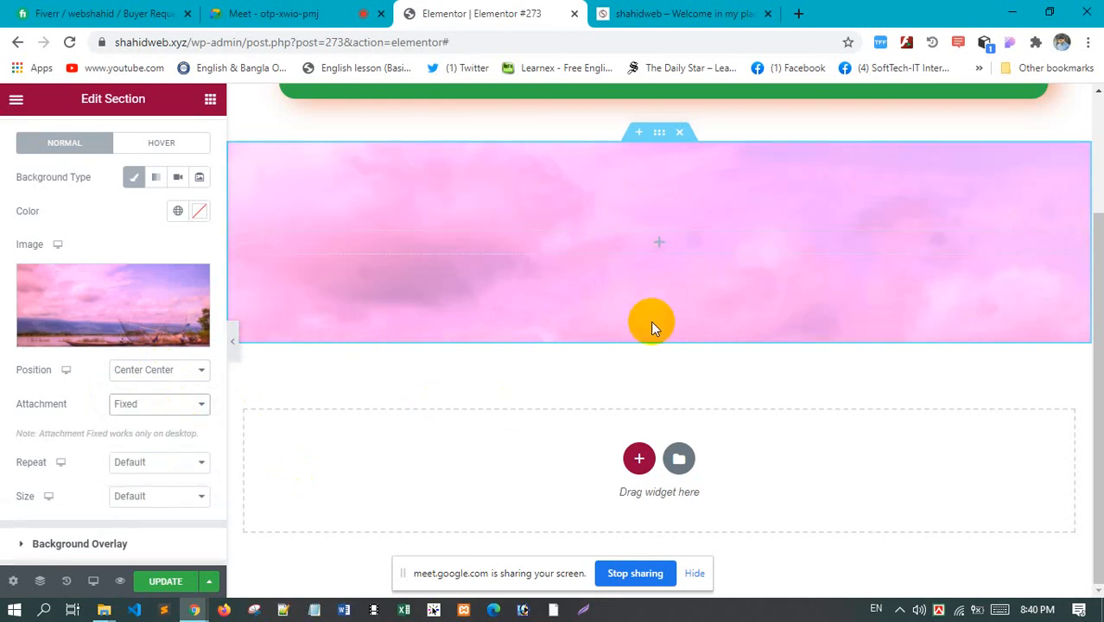
{"action": "scroll", "coordinate": [506, 361], "scroll_direction": "up", "scroll_amount": 2}
{"action": "scroll", "coordinate": [505, 362], "scroll_direction": "down", "scroll_amount": 2}
{"action": "scroll", "coordinate": [510, 370], "scroll_direction": "up", "scroll_amount": 2}
{"action": "scroll", "coordinate": [510, 370], "scroll_direction": "down", "scroll_amount": 2}
{"action": "scroll", "coordinate": [510, 369], "scroll_direction": "up", "scroll_amount": 2}
{"action": "scroll", "coordinate": [509, 370], "scroll_direction": "down", "scroll_amount": 2}
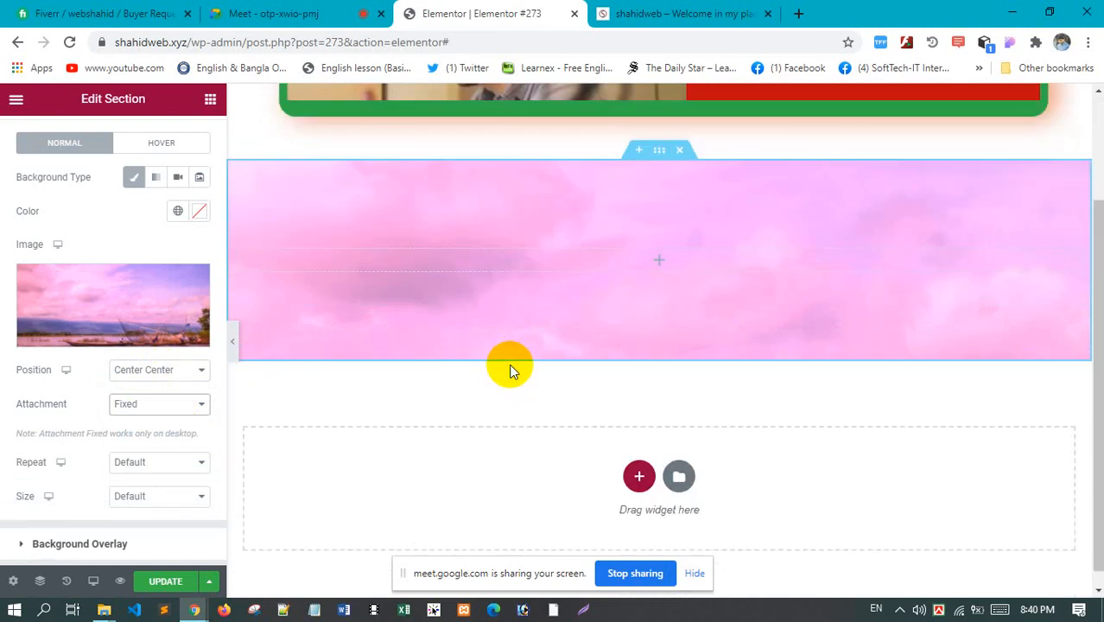
{"action": "left_click", "coordinate": [152, 406]}
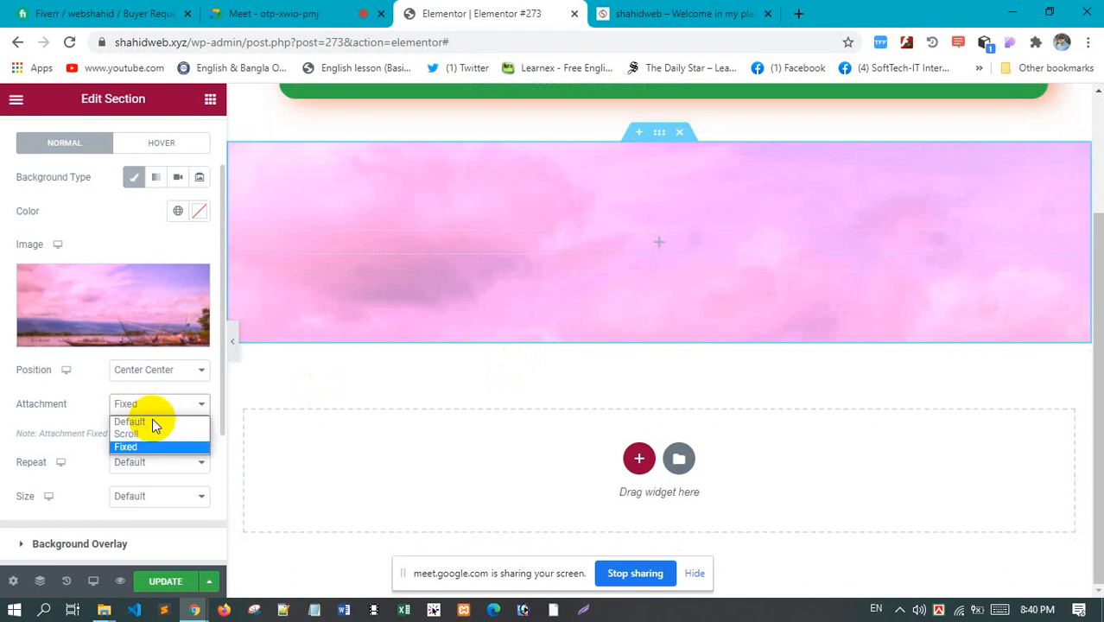
{"action": "left_click", "coordinate": [160, 429]}
Set the background image's repeat option to No-repeat
{"action": "scroll", "coordinate": [168, 360], "scroll_direction": "down", "scroll_amount": 1}
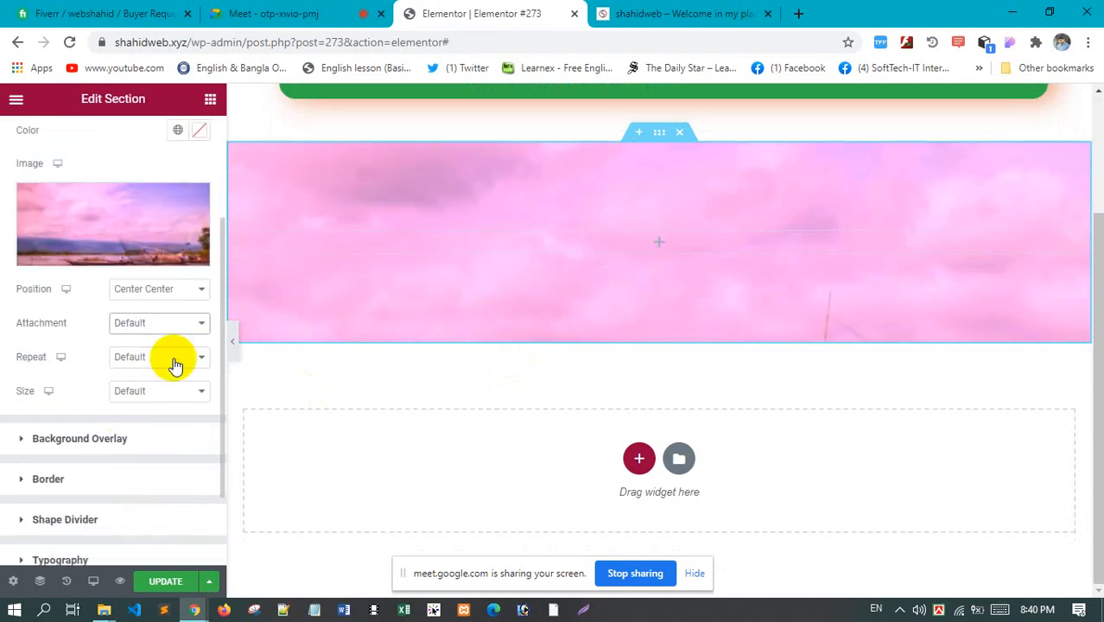
{"action": "left_click", "coordinate": [176, 357]}
{"action": "left_click", "coordinate": [182, 386]}
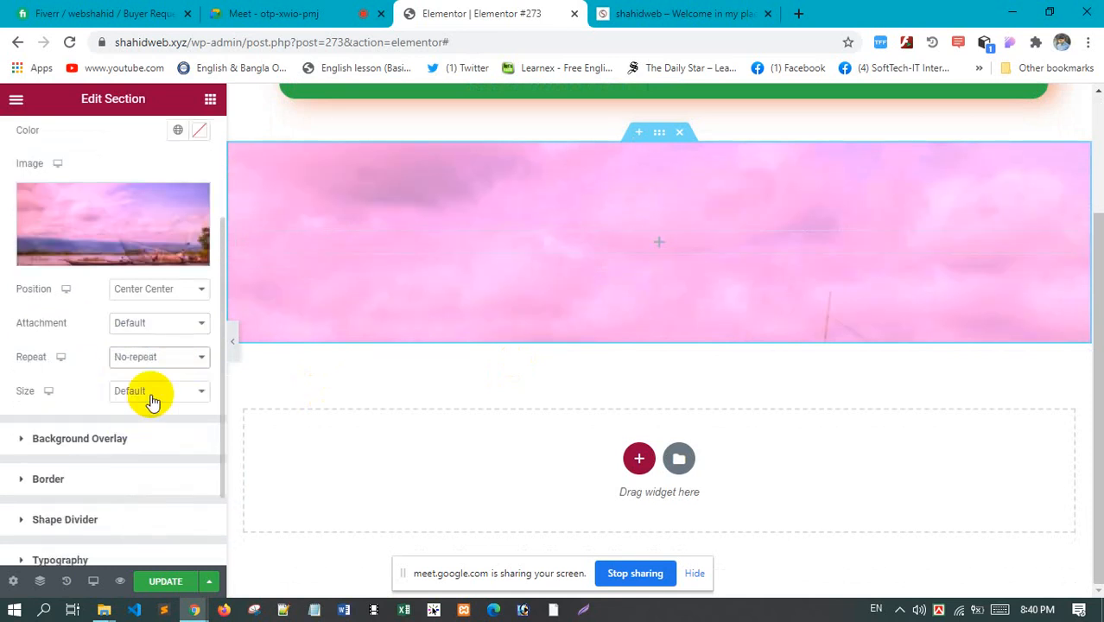
Try the Cover, Contain and Custom sizes for the section's background image, testing the custom width control
{"action": "left_click", "coordinate": [152, 397]}
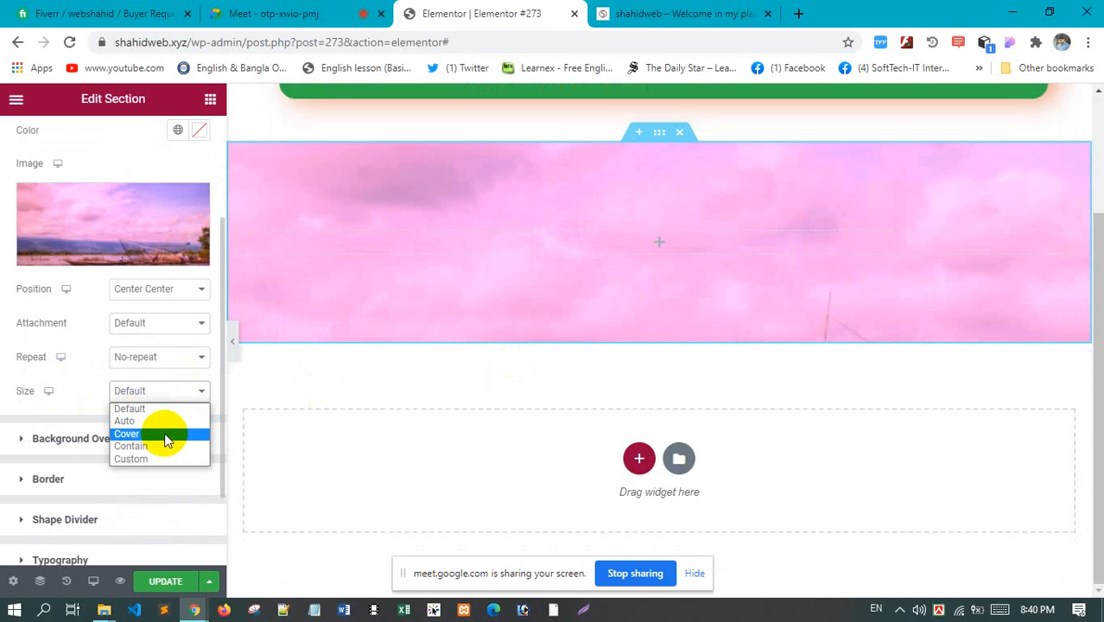
{"action": "left_click", "coordinate": [165, 434]}
{"action": "left_click", "coordinate": [148, 390]}
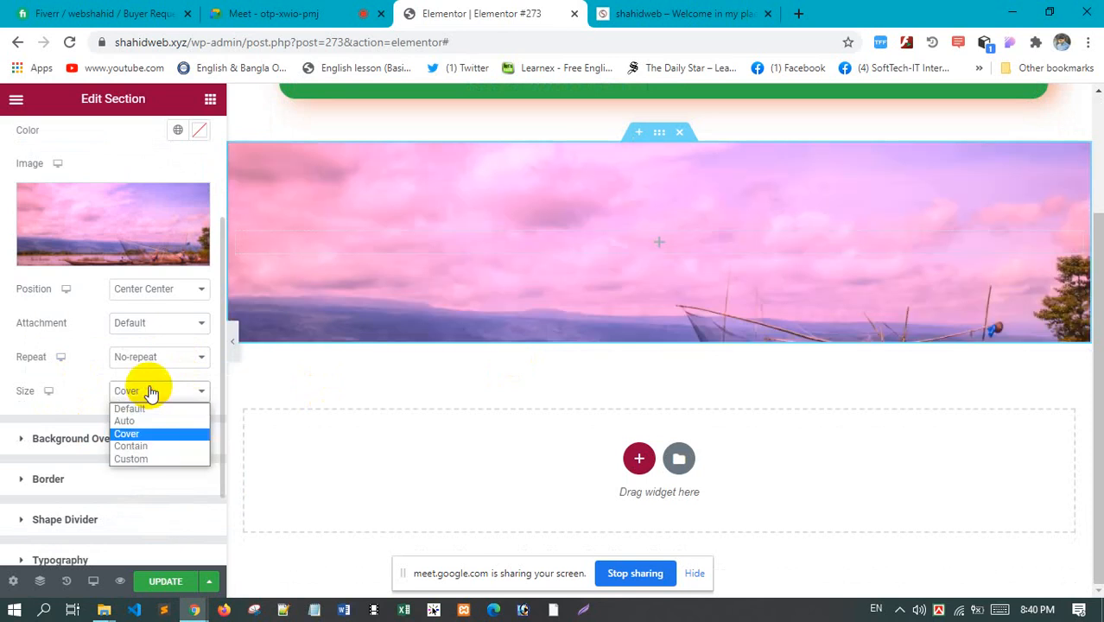
{"action": "left_click", "coordinate": [162, 446]}
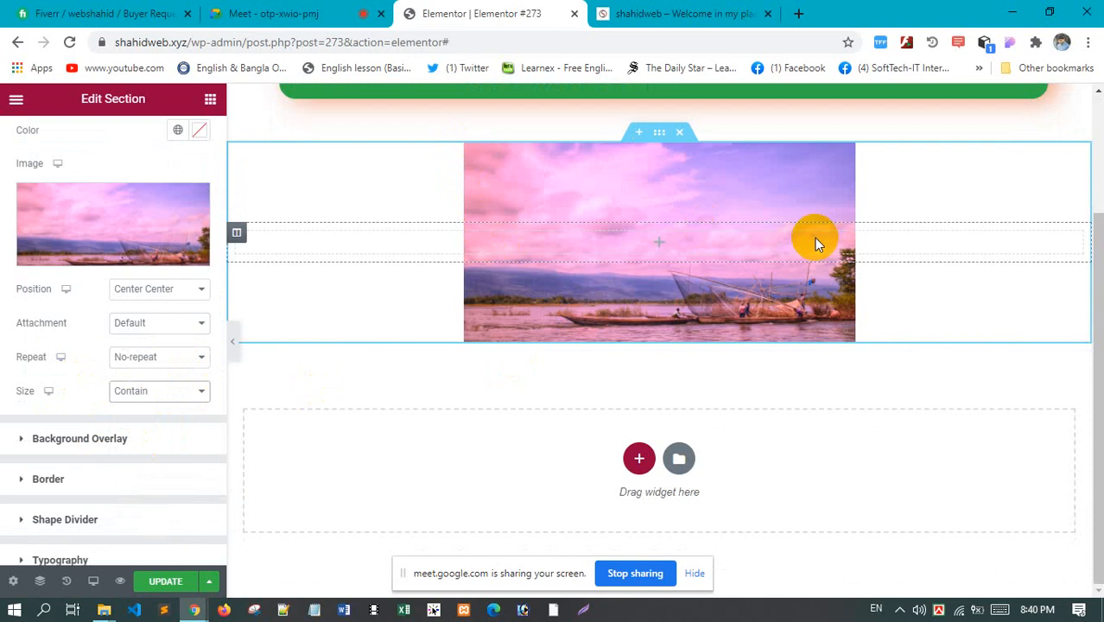
{"action": "left_click", "coordinate": [163, 398]}
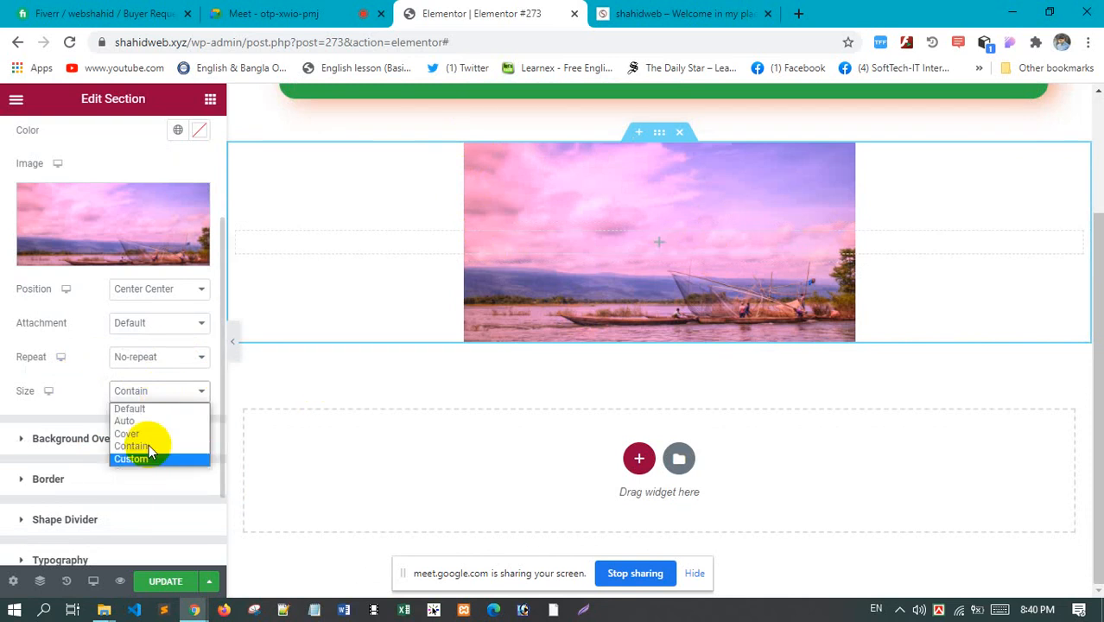
{"action": "left_click", "coordinate": [152, 460]}
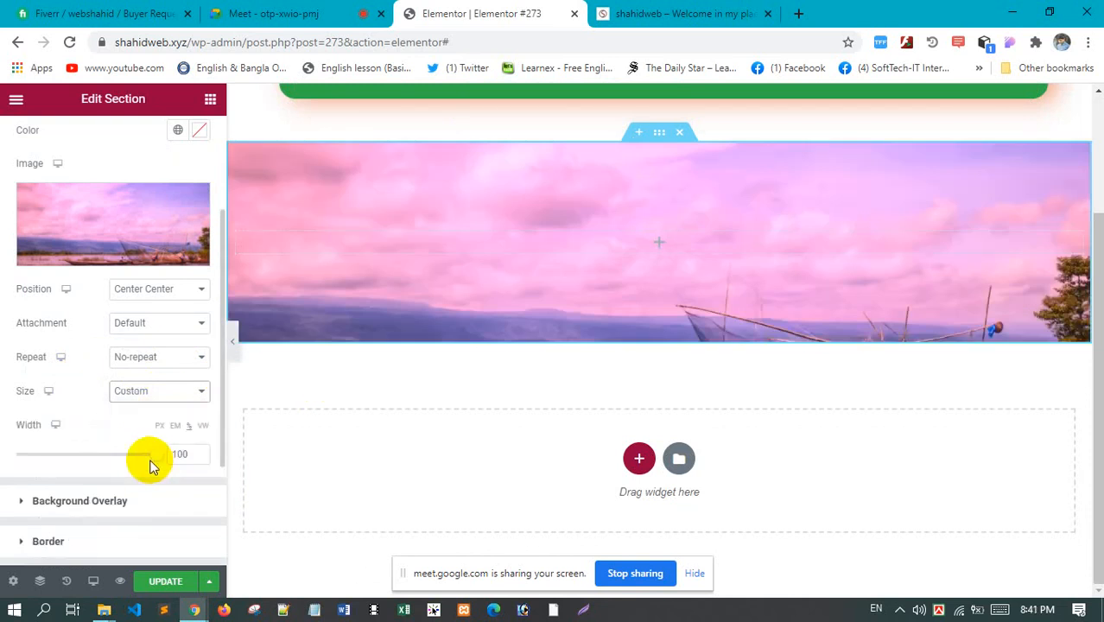
{"action": "mouse_move", "coordinate": [160, 460]}
{"action": "left_mouse_down"}
{"action": "mouse_move", "coordinate": [86, 456]}
{"action": "mouse_move", "coordinate": [168, 461]}
{"action": "left_mouse_up"}
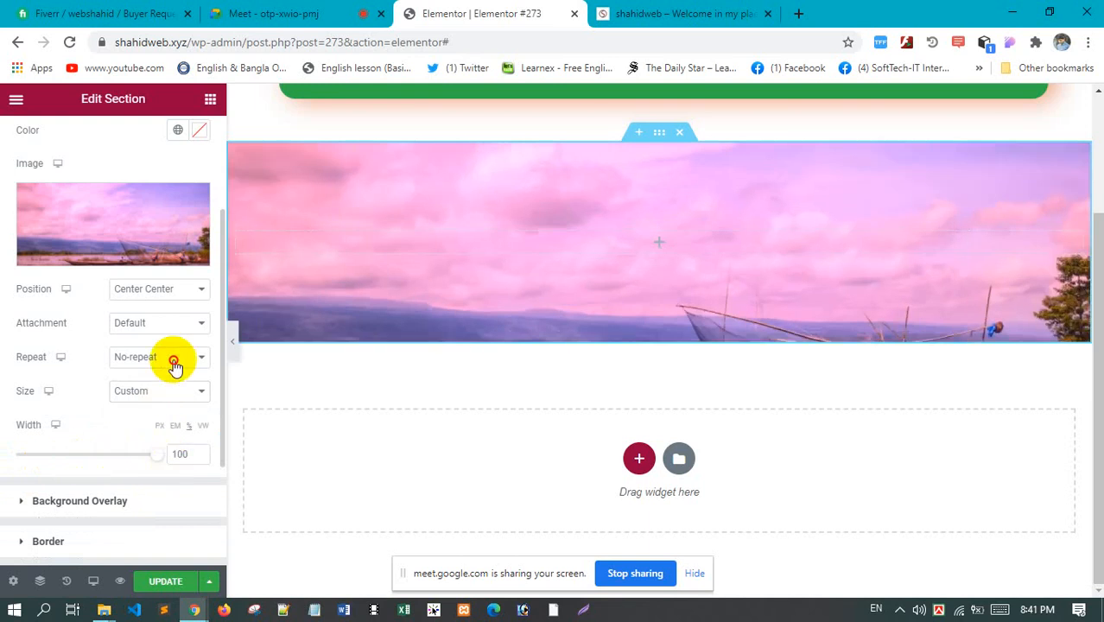
Set the size of the section's background image to Cover
{"action": "left_click", "coordinate": [180, 393]}
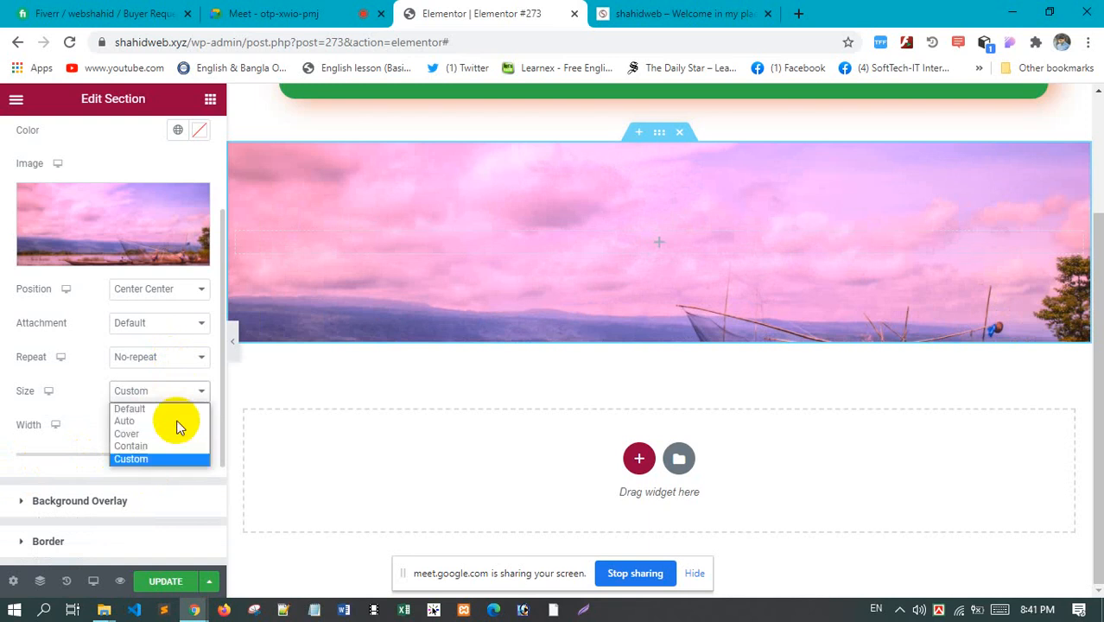
{"action": "left_click", "coordinate": [182, 435]}
Give the section a classic background overlay in slightly transparent red, #CC3434FA
{"action": "scroll", "coordinate": [177, 432], "scroll_direction": "down", "scroll_amount": 2}
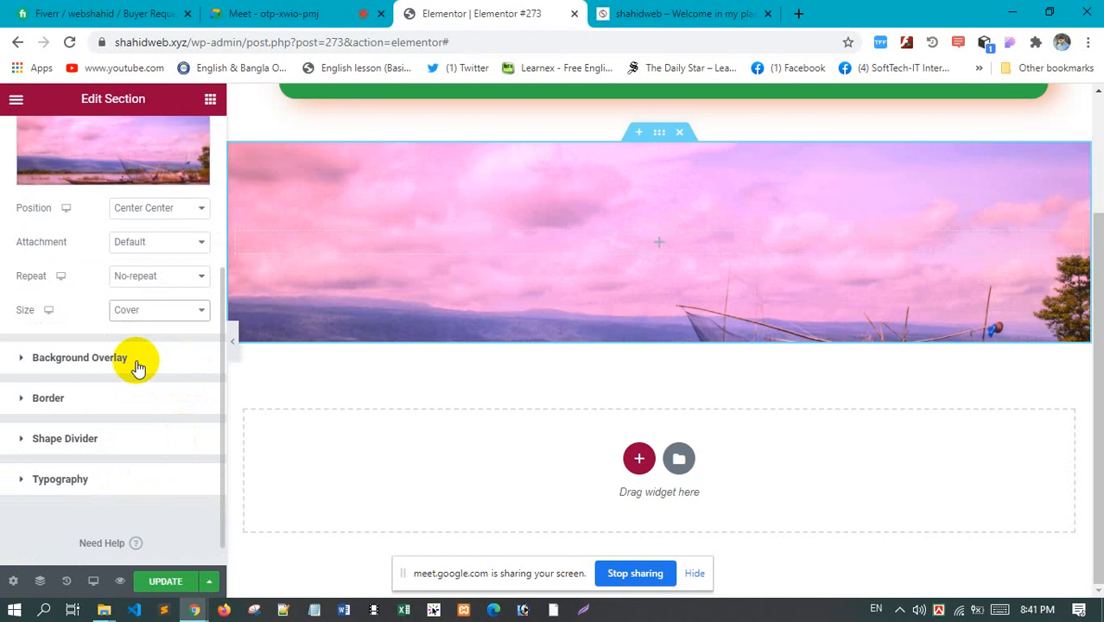
{"action": "left_click", "coordinate": [137, 366]}
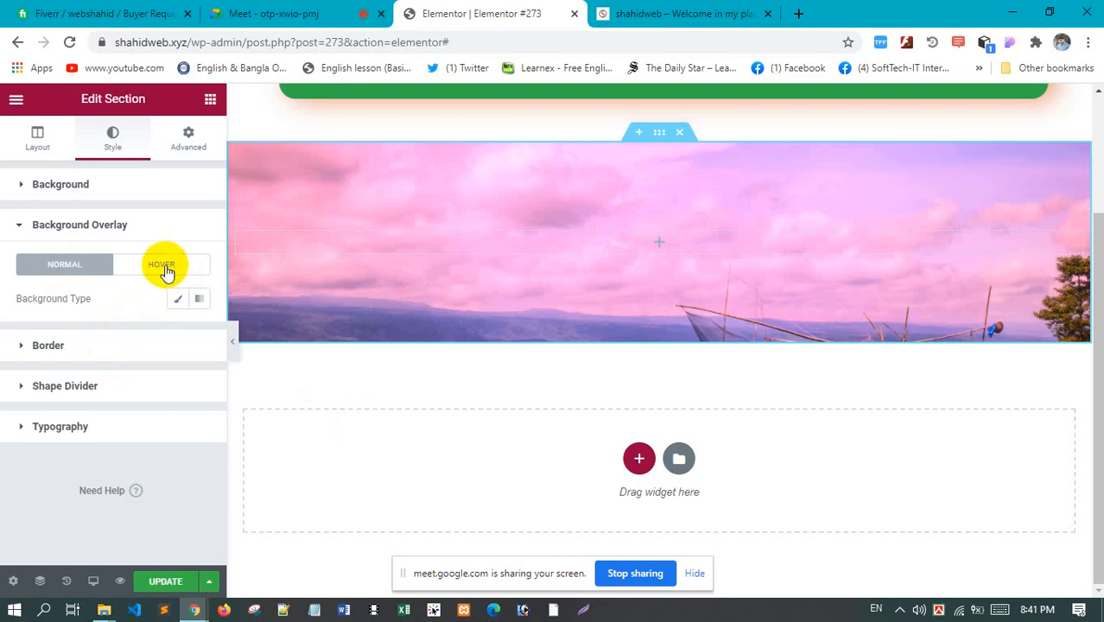
{"action": "left_click", "coordinate": [177, 302]}
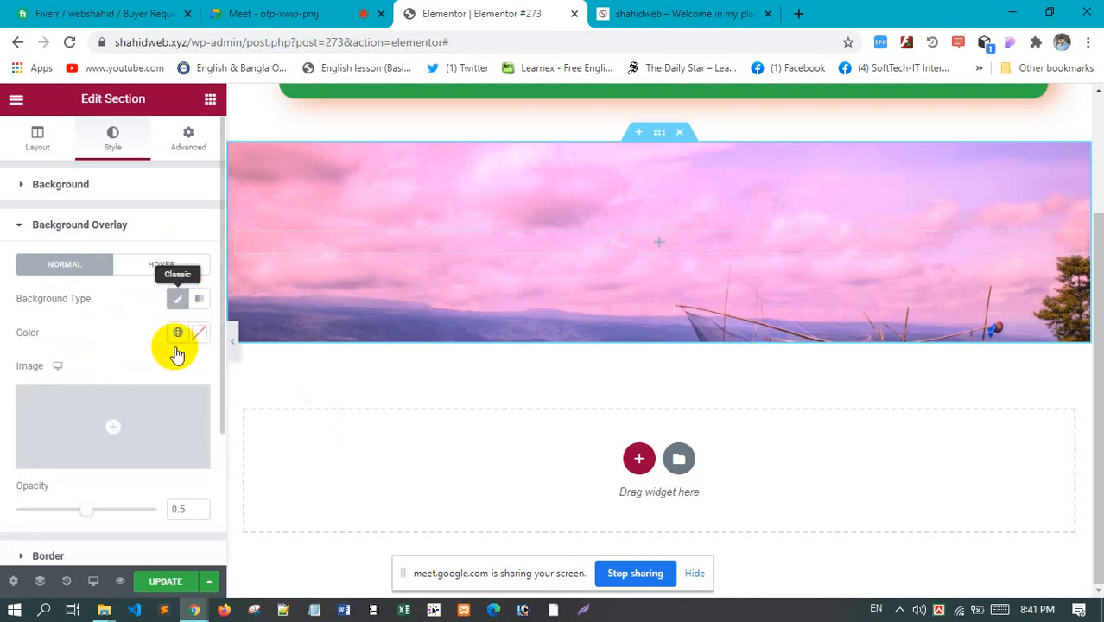
{"action": "left_click", "coordinate": [198, 333]}
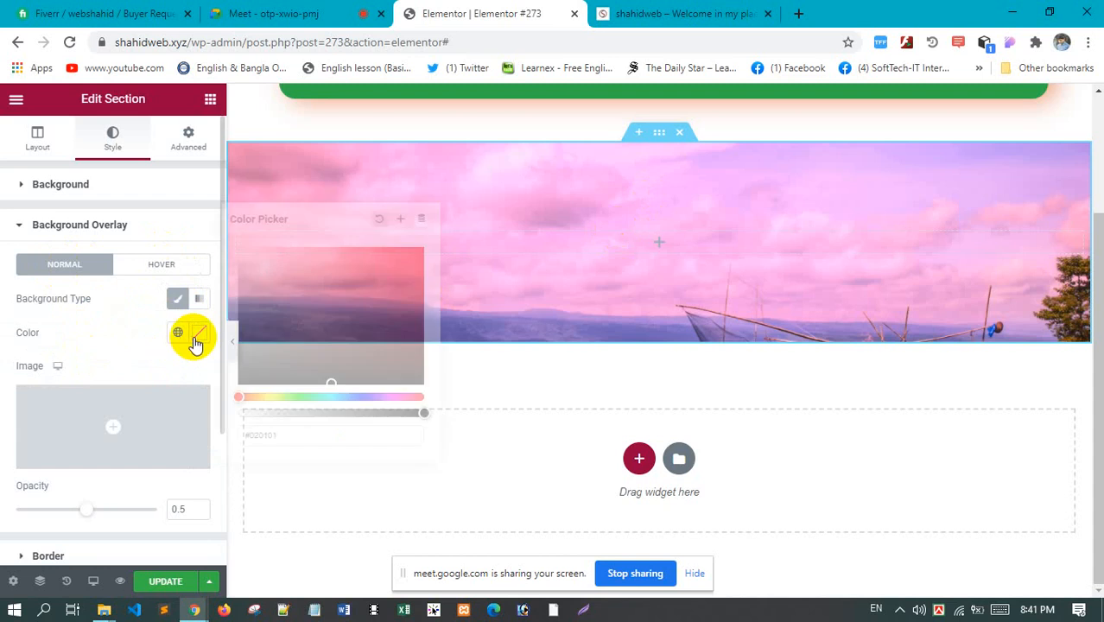
{"action": "mouse_move", "coordinate": [376, 289]}
{"action": "left_mouse_down"}
{"action": "mouse_move", "coordinate": [422, 257]}
{"action": "mouse_move", "coordinate": [370, 257]}
{"action": "mouse_move", "coordinate": [375, 275]}
{"action": "left_mouse_up"}
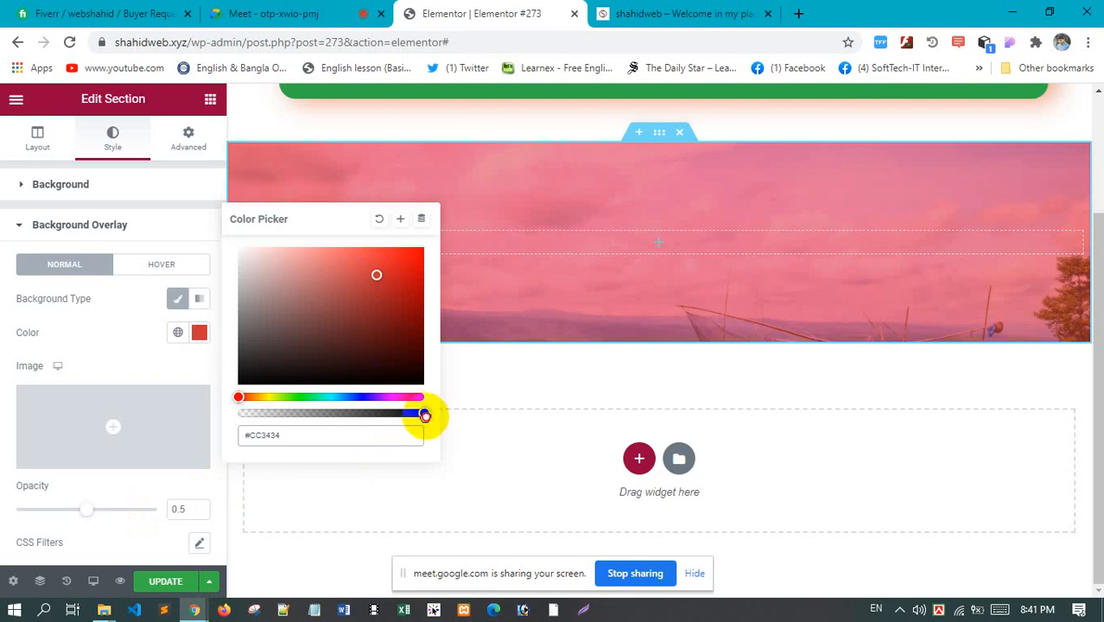
{"action": "mouse_move", "coordinate": [424, 416]}
{"action": "left_mouse_down"}
{"action": "mouse_move", "coordinate": [299, 410]}
{"action": "mouse_move", "coordinate": [229, 384]}
{"action": "mouse_move", "coordinate": [420, 414]}
{"action": "left_mouse_up"}
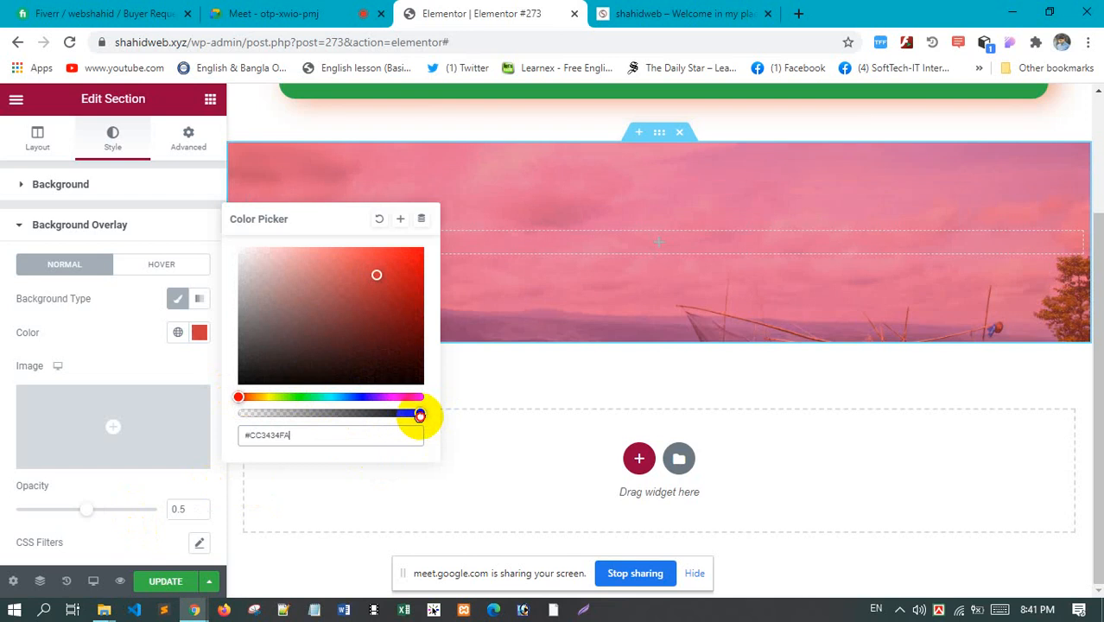
Lower the opacity of the section's normal background overlay to 0.22
{"action": "left_click", "coordinate": [117, 328]}
{"action": "scroll", "coordinate": [126, 343], "scroll_direction": "down", "scroll_amount": 2}
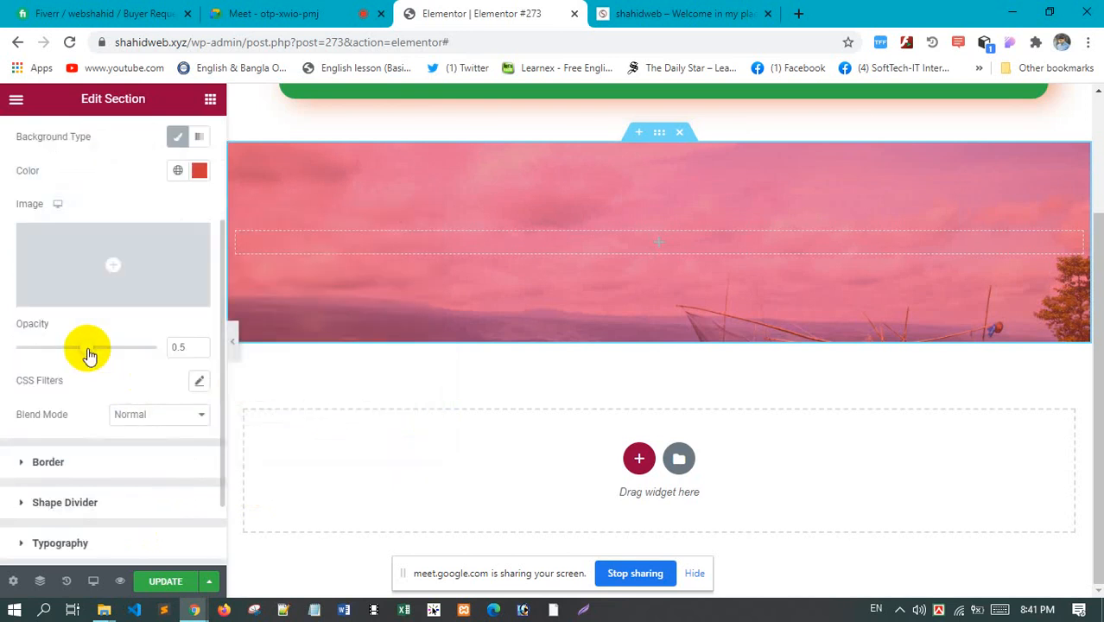
{"action": "left_click_drag", "start_coordinate": [88, 352], "coordinate": [54, 355]}
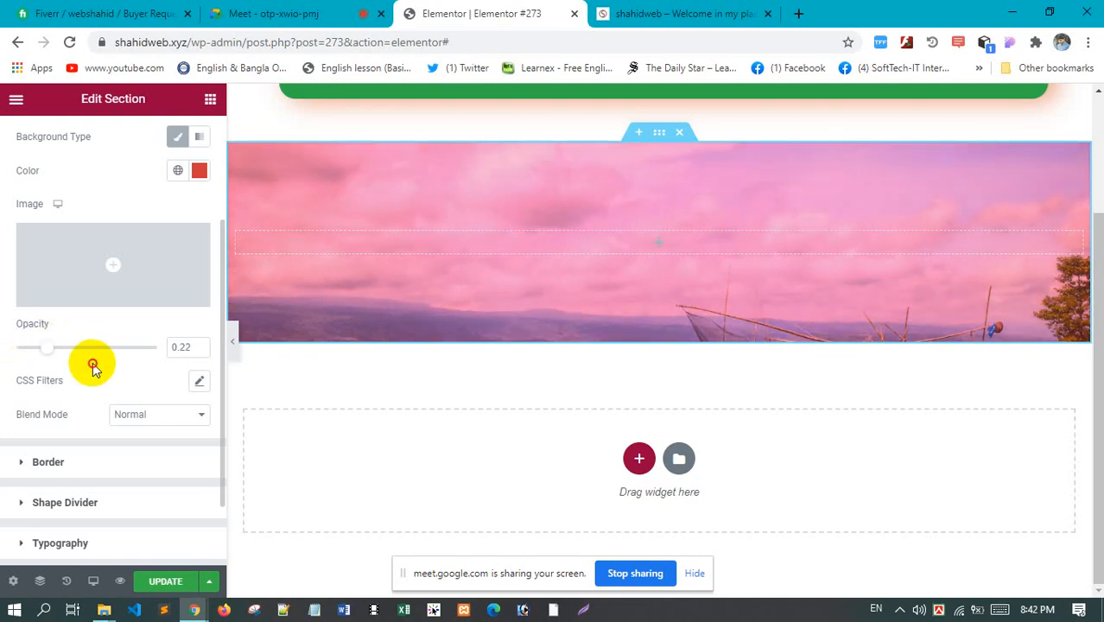
Give the section's background overlay a classic black colour for the hover state
{"action": "scroll", "coordinate": [130, 260], "scroll_direction": "up", "scroll_amount": 2}
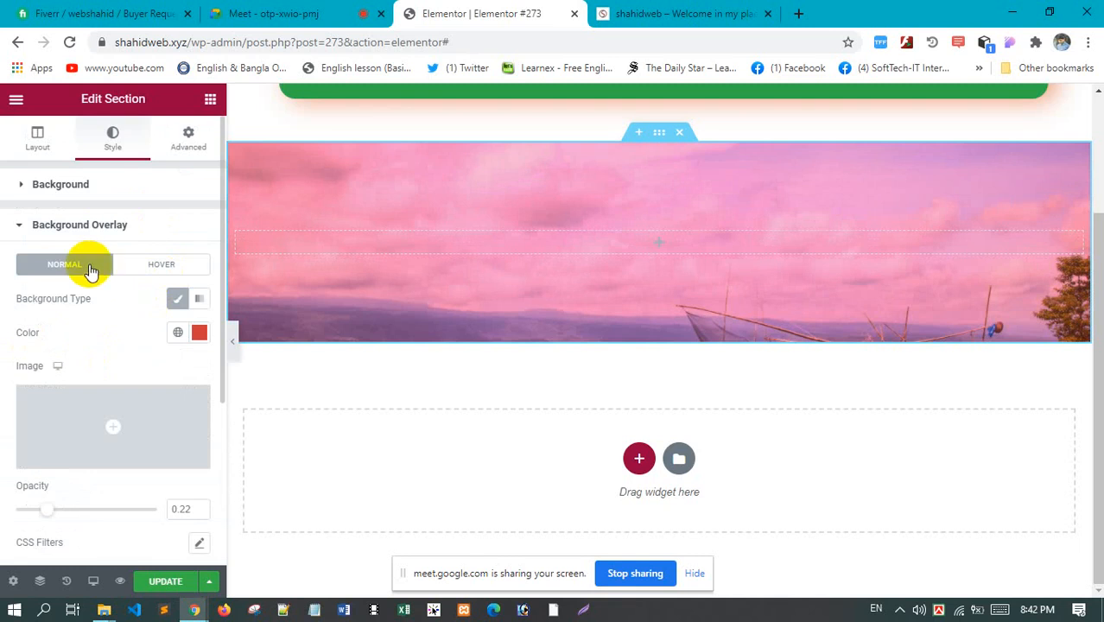
{"action": "left_click", "coordinate": [164, 268]}
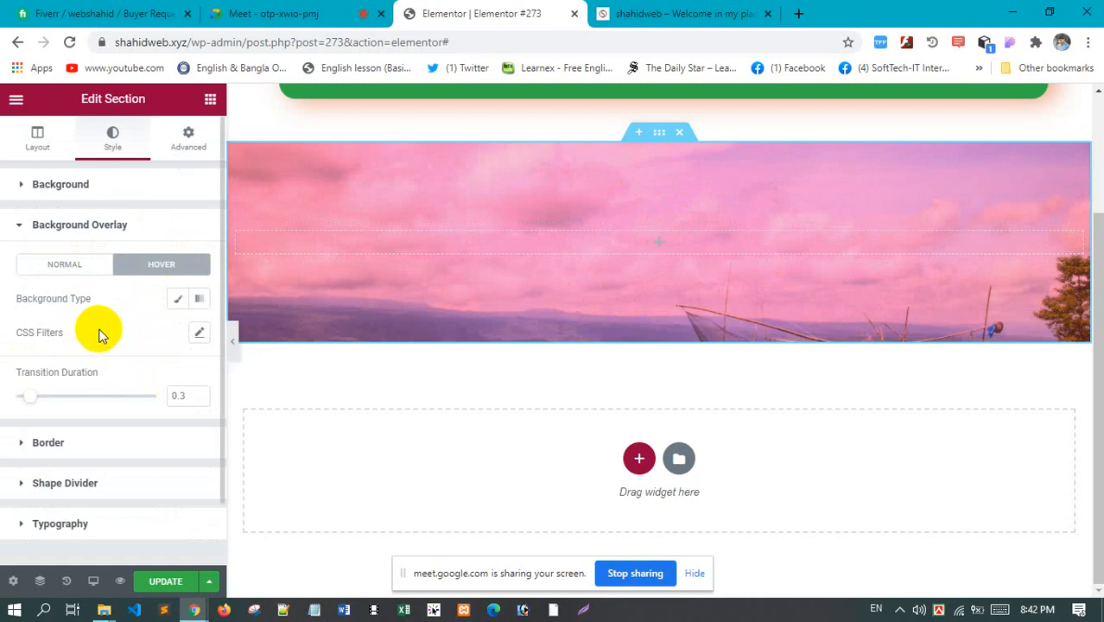
{"action": "scroll", "coordinate": [98, 331], "scroll_direction": "down", "scroll_amount": 1}
{"action": "scroll", "coordinate": [99, 331], "scroll_direction": "up", "scroll_amount": 1}
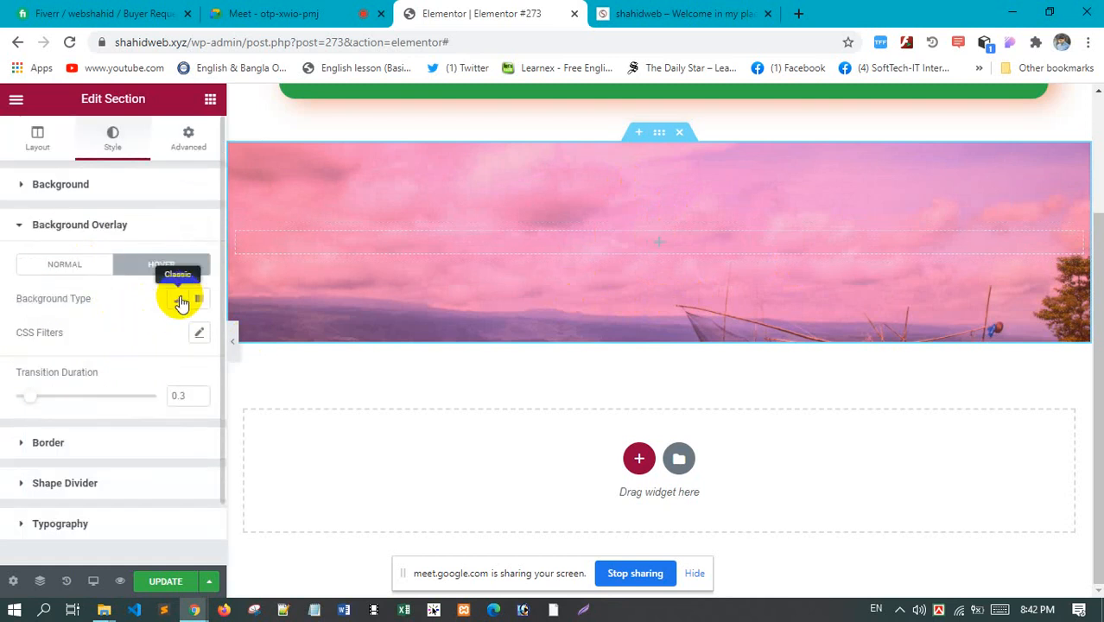
{"action": "left_click", "coordinate": [180, 300]}
{"action": "left_click", "coordinate": [195, 336]}
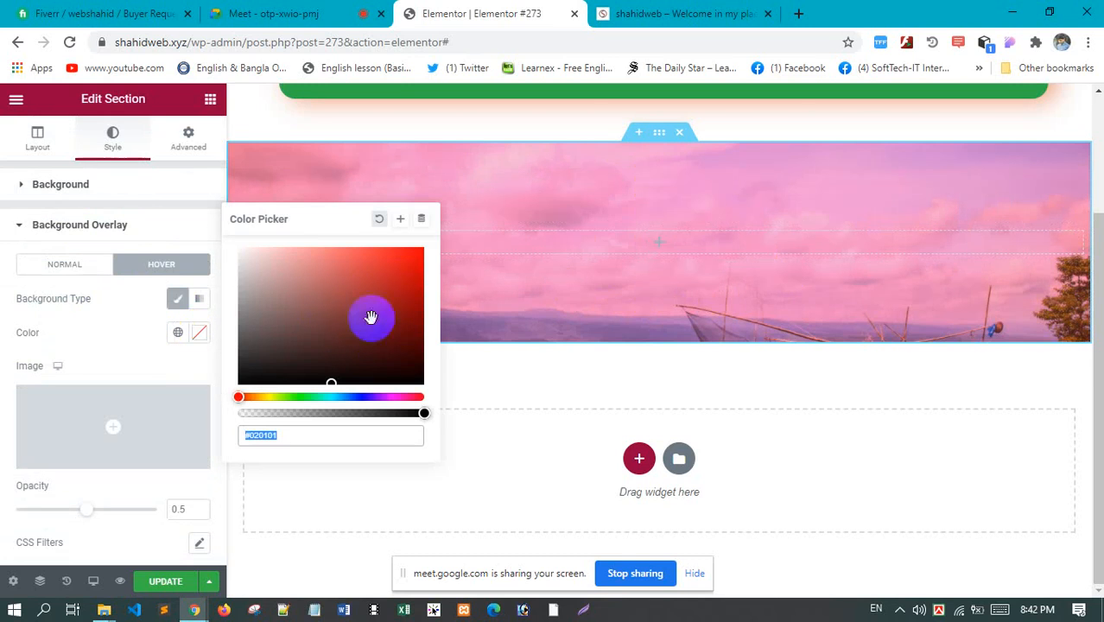
{"action": "mouse_move", "coordinate": [399, 365]}
{"action": "left_mouse_down"}
{"action": "mouse_move", "coordinate": [419, 383]}
{"action": "mouse_move", "coordinate": [415, 375]}
{"action": "left_mouse_up"}
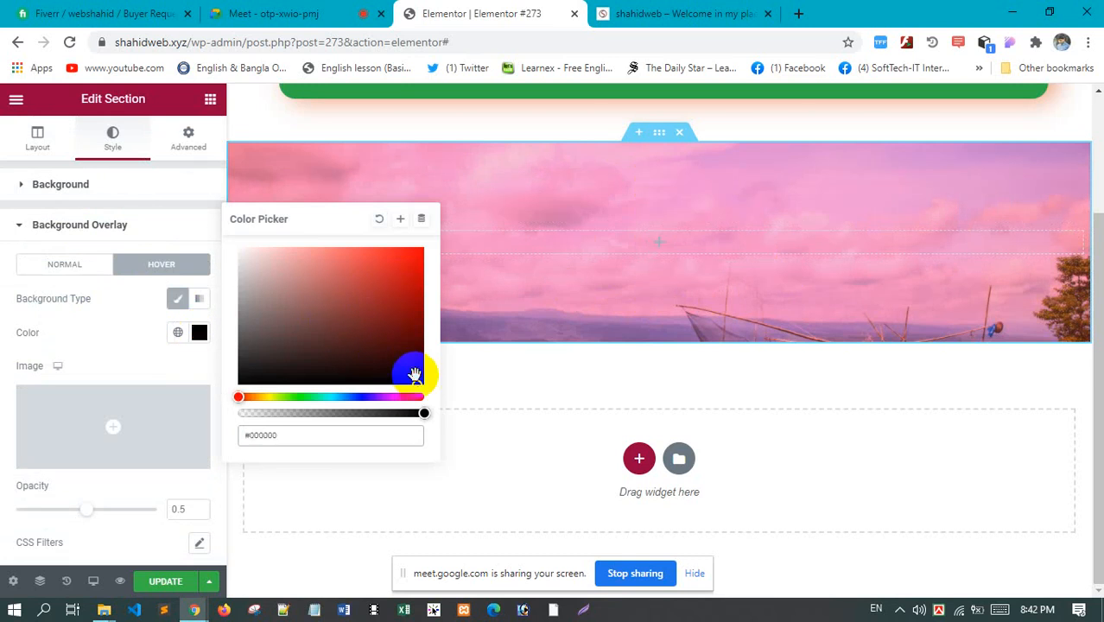
Set the hover overlay's opacity to 0.55 and preview the hover effect on the section
{"action": "left_click", "coordinate": [92, 513]}
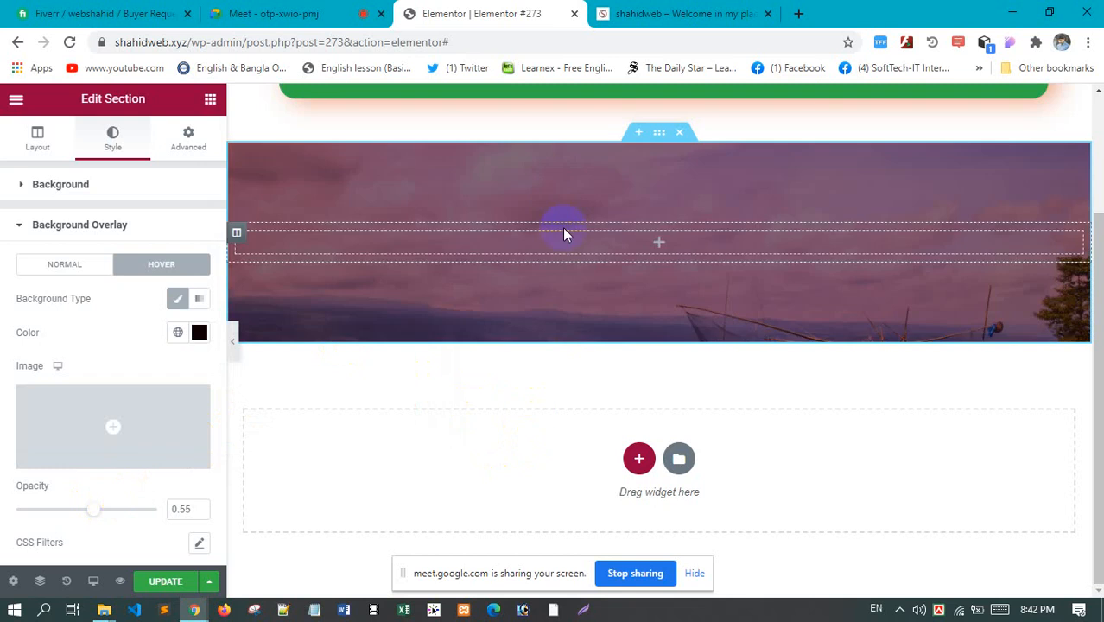
{"action": "scroll", "coordinate": [98, 457], "scroll_direction": "down", "scroll_amount": 3}
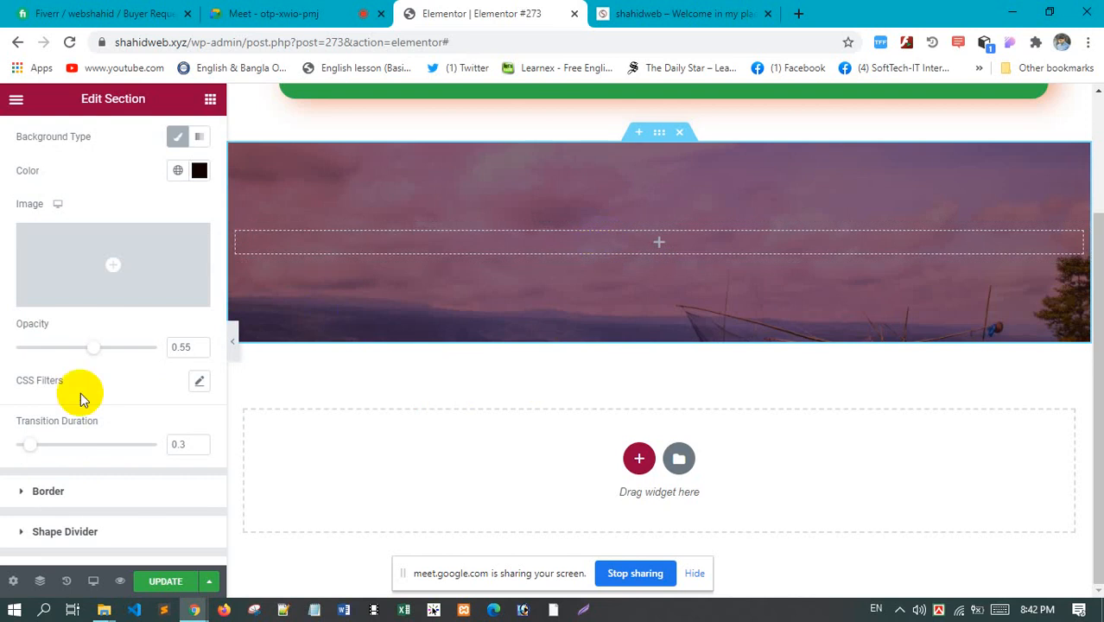
{"action": "scroll", "coordinate": [81, 395], "scroll_direction": "down", "scroll_amount": 2}
{"action": "scroll", "coordinate": [495, 341], "scroll_direction": "up", "scroll_amount": 2}
{"action": "scroll", "coordinate": [138, 268], "scroll_direction": "up", "scroll_amount": 3}
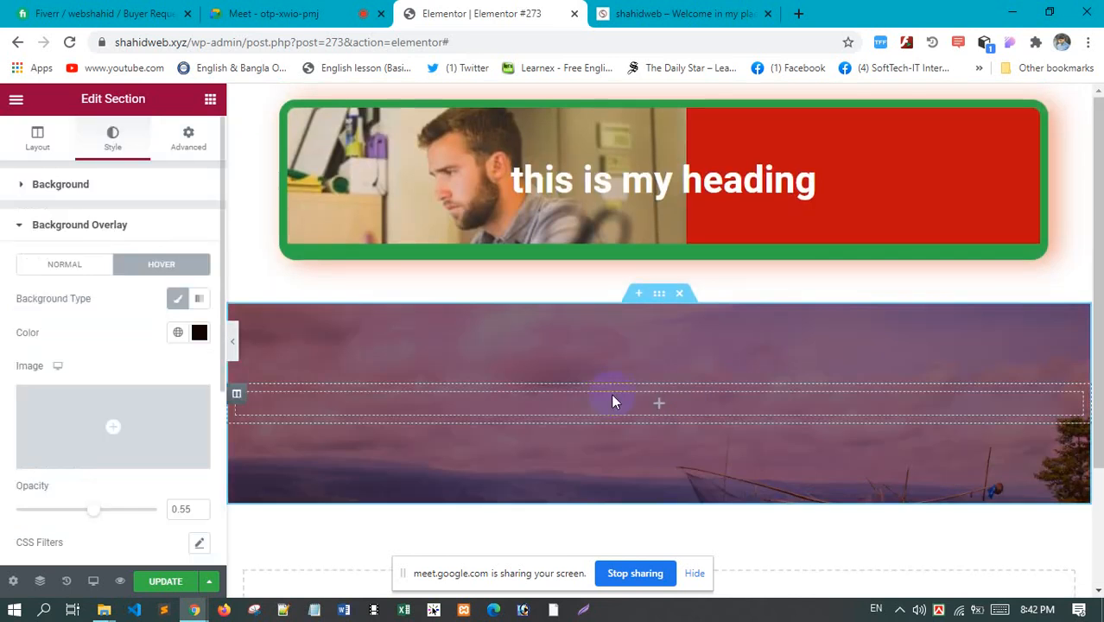
{"action": "scroll", "coordinate": [649, 381], "scroll_direction": "down", "scroll_amount": 2}
{"action": "scroll", "coordinate": [648, 377], "scroll_direction": "up", "scroll_amount": 1}
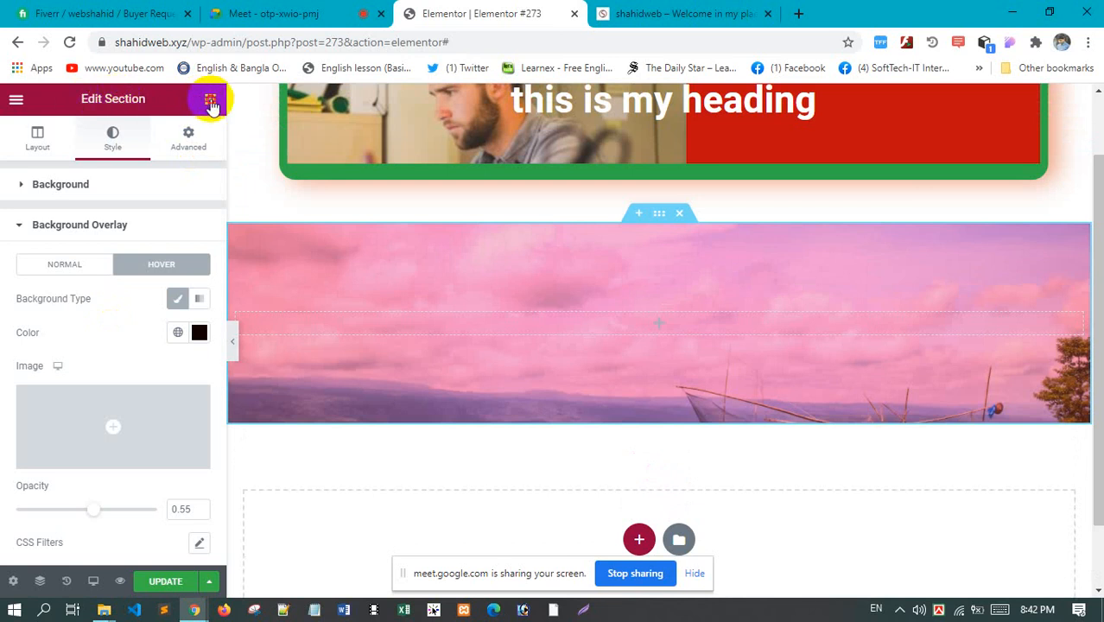
Add a Text Editor widget to the empty column of the background-image section
{"action": "left_click", "coordinate": [212, 103]}
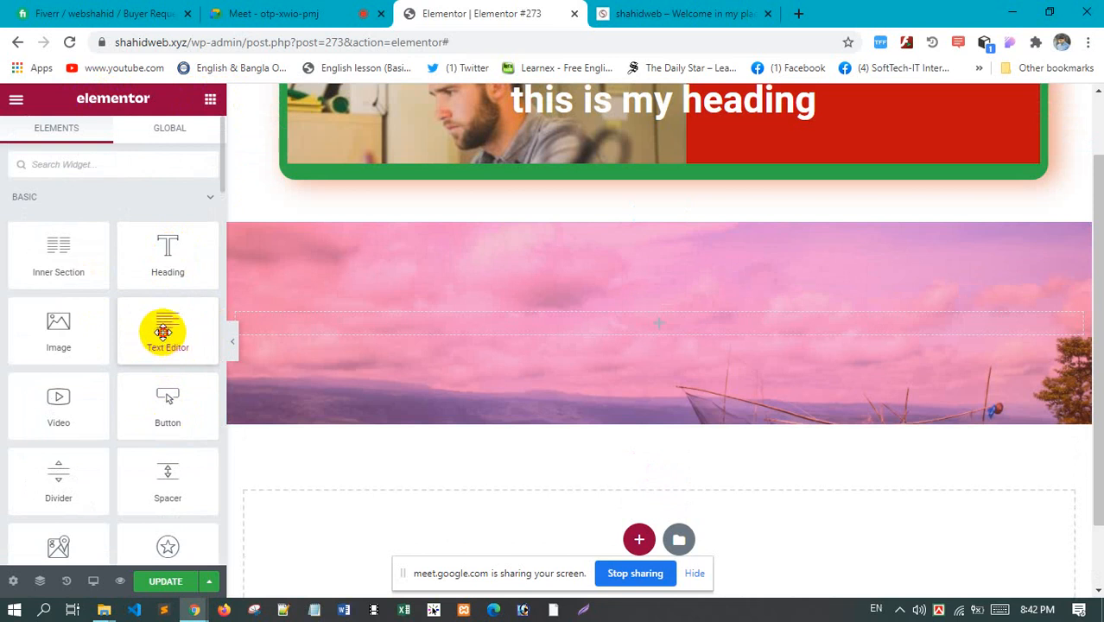
{"action": "left_click_drag", "start_coordinate": [171, 338], "coordinate": [651, 328]}
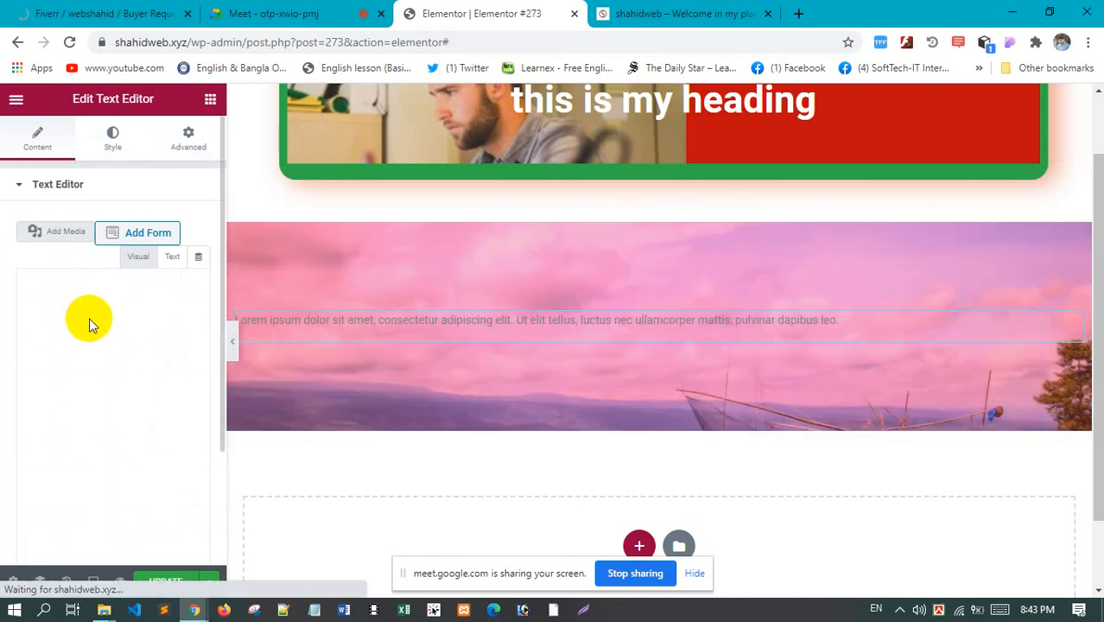
{"action": "scroll", "coordinate": [121, 337], "scroll_direction": "down", "scroll_amount": 1}
{"action": "scroll", "coordinate": [121, 337], "scroll_direction": "up", "scroll_amount": 1}
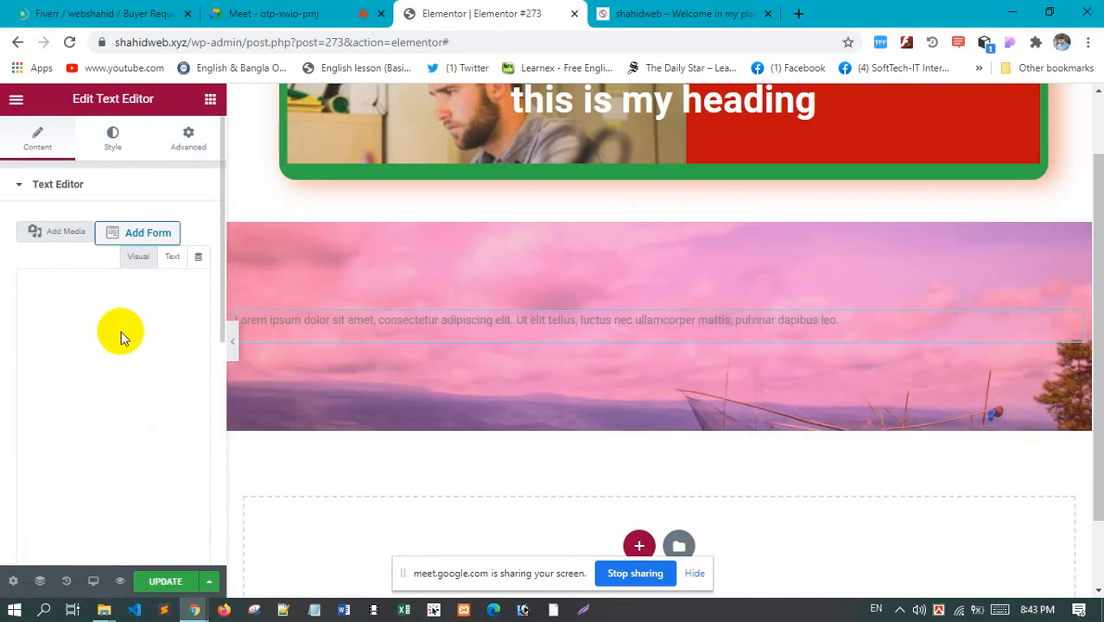
{"action": "left_click", "coordinate": [17, 190]}
{"action": "left_click", "coordinate": [15, 192]}
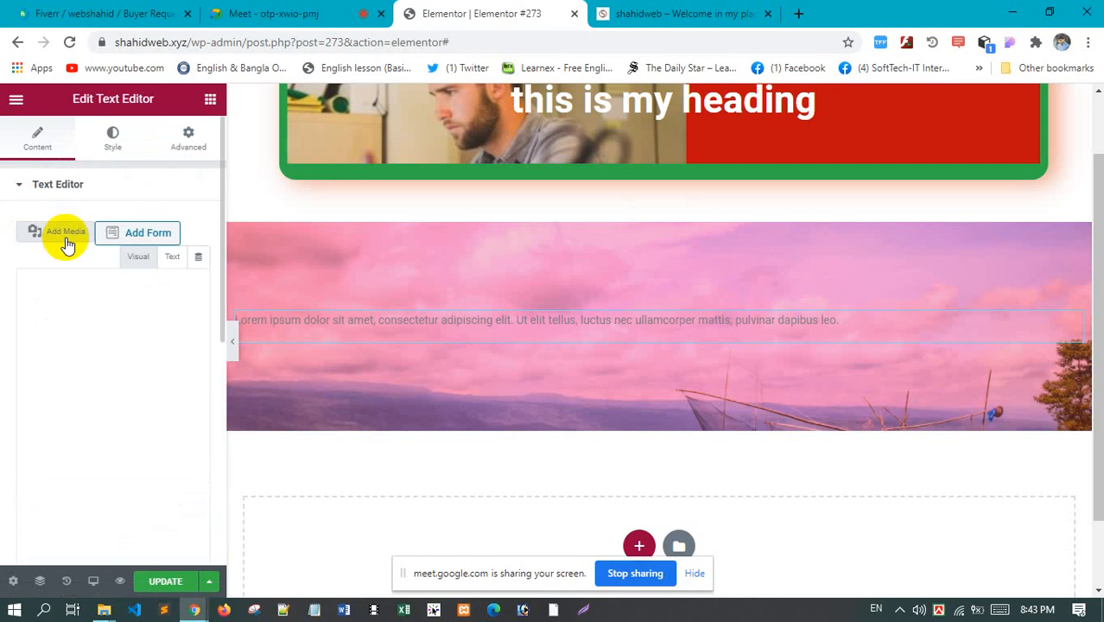
{"action": "left_click", "coordinate": [30, 199]}
{"action": "left_click", "coordinate": [30, 197]}
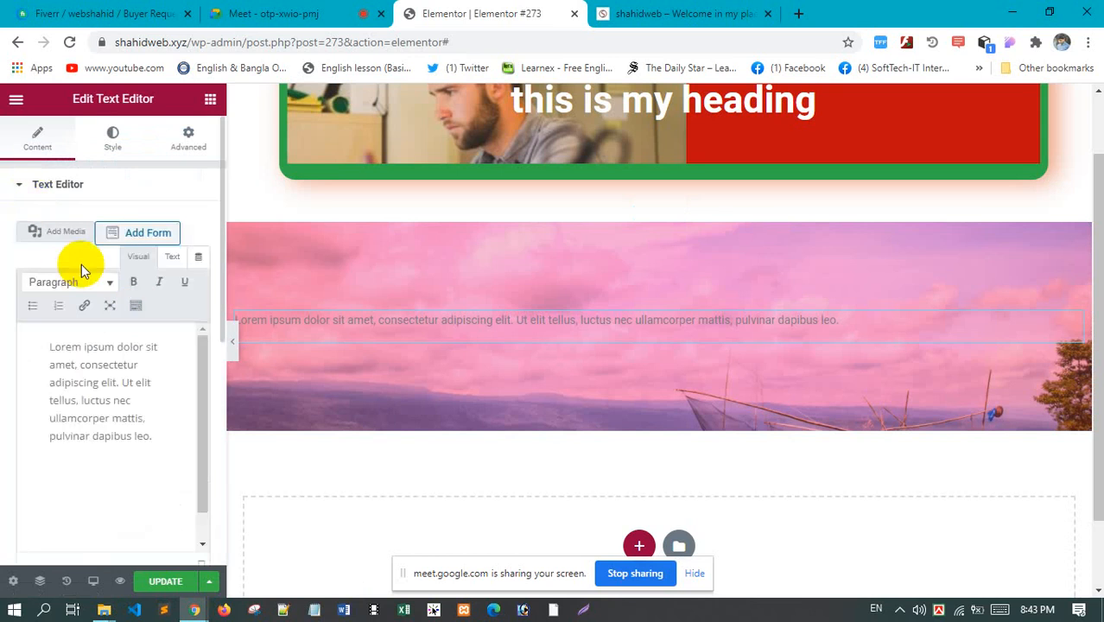
Replace the widget's placeholder text with "this is our paragraph"
{"action": "triple_click", "coordinate": [135, 428]}
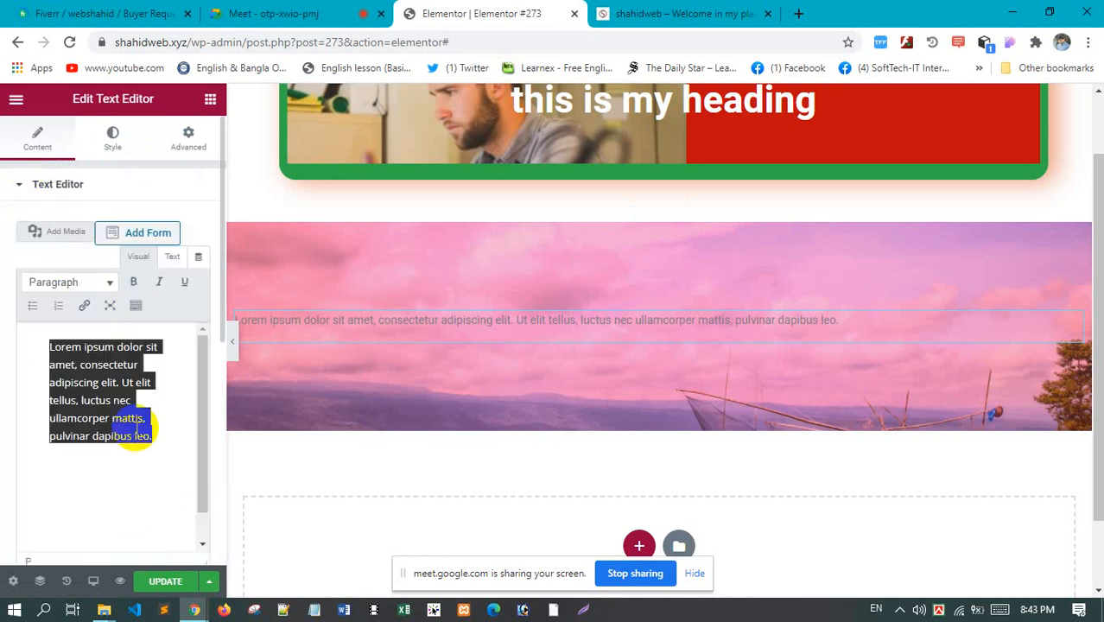
{"action": "key", "text": "BackSpace"}
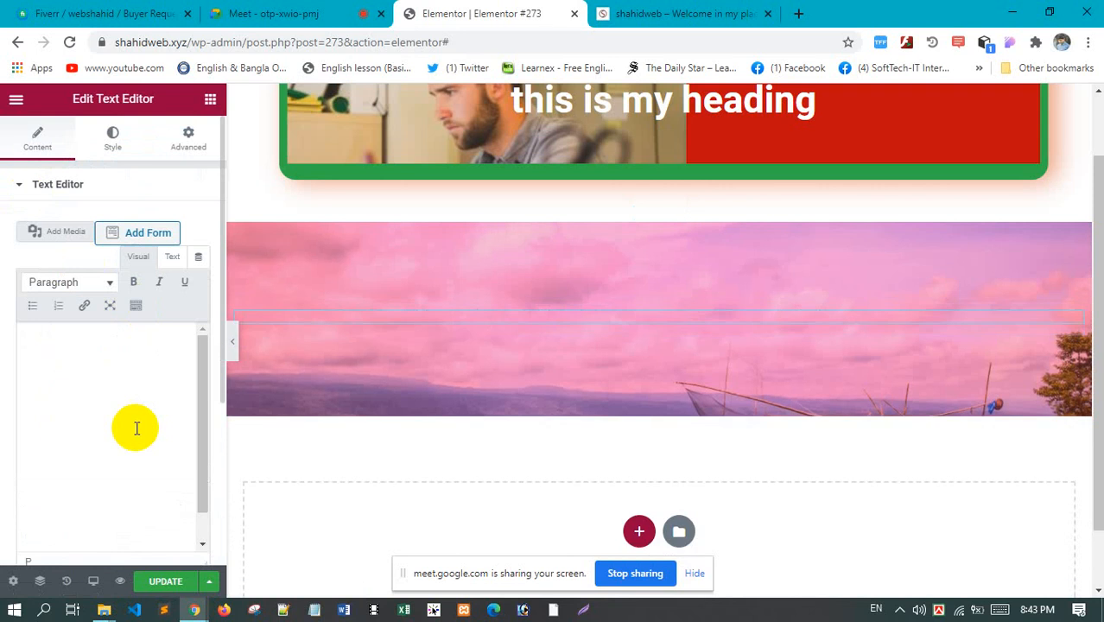
{"action": "type", "text": "this is our paragraph"}
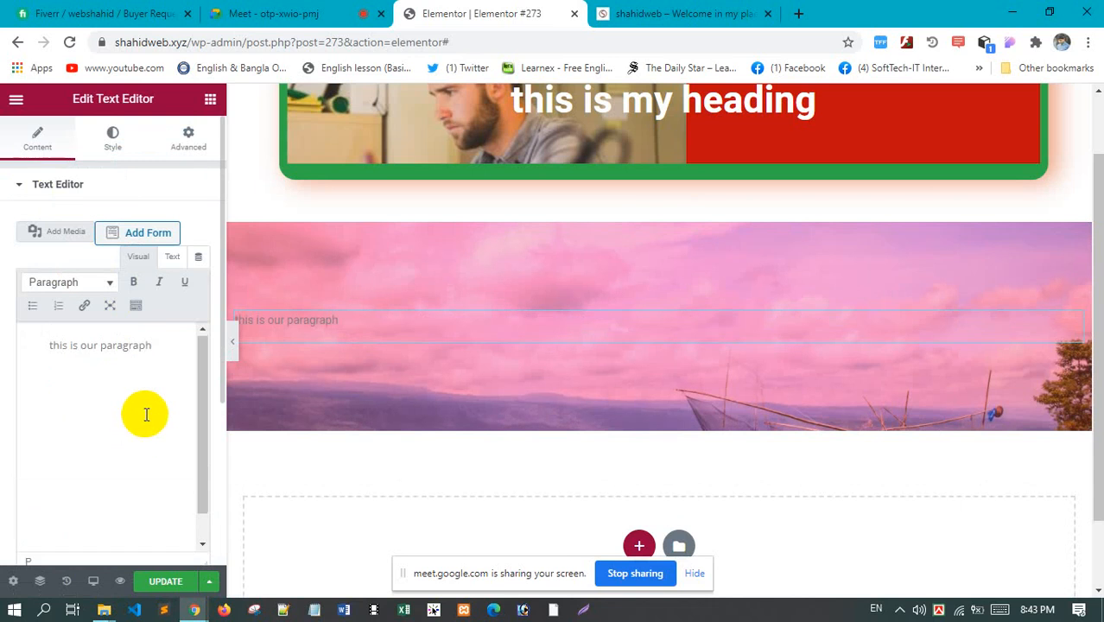
Look through the text widget's drop cap and column options, including the available column counts
{"action": "scroll", "coordinate": [149, 419], "scroll_direction": "down", "scroll_amount": 2}
{"action": "scroll", "coordinate": [207, 534], "scroll_direction": "down", "scroll_amount": 1}
{"action": "scroll", "coordinate": [208, 542], "scroll_direction": "down", "scroll_amount": 2}
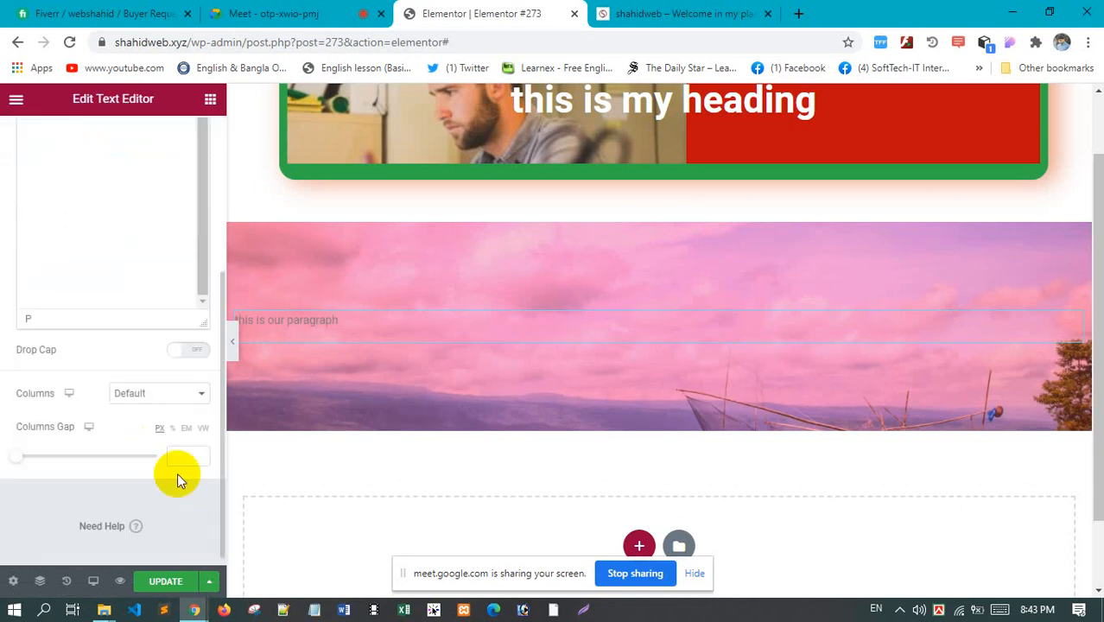
{"action": "left_click", "coordinate": [150, 397]}
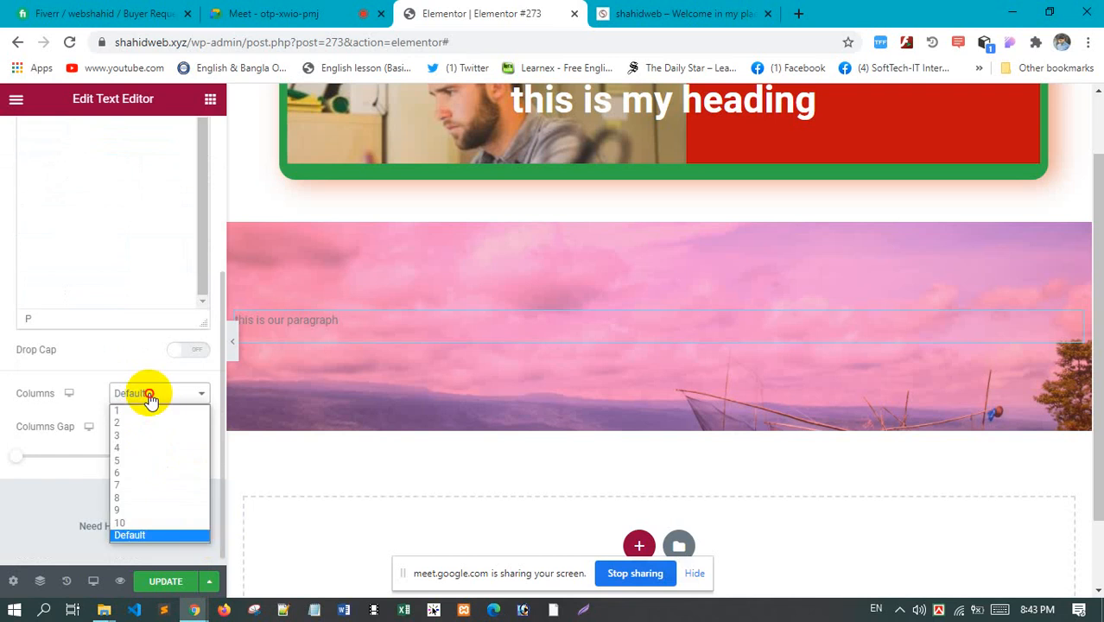
{"action": "left_click", "coordinate": [148, 395]}
{"action": "scroll", "coordinate": [87, 496], "scroll_direction": "up", "scroll_amount": 3}
{"action": "scroll", "coordinate": [95, 497], "scroll_direction": "down", "scroll_amount": 1}
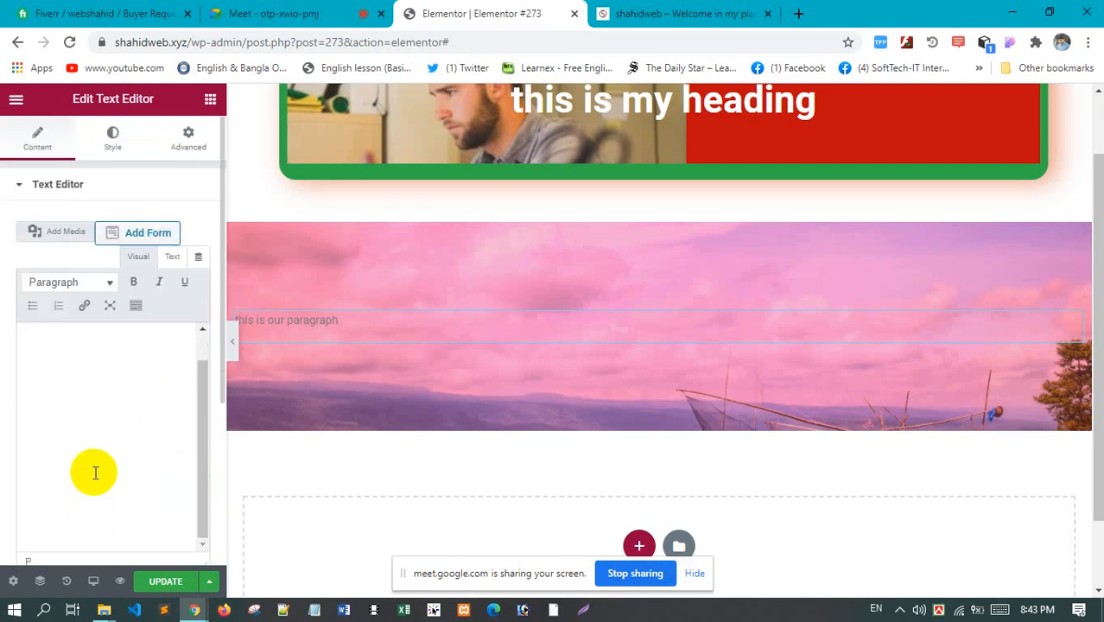
{"action": "scroll", "coordinate": [91, 471], "scroll_direction": "up", "scroll_amount": 1}
Try the right and left alignments for the paragraph, then align it to the center
{"action": "left_click", "coordinate": [114, 145]}
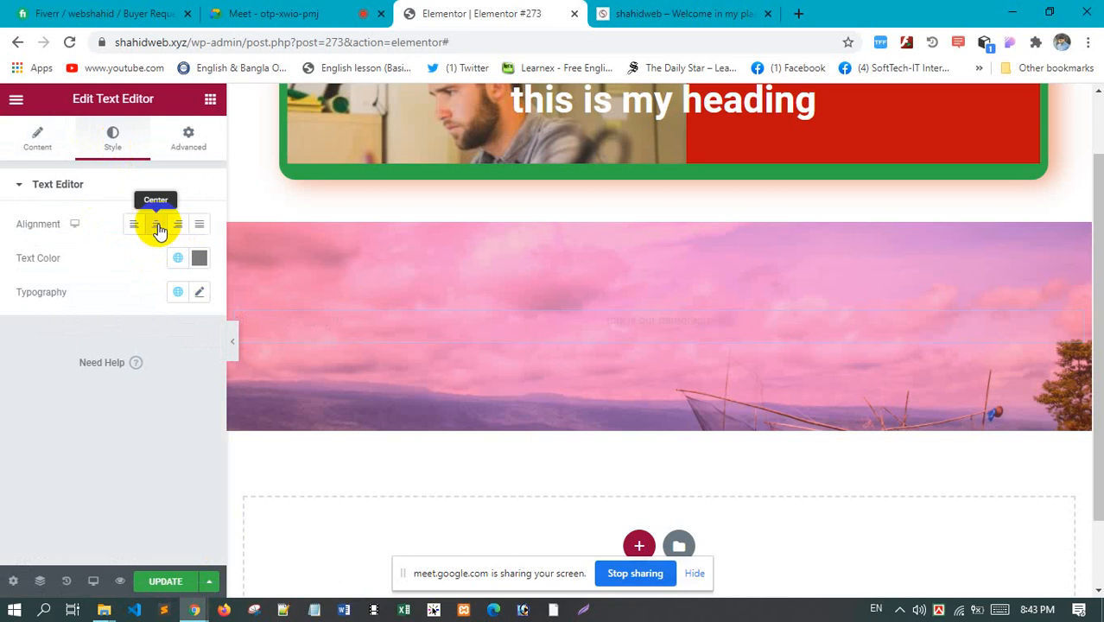
{"action": "left_click", "coordinate": [177, 225]}
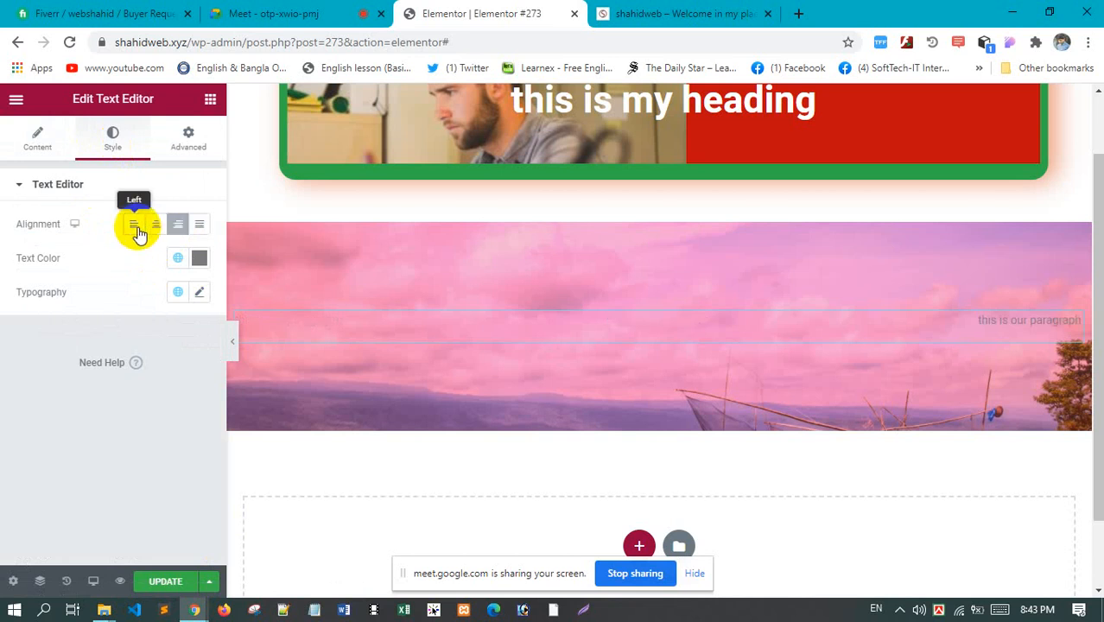
{"action": "left_click", "coordinate": [138, 227]}
{"action": "left_click", "coordinate": [156, 226]}
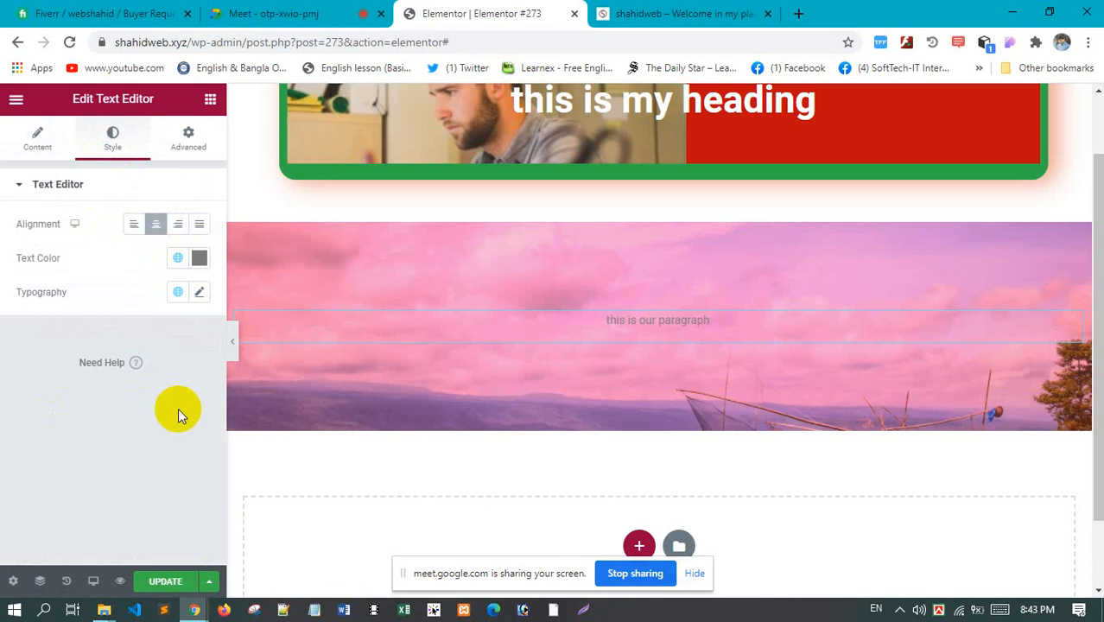
Change the paragraph's text color to white
{"action": "left_click", "coordinate": [201, 259]}
{"action": "left_click", "coordinate": [185, 367]}
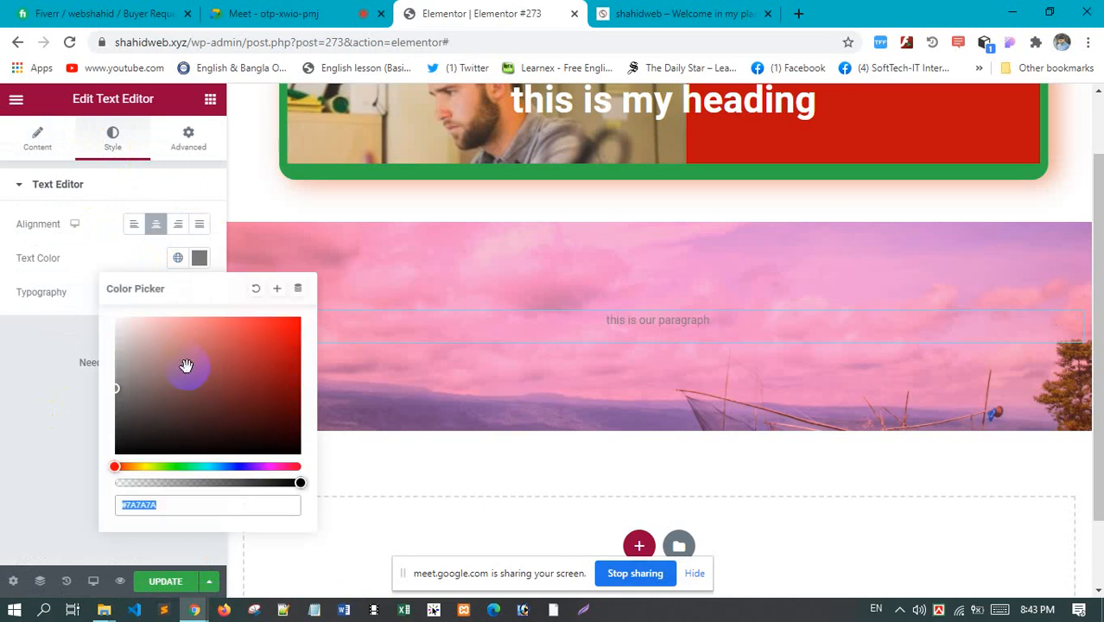
{"action": "left_click", "coordinate": [15, 388]}
Set the paragraph's font size to 54 px in its typography settings
{"action": "left_click", "coordinate": [199, 294]}
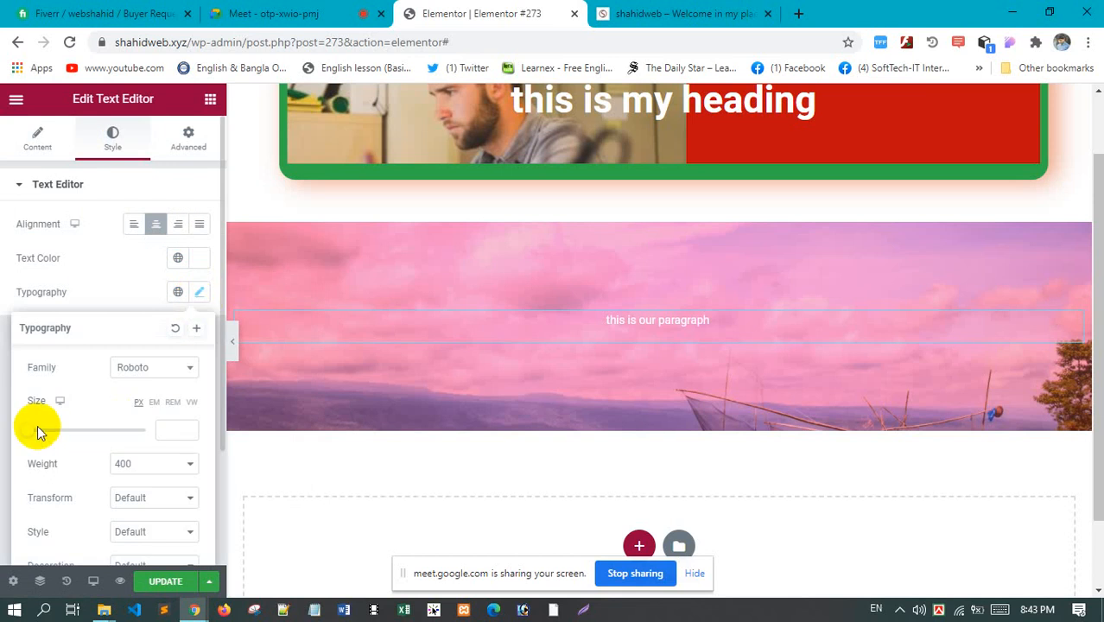
{"action": "left_click_drag", "start_coordinate": [32, 436], "coordinate": [61, 438]}
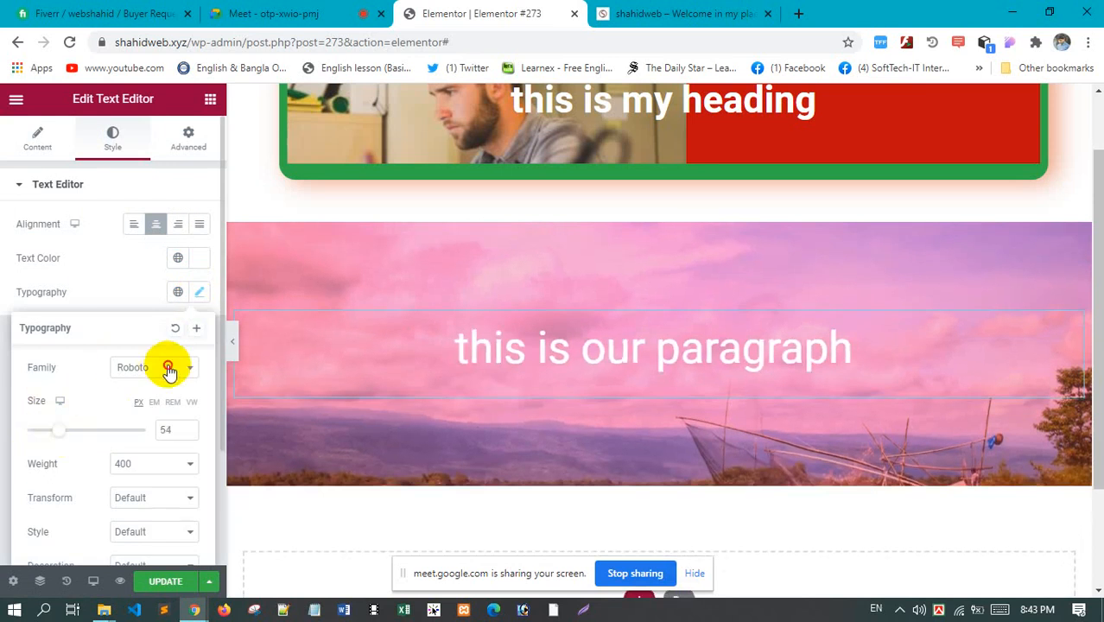
{"action": "scroll", "coordinate": [145, 363], "scroll_direction": "down", "scroll_amount": 2}
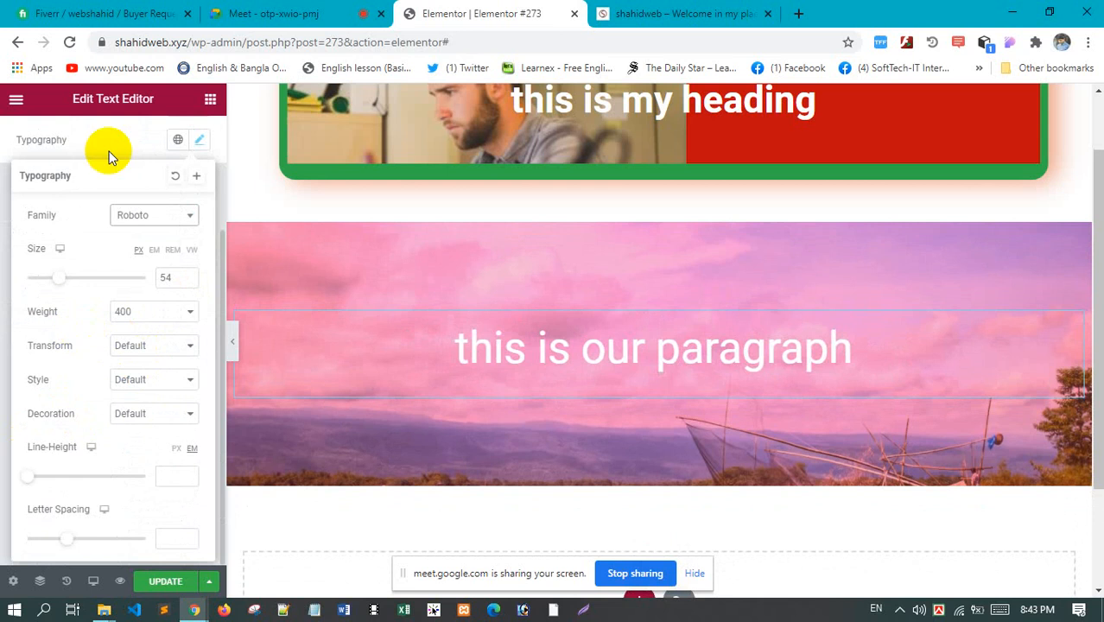
{"action": "left_click", "coordinate": [118, 129]}
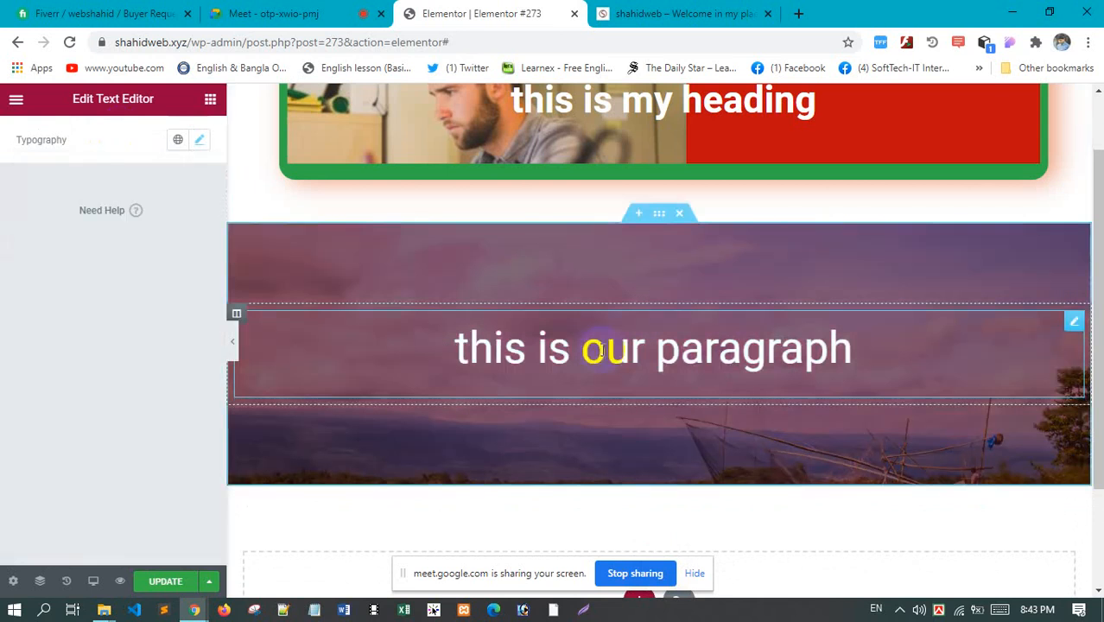
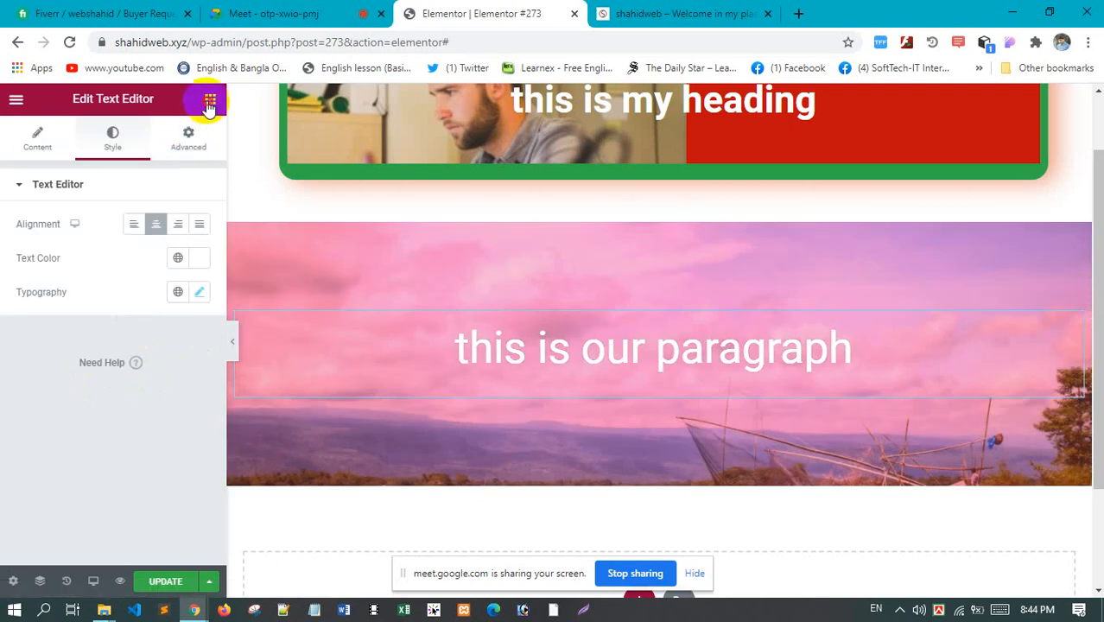
Add a new single-column section below the paragraph section and bring up the list of widgets
{"action": "scroll", "coordinate": [574, 376], "scroll_direction": "down", "scroll_amount": 2}
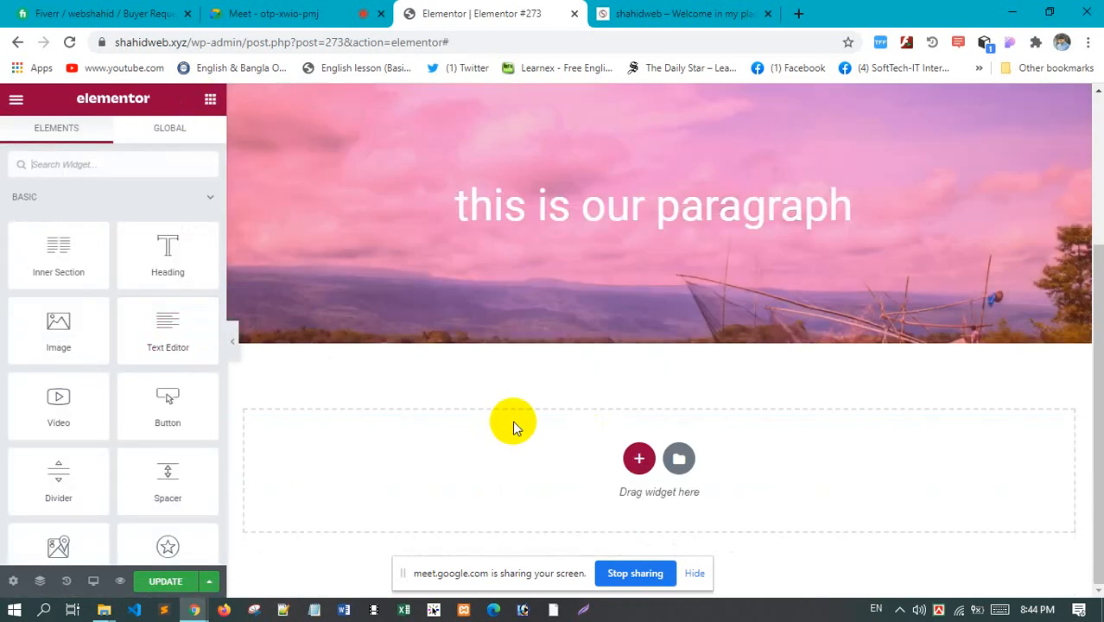
{"action": "left_click", "coordinate": [639, 460]}
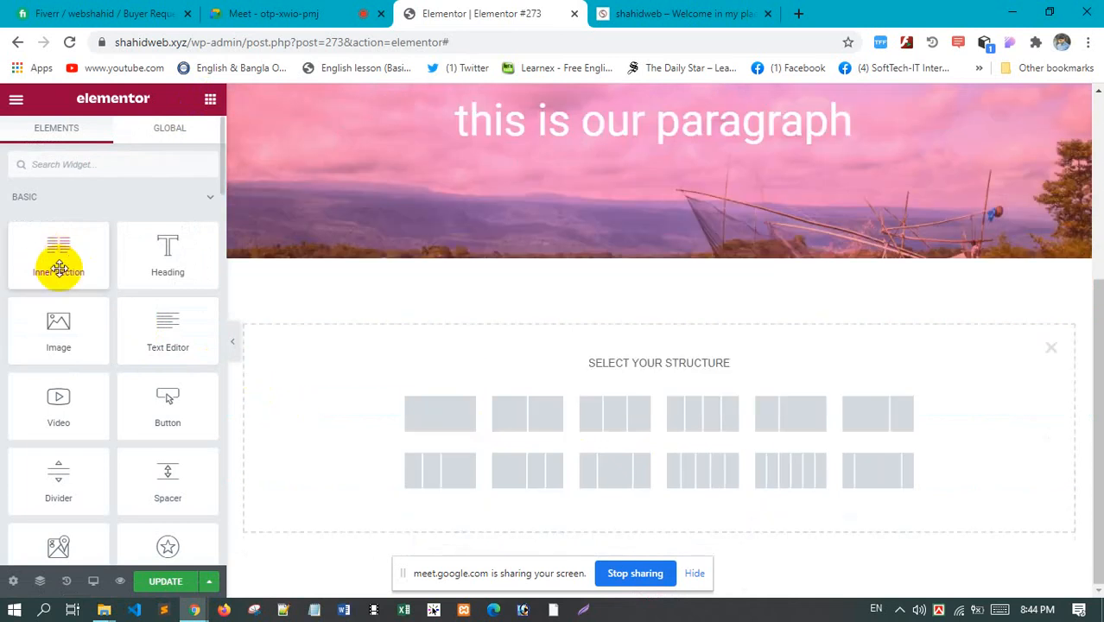
{"action": "left_click", "coordinate": [471, 413]}
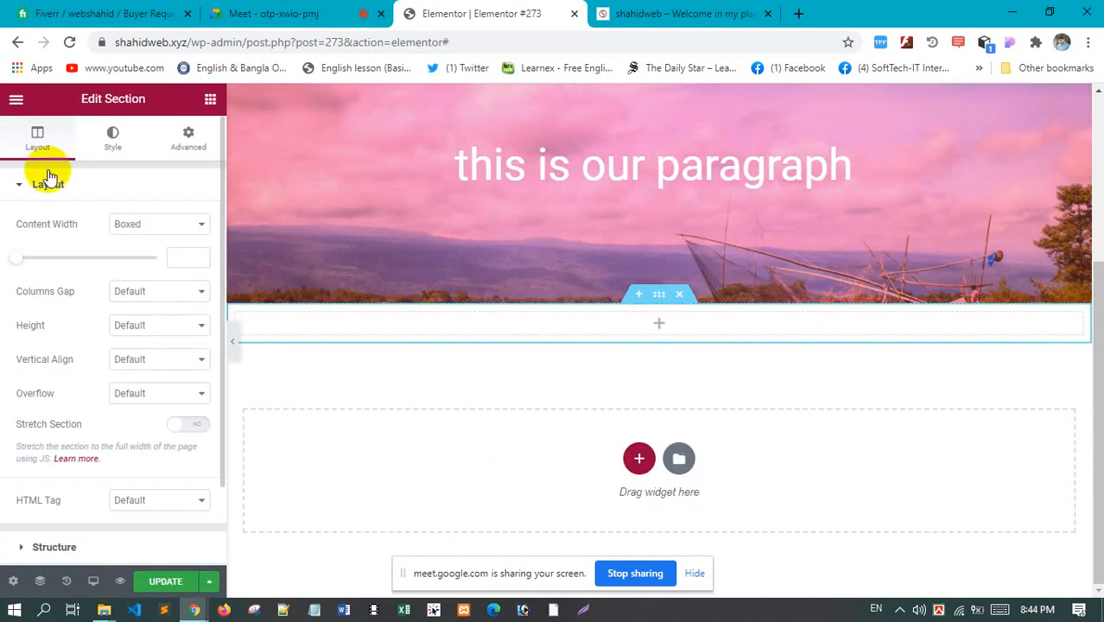
{"action": "left_click", "coordinate": [210, 102]}
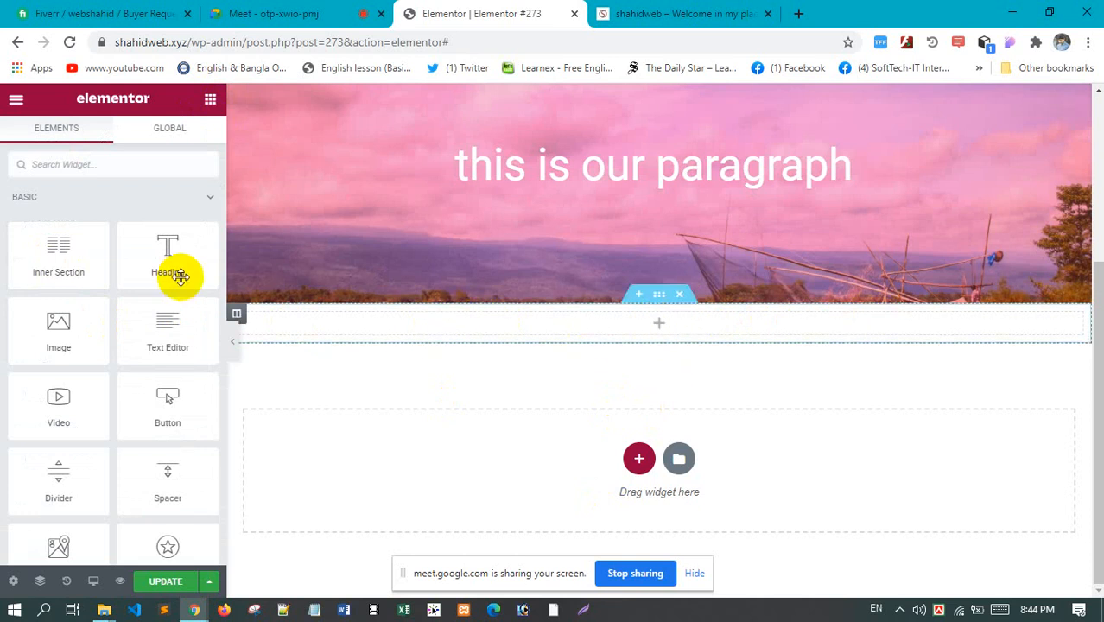
Place an Inner Section in the new section and give the outer section a classic red background color, #E34A4A
{"action": "left_click_drag", "start_coordinate": [50, 257], "coordinate": [667, 337]}
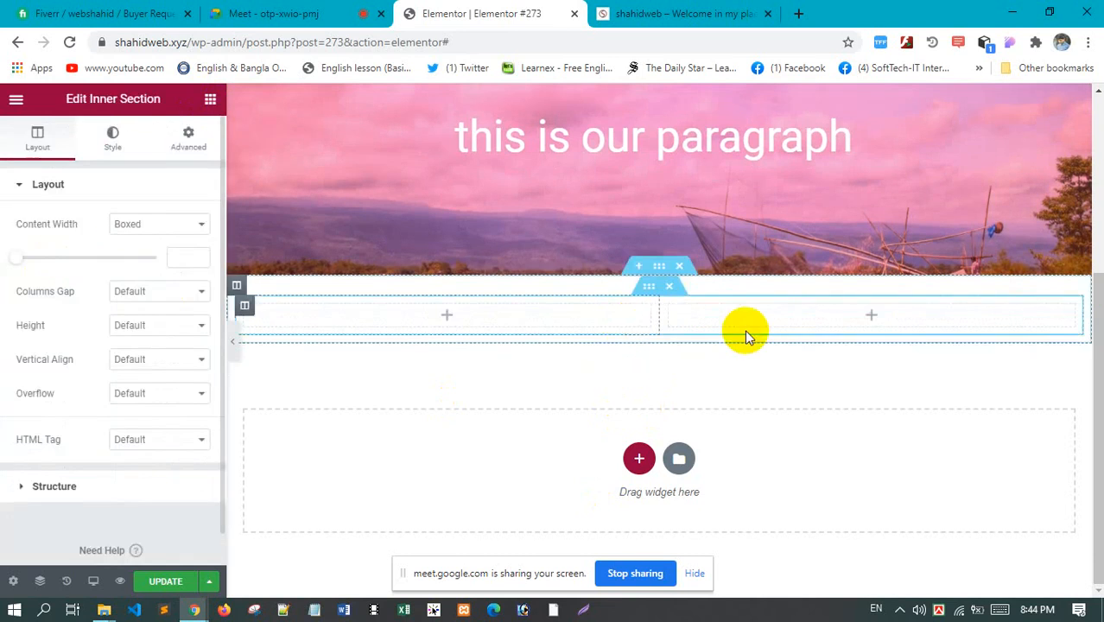
{"action": "left_click", "coordinate": [659, 270]}
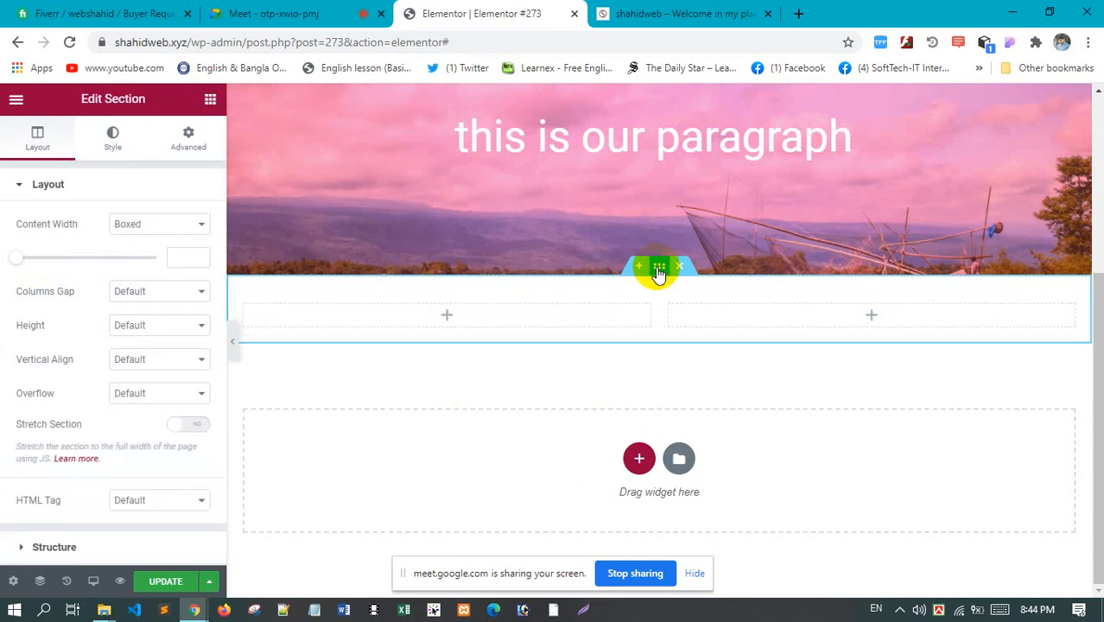
{"action": "left_click", "coordinate": [110, 139]}
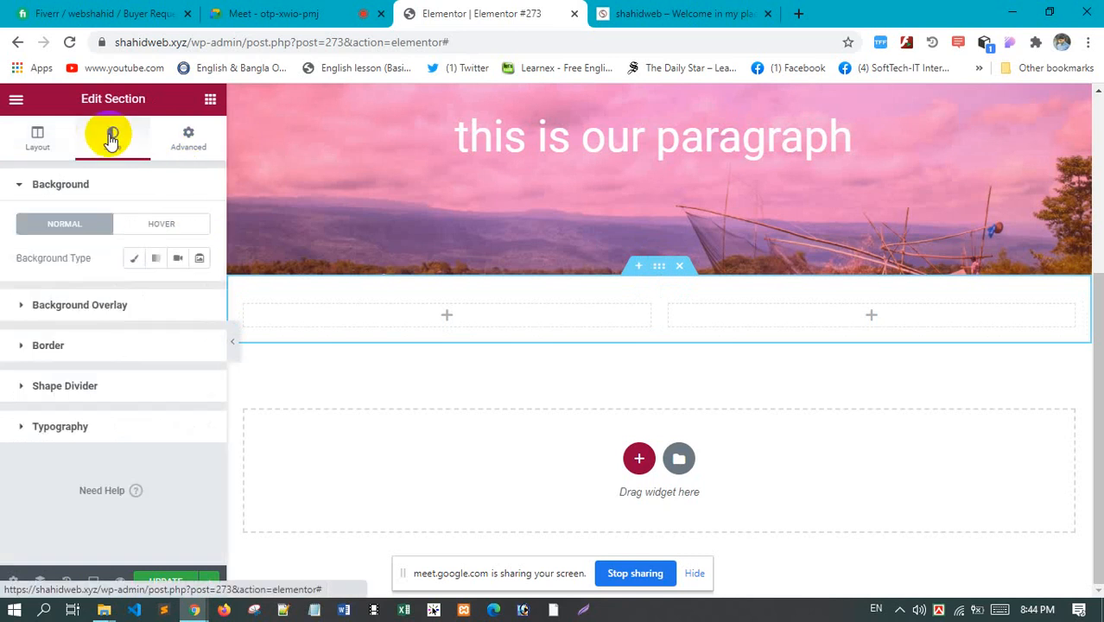
{"action": "left_click", "coordinate": [130, 261]}
{"action": "left_click", "coordinate": [198, 292]}
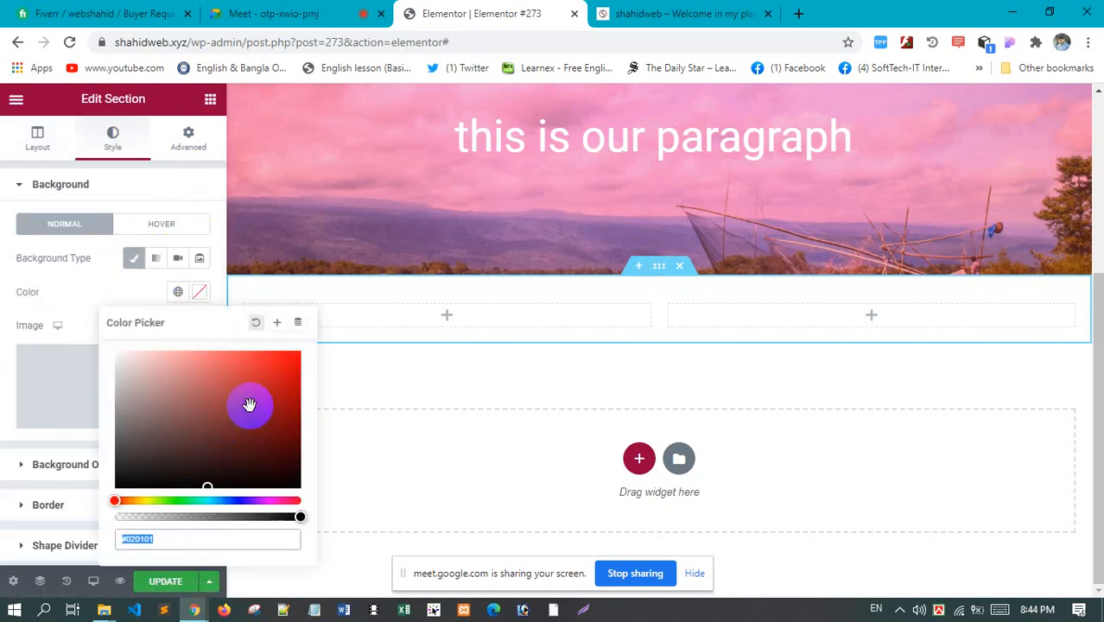
{"action": "left_click", "coordinate": [239, 368]}
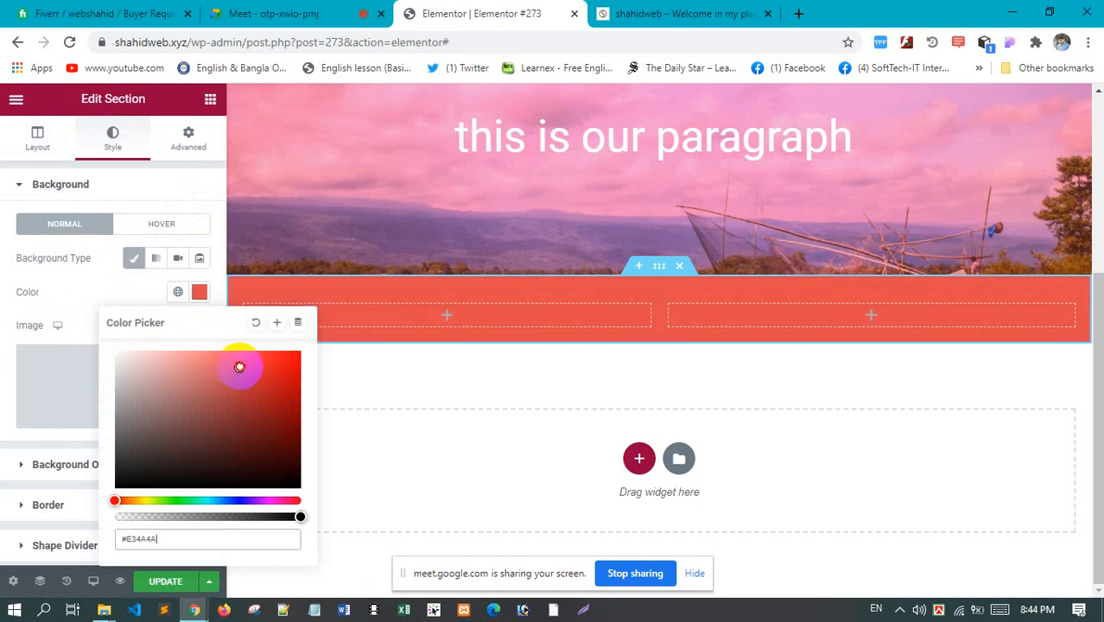
{"action": "left_click", "coordinate": [55, 286]}
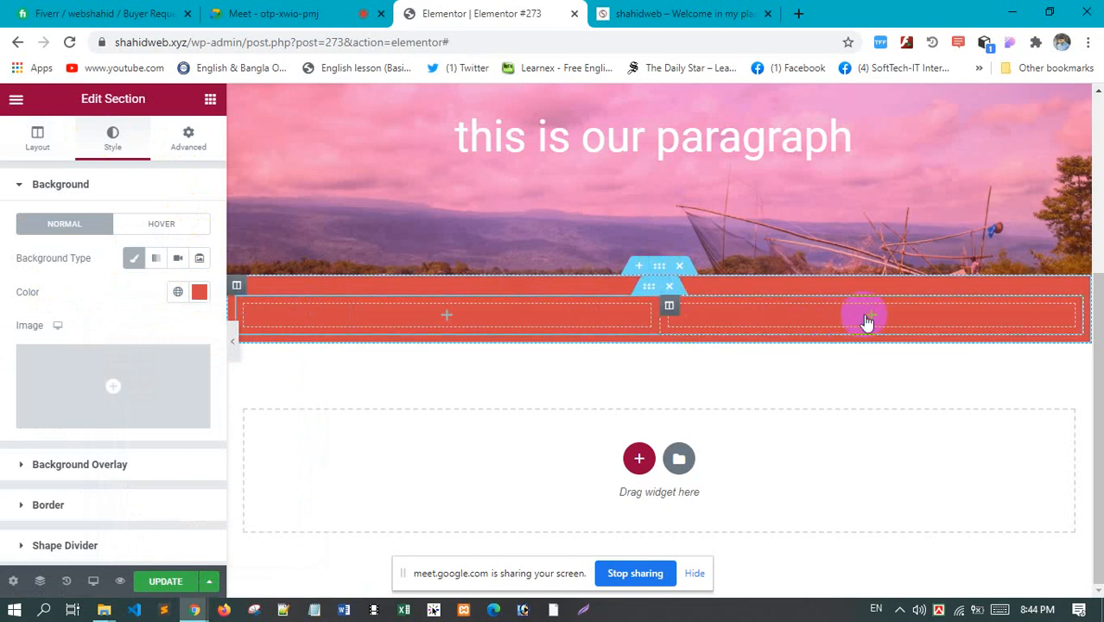
Give the inner section a classic background in white
{"action": "left_click", "coordinate": [650, 292]}
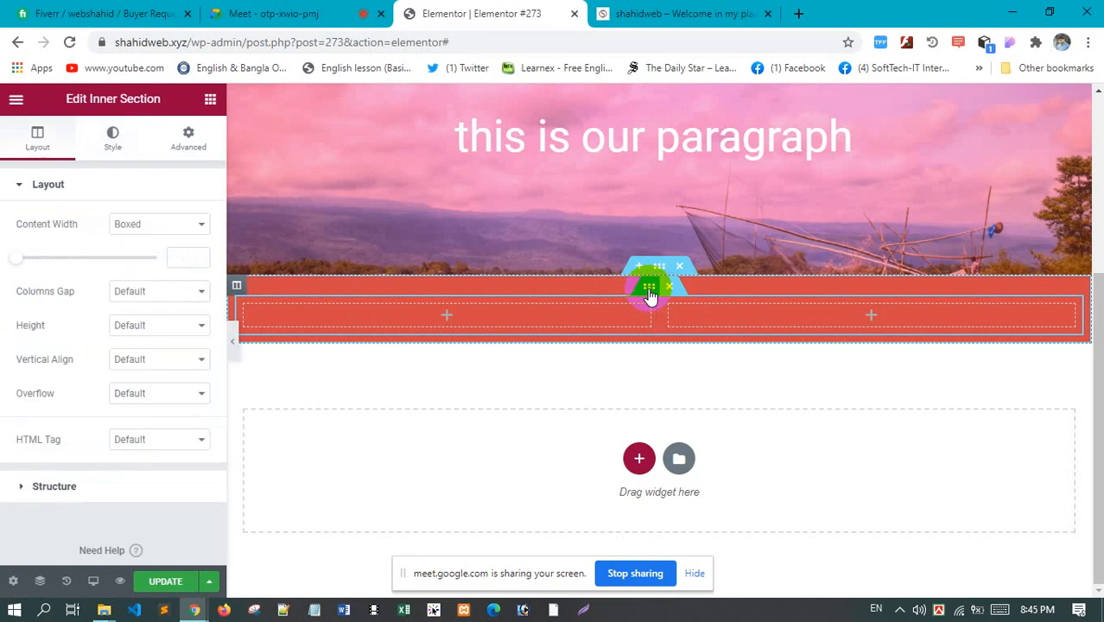
{"action": "left_click", "coordinate": [111, 139]}
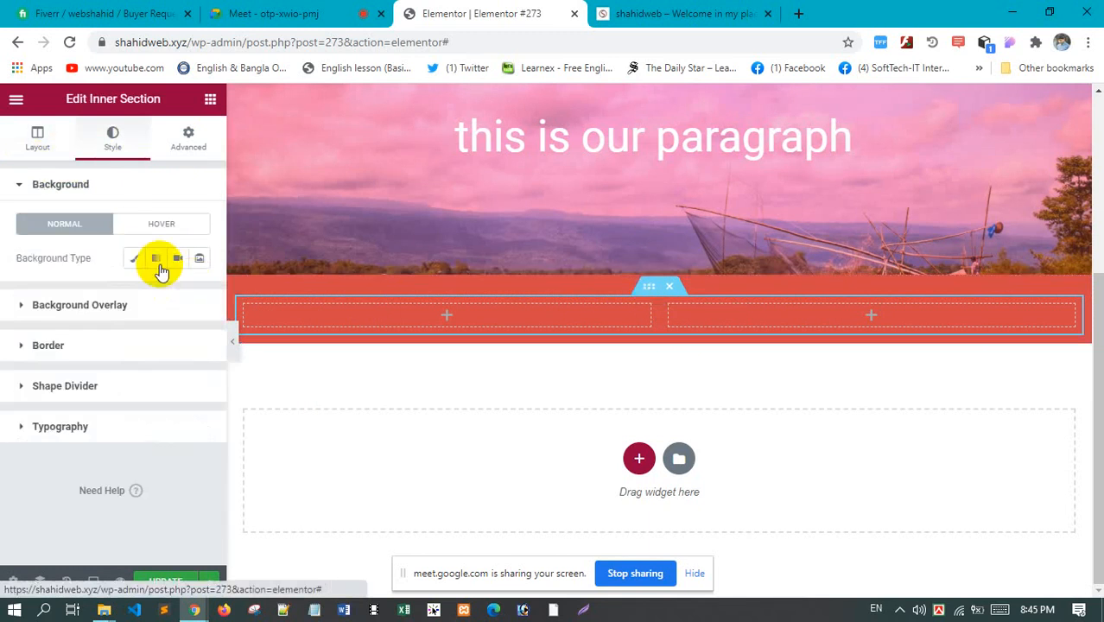
{"action": "left_click", "coordinate": [134, 259]}
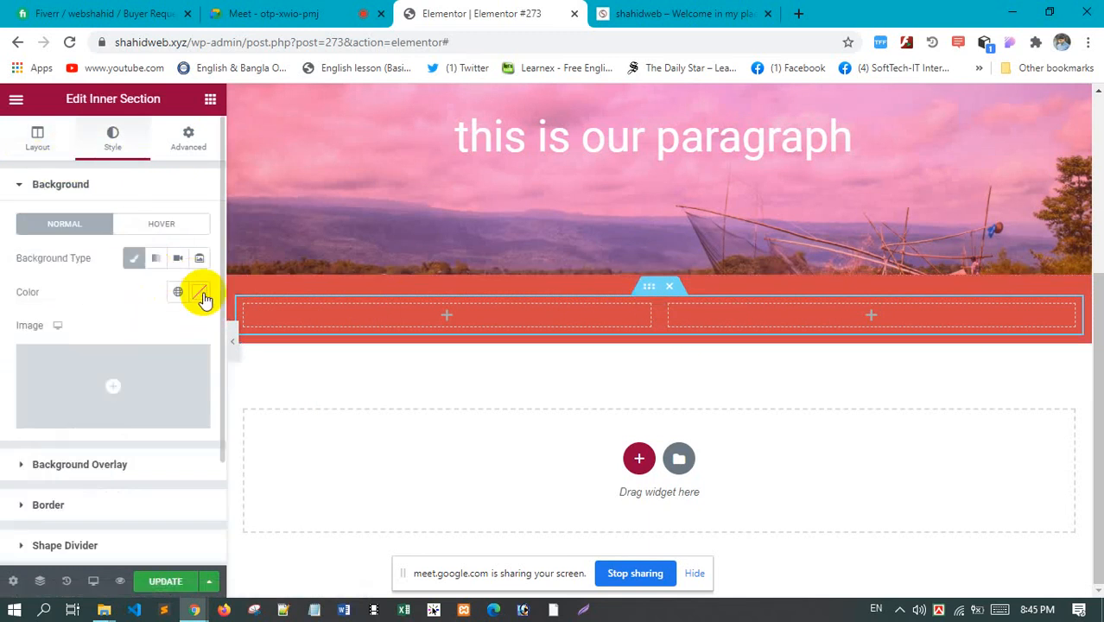
{"action": "left_click", "coordinate": [199, 293]}
{"action": "left_click_drag", "start_coordinate": [171, 385], "coordinate": [106, 345]}
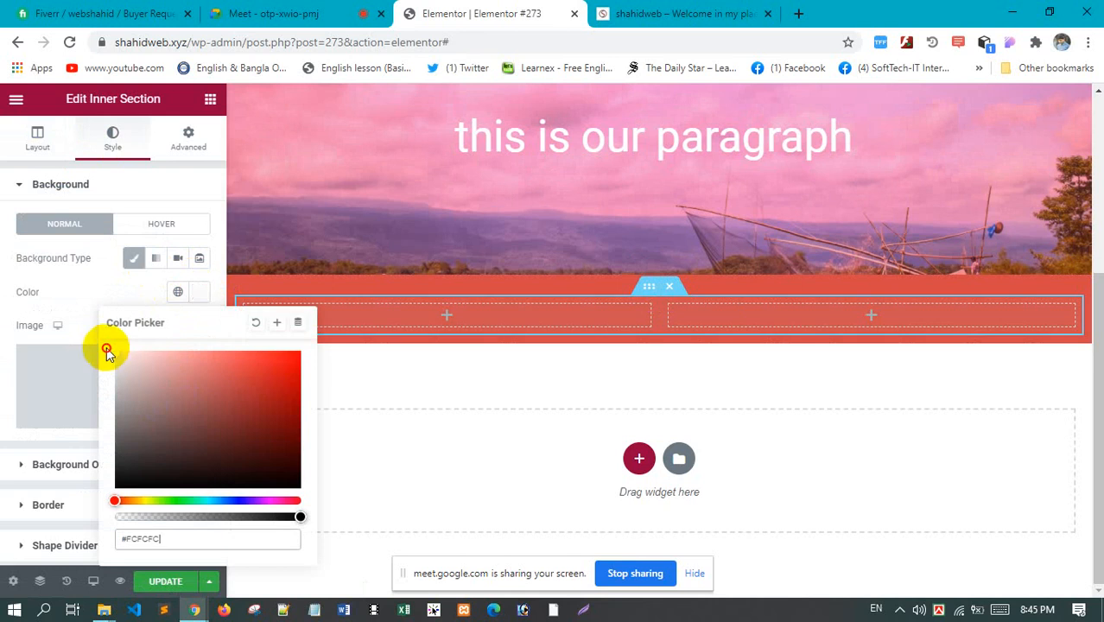
{"action": "left_click", "coordinate": [65, 286]}
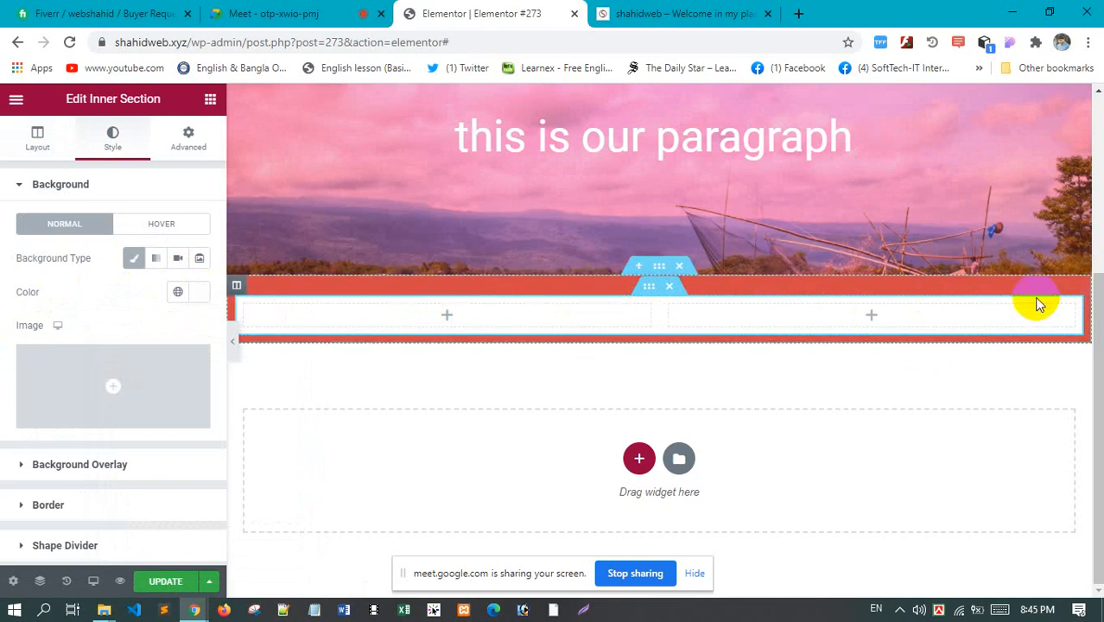
Unlink the inner section's padding values and set the top and bottom padding to 50 px each
{"action": "left_click", "coordinate": [187, 137]}
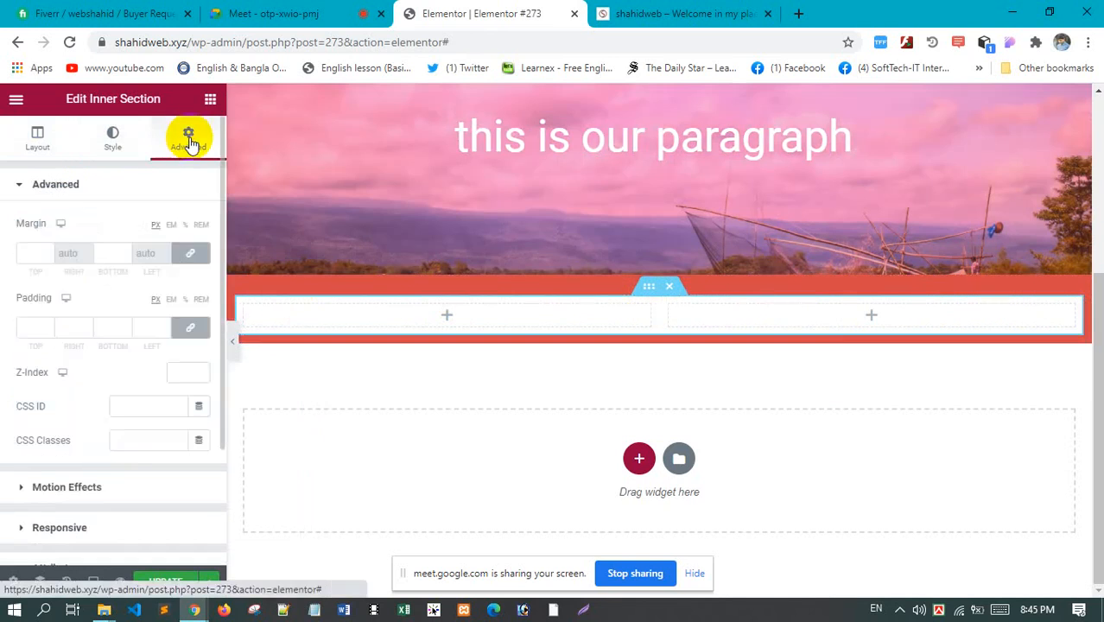
{"action": "left_click", "coordinate": [191, 329]}
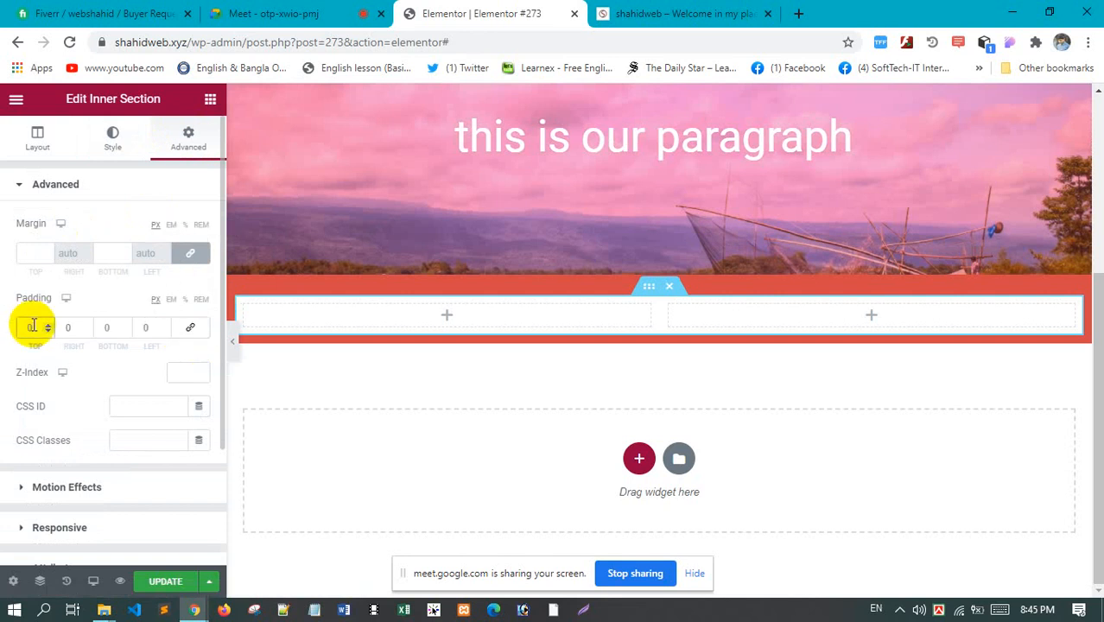
{"action": "type", "text": "50"}
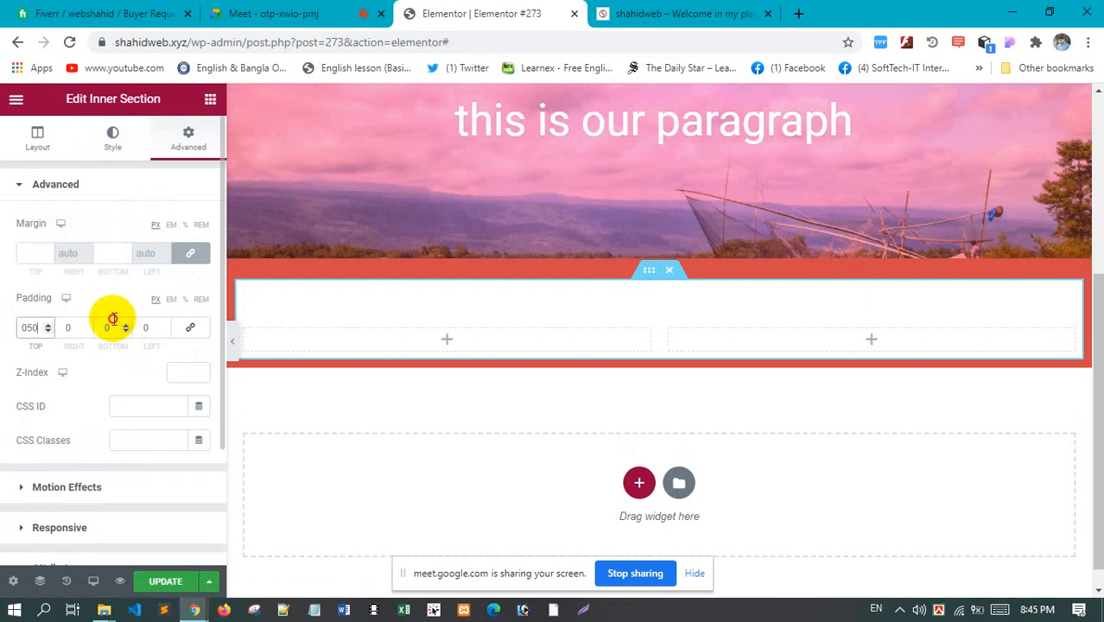
{"action": "left_click", "coordinate": [113, 327]}
{"action": "type", "text": "50"}
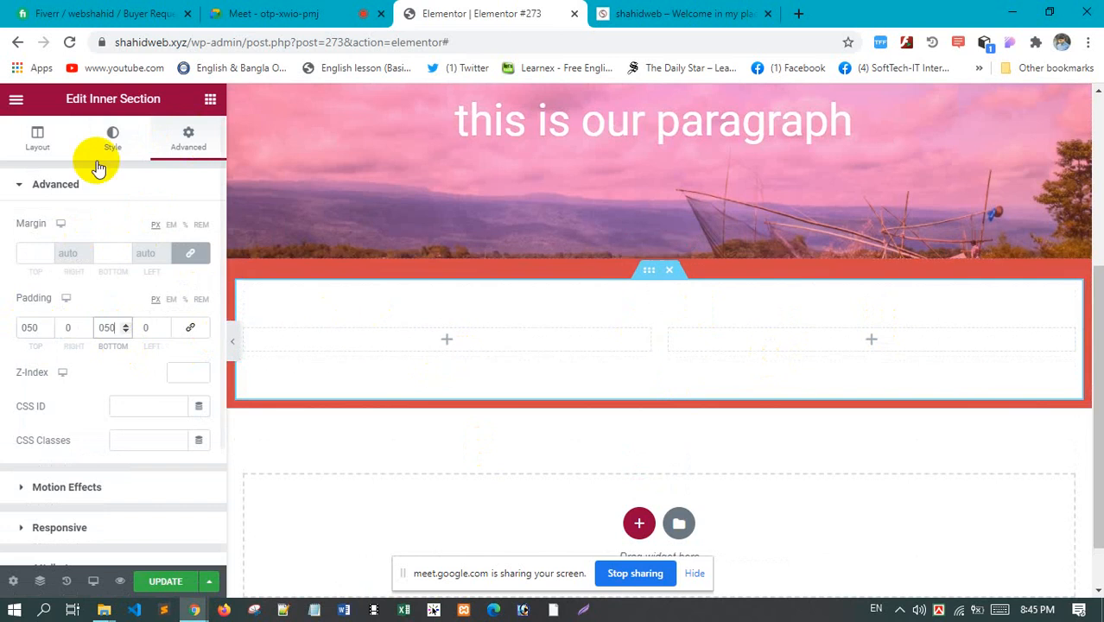
Duplicate the inner section's first column twice to make a four-column layout
{"action": "left_click", "coordinate": [210, 98]}
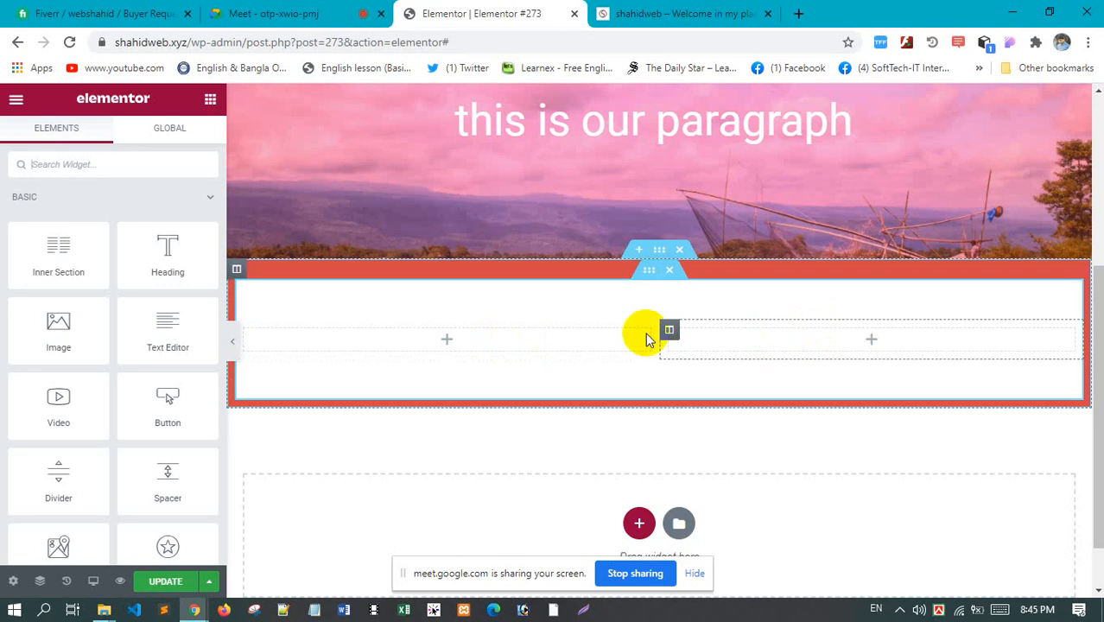
{"action": "left_click_drag", "start_coordinate": [111, 258], "coordinate": [246, 328]}
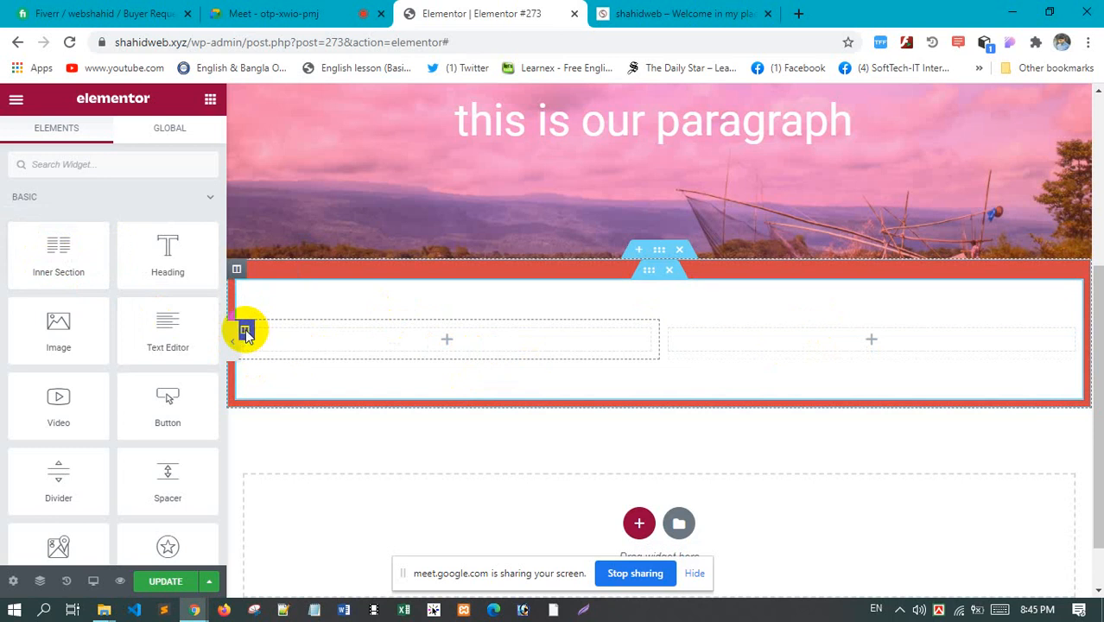
{"action": "right_click", "coordinate": [245, 332]}
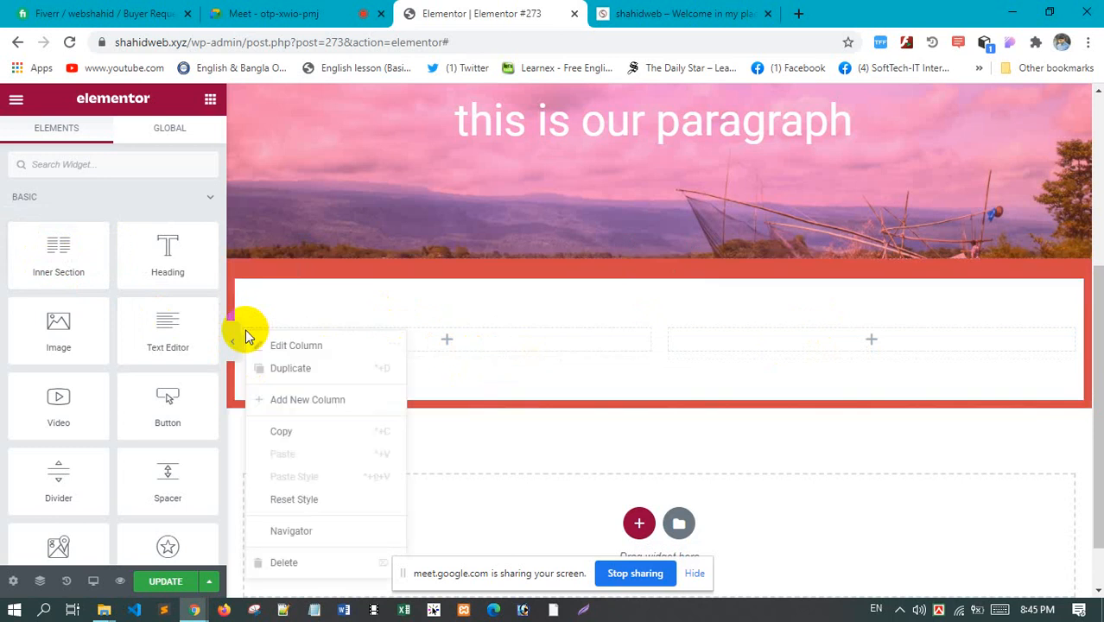
{"action": "left_click", "coordinate": [325, 375]}
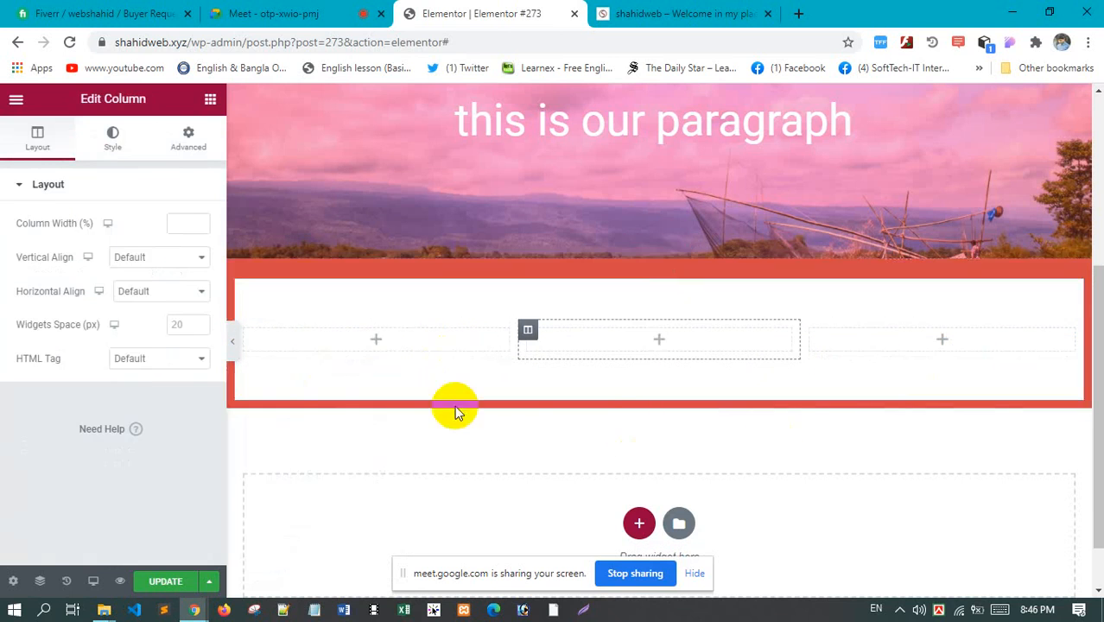
{"action": "right_click", "coordinate": [245, 332]}
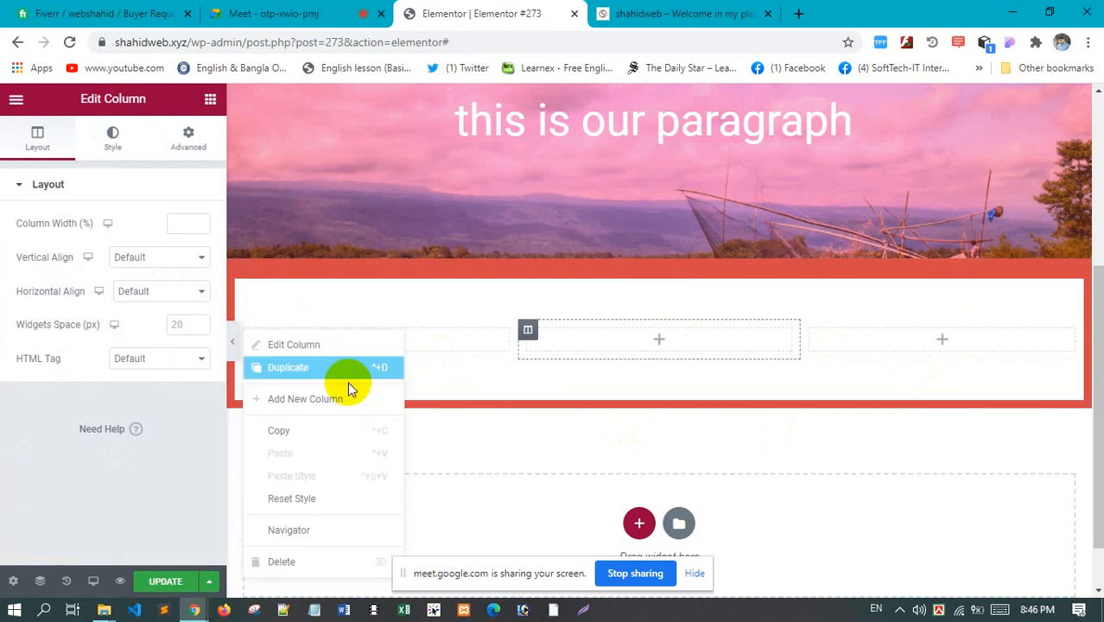
{"action": "left_click", "coordinate": [337, 375]}
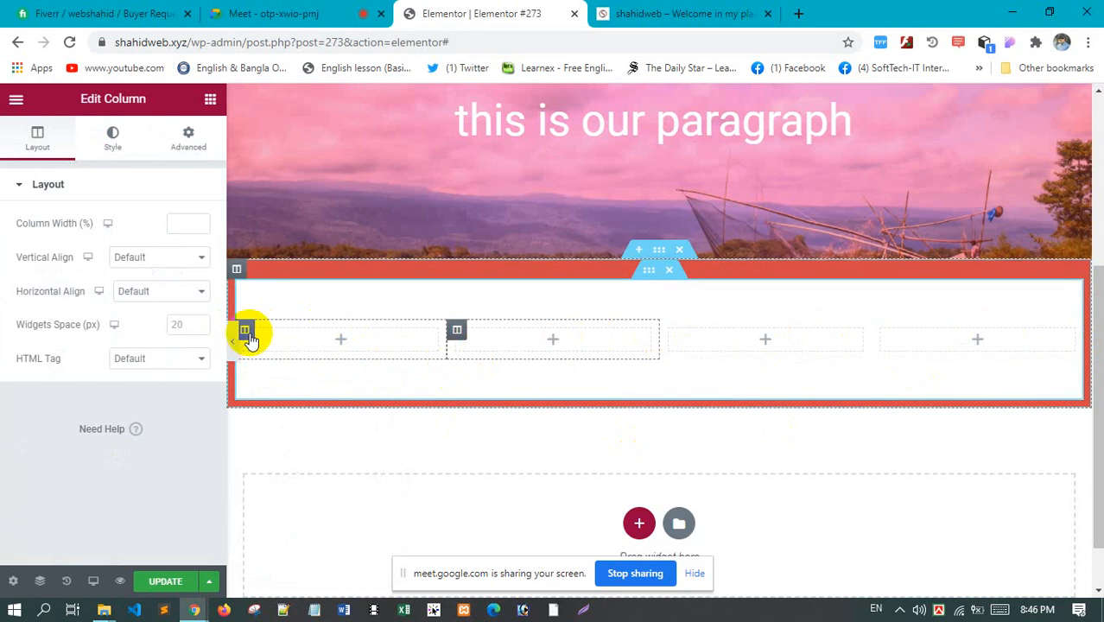
Duplicate the first column two more times to bring the inner section to six columns
{"action": "right_click", "coordinate": [247, 331]}
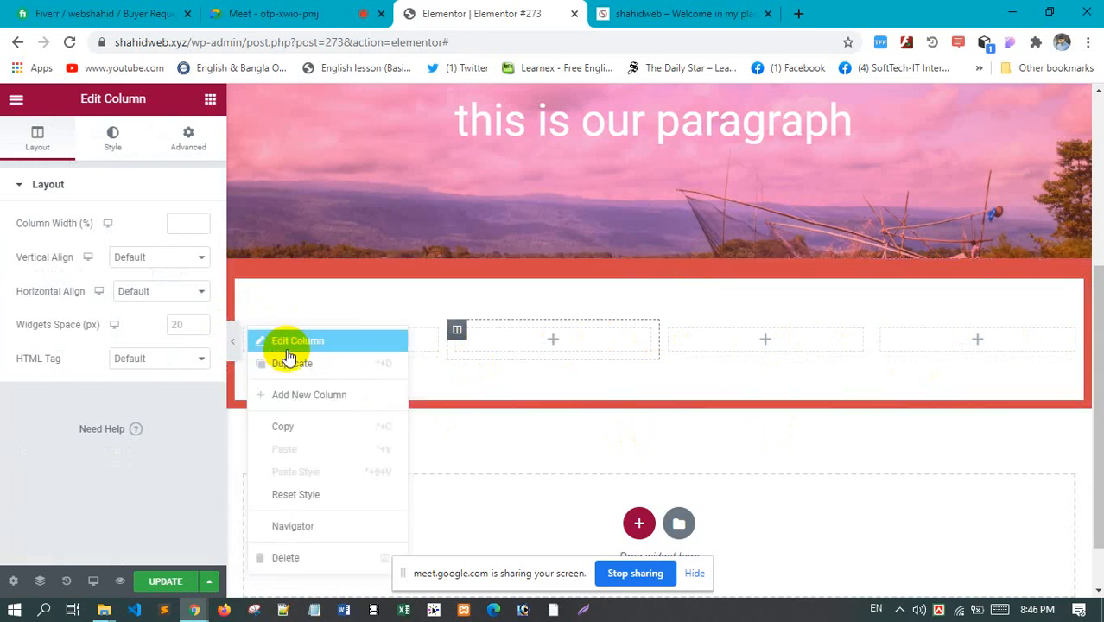
{"action": "left_click", "coordinate": [301, 363]}
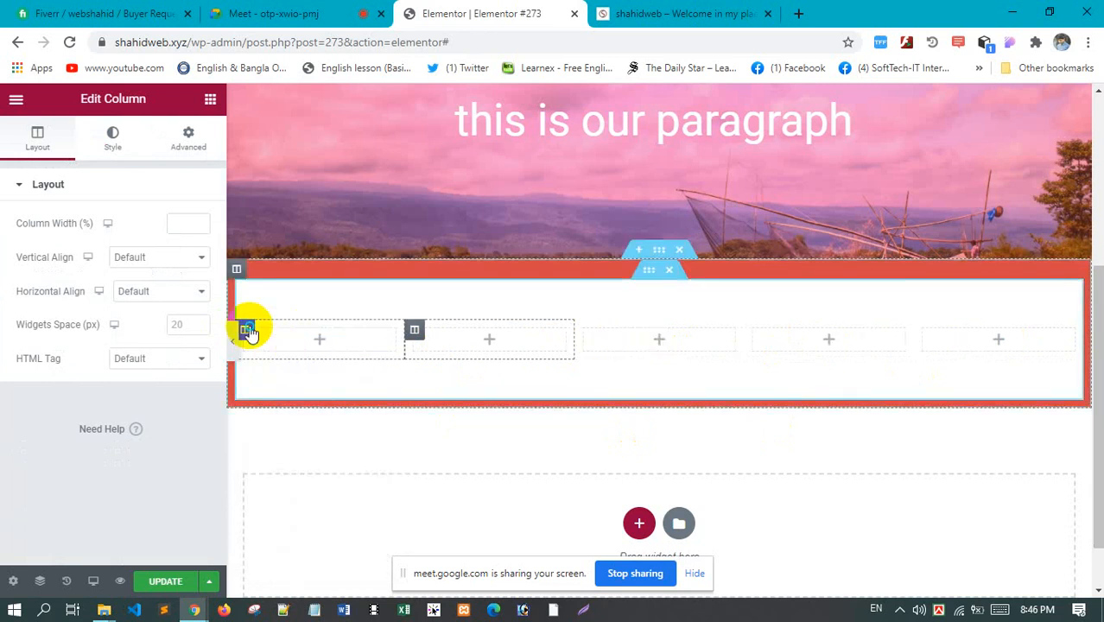
{"action": "right_click", "coordinate": [249, 330]}
{"action": "left_click", "coordinate": [310, 369]}
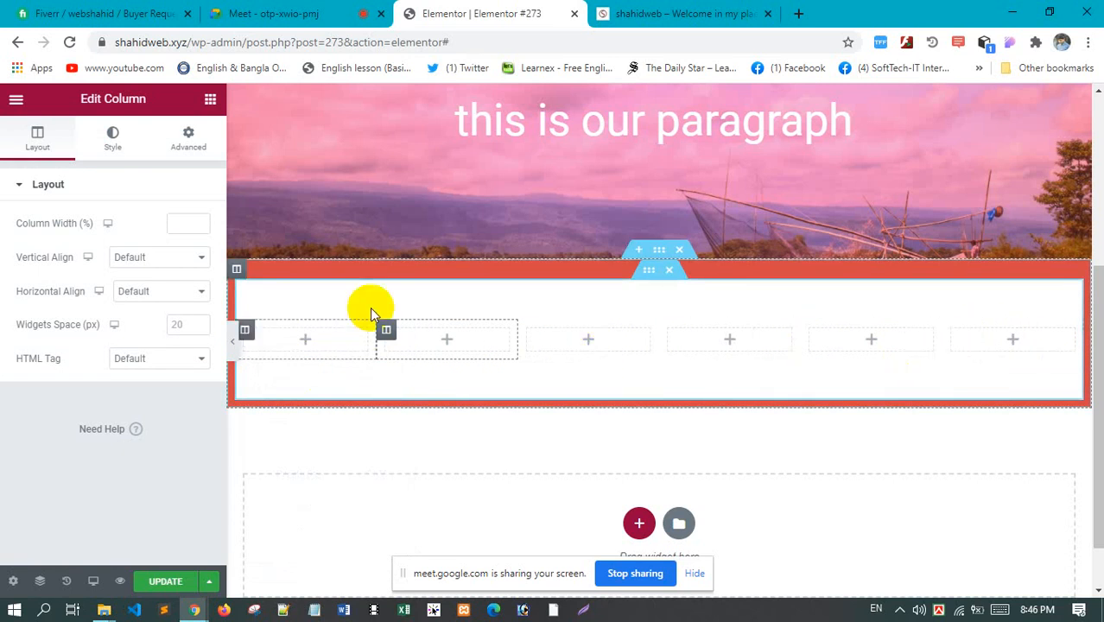
Delete the second column of the inner section twice, reducing the layout to four columns
{"action": "right_click", "coordinate": [388, 330]}
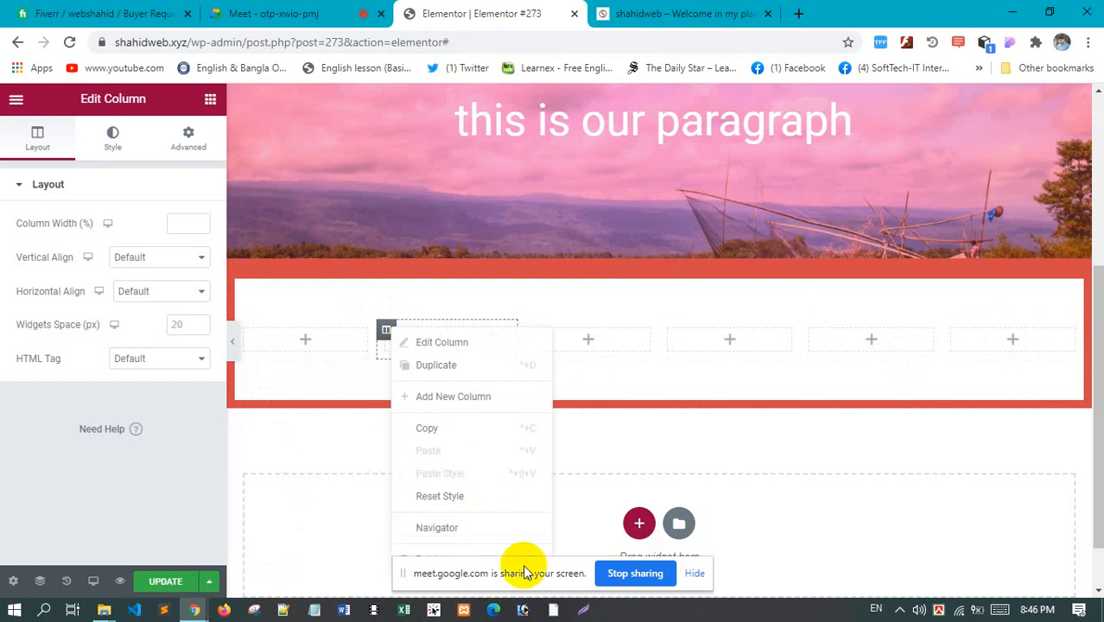
{"action": "left_click_drag", "start_coordinate": [589, 571], "coordinate": [838, 569]}
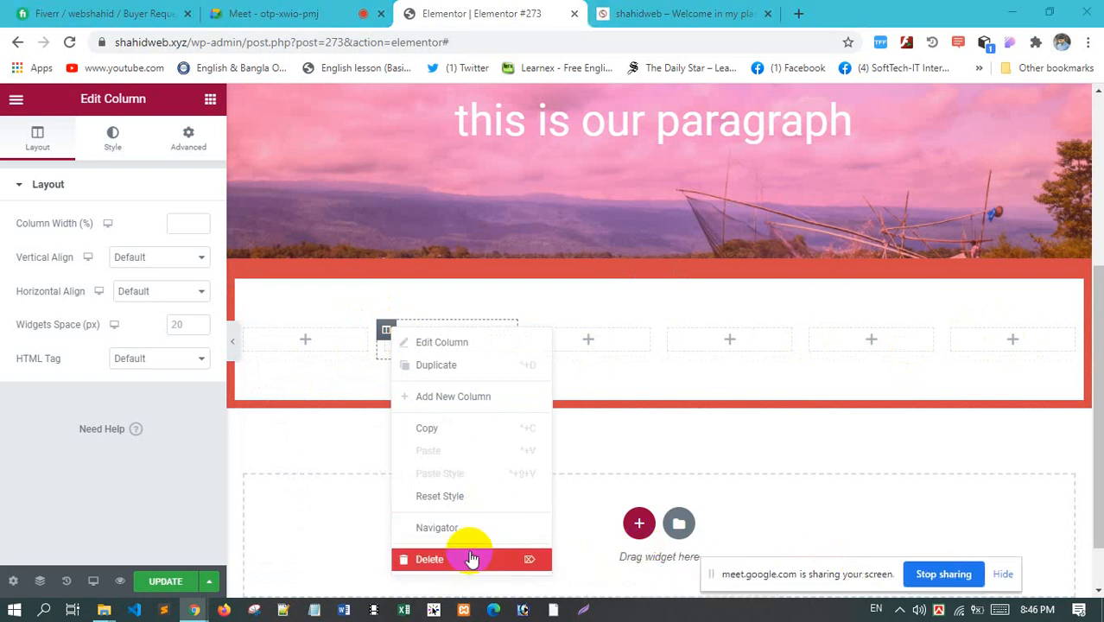
{"action": "key", "text": "Delete"}
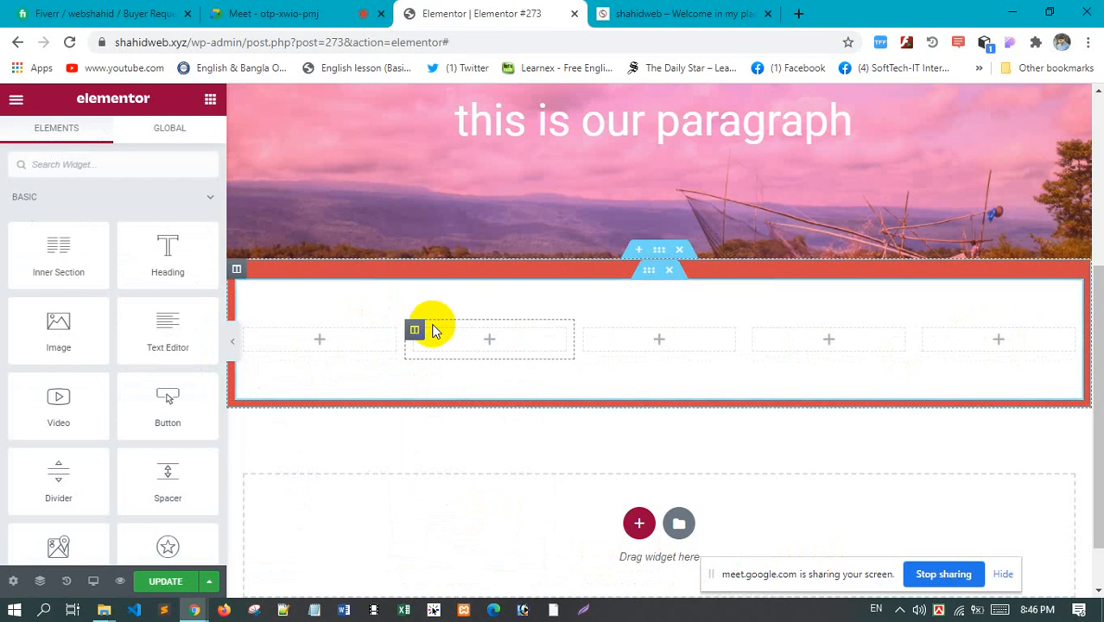
{"action": "right_click", "coordinate": [414, 330]}
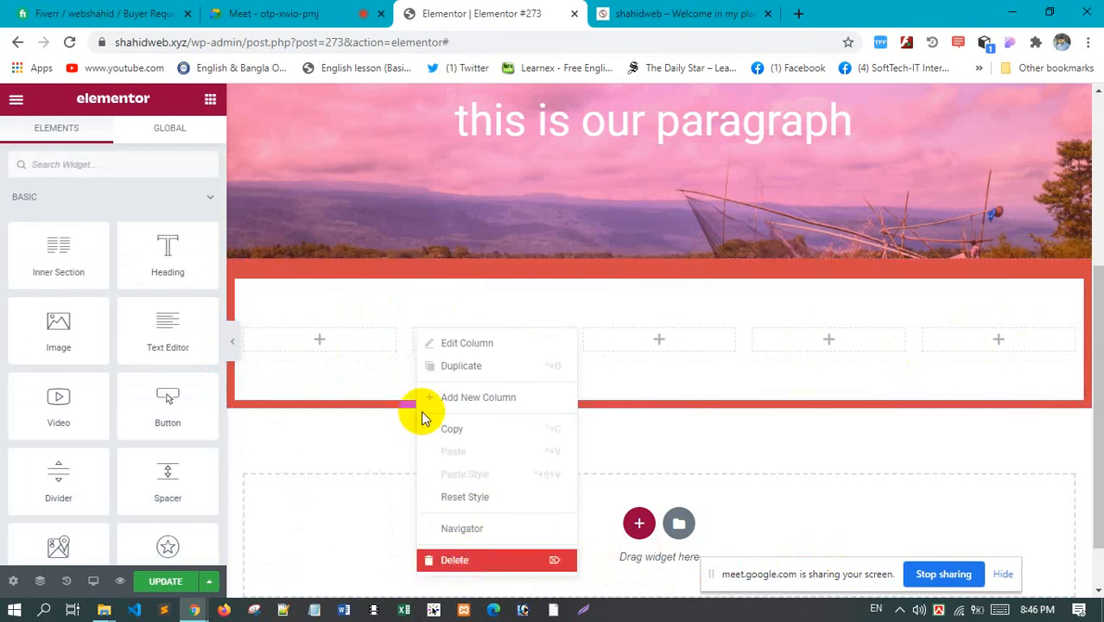
{"action": "key", "text": "Delete"}
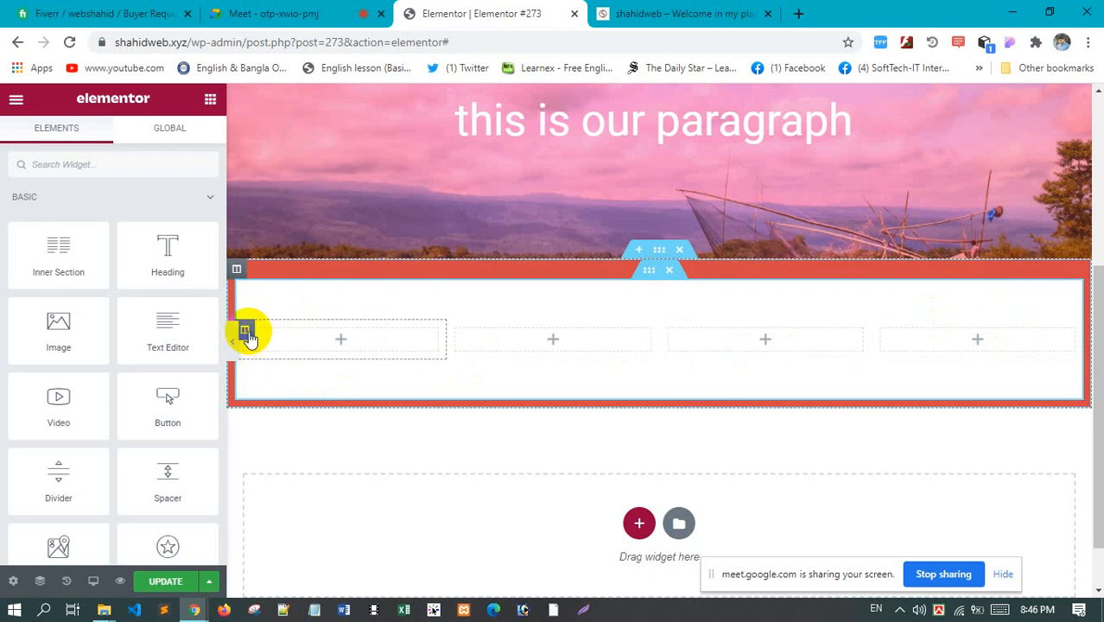
Set the first column's width to 47% and the second column's width to 29%
{"action": "left_click", "coordinate": [245, 332]}
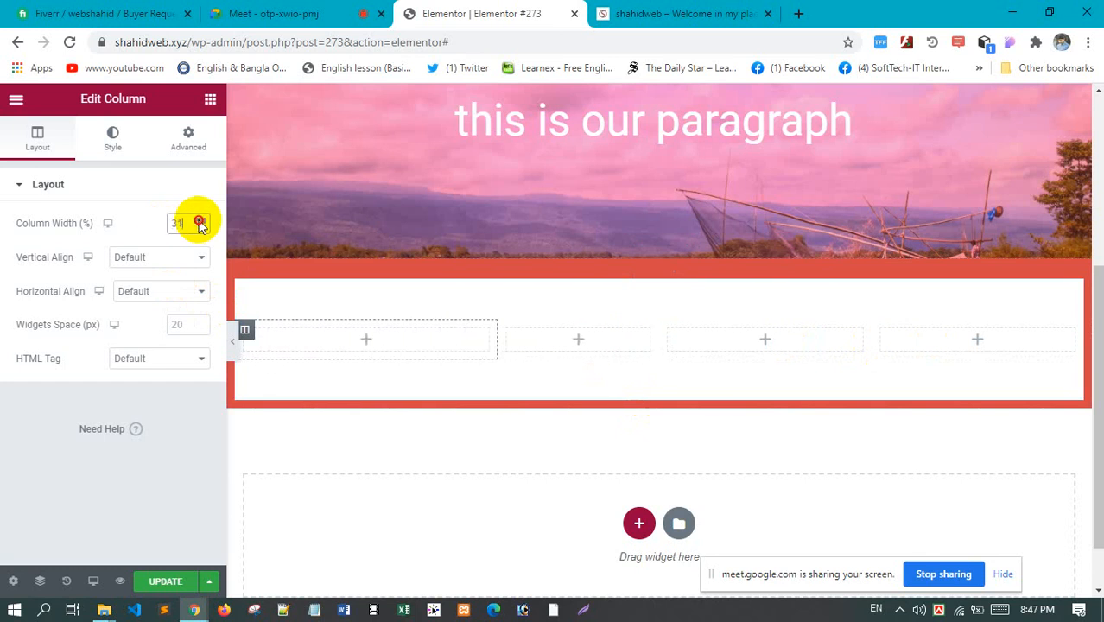
{"action": "left_click", "coordinate": [199, 221]}
{"action": "left_click", "coordinate": [199, 220]}
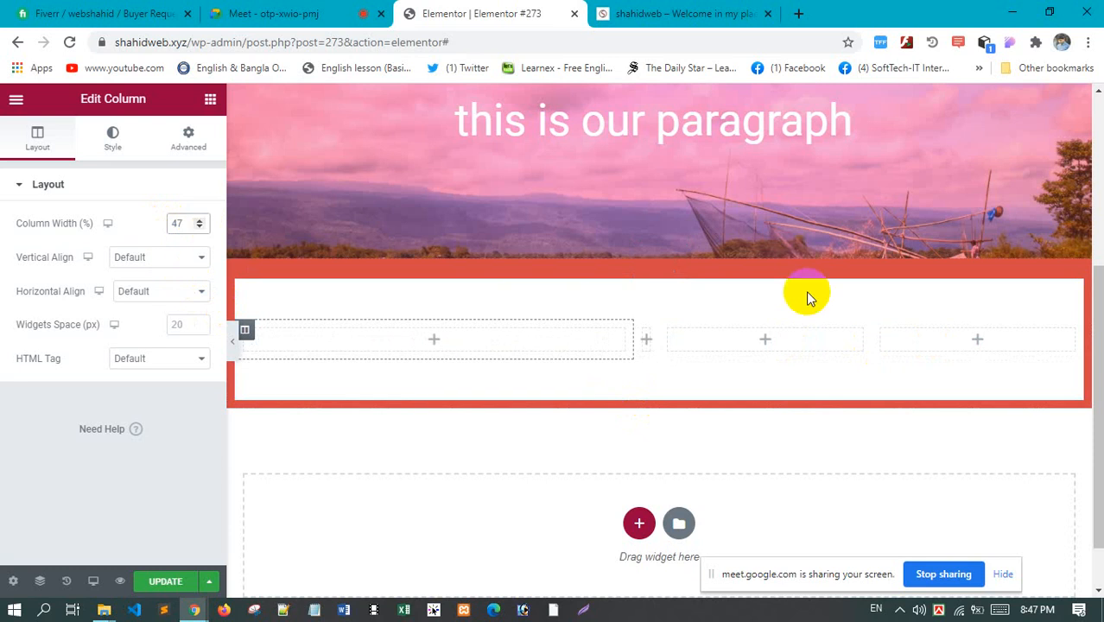
{"action": "left_click", "coordinate": [645, 333]}
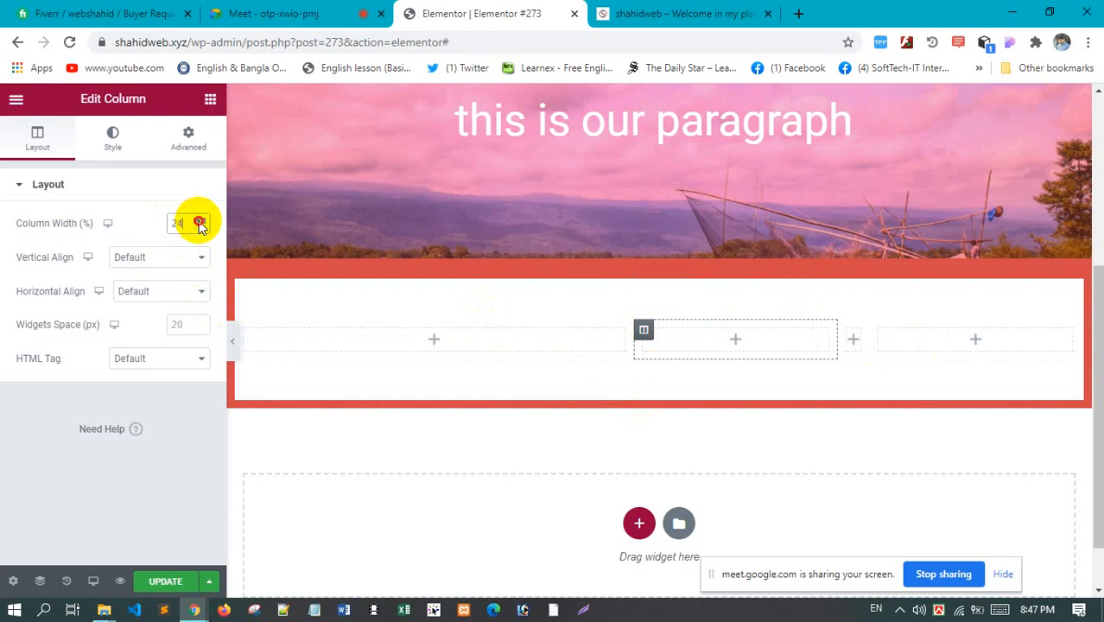
{"action": "left_click", "coordinate": [198, 222]}
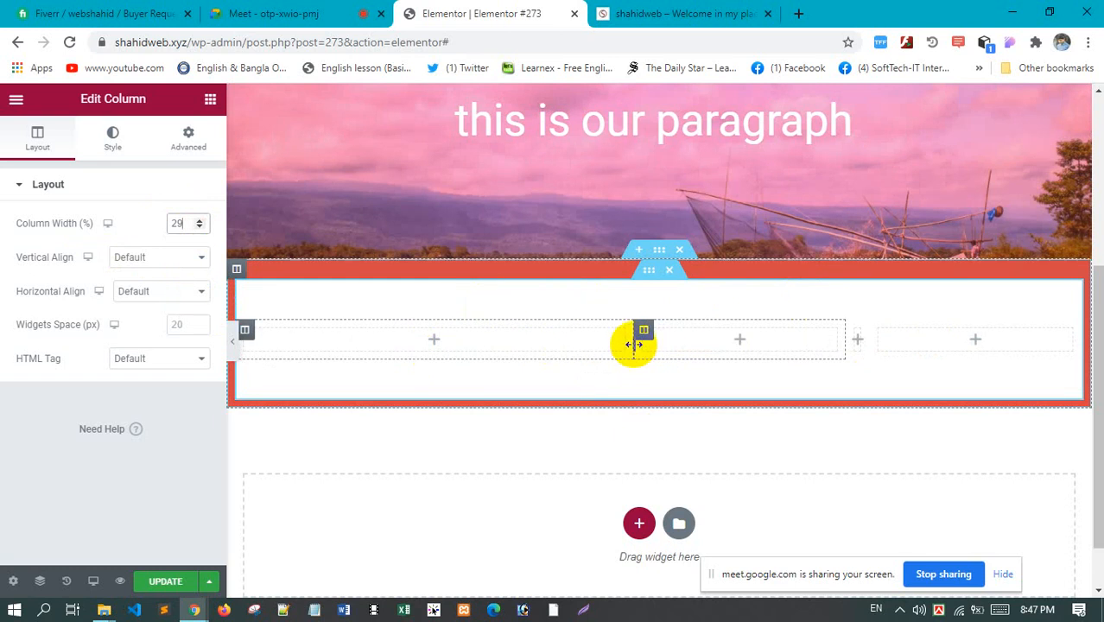
Move the divider between the first two columns to narrow the first to about 40.6%, and bring up the first column's layout settings
{"action": "left_click_drag", "start_coordinate": [623, 347], "coordinate": [581, 352]}
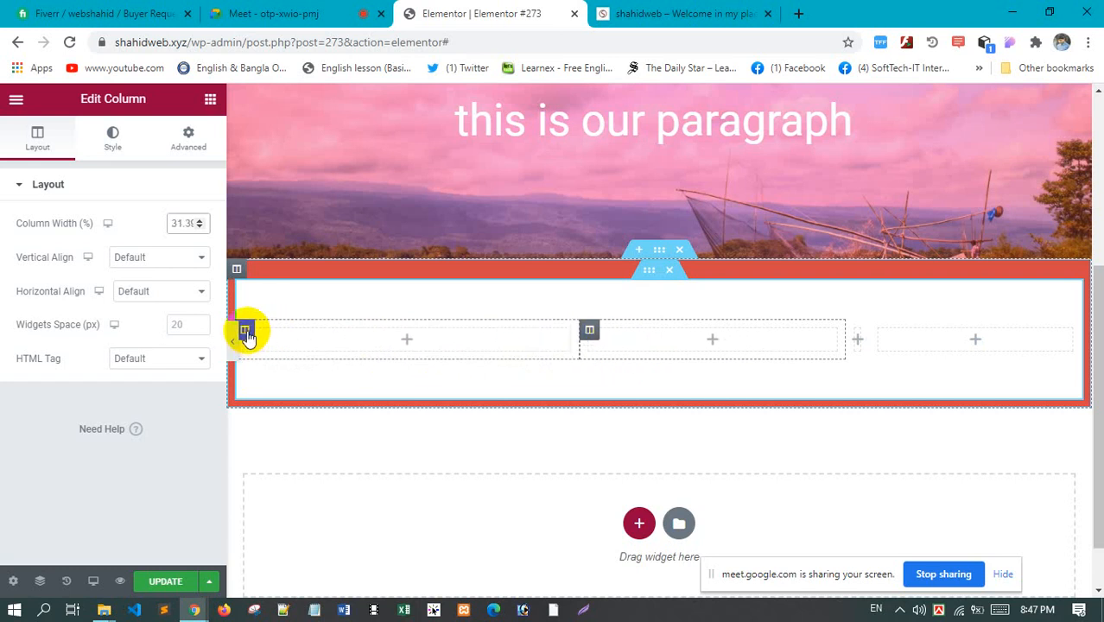
{"action": "left_click", "coordinate": [246, 334]}
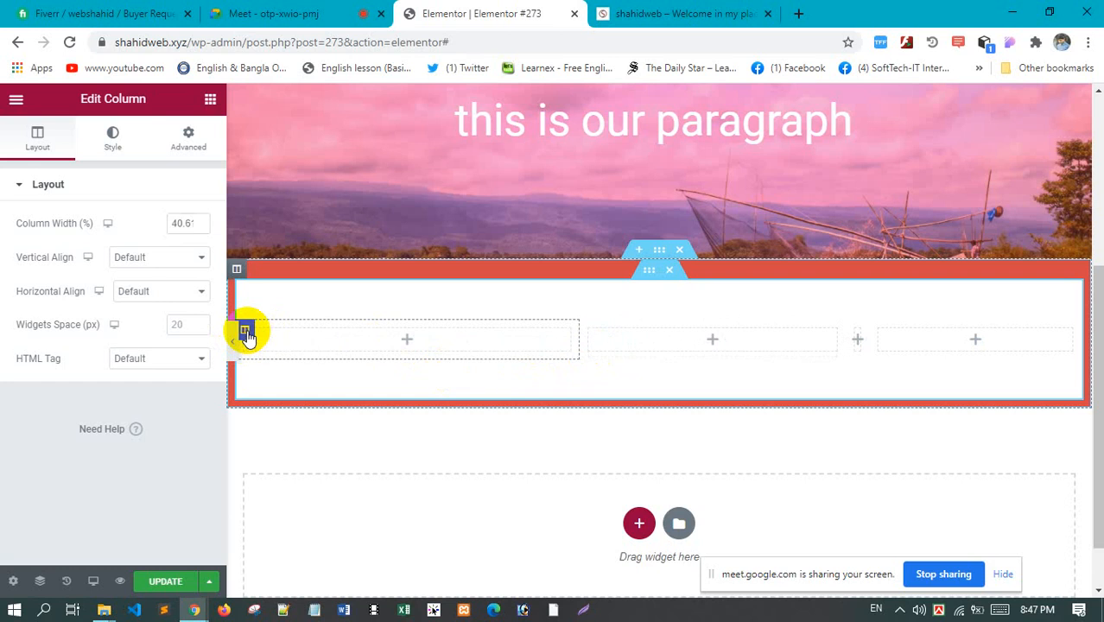
Give the inner section's first column a classic solid background in near-black (#010201)
{"action": "left_click", "coordinate": [113, 145]}
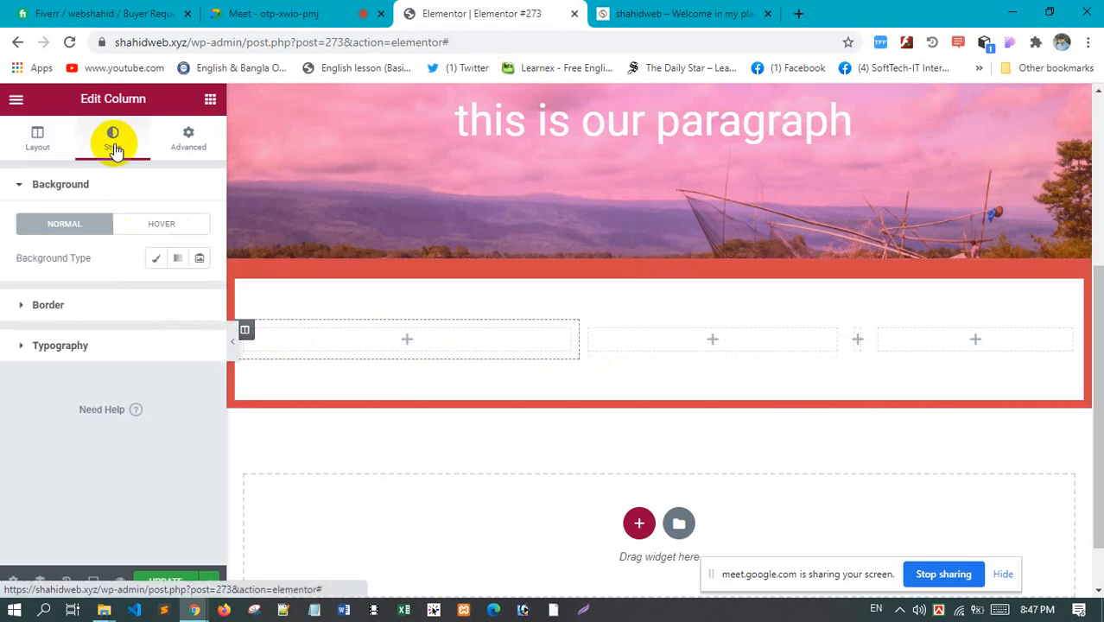
{"action": "left_click", "coordinate": [159, 262]}
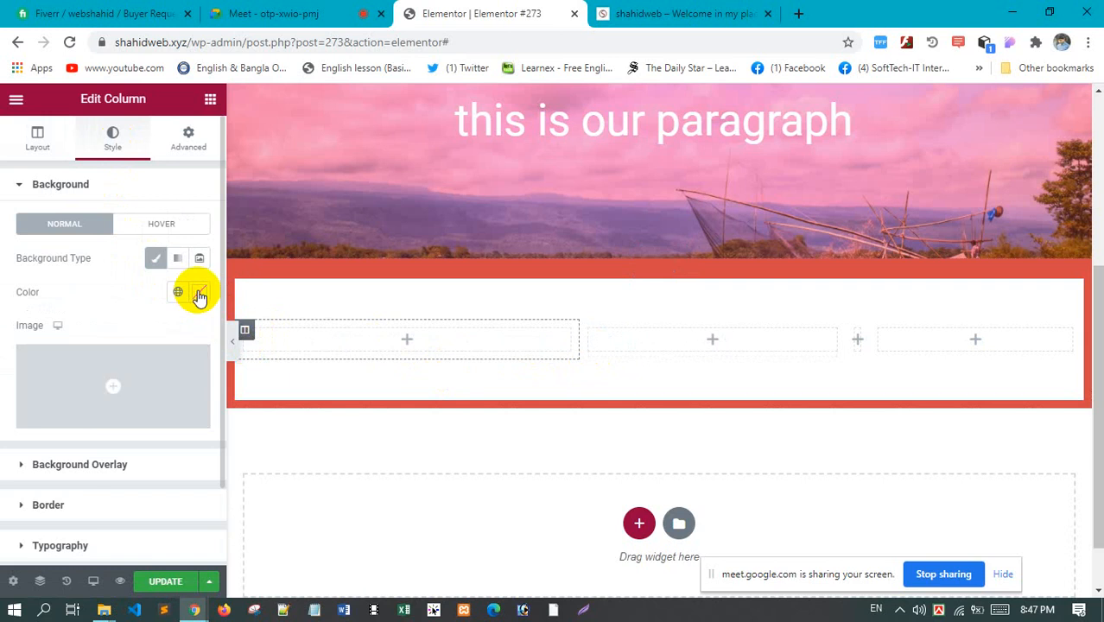
{"action": "left_click", "coordinate": [199, 292]}
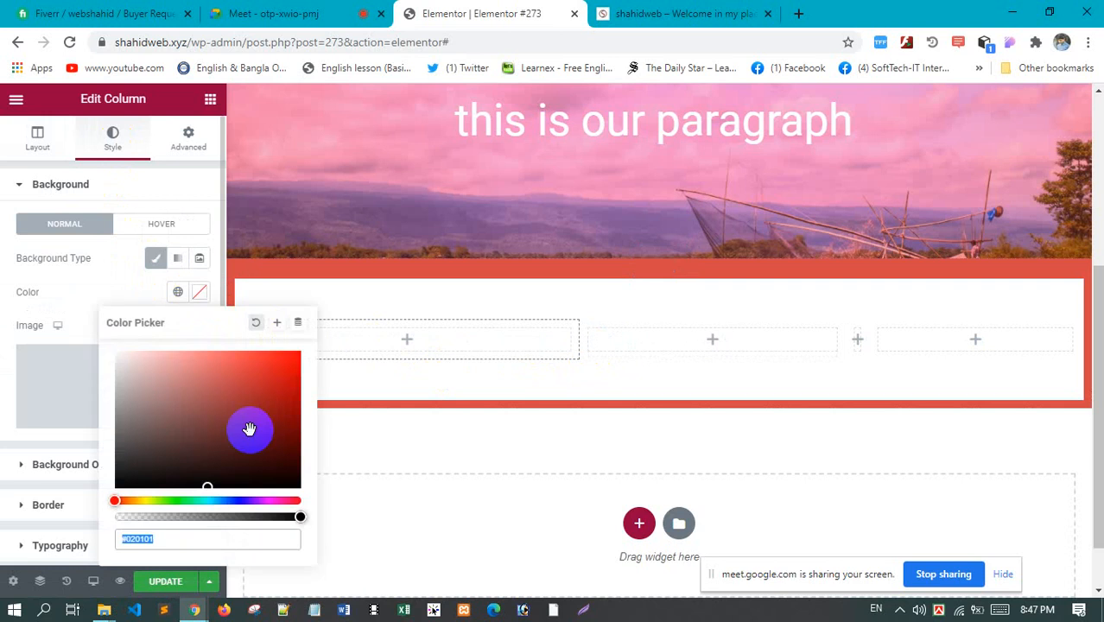
{"action": "left_click", "coordinate": [182, 500]}
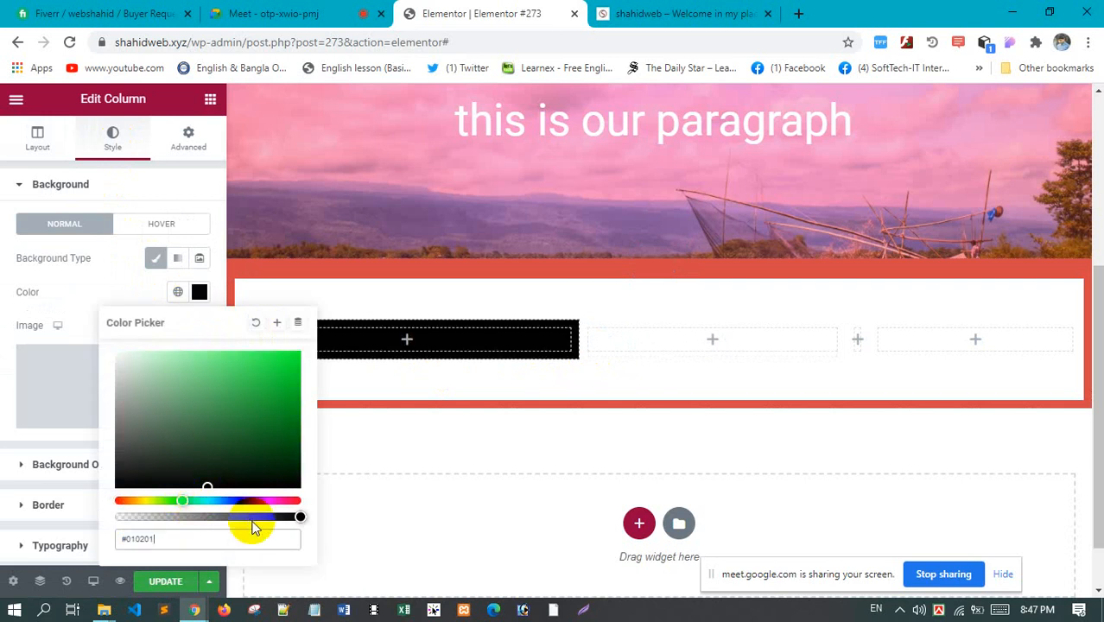
{"action": "left_click", "coordinate": [459, 344]}
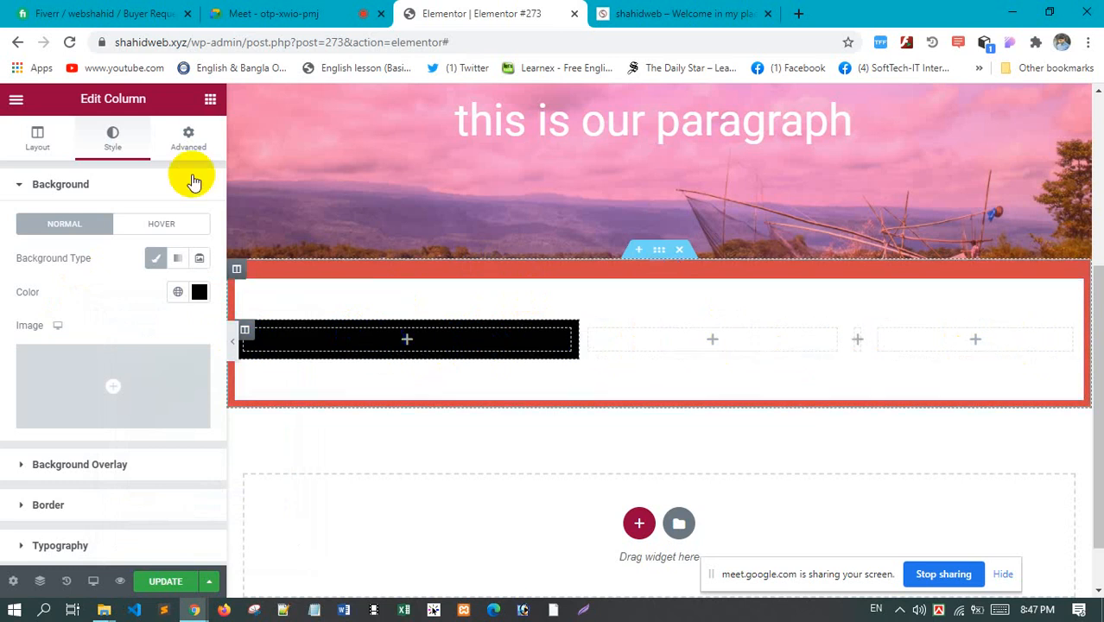
Add an Image widget to the black first column and fill it with asset-15.jpeg from the media library
{"action": "left_click", "coordinate": [210, 101]}
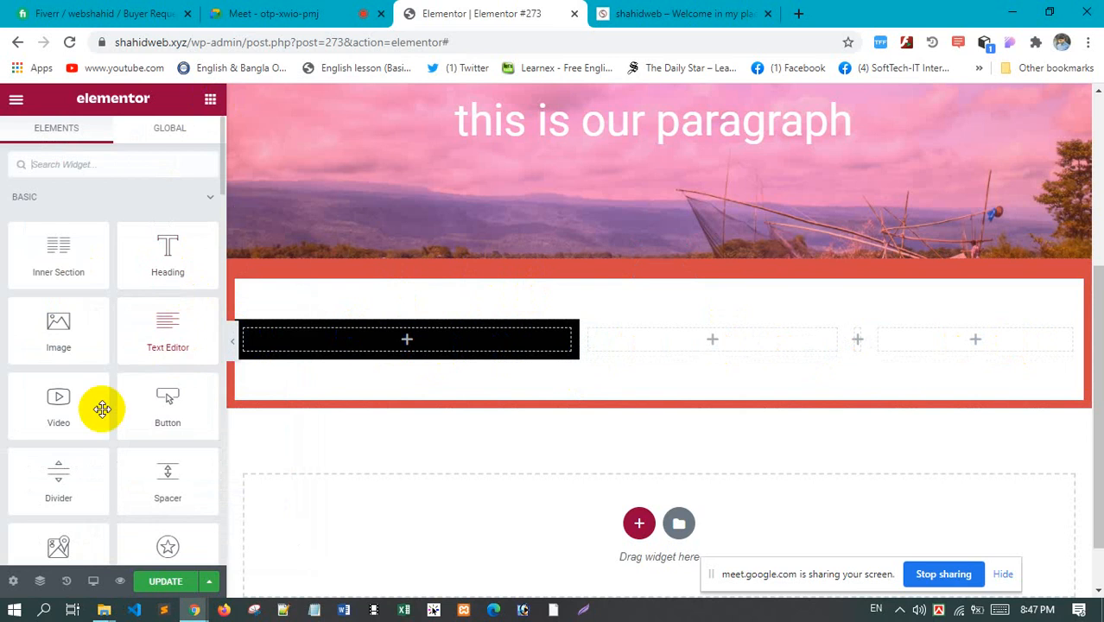
{"action": "left_click_drag", "start_coordinate": [48, 340], "coordinate": [412, 350]}
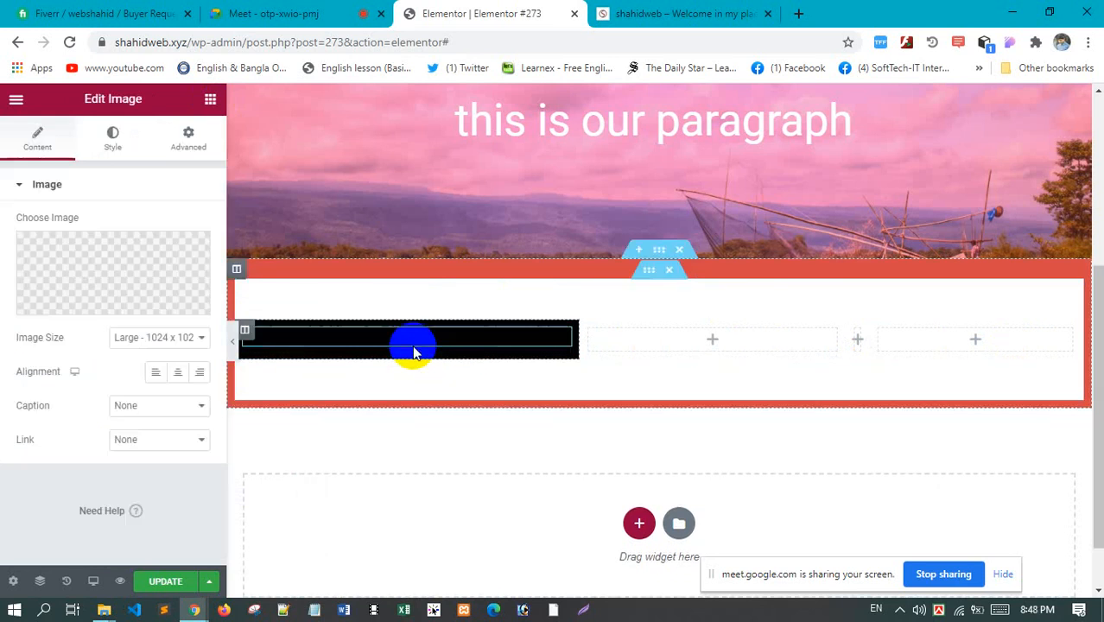
{"action": "left_click", "coordinate": [108, 263]}
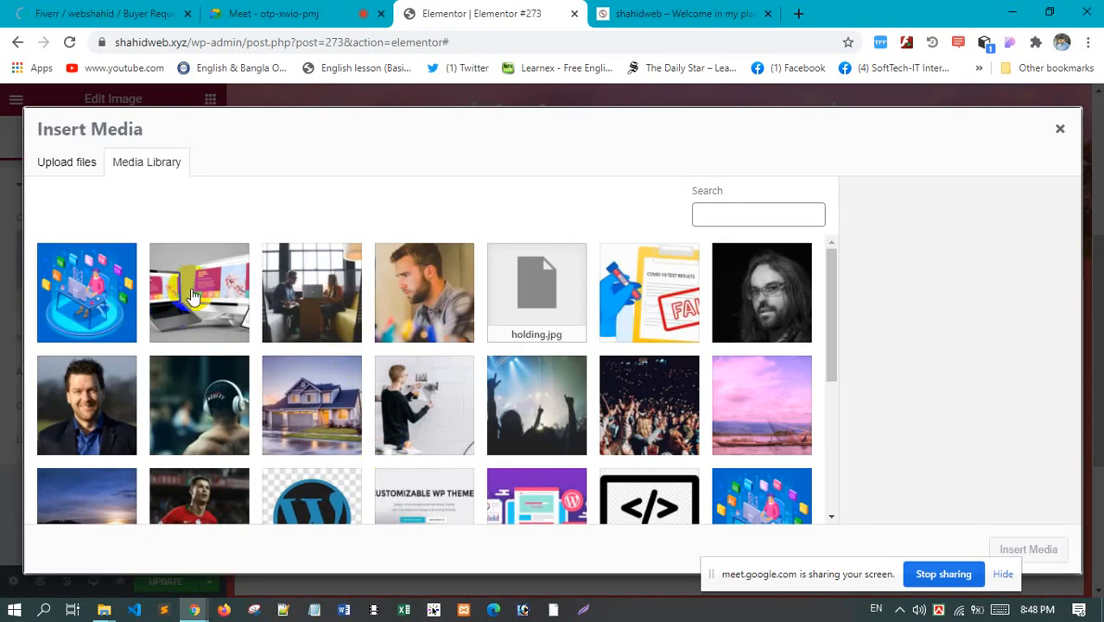
{"action": "left_click", "coordinate": [98, 411]}
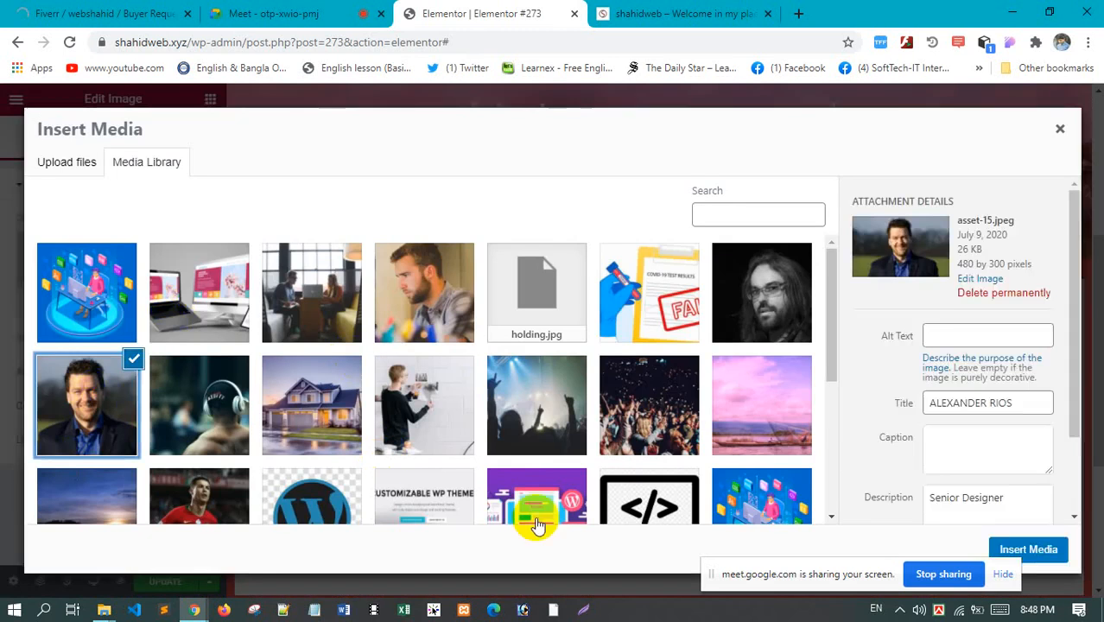
{"action": "left_click", "coordinate": [1027, 548]}
{"action": "scroll", "coordinate": [492, 432], "scroll_direction": "down", "scroll_amount": 2}
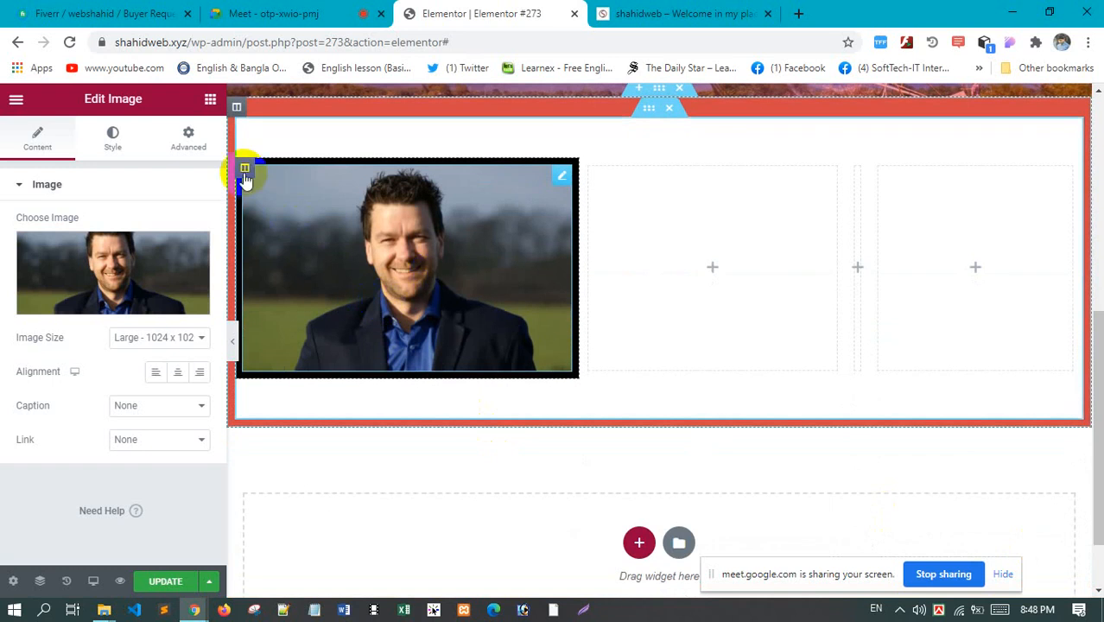
Move the image out of its column to above the inner section, and delete the black first column
{"action": "right_click", "coordinate": [245, 173]}
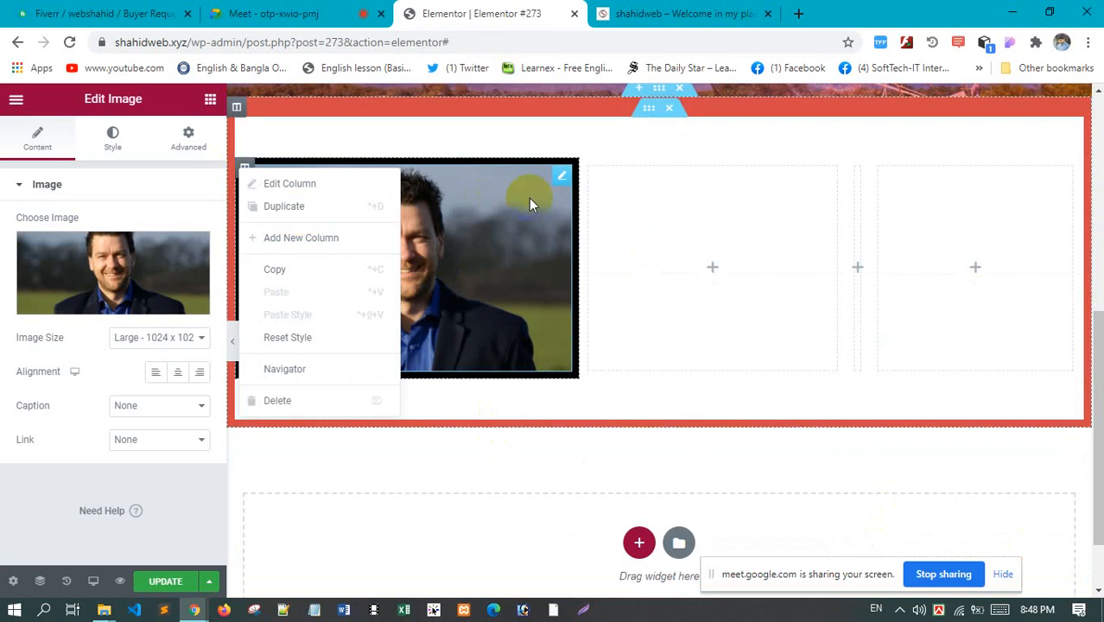
{"action": "left_click_drag", "start_coordinate": [523, 197], "coordinate": [574, 333]}
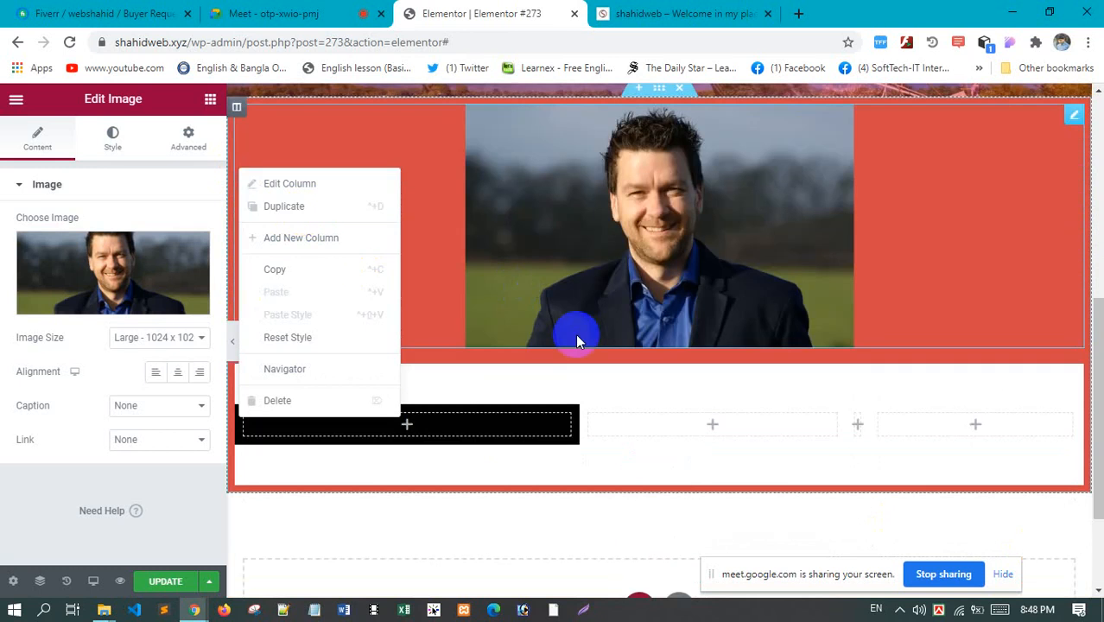
{"action": "scroll", "coordinate": [835, 299], "scroll_direction": "up", "scroll_amount": 5}
{"action": "scroll", "coordinate": [958, 283], "scroll_direction": "down", "scroll_amount": 4}
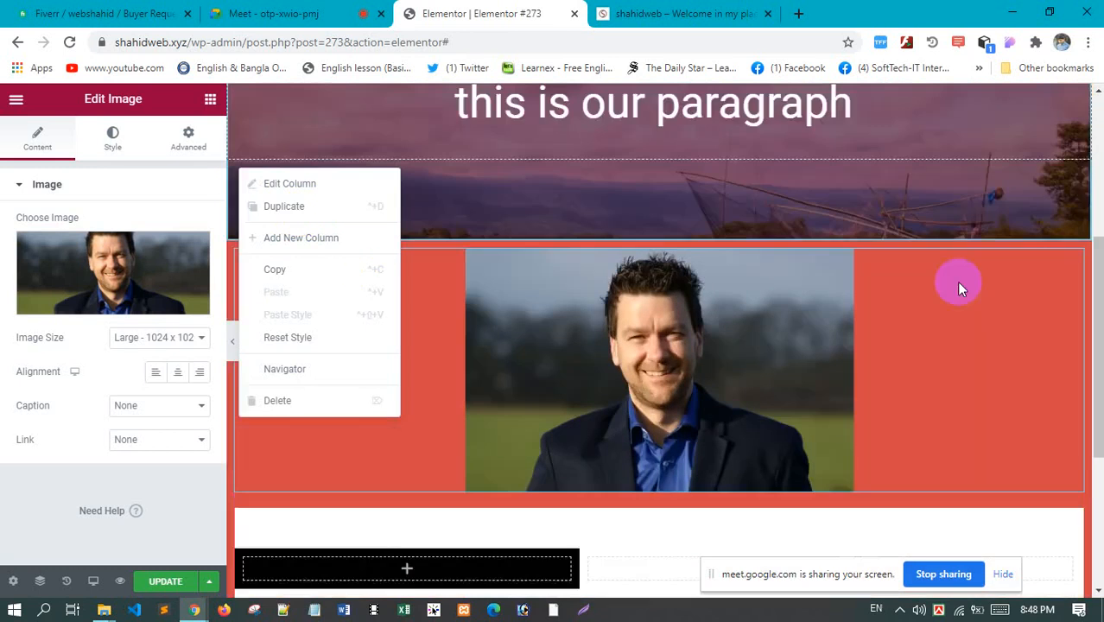
{"action": "scroll", "coordinate": [804, 439], "scroll_direction": "down", "scroll_amount": 2}
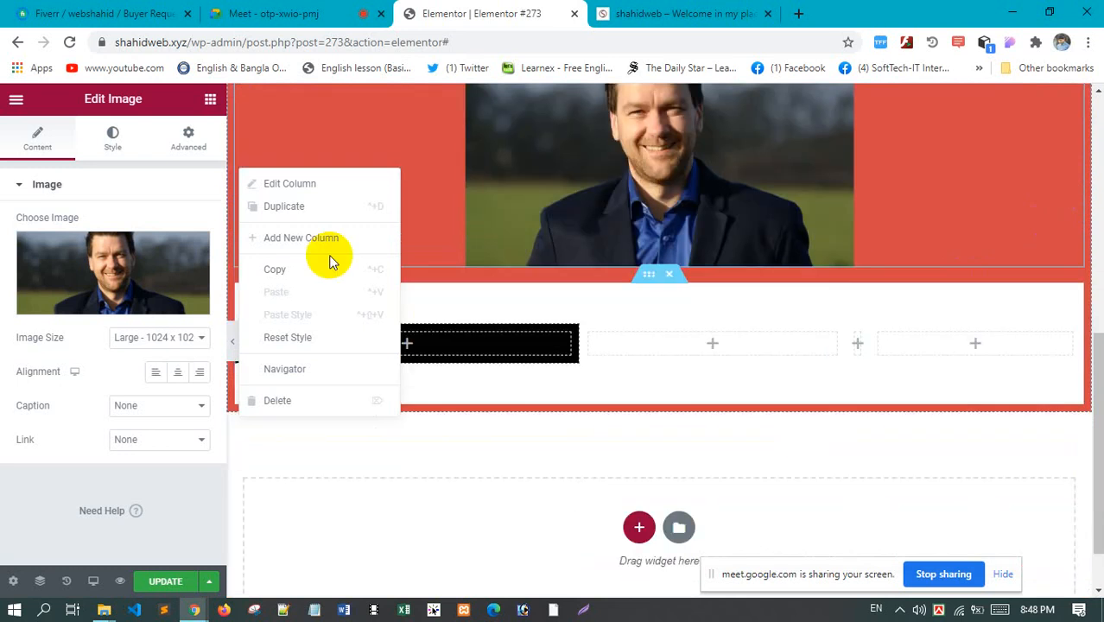
{"action": "left_click", "coordinate": [327, 410]}
Remove the chosen picture from the Image widget above the inner section
{"action": "scroll", "coordinate": [636, 321], "scroll_direction": "up", "scroll_amount": 3}
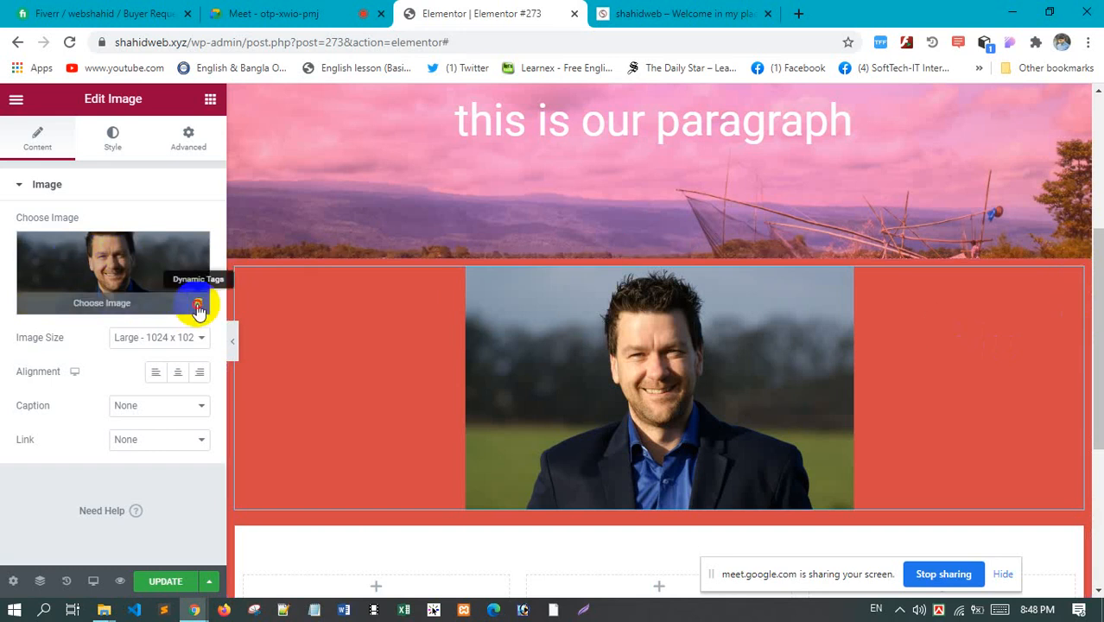
{"action": "left_click", "coordinate": [198, 307]}
{"action": "left_click", "coordinate": [435, 311]}
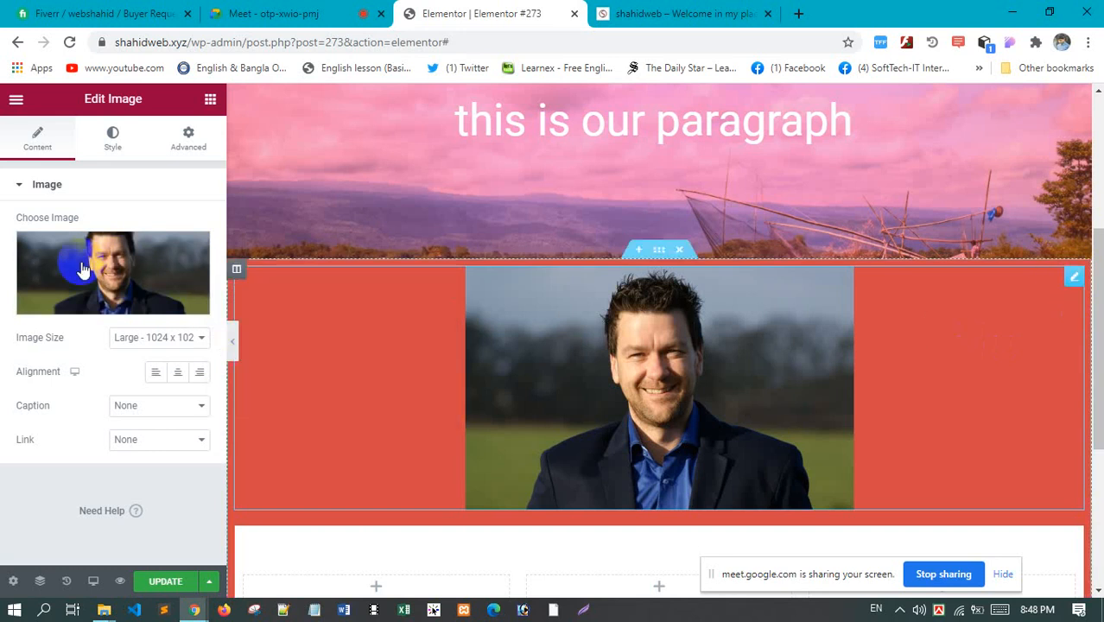
{"action": "left_click", "coordinate": [193, 252]}
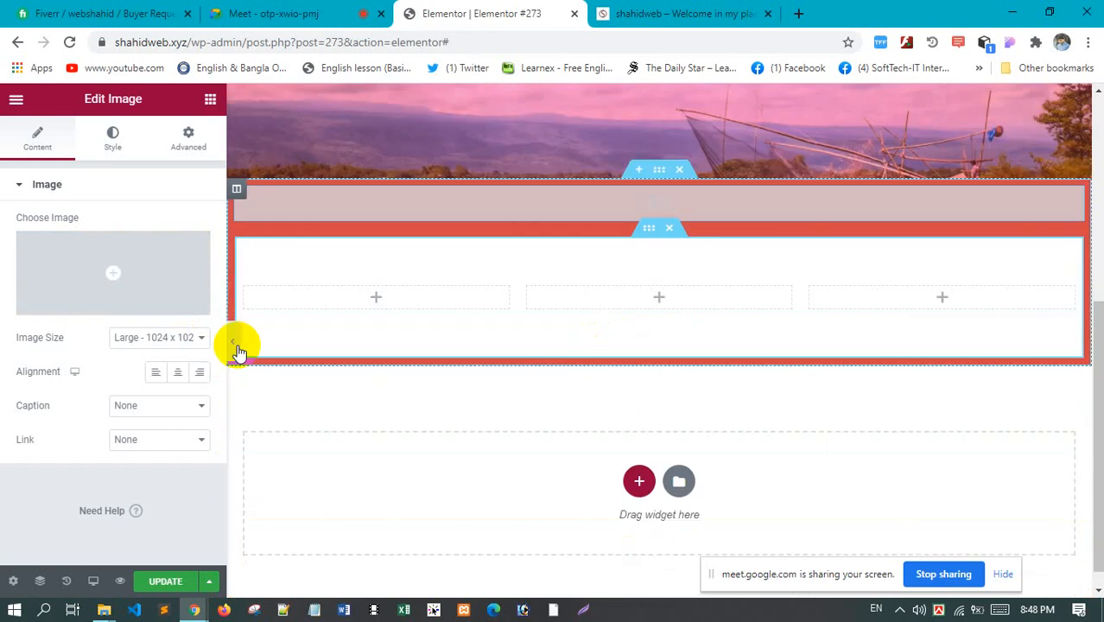
Add an Image widget to the inner section's first column and fill it with asset-15.jpeg from the media library
{"action": "left_click", "coordinate": [376, 298]}
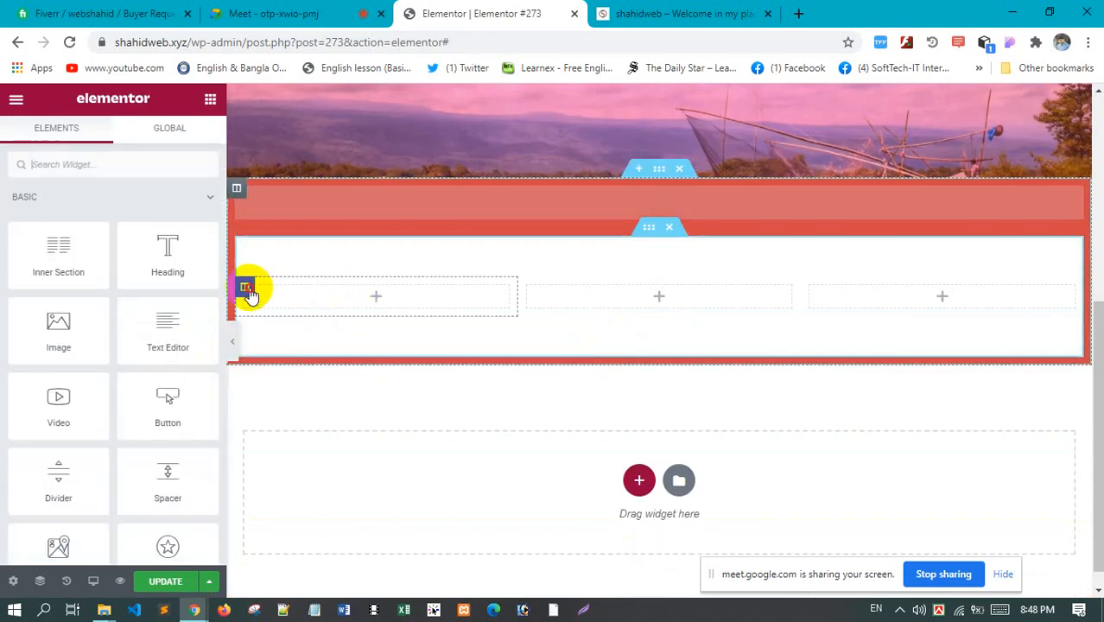
{"action": "left_click_drag", "start_coordinate": [57, 332], "coordinate": [398, 319]}
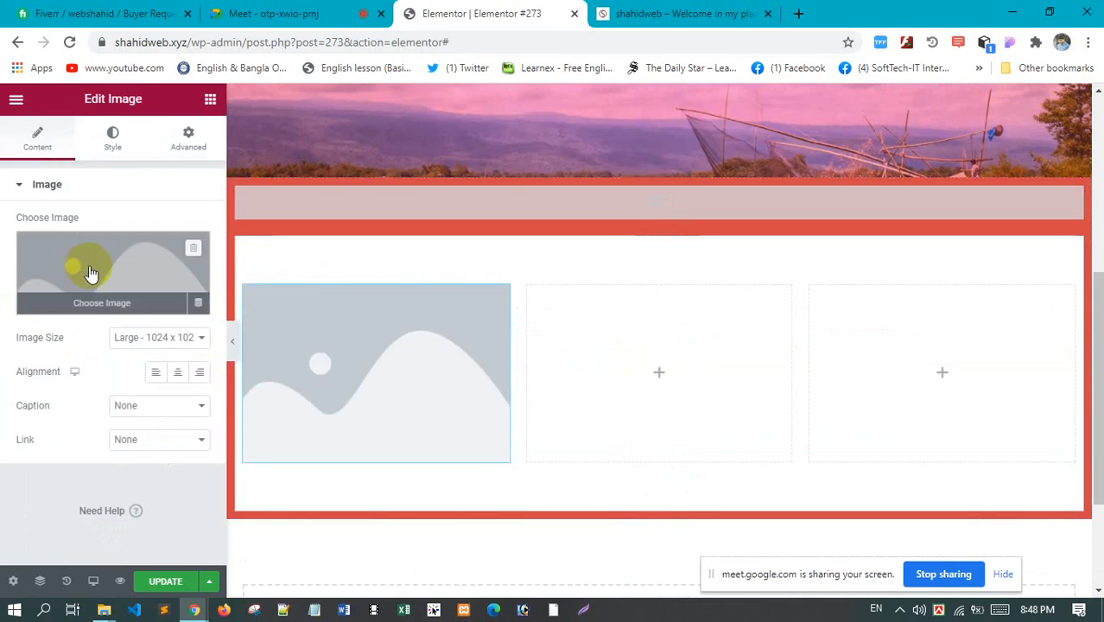
{"action": "left_click", "coordinate": [82, 270]}
{"action": "left_click", "coordinate": [102, 406]}
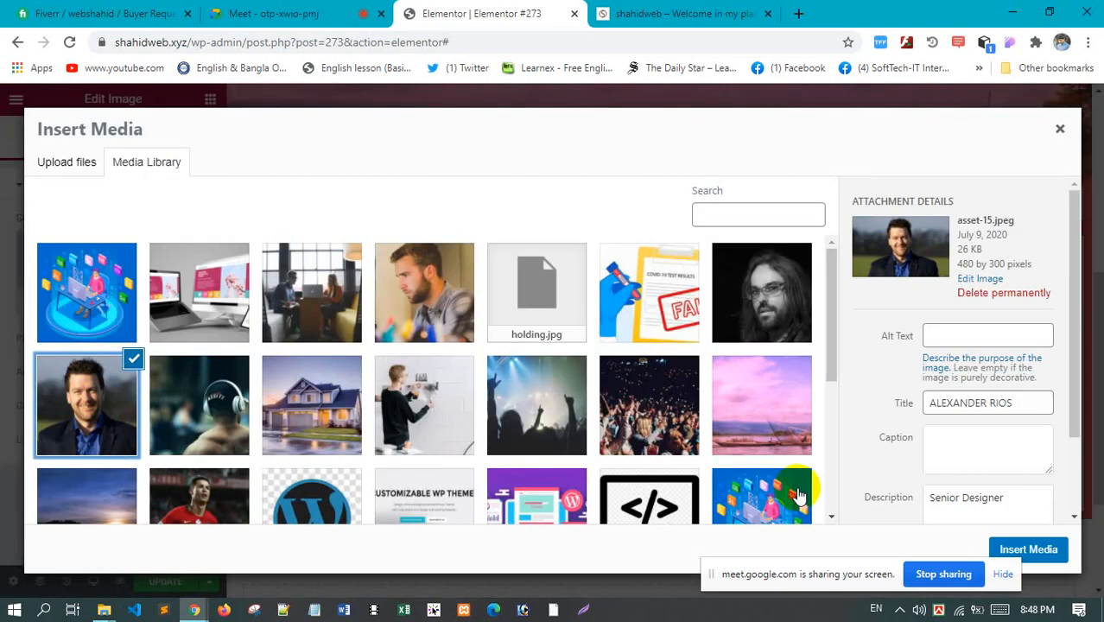
{"action": "left_click", "coordinate": [1034, 553]}
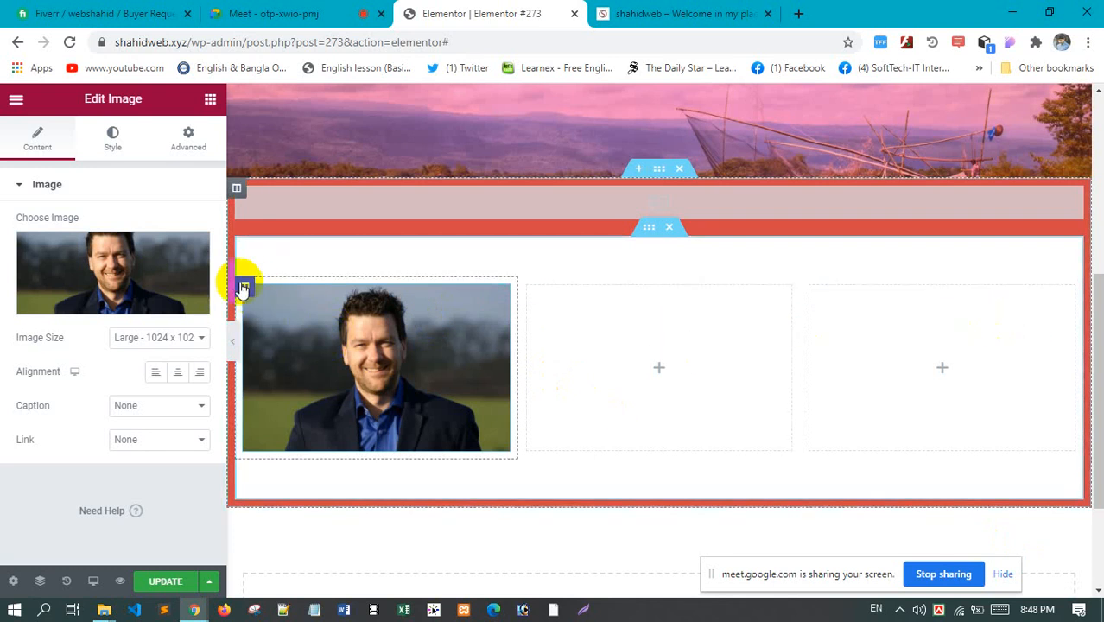
Duplicate the first image column twice within the inner section
{"action": "right_click", "coordinate": [245, 290]}
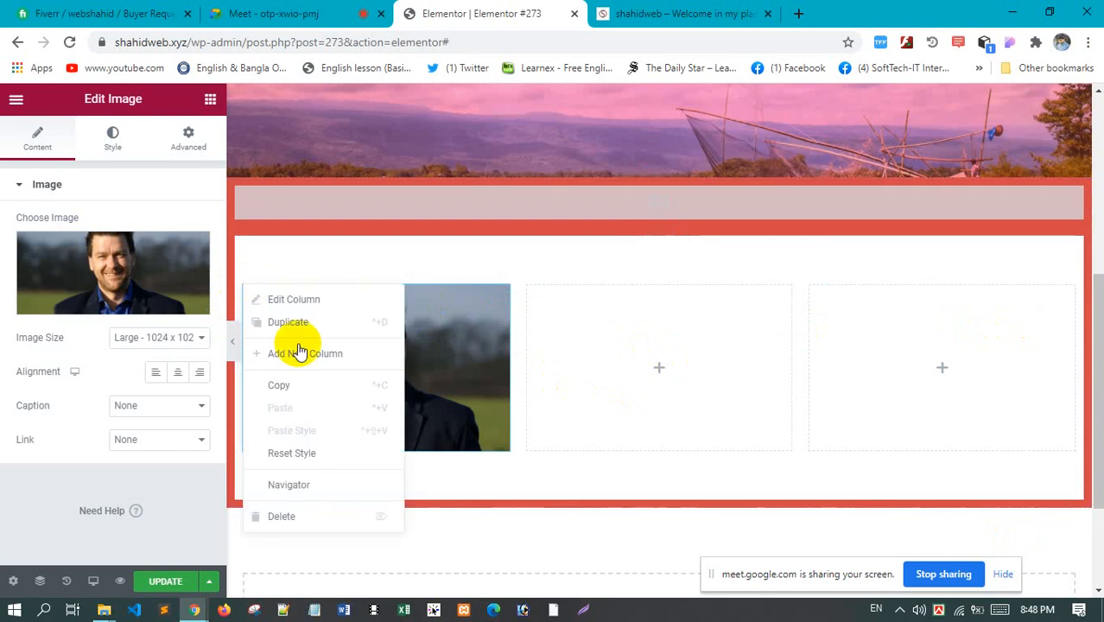
{"action": "left_click", "coordinate": [301, 331]}
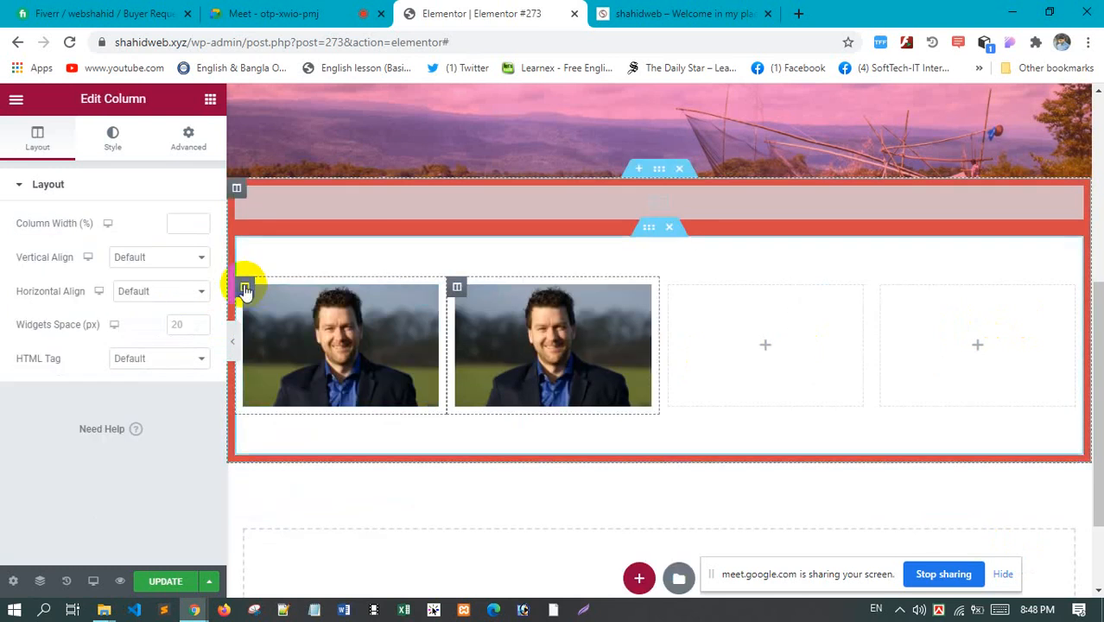
{"action": "right_click", "coordinate": [246, 288]}
{"action": "left_click", "coordinate": [318, 333]}
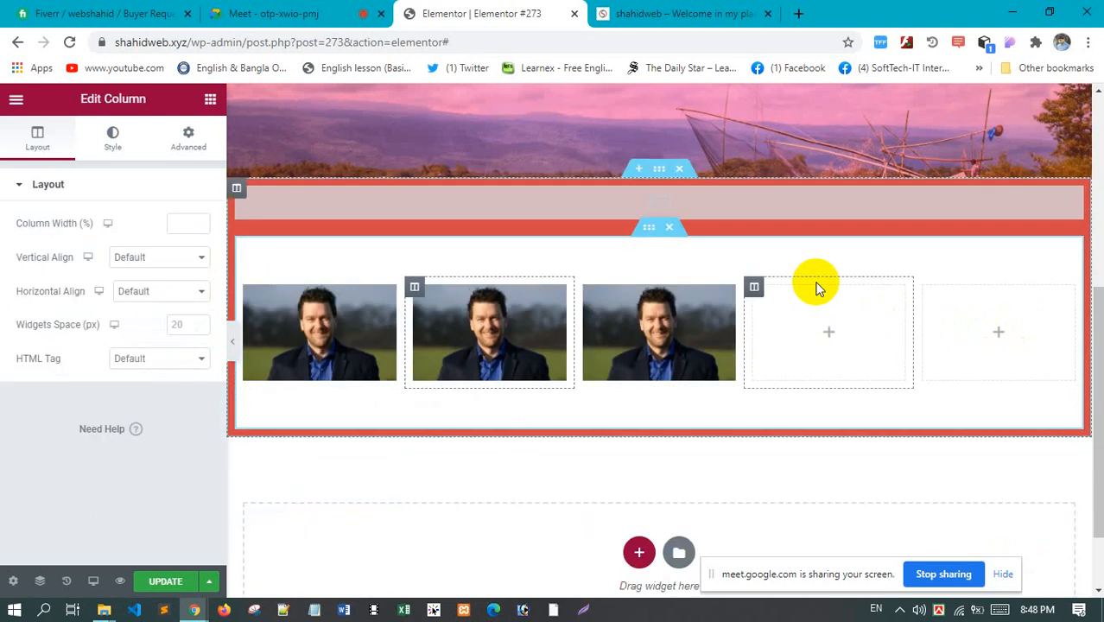
Delete the two empty columns after the image columns in the inner section
{"action": "right_click", "coordinate": [754, 286]}
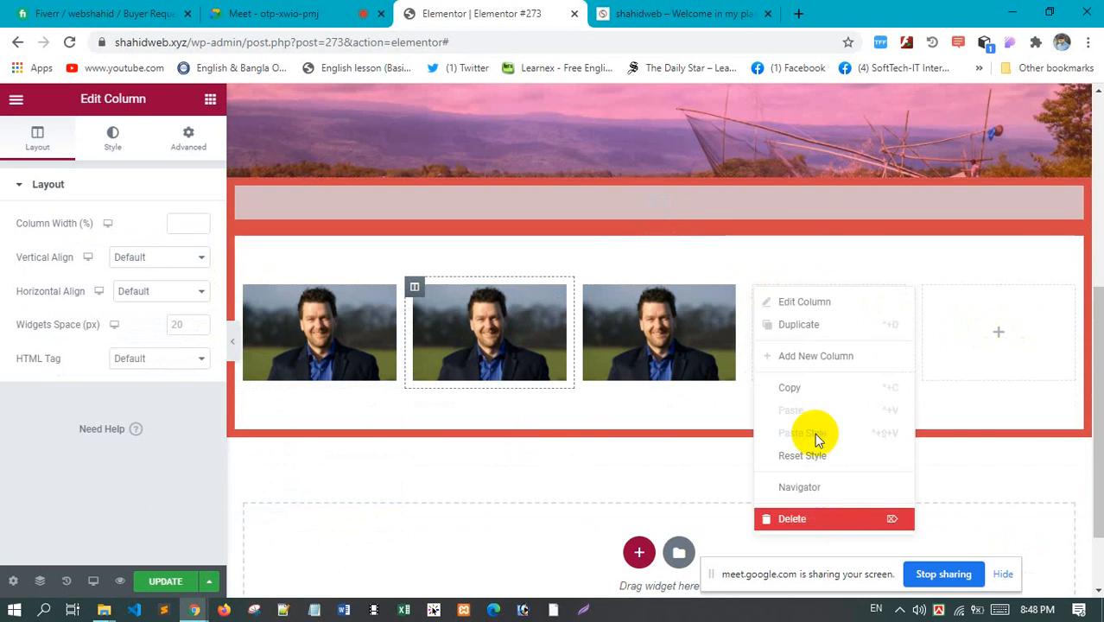
{"action": "key", "text": "Delete"}
{"action": "right_click", "coordinate": [882, 288]}
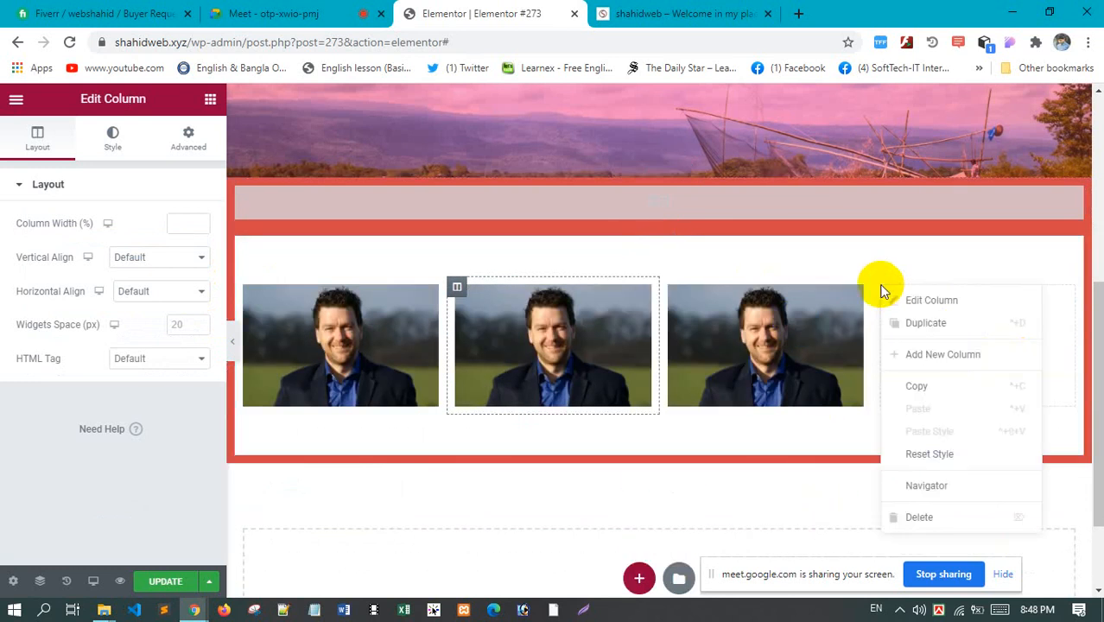
{"action": "left_click", "coordinate": [936, 521]}
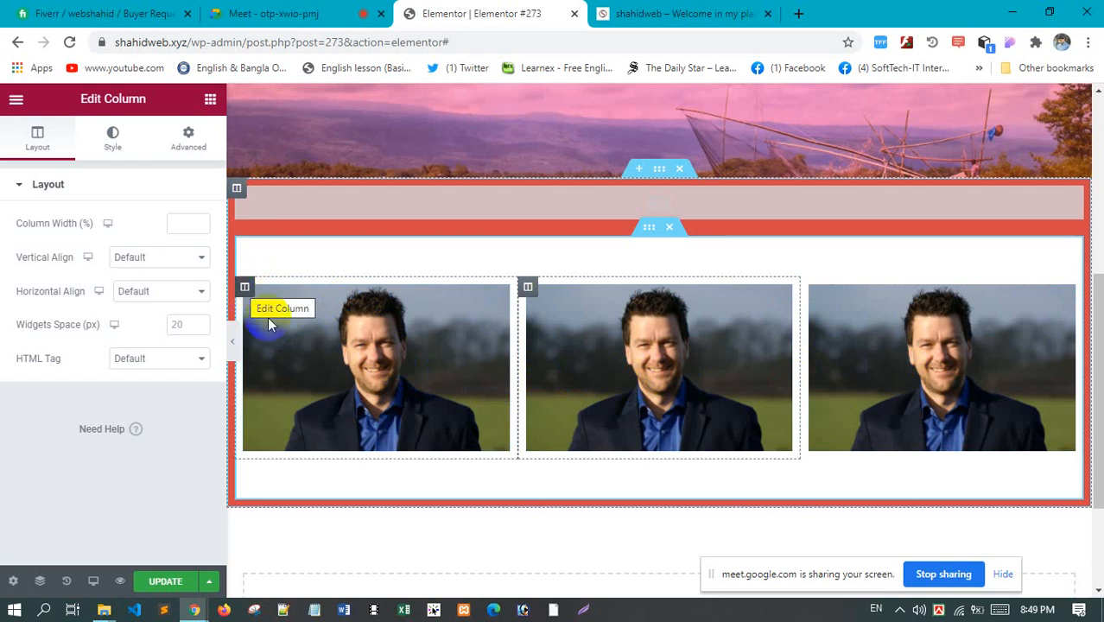
Add a Heading widget below the first column's image with the text "this is our heading"
{"action": "left_click", "coordinate": [210, 103]}
{"action": "left_click_drag", "start_coordinate": [163, 249], "coordinate": [366, 444]}
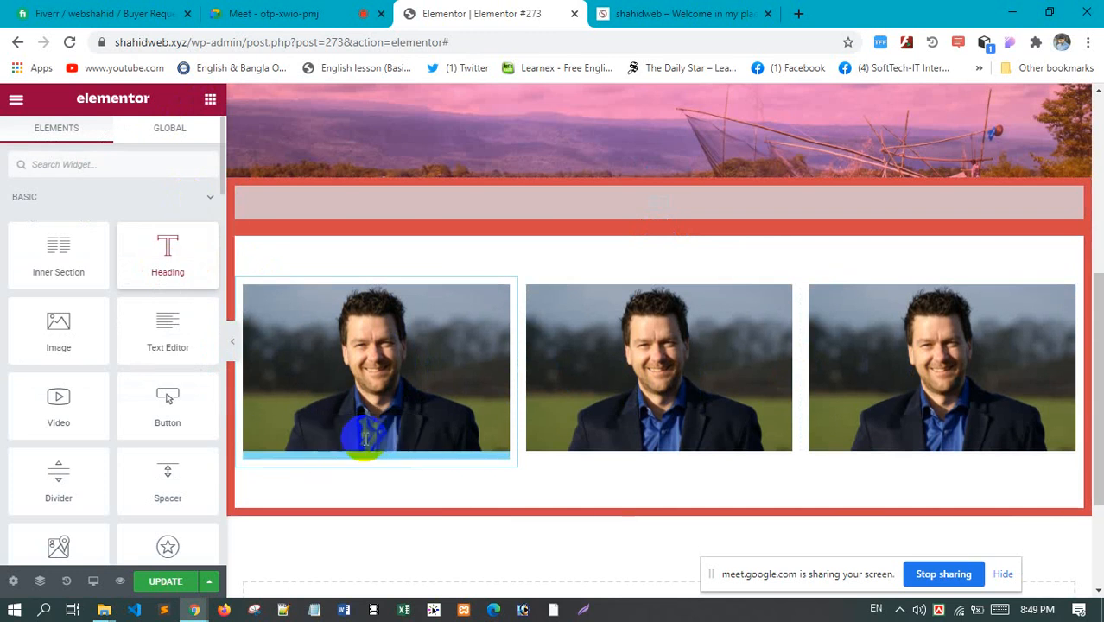
{"action": "left_click", "coordinate": [346, 494]}
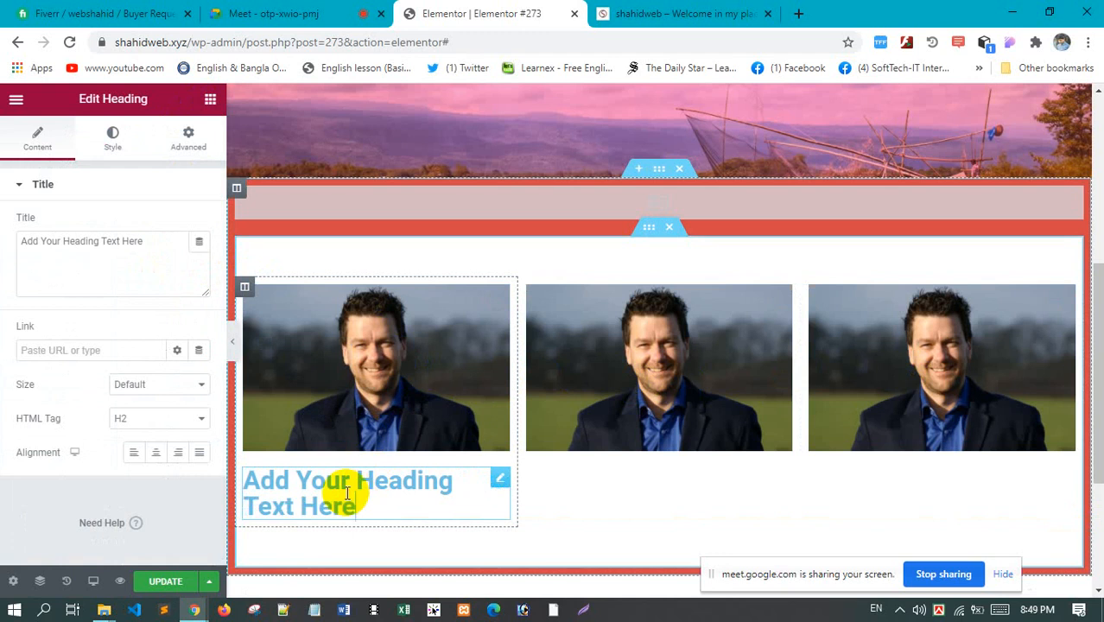
{"action": "triple_click", "coordinate": [350, 495]}
{"action": "key", "text": "BackSpace"}
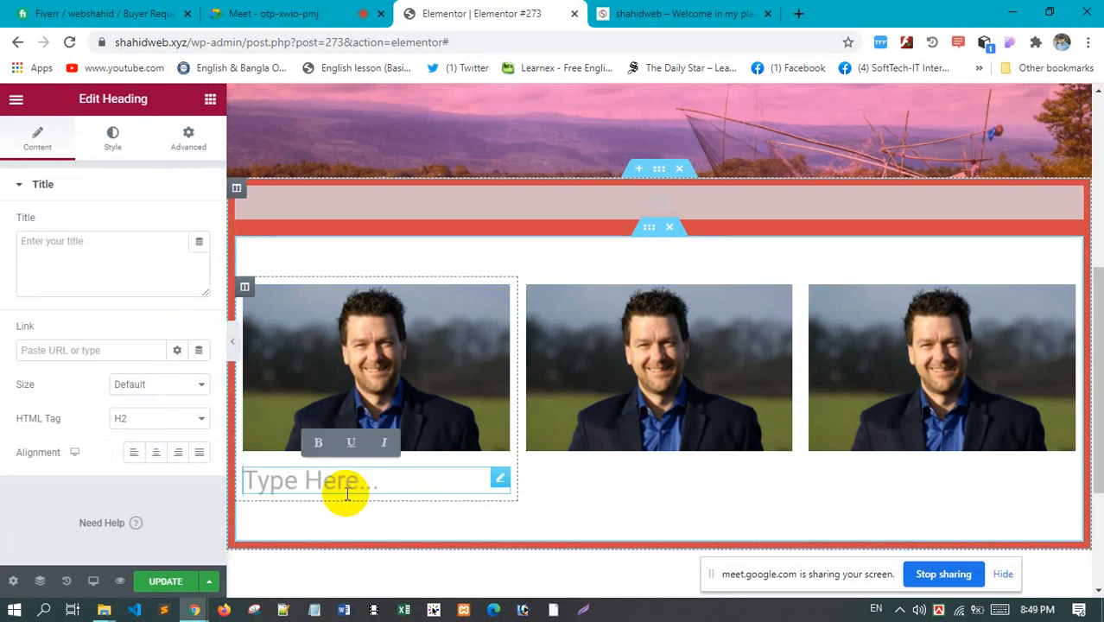
{"action": "type", "text": "ti"}
{"action": "key", "text": "BackSpace"}
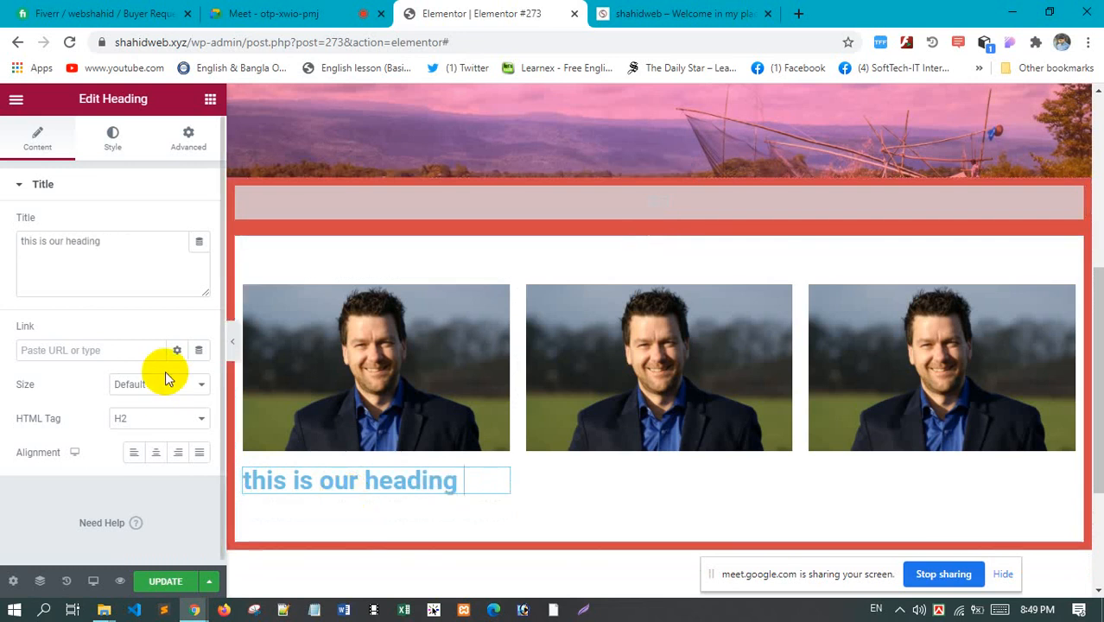
Set the new heading's HTML tag to H5 and align it to the center
{"action": "left_click", "coordinate": [159, 421]}
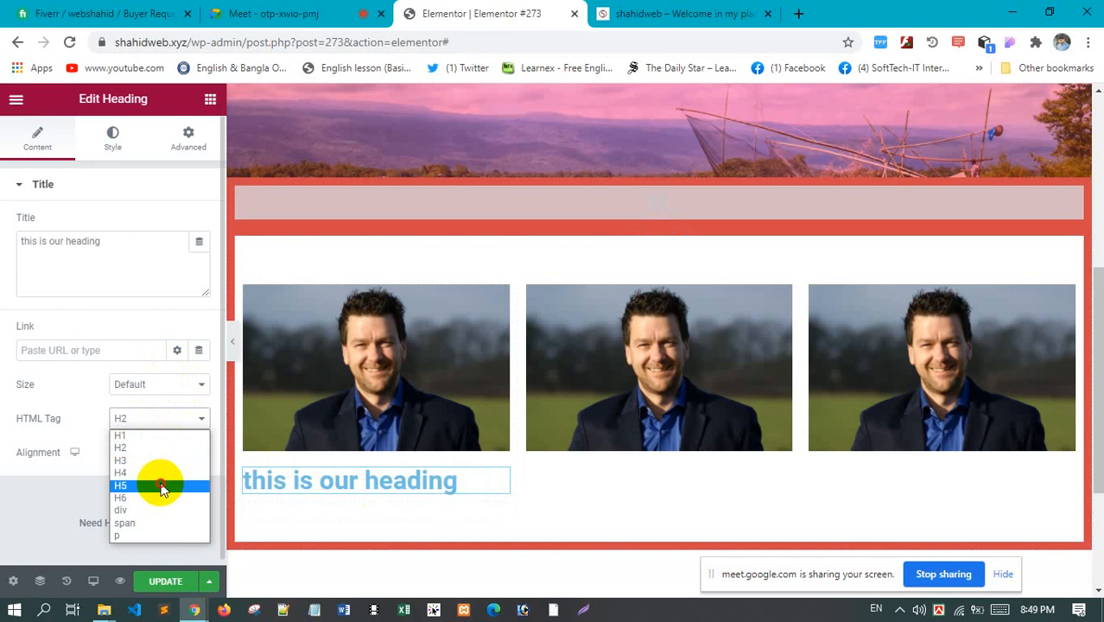
{"action": "left_click", "coordinate": [158, 484]}
{"action": "left_click", "coordinate": [158, 455]}
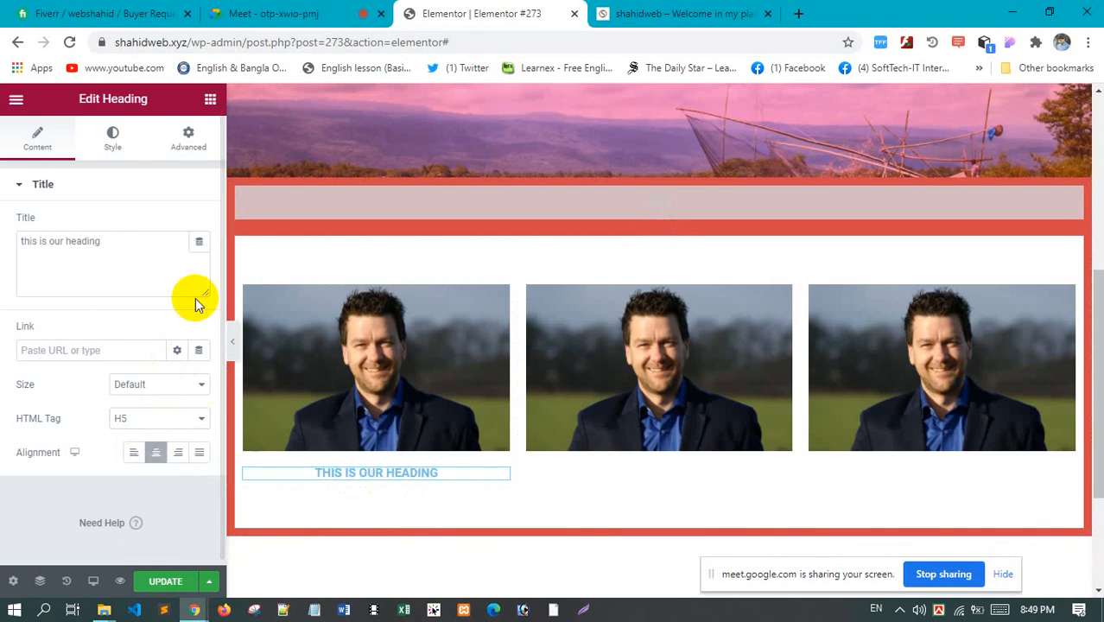
Change the heading's text color to black (#000000)
{"action": "left_click", "coordinate": [111, 138]}
{"action": "left_click", "coordinate": [200, 226]}
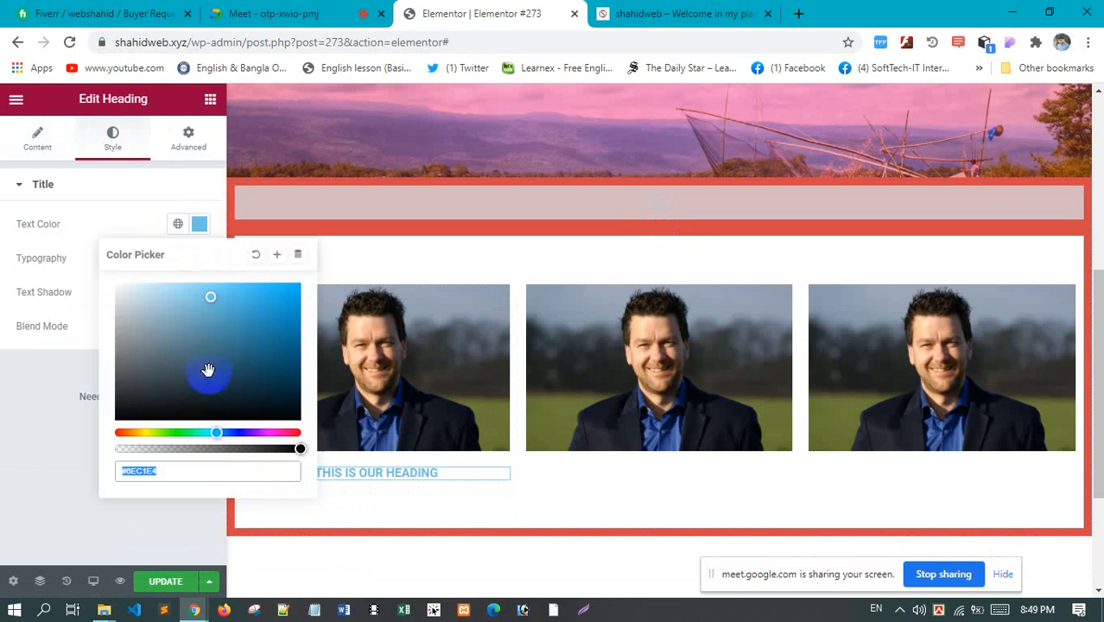
{"action": "left_click_drag", "start_coordinate": [318, 439], "coordinate": [64, 499]}
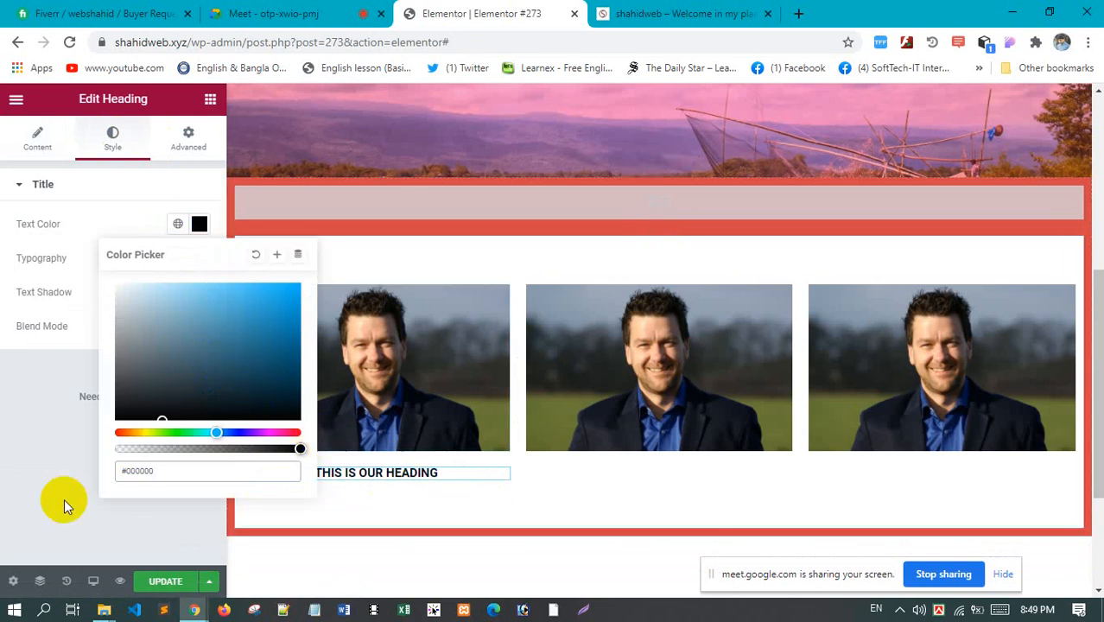
Copy the first column's heading and paste it below the images in the second and third columns
{"action": "left_click", "coordinate": [49, 468]}
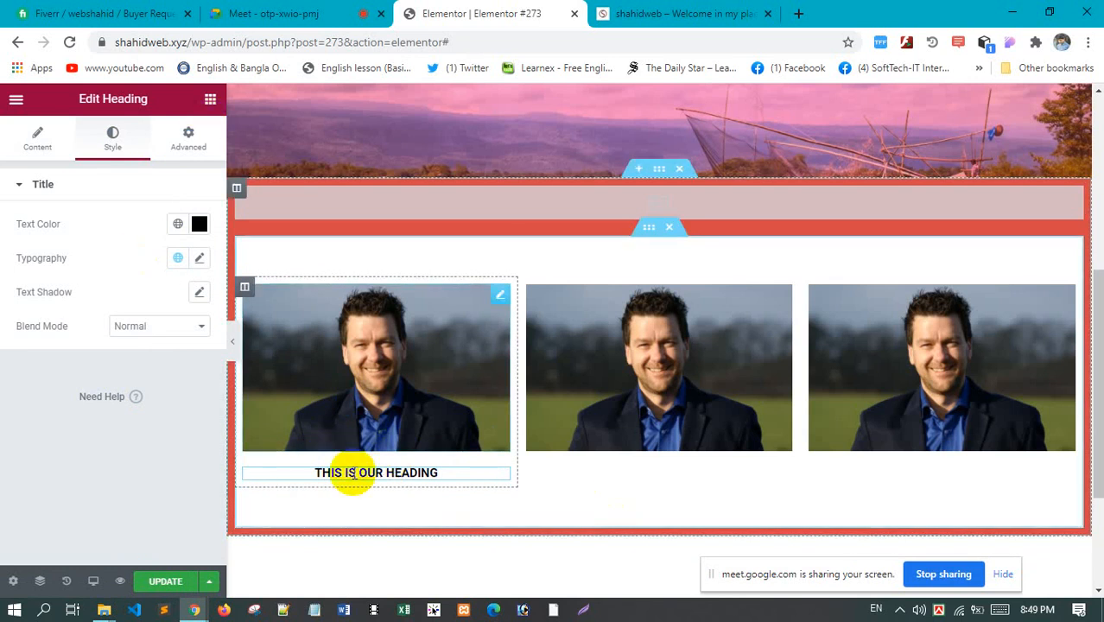
{"action": "right_click", "coordinate": [506, 477]}
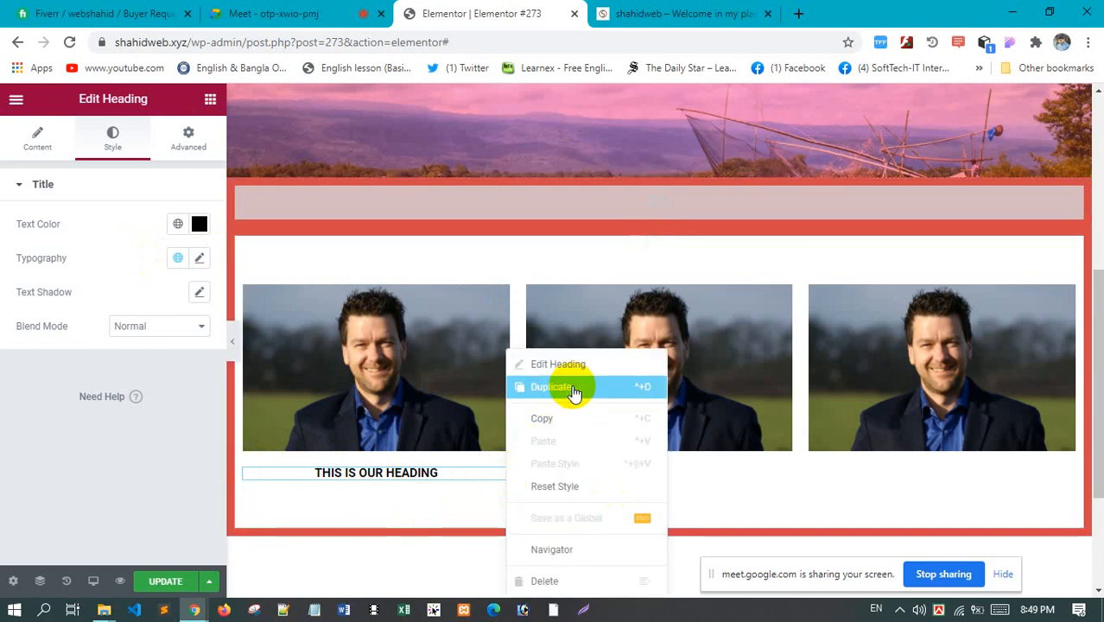
{"action": "left_click", "coordinate": [576, 419]}
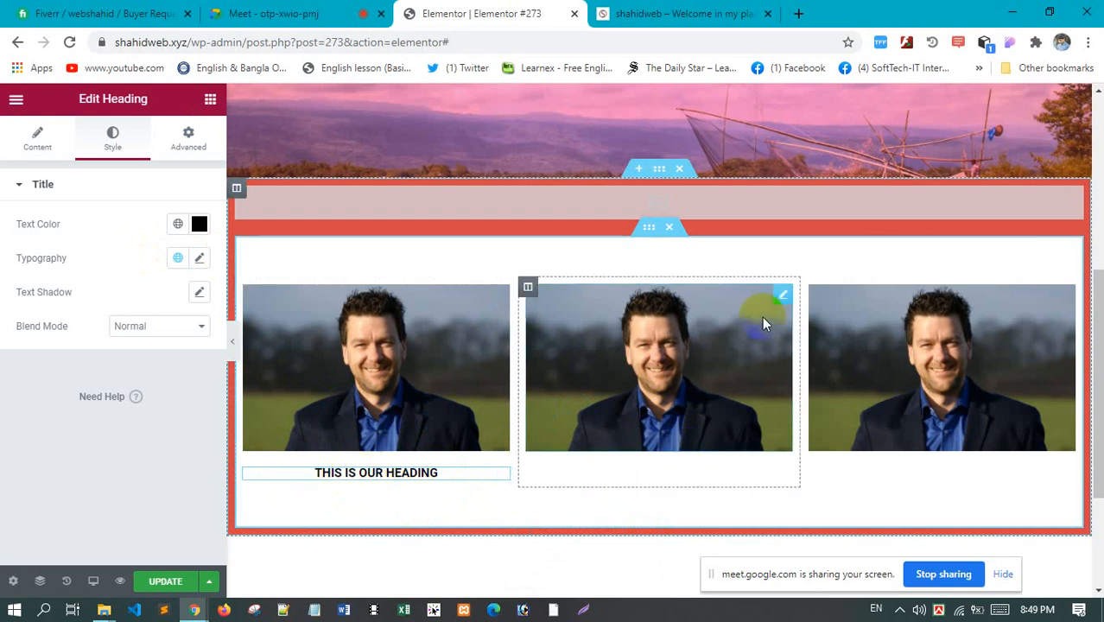
{"action": "right_click", "coordinate": [634, 317]}
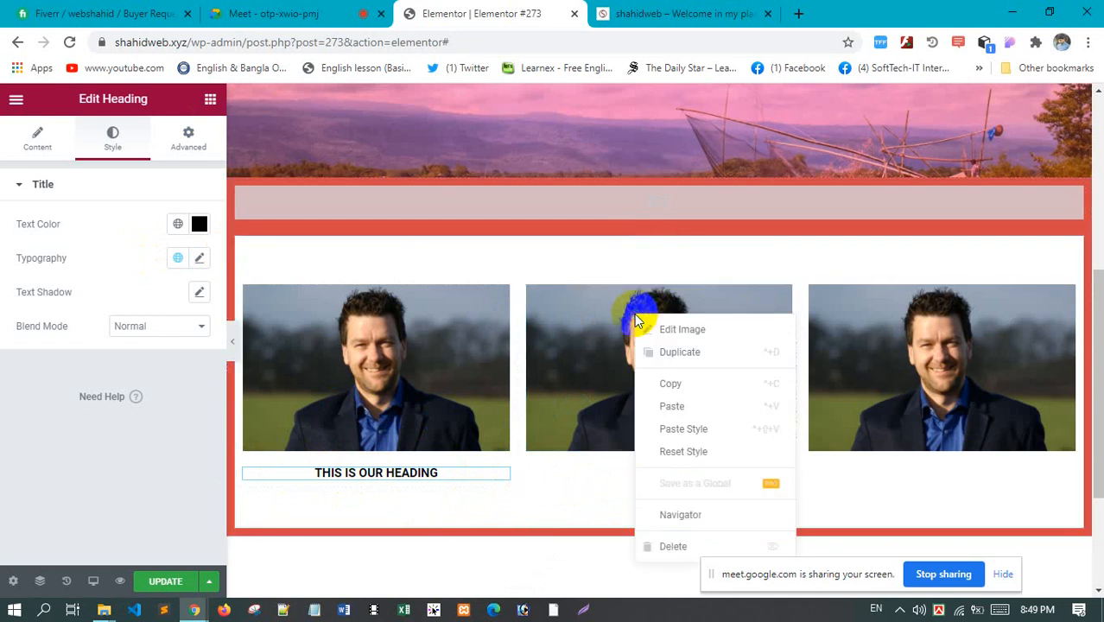
{"action": "left_click", "coordinate": [687, 417]}
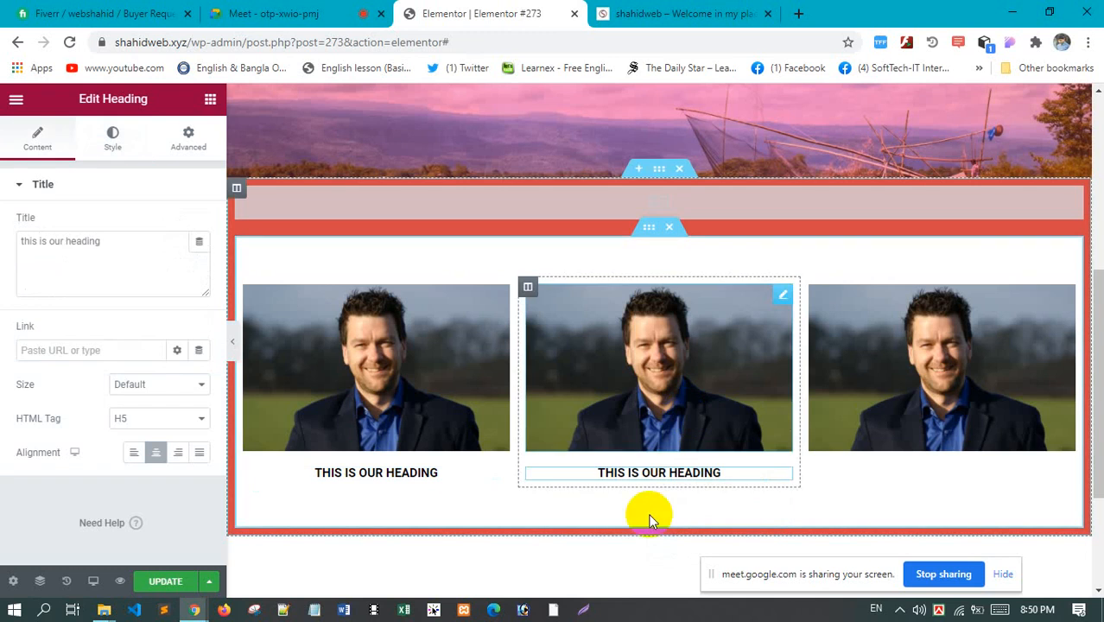
{"action": "right_click", "coordinate": [899, 316]}
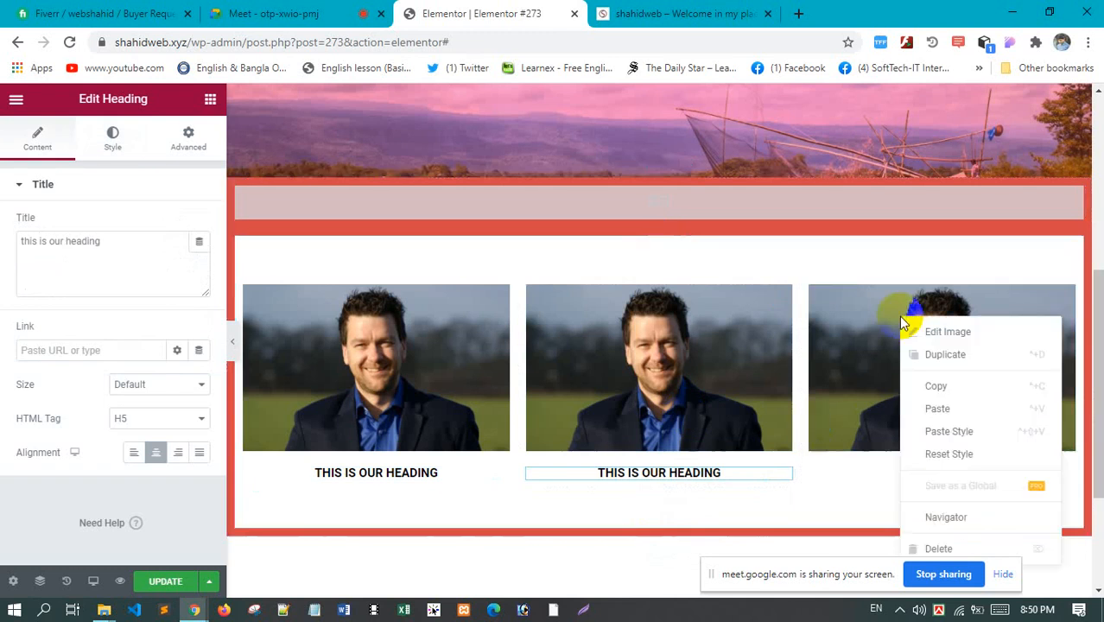
{"action": "left_click", "coordinate": [961, 413]}
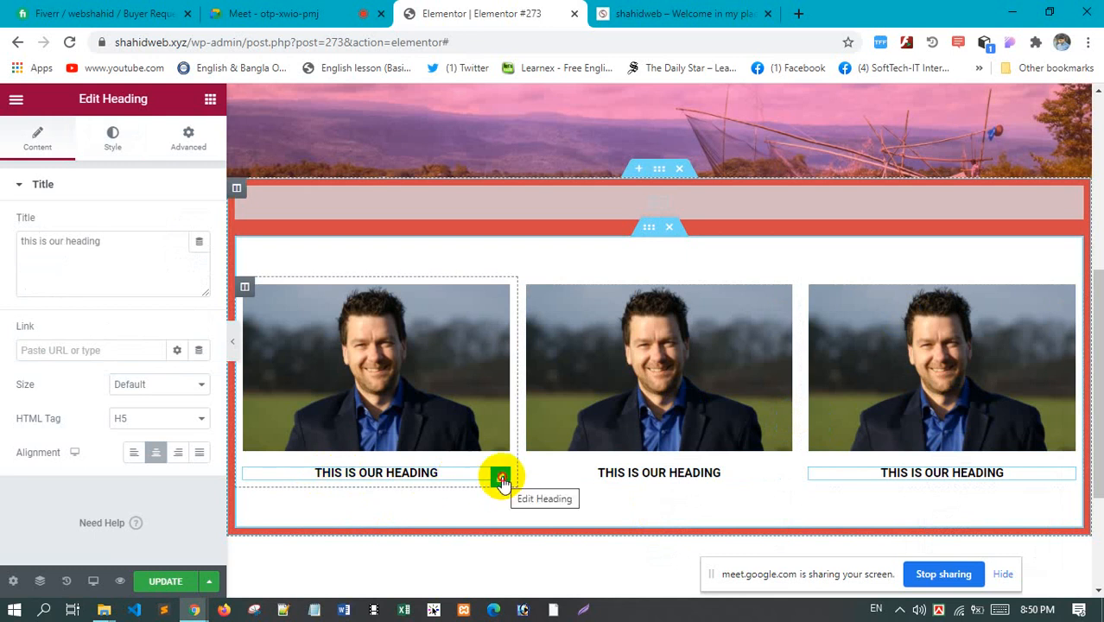
Change the first column's heading text color to bright red
{"action": "left_click", "coordinate": [502, 482]}
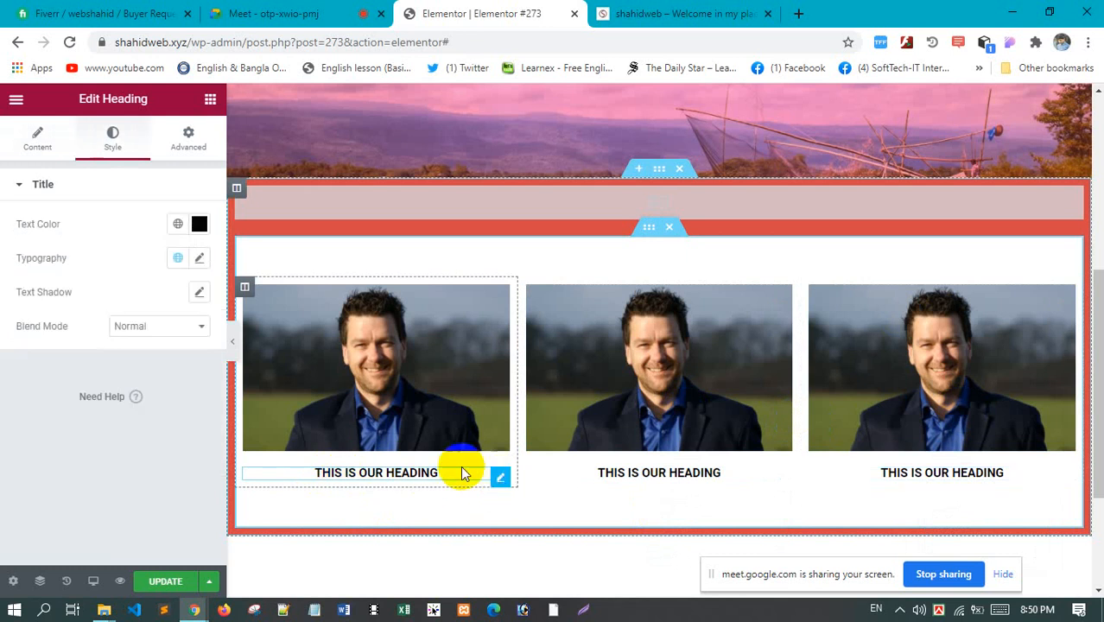
{"action": "left_click", "coordinate": [199, 224]}
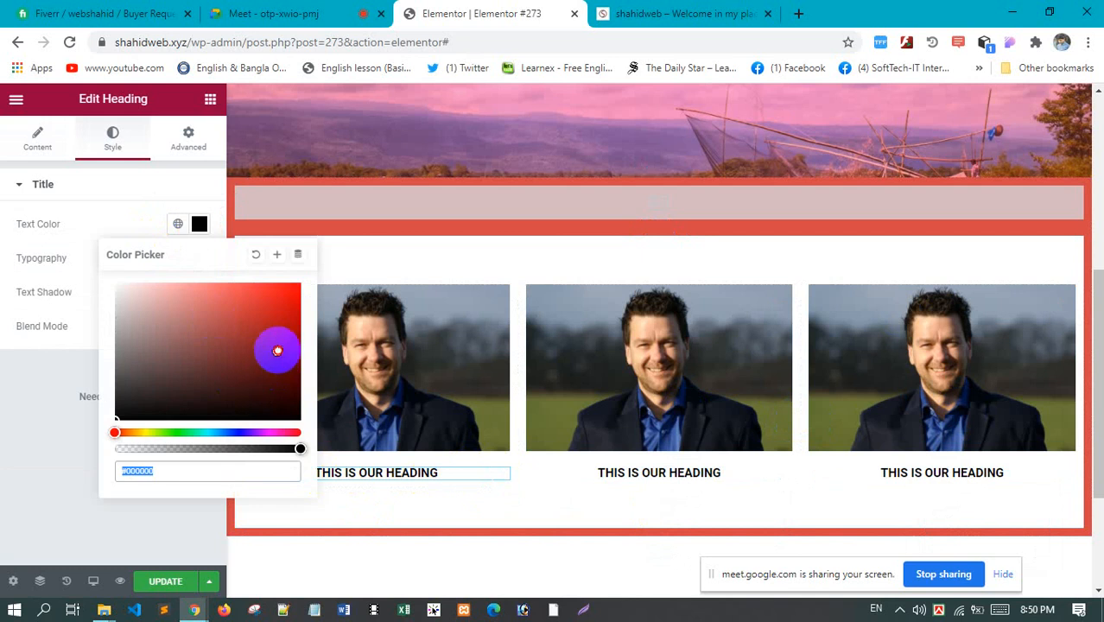
{"action": "left_click_drag", "start_coordinate": [277, 350], "coordinate": [288, 324]}
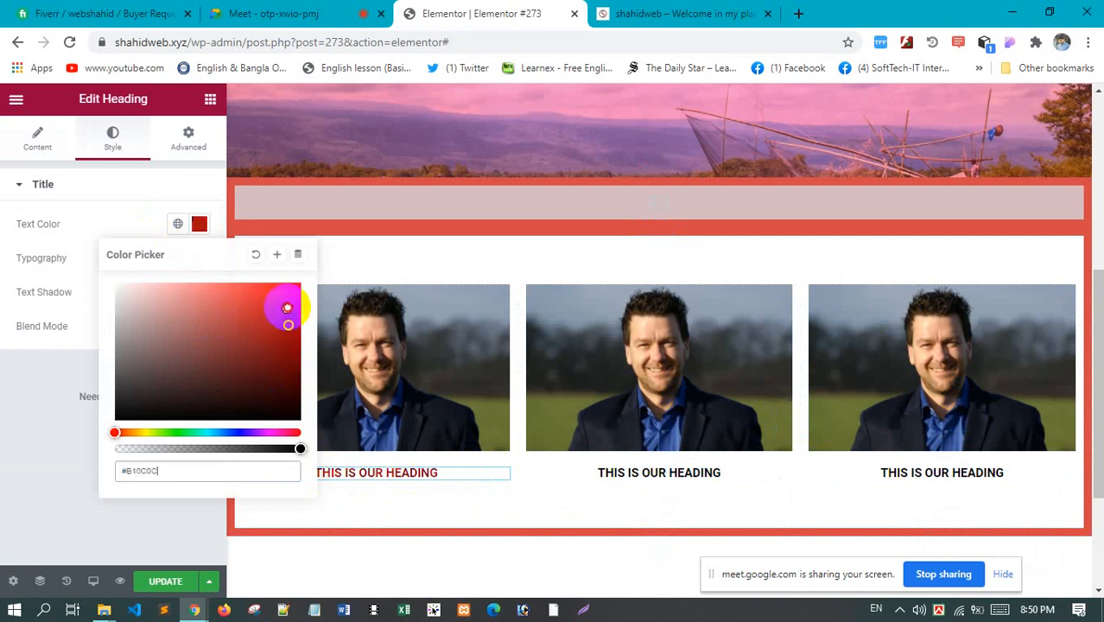
{"action": "left_click", "coordinate": [14, 461]}
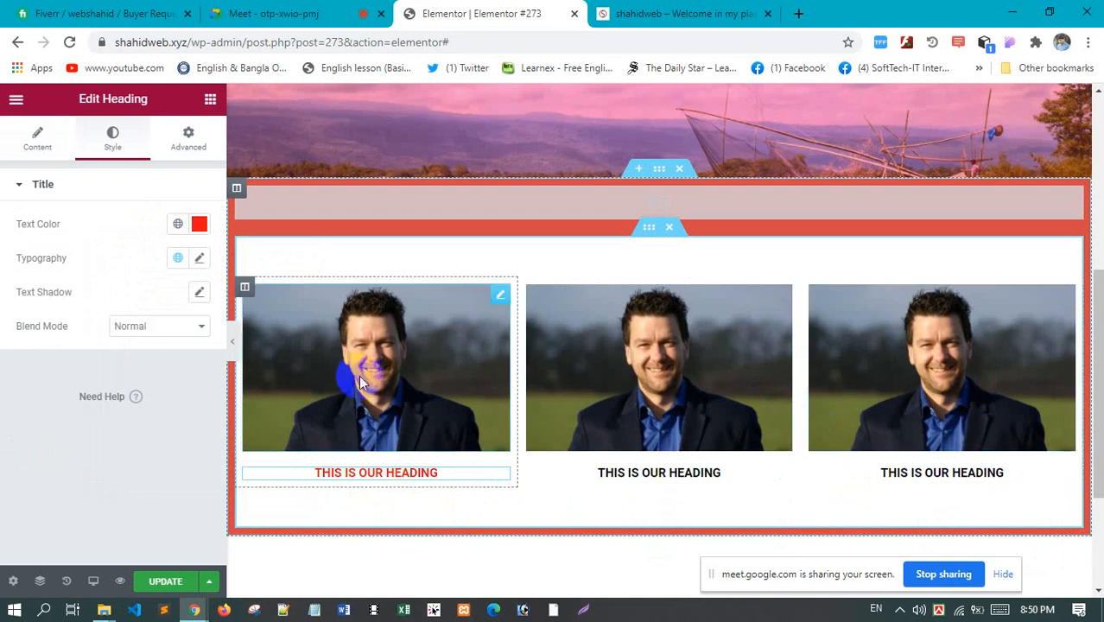
Copy the first column's image and try pasting its style onto the second column's image
{"action": "right_click", "coordinate": [337, 358]}
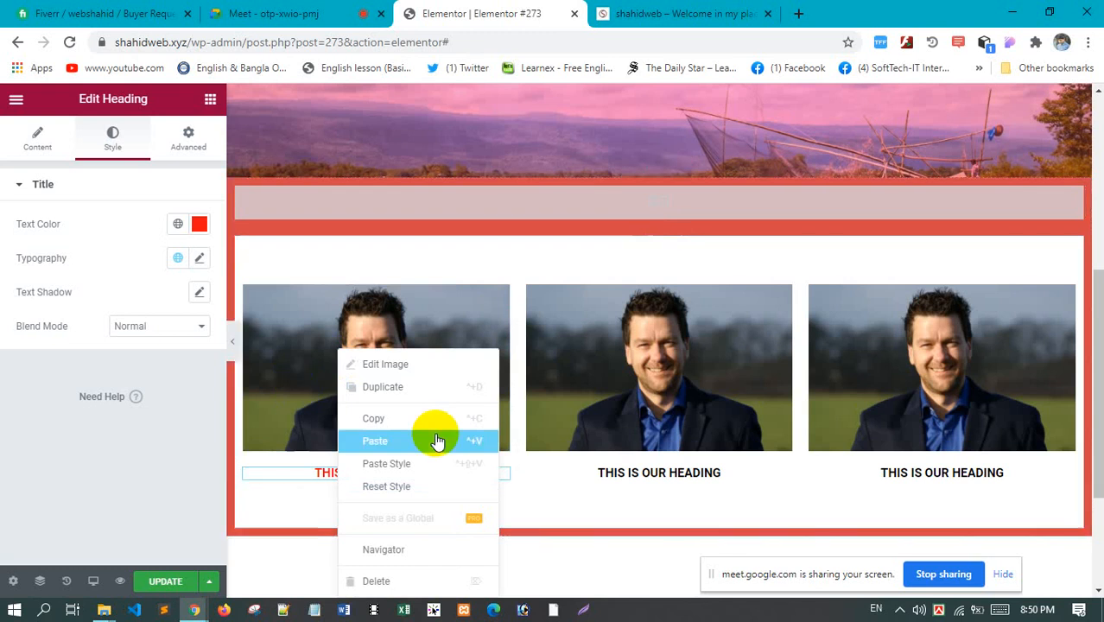
{"action": "left_click", "coordinate": [413, 418]}
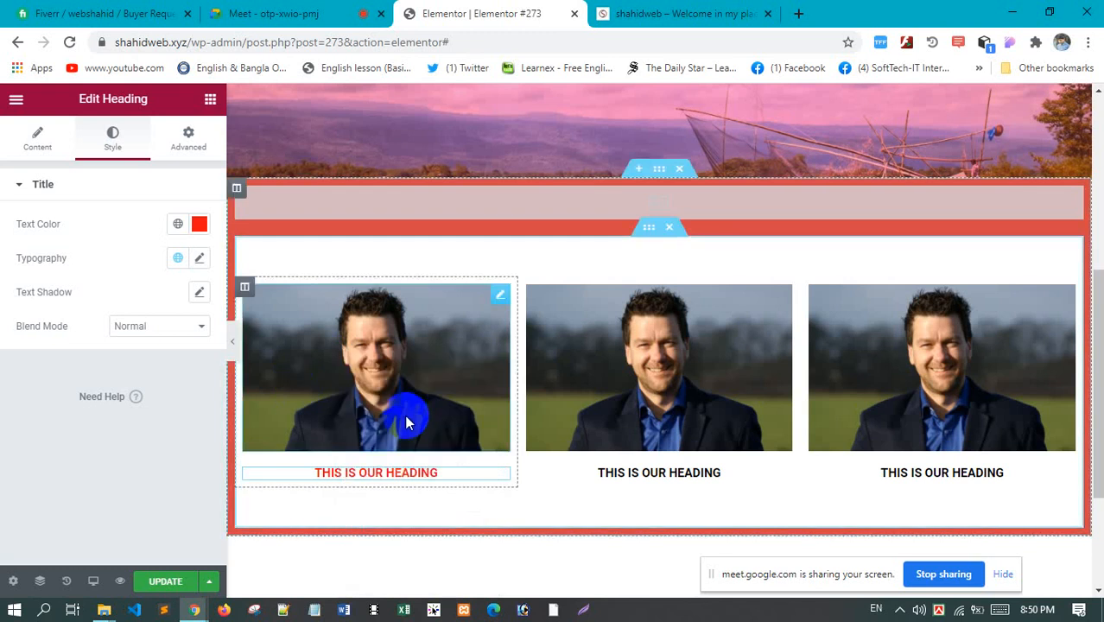
{"action": "right_click", "coordinate": [695, 326]}
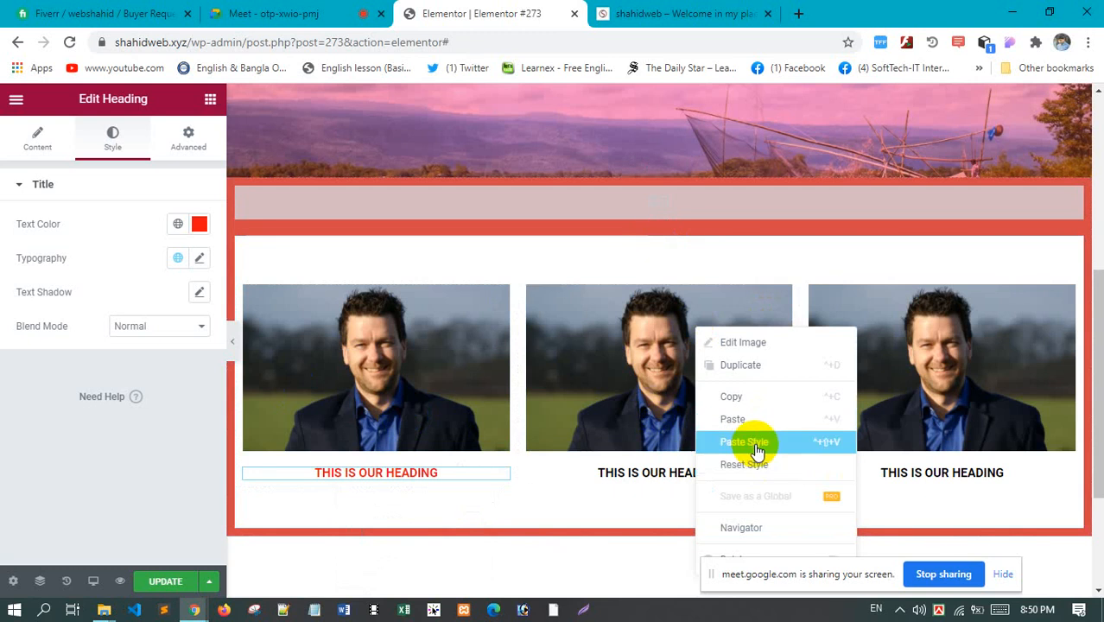
{"action": "left_click", "coordinate": [757, 444]}
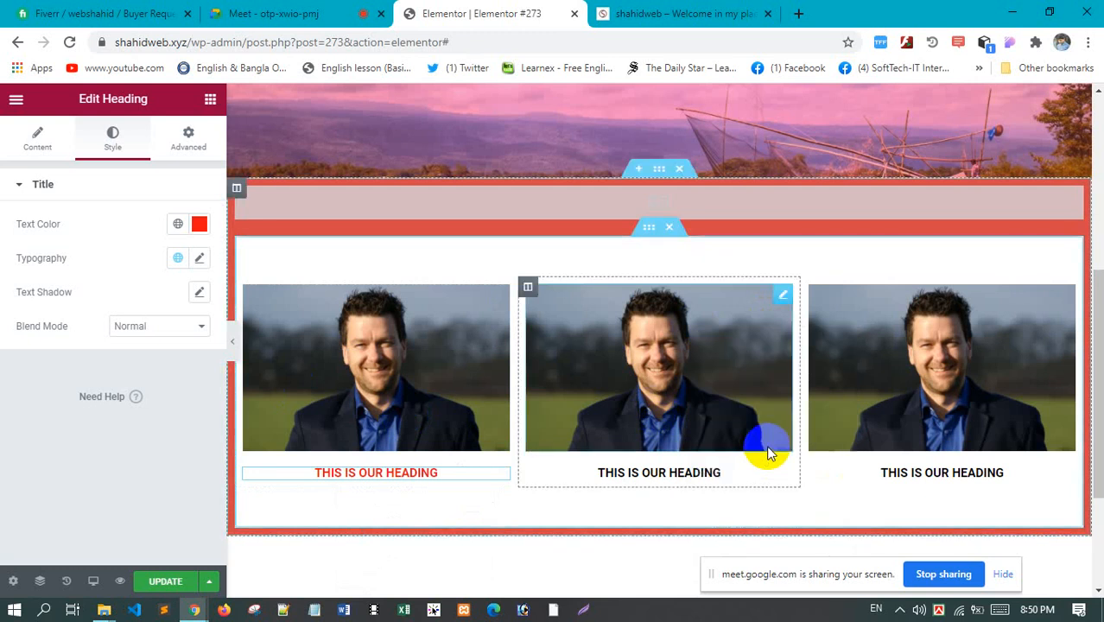
{"action": "right_click", "coordinate": [641, 346]}
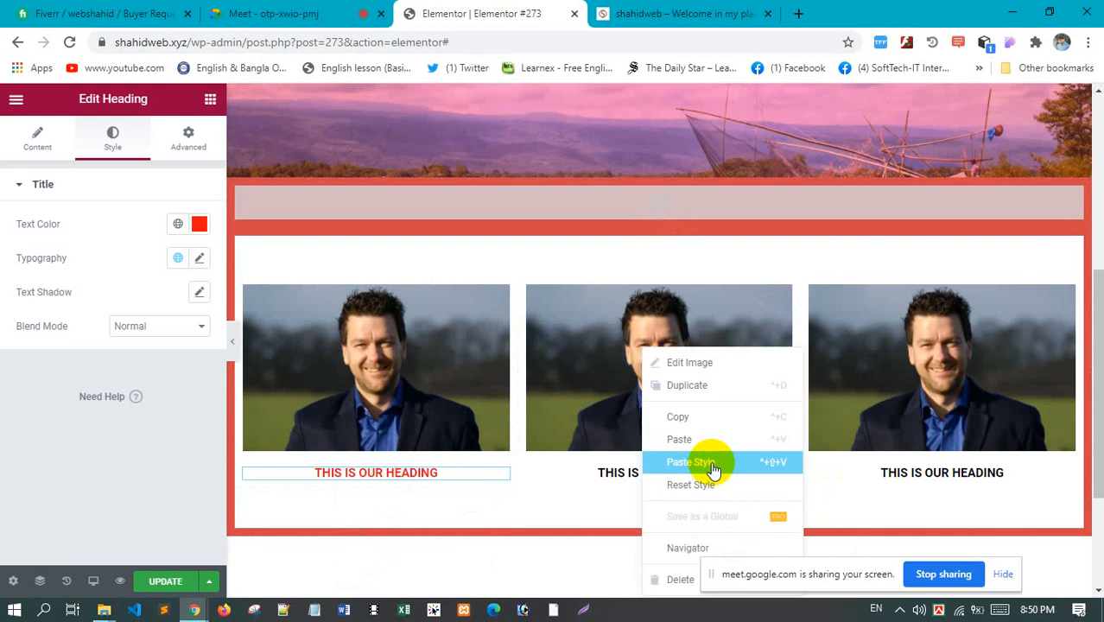
{"action": "left_click", "coordinate": [733, 463]}
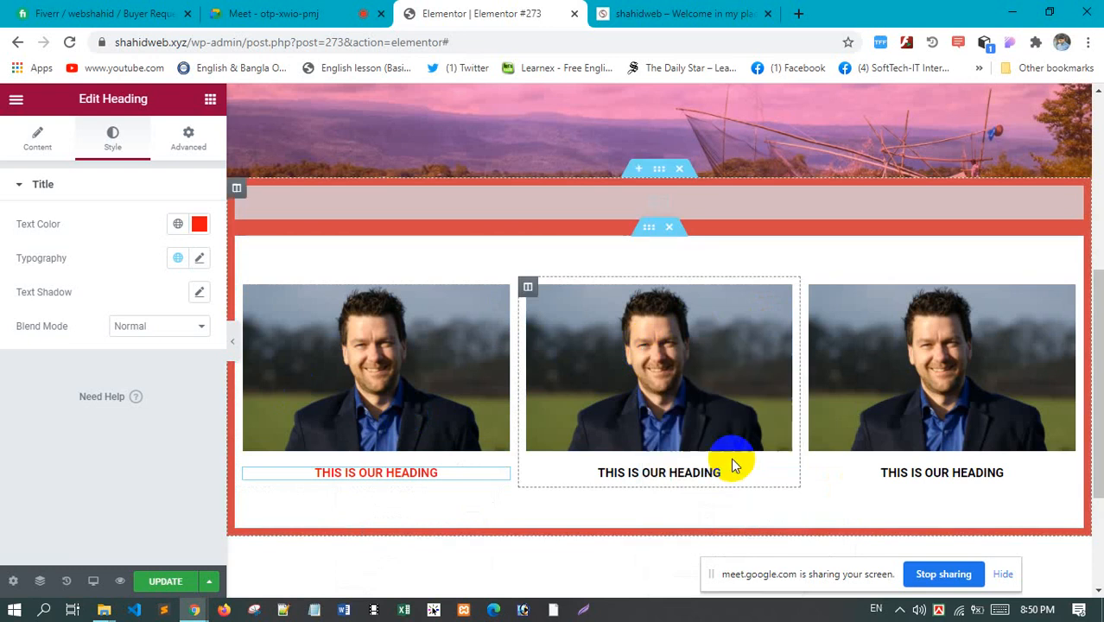
Copy the first column's image again and try pasting its style onto the second column itself
{"action": "right_click", "coordinate": [335, 347]}
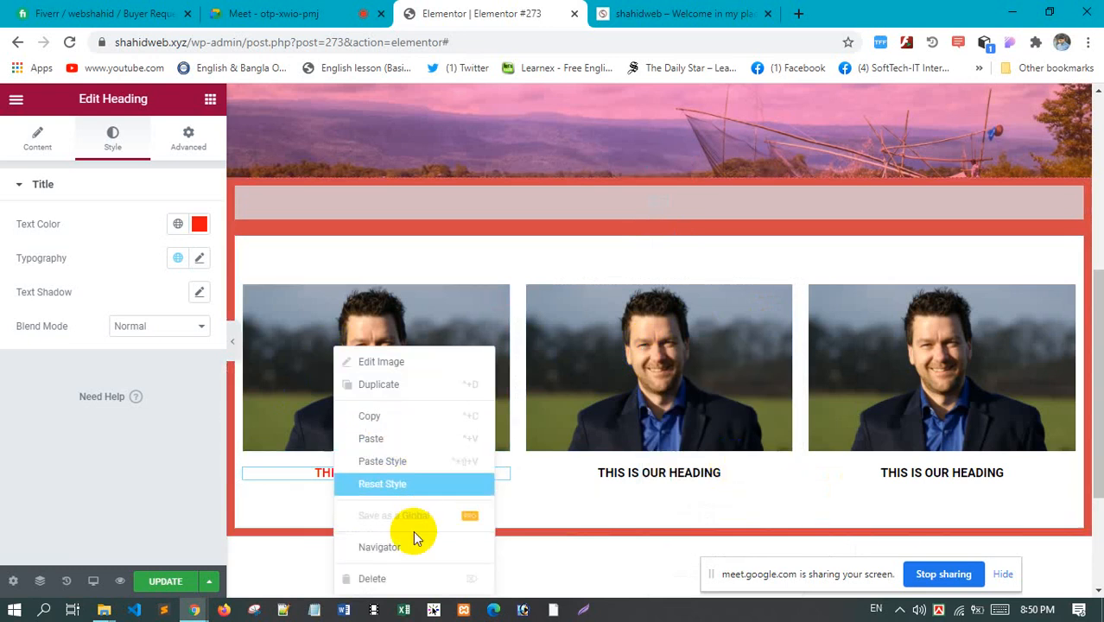
{"action": "left_click", "coordinate": [414, 418]}
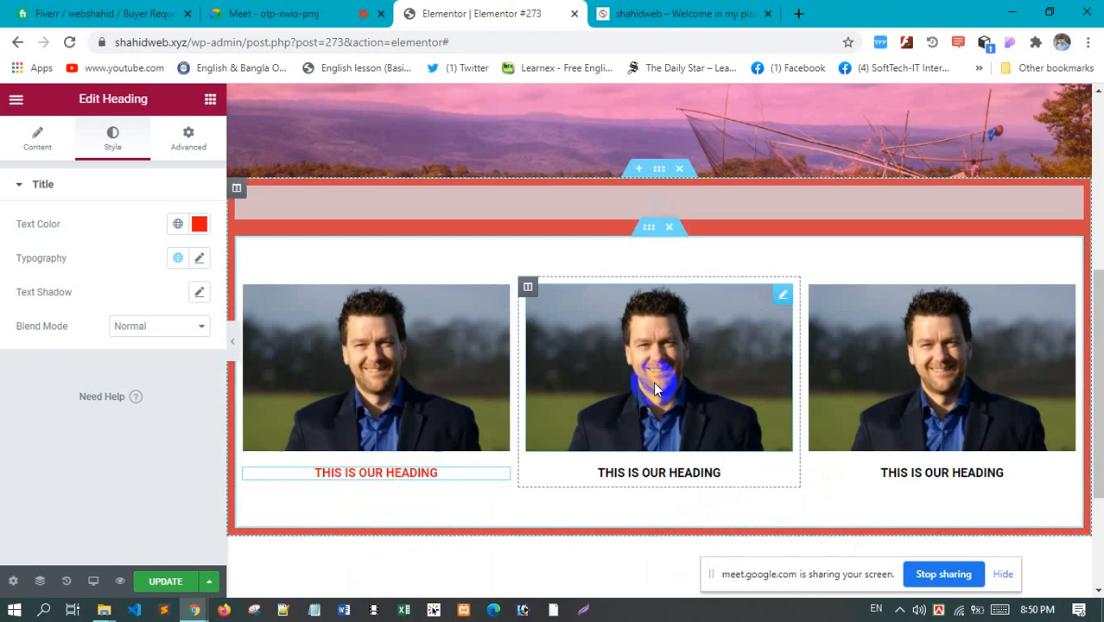
{"action": "right_click", "coordinate": [532, 286]}
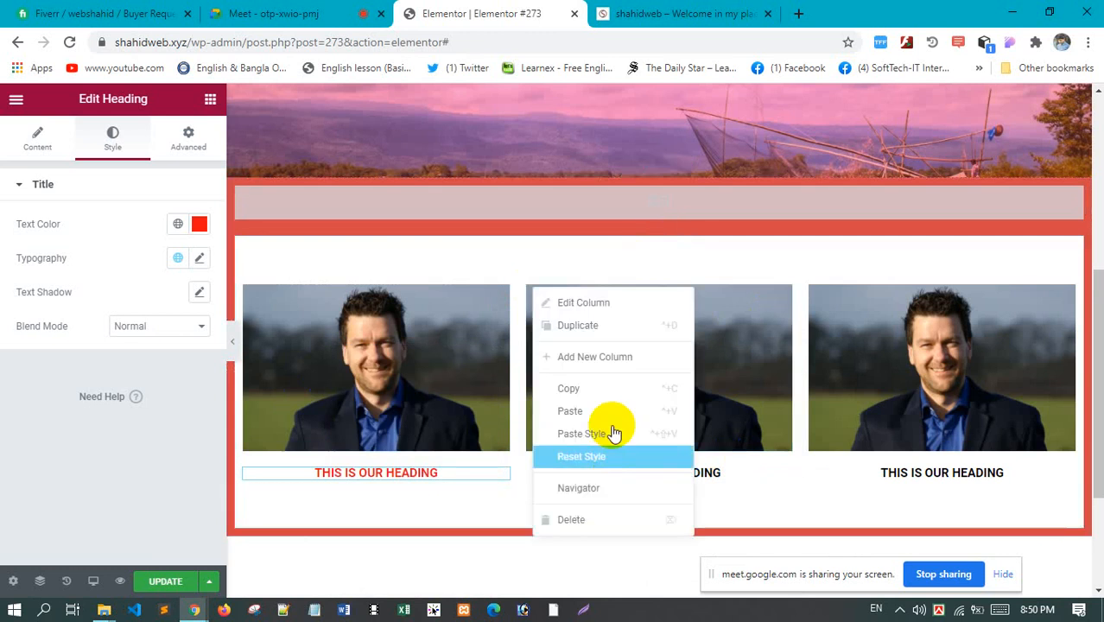
{"action": "left_click", "coordinate": [611, 423]}
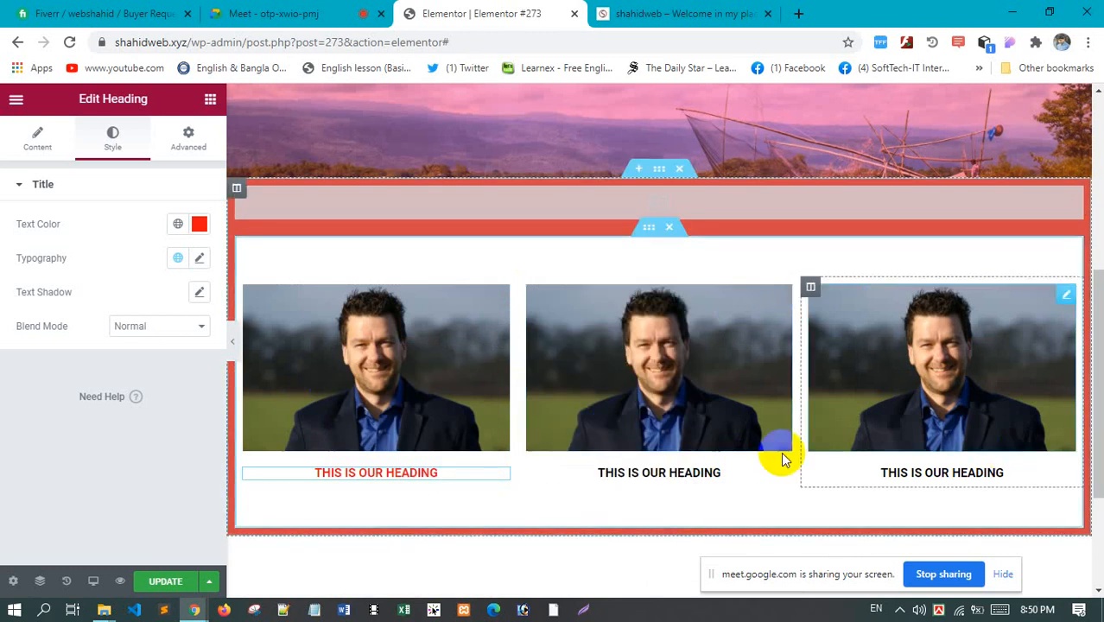
Paste a copy of the first column's image into the second column and delete that duplicate image
{"action": "right_click", "coordinate": [313, 315]}
{"action": "left_click", "coordinate": [685, 376]}
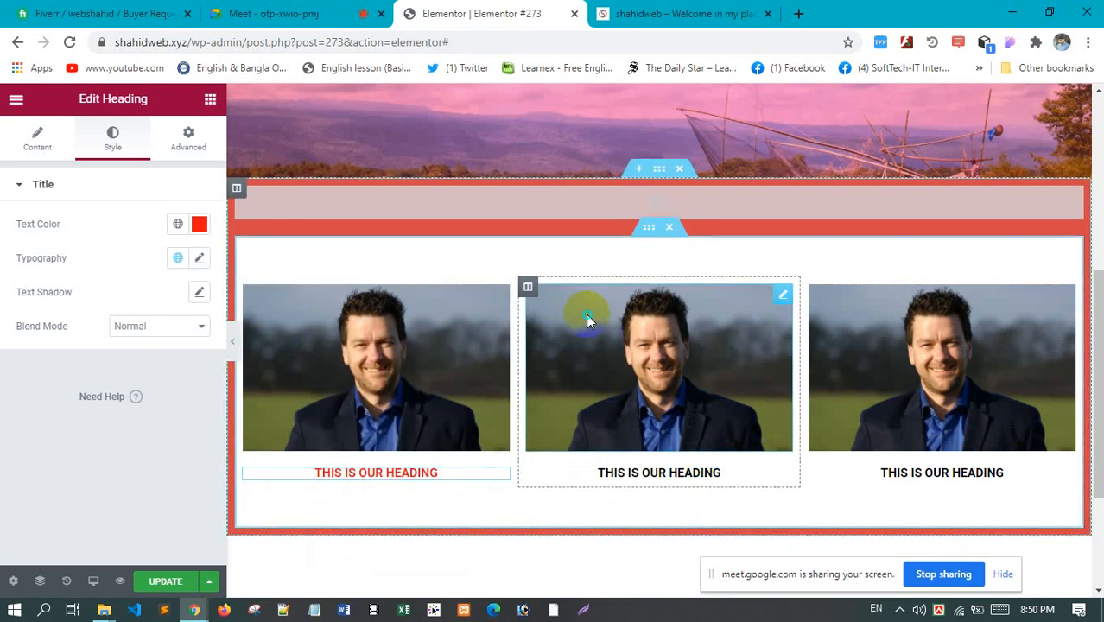
{"action": "right_click", "coordinate": [586, 314]}
{"action": "left_click", "coordinate": [661, 410]}
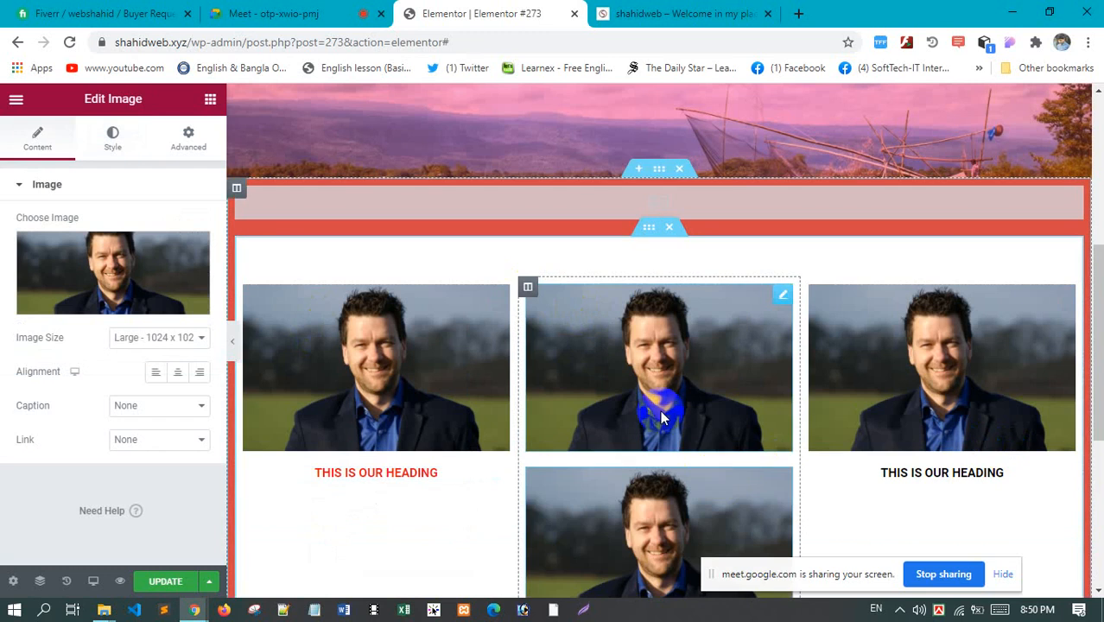
{"action": "scroll", "coordinate": [722, 476], "scroll_direction": "down", "scroll_amount": 4}
{"action": "scroll", "coordinate": [796, 298], "scroll_direction": "up", "scroll_amount": 2}
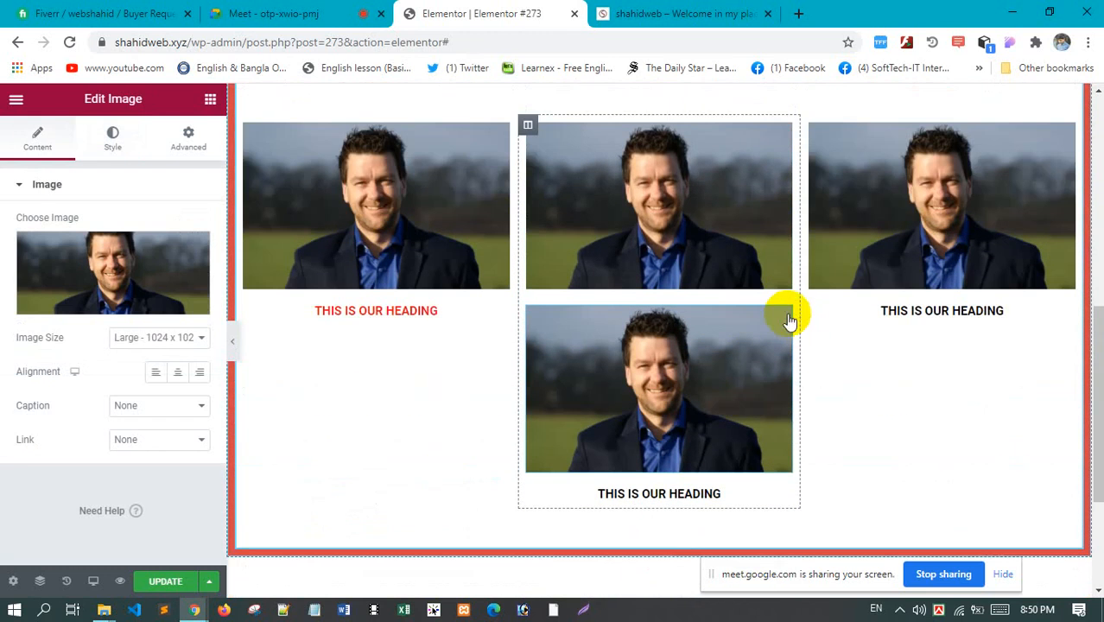
{"action": "right_click", "coordinate": [786, 318]}
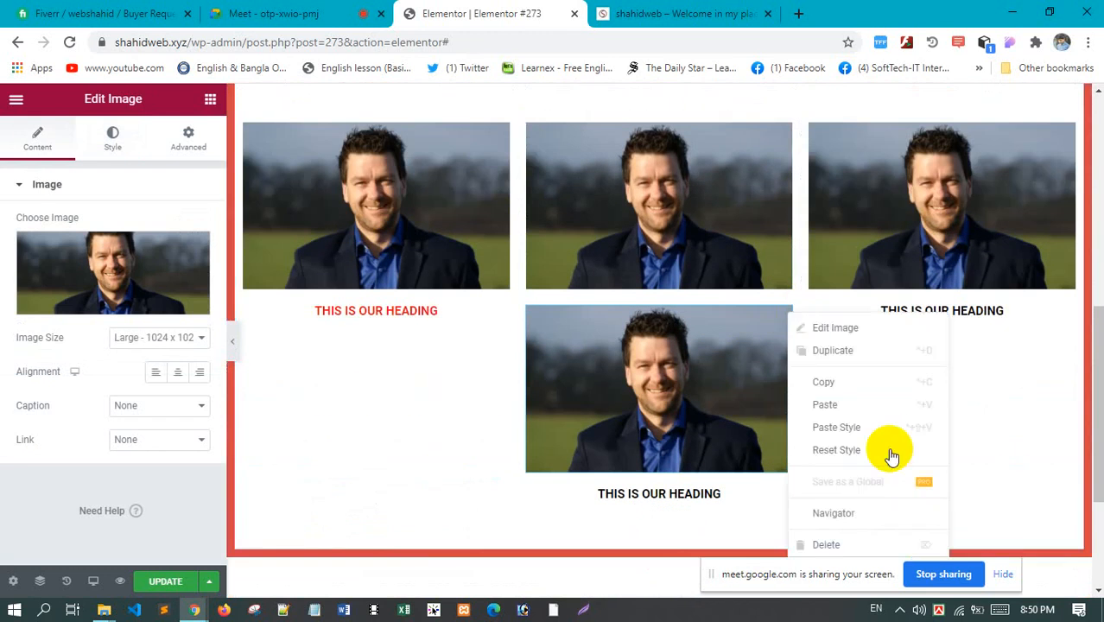
{"action": "left_click", "coordinate": [860, 545]}
{"action": "scroll", "coordinate": [518, 246], "scroll_direction": "up", "scroll_amount": 1}
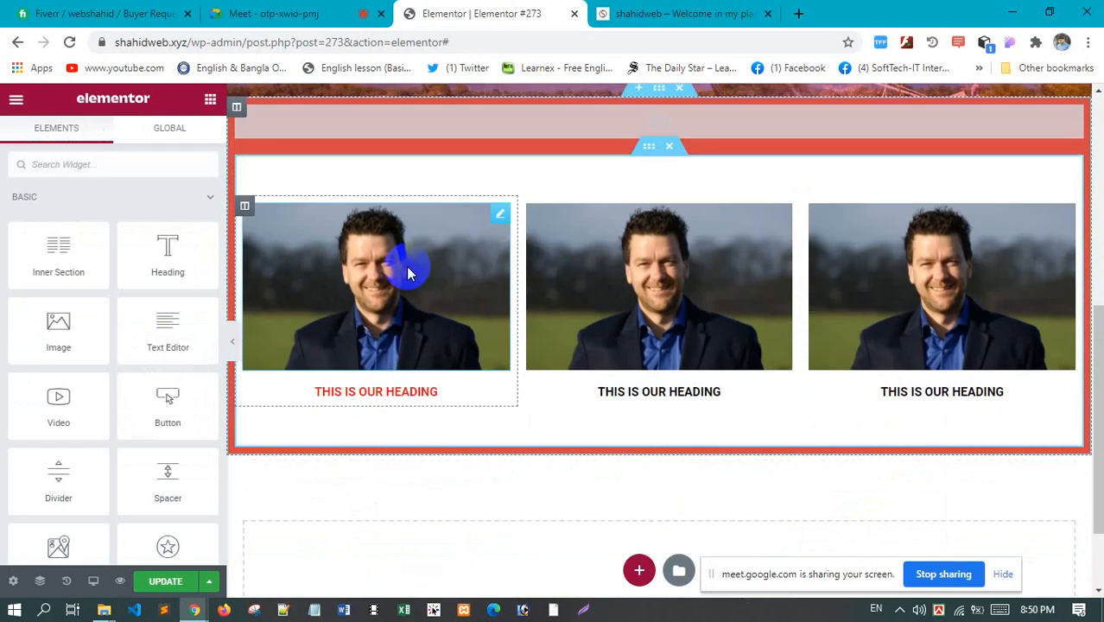
Copy the first column's red heading and paste its style onto the second column's heading
{"action": "right_click", "coordinate": [245, 208]}
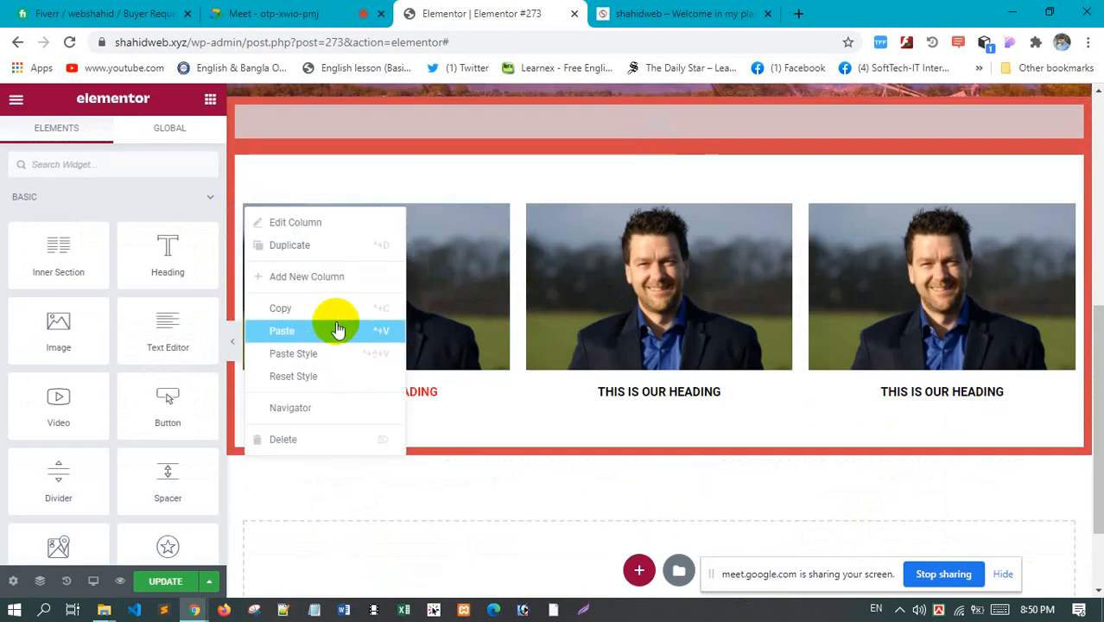
{"action": "left_click", "coordinate": [467, 309]}
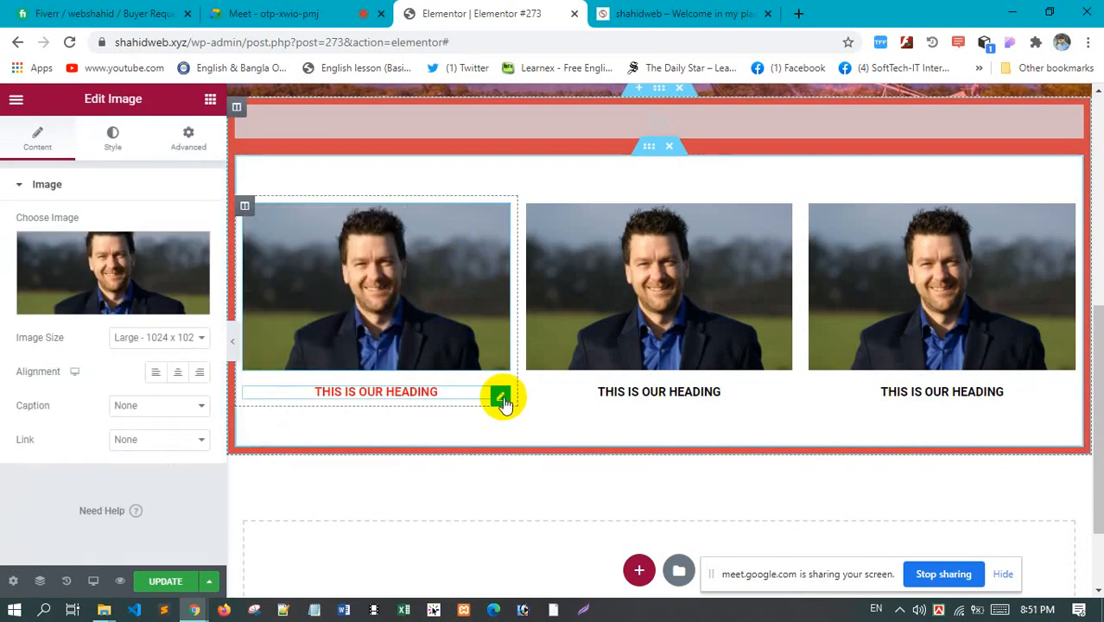
{"action": "right_click", "coordinate": [504, 402]}
{"action": "left_click", "coordinate": [592, 423]}
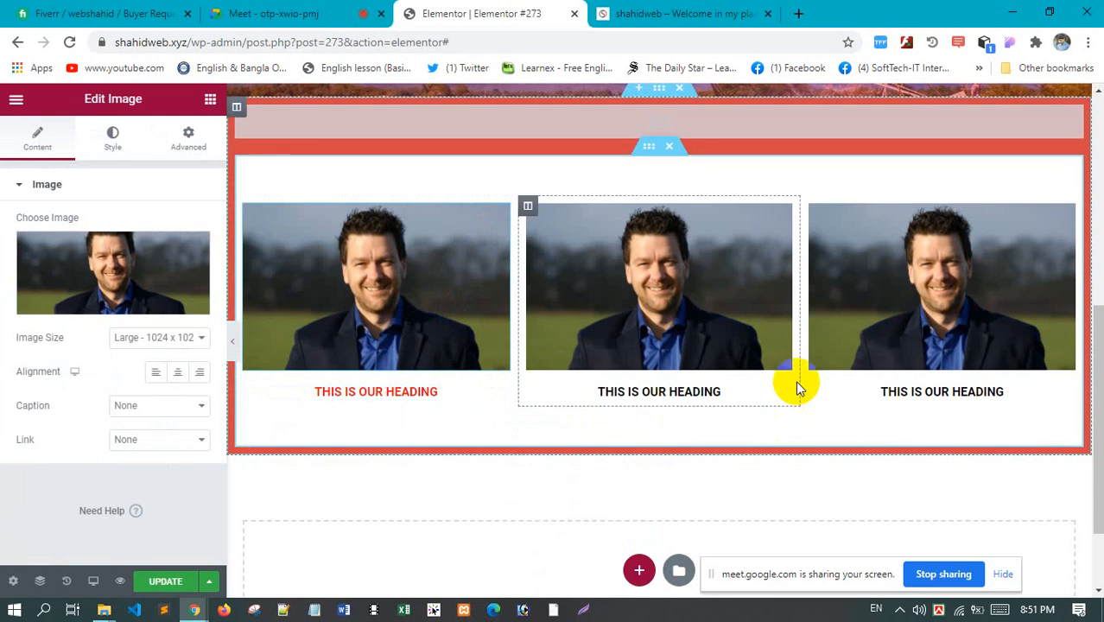
{"action": "right_click", "coordinate": [783, 399]}
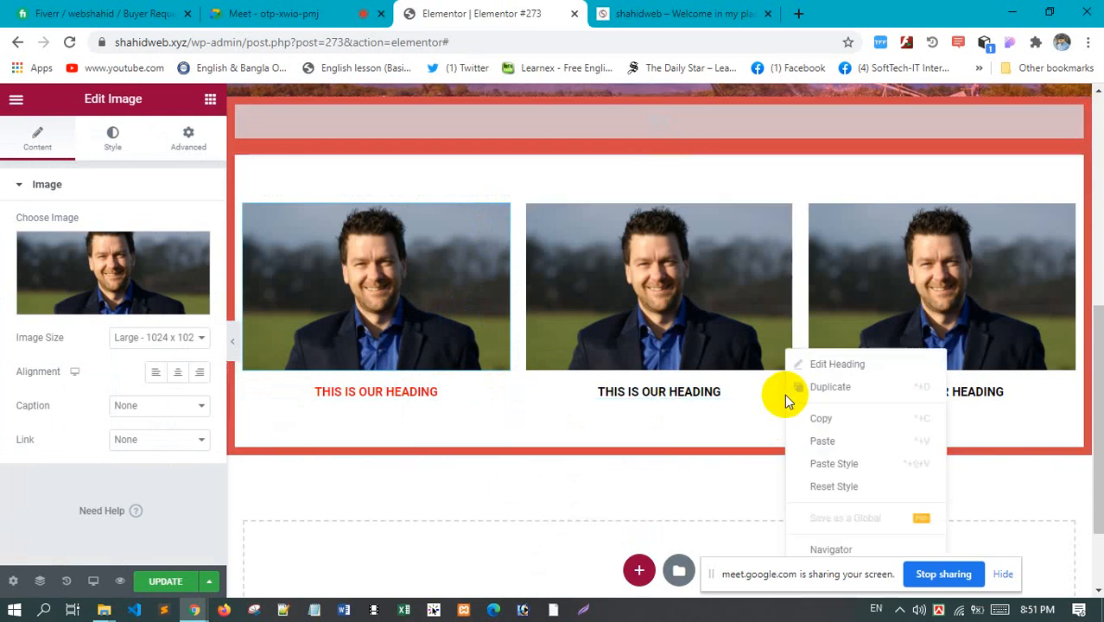
{"action": "left_click", "coordinate": [855, 467]}
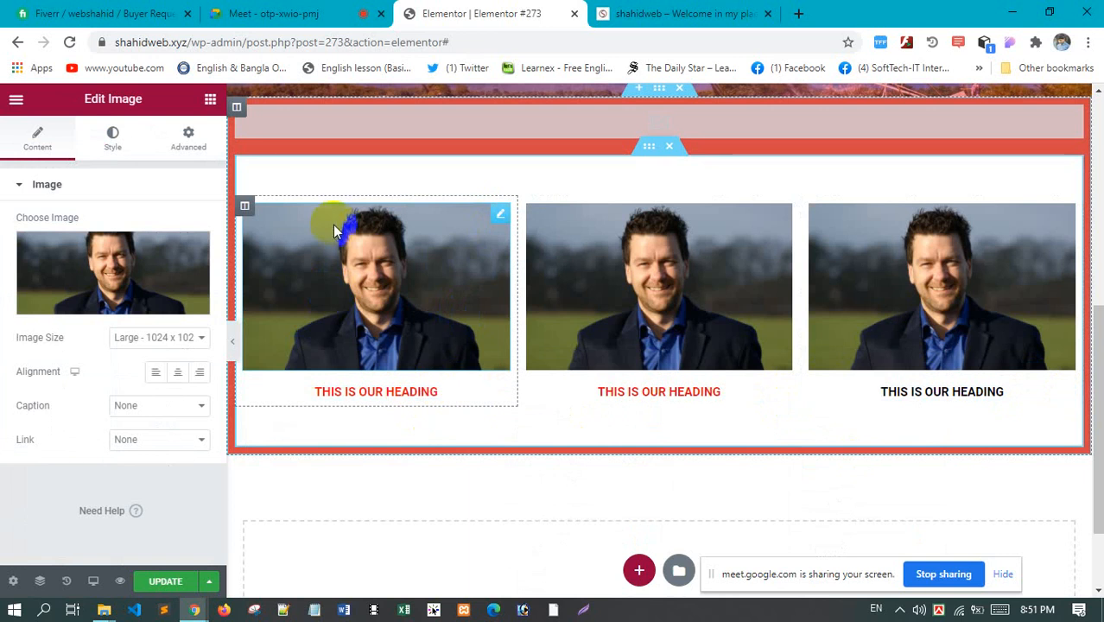
Paste a copy of the red heading into the first column and delete the extra heading
{"action": "right_click", "coordinate": [367, 235]}
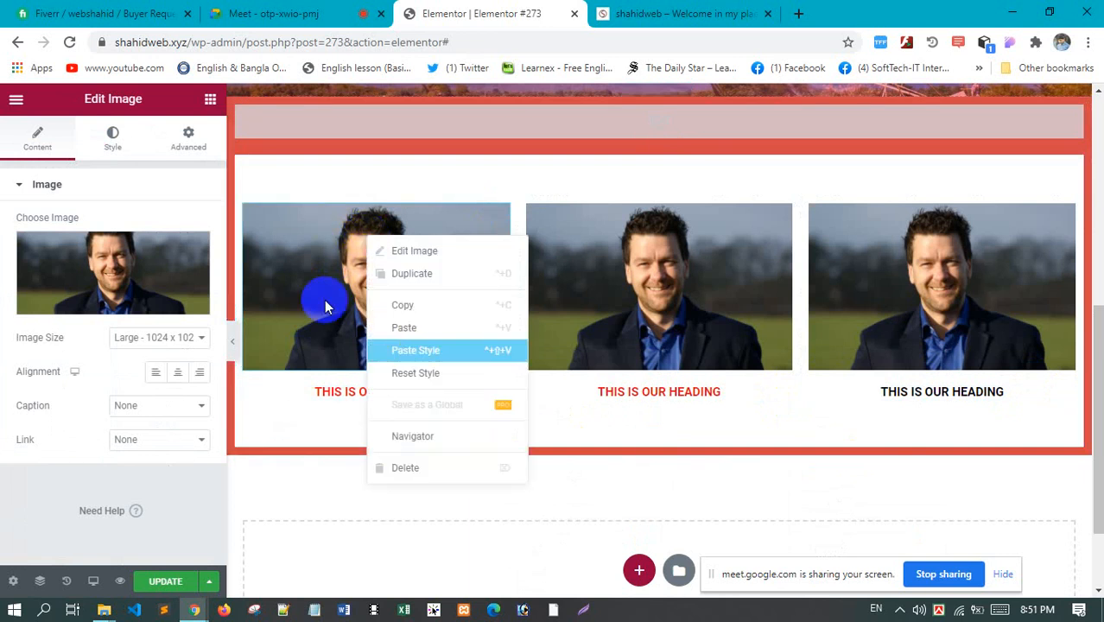
{"action": "left_click", "coordinate": [418, 332]}
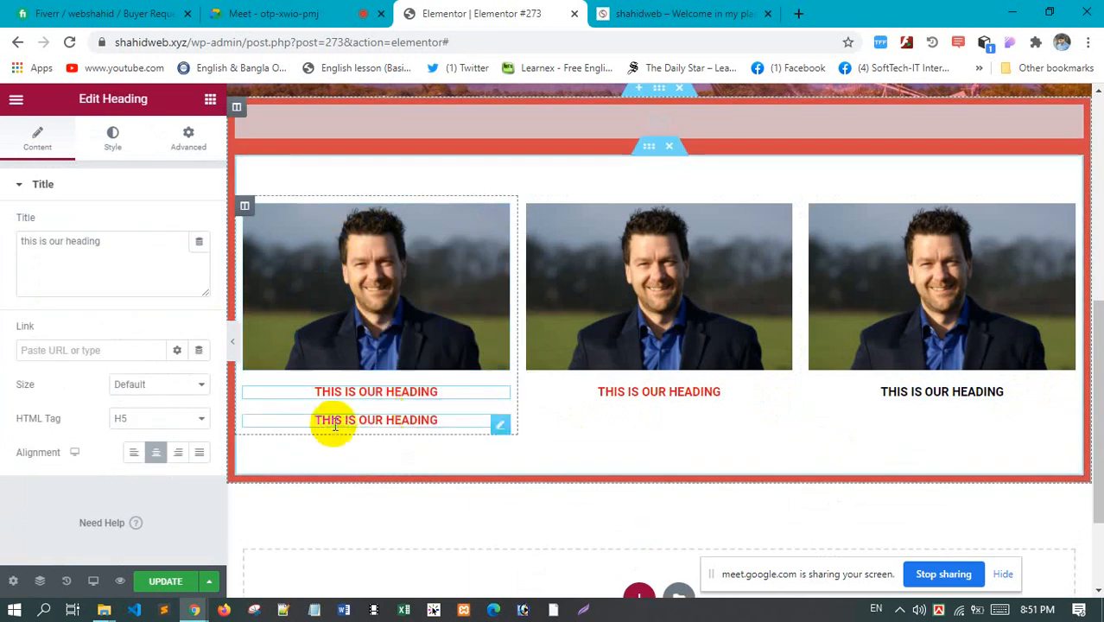
{"action": "right_click", "coordinate": [499, 427]}
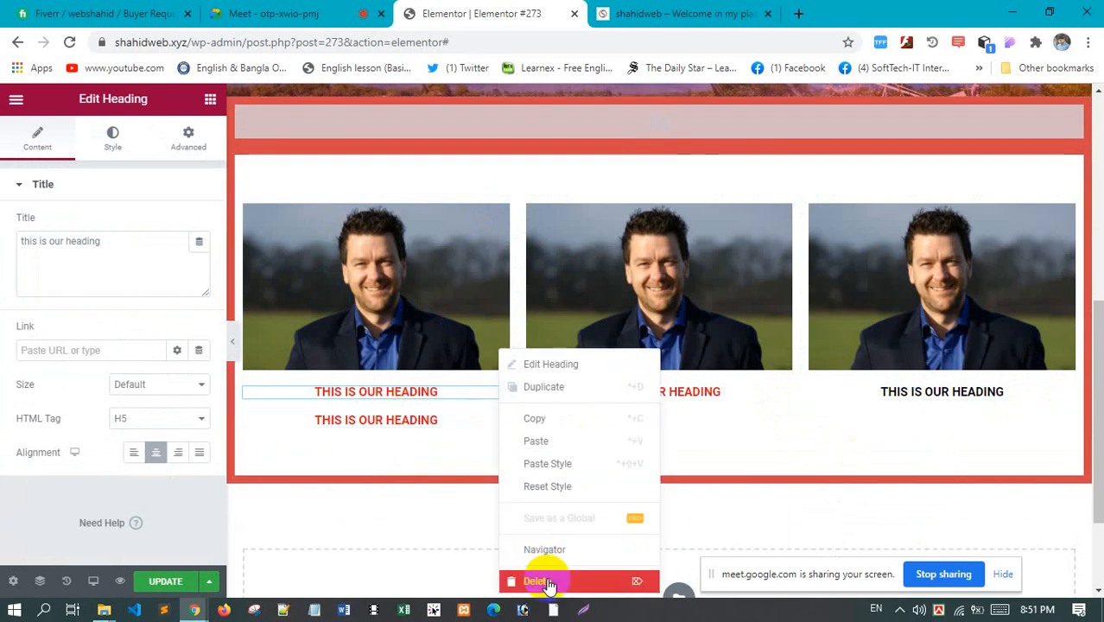
{"action": "left_click", "coordinate": [550, 583]}
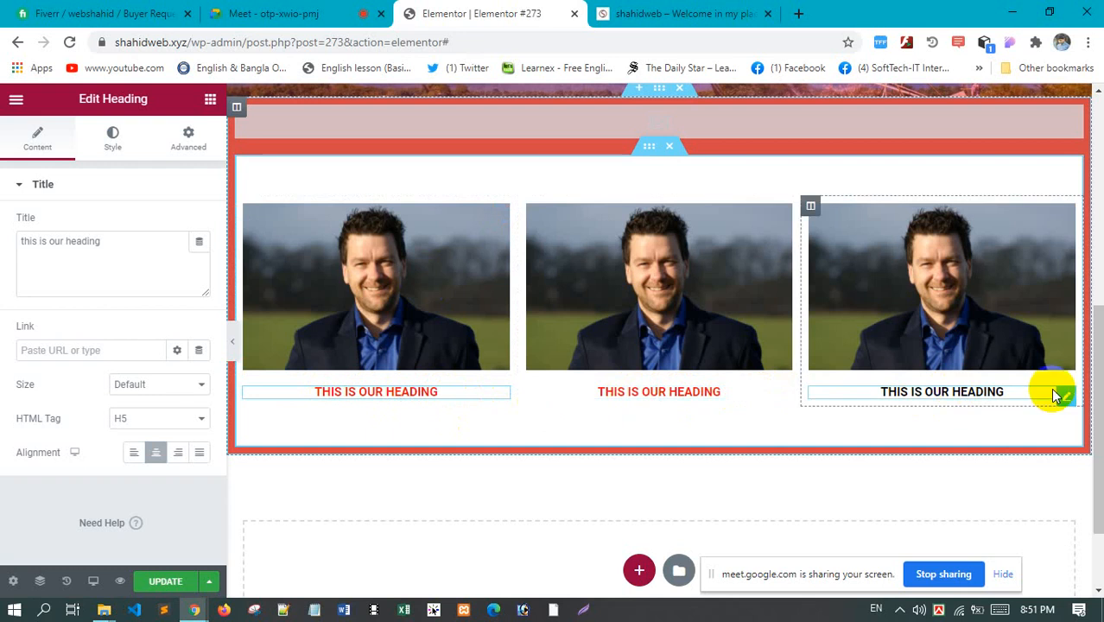
Paste the copied red heading style onto the third column's heading
{"action": "right_click", "coordinate": [1067, 398]}
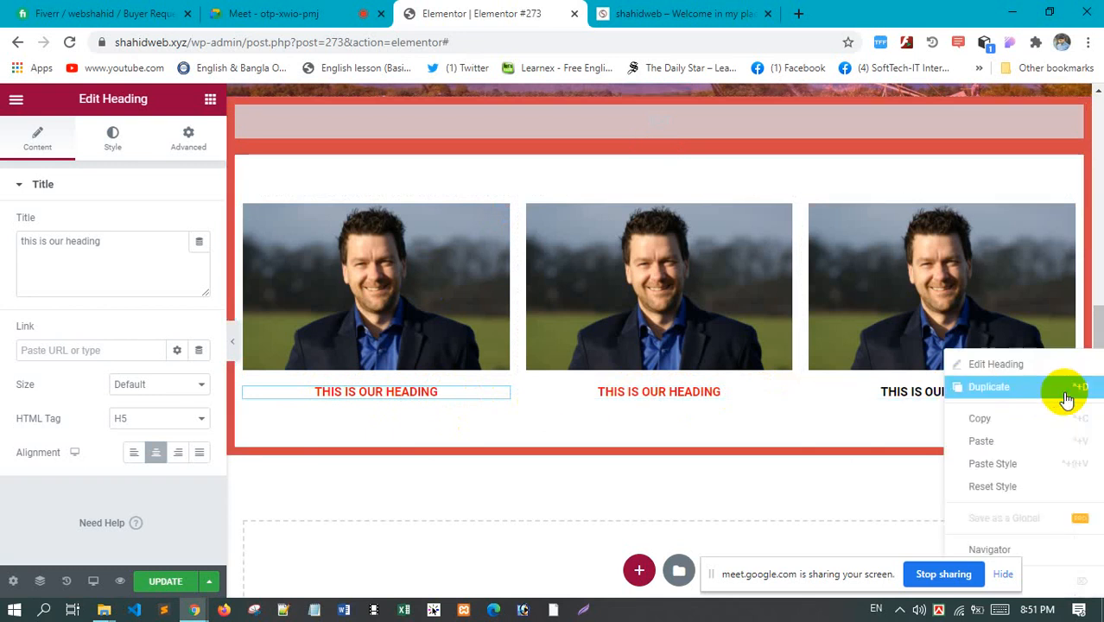
{"action": "left_click", "coordinate": [1010, 465]}
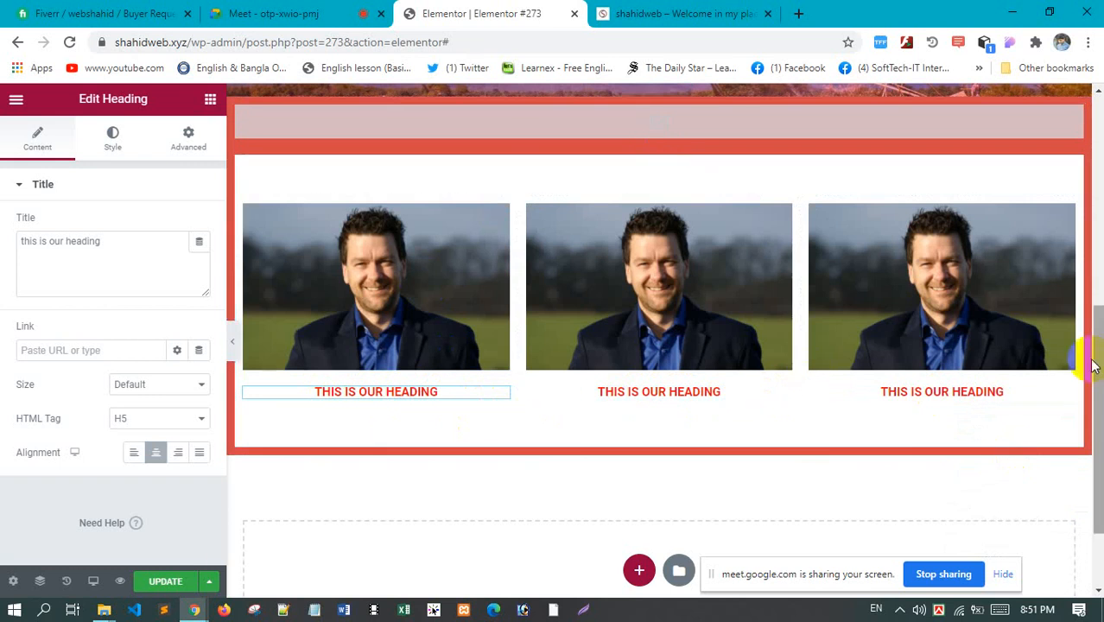
{"action": "scroll", "coordinate": [621, 293], "scroll_direction": "up", "scroll_amount": 5}
{"action": "scroll", "coordinate": [618, 297], "scroll_direction": "down", "scroll_amount": 5}
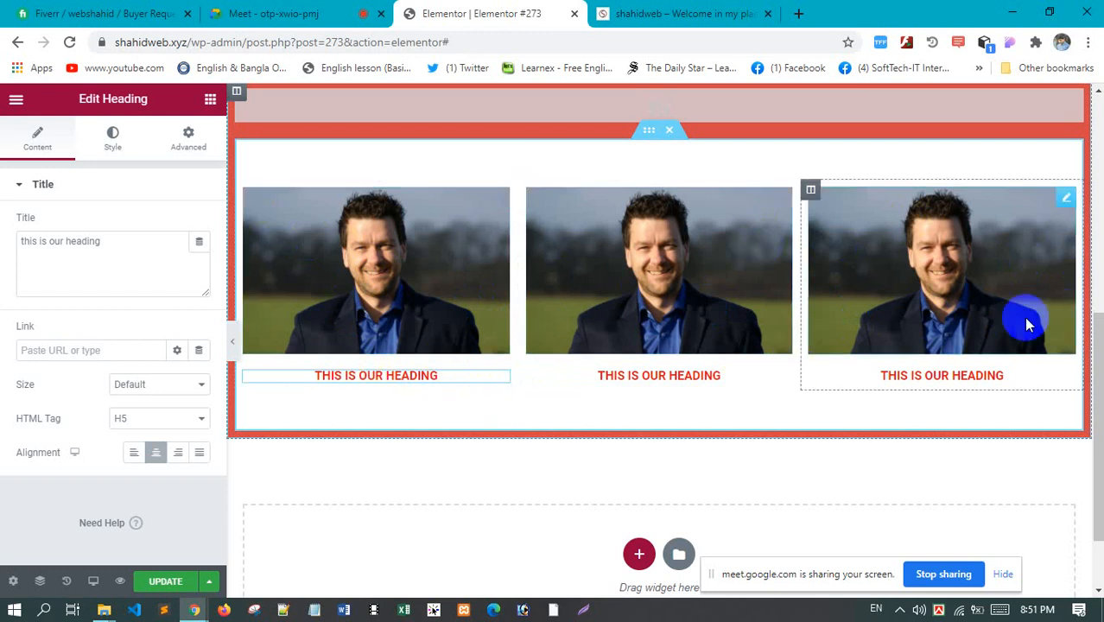
{"action": "scroll", "coordinate": [385, 358], "scroll_direction": "up", "scroll_amount": 3}
{"action": "scroll", "coordinate": [385, 356], "scroll_direction": "down", "scroll_amount": 3}
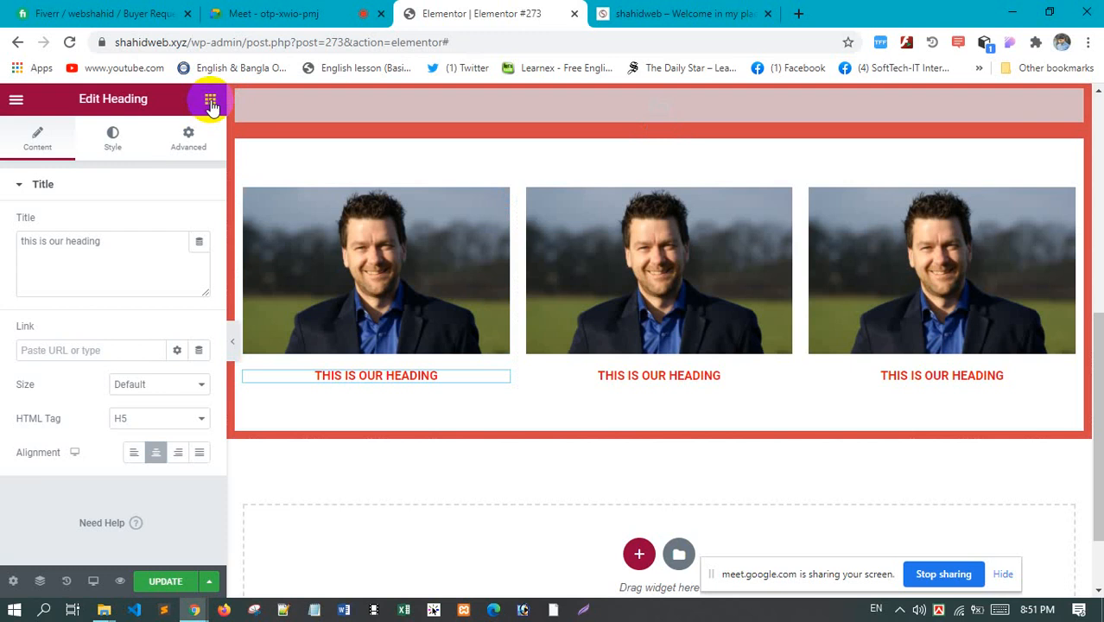
Add a single-column section below the red section and place a Video widget in it
{"action": "left_click", "coordinate": [211, 102]}
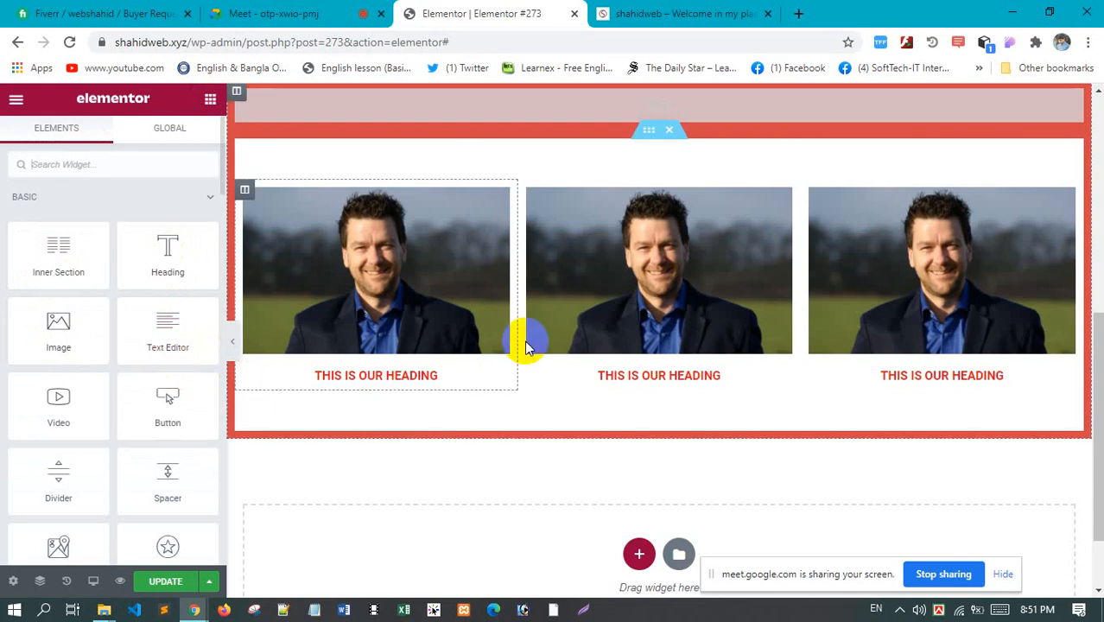
{"action": "scroll", "coordinate": [629, 402], "scroll_direction": "down", "scroll_amount": 1}
{"action": "left_click", "coordinate": [638, 462]}
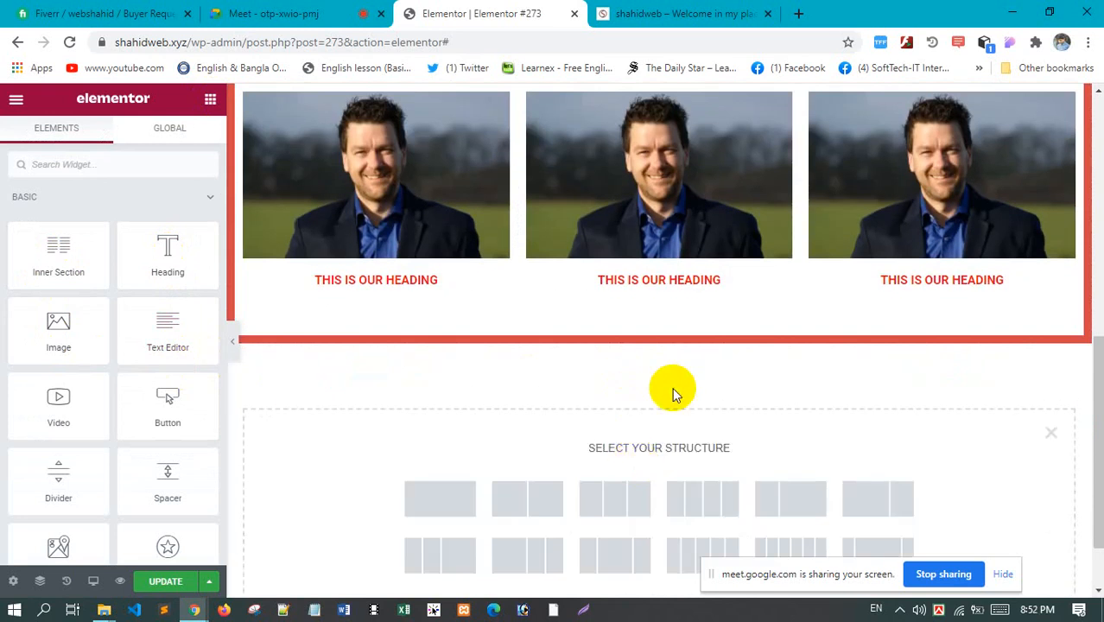
{"action": "scroll", "coordinate": [547, 436], "scroll_direction": "down", "scroll_amount": 1}
{"action": "left_click", "coordinate": [460, 427]}
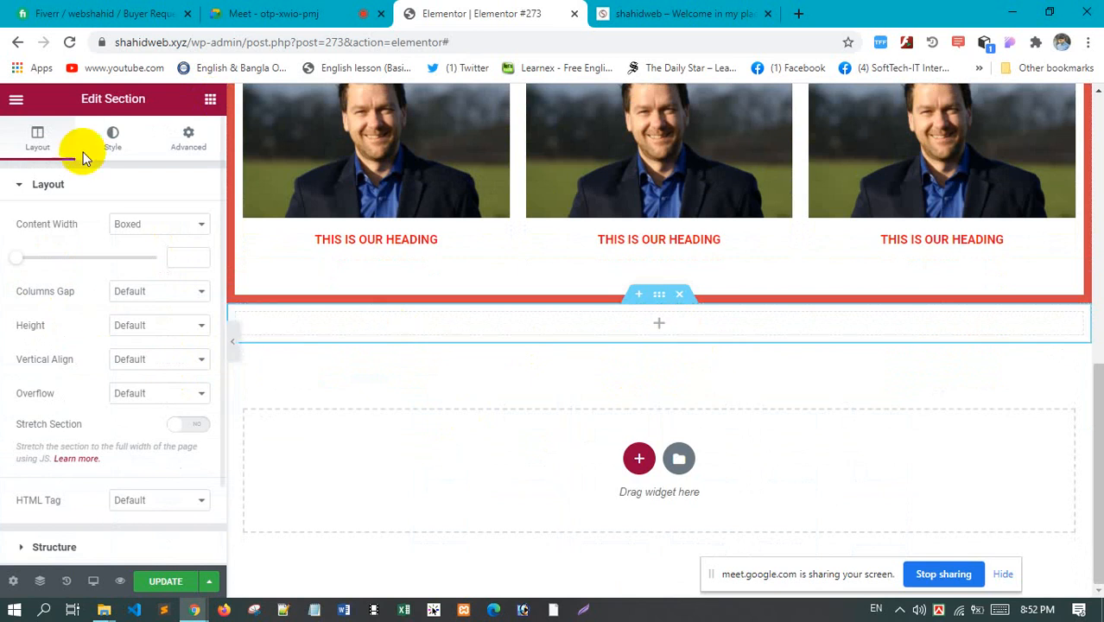
{"action": "left_click", "coordinate": [210, 102]}
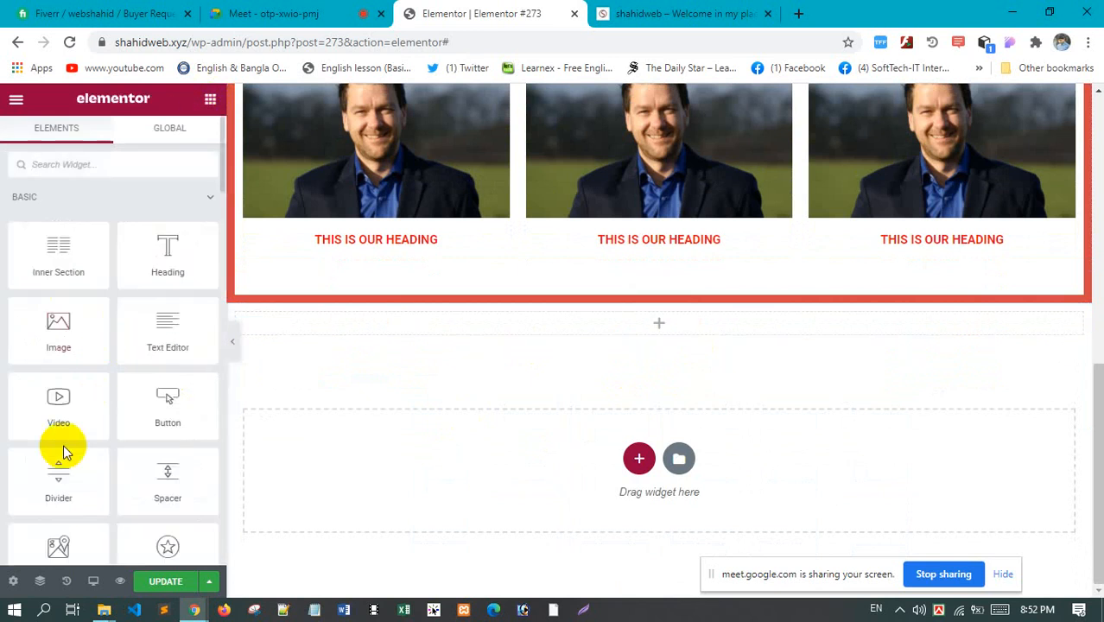
{"action": "left_click_drag", "start_coordinate": [57, 418], "coordinate": [654, 330]}
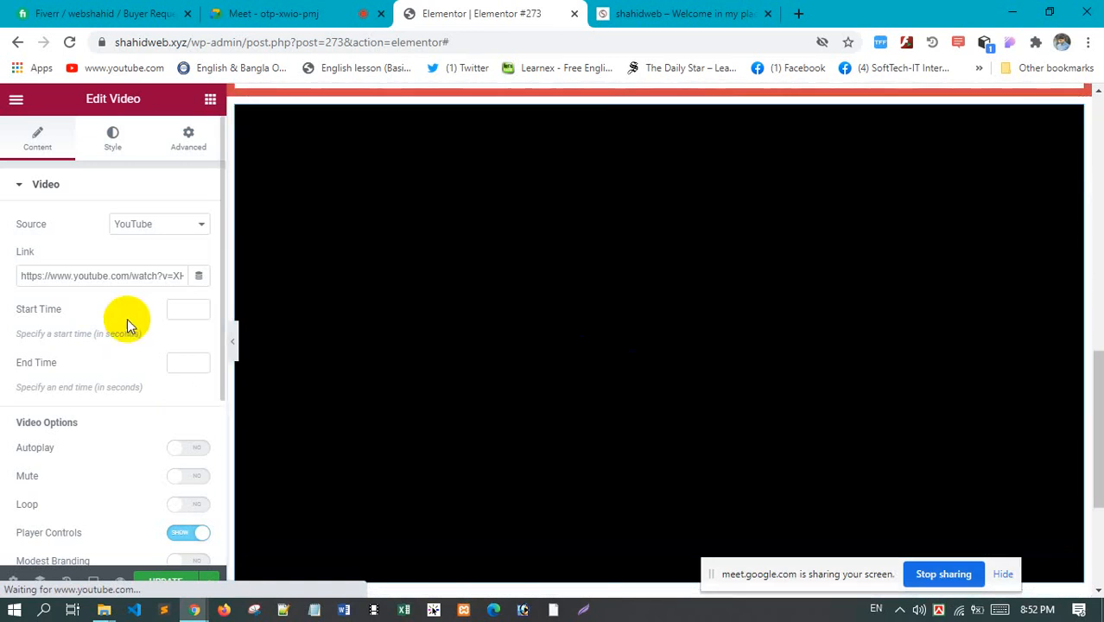
Try Self Hosted as the video source and set it back to YouTube
{"action": "left_click", "coordinate": [151, 226]}
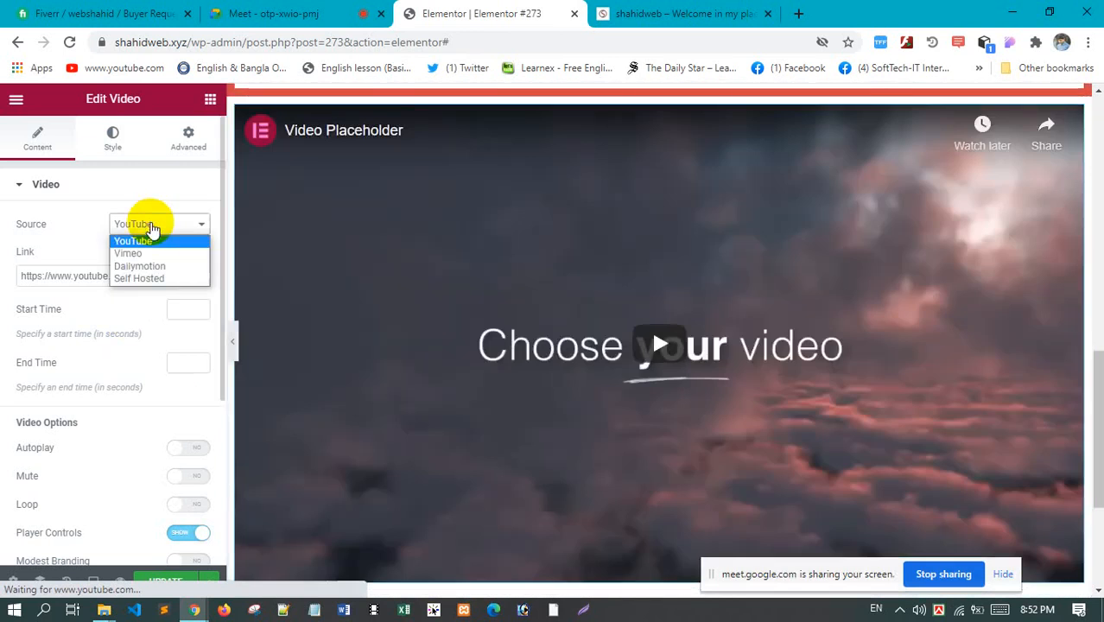
{"action": "left_click", "coordinate": [164, 277]}
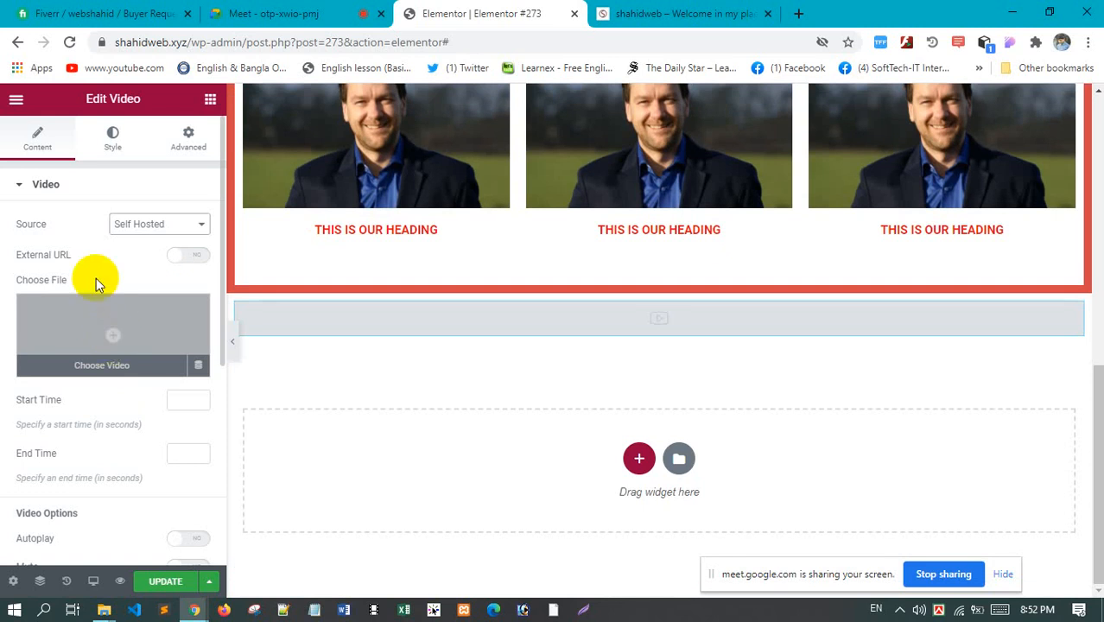
{"action": "left_click", "coordinate": [182, 226]}
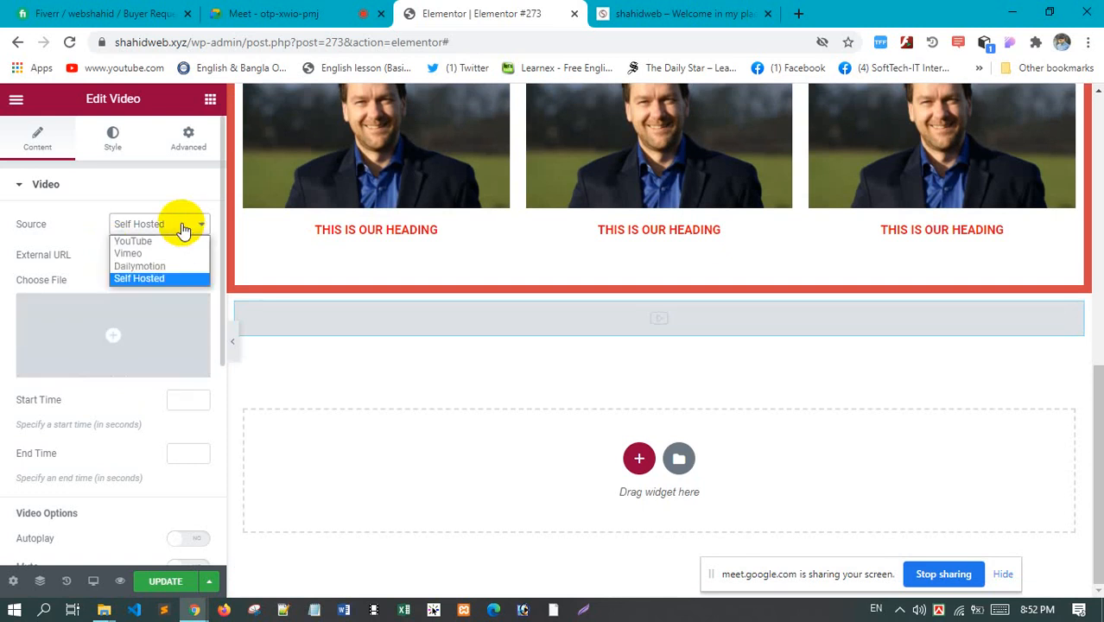
{"action": "left_click", "coordinate": [175, 241]}
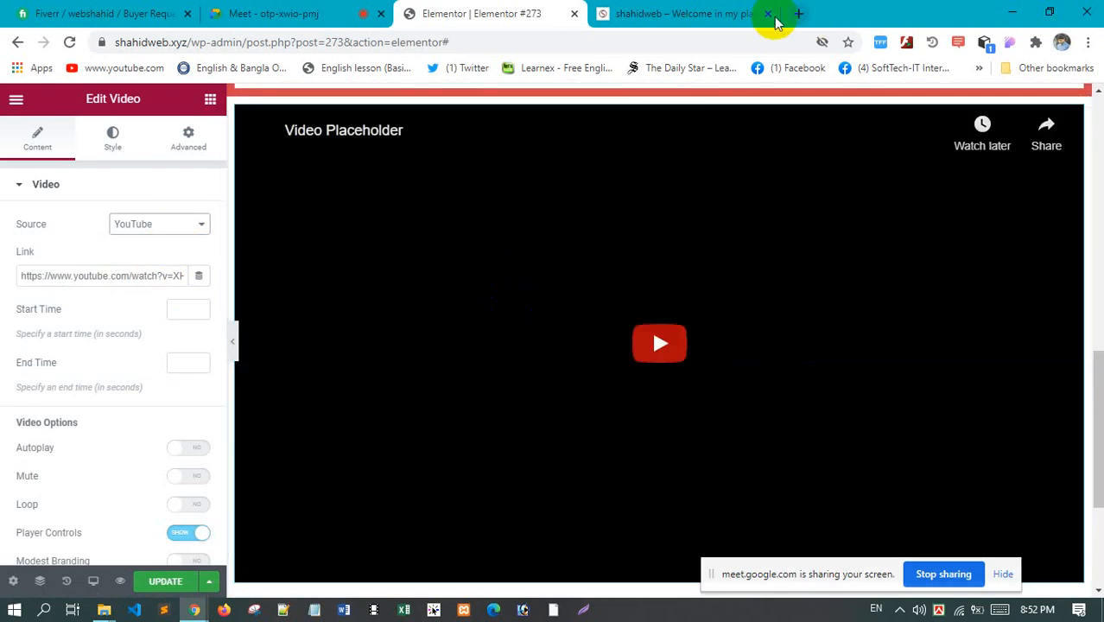
Open YouTube in a new browser tab and copy the link of the video "Cristiano Ronaldo Substituted and Changed the Game - 5 Examples"
{"action": "left_click", "coordinate": [799, 14]}
{"action": "left_click", "coordinate": [121, 68]}
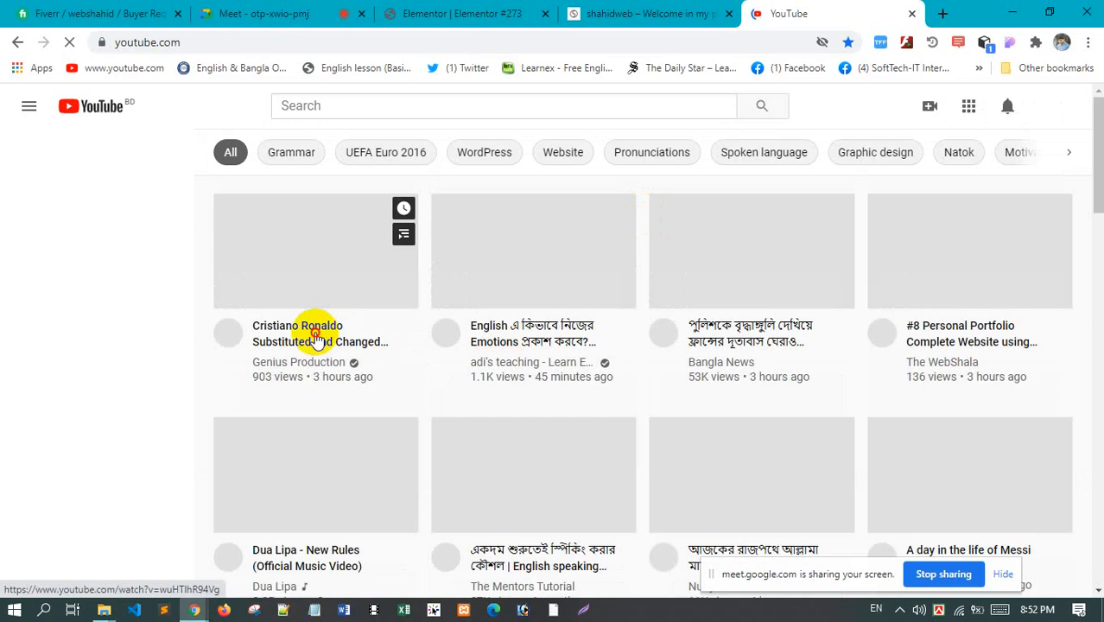
{"action": "left_click", "coordinate": [317, 339]}
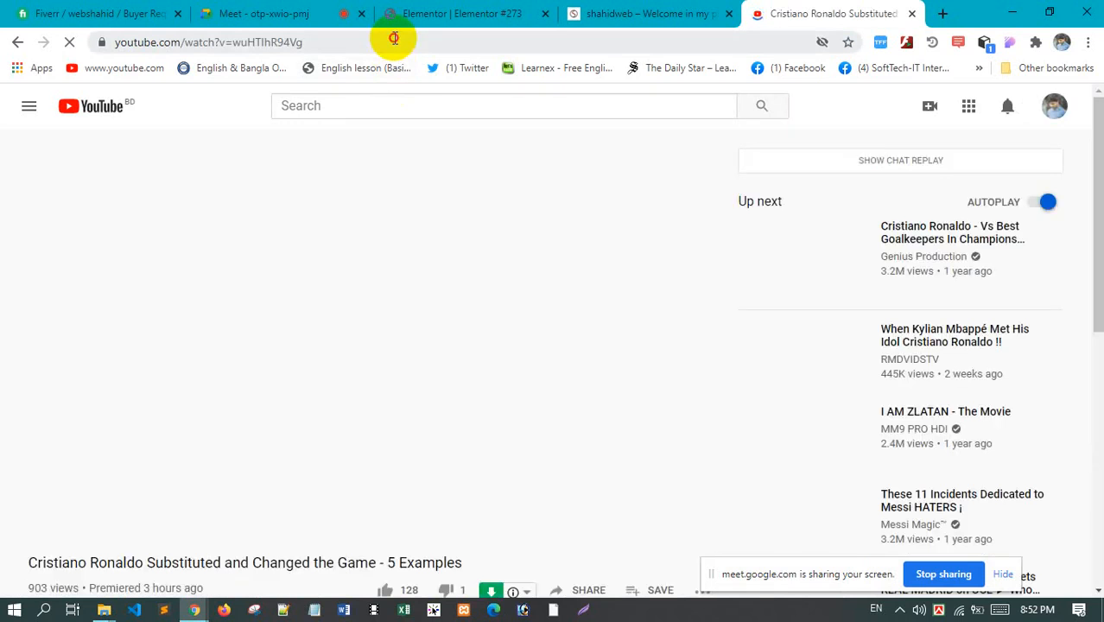
{"action": "left_click", "coordinate": [394, 38]}
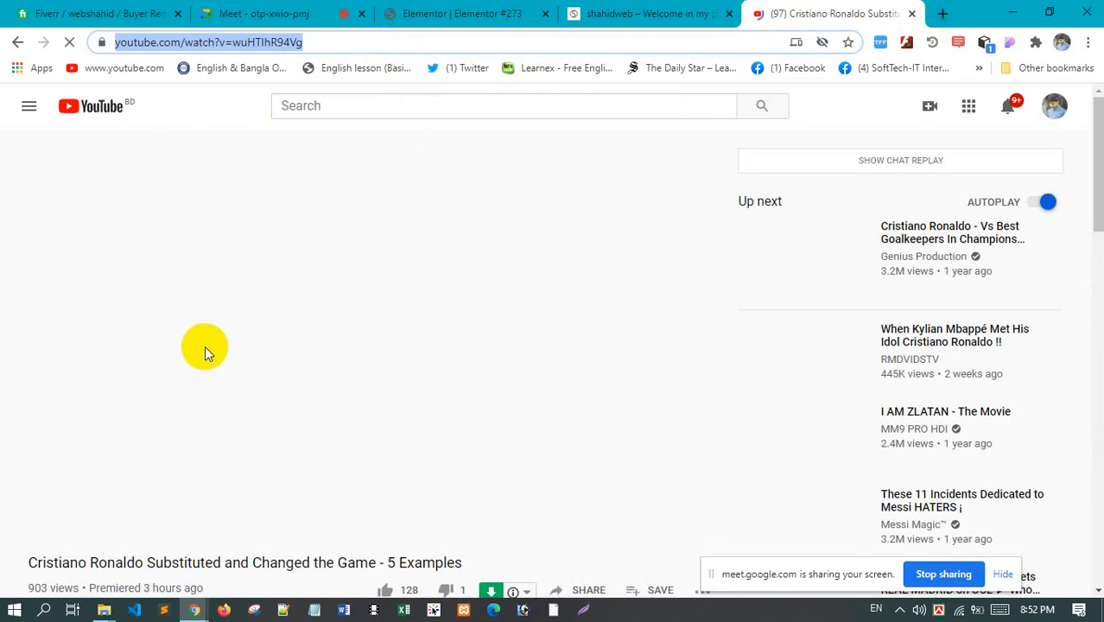
{"action": "scroll", "coordinate": [205, 346], "scroll_direction": "down", "scroll_amount": 5}
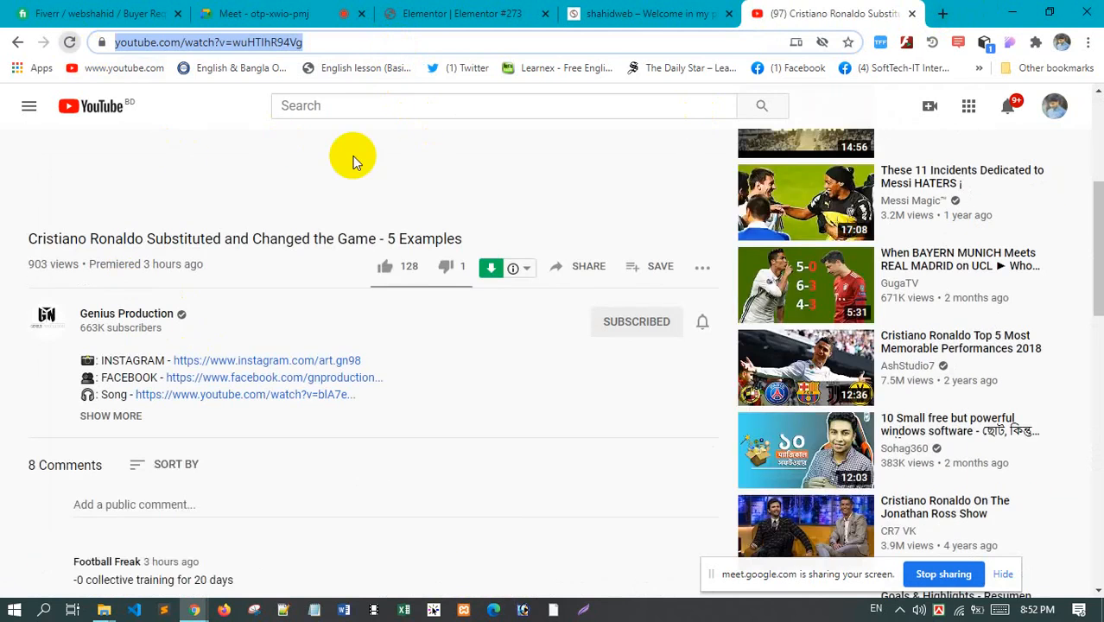
Return to the Elementor page and replace the Video widget's placeholder link with the copied YouTube link
{"action": "left_click", "coordinate": [411, 14]}
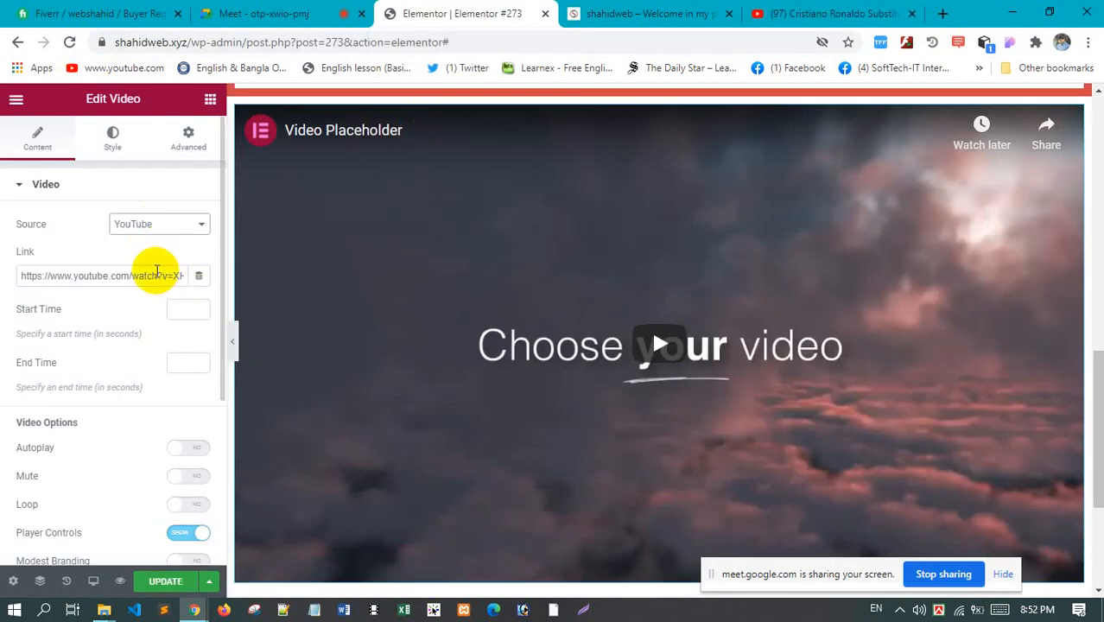
{"action": "left_click", "coordinate": [199, 276]}
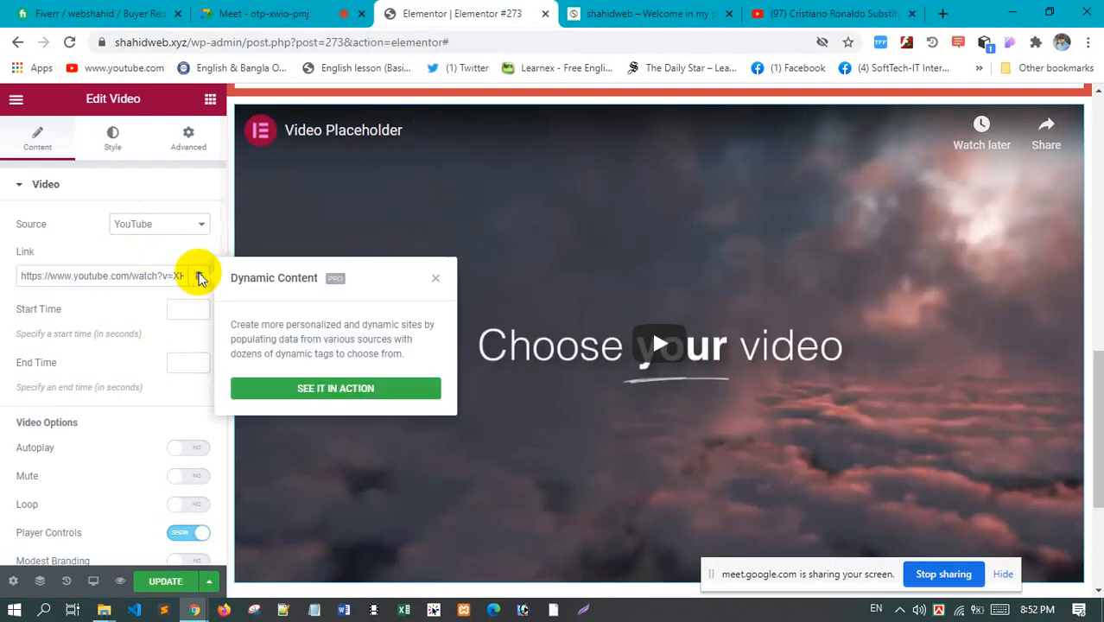
{"action": "left_click", "coordinate": [436, 278]}
{"action": "left_click", "coordinate": [134, 274]}
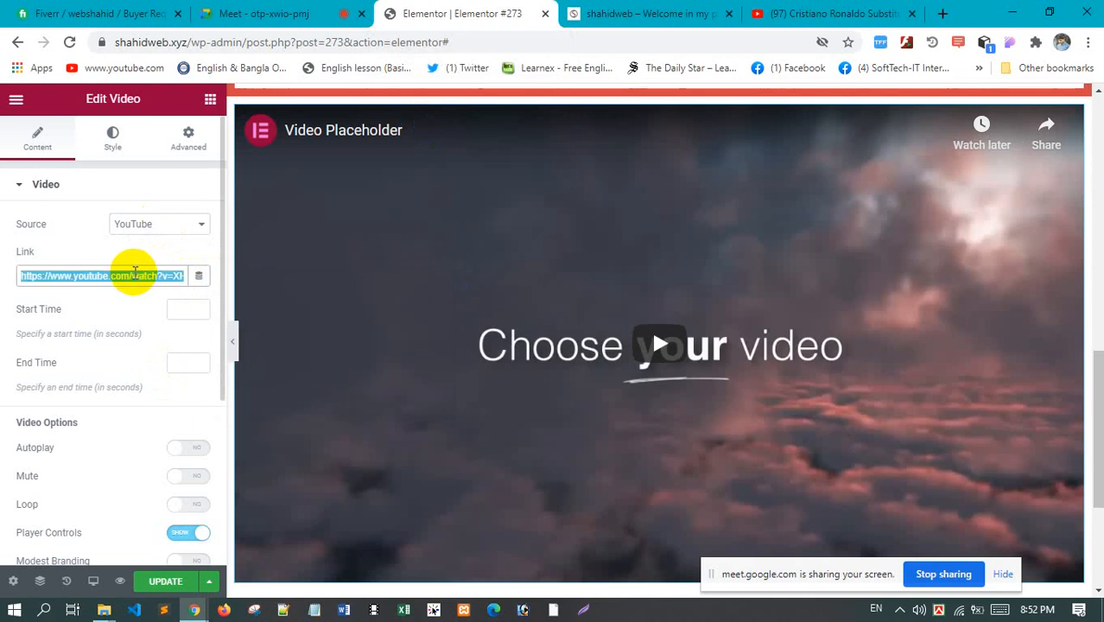
{"action": "key", "text": "BackSpace"}
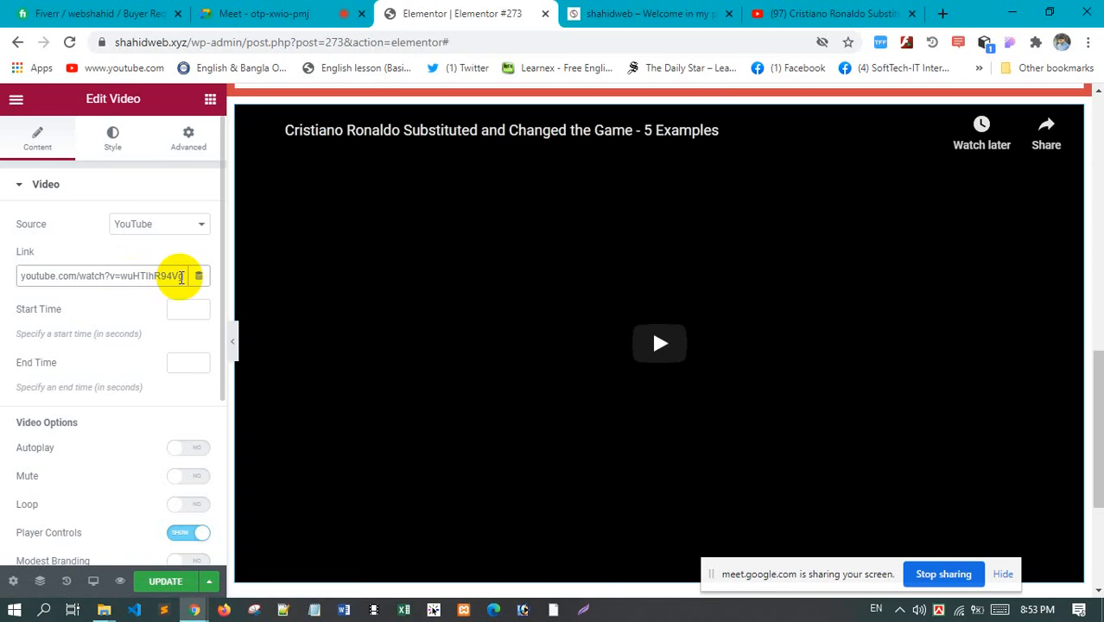
{"action": "scroll", "coordinate": [788, 291], "scroll_direction": "down", "scroll_amount": 2}
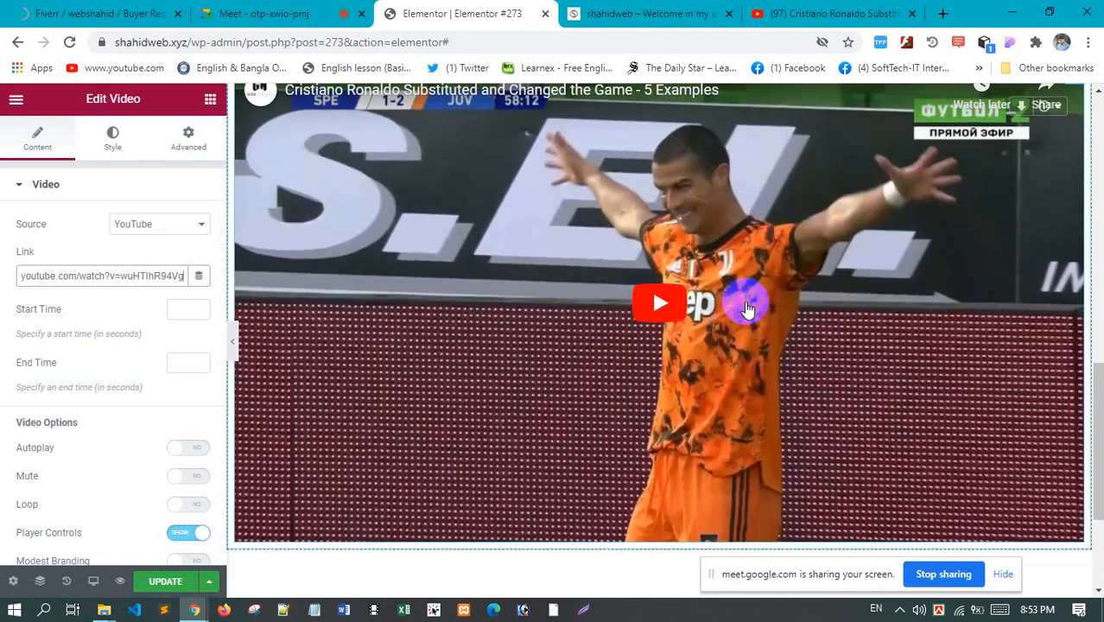
{"action": "scroll", "coordinate": [742, 304], "scroll_direction": "up", "scroll_amount": 4}
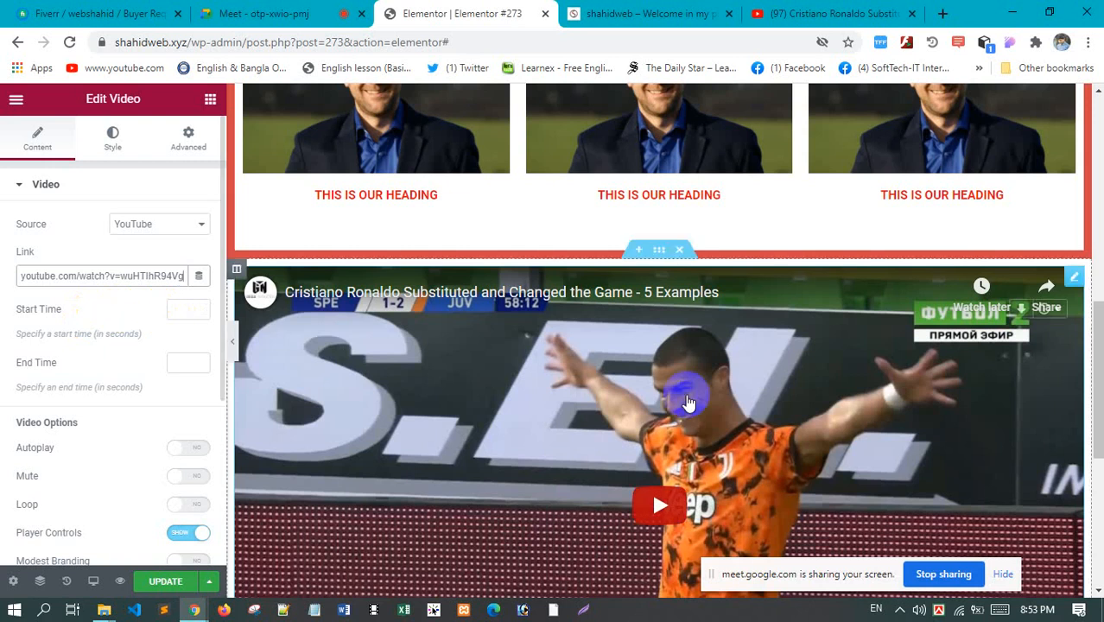
{"action": "scroll", "coordinate": [644, 383], "scroll_direction": "down", "scroll_amount": 3}
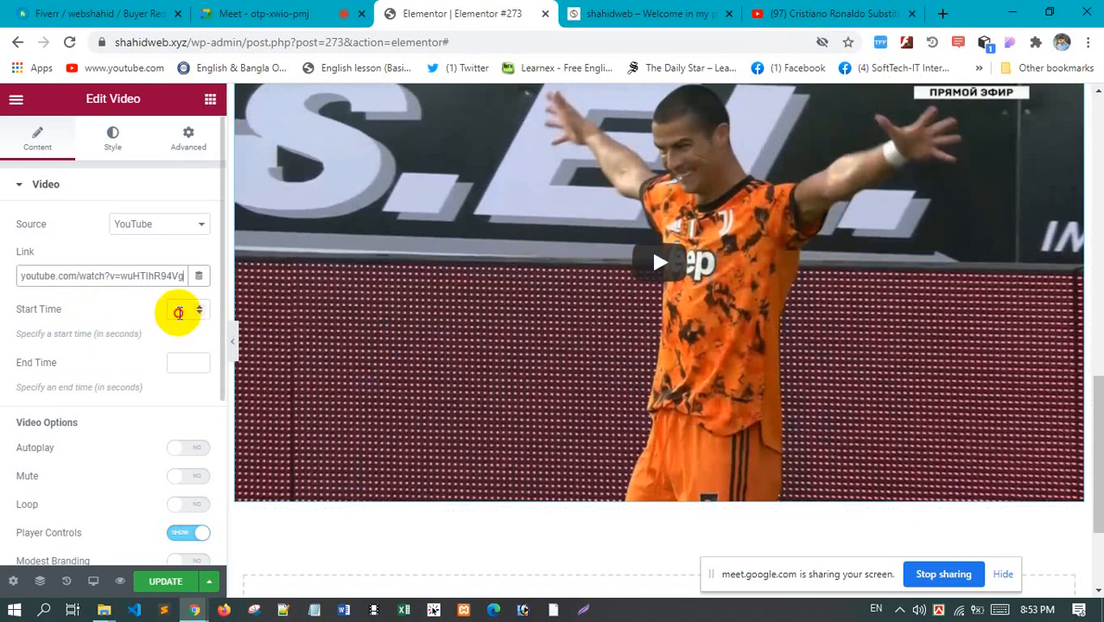
Set the video's start time to 1 second
{"action": "left_click", "coordinate": [178, 311]}
{"action": "left_click", "coordinate": [198, 306]}
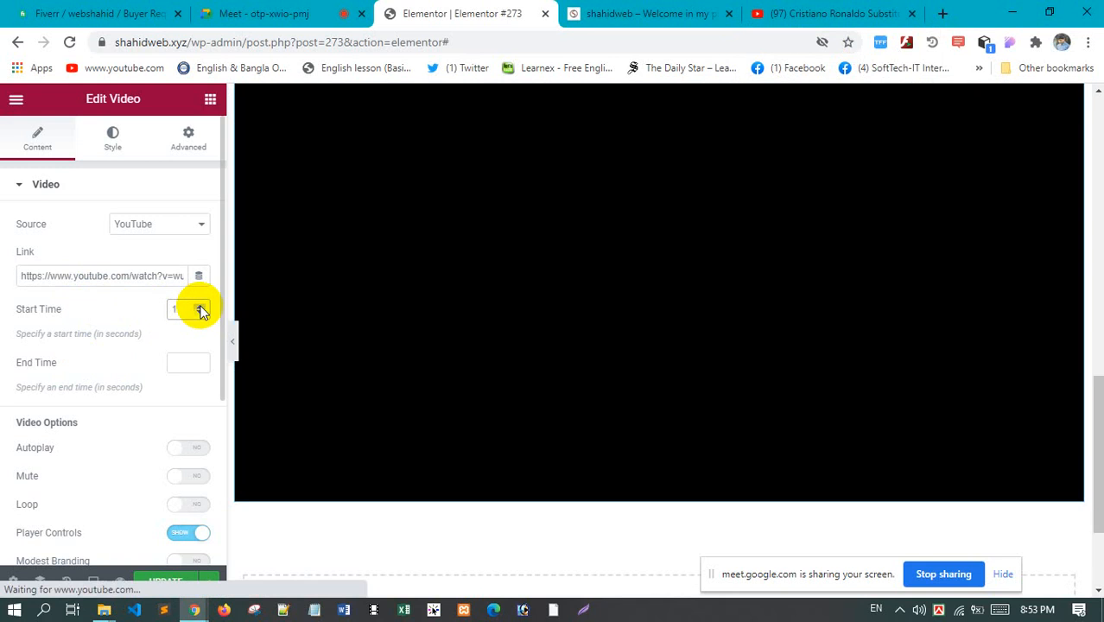
{"action": "left_click", "coordinate": [199, 307]}
{"action": "left_click", "coordinate": [201, 315]}
{"action": "scroll", "coordinate": [95, 384], "scroll_direction": "down", "scroll_amount": 1}
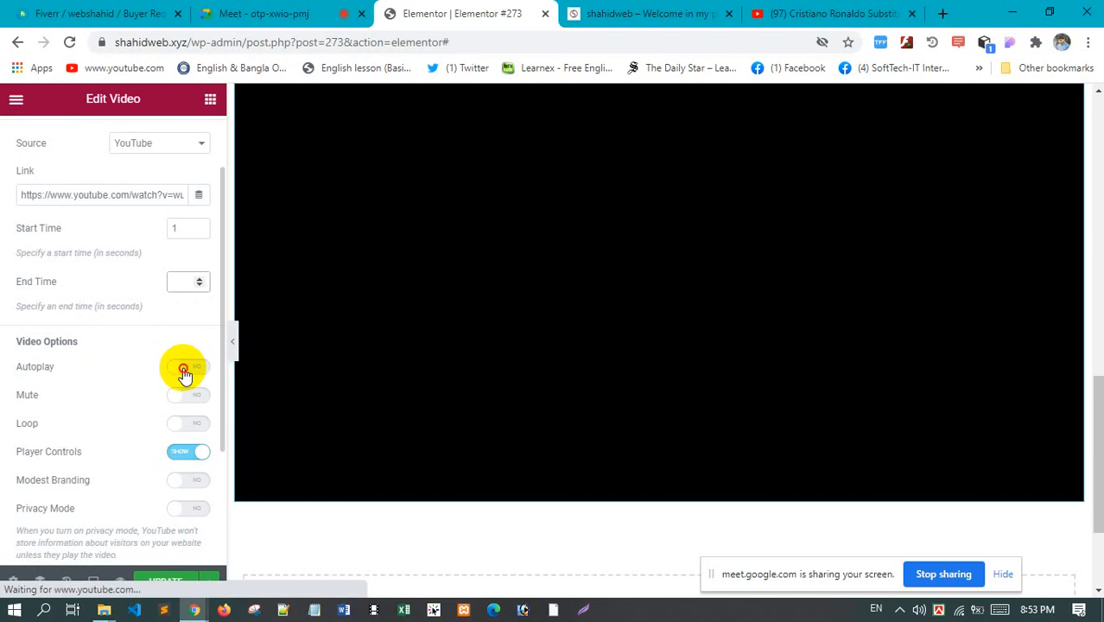
Try the video's Autoplay, Mute and Loop options one after another, switching each off again
{"action": "left_click", "coordinate": [179, 373]}
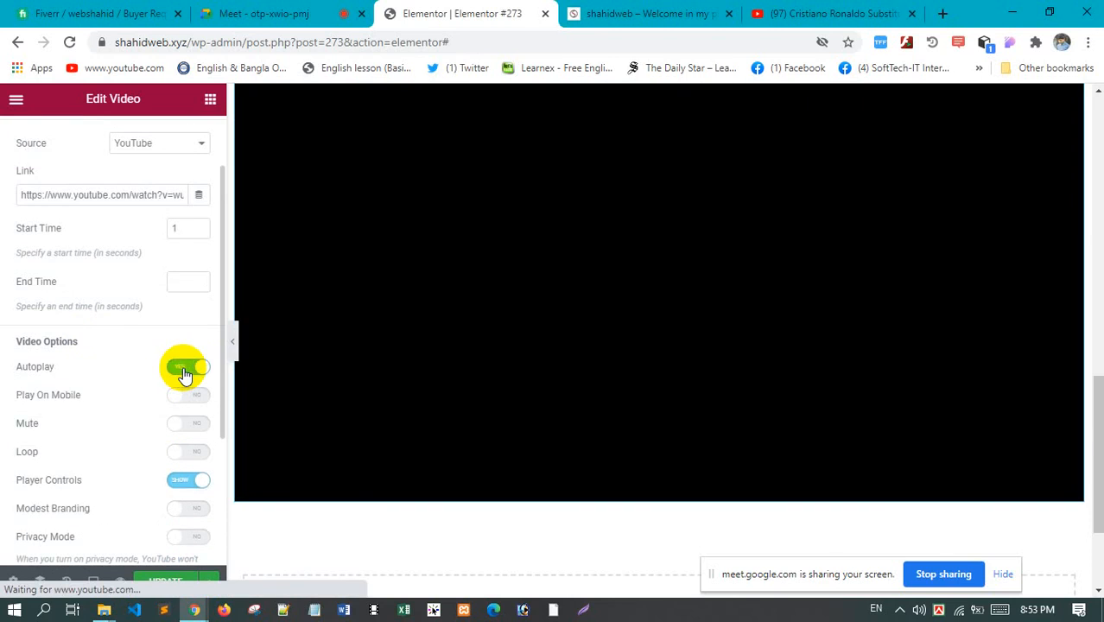
{"action": "left_click", "coordinate": [264, 486]}
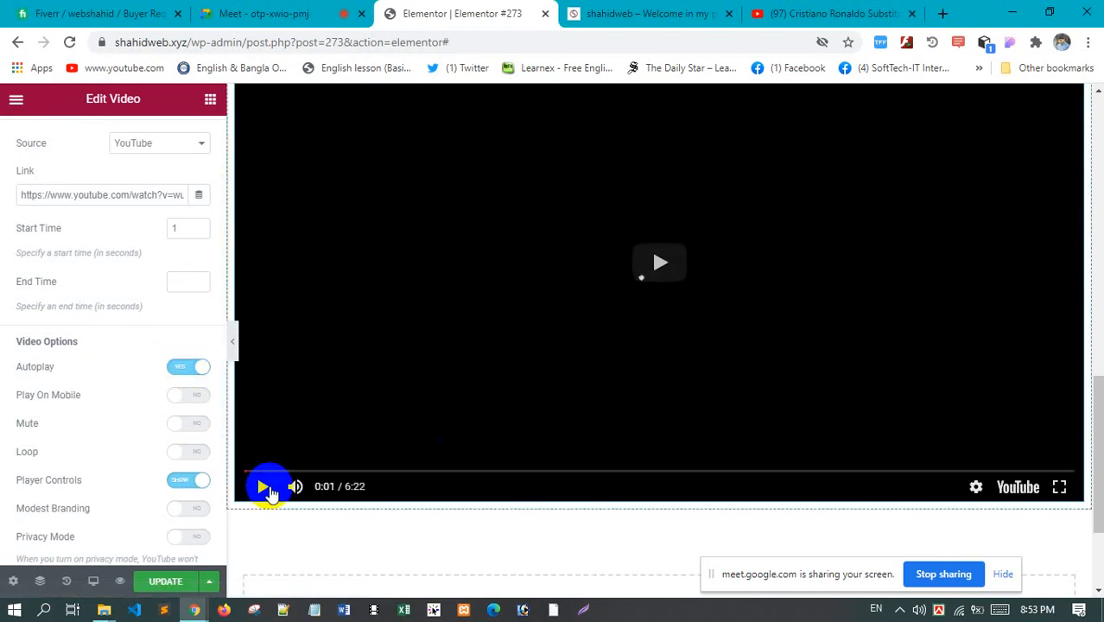
{"action": "left_click", "coordinate": [179, 367]}
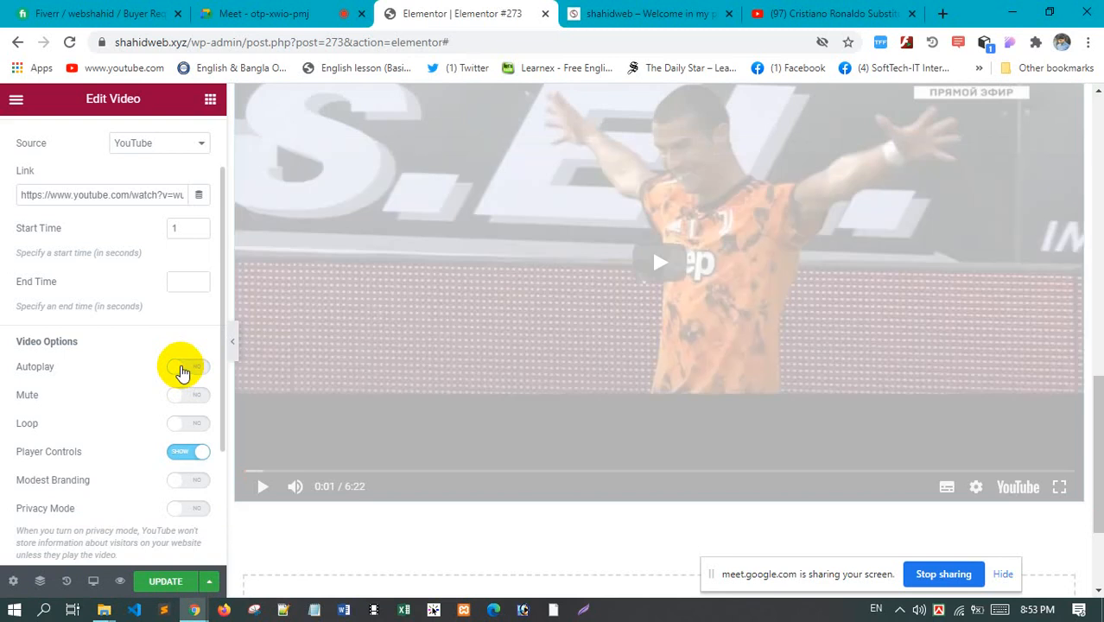
{"action": "left_click", "coordinate": [189, 396]}
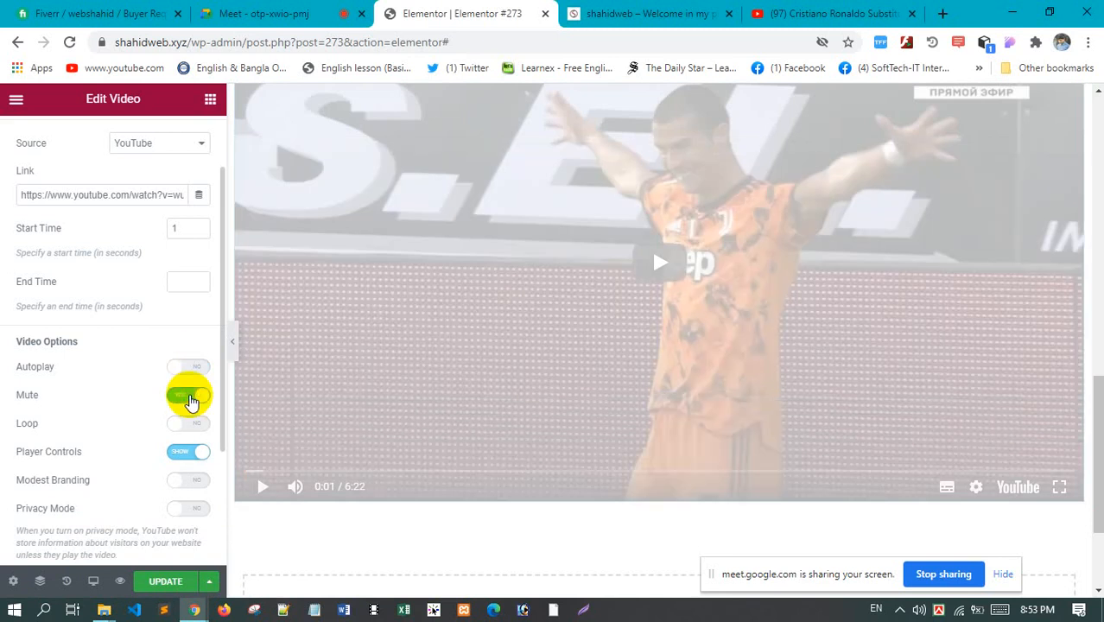
{"action": "left_click", "coordinate": [190, 397]}
{"action": "left_click", "coordinate": [185, 430]}
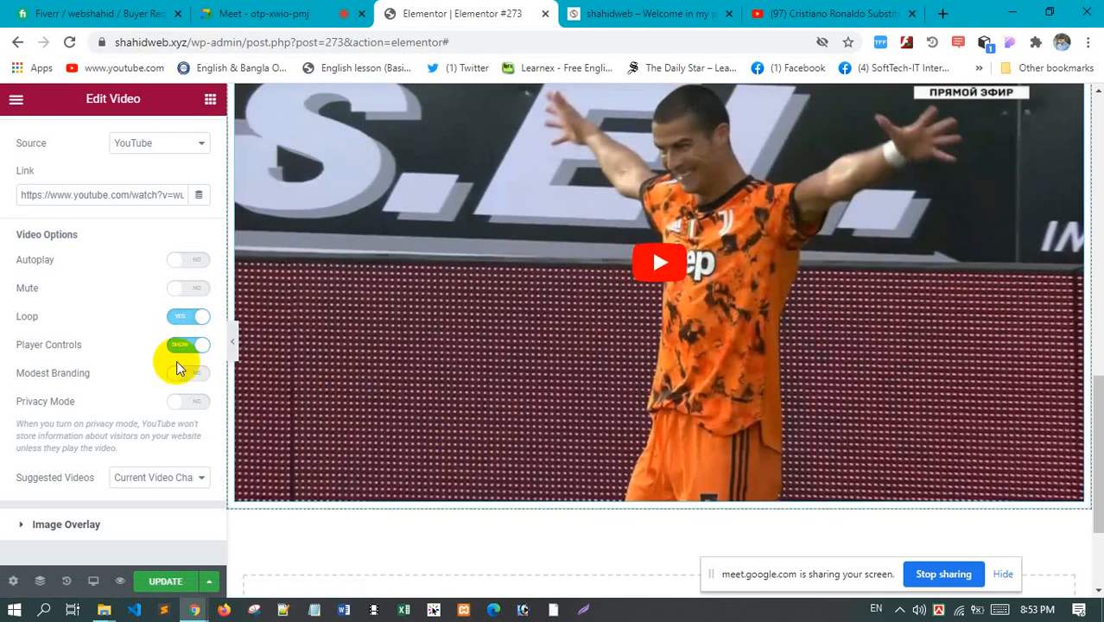
{"action": "left_click", "coordinate": [181, 318]}
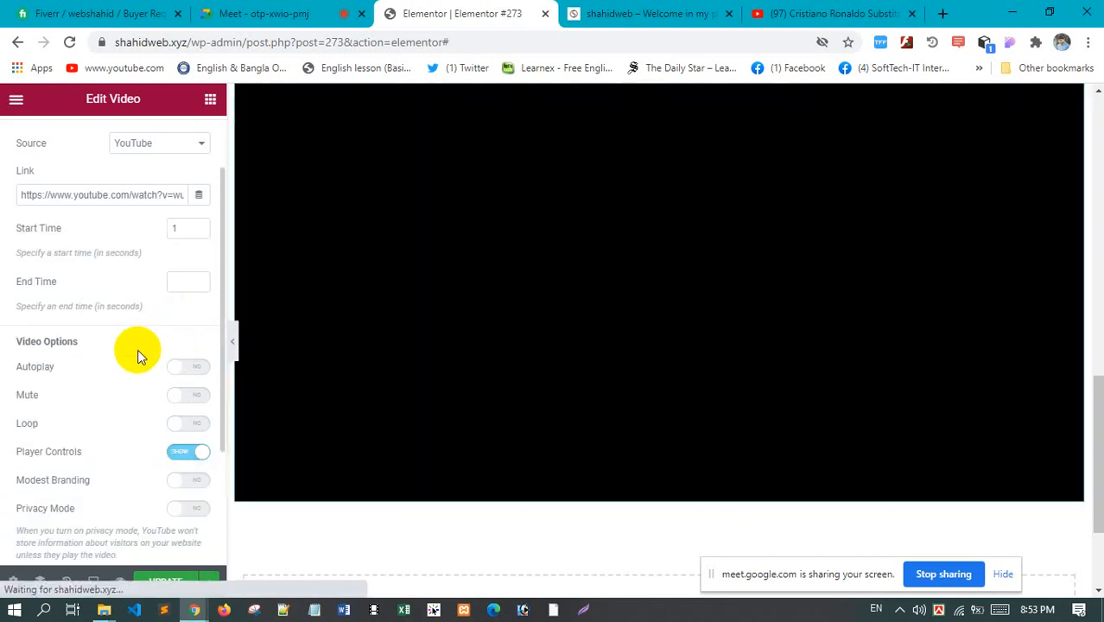
Enable Modest Branding for the video and check the player in the page preview
{"action": "scroll", "coordinate": [135, 353], "scroll_direction": "down", "scroll_amount": 3}
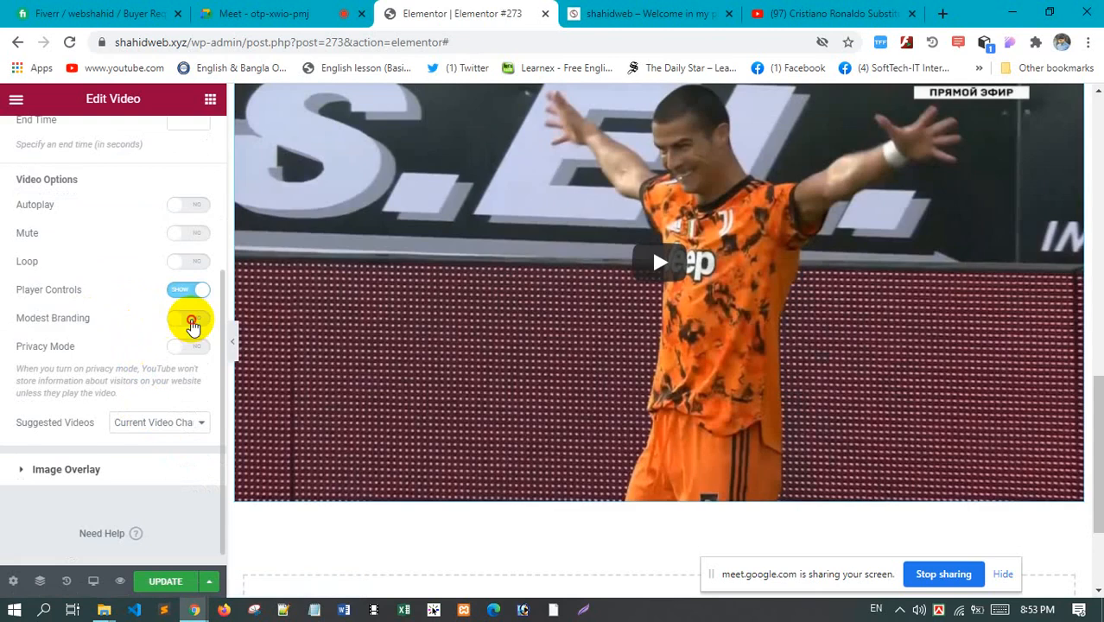
{"action": "left_click", "coordinate": [190, 320]}
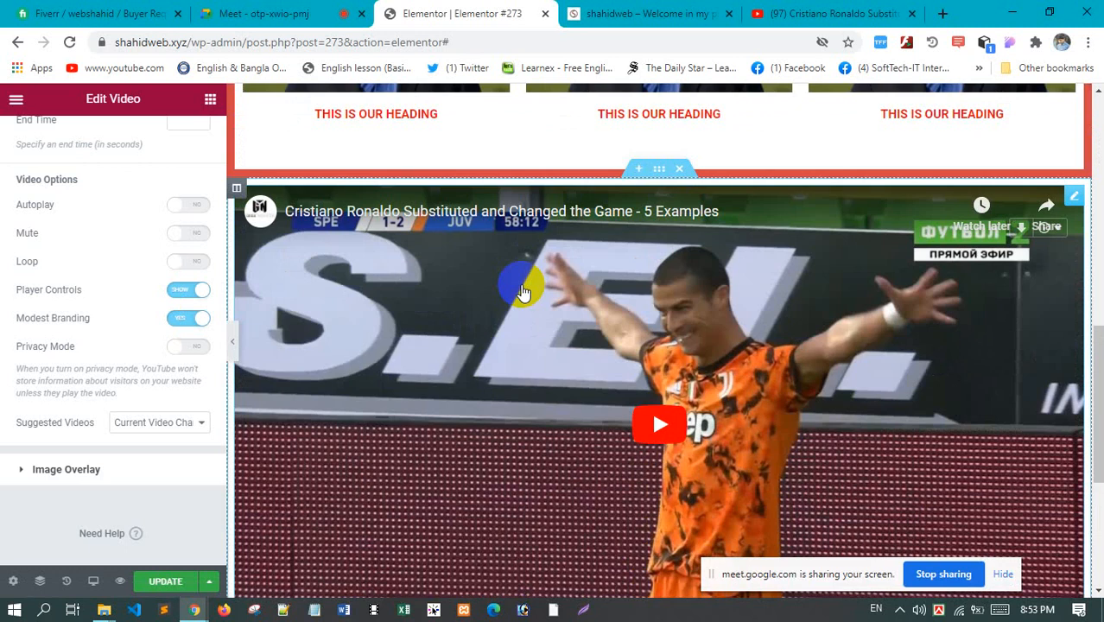
{"action": "scroll", "coordinate": [523, 293], "scroll_direction": "down", "scroll_amount": 2}
{"action": "scroll", "coordinate": [524, 293], "scroll_direction": "up", "scroll_amount": 1}
{"action": "scroll", "coordinate": [524, 293], "scroll_direction": "down", "scroll_amount": 2}
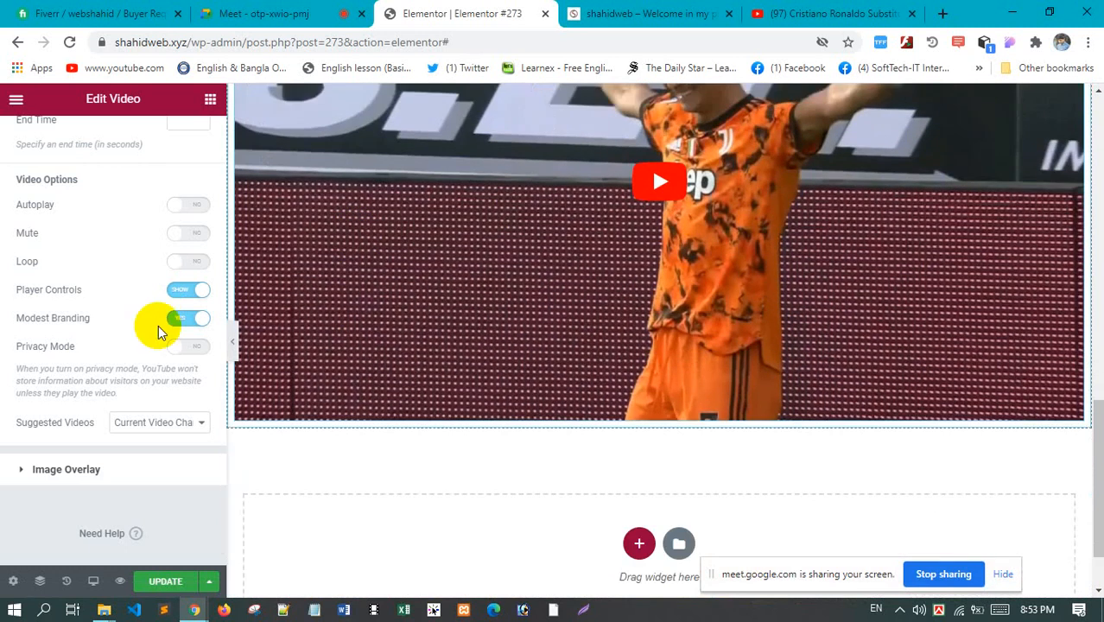
Disable Modest Branding for the video, and try Privacy Mode before switching it off again
{"action": "left_click", "coordinate": [186, 318]}
{"action": "left_click", "coordinate": [188, 347]}
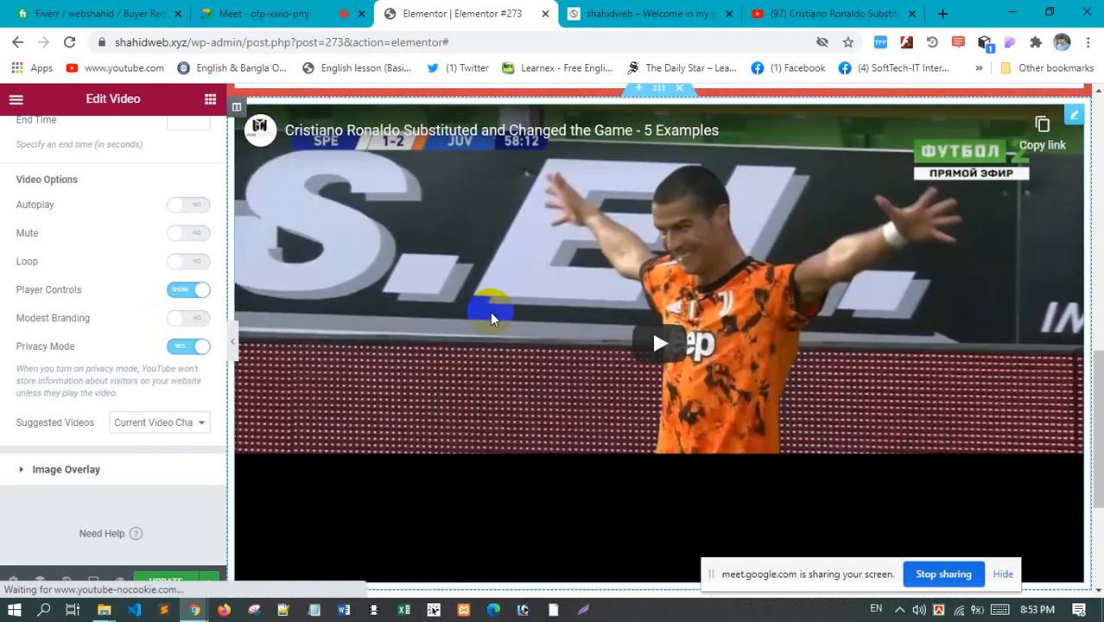
{"action": "scroll", "coordinate": [491, 320], "scroll_direction": "down", "scroll_amount": 3}
{"action": "left_click", "coordinate": [188, 347]}
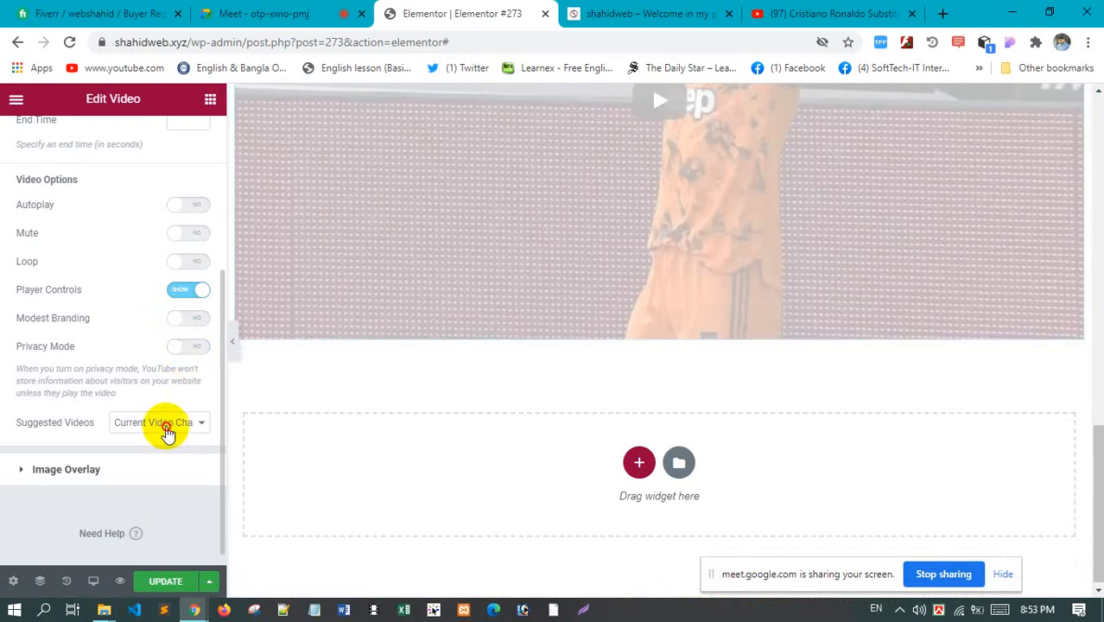
Set the video's Suggested Videos option to Any Video
{"action": "left_click", "coordinate": [167, 425]}
{"action": "left_click", "coordinate": [168, 429]}
{"action": "left_click", "coordinate": [169, 429]}
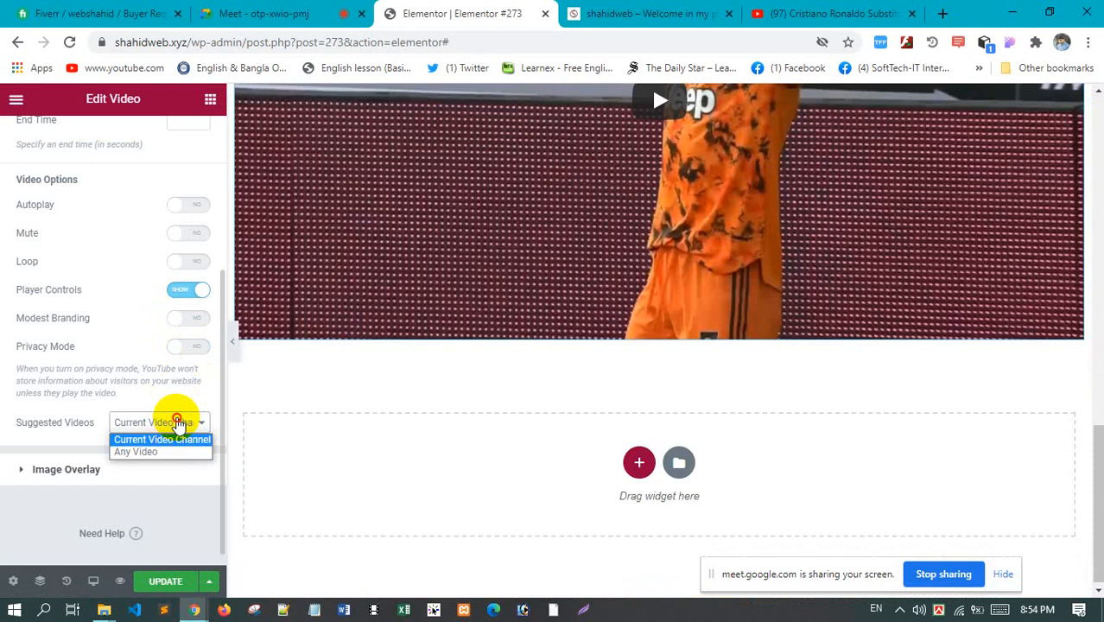
{"action": "left_click", "coordinate": [177, 423]}
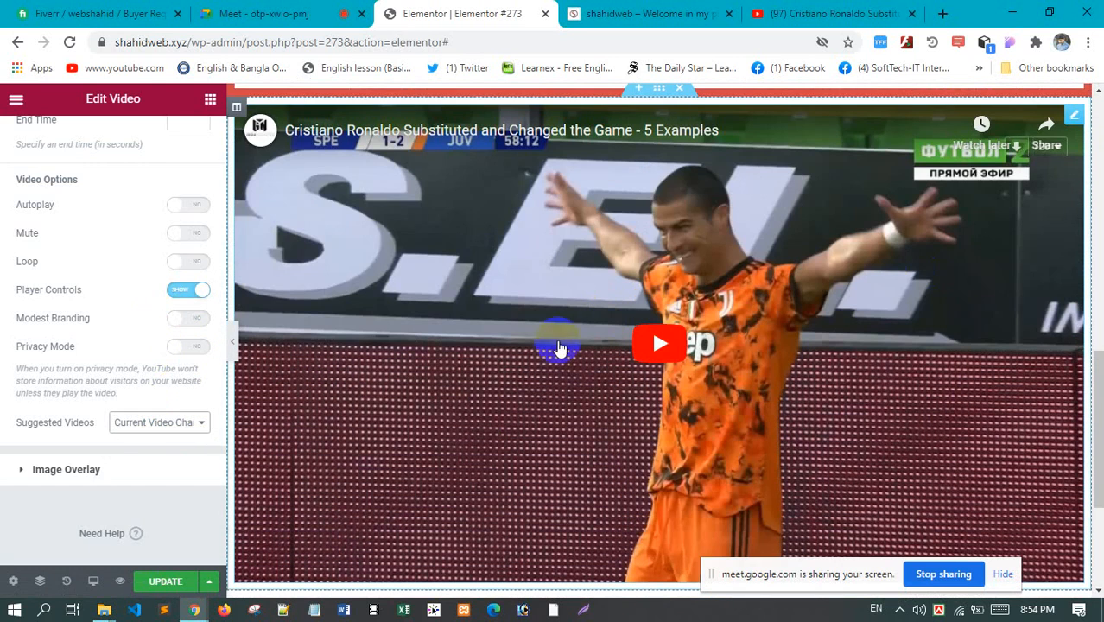
{"action": "scroll", "coordinate": [558, 349], "scroll_direction": "down", "scroll_amount": 2}
{"action": "scroll", "coordinate": [958, 342], "scroll_direction": "up", "scroll_amount": 2}
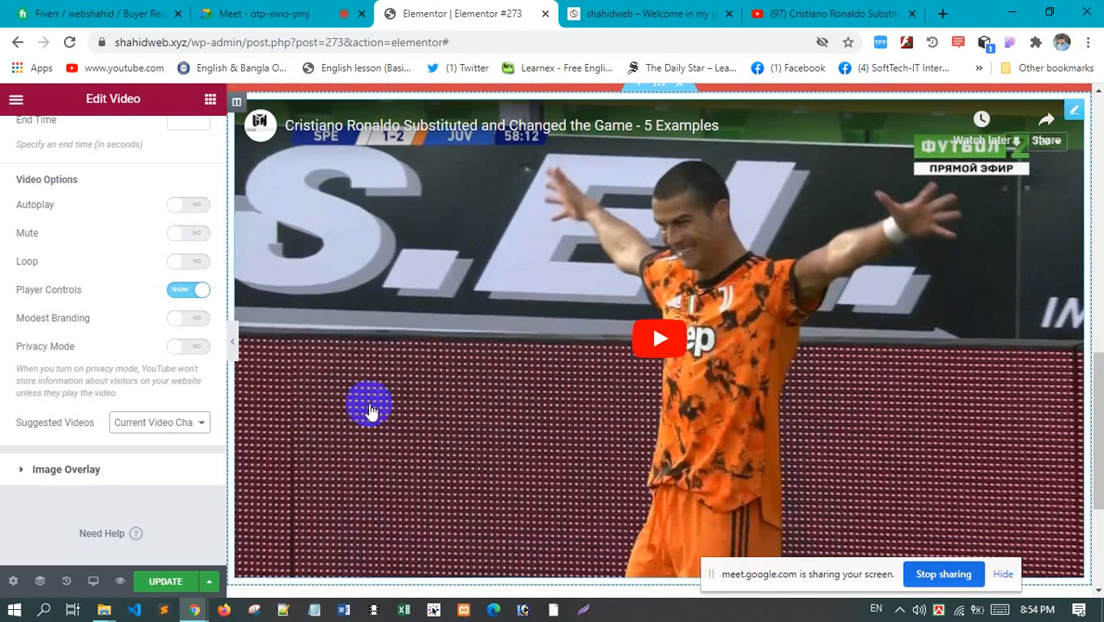
{"action": "scroll", "coordinate": [365, 407], "scroll_direction": "down", "scroll_amount": 2}
{"action": "left_click", "coordinate": [143, 433]}
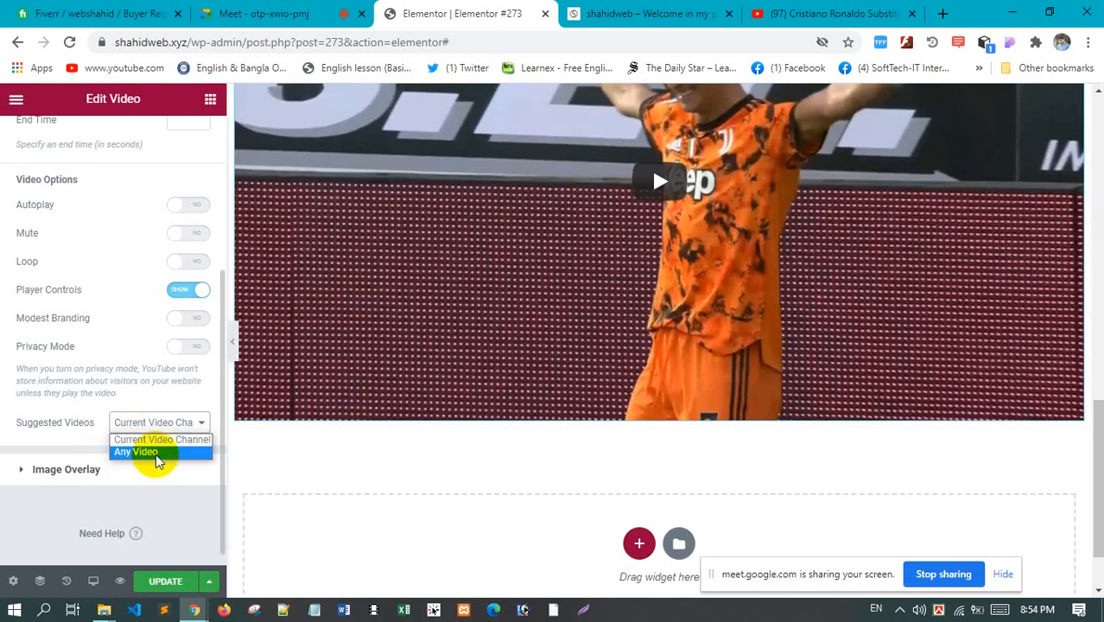
{"action": "left_click", "coordinate": [185, 425]}
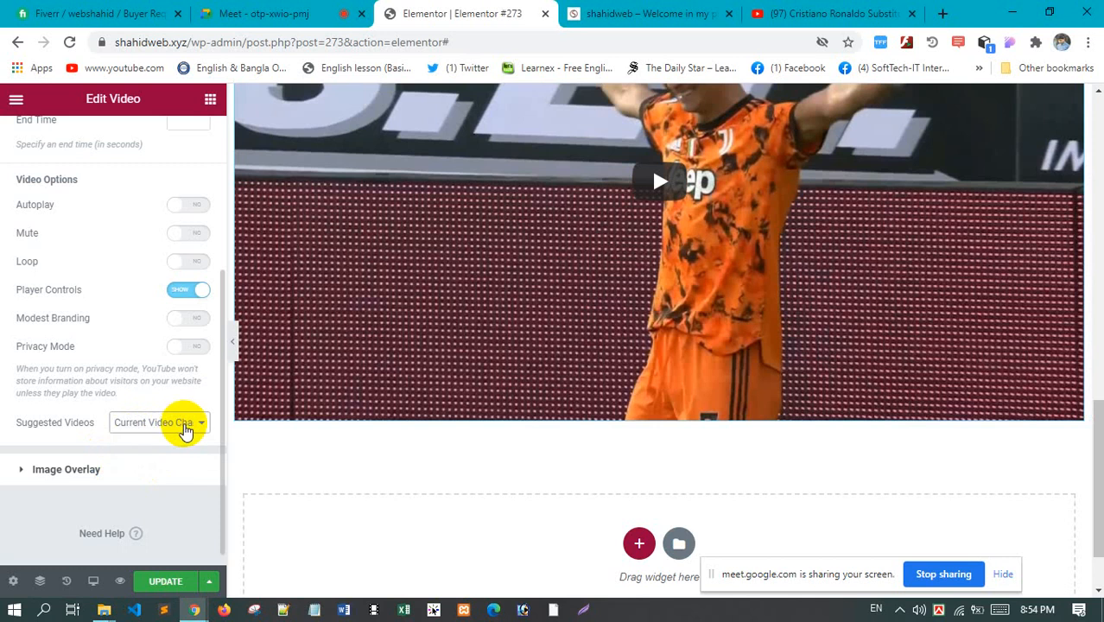
{"action": "left_click", "coordinate": [184, 425]}
{"action": "left_click", "coordinate": [184, 424]}
{"action": "left_click", "coordinate": [179, 424]}
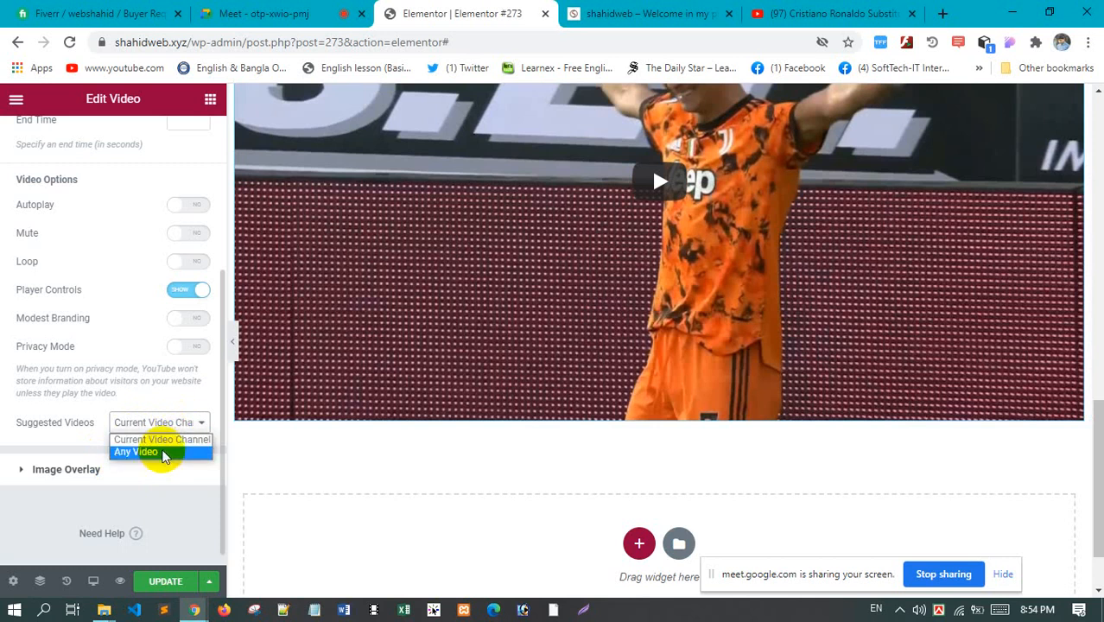
{"action": "left_click", "coordinate": [164, 454]}
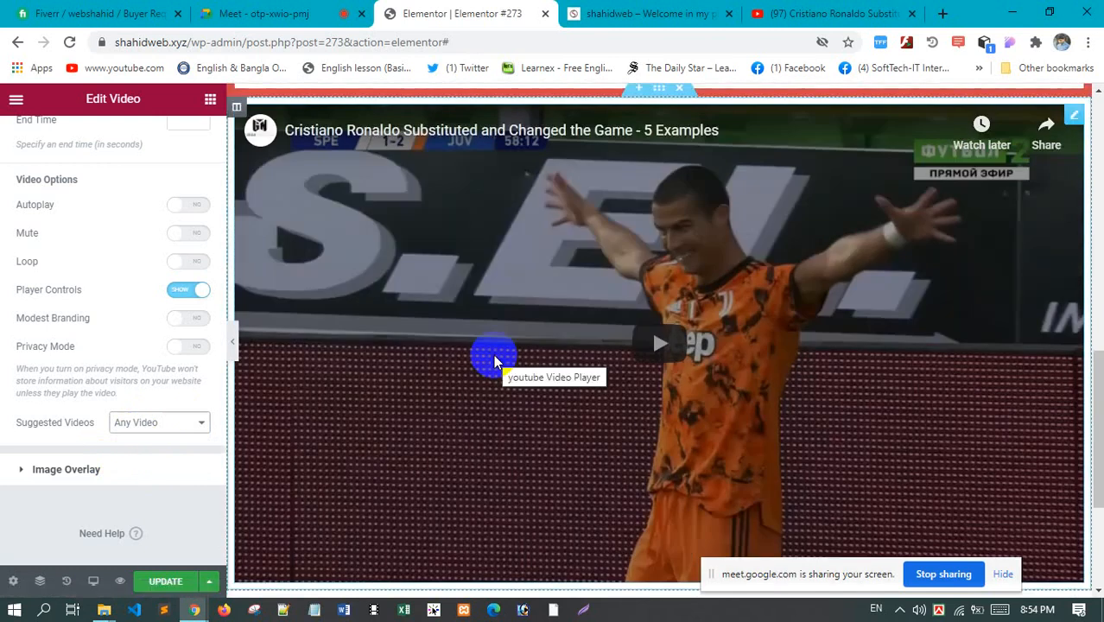
Check the whole video player in the page preview
{"action": "scroll", "coordinate": [496, 363], "scroll_direction": "down", "scroll_amount": 3}
{"action": "scroll", "coordinate": [56, 456], "scroll_direction": "down", "scroll_amount": 1}
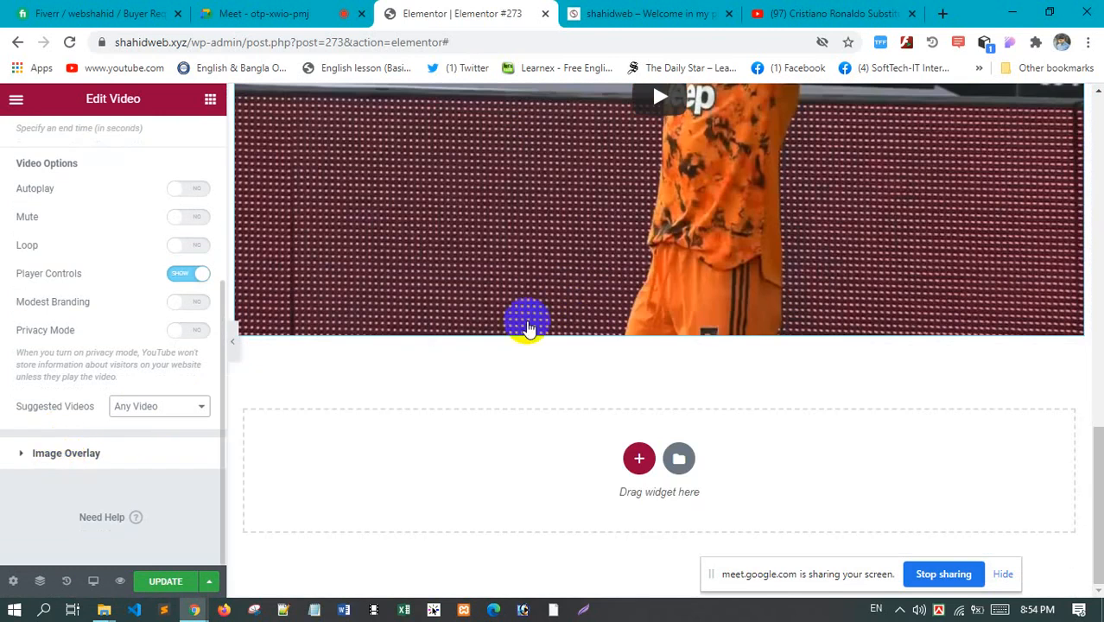
{"action": "scroll", "coordinate": [566, 293], "scroll_direction": "up", "scroll_amount": 6}
{"action": "scroll", "coordinate": [566, 298], "scroll_direction": "down", "scroll_amount": 6}
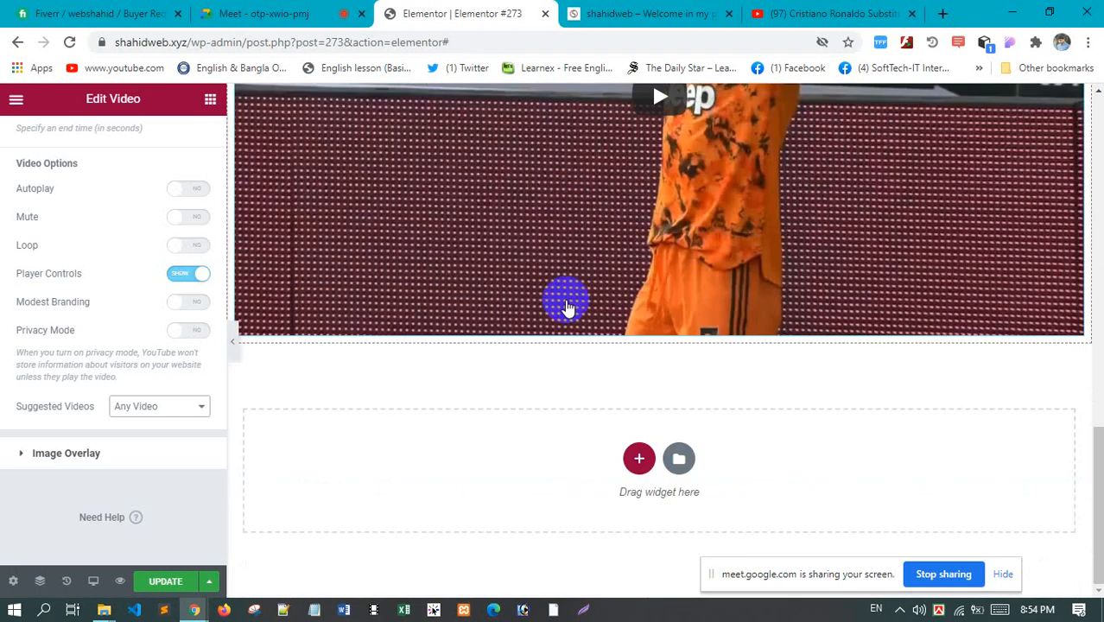
{"action": "scroll", "coordinate": [546, 308], "scroll_direction": "up", "scroll_amount": 2}
{"action": "scroll", "coordinate": [511, 287], "scroll_direction": "up", "scroll_amount": 2}
{"action": "scroll", "coordinate": [512, 285], "scroll_direction": "down", "scroll_amount": 2}
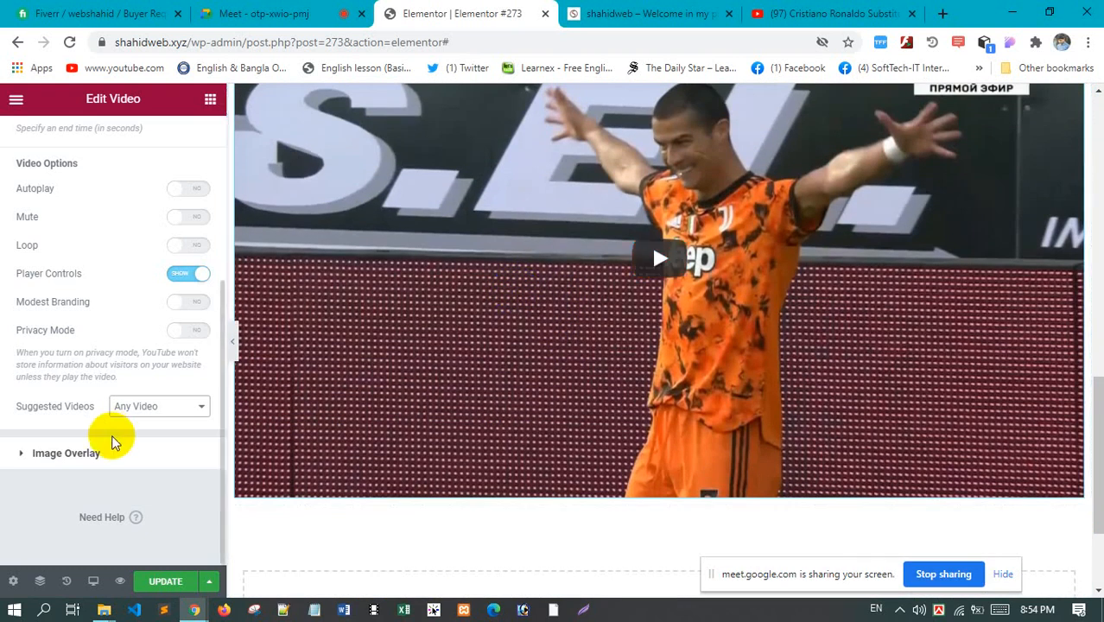
Enable the video's Image Overlay and insert the concert crowd photo asset-11.jpeg from the media library
{"action": "left_click", "coordinate": [65, 455]}
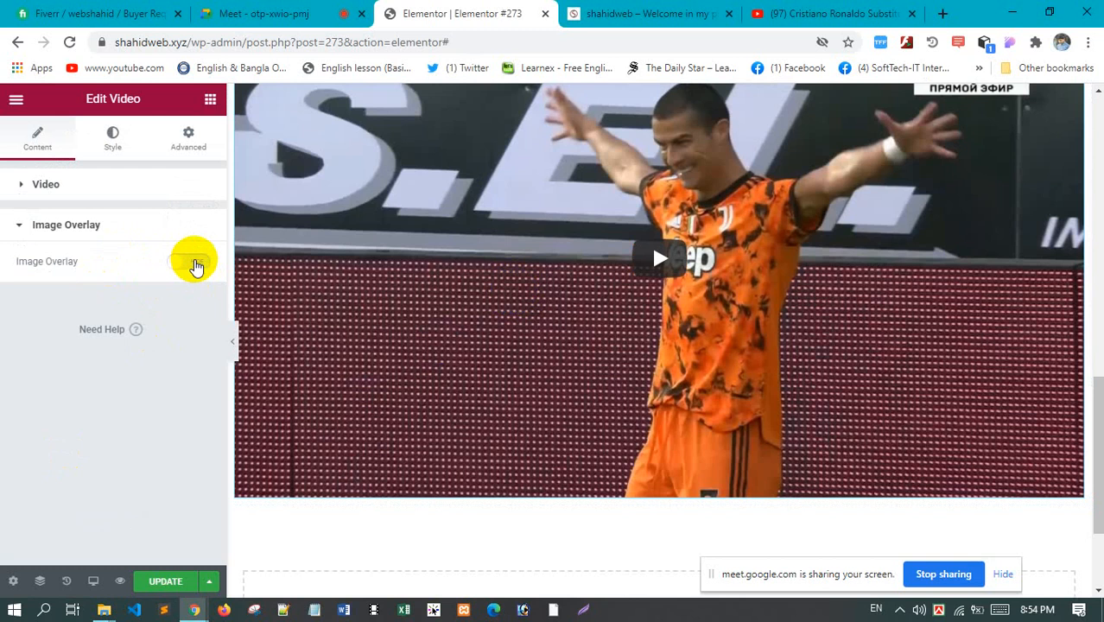
{"action": "left_click", "coordinate": [189, 263]}
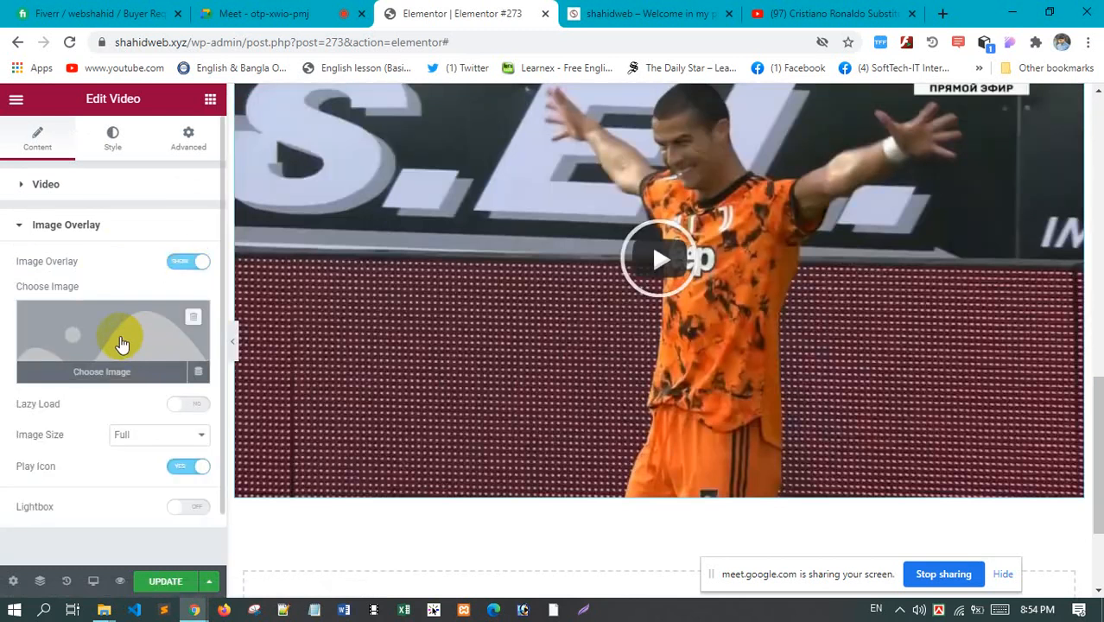
{"action": "left_click", "coordinate": [122, 344]}
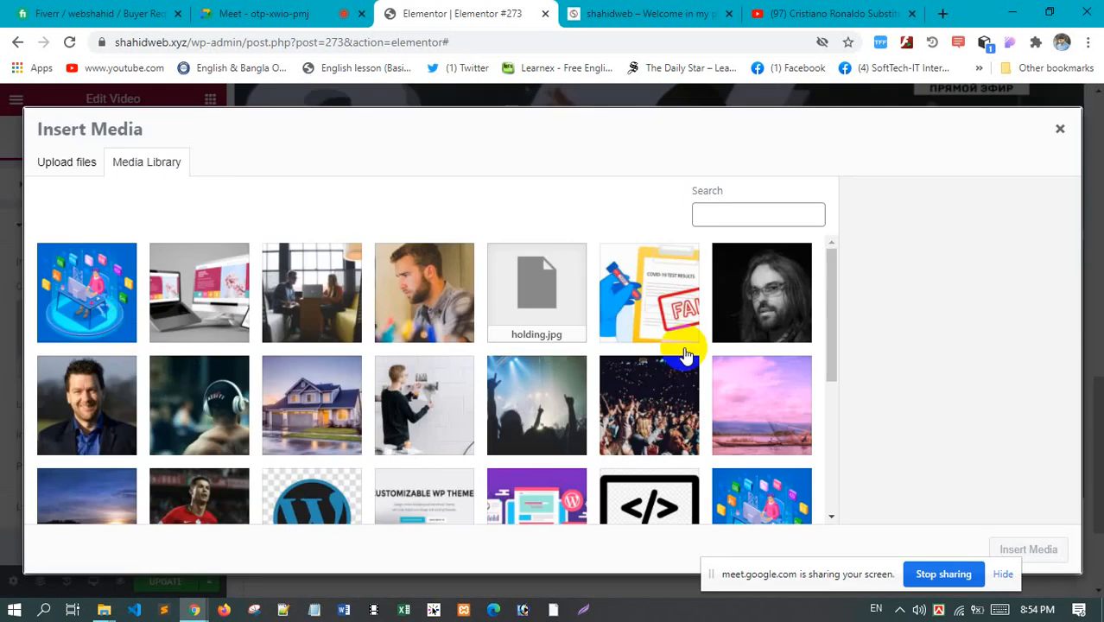
{"action": "scroll", "coordinate": [657, 372], "scroll_direction": "down", "scroll_amount": 3}
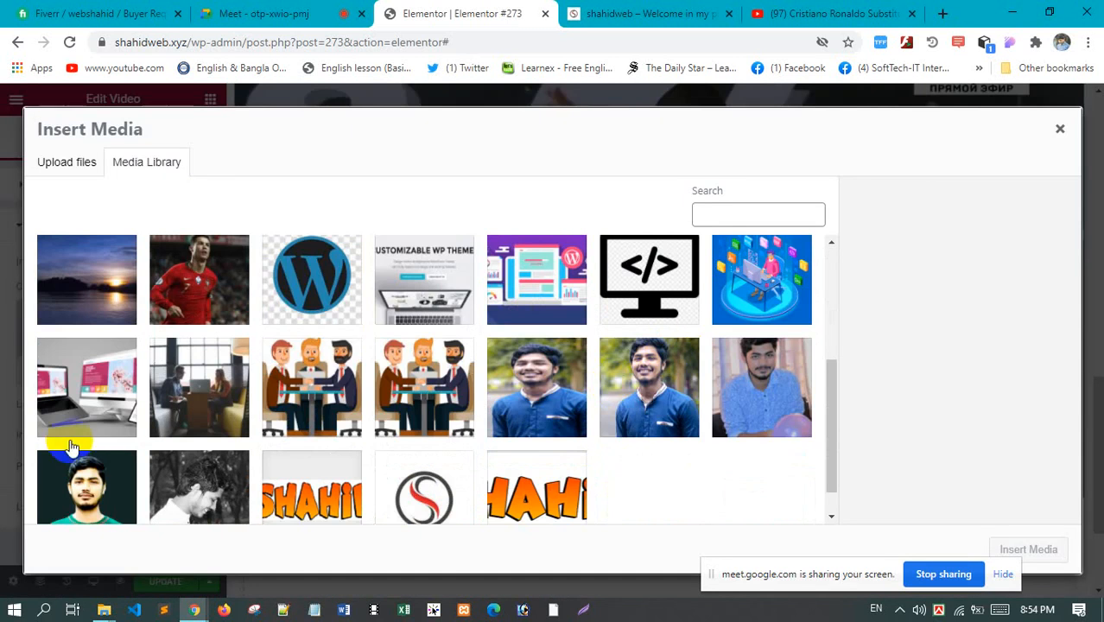
{"action": "scroll", "coordinate": [90, 453], "scroll_direction": "down", "scroll_amount": 1}
{"action": "scroll", "coordinate": [490, 446], "scroll_direction": "up", "scroll_amount": 1}
{"action": "scroll", "coordinate": [490, 446], "scroll_direction": "up", "scroll_amount": 3}
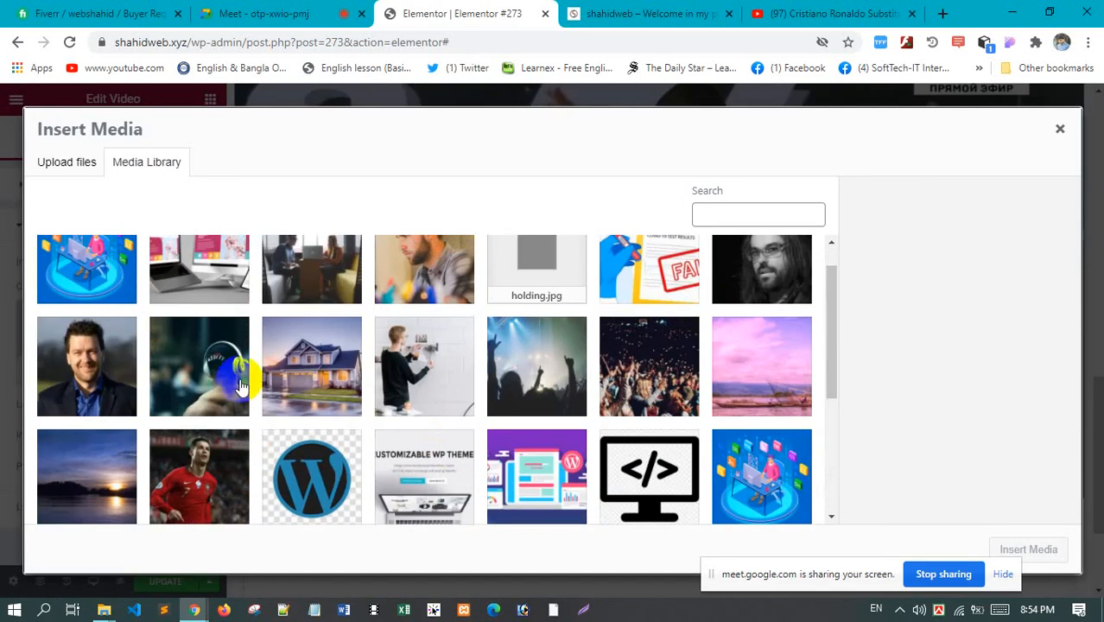
{"action": "left_click", "coordinate": [654, 381]}
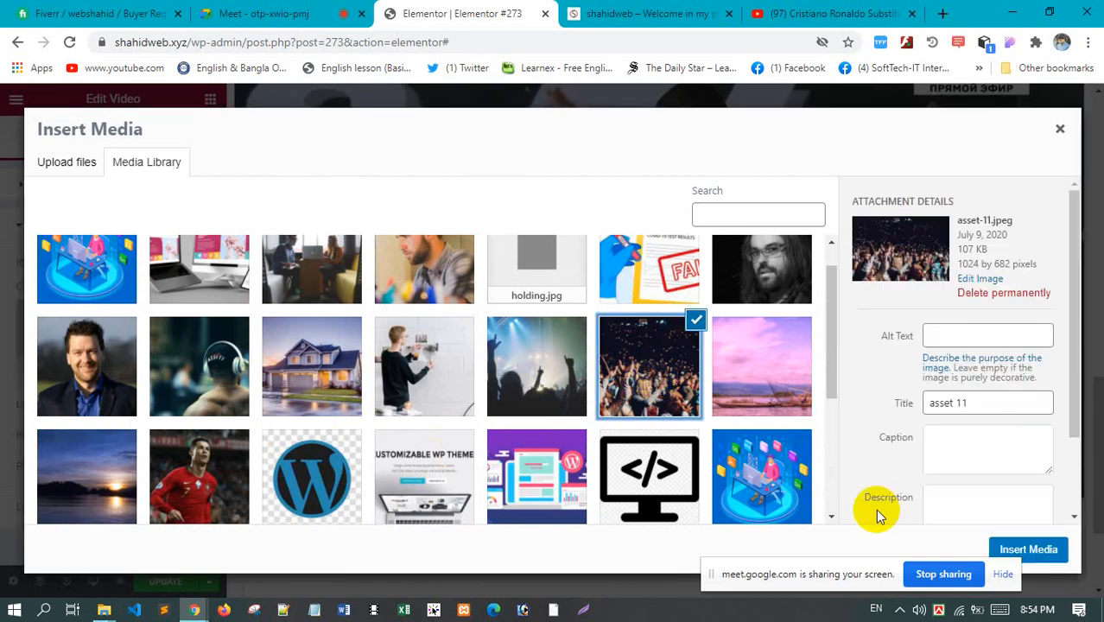
{"action": "left_click", "coordinate": [1048, 553]}
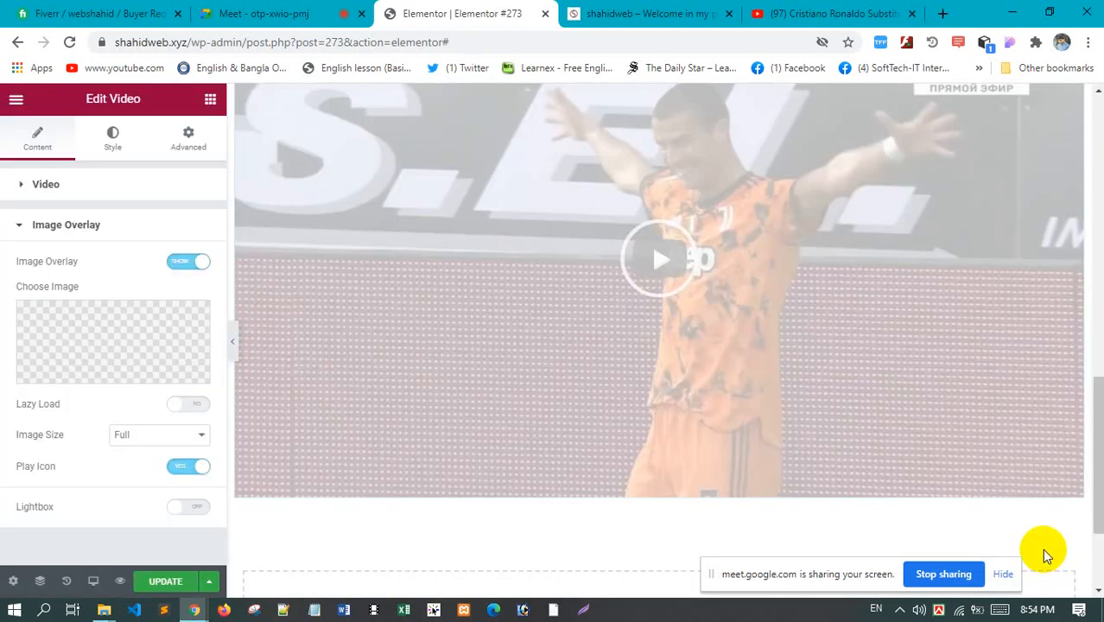
Examine how the overlay image and its play icon cover the video in the page preview
{"action": "left_click", "coordinate": [759, 427]}
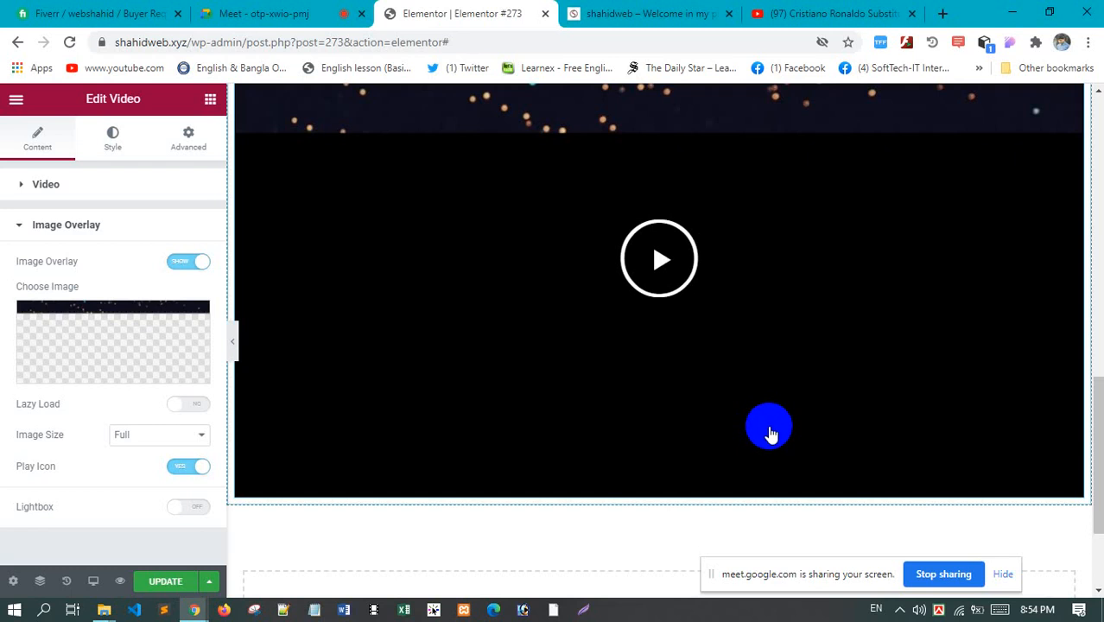
{"action": "scroll", "coordinate": [770, 427], "scroll_direction": "up", "scroll_amount": 2}
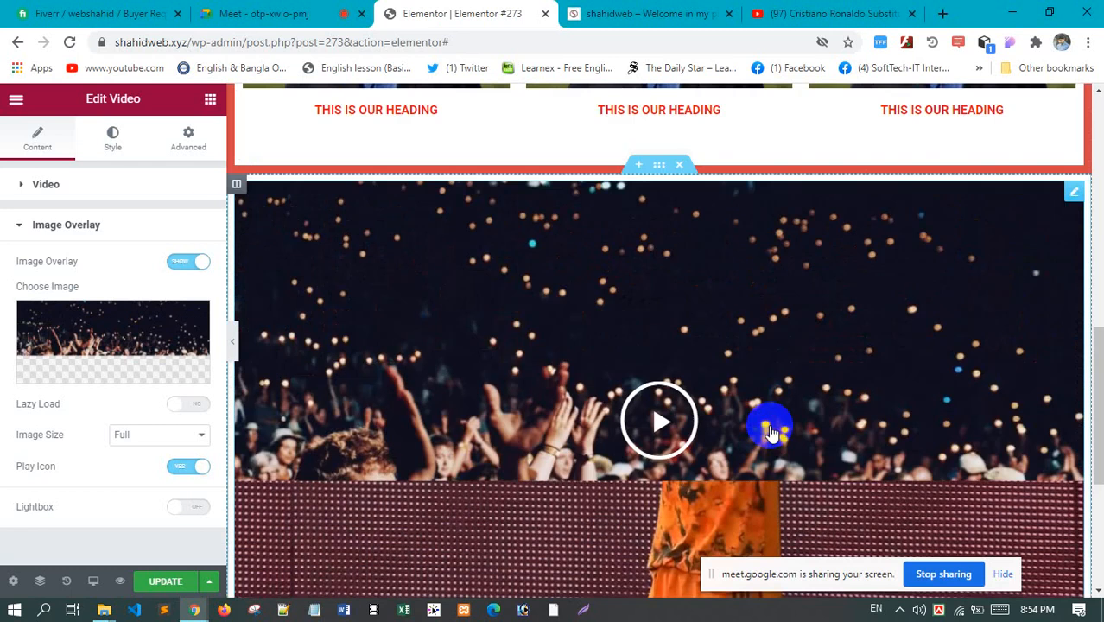
{"action": "scroll", "coordinate": [783, 385], "scroll_direction": "down", "scroll_amount": 2}
{"action": "scroll", "coordinate": [783, 390], "scroll_direction": "down", "scroll_amount": 1}
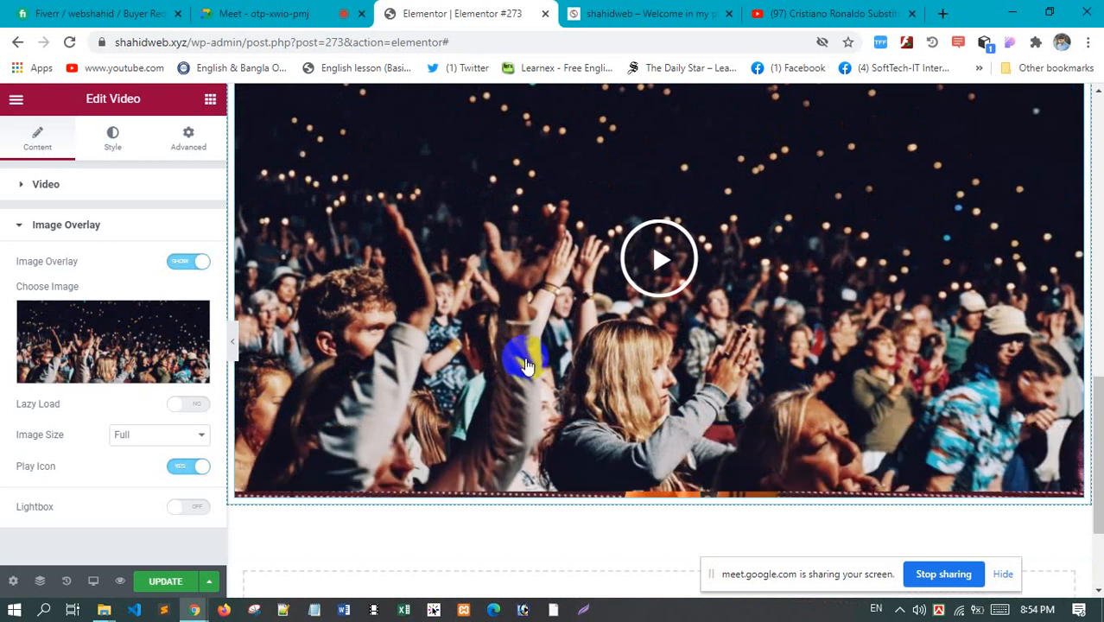
{"action": "scroll", "coordinate": [528, 368], "scroll_direction": "up", "scroll_amount": 4}
{"action": "scroll", "coordinate": [530, 369], "scroll_direction": "down", "scroll_amount": 3}
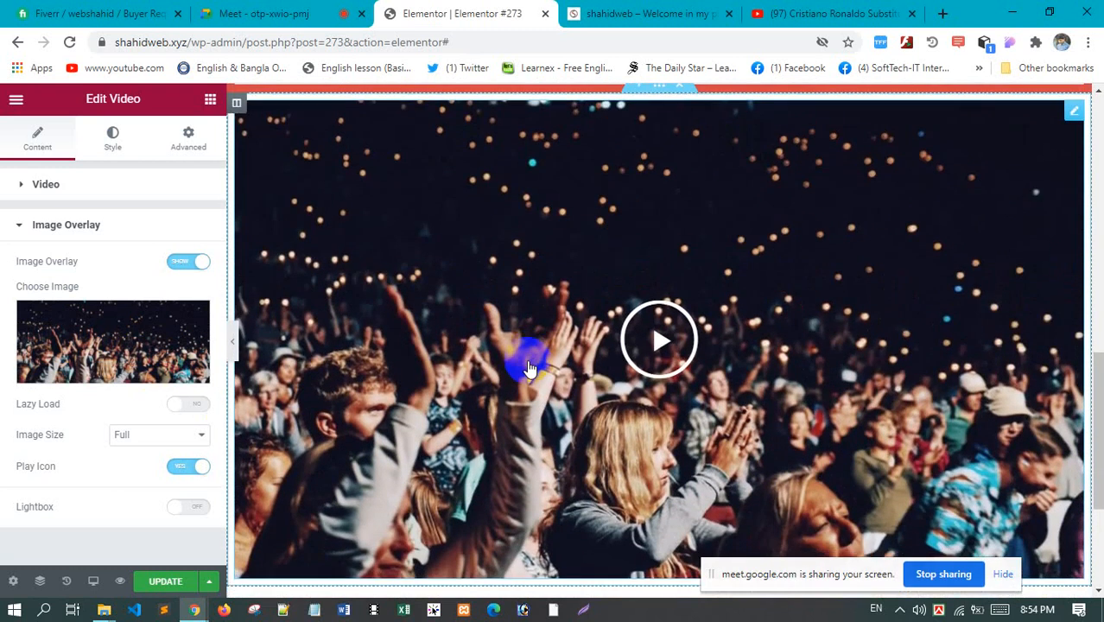
{"action": "scroll", "coordinate": [530, 369], "scroll_direction": "down", "scroll_amount": 2}
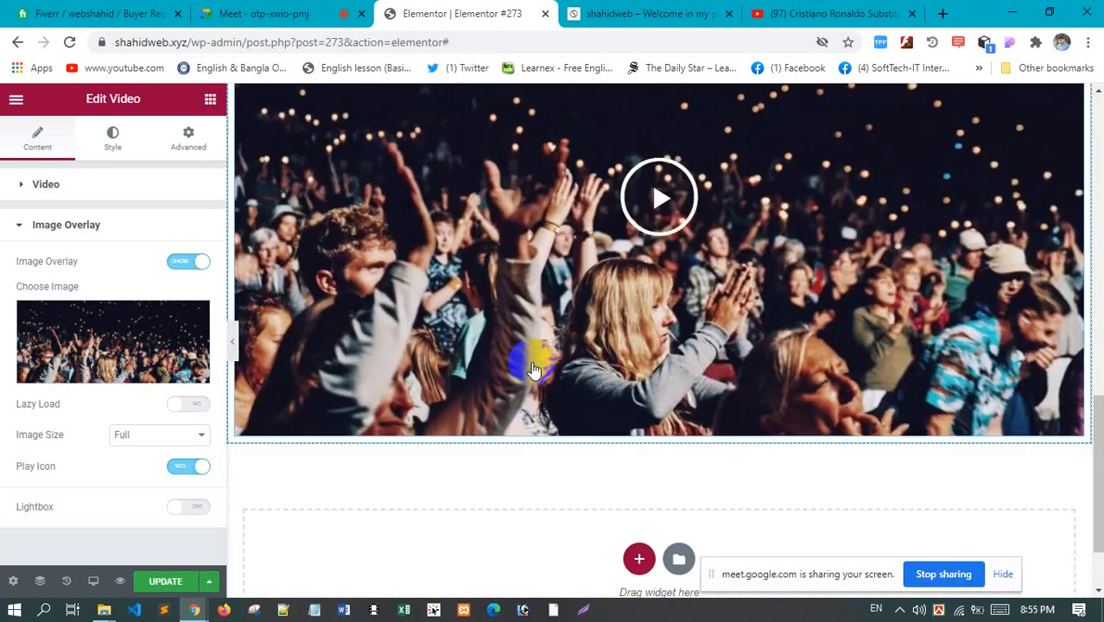
{"action": "scroll", "coordinate": [534, 371], "scroll_direction": "up", "scroll_amount": 2}
{"action": "scroll", "coordinate": [540, 363], "scroll_direction": "down", "scroll_amount": 2}
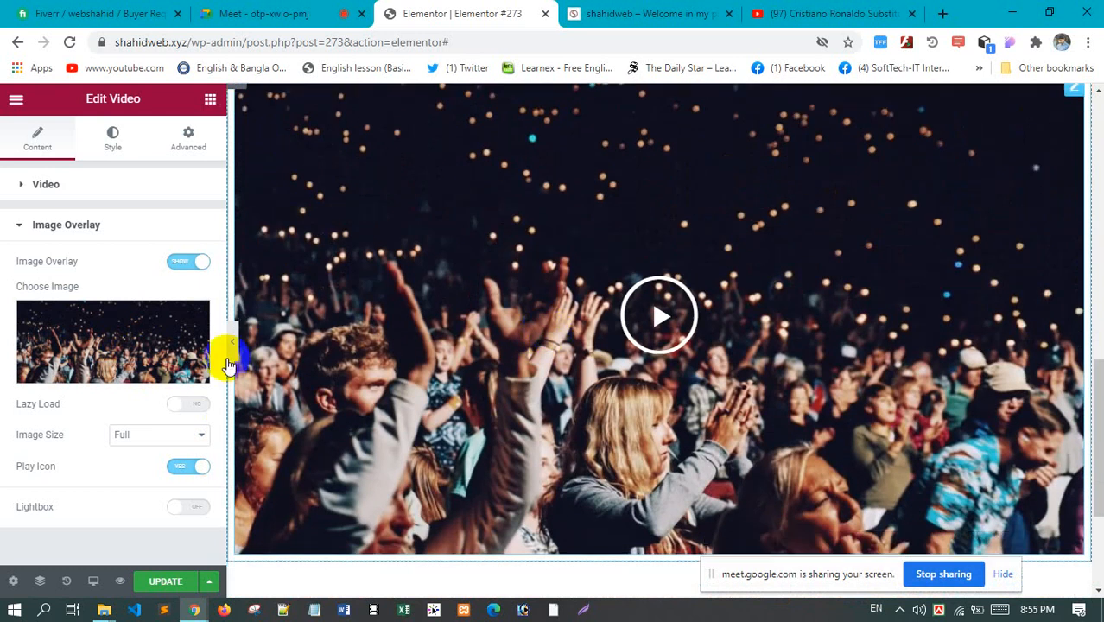
Set the overlay's play icon size to 12 and look over the video's CSS filter options
{"action": "left_click", "coordinate": [113, 148]}
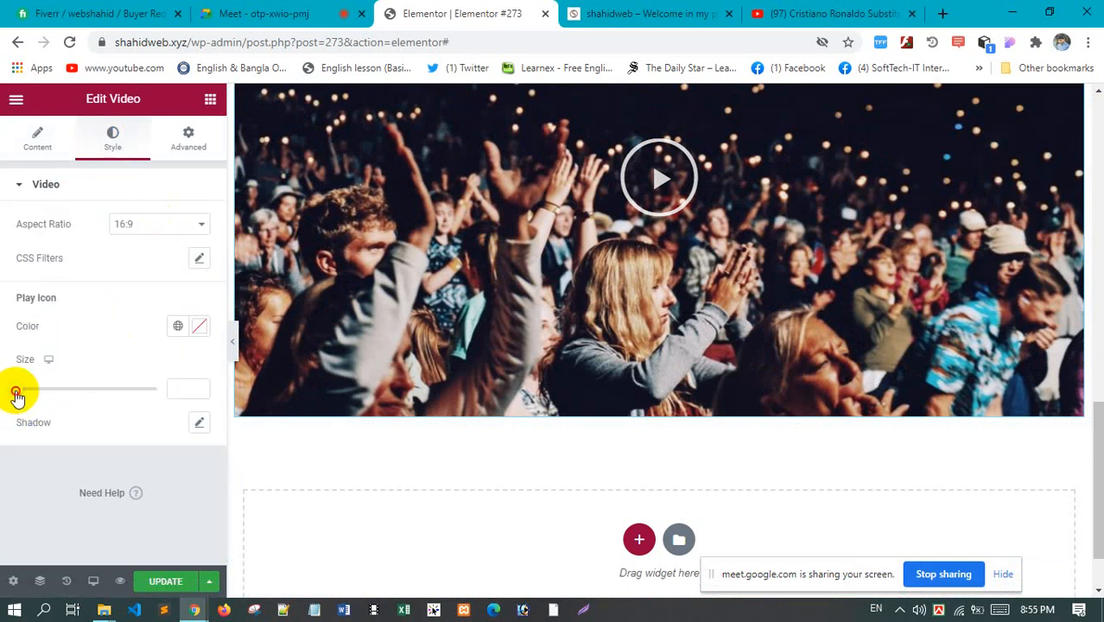
{"action": "left_click_drag", "start_coordinate": [29, 397], "coordinate": [18, 397]}
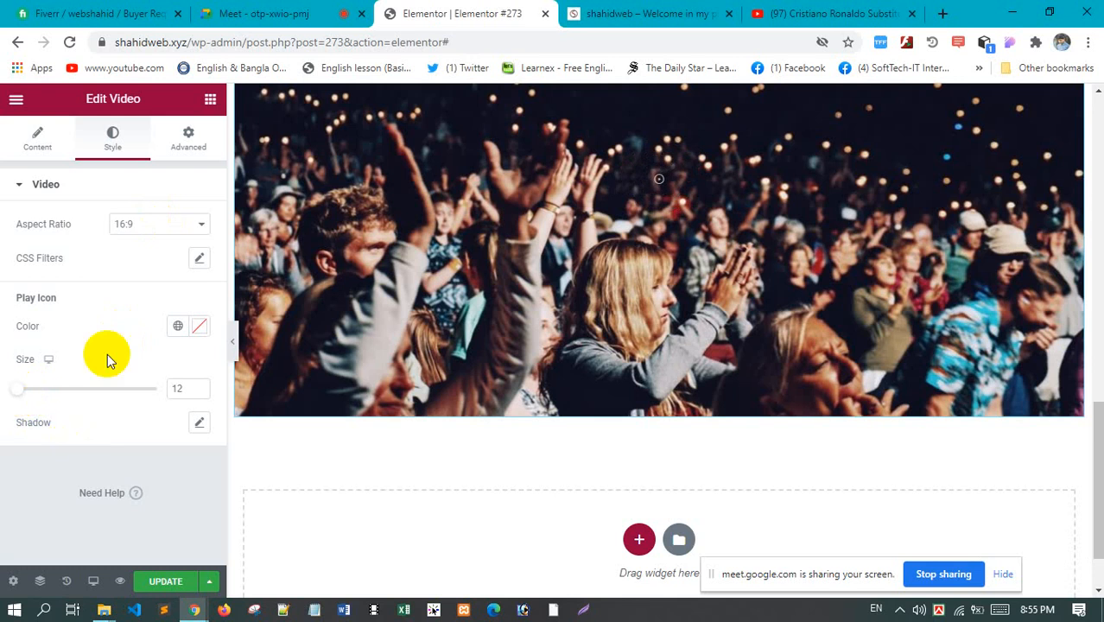
{"action": "left_click", "coordinate": [200, 260]}
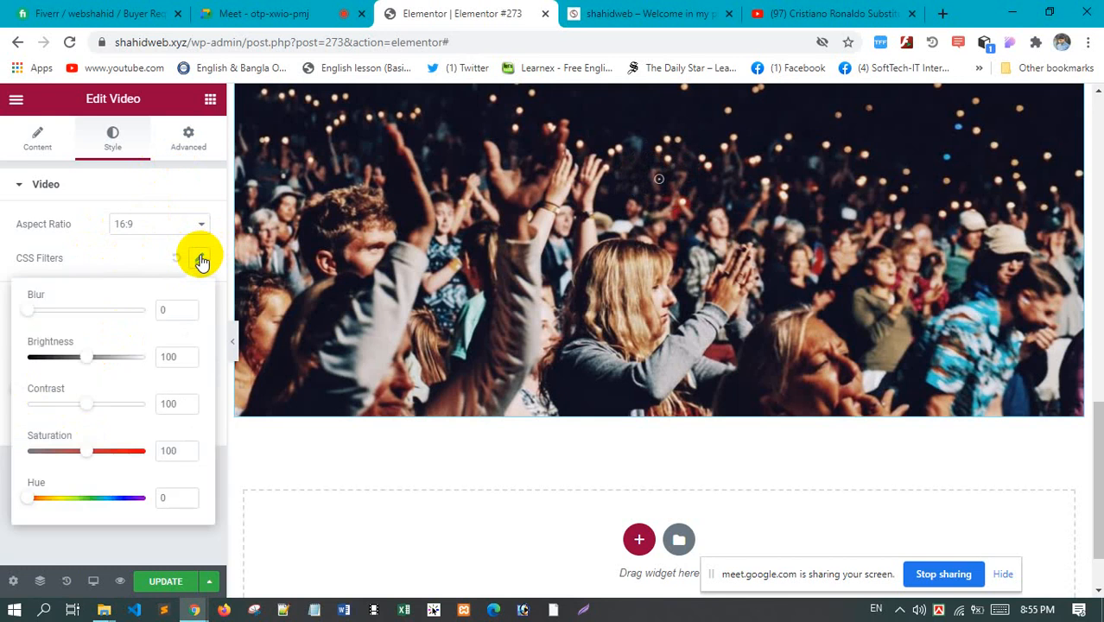
{"action": "left_click", "coordinate": [201, 259]}
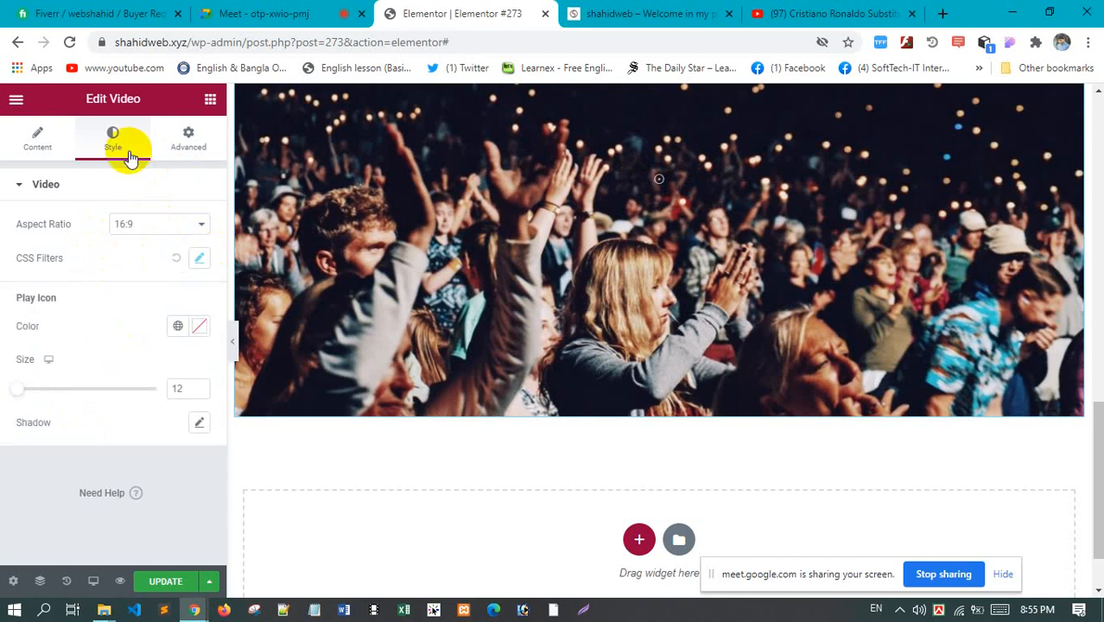
Review the video's content settings, from its source and link to the suggested videos option
{"action": "left_click", "coordinate": [40, 140]}
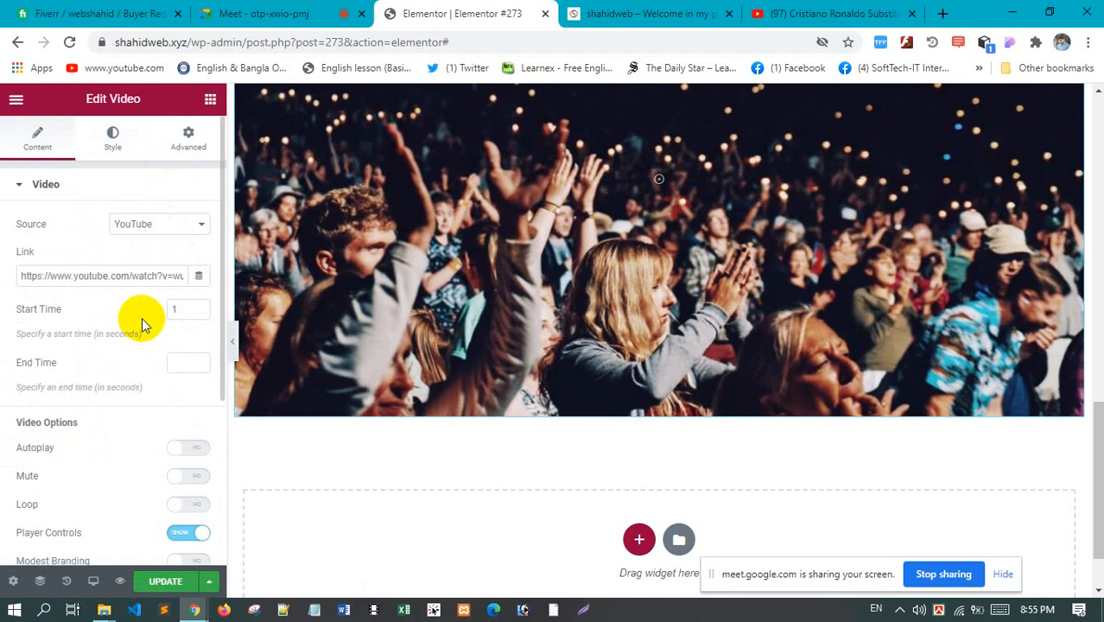
{"action": "scroll", "coordinate": [142, 317], "scroll_direction": "down", "scroll_amount": 1}
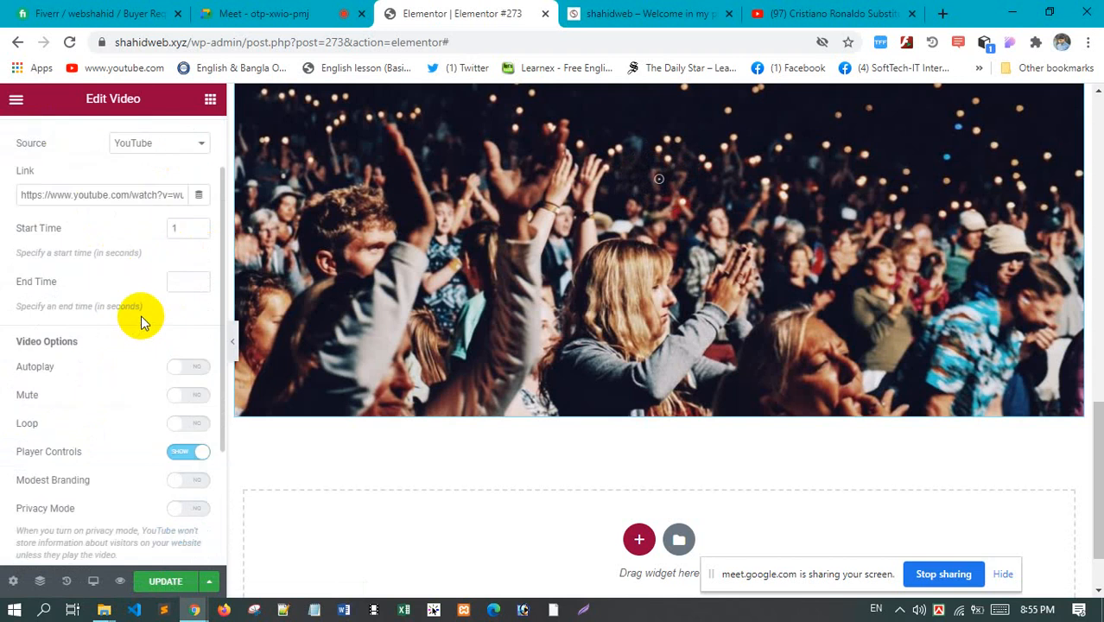
{"action": "scroll", "coordinate": [142, 320], "scroll_direction": "down", "scroll_amount": 2}
{"action": "scroll", "coordinate": [141, 316], "scroll_direction": "down", "scroll_amount": 1}
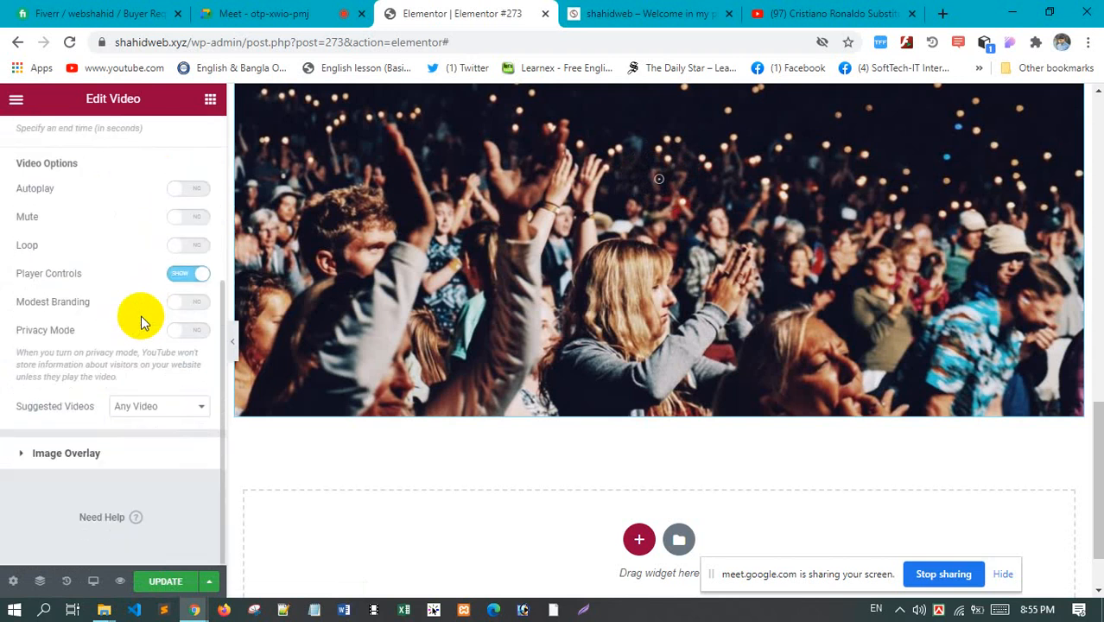
{"action": "scroll", "coordinate": [121, 284], "scroll_direction": "up", "scroll_amount": 3}
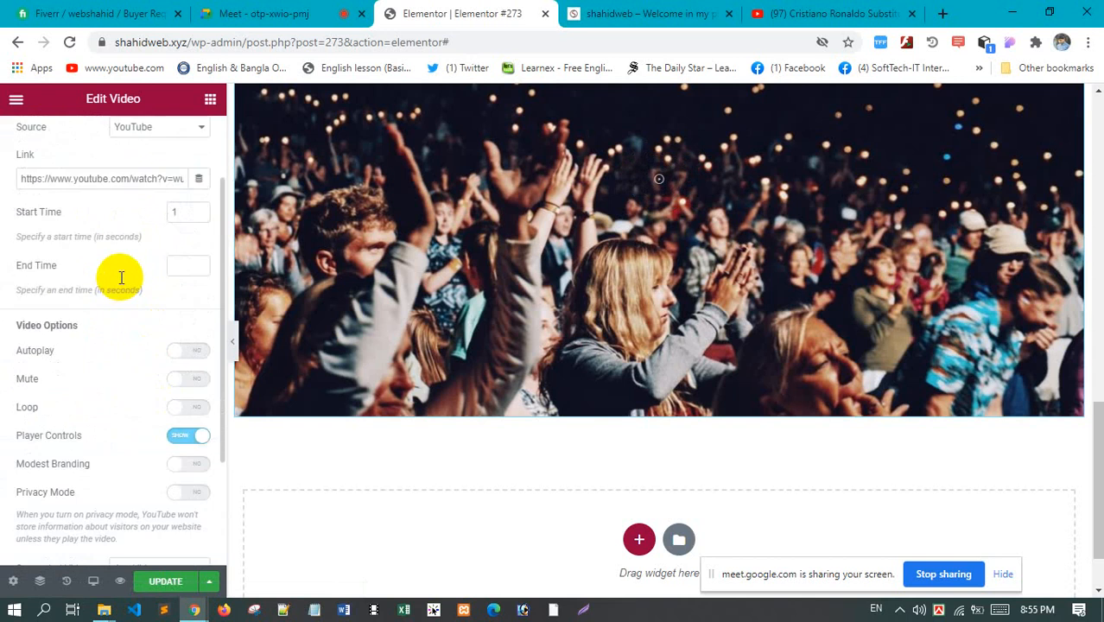
Try the 3:2 aspect ratio on the video, settle on 21:9 and check the overlay image's fit
{"action": "left_click", "coordinate": [113, 142]}
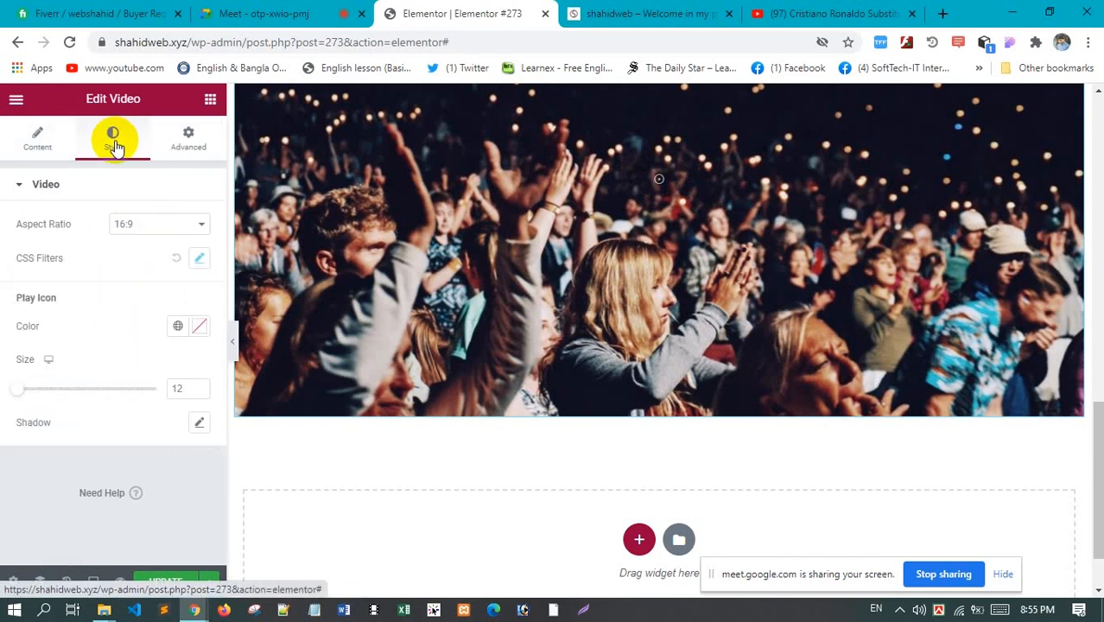
{"action": "left_click", "coordinate": [164, 227]}
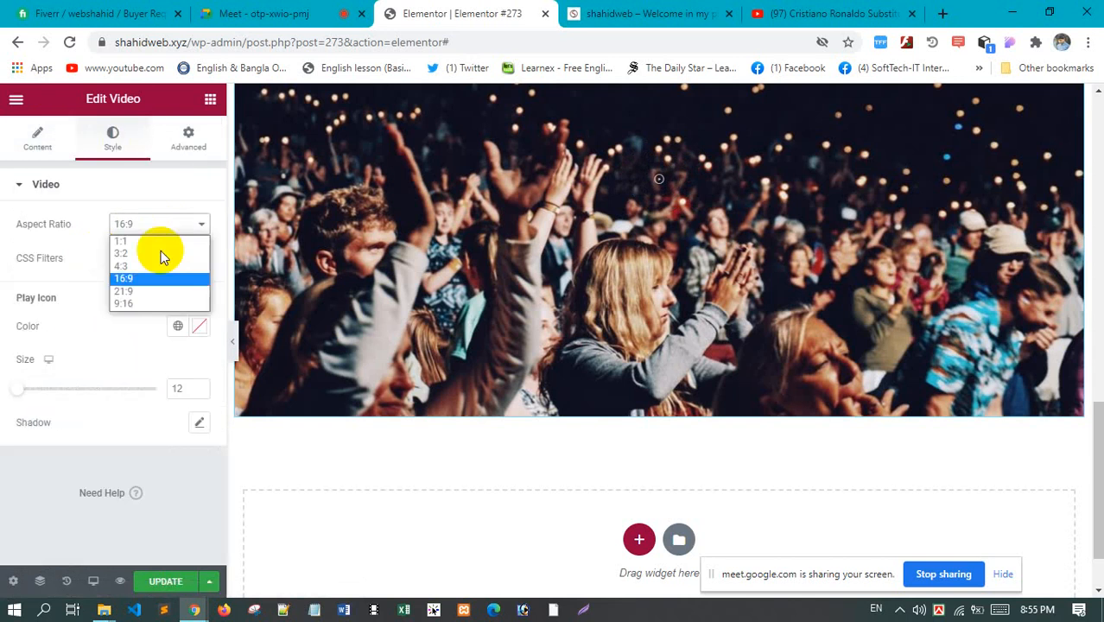
{"action": "left_click", "coordinate": [160, 253]}
{"action": "left_click", "coordinate": [157, 221]}
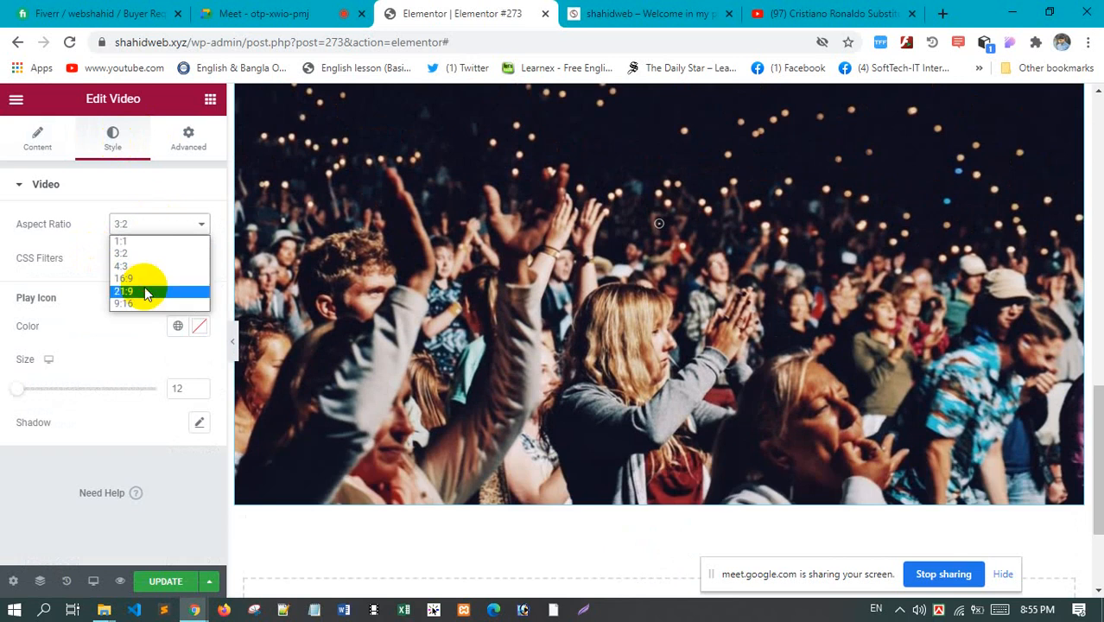
{"action": "left_click", "coordinate": [142, 291]}
{"action": "scroll", "coordinate": [467, 229], "scroll_direction": "up", "scroll_amount": 4}
{"action": "scroll", "coordinate": [466, 229], "scroll_direction": "down", "scroll_amount": 4}
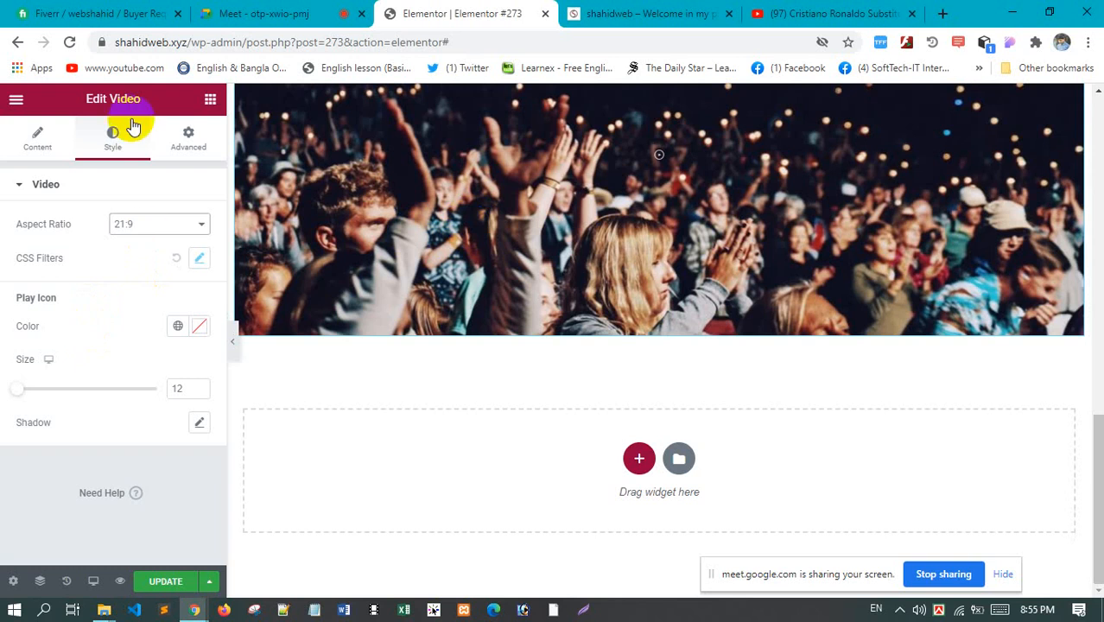
Reselect the video widget, bring up its Advanced margin and padding settings, and pause the video playing in the page preview
{"action": "left_click", "coordinate": [209, 103]}
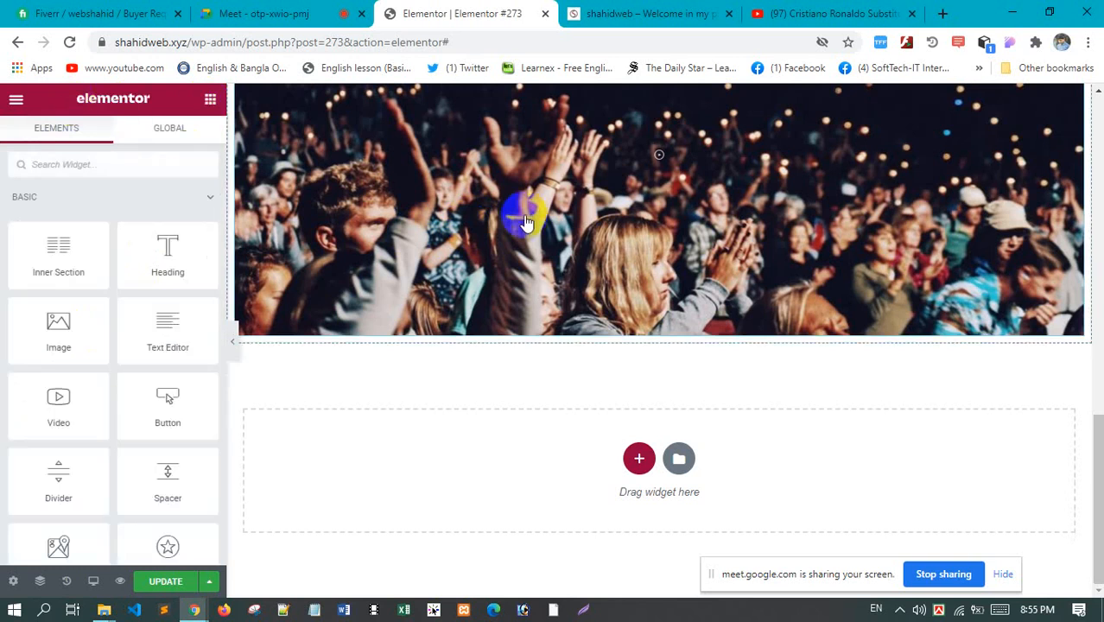
{"action": "left_click", "coordinate": [526, 222]}
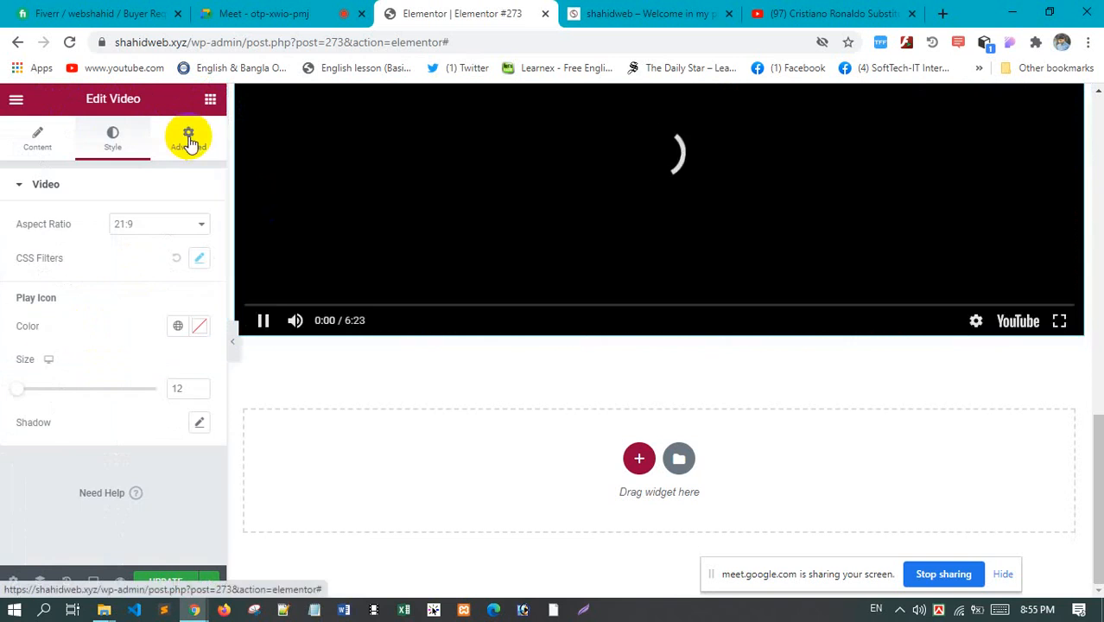
{"action": "left_click", "coordinate": [191, 141]}
{"action": "scroll", "coordinate": [83, 311], "scroll_direction": "down", "scroll_amount": 4}
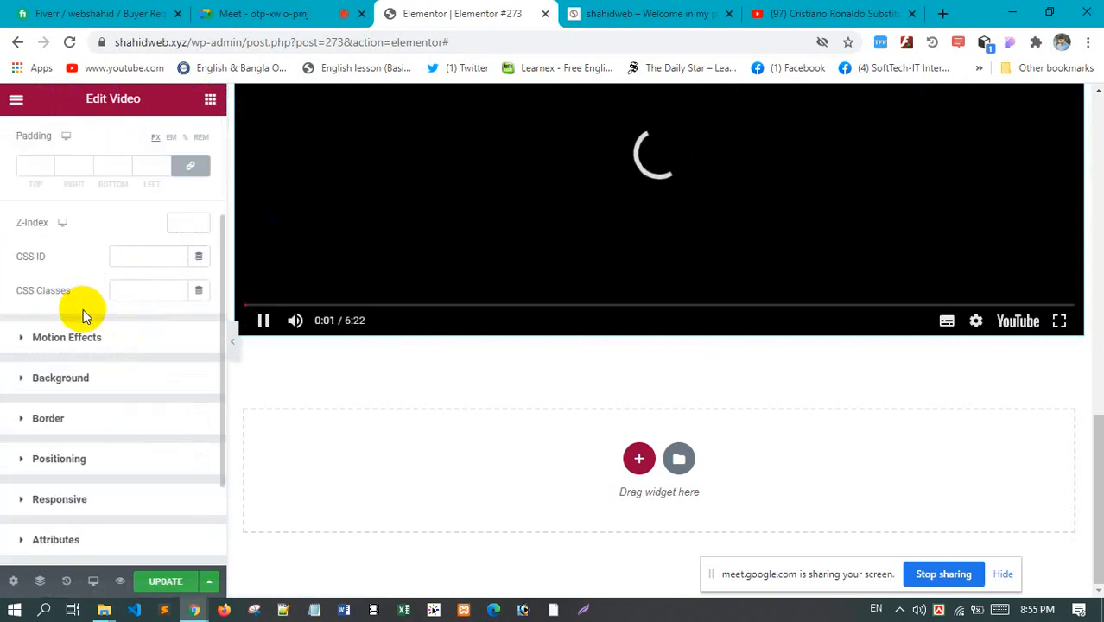
{"action": "scroll", "coordinate": [77, 315], "scroll_direction": "up", "scroll_amount": 4}
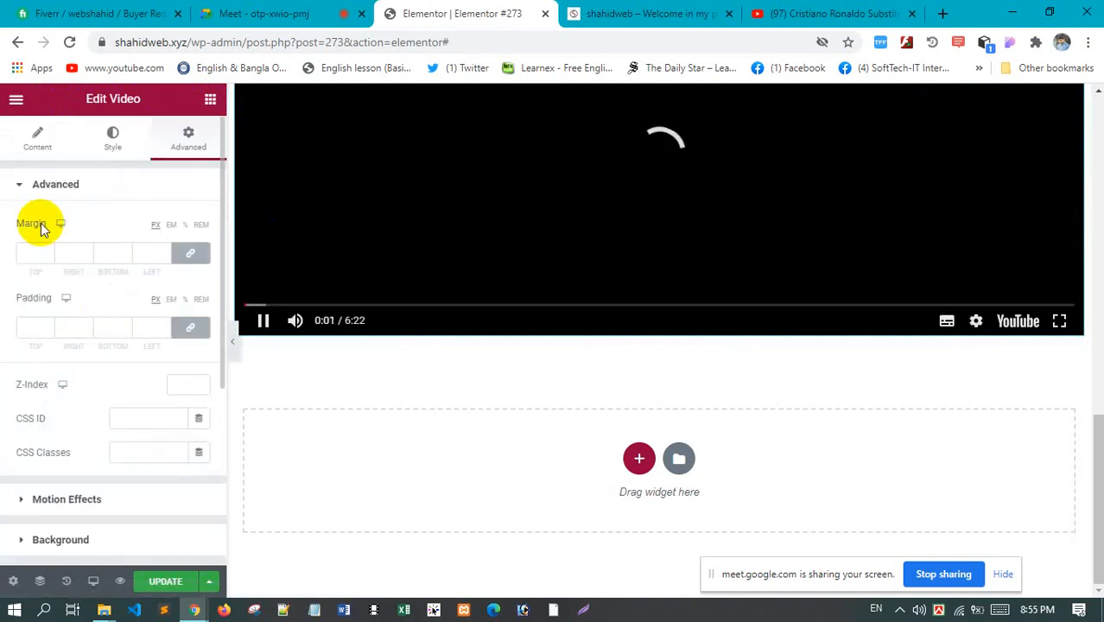
{"action": "left_click", "coordinate": [29, 251]}
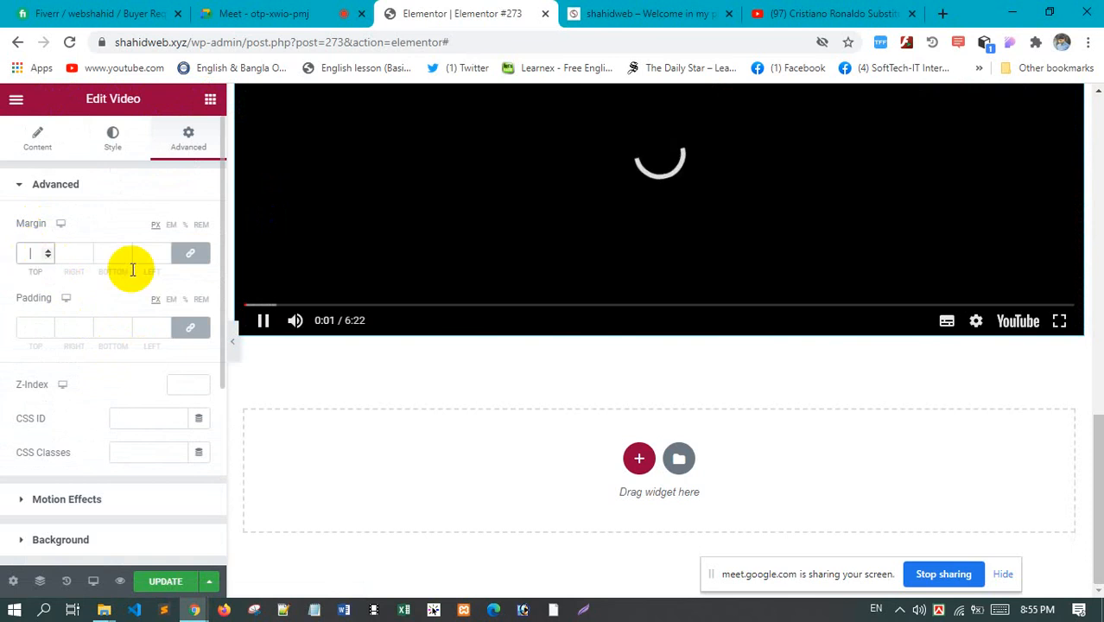
{"action": "scroll", "coordinate": [413, 322], "scroll_direction": "up", "scroll_amount": 3}
{"action": "scroll", "coordinate": [413, 317], "scroll_direction": "down", "scroll_amount": 3}
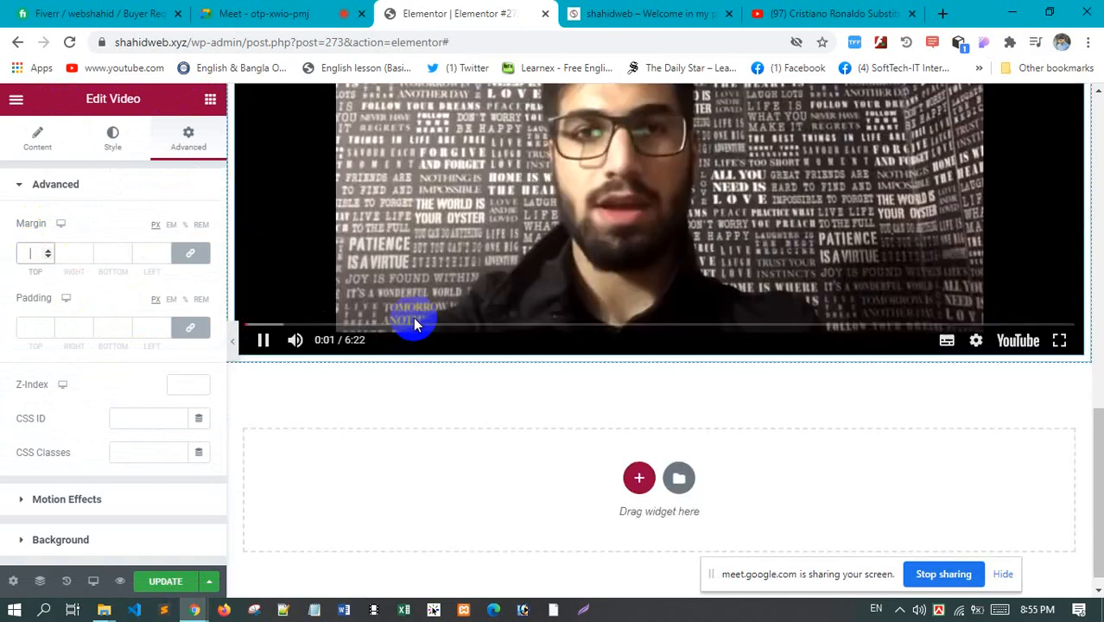
{"action": "scroll", "coordinate": [413, 317], "scroll_direction": "up", "scroll_amount": 3}
{"action": "left_click", "coordinate": [263, 563]}
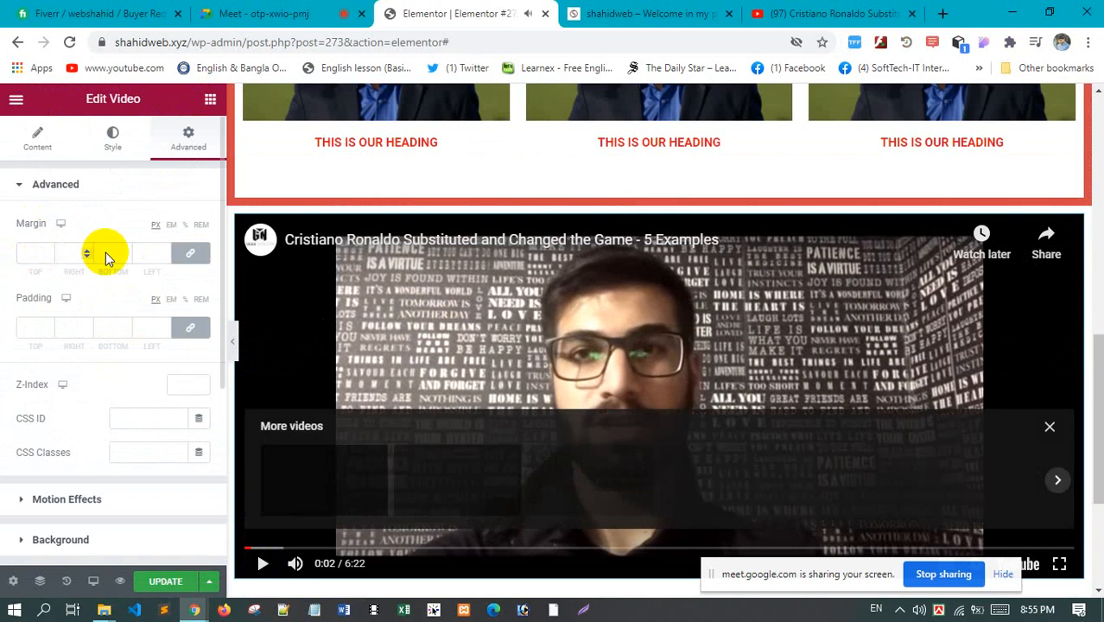
Set the video's margin to 50 px on all four sides and unlink the margin values
{"action": "left_click", "coordinate": [188, 253]}
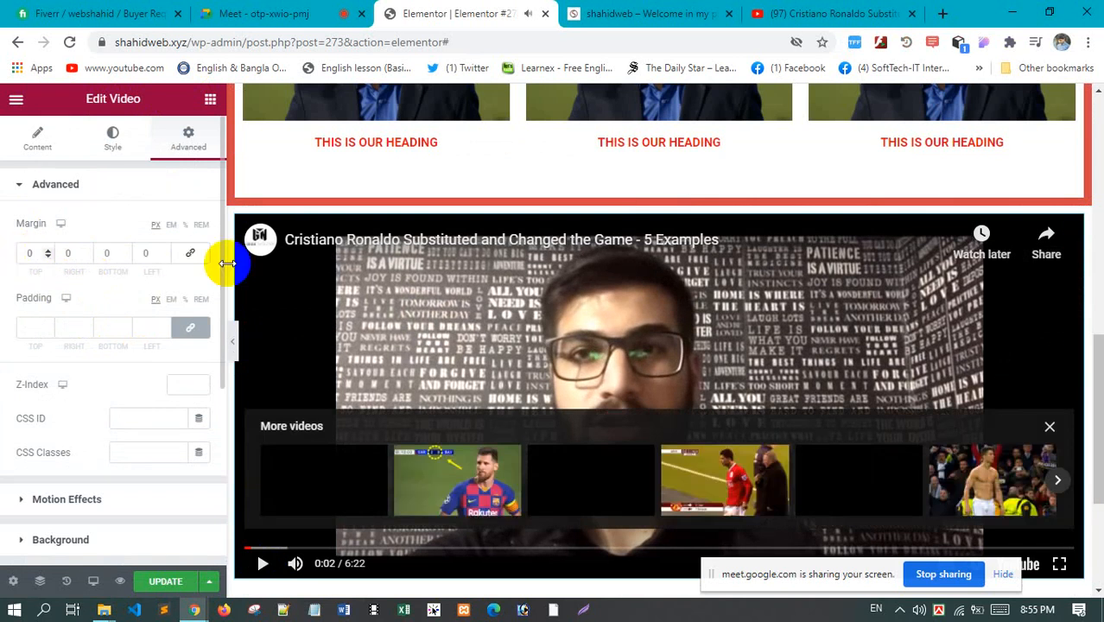
{"action": "left_click", "coordinate": [190, 253]}
{"action": "left_click", "coordinate": [33, 252]}
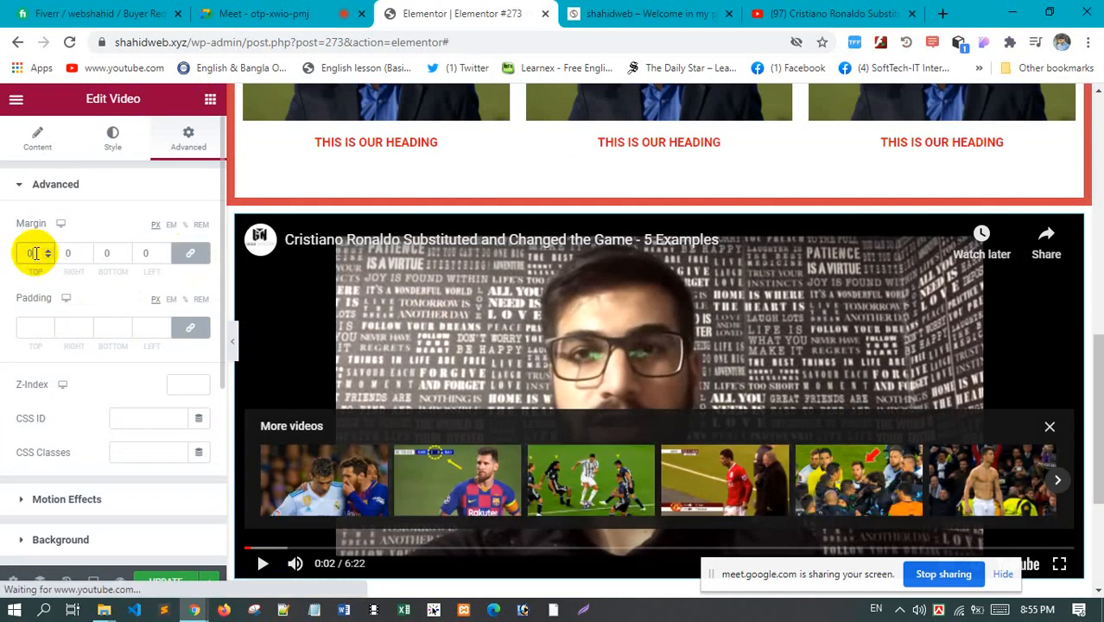
{"action": "type", "text": "50"}
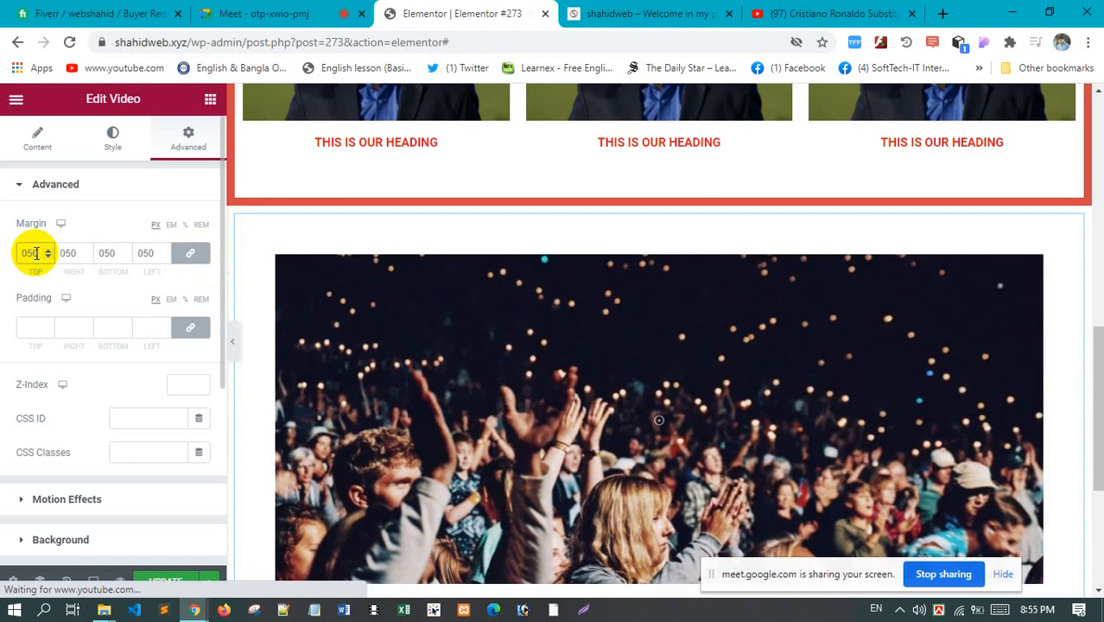
{"action": "scroll", "coordinate": [640, 341], "scroll_direction": "down", "scroll_amount": 3}
{"action": "scroll", "coordinate": [636, 346], "scroll_direction": "up", "scroll_amount": 2}
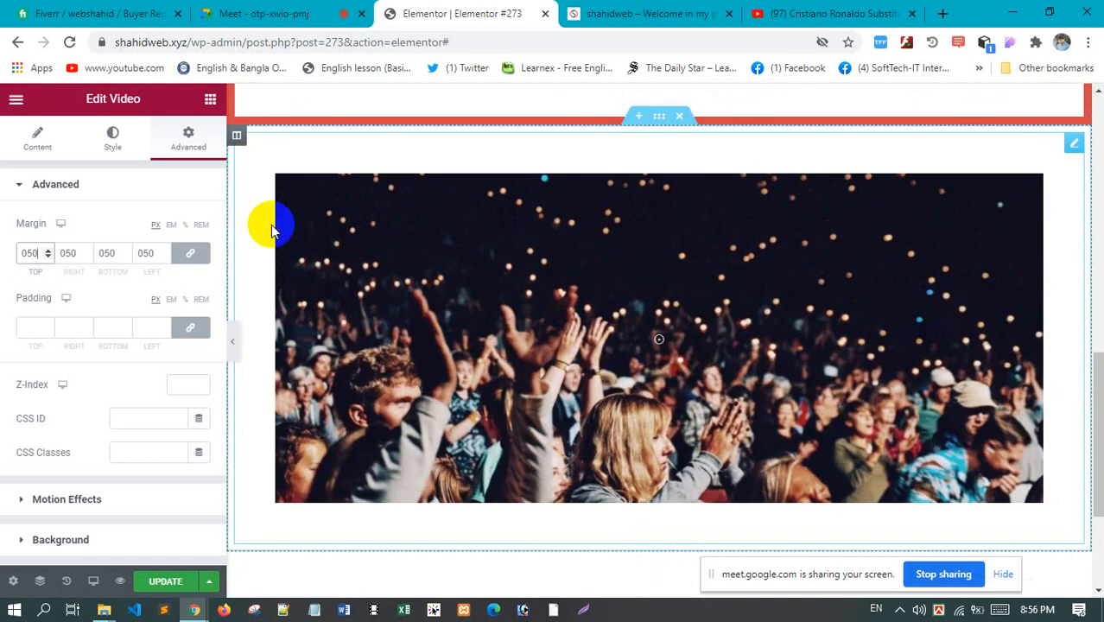
{"action": "left_click", "coordinate": [190, 252]}
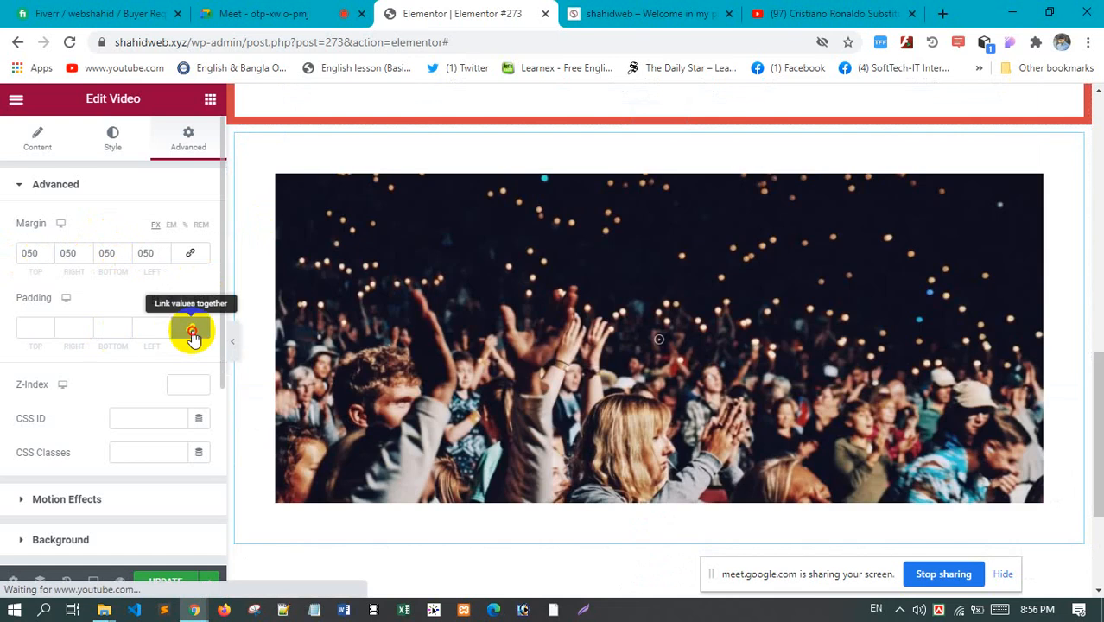
Set the video's padding to 50 px on all four sides with linked values and check the spacing around it
{"action": "left_click", "coordinate": [191, 333]}
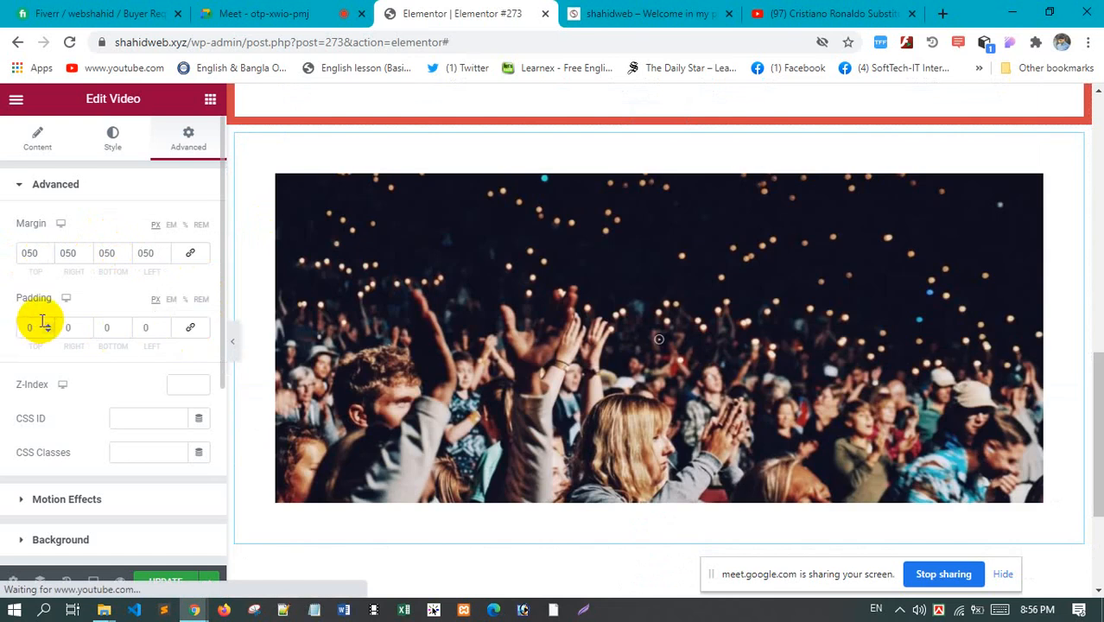
{"action": "left_click", "coordinate": [191, 328]}
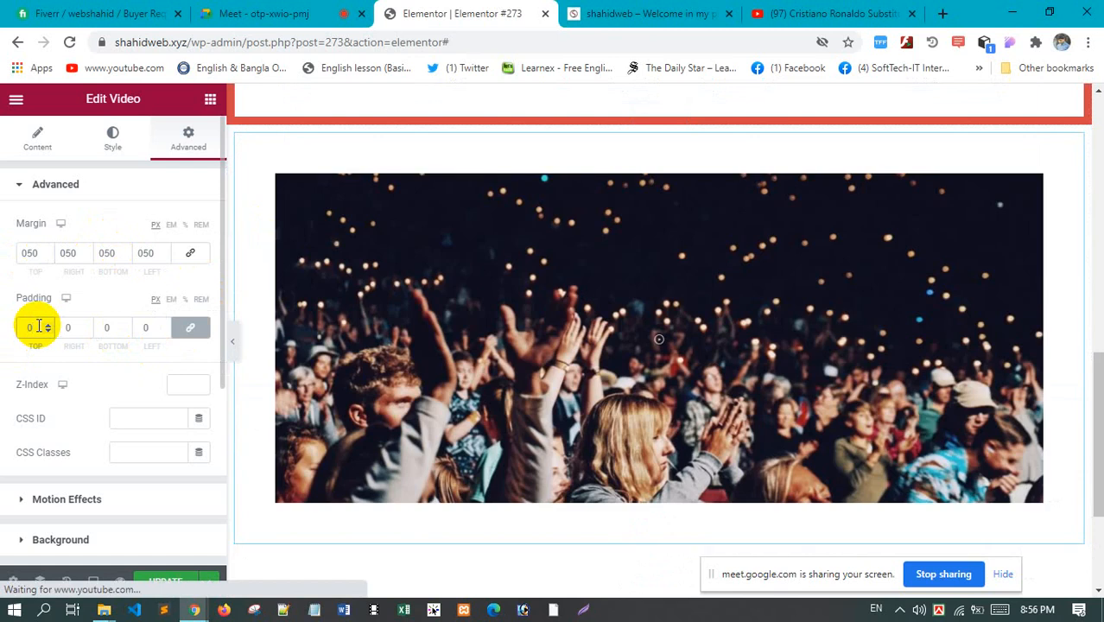
{"action": "type", "text": "50"}
{"action": "left_click", "coordinate": [603, 337]}
{"action": "scroll", "coordinate": [599, 334], "scroll_direction": "down", "scroll_amount": 3}
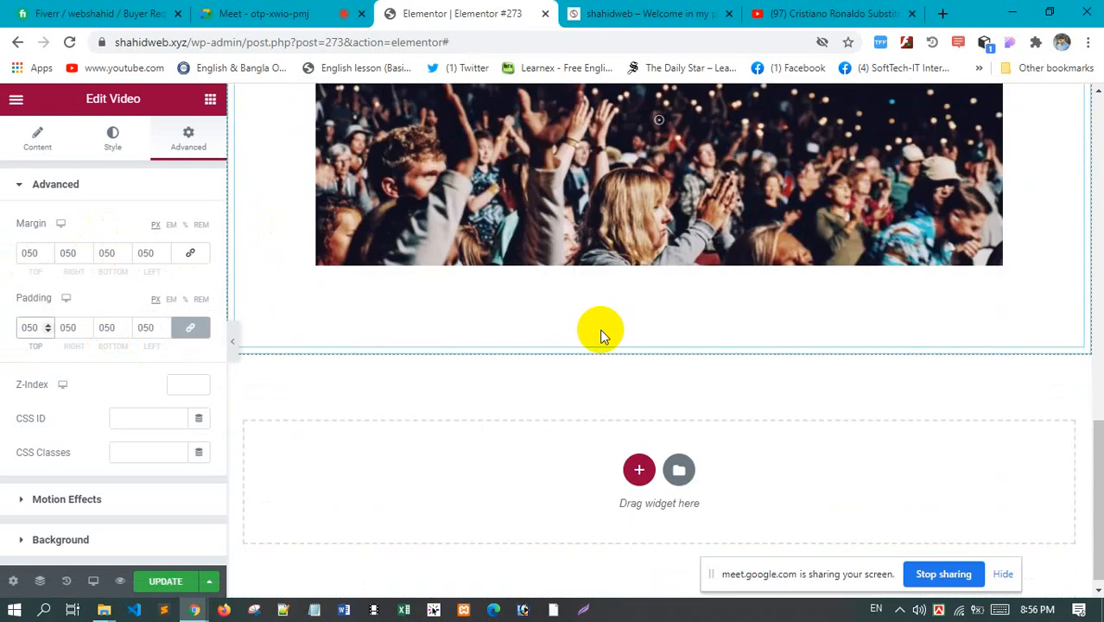
{"action": "scroll", "coordinate": [598, 328], "scroll_direction": "up", "scroll_amount": 4}
{"action": "scroll", "coordinate": [591, 334], "scroll_direction": "down", "scroll_amount": 2}
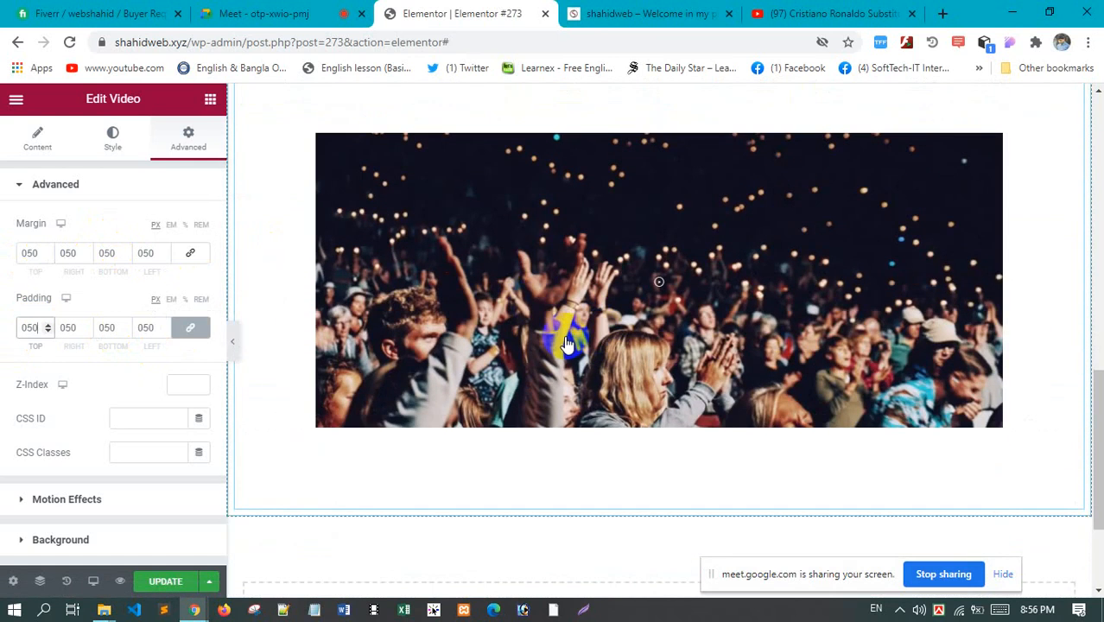
{"action": "scroll", "coordinate": [566, 344], "scroll_direction": "up", "scroll_amount": 1}
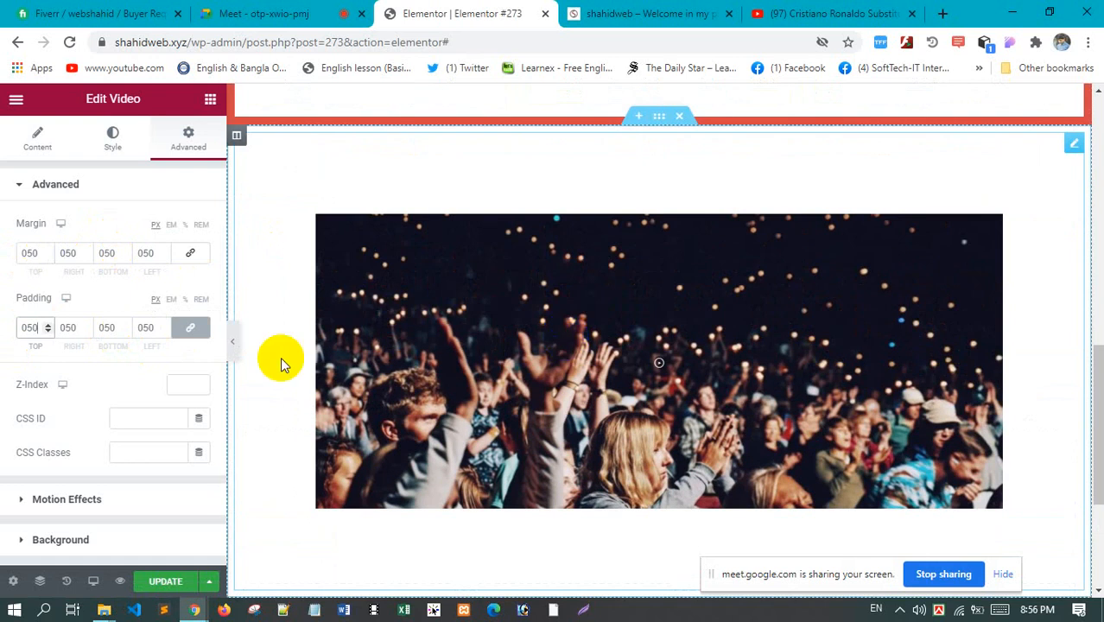
Look over the page's sections, the video's remaining advanced setting groups and the site's live home page
{"action": "left_click", "coordinate": [605, 364]}
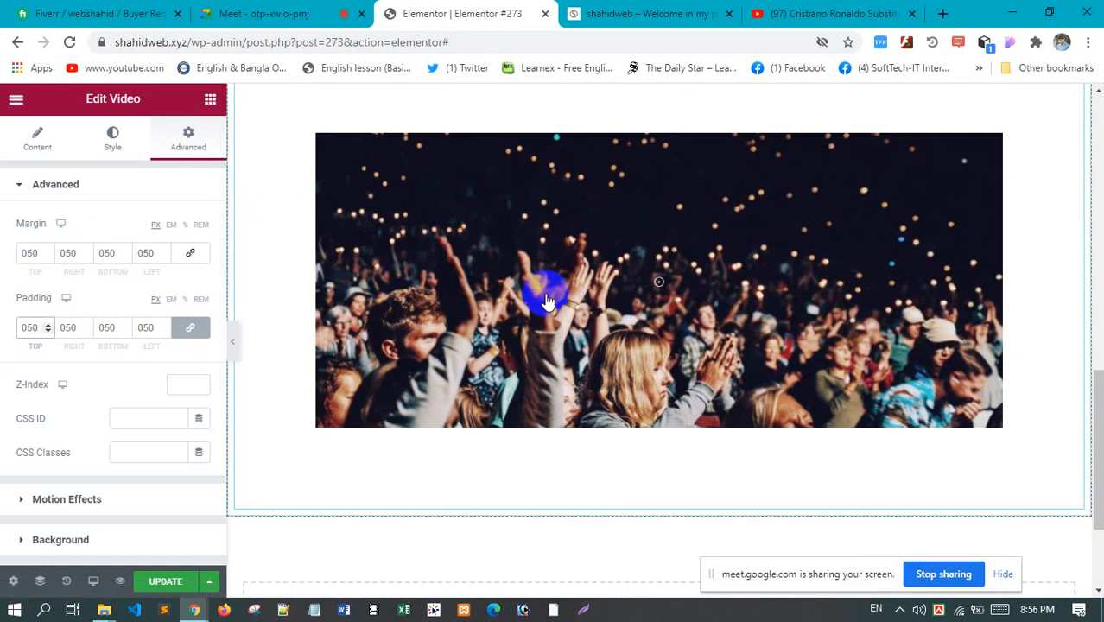
{"action": "scroll", "coordinate": [553, 302], "scroll_direction": "up", "scroll_amount": 10}
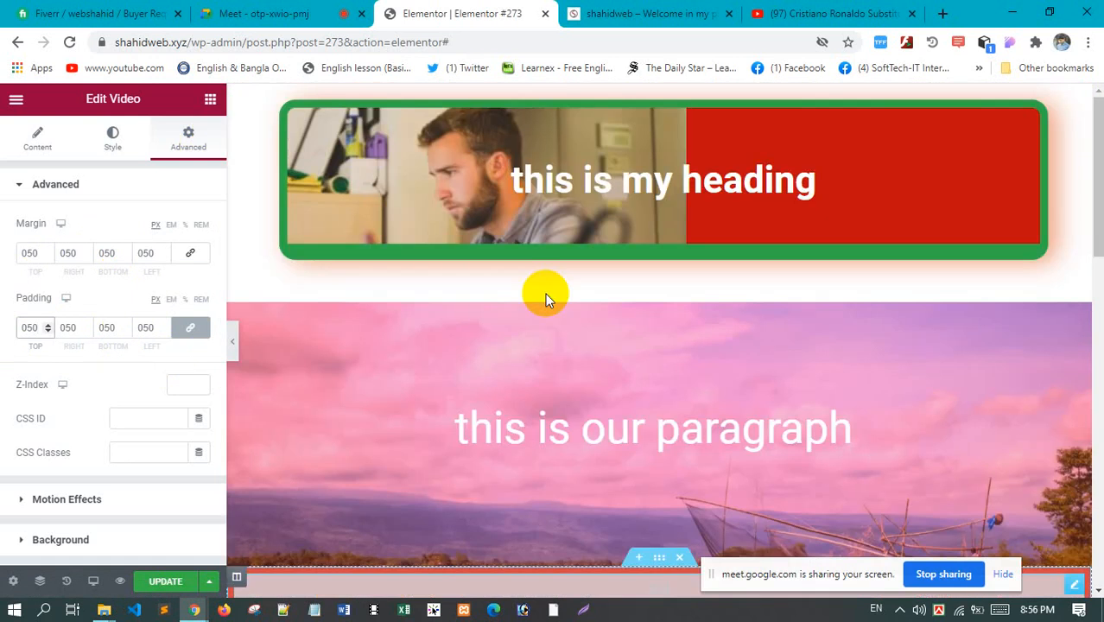
{"action": "scroll", "coordinate": [545, 293], "scroll_direction": "down", "scroll_amount": 10}
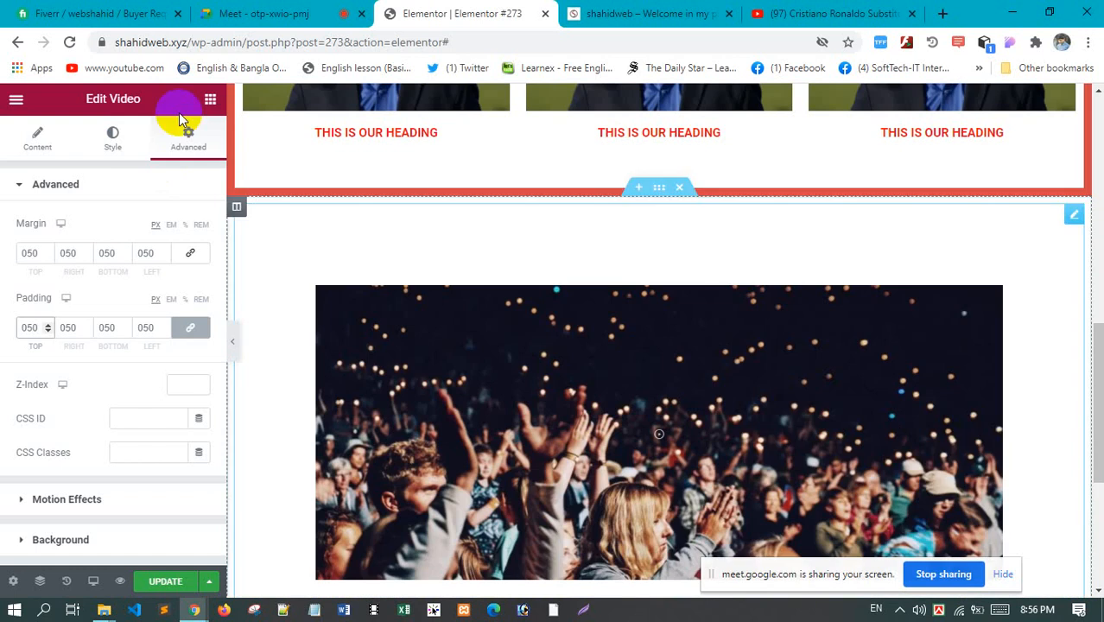
{"action": "scroll", "coordinate": [471, 309], "scroll_direction": "down", "scroll_amount": 4}
{"action": "scroll", "coordinate": [87, 428], "scroll_direction": "down", "scroll_amount": 3}
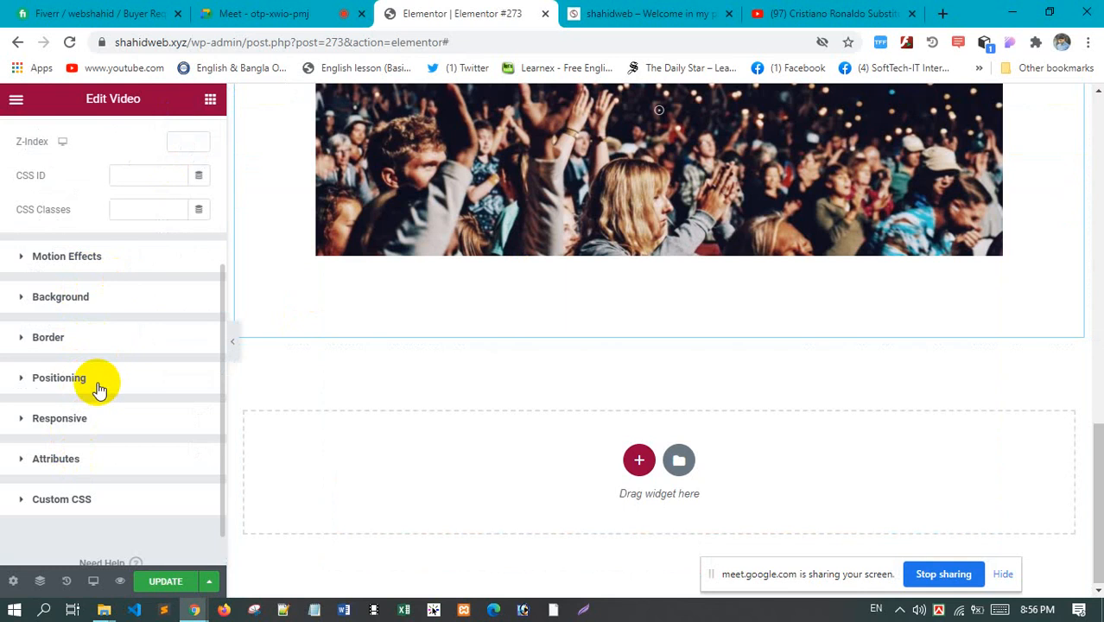
{"action": "left_click", "coordinate": [652, 13]}
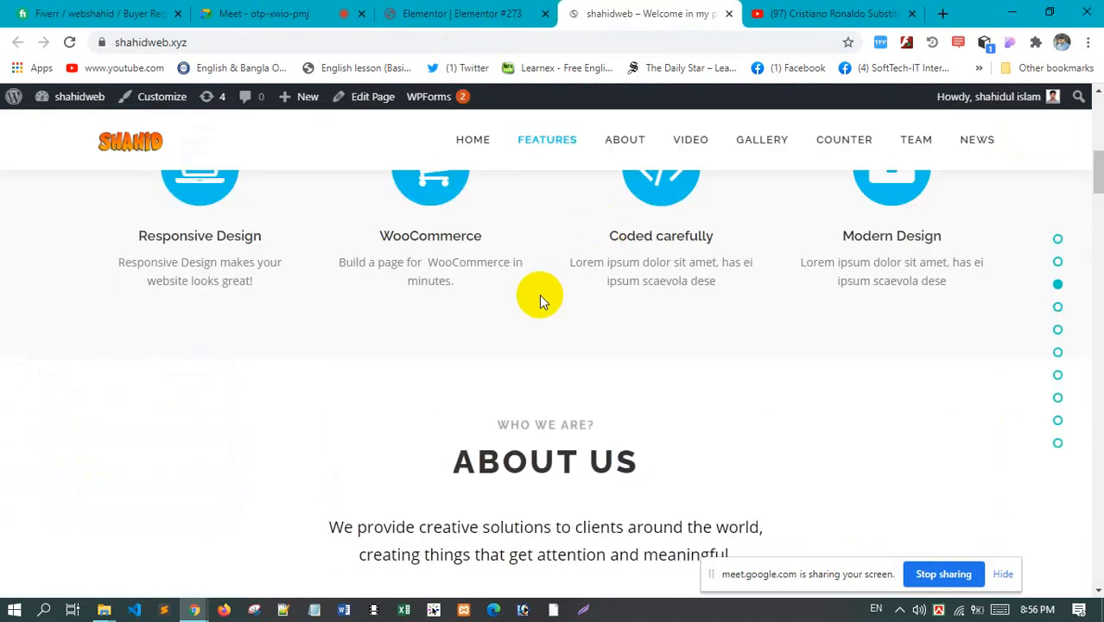
{"action": "scroll", "coordinate": [506, 256], "scroll_direction": "up", "scroll_amount": 2}
{"action": "left_click", "coordinate": [459, 17]}
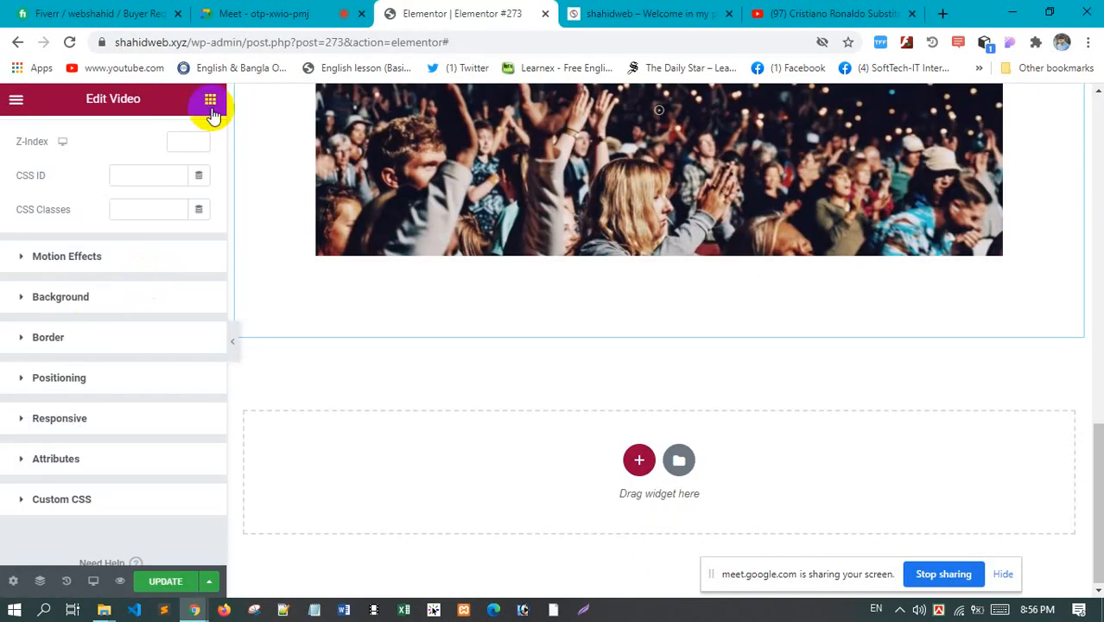
{"action": "scroll", "coordinate": [213, 115], "scroll_direction": "up", "scroll_amount": 3}
Add a single-column section below the video section and place a Button widget in it
{"action": "left_click", "coordinate": [211, 102]}
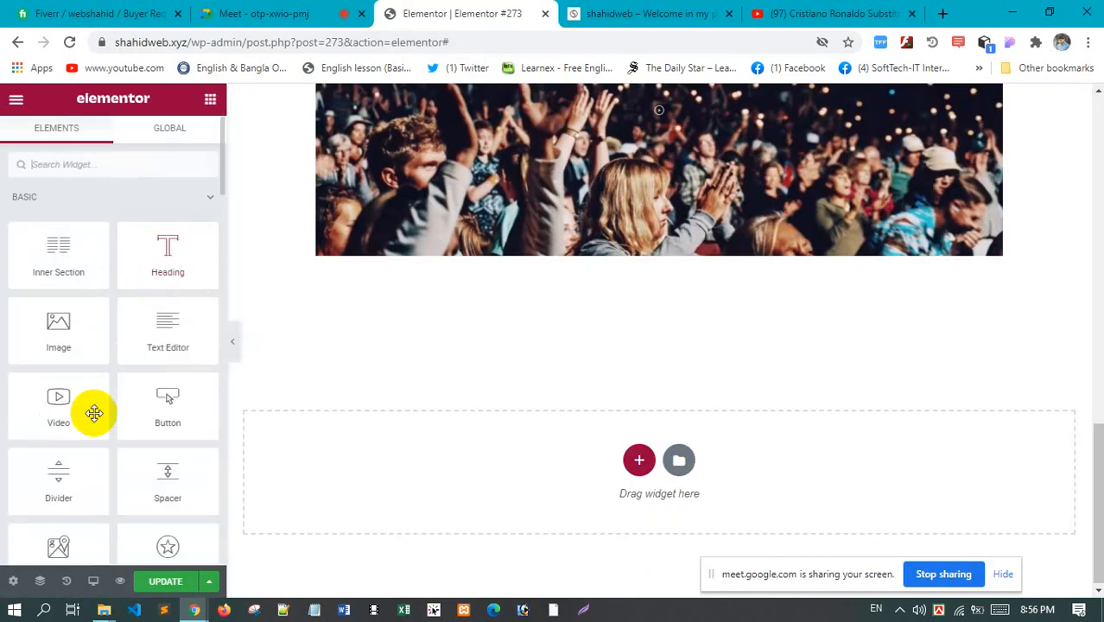
{"action": "scroll", "coordinate": [87, 418], "scroll_direction": "down", "scroll_amount": 1}
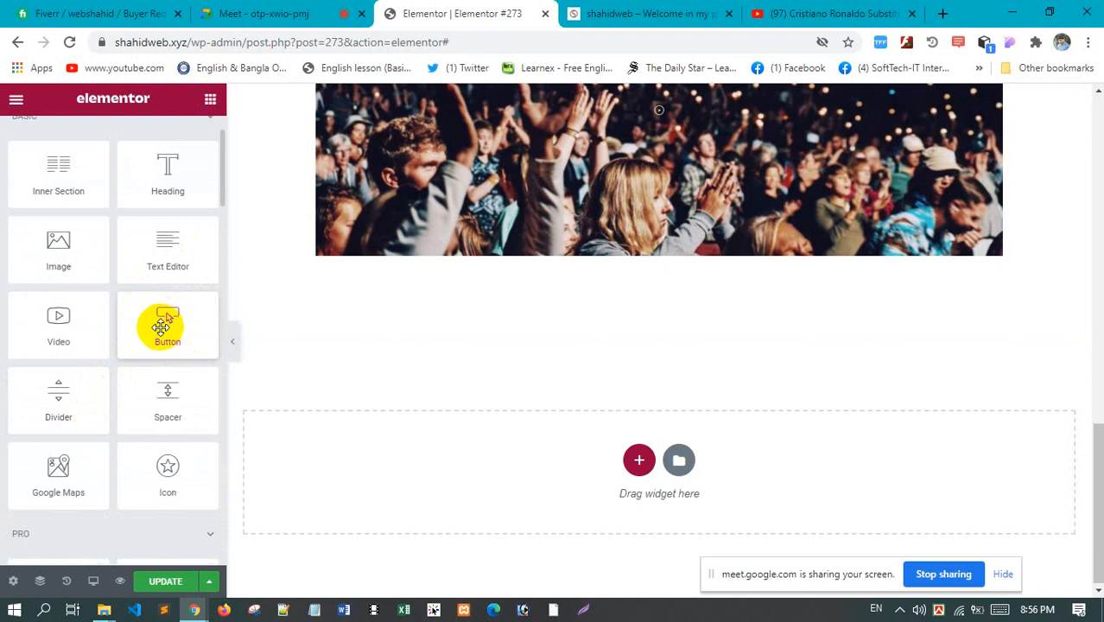
{"action": "left_click", "coordinate": [638, 460]}
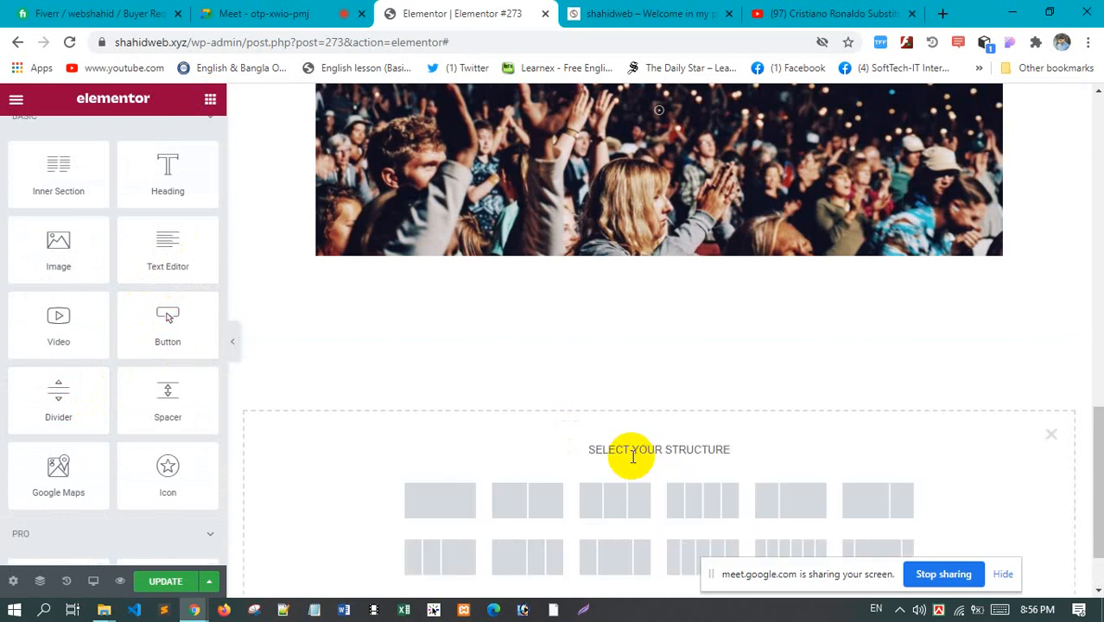
{"action": "left_click", "coordinate": [450, 501]}
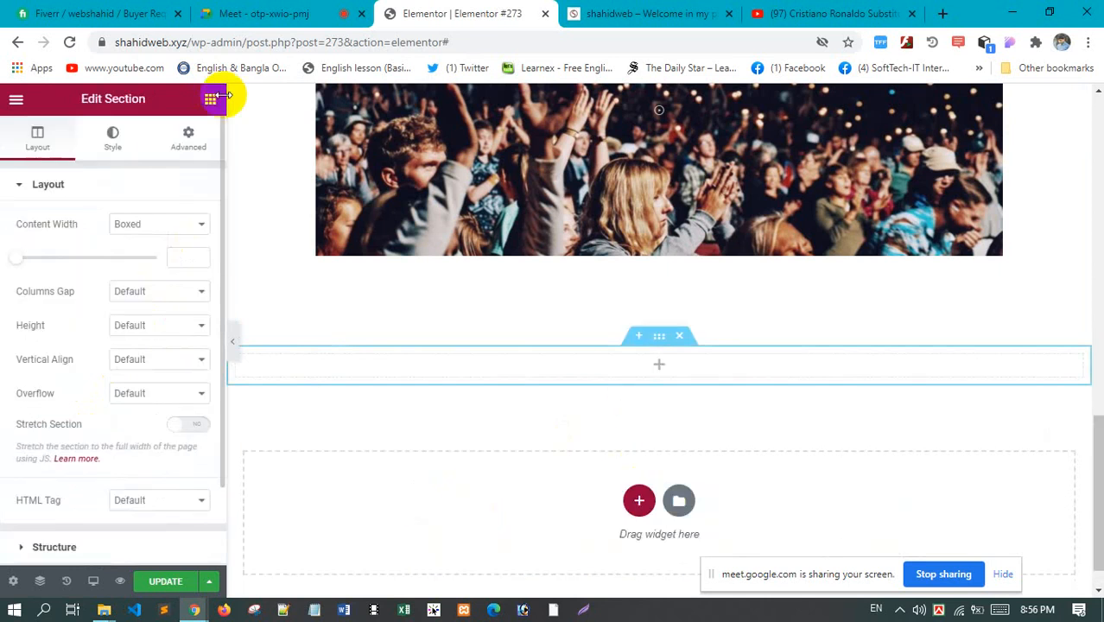
{"action": "left_click", "coordinate": [210, 98]}
{"action": "left_click_drag", "start_coordinate": [170, 423], "coordinate": [659, 377]}
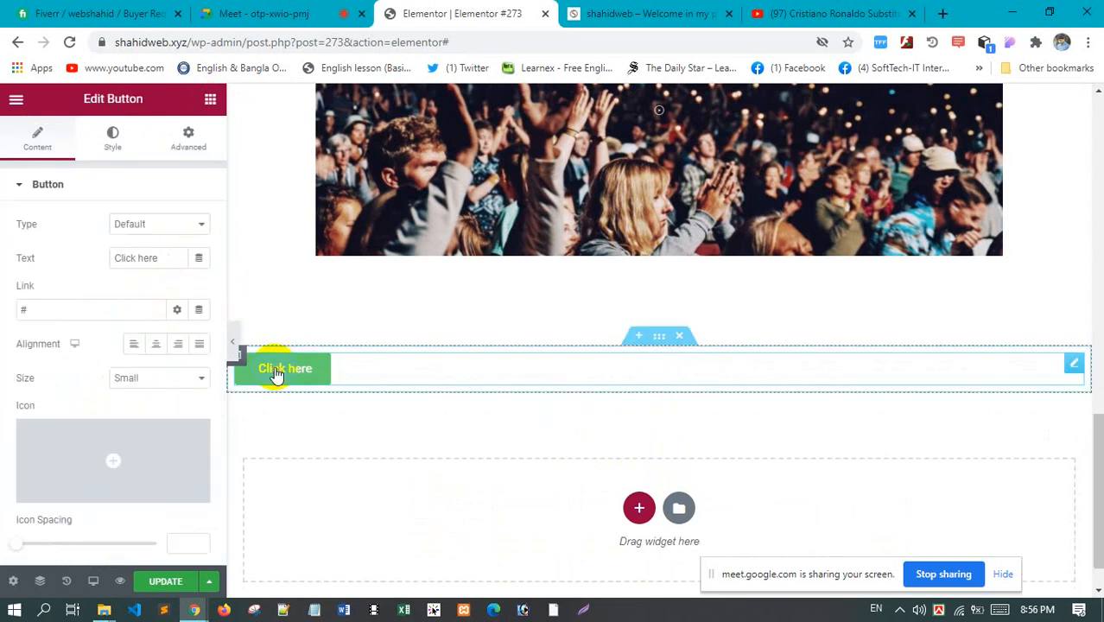
Center the button, compare the Medium and Extra Small sizes, and set its size to Extra Large
{"action": "left_click", "coordinate": [157, 346]}
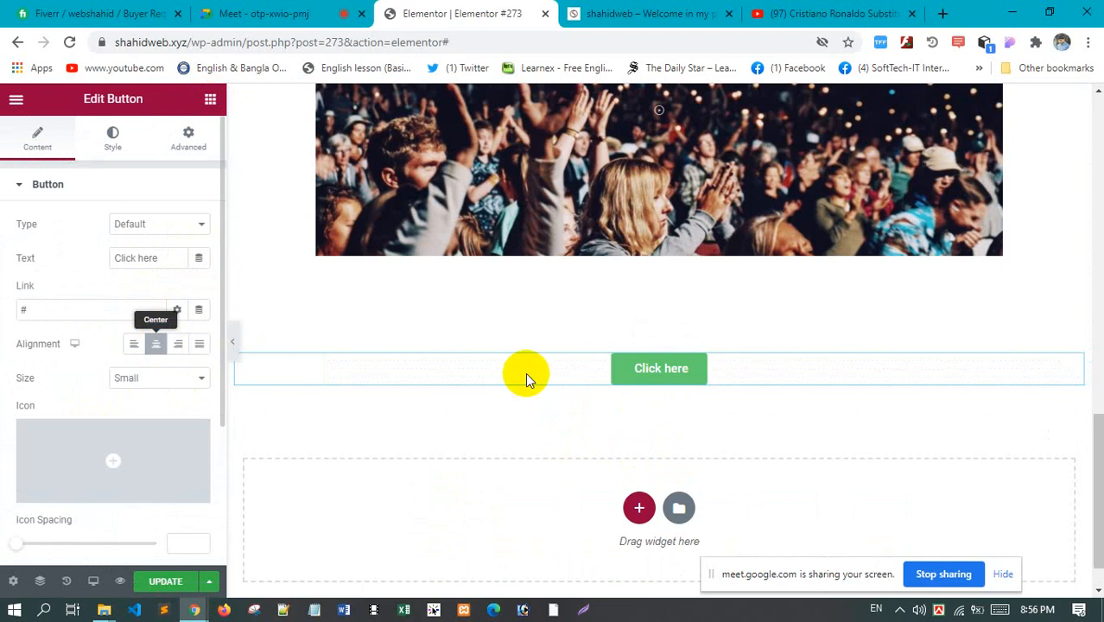
{"action": "left_click", "coordinate": [154, 380]}
{"action": "left_click", "coordinate": [147, 420]}
{"action": "left_click", "coordinate": [158, 380]}
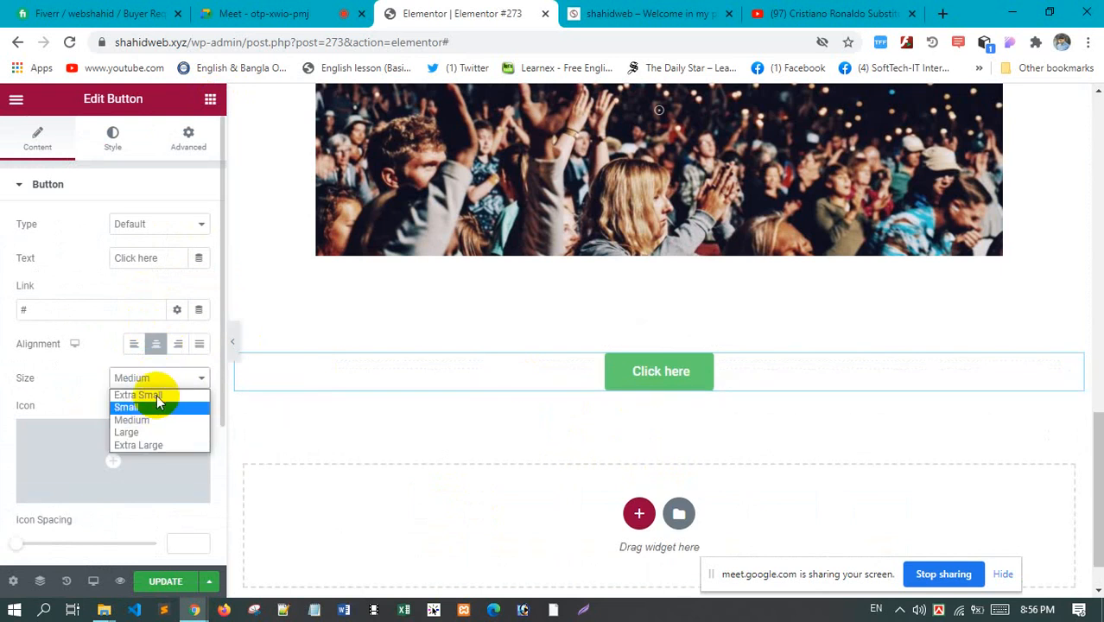
{"action": "left_click", "coordinate": [157, 395]}
{"action": "left_click", "coordinate": [161, 376]}
{"action": "left_click", "coordinate": [162, 444]}
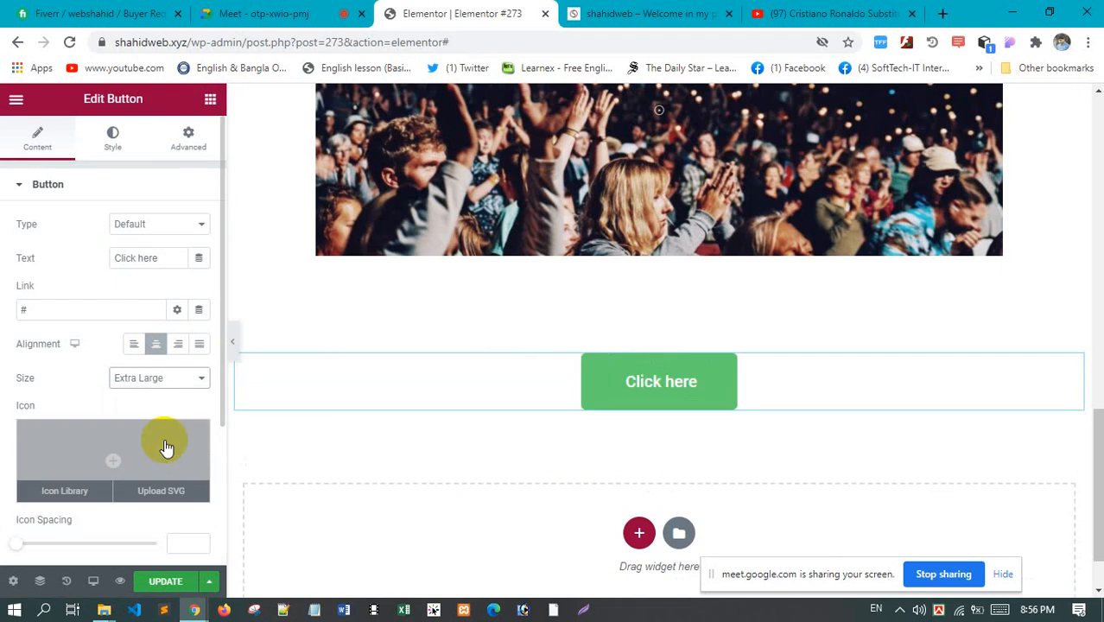
Keep the button at Extra Large, open its icon library and browse the Font Awesome Regular, Solid and Brands sets
{"action": "left_click", "coordinate": [166, 385]}
{"action": "left_click", "coordinate": [143, 446]}
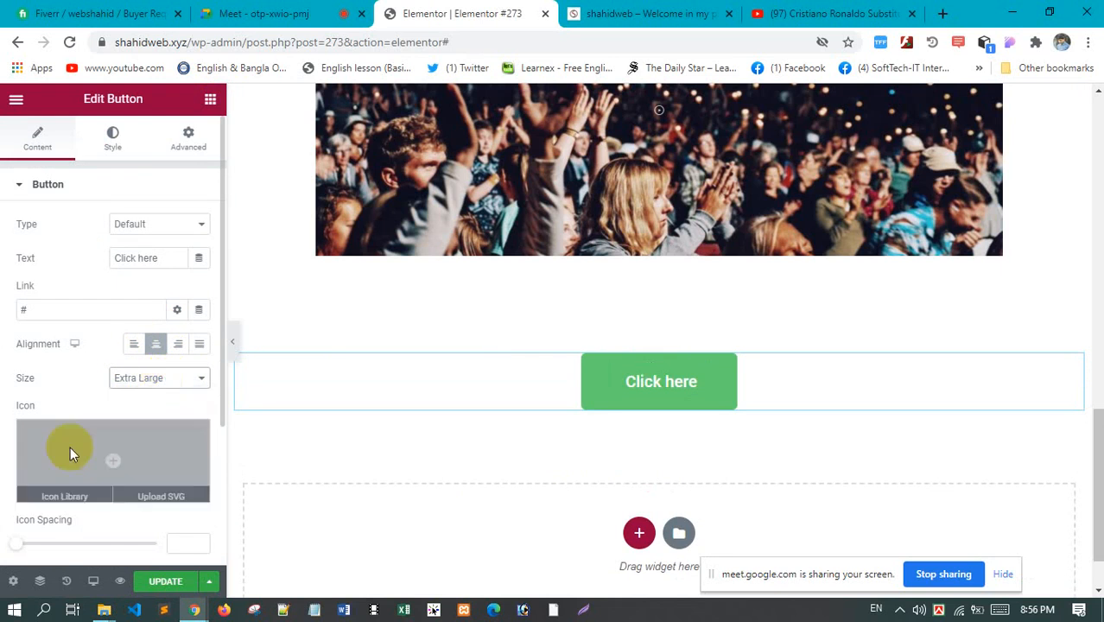
{"action": "scroll", "coordinate": [108, 386], "scroll_direction": "down", "scroll_amount": 2}
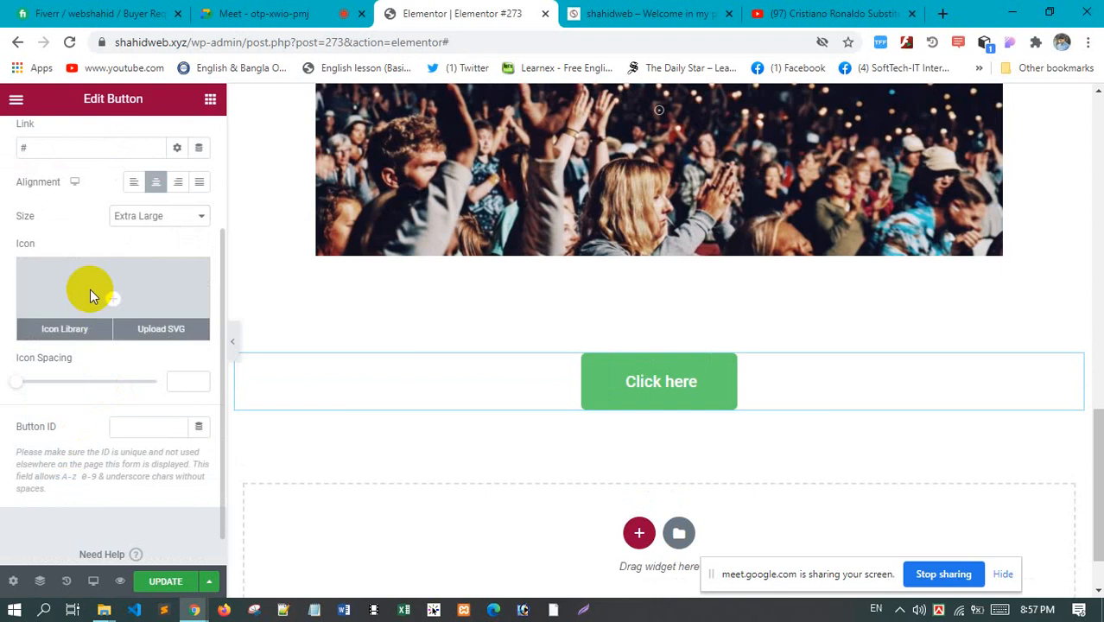
{"action": "left_click", "coordinate": [91, 294]}
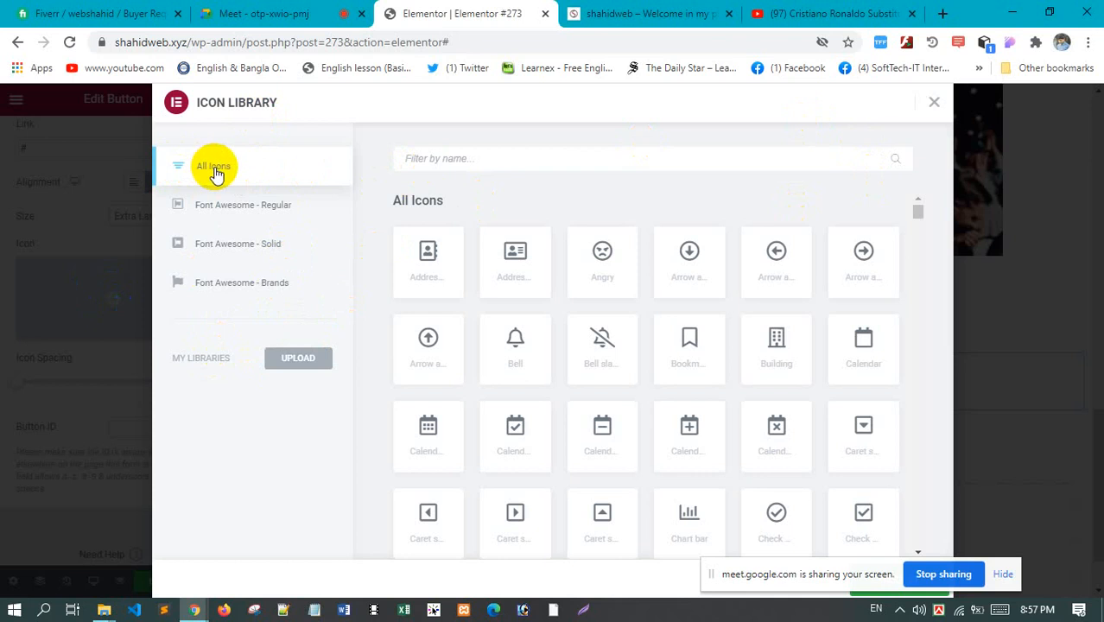
{"action": "left_click", "coordinate": [246, 210]}
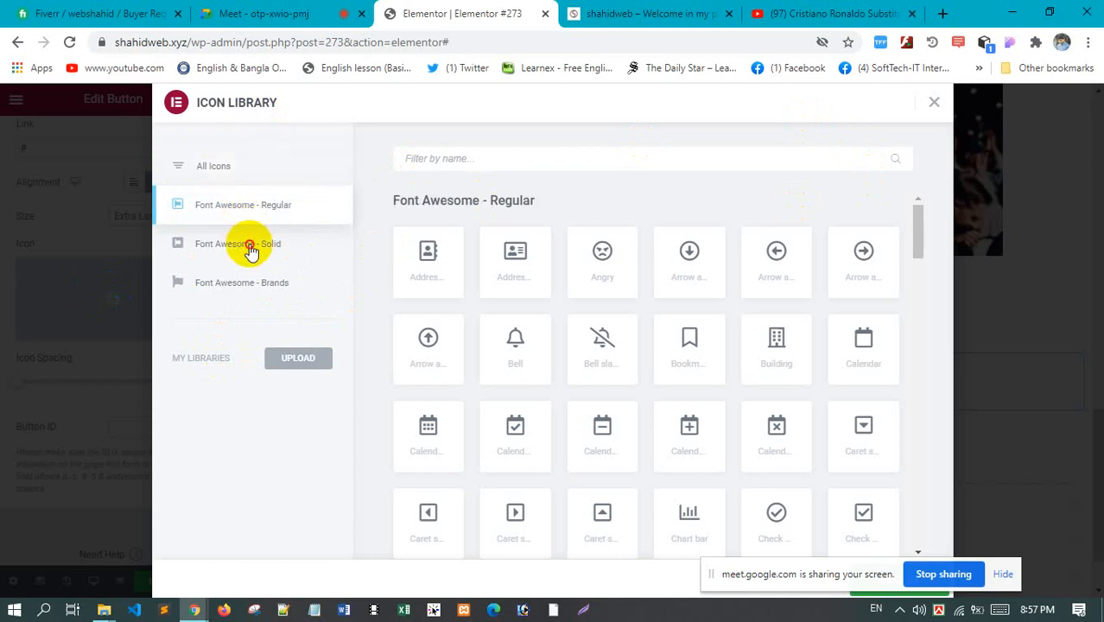
{"action": "left_click", "coordinate": [252, 259]}
{"action": "left_click", "coordinate": [259, 285]}
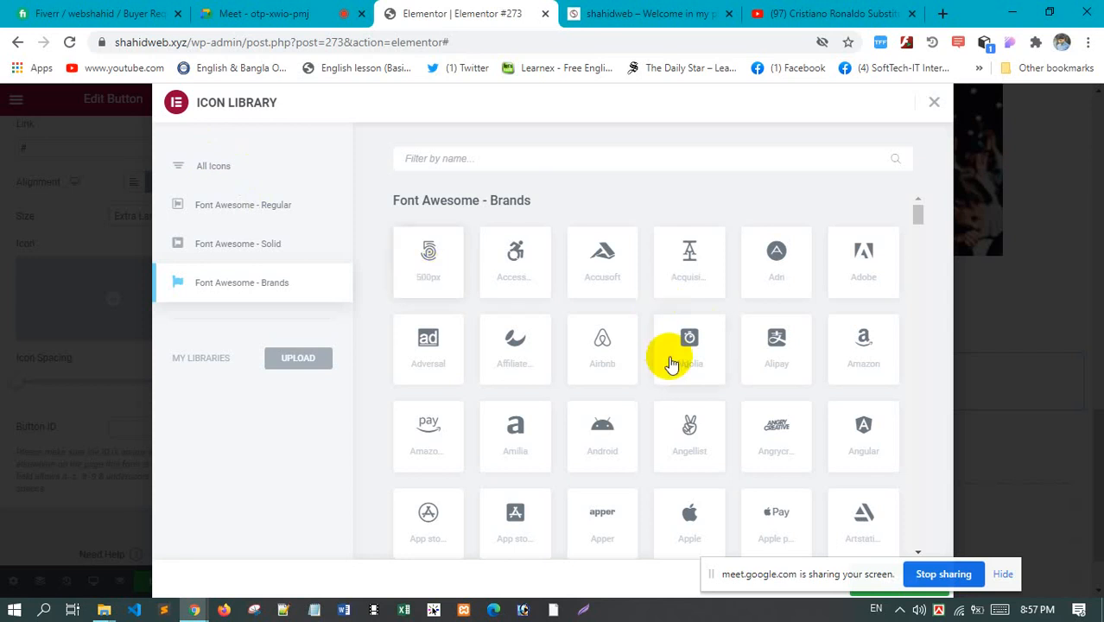
{"action": "scroll", "coordinate": [672, 363], "scroll_direction": "down", "scroll_amount": 3}
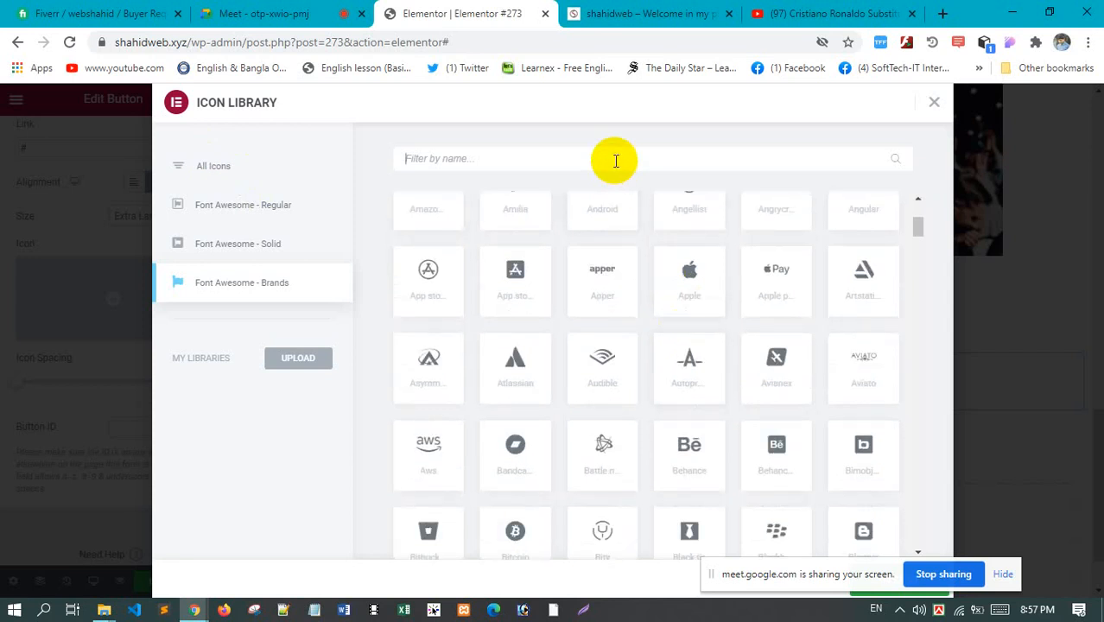
Search the Font Awesome Brands icons for "left" and "angi", and clear the filter
{"action": "type", "text": "left"}
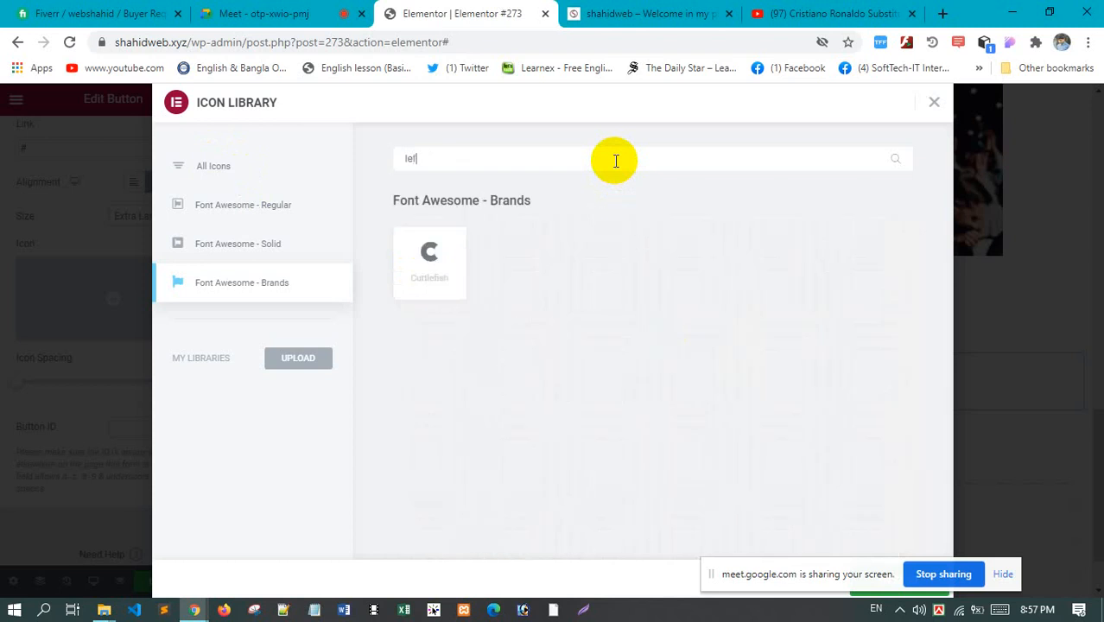
{"action": "key", "text": "BackSpace"}
{"action": "key", "text": "BackSpace"}
{"action": "key", "text": "BackSpace"}
{"action": "key", "text": "BackSpace"}
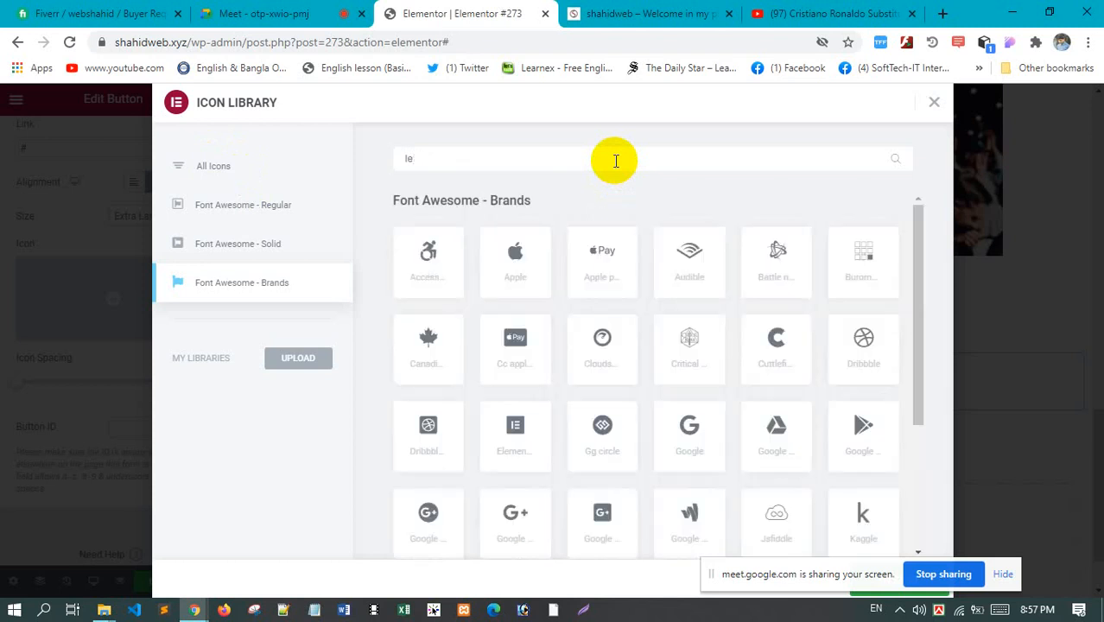
{"action": "type", "text": "lef"}
{"action": "key", "text": "BackSpace"}
{"action": "key", "text": "BackSpace"}
{"action": "key", "text": "BackSpace"}
{"action": "type", "text": "angl"}
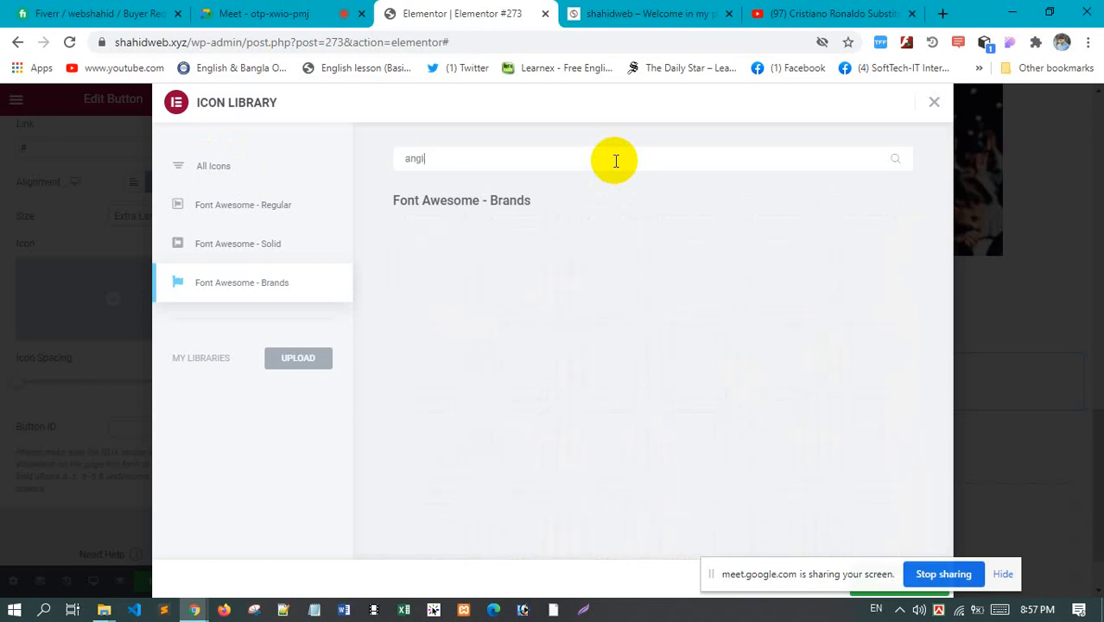
{"action": "key", "text": "BackSpace"}
{"action": "key", "text": "BackSpace"}
{"action": "key", "text": "BackSpace"}
{"action": "key", "text": "BackSpace"}
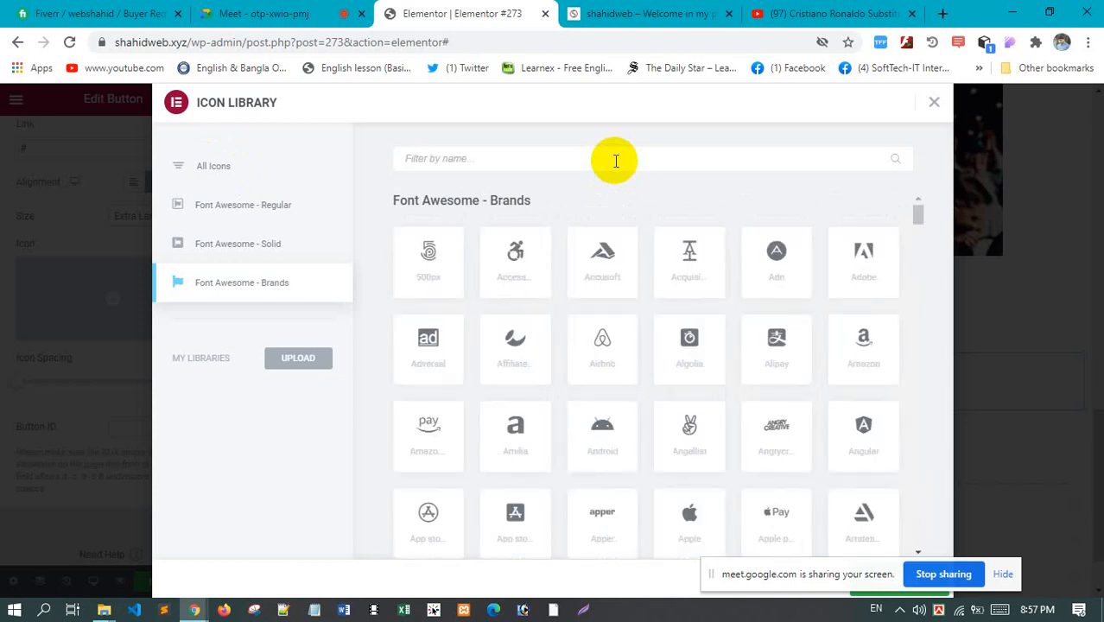
Pick the Canadian maple leaf icon from the Brands set and insert it into the button
{"action": "scroll", "coordinate": [658, 388], "scroll_direction": "down", "scroll_amount": 20}
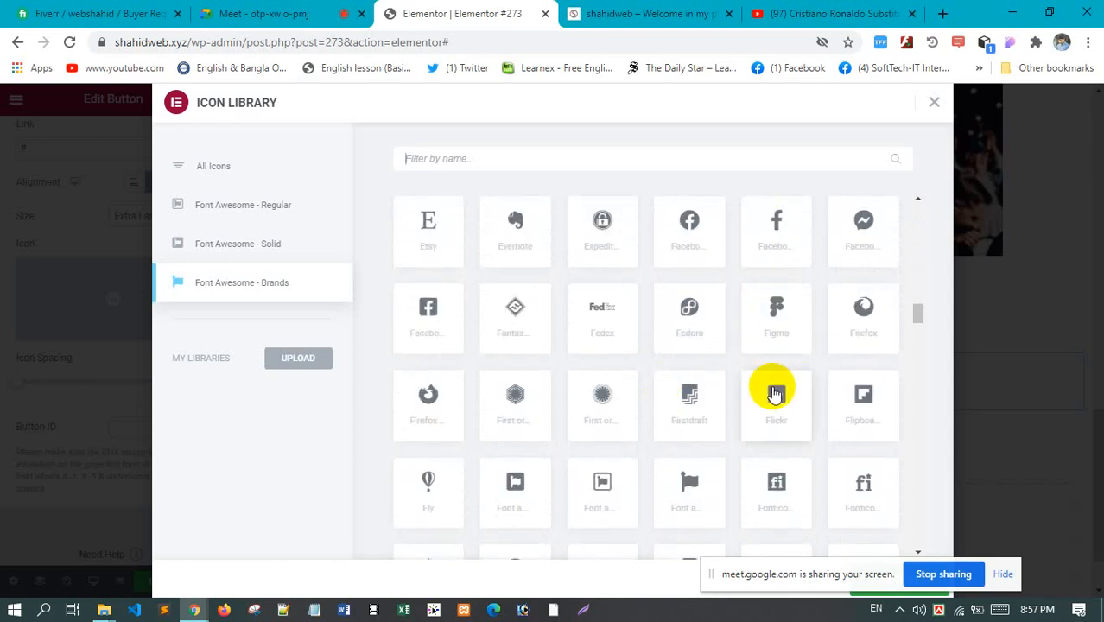
{"action": "scroll", "coordinate": [772, 389], "scroll_direction": "up", "scroll_amount": 10}
{"action": "scroll", "coordinate": [788, 313], "scroll_direction": "up", "scroll_amount": 4}
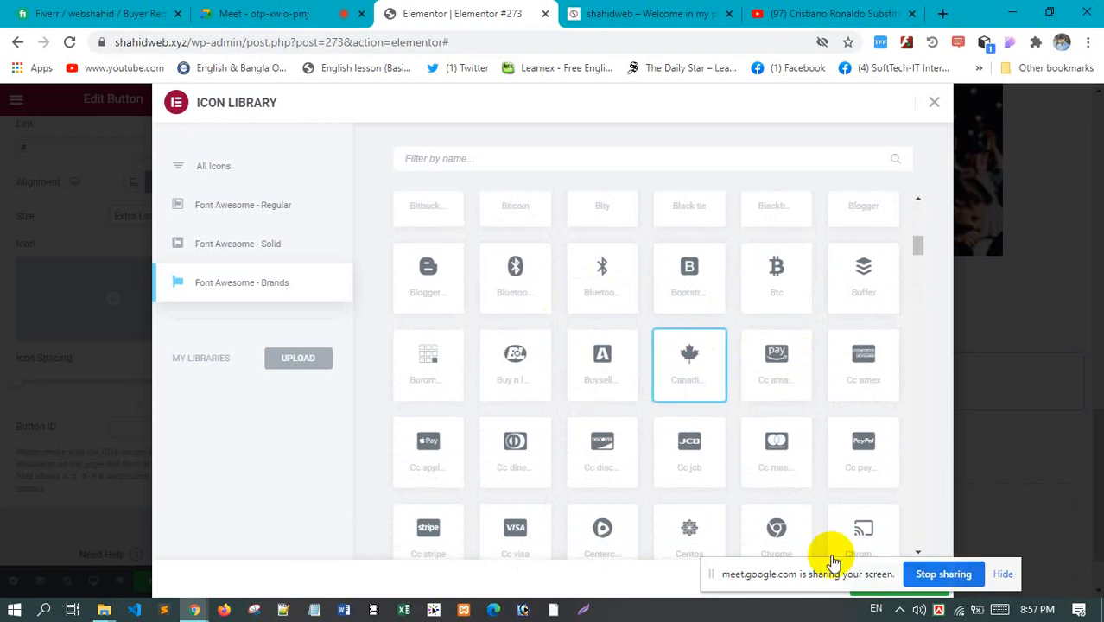
{"action": "left_click_drag", "start_coordinate": [917, 553], "coordinate": [1023, 395]}
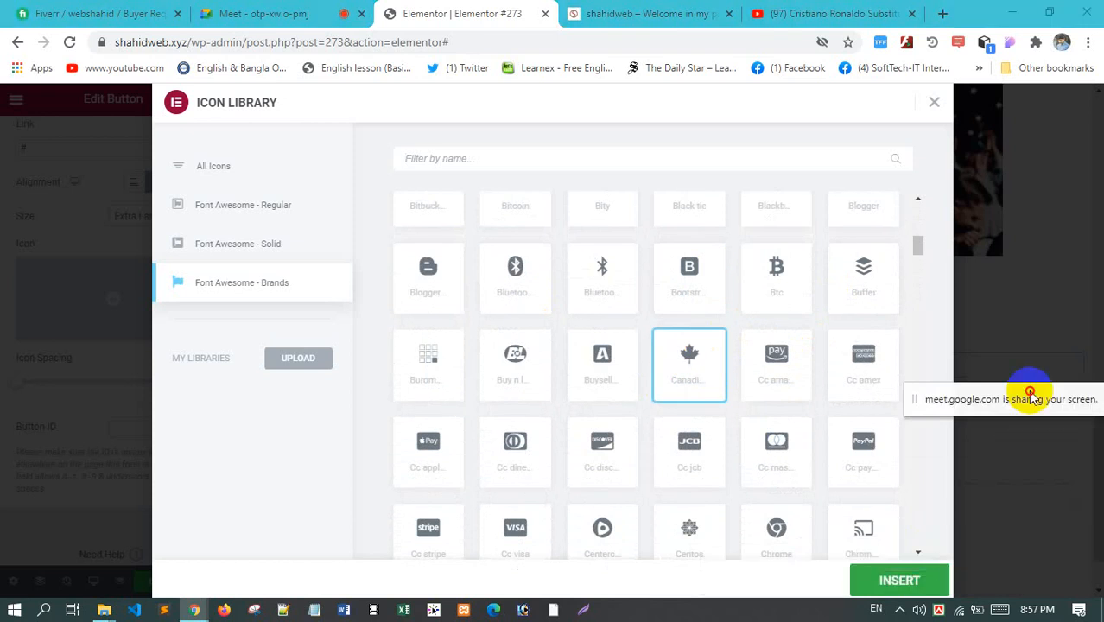
{"action": "left_click", "coordinate": [903, 582]}
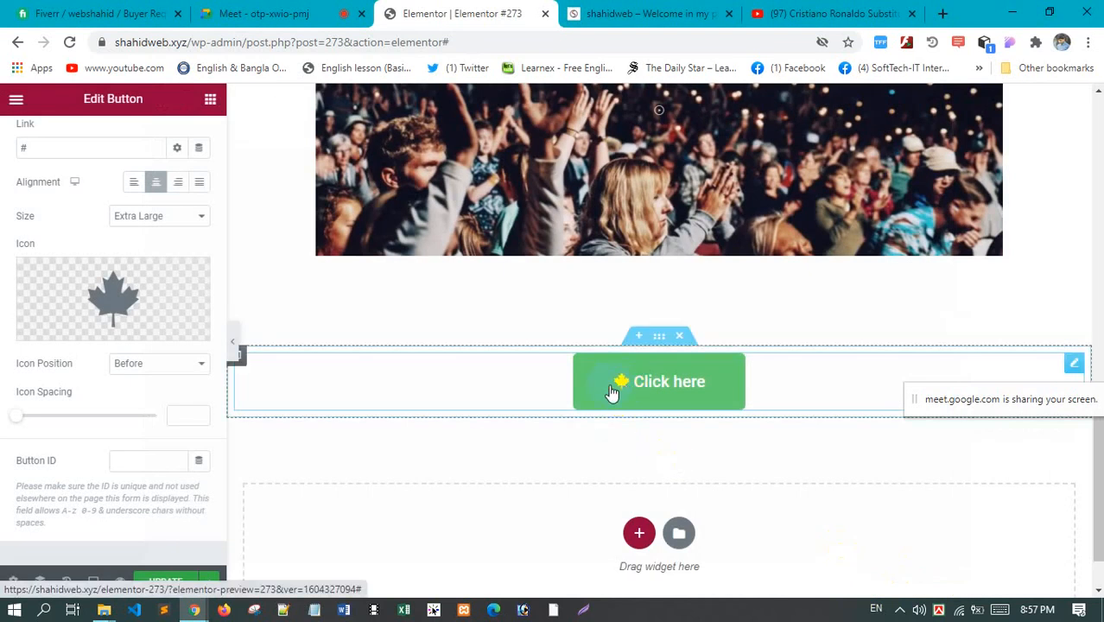
Set the button's icon spacing to 22, compare the After position, and return the icon position to Before
{"action": "scroll", "coordinate": [91, 427], "scroll_direction": "down", "scroll_amount": 1}
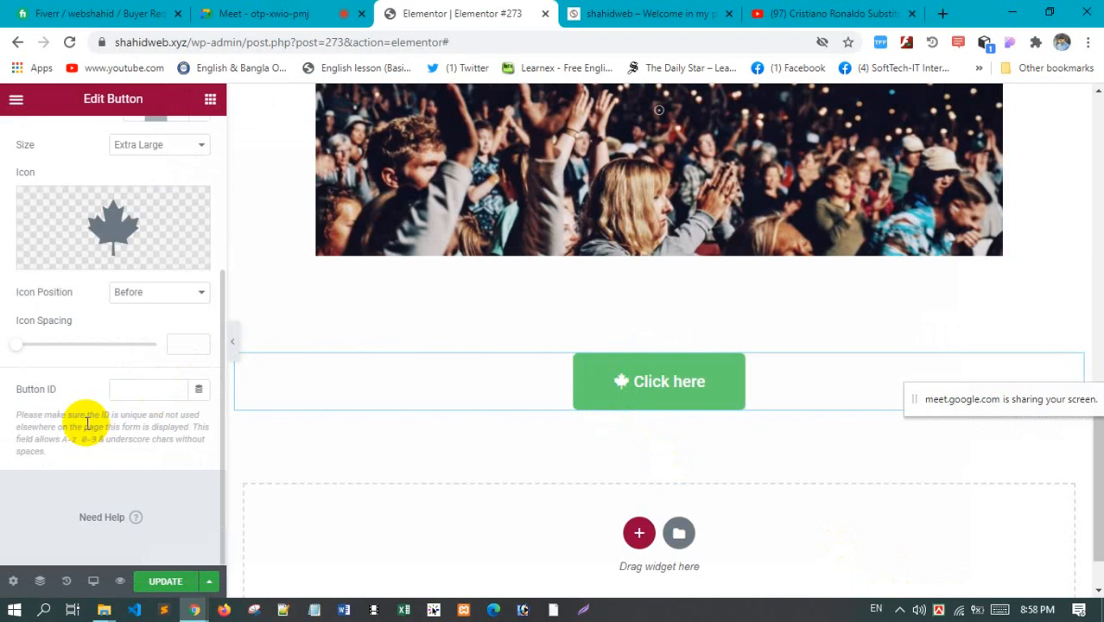
{"action": "scroll", "coordinate": [78, 422], "scroll_direction": "up", "scroll_amount": 1}
{"action": "left_click_drag", "start_coordinate": [28, 430], "coordinate": [77, 434]}
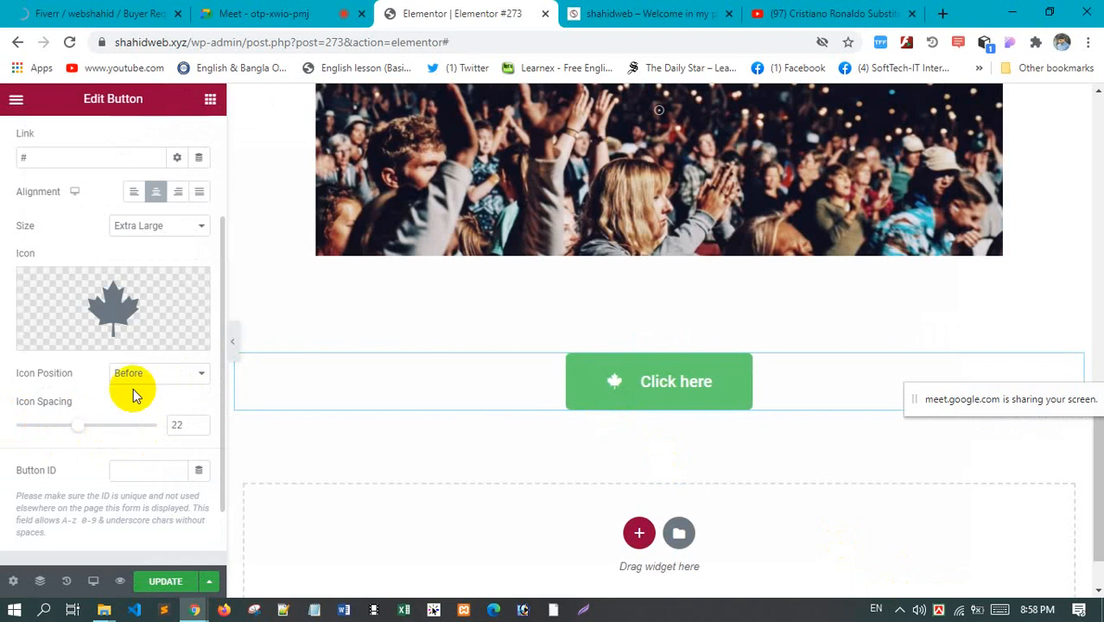
{"action": "left_click", "coordinate": [153, 373]}
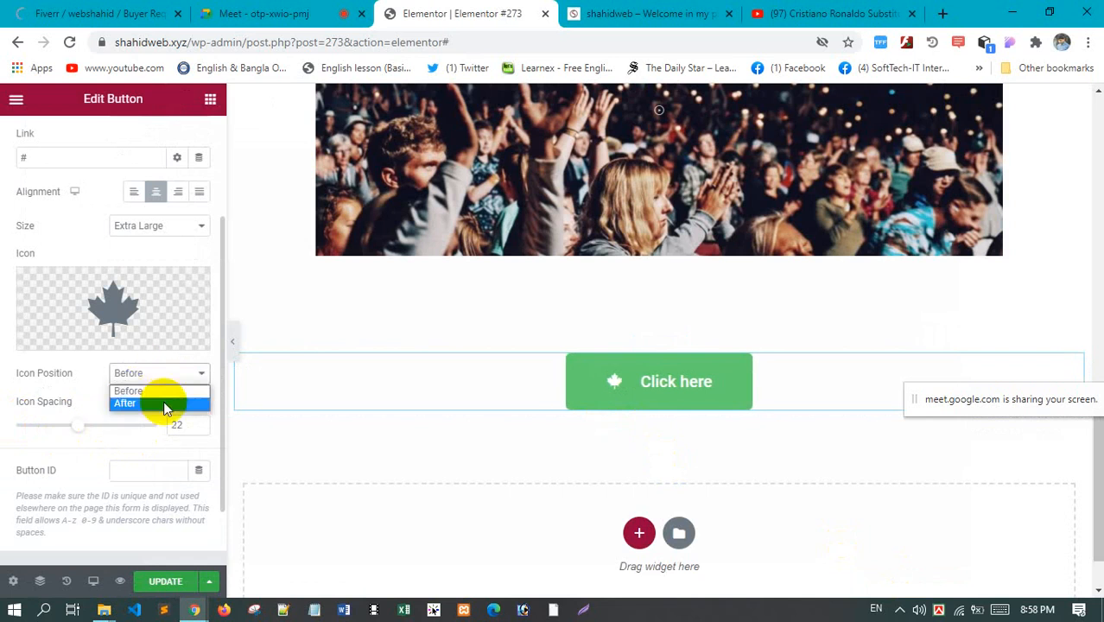
{"action": "left_click", "coordinate": [166, 404]}
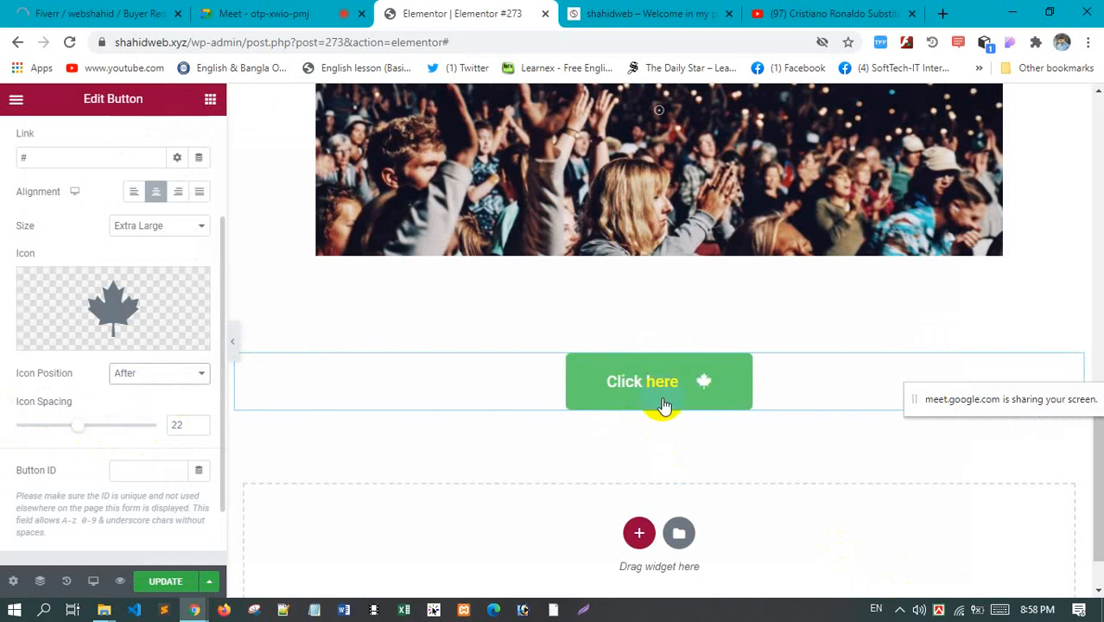
{"action": "left_click", "coordinate": [170, 375]}
{"action": "left_click", "coordinate": [162, 391]}
Look over the button's content settings from the type down to the Button ID
{"action": "scroll", "coordinate": [134, 382], "scroll_direction": "down", "scroll_amount": 1}
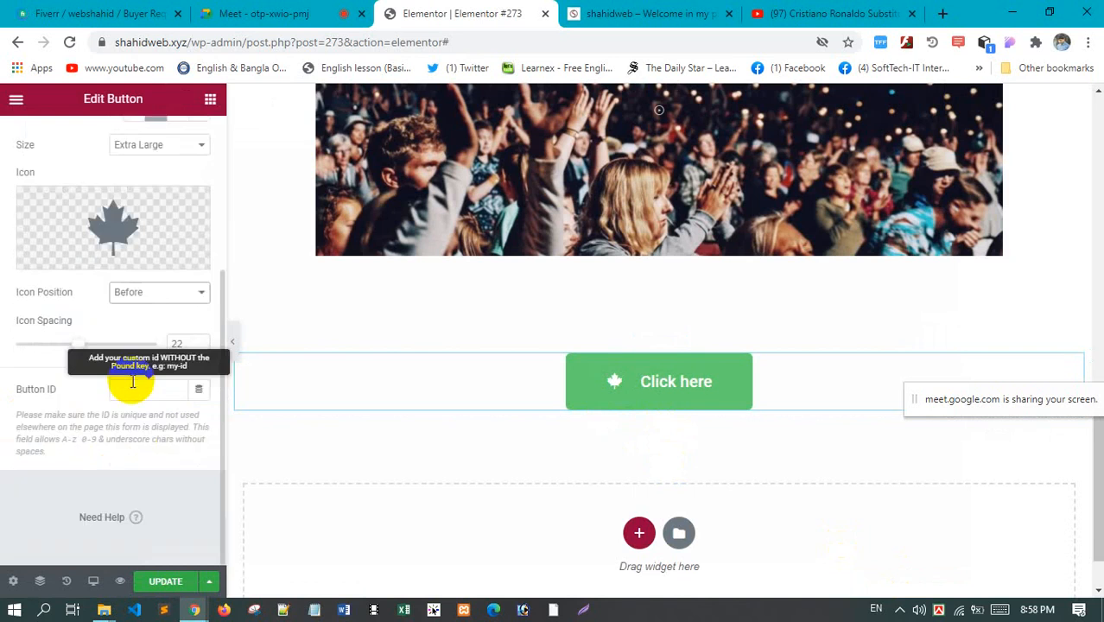
{"action": "scroll", "coordinate": [143, 460], "scroll_direction": "up", "scroll_amount": 3}
{"action": "scroll", "coordinate": [143, 459], "scroll_direction": "down", "scroll_amount": 3}
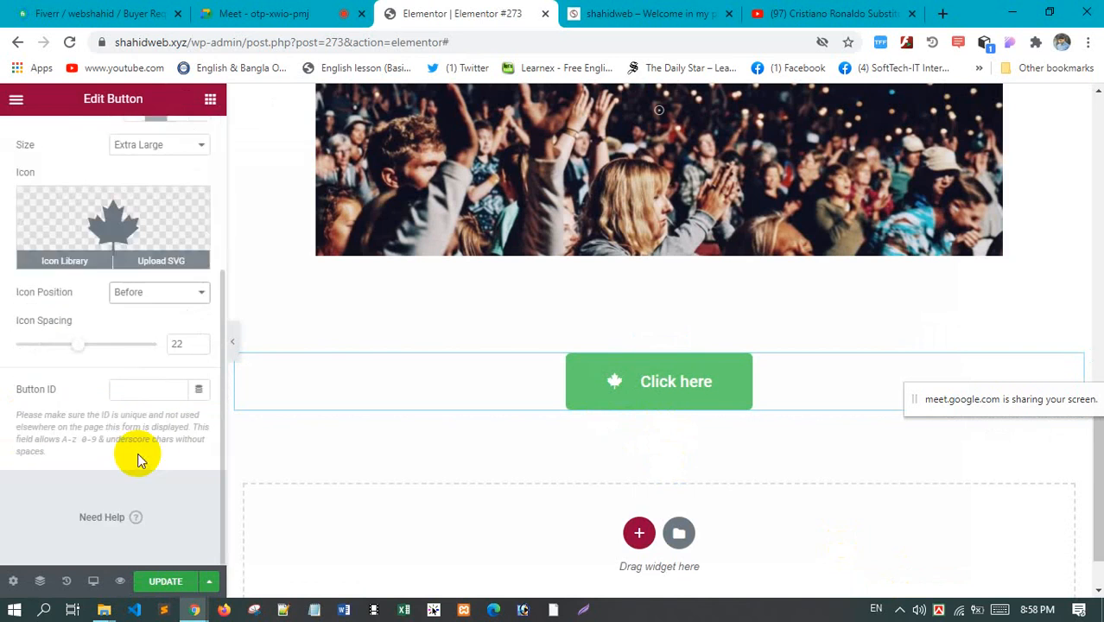
{"action": "scroll", "coordinate": [143, 460], "scroll_direction": "up", "scroll_amount": 3}
{"action": "scroll", "coordinate": [140, 461], "scroll_direction": "down", "scroll_amount": 3}
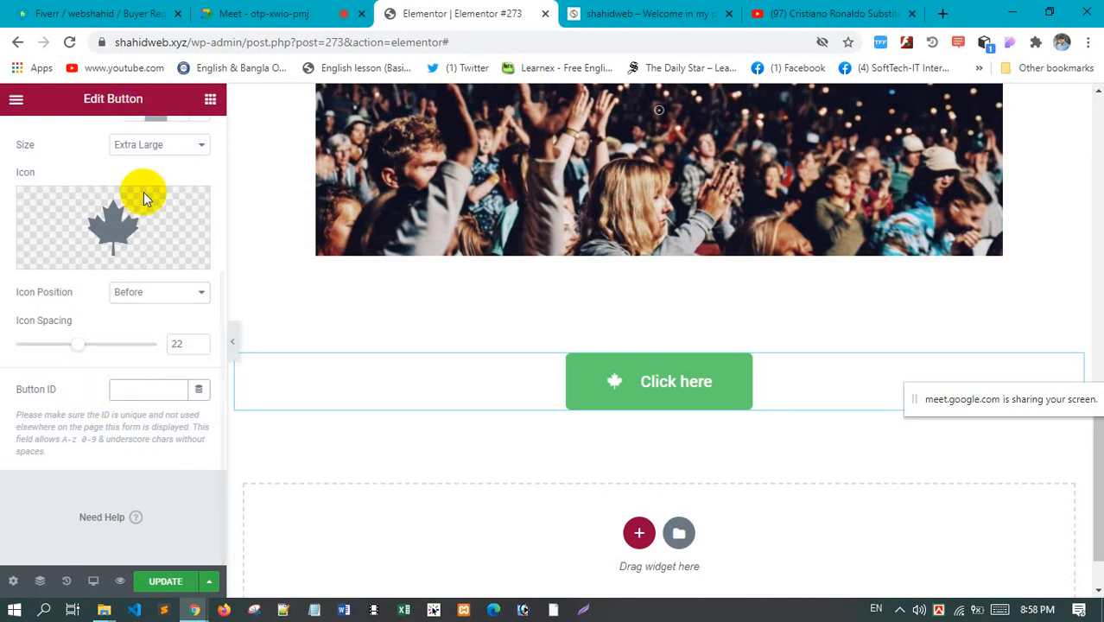
{"action": "scroll", "coordinate": [141, 193], "scroll_direction": "up", "scroll_amount": 3}
{"action": "left_click", "coordinate": [112, 141]}
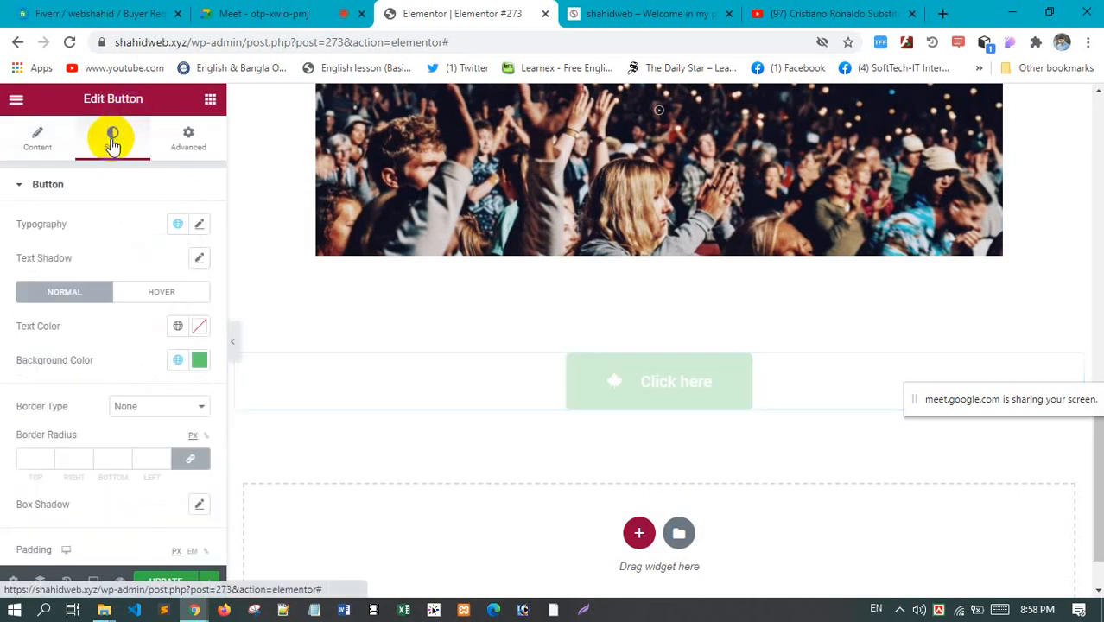
{"action": "left_click", "coordinate": [199, 226]}
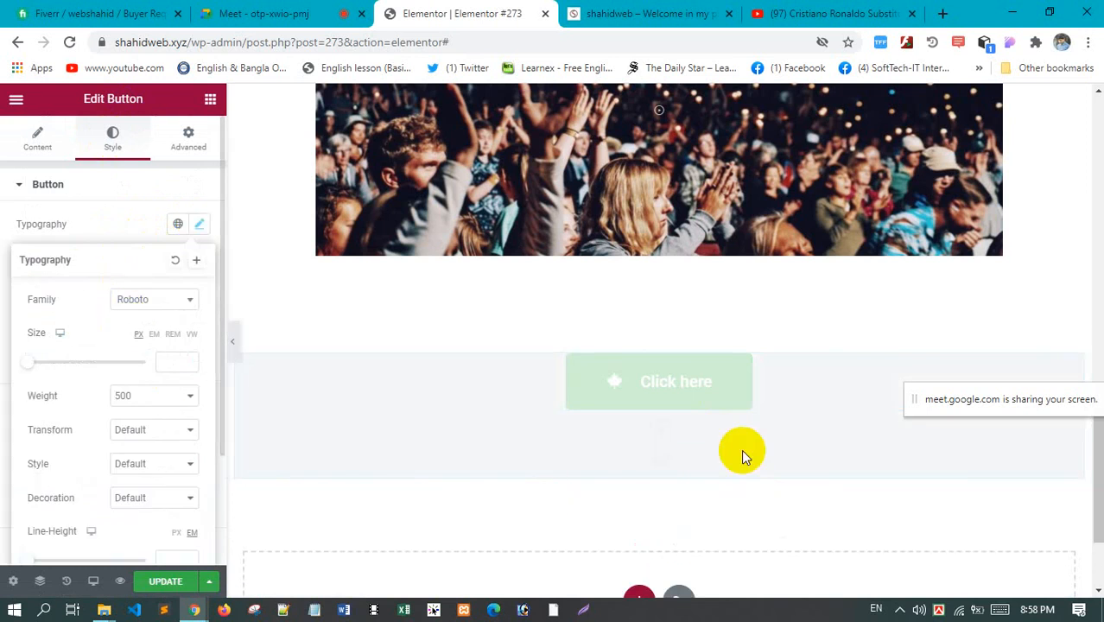
{"action": "scroll", "coordinate": [748, 437], "scroll_direction": "down", "scroll_amount": 2}
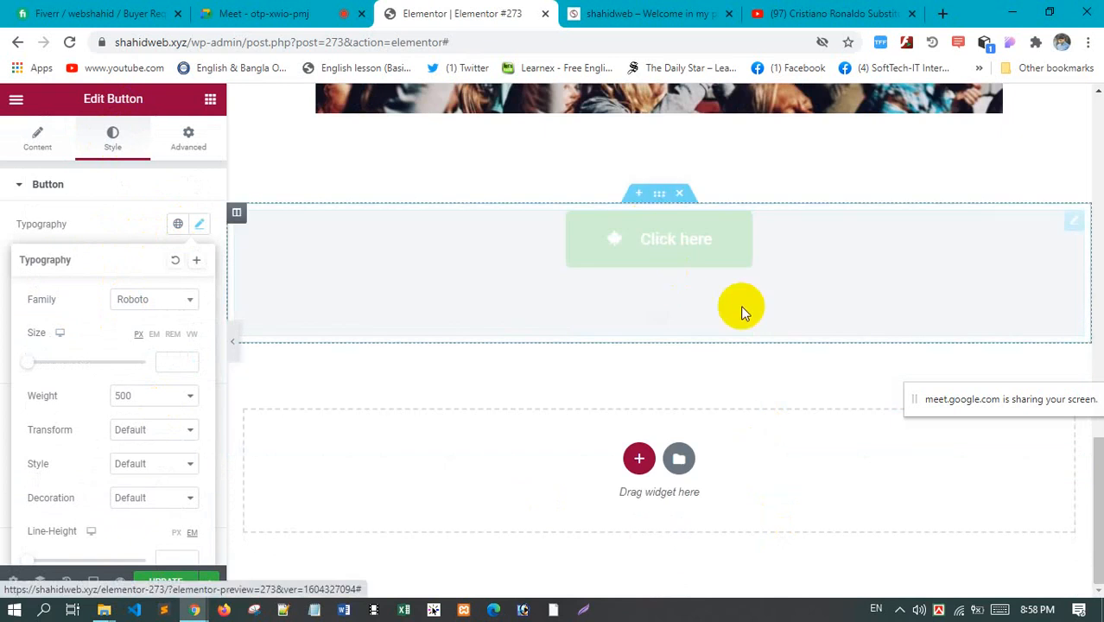
{"action": "left_click", "coordinate": [1075, 225]}
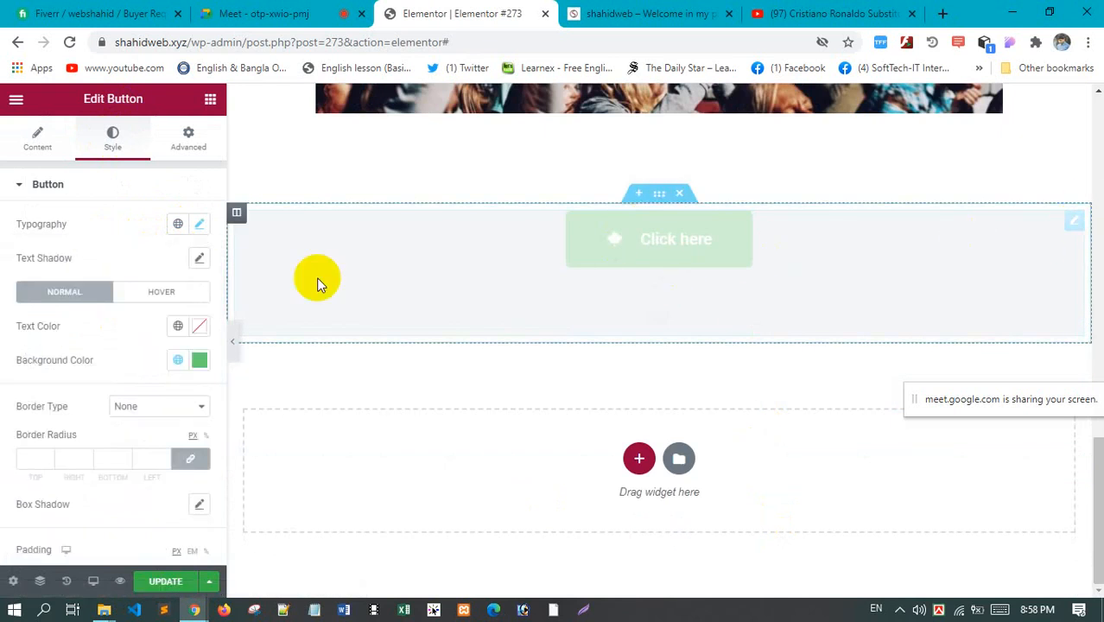
{"action": "left_click", "coordinate": [236, 216]}
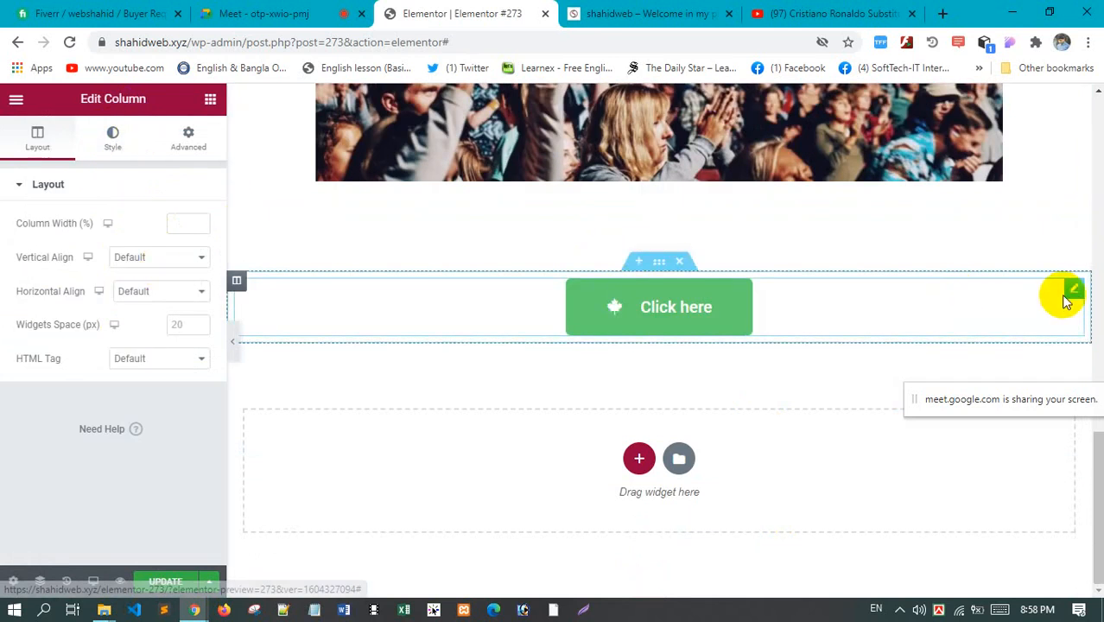
{"action": "left_click", "coordinate": [1069, 293]}
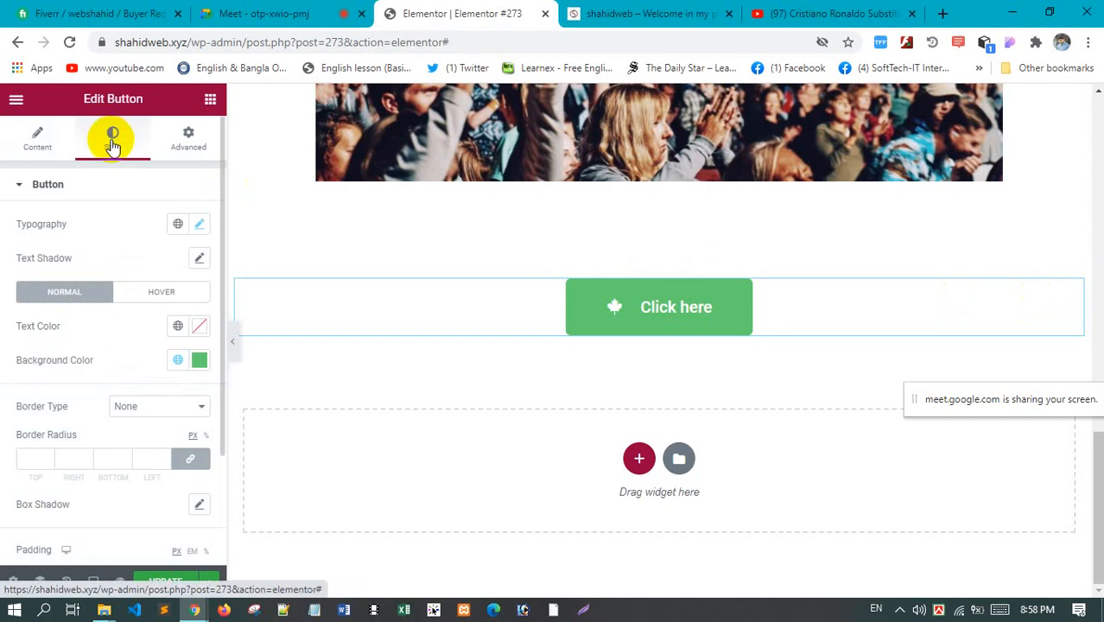
Set the button's typography to the Roboto Condensed family at a size of 35 px
{"action": "left_click", "coordinate": [198, 226]}
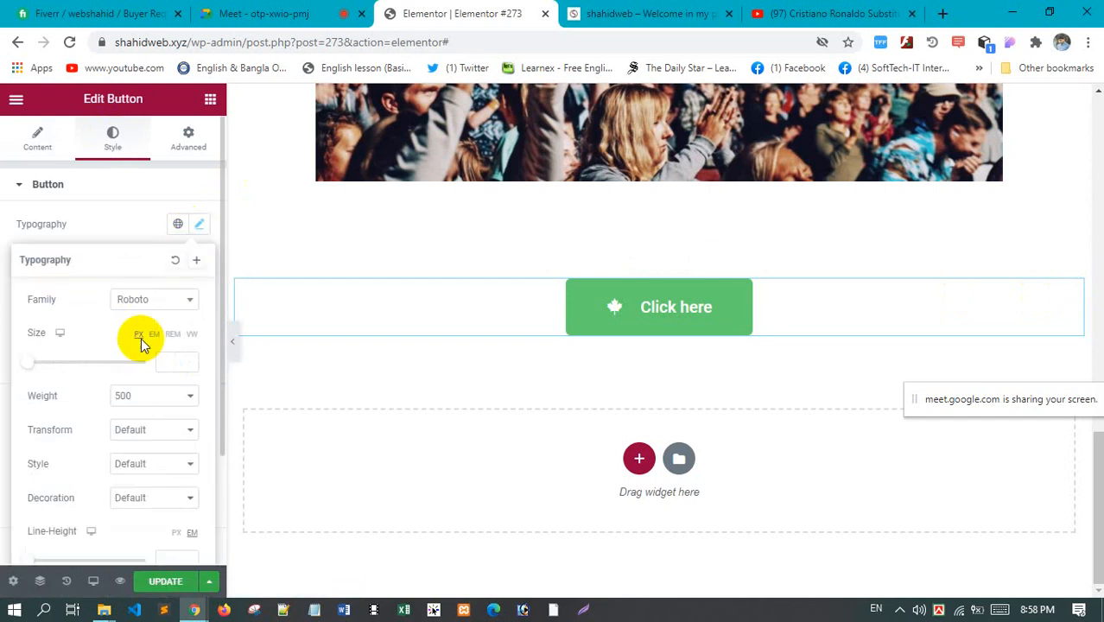
{"action": "left_click", "coordinate": [157, 303]}
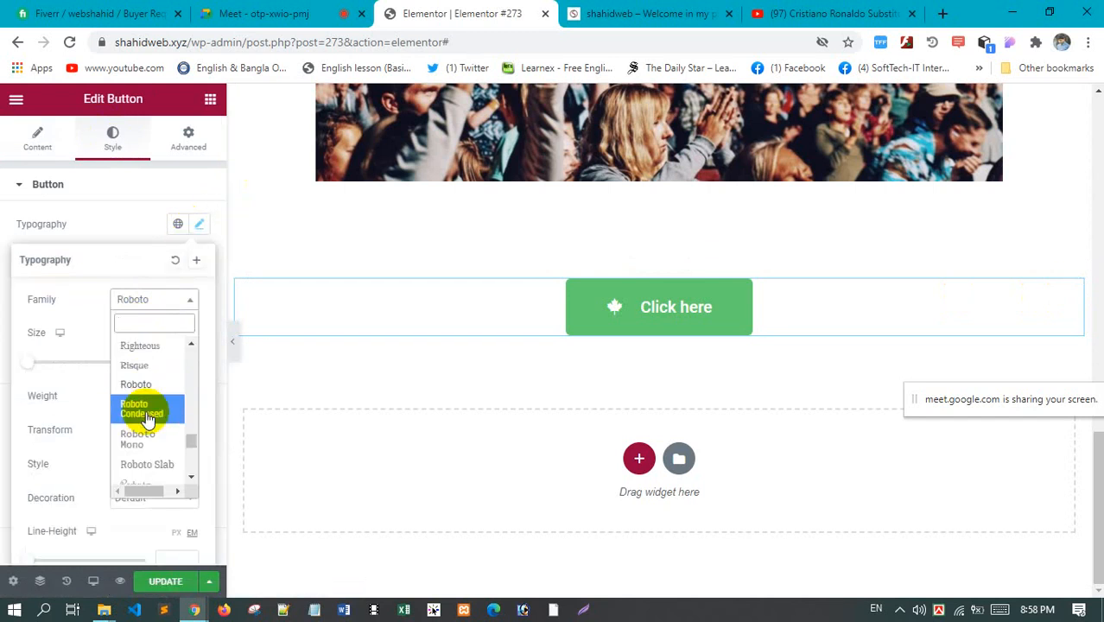
{"action": "left_click", "coordinate": [142, 408]}
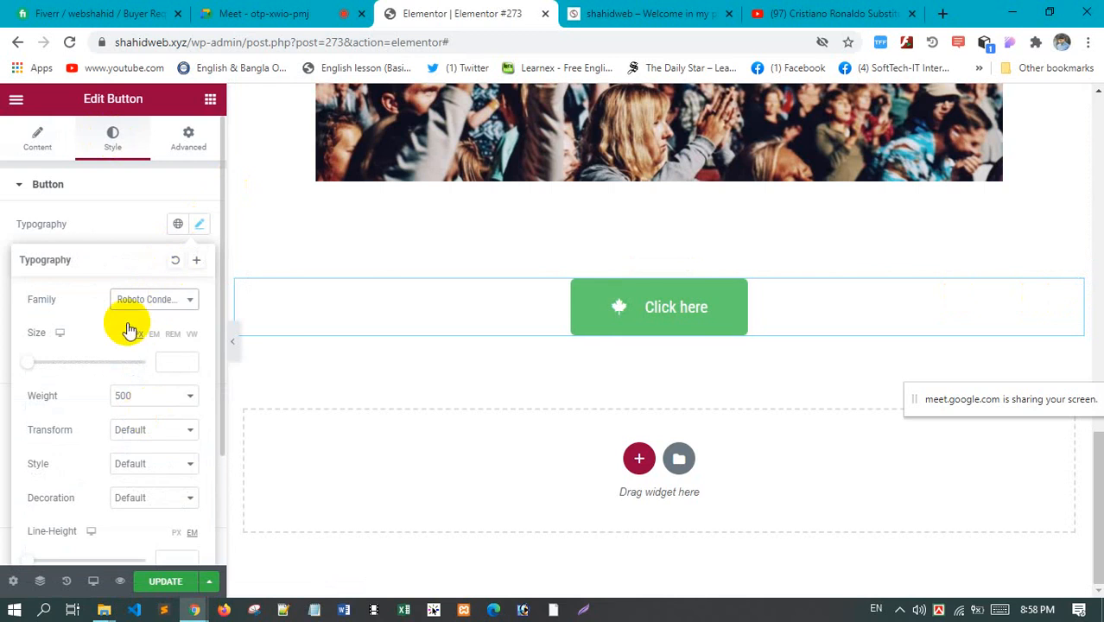
{"action": "scroll", "coordinate": [35, 303], "scroll_direction": "down", "scroll_amount": 1}
{"action": "mouse_move", "coordinate": [30, 291]}
{"action": "left_mouse_down"}
{"action": "mouse_move", "coordinate": [99, 294]}
{"action": "mouse_move", "coordinate": [50, 296]}
{"action": "left_mouse_up"}
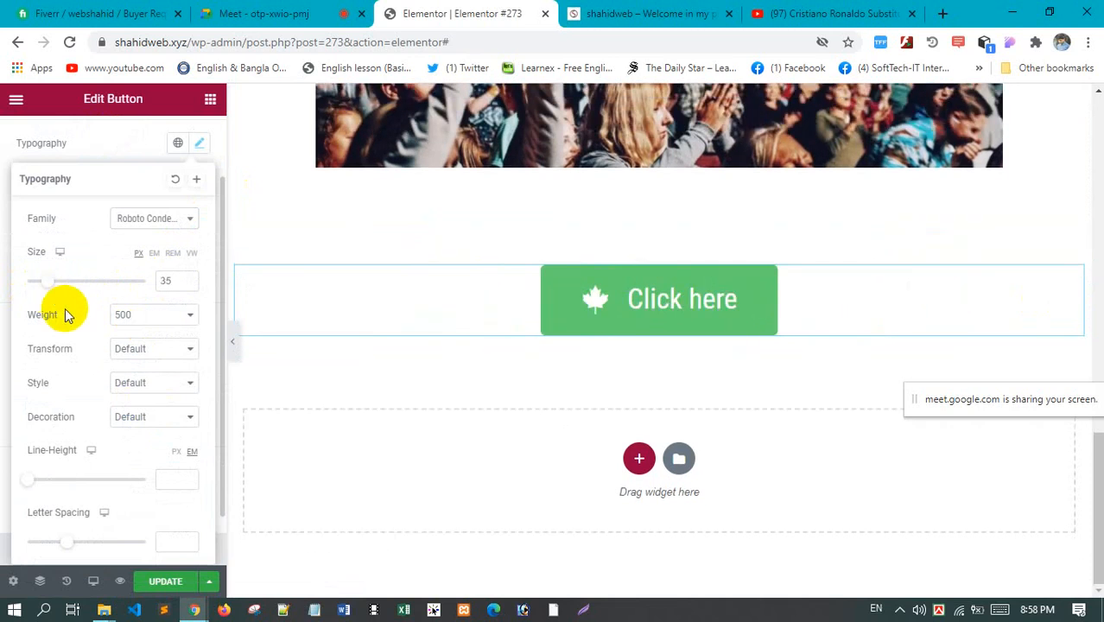
Compare the button's Medium size, set its size to Small, and return to its style settings
{"action": "scroll", "coordinate": [34, 158], "scroll_direction": "up", "scroll_amount": 1}
{"action": "left_click", "coordinate": [38, 143]}
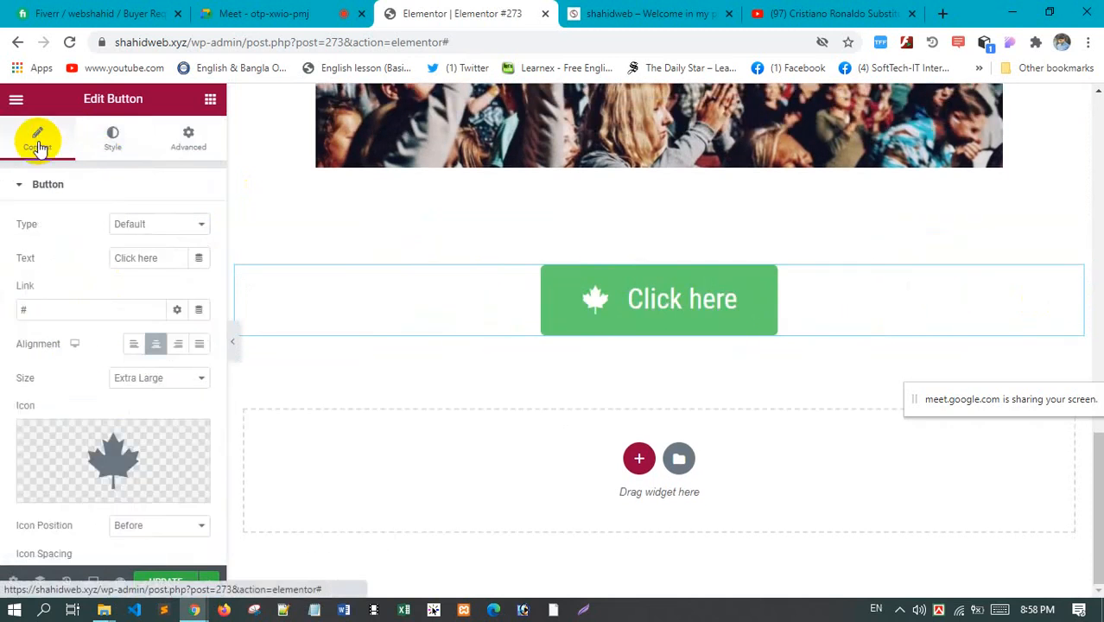
{"action": "scroll", "coordinate": [99, 381], "scroll_direction": "down", "scroll_amount": 1}
{"action": "scroll", "coordinate": [173, 363], "scroll_direction": "up", "scroll_amount": 1}
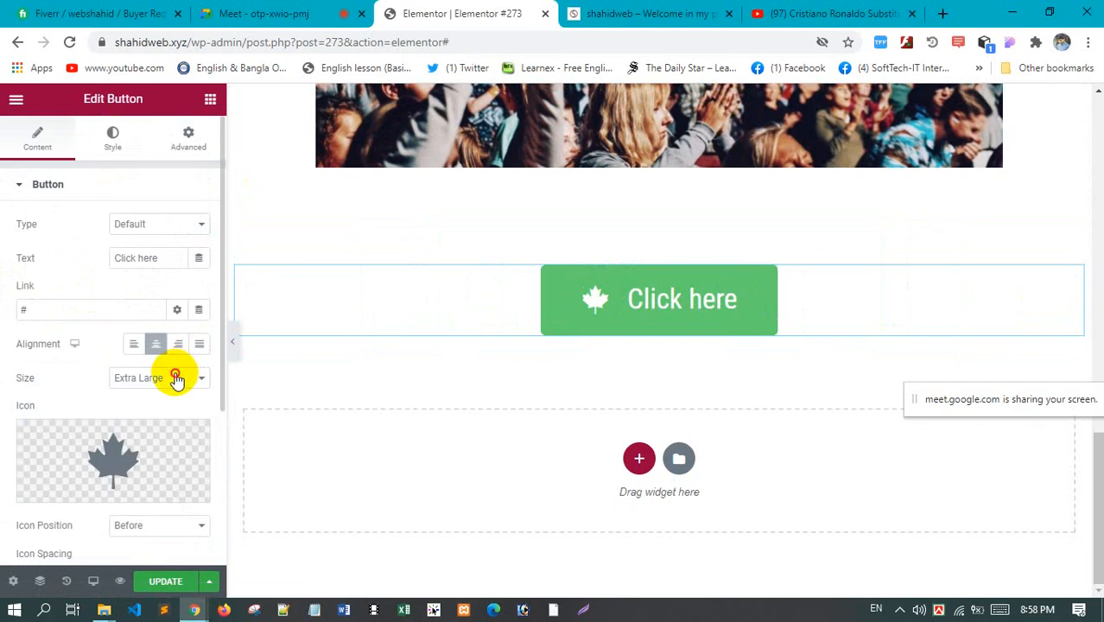
{"action": "left_click", "coordinate": [176, 380]}
{"action": "left_click", "coordinate": [171, 419]}
{"action": "left_click", "coordinate": [160, 378]}
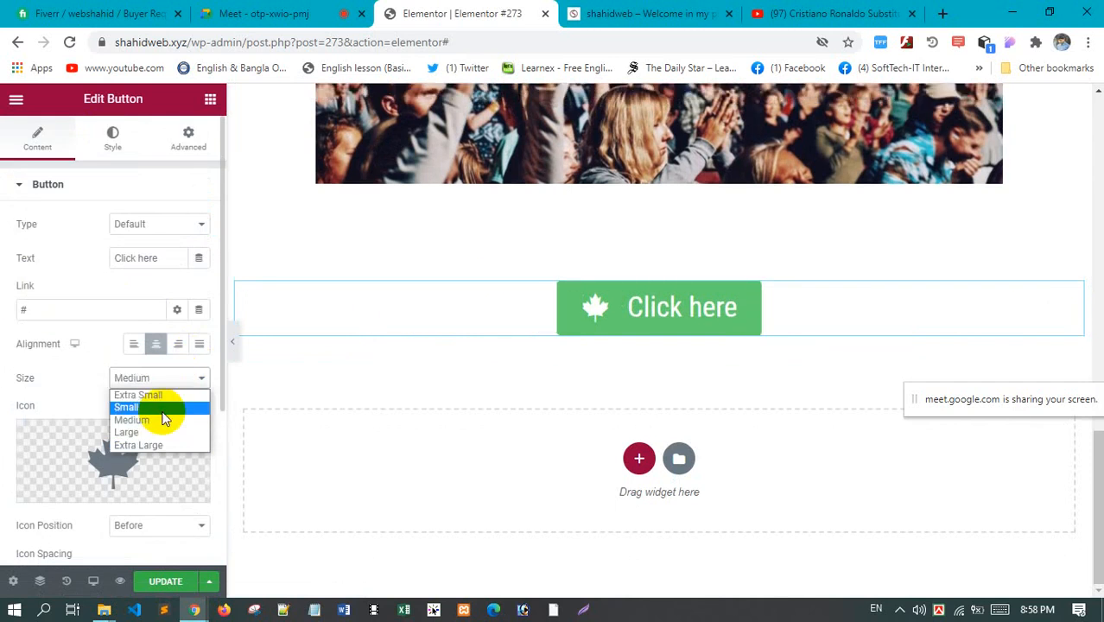
{"action": "left_click", "coordinate": [161, 406]}
{"action": "left_click", "coordinate": [112, 136]}
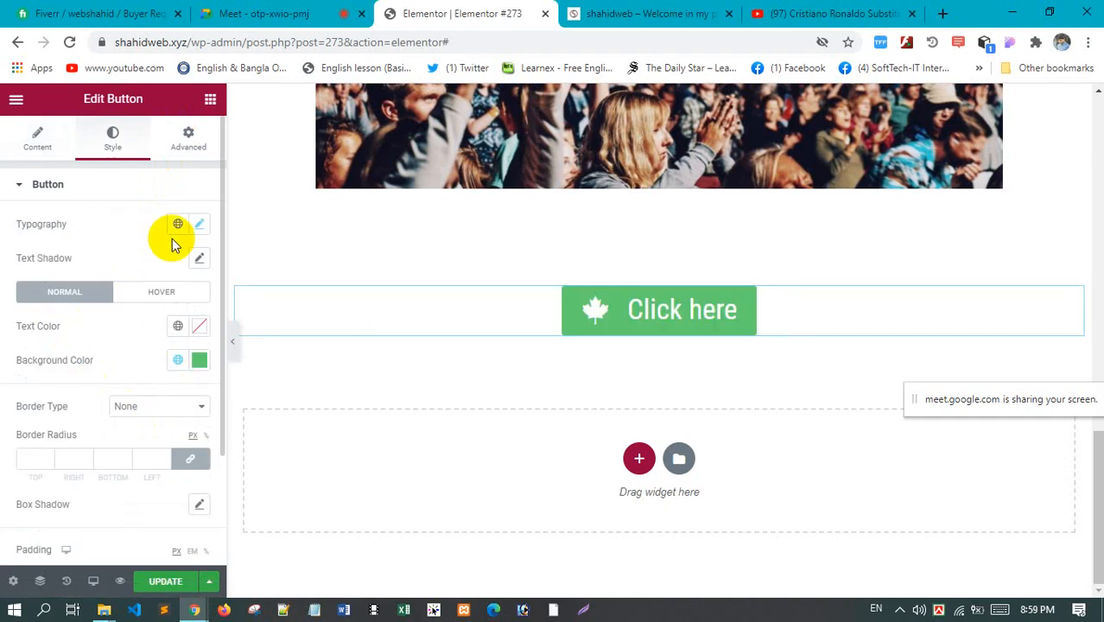
Set the button typography's size to 51 px and its weight to 700
{"action": "left_click", "coordinate": [198, 226]}
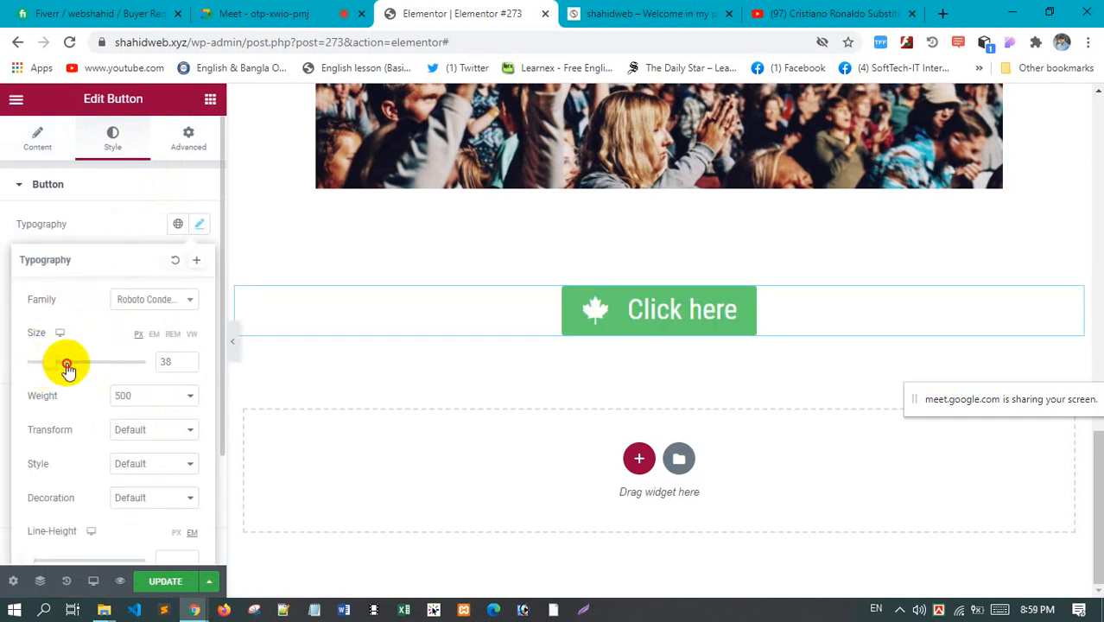
{"action": "left_click_drag", "start_coordinate": [67, 367], "coordinate": [57, 363]}
{"action": "left_click", "coordinate": [145, 397]}
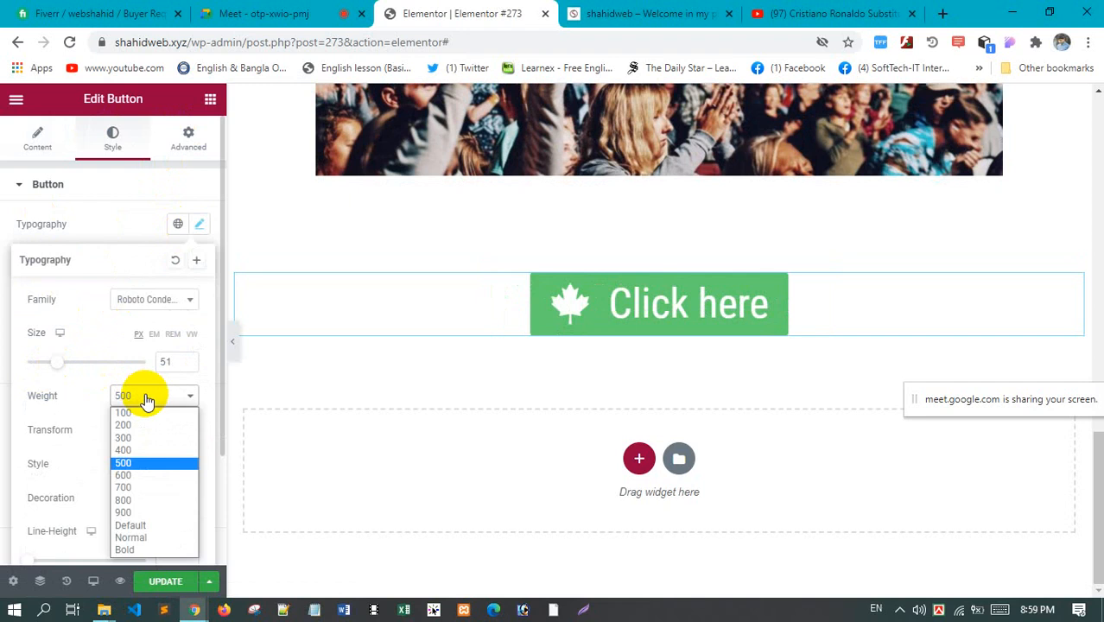
{"action": "left_click", "coordinate": [157, 487]}
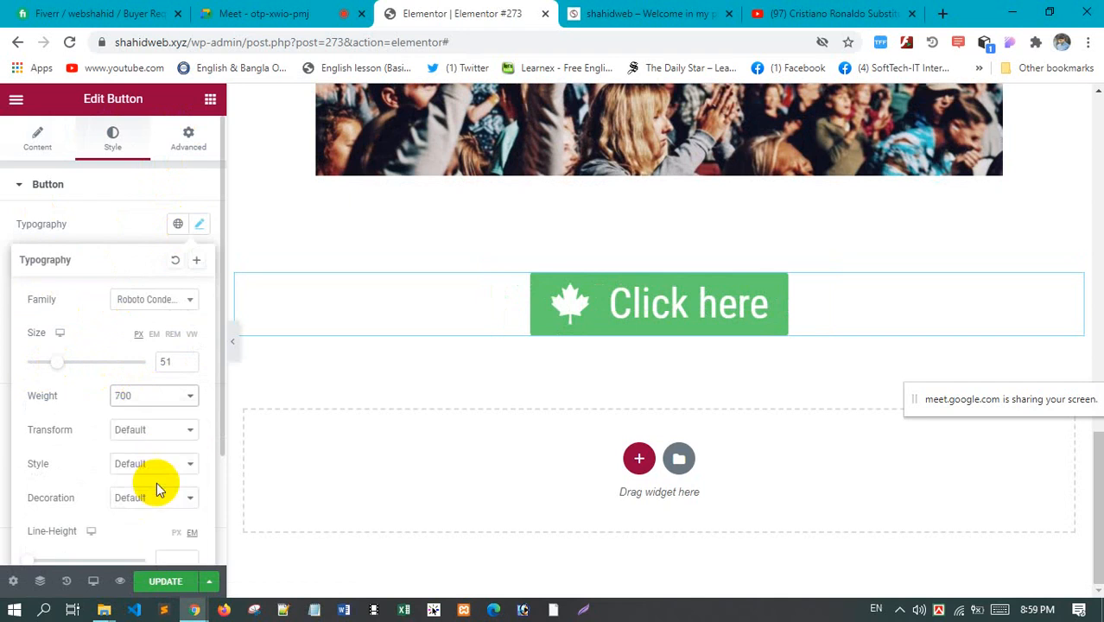
{"action": "scroll", "coordinate": [92, 374], "scroll_direction": "down", "scroll_amount": 1}
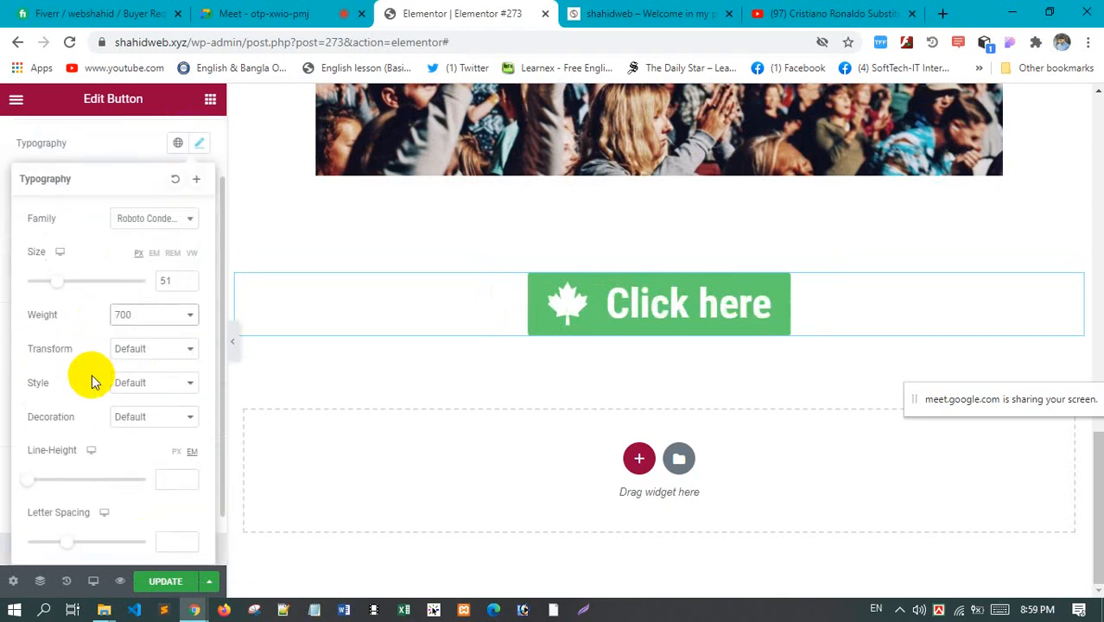
Keep the button text's transform at Default and set its line height to 1.2 em
{"action": "left_click", "coordinate": [167, 350]}
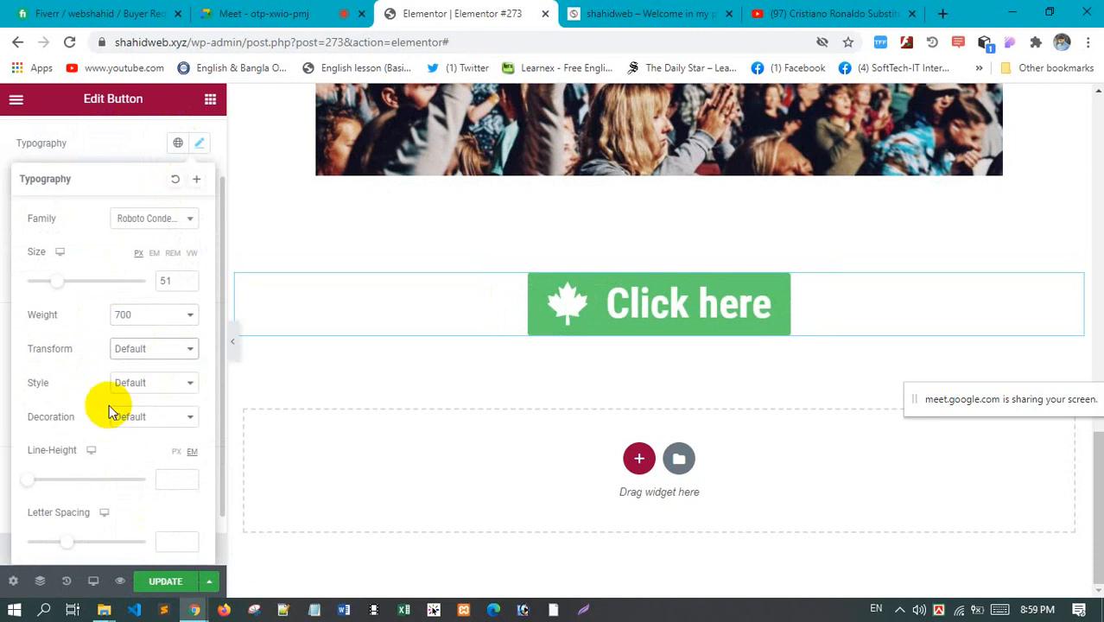
{"action": "scroll", "coordinate": [35, 412], "scroll_direction": "down", "scroll_amount": 1}
{"action": "mouse_move", "coordinate": [26, 422]}
{"action": "left_mouse_down"}
{"action": "mouse_move", "coordinate": [117, 416]}
{"action": "mouse_move", "coordinate": [39, 420]}
{"action": "left_mouse_up"}
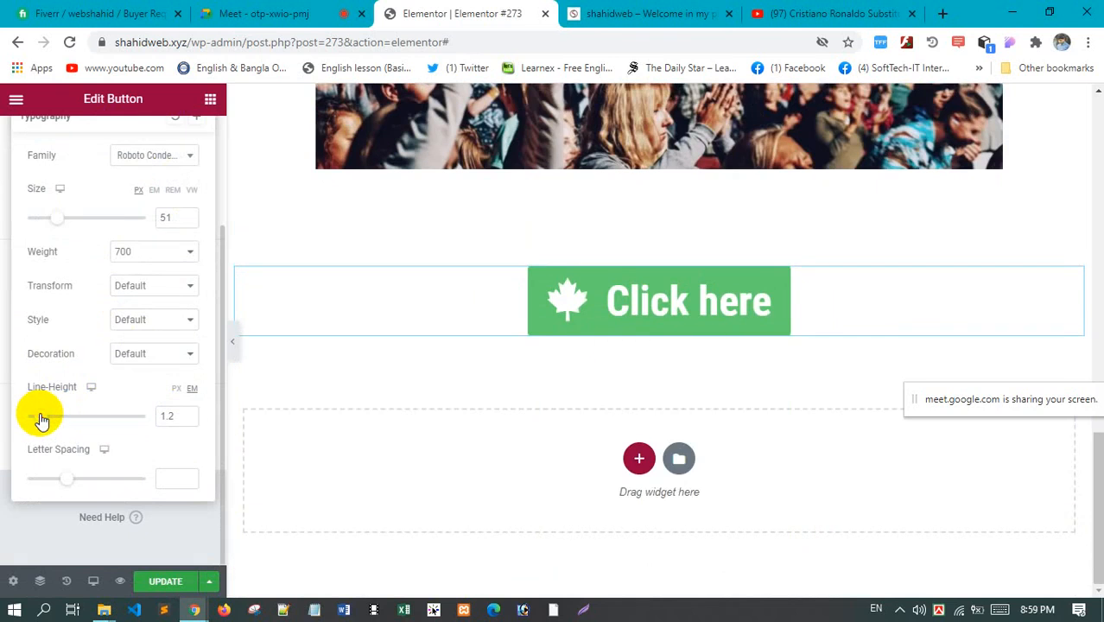
{"action": "scroll", "coordinate": [164, 242], "scroll_direction": "up", "scroll_amount": 2}
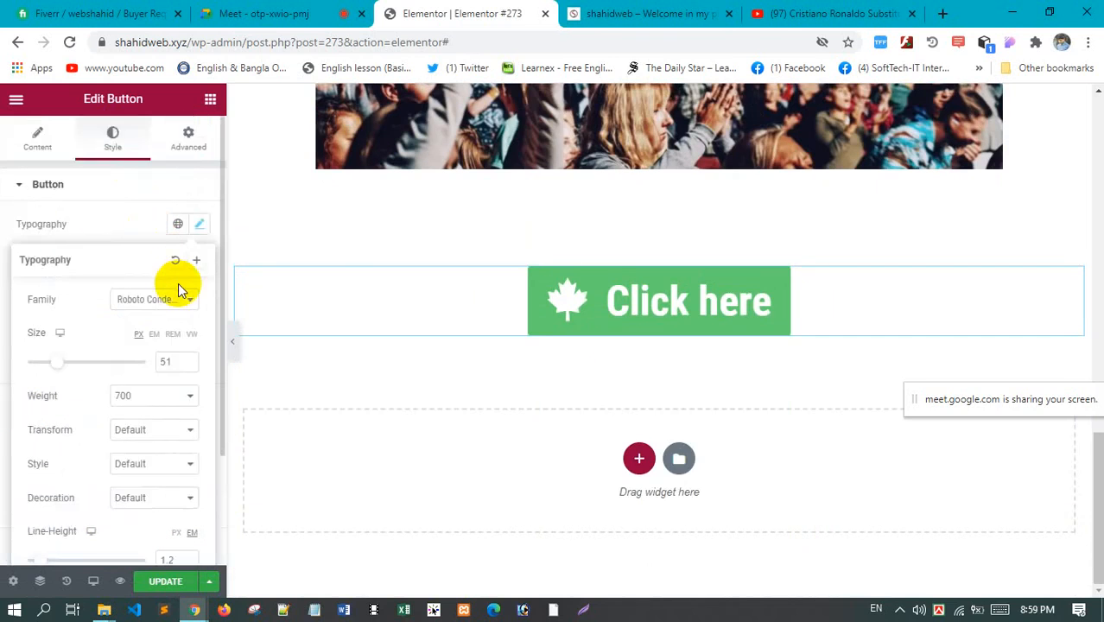
{"action": "left_click", "coordinate": [132, 210]}
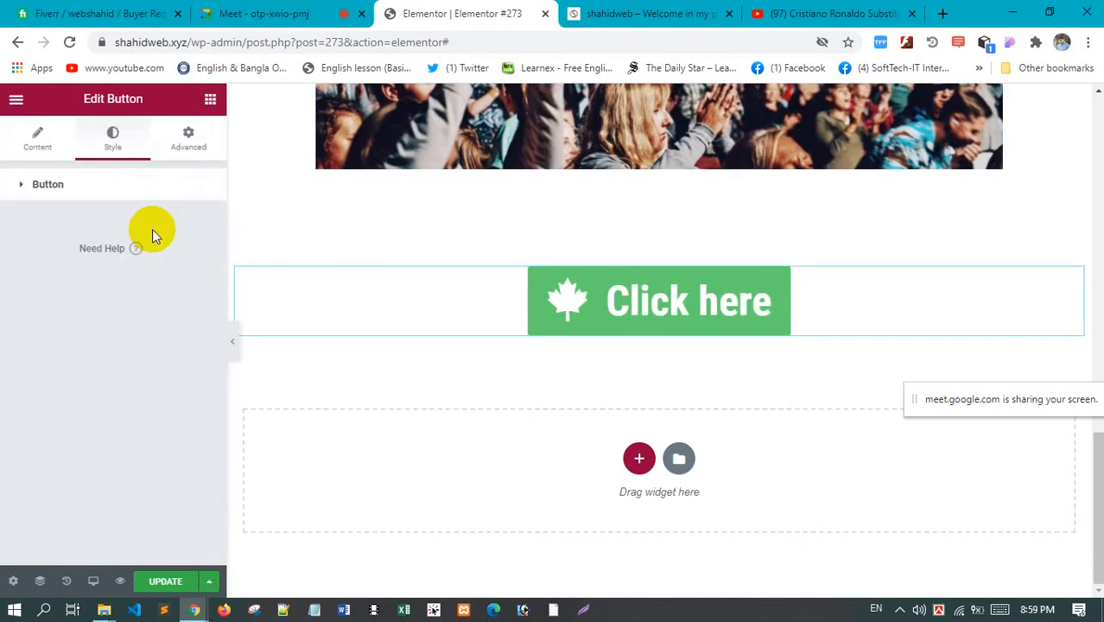
{"action": "left_click", "coordinate": [43, 184]}
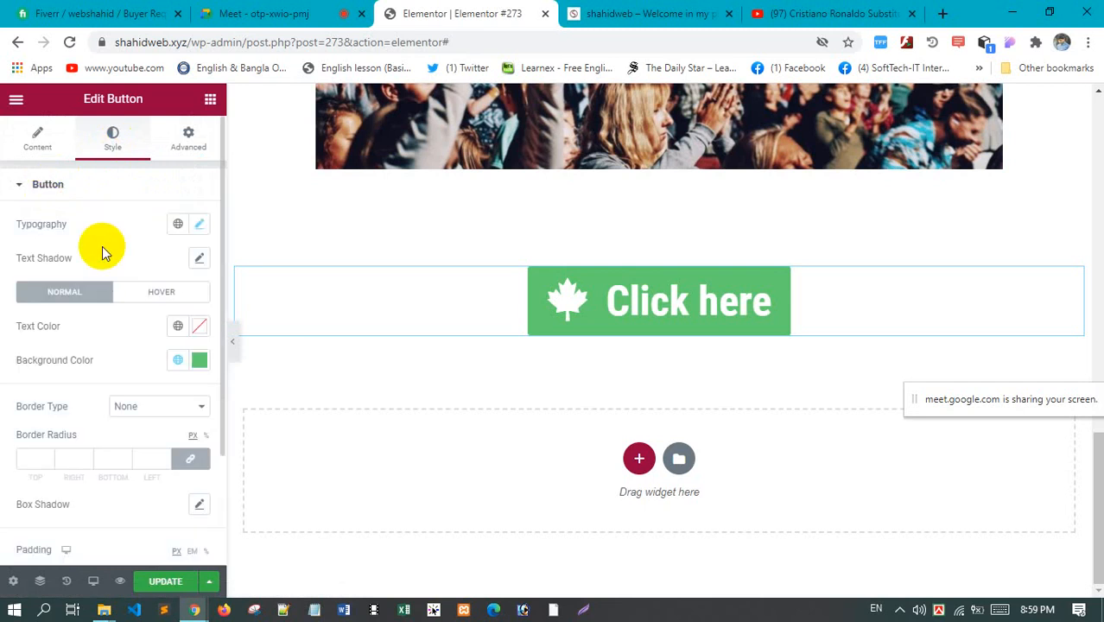
Add a text shadow to the button in light grey, rgba(218, 218, 218, 0.3)
{"action": "left_click", "coordinate": [199, 259]}
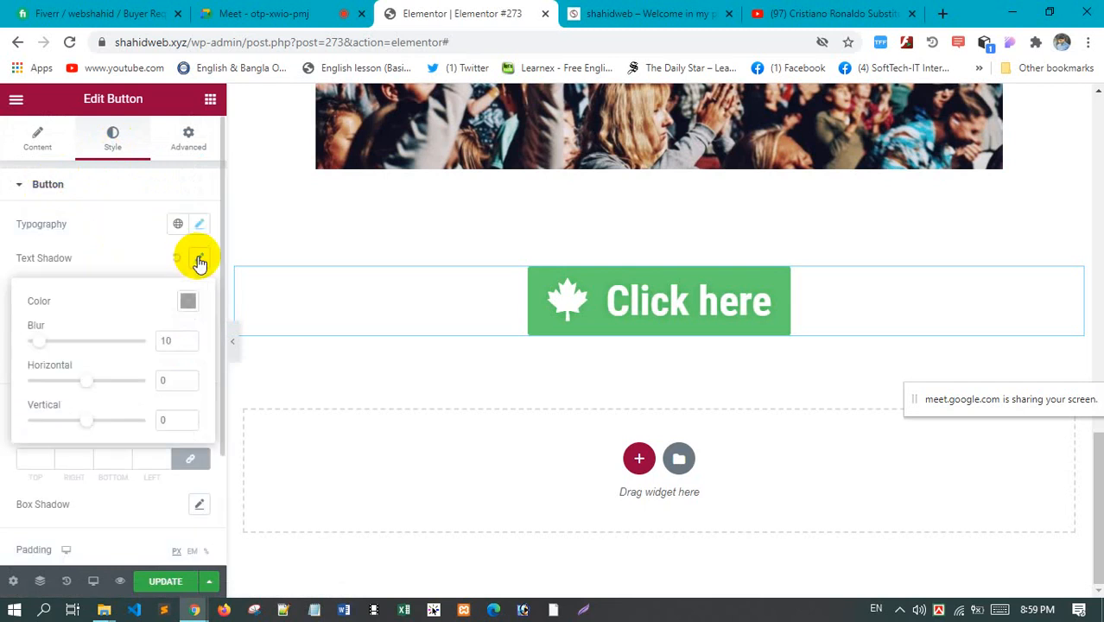
{"action": "left_click", "coordinate": [192, 301]}
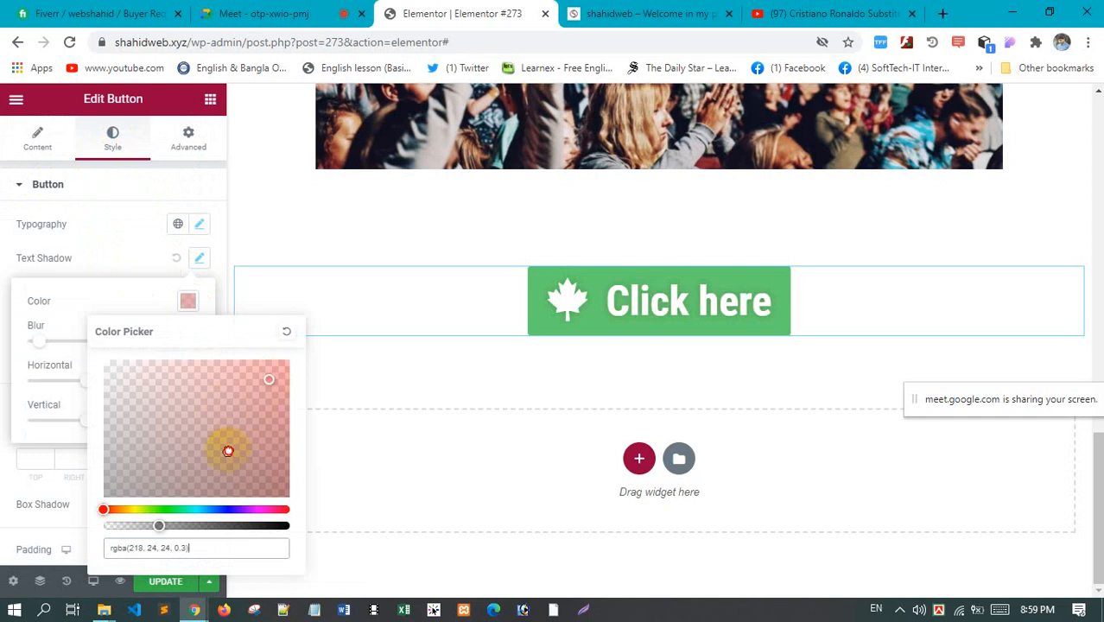
{"action": "left_click_drag", "start_coordinate": [227, 450], "coordinate": [101, 377]}
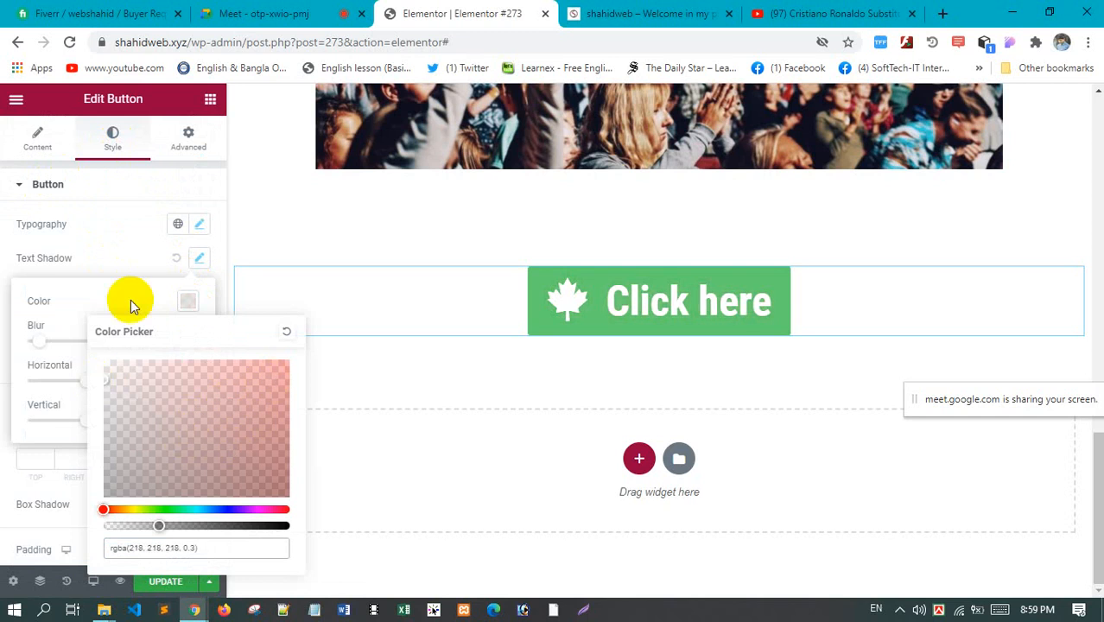
{"action": "left_click", "coordinate": [123, 244]}
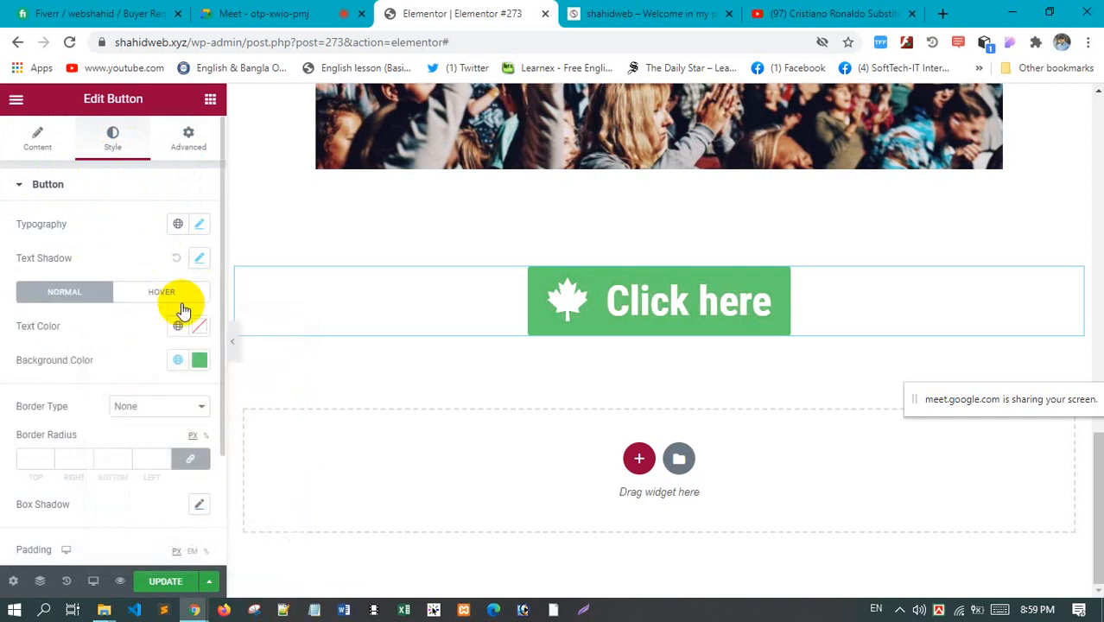
Try a dark red, #AB3333, as the button's normal text color
{"action": "left_click", "coordinate": [200, 326]}
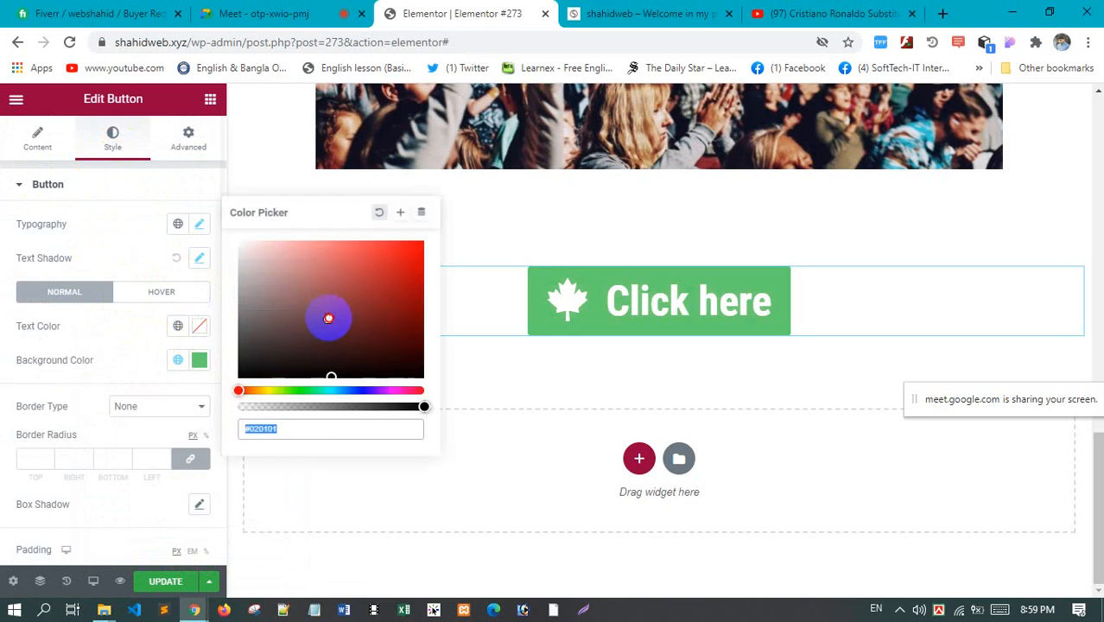
{"action": "left_click_drag", "start_coordinate": [327, 316], "coordinate": [389, 268]}
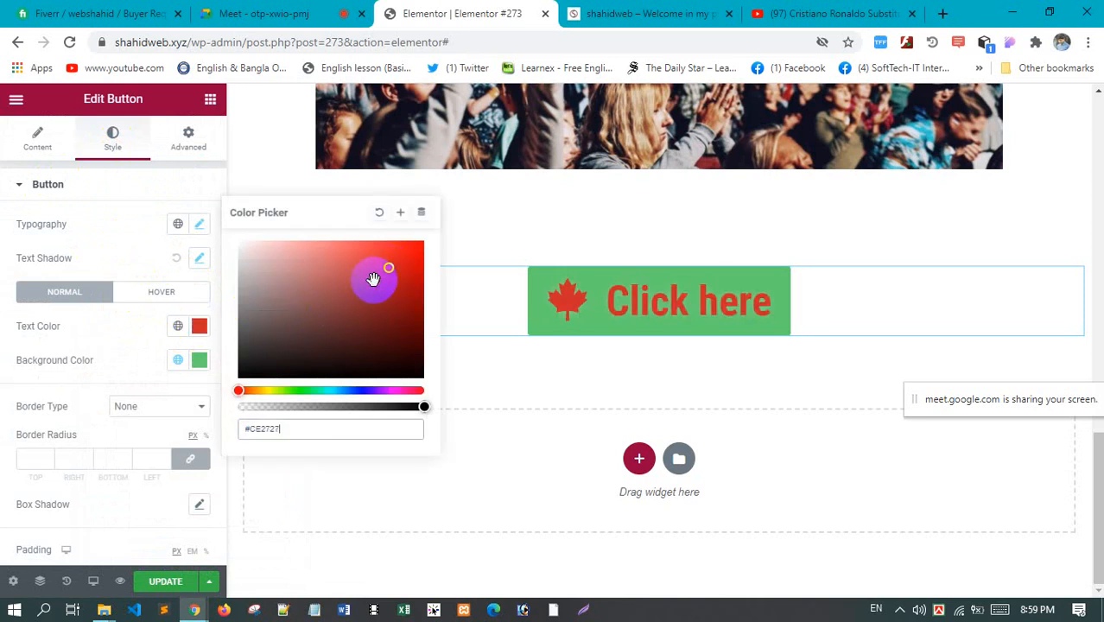
{"action": "left_click", "coordinate": [128, 242]}
Set the button's normal background color to pink, #CE6185
{"action": "left_click", "coordinate": [201, 362]}
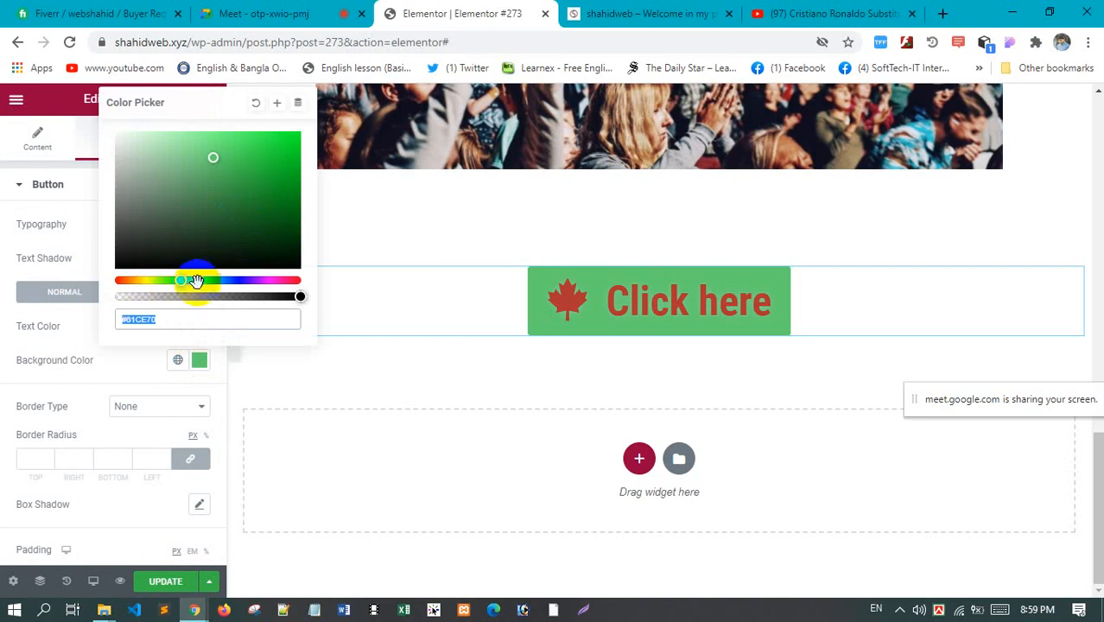
{"action": "left_click", "coordinate": [291, 281]}
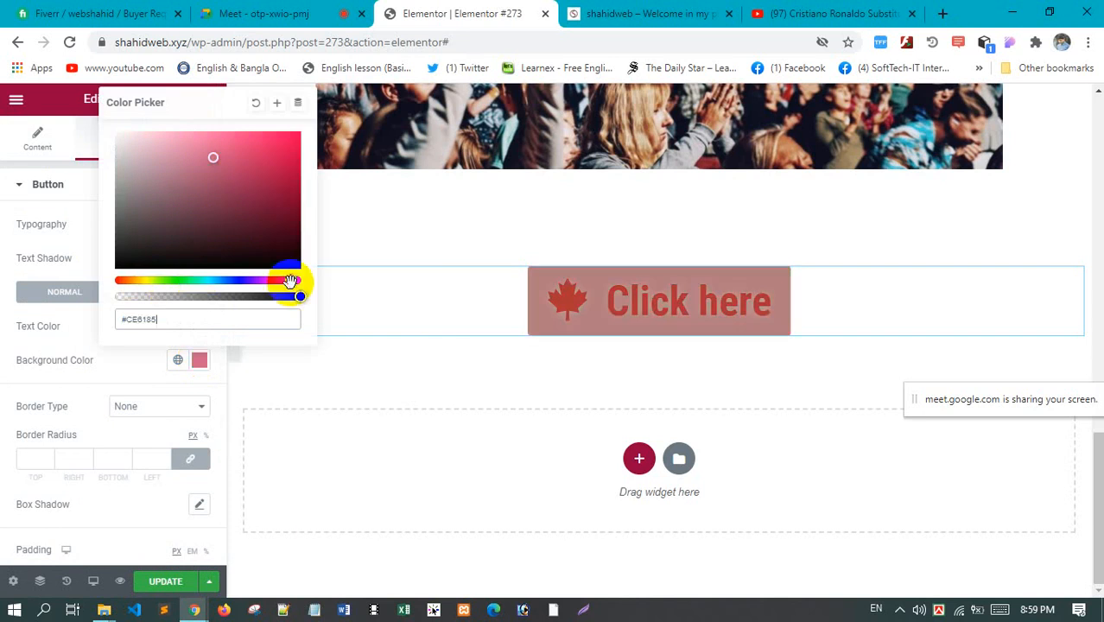
{"action": "left_click", "coordinate": [129, 368]}
Set the button's normal text color to white
{"action": "left_click", "coordinate": [200, 328]}
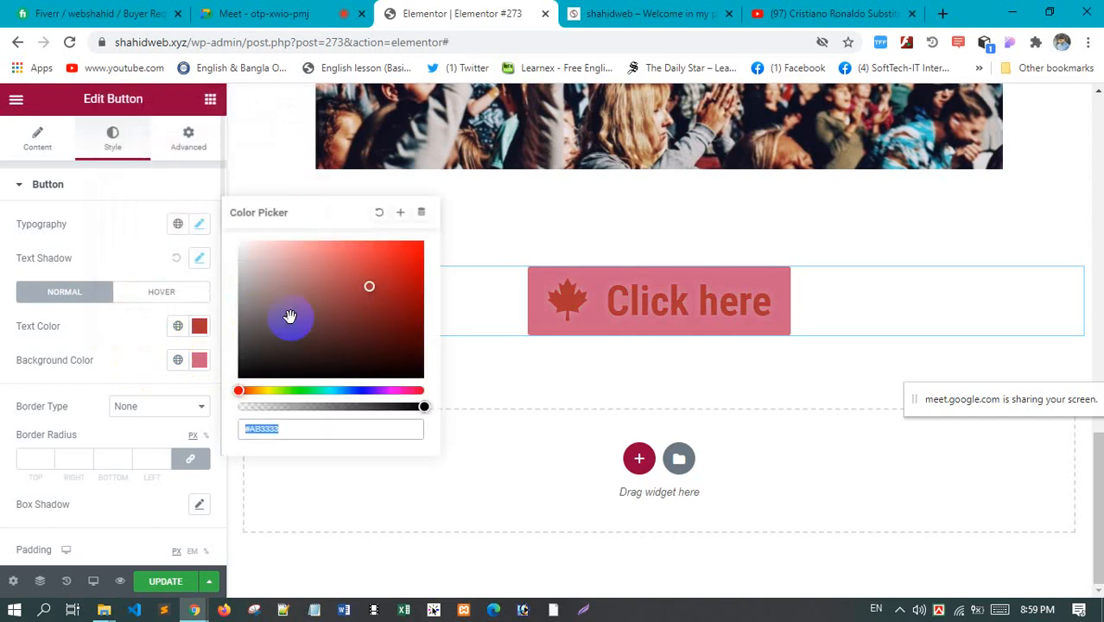
{"action": "left_click_drag", "start_coordinate": [289, 315], "coordinate": [212, 240]}
{"action": "left_click", "coordinate": [115, 326]}
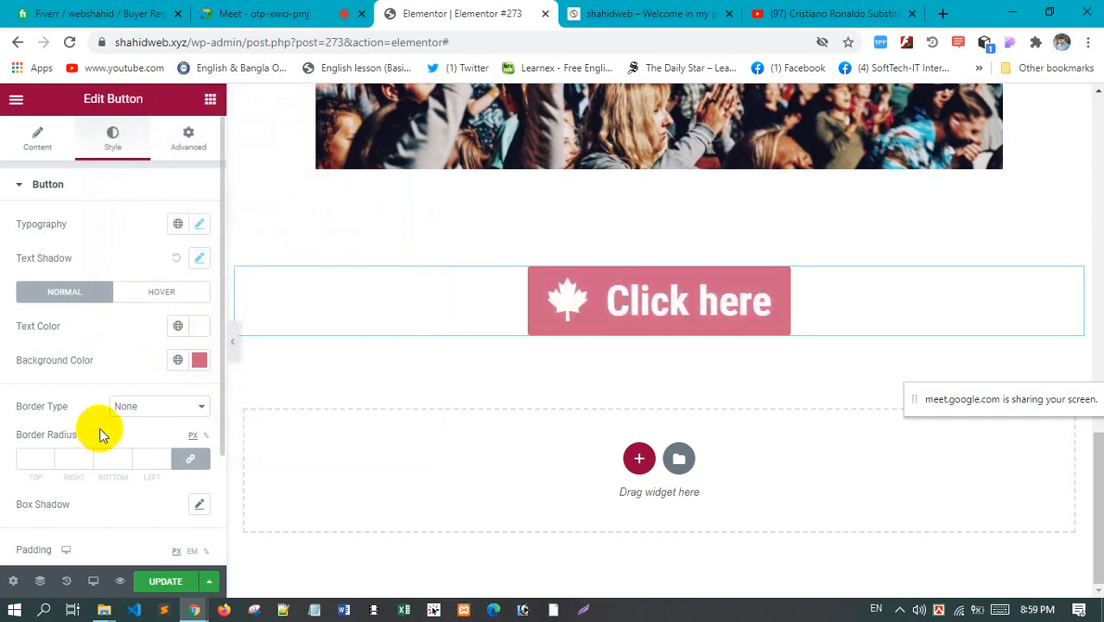
Give the button a solid border with a width of 5 on all sides and the red color #DD0202
{"action": "scroll", "coordinate": [99, 431], "scroll_direction": "down", "scroll_amount": 2}
{"action": "left_click", "coordinate": [164, 265]}
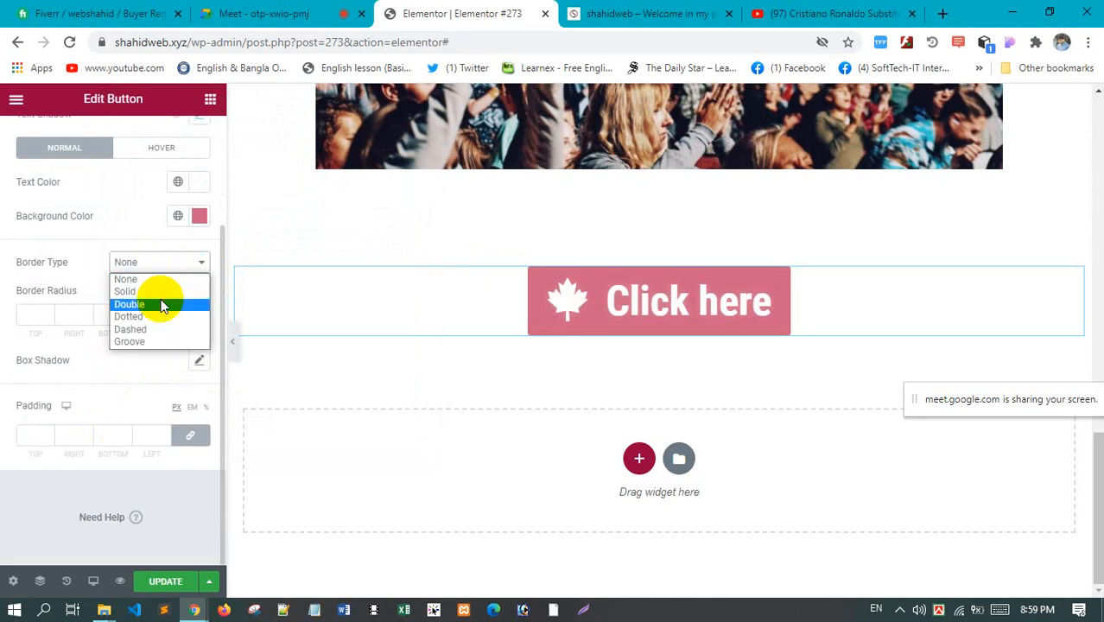
{"action": "left_click", "coordinate": [161, 294]}
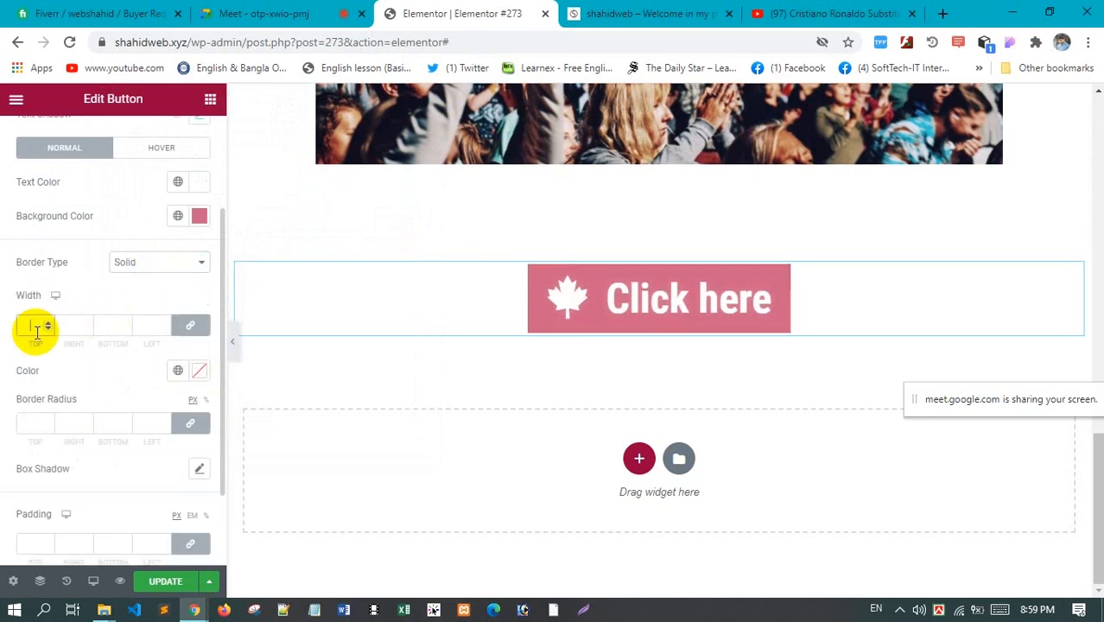
{"action": "type", "text": "5"}
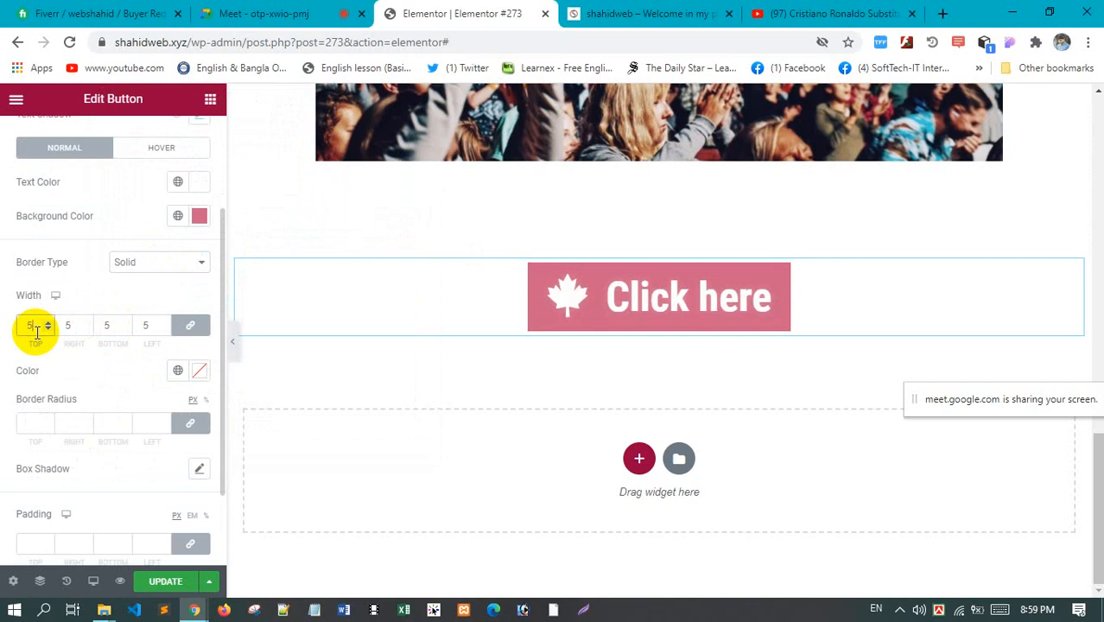
{"action": "left_click", "coordinate": [198, 374]}
{"action": "left_click", "coordinate": [299, 160]}
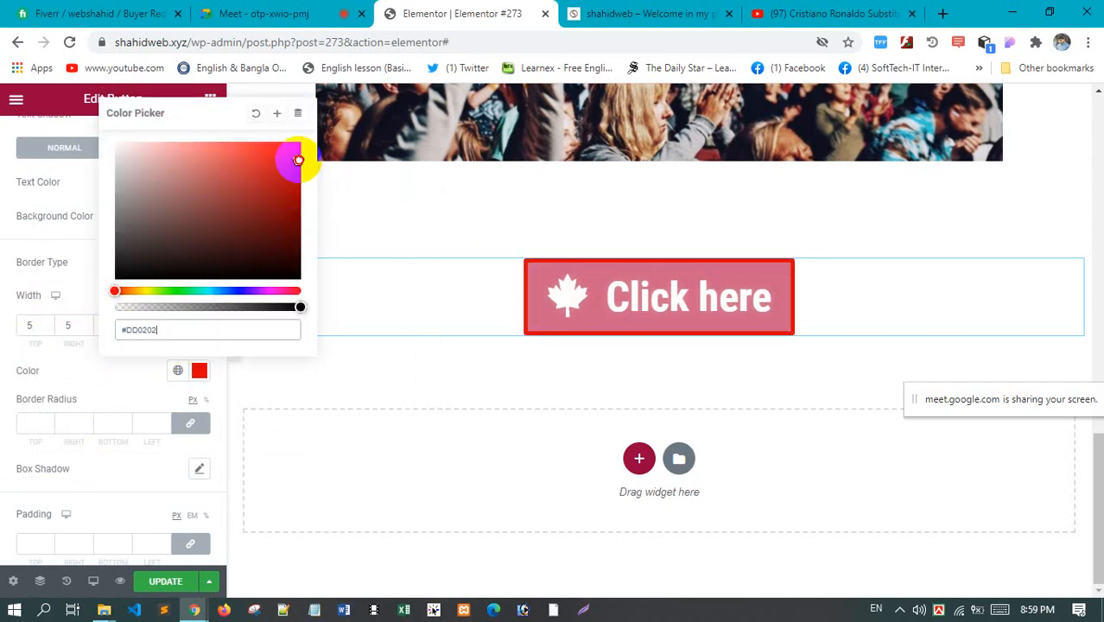
{"action": "left_click", "coordinate": [102, 372]}
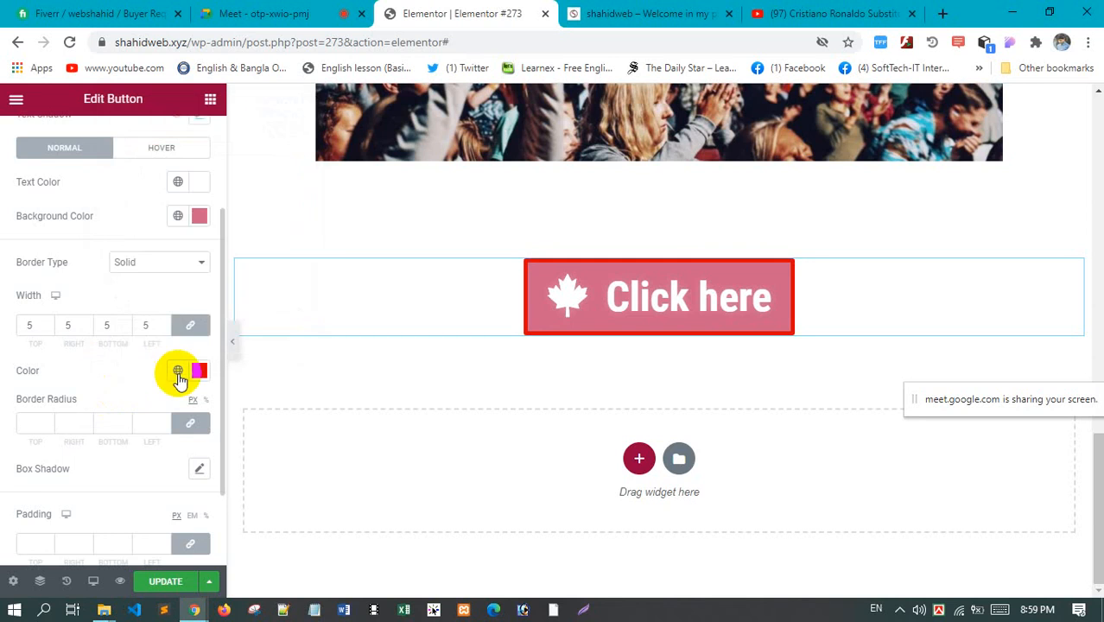
Unlink the button's border radius values, set Top and Bottom to 20 px, and add the default box shadow
{"action": "scroll", "coordinate": [69, 346], "scroll_direction": "down", "scroll_amount": 2}
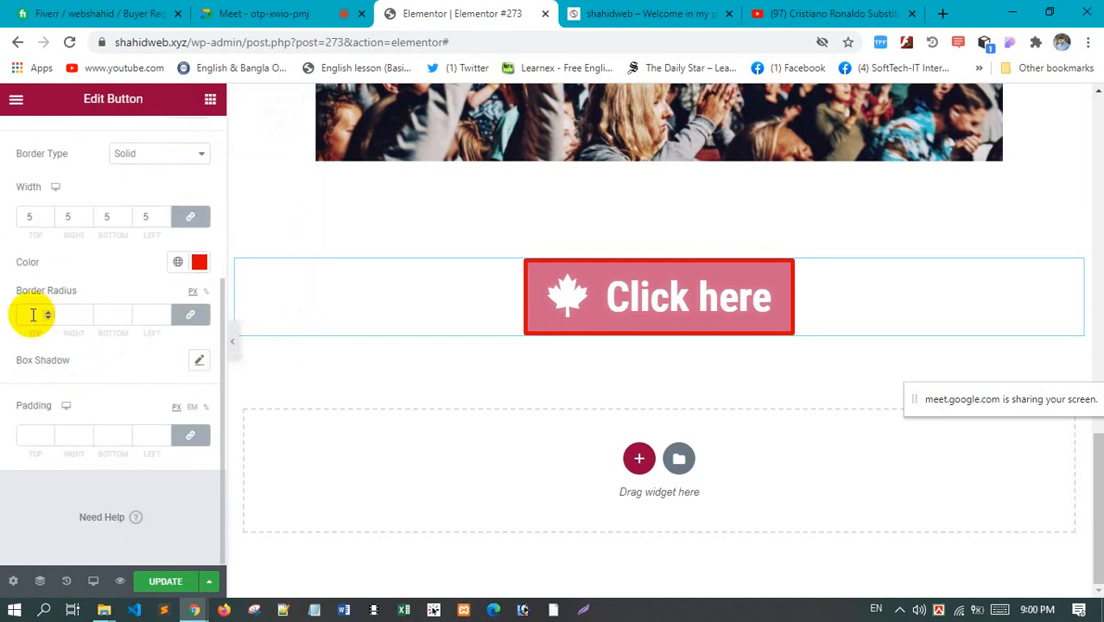
{"action": "left_click", "coordinate": [188, 314]}
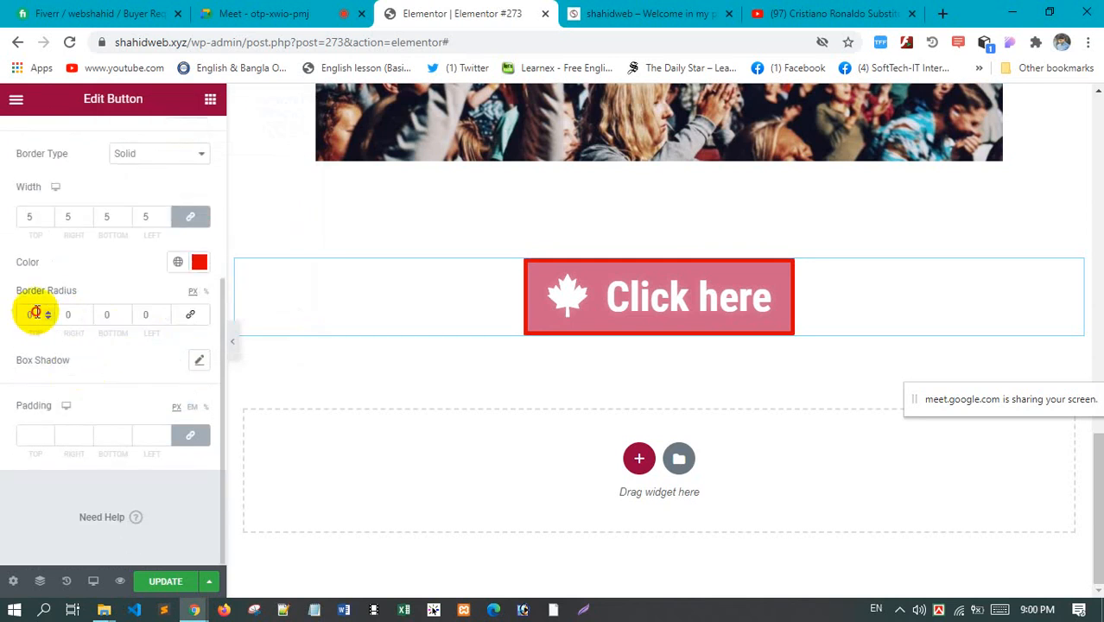
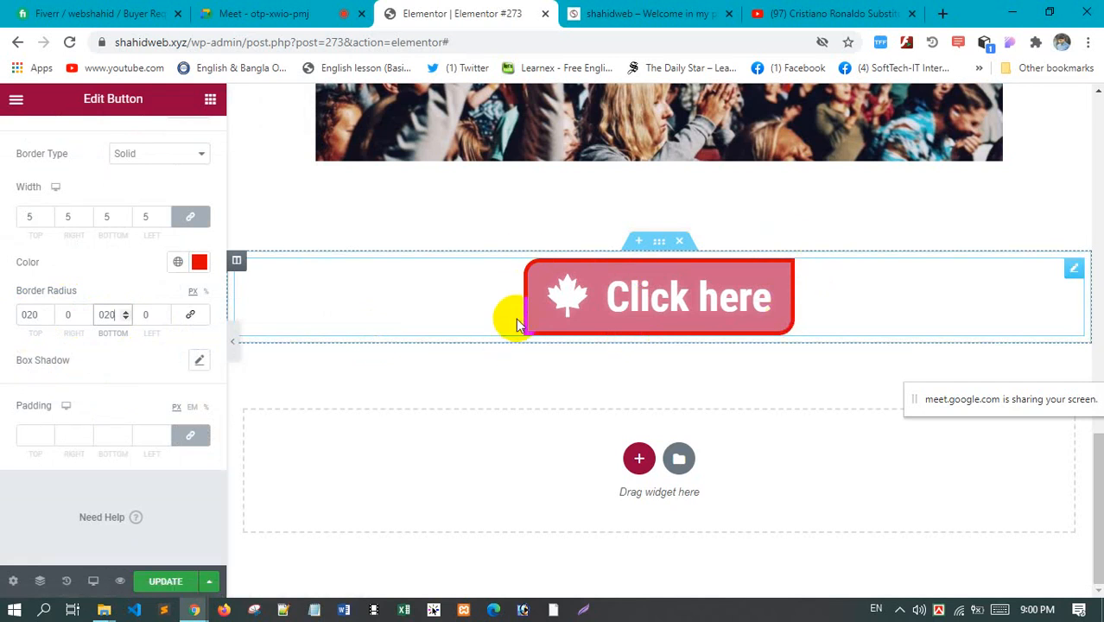
{"action": "left_click", "coordinate": [199, 363]}
{"action": "left_click", "coordinate": [100, 363]}
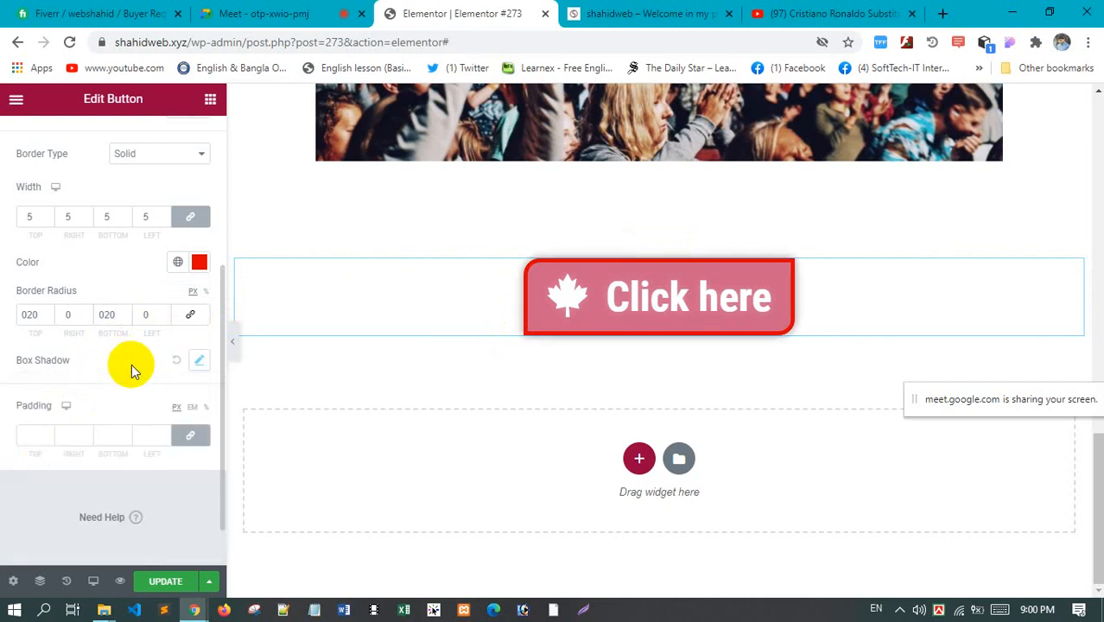
{"action": "scroll", "coordinate": [136, 363], "scroll_direction": "up", "scroll_amount": 5}
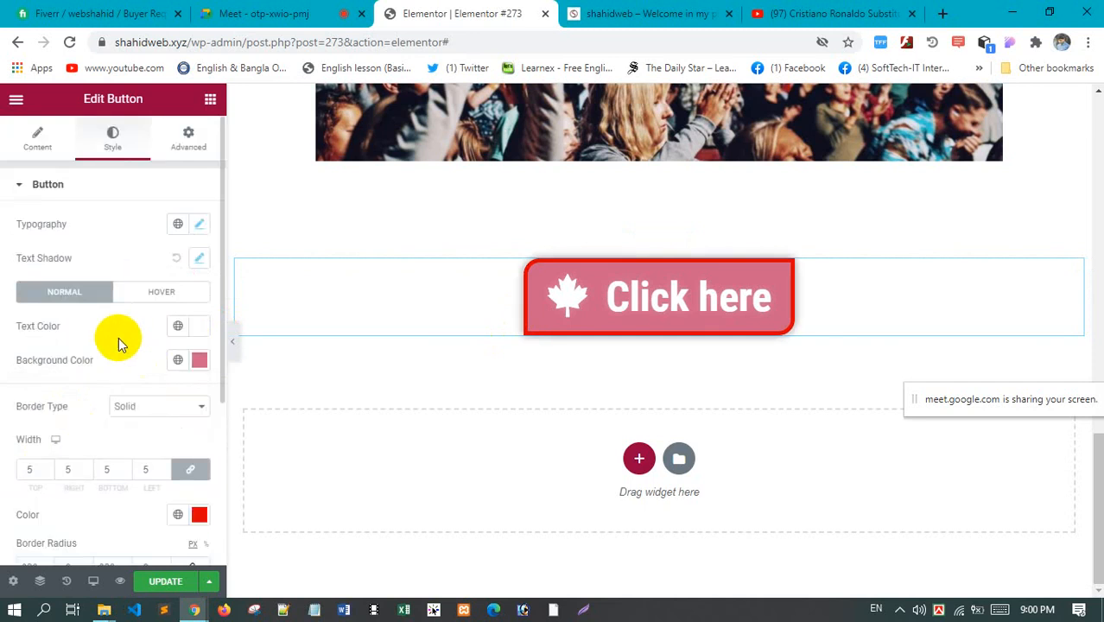
{"action": "left_click", "coordinate": [188, 138]}
{"action": "scroll", "coordinate": [98, 265], "scroll_direction": "down", "scroll_amount": 4}
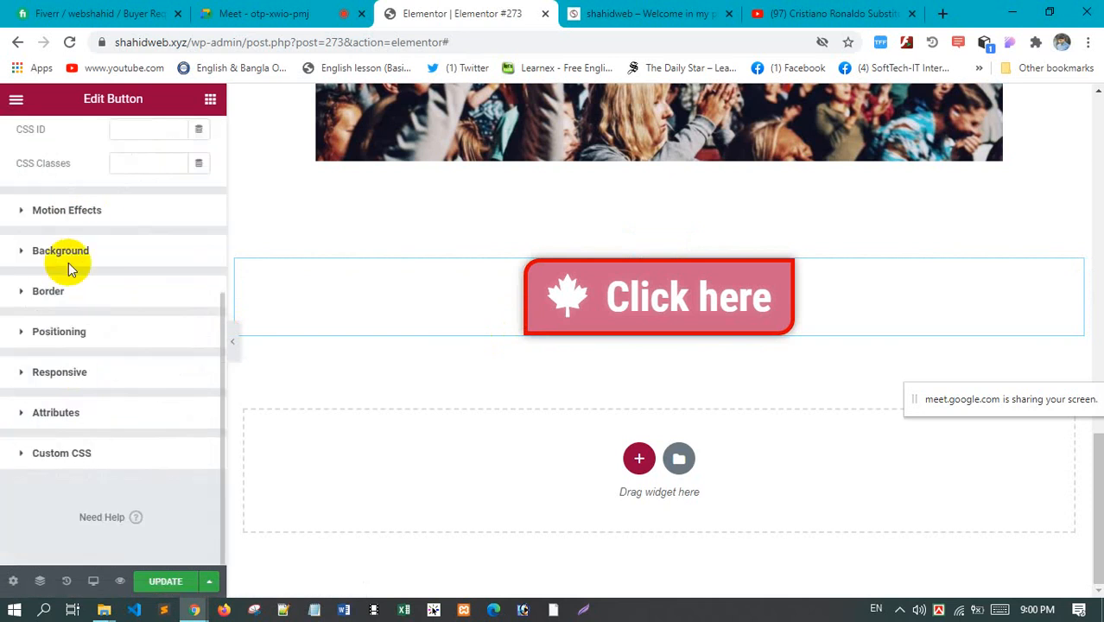
{"action": "left_click", "coordinate": [69, 212]}
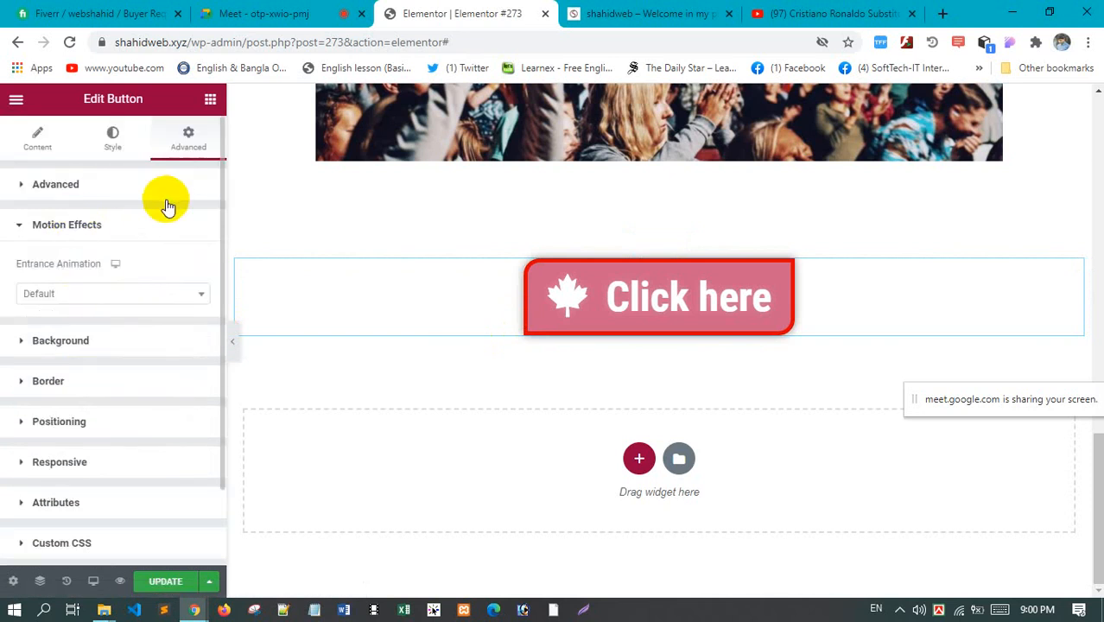
Add a one-column section below the "Click here" button and insert a centre-aligned Heading widget in it
{"action": "left_click", "coordinate": [210, 99]}
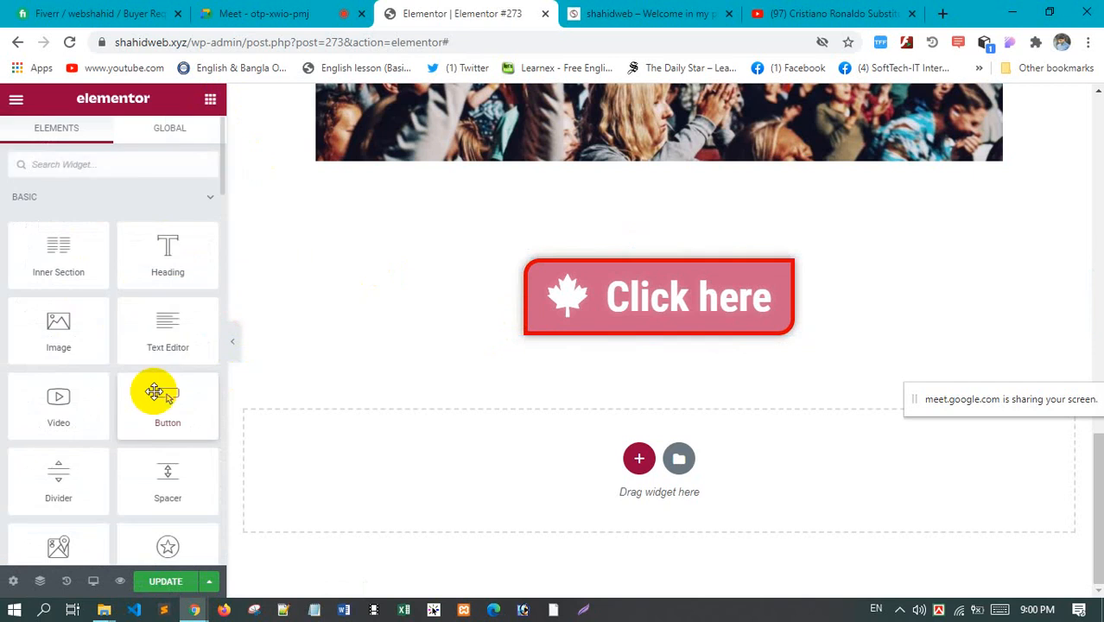
{"action": "scroll", "coordinate": [154, 391], "scroll_direction": "down", "scroll_amount": 1}
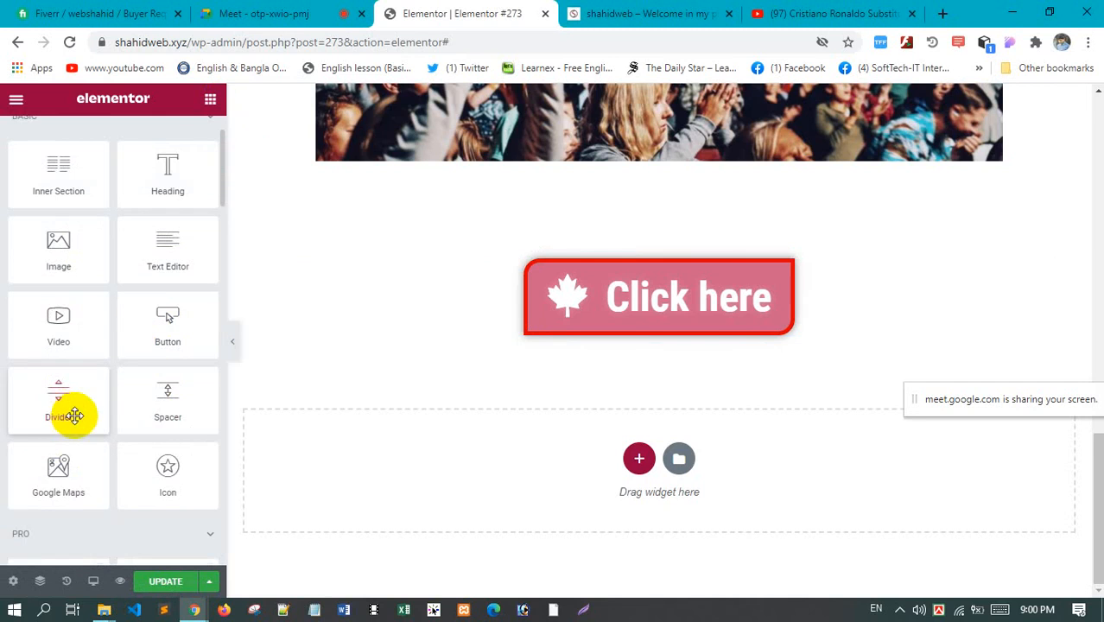
{"action": "left_click", "coordinate": [638, 463]}
{"action": "left_click", "coordinate": [476, 451]}
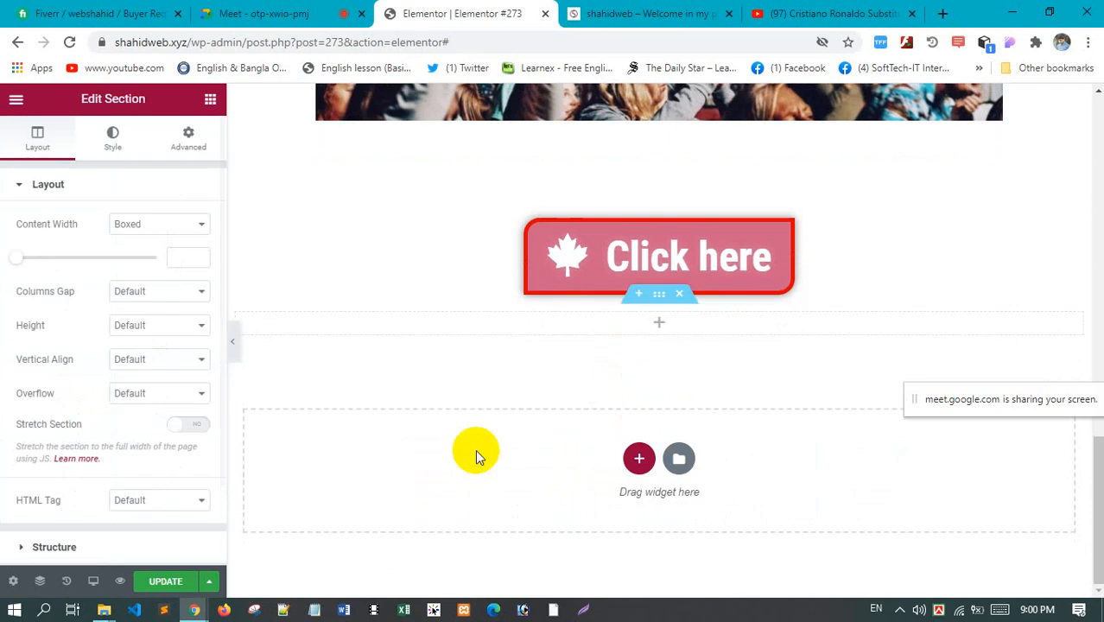
{"action": "left_click", "coordinate": [199, 108]}
{"action": "left_click_drag", "start_coordinate": [160, 254], "coordinate": [647, 321]}
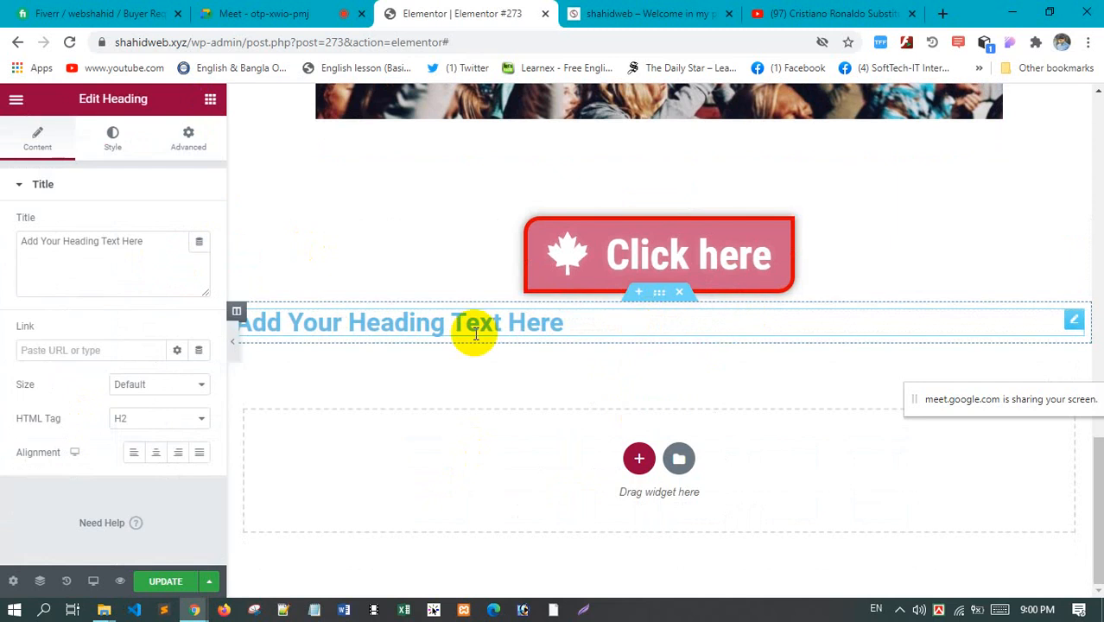
{"action": "left_click", "coordinate": [156, 454]}
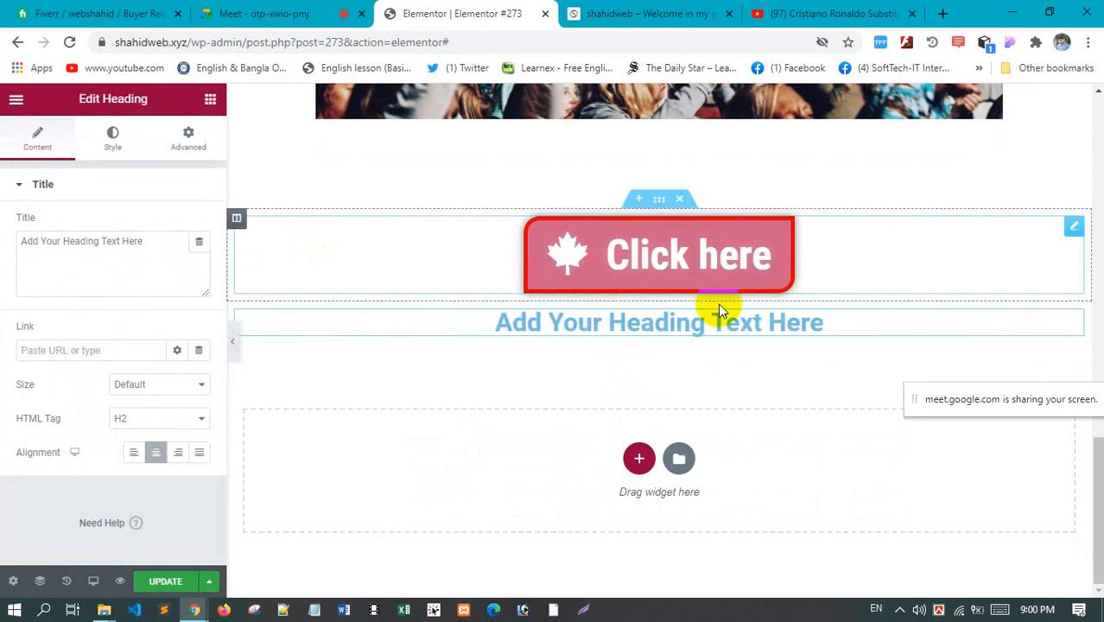
Give the new heading section a Classic background in dark maroon, #3E0C0C
{"action": "left_click", "coordinate": [659, 298]}
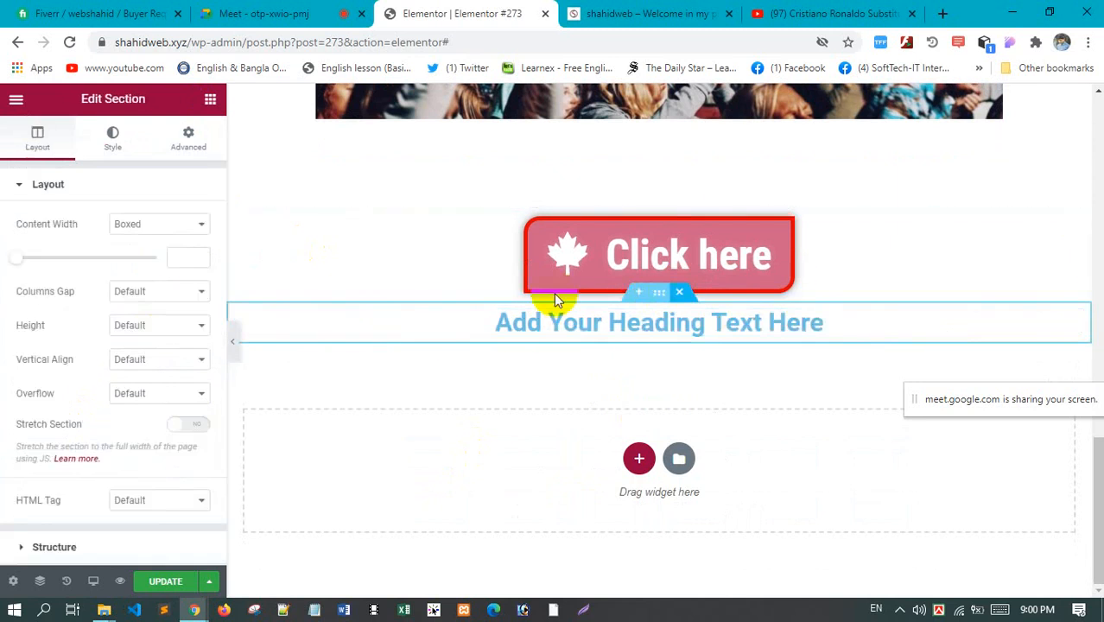
{"action": "left_click", "coordinate": [186, 137]}
{"action": "left_click", "coordinate": [31, 145]}
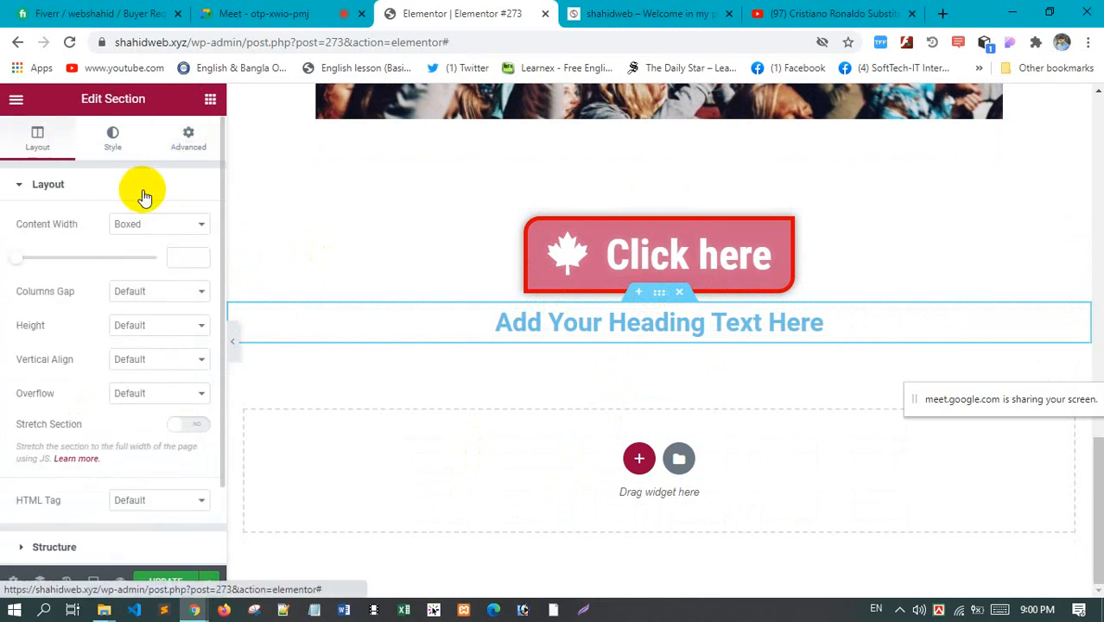
{"action": "left_click", "coordinate": [115, 142]}
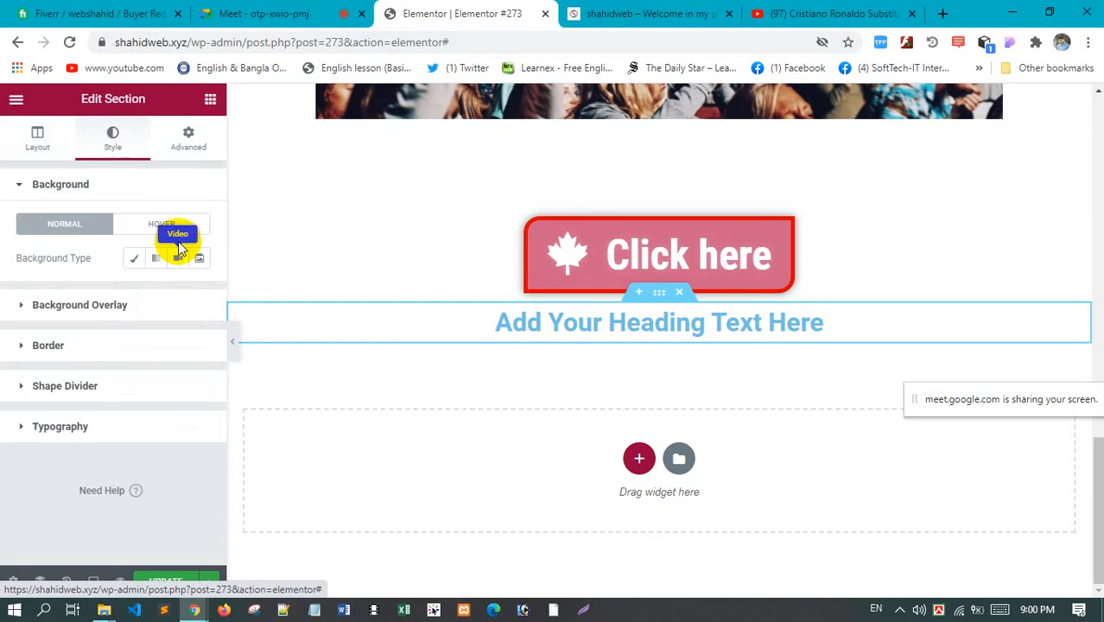
{"action": "left_click", "coordinate": [135, 259]}
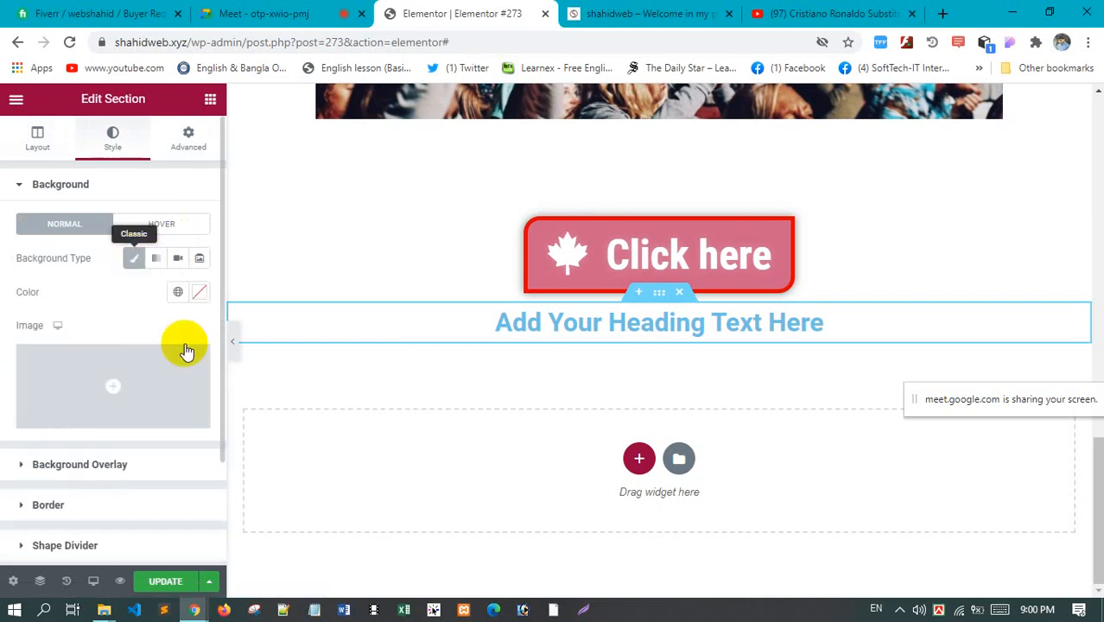
{"action": "left_click", "coordinate": [200, 292]}
{"action": "left_click", "coordinate": [263, 454]}
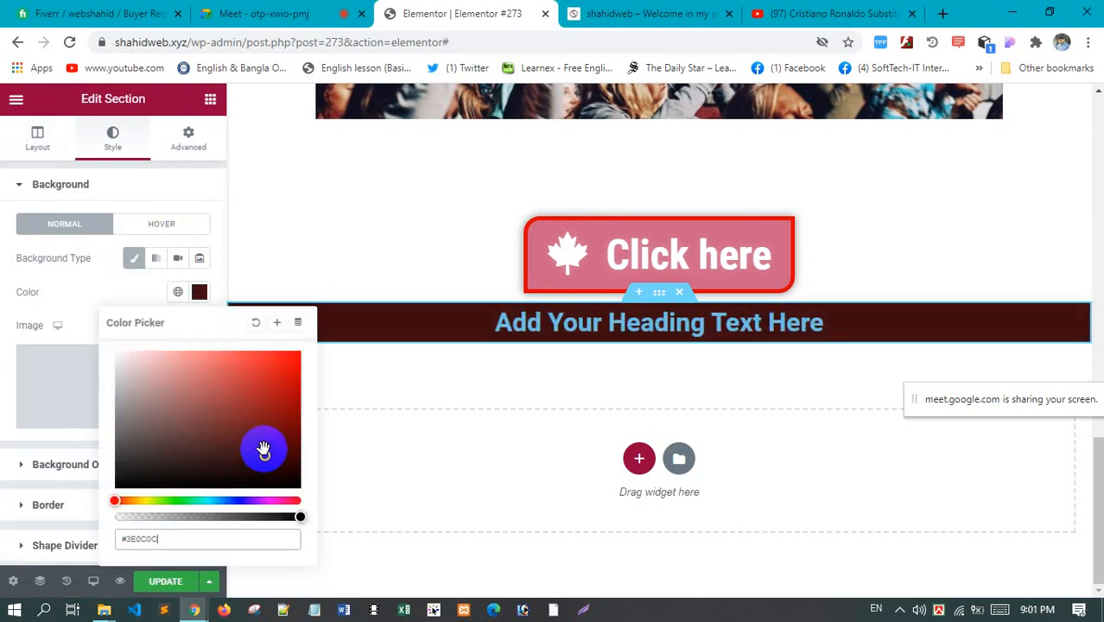
{"action": "left_click", "coordinate": [15, 452]}
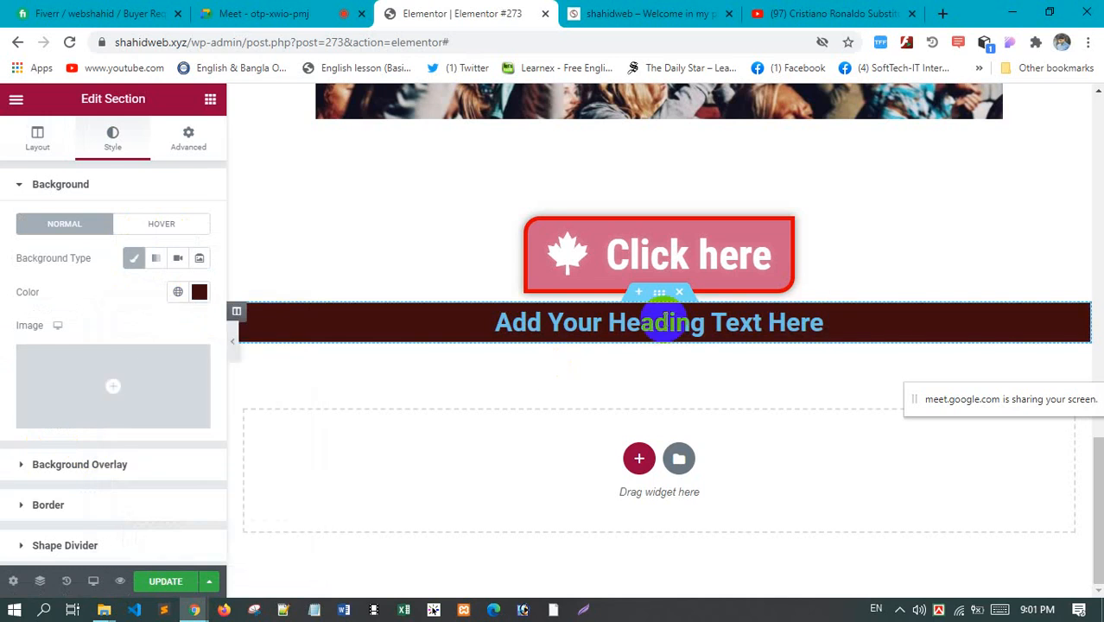
Change the heading's text colour to white, #FFFFFF
{"action": "left_click", "coordinate": [1073, 320]}
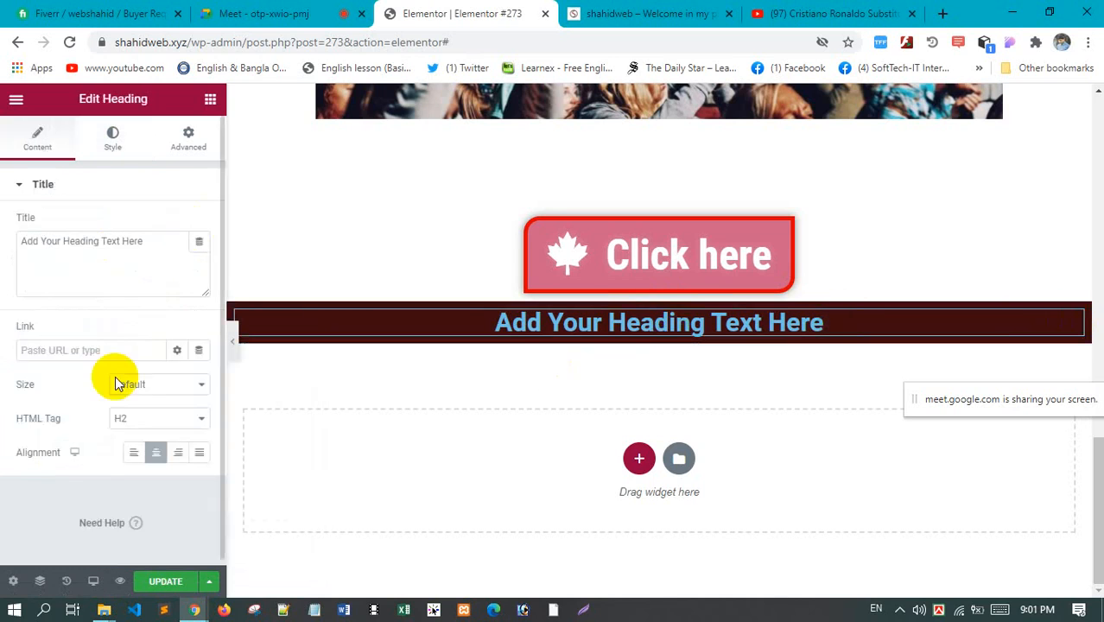
{"action": "left_click", "coordinate": [111, 138]}
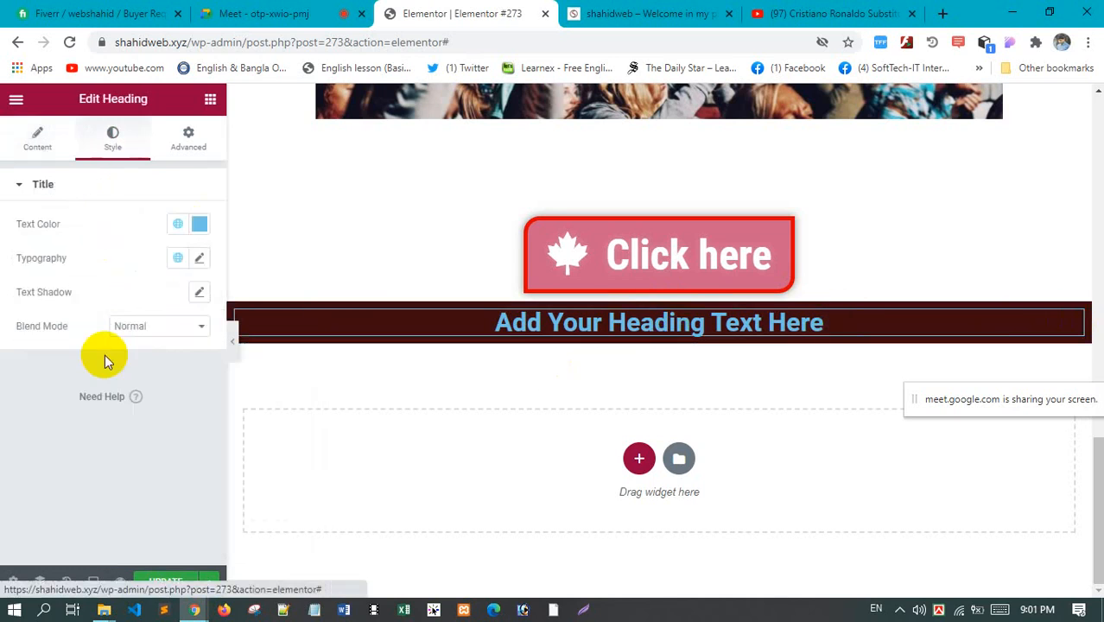
{"action": "left_click", "coordinate": [207, 224]}
{"action": "left_click", "coordinate": [119, 284]}
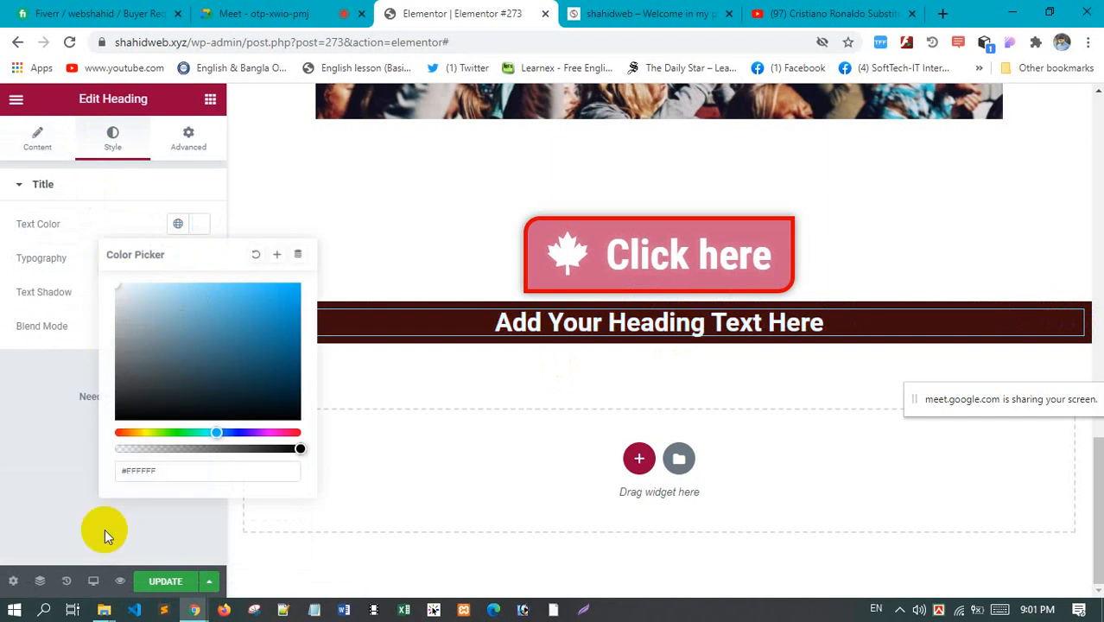
{"action": "left_click", "coordinate": [54, 483]}
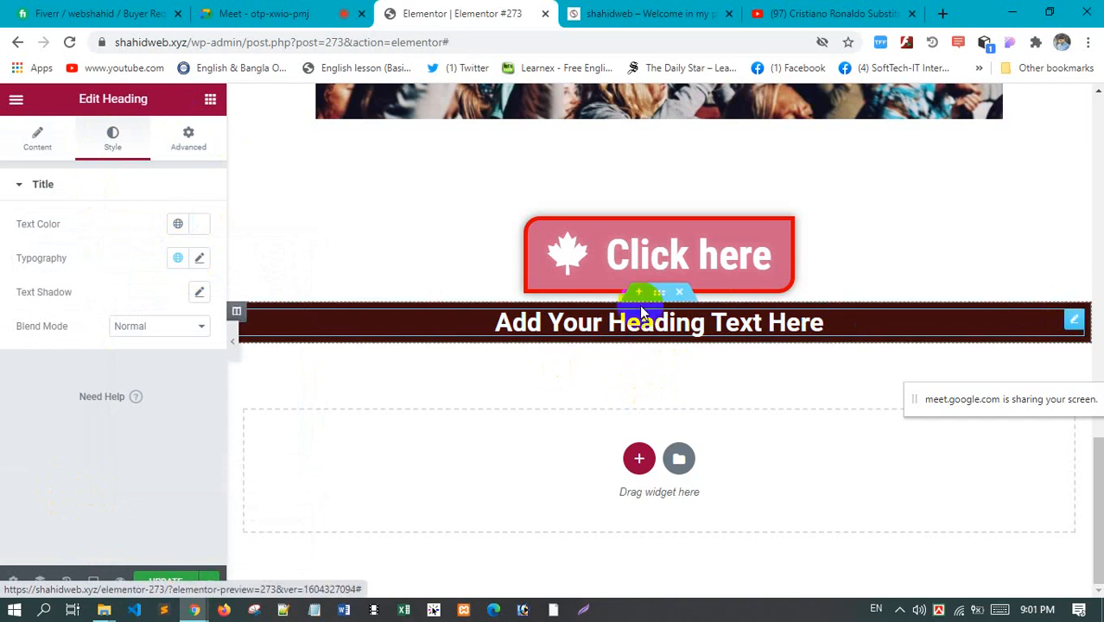
Set the heading section's padding to 50 px on all four sides
{"action": "left_click", "coordinate": [659, 296]}
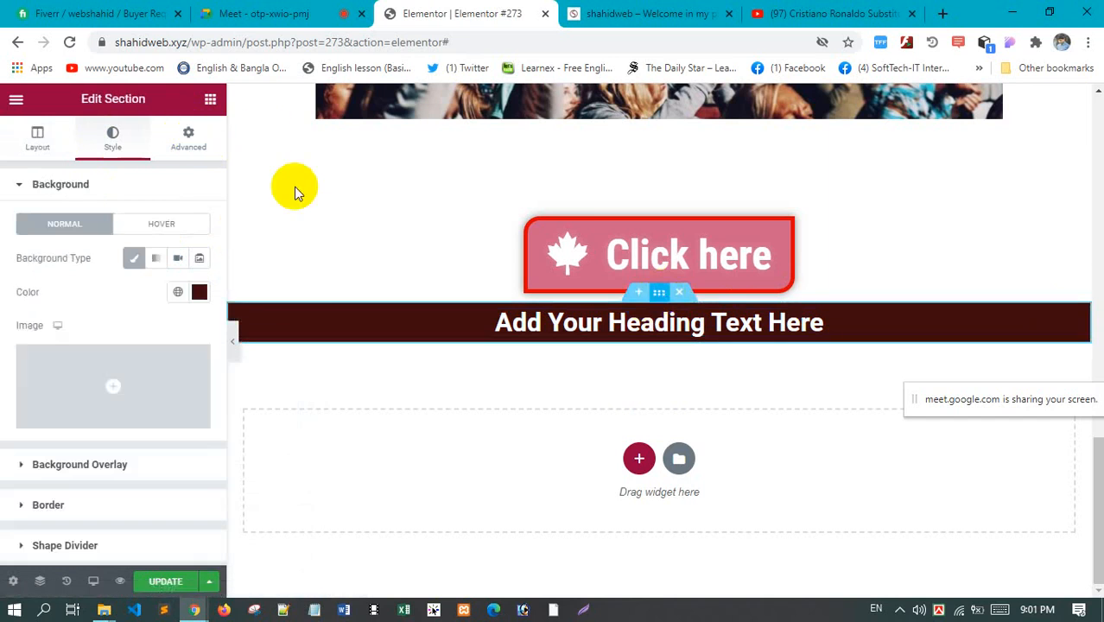
{"action": "left_click", "coordinate": [189, 139]}
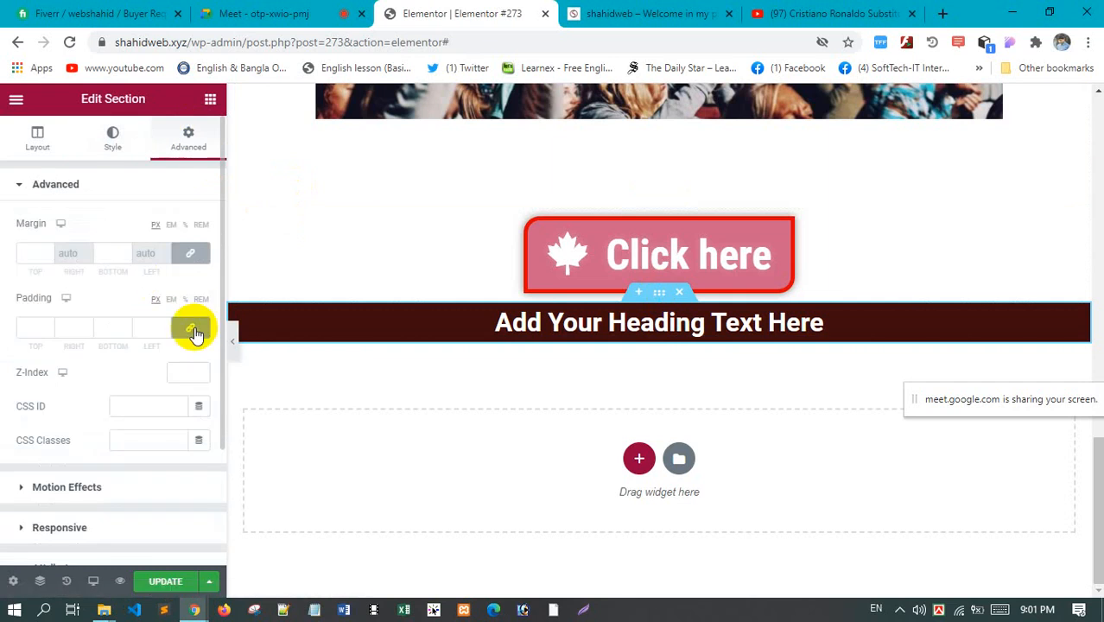
{"action": "left_click", "coordinate": [40, 328]}
{"action": "type", "text": "050"}
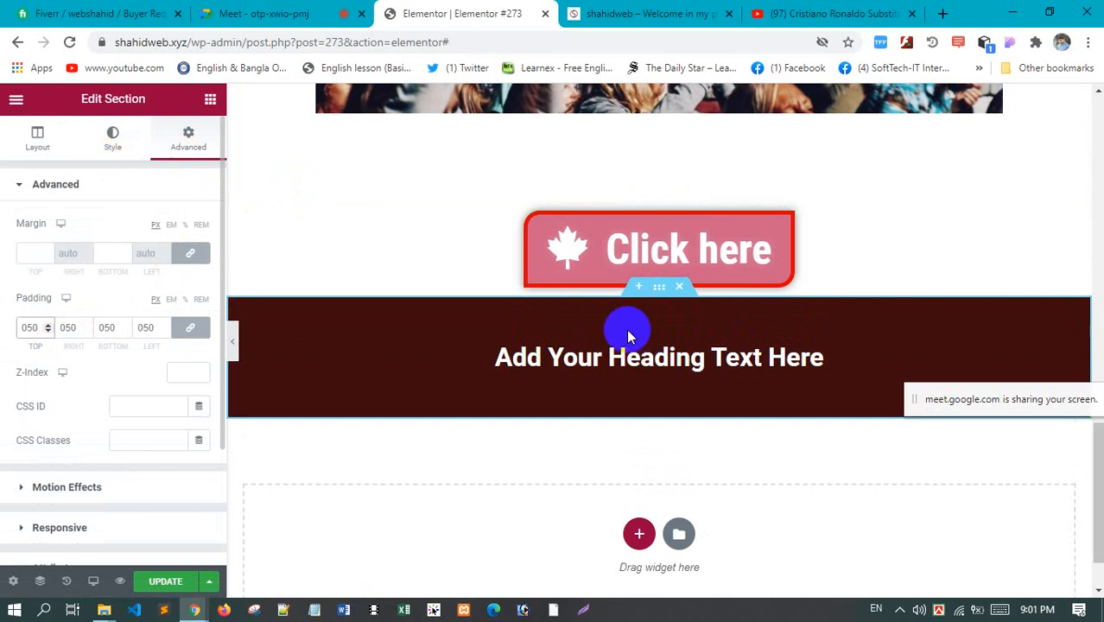
Insert a Divider widget directly below the heading inside the maroon section
{"action": "left_click", "coordinate": [210, 102]}
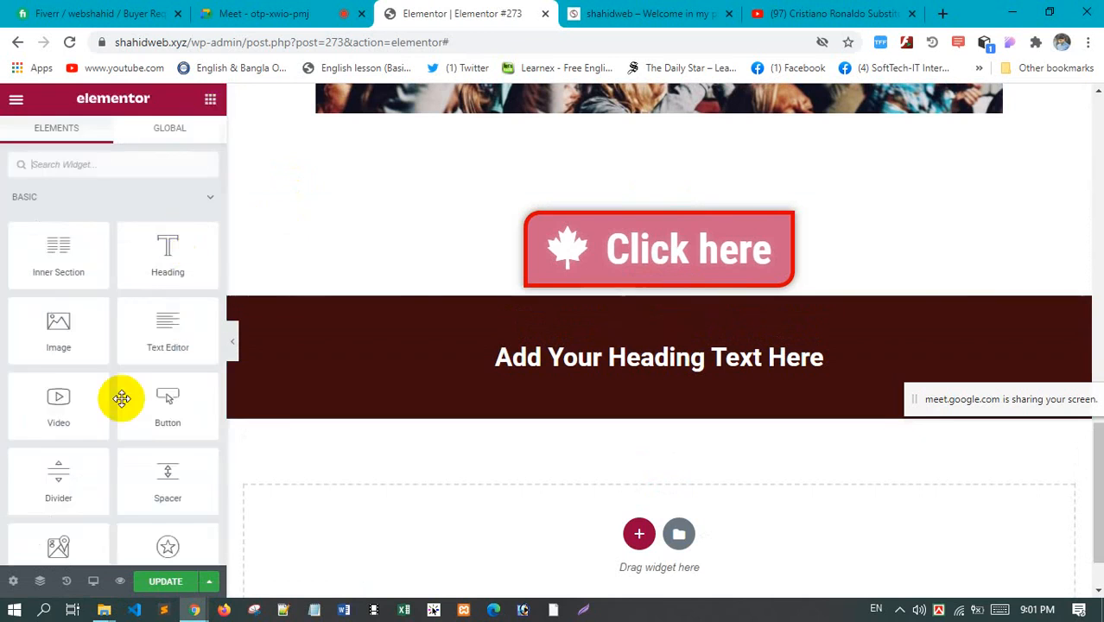
{"action": "scroll", "coordinate": [98, 410], "scroll_direction": "down", "scroll_amount": 2}
{"action": "left_click_drag", "start_coordinate": [55, 322], "coordinate": [660, 375]}
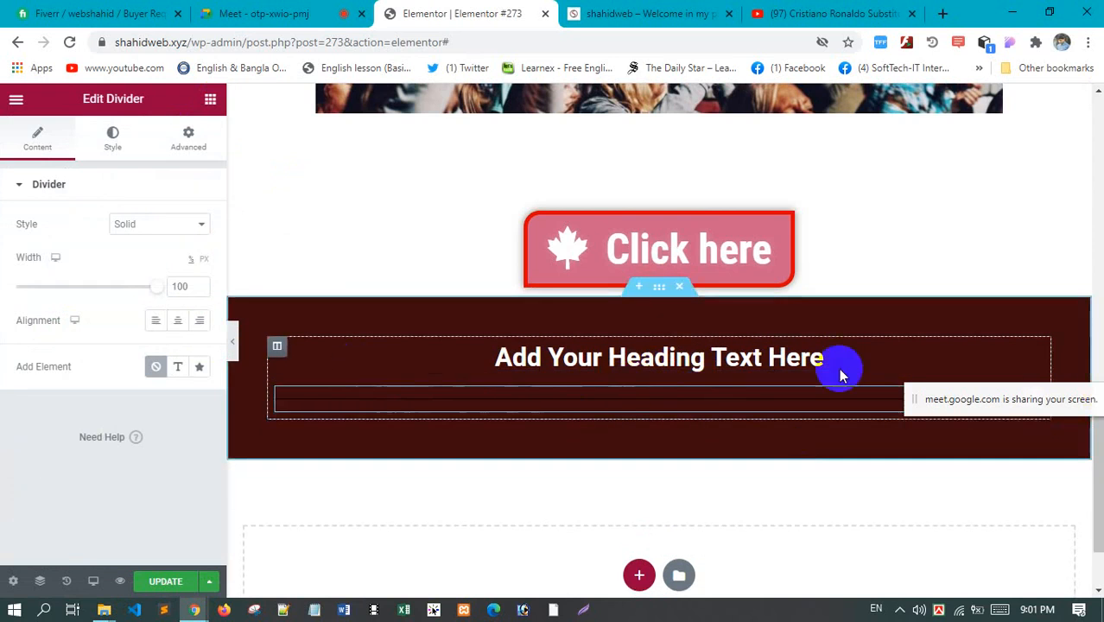
Use the Solid style for the divider, reduce its width to 34% and align it to the centre
{"action": "scroll", "coordinate": [1037, 380], "scroll_direction": "down", "scroll_amount": 2}
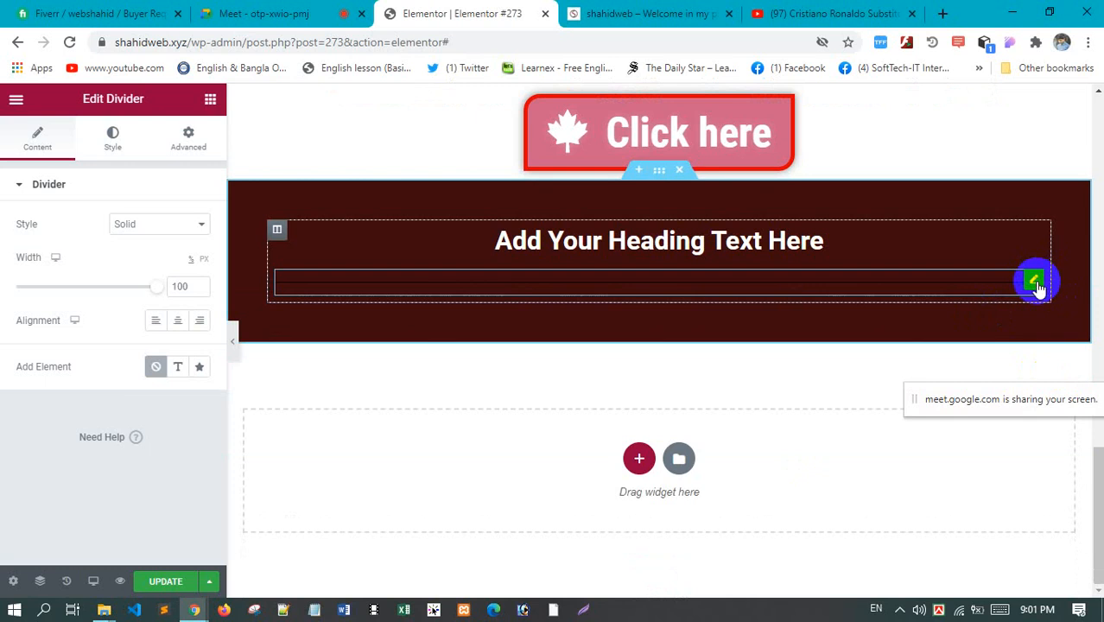
{"action": "left_click", "coordinate": [145, 228]}
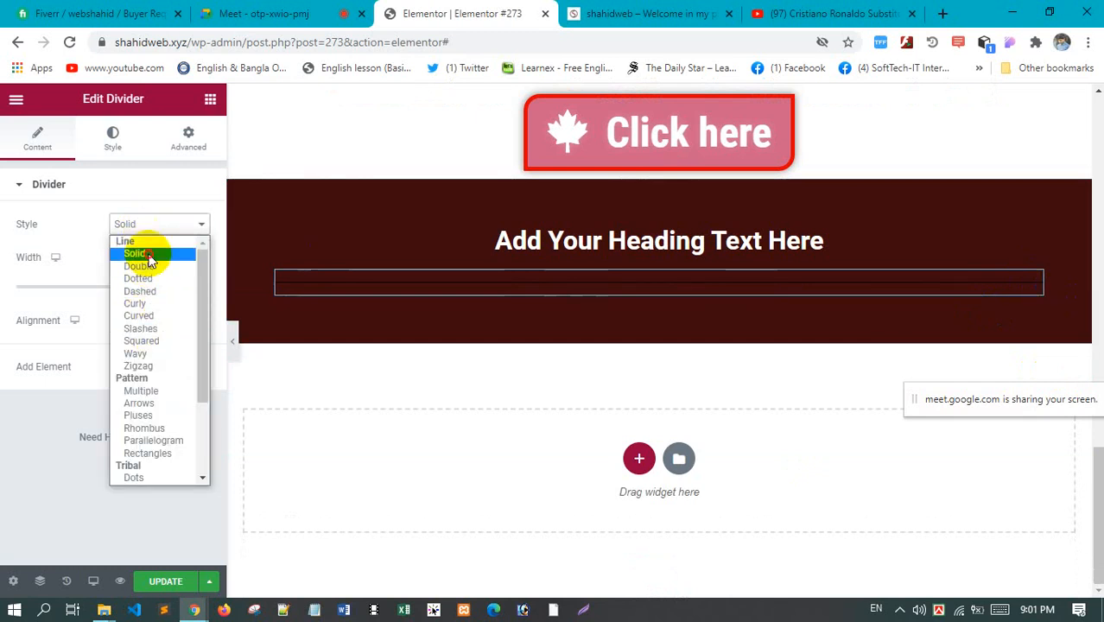
{"action": "left_click", "coordinate": [140, 254]}
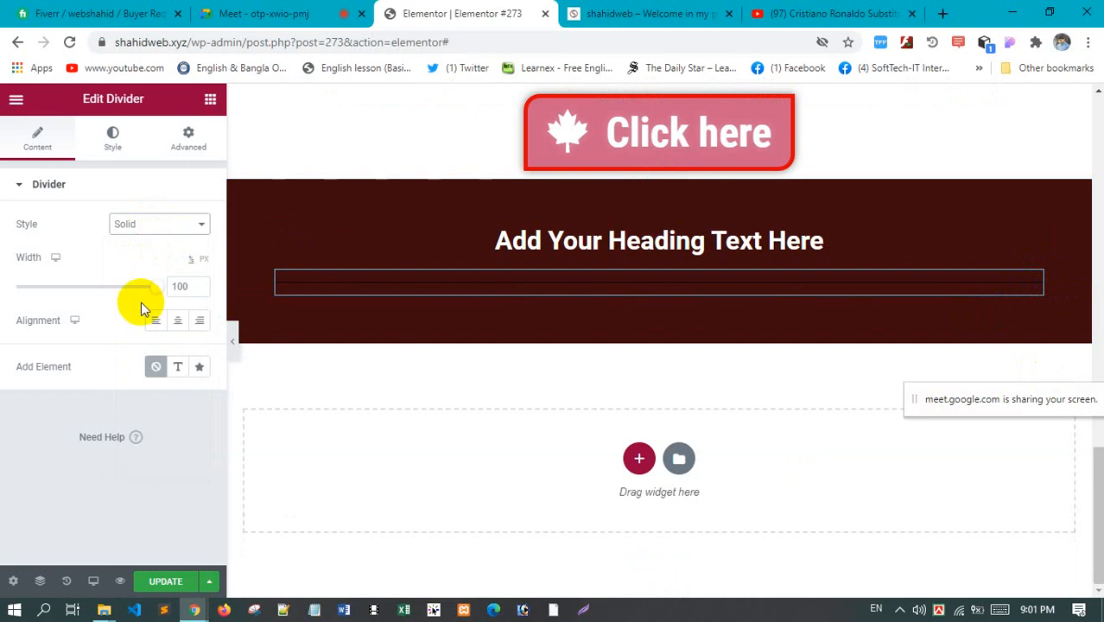
{"action": "left_click_drag", "start_coordinate": [140, 287], "coordinate": [105, 288]}
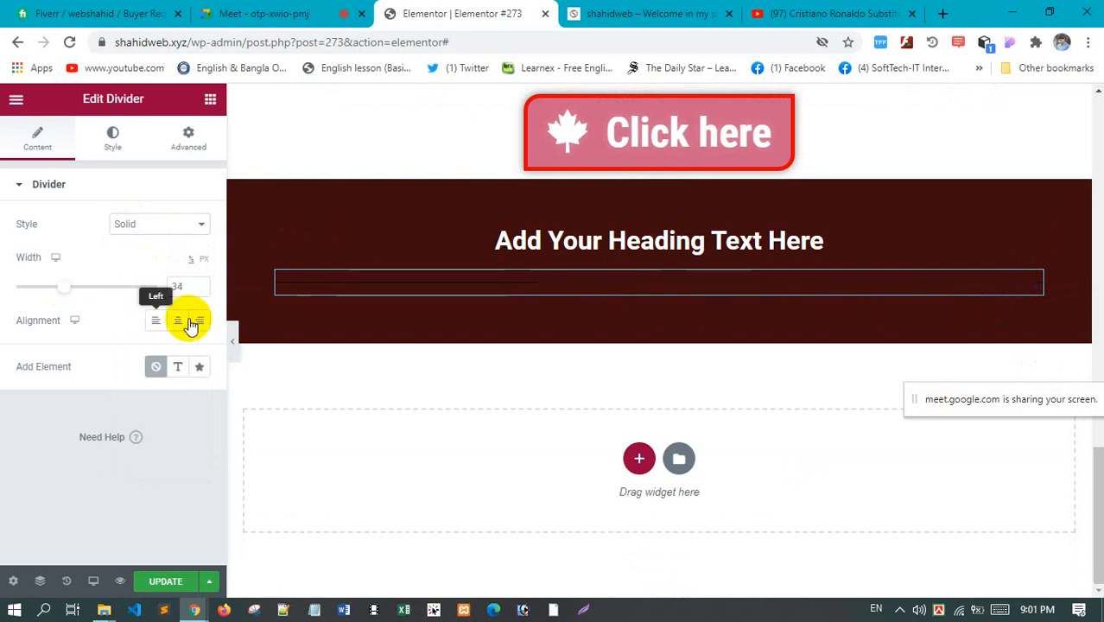
Change the divider's line colour to the off-white #F3EEEE
{"action": "left_click", "coordinate": [110, 132]}
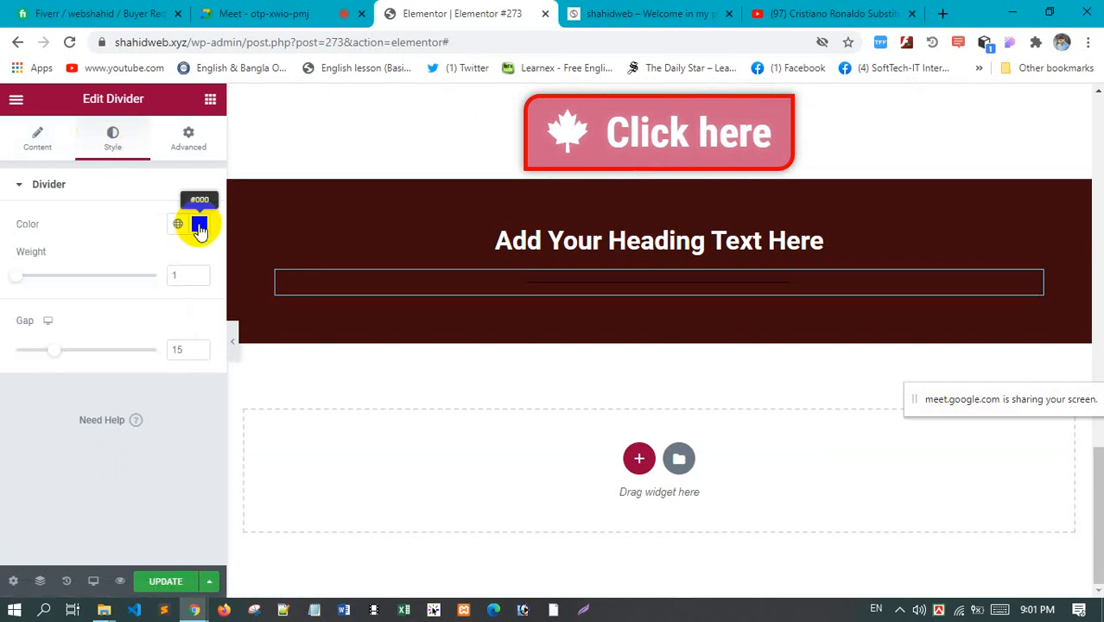
{"action": "left_click", "coordinate": [199, 225]}
{"action": "left_click", "coordinate": [288, 296]}
{"action": "left_click_drag", "start_coordinate": [286, 297], "coordinate": [136, 290]}
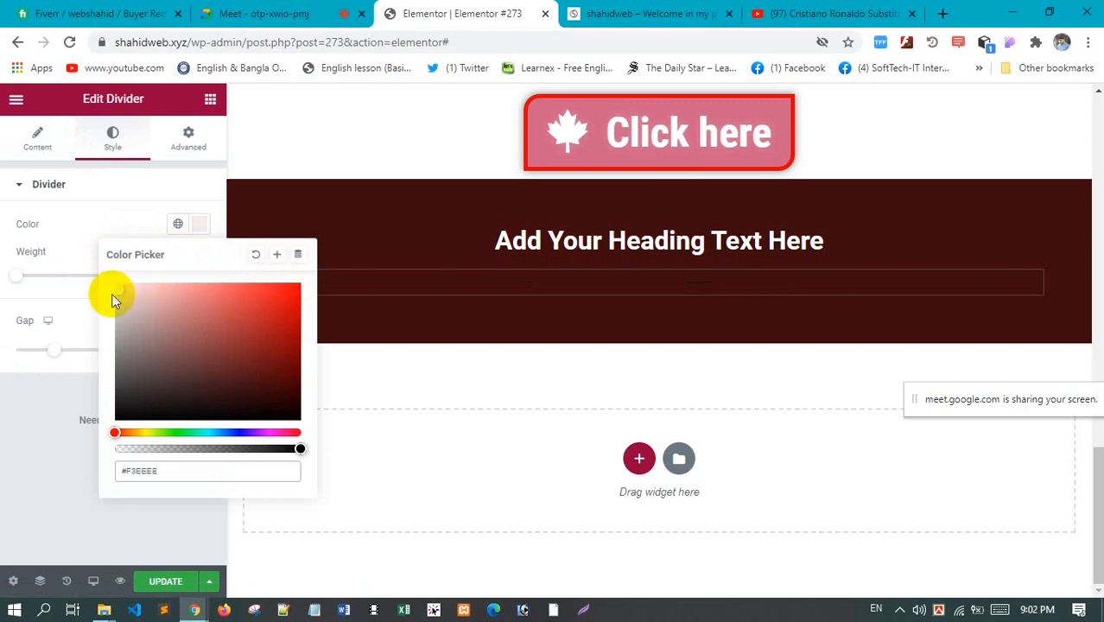
{"action": "left_click", "coordinate": [81, 192]}
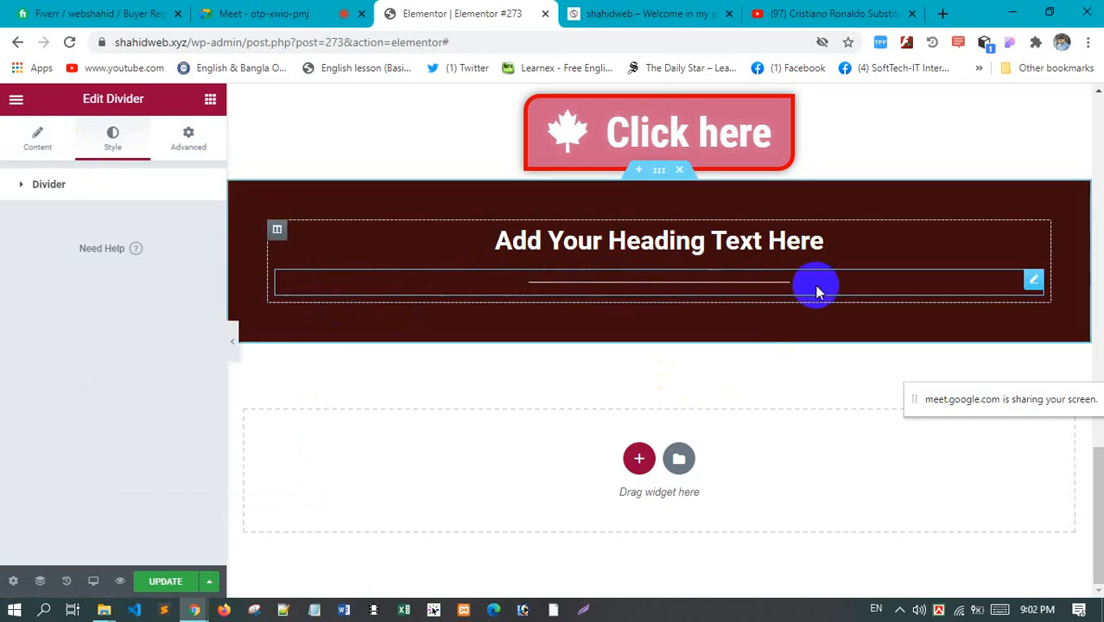
{"action": "left_click", "coordinate": [1034, 280]}
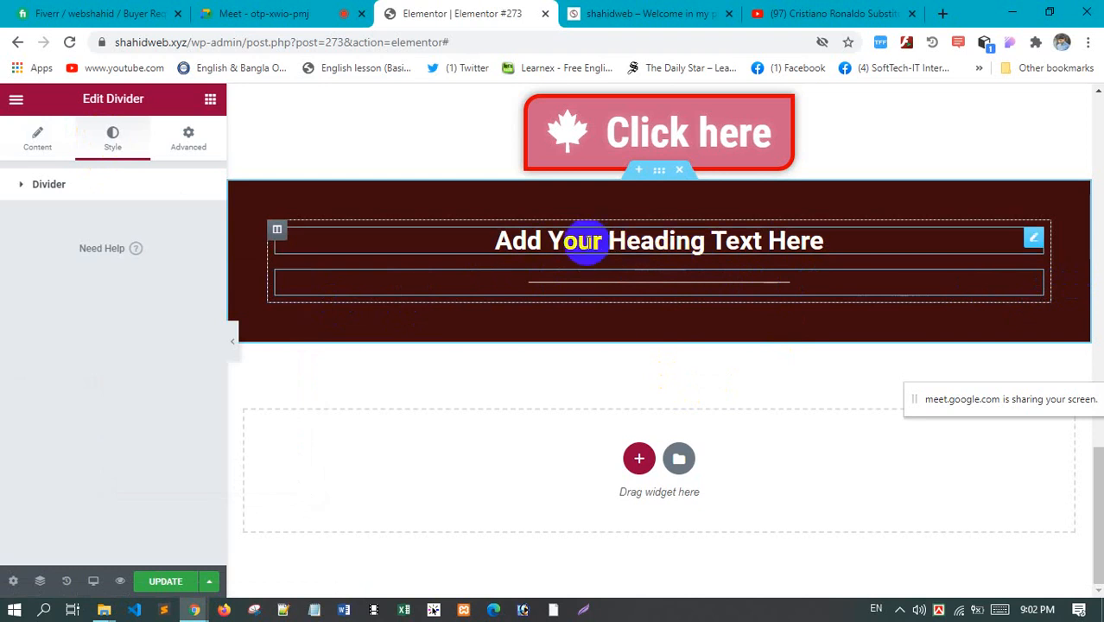
{"action": "left_click", "coordinate": [634, 266]}
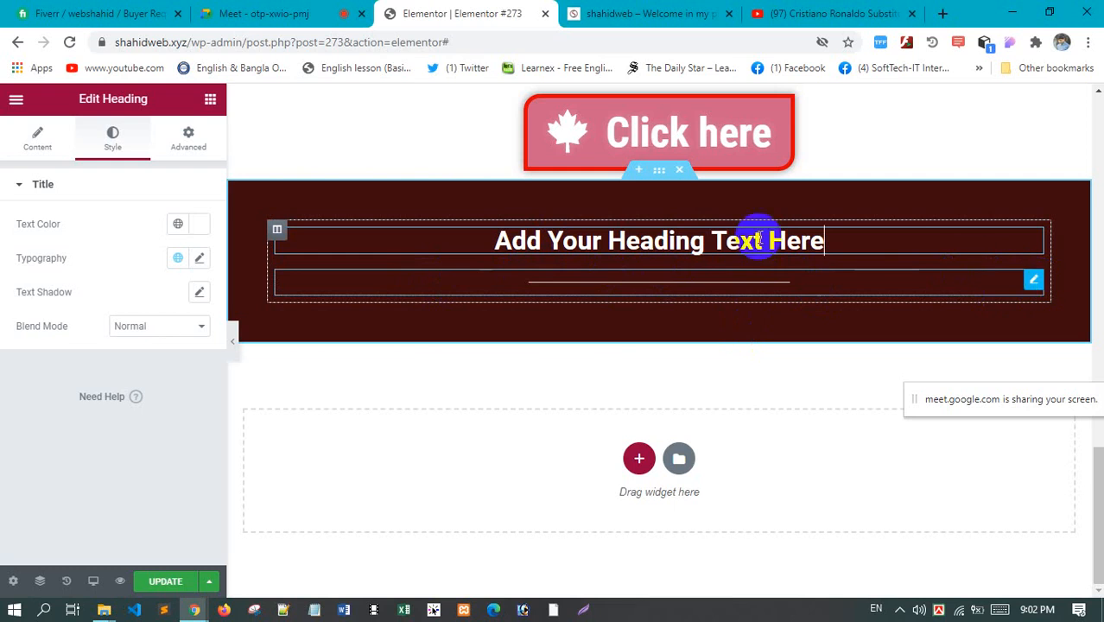
{"action": "left_click", "coordinate": [669, 240]}
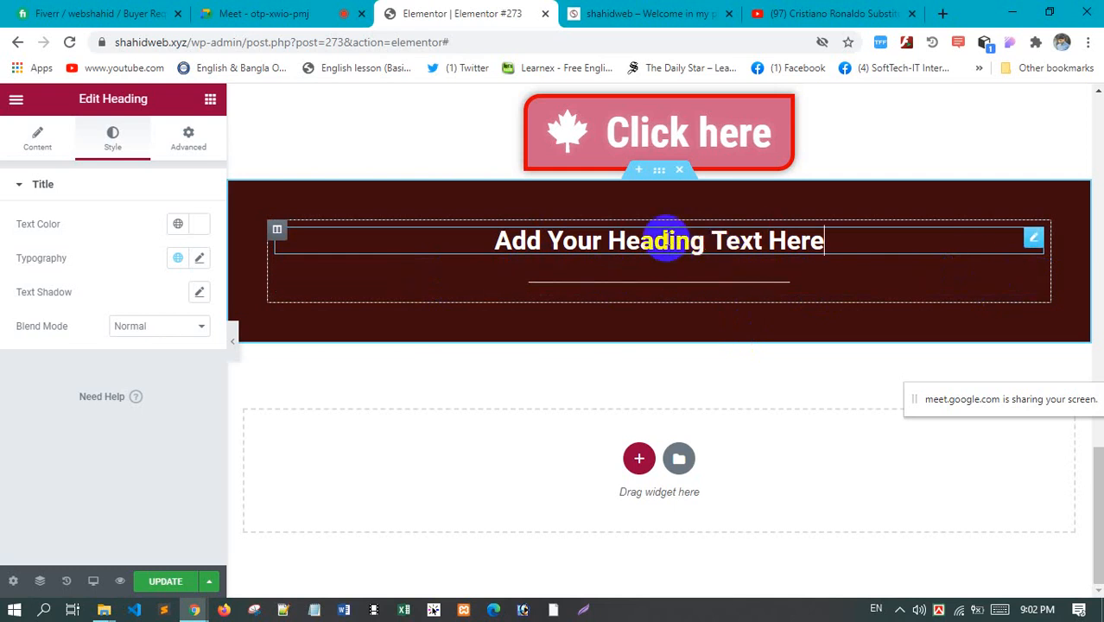
{"action": "left_click", "coordinate": [672, 284]}
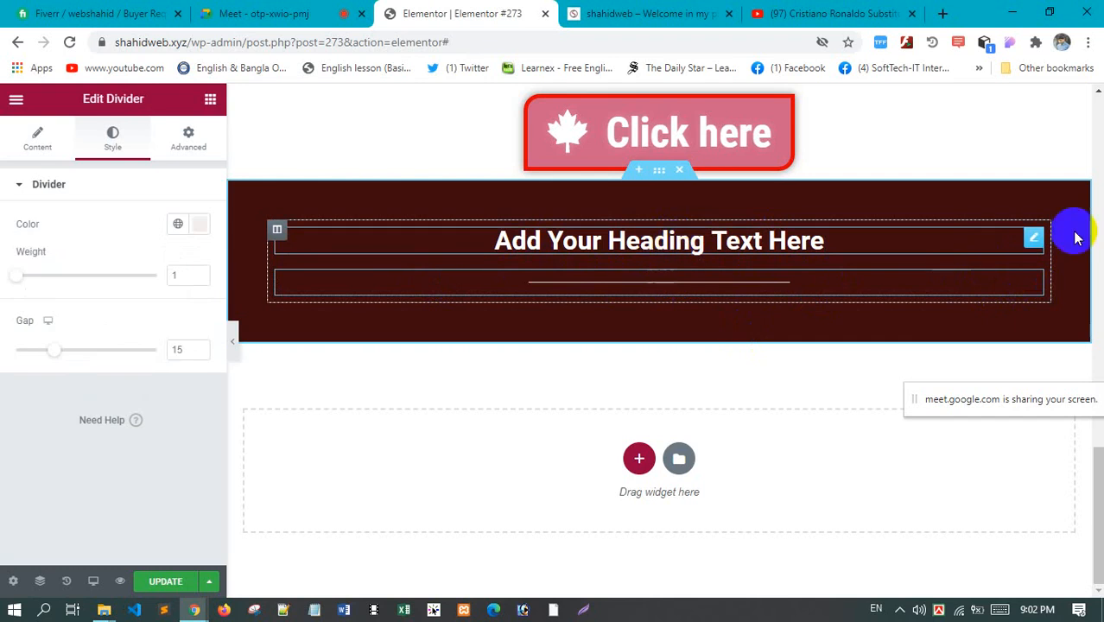
{"action": "left_click", "coordinate": [1034, 240]}
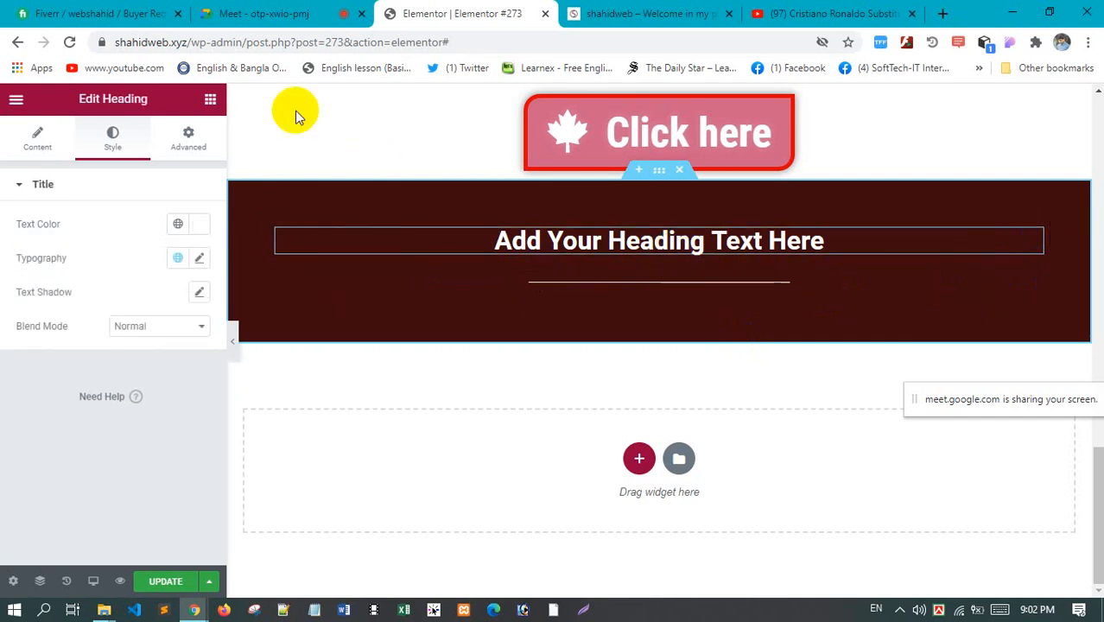
Give the heading and the divider unlinked margin and padding values of 0 on all four sides
{"action": "left_click", "coordinate": [211, 102]}
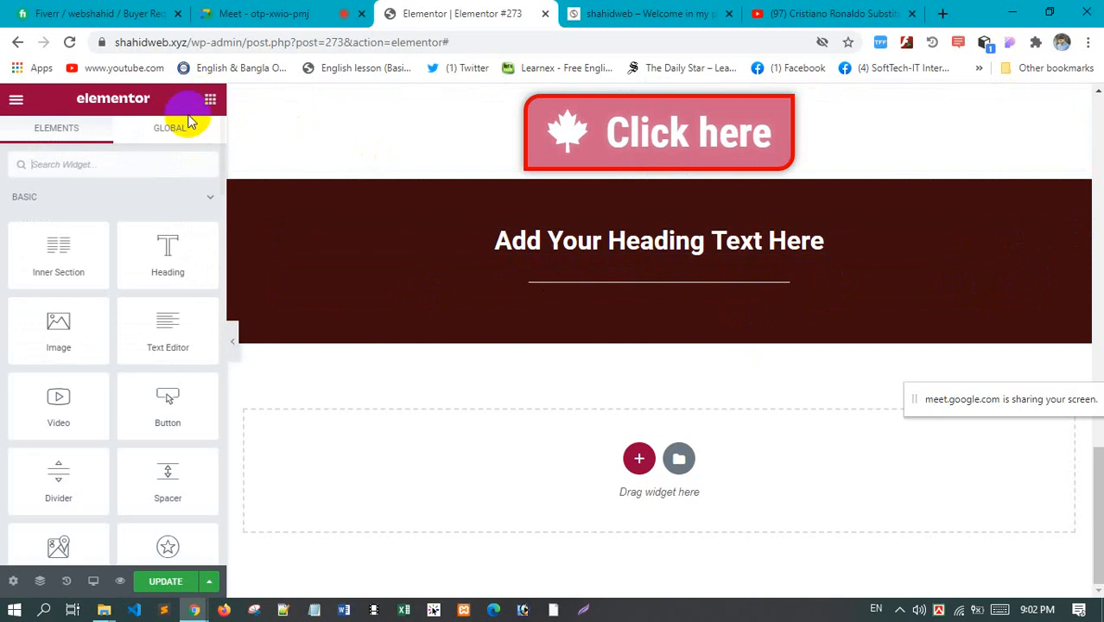
{"action": "left_click", "coordinate": [1035, 241]}
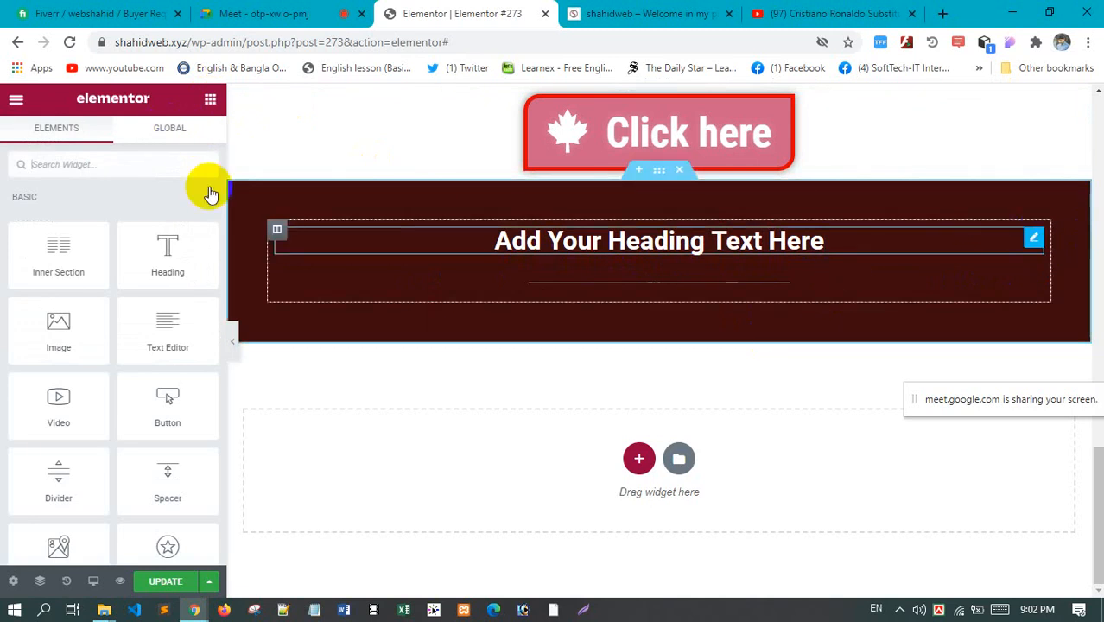
{"action": "left_click", "coordinate": [188, 140]}
{"action": "left_click", "coordinate": [194, 253]}
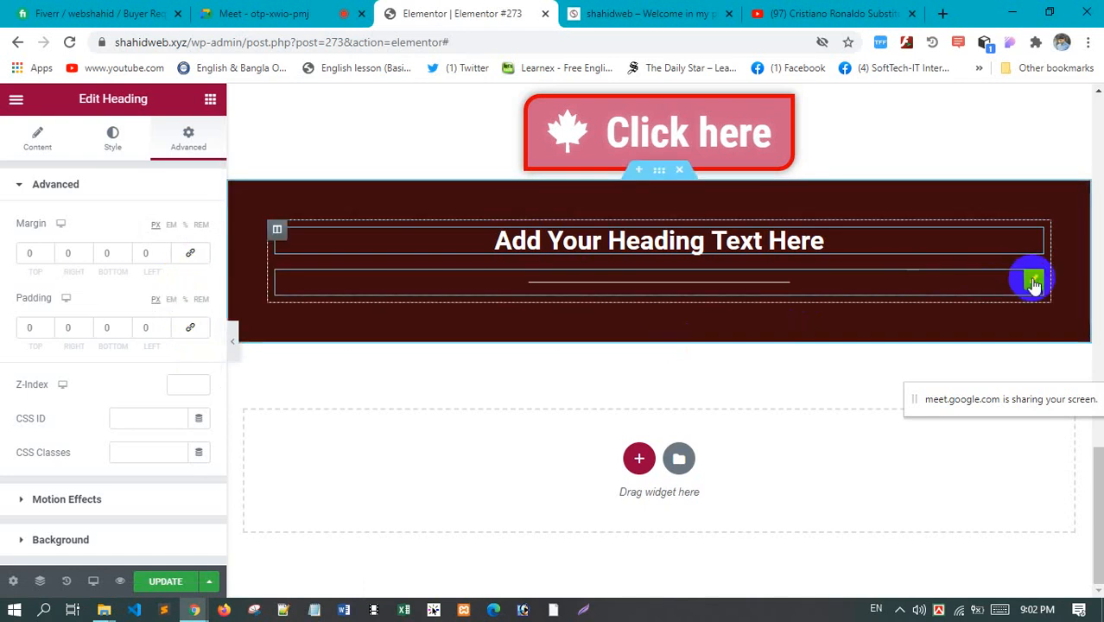
{"action": "left_click", "coordinate": [1034, 284]}
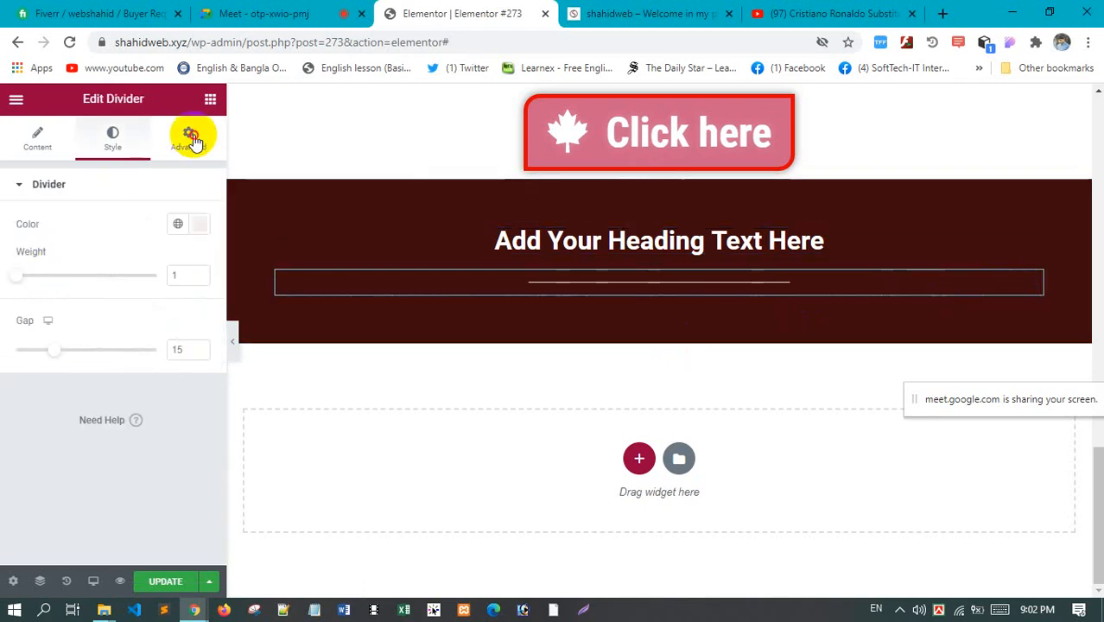
{"action": "left_click", "coordinate": [189, 137]}
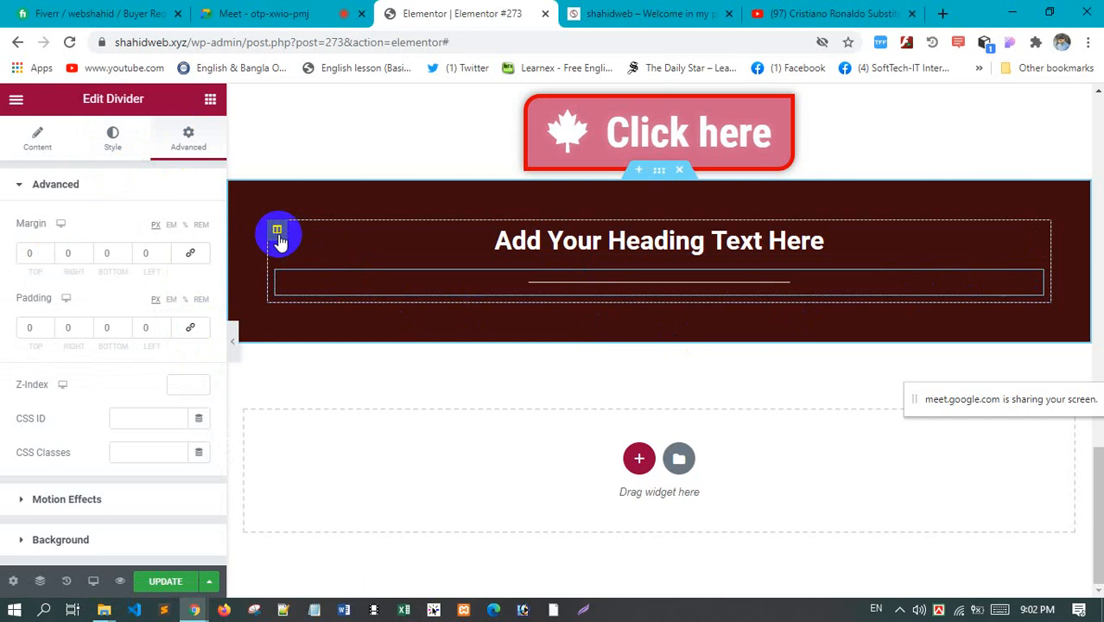
Unlink the margin and padding values of the column holding the heading, leaving 0 px on all four sides
{"action": "left_click", "coordinate": [278, 232]}
{"action": "left_click", "coordinate": [187, 138]}
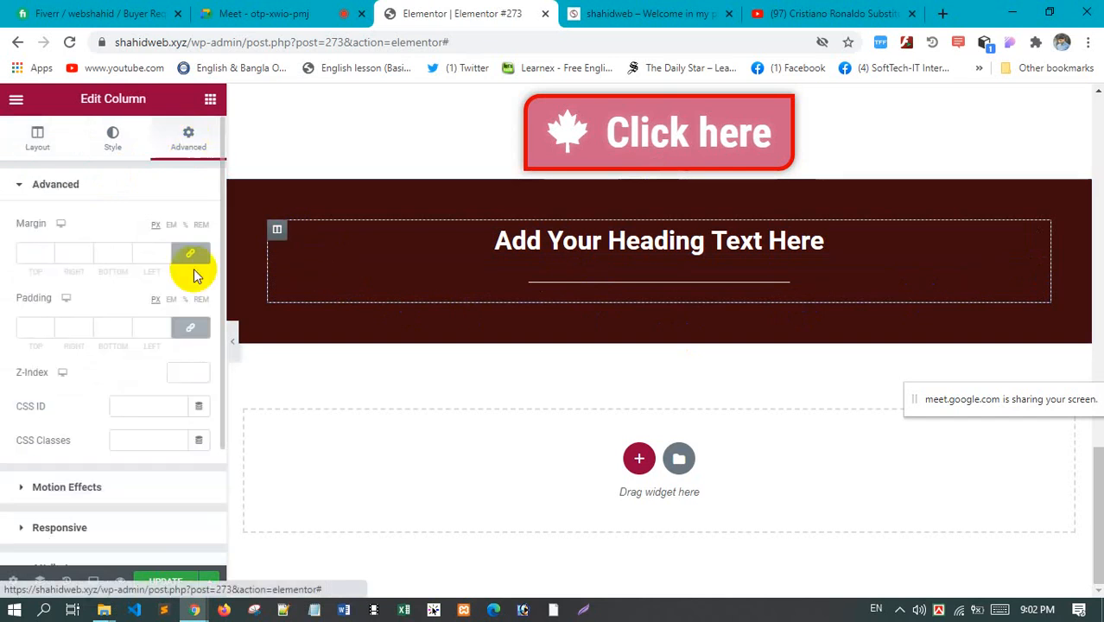
{"action": "left_click", "coordinate": [191, 253]}
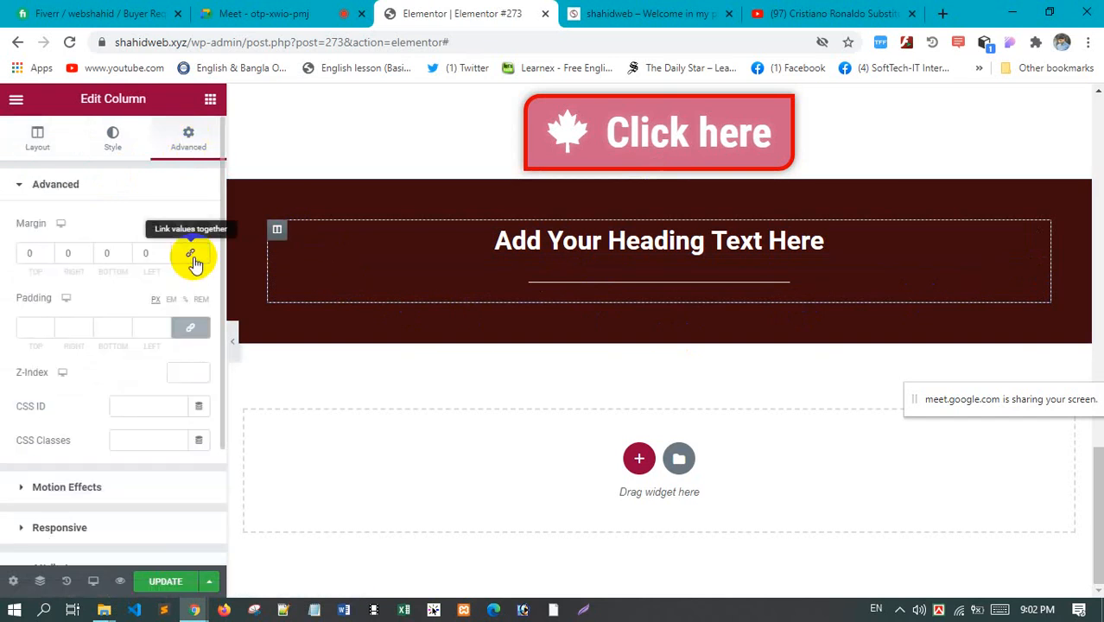
{"action": "left_click", "coordinate": [192, 330]}
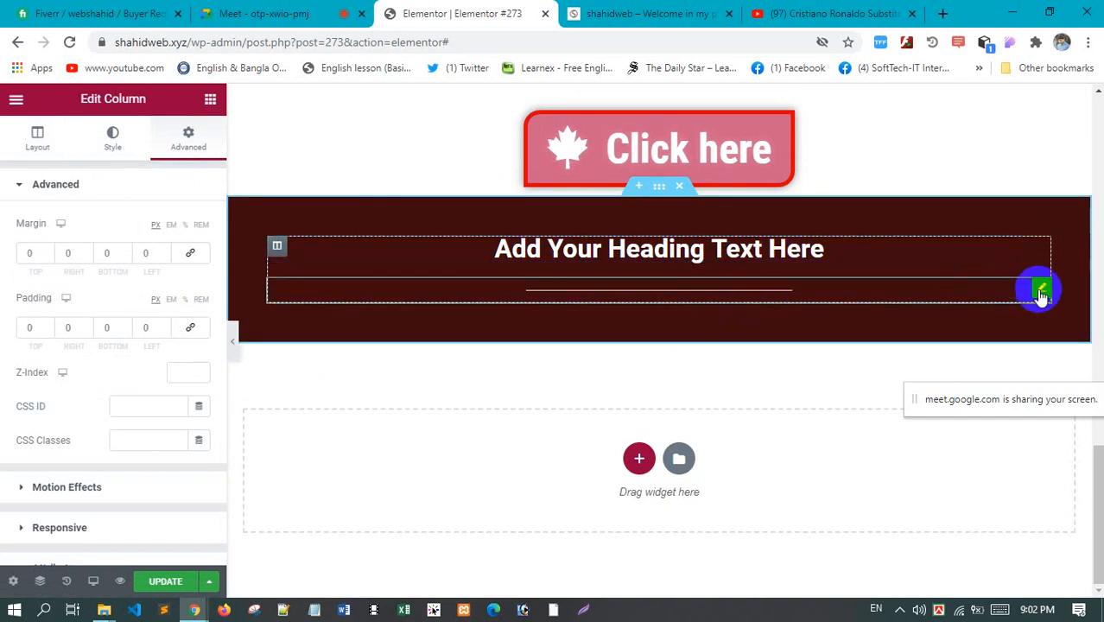
Reduce the divider's gap to 2 and preview the maroon section at full page width
{"action": "left_click", "coordinate": [1041, 290]}
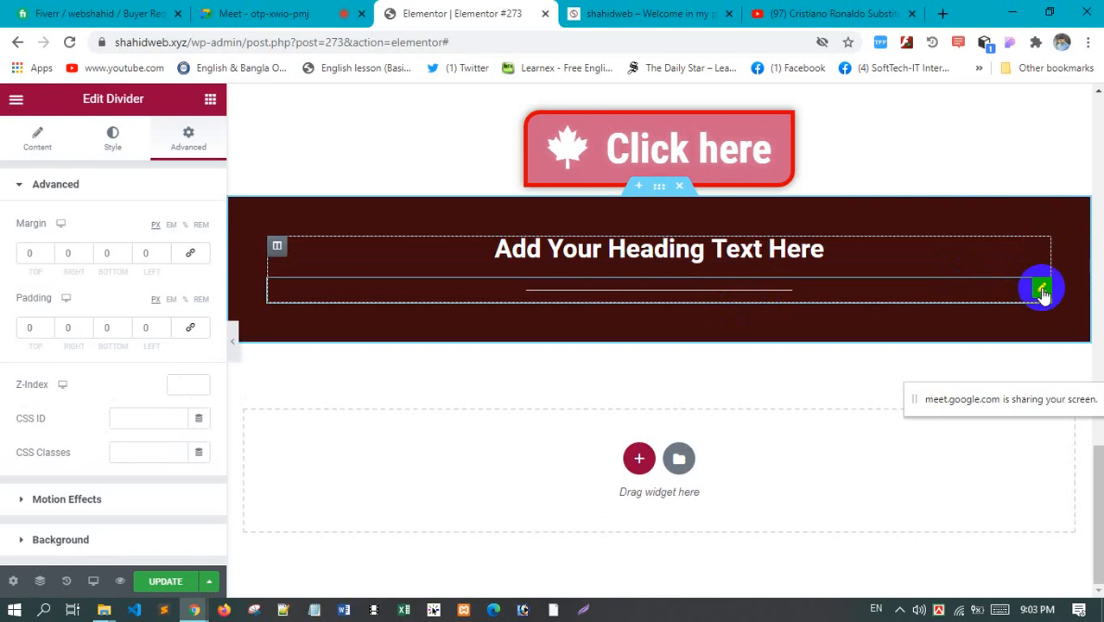
{"action": "left_click", "coordinate": [113, 140]}
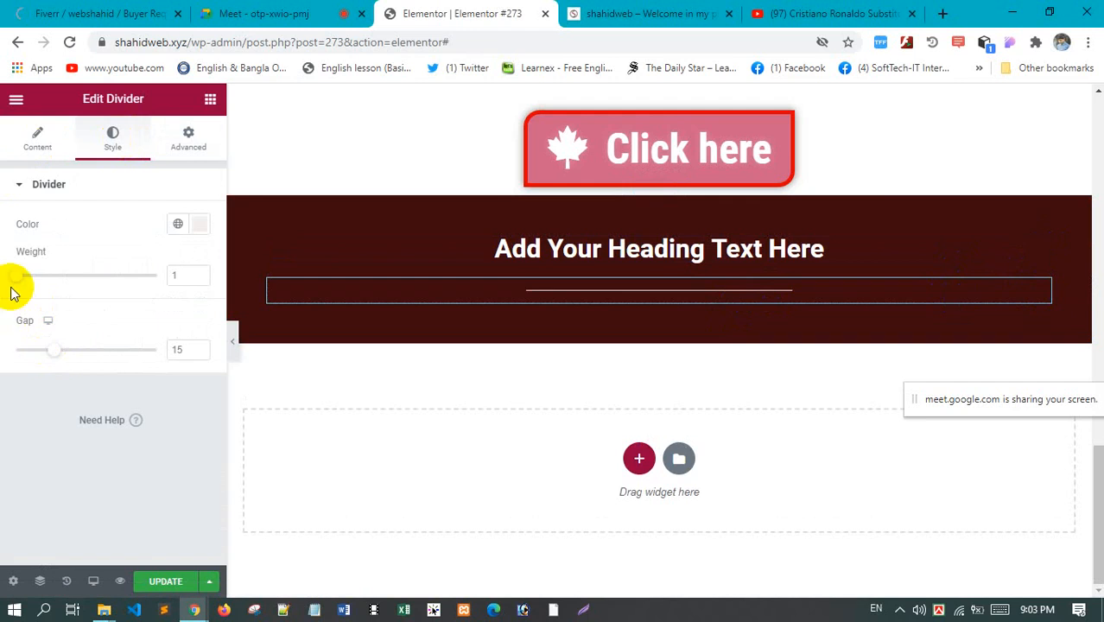
{"action": "left_click_drag", "start_coordinate": [49, 352], "coordinate": [18, 359]}
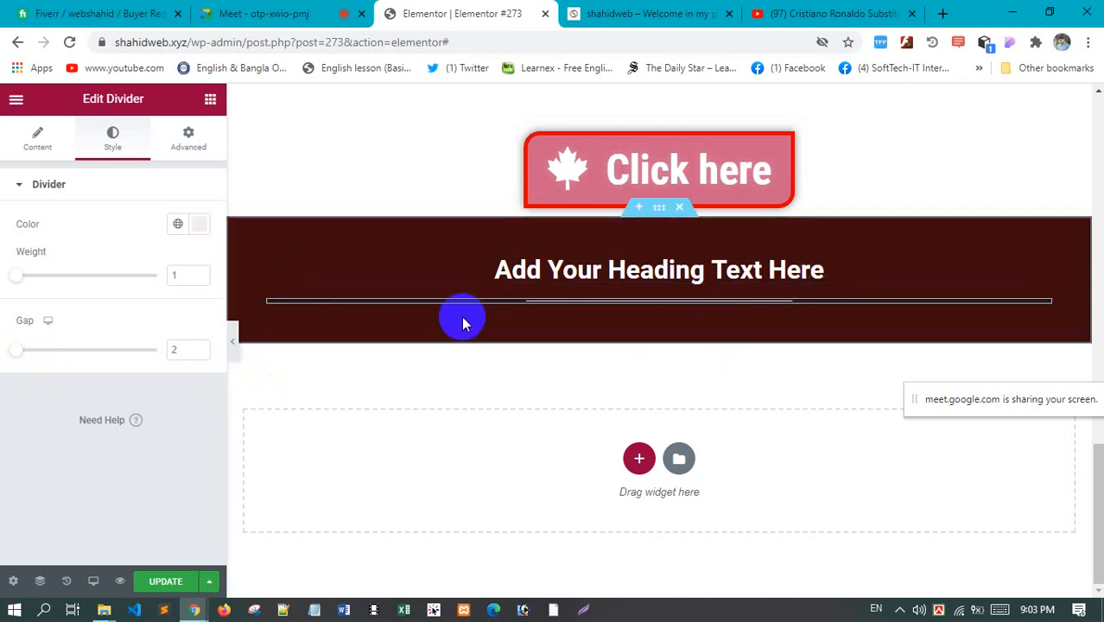
{"action": "left_click", "coordinate": [232, 345]}
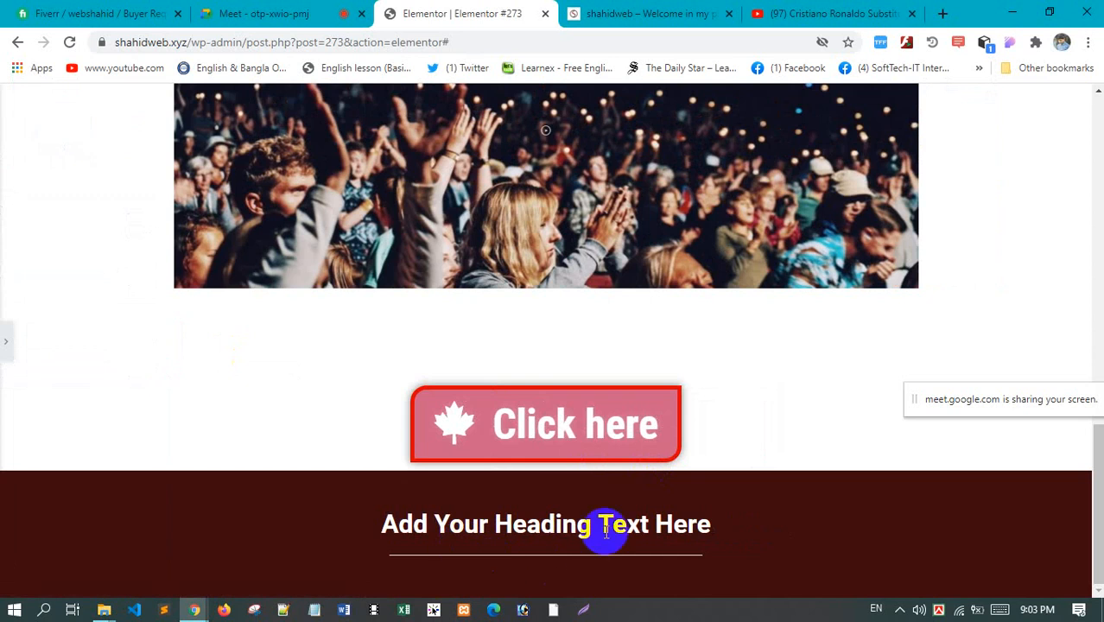
{"action": "left_click", "coordinate": [4, 342]}
{"action": "left_click", "coordinate": [702, 315]}
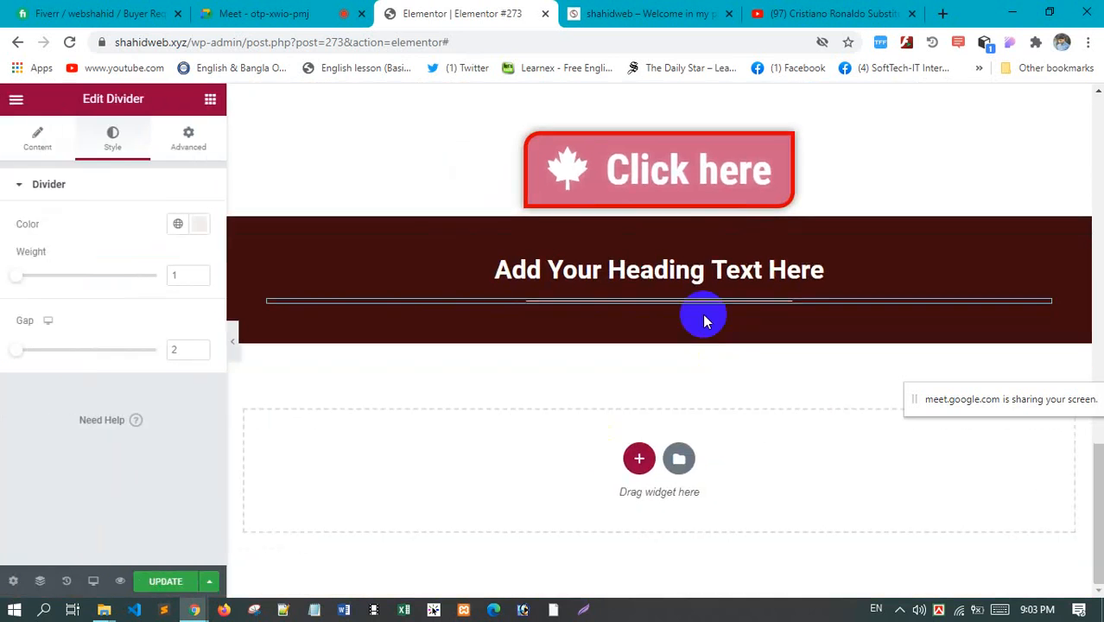
Reduce the divider's width to 16% and preview the shortened line at full page width
{"action": "left_click", "coordinate": [38, 141]}
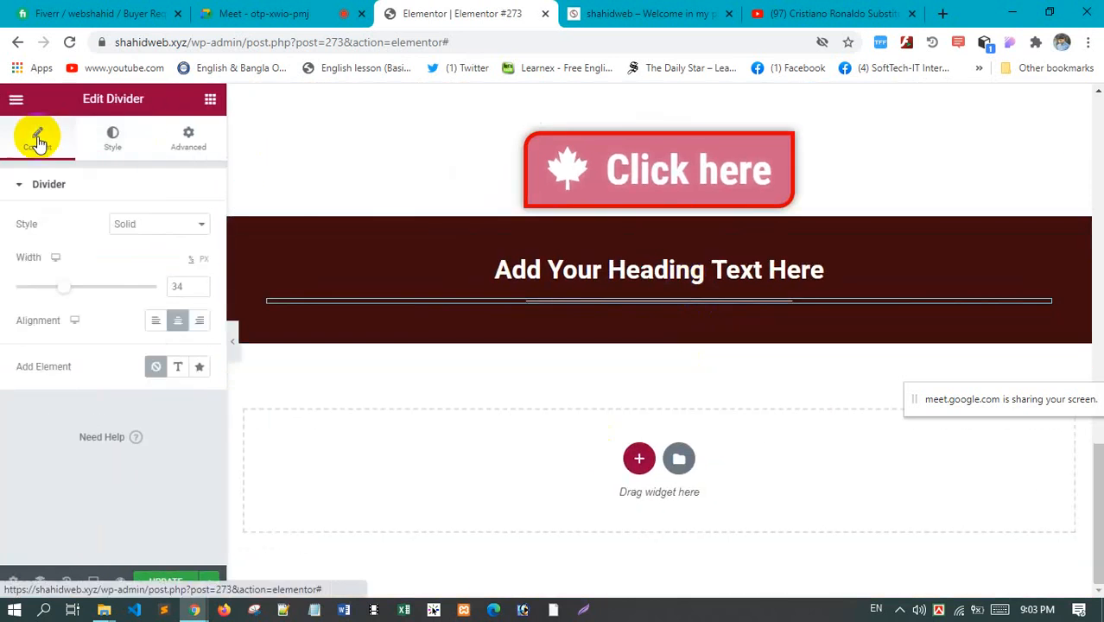
{"action": "left_click", "coordinate": [237, 349]}
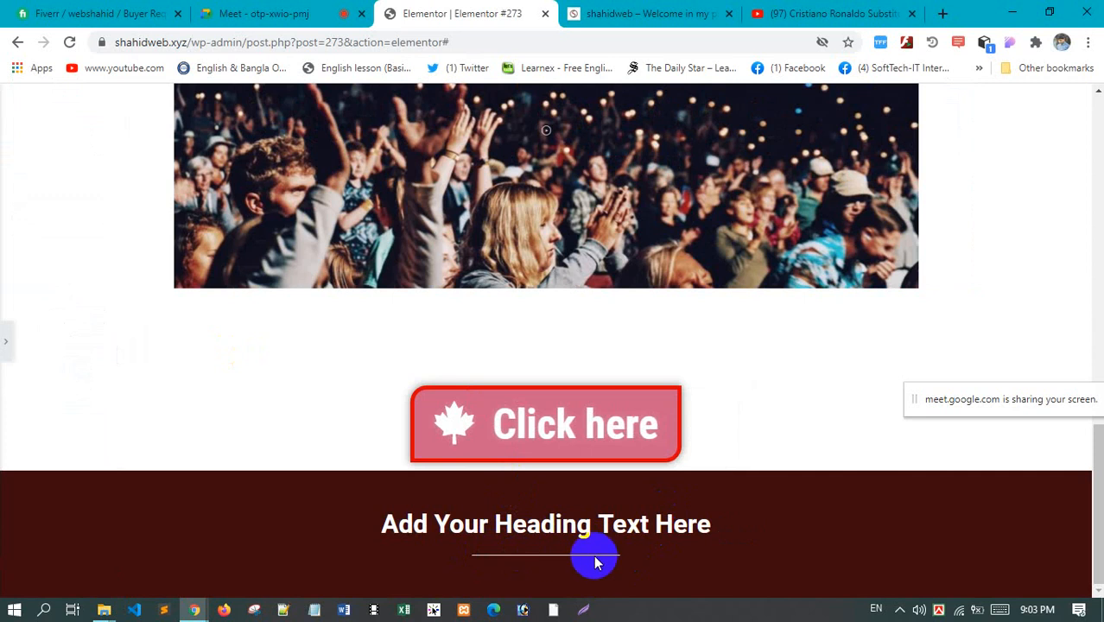
{"action": "left_click", "coordinate": [7, 346]}
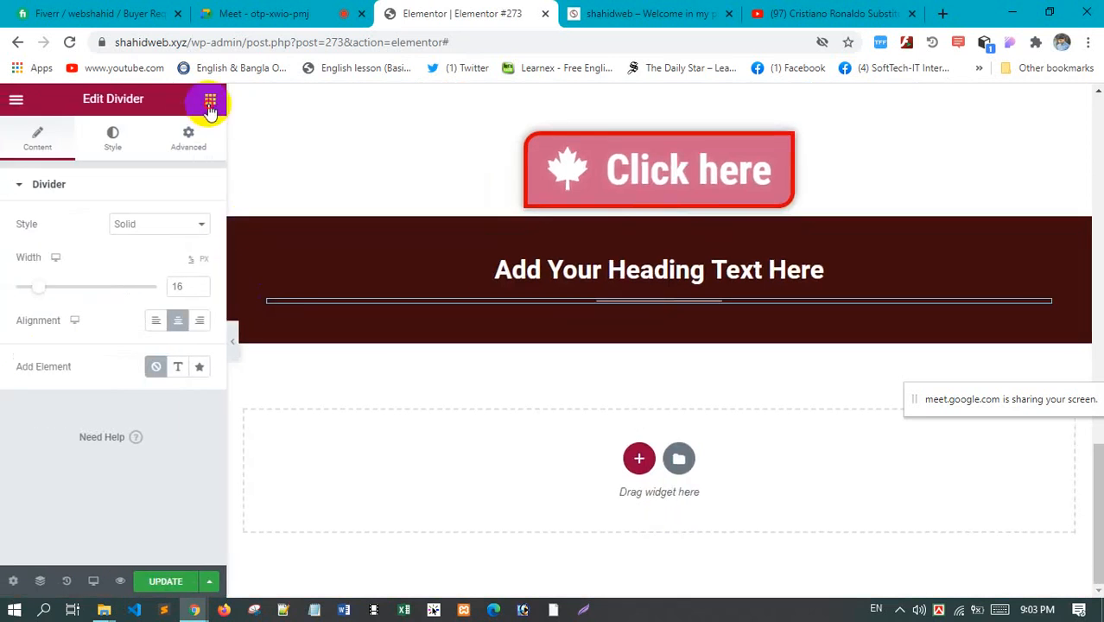
Insert a Spacer widget between the heading and the divider in the maroon section
{"action": "left_click", "coordinate": [210, 104]}
{"action": "scroll", "coordinate": [160, 354], "scroll_direction": "down", "scroll_amount": 2}
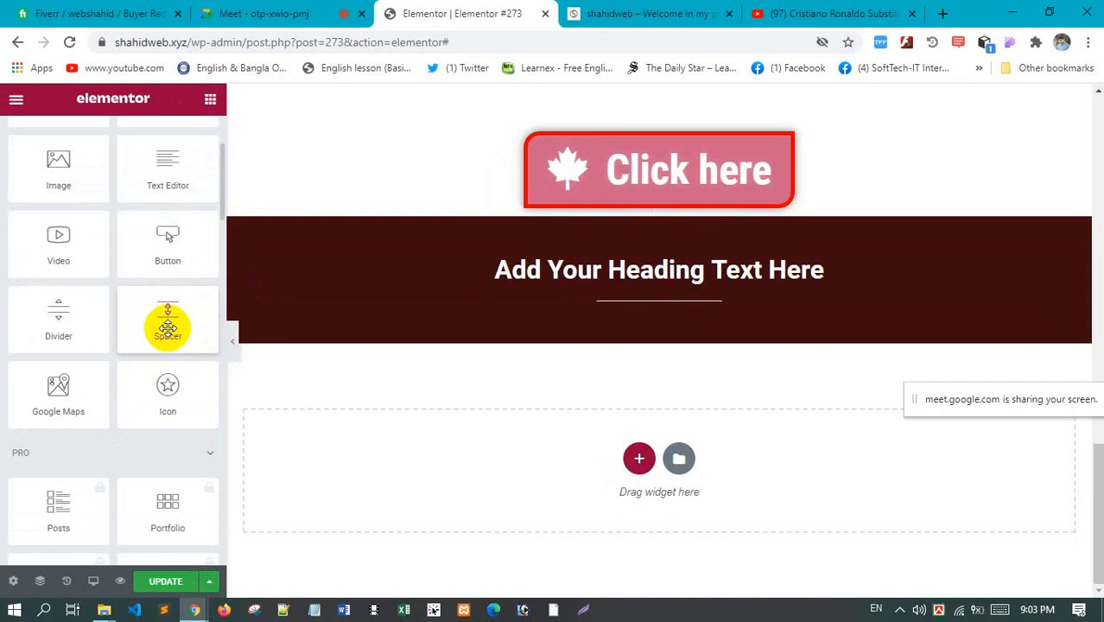
{"action": "left_click_drag", "start_coordinate": [163, 320], "coordinate": [659, 294]}
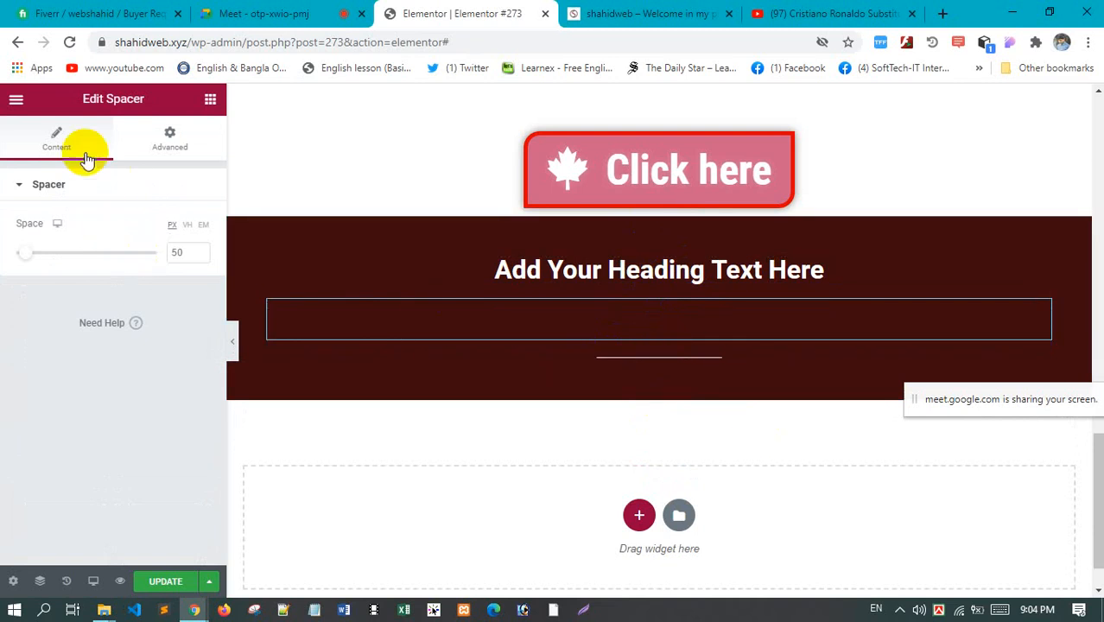
Duplicate the spacer twice to widen the distance between the heading and the divider
{"action": "left_click", "coordinate": [210, 101]}
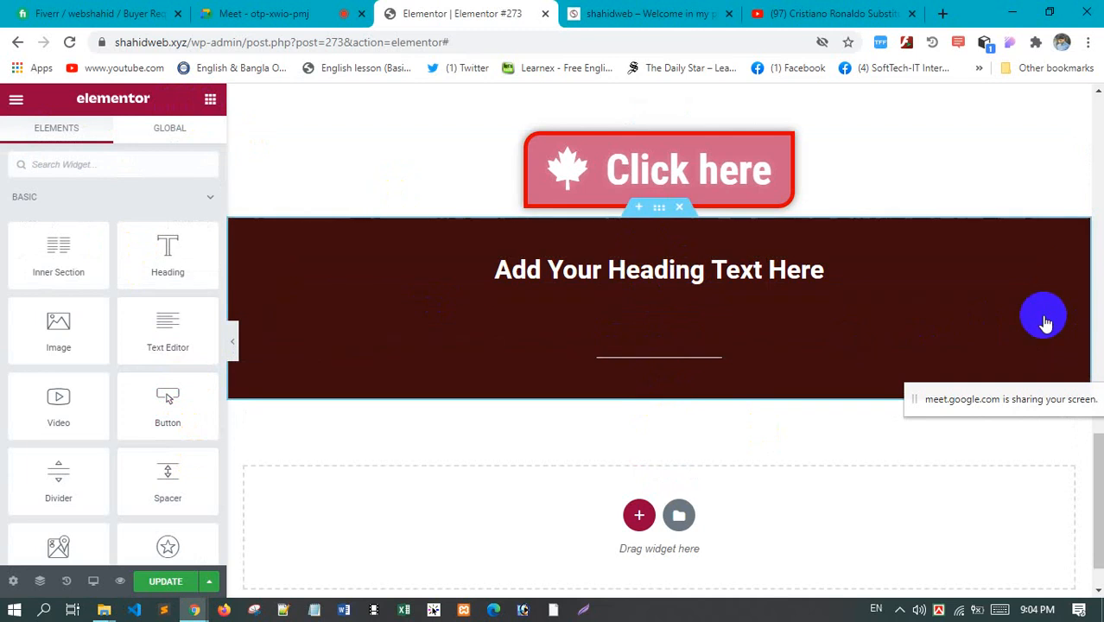
{"action": "right_click", "coordinate": [1041, 312]}
{"action": "left_click", "coordinate": [1018, 351]}
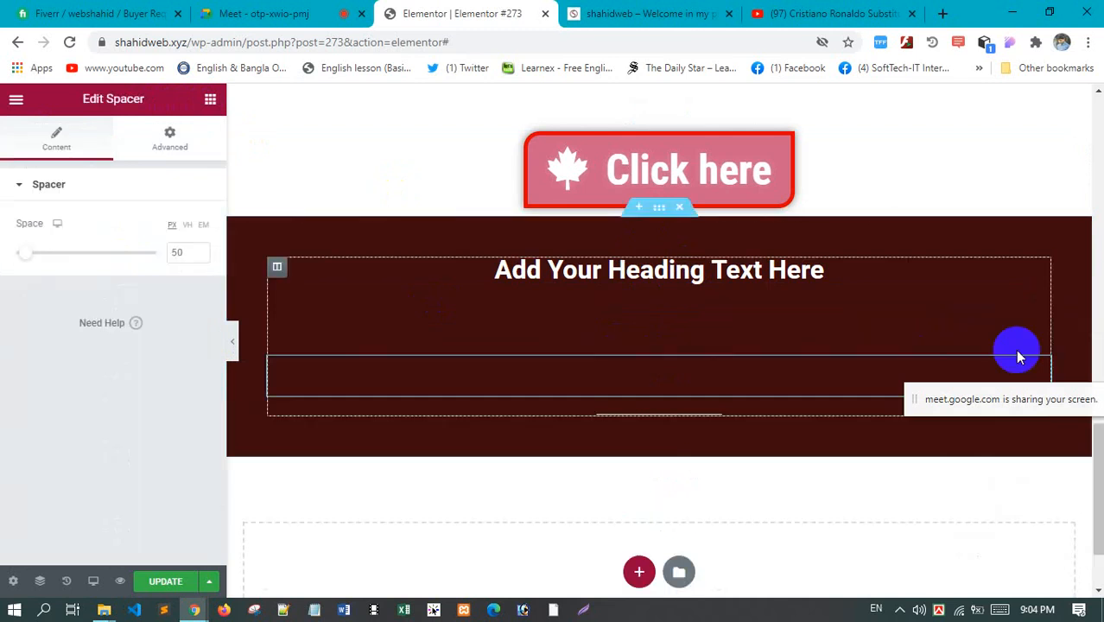
{"action": "right_click", "coordinate": [1040, 313]}
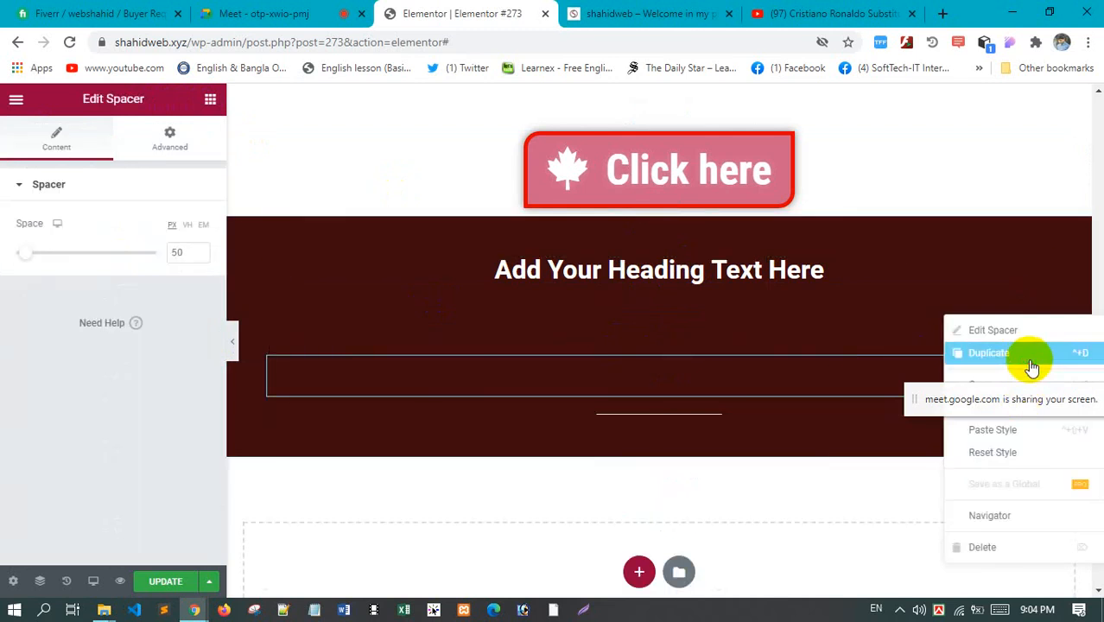
{"action": "left_click", "coordinate": [1031, 363]}
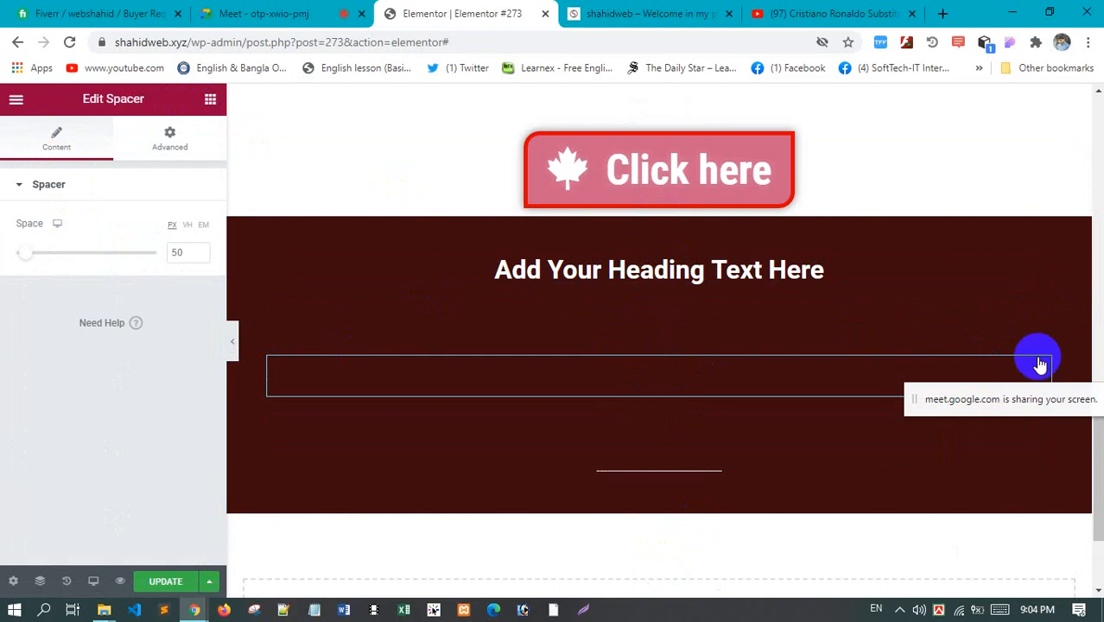
Delete all three spacers between the heading and the divider
{"action": "right_click", "coordinate": [1043, 318]}
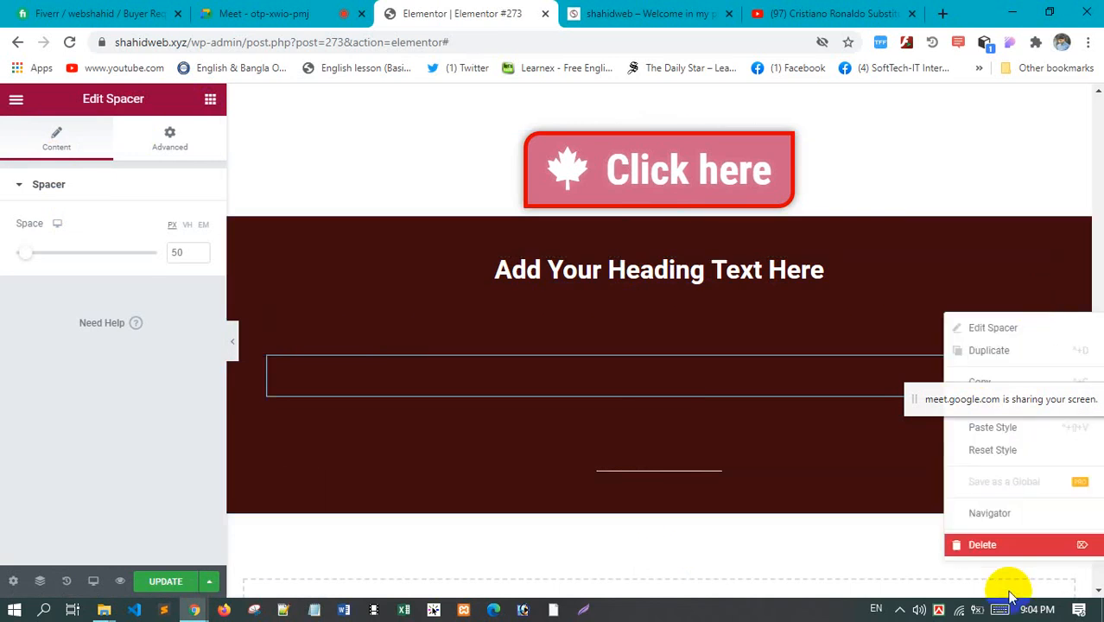
{"action": "left_click", "coordinate": [1007, 543]}
{"action": "right_click", "coordinate": [1042, 320]}
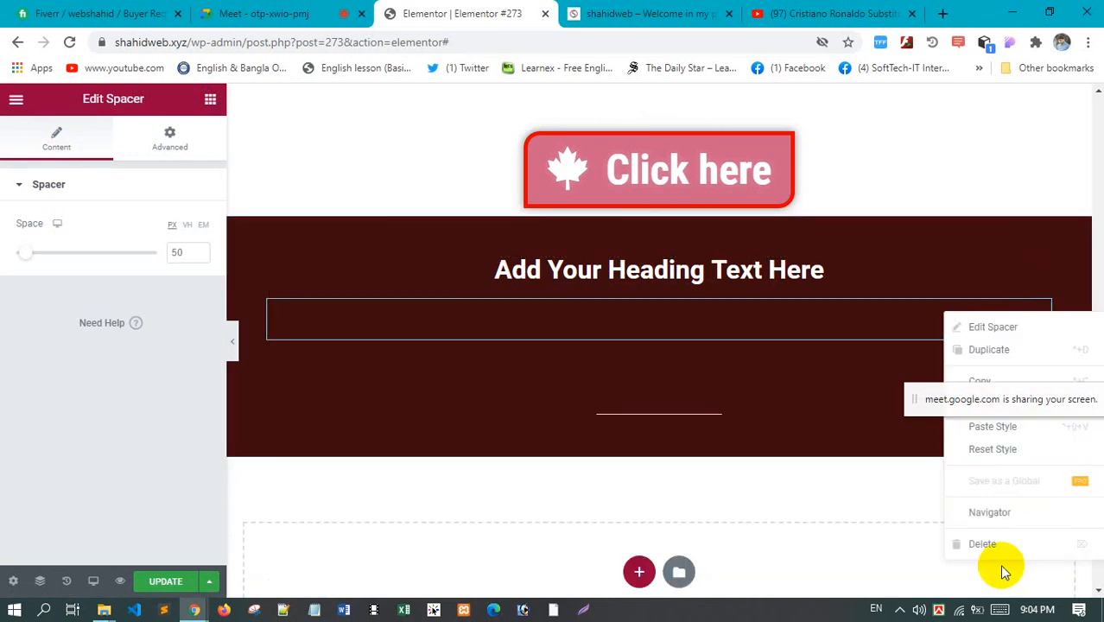
{"action": "left_click", "coordinate": [1002, 546]}
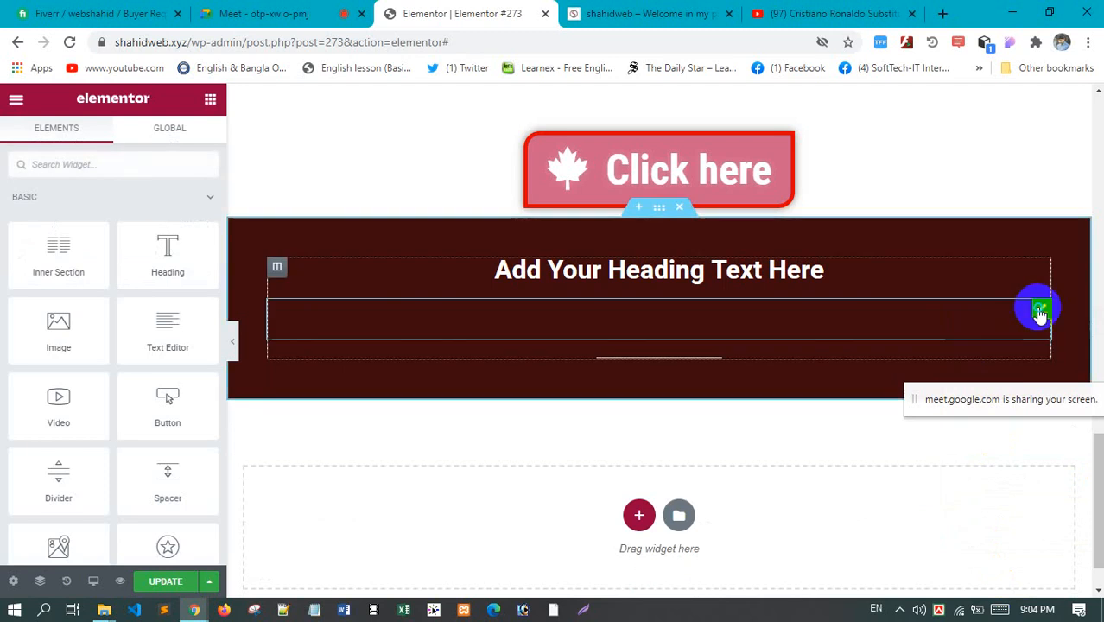
{"action": "right_click", "coordinate": [1037, 313]}
{"action": "left_click", "coordinate": [1021, 541]}
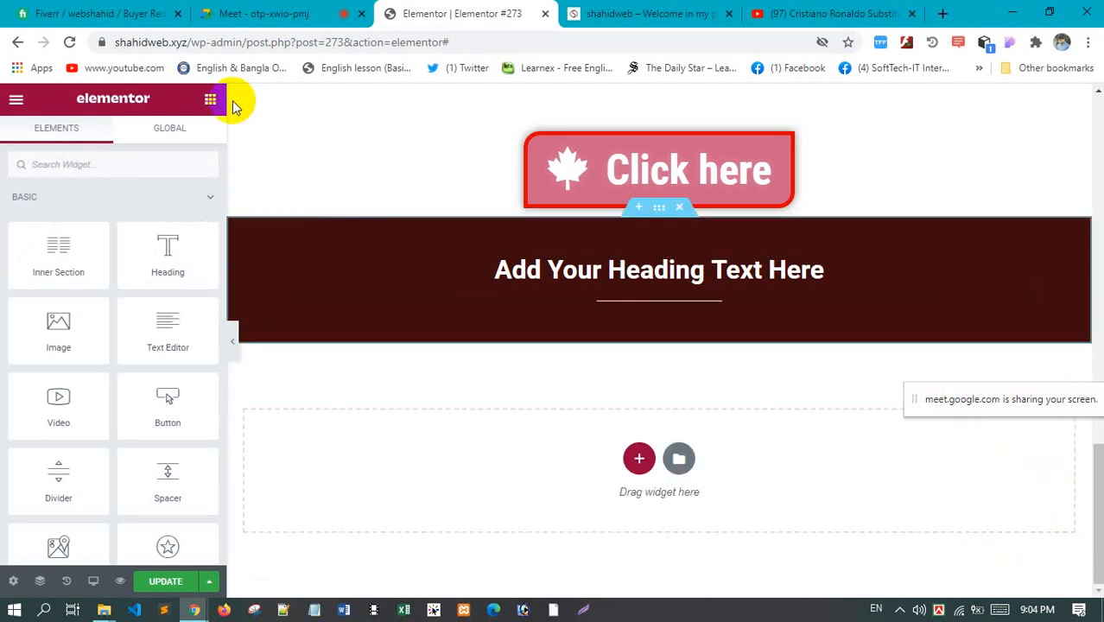
Add a new single-column section below the maroon heading section
{"action": "scroll", "coordinate": [116, 444], "scroll_direction": "down", "scroll_amount": 2}
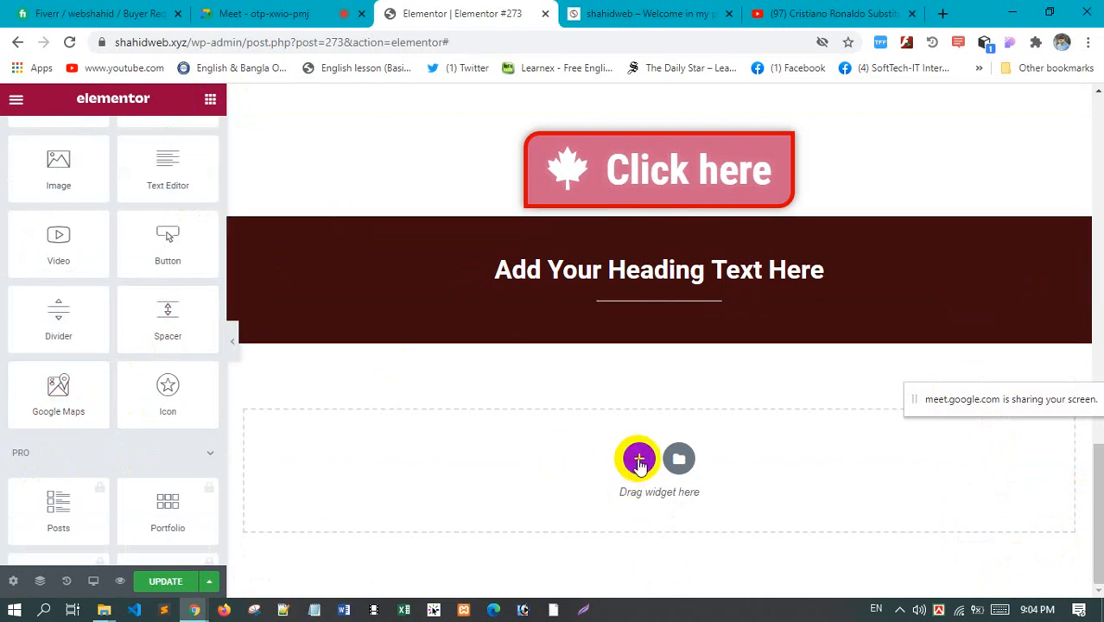
{"action": "left_click", "coordinate": [640, 461]}
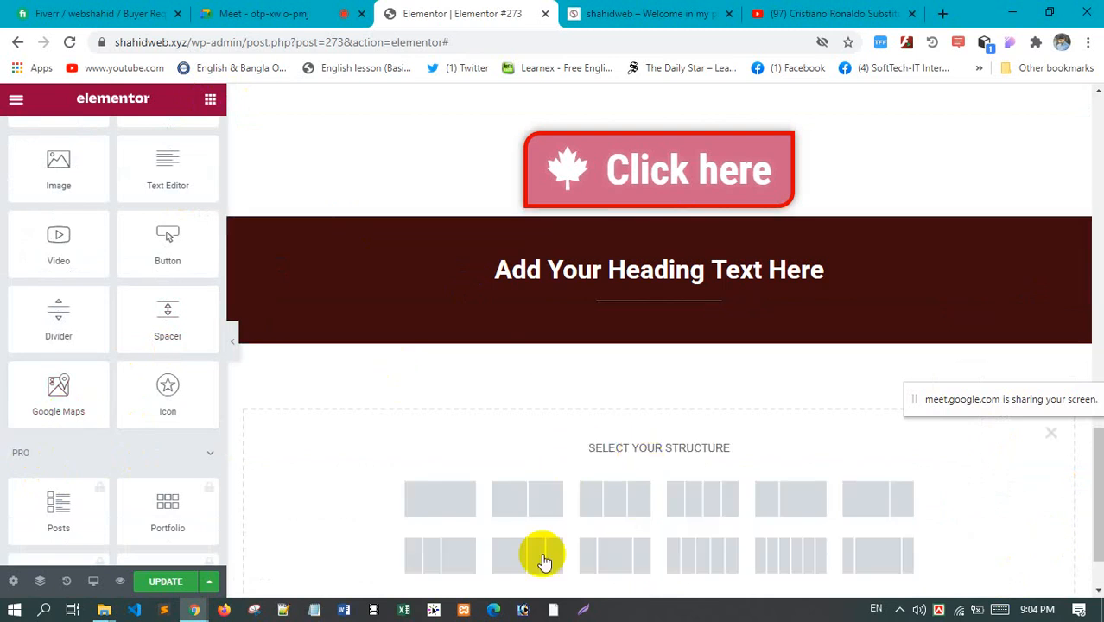
{"action": "left_click", "coordinate": [437, 508]}
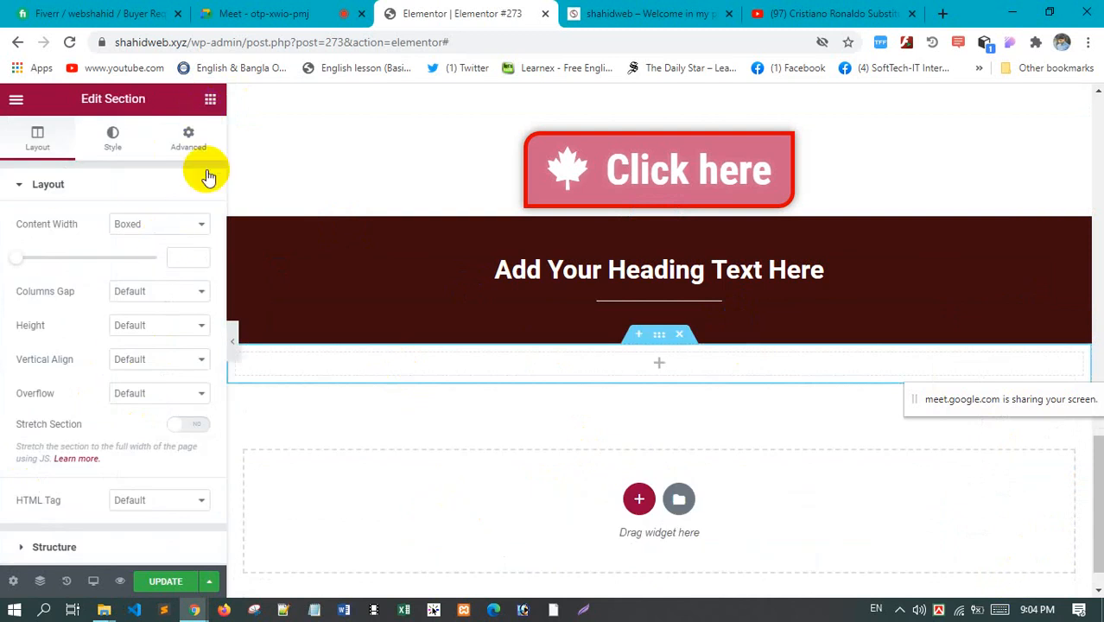
Insert a Google Maps widget into the new empty section and check how its map is displayed
{"action": "left_click", "coordinate": [210, 99]}
{"action": "scroll", "coordinate": [72, 499], "scroll_direction": "down", "scroll_amount": 2}
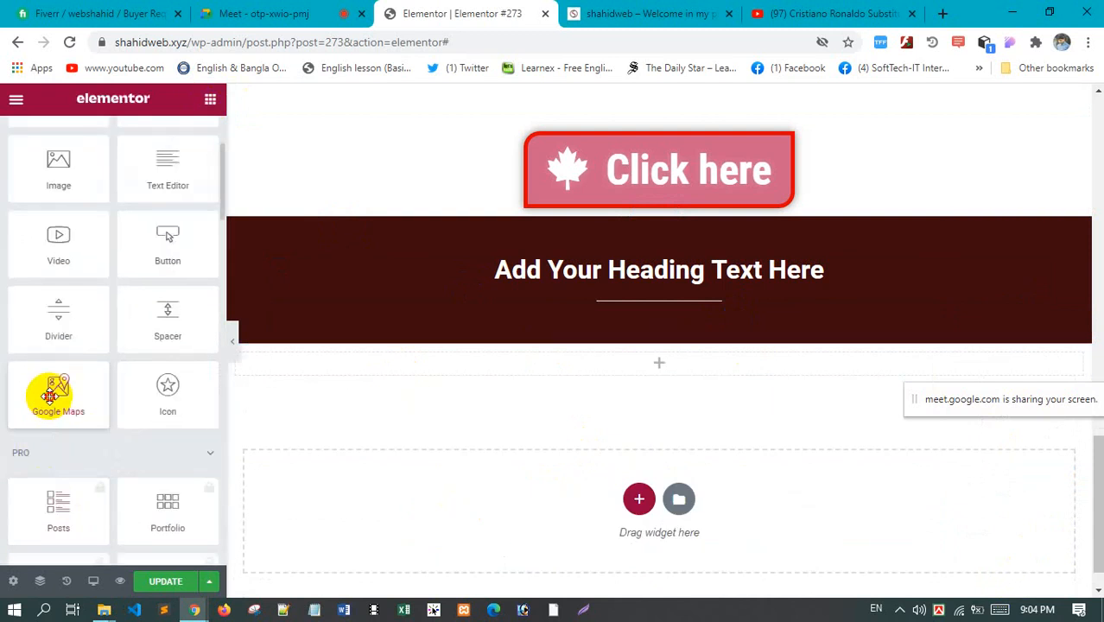
{"action": "left_click_drag", "start_coordinate": [50, 396], "coordinate": [655, 361]}
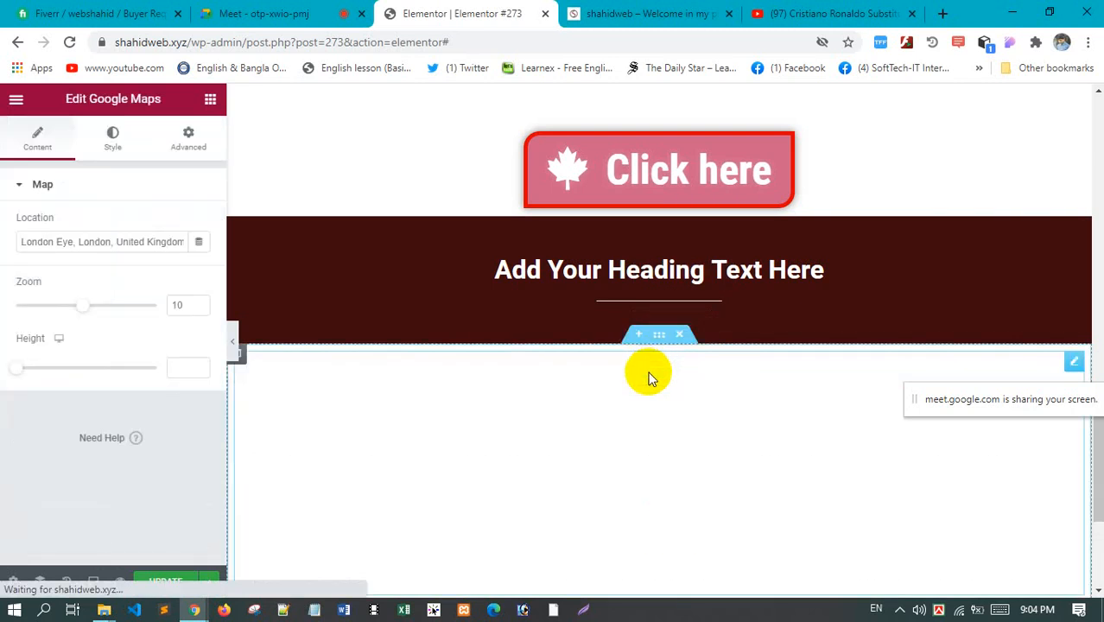
{"action": "scroll", "coordinate": [648, 373], "scroll_direction": "down", "scroll_amount": 2}
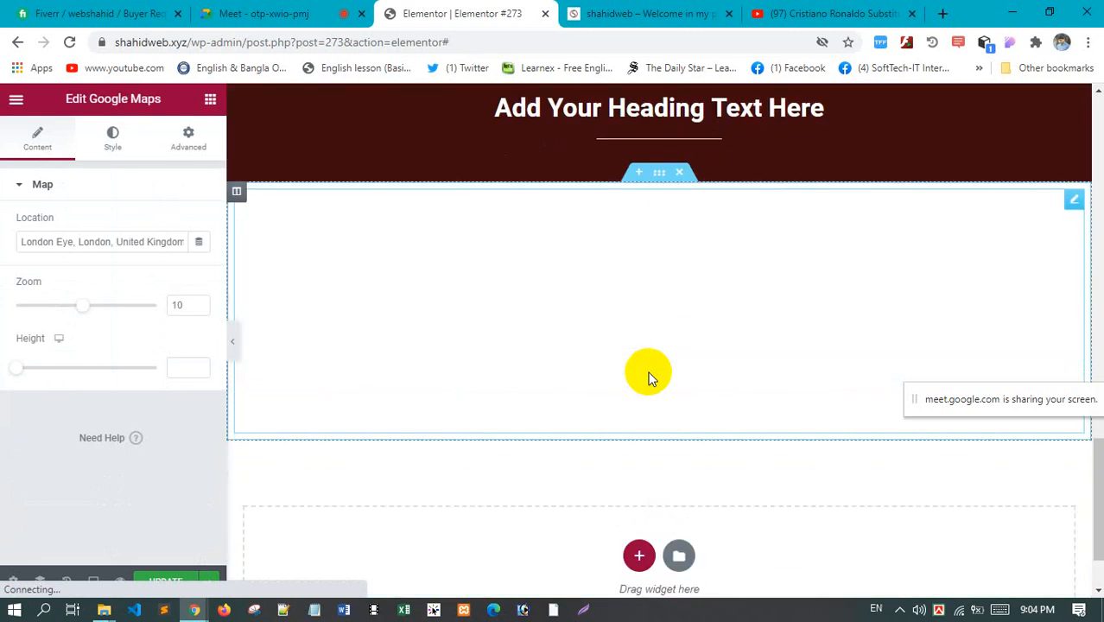
{"action": "scroll", "coordinate": [648, 374], "scroll_direction": "up", "scroll_amount": 3}
{"action": "scroll", "coordinate": [588, 359], "scroll_direction": "down", "scroll_amount": 2}
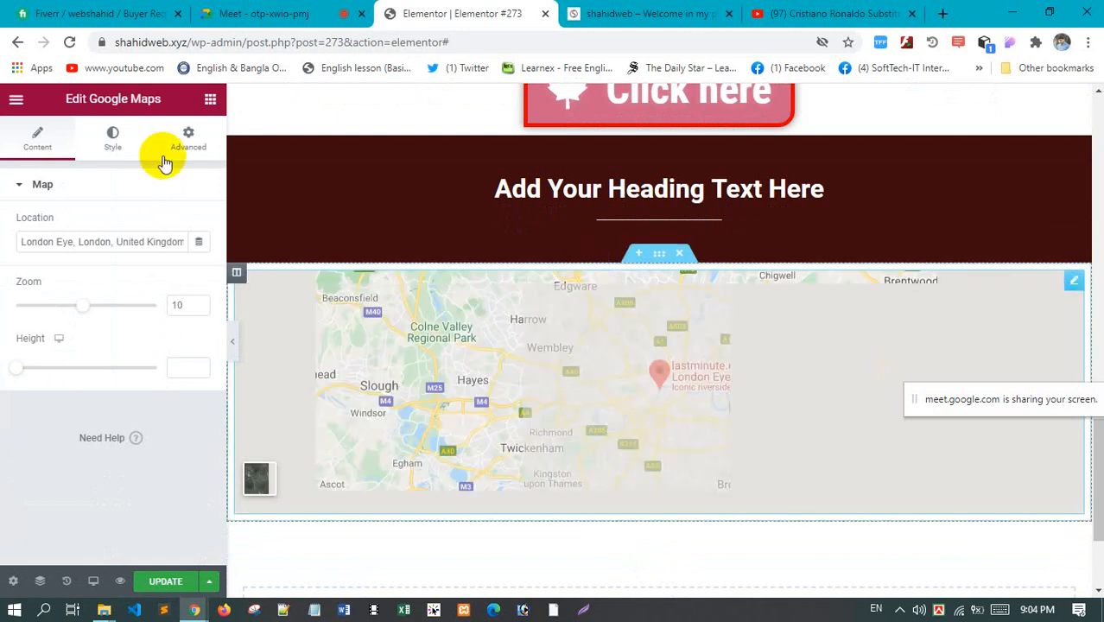
Insert a spacer between the heading and the divider in the maroon section
{"action": "left_click", "coordinate": [211, 103]}
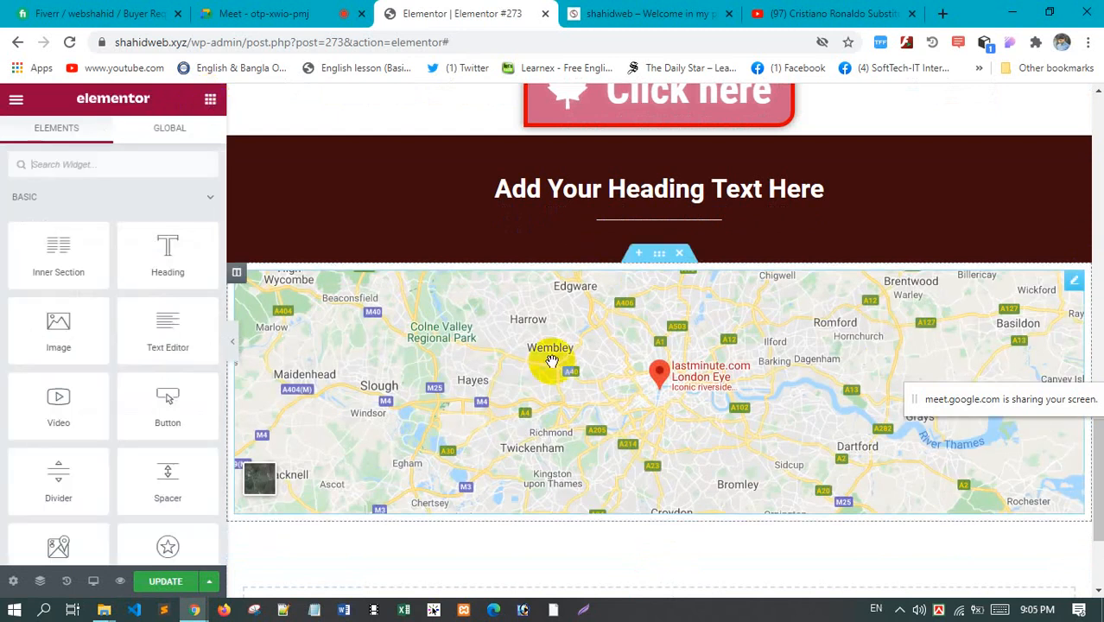
{"action": "scroll", "coordinate": [432, 375], "scroll_direction": "down", "scroll_amount": 1}
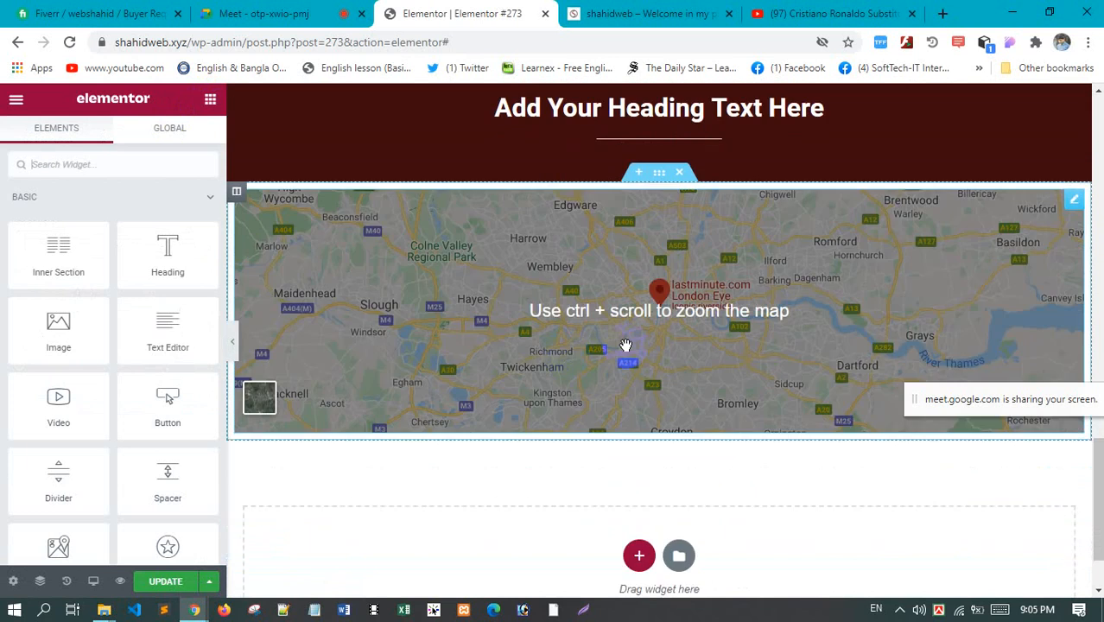
{"action": "scroll", "coordinate": [622, 345], "scroll_direction": "up", "scroll_amount": 2}
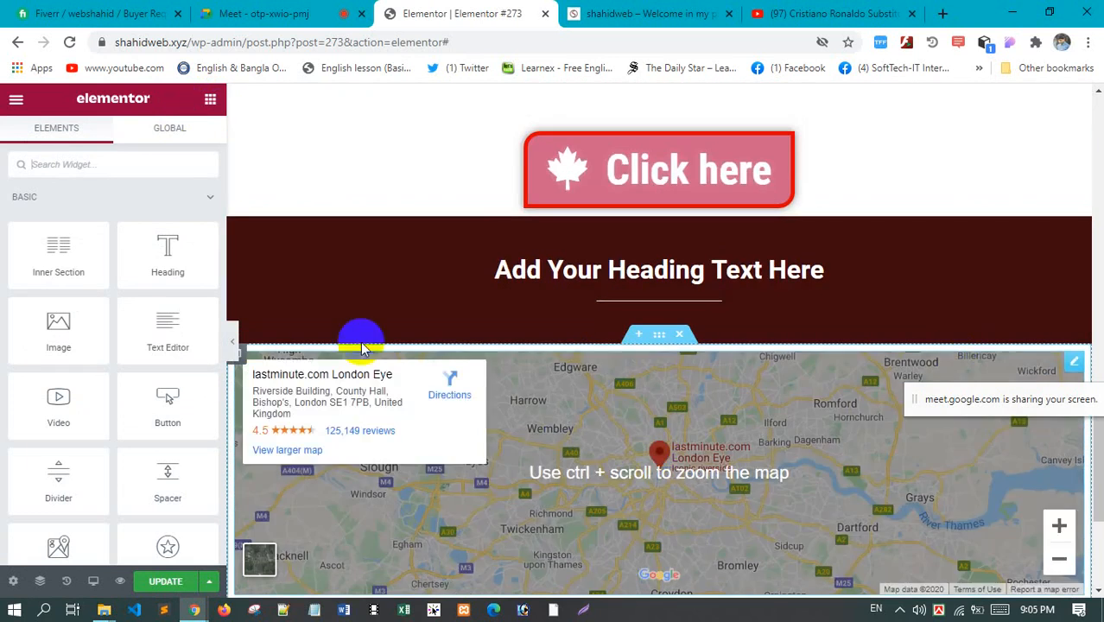
{"action": "scroll", "coordinate": [101, 453], "scroll_direction": "down", "scroll_amount": 1}
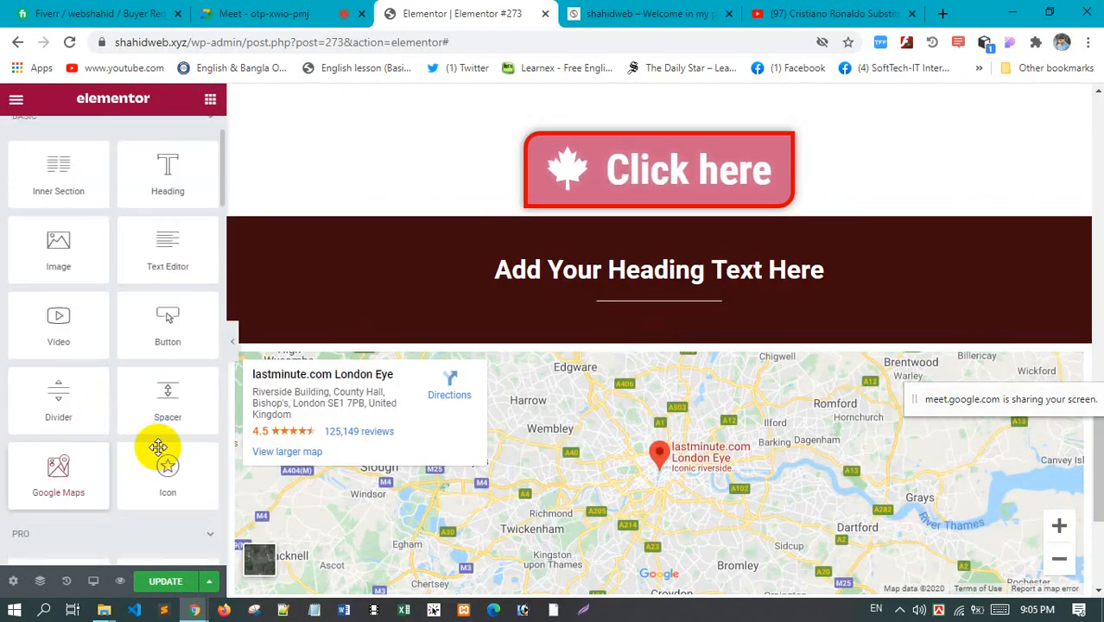
{"action": "left_click_drag", "start_coordinate": [169, 399], "coordinate": [654, 284]}
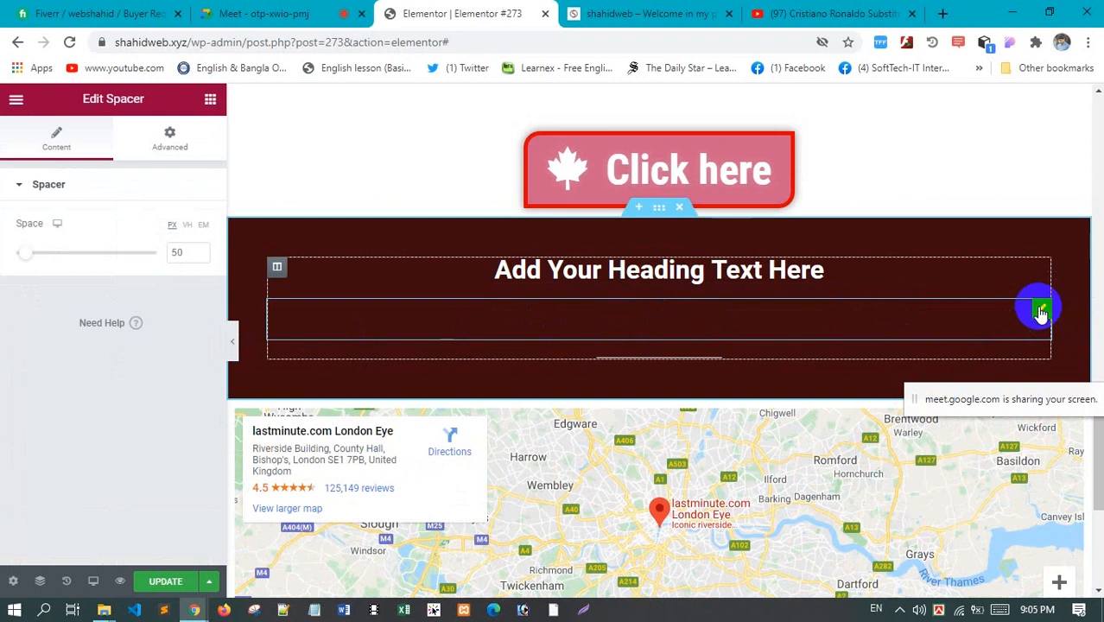
Try a very large space on the spacer, reduce it to 10 px, and delete the spacer
{"action": "left_click_drag", "start_coordinate": [29, 262], "coordinate": [167, 275]}
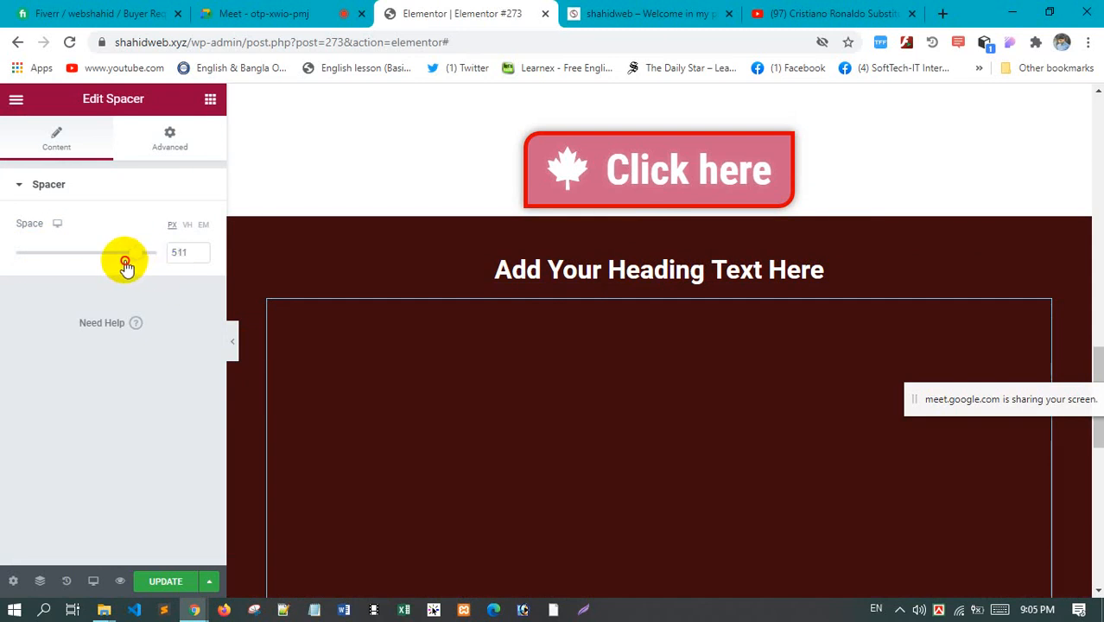
{"action": "left_click_drag", "start_coordinate": [95, 263], "coordinate": [12, 258]}
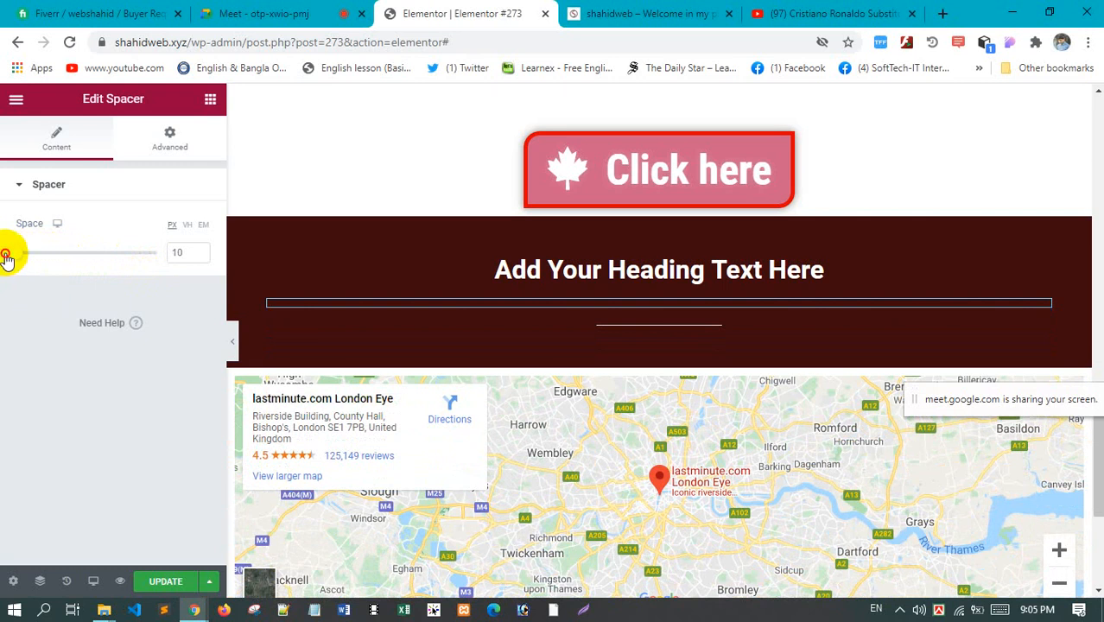
{"action": "mouse_move", "coordinate": [20, 257]}
{"action": "left_mouse_down"}
{"action": "mouse_move", "coordinate": [168, 261]}
{"action": "mouse_move", "coordinate": [14, 252]}
{"action": "left_mouse_up"}
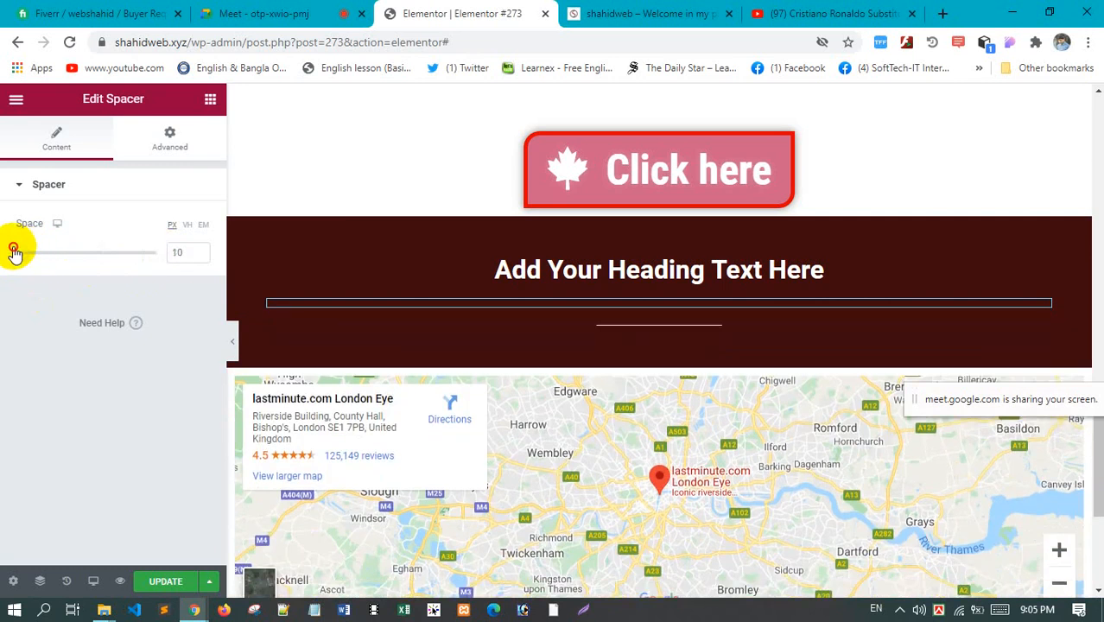
{"action": "right_click", "coordinate": [1042, 312]}
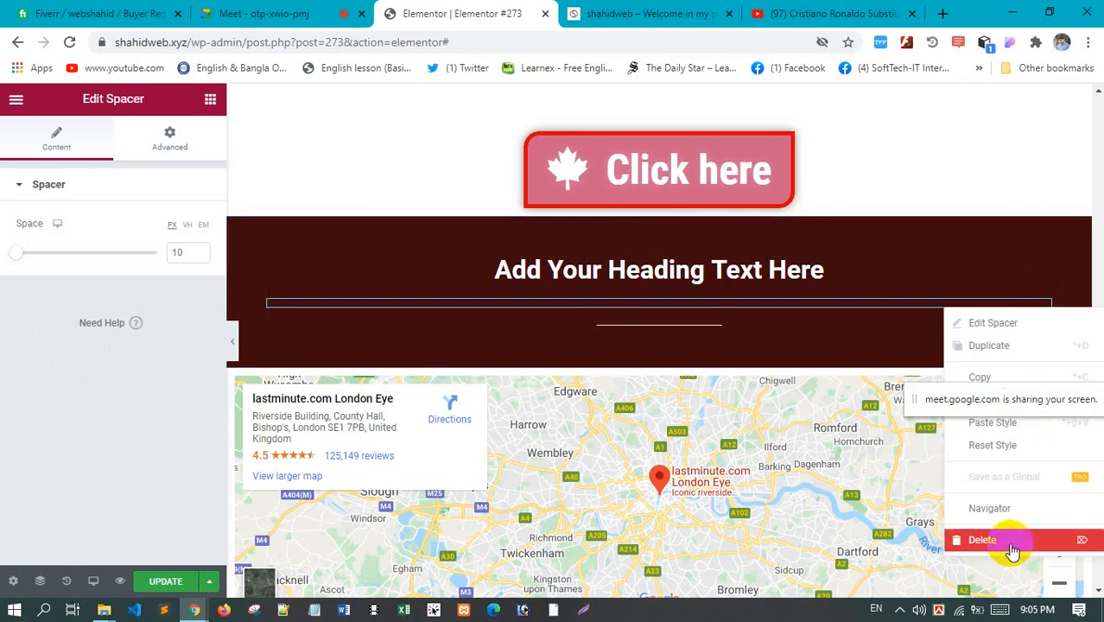
{"action": "left_click", "coordinate": [1011, 541]}
Try different zoom levels on the London Eye map and set the zoom to 14
{"action": "scroll", "coordinate": [518, 370], "scroll_direction": "down", "scroll_amount": 2}
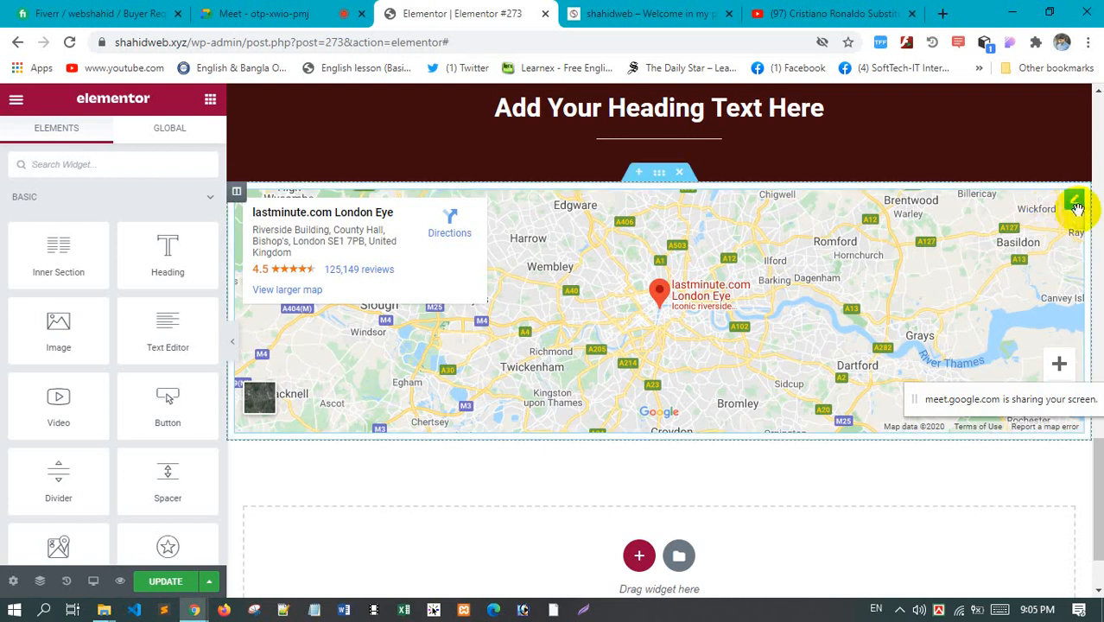
{"action": "left_click", "coordinate": [1076, 206]}
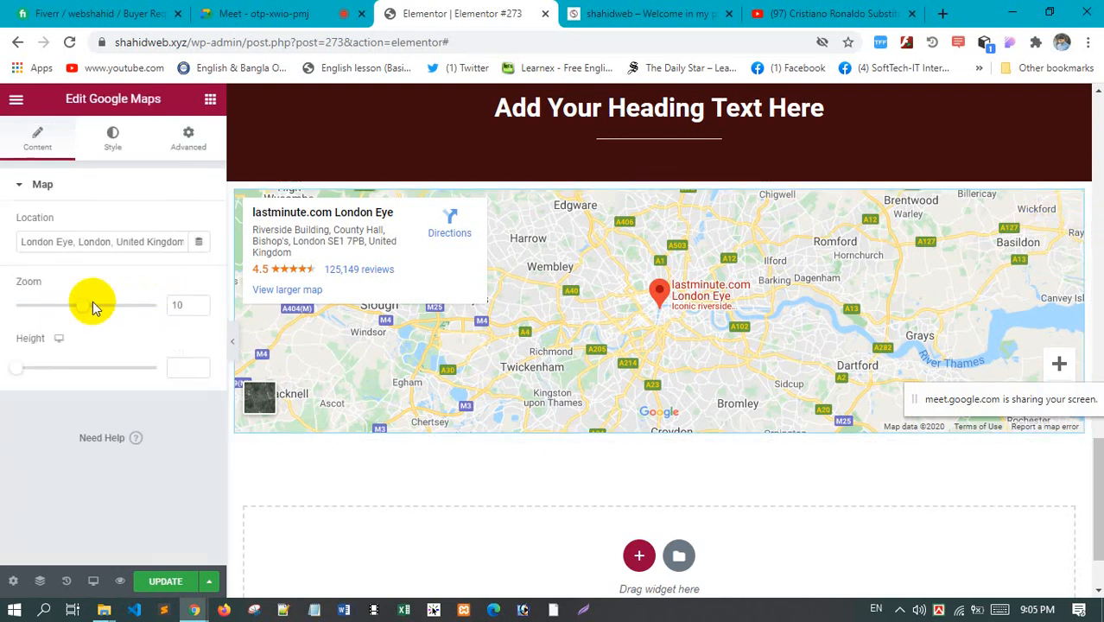
{"action": "left_click_drag", "start_coordinate": [82, 308], "coordinate": [101, 313]}
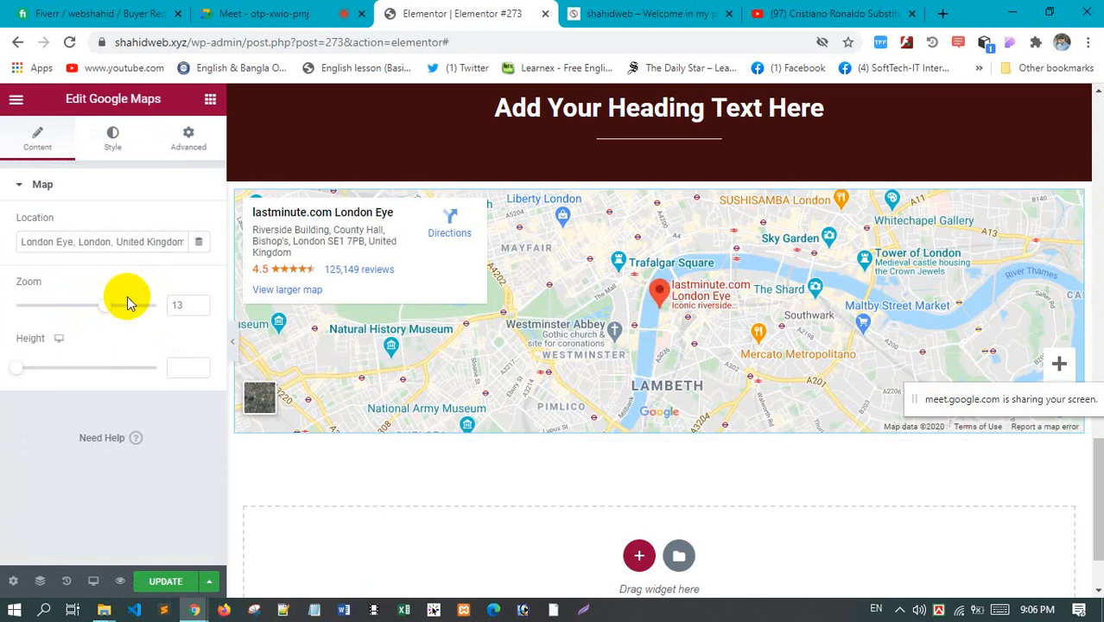
{"action": "left_click_drag", "start_coordinate": [96, 306], "coordinate": [67, 311]}
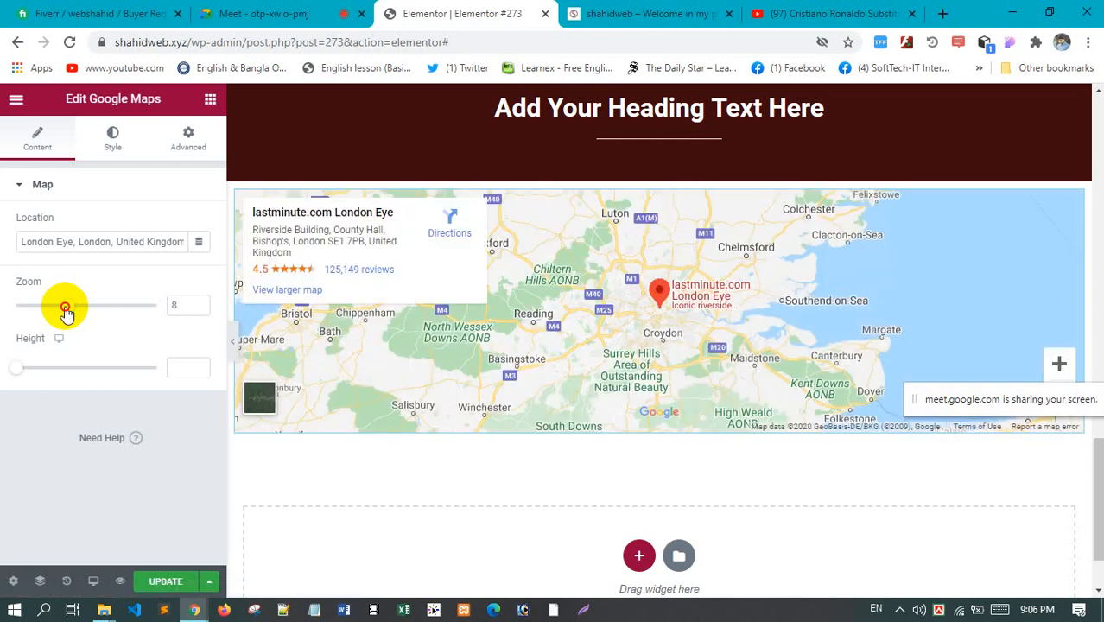
{"action": "left_click_drag", "start_coordinate": [71, 313], "coordinate": [89, 316]}
{"action": "left_click_drag", "start_coordinate": [97, 316], "coordinate": [108, 318]}
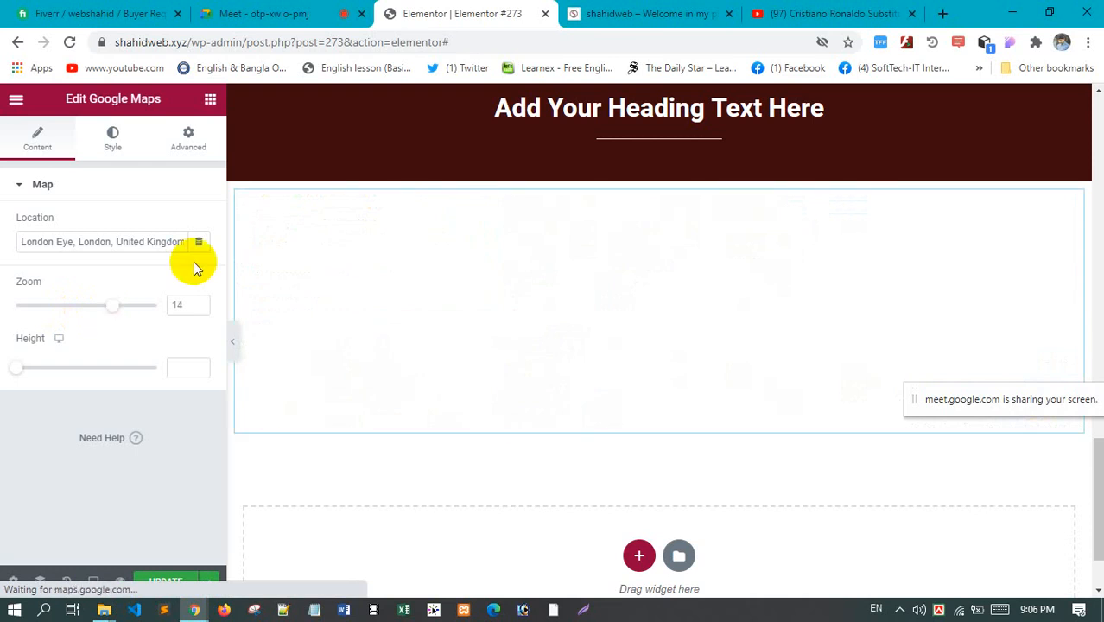
Replace the map's location with mirpur
{"action": "triple_click", "coordinate": [161, 244]}
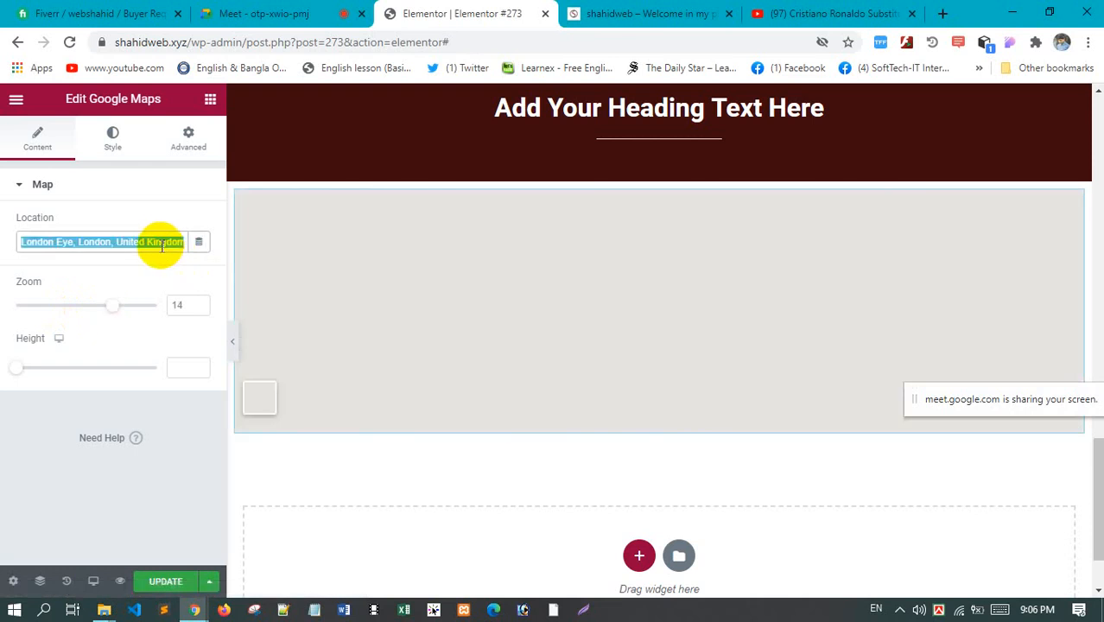
{"action": "key", "text": "BackSpace"}
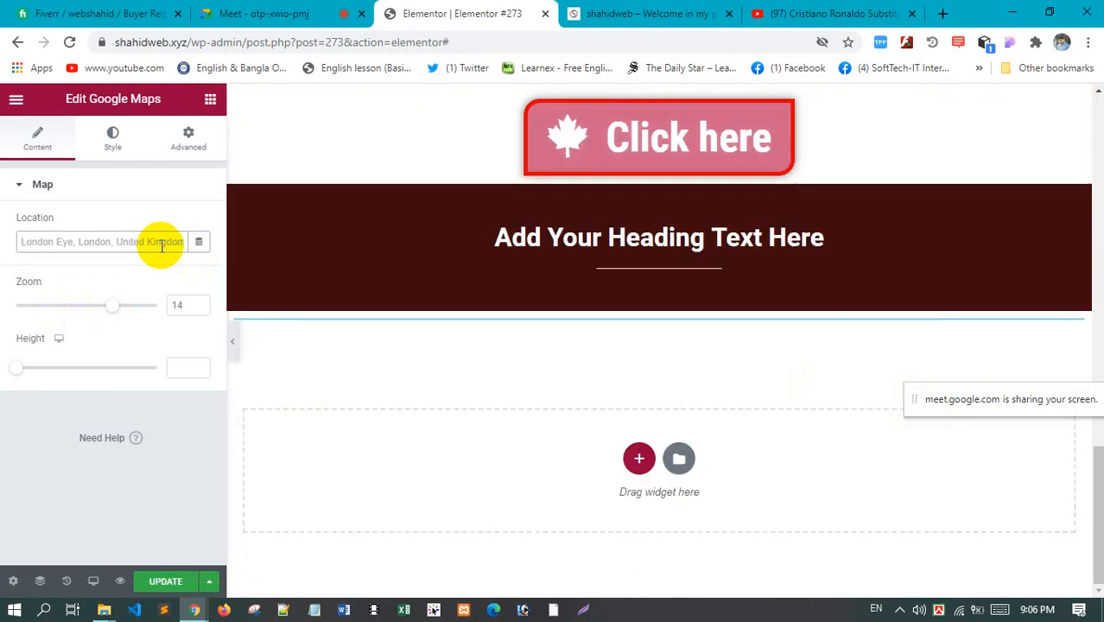
{"action": "type", "text": "mirpur"}
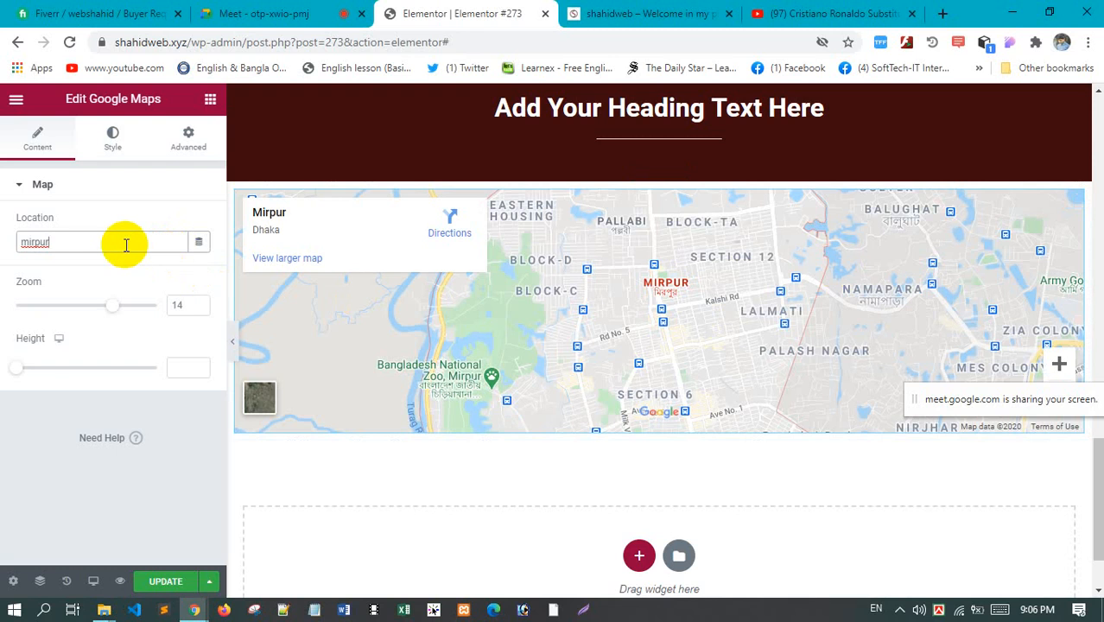
Change the map's location to dhaka and set the map height to about 314
{"action": "key", "text": "BackSpace"}
{"action": "key", "text": "BackSpace"}
{"action": "key", "text": "BackSpace"}
{"action": "key", "text": "BackSpace"}
{"action": "key", "text": "BackSpace"}
{"action": "key", "text": "BackSpace"}
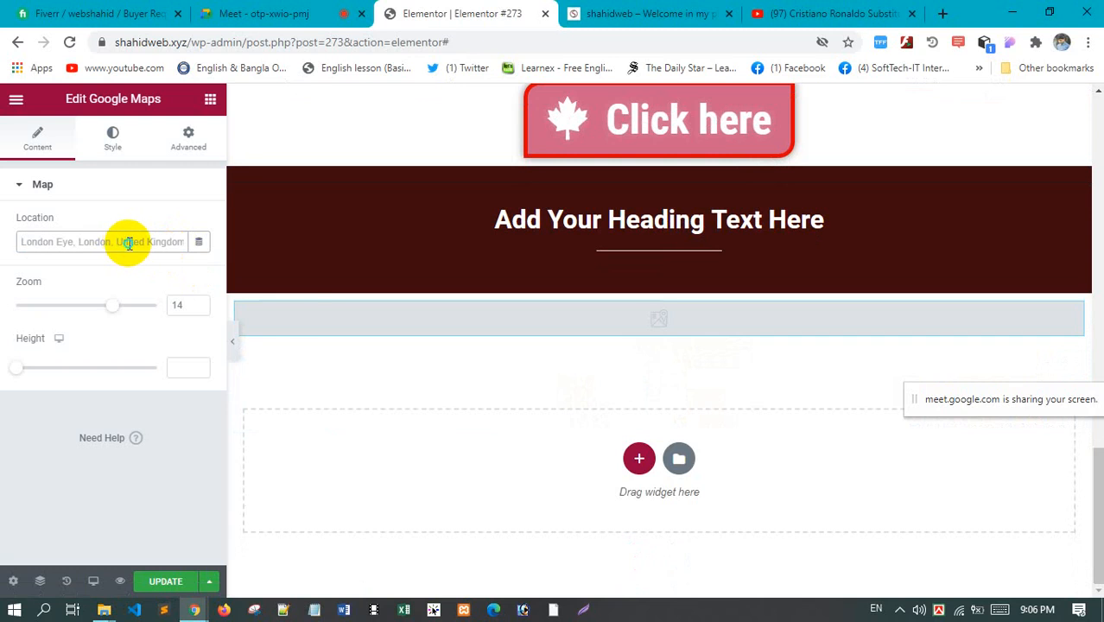
{"action": "right_click", "coordinate": [128, 243]}
{"action": "left_click", "coordinate": [107, 243]}
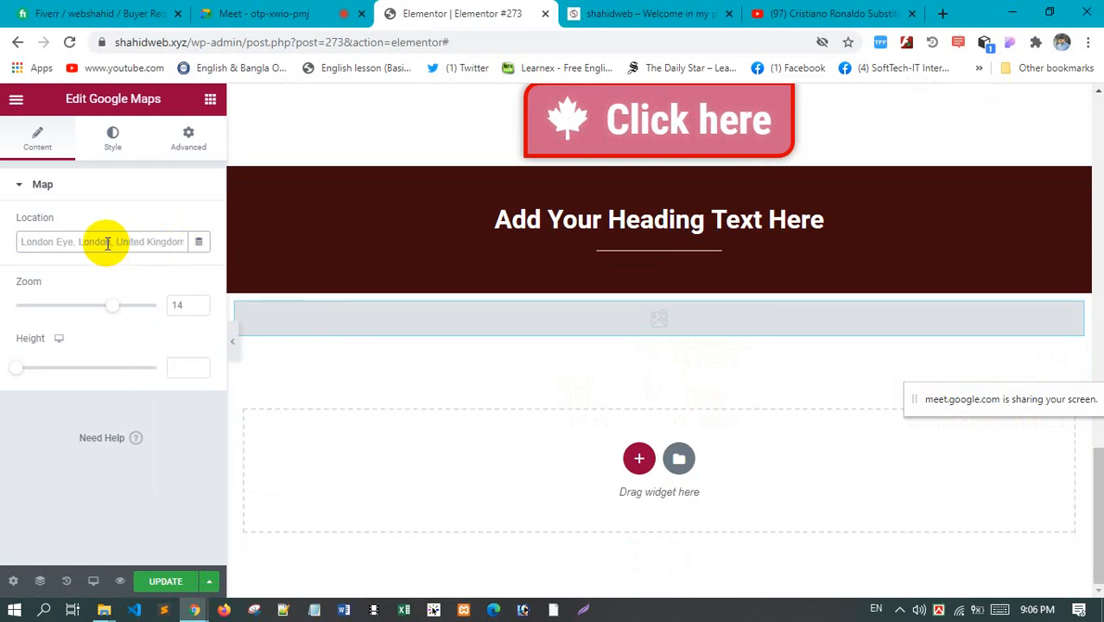
{"action": "type", "text": "dhaka"}
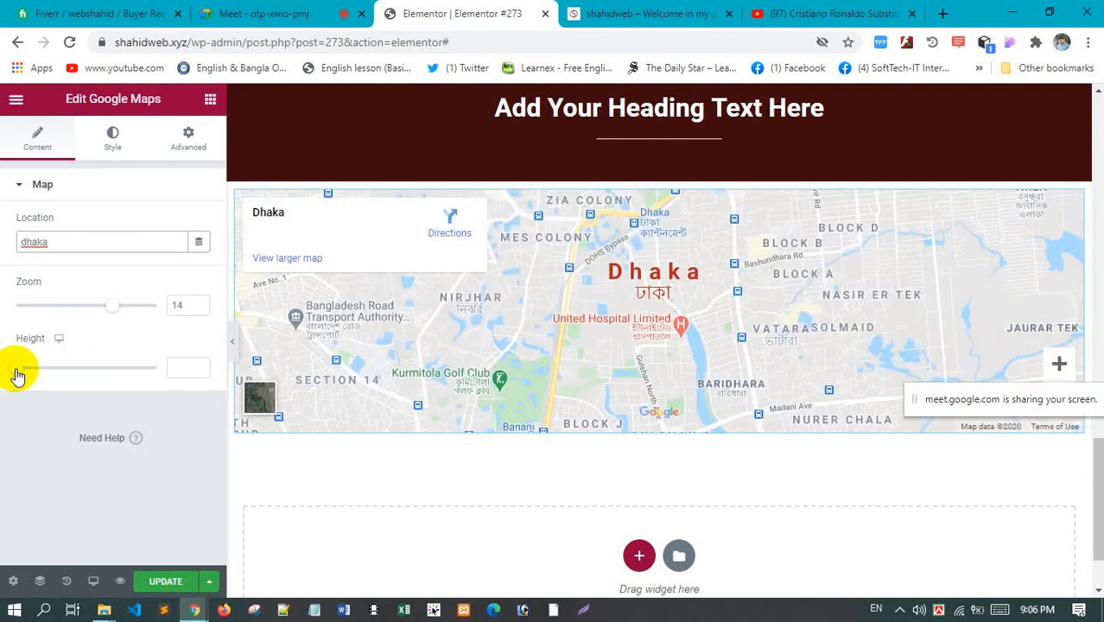
{"action": "left_click_drag", "start_coordinate": [15, 371], "coordinate": [45, 380]}
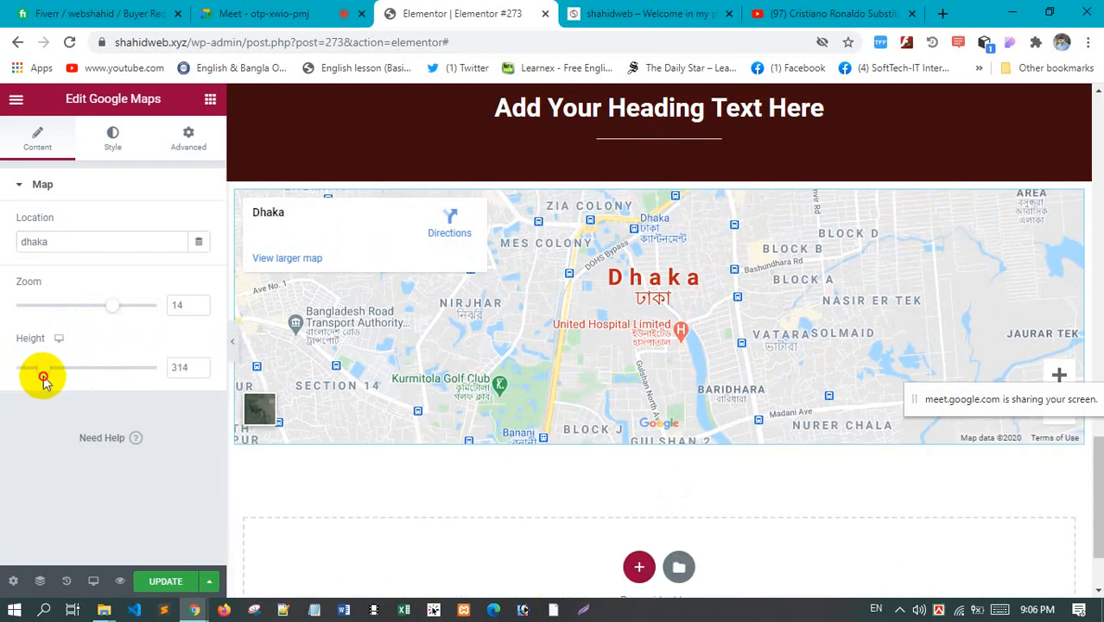
Set the map's normal-state CSS filters to brightness 78 and saturation 0, and check the result on the page
{"action": "left_click", "coordinate": [112, 136]}
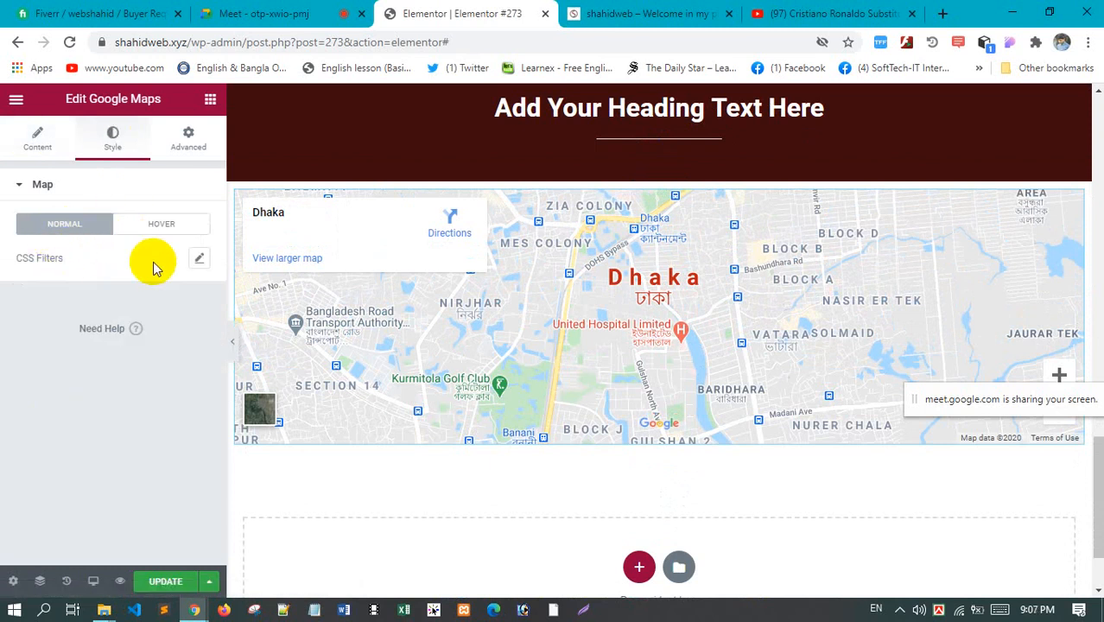
{"action": "left_click", "coordinate": [199, 258]}
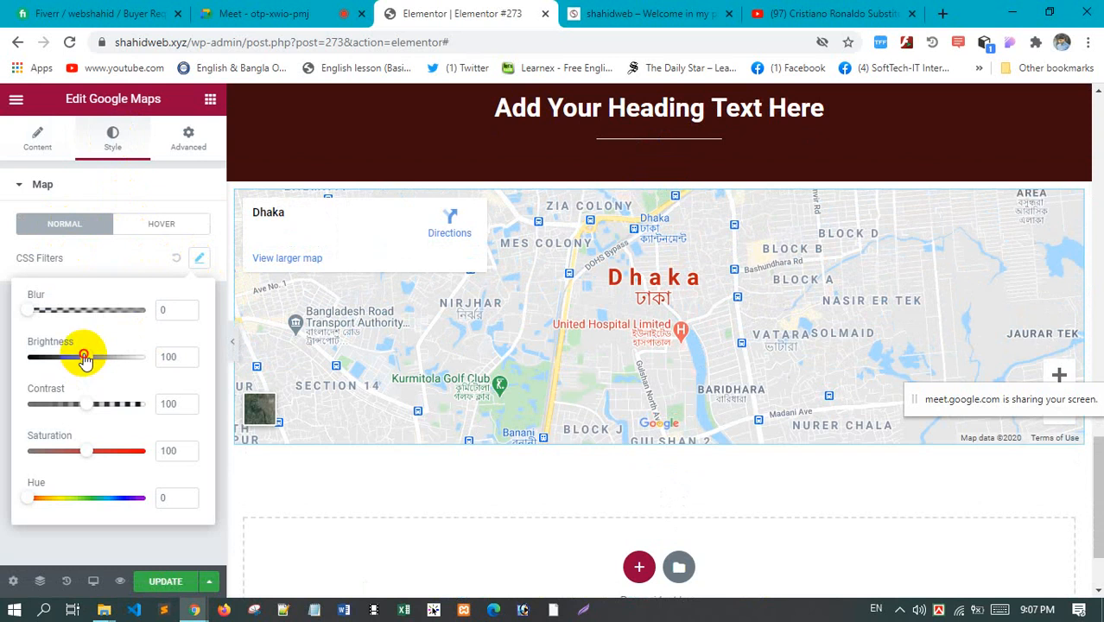
{"action": "left_click_drag", "start_coordinate": [84, 360], "coordinate": [74, 357]}
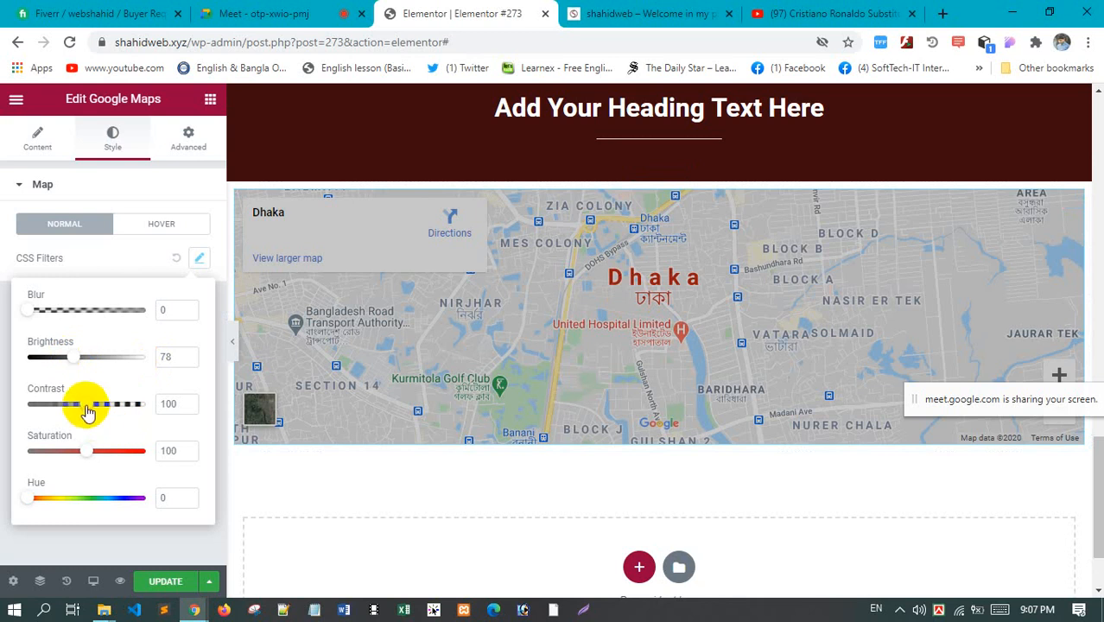
{"action": "left_click_drag", "start_coordinate": [88, 455], "coordinate": [19, 449]}
{"action": "left_click", "coordinate": [317, 462]}
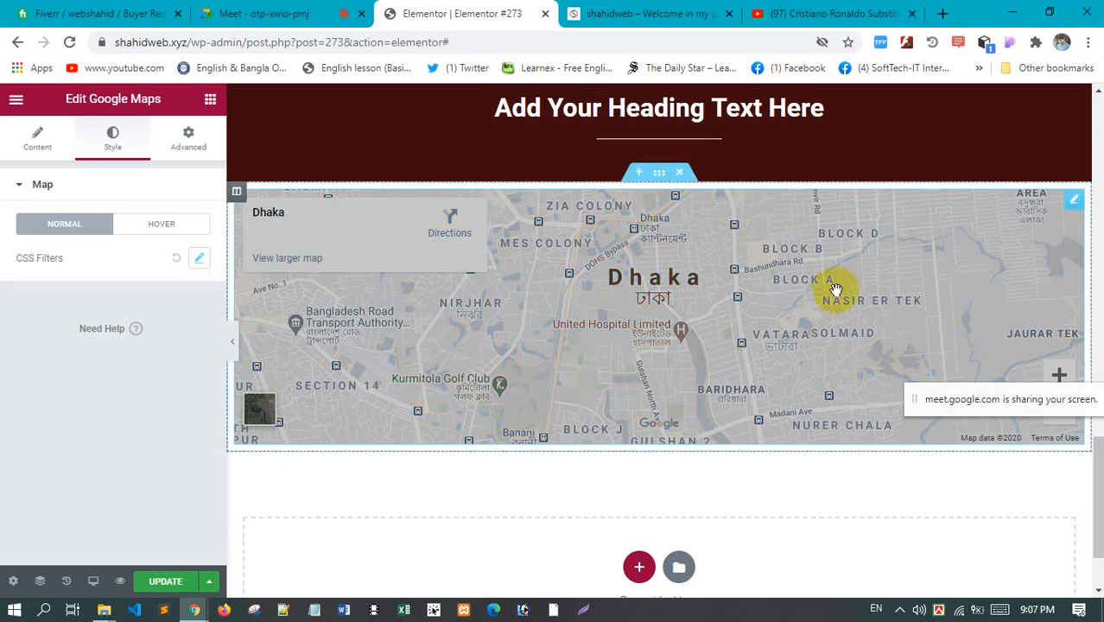
{"action": "scroll", "coordinate": [688, 313], "scroll_direction": "down", "scroll_amount": 1}
{"action": "scroll", "coordinate": [407, 375], "scroll_direction": "up", "scroll_amount": 3}
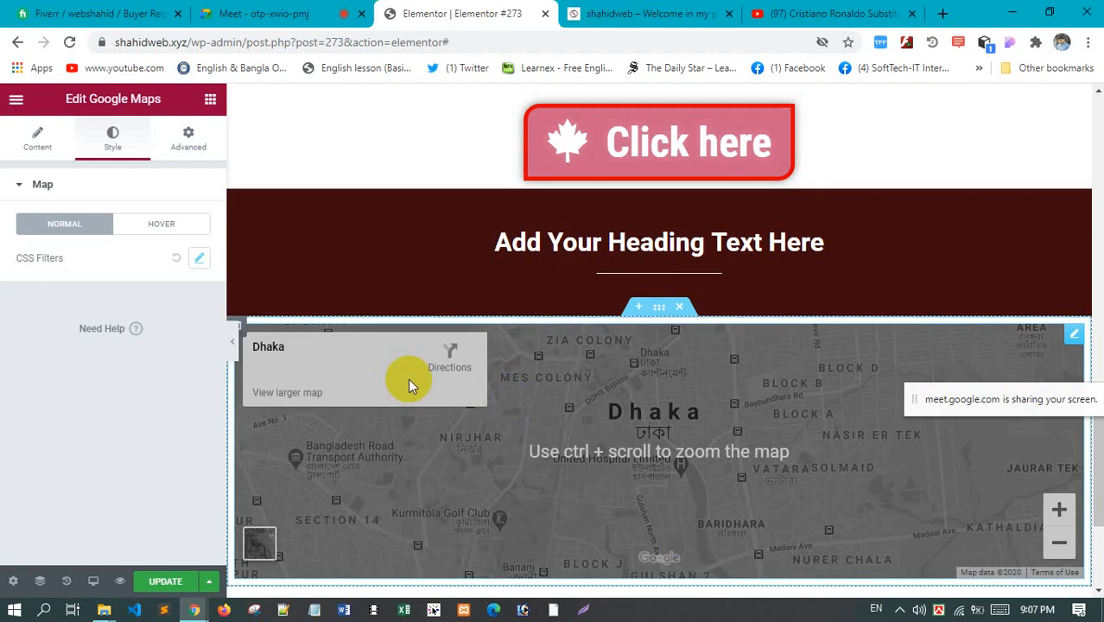
{"action": "scroll", "coordinate": [407, 375], "scroll_direction": "down", "scroll_amount": 2}
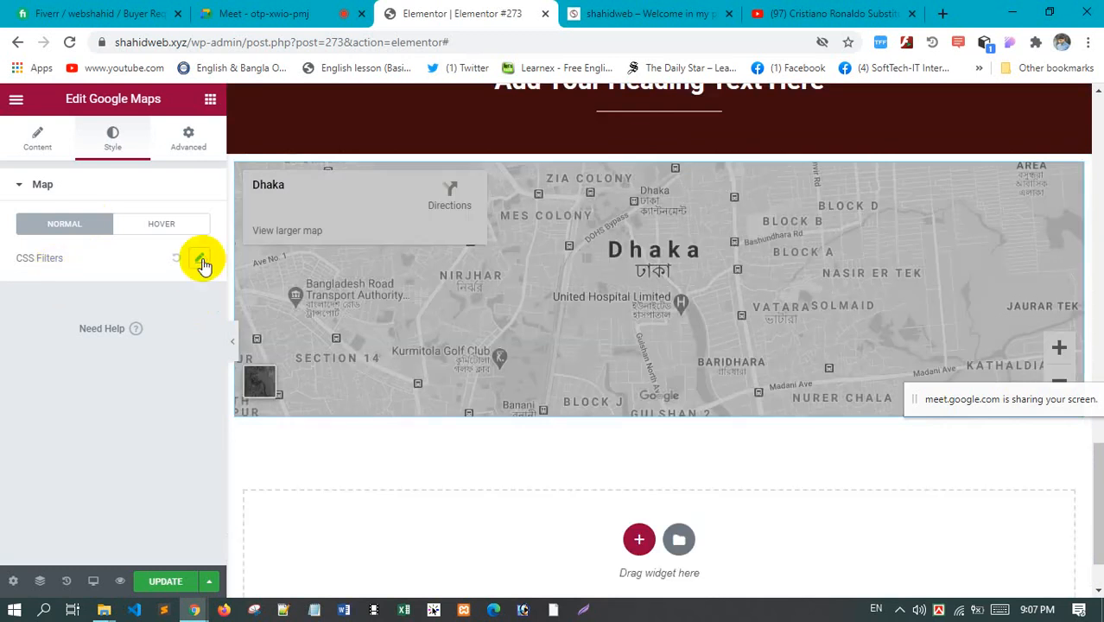
Set the map's CSS filter saturation to about 153 and its hue to about 145
{"action": "left_click", "coordinate": [201, 260]}
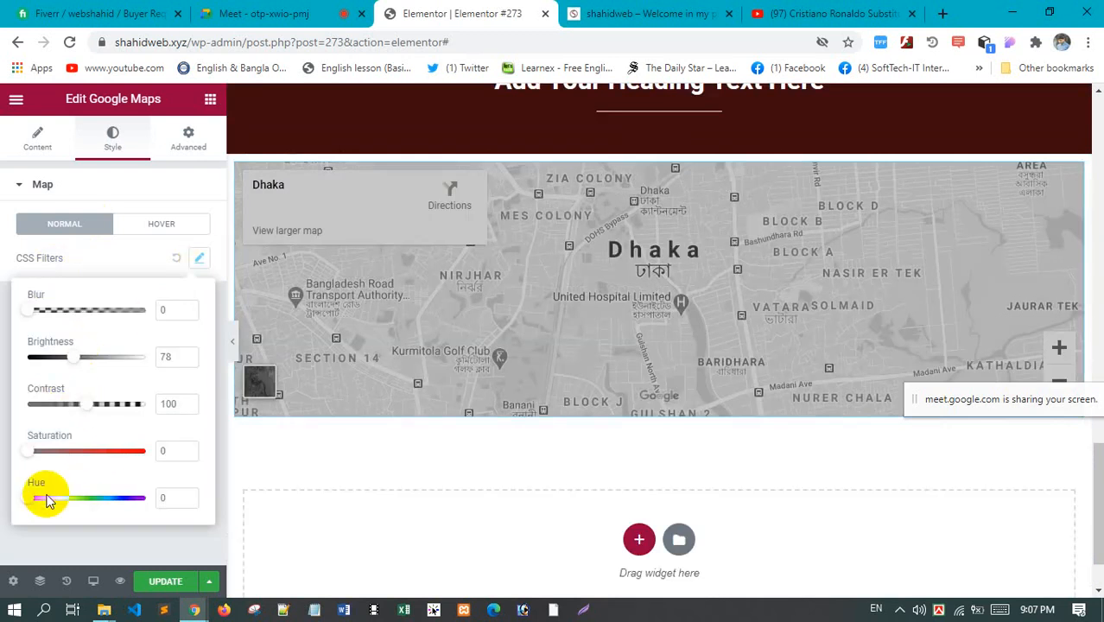
{"action": "left_click_drag", "start_coordinate": [32, 452], "coordinate": [118, 451]}
{"action": "left_click_drag", "start_coordinate": [32, 507], "coordinate": [89, 505]}
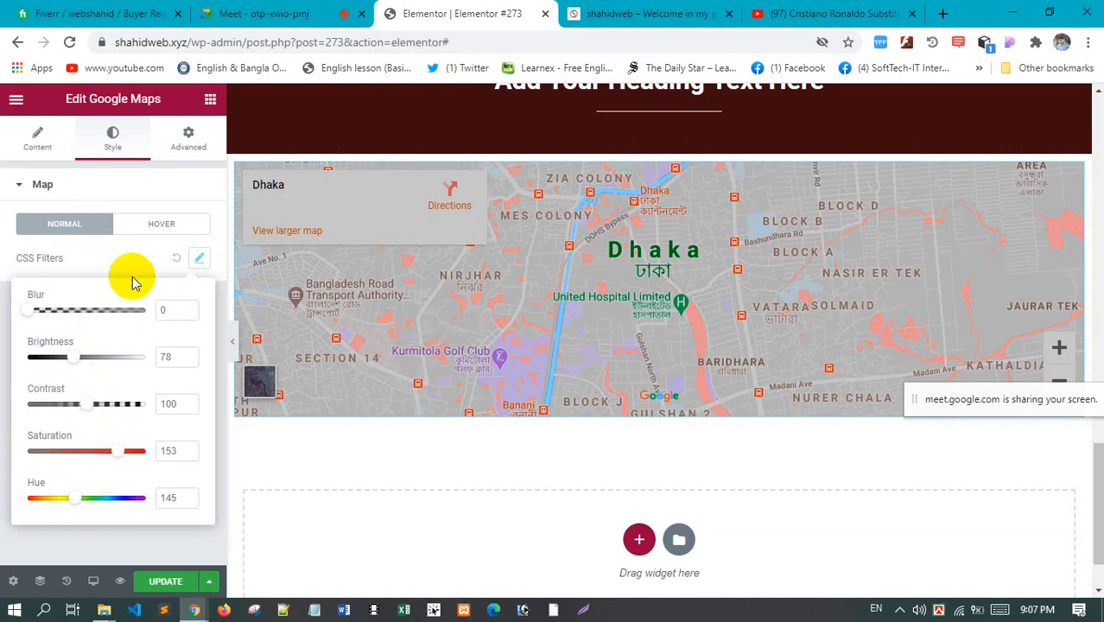
Turn the map's CSS filters off and back on, and lower the saturation to make the map nearly gray
{"action": "left_click", "coordinate": [177, 261]}
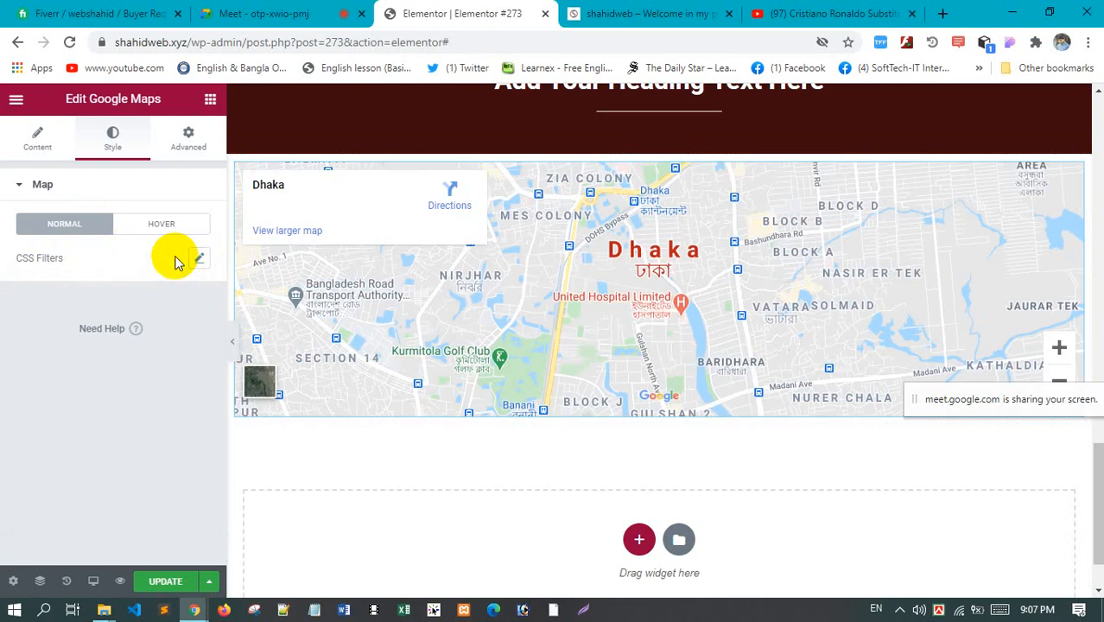
{"action": "left_click", "coordinate": [200, 259]}
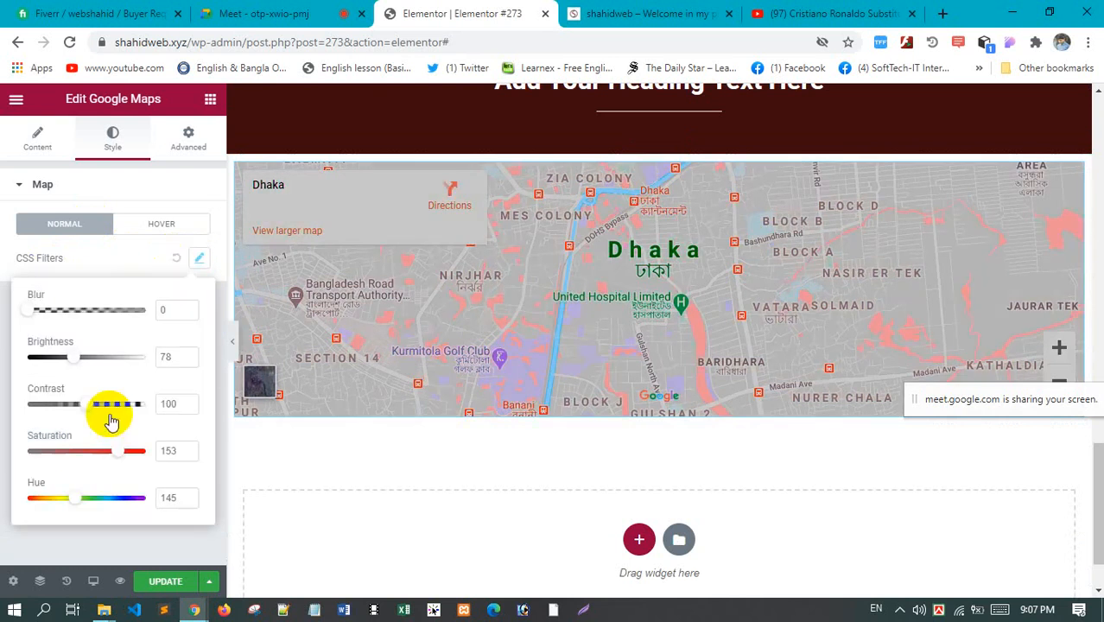
{"action": "left_click_drag", "start_coordinate": [108, 458], "coordinate": [19, 456]}
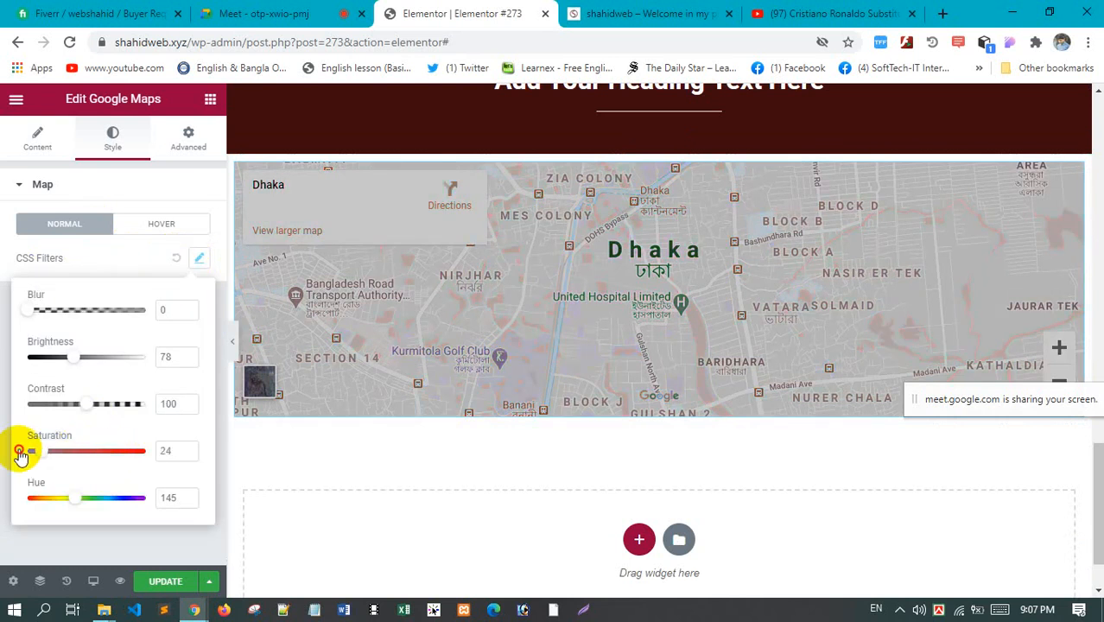
{"action": "left_click", "coordinate": [12, 455]}
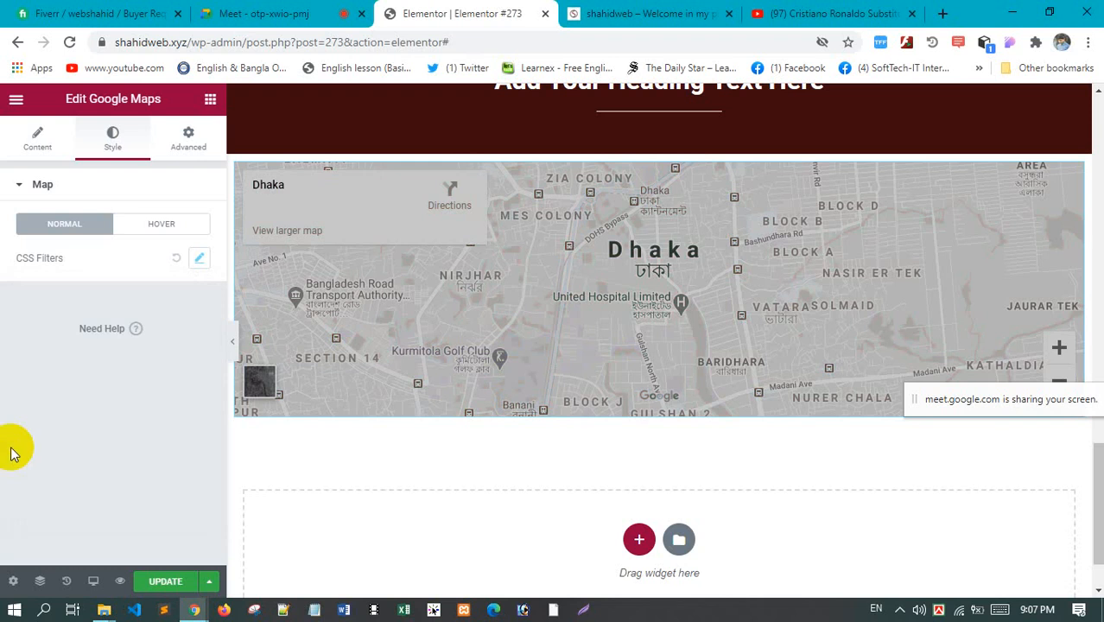
Check the map's hover state on the page and reset its normal-state CSS filters to the defaults
{"action": "left_click", "coordinate": [161, 224]}
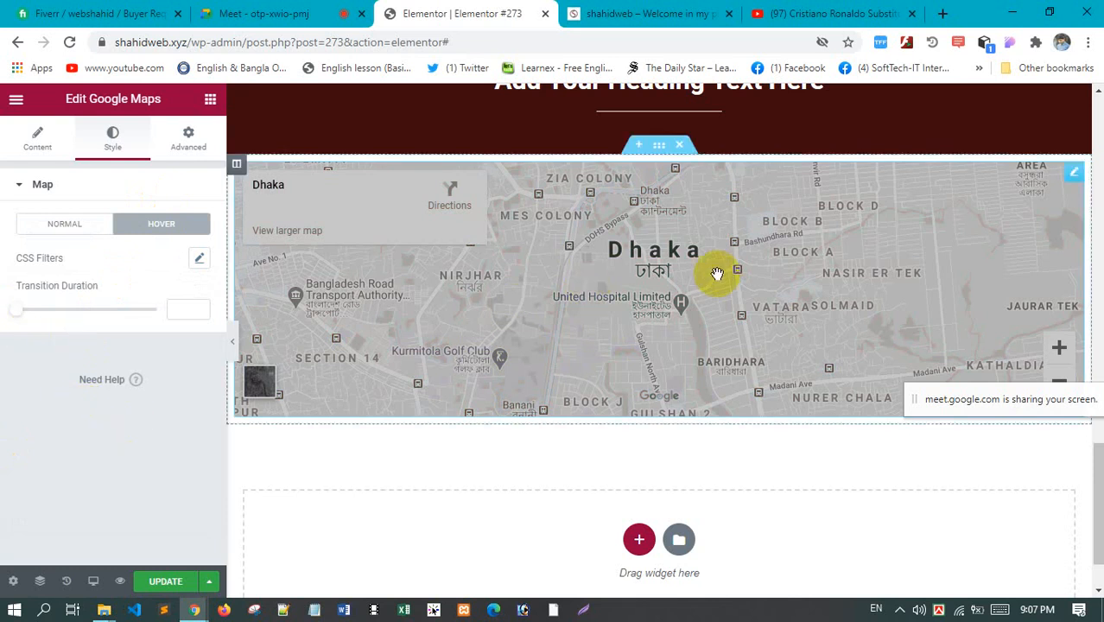
{"action": "scroll", "coordinate": [724, 292], "scroll_direction": "up", "scroll_amount": 1}
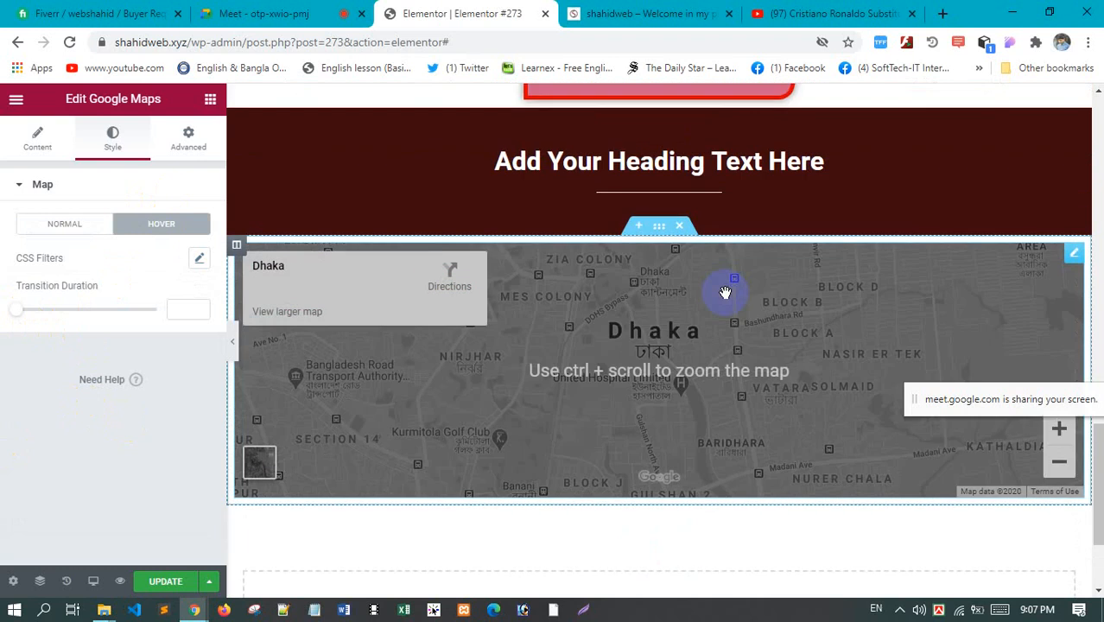
{"action": "scroll", "coordinate": [605, 345], "scroll_direction": "down", "scroll_amount": 1}
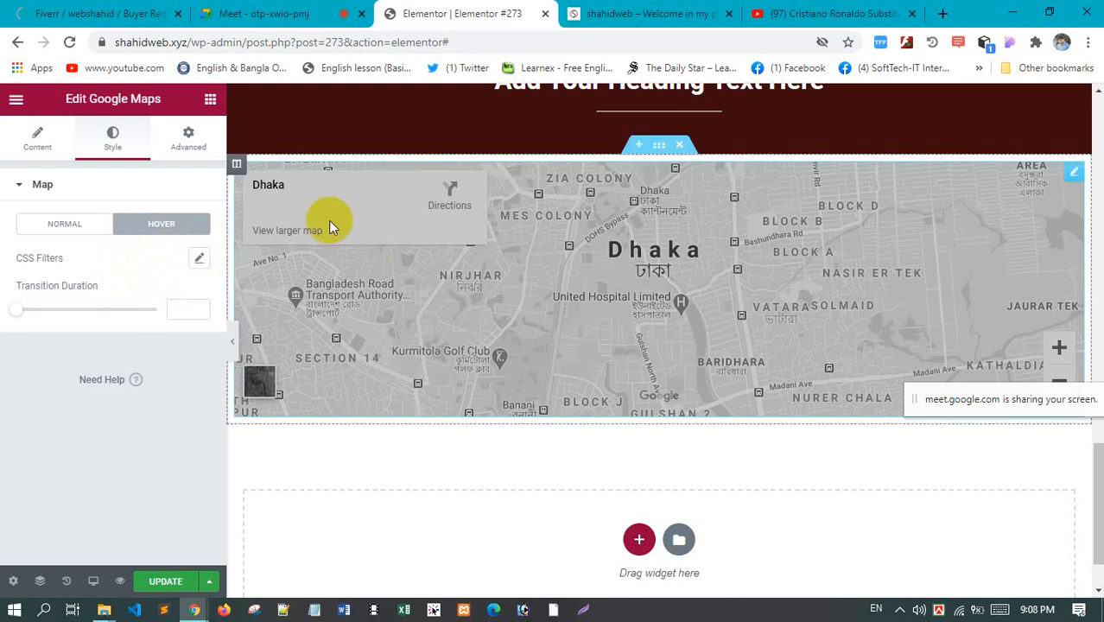
{"action": "left_click", "coordinate": [69, 224]}
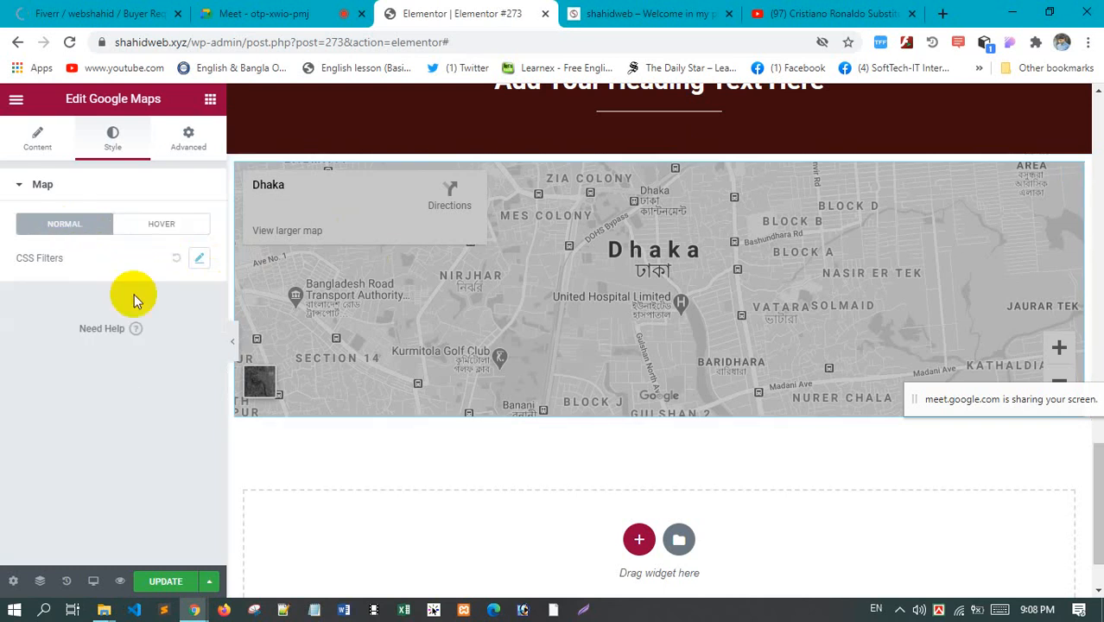
{"action": "left_click", "coordinate": [197, 260]}
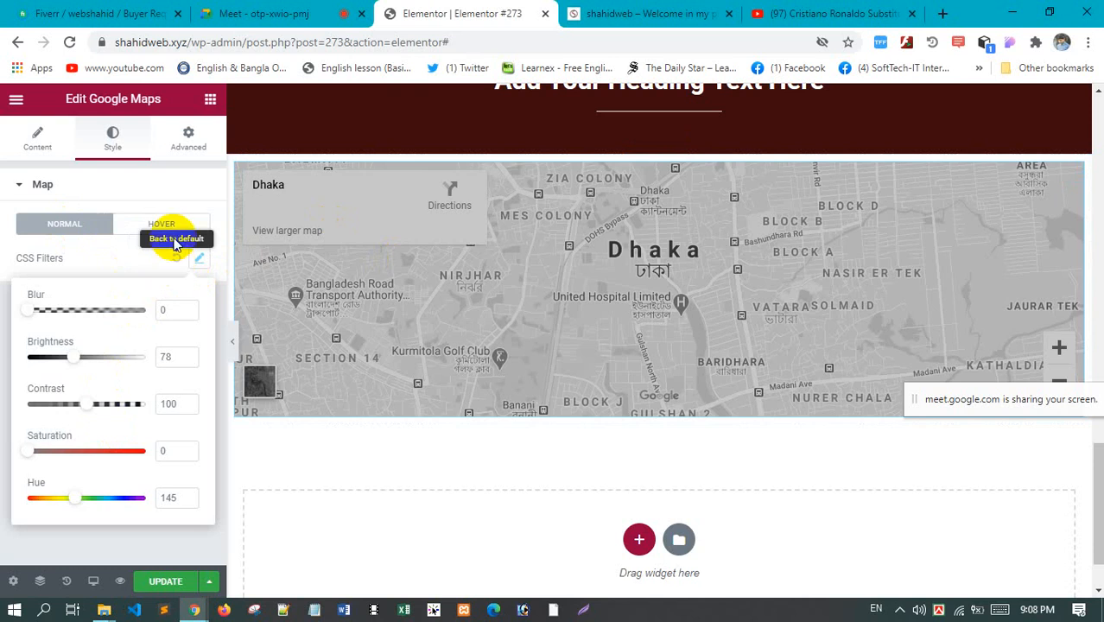
{"action": "left_click", "coordinate": [175, 259]}
Lower the saturation in the map's hover-state CSS filters to the minimum and check the map on the page
{"action": "left_click", "coordinate": [170, 228]}
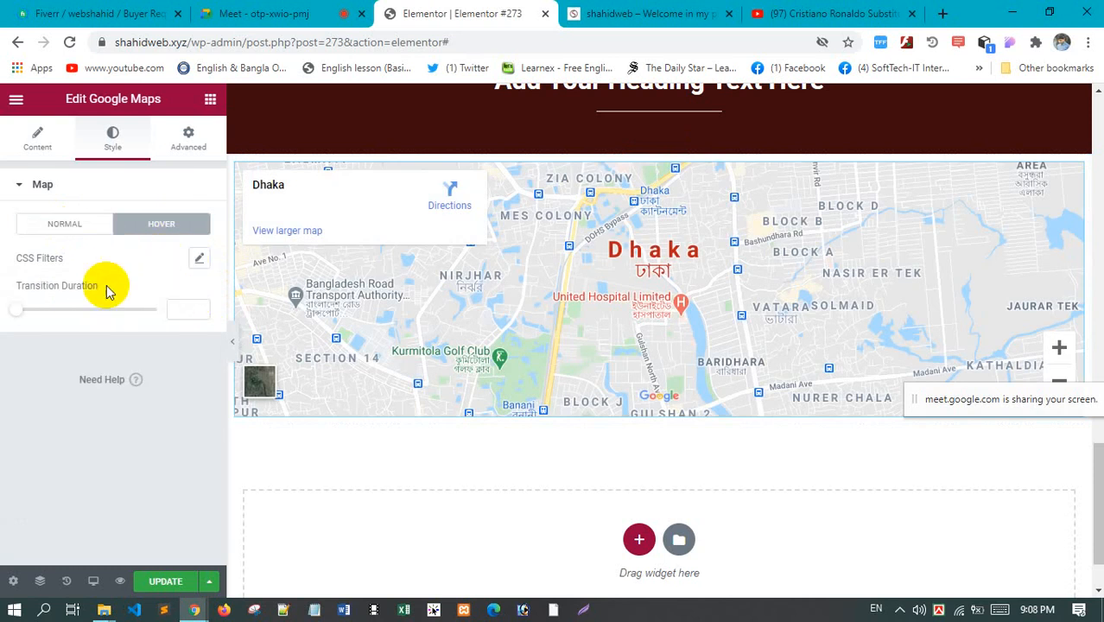
{"action": "left_click", "coordinate": [199, 262]}
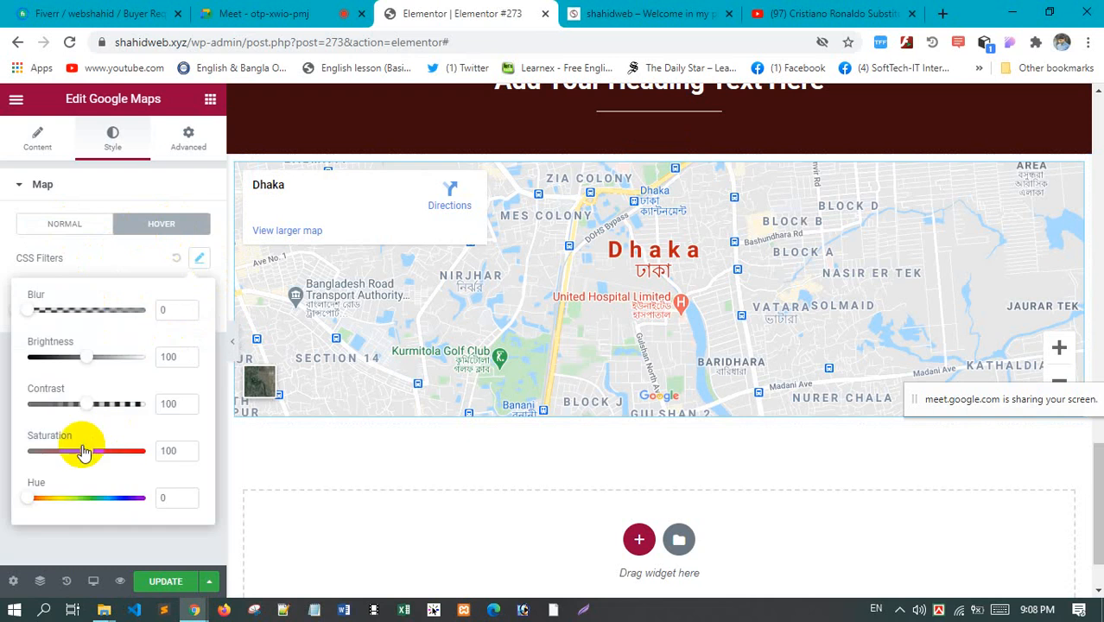
{"action": "left_click_drag", "start_coordinate": [86, 457], "coordinate": [12, 449]}
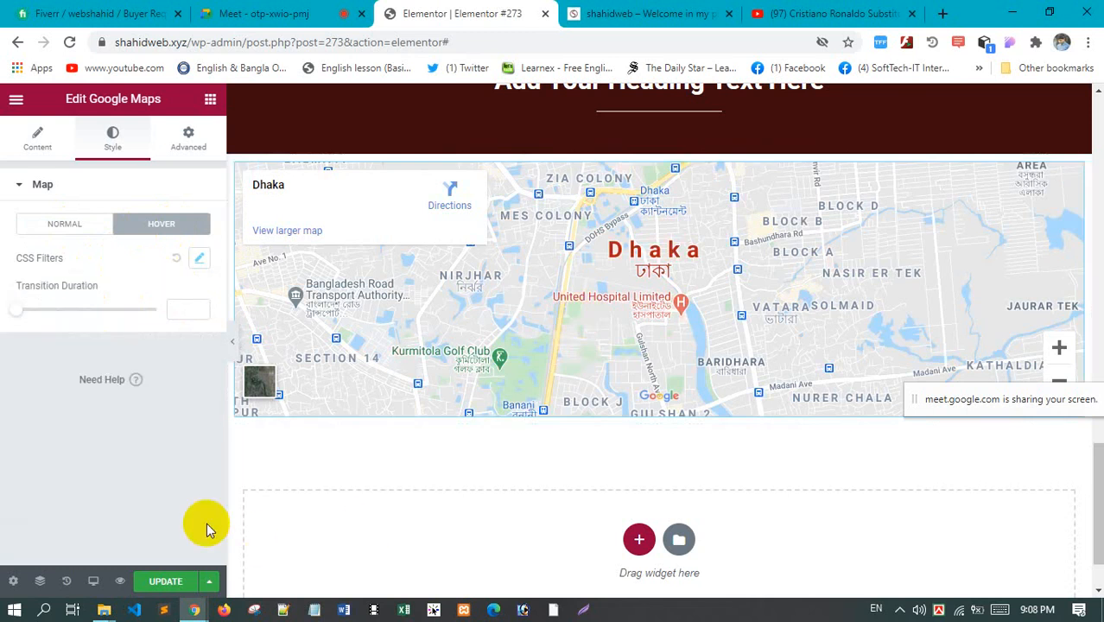
{"action": "scroll", "coordinate": [668, 350], "scroll_direction": "up", "scroll_amount": 15}
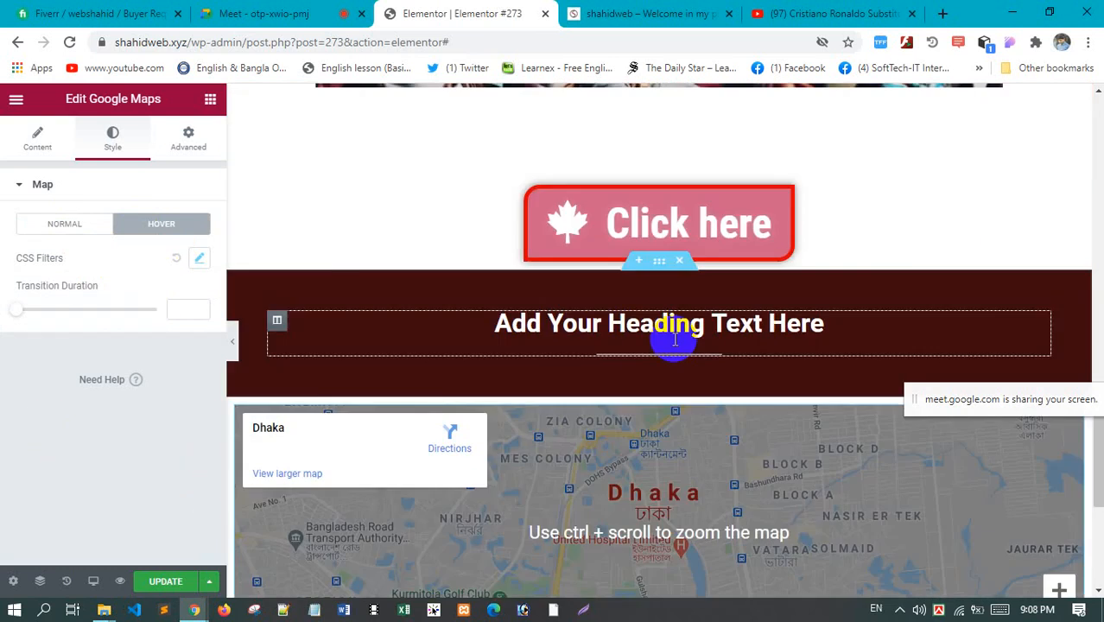
{"action": "scroll", "coordinate": [672, 340], "scroll_direction": "down", "scroll_amount": 15}
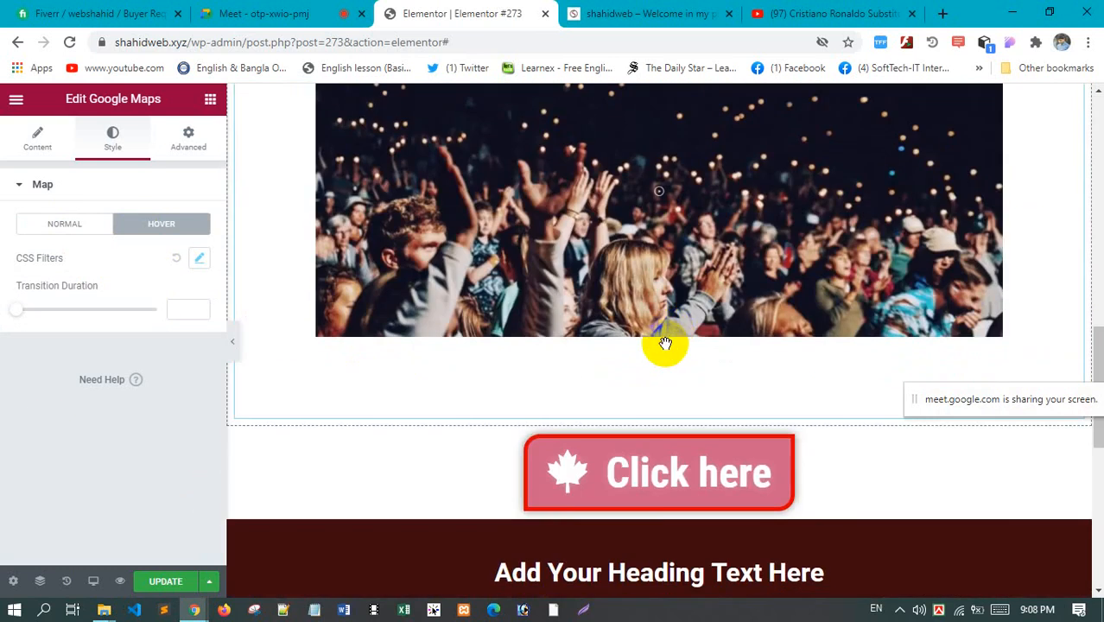
Add a new single-column section below the map
{"action": "left_click", "coordinate": [209, 101]}
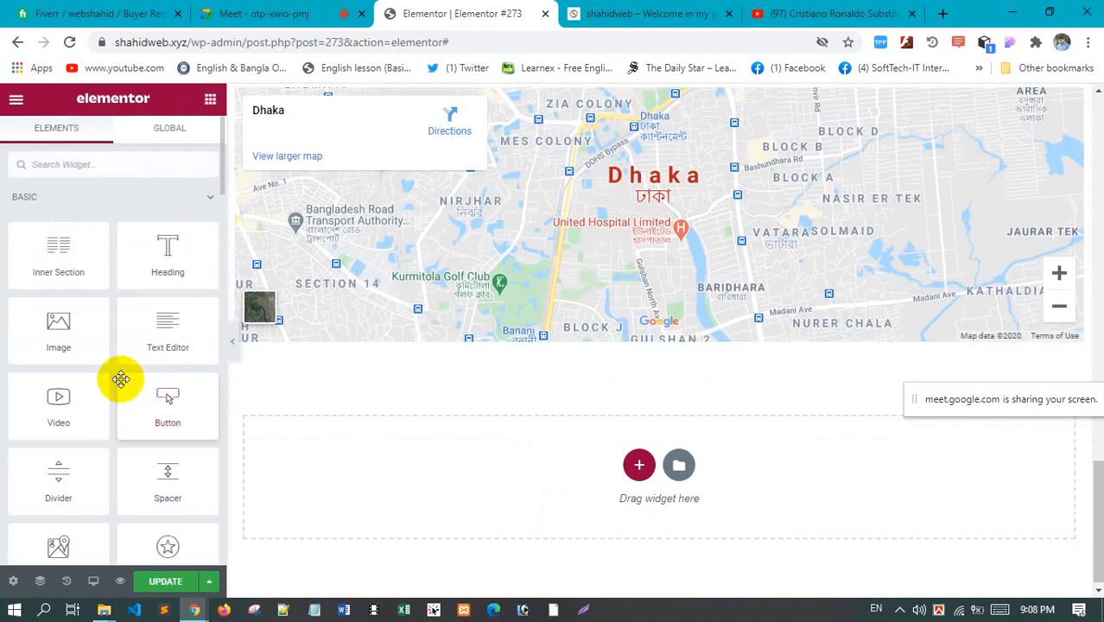
{"action": "scroll", "coordinate": [121, 379], "scroll_direction": "down", "scroll_amount": 1}
{"action": "scroll", "coordinate": [121, 380], "scroll_direction": "down", "scroll_amount": 1}
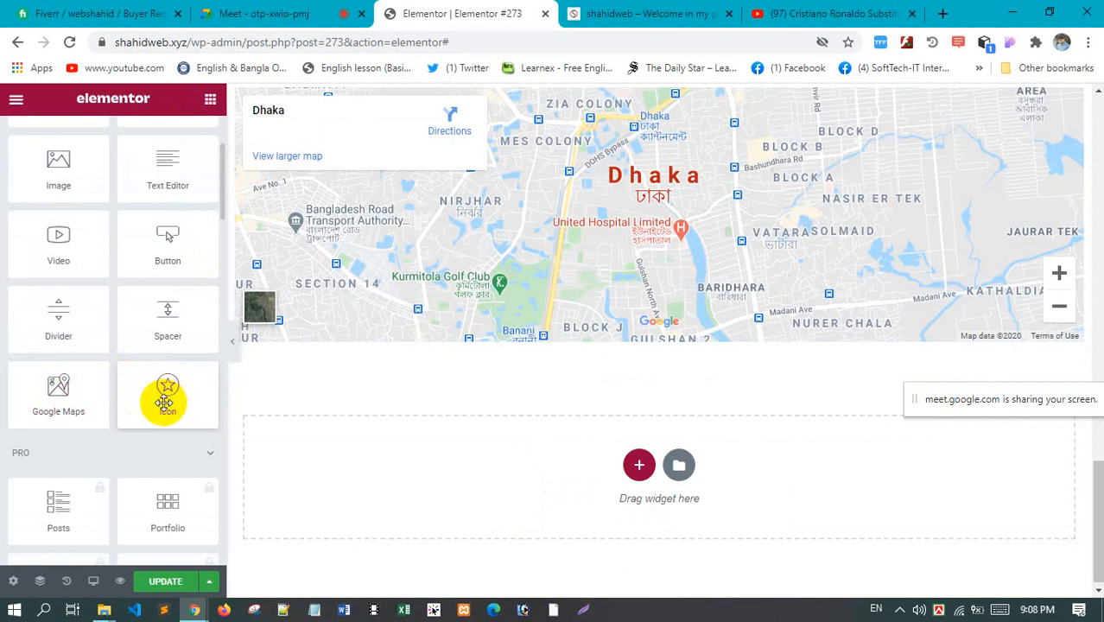
{"action": "scroll", "coordinate": [710, 455], "scroll_direction": "down", "scroll_amount": 1}
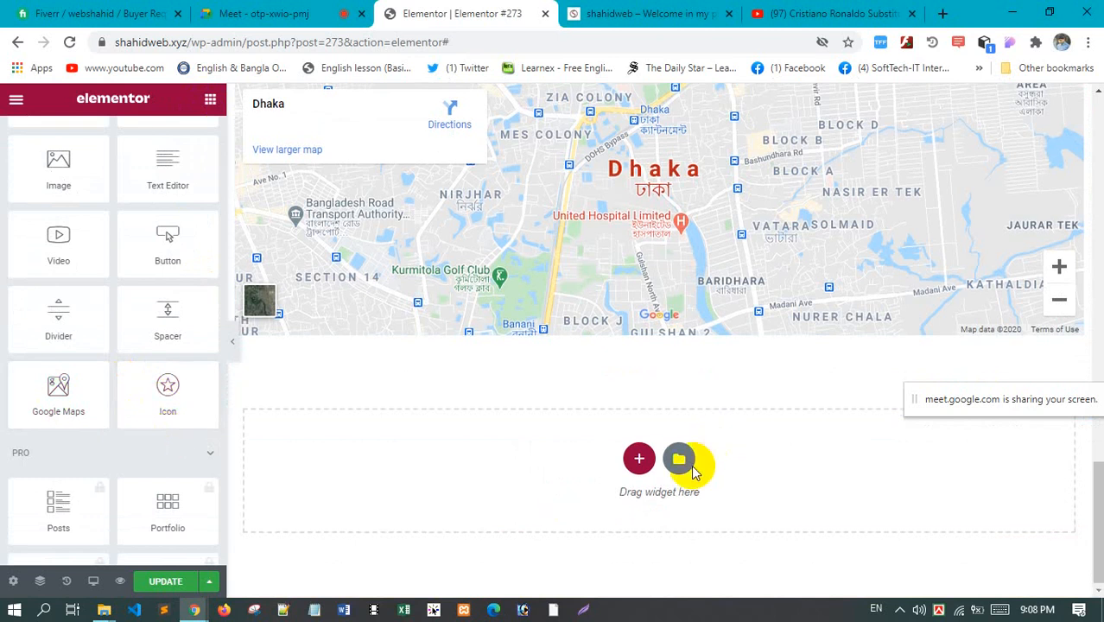
{"action": "left_click", "coordinate": [639, 461]}
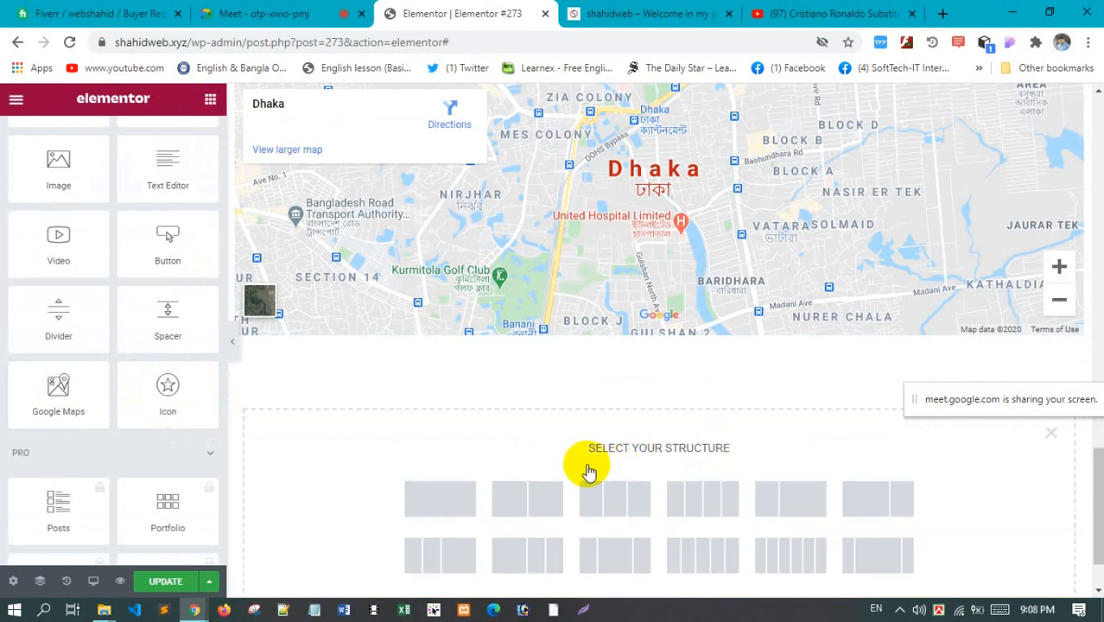
{"action": "scroll", "coordinate": [588, 471], "scroll_direction": "down", "scroll_amount": 1}
{"action": "left_click", "coordinate": [459, 425]}
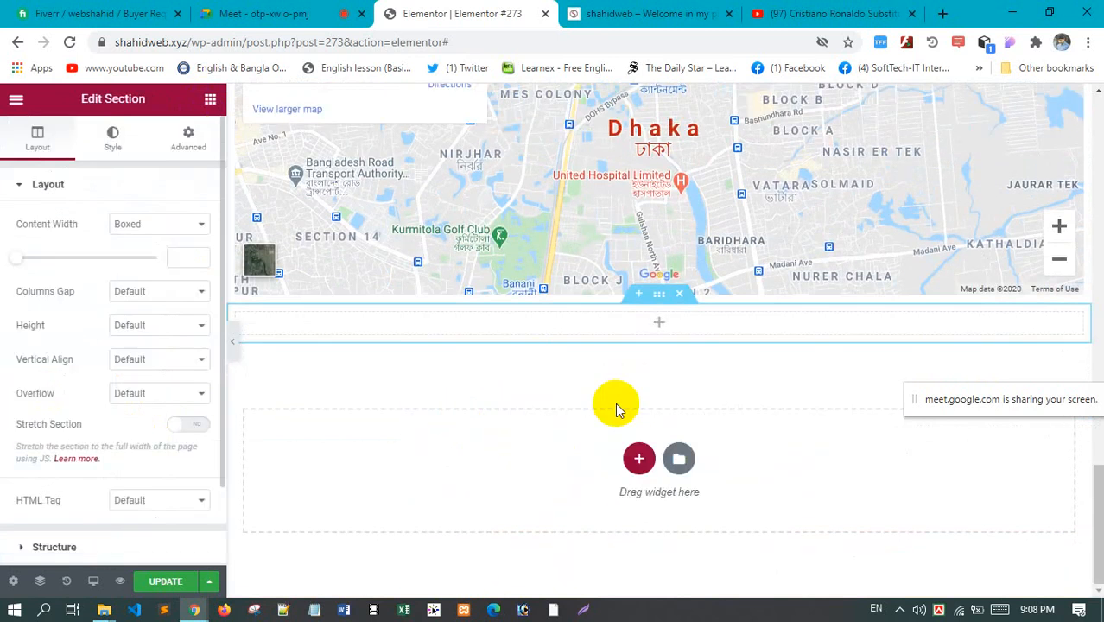
Place an Icon widget in the empty section below the map
{"action": "left_click", "coordinate": [210, 100]}
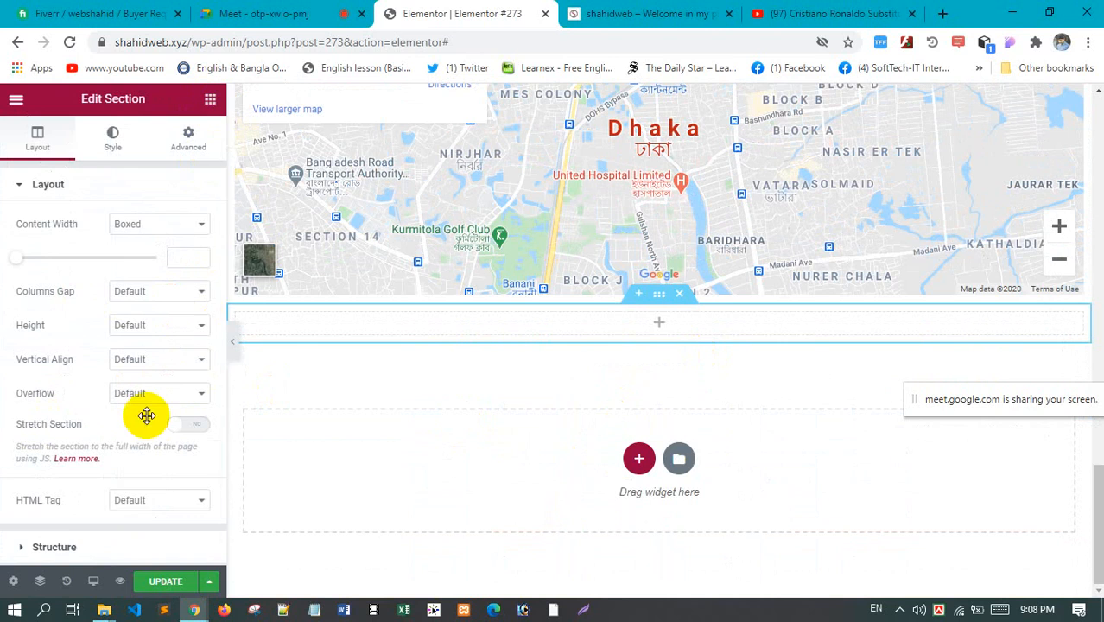
{"action": "scroll", "coordinate": [163, 430], "scroll_direction": "down", "scroll_amount": 5}
{"action": "scroll", "coordinate": [162, 416], "scroll_direction": "up", "scroll_amount": 1}
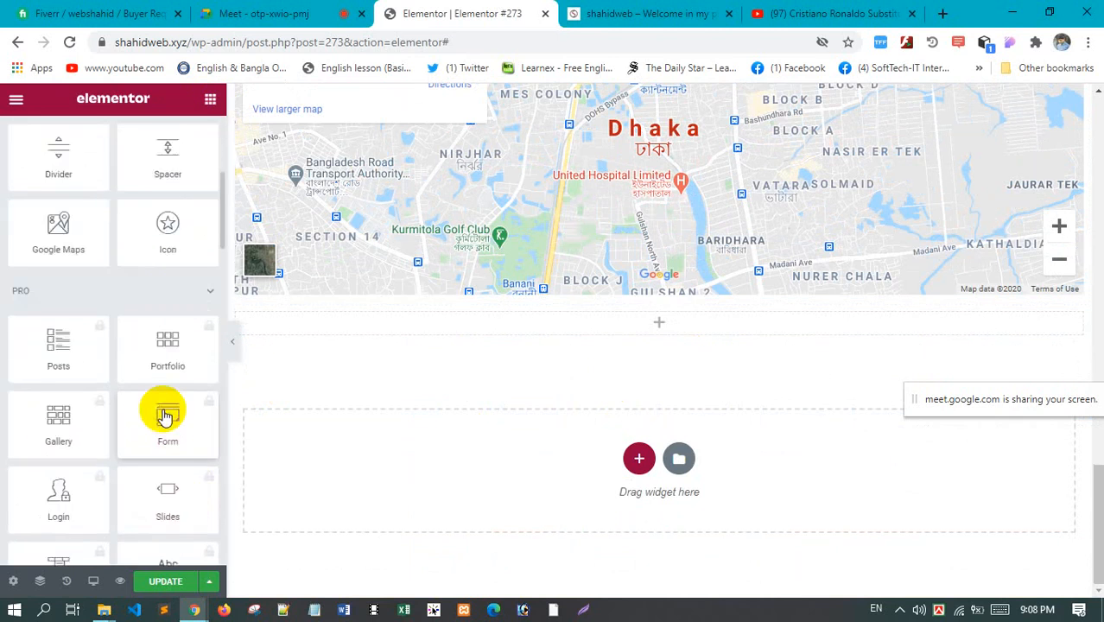
{"action": "scroll", "coordinate": [169, 324], "scroll_direction": "up", "scroll_amount": 1}
{"action": "left_click_drag", "start_coordinate": [162, 317], "coordinate": [662, 341]}
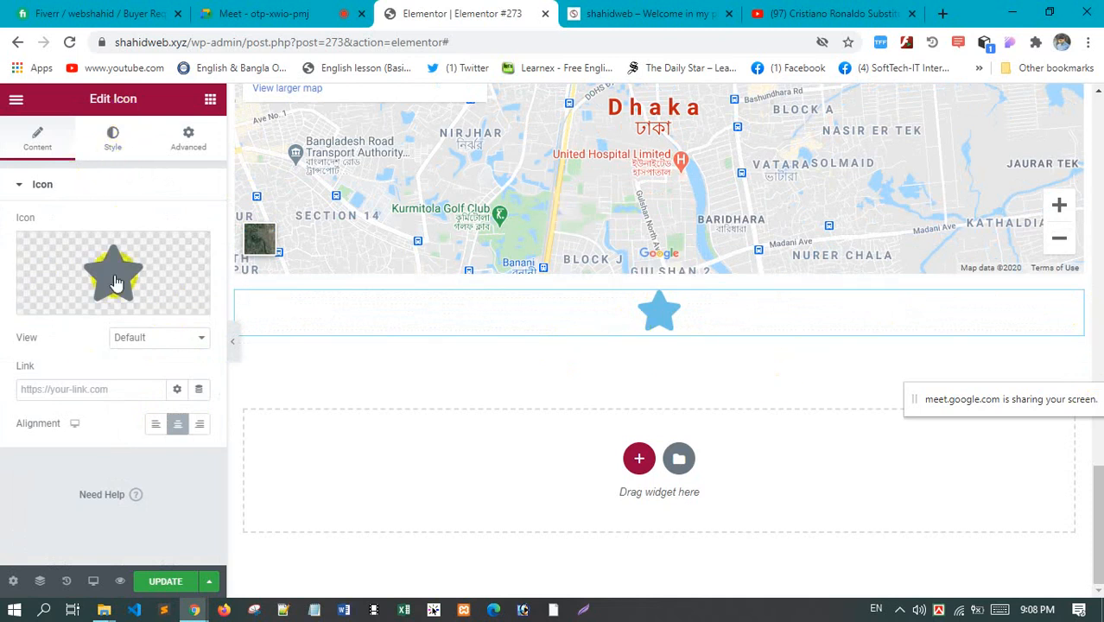
Open the icon library for the widget and browse it, trying the asterisk-shaped star and the half-filled star
{"action": "left_click", "coordinate": [136, 275]}
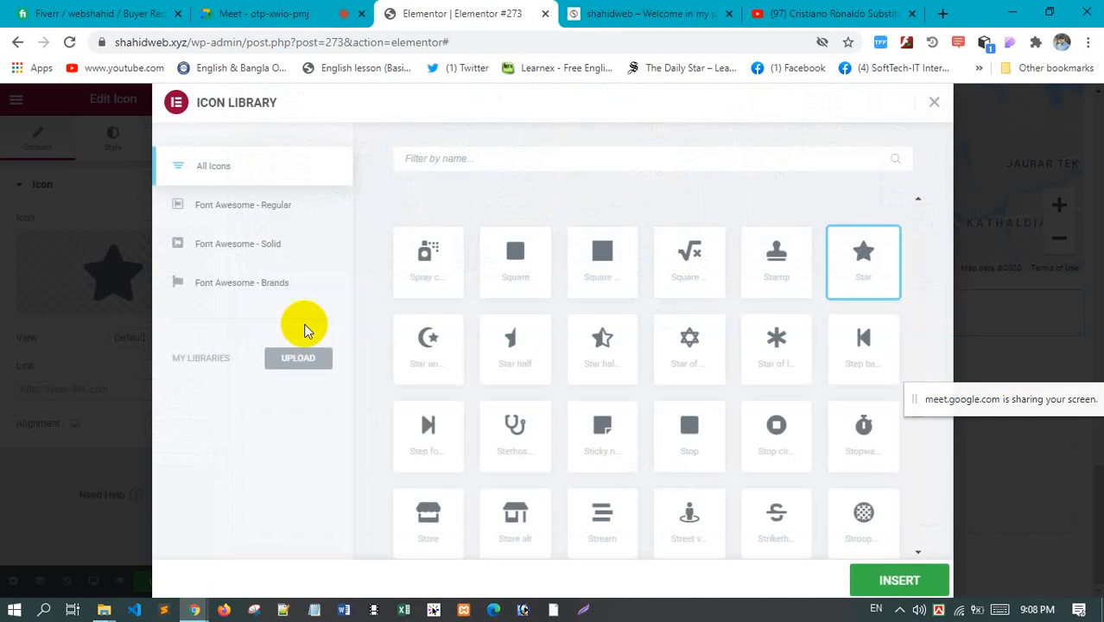
{"action": "scroll", "coordinate": [645, 345], "scroll_direction": "down", "scroll_amount": 1}
{"action": "scroll", "coordinate": [657, 363], "scroll_direction": "down", "scroll_amount": 1}
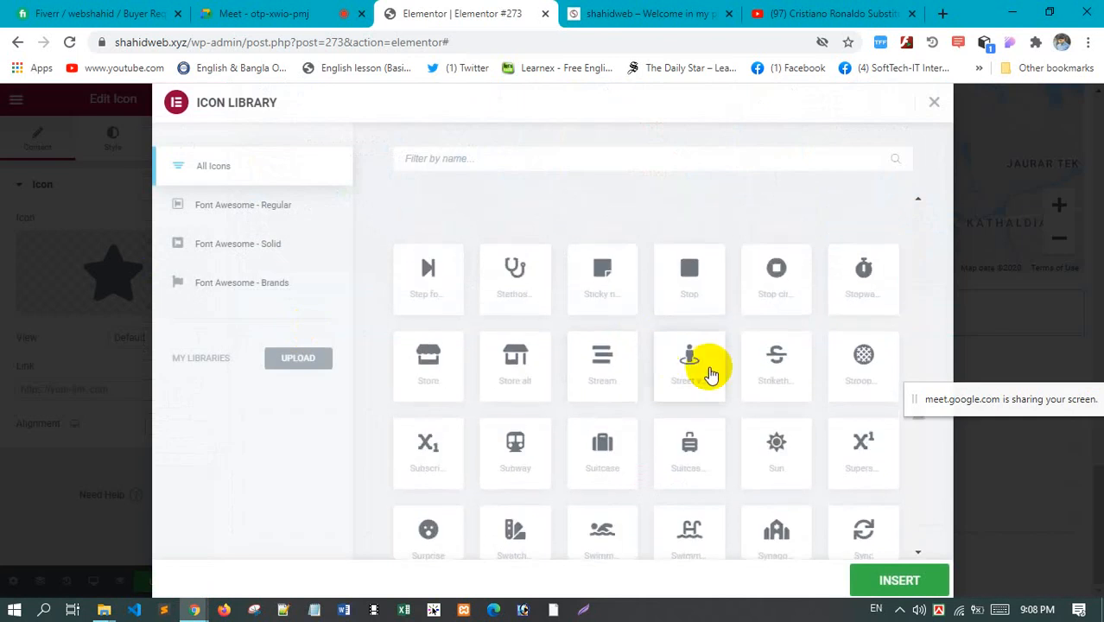
{"action": "scroll", "coordinate": [714, 371], "scroll_direction": "up", "scroll_amount": 2}
{"action": "left_click", "coordinate": [778, 341]}
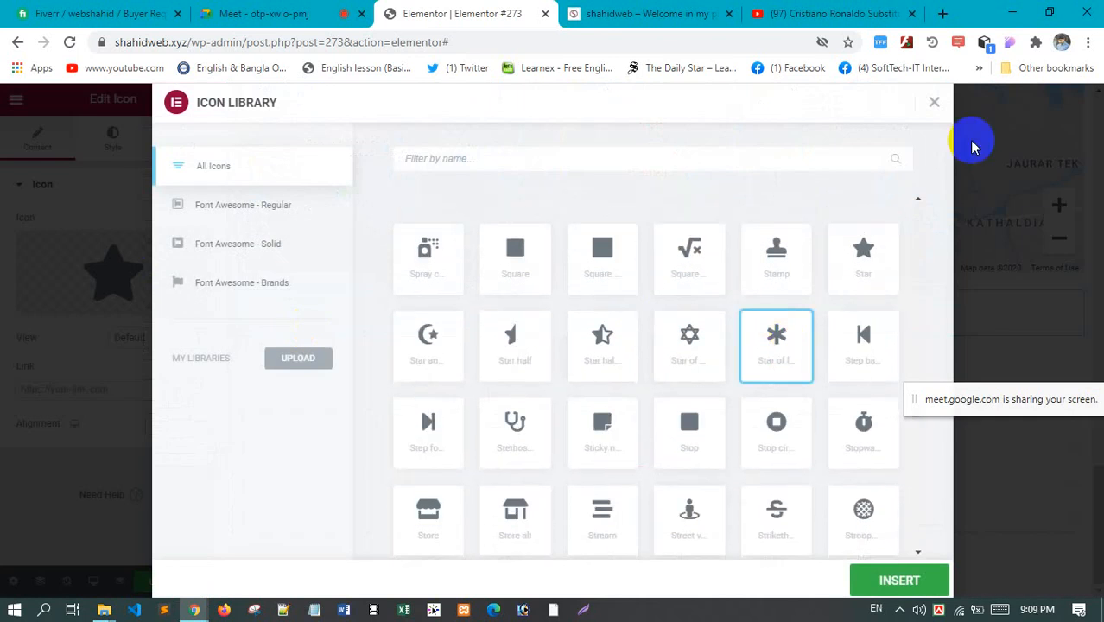
{"action": "left_click", "coordinate": [601, 342]}
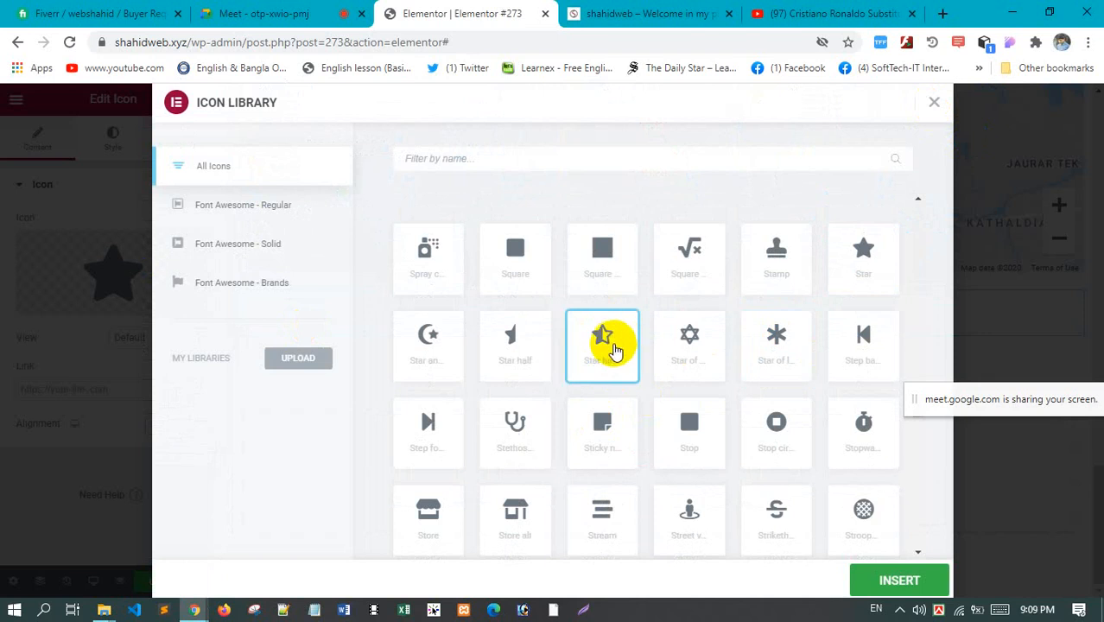
{"action": "scroll", "coordinate": [640, 397], "scroll_direction": "down", "scroll_amount": 1}
{"action": "scroll", "coordinate": [626, 380], "scroll_direction": "up", "scroll_amount": 1}
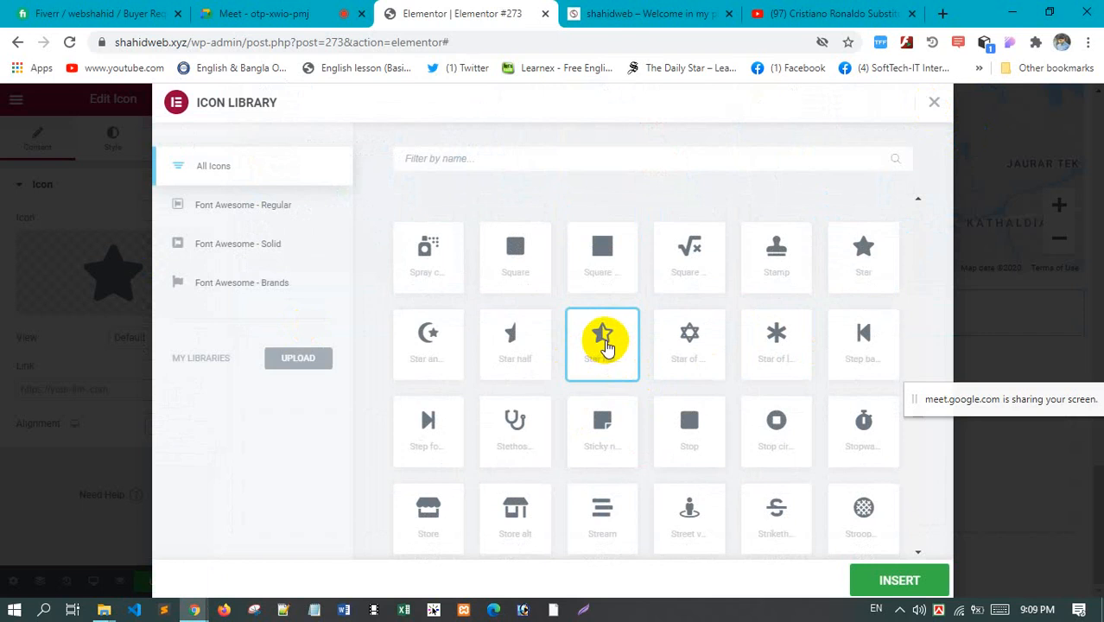
{"action": "scroll", "coordinate": [822, 486], "scroll_direction": "down", "scroll_amount": 1}
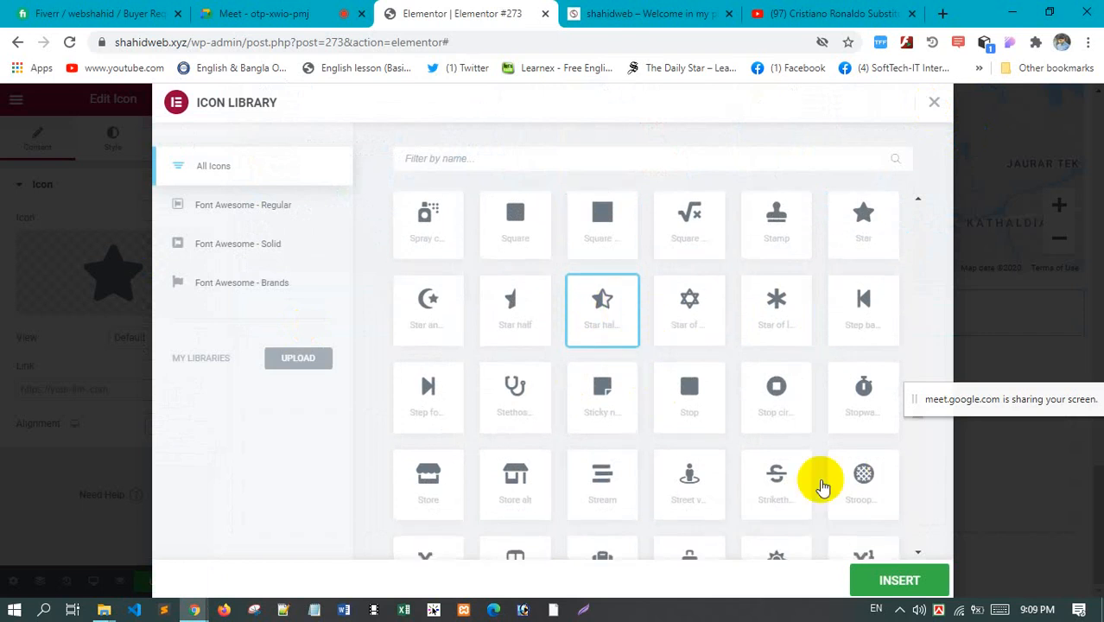
{"action": "scroll", "coordinate": [823, 486], "scroll_direction": "up", "scroll_amount": 3}
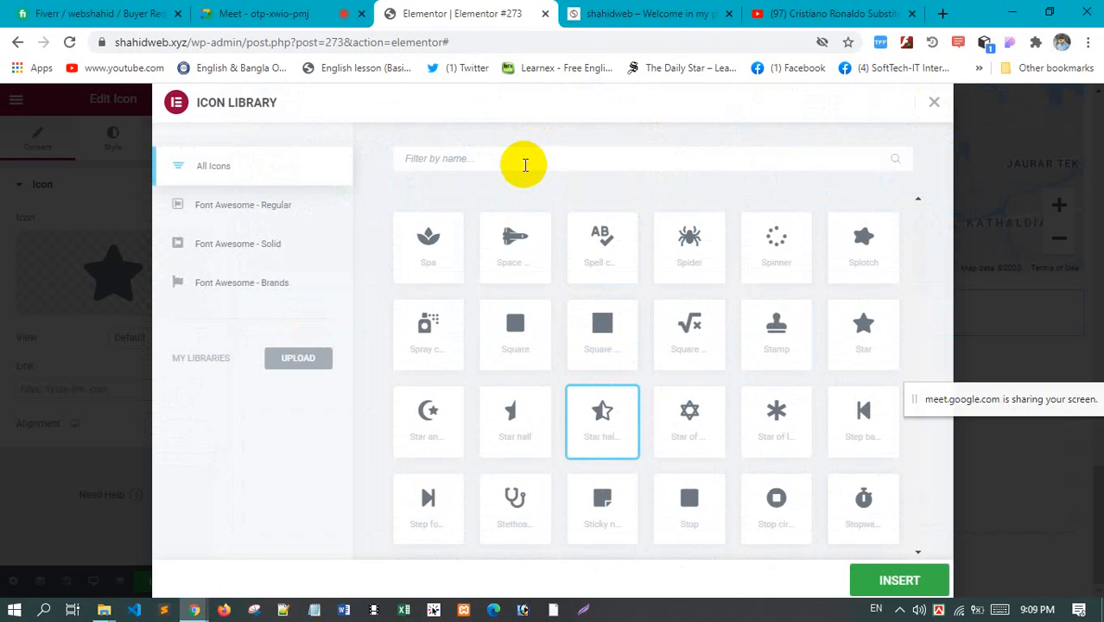
Search the icon library for star and insert the outlined Star as the widget's icon
{"action": "type", "text": "atar"}
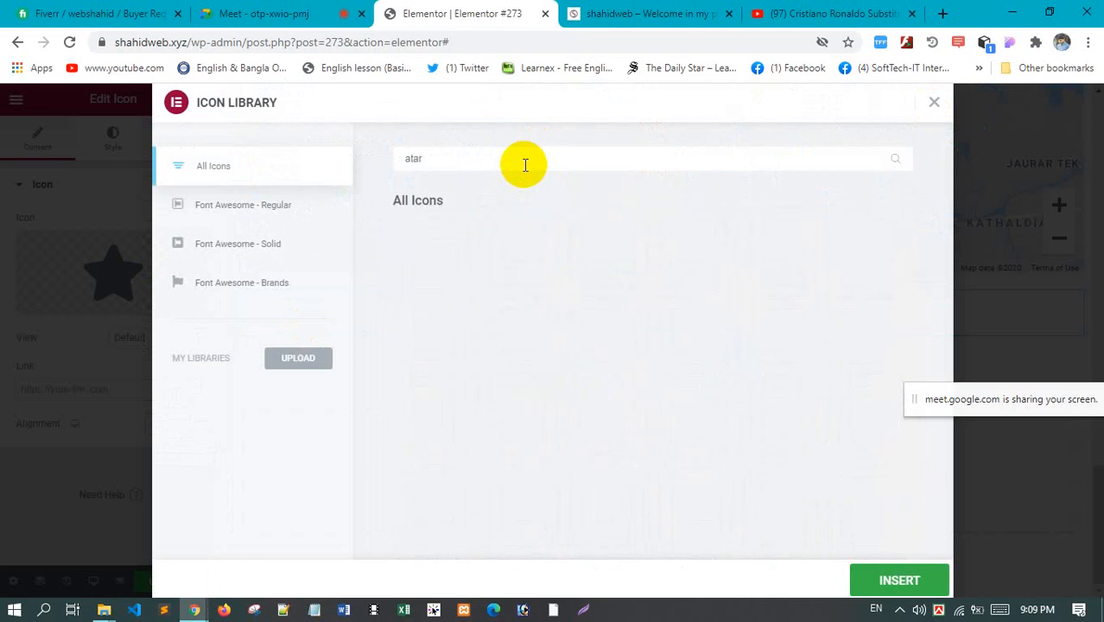
{"action": "key", "text": "BackSpace"}
{"action": "key", "text": "BackSpace"}
{"action": "key", "text": "BackSpace"}
{"action": "key", "text": "BackSpace"}
{"action": "type", "text": "star"}
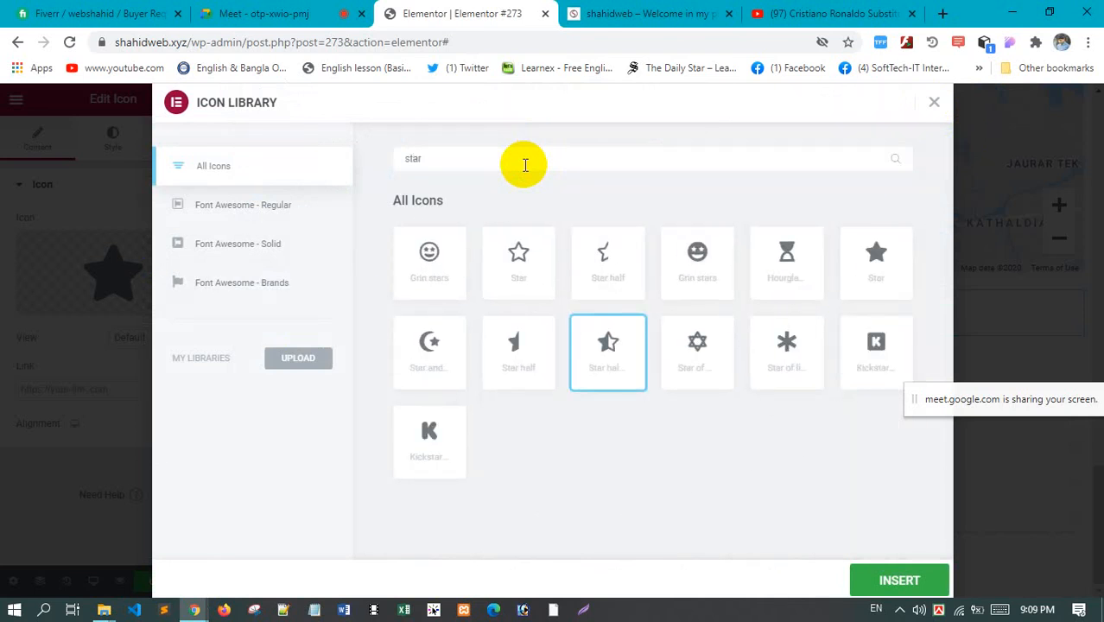
{"action": "left_click", "coordinate": [518, 260]}
{"action": "left_click", "coordinate": [912, 579]}
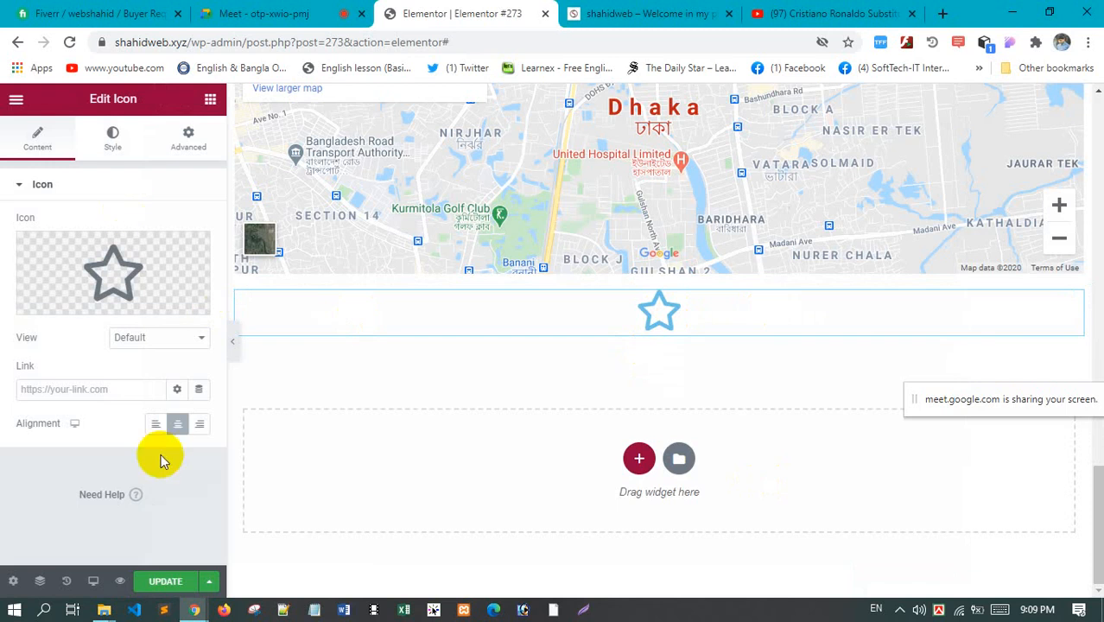
Try left and right alignment for the star icon and return it to center
{"action": "left_click", "coordinate": [158, 425]}
{"action": "left_click", "coordinate": [177, 427]}
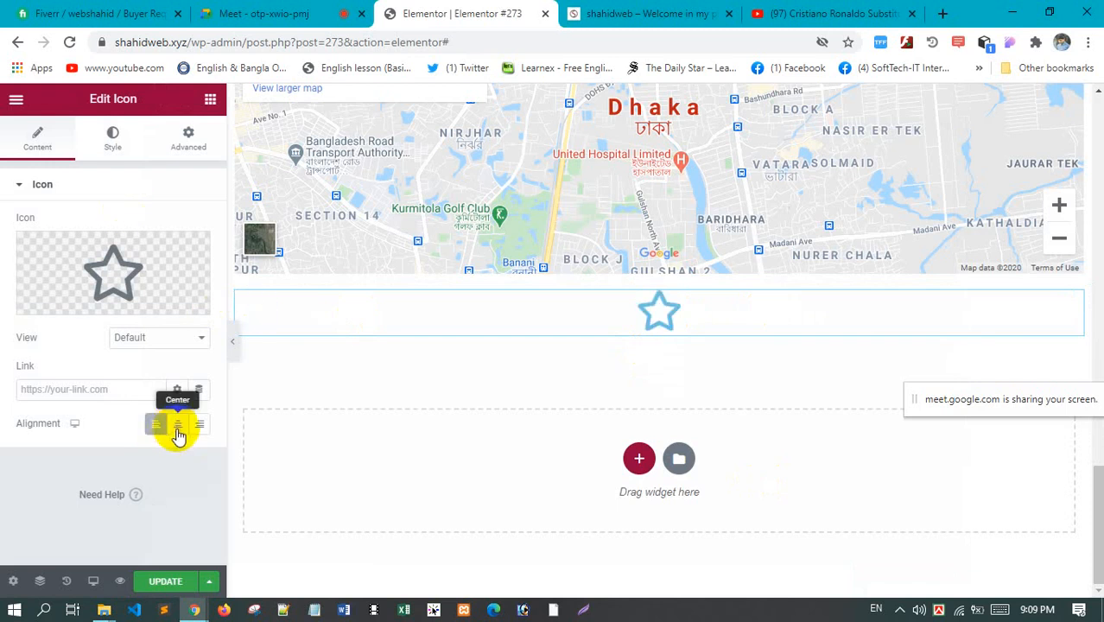
{"action": "left_click", "coordinate": [198, 429]}
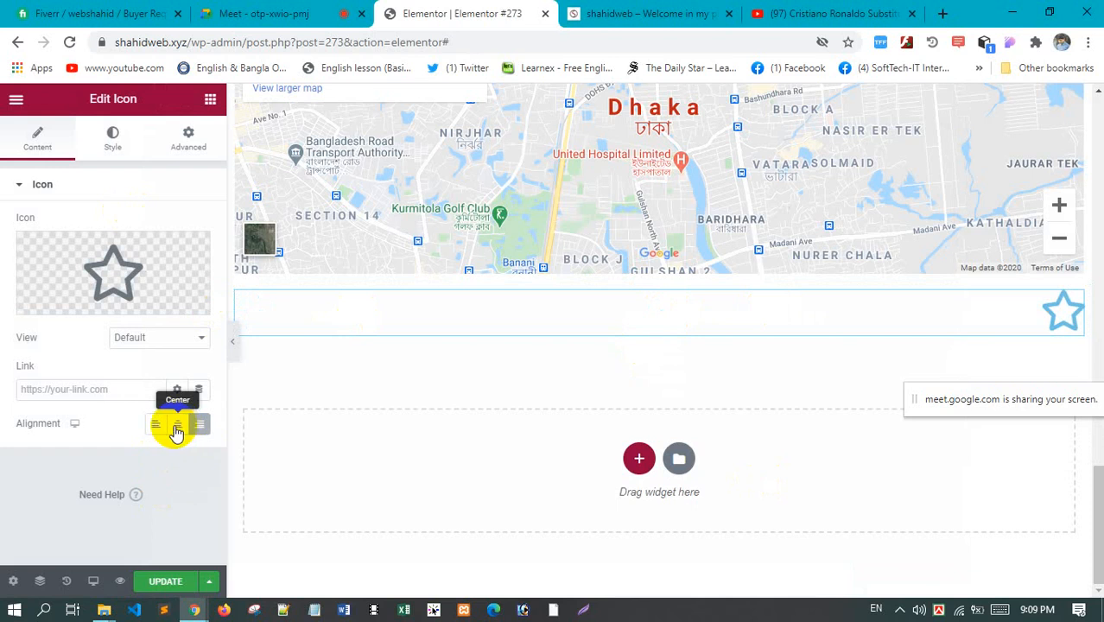
{"action": "left_click", "coordinate": [177, 426]}
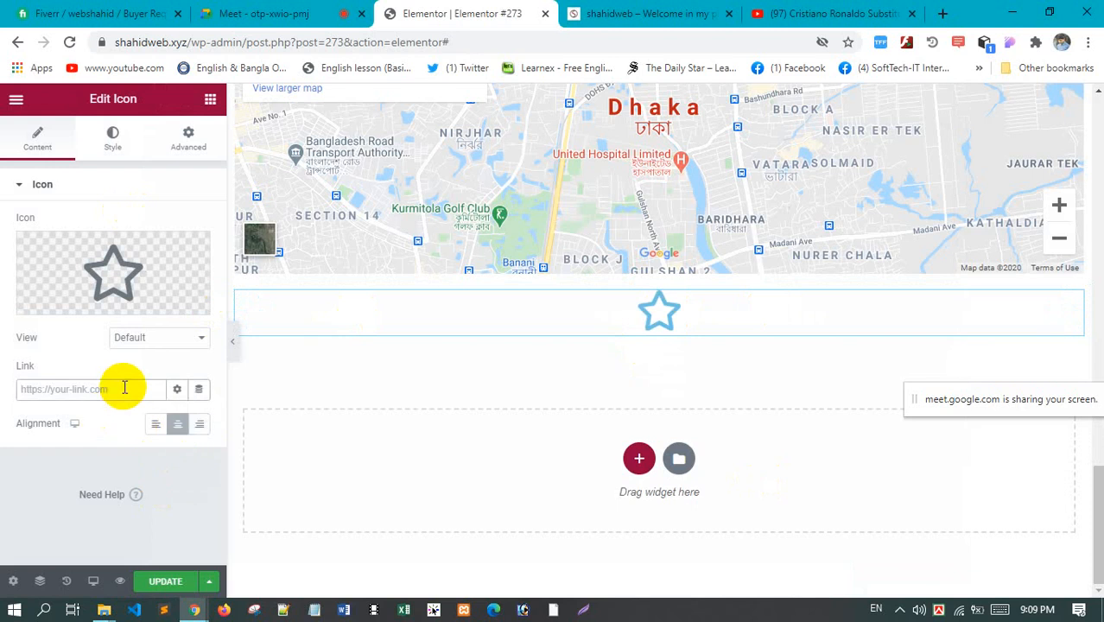
Set the star icon's view to Stacked, try the Square shape and return the shape to Circle
{"action": "left_click", "coordinate": [142, 340]}
{"action": "left_click", "coordinate": [148, 341]}
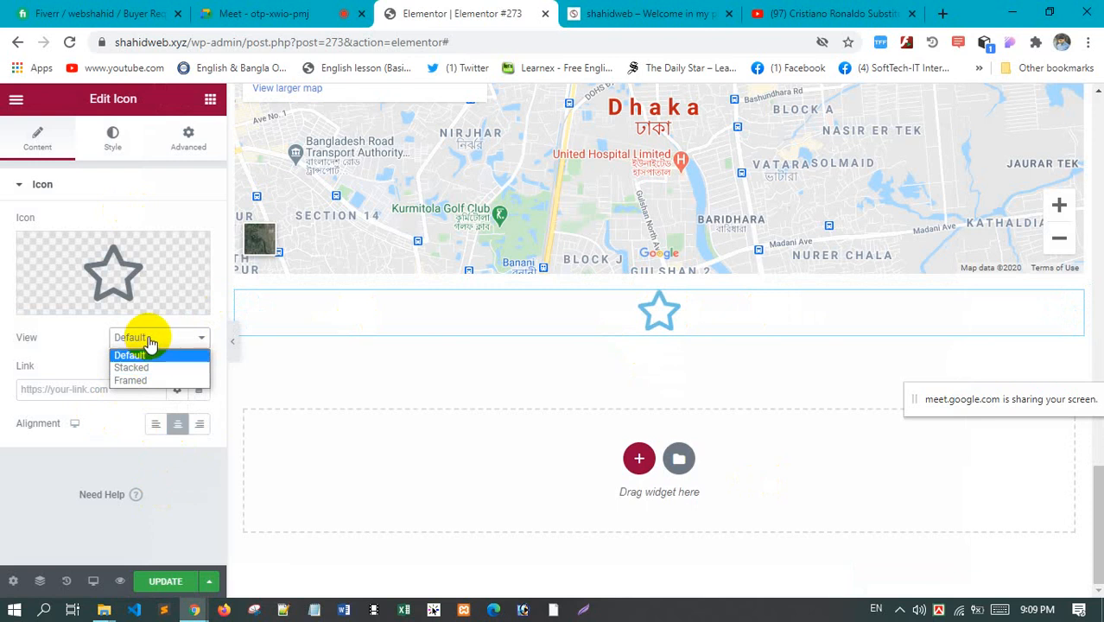
{"action": "left_click", "coordinate": [152, 367]}
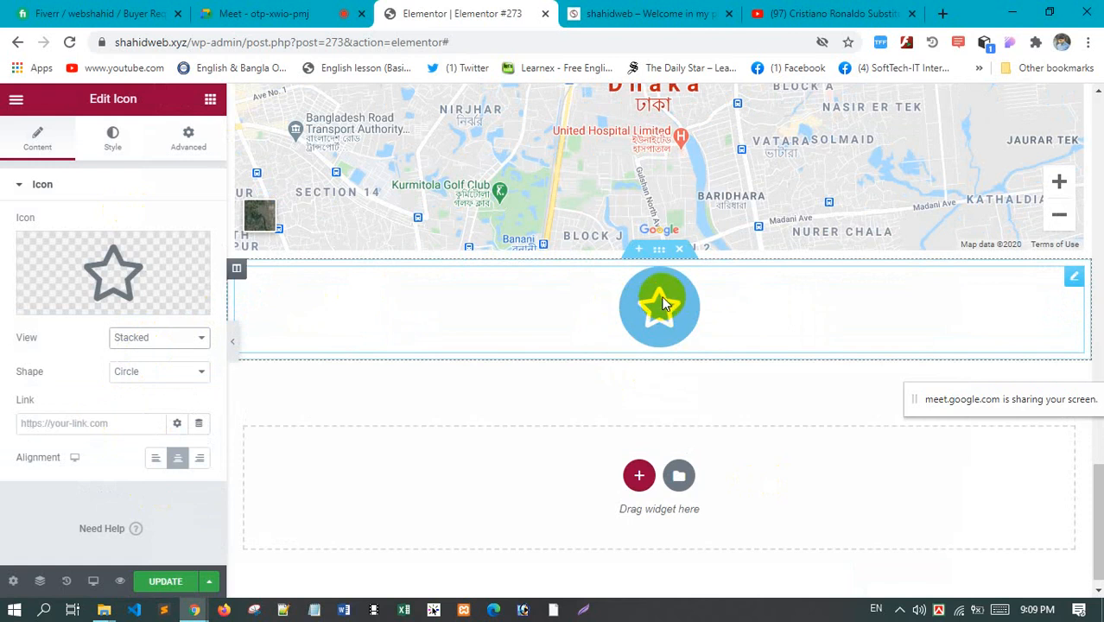
{"action": "left_click", "coordinate": [156, 371]}
{"action": "left_click", "coordinate": [160, 399]}
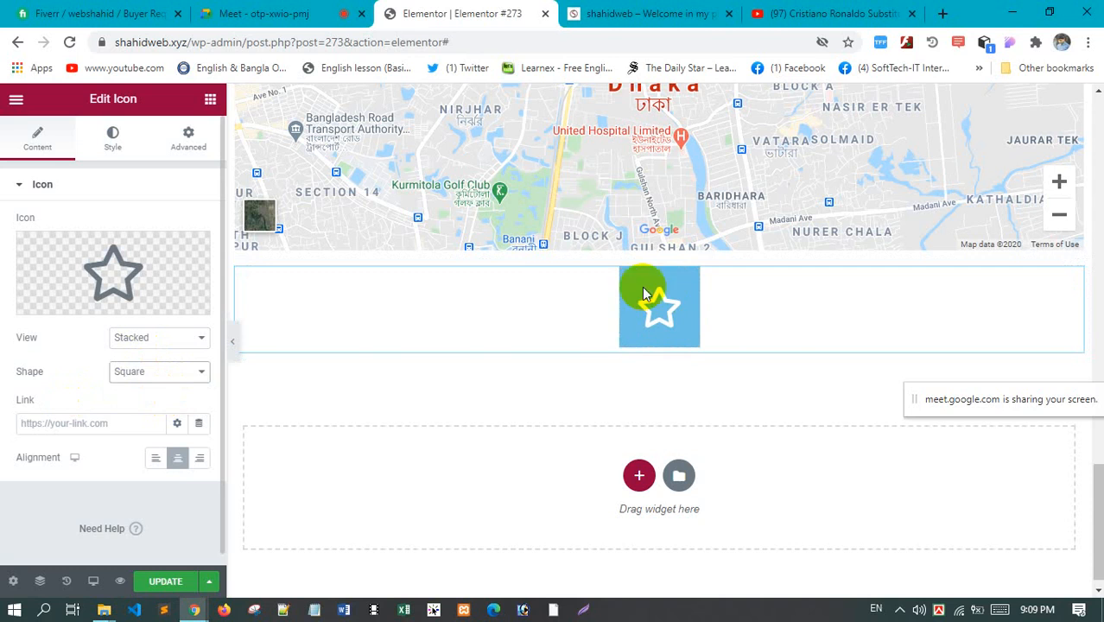
{"action": "left_click", "coordinate": [168, 372]}
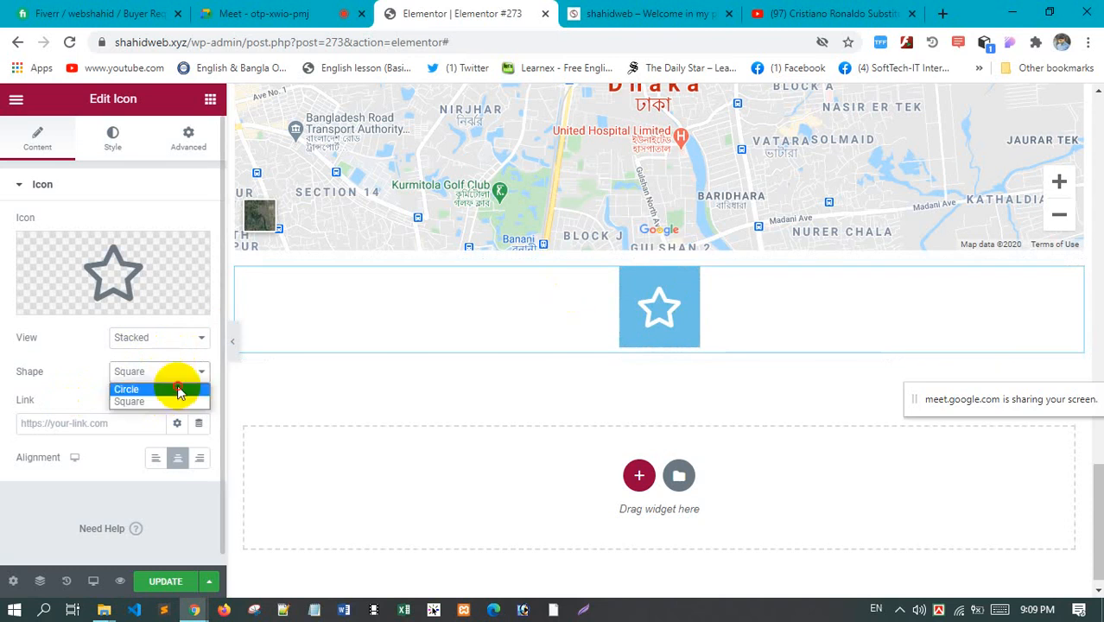
{"action": "left_click", "coordinate": [178, 391]}
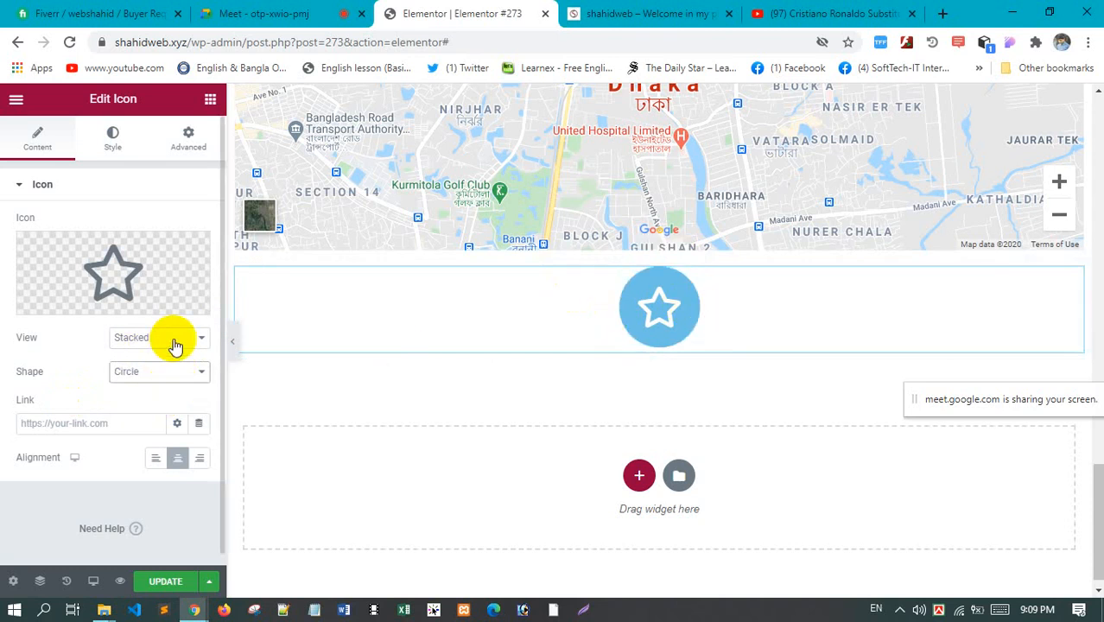
Try the Framed view for the star icon and return it to Stacked
{"action": "left_click", "coordinate": [160, 338]}
{"action": "left_click", "coordinate": [165, 378]}
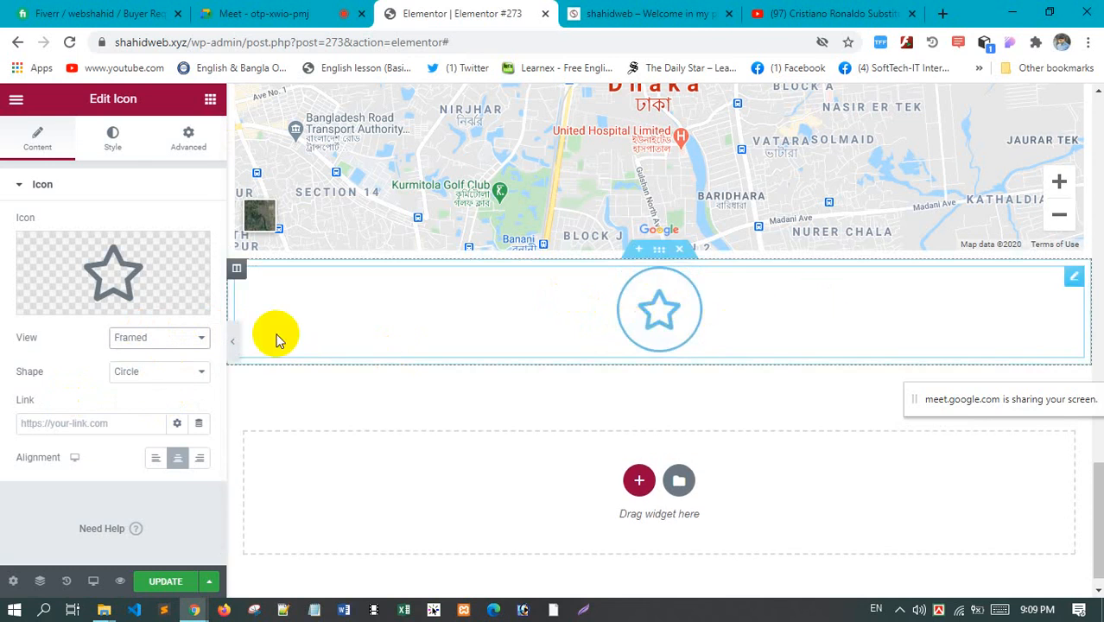
{"action": "left_click", "coordinate": [155, 341]}
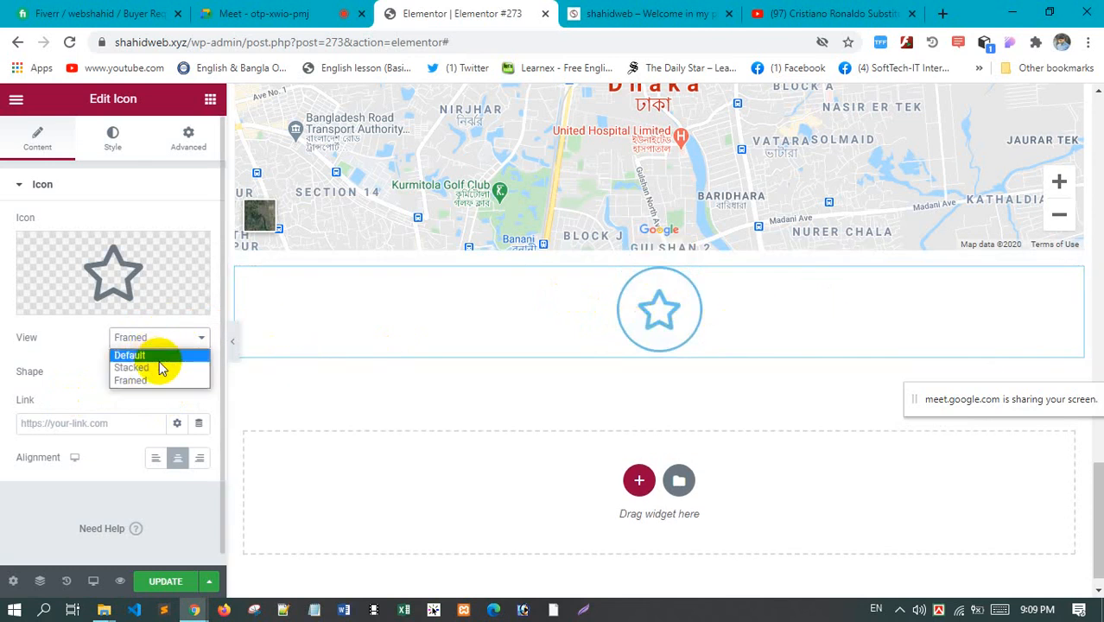
{"action": "left_click", "coordinate": [159, 367]}
{"action": "left_click", "coordinate": [178, 335]}
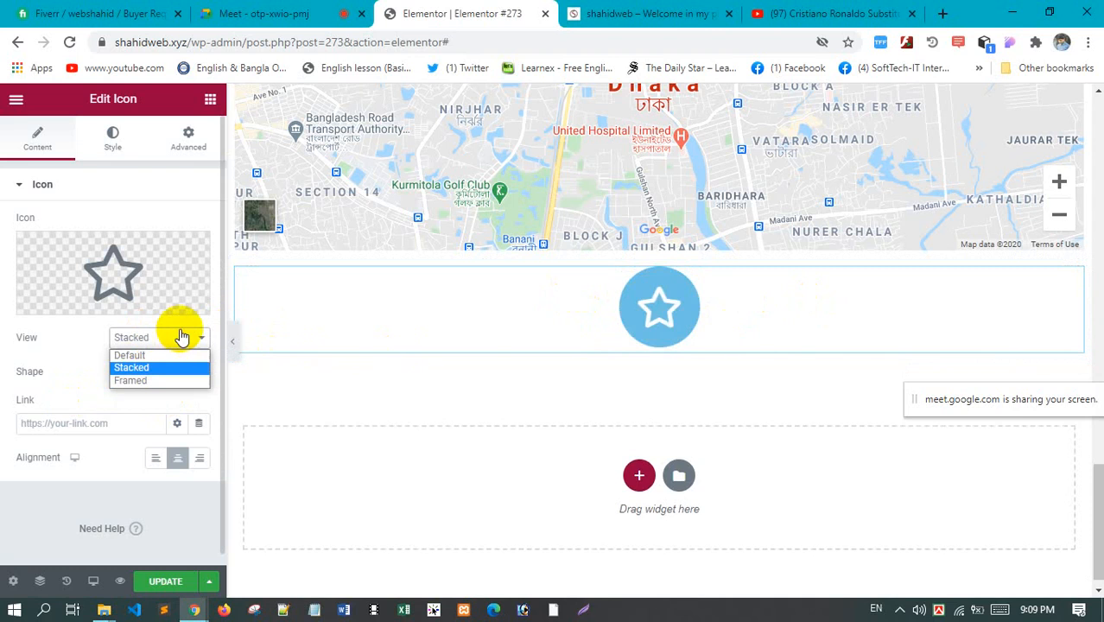
{"action": "left_click", "coordinate": [57, 344]}
Change the stacked icon's primary color to bright red in its style settings
{"action": "left_click", "coordinate": [102, 149]}
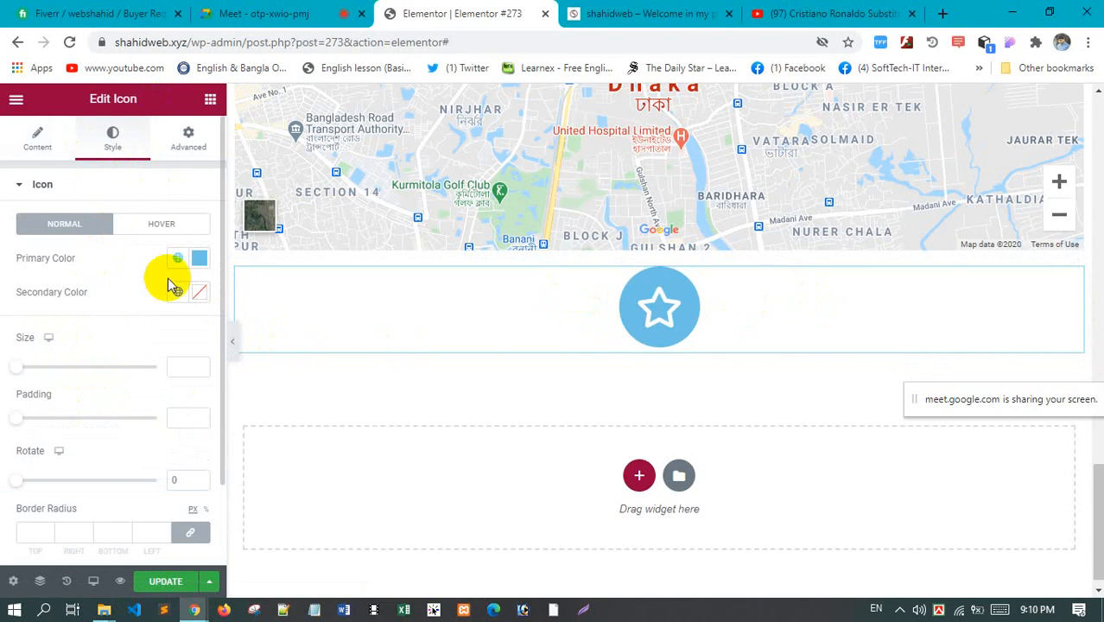
{"action": "left_click", "coordinate": [201, 261]}
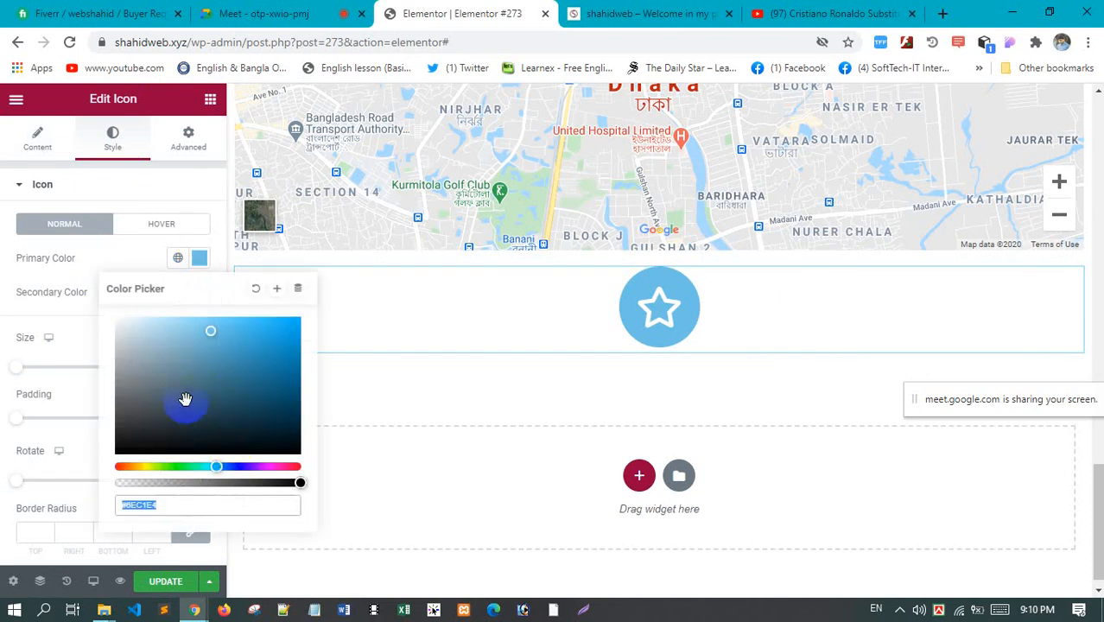
{"action": "left_click", "coordinate": [283, 467]}
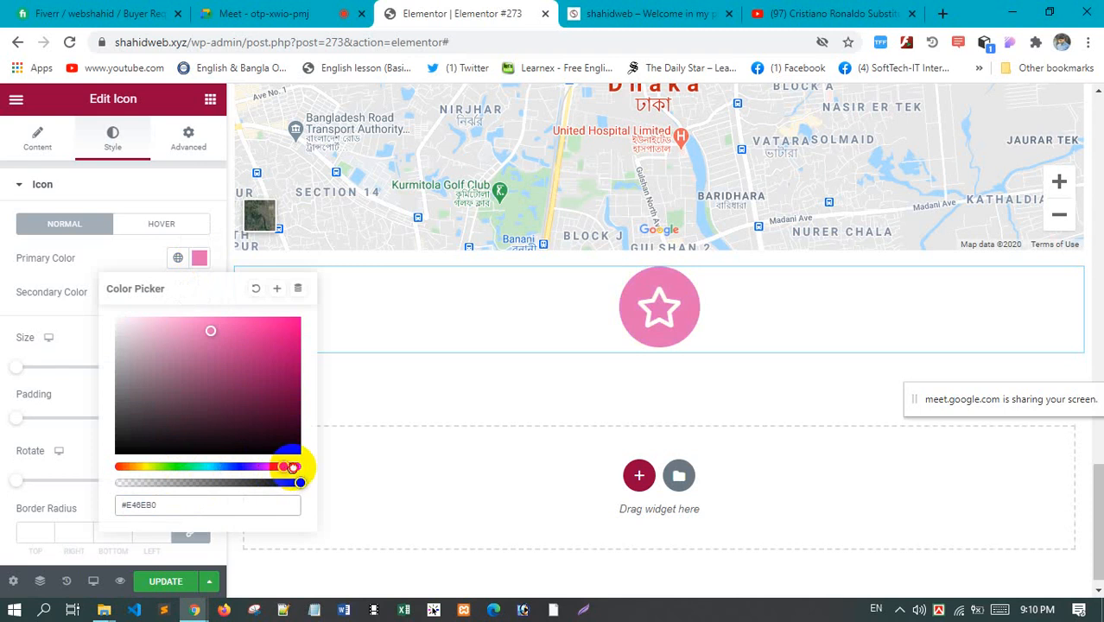
{"action": "left_click", "coordinate": [299, 327]}
{"action": "left_click", "coordinate": [55, 320]}
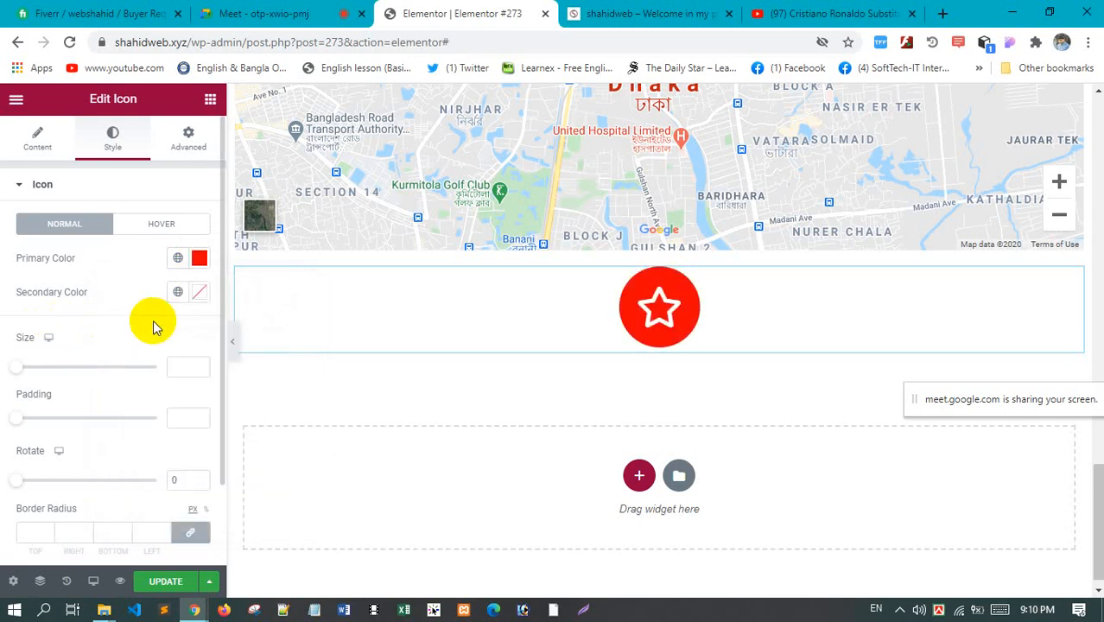
Try several shades for the icon's secondary color and settle on a bright green
{"action": "left_click", "coordinate": [199, 295]}
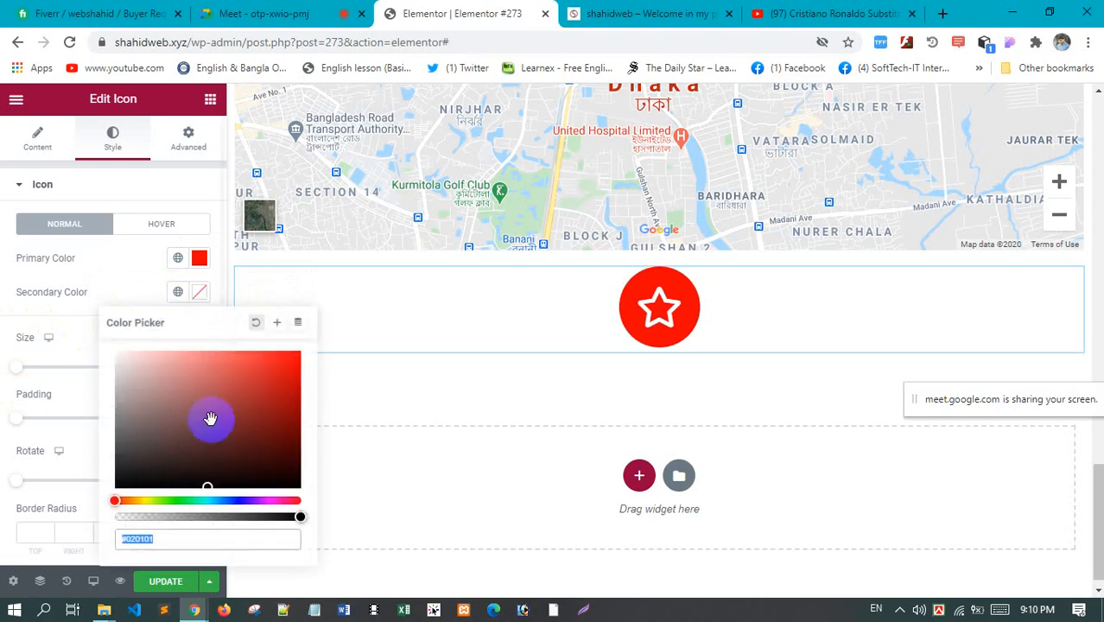
{"action": "left_click_drag", "start_coordinate": [223, 441], "coordinate": [169, 397]}
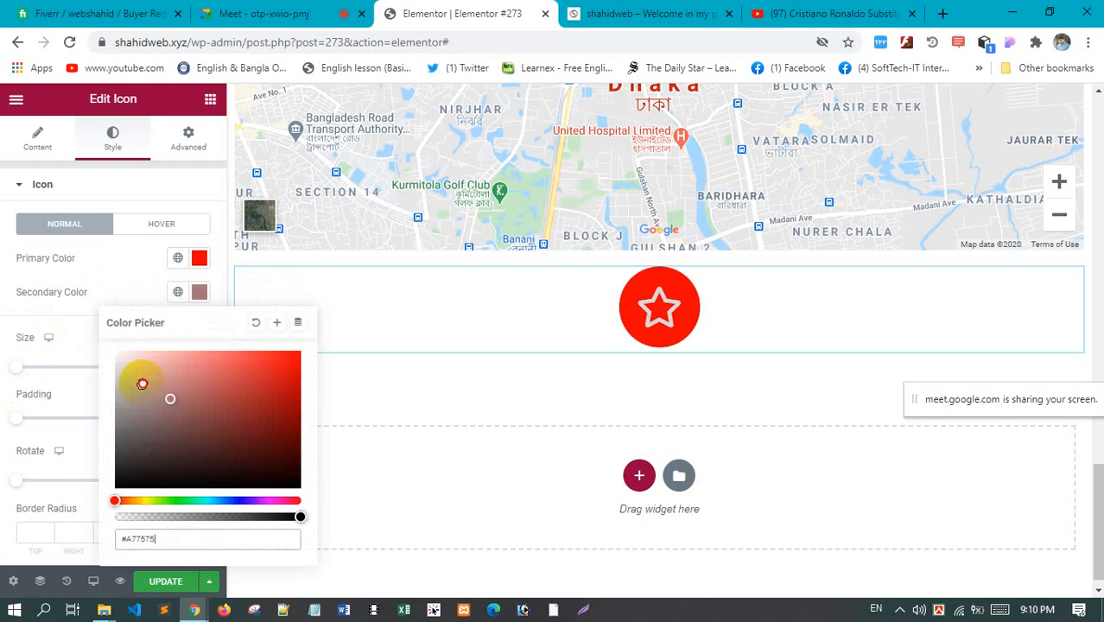
{"action": "left_click_drag", "start_coordinate": [205, 434], "coordinate": [233, 468]}
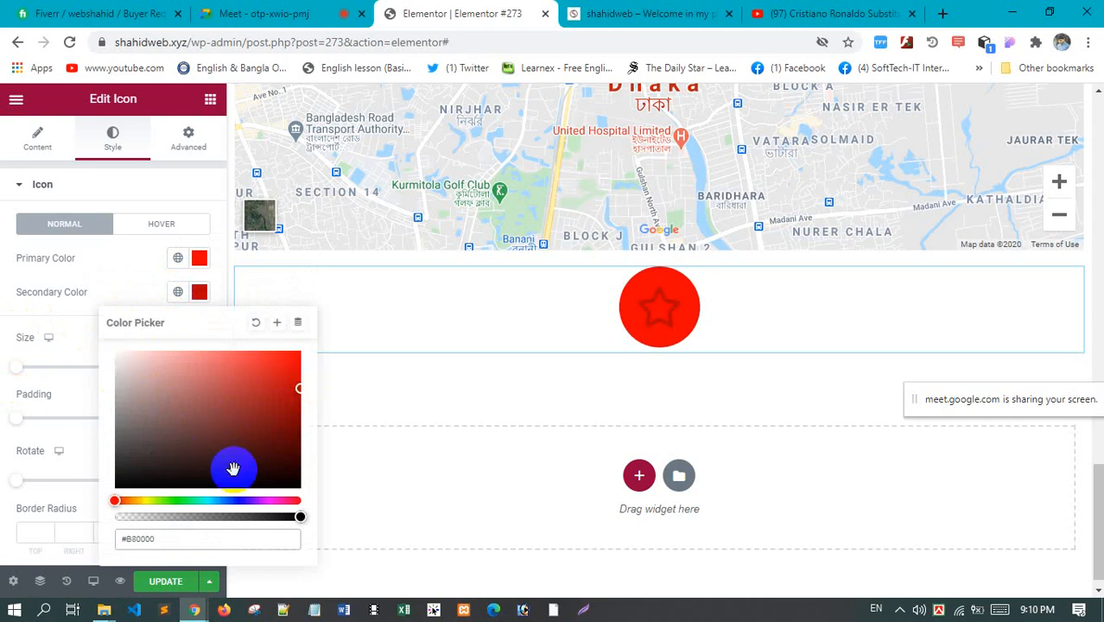
{"action": "left_click", "coordinate": [189, 501]}
{"action": "left_click_drag", "start_coordinate": [193, 502], "coordinate": [195, 501]}
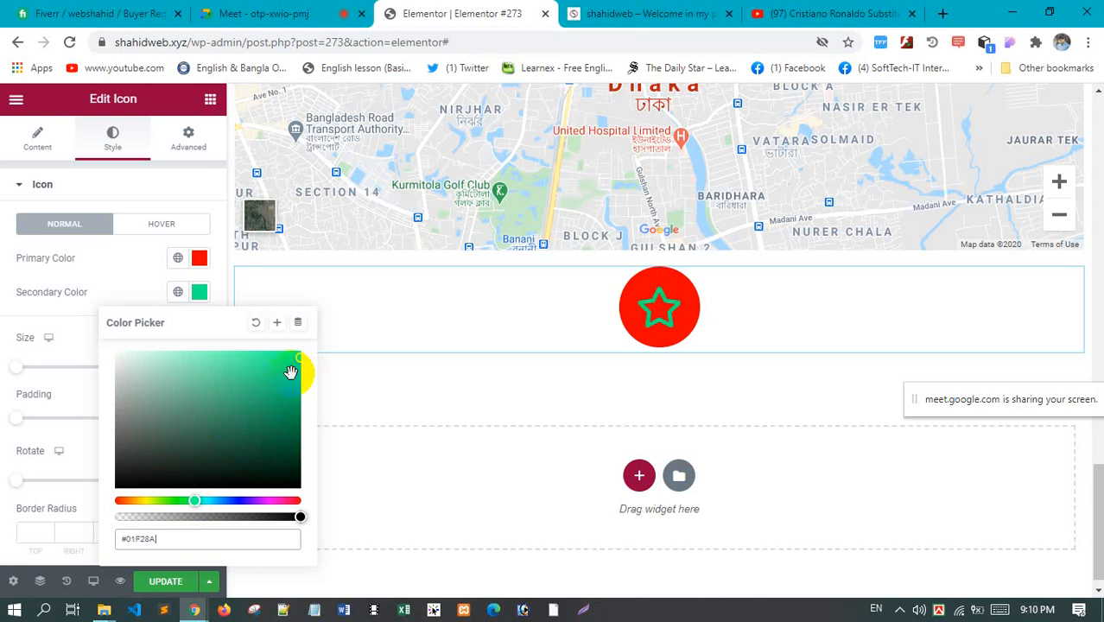
{"action": "left_click", "coordinate": [109, 271]}
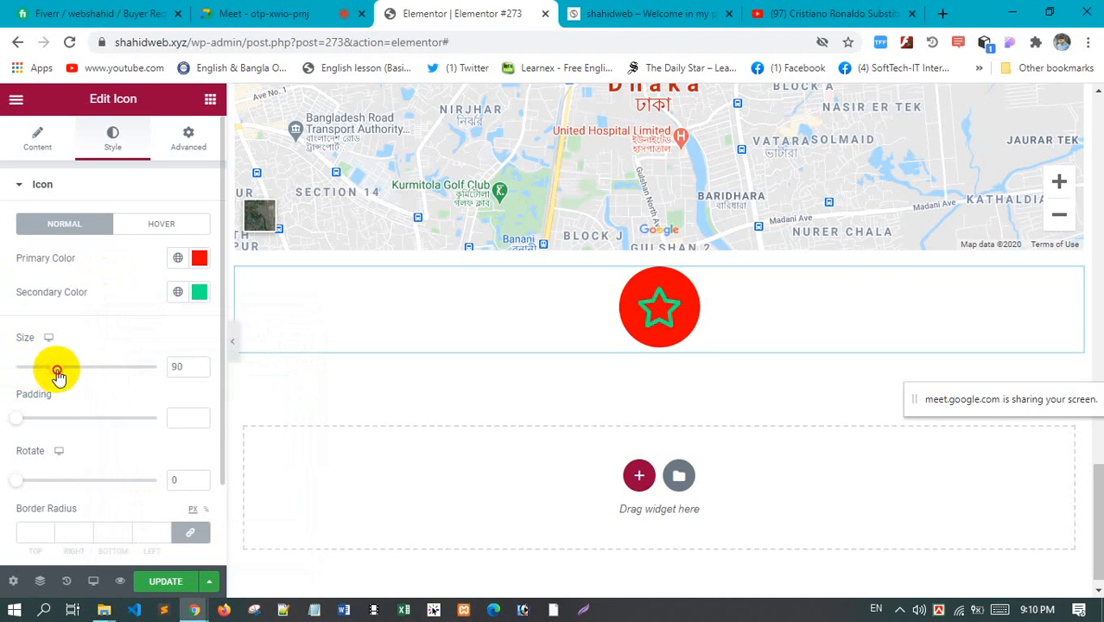
Set the icon's size to 87, its padding to 51 and its rotation to 163
{"action": "left_click_drag", "start_coordinate": [57, 373], "coordinate": [89, 350]}
{"action": "scroll", "coordinate": [20, 407], "scroll_direction": "down", "scroll_amount": 2}
{"action": "scroll", "coordinate": [17, 381], "scroll_direction": "down", "scroll_amount": 1}
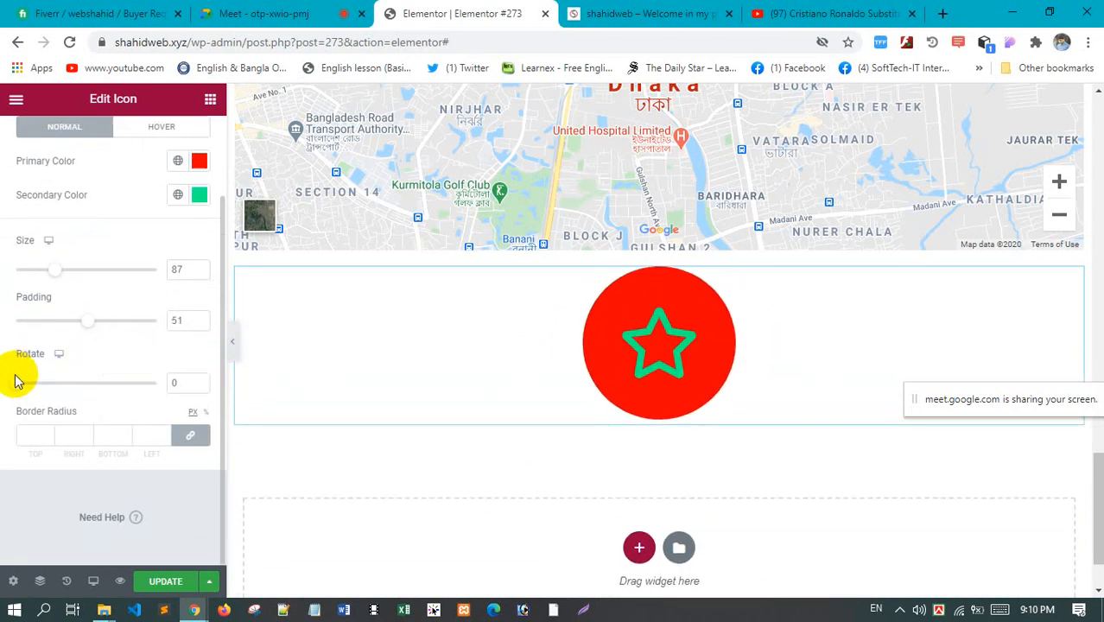
{"action": "left_click_drag", "start_coordinate": [18, 386], "coordinate": [82, 395]}
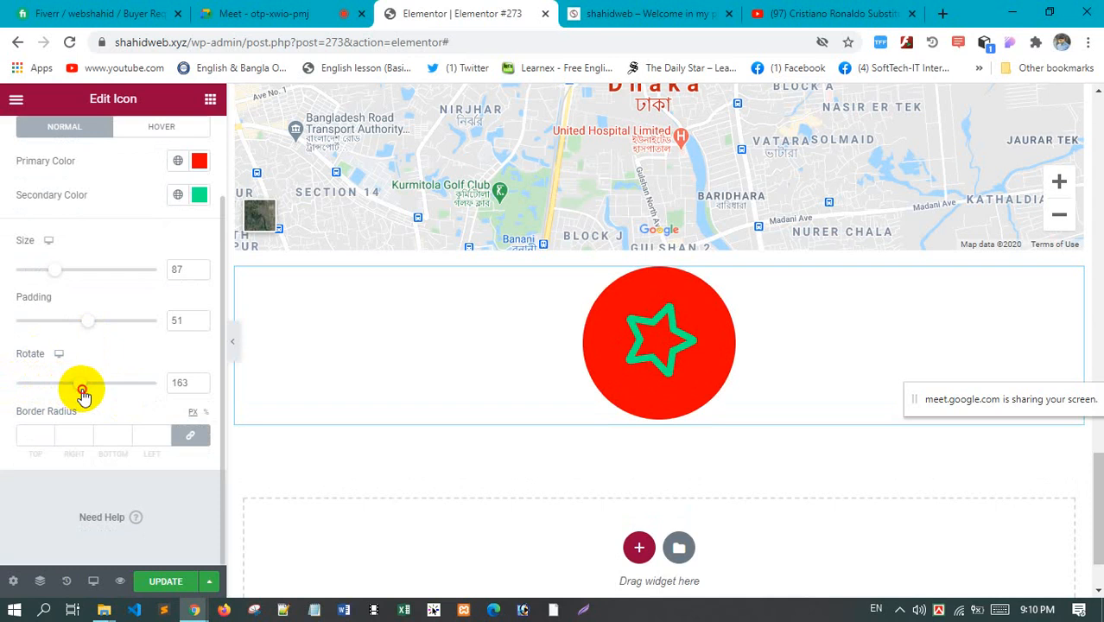
Search the icon library for "moo" and replace the star with the outlined Moon icon
{"action": "scroll", "coordinate": [118, 353], "scroll_direction": "up", "scroll_amount": 2}
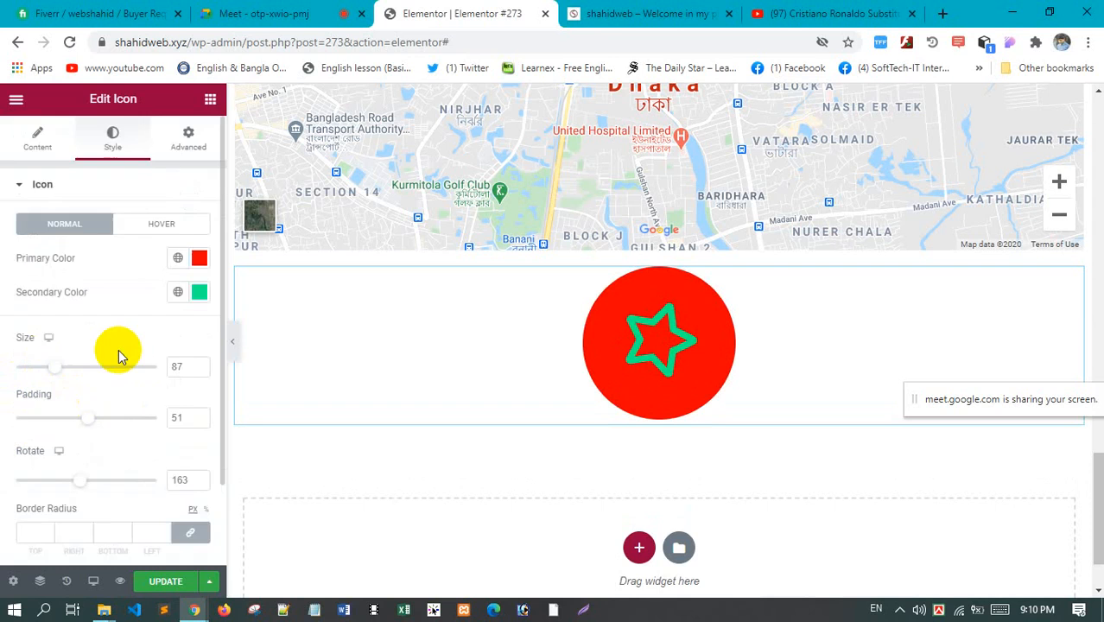
{"action": "left_click", "coordinate": [38, 140]}
{"action": "left_click", "coordinate": [131, 275]}
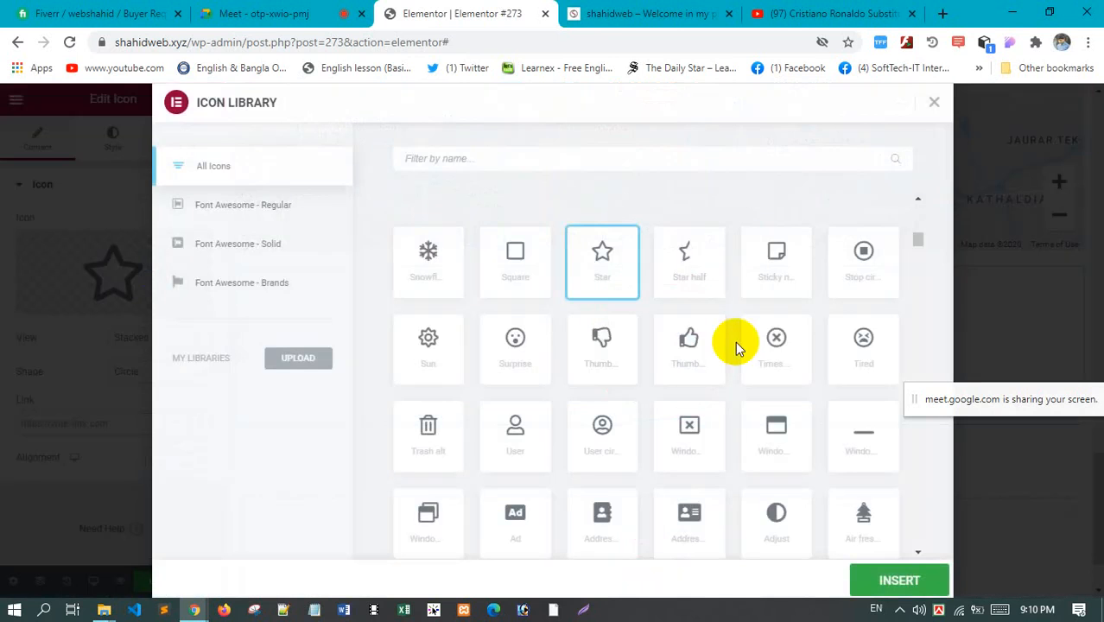
{"action": "scroll", "coordinate": [726, 319], "scroll_direction": "down", "scroll_amount": 2}
{"action": "scroll", "coordinate": [674, 259], "scroll_direction": "up", "scroll_amount": 3}
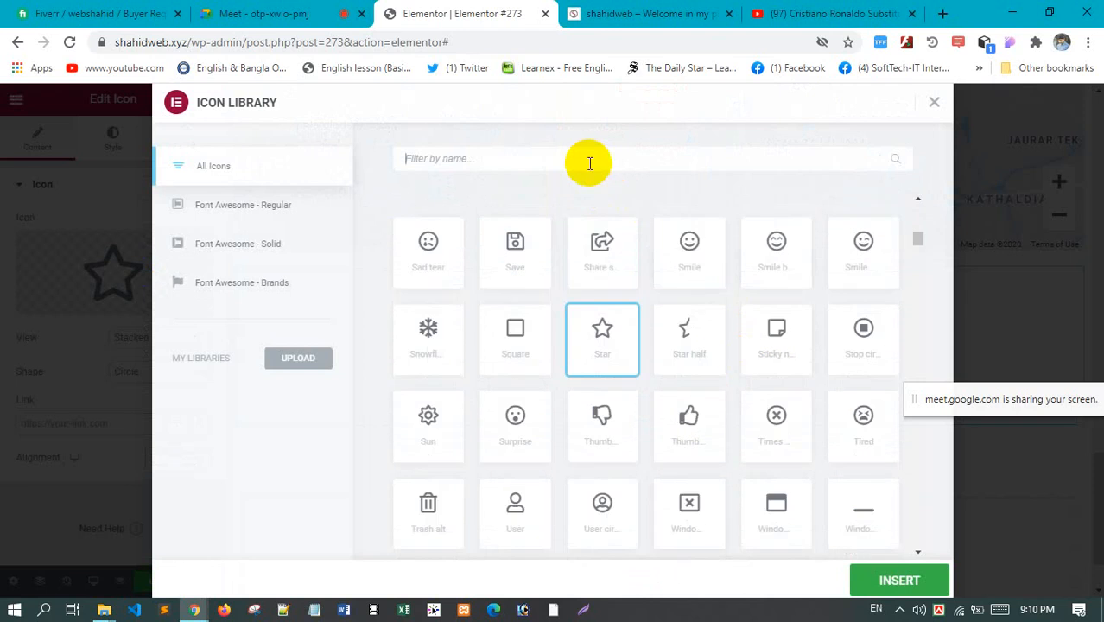
{"action": "left_click", "coordinate": [590, 163]}
{"action": "type", "text": "moo"}
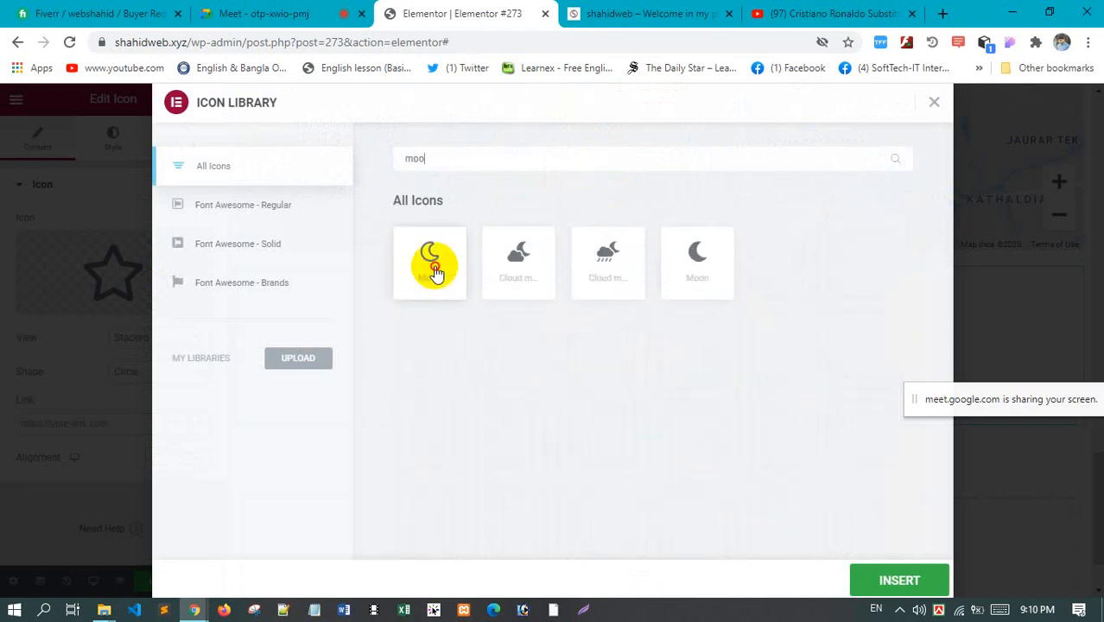
{"action": "left_click", "coordinate": [908, 579]}
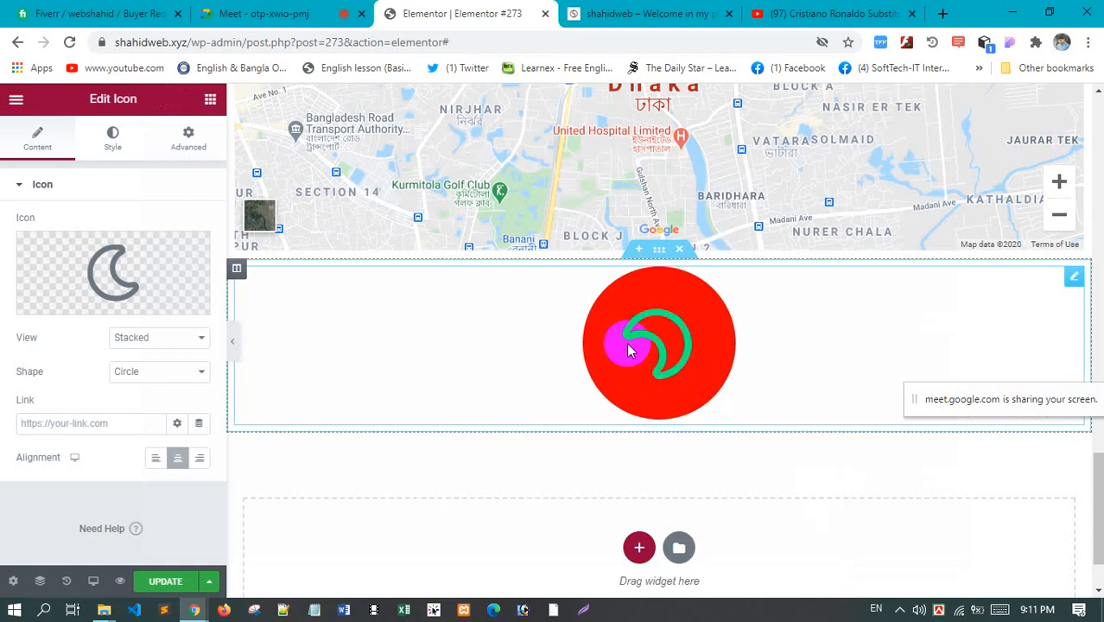
Rotate the moon icon to 285 so that its crescent opens upward
{"action": "left_click", "coordinate": [112, 139]}
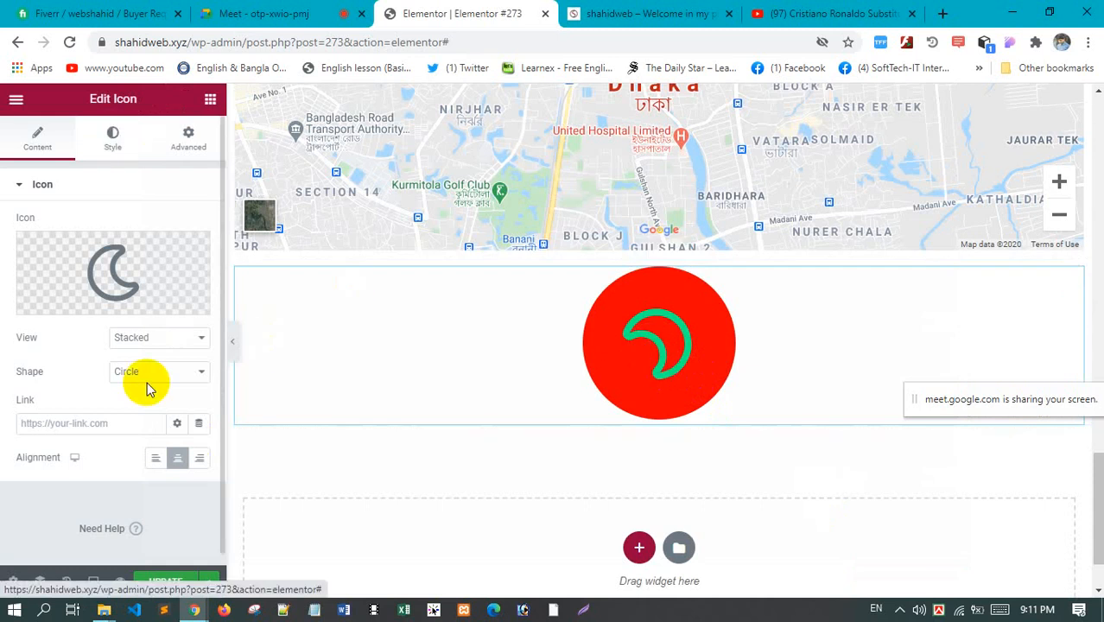
{"action": "scroll", "coordinate": [110, 398], "scroll_direction": "down", "scroll_amount": 1}
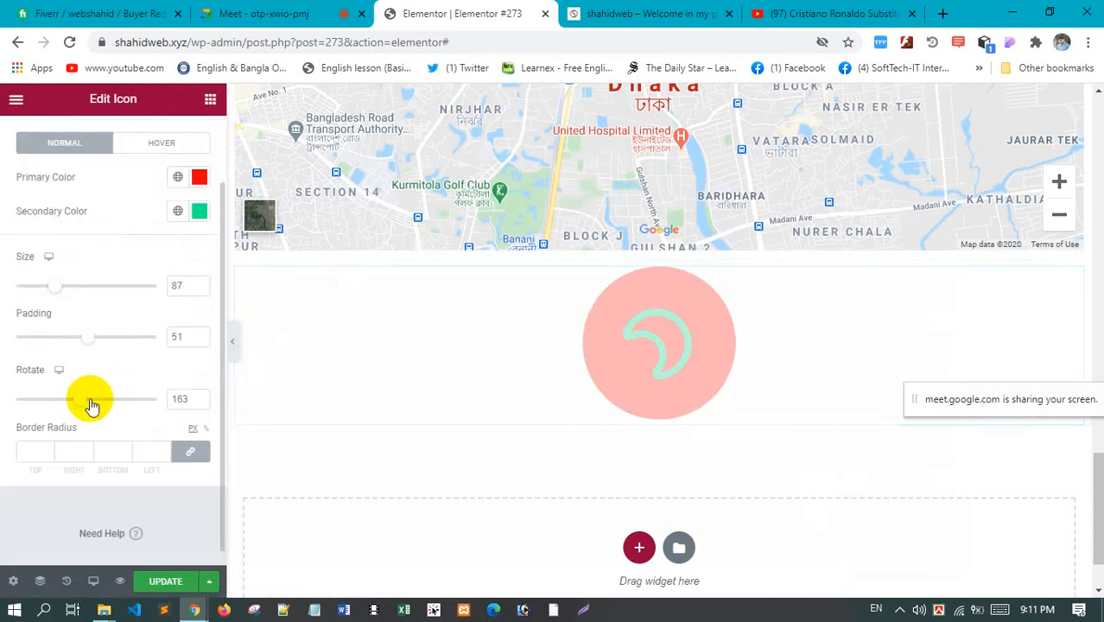
{"action": "left_click_drag", "start_coordinate": [82, 404], "coordinate": [130, 425]}
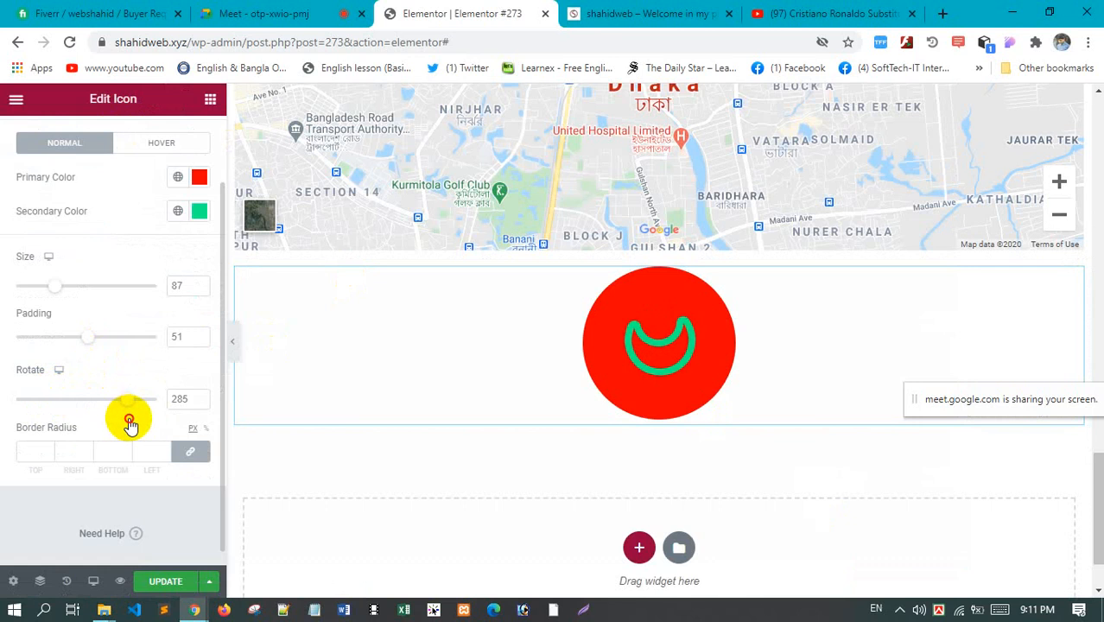
Set the icon's border radius to 20 px on all four corners
{"action": "scroll", "coordinate": [661, 361], "scroll_direction": "up", "scroll_amount": 1}
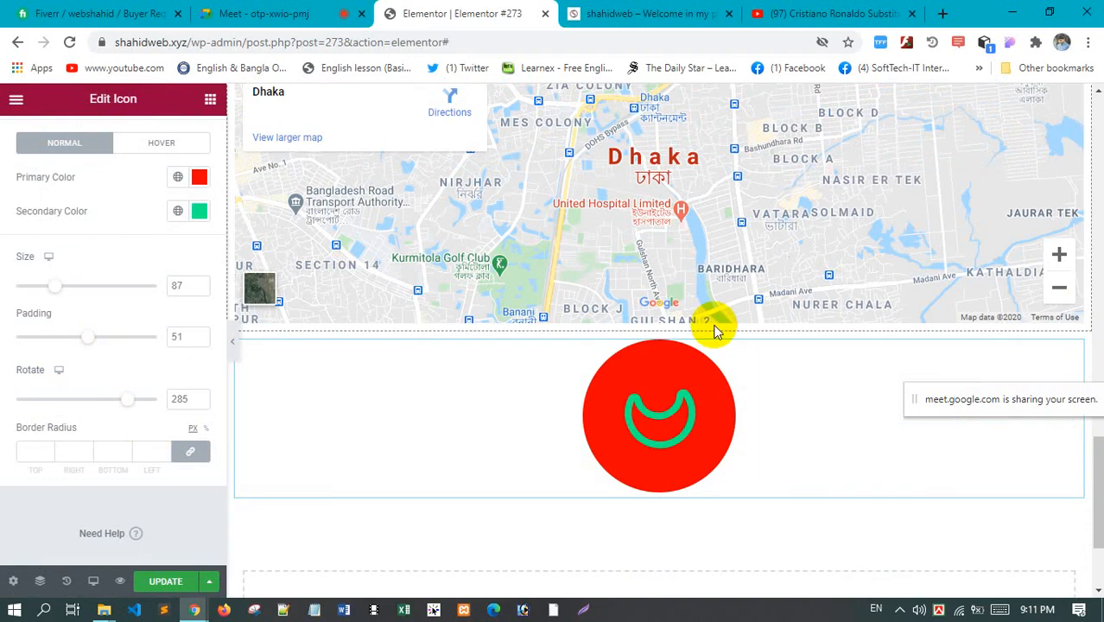
{"action": "scroll", "coordinate": [623, 321], "scroll_direction": "up", "scroll_amount": 15}
{"action": "scroll", "coordinate": [622, 327], "scroll_direction": "down", "scroll_amount": 15}
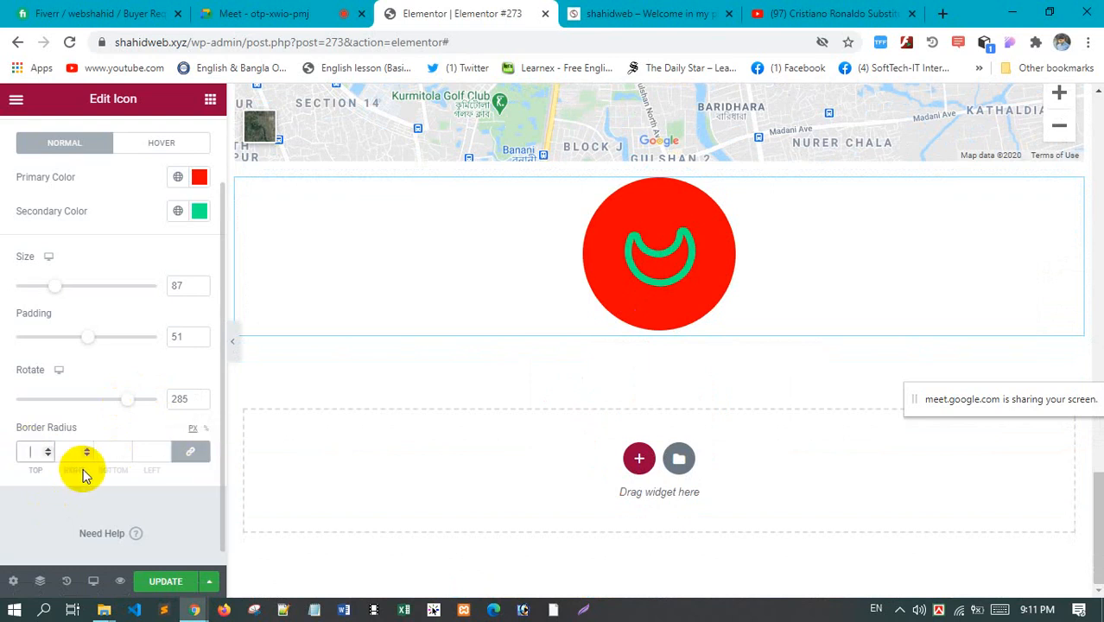
{"action": "type", "text": "20"}
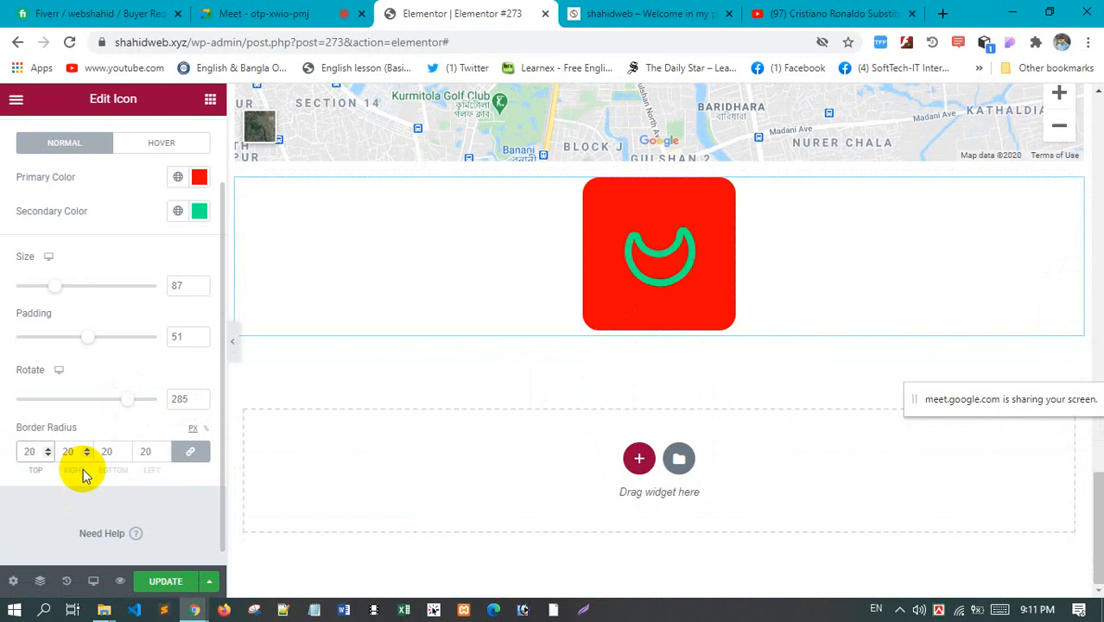
{"action": "scroll", "coordinate": [106, 192], "scroll_direction": "up", "scroll_amount": 1}
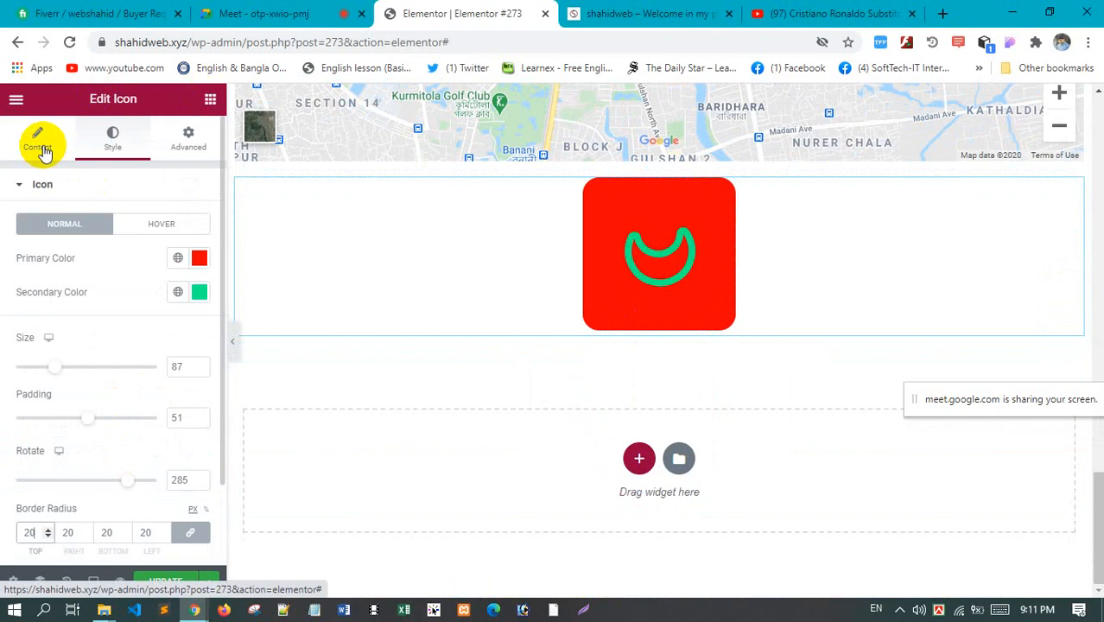
{"action": "scroll", "coordinate": [112, 489], "scroll_direction": "down", "scroll_amount": 1}
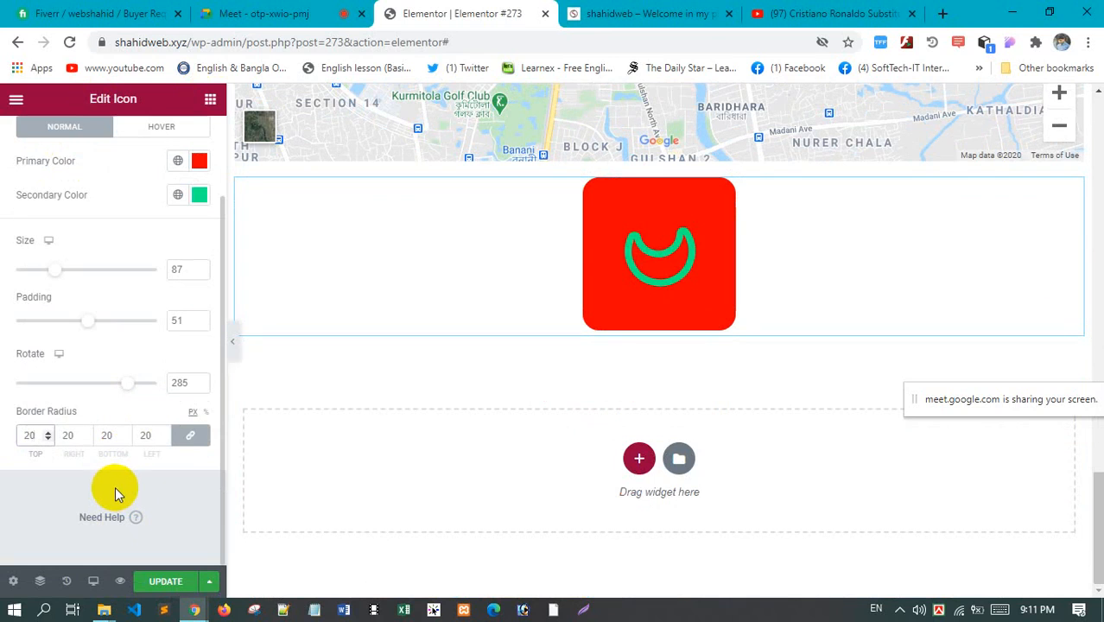
{"action": "left_click", "coordinate": [621, 282]}
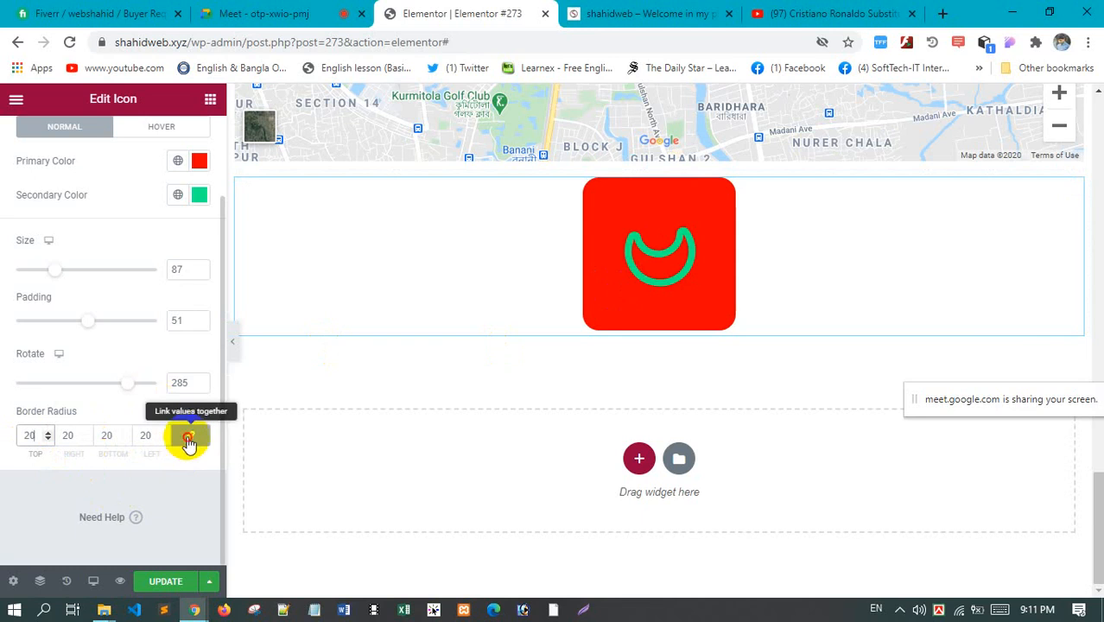
View the Icon widget's advanced settings, return to the widget list and browse down to the Pro widgets
{"action": "scroll", "coordinate": [173, 378], "scroll_direction": "up", "scroll_amount": 5}
{"action": "left_click", "coordinate": [190, 138]}
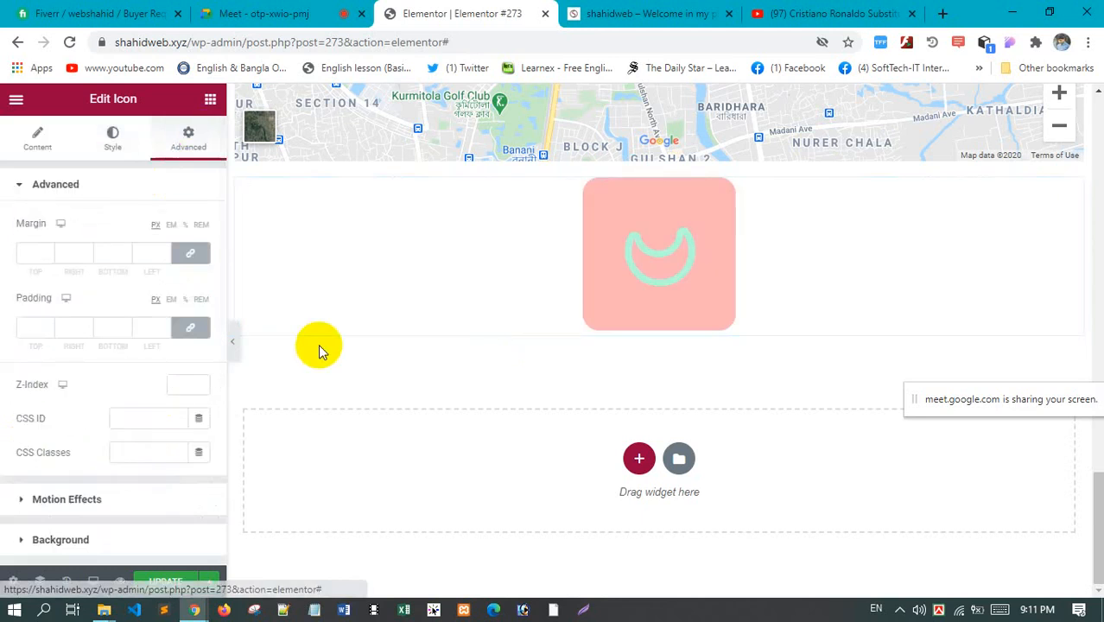
{"action": "left_click", "coordinate": [210, 100]}
{"action": "scroll", "coordinate": [145, 413], "scroll_direction": "down", "scroll_amount": 4}
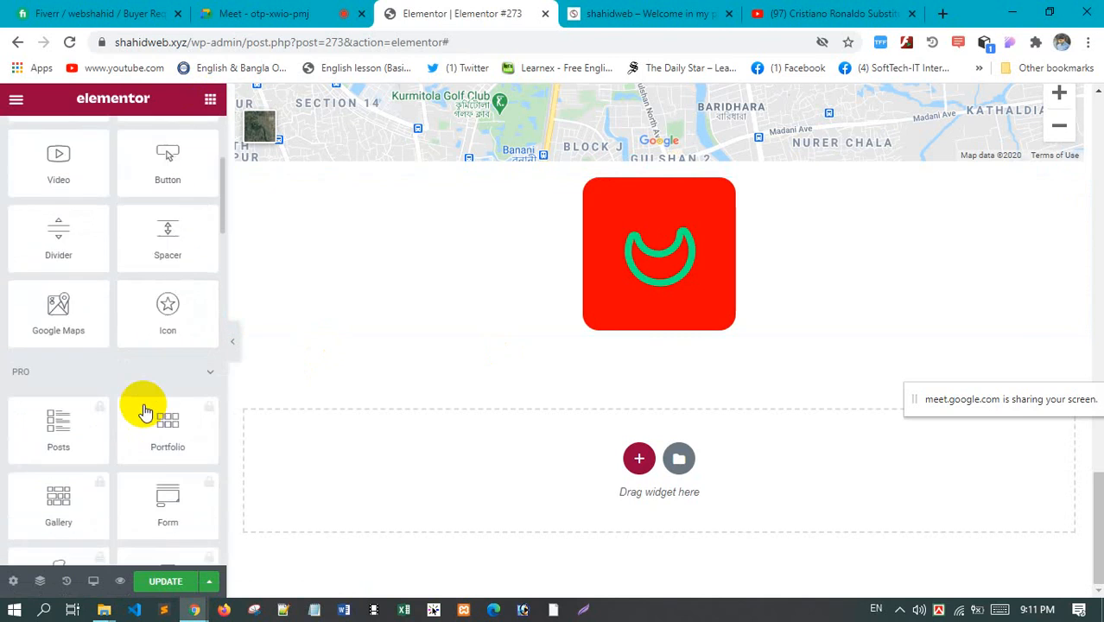
Browse the widget list past the Pro widgets and examine the General widgets
{"action": "scroll", "coordinate": [109, 346], "scroll_direction": "down", "scroll_amount": 8}
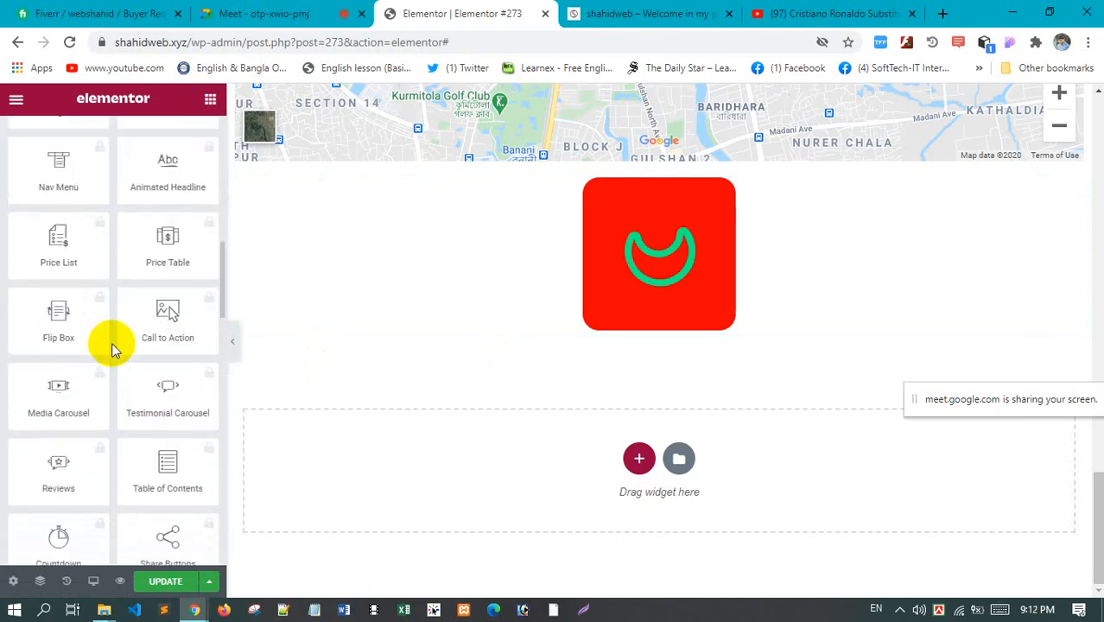
{"action": "scroll", "coordinate": [111, 350], "scroll_direction": "down", "scroll_amount": 2}
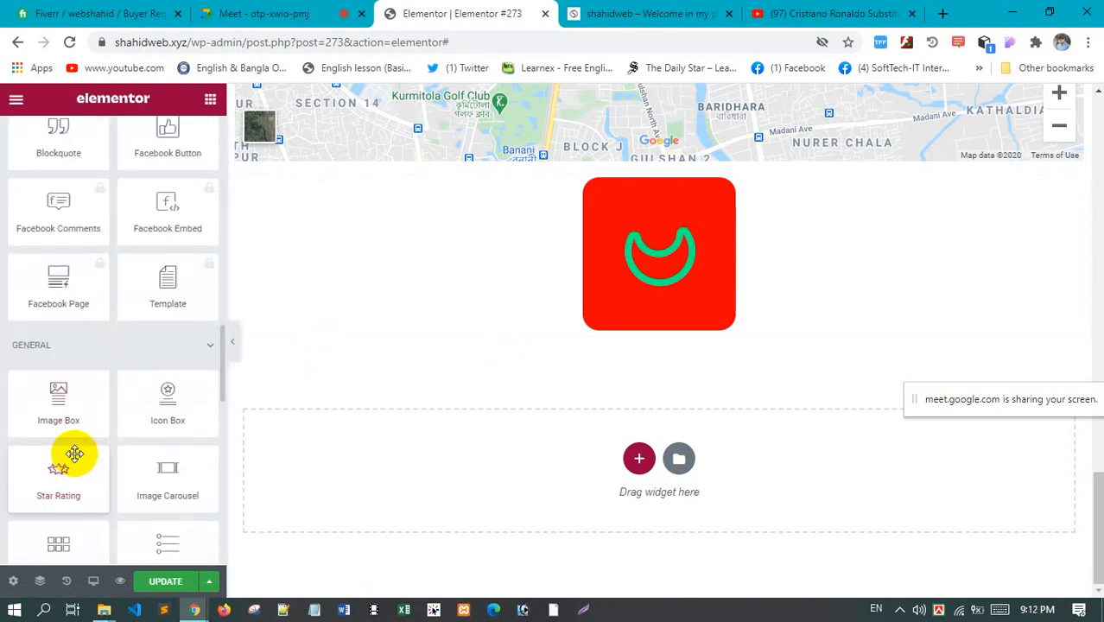
{"action": "scroll", "coordinate": [76, 453], "scroll_direction": "down", "scroll_amount": 1}
{"action": "scroll", "coordinate": [75, 455], "scroll_direction": "down", "scroll_amount": 8}
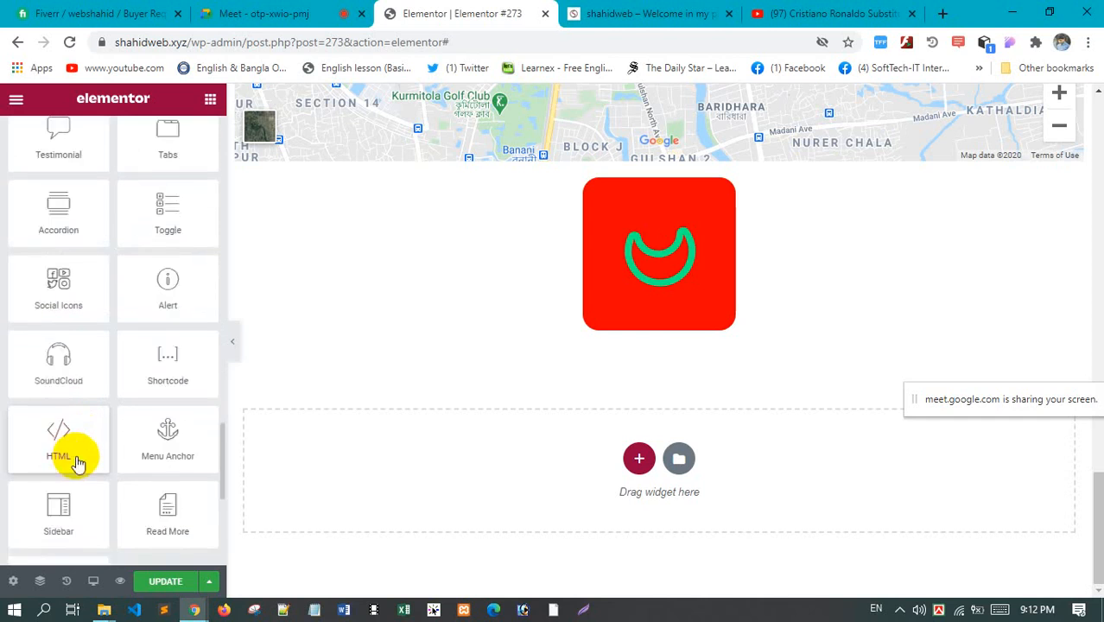
{"action": "scroll", "coordinate": [76, 462], "scroll_direction": "up", "scroll_amount": 10}
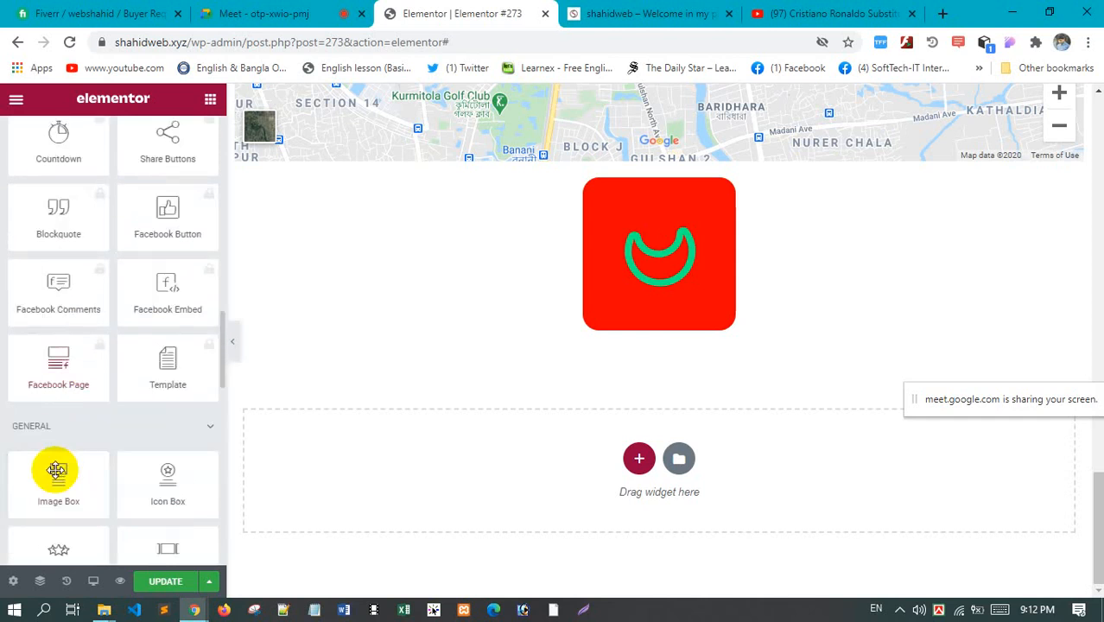
{"action": "scroll", "coordinate": [74, 462], "scroll_direction": "down", "scroll_amount": 1}
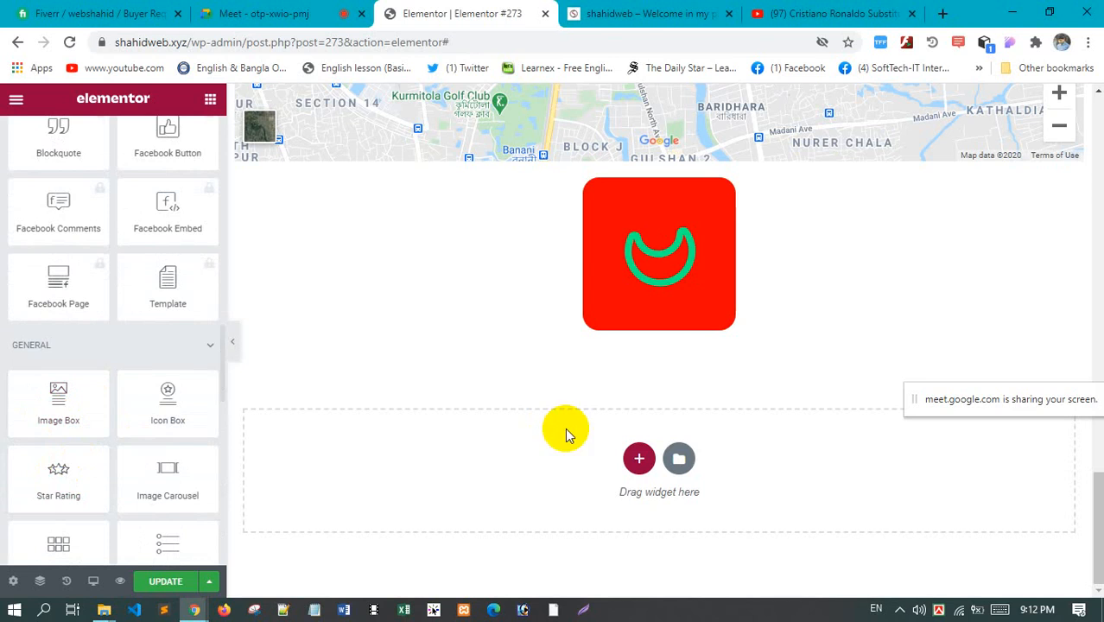
{"action": "scroll", "coordinate": [39, 407], "scroll_direction": "down", "scroll_amount": 1}
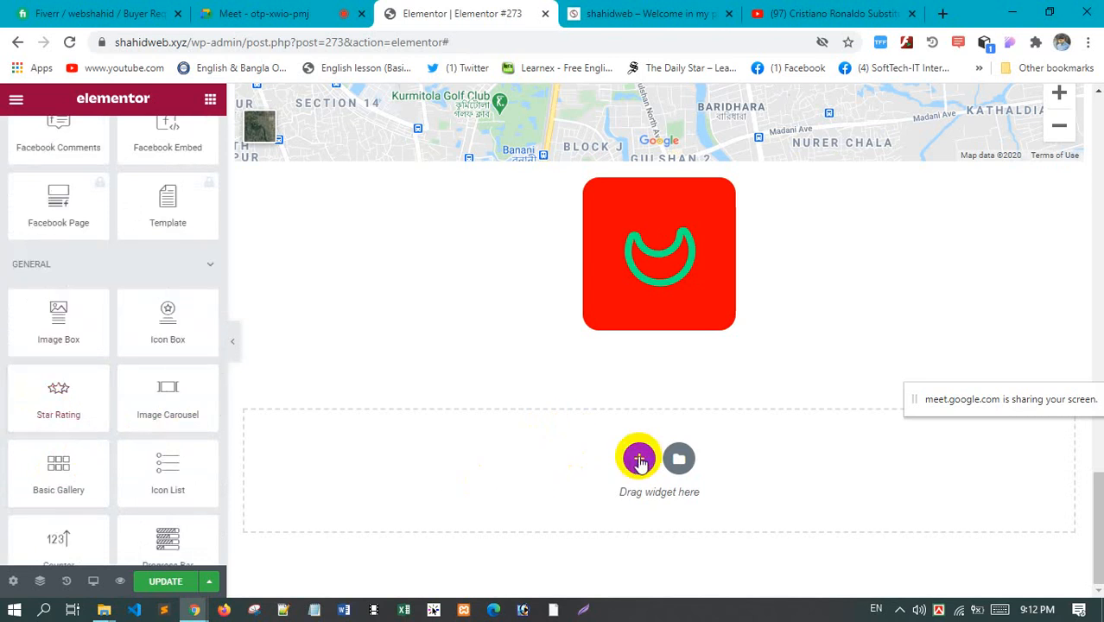
Add a single-column section below the moon icon and place an Image Box widget from the General group in it
{"action": "left_click", "coordinate": [639, 461]}
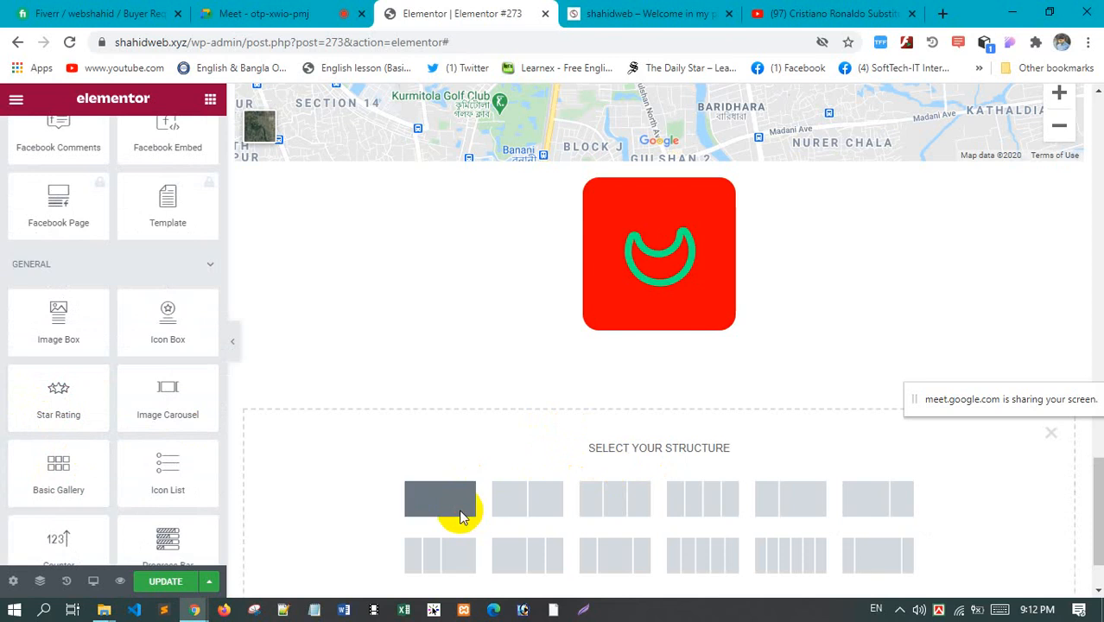
{"action": "left_click", "coordinate": [460, 516]}
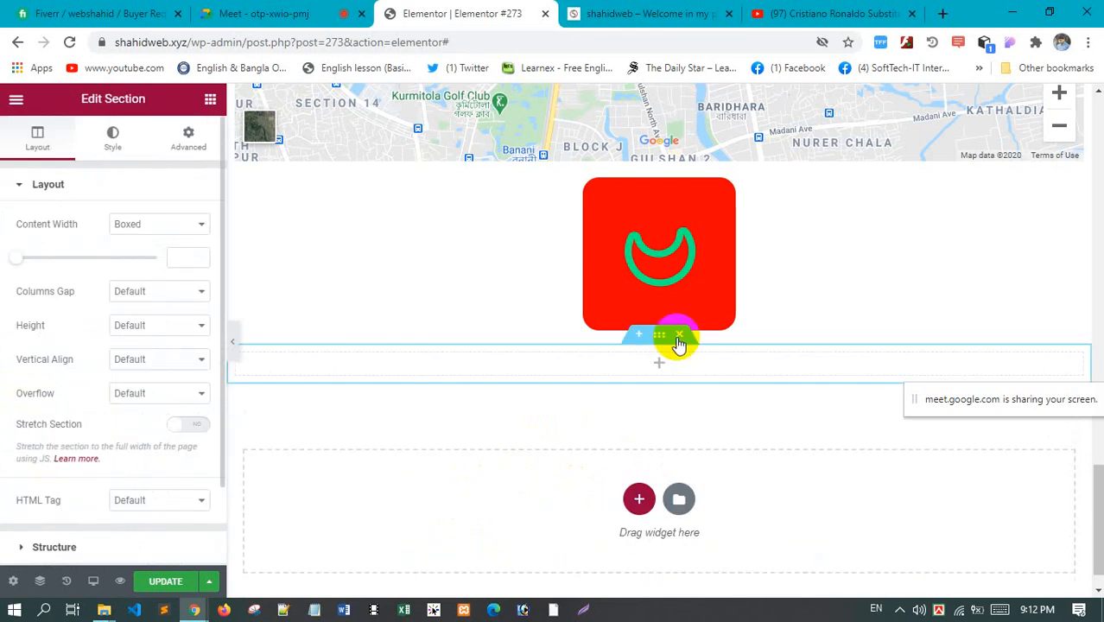
{"action": "left_click", "coordinate": [210, 99]}
{"action": "scroll", "coordinate": [95, 350], "scroll_direction": "down", "scroll_amount": 6}
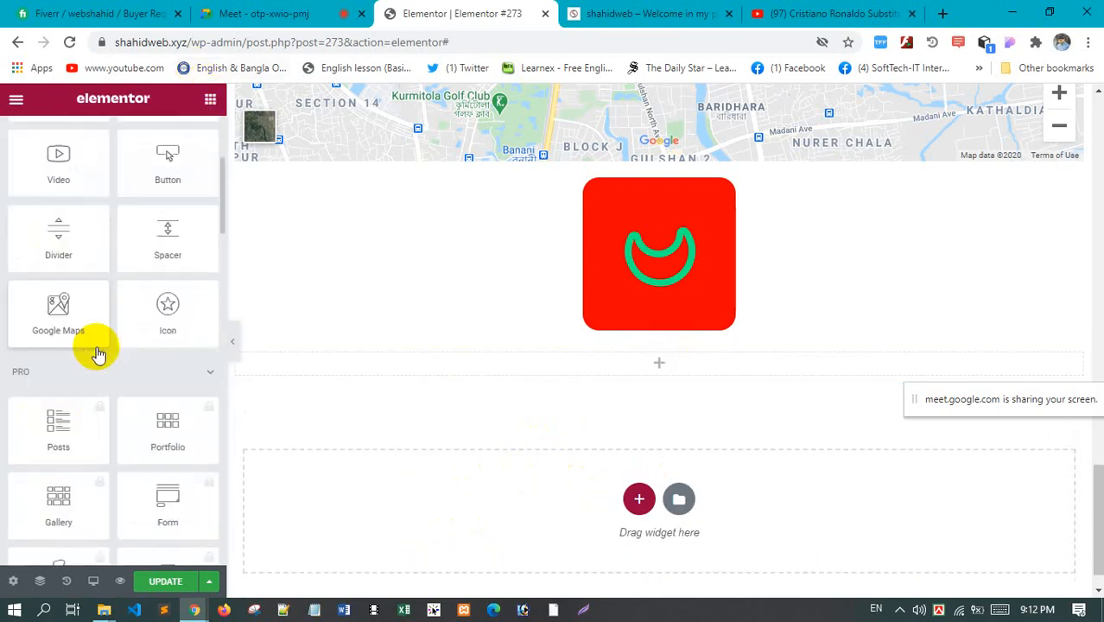
{"action": "scroll", "coordinate": [99, 354], "scroll_direction": "up", "scroll_amount": 2}
{"action": "scroll", "coordinate": [100, 354], "scroll_direction": "down", "scroll_amount": 2}
{"action": "scroll", "coordinate": [99, 353], "scroll_direction": "down", "scroll_amount": 10}
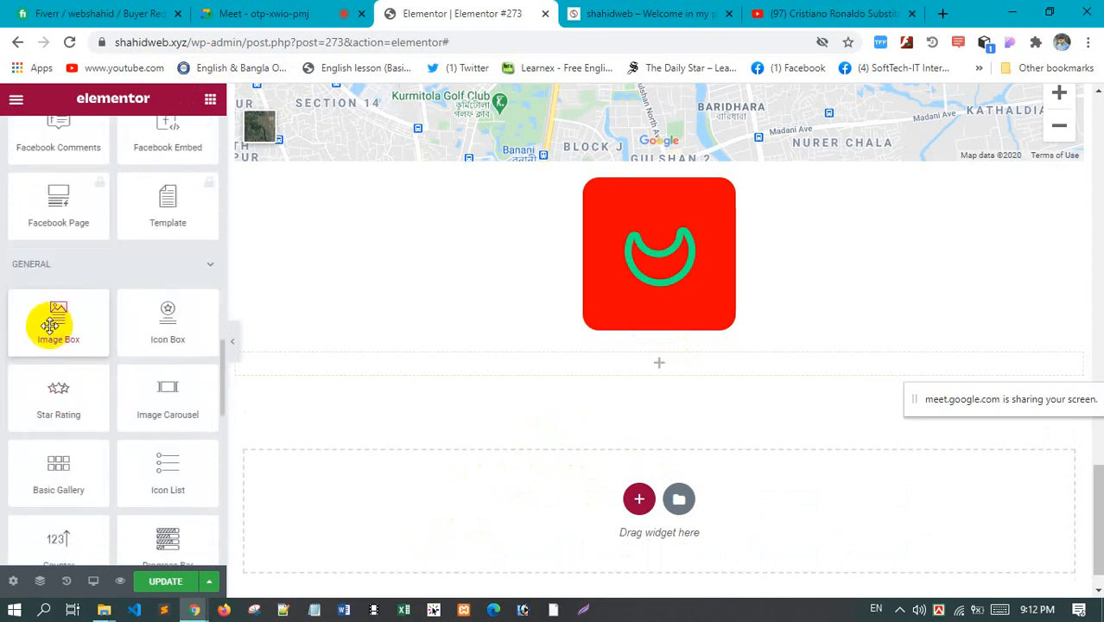
{"action": "left_click_drag", "start_coordinate": [52, 323], "coordinate": [648, 370]}
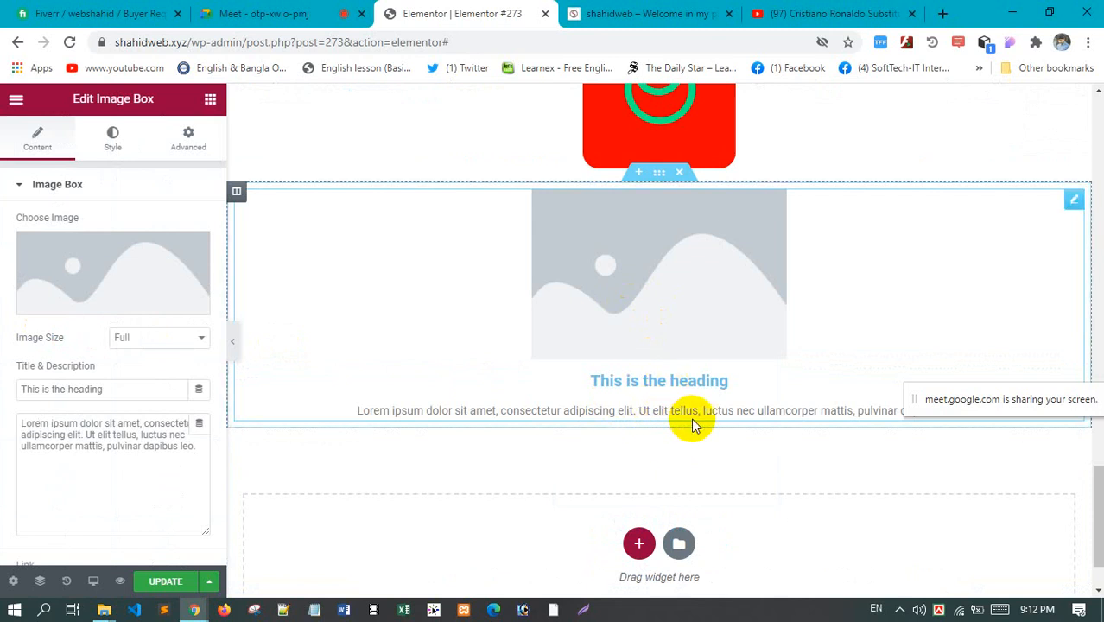
Switch to the live shahidweb site, examine how its Features and About sections combine images, headings and text, and return to the editor
{"action": "left_click", "coordinate": [653, 13]}
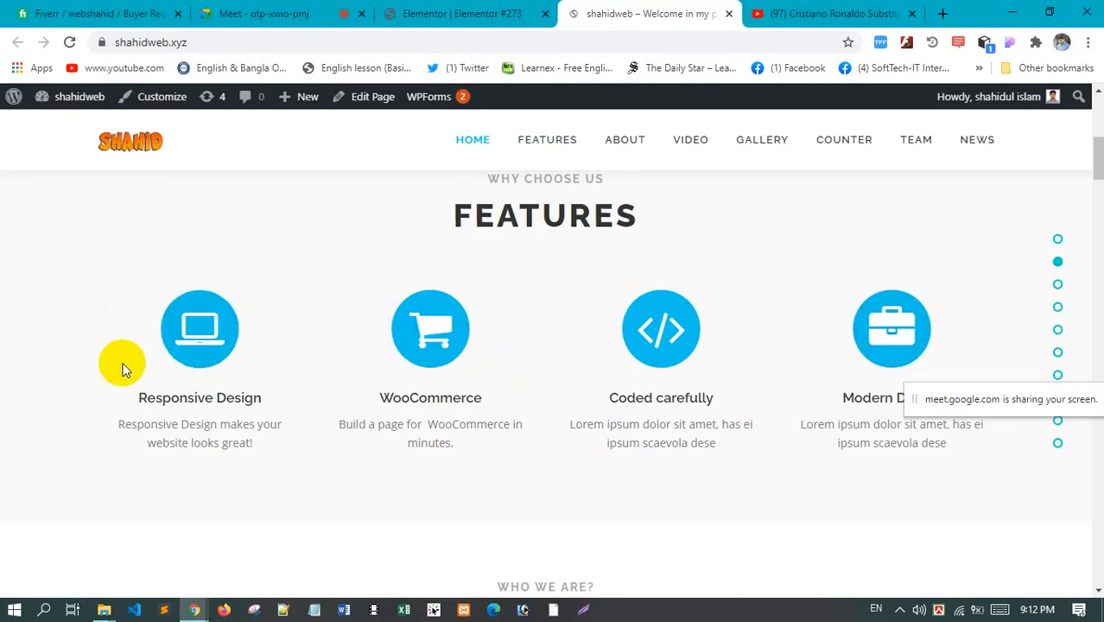
{"action": "triple_click", "coordinate": [218, 439]}
{"action": "scroll", "coordinate": [376, 432], "scroll_direction": "down", "scroll_amount": 12}
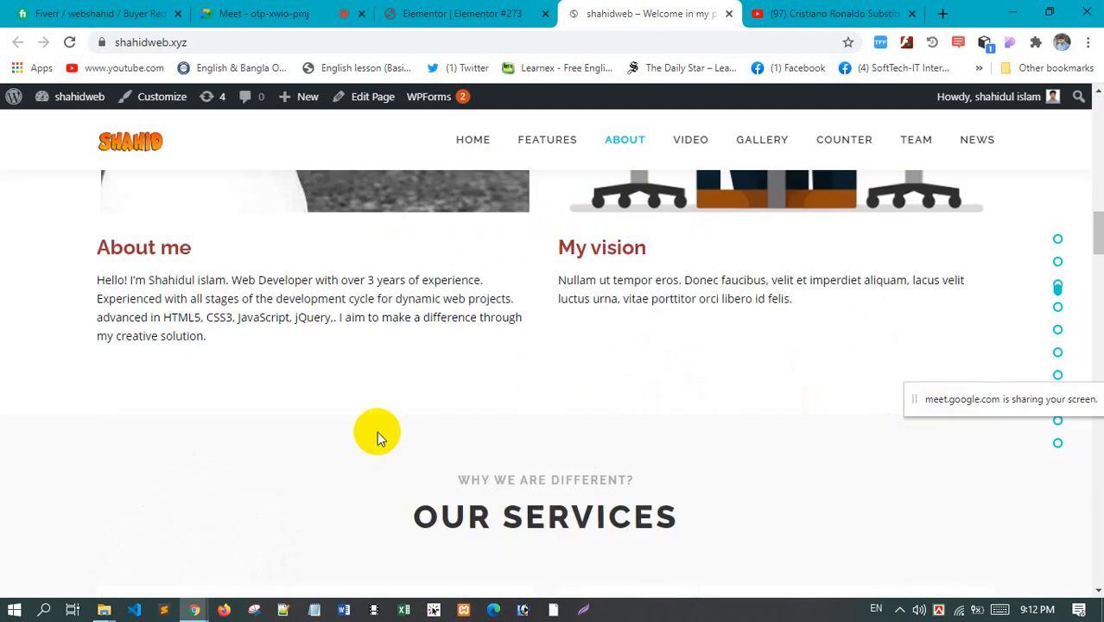
{"action": "scroll", "coordinate": [377, 431], "scroll_direction": "up", "scroll_amount": 7}
{"action": "scroll", "coordinate": [377, 438], "scroll_direction": "down", "scroll_amount": 3}
{"action": "scroll", "coordinate": [296, 346], "scroll_direction": "up", "scroll_amount": 1}
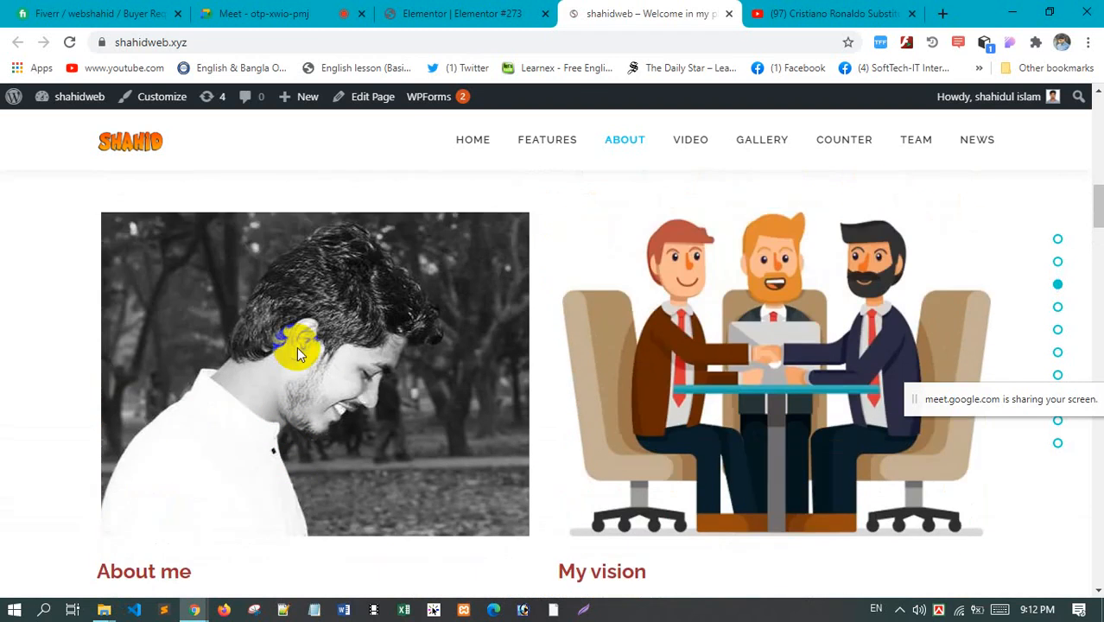
{"action": "scroll", "coordinate": [285, 303], "scroll_direction": "down", "scroll_amount": 2}
{"action": "left_click", "coordinate": [431, 14]}
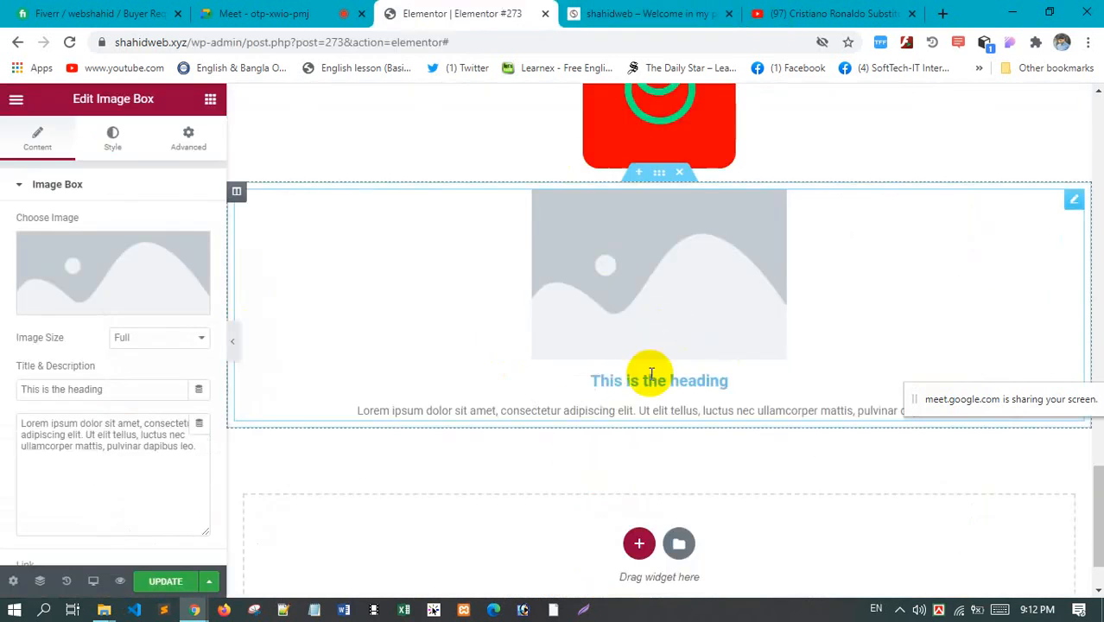
Replace the Image Box placeholder with the media library photo of the footballer in the red shirt
{"action": "left_click", "coordinate": [127, 274]}
{"action": "scroll", "coordinate": [439, 346], "scroll_direction": "down", "scroll_amount": 5}
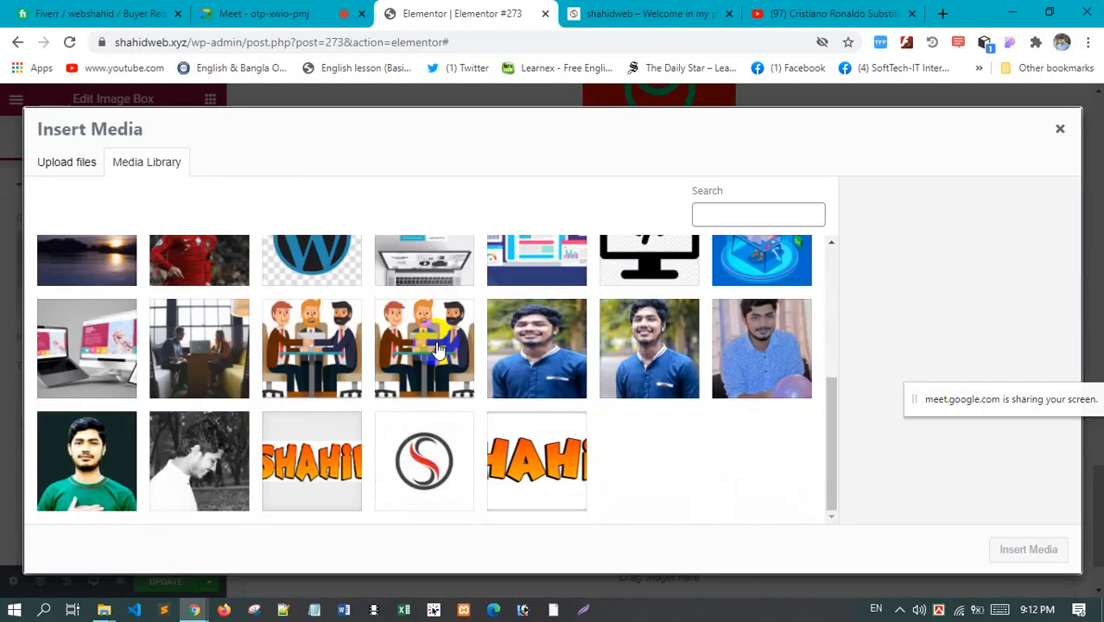
{"action": "scroll", "coordinate": [439, 349], "scroll_direction": "up", "scroll_amount": 2}
{"action": "left_click", "coordinate": [207, 337]}
{"action": "left_click", "coordinate": [1028, 550]}
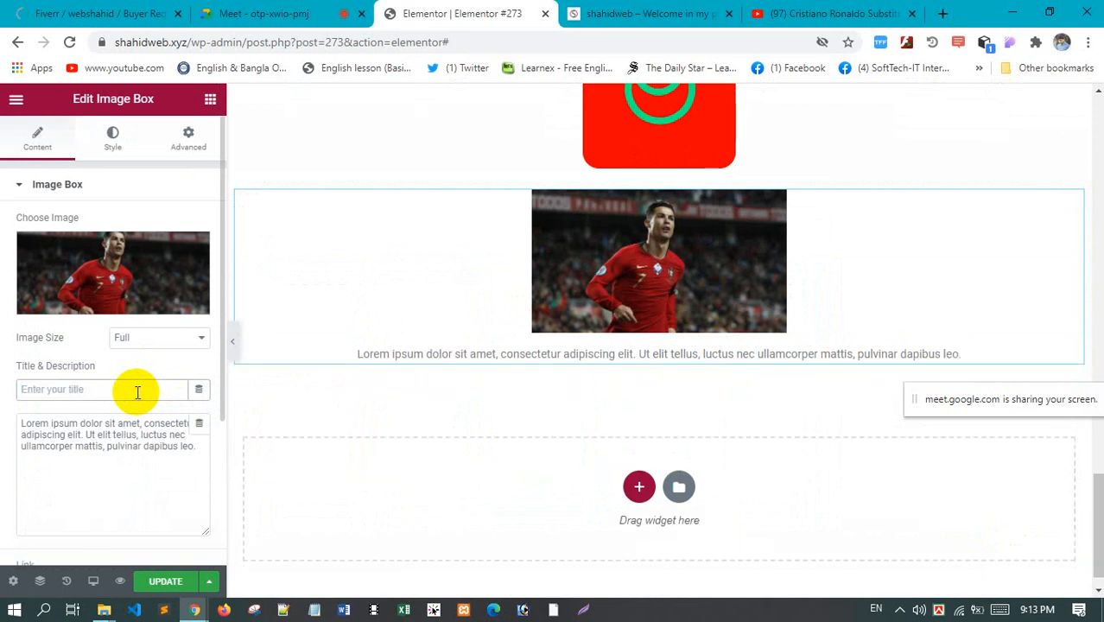
Set the Image Box title to "this is our heading", keeping the placeholder description
{"action": "type", "text": "this is our heading"}
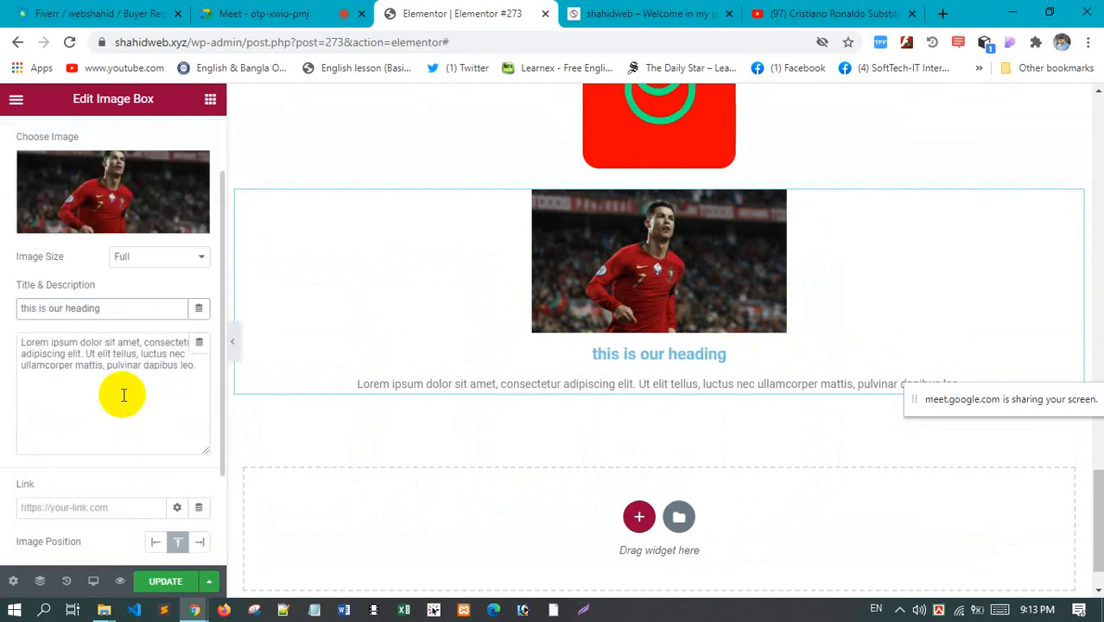
{"action": "scroll", "coordinate": [121, 406], "scroll_direction": "down", "scroll_amount": 1}
{"action": "left_click", "coordinate": [126, 367]}
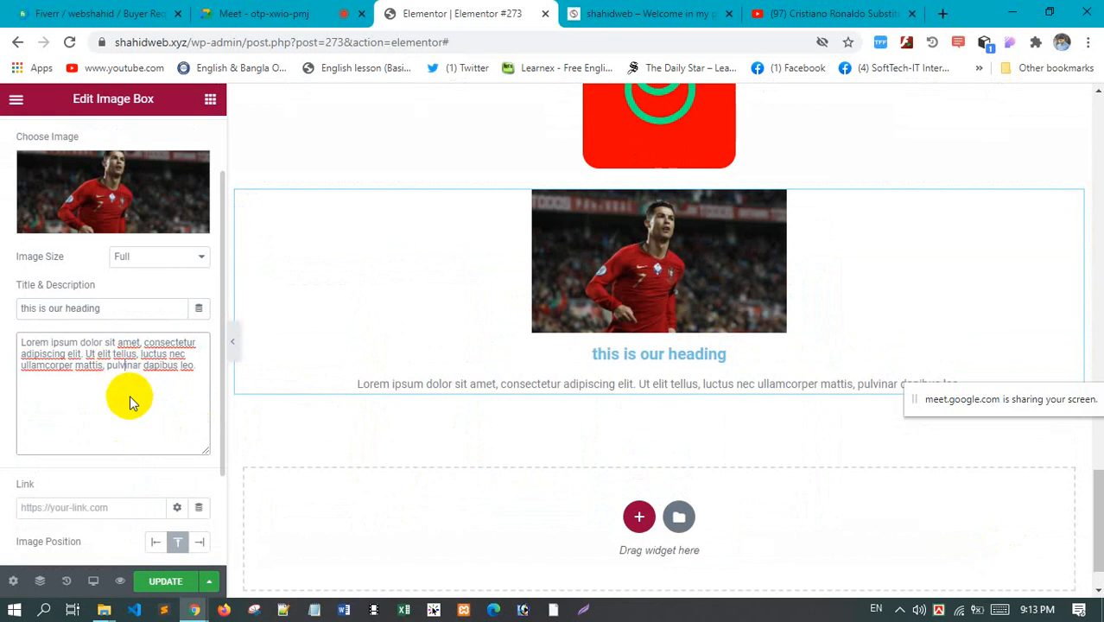
Try H5 and H1 as the Image Box title's HTML tag and settle on H4
{"action": "scroll", "coordinate": [130, 394], "scroll_direction": "down", "scroll_amount": 1}
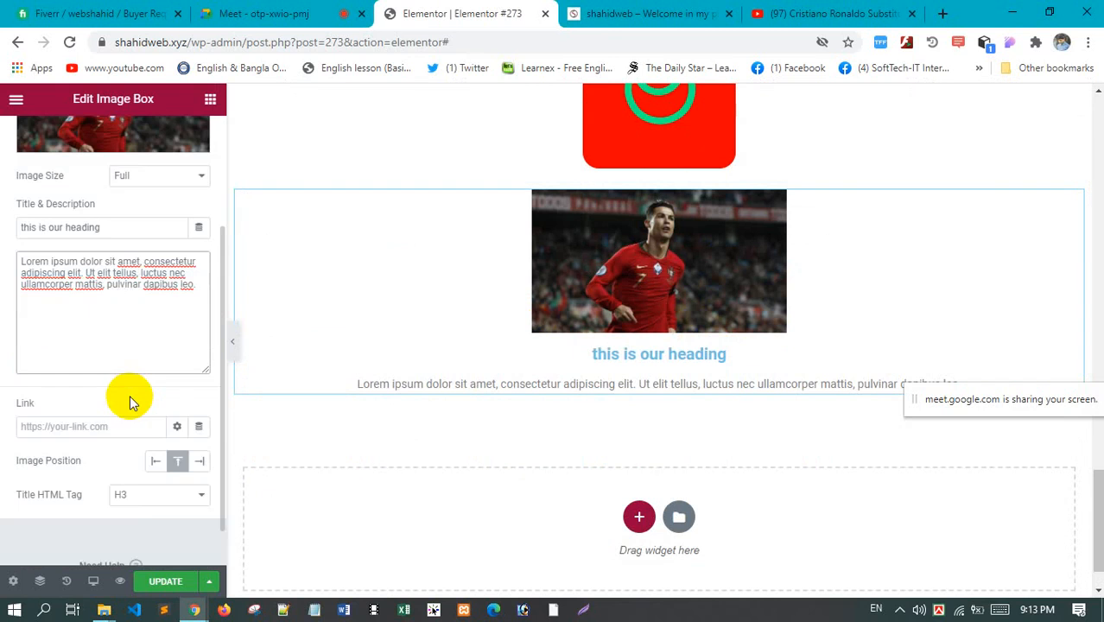
{"action": "left_click", "coordinate": [152, 498]}
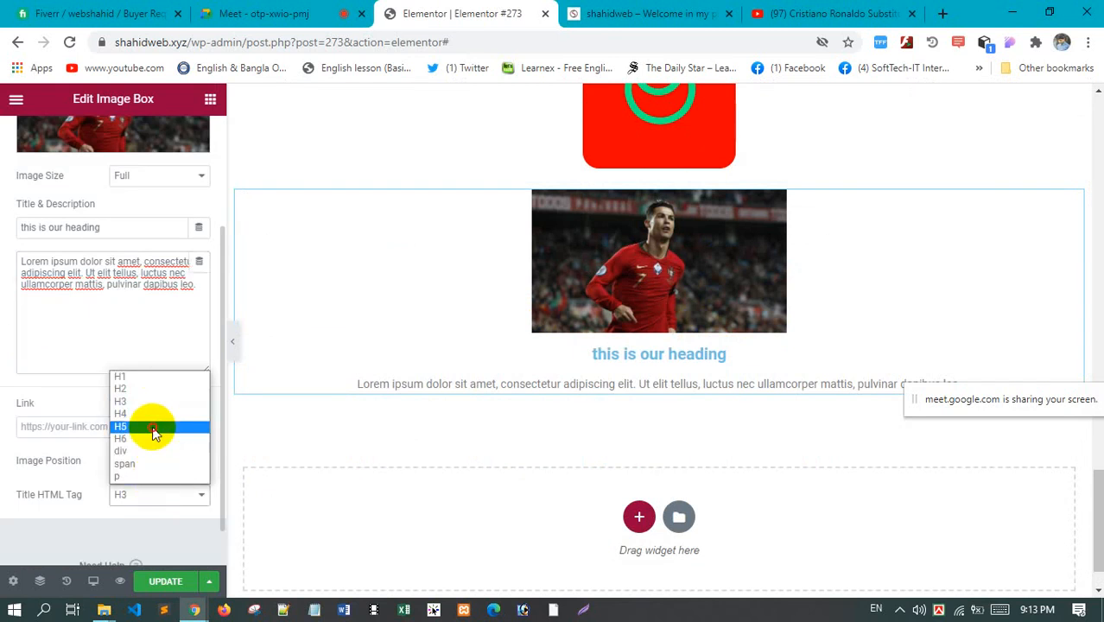
{"action": "left_click", "coordinate": [154, 427]}
{"action": "left_click", "coordinate": [168, 498]}
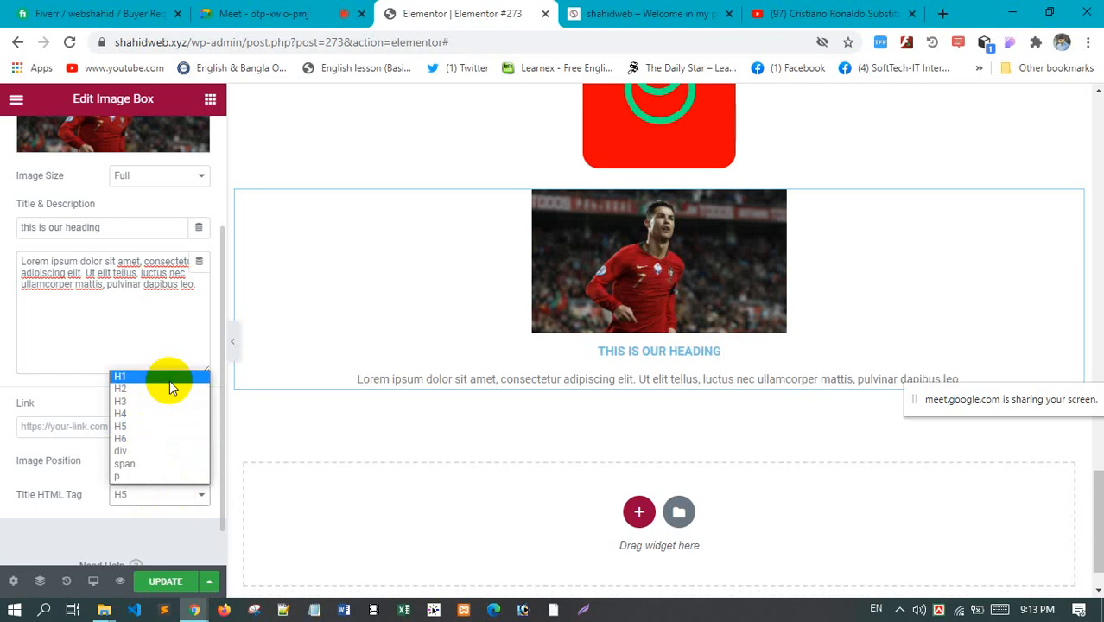
{"action": "left_click", "coordinate": [169, 380]}
{"action": "left_click", "coordinate": [177, 491]}
{"action": "left_click", "coordinate": [163, 417]}
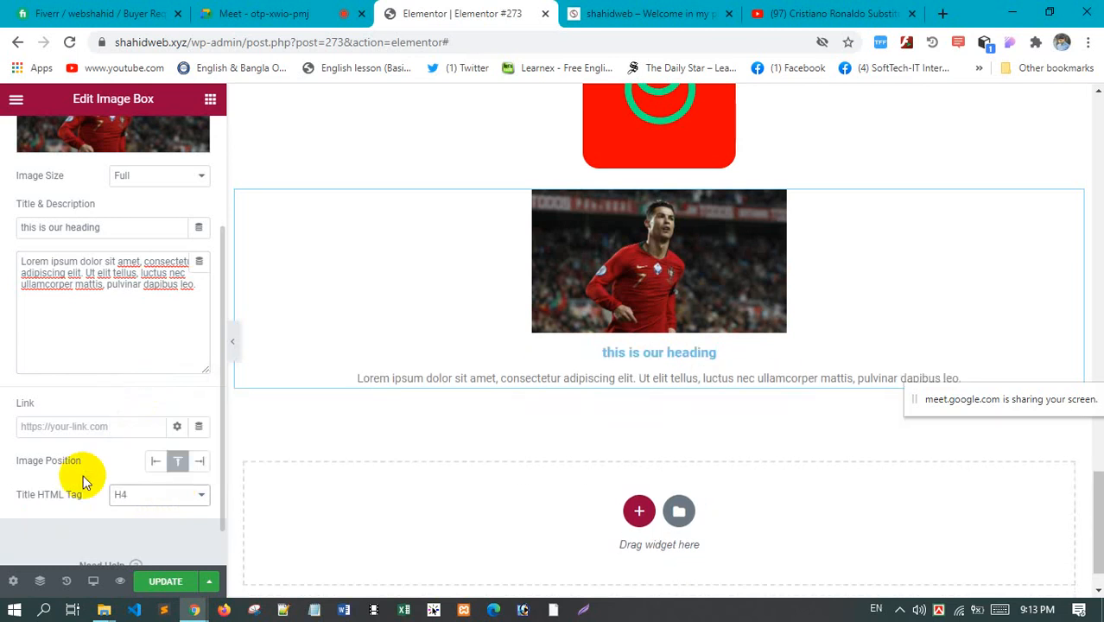
Try the left and top image positions in the Image Box and settle on the right
{"action": "left_click", "coordinate": [156, 462]}
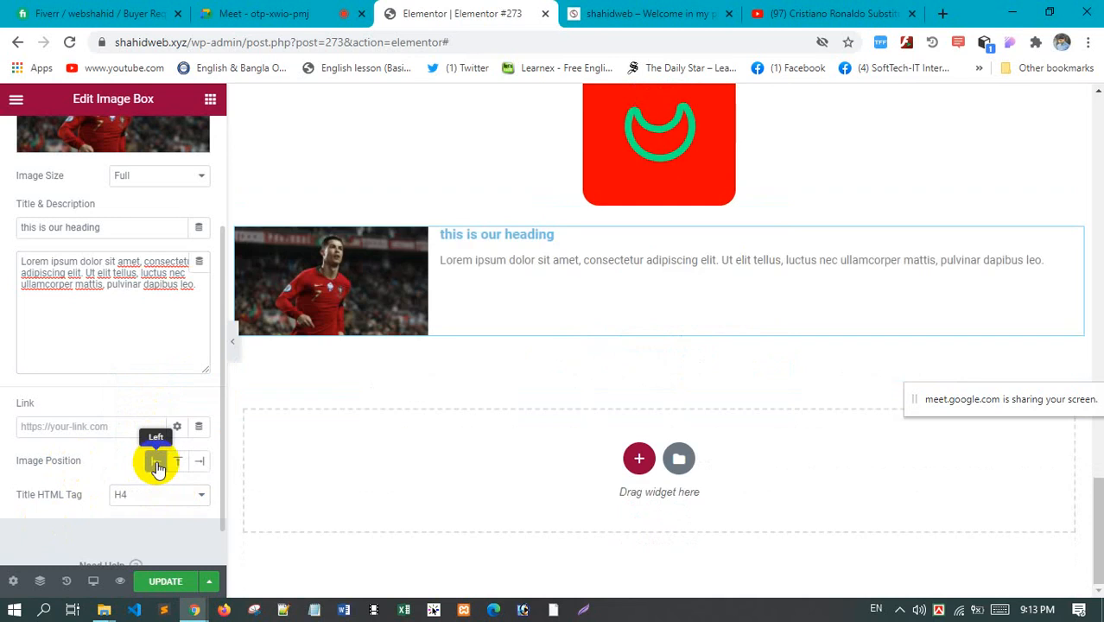
{"action": "left_click", "coordinate": [178, 462]}
{"action": "left_click", "coordinate": [200, 464]}
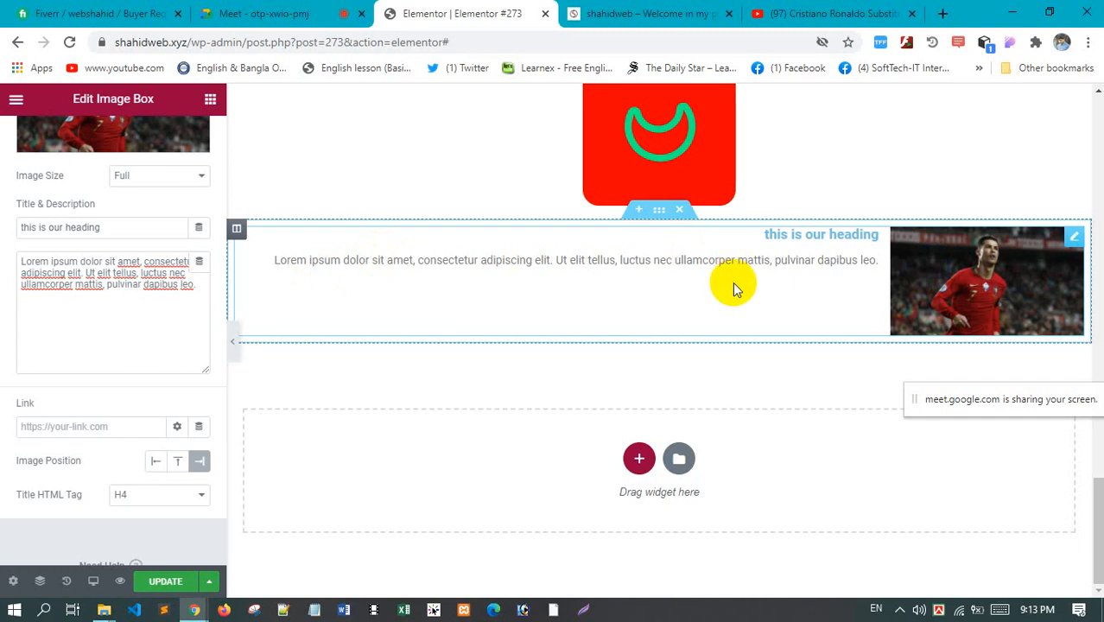
Open the layout settings of the section that contains the Image Box
{"action": "scroll", "coordinate": [121, 302], "scroll_direction": "up", "scroll_amount": 2}
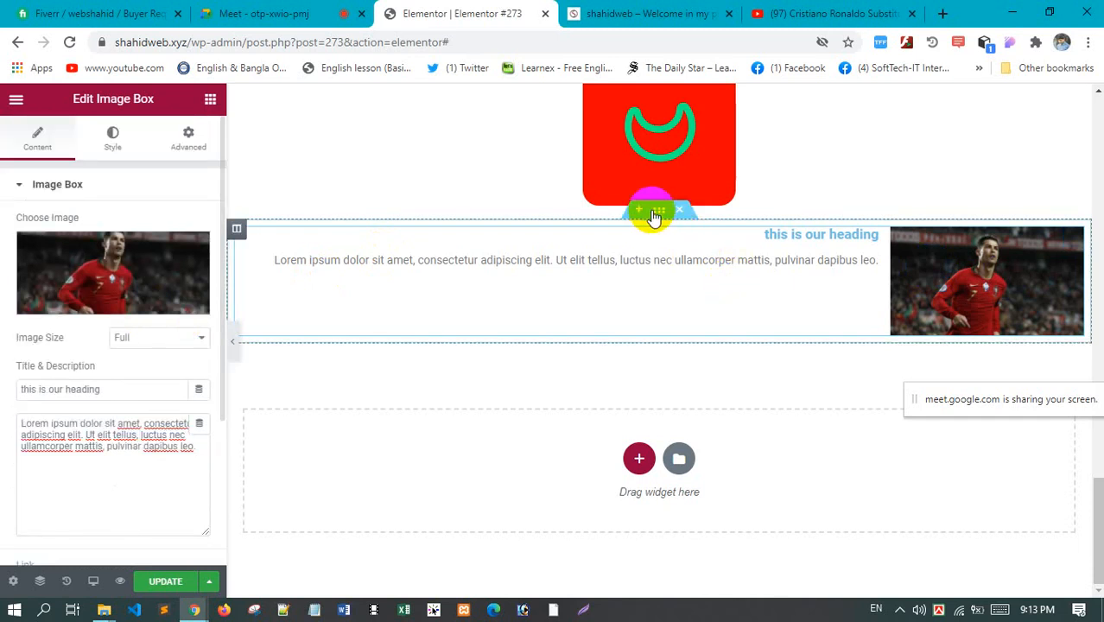
{"action": "left_click", "coordinate": [668, 221]}
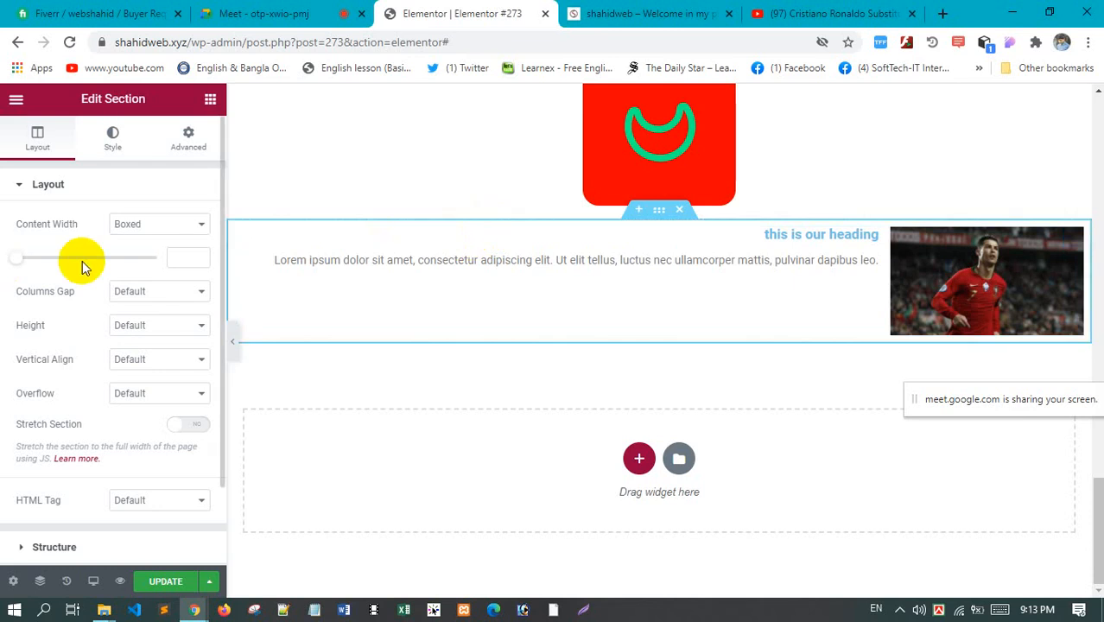
{"action": "left_click", "coordinate": [657, 211]}
Try the Full Width content width on the Image Box section and return it to Boxed
{"action": "left_click", "coordinate": [158, 227]}
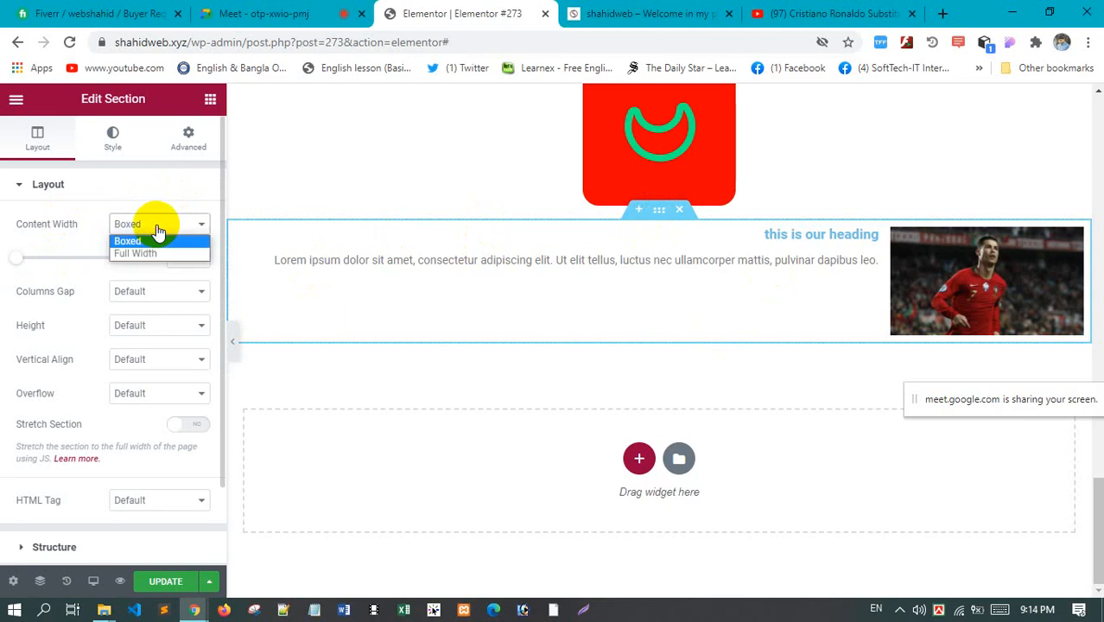
{"action": "left_click", "coordinate": [71, 225]}
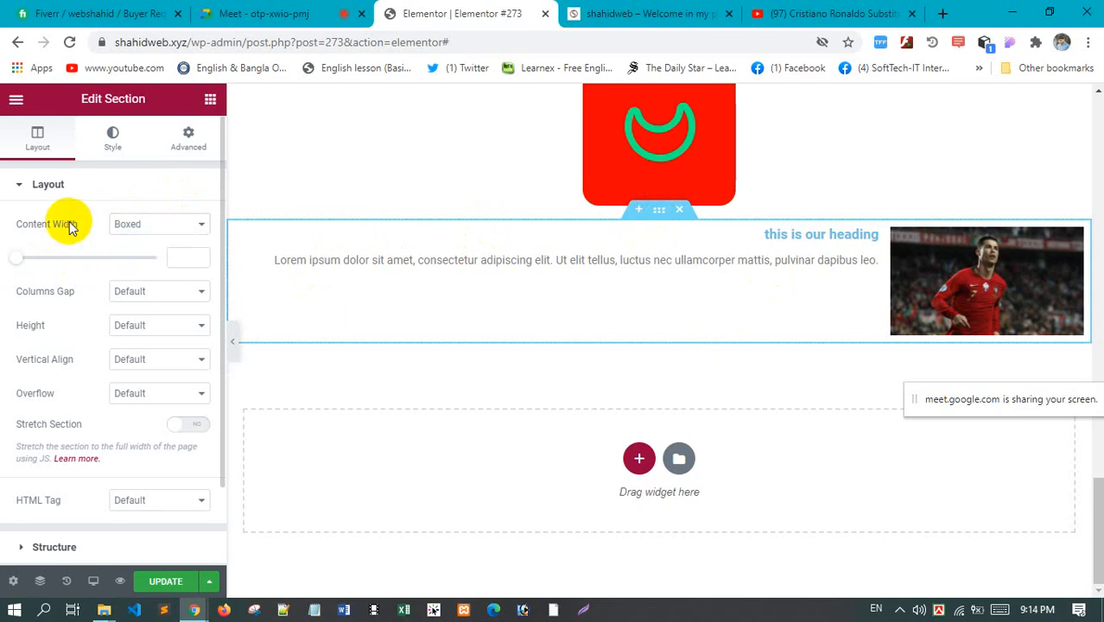
{"action": "left_click", "coordinate": [156, 230]}
{"action": "left_click", "coordinate": [158, 241]}
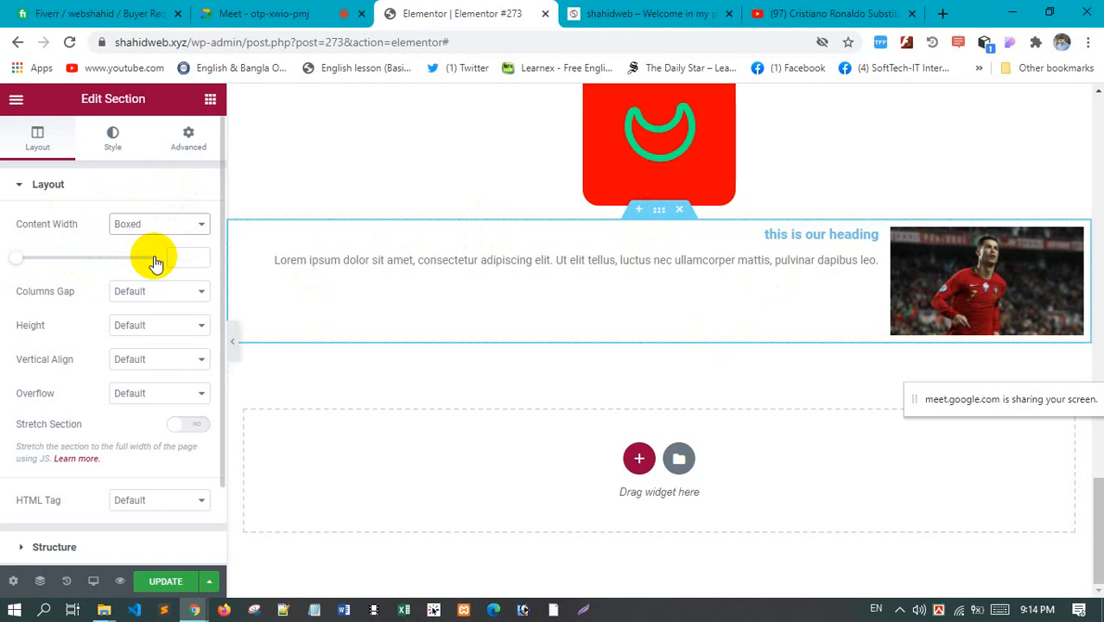
{"action": "left_click", "coordinate": [149, 254]}
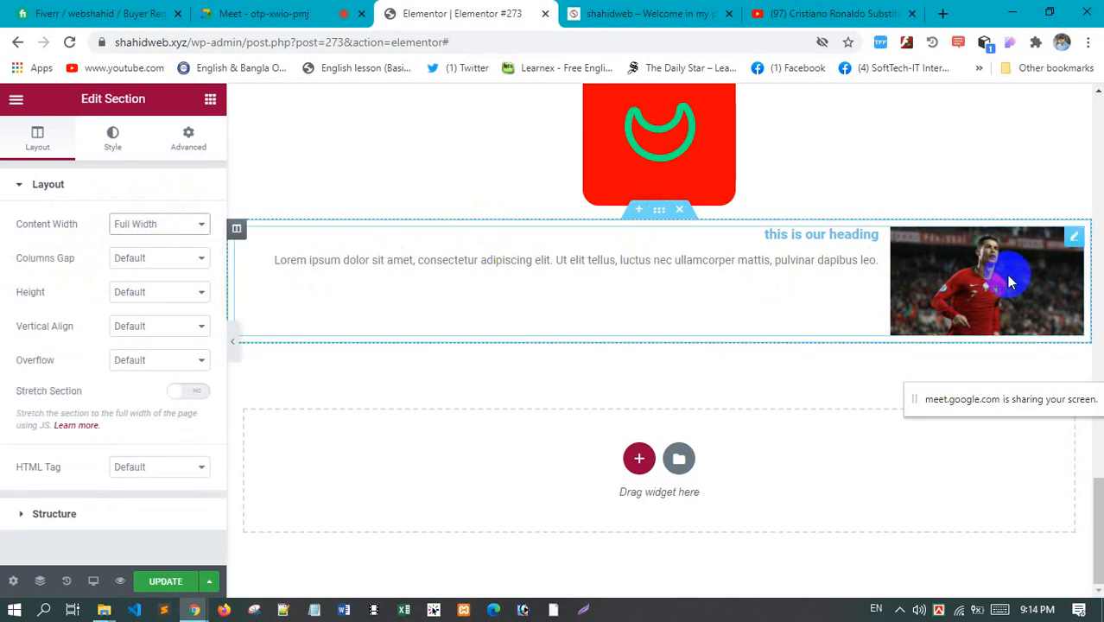
{"action": "left_click", "coordinate": [143, 225]}
{"action": "left_click", "coordinate": [160, 242]}
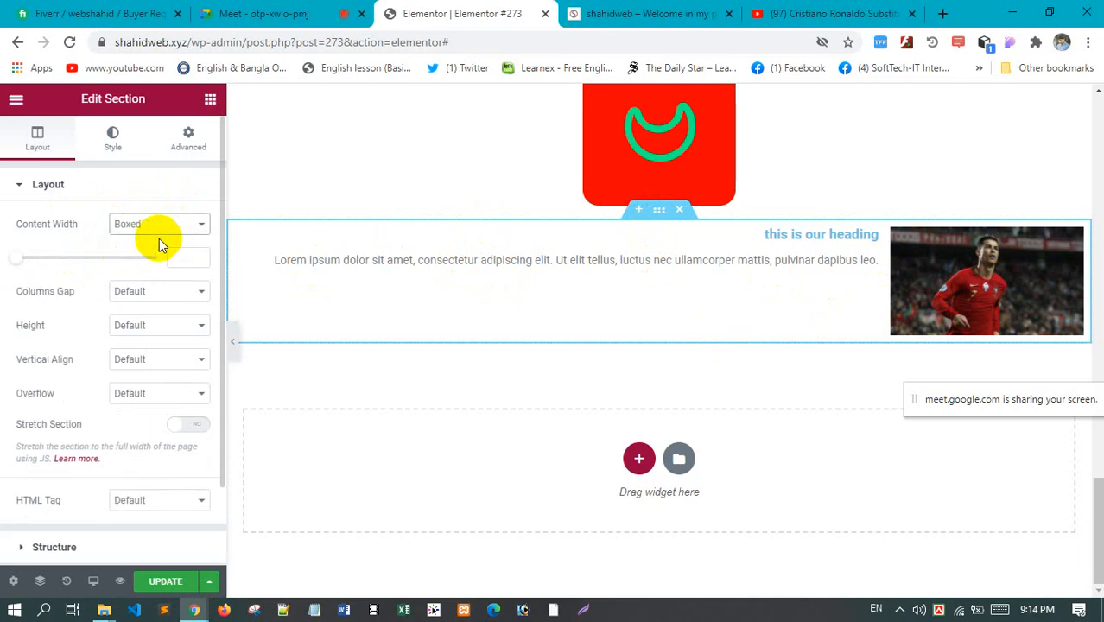
Set the section's boxed content width to 582, view the column's layout settings and return to the section settings
{"action": "mouse_move", "coordinate": [23, 265]}
{"action": "left_mouse_down"}
{"action": "mouse_move", "coordinate": [70, 272]}
{"action": "mouse_move", "coordinate": [6, 268]}
{"action": "mouse_move", "coordinate": [29, 264]}
{"action": "left_mouse_up"}
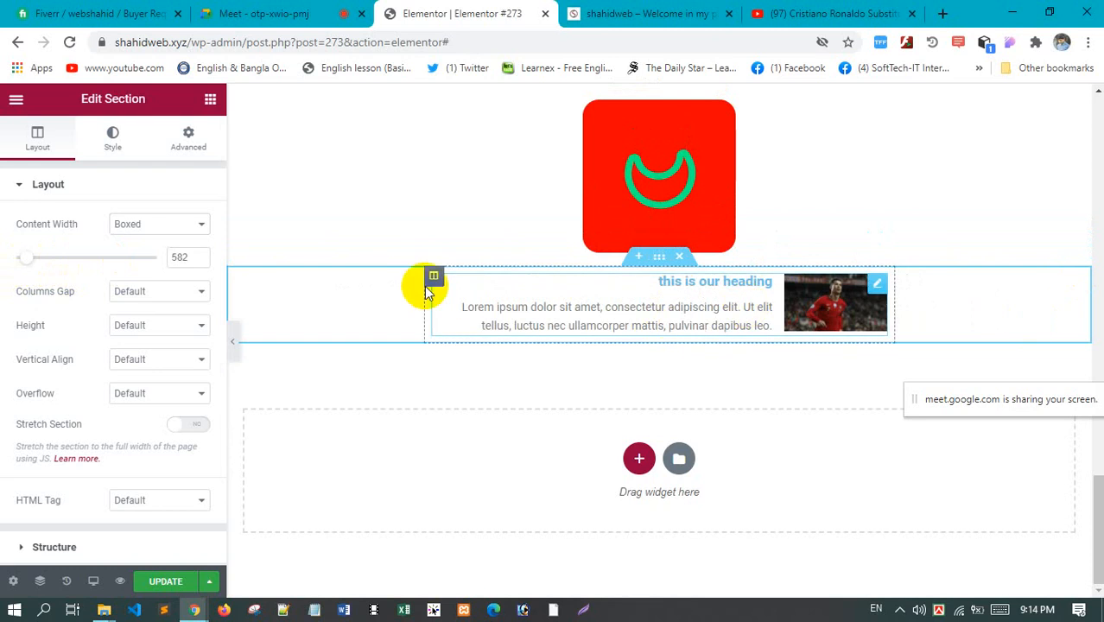
{"action": "left_click", "coordinate": [433, 279]}
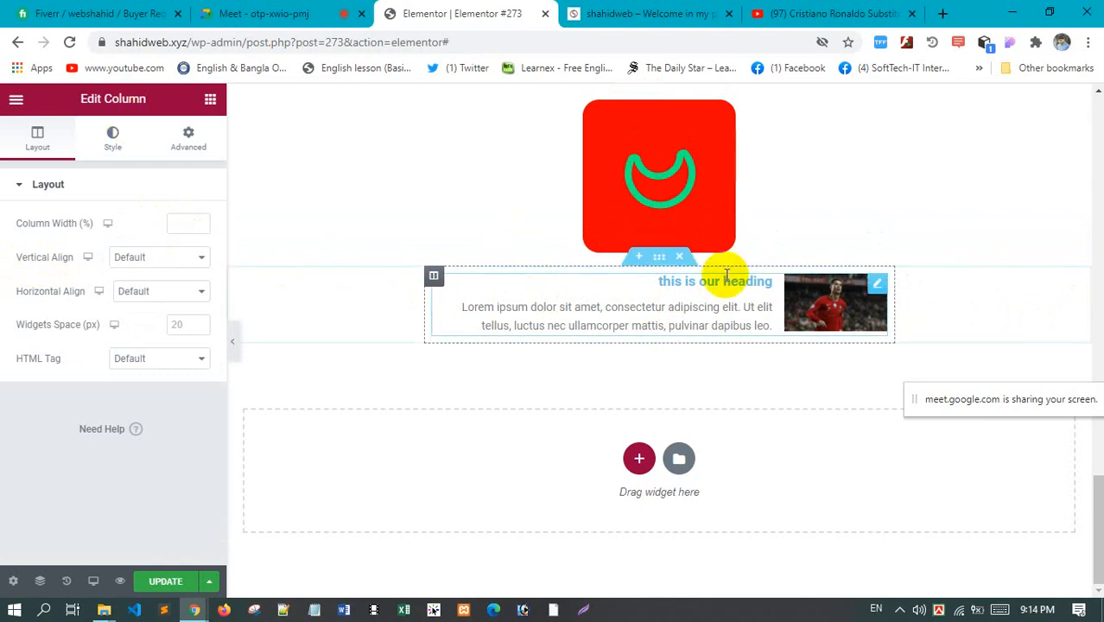
{"action": "left_click", "coordinate": [658, 264]}
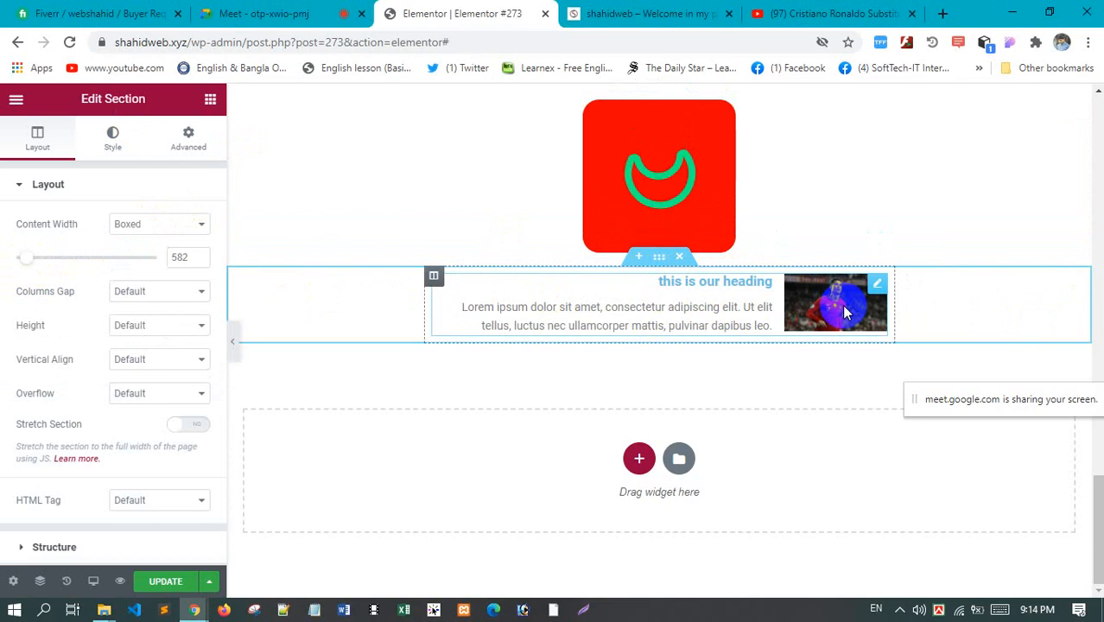
Open the Image Box's content settings and try the Thumbnail - 150 x 150 and Large - 1024 x 1024 image sizes
{"action": "left_click", "coordinate": [877, 285]}
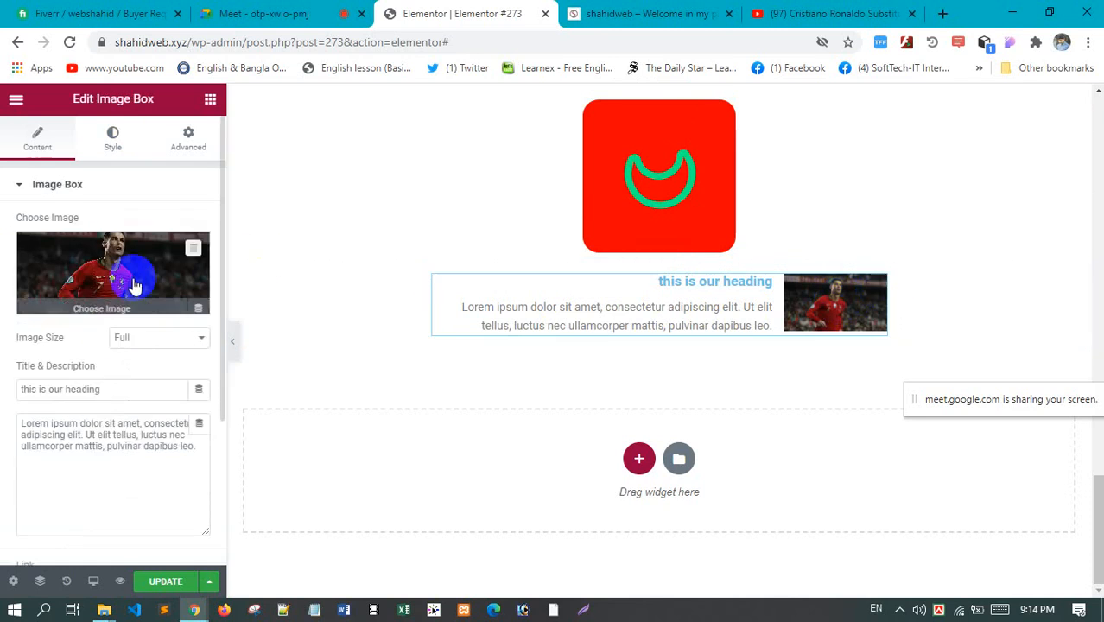
{"action": "left_click", "coordinate": [141, 338]}
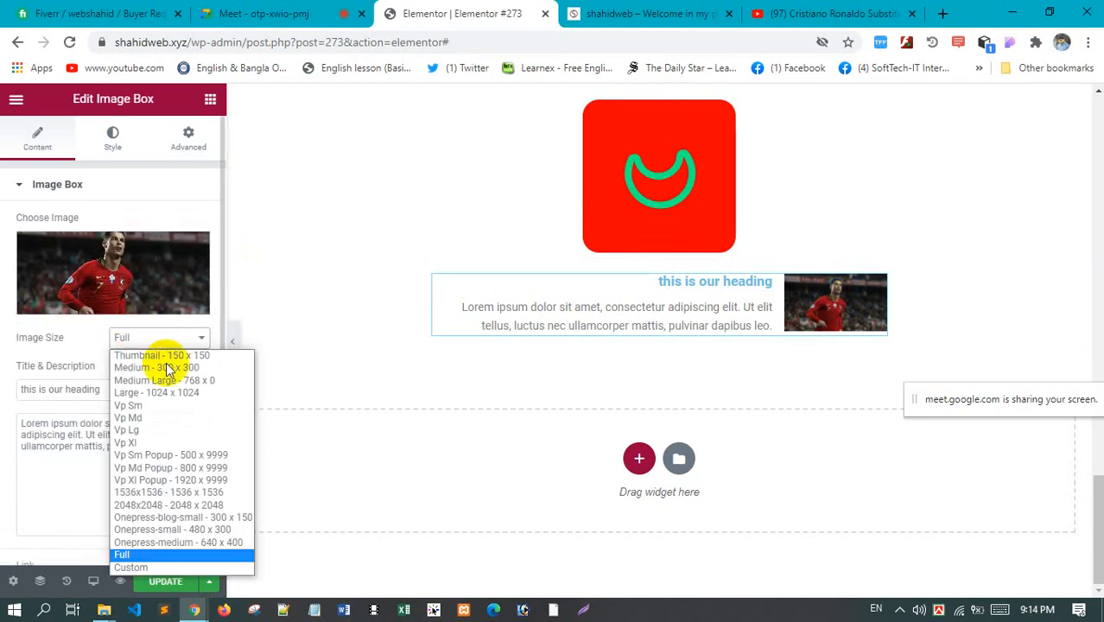
{"action": "left_click", "coordinate": [164, 356]}
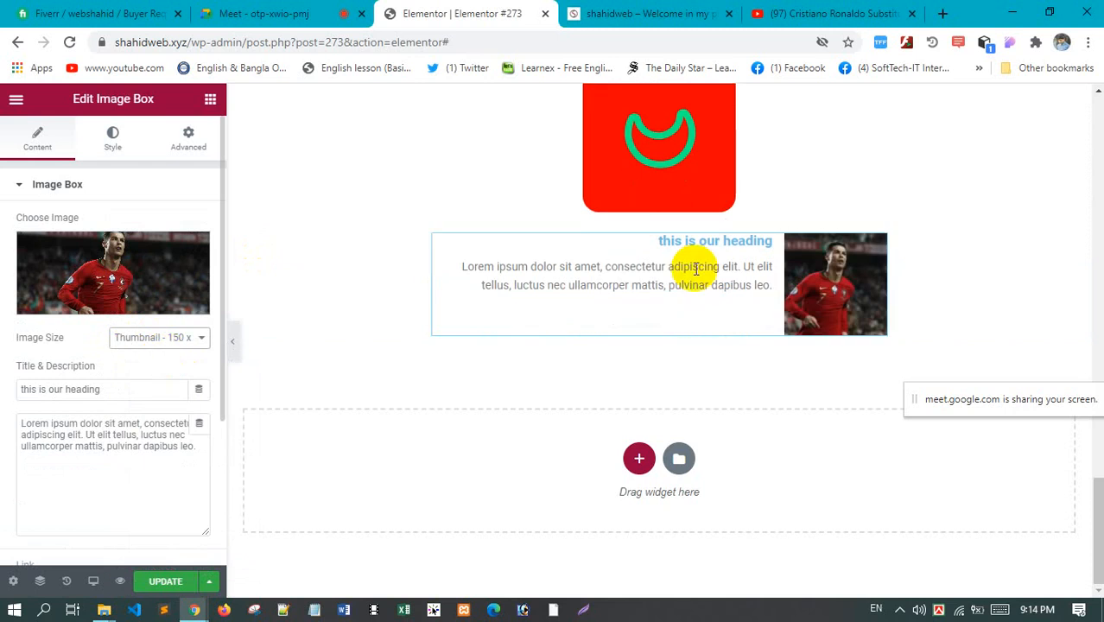
{"action": "left_click", "coordinate": [165, 338]}
{"action": "left_click", "coordinate": [178, 392]}
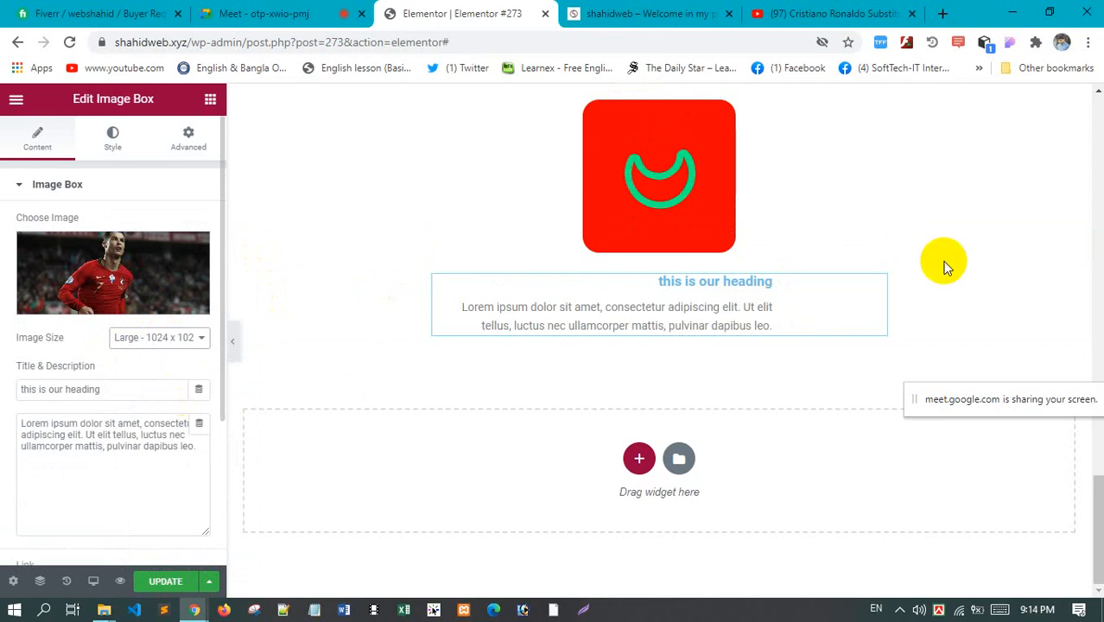
{"action": "scroll", "coordinate": [875, 305], "scroll_direction": "up", "scroll_amount": 1}
{"action": "scroll", "coordinate": [873, 294], "scroll_direction": "down", "scroll_amount": 1}
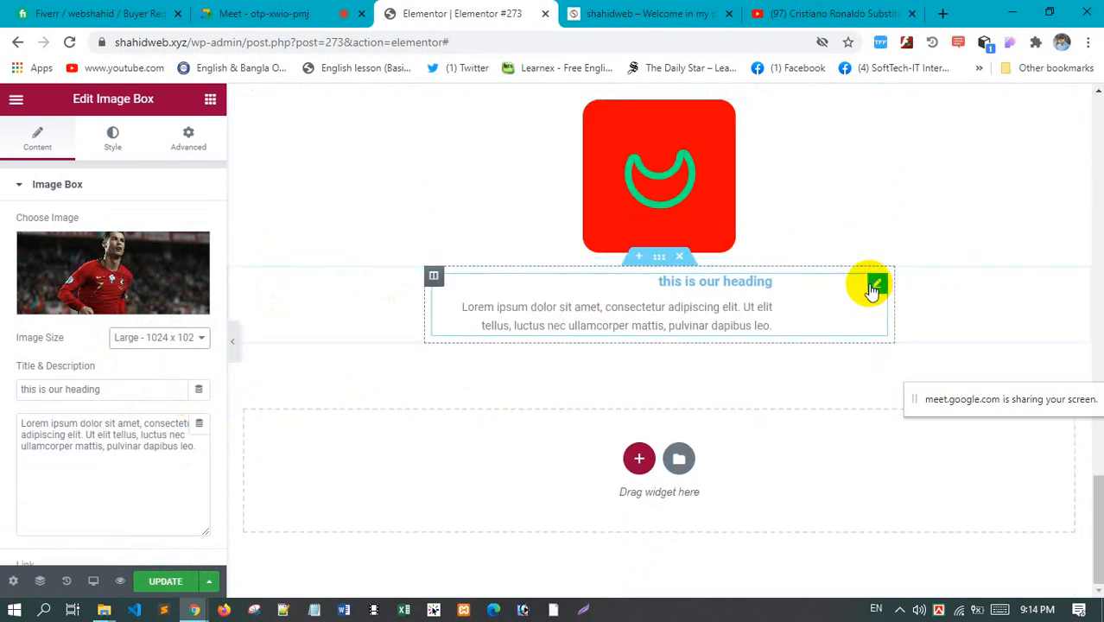
Try the Medium - 300 x 300 image size in the Image Box and settle on Thumbnail - 150 x 150
{"action": "left_click", "coordinate": [165, 341]}
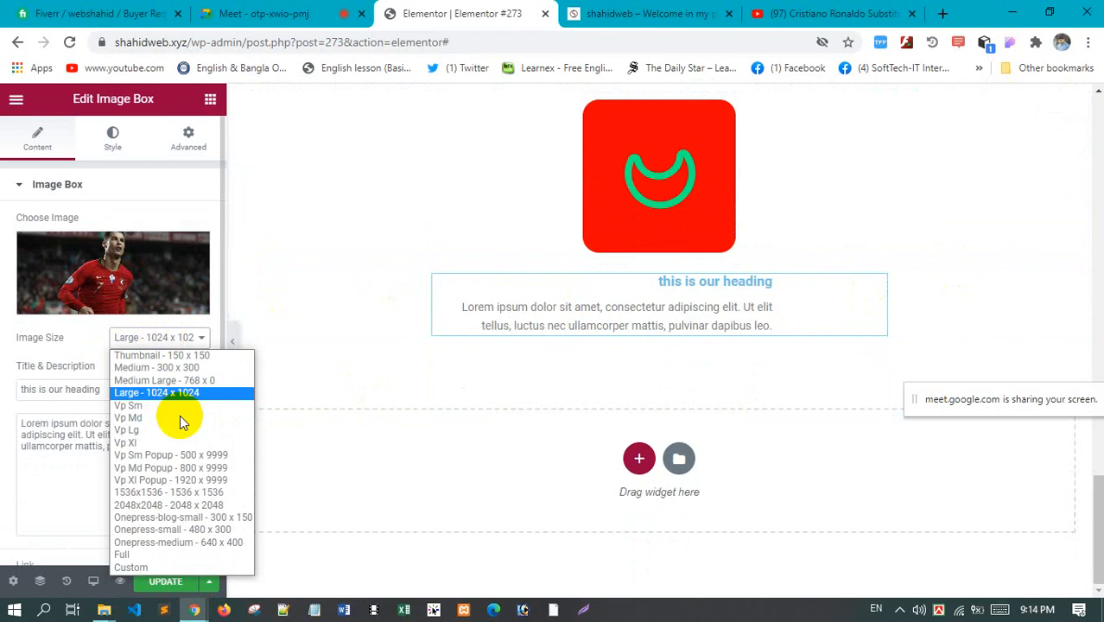
{"action": "left_click", "coordinate": [188, 369]}
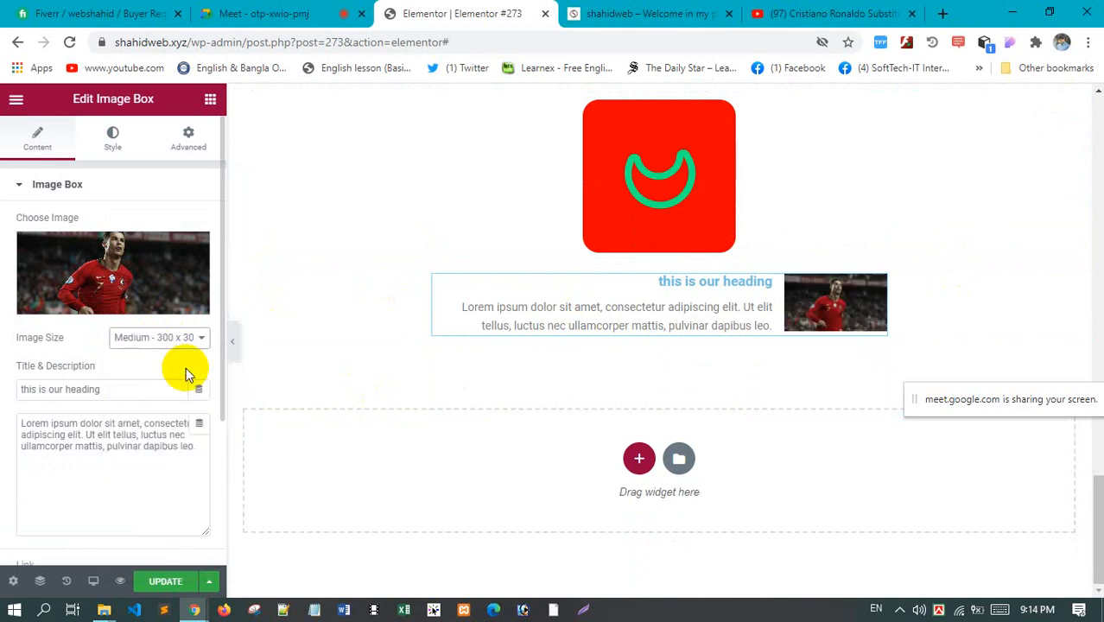
{"action": "left_click", "coordinate": [192, 337]}
{"action": "left_click", "coordinate": [172, 356]}
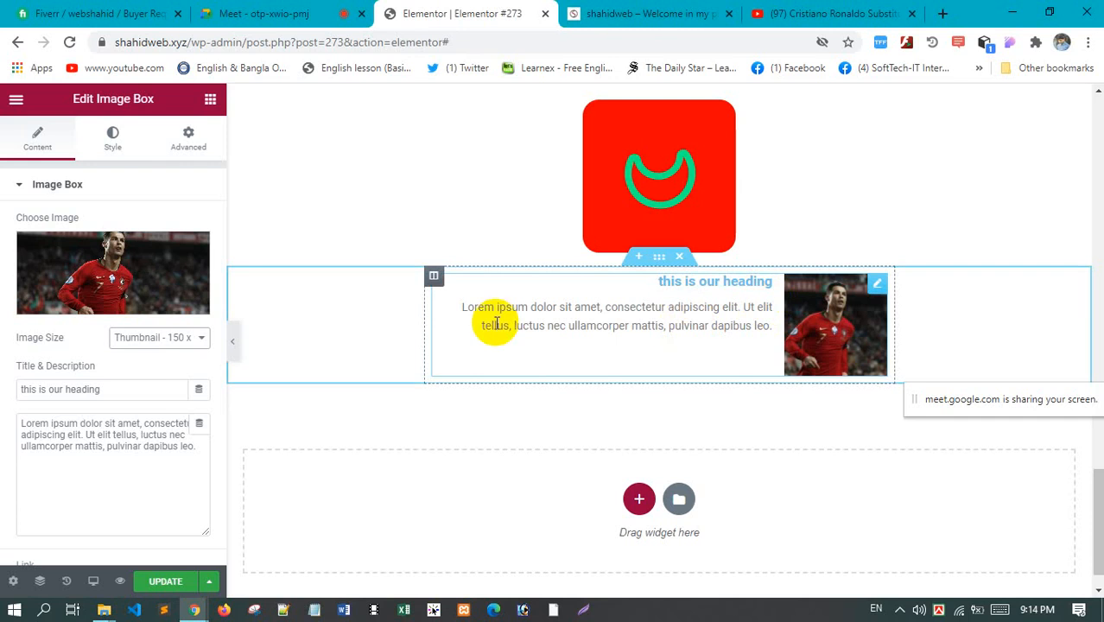
{"action": "scroll", "coordinate": [149, 399], "scroll_direction": "down", "scroll_amount": 3}
{"action": "scroll", "coordinate": [148, 400], "scroll_direction": "up", "scroll_amount": 5}
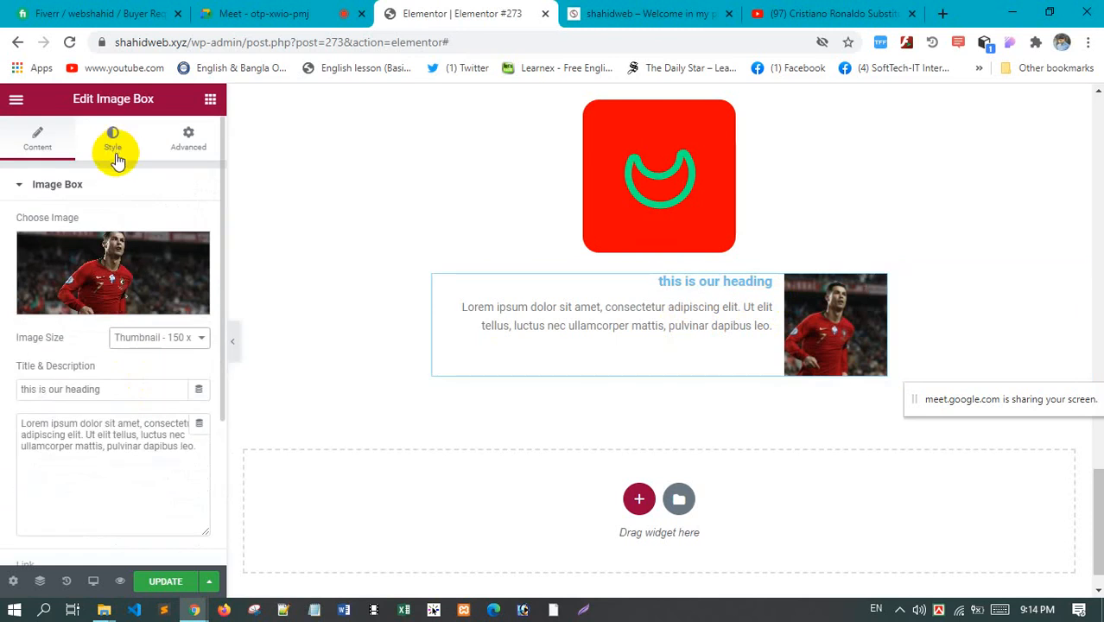
Style the Image Box's image with a spacing of 36 and a width of 52%
{"action": "left_click", "coordinate": [114, 143]}
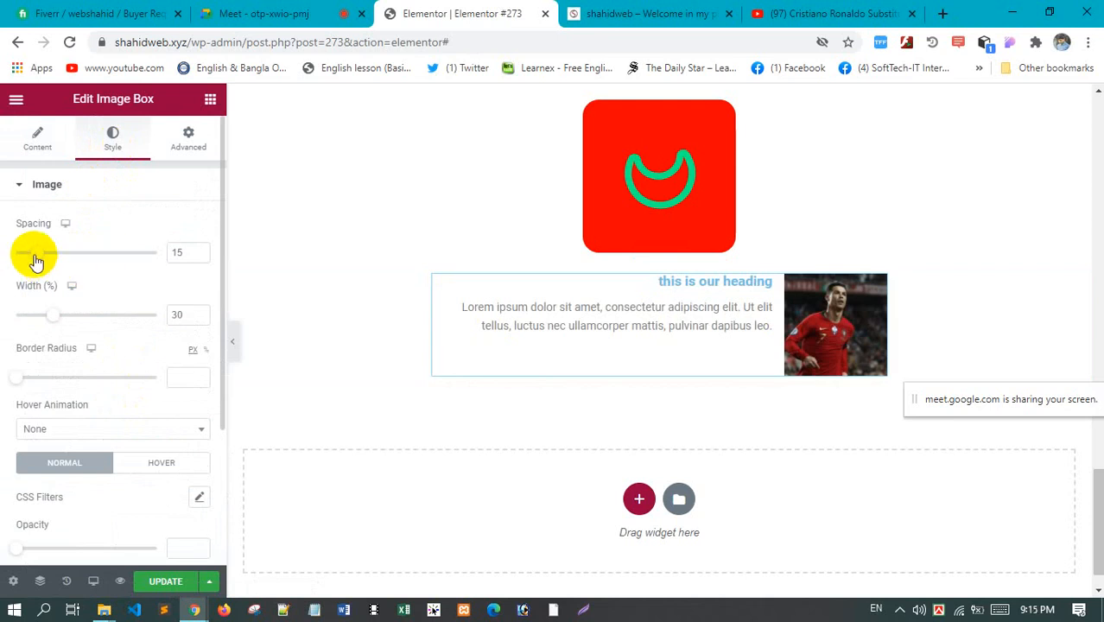
{"action": "left_click_drag", "start_coordinate": [39, 259], "coordinate": [69, 262]}
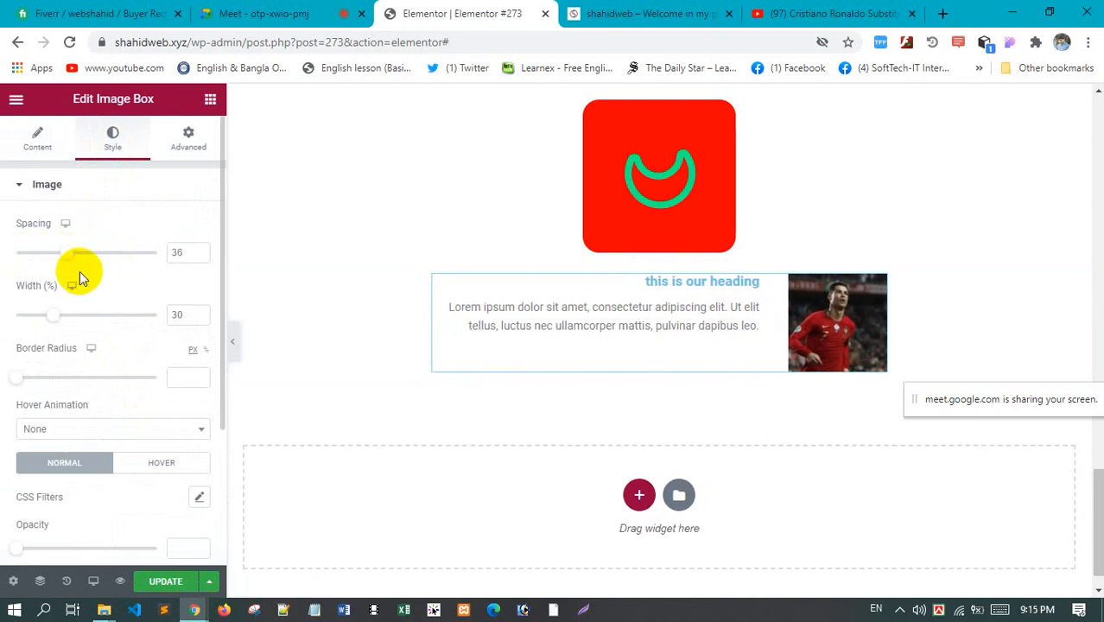
{"action": "left_click_drag", "start_coordinate": [53, 322], "coordinate": [86, 324]}
{"action": "scroll", "coordinate": [108, 354], "scroll_direction": "down", "scroll_amount": 1}
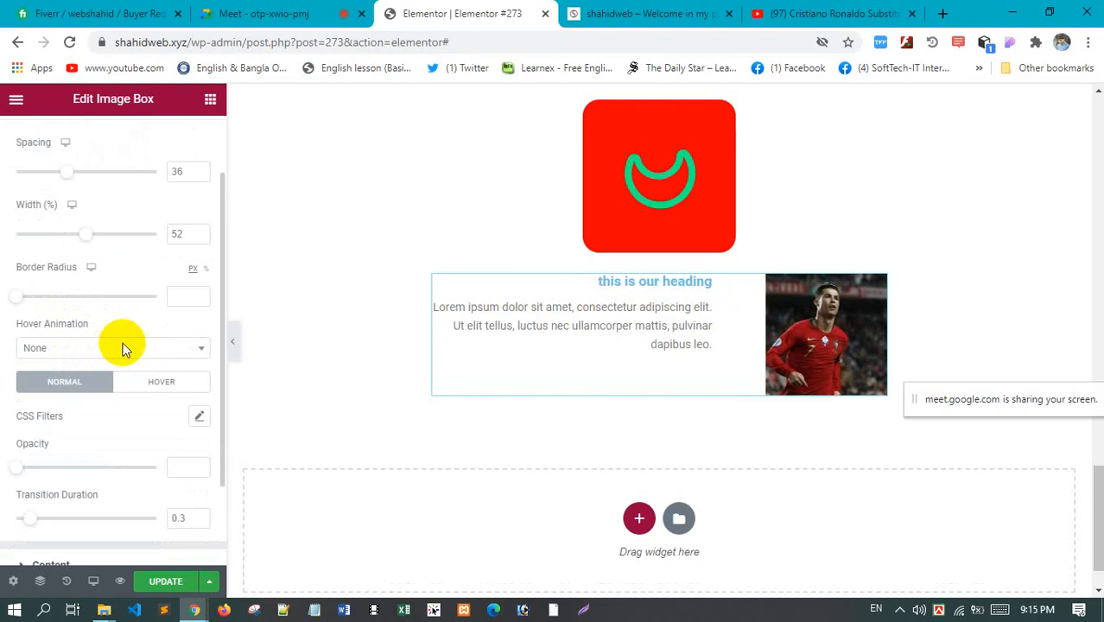
{"action": "scroll", "coordinate": [124, 348], "scroll_direction": "down", "scroll_amount": 1}
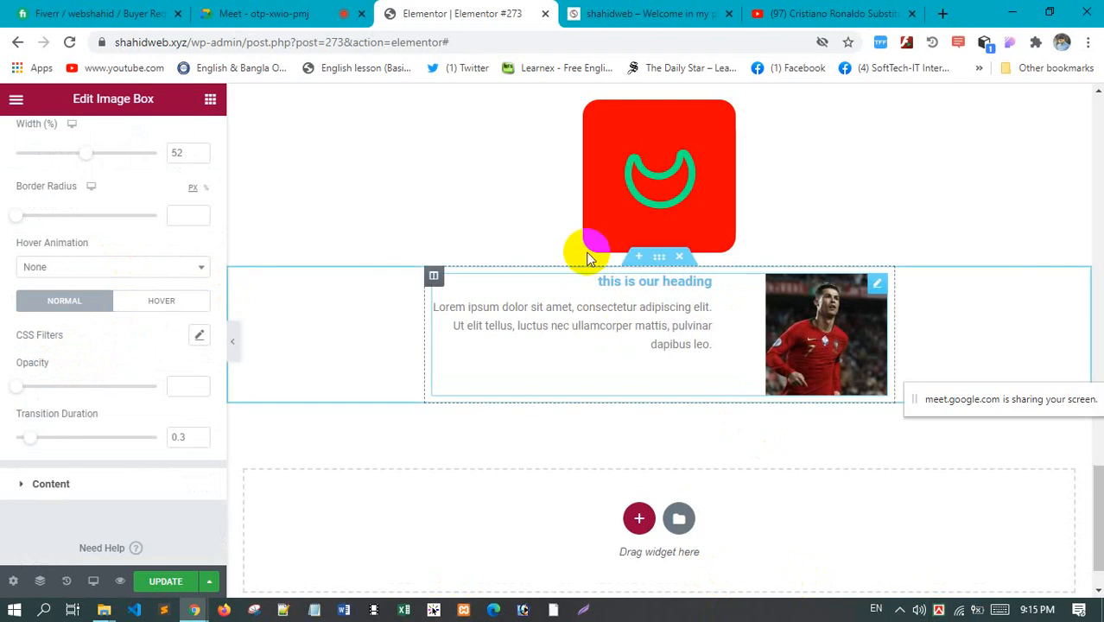
{"action": "left_click", "coordinate": [626, 131]}
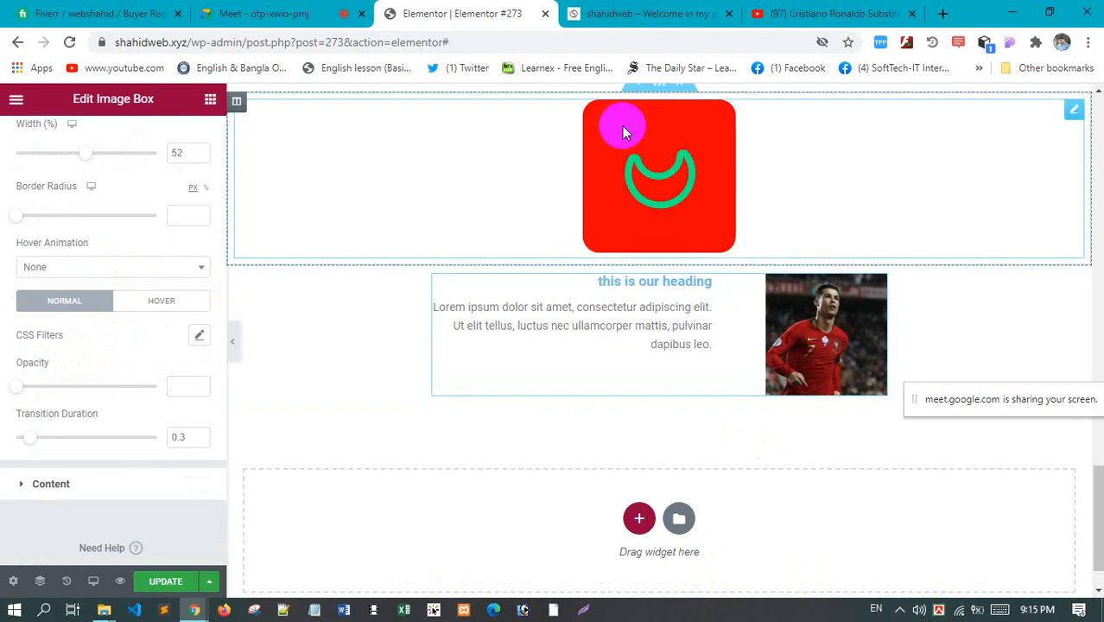
Switch to the Google Meet call to mute and unmute the microphone, and return to the Elementor editor
{"action": "left_click", "coordinate": [269, 13]}
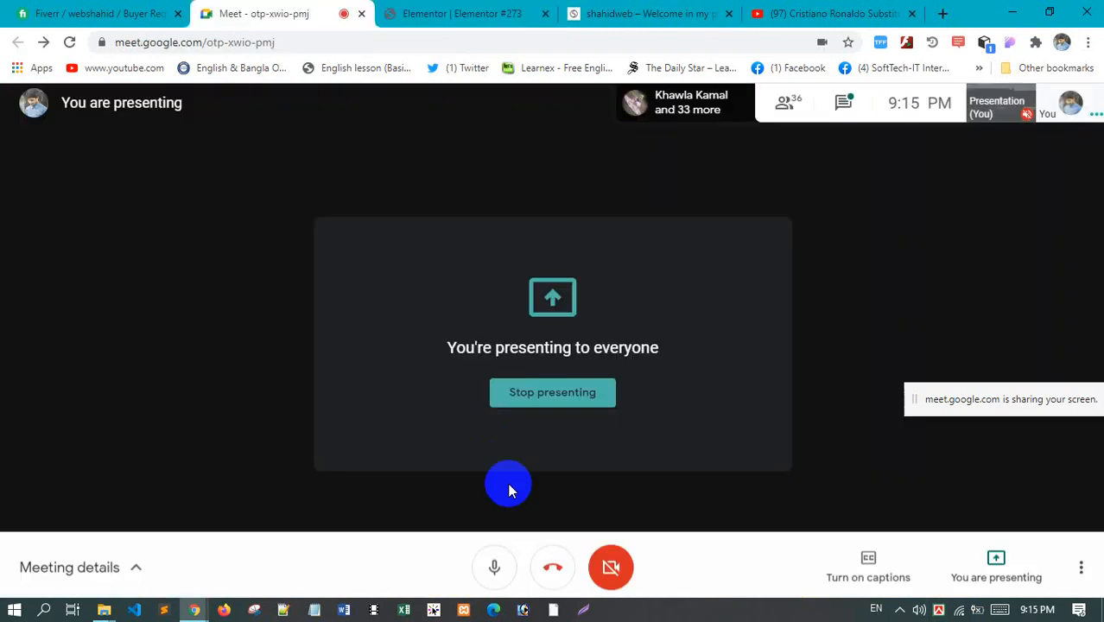
{"action": "left_click", "coordinate": [495, 564]}
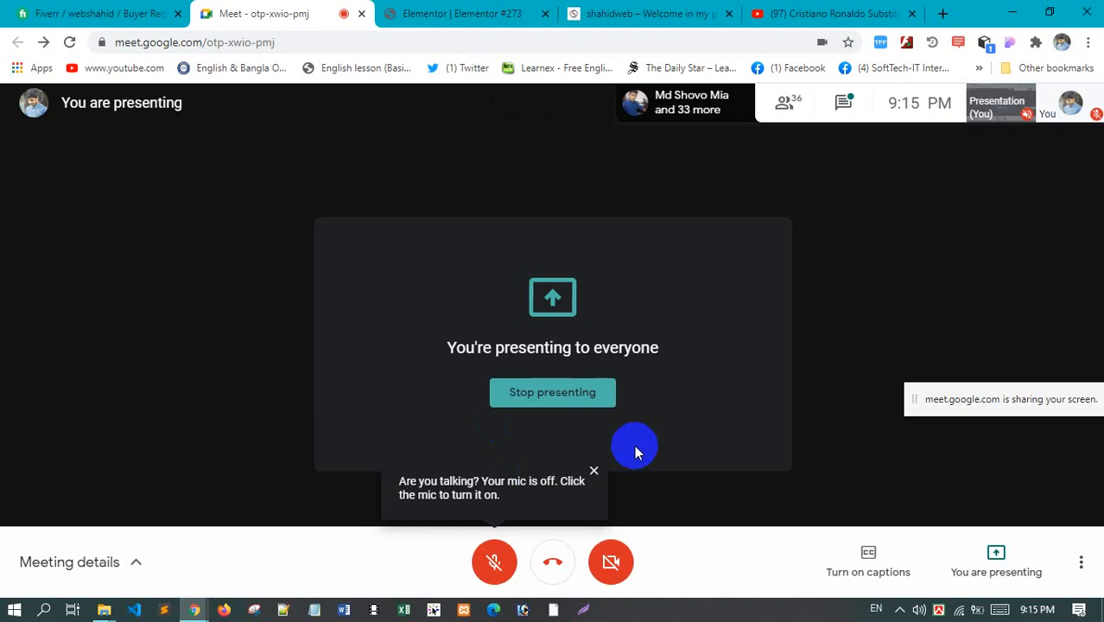
{"action": "left_click", "coordinate": [489, 558]}
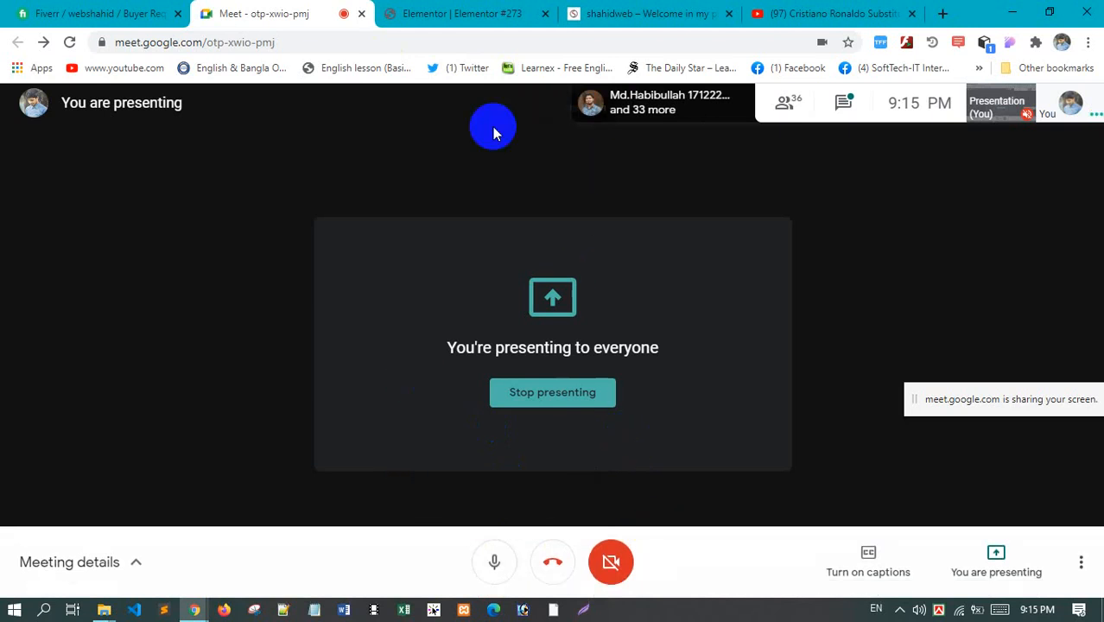
{"action": "left_click", "coordinate": [653, 13]}
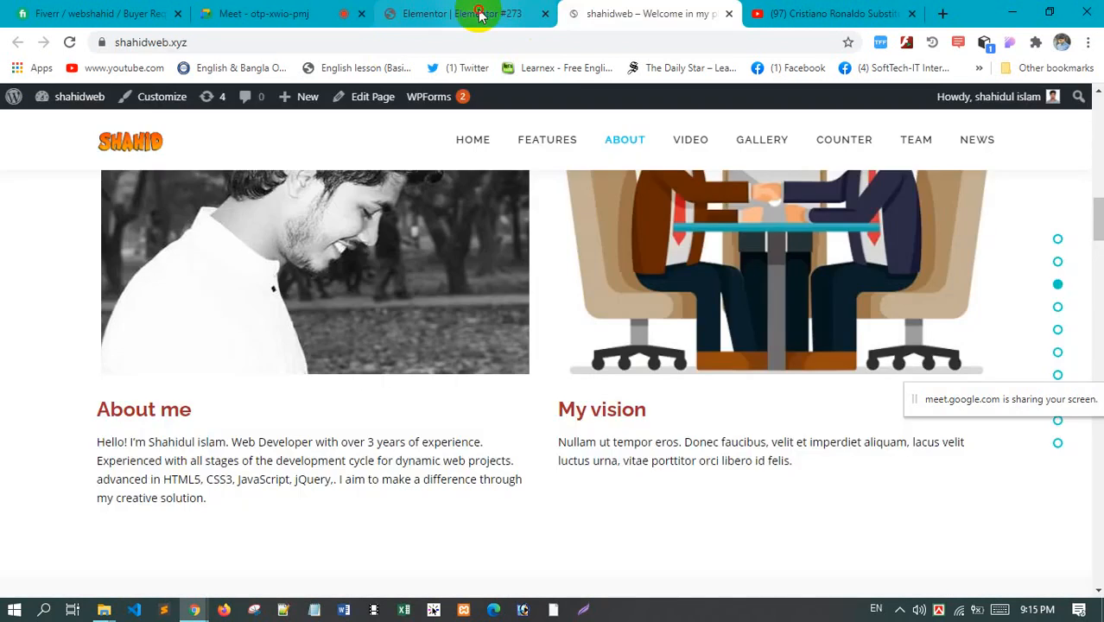
{"action": "left_click", "coordinate": [480, 13]}
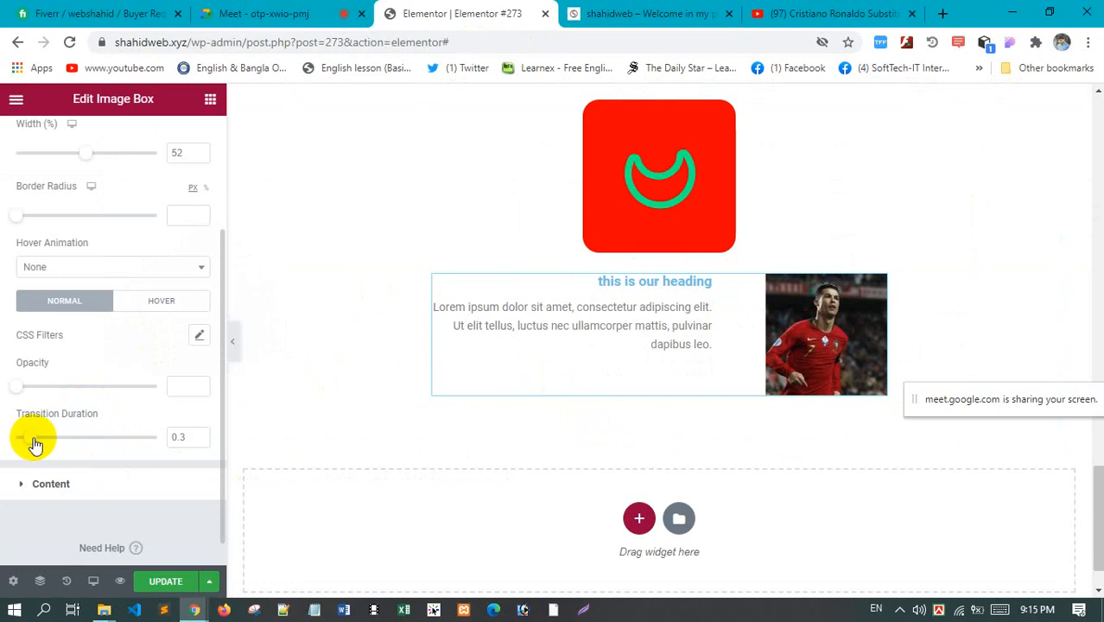
Set the image's normal-state opacity to 0.83 and open its hover-state settings
{"action": "left_click_drag", "start_coordinate": [15, 387], "coordinate": [130, 387]}
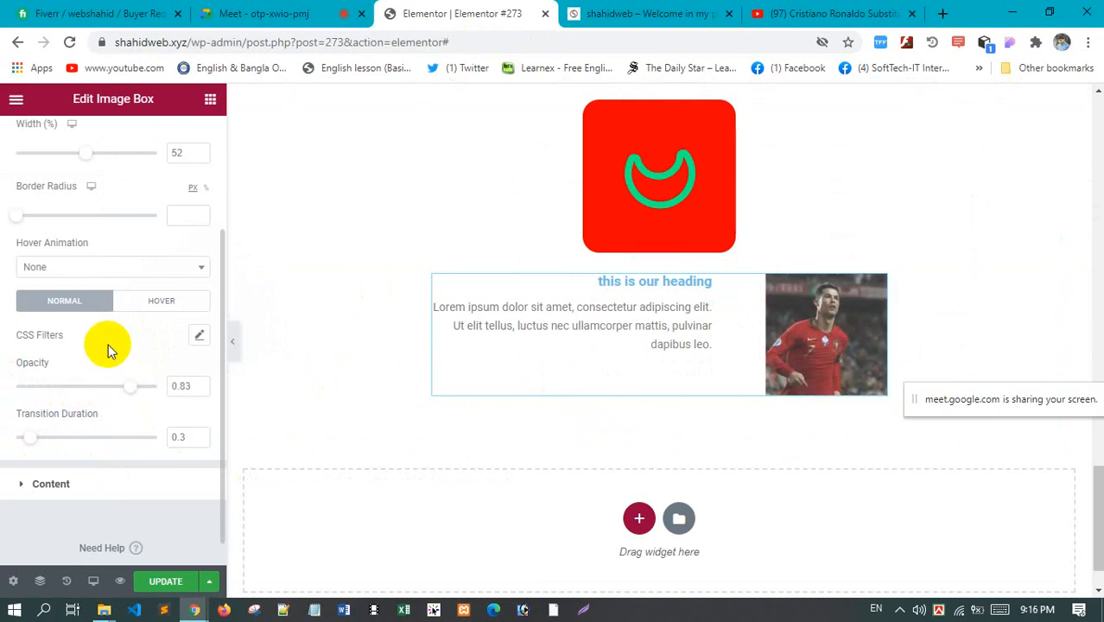
{"action": "left_click", "coordinate": [160, 299]}
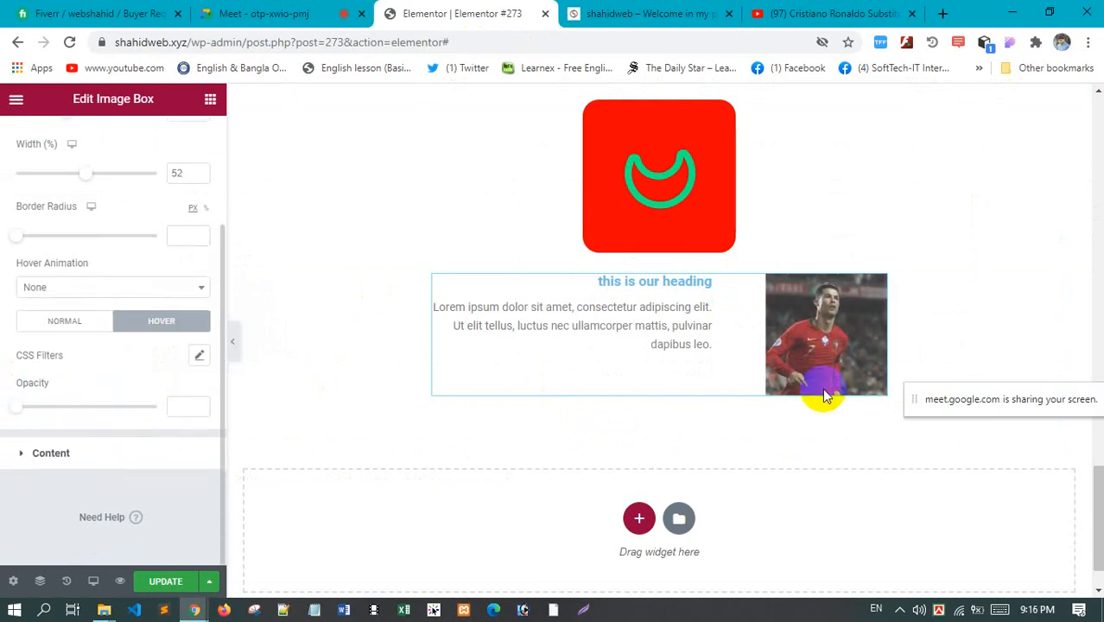
Examine the image hover effects in the gallery and team sections of the shahidweb.xyz site, and return to the Elementor editor
{"action": "left_click", "coordinate": [674, 12]}
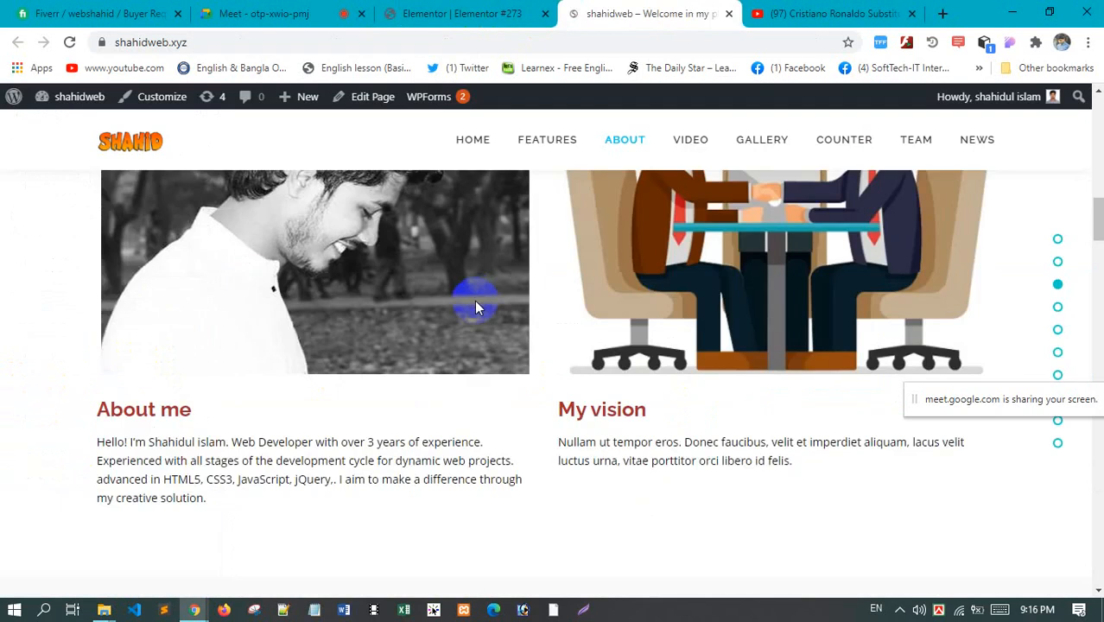
{"action": "scroll", "coordinate": [476, 302], "scroll_direction": "up", "scroll_amount": 4}
{"action": "scroll", "coordinate": [476, 305], "scroll_direction": "down", "scroll_amount": 19}
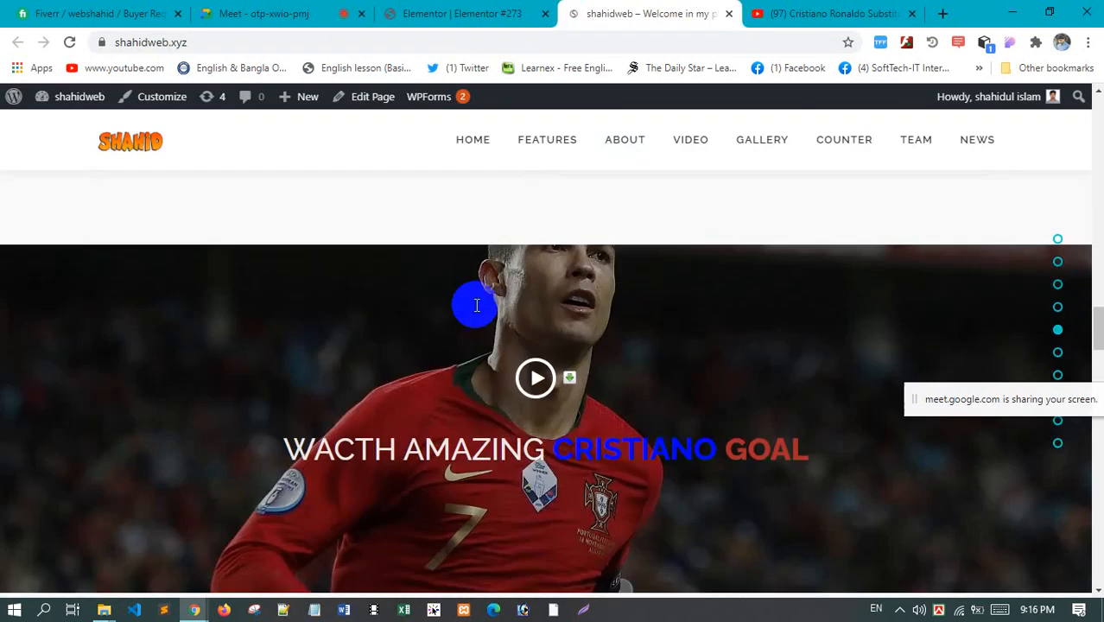
{"action": "scroll", "coordinate": [476, 305], "scroll_direction": "down", "scroll_amount": 8}
{"action": "scroll", "coordinate": [365, 238], "scroll_direction": "up", "scroll_amount": 1}
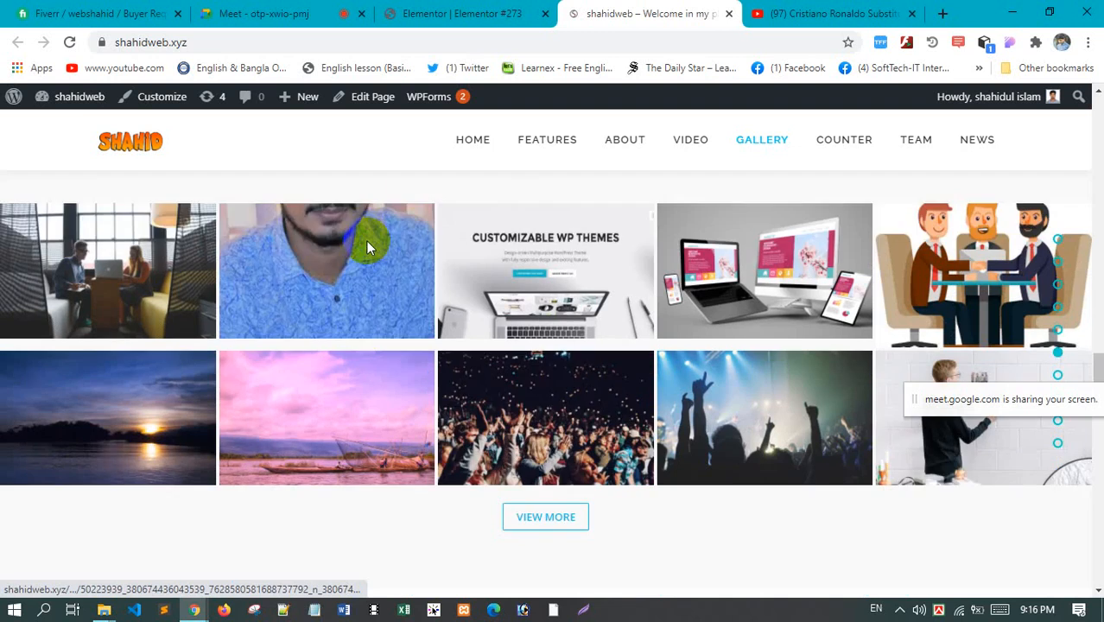
{"action": "scroll", "coordinate": [367, 246], "scroll_direction": "down", "scroll_amount": 10}
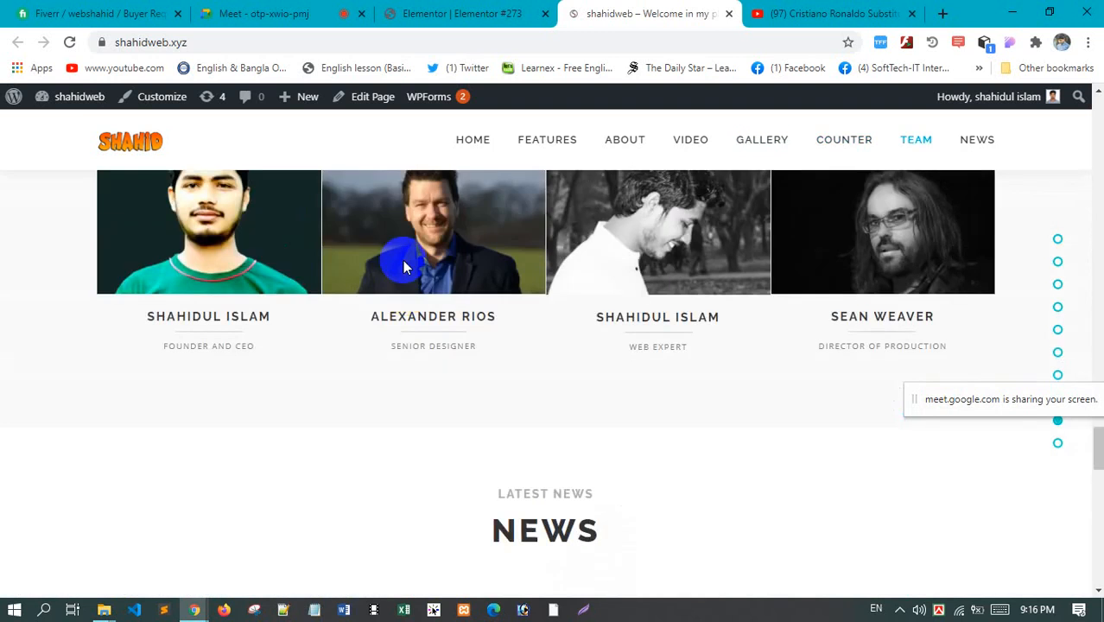
{"action": "scroll", "coordinate": [371, 432], "scroll_direction": "up", "scroll_amount": 1}
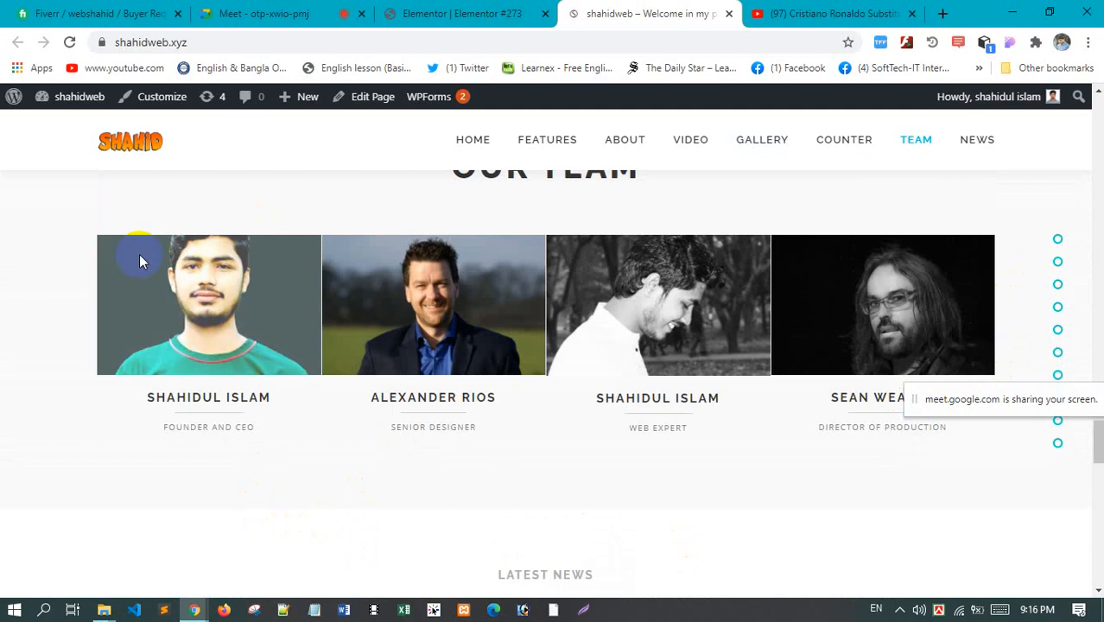
{"action": "left_click", "coordinate": [484, 14]}
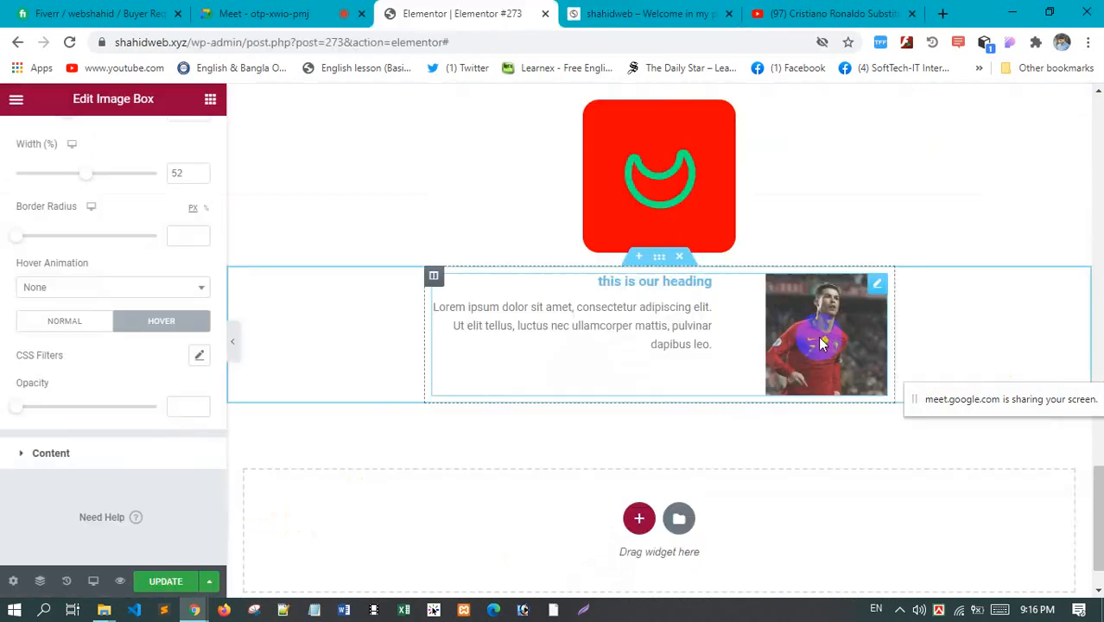
Set the image's hover CSS filters to blur 4.7, brightness 121 and contrast 116
{"action": "left_click", "coordinate": [198, 357]}
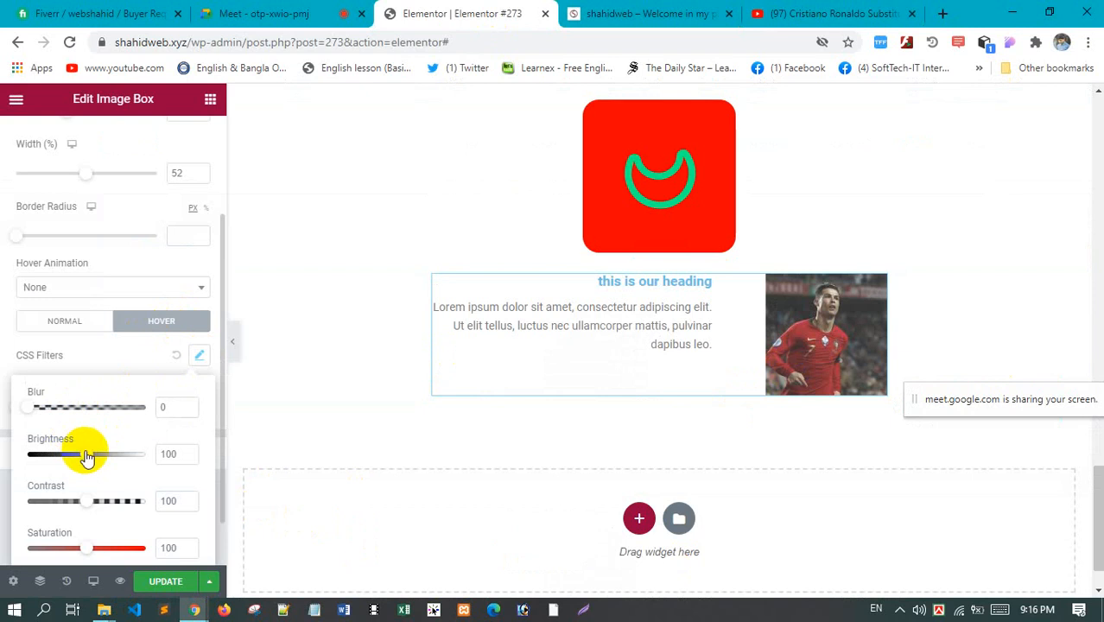
{"action": "left_click", "coordinate": [85, 407]}
{"action": "scroll", "coordinate": [98, 413], "scroll_direction": "down", "scroll_amount": 1}
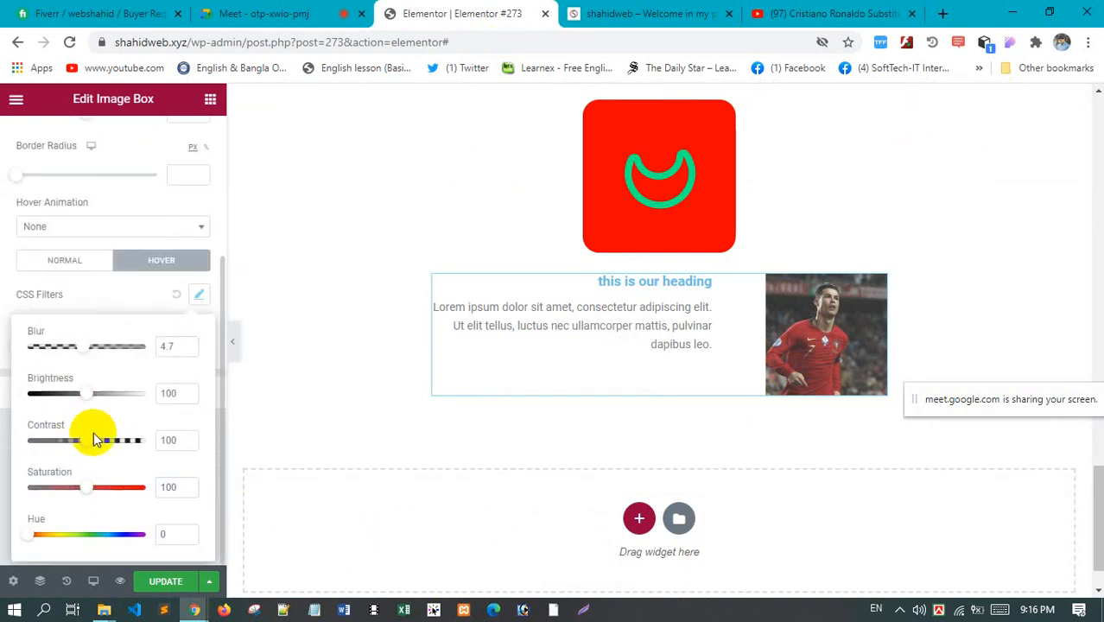
{"action": "left_click_drag", "start_coordinate": [96, 443], "coordinate": [97, 442]}
{"action": "left_click_drag", "start_coordinate": [85, 393], "coordinate": [96, 394]}
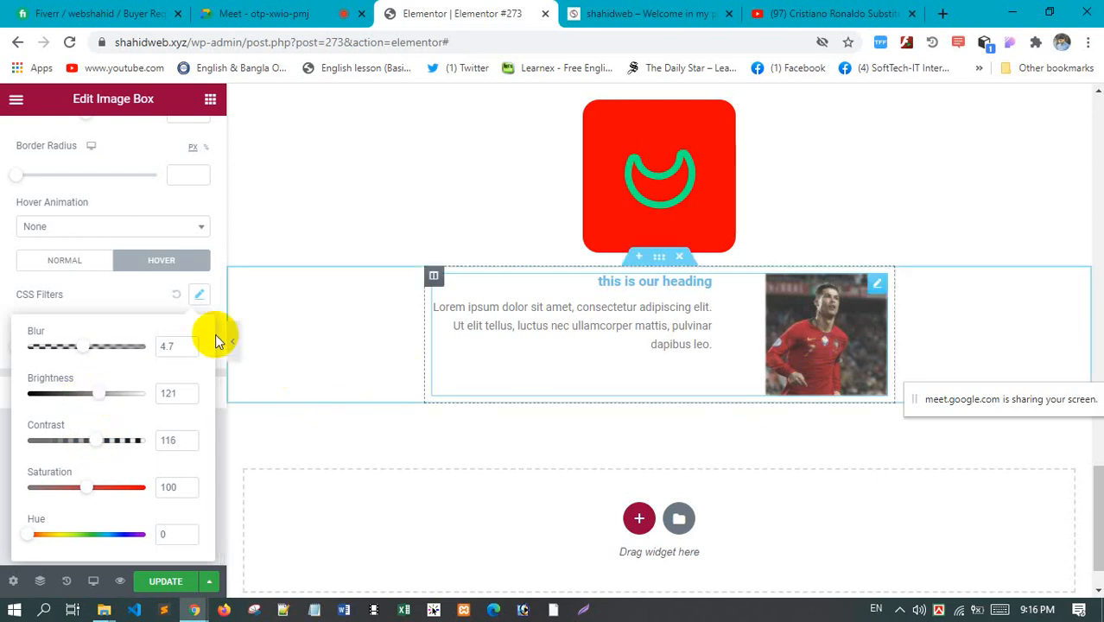
{"action": "left_click", "coordinate": [204, 294]}
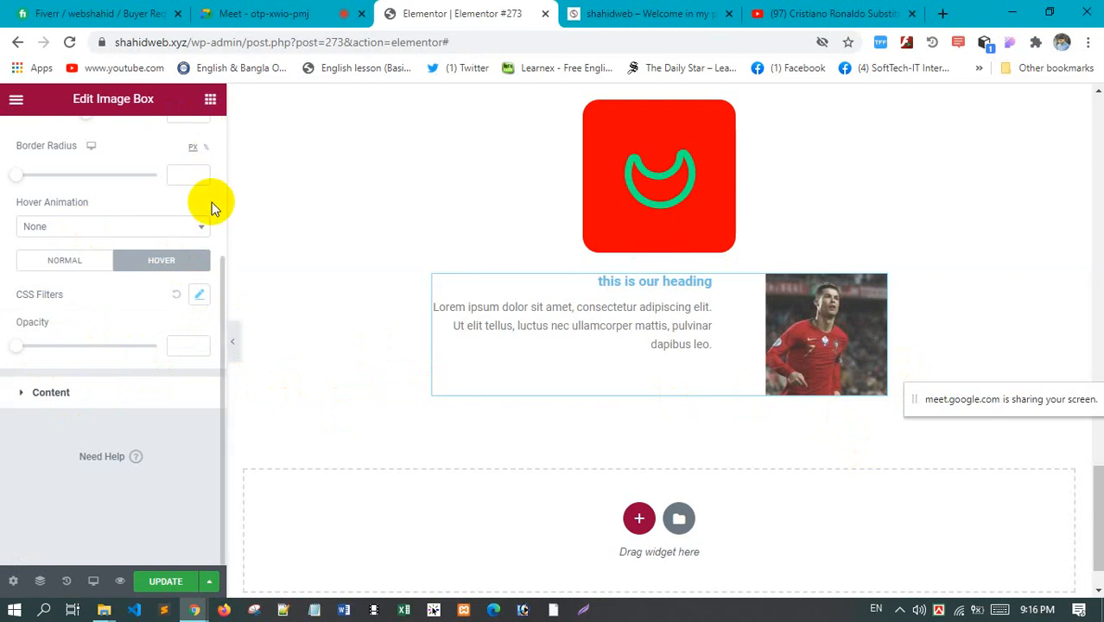
Add a new section with two equal columns below the image box
{"action": "scroll", "coordinate": [210, 208], "scroll_direction": "up", "scroll_amount": 3}
{"action": "scroll", "coordinate": [748, 371], "scroll_direction": "down", "scroll_amount": 1}
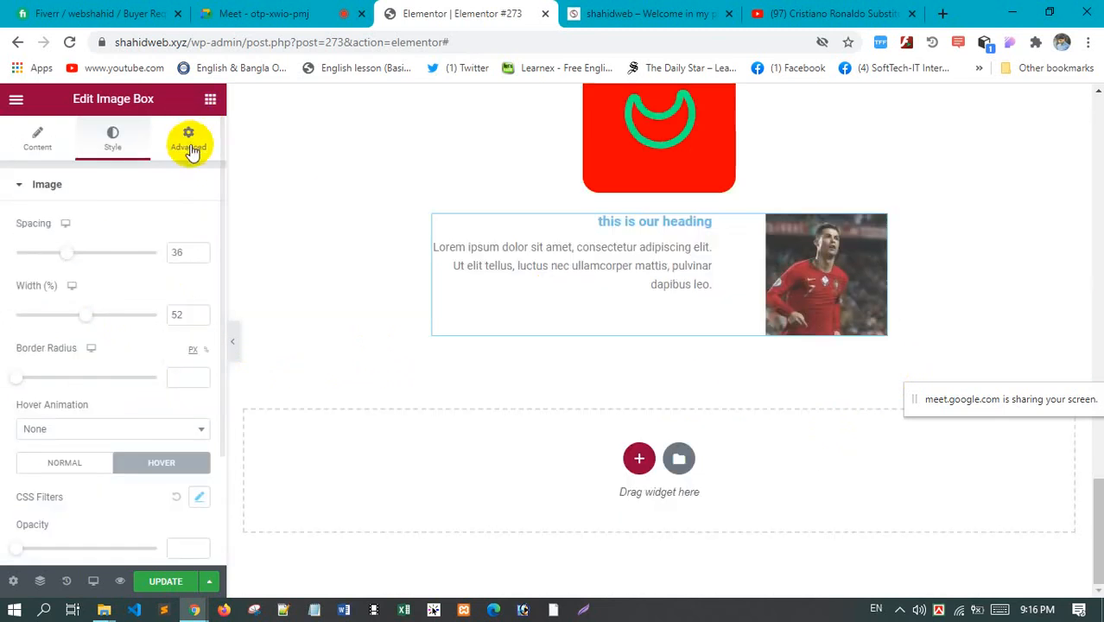
{"action": "left_click", "coordinate": [187, 135]}
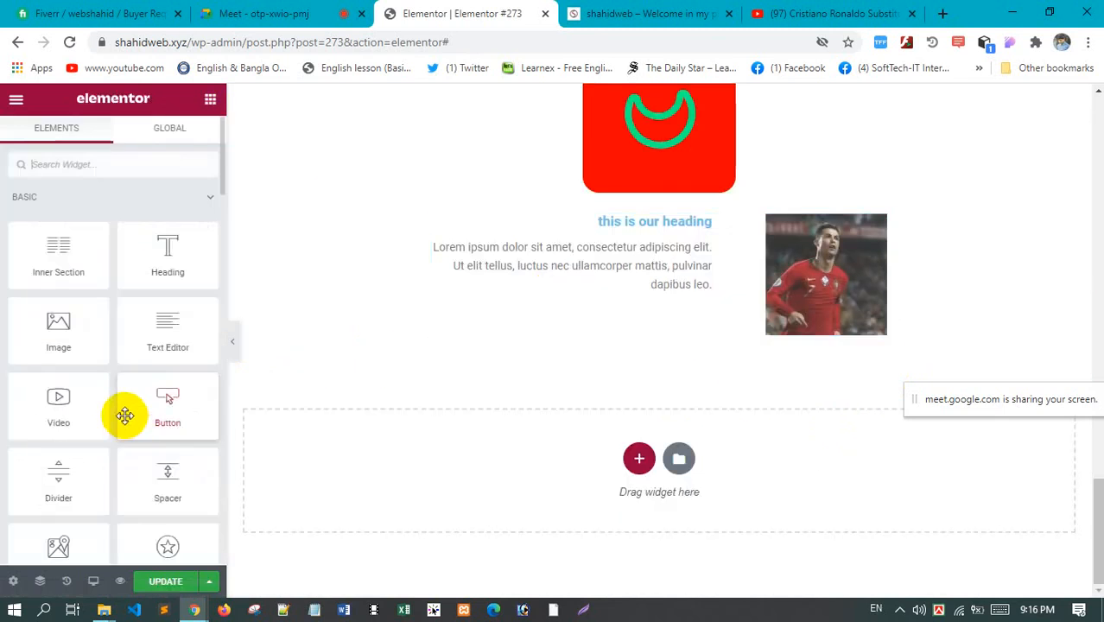
{"action": "scroll", "coordinate": [128, 356], "scroll_direction": "down", "scroll_amount": 9}
{"action": "scroll", "coordinate": [129, 358], "scroll_direction": "down", "scroll_amount": 5}
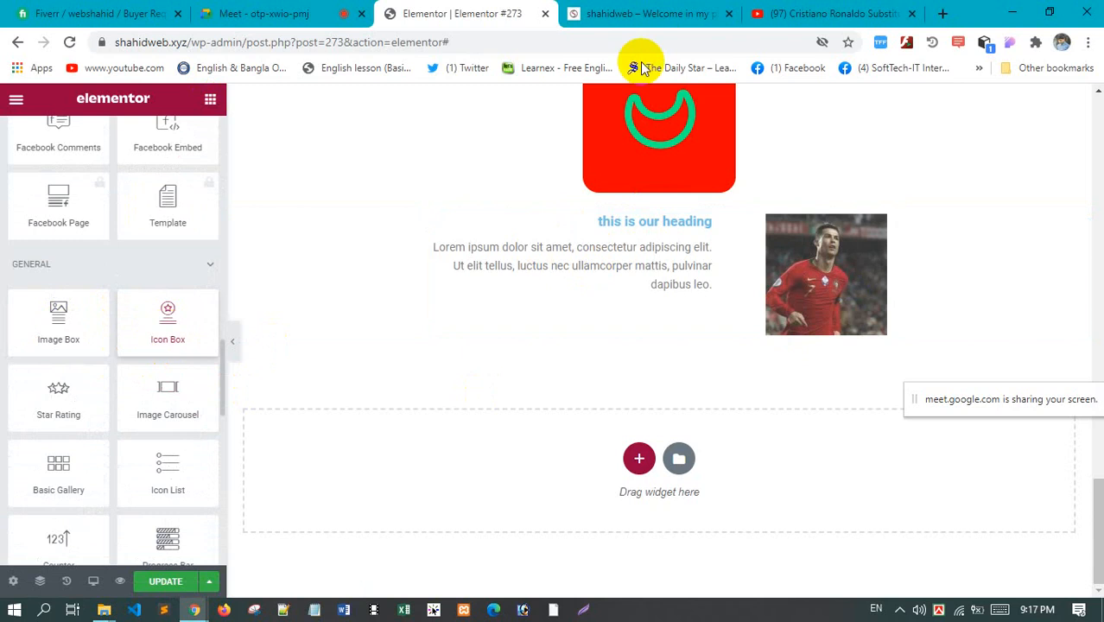
{"action": "left_click", "coordinate": [637, 473]}
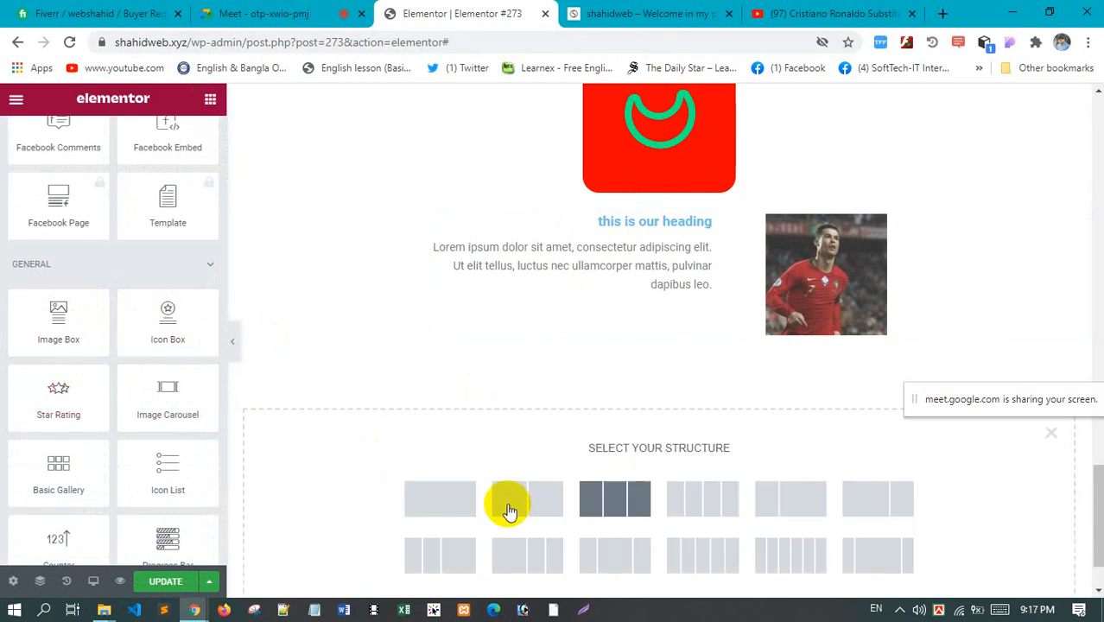
{"action": "left_click", "coordinate": [534, 505]}
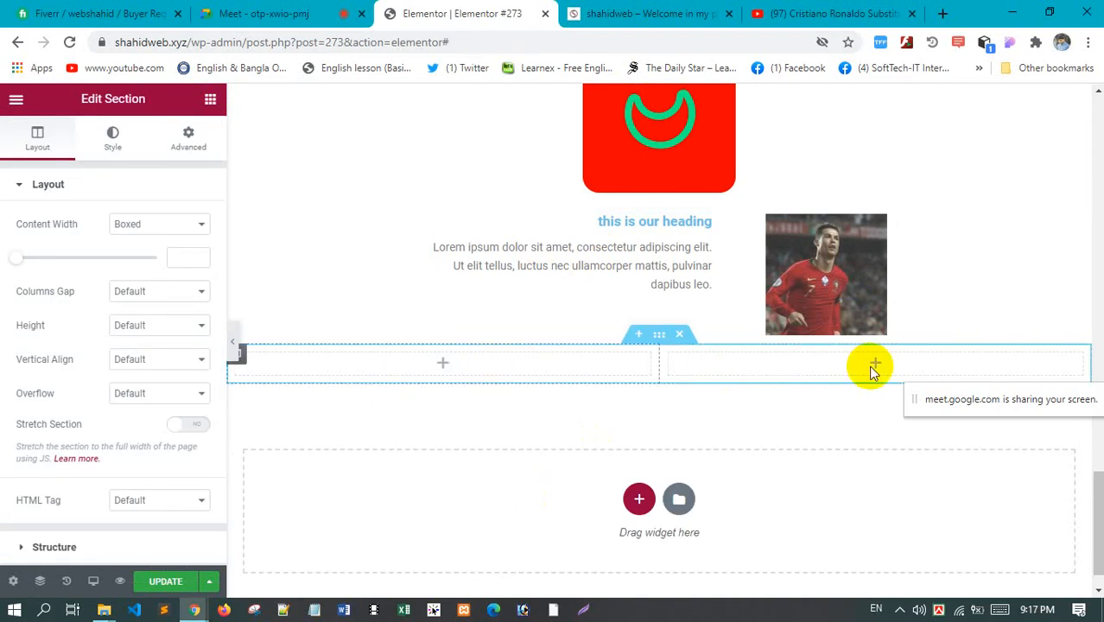
Find the Icon Box widget by searching for "icon" and add it to the new section's first column
{"action": "left_click", "coordinate": [210, 98]}
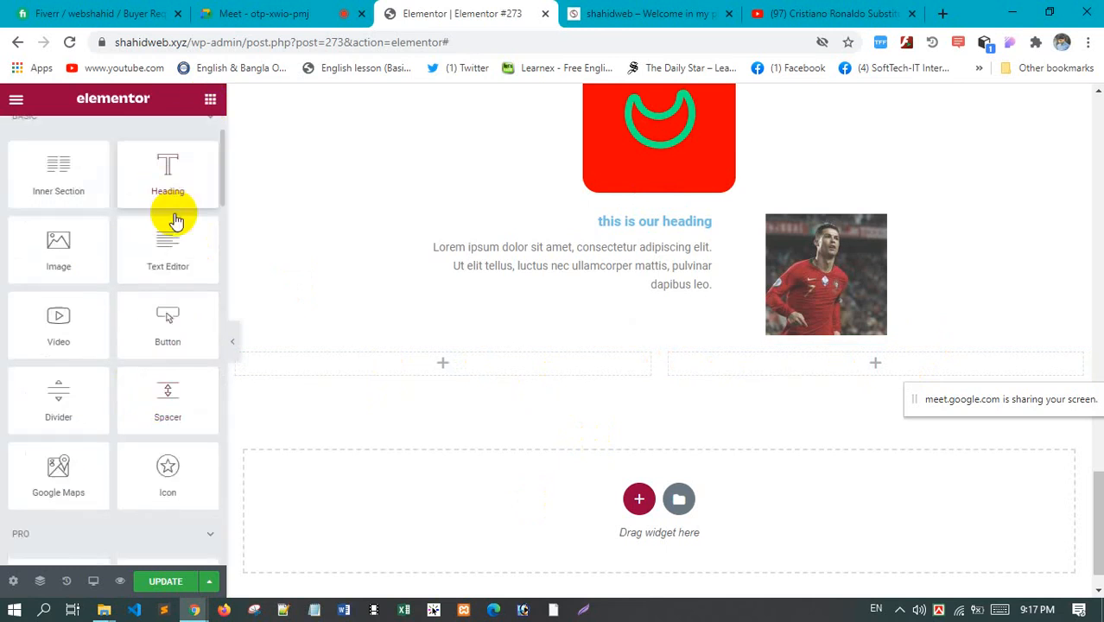
{"action": "type", "text": "icon"}
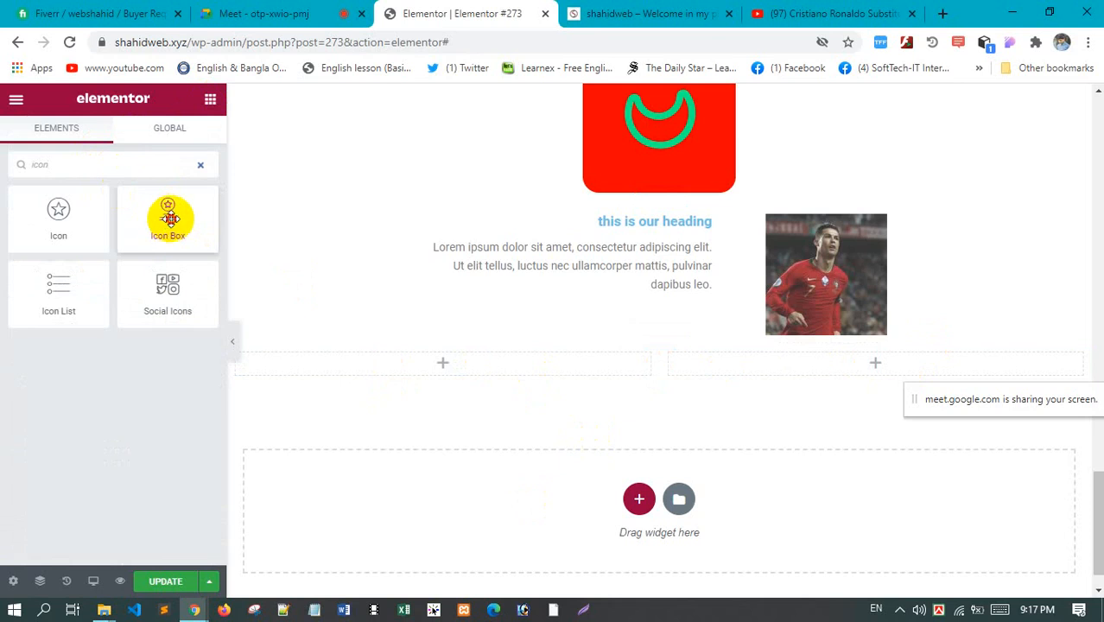
{"action": "left_click_drag", "start_coordinate": [170, 219], "coordinate": [441, 370]}
{"action": "scroll", "coordinate": [692, 285], "scroll_direction": "up", "scroll_amount": 1}
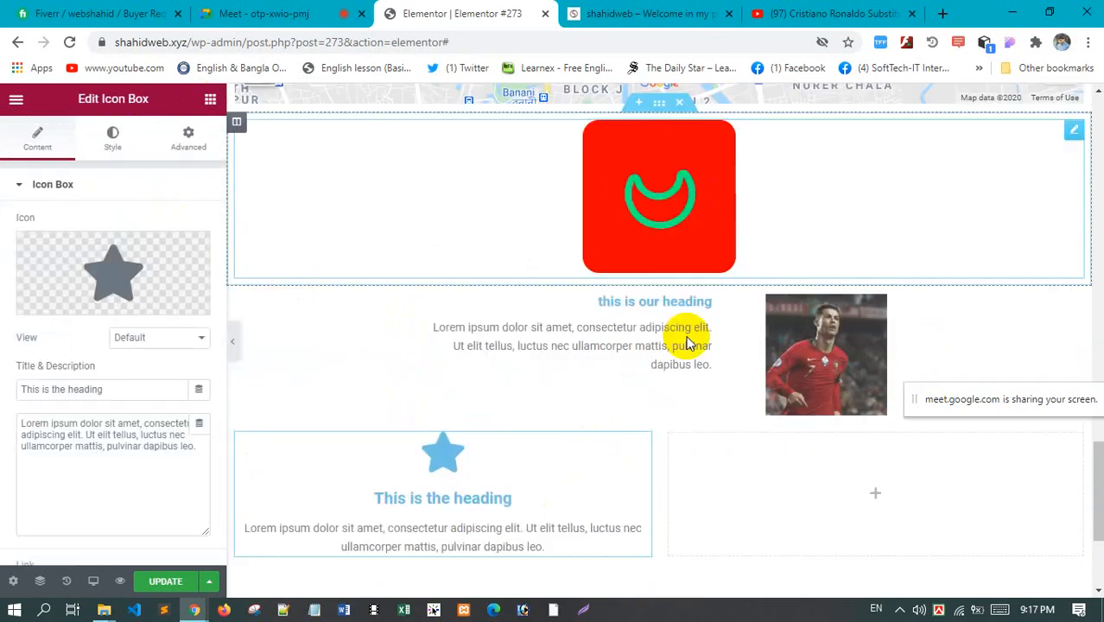
{"action": "scroll", "coordinate": [822, 289], "scroll_direction": "down", "scroll_amount": 1}
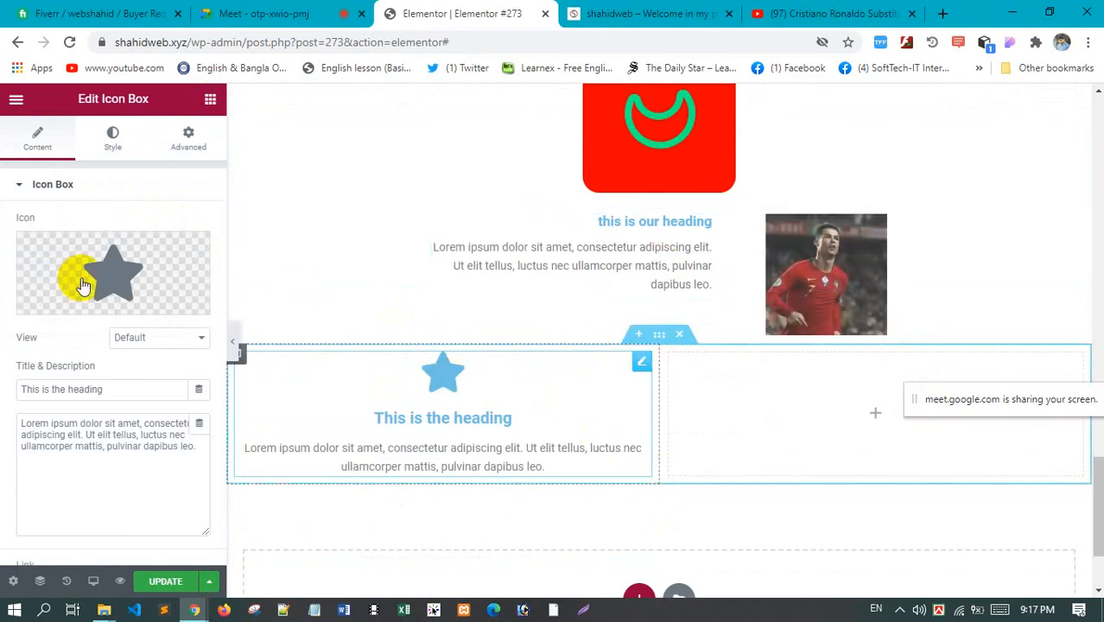
Replace the icon box's star with the half-filled star from the icon library and review the widget's style settings
{"action": "left_click", "coordinate": [138, 266]}
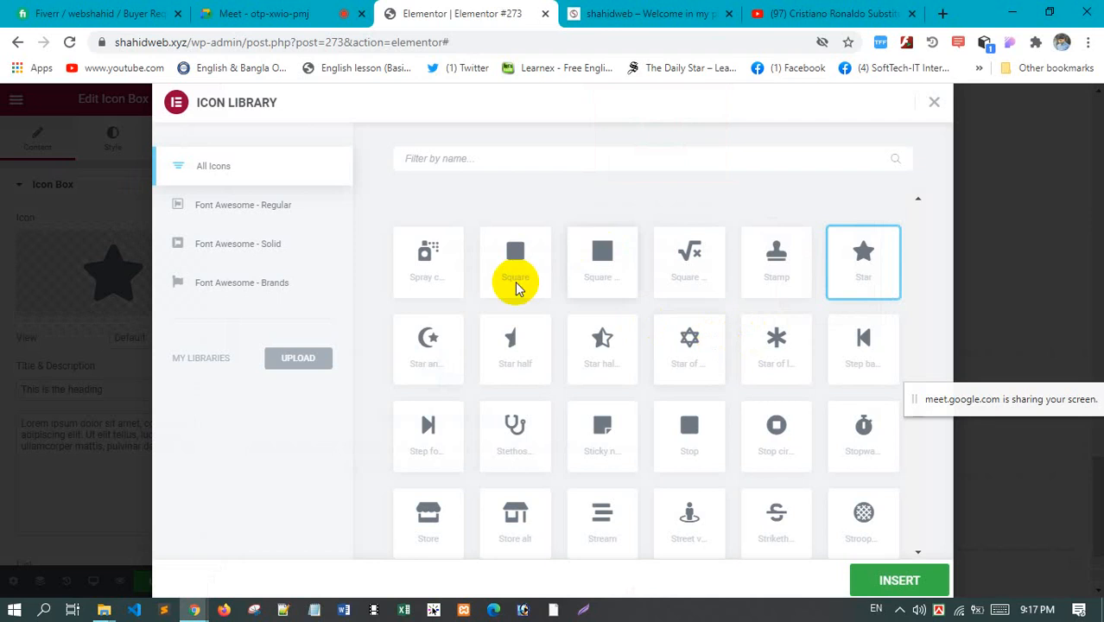
{"action": "left_click", "coordinate": [609, 355]}
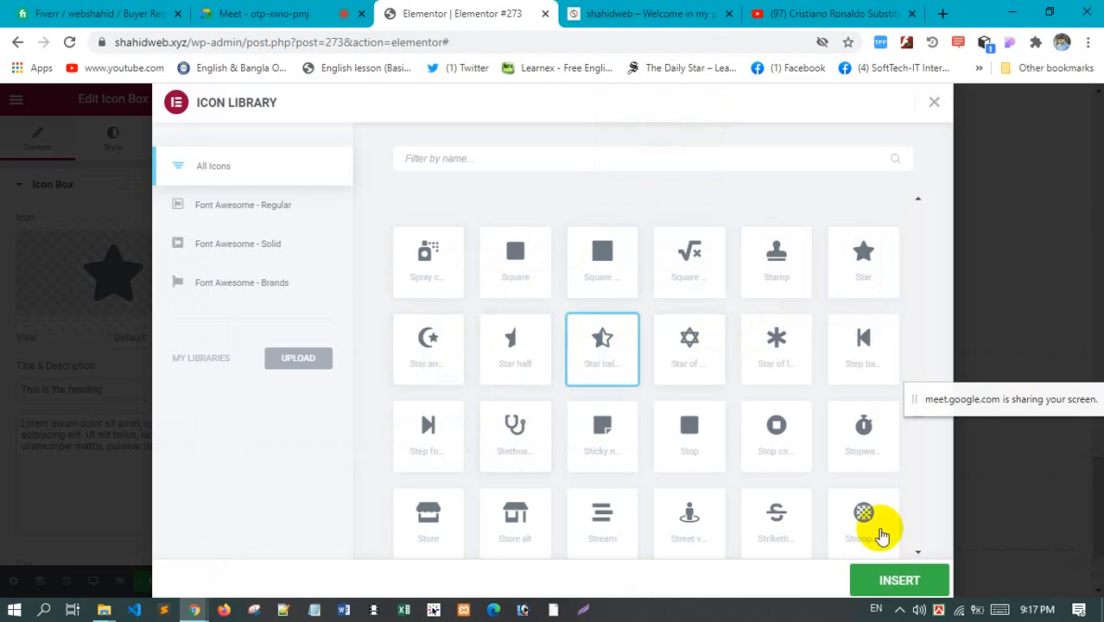
{"action": "left_click", "coordinate": [903, 579]}
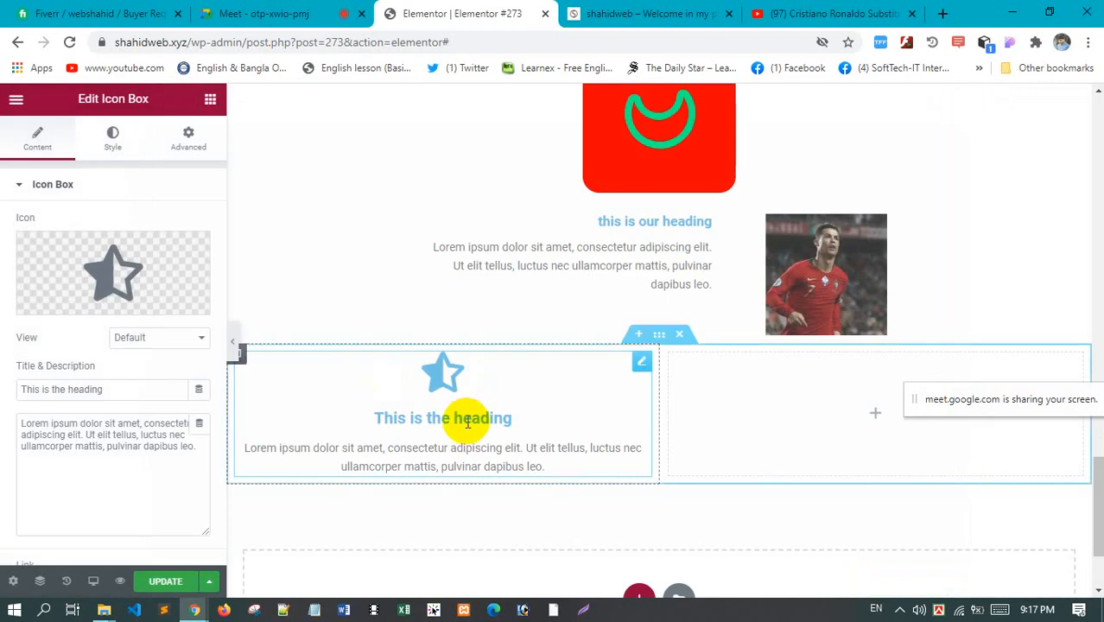
{"action": "scroll", "coordinate": [516, 465], "scroll_direction": "down", "scroll_amount": 2}
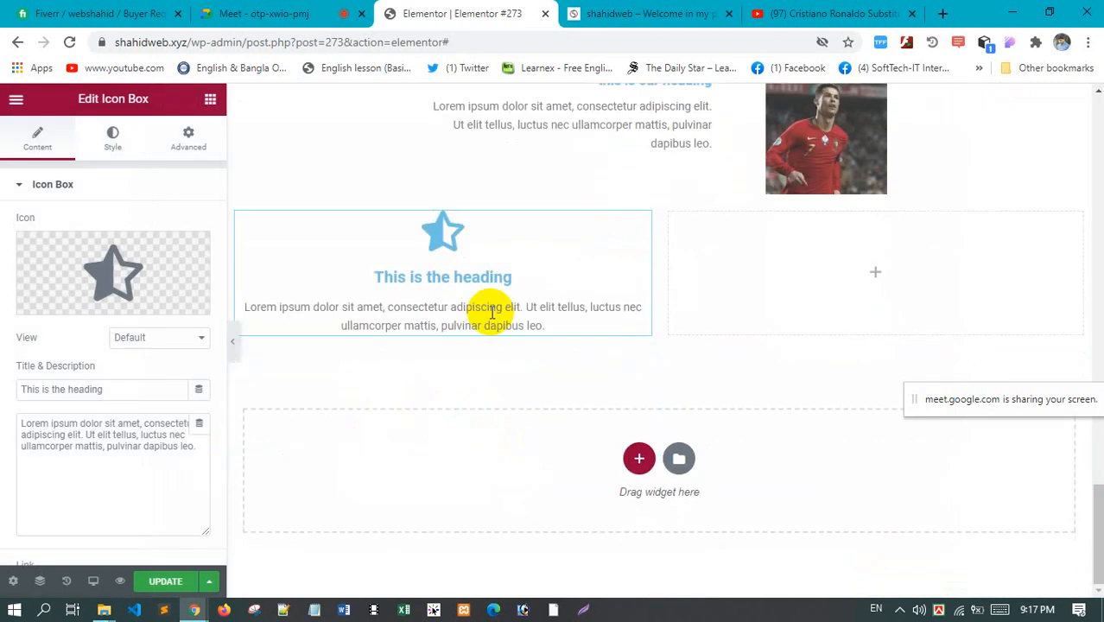
{"action": "scroll", "coordinate": [519, 345], "scroll_direction": "up", "scroll_amount": 2}
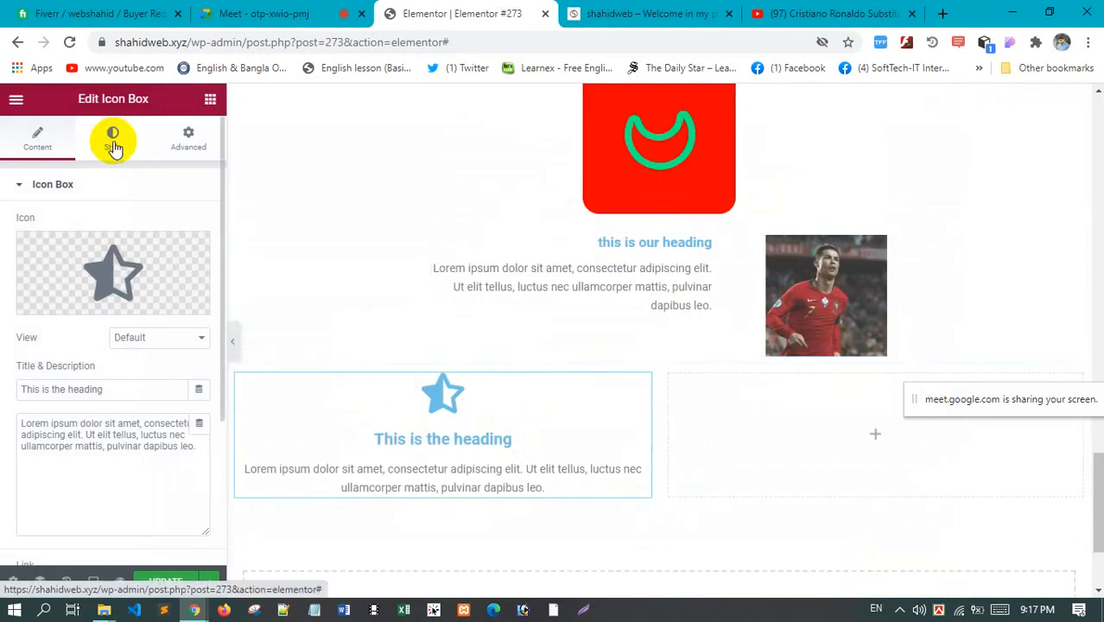
{"action": "left_click", "coordinate": [110, 138]}
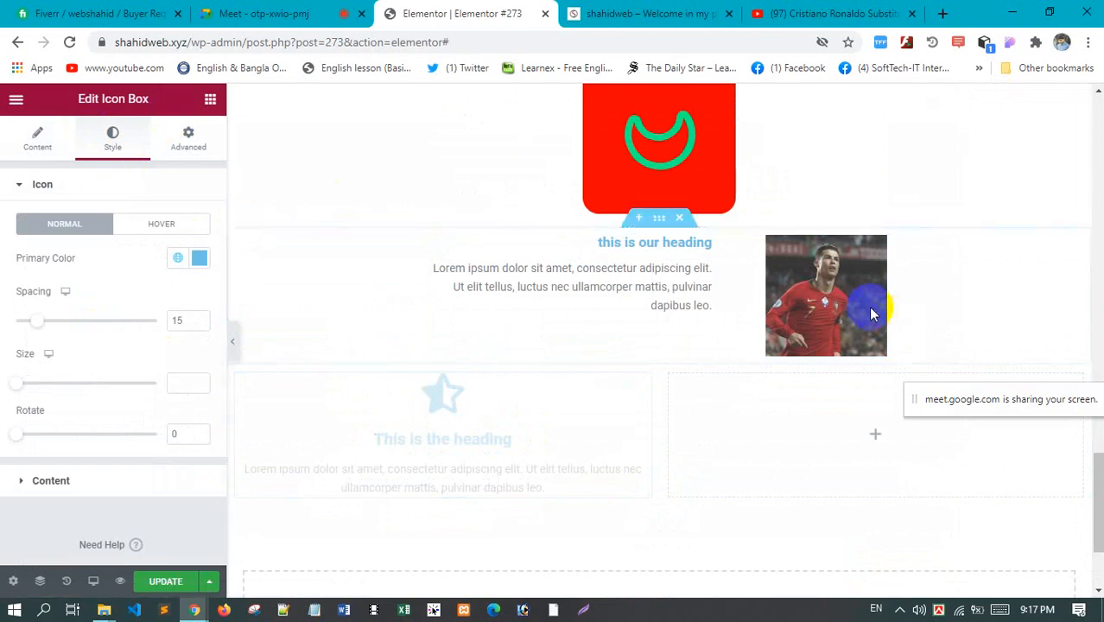
{"action": "left_click", "coordinate": [38, 143]}
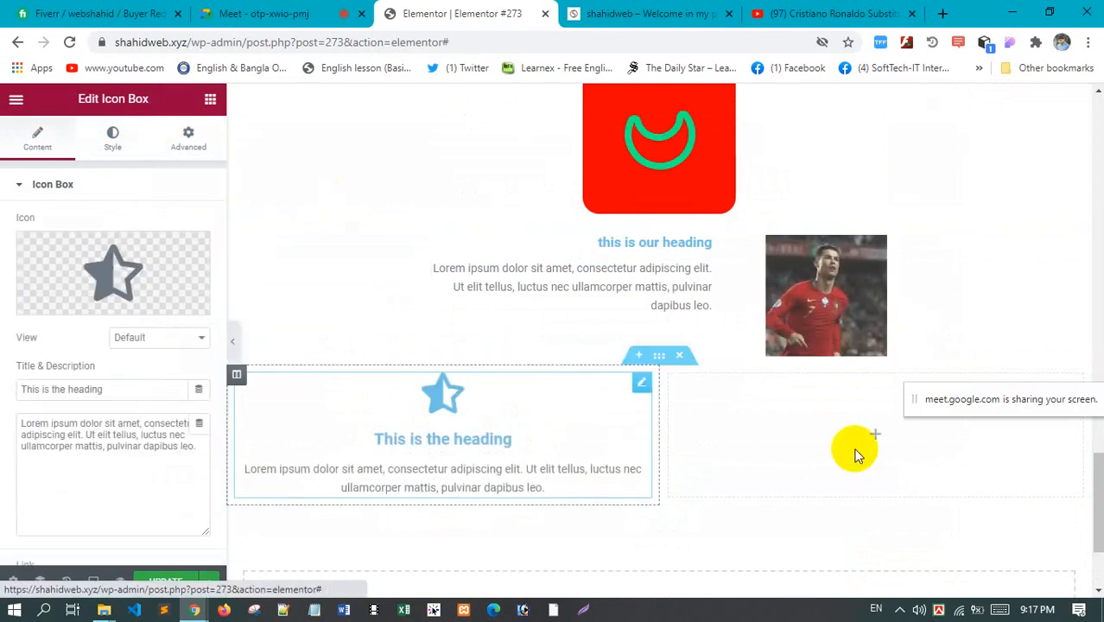
Add a Star Rating widget from the General widgets to the section's empty second column
{"action": "left_click", "coordinate": [211, 101]}
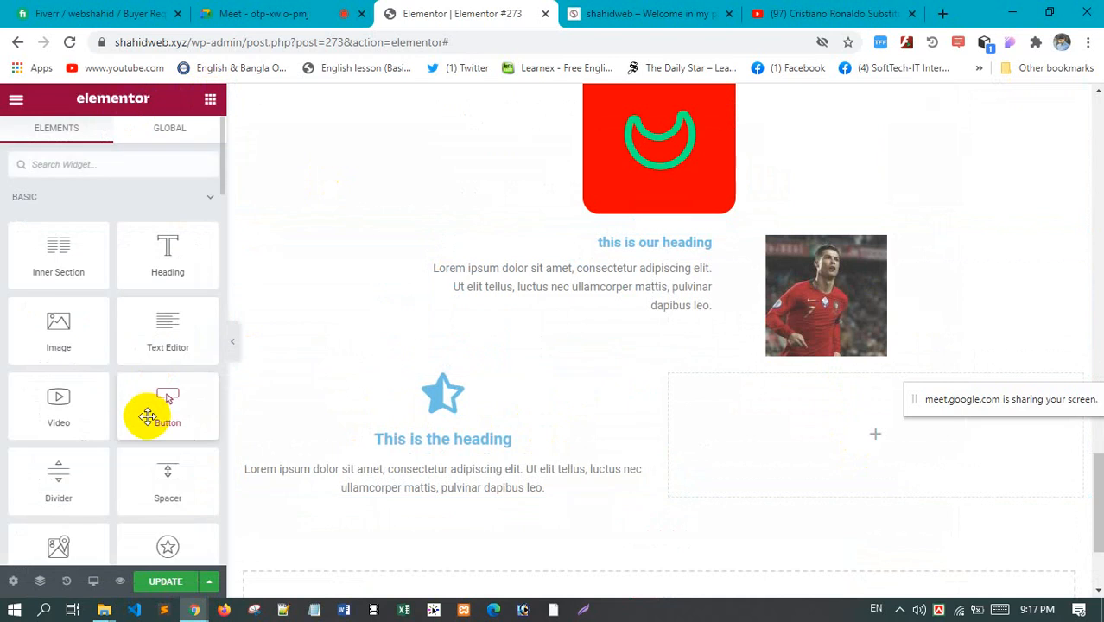
{"action": "left_click", "coordinate": [653, 13]}
{"action": "scroll", "coordinate": [510, 407], "scroll_direction": "down", "scroll_amount": 5}
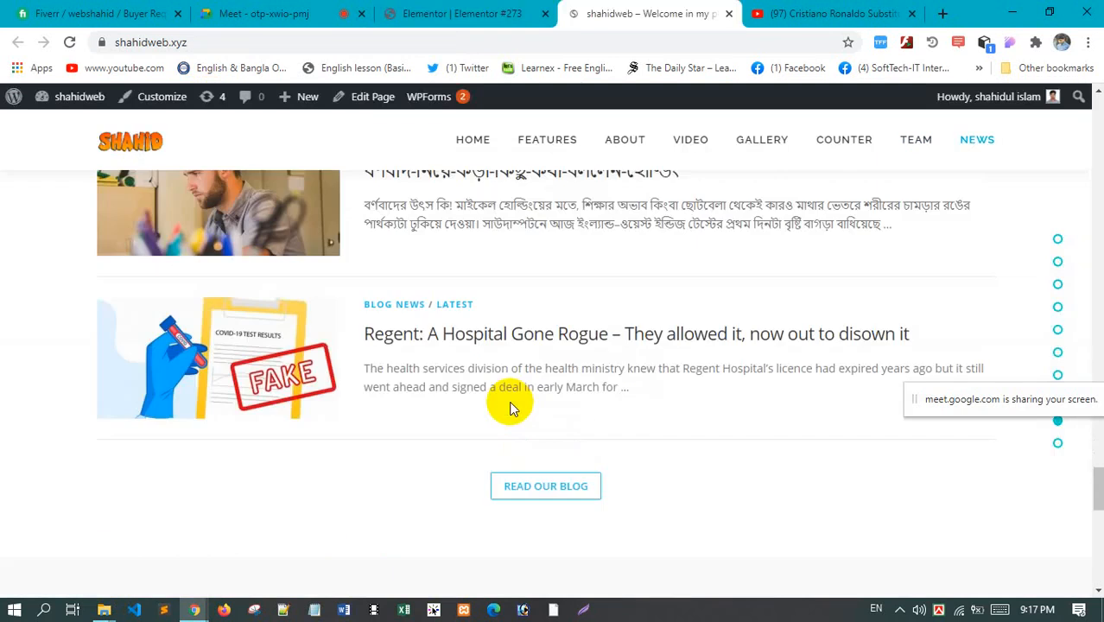
{"action": "scroll", "coordinate": [510, 407], "scroll_direction": "up", "scroll_amount": 5}
{"action": "left_click", "coordinate": [462, 13]}
{"action": "scroll", "coordinate": [134, 399], "scroll_direction": "down", "scroll_amount": 5}
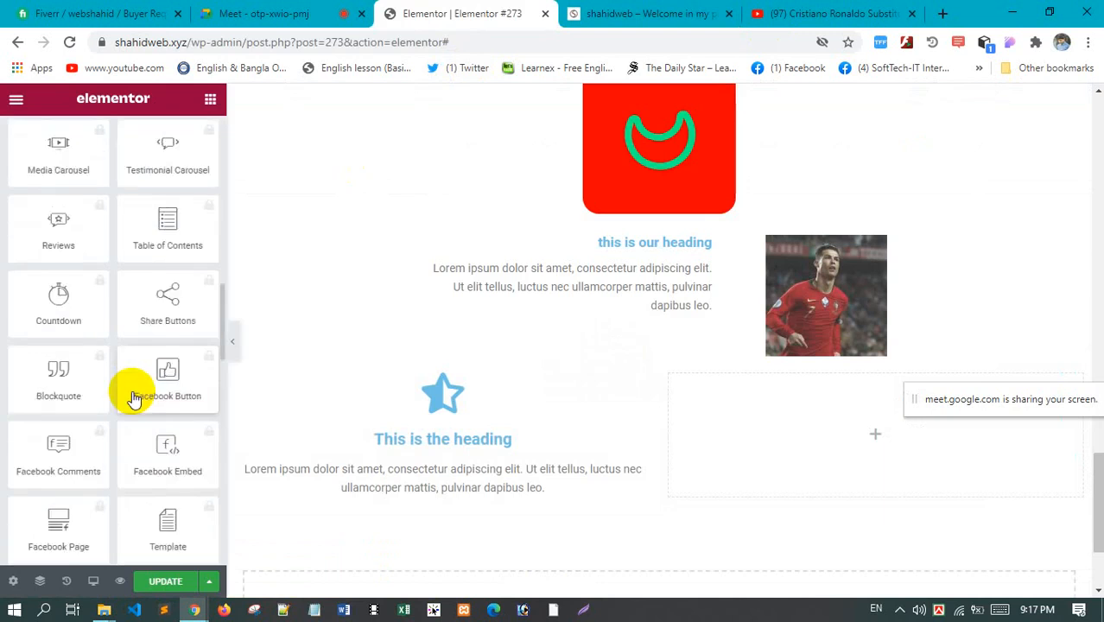
{"action": "scroll", "coordinate": [134, 399], "scroll_direction": "down", "scroll_amount": 10}
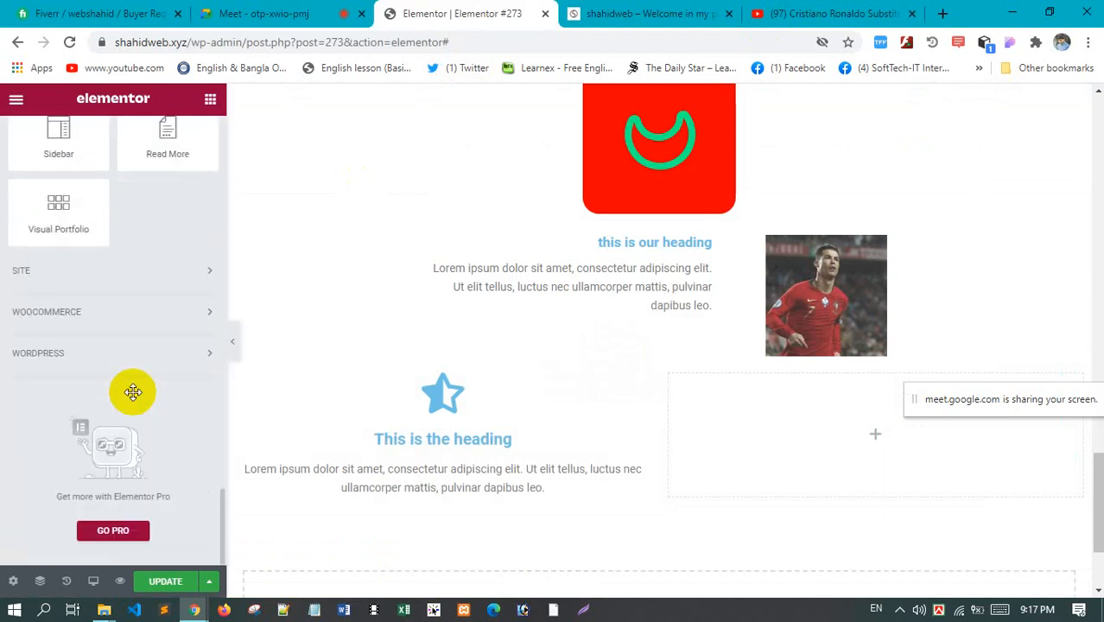
{"action": "scroll", "coordinate": [134, 391], "scroll_direction": "up", "scroll_amount": 15}
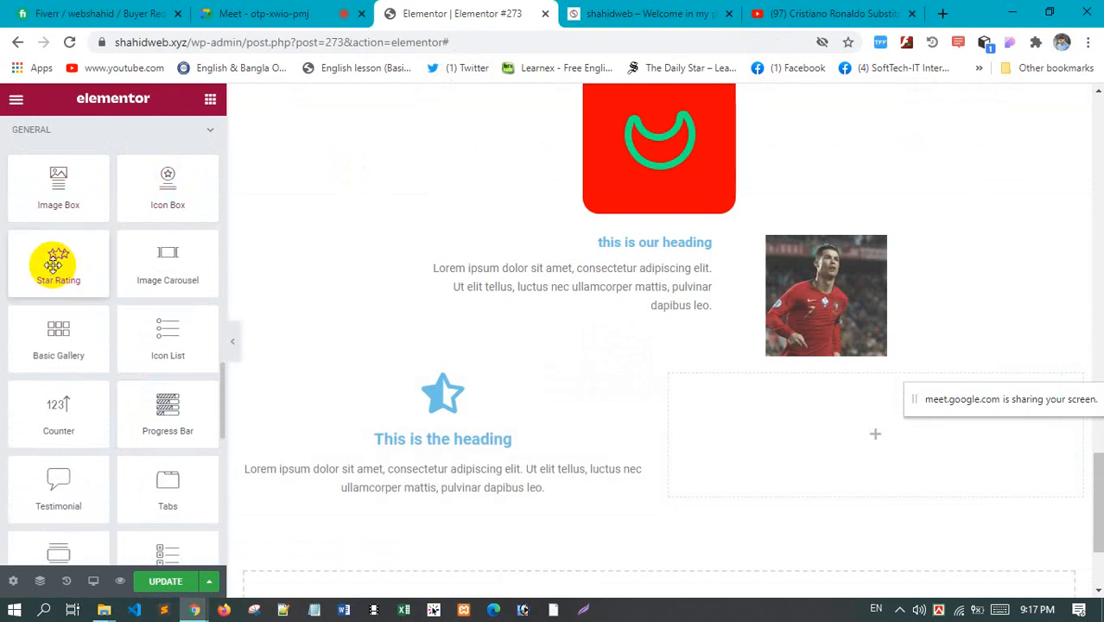
{"action": "left_click_drag", "start_coordinate": [55, 265], "coordinate": [880, 446]}
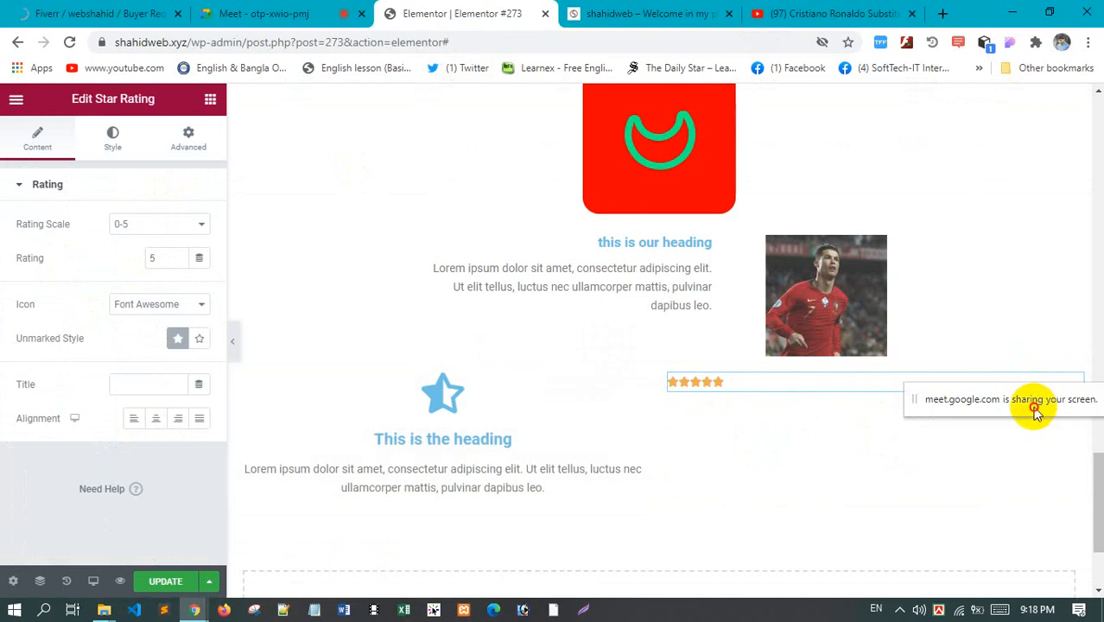
Set the star rating's scale to 0-10 and its rating to 7.2
{"action": "left_click_drag", "start_coordinate": [1034, 409], "coordinate": [1091, 484]}
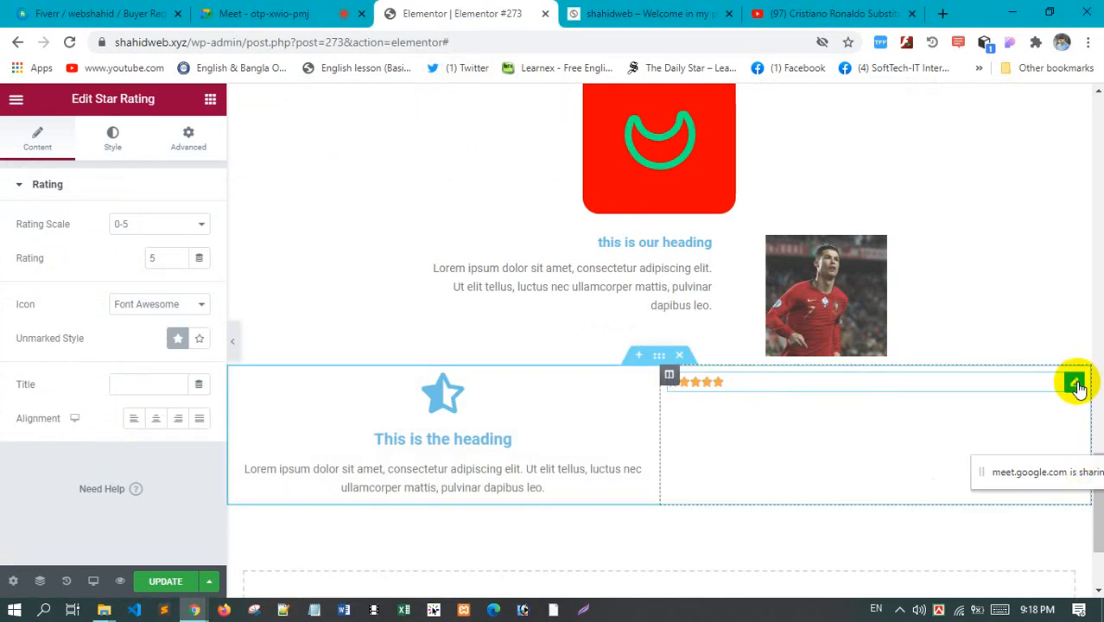
{"action": "left_click", "coordinate": [194, 226]}
{"action": "left_click", "coordinate": [183, 253]}
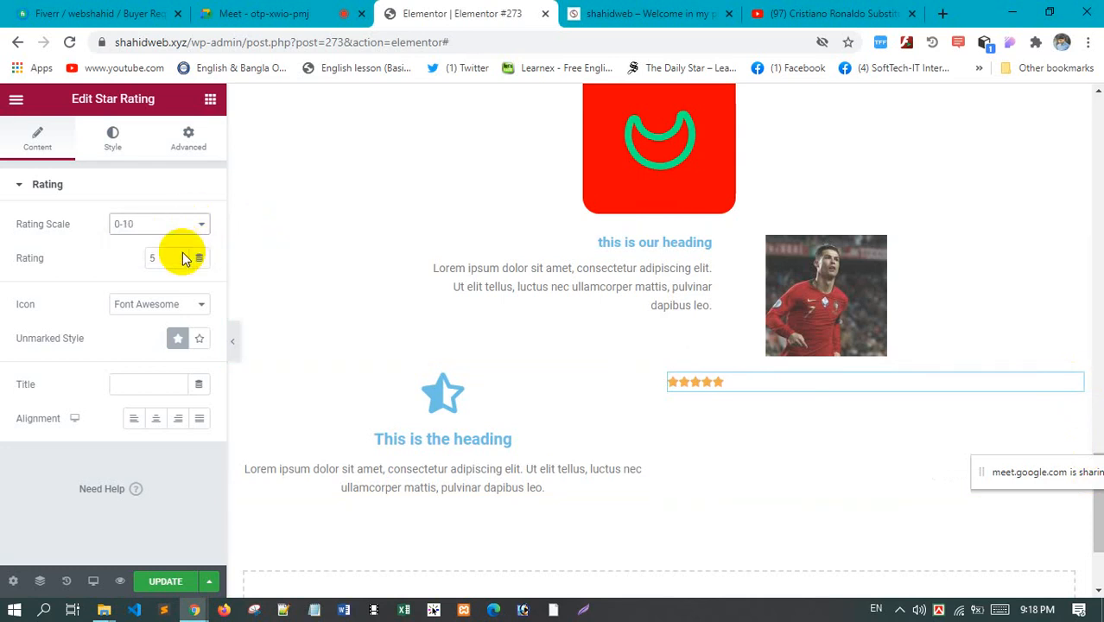
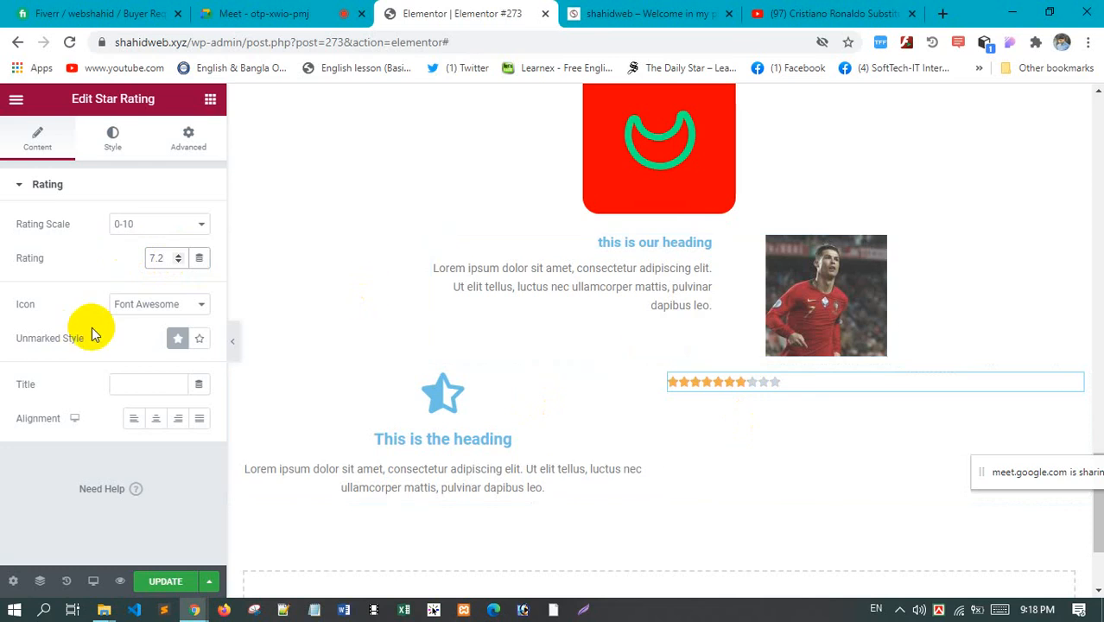
Try the Unicode icon type for the rating stars and return to Font Awesome
{"action": "left_click", "coordinate": [168, 305]}
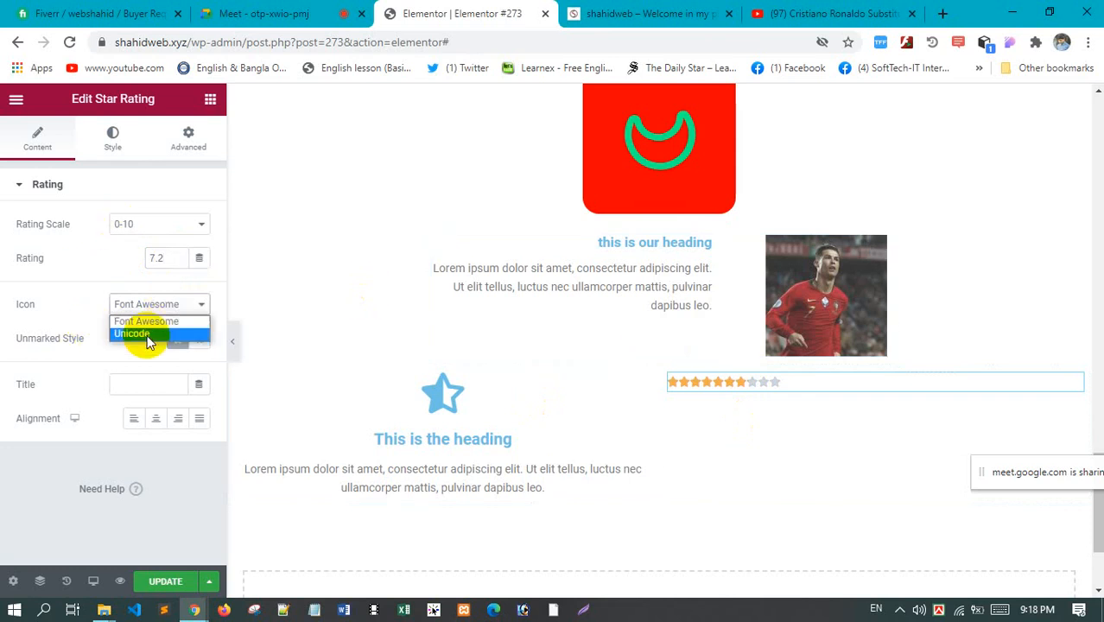
{"action": "left_click", "coordinate": [168, 306]}
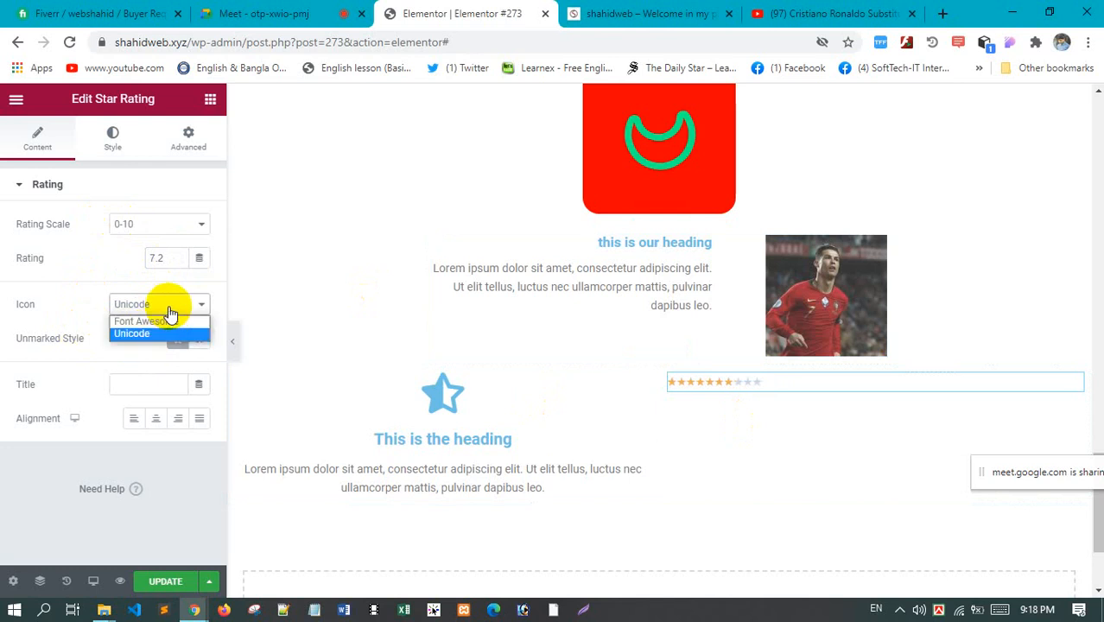
{"action": "left_click", "coordinate": [162, 317]}
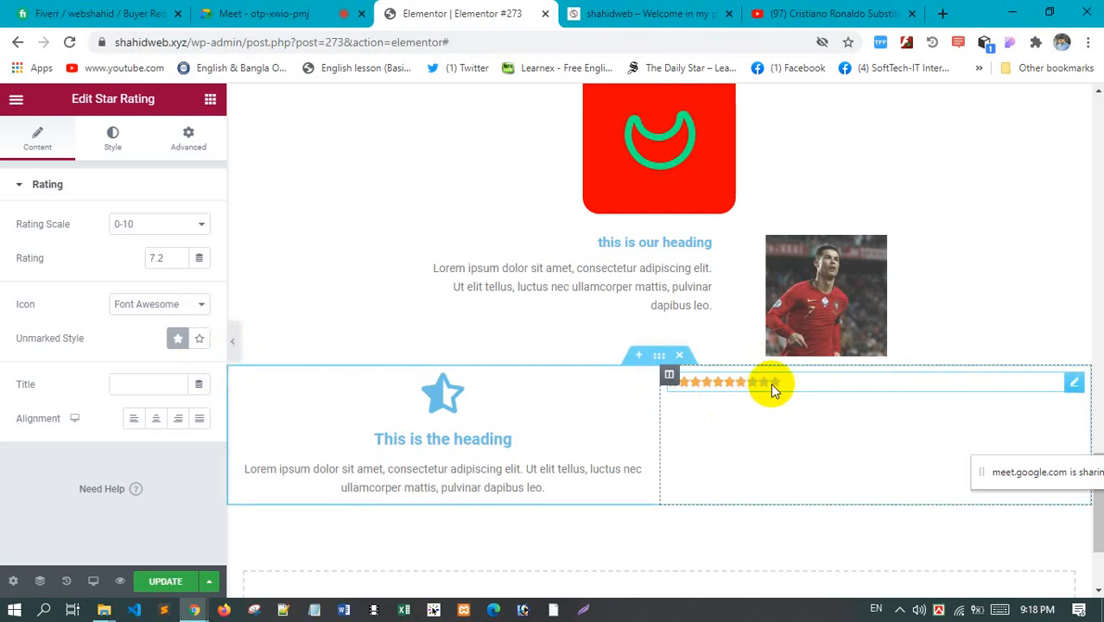
Set the unmarked star style to solid, title the rating "this is our icon" and centre-align it
{"action": "left_click", "coordinate": [178, 339]}
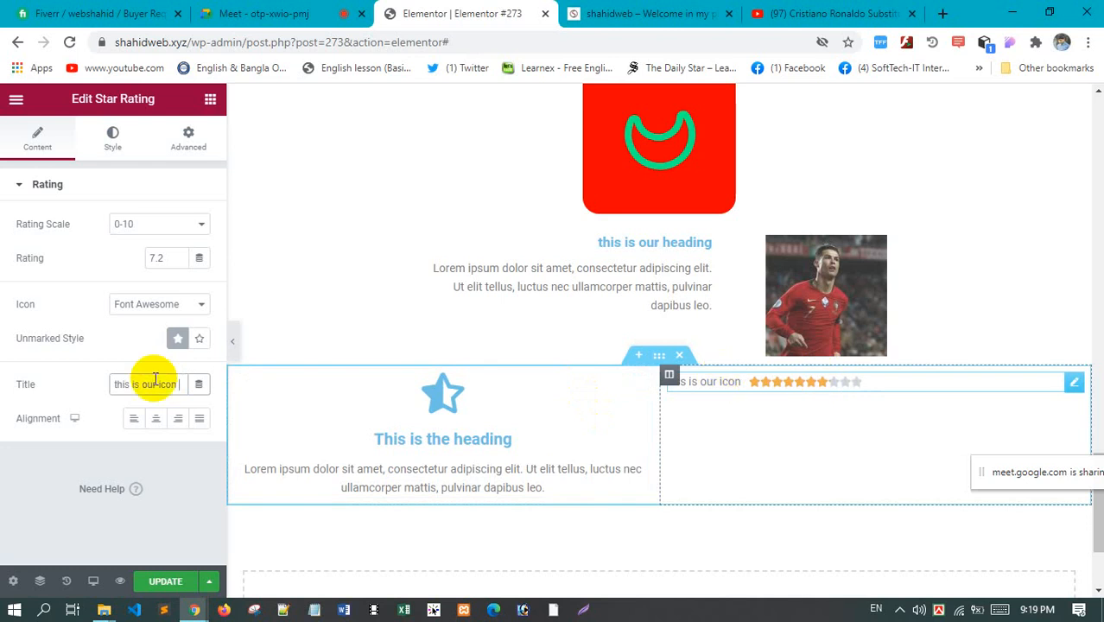
{"action": "left_click", "coordinate": [156, 420]}
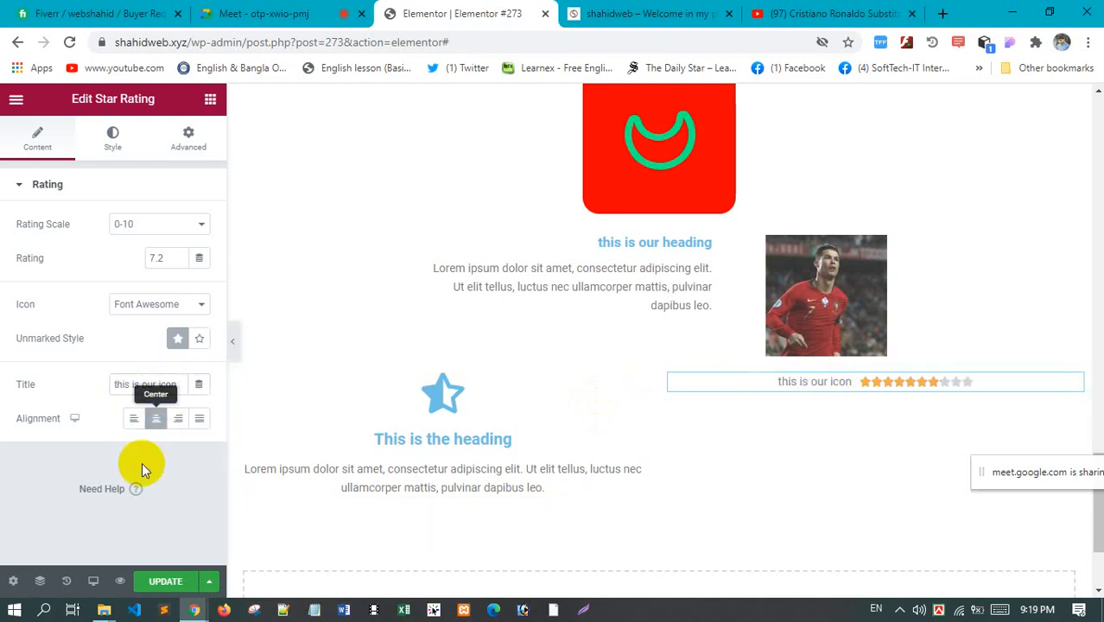
Set the star rating's title text colour to red and its gap to 39, and open the style settings for the stars
{"action": "left_click", "coordinate": [113, 138]}
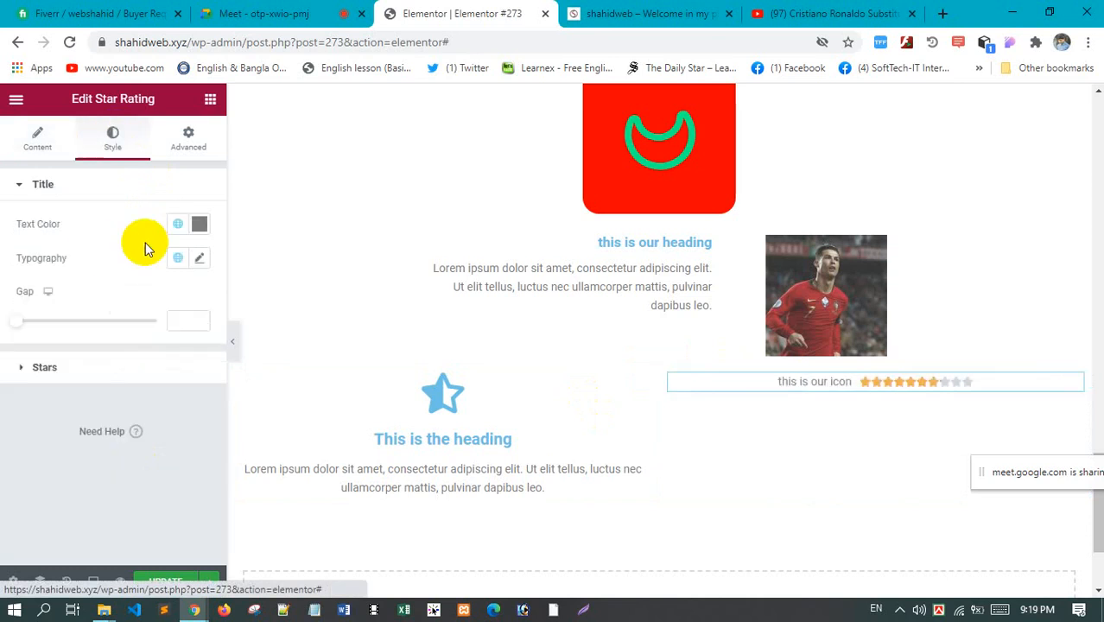
{"action": "left_click", "coordinate": [199, 226]}
{"action": "left_click", "coordinate": [271, 315]}
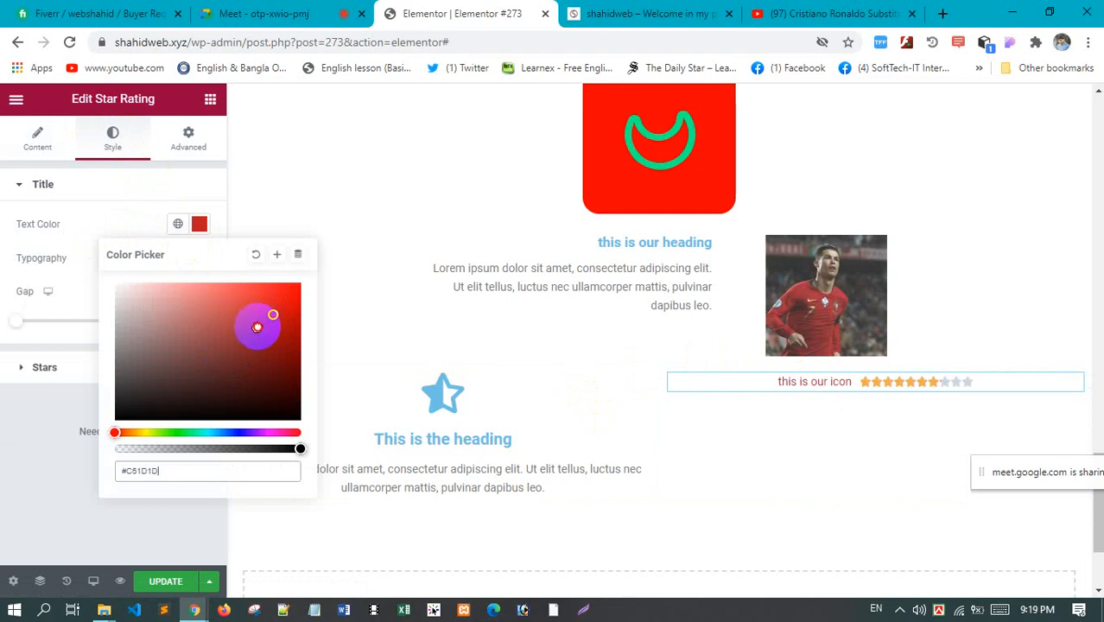
{"action": "left_click", "coordinate": [257, 326]}
{"action": "left_click", "coordinate": [39, 407]}
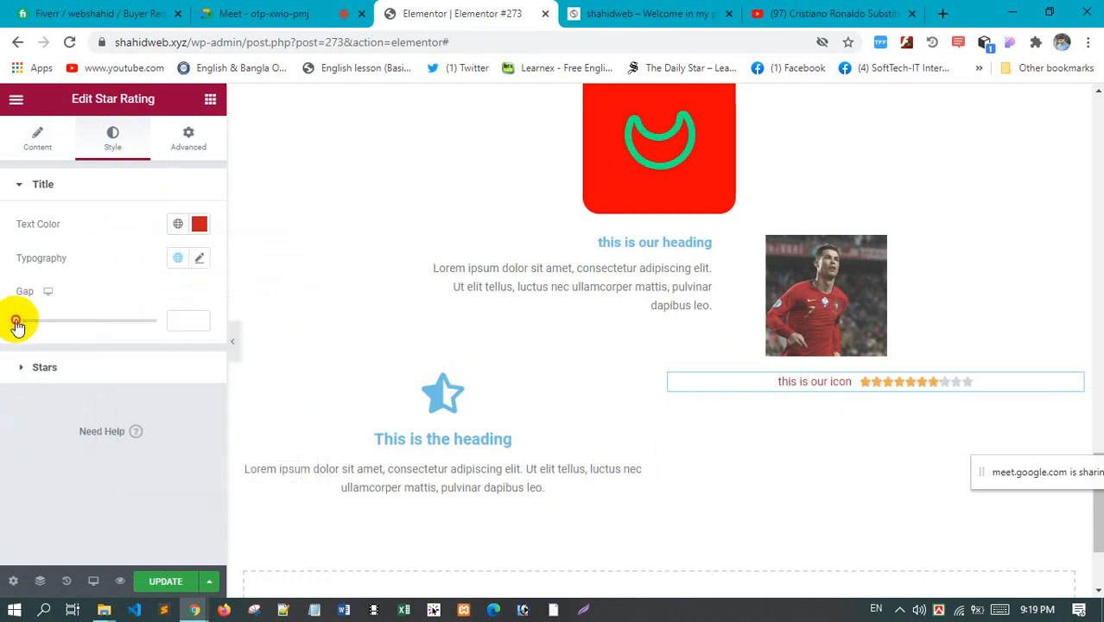
{"action": "left_click_drag", "start_coordinate": [16, 323], "coordinate": [127, 328]}
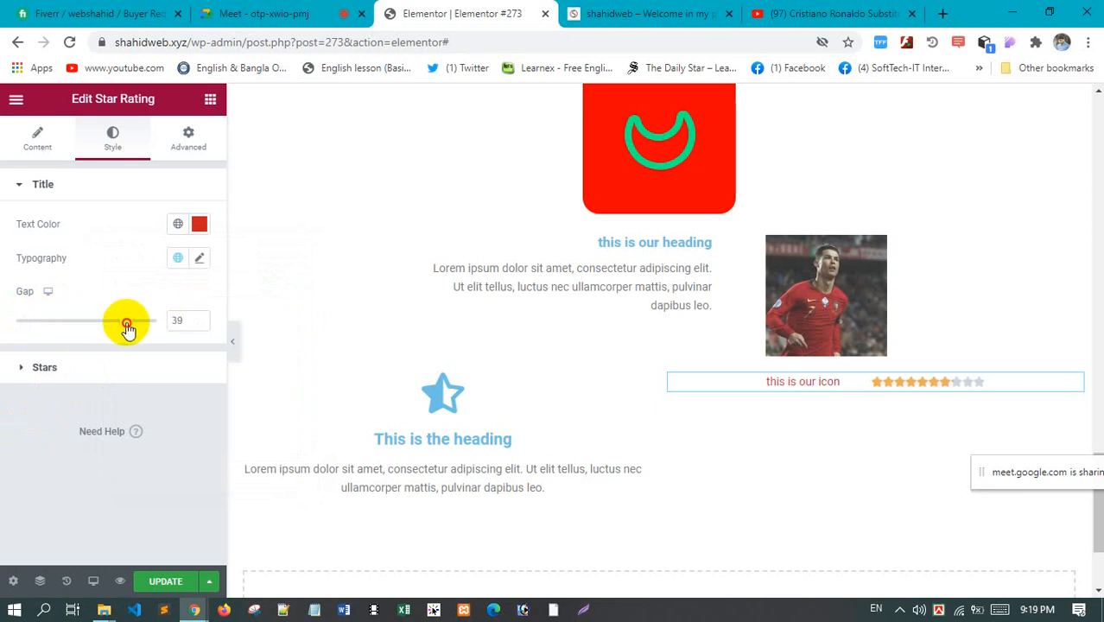
{"action": "left_click", "coordinate": [26, 367]}
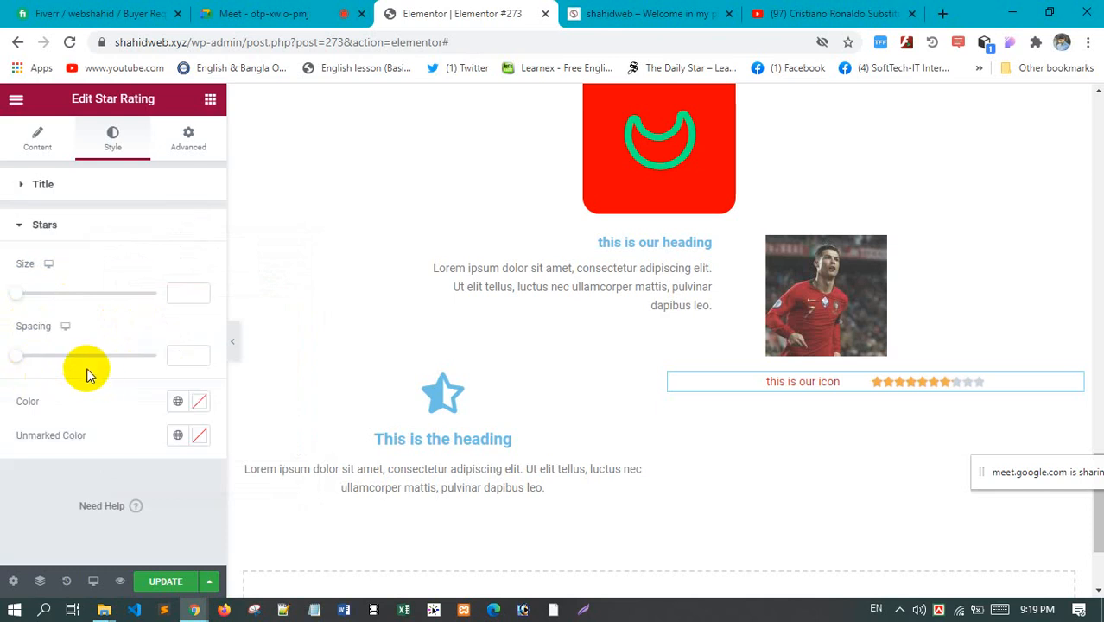
Set the size of the rating stars to 25 and their spacing to 9
{"action": "left_click_drag", "start_coordinate": [17, 297], "coordinate": [53, 300]}
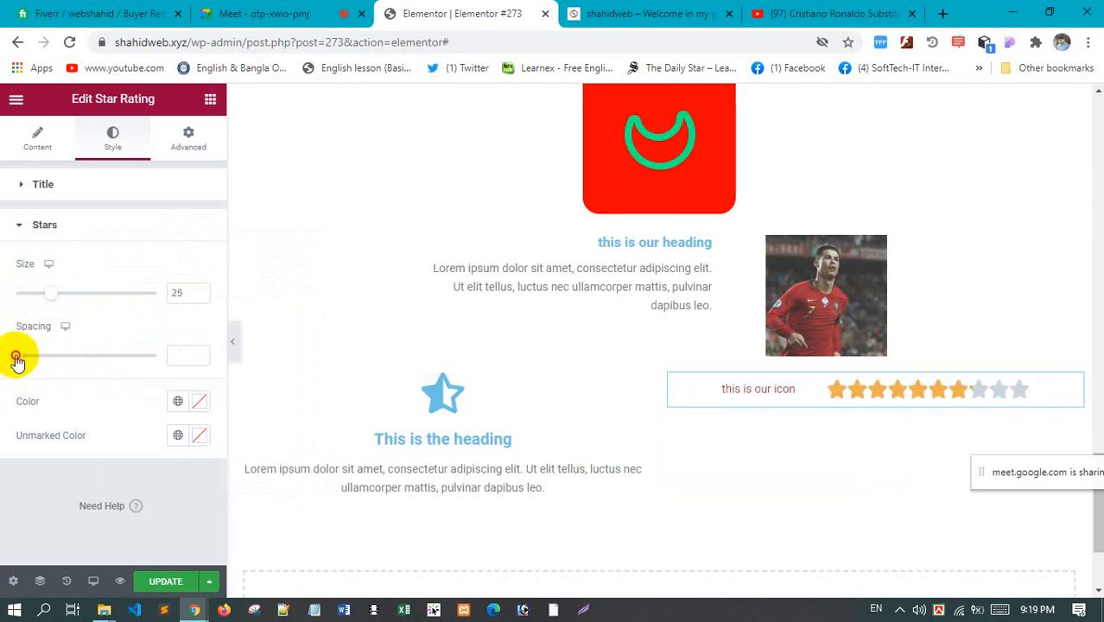
{"action": "left_click_drag", "start_coordinate": [16, 361], "coordinate": [39, 363]}
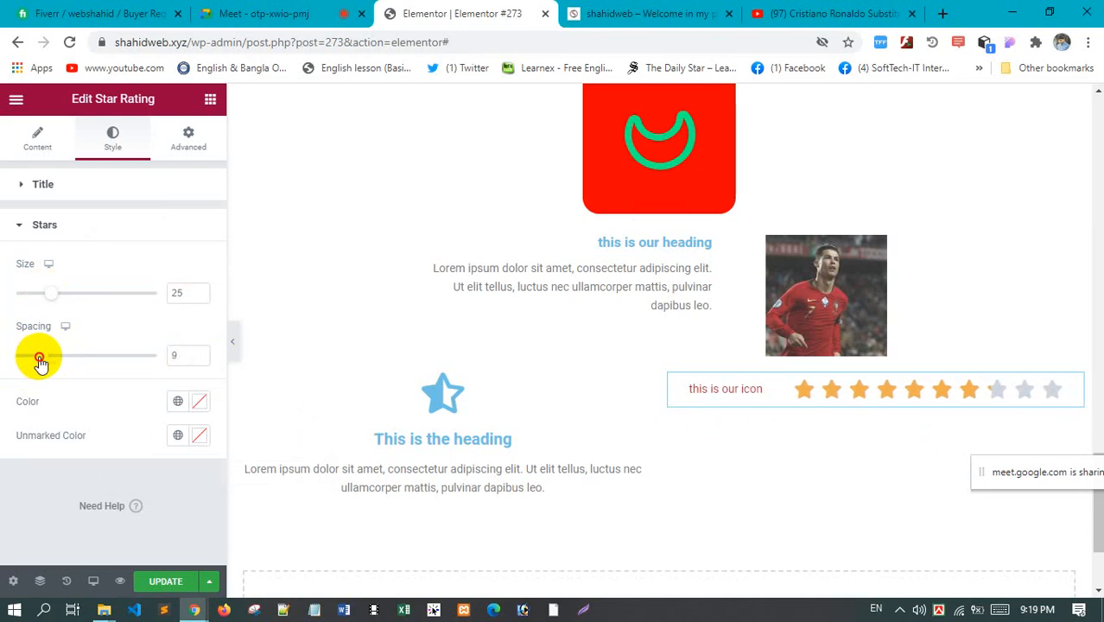
Change the marked stars' colour to a bright green
{"action": "left_click", "coordinate": [200, 404]}
{"action": "left_click_drag", "start_coordinate": [247, 227], "coordinate": [225, 267]}
{"action": "left_click", "coordinate": [158, 224]}
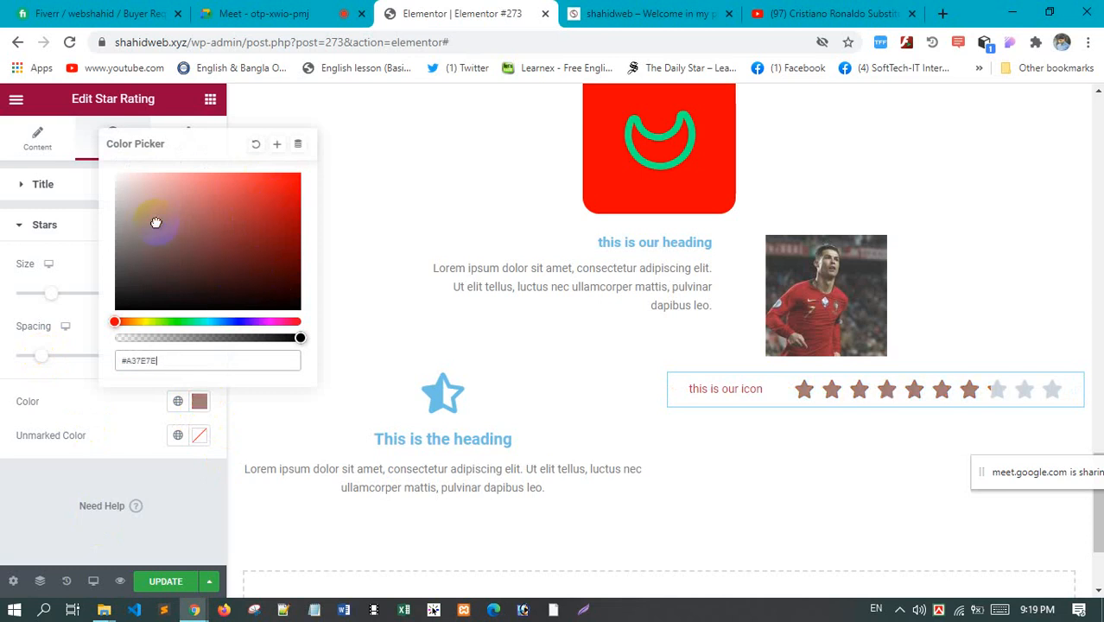
{"action": "left_click", "coordinate": [196, 322]}
{"action": "left_click", "coordinate": [295, 184]}
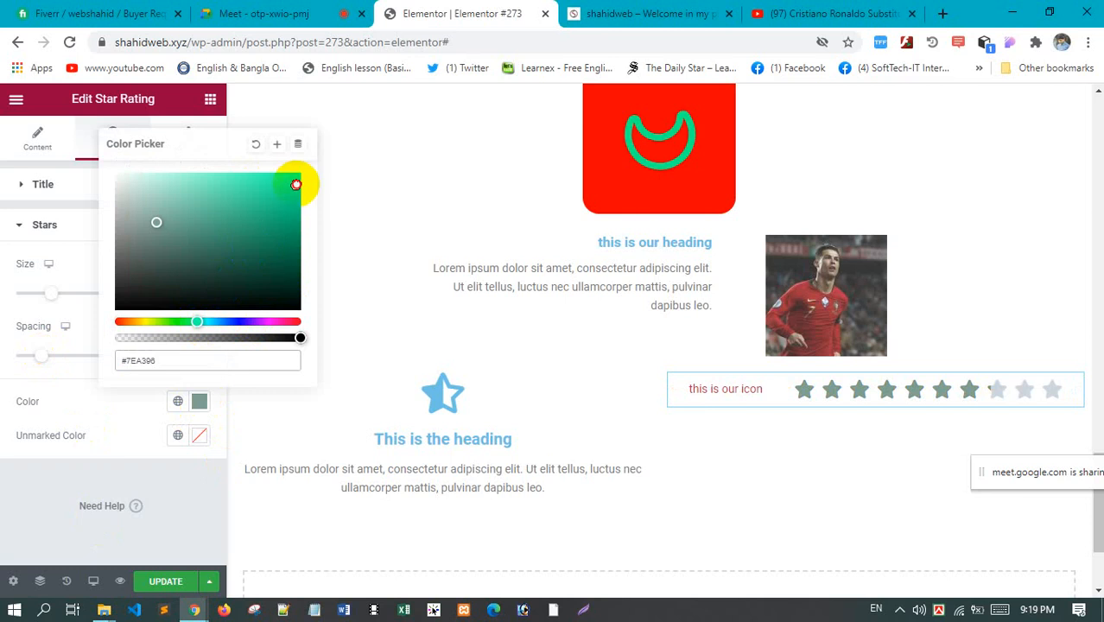
{"action": "left_click", "coordinate": [126, 429]}
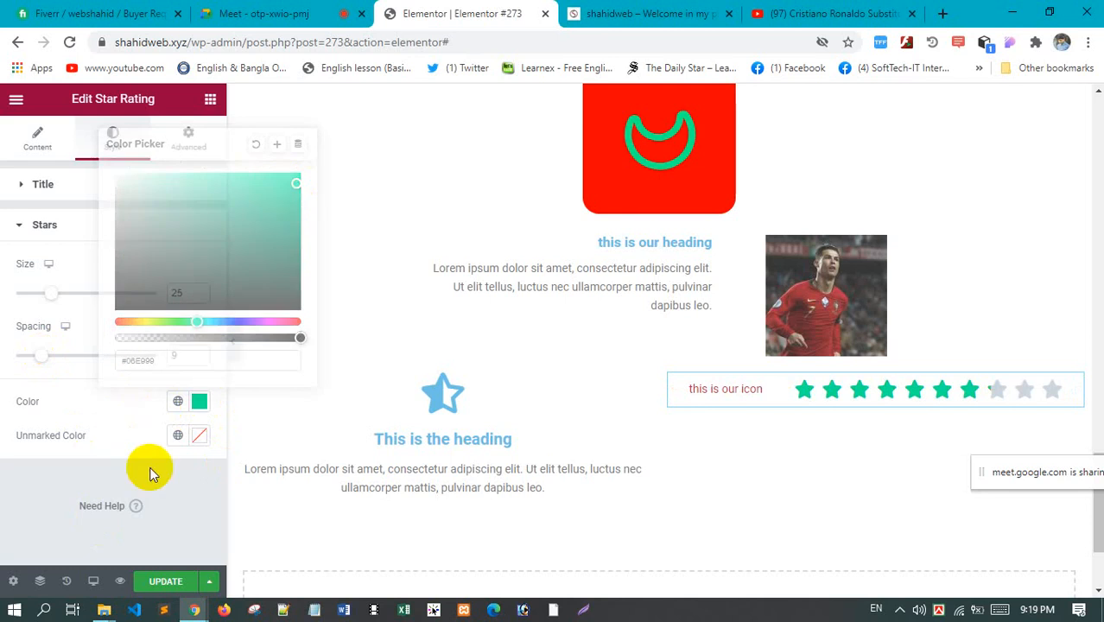
Change the unmarked stars' colour to a strong red
{"action": "left_click", "coordinate": [199, 436]}
{"action": "left_click", "coordinate": [278, 287]}
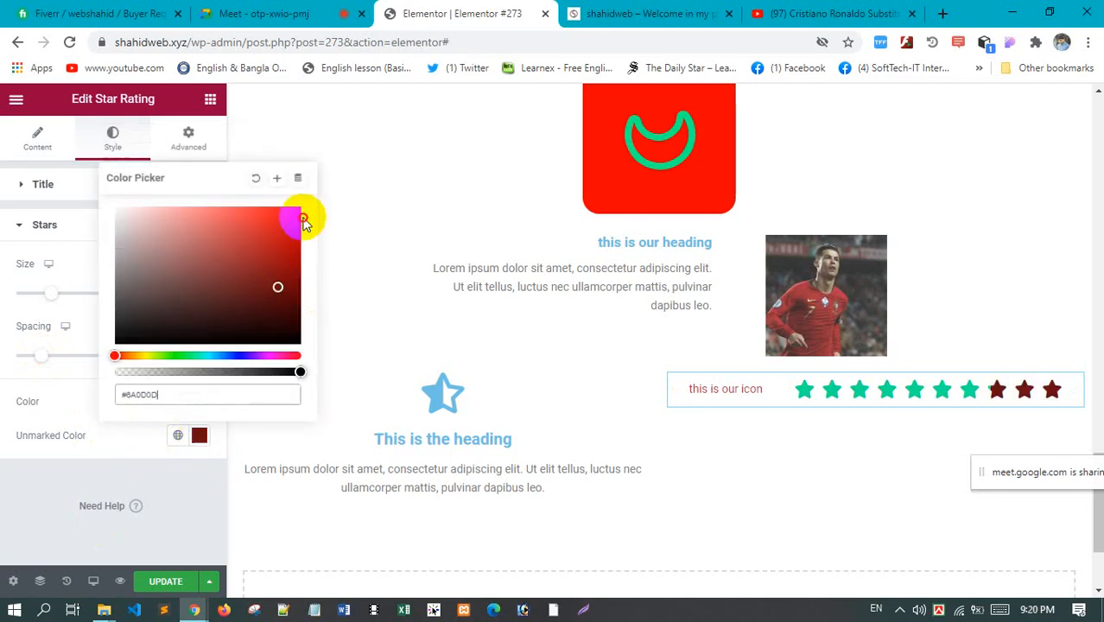
{"action": "left_click", "coordinate": [298, 217]}
{"action": "left_click", "coordinate": [279, 298]}
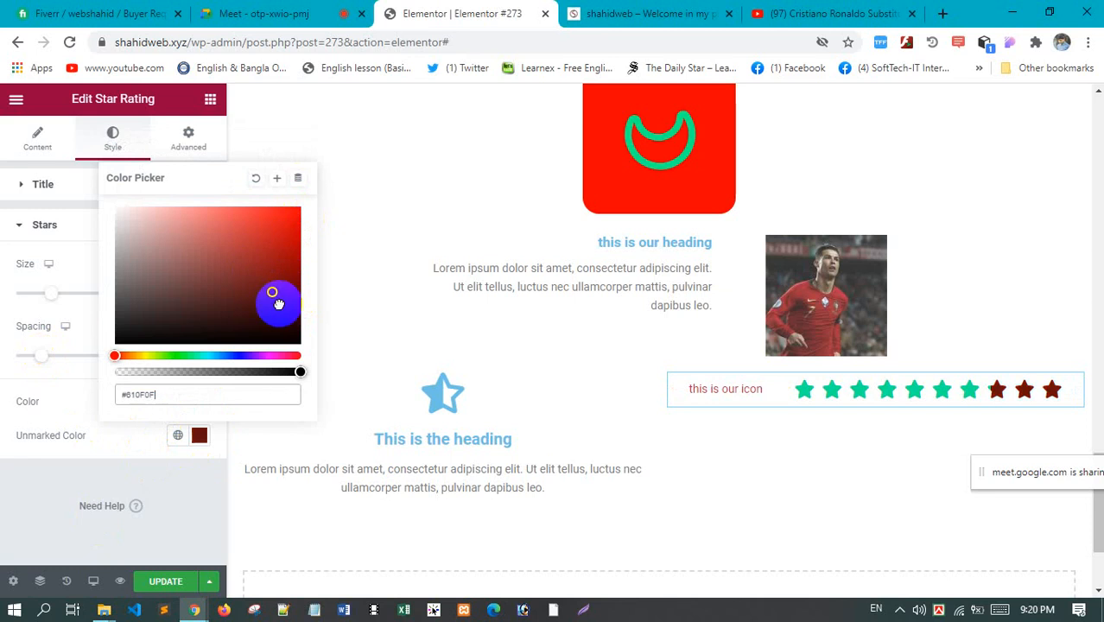
{"action": "left_click", "coordinate": [169, 216]}
{"action": "left_click_drag", "start_coordinate": [259, 273], "coordinate": [274, 248]}
{"action": "left_click", "coordinate": [103, 458]}
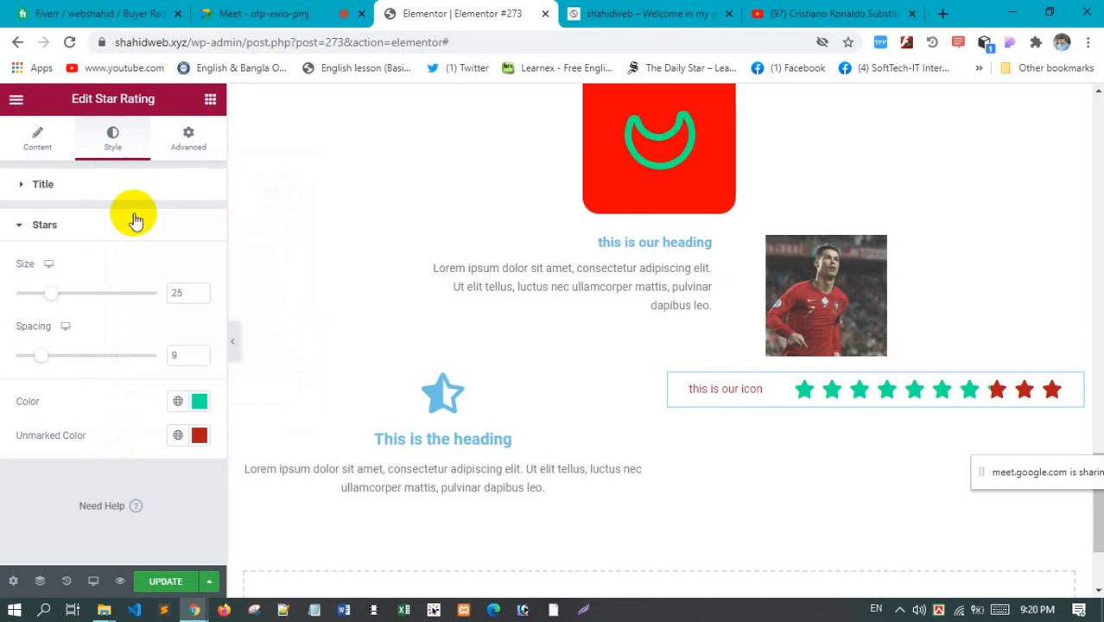
Examine the star rating's title typography options and its advanced and motion effects settings
{"action": "left_click", "coordinate": [39, 184]}
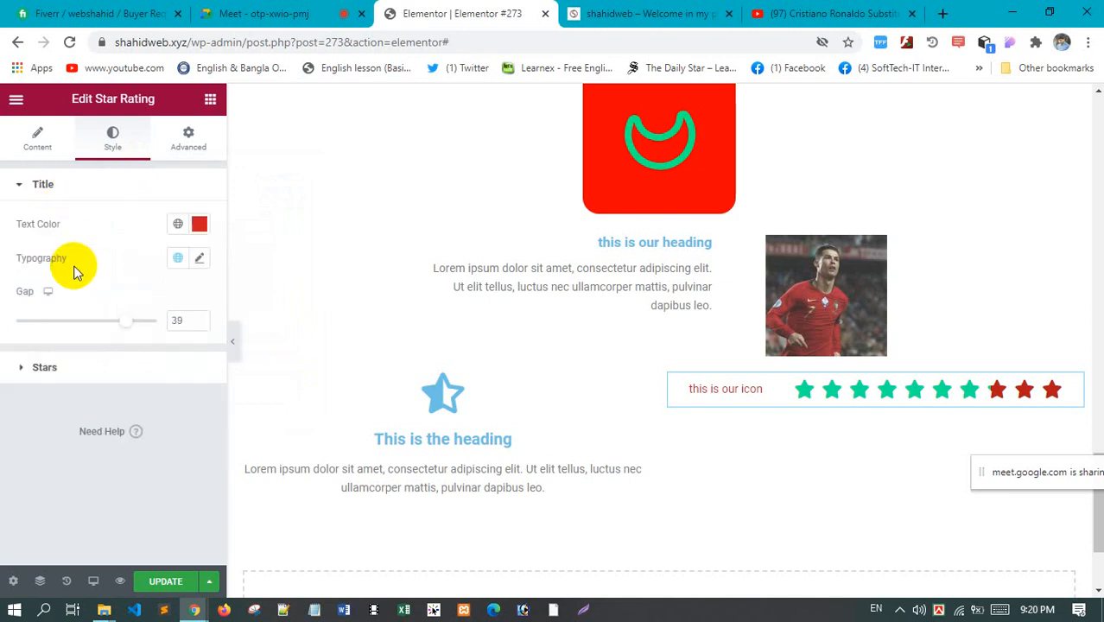
{"action": "left_click", "coordinate": [199, 257]}
{"action": "scroll", "coordinate": [121, 443], "scroll_direction": "down", "scroll_amount": 2}
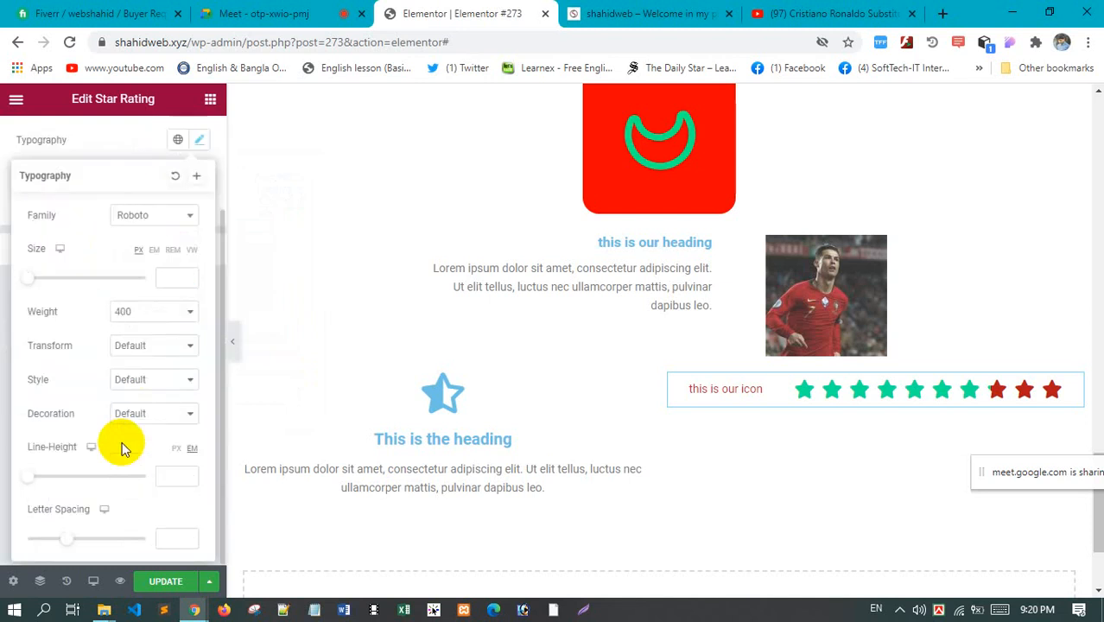
{"action": "scroll", "coordinate": [122, 447], "scroll_direction": "up", "scroll_amount": 2}
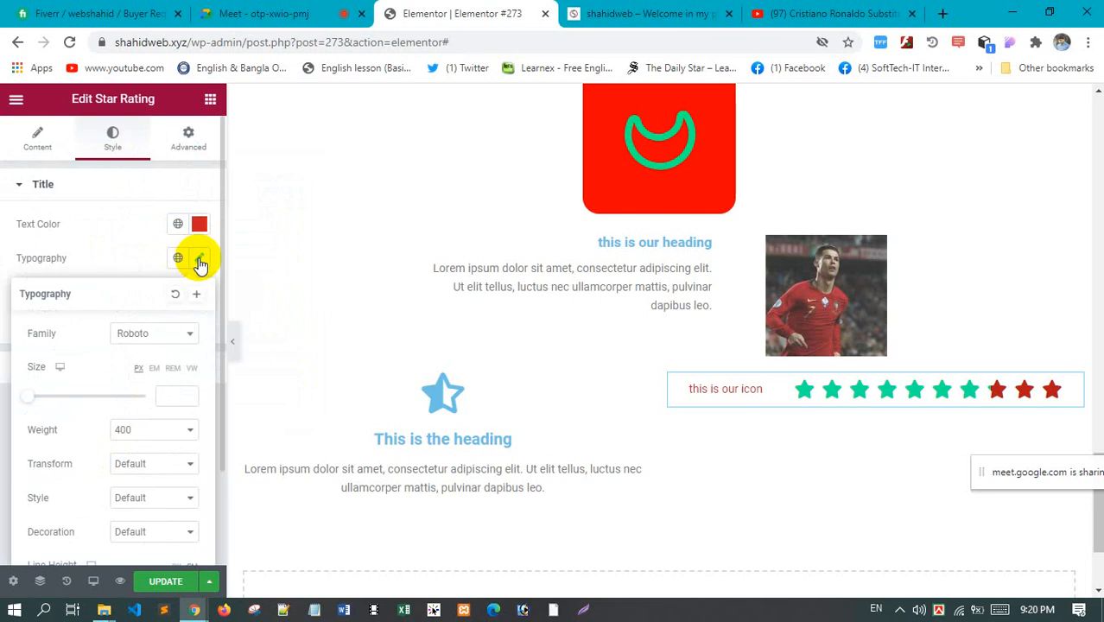
{"action": "left_click", "coordinate": [198, 258]}
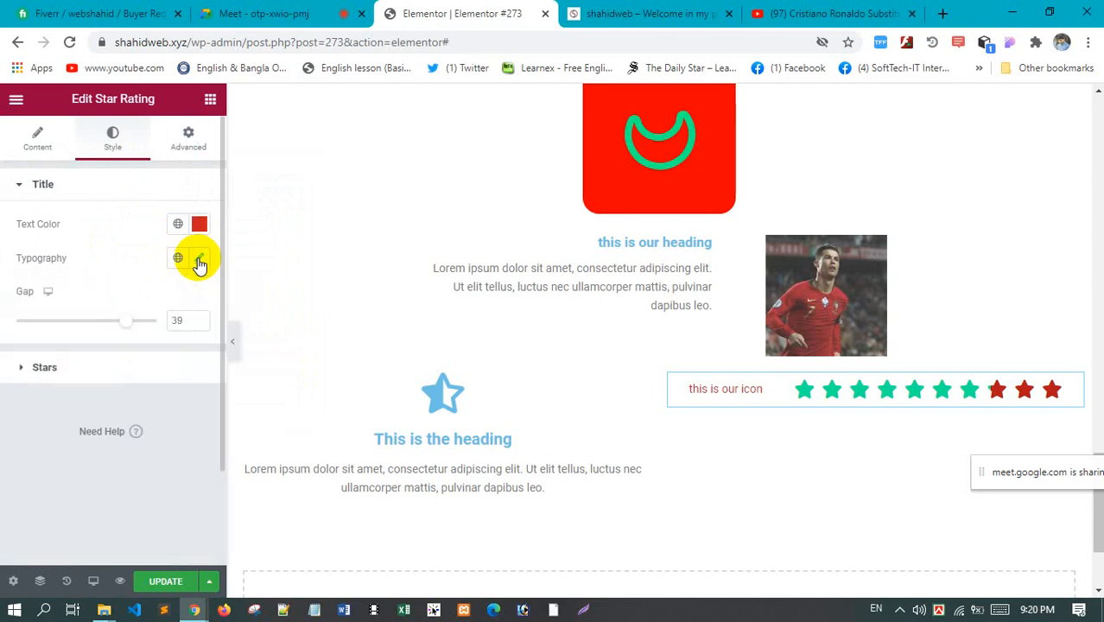
{"action": "left_click", "coordinate": [184, 140]}
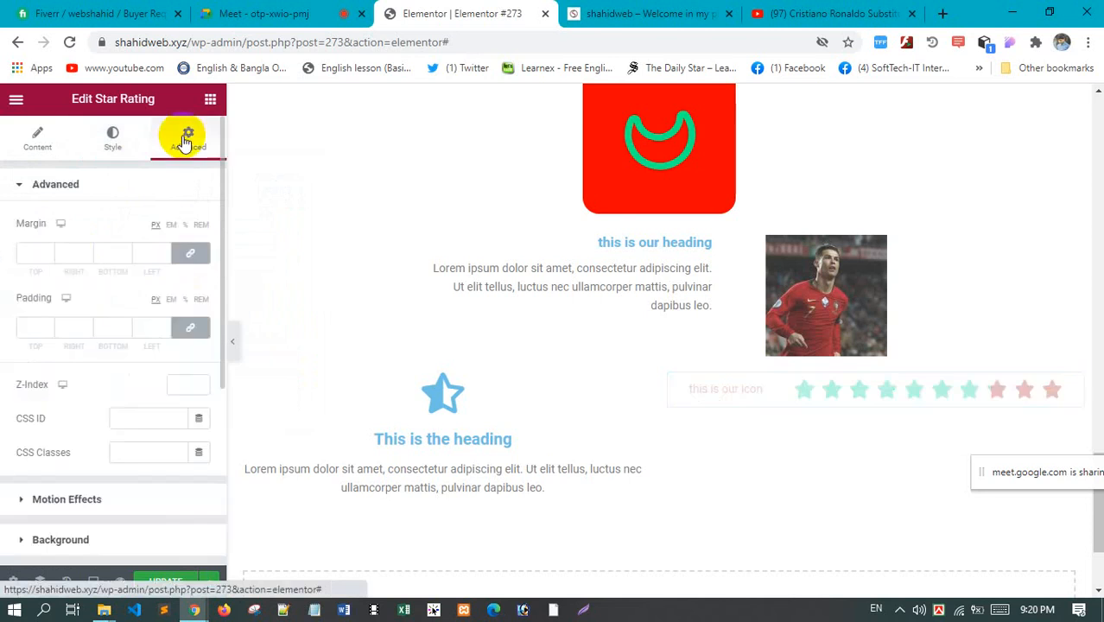
{"action": "scroll", "coordinate": [104, 363], "scroll_direction": "down", "scroll_amount": 3}
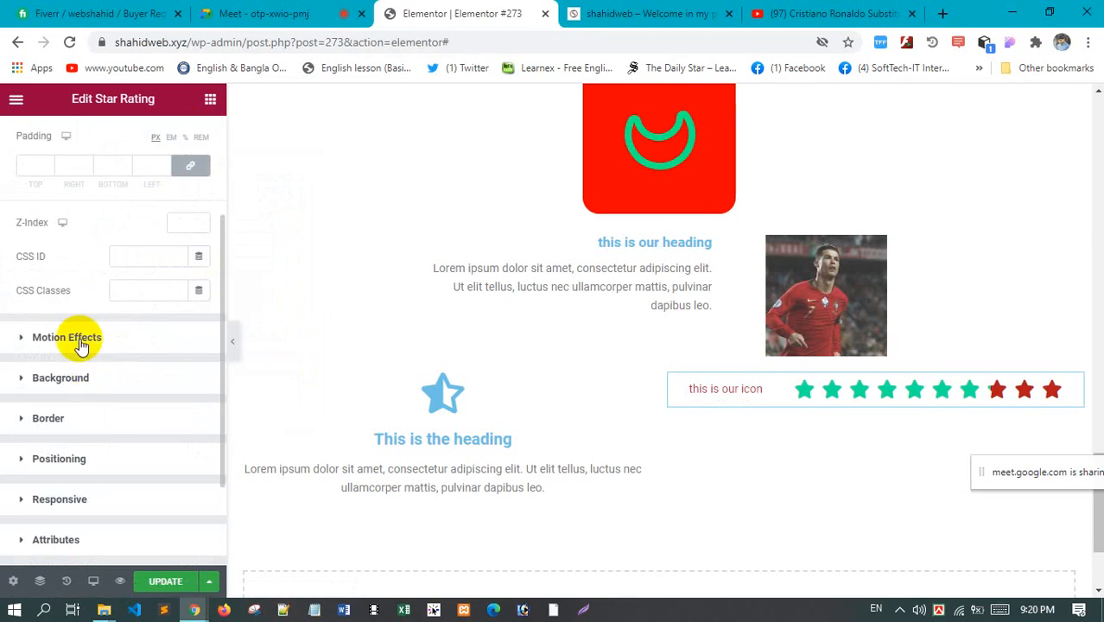
{"action": "left_click", "coordinate": [78, 338]}
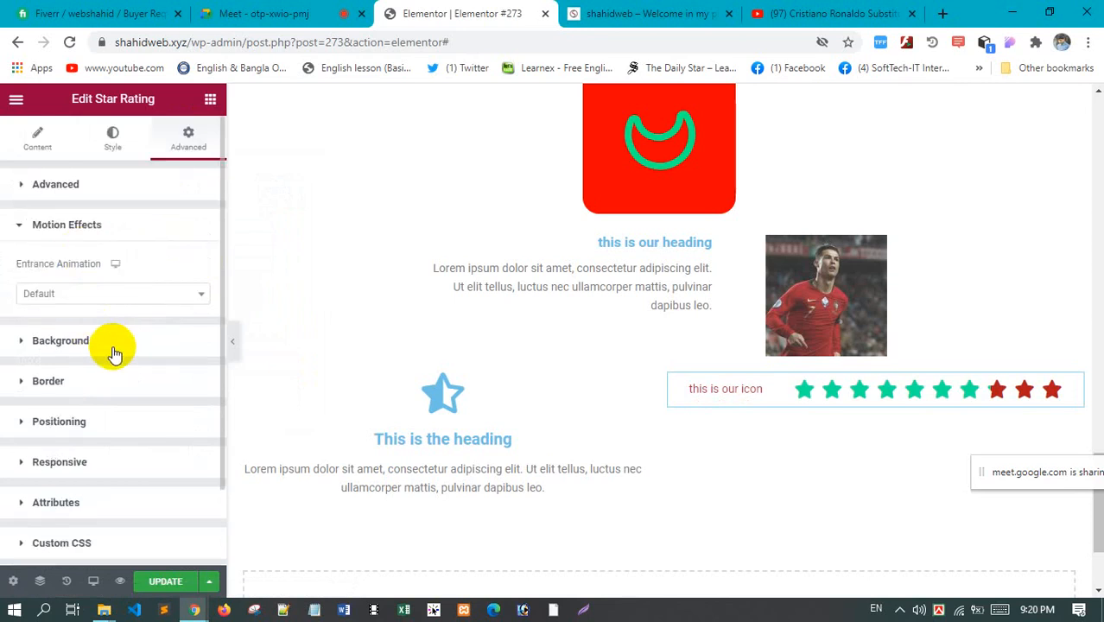
Look through the Pro and General widget categories for the next widget to add
{"action": "left_click", "coordinate": [210, 101]}
{"action": "scroll", "coordinate": [134, 363], "scroll_direction": "down", "scroll_amount": 5}
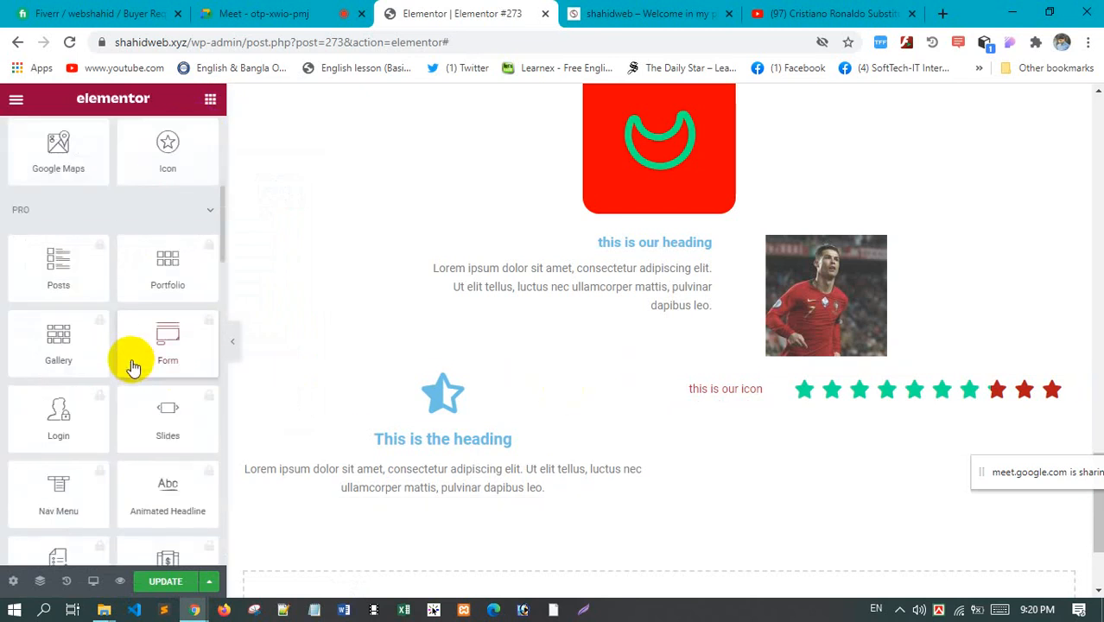
{"action": "scroll", "coordinate": [132, 367], "scroll_direction": "down", "scroll_amount": 8}
{"action": "scroll", "coordinate": [134, 369], "scroll_direction": "up", "scroll_amount": 4}
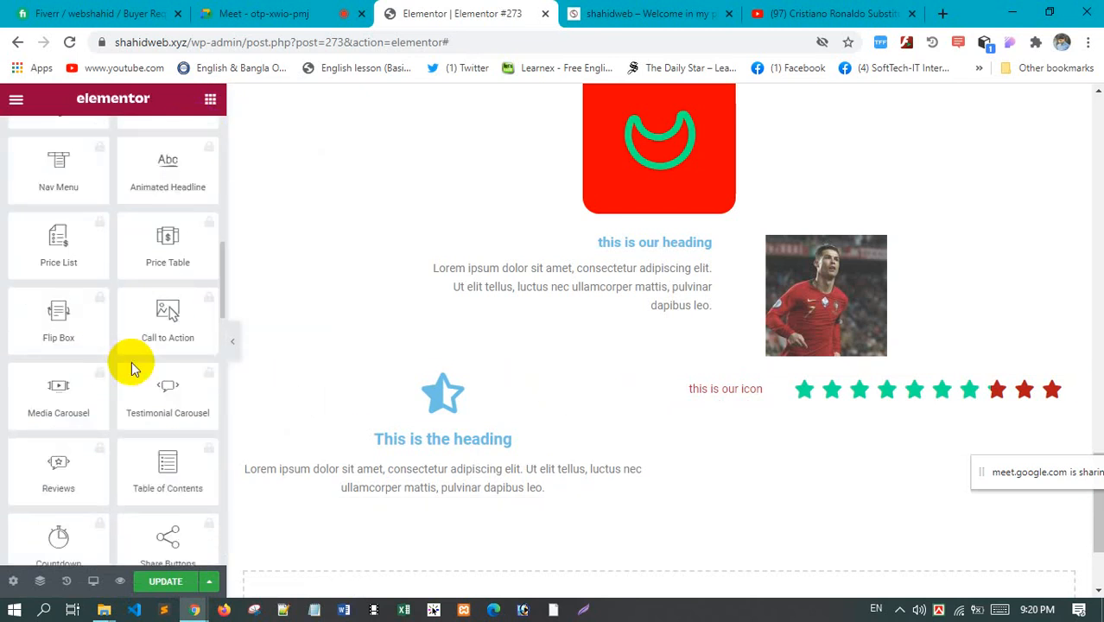
{"action": "scroll", "coordinate": [132, 362], "scroll_direction": "up", "scroll_amount": 2}
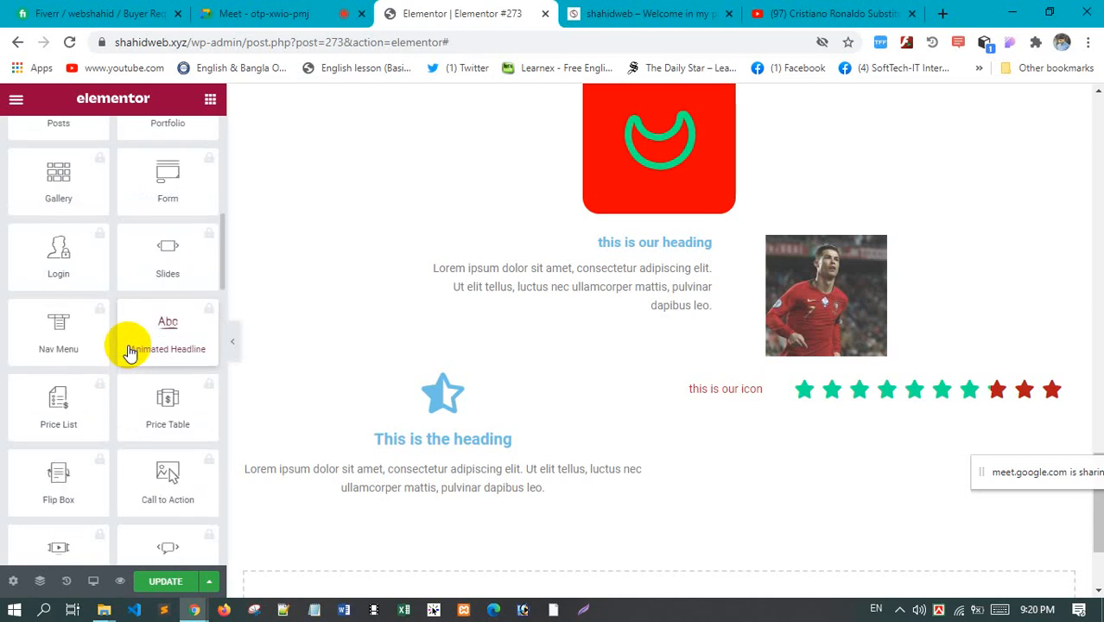
{"action": "scroll", "coordinate": [128, 349], "scroll_direction": "up", "scroll_amount": 2}
{"action": "scroll", "coordinate": [115, 313], "scroll_direction": "down", "scroll_amount": 9}
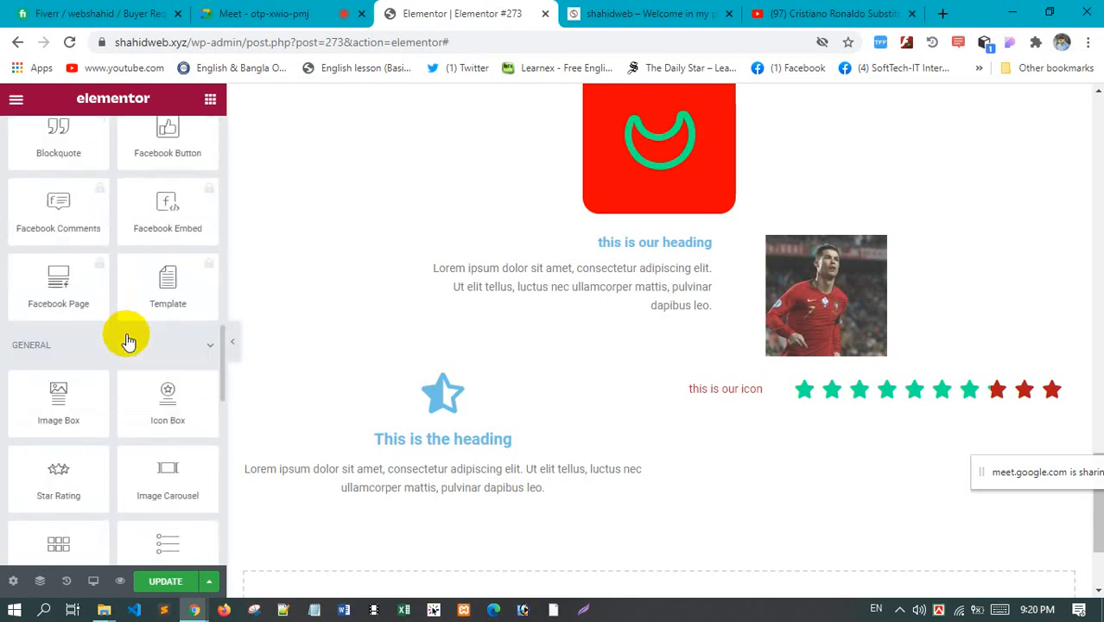
{"action": "scroll", "coordinate": [138, 372], "scroll_direction": "down", "scroll_amount": 1}
{"action": "scroll", "coordinate": [130, 363], "scroll_direction": "down", "scroll_amount": 1}
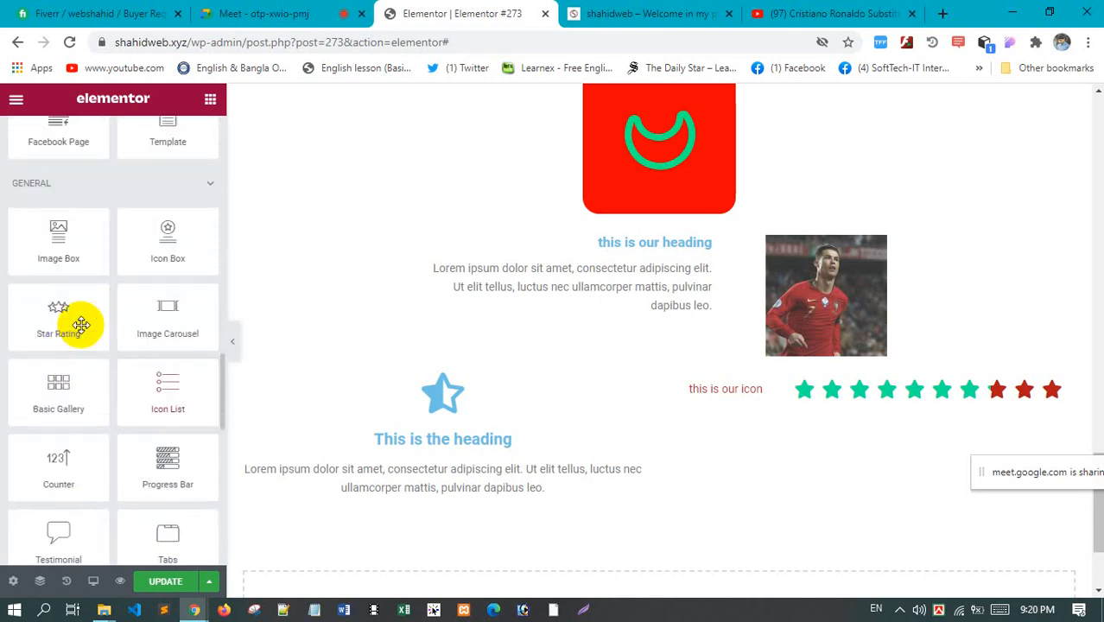
Add a single-column section below the star rating and place an Image Carousel widget in it, searching the widgets for "imag"
{"action": "scroll", "coordinate": [717, 399], "scroll_direction": "down", "scroll_amount": 2}
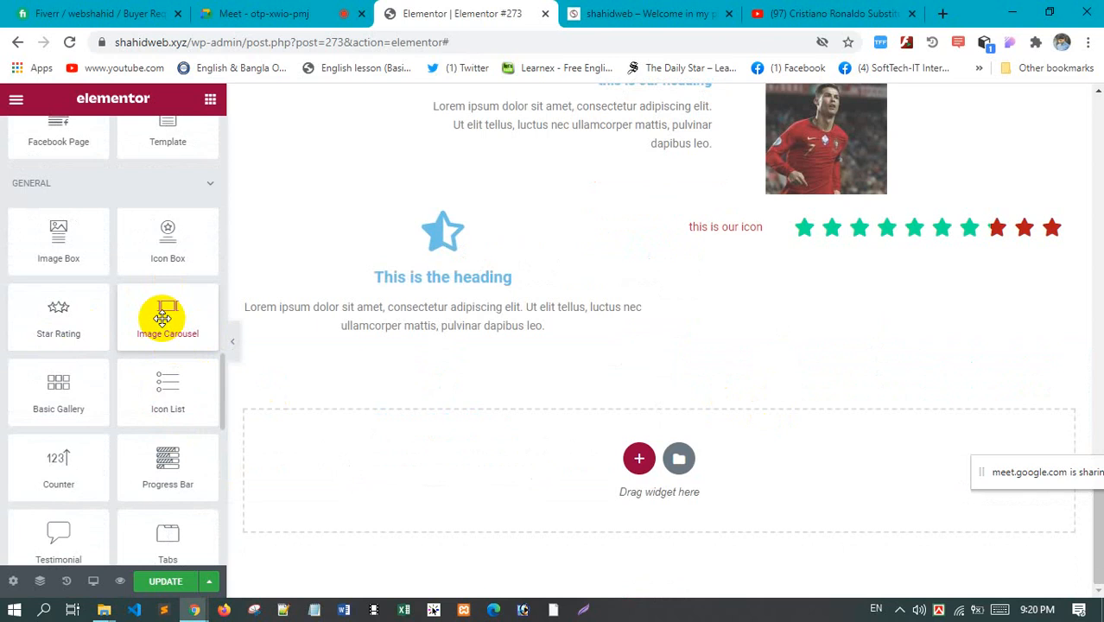
{"action": "left_click", "coordinate": [639, 458]}
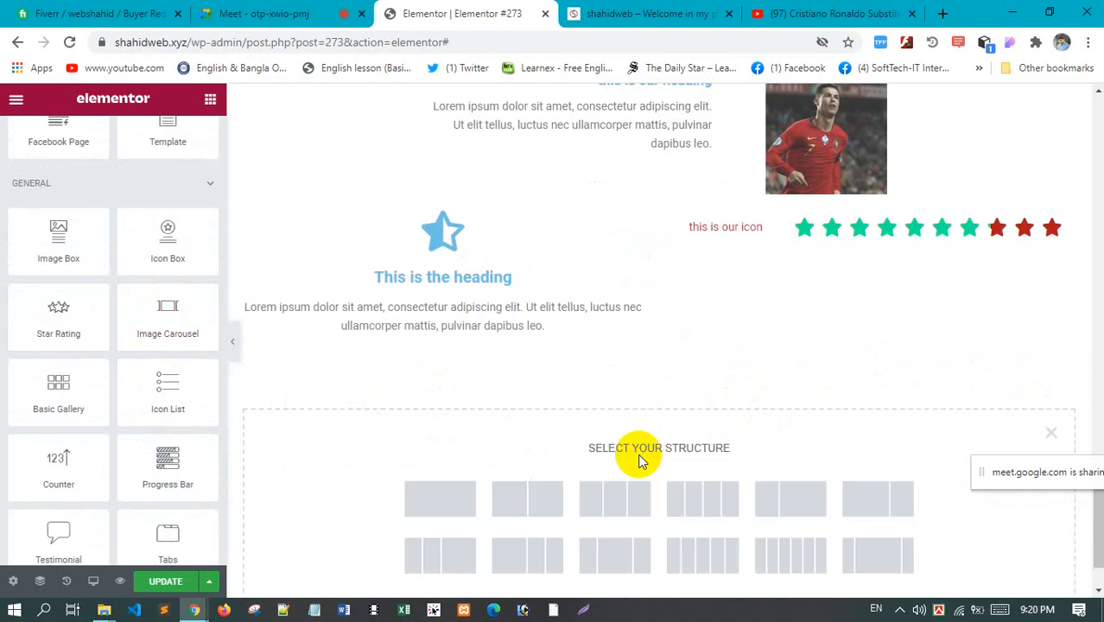
{"action": "left_click", "coordinate": [439, 501]}
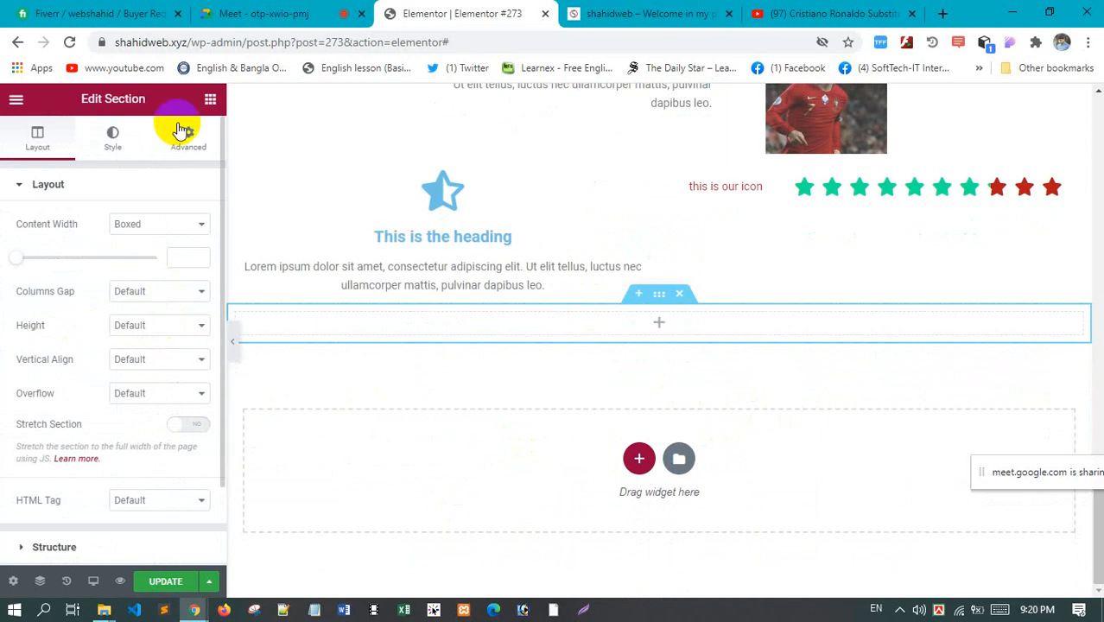
{"action": "left_click", "coordinate": [210, 99]}
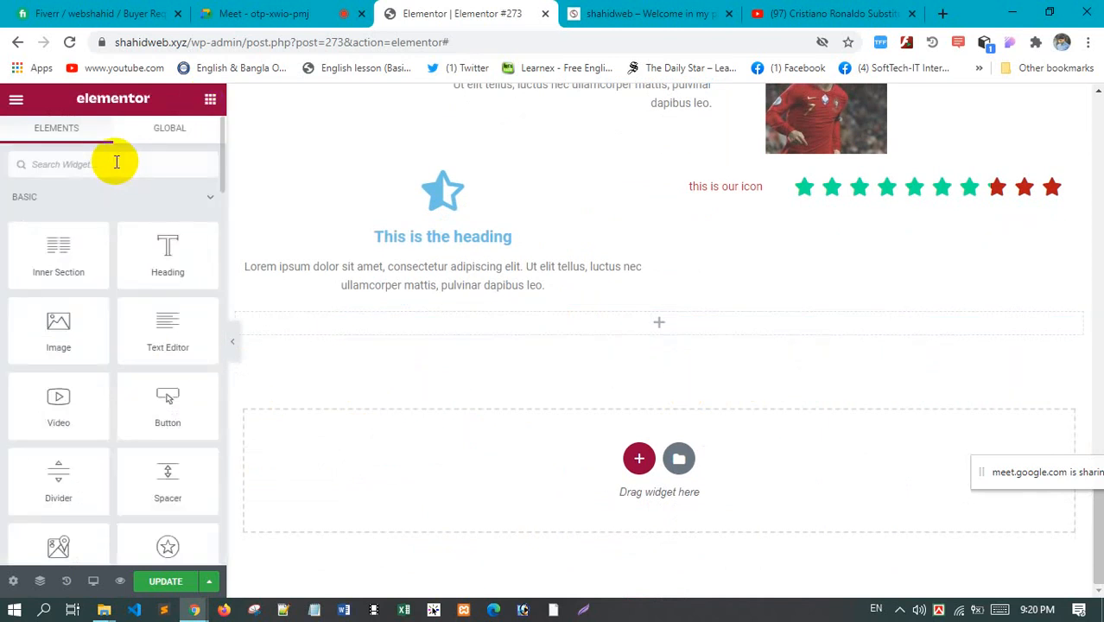
{"action": "type", "text": "imag"}
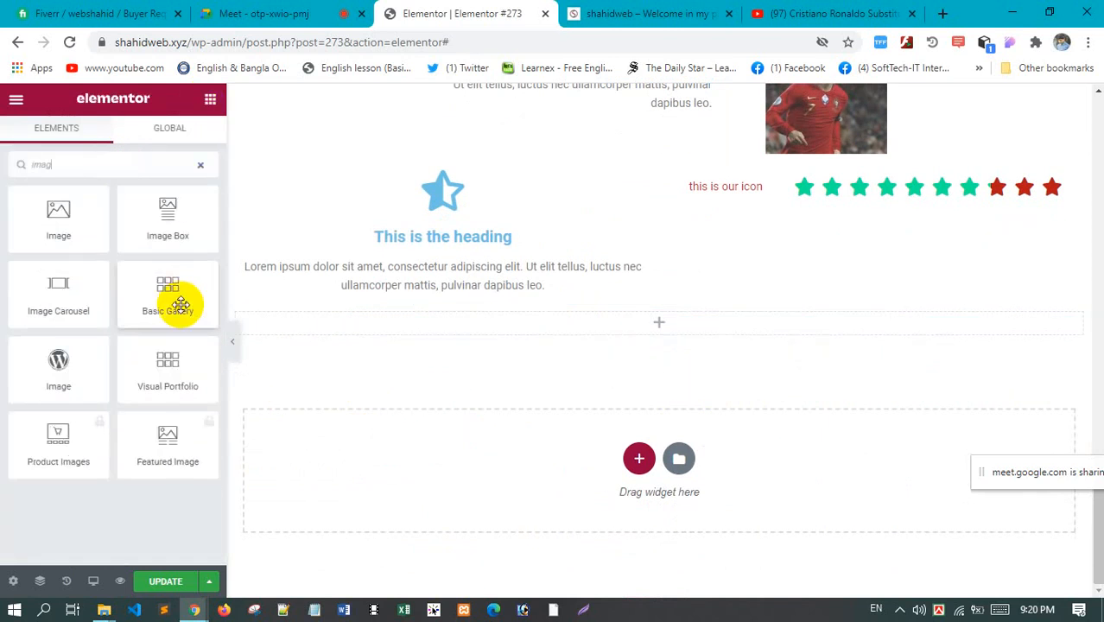
{"action": "left_click_drag", "start_coordinate": [65, 313], "coordinate": [661, 332]}
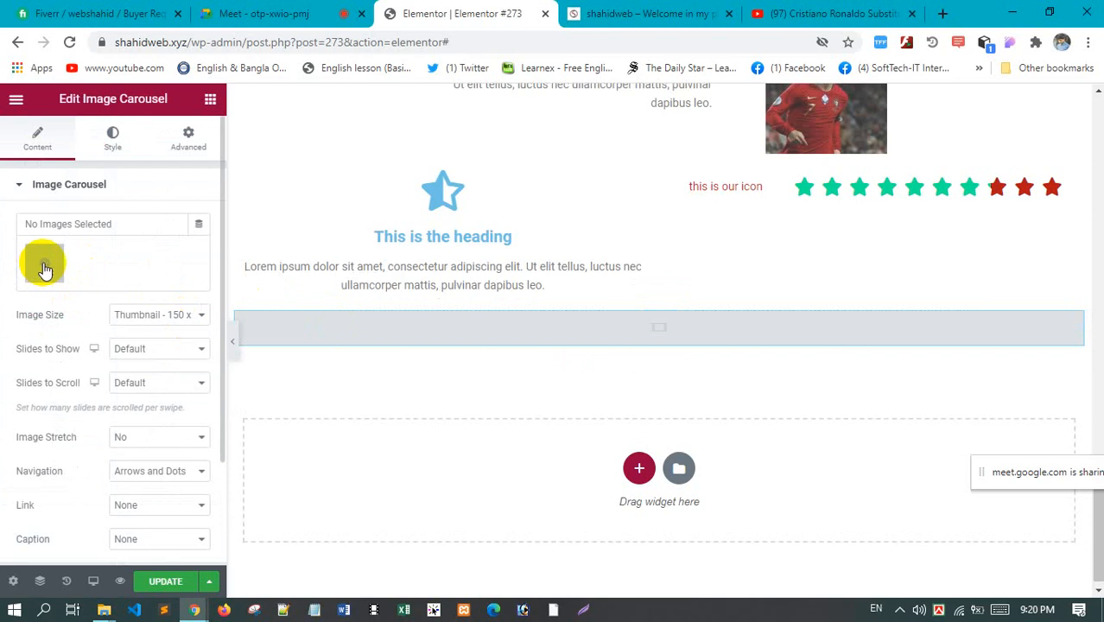
Fill the carousel with a new gallery of the media library's first four images and the COVID-19 test results image
{"action": "left_click", "coordinate": [45, 270]}
{"action": "left_click", "coordinate": [259, 311]}
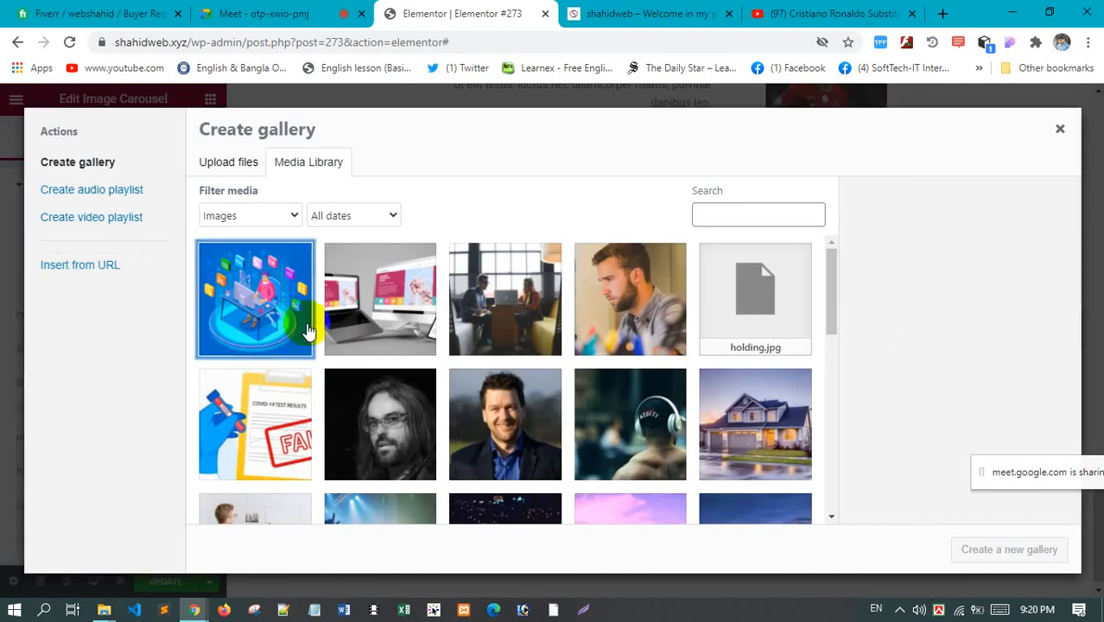
{"action": "left_click", "coordinate": [375, 322]}
{"action": "left_click", "coordinate": [506, 311]}
{"action": "left_click", "coordinate": [630, 311]}
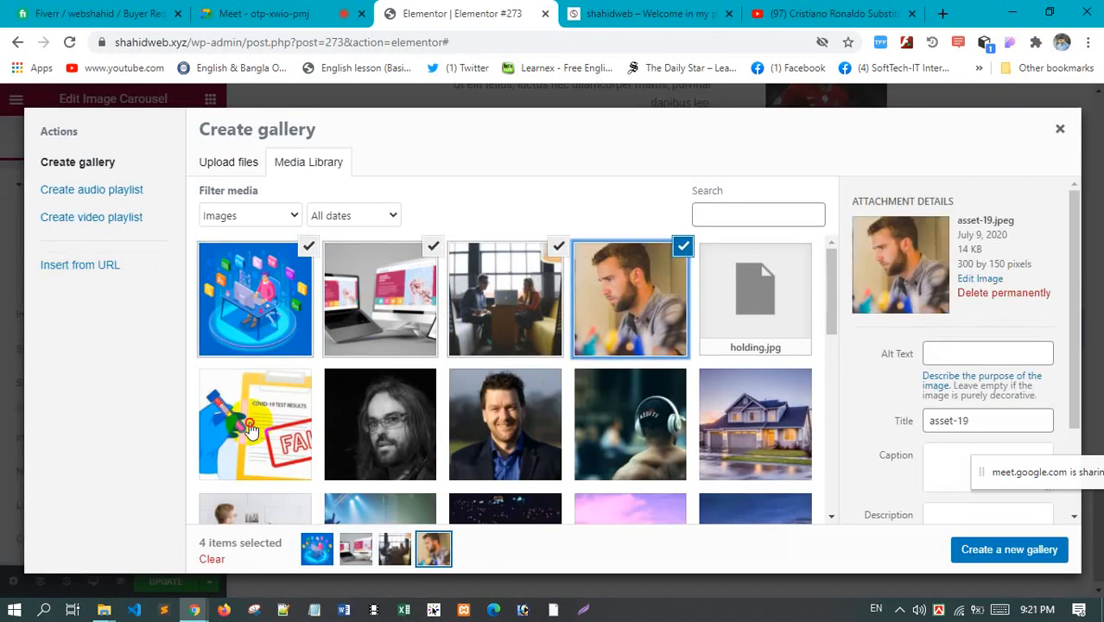
{"action": "left_click", "coordinate": [255, 424]}
{"action": "left_click", "coordinate": [1044, 553]}
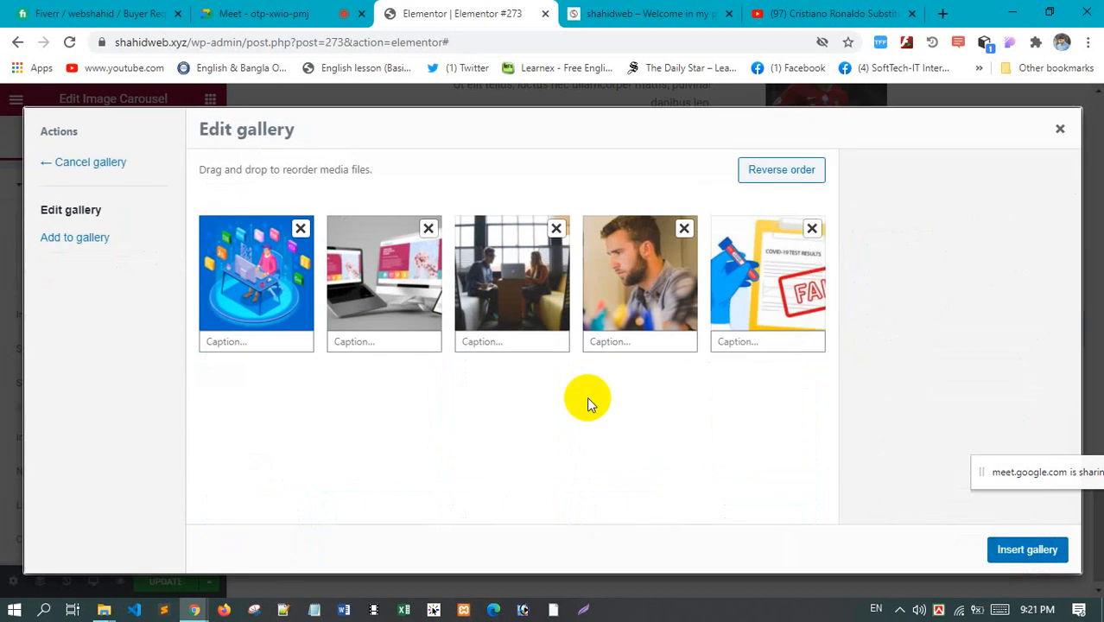
{"action": "left_click", "coordinate": [1027, 549]}
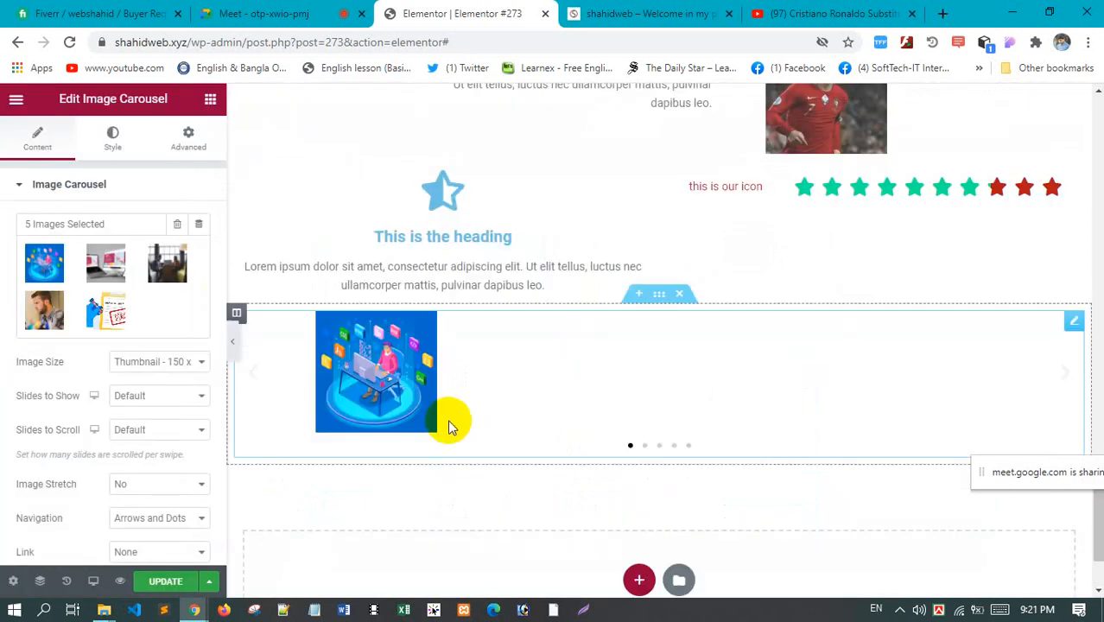
Advance through the image carousel's slides on the page to check how they move
{"action": "left_click", "coordinate": [1069, 377]}
{"action": "left_click", "coordinate": [1068, 377]}
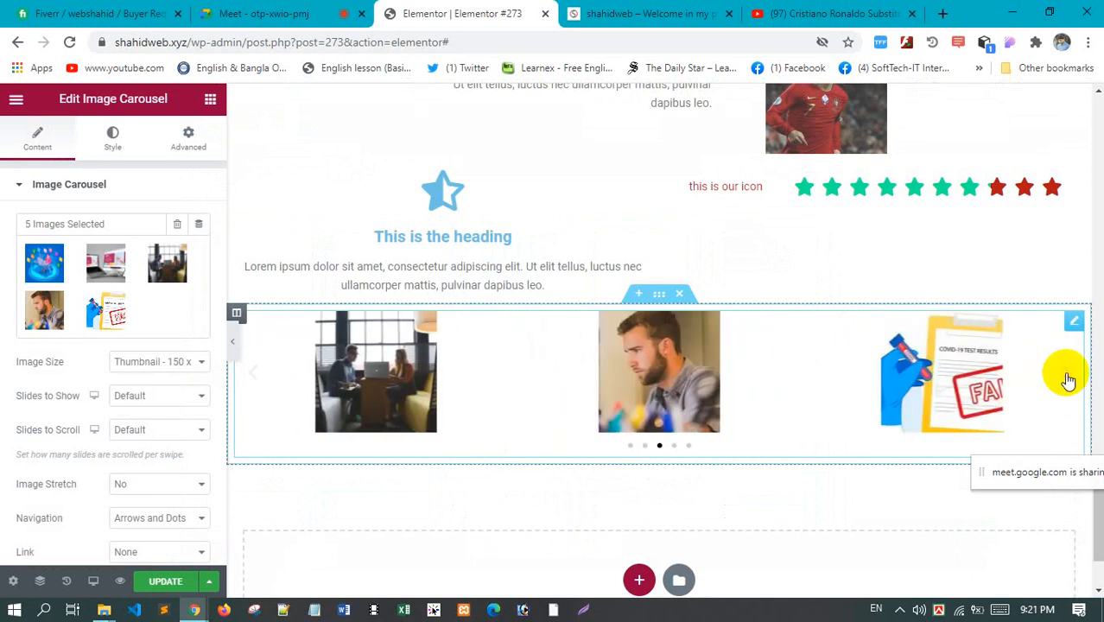
{"action": "left_click", "coordinate": [1069, 378]}
{"action": "left_click", "coordinate": [1069, 376]}
{"action": "left_click", "coordinate": [1068, 377]}
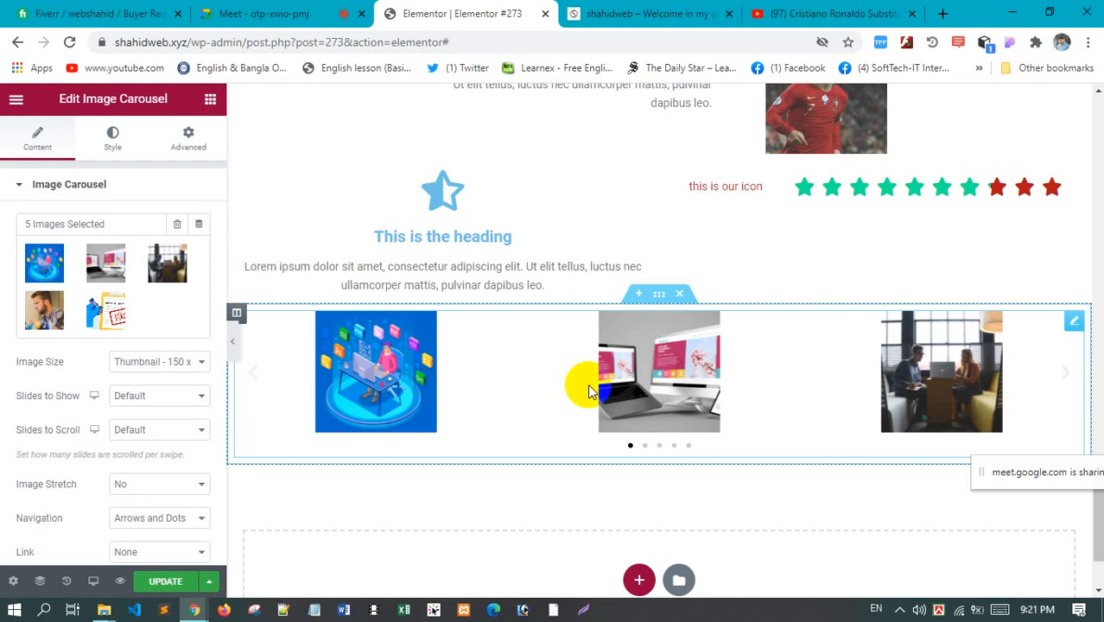
Set the image carousel to show 1 slide at a time
{"action": "left_click", "coordinate": [161, 399]}
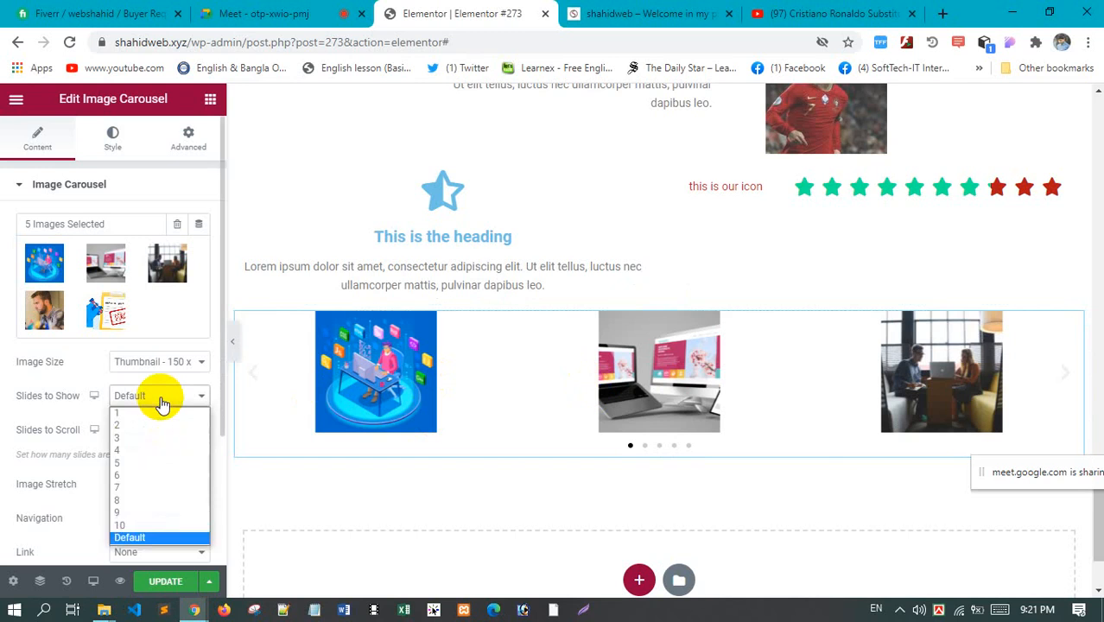
{"action": "left_click", "coordinate": [151, 415]}
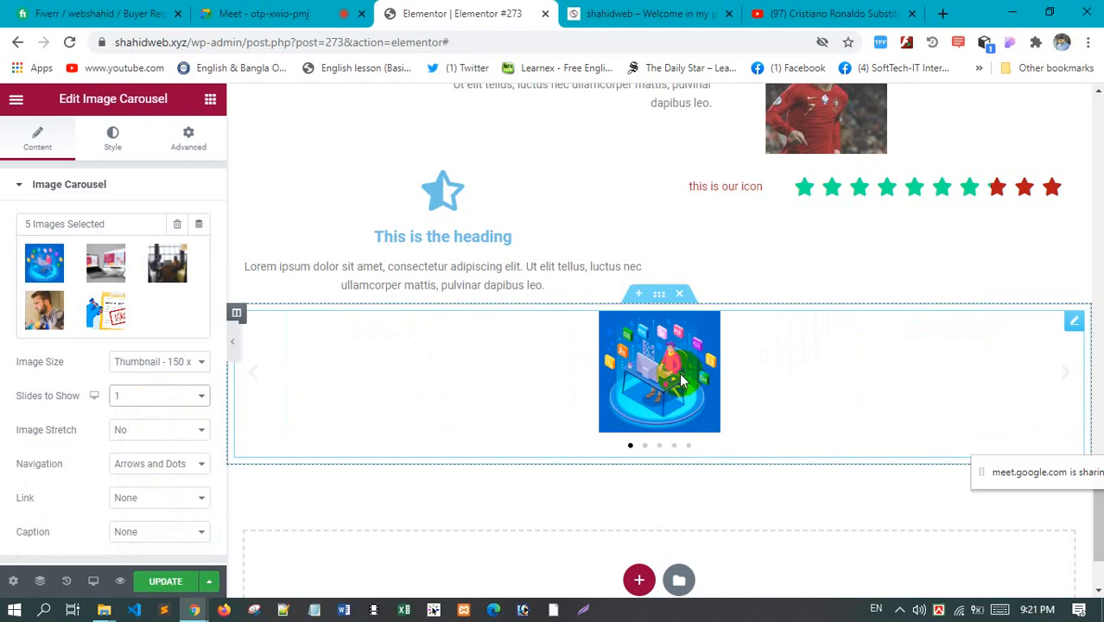
Try stretching the carousel images, and set Image Stretch back to No
{"action": "scroll", "coordinate": [86, 389], "scroll_direction": "down", "scroll_amount": 1}
{"action": "left_click", "coordinate": [147, 350]}
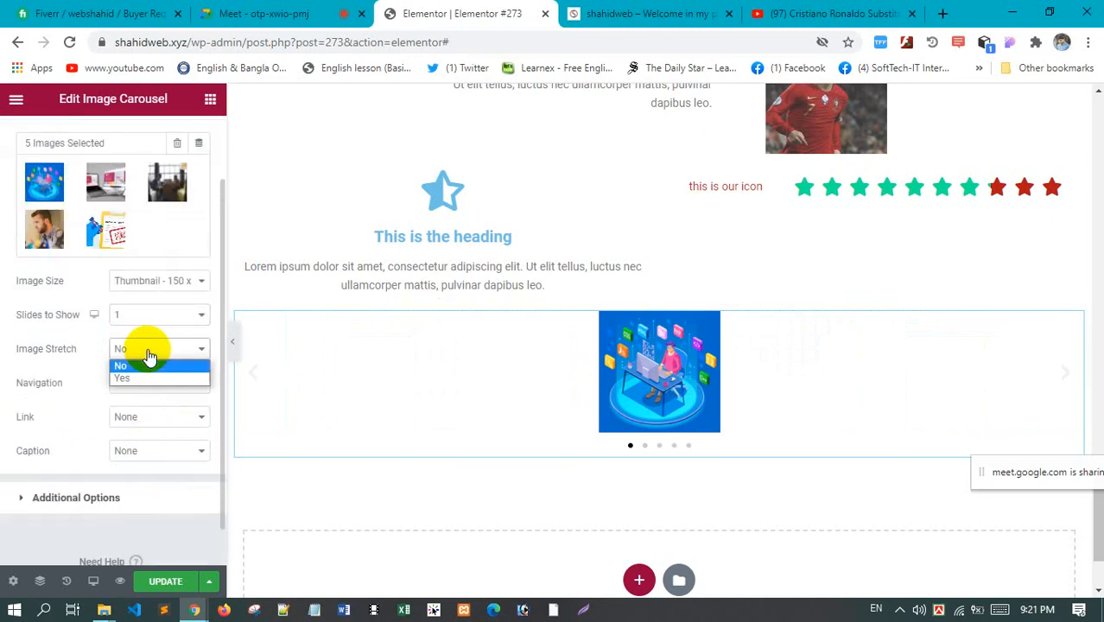
{"action": "left_click", "coordinate": [158, 380]}
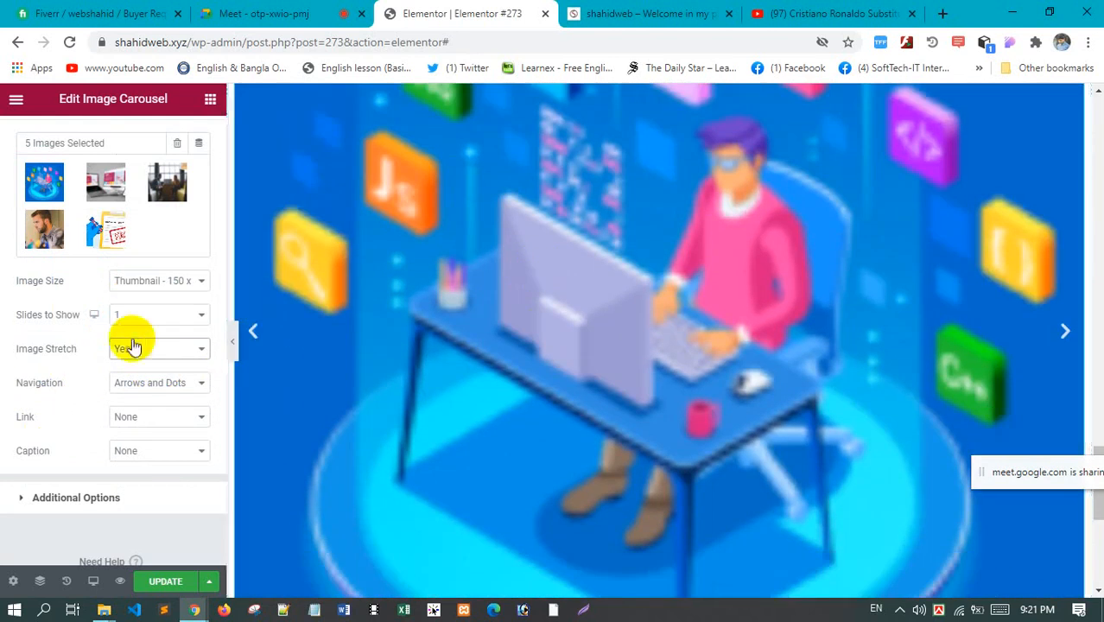
{"action": "left_click", "coordinate": [129, 350]}
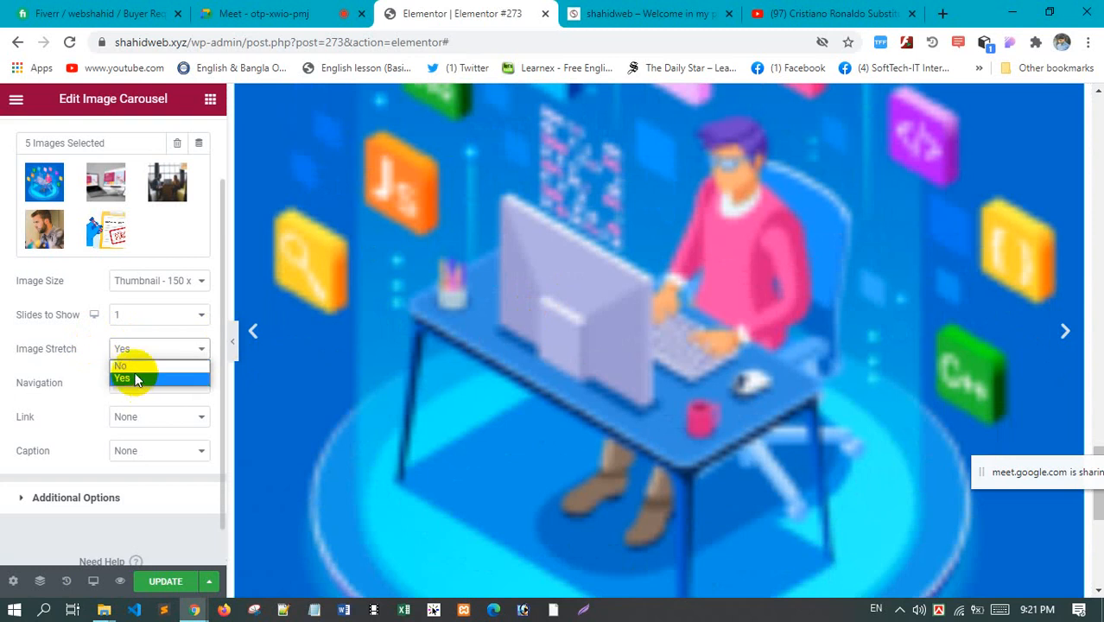
{"action": "left_click", "coordinate": [138, 366]}
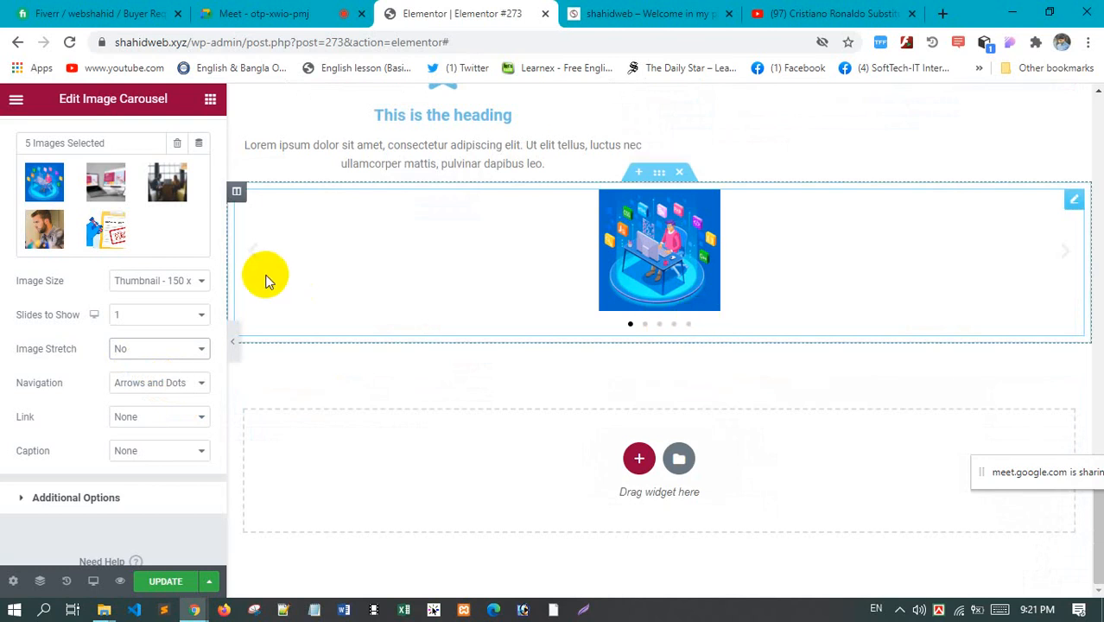
Limit the carousel's navigation to Arrows and link its images to their Media File
{"action": "left_click", "coordinate": [148, 385]}
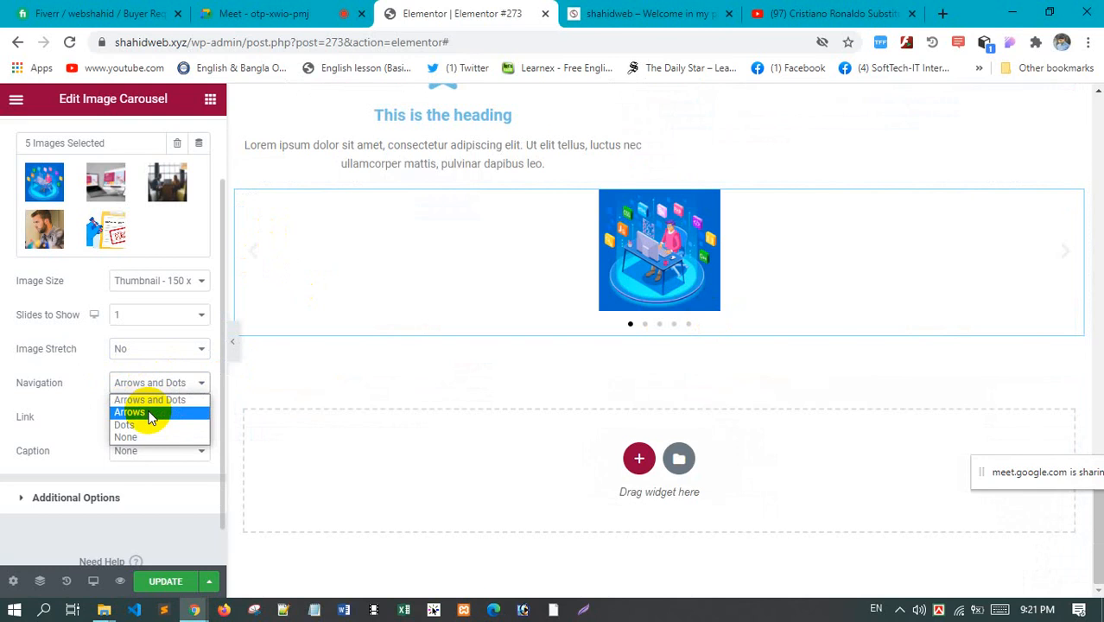
{"action": "left_click", "coordinate": [147, 413]}
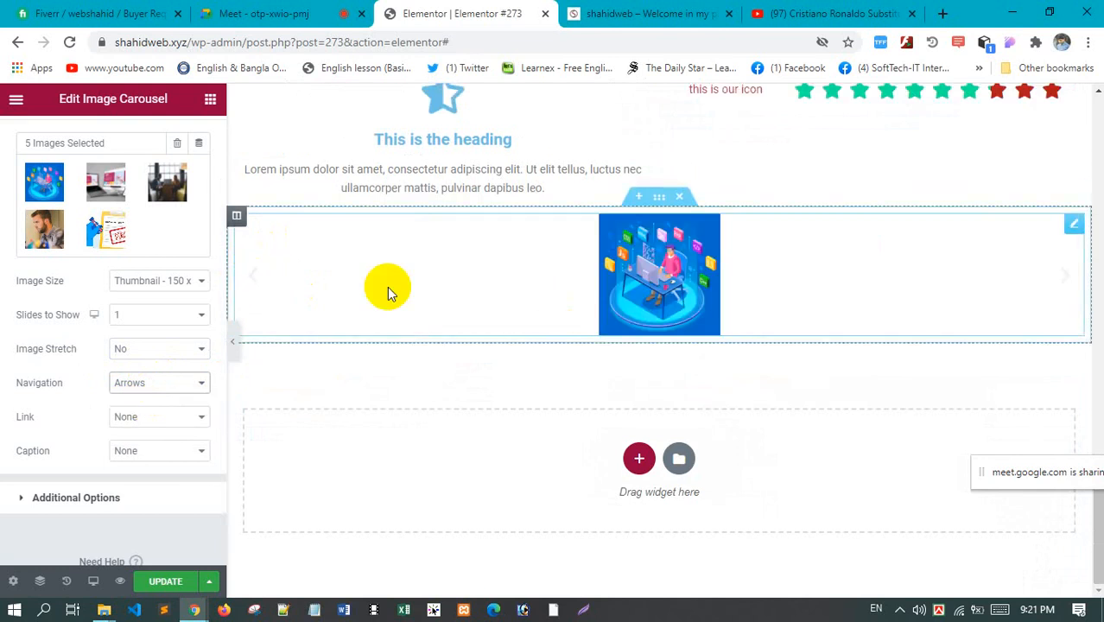
{"action": "left_click", "coordinate": [145, 423]}
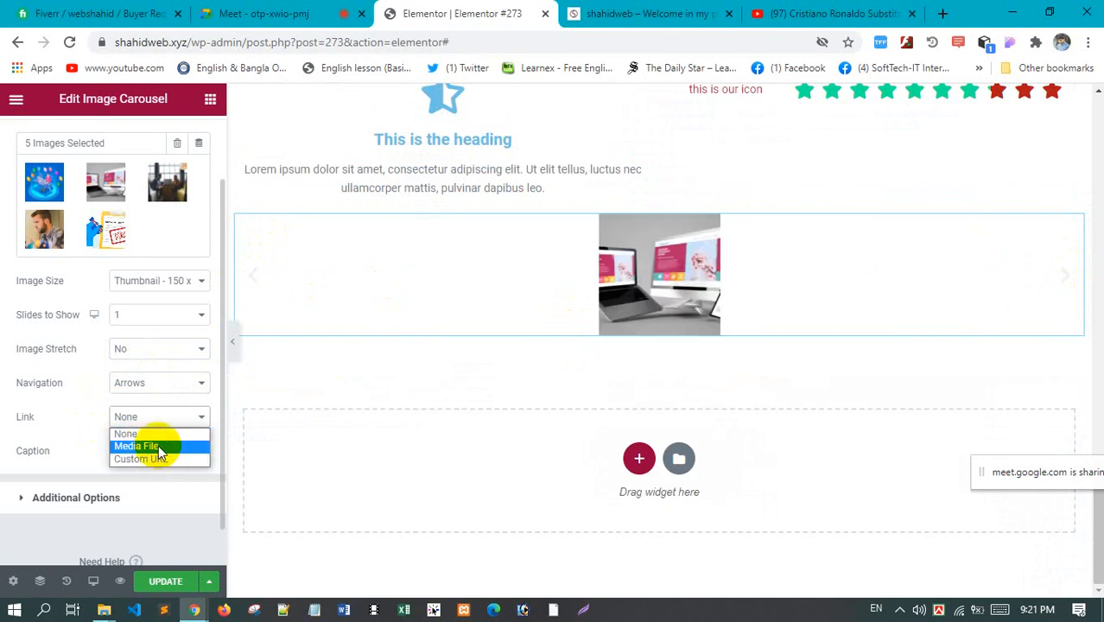
{"action": "left_click", "coordinate": [138, 447]}
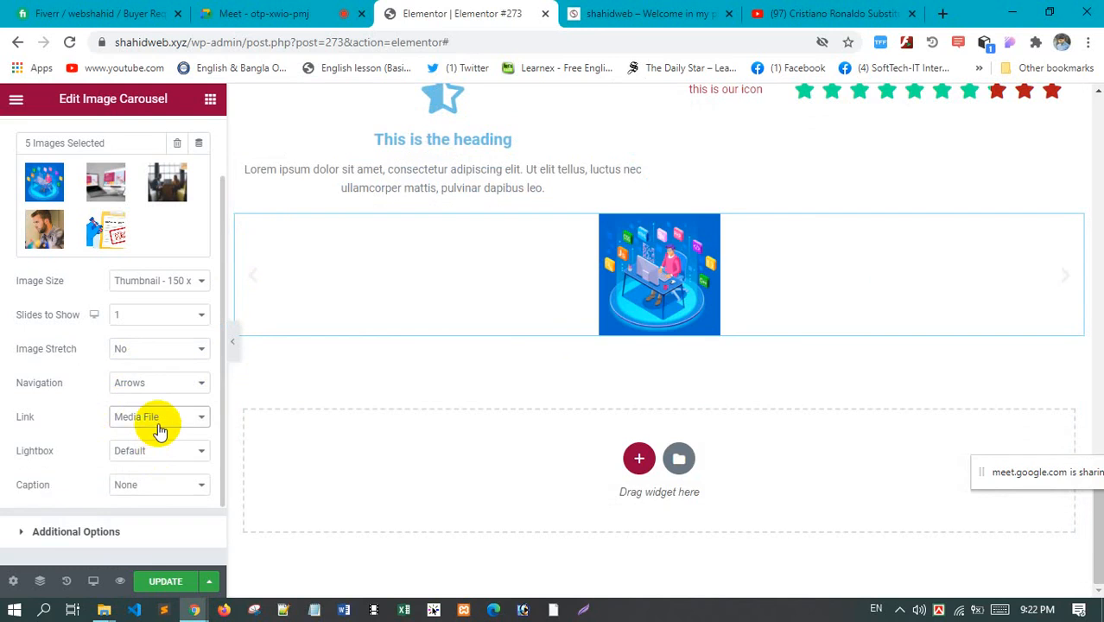
Open several carousel images in the lightbox to check their enlarged view and the titles shown beneath them
{"action": "left_click", "coordinate": [664, 285]}
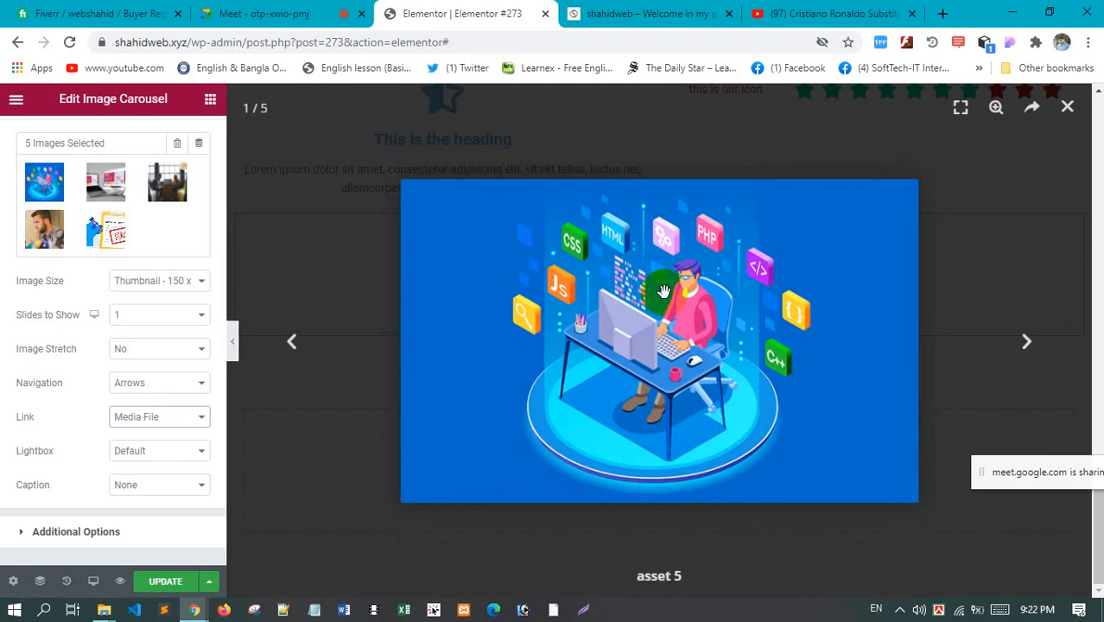
{"action": "left_click", "coordinate": [1069, 108]}
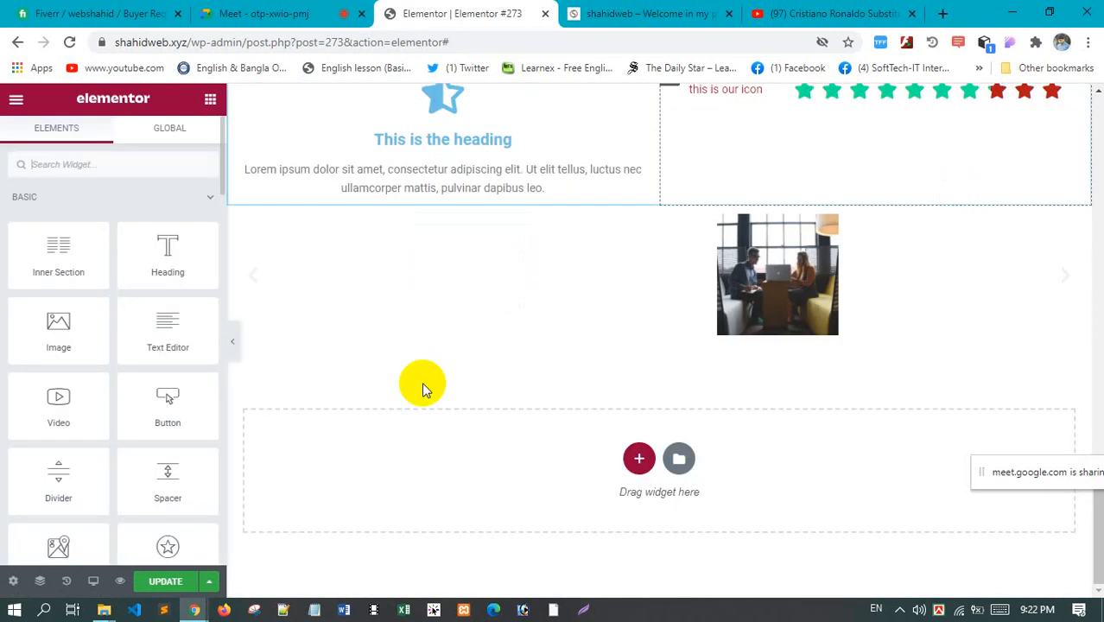
{"action": "left_click", "coordinate": [636, 298]}
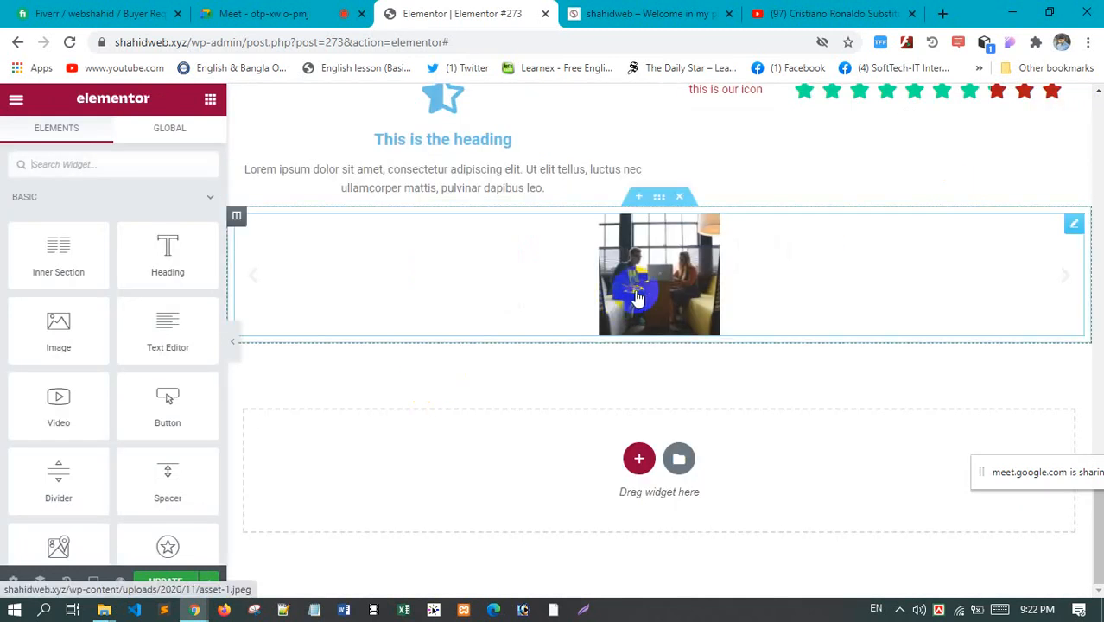
{"action": "left_click", "coordinate": [664, 274]}
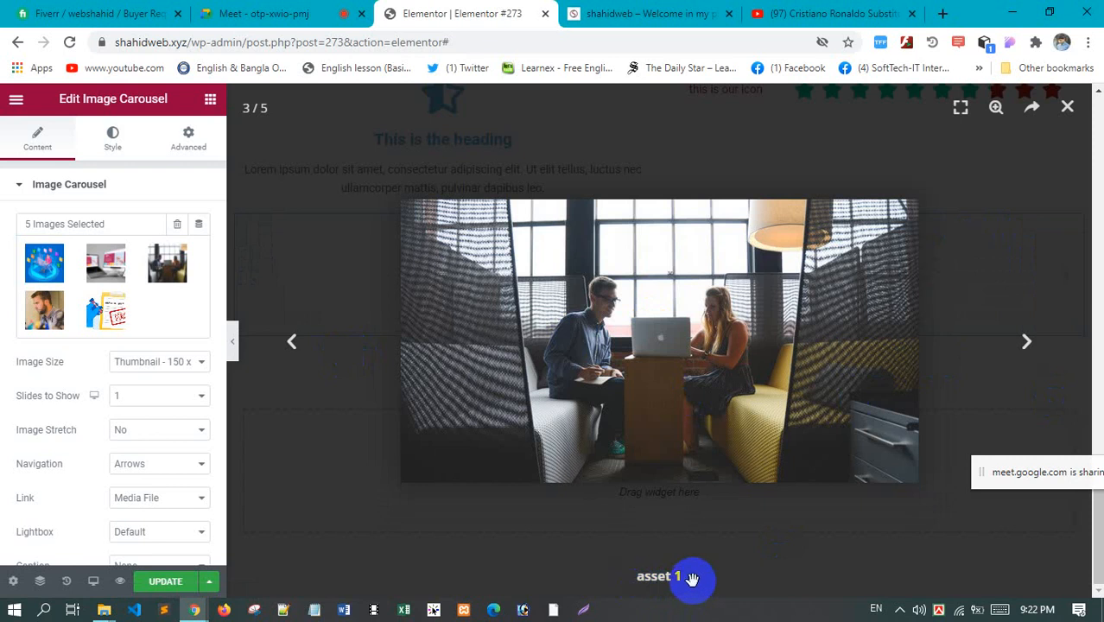
{"action": "left_click", "coordinate": [1026, 344]}
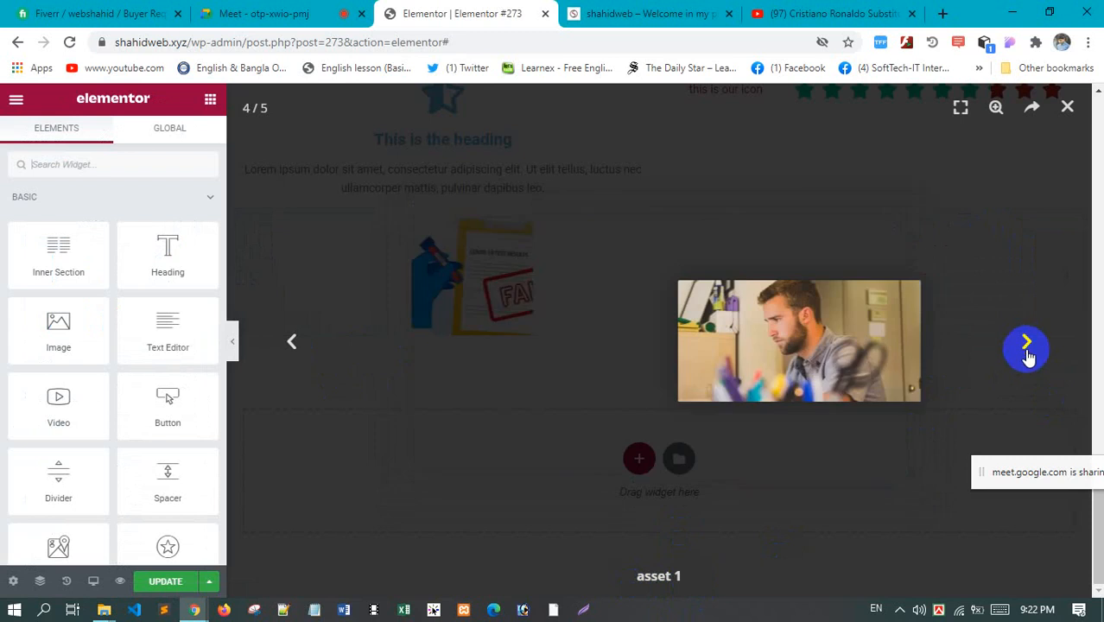
{"action": "left_click", "coordinate": [1069, 111]}
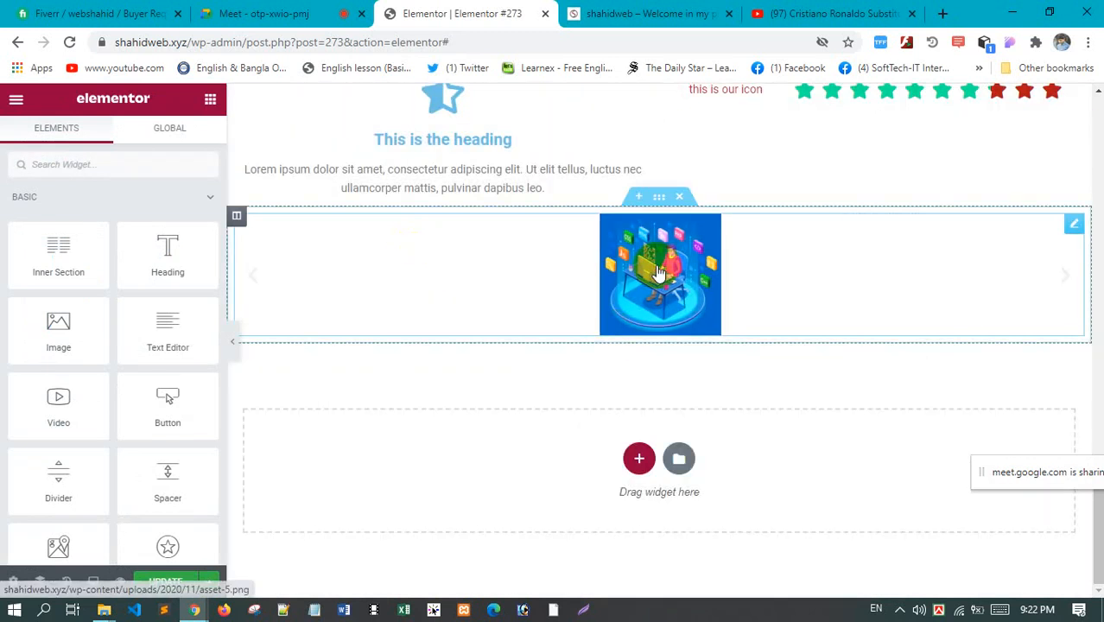
{"action": "left_click", "coordinate": [1028, 220]}
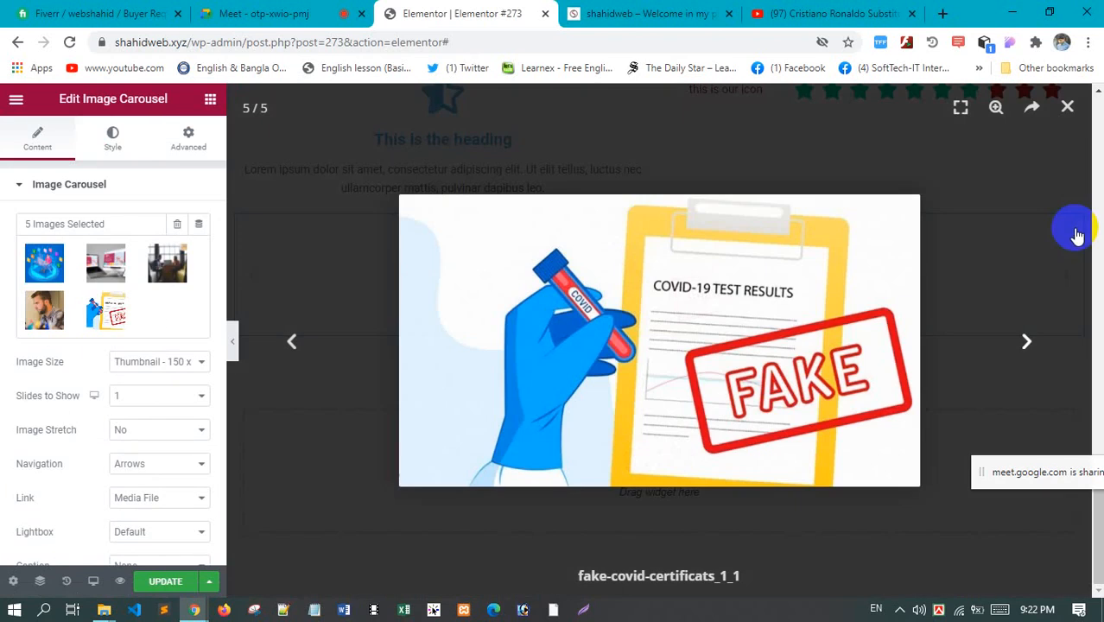
{"action": "left_click", "coordinate": [1039, 387]}
{"action": "left_click", "coordinate": [1075, 226]}
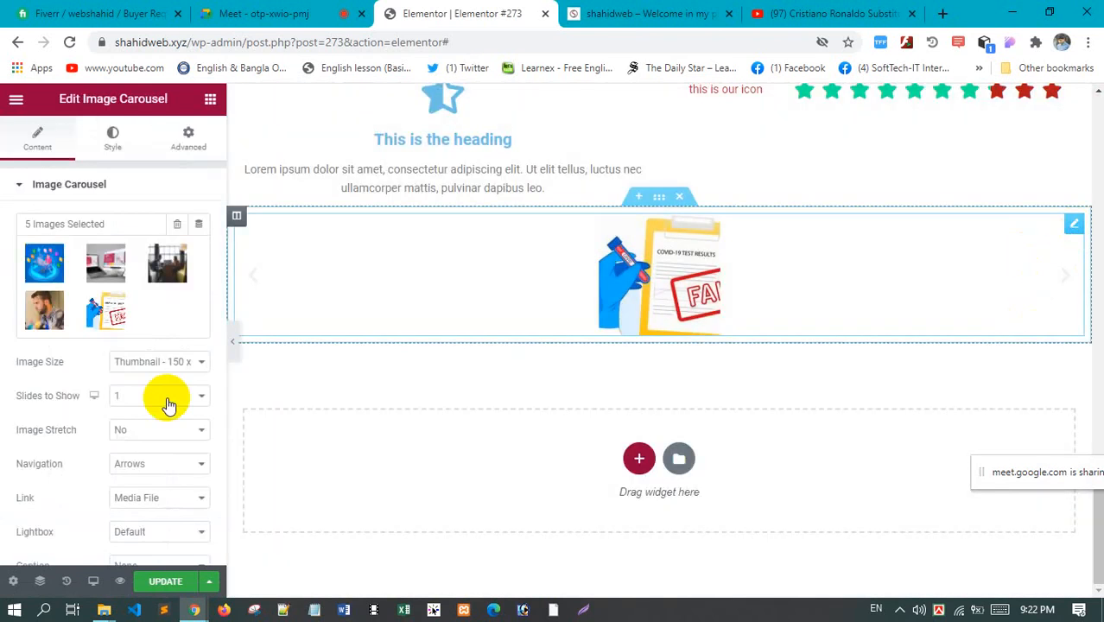
{"action": "left_click", "coordinate": [671, 275]}
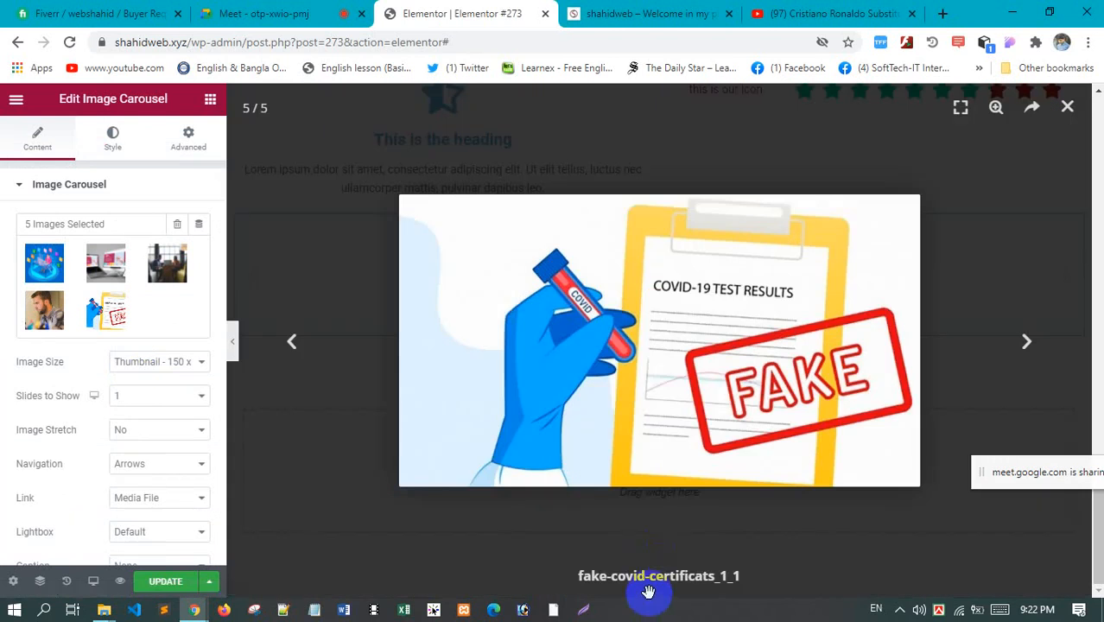
{"action": "left_click", "coordinate": [1068, 108]}
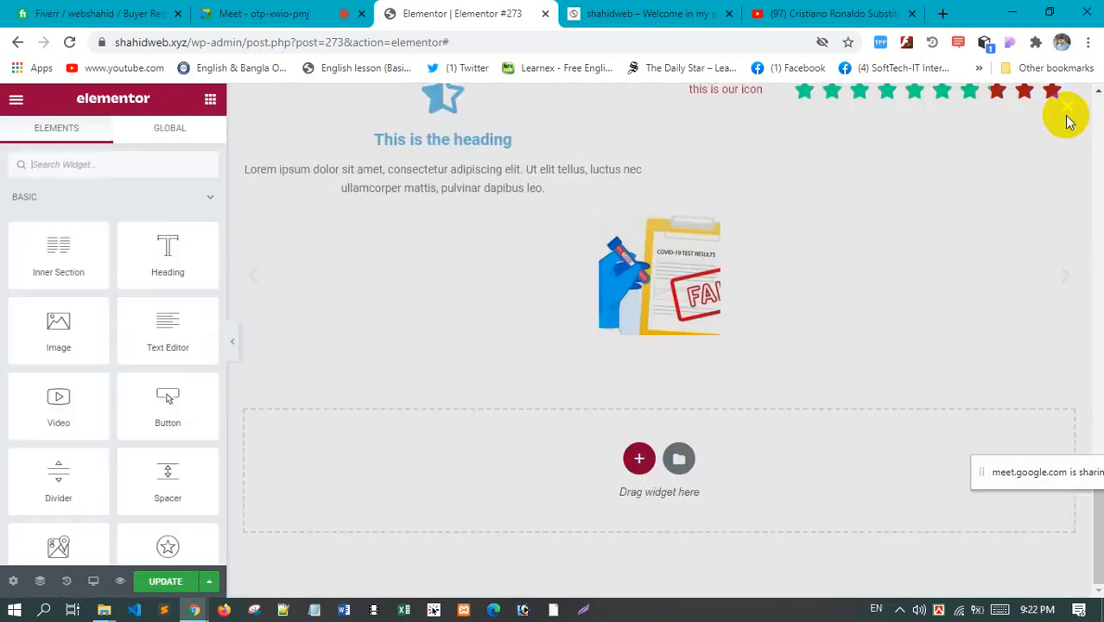
Add the black-and-white portrait asset-18.jpeg to the carousel's gallery, with its title changed to "ledp course"
{"action": "left_click", "coordinate": [1074, 226]}
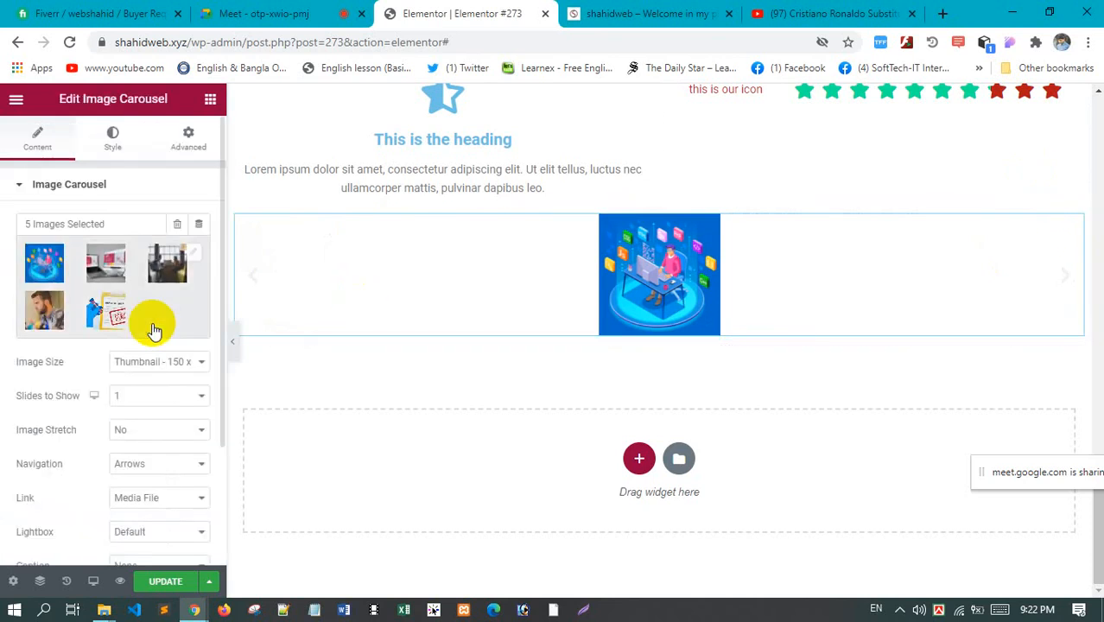
{"action": "left_click", "coordinate": [155, 314]}
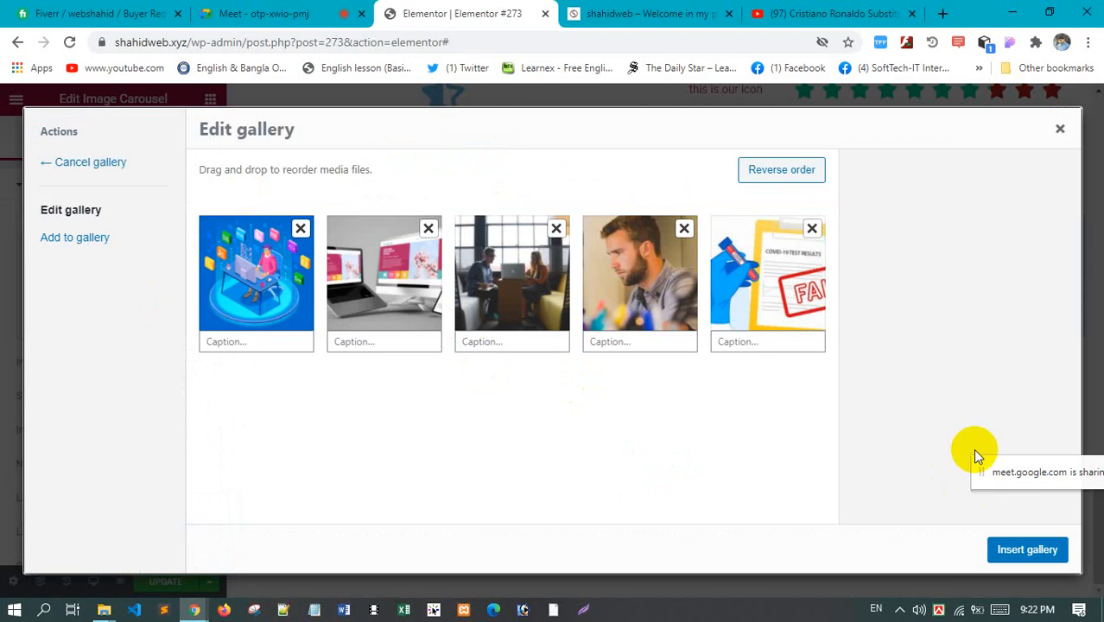
{"action": "left_click", "coordinate": [91, 238]}
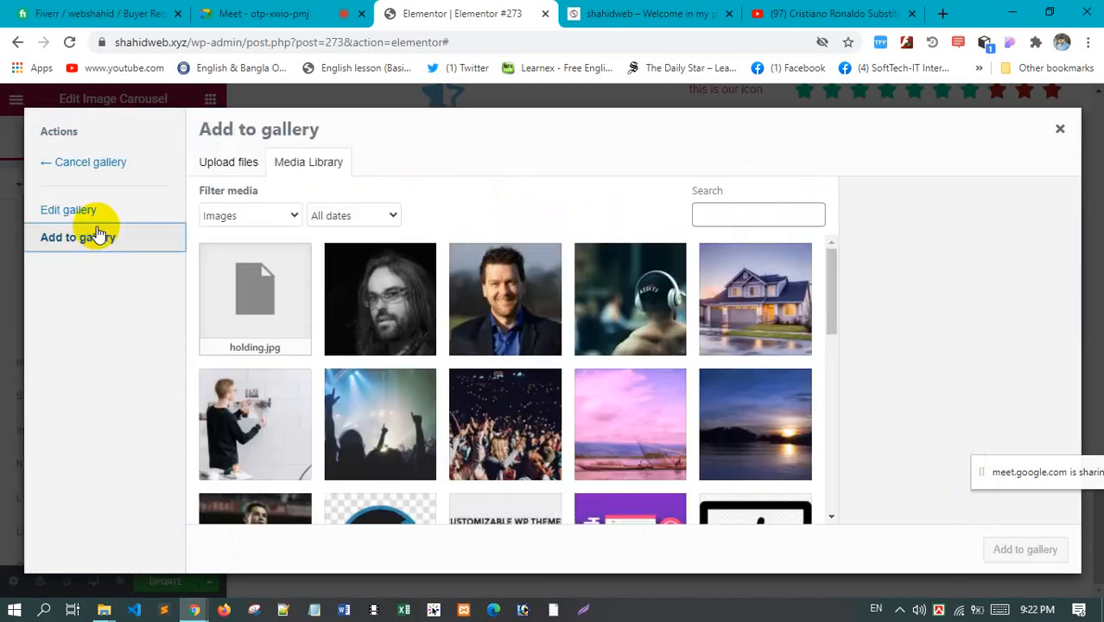
{"action": "left_click", "coordinate": [376, 295]}
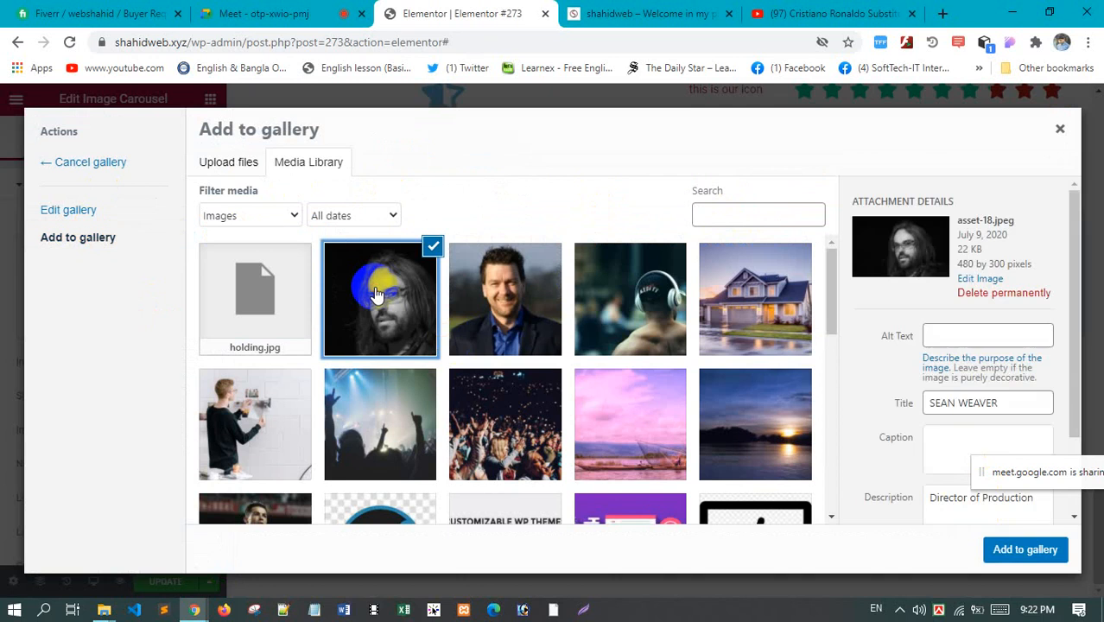
{"action": "left_click", "coordinate": [1000, 402]}
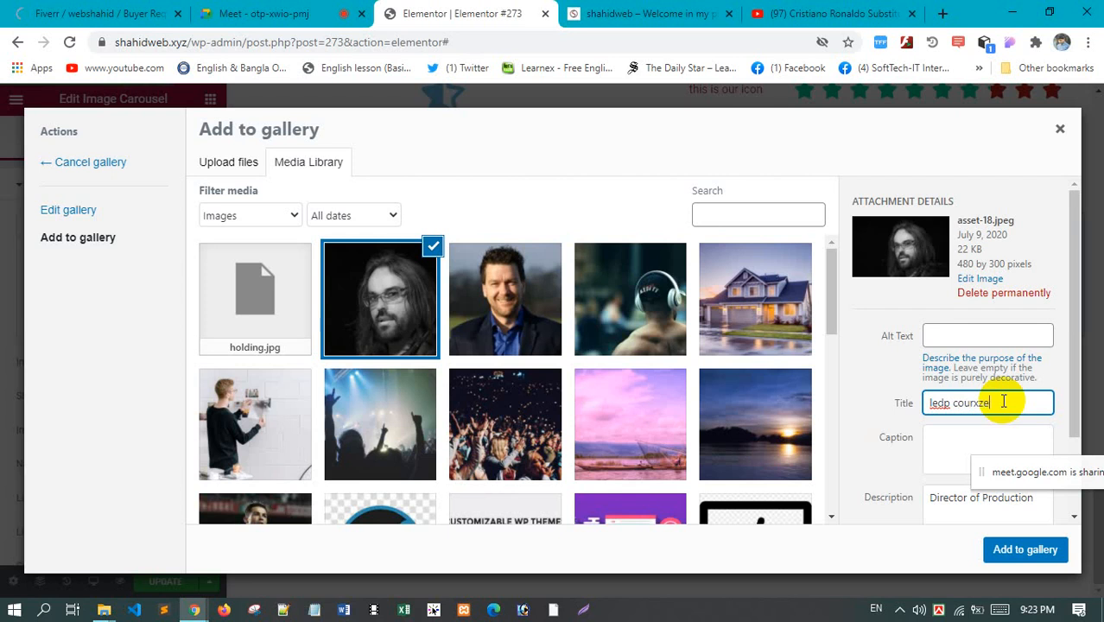
{"action": "key", "text": "BackSpace"}
{"action": "key", "text": "BackSpace"}
{"action": "left_click", "coordinate": [1022, 553]}
{"action": "left_click", "coordinate": [1022, 552]}
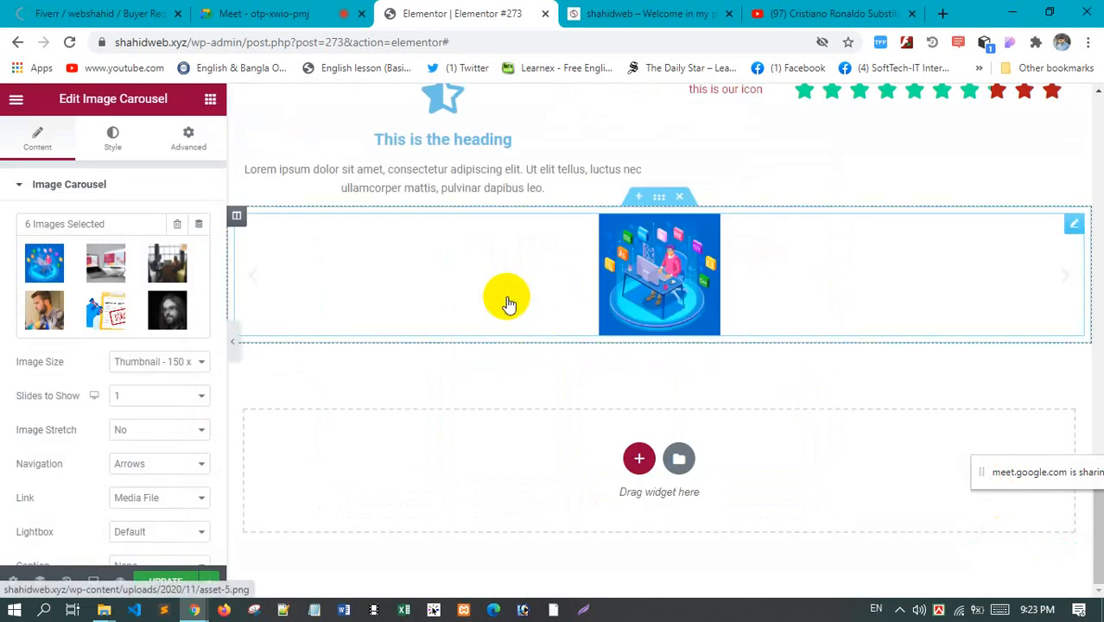
Page through the carousel's lightbox to examine the added portrait's title and description, and close it
{"action": "left_click", "coordinate": [678, 258]}
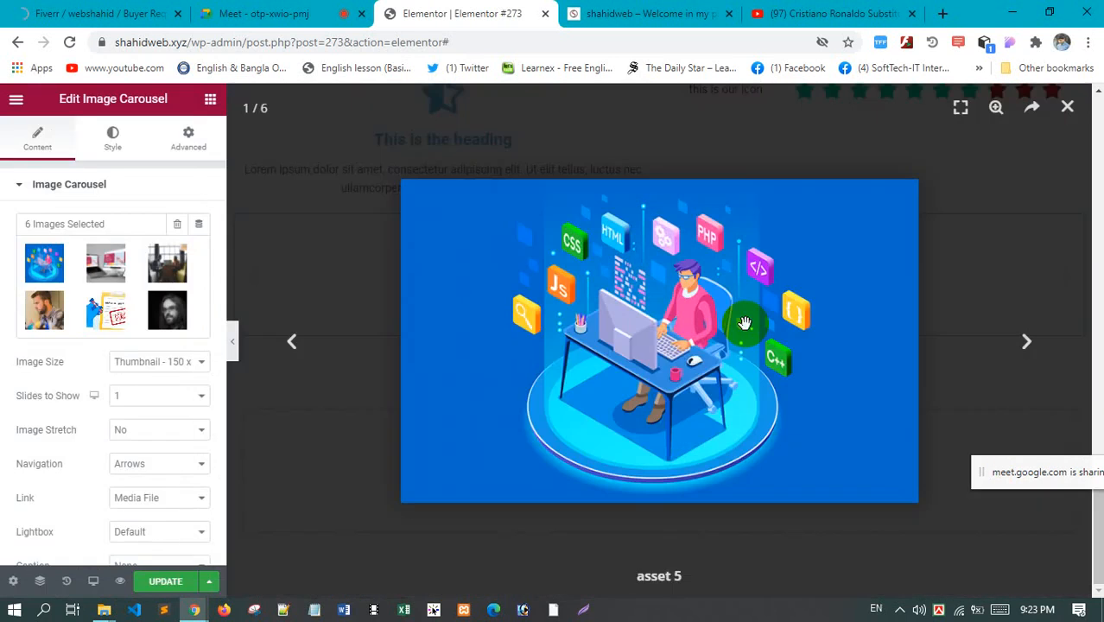
{"action": "left_click", "coordinate": [1029, 350]}
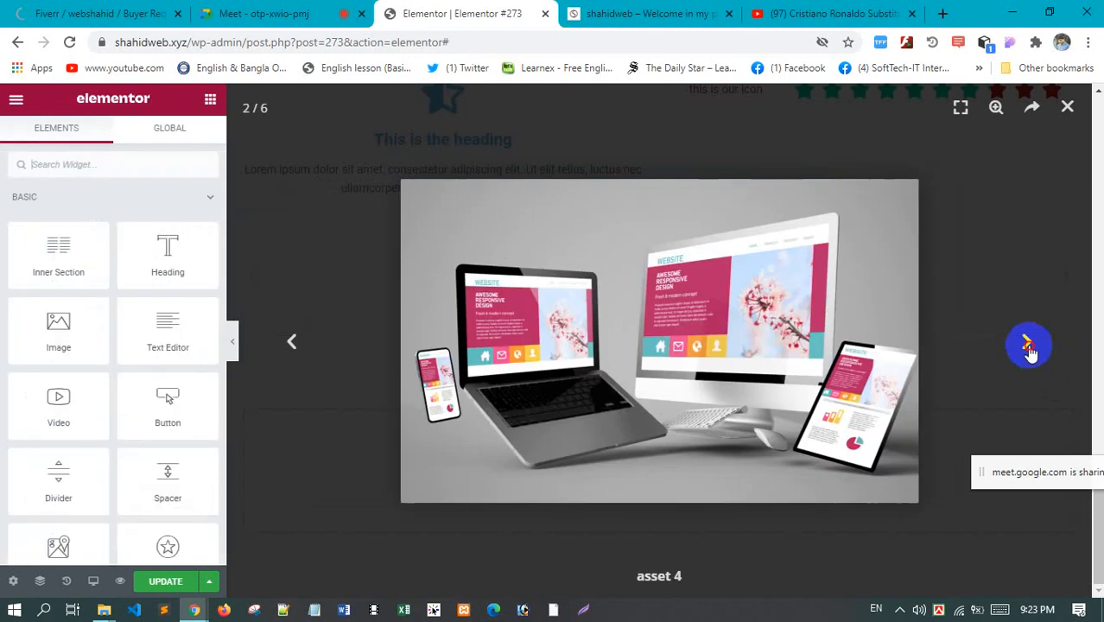
{"action": "left_click", "coordinate": [1029, 350]}
{"action": "left_click", "coordinate": [1030, 350]}
{"action": "left_click", "coordinate": [1029, 350]}
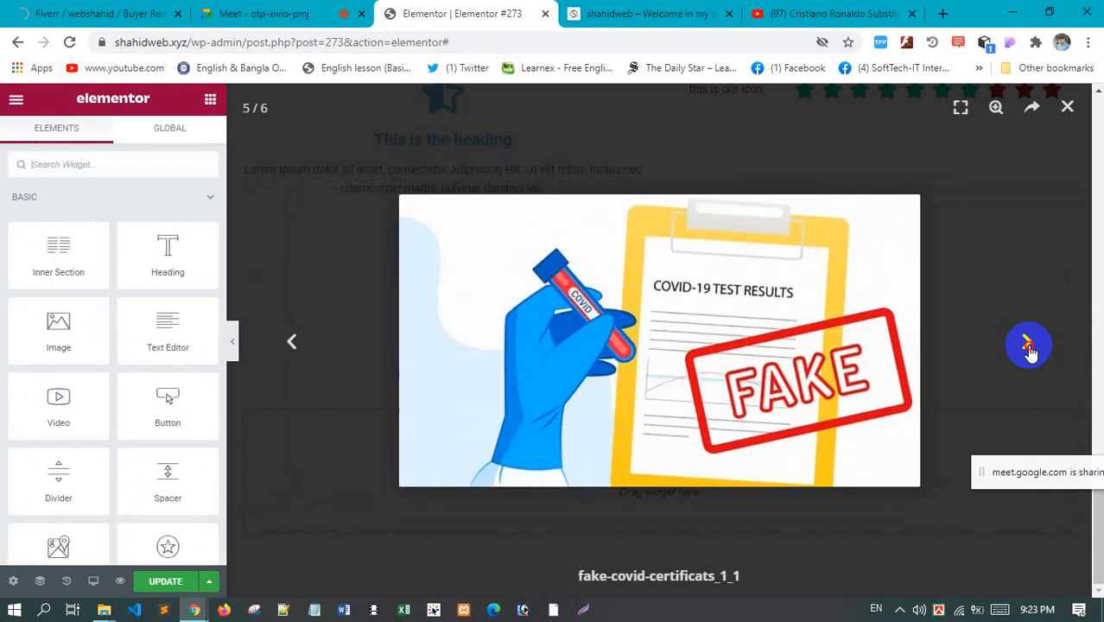
{"action": "left_click", "coordinate": [1029, 350]}
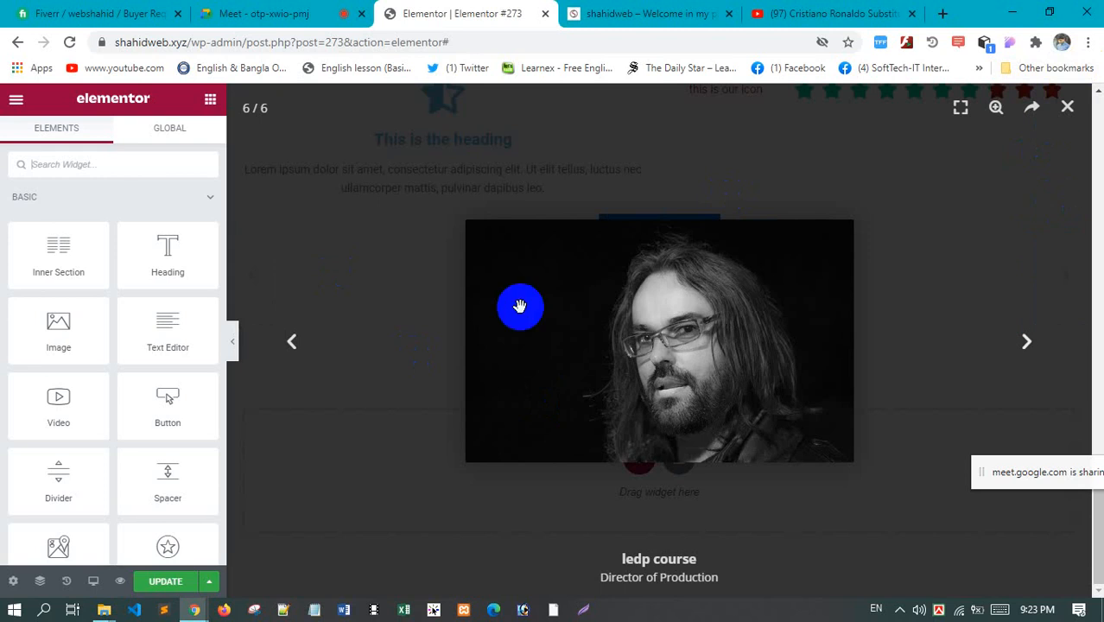
{"action": "left_click", "coordinate": [1028, 344]}
{"action": "left_click", "coordinate": [1028, 345]}
{"action": "left_click", "coordinate": [1029, 345]}
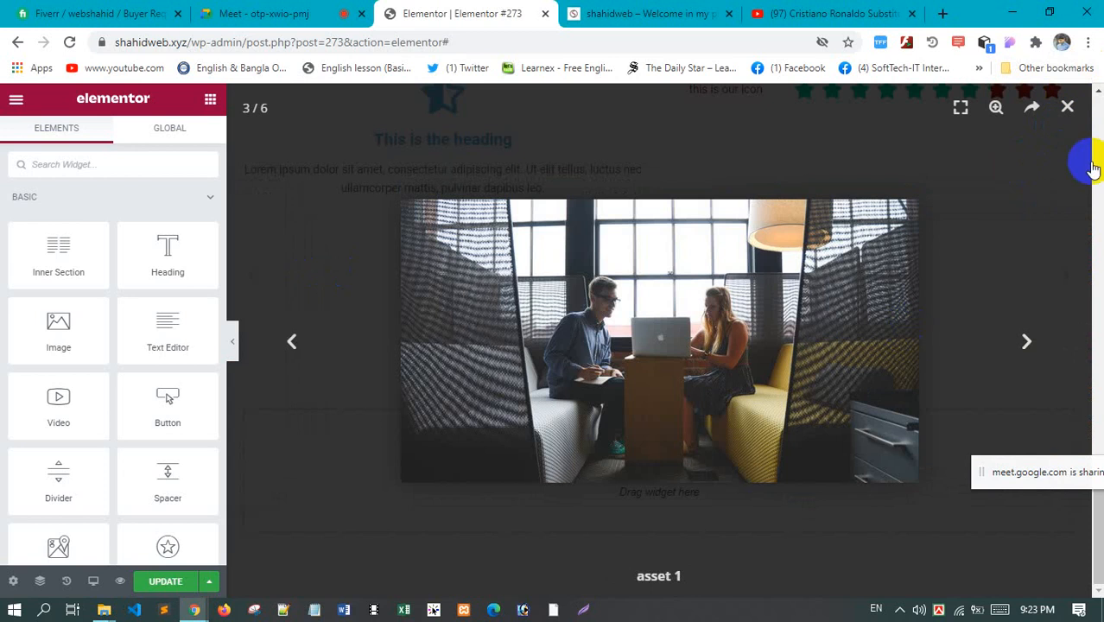
{"action": "left_click", "coordinate": [1068, 107]}
{"action": "left_click", "coordinate": [670, 315]}
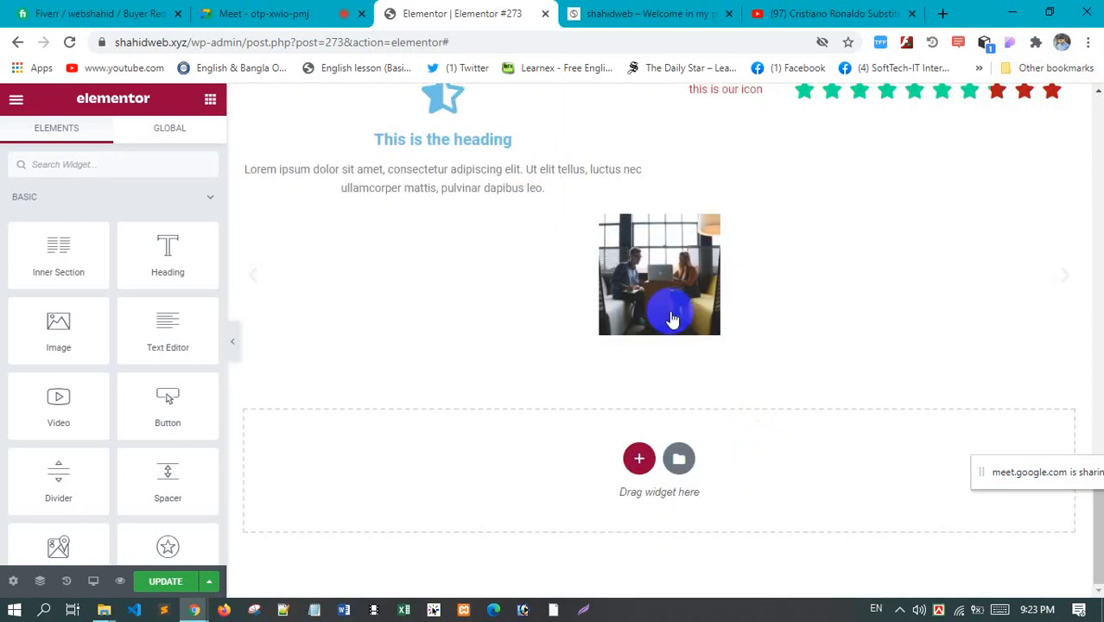
Reopen the image carousel's settings and set its Link option to None
{"action": "left_click", "coordinate": [1074, 224]}
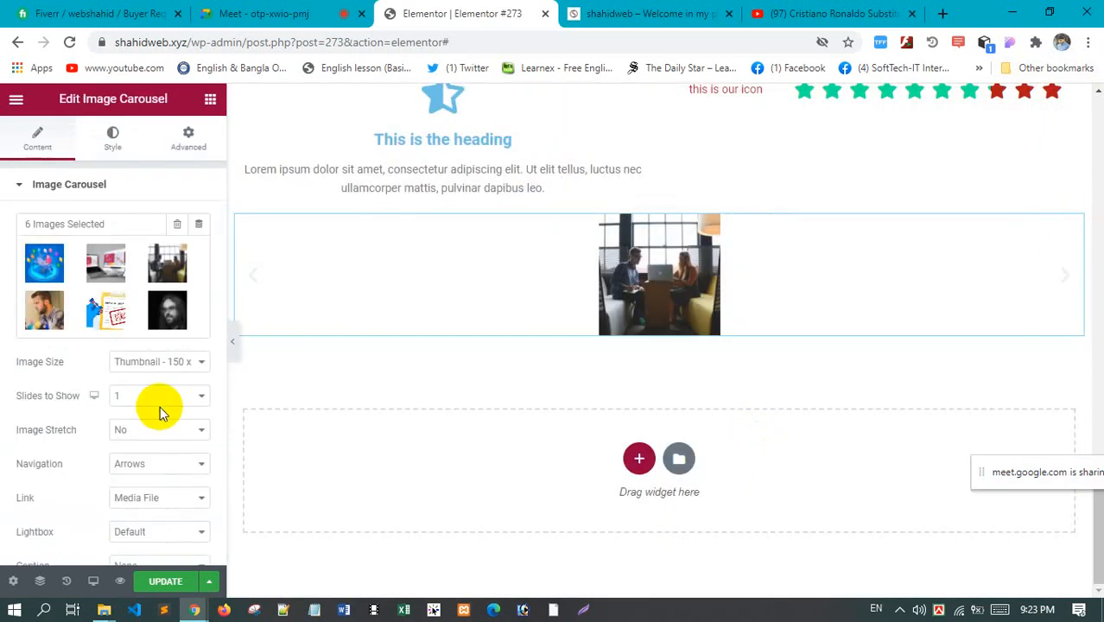
{"action": "scroll", "coordinate": [158, 406], "scroll_direction": "down", "scroll_amount": 2}
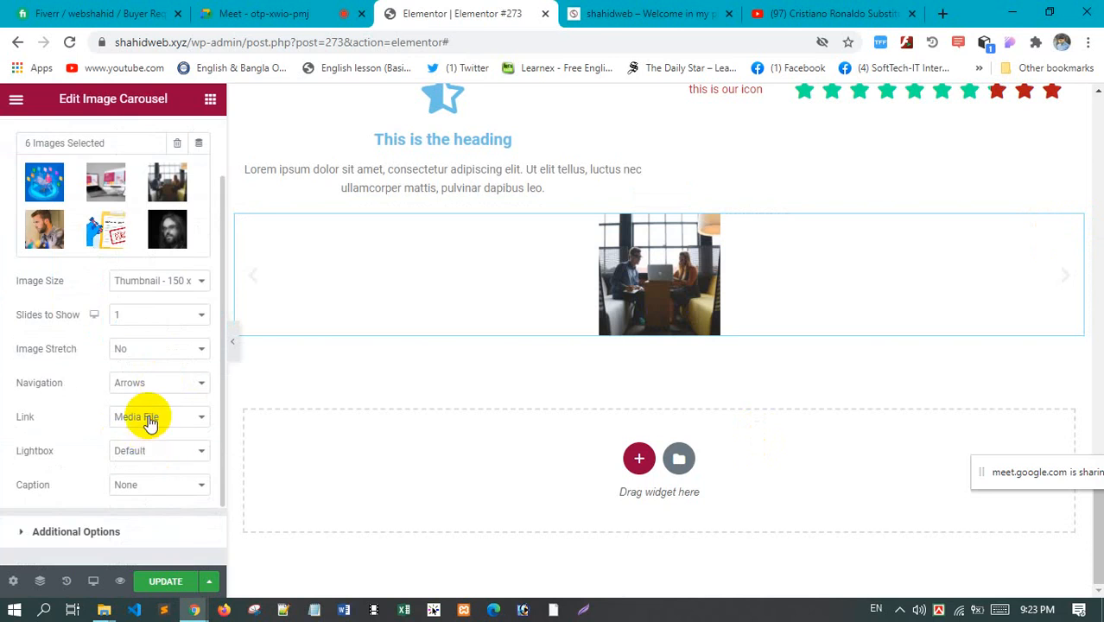
{"action": "left_click", "coordinate": [149, 421]}
{"action": "left_click", "coordinate": [145, 430]}
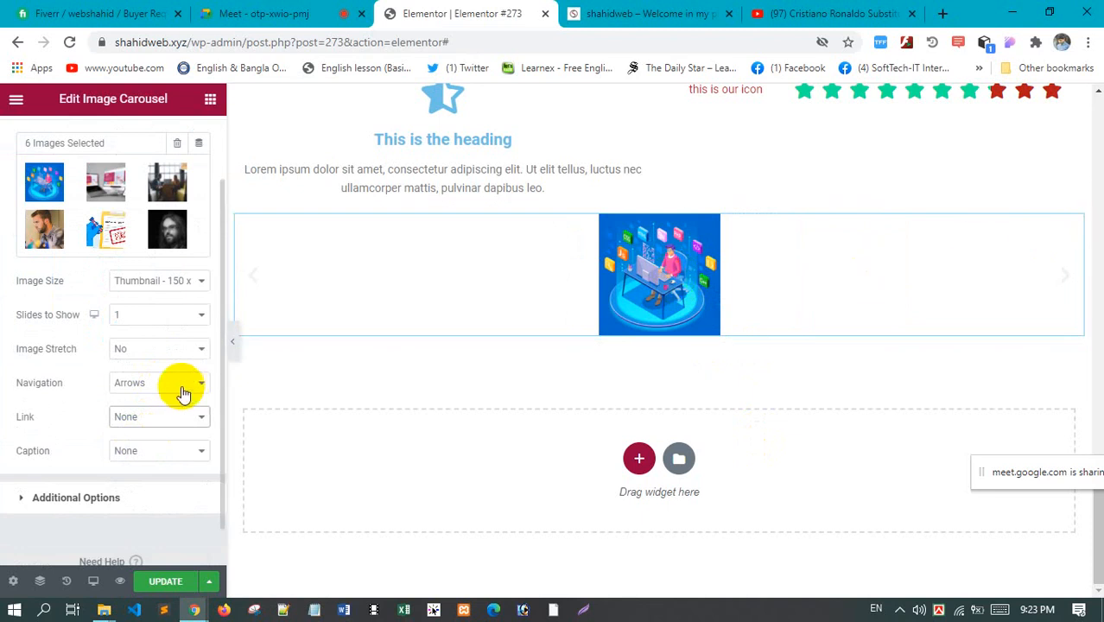
Set the carousel's Link option to Media File and open its first image in the lightbox to check it
{"action": "left_click", "coordinate": [170, 417]}
{"action": "left_click", "coordinate": [169, 448]}
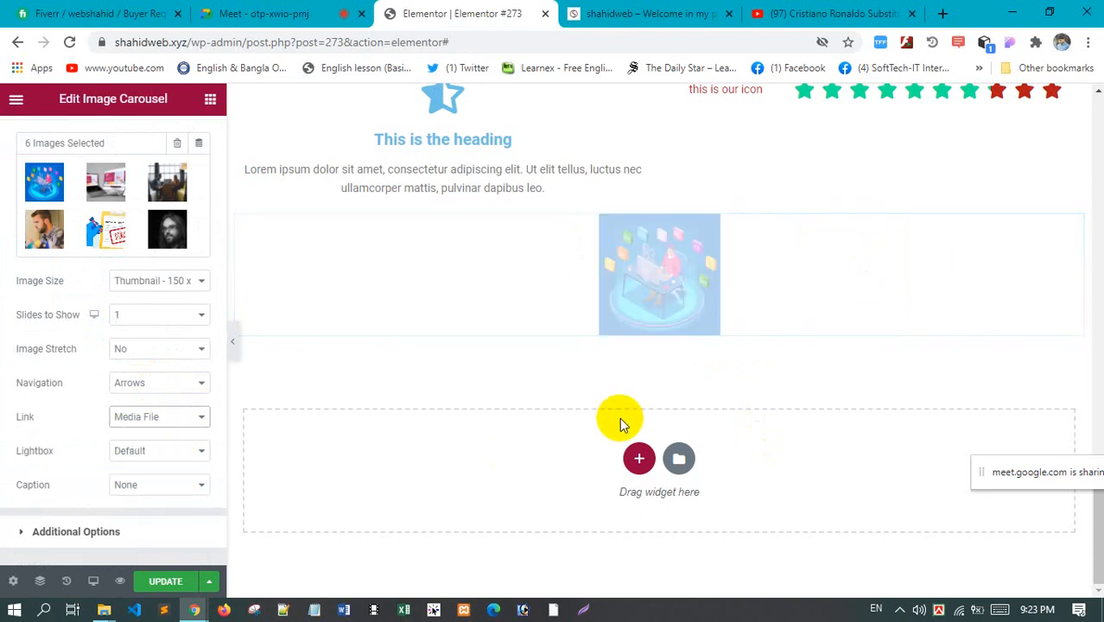
{"action": "left_click", "coordinate": [670, 276]}
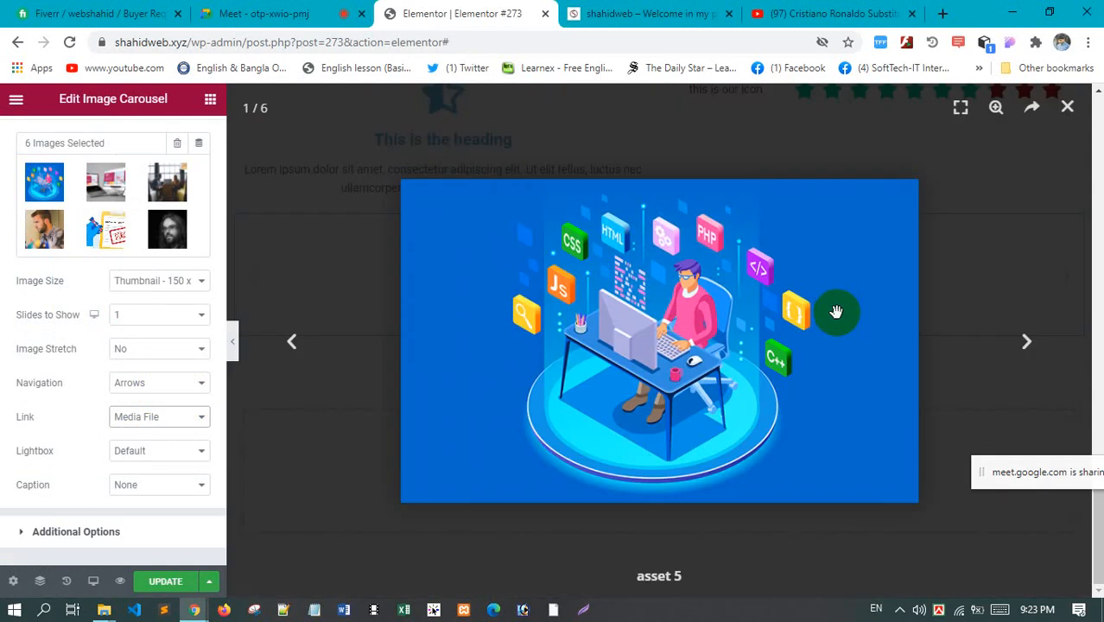
{"action": "left_click", "coordinate": [1069, 110]}
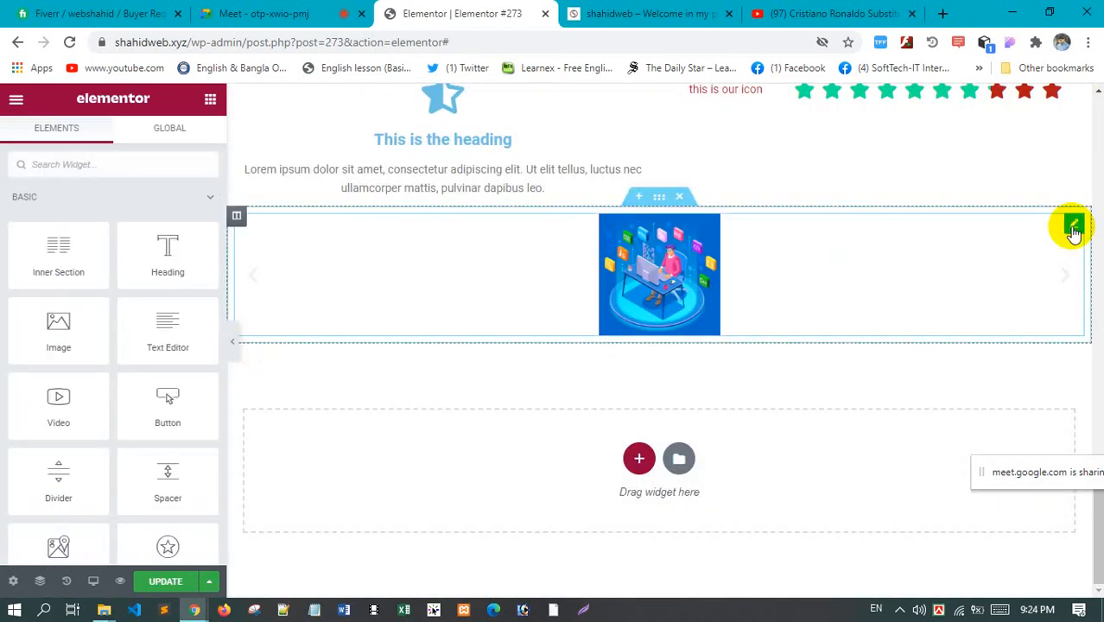
Try Custom URL as the image carousel's Link option and return it to Media File
{"action": "left_click", "coordinate": [1075, 224]}
{"action": "scroll", "coordinate": [170, 406], "scroll_direction": "down", "scroll_amount": 2}
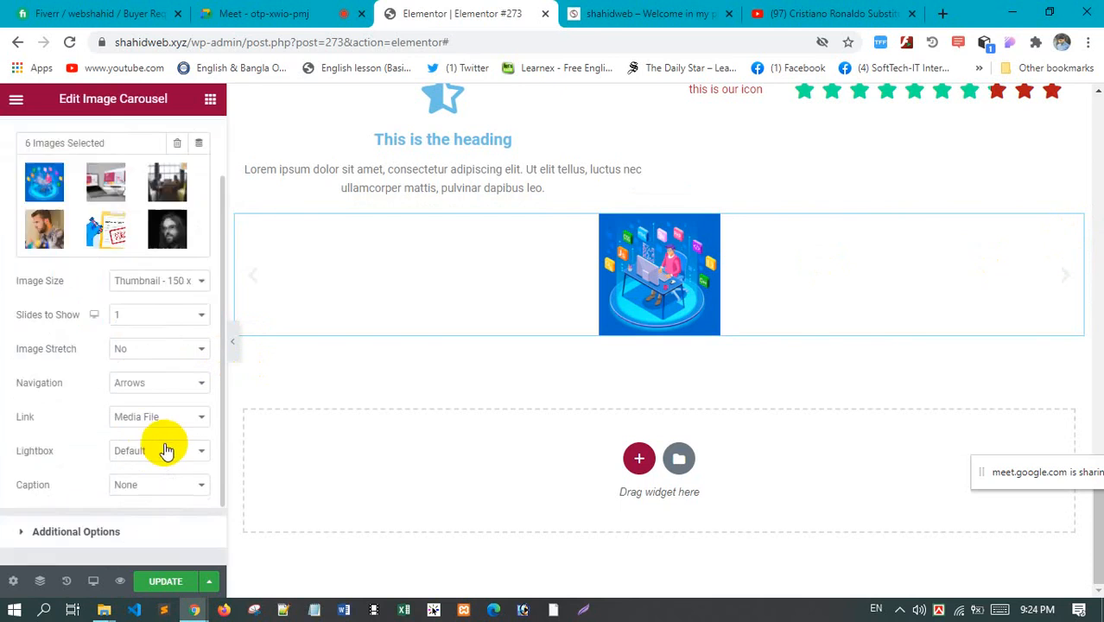
{"action": "left_click", "coordinate": [160, 338]}
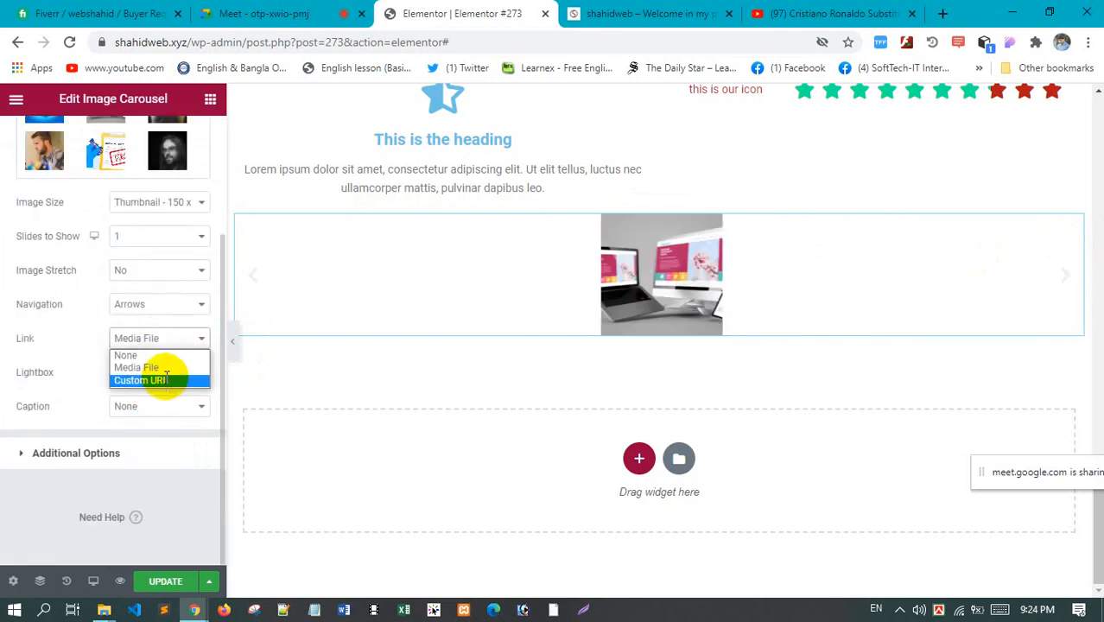
{"action": "left_click", "coordinate": [165, 381]}
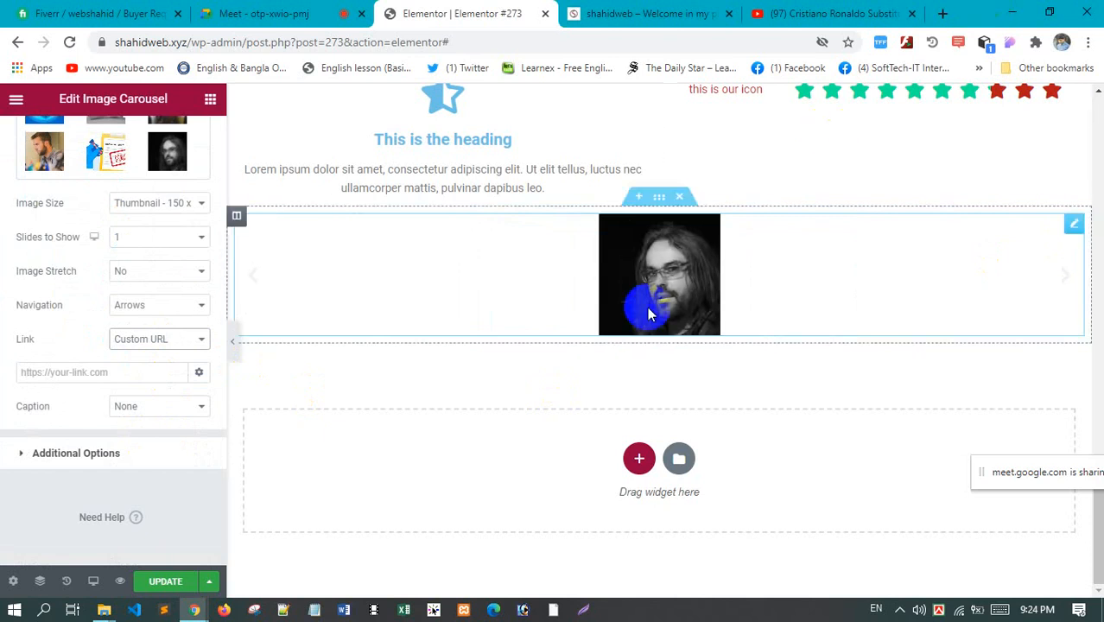
{"action": "left_click", "coordinate": [152, 346]}
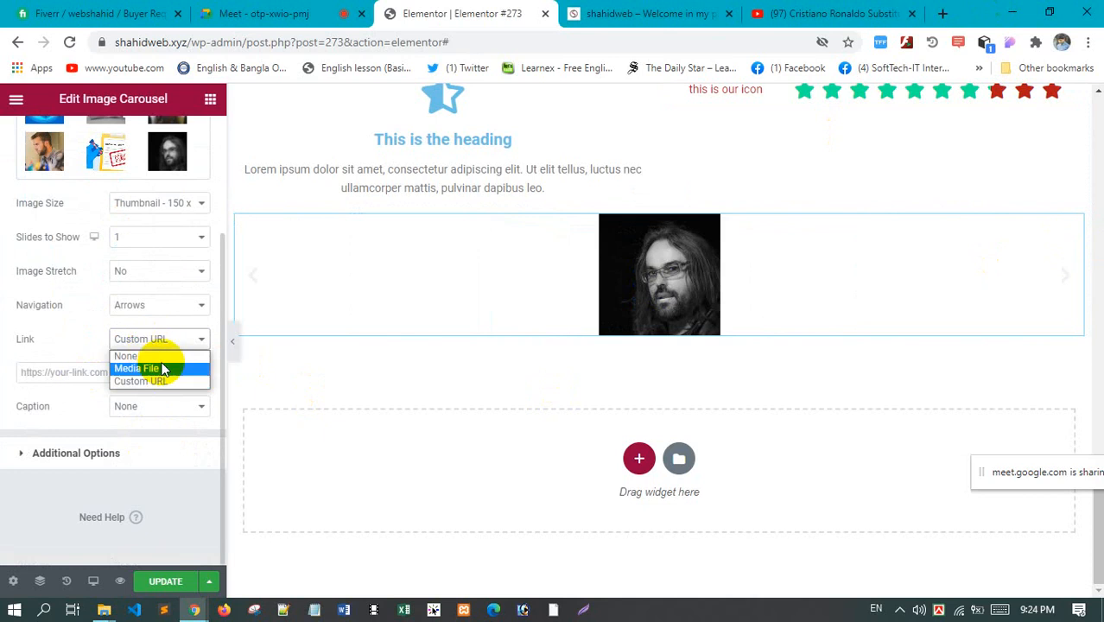
{"action": "left_click", "coordinate": [160, 368]}
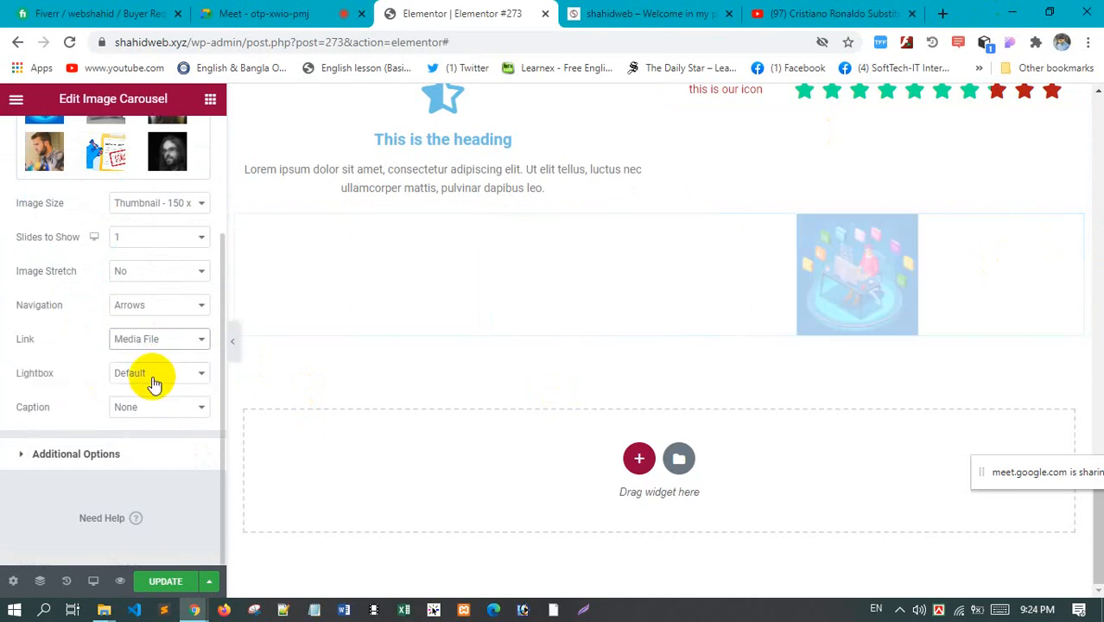
Set the carousel's Lightbox option to Yes and page through several images in the lightbox to check it
{"action": "left_click", "coordinate": [166, 377]}
{"action": "left_click", "coordinate": [165, 379]}
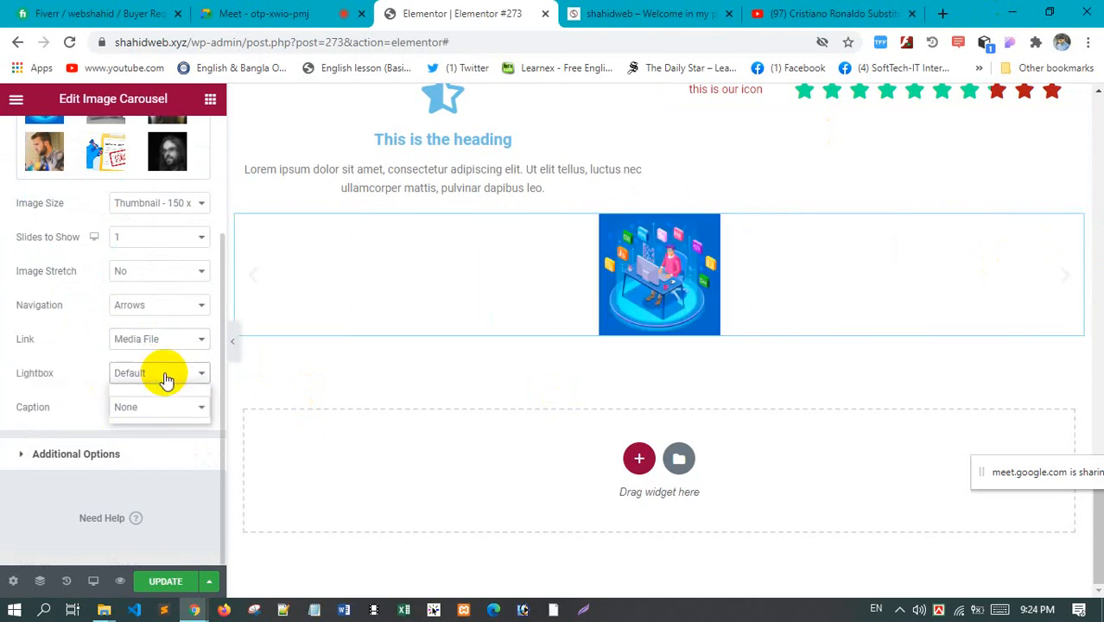
{"action": "left_click", "coordinate": [167, 380]}
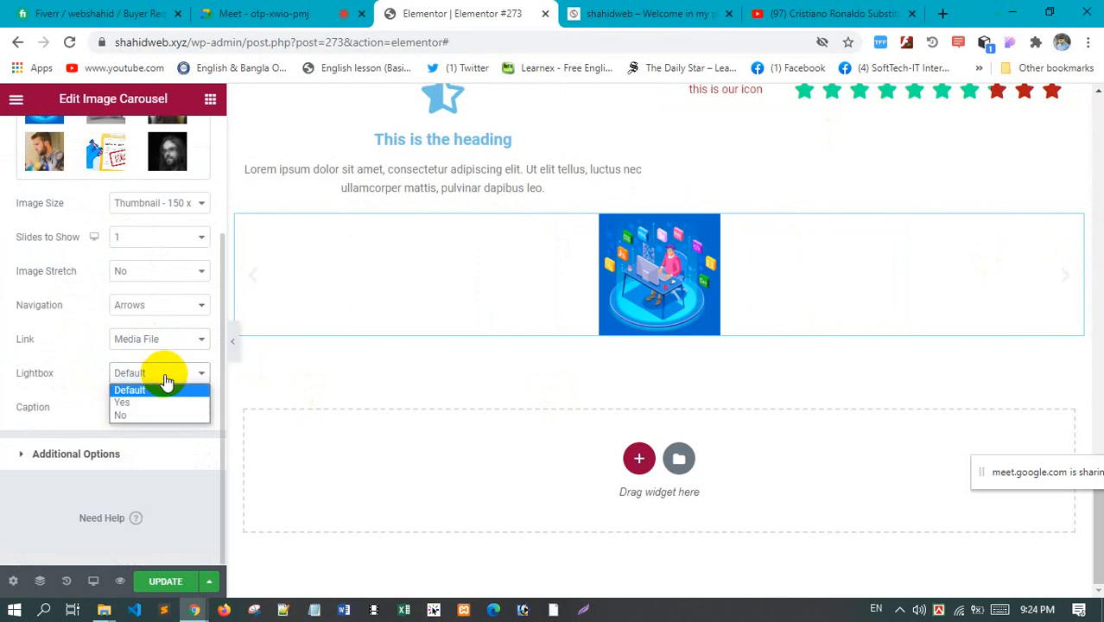
{"action": "left_click", "coordinate": [167, 401]}
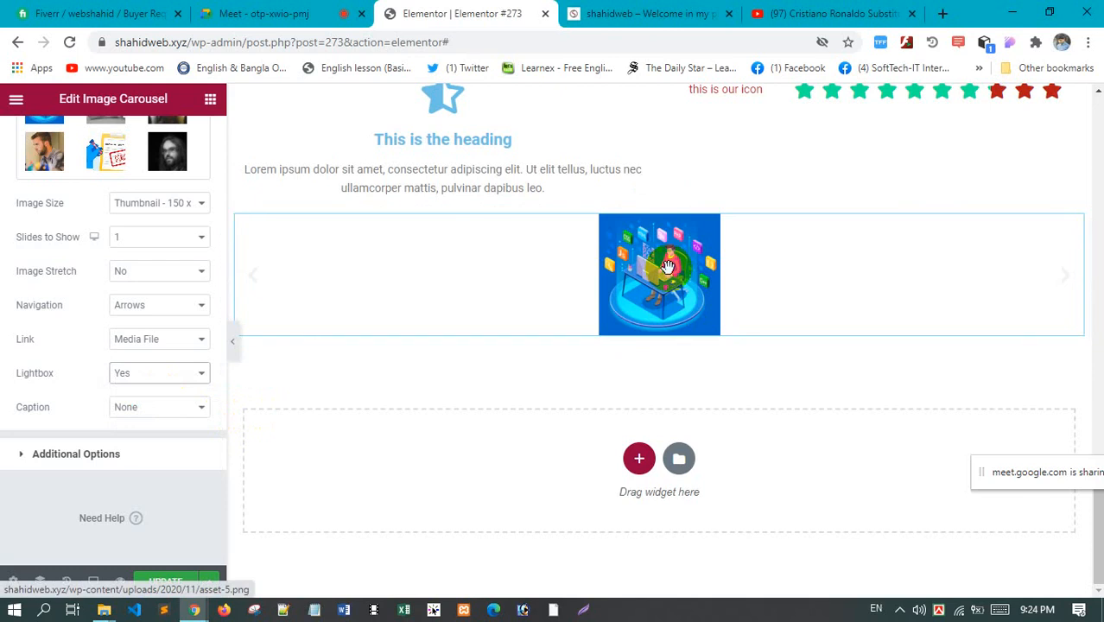
{"action": "left_click", "coordinate": [668, 267]}
{"action": "left_click", "coordinate": [1028, 342]}
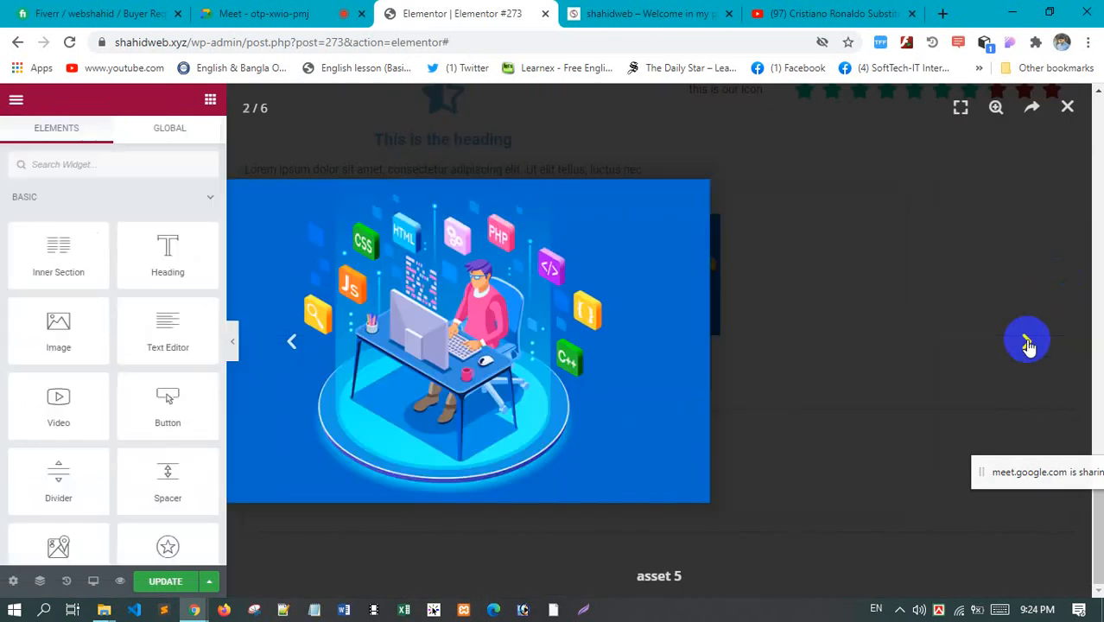
{"action": "left_click", "coordinate": [1028, 342]}
{"action": "left_click", "coordinate": [1027, 342]}
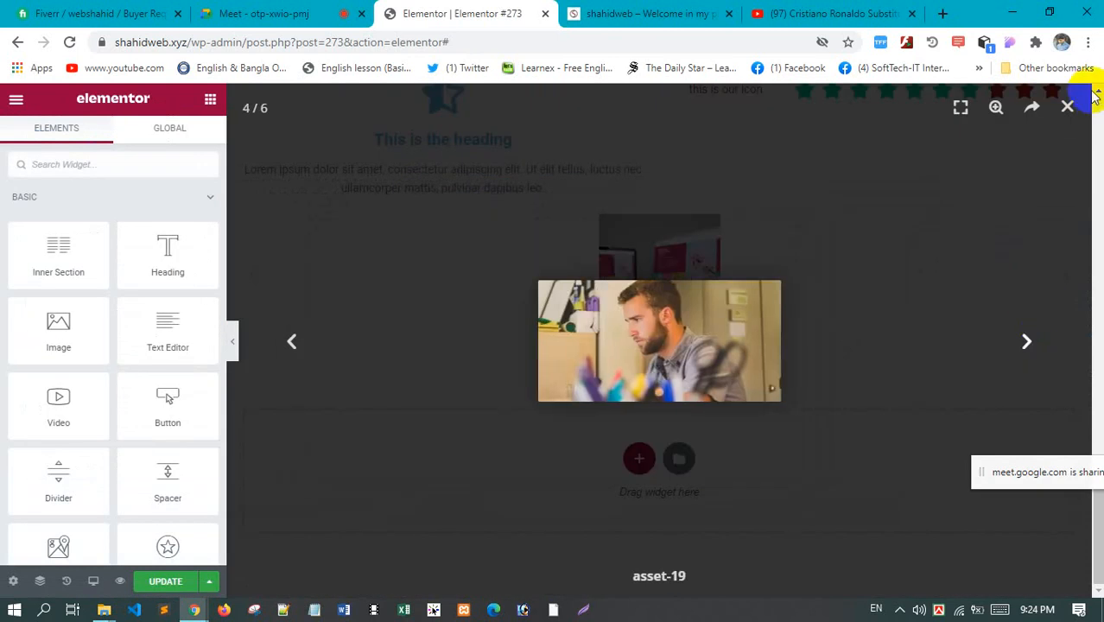
{"action": "left_click", "coordinate": [1068, 106]}
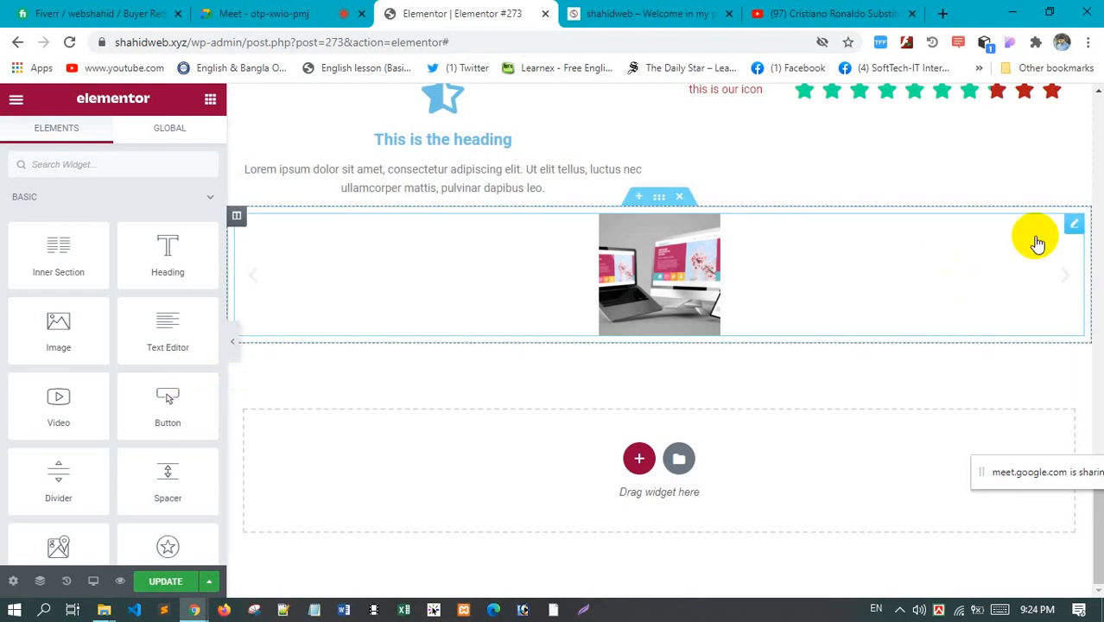
Reopen the image carousel's settings, try No for the Lightbox option and return it to Yes
{"action": "left_click", "coordinate": [1074, 226]}
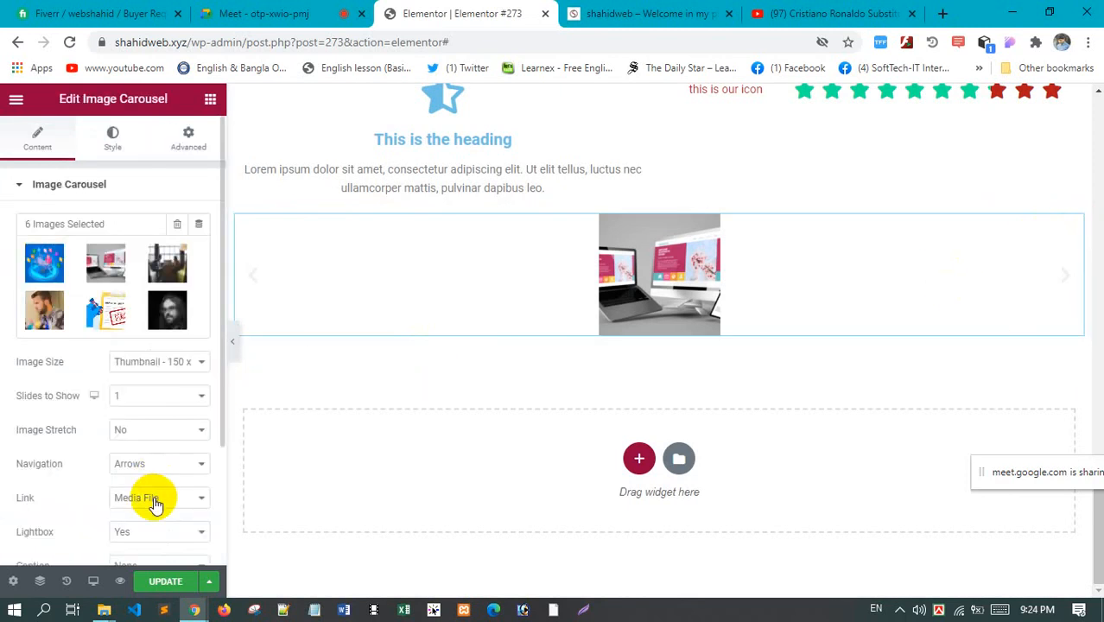
{"action": "scroll", "coordinate": [159, 480], "scroll_direction": "down", "scroll_amount": 2}
{"action": "left_click", "coordinate": [161, 381]}
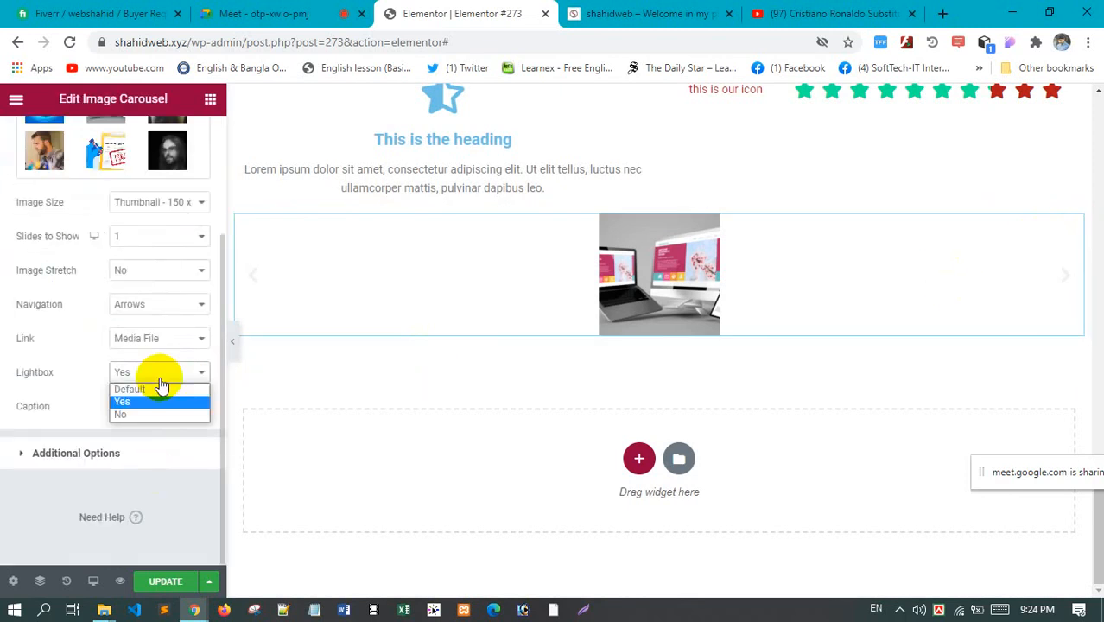
{"action": "left_click", "coordinate": [160, 414]}
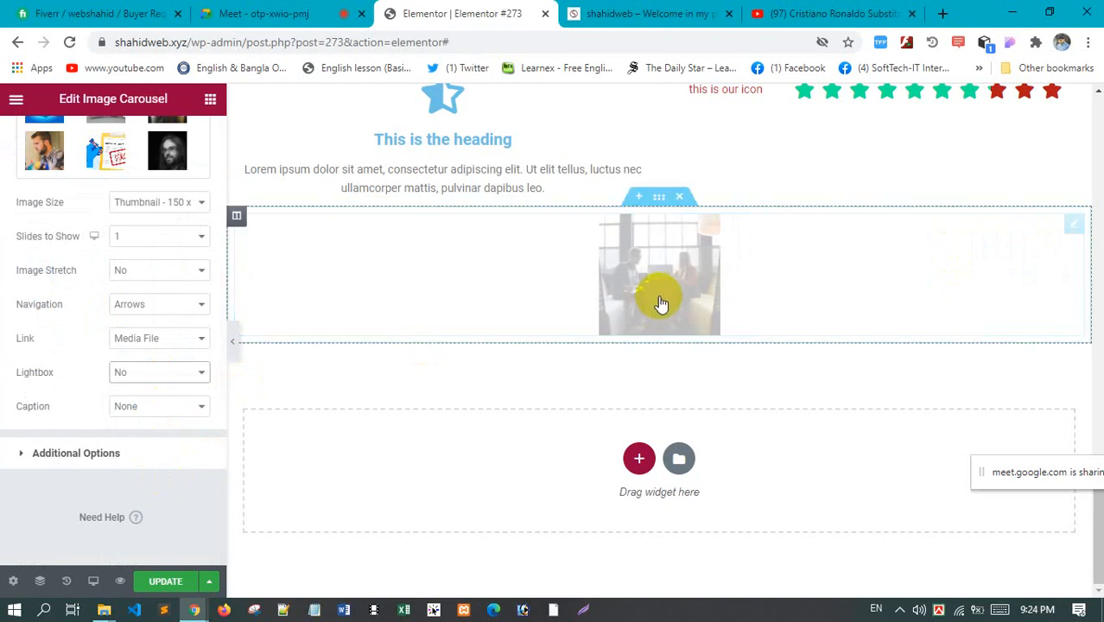
{"action": "left_click", "coordinate": [162, 375]}
{"action": "left_click", "coordinate": [160, 403]}
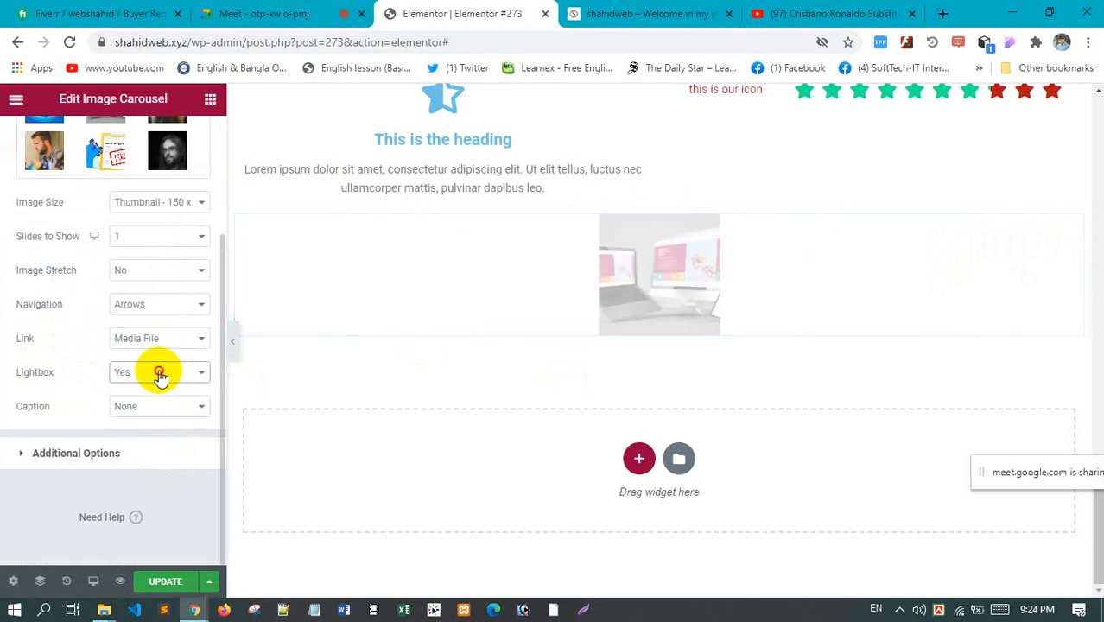
{"action": "left_click", "coordinate": [158, 375]}
{"action": "left_click", "coordinate": [156, 403]}
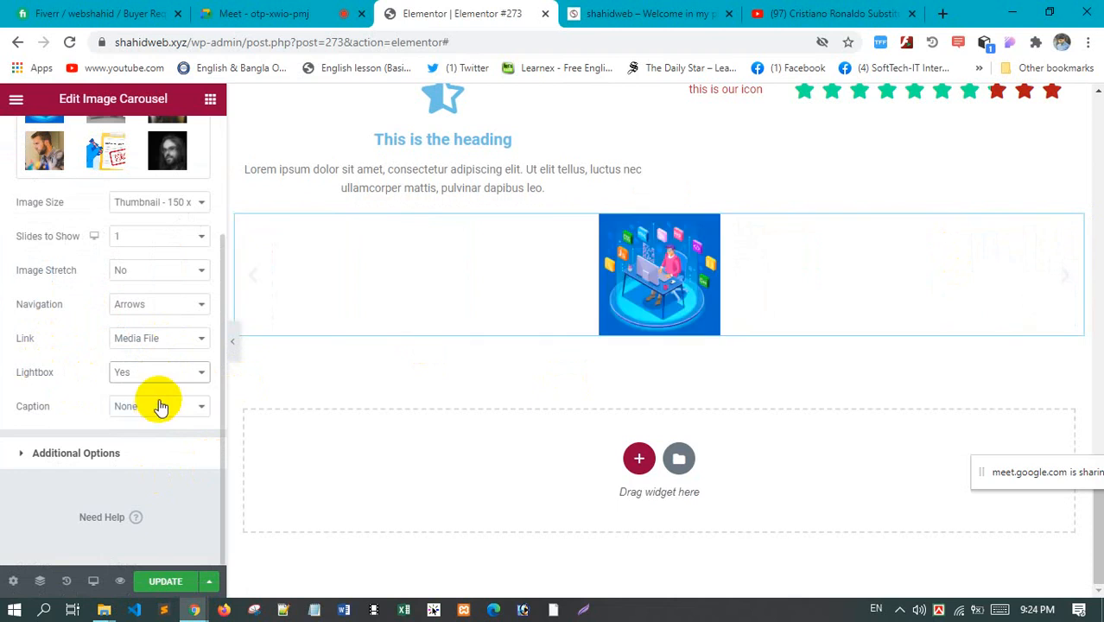
Switch the carousel's Link option between None and Media File to compare the available settings, ending on Media File
{"action": "left_click", "coordinate": [166, 344]}
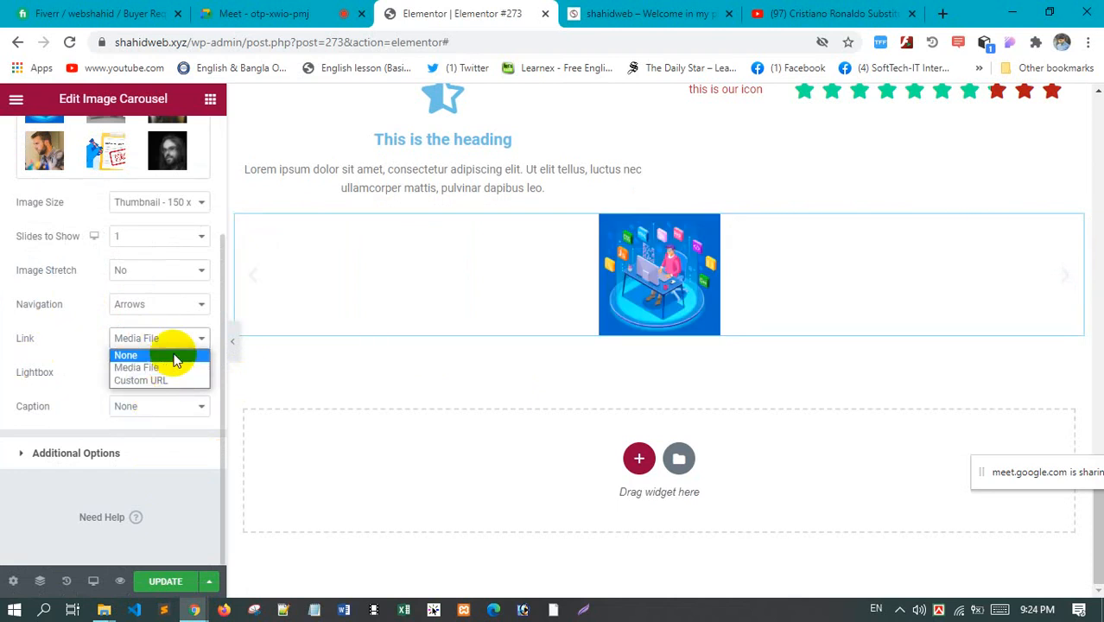
{"action": "left_click", "coordinate": [176, 358]}
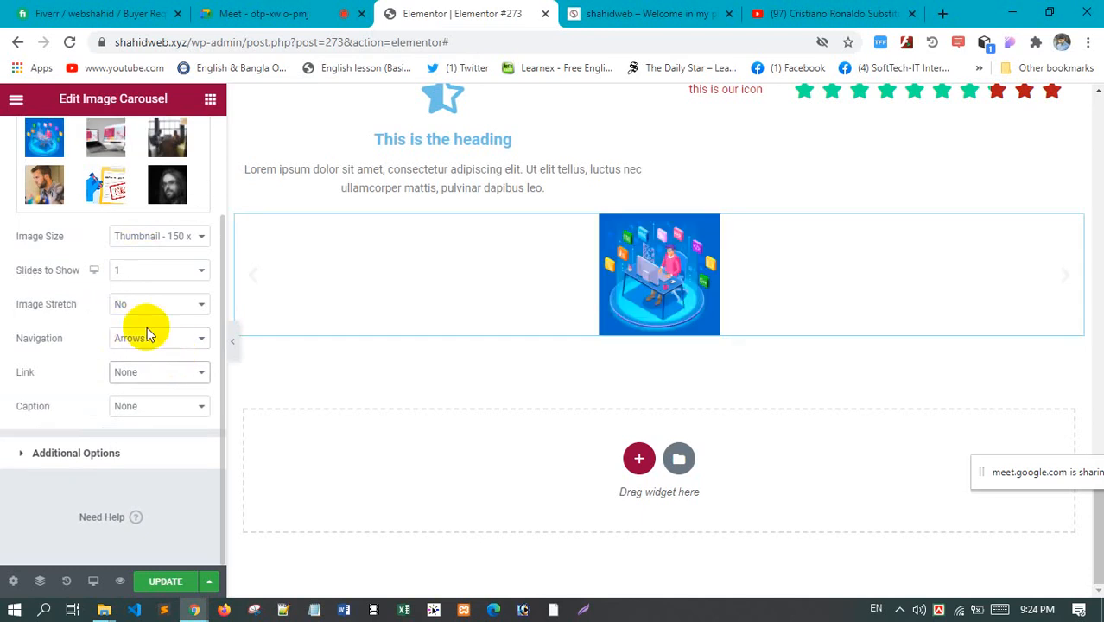
{"action": "left_click", "coordinate": [171, 371]}
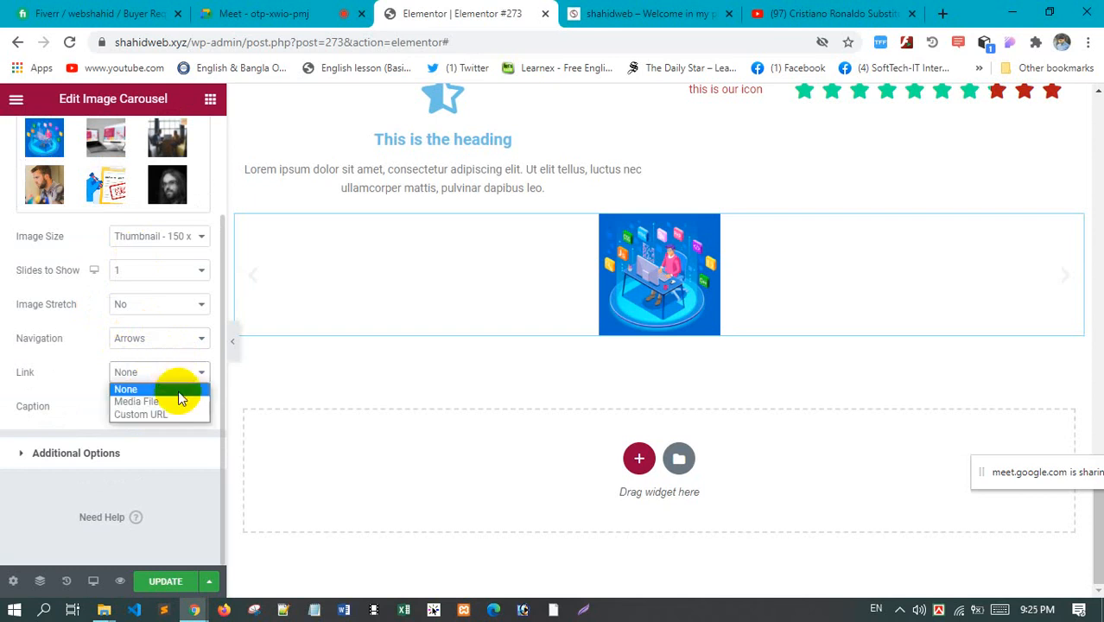
{"action": "left_click", "coordinate": [185, 402]}
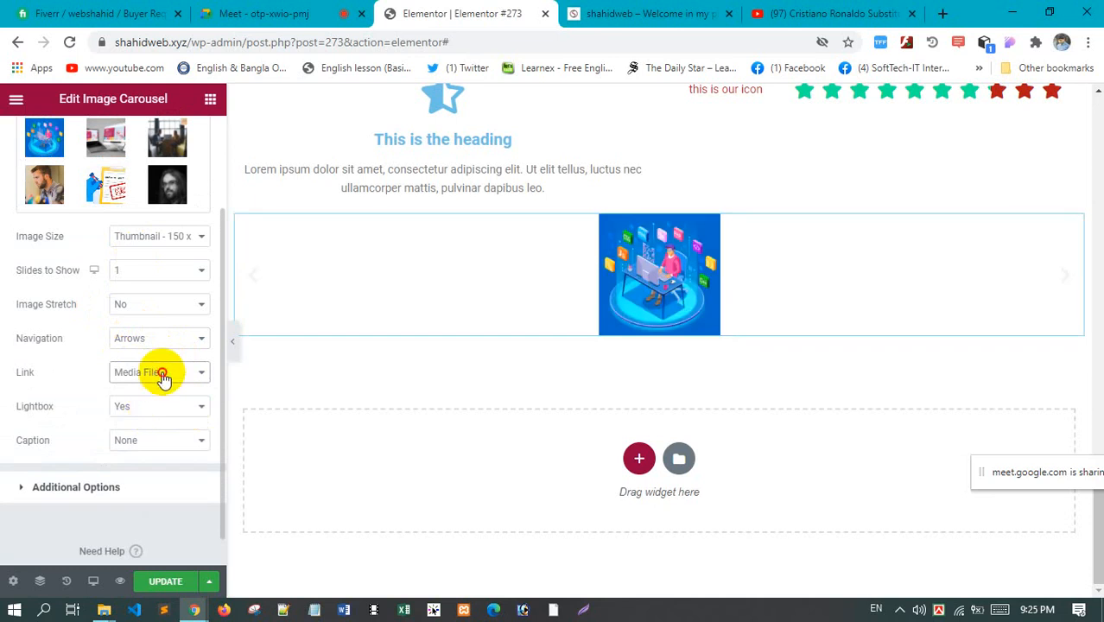
{"action": "left_click", "coordinate": [162, 377]}
{"action": "left_click", "coordinate": [164, 386]}
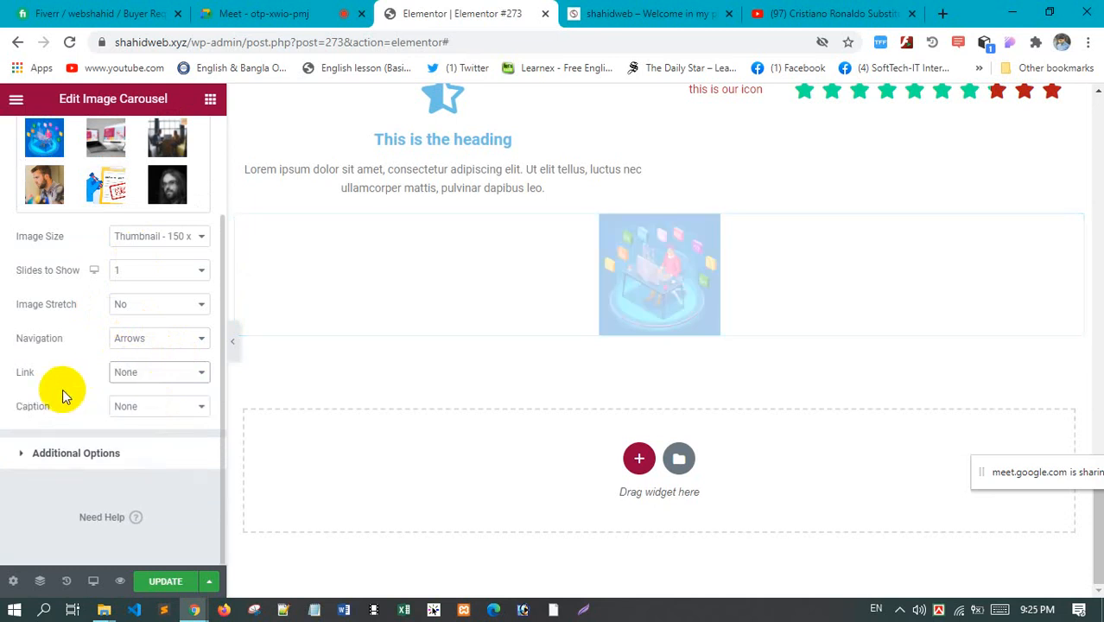
{"action": "left_click", "coordinate": [153, 371]}
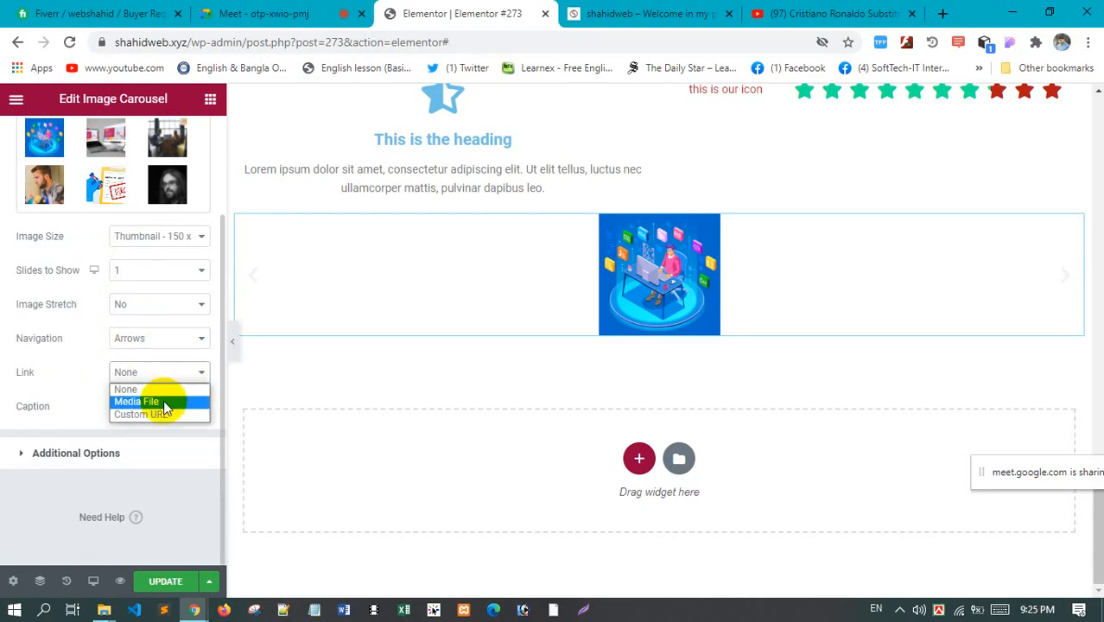
{"action": "left_click", "coordinate": [147, 402]}
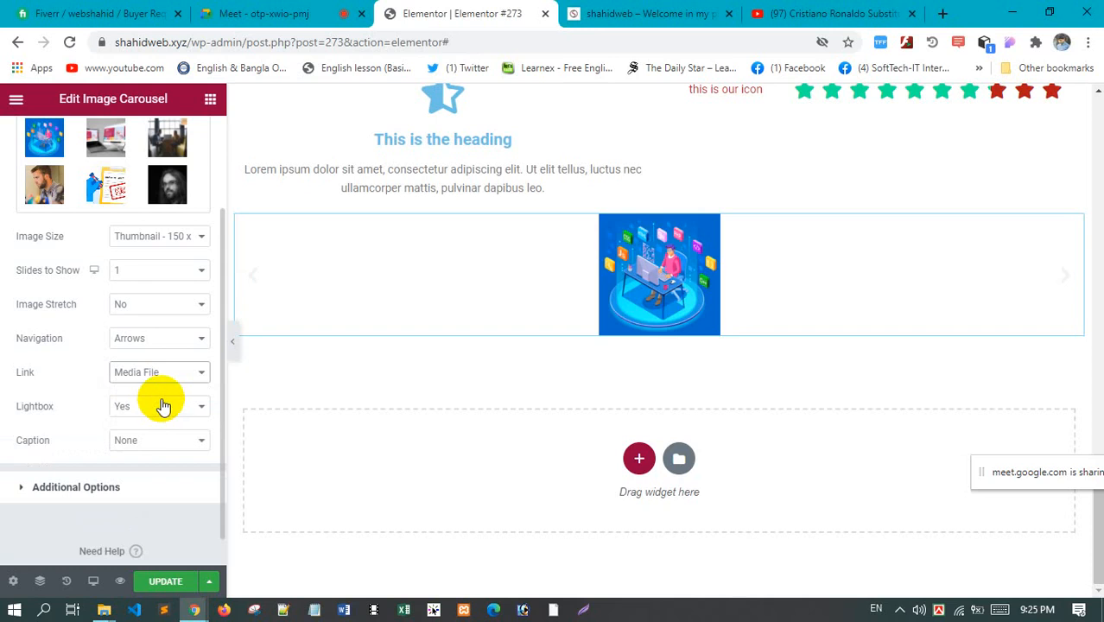
Set the image carousel's Caption option to Title
{"action": "scroll", "coordinate": [159, 420], "scroll_direction": "down", "scroll_amount": 1}
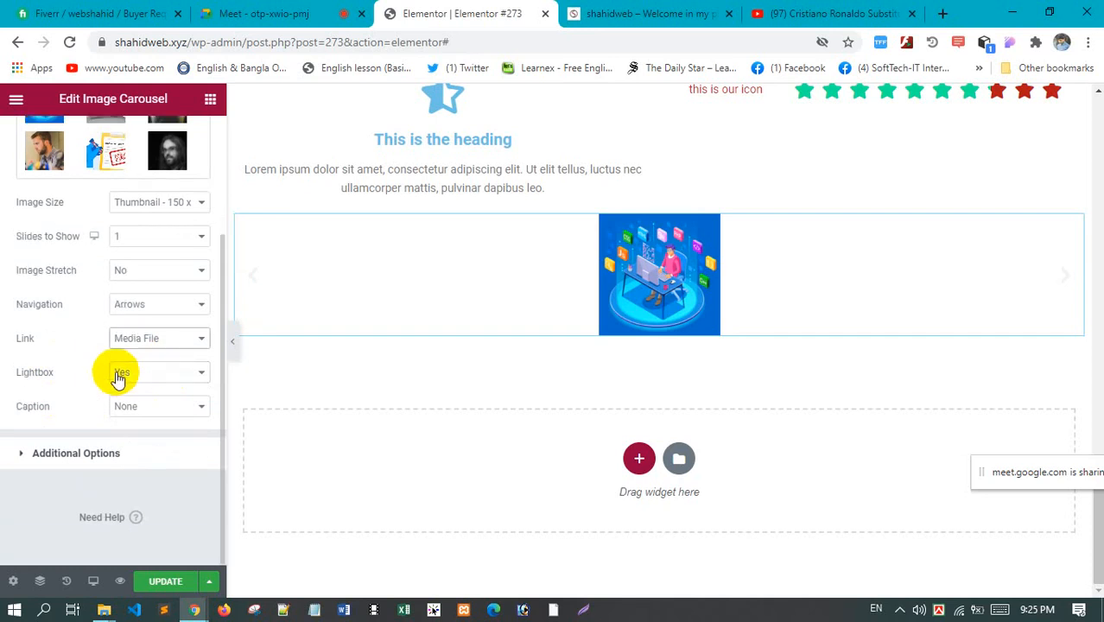
{"action": "left_click", "coordinate": [163, 408]}
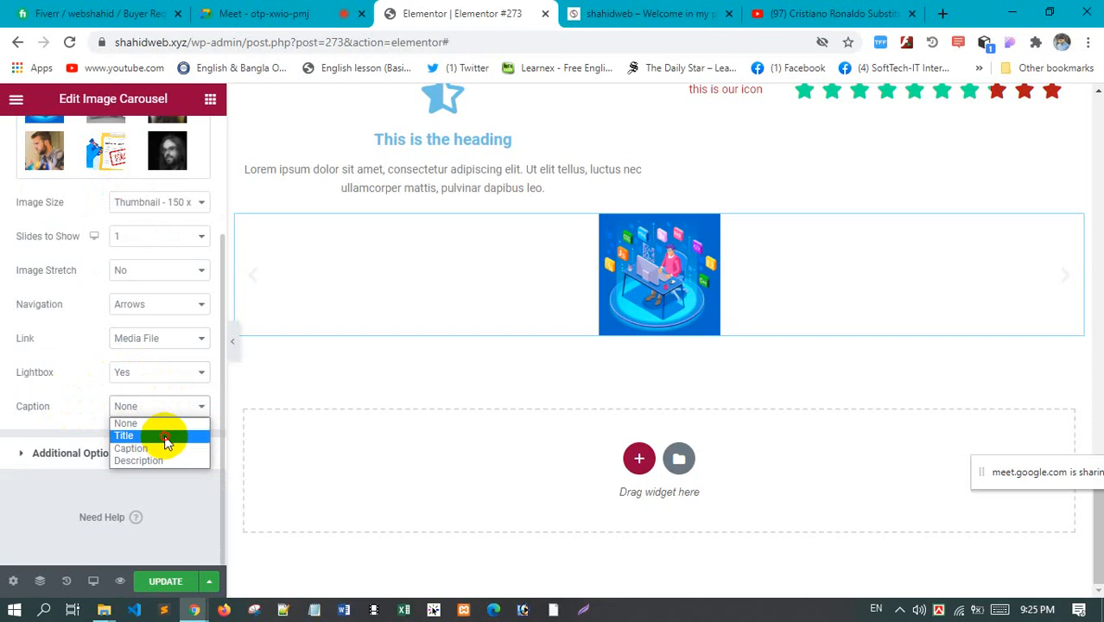
{"action": "left_click", "coordinate": [164, 436]}
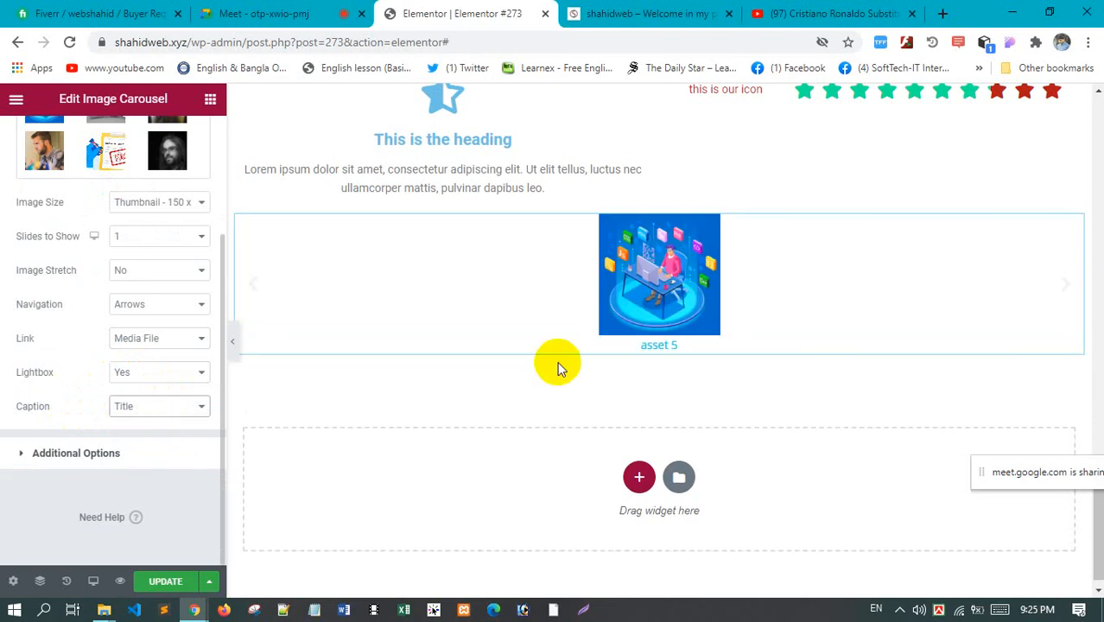
Try Caption as the carousel's caption type, browse several slides to check it, and return the option to Title
{"action": "left_click", "coordinate": [163, 409]}
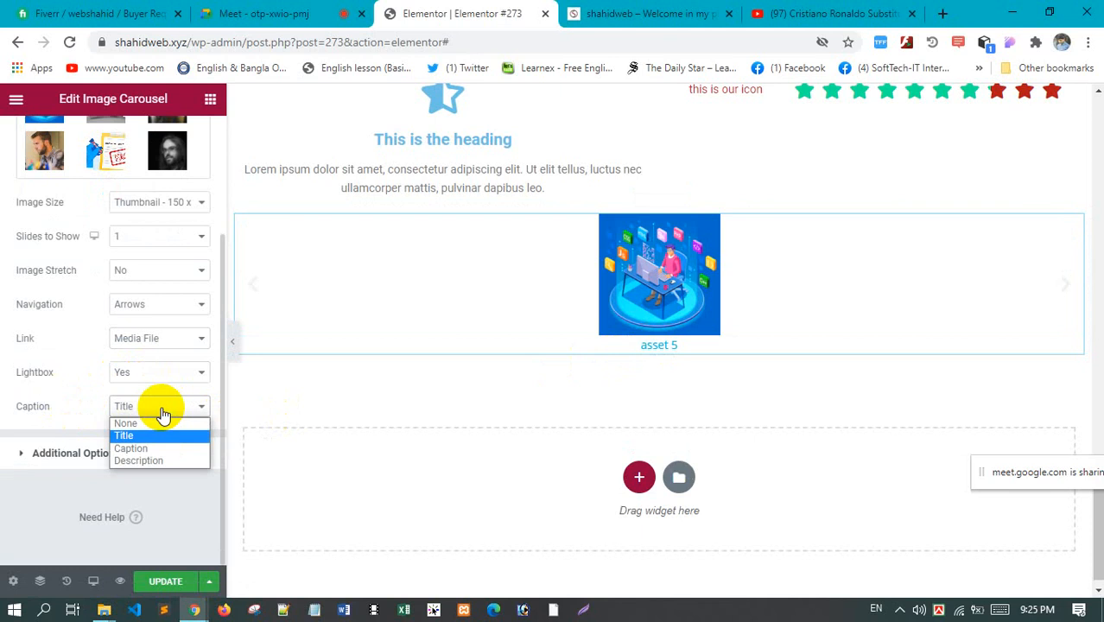
{"action": "left_click", "coordinate": [164, 448]}
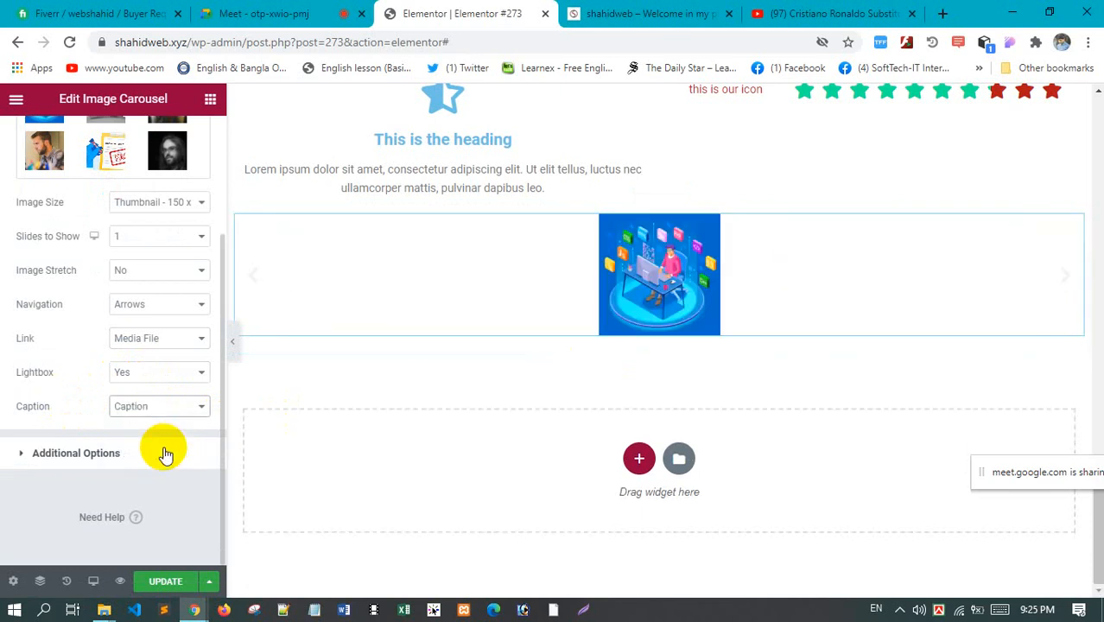
{"action": "left_click", "coordinate": [1073, 283]}
{"action": "left_click", "coordinate": [1073, 284]}
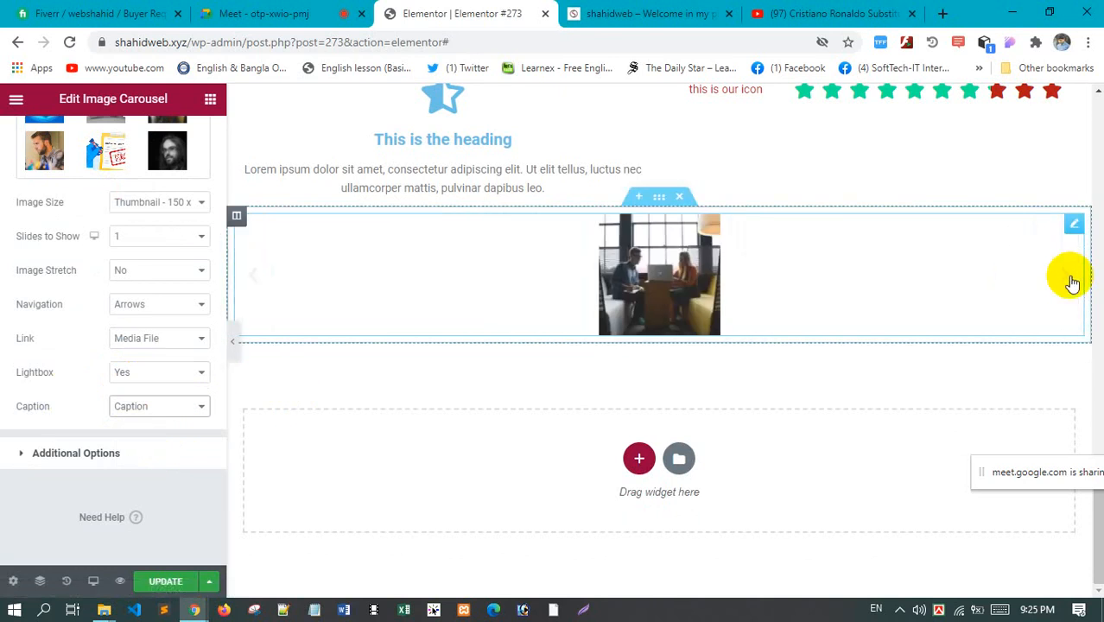
{"action": "left_click", "coordinate": [1071, 283]}
{"action": "left_click", "coordinate": [181, 410]}
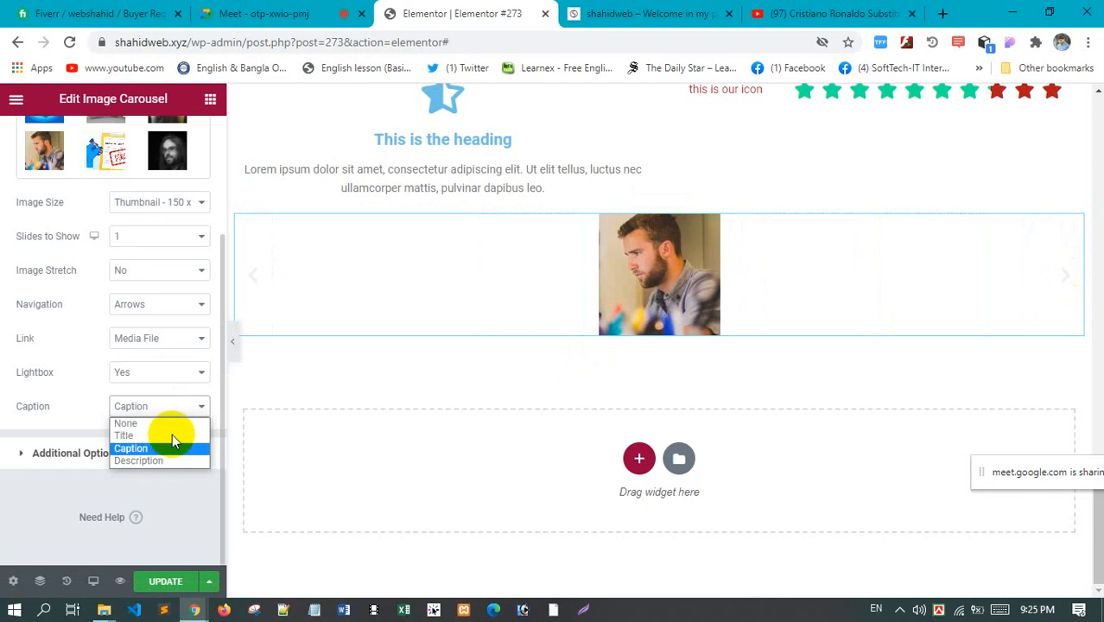
{"action": "left_click", "coordinate": [174, 441]}
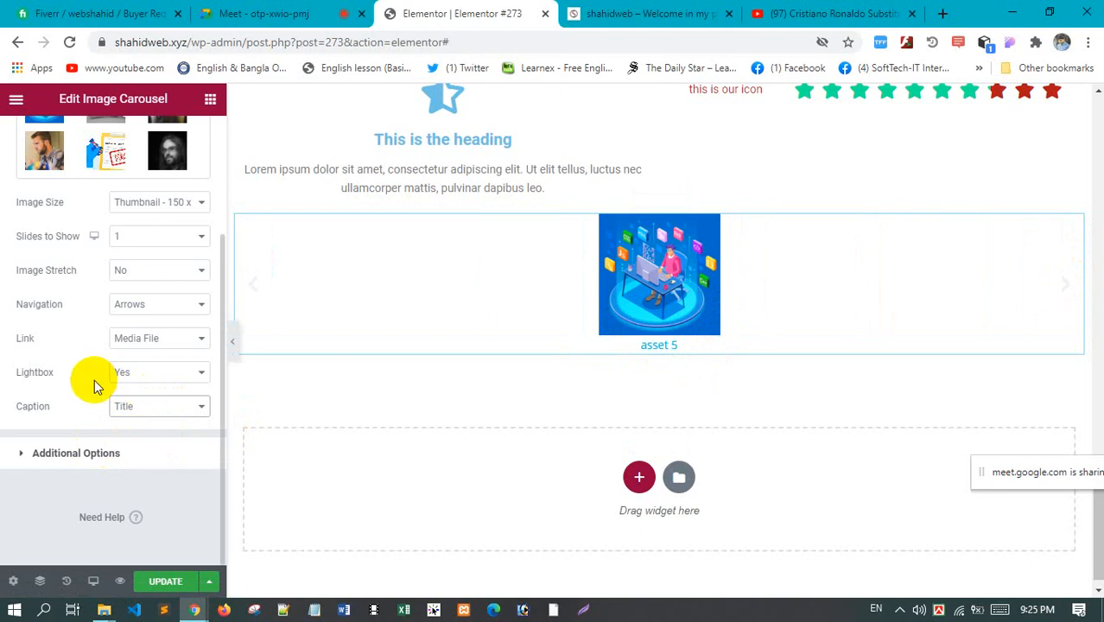
{"action": "scroll", "coordinate": [94, 379], "scroll_direction": "up", "scroll_amount": 2}
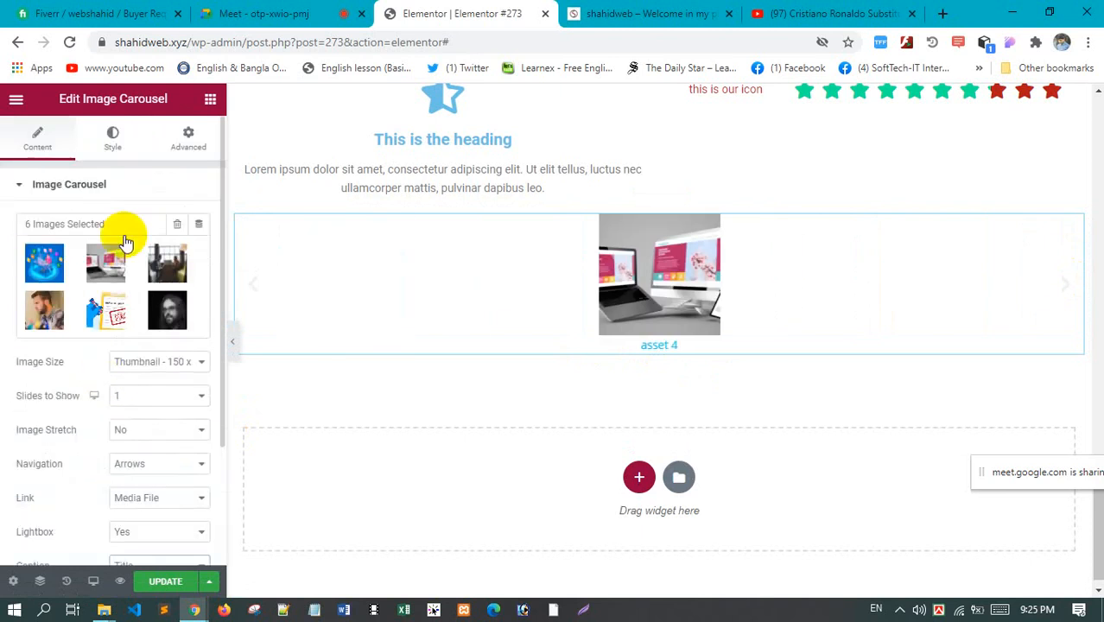
Enlarge the image carousel's navigation arrows in its style settings, keeping their position Inside
{"action": "left_click", "coordinate": [116, 146]}
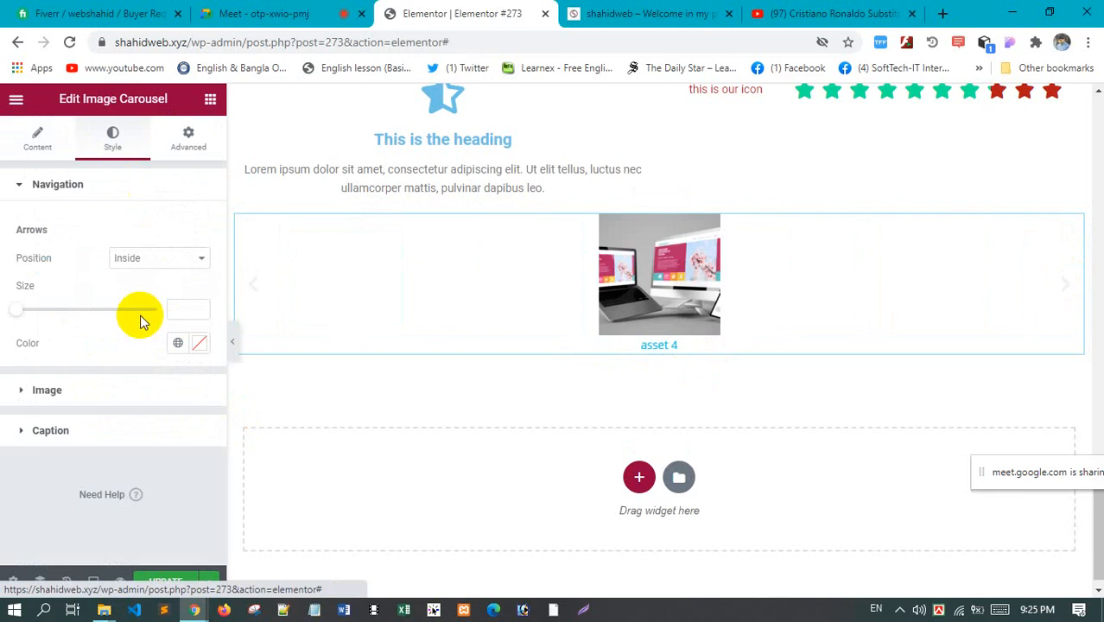
{"action": "left_click_drag", "start_coordinate": [30, 318], "coordinate": [103, 313]}
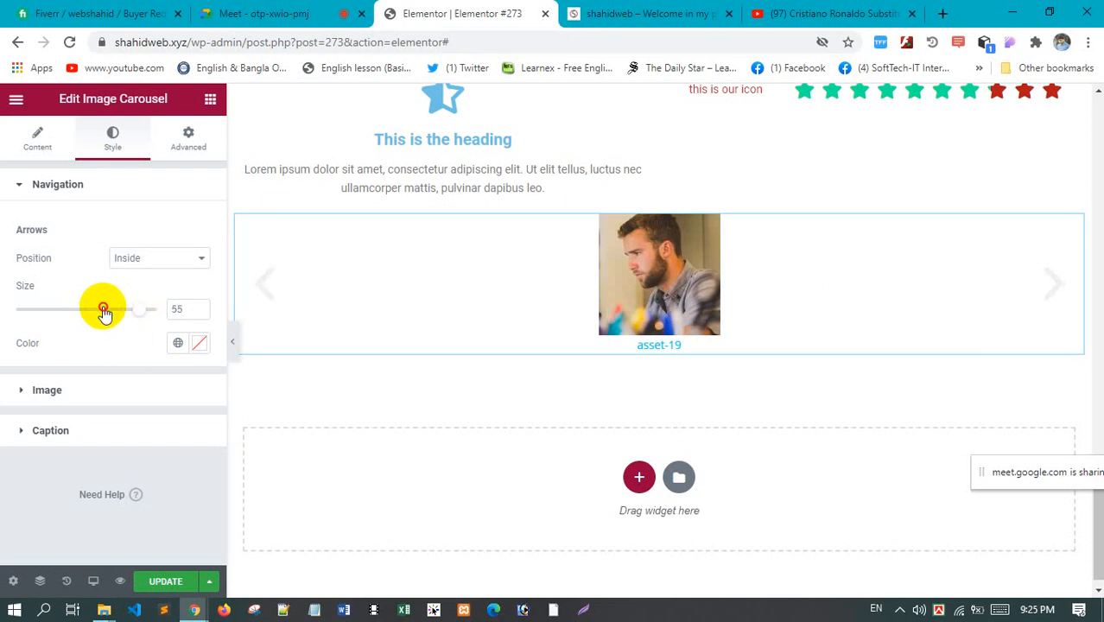
Try a Double border on the carousel's images and return the border type to None
{"action": "left_click", "coordinate": [75, 393]}
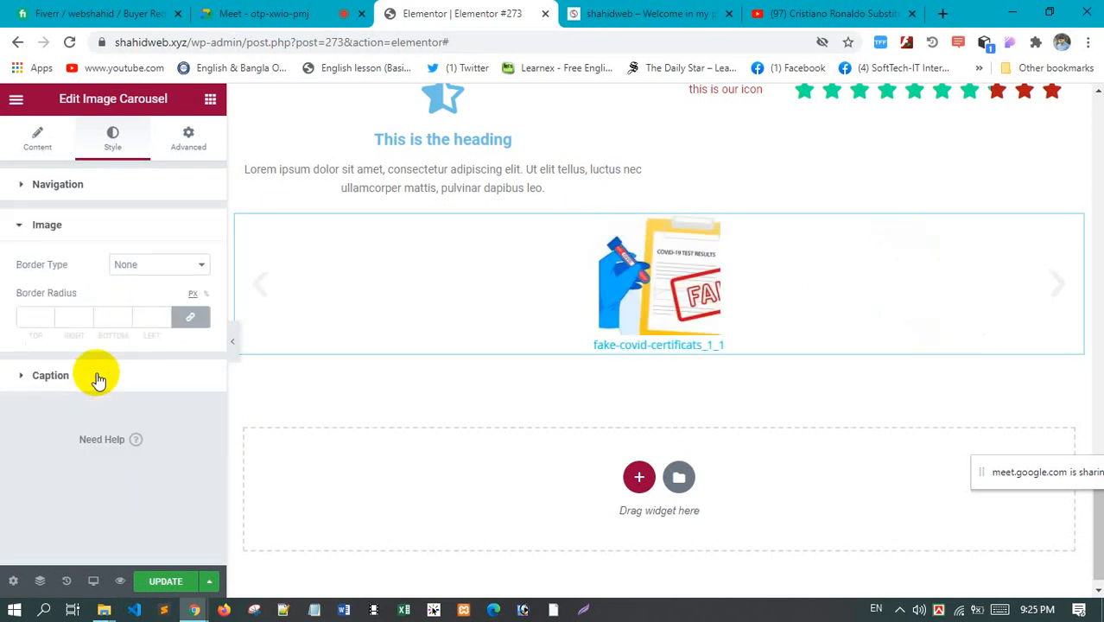
{"action": "left_click", "coordinate": [172, 265]}
{"action": "left_click", "coordinate": [172, 308]}
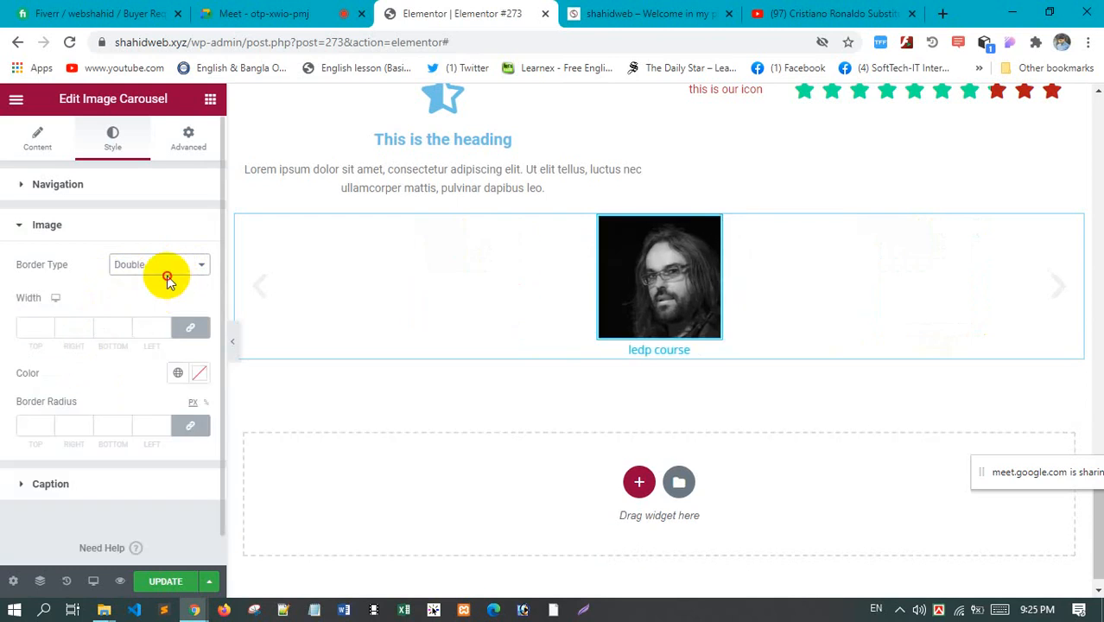
{"action": "left_click", "coordinate": [167, 270]}
{"action": "left_click", "coordinate": [148, 282]}
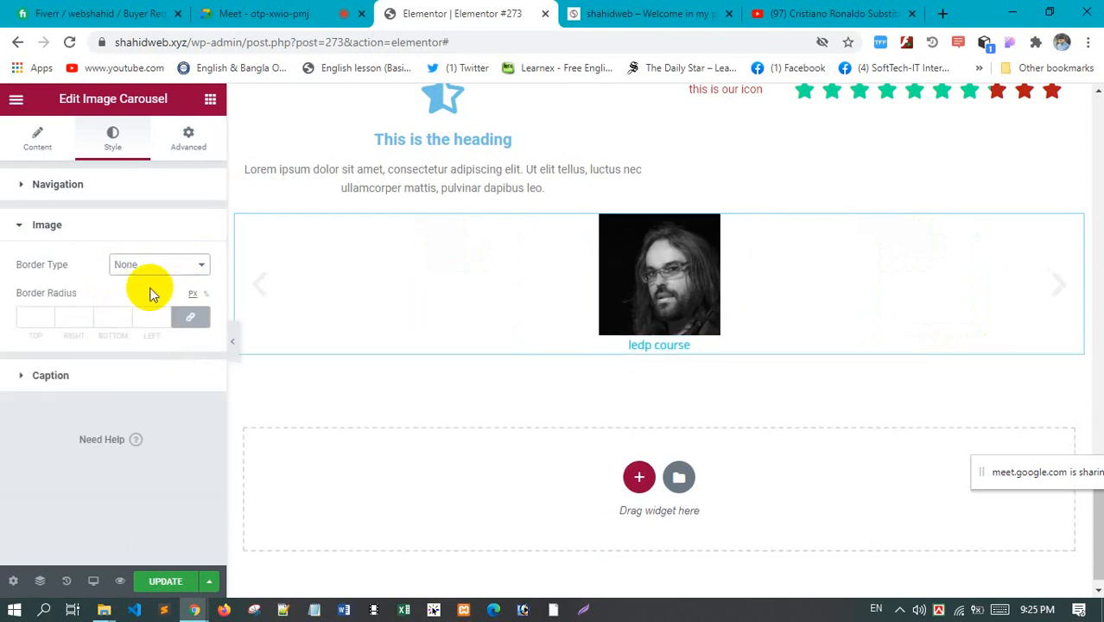
Return to the image carousel's content settings and go to the options below Caption
{"action": "left_click", "coordinate": [39, 145]}
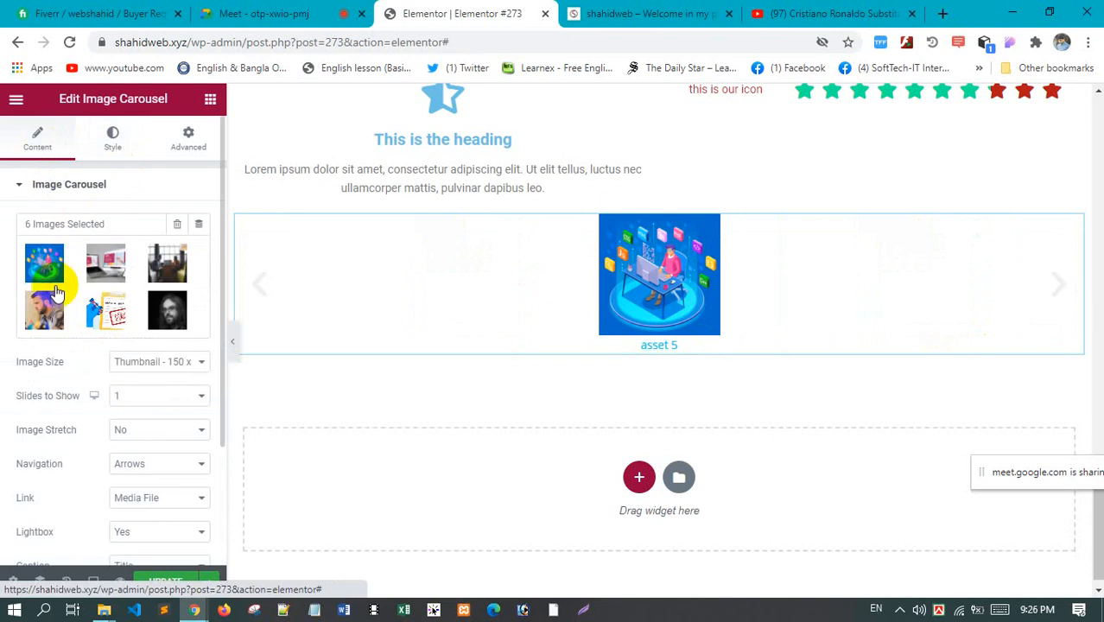
{"action": "scroll", "coordinate": [69, 289], "scroll_direction": "down", "scroll_amount": 1}
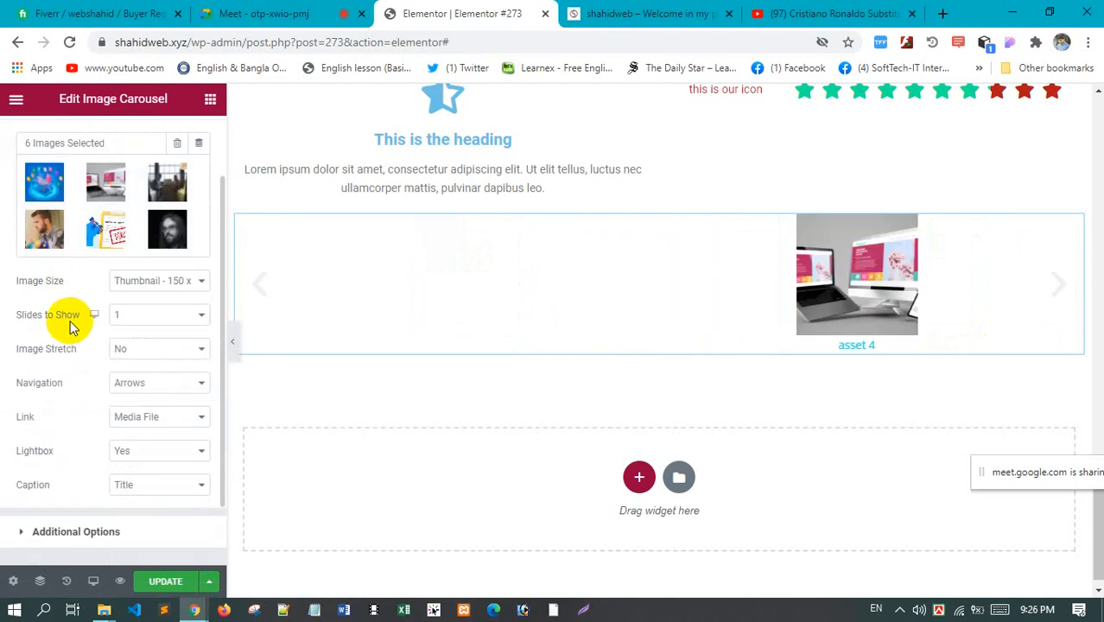
Try the Medium - 300 x 300 and Medium Large - 768 x 0 image sizes on the image carousel
{"action": "left_click", "coordinate": [167, 283]}
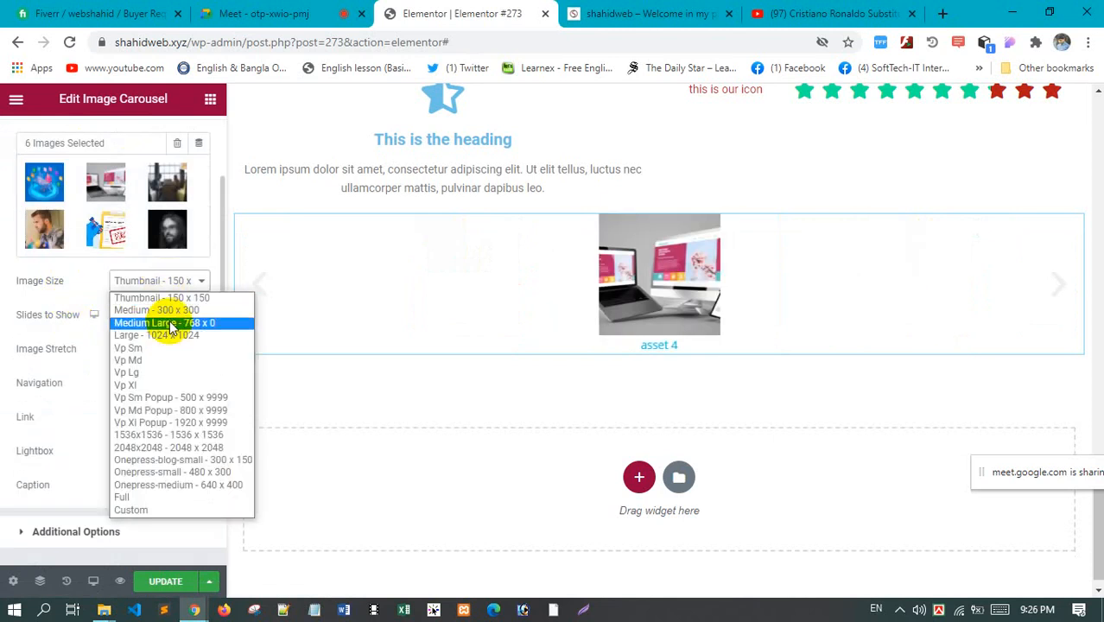
{"action": "left_click", "coordinate": [174, 311]}
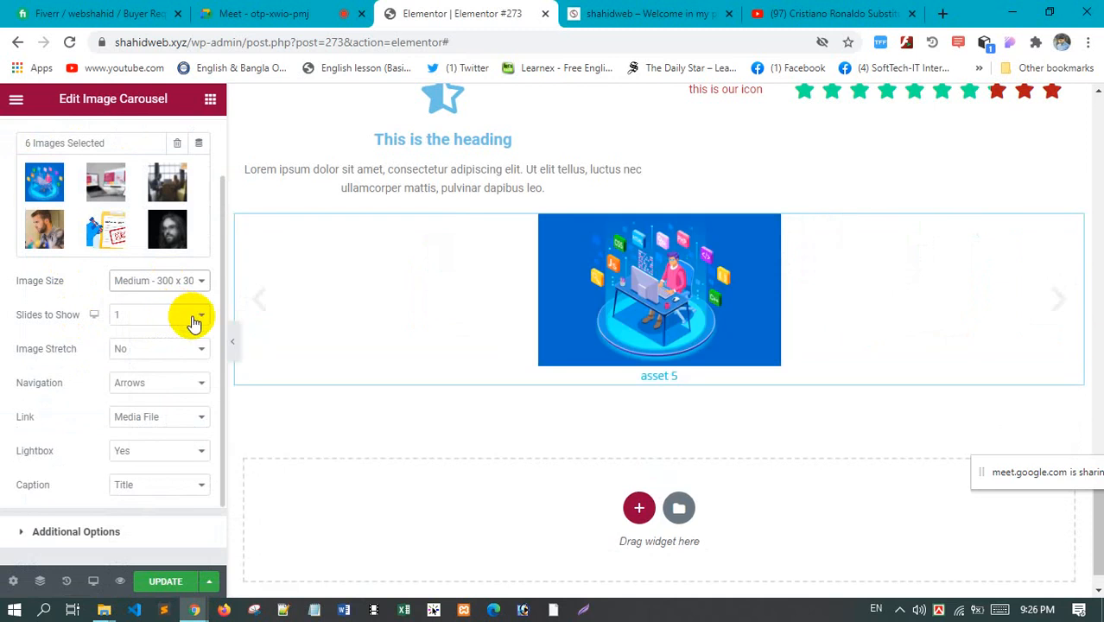
{"action": "left_click", "coordinate": [184, 283]}
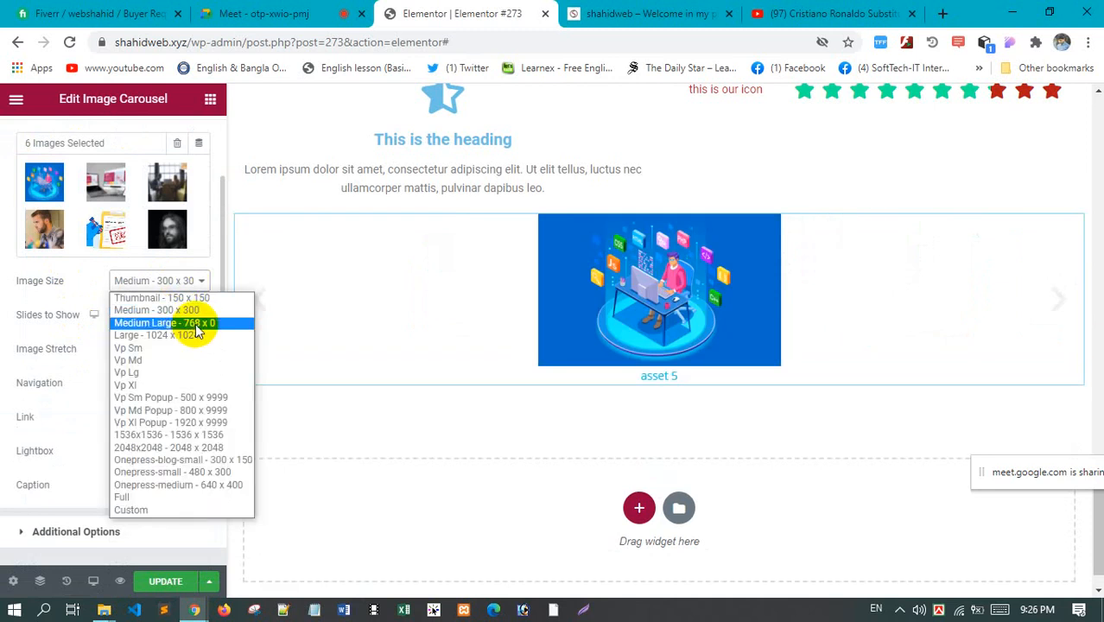
{"action": "left_click", "coordinate": [197, 325]}
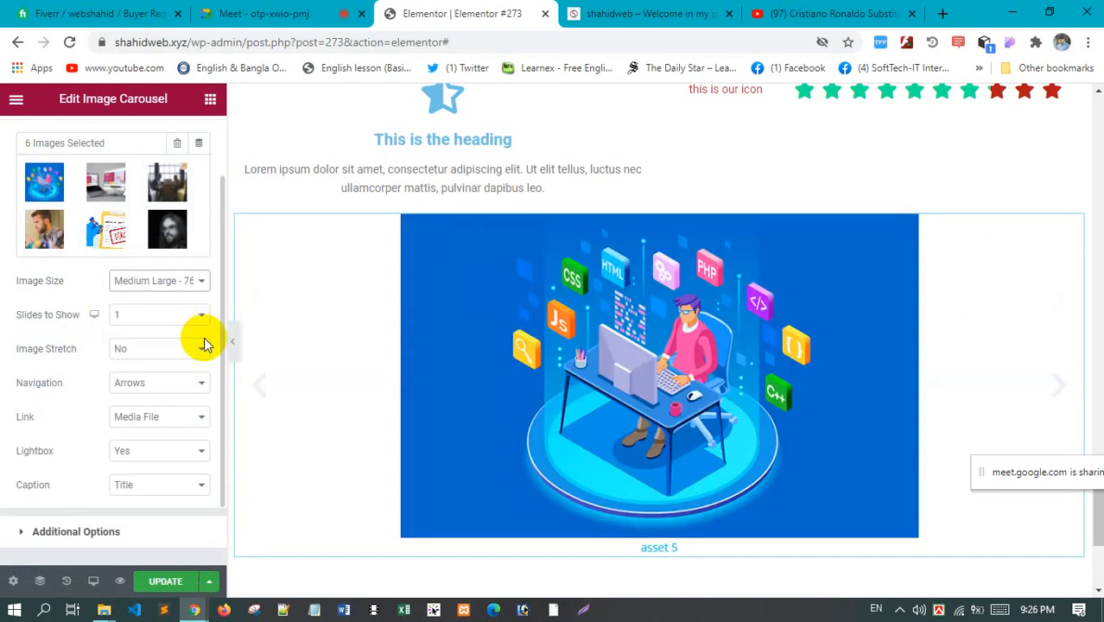
{"action": "scroll", "coordinate": [584, 328], "scroll_direction": "down", "scroll_amount": 2}
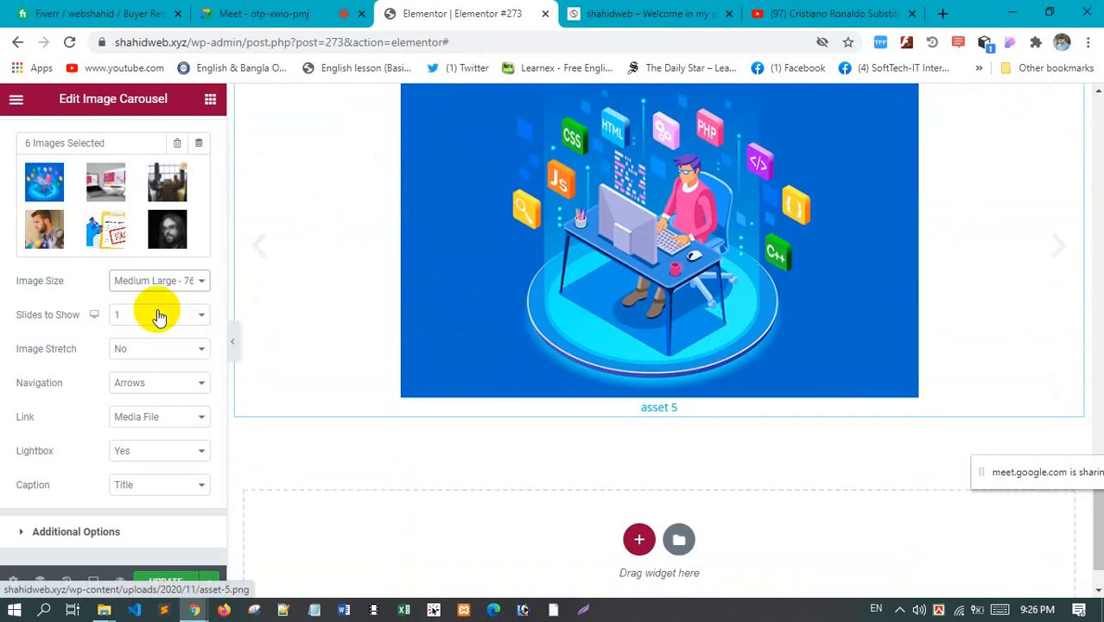
Try the Large - 1024 x 1024 image size on the carousel and check the slides on the page
{"action": "left_click", "coordinate": [177, 286]}
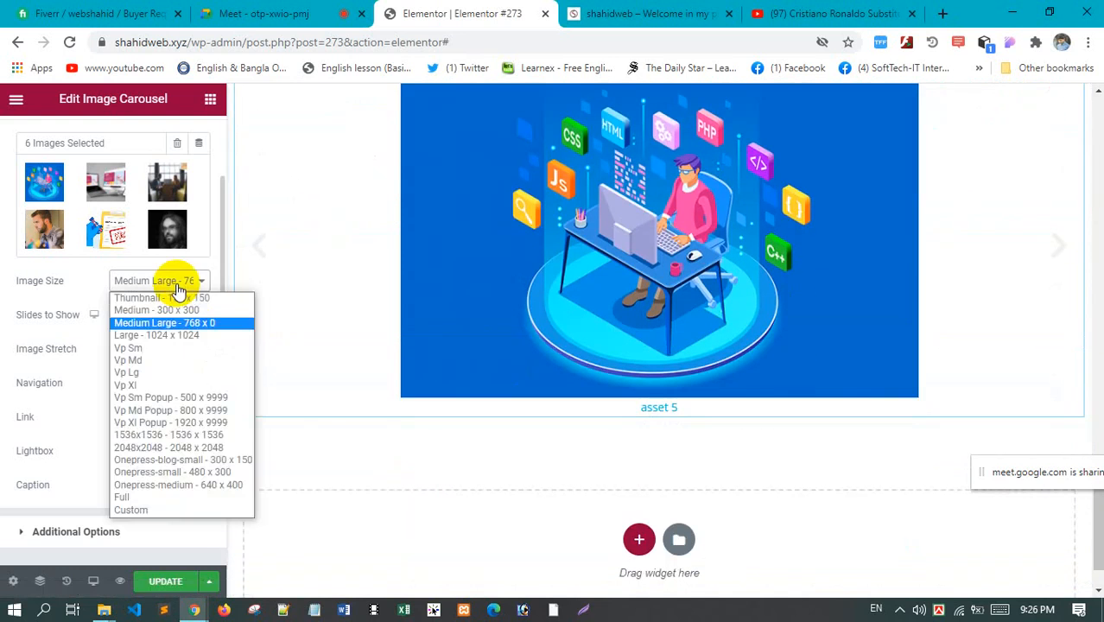
{"action": "left_click", "coordinate": [180, 337]}
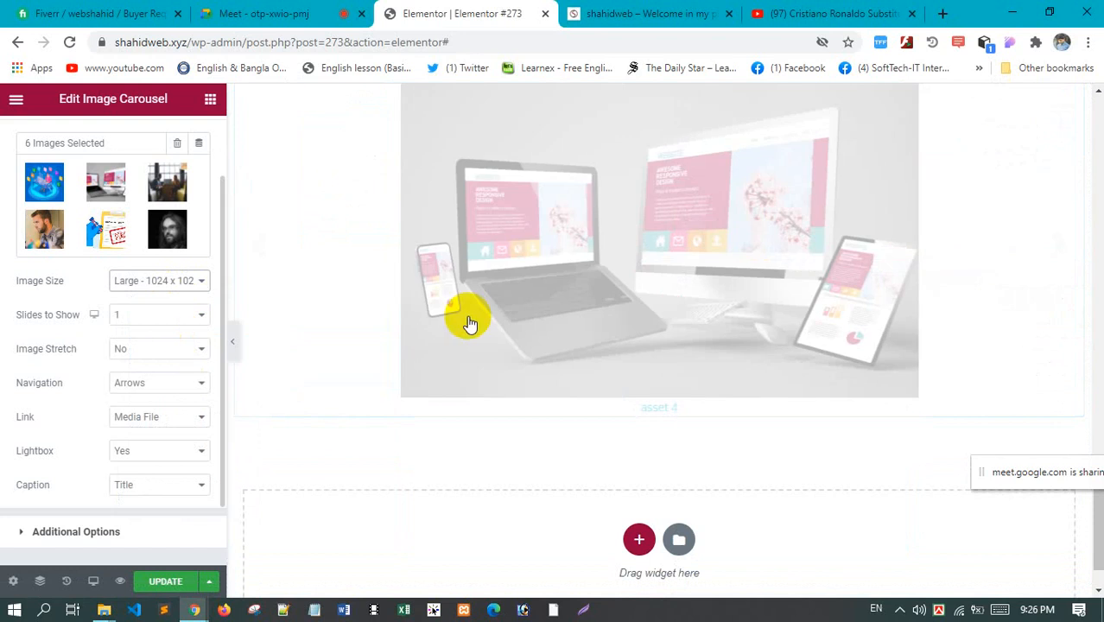
{"action": "scroll", "coordinate": [469, 325], "scroll_direction": "up", "scroll_amount": 2}
{"action": "scroll", "coordinate": [469, 325], "scroll_direction": "down", "scroll_amount": 1}
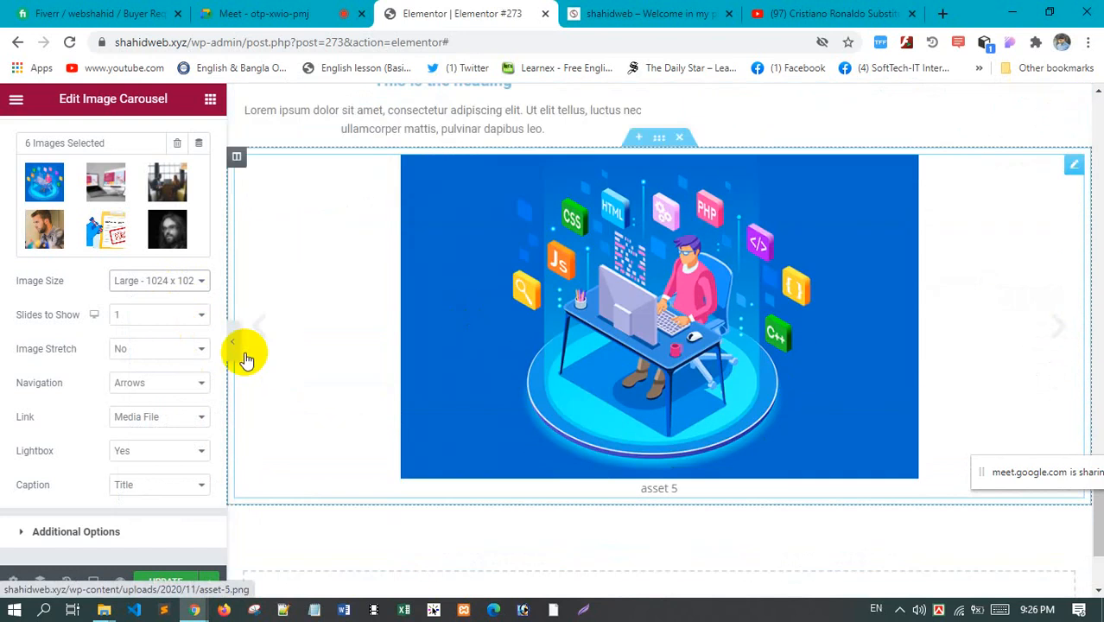
Preview the page without the editing panel, browse the carousel images in the lightbox, and return to the editing view
{"action": "left_click", "coordinate": [233, 341]}
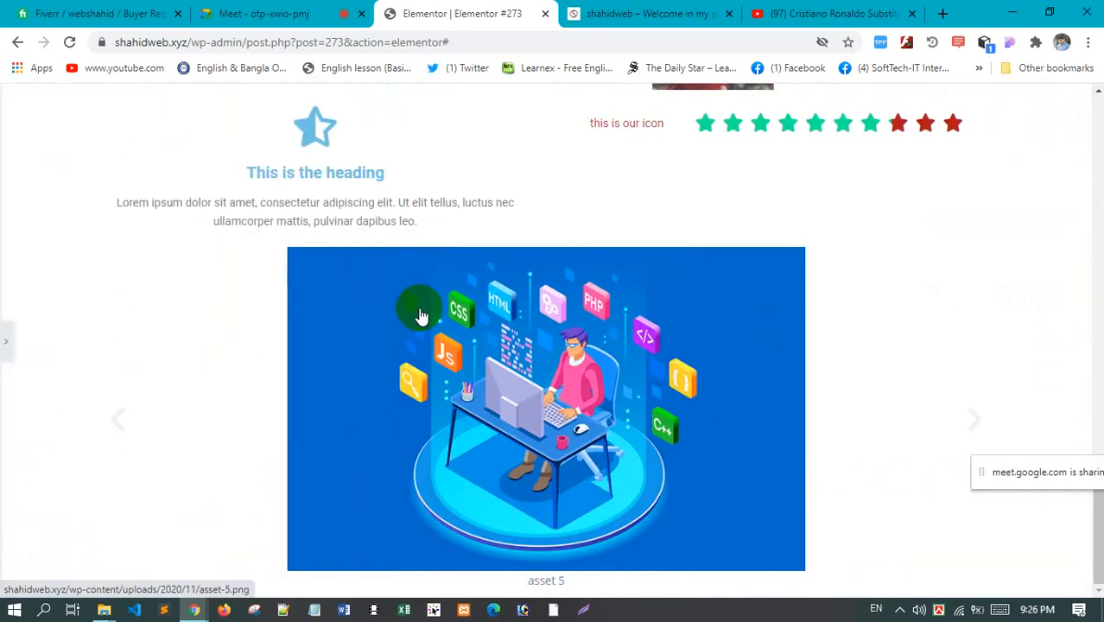
{"action": "left_click", "coordinate": [561, 398]}
{"action": "left_click", "coordinate": [1011, 342]}
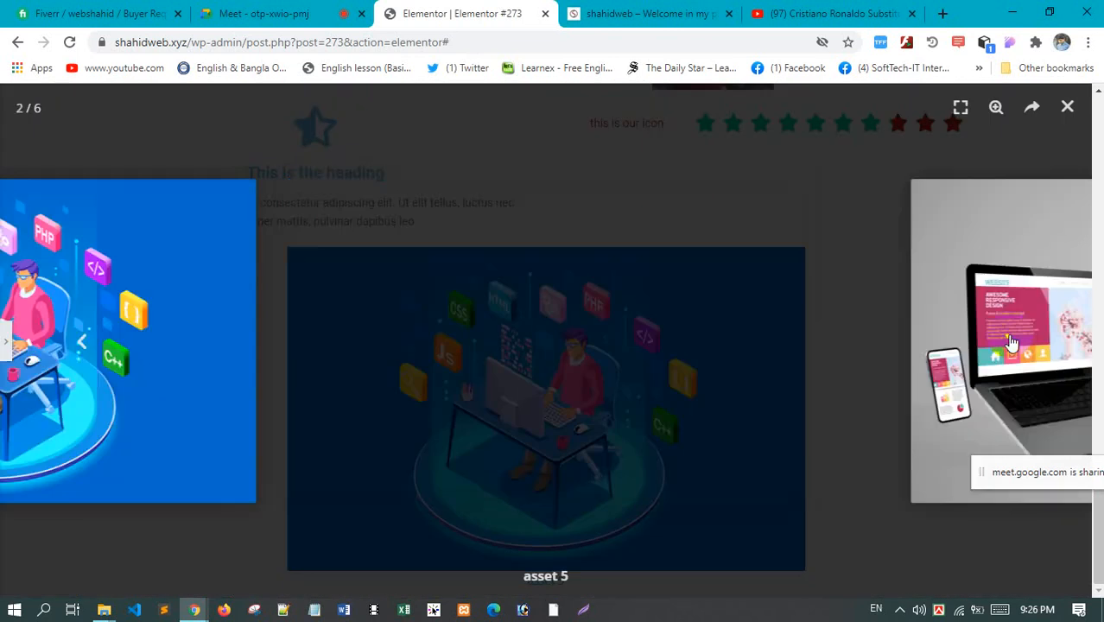
{"action": "left_click", "coordinate": [1010, 340]}
{"action": "left_click", "coordinate": [1010, 340]}
{"action": "left_click", "coordinate": [1070, 121]}
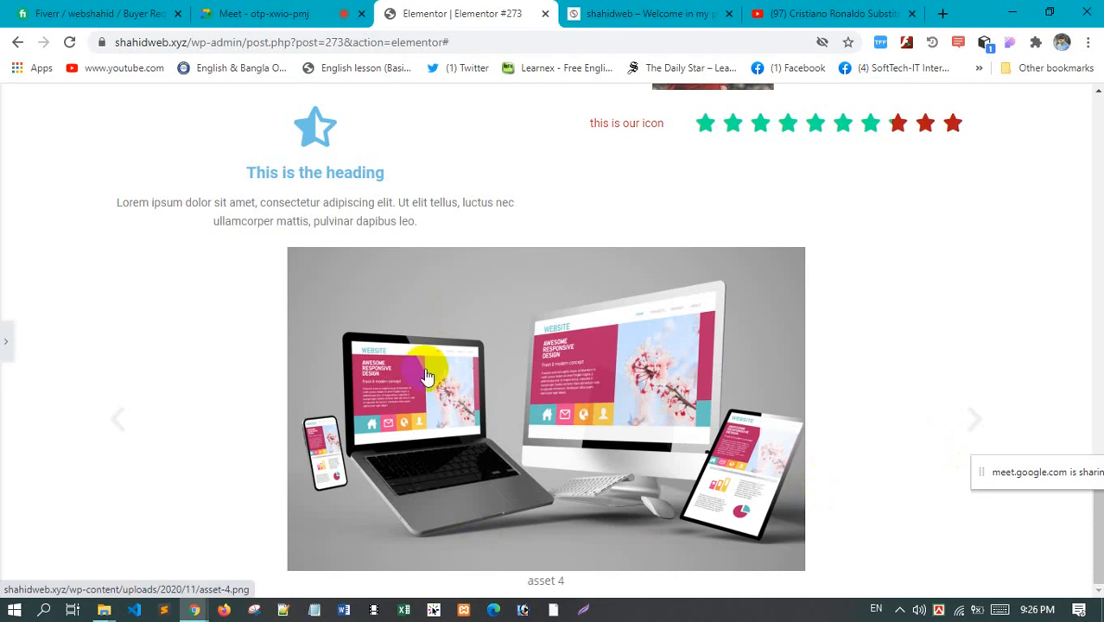
{"action": "left_click", "coordinate": [7, 350]}
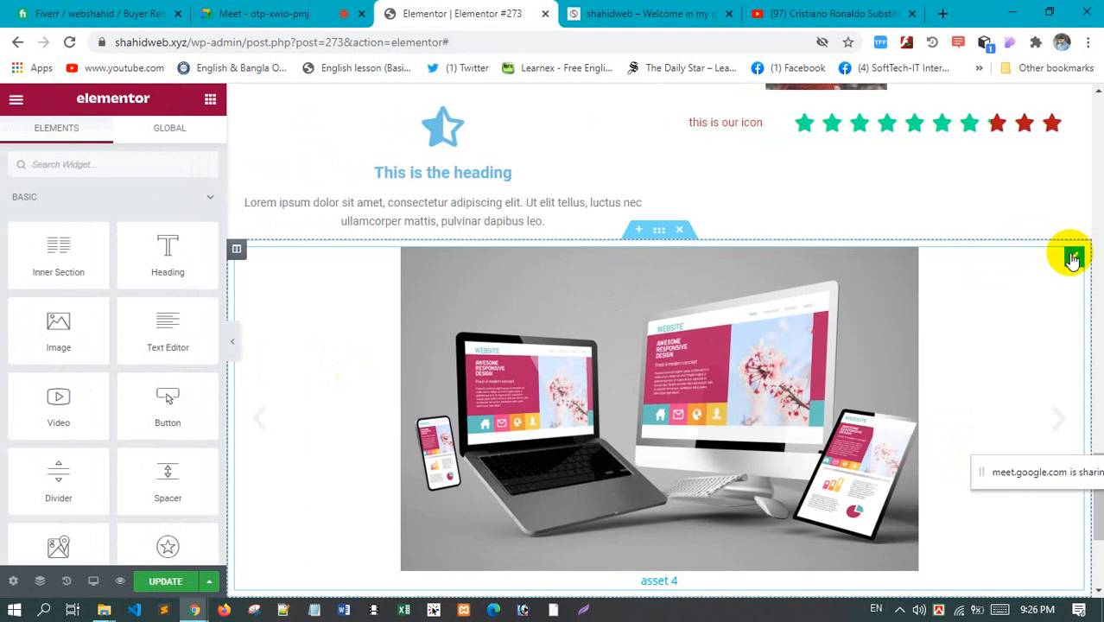
Compare the Full image size on the image carousel and settle on Medium Large - 768 x 0
{"action": "left_click", "coordinate": [1075, 258]}
{"action": "left_click", "coordinate": [190, 364]}
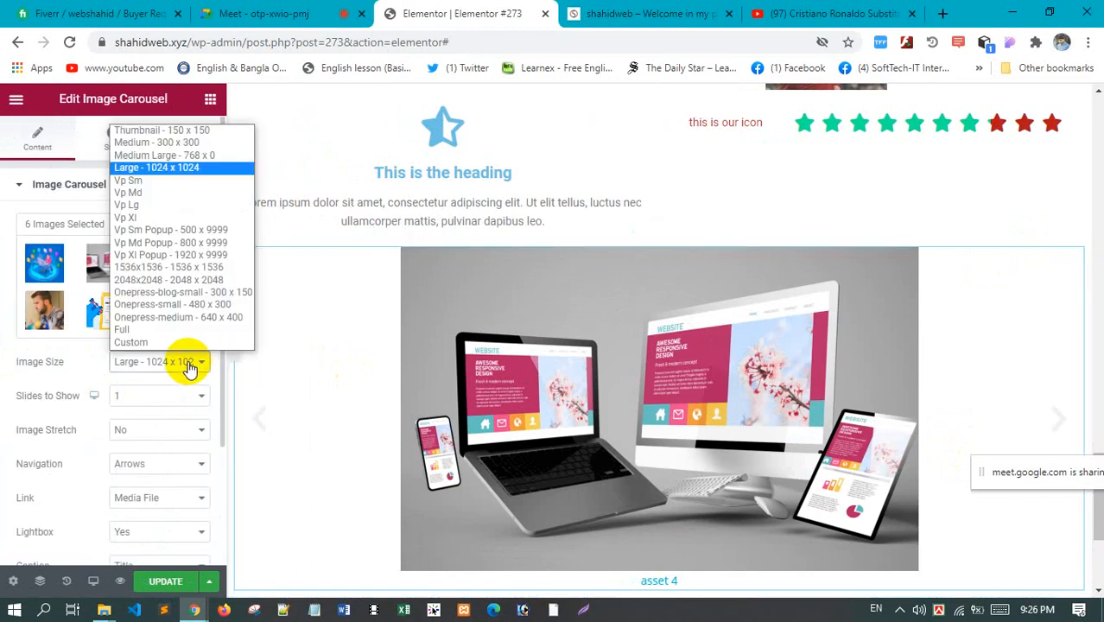
{"action": "left_click", "coordinate": [143, 330]}
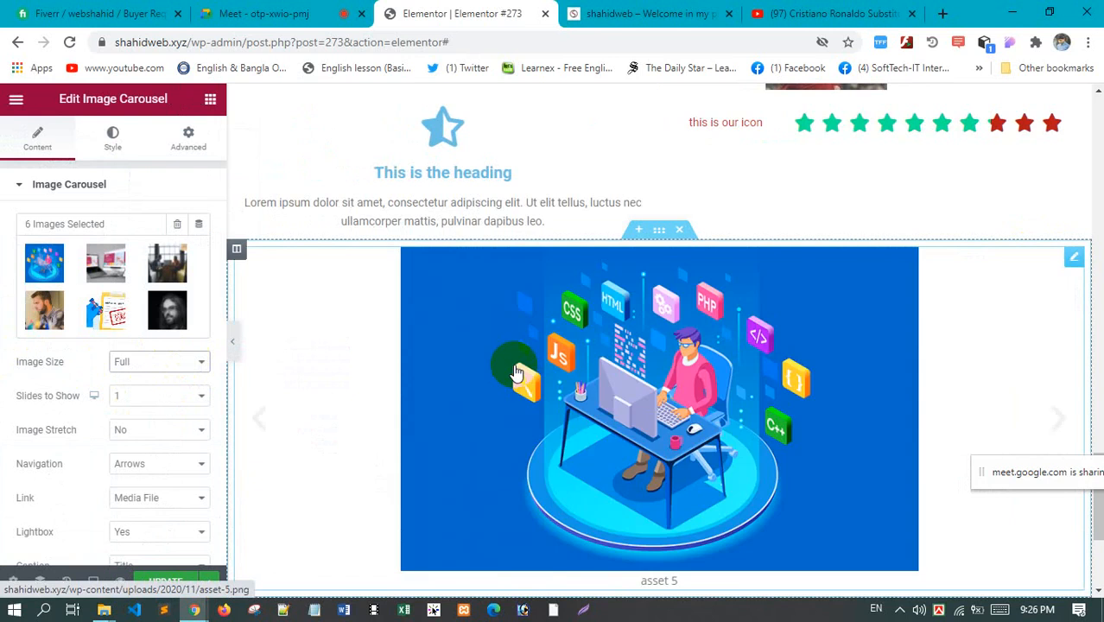
{"action": "scroll", "coordinate": [522, 383], "scroll_direction": "down", "scroll_amount": 3}
{"action": "scroll", "coordinate": [517, 382], "scroll_direction": "up", "scroll_amount": 2}
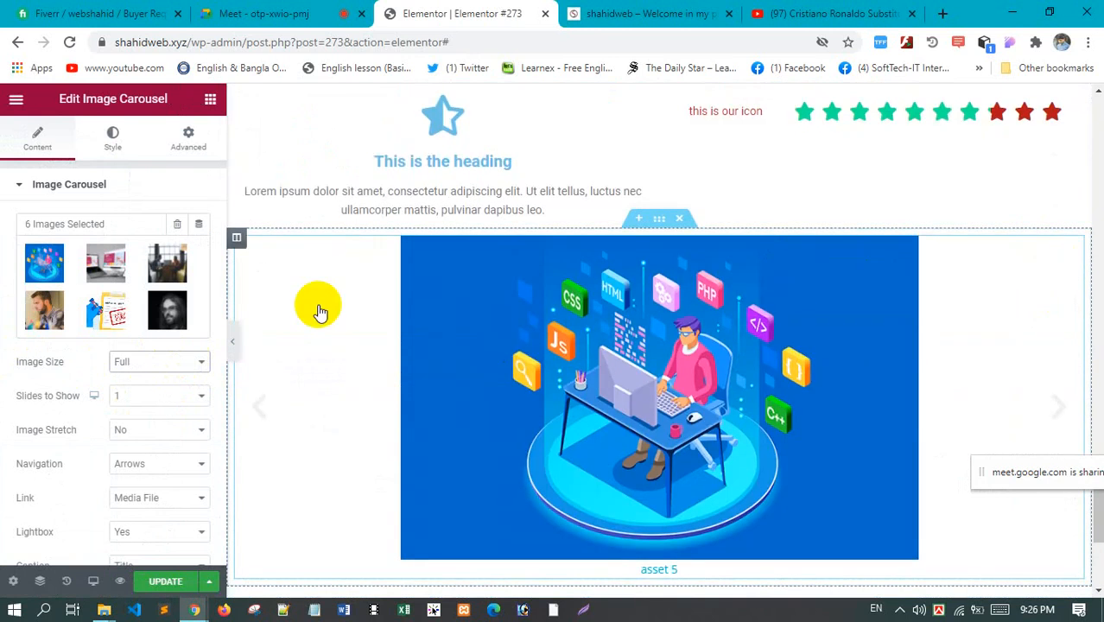
{"action": "left_click", "coordinate": [143, 363]}
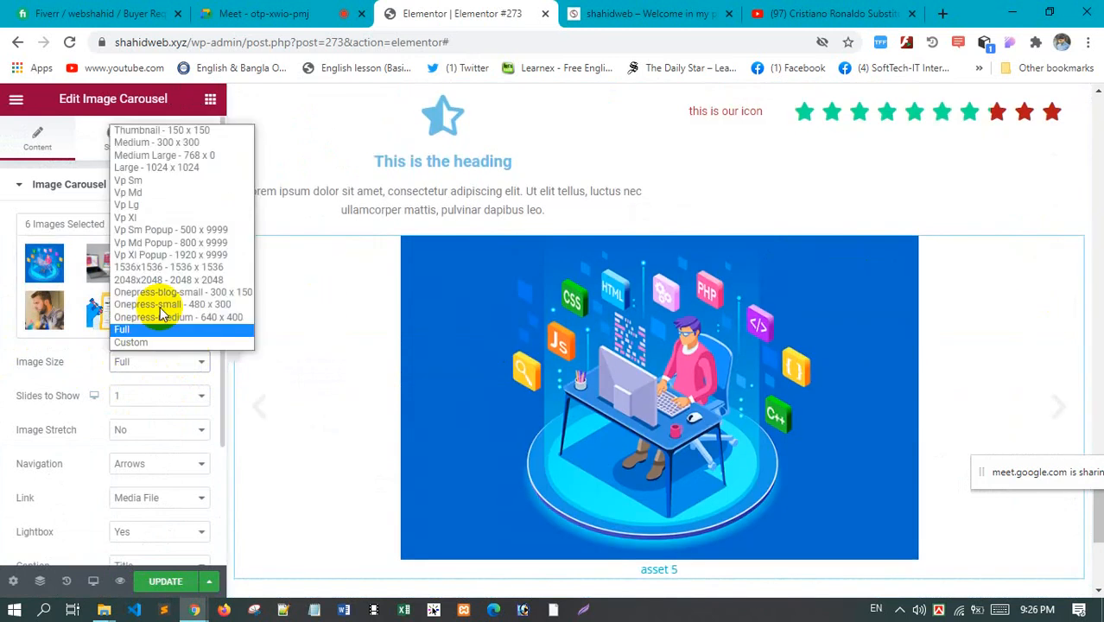
{"action": "left_click", "coordinate": [173, 156]}
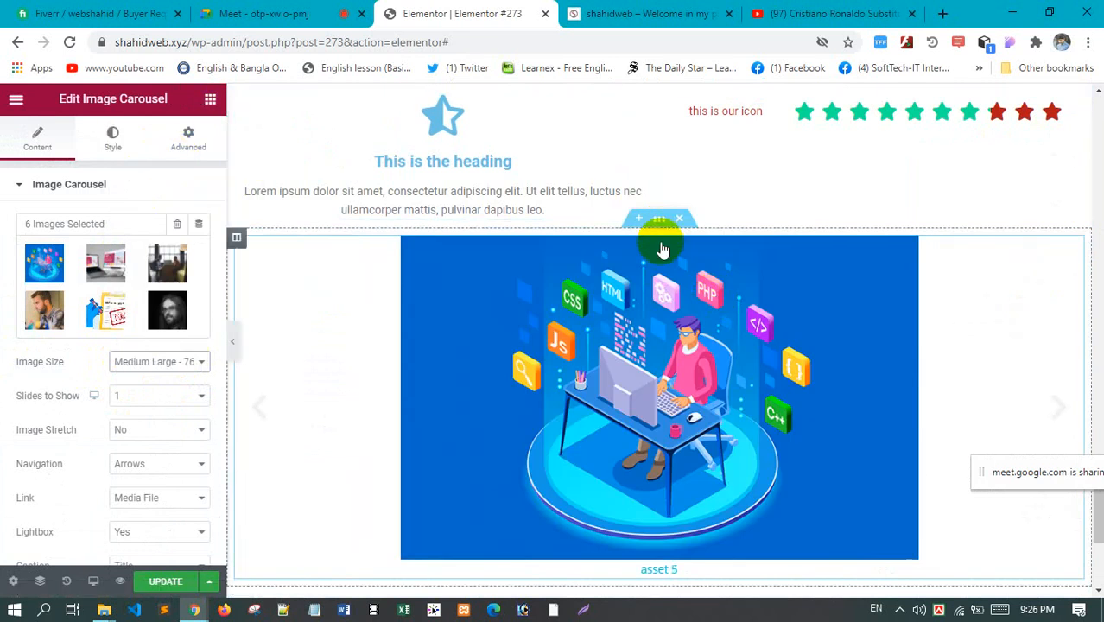
Set the carousel section's content width to Full Width and its columns gap to No Gap
{"action": "left_click", "coordinate": [658, 221]}
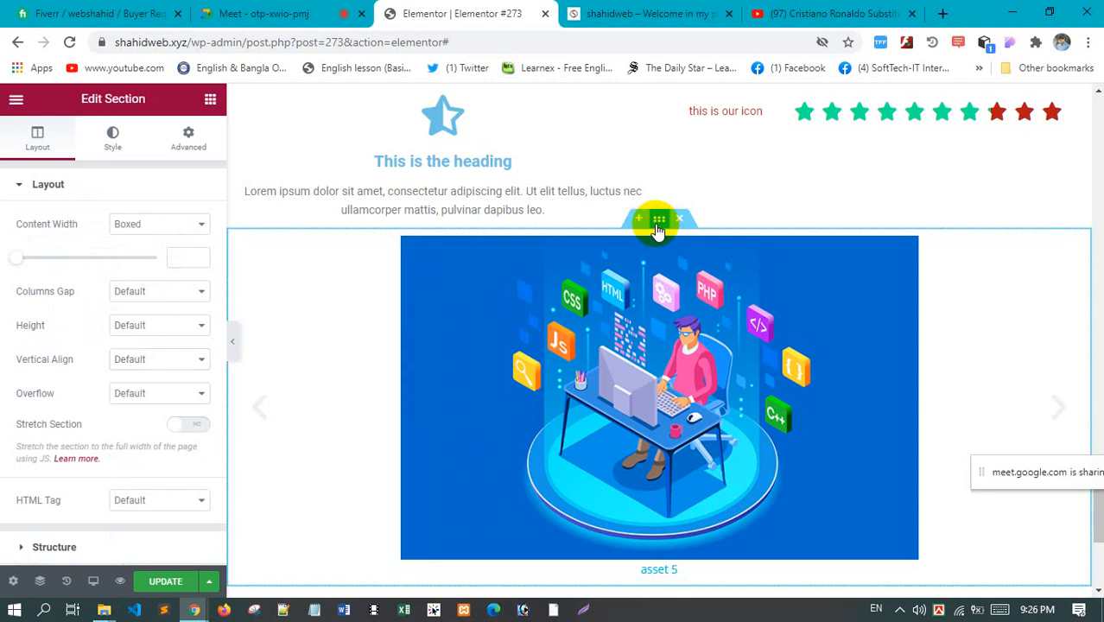
{"action": "left_click", "coordinate": [154, 254]}
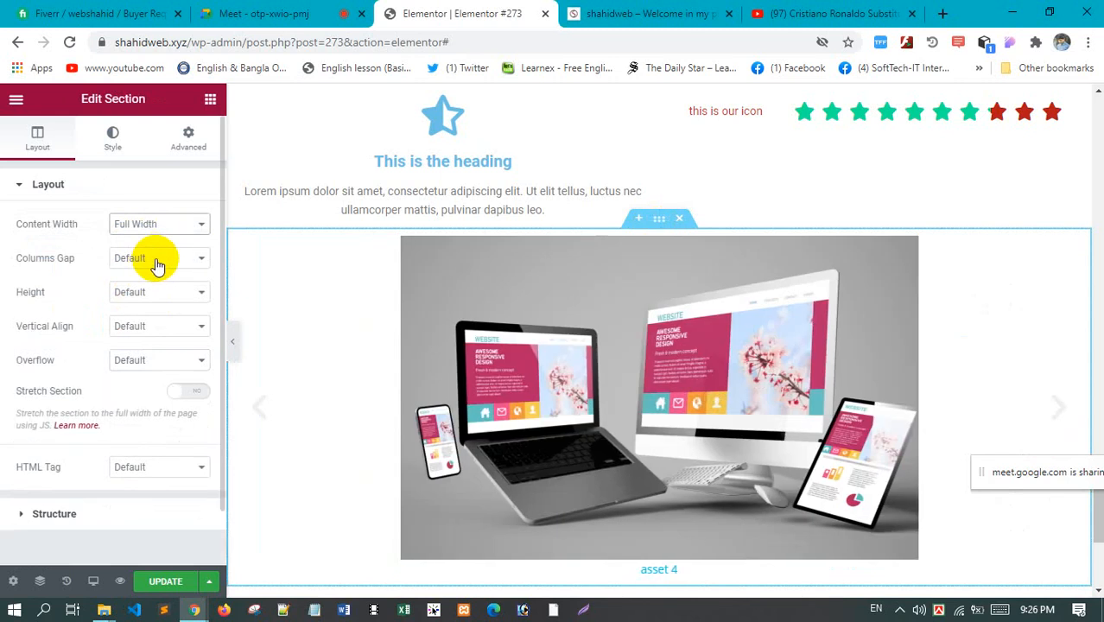
{"action": "left_click", "coordinate": [163, 289]}
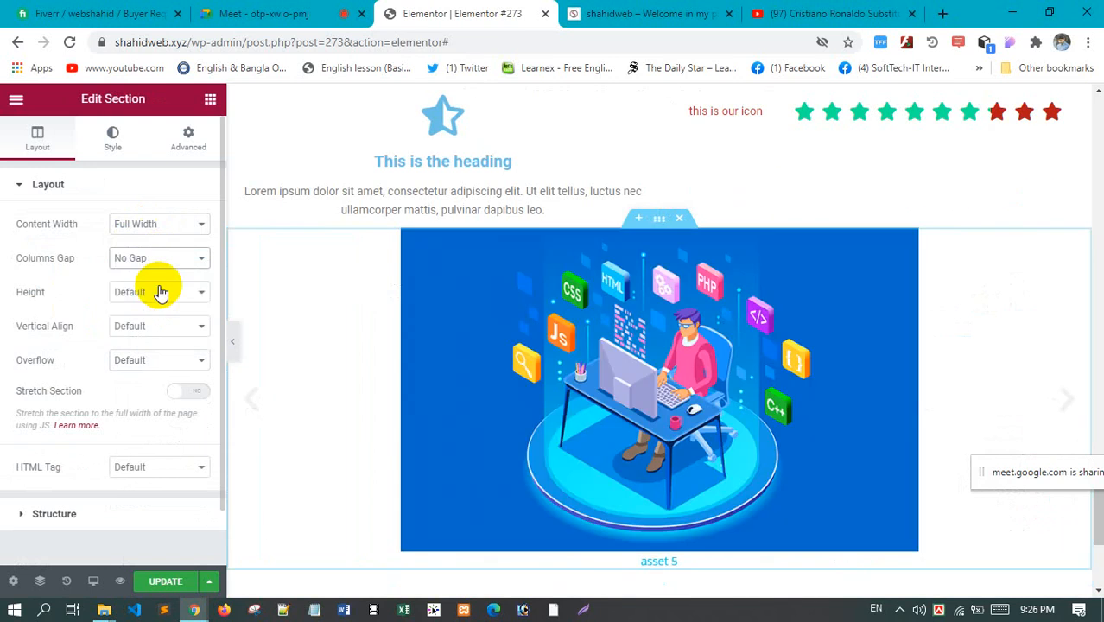
Try the Fit To Screen and Min Height options for the carousel section's height
{"action": "left_click", "coordinate": [157, 298]}
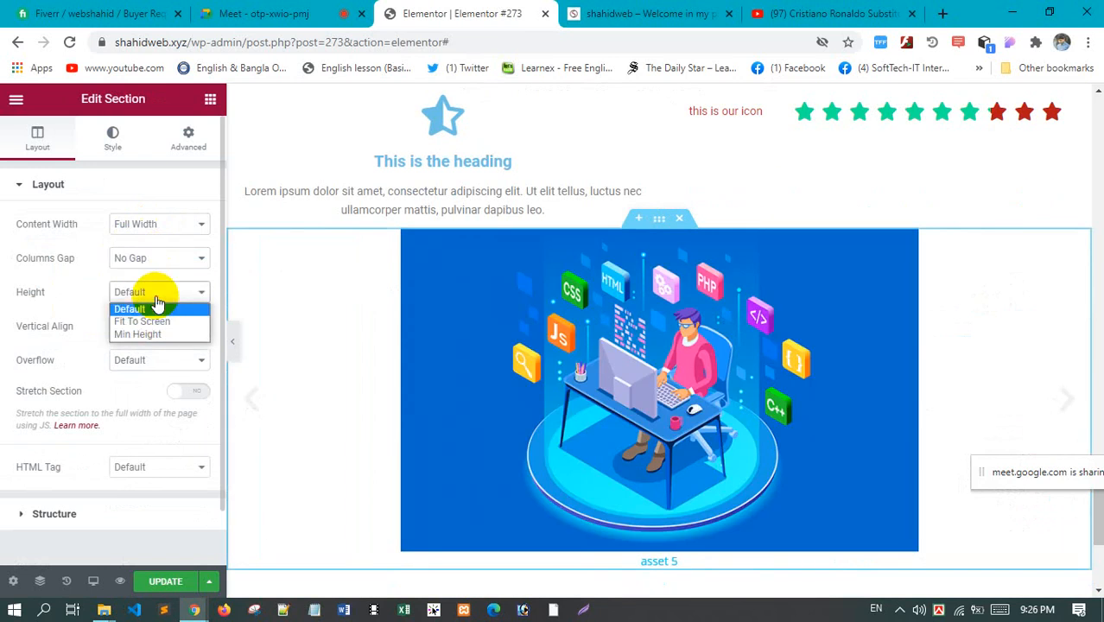
{"action": "left_click", "coordinate": [162, 325]}
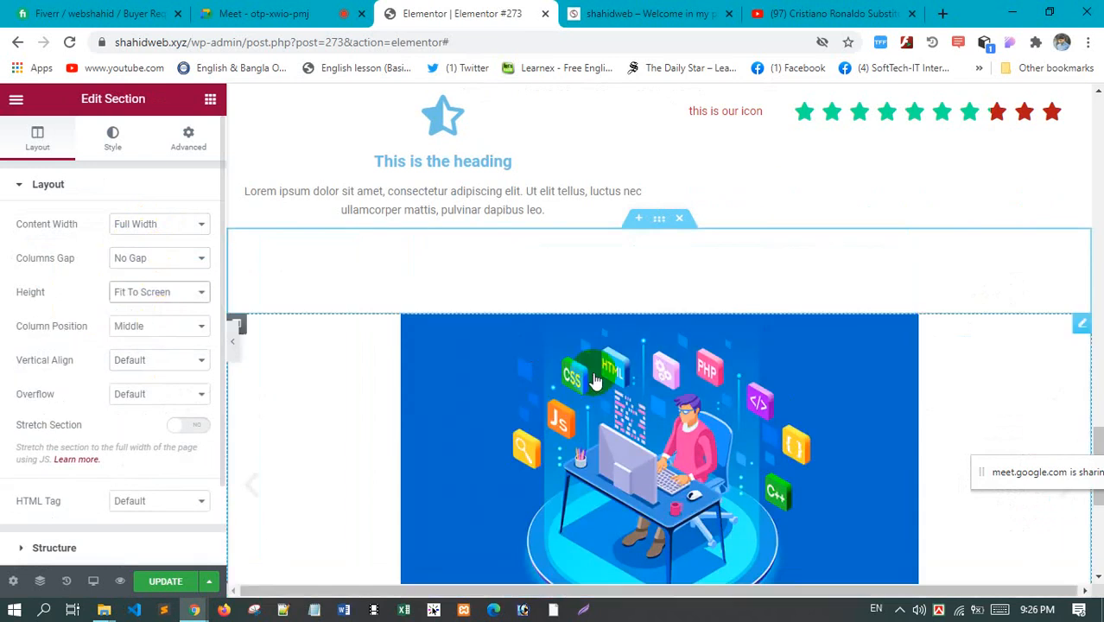
{"action": "scroll", "coordinate": [594, 378], "scroll_direction": "down", "scroll_amount": 2}
{"action": "left_click", "coordinate": [151, 292]}
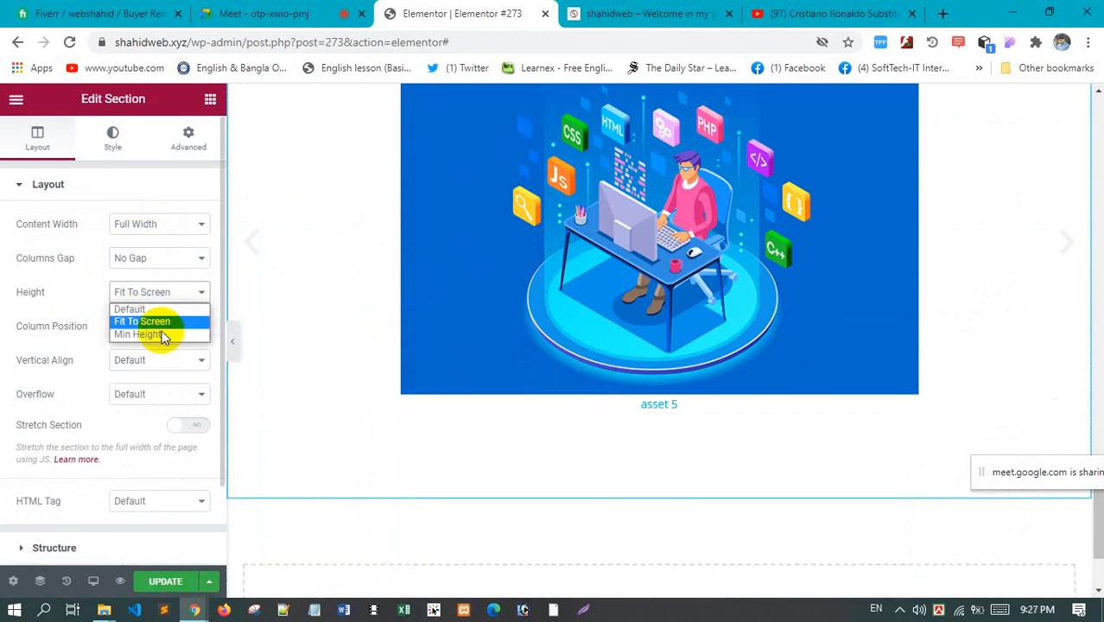
{"action": "left_click", "coordinate": [163, 335]}
{"action": "scroll", "coordinate": [678, 264], "scroll_direction": "up", "scroll_amount": 3}
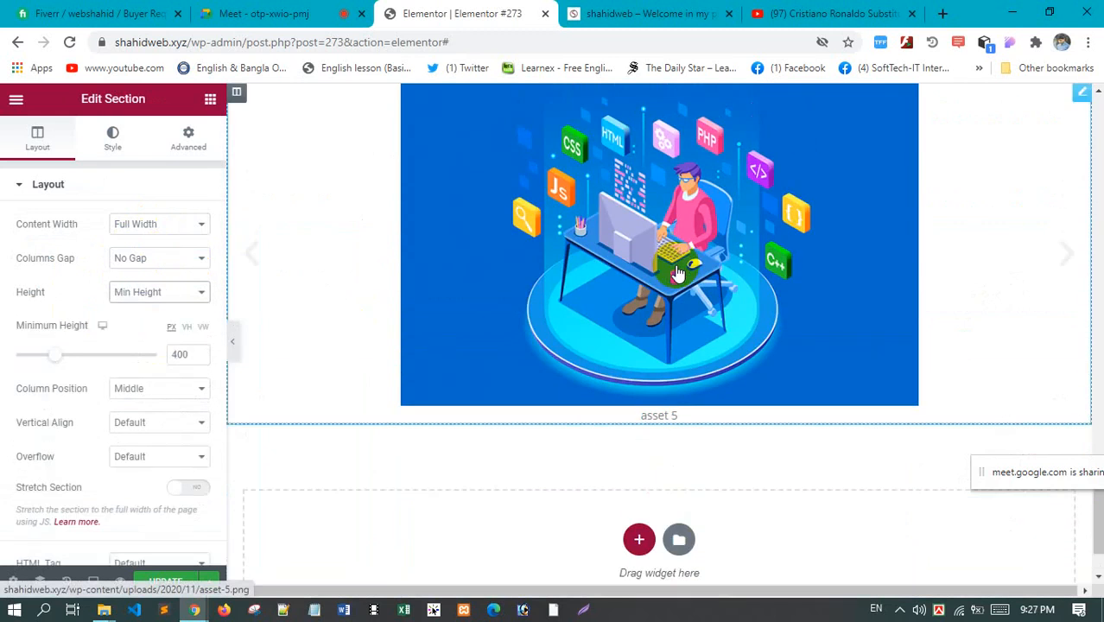
{"action": "scroll", "coordinate": [678, 273], "scroll_direction": "down", "scroll_amount": 1}
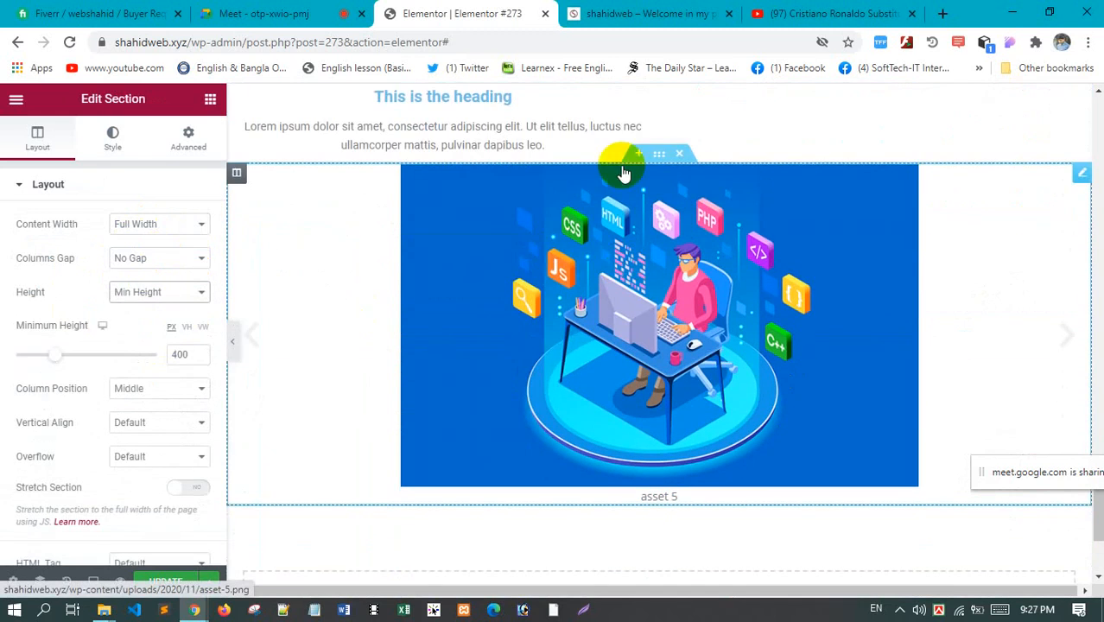
Switch the section's height back to Fit To Screen and check its spacing against the section above
{"action": "left_click", "coordinate": [158, 296]}
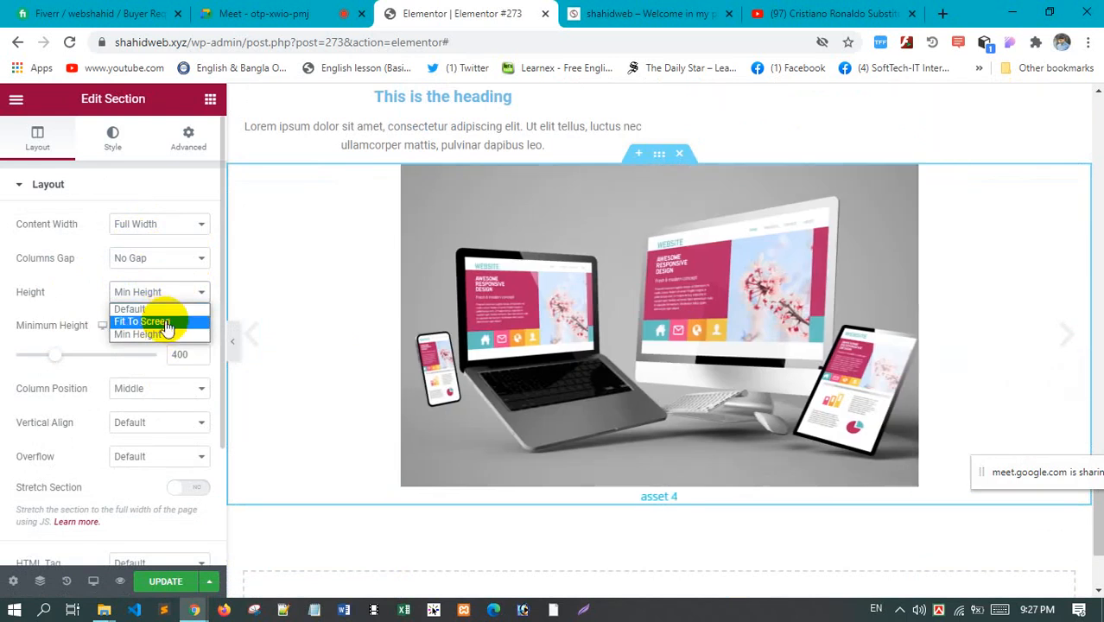
{"action": "left_click", "coordinate": [165, 322]}
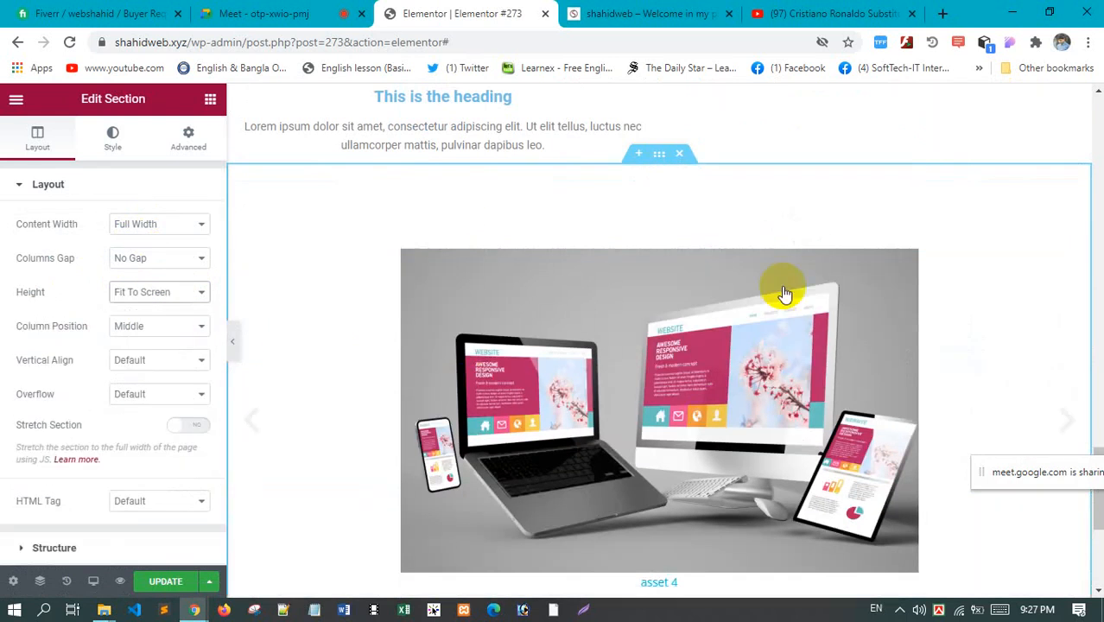
{"action": "scroll", "coordinate": [691, 380], "scroll_direction": "down", "scroll_amount": 1}
{"action": "scroll", "coordinate": [550, 282], "scroll_direction": "up", "scroll_amount": 3}
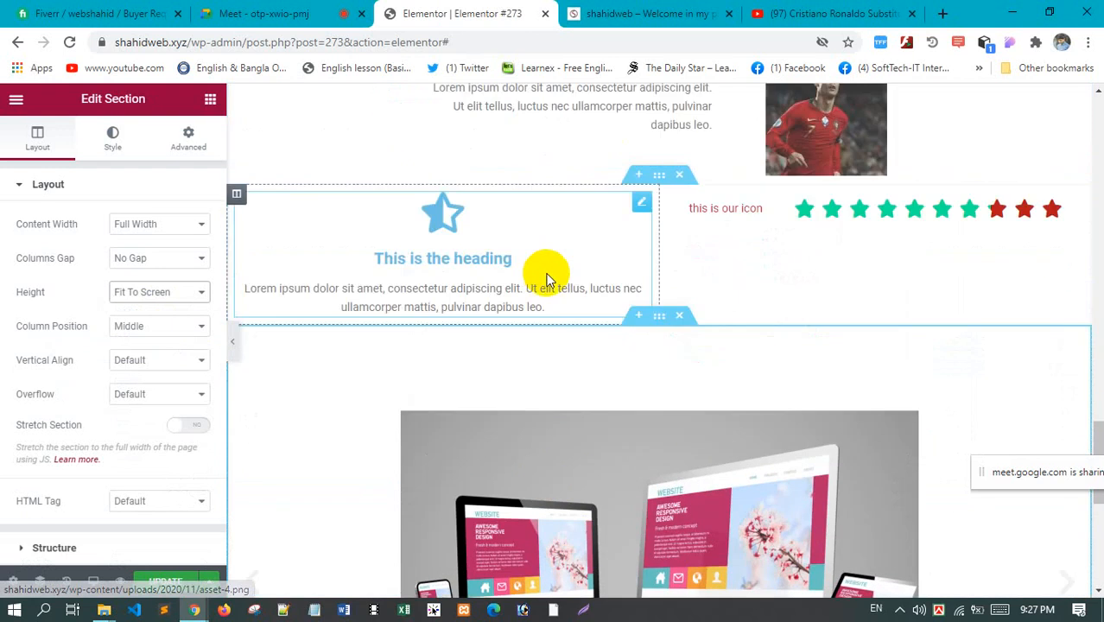
{"action": "scroll", "coordinate": [553, 251], "scroll_direction": "down", "scroll_amount": 3}
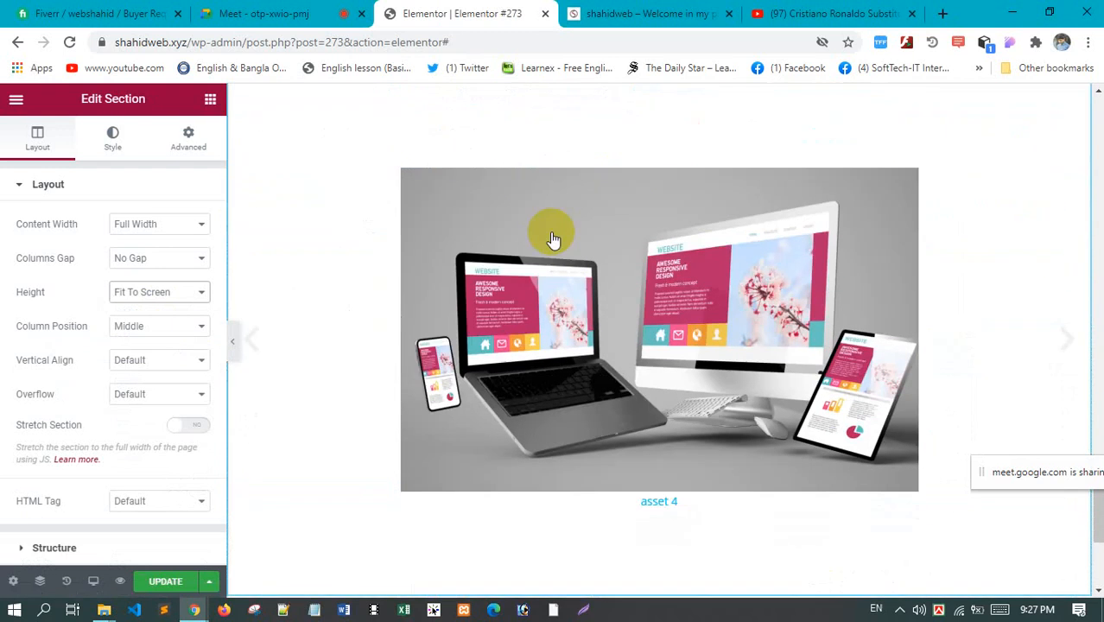
Set the carousel section's height to Min Height with a minimum height of 599 px
{"action": "left_click", "coordinate": [140, 291]}
{"action": "left_click", "coordinate": [165, 332]}
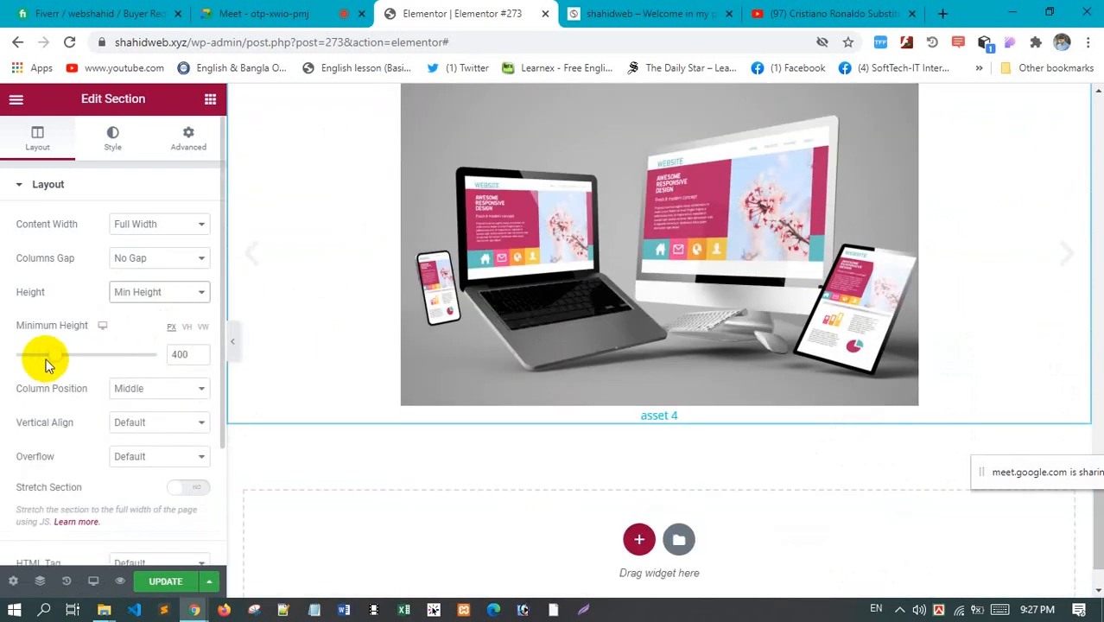
{"action": "left_click_drag", "start_coordinate": [48, 365], "coordinate": [73, 354]}
{"action": "left_click", "coordinate": [151, 294]}
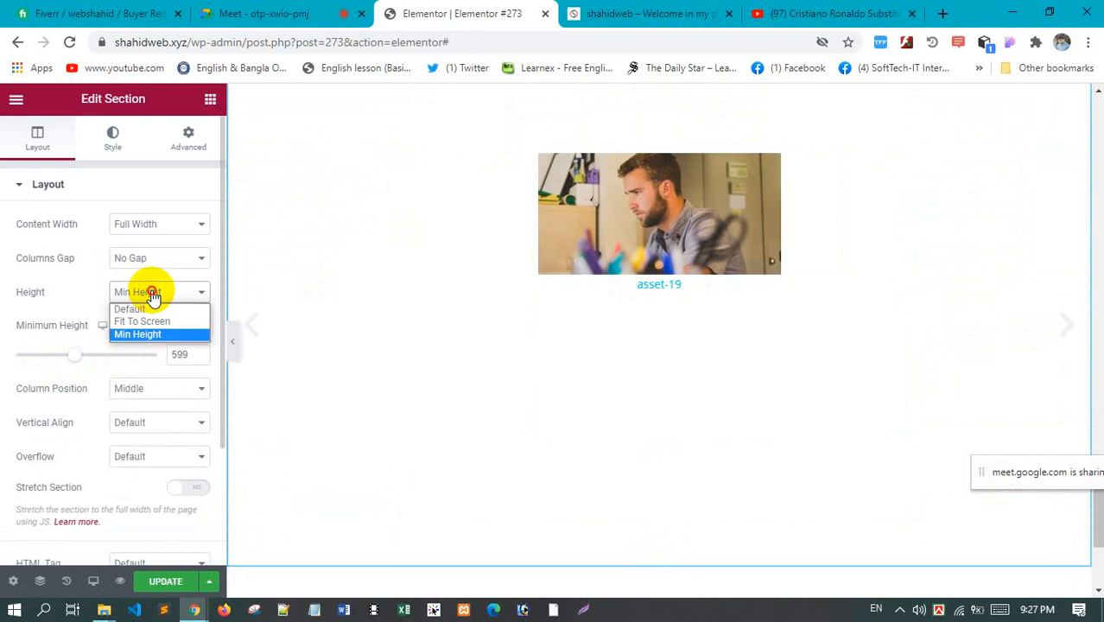
Try the Top and Stretch column positions for the carousel section and return it to Middle
{"action": "left_click", "coordinate": [155, 390]}
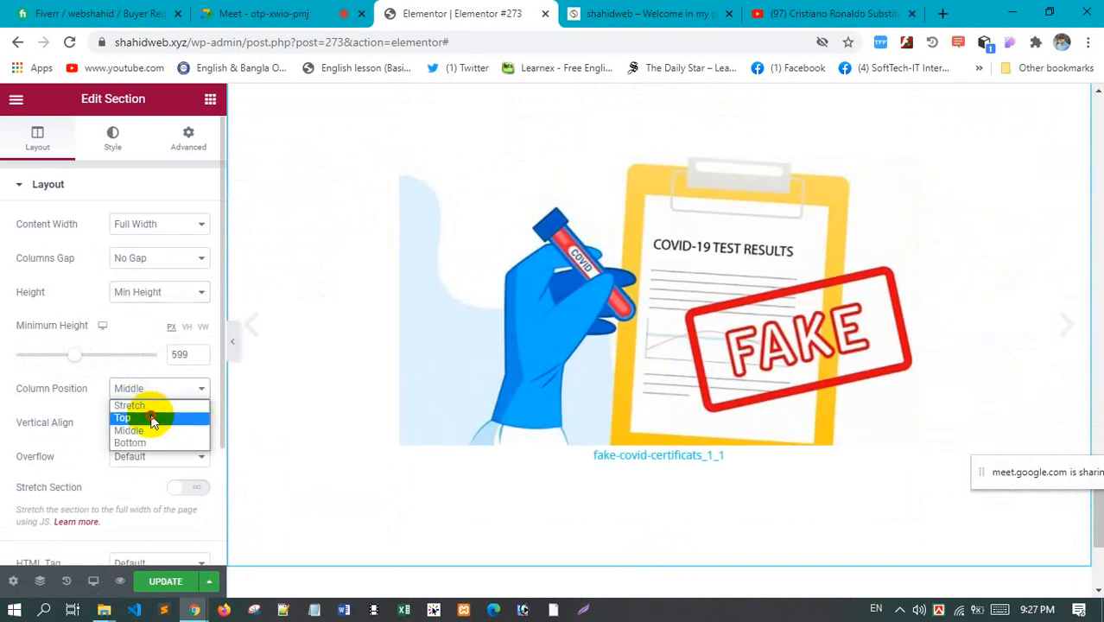
{"action": "left_click", "coordinate": [151, 419]}
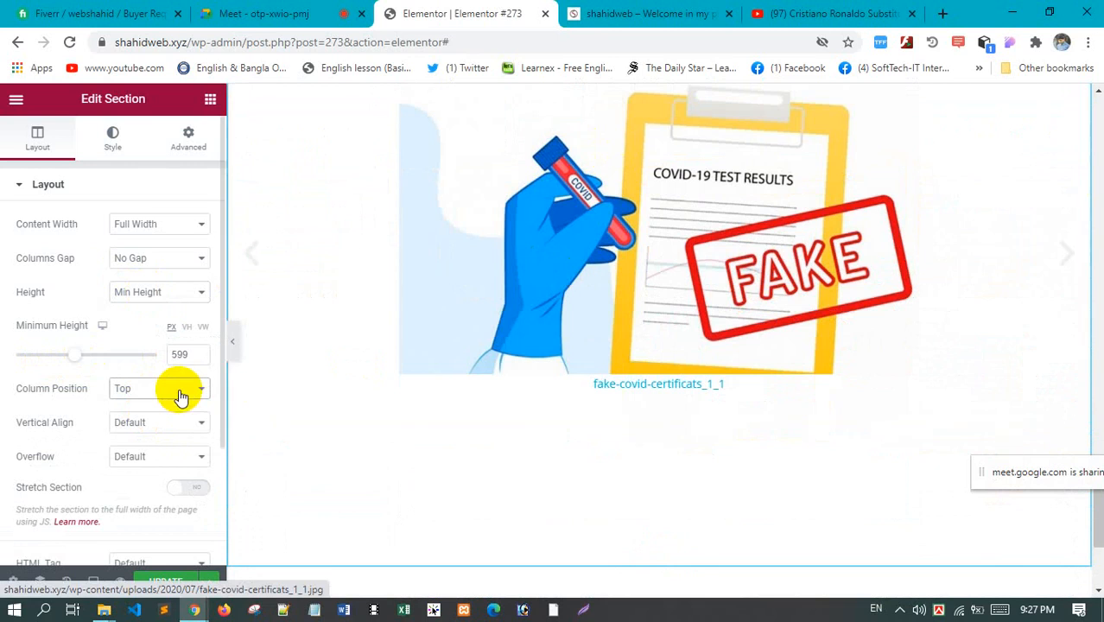
{"action": "left_click", "coordinate": [180, 397]}
{"action": "left_click", "coordinate": [173, 408]}
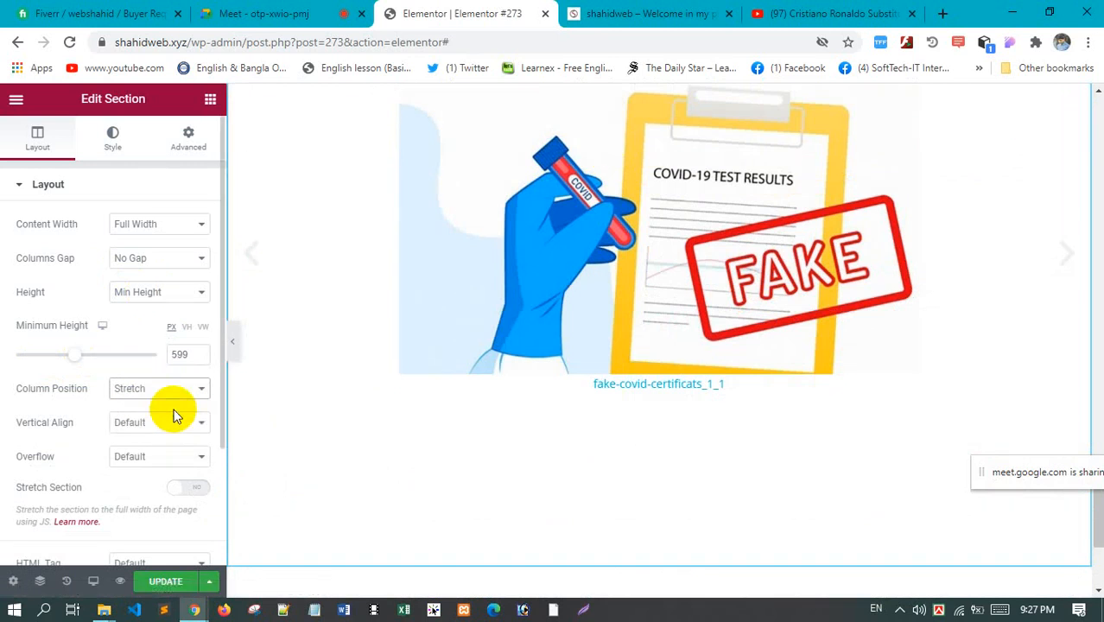
{"action": "left_click", "coordinate": [176, 400]}
{"action": "left_click", "coordinate": [173, 427]}
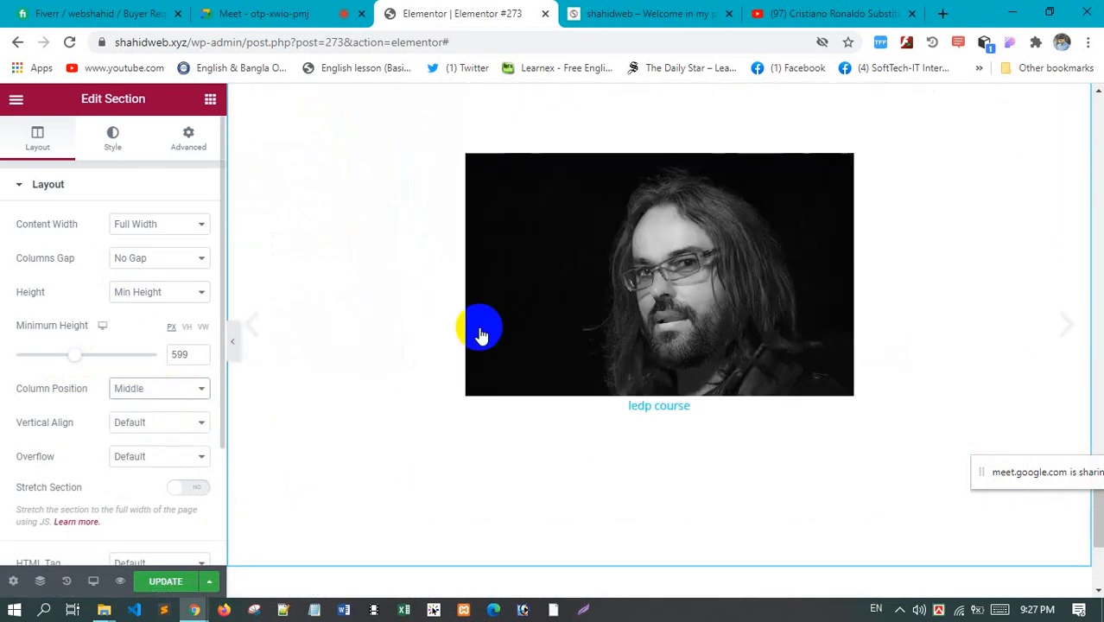
Try the Bottom column position for the carousel section and check where the carousel sits
{"action": "left_click", "coordinate": [169, 390]}
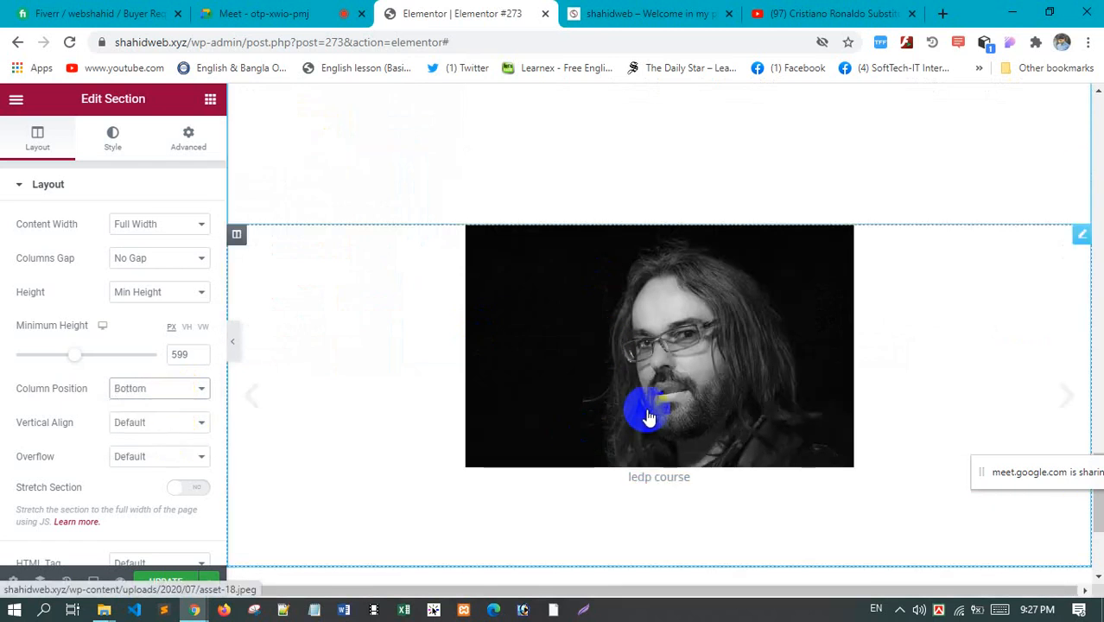
{"action": "scroll", "coordinate": [785, 288], "scroll_direction": "up", "scroll_amount": 1}
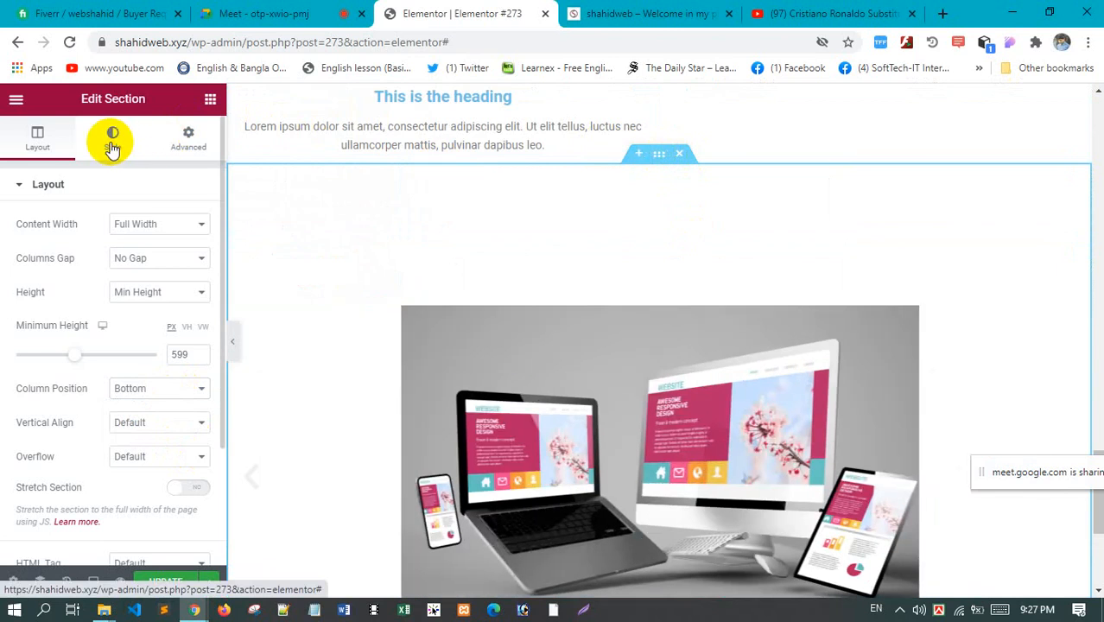
Give the carousel section a classic solid red background and check its extent around the carousel
{"action": "left_click", "coordinate": [113, 146]}
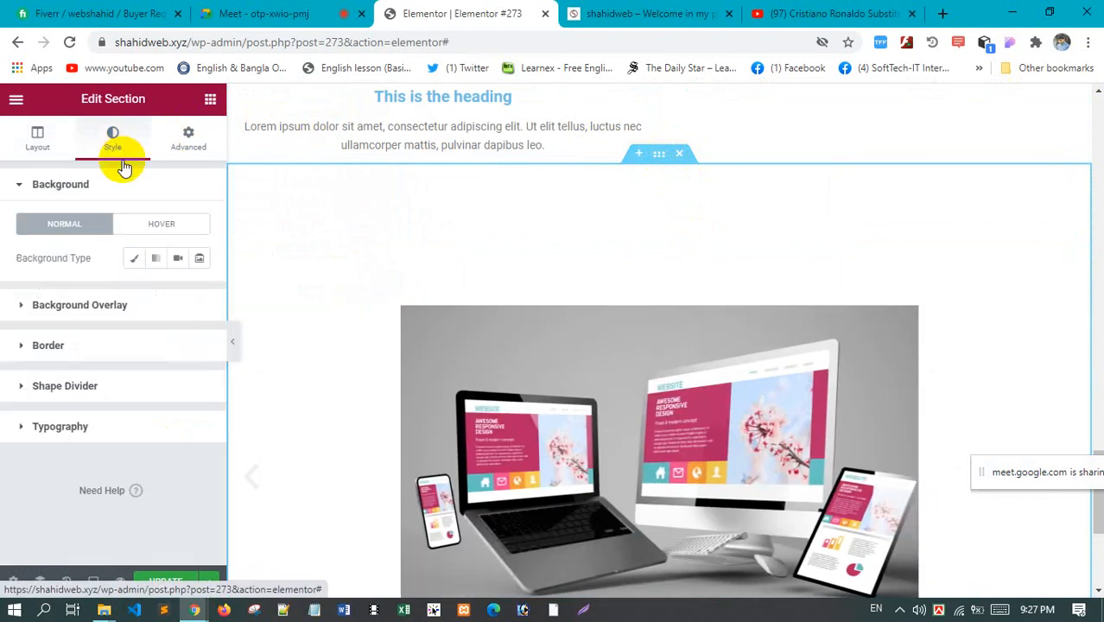
{"action": "left_click", "coordinate": [136, 260]}
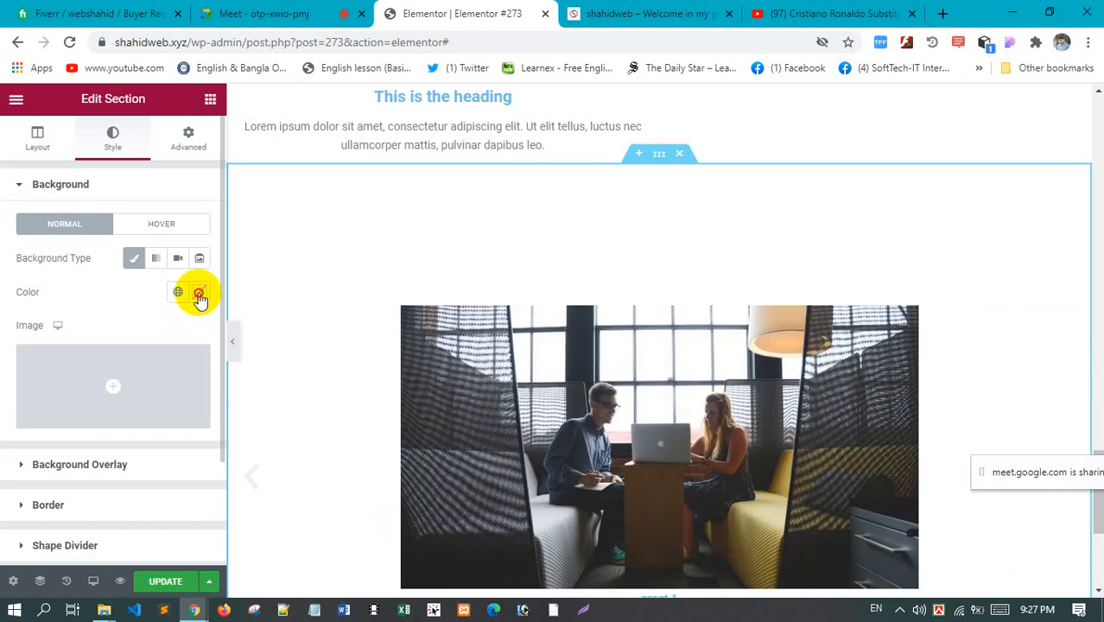
{"action": "left_click", "coordinate": [199, 294]}
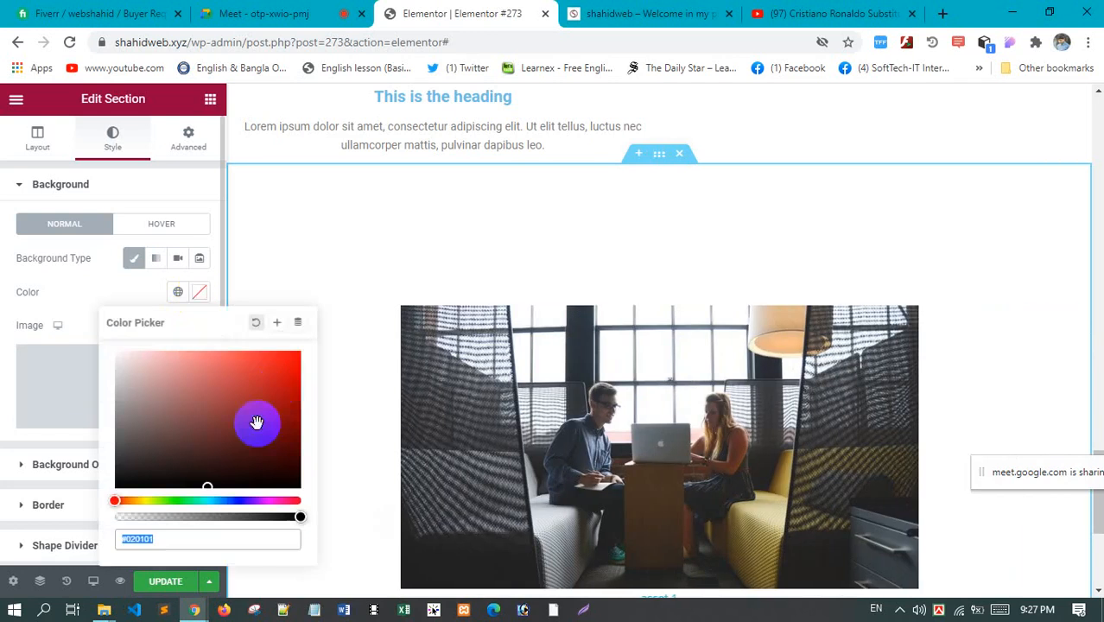
{"action": "left_click", "coordinate": [286, 373]}
{"action": "left_click", "coordinate": [191, 194]}
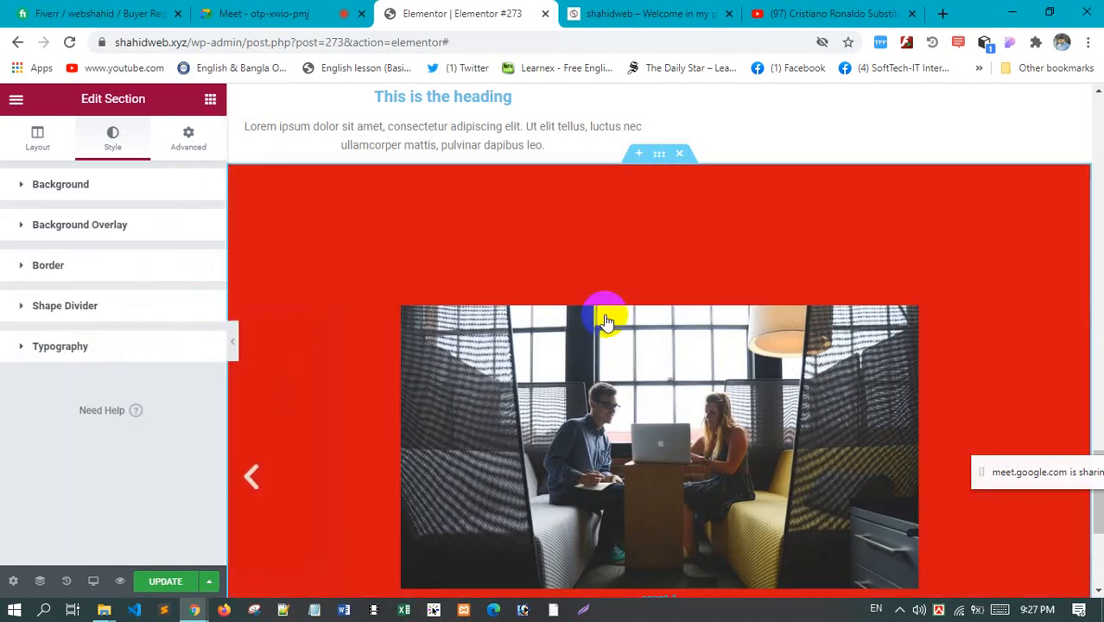
{"action": "scroll", "coordinate": [605, 318], "scroll_direction": "down", "scroll_amount": 2}
{"action": "scroll", "coordinate": [607, 326], "scroll_direction": "down", "scroll_amount": 1}
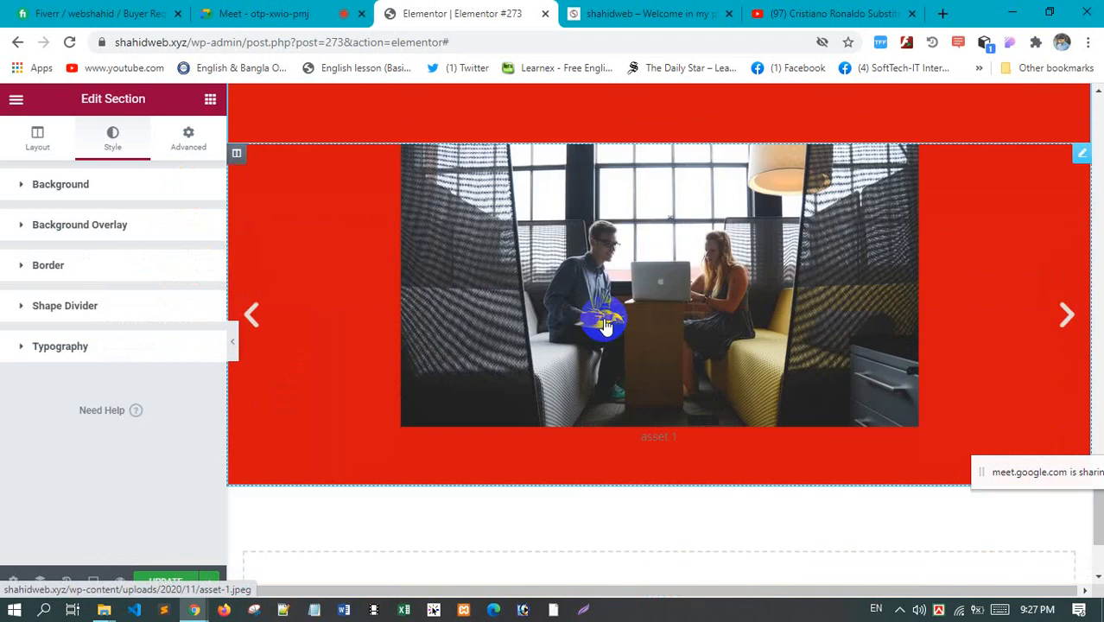
{"action": "scroll", "coordinate": [571, 325], "scroll_direction": "up", "scroll_amount": 1}
{"action": "scroll", "coordinate": [568, 326], "scroll_direction": "down", "scroll_amount": 1}
{"action": "scroll", "coordinate": [571, 333], "scroll_direction": "up", "scroll_amount": 2}
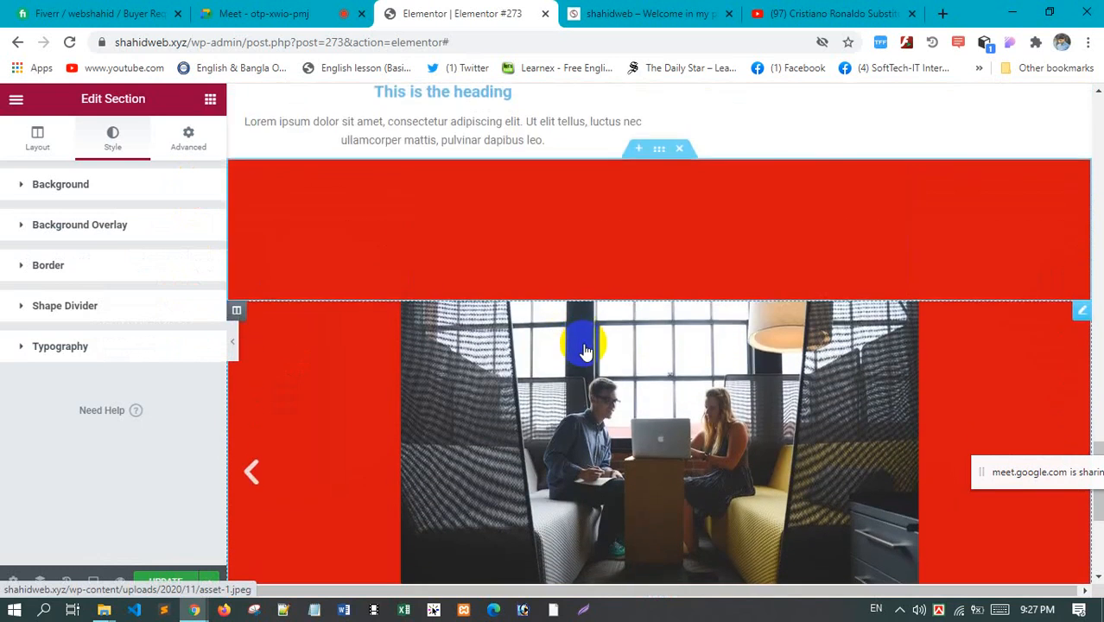
{"action": "scroll", "coordinate": [584, 350], "scroll_direction": "down", "scroll_amount": 1}
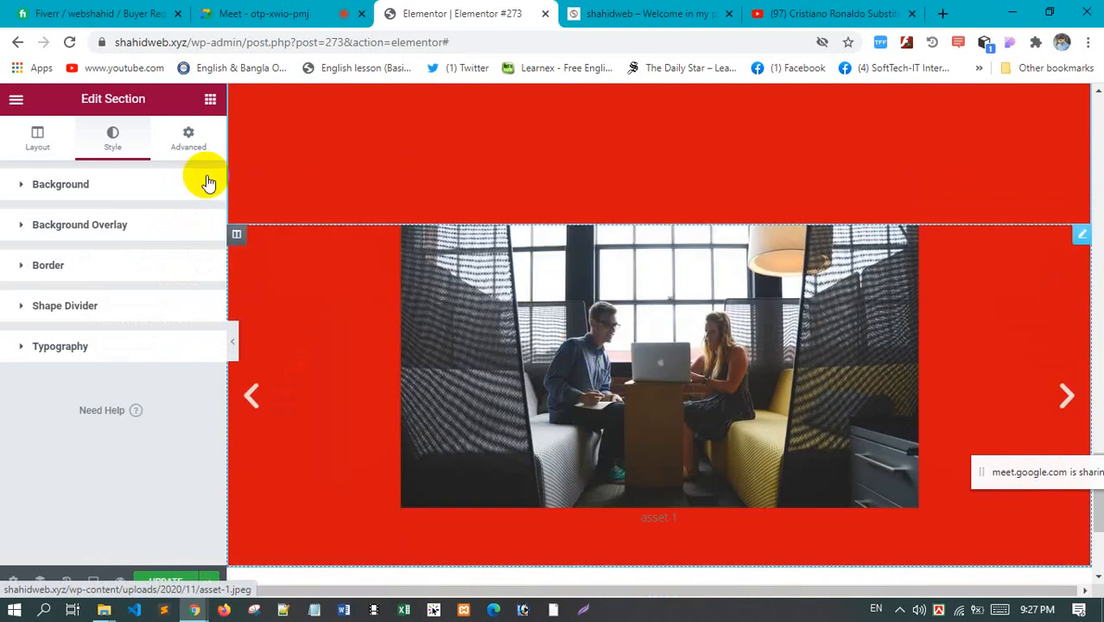
Try the Top column position for the carousel section, then set it to Middle and compare the spacing
{"action": "left_click", "coordinate": [35, 145]}
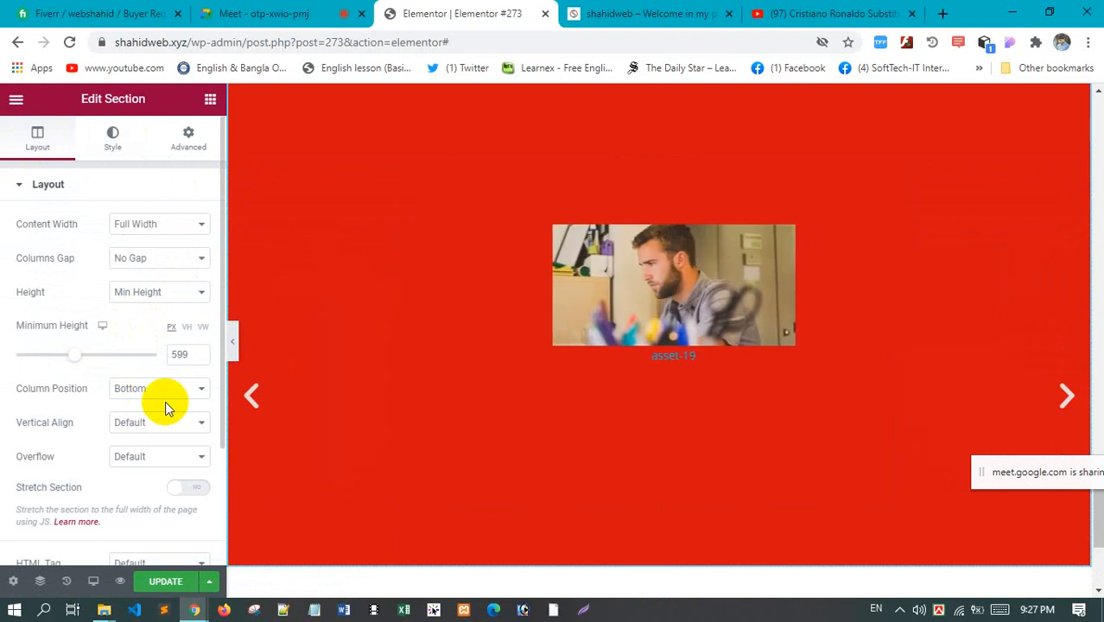
{"action": "left_click", "coordinate": [178, 386]}
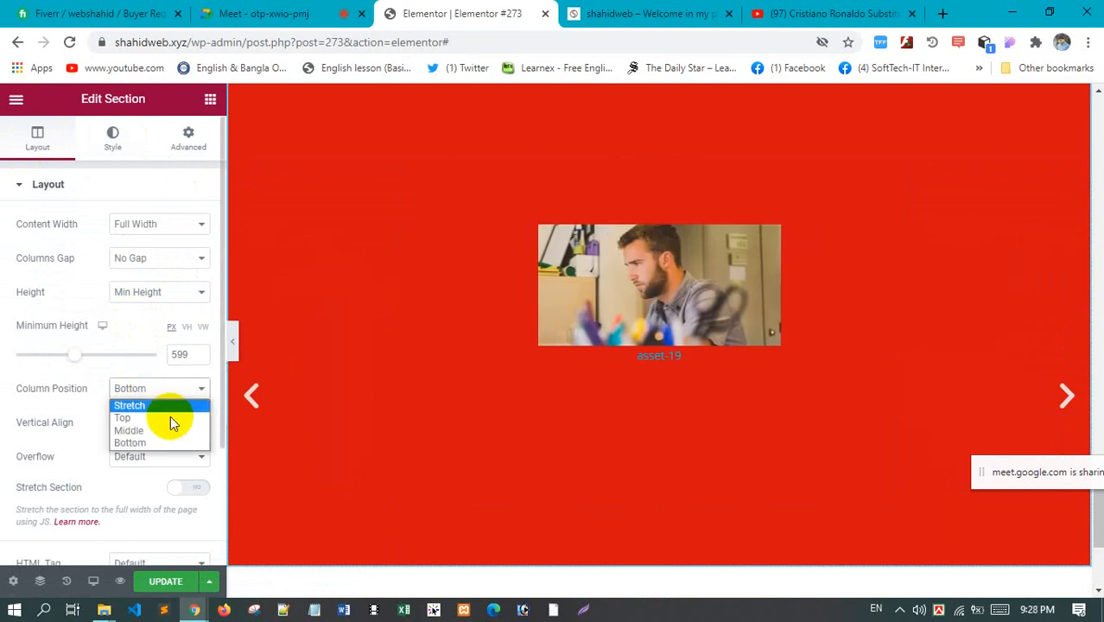
{"action": "left_click", "coordinate": [172, 421]}
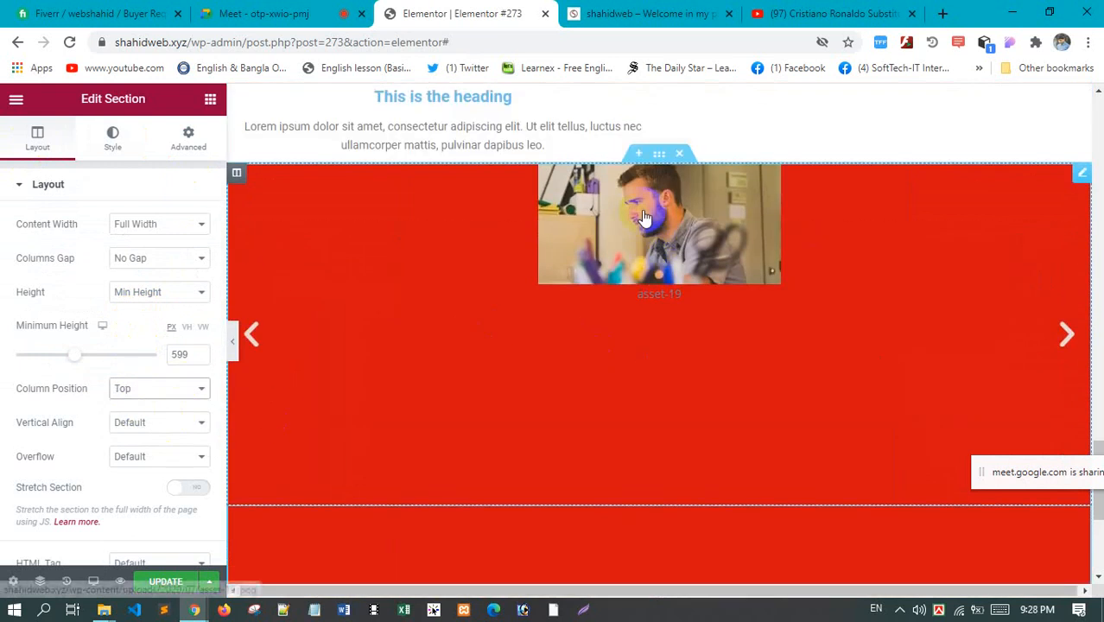
{"action": "left_click", "coordinate": [159, 389]}
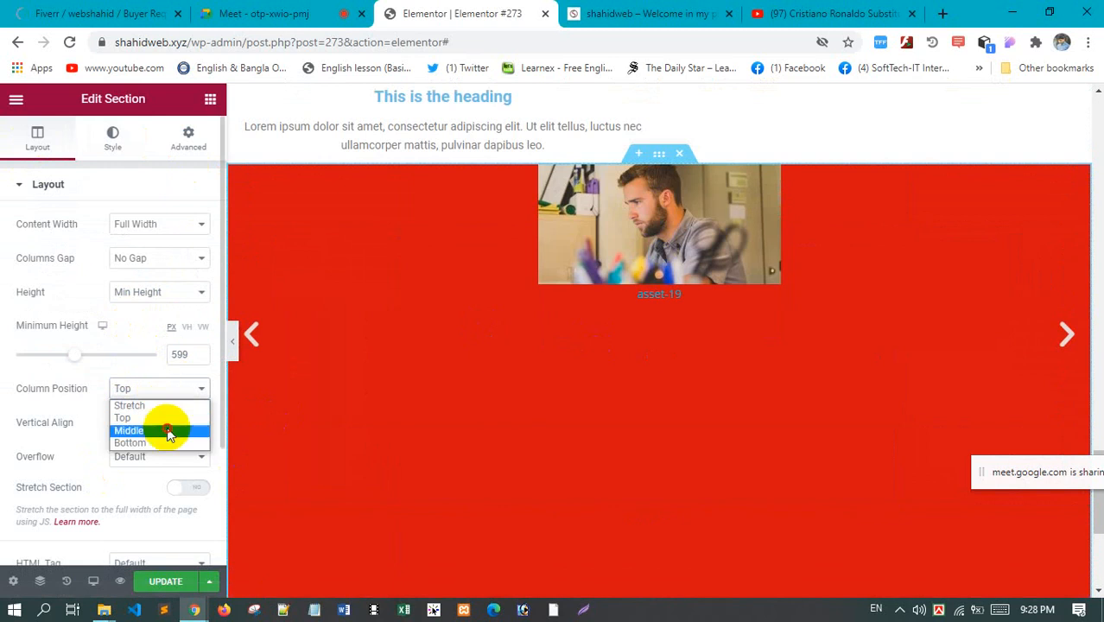
{"action": "left_click", "coordinate": [167, 432]}
{"action": "left_click", "coordinate": [609, 358]}
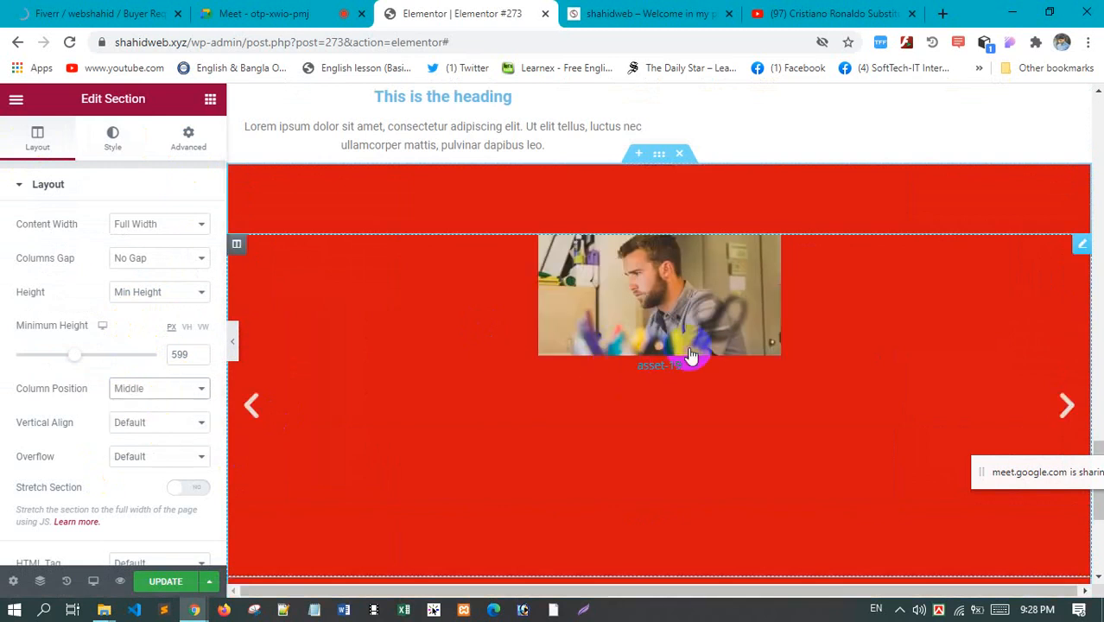
{"action": "left_click", "coordinate": [664, 370]}
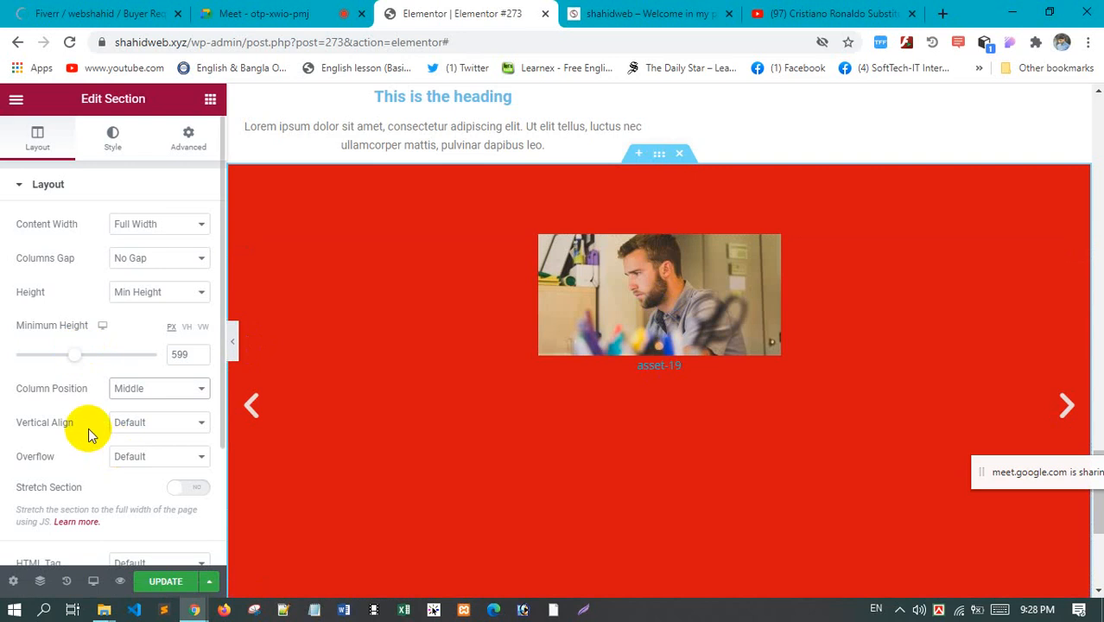
Set the carousel section's vertical alignment to Middle
{"action": "scroll", "coordinate": [86, 429], "scroll_direction": "down", "scroll_amount": 1}
{"action": "left_click", "coordinate": [144, 344]}
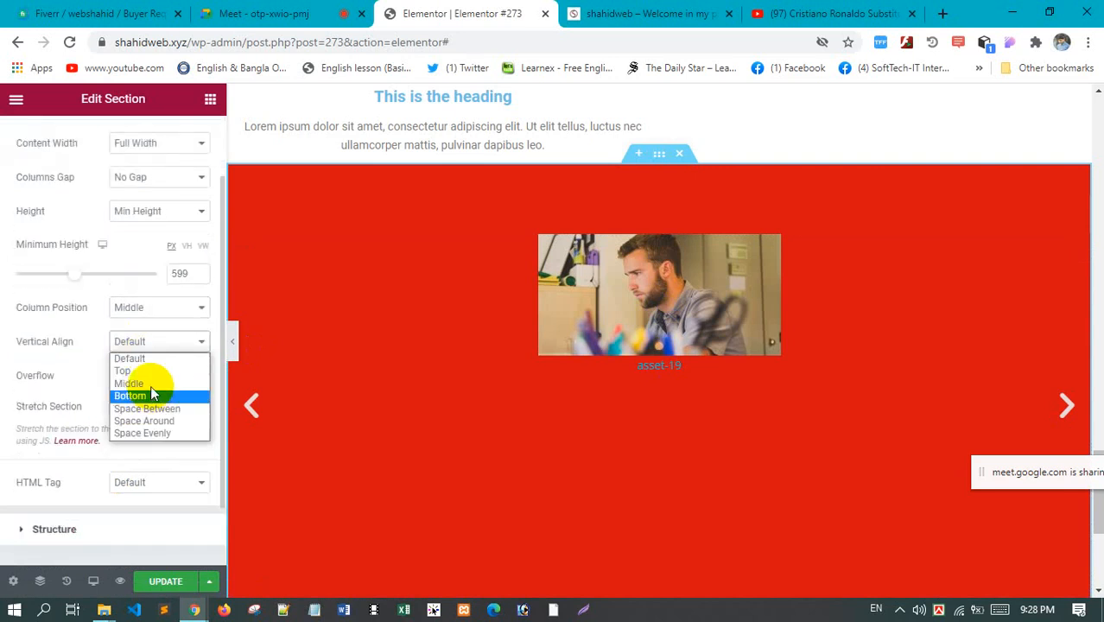
{"action": "left_click", "coordinate": [147, 384]}
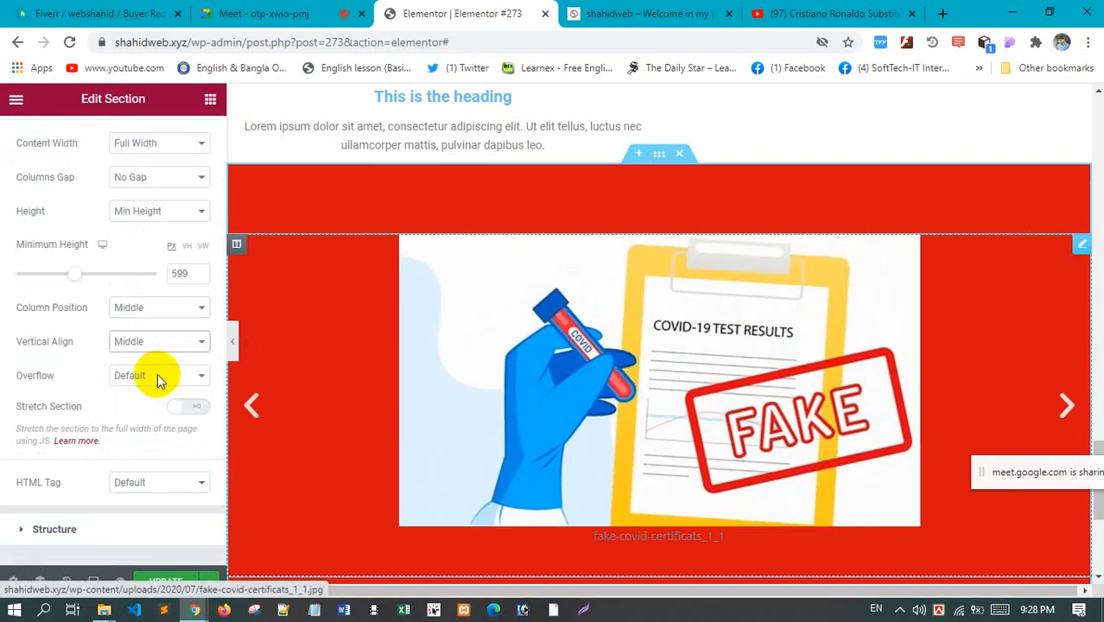
Set the carousel section's overflow to Hidden, and try Stretch Section before turning it back off
{"action": "left_click", "coordinate": [144, 377]}
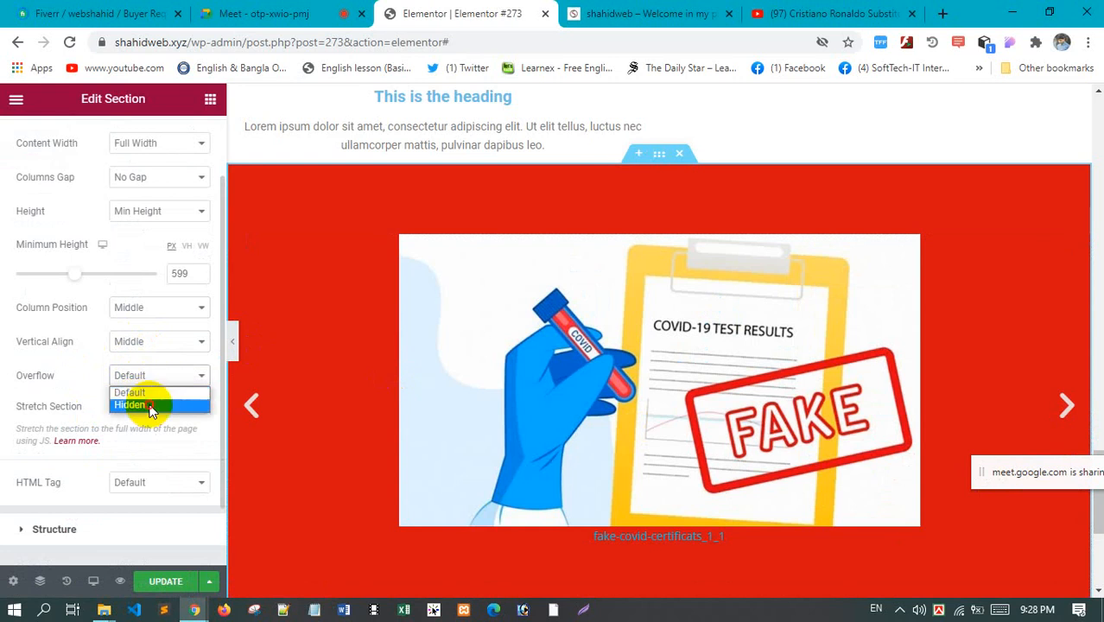
{"action": "left_click", "coordinate": [161, 376]}
{"action": "left_click", "coordinate": [160, 375]}
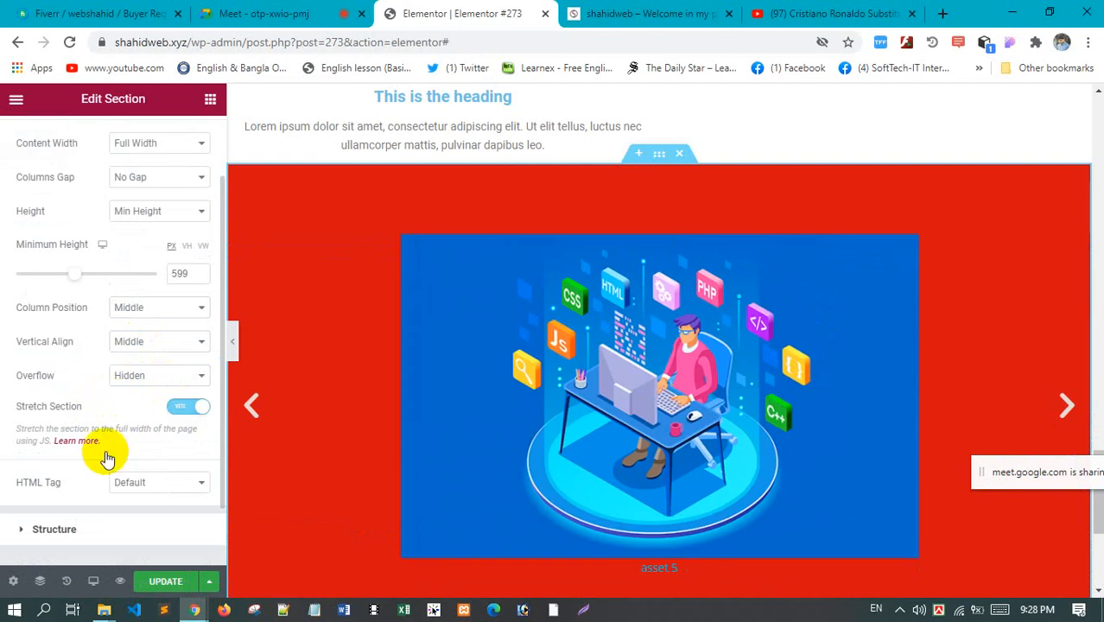
{"action": "left_click", "coordinate": [192, 407]}
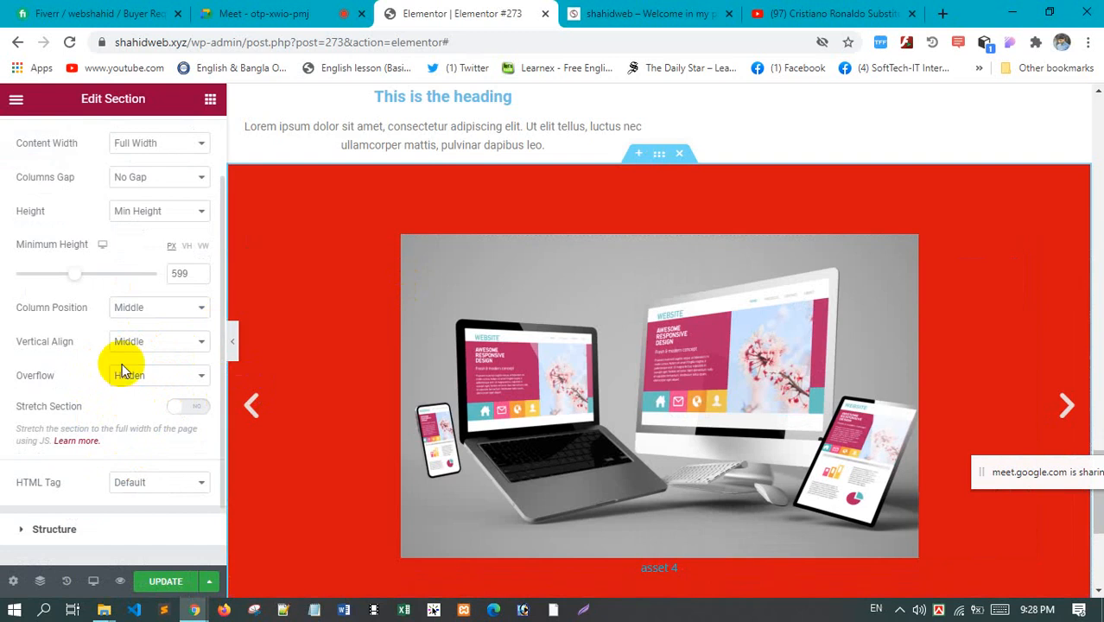
Try the header, main, article and aside HTML tags for the carousel section and return the tag to Default
{"action": "scroll", "coordinate": [164, 317], "scroll_direction": "up", "scroll_amount": 2}
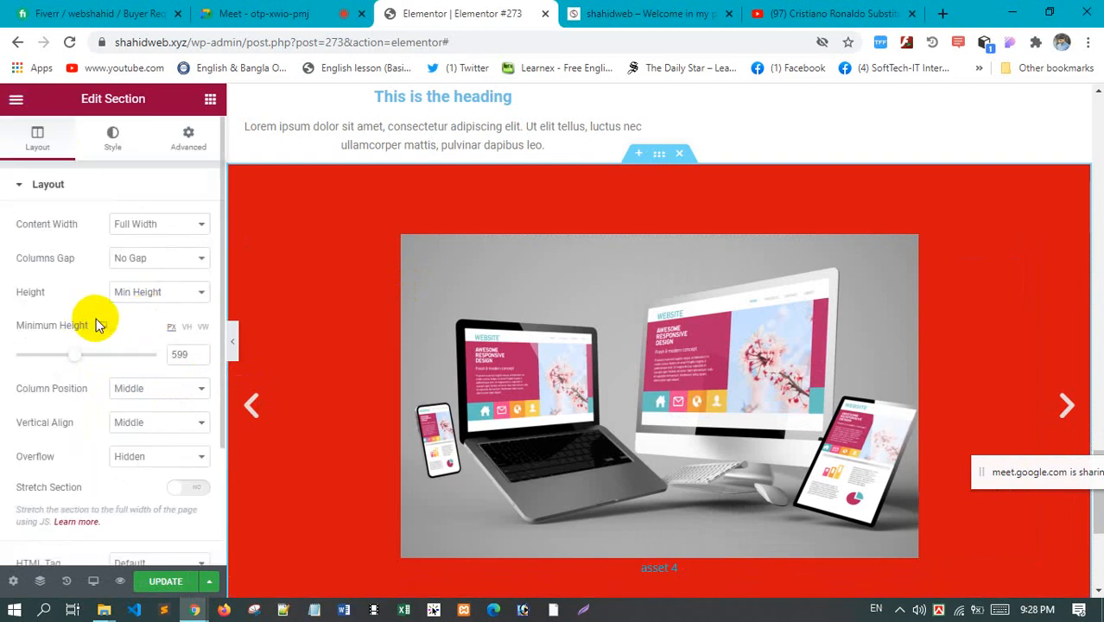
{"action": "scroll", "coordinate": [93, 320], "scroll_direction": "down", "scroll_amount": 2}
{"action": "scroll", "coordinate": [370, 345], "scroll_direction": "down", "scroll_amount": 2}
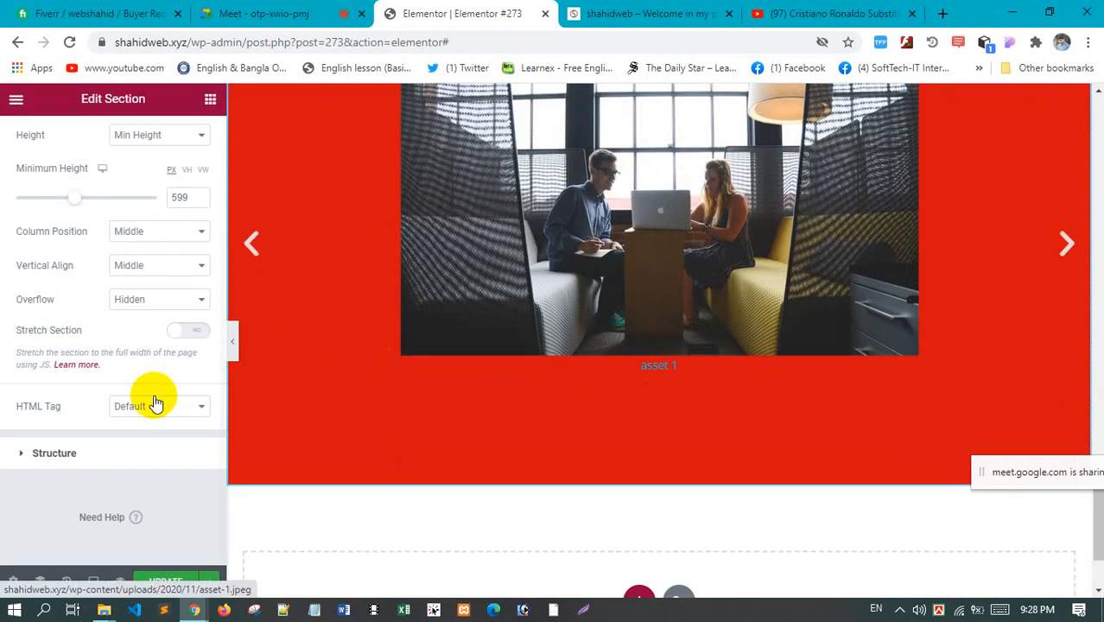
{"action": "left_click", "coordinate": [153, 410]}
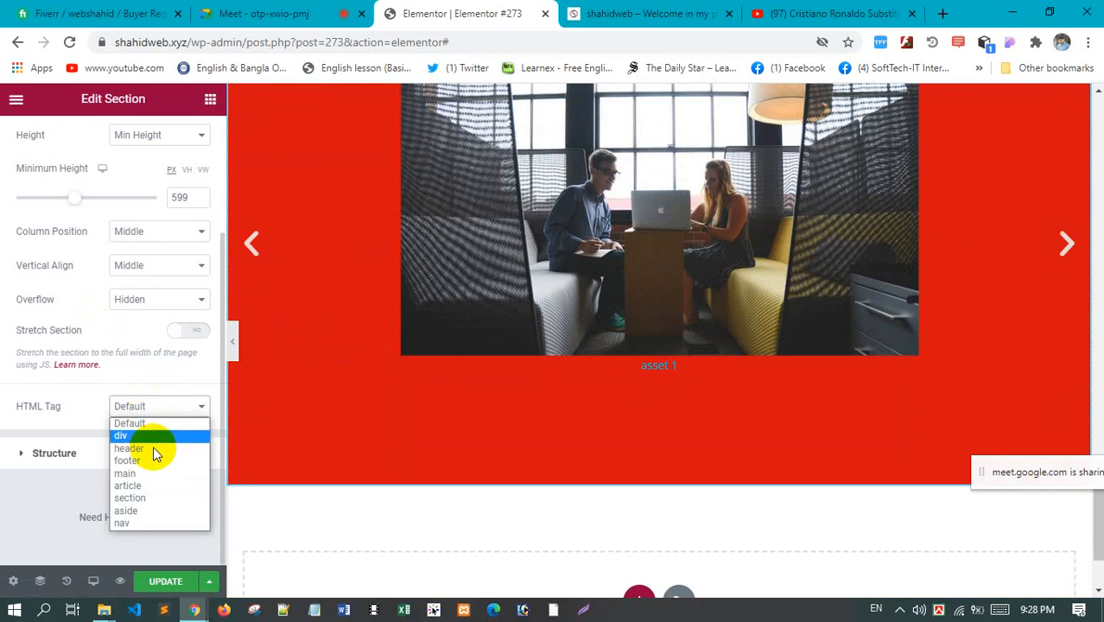
{"action": "left_click", "coordinate": [155, 450]}
{"action": "left_click", "coordinate": [167, 408]}
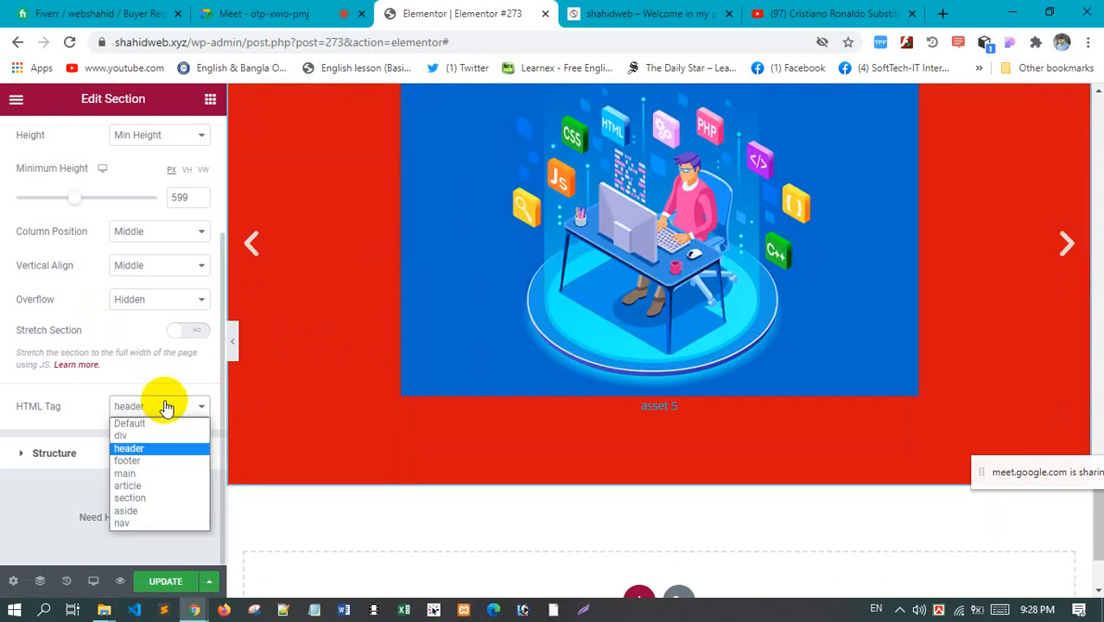
{"action": "left_click", "coordinate": [155, 475]}
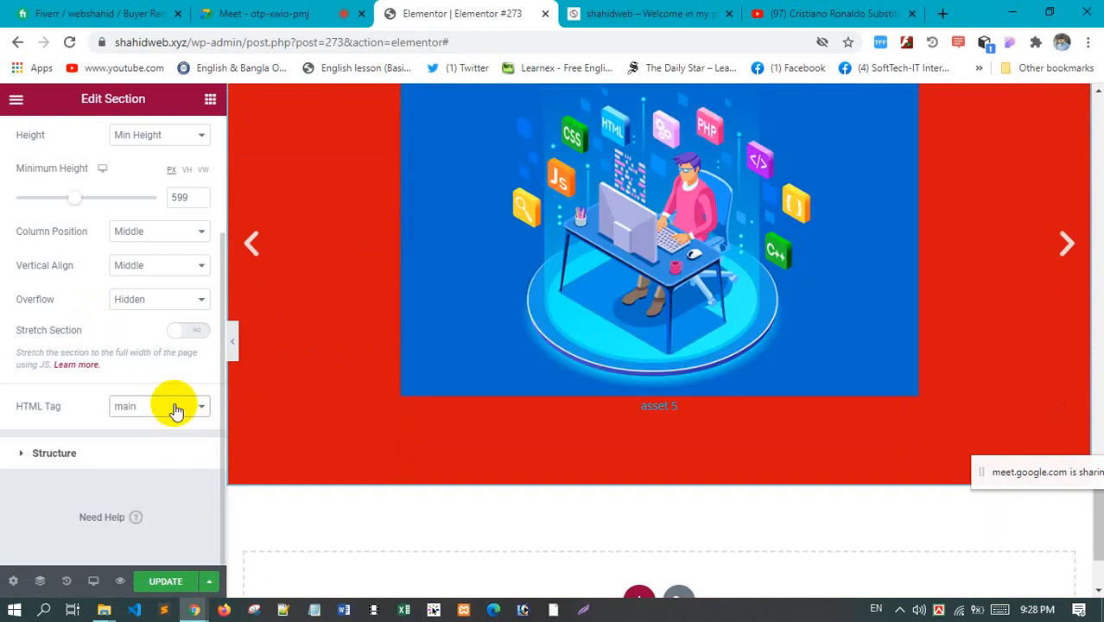
{"action": "left_click", "coordinate": [172, 408]}
{"action": "left_click", "coordinate": [166, 485]}
{"action": "left_click", "coordinate": [171, 408]}
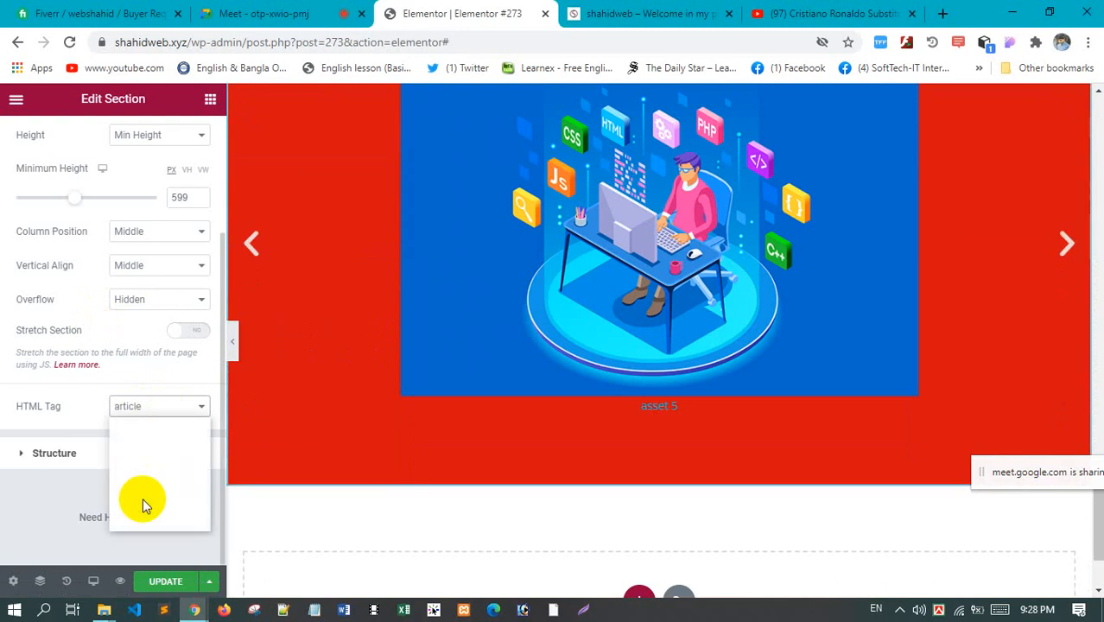
{"action": "left_click", "coordinate": [156, 513]}
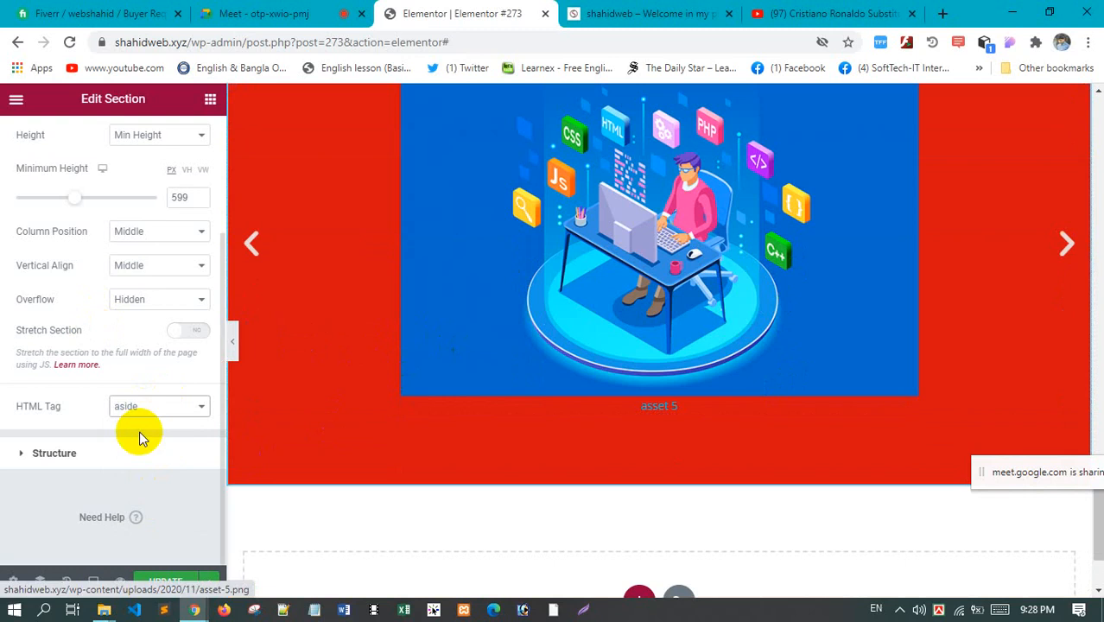
{"action": "left_click", "coordinate": [146, 410]}
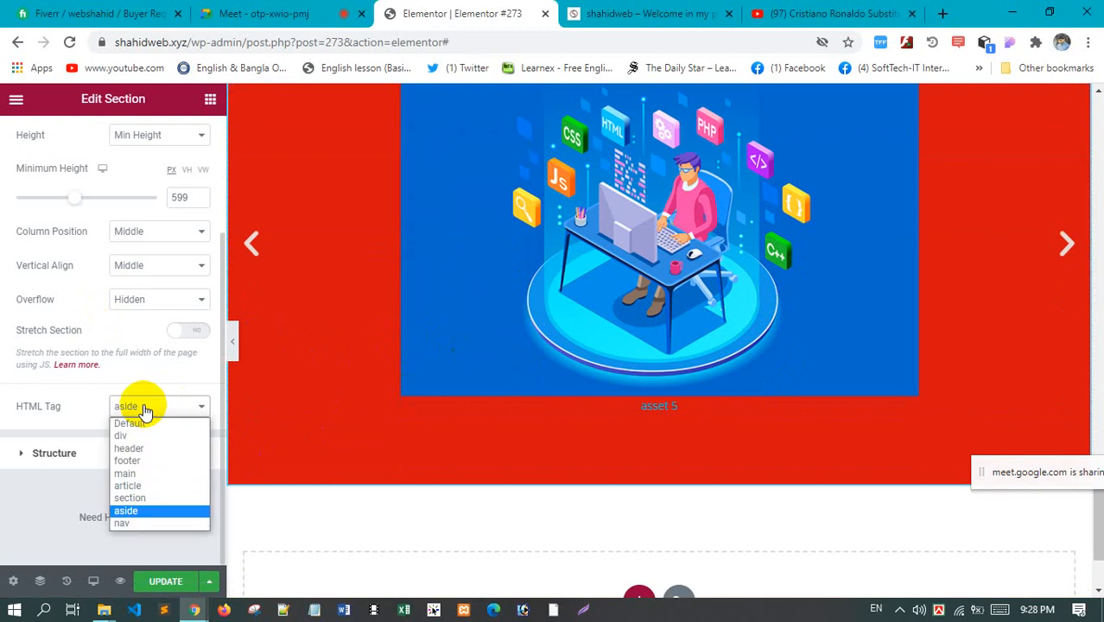
{"action": "left_click", "coordinate": [146, 474]}
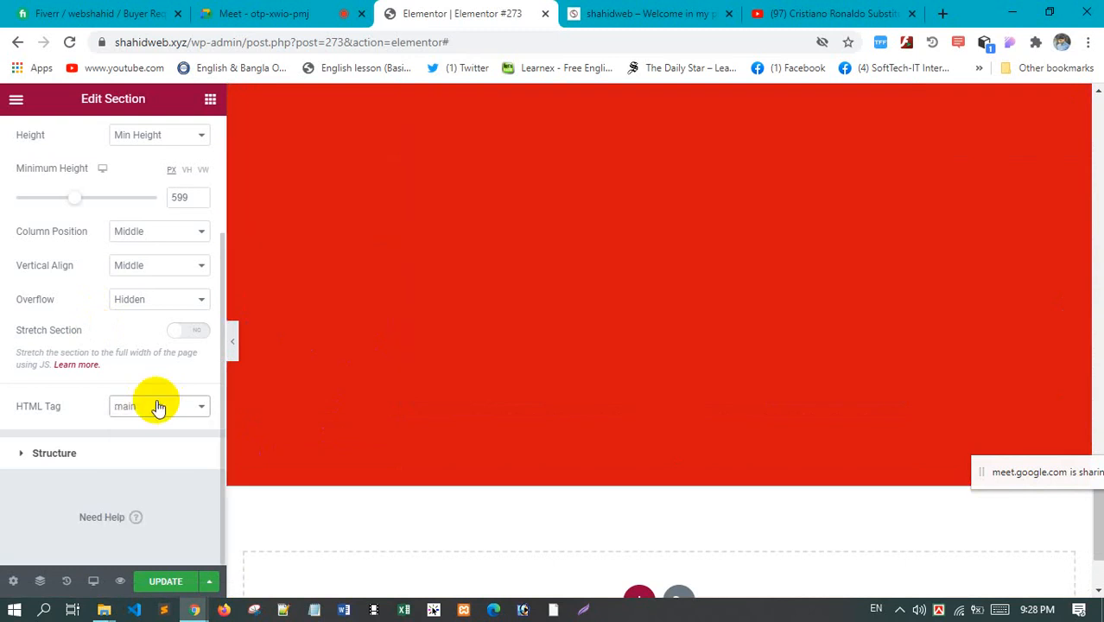
{"action": "left_click", "coordinate": [155, 404]}
{"action": "left_click", "coordinate": [167, 423]}
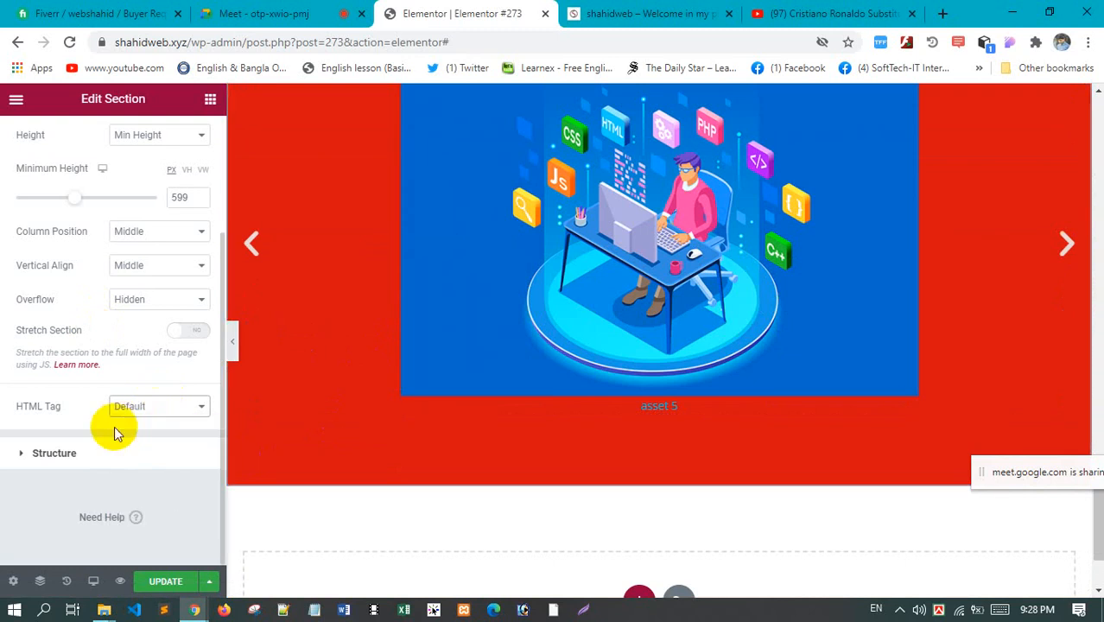
Review the section's background settings and page forward through the carousel's slides to examine them against the red background
{"action": "scroll", "coordinate": [121, 303], "scroll_direction": "up", "scroll_amount": 2}
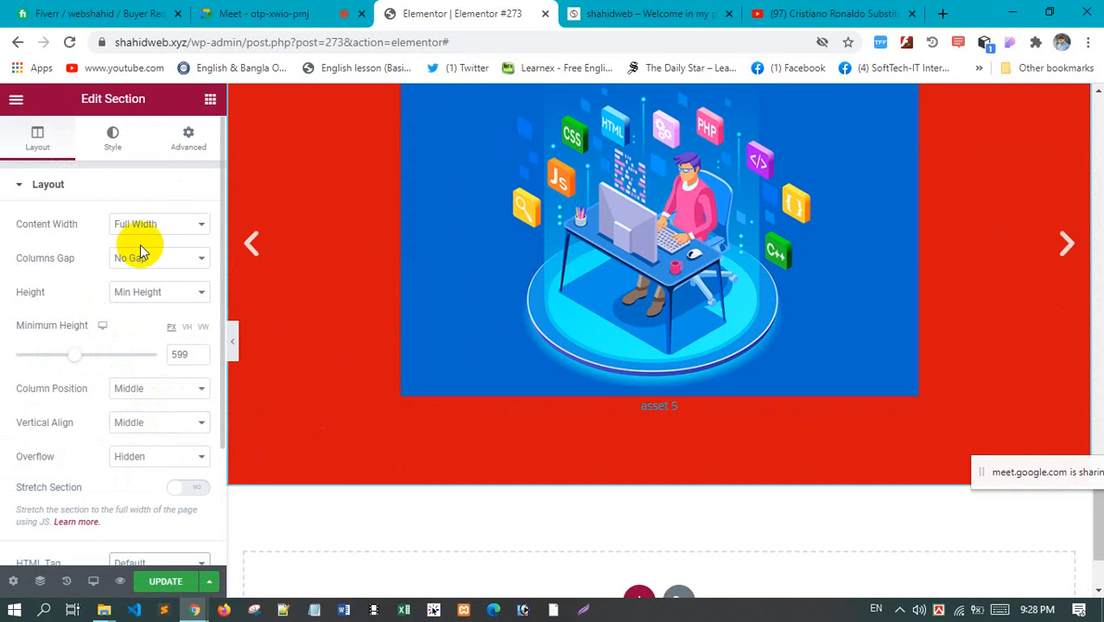
{"action": "left_click", "coordinate": [115, 140]}
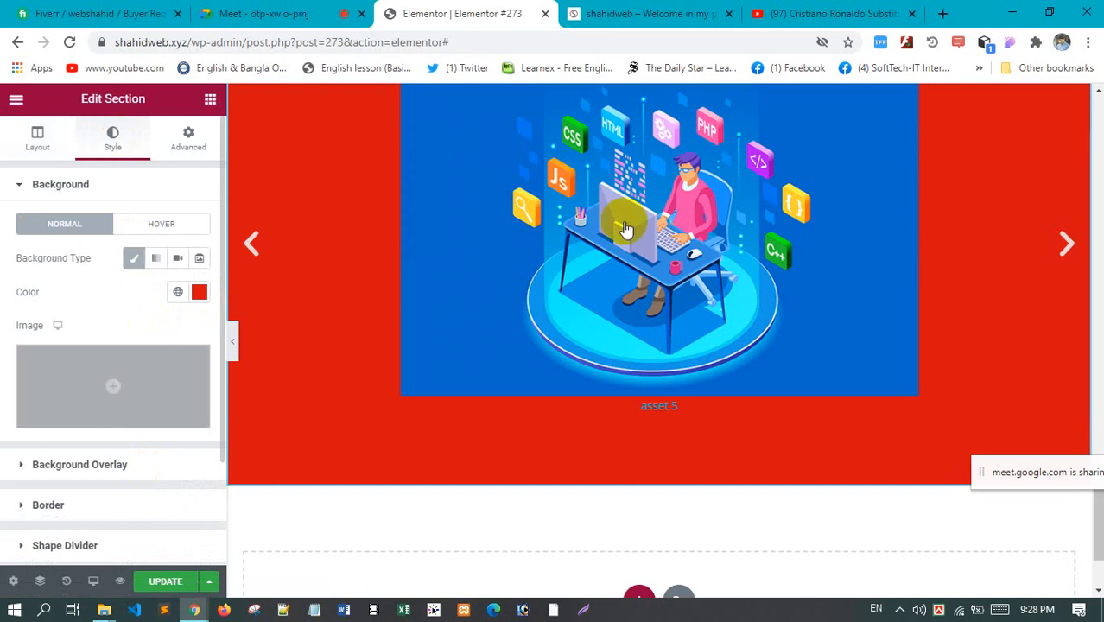
{"action": "scroll", "coordinate": [639, 257], "scroll_direction": "up", "scroll_amount": 3}
{"action": "scroll", "coordinate": [640, 299], "scroll_direction": "down", "scroll_amount": 3}
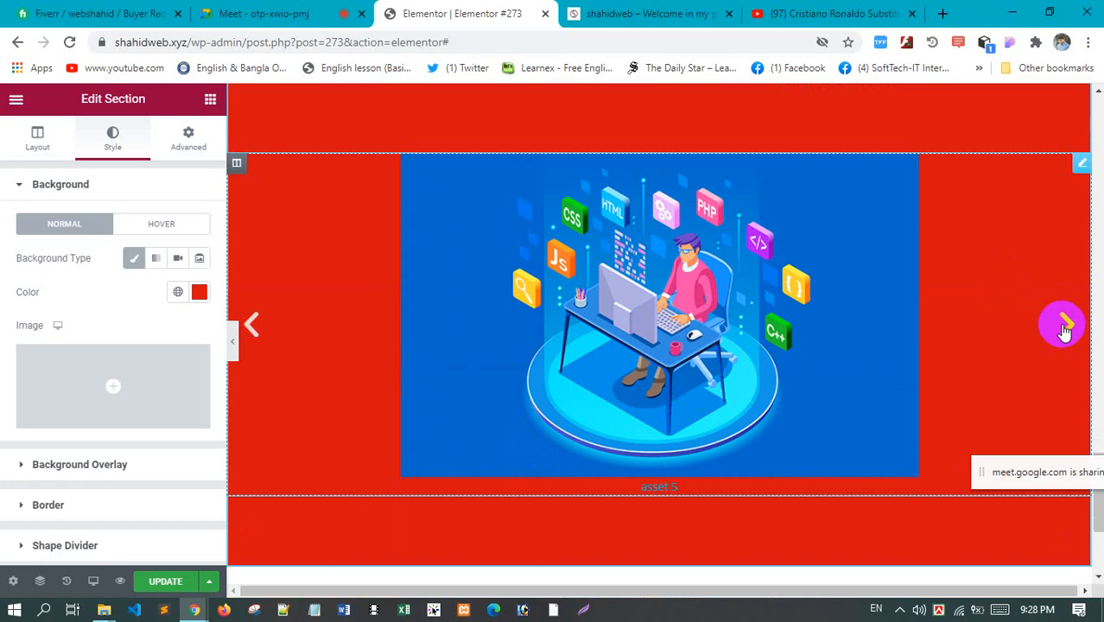
{"action": "left_click", "coordinate": [1064, 331]}
{"action": "left_click", "coordinate": [1065, 331]}
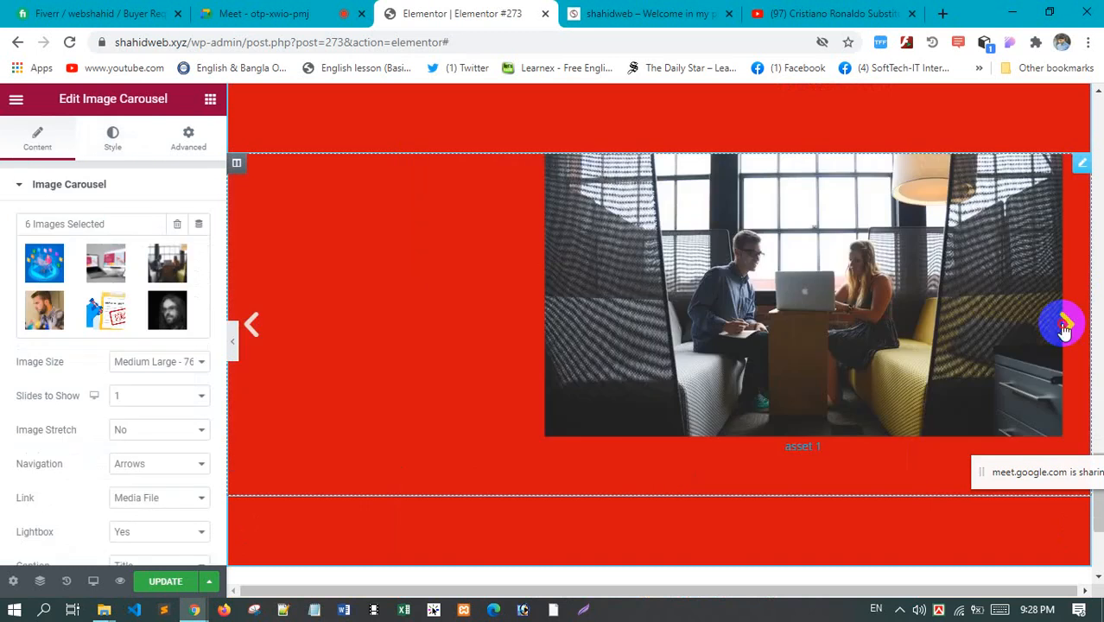
{"action": "left_click", "coordinate": [1065, 331]}
{"action": "left_click", "coordinate": [1065, 331]}
{"action": "left_click", "coordinate": [1064, 331]}
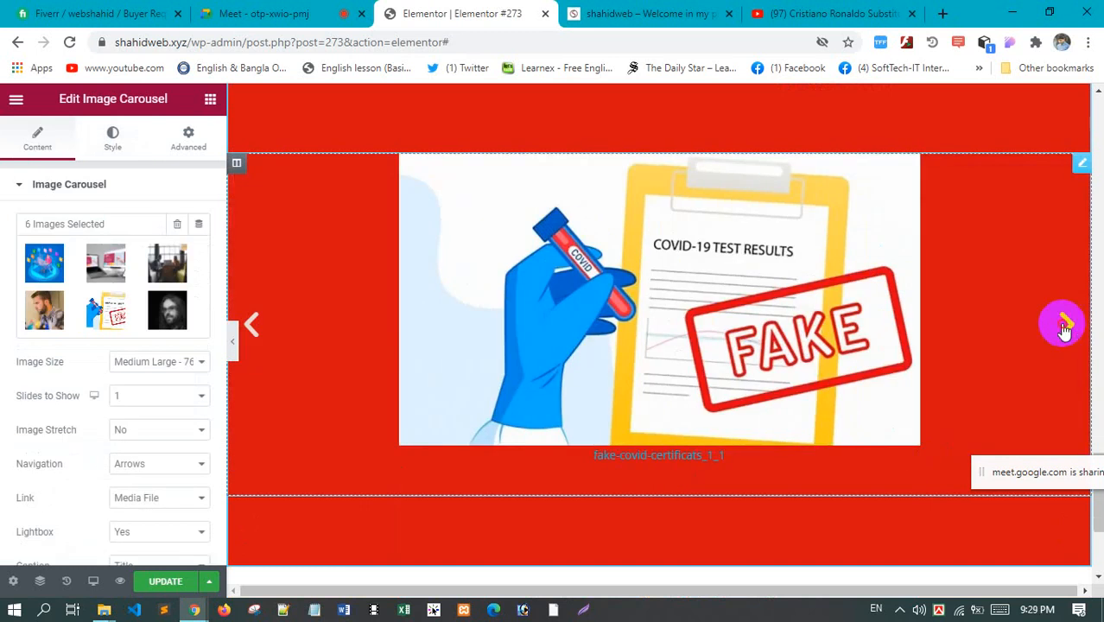
Page through the carousel's remaining slides and browse the widget library down to the Basic Gallery widget in the General group
{"action": "left_click", "coordinate": [1065, 331]}
{"action": "left_click", "coordinate": [1065, 331]}
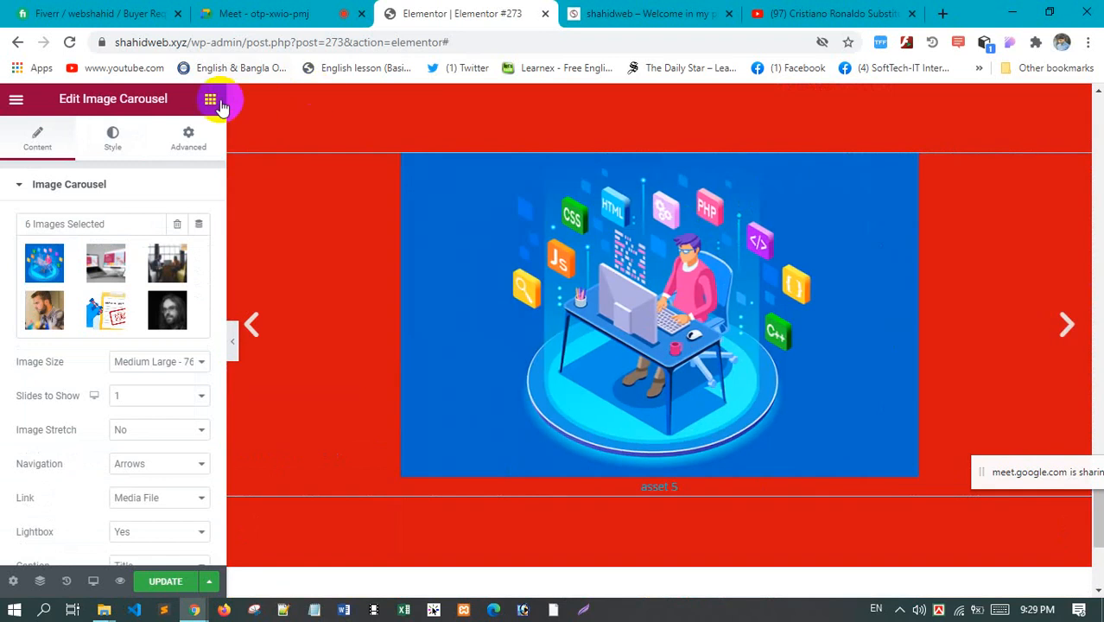
{"action": "left_click", "coordinate": [209, 102]}
{"action": "scroll", "coordinate": [131, 377], "scroll_direction": "down", "scroll_amount": 15}
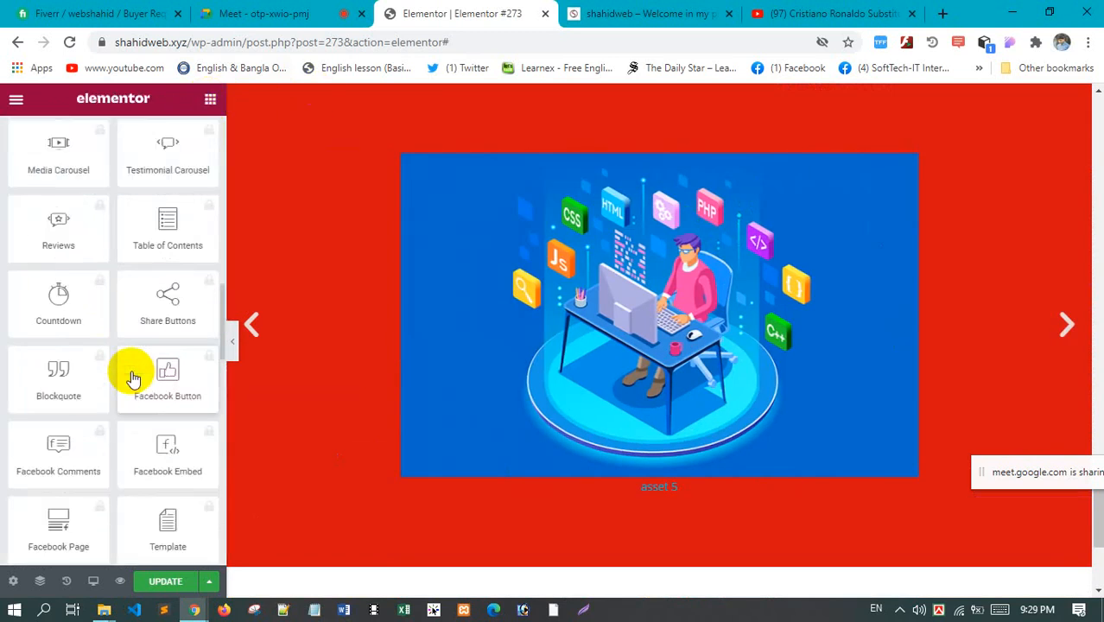
{"action": "scroll", "coordinate": [132, 372], "scroll_direction": "down", "scroll_amount": 4}
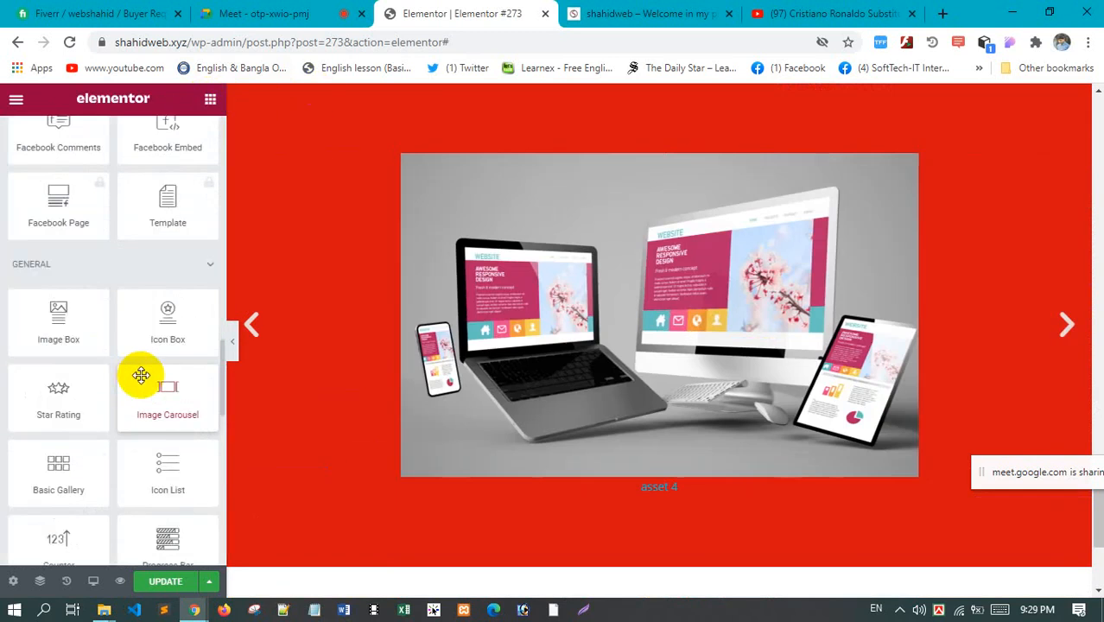
{"action": "scroll", "coordinate": [141, 374], "scroll_direction": "down", "scroll_amount": 1}
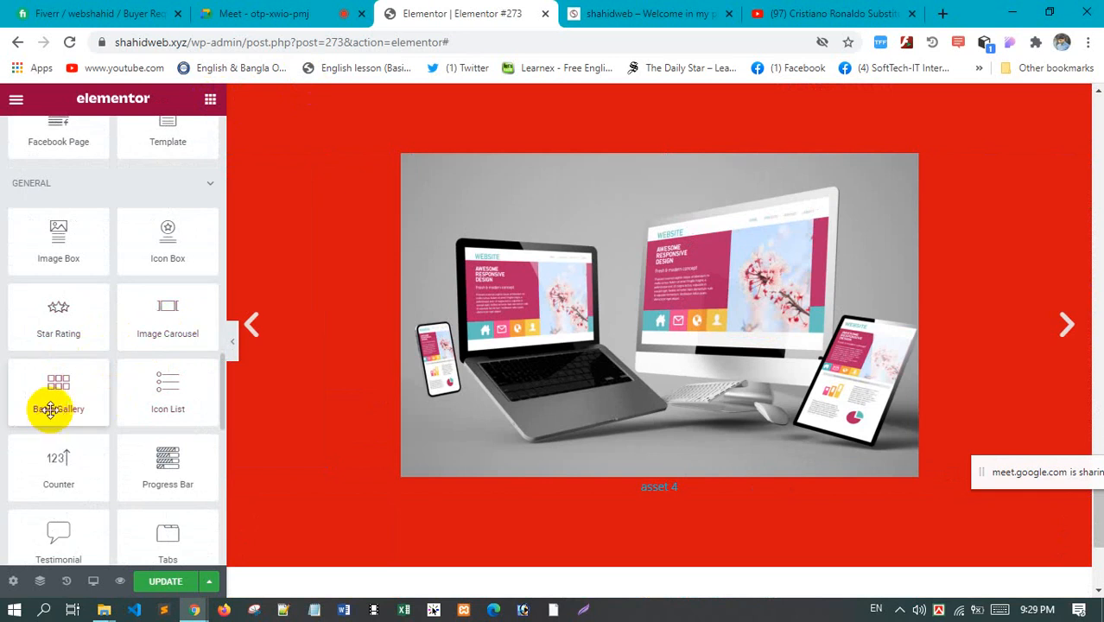
{"action": "scroll", "coordinate": [607, 382], "scroll_direction": "up", "scroll_amount": 1}
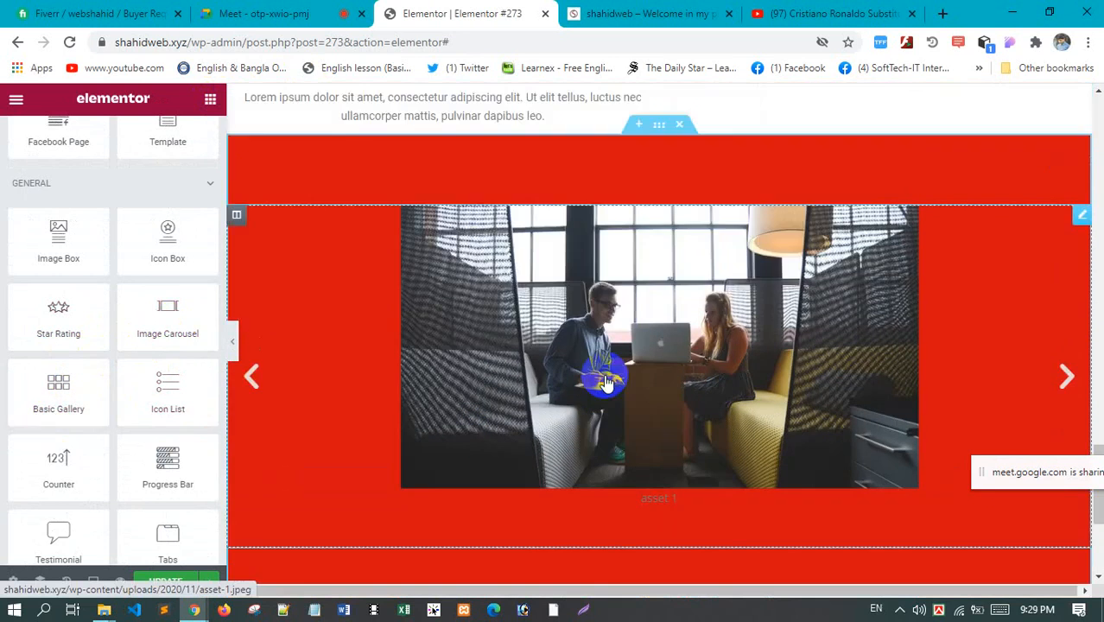
{"action": "scroll", "coordinate": [605, 380], "scroll_direction": "up", "scroll_amount": 2}
{"action": "scroll", "coordinate": [596, 375], "scroll_direction": "down", "scroll_amount": 5}
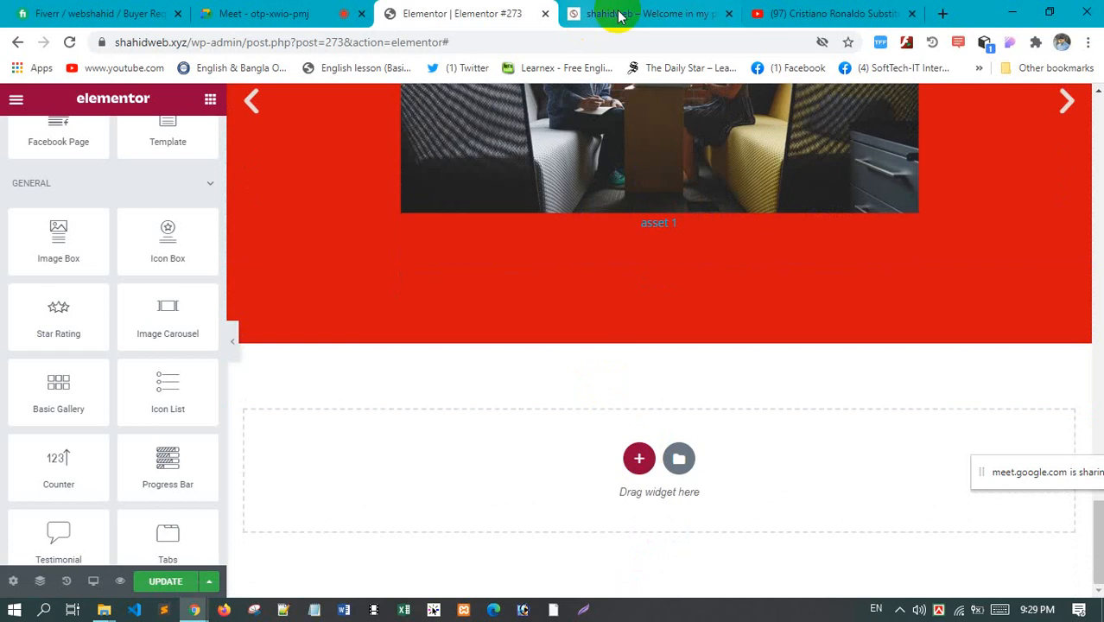
Examine the image grid in the Gallery section of the live shahidweb home page and return to the Elementor editor
{"action": "left_click", "coordinate": [621, 20]}
{"action": "scroll", "coordinate": [485, 390], "scroll_direction": "down", "scroll_amount": 7}
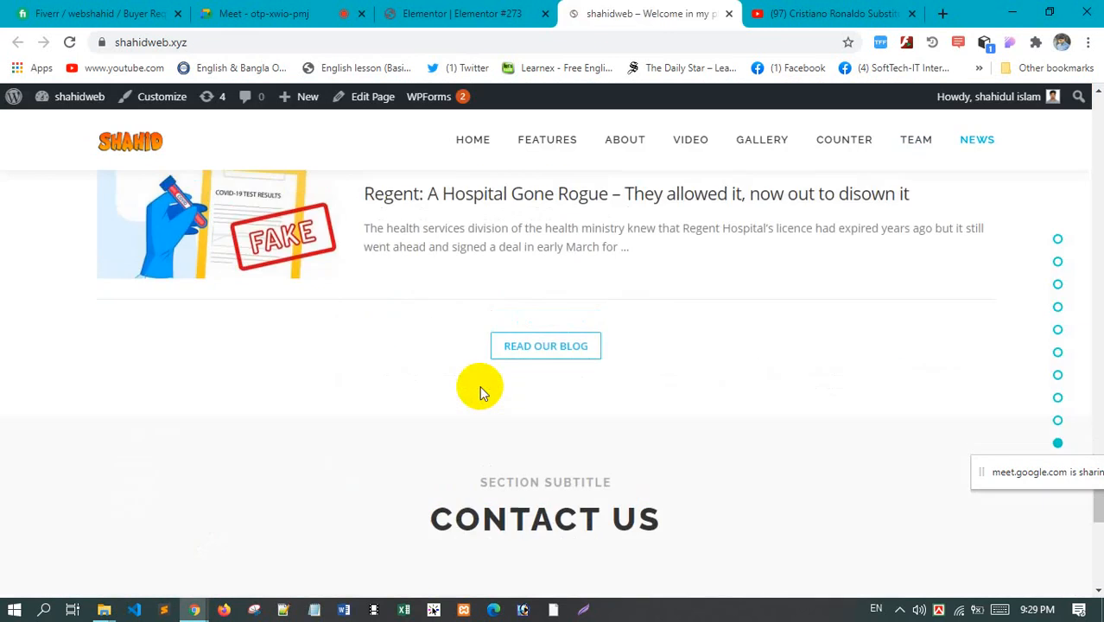
{"action": "scroll", "coordinate": [484, 391], "scroll_direction": "up", "scroll_amount": 6}
{"action": "scroll", "coordinate": [482, 392], "scroll_direction": "up", "scroll_amount": 8}
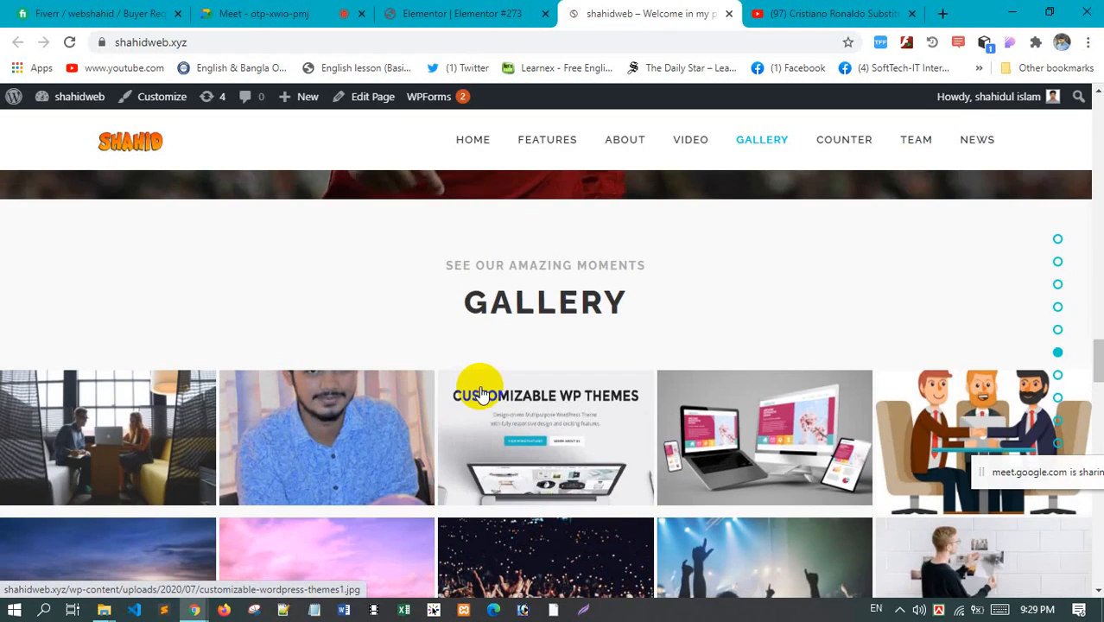
{"action": "scroll", "coordinate": [91, 382], "scroll_direction": "down", "scroll_amount": 1}
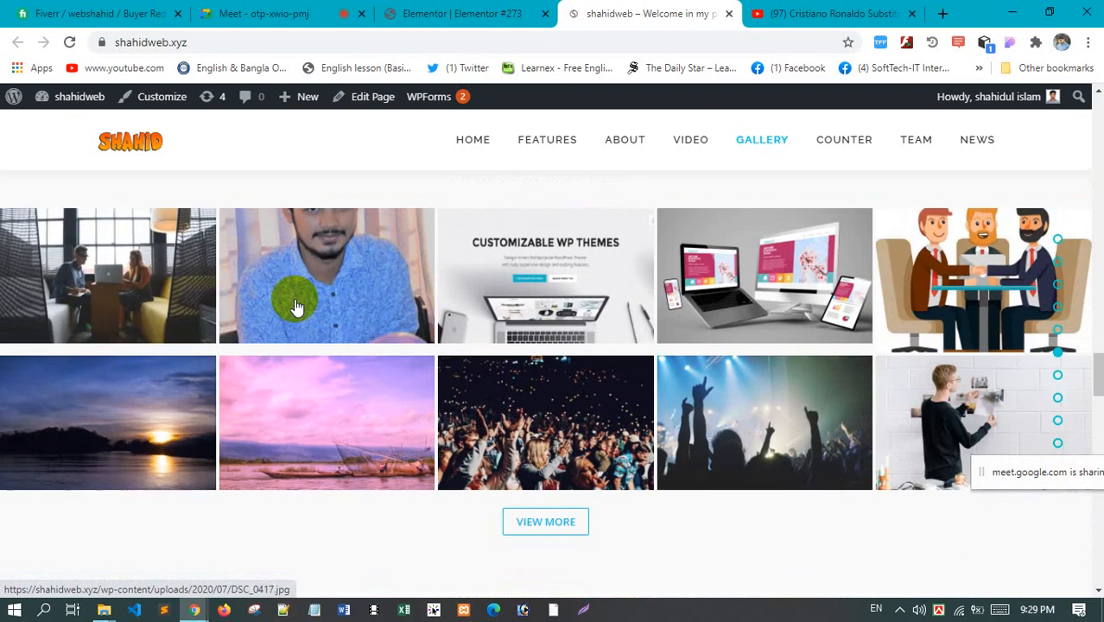
{"action": "left_click", "coordinate": [466, 14]}
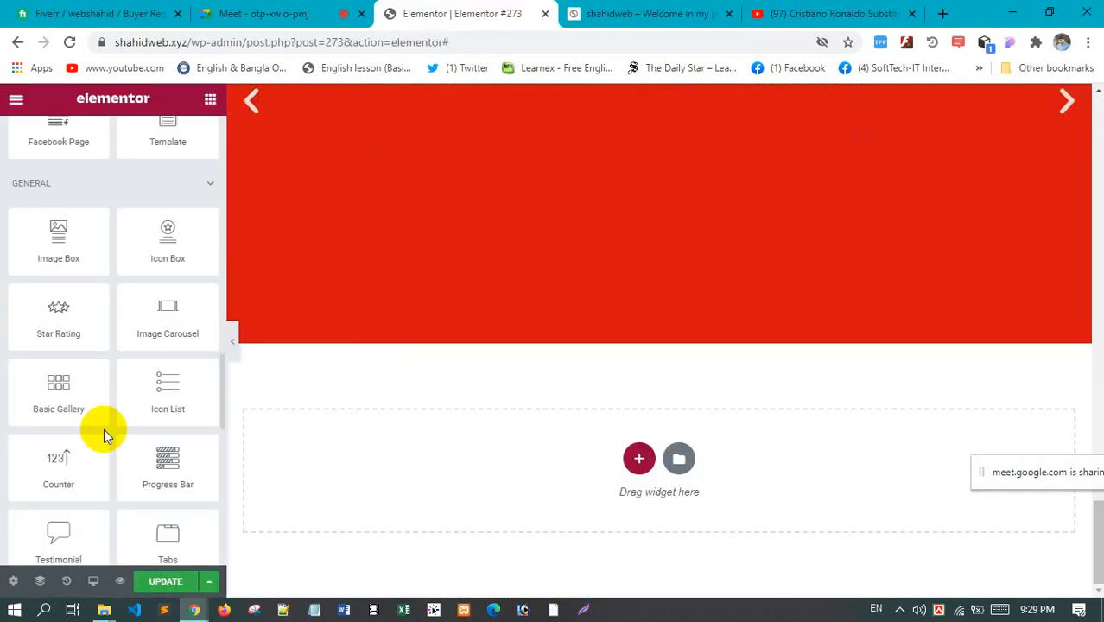
Add a Basic Gallery widget in the empty area below the carousel section and open its image selection
{"action": "mouse_move", "coordinate": [105, 429]}
{"action": "left_mouse_down"}
{"action": "mouse_move", "coordinate": [81, 397]}
{"action": "mouse_move", "coordinate": [572, 468]}
{"action": "mouse_move", "coordinate": [98, 436]}
{"action": "left_mouse_up"}
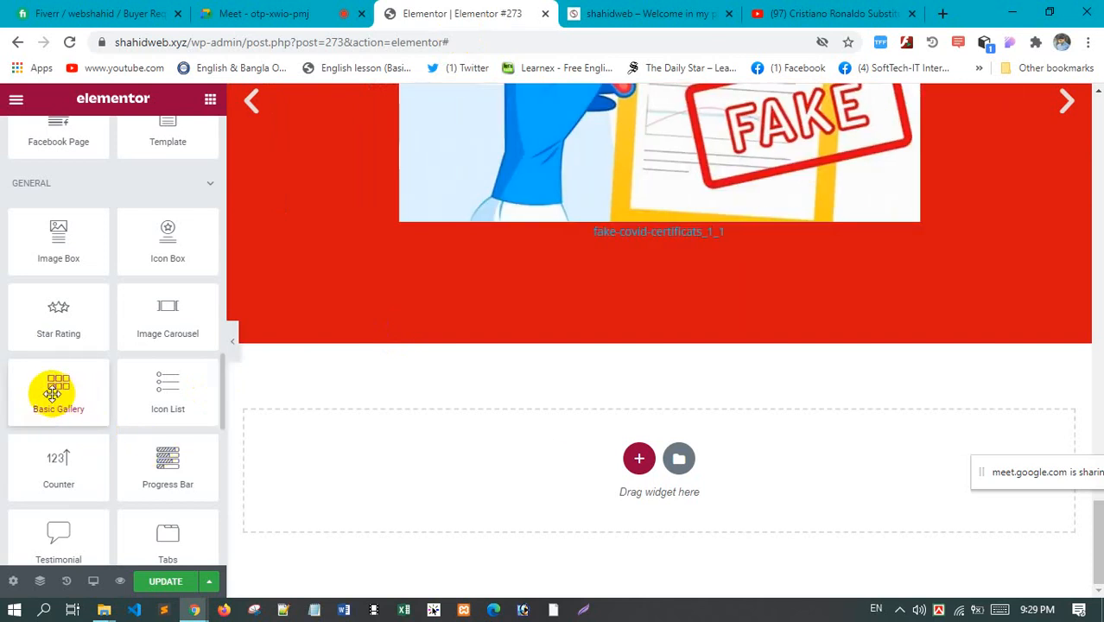
{"action": "left_click_drag", "start_coordinate": [49, 392], "coordinate": [632, 466]}
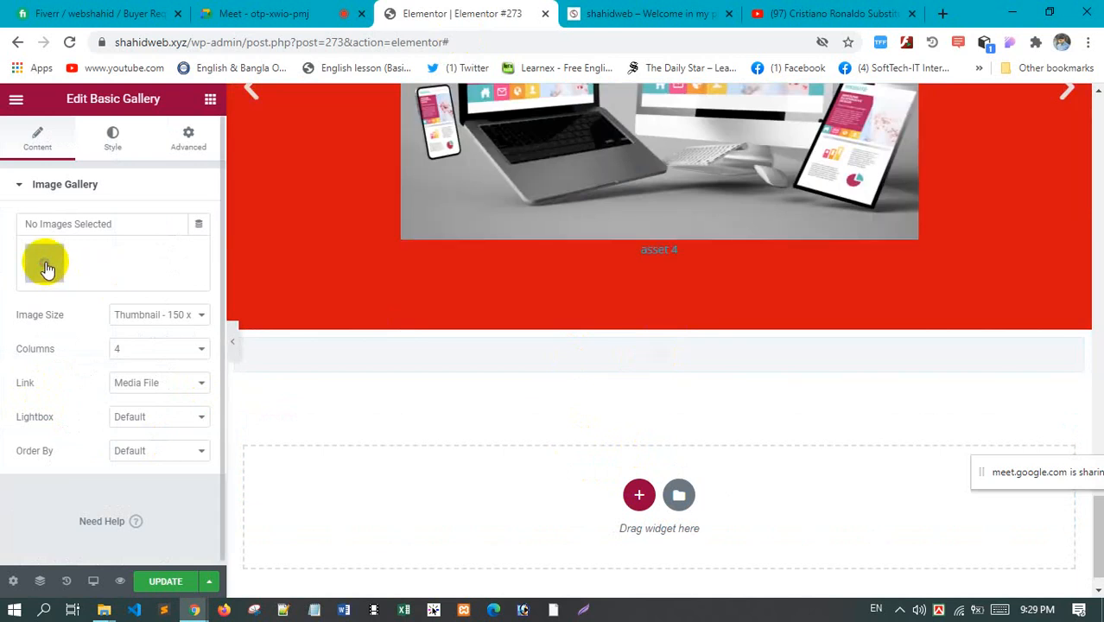
{"action": "left_click", "coordinate": [45, 264]}
Select the first eight gallery images from the media library's top two rows, leaving out holding.jpg and the house picture
{"action": "left_click", "coordinate": [302, 315]}
{"action": "left_click", "coordinate": [380, 302]}
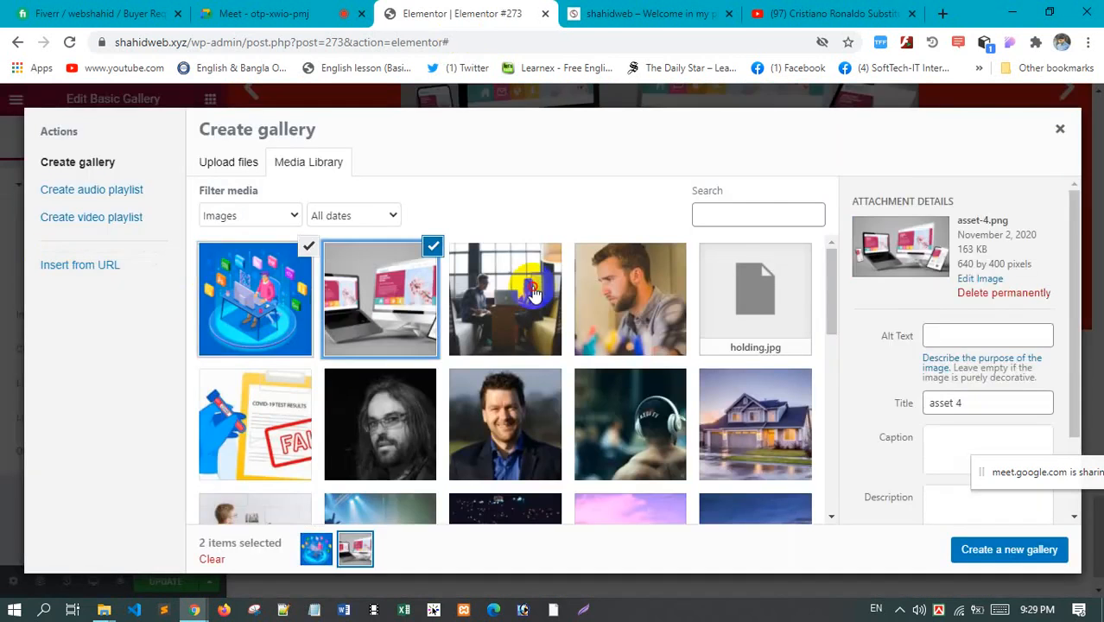
{"action": "left_click", "coordinate": [506, 303]}
{"action": "left_click", "coordinate": [631, 302]}
{"action": "left_click", "coordinate": [631, 423]}
{"action": "left_click", "coordinate": [335, 431]}
{"action": "left_click", "coordinate": [281, 430]}
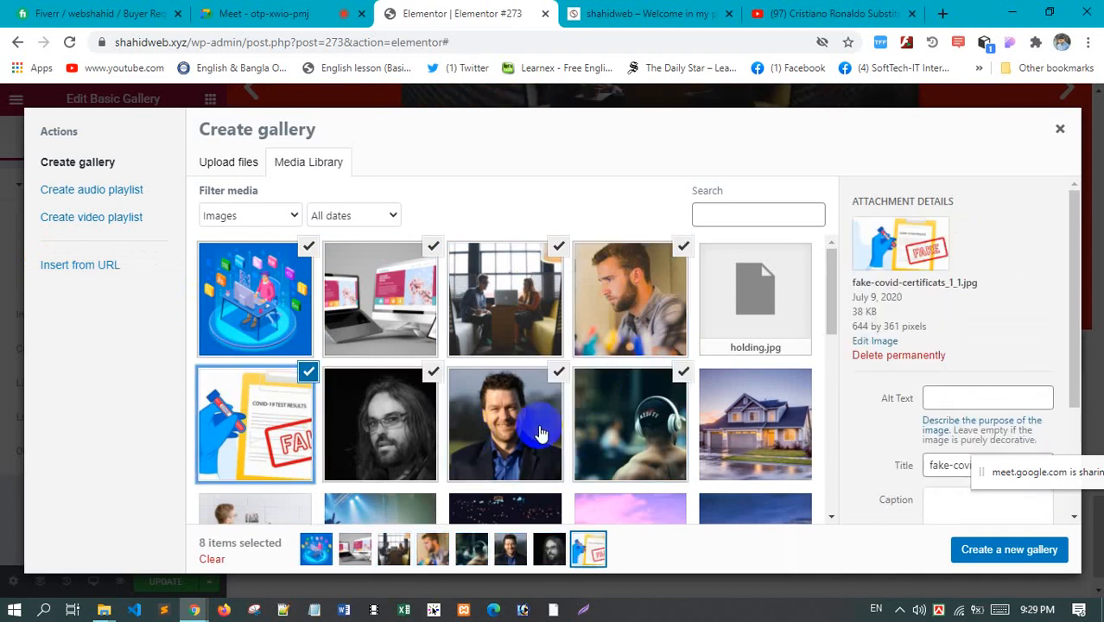
Add the house, sunset, pink river, crowd and concert images to the selection and insert the gallery
{"action": "scroll", "coordinate": [743, 389], "scroll_direction": "down", "scroll_amount": 2}
{"action": "left_click", "coordinate": [758, 302]}
{"action": "left_click", "coordinate": [717, 393]}
{"action": "left_click", "coordinate": [614, 392]}
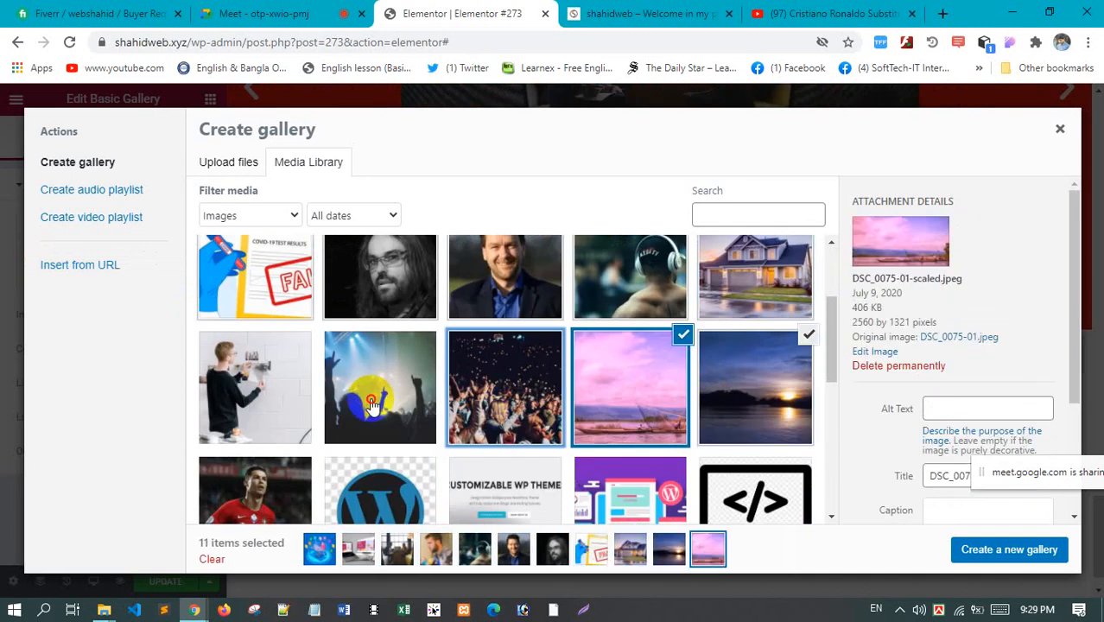
{"action": "left_click", "coordinate": [506, 389]}
{"action": "left_click", "coordinate": [380, 389]}
{"action": "left_click", "coordinate": [1005, 551]}
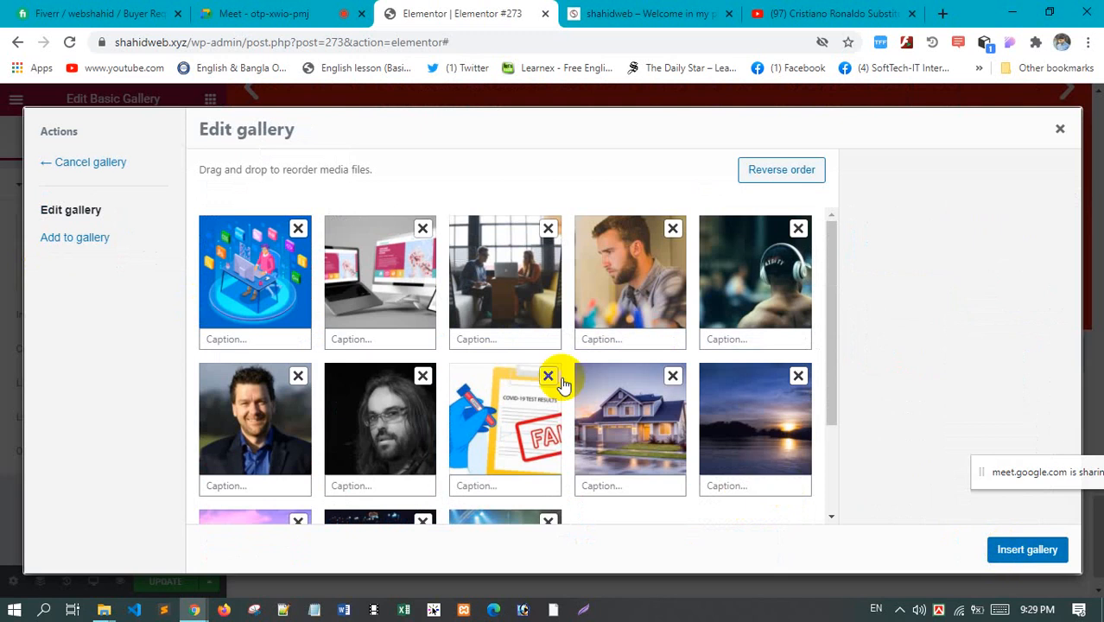
{"action": "scroll", "coordinate": [695, 351], "scroll_direction": "down", "scroll_amount": 2}
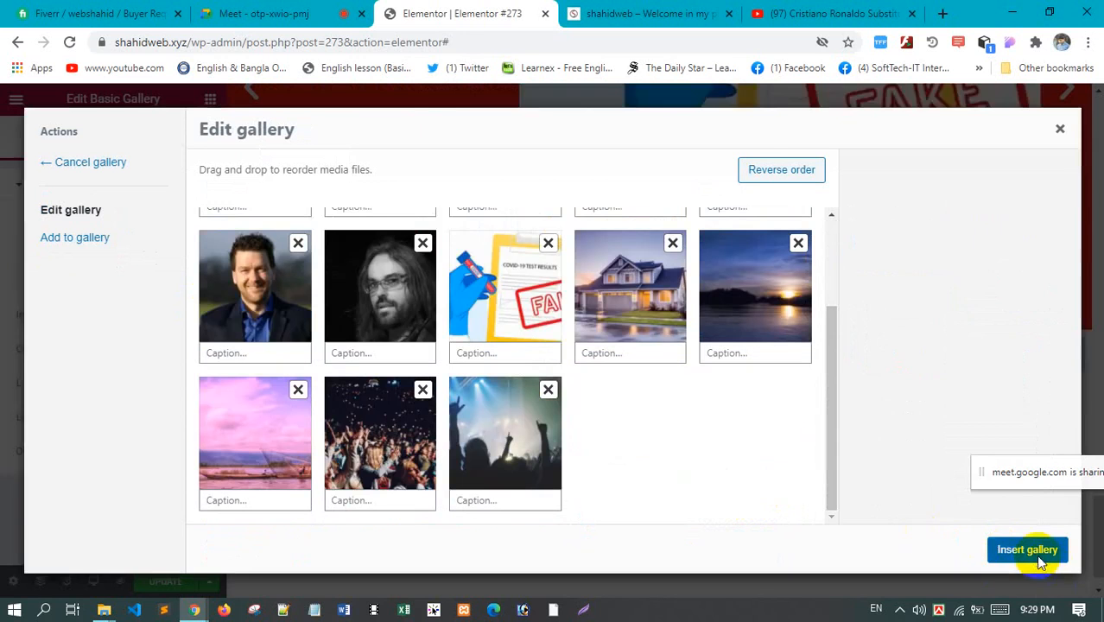
{"action": "left_click", "coordinate": [1040, 558]}
Set the Basic Gallery's image size to Medium - 300 x 300
{"action": "scroll", "coordinate": [468, 283], "scroll_direction": "down", "scroll_amount": 3}
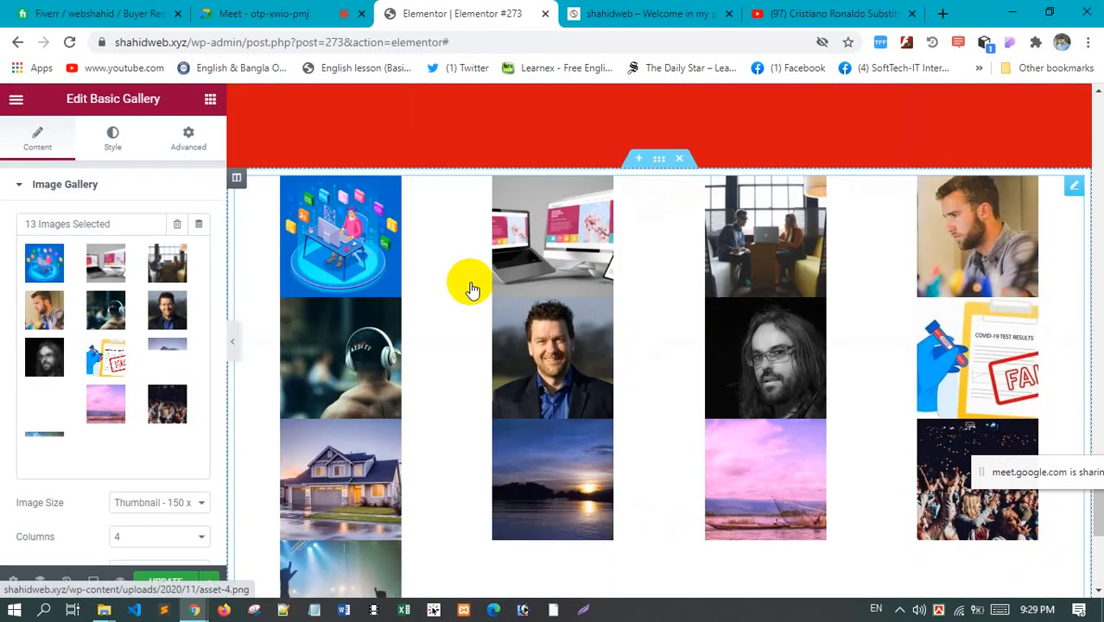
{"action": "scroll", "coordinate": [486, 303], "scroll_direction": "down", "scroll_amount": 3}
{"action": "scroll", "coordinate": [519, 318], "scroll_direction": "up", "scroll_amount": 1}
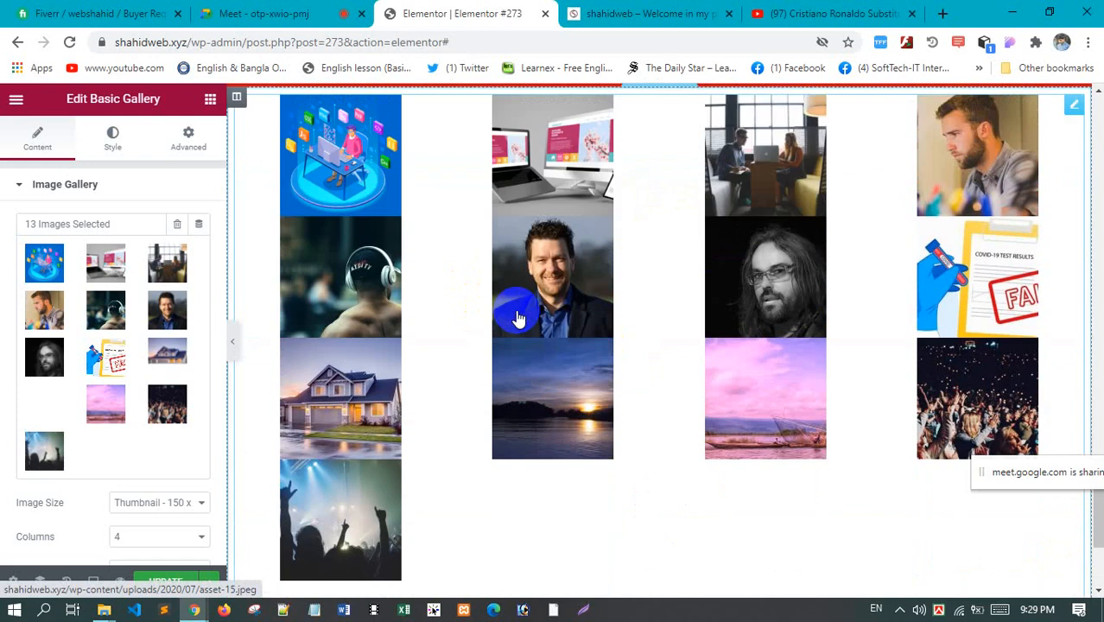
{"action": "scroll", "coordinate": [517, 318], "scroll_direction": "up", "scroll_amount": 1}
{"action": "scroll", "coordinate": [514, 319], "scroll_direction": "down", "scroll_amount": 1}
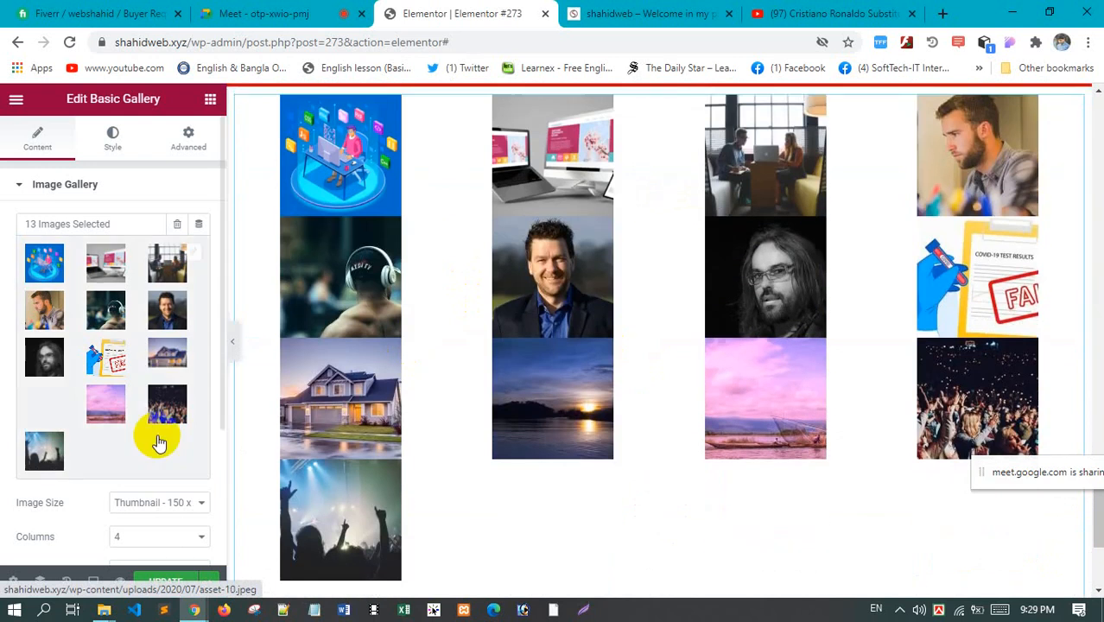
{"action": "scroll", "coordinate": [130, 415], "scroll_direction": "down", "scroll_amount": 1}
{"action": "left_click", "coordinate": [143, 432]}
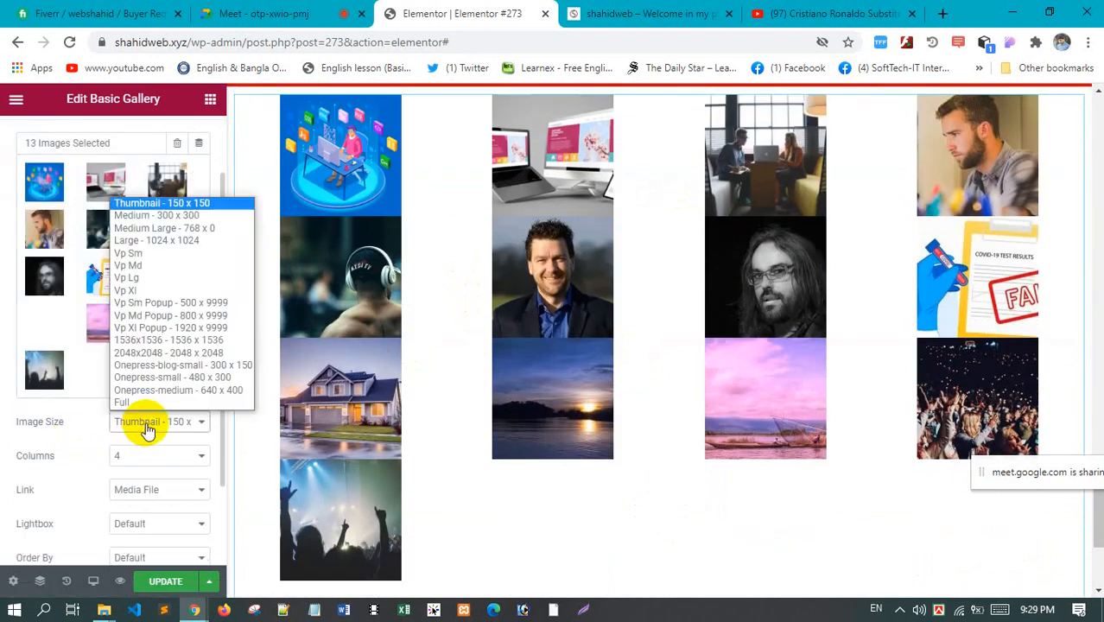
{"action": "left_click", "coordinate": [180, 217]}
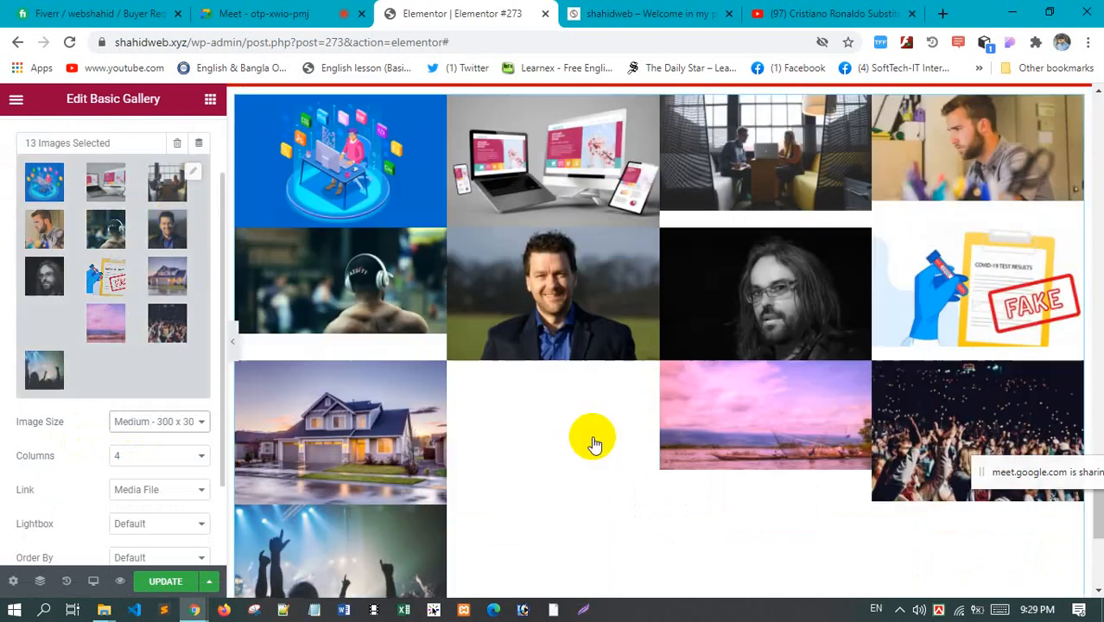
Switch to the Google Meet call, turn on the microphone, and return to the Elementor editor
{"action": "left_click", "coordinate": [309, 21]}
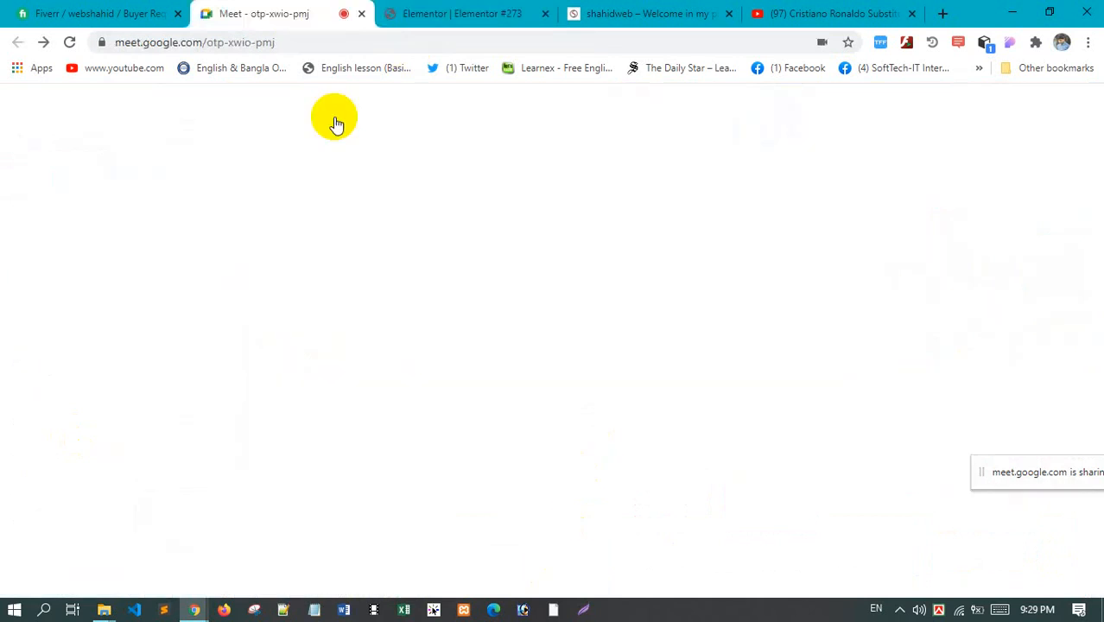
{"action": "left_click", "coordinate": [495, 566]}
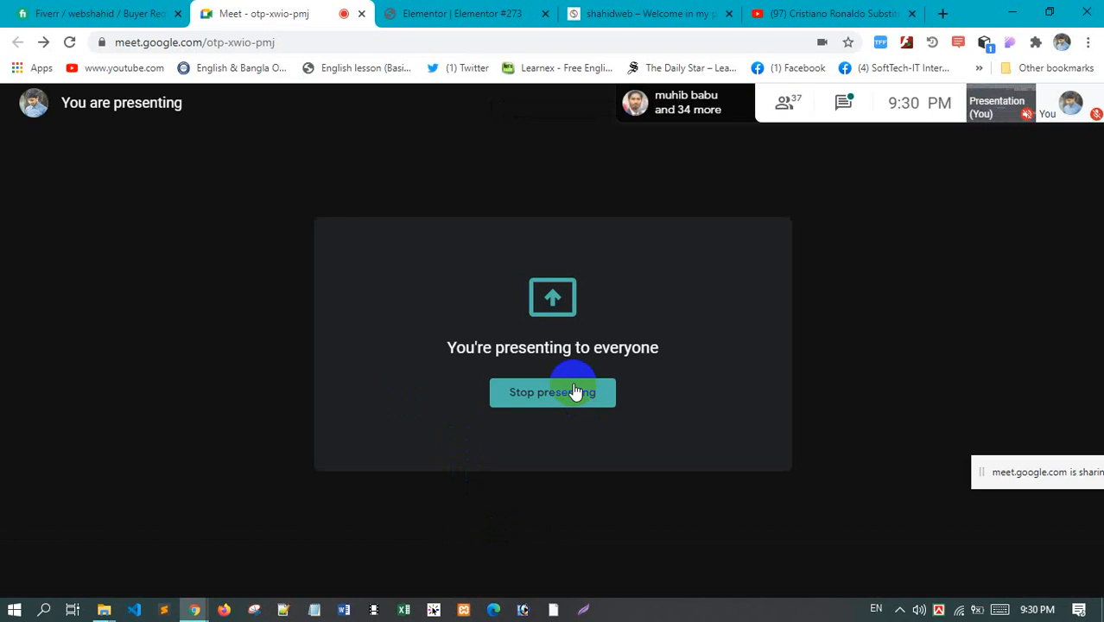
{"action": "mouse_move", "coordinate": [495, 562]}
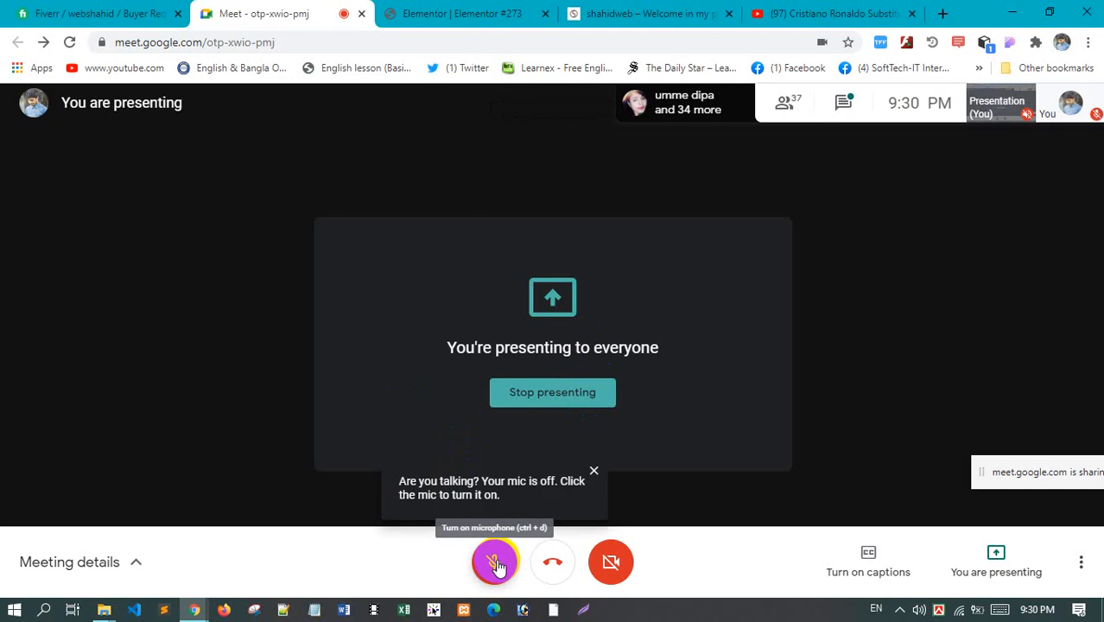
{"action": "left_click", "coordinate": [495, 562]}
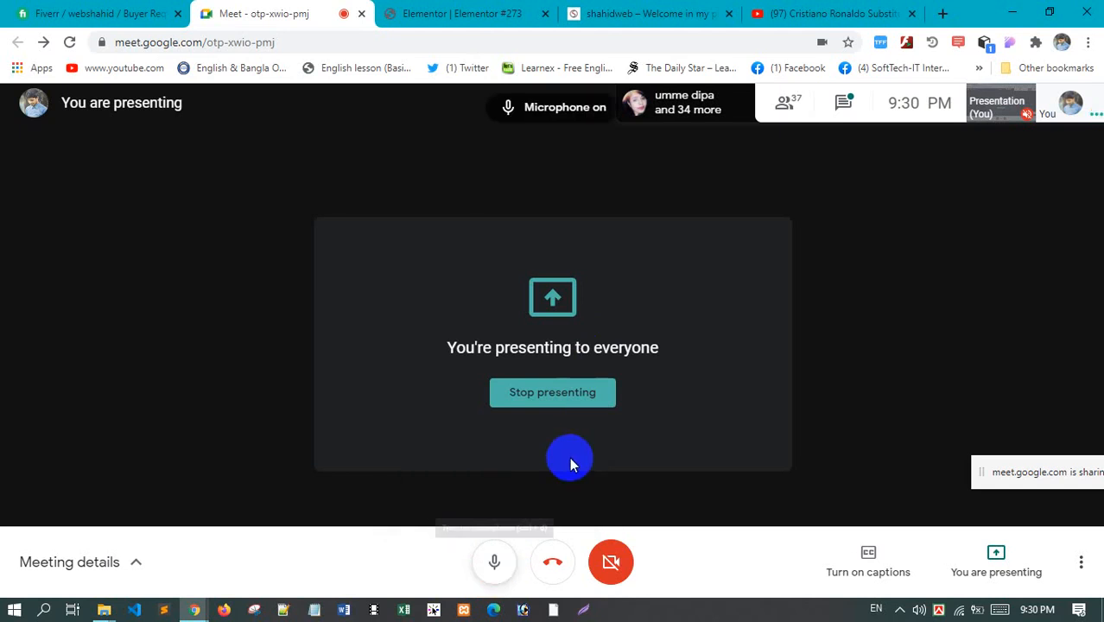
{"action": "left_click", "coordinate": [450, 17]}
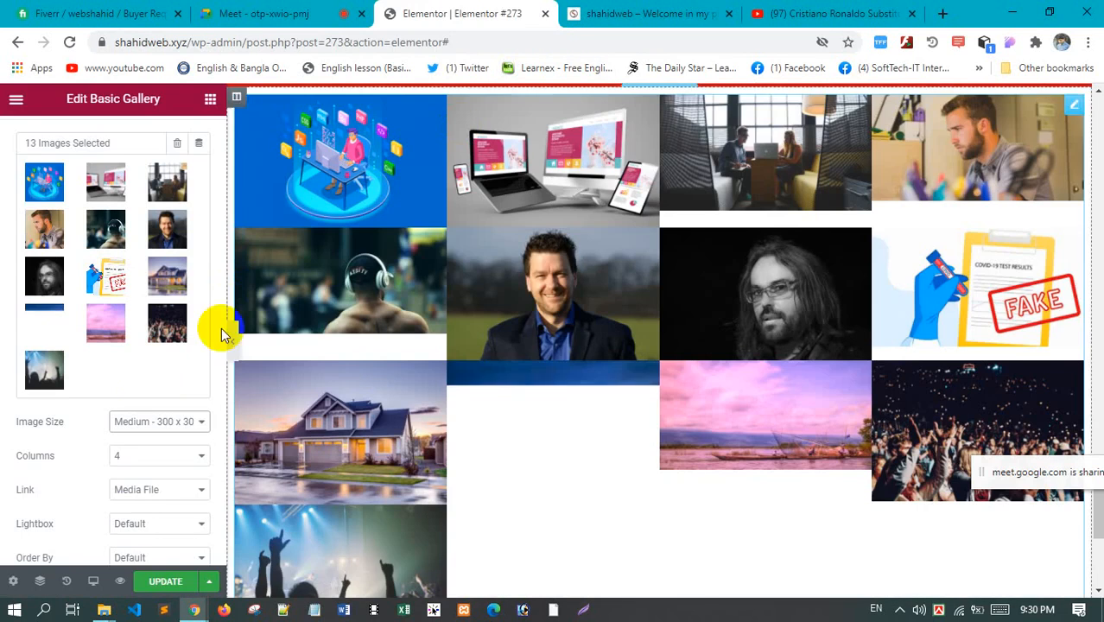
Set the Basic Gallery to 5 columns and check the rearranged image grid
{"action": "scroll", "coordinate": [575, 390], "scroll_direction": "up", "scroll_amount": 2}
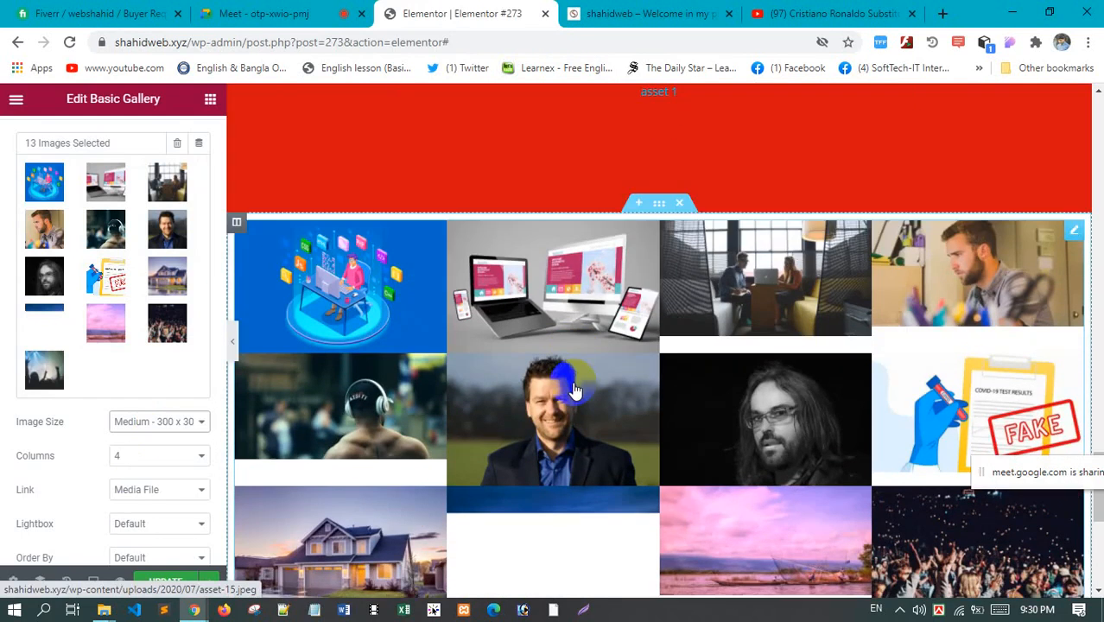
{"action": "scroll", "coordinate": [575, 390], "scroll_direction": "down", "scroll_amount": 3}
{"action": "scroll", "coordinate": [99, 411], "scroll_direction": "down", "scroll_amount": 1}
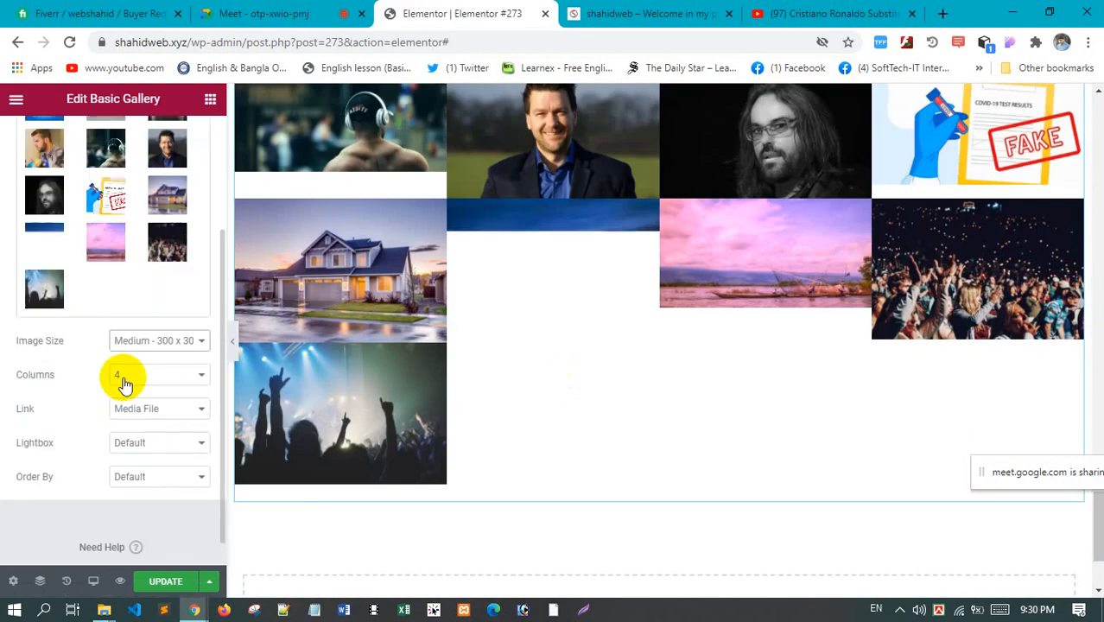
{"action": "left_click", "coordinate": [159, 377]}
{"action": "left_click", "coordinate": [148, 442]}
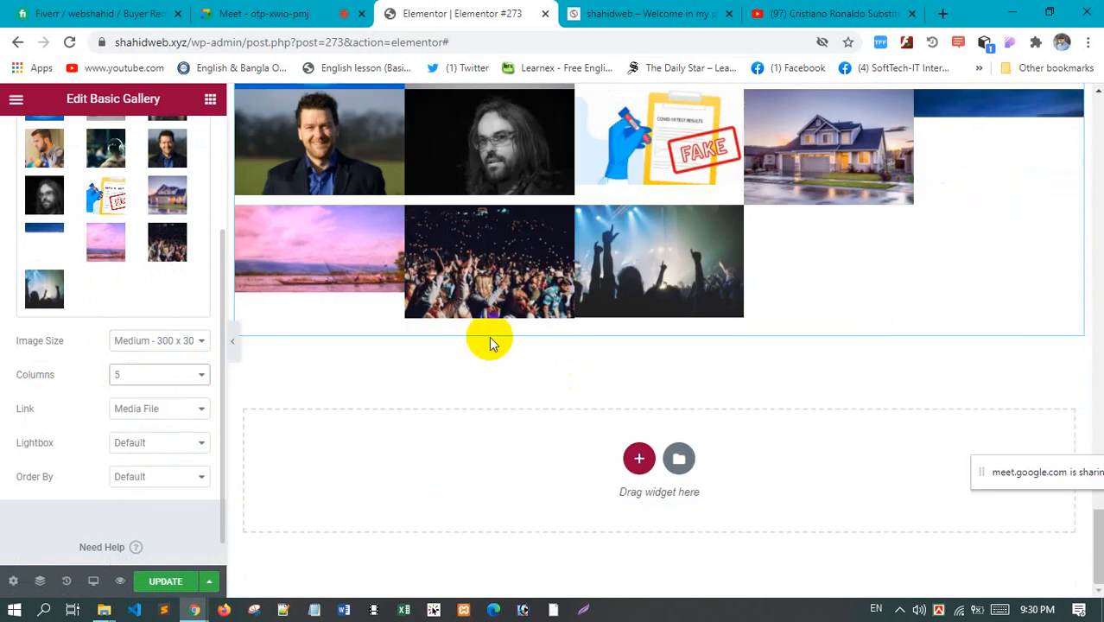
{"action": "scroll", "coordinate": [505, 333], "scroll_direction": "up", "scroll_amount": 1}
{"action": "scroll", "coordinate": [510, 337], "scroll_direction": "up", "scroll_amount": 2}
{"action": "scroll", "coordinate": [509, 338], "scroll_direction": "down", "scroll_amount": 2}
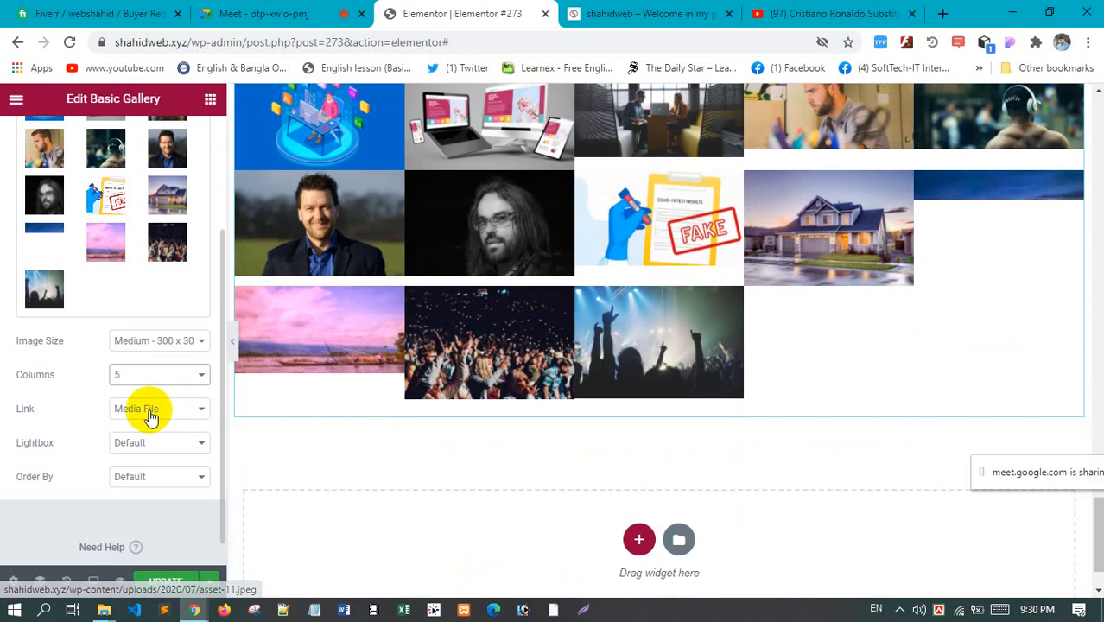
Review the gallery's link options, keeping Media File, and open the first gallery image in the lightbox
{"action": "left_click", "coordinate": [170, 411]}
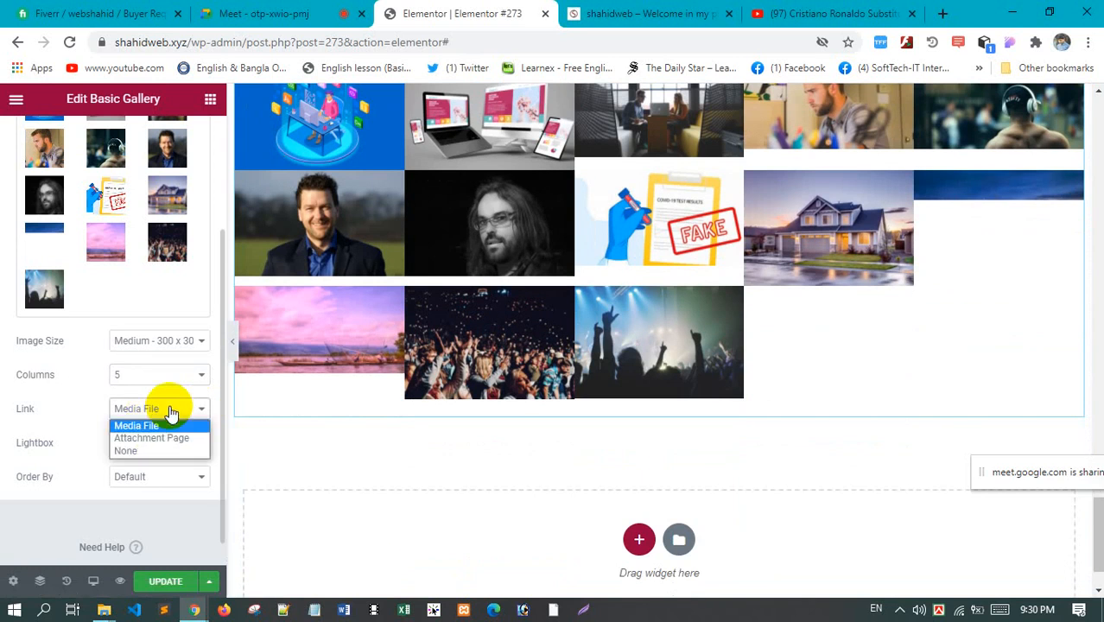
{"action": "left_click", "coordinate": [170, 411]}
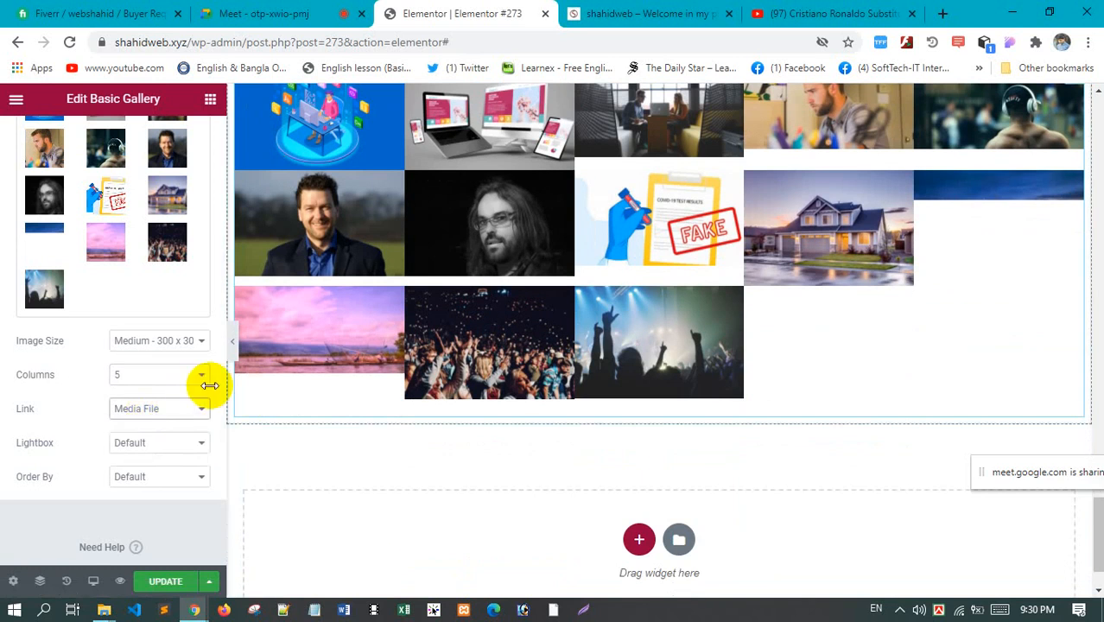
{"action": "left_click", "coordinate": [141, 414]}
{"action": "left_click", "coordinate": [143, 414]}
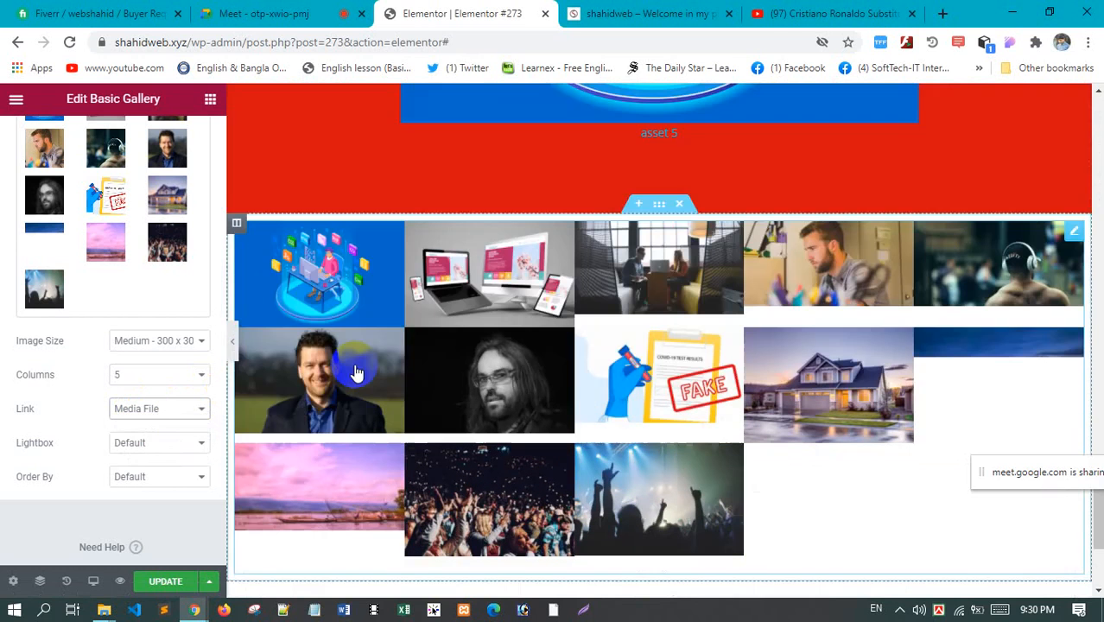
{"action": "scroll", "coordinate": [358, 370], "scroll_direction": "up", "scroll_amount": 2}
{"action": "left_click", "coordinate": [352, 298]}
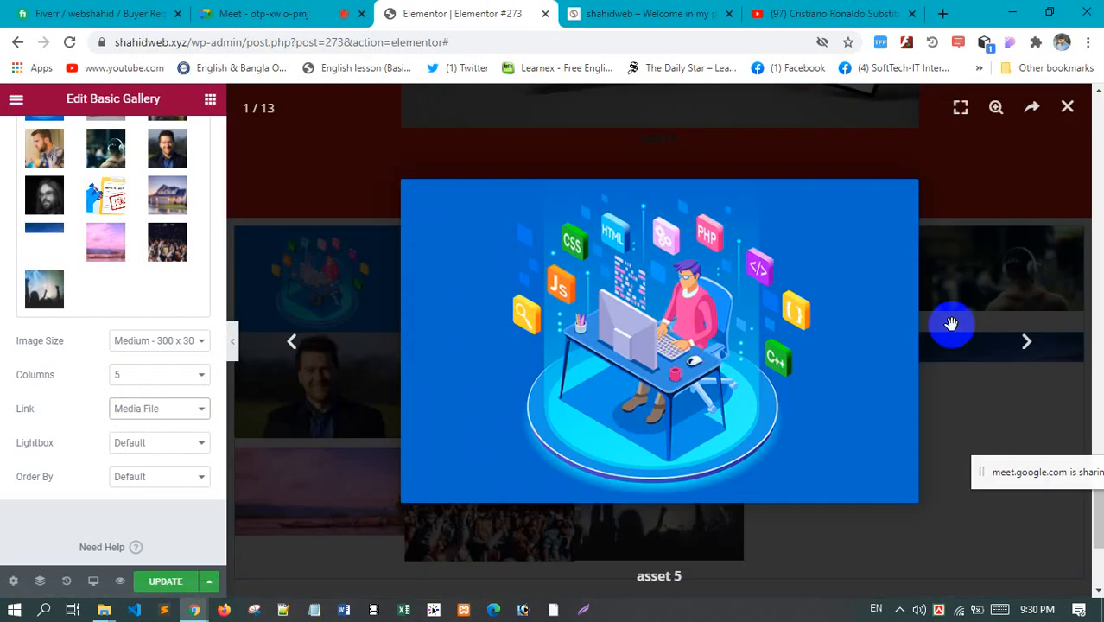
Close the lightbox, try Attachment Page as the Basic Gallery's link, and set the link back to Media File
{"action": "left_click", "coordinate": [1068, 107]}
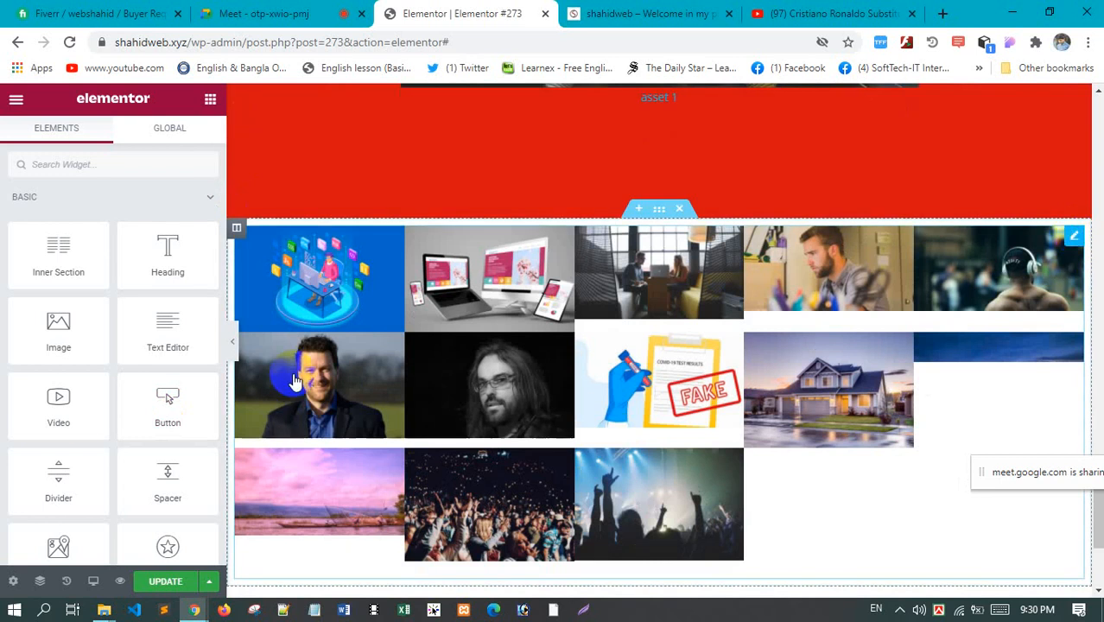
{"action": "left_click", "coordinate": [1072, 241]}
{"action": "scroll", "coordinate": [86, 439], "scroll_direction": "down", "scroll_amount": 1}
{"action": "scroll", "coordinate": [137, 378], "scroll_direction": "down", "scroll_amount": 1}
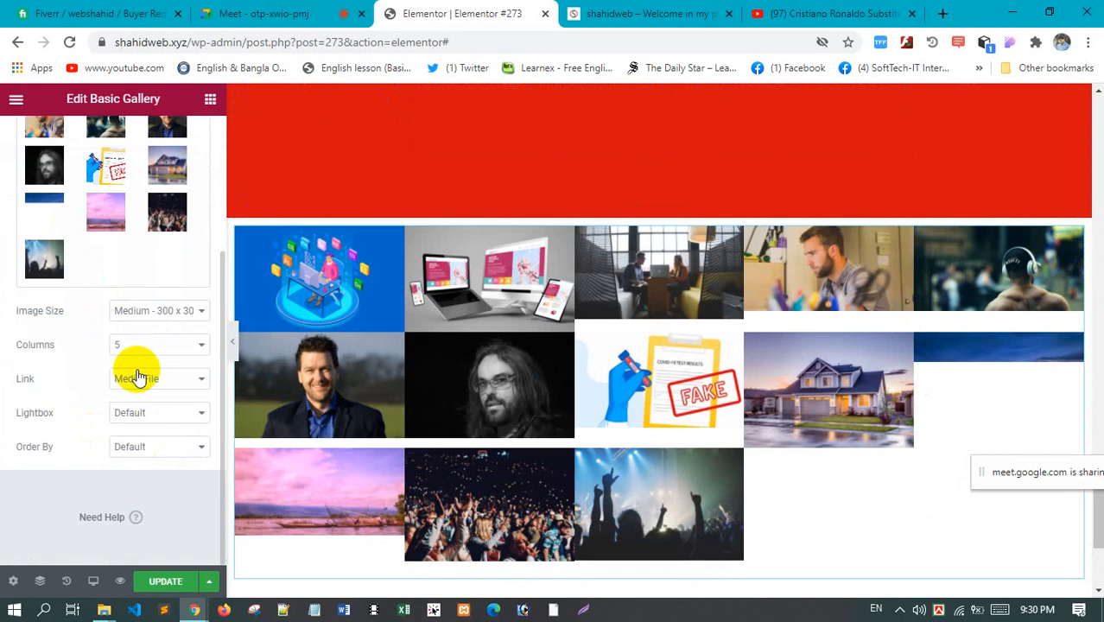
{"action": "left_click", "coordinate": [158, 380]}
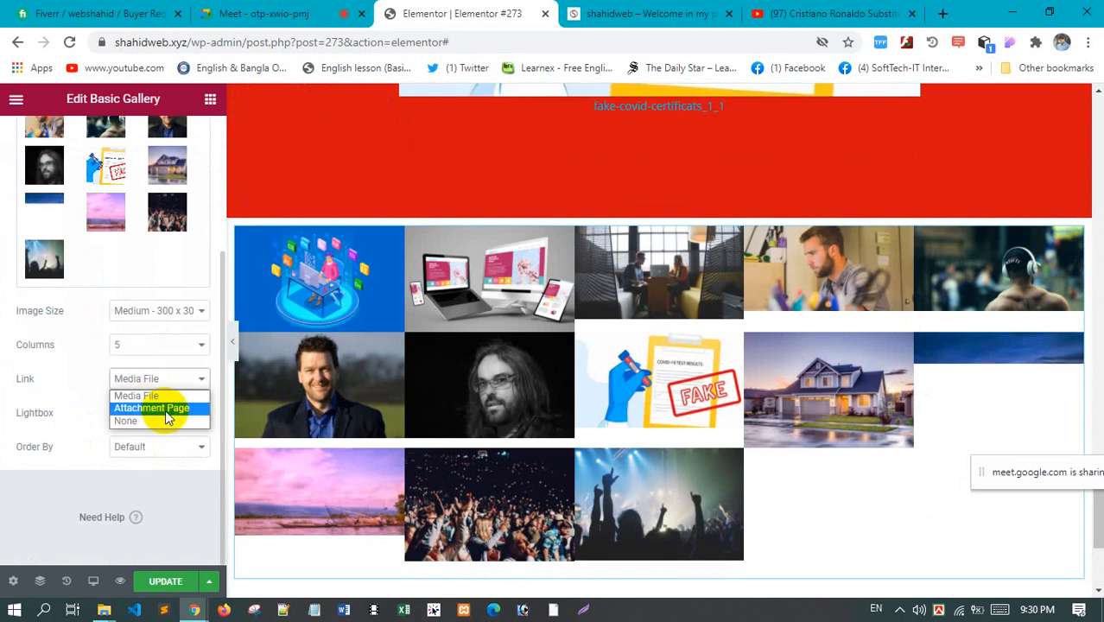
{"action": "left_click", "coordinate": [165, 409]}
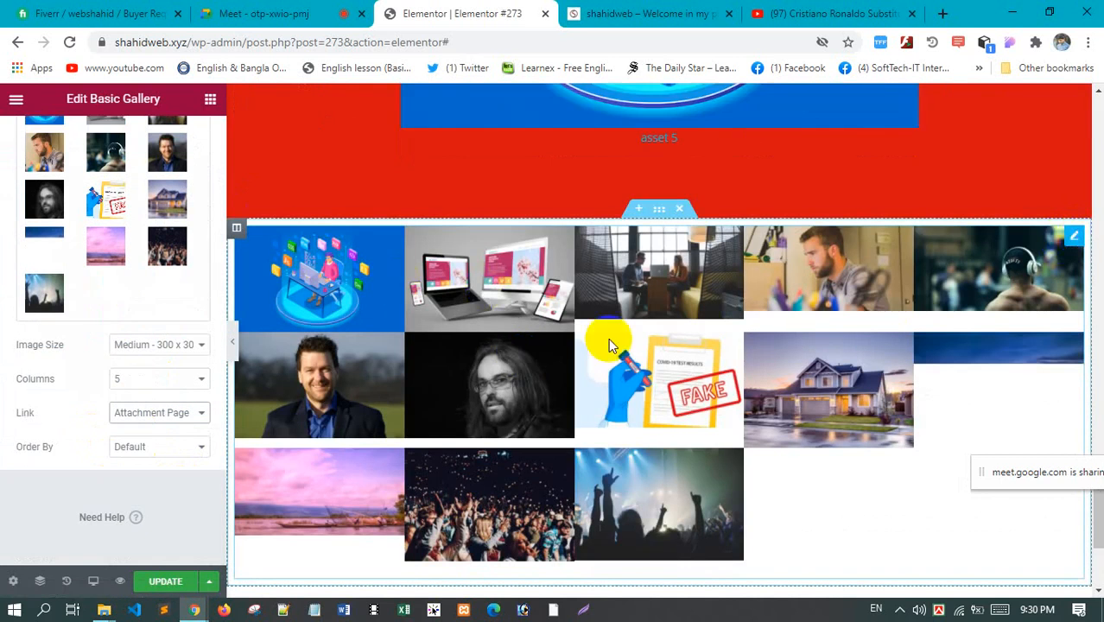
{"action": "left_click", "coordinate": [156, 413]}
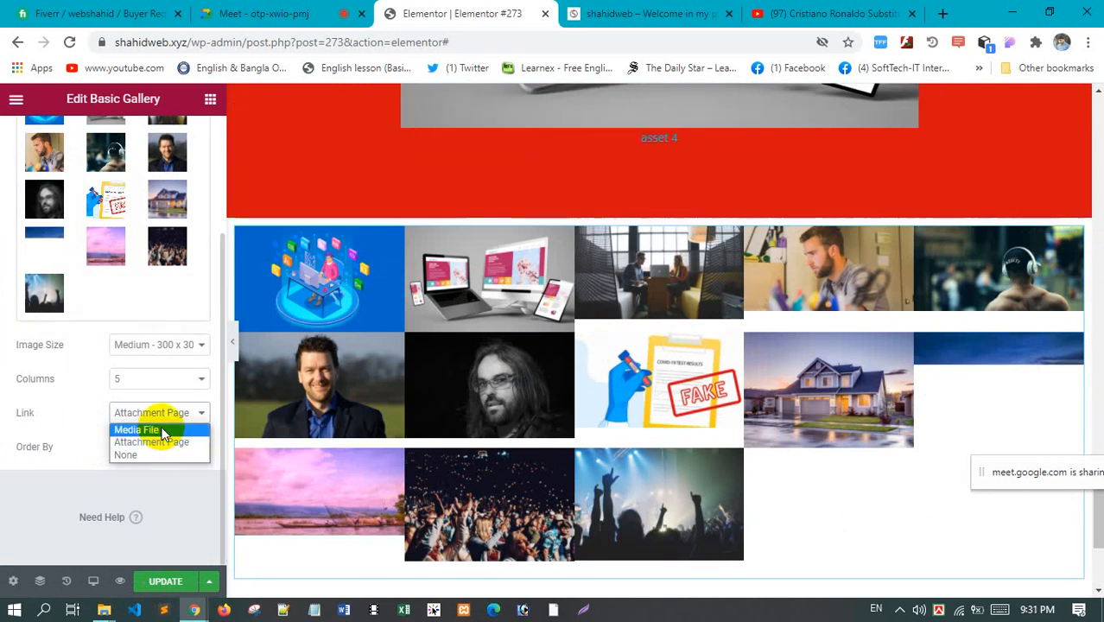
{"action": "left_click", "coordinate": [162, 431]}
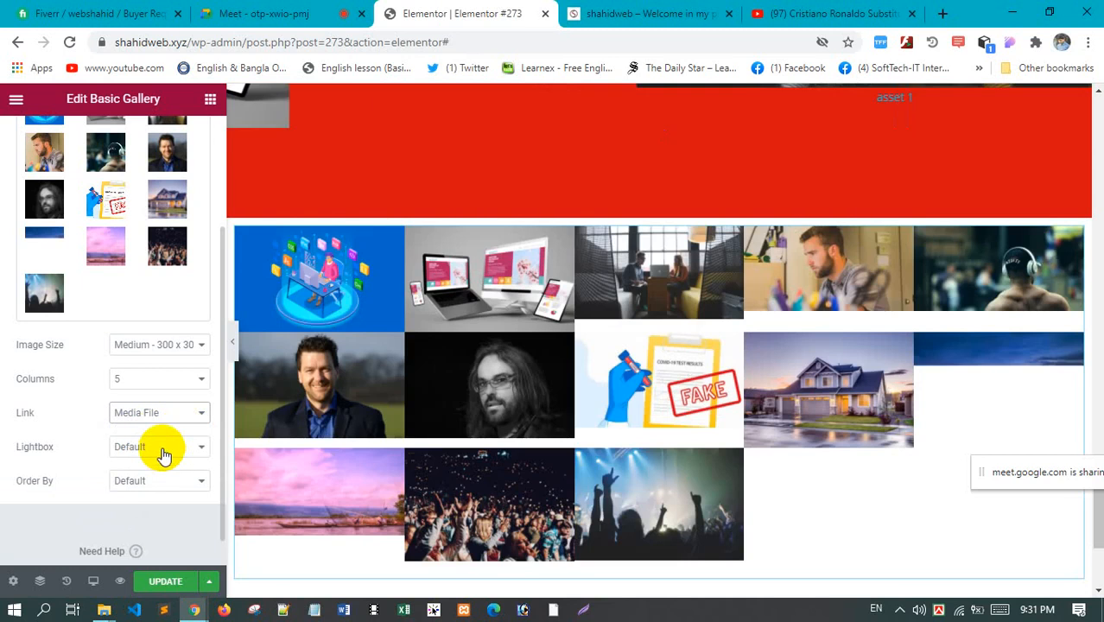
Check the gallery's lightbox options, keeping Default, and try Random image ordering before restoring Default order
{"action": "left_click", "coordinate": [164, 449]}
{"action": "left_click", "coordinate": [139, 464]}
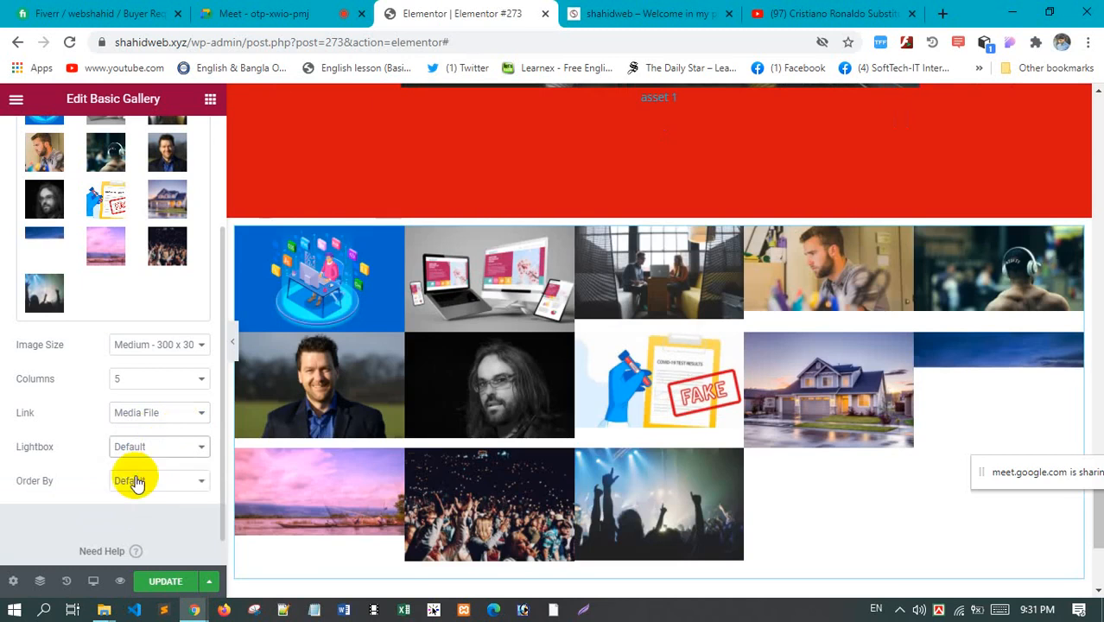
{"action": "scroll", "coordinate": [169, 438], "scroll_direction": "down", "scroll_amount": 1}
{"action": "left_click", "coordinate": [163, 450]}
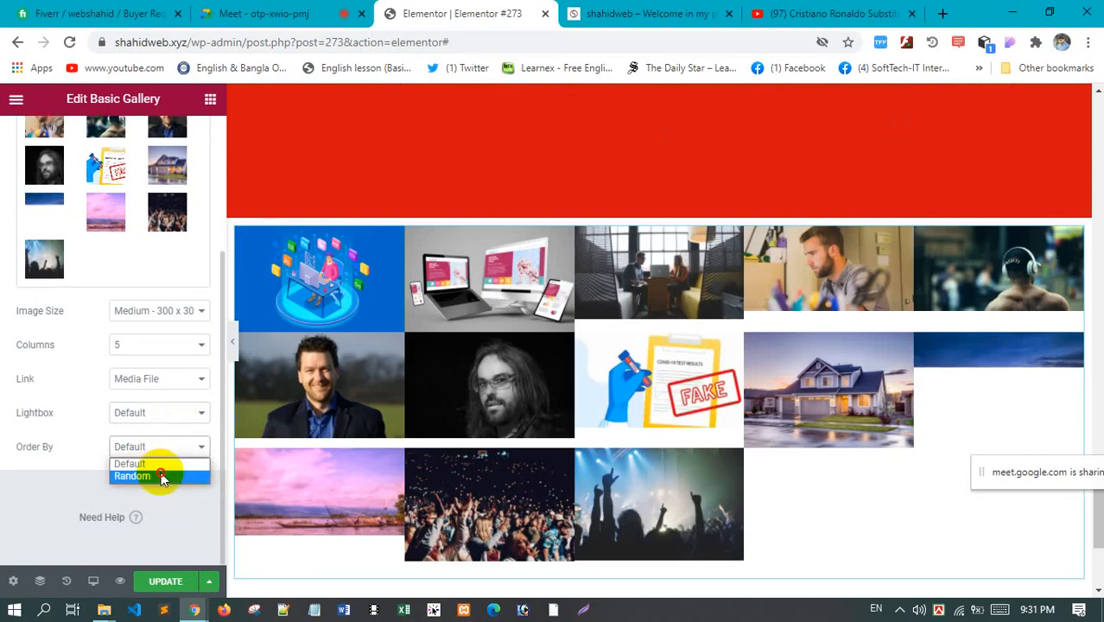
{"action": "left_click", "coordinate": [160, 474]}
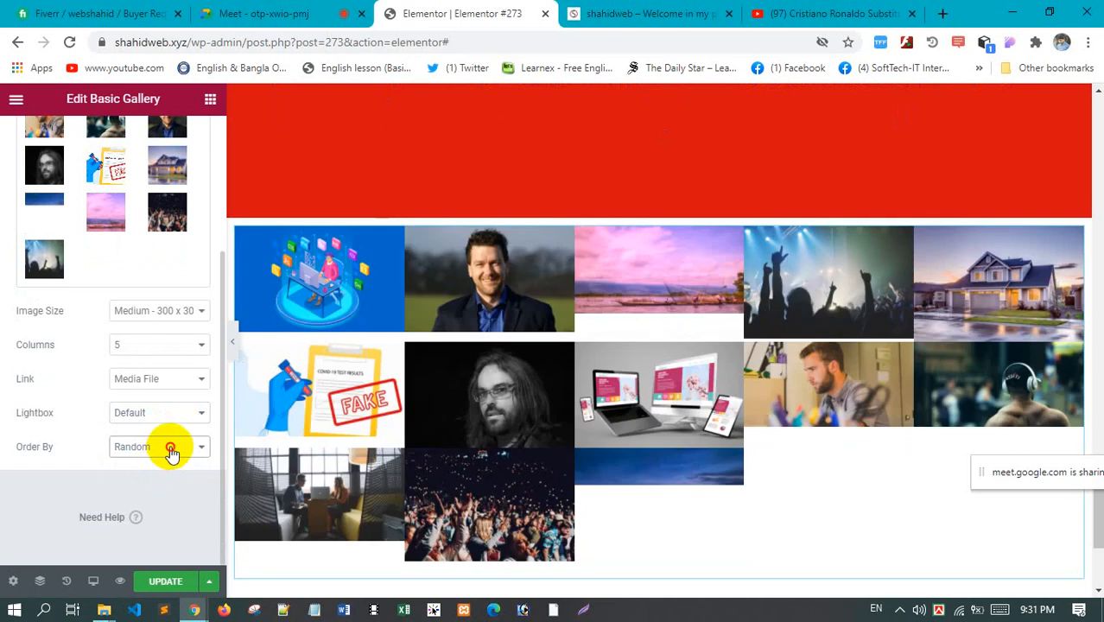
{"action": "left_click", "coordinate": [168, 446]}
{"action": "left_click", "coordinate": [170, 463]}
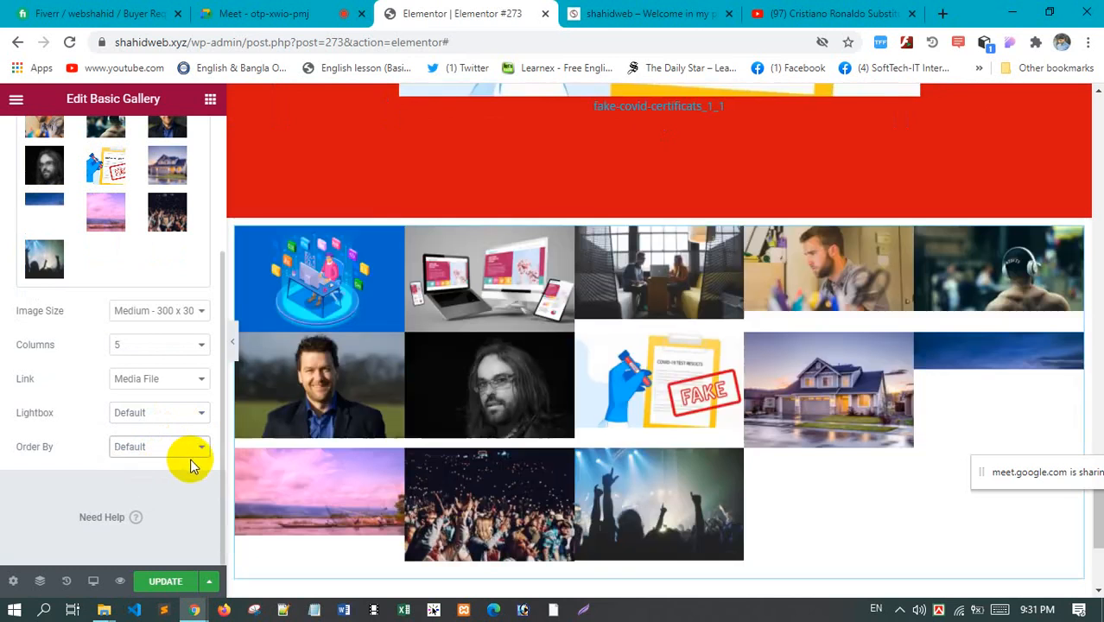
Review the Basic Gallery's image styling, caption styling and advanced settings, and compare it with the live site's gallery section
{"action": "scroll", "coordinate": [144, 285], "scroll_direction": "up", "scroll_amount": 3}
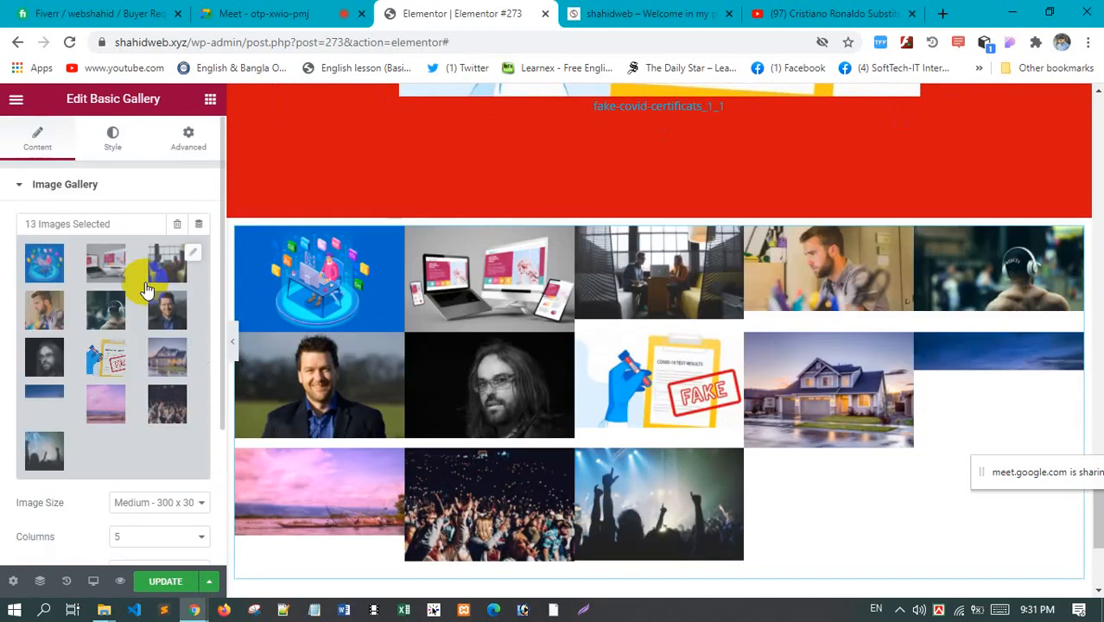
{"action": "left_click", "coordinate": [110, 147]}
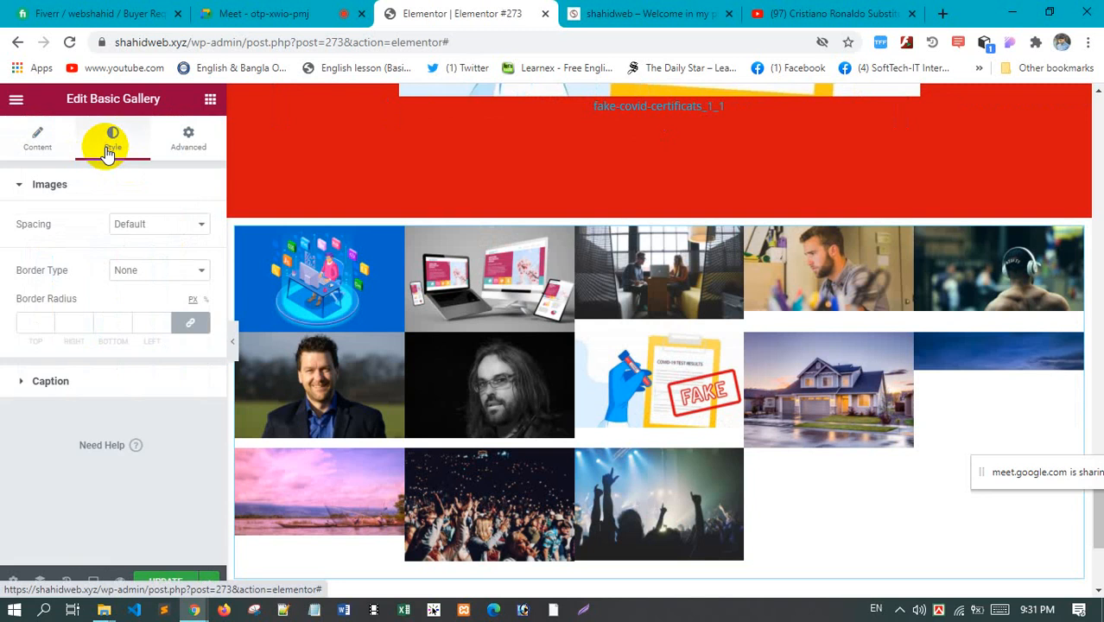
{"action": "left_click", "coordinate": [40, 385]}
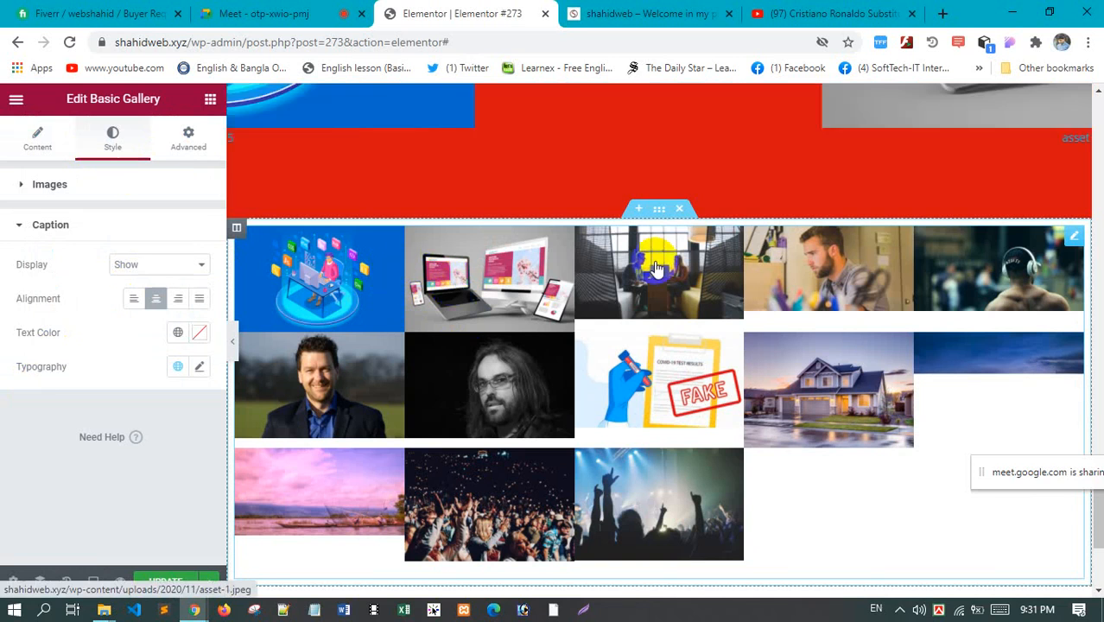
{"action": "left_click", "coordinate": [179, 141]}
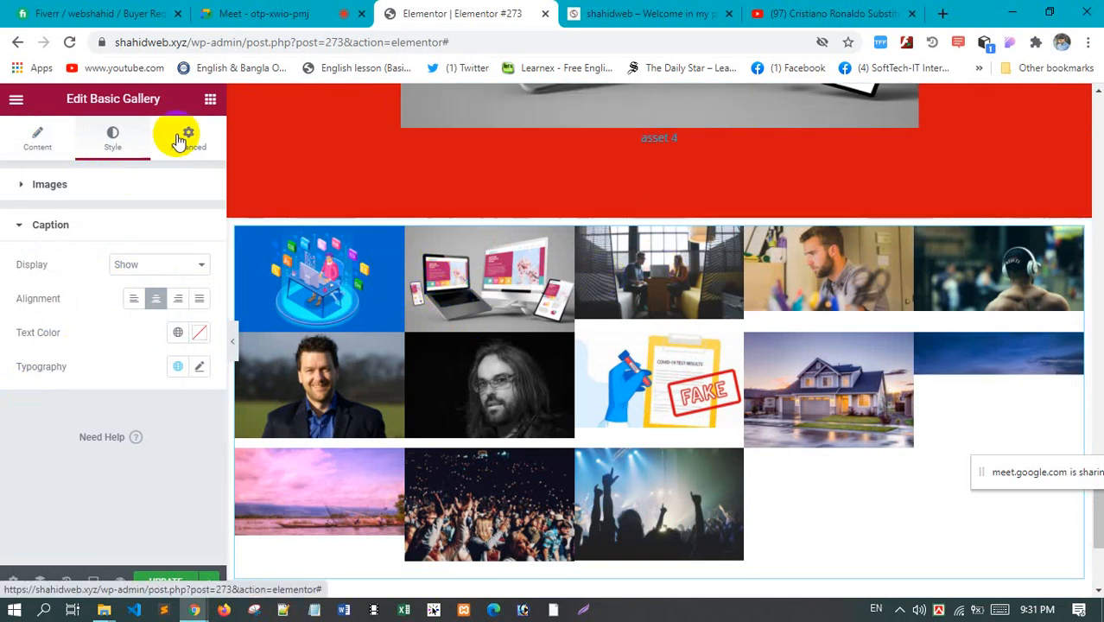
{"action": "left_click", "coordinate": [113, 139]}
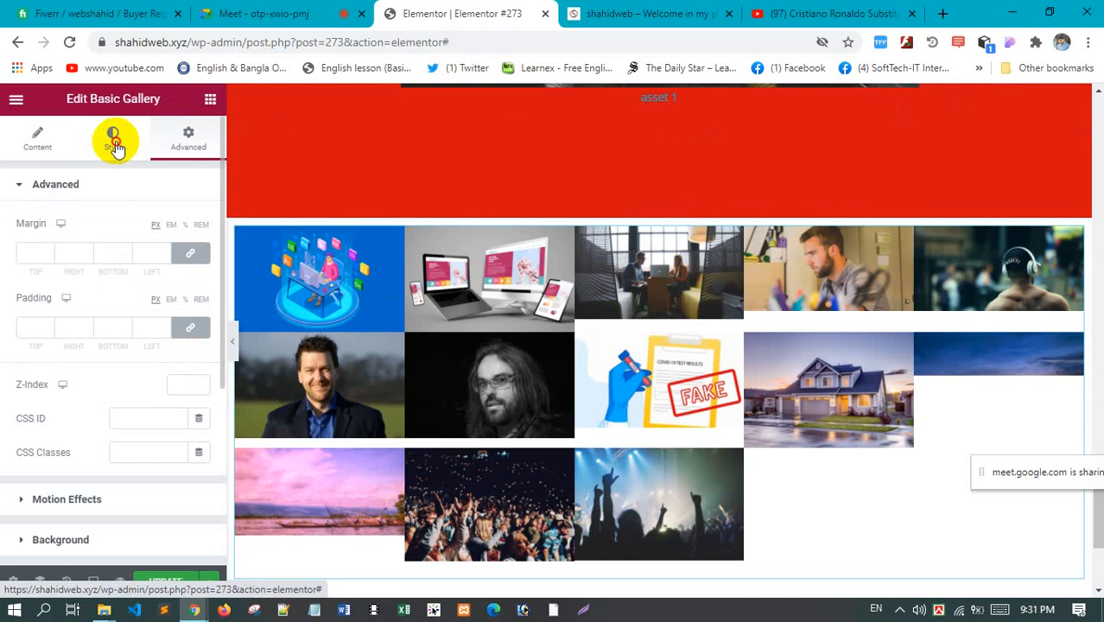
{"action": "left_click", "coordinate": [37, 140]}
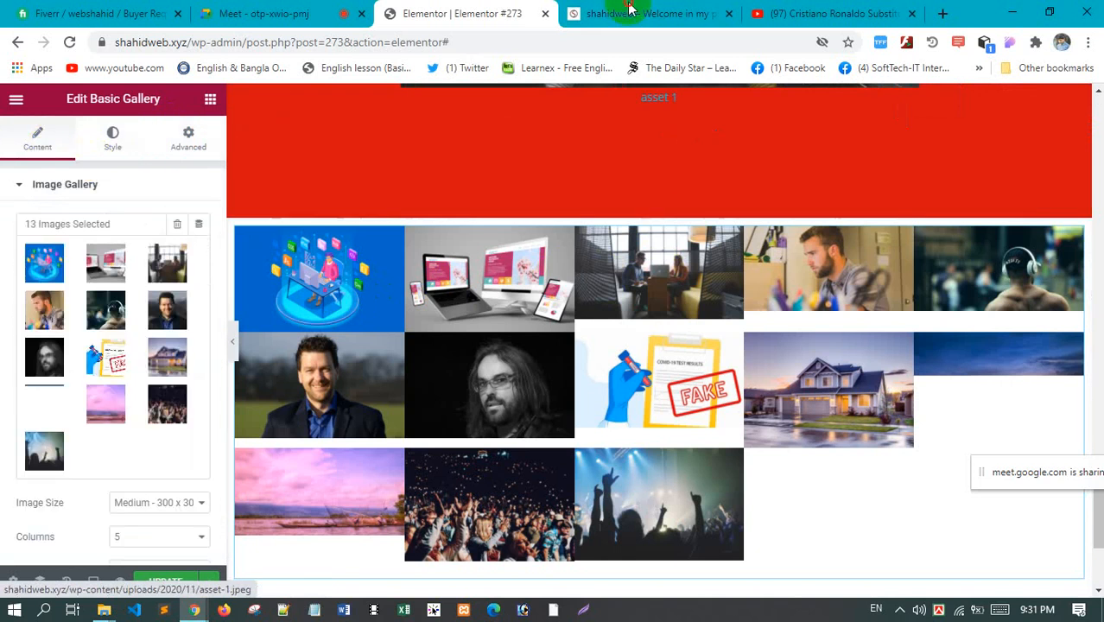
{"action": "key", "text": "ctrl+Tab"}
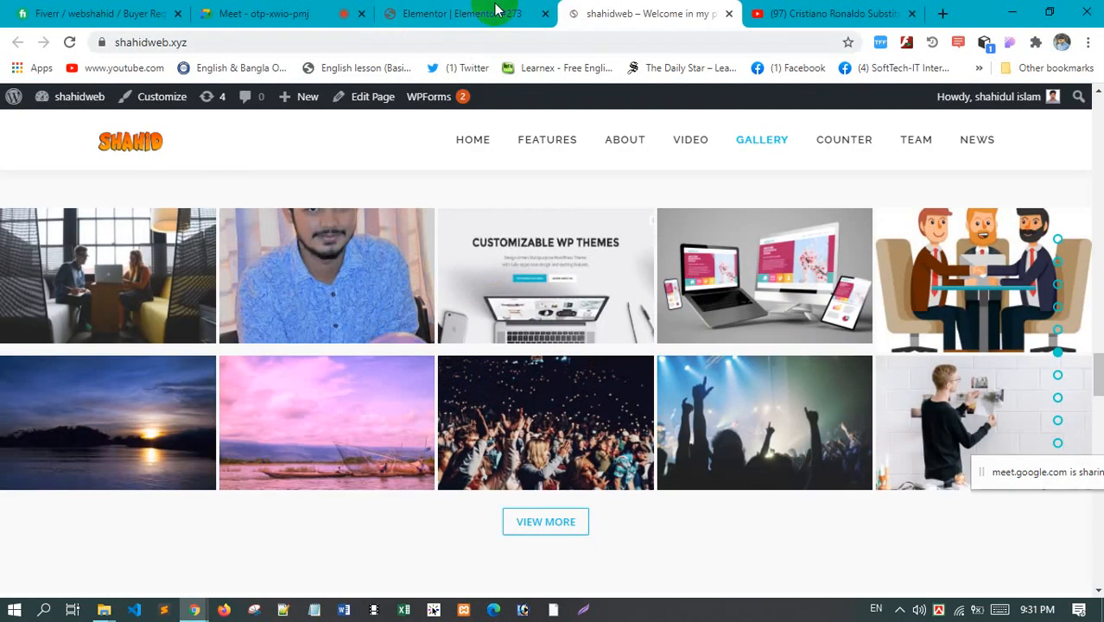
{"action": "key", "text": "ctrl+shift+Tab"}
Look through the available widgets, add a new single-column section below the Basic Gallery, and return to the widget list
{"action": "left_click", "coordinate": [209, 98]}
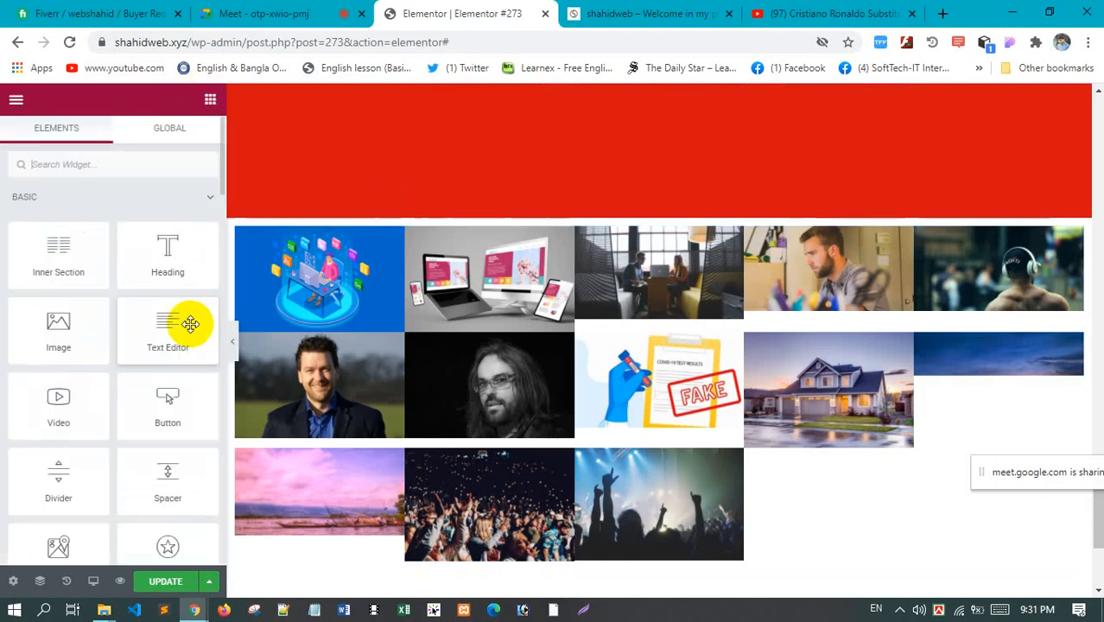
{"action": "scroll", "coordinate": [168, 375], "scroll_direction": "down", "scroll_amount": 5}
{"action": "scroll", "coordinate": [166, 379], "scroll_direction": "down", "scroll_amount": 7}
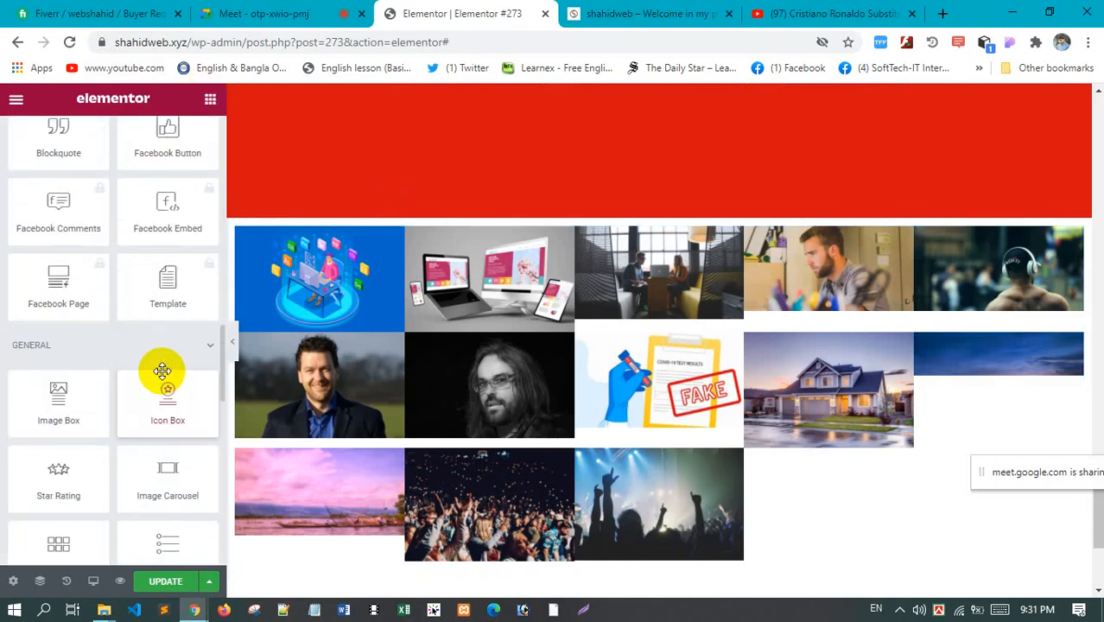
{"action": "scroll", "coordinate": [112, 355], "scroll_direction": "down", "scroll_amount": 1}
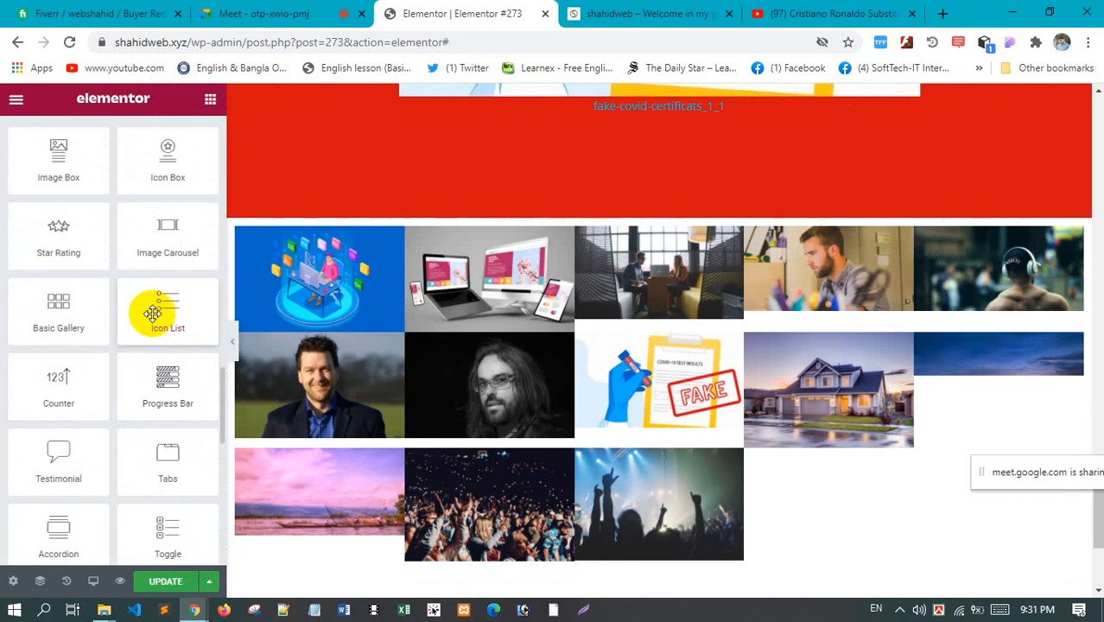
{"action": "scroll", "coordinate": [583, 410], "scroll_direction": "down", "scroll_amount": 2}
{"action": "scroll", "coordinate": [583, 410], "scroll_direction": "down", "scroll_amount": 1}
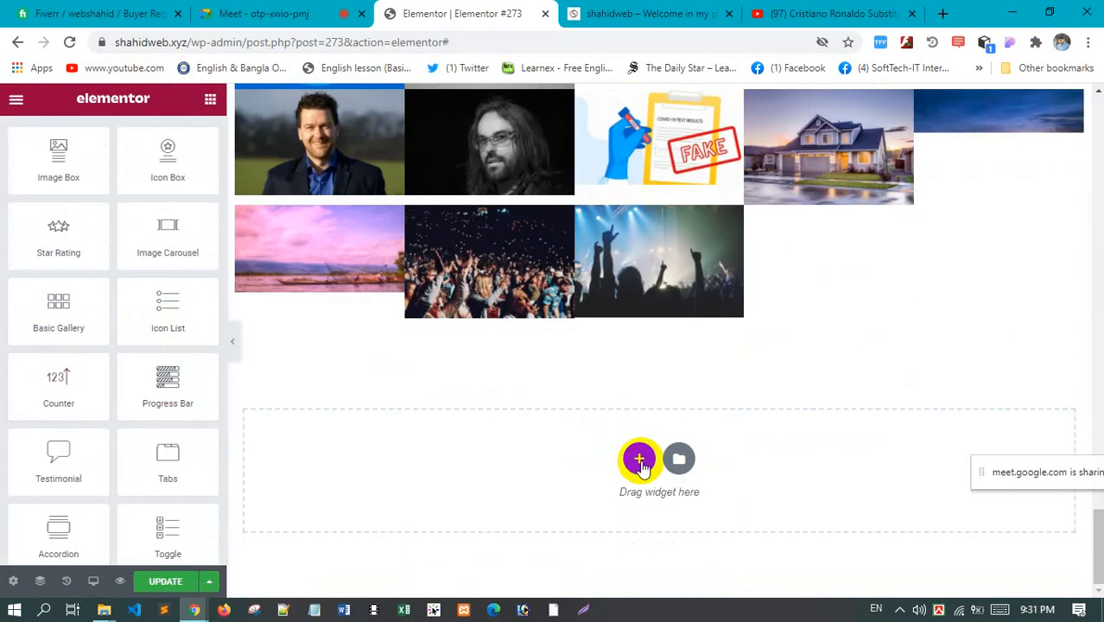
{"action": "left_click", "coordinate": [639, 460]}
{"action": "left_click", "coordinate": [467, 503]}
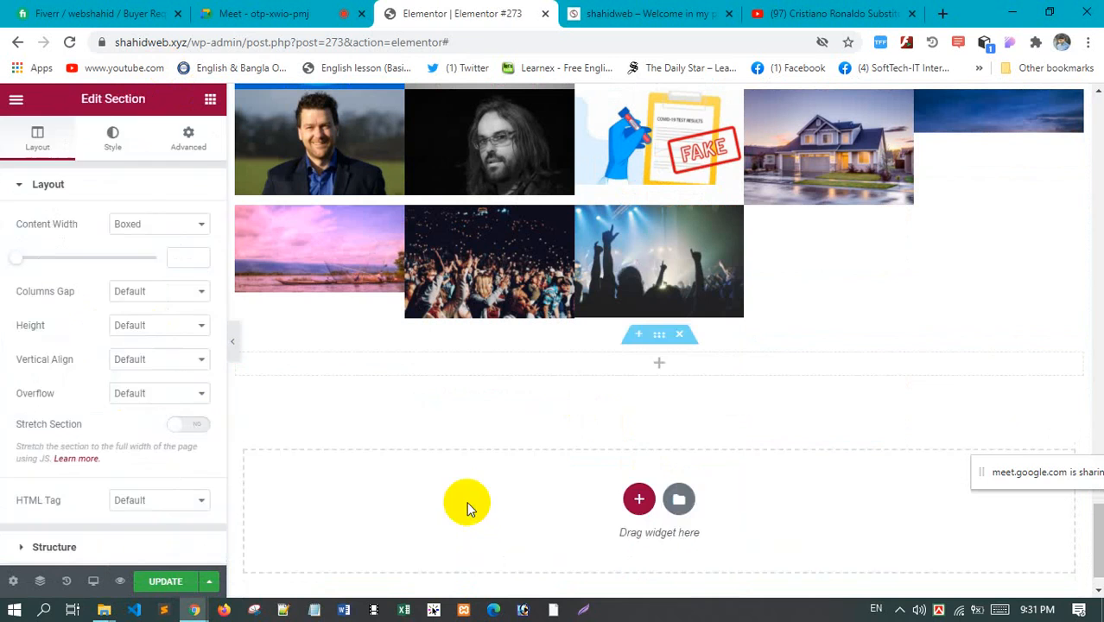
{"action": "left_click", "coordinate": [210, 100]}
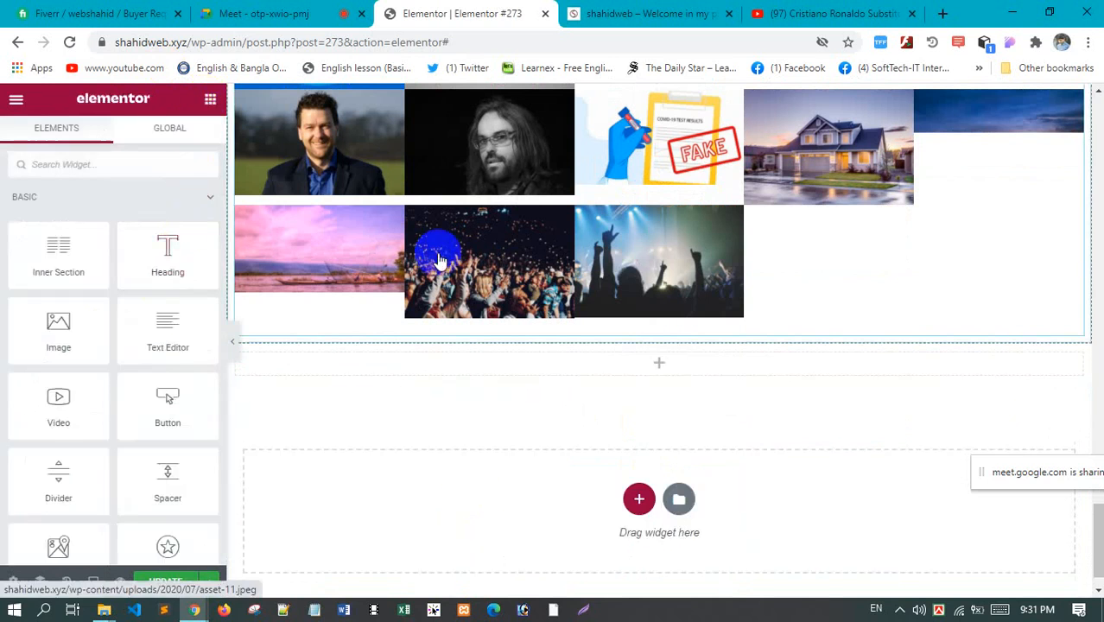
{"action": "scroll", "coordinate": [440, 260], "scroll_direction": "up", "scroll_amount": 2}
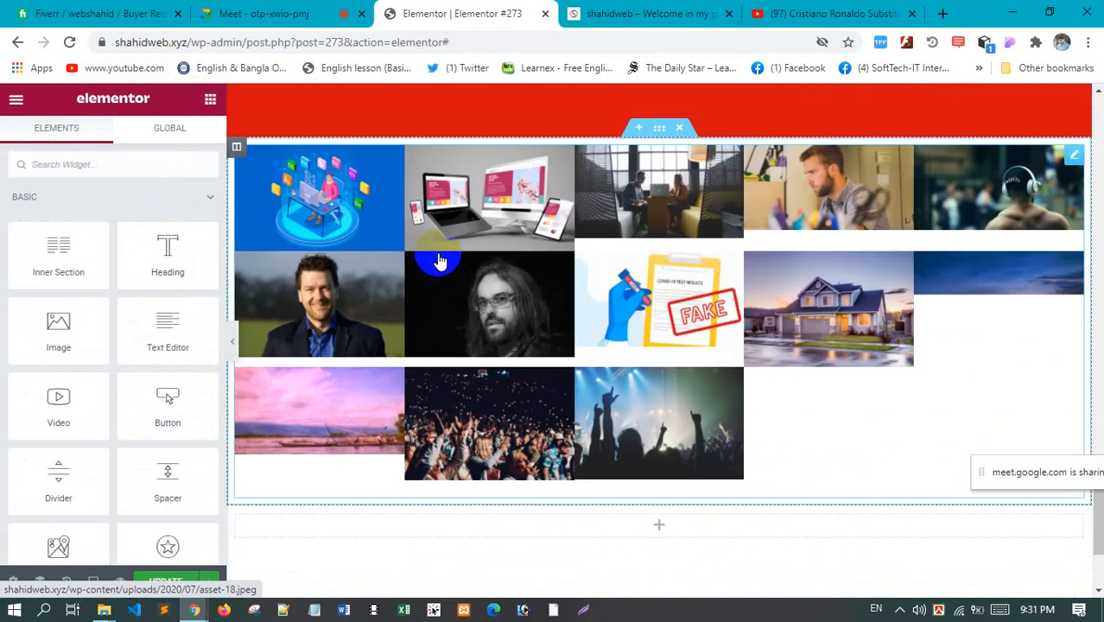
{"action": "scroll", "coordinate": [440, 261], "scroll_direction": "up", "scroll_amount": 1}
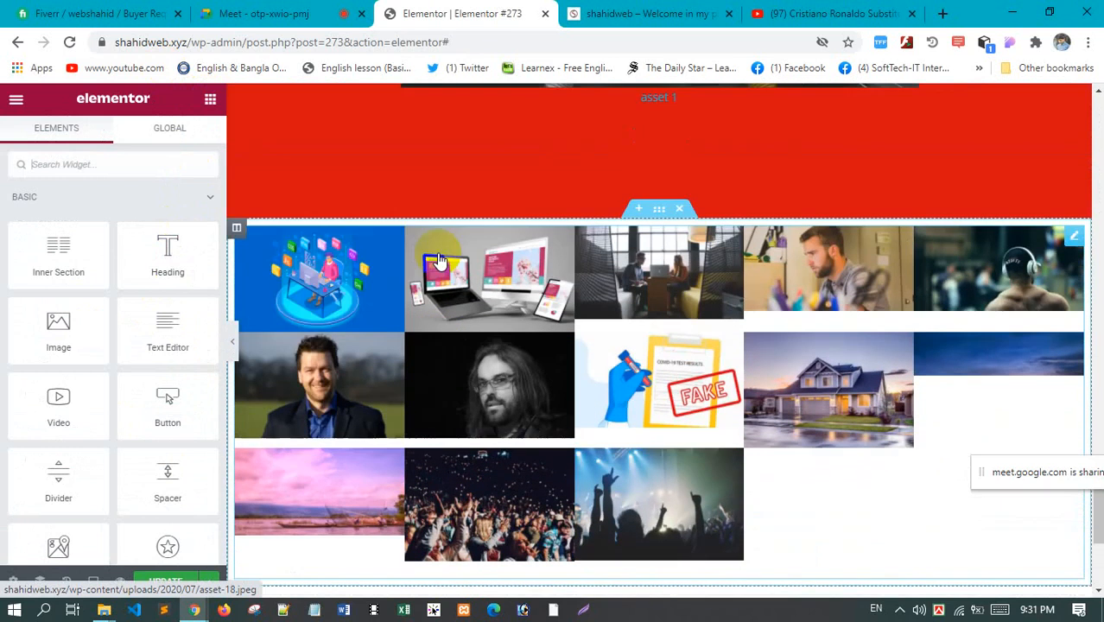
{"action": "scroll", "coordinate": [440, 261], "scroll_direction": "down", "scroll_amount": 1}
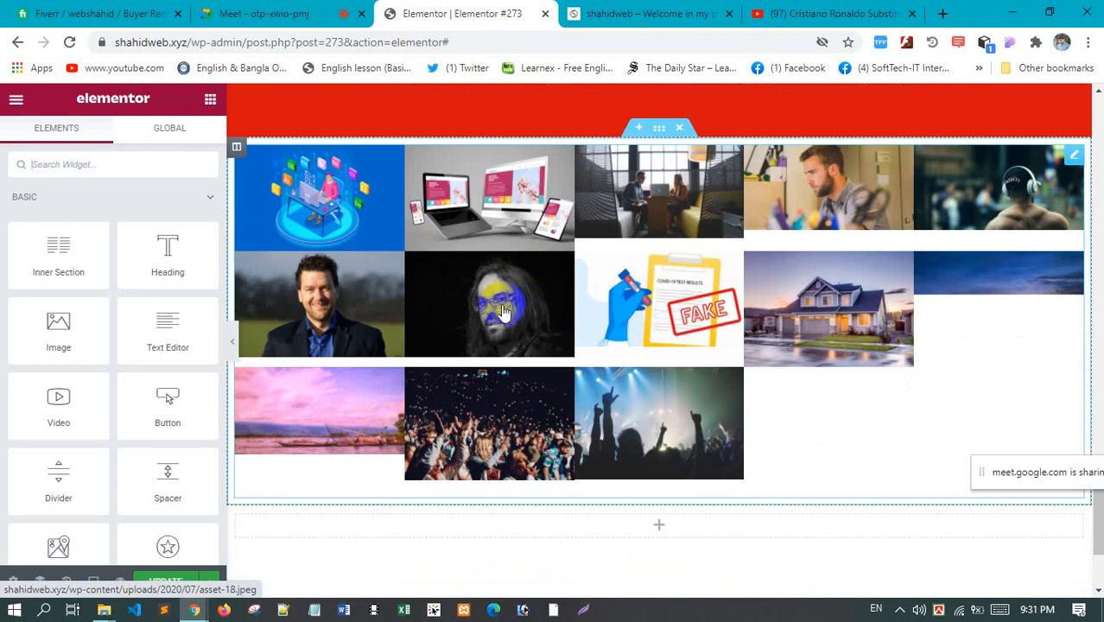
{"action": "scroll", "coordinate": [156, 186], "scroll_direction": "down", "scroll_amount": 3}
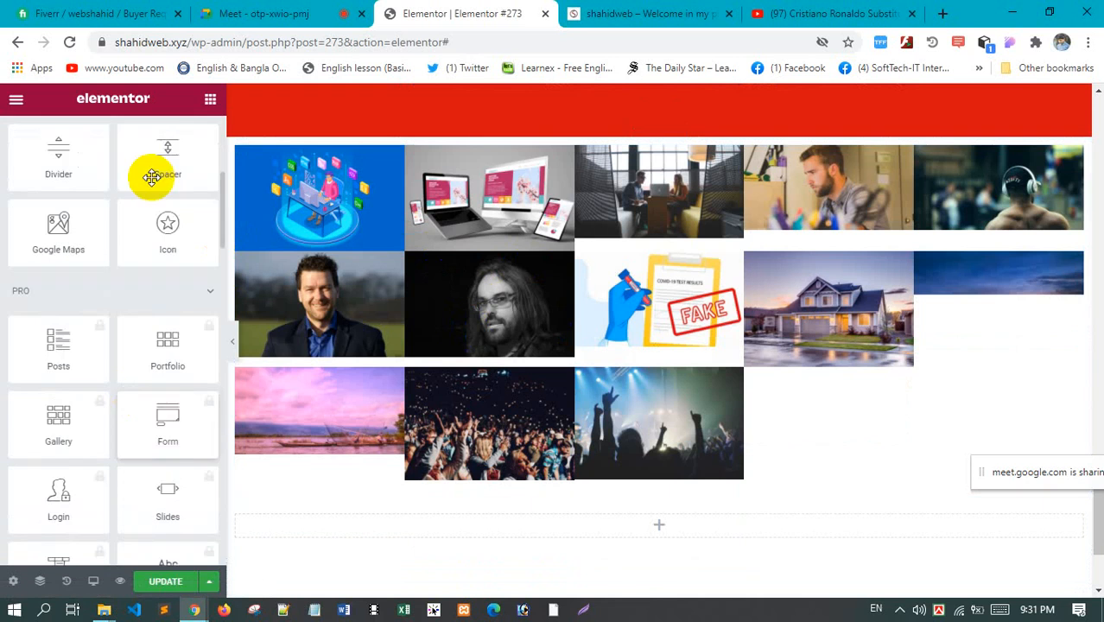
{"action": "scroll", "coordinate": [194, 164], "scroll_direction": "up", "scroll_amount": 4}
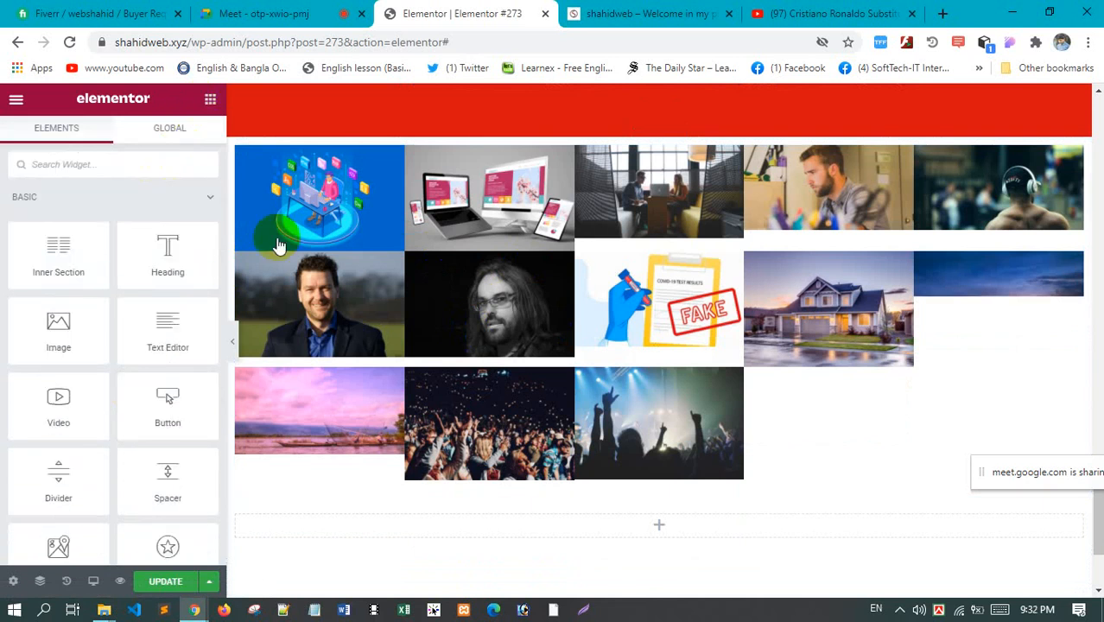
Reopen the Basic Gallery's settings, review its content and advanced options, and briefly open and close its help page
{"action": "left_click", "coordinate": [1076, 156]}
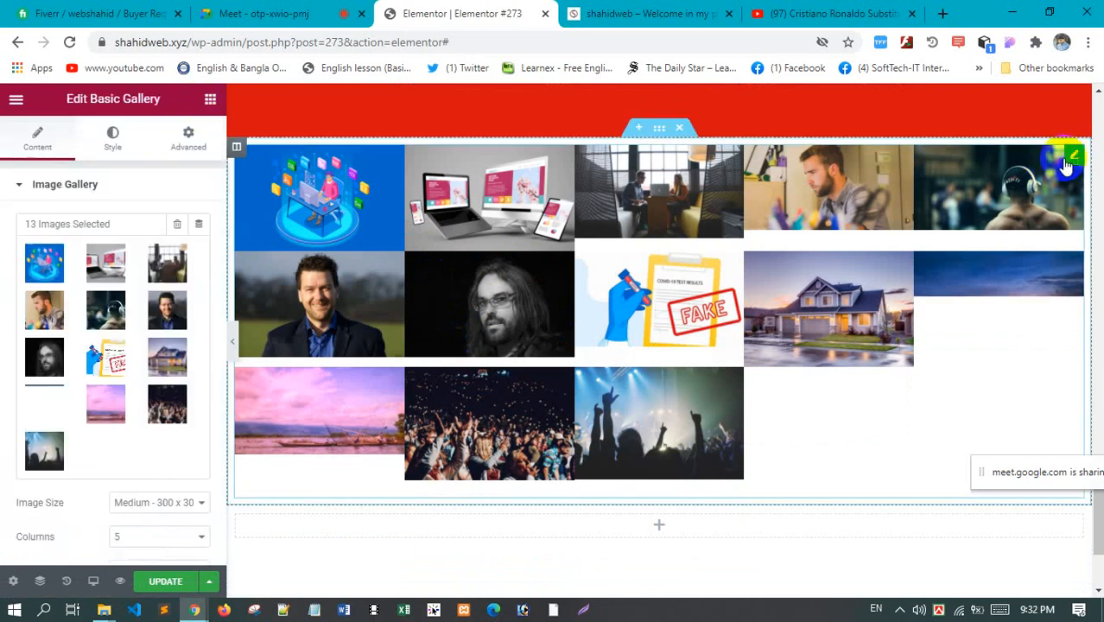
{"action": "scroll", "coordinate": [121, 363], "scroll_direction": "down", "scroll_amount": 3}
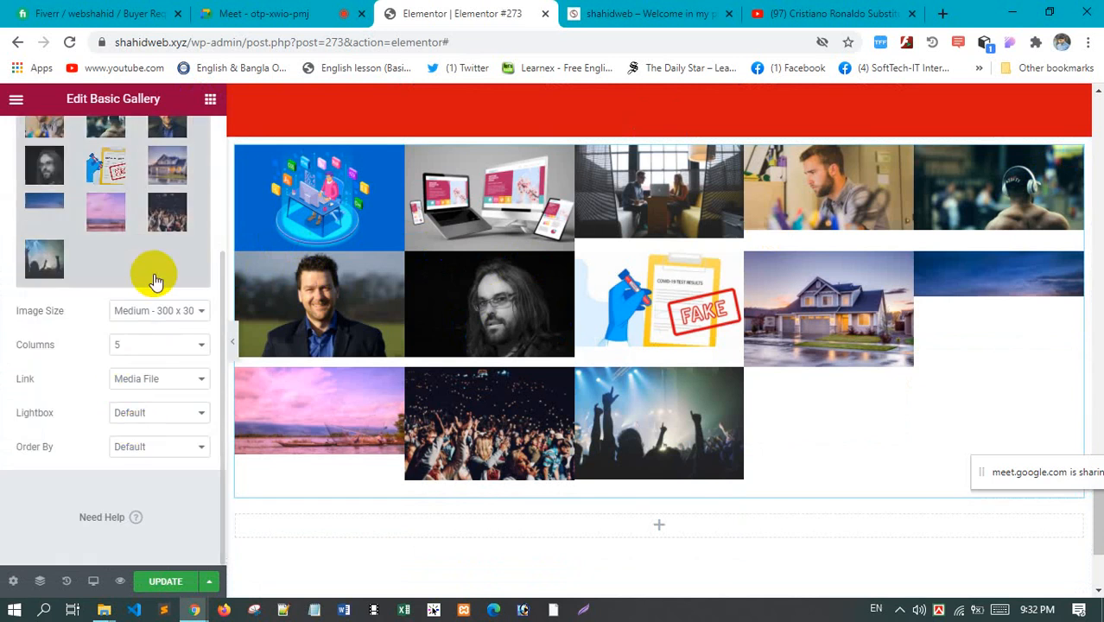
{"action": "scroll", "coordinate": [155, 276], "scroll_direction": "up", "scroll_amount": 4}
{"action": "left_click", "coordinate": [187, 138]}
{"action": "scroll", "coordinate": [126, 386], "scroll_direction": "down", "scroll_amount": 3}
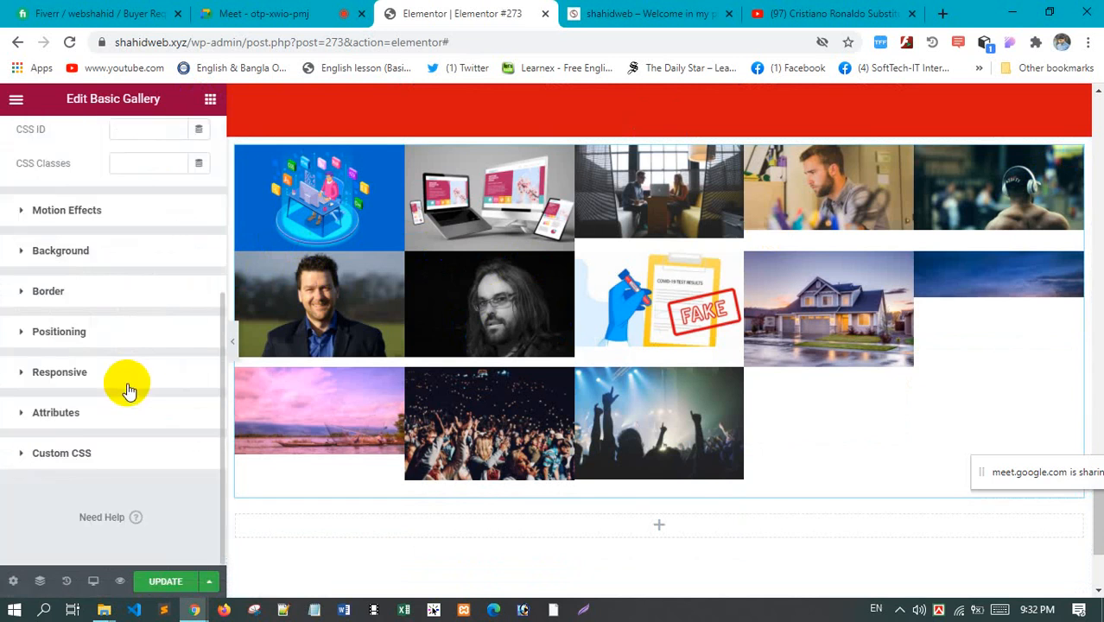
{"action": "scroll", "coordinate": [78, 292], "scroll_direction": "up", "scroll_amount": 2}
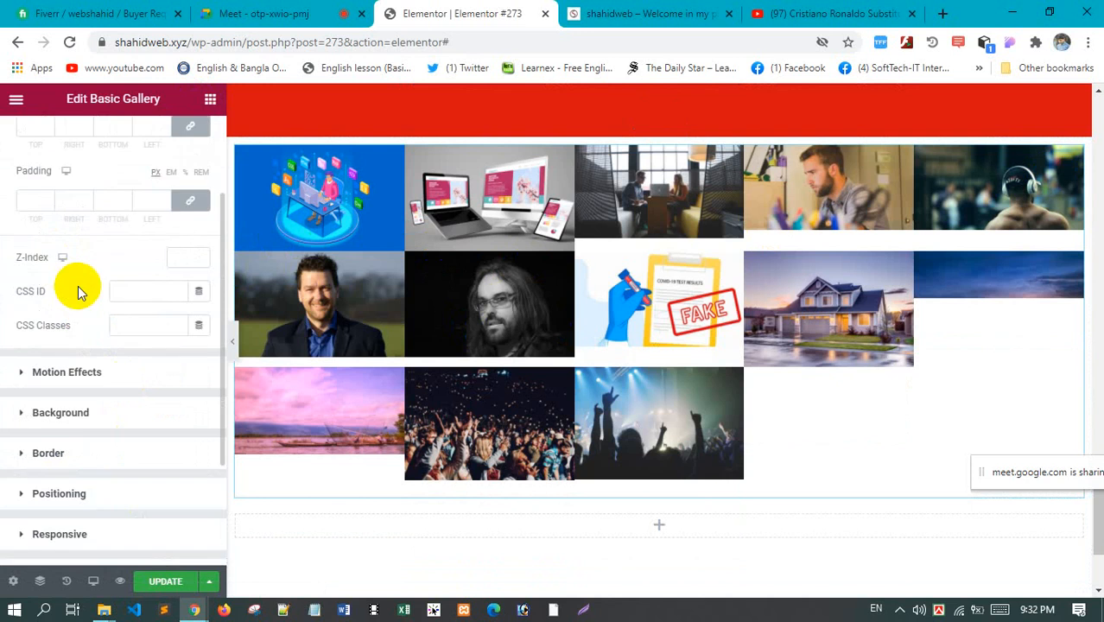
{"action": "scroll", "coordinate": [87, 336], "scroll_direction": "down", "scroll_amount": 2}
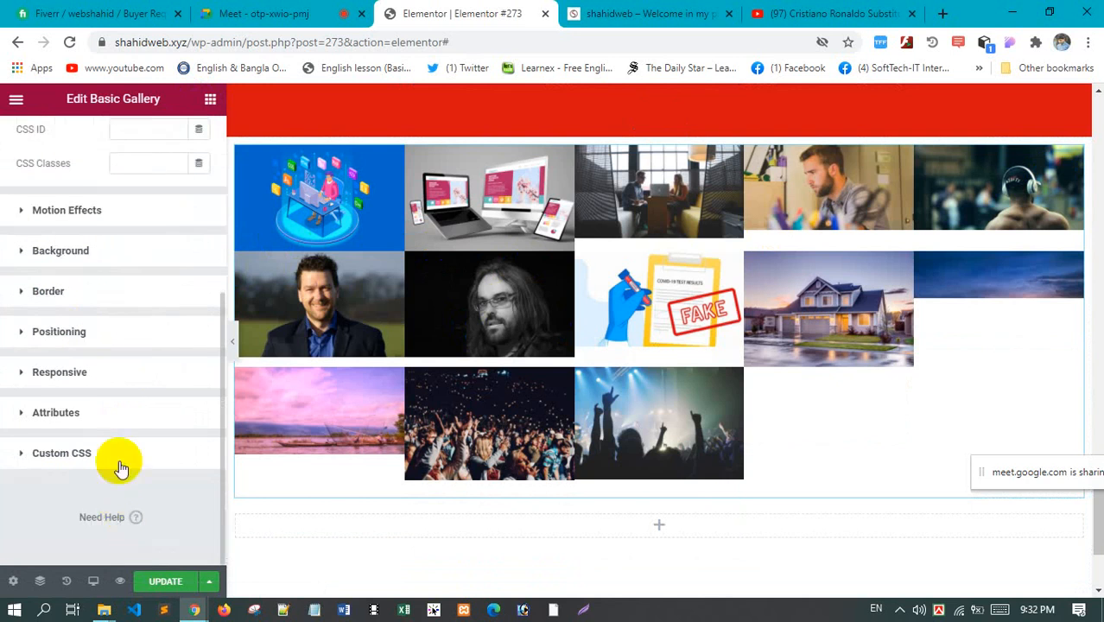
{"action": "left_click", "coordinate": [108, 518]}
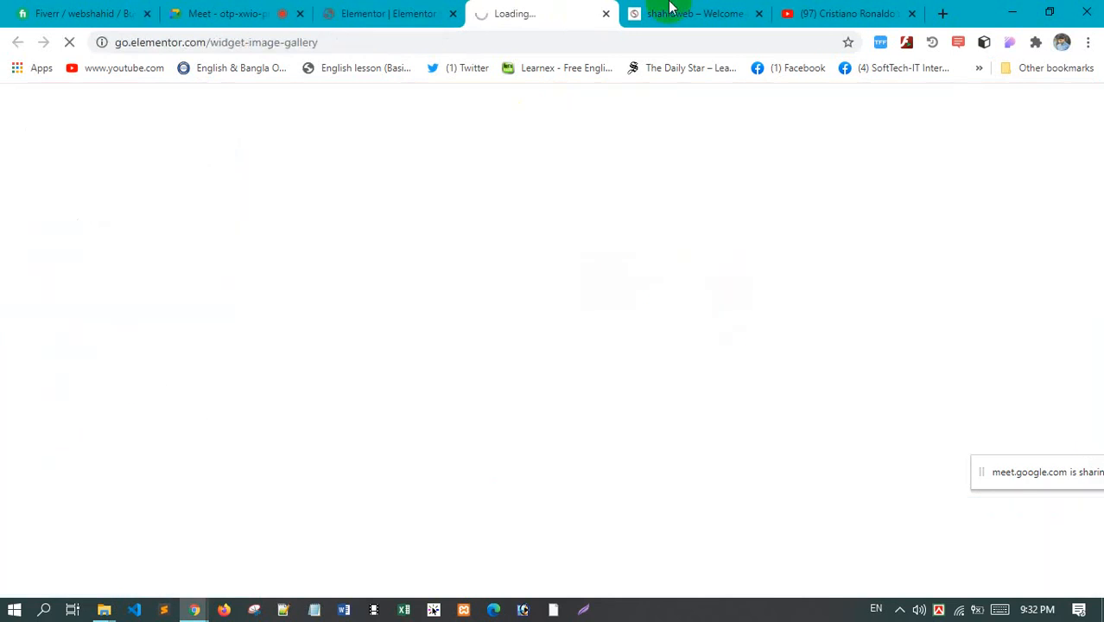
{"action": "left_click", "coordinate": [606, 13]}
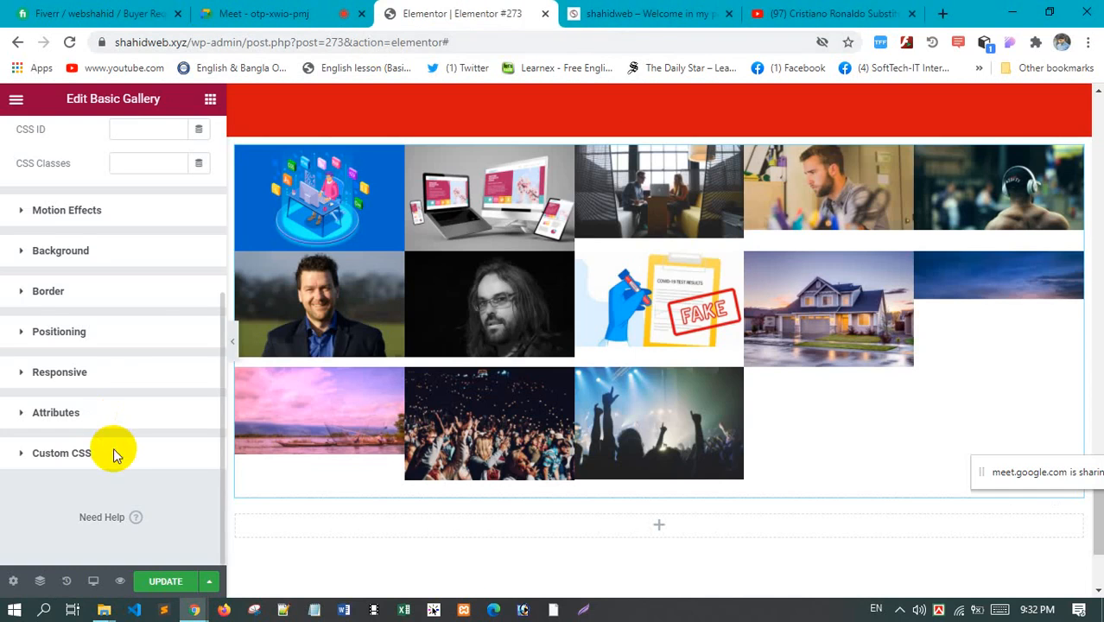
Look at the Basic Gallery's Custom CSS section and collapse it again
{"action": "left_click", "coordinate": [113, 453]}
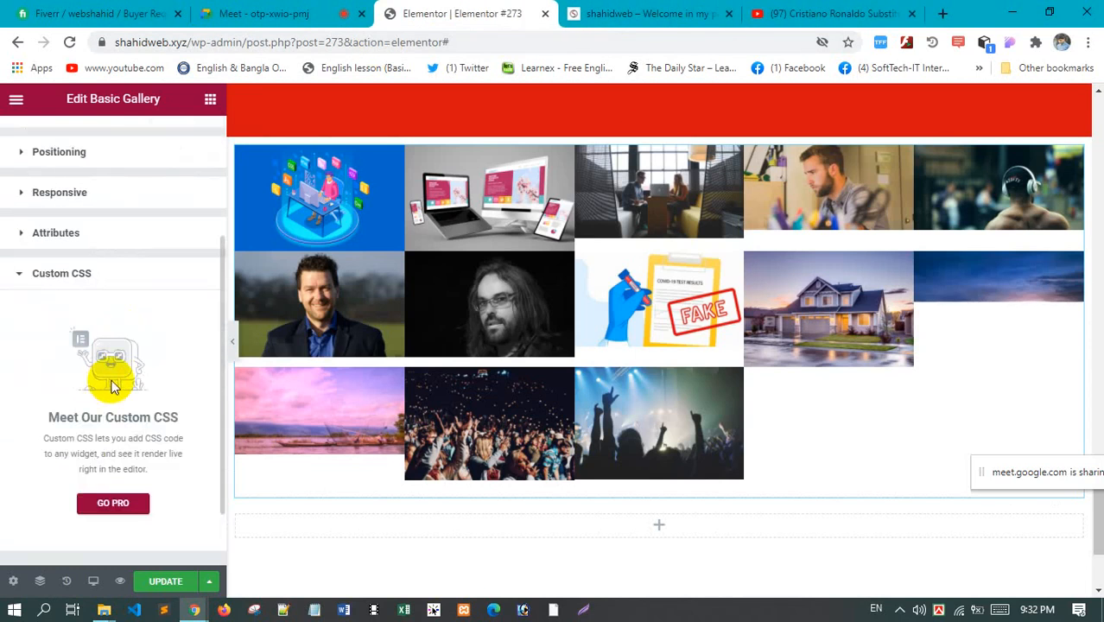
{"action": "scroll", "coordinate": [112, 388], "scroll_direction": "up", "scroll_amount": 2}
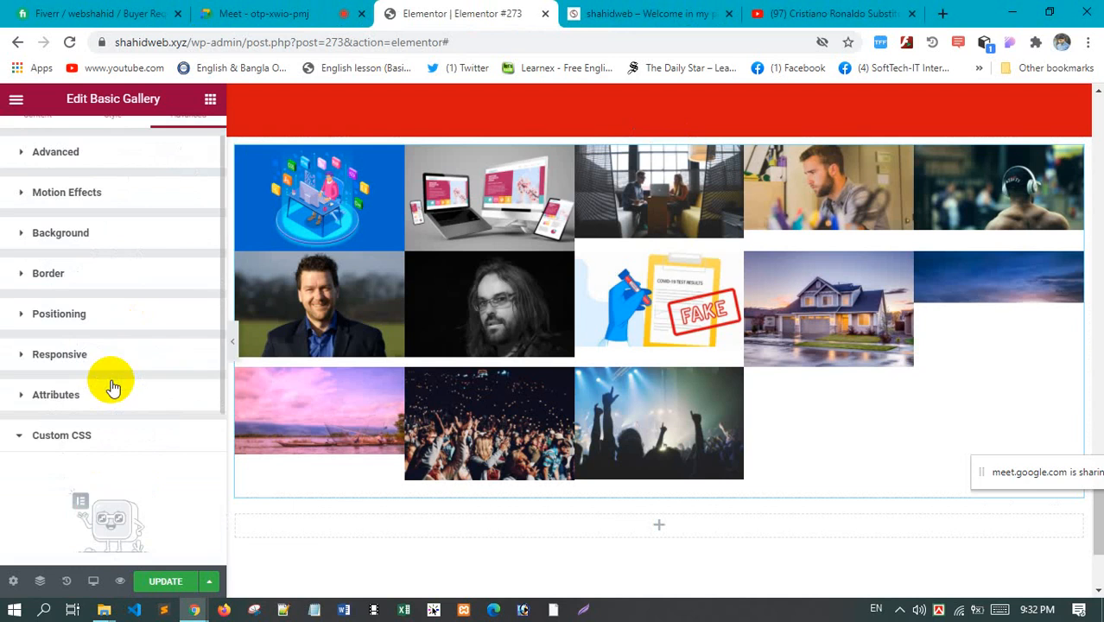
{"action": "left_click", "coordinate": [45, 436]}
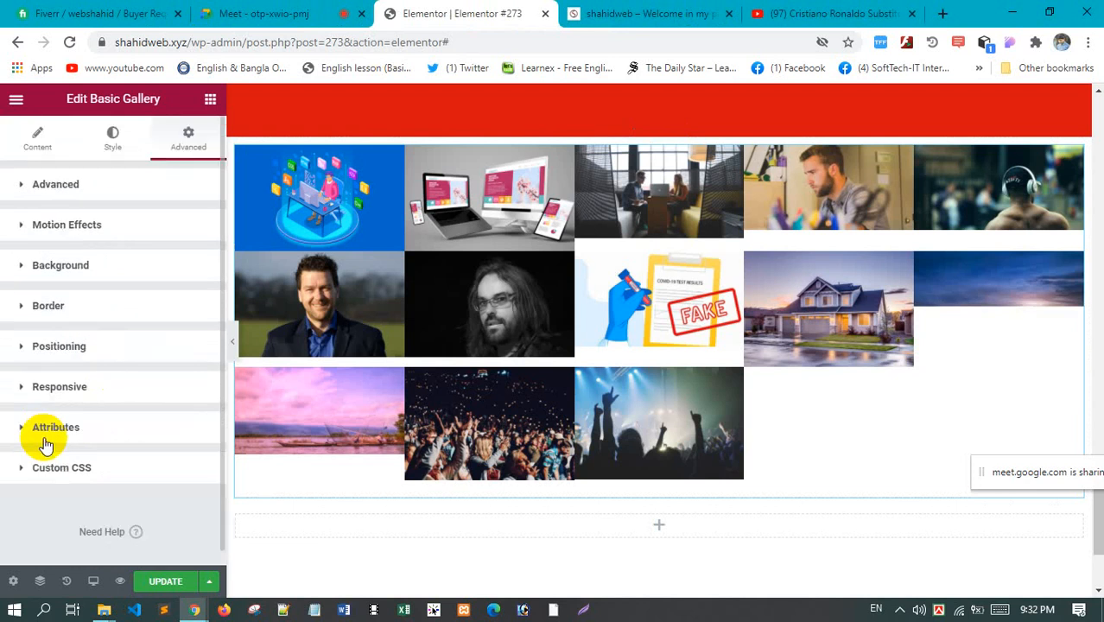
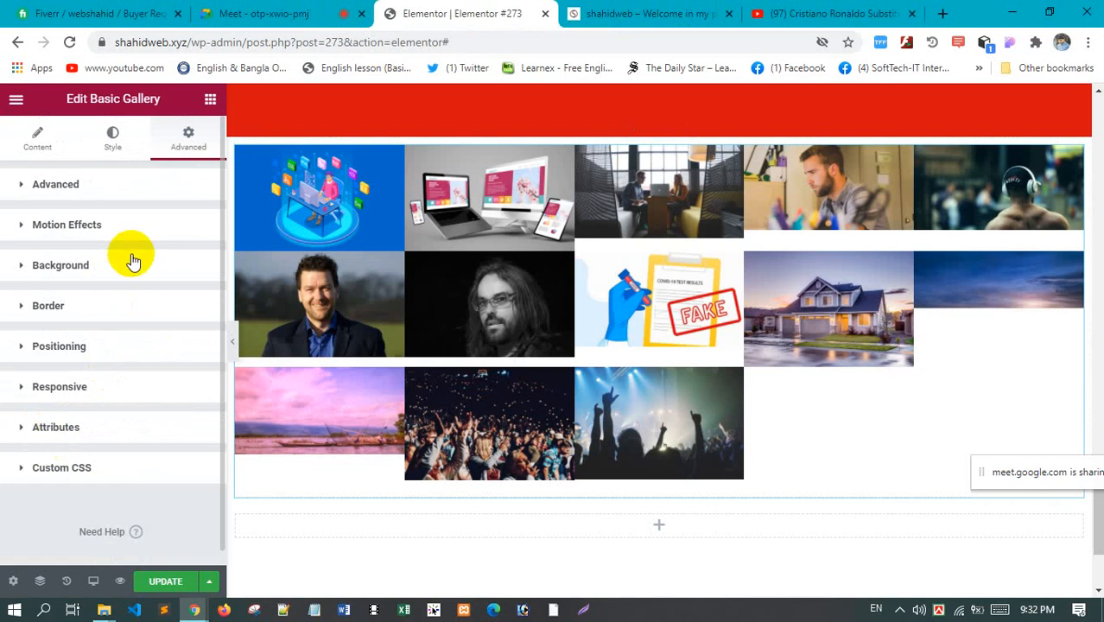
Set the Basic Gallery's image spacing to Custom with a value of 11
{"action": "left_click", "coordinate": [115, 147]}
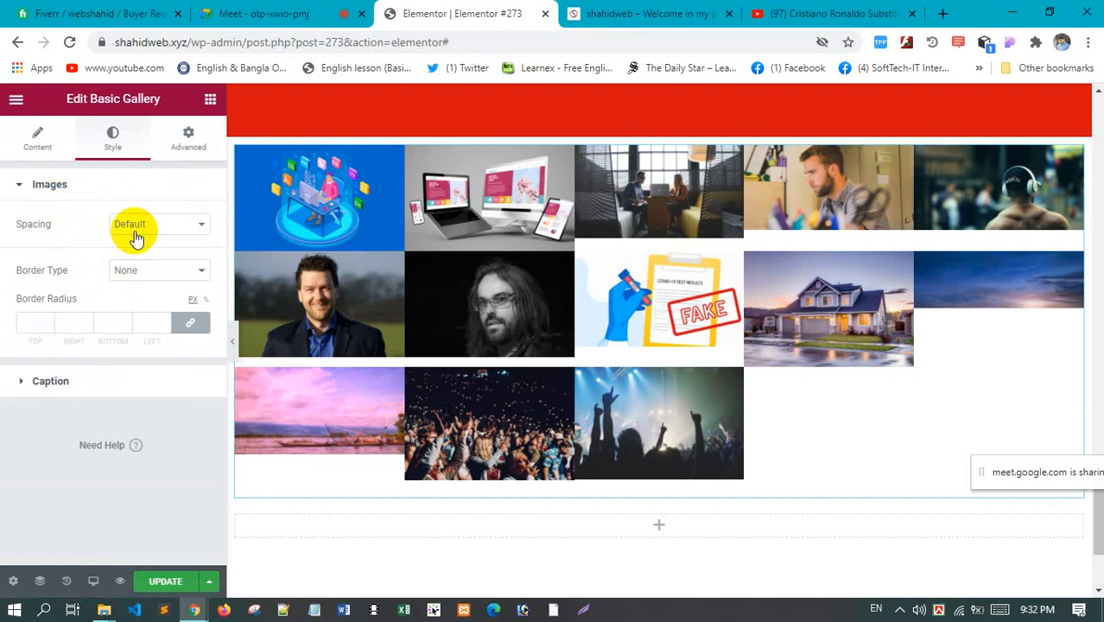
{"action": "left_click", "coordinate": [164, 223]}
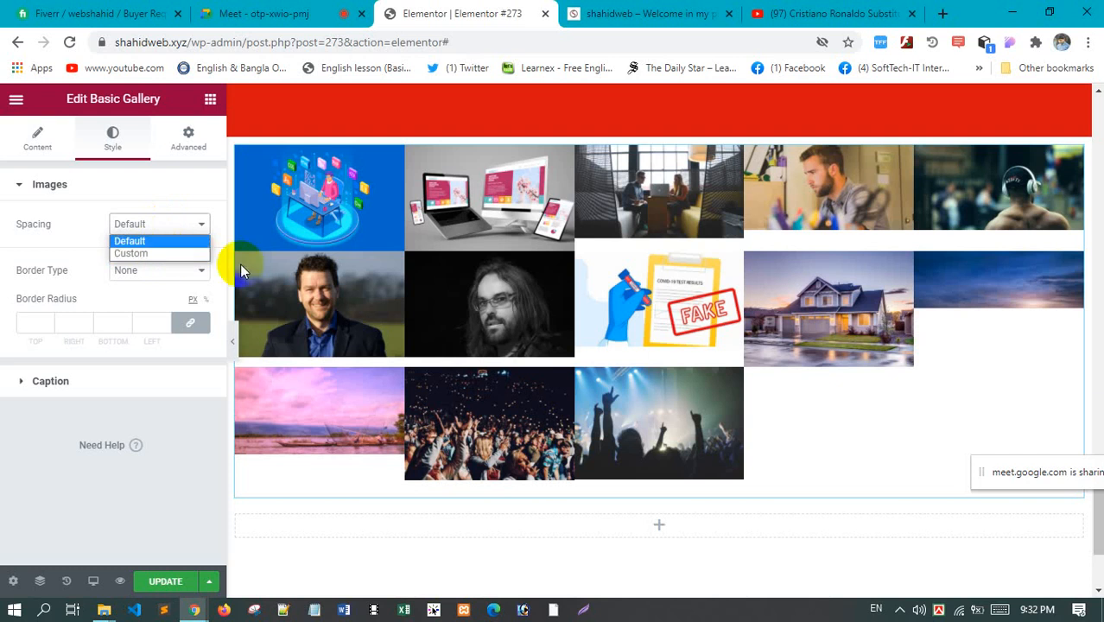
{"action": "left_click", "coordinate": [155, 251]}
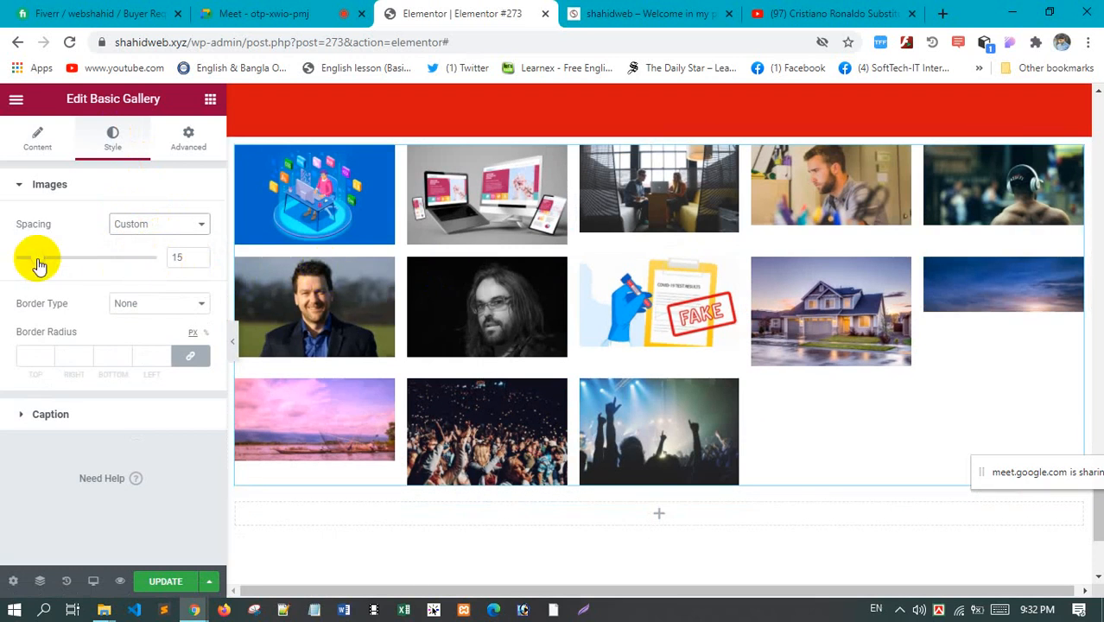
{"action": "mouse_move", "coordinate": [45, 266]}
{"action": "left_mouse_down"}
{"action": "mouse_move", "coordinate": [91, 267]}
{"action": "mouse_move", "coordinate": [23, 266]}
{"action": "mouse_move", "coordinate": [33, 270]}
{"action": "left_mouse_up"}
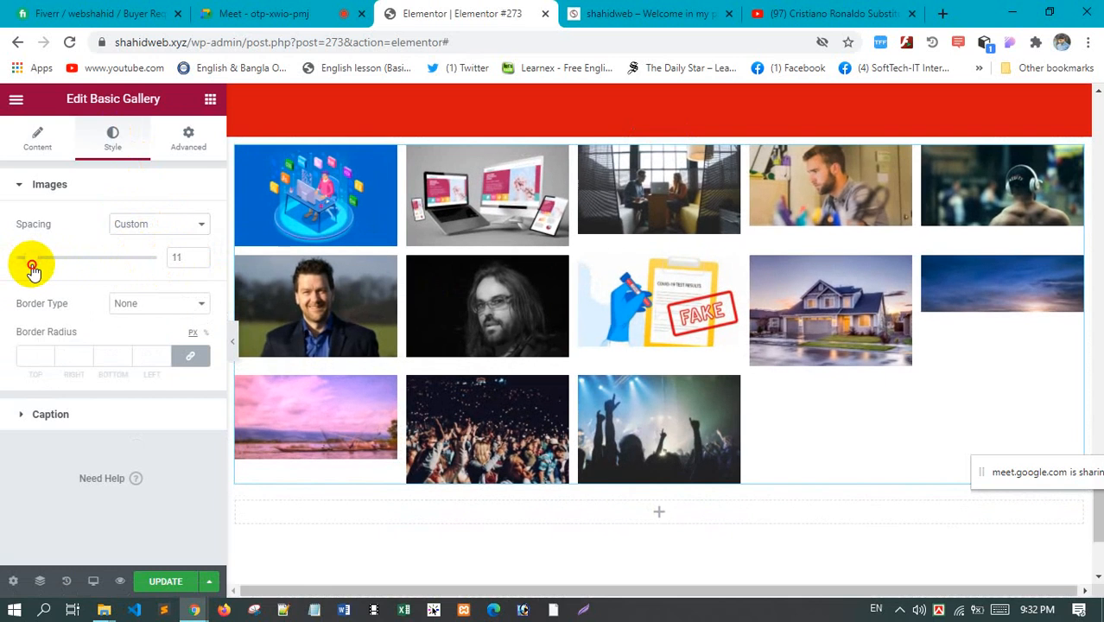
Set the Basic Gallery's entrance animation to Fade In Down in its motion effects
{"action": "left_click", "coordinate": [188, 136]}
{"action": "scroll", "coordinate": [110, 346], "scroll_direction": "down", "scroll_amount": 1}
{"action": "scroll", "coordinate": [86, 350], "scroll_direction": "down", "scroll_amount": 2}
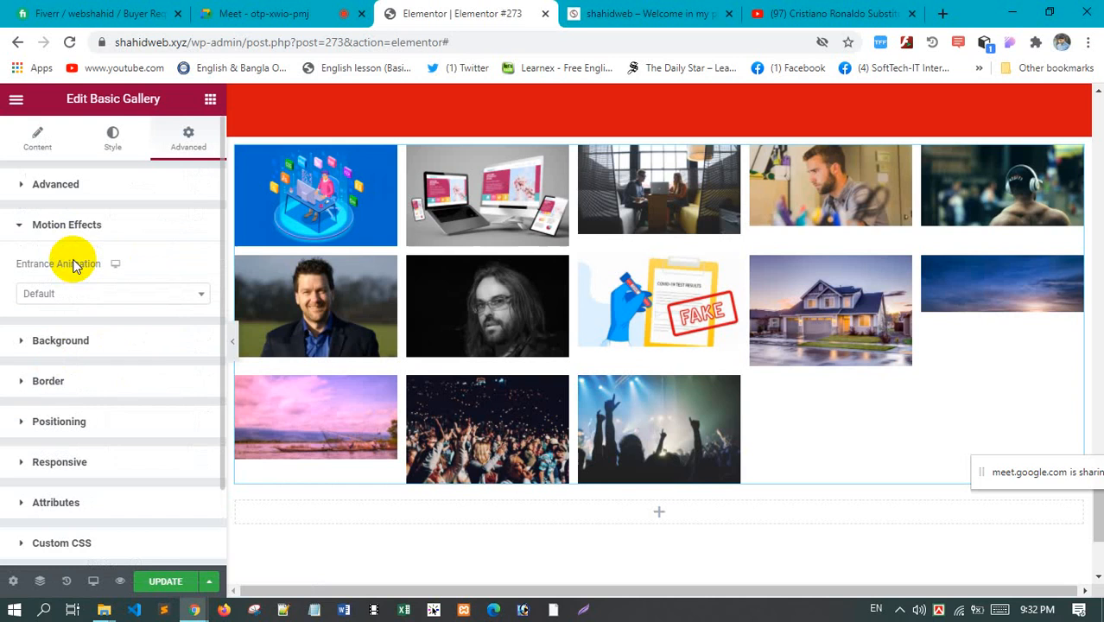
{"action": "left_click", "coordinate": [106, 293]}
{"action": "left_click", "coordinate": [118, 395]}
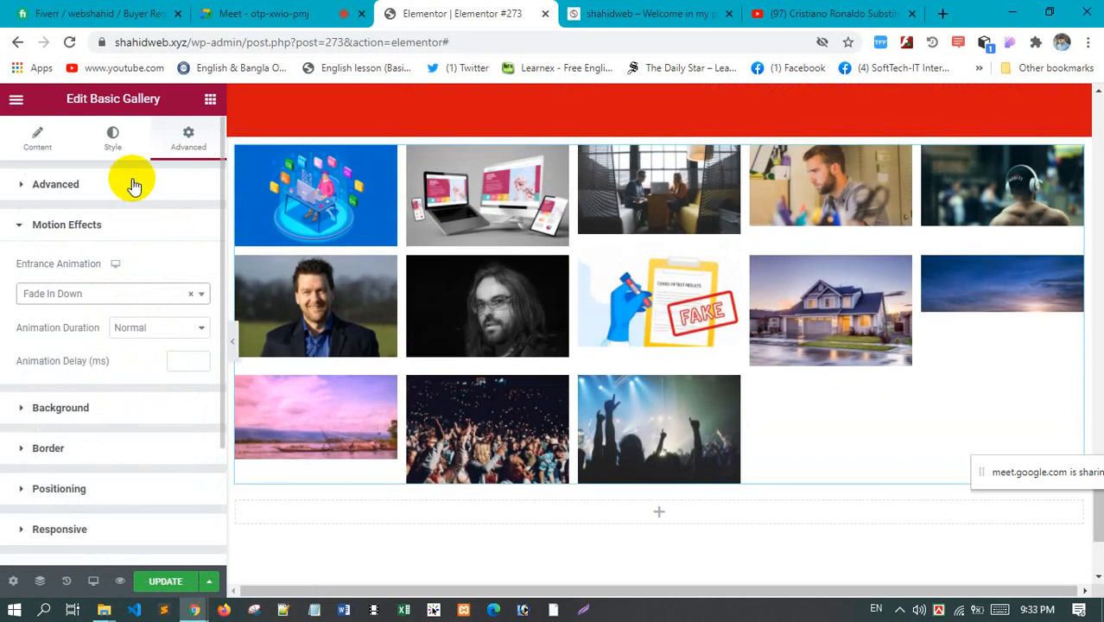
Look through the Basic Gallery's image border types and its content settings, and return to the style settings
{"action": "left_click", "coordinate": [113, 146]}
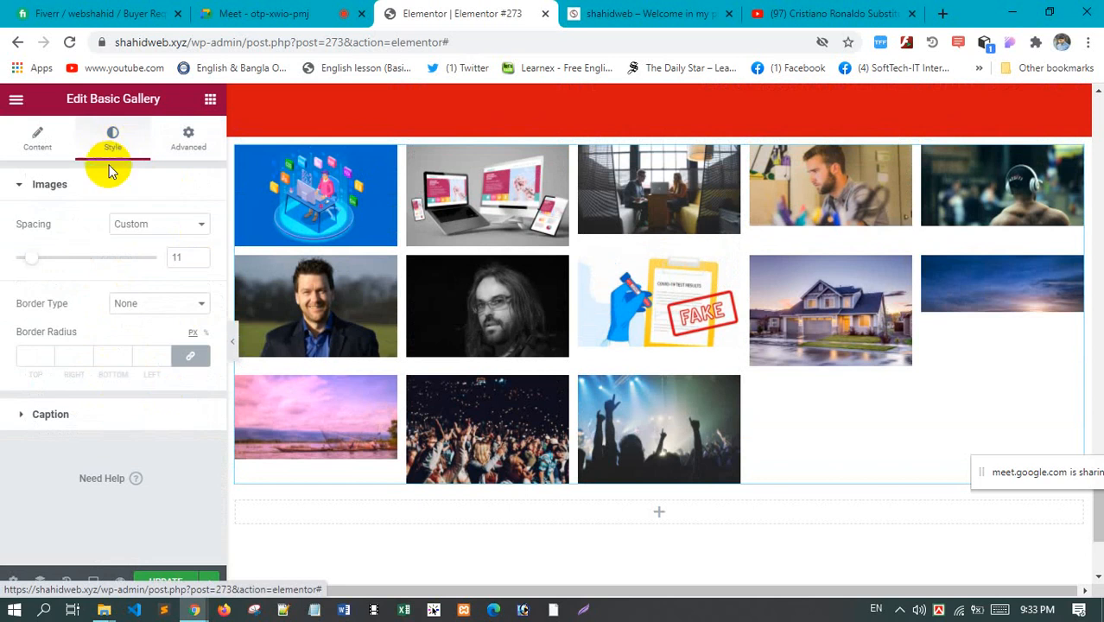
{"action": "left_click", "coordinate": [150, 305]}
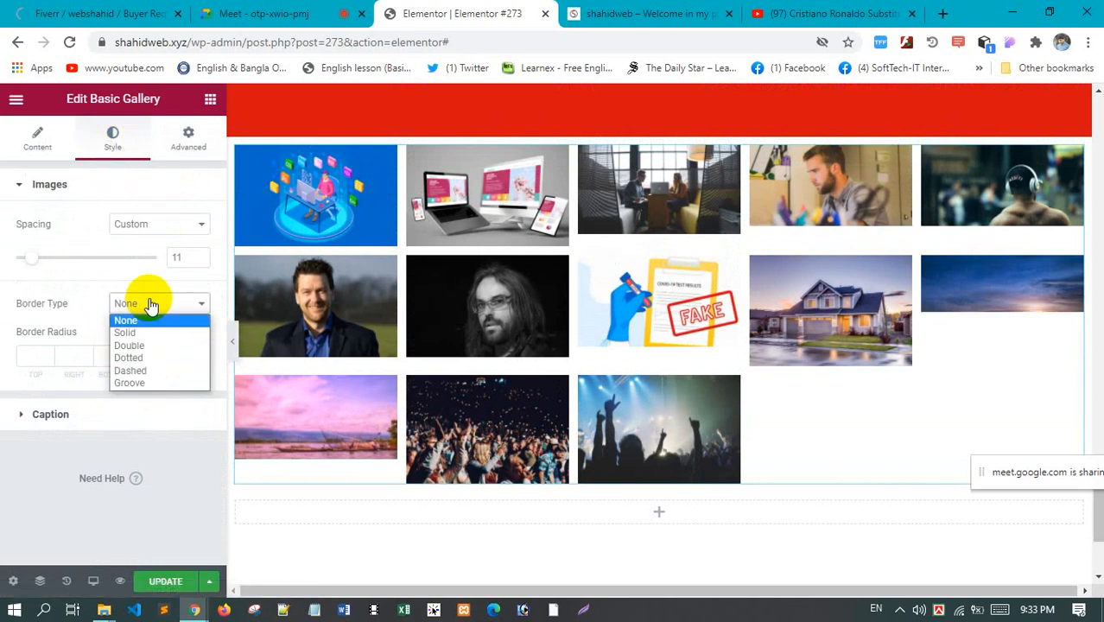
{"action": "left_click", "coordinate": [151, 305]}
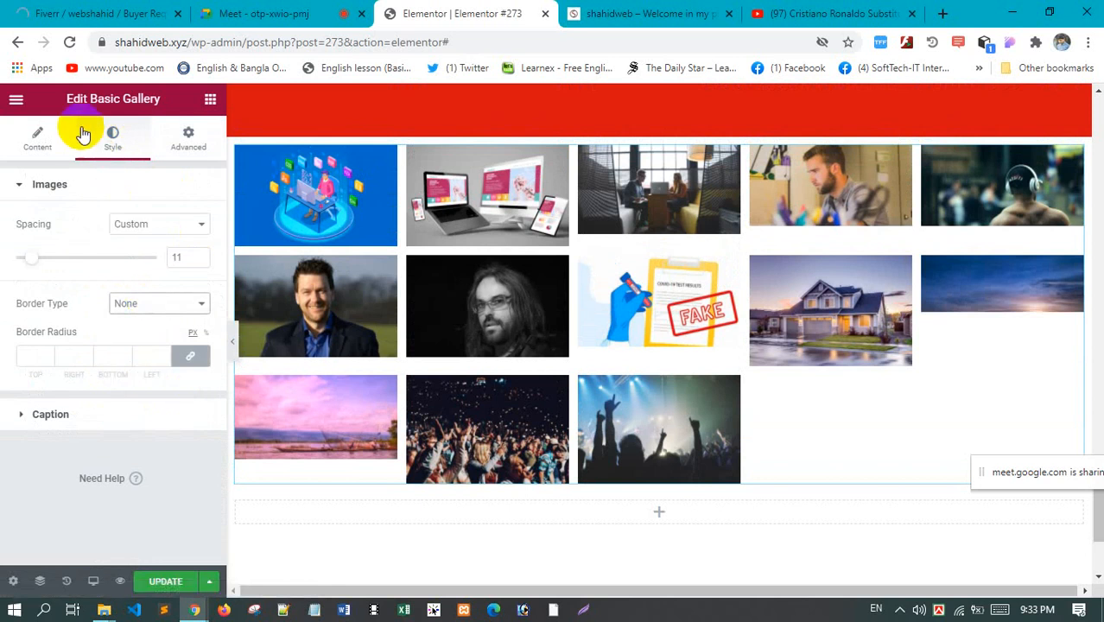
{"action": "left_click", "coordinate": [39, 138]}
{"action": "scroll", "coordinate": [79, 394], "scroll_direction": "down", "scroll_amount": 3}
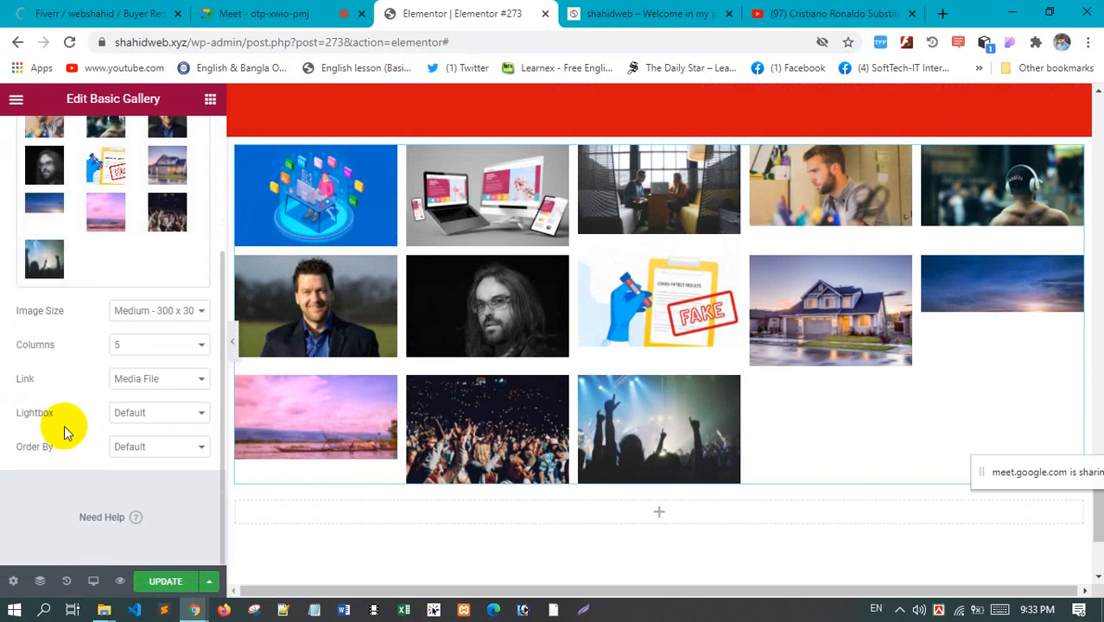
{"action": "scroll", "coordinate": [76, 269], "scroll_direction": "up", "scroll_amount": 3}
{"action": "left_click", "coordinate": [112, 138]}
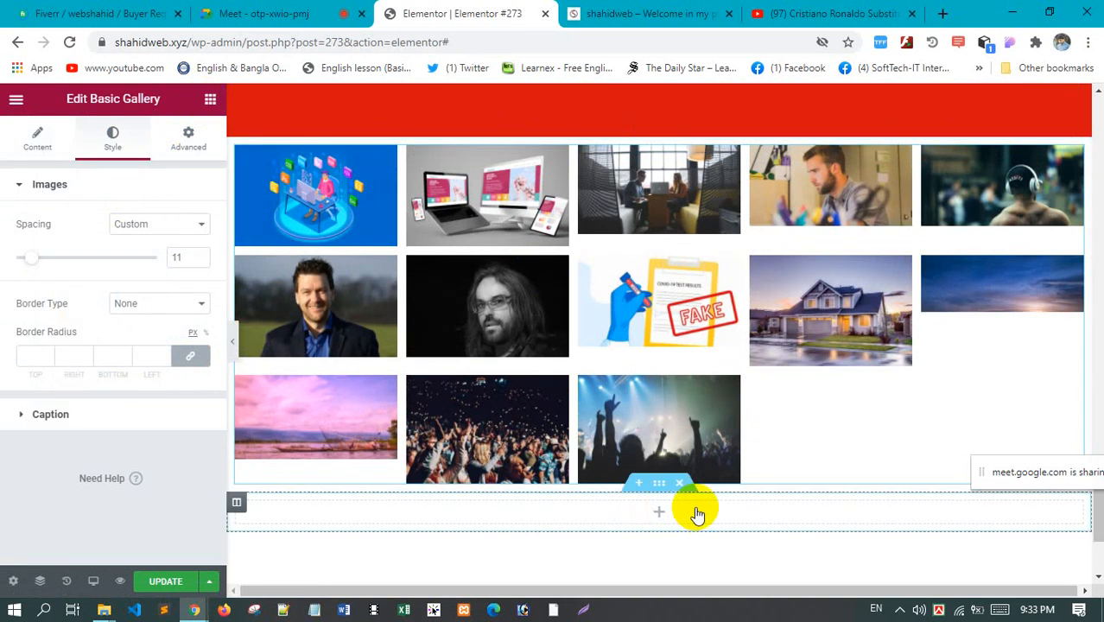
Search the widgets for "icon" and place an Icon List in the empty section below the gallery
{"action": "left_click", "coordinate": [748, 501]}
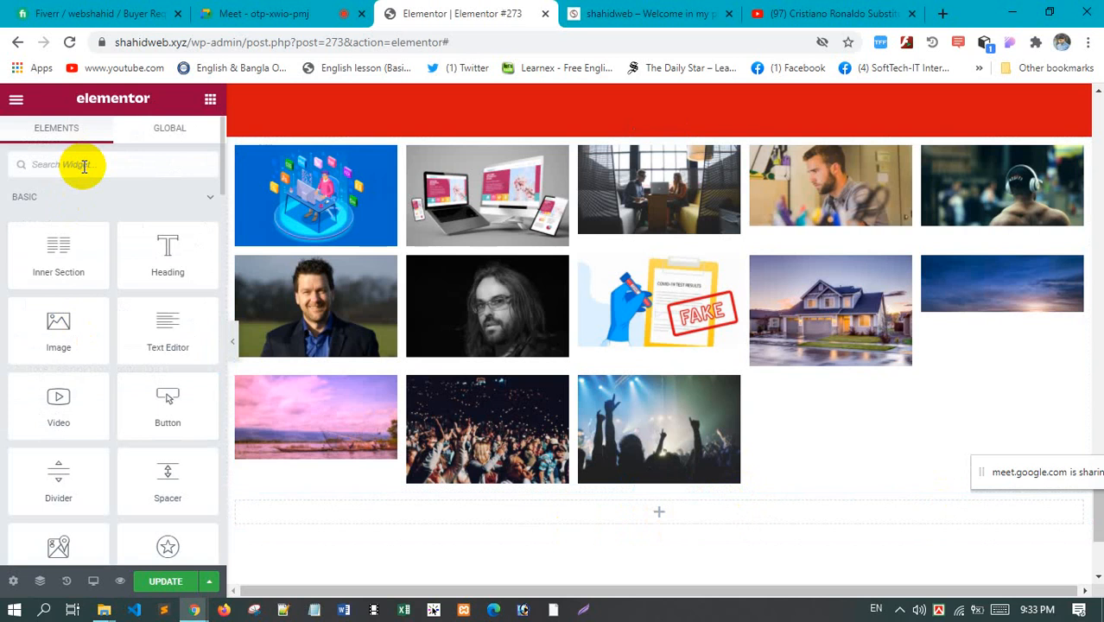
{"action": "type", "text": "icon"}
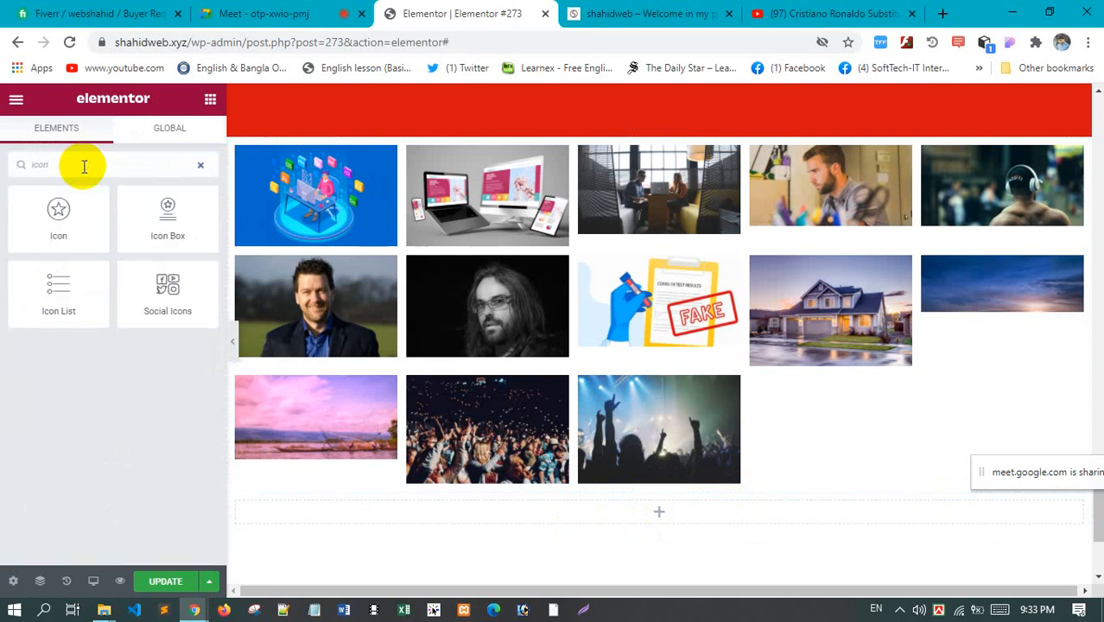
{"action": "scroll", "coordinate": [345, 322], "scroll_direction": "down", "scroll_amount": 1}
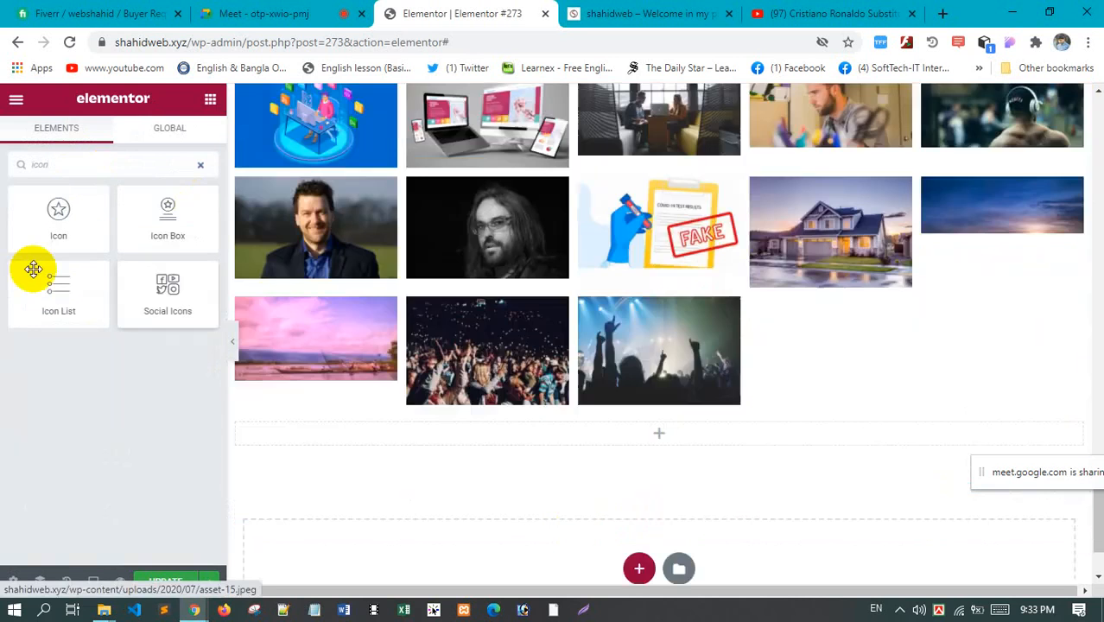
{"action": "left_click_drag", "start_coordinate": [50, 295], "coordinate": [659, 445]}
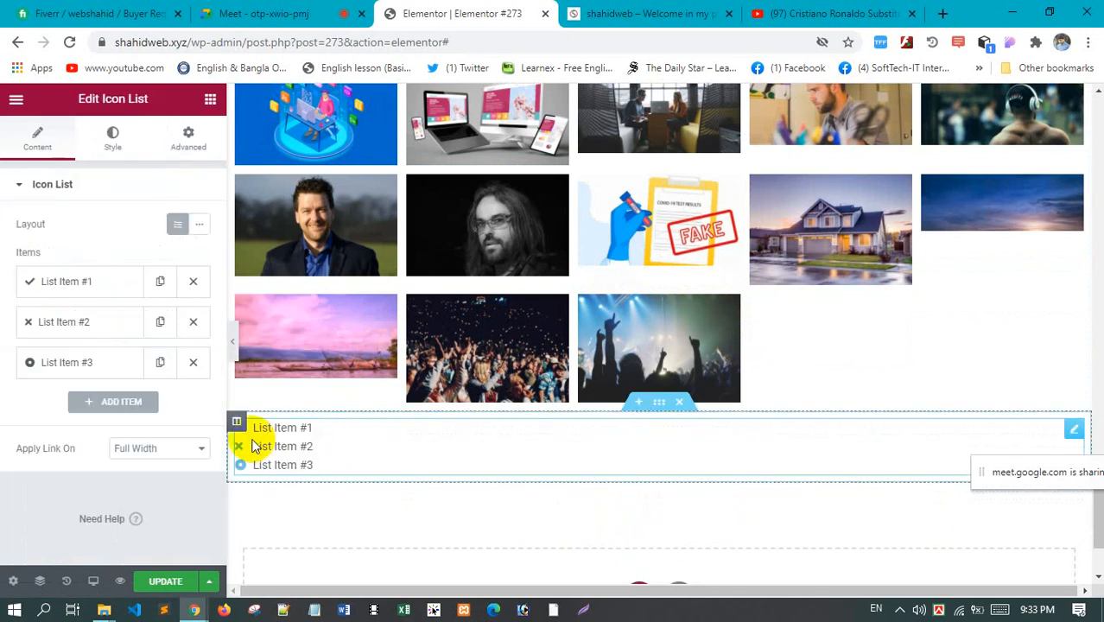
Try applying the icon list's links as Inline and restore Full Width
{"action": "left_click", "coordinate": [159, 448]}
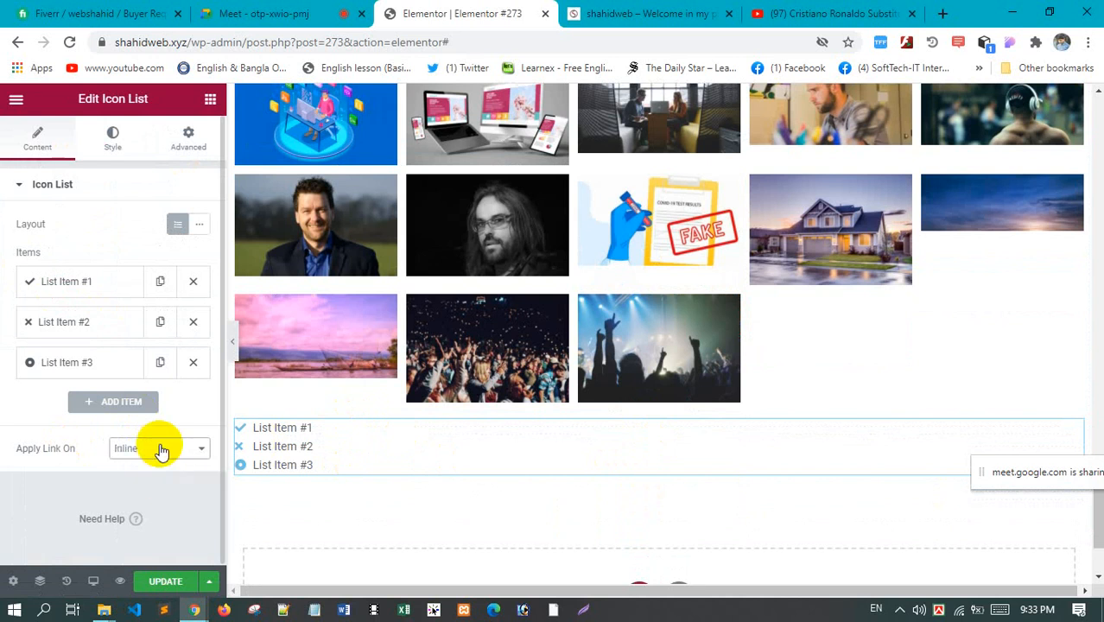
{"action": "left_click", "coordinate": [159, 447]}
{"action": "left_click", "coordinate": [162, 463]}
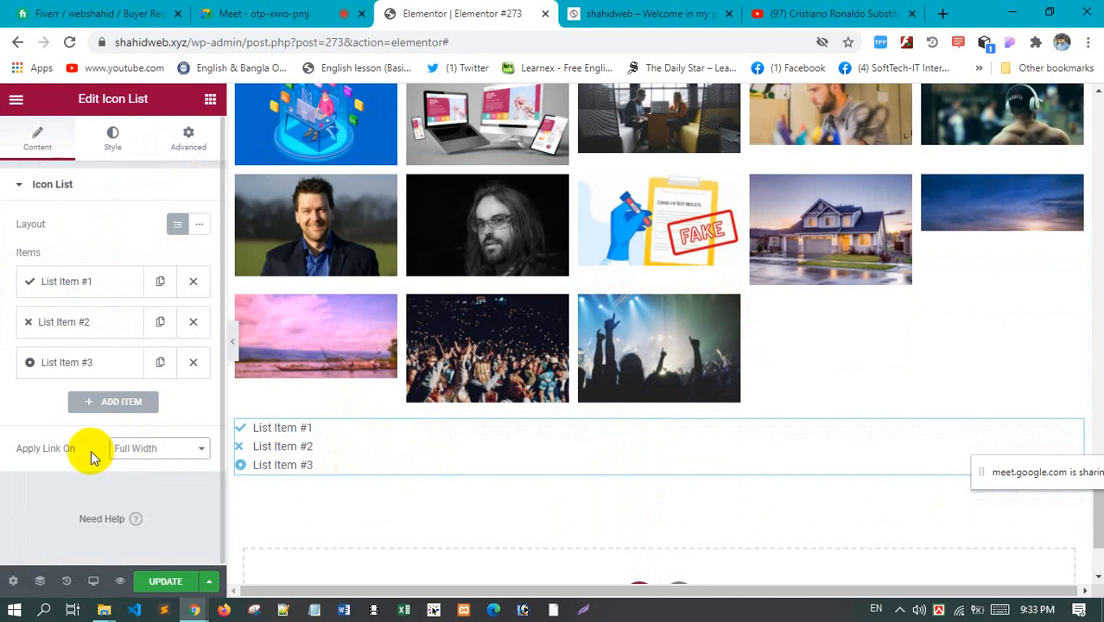
{"action": "left_click", "coordinate": [159, 457]}
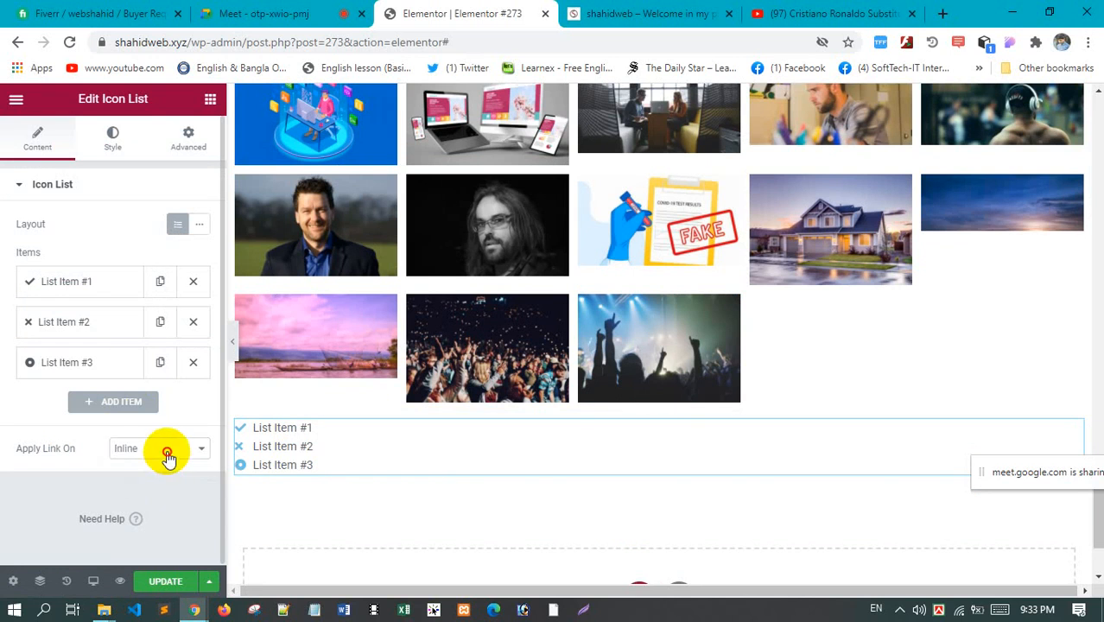
{"action": "left_click", "coordinate": [164, 466]}
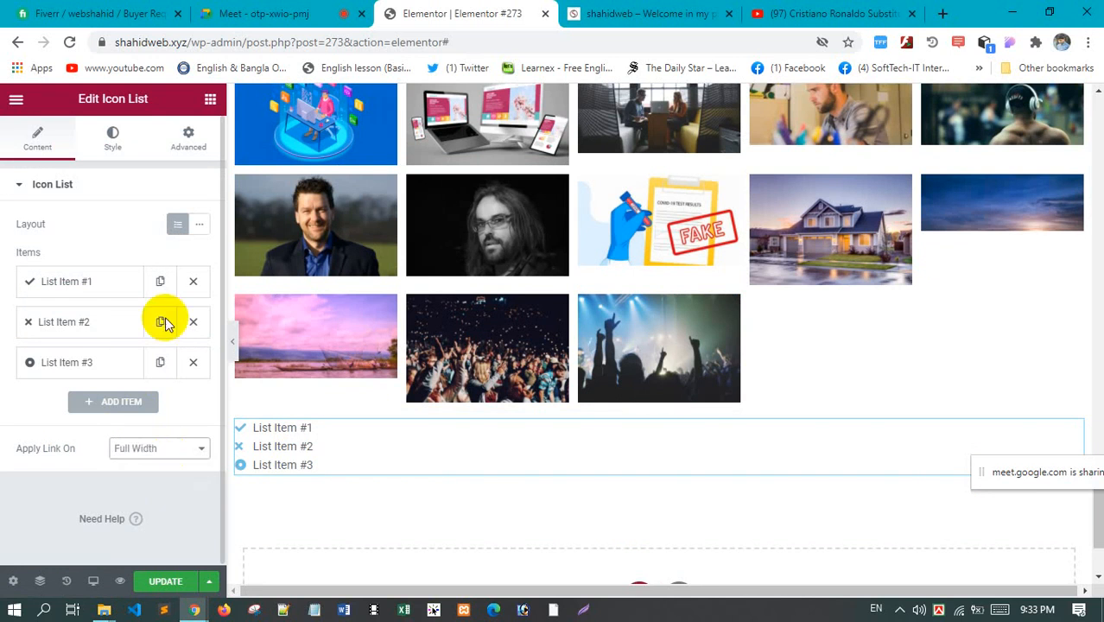
Replace the icon of List Item #1 with the double check mark from the icon library
{"action": "left_click", "coordinate": [79, 285]}
{"action": "scroll", "coordinate": [129, 400], "scroll_direction": "down", "scroll_amount": 1}
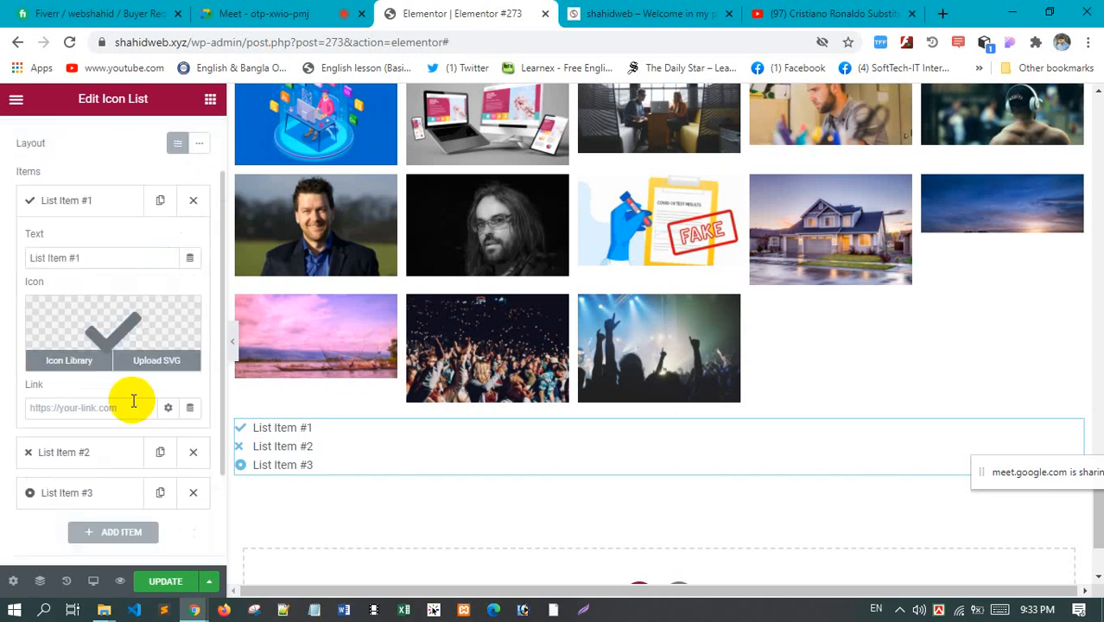
{"action": "left_click", "coordinate": [122, 338]}
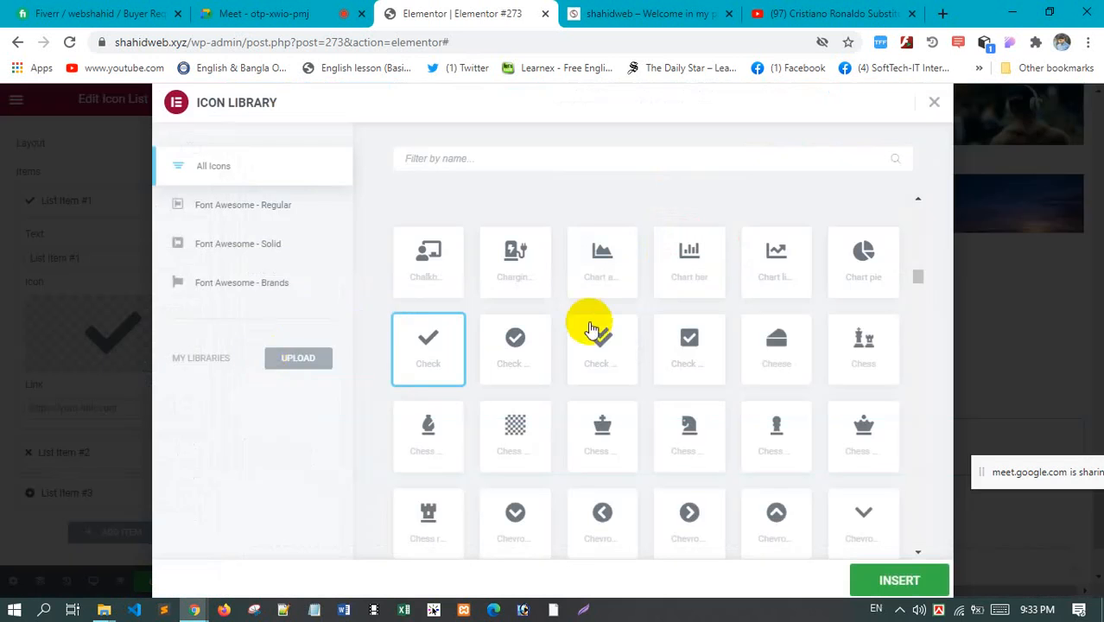
{"action": "left_click", "coordinate": [602, 350]}
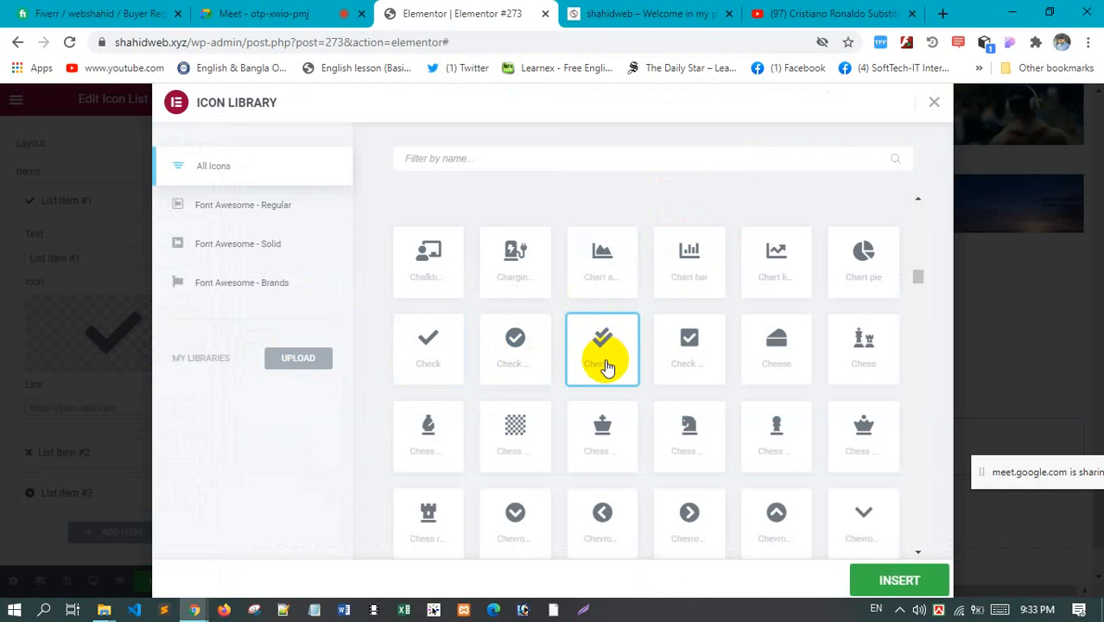
{"action": "left_click", "coordinate": [901, 581]}
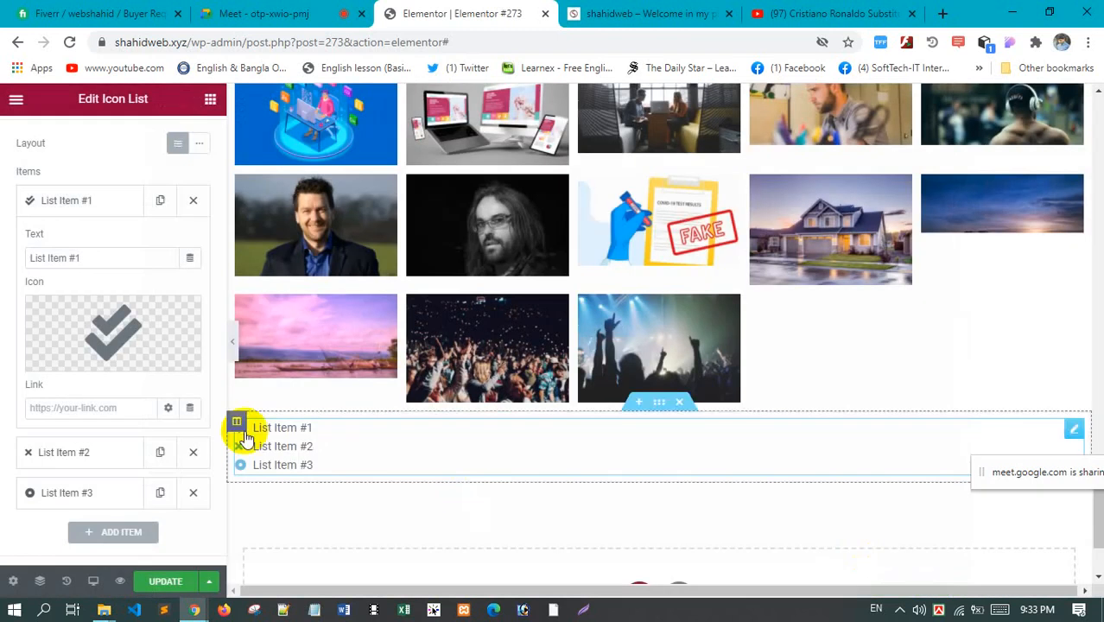
Try the horizontal inline layout for the icon list and restore the vertical layout
{"action": "scroll", "coordinate": [94, 419], "scroll_direction": "down", "scroll_amount": 2}
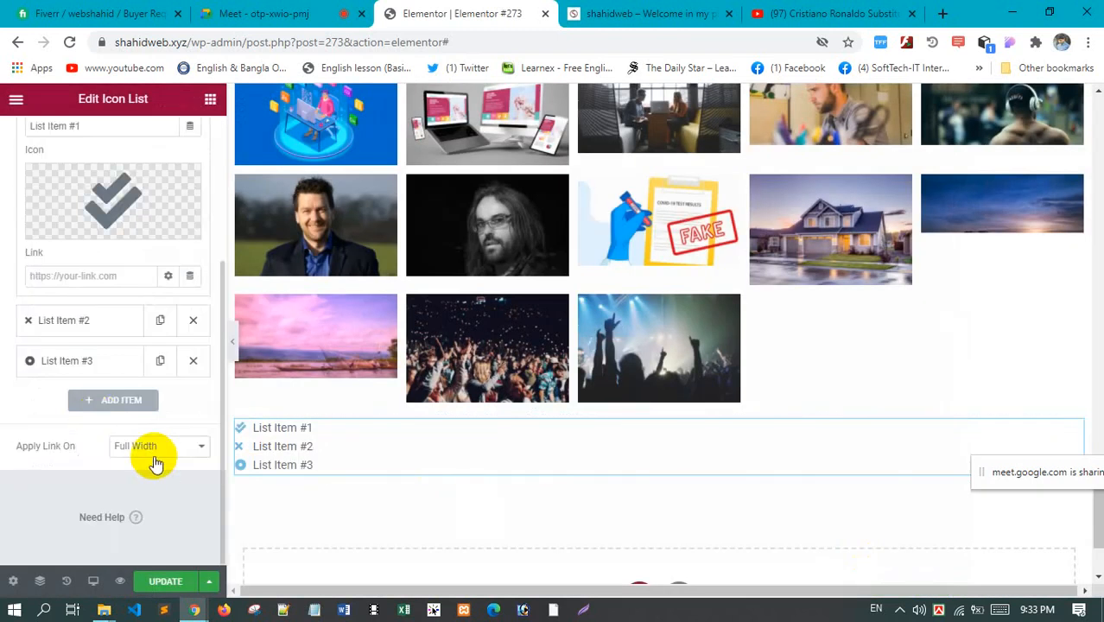
{"action": "scroll", "coordinate": [144, 198], "scroll_direction": "up", "scroll_amount": 3}
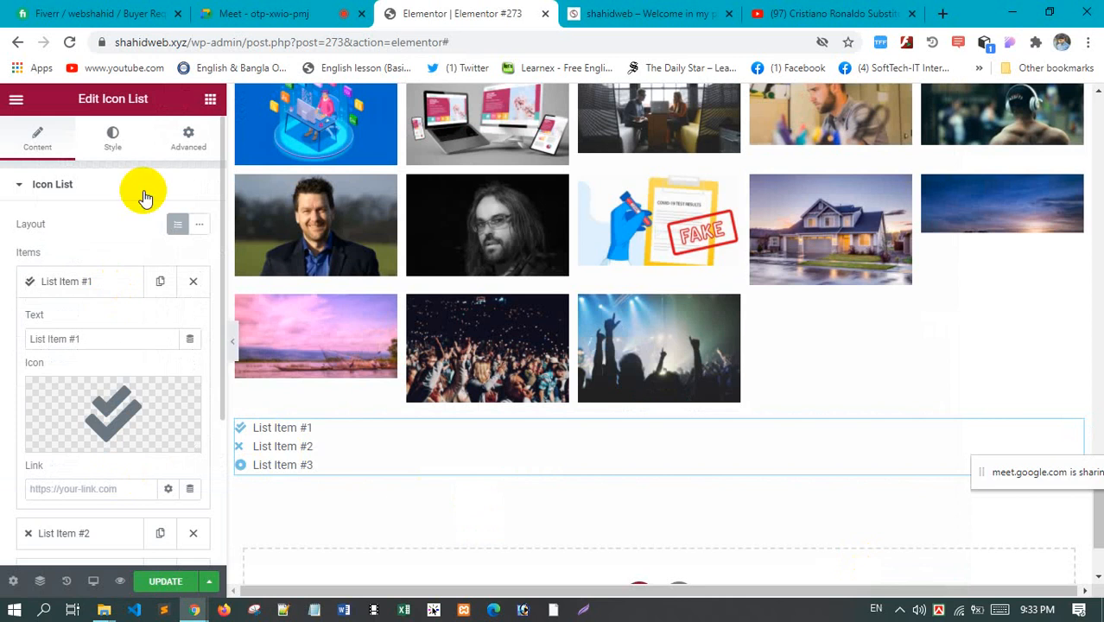
{"action": "left_click", "coordinate": [200, 226]}
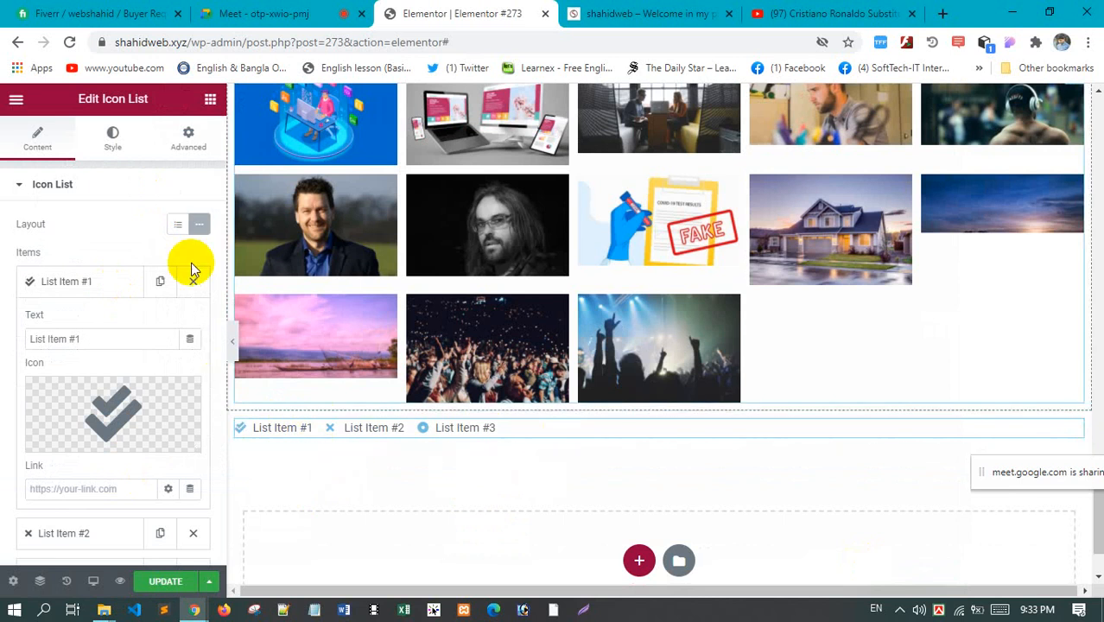
{"action": "left_click", "coordinate": [178, 228]}
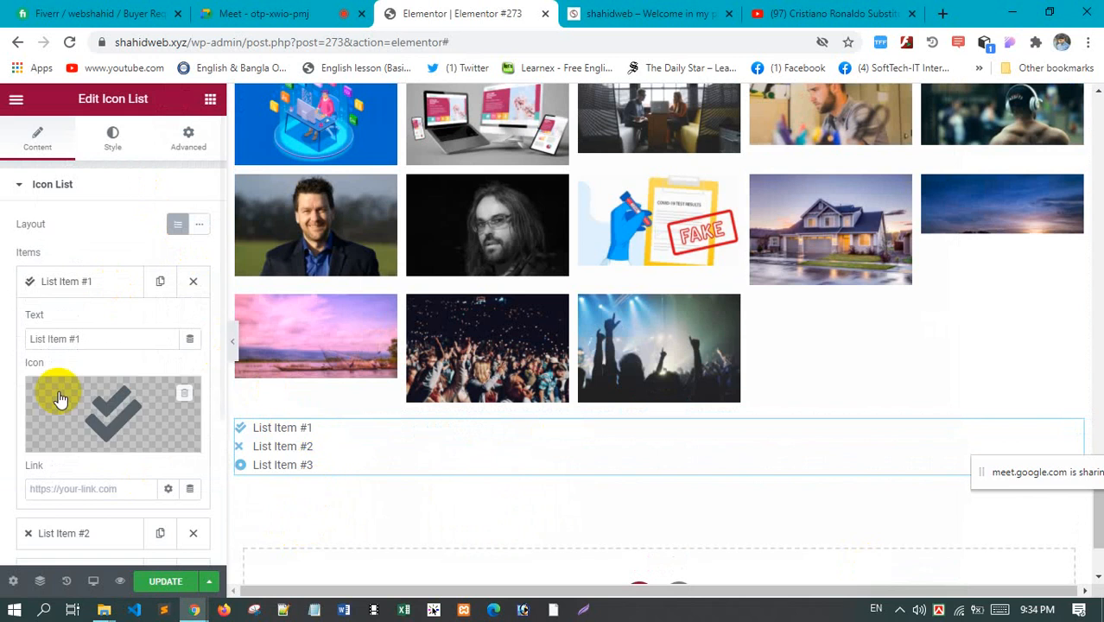
Review the icon list's item and link settings, and open its style settings
{"action": "scroll", "coordinate": [87, 449], "scroll_direction": "down", "scroll_amount": 1}
{"action": "scroll", "coordinate": [128, 468], "scroll_direction": "up", "scroll_amount": 1}
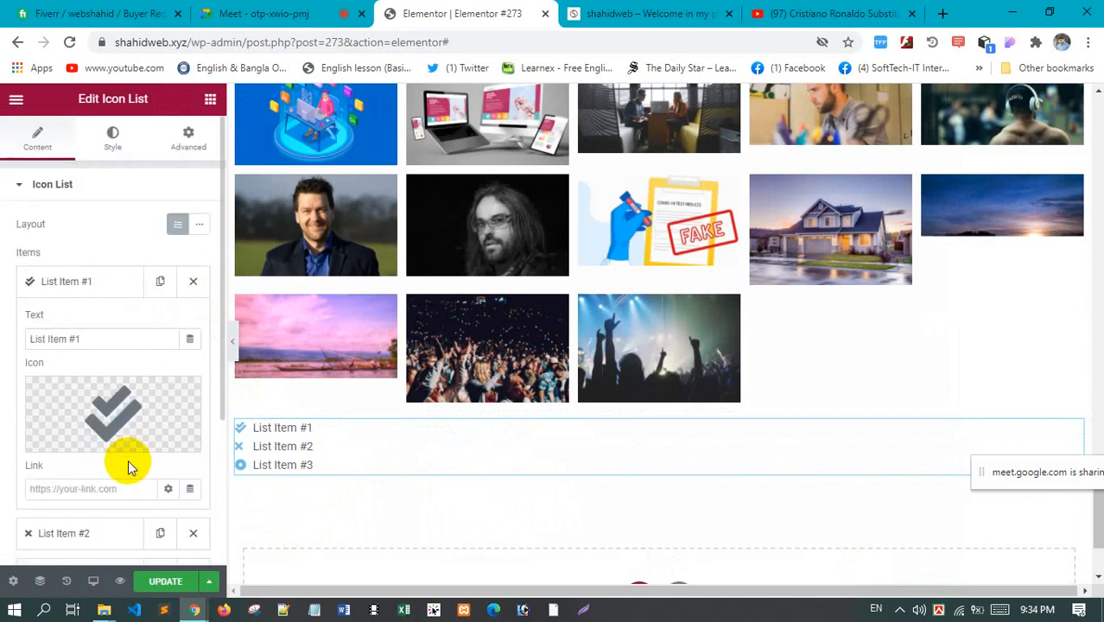
{"action": "scroll", "coordinate": [95, 388], "scroll_direction": "down", "scroll_amount": 3}
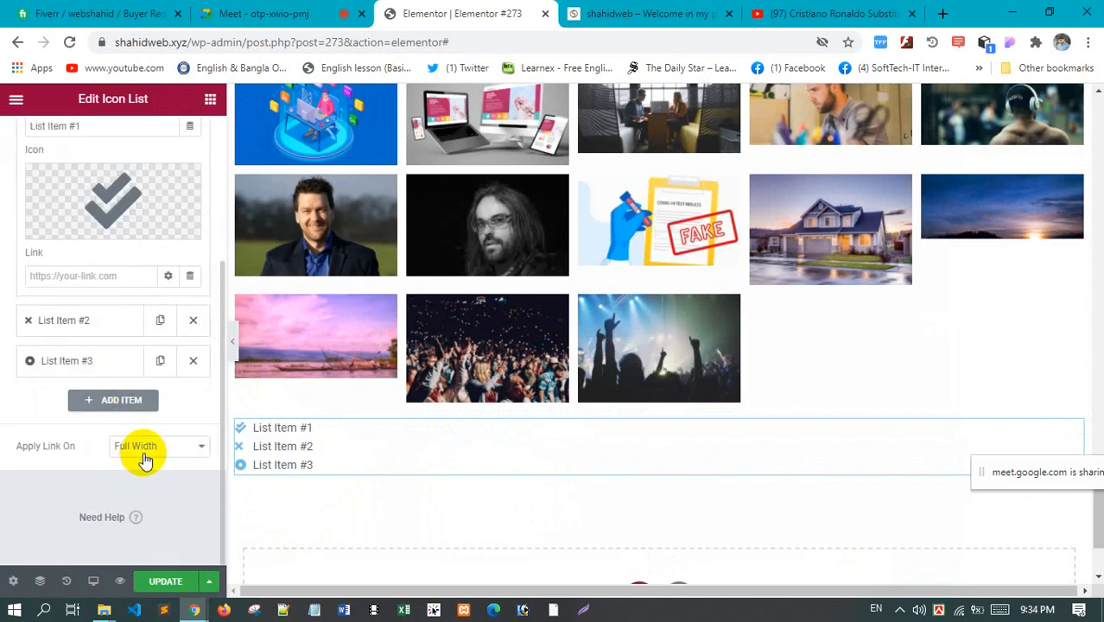
{"action": "scroll", "coordinate": [81, 296], "scroll_direction": "up", "scroll_amount": 3}
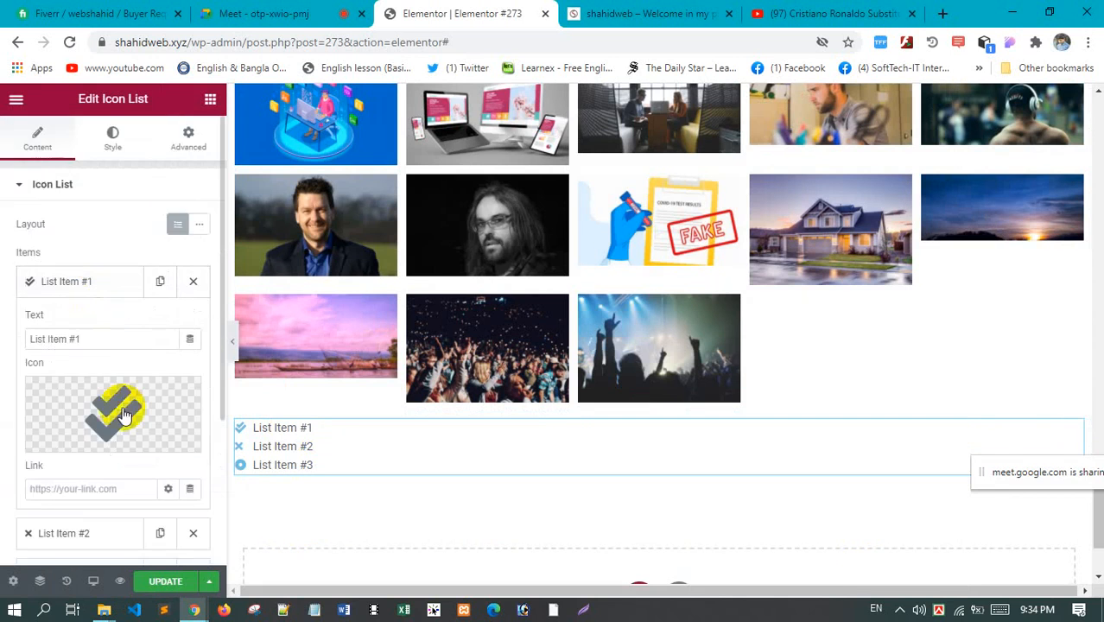
{"action": "left_click", "coordinate": [110, 136]}
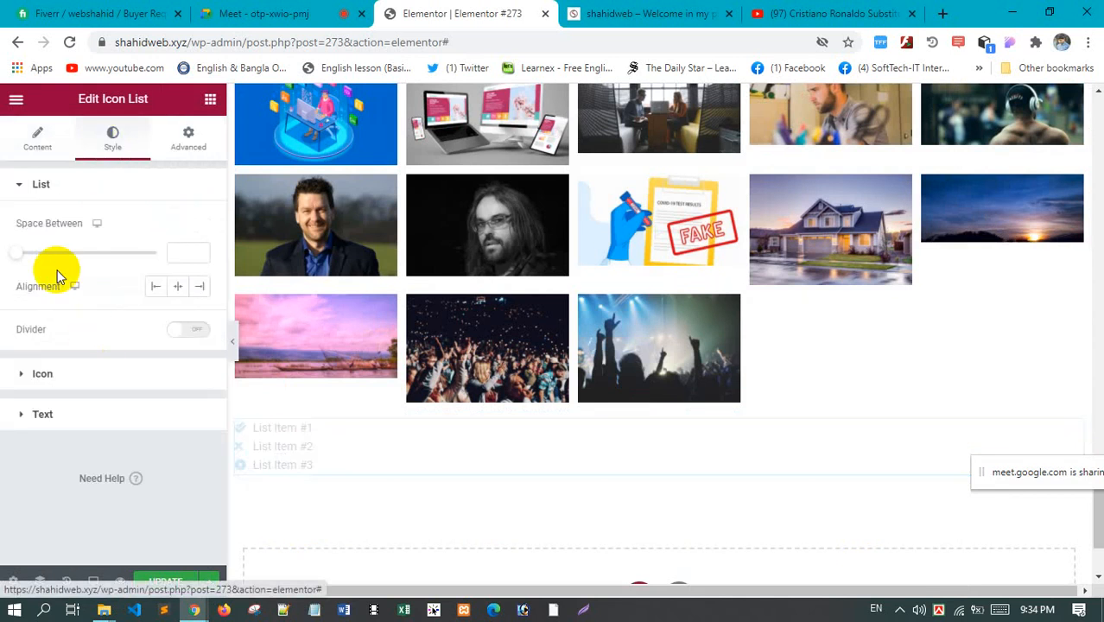
Set the space between the icon list's items to 13 and center the list
{"action": "left_click_drag", "start_coordinate": [17, 261], "coordinate": [54, 260]}
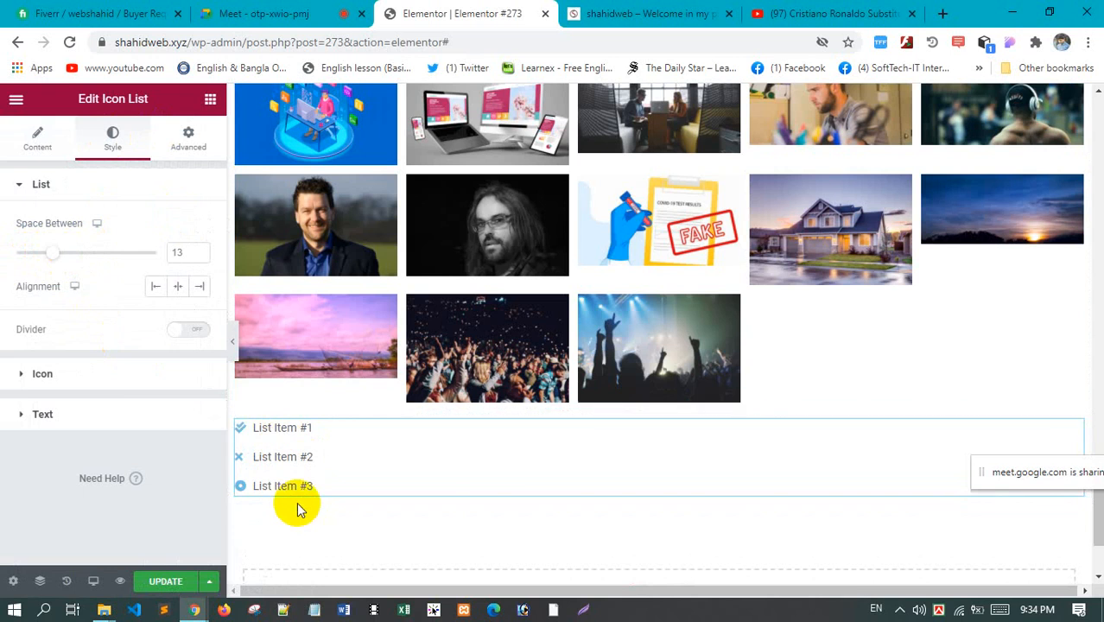
{"action": "left_click", "coordinate": [177, 289]}
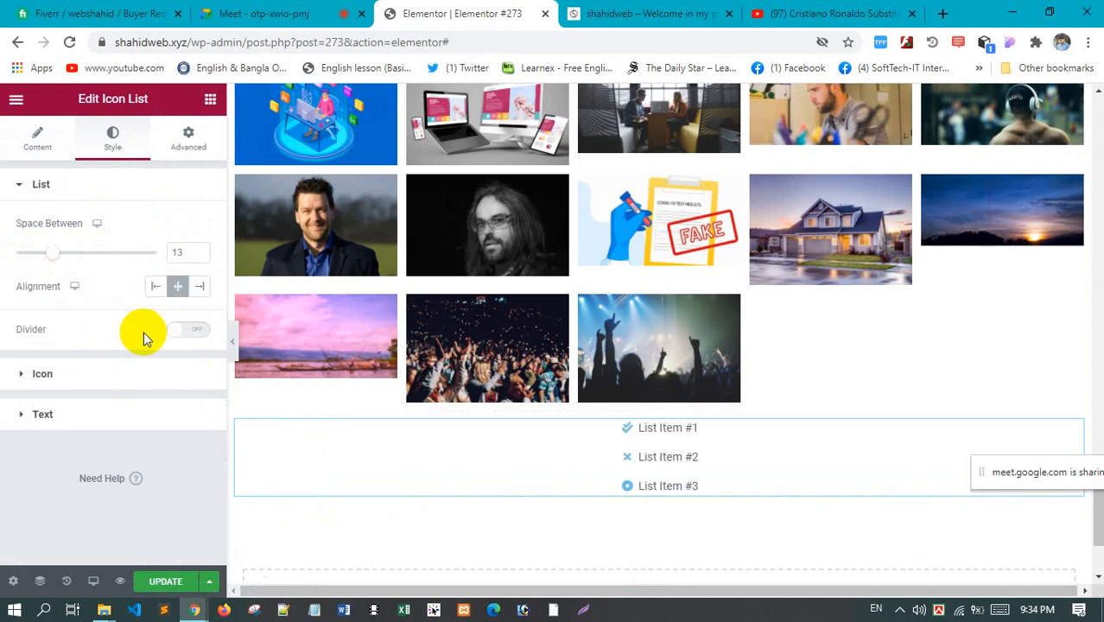
Turn on the icon list's divider and try the Double, Dotted and Dashed styles before restoring Solid
{"action": "left_click", "coordinate": [190, 332]}
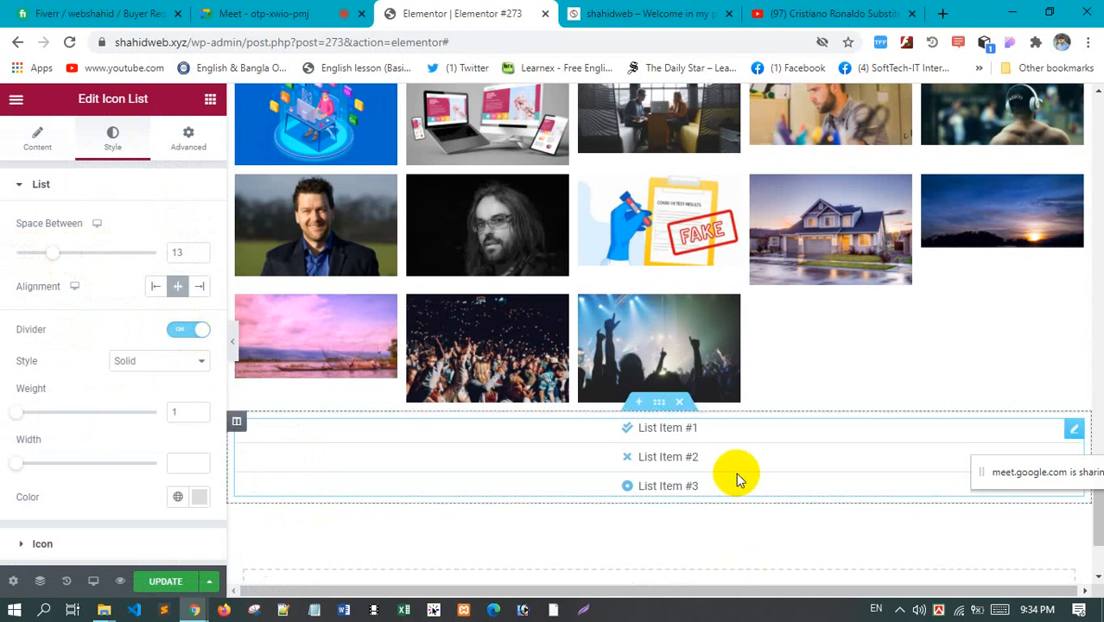
{"action": "scroll", "coordinate": [605, 424], "scroll_direction": "down", "scroll_amount": 1}
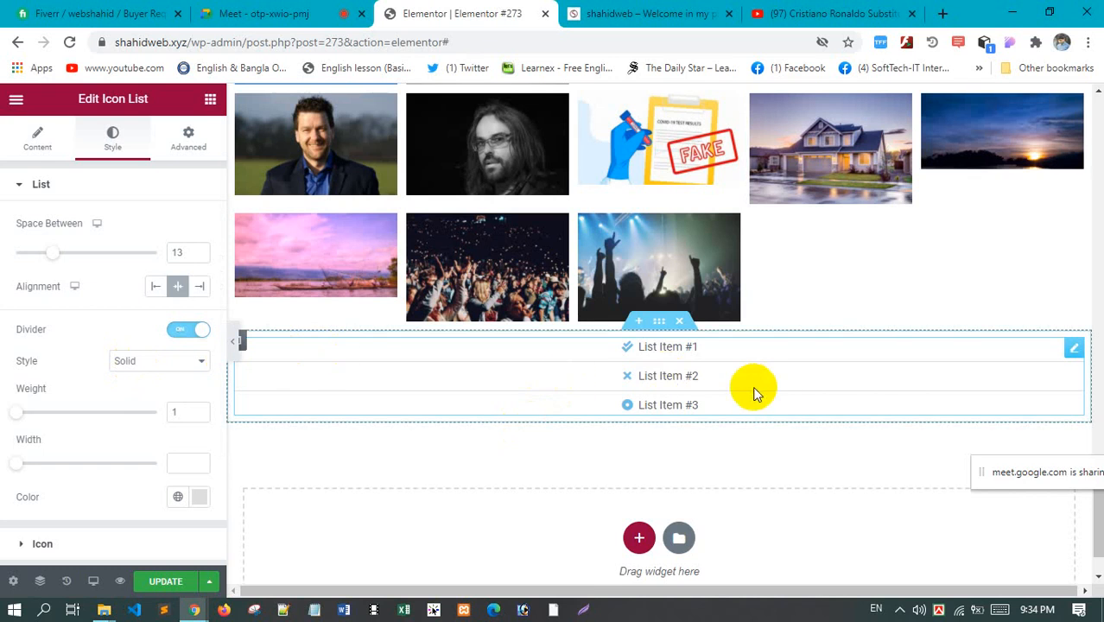
{"action": "left_click", "coordinate": [151, 363]}
{"action": "left_click", "coordinate": [160, 393]}
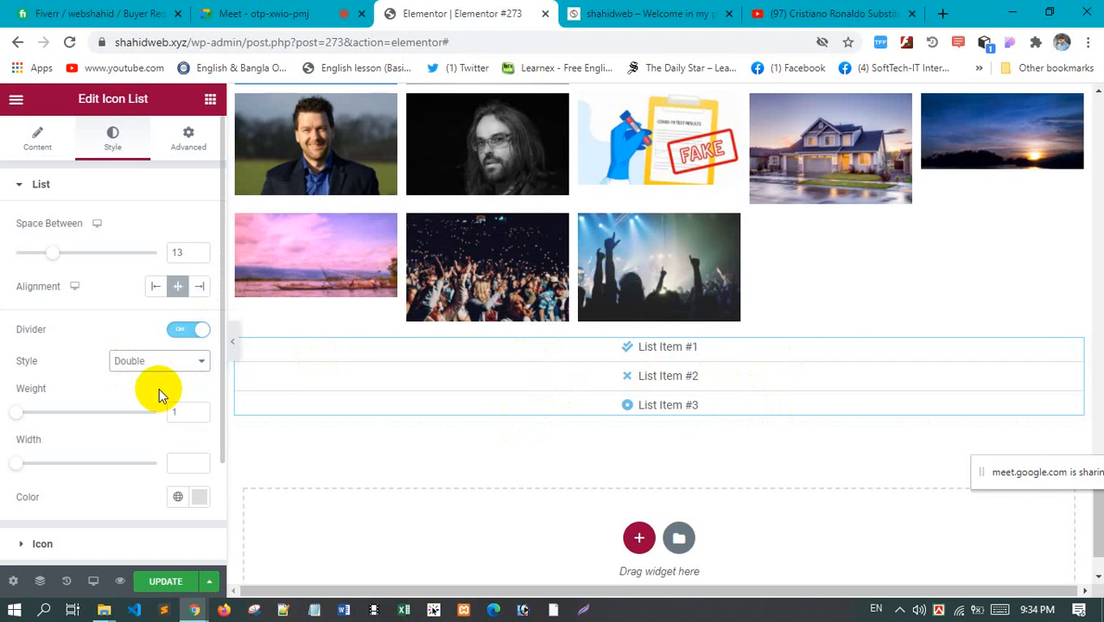
{"action": "left_click", "coordinate": [148, 363]}
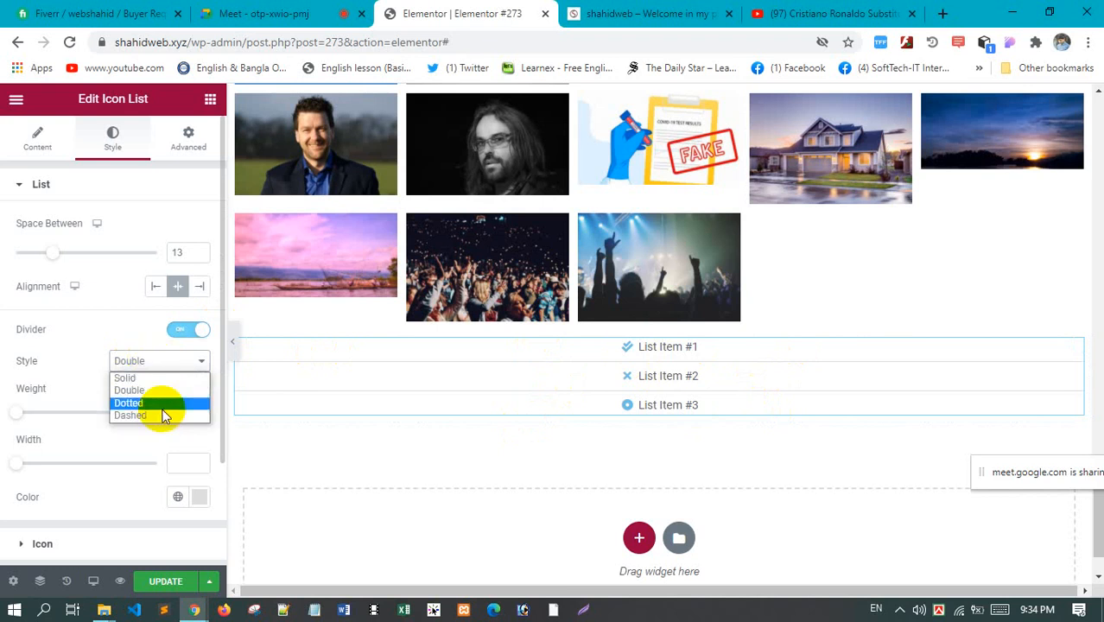
{"action": "left_click", "coordinate": [163, 408]}
{"action": "left_click", "coordinate": [167, 364]}
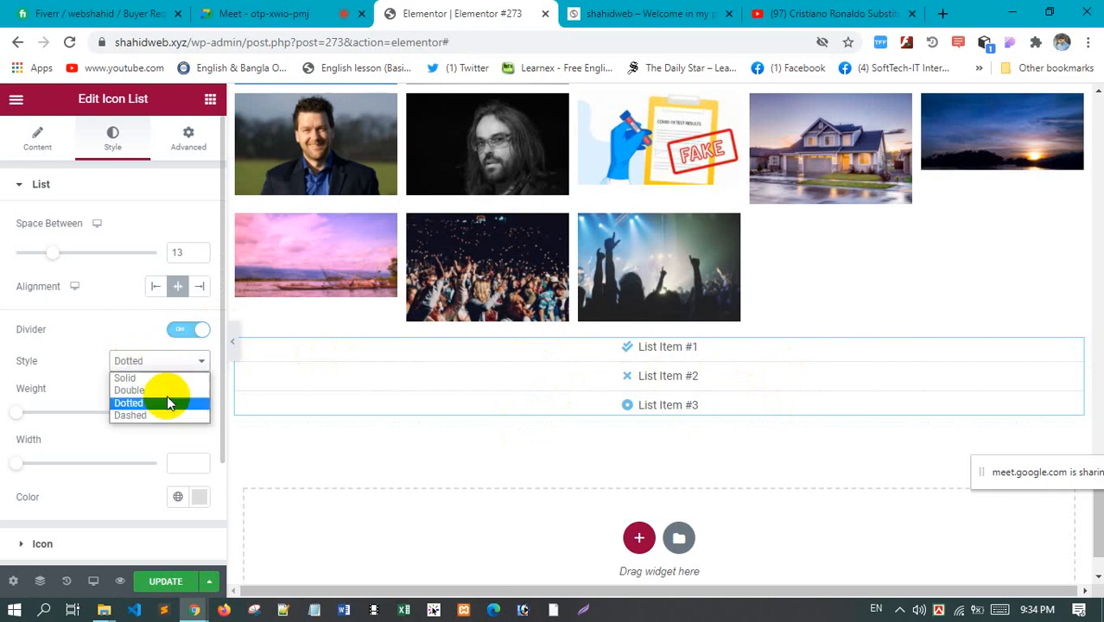
{"action": "left_click", "coordinate": [170, 416]}
{"action": "left_click", "coordinate": [158, 364]}
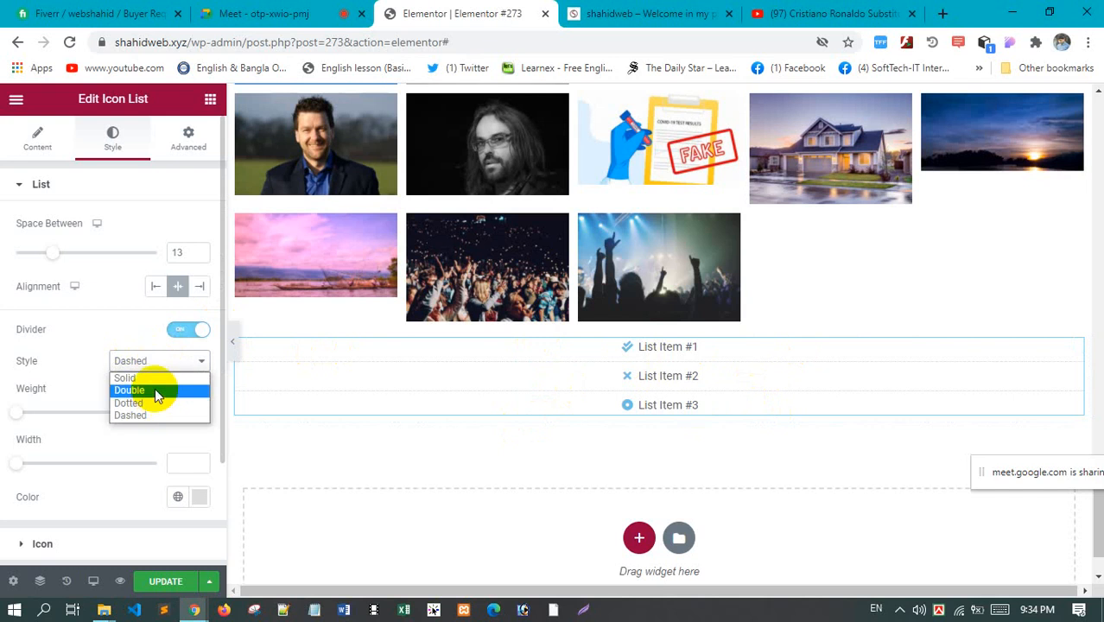
{"action": "left_click", "coordinate": [155, 378]}
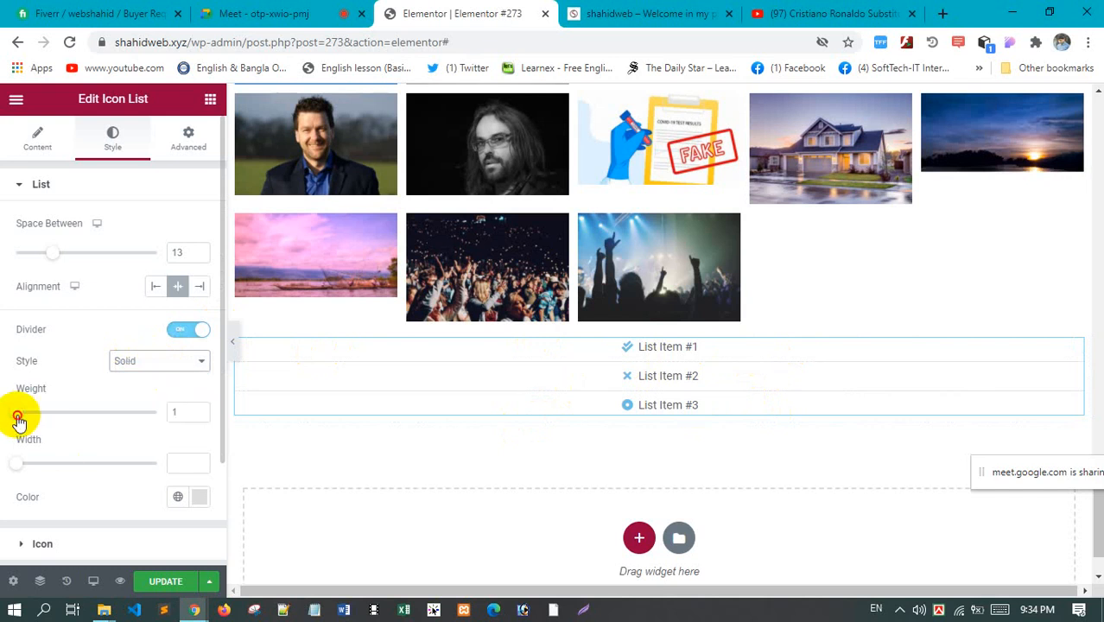
Set the list divider's weight to 5 and its width to 38
{"action": "left_click_drag", "start_coordinate": [22, 419], "coordinate": [50, 420]}
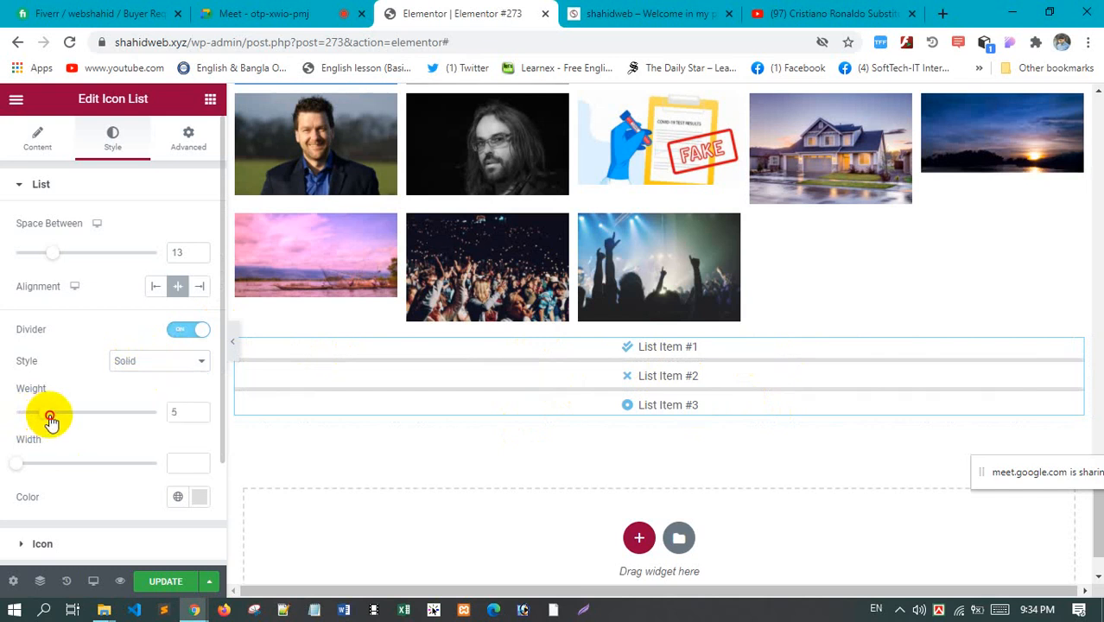
{"action": "left_click_drag", "start_coordinate": [22, 466], "coordinate": [93, 470]}
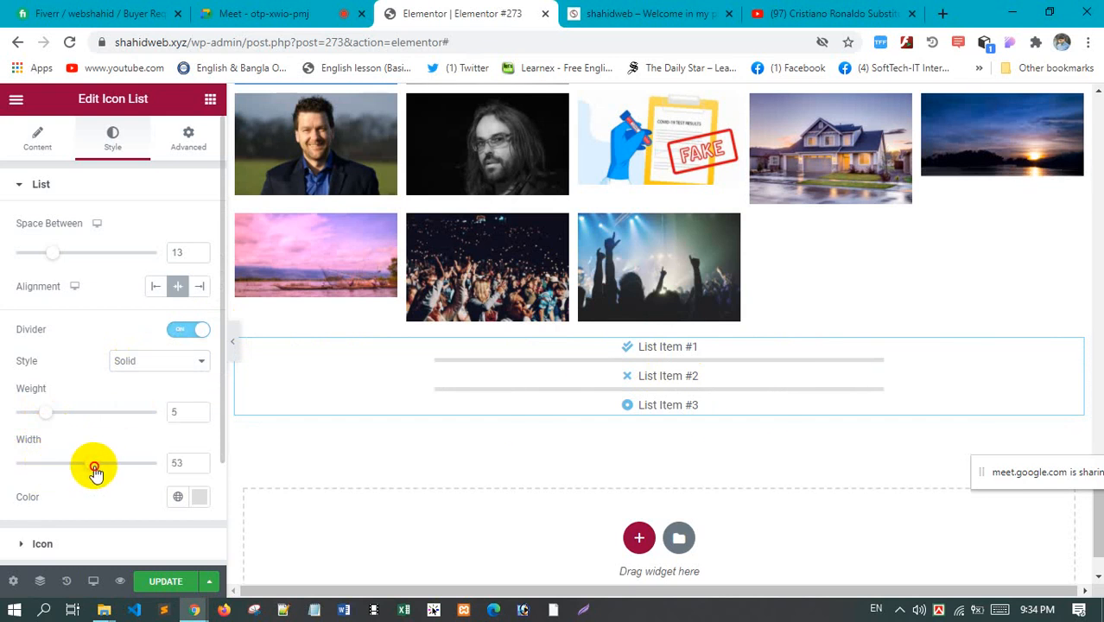
{"action": "left_click_drag", "start_coordinate": [79, 472], "coordinate": [64, 468]}
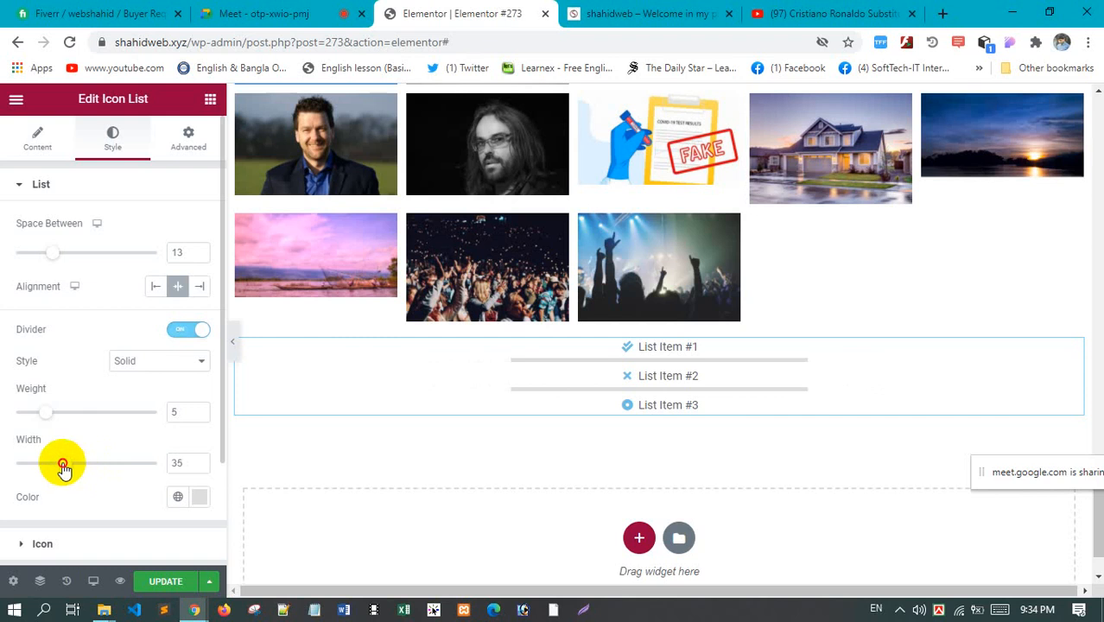
Change the color of the icon list's divider to red
{"action": "scroll", "coordinate": [132, 430], "scroll_direction": "down", "scroll_amount": 3}
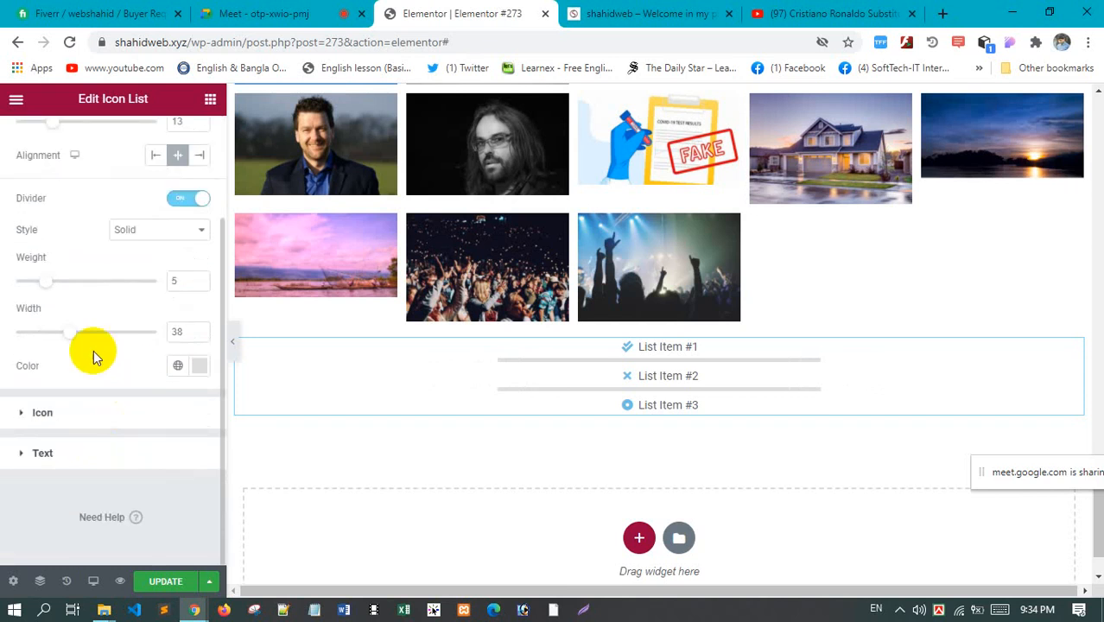
{"action": "left_click", "coordinate": [200, 374]}
{"action": "left_click_drag", "start_coordinate": [231, 233], "coordinate": [276, 171]}
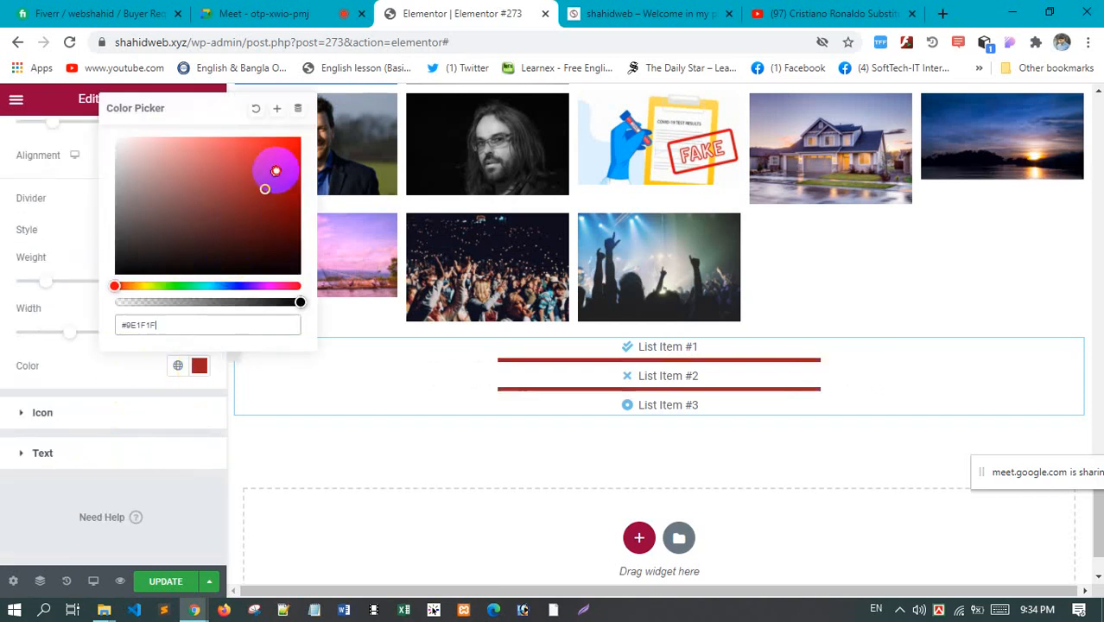
{"action": "left_click", "coordinate": [157, 490]}
Try a red shade for the list icons and set their color to near-black
{"action": "left_click", "coordinate": [41, 412]}
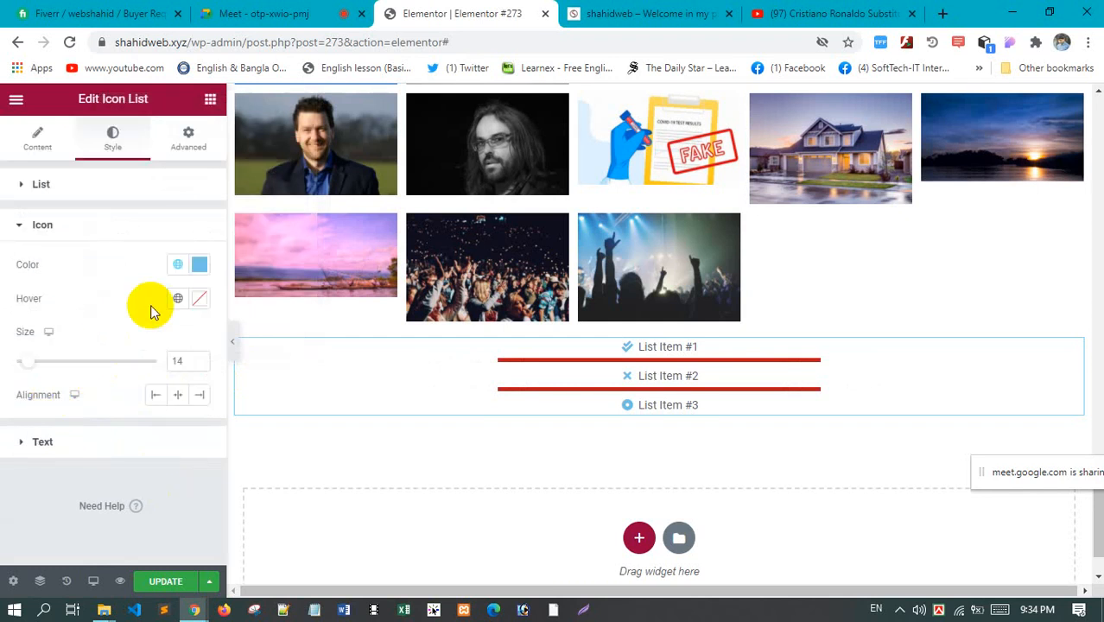
{"action": "left_click", "coordinate": [200, 270]}
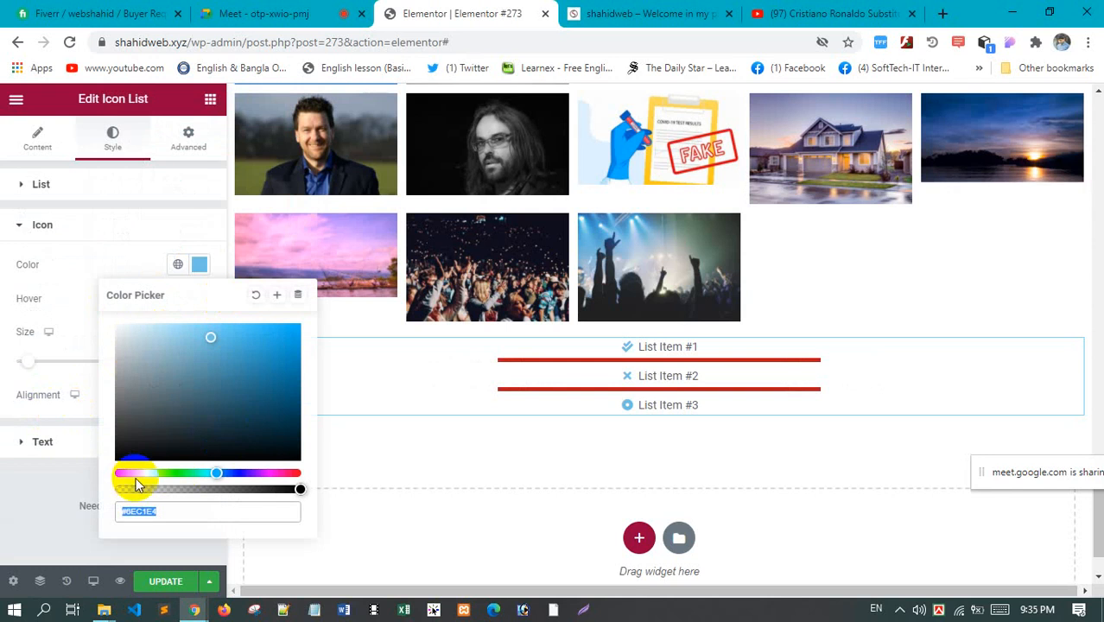
{"action": "left_click_drag", "start_coordinate": [134, 479], "coordinate": [83, 464]}
{"action": "left_click_drag", "start_coordinate": [152, 470], "coordinate": [112, 472]}
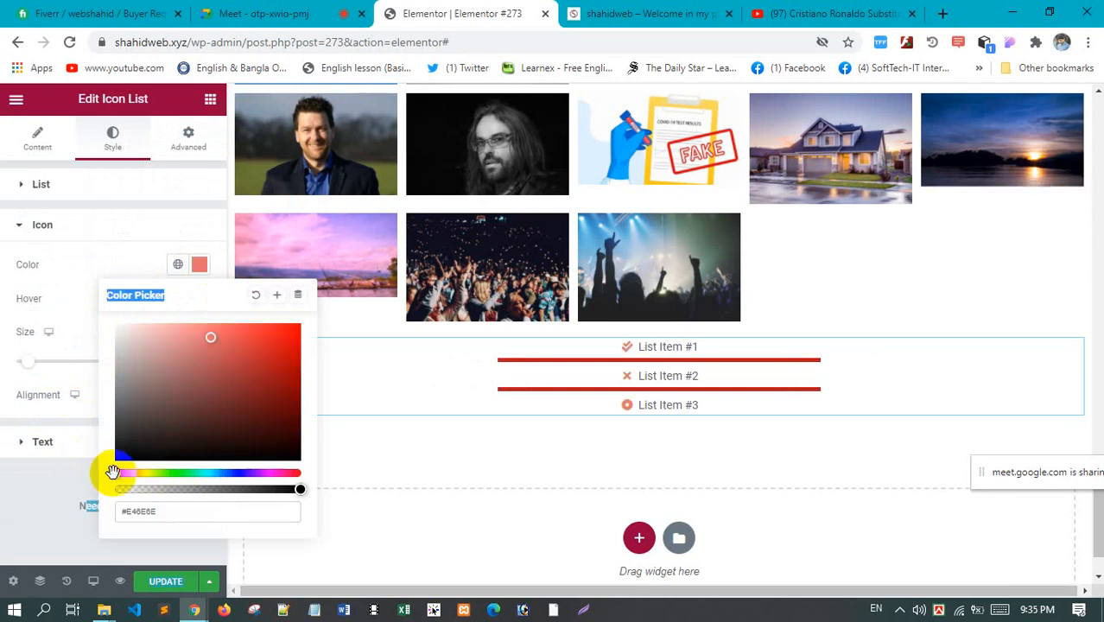
{"action": "left_click", "coordinate": [300, 342]}
{"action": "left_click_drag", "start_coordinate": [306, 342], "coordinate": [231, 375]}
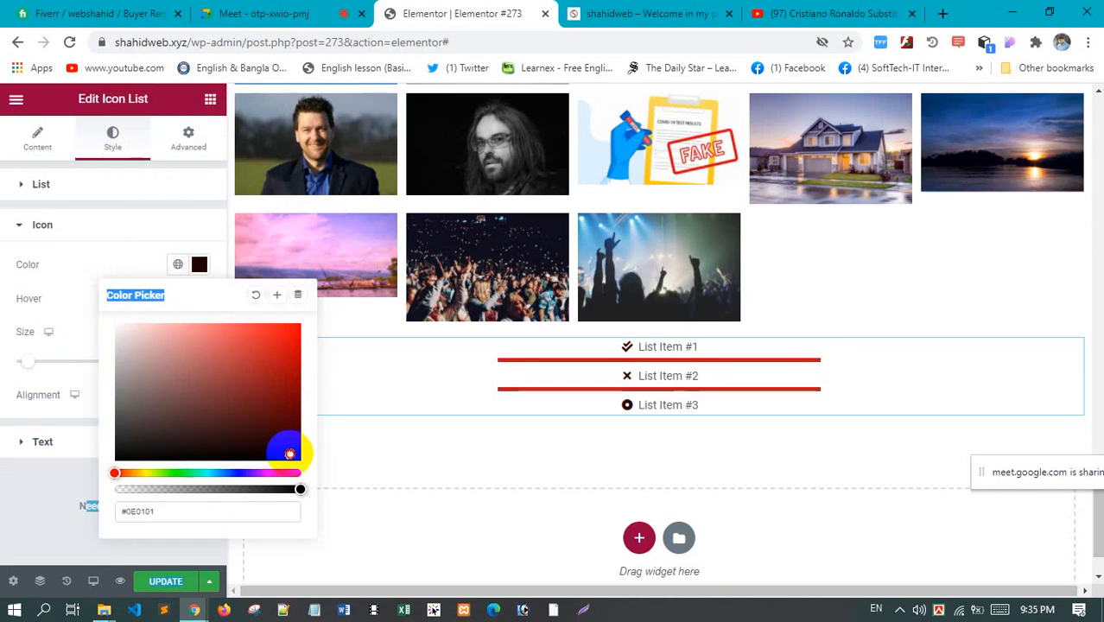
{"action": "left_click", "coordinate": [44, 505]}
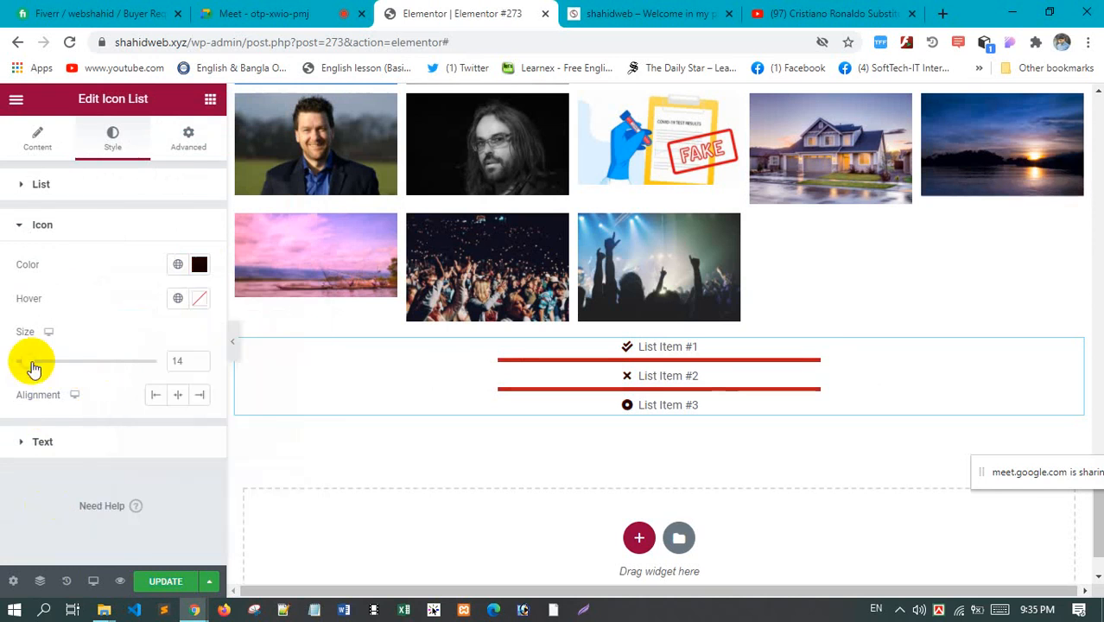
Set the list icons' size to 18 and try the different icon alignments
{"action": "left_click_drag", "start_coordinate": [29, 368], "coordinate": [32, 361]}
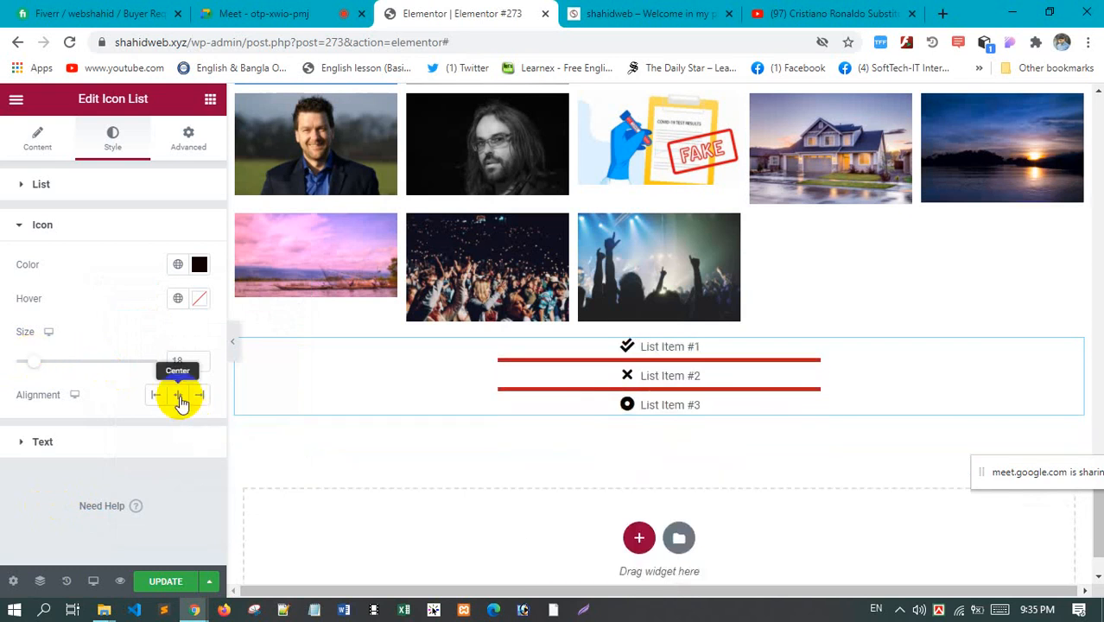
{"action": "left_click", "coordinate": [154, 397]}
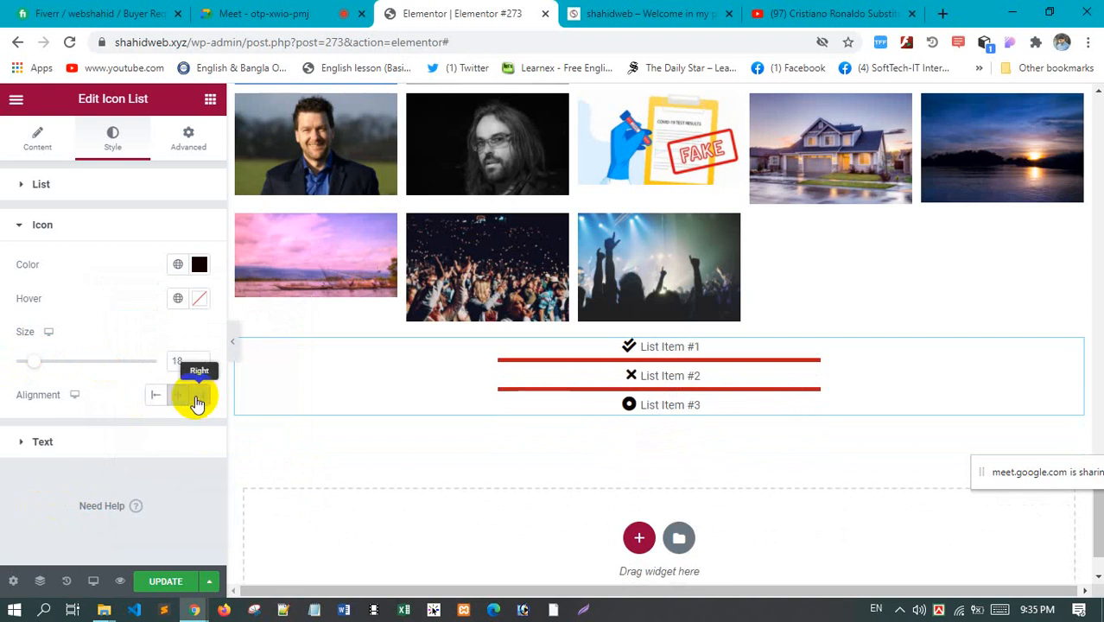
{"action": "left_click", "coordinate": [176, 395]}
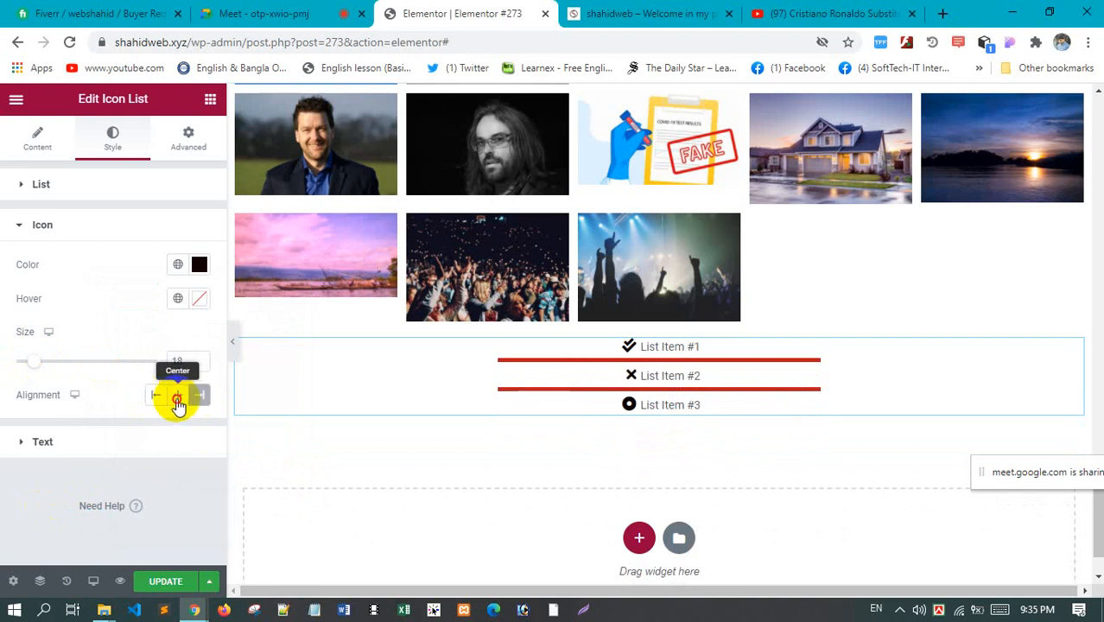
Set the list text's indent to 18 and its typography line height to 1.5 em
{"action": "left_click", "coordinate": [53, 443]}
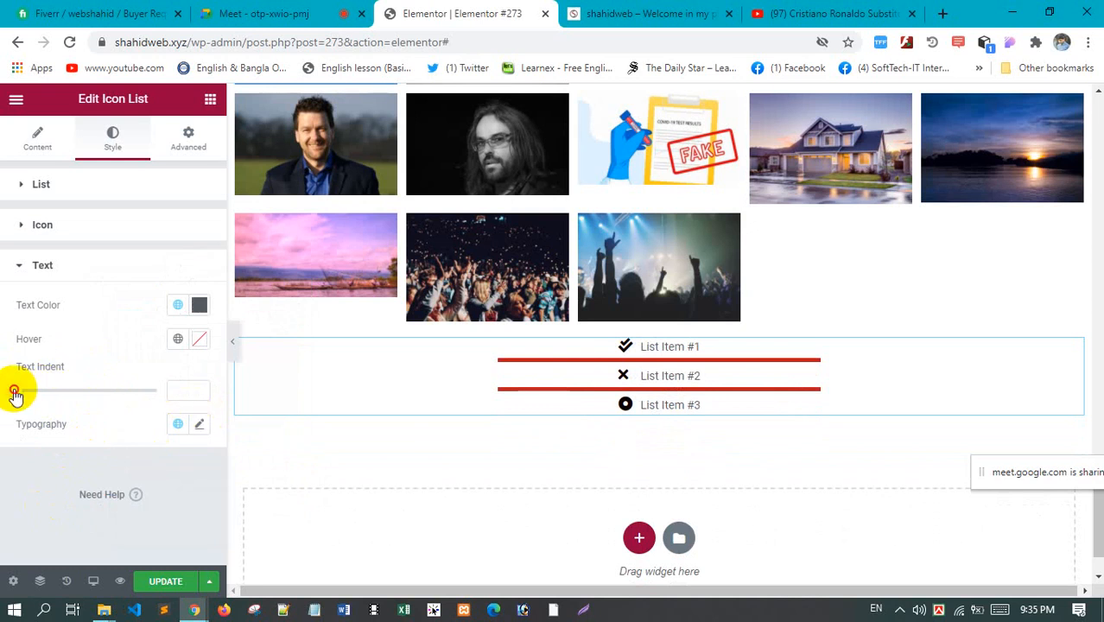
{"action": "left_click_drag", "start_coordinate": [15, 396], "coordinate": [67, 394]}
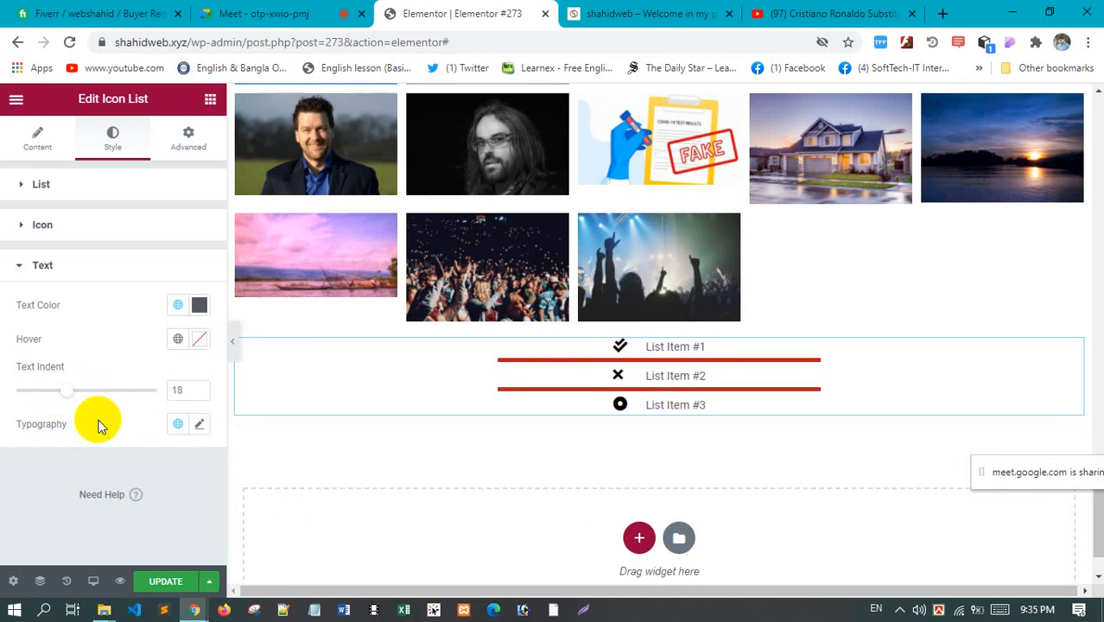
{"action": "left_click", "coordinate": [200, 426]}
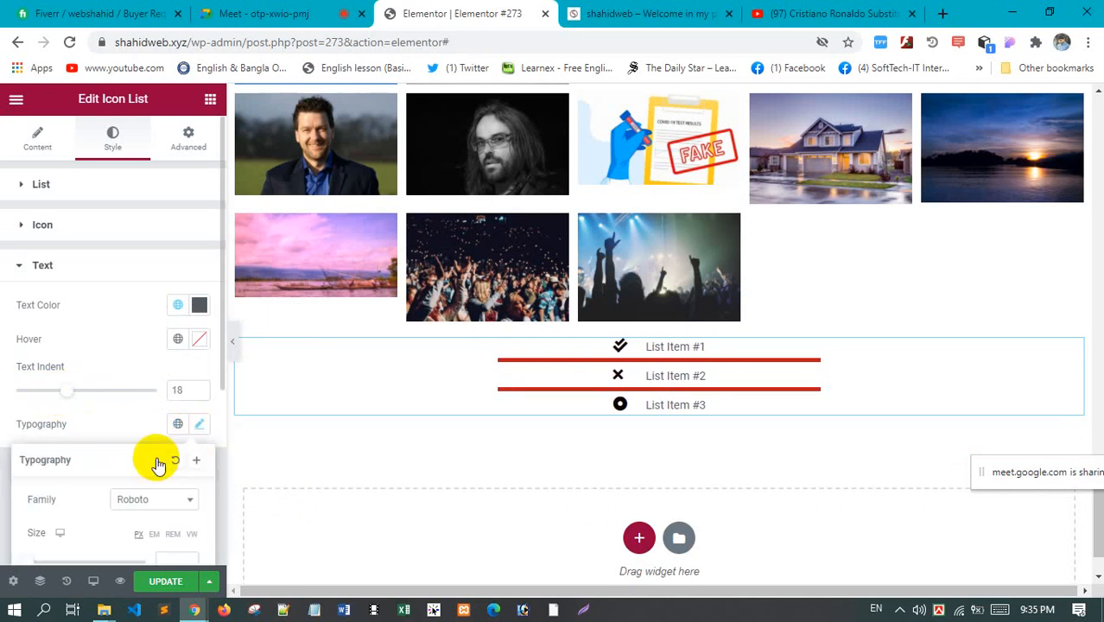
{"action": "scroll", "coordinate": [143, 406], "scroll_direction": "down", "scroll_amount": 5}
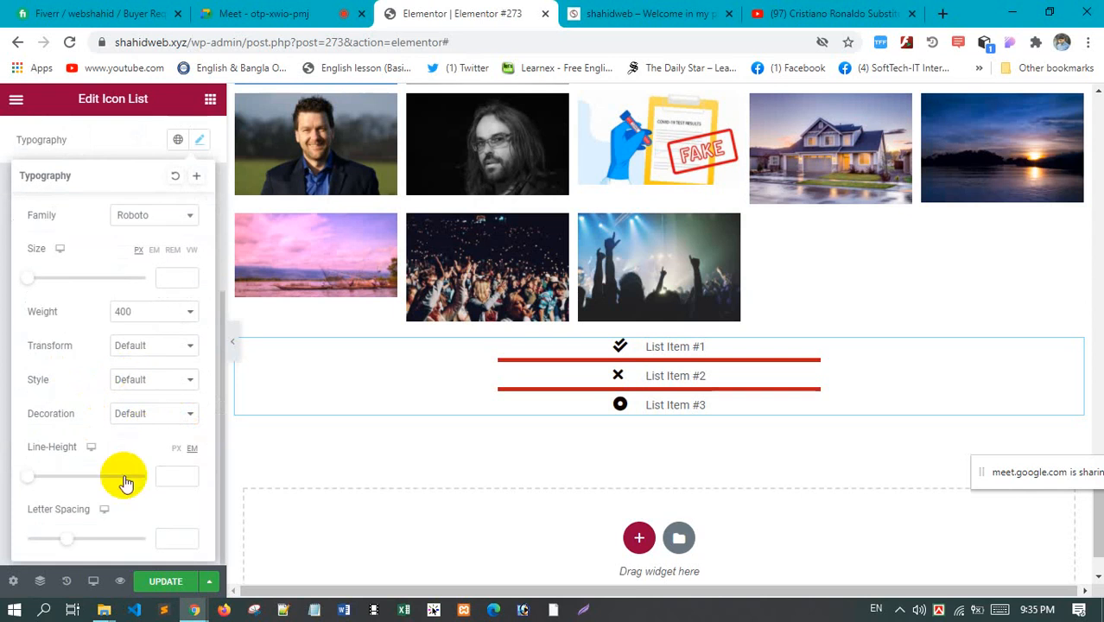
{"action": "mouse_move", "coordinate": [29, 482]}
{"action": "left_mouse_down"}
{"action": "mouse_move", "coordinate": [66, 482]}
{"action": "mouse_move", "coordinate": [43, 485]}
{"action": "left_mouse_up"}
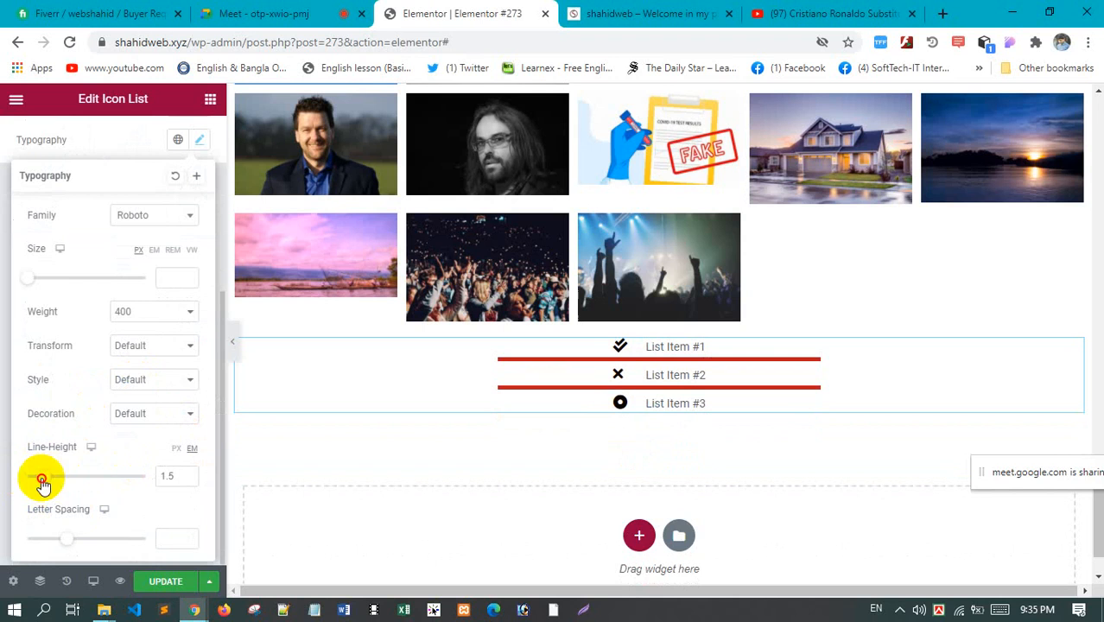
Try the Italic and Normal font styles for the list text and set the style to Oblique
{"action": "left_click", "coordinate": [164, 379]}
{"action": "left_click", "coordinate": [159, 423]}
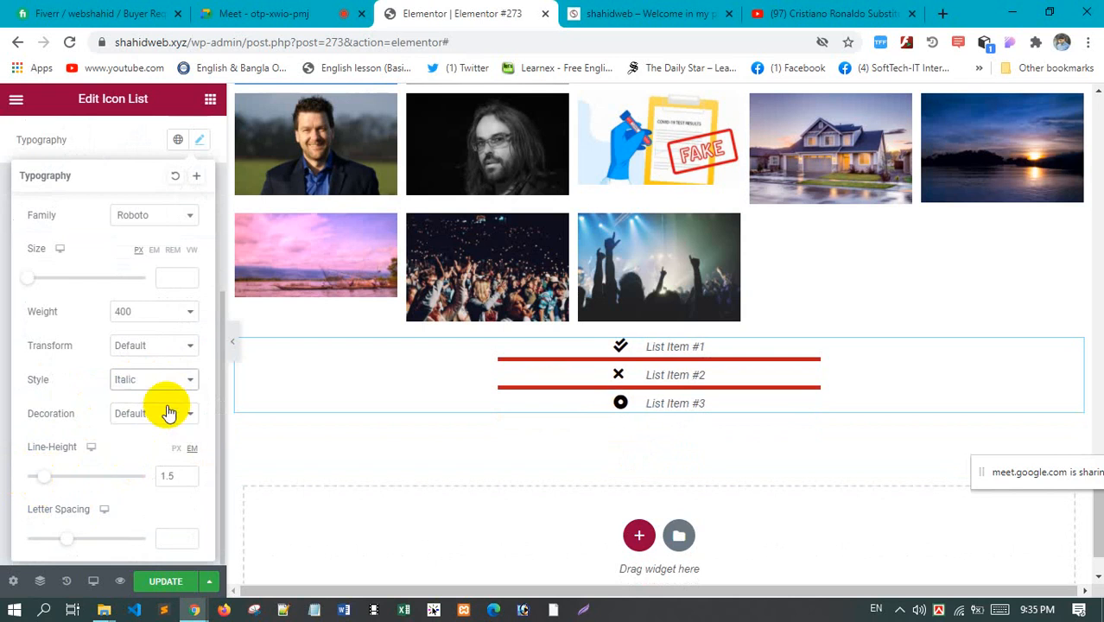
{"action": "left_click", "coordinate": [163, 383]}
{"action": "left_click", "coordinate": [162, 410]}
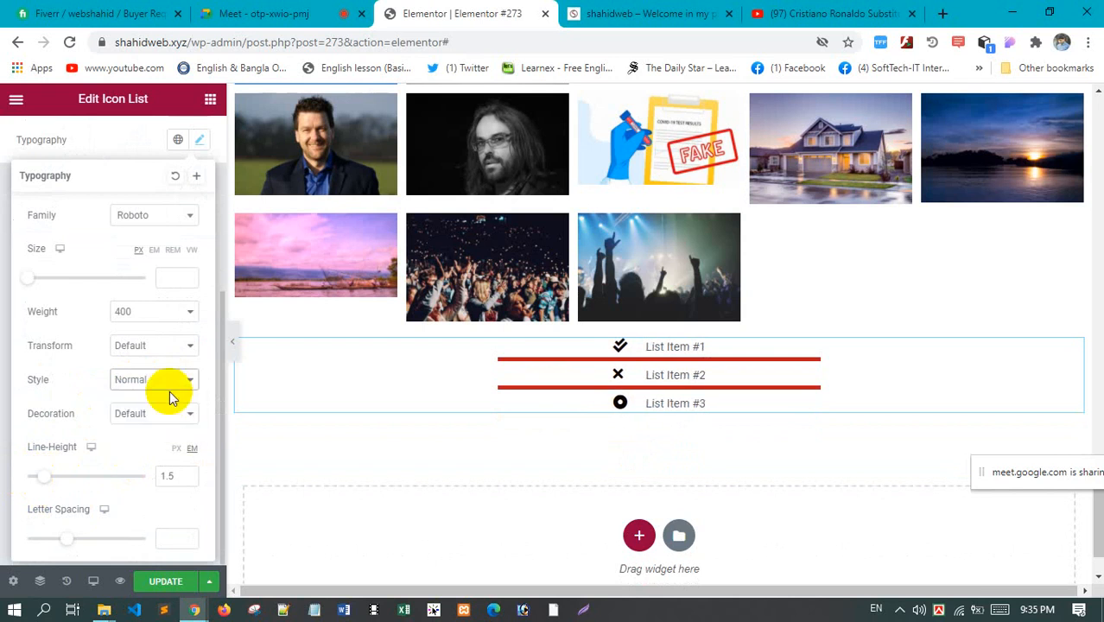
{"action": "left_click", "coordinate": [174, 383]}
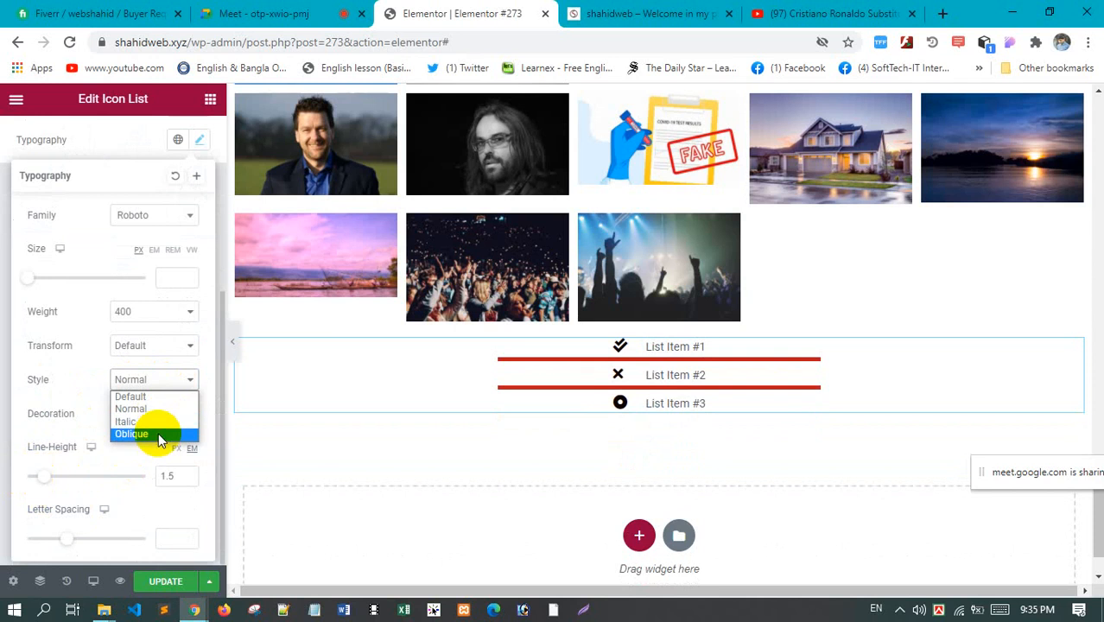
{"action": "left_click", "coordinate": [158, 434]}
Check the Google Meet presentation and return to the Elementor editor
{"action": "left_click", "coordinate": [657, 13]}
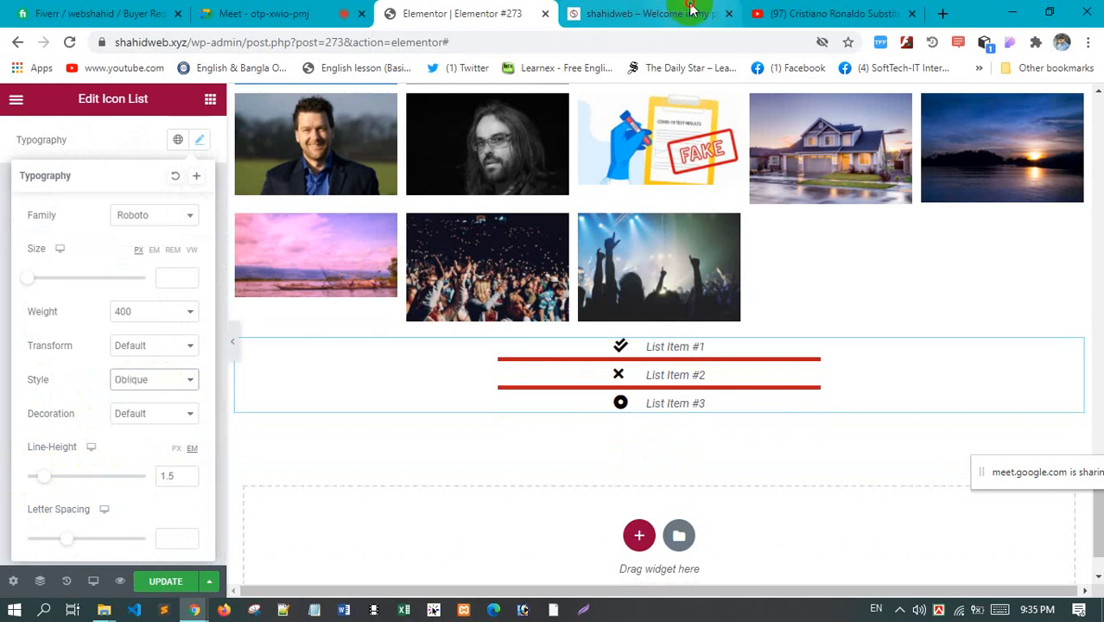
{"action": "left_click", "coordinate": [340, 9]}
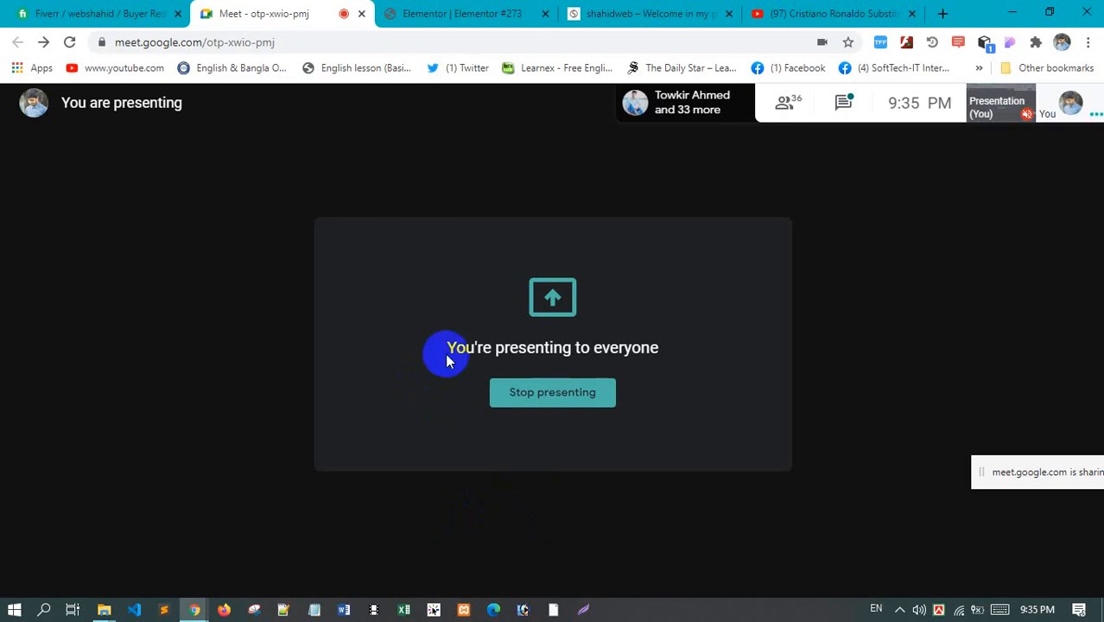
{"action": "left_click", "coordinate": [441, 13]}
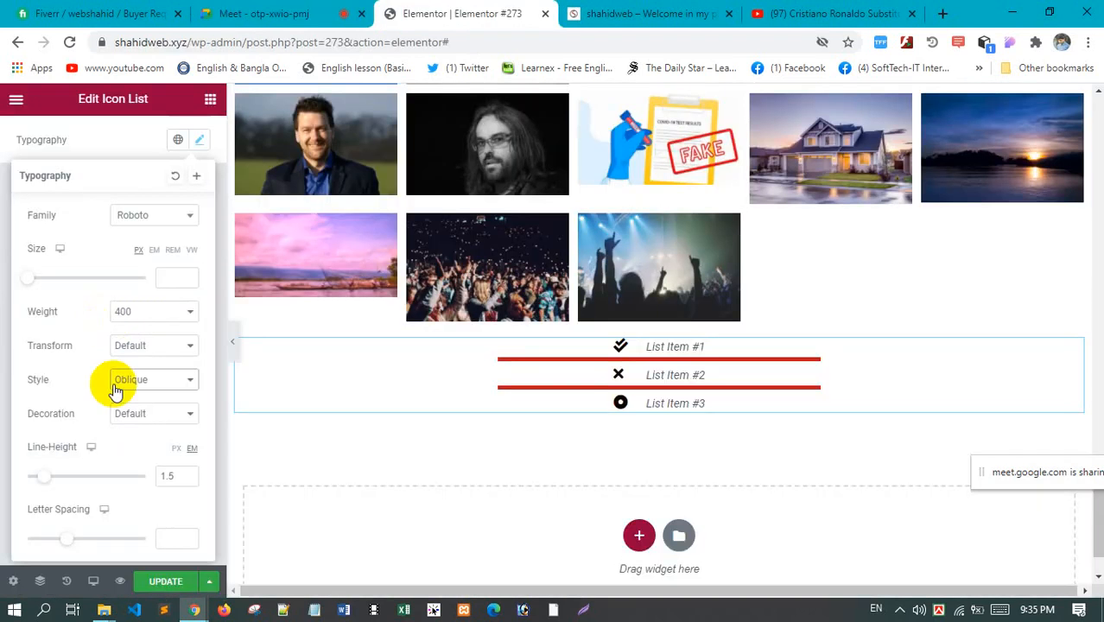
Close the list's typography settings, review the gallery and icon list, and show the available Elementor widgets
{"action": "left_click", "coordinate": [124, 131]}
{"action": "scroll", "coordinate": [581, 389], "scroll_direction": "down", "scroll_amount": 2}
{"action": "scroll", "coordinate": [582, 391], "scroll_direction": "up", "scroll_amount": 3}
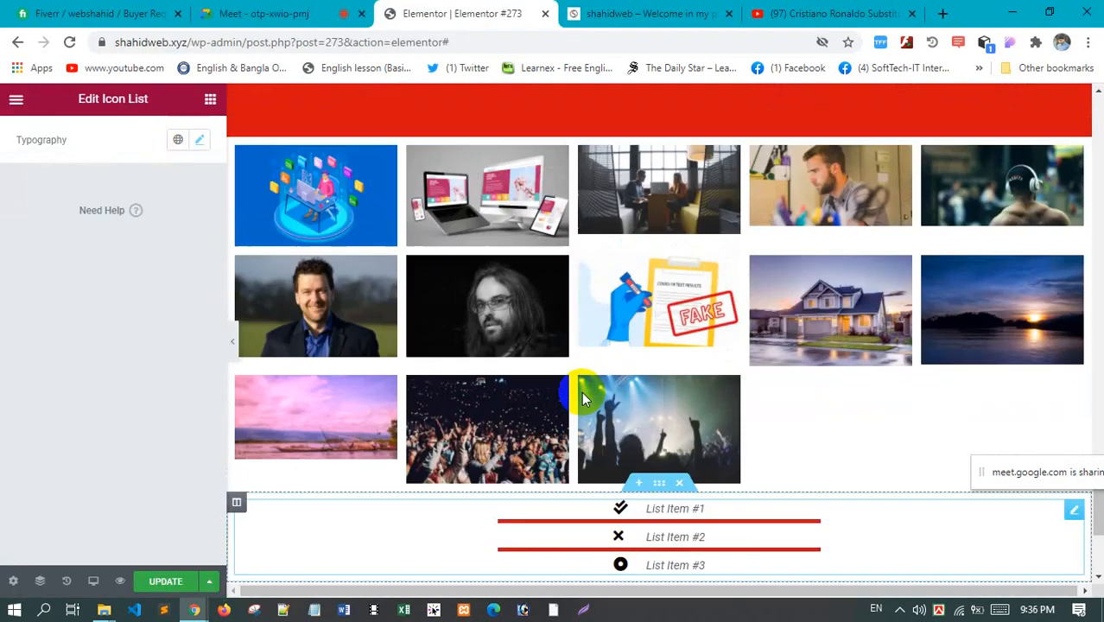
{"action": "scroll", "coordinate": [581, 392], "scroll_direction": "down", "scroll_amount": 3}
{"action": "left_click", "coordinate": [209, 100]}
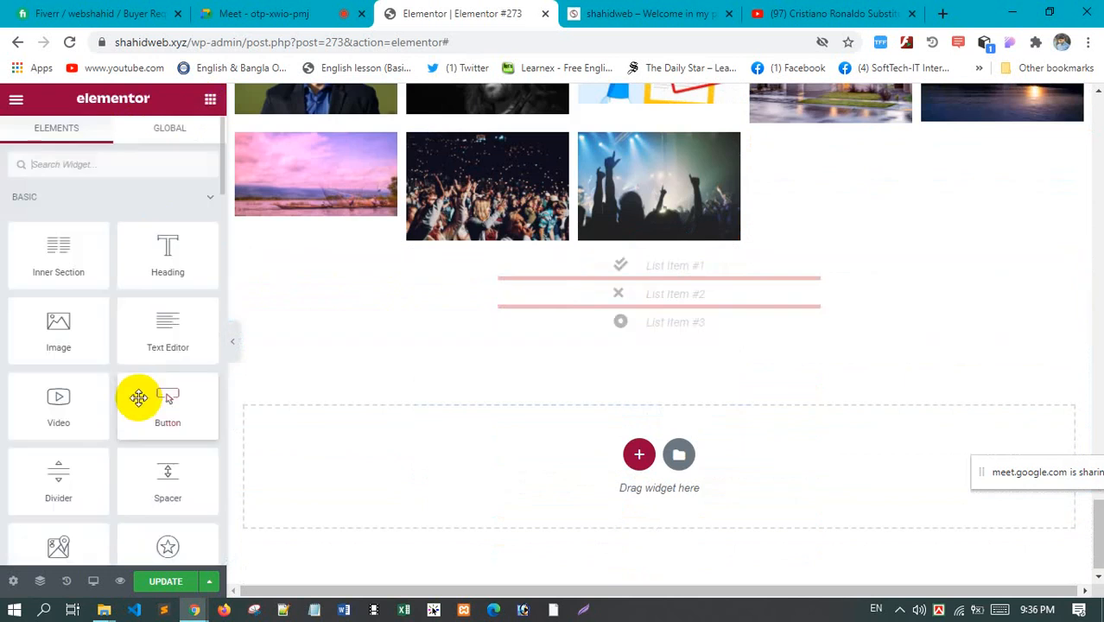
Add a single-column section below the icon list and show the available widgets again
{"action": "scroll", "coordinate": [147, 398], "scroll_direction": "down", "scroll_amount": 9}
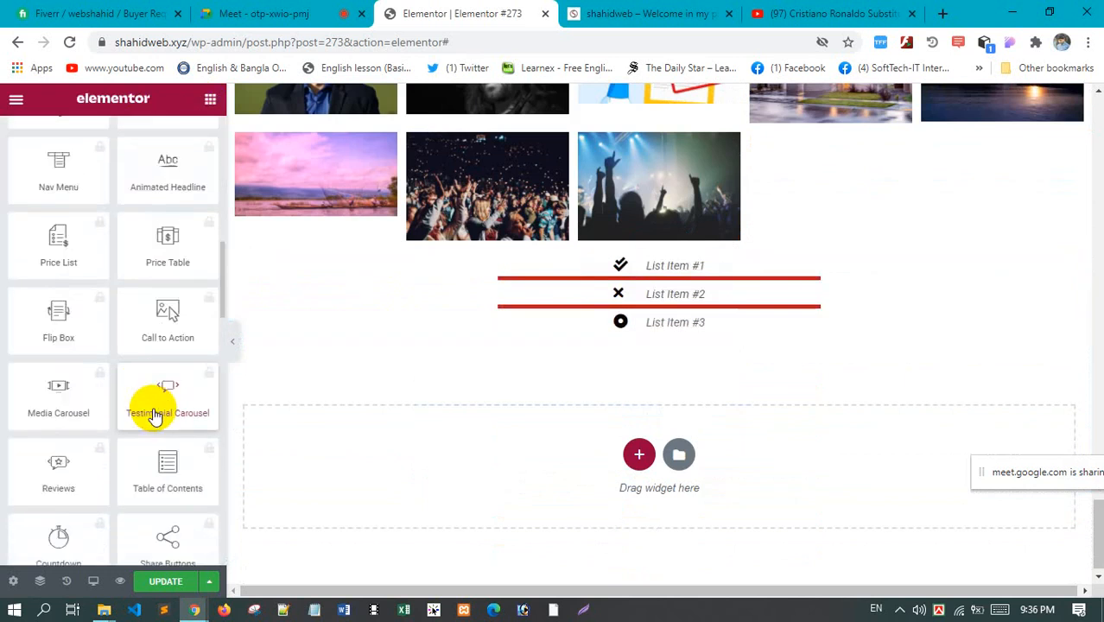
{"action": "scroll", "coordinate": [154, 416], "scroll_direction": "up", "scroll_amount": 3}
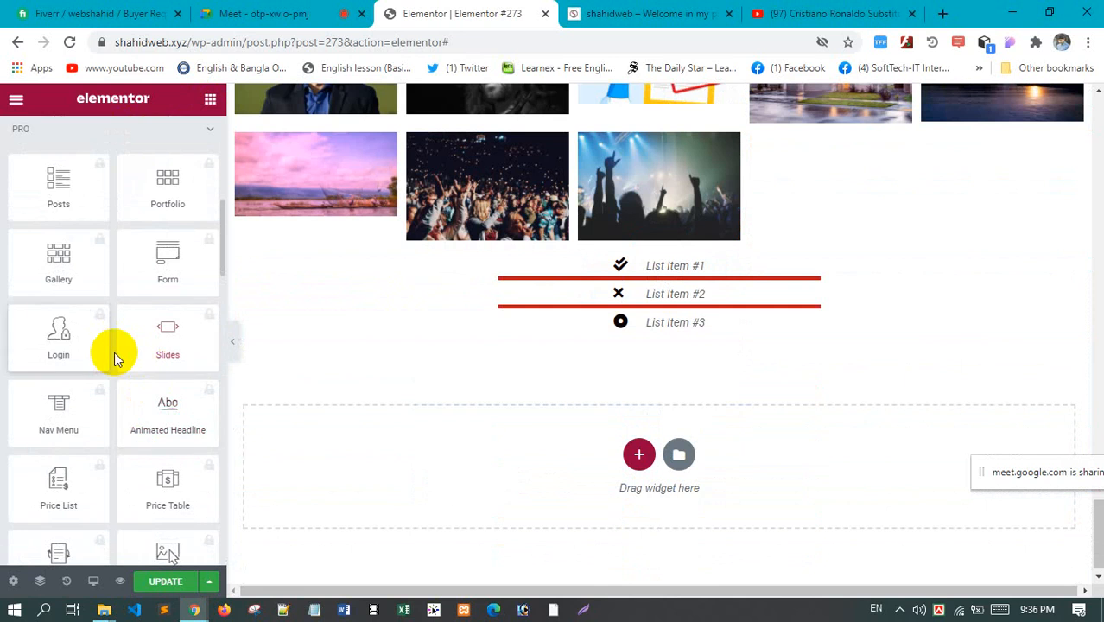
{"action": "scroll", "coordinate": [116, 359], "scroll_direction": "down", "scroll_amount": 10}
{"action": "scroll", "coordinate": [123, 460], "scroll_direction": "down", "scroll_amount": 2}
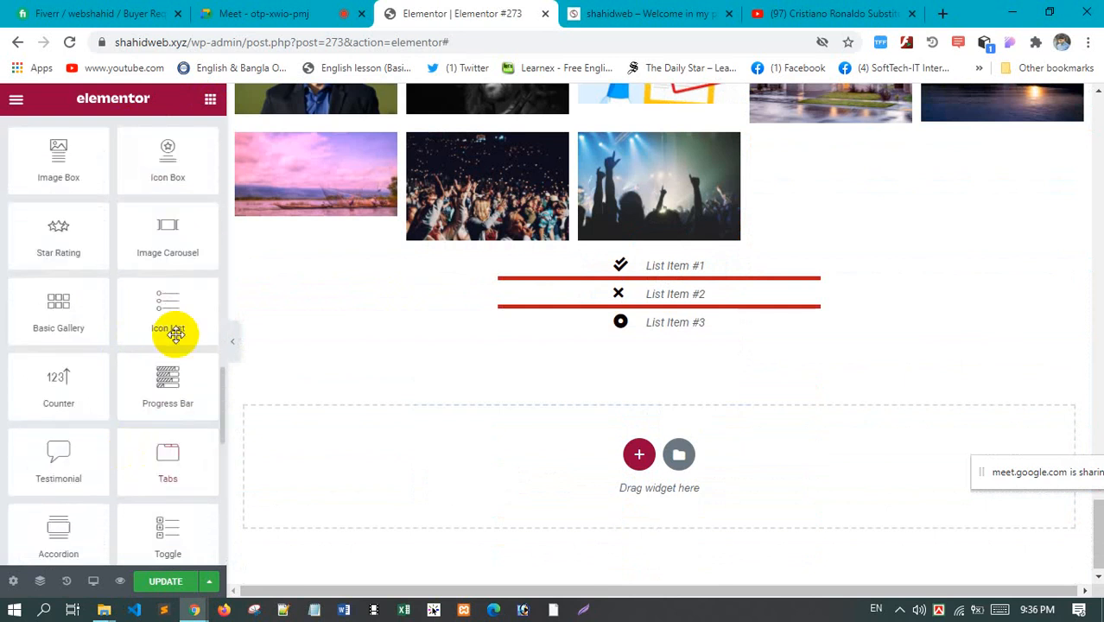
{"action": "scroll", "coordinate": [104, 346], "scroll_direction": "down", "scroll_amount": 1}
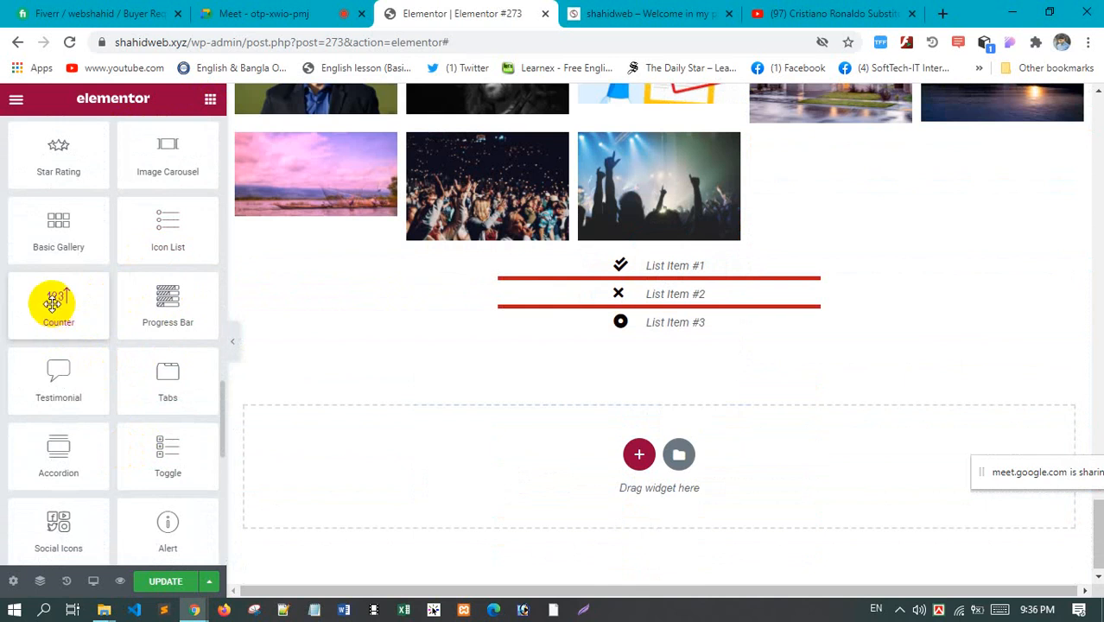
{"action": "left_click", "coordinate": [419, 496]}
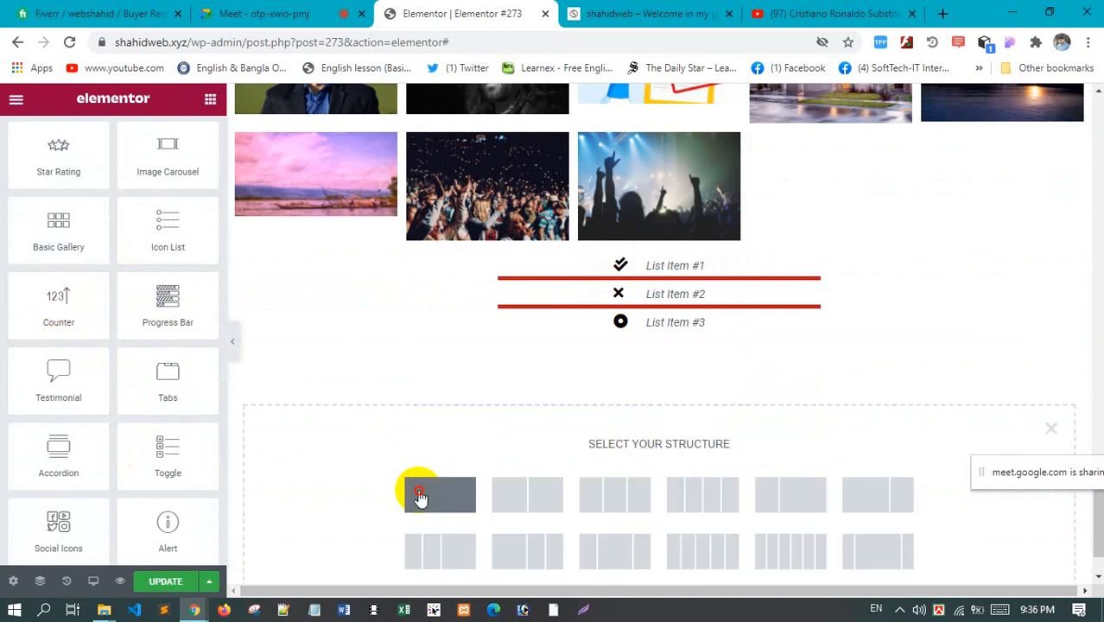
{"action": "left_click", "coordinate": [210, 102]}
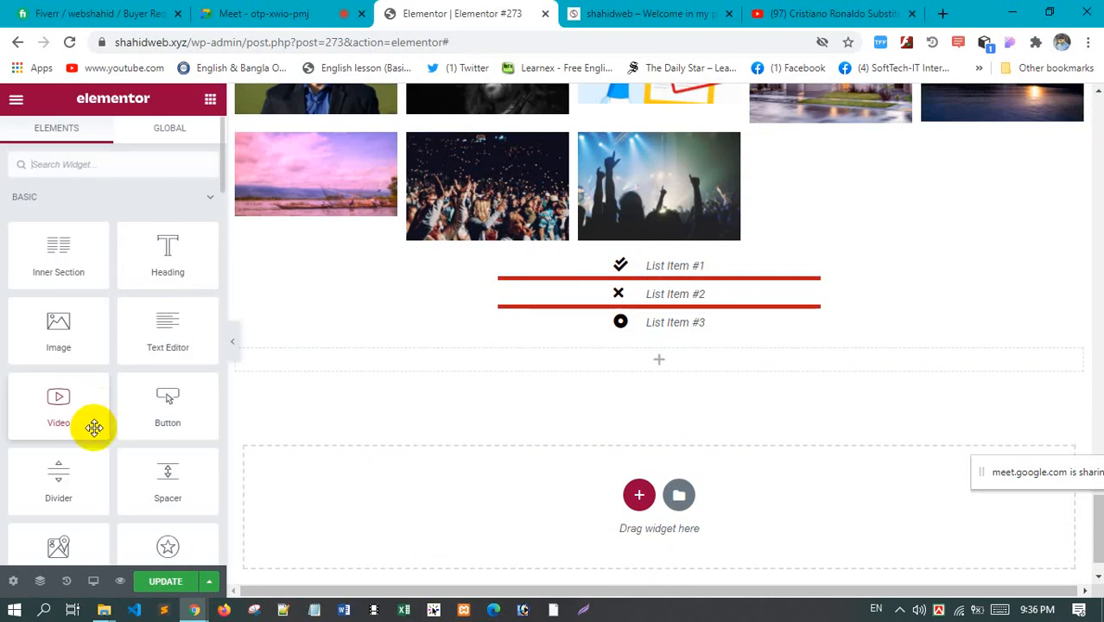
Search the widget library for "carou" and clear the search
{"action": "scroll", "coordinate": [94, 428], "scroll_direction": "down", "scroll_amount": 1}
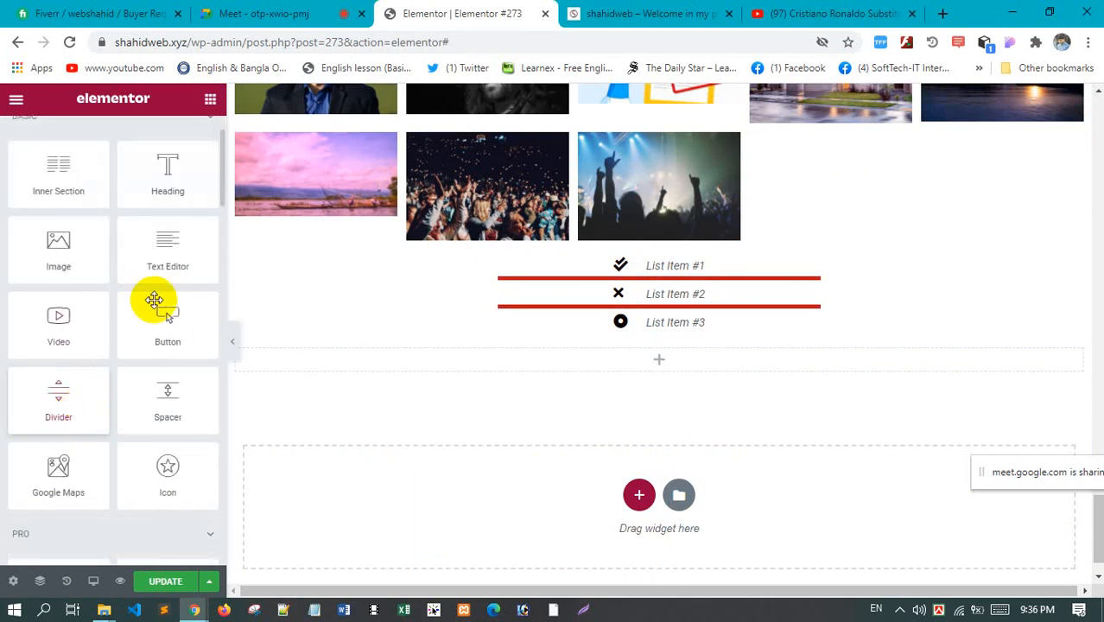
{"action": "scroll", "coordinate": [104, 157], "scroll_direction": "up", "scroll_amount": 1}
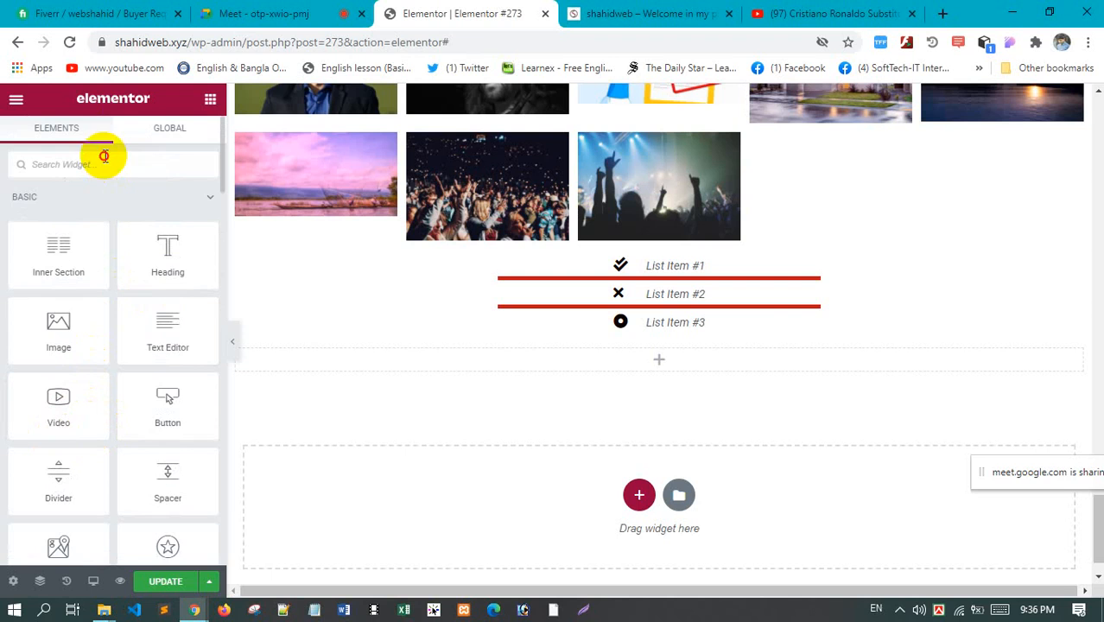
{"action": "type", "text": "carou"}
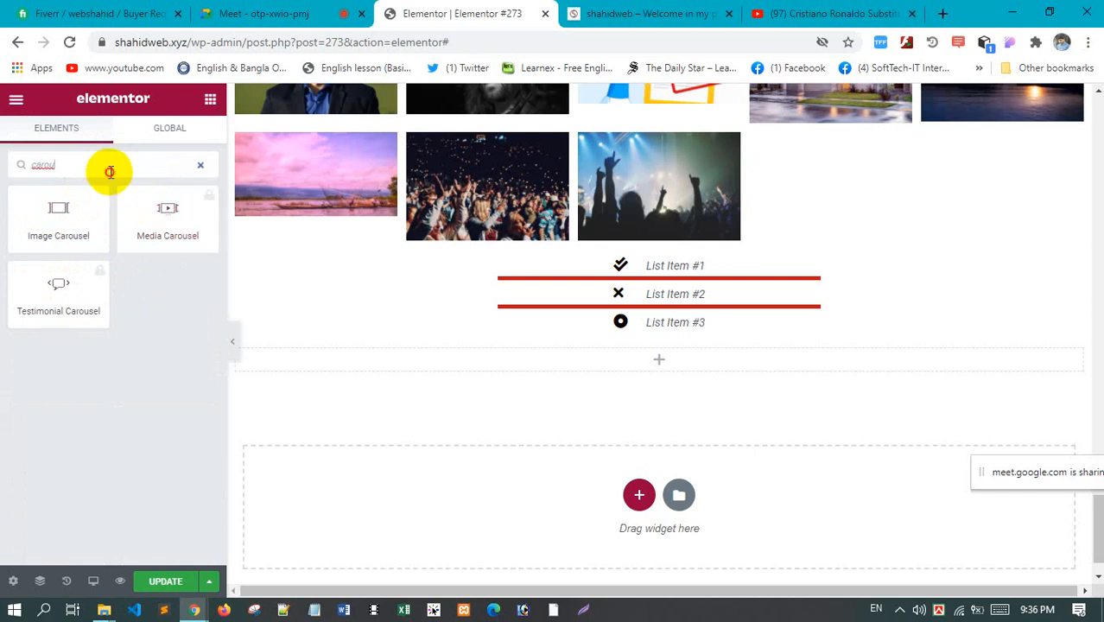
{"action": "key", "text": "BackSpace"}
{"action": "key", "text": "BackSpace"}
{"action": "key", "text": "BackSpace"}
{"action": "key", "text": "BackSpace"}
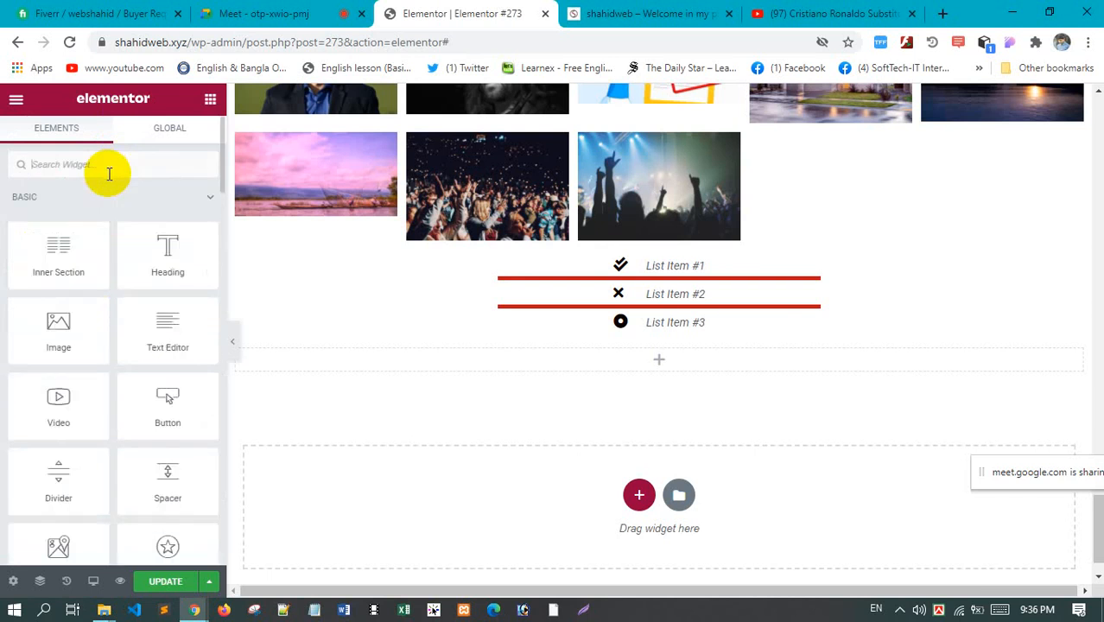
Place a Counter widget from the General widgets in the new empty section below the icon list
{"action": "scroll", "coordinate": [134, 397], "scroll_direction": "down", "scroll_amount": 5}
{"action": "scroll", "coordinate": [135, 397], "scroll_direction": "down", "scroll_amount": 8}
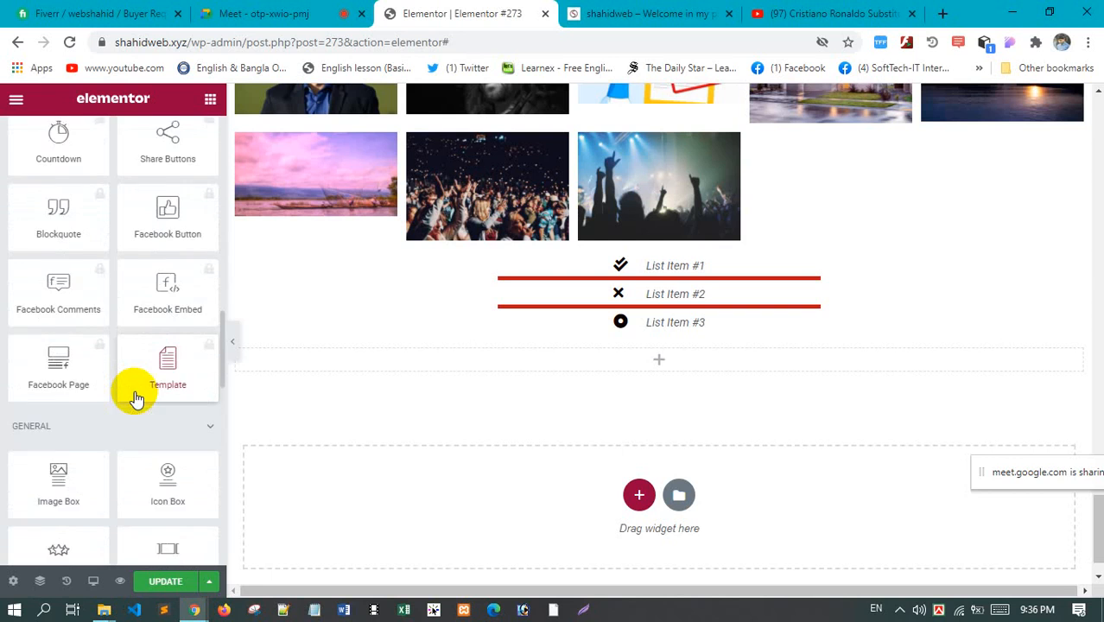
{"action": "scroll", "coordinate": [139, 396], "scroll_direction": "up", "scroll_amount": 3}
{"action": "scroll", "coordinate": [169, 240], "scroll_direction": "up", "scroll_amount": 5}
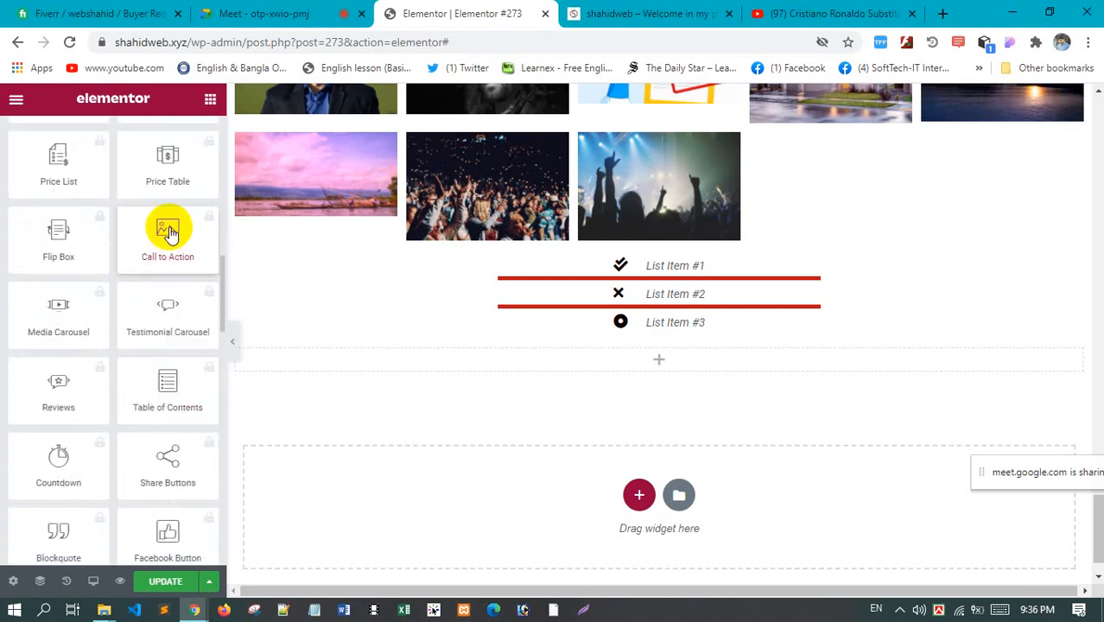
{"action": "scroll", "coordinate": [133, 235], "scroll_direction": "up", "scroll_amount": 2}
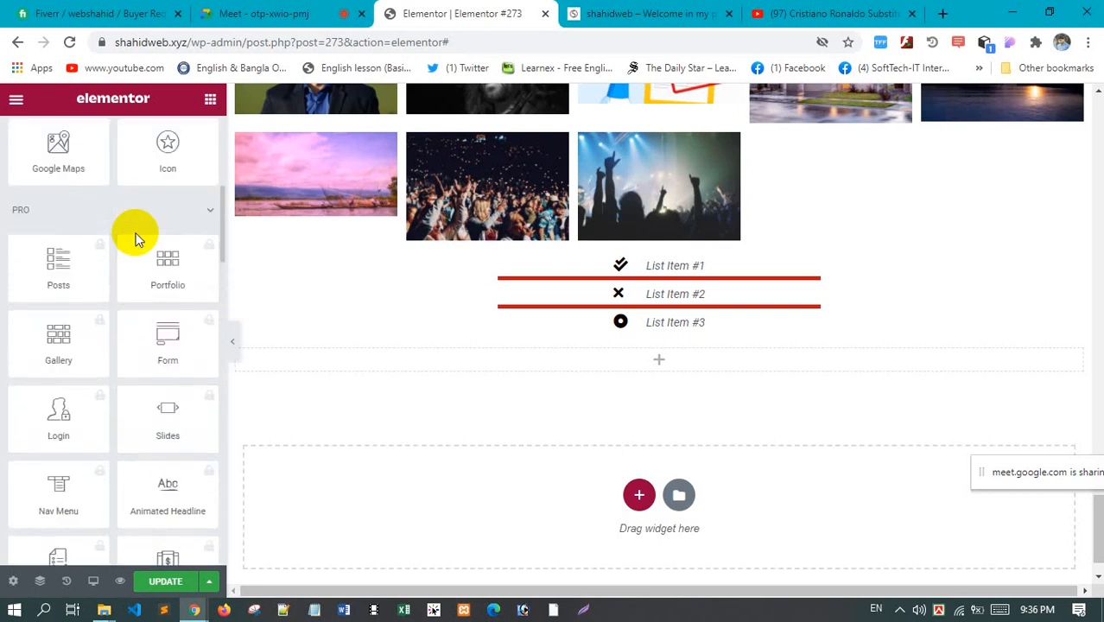
{"action": "scroll", "coordinate": [121, 328], "scroll_direction": "down", "scroll_amount": 12}
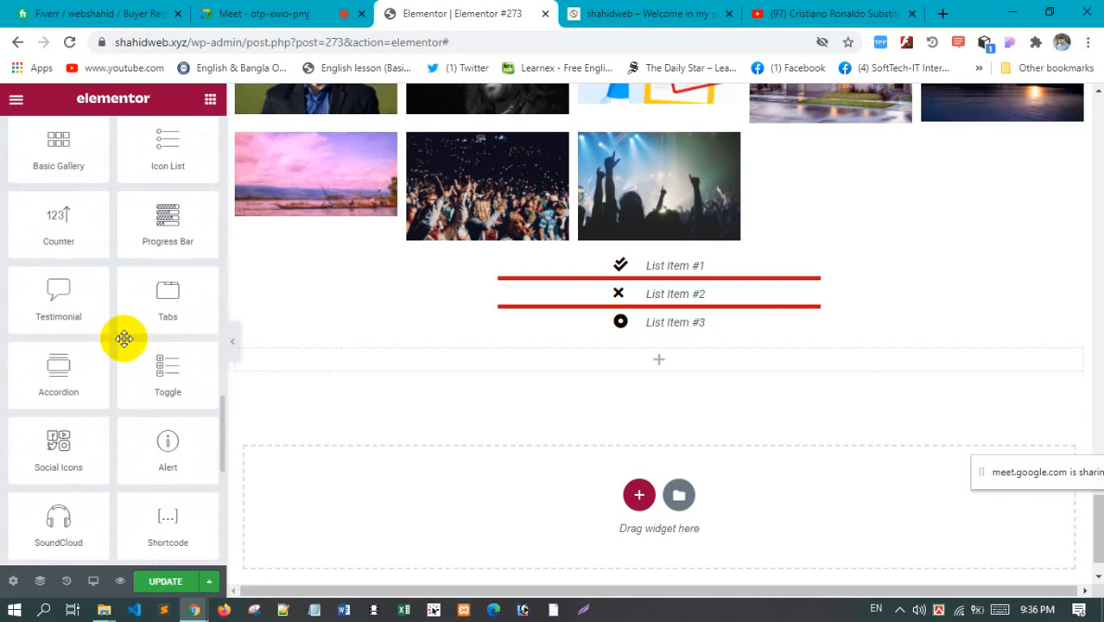
{"action": "scroll", "coordinate": [124, 339], "scroll_direction": "up", "scroll_amount": 3}
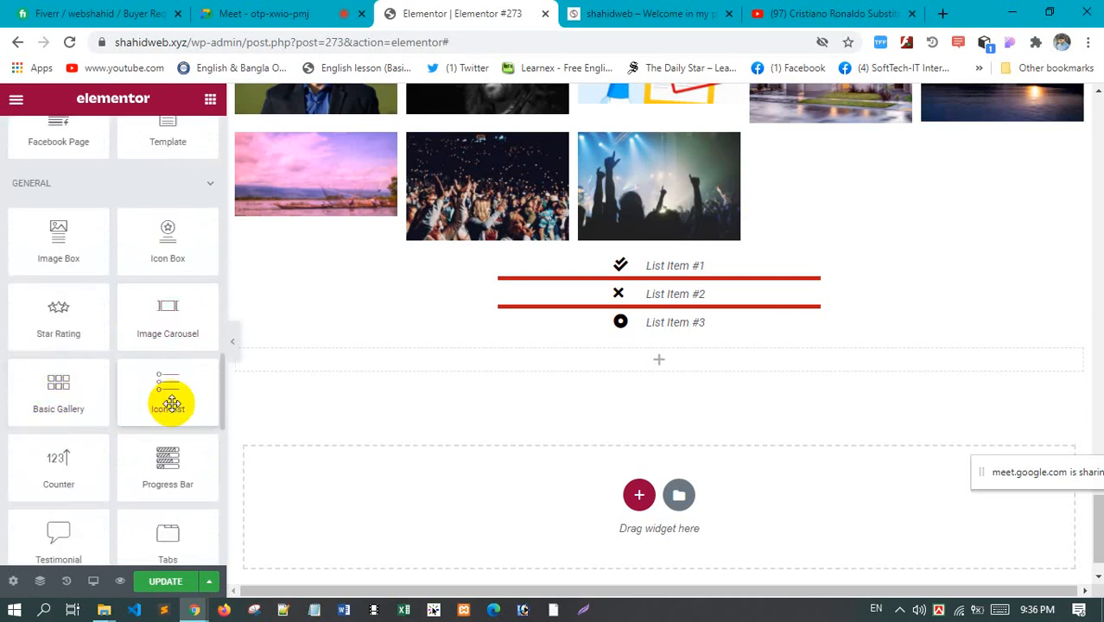
{"action": "scroll", "coordinate": [168, 399], "scroll_direction": "down", "scroll_amount": 1}
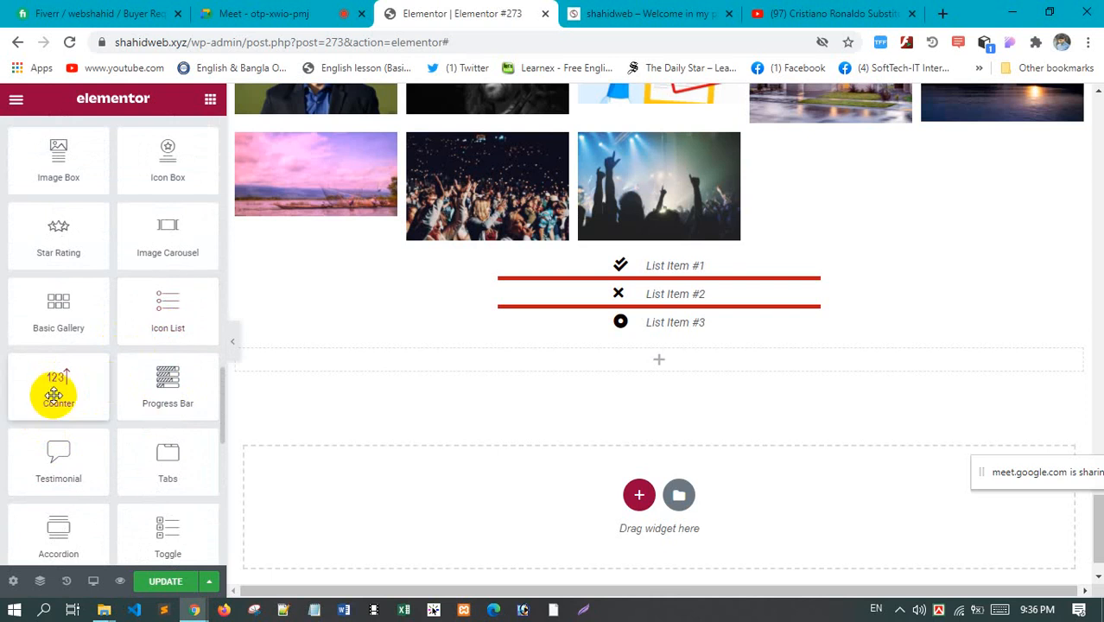
{"action": "left_click_drag", "start_coordinate": [55, 390], "coordinate": [648, 360]}
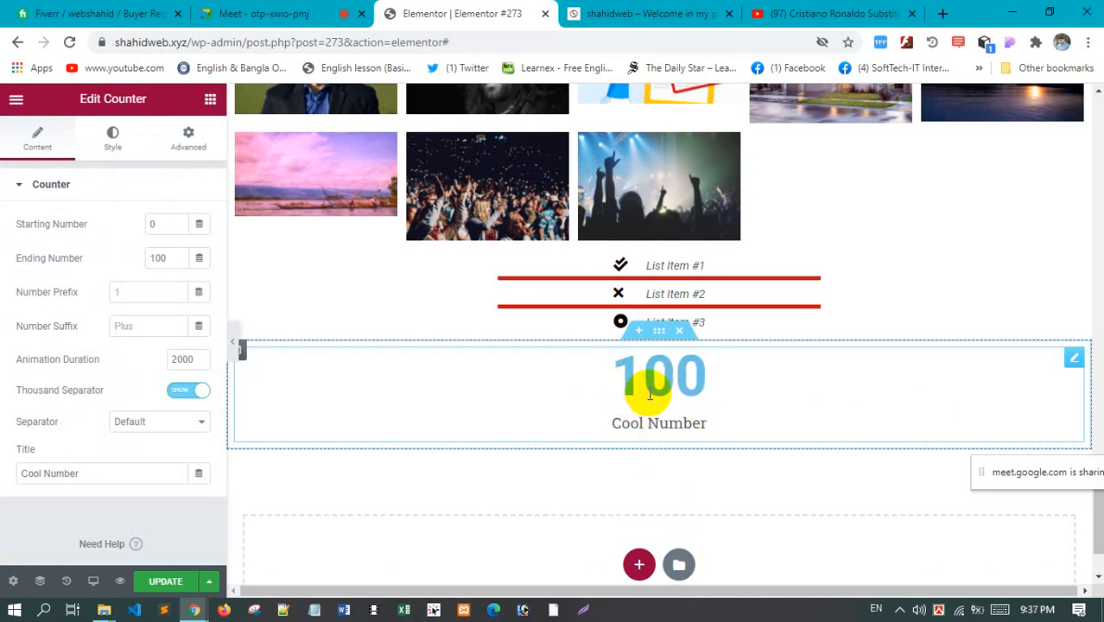
Duplicate the counter within its section and compare the two copies
{"action": "right_click", "coordinate": [1074, 363]}
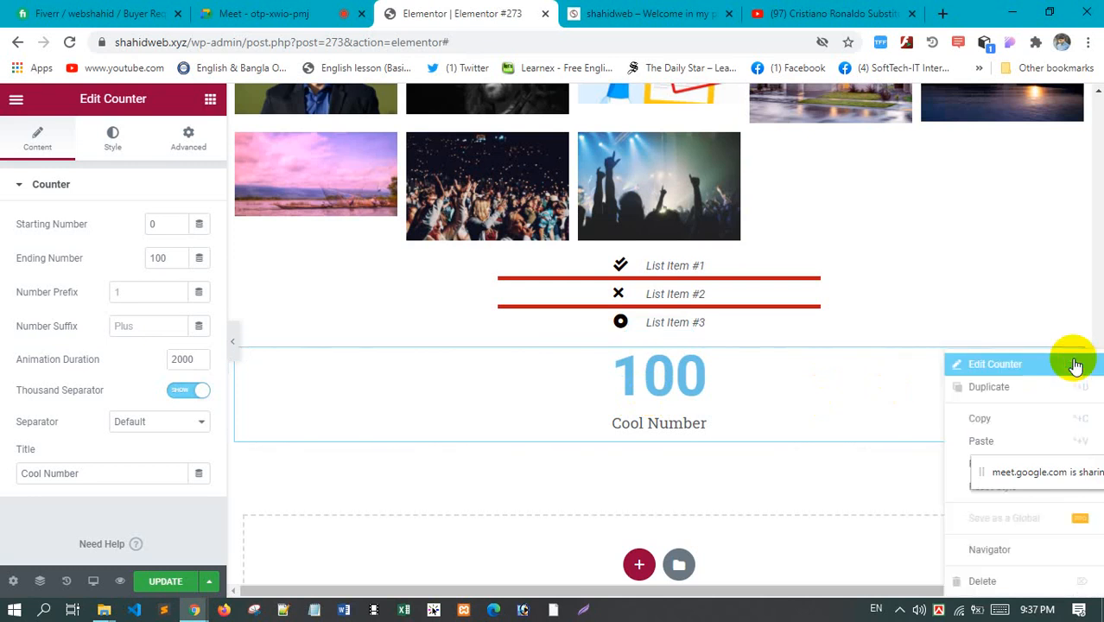
{"action": "left_click", "coordinate": [1036, 396]}
{"action": "scroll", "coordinate": [756, 423], "scroll_direction": "down", "scroll_amount": 2}
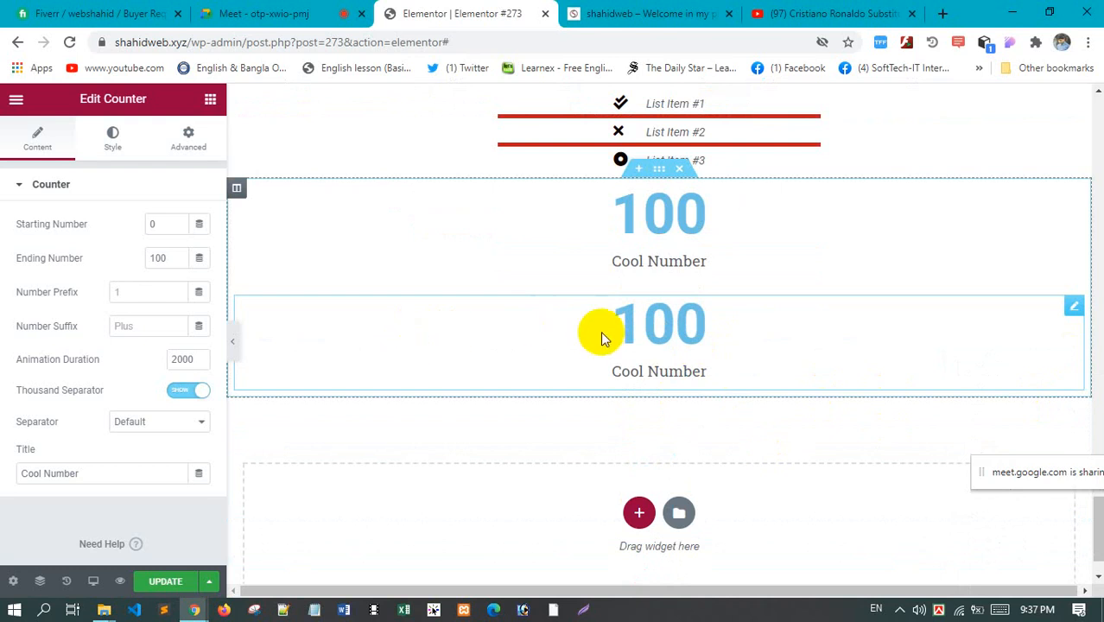
{"action": "scroll", "coordinate": [595, 341], "scroll_direction": "up", "scroll_amount": 2}
{"action": "scroll", "coordinate": [641, 370], "scroll_direction": "down", "scroll_amount": 1}
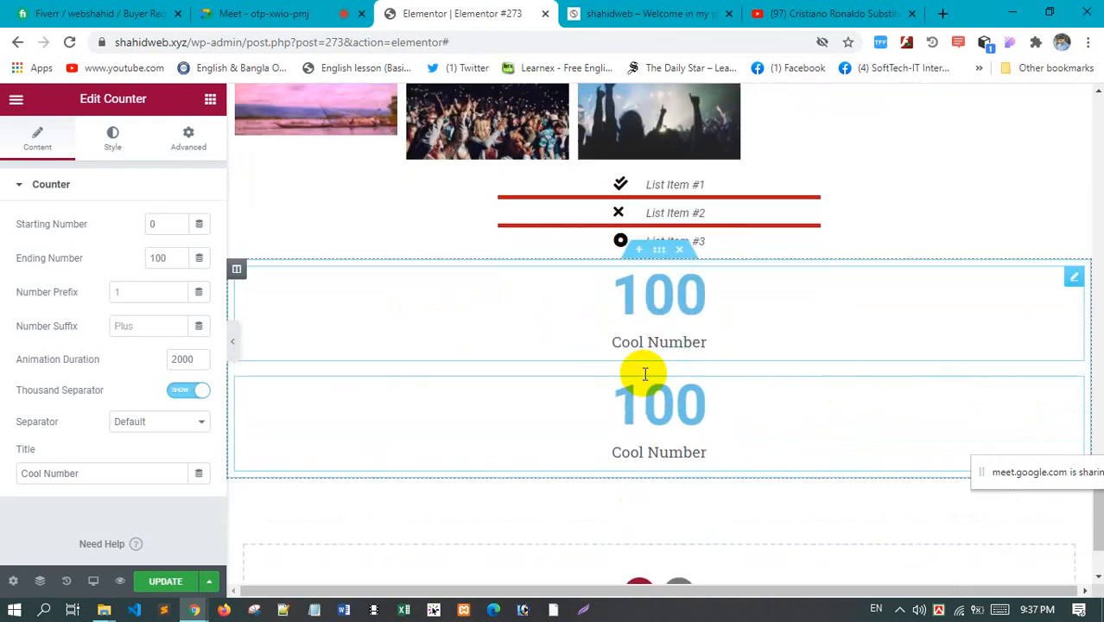
Delete the duplicated counter and the original counter from the section
{"action": "right_click", "coordinate": [1068, 389]}
{"action": "left_click", "coordinate": [1021, 585]}
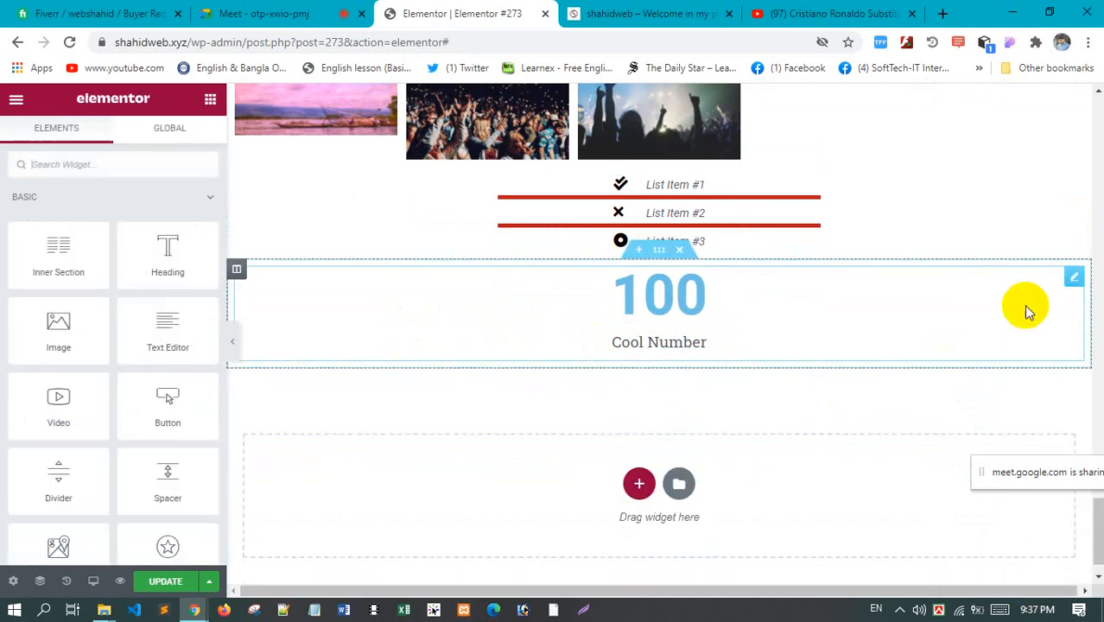
{"action": "right_click", "coordinate": [1074, 277]}
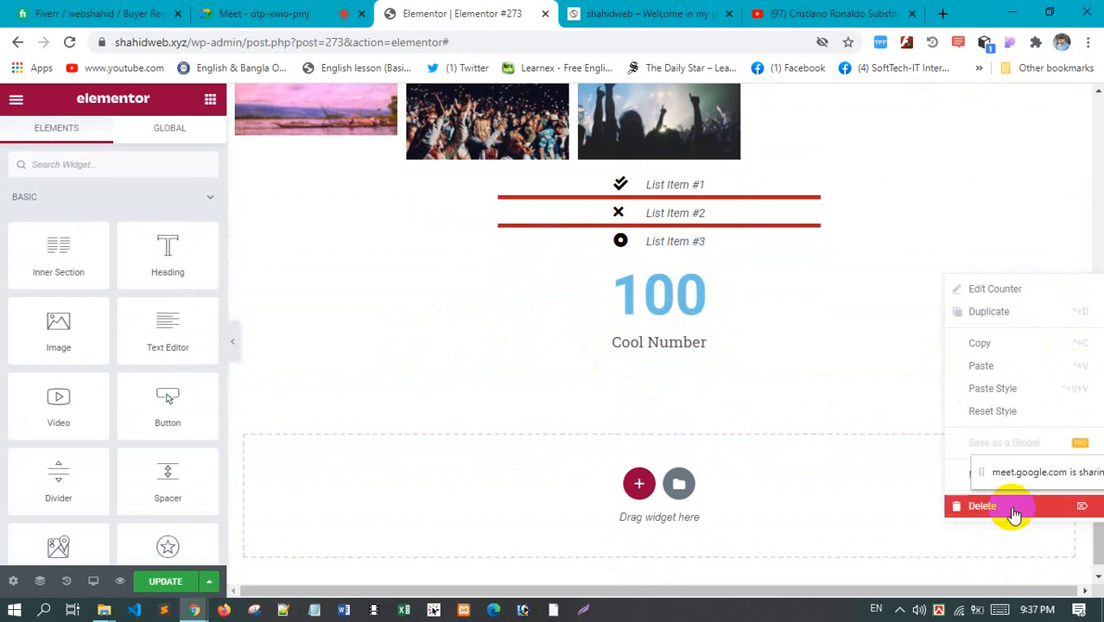
{"action": "left_click", "coordinate": [1013, 508]}
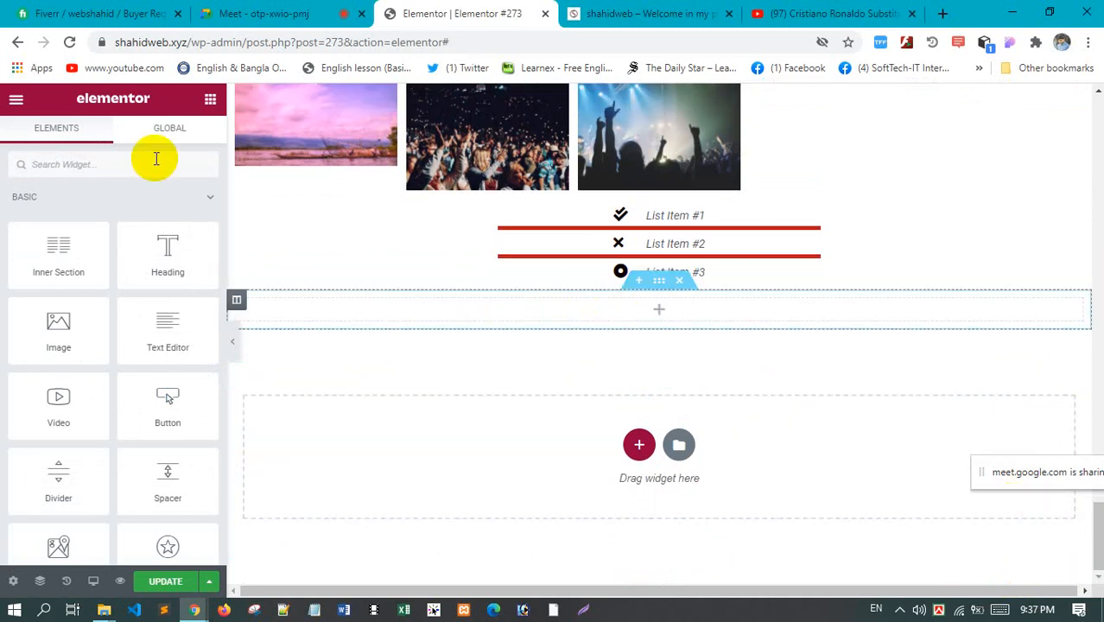
Add an Inner Section to the empty section and duplicate its first column twice to make four columns
{"action": "left_click_drag", "start_coordinate": [54, 251], "coordinate": [654, 316]}
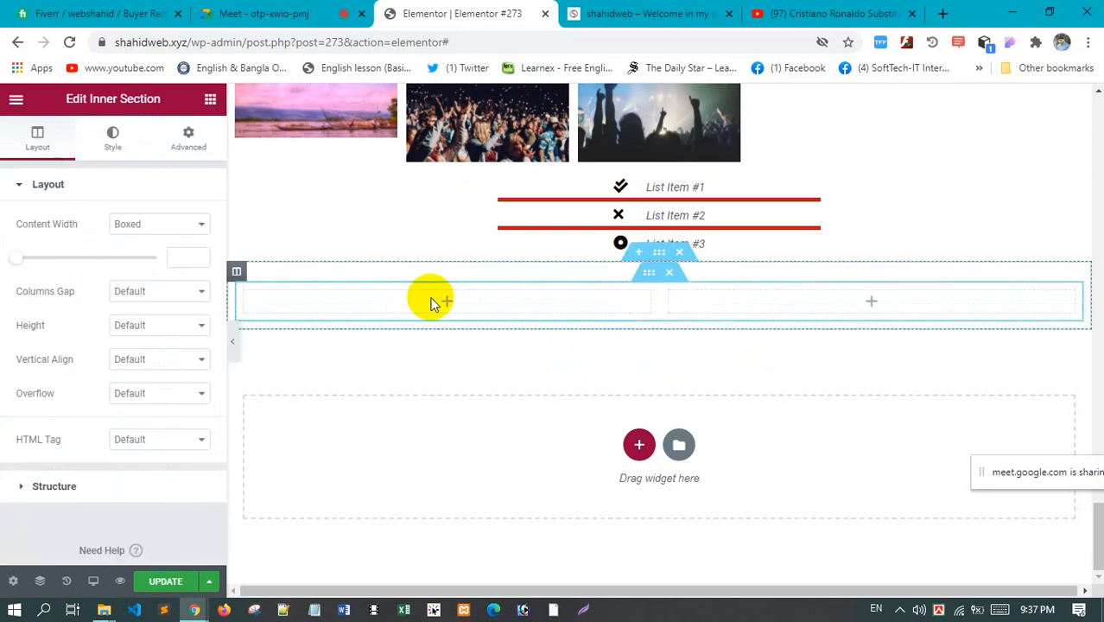
{"action": "right_click", "coordinate": [246, 293]}
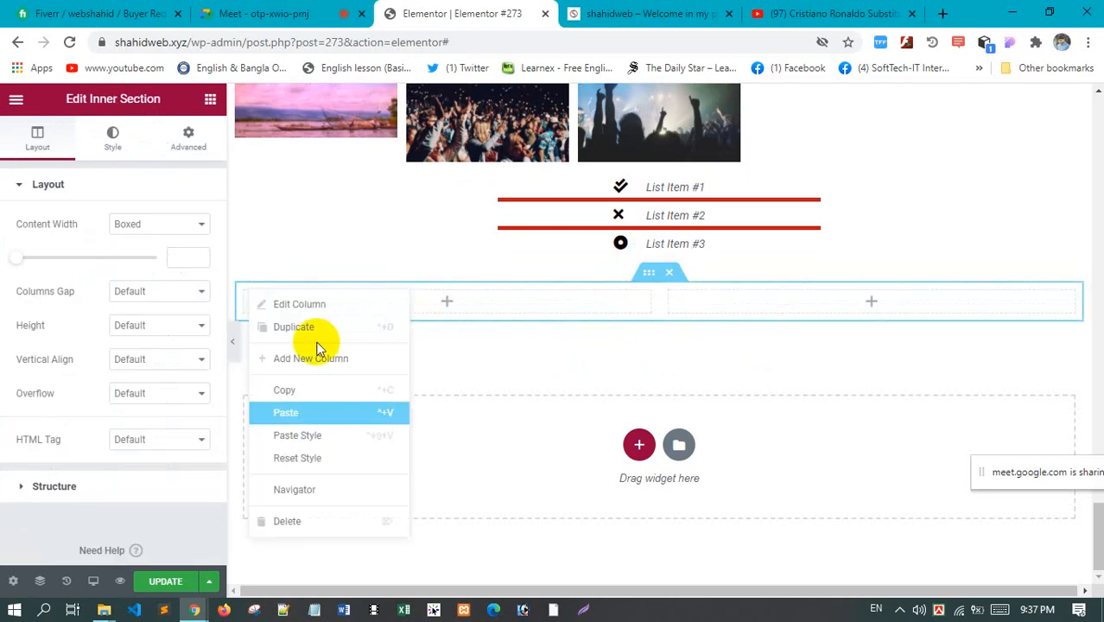
{"action": "left_click", "coordinate": [309, 326]}
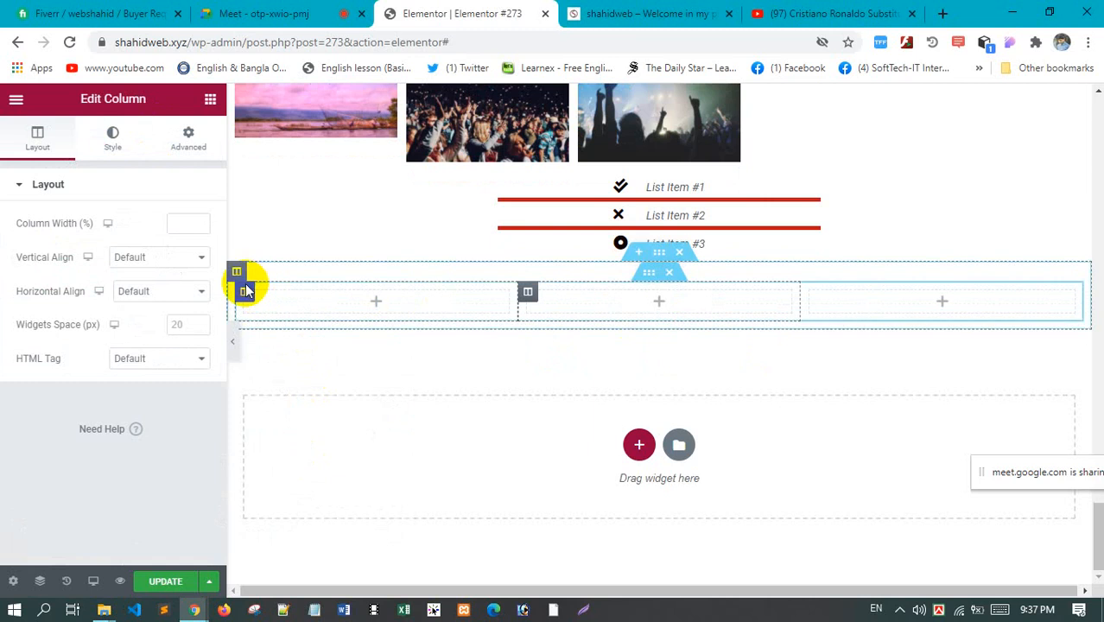
{"action": "right_click", "coordinate": [249, 292]}
{"action": "left_click", "coordinate": [296, 322]}
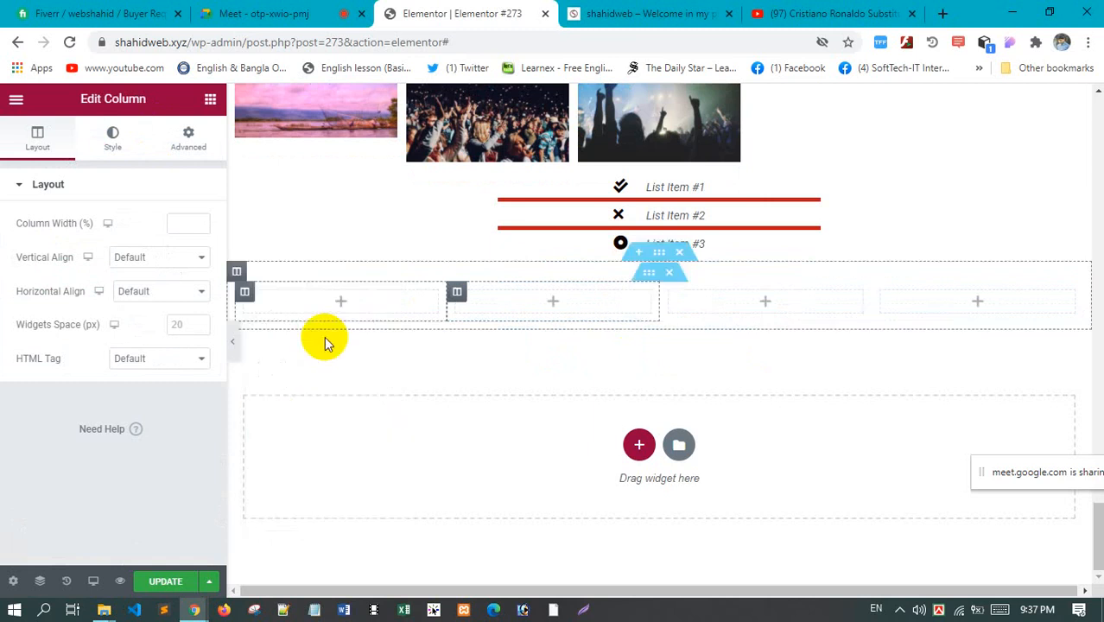
Search the widgets for "coun" and place a Counter in the inner section's first column
{"action": "left_click", "coordinate": [210, 101]}
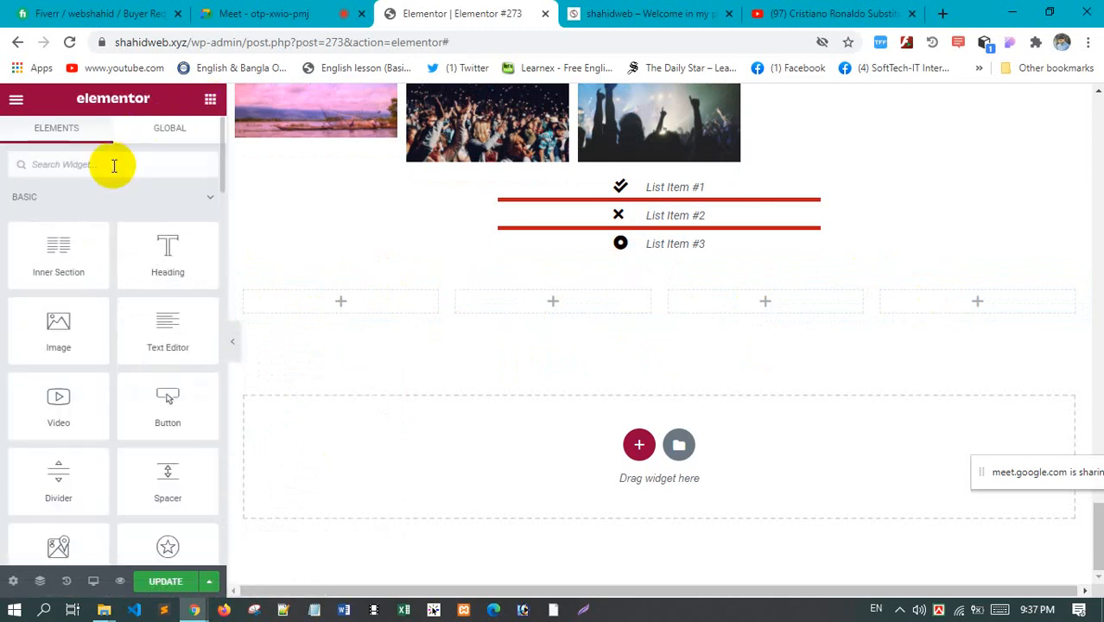
{"action": "type", "text": "cound"}
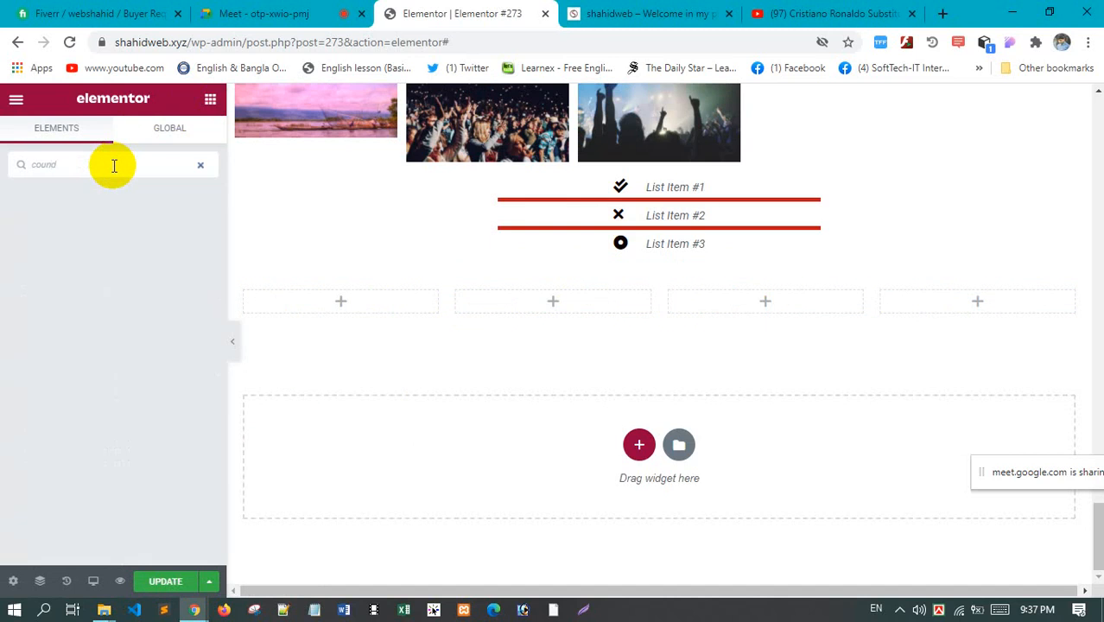
{"action": "key", "text": "BackSpace"}
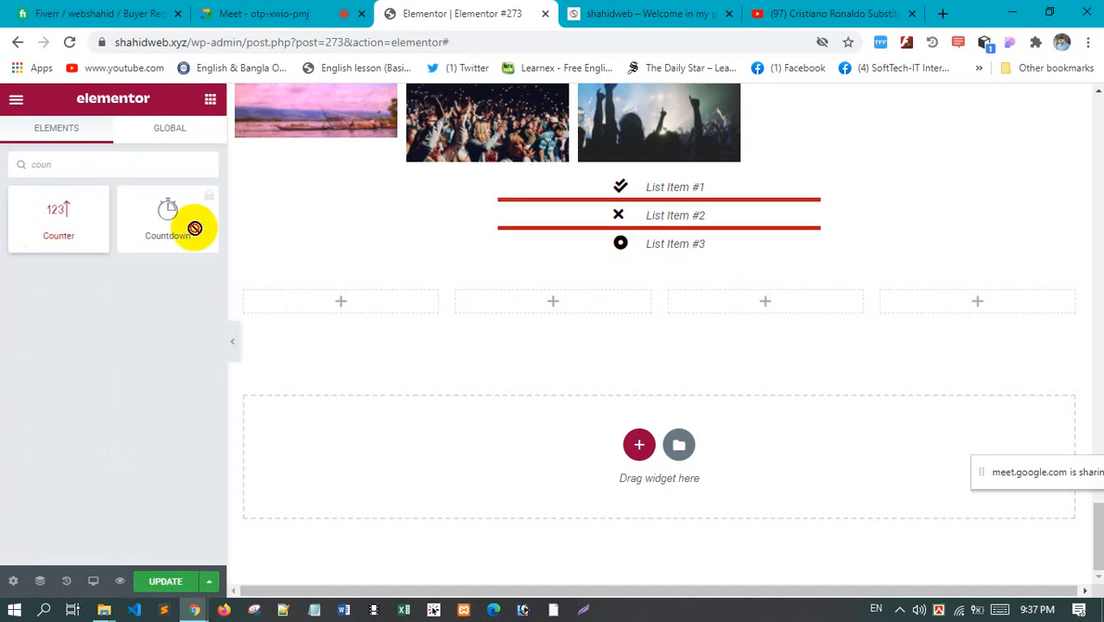
{"action": "left_click_drag", "start_coordinate": [195, 228], "coordinate": [357, 298]}
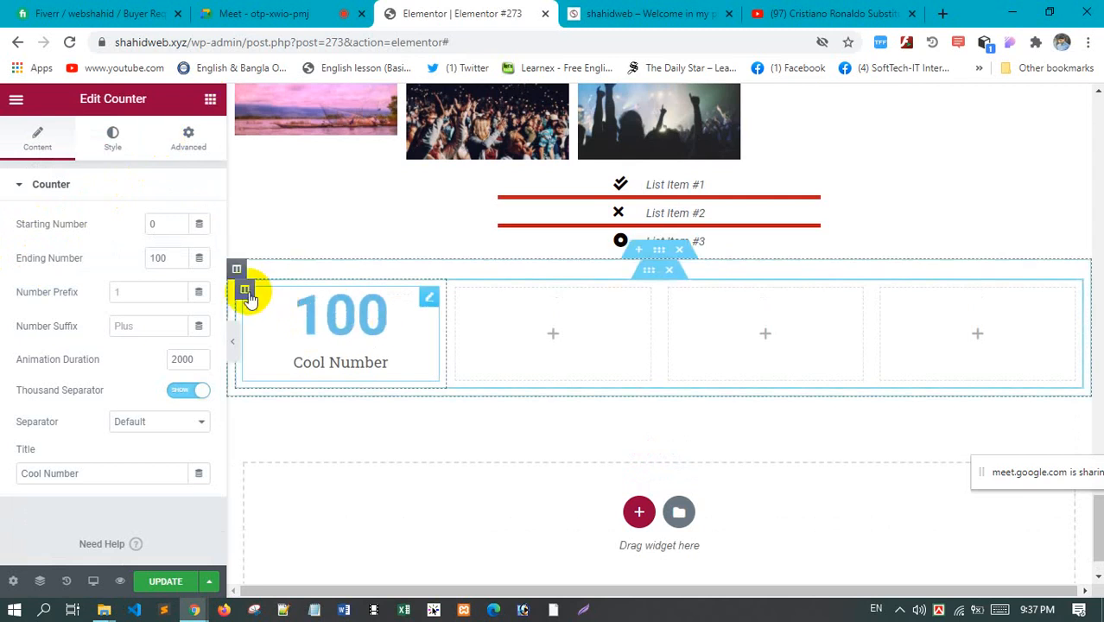
Replace the inner section's empty second column with a pasted copy of the counter column
{"action": "right_click", "coordinate": [246, 294]}
{"action": "left_click", "coordinate": [298, 391]}
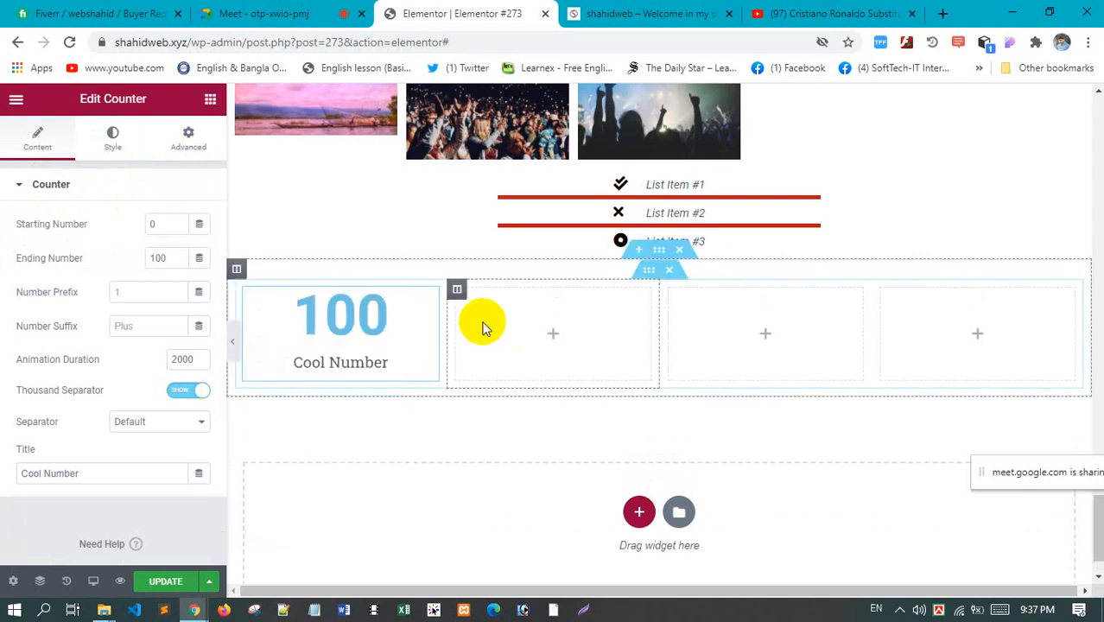
{"action": "right_click", "coordinate": [458, 288]}
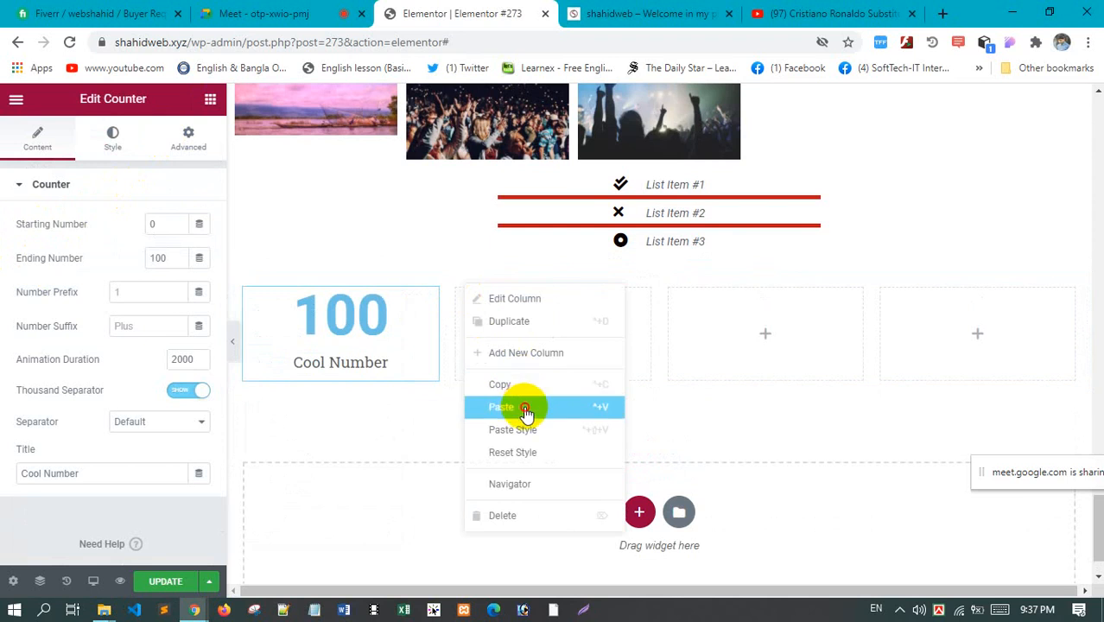
{"action": "left_click", "coordinate": [501, 407]}
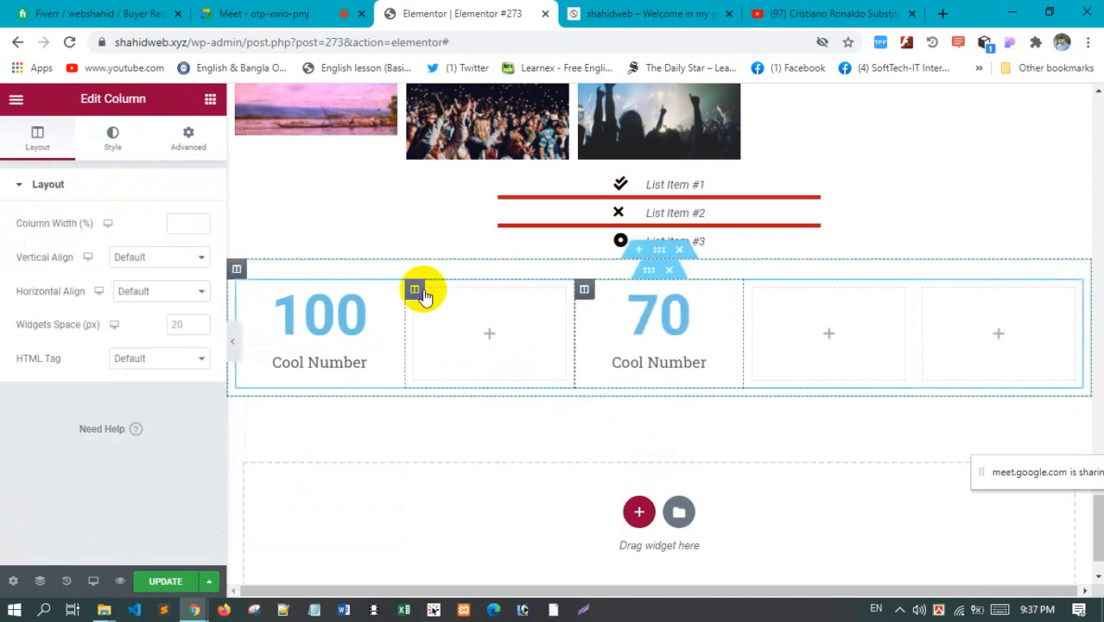
{"action": "right_click", "coordinate": [414, 294]}
{"action": "left_click", "coordinate": [486, 521]}
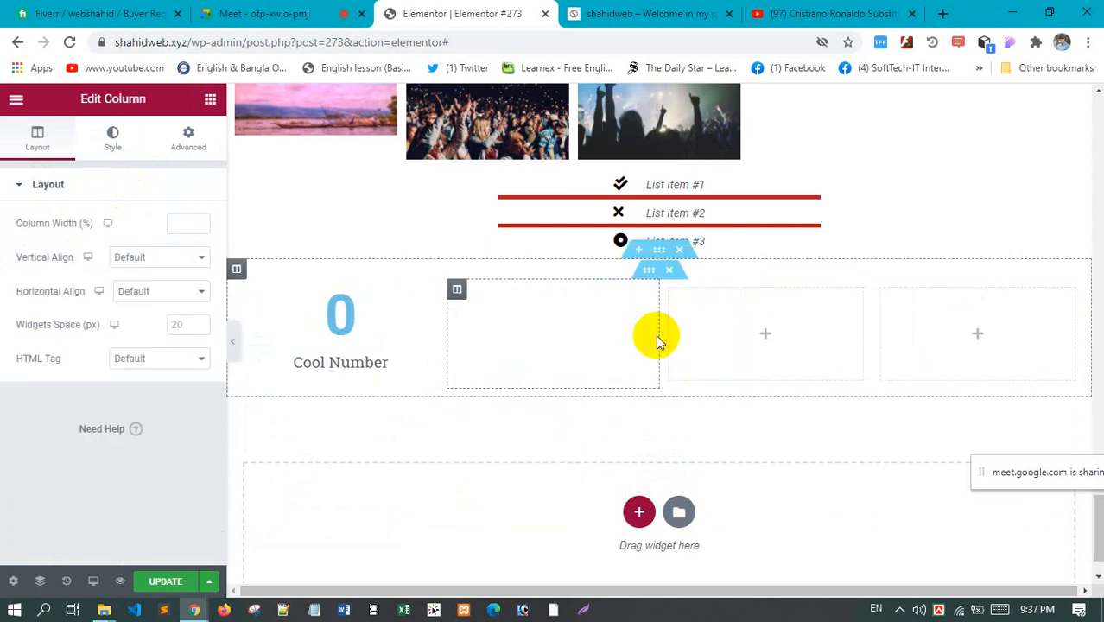
Replace the inner section's empty third column with a pasted copy of the counter column
{"action": "right_click", "coordinate": [673, 293]}
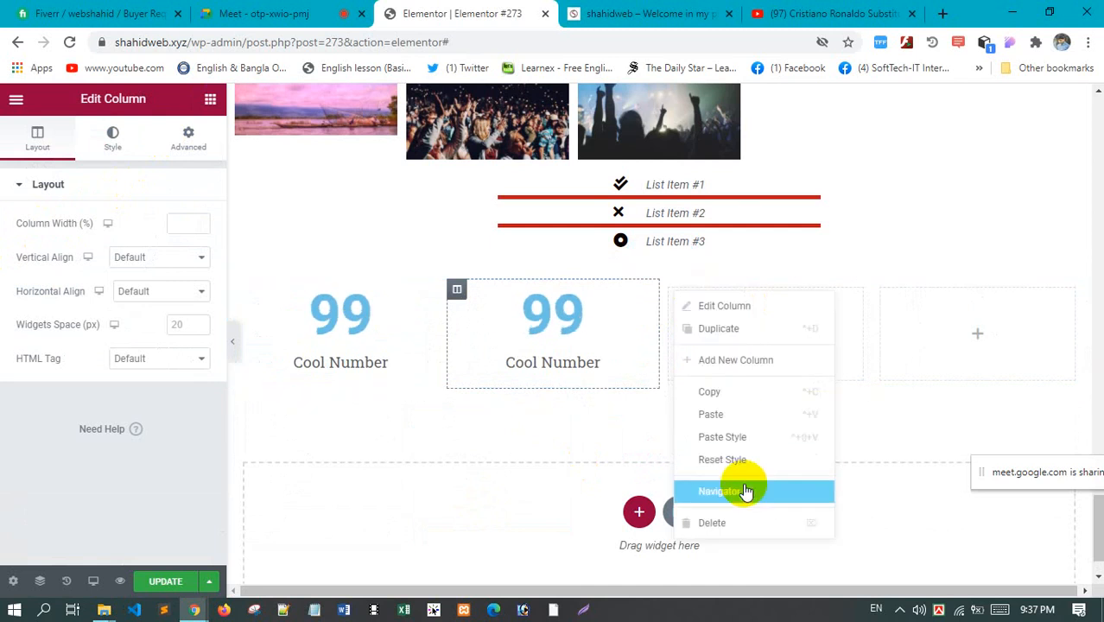
{"action": "left_click", "coordinate": [759, 414]}
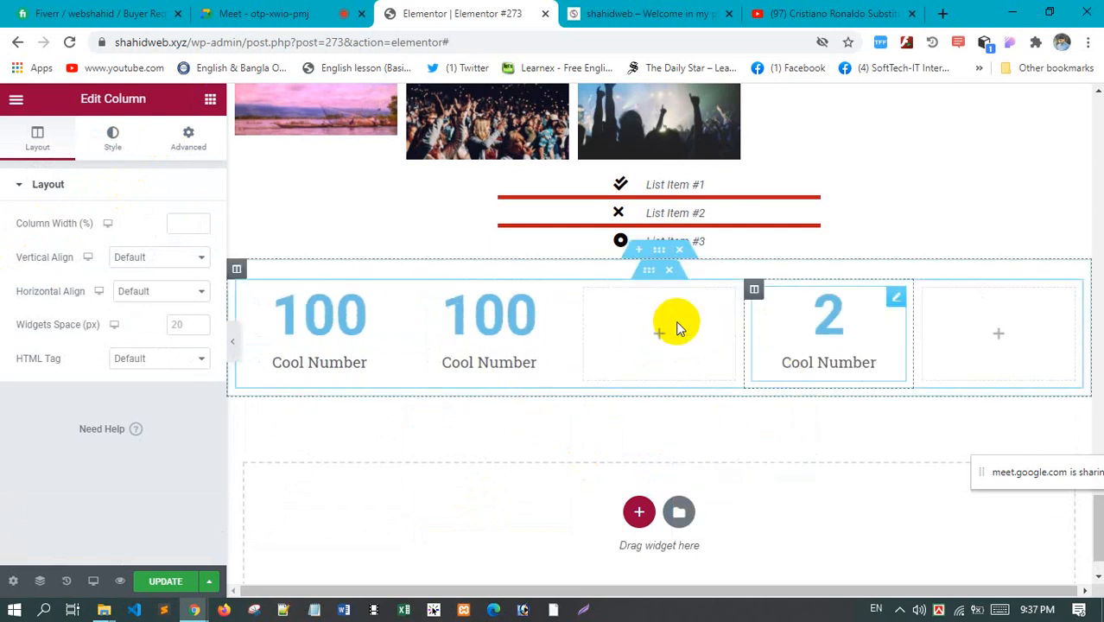
{"action": "right_click", "coordinate": [584, 289]}
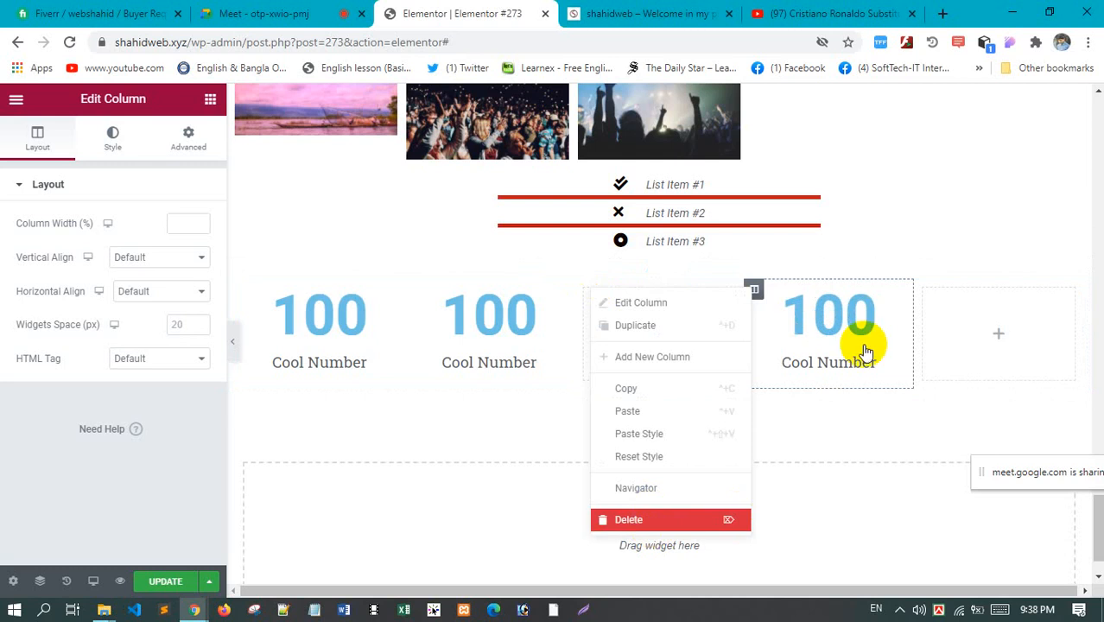
{"action": "key", "text": "Delete"}
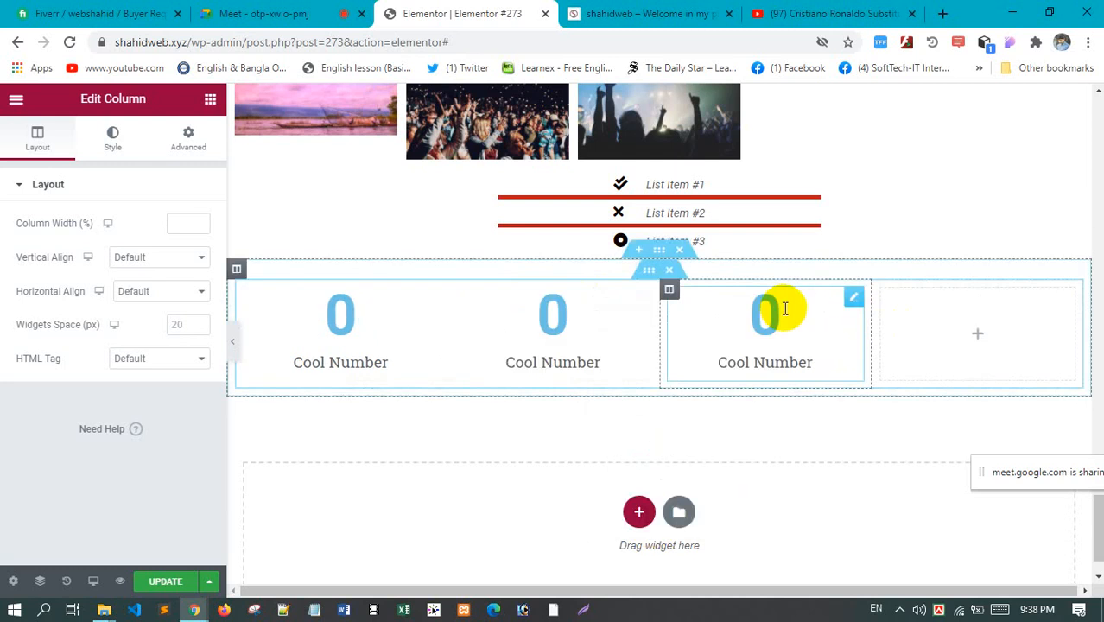
Duplicate the third counter column and delete the remaining empty column at the end of the row
{"action": "right_click", "coordinate": [670, 291]}
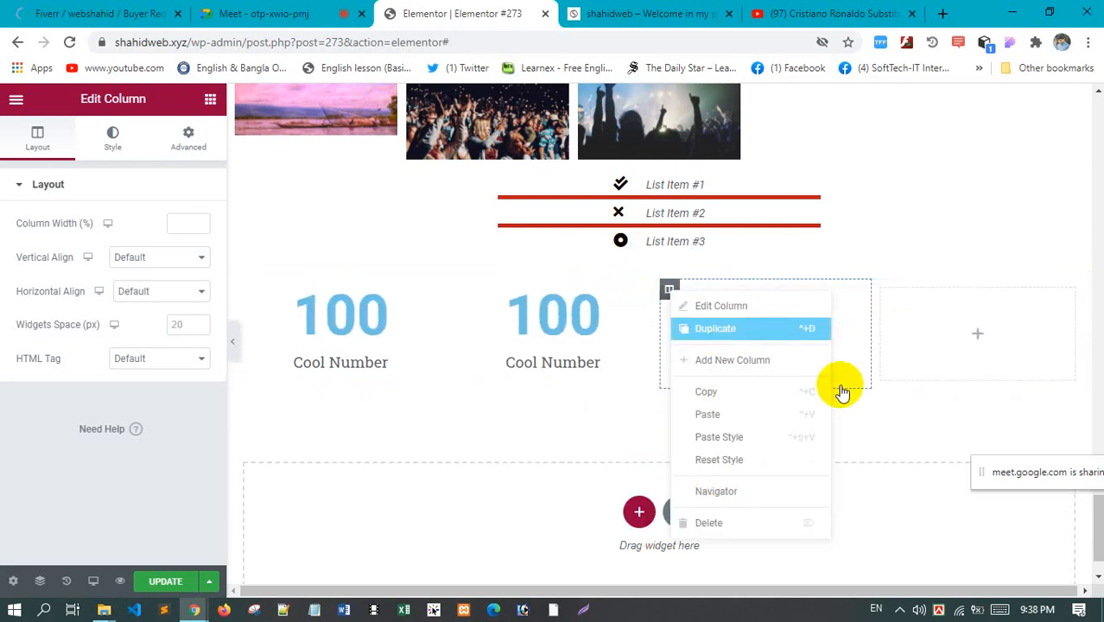
{"action": "key", "text": "ctrl+d"}
{"action": "right_click", "coordinate": [931, 358]}
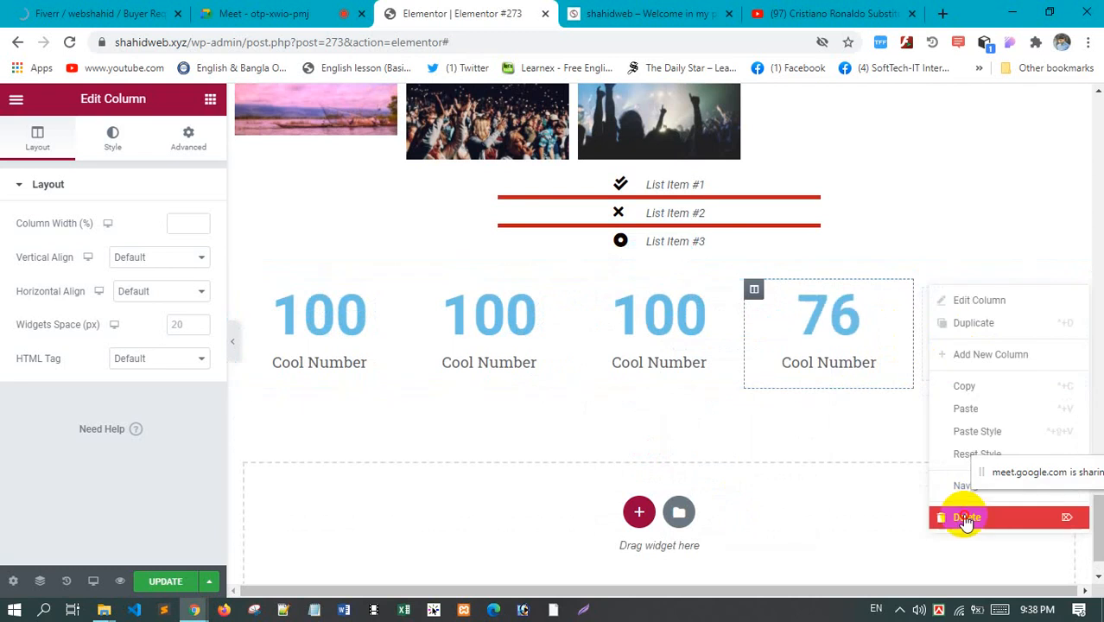
{"action": "key", "text": "Delete"}
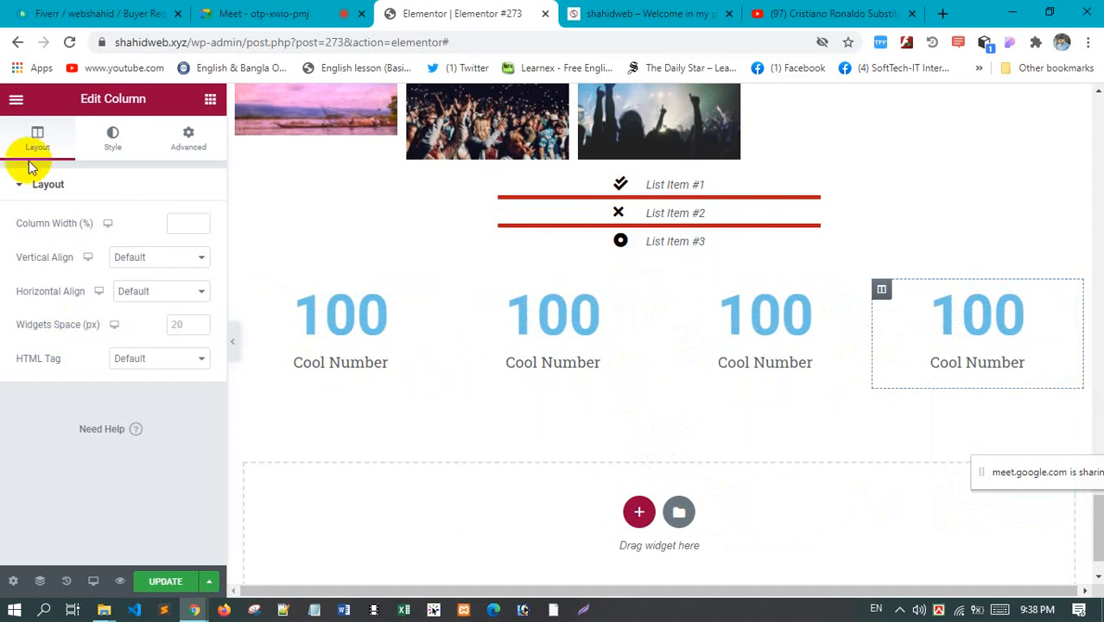
Move the first column's counter out above the inner section and delete it
{"action": "left_click_drag", "start_coordinate": [426, 300], "coordinate": [370, 316]}
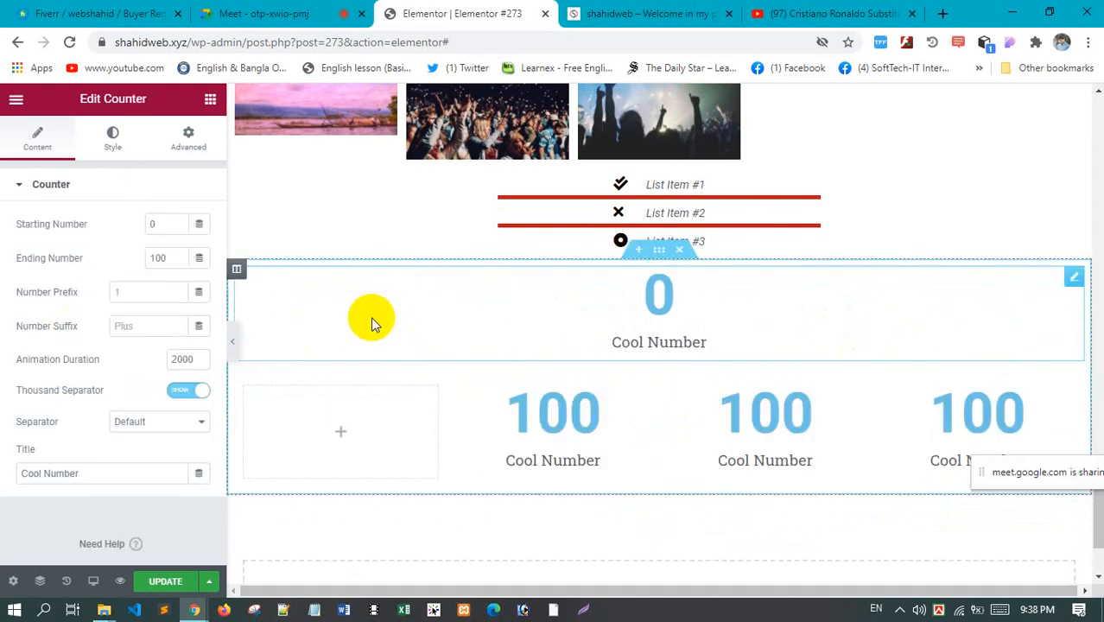
{"action": "right_click", "coordinate": [1073, 277]}
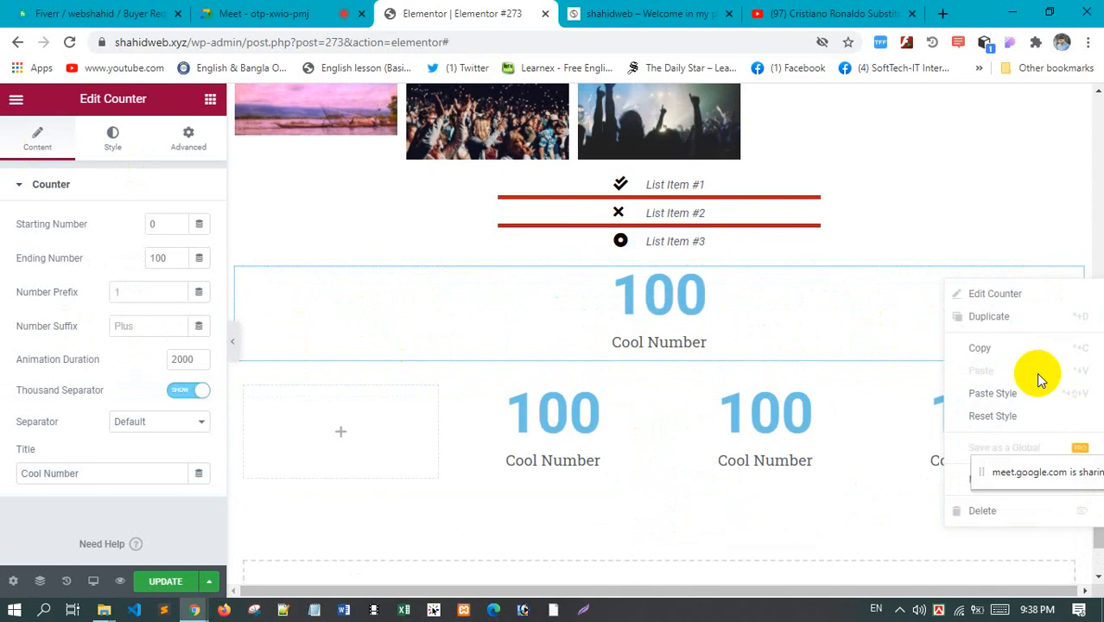
{"action": "left_click", "coordinate": [1006, 511]}
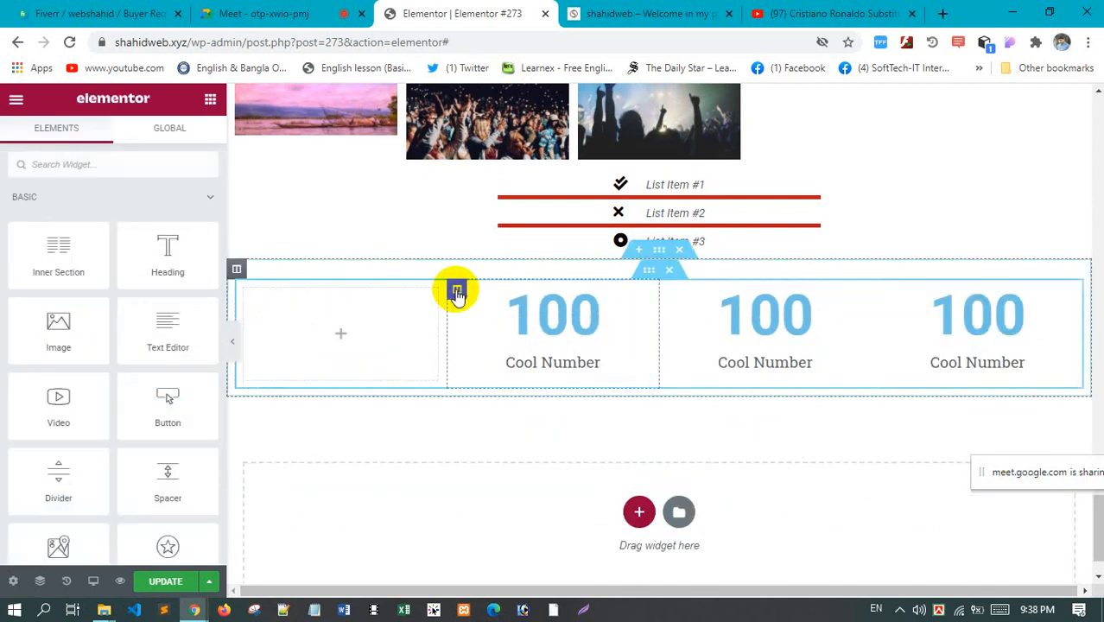
Duplicate the inner section's second column and delete its empty first column
{"action": "right_click", "coordinate": [456, 293]}
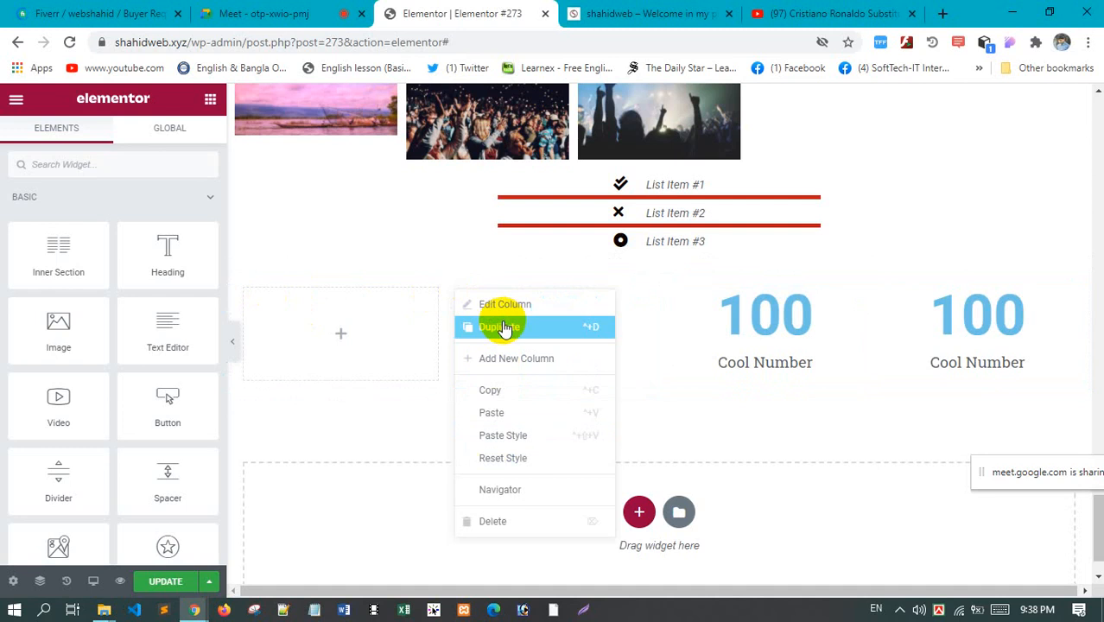
{"action": "left_click", "coordinate": [506, 326]}
{"action": "right_click", "coordinate": [244, 293]}
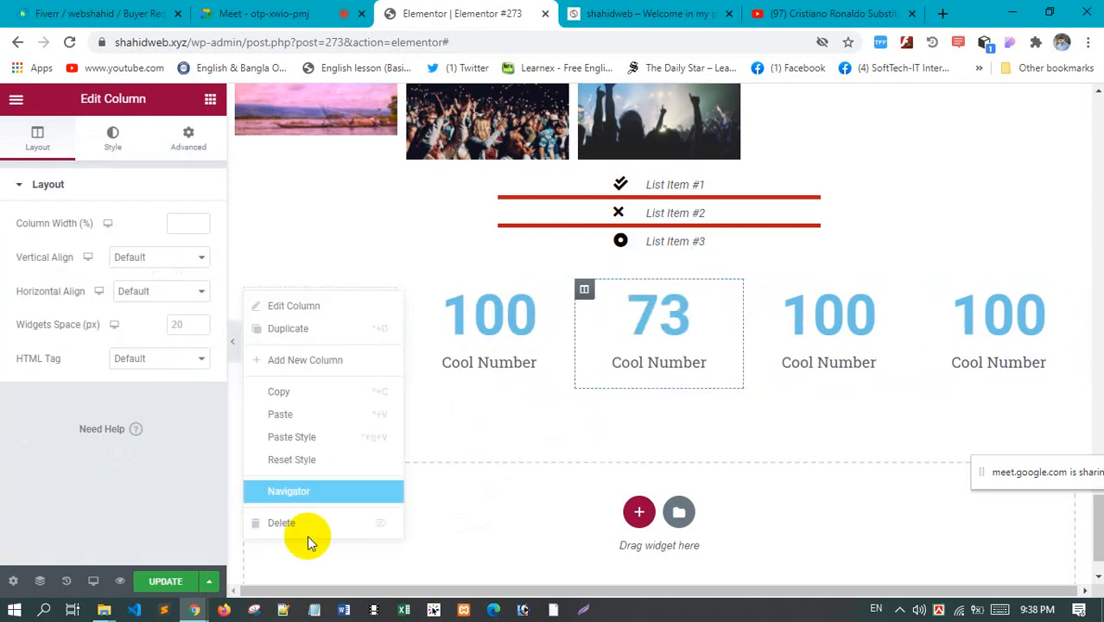
{"action": "left_click", "coordinate": [309, 525]}
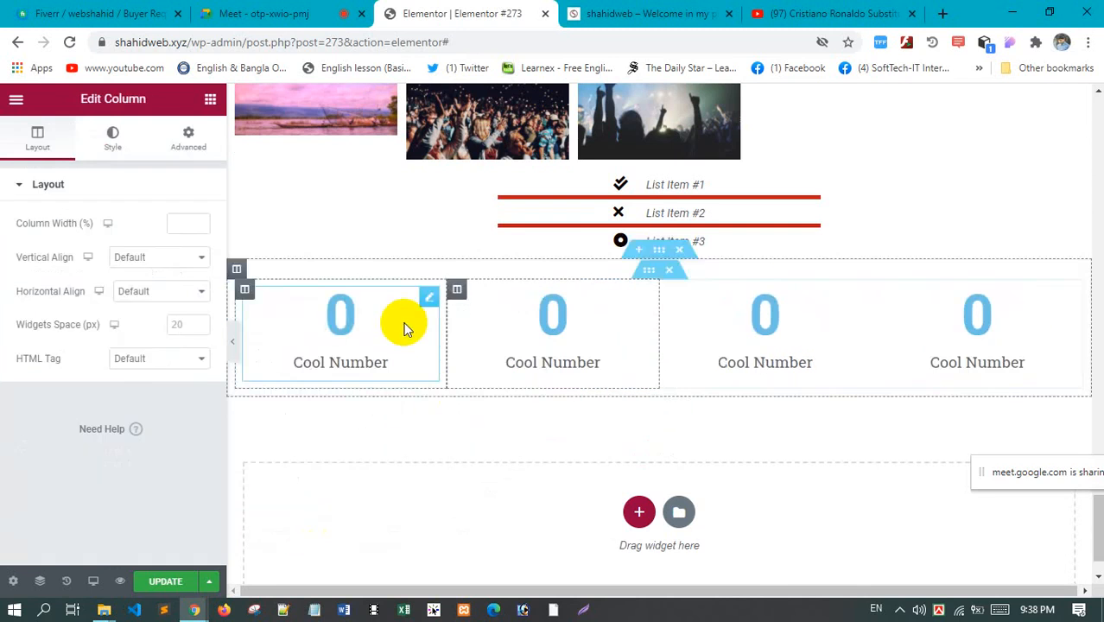
Set the first counter's starting number to 50
{"action": "left_click", "coordinate": [427, 300]}
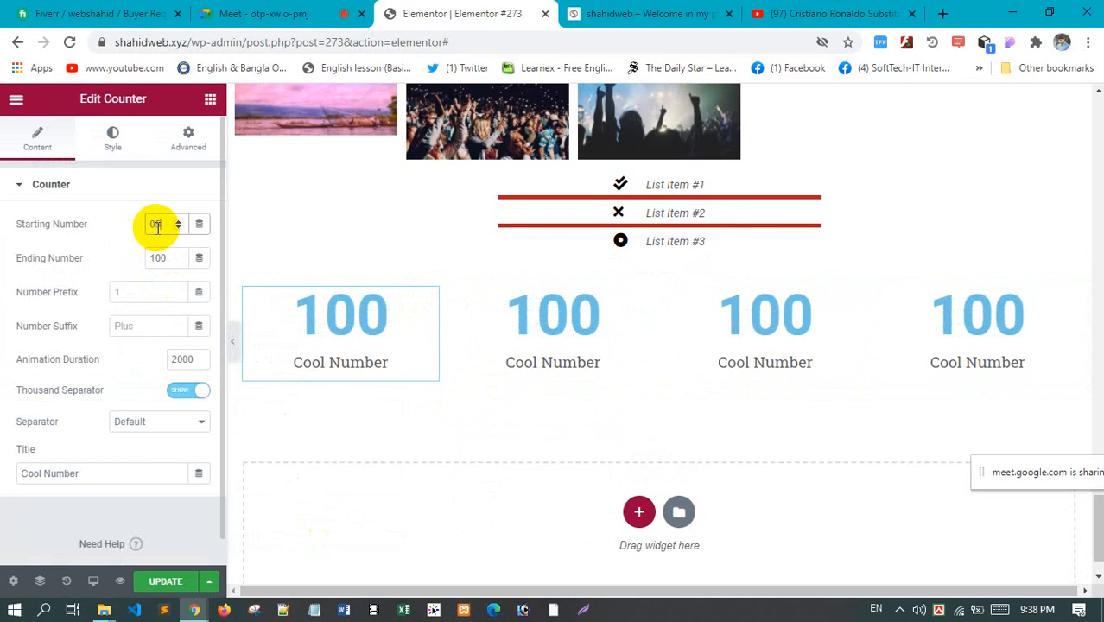
{"action": "type", "text": "50"}
{"action": "left_click", "coordinate": [162, 258]}
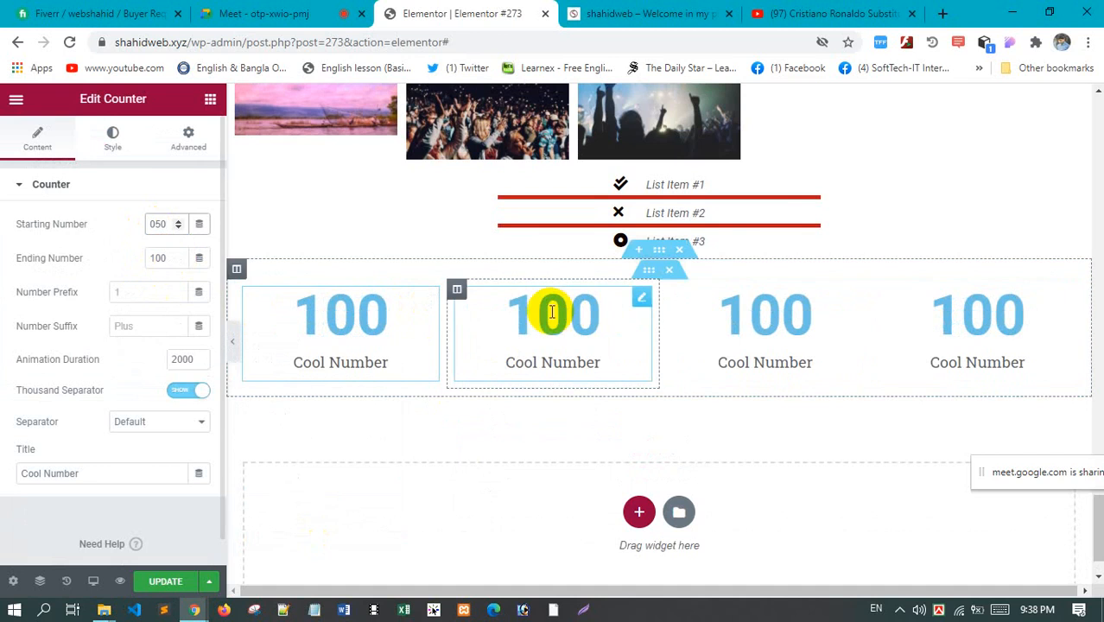
Set the second counter's starting number to 20 and its ending number to 60
{"action": "left_click", "coordinate": [643, 301]}
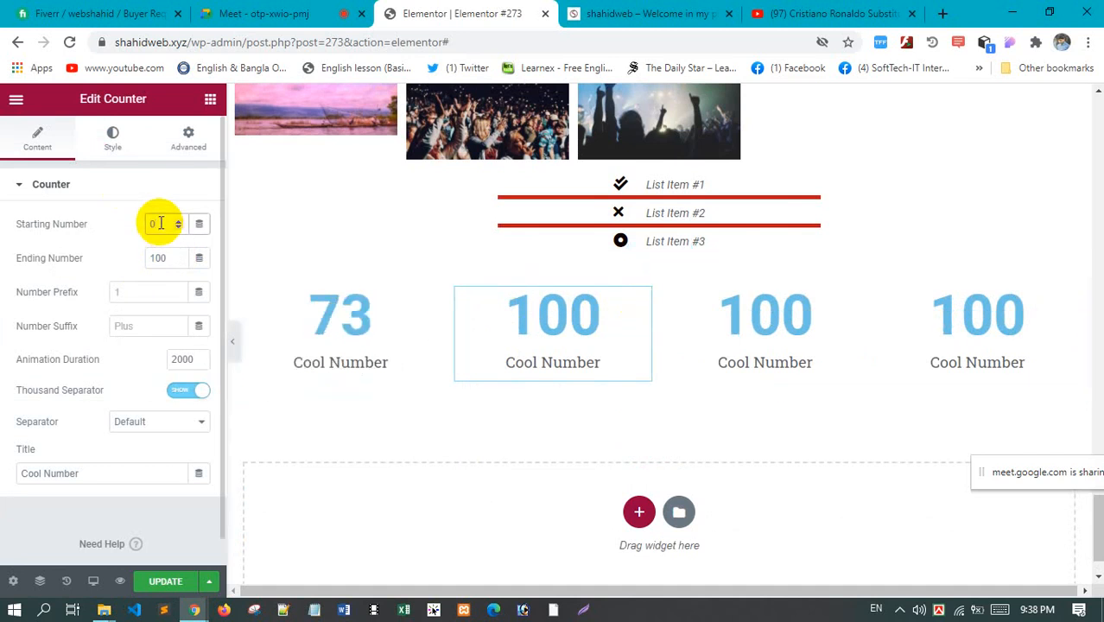
{"action": "left_click", "coordinate": [160, 224]}
{"action": "type", "text": "20"}
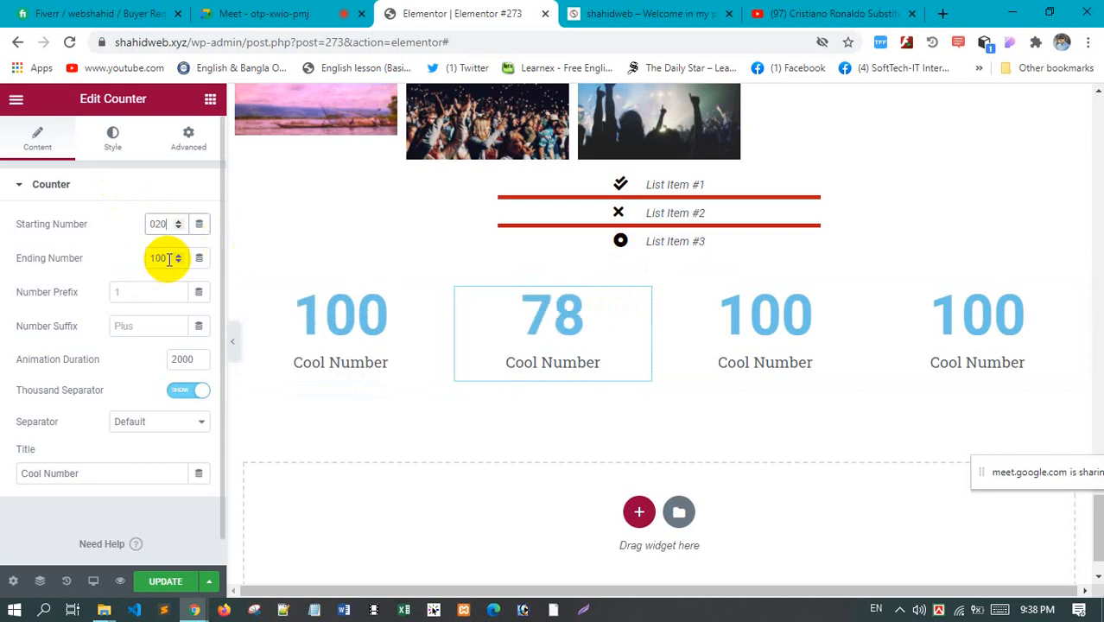
{"action": "double_click", "coordinate": [169, 259]}
{"action": "type", "text": "1"}
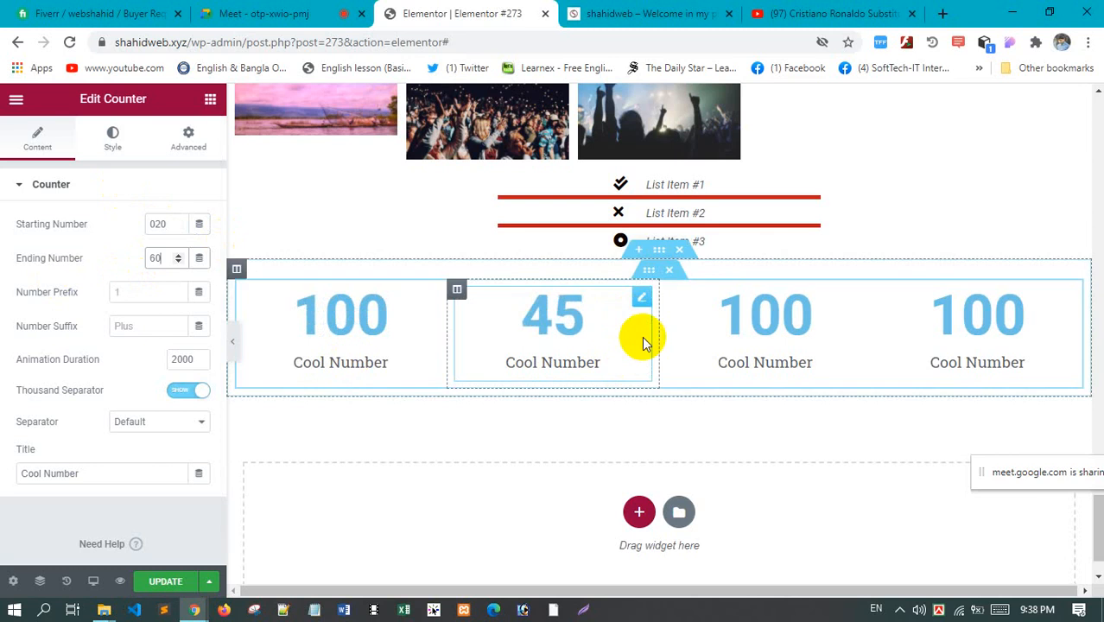
Set the second counter's animation duration to 1300
{"action": "left_click", "coordinate": [198, 357]}
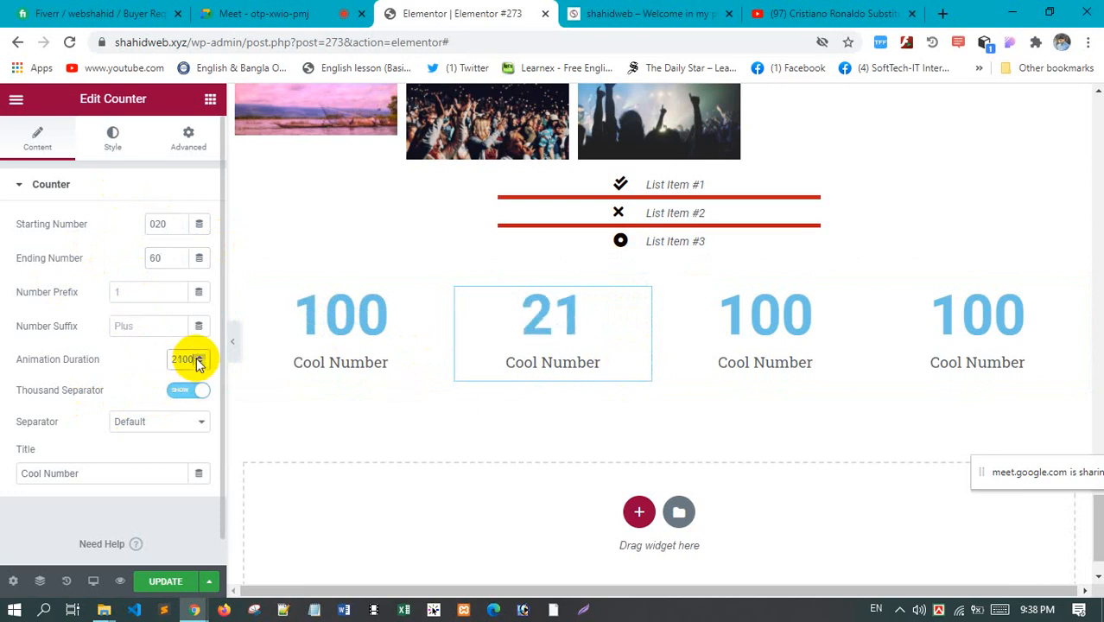
{"action": "left_click", "coordinate": [199, 364]}
{"action": "left_click", "coordinate": [199, 364]}
{"action": "left_click", "coordinate": [200, 364]}
{"action": "left_click", "coordinate": [200, 358]}
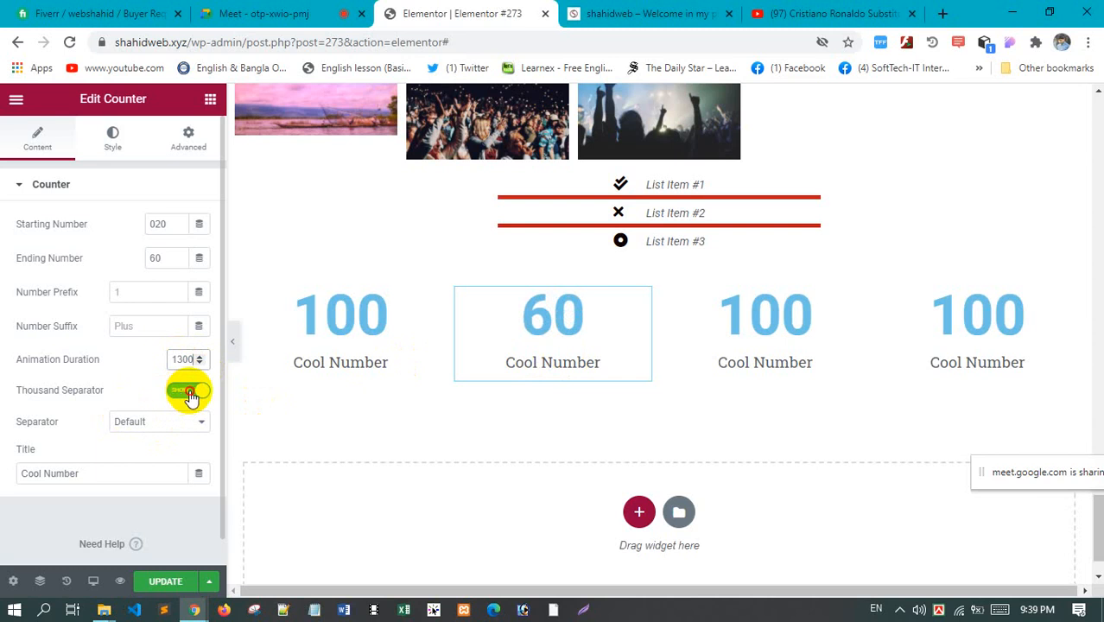
Try the second counter with the thousand separator hidden, and show the separator again
{"action": "left_click", "coordinate": [190, 392]}
{"action": "left_click", "coordinate": [190, 394]}
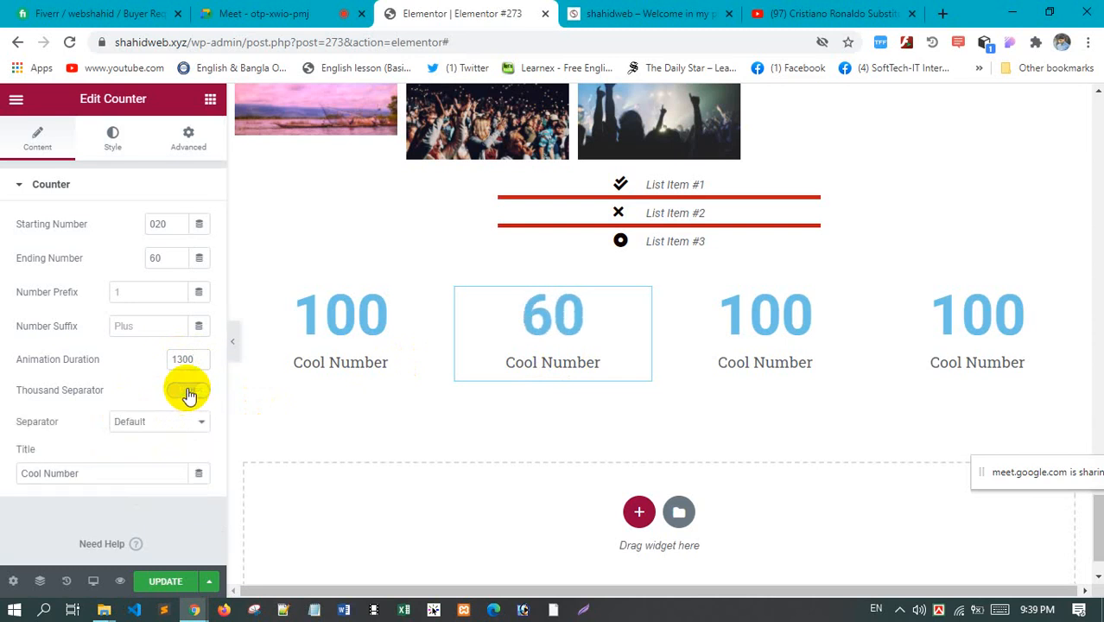
{"action": "left_click", "coordinate": [187, 394]}
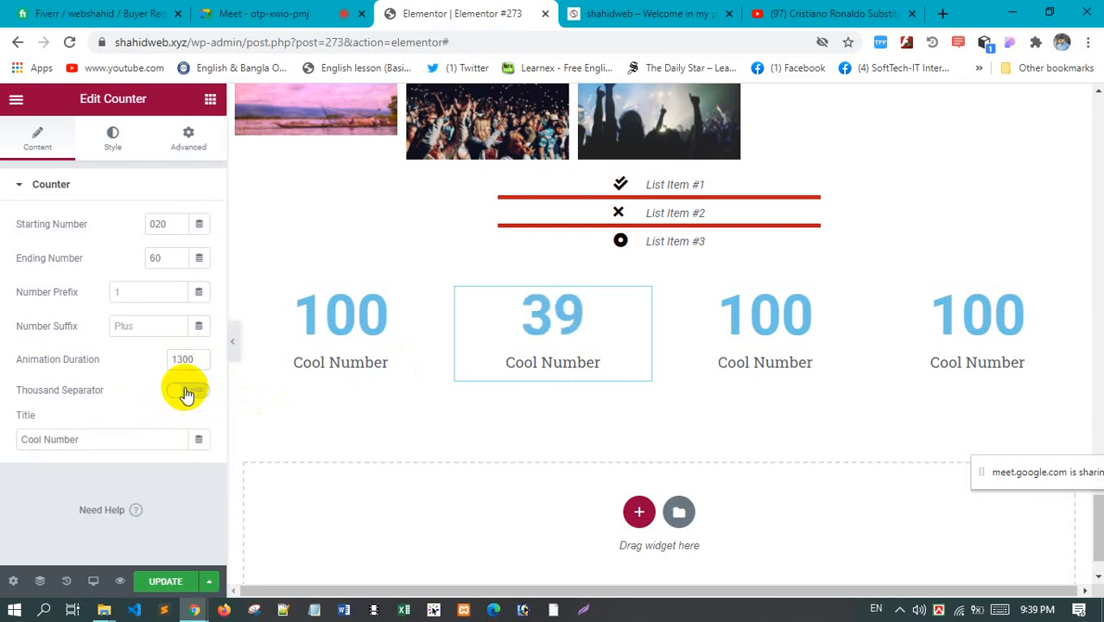
{"action": "left_click", "coordinate": [188, 394]}
Try the Dot and Space separators on the second counter, and return it to Default
{"action": "left_click", "coordinate": [158, 422]}
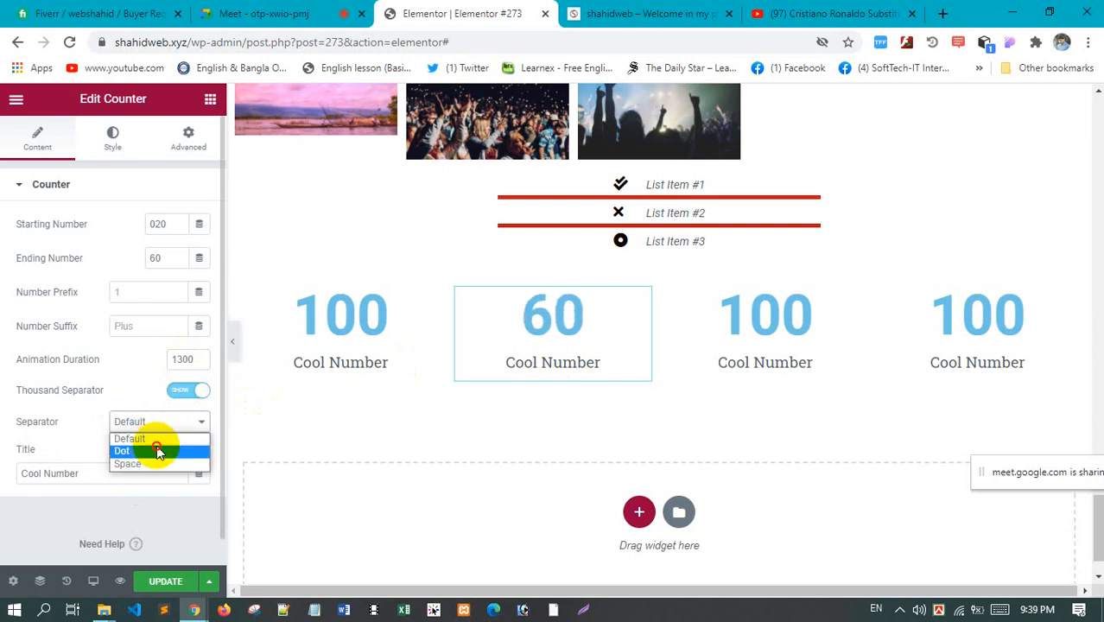
{"action": "left_click", "coordinate": [157, 450]}
{"action": "left_click", "coordinate": [162, 421]}
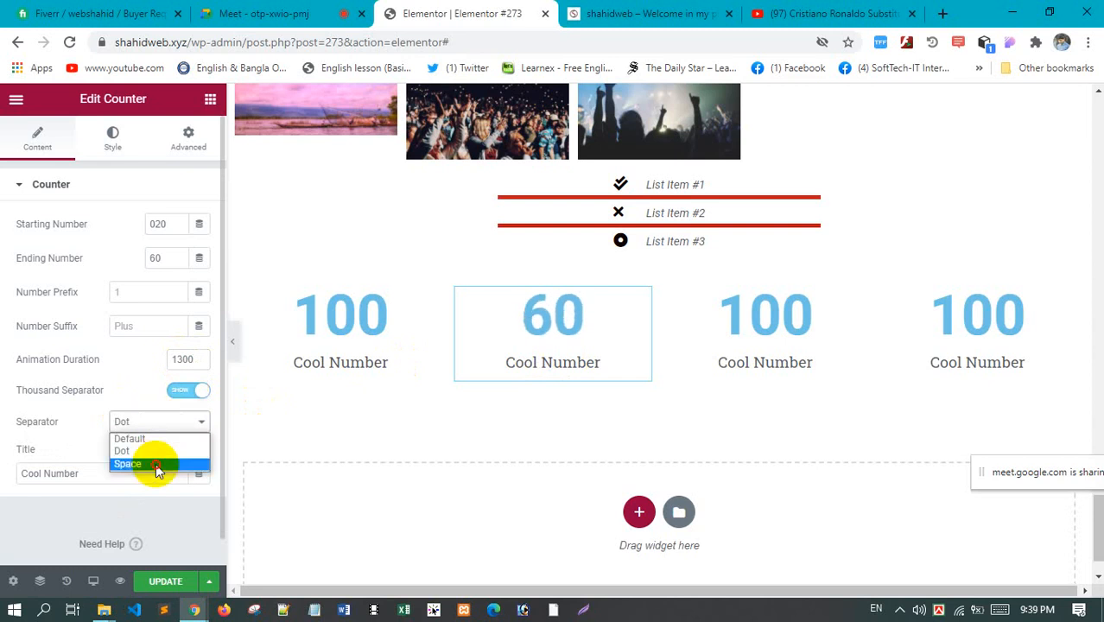
{"action": "left_click", "coordinate": [155, 464]}
{"action": "left_click", "coordinate": [160, 423]}
{"action": "left_click", "coordinate": [166, 438]}
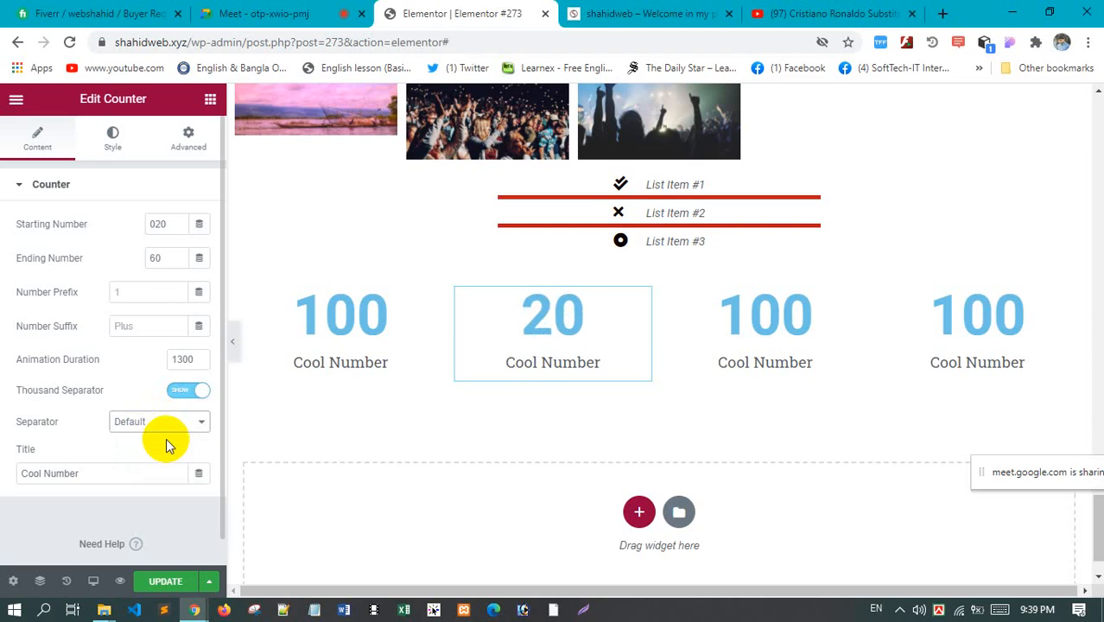
Change the second counter's title to "web design"
{"action": "scroll", "coordinate": [78, 432], "scroll_direction": "down", "scroll_amount": 1}
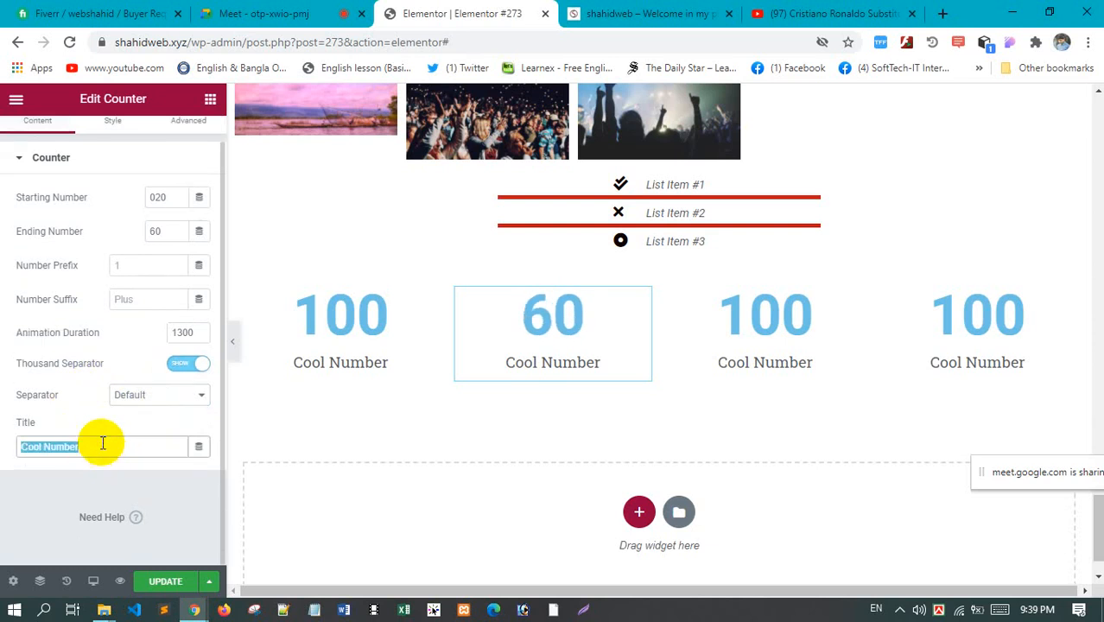
{"action": "key", "text": "BackSpace"}
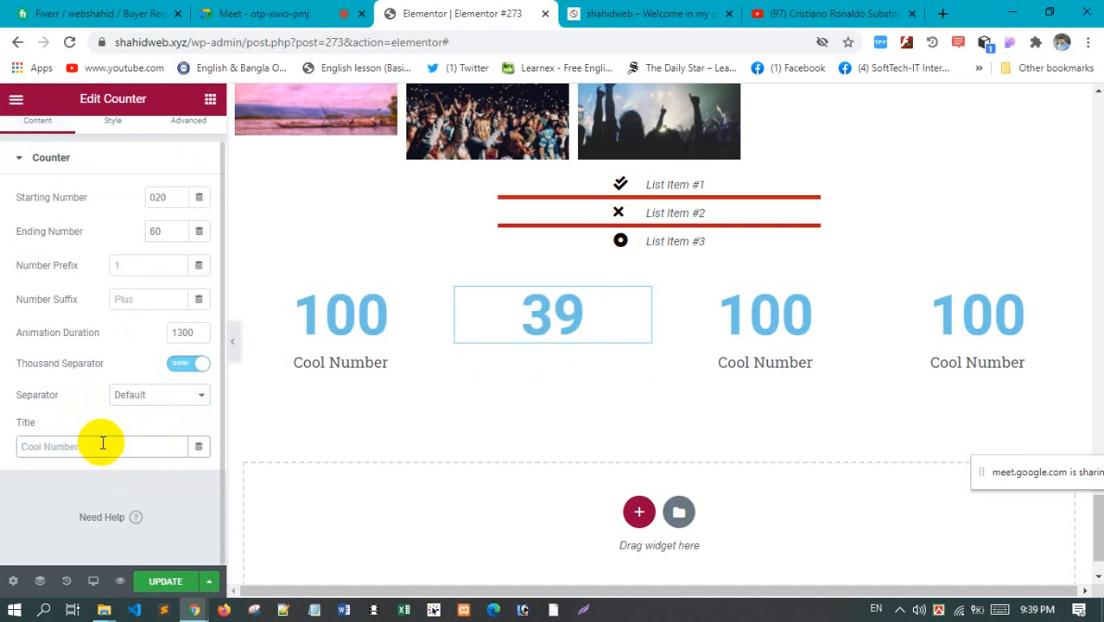
{"action": "type", "text": "w"}
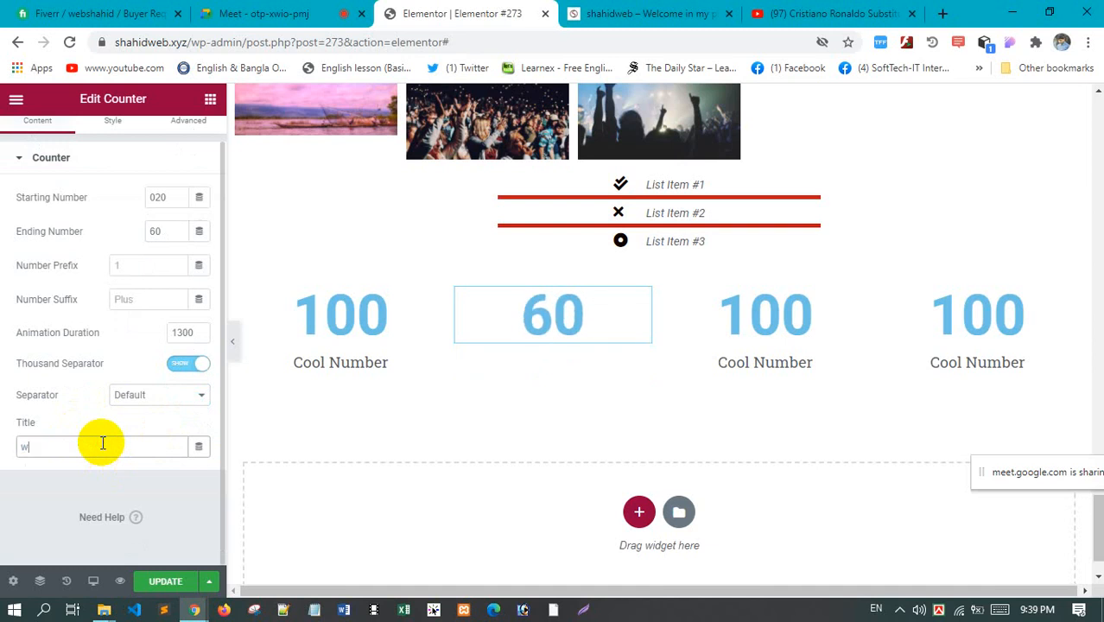
{"action": "type", "text": "eb design"}
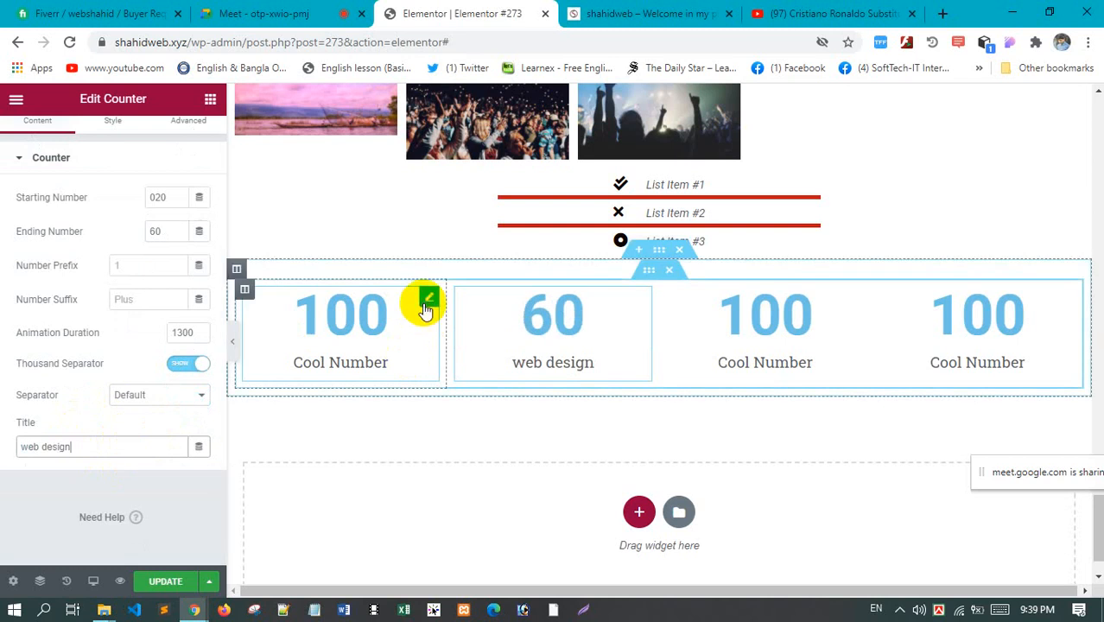
Change the first counter's title to "graphic design"
{"action": "left_click", "coordinate": [427, 302]}
{"action": "triple_click", "coordinate": [126, 469]}
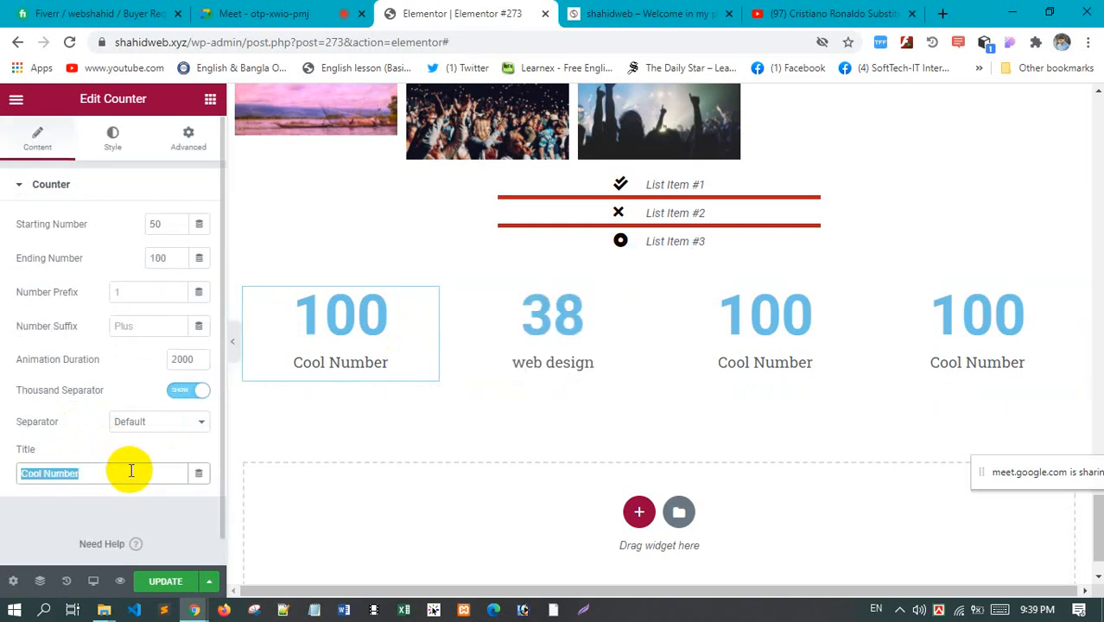
{"action": "key", "text": "BackSpace"}
{"action": "type", "text": "g"}
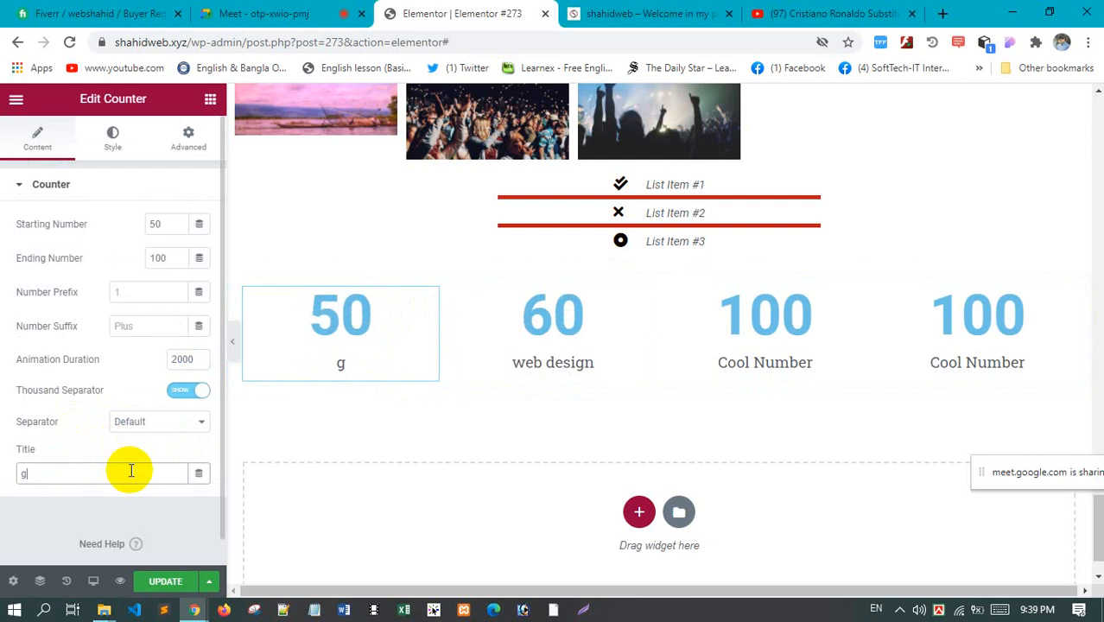
{"action": "type", "text": "raphic design"}
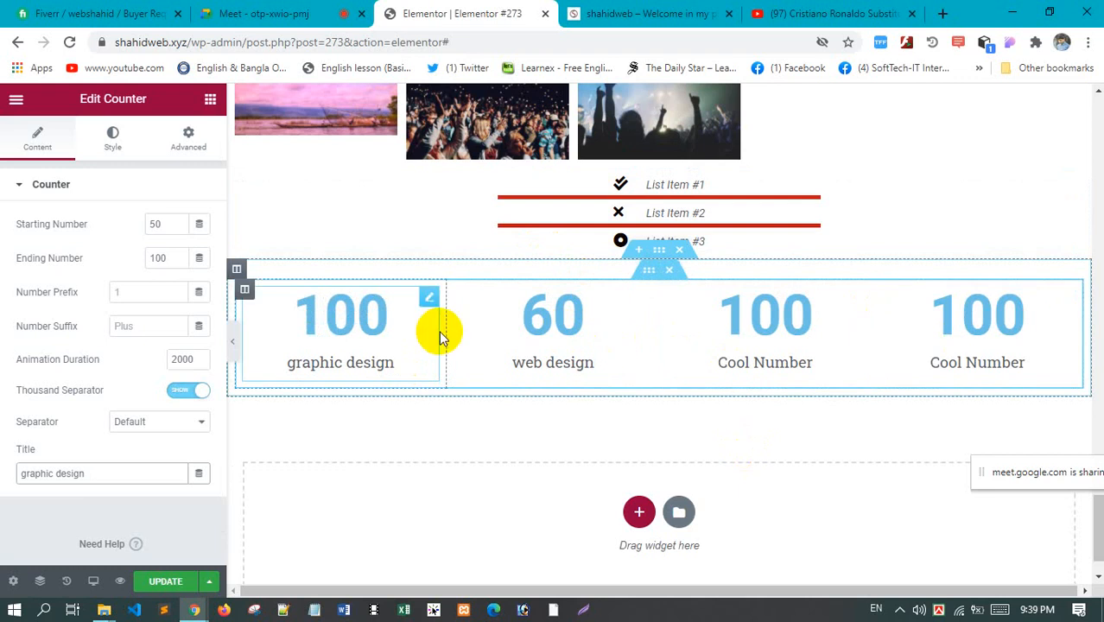
Examine the counter section on the shahidweb site in its browser tab, and return to the Elementor editor
{"action": "left_click", "coordinate": [644, 14]}
{"action": "scroll", "coordinate": [539, 344], "scroll_direction": "down", "scroll_amount": 5}
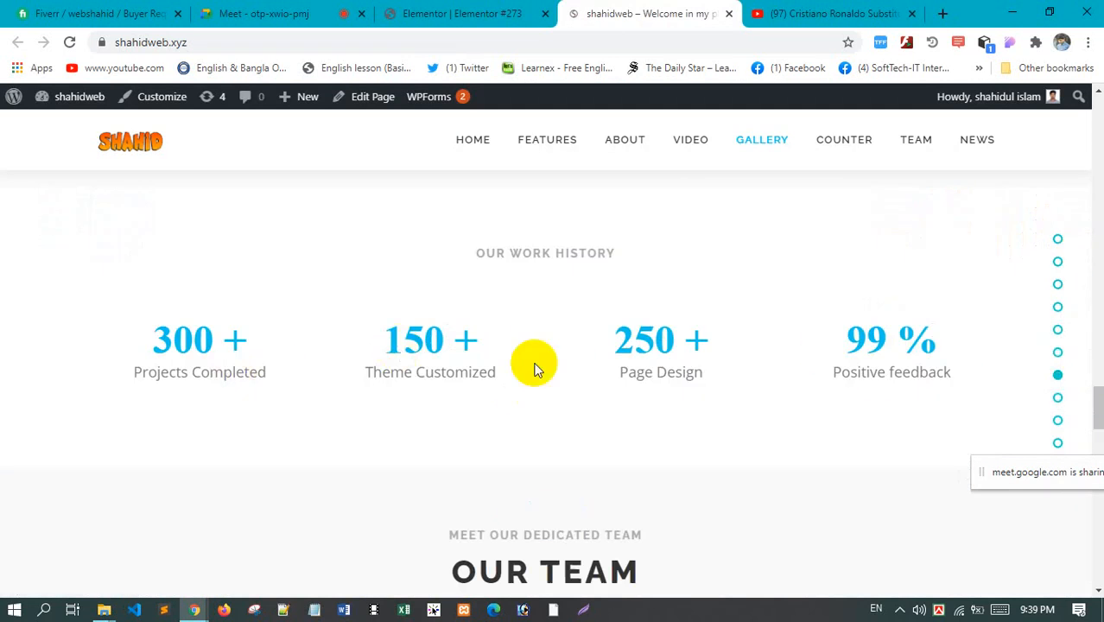
{"action": "left_click", "coordinate": [504, 8]}
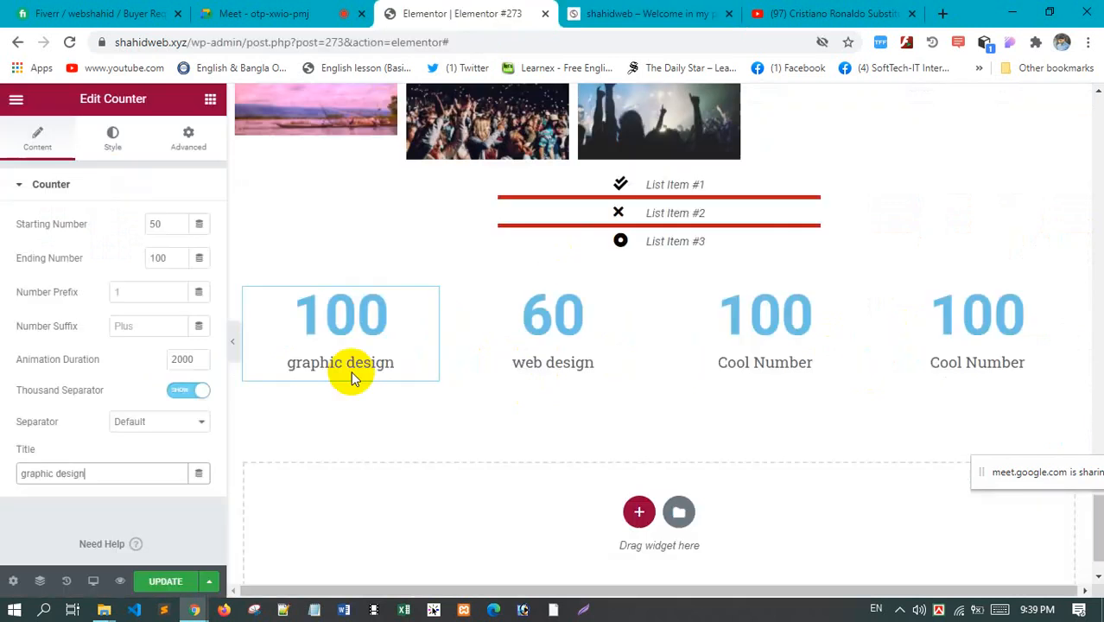
Examine the number and title style options of the first counter
{"action": "left_click", "coordinate": [113, 138]}
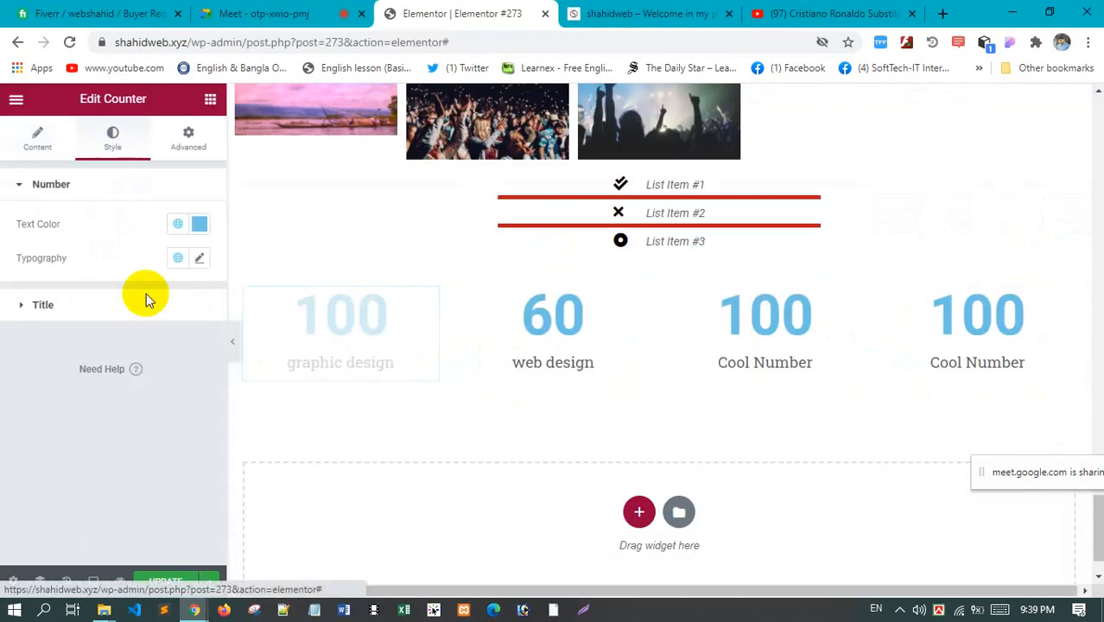
{"action": "left_click", "coordinate": [44, 306]}
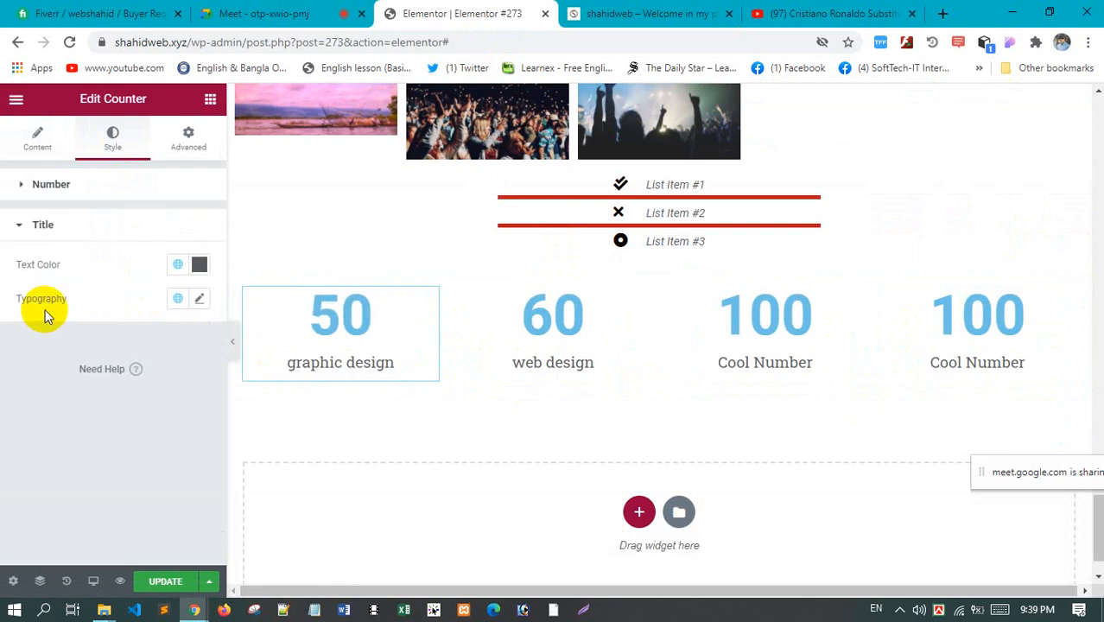
{"action": "left_click", "coordinate": [59, 185]}
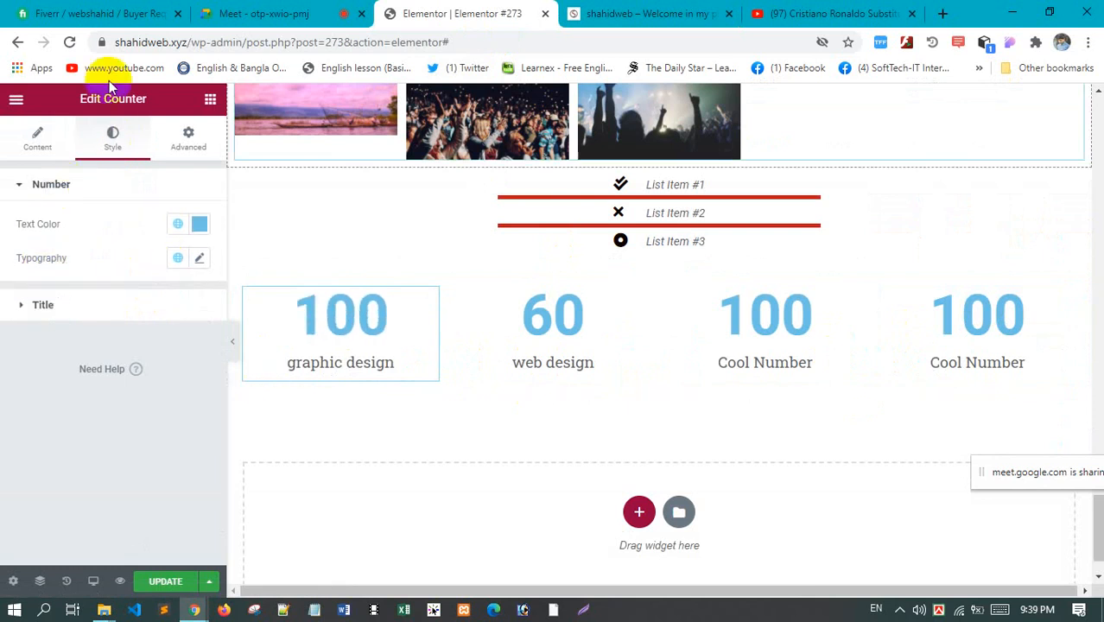
Look through the widget library for the Progress Bar widget near Counter
{"action": "left_click", "coordinate": [210, 102]}
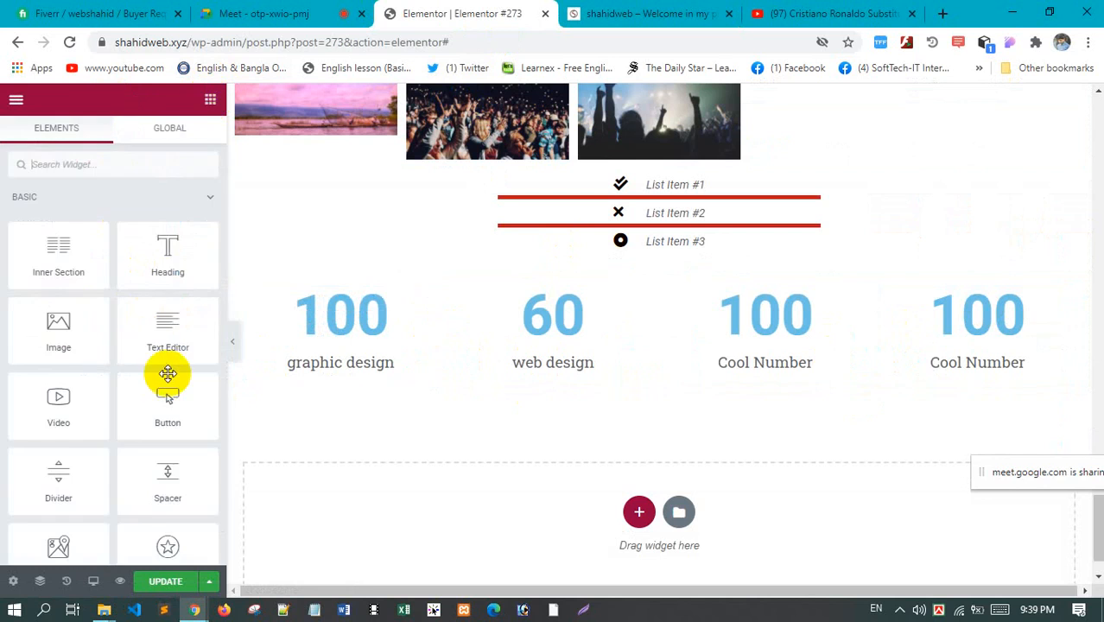
{"action": "scroll", "coordinate": [147, 389], "scroll_direction": "down", "scroll_amount": 15}
{"action": "scroll", "coordinate": [147, 399], "scroll_direction": "down", "scroll_amount": 5}
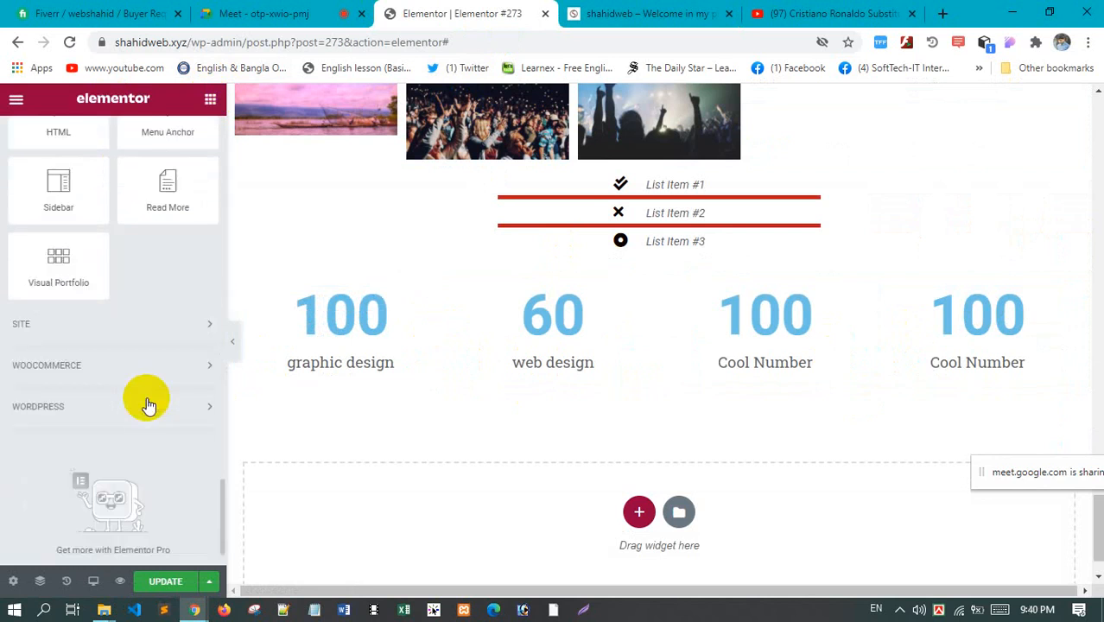
{"action": "scroll", "coordinate": [147, 398], "scroll_direction": "up", "scroll_amount": 10}
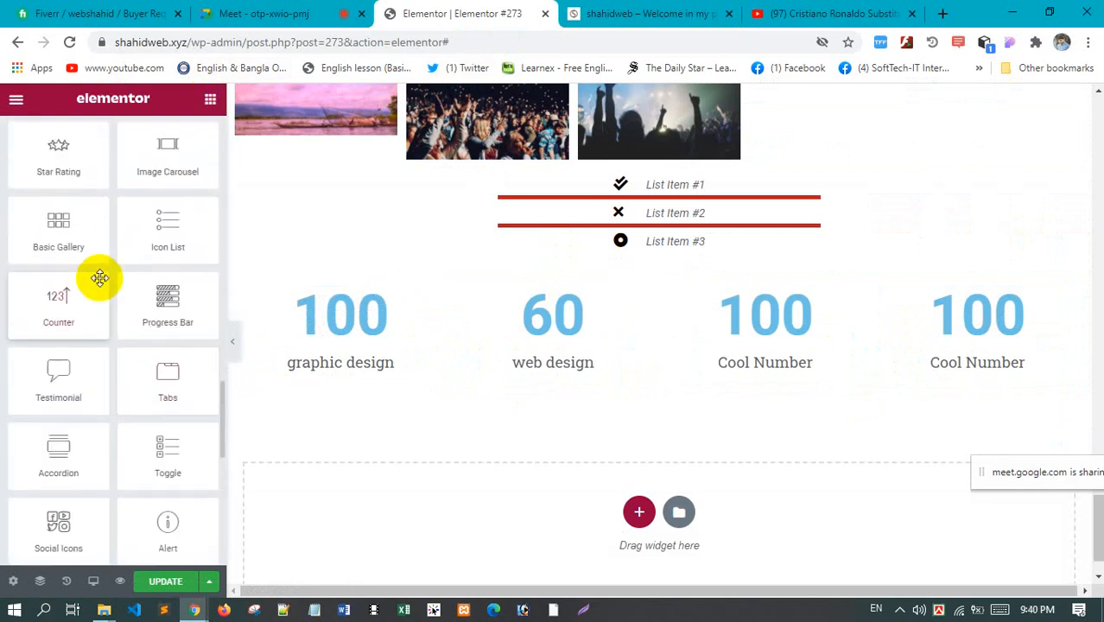
{"action": "scroll", "coordinate": [152, 435], "scroll_direction": "down", "scroll_amount": 1}
{"action": "scroll", "coordinate": [81, 394], "scroll_direction": "up", "scroll_amount": 1}
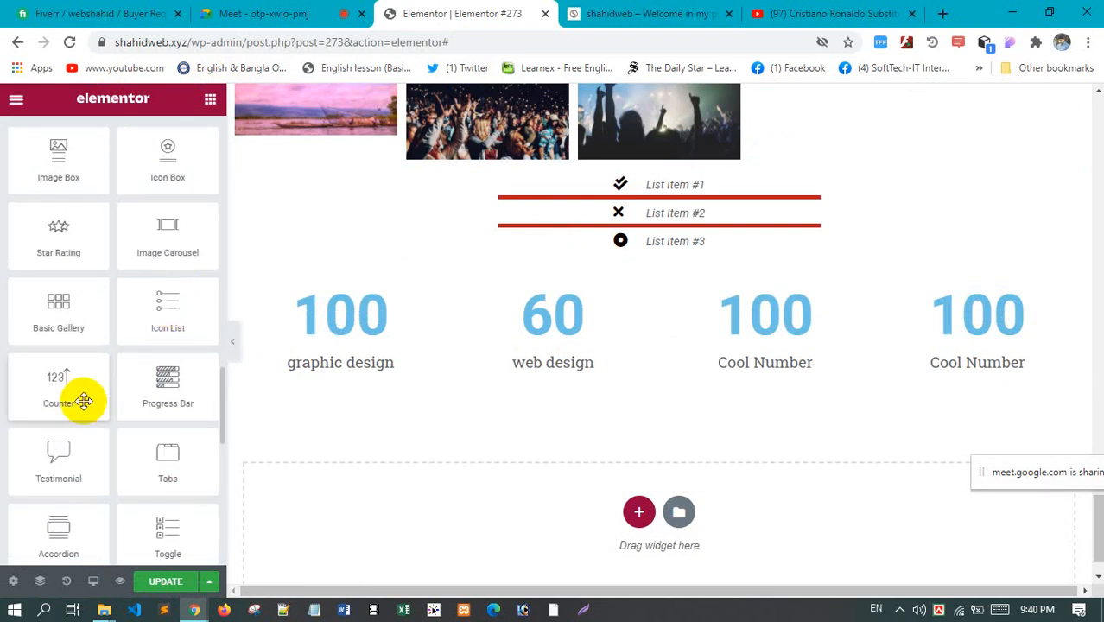
Add a new single-column section below the counter row
{"action": "scroll", "coordinate": [622, 467], "scroll_direction": "down", "scroll_amount": 1}
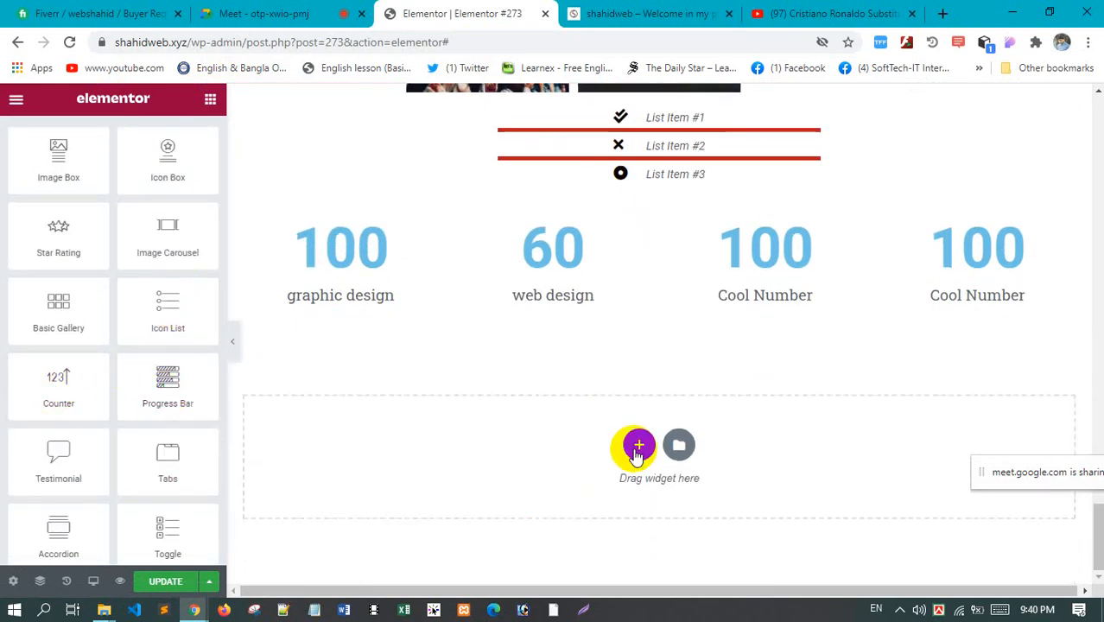
{"action": "left_click", "coordinate": [637, 448]}
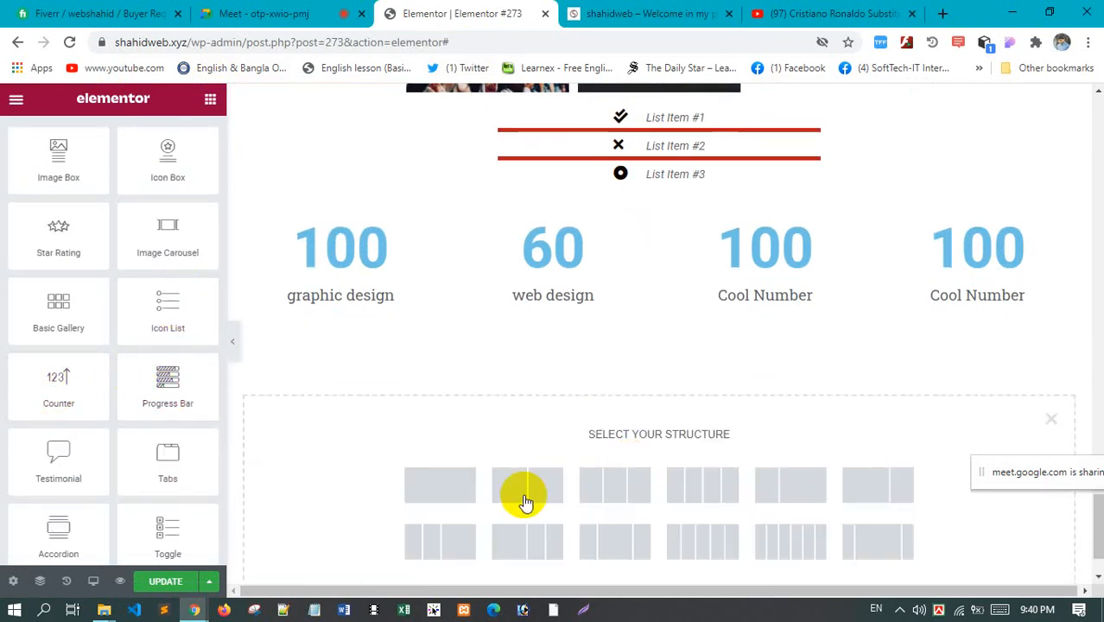
{"action": "left_click", "coordinate": [443, 493]}
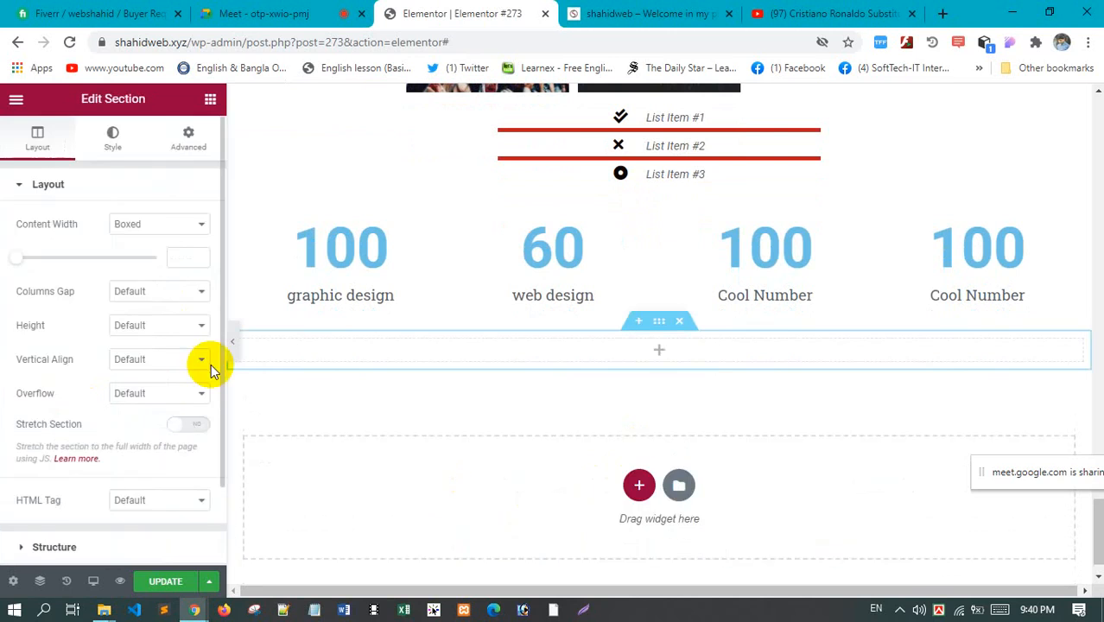
Search the widgets for "progr" and place a Progress Bar in the empty section below the counters
{"action": "left_click", "coordinate": [210, 99]}
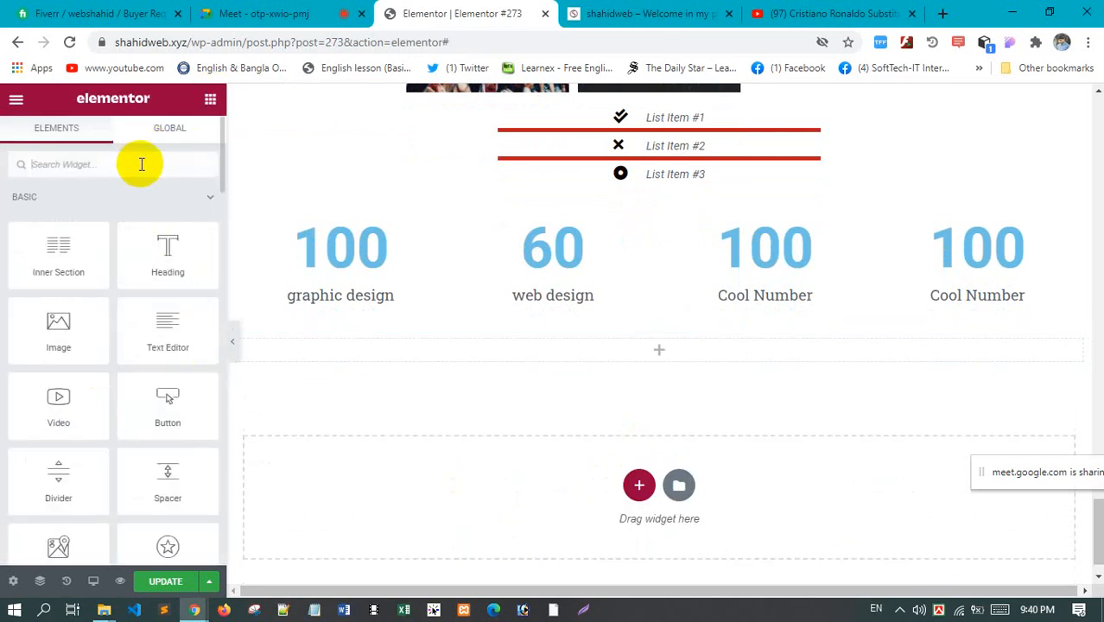
{"action": "left_click", "coordinate": [141, 164]}
{"action": "type", "text": "progr"}
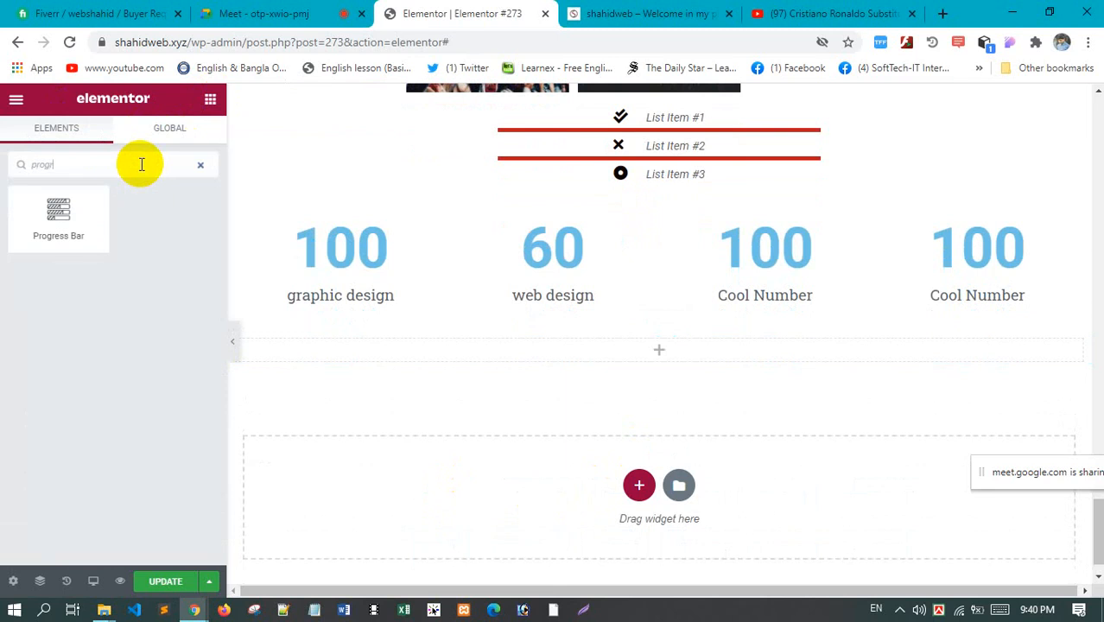
{"action": "right_click", "coordinate": [141, 165]}
{"action": "left_click", "coordinate": [57, 216]}
{"action": "left_click_drag", "start_coordinate": [58, 216], "coordinate": [653, 361]}
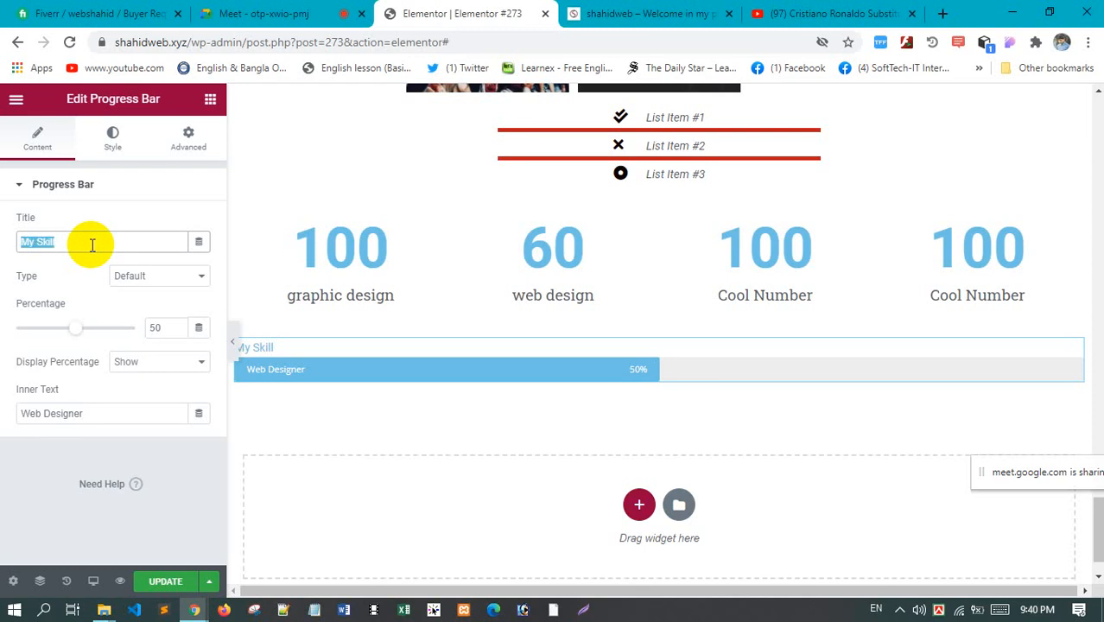
Change the progress bar's title to "web design"
{"action": "key", "text": "BackSpace"}
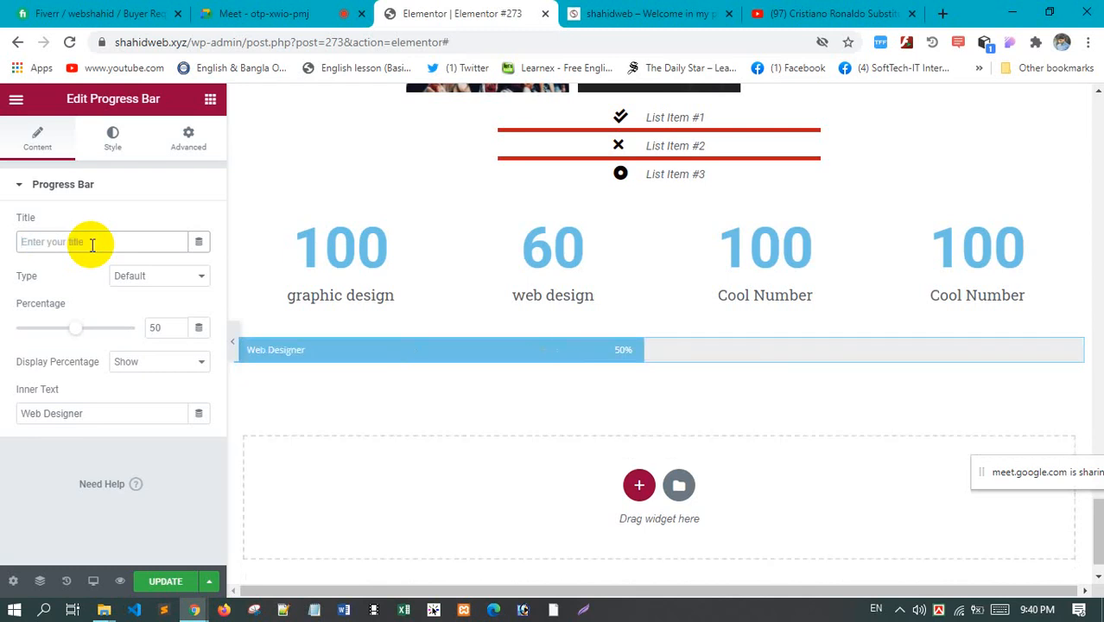
{"action": "type", "text": "w"}
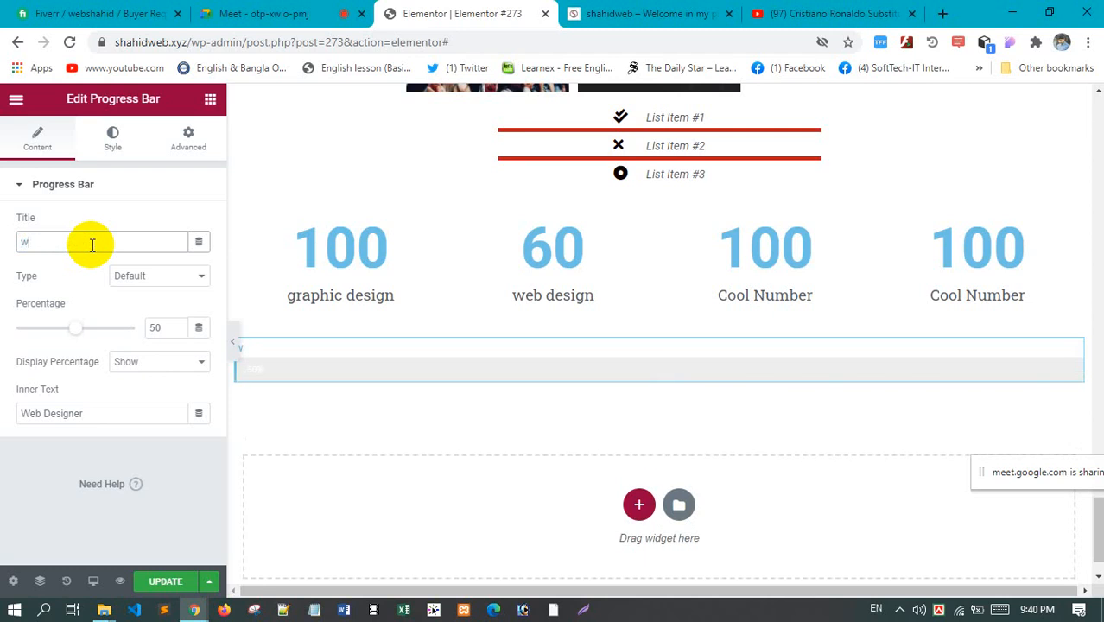
{"action": "type", "text": "eb"}
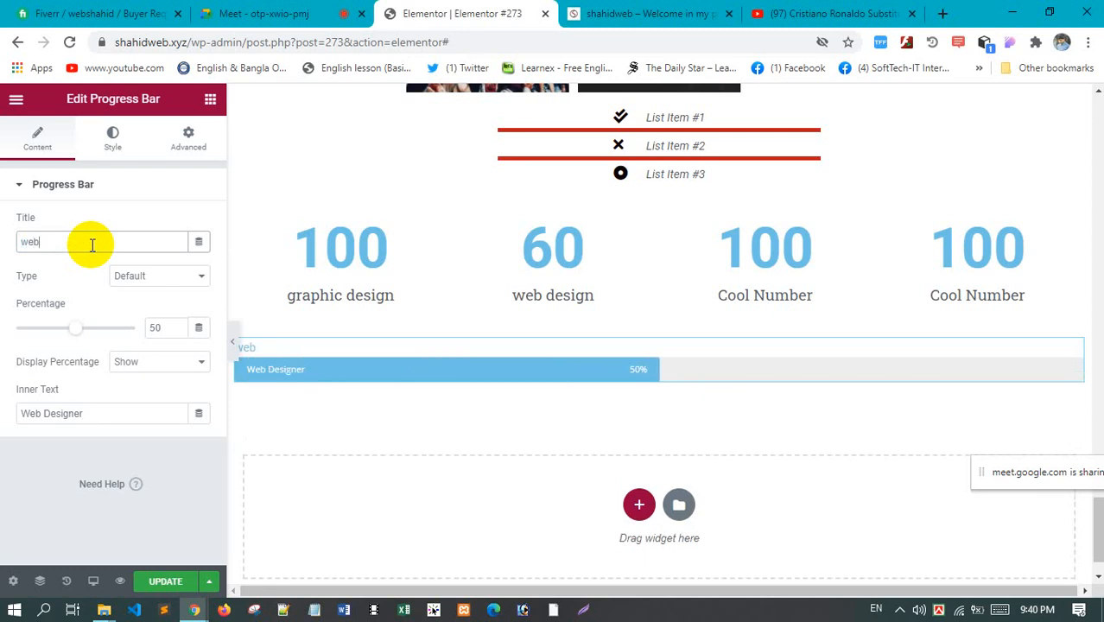
{"action": "type", "text": " design"}
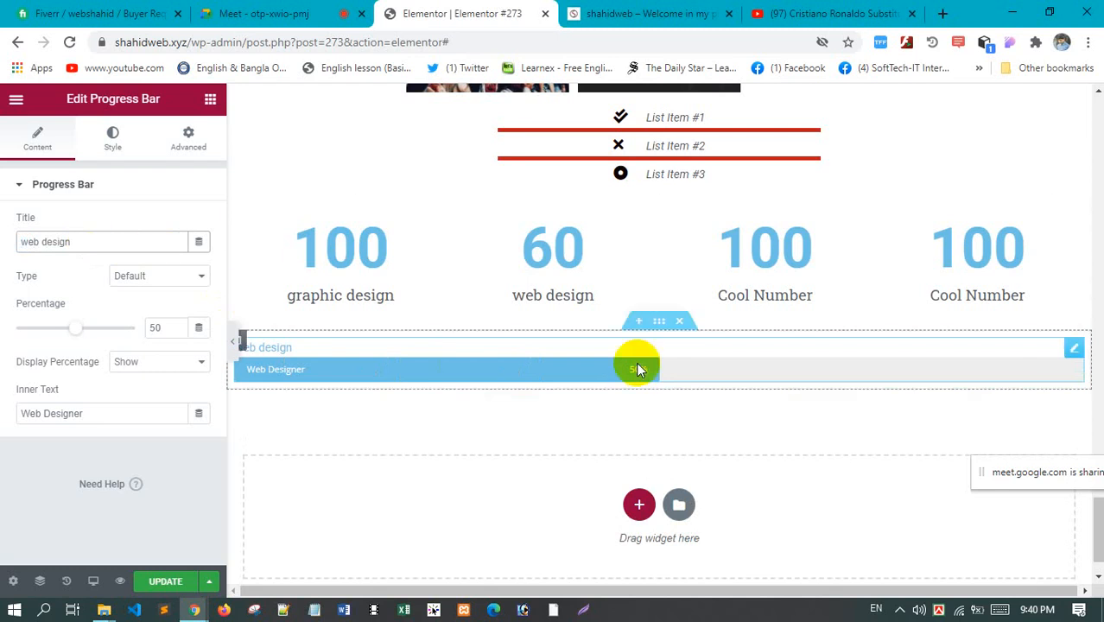
Duplicate the web design progress bar and title the copy "grapchic design"
{"action": "right_click", "coordinate": [1071, 354]}
{"action": "left_click", "coordinate": [1009, 387]}
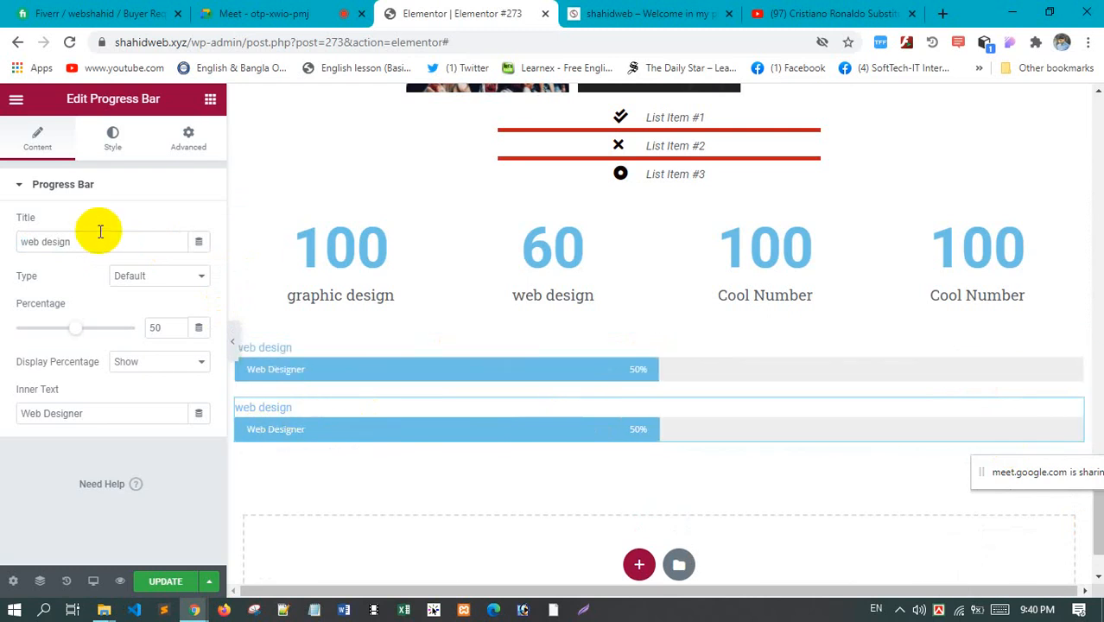
{"action": "key", "text": "BackSpace"}
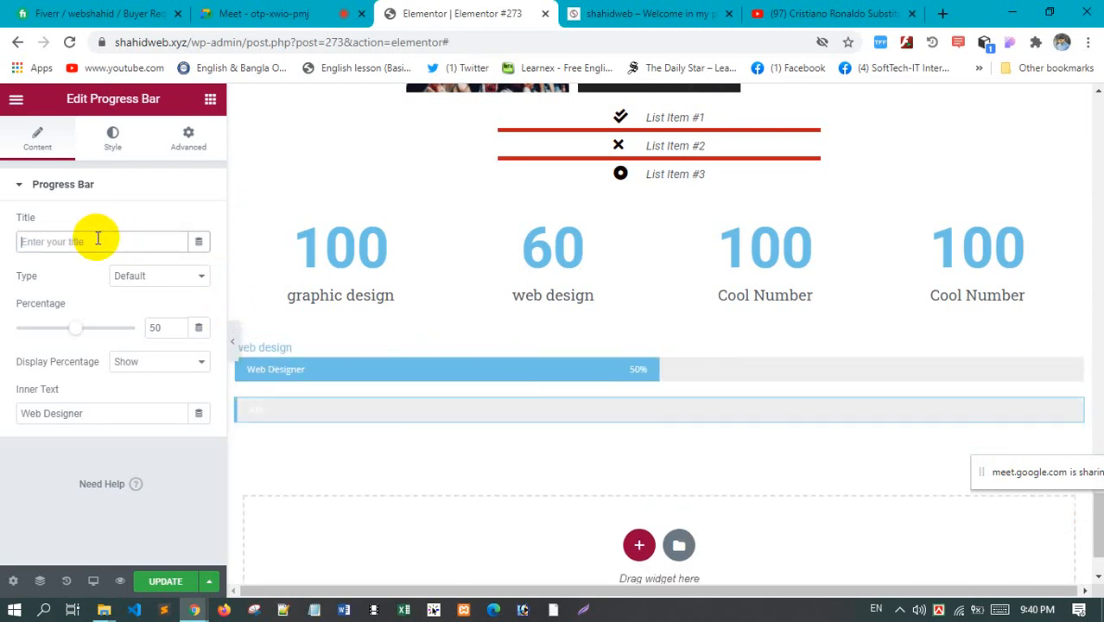
{"action": "type", "text": "grap"}
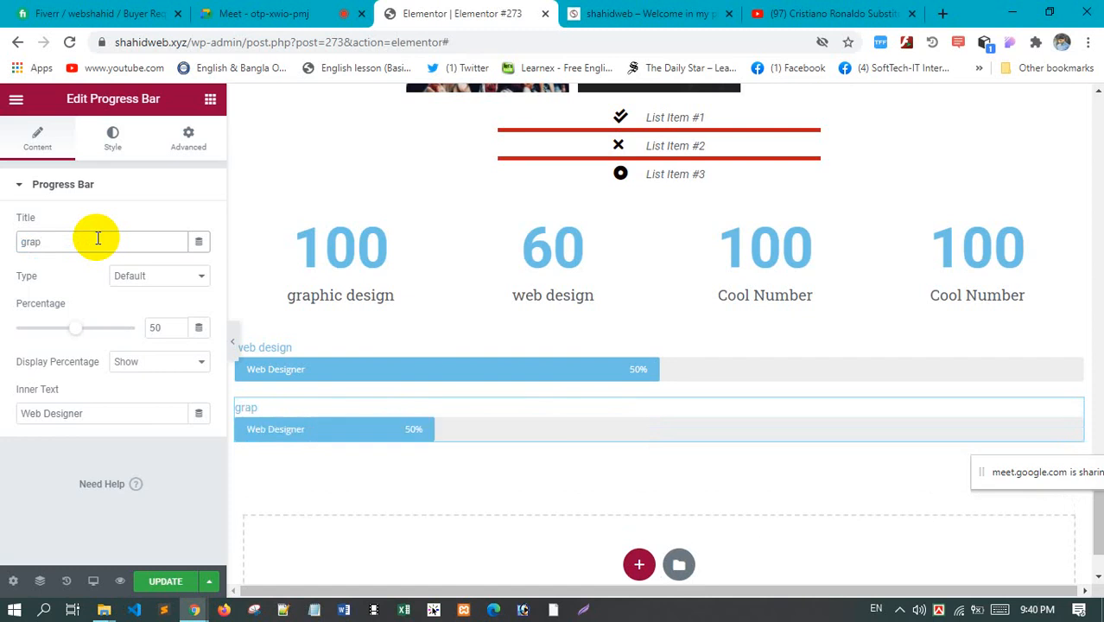
{"action": "type", "text": "chic"}
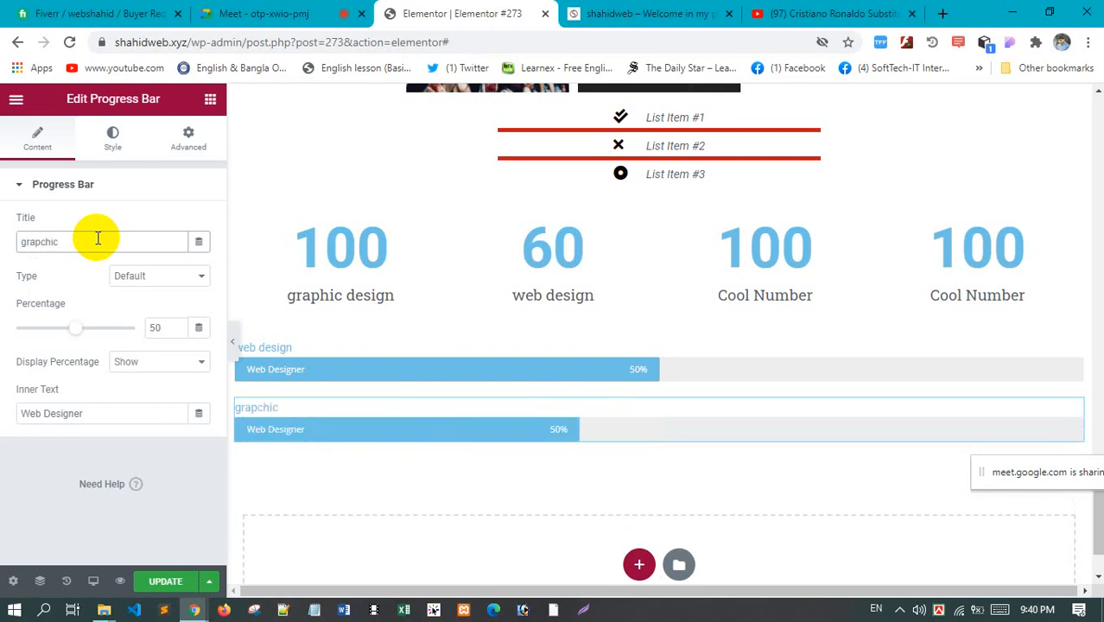
{"action": "type", "text": " deg"}
{"action": "key", "text": "BackSpace"}
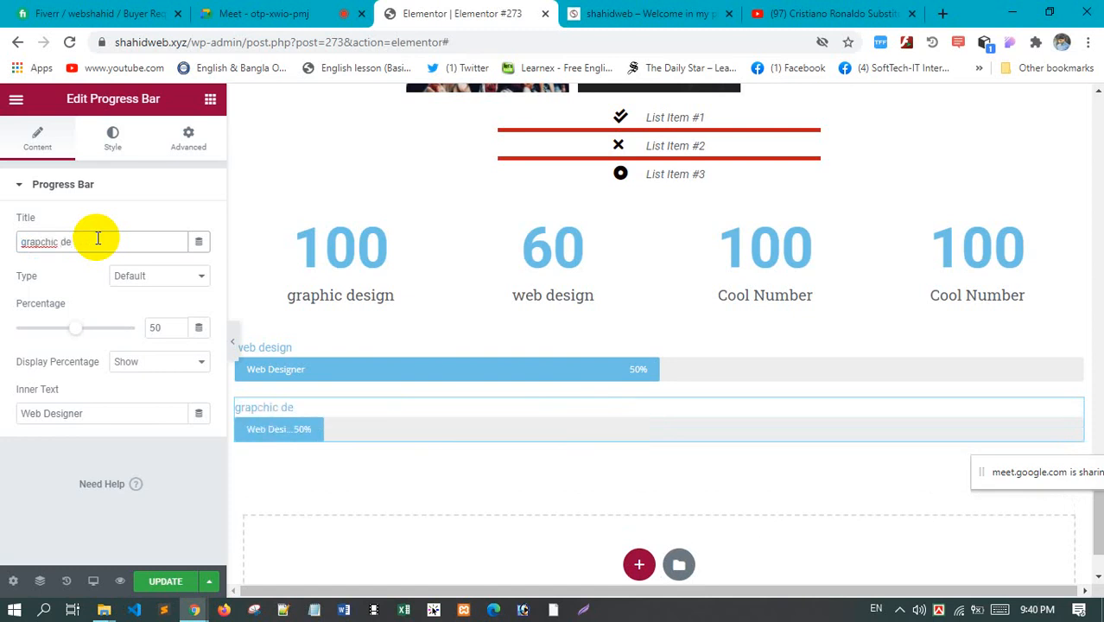
{"action": "type", "text": "sign"}
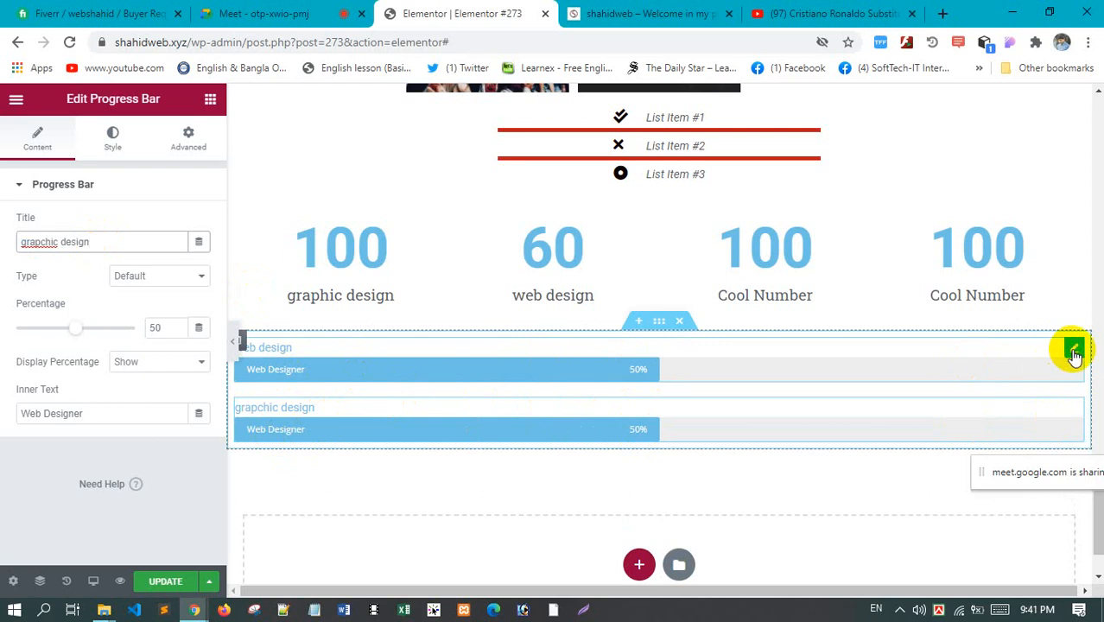
Try the Success and Danger types on the first progress bar, and set its type to Warning
{"action": "left_click", "coordinate": [1074, 354]}
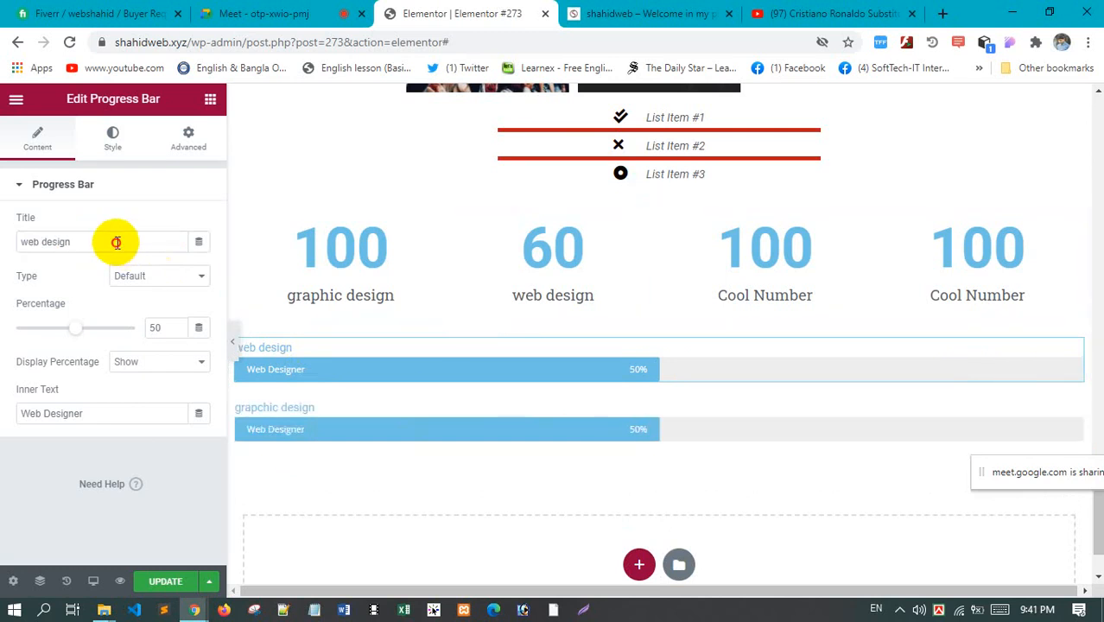
{"action": "left_click", "coordinate": [150, 277]}
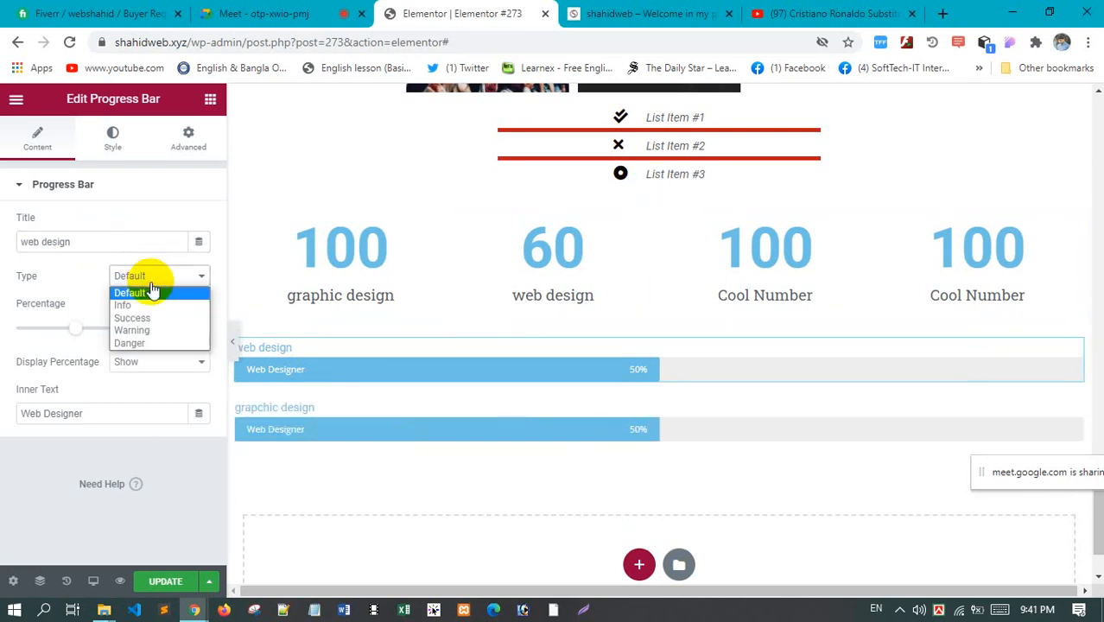
{"action": "left_click", "coordinate": [148, 317]}
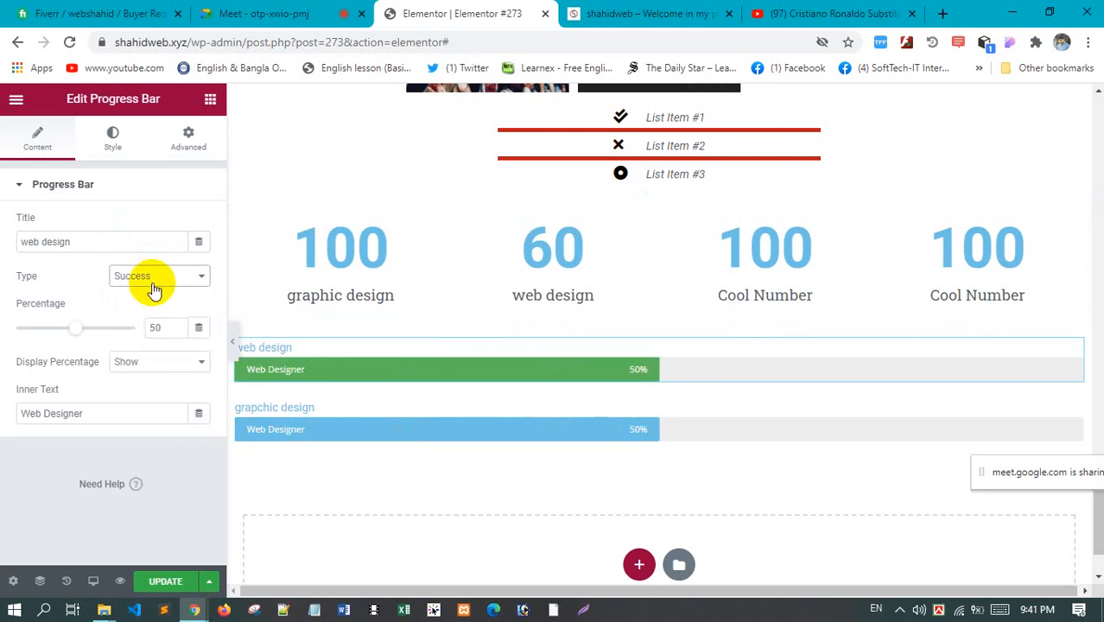
{"action": "left_click", "coordinate": [152, 278]}
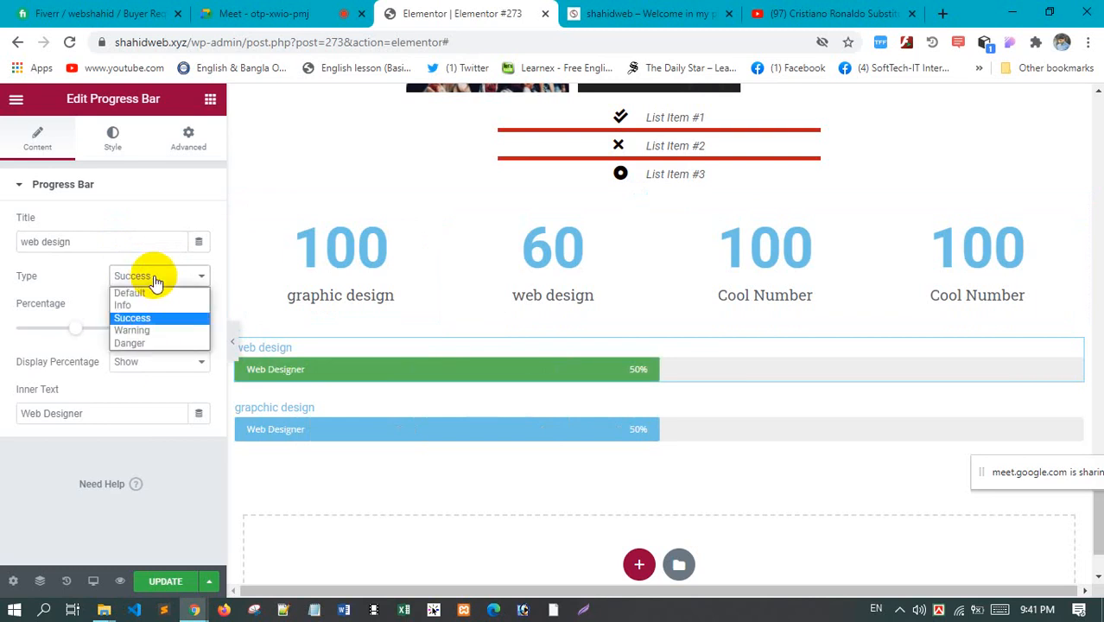
{"action": "left_click", "coordinate": [146, 342]}
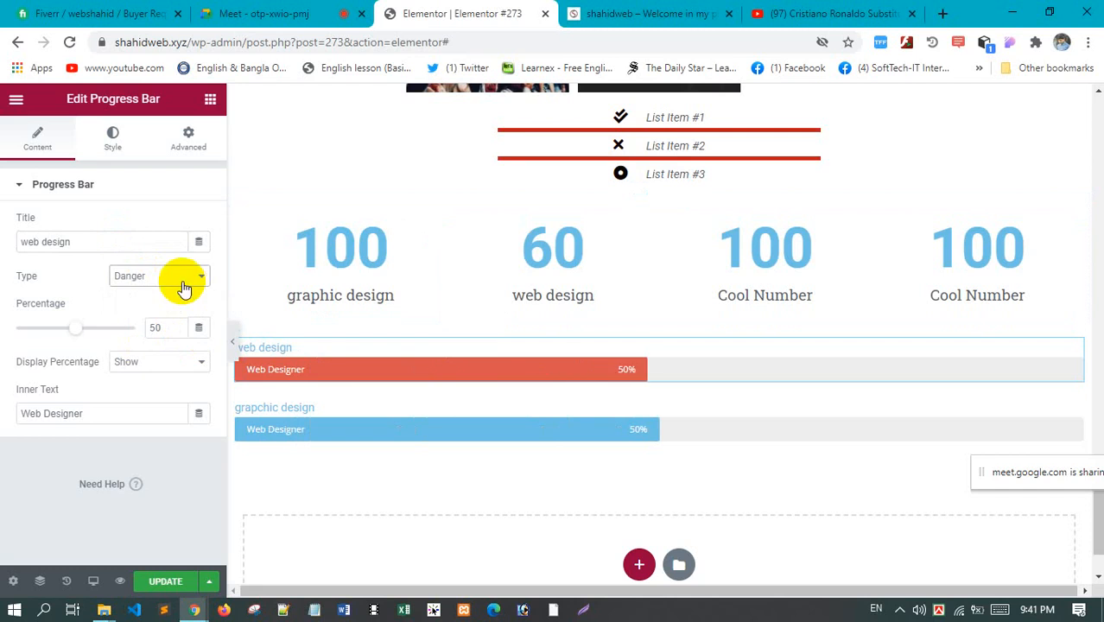
{"action": "left_click", "coordinate": [177, 279]}
{"action": "left_click", "coordinate": [168, 331]}
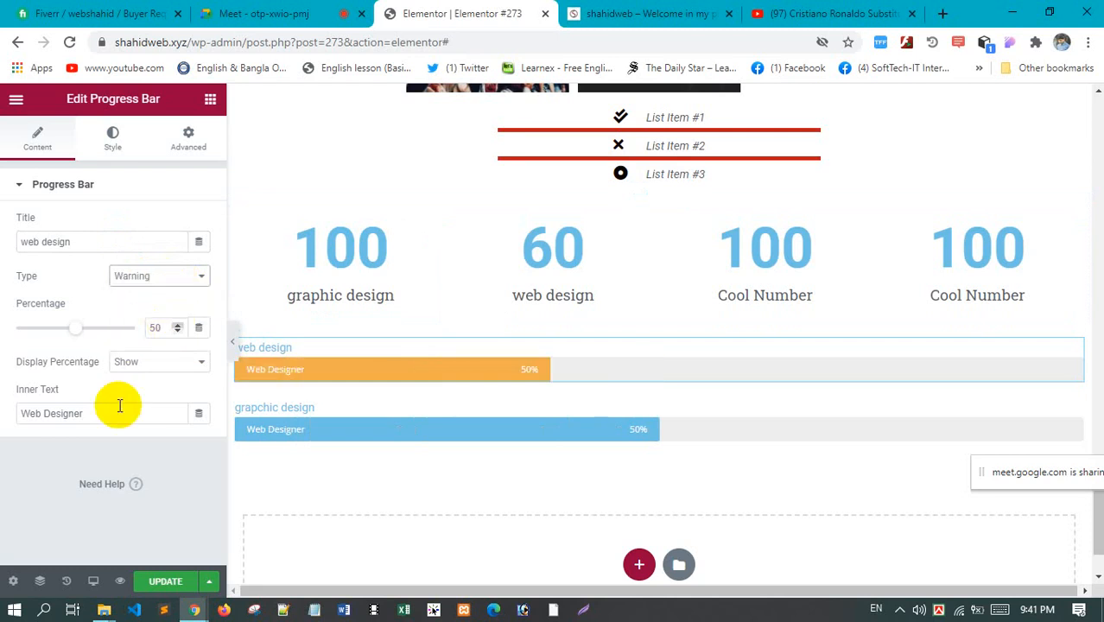
Set the first progress bar's percentage to 79 and replace its inner text with "web design"
{"action": "left_click", "coordinate": [166, 368]}
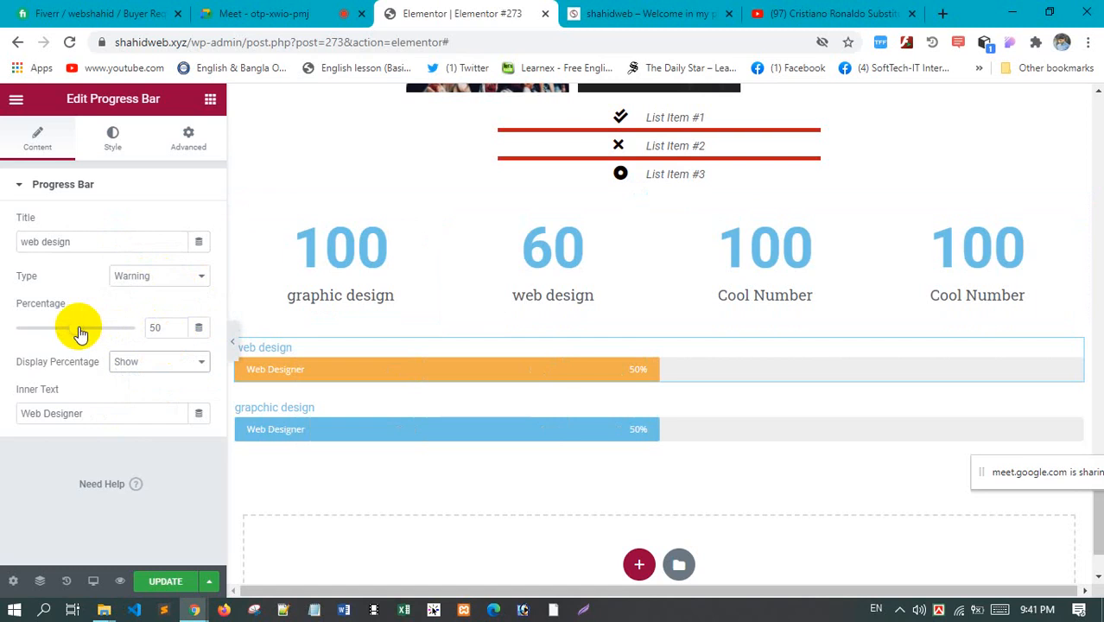
{"action": "left_click_drag", "start_coordinate": [84, 333], "coordinate": [114, 337]}
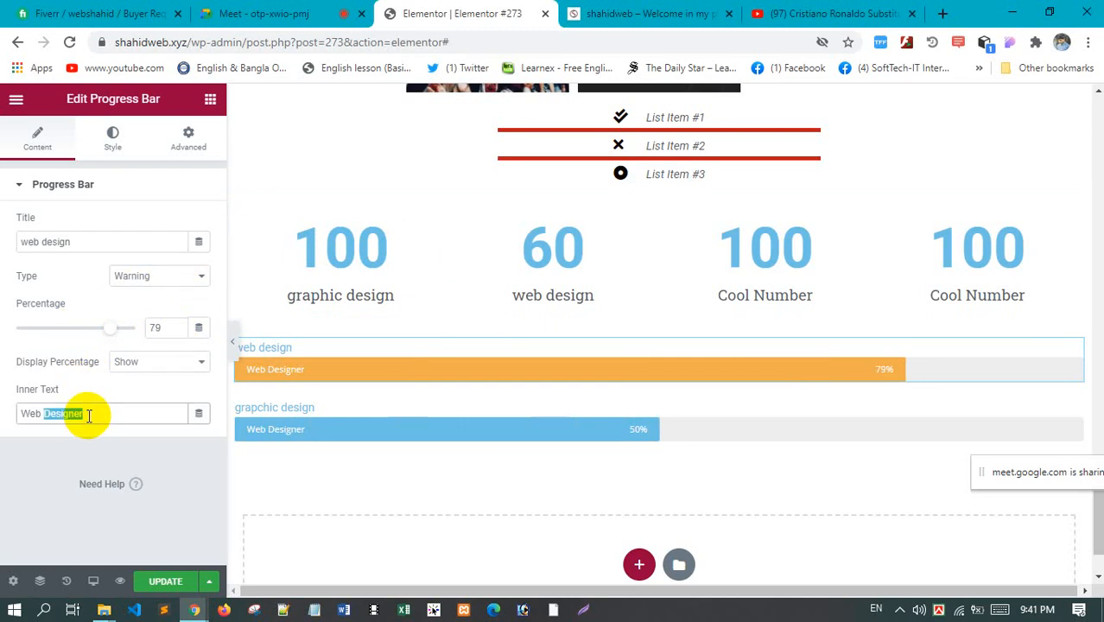
{"action": "key", "text": "BackSpace"}
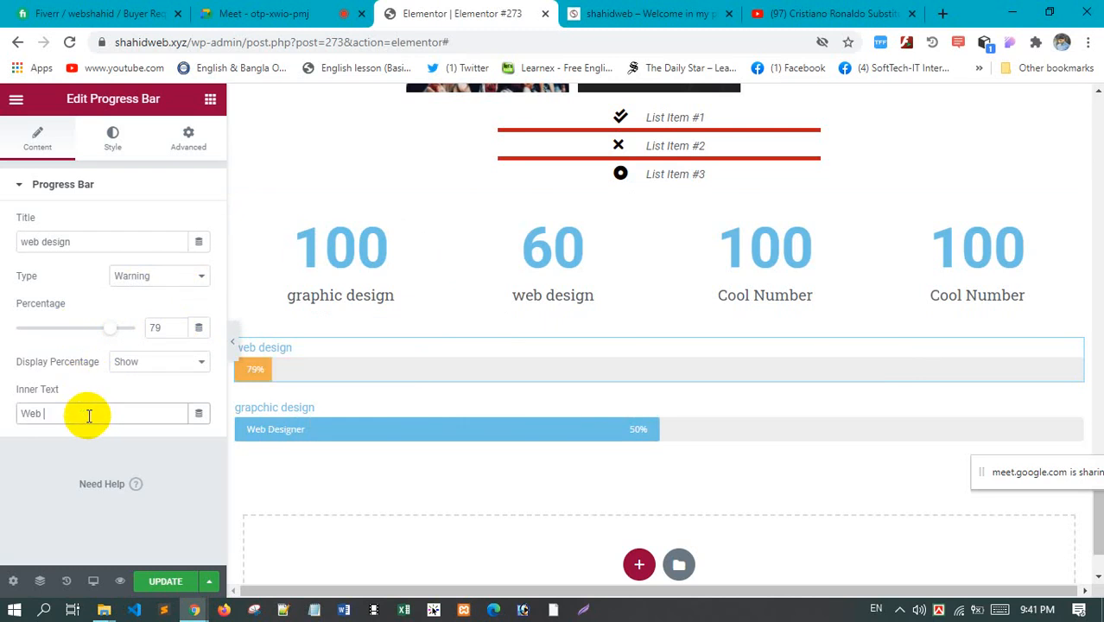
{"action": "key", "text": "BackSpace"}
{"action": "key", "text": "BackSpace"}
{"action": "key", "text": "BackSpace"}
{"action": "key", "text": "BackSpace"}
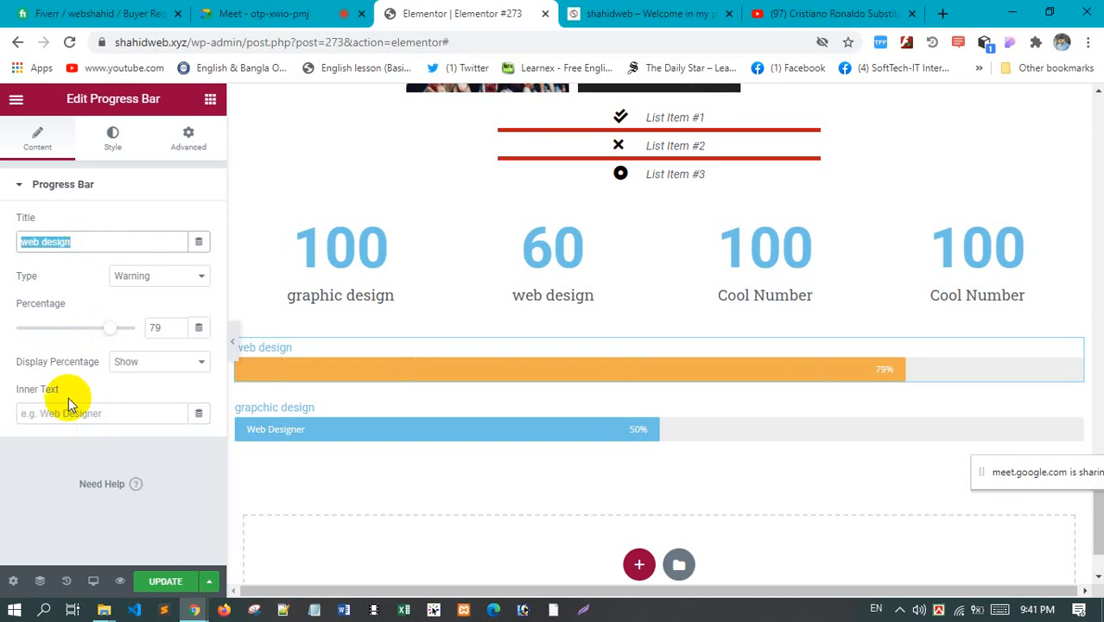
{"action": "left_click", "coordinate": [85, 413]}
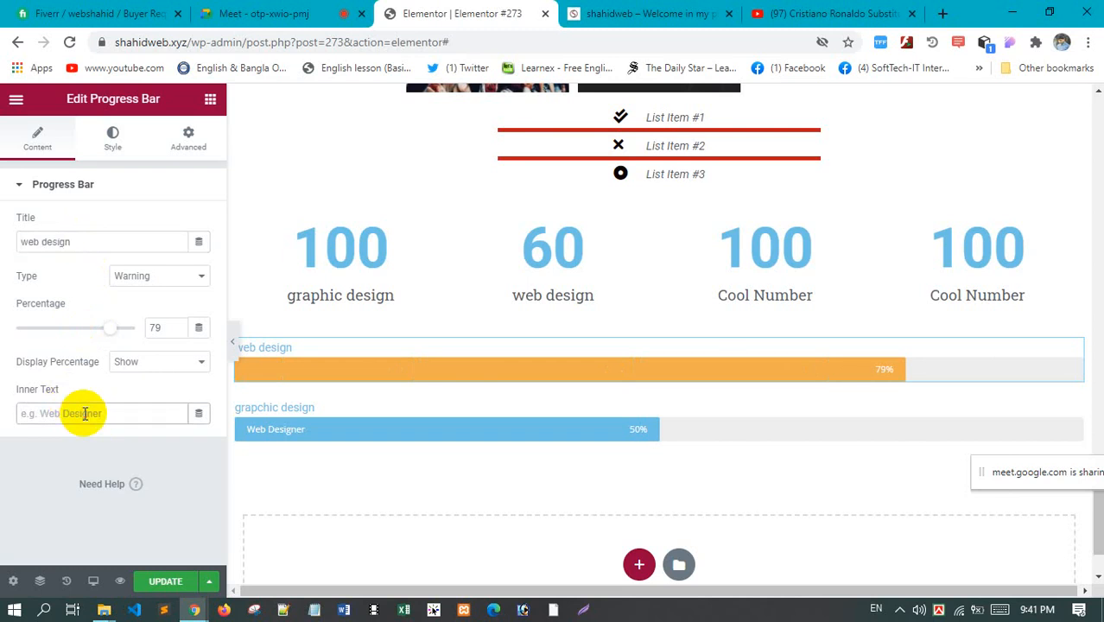
{"action": "type", "text": "web design"}
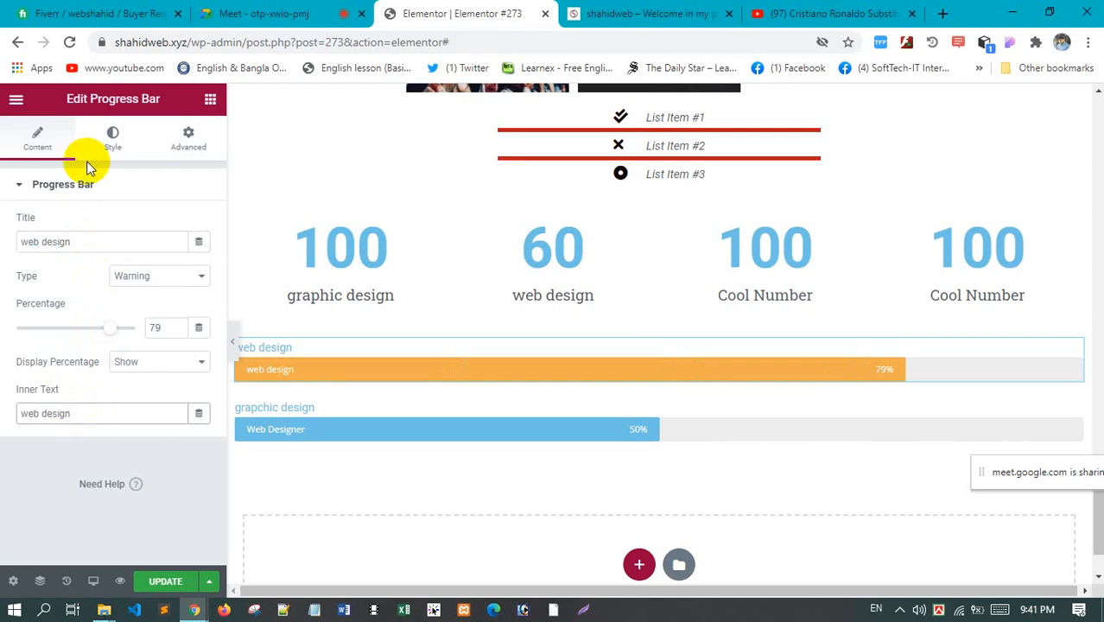
Style the first progress bar with color #041117, a height of 32 and a border radius of 17
{"action": "left_click", "coordinate": [101, 149]}
{"action": "left_click", "coordinate": [200, 226]}
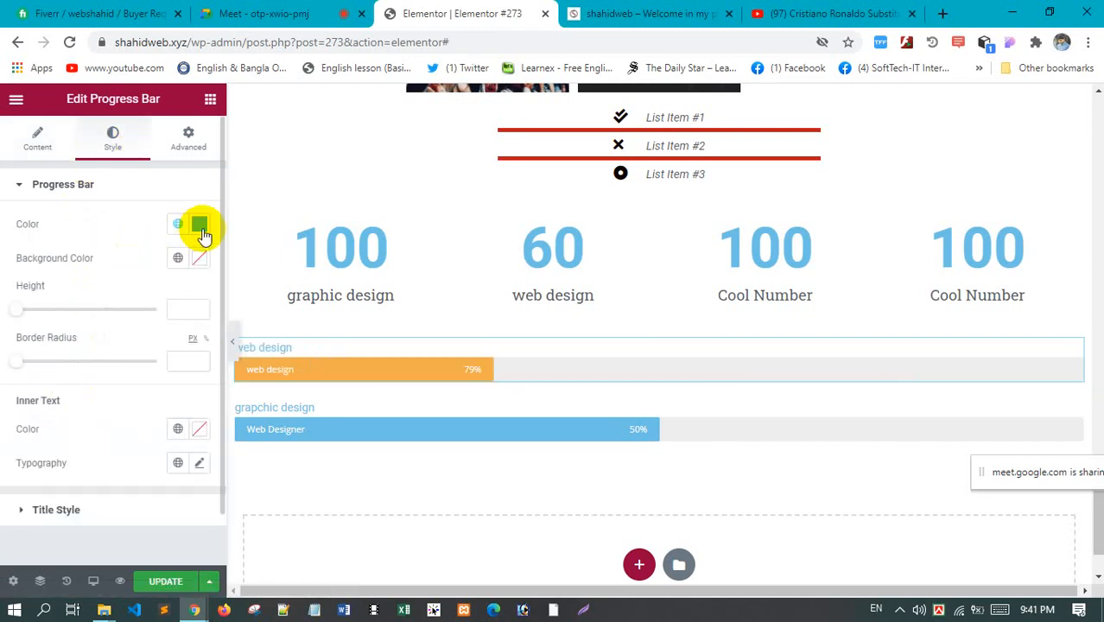
{"action": "mouse_move", "coordinate": [281, 307]}
{"action": "left_mouse_down"}
{"action": "mouse_move", "coordinate": [228, 390]}
{"action": "mouse_move", "coordinate": [164, 392]}
{"action": "mouse_move", "coordinate": [268, 408]}
{"action": "left_mouse_up"}
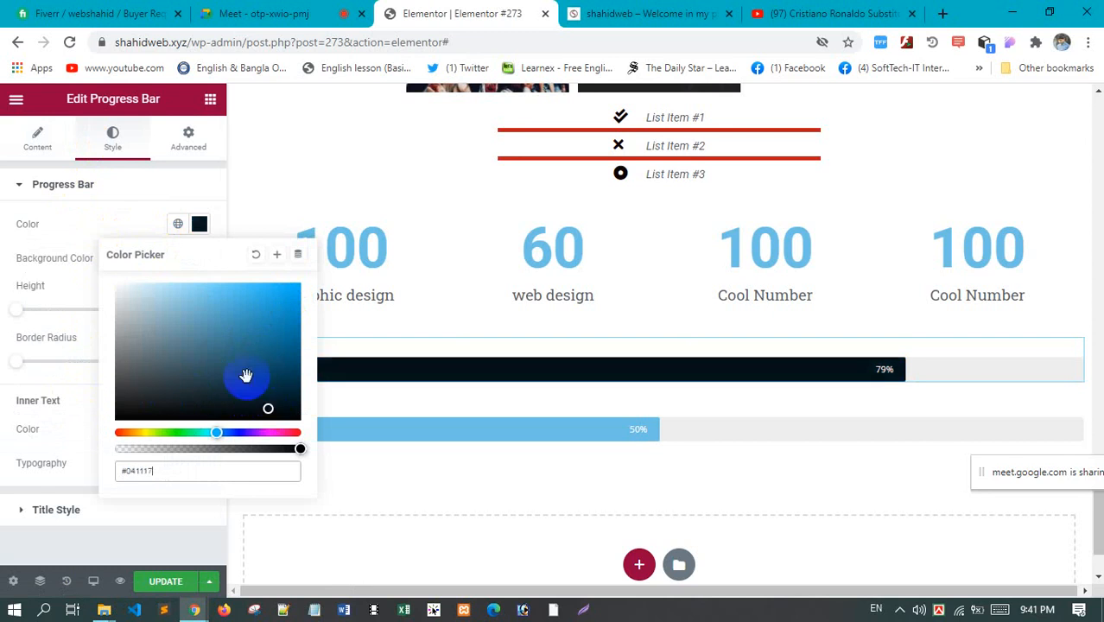
{"action": "left_click", "coordinate": [130, 197]}
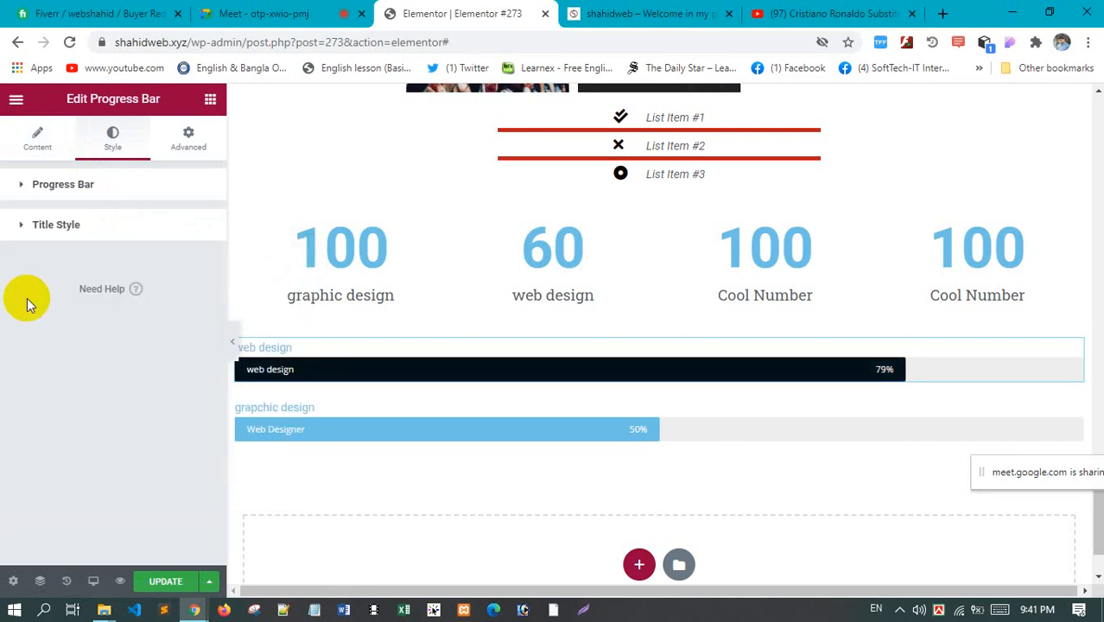
{"action": "left_click", "coordinate": [95, 197]}
{"action": "left_click_drag", "start_coordinate": [17, 316], "coordinate": [59, 315]}
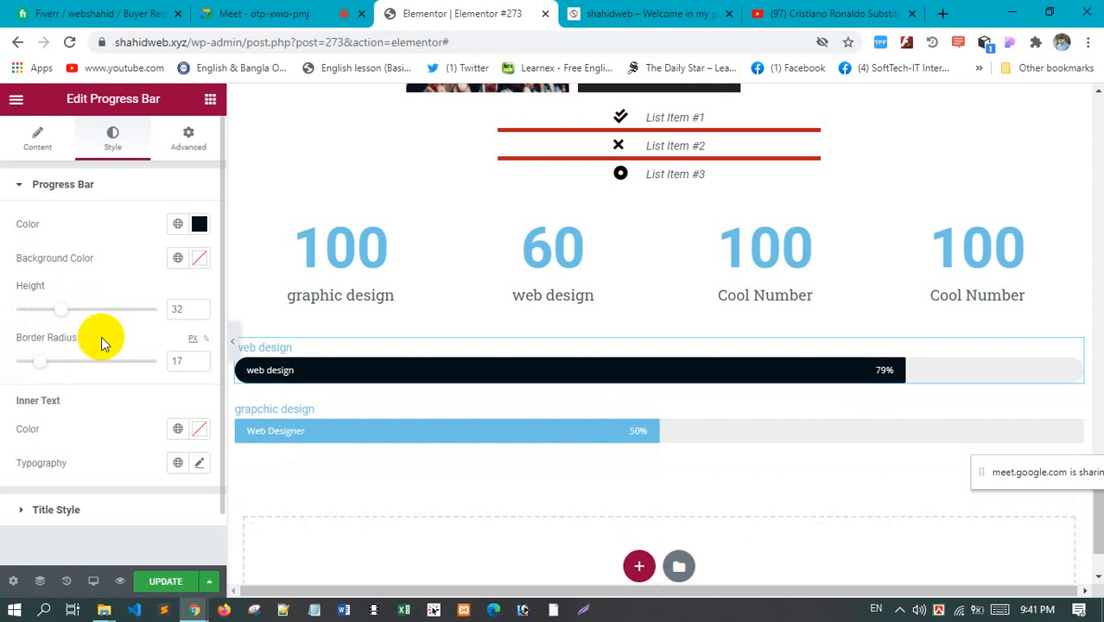
Try a red inner text color on the first progress bar, and set it to white #FFFFFF
{"action": "scroll", "coordinate": [91, 406], "scroll_direction": "down", "scroll_amount": 1}
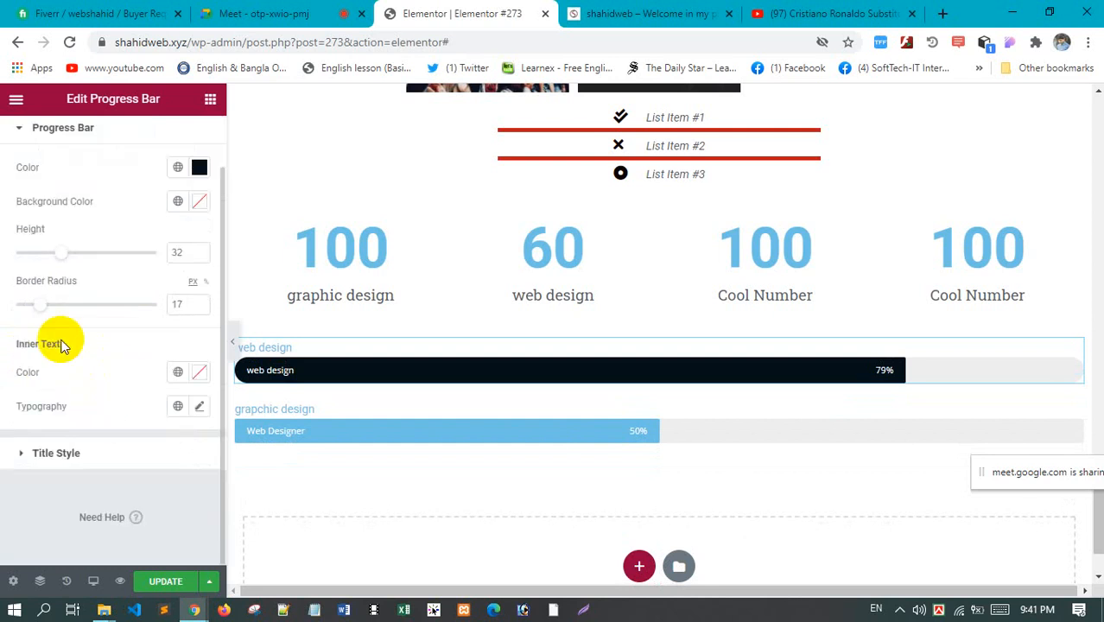
{"action": "left_click", "coordinate": [199, 380]}
{"action": "left_click", "coordinate": [275, 164]}
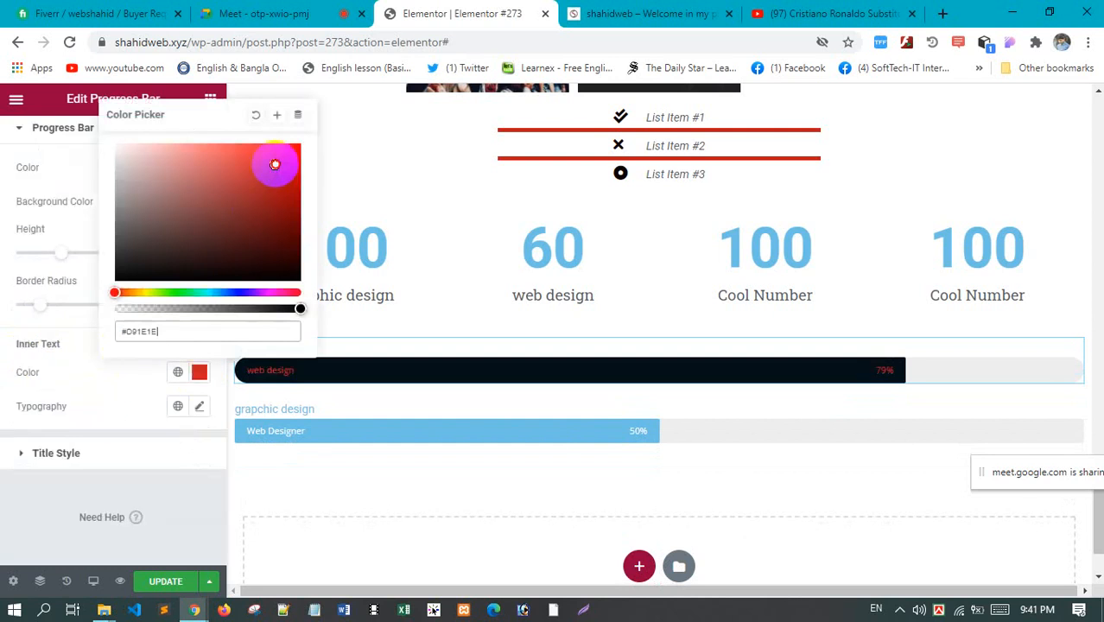
{"action": "left_click", "coordinate": [121, 148]}
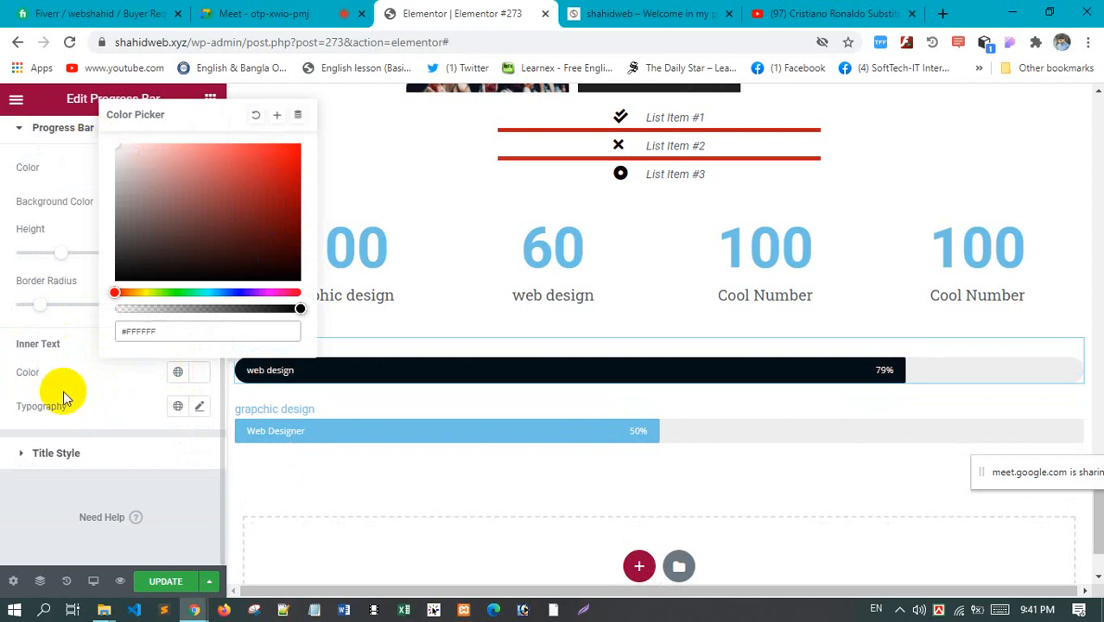
{"action": "left_click", "coordinate": [94, 373]}
Enlarge the font size of the first progress bar's inner text through its typography settings
{"action": "left_click", "coordinate": [198, 408]}
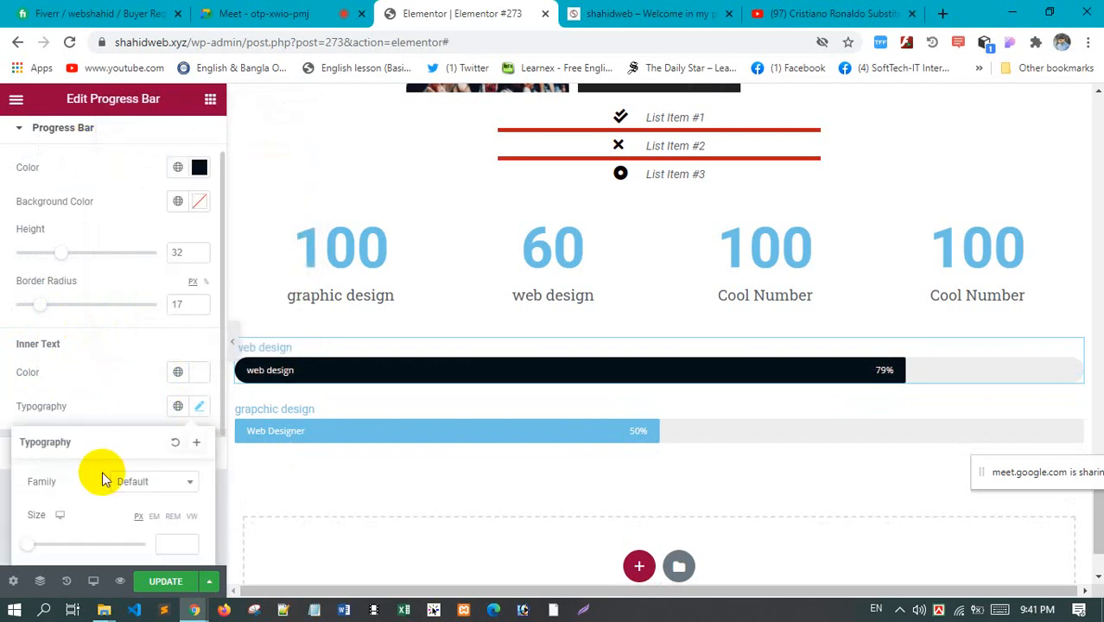
{"action": "scroll", "coordinate": [101, 469], "scroll_direction": "down", "scroll_amount": 2}
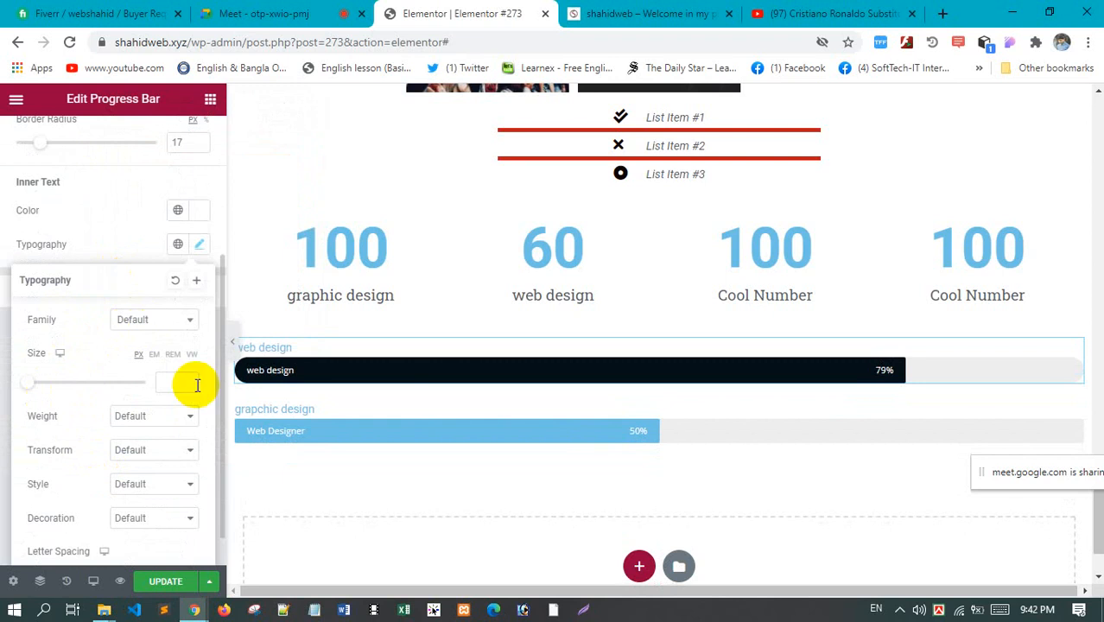
{"action": "mouse_move", "coordinate": [28, 382]}
{"action": "left_mouse_down"}
{"action": "mouse_move", "coordinate": [50, 383]}
{"action": "mouse_move", "coordinate": [39, 390]}
{"action": "left_mouse_up"}
{"action": "left_click", "coordinate": [84, 174]}
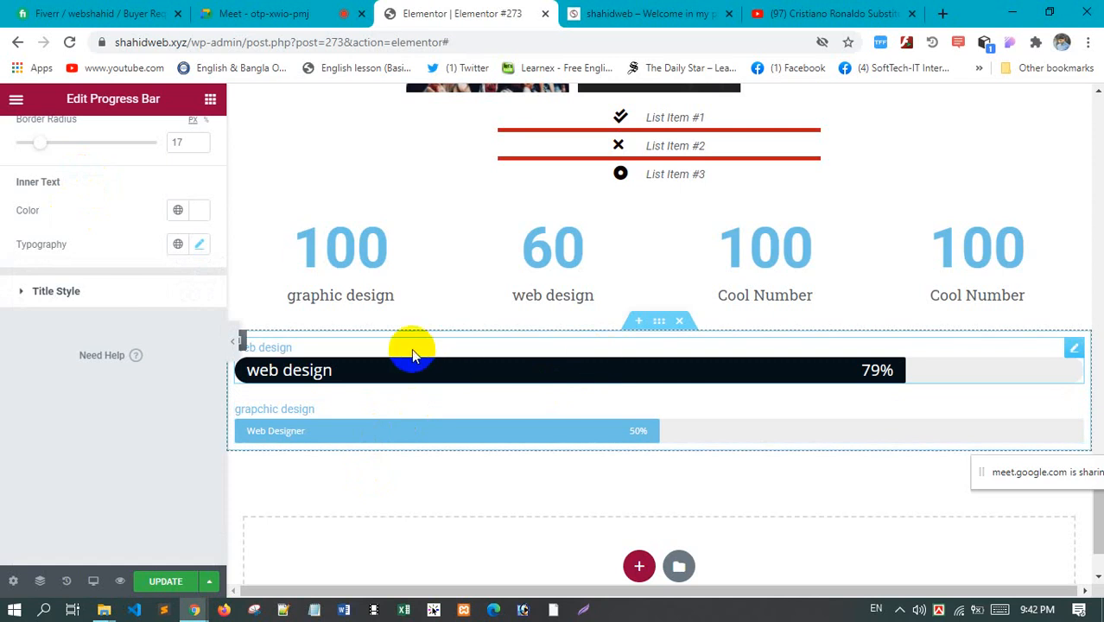
Add a new single-column section below the progress bars
{"action": "left_click", "coordinate": [209, 101]}
{"action": "scroll", "coordinate": [692, 436], "scroll_direction": "down", "scroll_amount": 2}
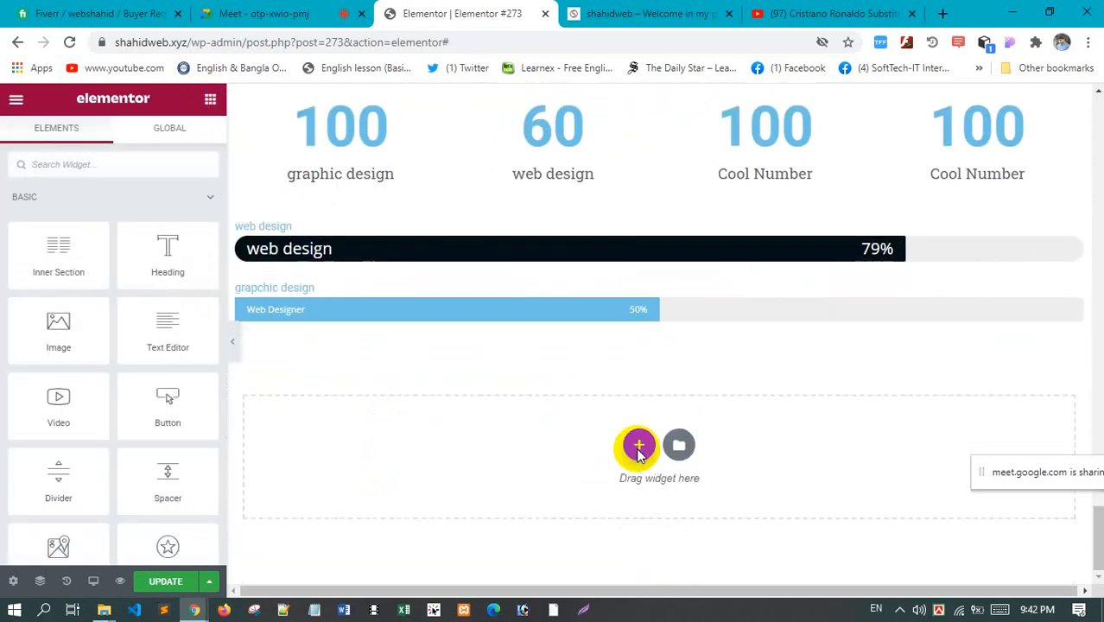
{"action": "left_click", "coordinate": [639, 447]}
{"action": "left_click", "coordinate": [465, 499]}
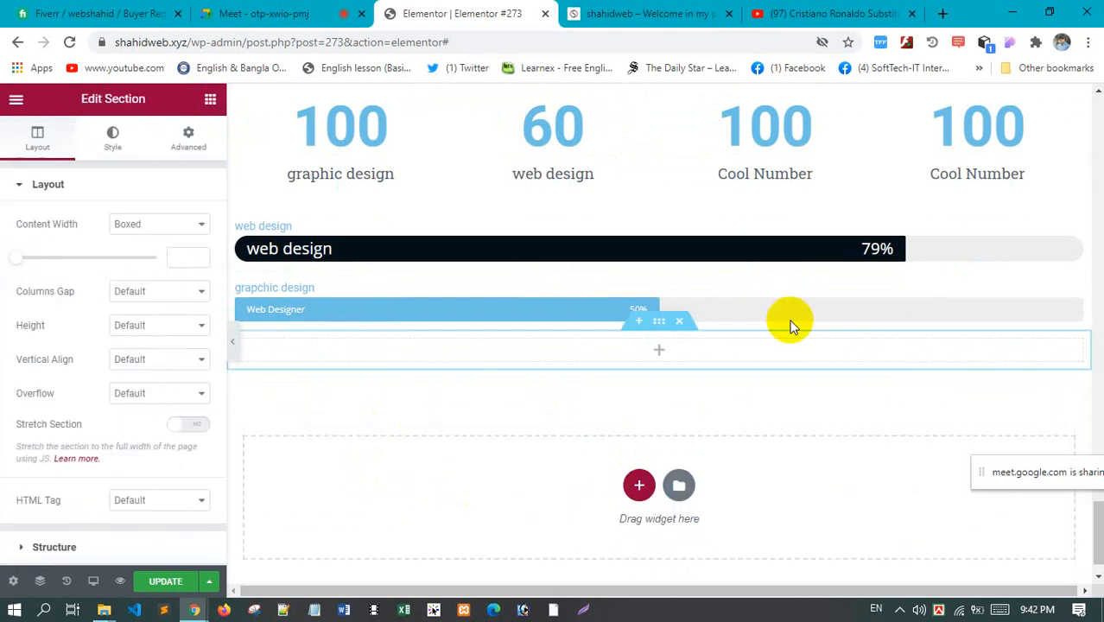
Place a Testimonial widget in the empty section below the progress bars
{"action": "left_click", "coordinate": [210, 102]}
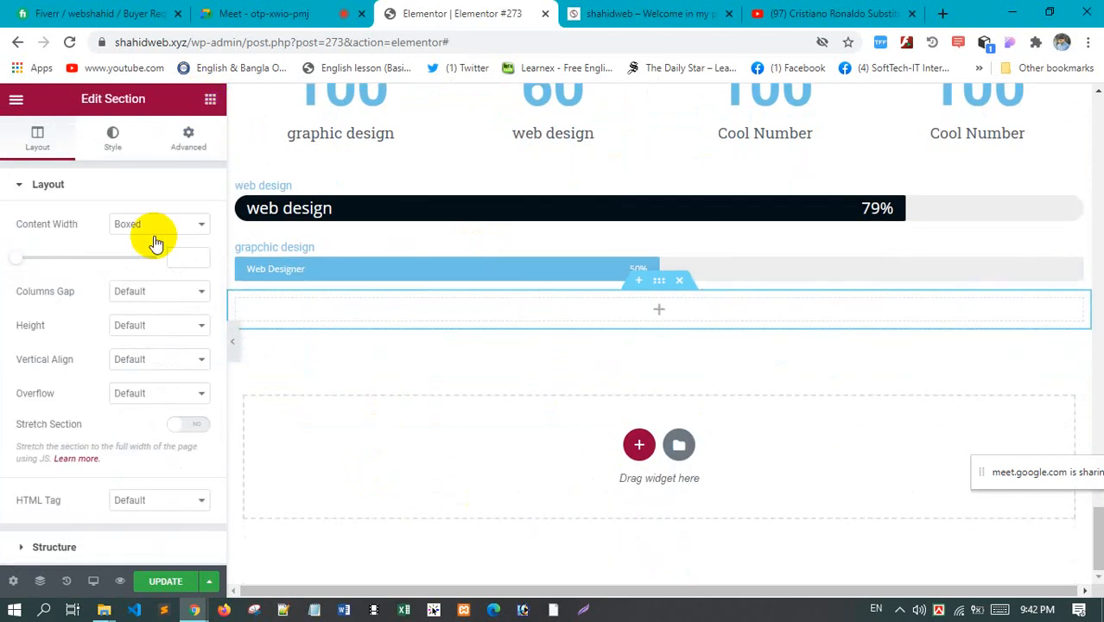
{"action": "scroll", "coordinate": [108, 363], "scroll_direction": "down", "scroll_amount": 10}
{"action": "scroll", "coordinate": [124, 411], "scroll_direction": "down", "scroll_amount": 6}
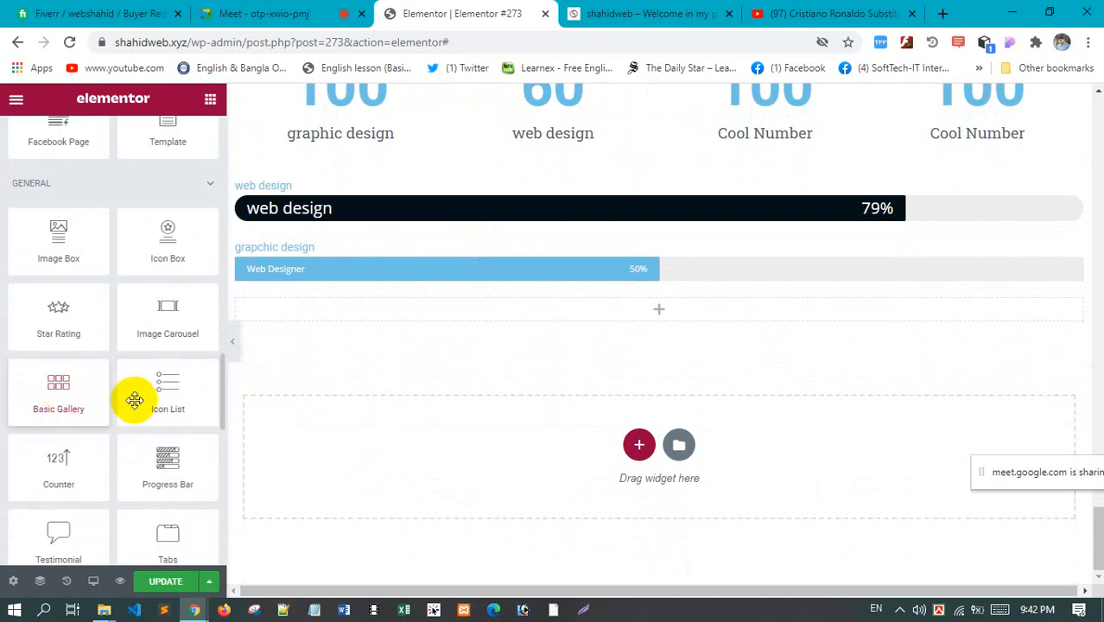
{"action": "scroll", "coordinate": [185, 346], "scroll_direction": "down", "scroll_amount": 2}
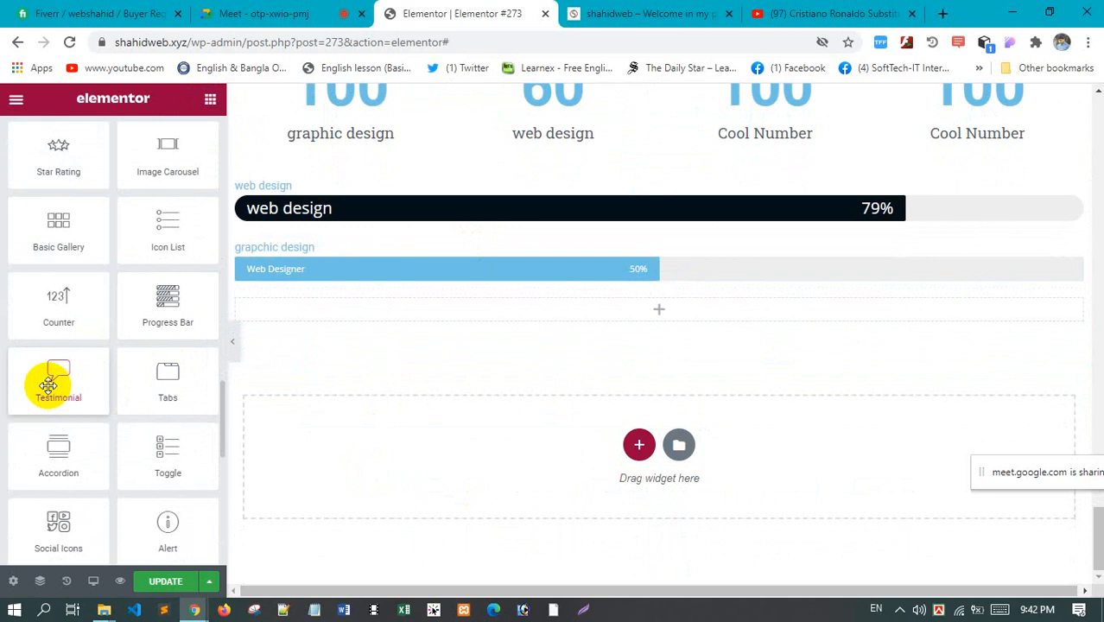
{"action": "left_click_drag", "start_coordinate": [62, 386], "coordinate": [640, 319]}
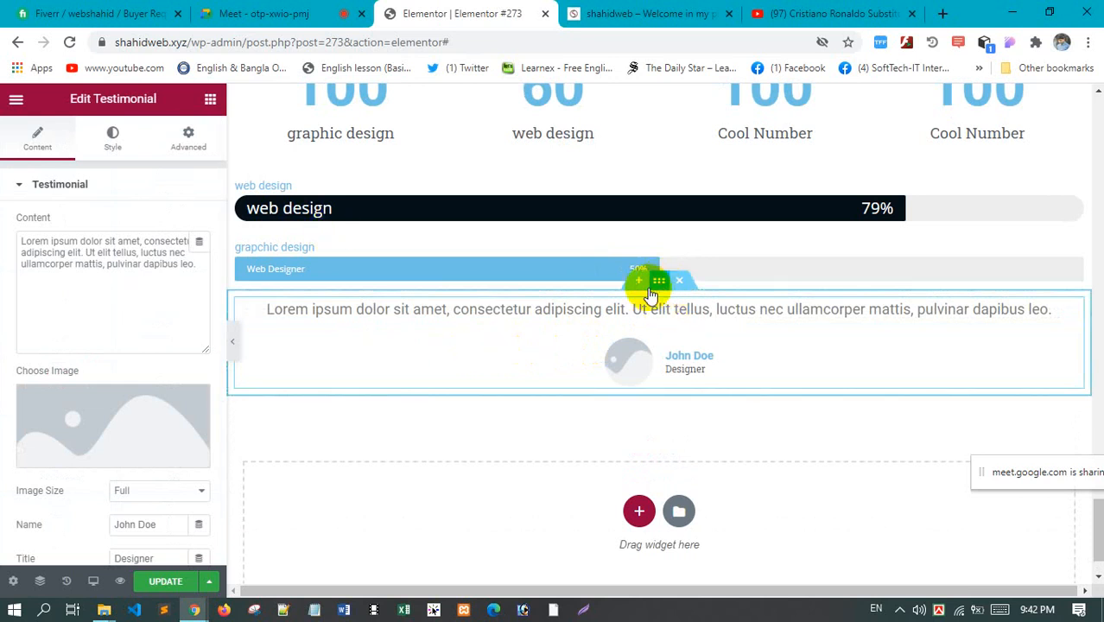
Narrow the testimonial section's boxed content width to 671
{"action": "left_click", "coordinate": [652, 290]}
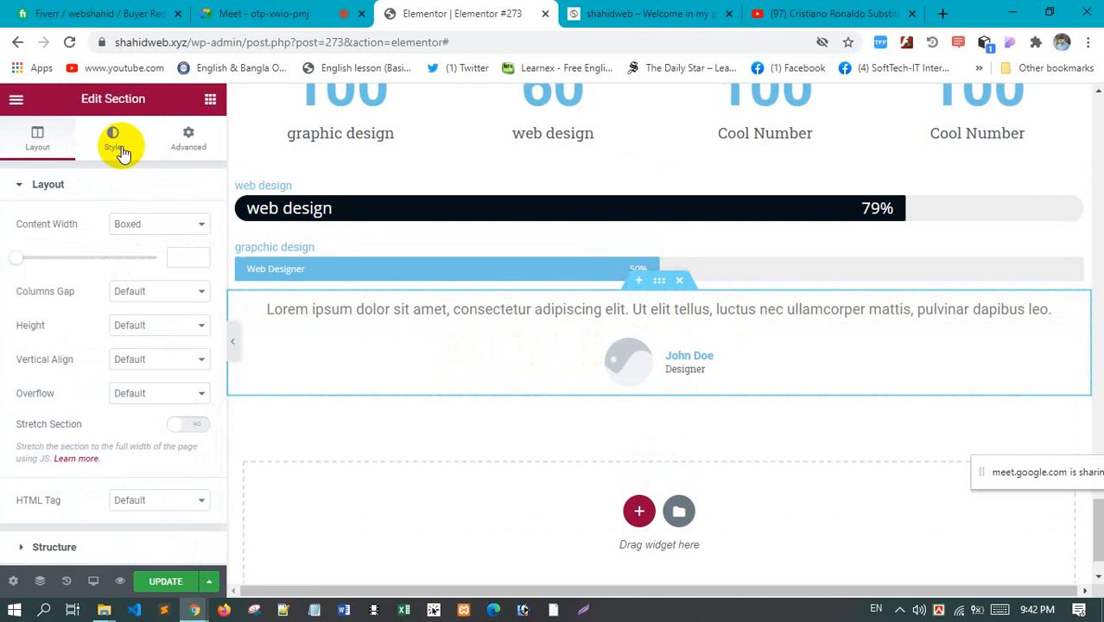
{"action": "mouse_move", "coordinate": [16, 264]}
{"action": "left_mouse_down"}
{"action": "mouse_move", "coordinate": [55, 263]}
{"action": "mouse_move", "coordinate": [37, 264]}
{"action": "left_mouse_up"}
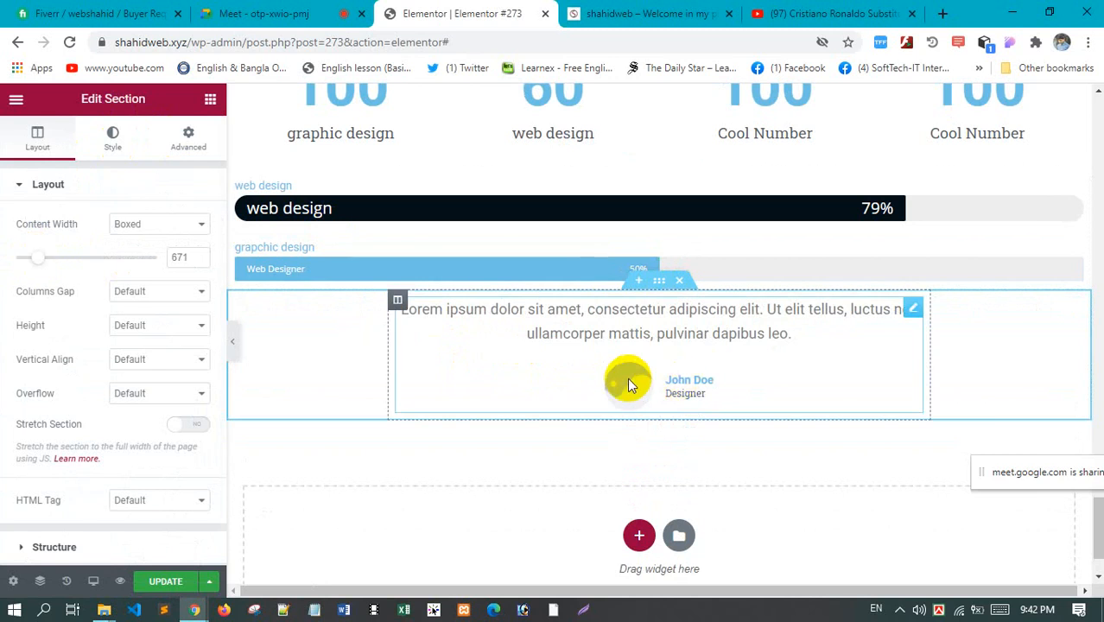
Set the testimonial's image to the media library photo of the smiling man in a dark suit
{"action": "left_click", "coordinate": [713, 310]}
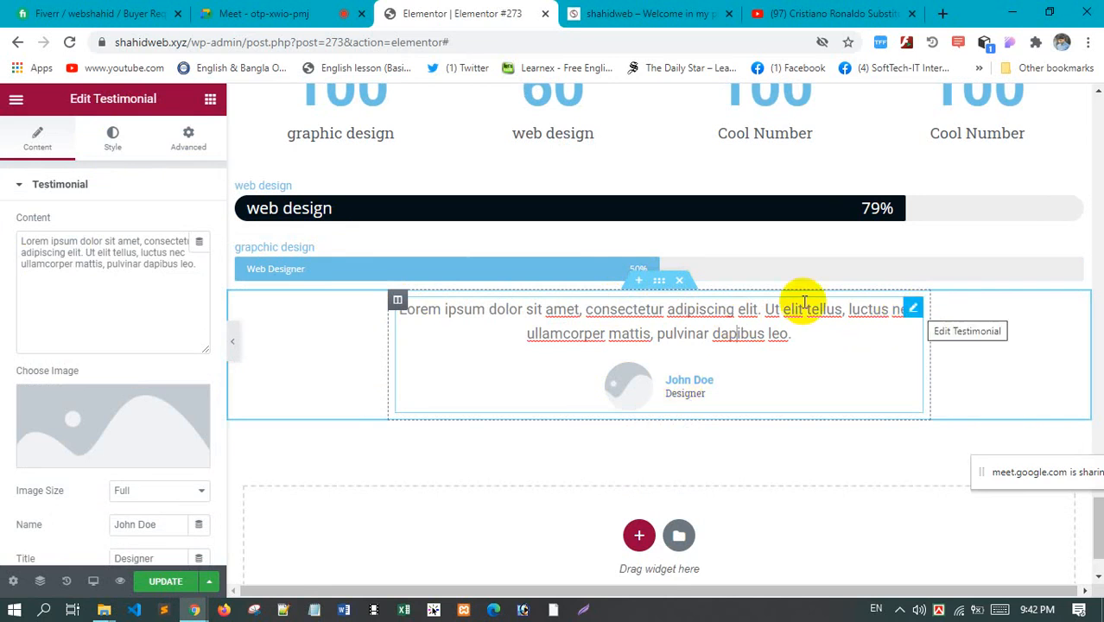
{"action": "left_click", "coordinate": [142, 259]}
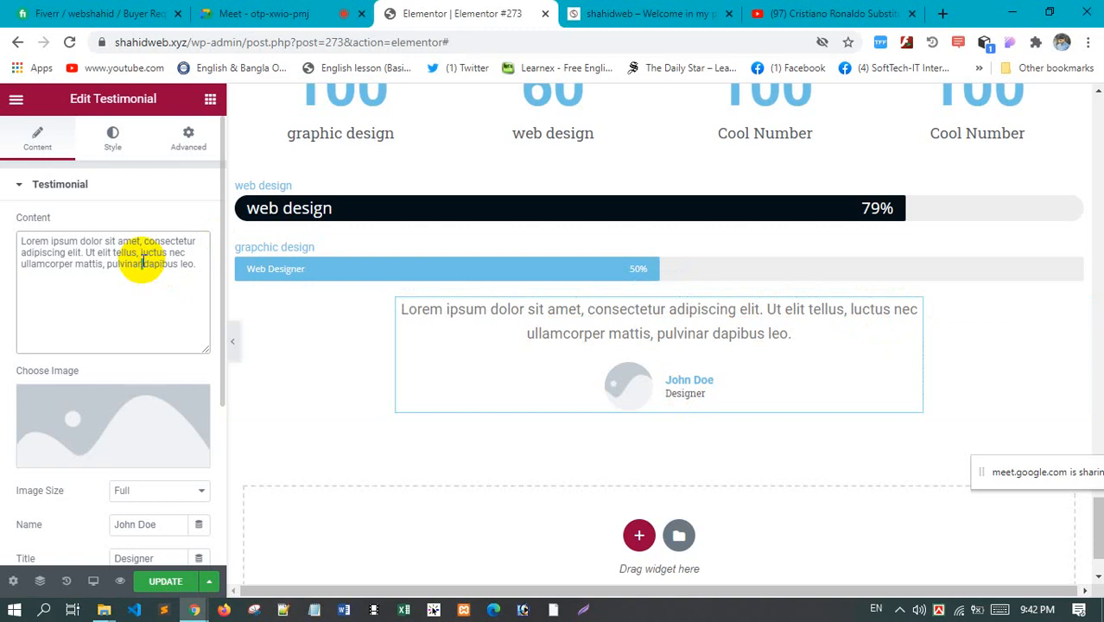
{"action": "left_click", "coordinate": [107, 419]}
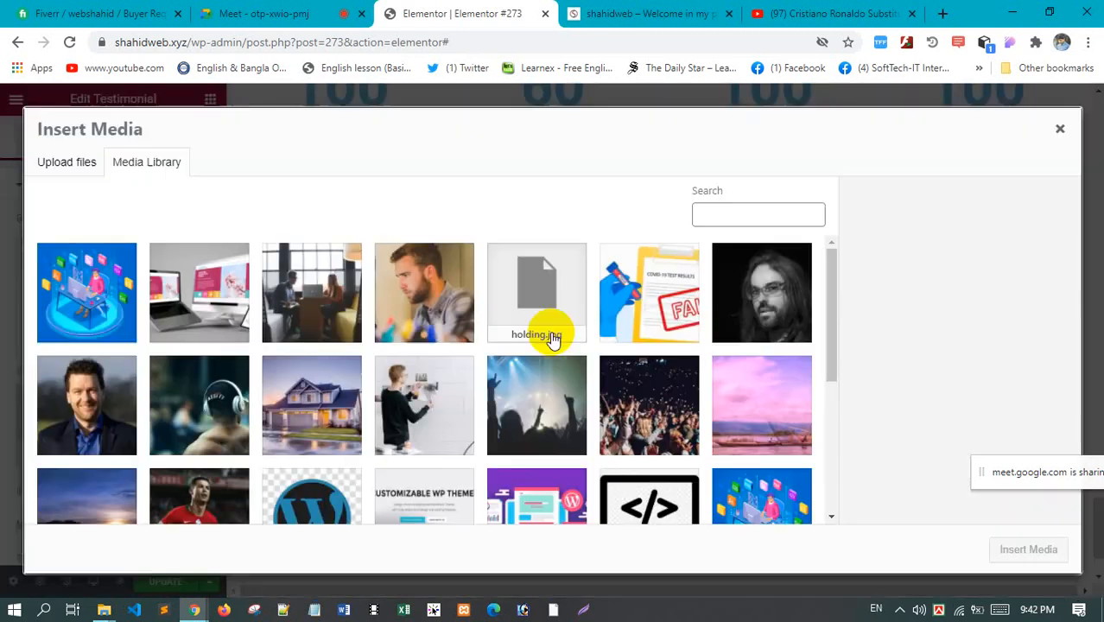
{"action": "left_click", "coordinate": [105, 414]}
{"action": "left_click", "coordinate": [1030, 550]}
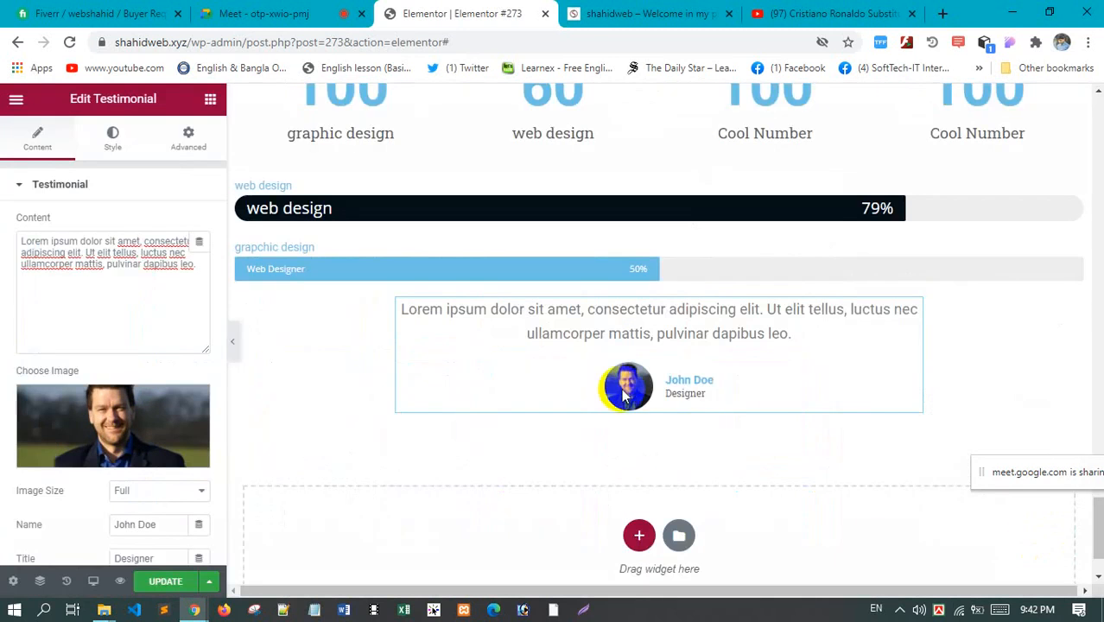
Examine the testimonial's layout and style options, and look through the team and news sections of the shahidweb site
{"action": "left_click", "coordinate": [683, 396]}
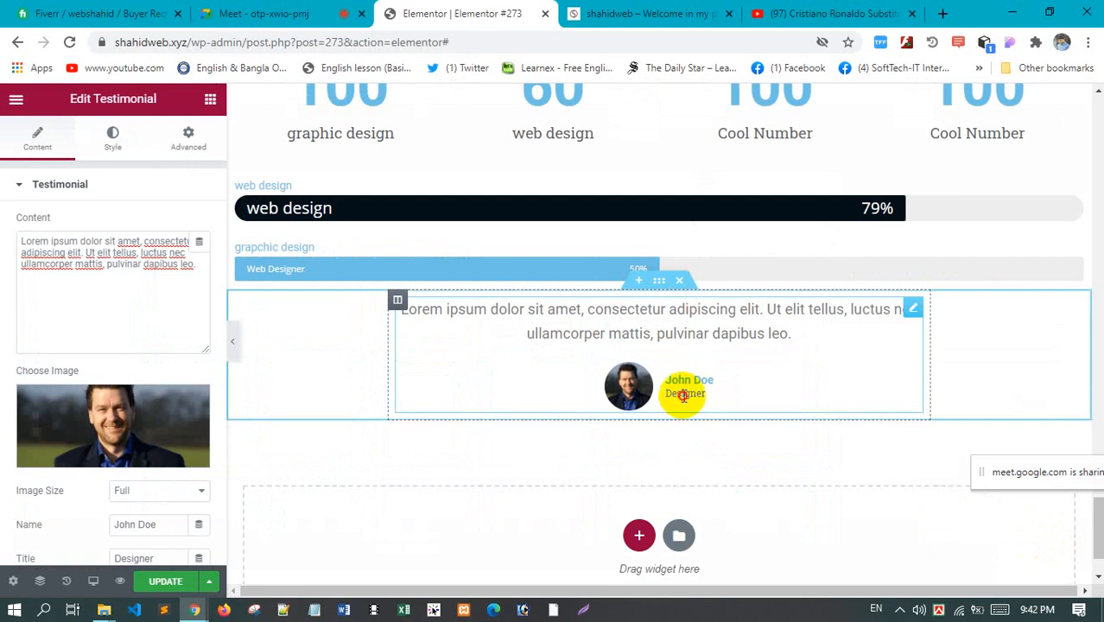
{"action": "scroll", "coordinate": [700, 374], "scroll_direction": "down", "scroll_amount": 1}
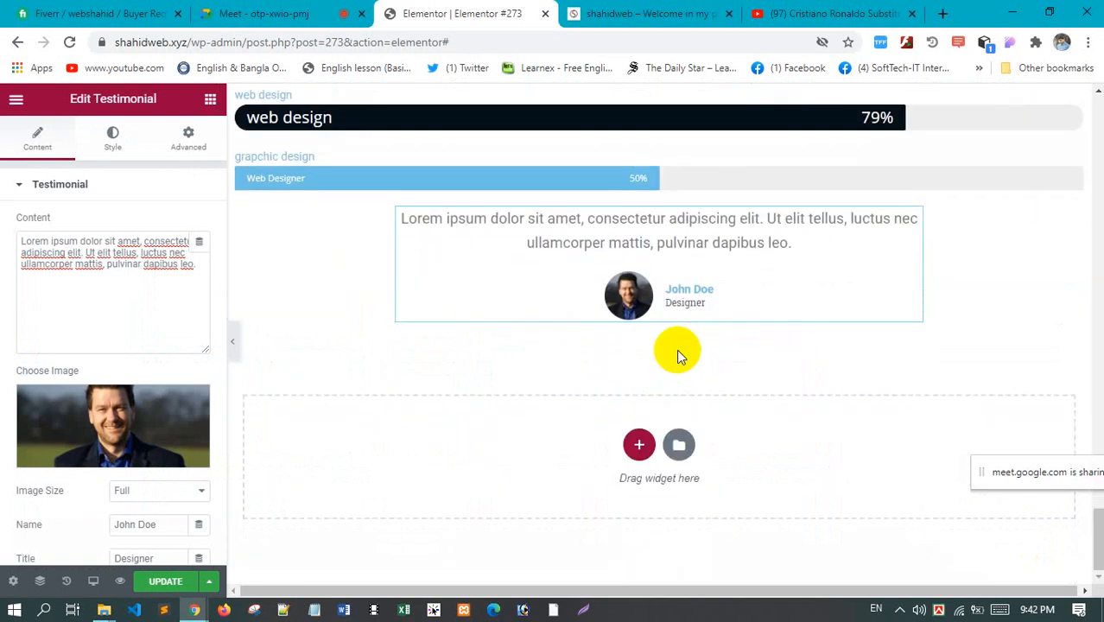
{"action": "scroll", "coordinate": [681, 355], "scroll_direction": "up", "scroll_amount": 3}
{"action": "scroll", "coordinate": [407, 259], "scroll_direction": "down", "scroll_amount": 3}
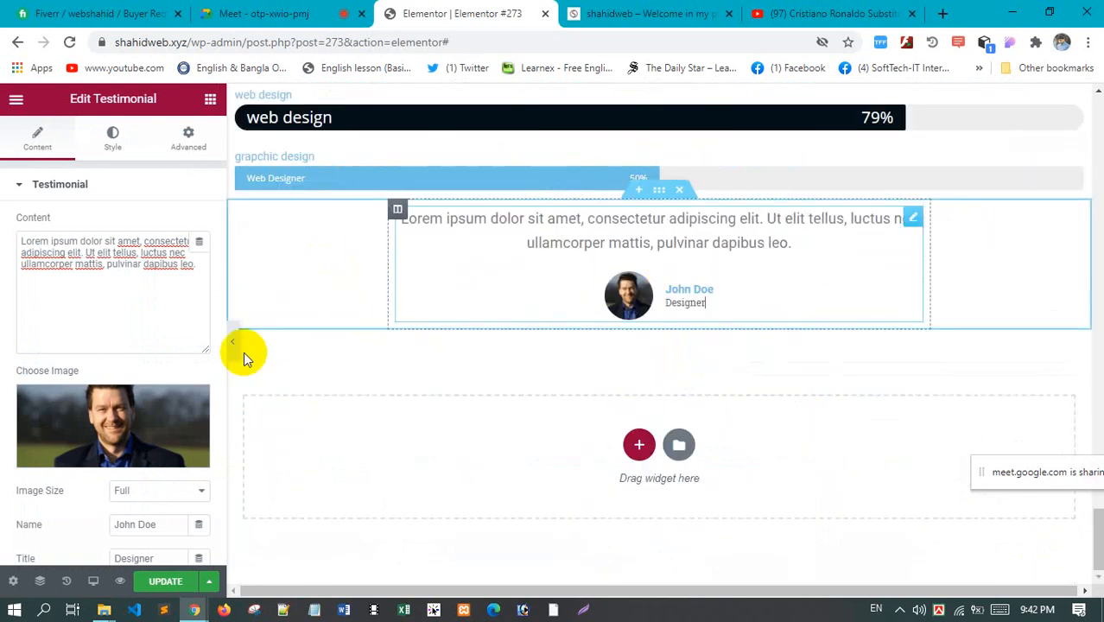
{"action": "left_click", "coordinate": [114, 142]}
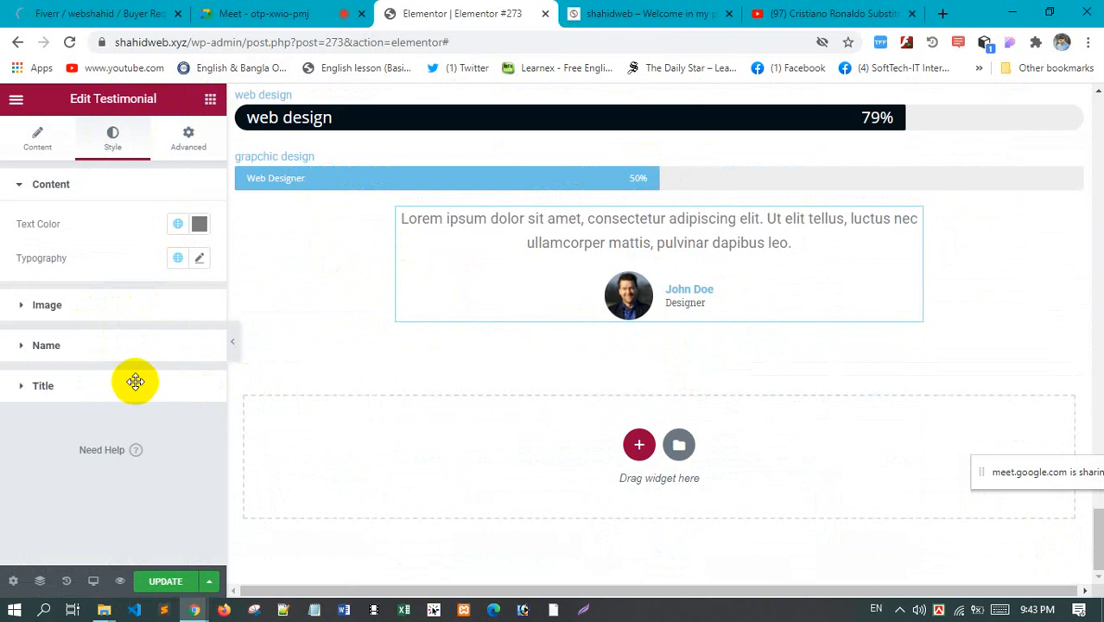
{"action": "scroll", "coordinate": [135, 381], "scroll_direction": "down", "scroll_amount": 7}
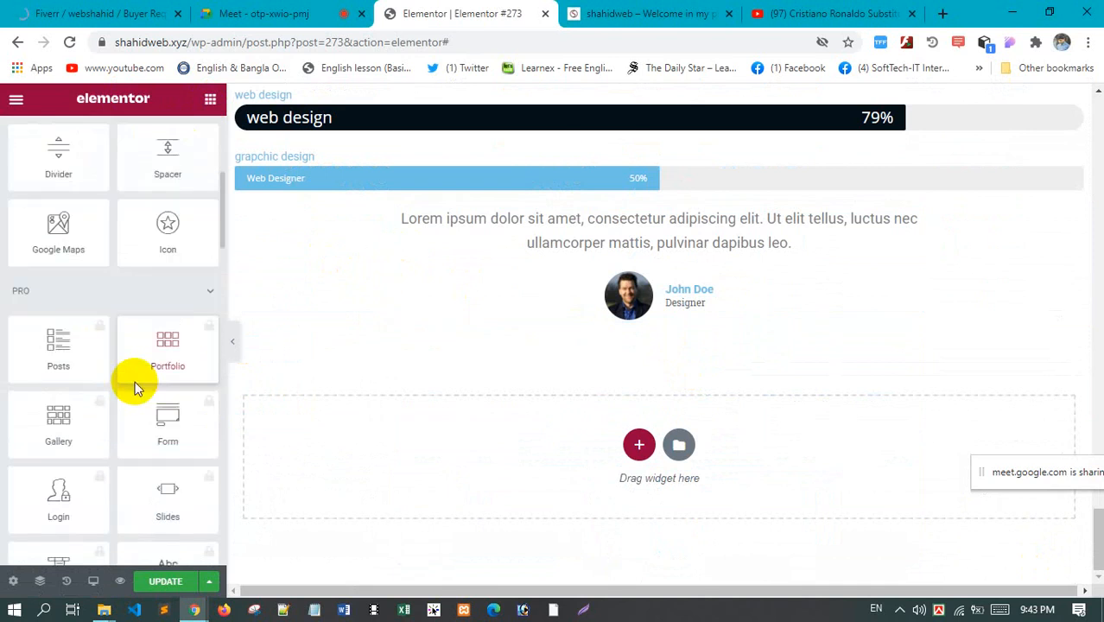
{"action": "left_click", "coordinate": [599, 14]}
{"action": "scroll", "coordinate": [509, 339], "scroll_direction": "down", "scroll_amount": 7}
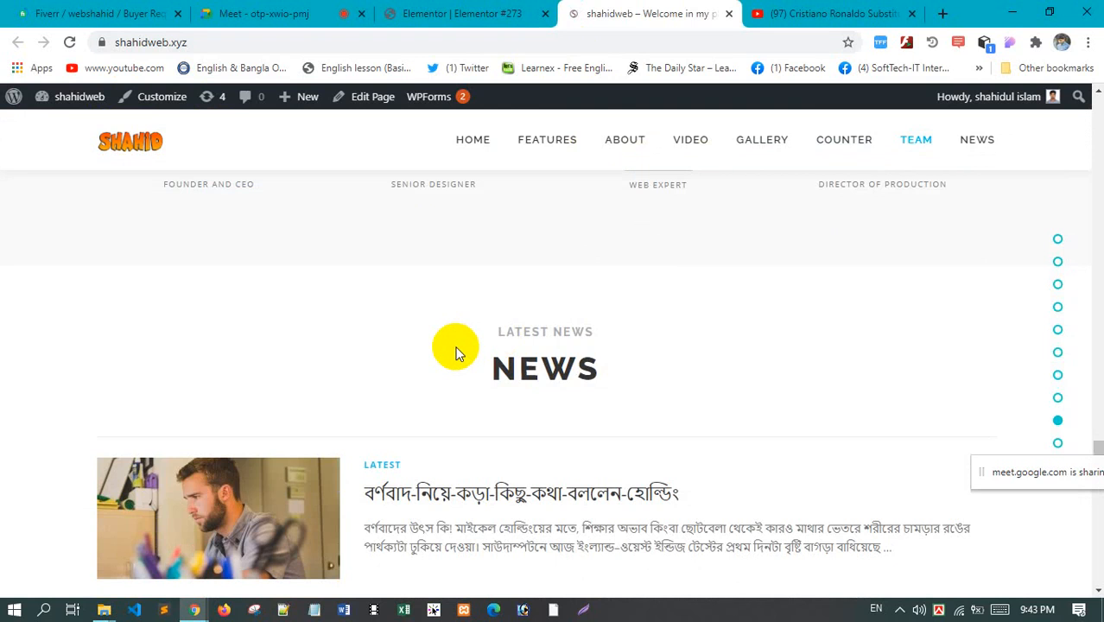
{"action": "left_click", "coordinate": [458, 14]}
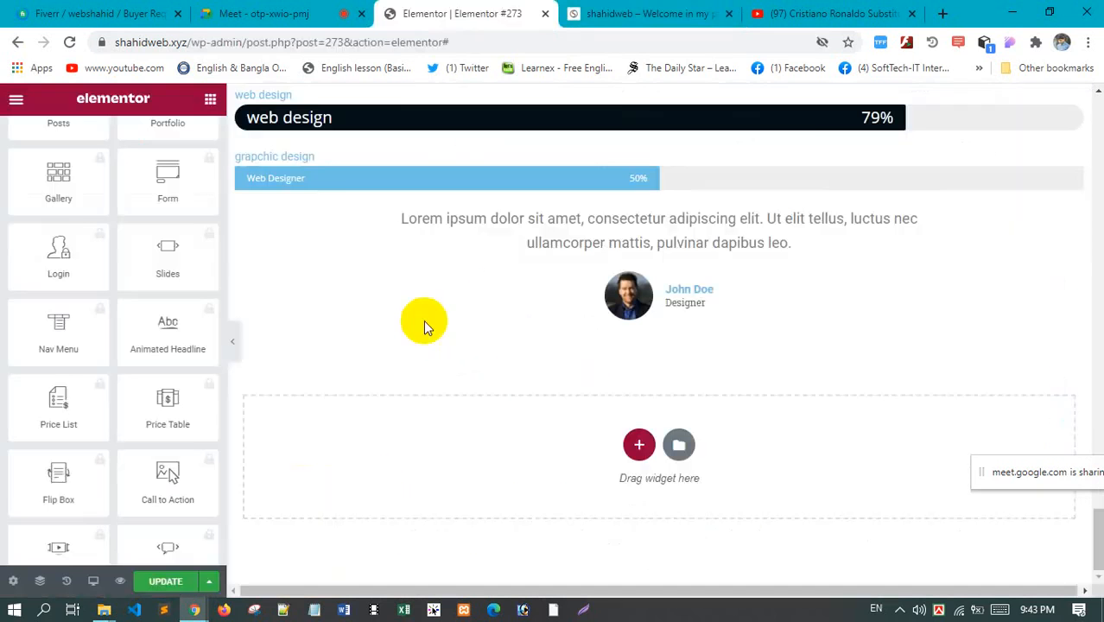
Look through the General widgets and add a new single-column section below the testimonial
{"action": "scroll", "coordinate": [91, 436], "scroll_direction": "down", "scroll_amount": 10}
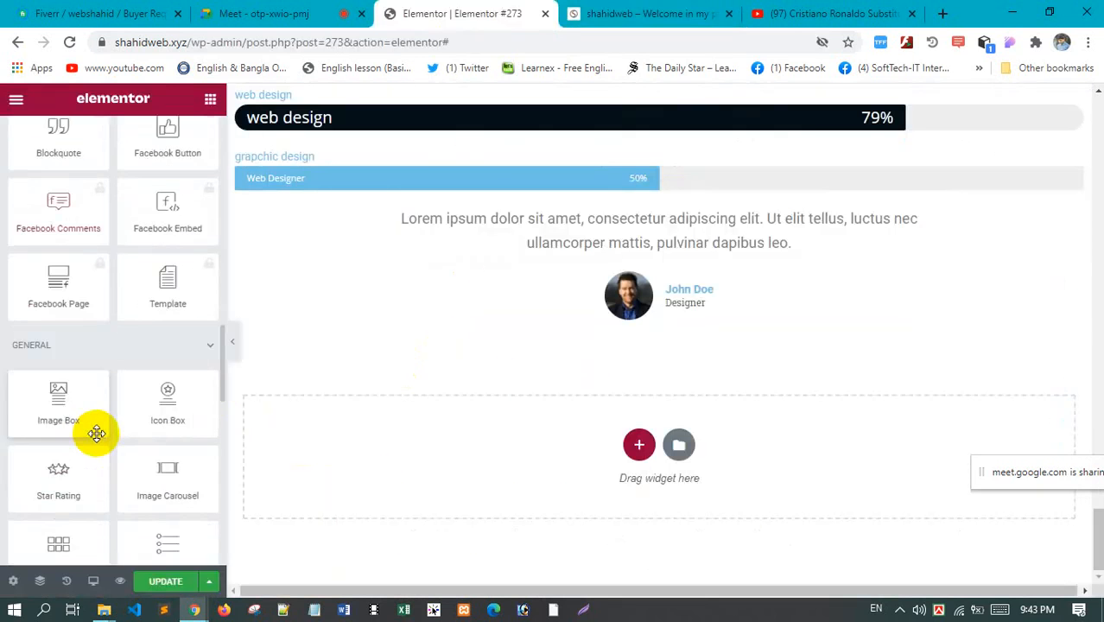
{"action": "scroll", "coordinate": [80, 408], "scroll_direction": "down", "scroll_amount": 1}
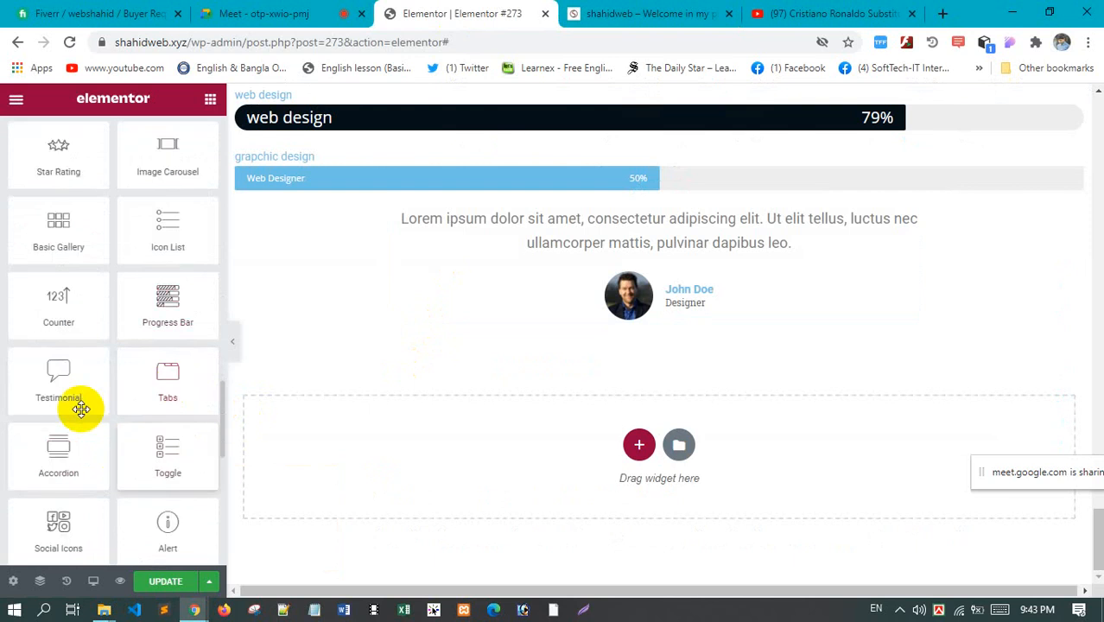
{"action": "scroll", "coordinate": [96, 407], "scroll_direction": "down", "scroll_amount": 1}
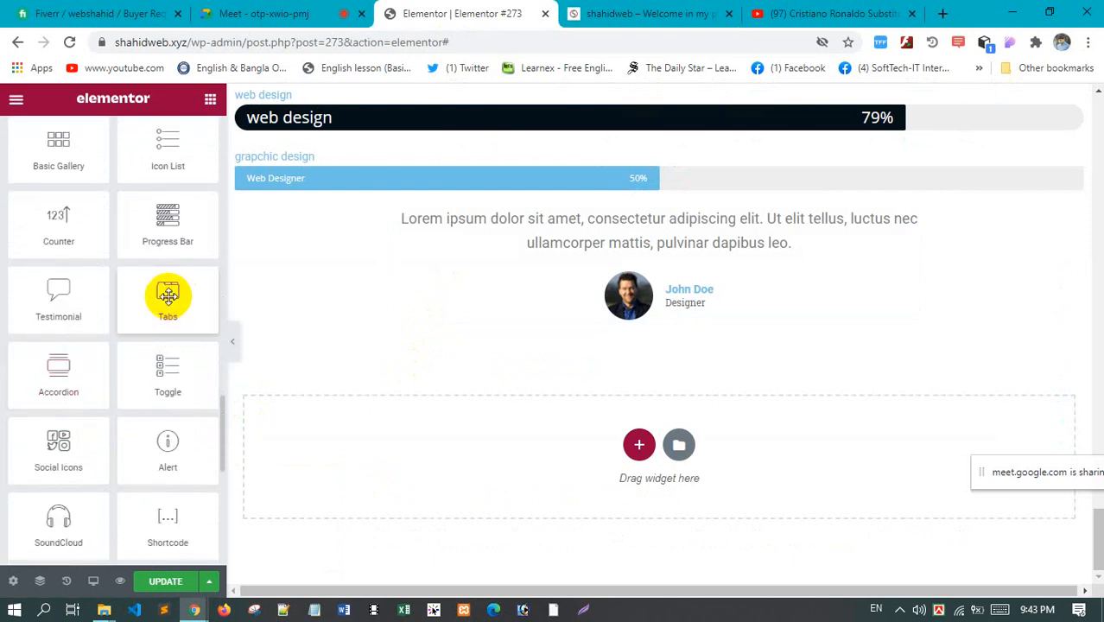
{"action": "left_click", "coordinate": [640, 450]}
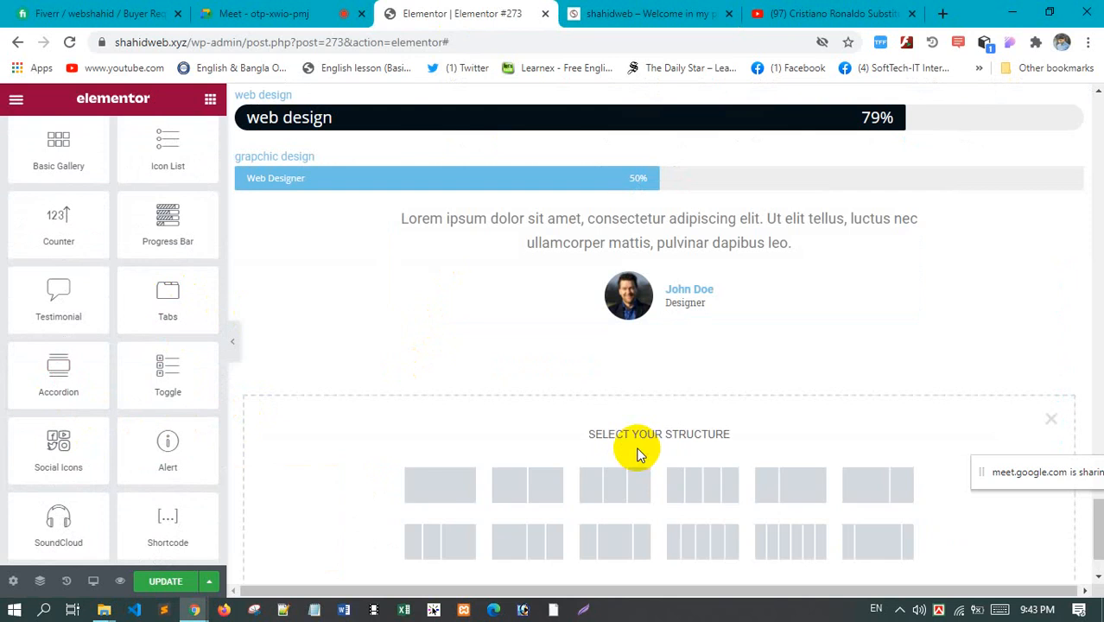
{"action": "scroll", "coordinate": [614, 378], "scroll_direction": "down", "scroll_amount": 1}
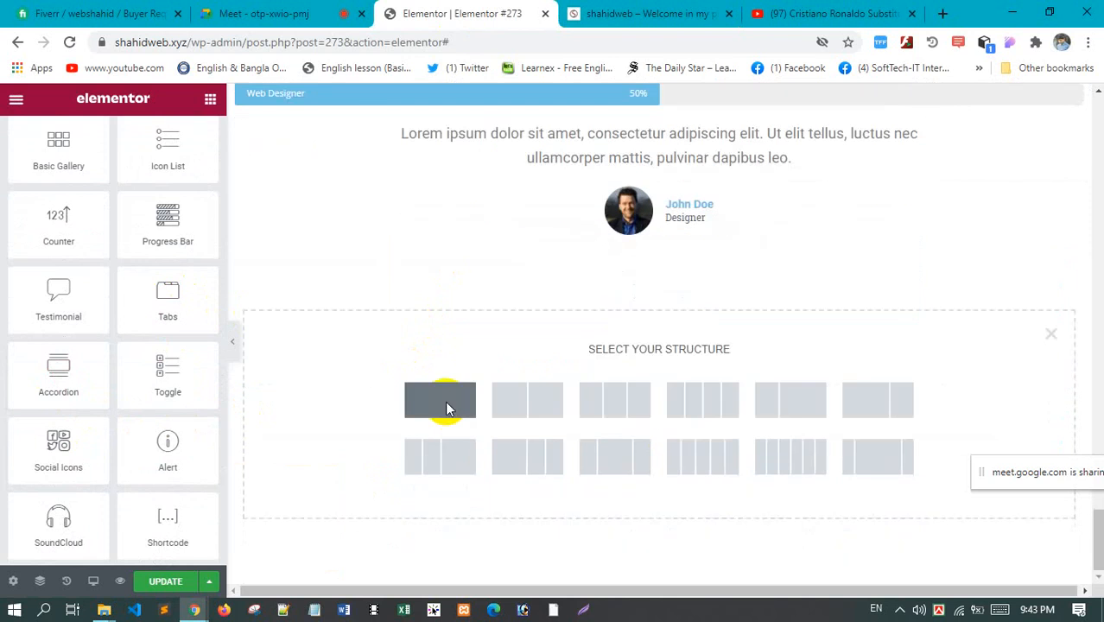
{"action": "left_click", "coordinate": [441, 400]}
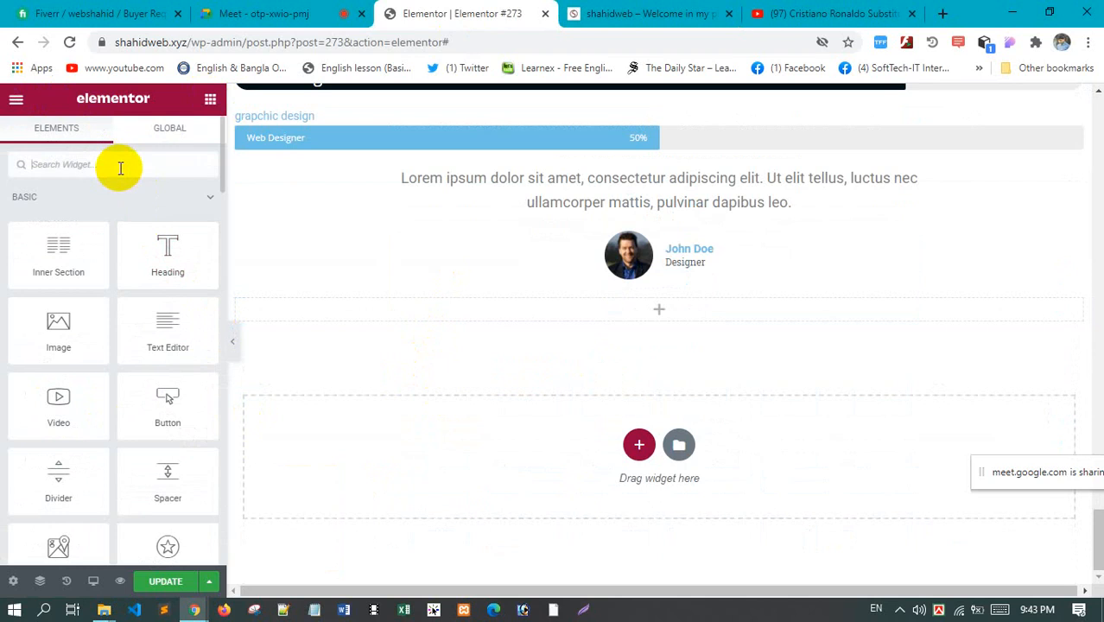
Find the Tabs widget, place it in the empty section below the testimonial, and try its second tab in the preview
{"action": "type", "text": "tabs"}
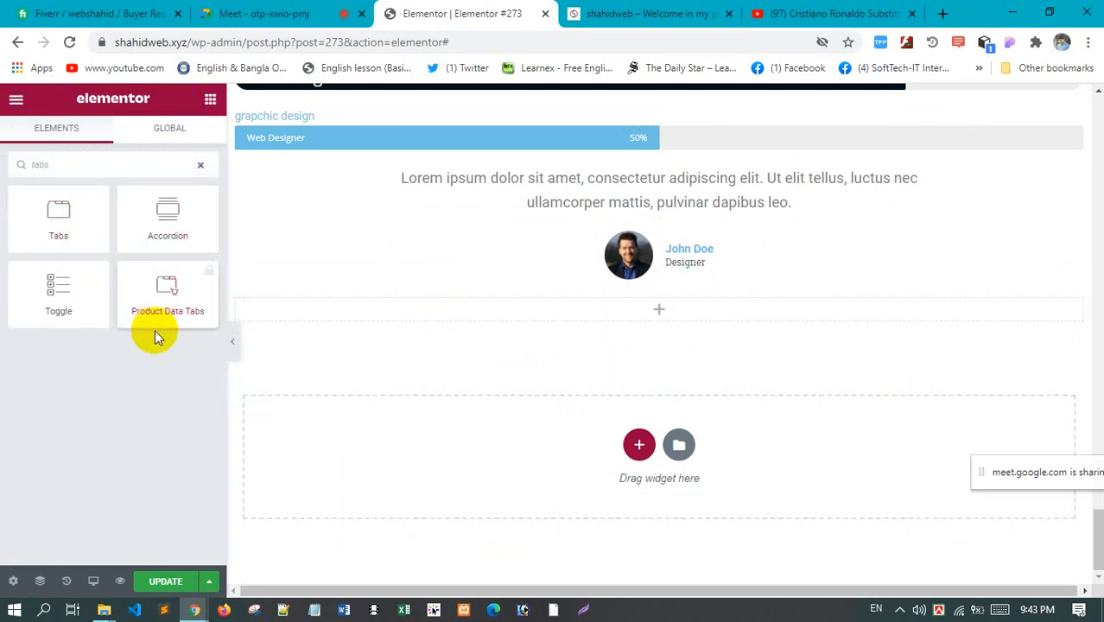
{"action": "left_click_drag", "start_coordinate": [56, 219], "coordinate": [656, 317]}
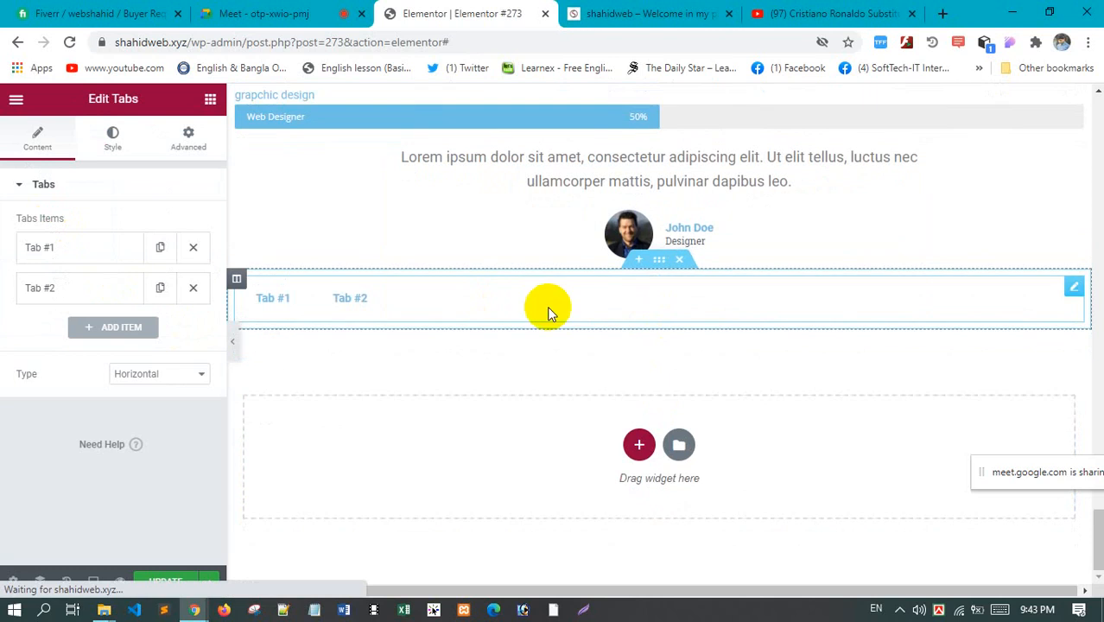
{"action": "left_click", "coordinate": [350, 278]}
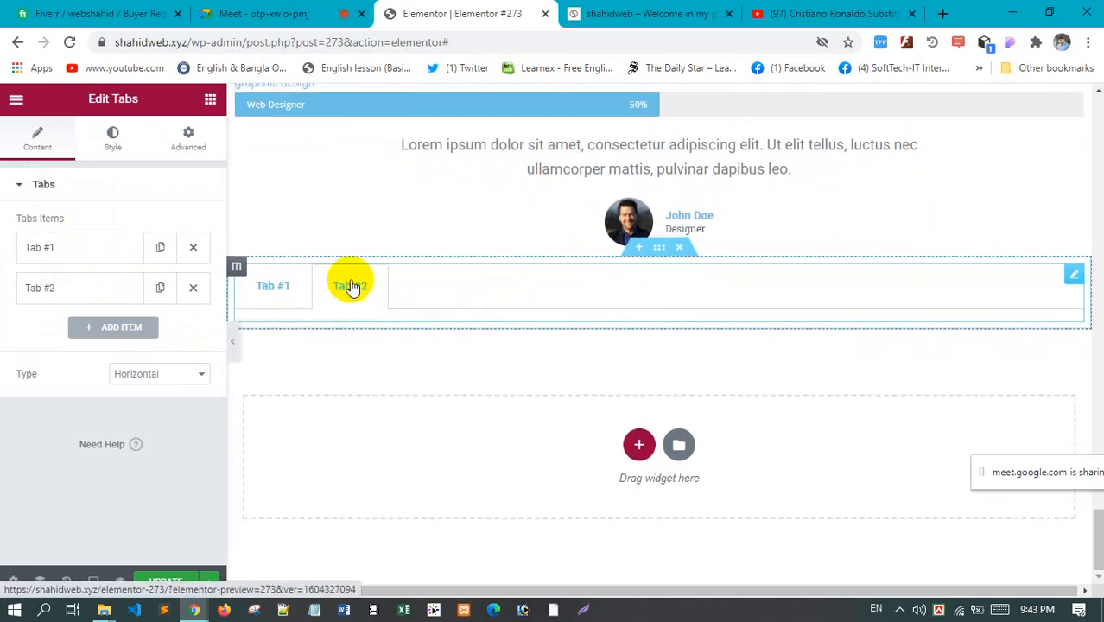
{"action": "left_click", "coordinate": [341, 290]}
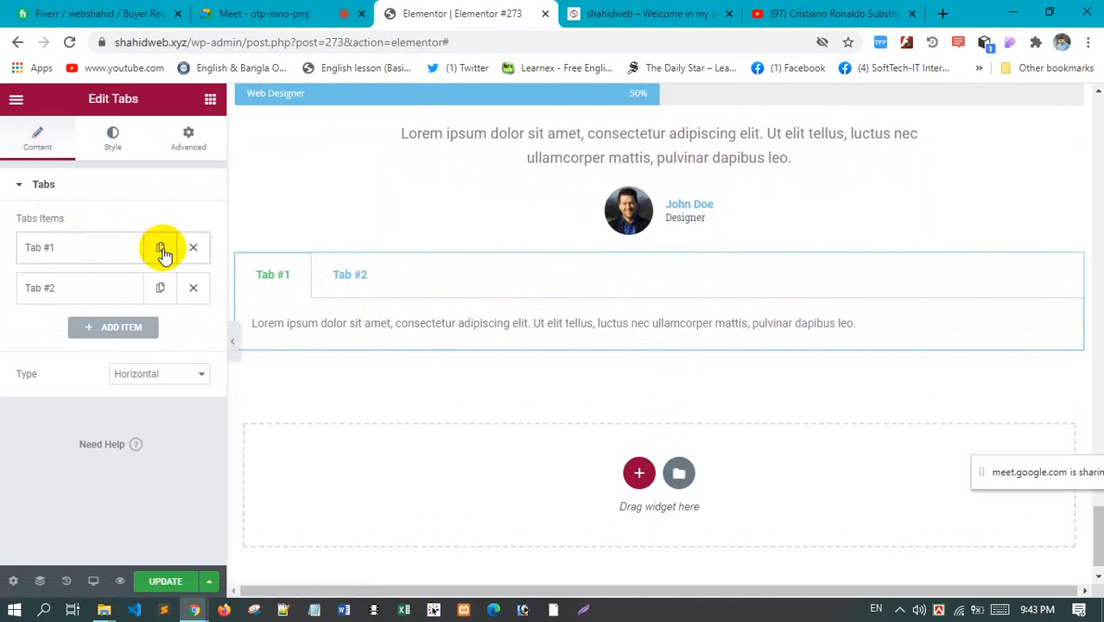
Shorten the first tab's description to "Lorem ipsum dolor sit amet, consectetur adip"
{"action": "left_click", "coordinate": [90, 255]}
{"action": "scroll", "coordinate": [86, 358], "scroll_direction": "down", "scroll_amount": 1}
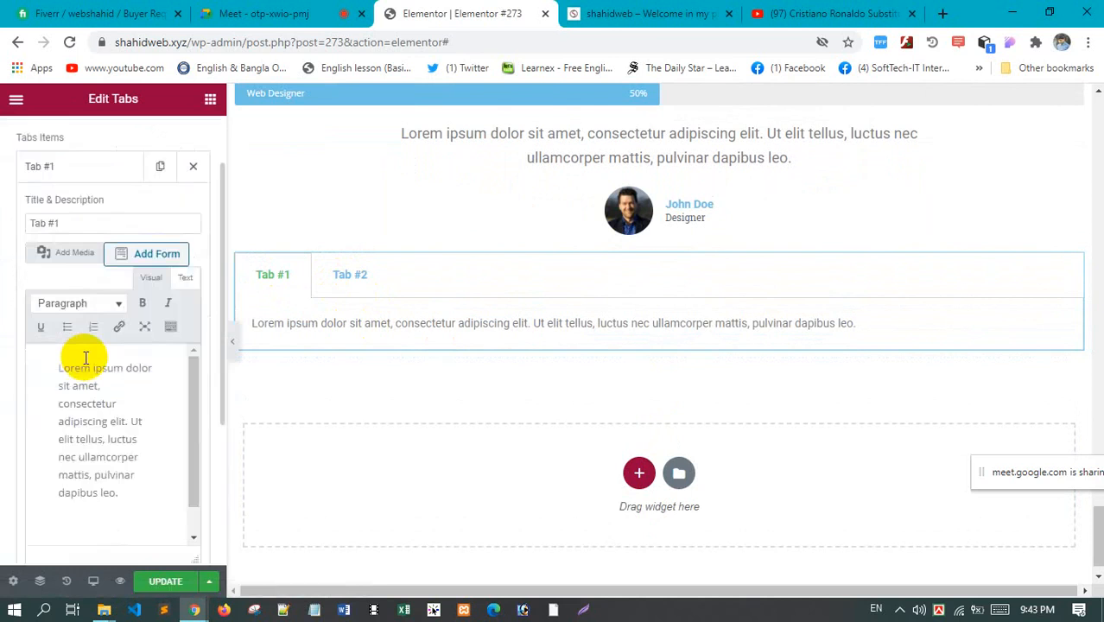
{"action": "left_click_drag", "start_coordinate": [112, 492], "coordinate": [51, 364]}
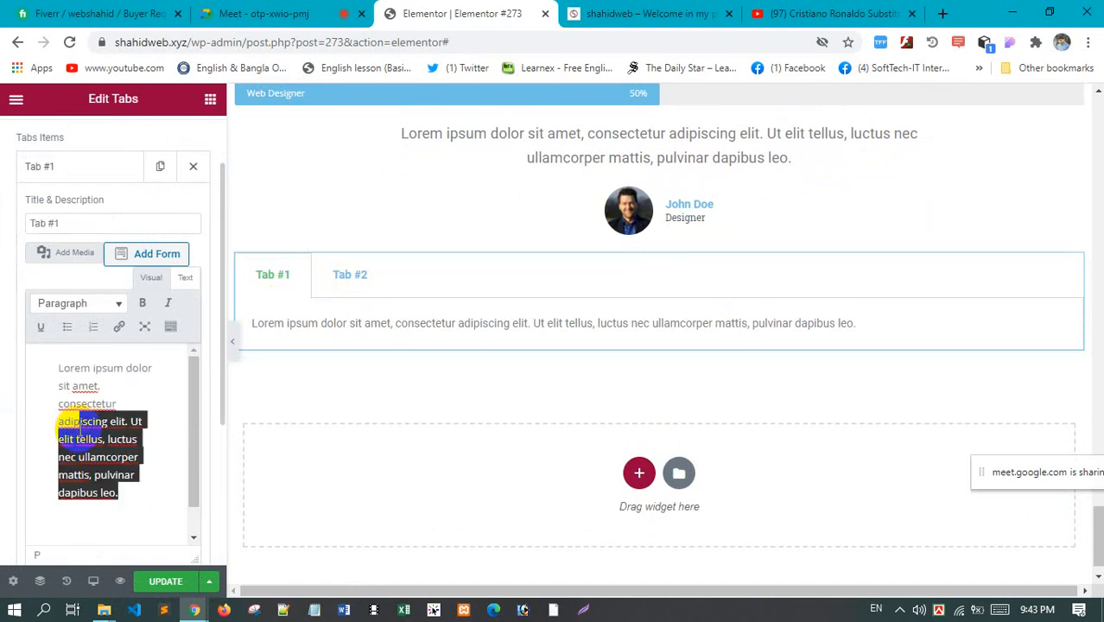
{"action": "key", "text": "BackSpace"}
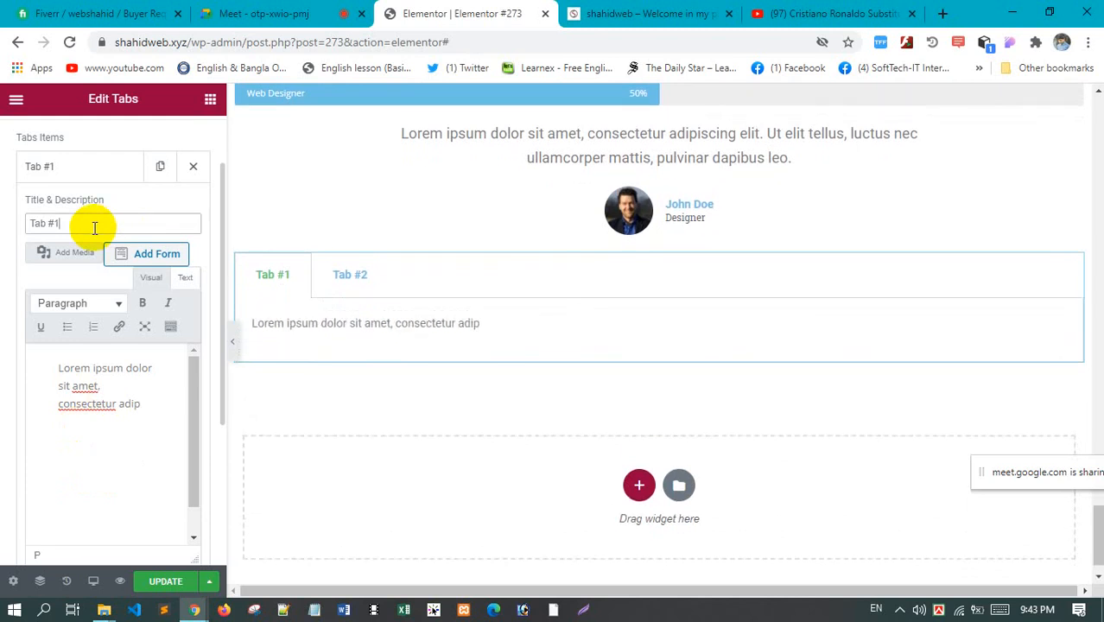
Rename the first tab as "web design"
{"action": "key", "text": "BackSpace"}
{"action": "key", "text": "BackSpace"}
{"action": "key", "text": "BackSpace"}
{"action": "key", "text": "BackSpace"}
{"action": "key", "text": "BackSpace"}
{"action": "key", "text": "BackSpace"}
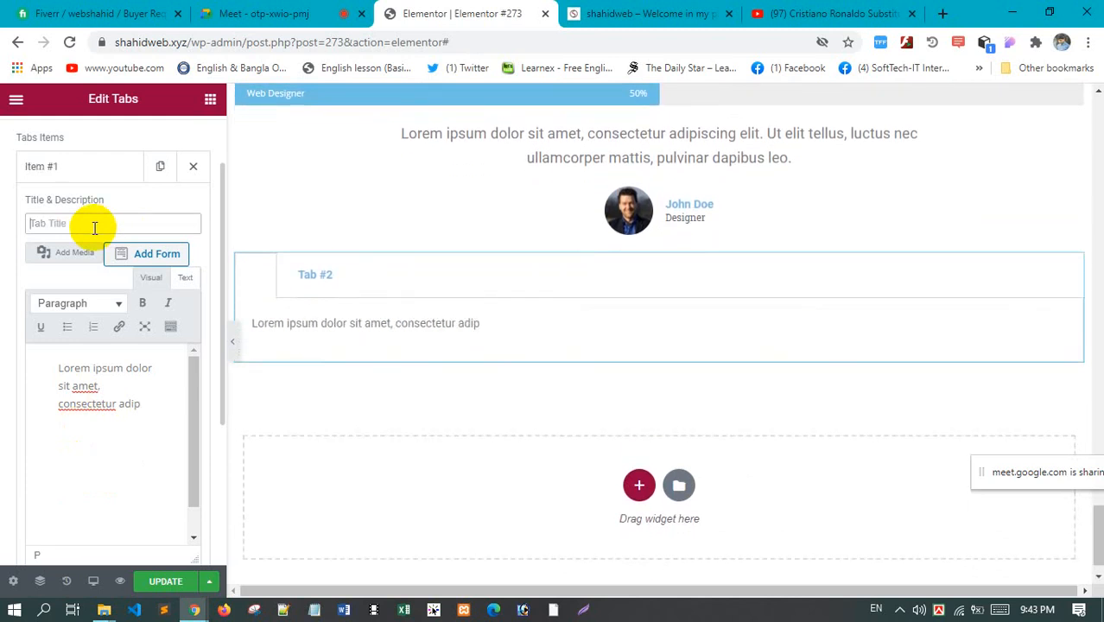
{"action": "type", "text": "web"}
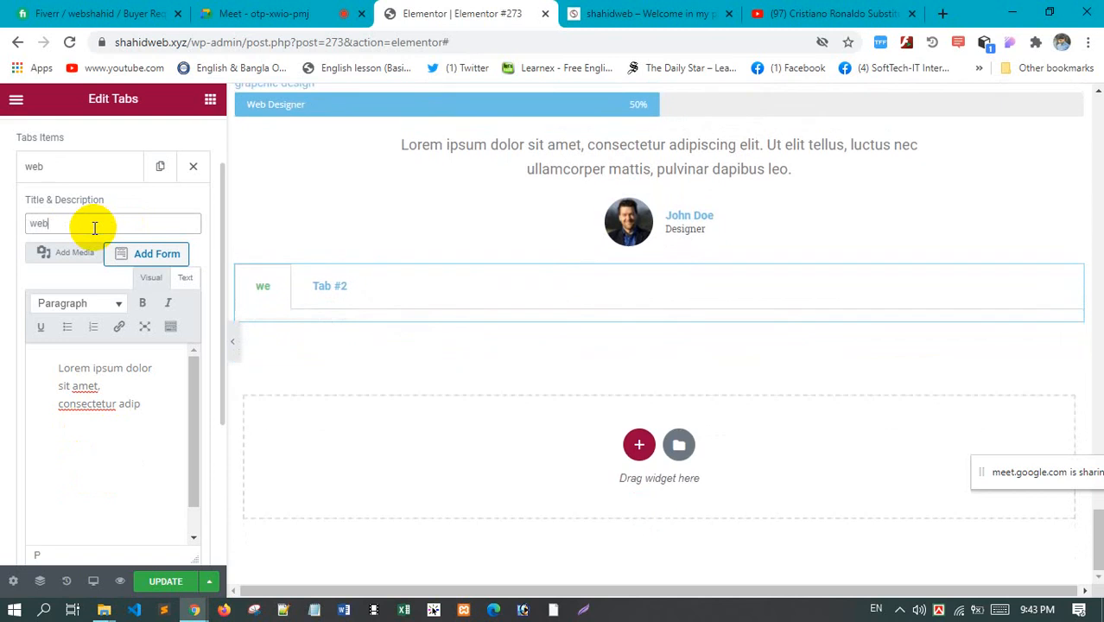
{"action": "type", "text": " design"}
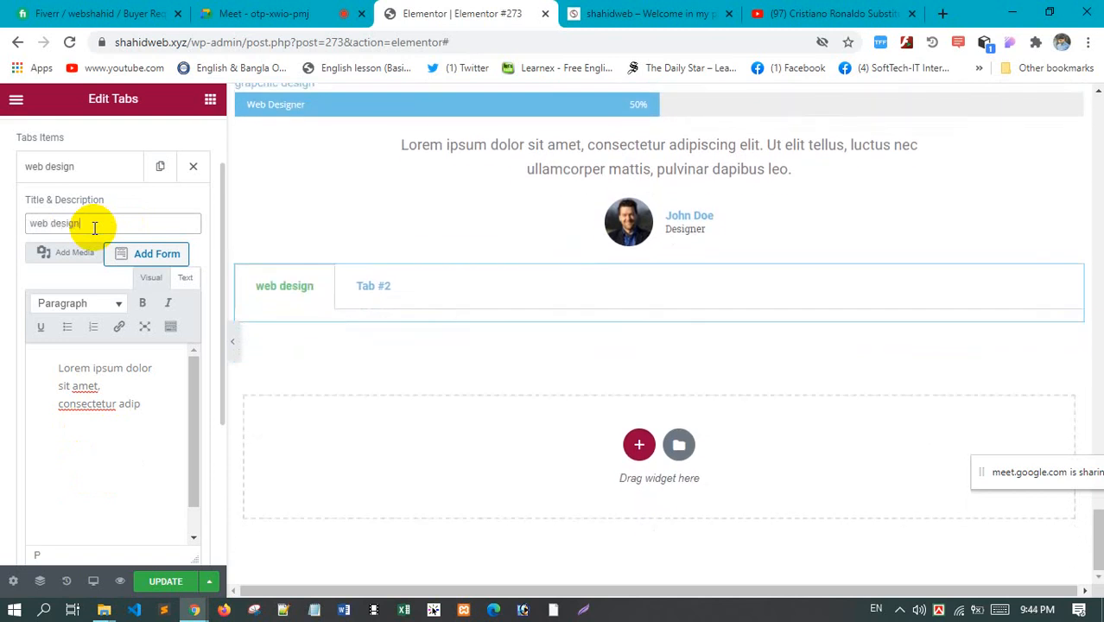
Show the second tab's content on the page and open that tab item to examine its title and description settings
{"action": "left_click", "coordinate": [366, 276]}
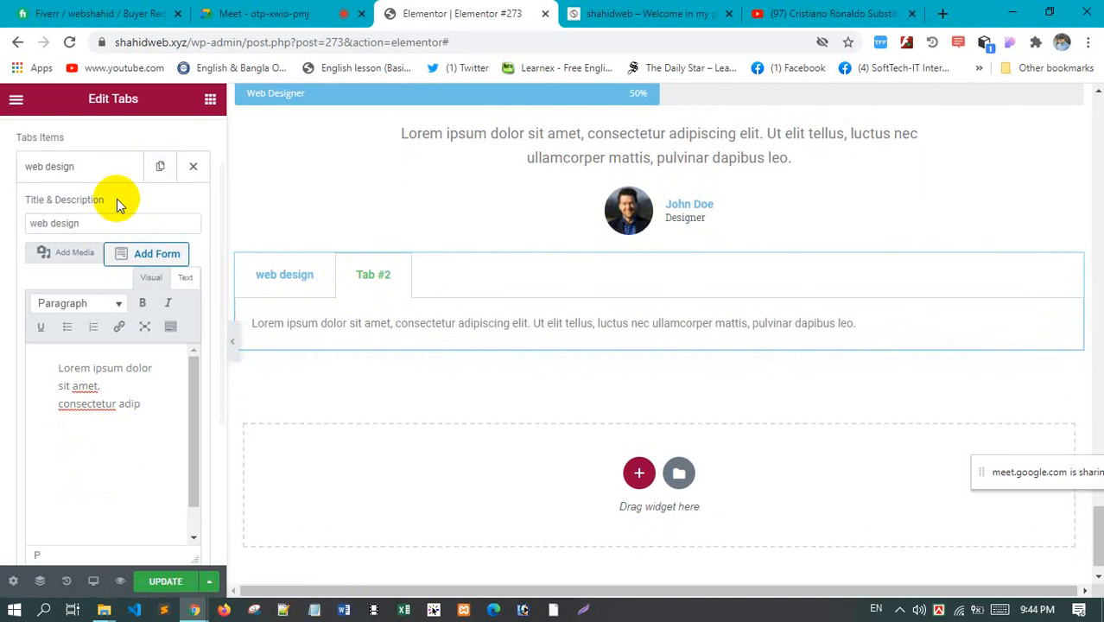
{"action": "scroll", "coordinate": [108, 402], "scroll_direction": "down", "scroll_amount": 1}
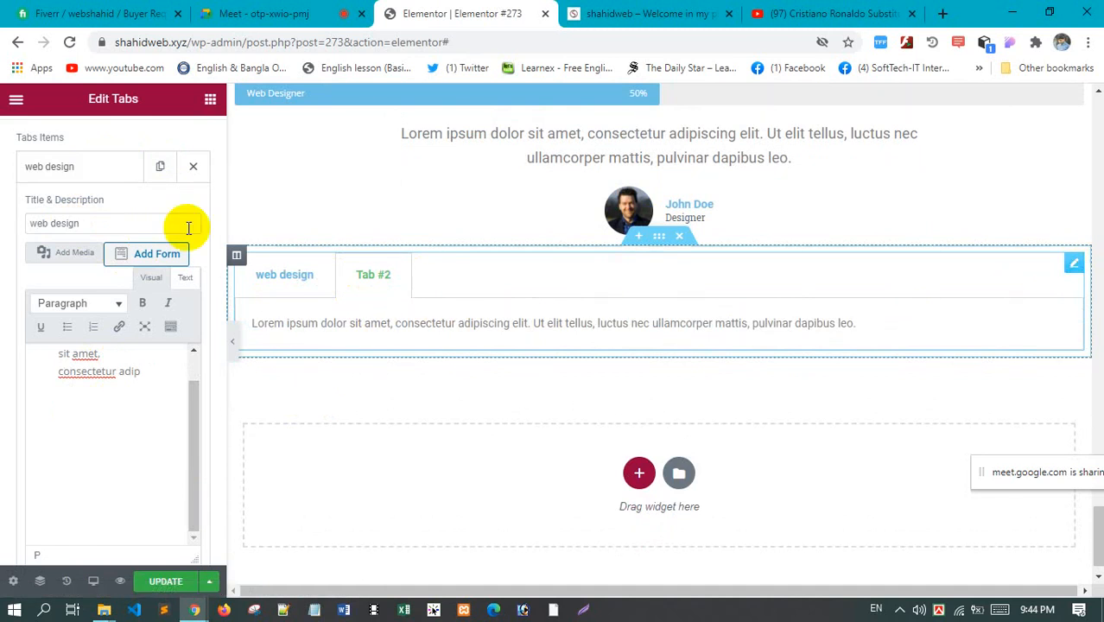
{"action": "scroll", "coordinate": [111, 197], "scroll_direction": "down", "scroll_amount": 3}
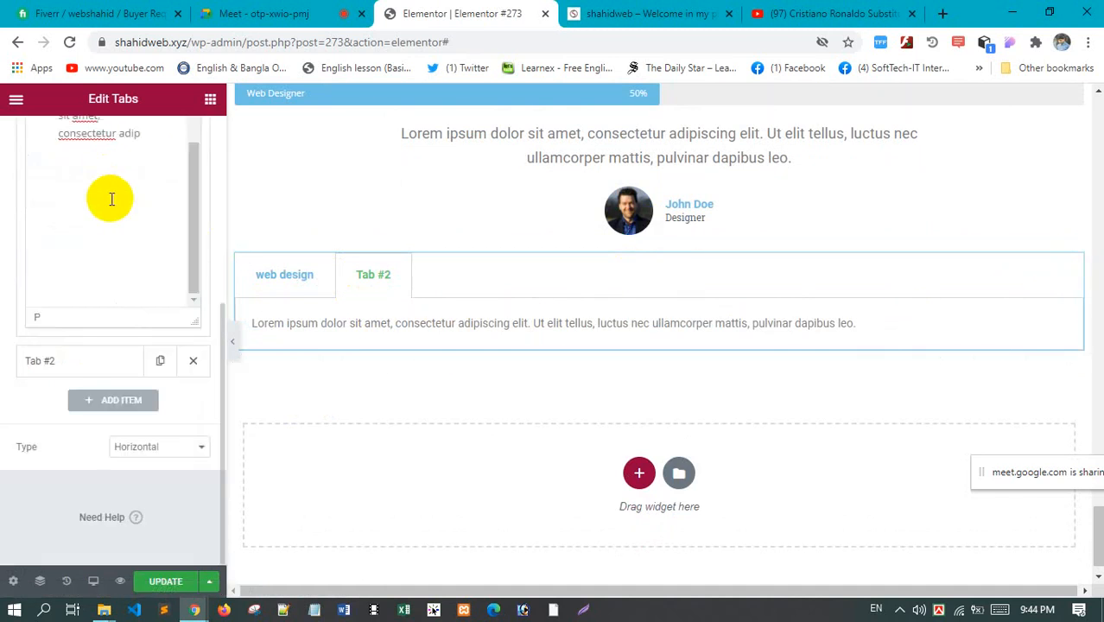
{"action": "left_click", "coordinate": [104, 361]}
{"action": "scroll", "coordinate": [69, 483], "scroll_direction": "down", "scroll_amount": 1}
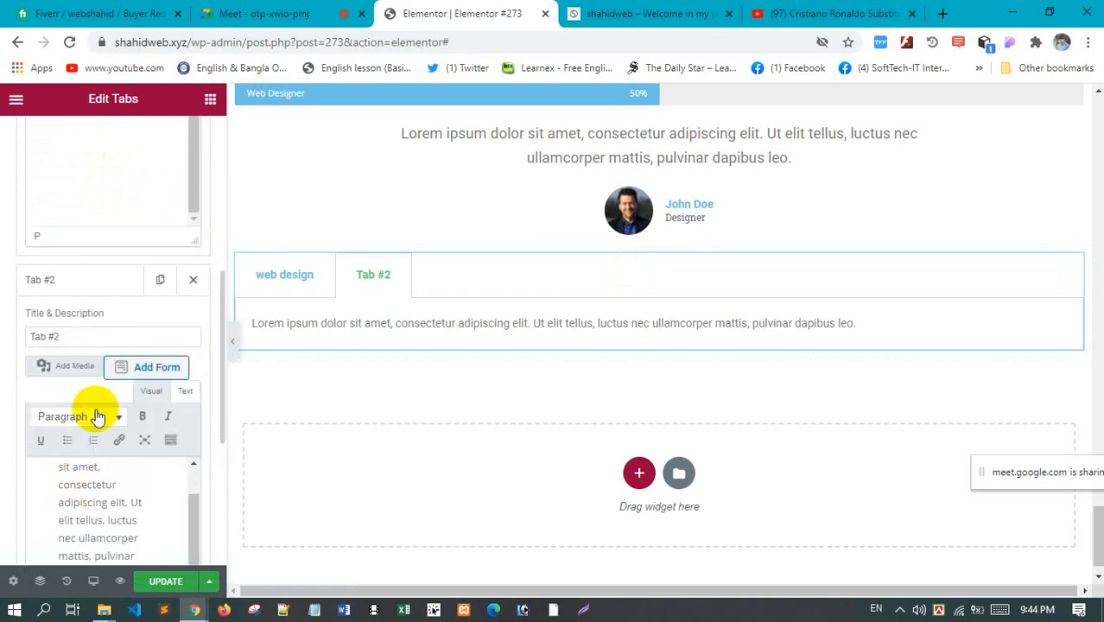
{"action": "scroll", "coordinate": [135, 403], "scroll_direction": "down", "scroll_amount": 1}
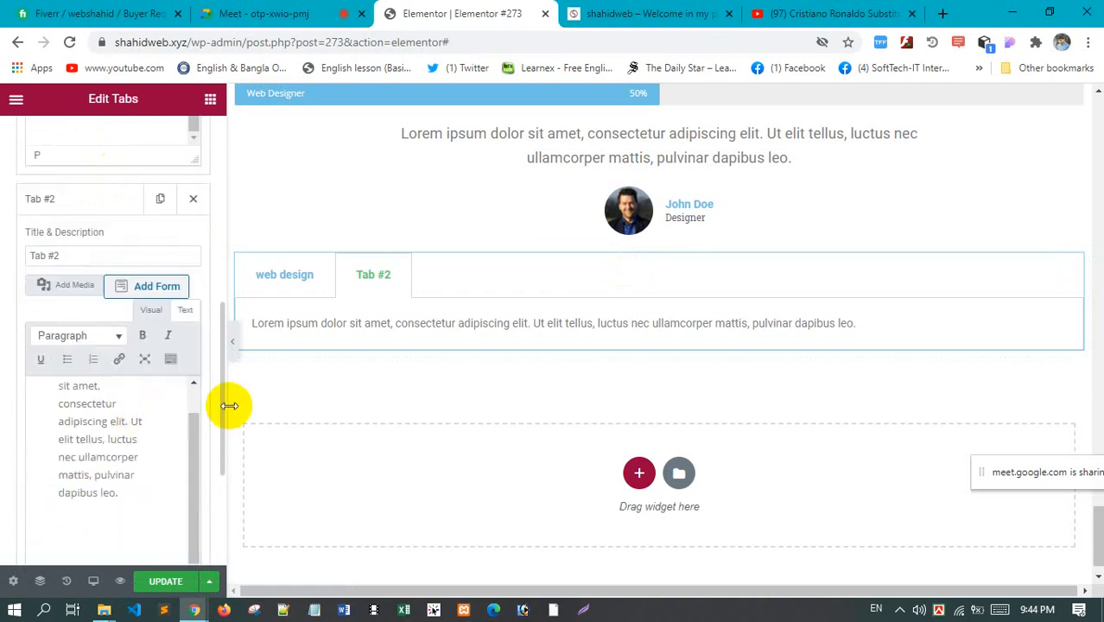
{"action": "left_click_drag", "start_coordinate": [218, 420], "coordinate": [216, 498]}
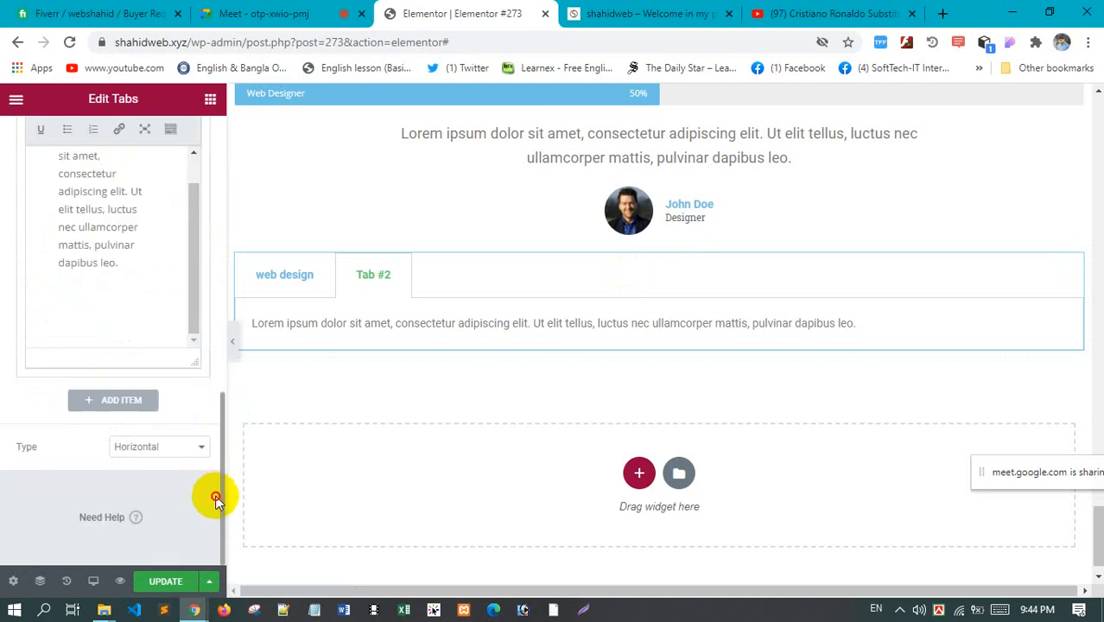
Add four more tab items with default titles and content, and switch through the second, third and fourth tabs on the page
{"action": "left_click", "coordinate": [108, 401]}
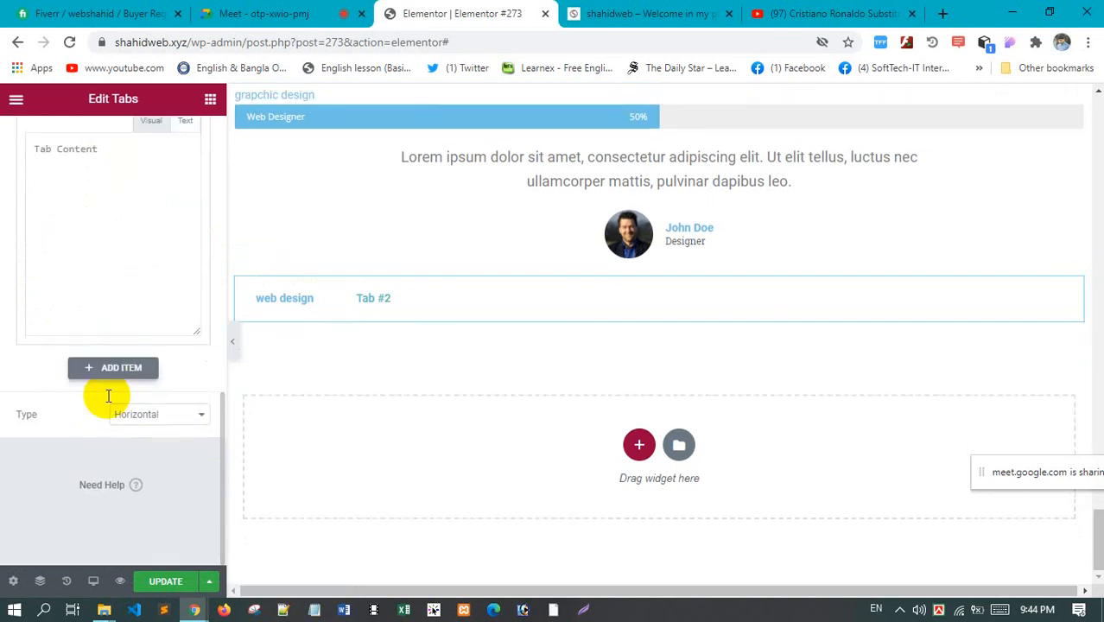
{"action": "left_click", "coordinate": [108, 473]}
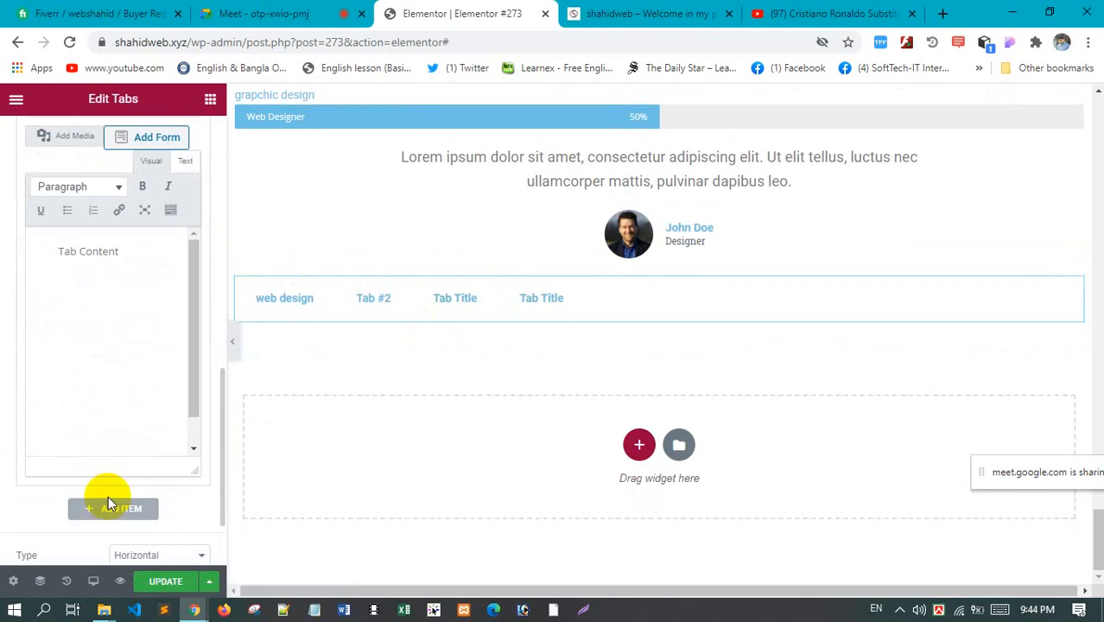
{"action": "left_click", "coordinate": [109, 498]}
{"action": "left_click", "coordinate": [110, 548]}
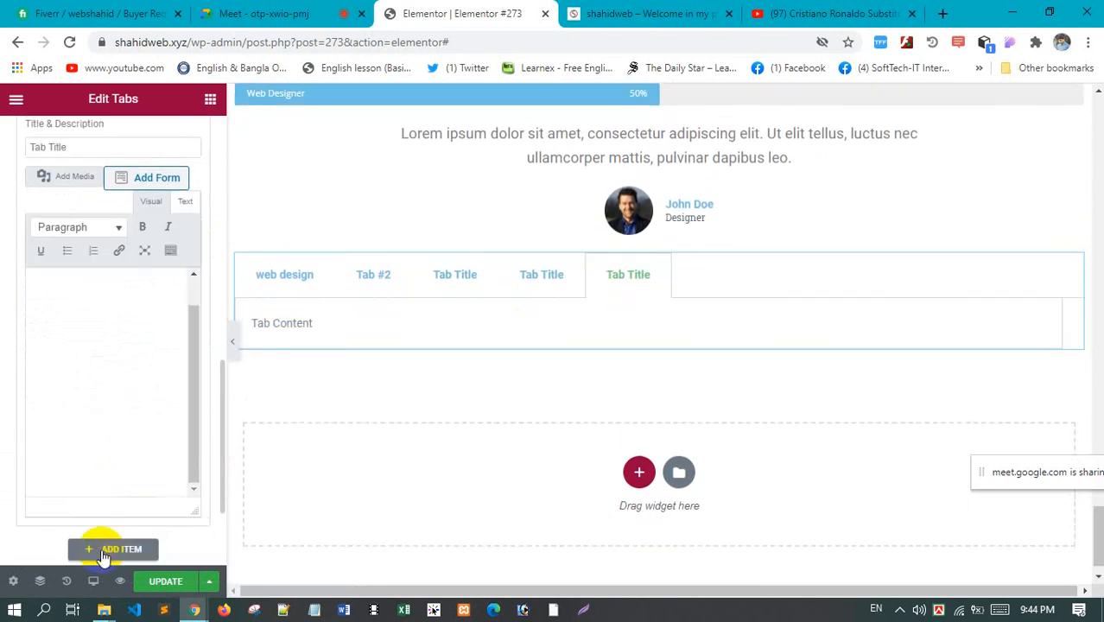
{"action": "left_click", "coordinate": [377, 285]}
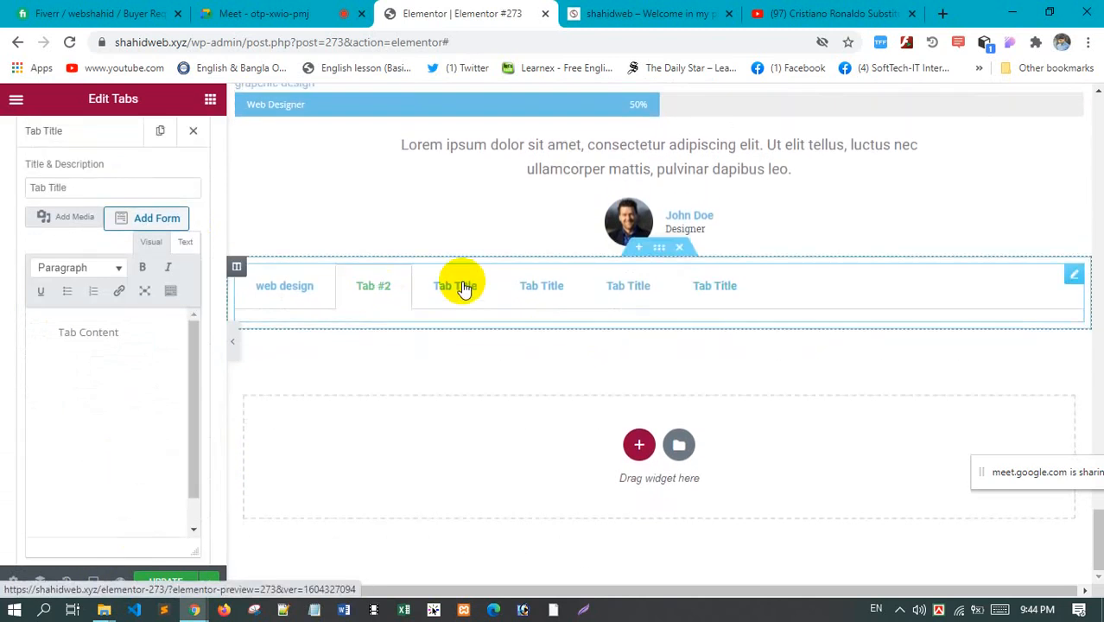
{"action": "left_click", "coordinate": [458, 285]}
{"action": "left_click", "coordinate": [542, 281]}
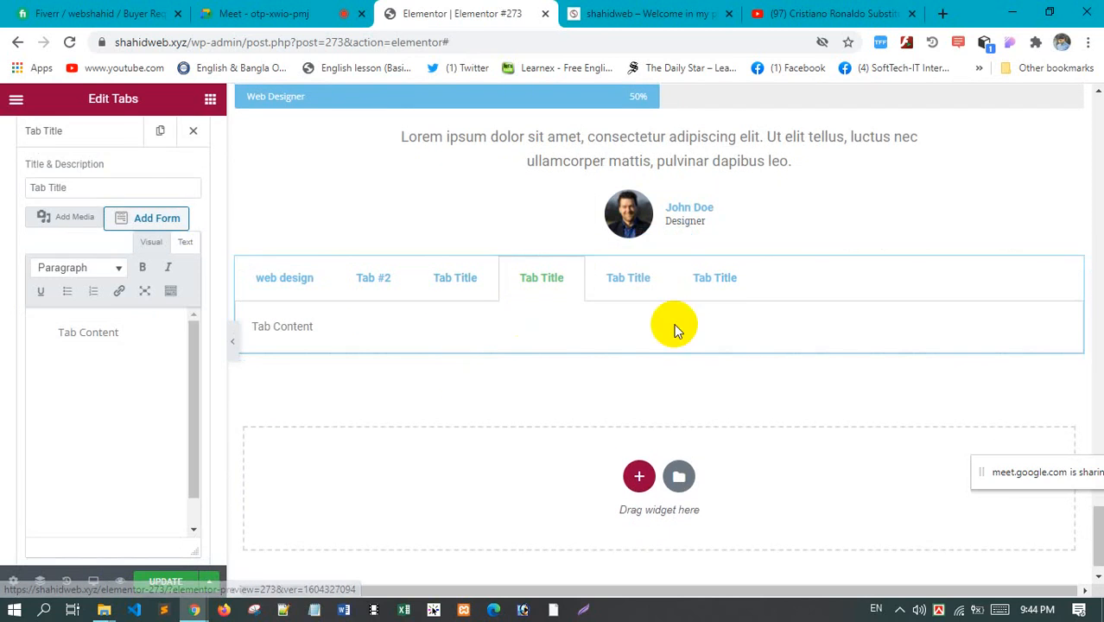
{"action": "scroll", "coordinate": [141, 160], "scroll_direction": "down", "scroll_amount": 2}
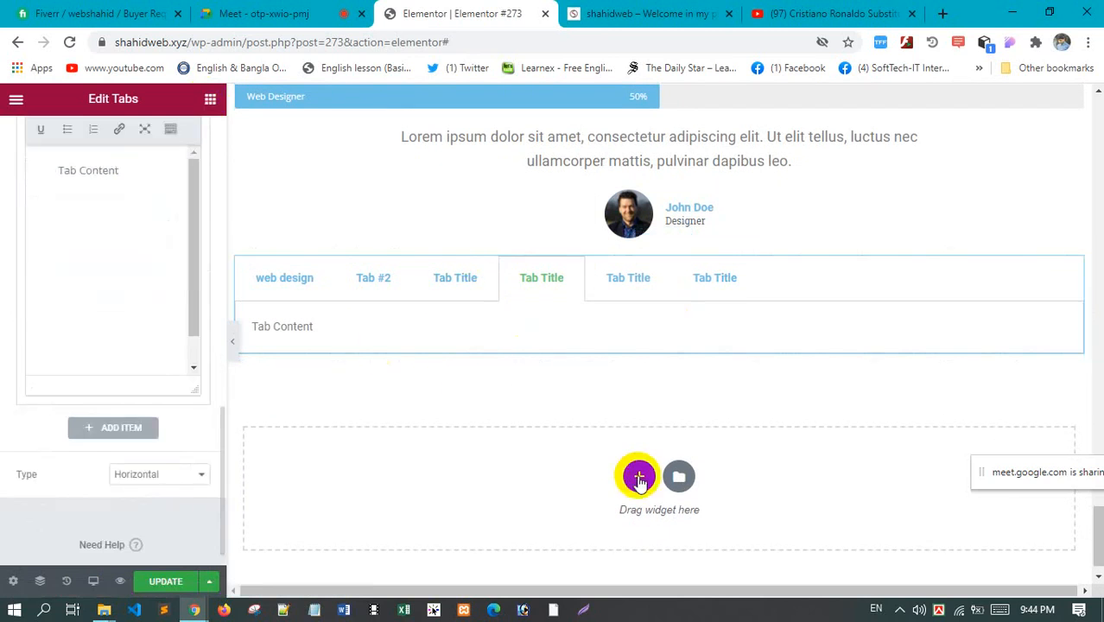
Add a single-column section below the tabs and place an Accordion widget in it
{"action": "left_click", "coordinate": [641, 477]}
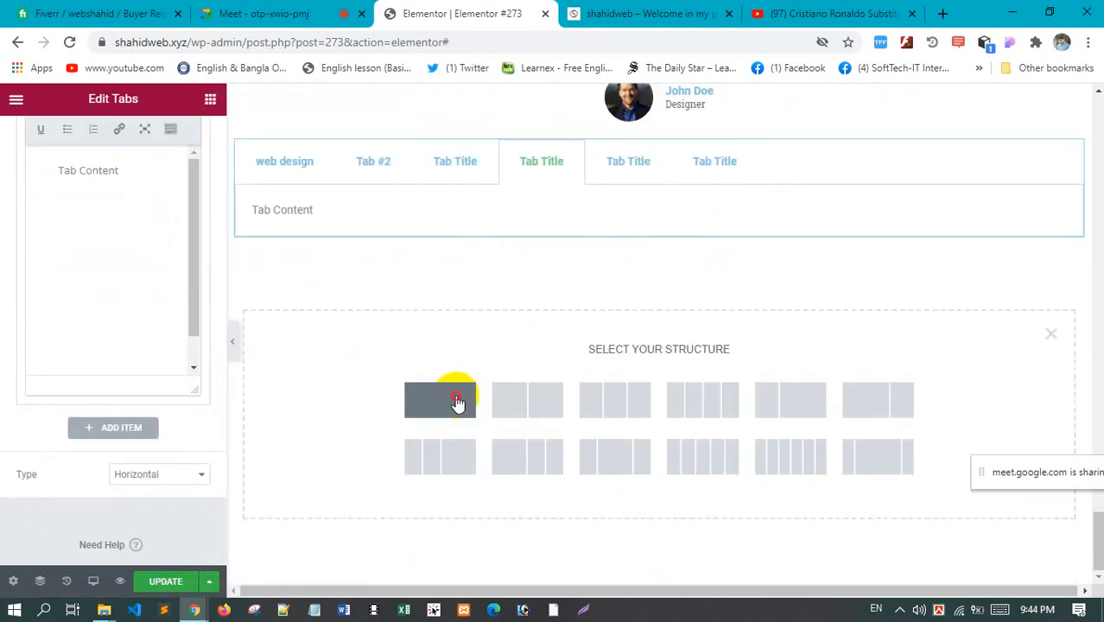
{"action": "left_click", "coordinate": [456, 402]}
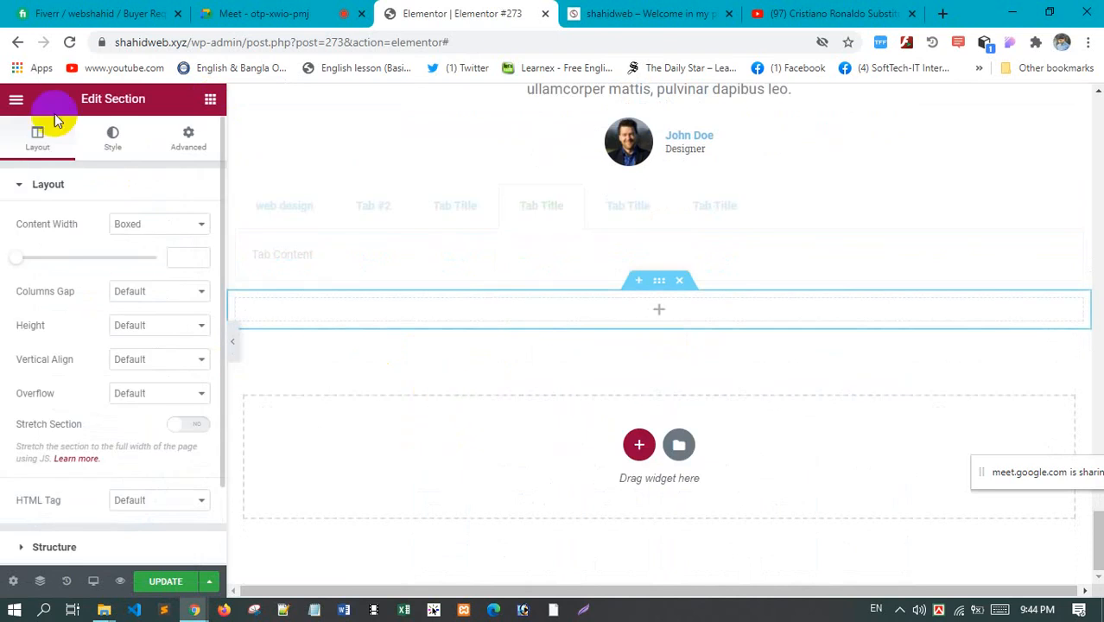
{"action": "left_click", "coordinate": [210, 101]}
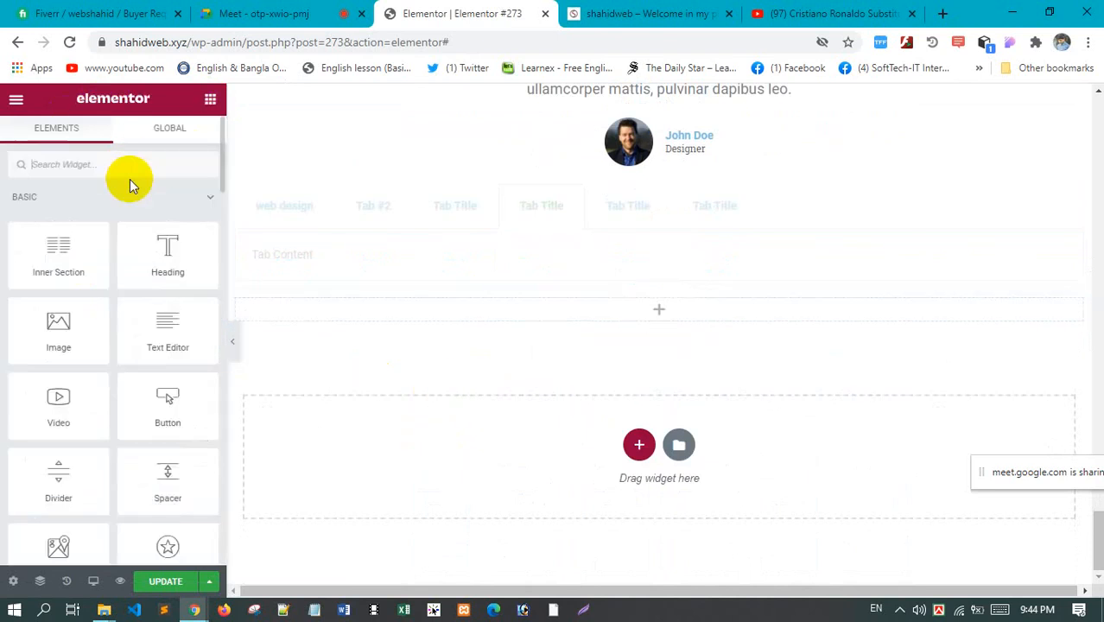
{"action": "type", "text": "acc"}
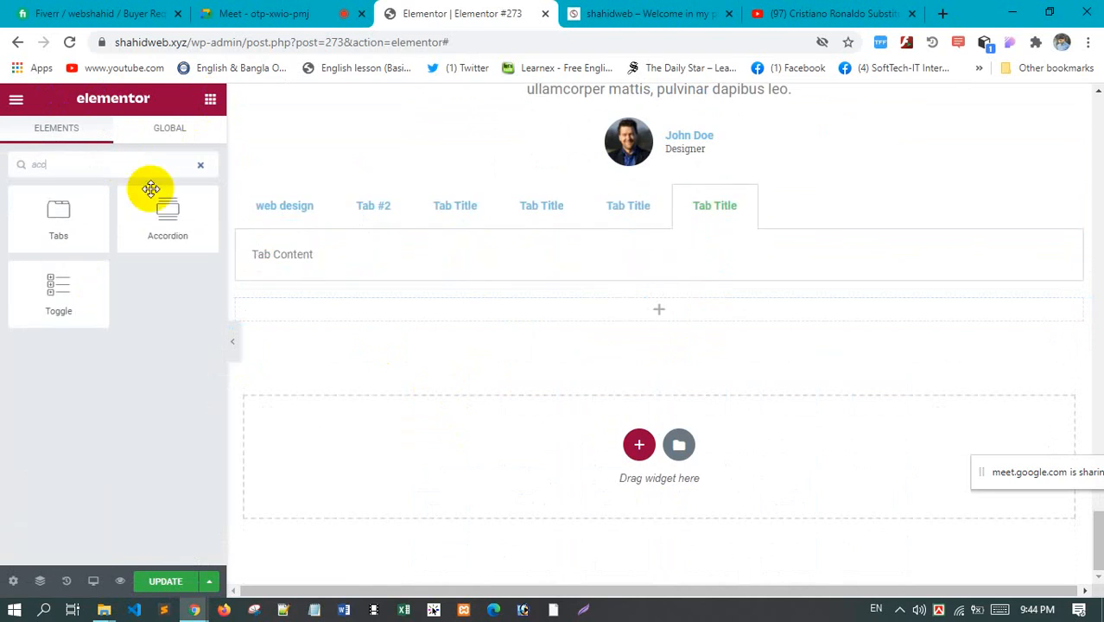
{"action": "left_click_drag", "start_coordinate": [151, 189], "coordinate": [655, 318]}
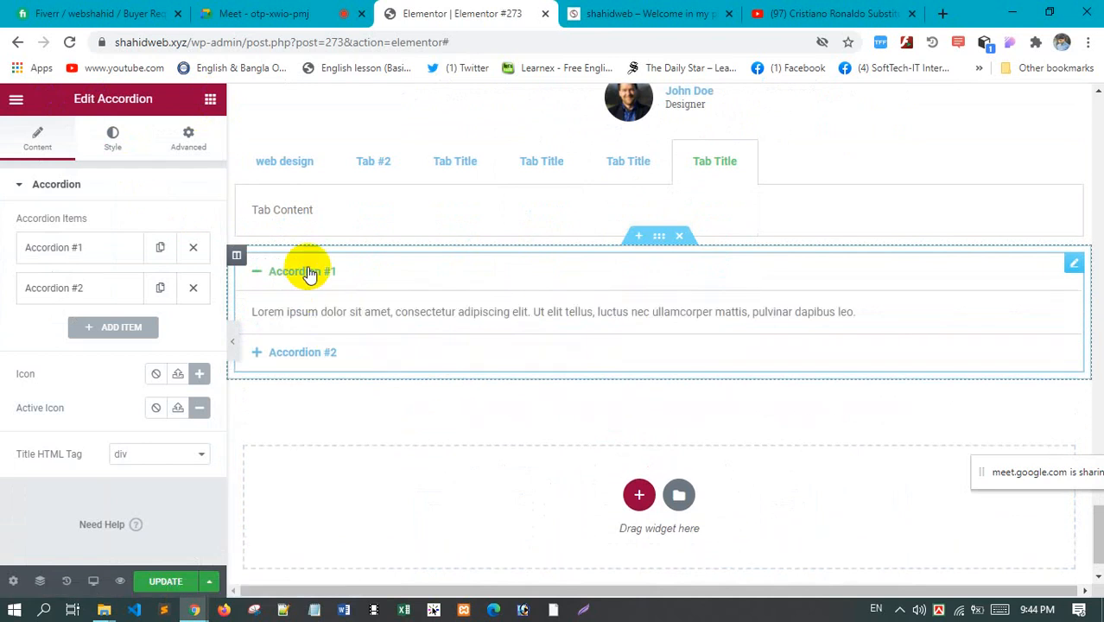
Expand and collapse Accordion #1 and Accordion #2 on the page to check how the accordion behaves
{"action": "left_click", "coordinate": [302, 354]}
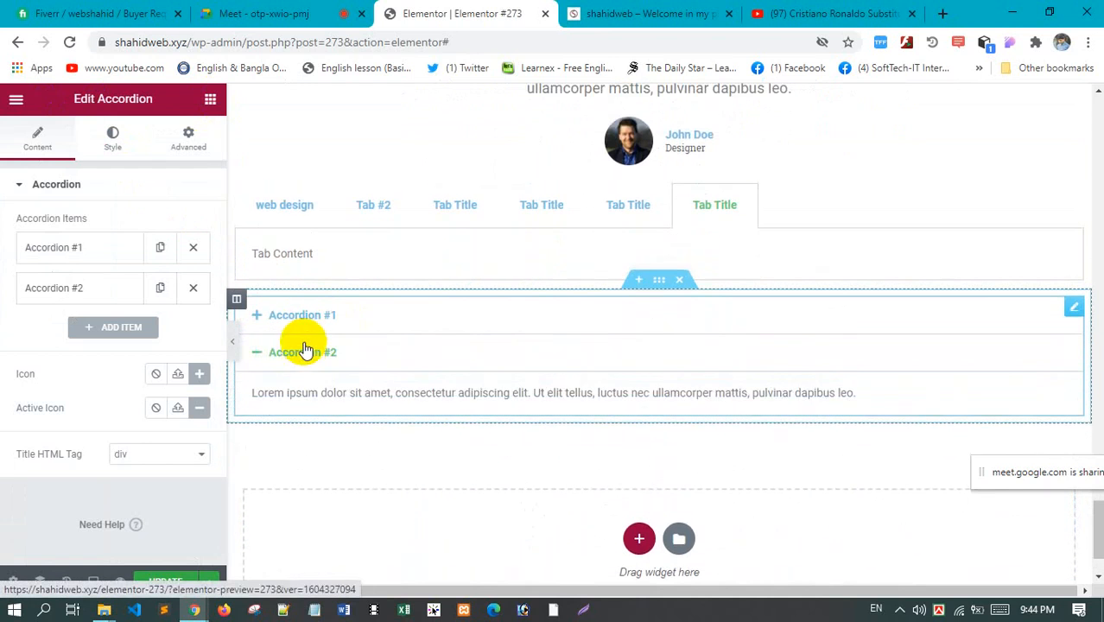
{"action": "left_click", "coordinate": [302, 316]}
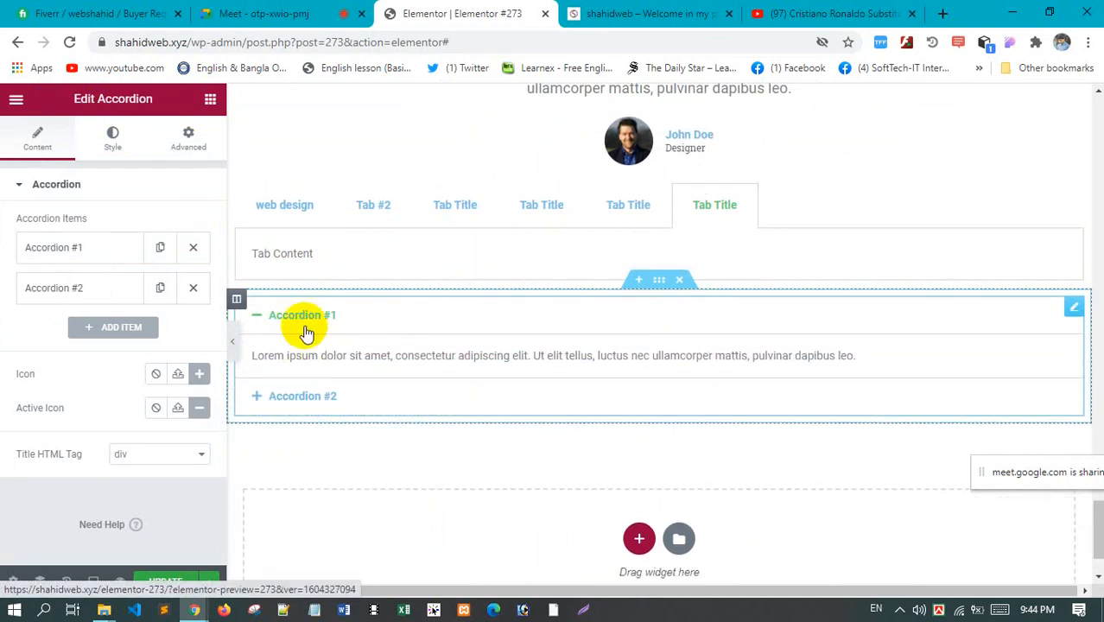
{"action": "left_click", "coordinate": [302, 316]}
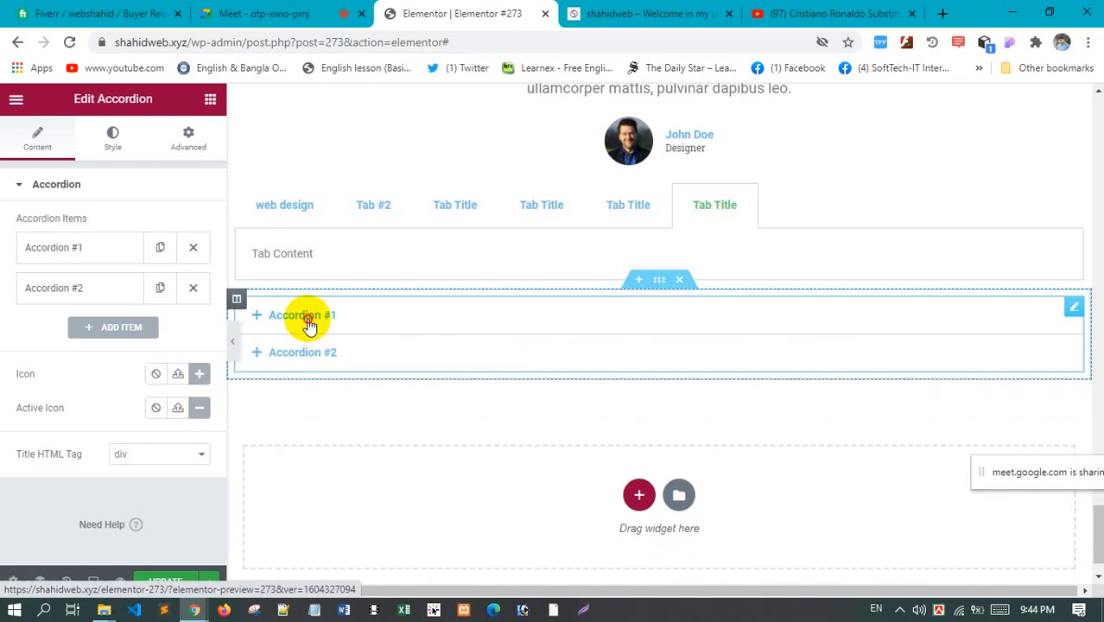
{"action": "left_click", "coordinate": [309, 321]}
{"action": "left_click", "coordinate": [309, 321]}
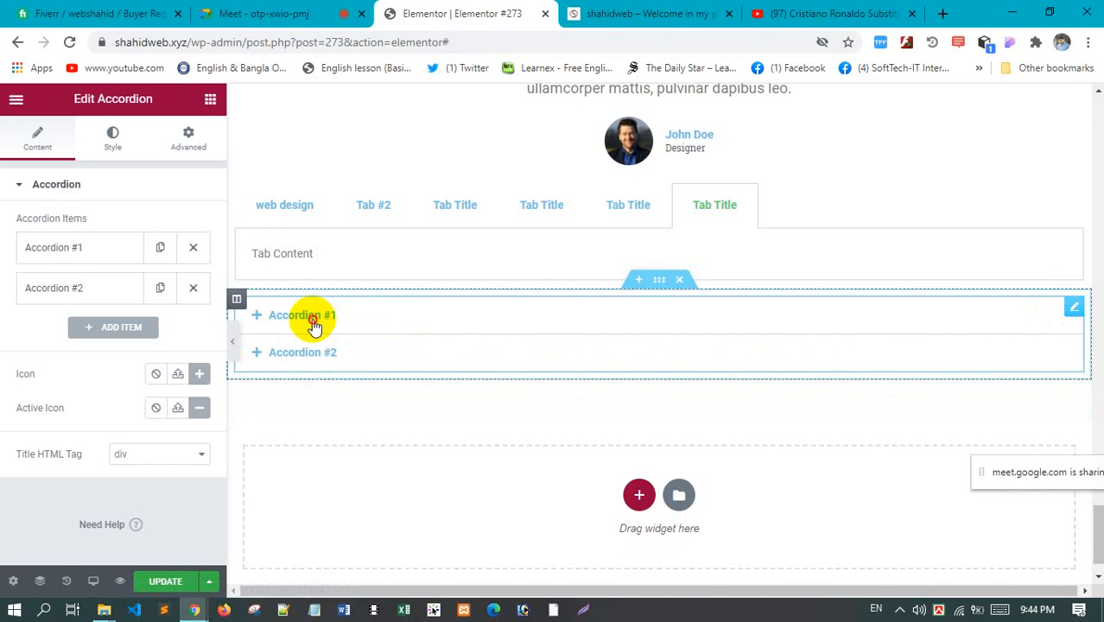
{"action": "left_click", "coordinate": [313, 322]}
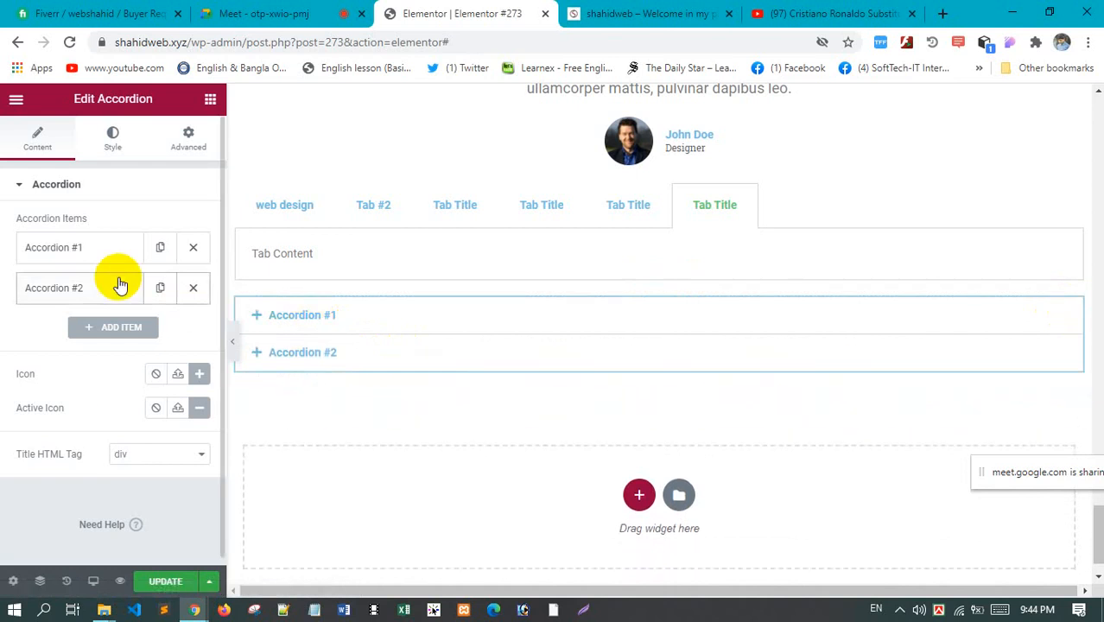
Change the accordion's normal icon to the recommended caret down icon and try it on Accordion #1
{"action": "left_click", "coordinate": [200, 373]}
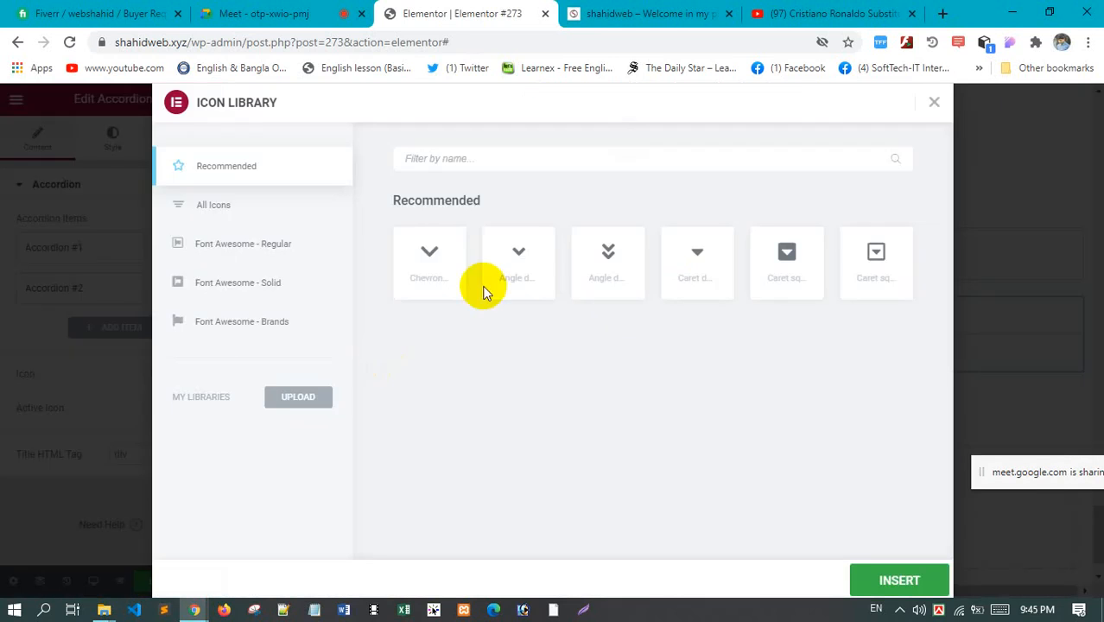
{"action": "left_click", "coordinate": [520, 257]}
{"action": "left_click", "coordinate": [707, 257]}
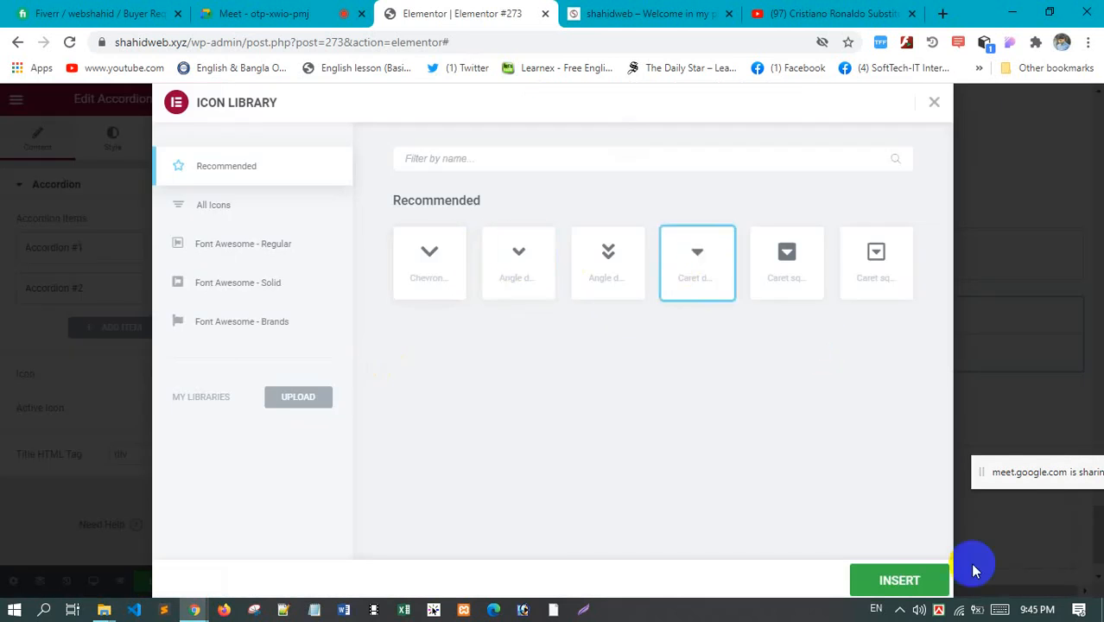
{"action": "left_click", "coordinate": [923, 583]}
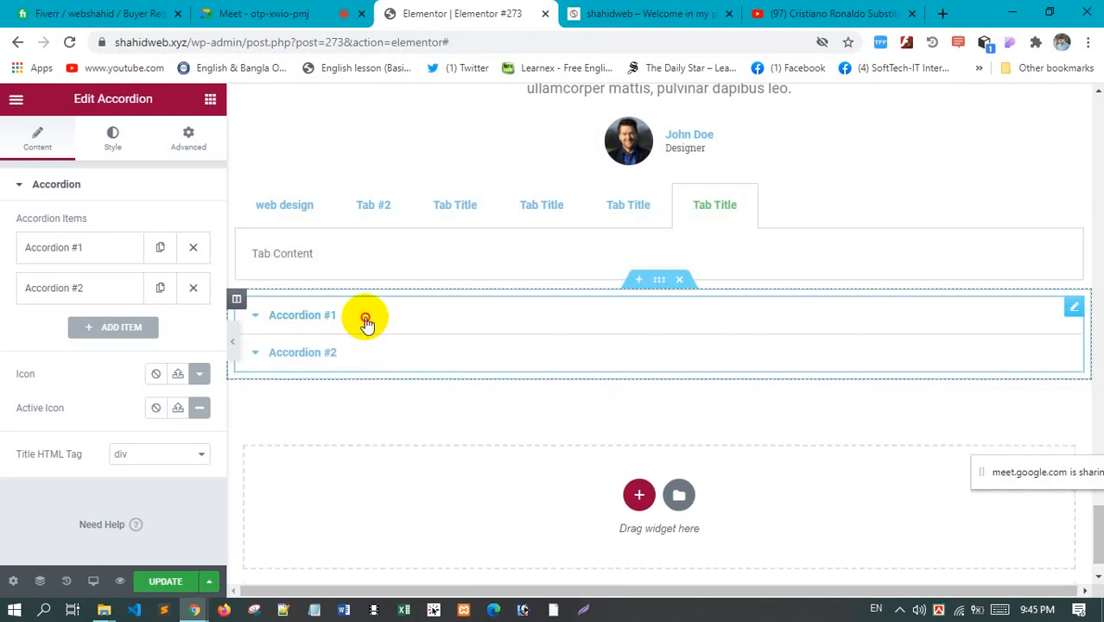
{"action": "left_click", "coordinate": [363, 328]}
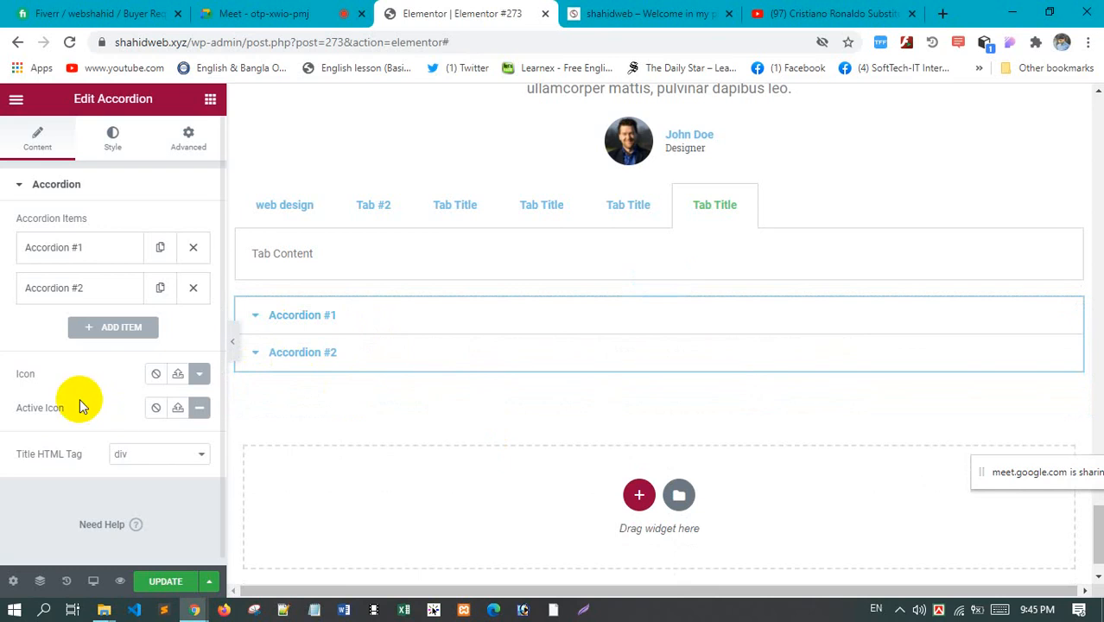
{"action": "left_click", "coordinate": [327, 316]}
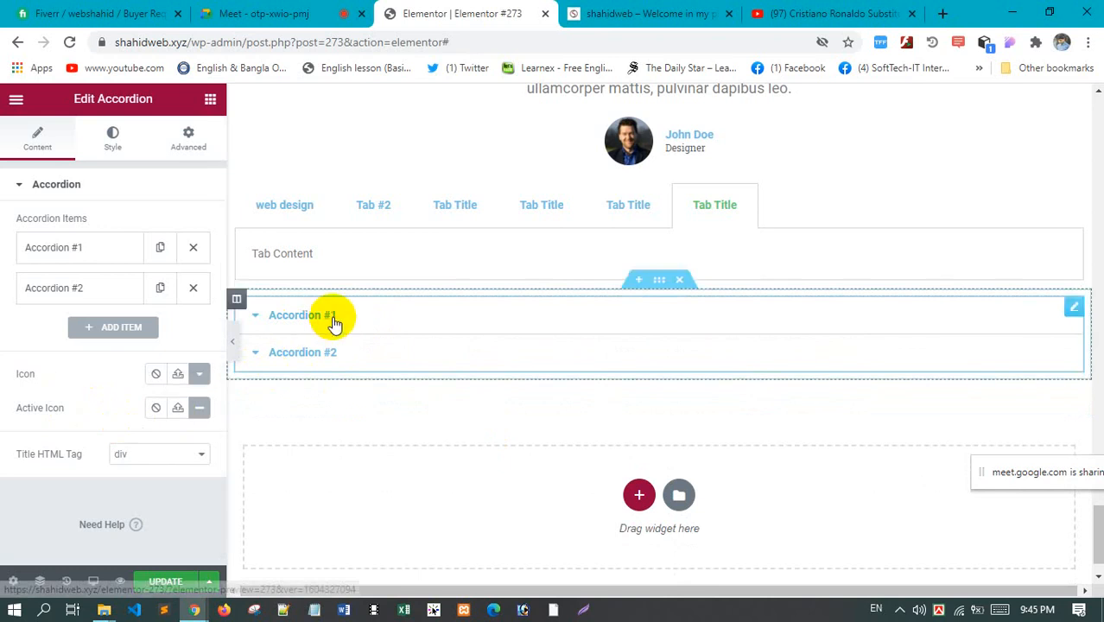
Change the accordion's active icon to the recommended chevron up icon and test it by toggling Accordion #1
{"action": "left_click", "coordinate": [199, 409]}
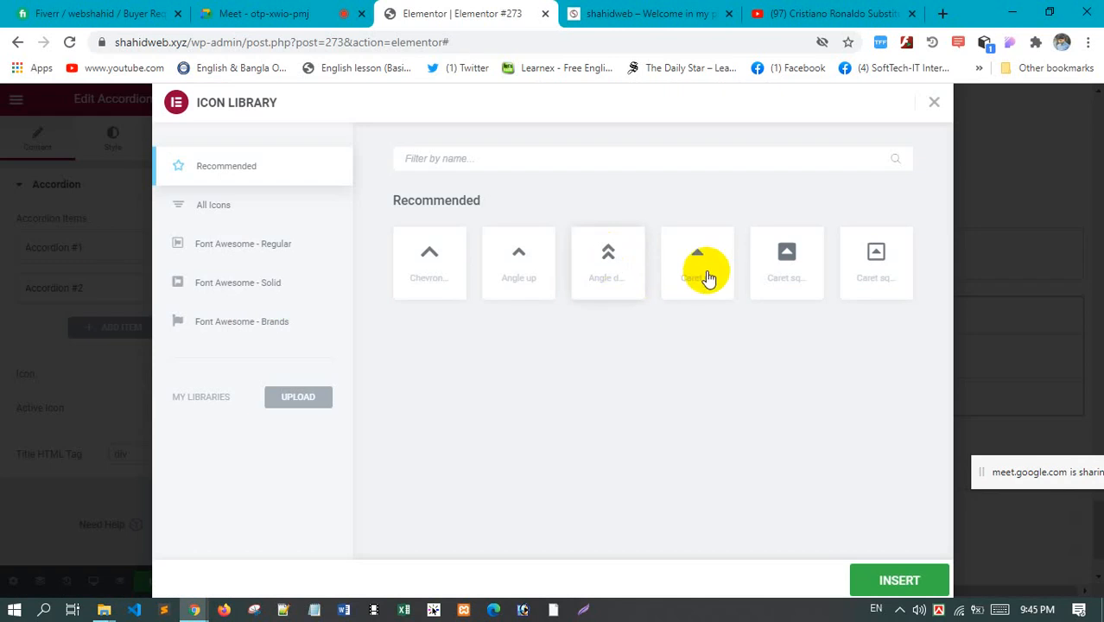
{"action": "left_click", "coordinate": [432, 257]}
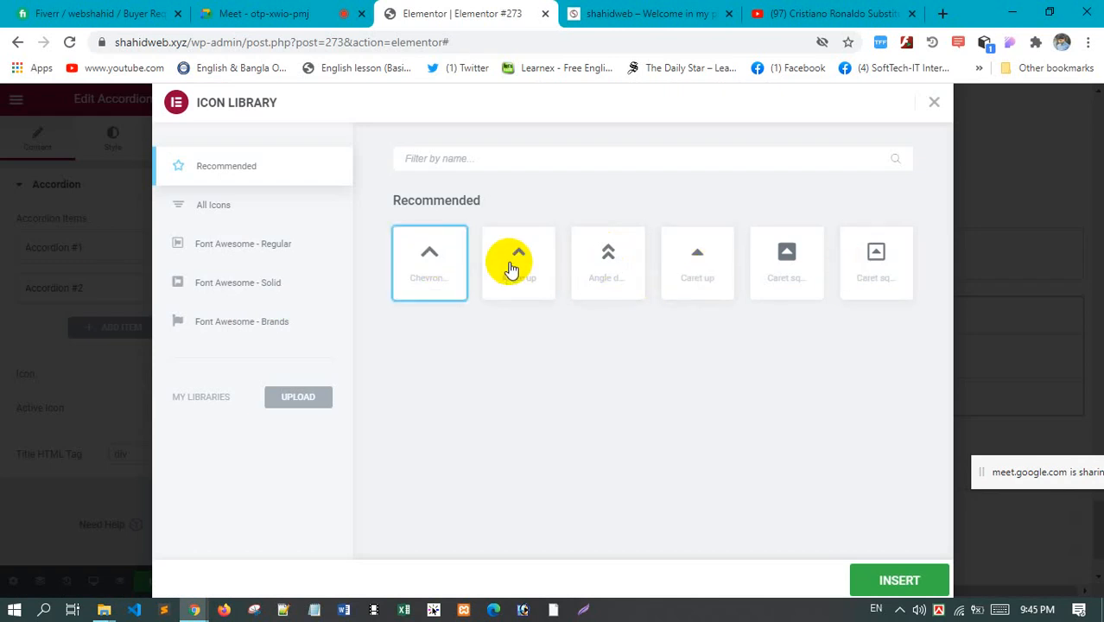
{"action": "left_click", "coordinate": [721, 268]}
{"action": "left_click", "coordinate": [426, 264]}
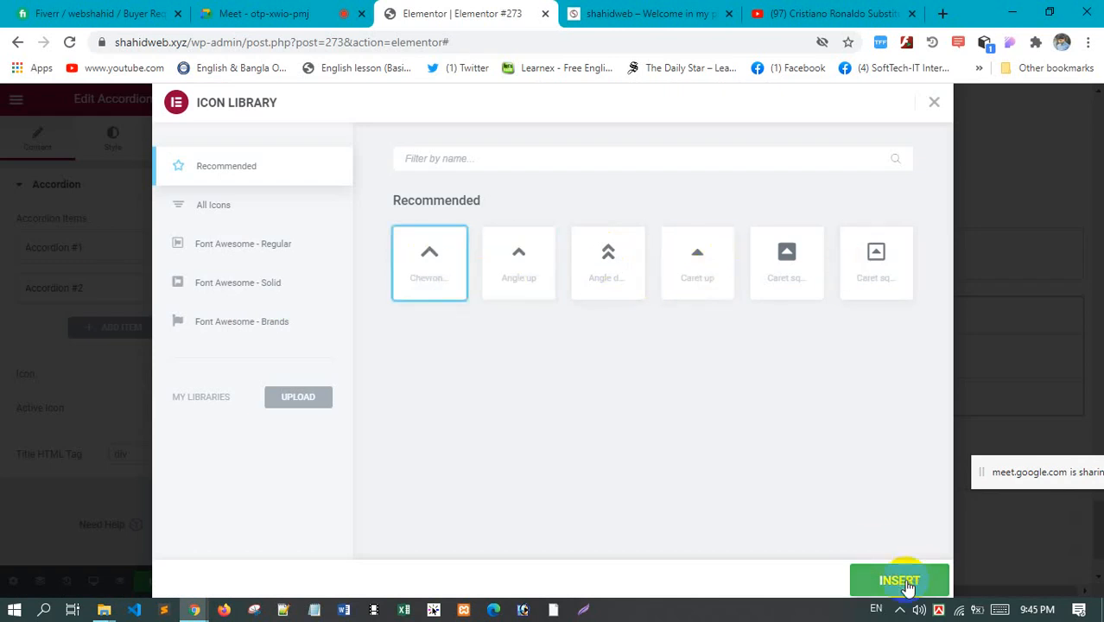
{"action": "left_click", "coordinate": [901, 580]}
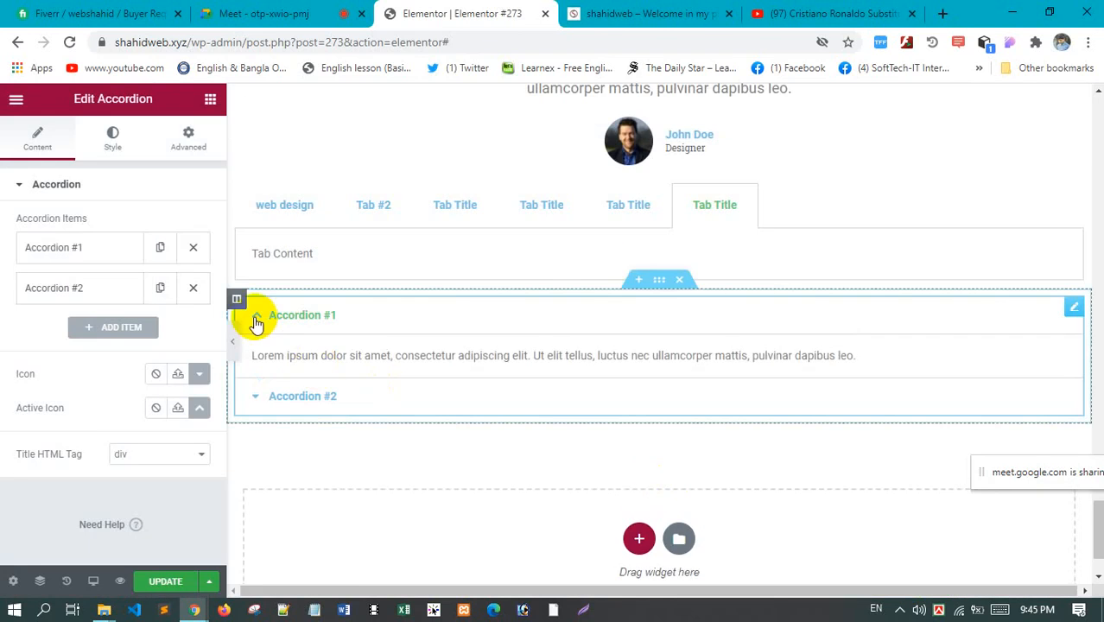
{"action": "left_click", "coordinate": [297, 317]}
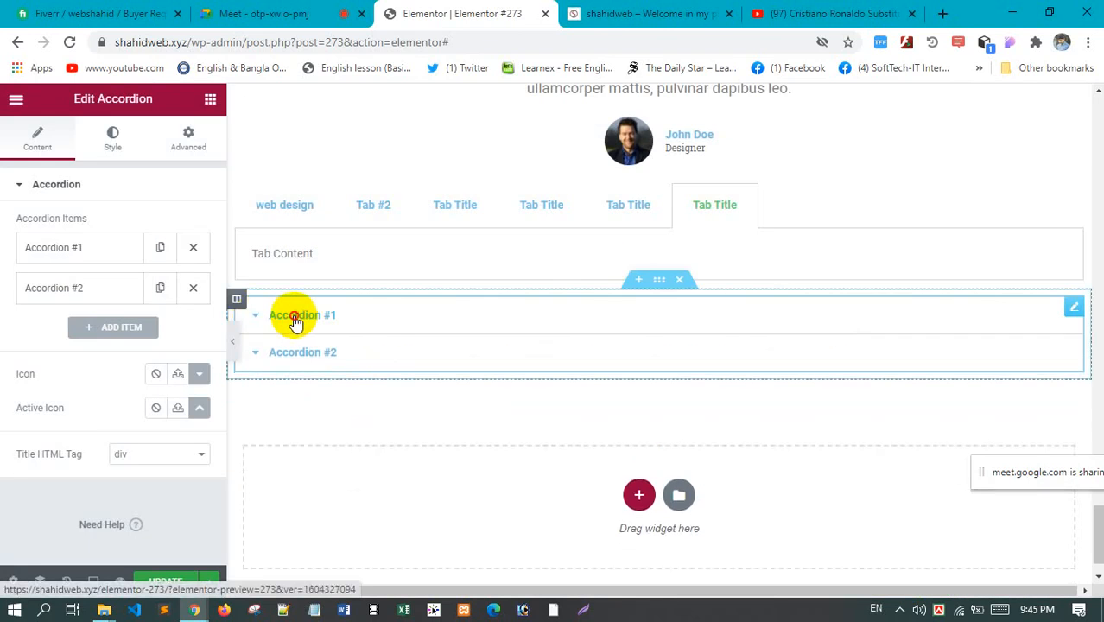
{"action": "left_click", "coordinate": [295, 318]}
{"action": "left_click", "coordinate": [294, 318]}
{"action": "left_click", "coordinate": [286, 325]}
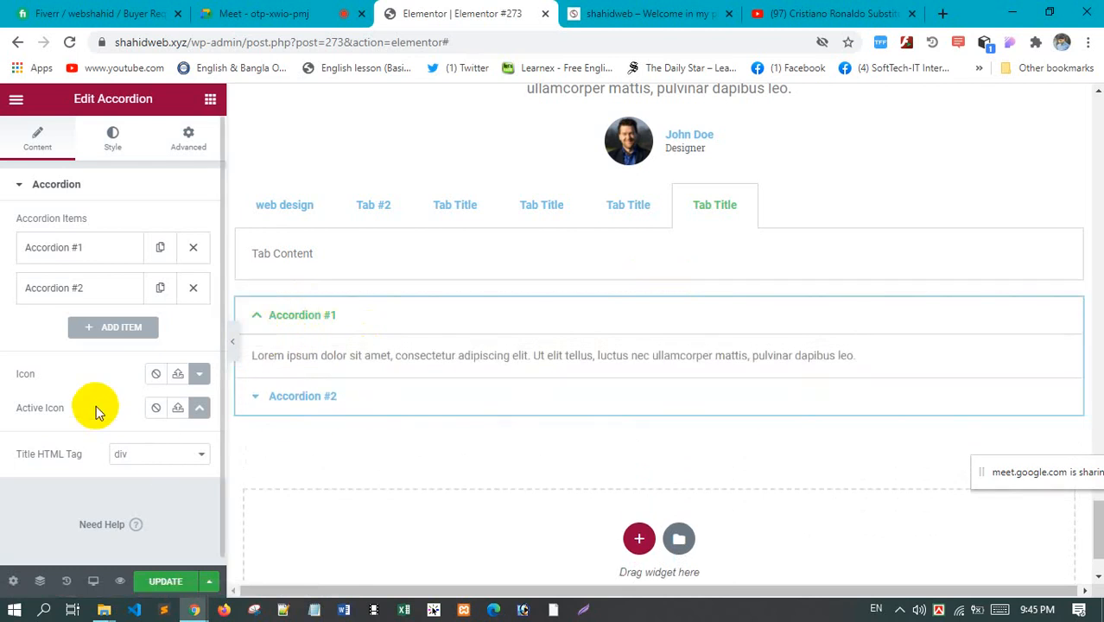
Set the accordion's border width to 1 and open its title style settings
{"action": "scroll", "coordinate": [96, 402], "scroll_direction": "down", "scroll_amount": 1}
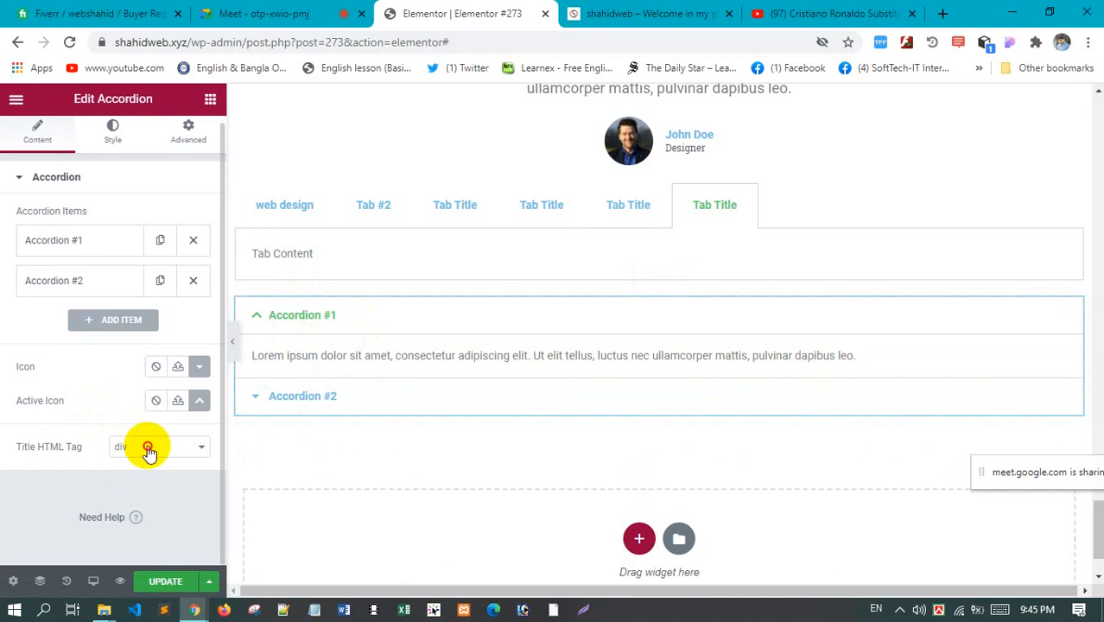
{"action": "left_click", "coordinate": [149, 448]}
{"action": "left_click", "coordinate": [130, 178]}
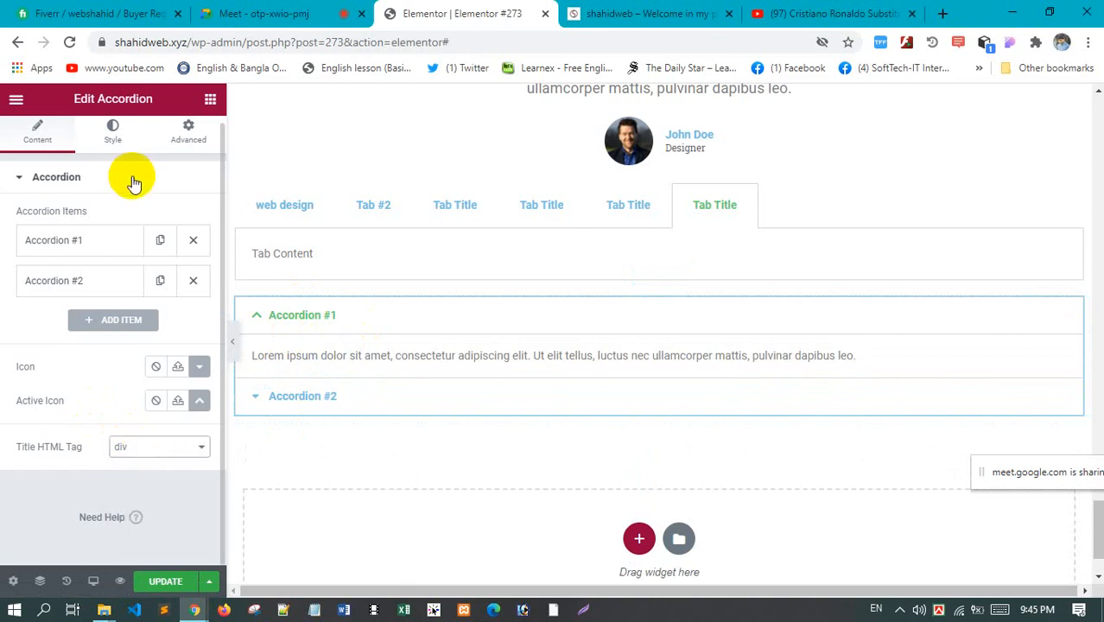
{"action": "left_click", "coordinate": [113, 137]}
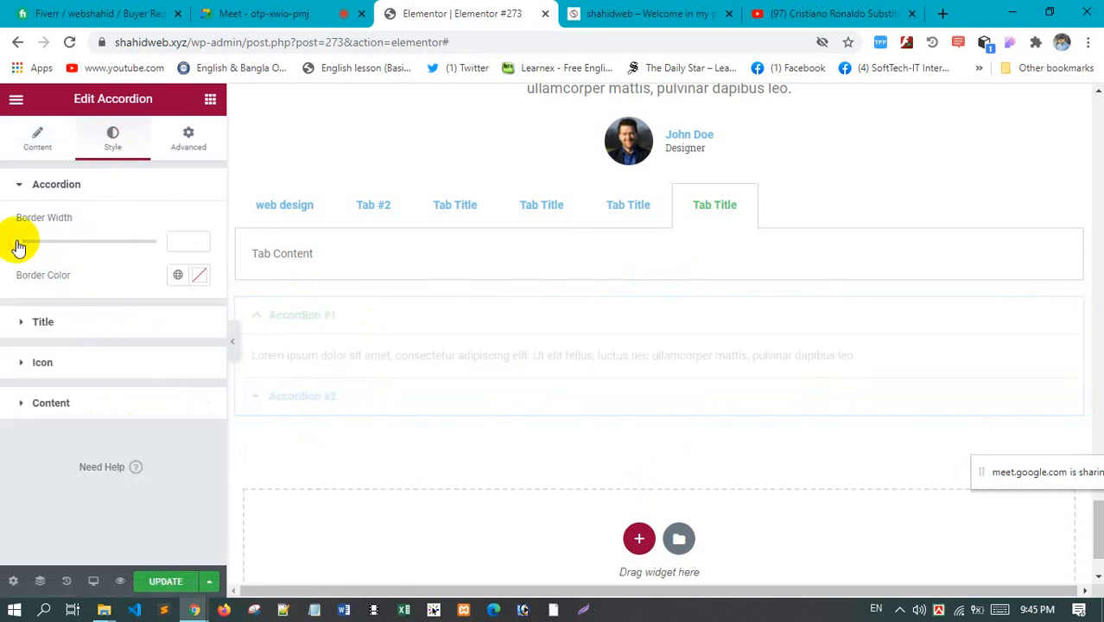
{"action": "mouse_move", "coordinate": [28, 246]}
{"action": "left_mouse_down"}
{"action": "mouse_move", "coordinate": [51, 250]}
{"action": "mouse_move", "coordinate": [37, 250]}
{"action": "left_mouse_up"}
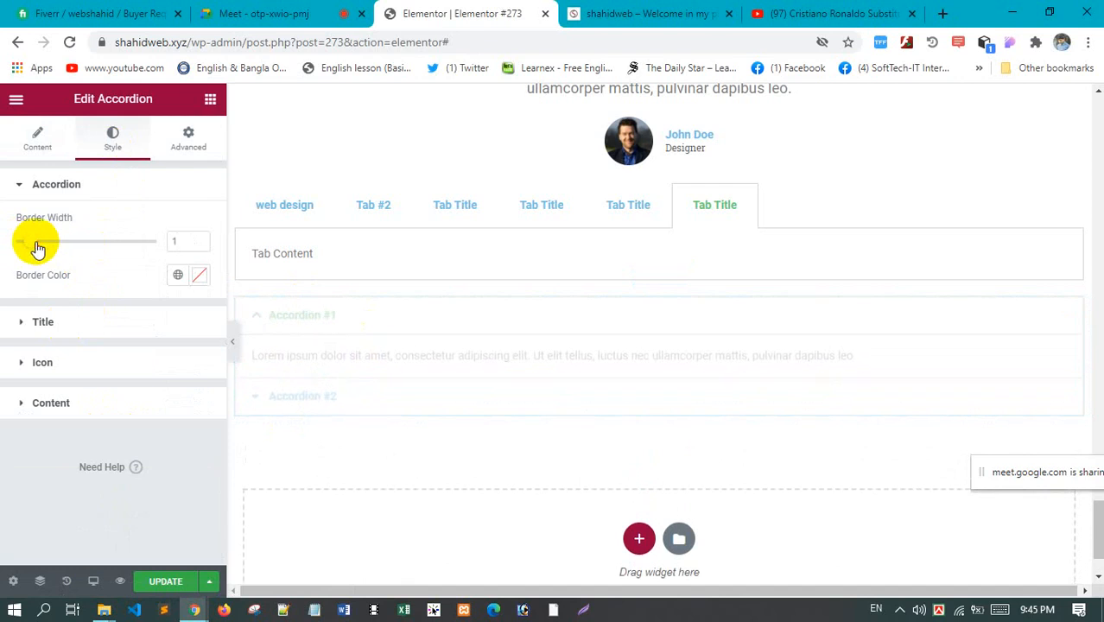
{"action": "left_click", "coordinate": [51, 322]}
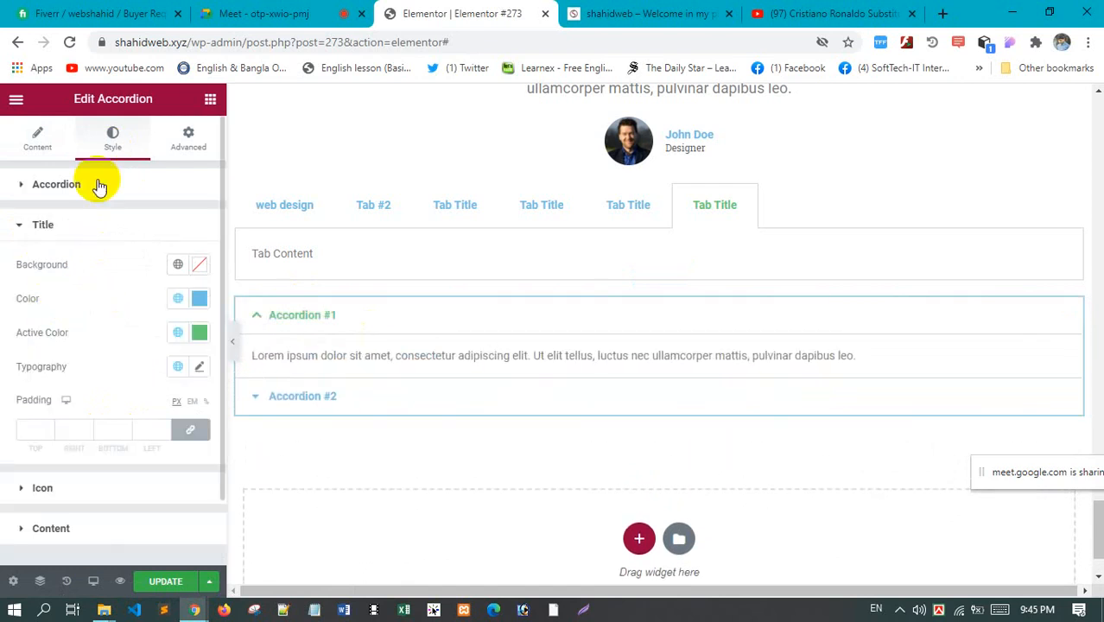
{"action": "left_click", "coordinate": [278, 316]}
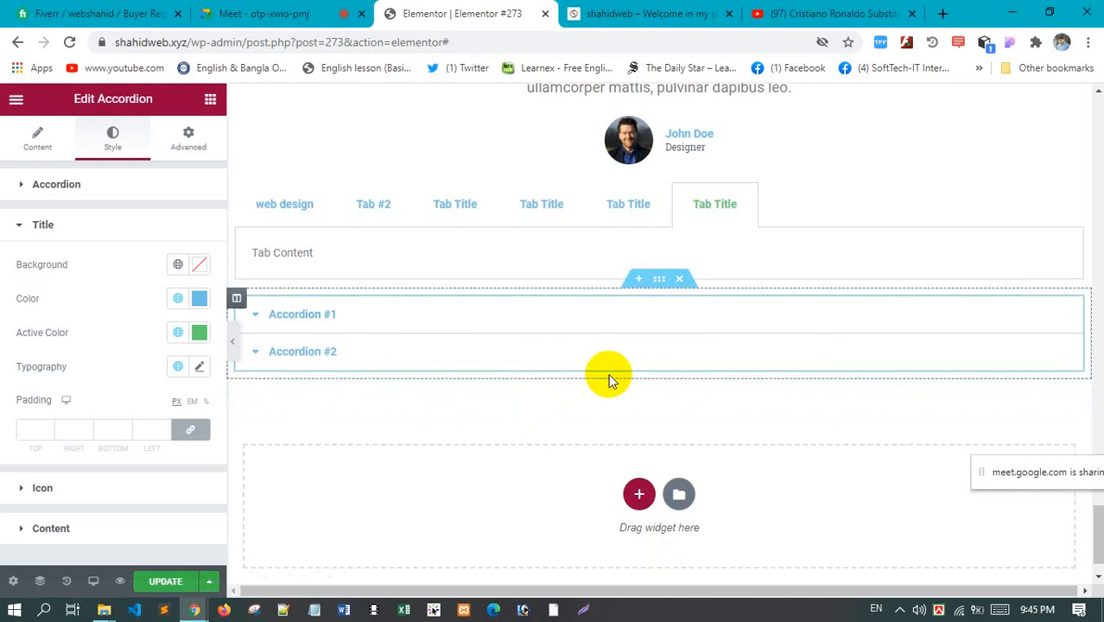
Add a Toggle widget directly below the accordion in the same section
{"action": "scroll", "coordinate": [606, 375], "scroll_direction": "down", "scroll_amount": 1}
{"action": "left_click", "coordinate": [210, 102]}
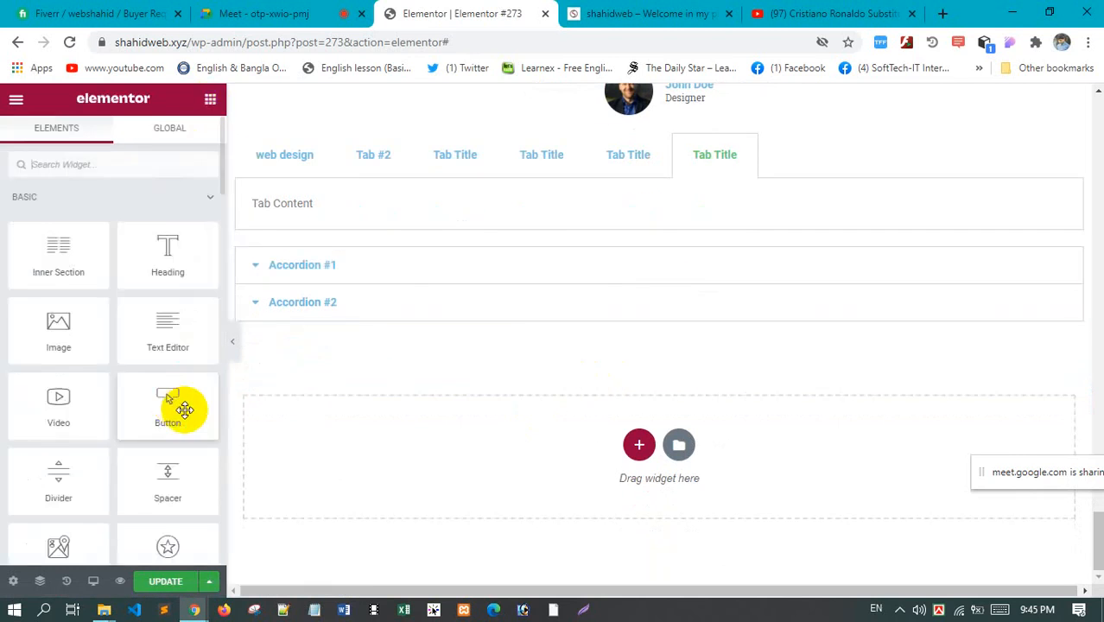
{"action": "scroll", "coordinate": [104, 385], "scroll_direction": "down", "scroll_amount": 10}
{"action": "scroll", "coordinate": [149, 442], "scroll_direction": "down", "scroll_amount": 2}
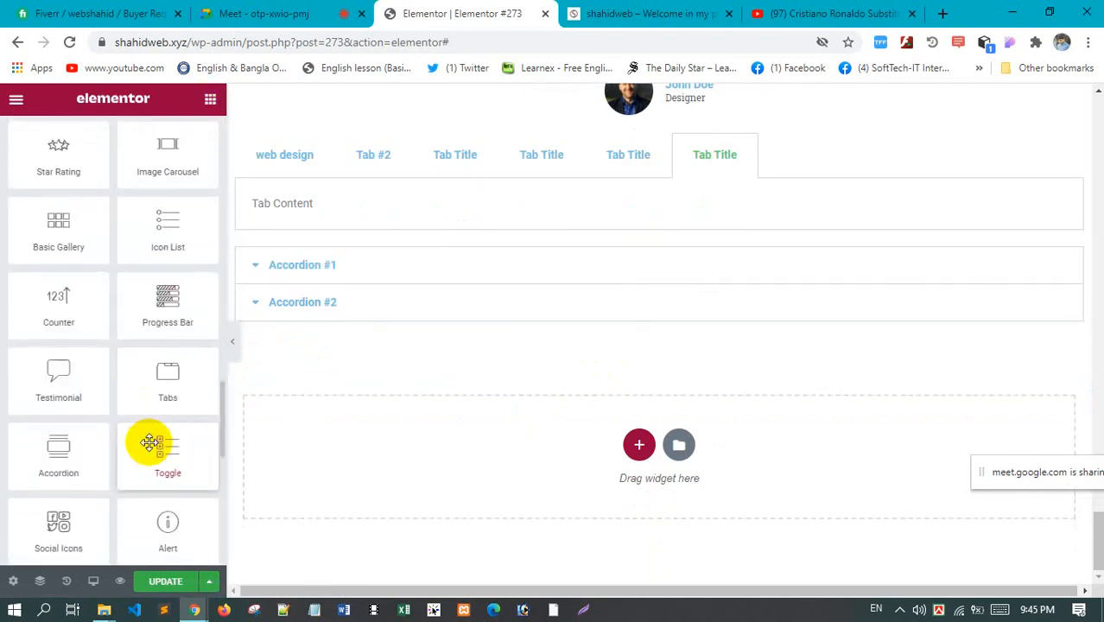
{"action": "scroll", "coordinate": [149, 442], "scroll_direction": "up", "scroll_amount": 1}
{"action": "scroll", "coordinate": [157, 440], "scroll_direction": "down", "scroll_amount": 1}
{"action": "scroll", "coordinate": [171, 415], "scroll_direction": "down", "scroll_amount": 1}
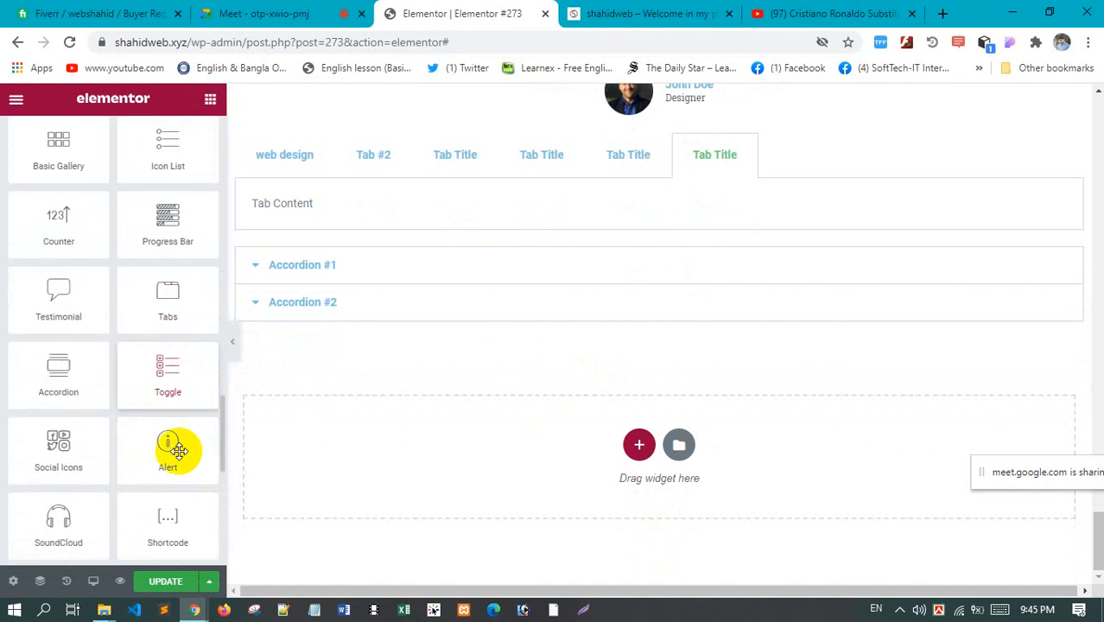
{"action": "scroll", "coordinate": [139, 406], "scroll_direction": "down", "scroll_amount": 2}
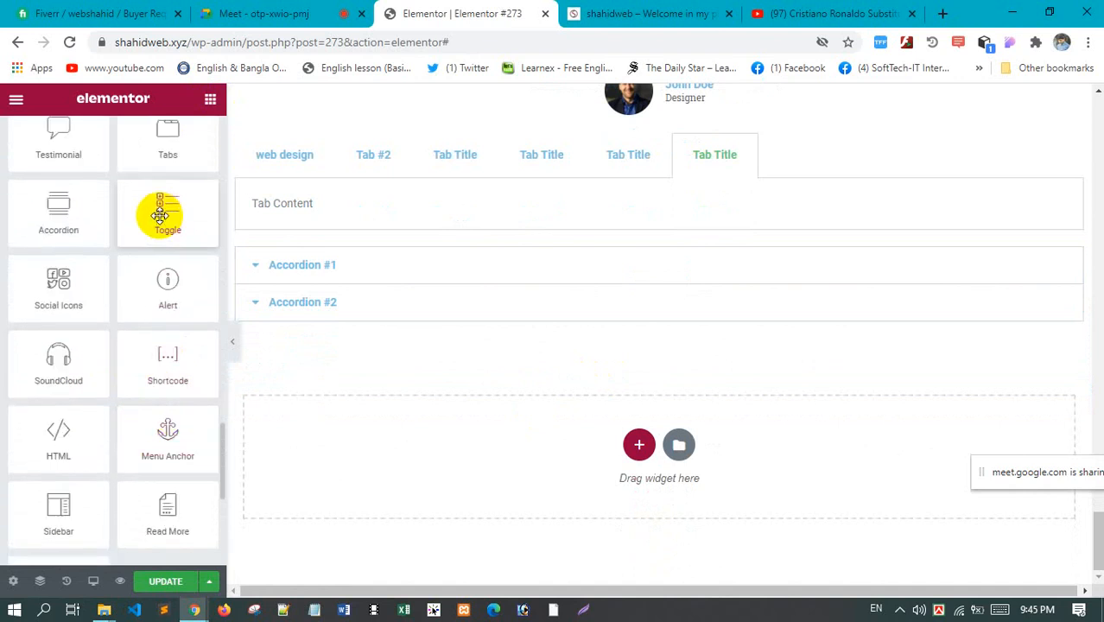
{"action": "left_click_drag", "start_coordinate": [168, 221], "coordinate": [655, 318]}
Expand and collapse Toggle #1 repeatedly on the page to examine how the toggle behaves
{"action": "left_click", "coordinate": [271, 354]}
{"action": "left_click", "coordinate": [271, 356]}
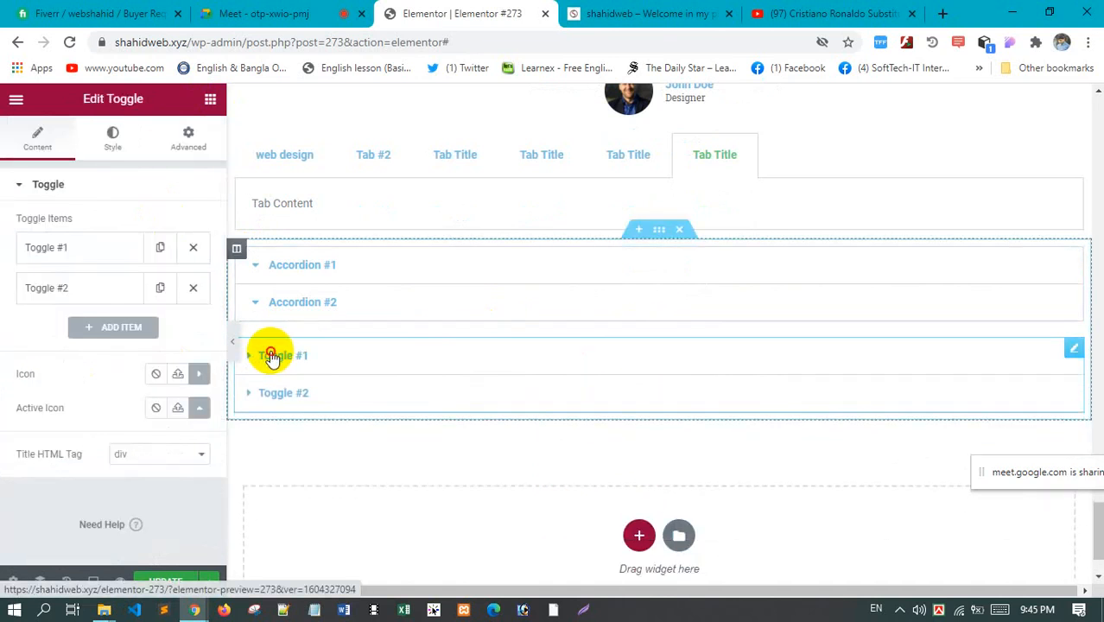
{"action": "left_click", "coordinate": [271, 356]}
{"action": "left_click", "coordinate": [272, 356]}
{"action": "left_click", "coordinate": [271, 356]}
{"action": "left_click", "coordinate": [271, 356]}
{"action": "left_click", "coordinate": [271, 356]}
{"action": "left_click", "coordinate": [272, 356]}
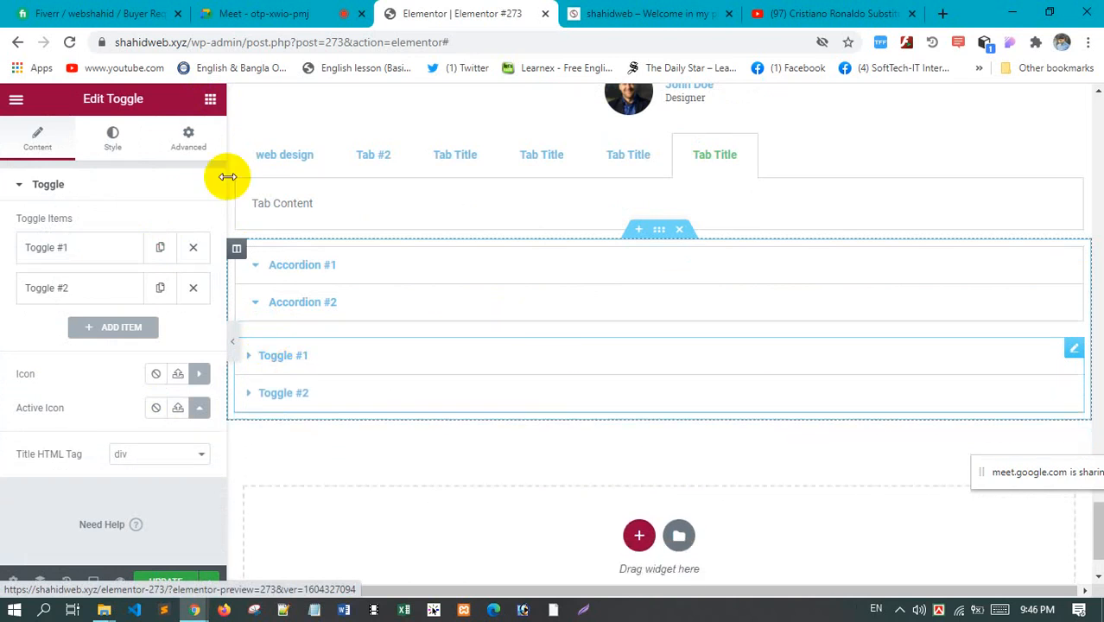
Add a Social Icons widget directly below the toggle
{"action": "left_click", "coordinate": [210, 101]}
{"action": "scroll", "coordinate": [143, 459], "scroll_direction": "down", "scroll_amount": 10}
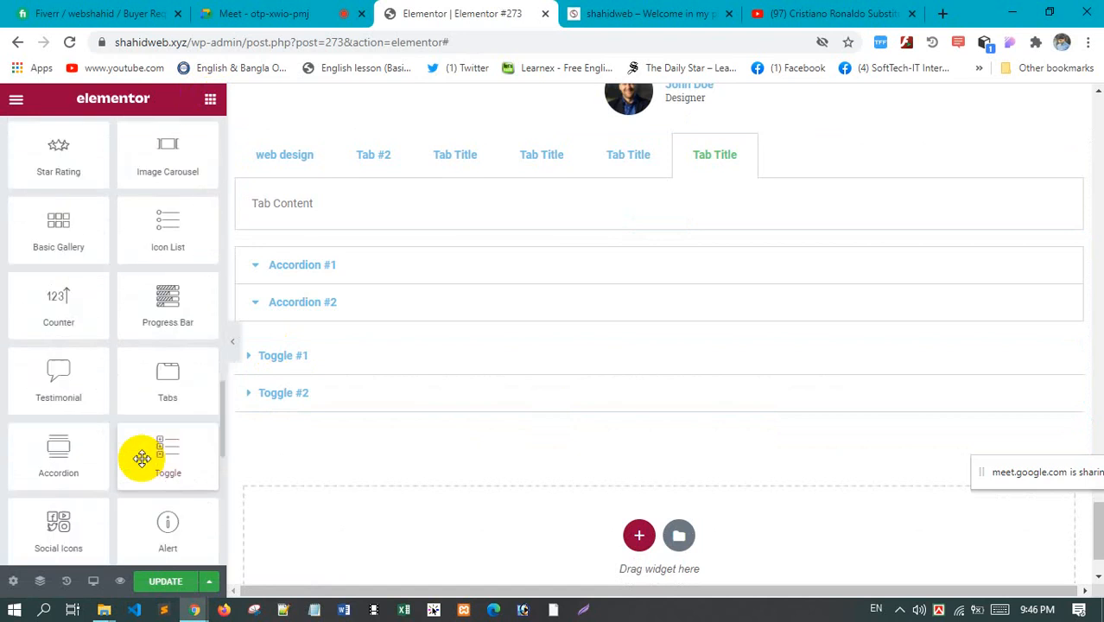
{"action": "scroll", "coordinate": [144, 452], "scroll_direction": "down", "scroll_amount": 1}
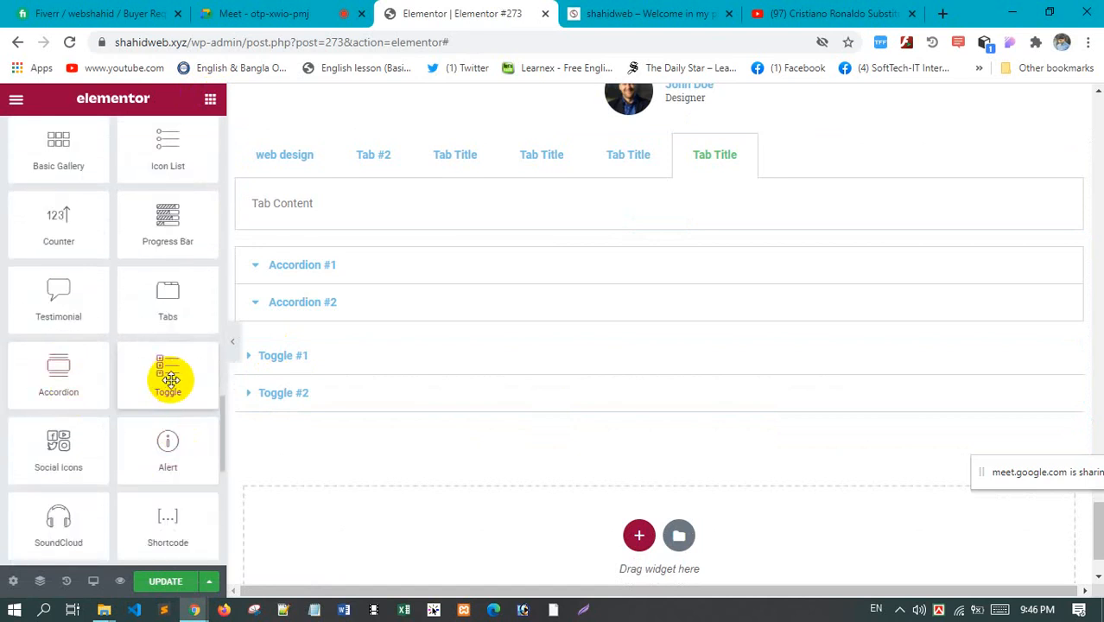
{"action": "scroll", "coordinate": [130, 406], "scroll_direction": "down", "scroll_amount": 1}
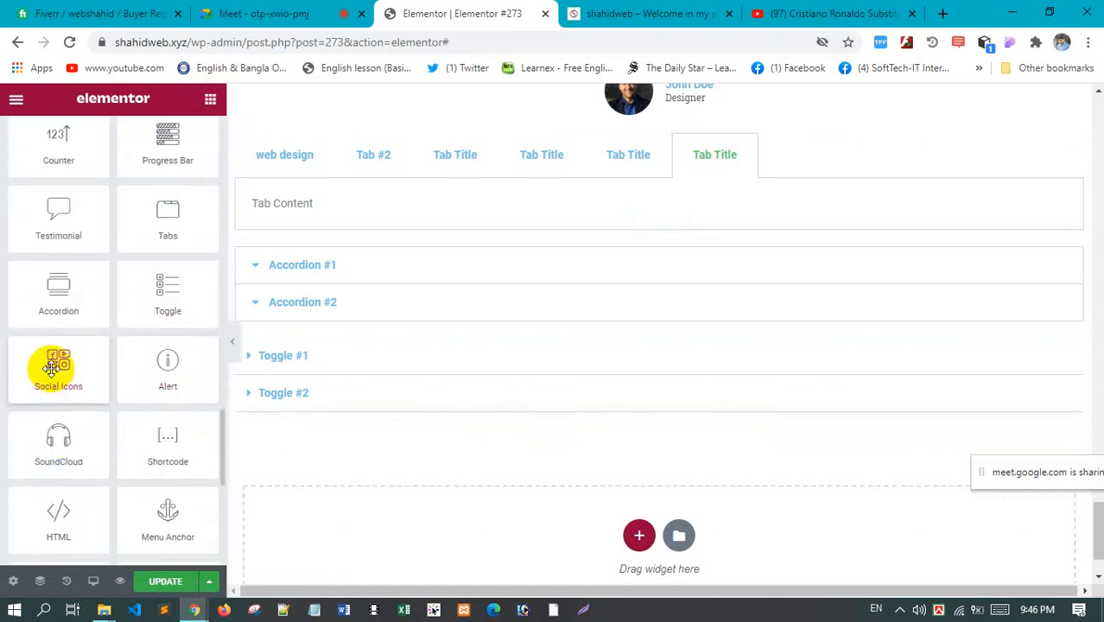
{"action": "left_click_drag", "start_coordinate": [101, 372], "coordinate": [604, 418]}
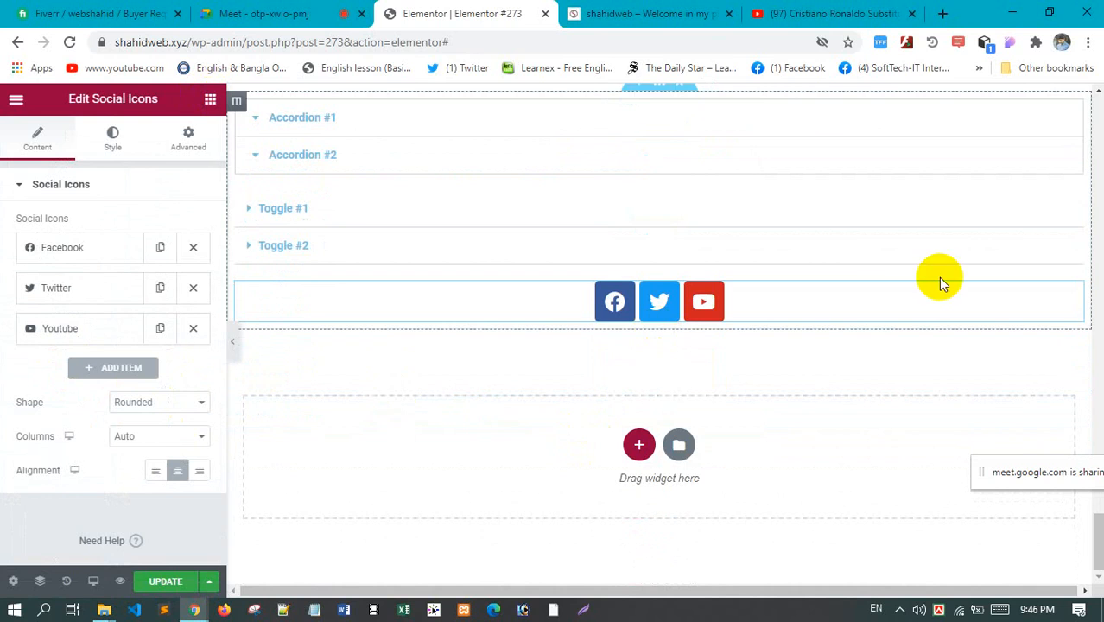
Add two more items to the social icons list after Youtube
{"action": "left_click", "coordinate": [111, 371]}
{"action": "scroll", "coordinate": [119, 460], "scroll_direction": "down", "scroll_amount": 1}
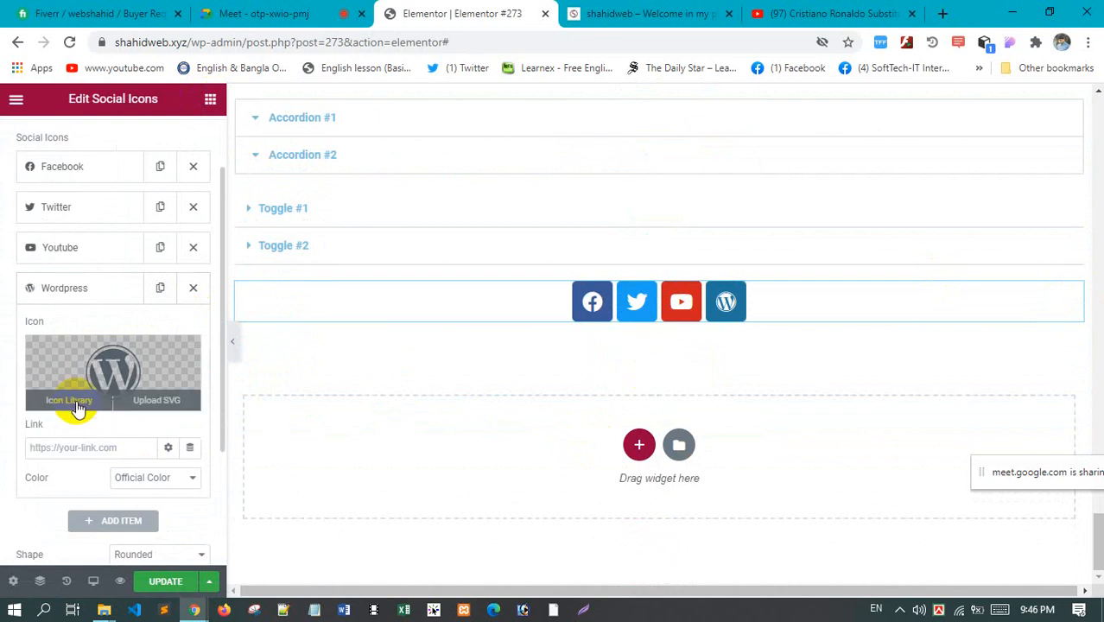
{"action": "scroll", "coordinate": [128, 454], "scroll_direction": "down", "scroll_amount": 1}
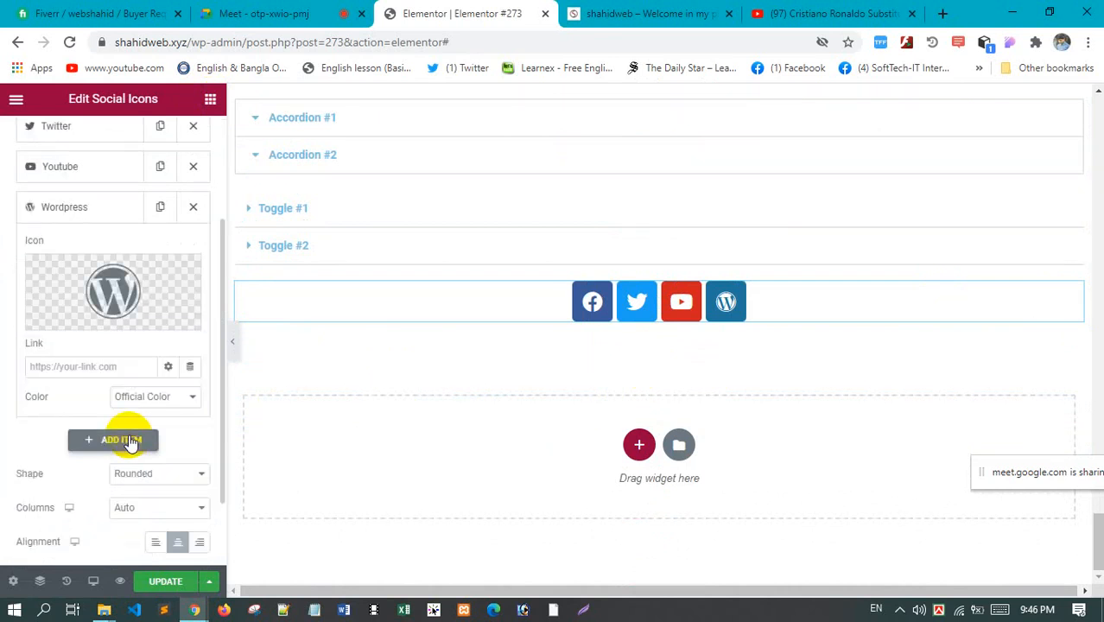
{"action": "left_click", "coordinate": [130, 443]}
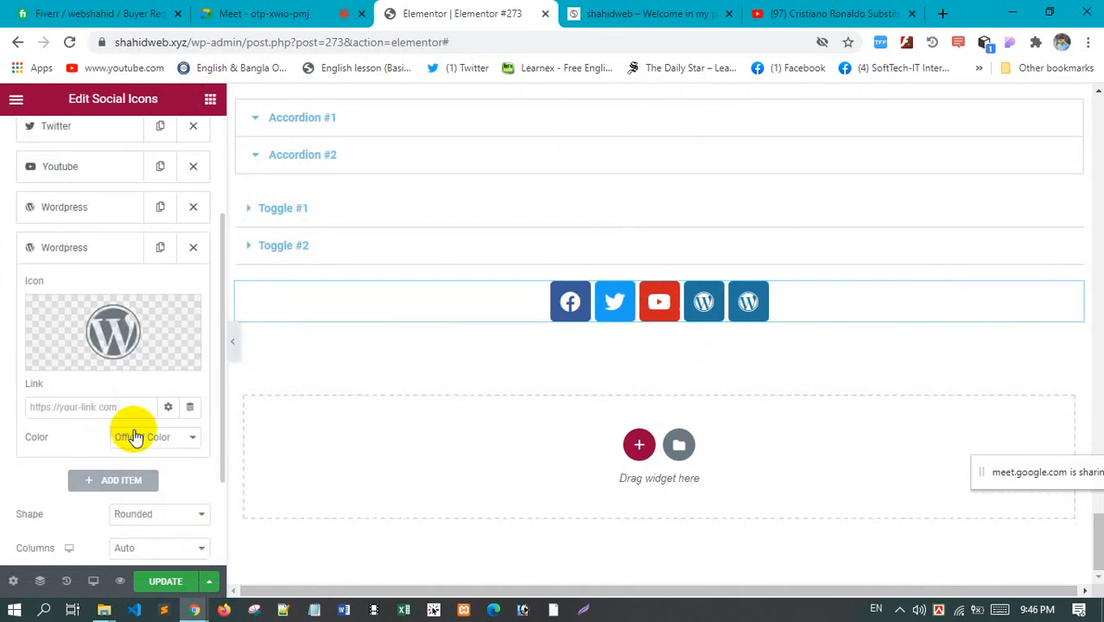
Change the icon of the last social icons item to Whatsapp from the icon library
{"action": "left_click", "coordinate": [117, 354]}
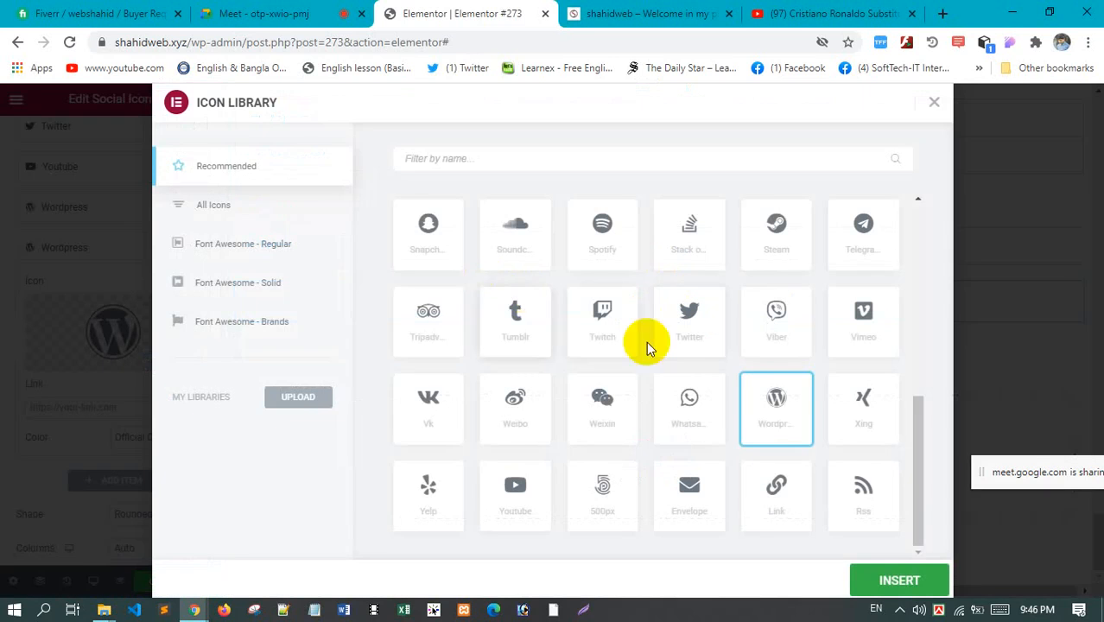
{"action": "left_click", "coordinate": [691, 411]}
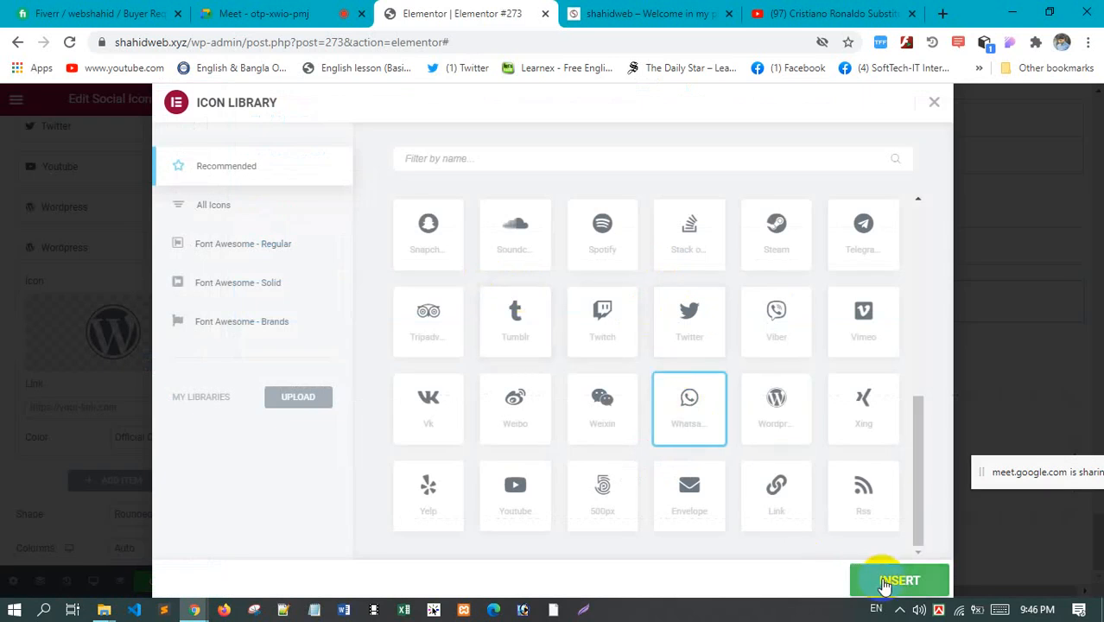
{"action": "left_click", "coordinate": [885, 584]}
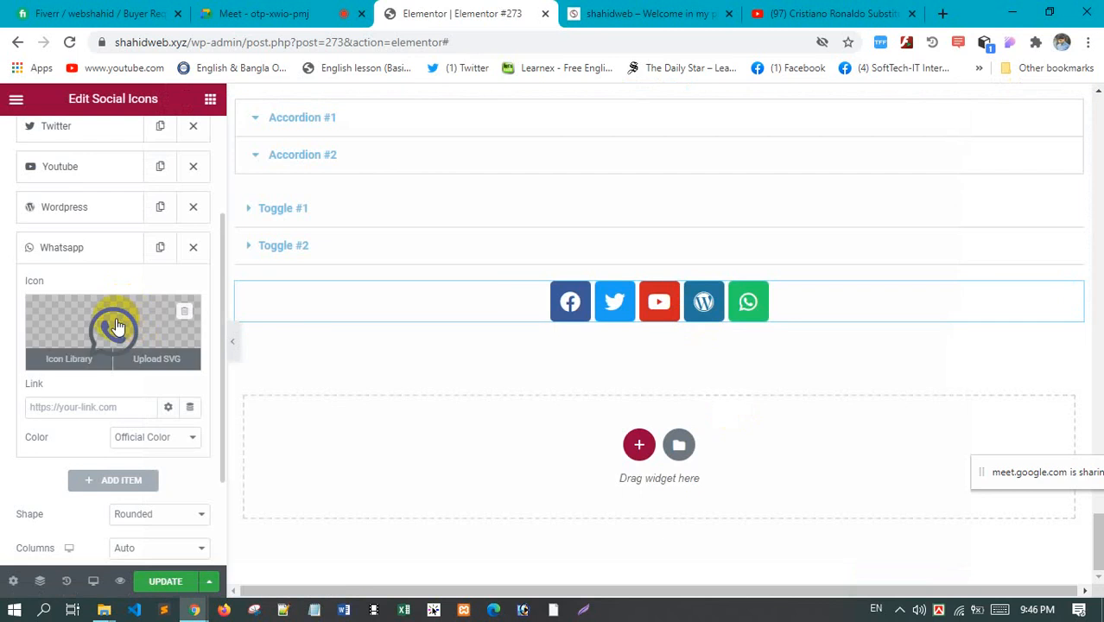
Add another item after Whatsapp in the social icons list and give it the Youtube icon
{"action": "left_click", "coordinate": [123, 481]}
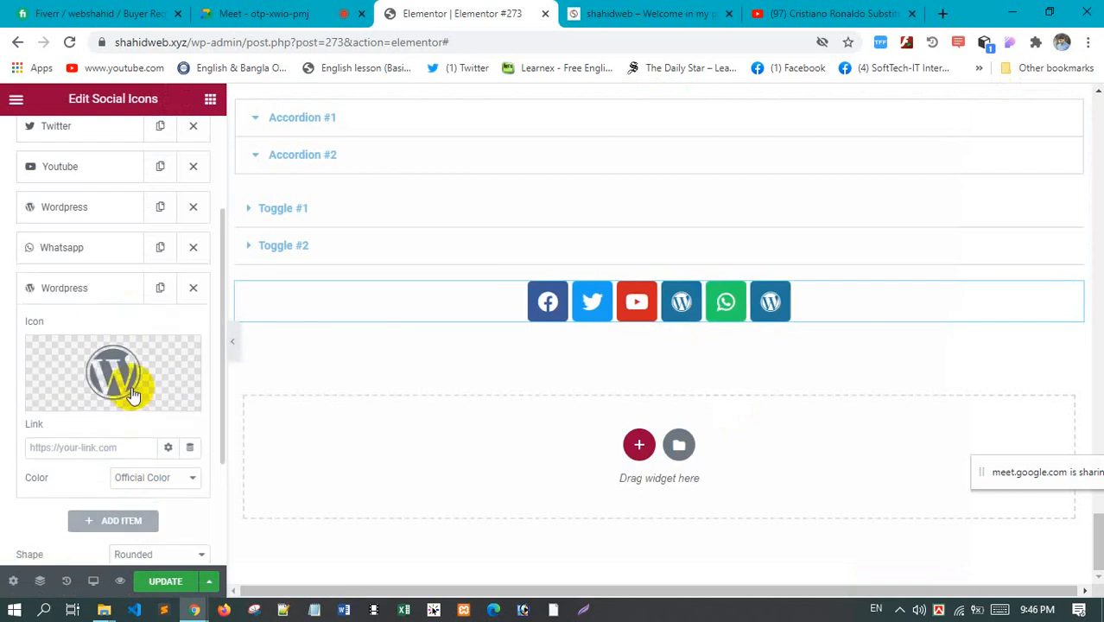
{"action": "left_click", "coordinate": [126, 372]}
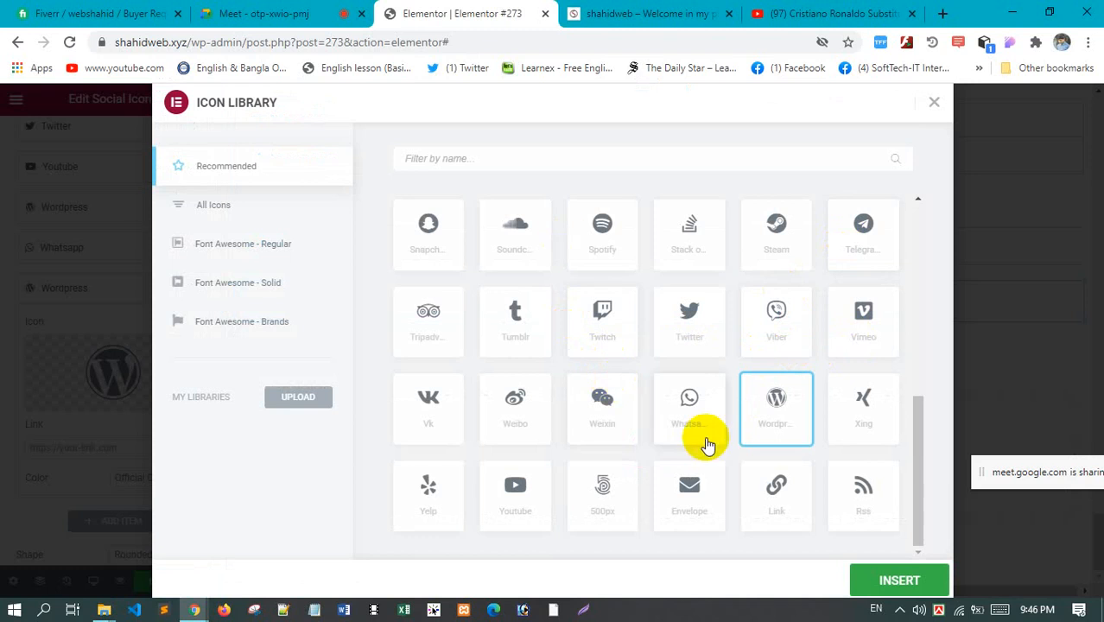
{"action": "left_click", "coordinate": [516, 500]}
{"action": "left_click", "coordinate": [890, 584]}
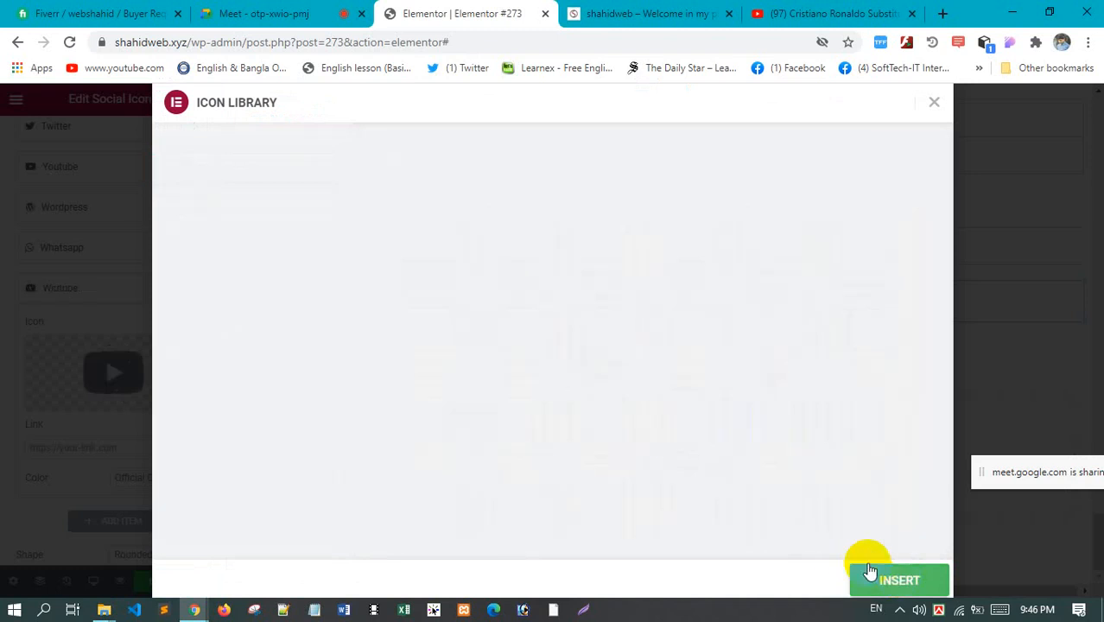
Switch the last Youtube item to custom colours and set its primary colour to near-black, #020000
{"action": "scroll", "coordinate": [134, 337], "scroll_direction": "down", "scroll_amount": 1}
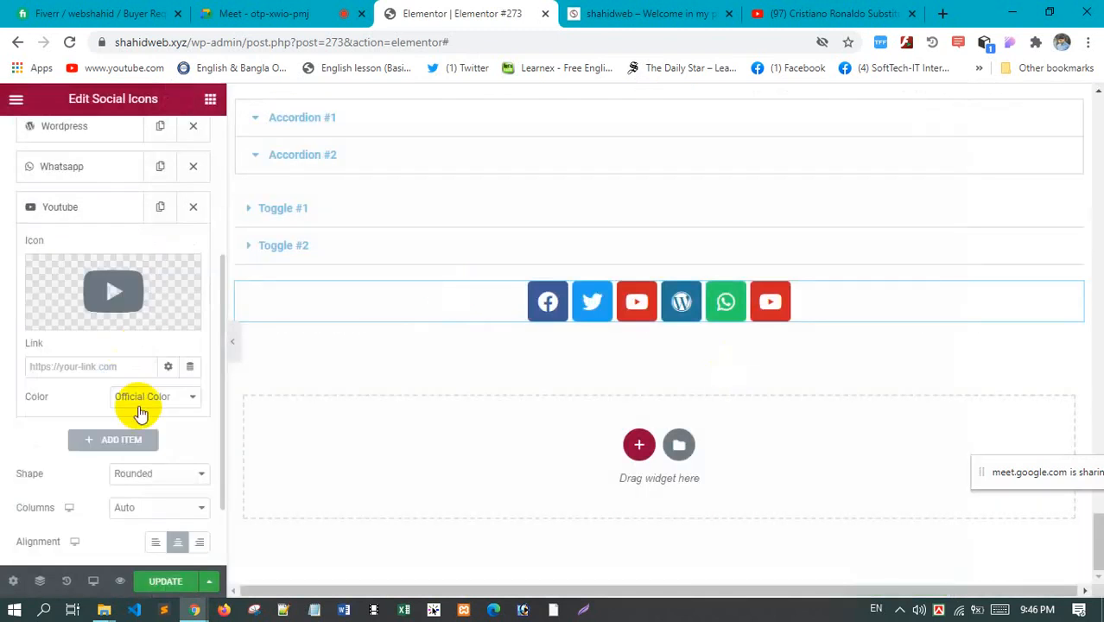
{"action": "left_click", "coordinate": [164, 398]}
{"action": "left_click", "coordinate": [131, 427]}
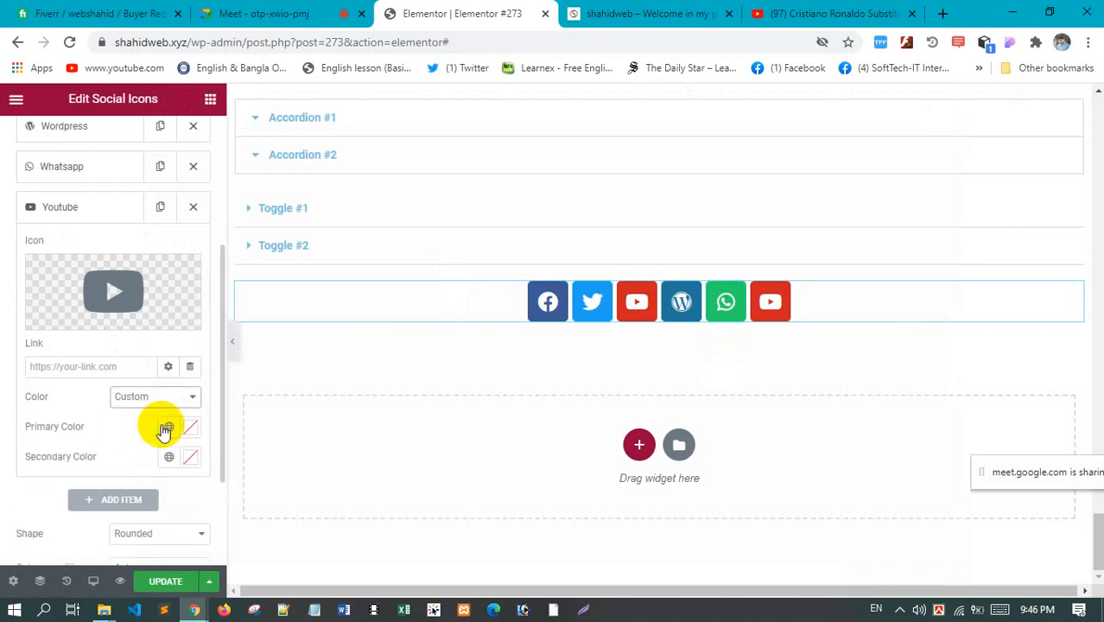
{"action": "scroll", "coordinate": [87, 406], "scroll_direction": "down", "scroll_amount": 2}
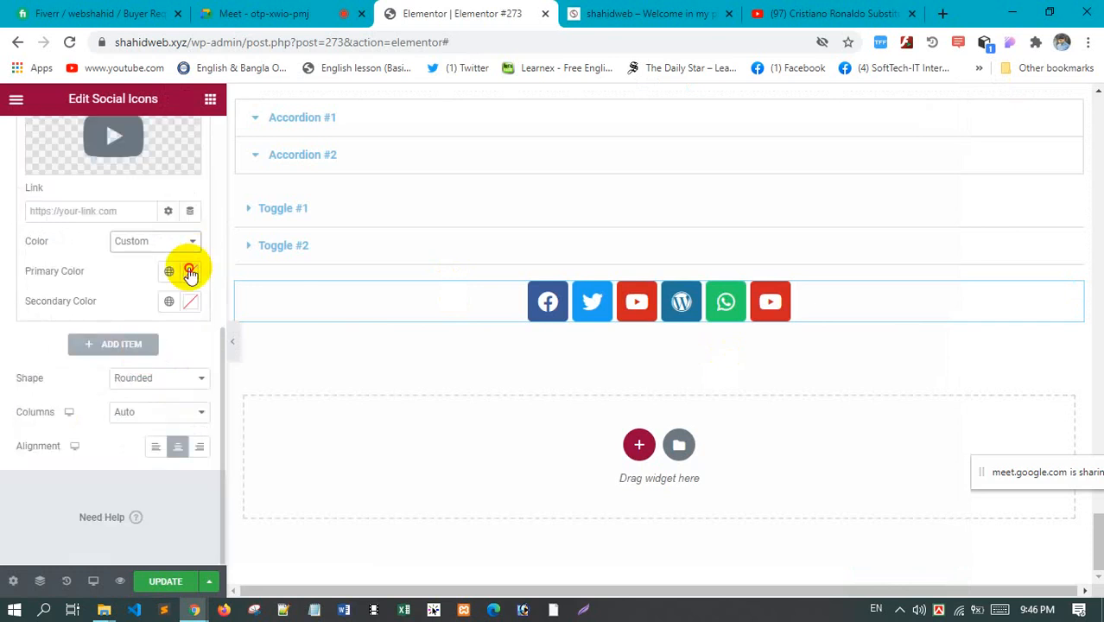
{"action": "left_click", "coordinate": [190, 271]}
{"action": "left_click_drag", "start_coordinate": [233, 391], "coordinate": [275, 354]}
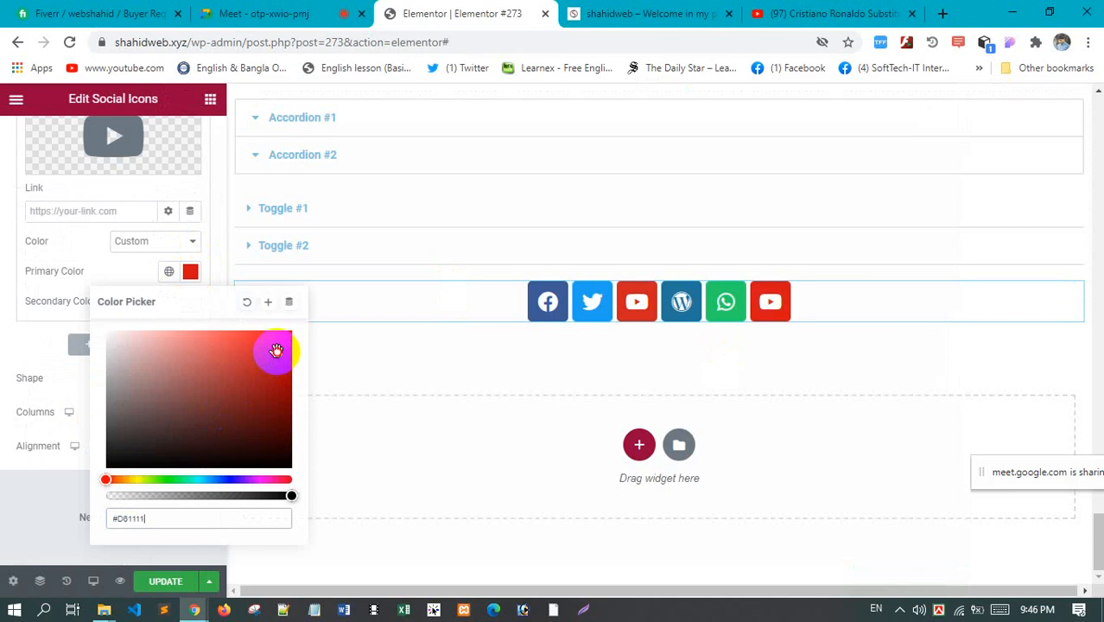
{"action": "left_click_drag", "start_coordinate": [254, 443], "coordinate": [287, 473]}
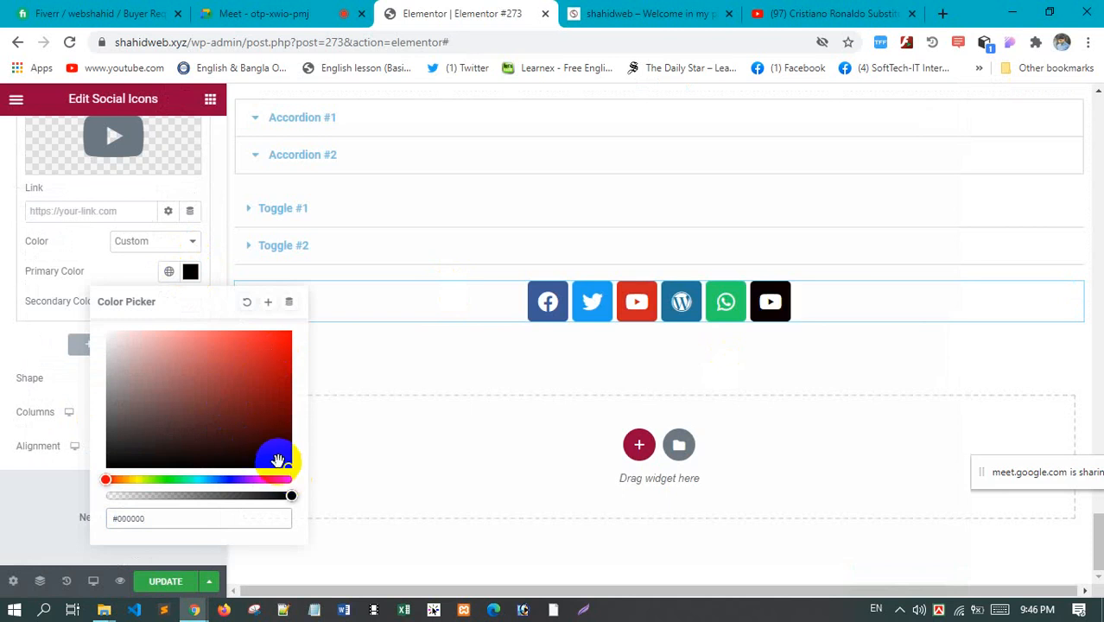
{"action": "left_click", "coordinate": [237, 391]}
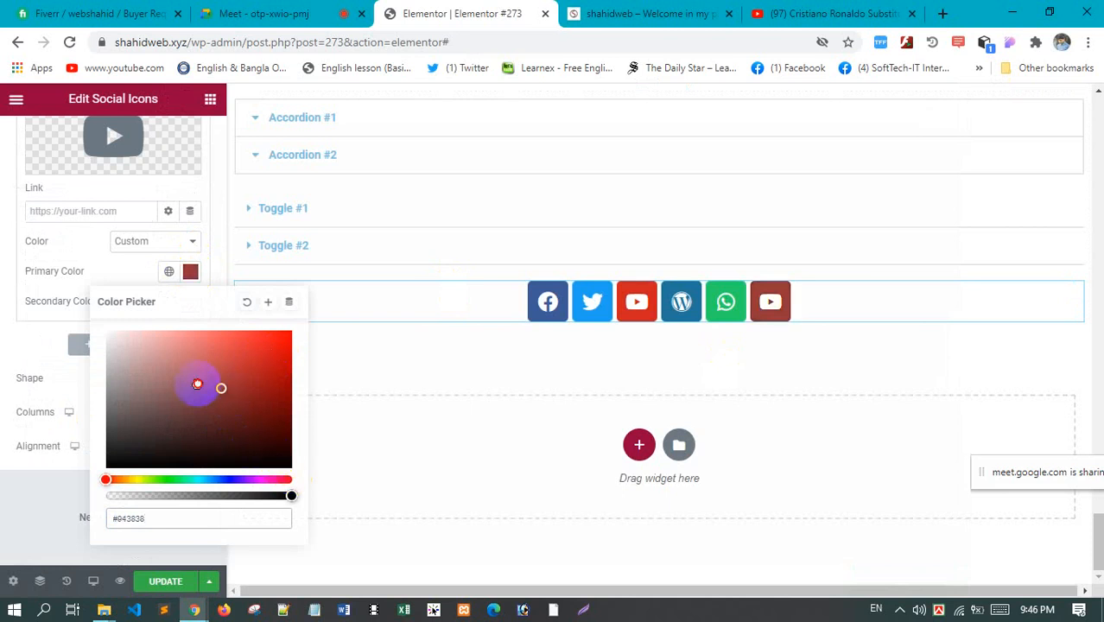
{"action": "left_click_drag", "start_coordinate": [197, 384], "coordinate": [290, 467]}
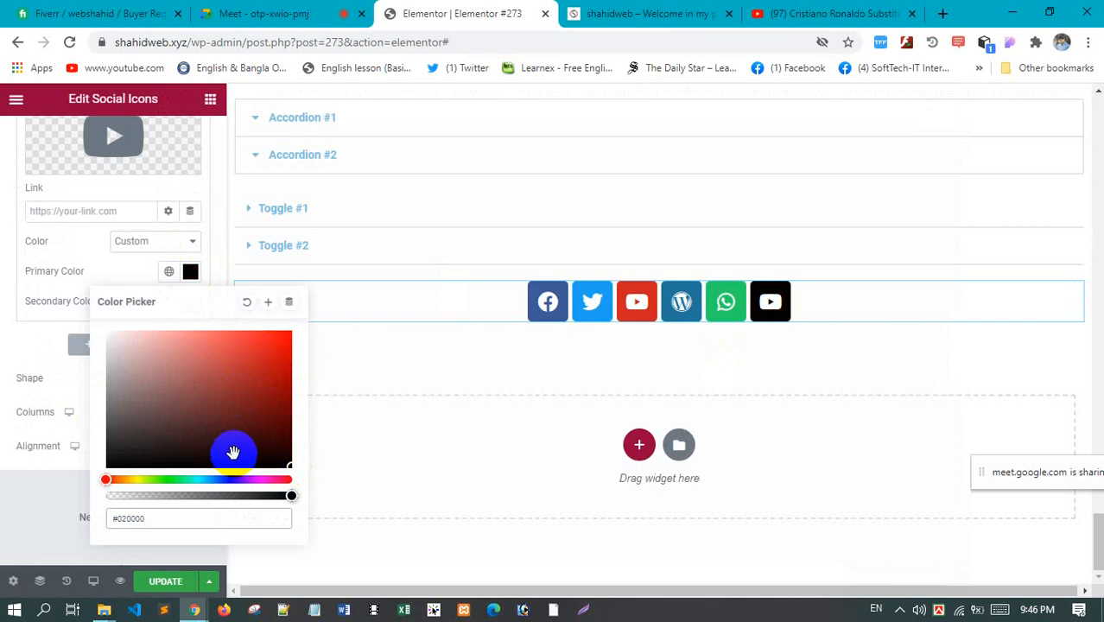
{"action": "left_click", "coordinate": [29, 499]}
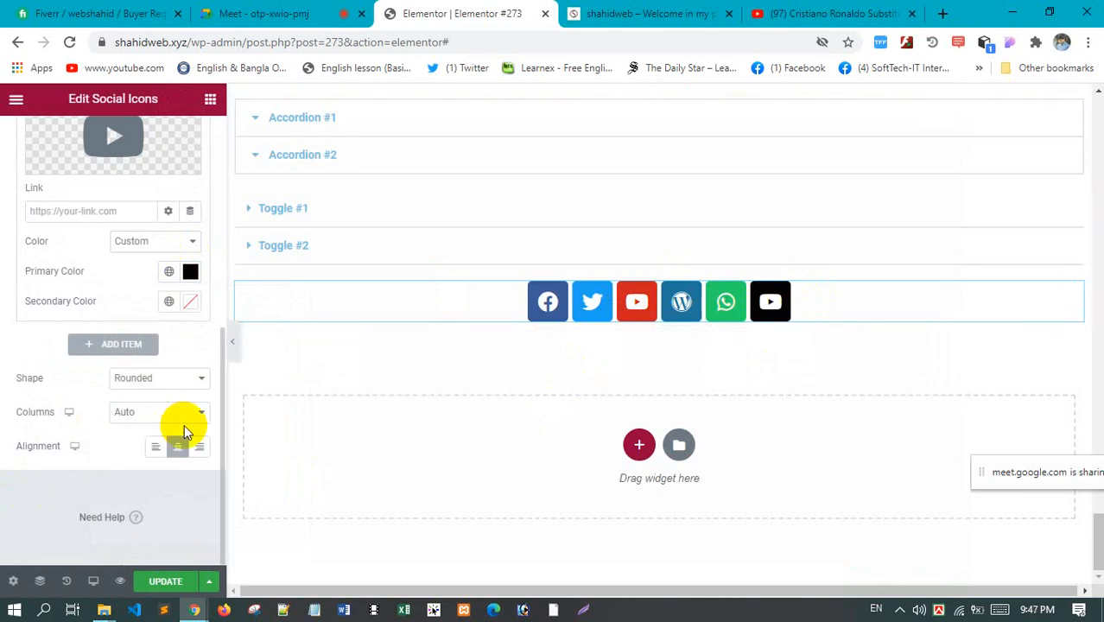
Set the secondary colour of the last Youtube item to bright red
{"action": "left_click", "coordinate": [190, 307]}
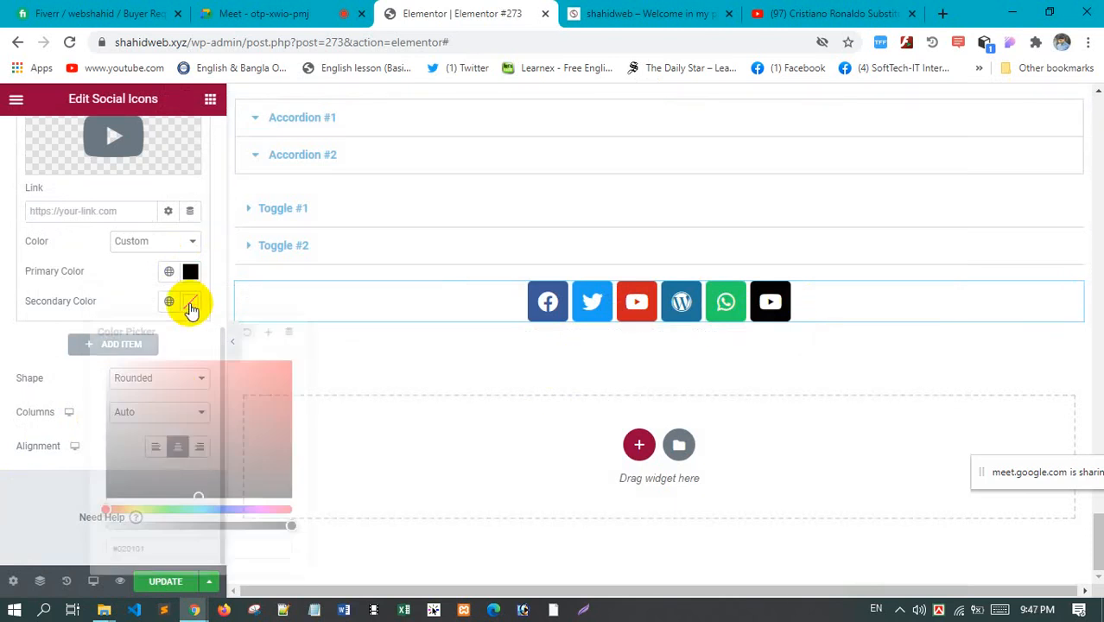
{"action": "left_click_drag", "start_coordinate": [205, 440], "coordinate": [268, 422]}
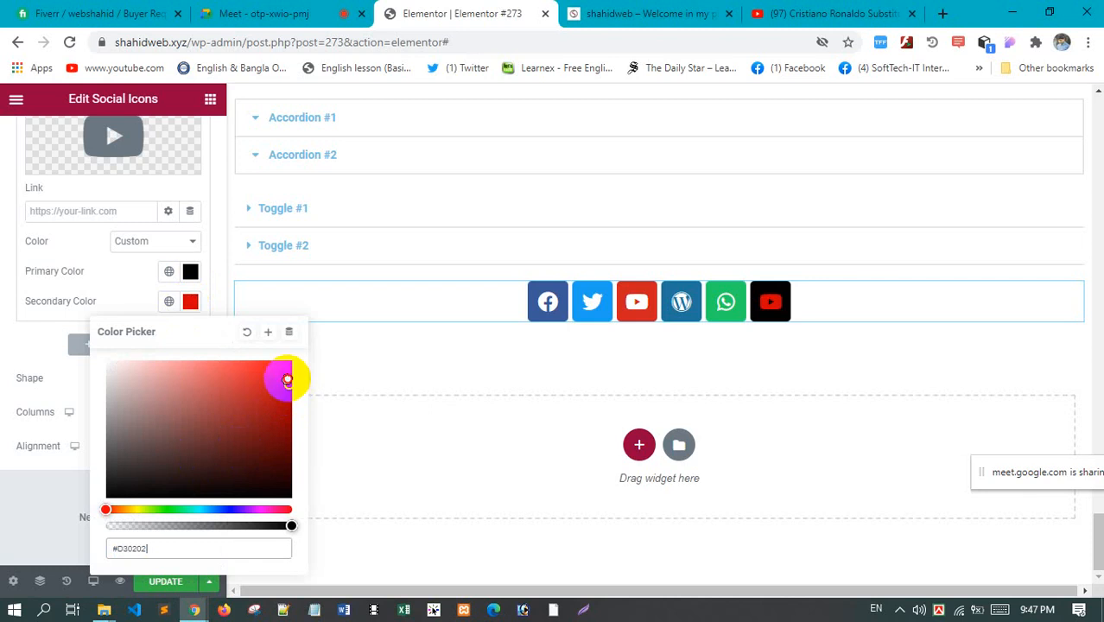
{"action": "left_click_drag", "start_coordinate": [285, 367], "coordinate": [291, 364]}
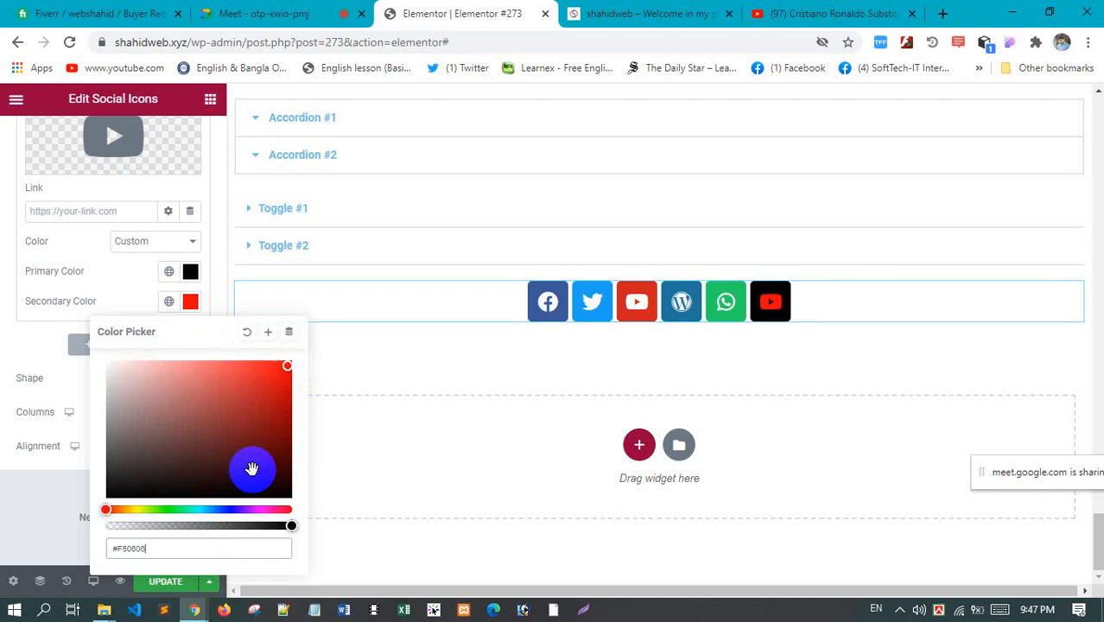
{"action": "left_click", "coordinate": [72, 498]}
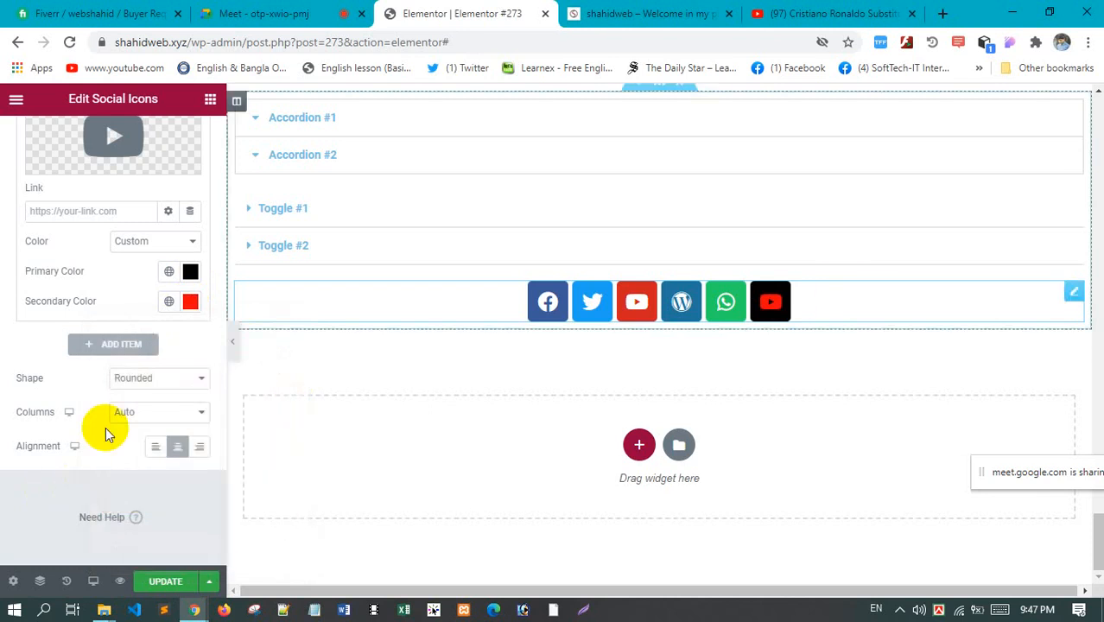
Try the Square shape for the social icons and settle on Circle
{"action": "left_click", "coordinate": [138, 381]}
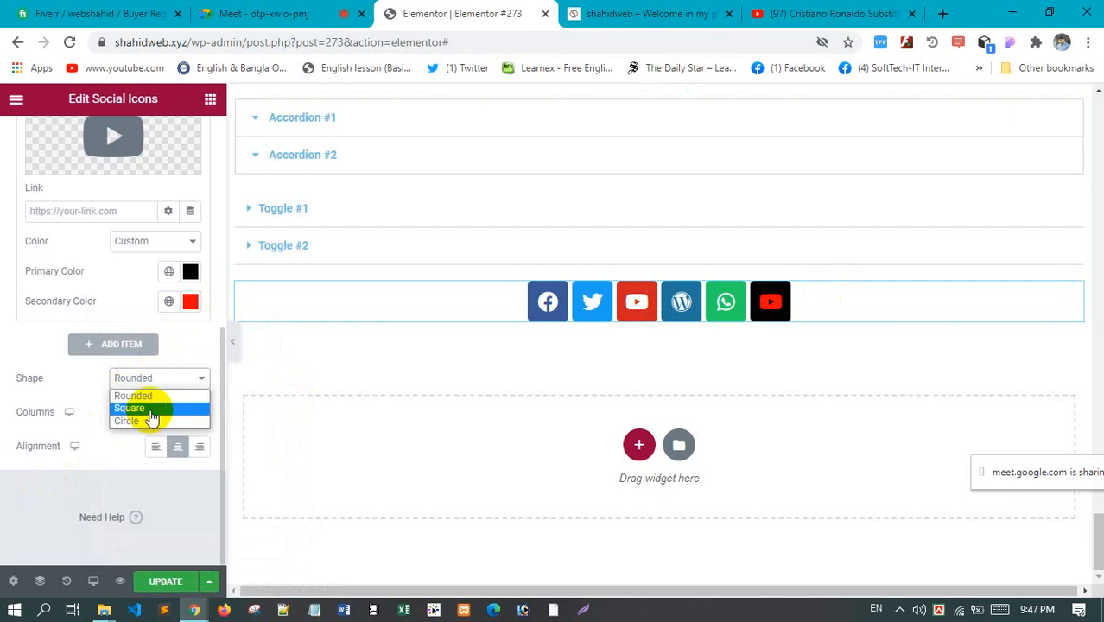
{"action": "left_click", "coordinate": [151, 417]}
{"action": "left_click", "coordinate": [166, 379]}
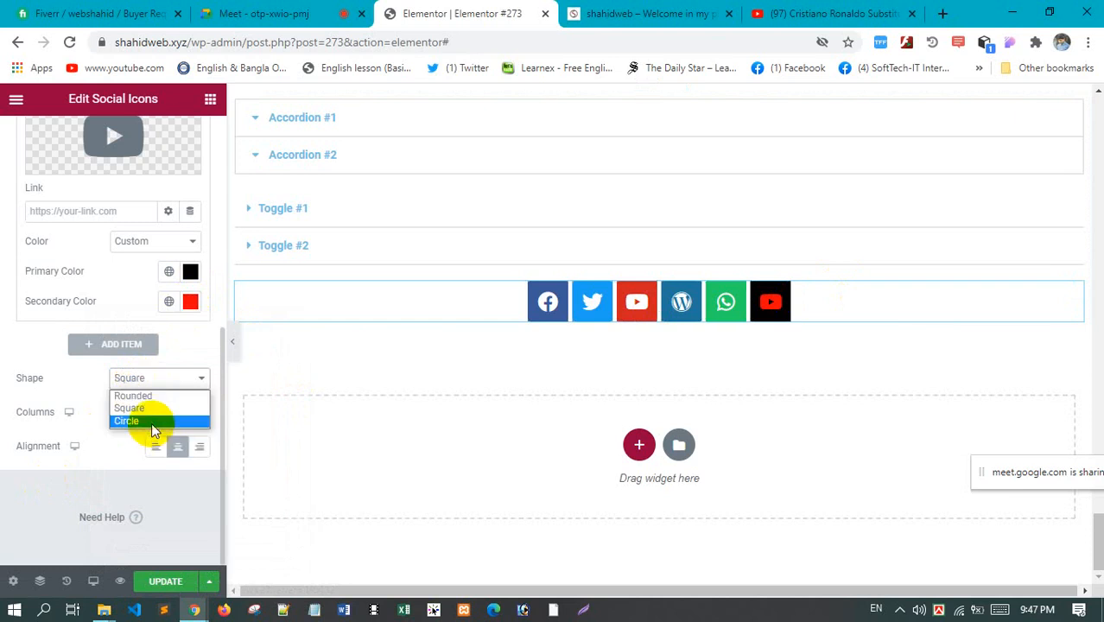
{"action": "left_click", "coordinate": [151, 423]}
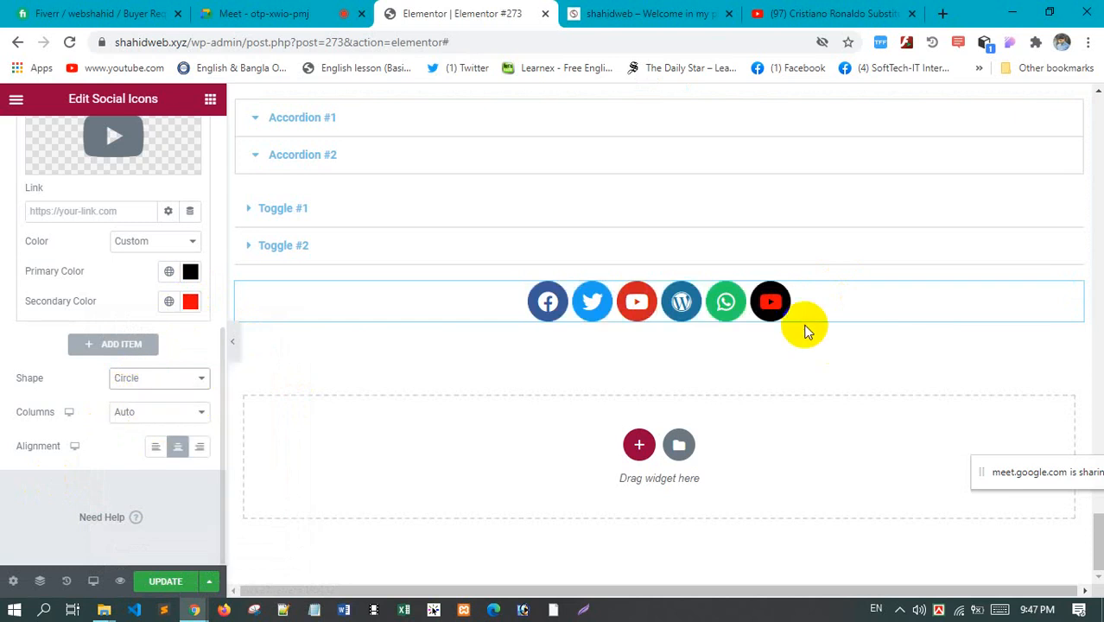
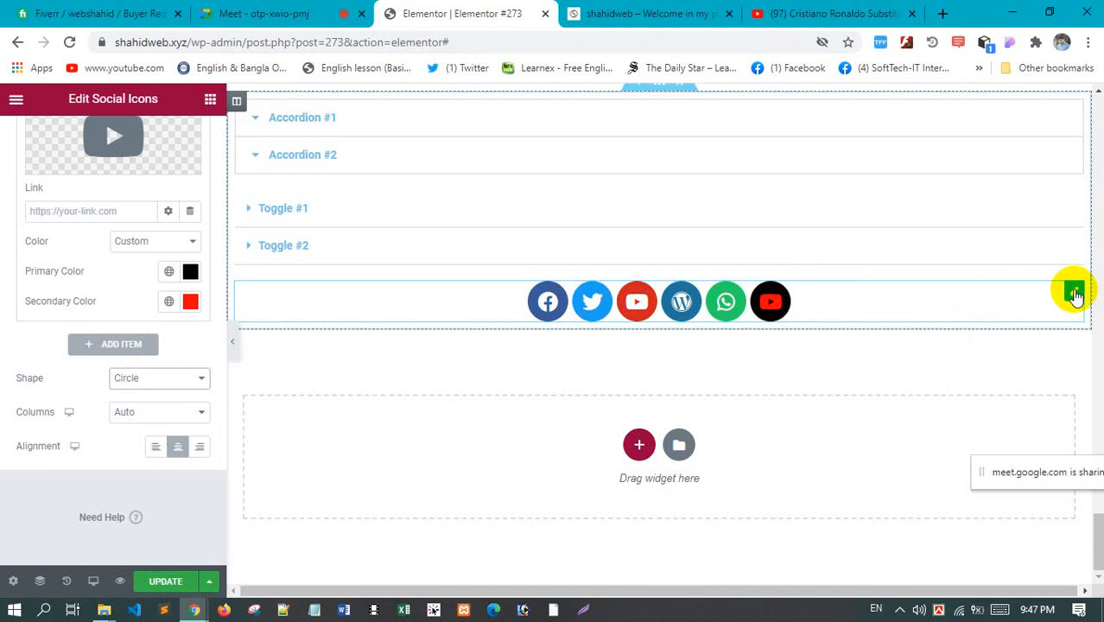
Switch the Whatsapp item to custom colours and set its primary colour to red, #F40B0B
{"action": "left_click", "coordinate": [1074, 294]}
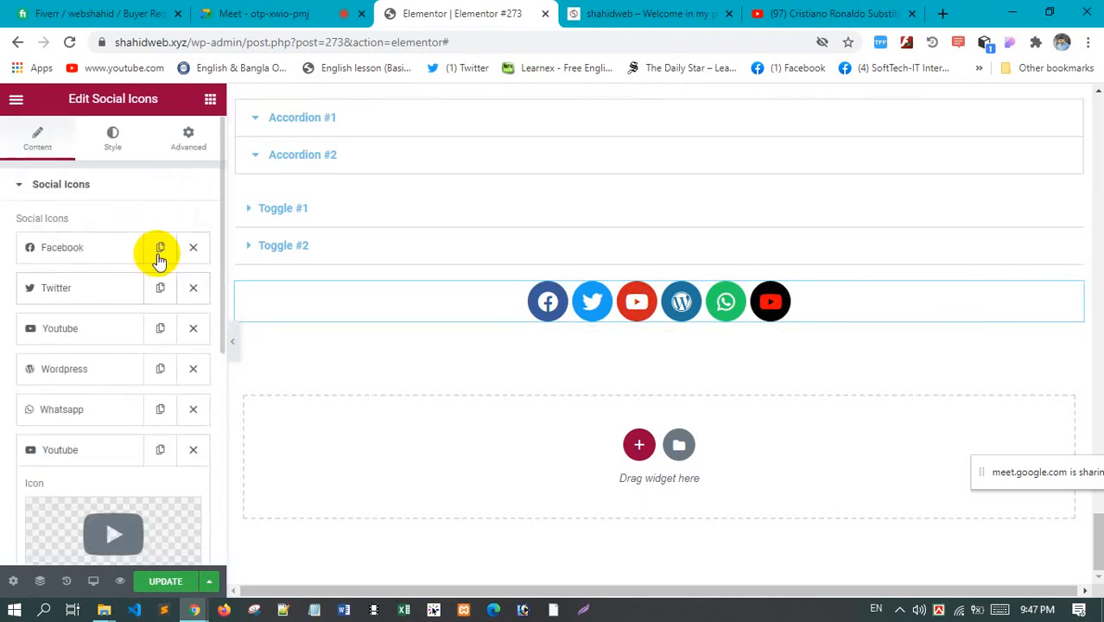
{"action": "left_click", "coordinate": [69, 411]}
{"action": "scroll", "coordinate": [69, 412], "scroll_direction": "down", "scroll_amount": 2}
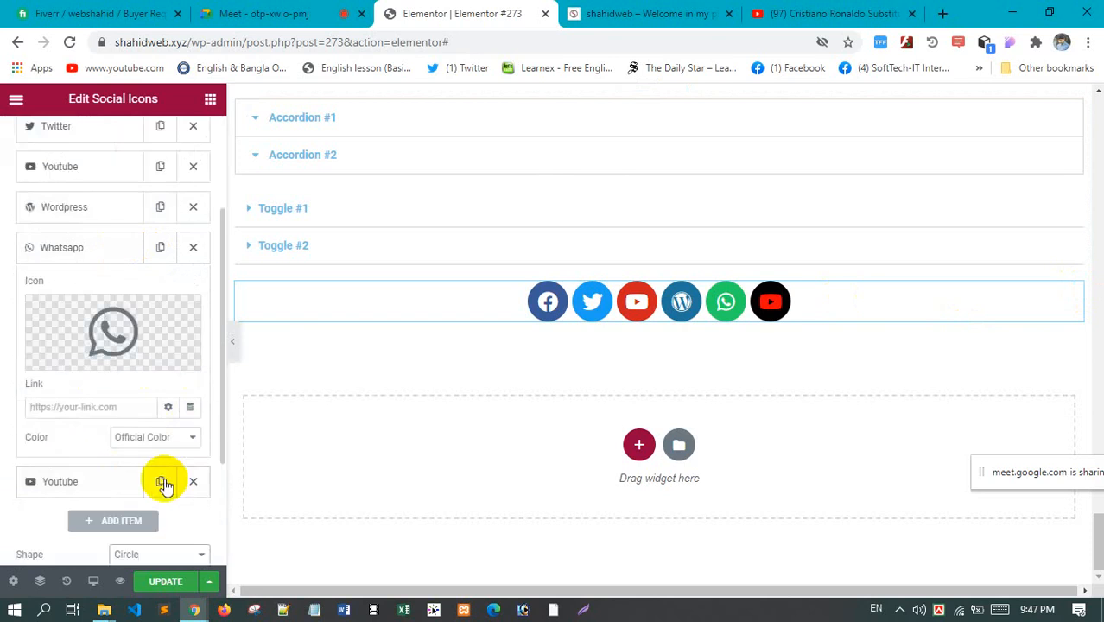
{"action": "scroll", "coordinate": [125, 440], "scroll_direction": "down", "scroll_amount": 2}
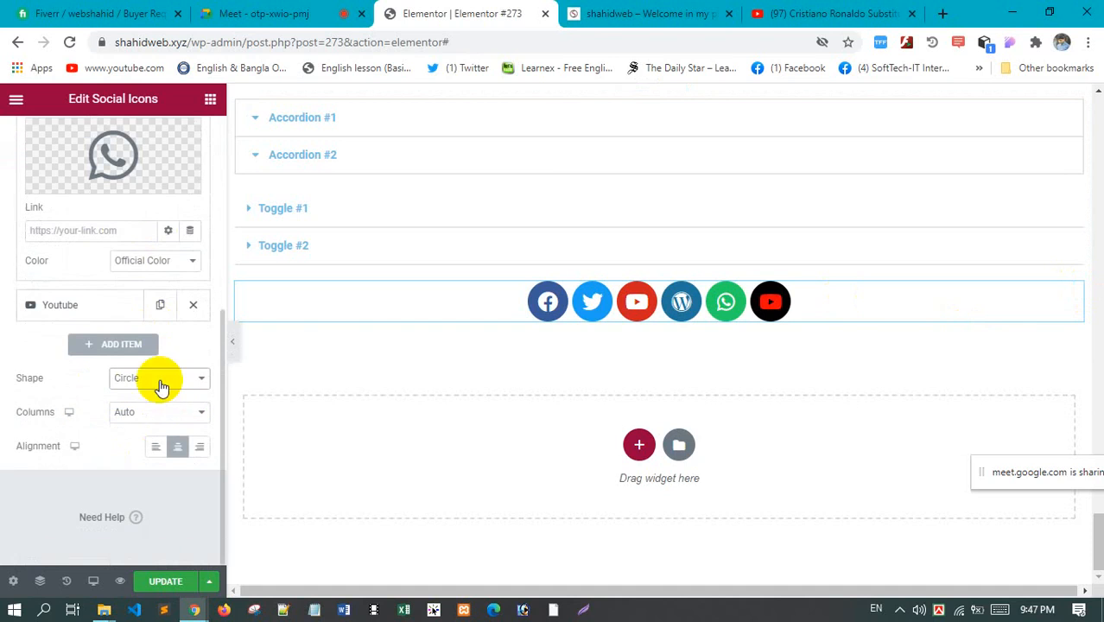
{"action": "left_click", "coordinate": [143, 259]}
{"action": "left_click", "coordinate": [160, 290]}
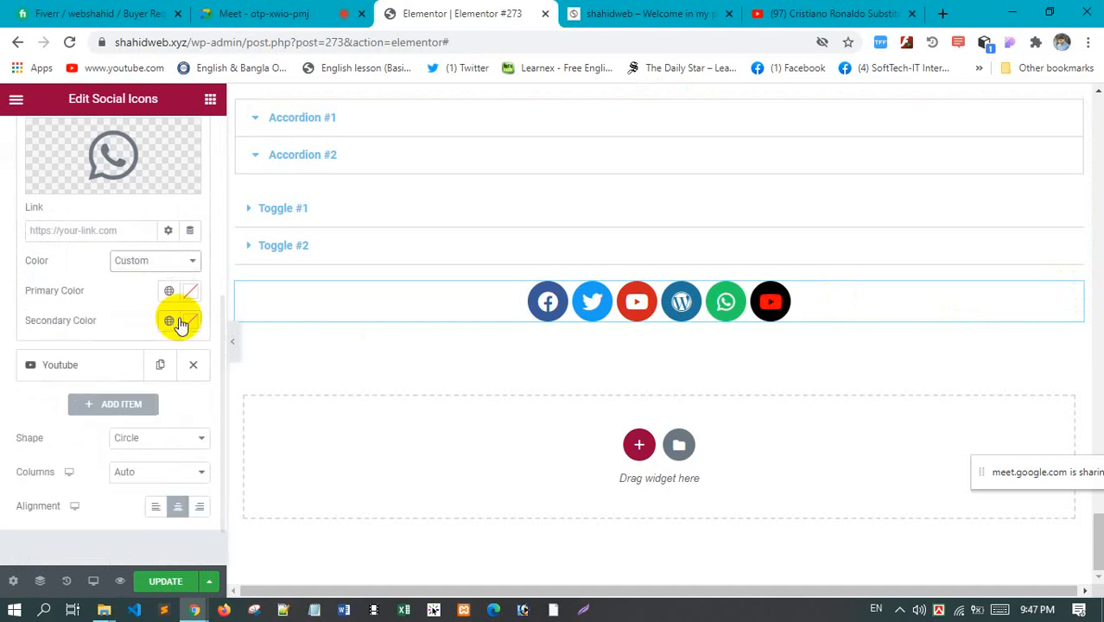
{"action": "left_click", "coordinate": [190, 291]}
{"action": "left_click", "coordinate": [282, 357]}
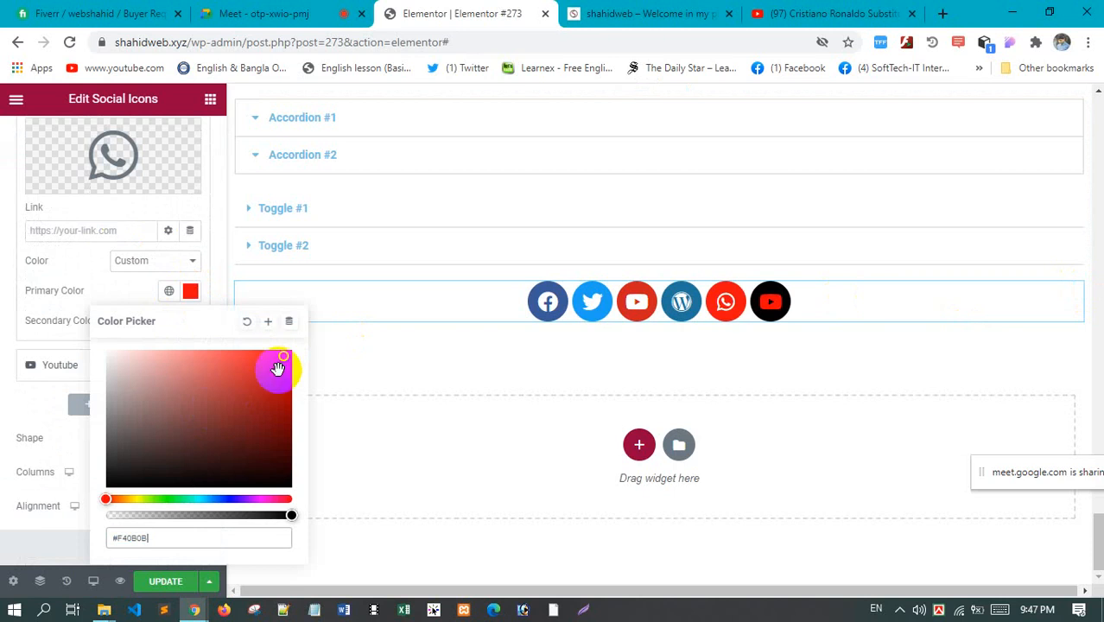
{"action": "left_click", "coordinate": [57, 537]}
Set the secondary colour of the Whatsapp item to white, #FFFFFF
{"action": "left_click", "coordinate": [188, 328]}
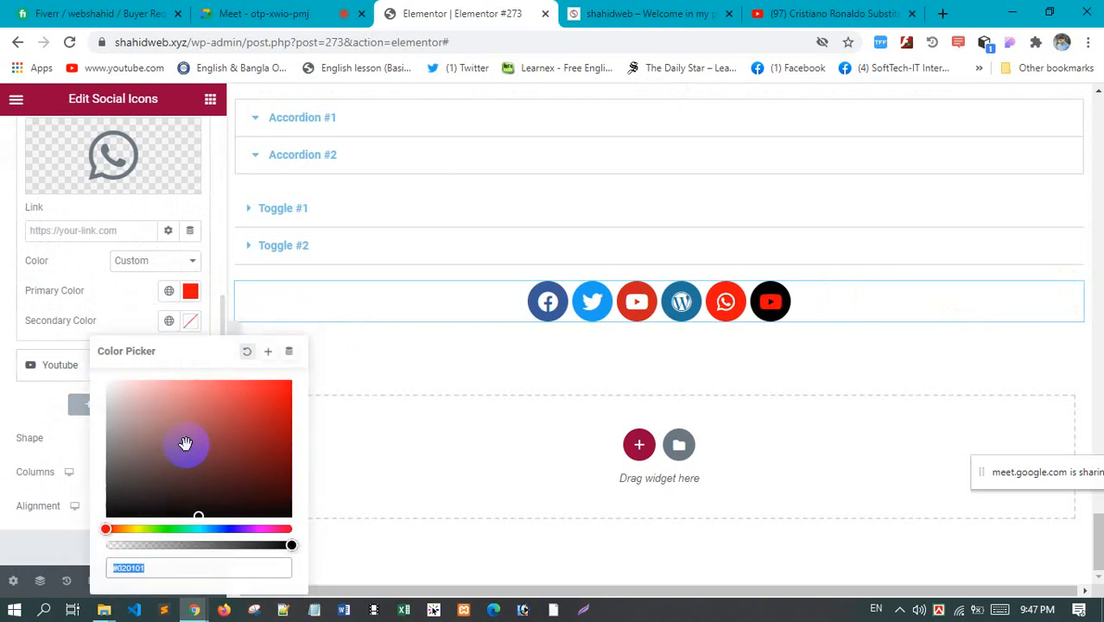
{"action": "left_click_drag", "start_coordinate": [185, 444], "coordinate": [264, 406]}
{"action": "left_click_drag", "start_coordinate": [131, 417], "coordinate": [99, 375]}
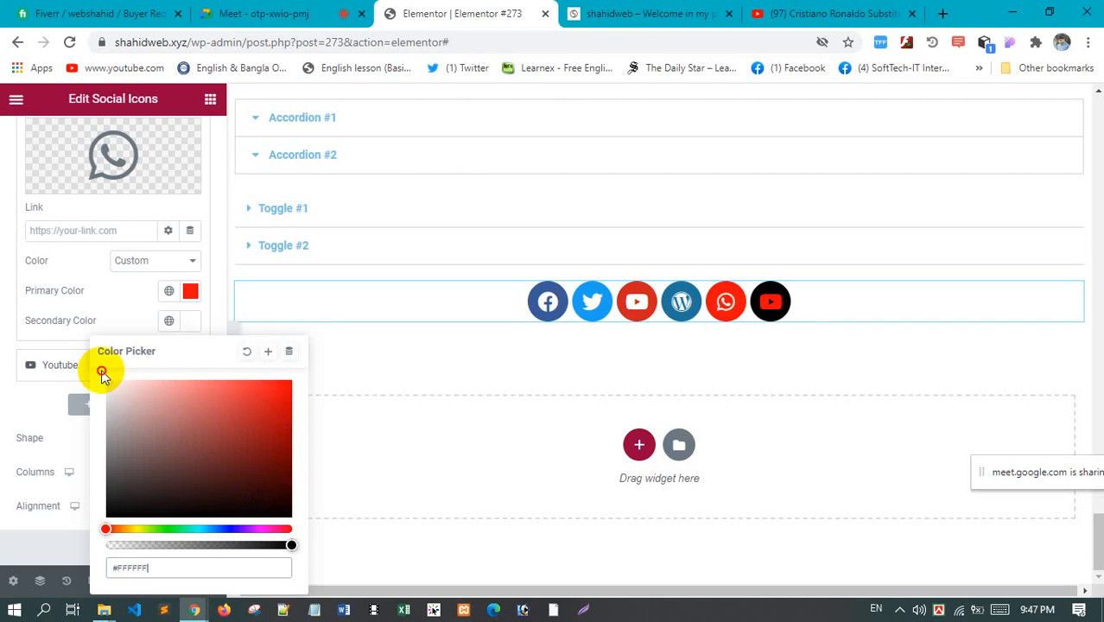
{"action": "left_click", "coordinate": [31, 543]}
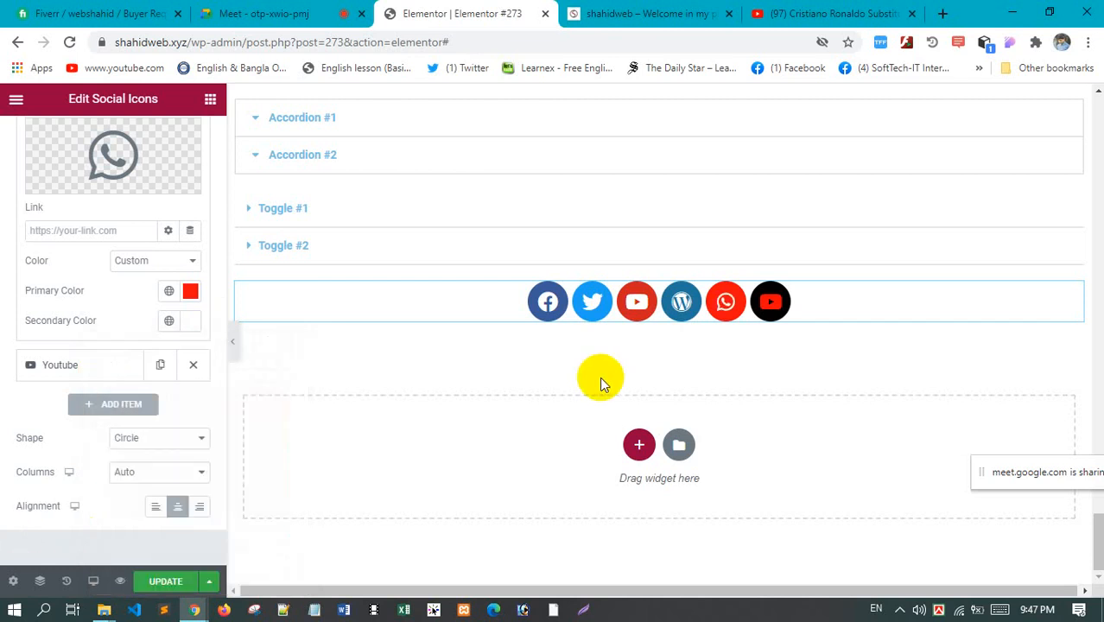
Add an Alert widget directly below the social icons in the same section
{"action": "scroll", "coordinate": [600, 377], "scroll_direction": "up", "scroll_amount": 5}
{"action": "scroll", "coordinate": [600, 377], "scroll_direction": "down", "scroll_amount": 5}
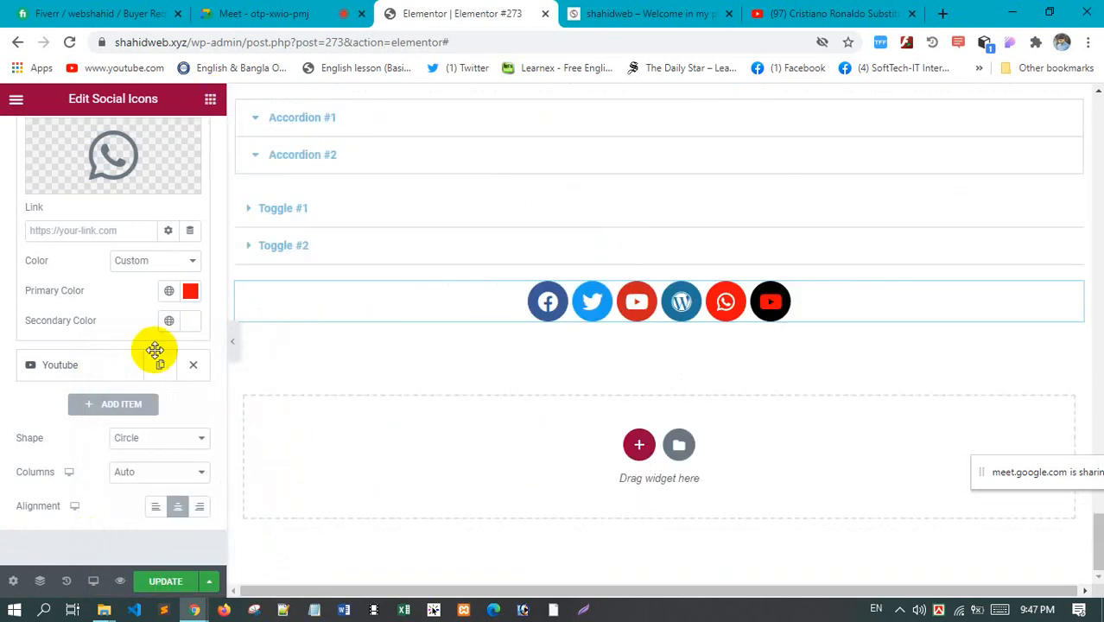
{"action": "scroll", "coordinate": [140, 378], "scroll_direction": "down", "scroll_amount": 20}
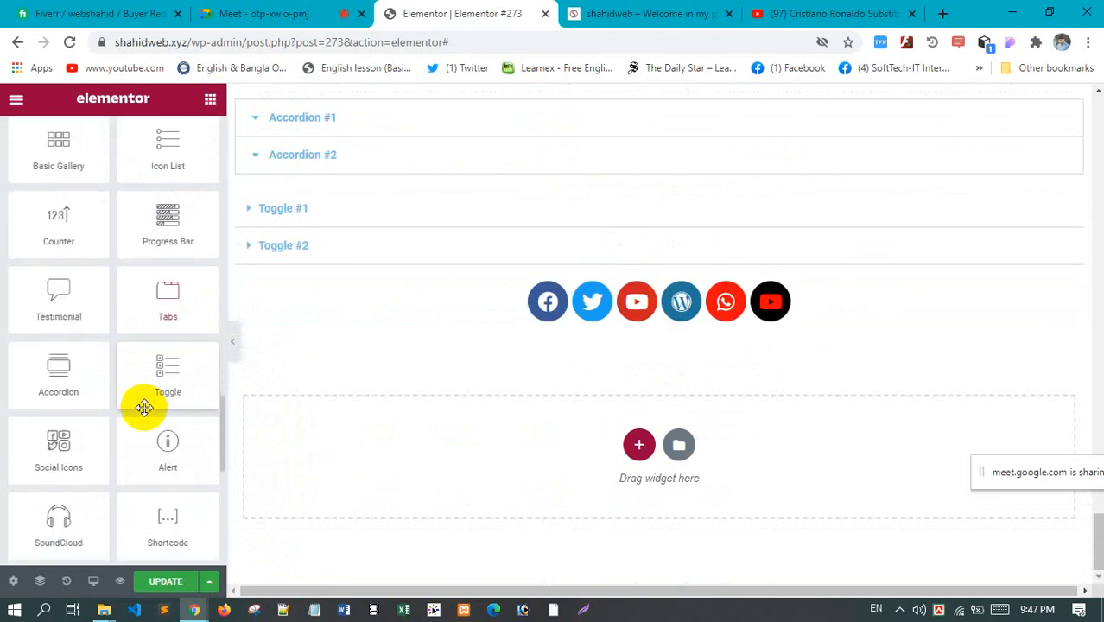
{"action": "scroll", "coordinate": [145, 407], "scroll_direction": "down", "scroll_amount": 2}
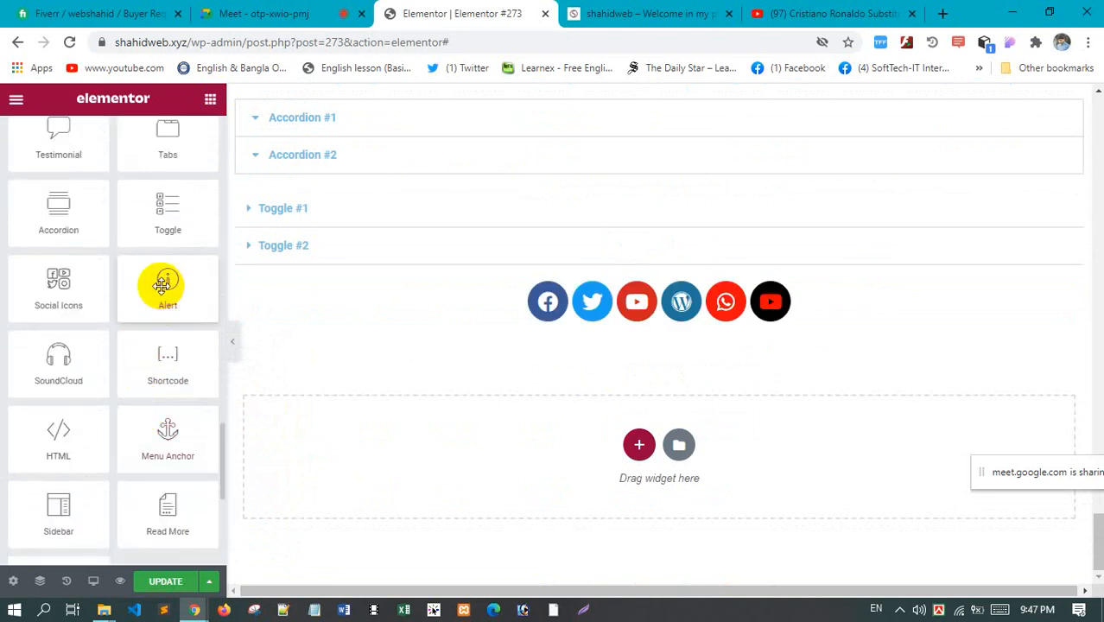
{"action": "left_click", "coordinate": [640, 444]}
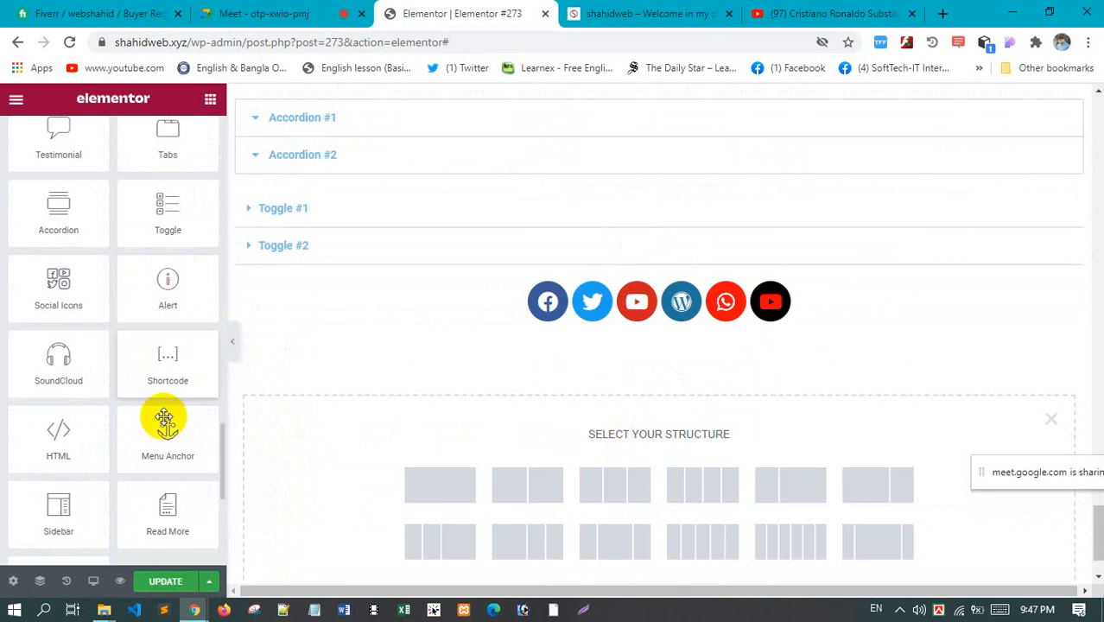
{"action": "left_click_drag", "start_coordinate": [161, 306], "coordinate": [674, 323]}
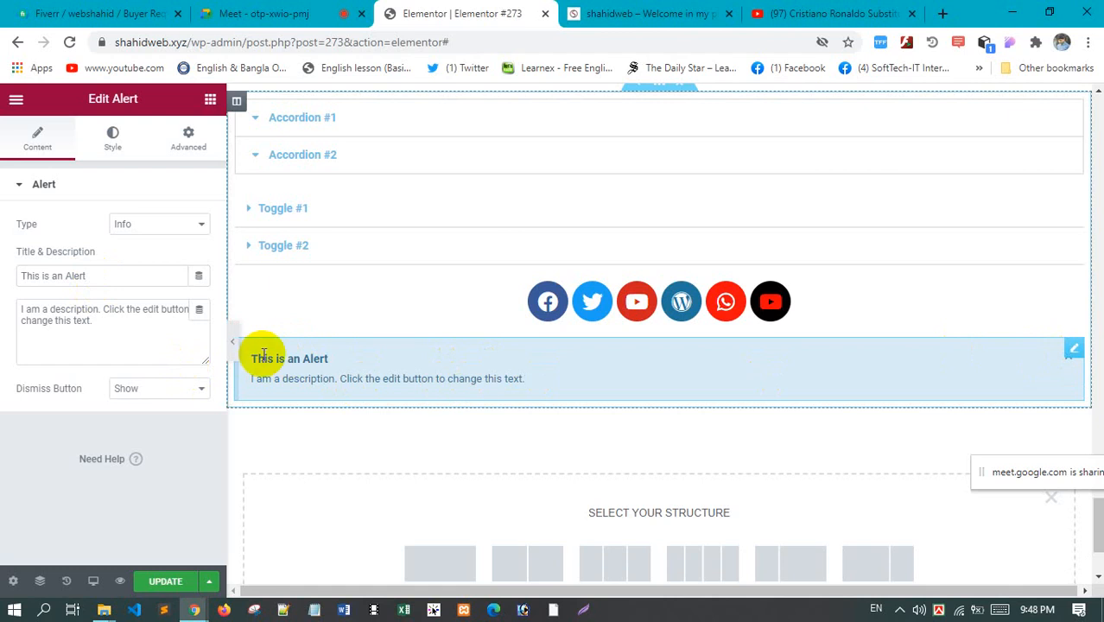
Try hiding the alert's dismiss button and set it back to Show
{"action": "left_click", "coordinate": [141, 388]}
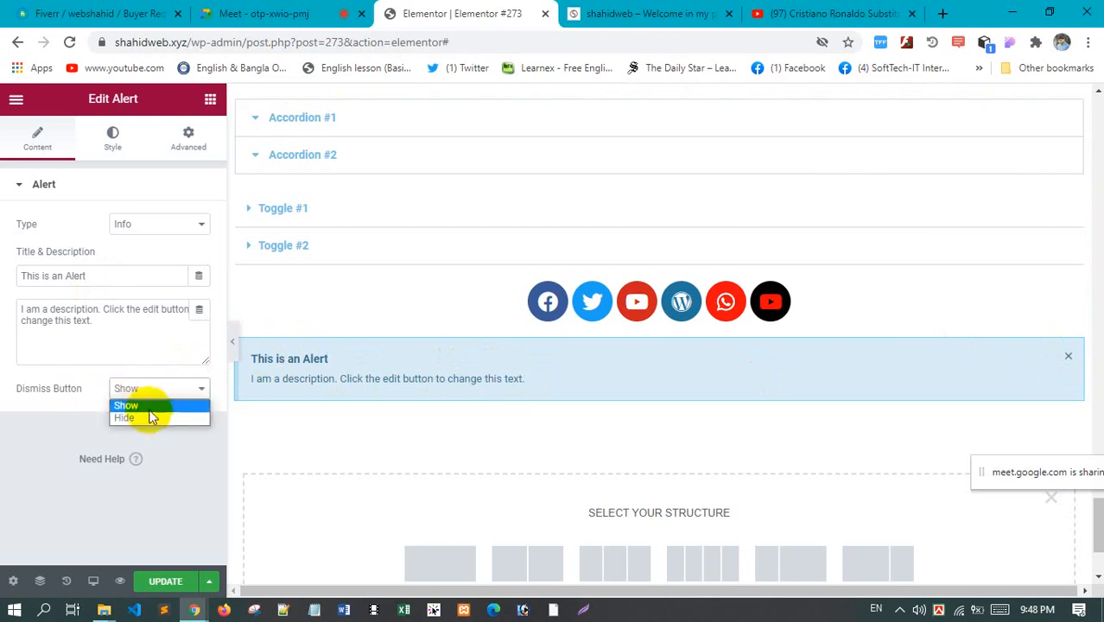
{"action": "left_click", "coordinate": [154, 418]}
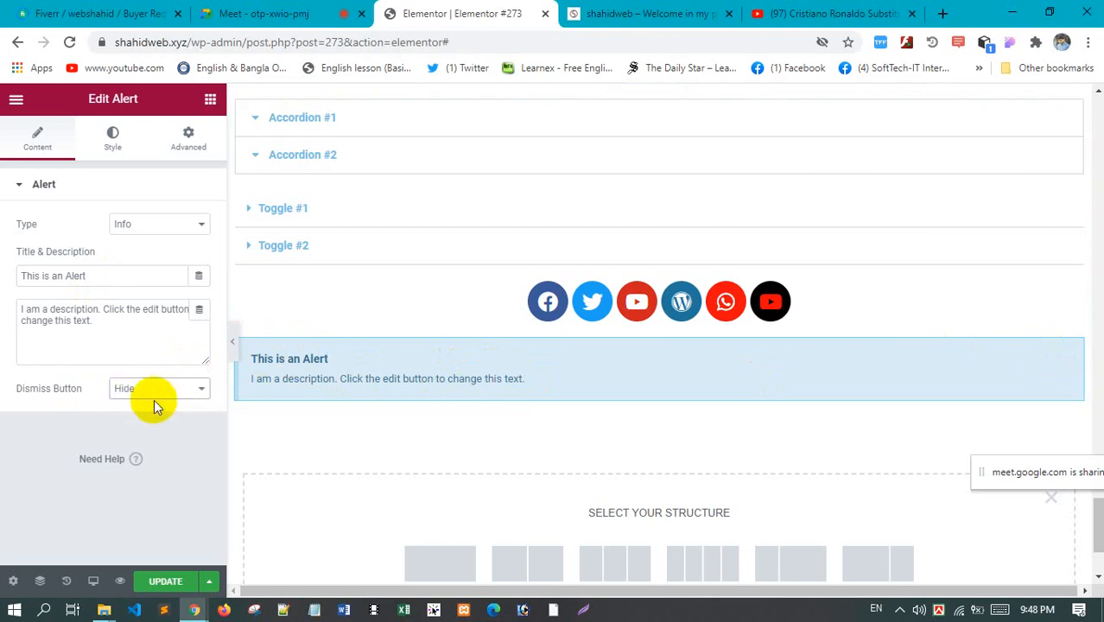
{"action": "left_click", "coordinate": [154, 398]}
{"action": "left_click", "coordinate": [152, 403]}
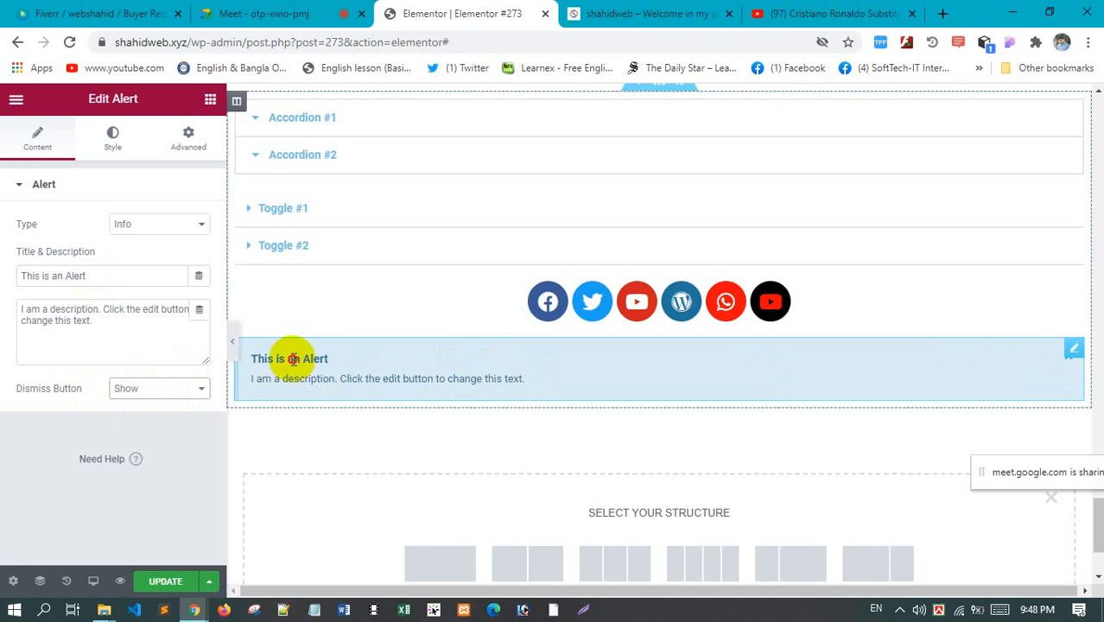
Try the Success type for the alert, settle on Warning, and dismiss the alert in the page preview
{"action": "left_click", "coordinate": [142, 226]}
{"action": "left_click", "coordinate": [155, 254]}
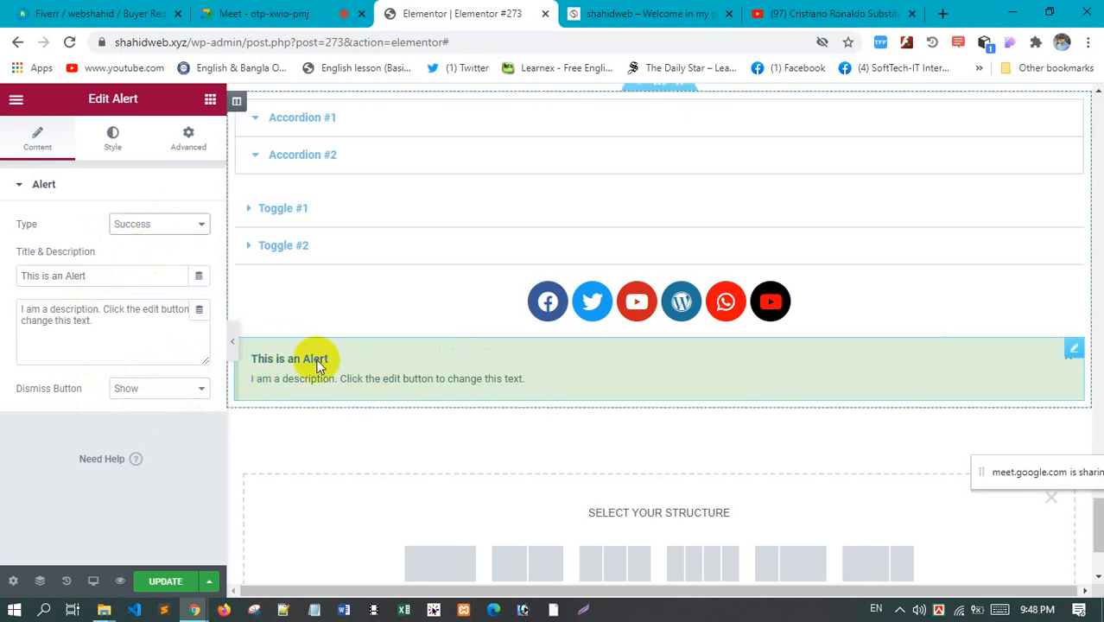
{"action": "left_click", "coordinate": [160, 228]}
{"action": "left_click", "coordinate": [160, 268]}
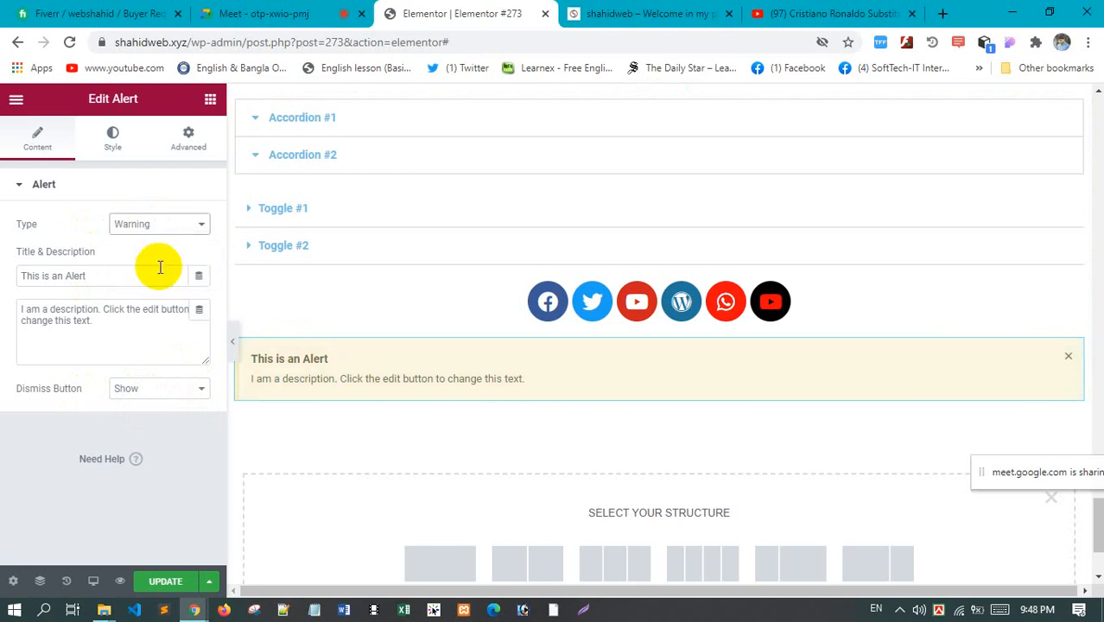
{"action": "left_click", "coordinate": [1069, 363]}
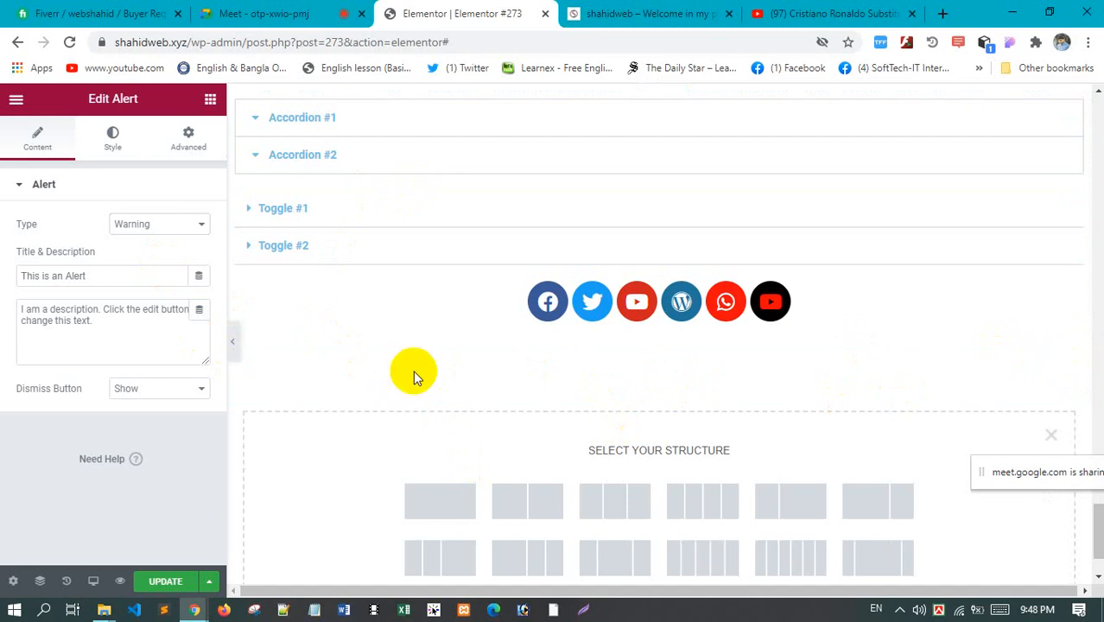
Look through the remaining basic widgets, from SoundCloud and Shortcode to Visual Portfolio
{"action": "scroll", "coordinate": [382, 370], "scroll_direction": "down", "scroll_amount": 1}
{"action": "scroll", "coordinate": [399, 367], "scroll_direction": "up", "scroll_amount": 5}
{"action": "scroll", "coordinate": [414, 353], "scroll_direction": "down", "scroll_amount": 5}
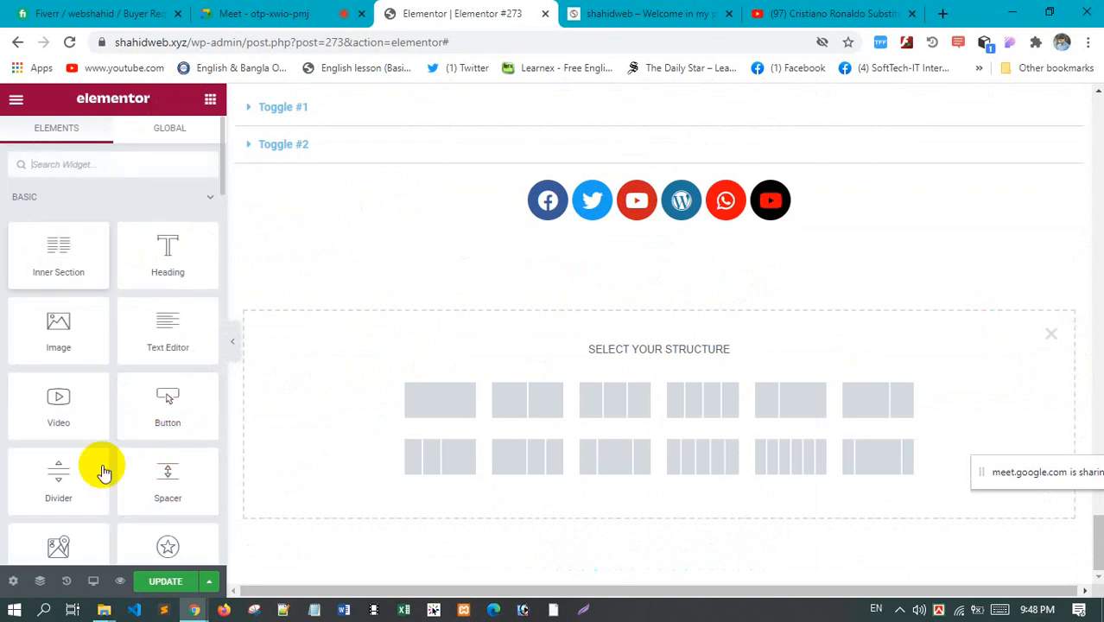
{"action": "scroll", "coordinate": [103, 466], "scroll_direction": "down", "scroll_amount": 5}
{"action": "scroll", "coordinate": [110, 471], "scroll_direction": "down", "scroll_amount": 10}
{"action": "scroll", "coordinate": [121, 432], "scroll_direction": "down", "scroll_amount": 2}
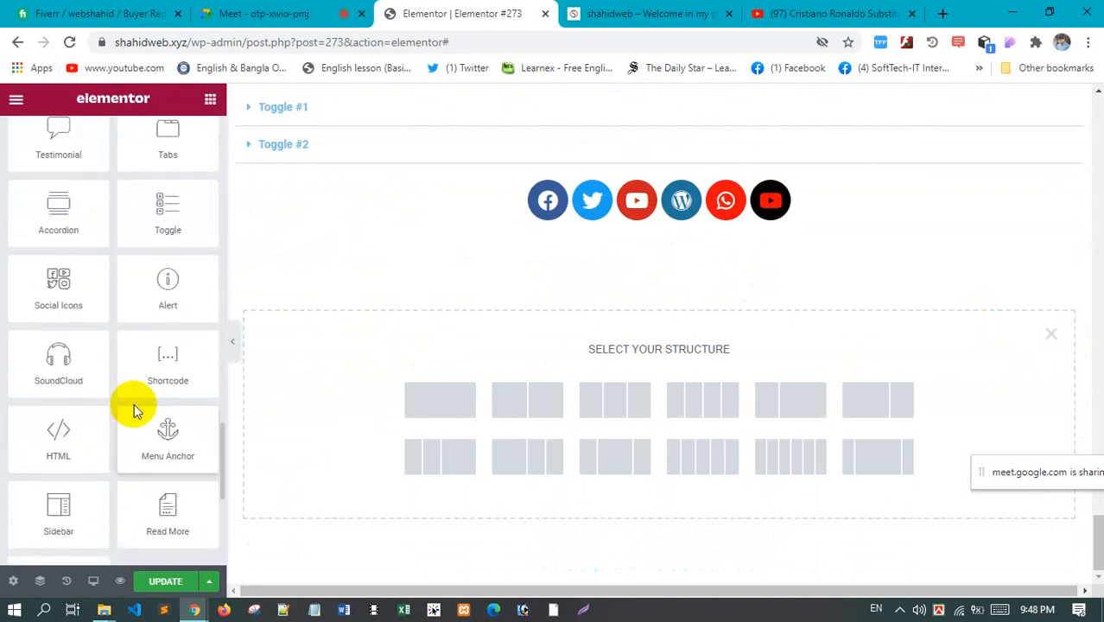
{"action": "scroll", "coordinate": [136, 407], "scroll_direction": "up", "scroll_amount": 1}
{"action": "scroll", "coordinate": [76, 441], "scroll_direction": "down", "scroll_amount": 1}
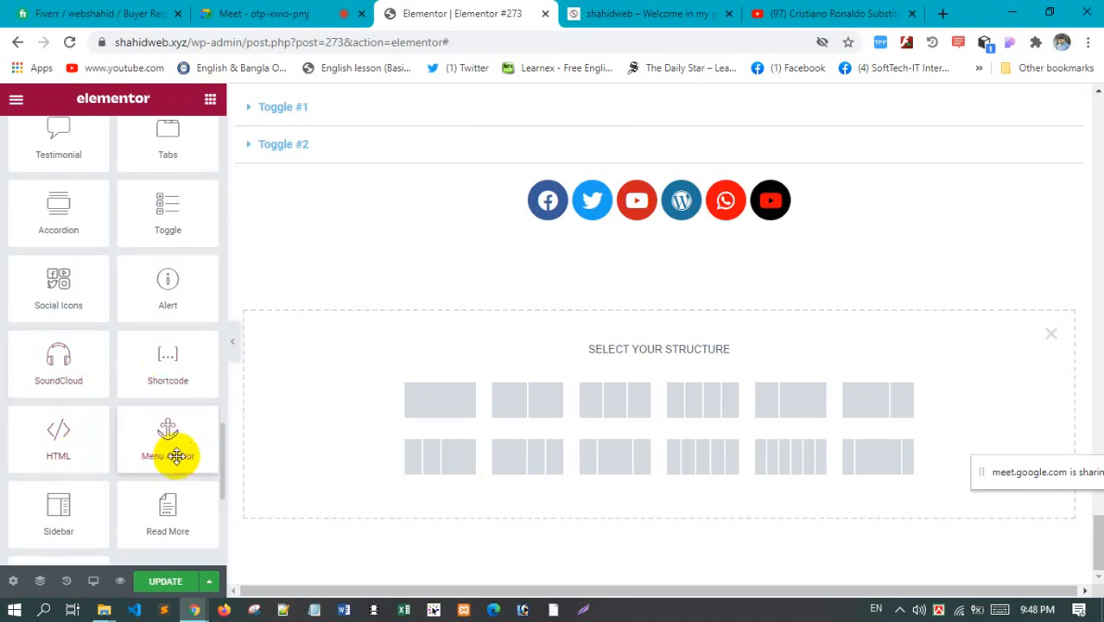
{"action": "scroll", "coordinate": [170, 449], "scroll_direction": "down", "scroll_amount": 1}
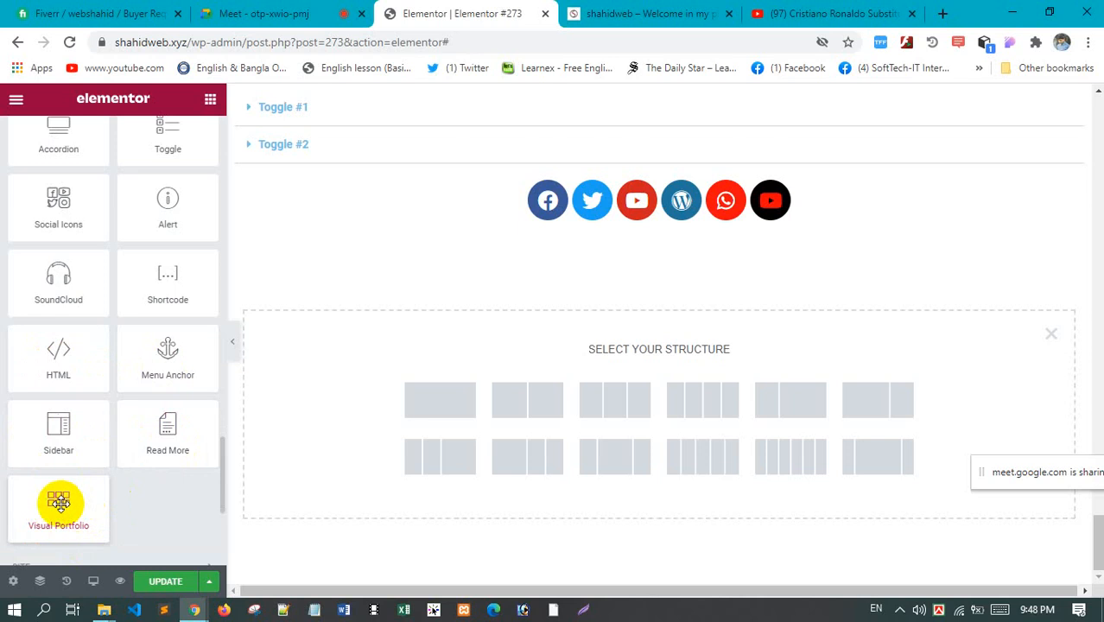
Switch to the published website and examine its team and gallery sections
{"action": "left_click", "coordinate": [644, 13]}
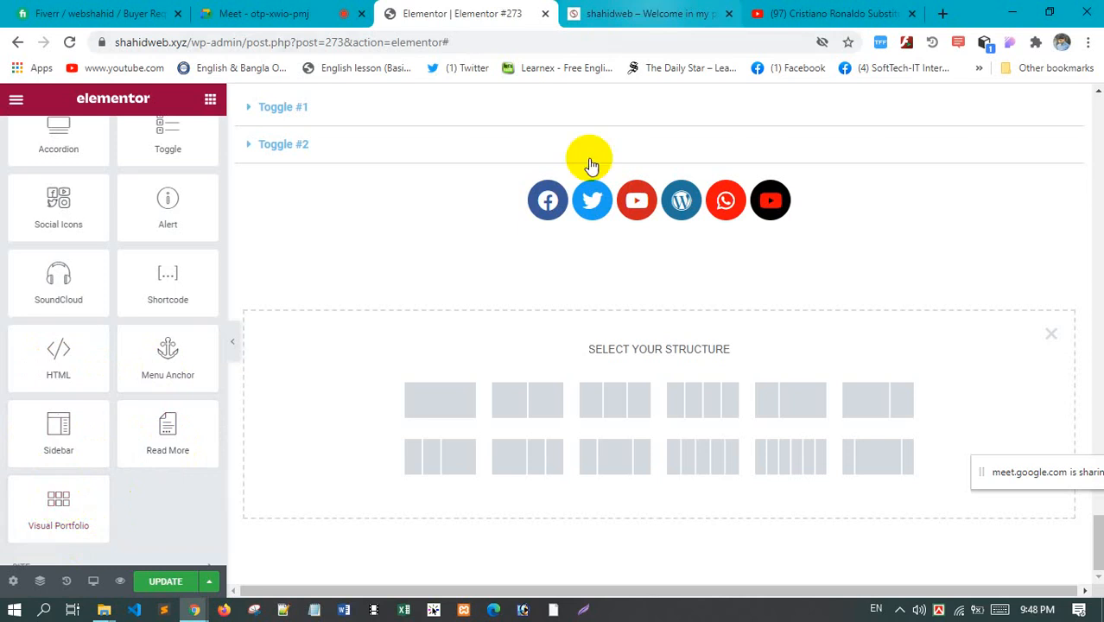
{"action": "scroll", "coordinate": [395, 389], "scroll_direction": "down", "scroll_amount": 5}
{"action": "scroll", "coordinate": [395, 389], "scroll_direction": "up", "scroll_amount": 5}
{"action": "scroll", "coordinate": [306, 345], "scroll_direction": "down", "scroll_amount": 1}
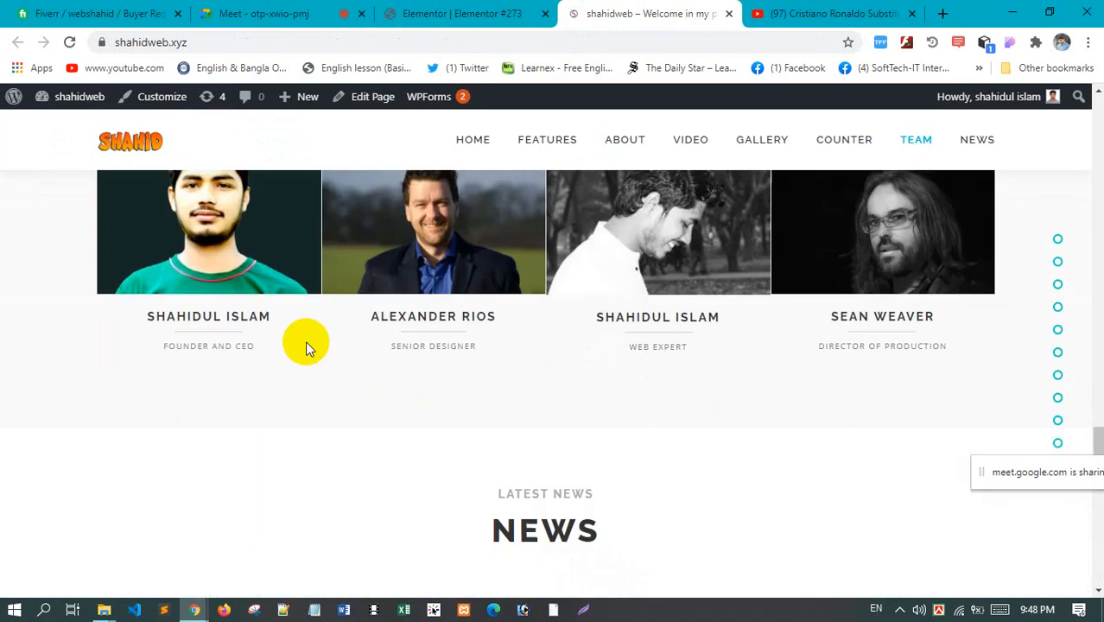
{"action": "scroll", "coordinate": [259, 377], "scroll_direction": "up", "scroll_amount": 2}
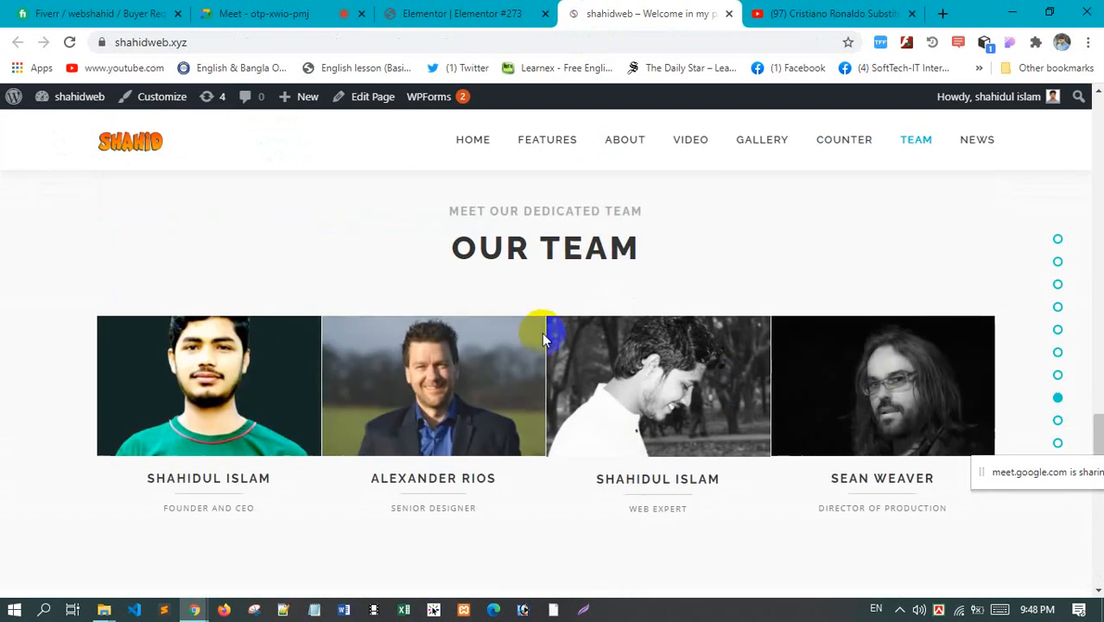
{"action": "scroll", "coordinate": [519, 346], "scroll_direction": "up", "scroll_amount": 8}
{"action": "scroll", "coordinate": [246, 281], "scroll_direction": "down", "scroll_amount": 1}
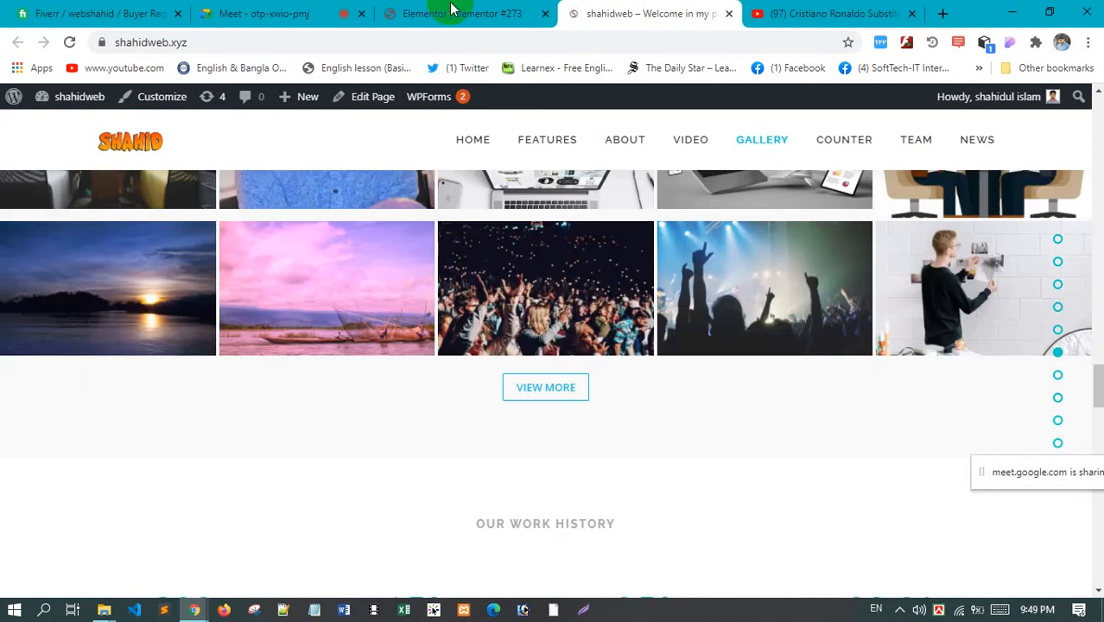
Return to the Elementor page editor and add an HTML widget directly below the social icons
{"action": "left_click", "coordinate": [462, 13]}
{"action": "scroll", "coordinate": [95, 436], "scroll_direction": "down", "scroll_amount": 3}
{"action": "scroll", "coordinate": [52, 397], "scroll_direction": "up", "scroll_amount": 3}
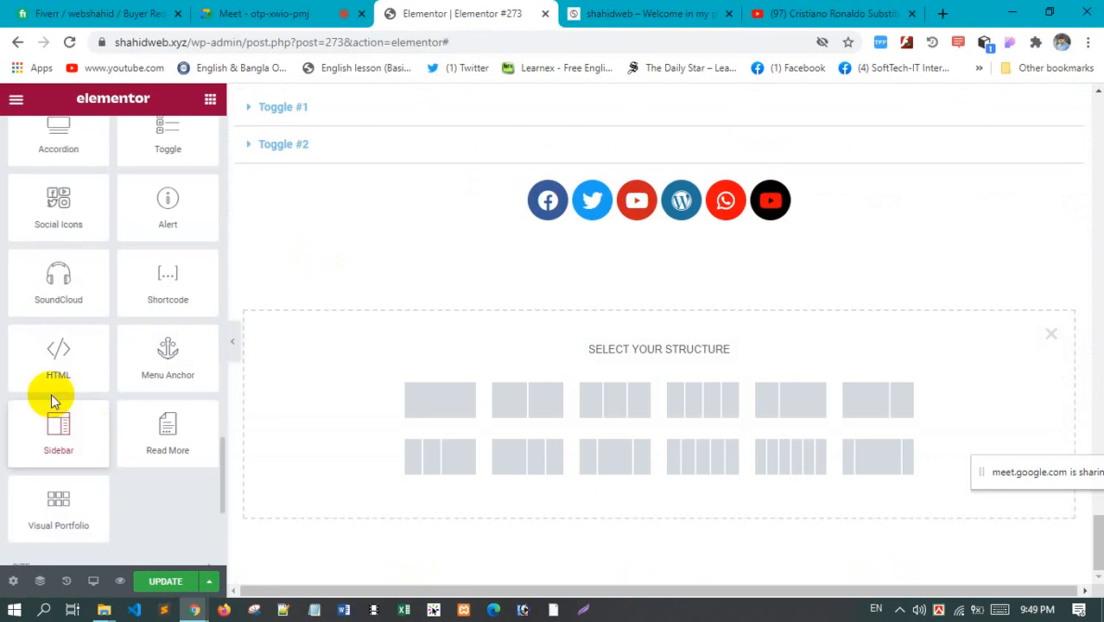
{"action": "left_click_drag", "start_coordinate": [51, 348], "coordinate": [658, 222]}
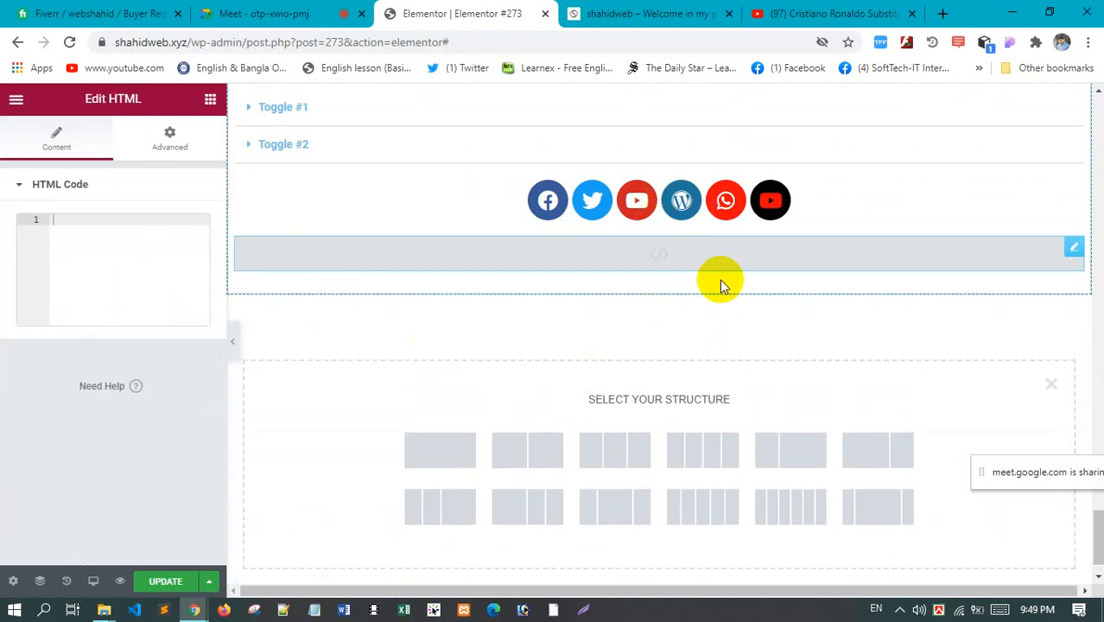
Enter the paragraph <p>this is our parag</p> as the HTML widget's code
{"action": "left_click", "coordinate": [100, 244]}
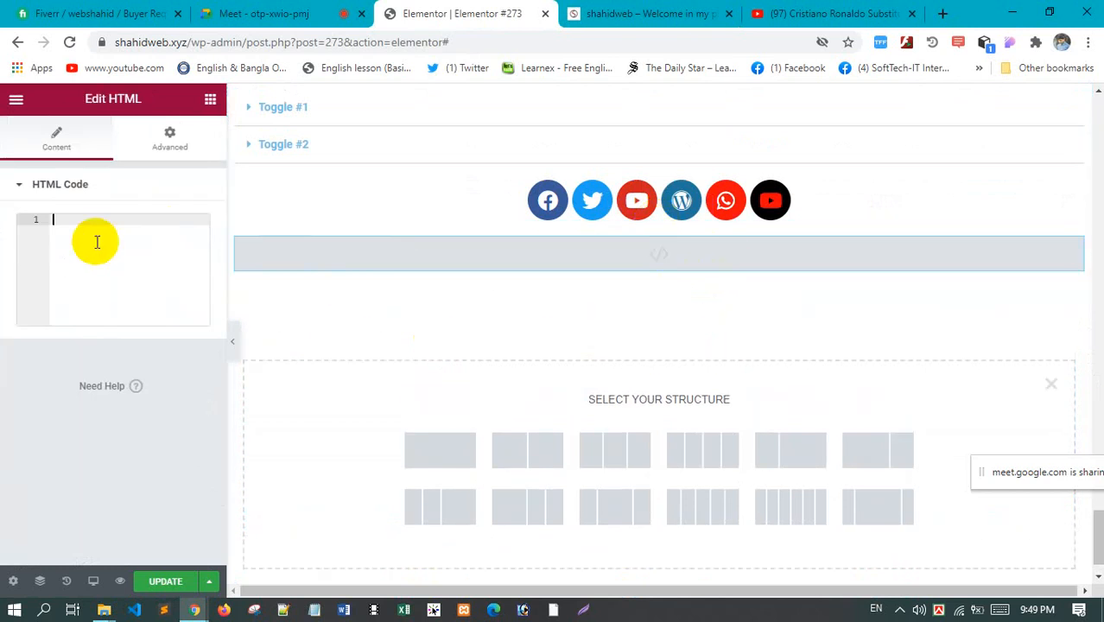
{"action": "type", "text": "<p"}
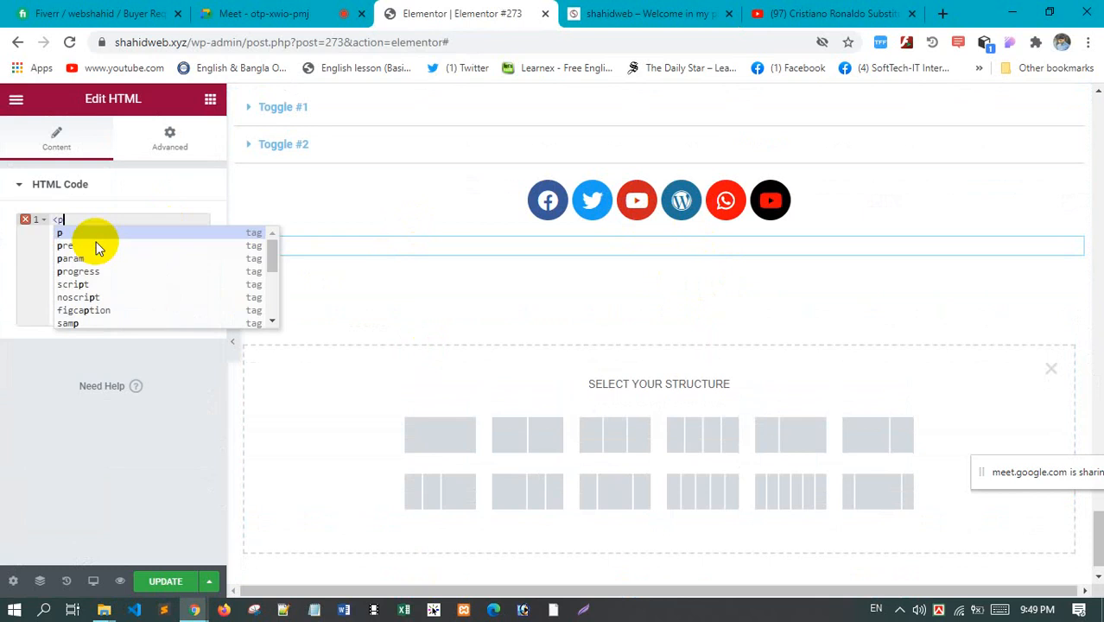
{"action": "key", "text": "Return"}
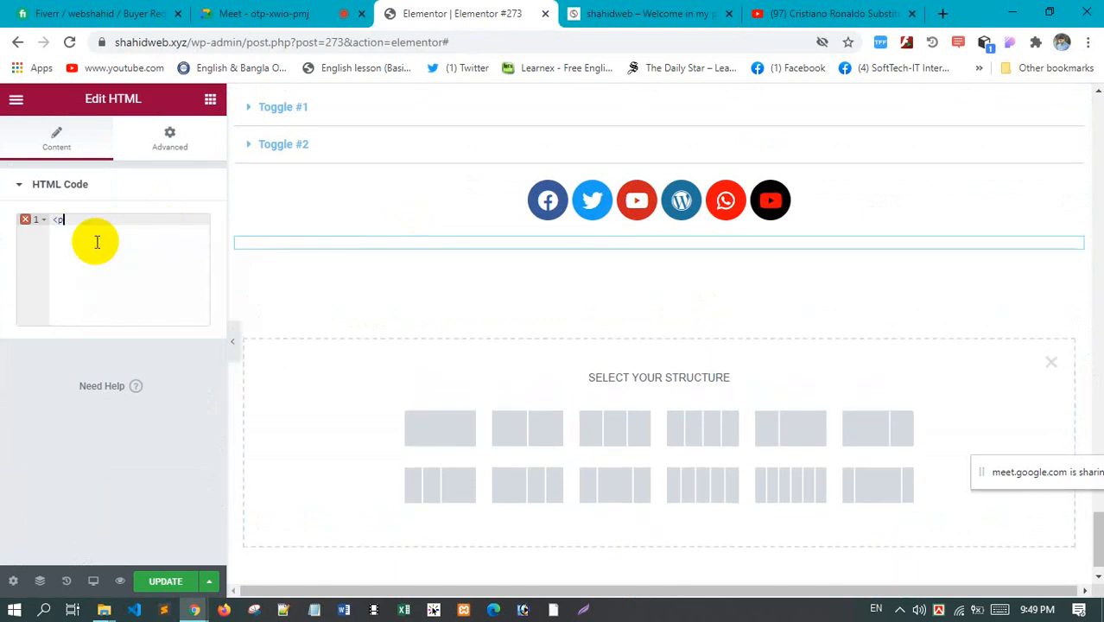
{"action": "type", "text": ">"}
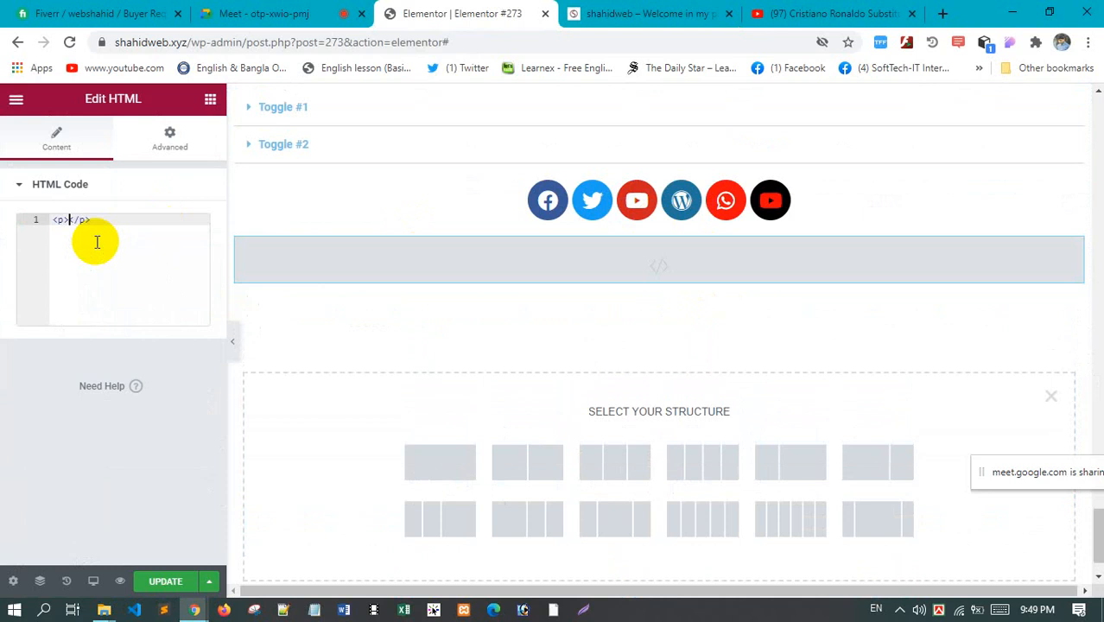
{"action": "type", "text": "th"}
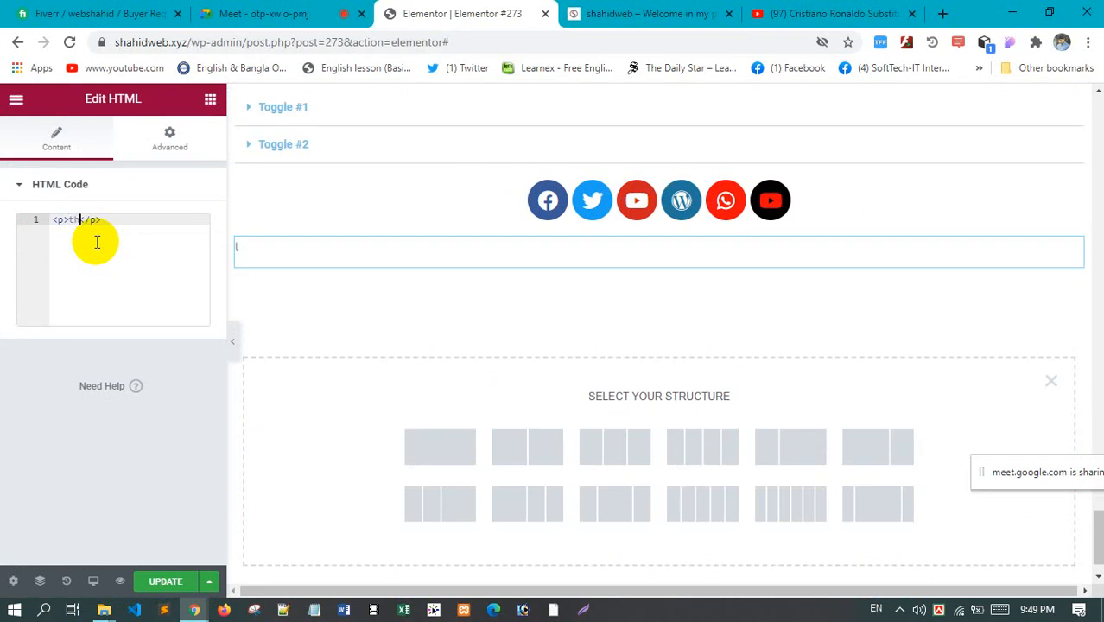
{"action": "type", "text": "is is our parag"}
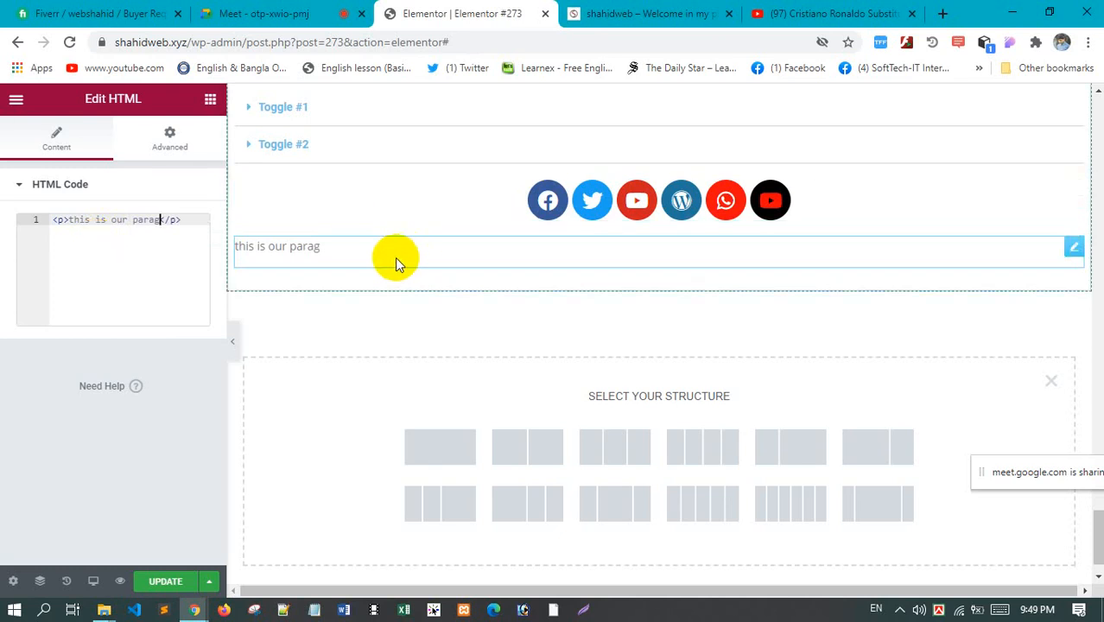
Add the inline style attribute style="color: red;" to the paragraph's opening tag
{"action": "left_click", "coordinate": [61, 220]}
{"action": "type", "text": "styl"}
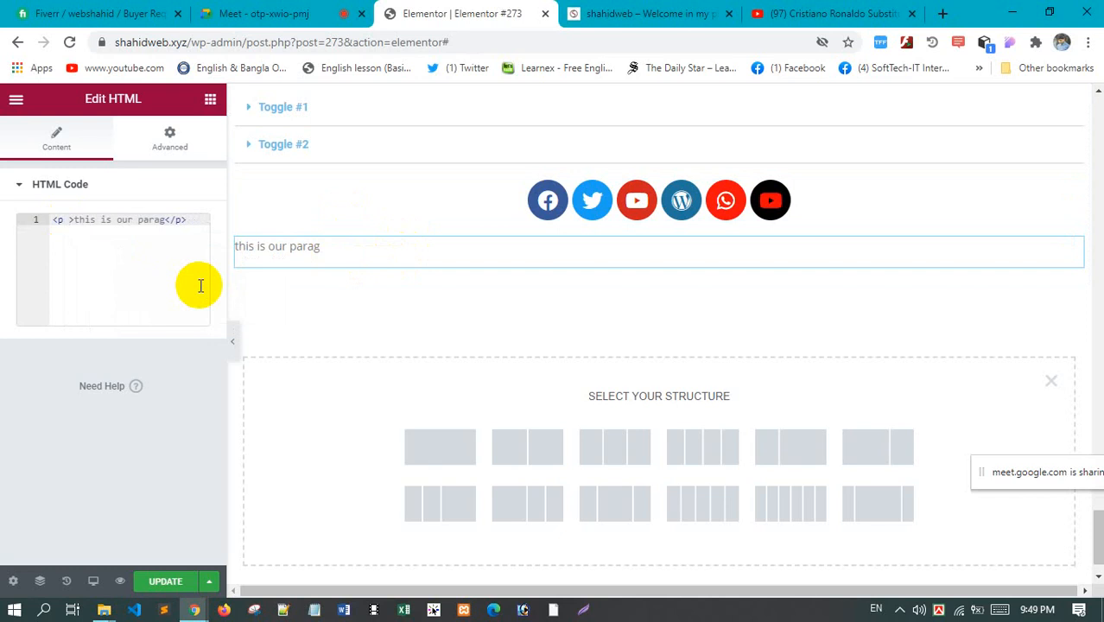
{"action": "type", "text": "sty"}
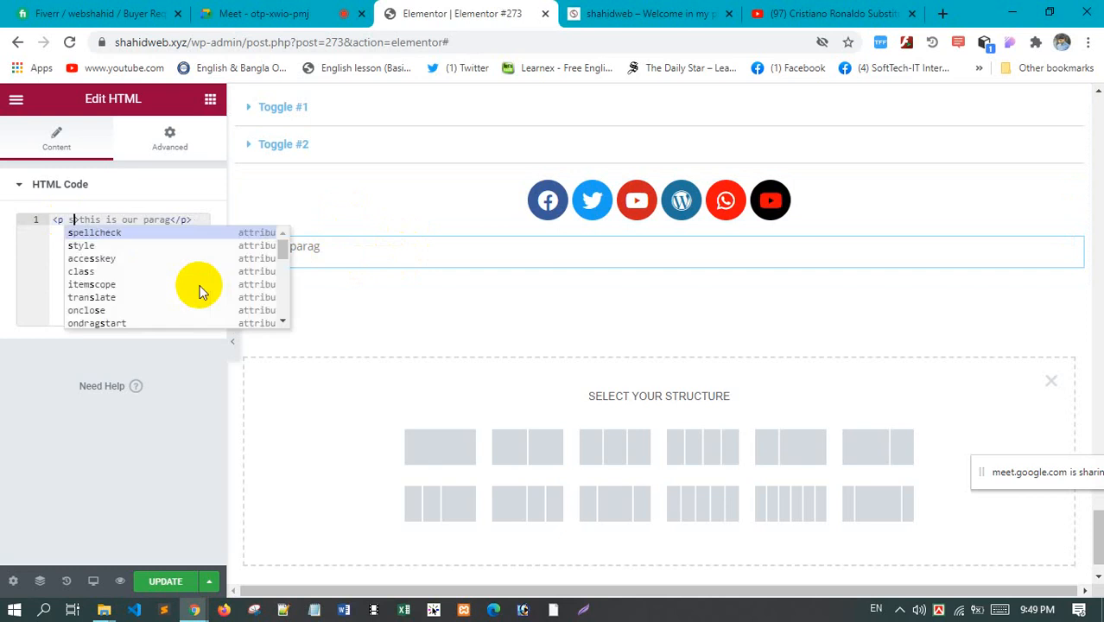
{"action": "key", "text": "Return"}
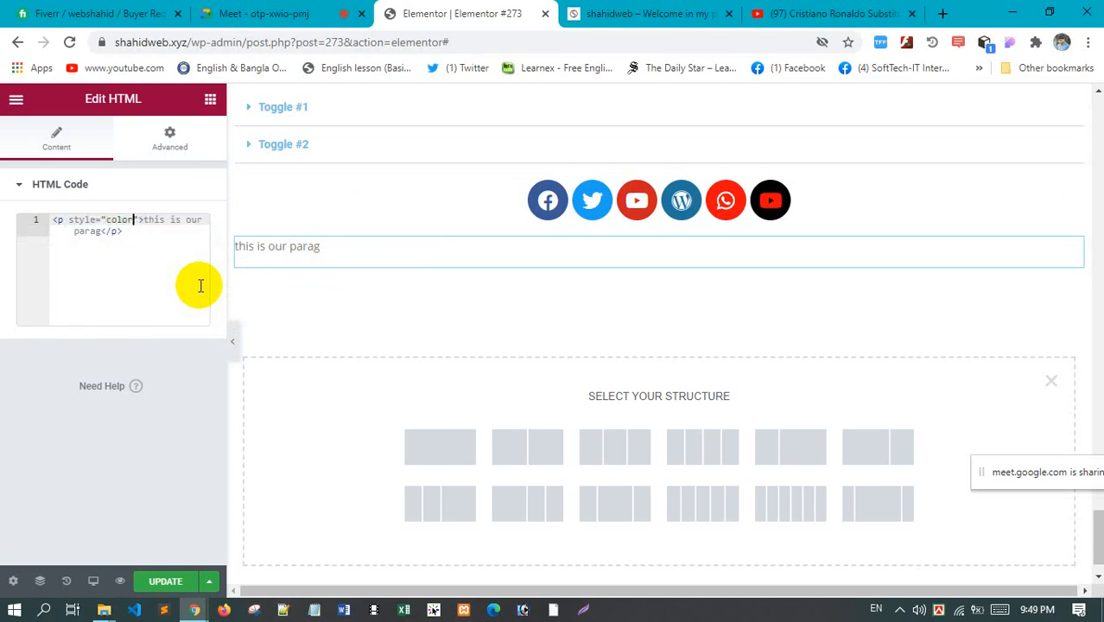
{"action": "type", "text": "color: red;"}
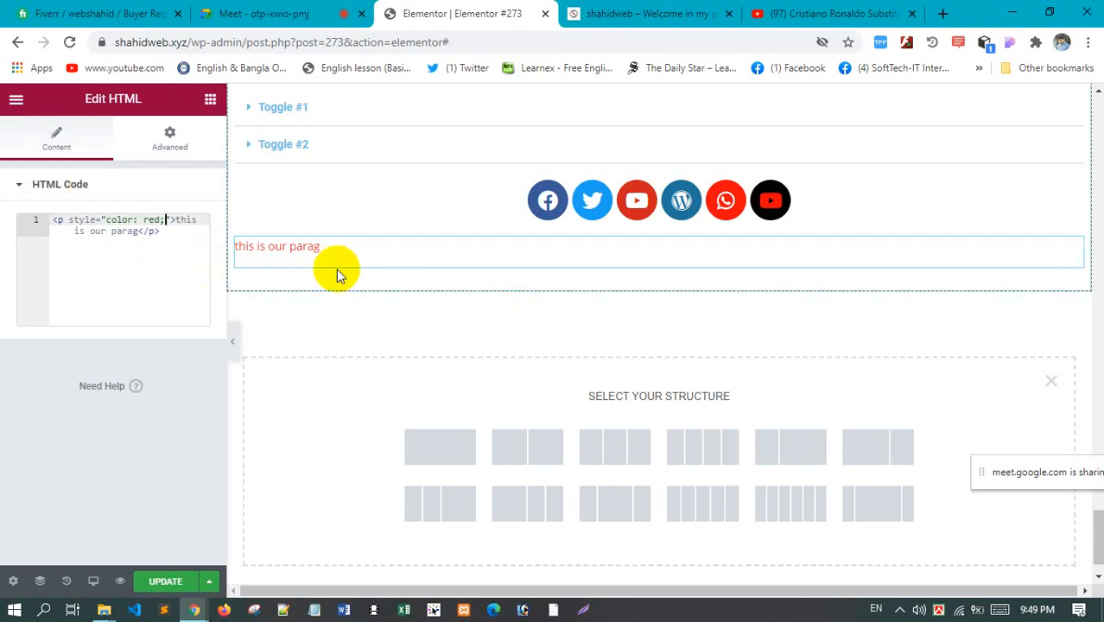
Delete all of the code from the HTML widget
{"action": "left_click", "coordinate": [96, 261]}
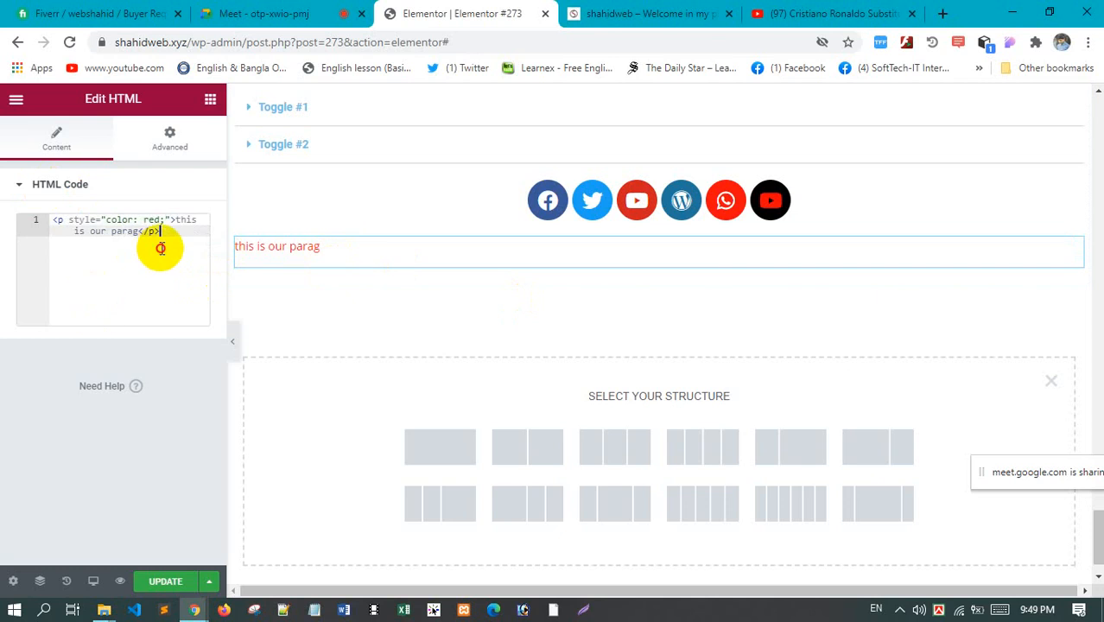
{"action": "left_click_drag", "start_coordinate": [160, 247], "coordinate": [40, 217]}
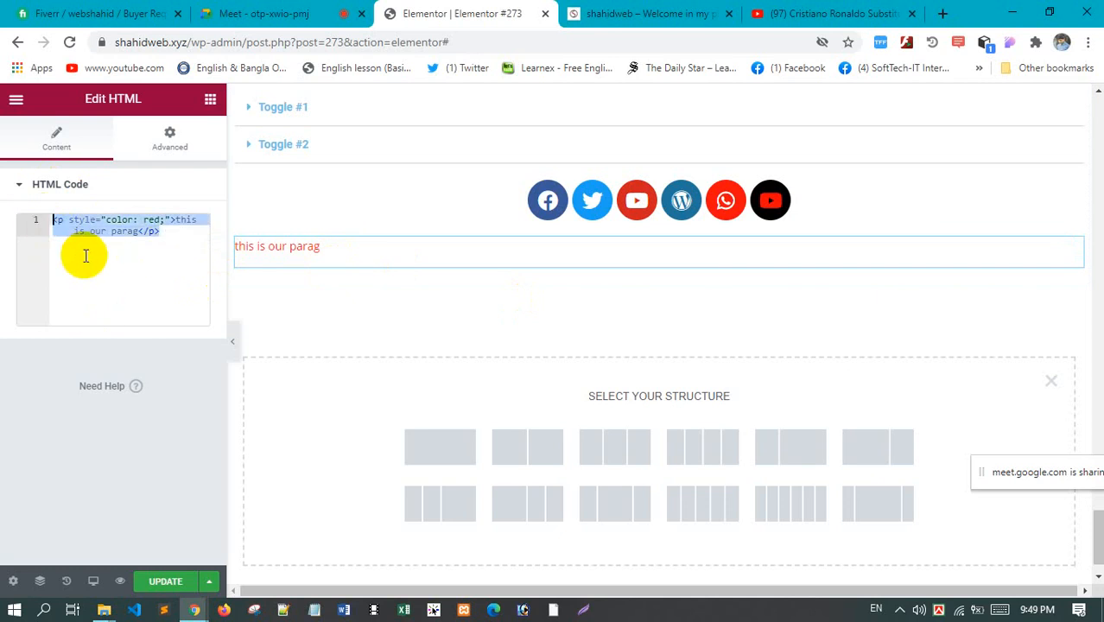
{"action": "key", "text": "BackSpace"}
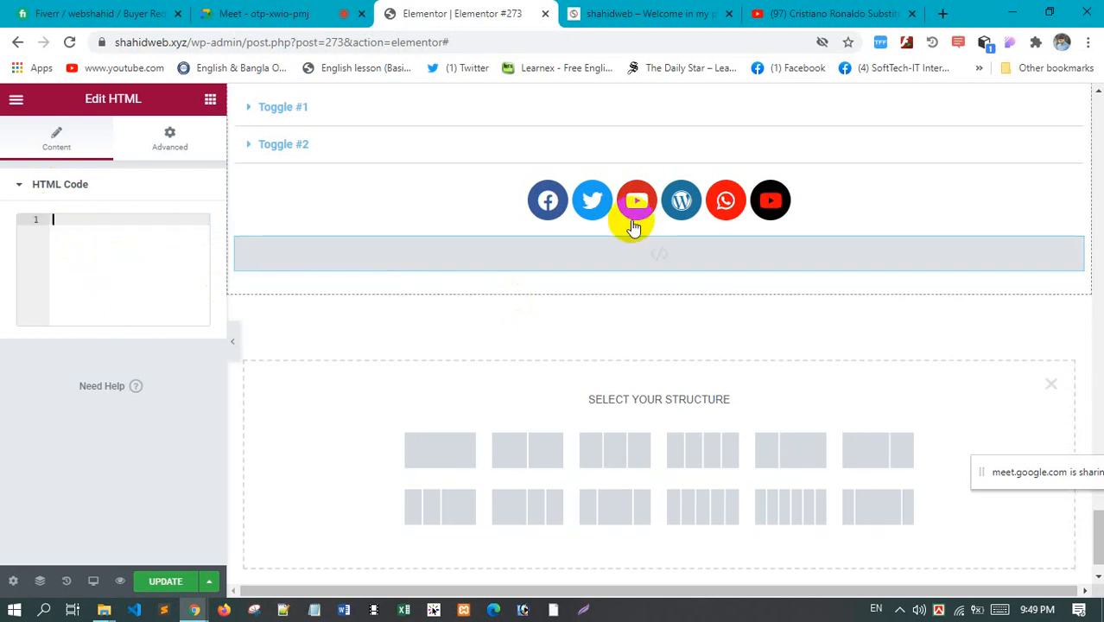
Add a Sidebar widget directly below the empty HTML widget
{"action": "left_click", "coordinate": [208, 105]}
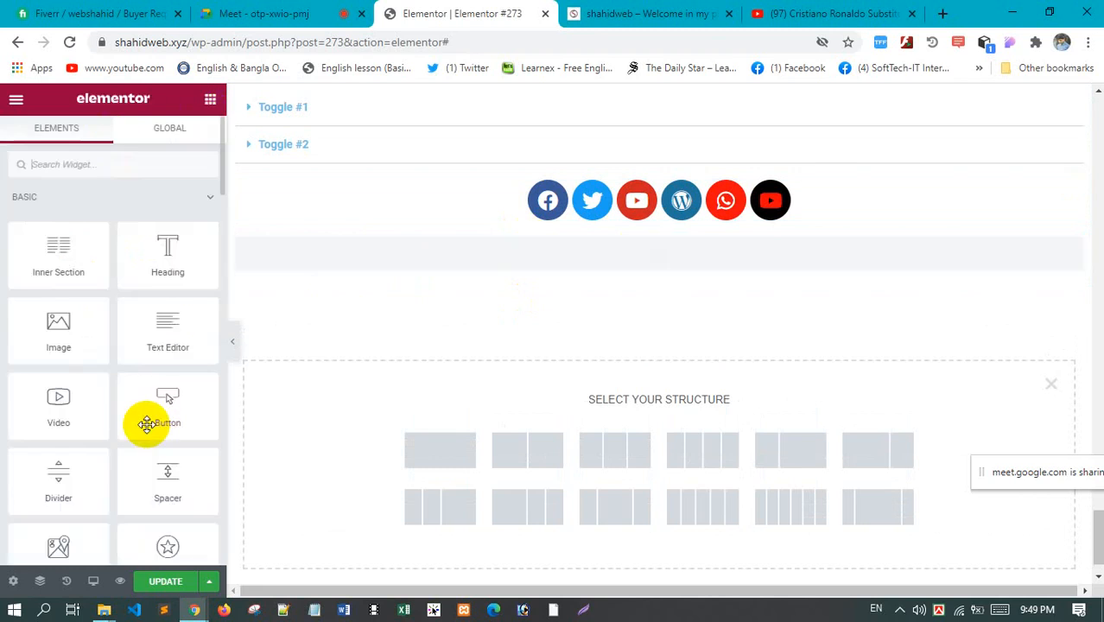
{"action": "scroll", "coordinate": [151, 432], "scroll_direction": "down", "scroll_amount": 15}
{"action": "scroll", "coordinate": [150, 456], "scroll_direction": "down", "scroll_amount": 5}
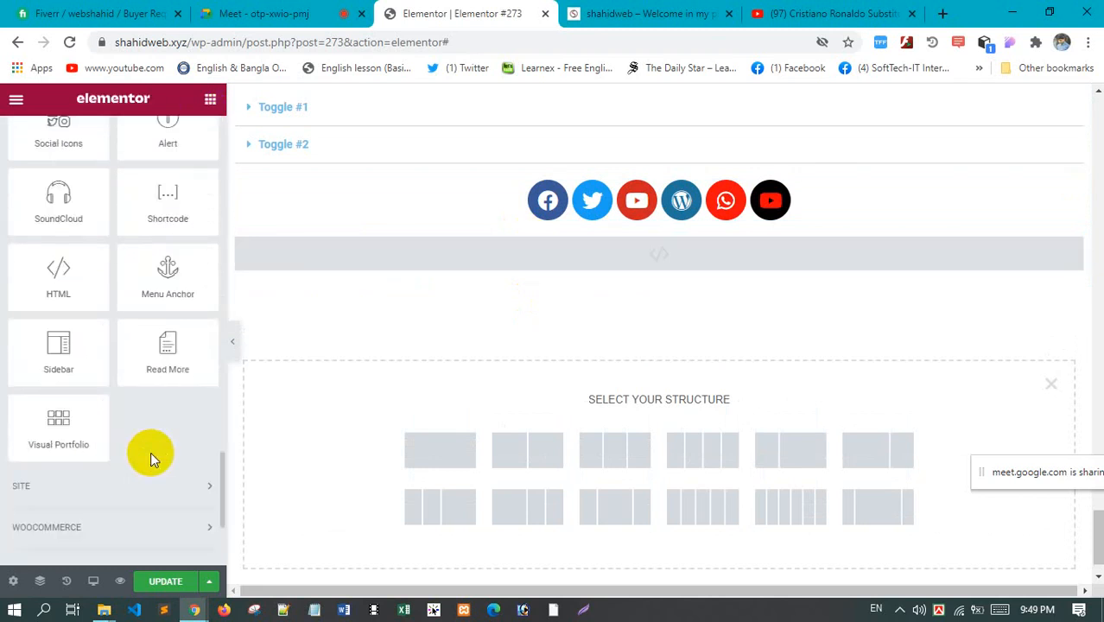
{"action": "left_click_drag", "start_coordinate": [56, 347], "coordinate": [637, 322]}
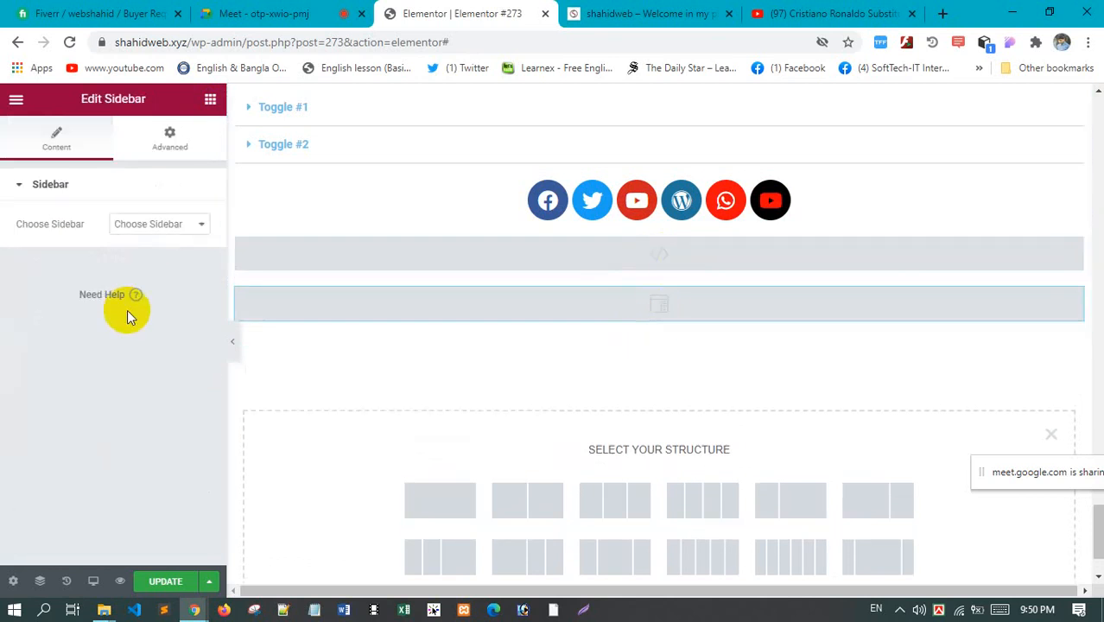
Choose Footer 1 and switch to Footer 2 as the sidebar shown by the Sidebar widget
{"action": "left_click", "coordinate": [156, 227]}
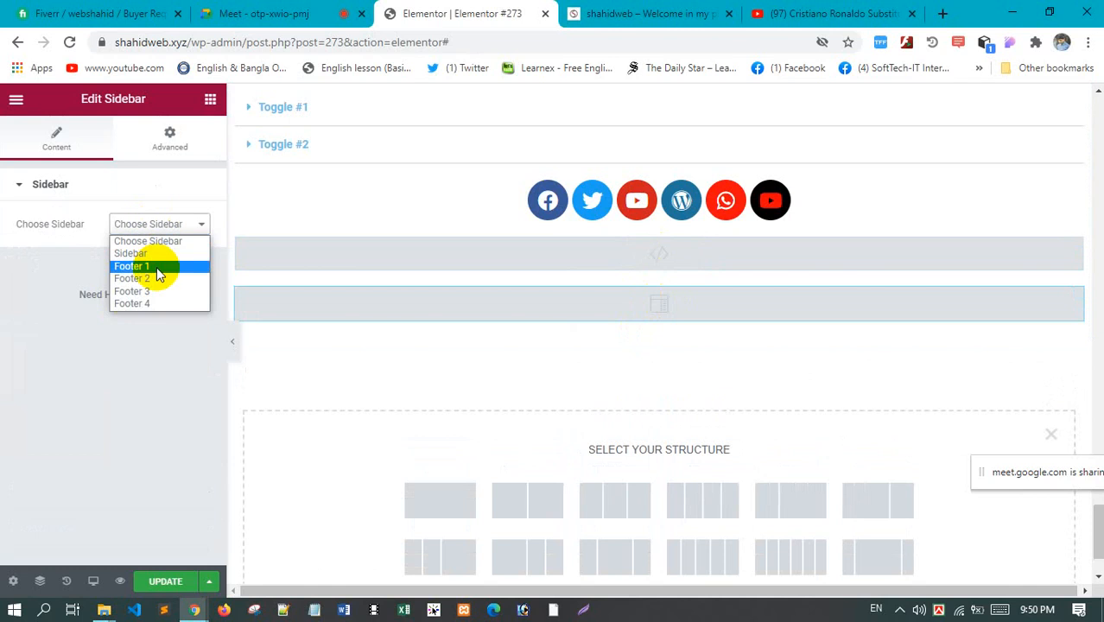
{"action": "left_click", "coordinate": [157, 267]}
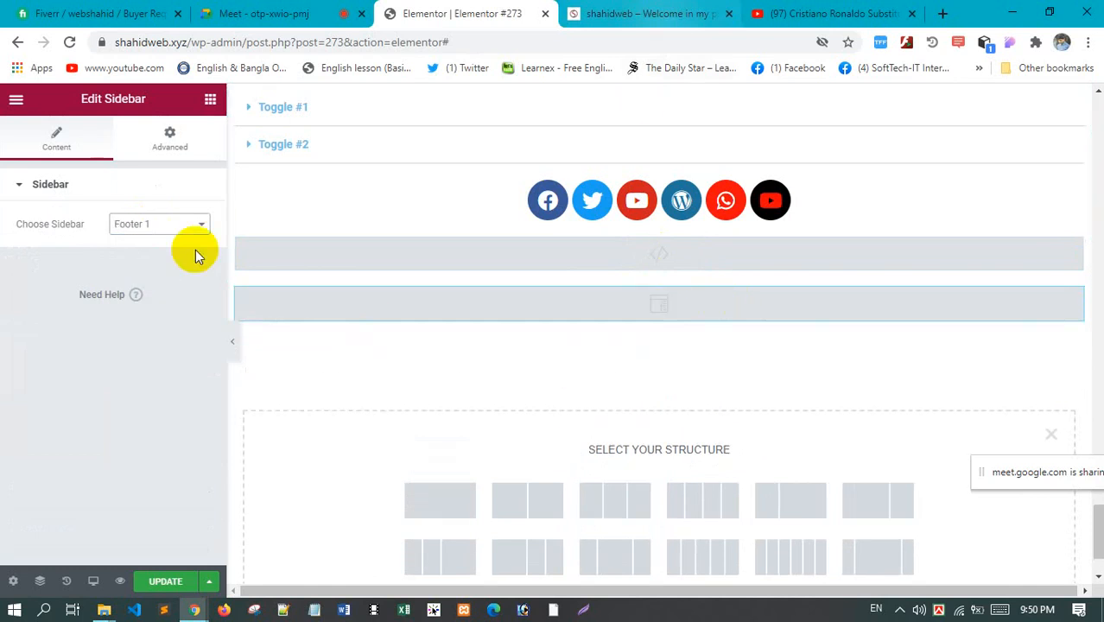
{"action": "left_click", "coordinate": [178, 231]}
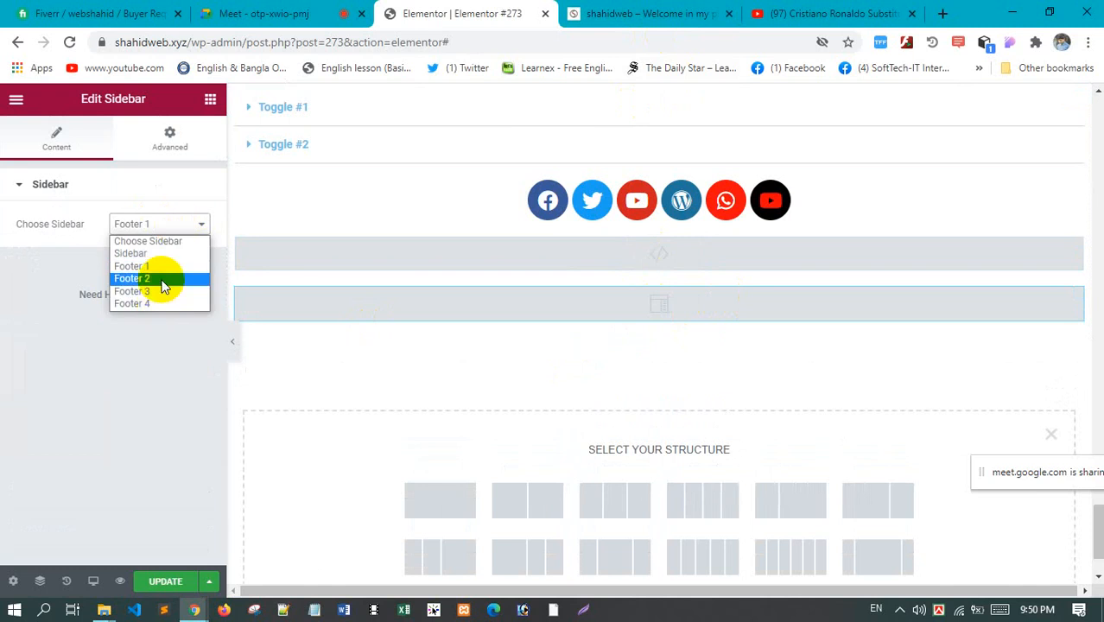
{"action": "left_click", "coordinate": [163, 278]}
Look through the live site's homepage from the gallery to the team section and return to the Elementor editor
{"action": "left_click", "coordinate": [661, 13]}
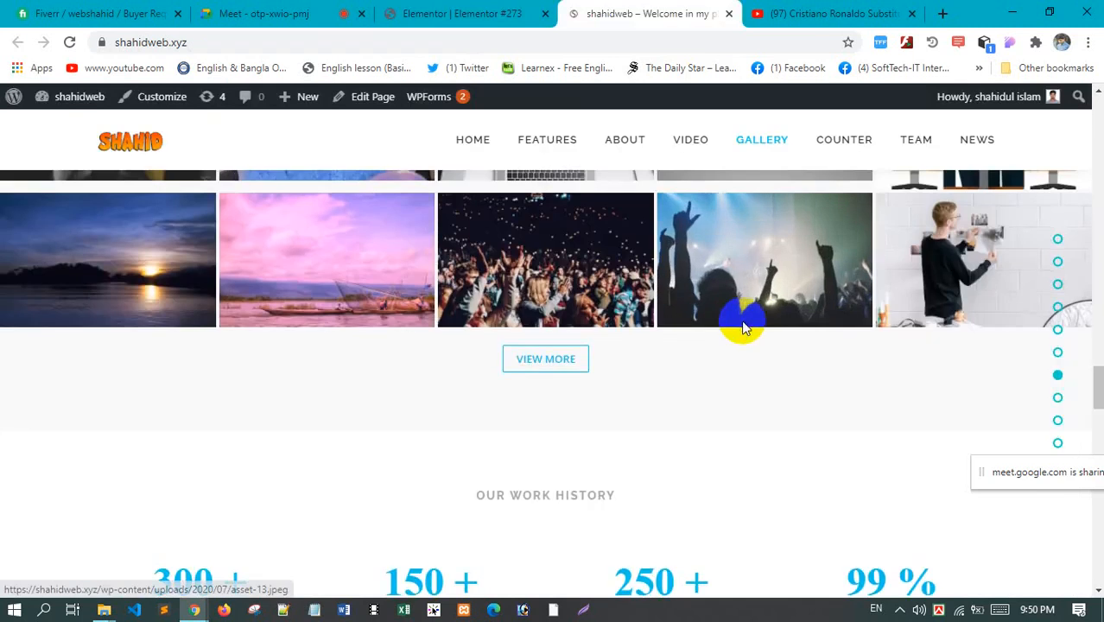
{"action": "scroll", "coordinate": [741, 321], "scroll_direction": "down", "scroll_amount": 3}
{"action": "scroll", "coordinate": [951, 346], "scroll_direction": "up", "scroll_amount": 4}
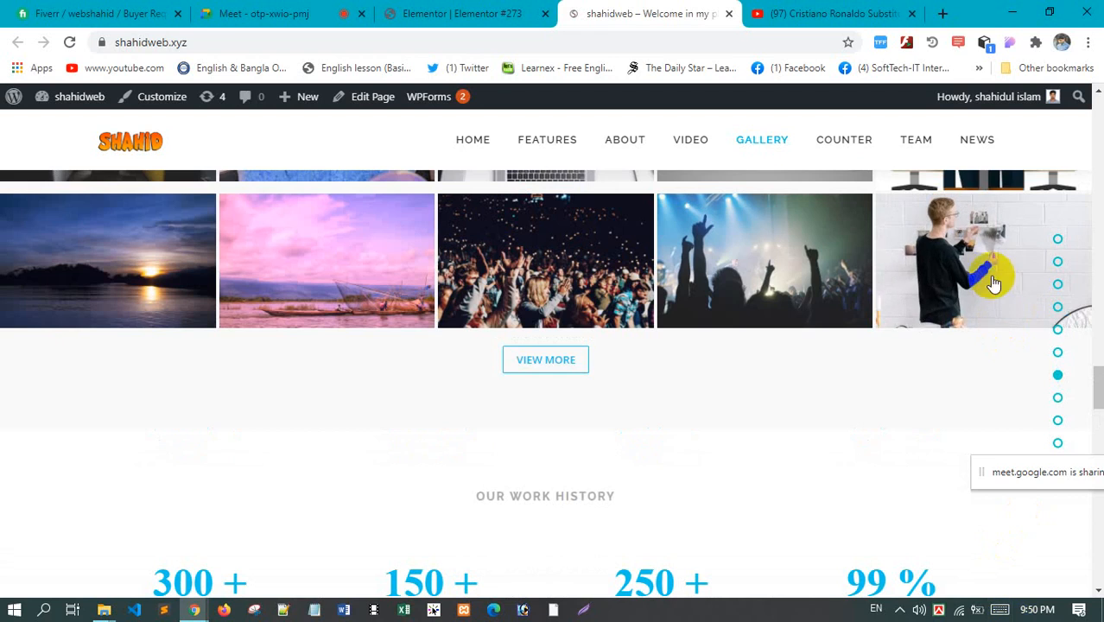
{"action": "scroll", "coordinate": [985, 363], "scroll_direction": "down", "scroll_amount": 4}
{"action": "scroll", "coordinate": [981, 432], "scroll_direction": "down", "scroll_amount": 8}
{"action": "scroll", "coordinate": [981, 449], "scroll_direction": "up", "scroll_amount": 6}
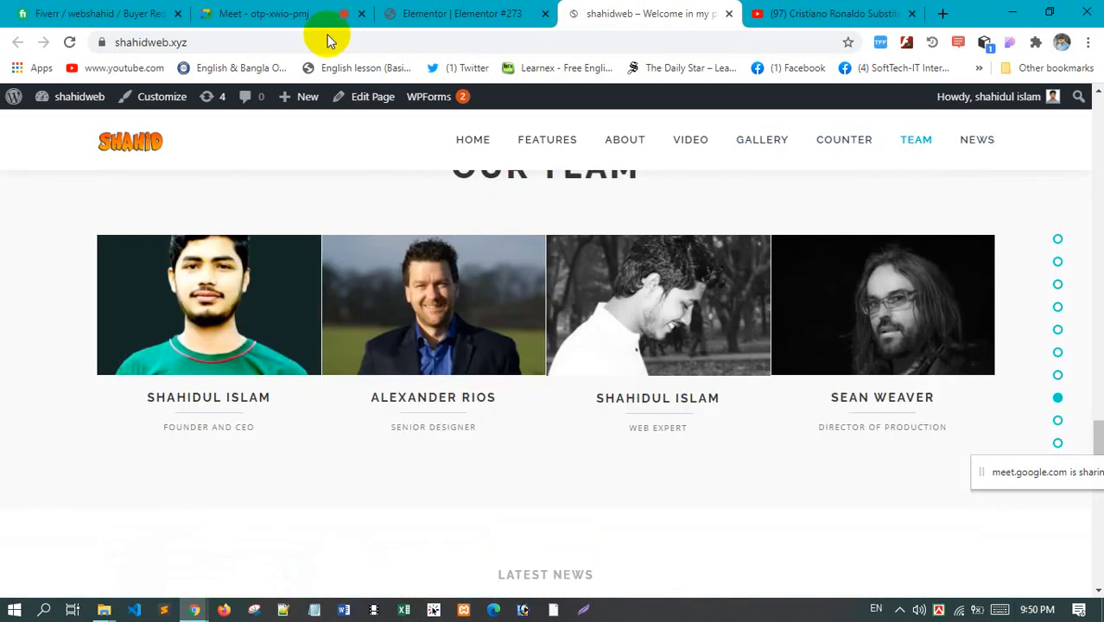
{"action": "left_click", "coordinate": [424, 10]}
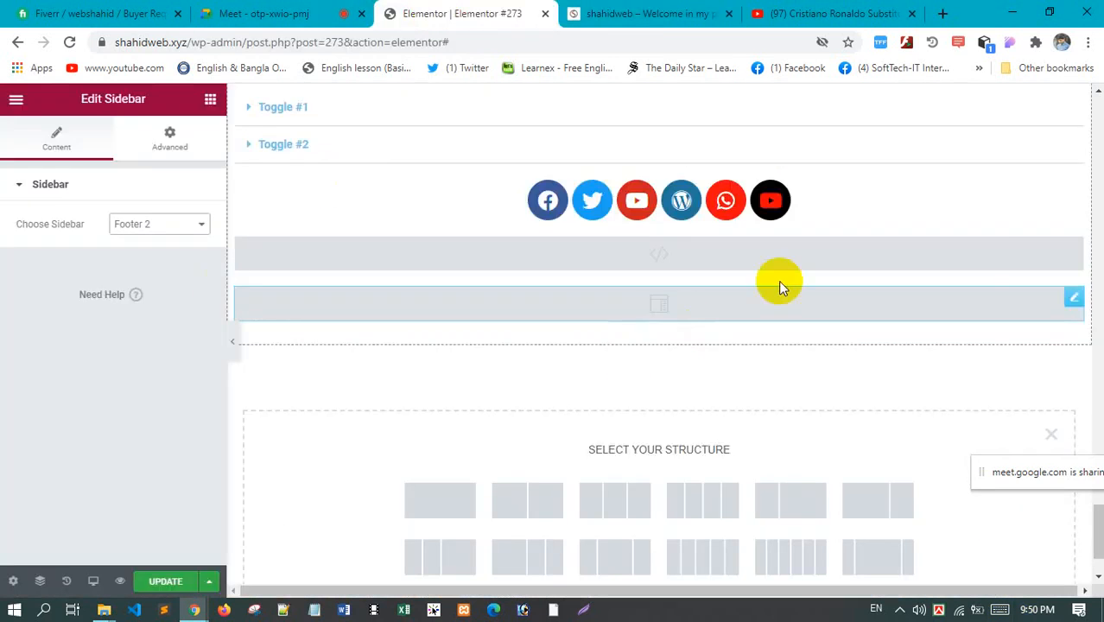
Delete the empty HTML widget and the Sidebar widget below the social icons
{"action": "right_click", "coordinate": [1072, 254]}
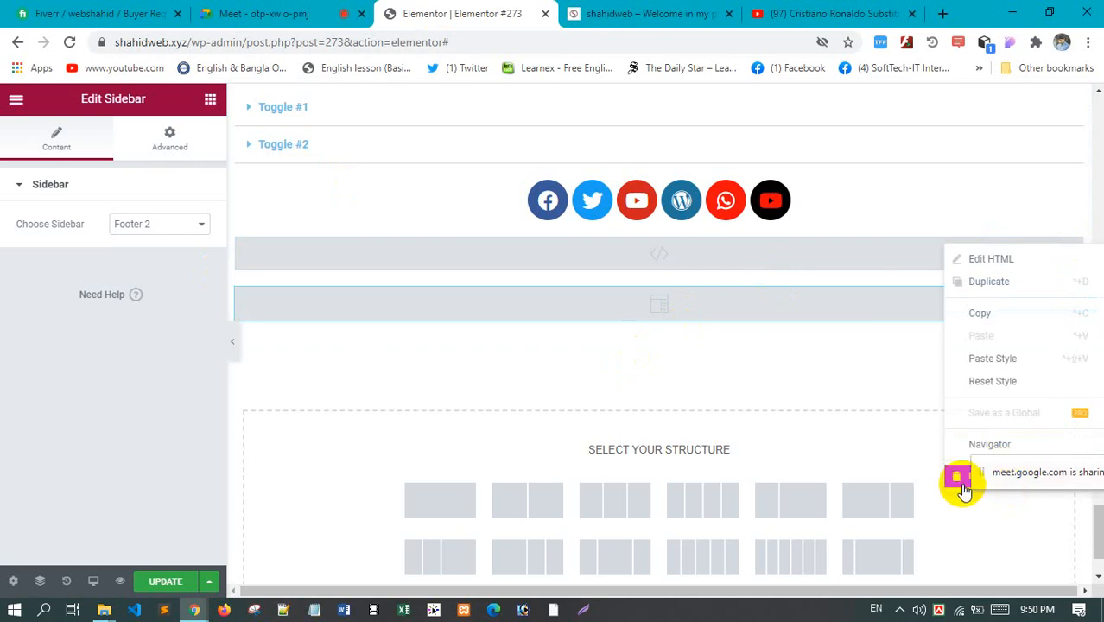
{"action": "left_click", "coordinate": [965, 488]}
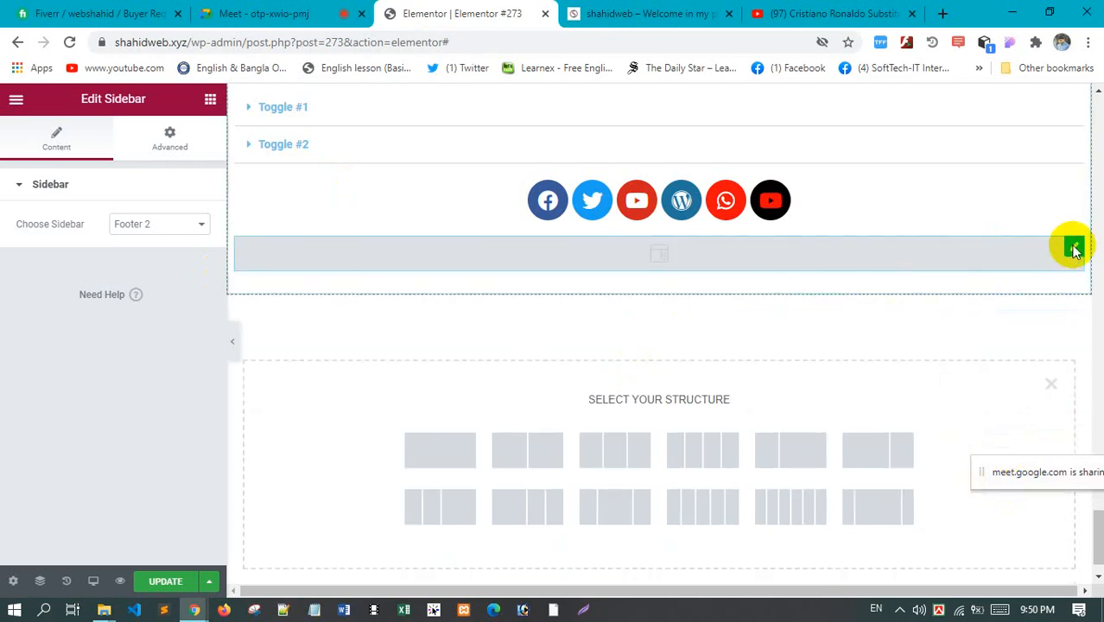
{"action": "right_click", "coordinate": [1068, 249]}
{"action": "left_click", "coordinate": [960, 478]}
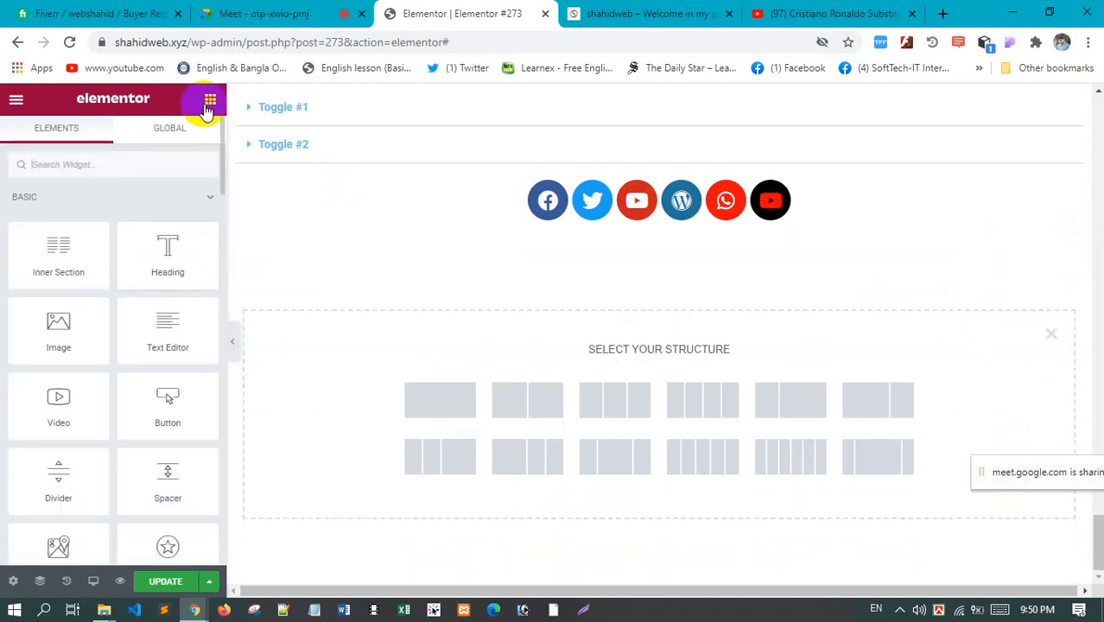
Add a Read More widget directly below the social icons
{"action": "scroll", "coordinate": [121, 406], "scroll_direction": "down", "scroll_amount": 10}
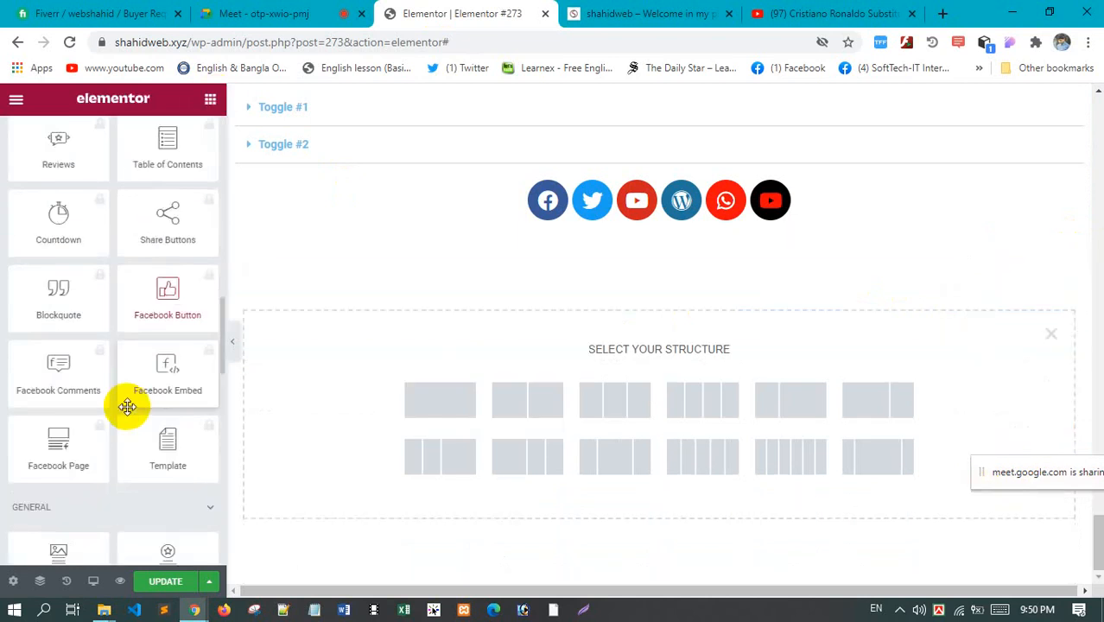
{"action": "scroll", "coordinate": [127, 413], "scroll_direction": "down", "scroll_amount": 8}
{"action": "scroll", "coordinate": [128, 413], "scroll_direction": "up", "scroll_amount": 2}
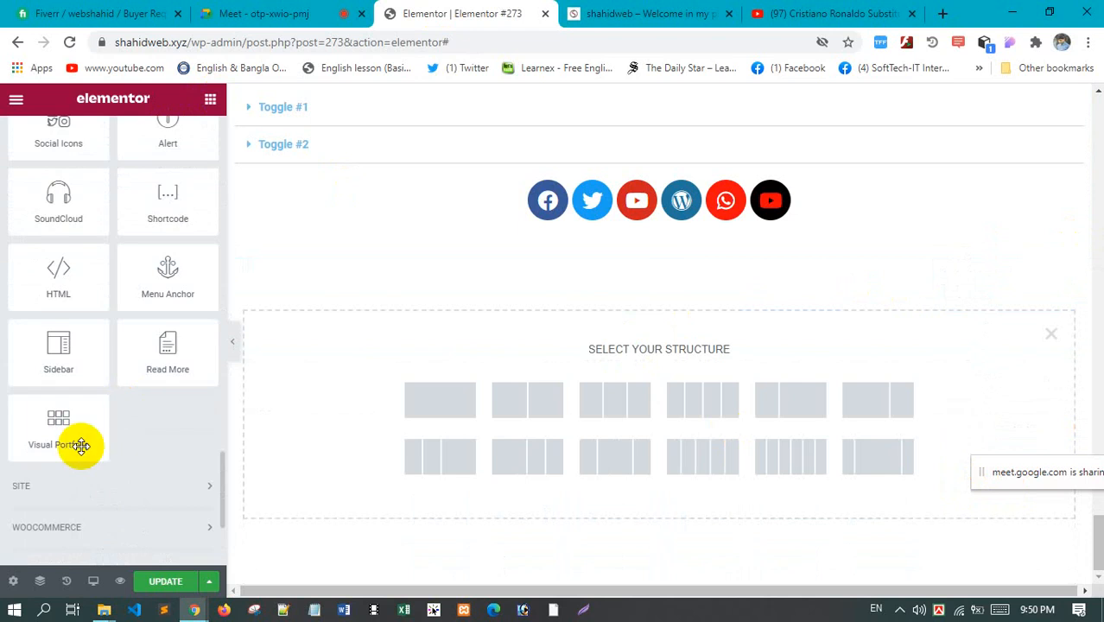
{"action": "left_click_drag", "start_coordinate": [168, 350], "coordinate": [661, 222]}
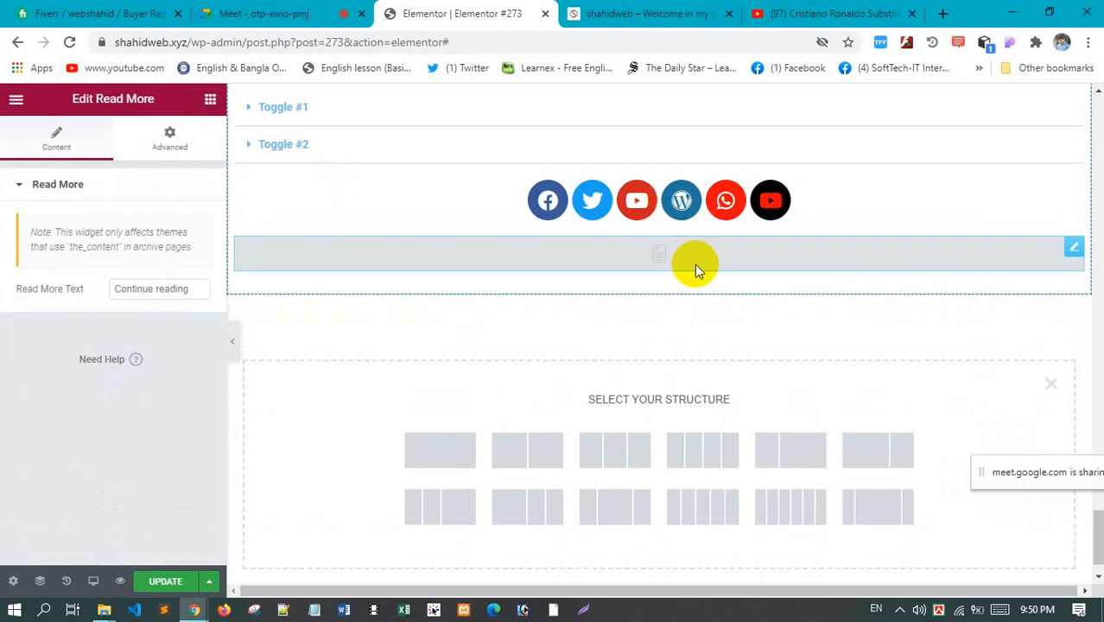
Examine the Read More widget's content and advanced settings, including its Read More Text
{"action": "double_click", "coordinate": [190, 289]}
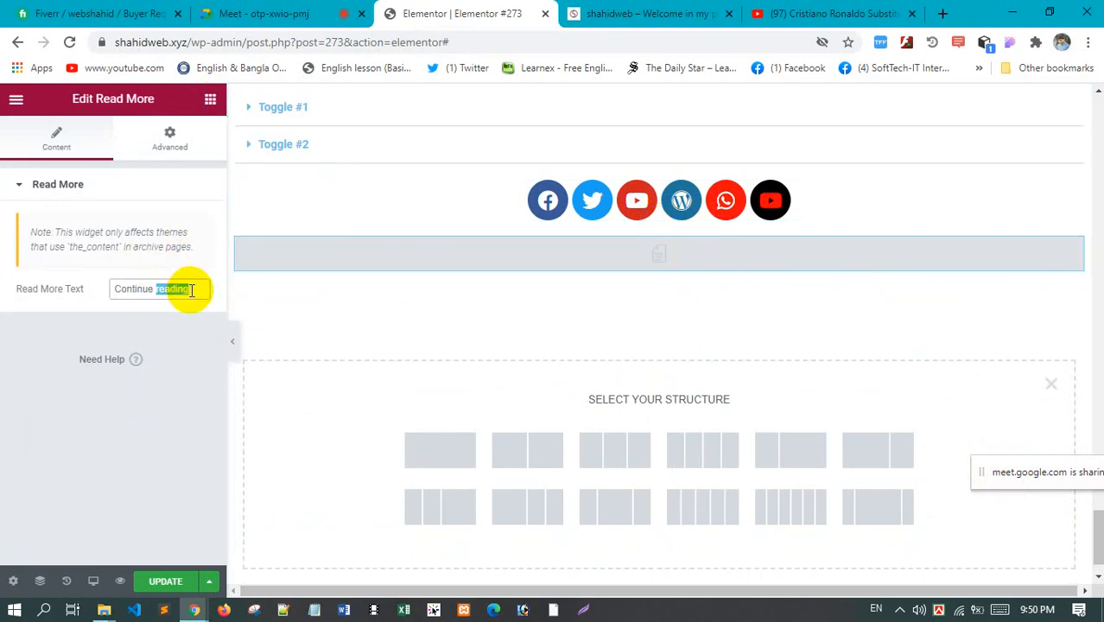
{"action": "double_click", "coordinate": [185, 289]}
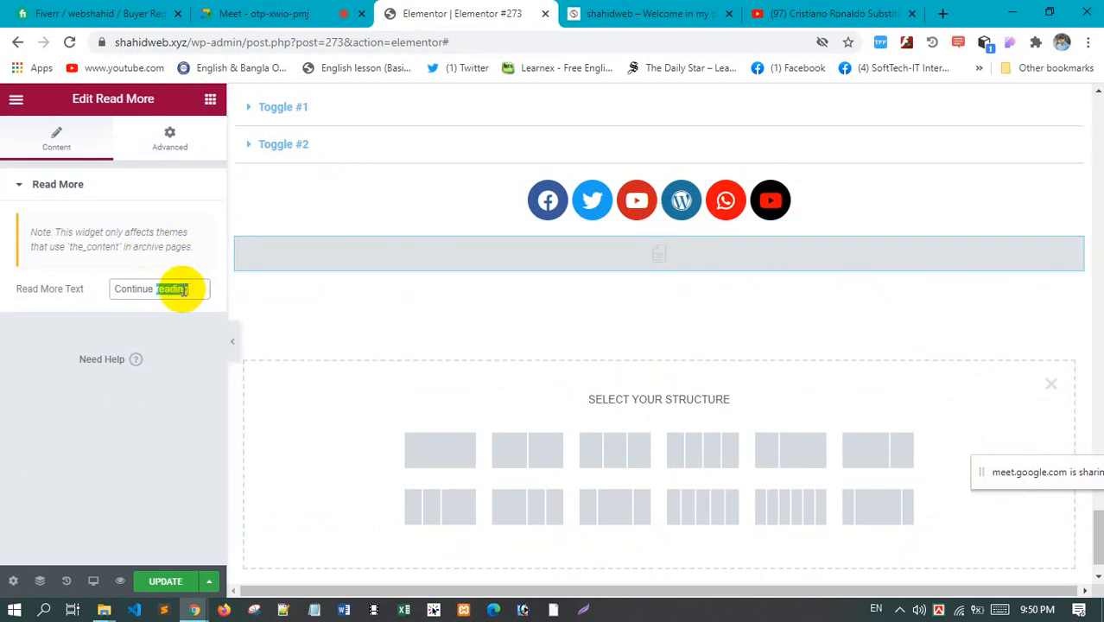
{"action": "left_click", "coordinate": [181, 289]}
{"action": "left_click", "coordinate": [171, 145]}
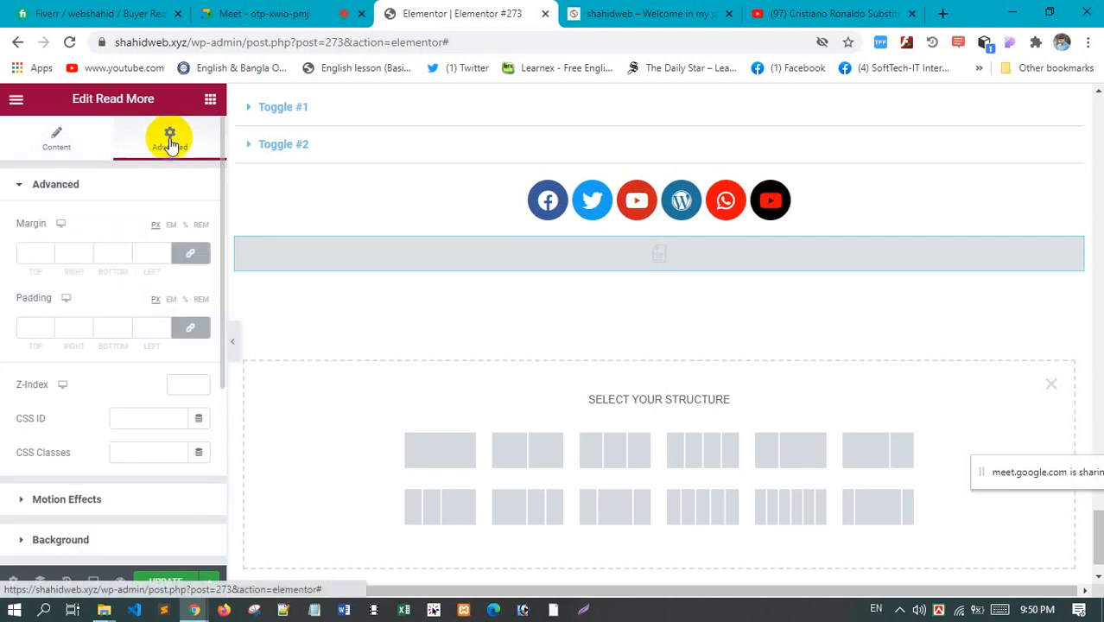
{"action": "scroll", "coordinate": [85, 398], "scroll_direction": "down", "scroll_amount": 3}
{"action": "scroll", "coordinate": [85, 397], "scroll_direction": "up", "scroll_amount": 3}
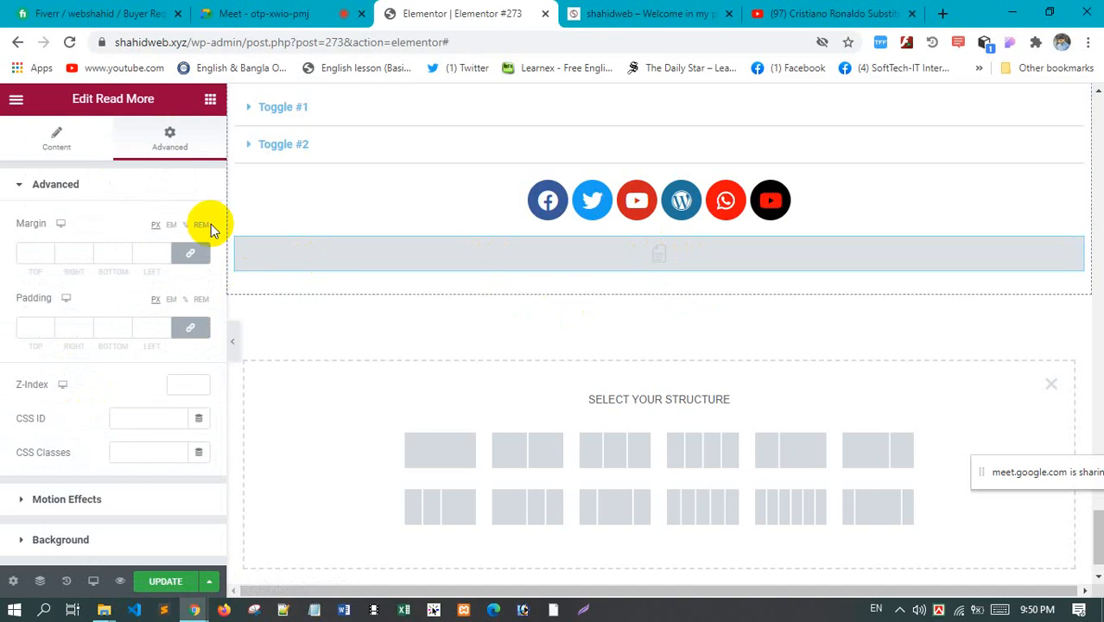
{"action": "left_click", "coordinate": [52, 146]}
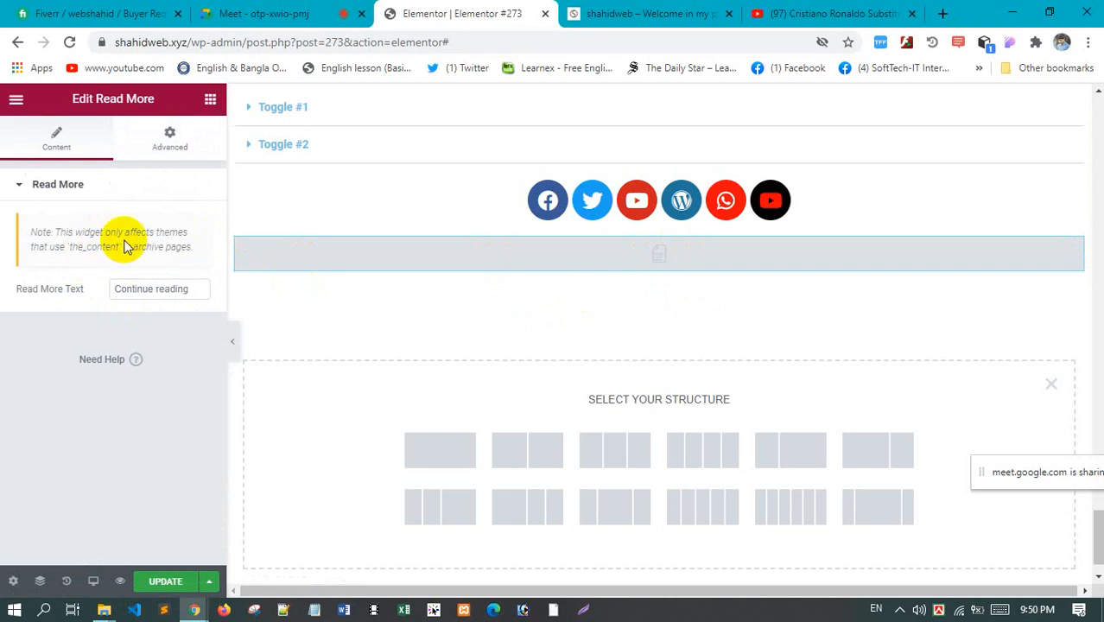
{"action": "left_click", "coordinate": [25, 184]}
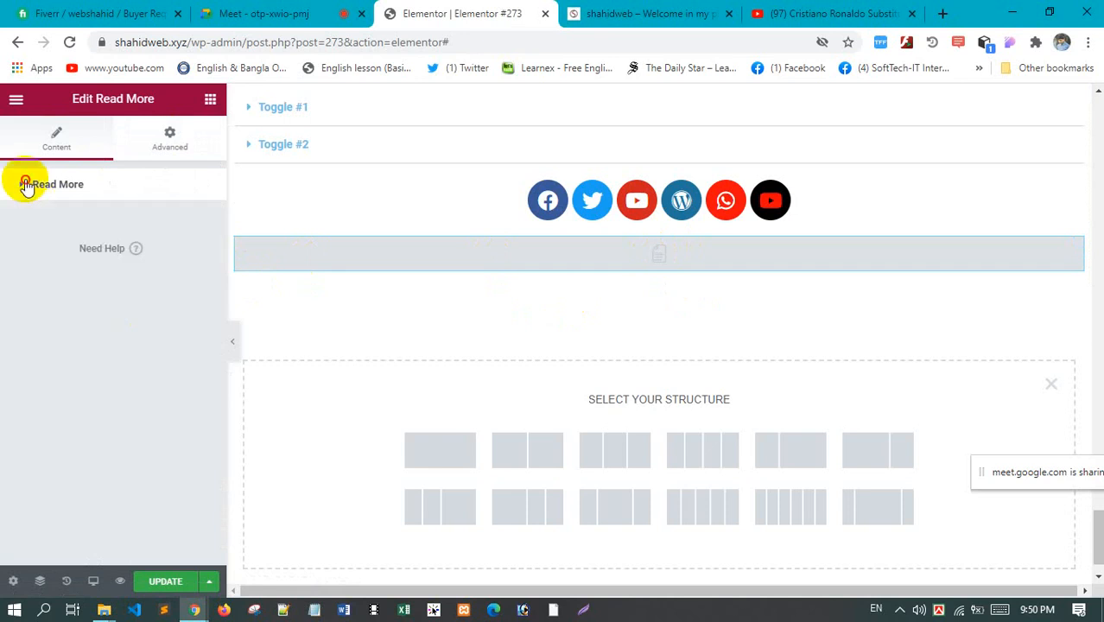
{"action": "left_click", "coordinate": [26, 184]}
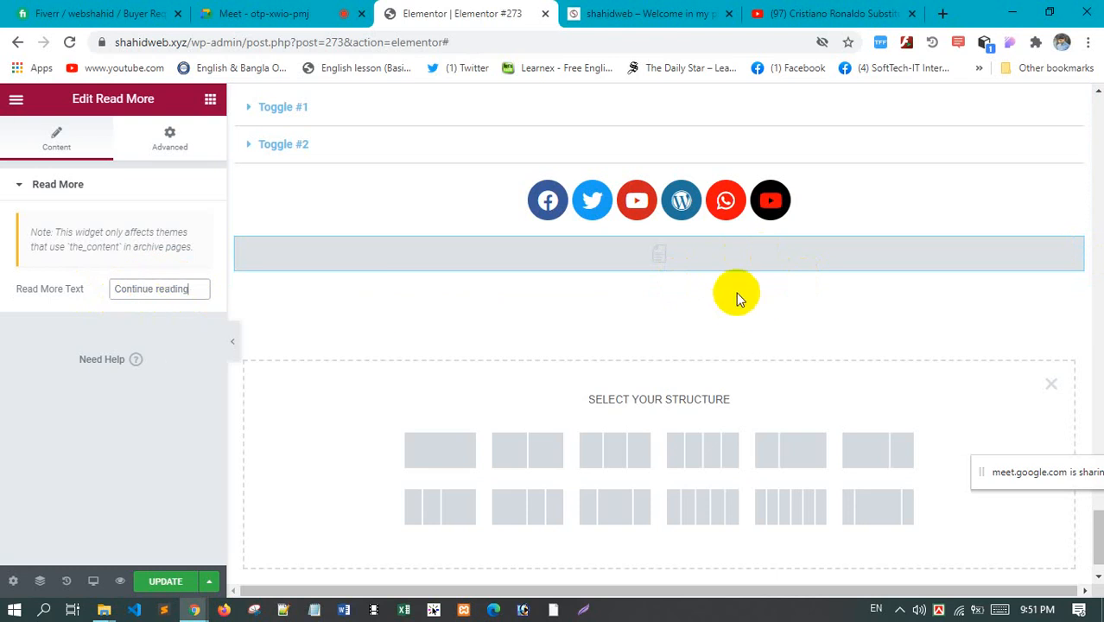
{"action": "left_click", "coordinate": [141, 288]}
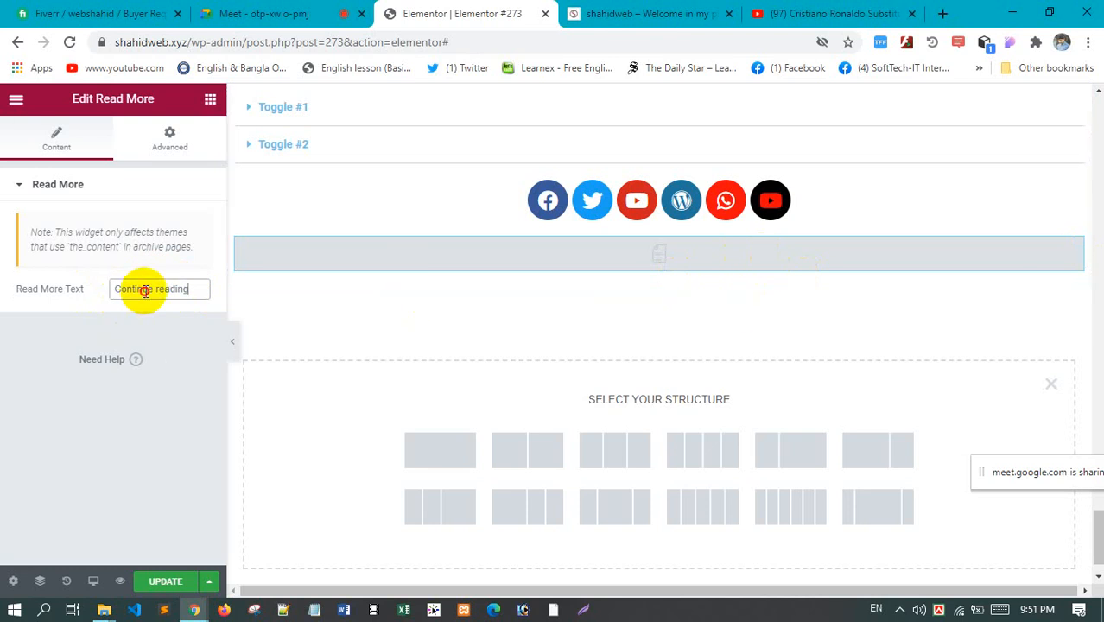
Delete the Read More widget below the social icons
{"action": "right_click", "coordinate": [1075, 248]}
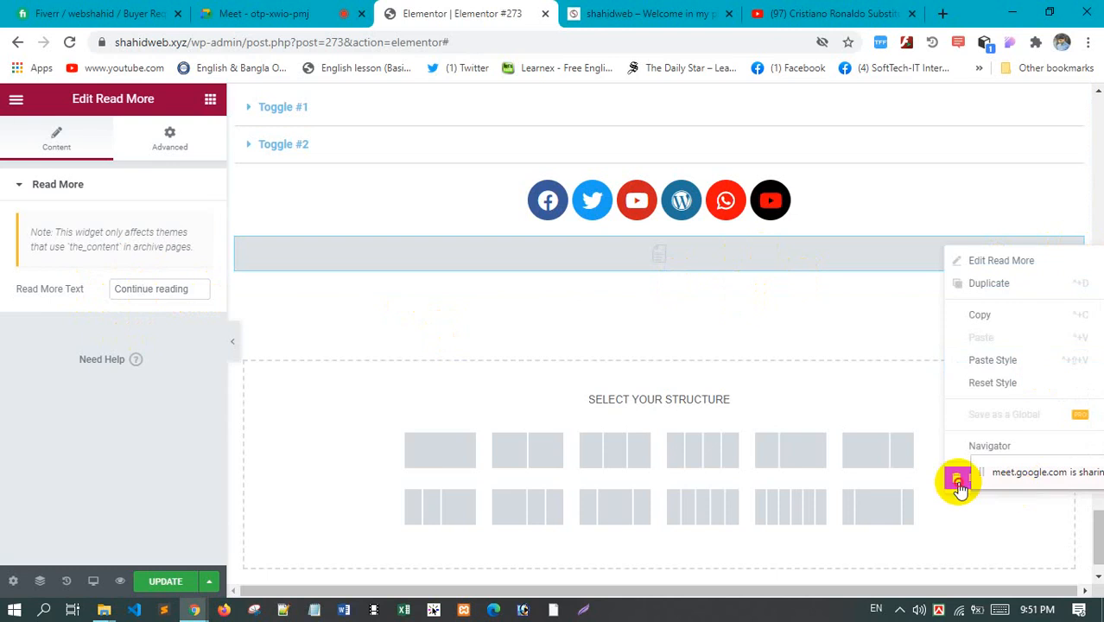
{"action": "left_click", "coordinate": [960, 482]}
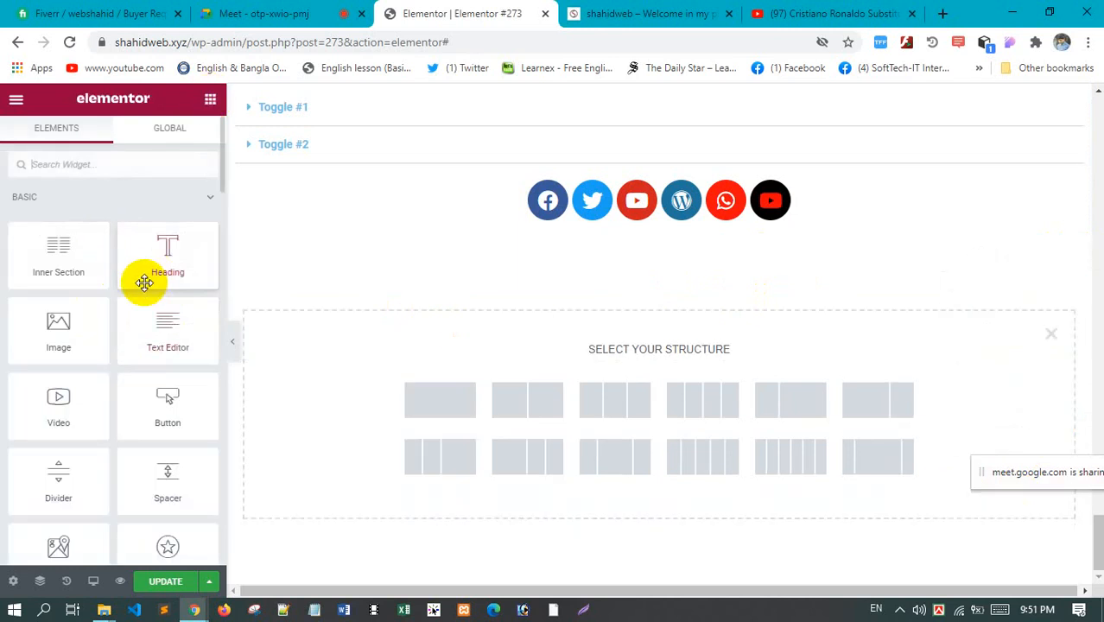
Look through the Elementor widget list from the Basic category down to Site, WooCommerce and WordPress
{"action": "scroll", "coordinate": [141, 354], "scroll_direction": "down", "scroll_amount": 3}
{"action": "scroll", "coordinate": [141, 356], "scroll_direction": "down", "scroll_amount": 15}
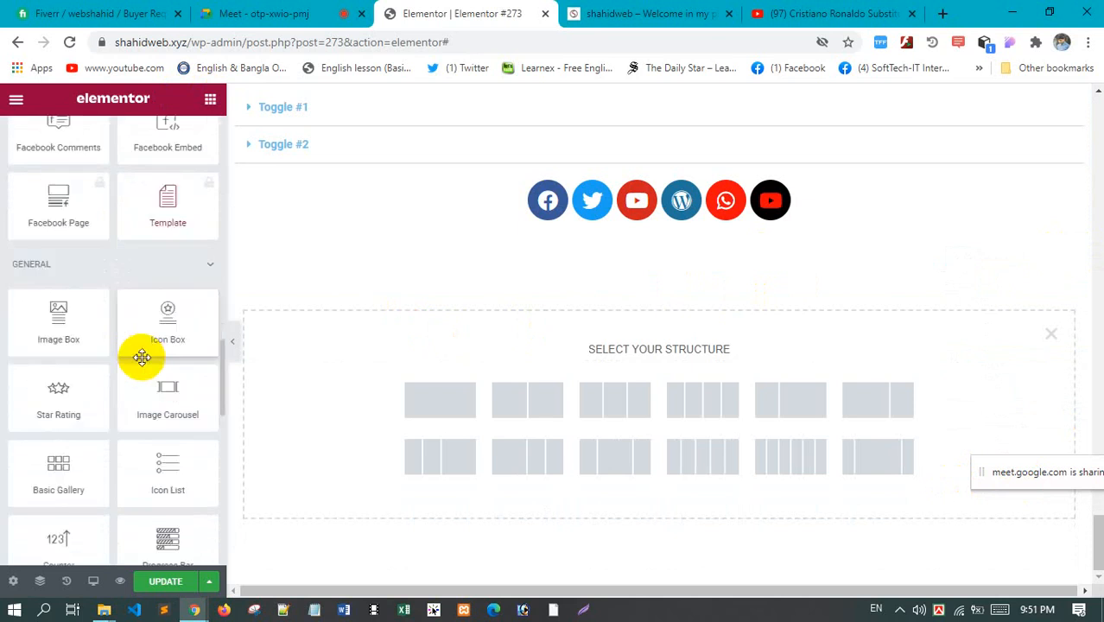
{"action": "scroll", "coordinate": [142, 359], "scroll_direction": "down", "scroll_amount": 10}
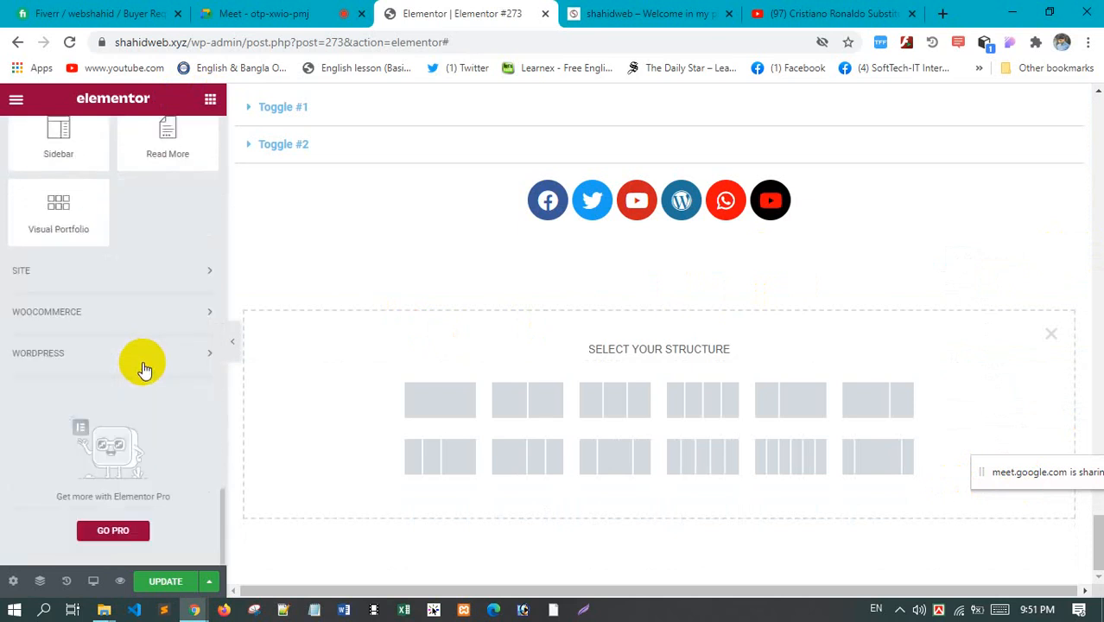
{"action": "scroll", "coordinate": [143, 367], "scroll_direction": "up", "scroll_amount": 10}
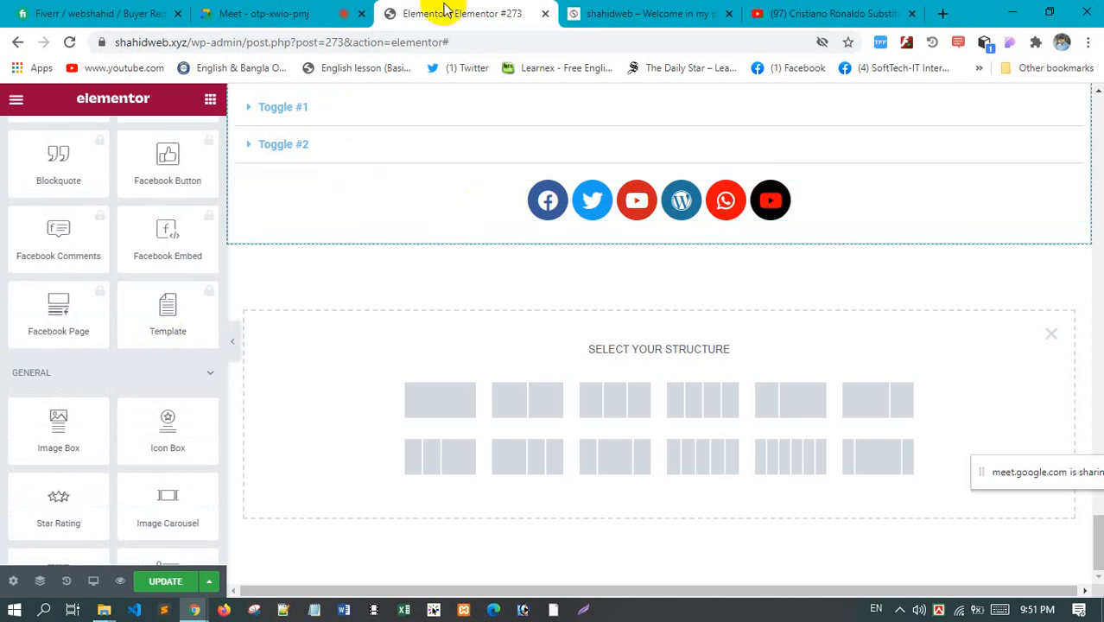
{"action": "scroll", "coordinate": [149, 147], "scroll_direction": "up", "scroll_amount": 4}
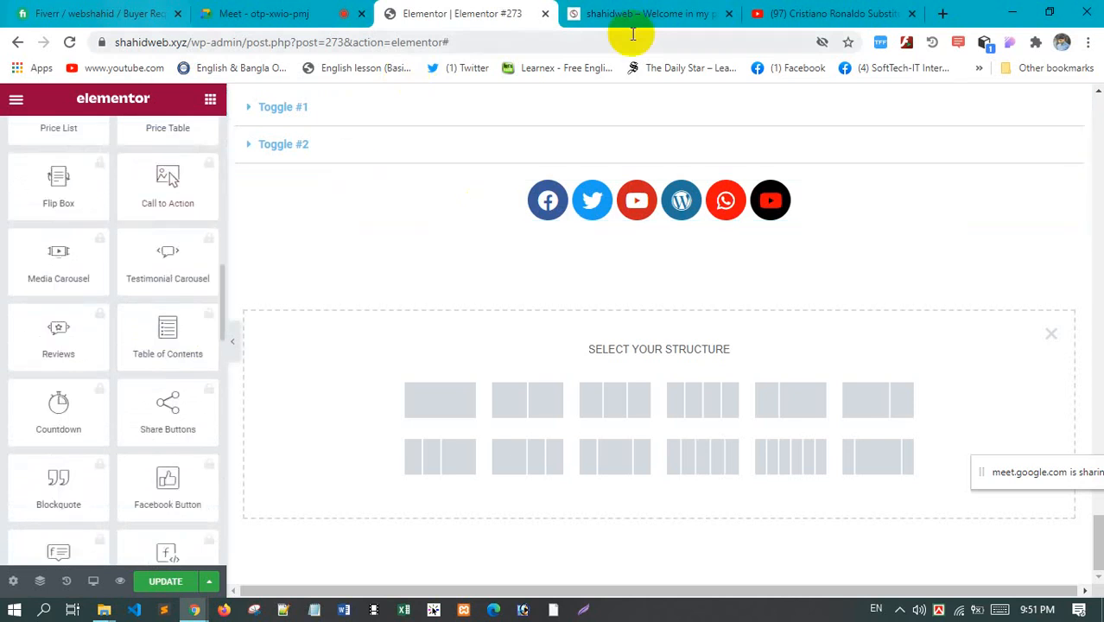
Open the WordPress admin in a second browser tab by going back from the Elementor editor
{"action": "middle_click", "coordinate": [17, 43]}
{"action": "left_click", "coordinate": [538, 12]}
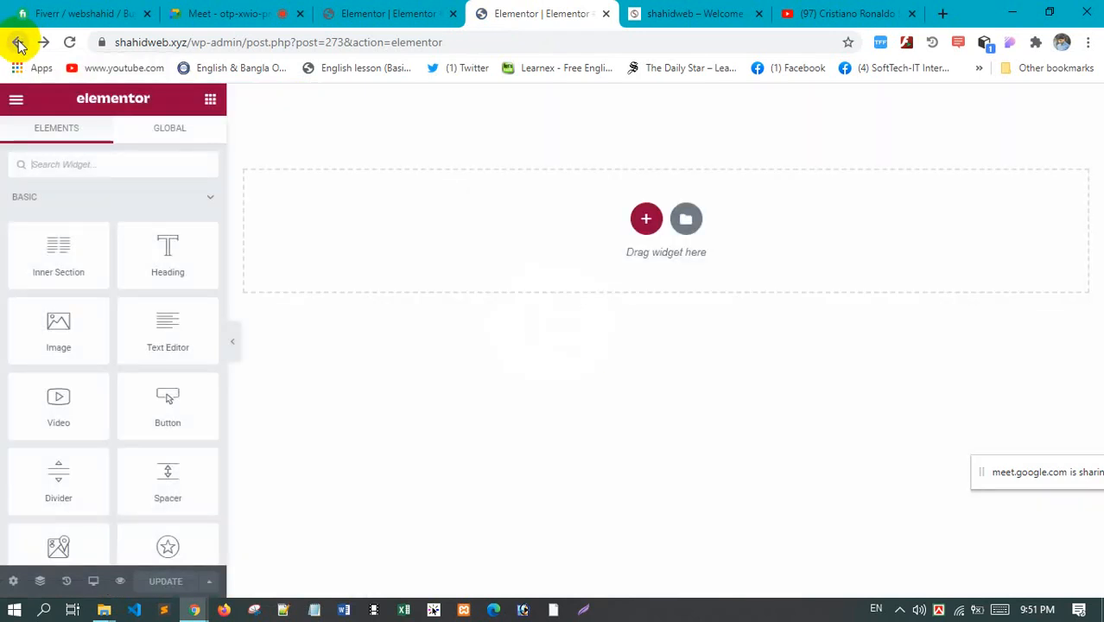
{"action": "left_click", "coordinate": [19, 42]}
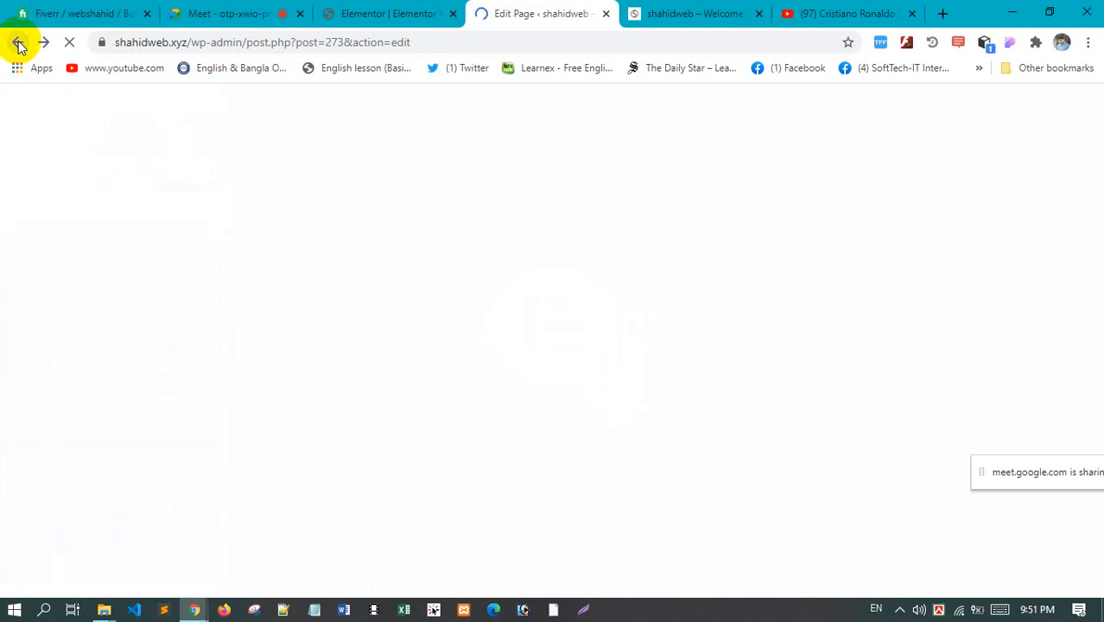
Check the Google Meet call and return to the WordPress admin tab
{"action": "left_click", "coordinate": [378, 12]}
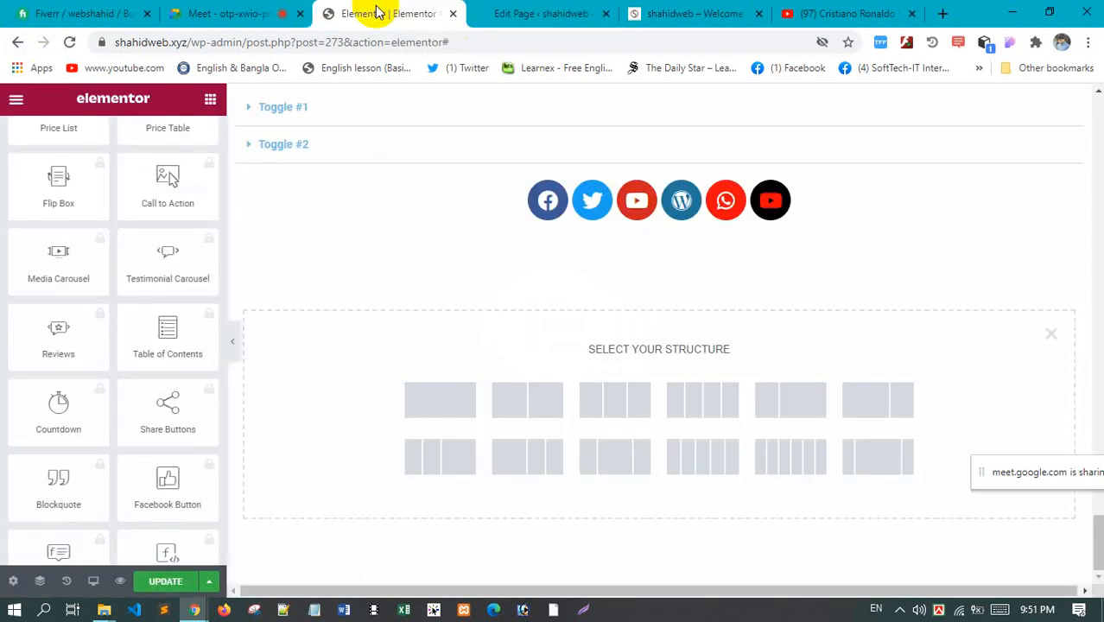
{"action": "left_click", "coordinate": [259, 13]}
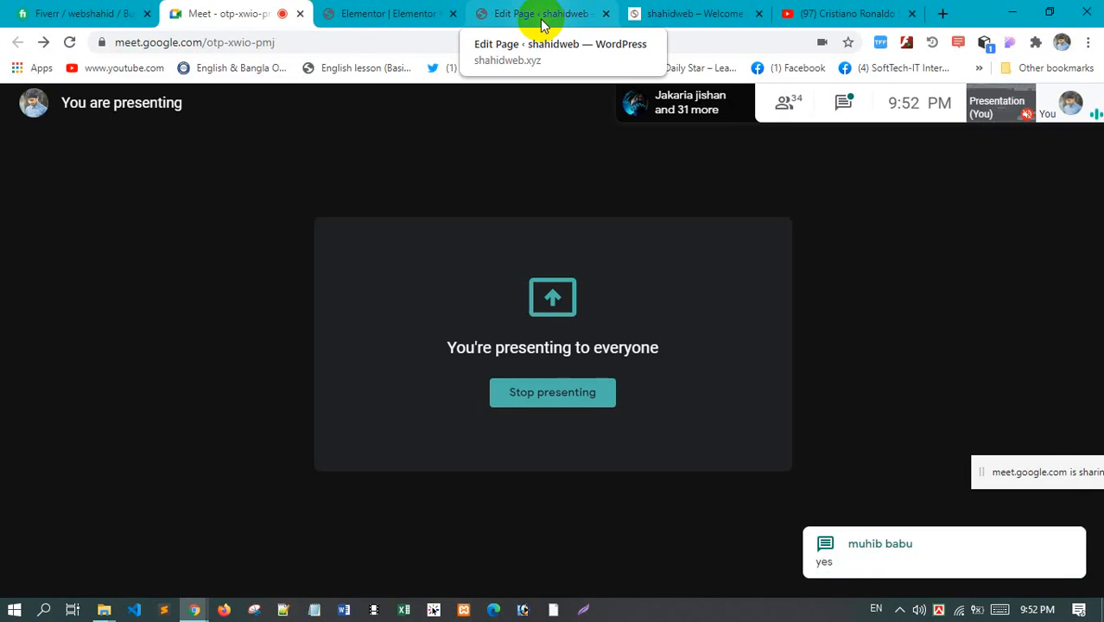
{"action": "left_click", "coordinate": [543, 15]}
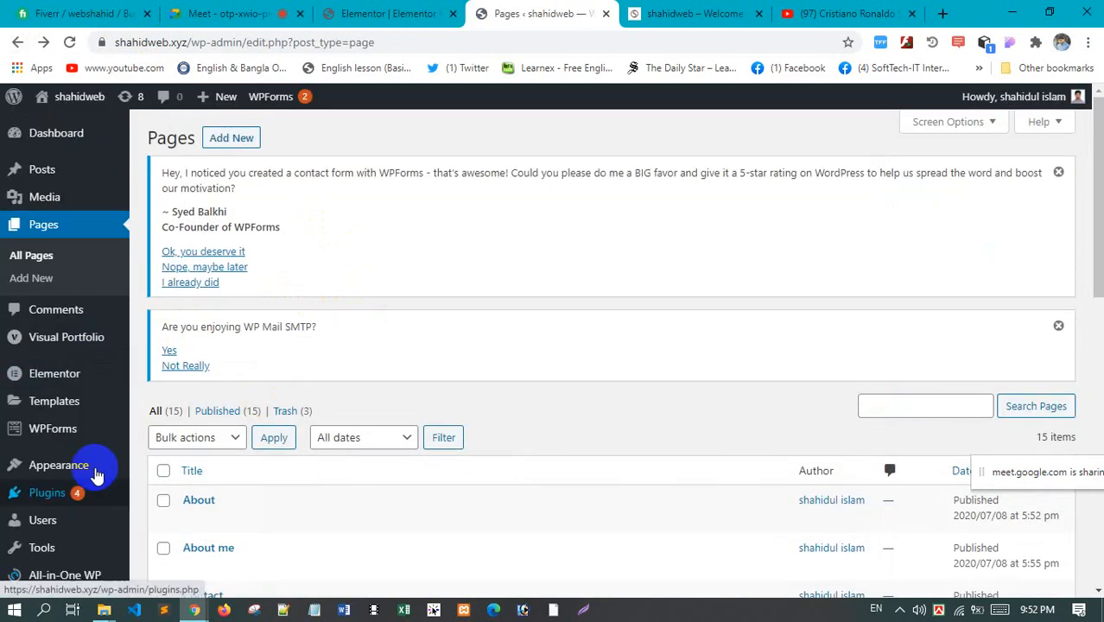
Open the form for uploading a .zip plugin on WordPress's Add Plugins page
{"action": "scroll", "coordinate": [69, 432], "scroll_direction": "down", "scroll_amount": 2}
{"action": "left_click", "coordinate": [76, 398]}
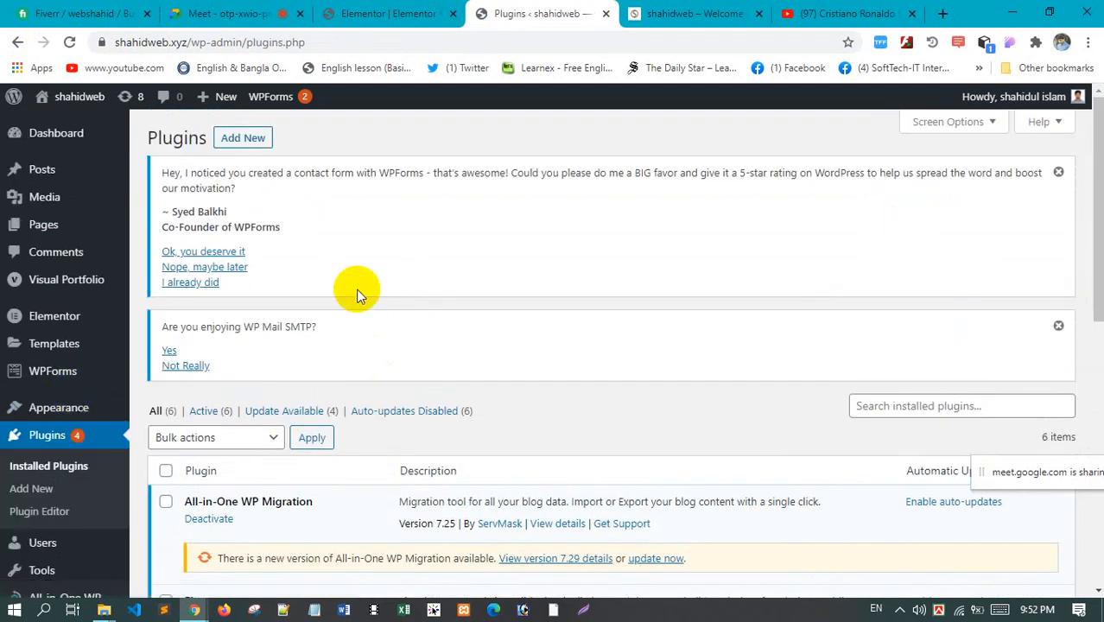
{"action": "left_click", "coordinate": [244, 143]}
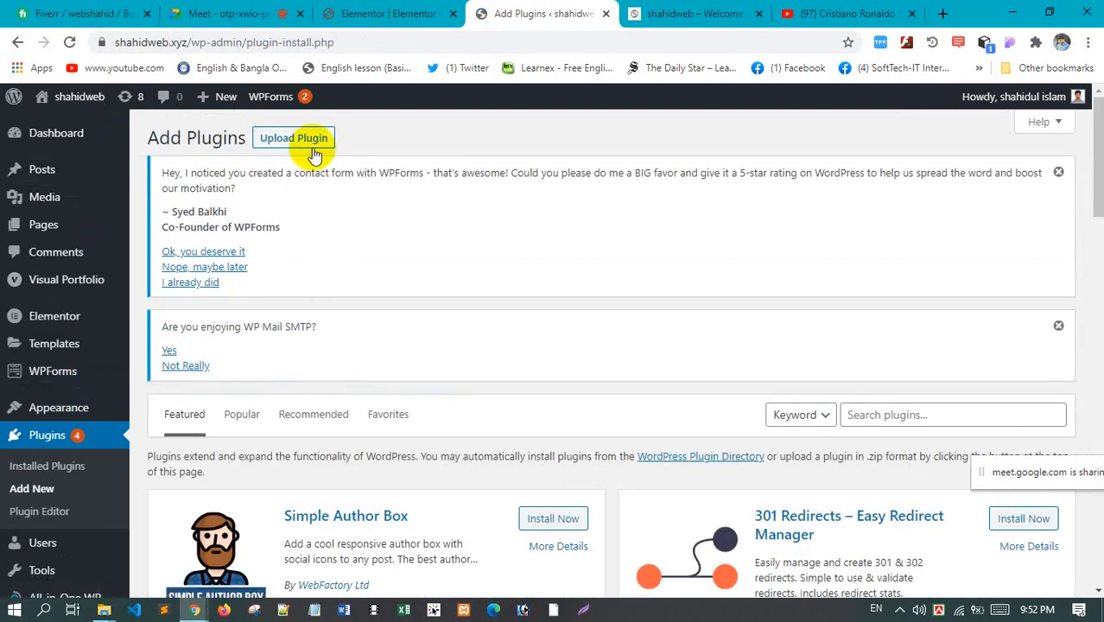
{"action": "left_click", "coordinate": [304, 140]}
{"action": "scroll", "coordinate": [518, 422], "scroll_direction": "down", "scroll_amount": 3}
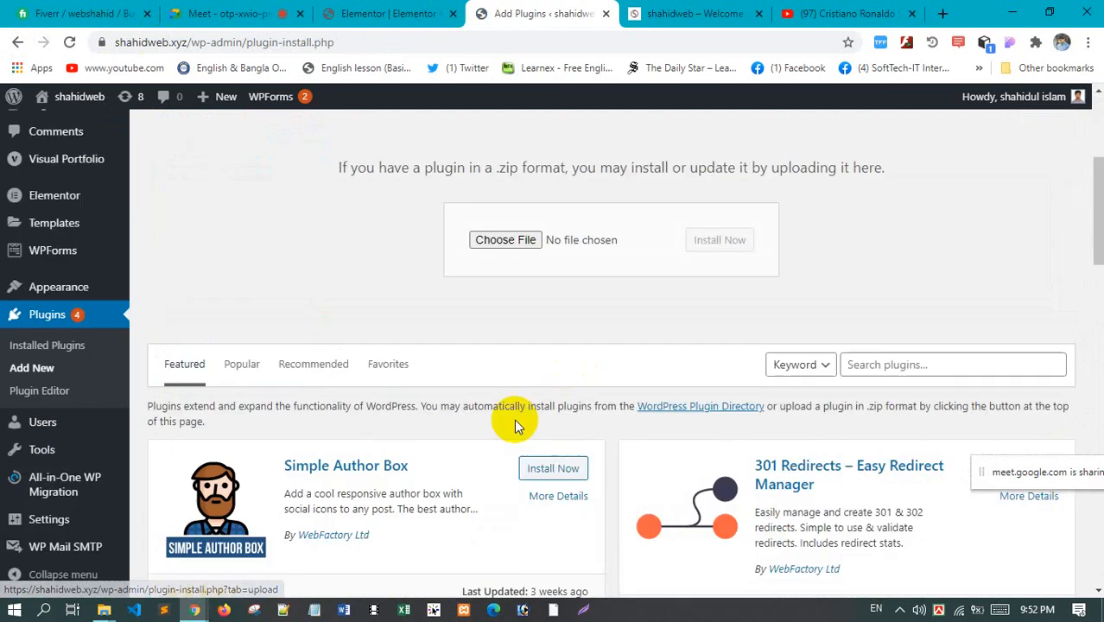
Upload elementor-pro3.0.5.zip from the Desktop and install it as a plugin
{"action": "left_click", "coordinate": [507, 201]}
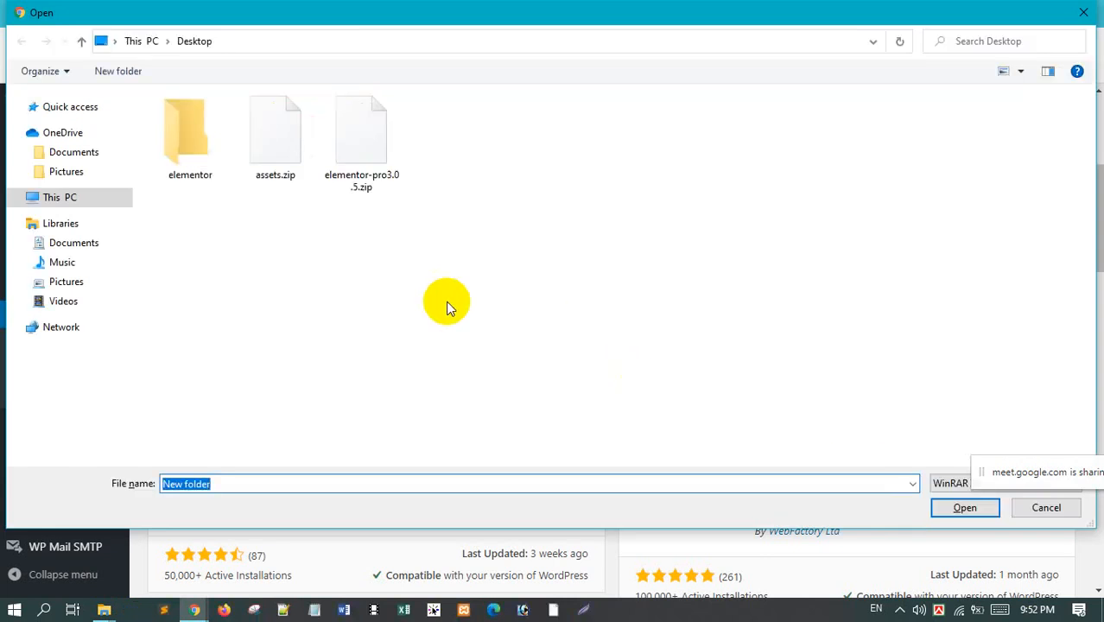
{"action": "left_click", "coordinate": [369, 142]}
{"action": "left_click", "coordinate": [965, 508]}
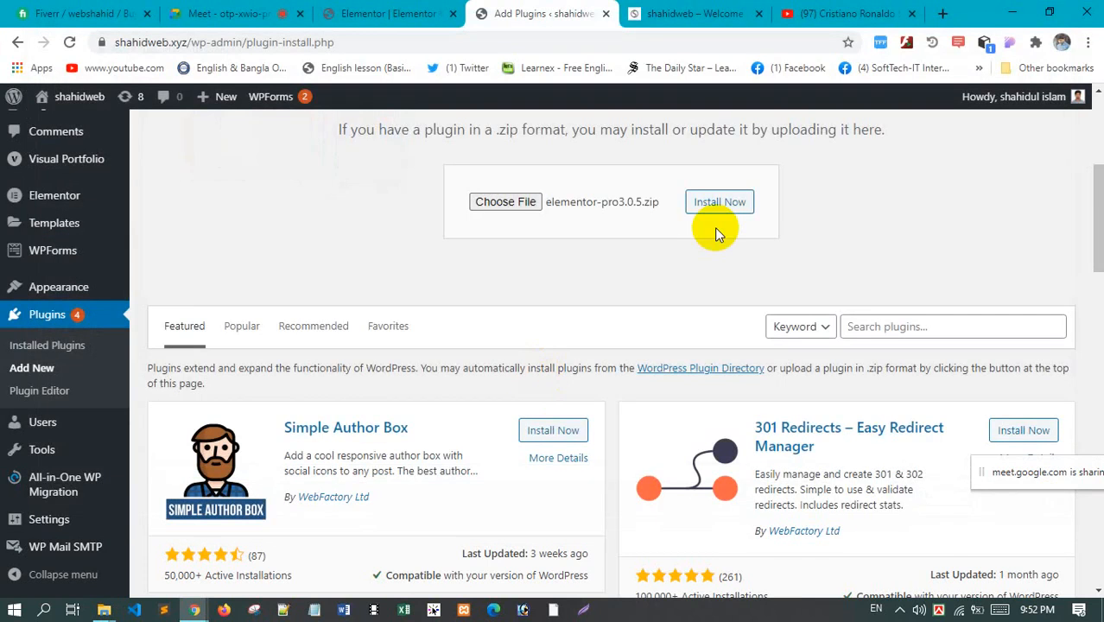
{"action": "left_click", "coordinate": [722, 204]}
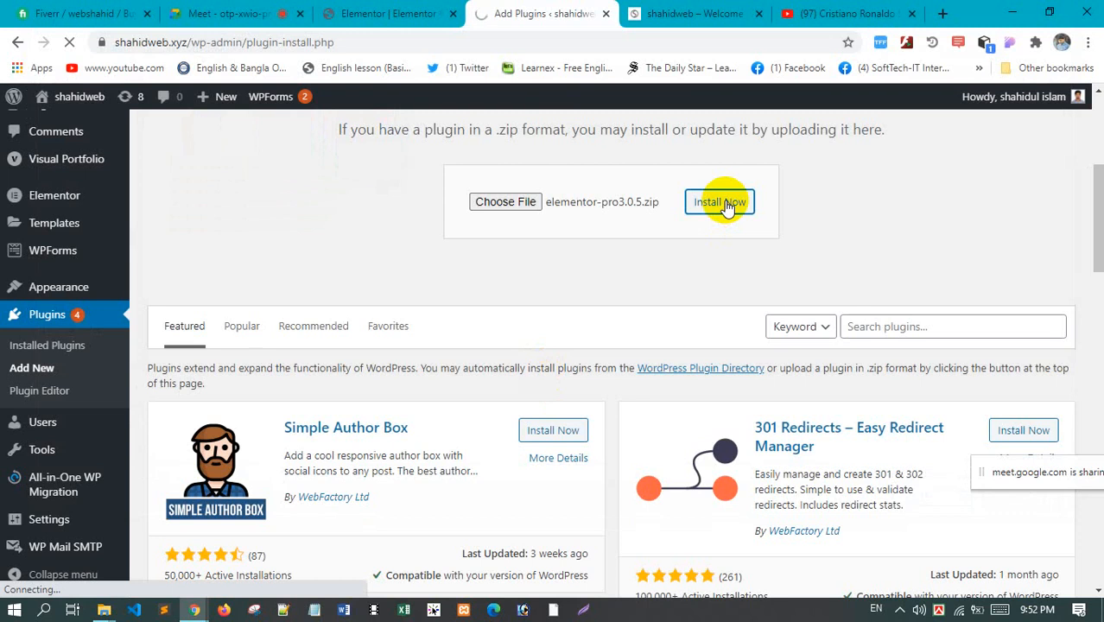
Look through the participant list of the Google Meet call and glance at the Elementor editor while the plugin uploads
{"action": "left_click", "coordinate": [242, 13]}
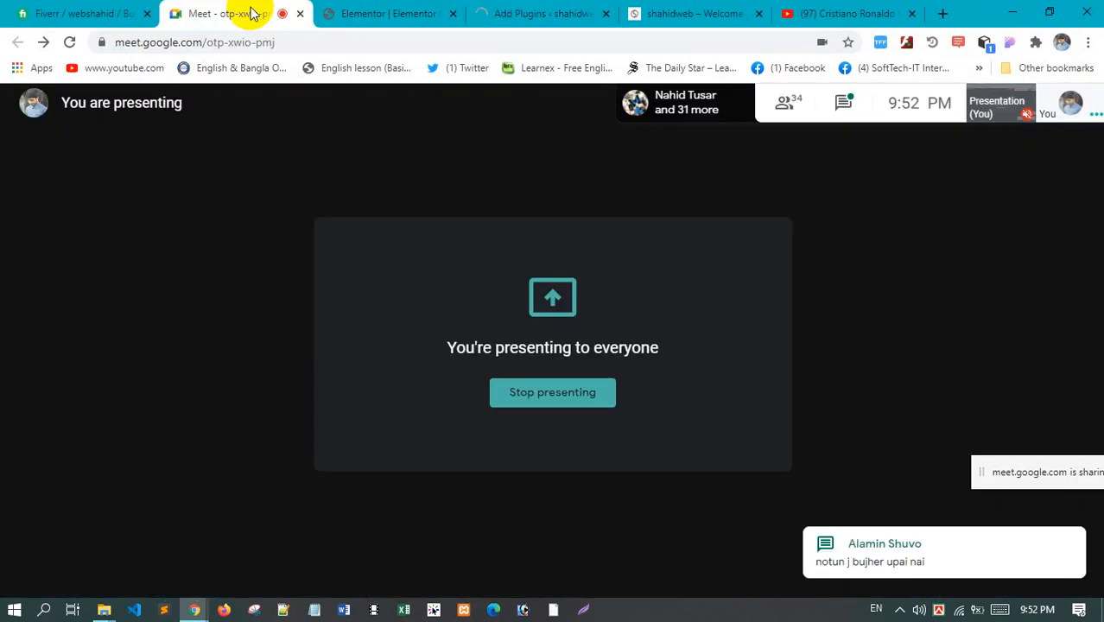
{"action": "left_click", "coordinate": [794, 105]}
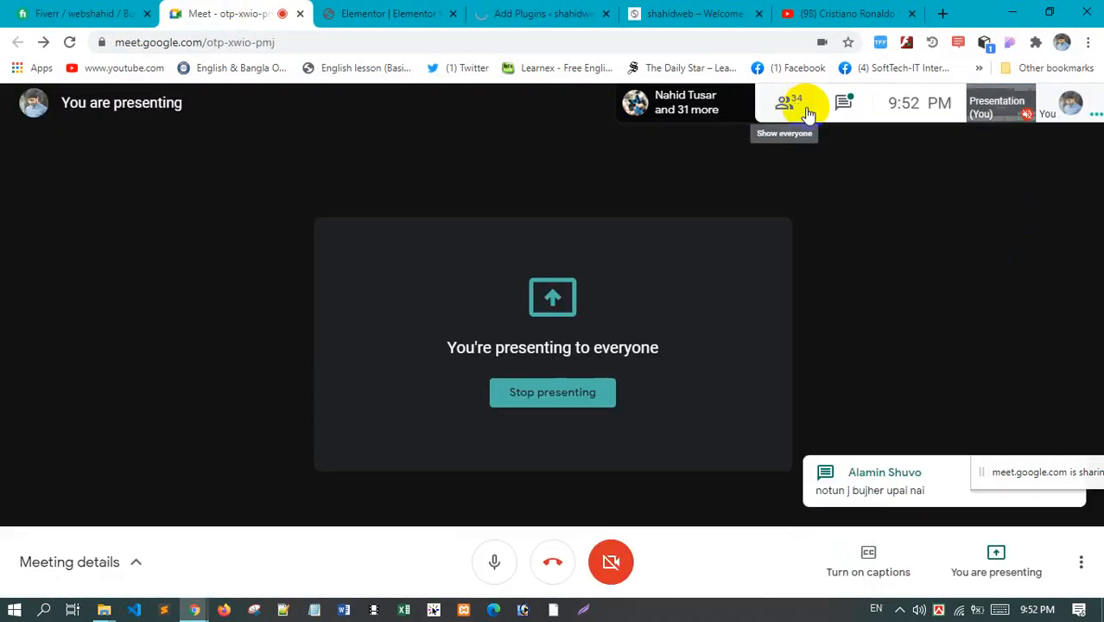
{"action": "left_click", "coordinate": [400, 17]}
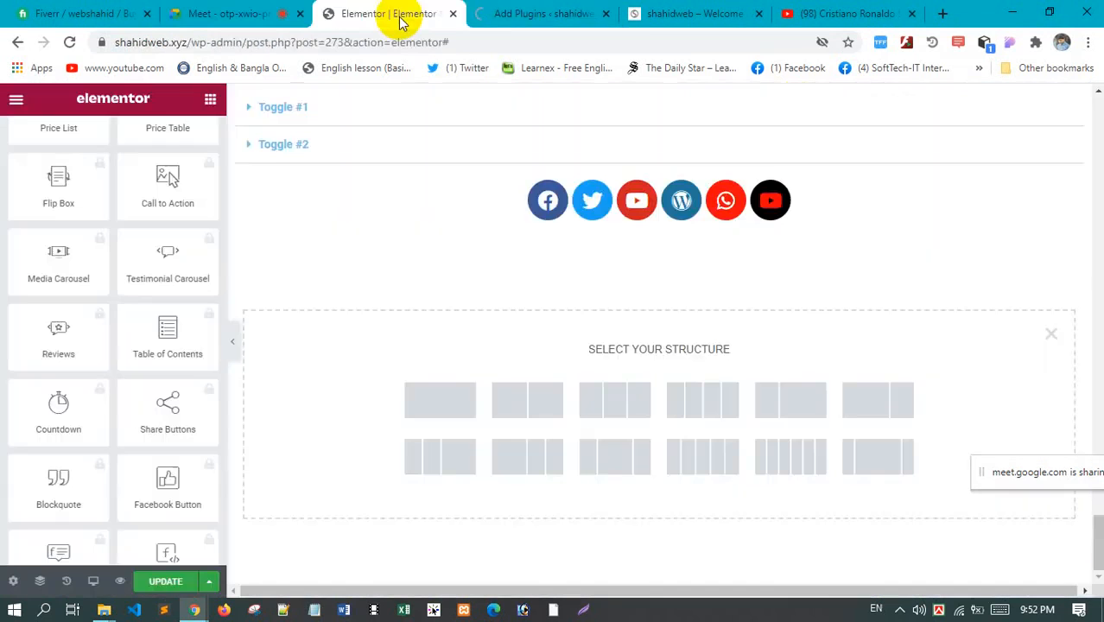
{"action": "left_click", "coordinate": [533, 23]}
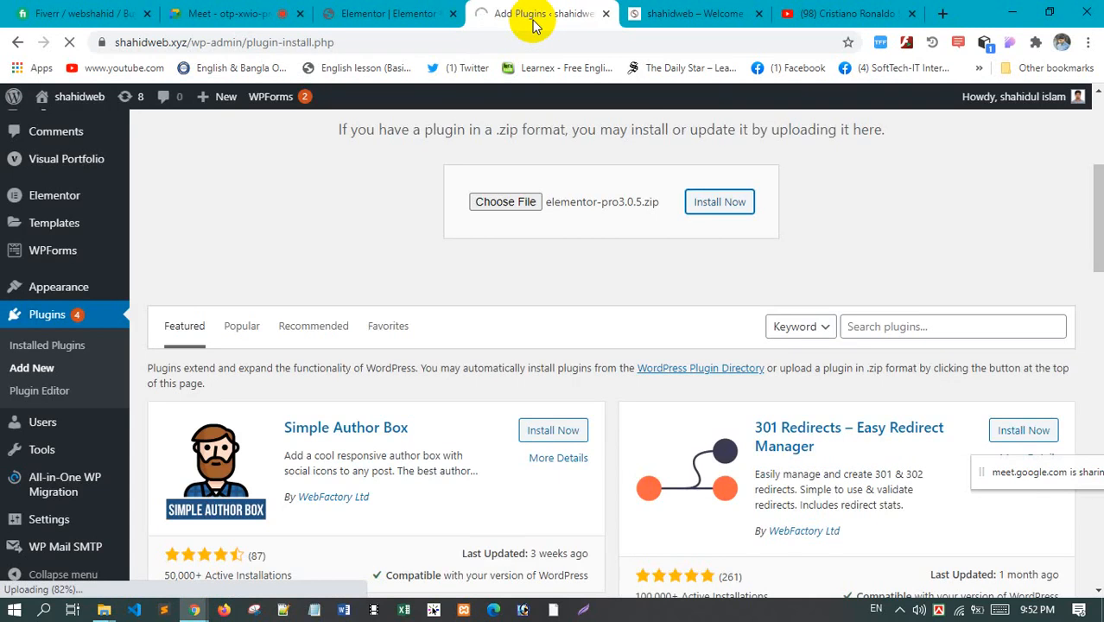
{"action": "left_click", "coordinate": [230, 13]}
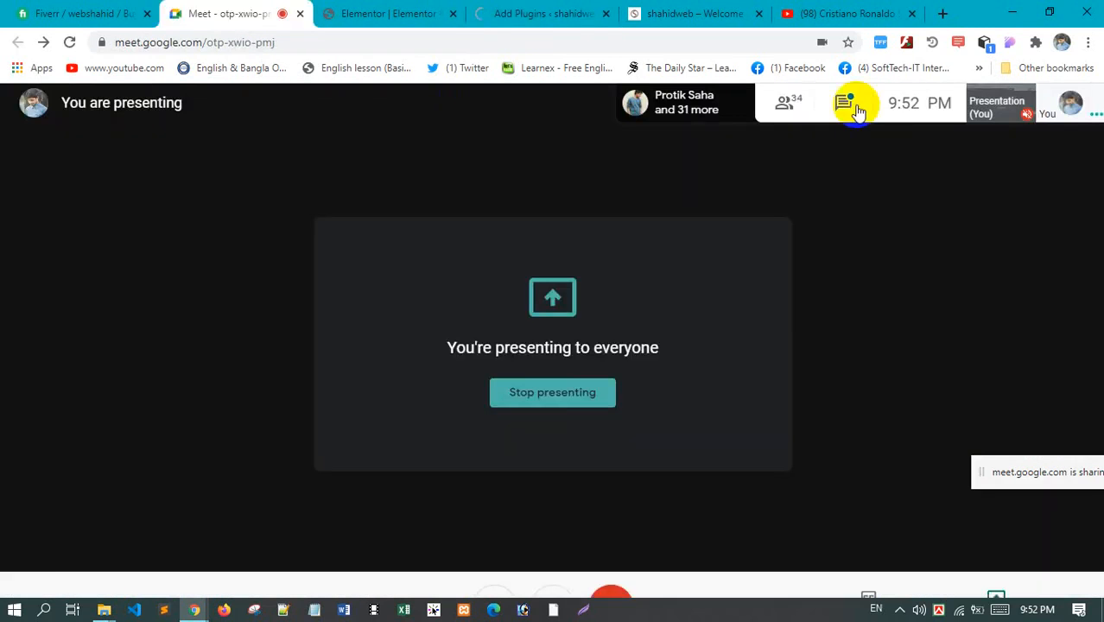
{"action": "left_click", "coordinate": [794, 103]}
{"action": "scroll", "coordinate": [929, 311], "scroll_direction": "down", "scroll_amount": 10}
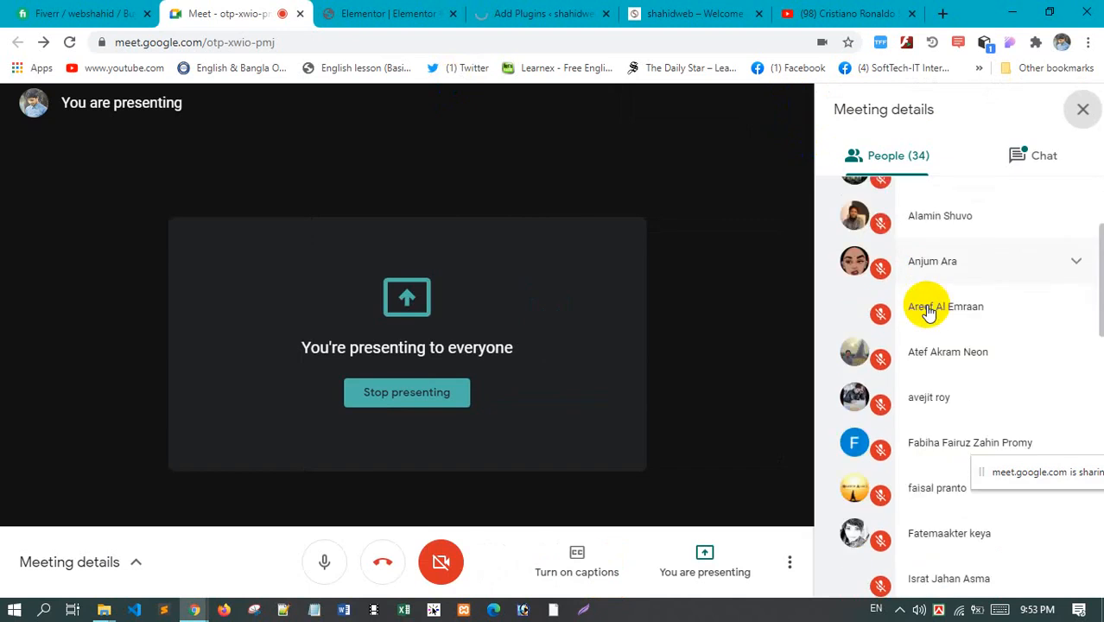
{"action": "scroll", "coordinate": [929, 311], "scroll_direction": "down", "scroll_amount": 2}
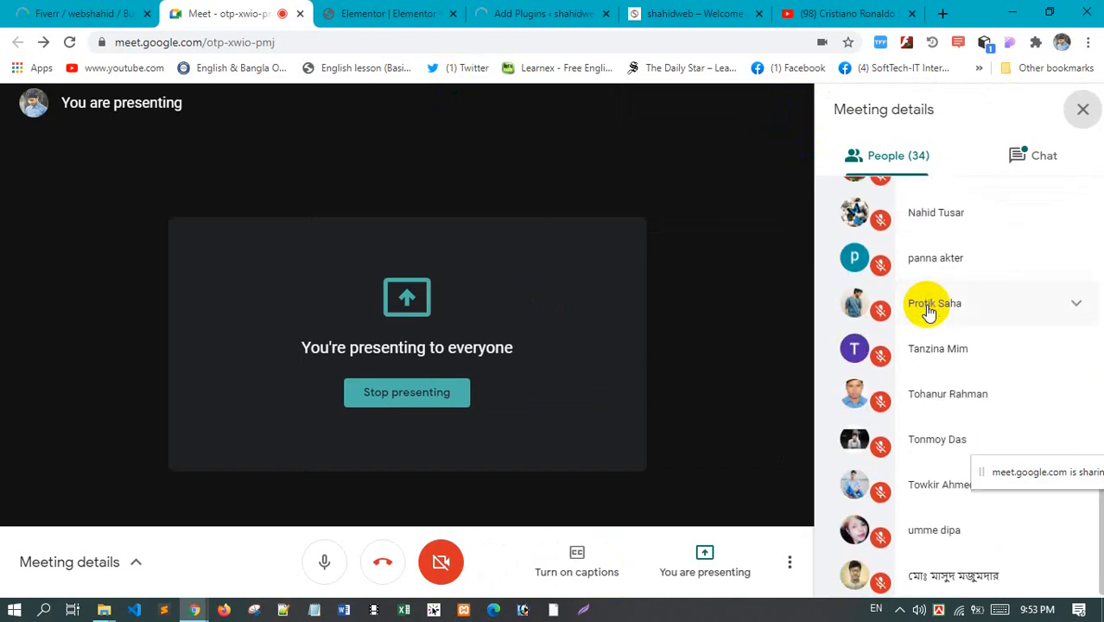
{"action": "scroll", "coordinate": [926, 313], "scroll_direction": "up", "scroll_amount": 12}
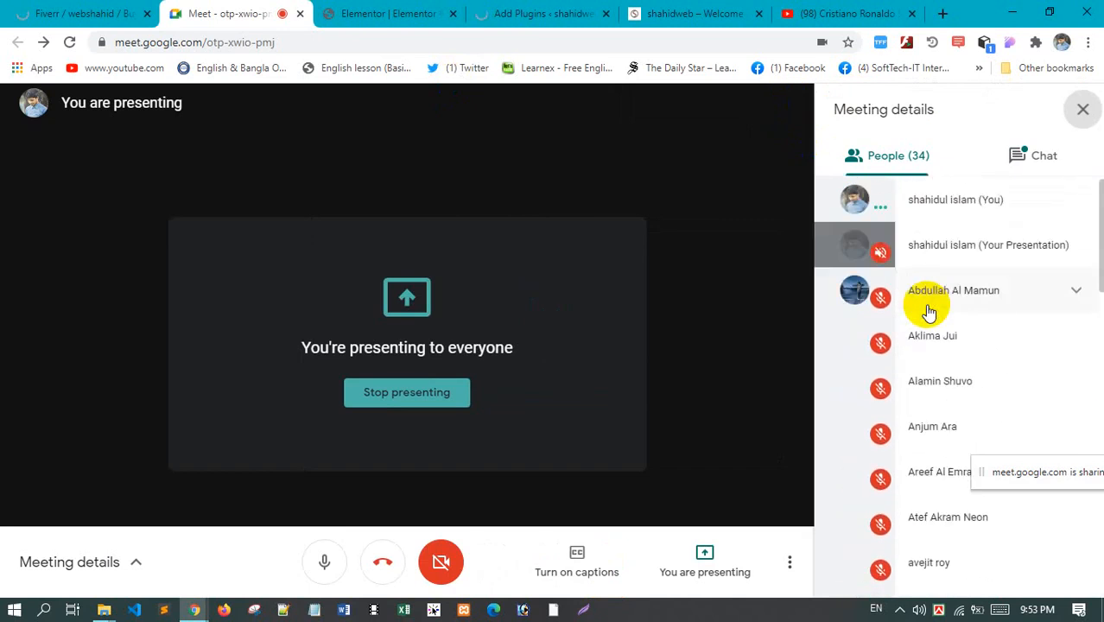
{"action": "left_click", "coordinate": [366, 13]}
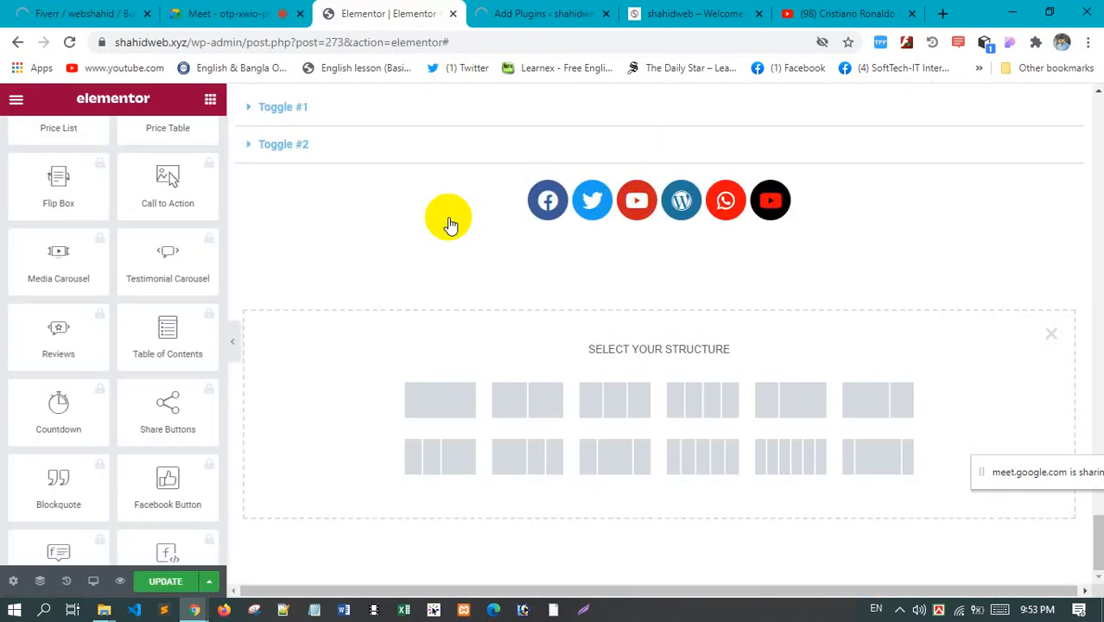
Activate the uploaded Elementor Pro plugin and look for its entry in the installed plugins list
{"action": "left_click", "coordinate": [535, 13]}
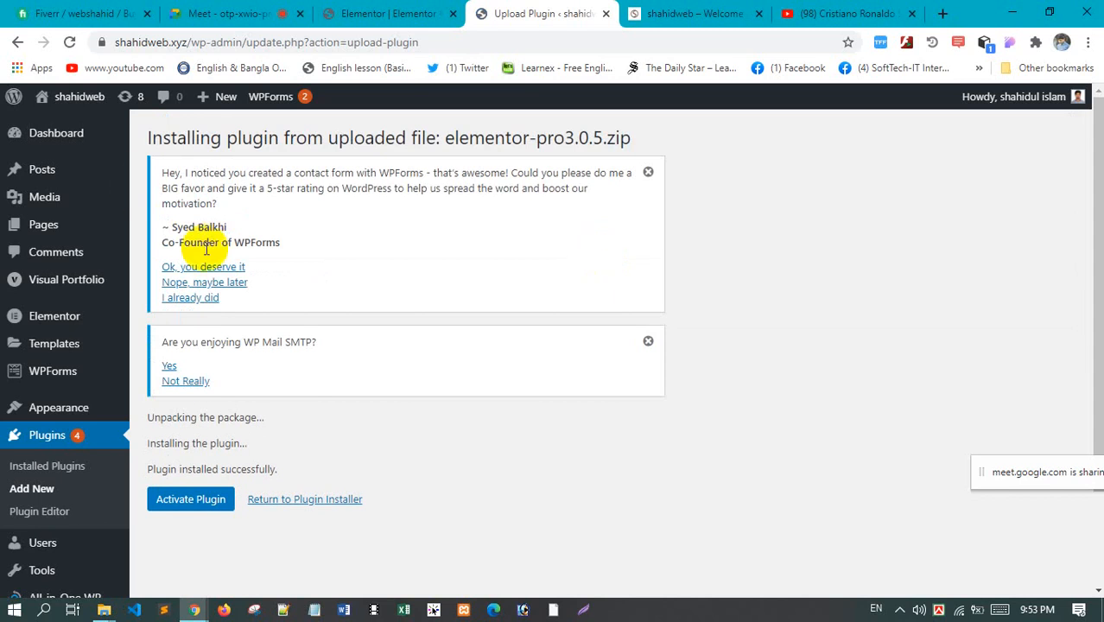
{"action": "scroll", "coordinate": [396, 344], "scroll_direction": "down", "scroll_amount": 1}
{"action": "scroll", "coordinate": [405, 337], "scroll_direction": "up", "scroll_amount": 1}
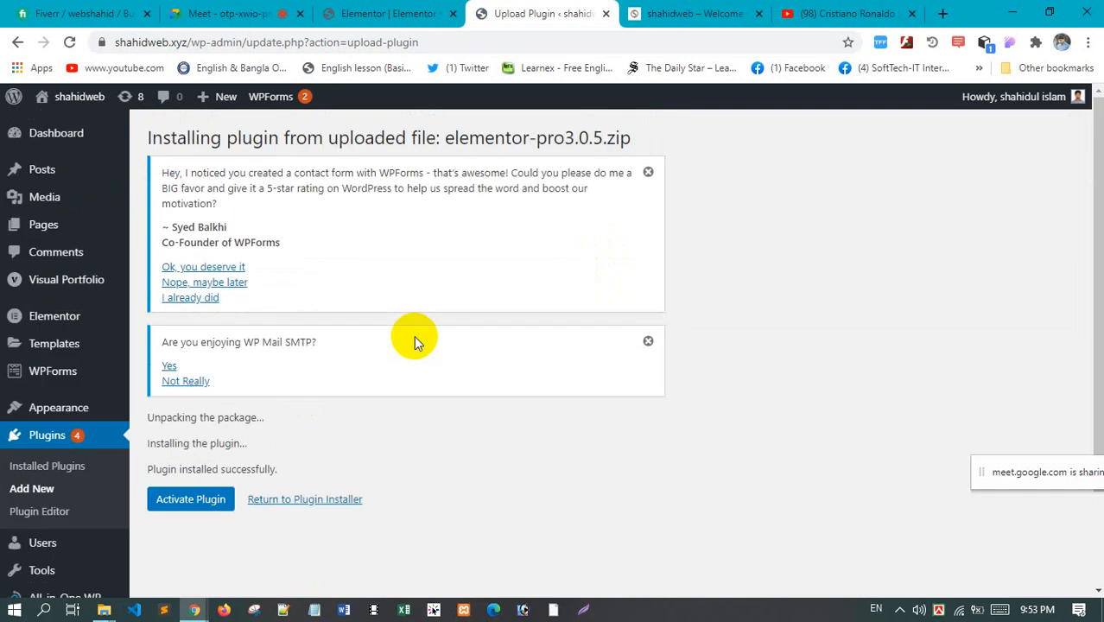
{"action": "left_click", "coordinate": [194, 510]}
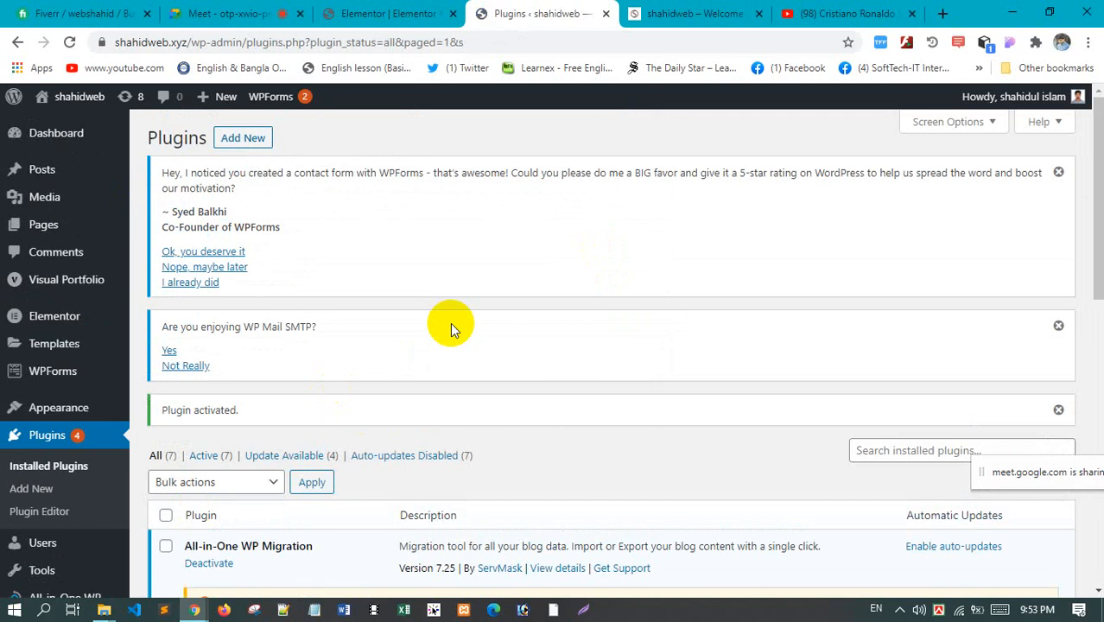
{"action": "scroll", "coordinate": [451, 329], "scroll_direction": "down", "scroll_amount": 5}
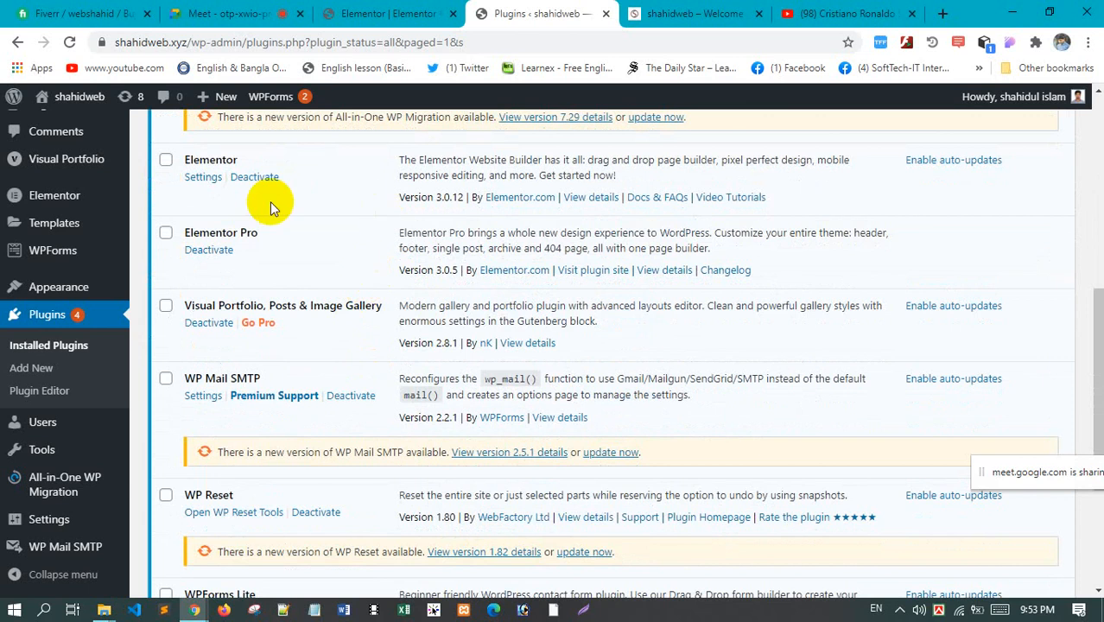
{"action": "scroll", "coordinate": [367, 232], "scroll_direction": "up", "scroll_amount": 1}
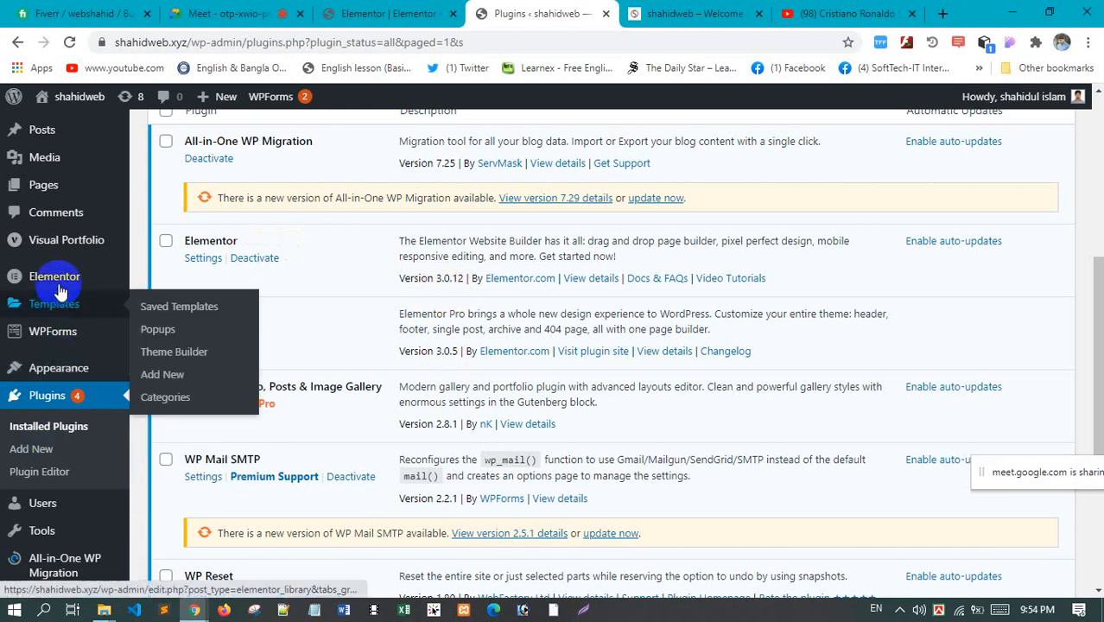
Open Elementor's Tools page in the WordPress admin and look over its General settings
{"action": "mouse_move", "coordinate": [61, 288]}
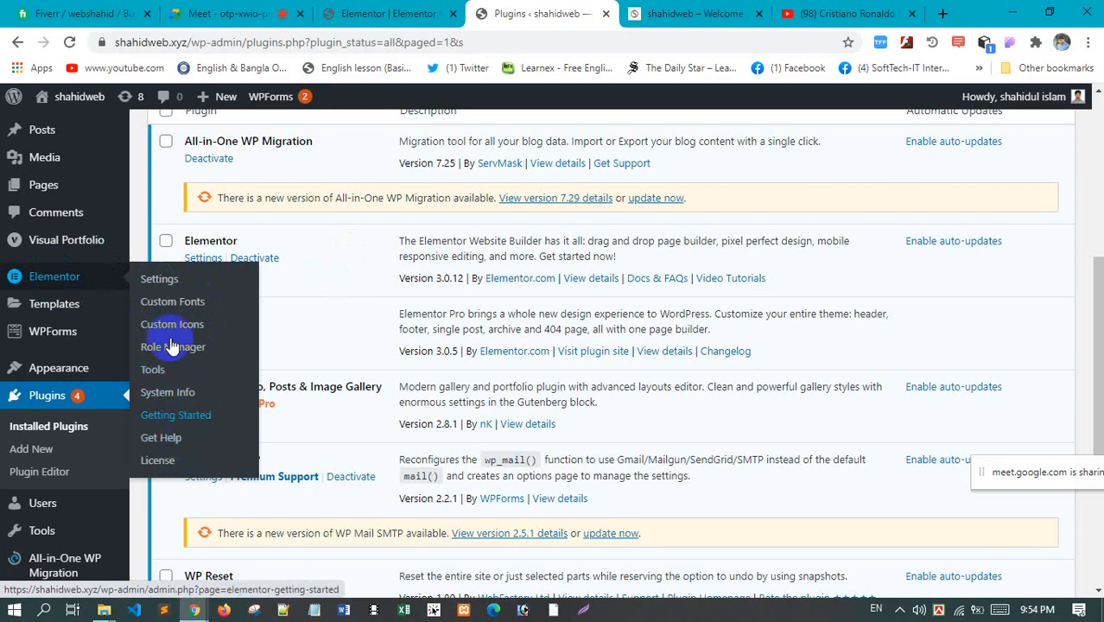
{"action": "left_click", "coordinate": [175, 372]}
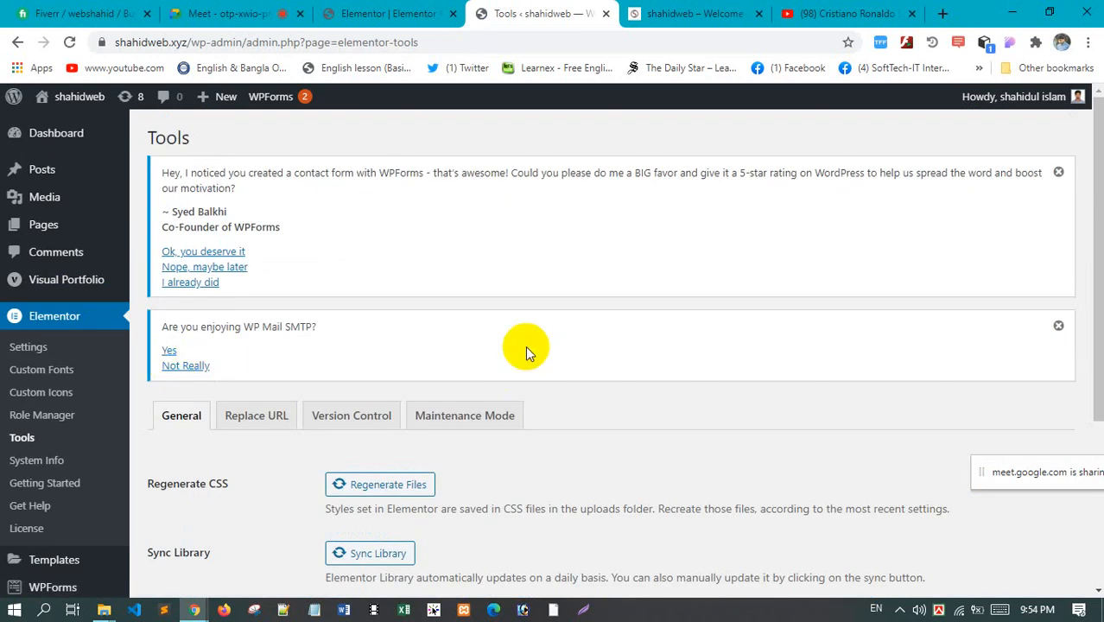
{"action": "scroll", "coordinate": [535, 350], "scroll_direction": "down", "scroll_amount": 2}
{"action": "scroll", "coordinate": [537, 354], "scroll_direction": "down", "scroll_amount": 1}
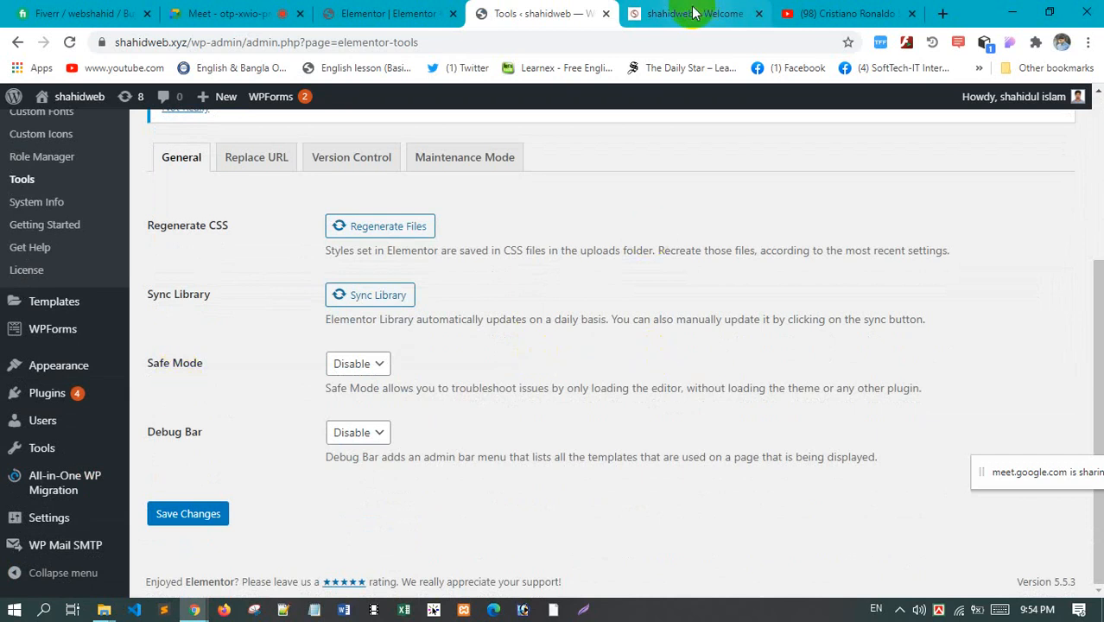
Look over the page open in the Elementor editor and return to Elementor's Tools page
{"action": "left_click", "coordinate": [382, 13]}
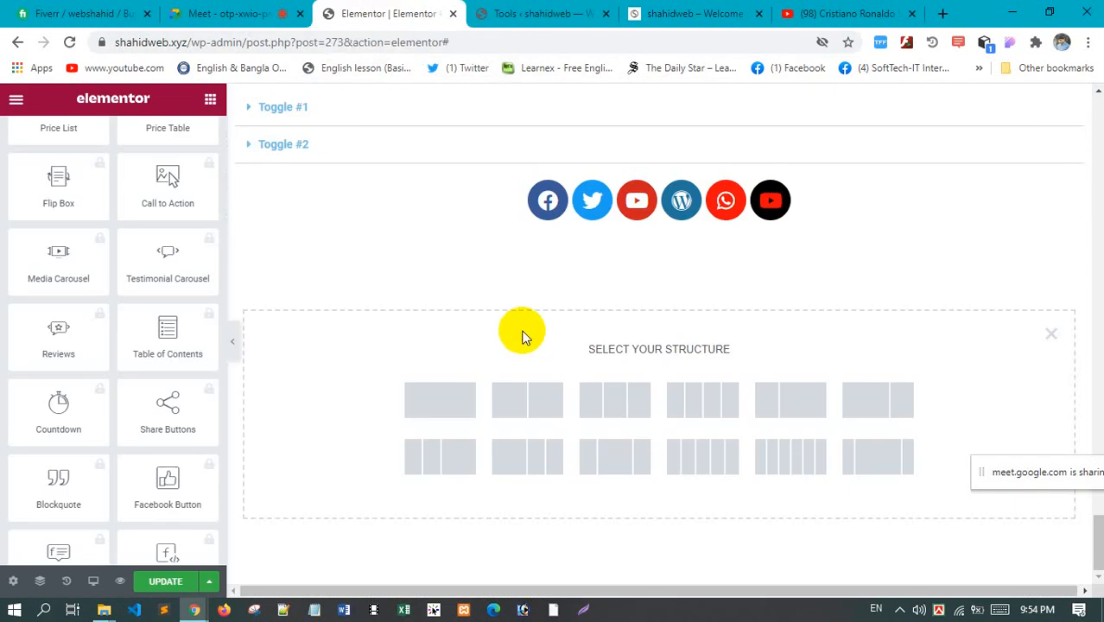
{"action": "scroll", "coordinate": [521, 339], "scroll_direction": "up", "scroll_amount": 20}
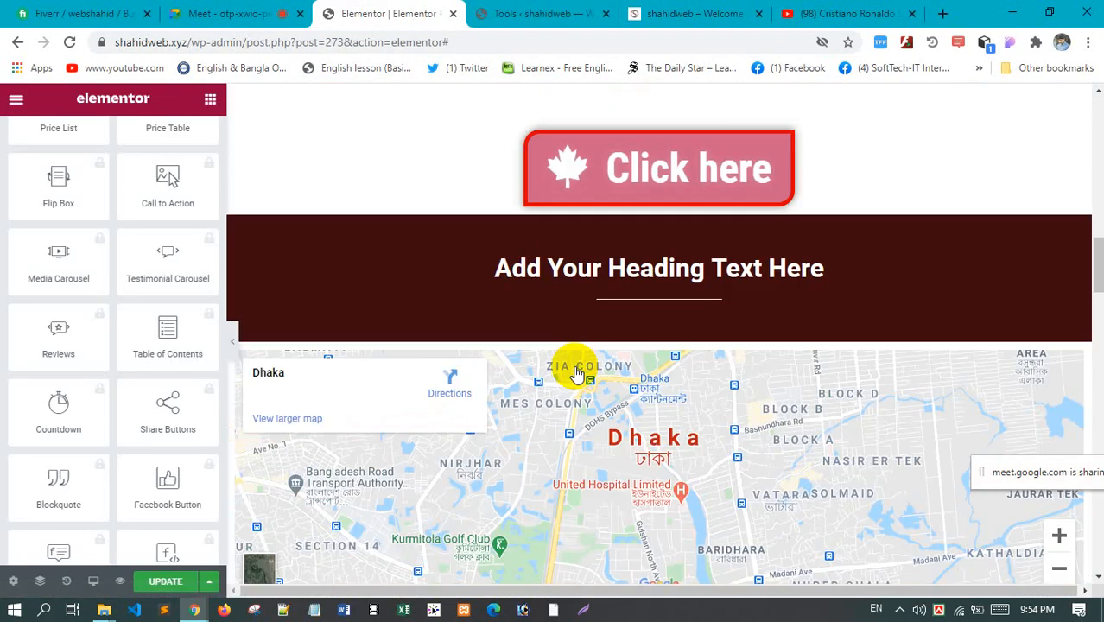
{"action": "left_click", "coordinate": [510, 16]}
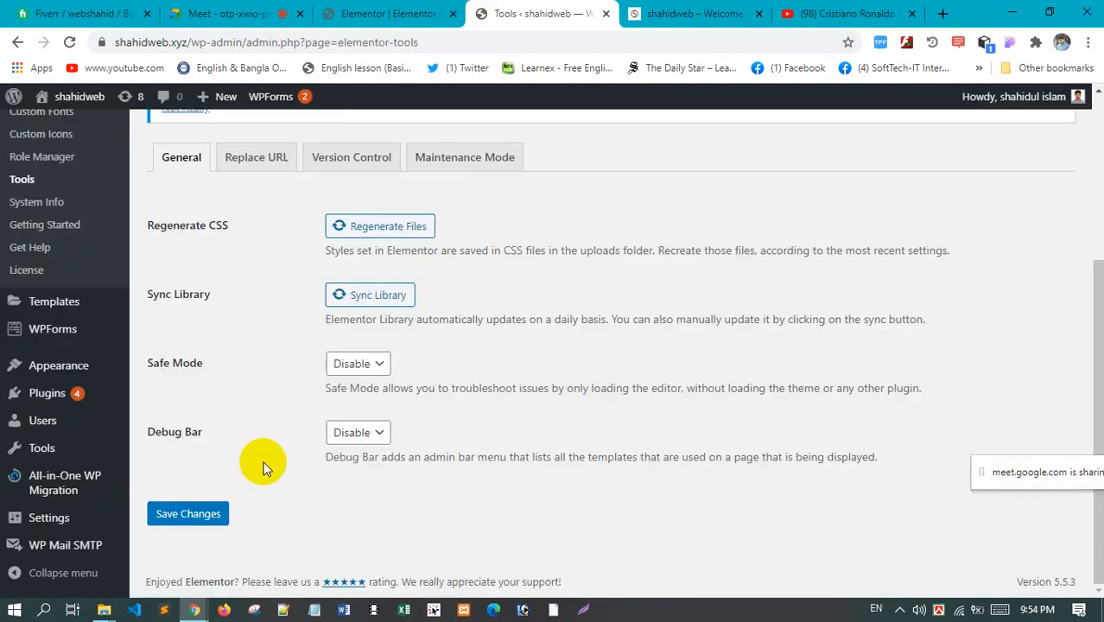
View the available Safe Mode options without changing the setting
{"action": "left_click", "coordinate": [358, 367]}
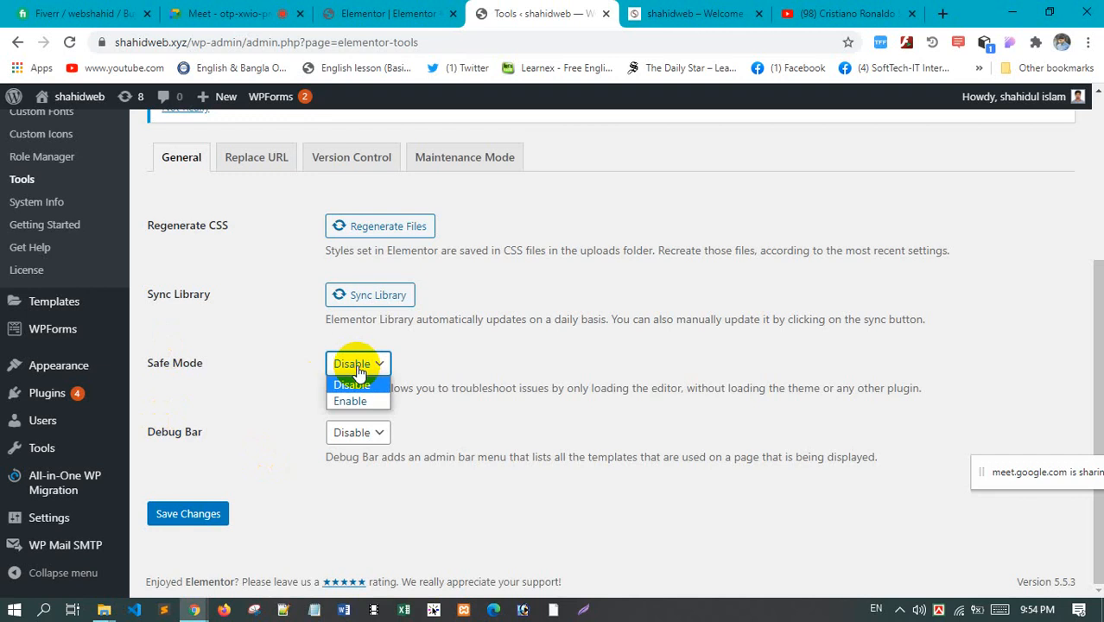
{"action": "left_click", "coordinate": [348, 363]}
{"action": "left_click", "coordinate": [348, 363]}
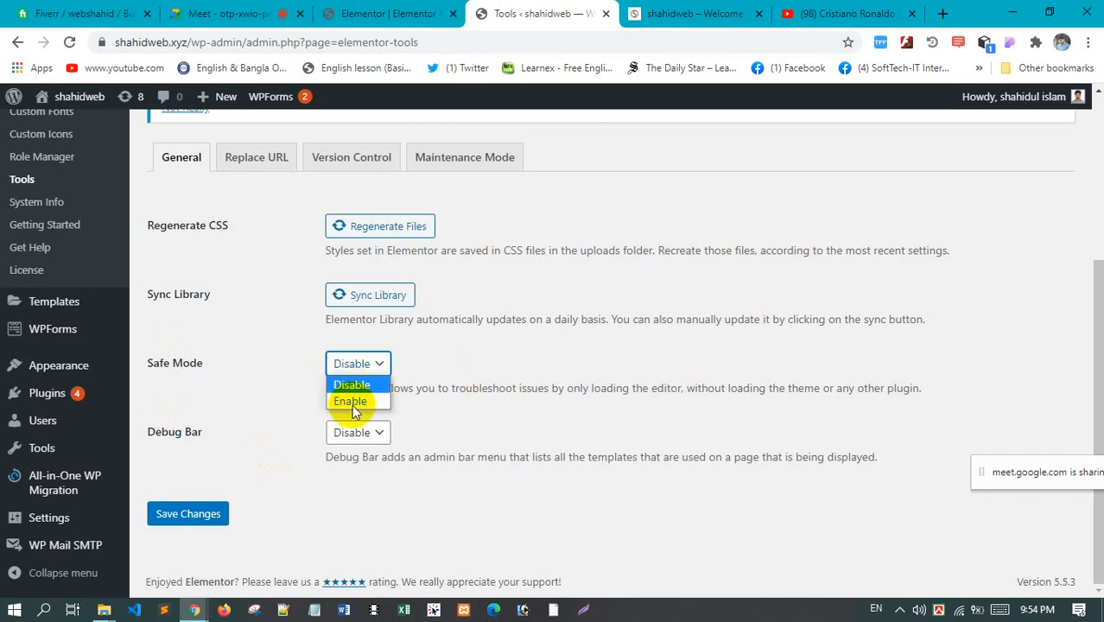
{"action": "left_click", "coordinate": [549, 362]}
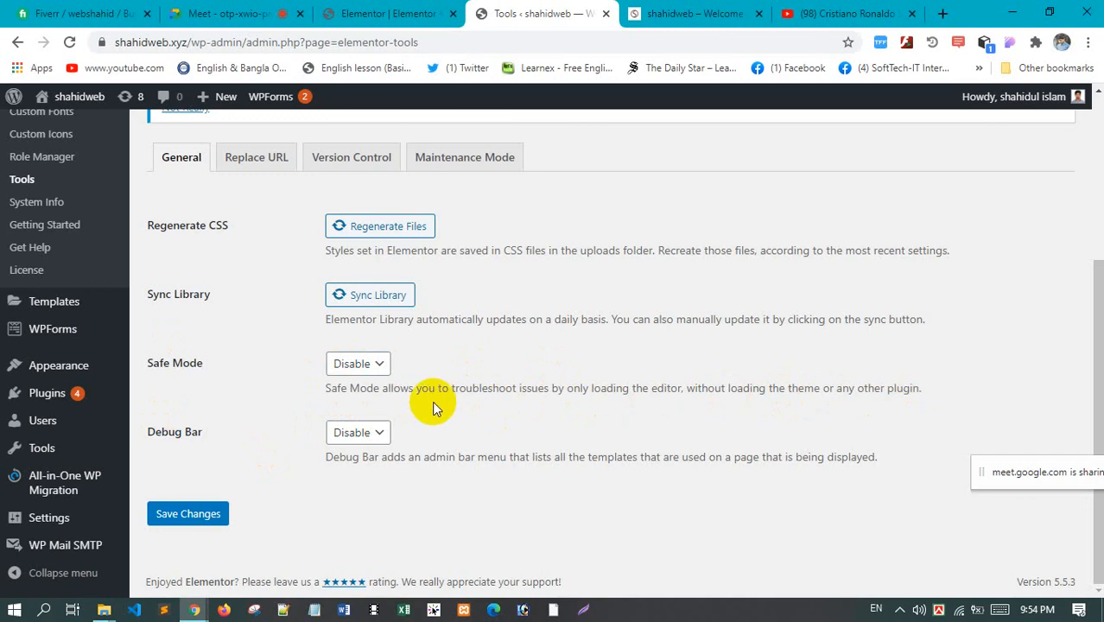
Save the page open in the Elementor editor with Update and reload the editor
{"action": "left_click", "coordinate": [386, 14]}
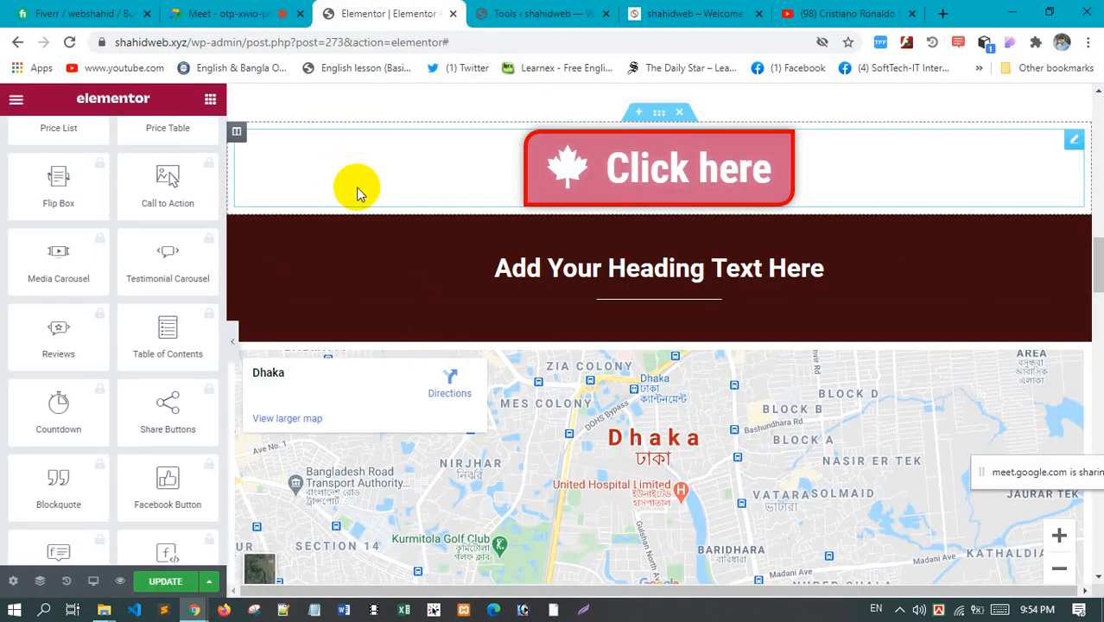
{"action": "left_click", "coordinate": [164, 588]}
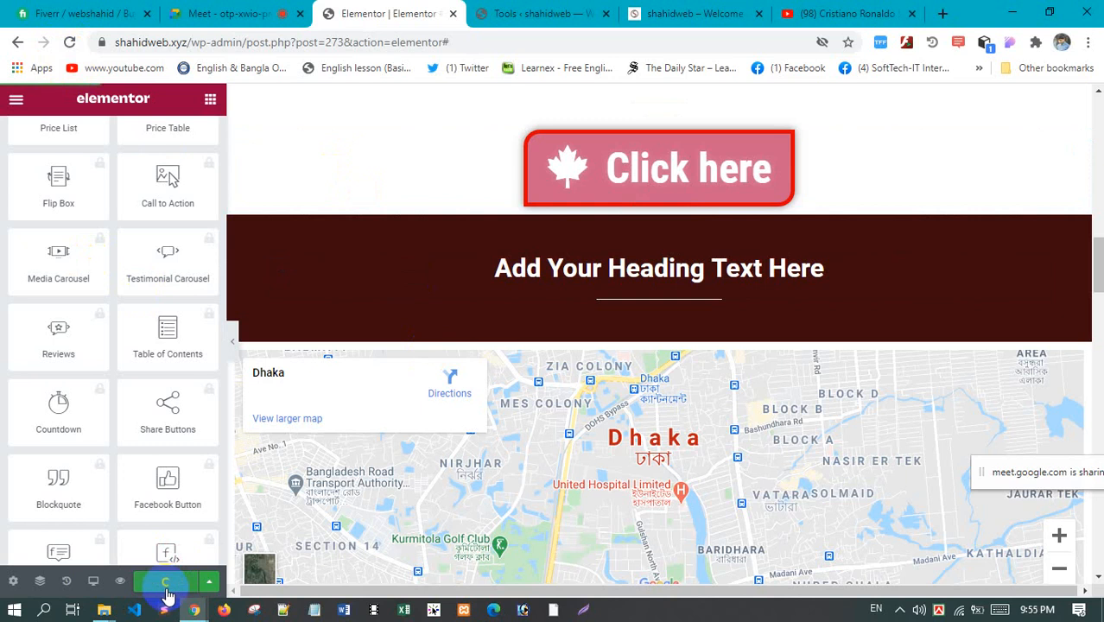
{"action": "left_click", "coordinate": [70, 42]}
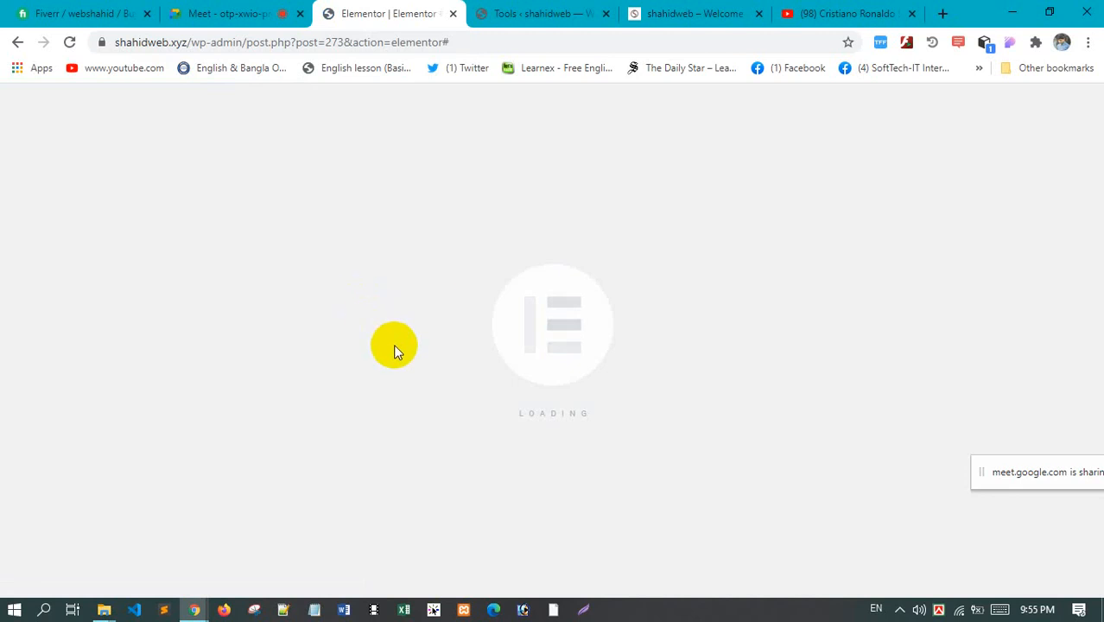
Check the Safe Mode options on Elementor's Tools page again and look over the site's live home page
{"action": "left_click", "coordinate": [534, 13]}
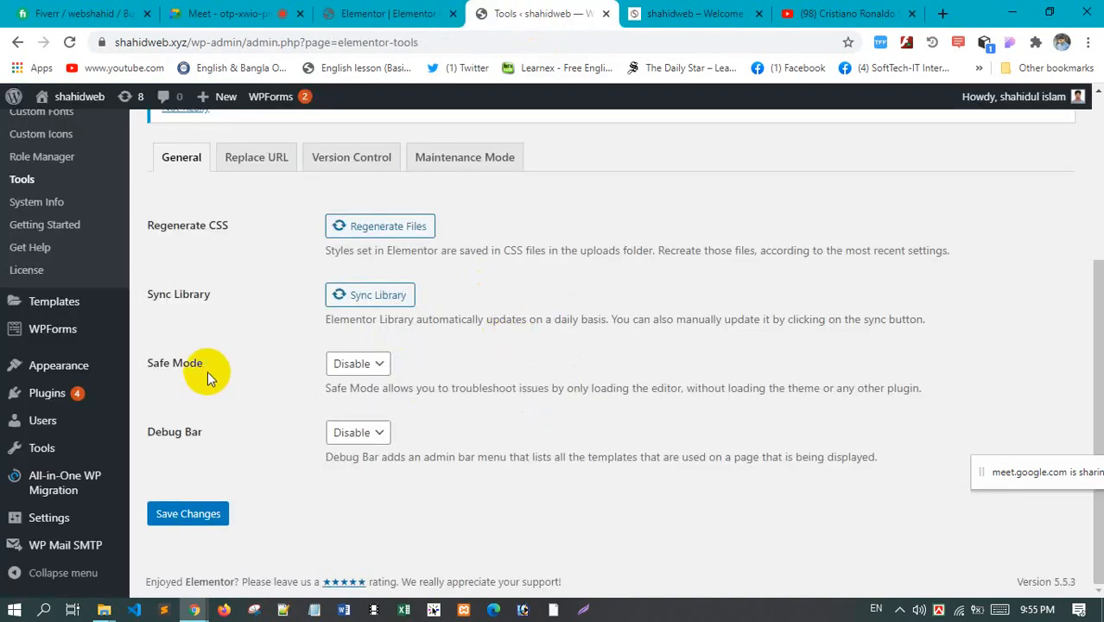
{"action": "left_click", "coordinate": [353, 364]}
{"action": "left_click", "coordinate": [353, 366]}
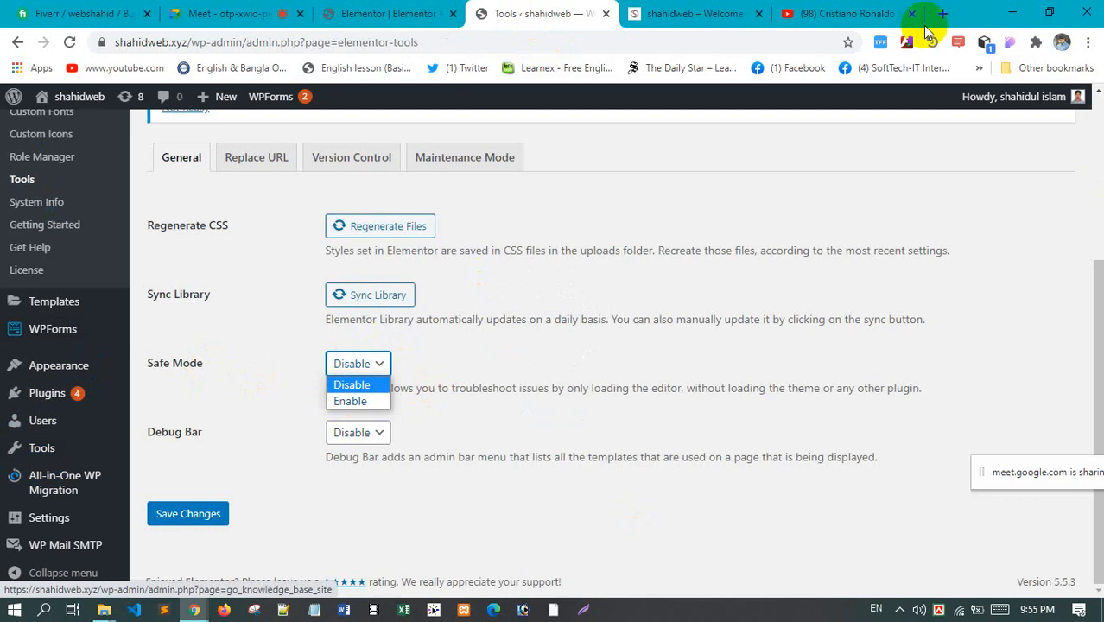
{"action": "left_click", "coordinate": [692, 13]}
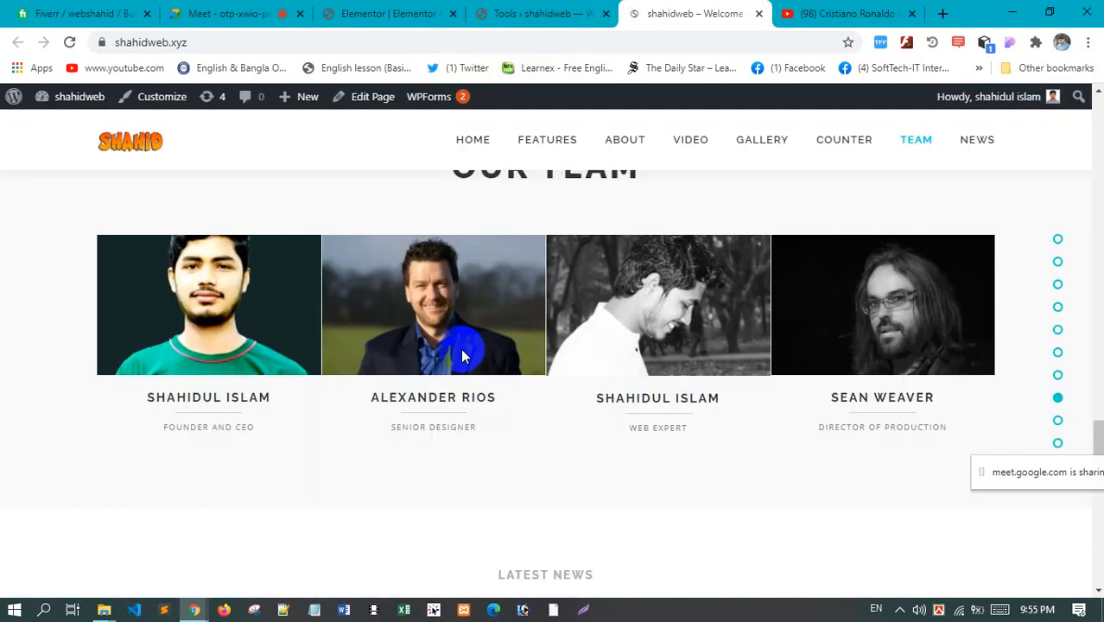
{"action": "scroll", "coordinate": [461, 348], "scroll_direction": "down", "scroll_amount": 3}
{"action": "scroll", "coordinate": [469, 368], "scroll_direction": "up", "scroll_amount": 10}
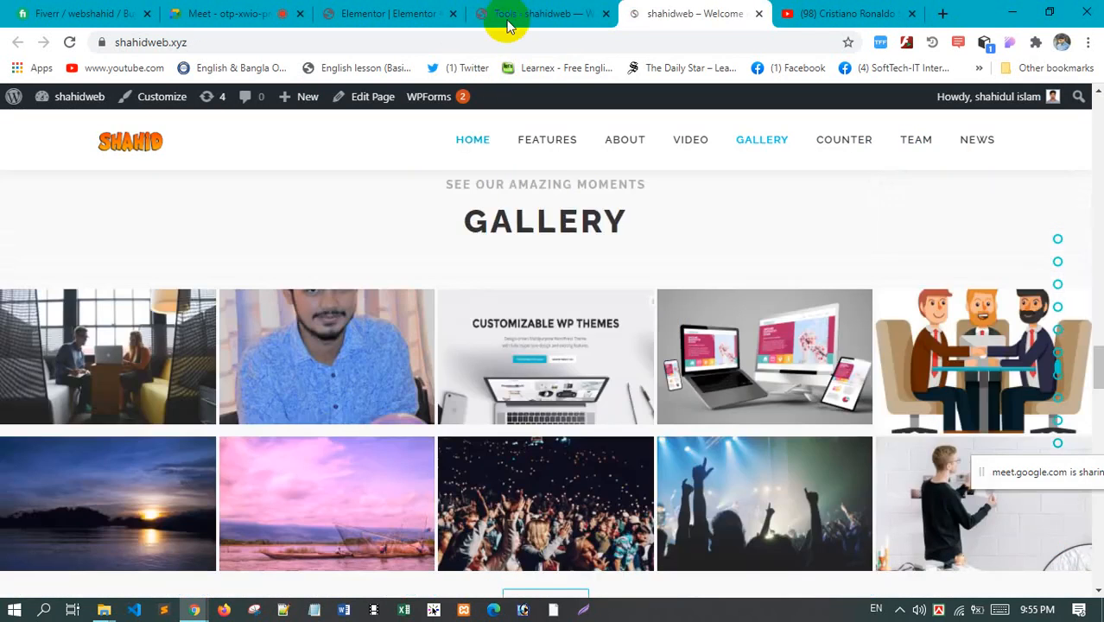
Set Safe Mode to Enable in the General settings of Elementor's Tools page
{"action": "left_click", "coordinate": [510, 17]}
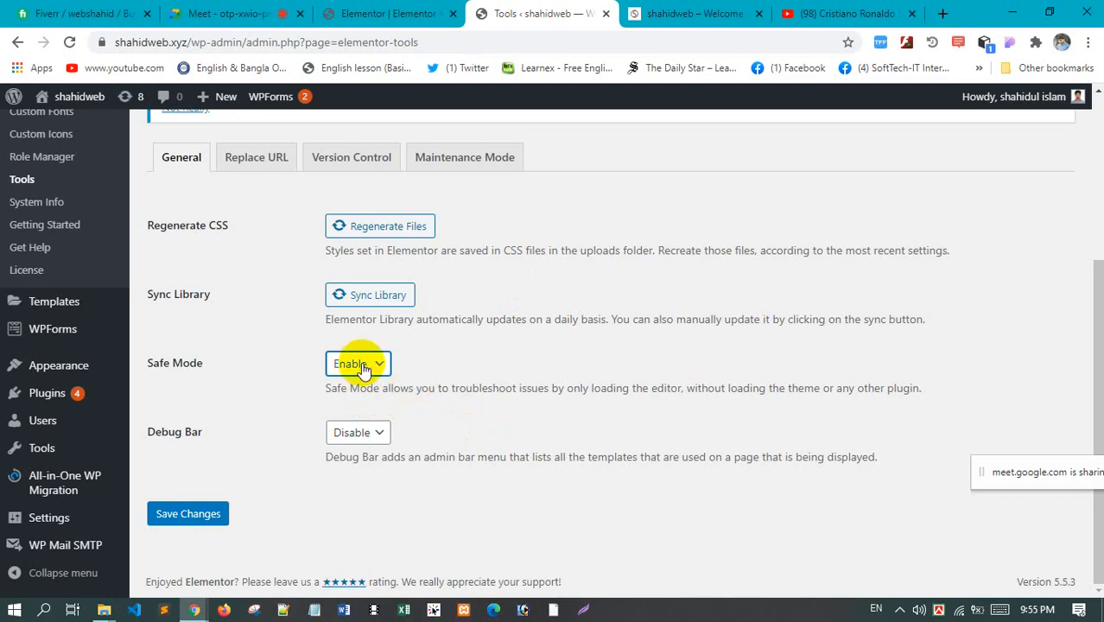
{"action": "left_click", "coordinate": [453, 368]}
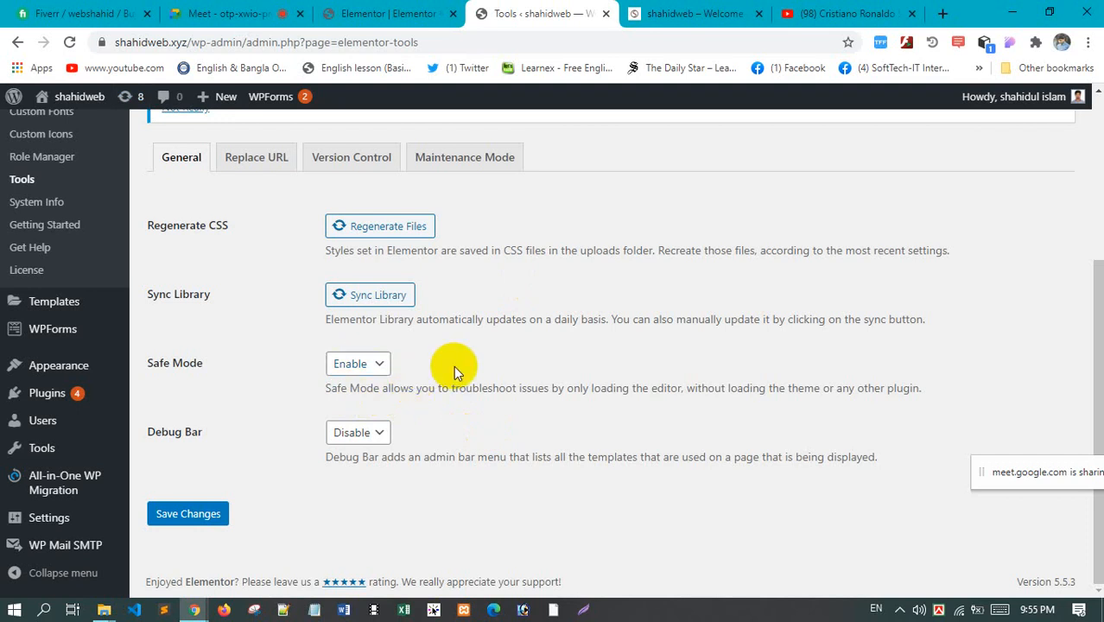
View the Safe Mode choices without changing them and look over the Replace URL settings of Elementor's Tools
{"action": "left_click", "coordinate": [363, 366]}
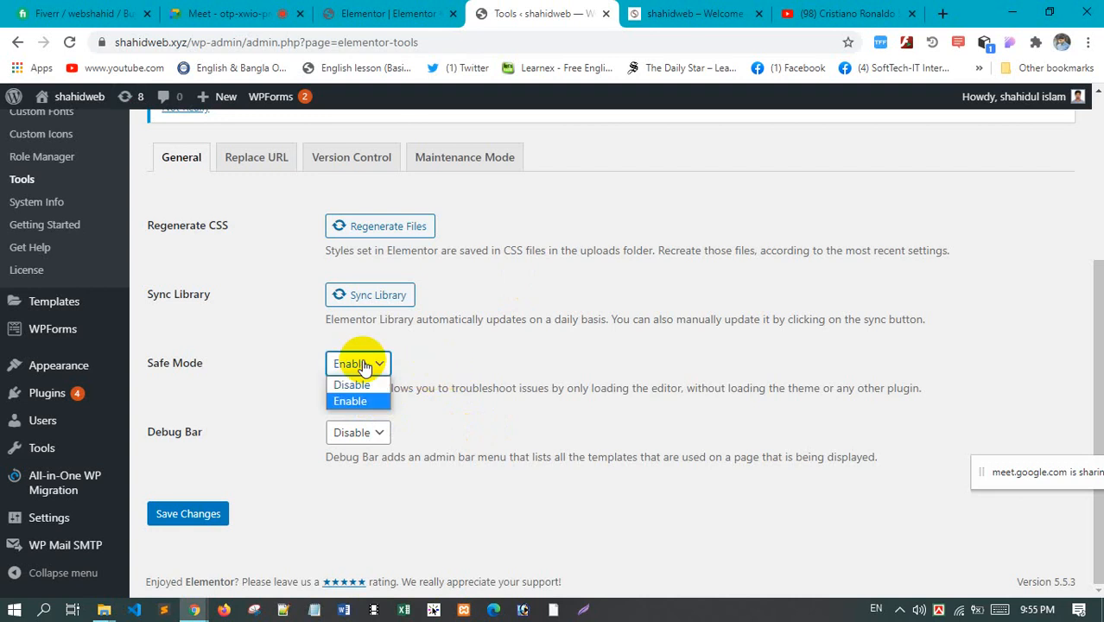
{"action": "left_click", "coordinate": [363, 367]}
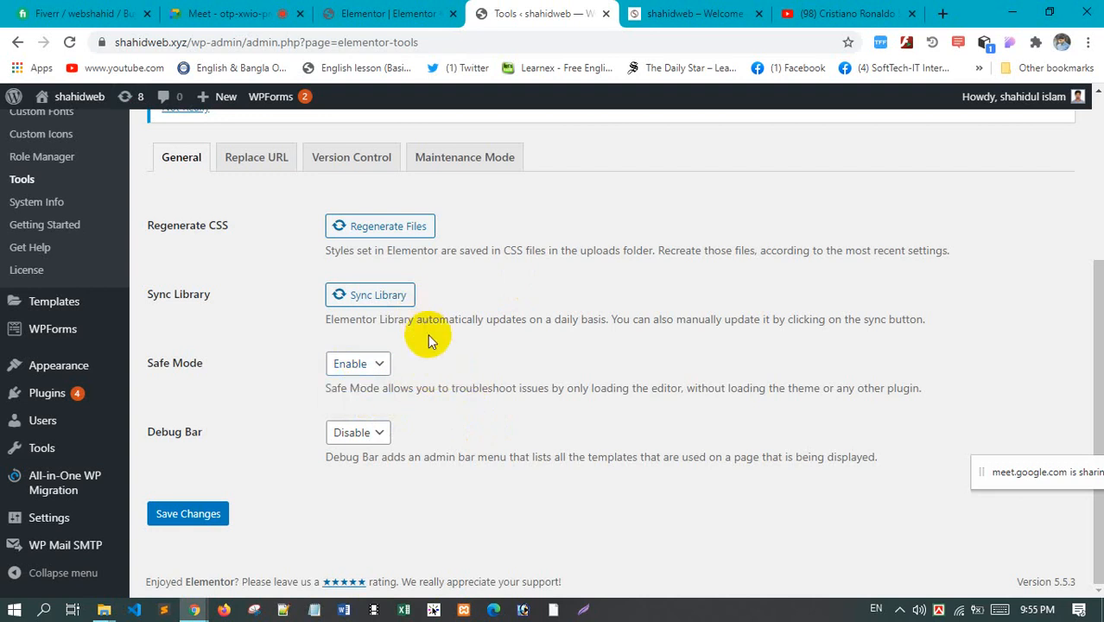
{"action": "scroll", "coordinate": [245, 401], "scroll_direction": "up", "scroll_amount": 3}
{"action": "left_click", "coordinate": [256, 417]}
{"action": "scroll", "coordinate": [413, 343], "scroll_direction": "down", "scroll_amount": 2}
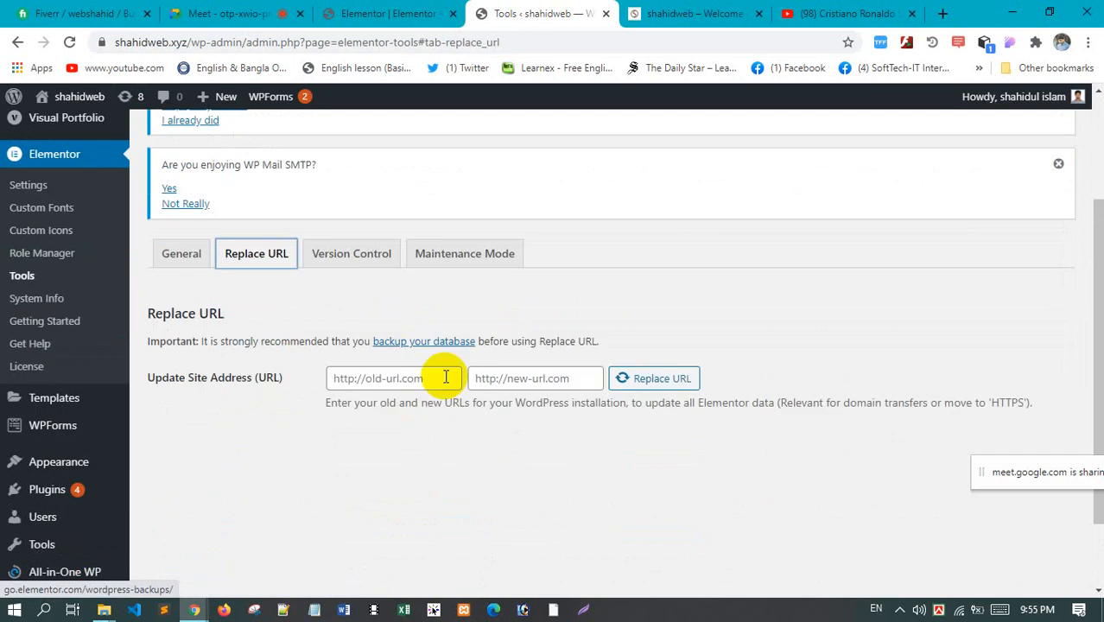
Look over Elementor's Version Control settings and choose 3.0.5 as the Rollback Version
{"action": "left_click", "coordinate": [352, 254]}
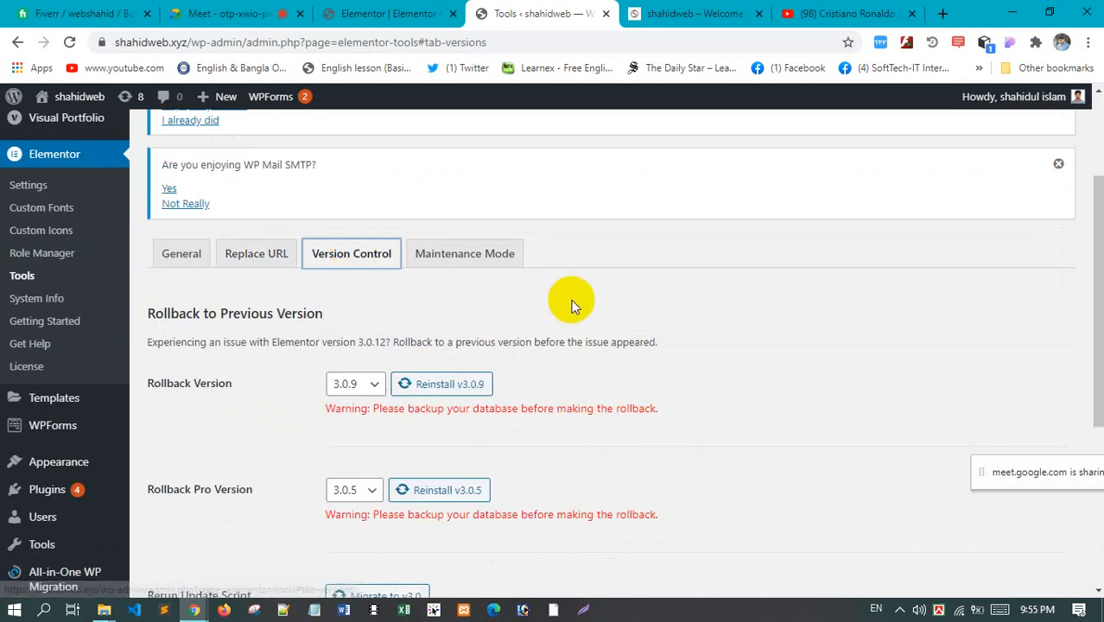
{"action": "scroll", "coordinate": [569, 312], "scroll_direction": "down", "scroll_amount": 1}
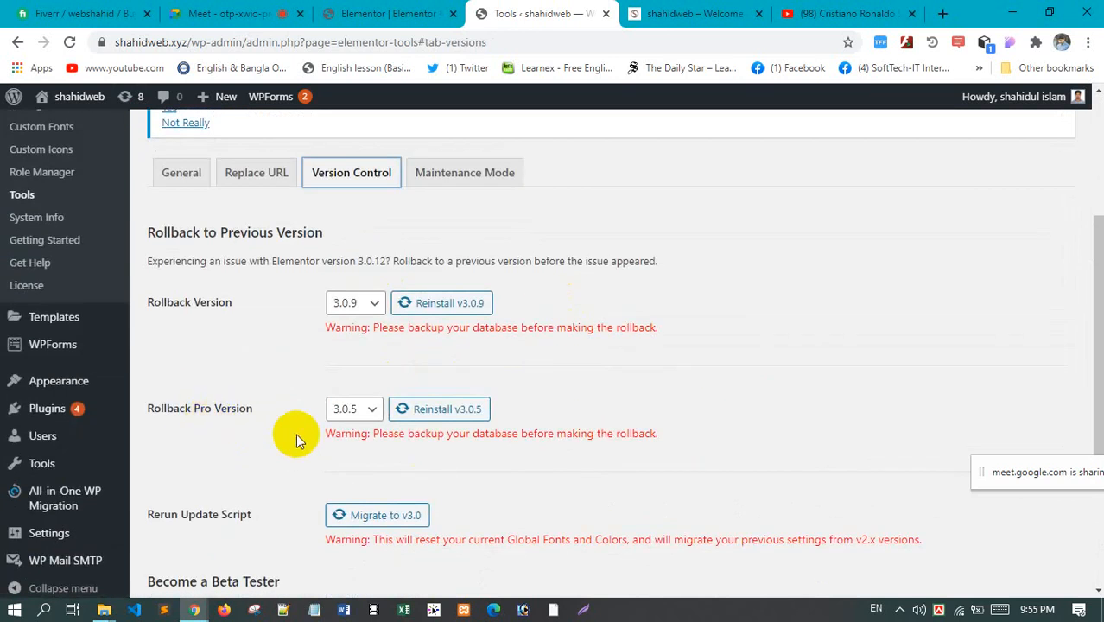
{"action": "scroll", "coordinate": [569, 460], "scroll_direction": "down", "scroll_amount": 2}
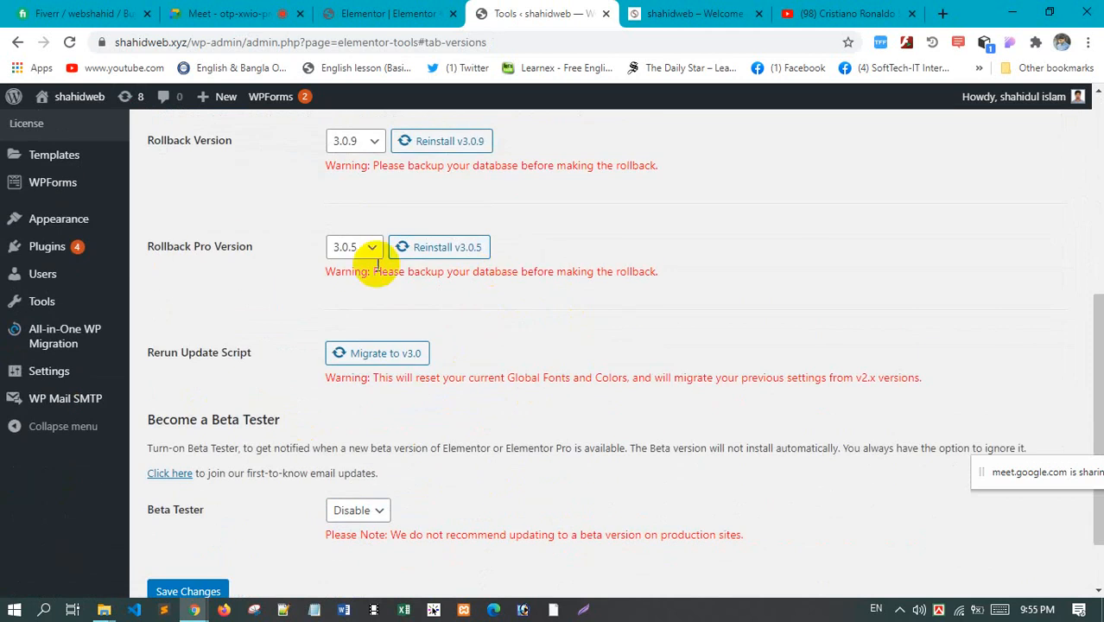
{"action": "scroll", "coordinate": [367, 263], "scroll_direction": "up", "scroll_amount": 1}
{"action": "scroll", "coordinate": [437, 320], "scroll_direction": "up", "scroll_amount": 1}
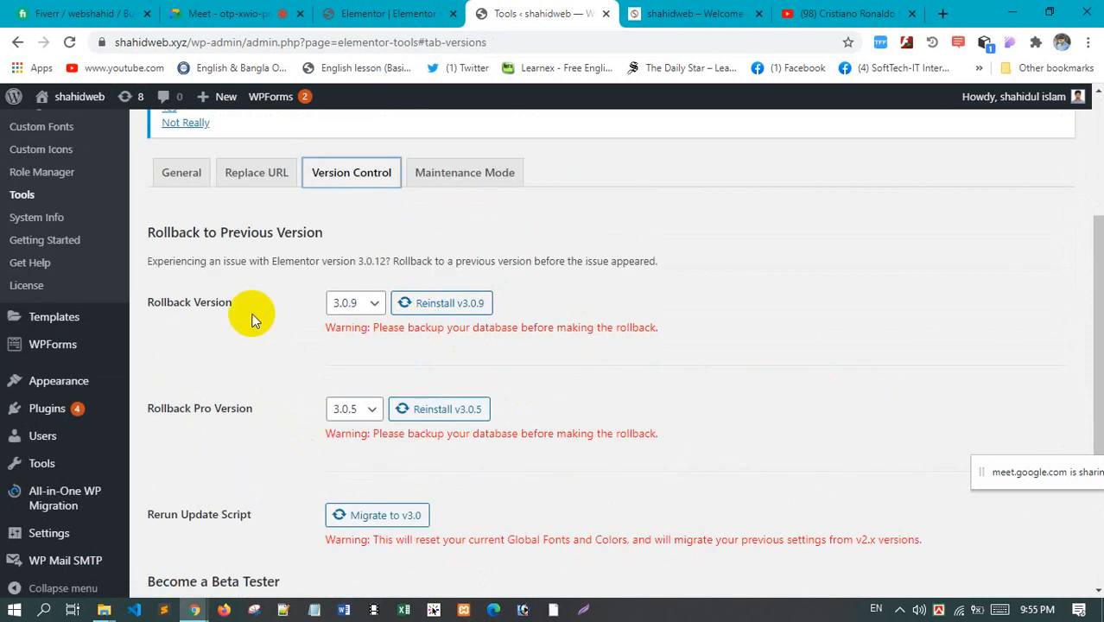
{"action": "left_click", "coordinate": [359, 311]}
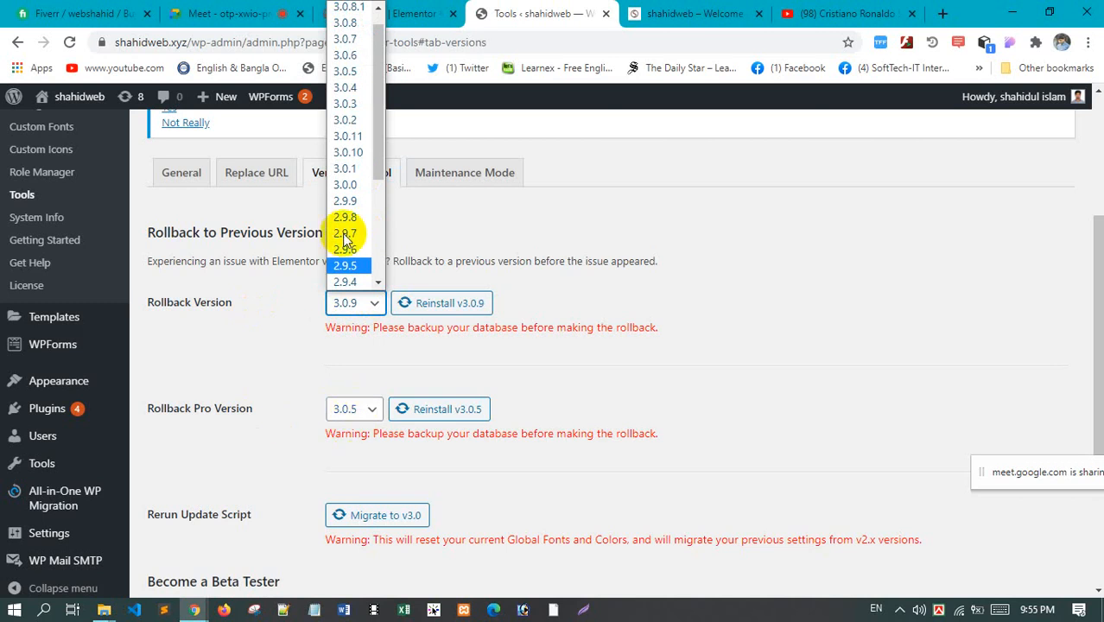
{"action": "left_click", "coordinate": [350, 71]}
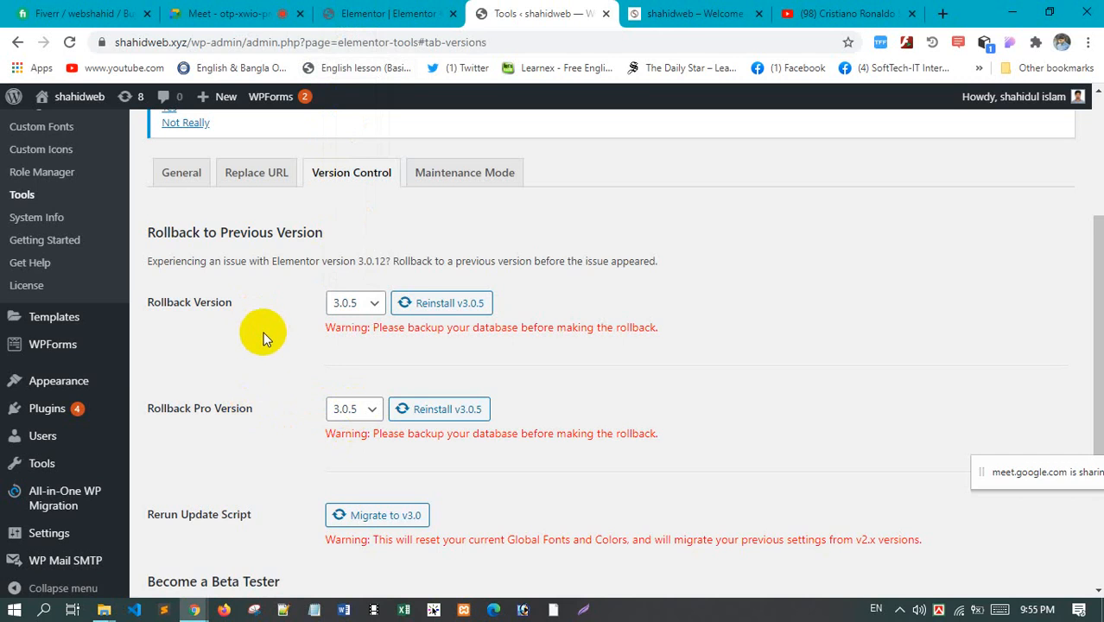
Review the Pro rollback, update script and Beta Tester options in Version Control and save the changes
{"action": "scroll", "coordinate": [260, 328], "scroll_direction": "down", "scroll_amount": 1}
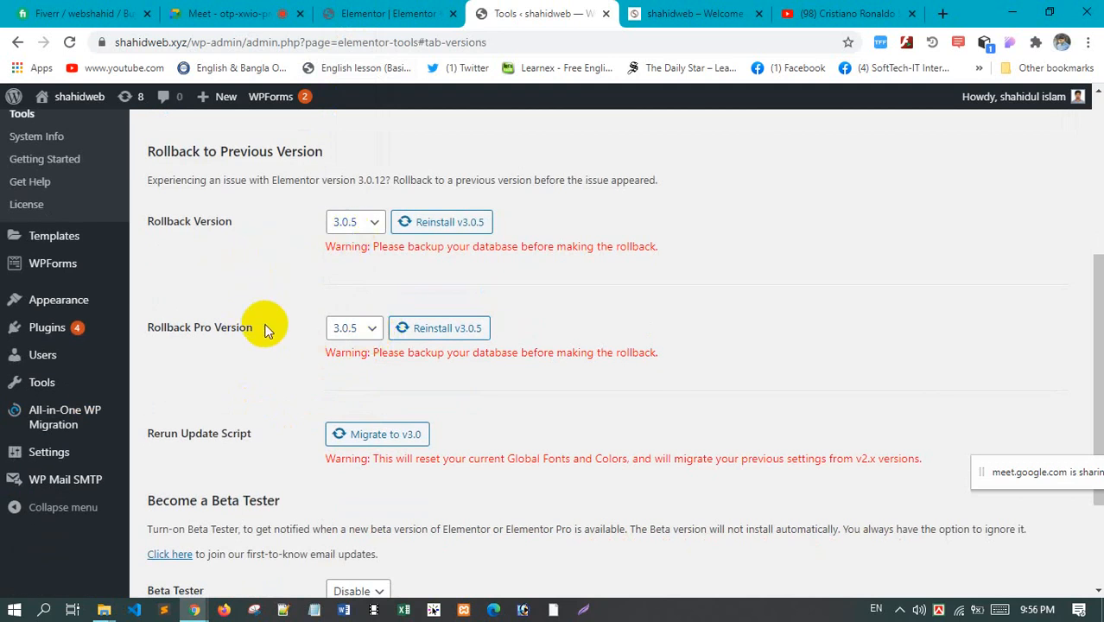
{"action": "scroll", "coordinate": [266, 329], "scroll_direction": "down", "scroll_amount": 2}
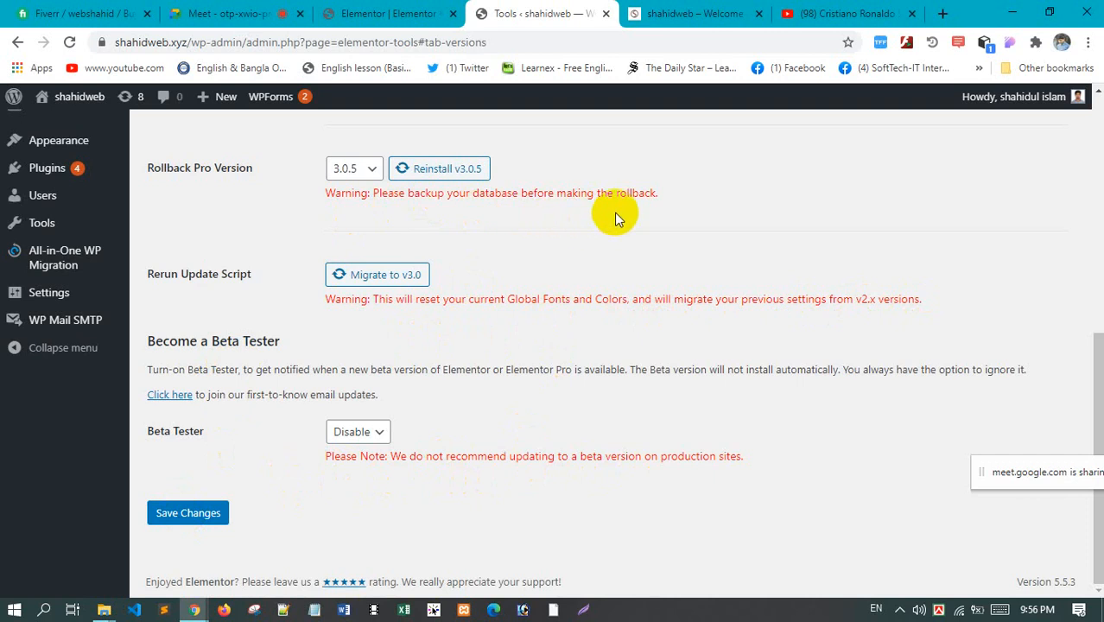
{"action": "scroll", "coordinate": [614, 217], "scroll_direction": "up", "scroll_amount": 4}
{"action": "scroll", "coordinate": [615, 218], "scroll_direction": "down", "scroll_amount": 2}
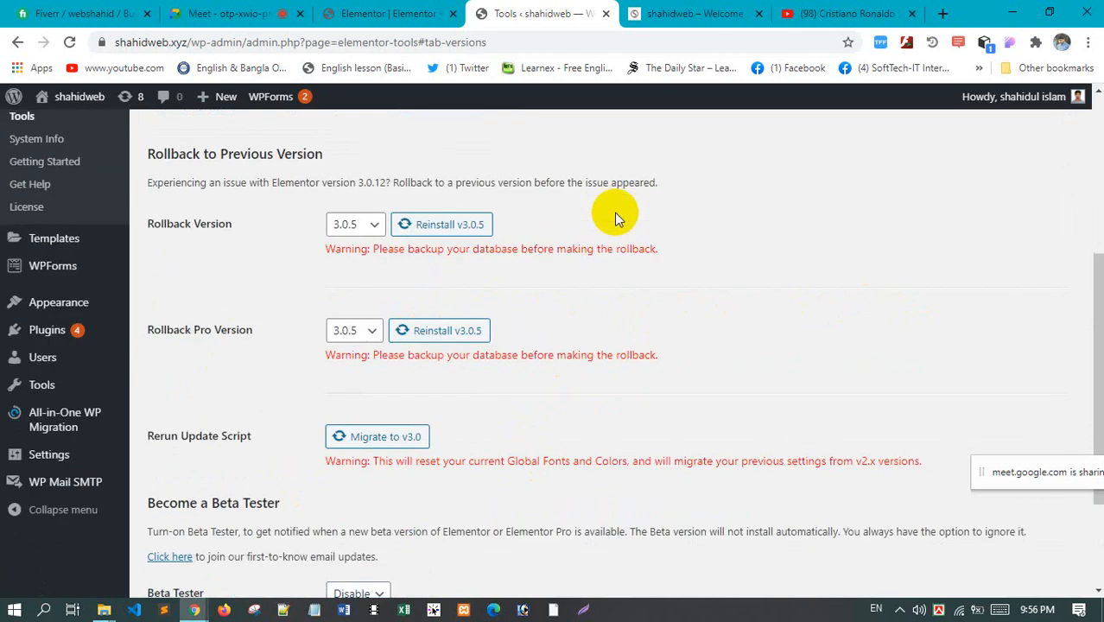
{"action": "scroll", "coordinate": [610, 225], "scroll_direction": "down", "scroll_amount": 2}
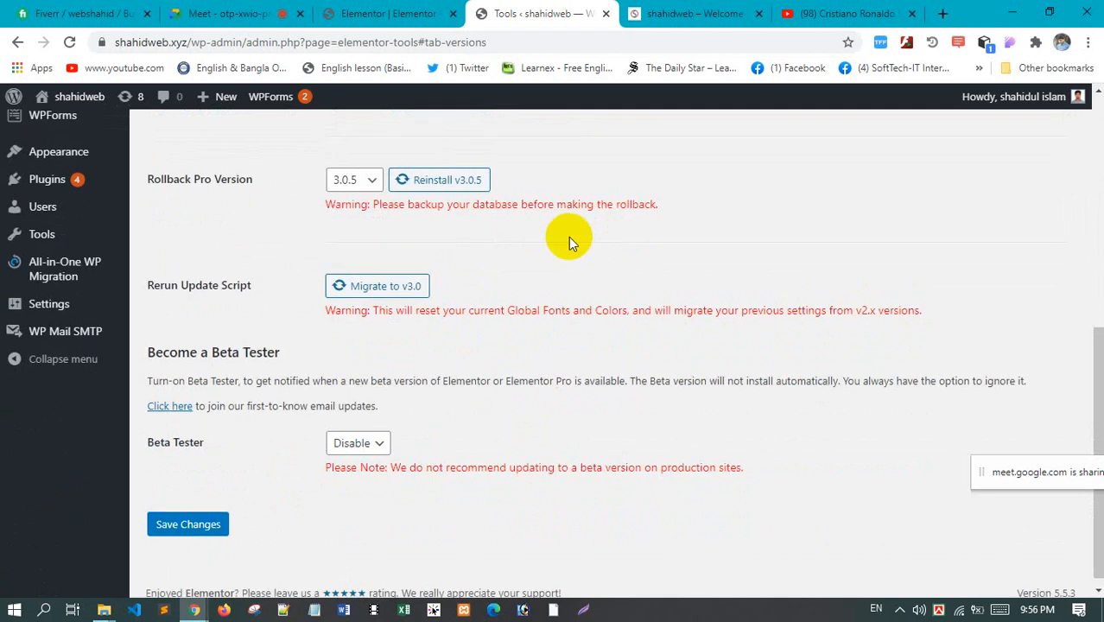
{"action": "scroll", "coordinate": [569, 239], "scroll_direction": "up", "scroll_amount": 3}
{"action": "scroll", "coordinate": [246, 251], "scroll_direction": "down", "scroll_amount": 3}
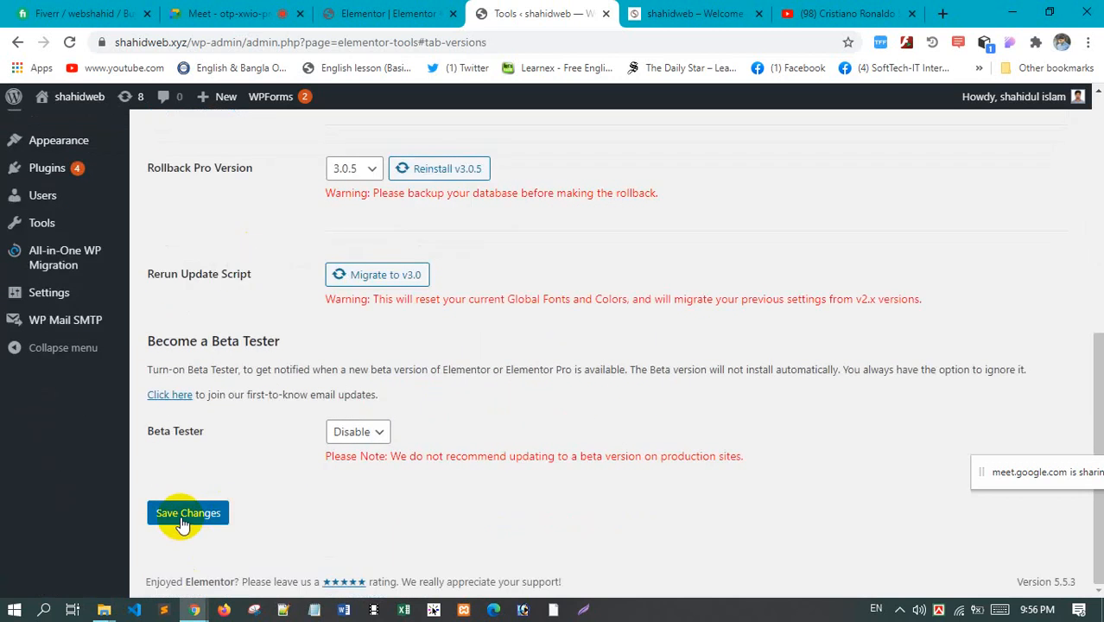
{"action": "left_click", "coordinate": [184, 516]}
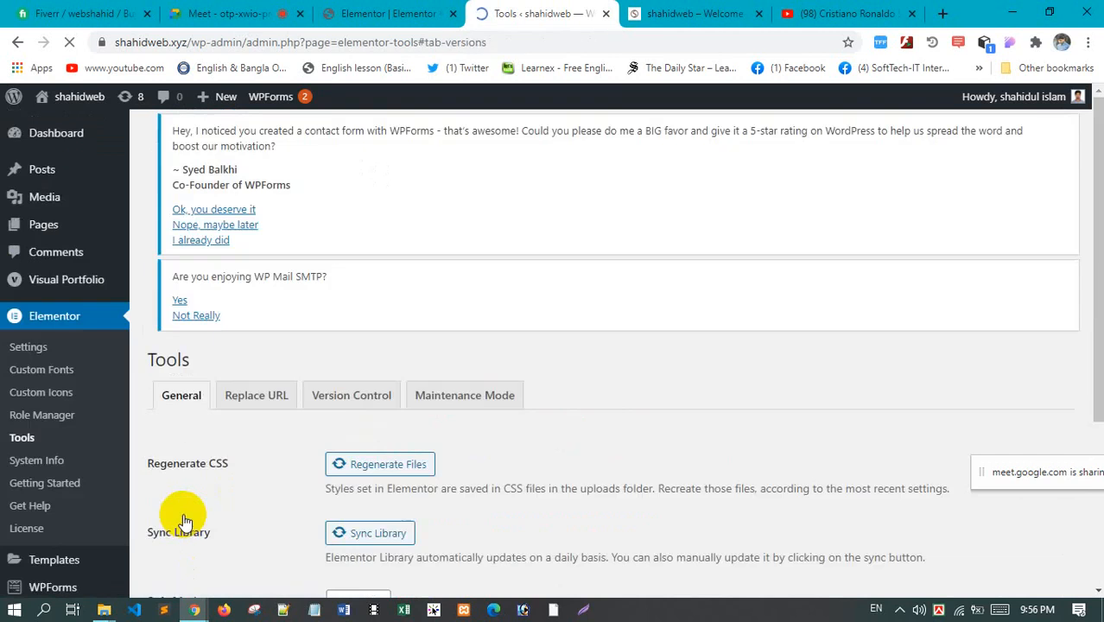
{"action": "scroll", "coordinate": [553, 432], "scroll_direction": "down", "scroll_amount": 2}
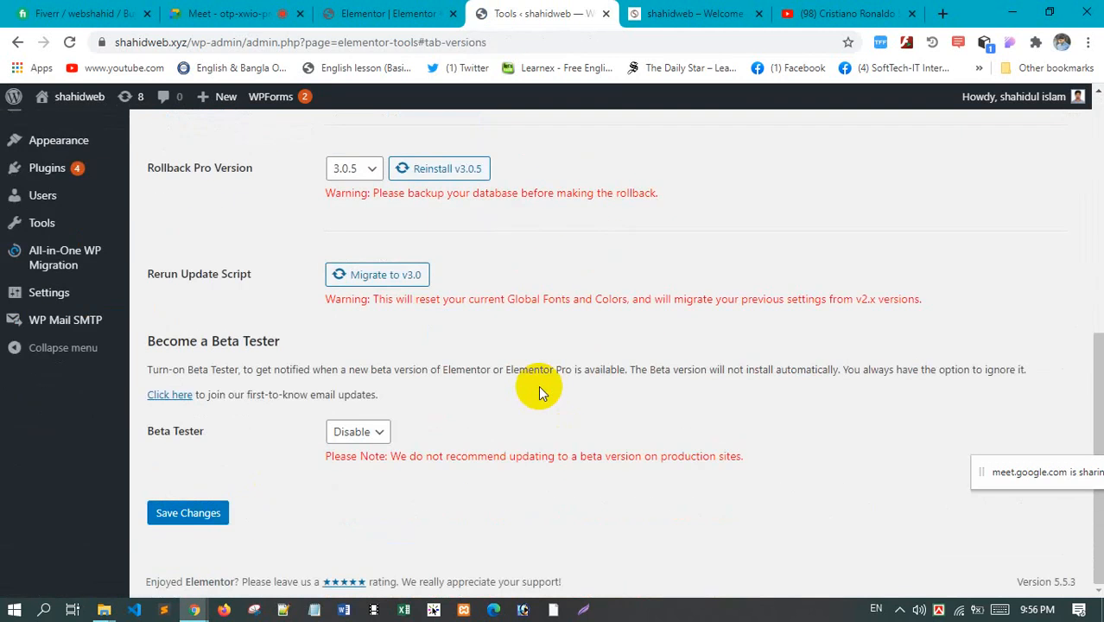
Examine the Choose Mode options in Elementor's Maintenance Mode settings without changing the selection
{"action": "scroll", "coordinate": [480, 390], "scroll_direction": "up", "scroll_amount": 6}
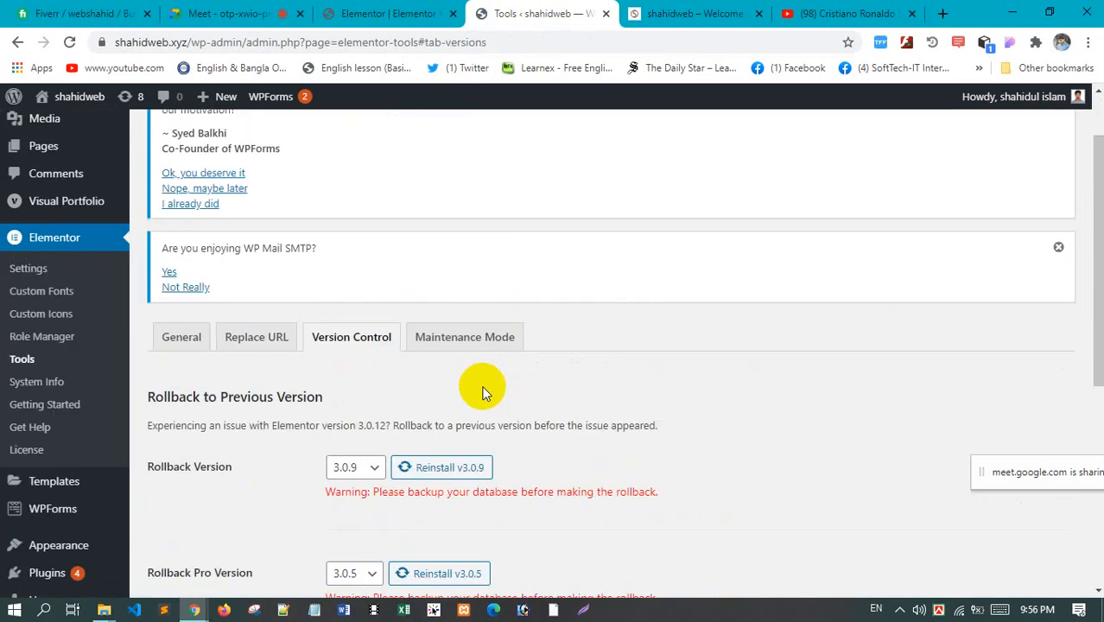
{"action": "left_click", "coordinate": [467, 419]}
{"action": "scroll", "coordinate": [551, 378], "scroll_direction": "down", "scroll_amount": 3}
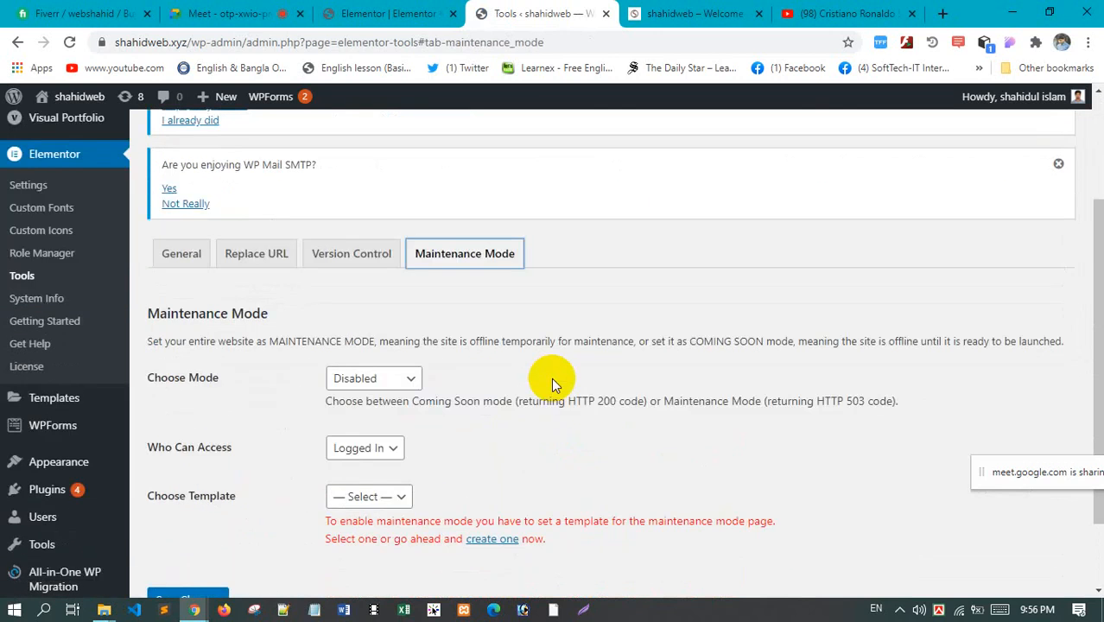
{"action": "left_click", "coordinate": [398, 288]}
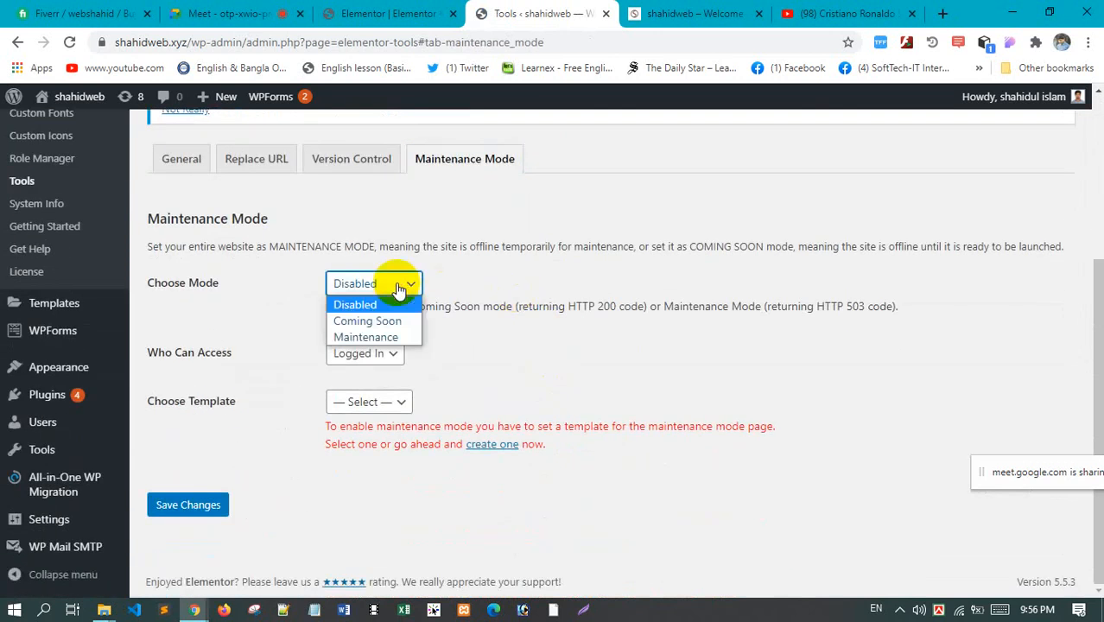
{"action": "left_click", "coordinate": [398, 287]}
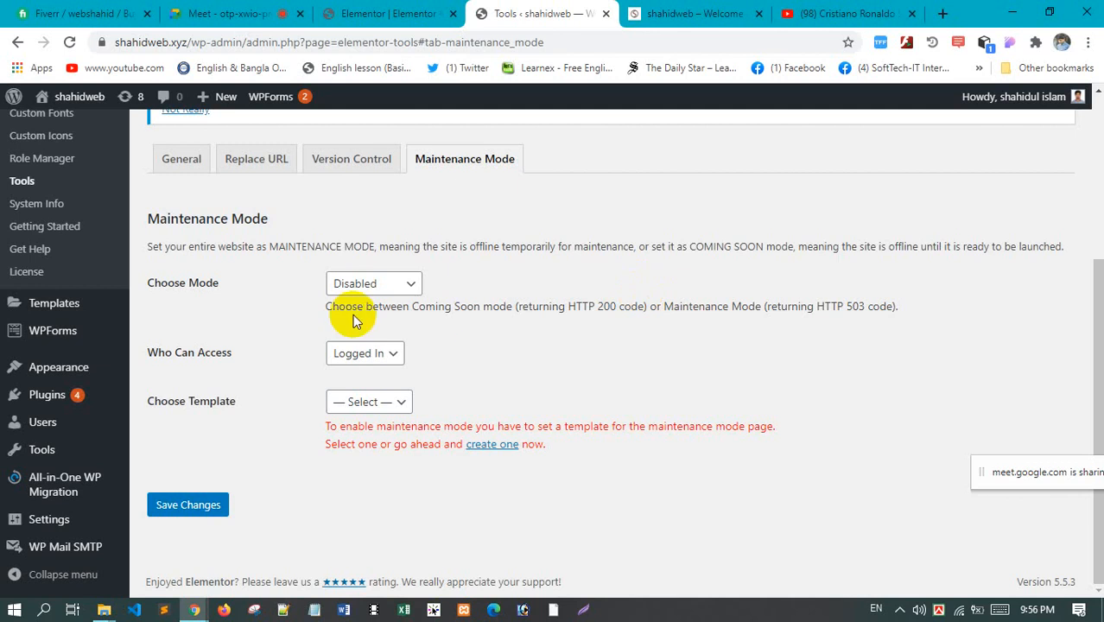
{"action": "left_click", "coordinate": [362, 291]}
{"action": "left_click", "coordinate": [362, 290]}
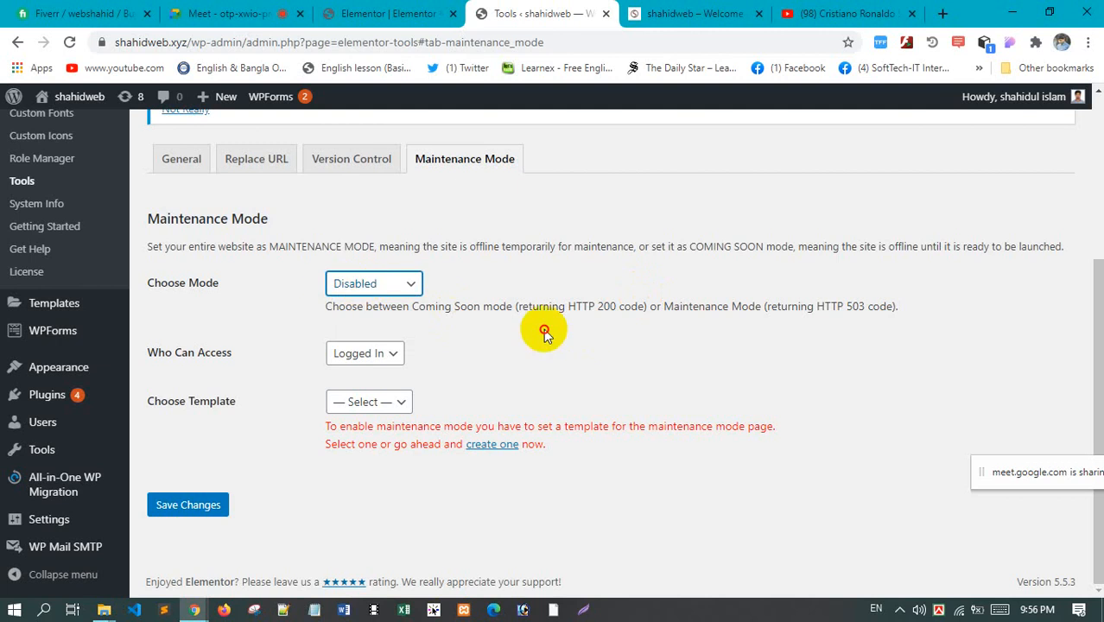
{"action": "left_click", "coordinate": [353, 283]}
{"action": "left_click", "coordinate": [351, 280]}
Set the maintenance mode to Coming Soon and check which templates can be chosen
{"action": "left_click", "coordinate": [394, 285]}
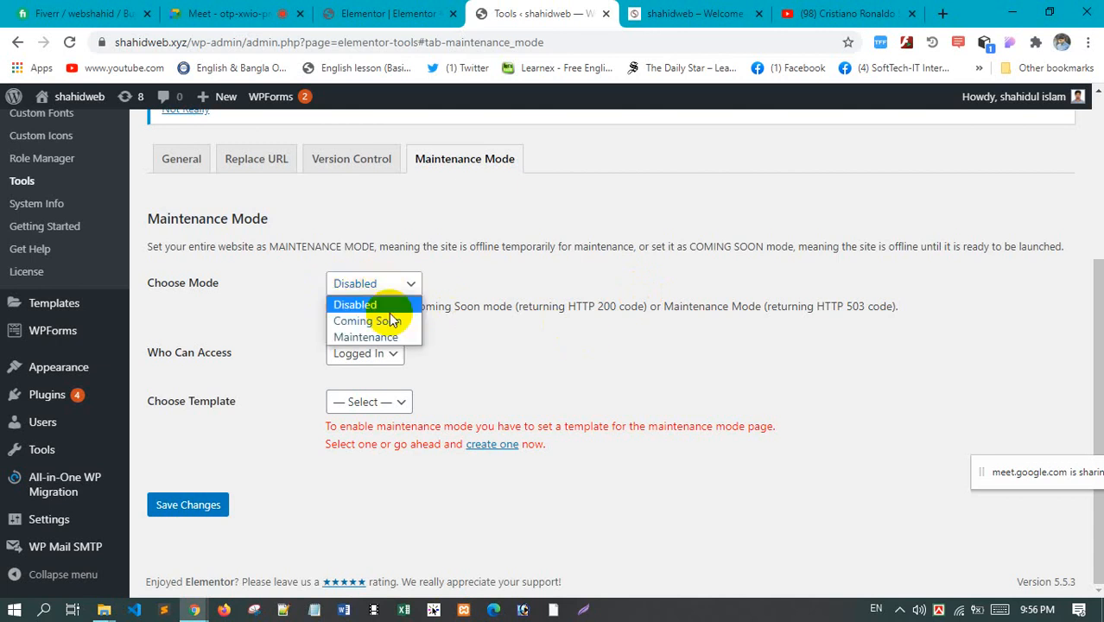
{"action": "left_click", "coordinate": [390, 319]}
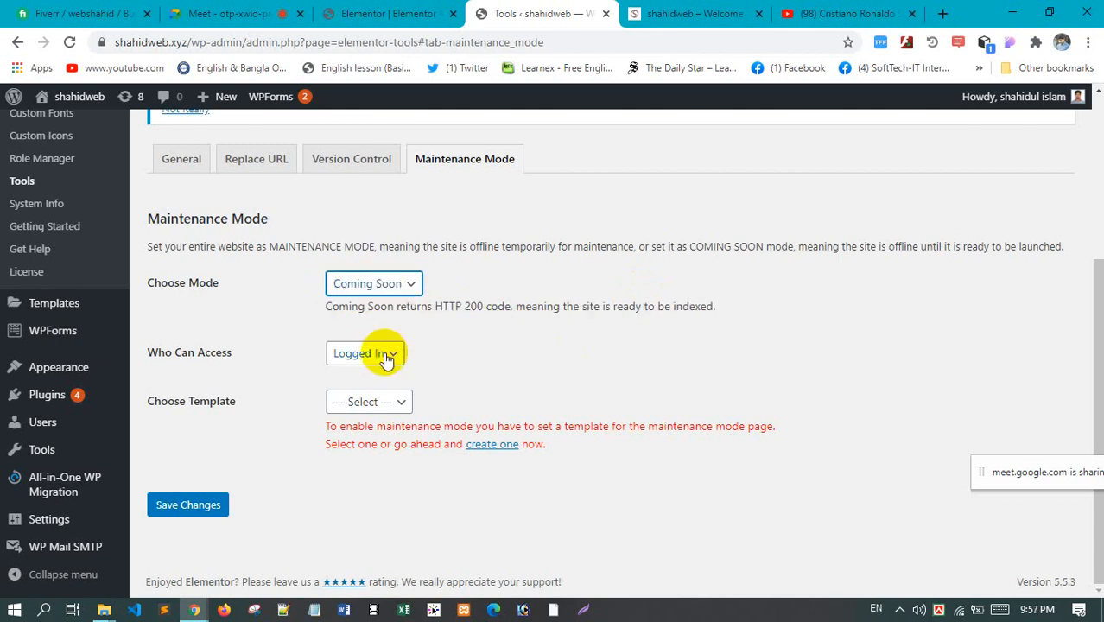
{"action": "left_click", "coordinate": [369, 402]}
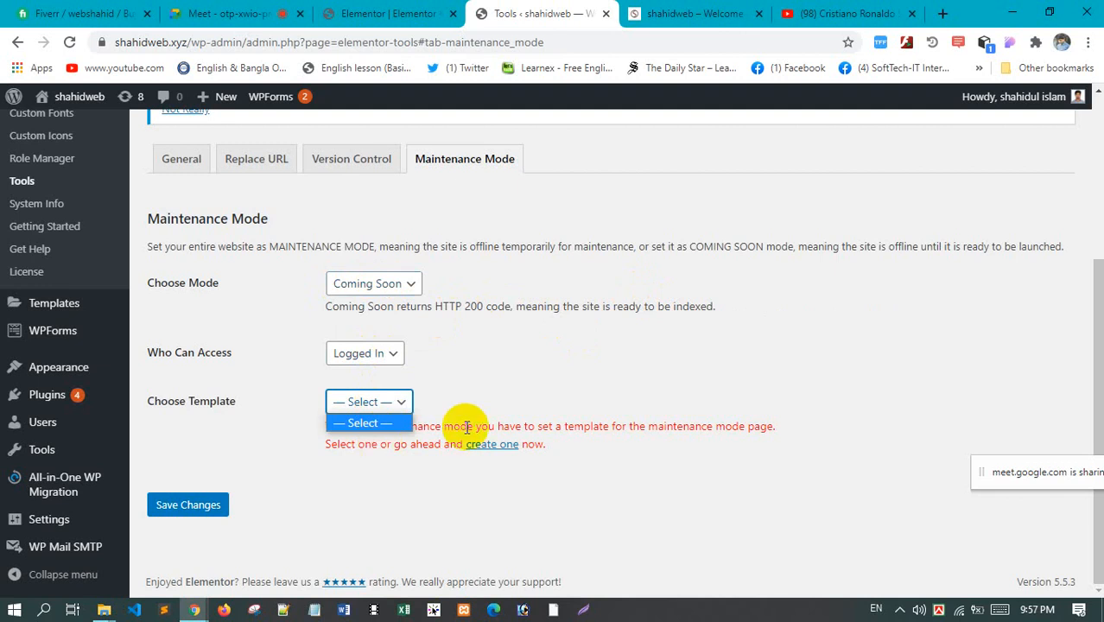
{"action": "left_click", "coordinate": [403, 480]}
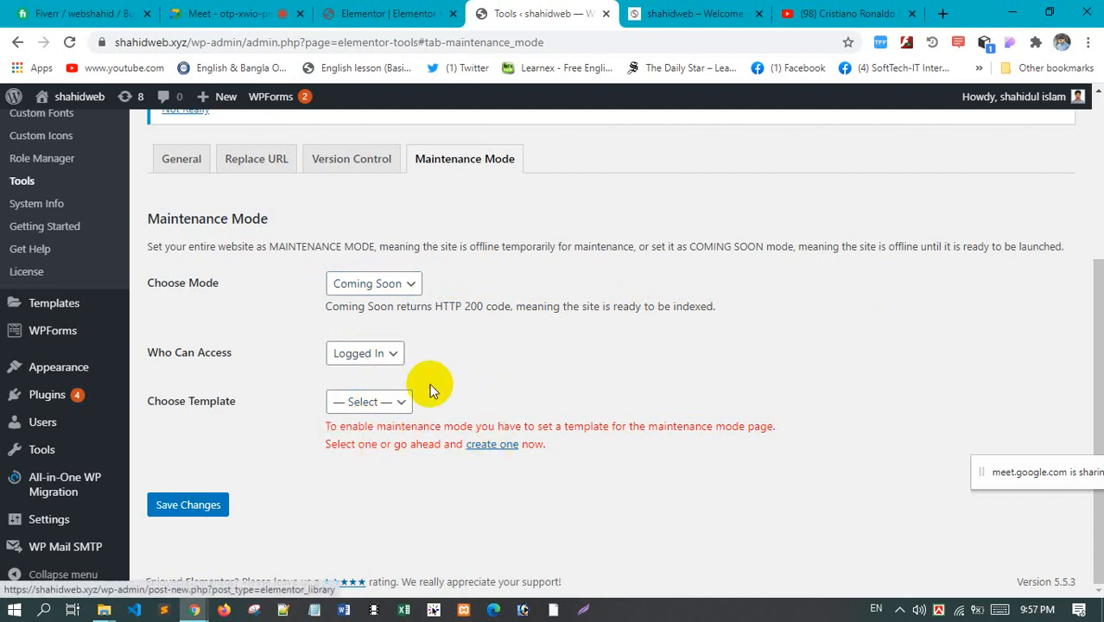
Set the maintenance mode to Disabled and save the changes
{"action": "left_click", "coordinate": [405, 288]}
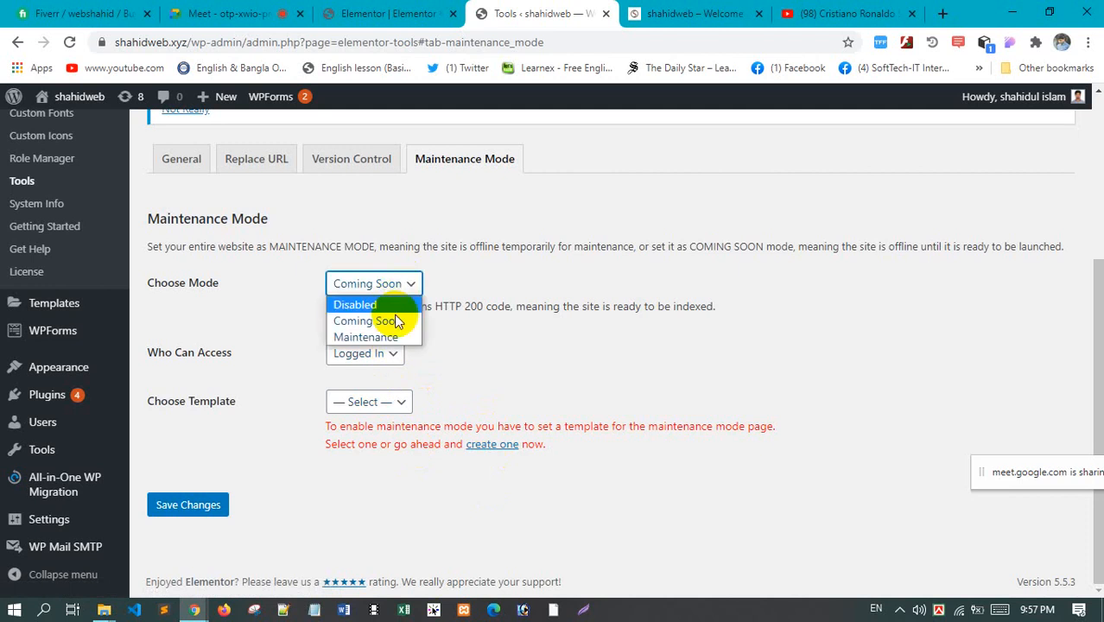
{"action": "left_click", "coordinate": [394, 307]}
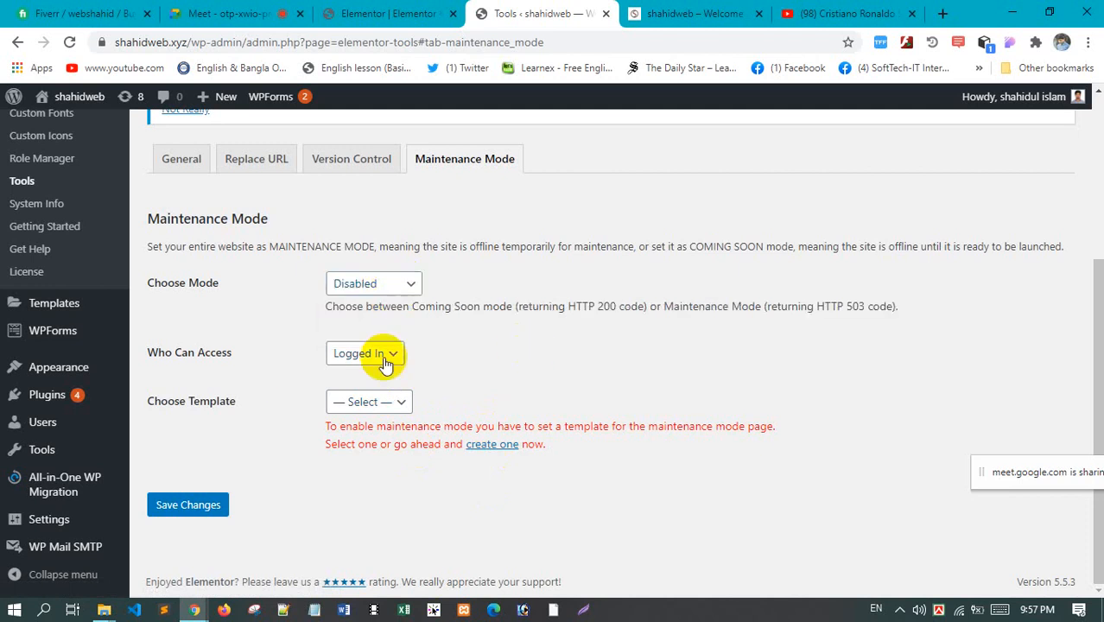
{"action": "left_click", "coordinate": [208, 509]}
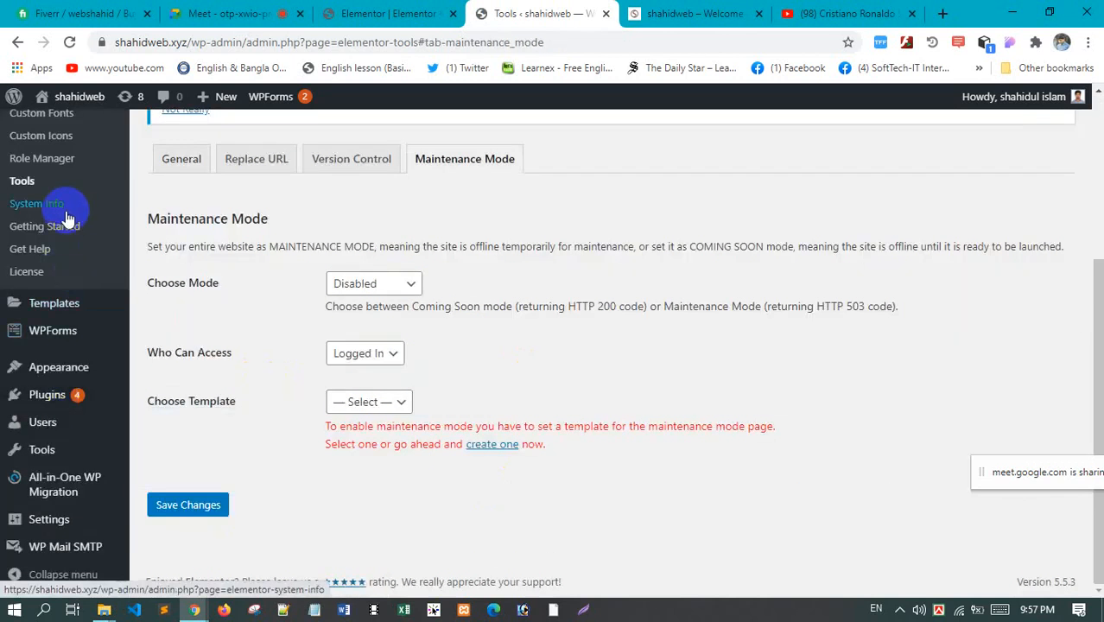
Look over Elementor's Getting Started page with its introductory video and close it
{"action": "scroll", "coordinate": [72, 226], "scroll_direction": "up", "scroll_amount": 1}
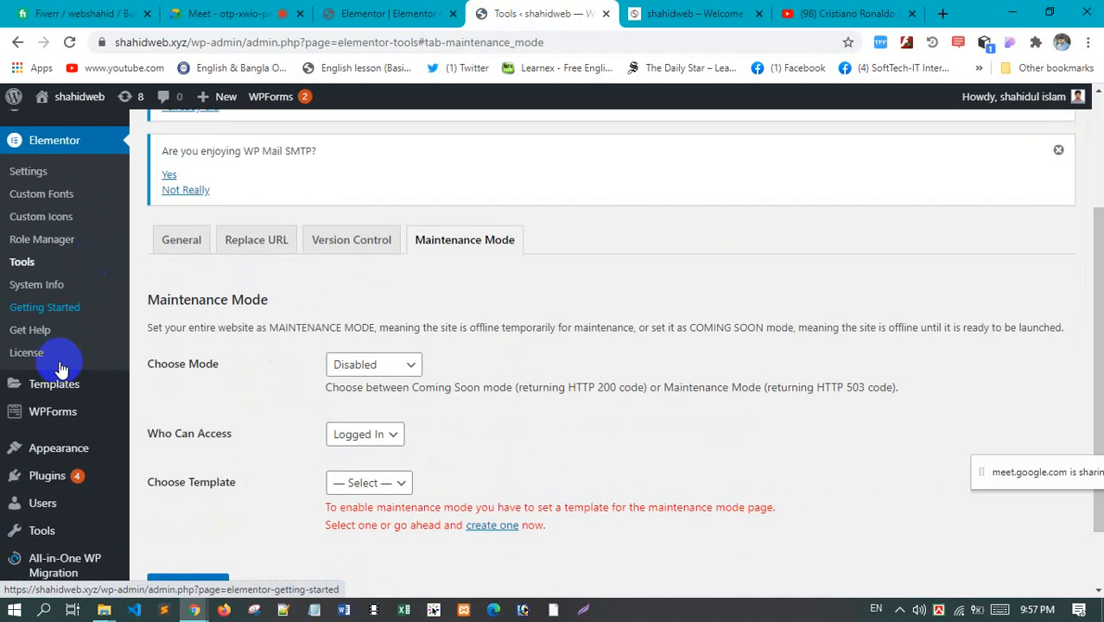
{"action": "left_click", "coordinate": [45, 308]}
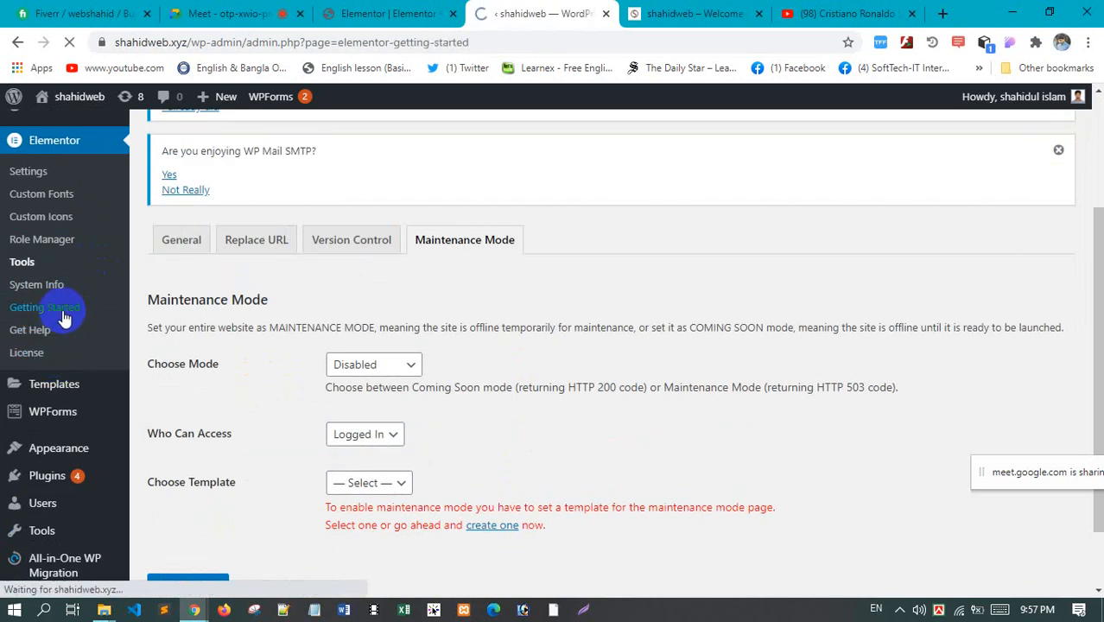
{"action": "scroll", "coordinate": [681, 353], "scroll_direction": "down", "scroll_amount": 2}
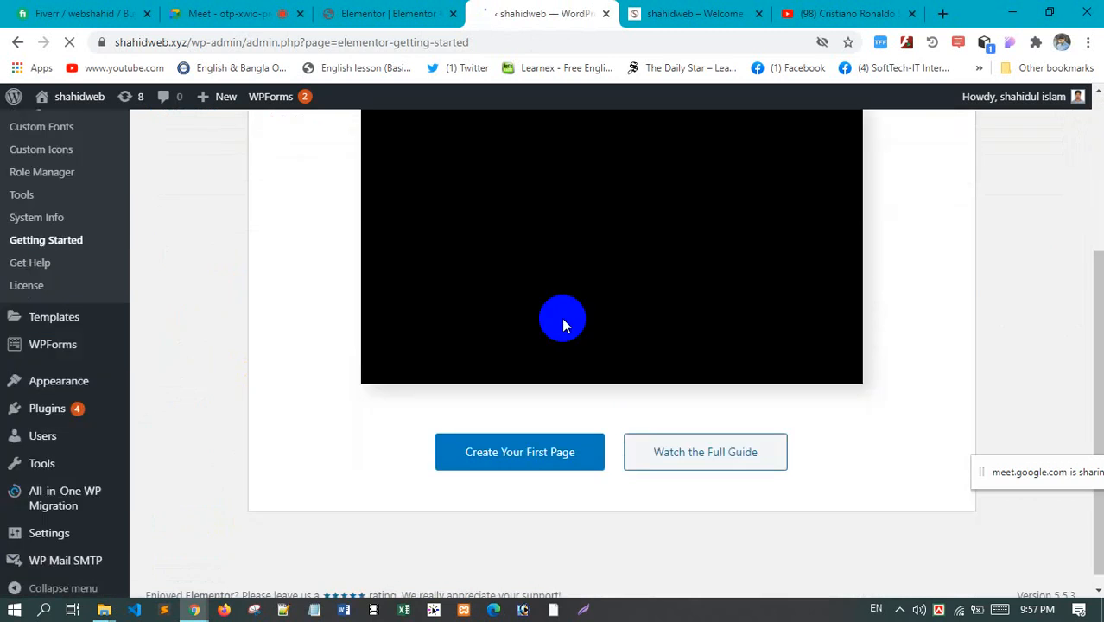
{"action": "scroll", "coordinate": [562, 321], "scroll_direction": "down", "scroll_amount": 1}
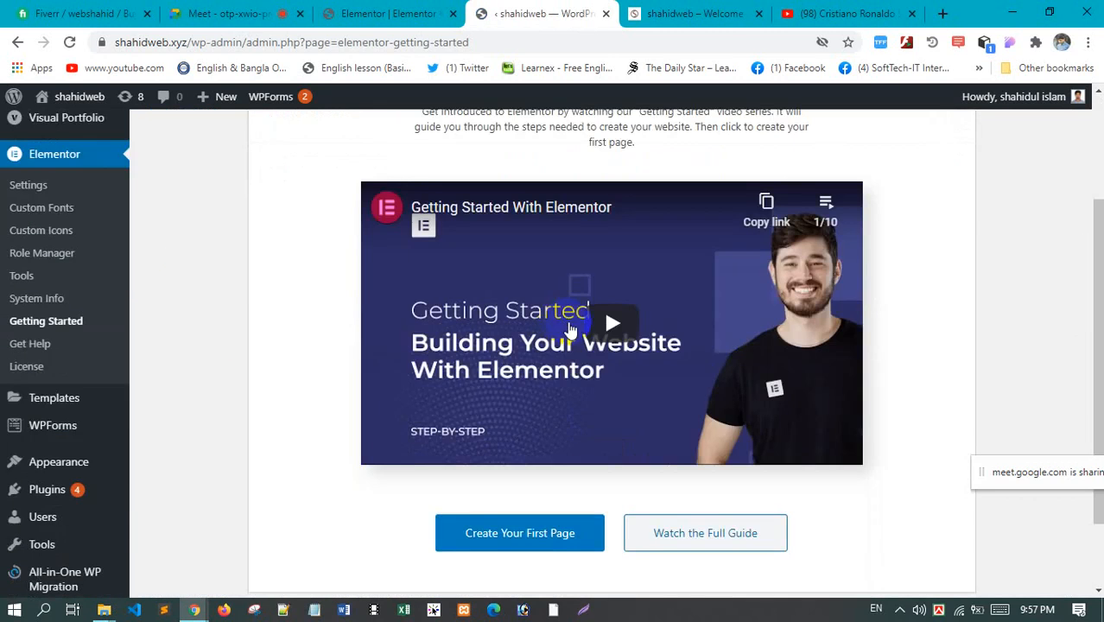
{"action": "scroll", "coordinate": [570, 331], "scroll_direction": "down", "scroll_amount": 1}
{"action": "scroll", "coordinate": [573, 332], "scroll_direction": "up", "scroll_amount": 1}
{"action": "scroll", "coordinate": [573, 332], "scroll_direction": "down", "scroll_amount": 1}
{"action": "scroll", "coordinate": [573, 332], "scroll_direction": "up", "scroll_amount": 2}
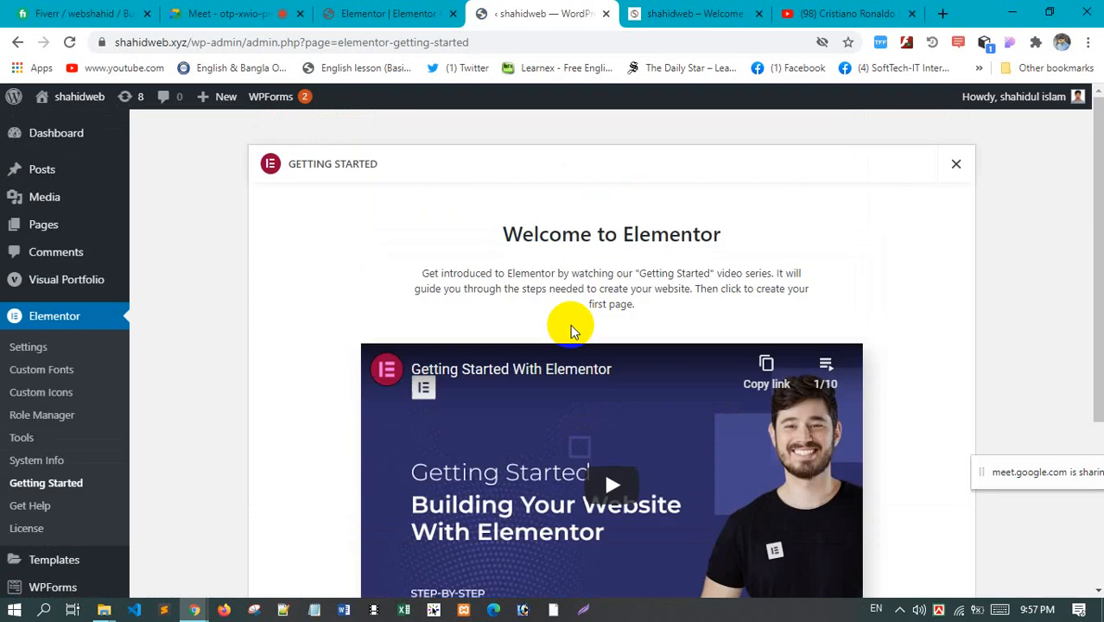
{"action": "scroll", "coordinate": [605, 432], "scroll_direction": "down", "scroll_amount": 1}
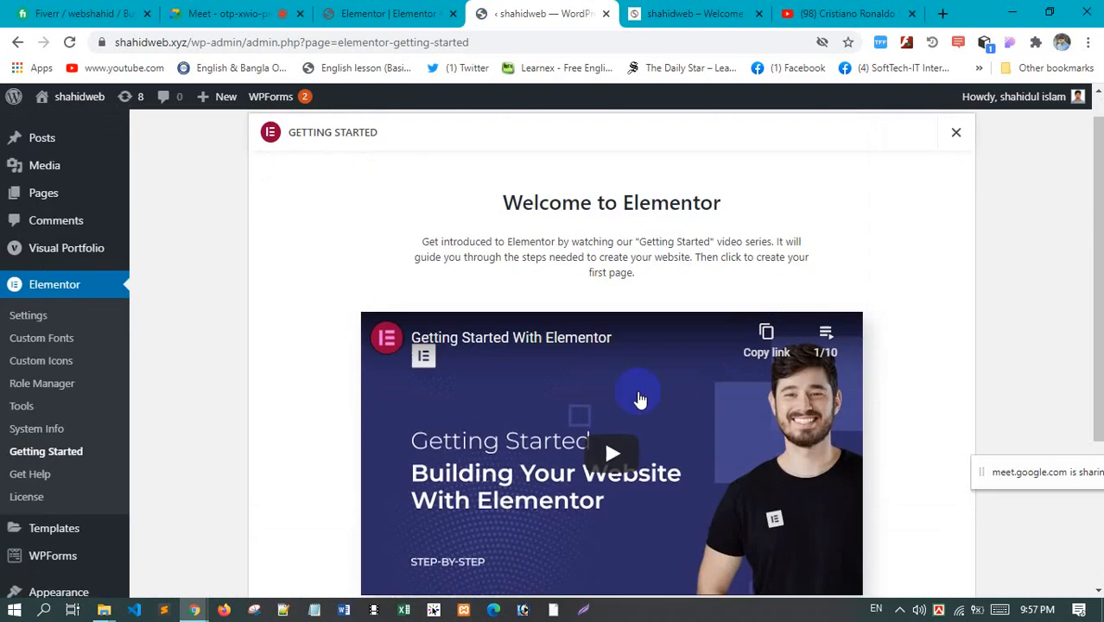
{"action": "scroll", "coordinate": [636, 394], "scroll_direction": "up", "scroll_amount": 1}
{"action": "left_click", "coordinate": [956, 166]}
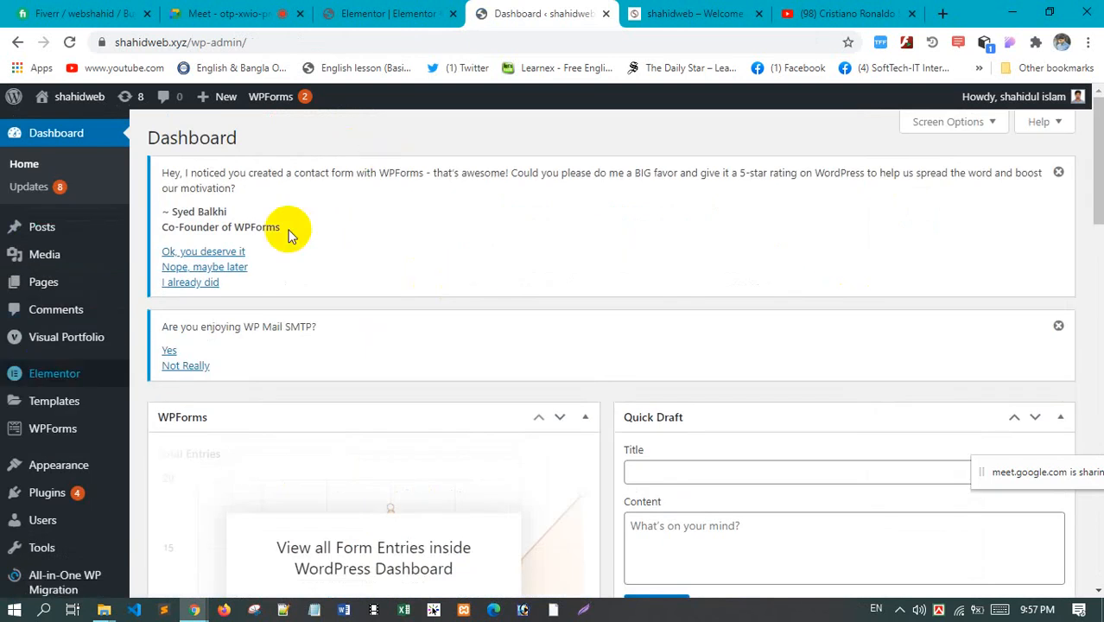
Switch to the Elementor page editor and look through its Basic, Pro and General widgets
{"action": "left_click", "coordinate": [372, 13]}
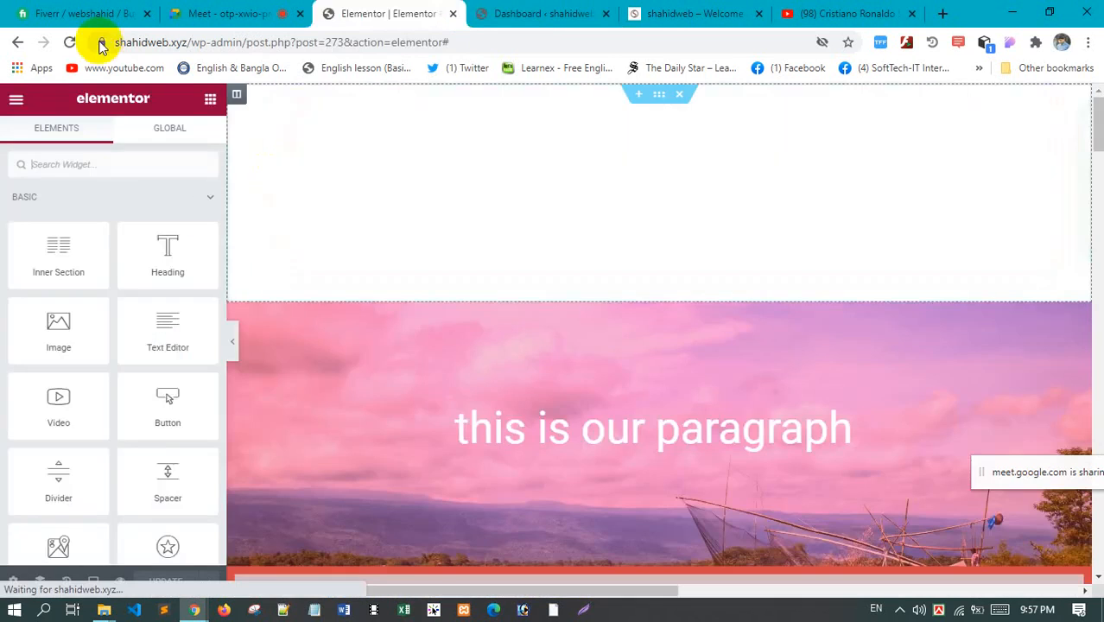
{"action": "scroll", "coordinate": [101, 373], "scroll_direction": "down", "scroll_amount": 3}
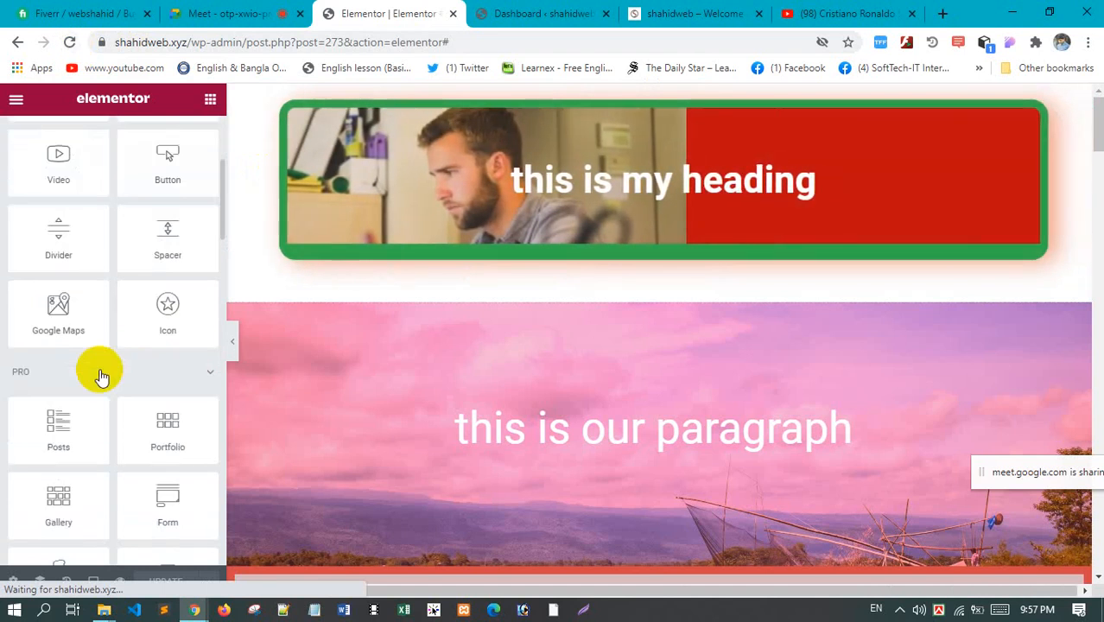
{"action": "scroll", "coordinate": [86, 363], "scroll_direction": "down", "scroll_amount": 1}
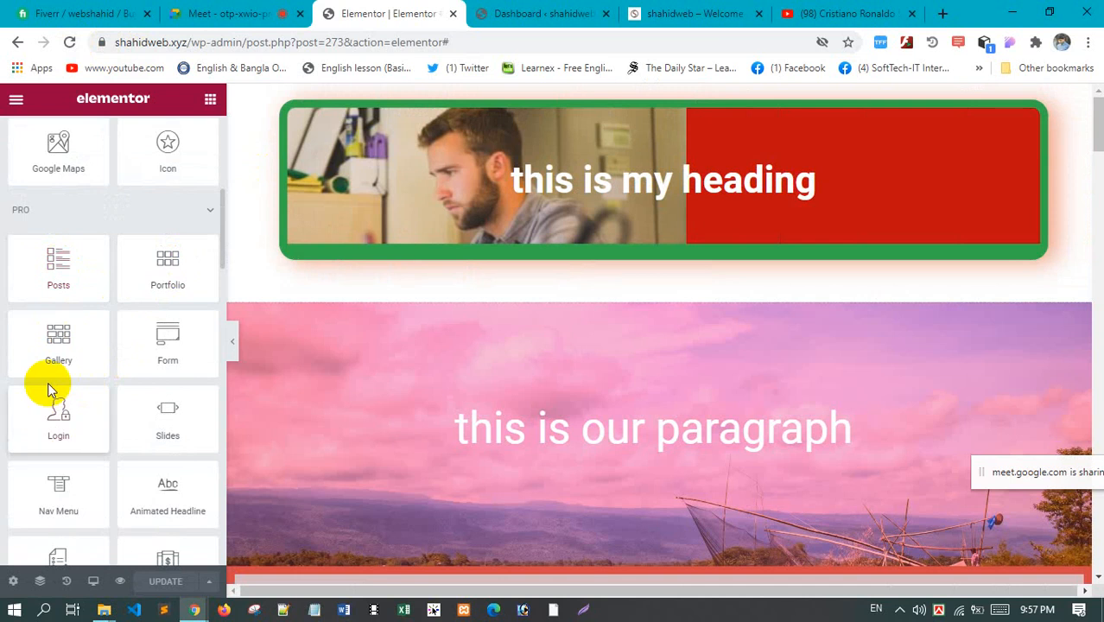
{"action": "scroll", "coordinate": [138, 374], "scroll_direction": "down", "scroll_amount": 4}
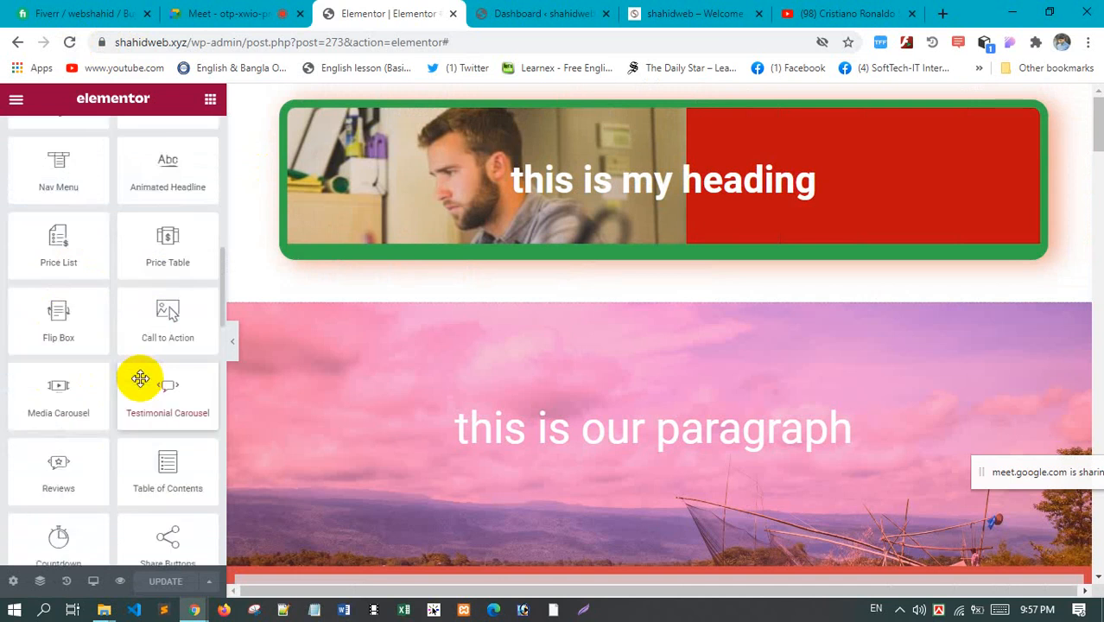
{"action": "scroll", "coordinate": [141, 380], "scroll_direction": "up", "scroll_amount": 3}
{"action": "scroll", "coordinate": [89, 304], "scroll_direction": "up", "scroll_amount": 1}
{"action": "scroll", "coordinate": [91, 311], "scroll_direction": "down", "scroll_amount": 10}
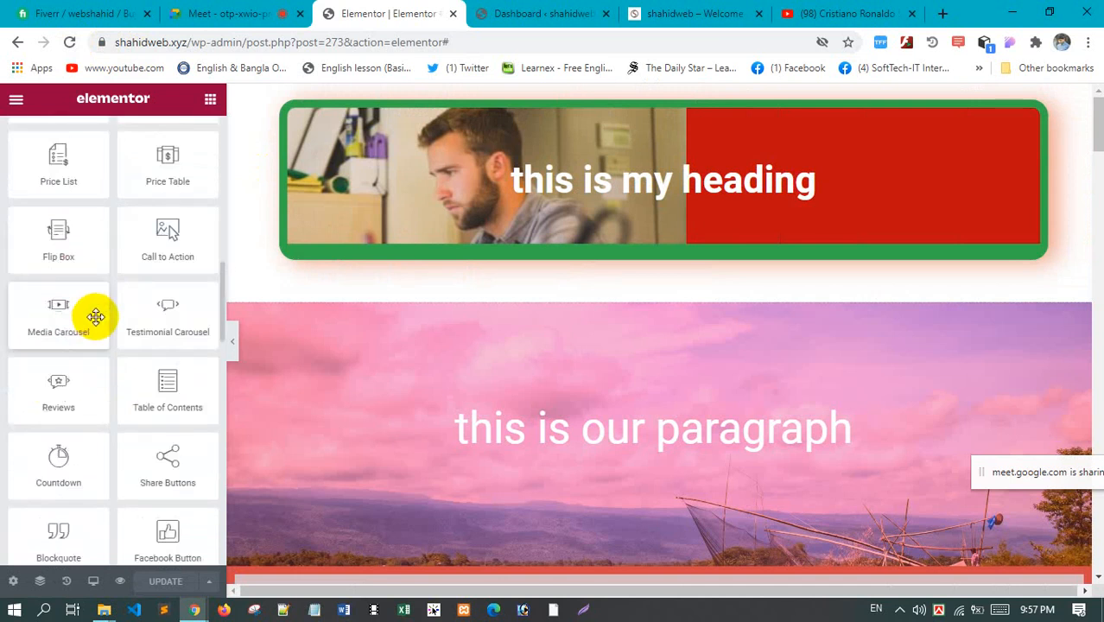
{"action": "scroll", "coordinate": [100, 328], "scroll_direction": "down", "scroll_amount": 8}
{"action": "scroll", "coordinate": [99, 327], "scroll_direction": "up", "scroll_amount": 10}
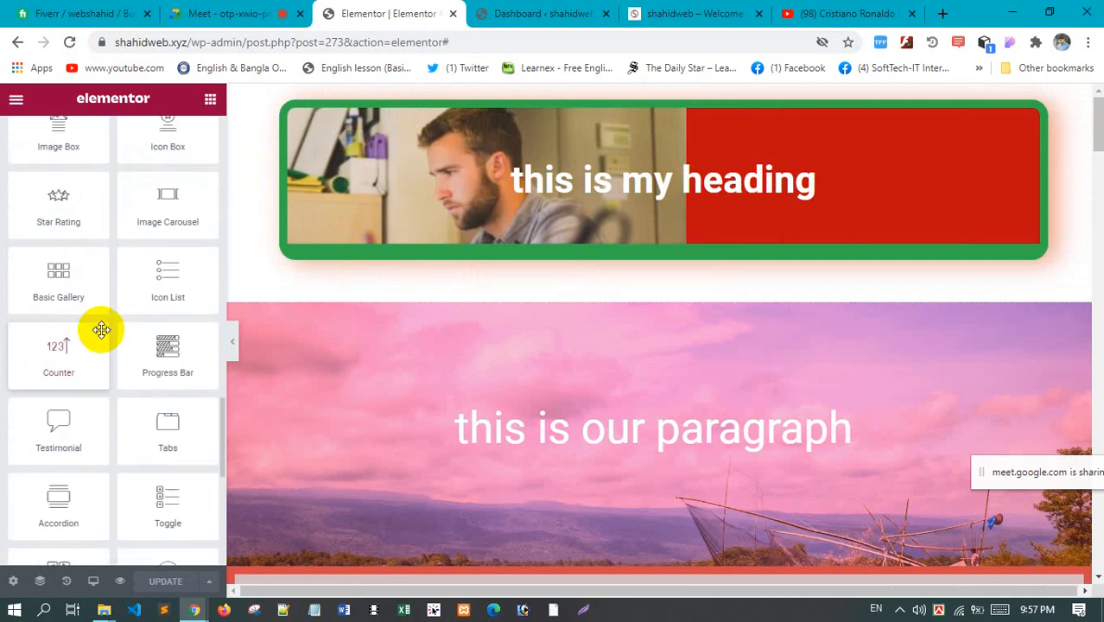
{"action": "scroll", "coordinate": [101, 329], "scroll_direction": "up", "scroll_amount": 10}
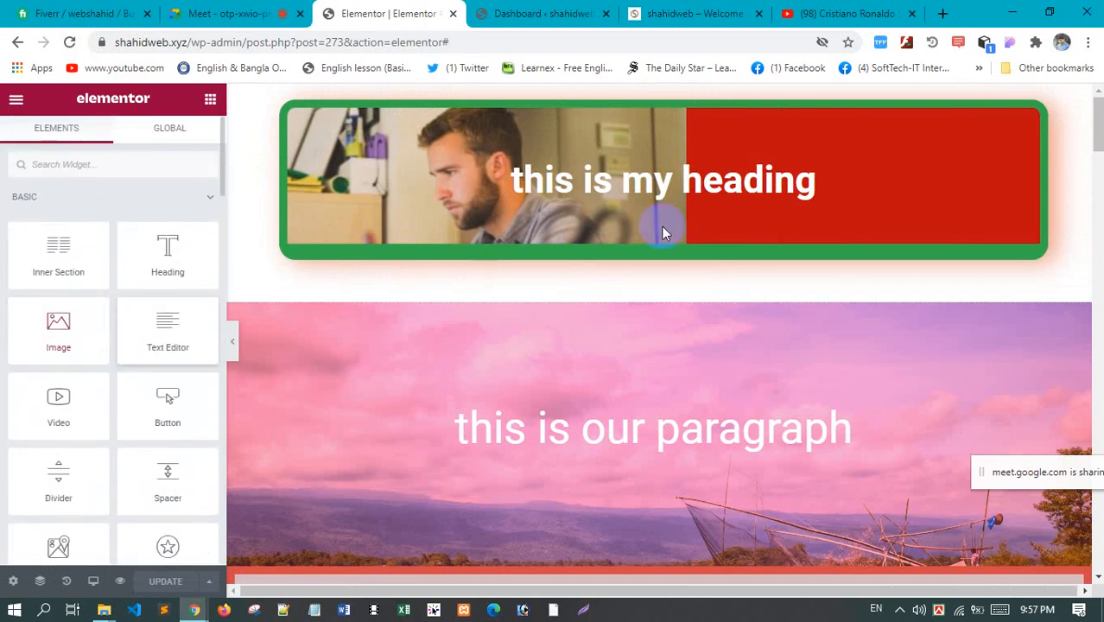
Look over the page's existing content down to the alert, and browse the widget list down to the General group
{"action": "scroll", "coordinate": [730, 281], "scroll_direction": "down", "scroll_amount": 20}
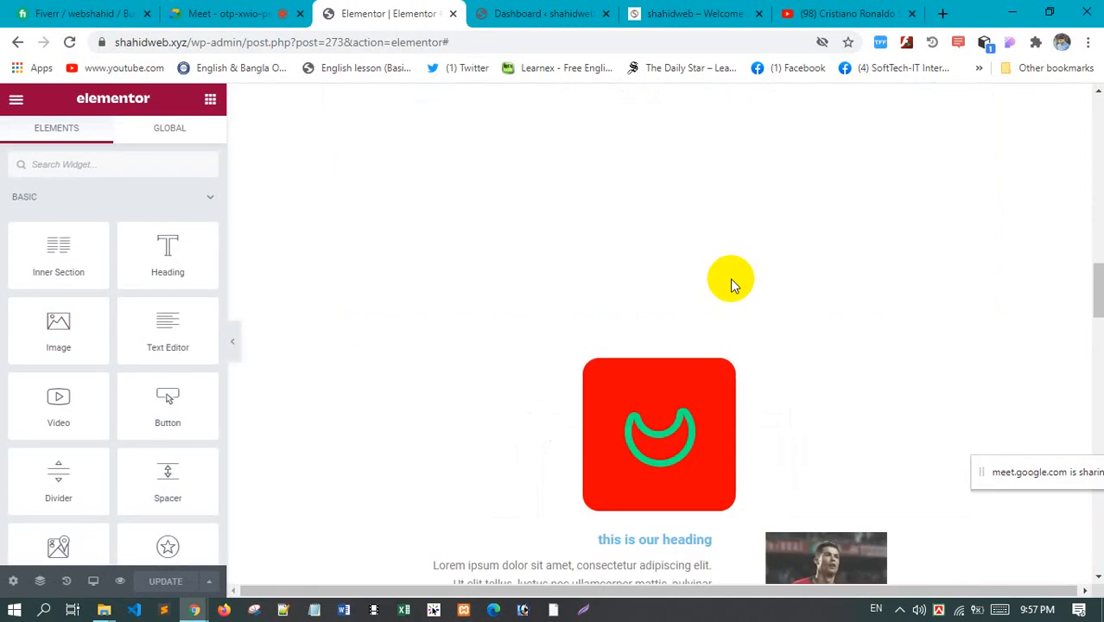
{"action": "scroll", "coordinate": [732, 285], "scroll_direction": "down", "scroll_amount": 15}
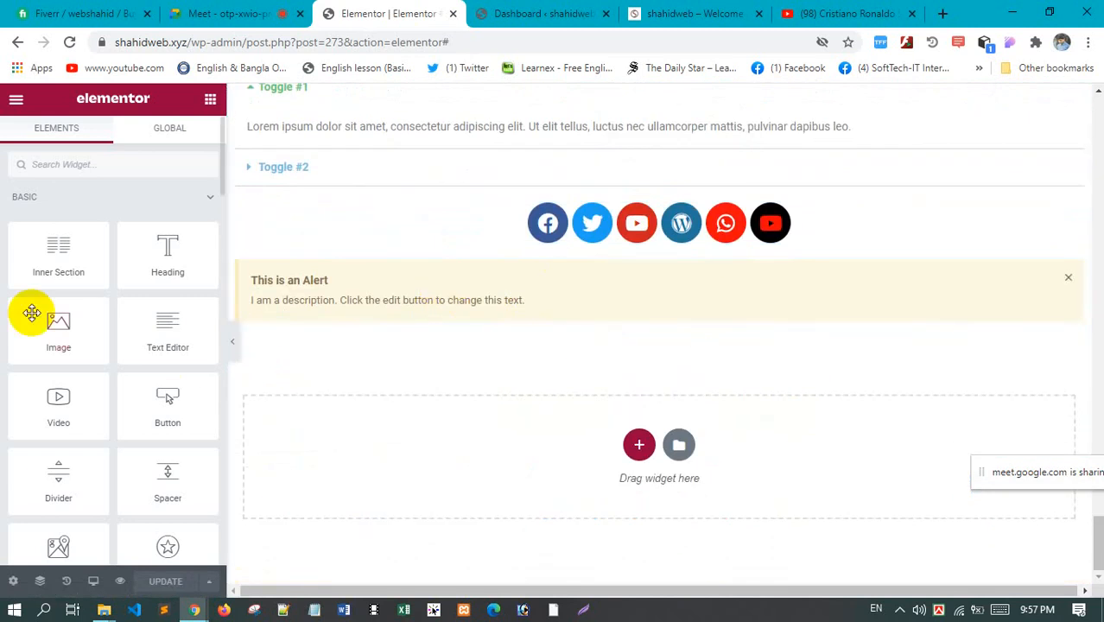
{"action": "scroll", "coordinate": [78, 370], "scroll_direction": "down", "scroll_amount": 15}
{"action": "scroll", "coordinate": [79, 370], "scroll_direction": "down", "scroll_amount": 7}
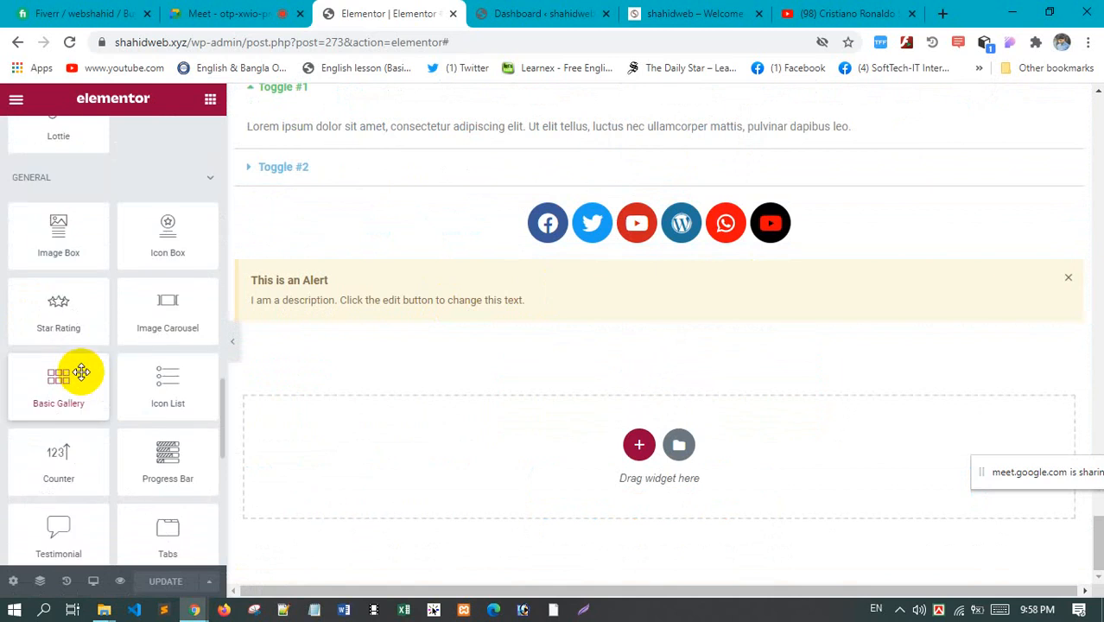
{"action": "scroll", "coordinate": [78, 370], "scroll_direction": "up", "scroll_amount": 2}
{"action": "left_click", "coordinate": [549, 7]}
{"action": "scroll", "coordinate": [454, 278], "scroll_direction": "down", "scroll_amount": 4}
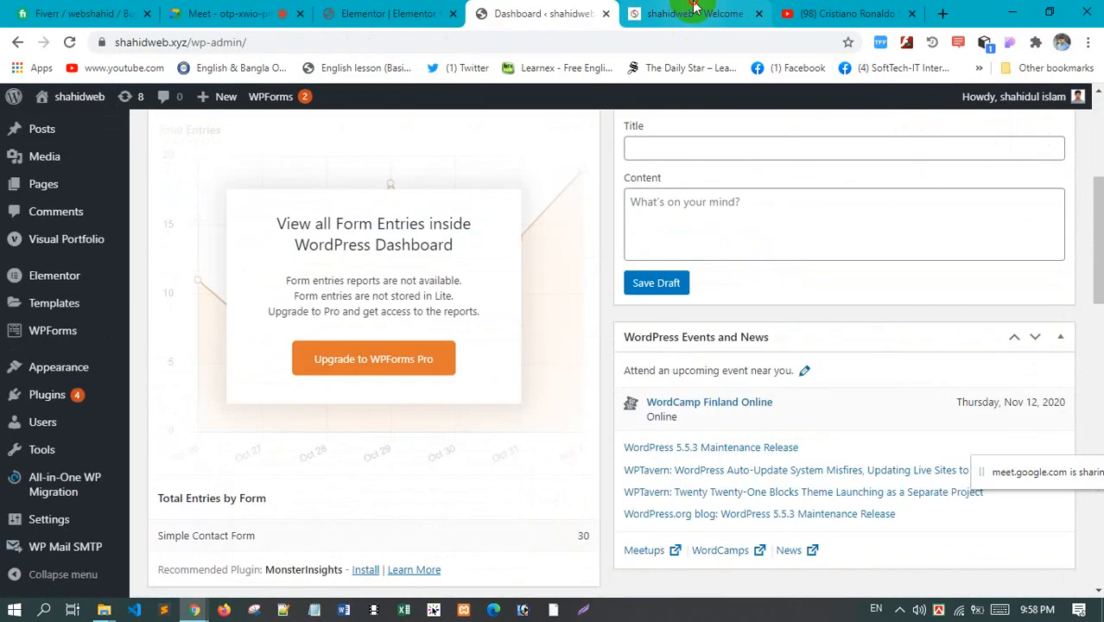
{"action": "left_click", "coordinate": [695, 9]}
{"action": "scroll", "coordinate": [530, 237], "scroll_direction": "up", "scroll_amount": 10}
{"action": "scroll", "coordinate": [530, 236], "scroll_direction": "up", "scroll_amount": 2}
{"action": "left_click", "coordinate": [541, 13]}
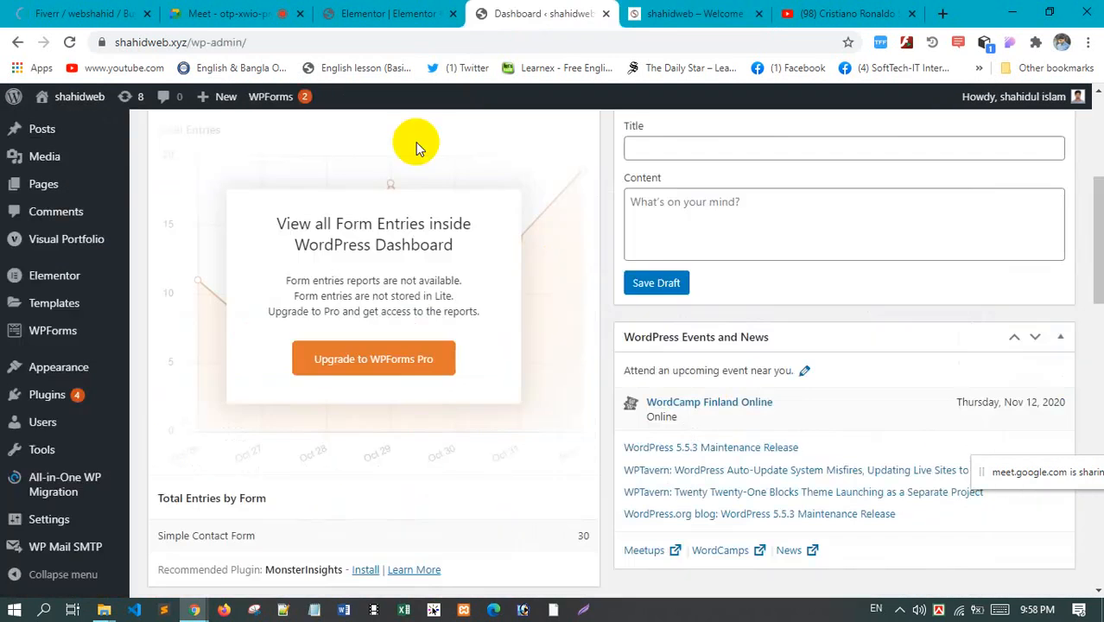
{"action": "key", "text": "ctrl+shift+Tab"}
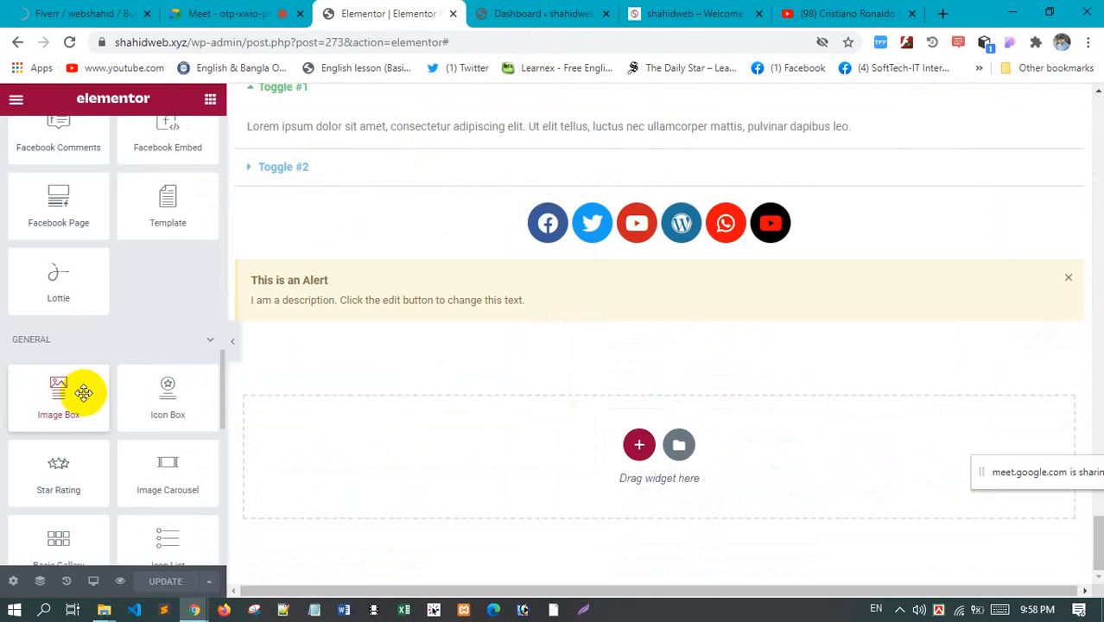
Examine the Pro widgets from Posts to Lottie alongside the General and Basic widget groups
{"action": "scroll", "coordinate": [83, 390], "scroll_direction": "down", "scroll_amount": 6}
{"action": "scroll", "coordinate": [89, 402], "scroll_direction": "down", "scroll_amount": 1}
{"action": "scroll", "coordinate": [95, 406], "scroll_direction": "up", "scroll_amount": 9}
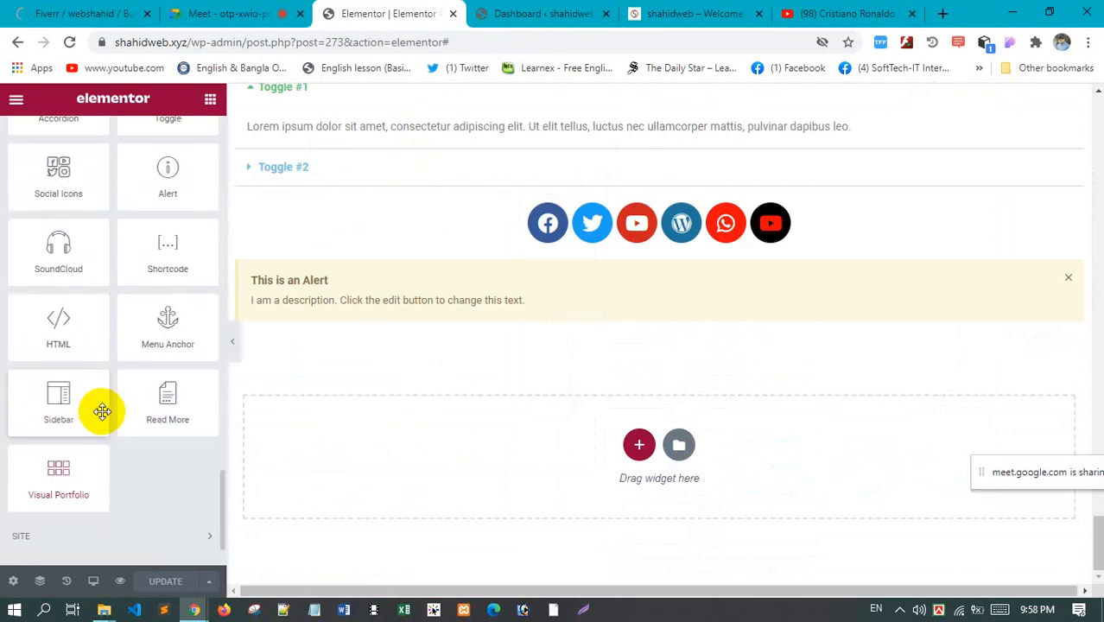
{"action": "scroll", "coordinate": [102, 411], "scroll_direction": "up", "scroll_amount": 10}
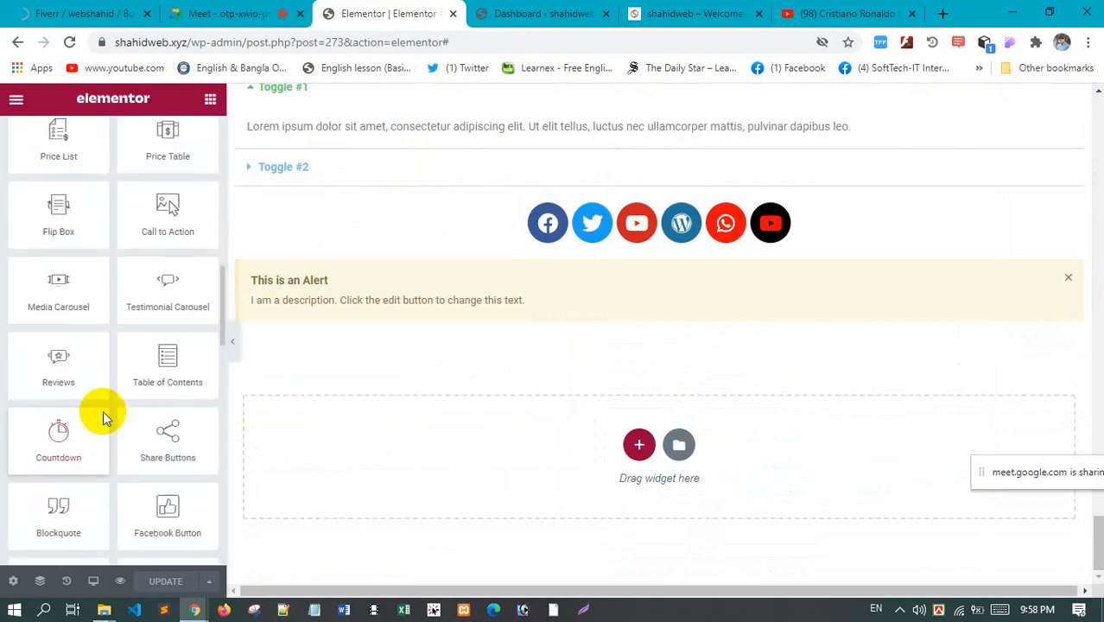
{"action": "scroll", "coordinate": [102, 411], "scroll_direction": "up", "scroll_amount": 1}
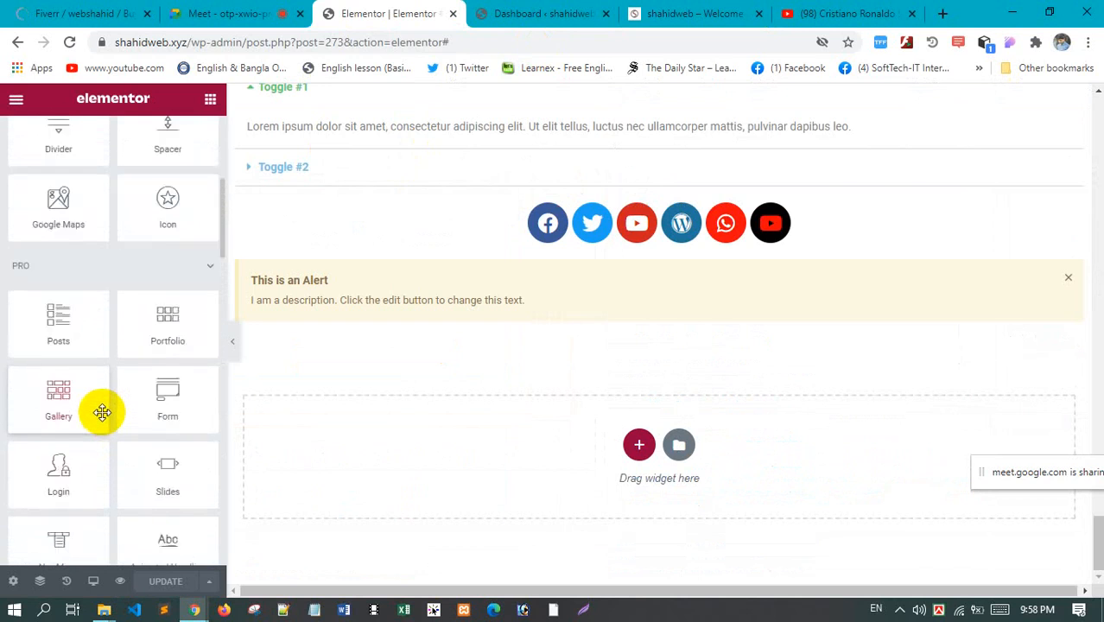
{"action": "scroll", "coordinate": [102, 413], "scroll_direction": "down", "scroll_amount": 1}
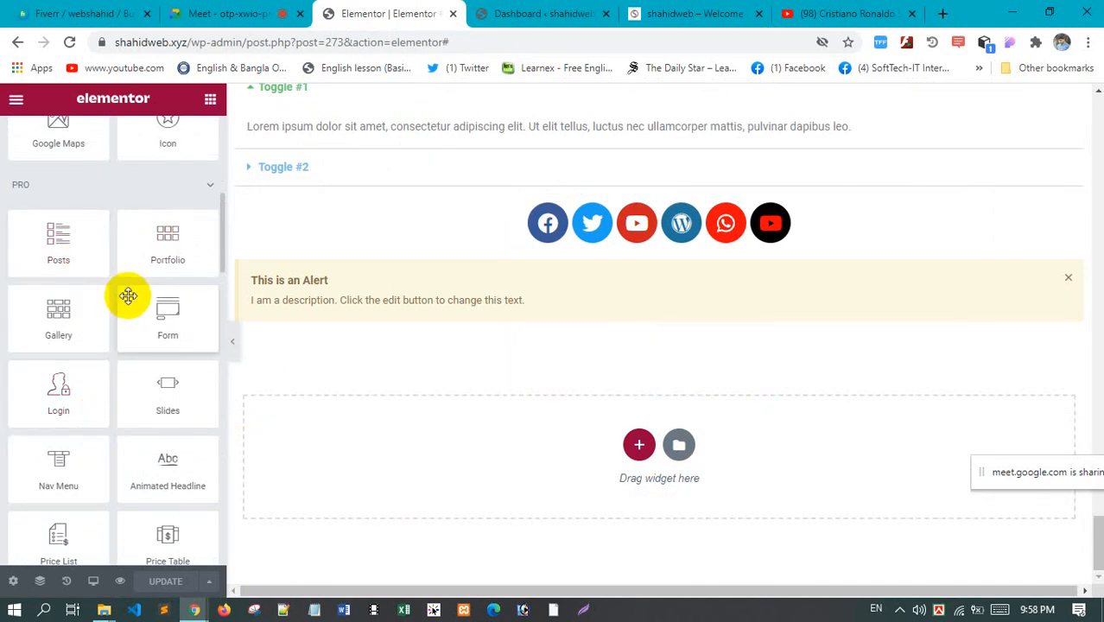
{"action": "scroll", "coordinate": [89, 288], "scroll_direction": "down", "scroll_amount": 10}
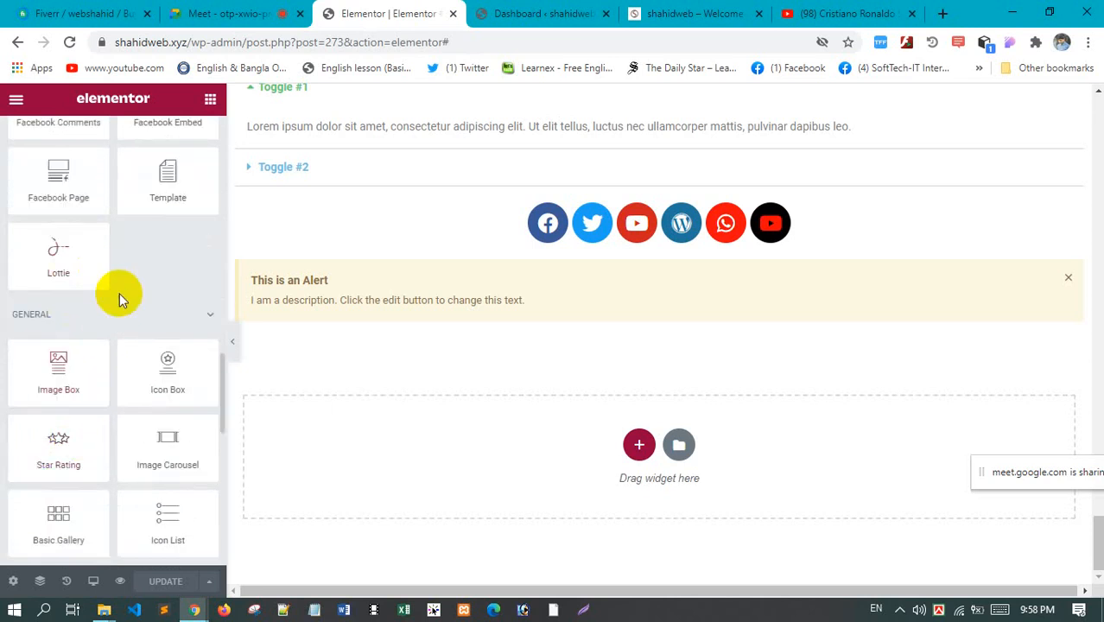
{"action": "scroll", "coordinate": [118, 296], "scroll_direction": "up", "scroll_amount": 2}
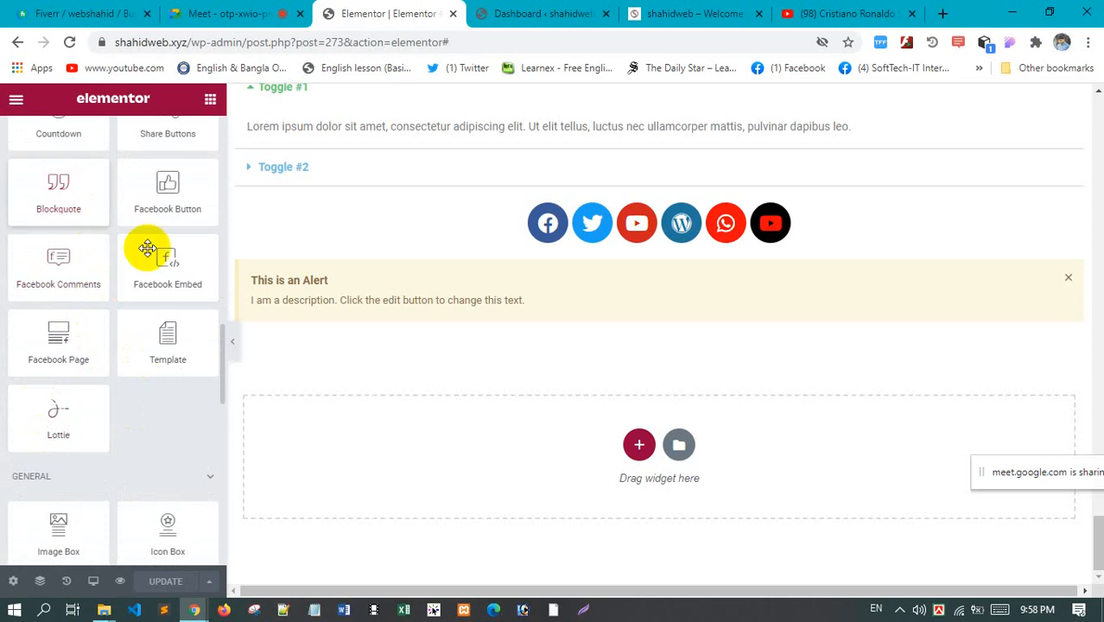
{"action": "scroll", "coordinate": [146, 252], "scroll_direction": "up", "scroll_amount": 1}
{"action": "scroll", "coordinate": [93, 225], "scroll_direction": "up", "scroll_amount": 3}
{"action": "scroll", "coordinate": [93, 229], "scroll_direction": "up", "scroll_amount": 6}
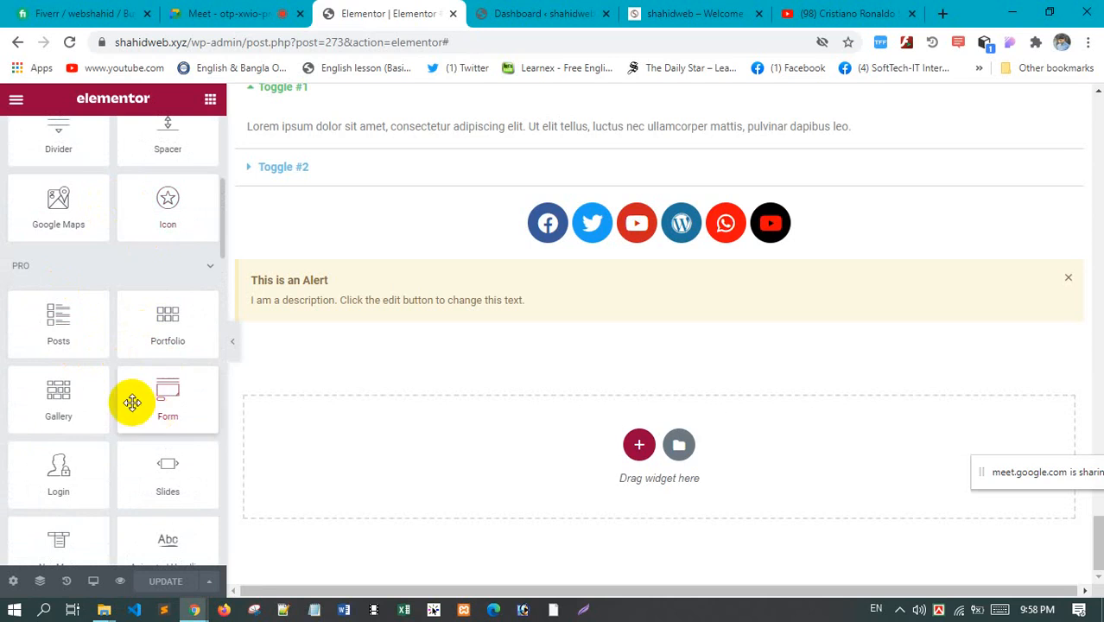
{"action": "scroll", "coordinate": [81, 365], "scroll_direction": "down", "scroll_amount": 2}
{"action": "scroll", "coordinate": [81, 365], "scroll_direction": "up", "scroll_amount": 6}
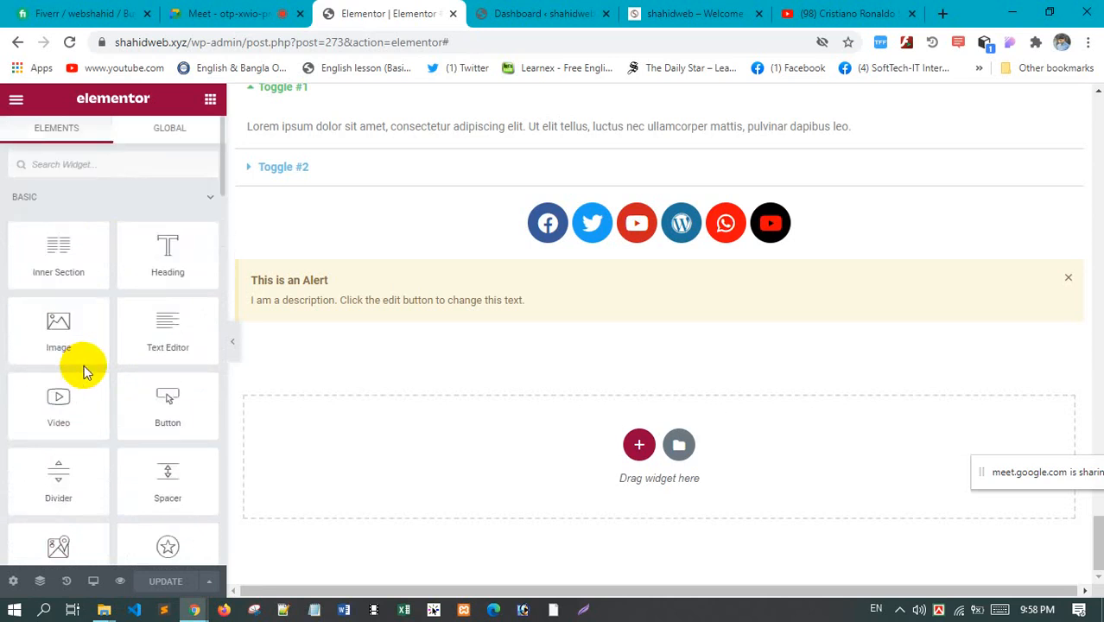
Review the page's general settings, body style options and custom CSS in Page Settings
{"action": "left_click", "coordinate": [14, 585]}
{"action": "scroll", "coordinate": [124, 346], "scroll_direction": "down", "scroll_amount": 2}
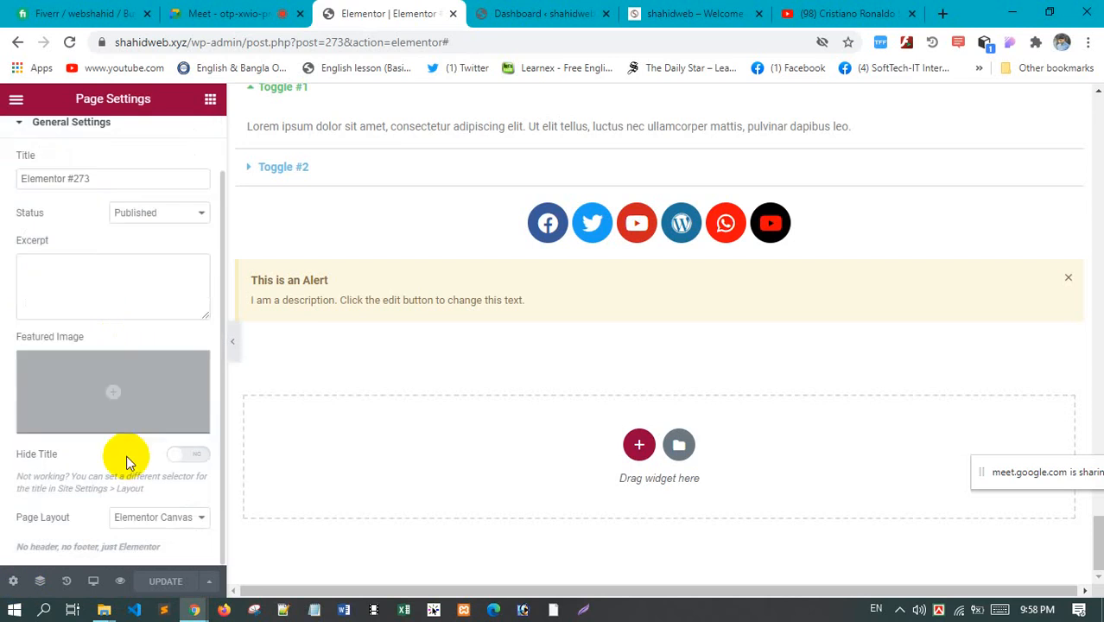
{"action": "scroll", "coordinate": [101, 484], "scroll_direction": "up", "scroll_amount": 2}
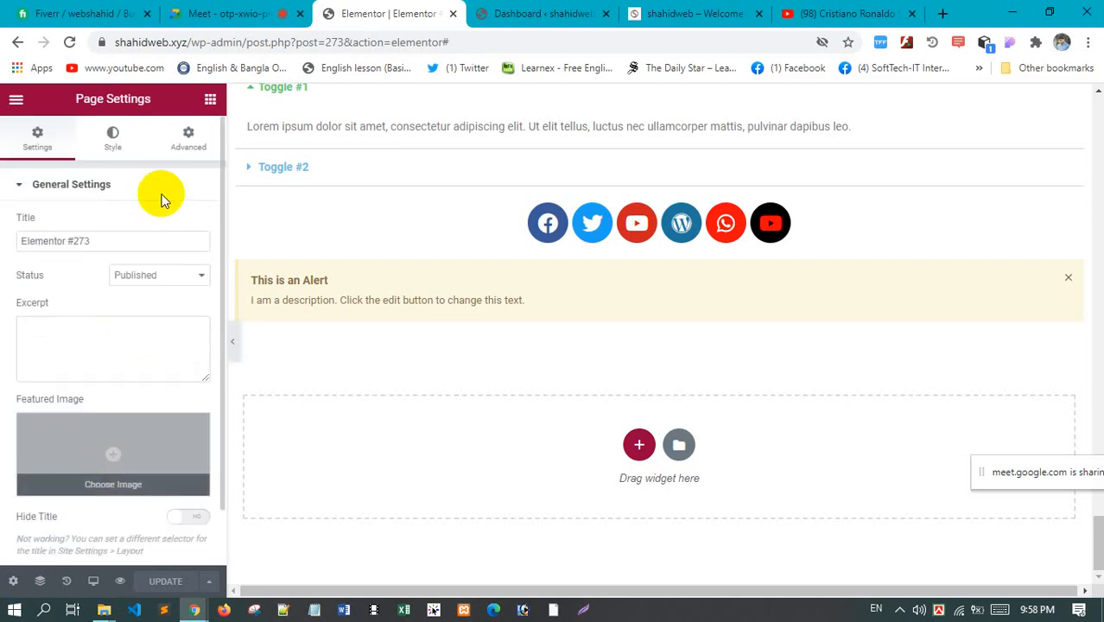
{"action": "left_click", "coordinate": [109, 140]}
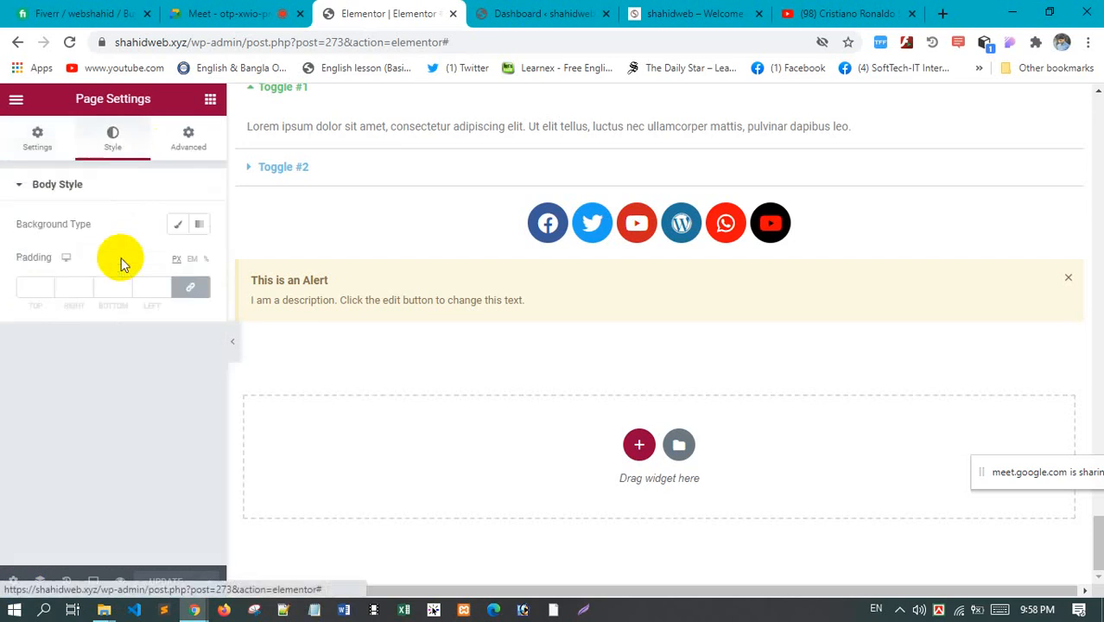
{"action": "left_click", "coordinate": [194, 149]}
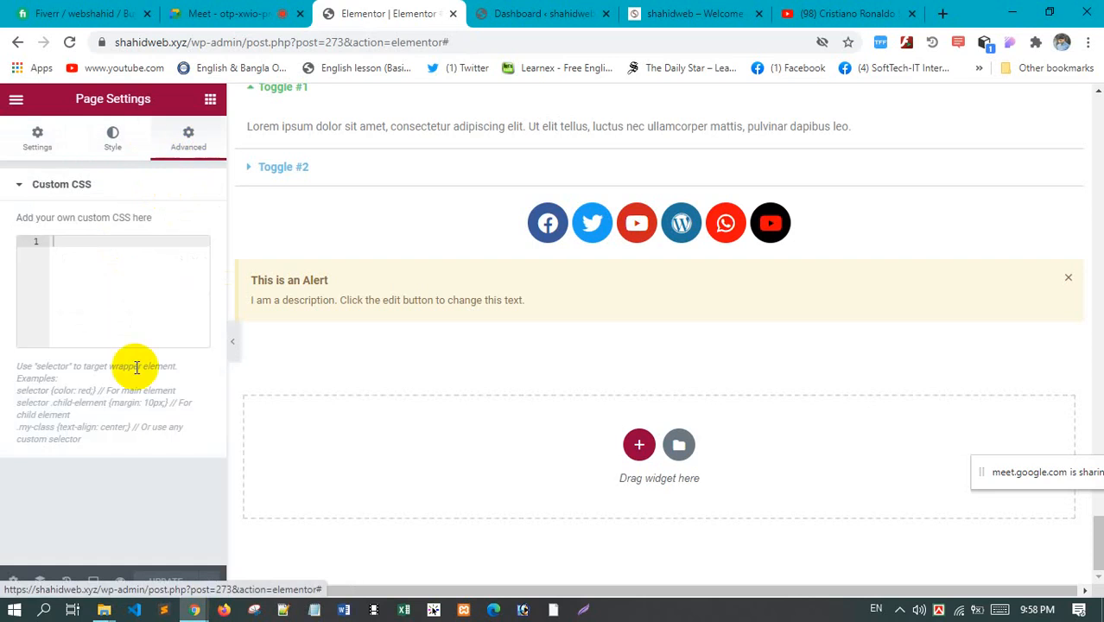
{"action": "left_click", "coordinate": [58, 189]}
{"action": "left_click", "coordinate": [37, 138]}
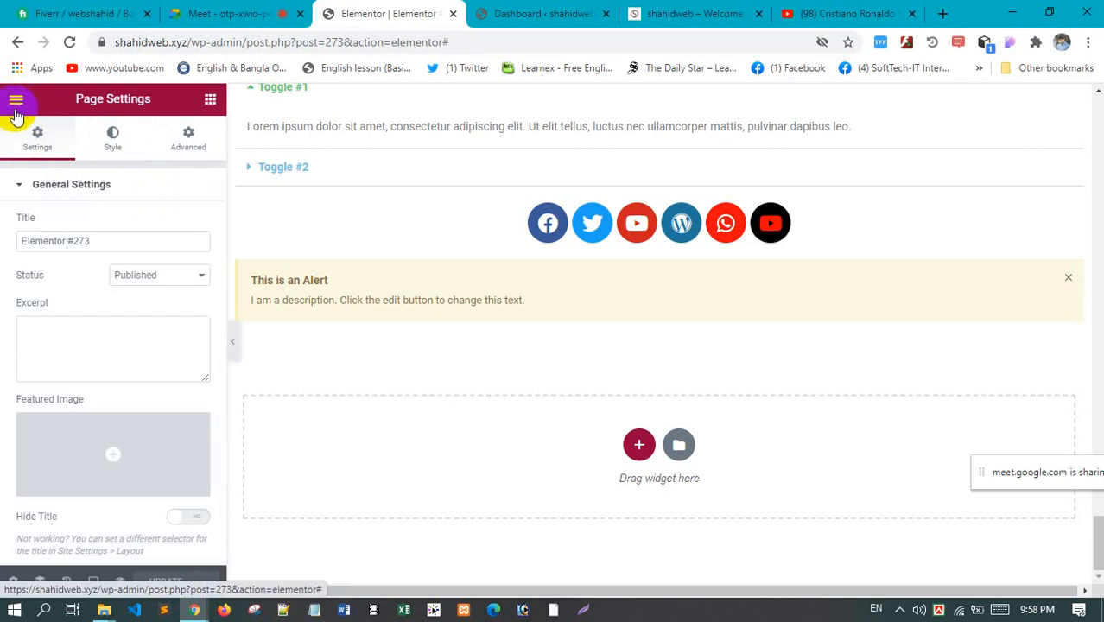
Open the site's Global Colors and set the Primary color to light red (#E46E6E)
{"action": "left_click", "coordinate": [15, 104]}
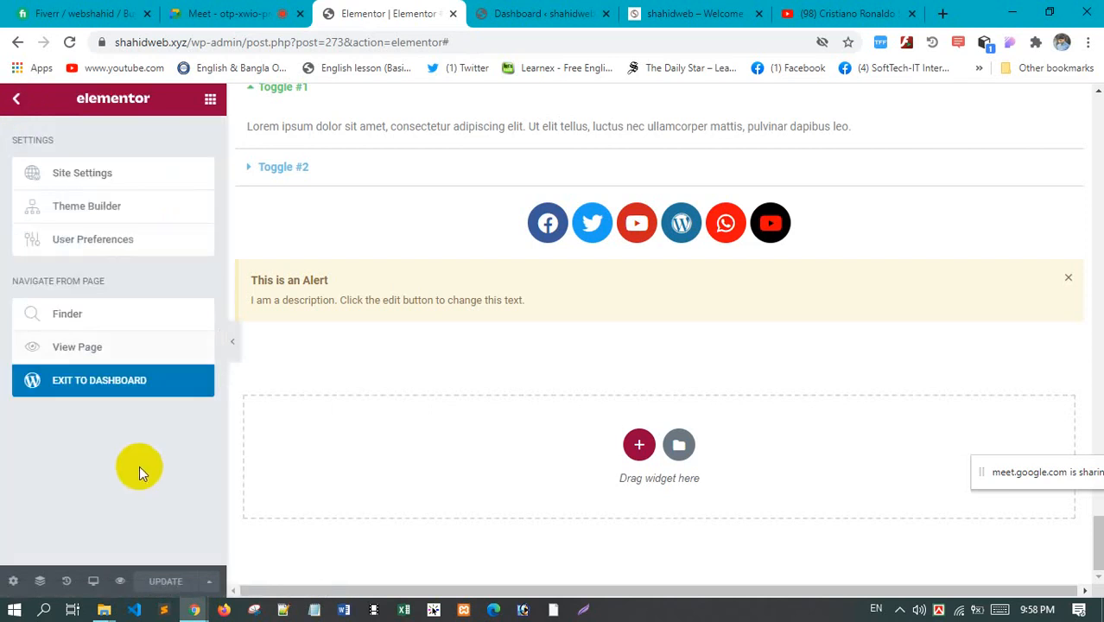
{"action": "left_click", "coordinate": [95, 177]}
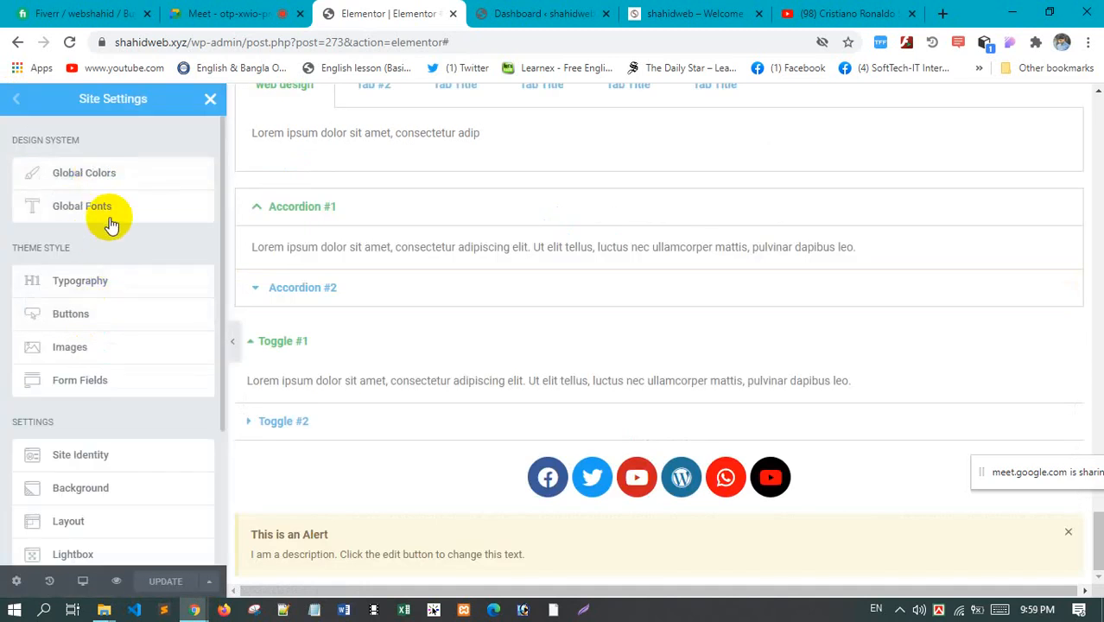
{"action": "left_click", "coordinate": [57, 176]}
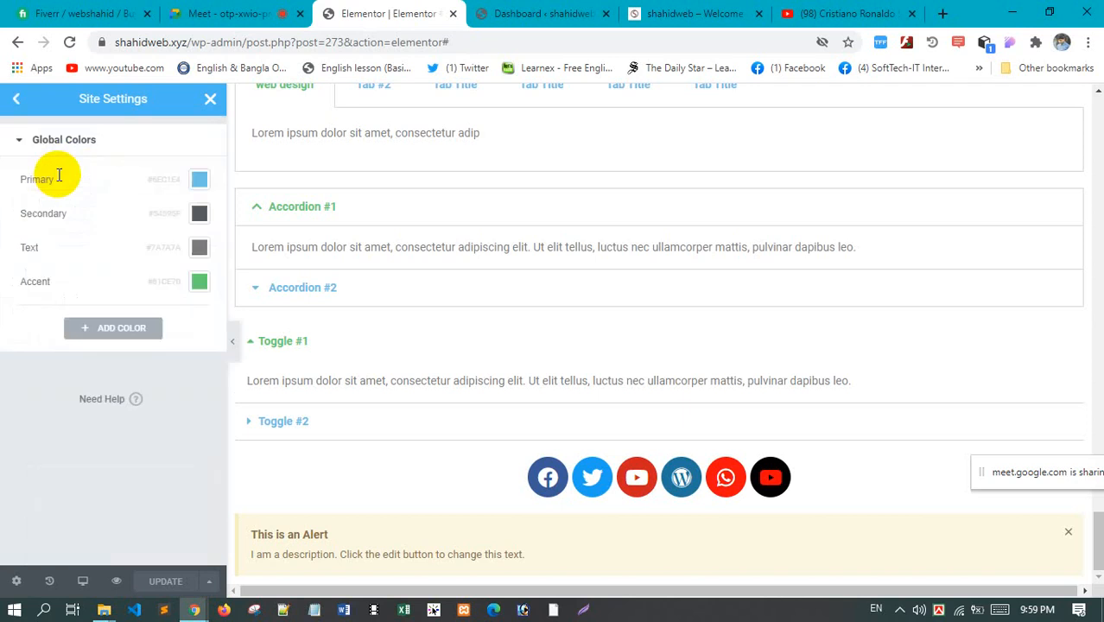
{"action": "left_click", "coordinate": [199, 178]}
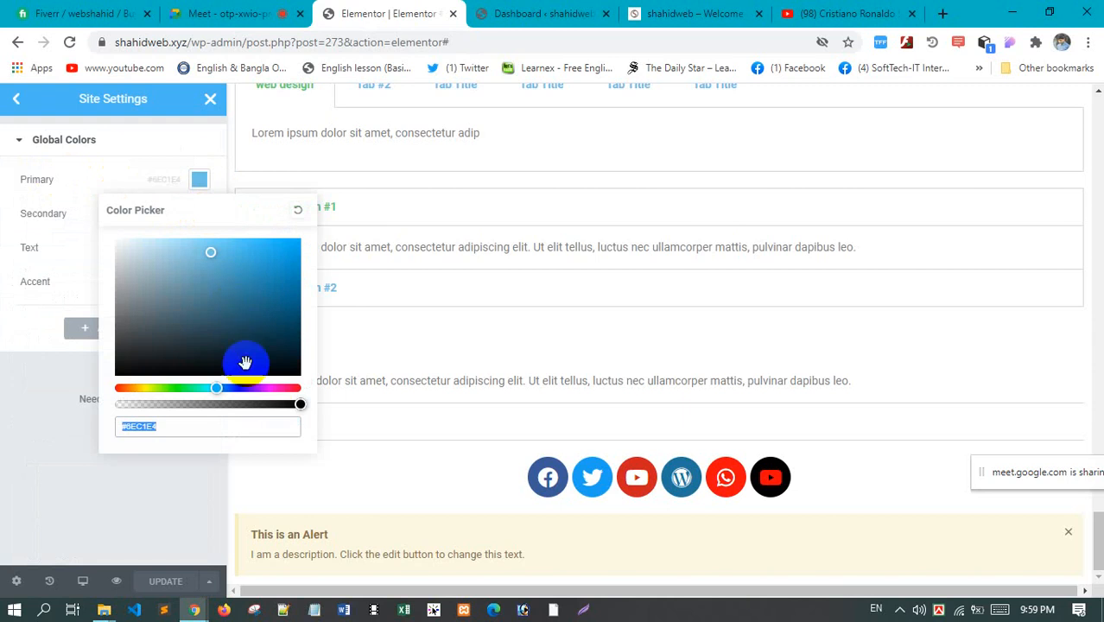
{"action": "left_click", "coordinate": [301, 387]}
{"action": "left_click", "coordinate": [40, 471]}
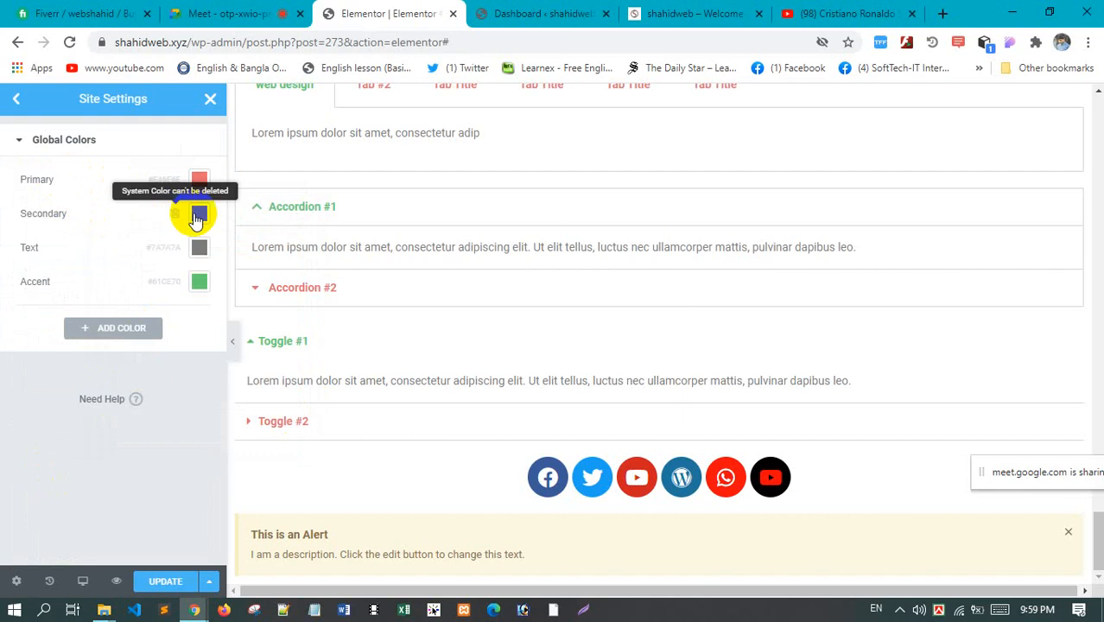
Set the Secondary global color to a bright blue
{"action": "left_click", "coordinate": [199, 214]}
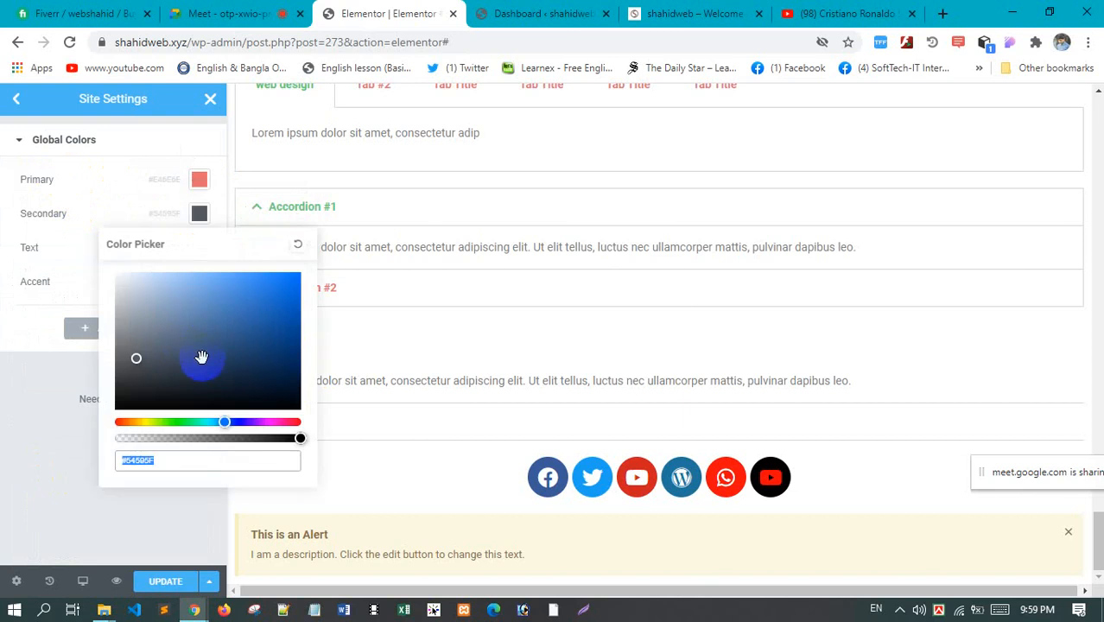
{"action": "left_click_drag", "start_coordinate": [250, 326], "coordinate": [295, 278]}
{"action": "left_click", "coordinate": [12, 432]}
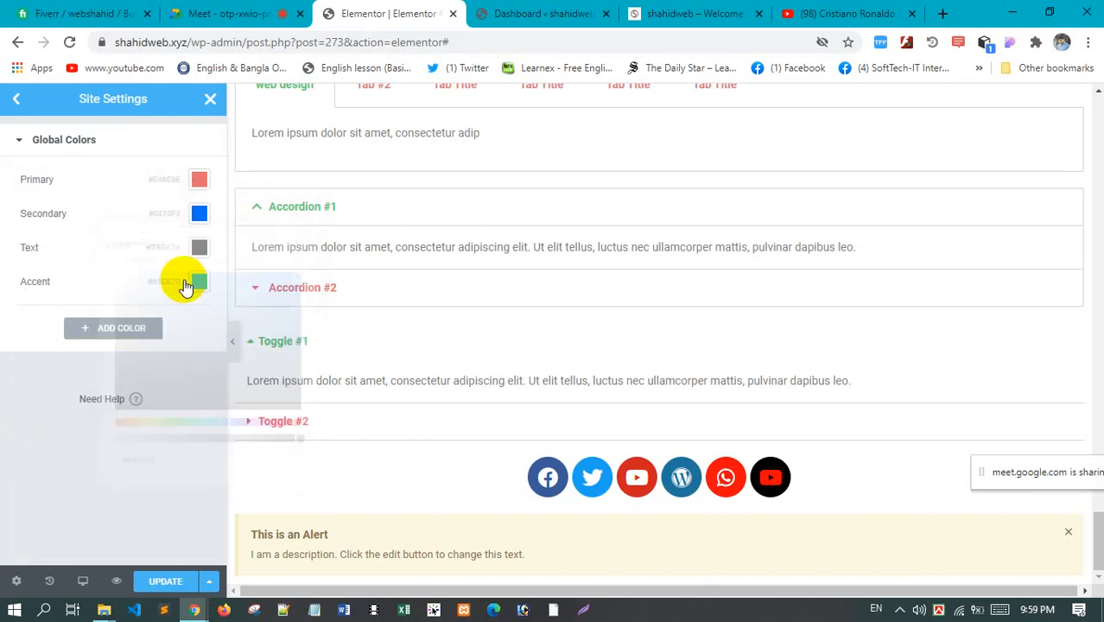
Set the Text global color to near-black (#0F0101) and add a new blank global color
{"action": "left_click", "coordinate": [200, 250]}
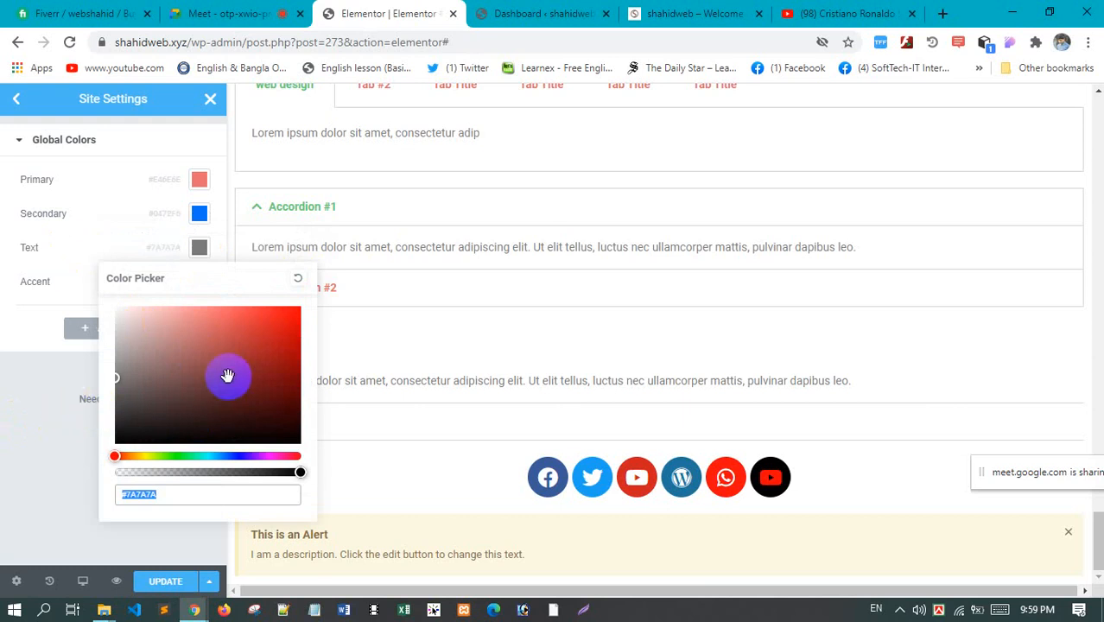
{"action": "mouse_move", "coordinate": [229, 381]}
{"action": "left_mouse_down"}
{"action": "mouse_move", "coordinate": [130, 309]}
{"action": "mouse_move", "coordinate": [226, 331]}
{"action": "left_mouse_up"}
{"action": "left_click_drag", "start_coordinate": [301, 299], "coordinate": [273, 399]}
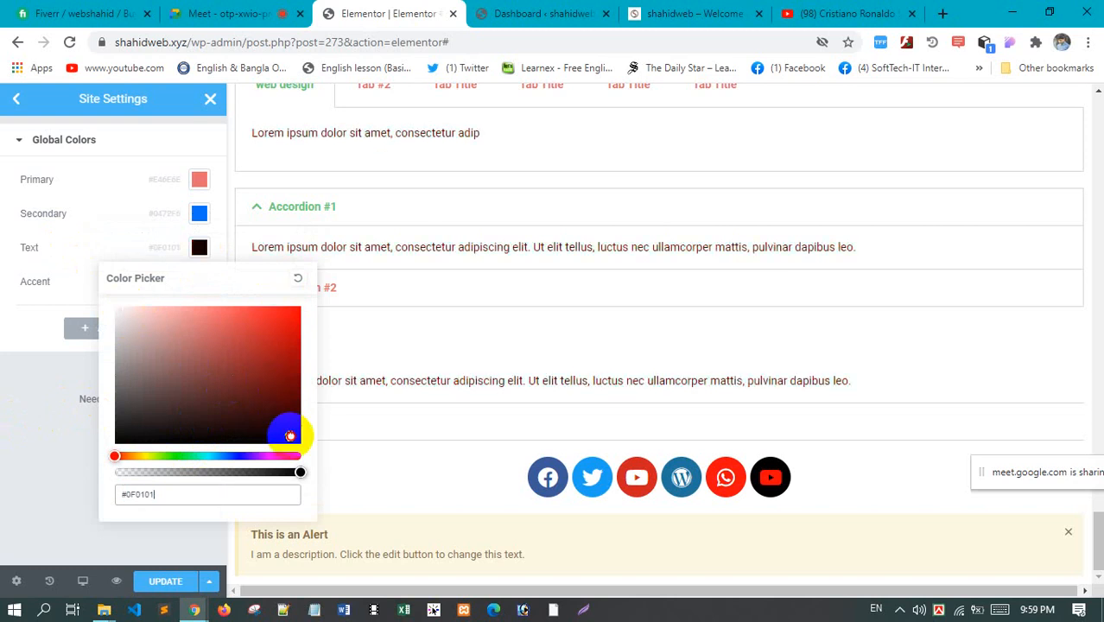
{"action": "left_click", "coordinate": [55, 431]}
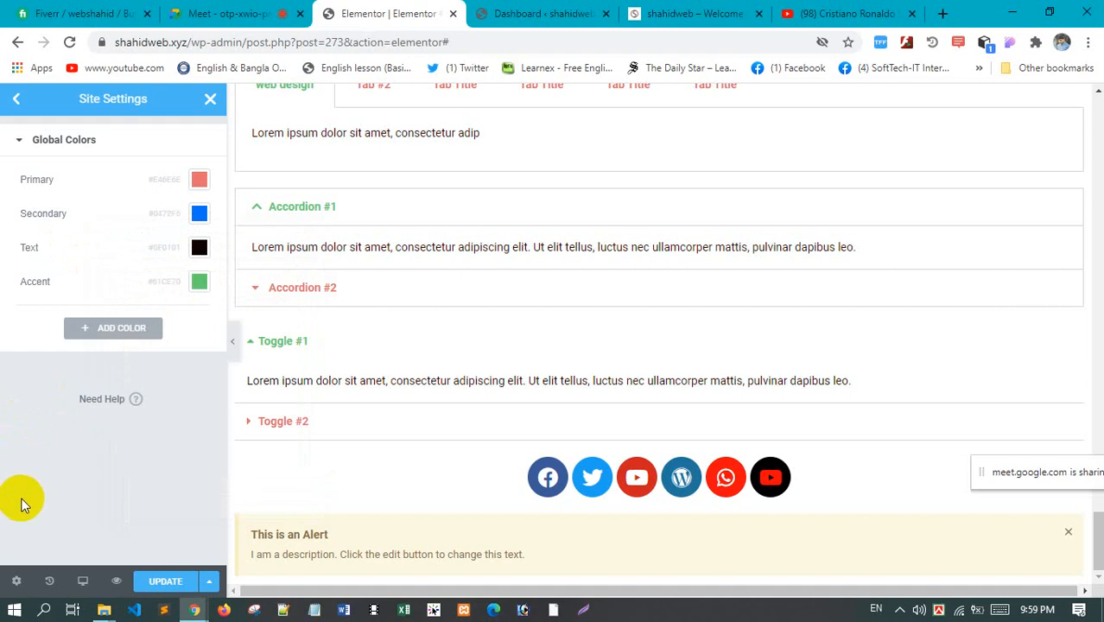
{"action": "left_click", "coordinate": [112, 327]}
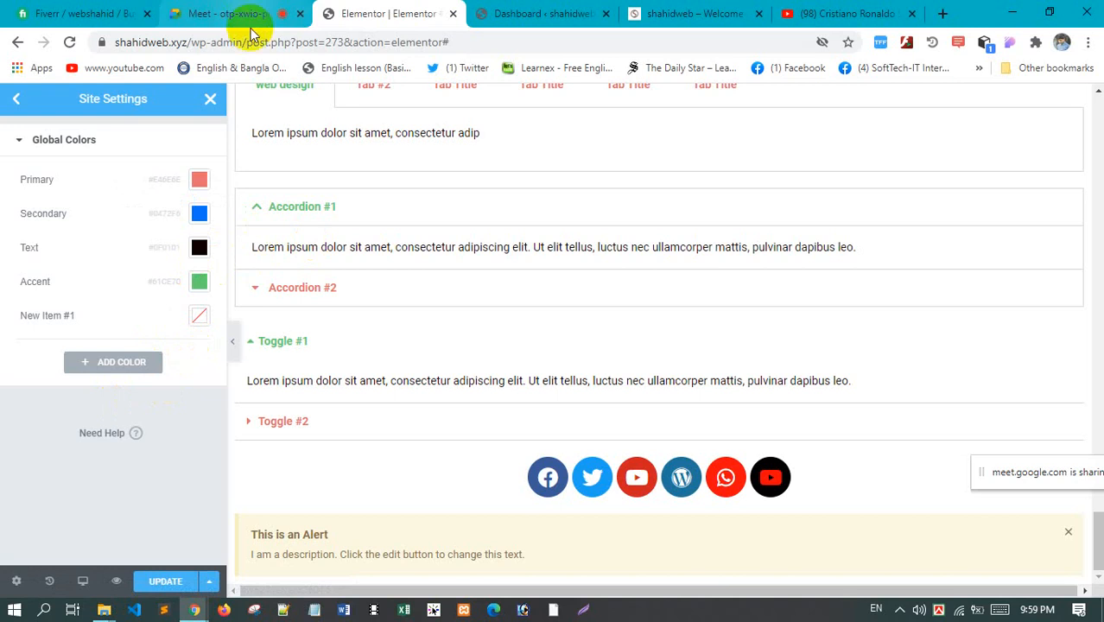
Switch to the Google Meet call, toggle the microphone, and return to the Elementor editor
{"action": "left_click", "coordinate": [214, 14]}
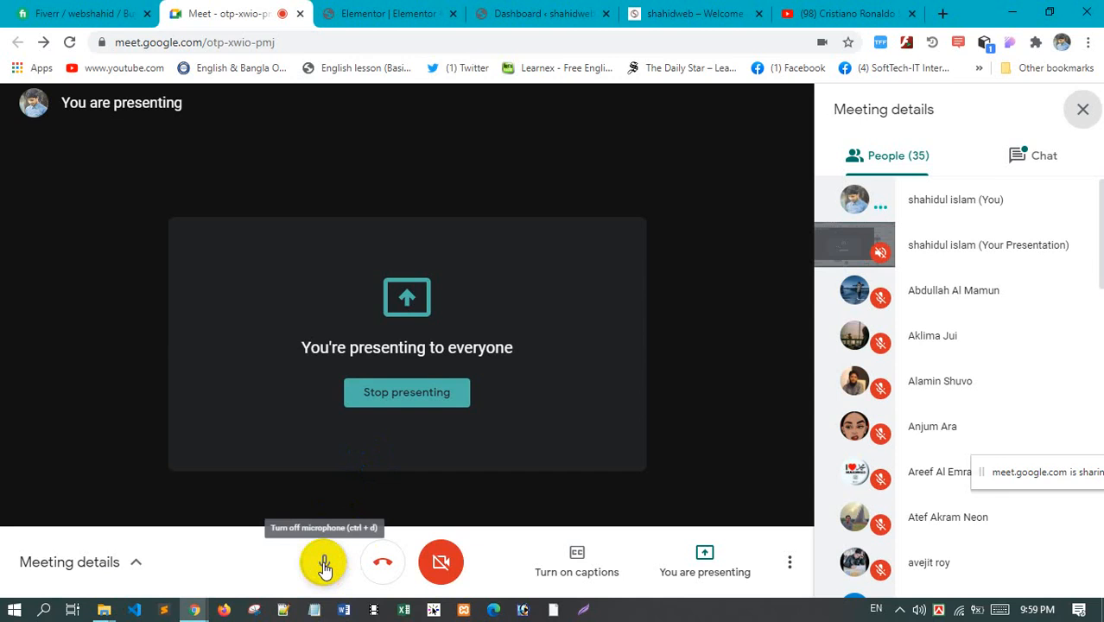
{"action": "left_click", "coordinate": [324, 566]}
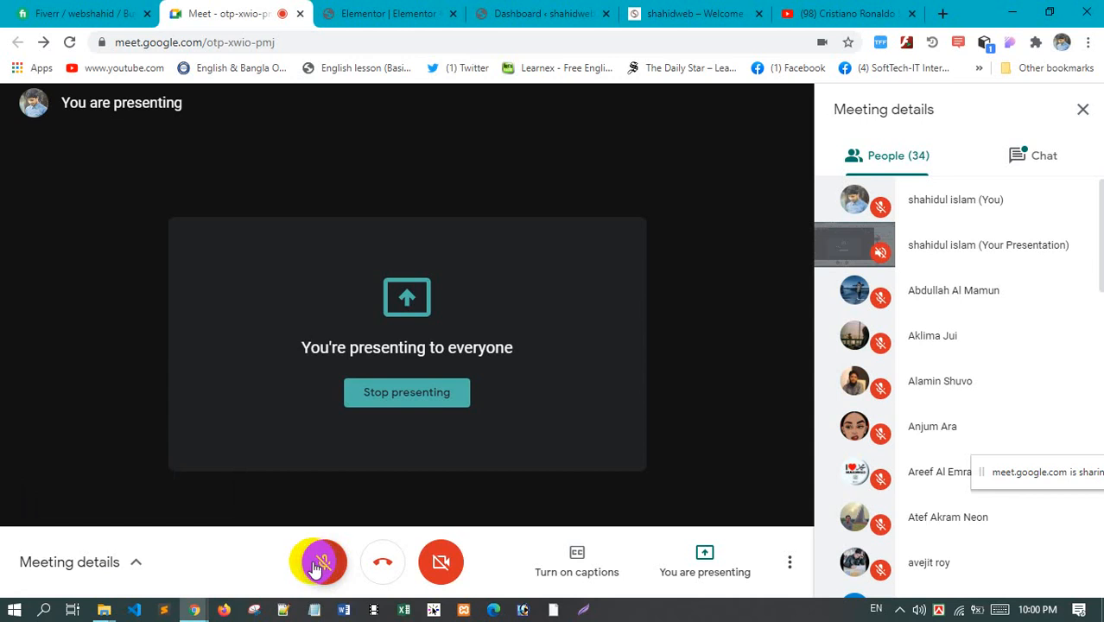
{"action": "left_click", "coordinate": [322, 557]}
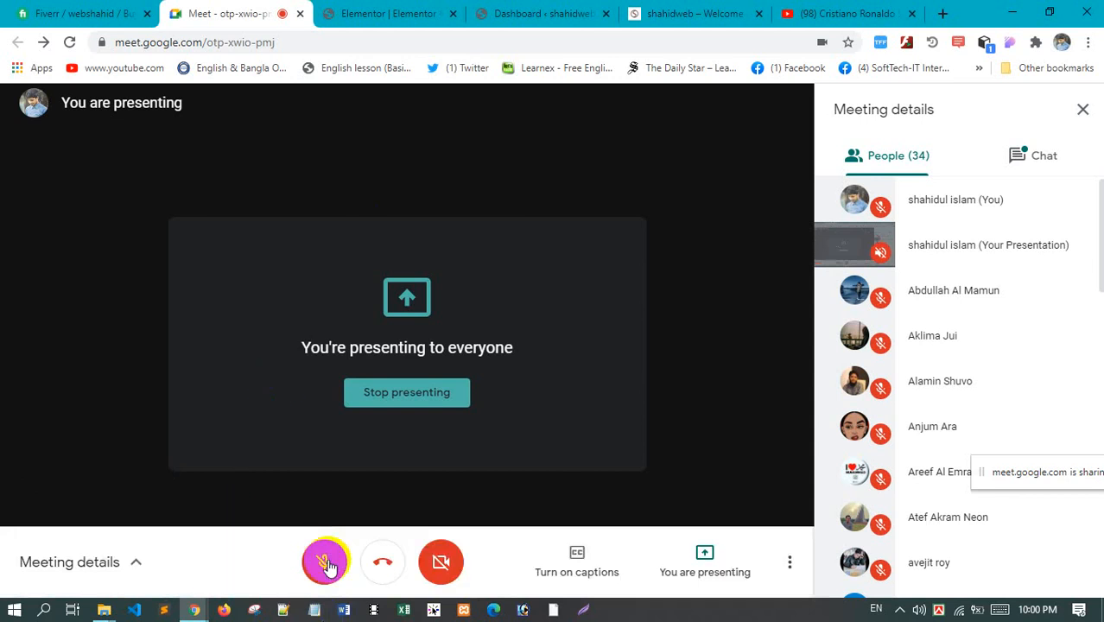
{"action": "left_click", "coordinate": [397, 10]}
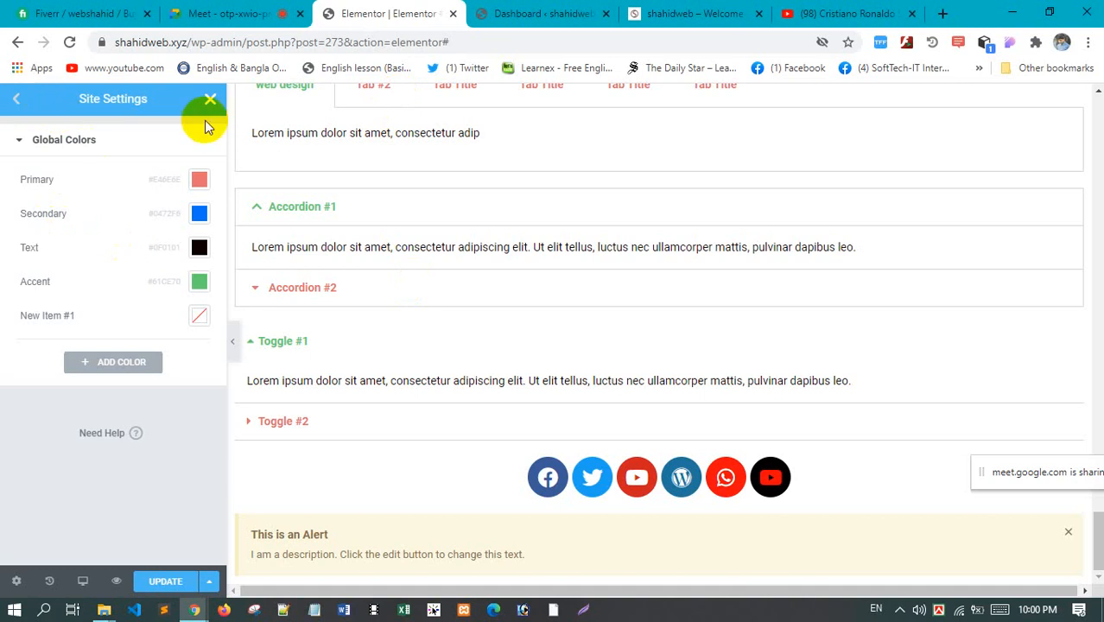
Review the Global Fonts styles and the fallback font family in Site Settings
{"action": "left_click", "coordinate": [15, 102]}
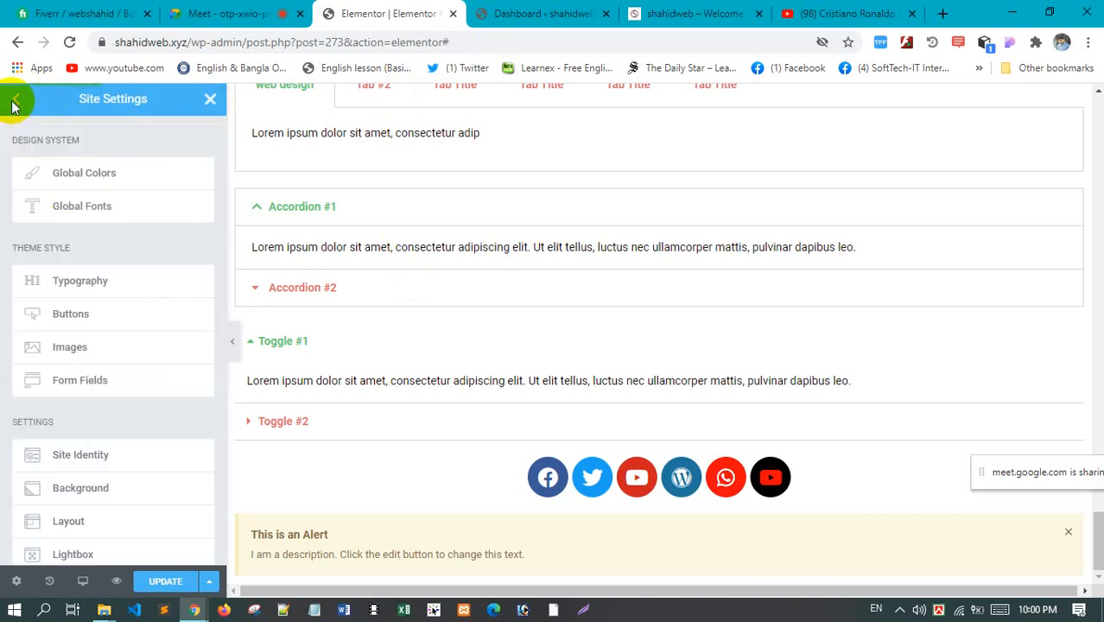
{"action": "left_click", "coordinate": [138, 215]}
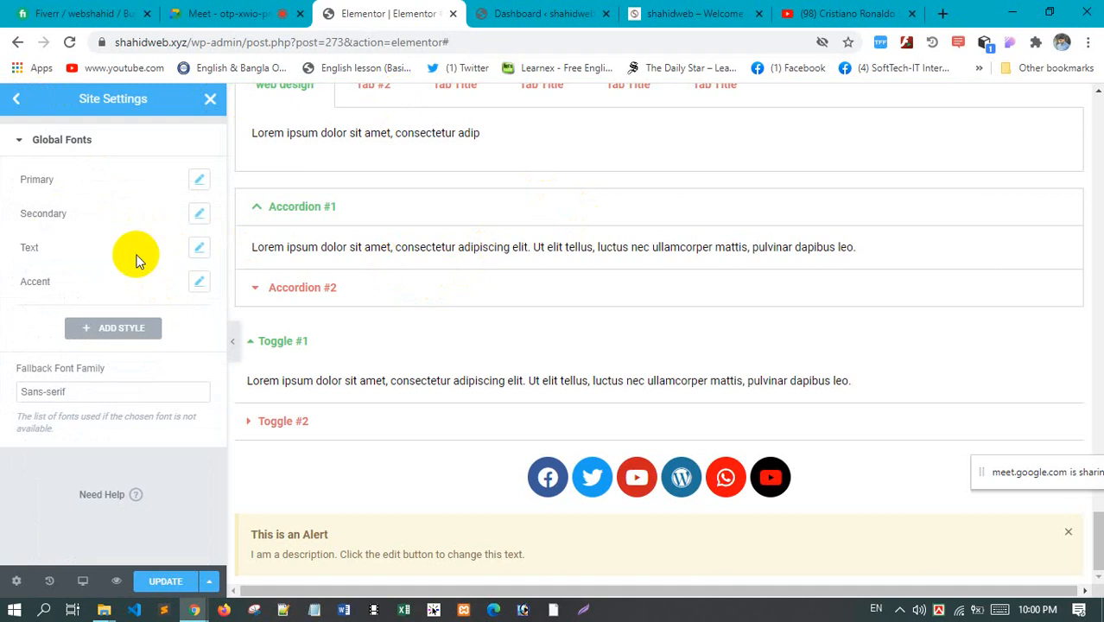
{"action": "left_click", "coordinate": [94, 398]}
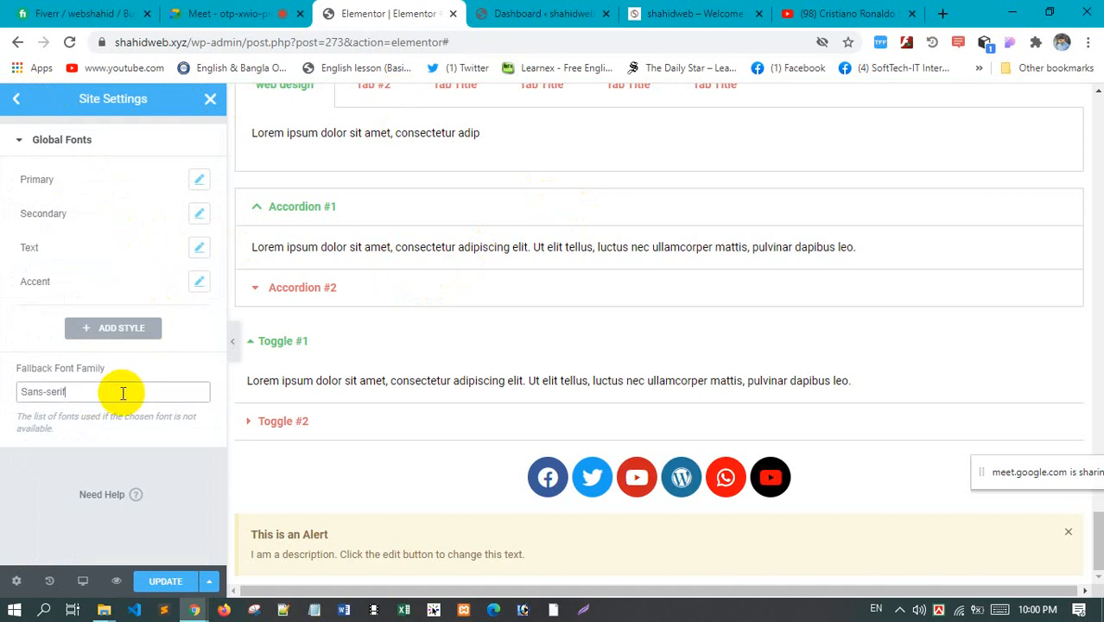
{"action": "left_click", "coordinate": [16, 98]}
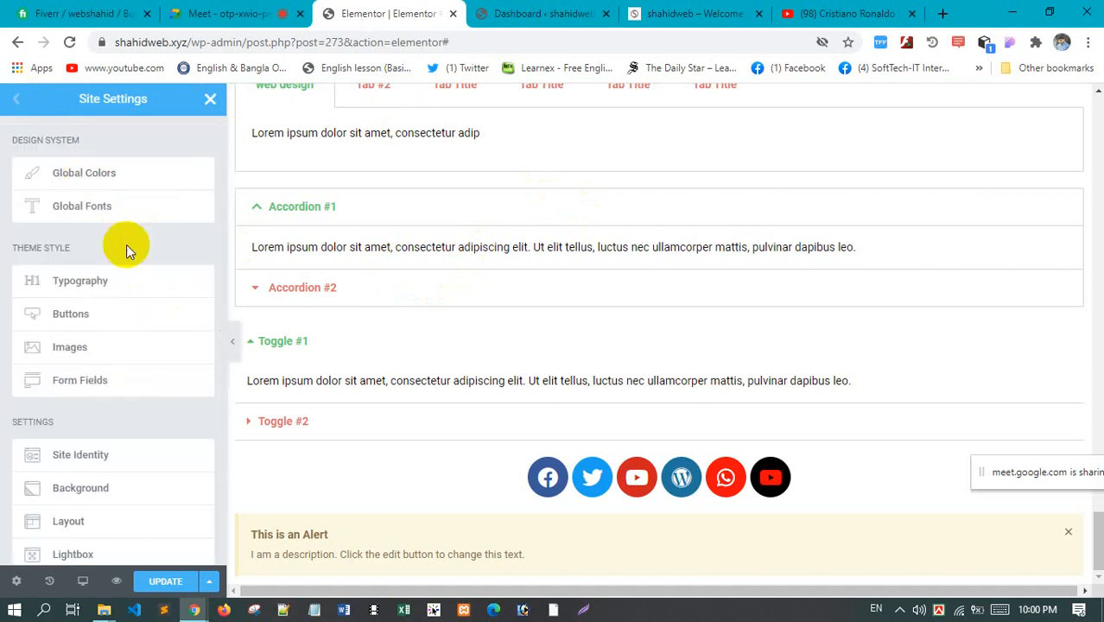
Examine the Theme Style typography options for body text, links and the heading levels in Site Settings
{"action": "scroll", "coordinate": [121, 260], "scroll_direction": "down", "scroll_amount": 2}
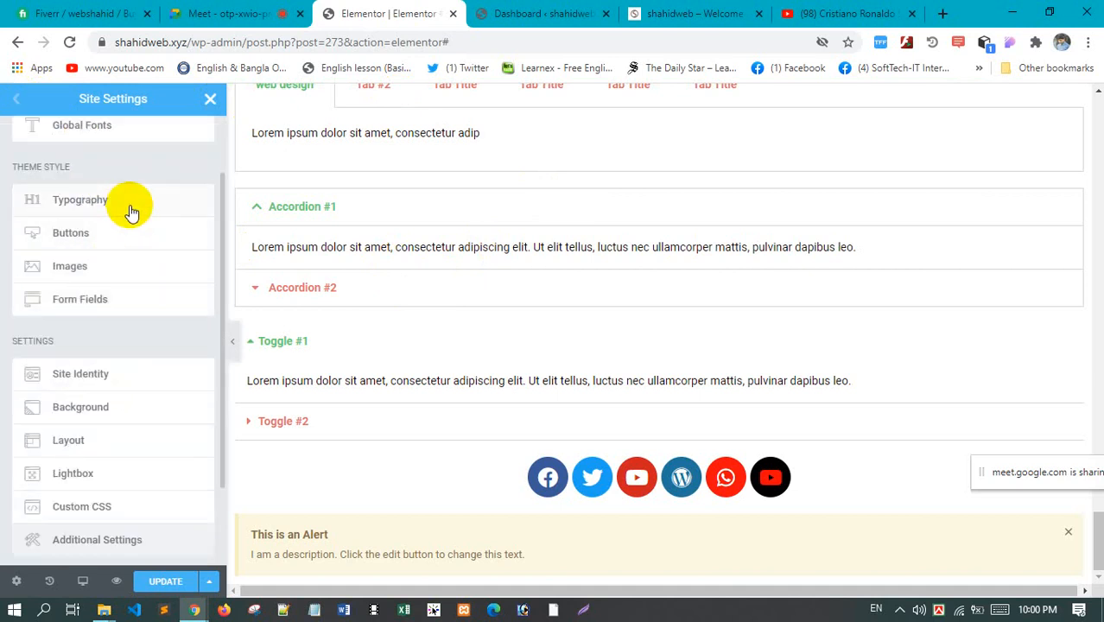
{"action": "left_click", "coordinate": [152, 198]}
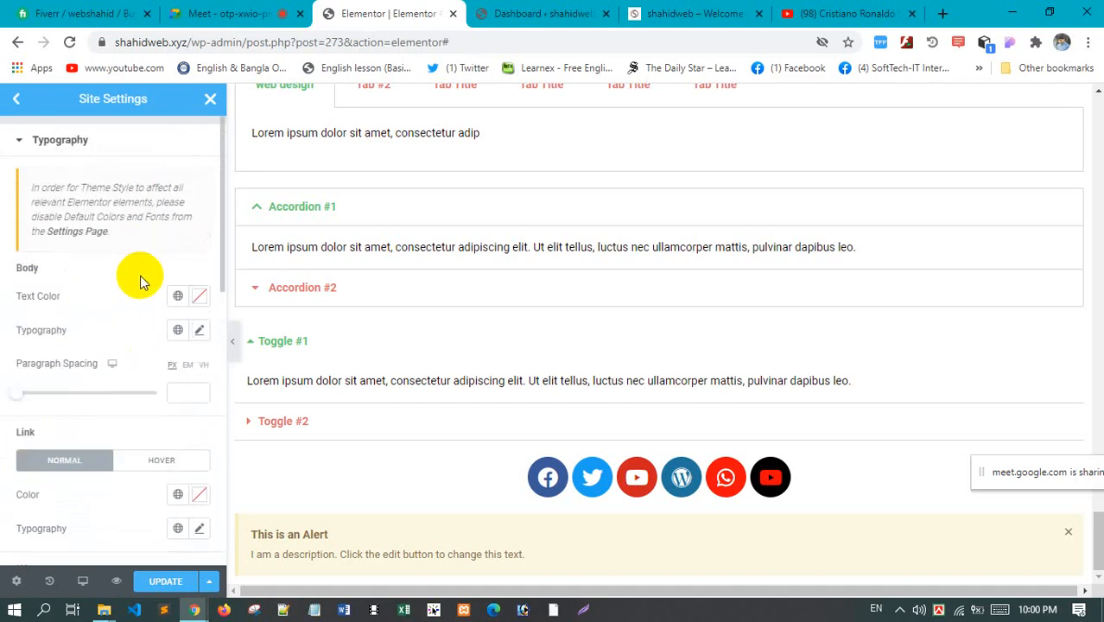
{"action": "scroll", "coordinate": [130, 359], "scroll_direction": "down", "scroll_amount": 5}
{"action": "scroll", "coordinate": [132, 357], "scroll_direction": "up", "scroll_amount": 4}
{"action": "scroll", "coordinate": [132, 357], "scroll_direction": "down", "scroll_amount": 9}
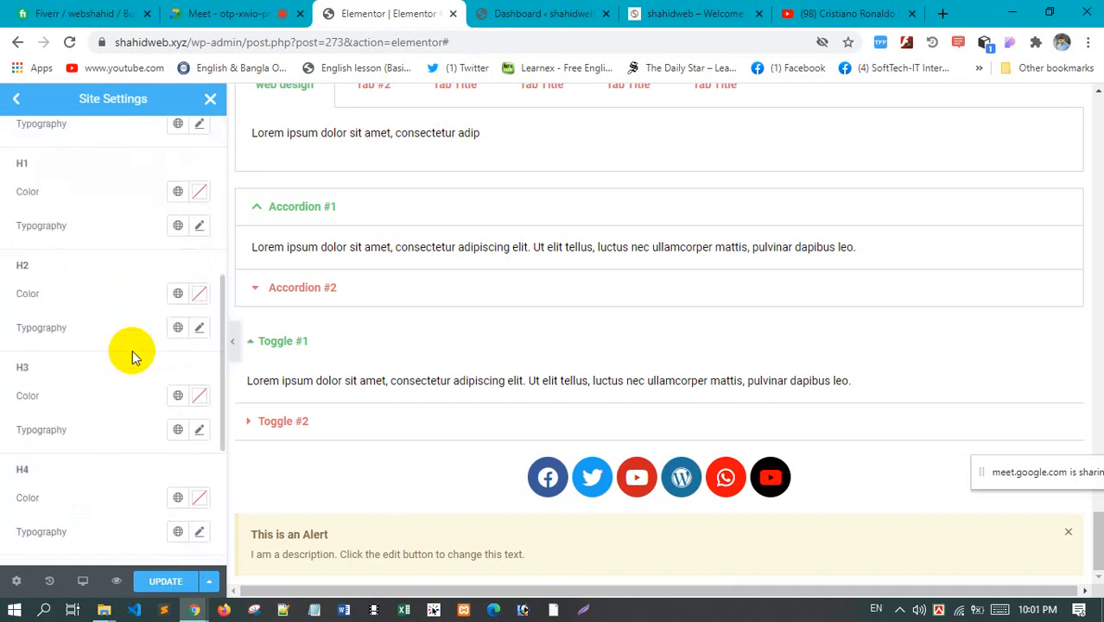
{"action": "scroll", "coordinate": [132, 357], "scroll_direction": "up", "scroll_amount": 5}
{"action": "scroll", "coordinate": [132, 355], "scroll_direction": "down", "scroll_amount": 5}
{"action": "scroll", "coordinate": [112, 319], "scroll_direction": "up", "scroll_amount": 10}
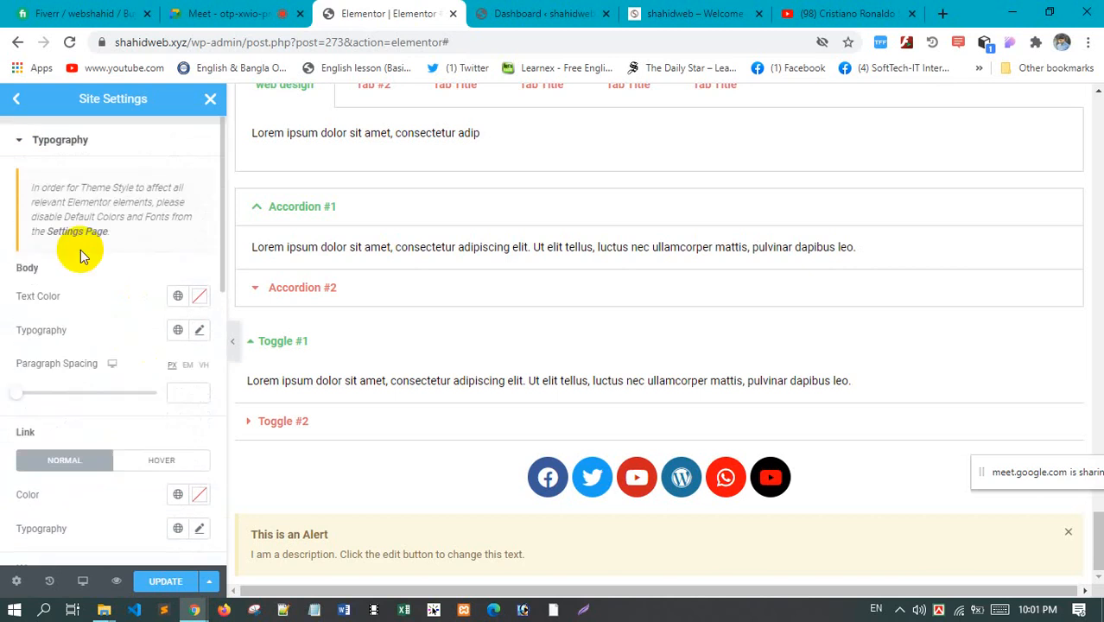
{"action": "left_click", "coordinate": [13, 100]}
Look over the remaining Site Settings categories and close Site Settings, discarding the changes
{"action": "scroll", "coordinate": [108, 333], "scroll_direction": "down", "scroll_amount": 3}
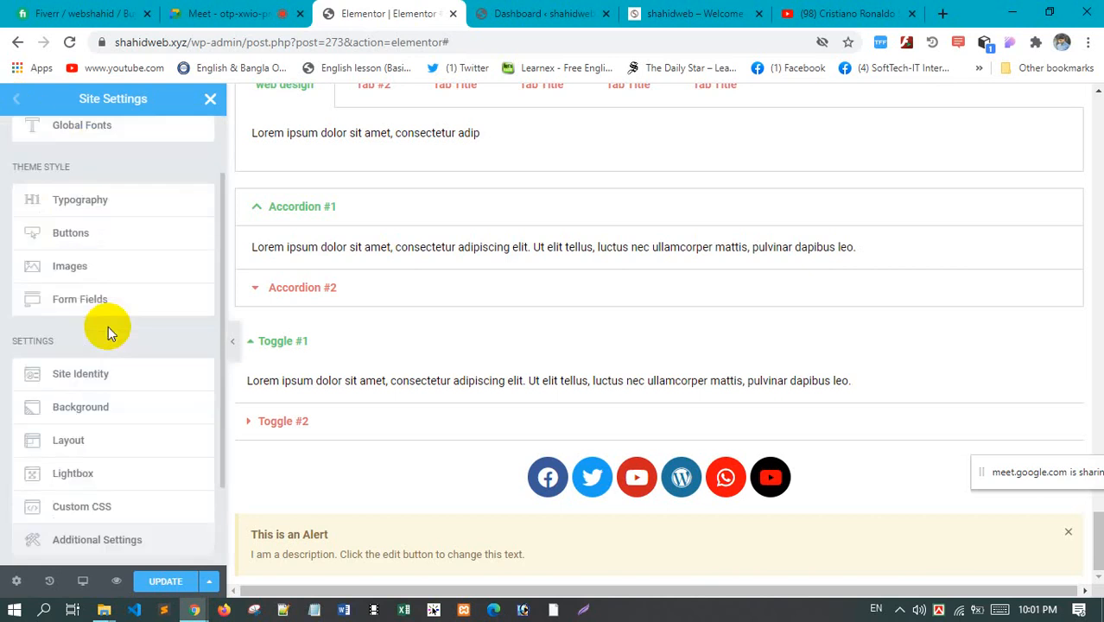
{"action": "scroll", "coordinate": [44, 143], "scroll_direction": "up", "scroll_amount": 3}
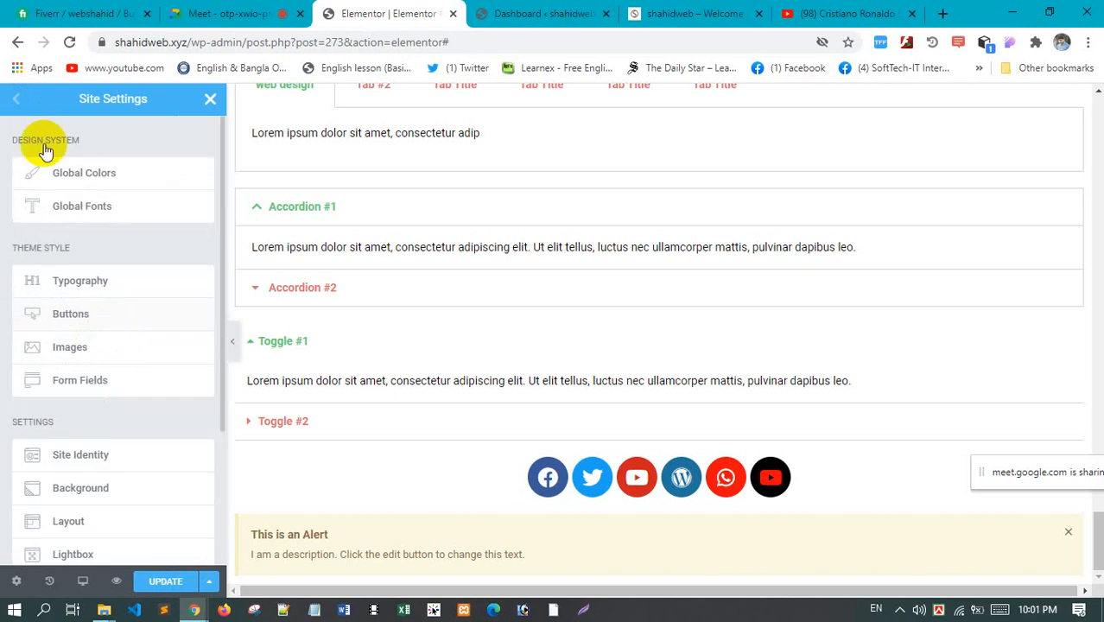
{"action": "left_click", "coordinate": [210, 98]}
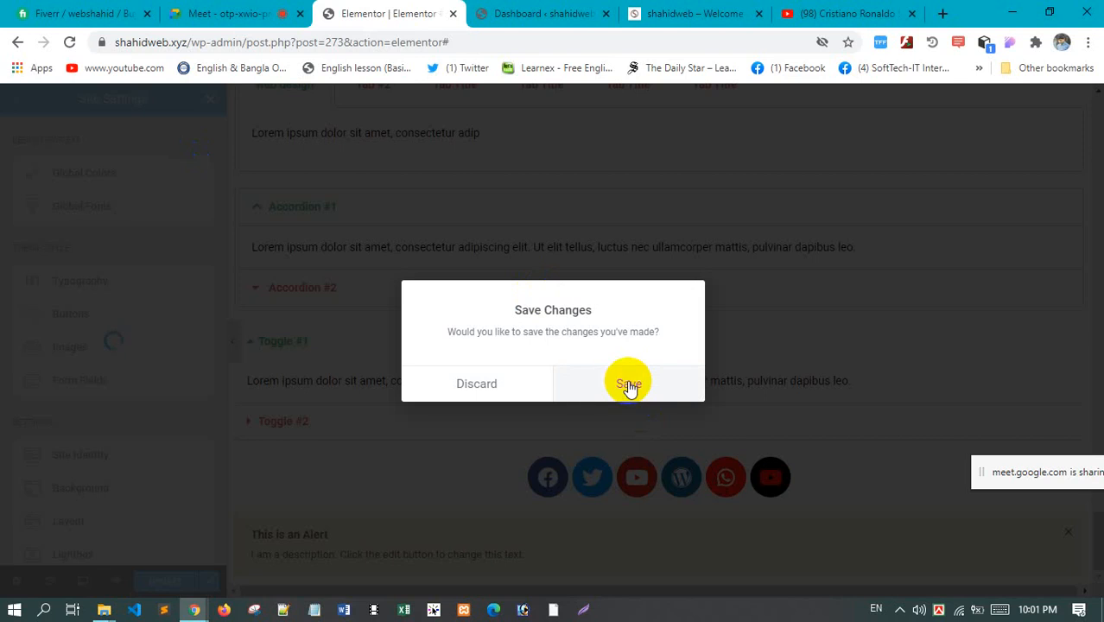
{"action": "left_click", "coordinate": [515, 382]}
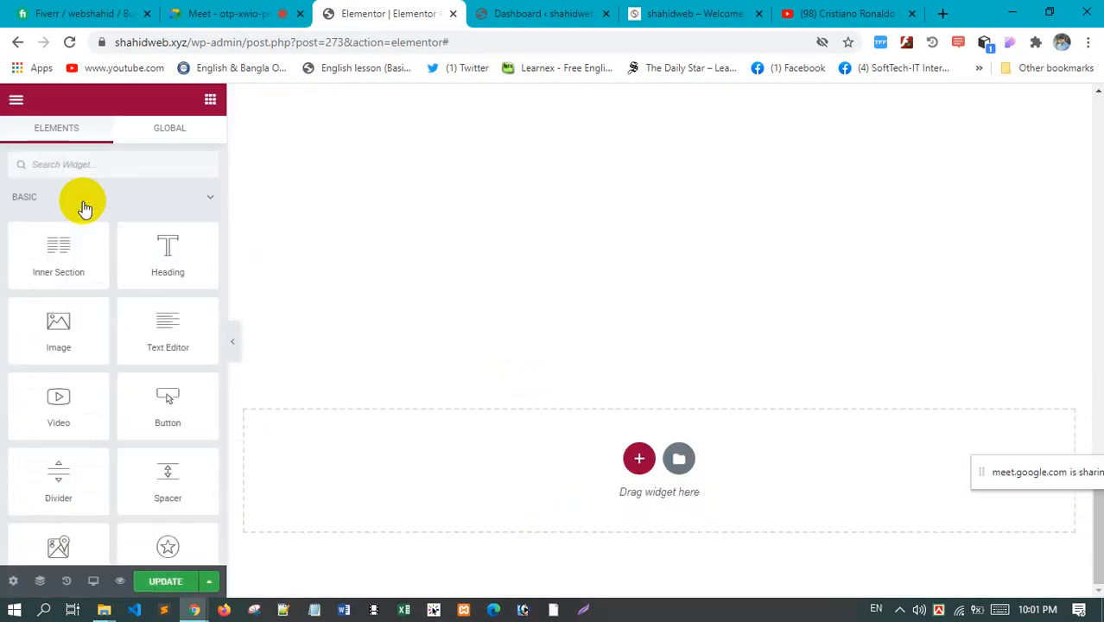
Open the Theme Builder and try to add a Header template, cancelling the prompt to leave the site
{"action": "left_click", "coordinate": [14, 106]}
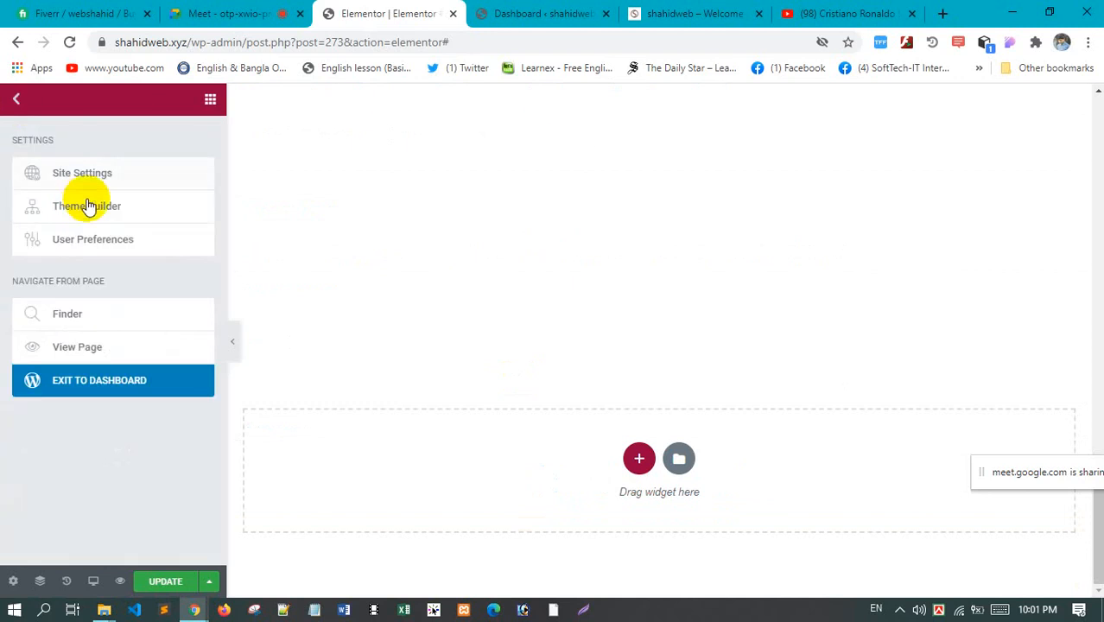
{"action": "left_click", "coordinate": [128, 210]}
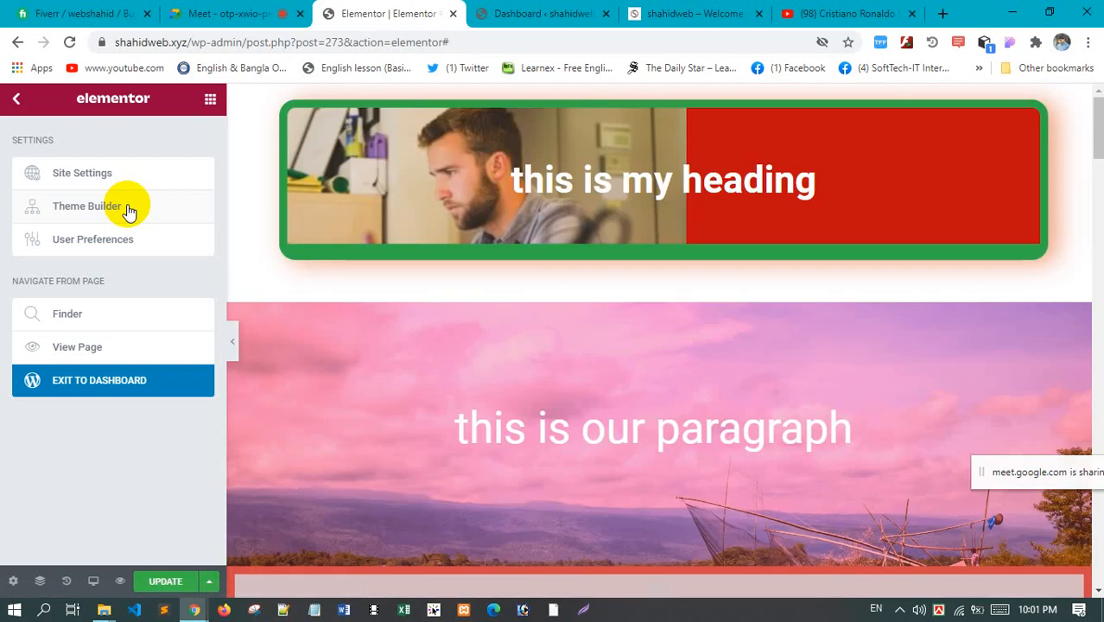
{"action": "left_click", "coordinate": [121, 207]}
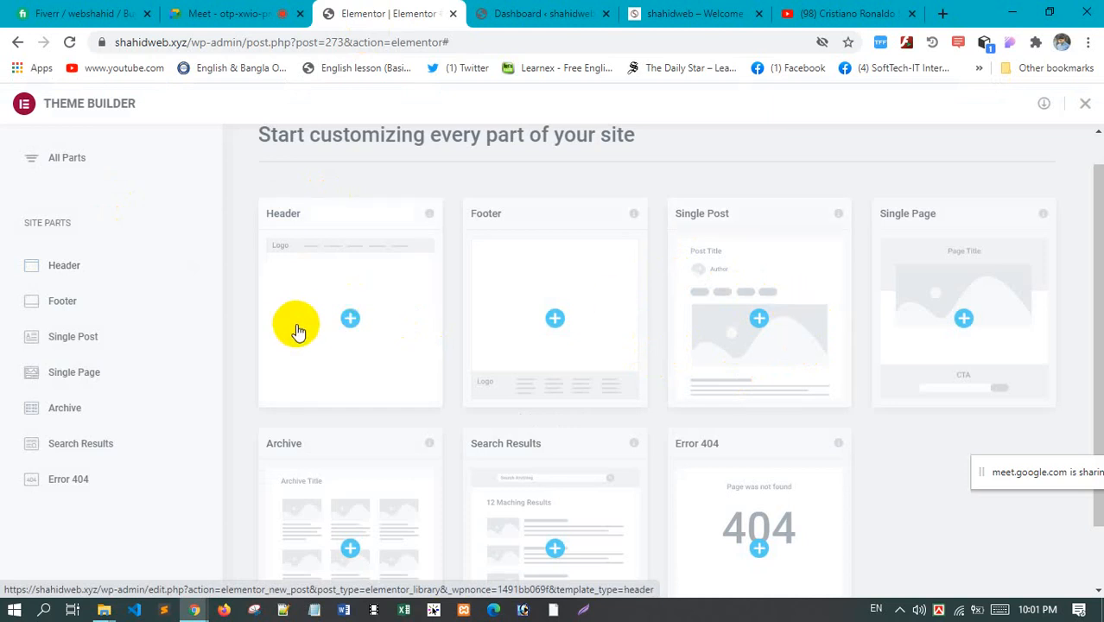
{"action": "left_click", "coordinate": [352, 318]}
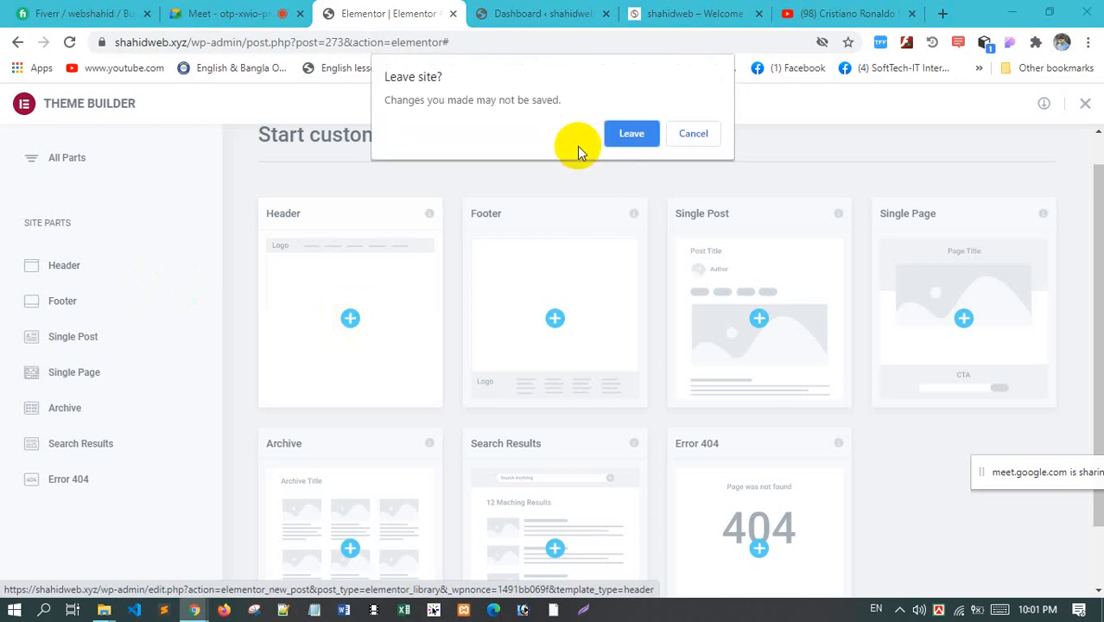
{"action": "left_click", "coordinate": [702, 138]}
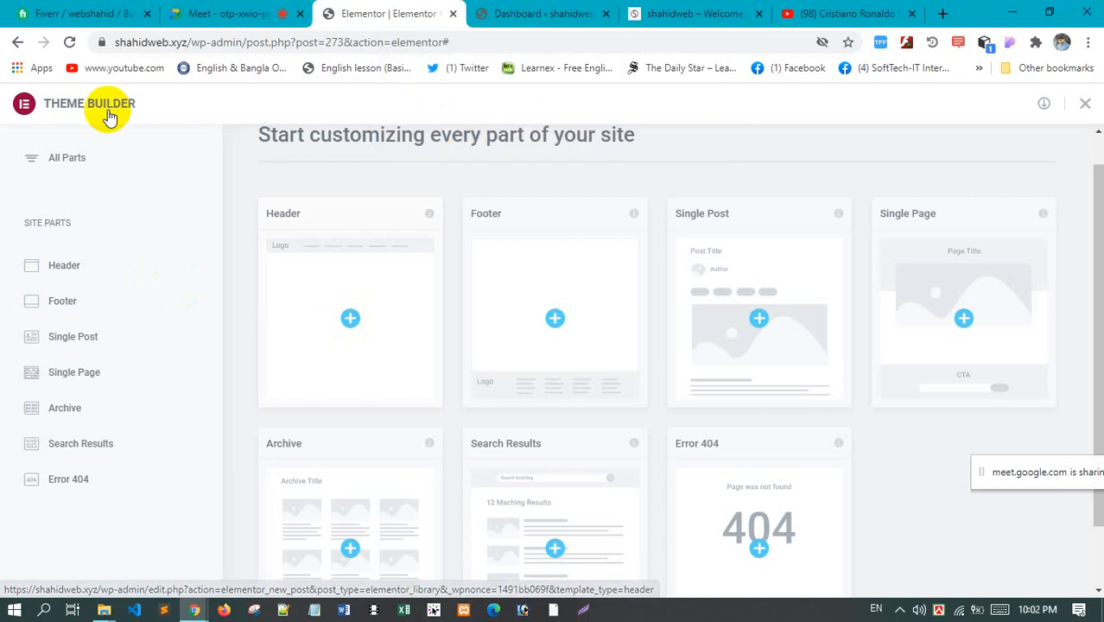
Open the page's Elementor editor in a second browser tab, keeping the Theme Builder tab open
{"action": "middle_click", "coordinate": [15, 44]}
{"action": "left_click", "coordinate": [431, 13]}
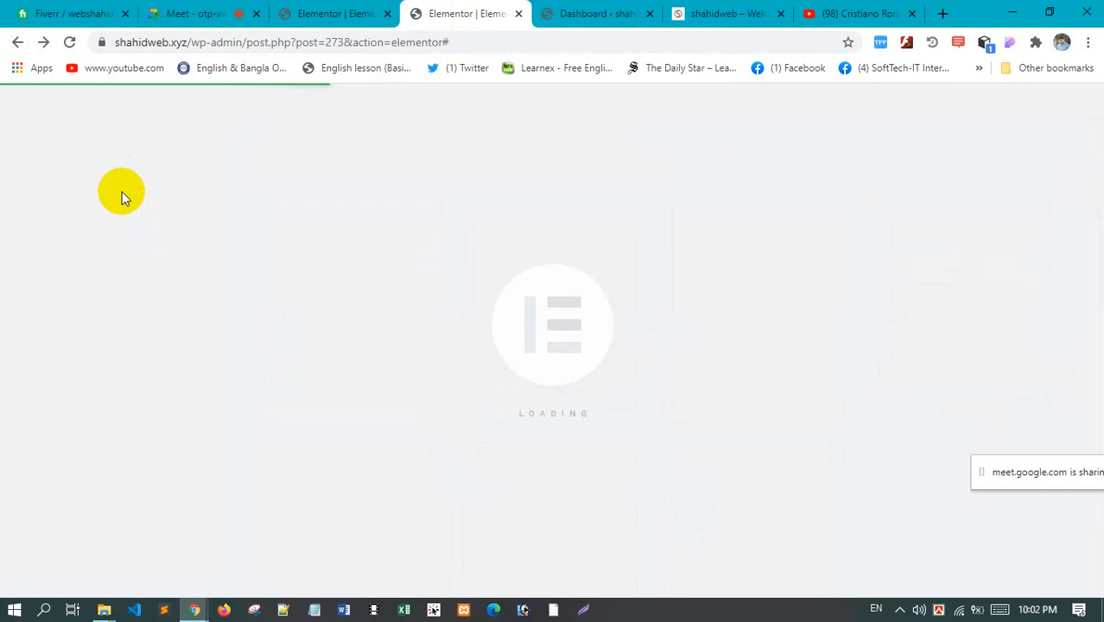
{"action": "left_click", "coordinate": [321, 12]}
{"action": "left_click", "coordinate": [463, 15]}
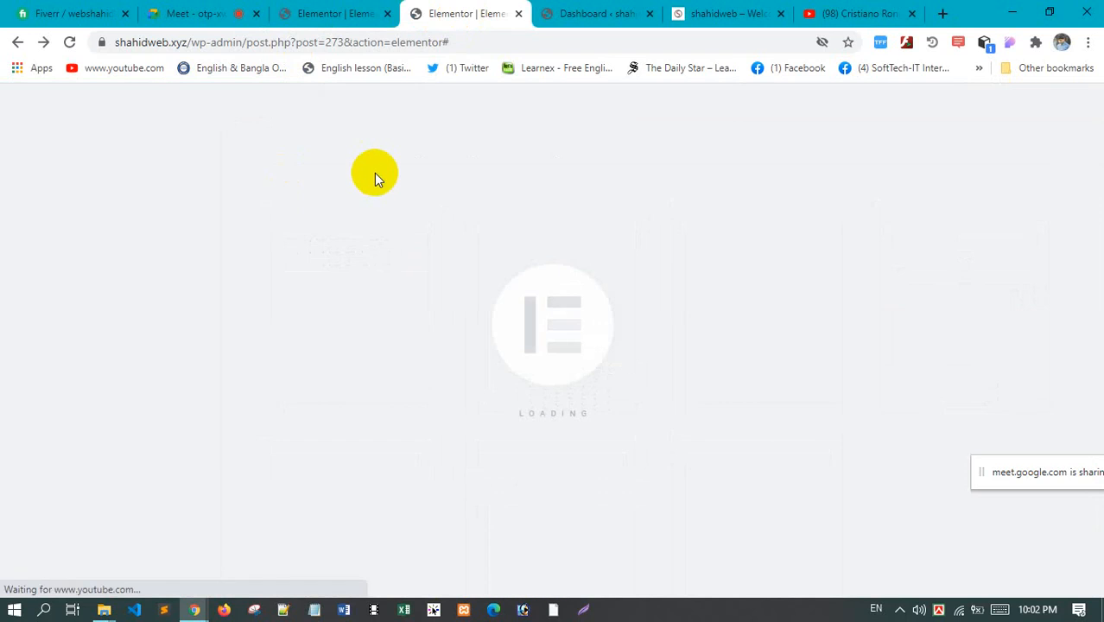
{"action": "left_click", "coordinate": [356, 13]}
{"action": "left_click", "coordinate": [467, 19]}
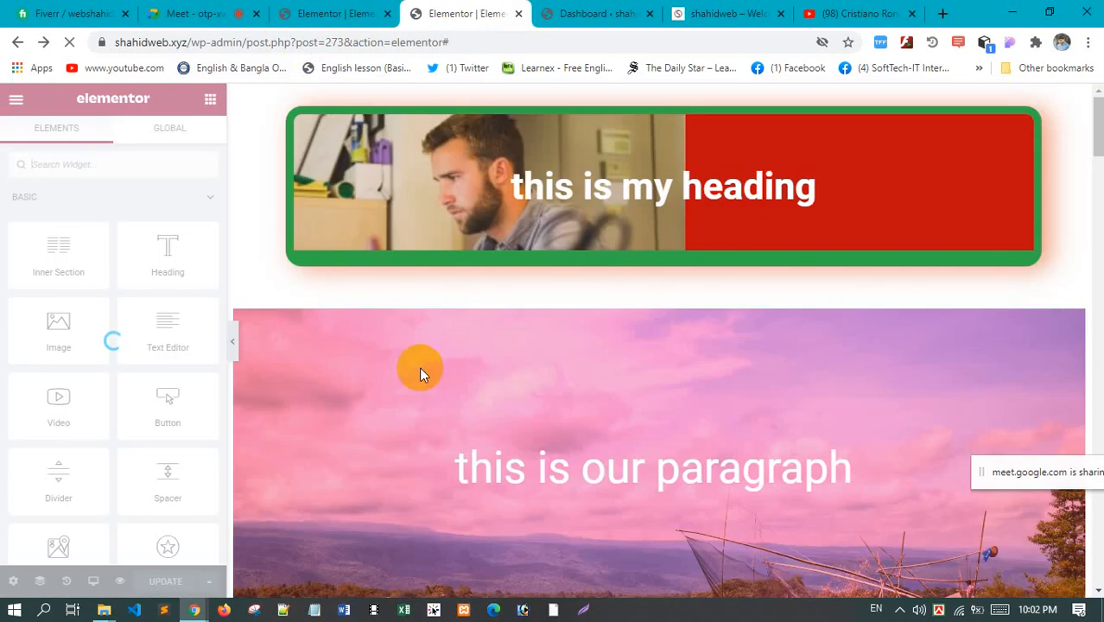
Remove the trailing # from the editor's address and reload the page
{"action": "scroll", "coordinate": [417, 368], "scroll_direction": "down", "scroll_amount": 5}
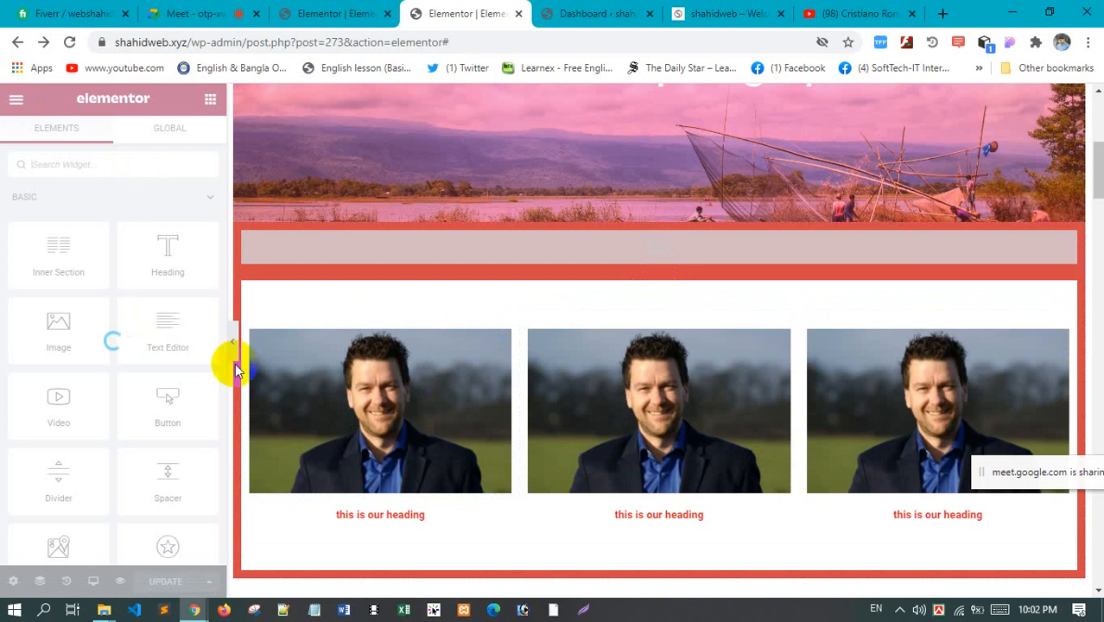
{"action": "left_click", "coordinate": [578, 458]}
{"action": "scroll", "coordinate": [576, 453], "scroll_direction": "down", "scroll_amount": 3}
{"action": "scroll", "coordinate": [574, 453], "scroll_direction": "up", "scroll_amount": 8}
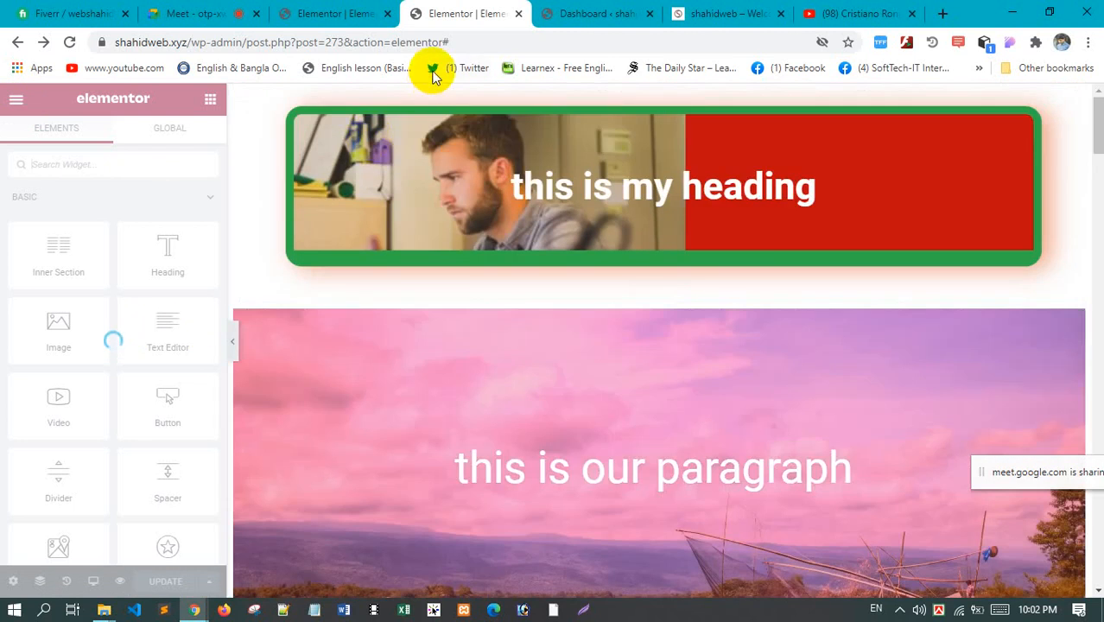
{"action": "left_click_drag", "start_coordinate": [503, 44], "coordinate": [513, 49]}
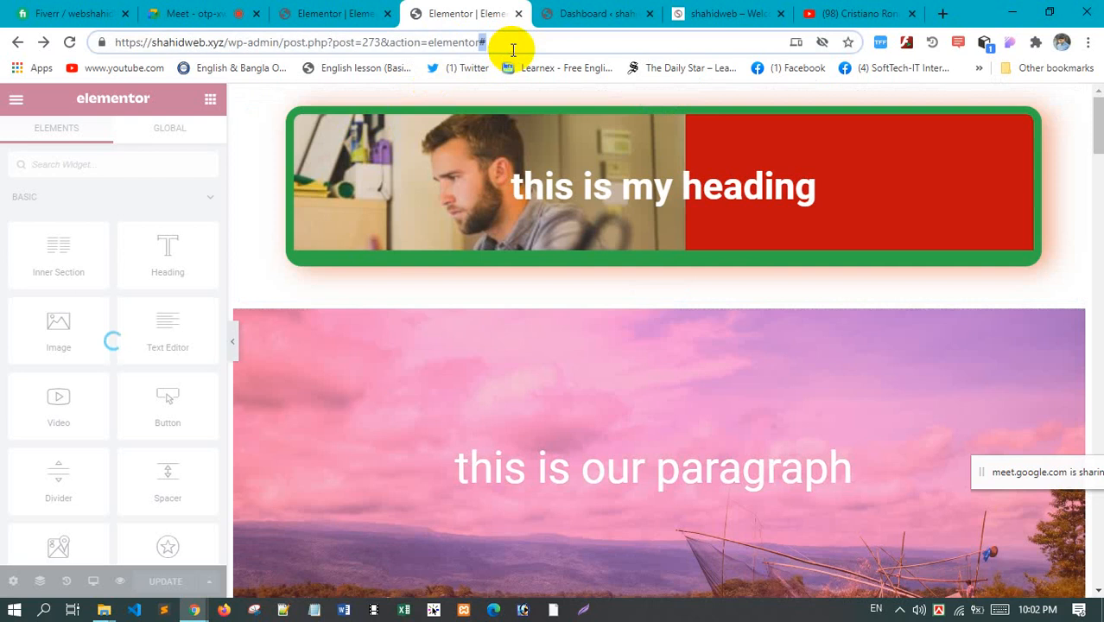
{"action": "key", "text": "BackSpace"}
{"action": "key", "text": "Return"}
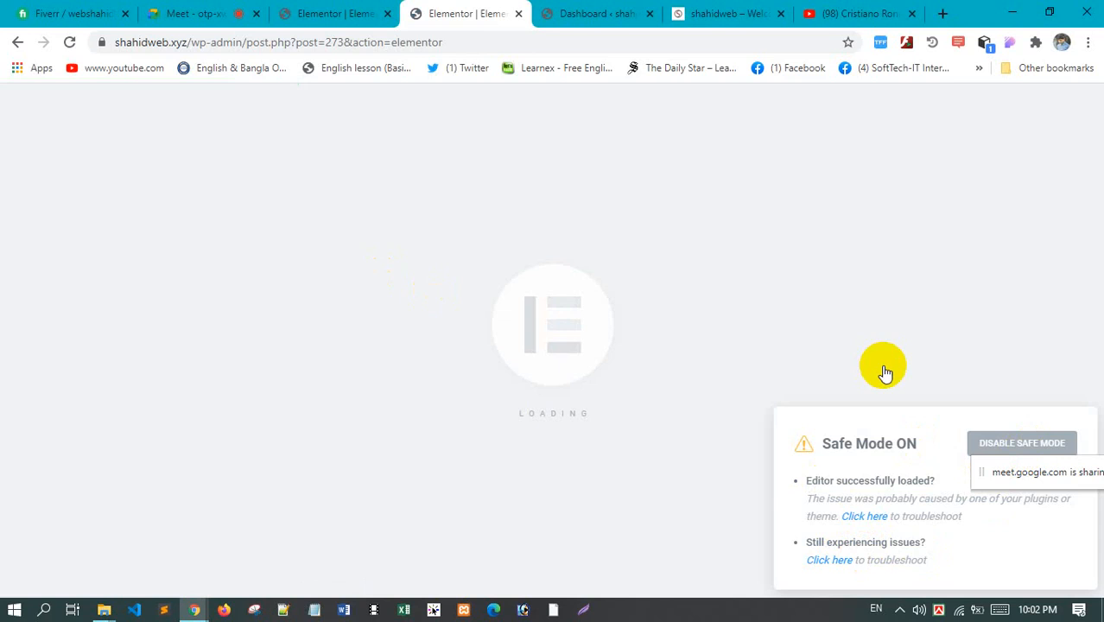
Open the Safe Mode troubleshooting page, close it, and disable Safe Mode
{"action": "left_click", "coordinate": [865, 515]}
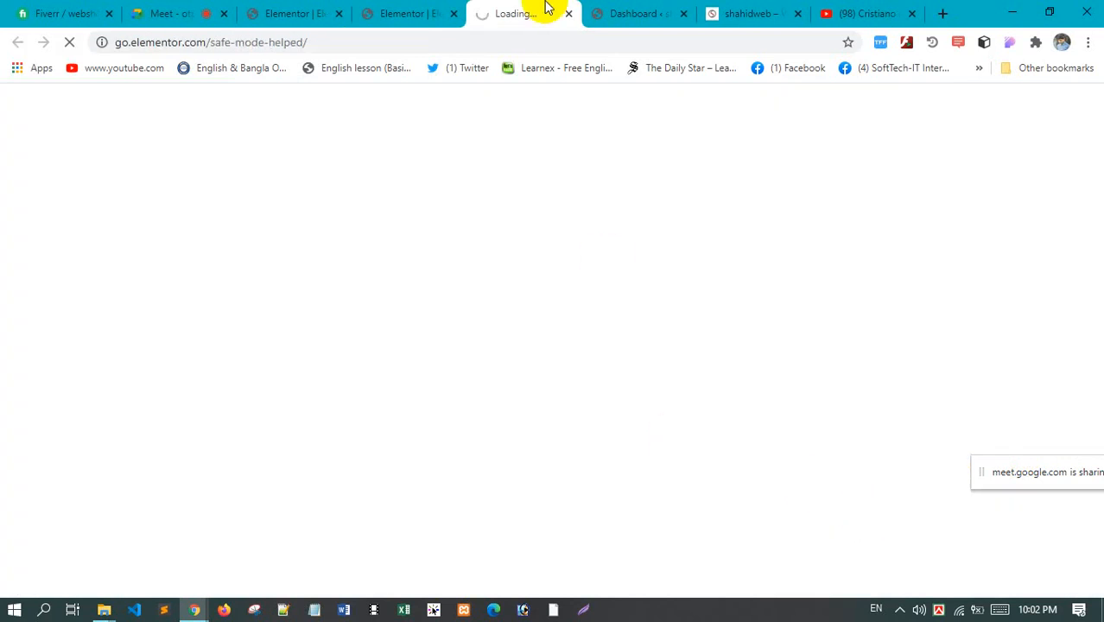
{"action": "left_click", "coordinate": [569, 14]}
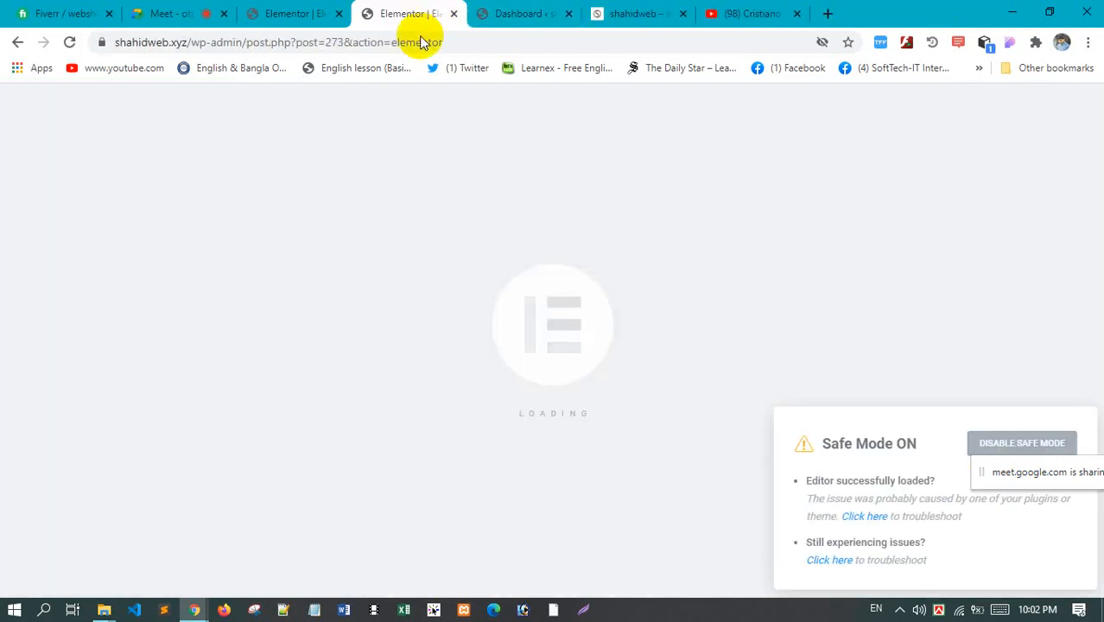
{"action": "left_click", "coordinate": [1043, 444]}
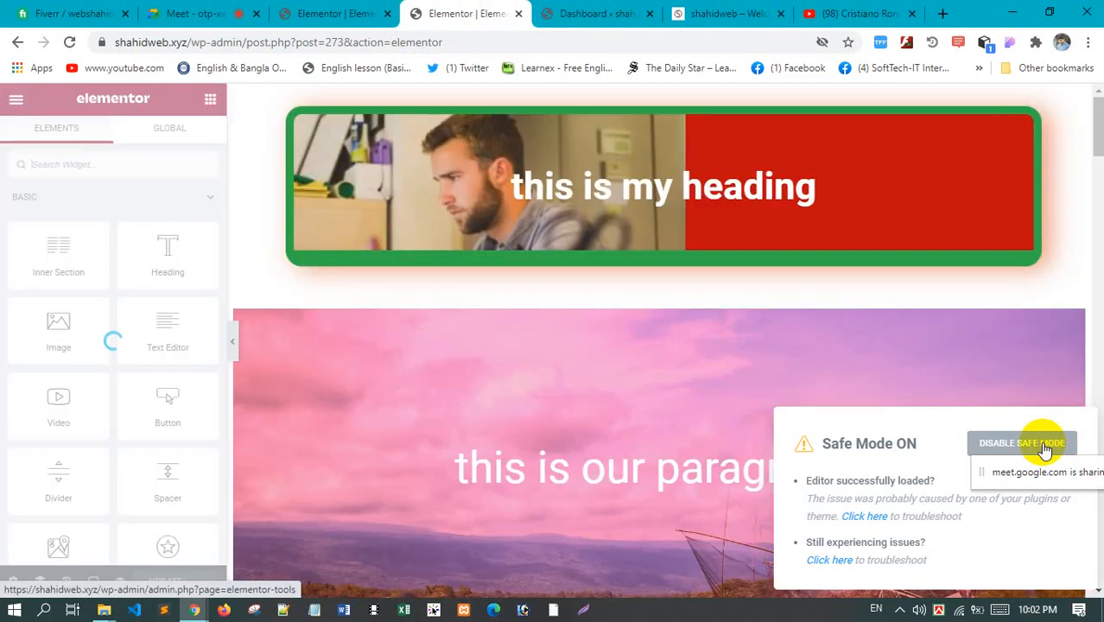
Disable Safe Mode for the editor and cancel the leave-site prompt in the other Elementor tab
{"action": "left_click", "coordinate": [1042, 446]}
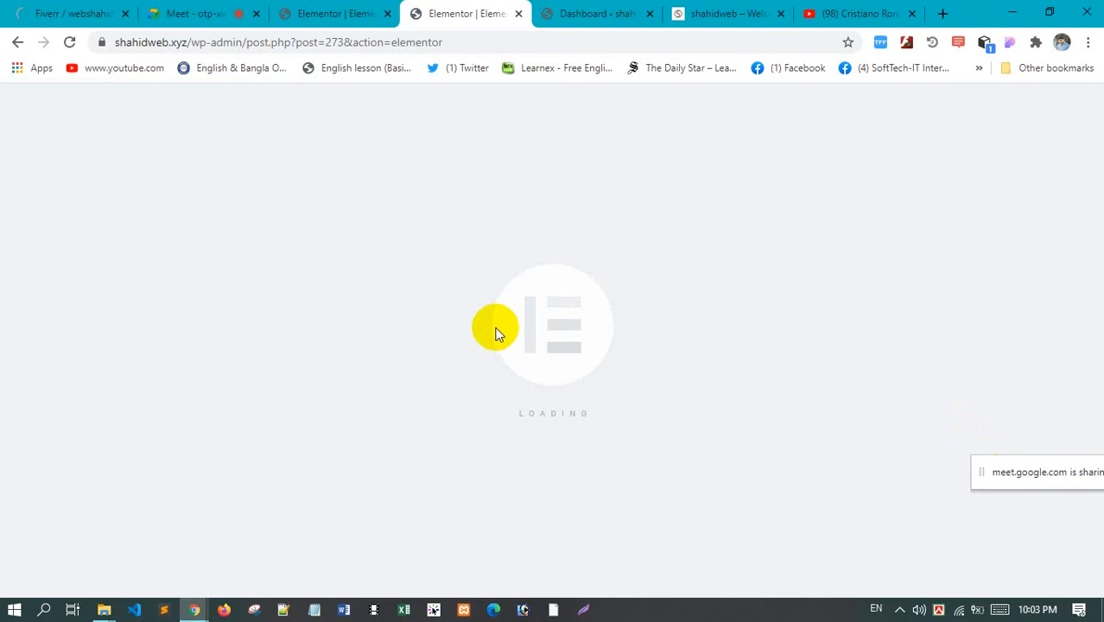
{"action": "left_click", "coordinate": [344, 12]}
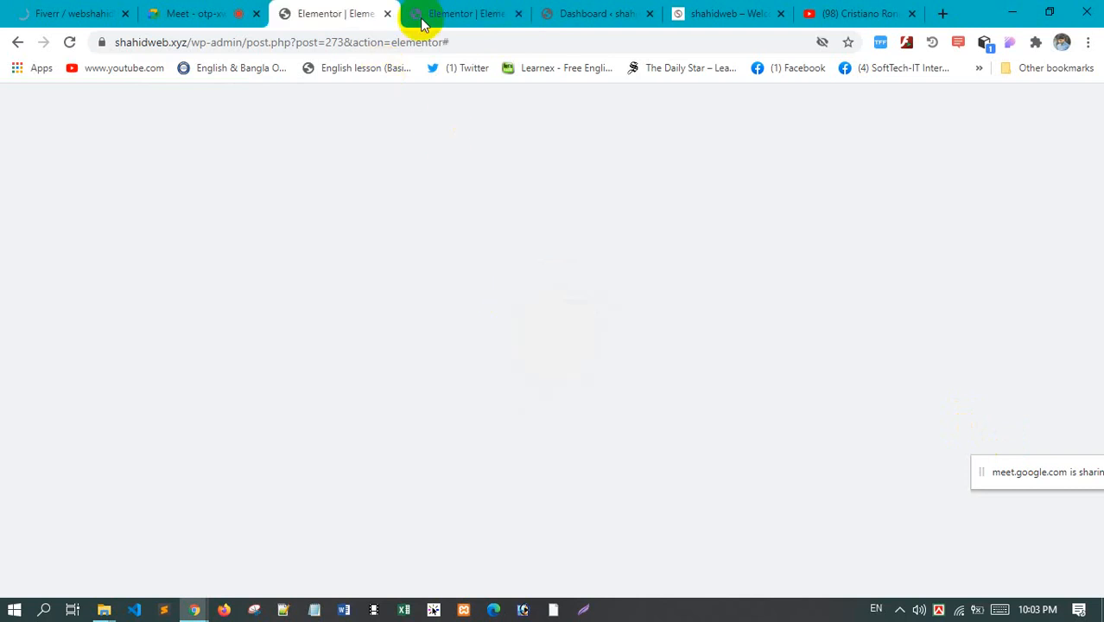
{"action": "left_click", "coordinate": [430, 14]}
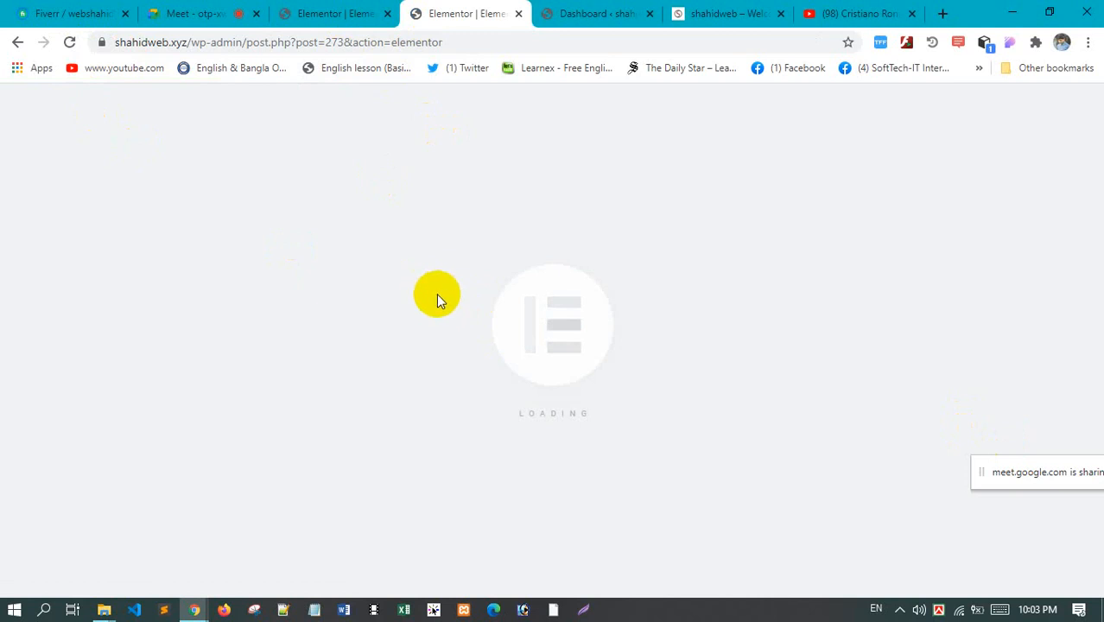
{"action": "left_click", "coordinate": [348, 15]}
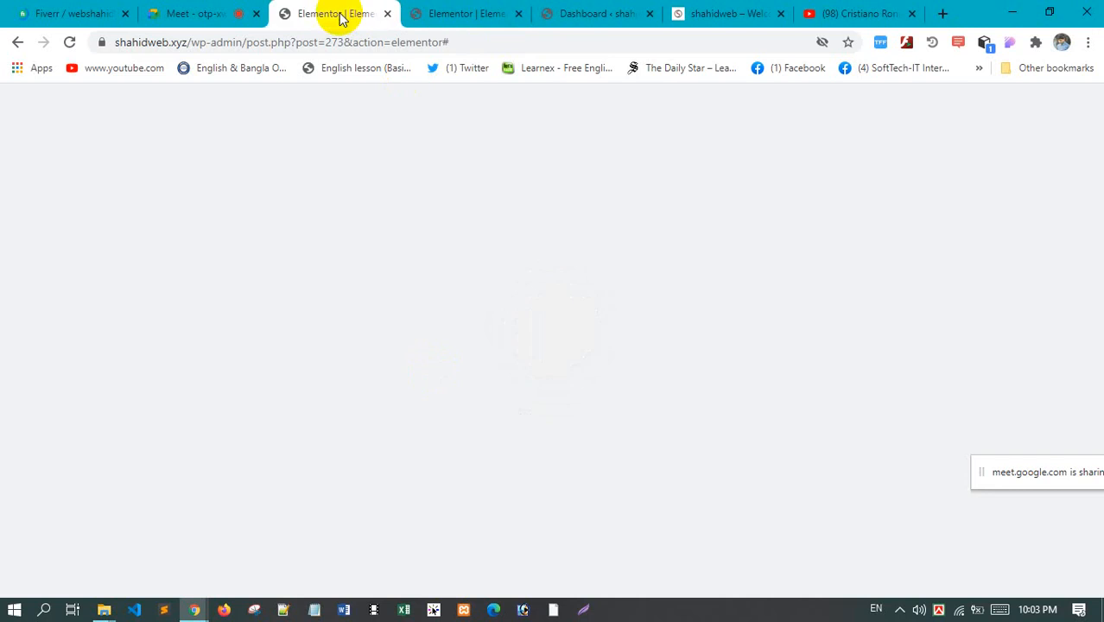
{"action": "left_click", "coordinate": [456, 16]}
{"action": "left_click", "coordinate": [341, 15]}
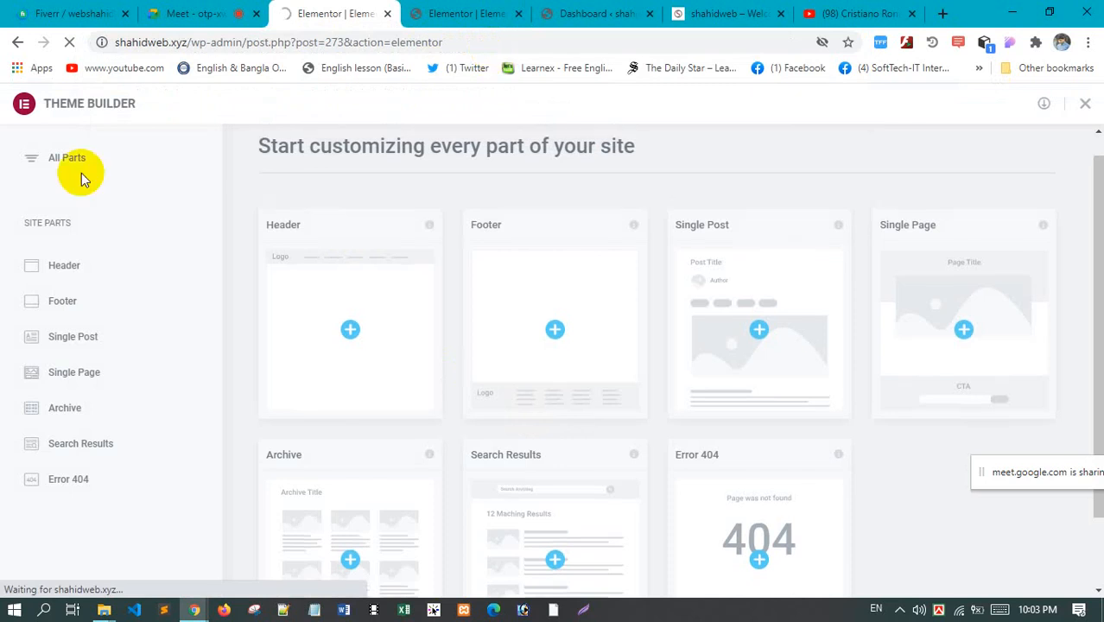
{"action": "left_click", "coordinate": [447, 19]}
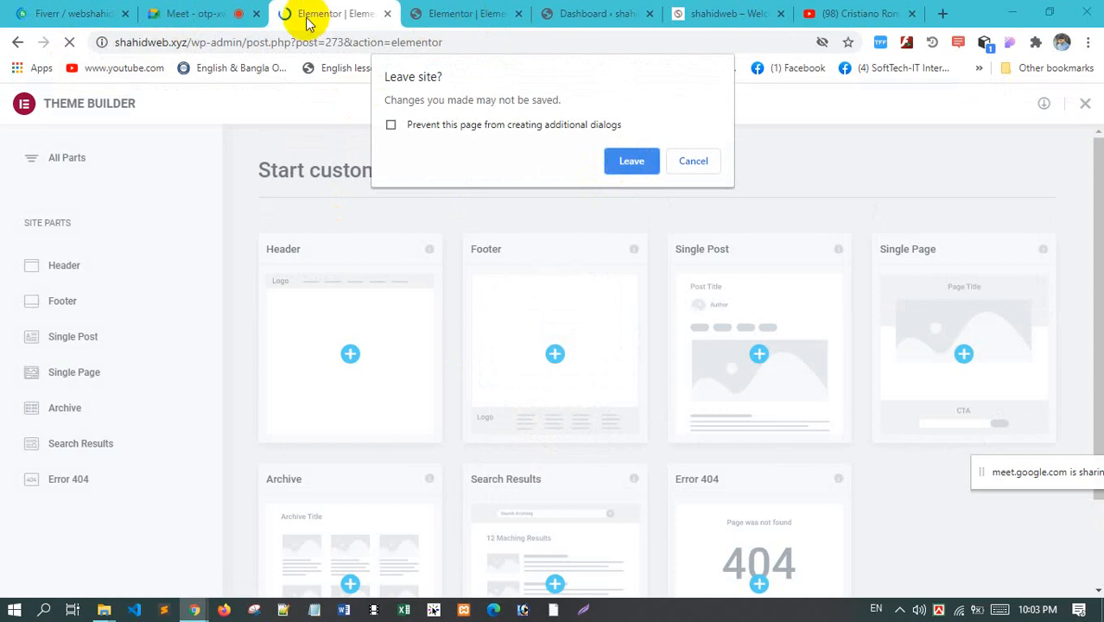
{"action": "left_click", "coordinate": [694, 161]}
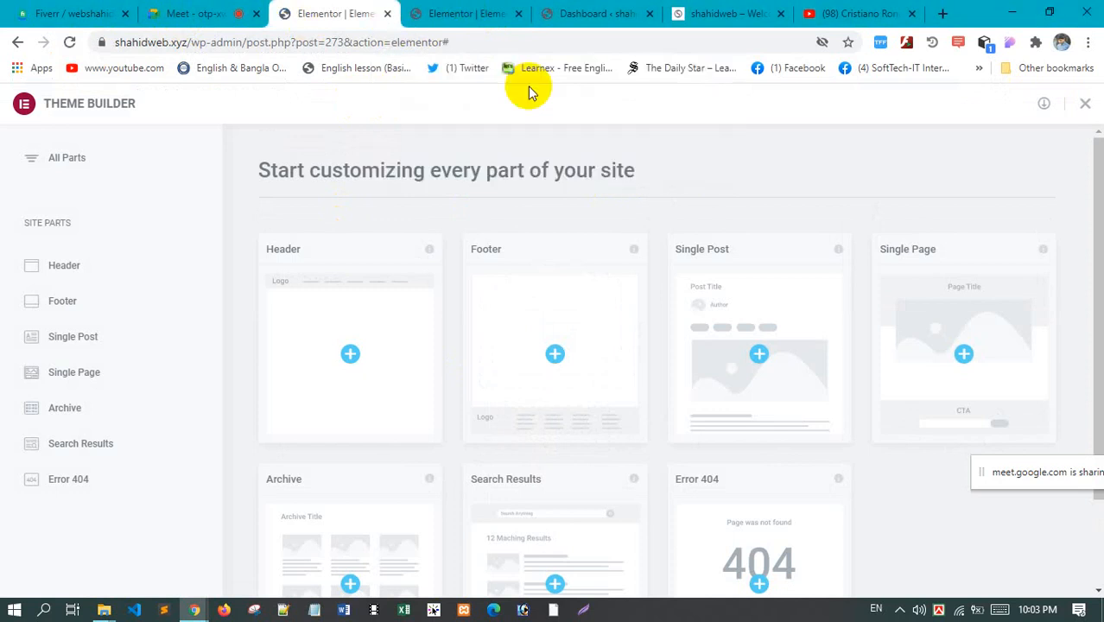
Open the Theme Builder from the reloaded editor in the second Elementor tab and add a new Header template
{"action": "left_click", "coordinate": [436, 13]}
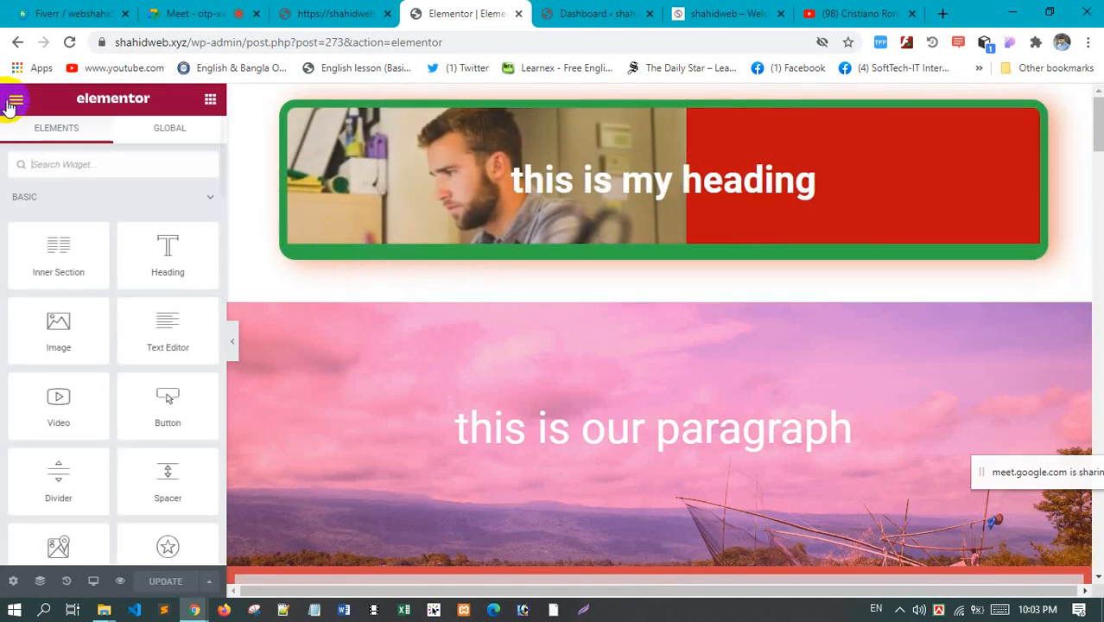
{"action": "left_click", "coordinate": [13, 102]}
{"action": "left_click", "coordinate": [117, 215]}
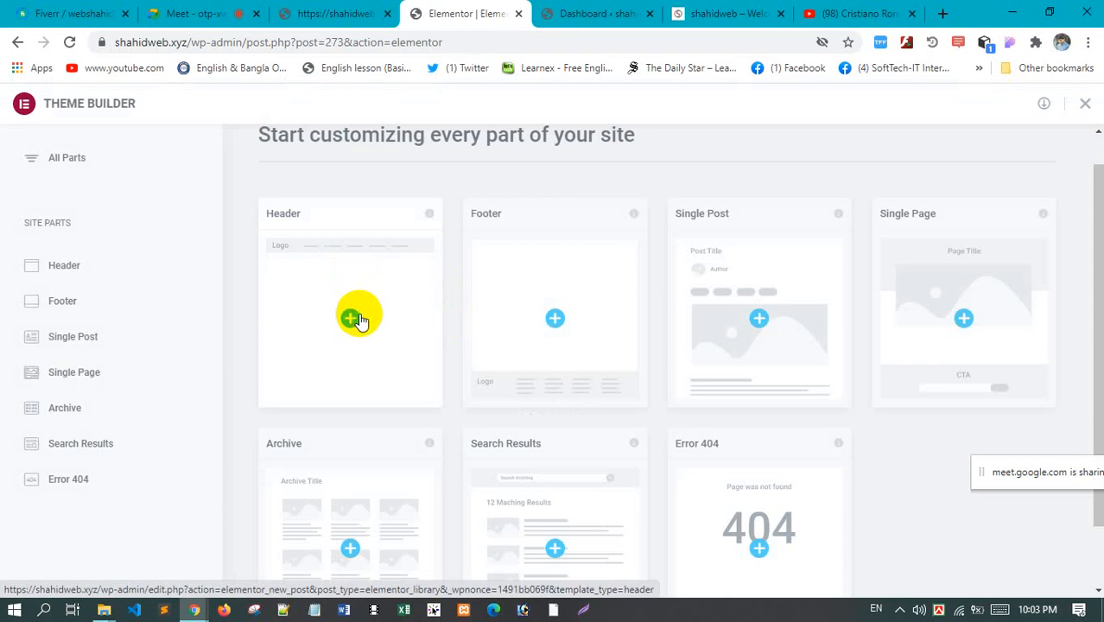
{"action": "left_click", "coordinate": [351, 319]}
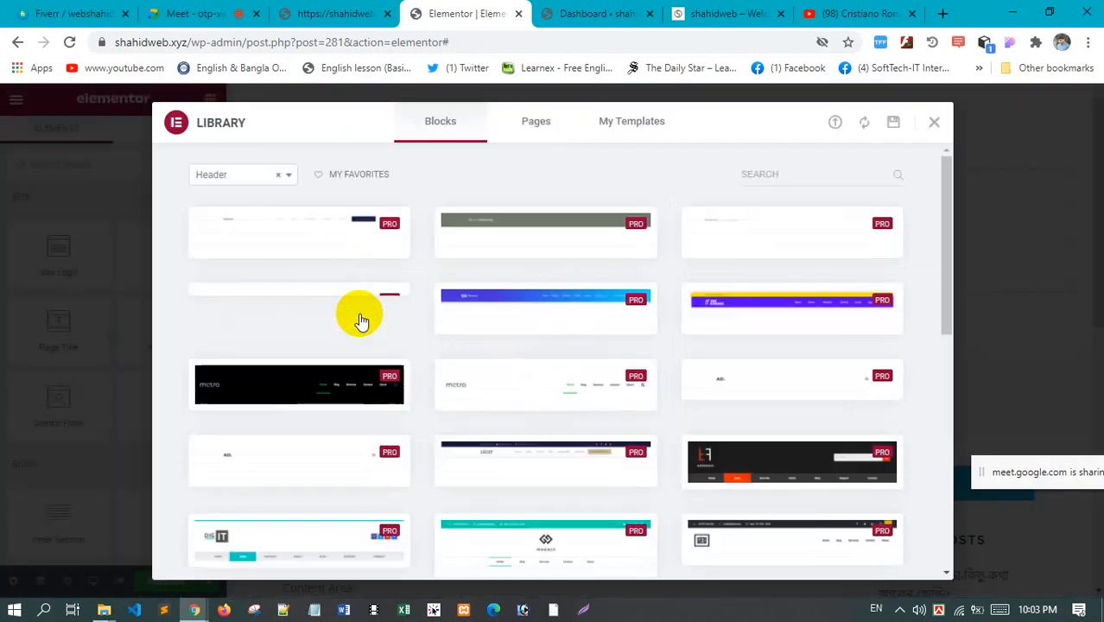
Browse the Header blocks in the template library and preview the Realet header
{"action": "mouse_move", "coordinate": [354, 243]}
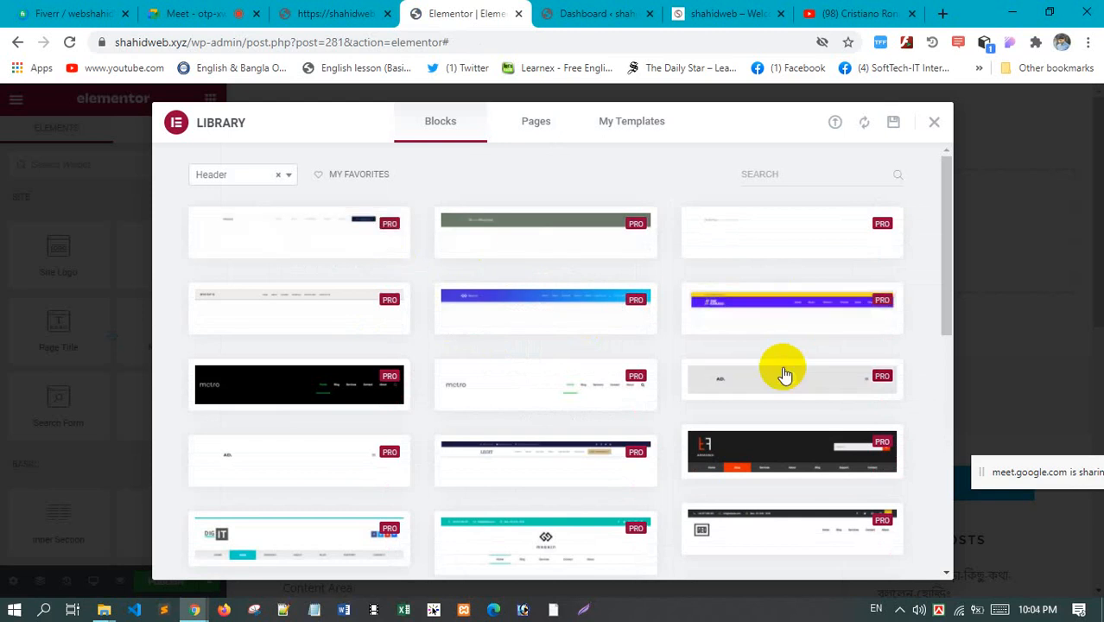
{"action": "mouse_move", "coordinate": [559, 302]}
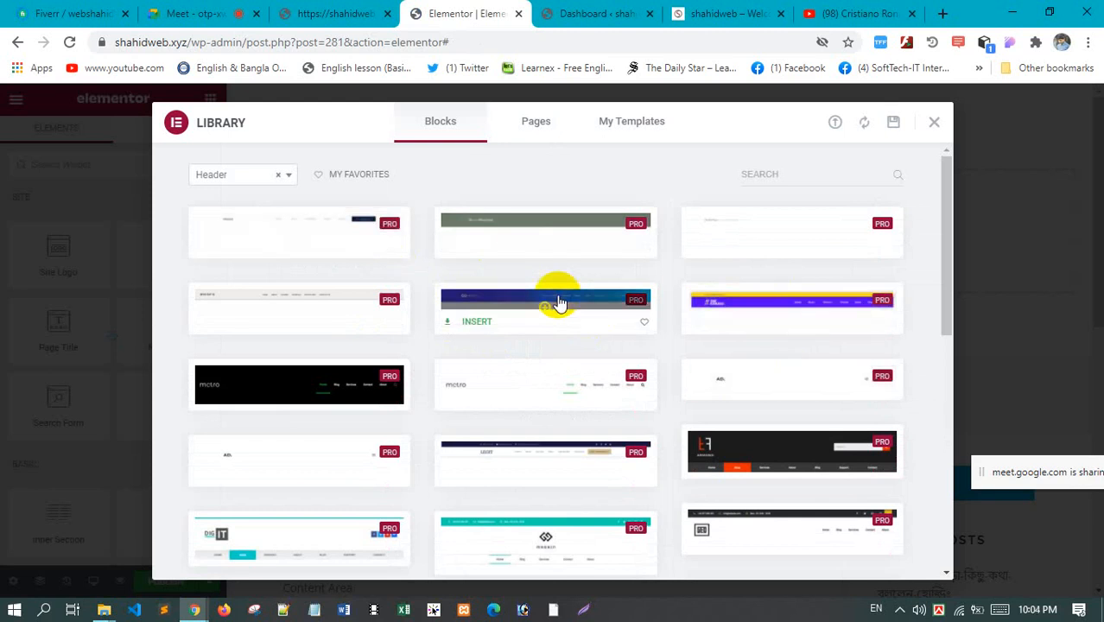
{"action": "mouse_move", "coordinate": [513, 242]}
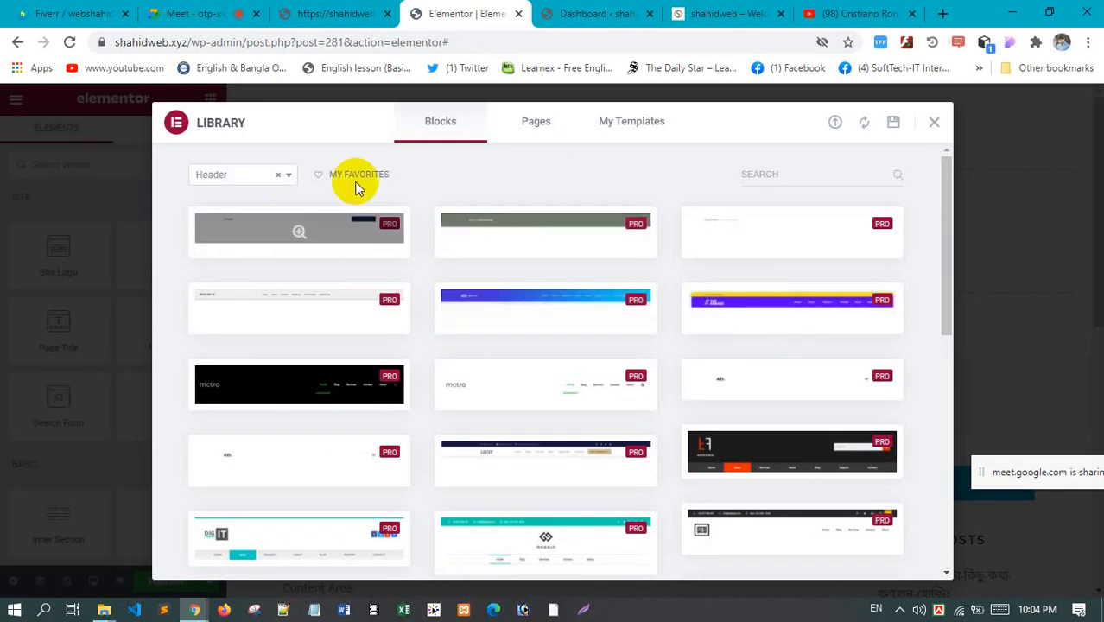
{"action": "scroll", "coordinate": [525, 338], "scroll_direction": "down", "scroll_amount": 3}
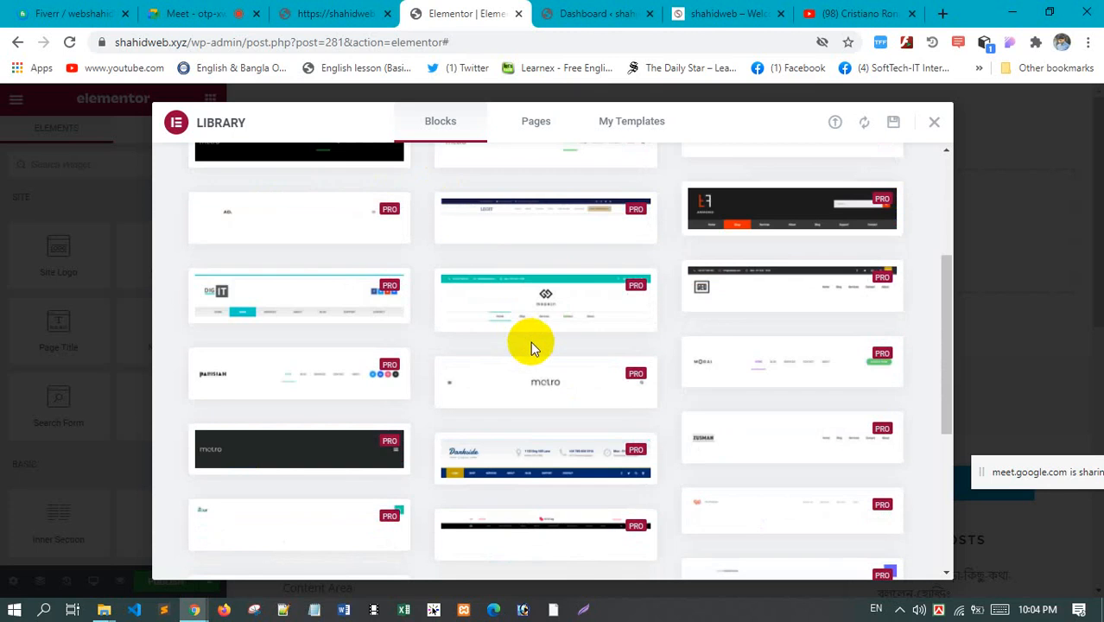
{"action": "scroll", "coordinate": [531, 342], "scroll_direction": "up", "scroll_amount": 3}
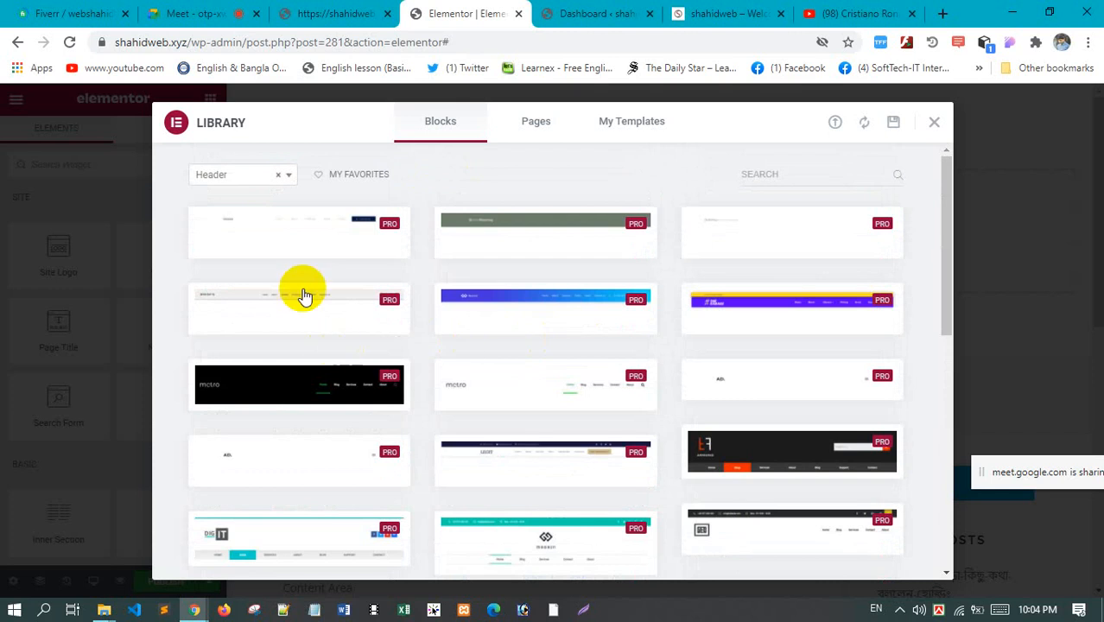
{"action": "left_click", "coordinate": [304, 233]}
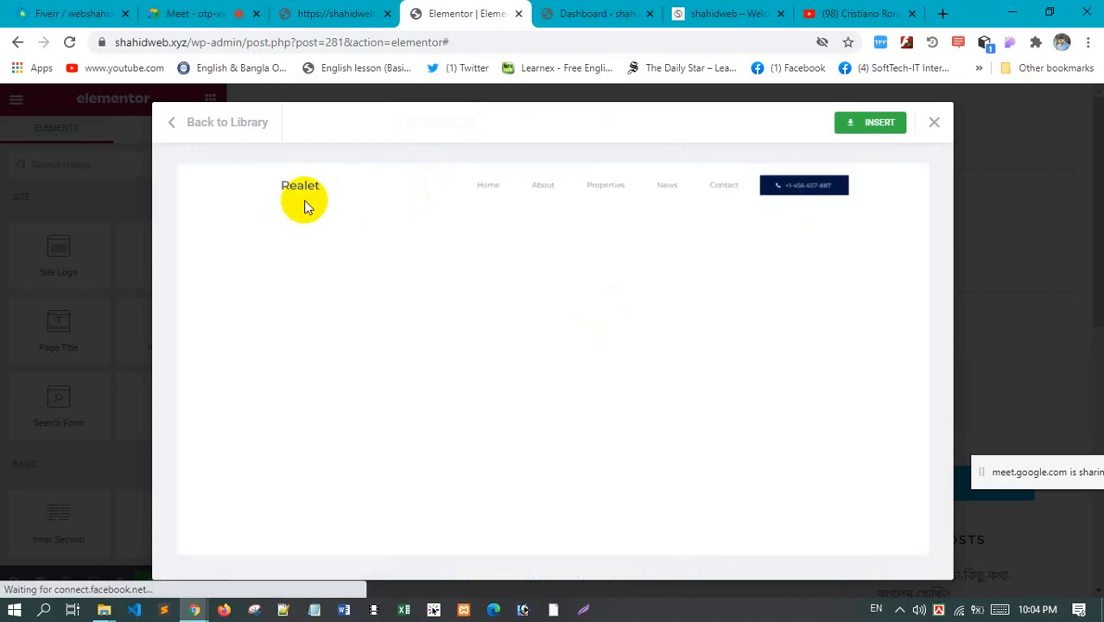
Examine the live site's header and the WordPress dashboard in their browser tabs
{"action": "left_click", "coordinate": [566, 16]}
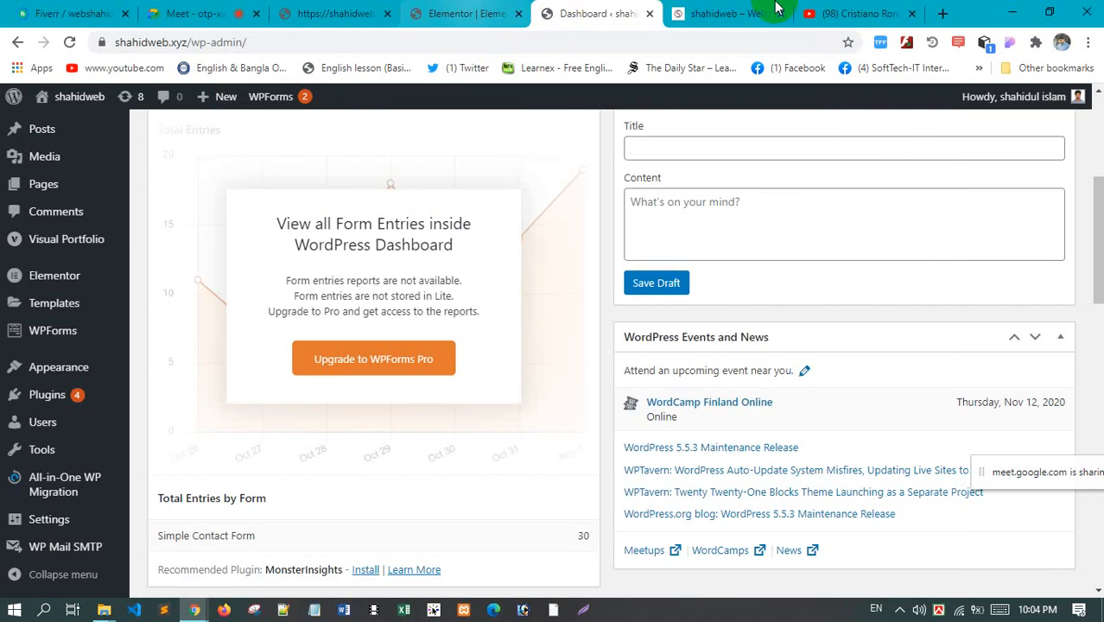
{"action": "left_click", "coordinate": [703, 16]}
{"action": "scroll", "coordinate": [692, 192], "scroll_direction": "up", "scroll_amount": 7}
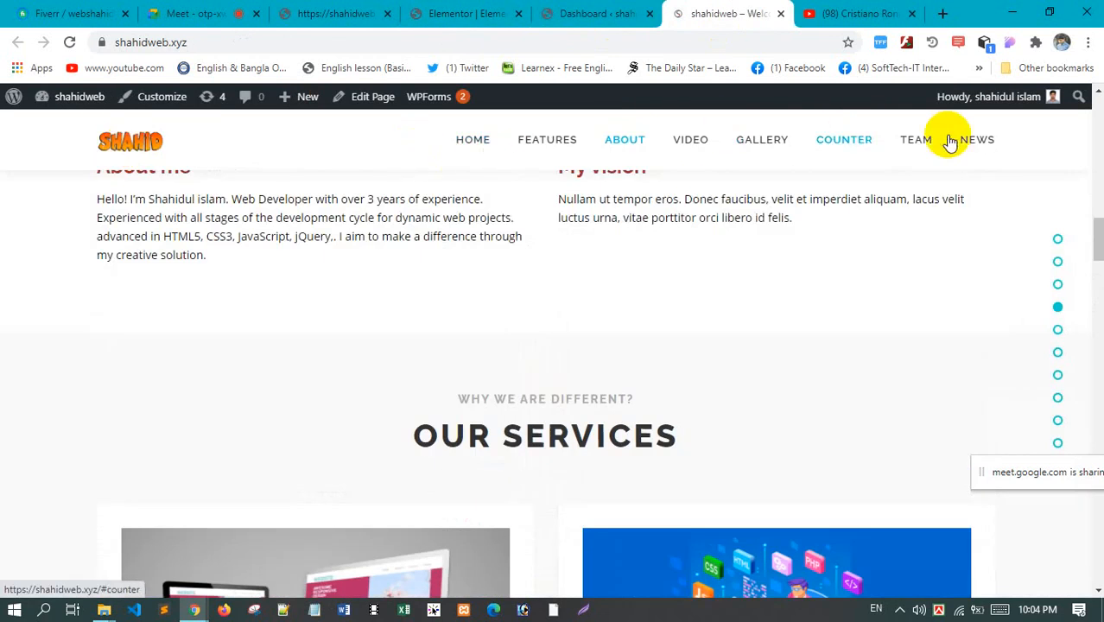
{"action": "left_click", "coordinate": [581, 16]}
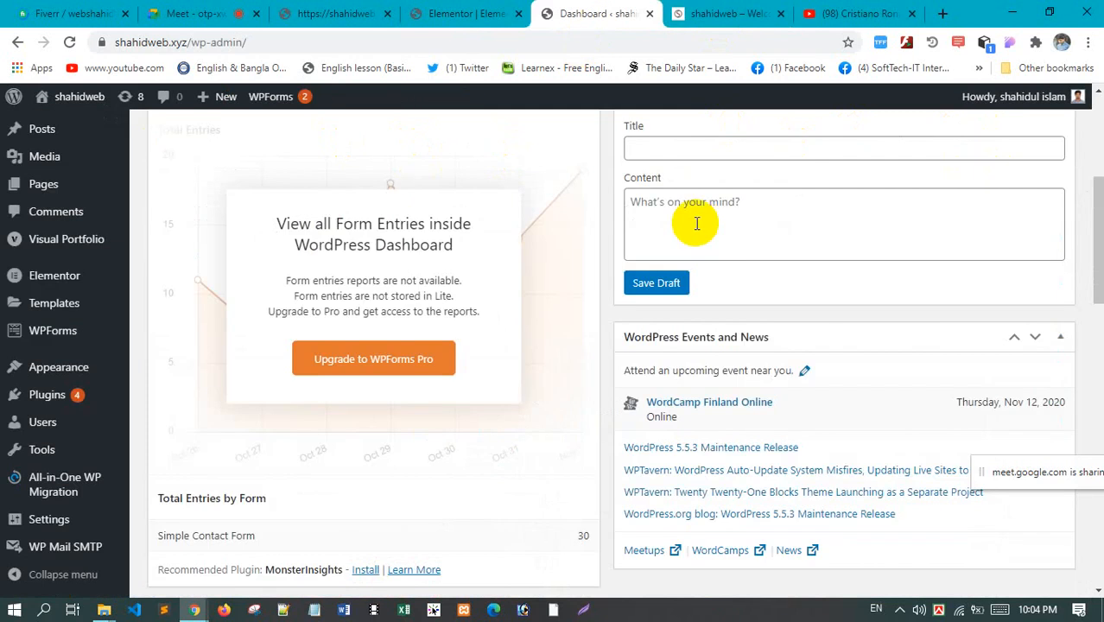
{"action": "scroll", "coordinate": [605, 316], "scroll_direction": "up", "scroll_amount": 4}
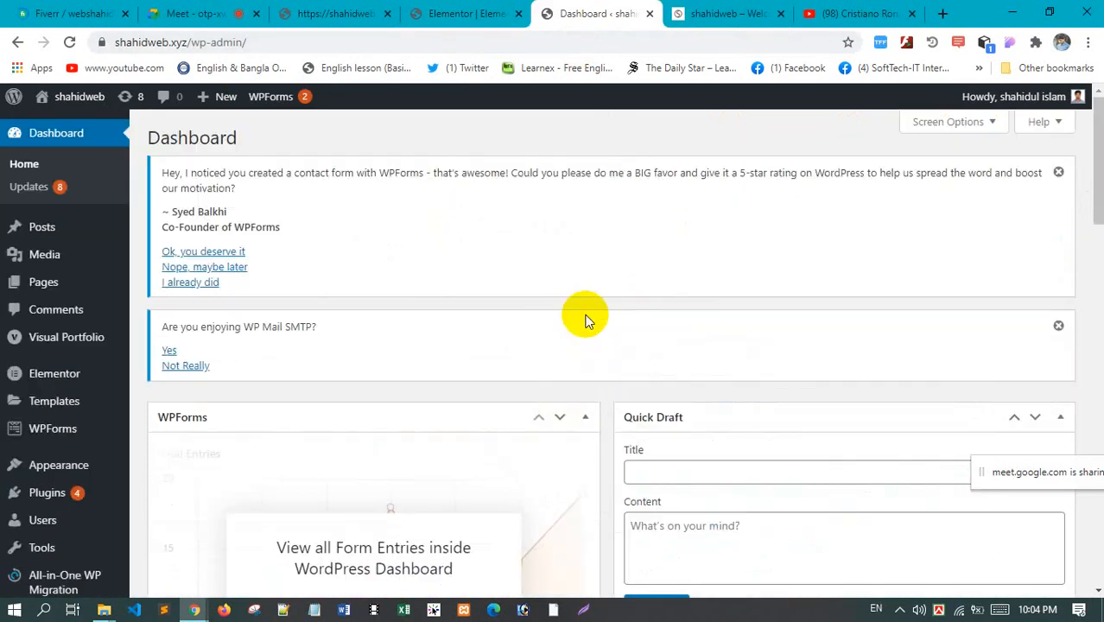
Return to the header template's editor, close the block preview without inserting it, and check the other Elementor tab
{"action": "left_click", "coordinate": [467, 12]}
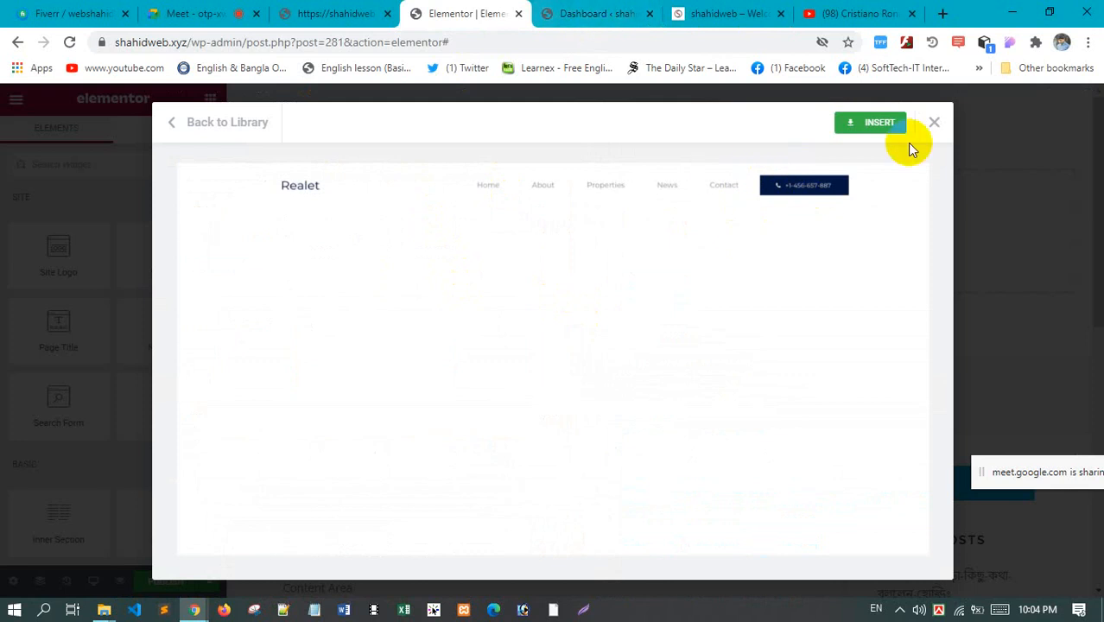
{"action": "left_click", "coordinate": [934, 124]}
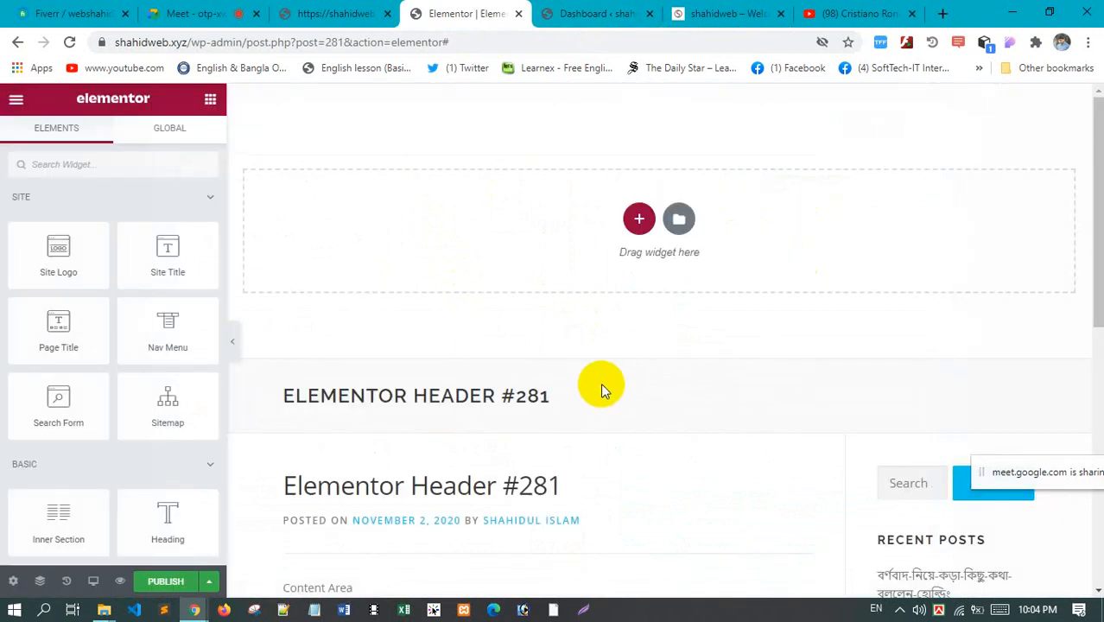
{"action": "scroll", "coordinate": [602, 383], "scroll_direction": "down", "scroll_amount": 1}
{"action": "scroll", "coordinate": [601, 384], "scroll_direction": "up", "scroll_amount": 1}
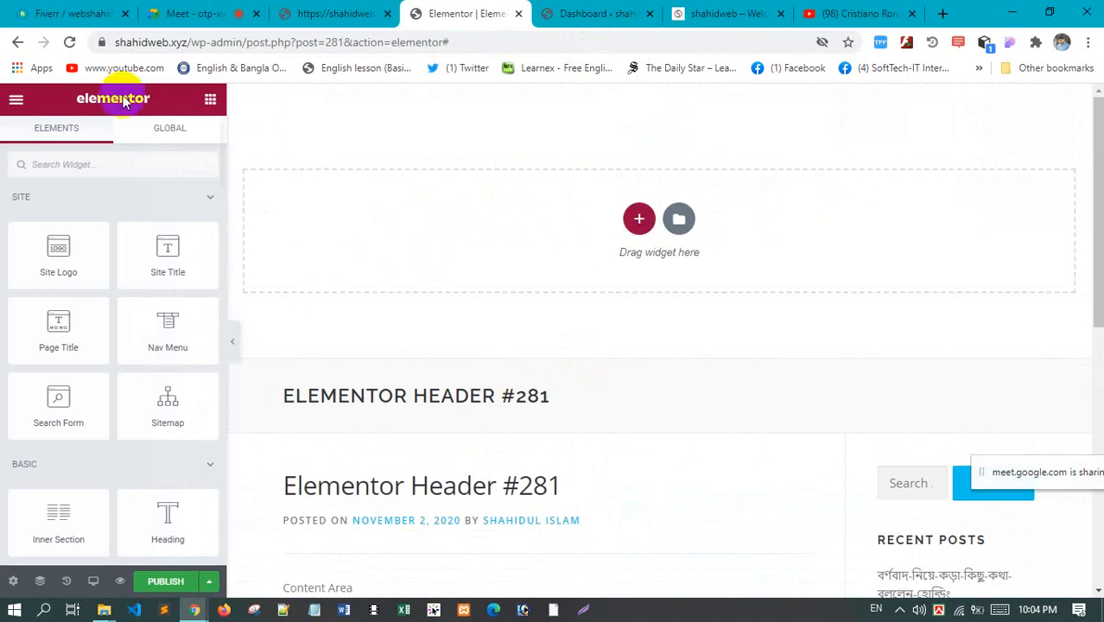
{"action": "left_click", "coordinate": [366, 13]}
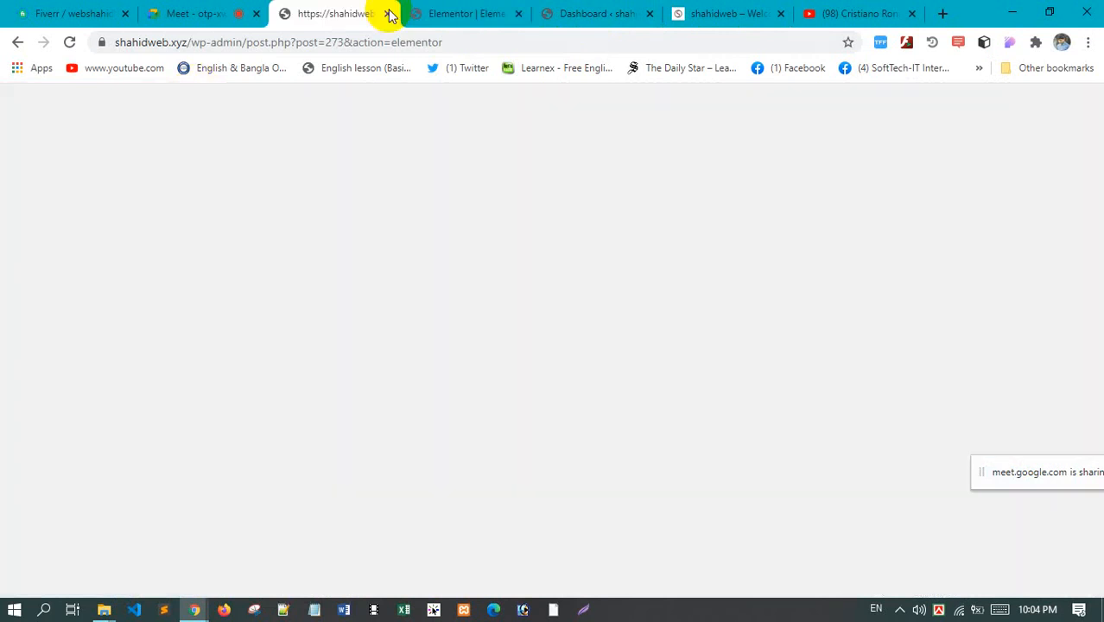
Open the Theme Builder from the header template's editor and reopen the draft header for editing
{"action": "left_click", "coordinate": [464, 15]}
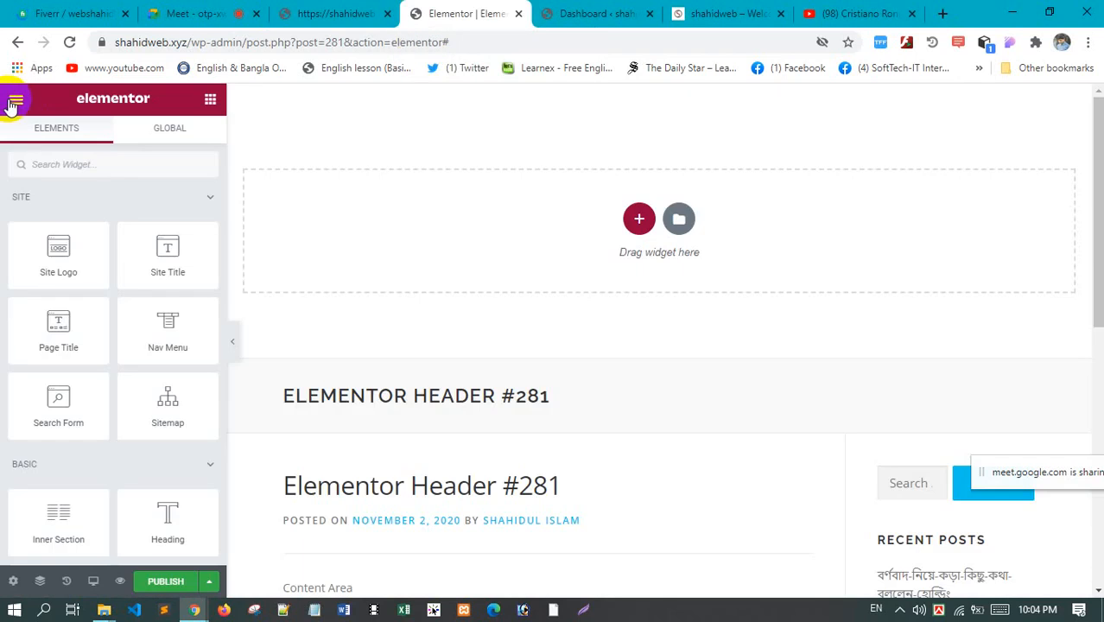
{"action": "left_click", "coordinate": [15, 104]}
{"action": "left_click", "coordinate": [102, 210]}
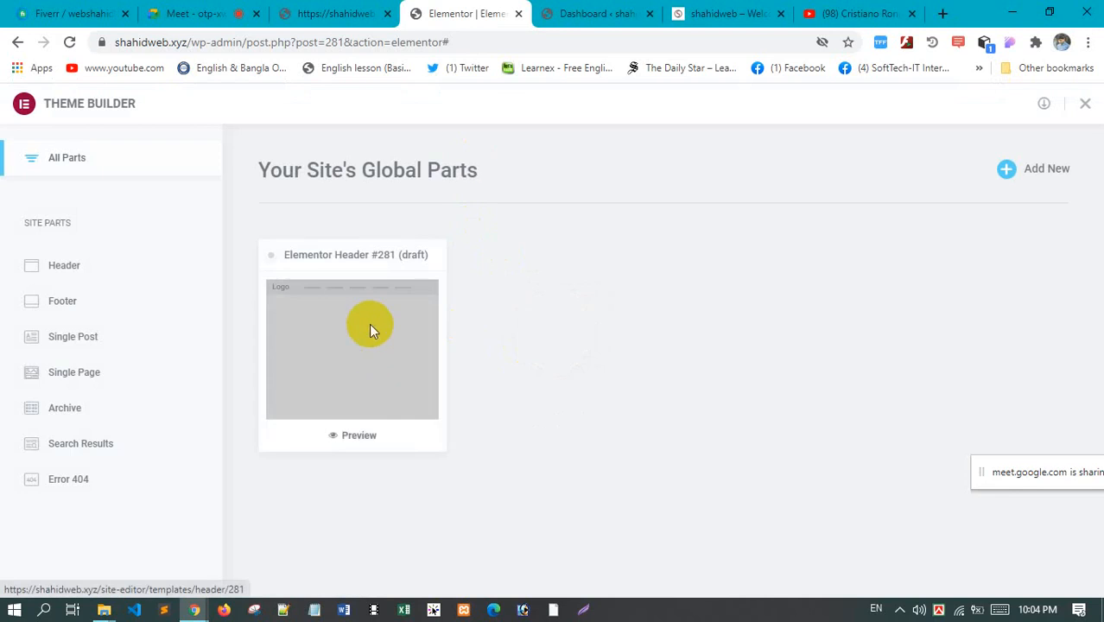
{"action": "left_click", "coordinate": [370, 327]}
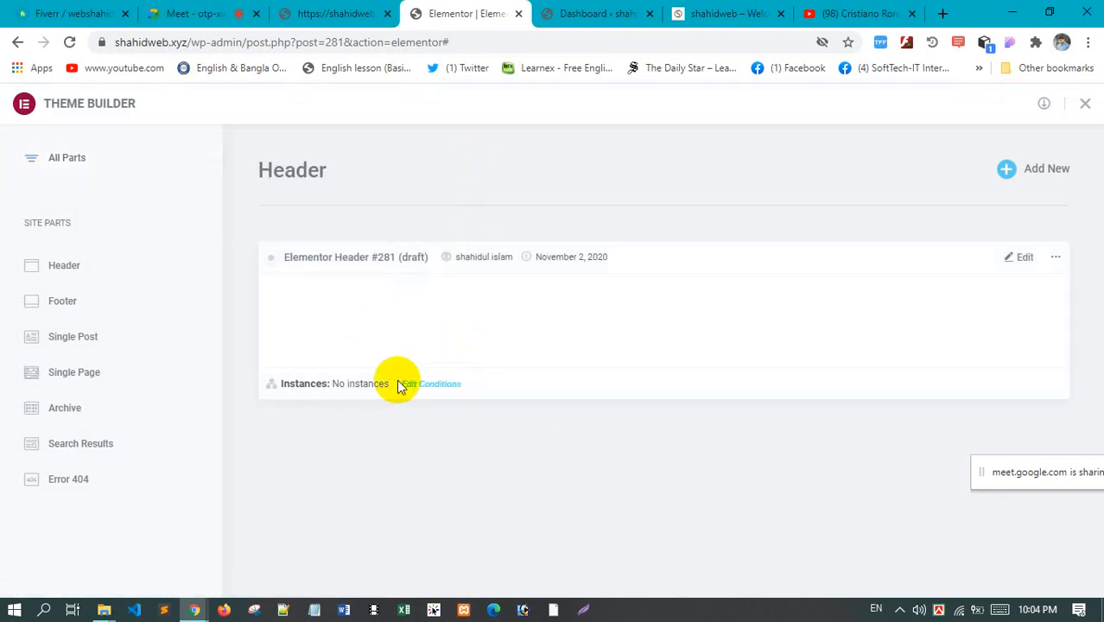
{"action": "left_click", "coordinate": [1026, 258]}
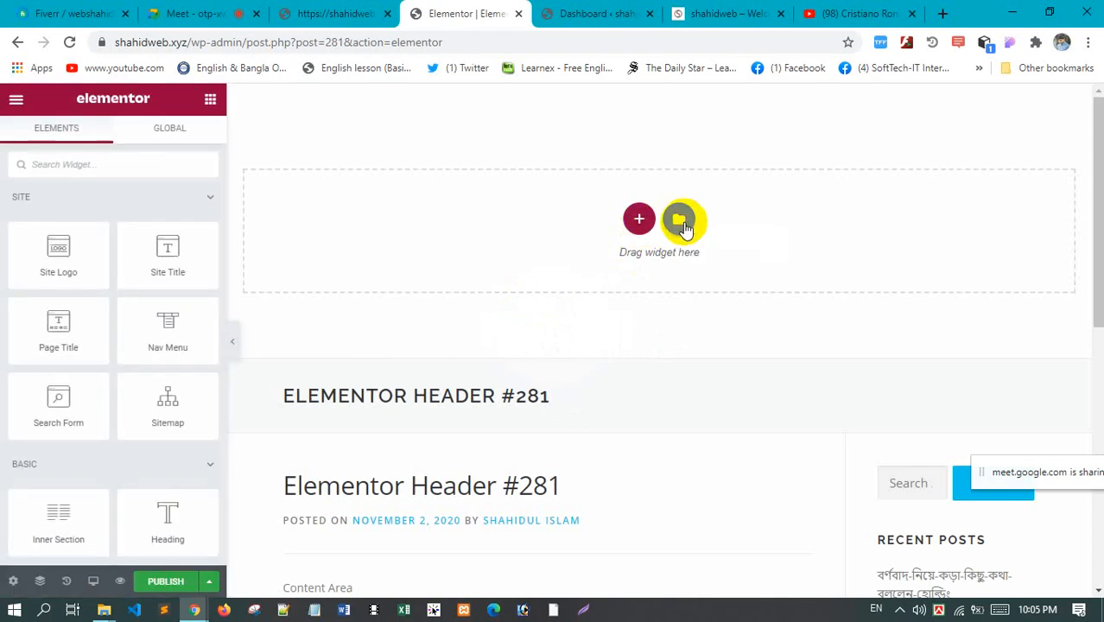
Open the template library for the empty section and browse the Header, Product Archive and Single Page blocks
{"action": "left_click", "coordinate": [681, 223]}
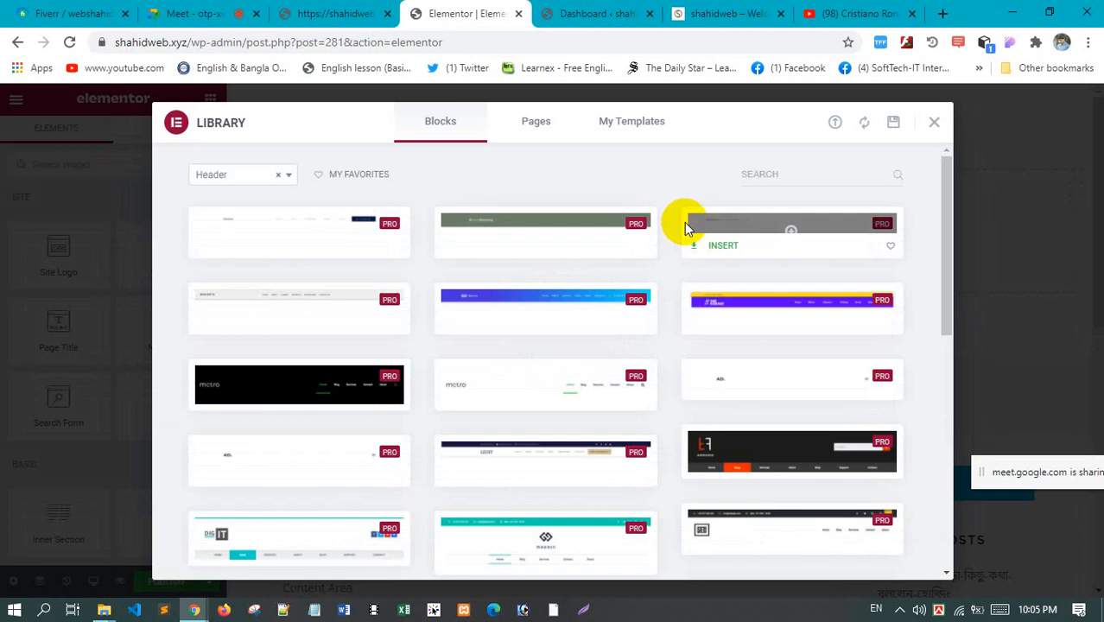
{"action": "scroll", "coordinate": [500, 325], "scroll_direction": "down", "scroll_amount": 1}
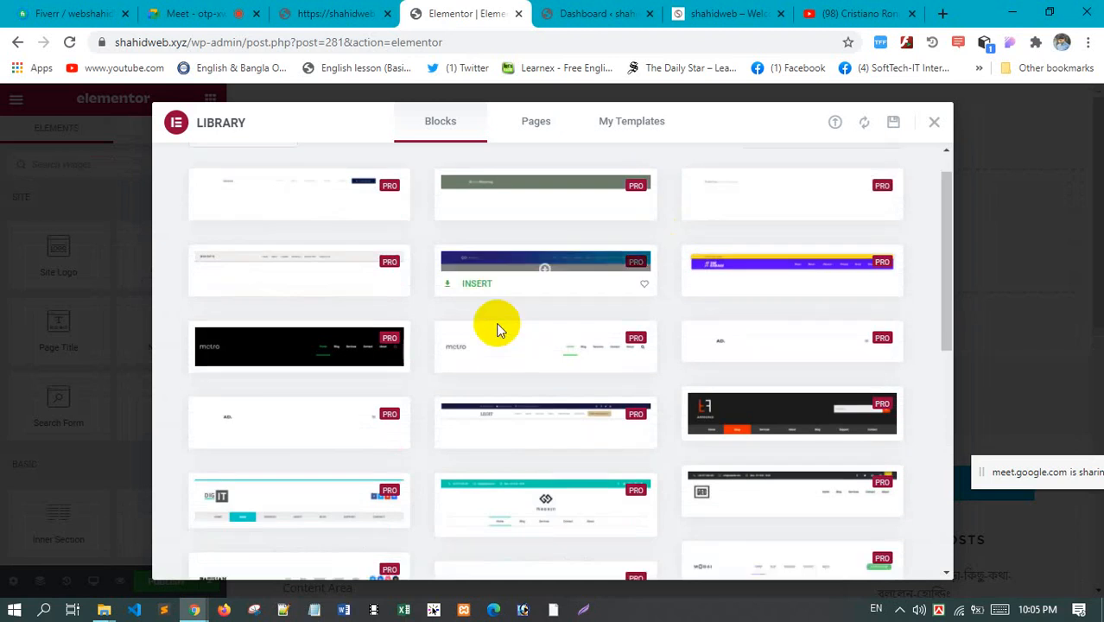
{"action": "scroll", "coordinate": [316, 222], "scroll_direction": "up", "scroll_amount": 3}
{"action": "left_click", "coordinate": [254, 176]}
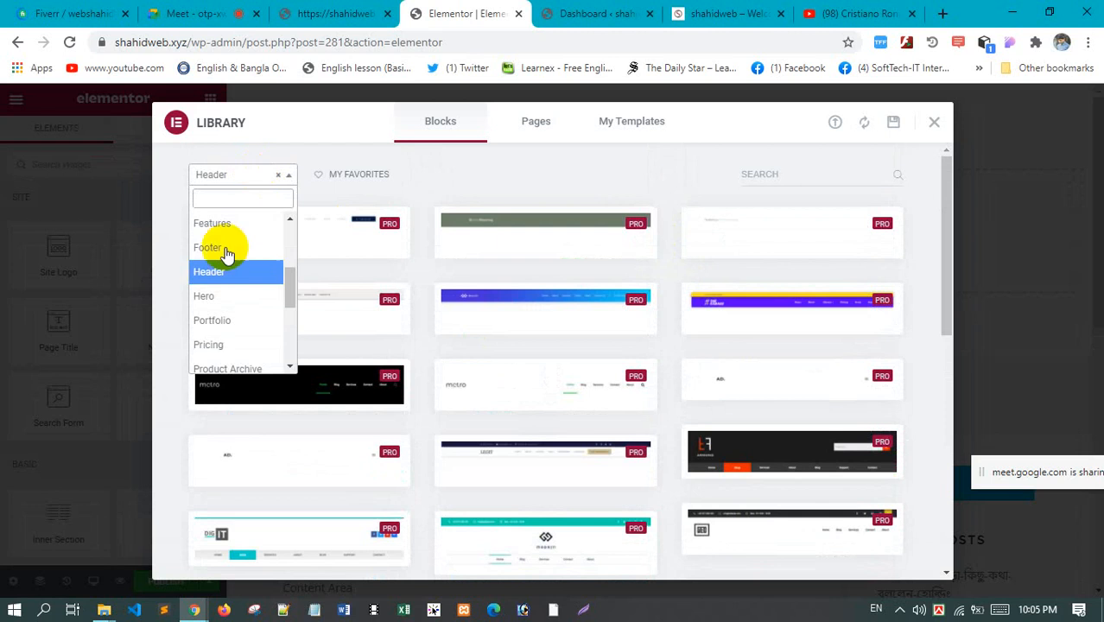
{"action": "scroll", "coordinate": [240, 292], "scroll_direction": "down", "scroll_amount": 1}
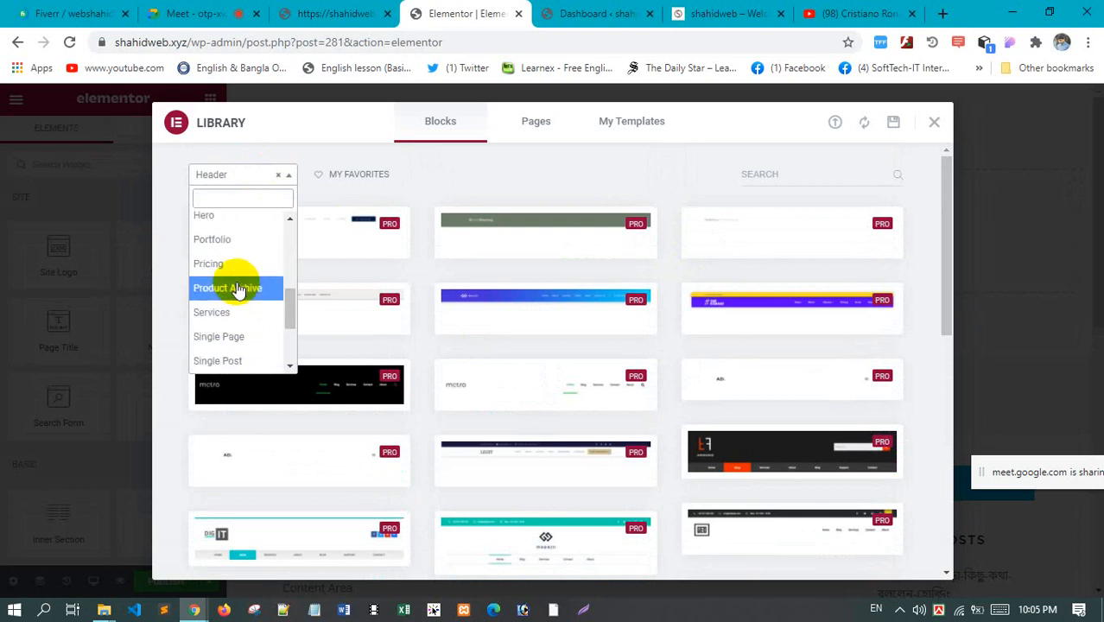
{"action": "left_click", "coordinate": [238, 290]}
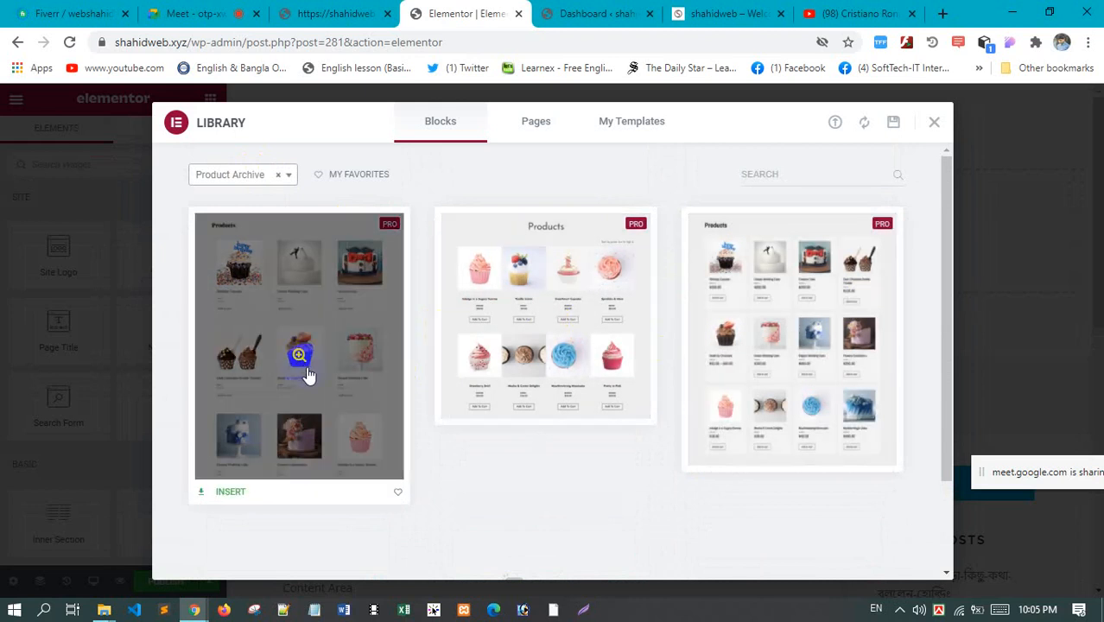
{"action": "left_click", "coordinate": [248, 177]}
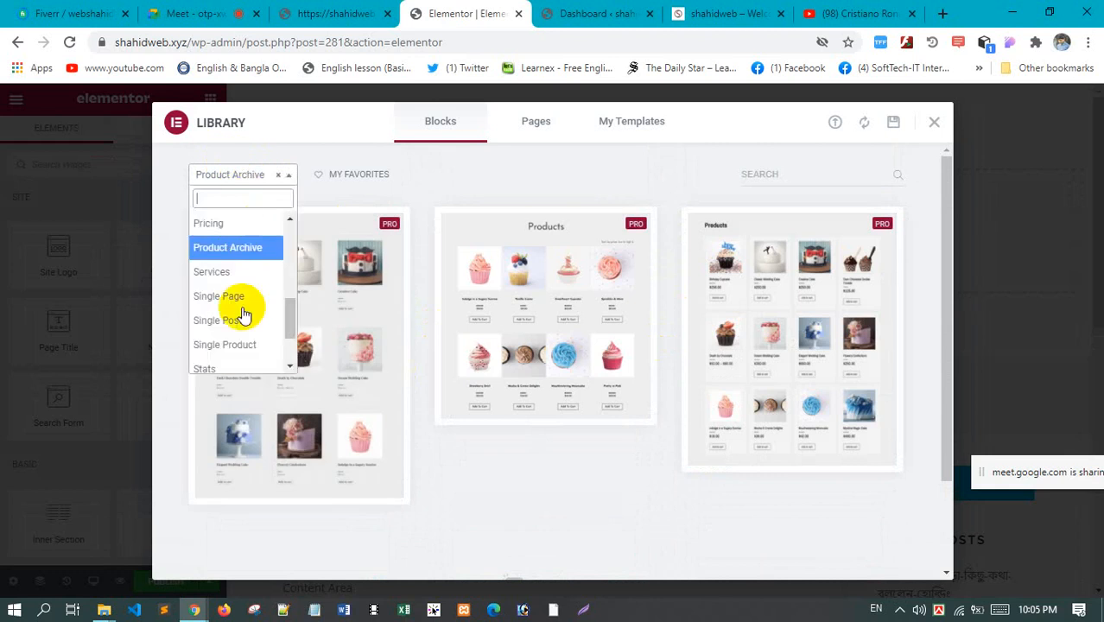
{"action": "left_click", "coordinate": [242, 303]}
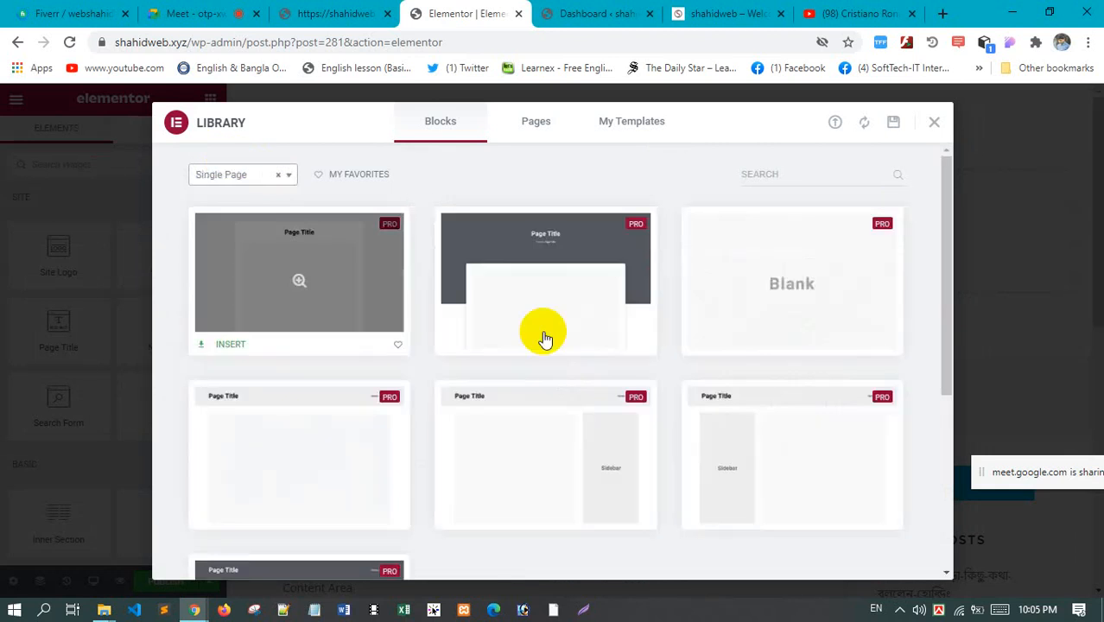
Filter the library blocks by the About category and browse its designs
{"action": "left_click", "coordinate": [253, 180]}
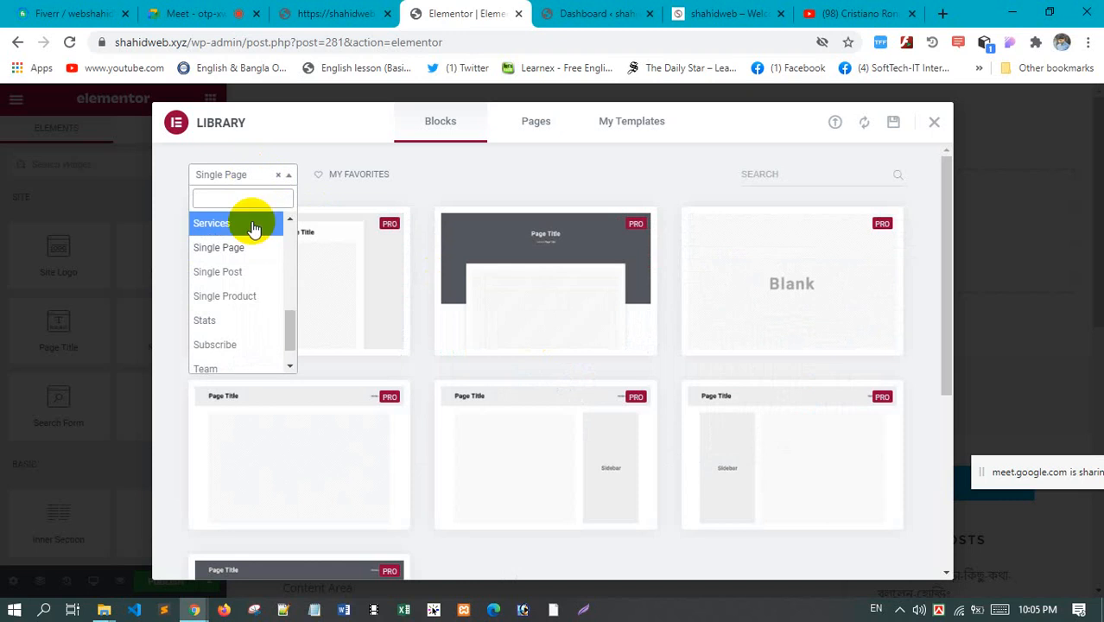
{"action": "scroll", "coordinate": [246, 264], "scroll_direction": "up", "scroll_amount": 4}
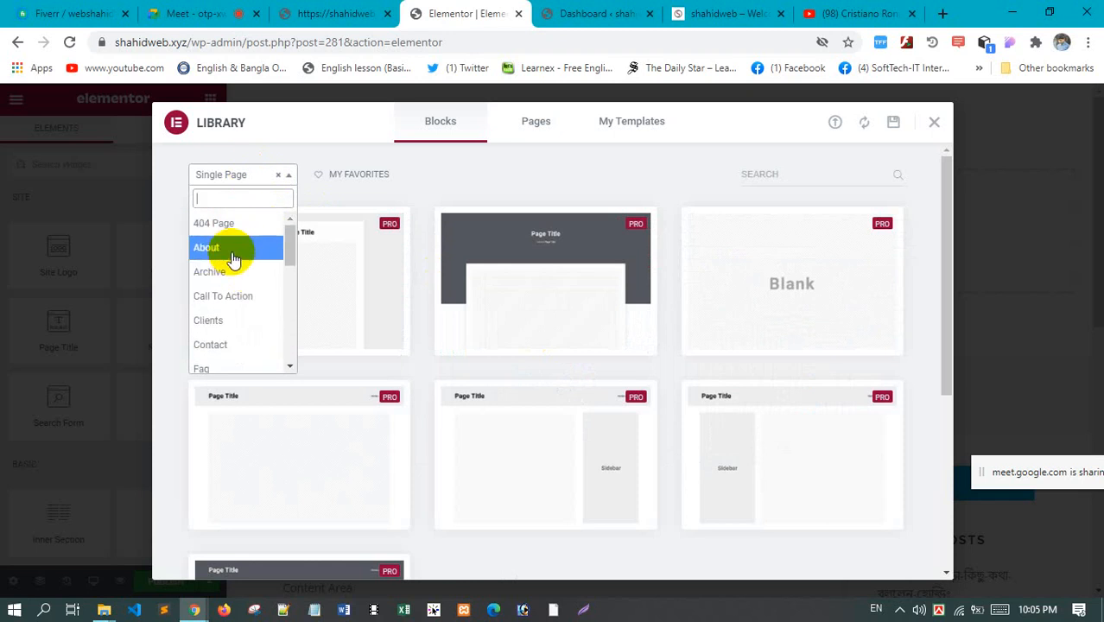
{"action": "left_click", "coordinate": [230, 252]}
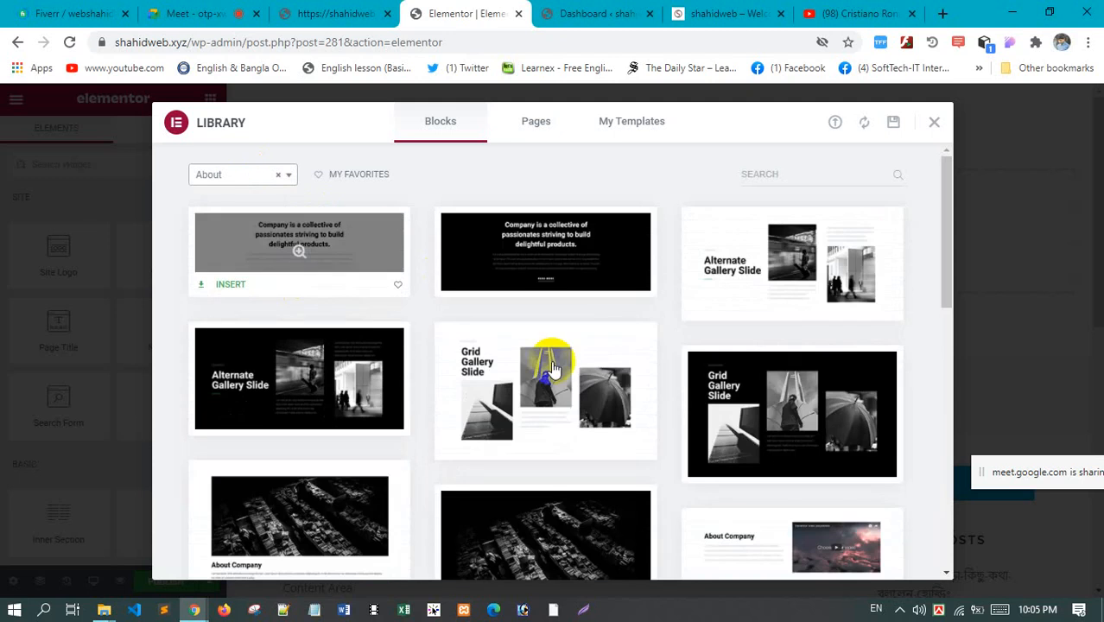
{"action": "scroll", "coordinate": [461, 396], "scroll_direction": "down", "scroll_amount": 3}
{"action": "scroll", "coordinate": [685, 377], "scroll_direction": "down", "scroll_amount": 4}
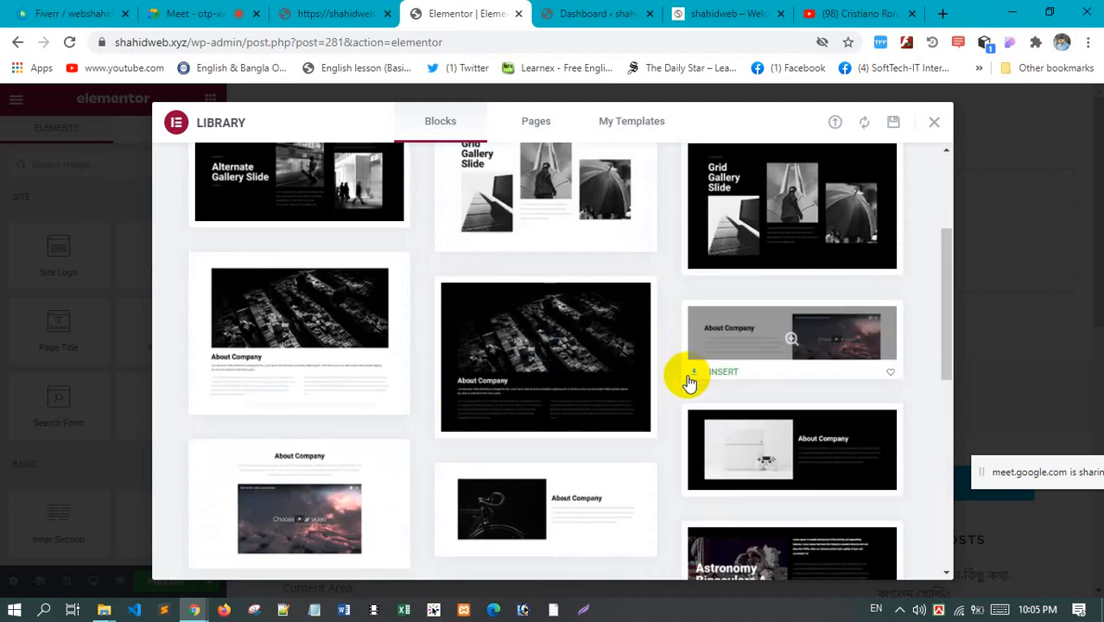
{"action": "scroll", "coordinate": [416, 304], "scroll_direction": "up", "scroll_amount": 5}
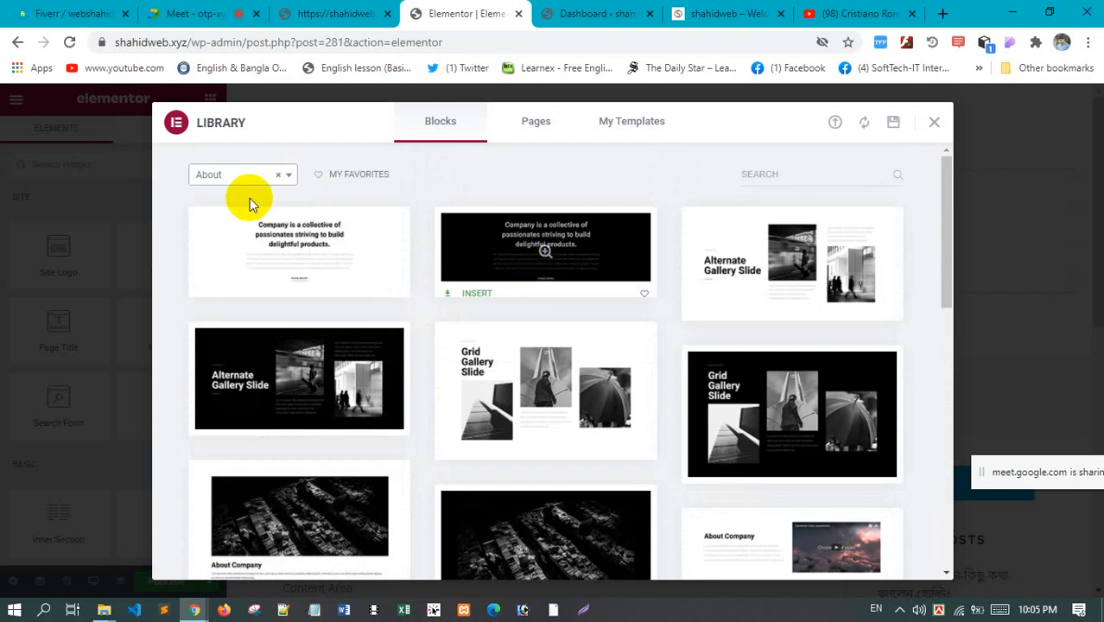
Filter the library blocks by Header, browse the designs and preview the header with the orange W logo
{"action": "left_click", "coordinate": [253, 176]}
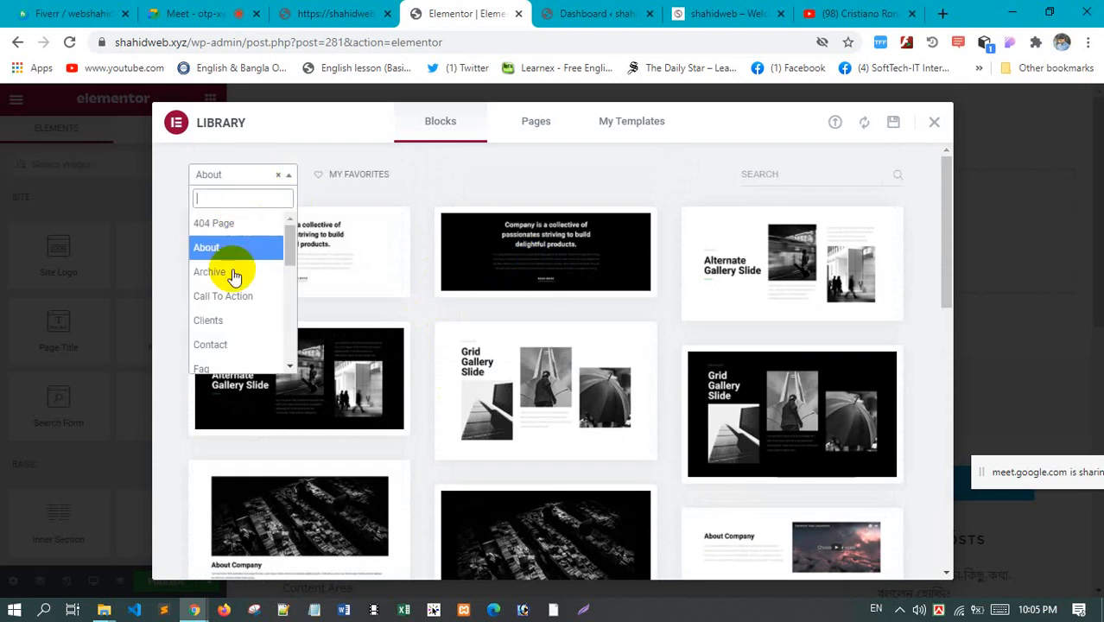
{"action": "scroll", "coordinate": [242, 329], "scroll_direction": "down", "scroll_amount": 3}
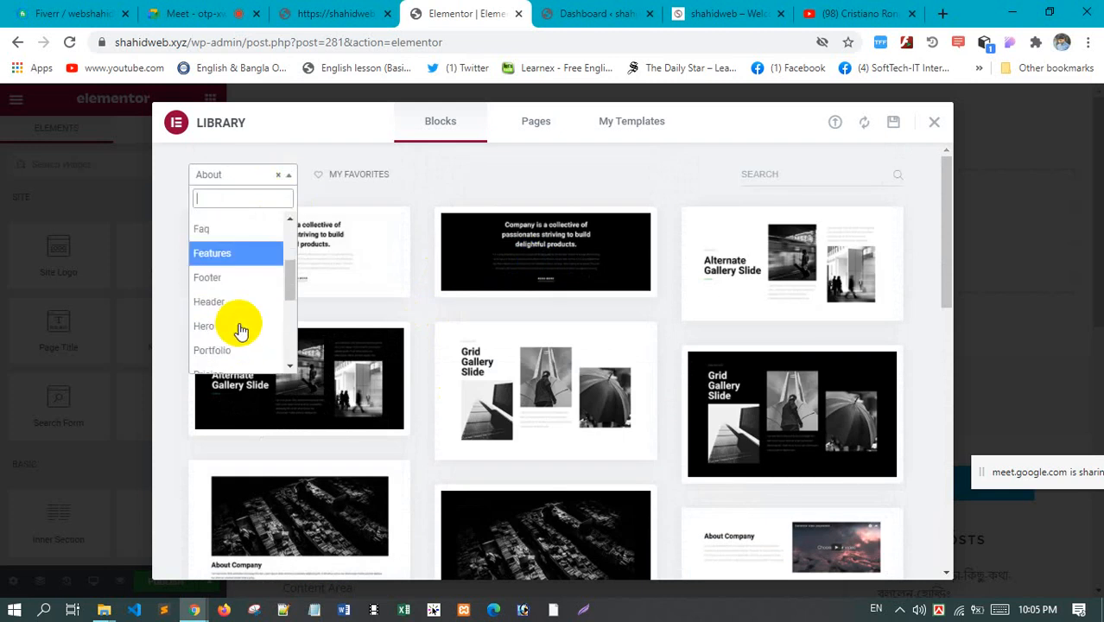
{"action": "left_click", "coordinate": [233, 280]}
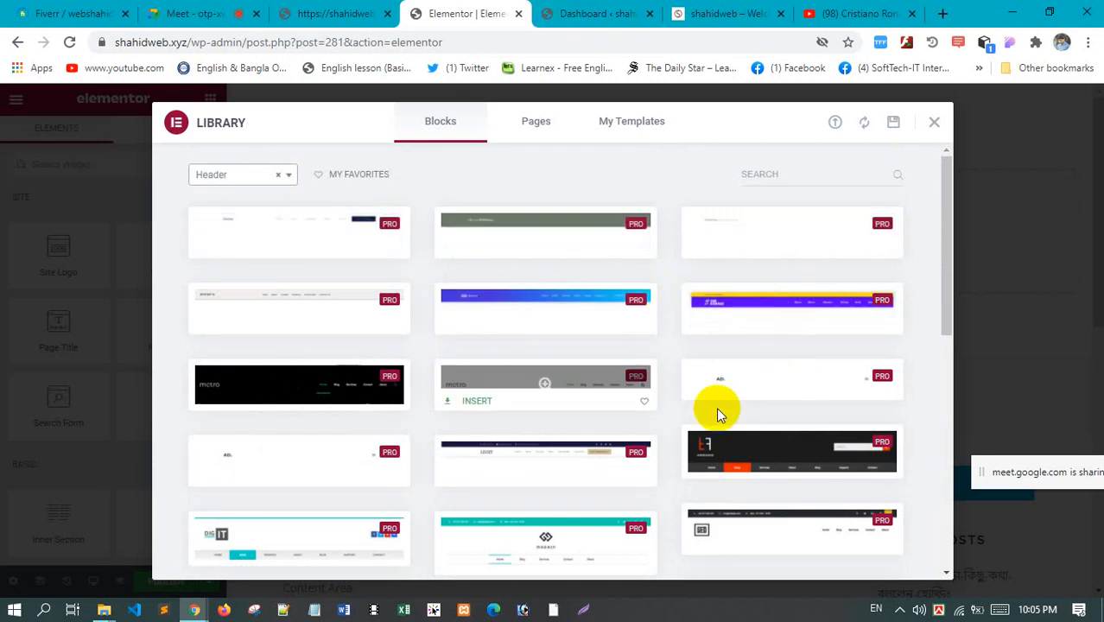
{"action": "scroll", "coordinate": [613, 356], "scroll_direction": "down", "scroll_amount": 1}
{"action": "scroll", "coordinate": [613, 356], "scroll_direction": "down", "scroll_amount": 5}
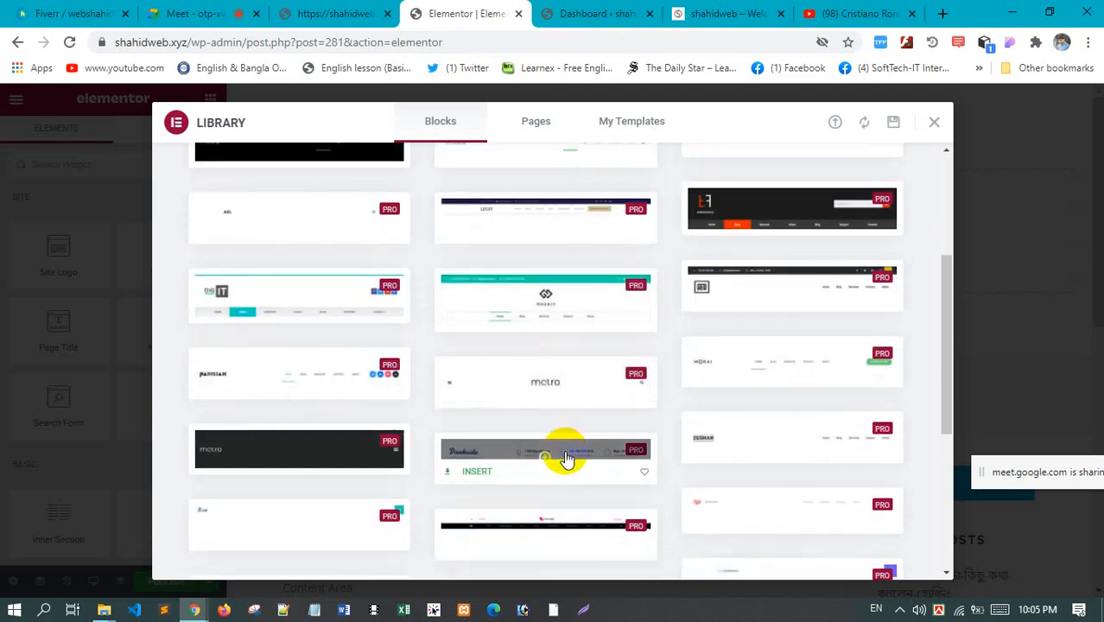
{"action": "scroll", "coordinate": [562, 451], "scroll_direction": "down", "scroll_amount": 2}
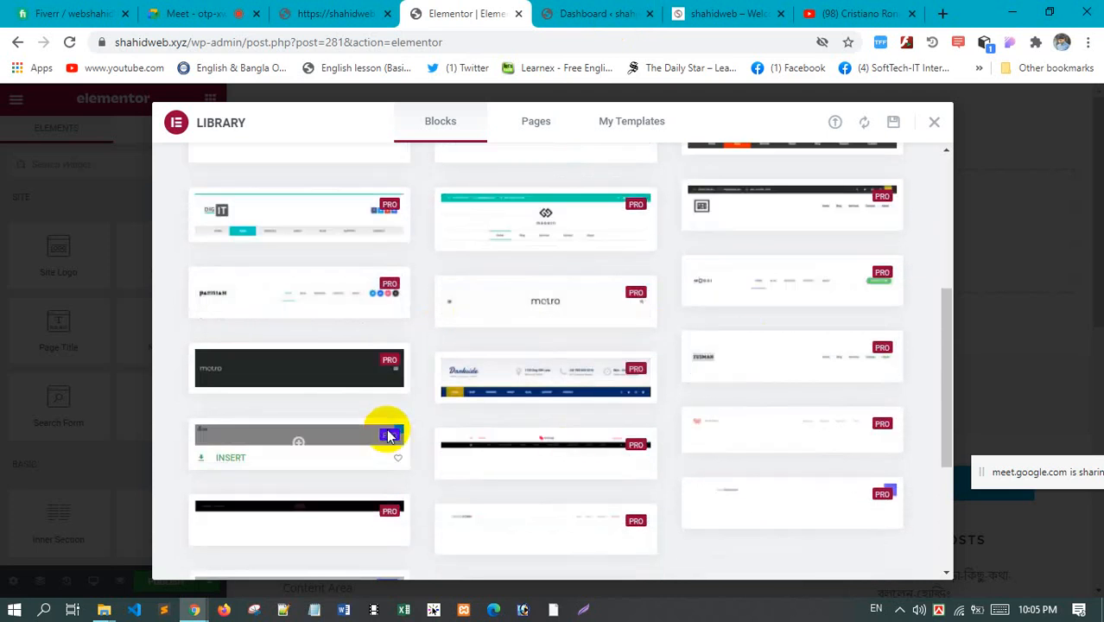
{"action": "scroll", "coordinate": [386, 436], "scroll_direction": "down", "scroll_amount": 4}
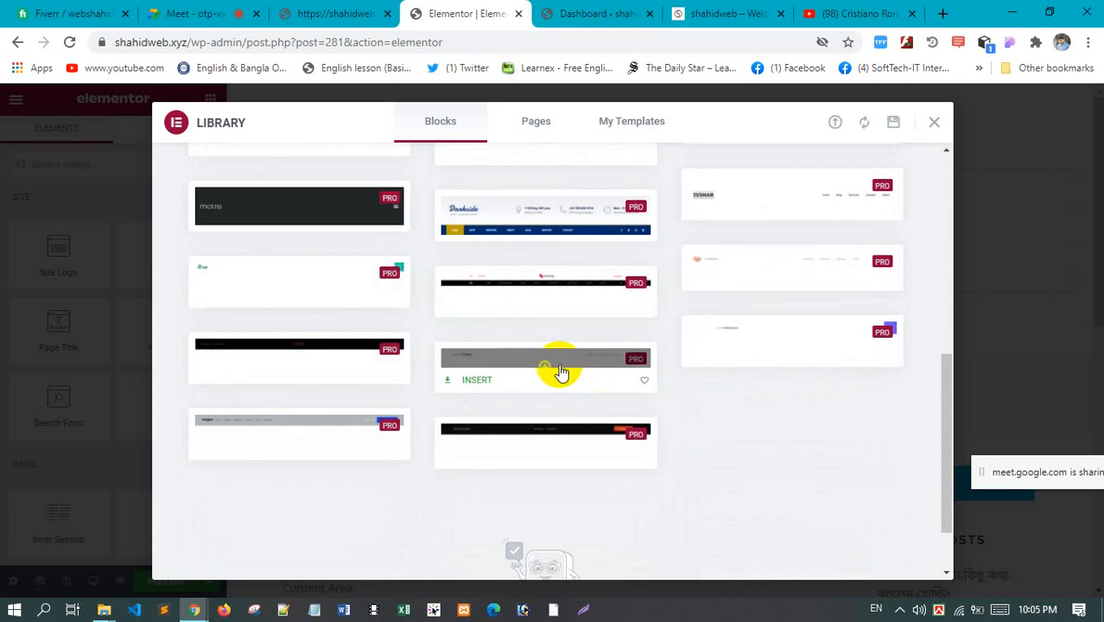
{"action": "left_click", "coordinate": [795, 267]}
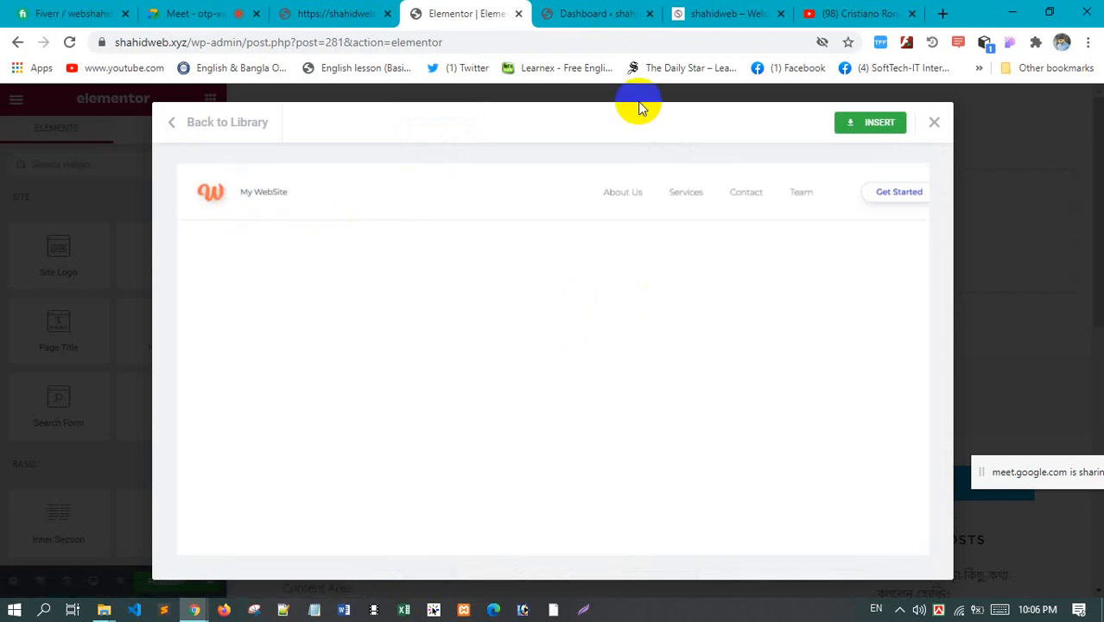
Examine the live site's logo and navigation header, and return to the header block preview in the editor
{"action": "left_click", "coordinate": [717, 13]}
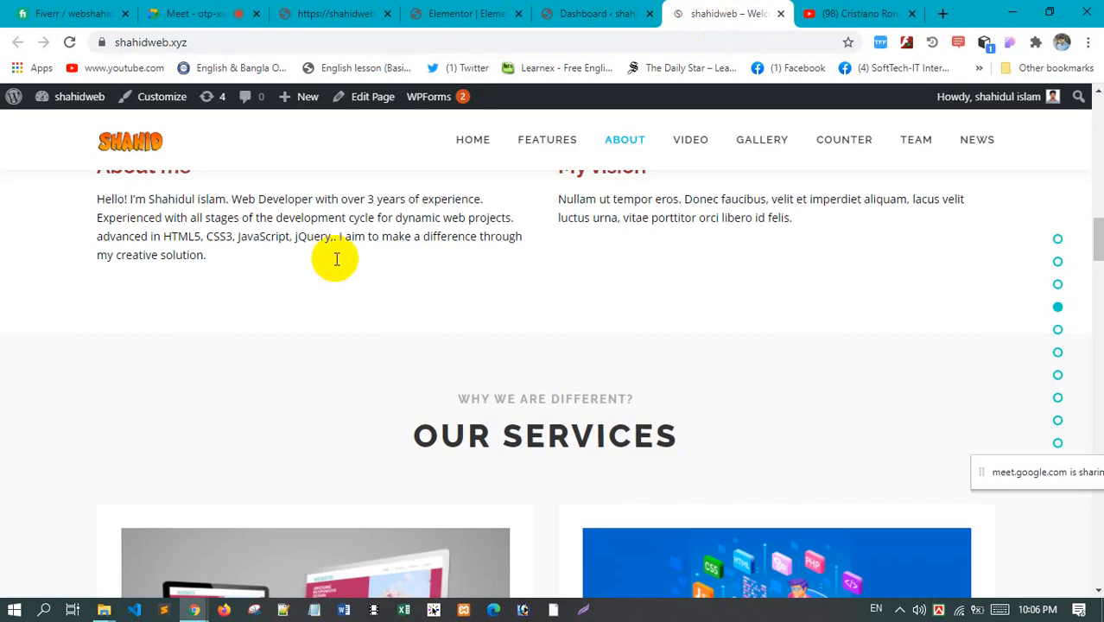
{"action": "scroll", "coordinate": [337, 259], "scroll_direction": "up", "scroll_amount": 2}
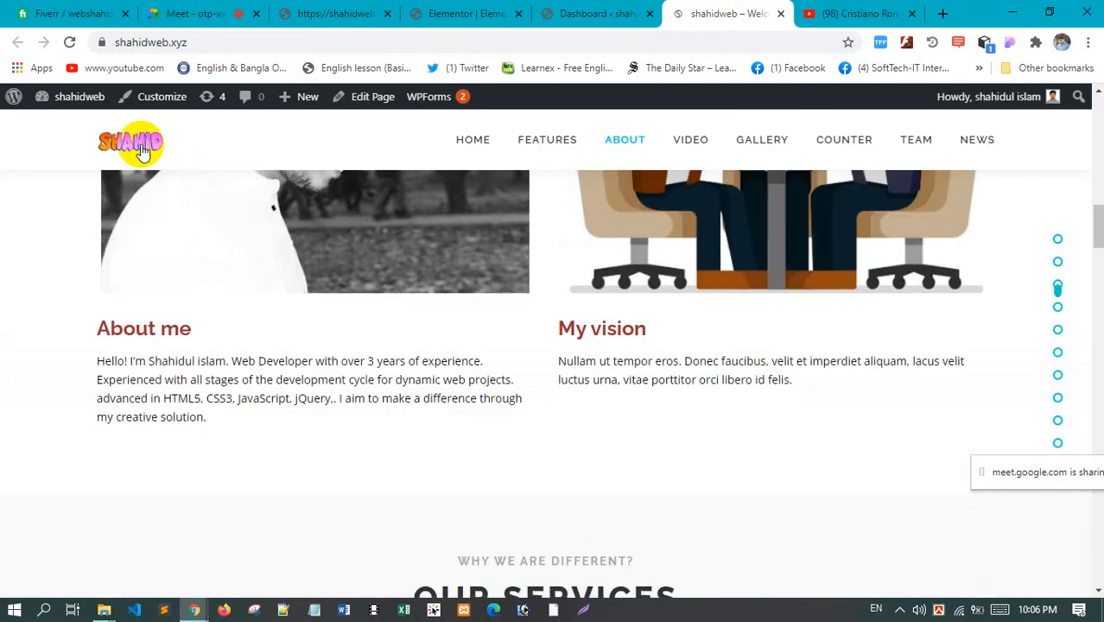
{"action": "left_click", "coordinate": [560, 15]}
{"action": "left_click", "coordinate": [482, 14]}
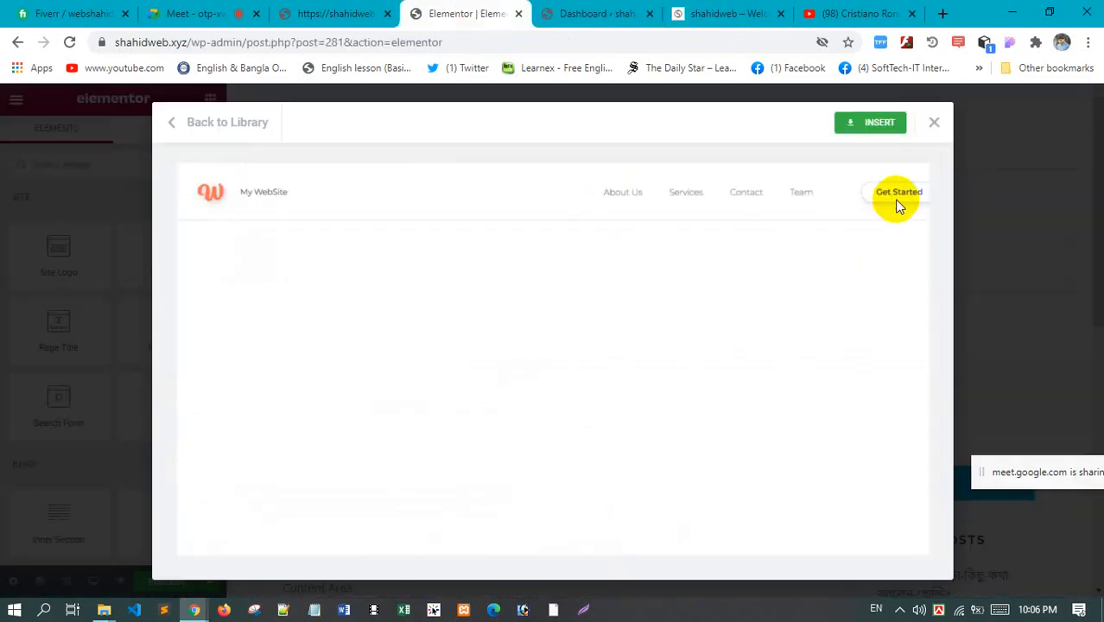
Try to insert the previewed header block, start the Template Library connection and log in to Elementor with the prefilled account credentials
{"action": "left_click", "coordinate": [868, 128]}
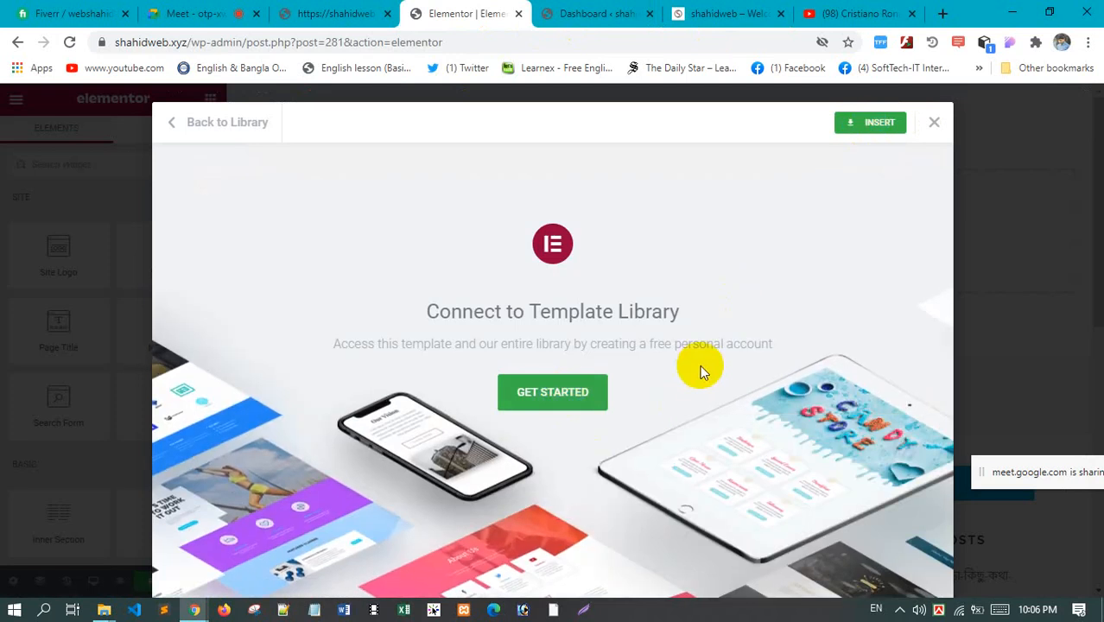
{"action": "left_click", "coordinate": [545, 399]}
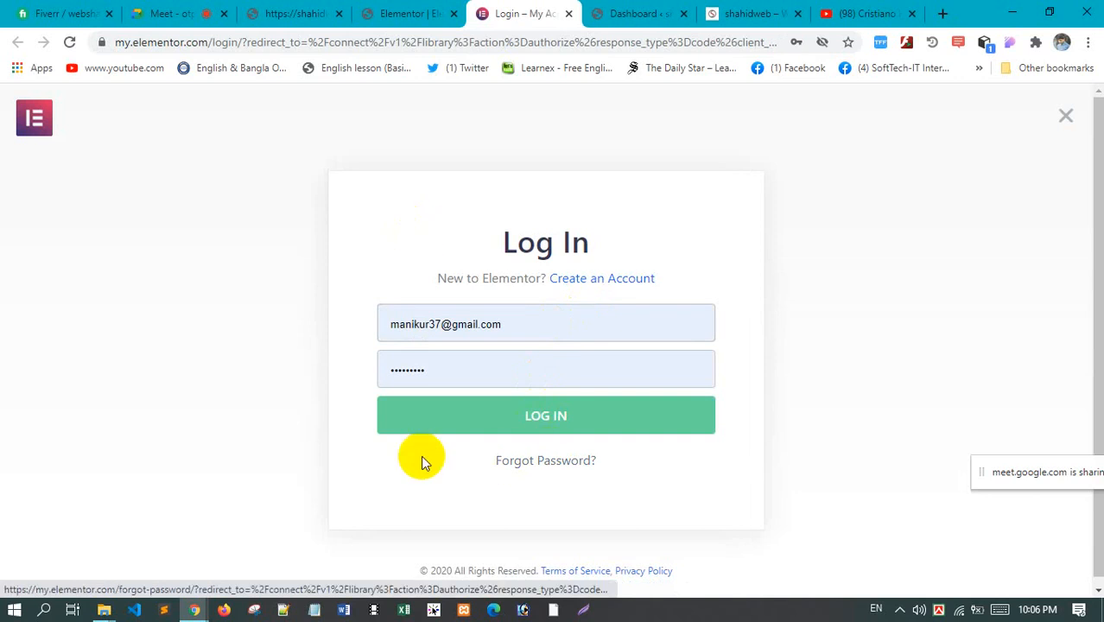
{"action": "left_click", "coordinate": [568, 413]}
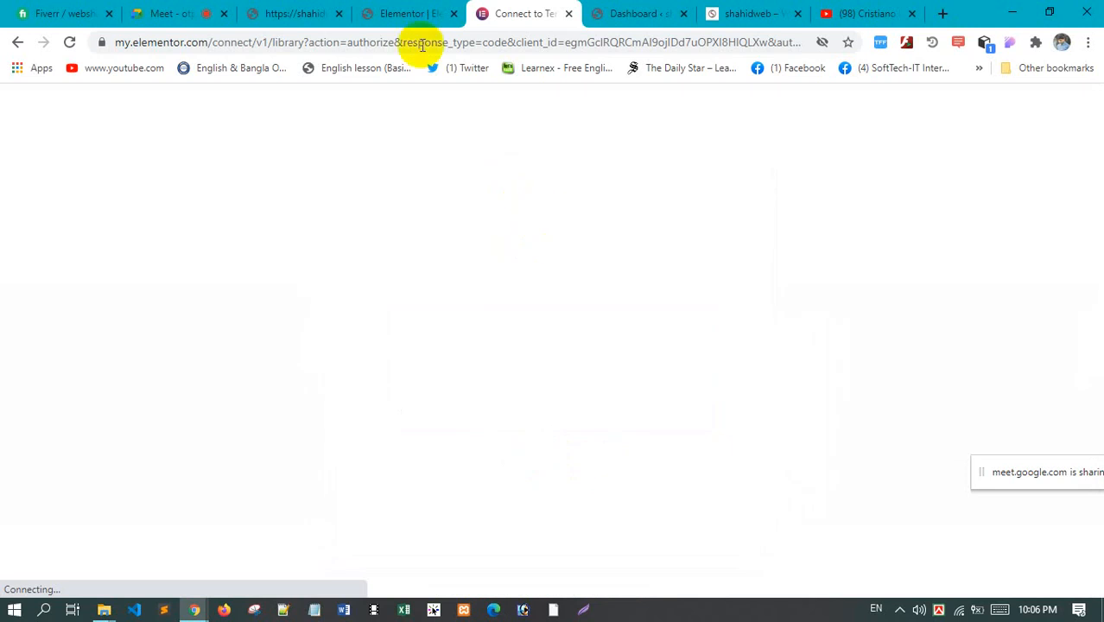
{"action": "left_click", "coordinate": [408, 15]}
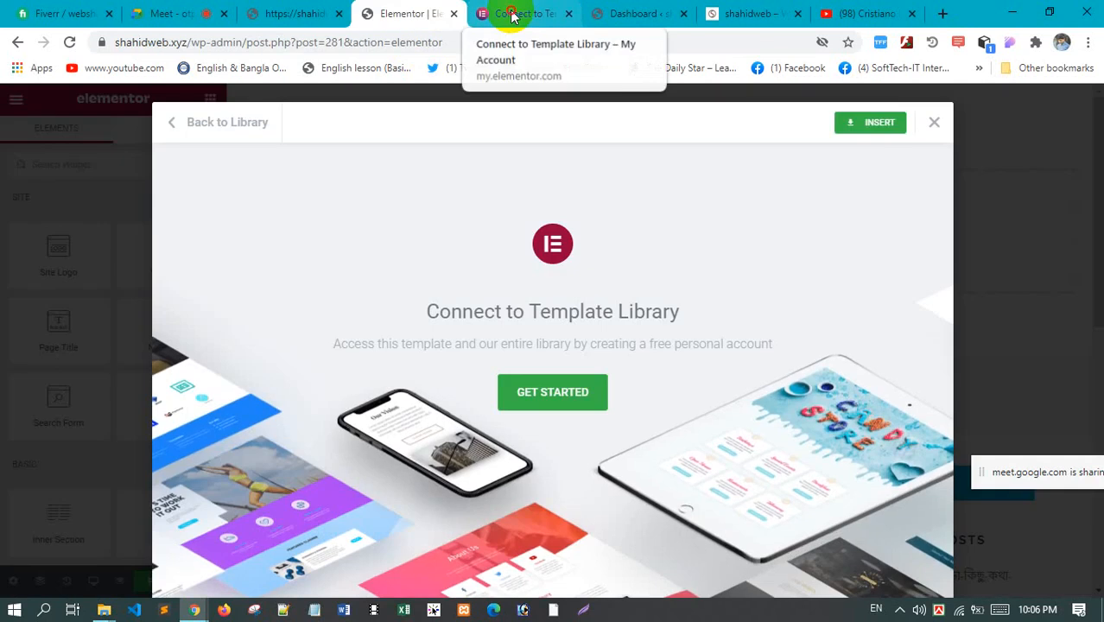
{"action": "left_click", "coordinate": [512, 16]}
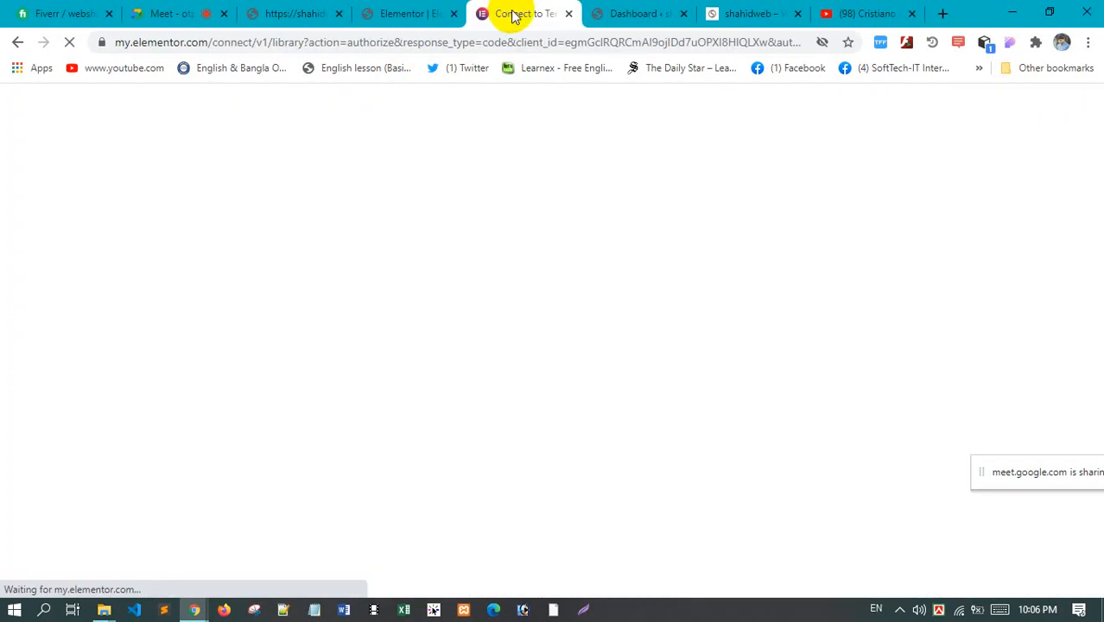
{"action": "left_click", "coordinate": [407, 14]}
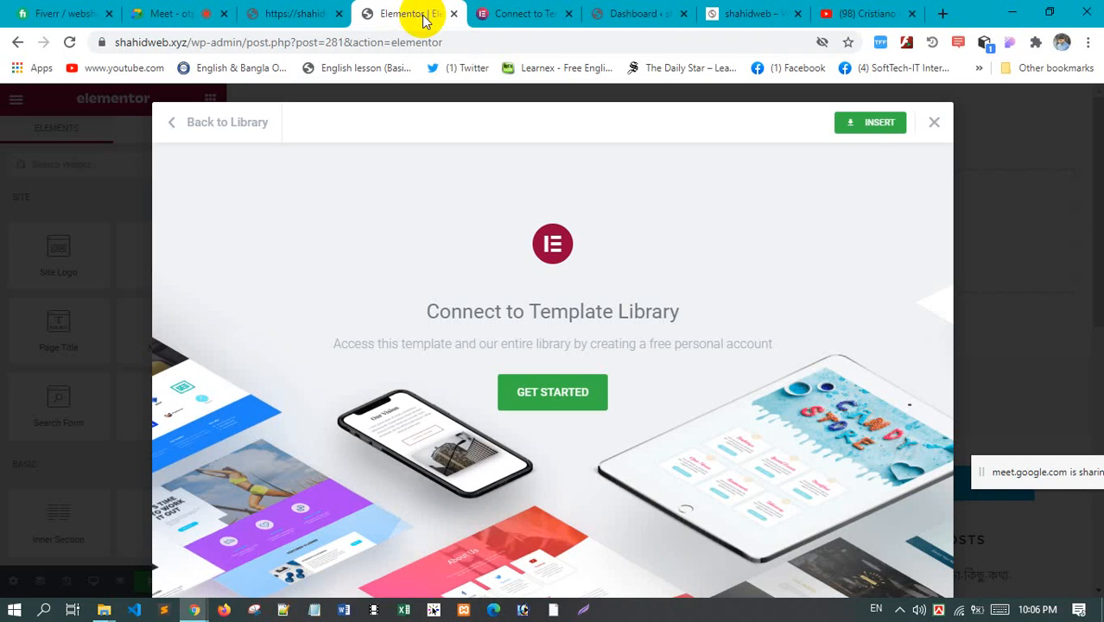
{"action": "left_click", "coordinate": [501, 19]}
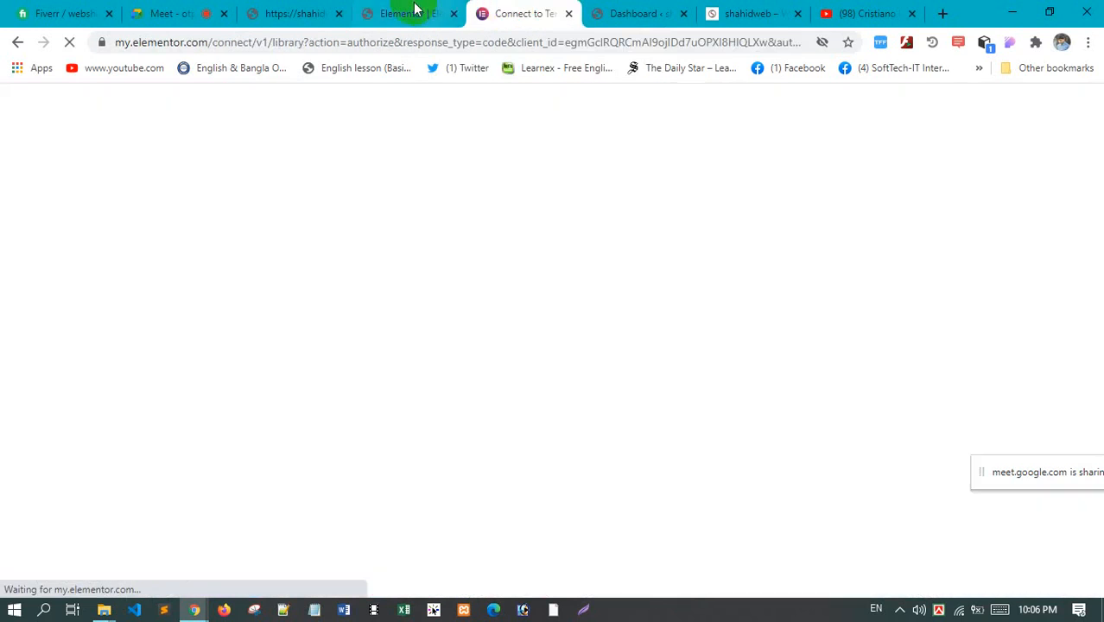
{"action": "left_click", "coordinate": [414, 10]}
{"action": "left_click", "coordinate": [871, 125]}
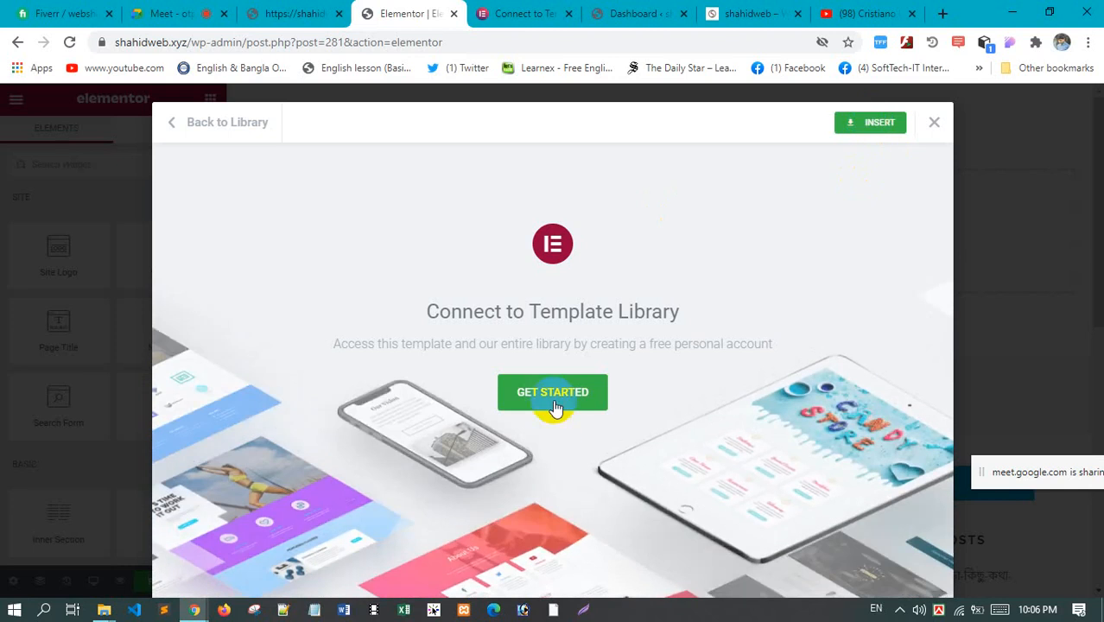
{"action": "left_click", "coordinate": [513, 14]}
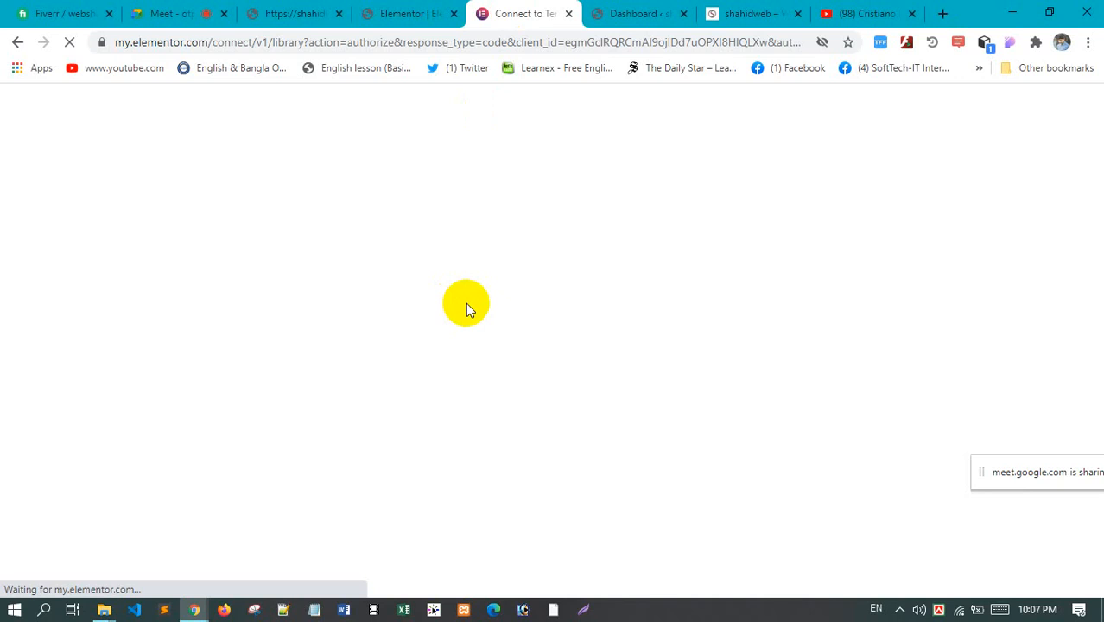
{"action": "left_click", "coordinate": [406, 15]}
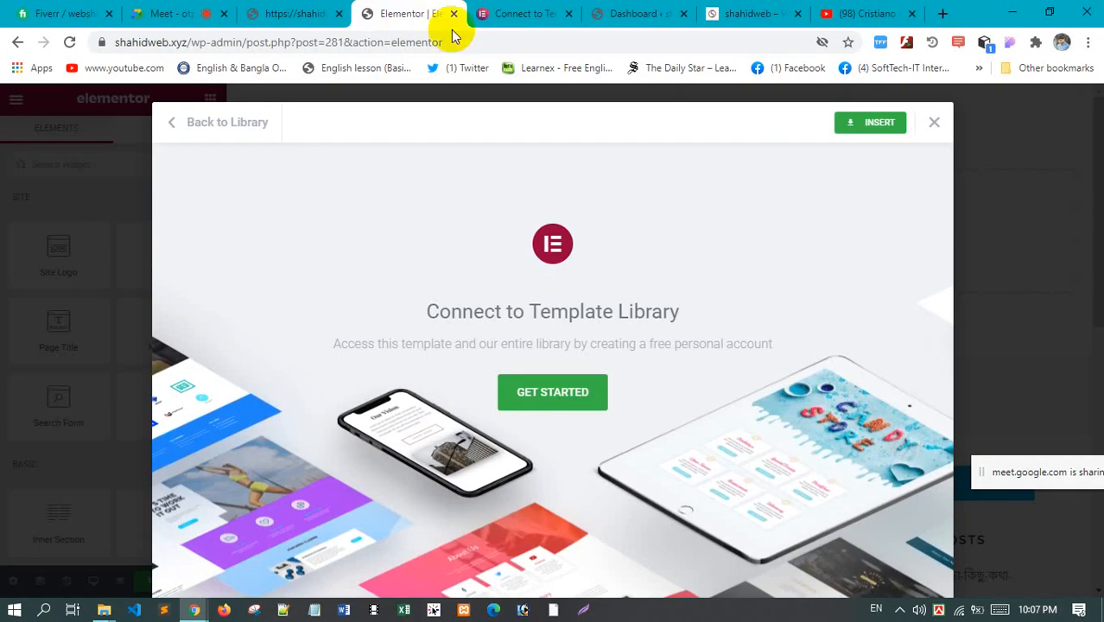
{"action": "left_click", "coordinate": [522, 15]}
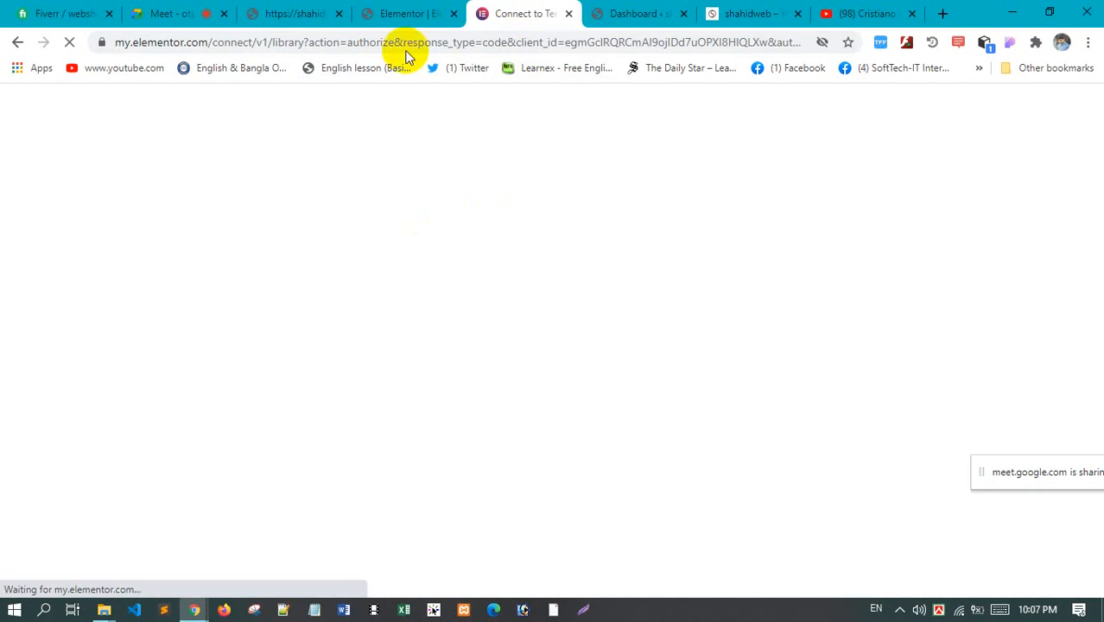
{"action": "left_click", "coordinate": [407, 16]}
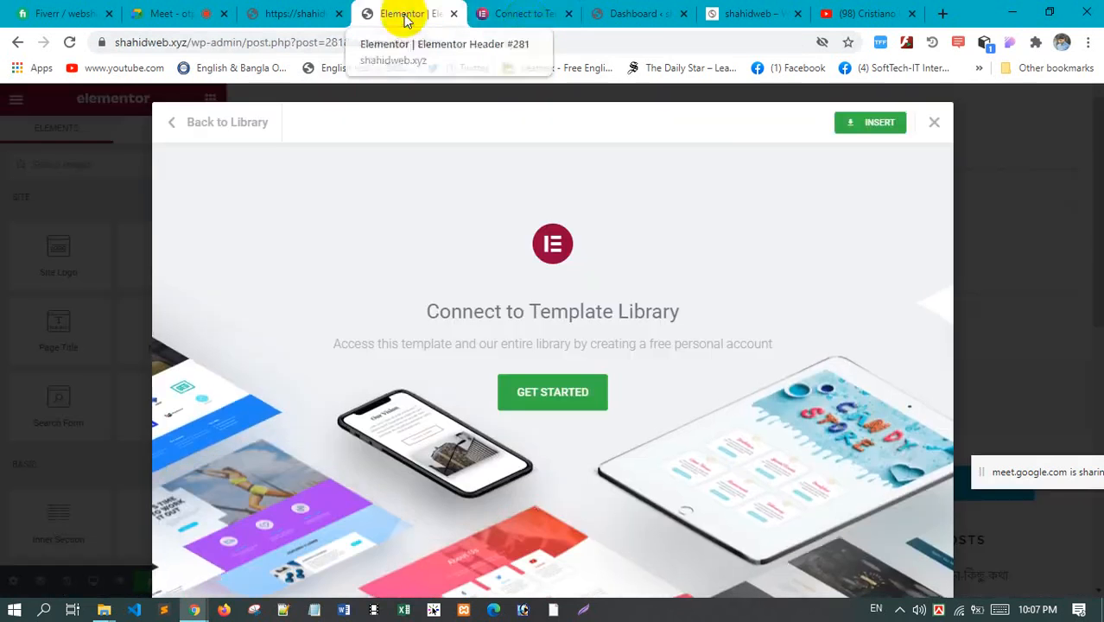
{"action": "left_click", "coordinate": [527, 18]}
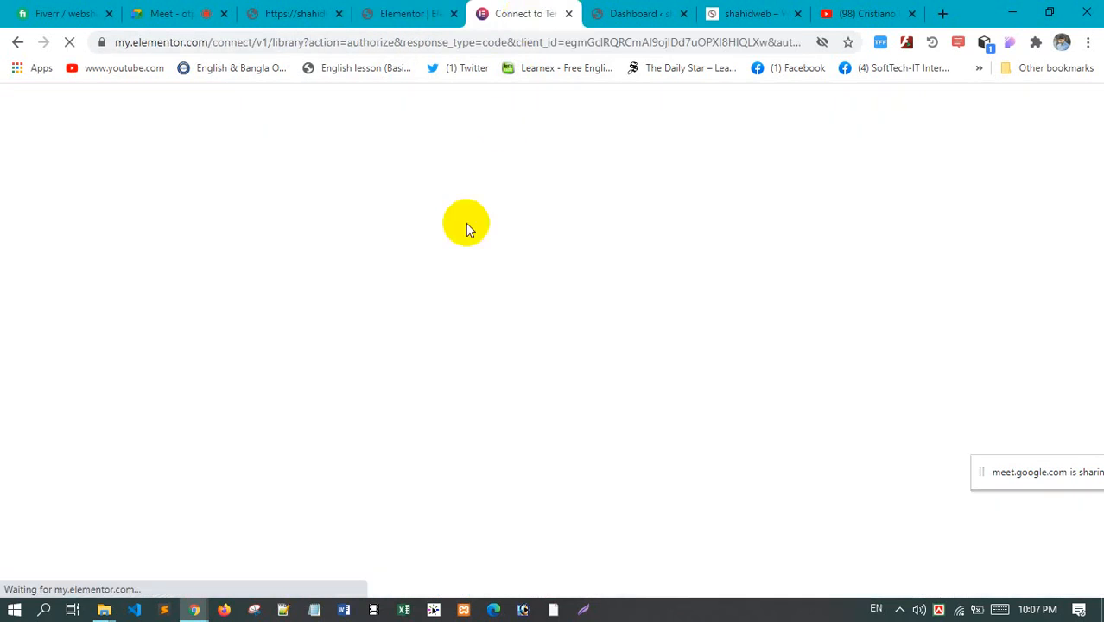
{"action": "left_click", "coordinate": [387, 14]}
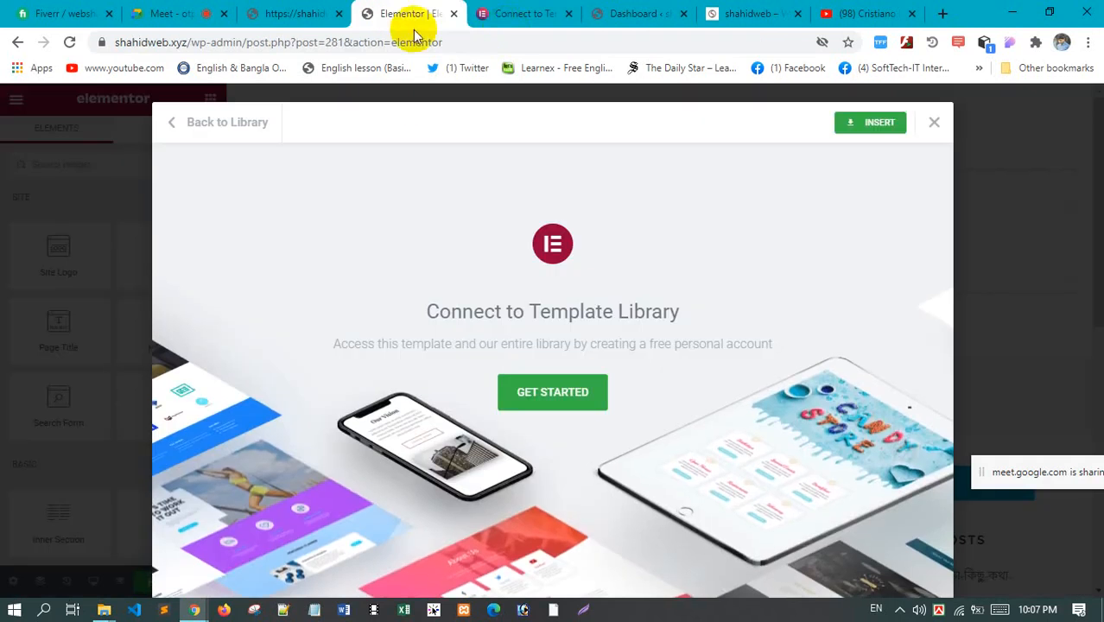
{"action": "left_click", "coordinate": [510, 16]}
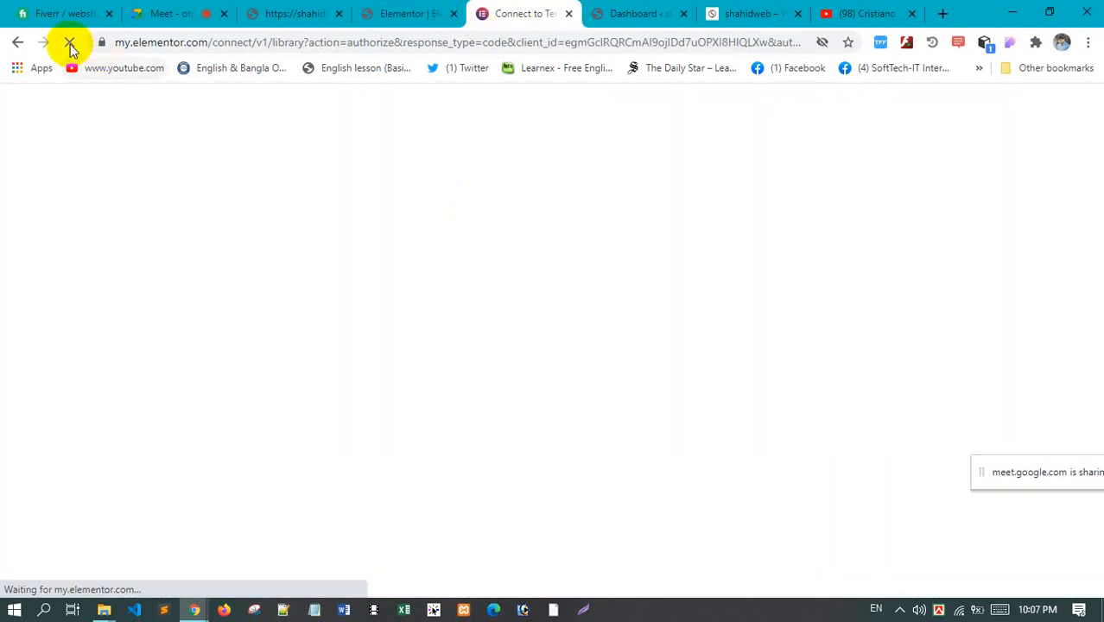
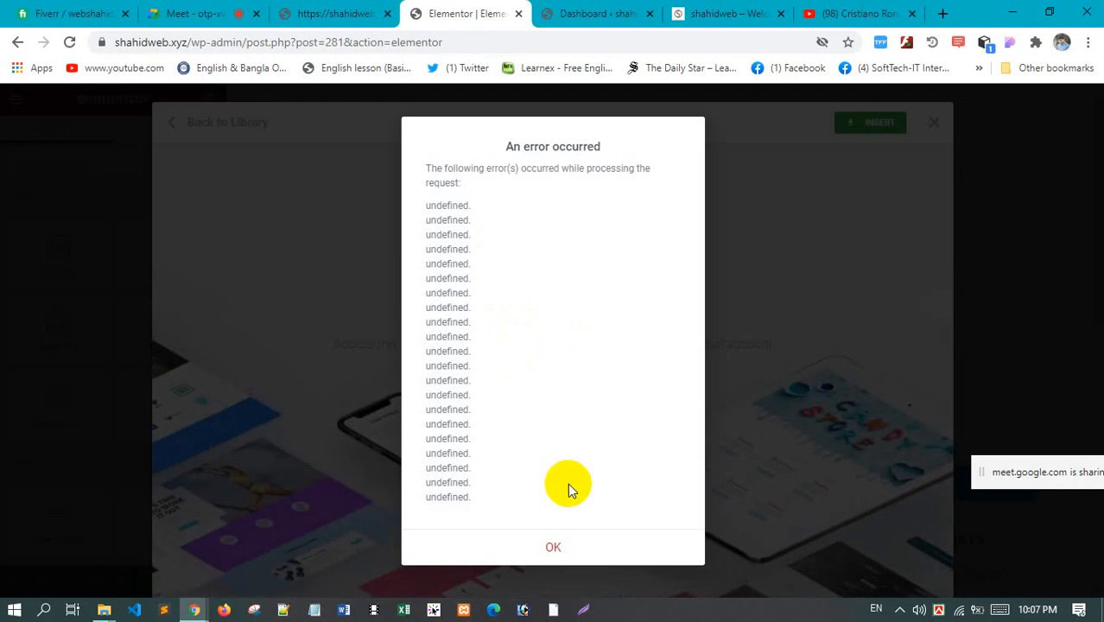
Dismiss the errors, retry inserting the header block and authorize connecting the site to the Template Library
{"action": "left_click", "coordinate": [553, 550]}
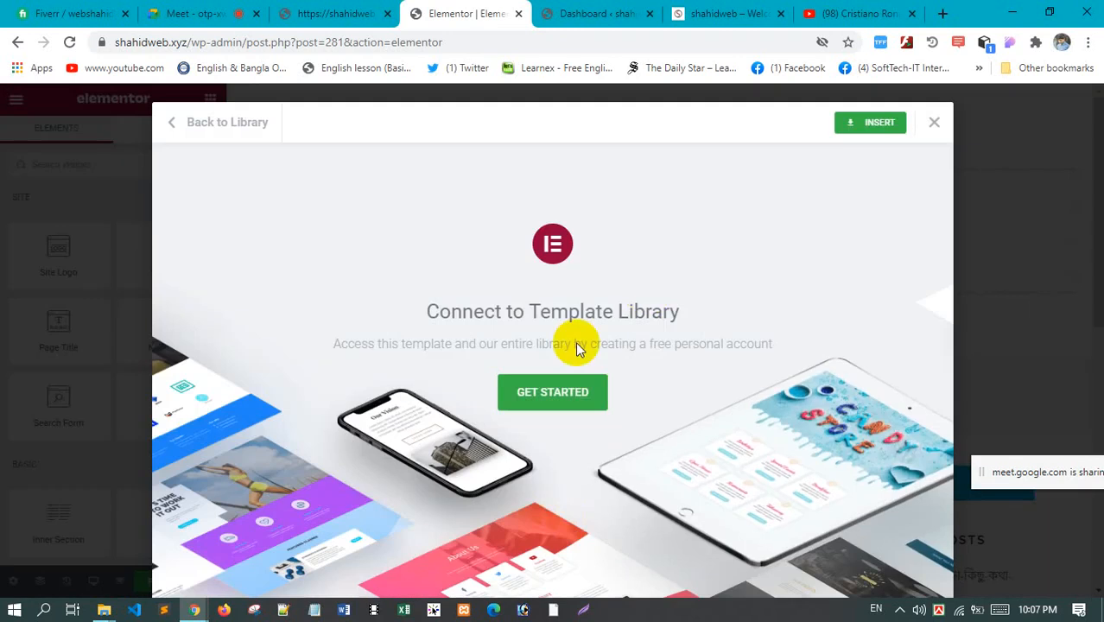
{"action": "left_click", "coordinate": [866, 128]}
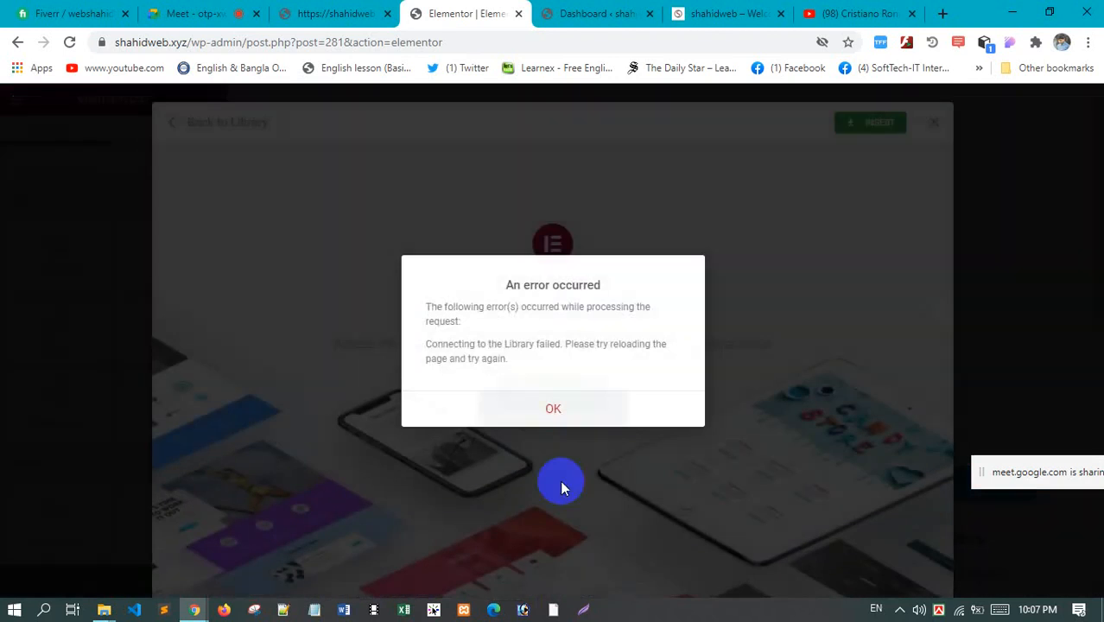
{"action": "left_click", "coordinate": [557, 409]}
{"action": "left_click", "coordinate": [566, 386]}
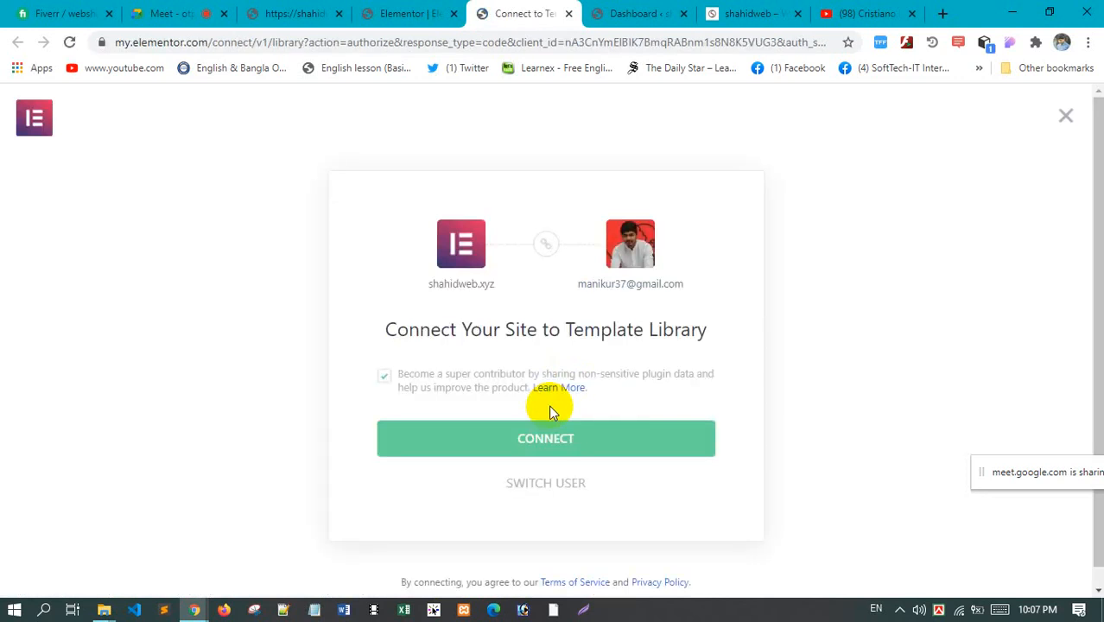
{"action": "left_click", "coordinate": [561, 441]}
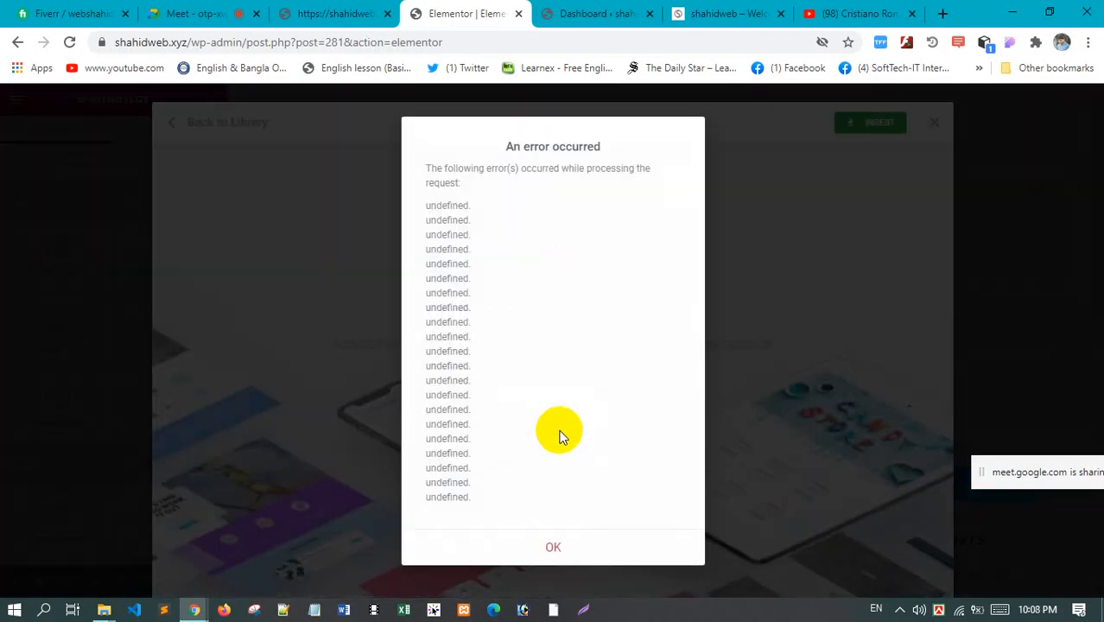
Dismiss the error, reopen the template library and try to insert the AD. header block directly from the Header results
{"action": "left_click", "coordinate": [558, 546]}
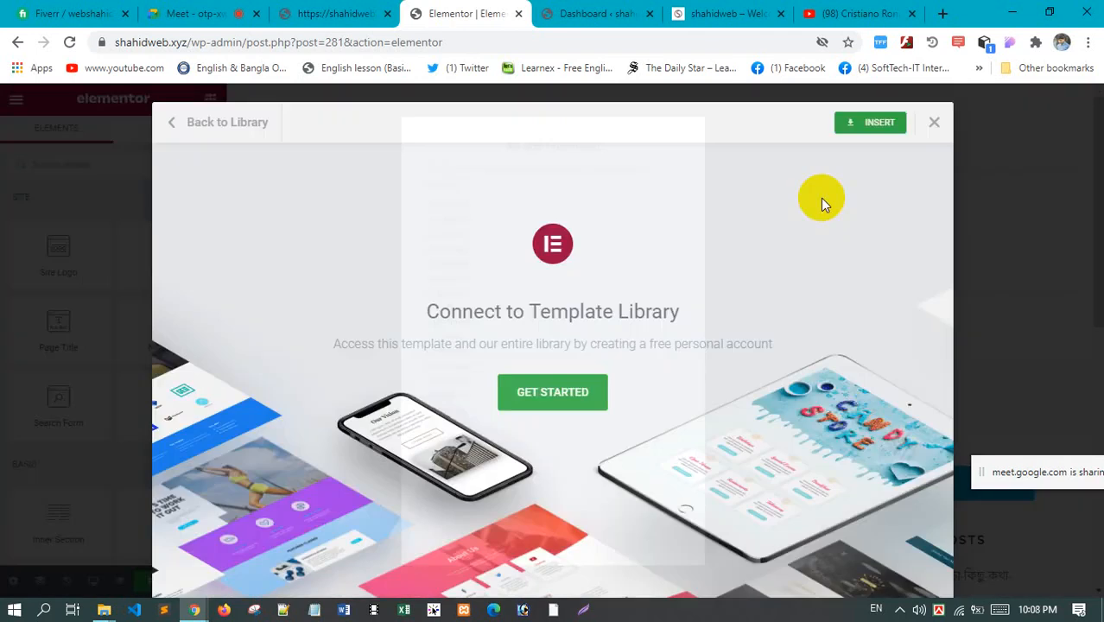
{"action": "left_click", "coordinate": [933, 128]}
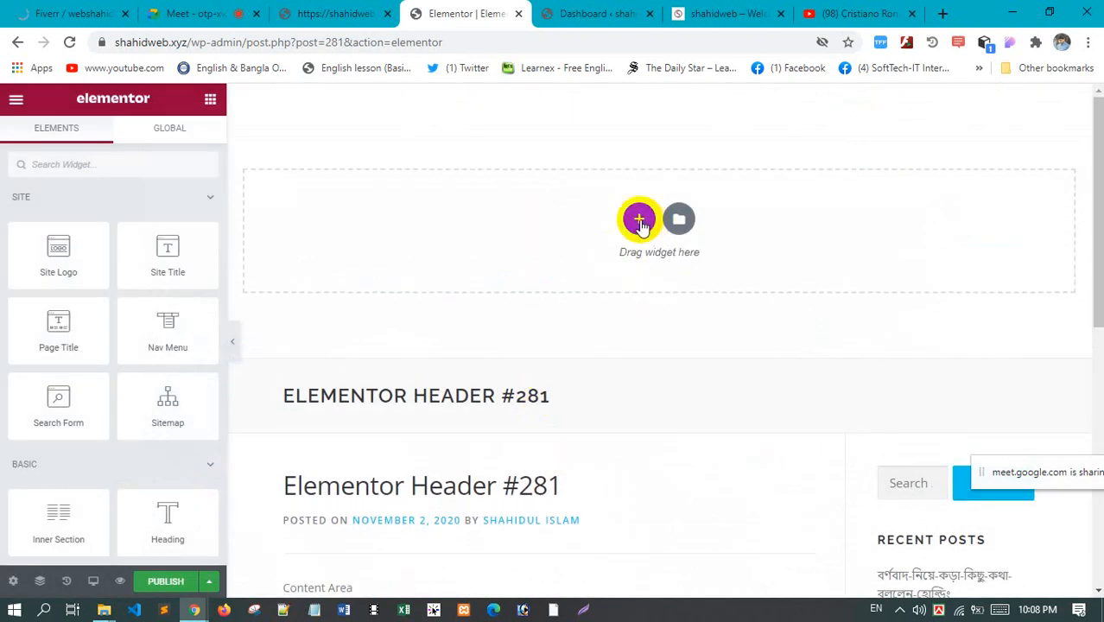
{"action": "left_click", "coordinate": [680, 220]}
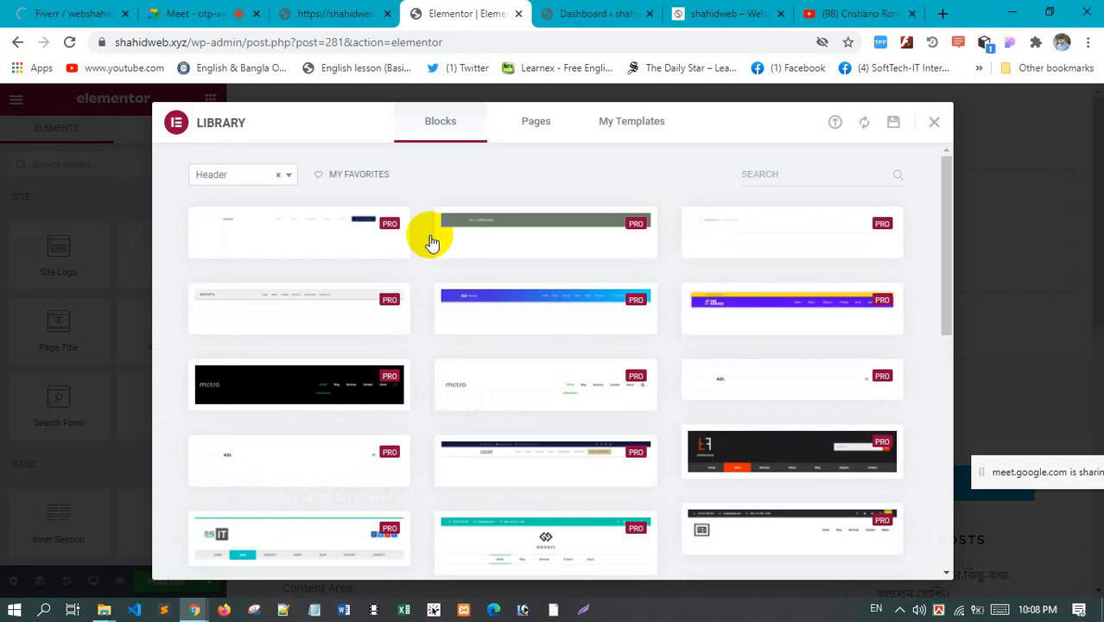
{"action": "left_click", "coordinate": [263, 174]}
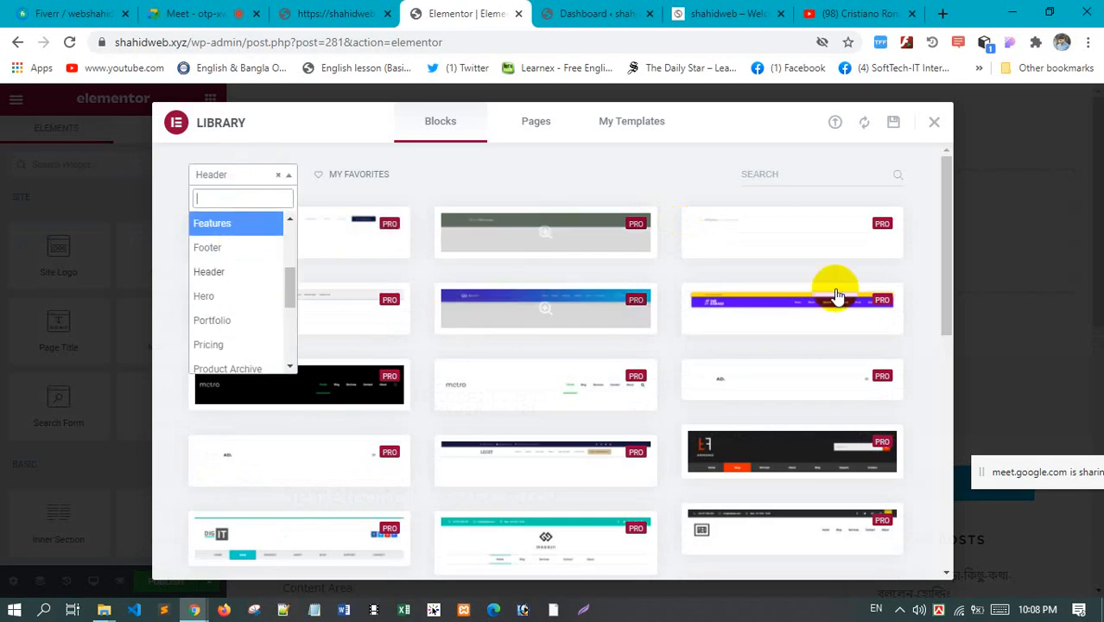
{"action": "scroll", "coordinate": [622, 426], "scroll_direction": "down", "scroll_amount": 1}
{"action": "scroll", "coordinate": [605, 415], "scroll_direction": "down", "scroll_amount": 2}
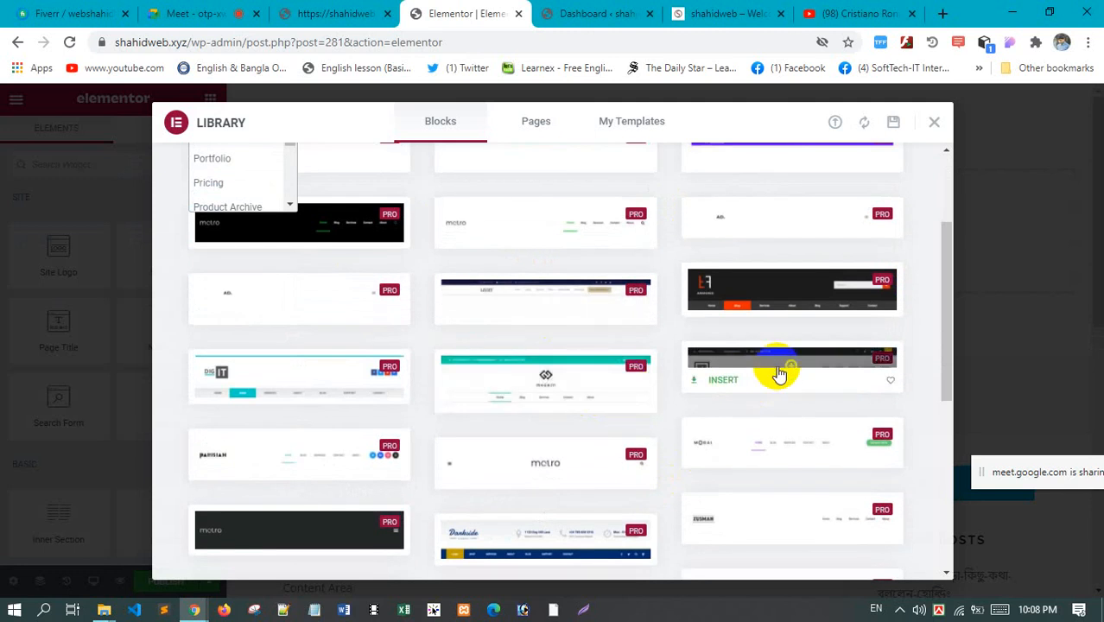
{"action": "scroll", "coordinate": [715, 389], "scroll_direction": "up", "scroll_amount": 2}
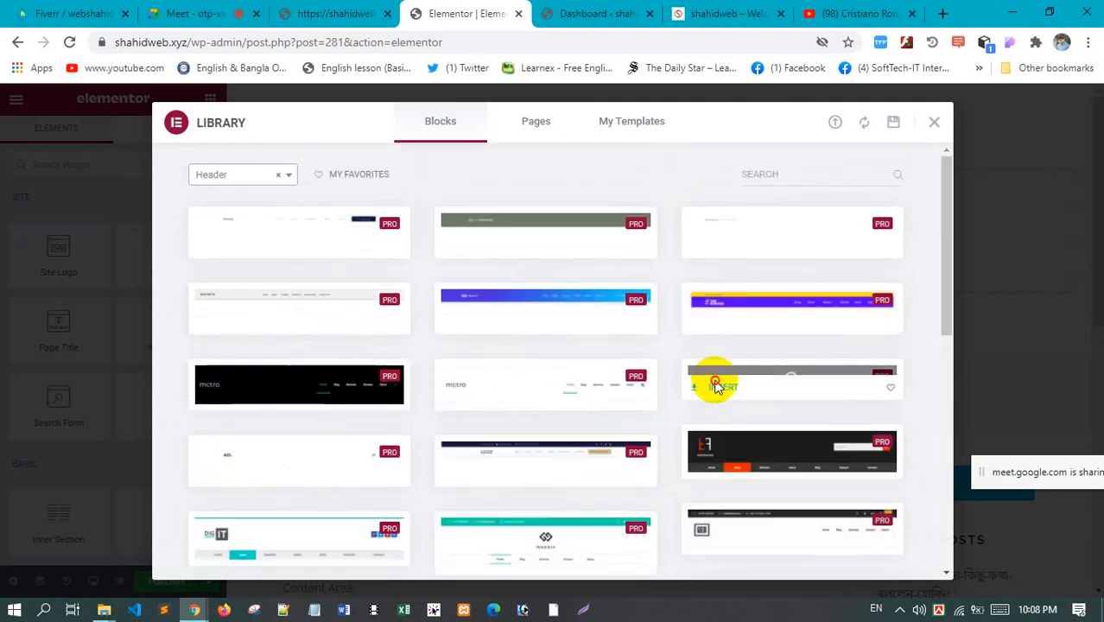
{"action": "left_click", "coordinate": [721, 389]}
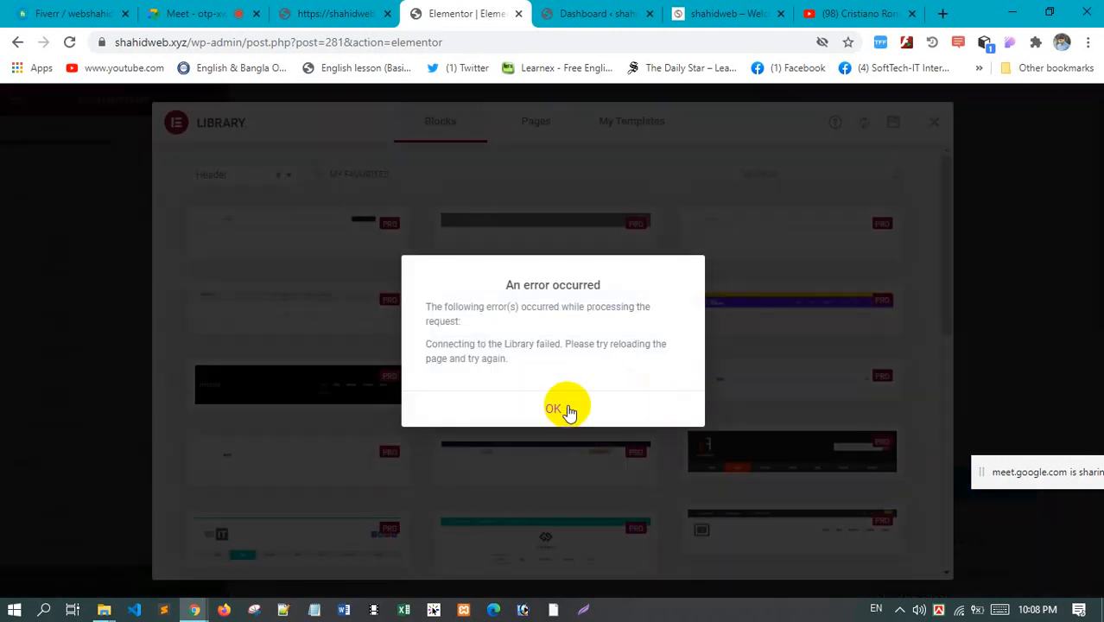
{"action": "left_click", "coordinate": [567, 409]}
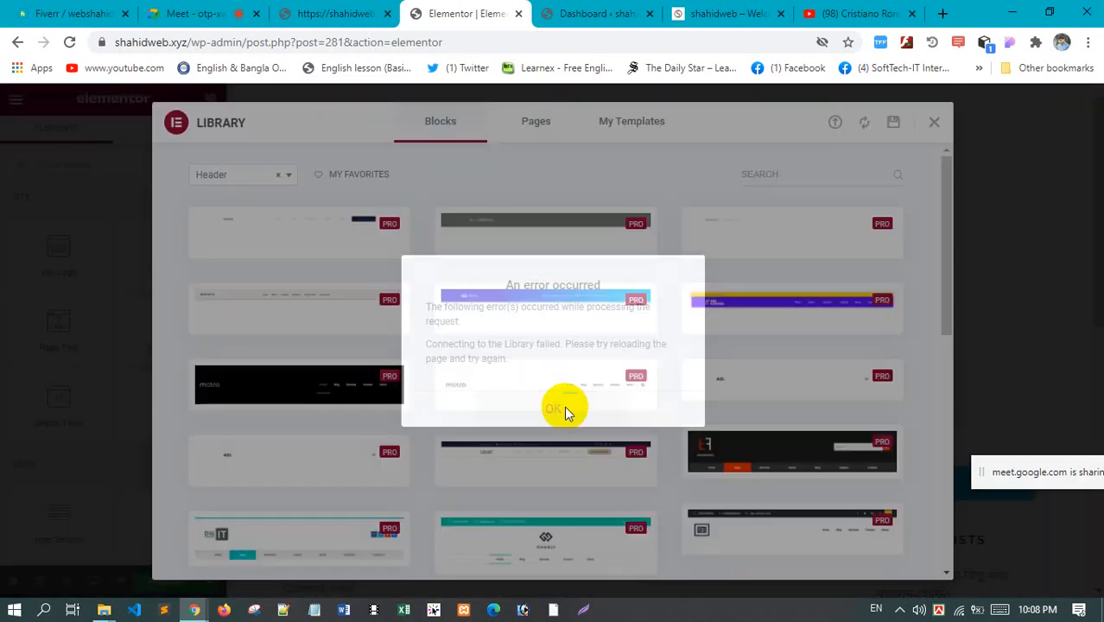
Preview the AD. header block, try to insert it from the preview and close the template library
{"action": "left_click", "coordinate": [758, 379]}
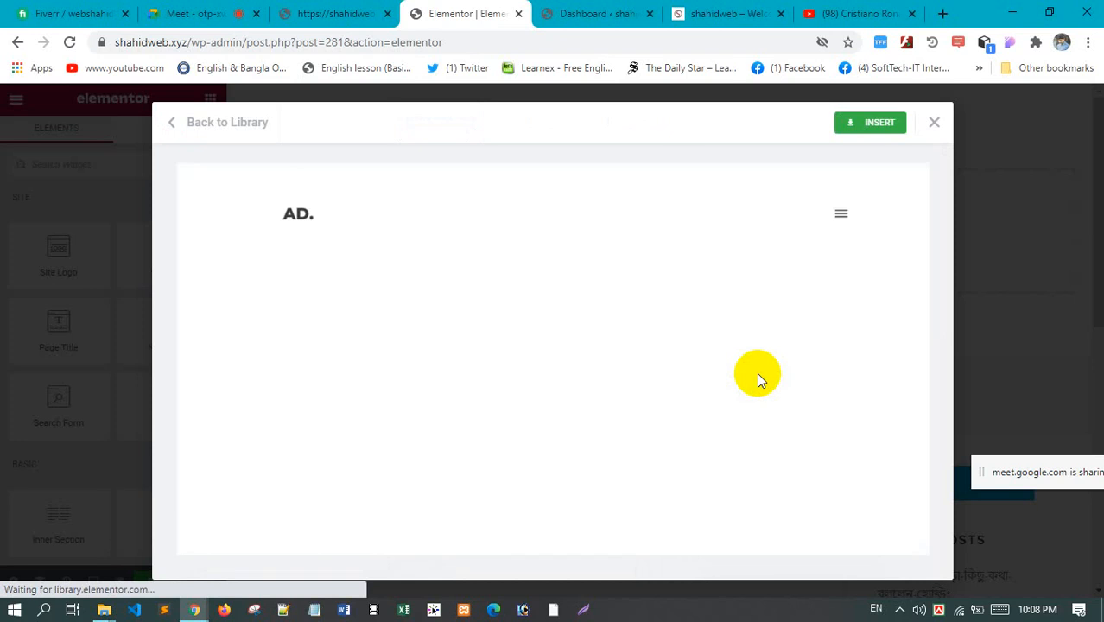
{"action": "left_click", "coordinate": [841, 216]}
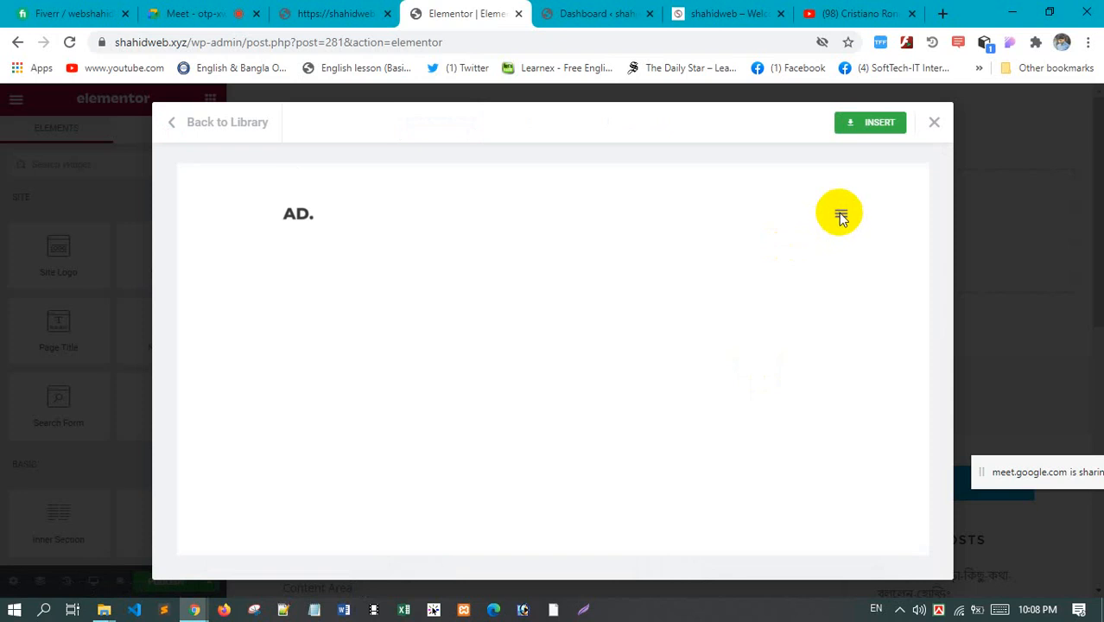
{"action": "left_click", "coordinate": [874, 125]}
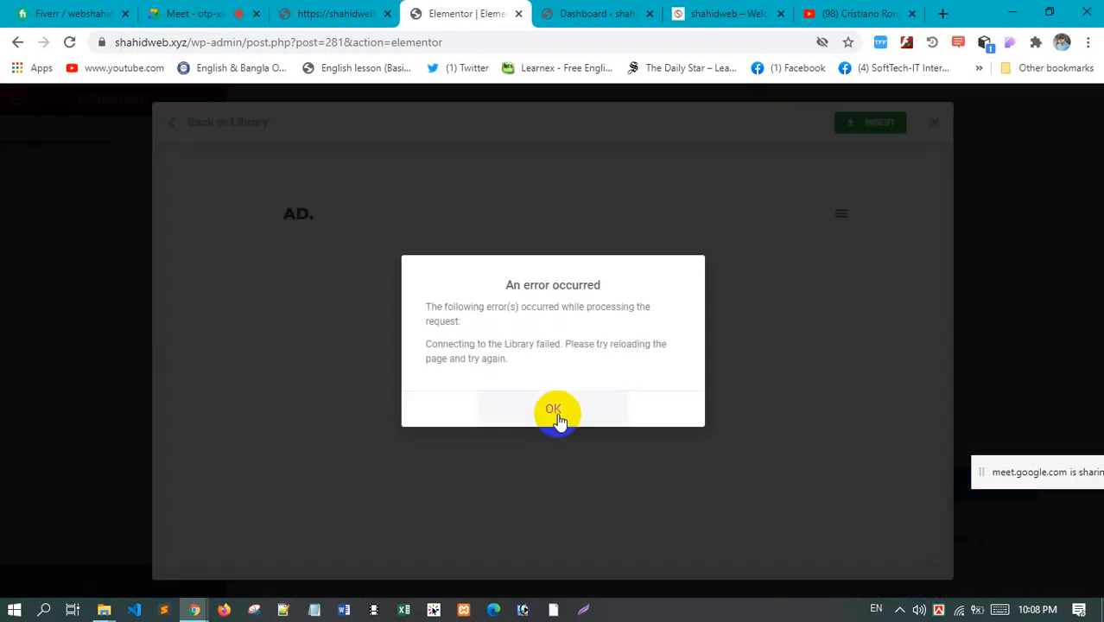
{"action": "left_click", "coordinate": [556, 413]}
{"action": "left_click", "coordinate": [937, 123]}
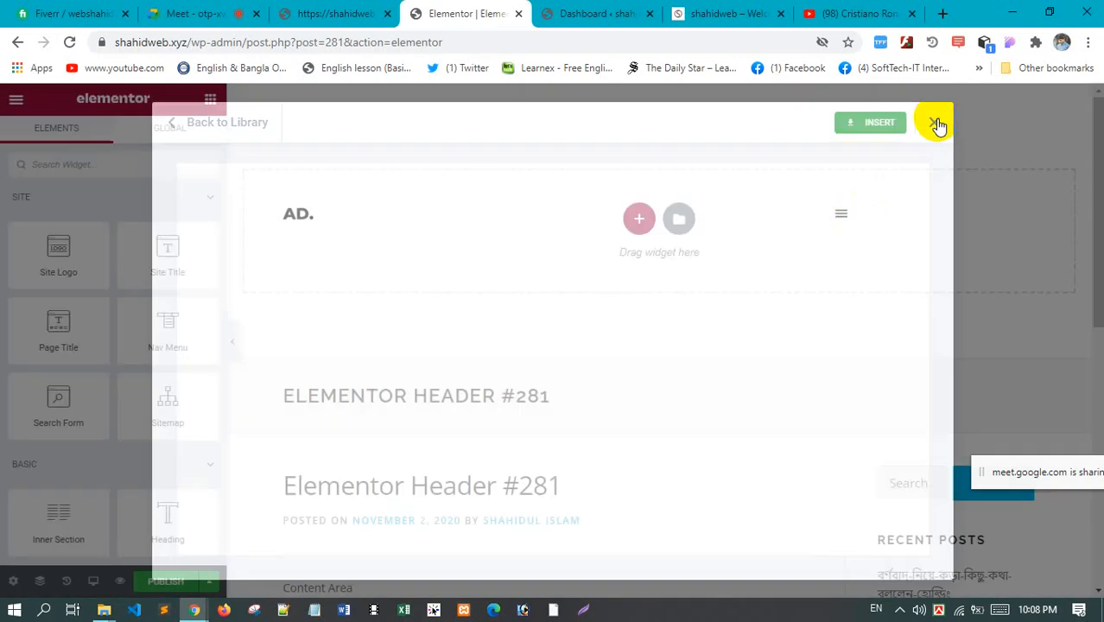
Close the header template editor and the WordPress dashboard, and reload the Elementor #273 page editor
{"action": "scroll", "coordinate": [565, 395], "scroll_direction": "down", "scroll_amount": 2}
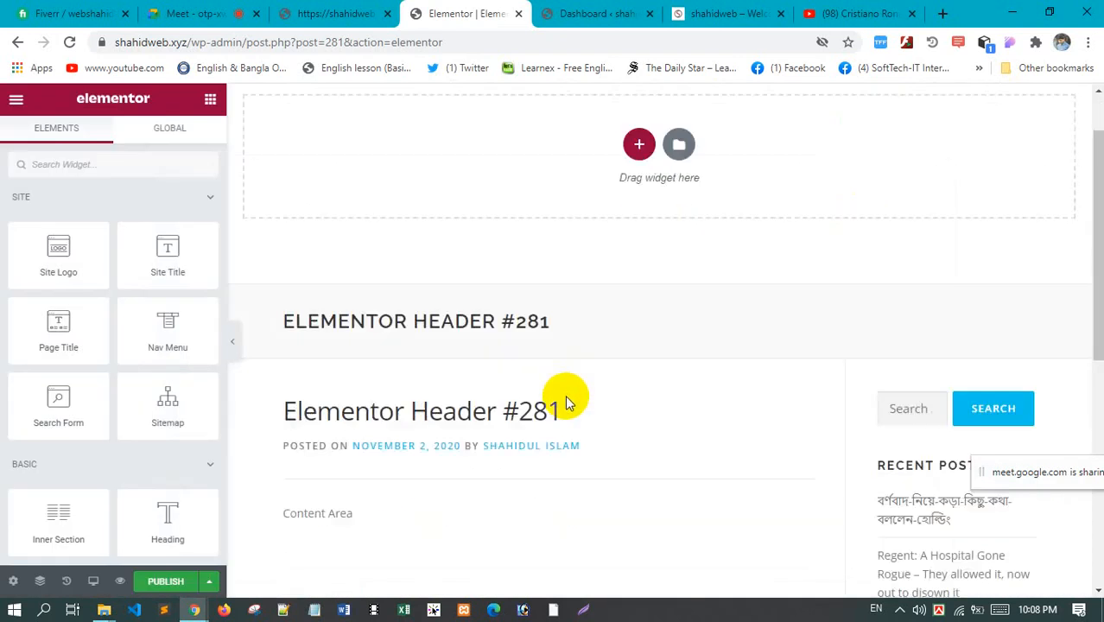
{"action": "scroll", "coordinate": [565, 397], "scroll_direction": "up", "scroll_amount": 2}
{"action": "scroll", "coordinate": [562, 340], "scroll_direction": "down", "scroll_amount": 3}
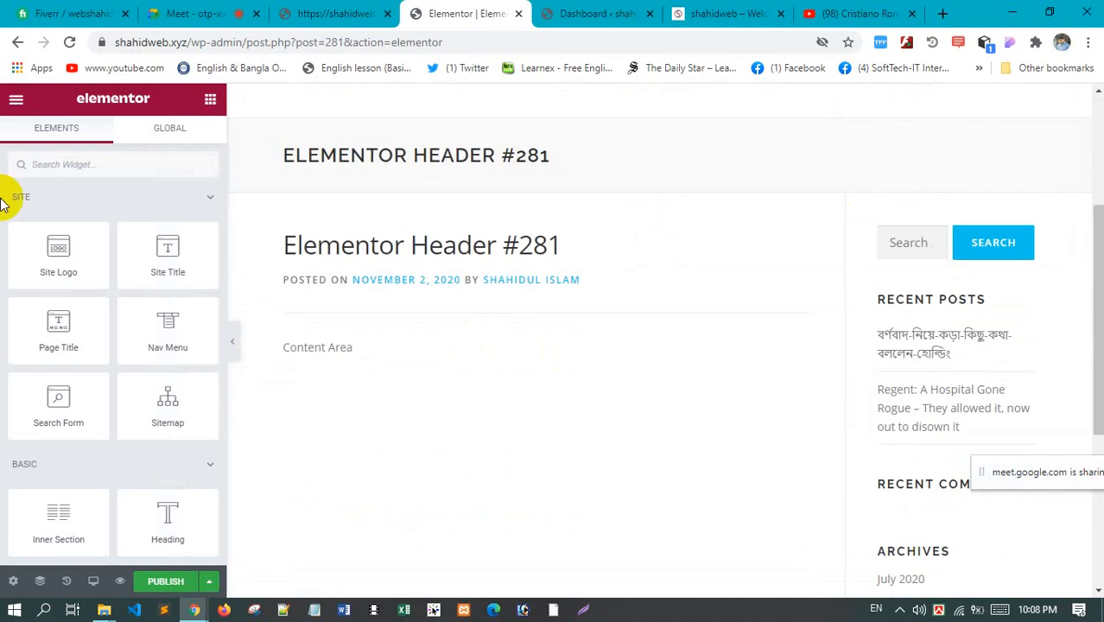
{"action": "left_click", "coordinate": [518, 15]}
{"action": "left_click", "coordinate": [358, 15]}
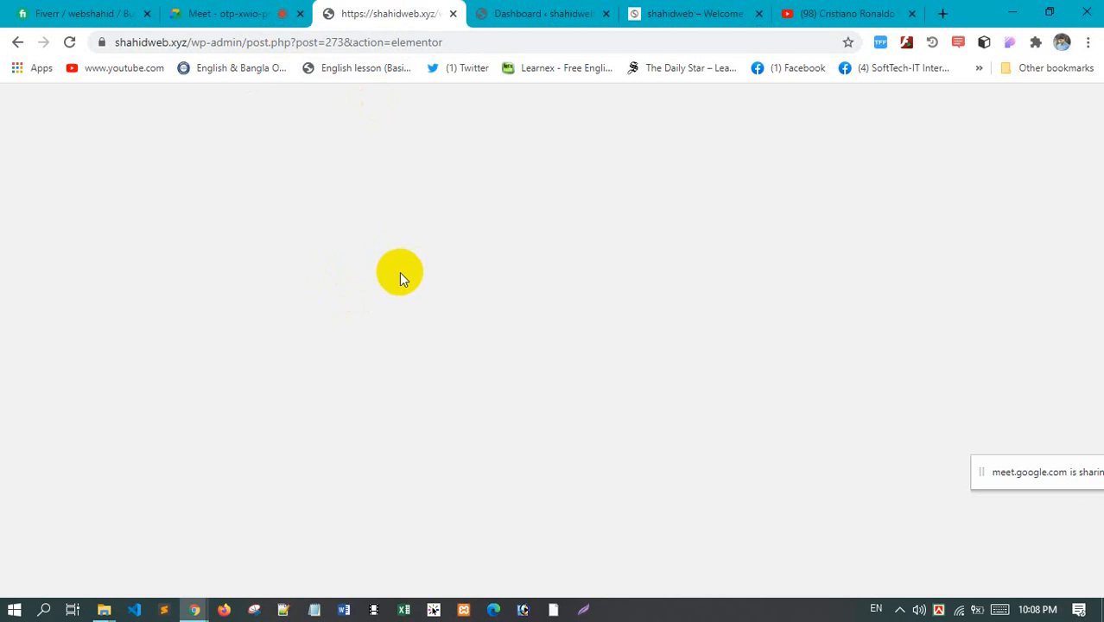
{"action": "left_click", "coordinate": [532, 11]}
{"action": "left_click", "coordinate": [382, 15]}
{"action": "left_click", "coordinate": [562, 17]}
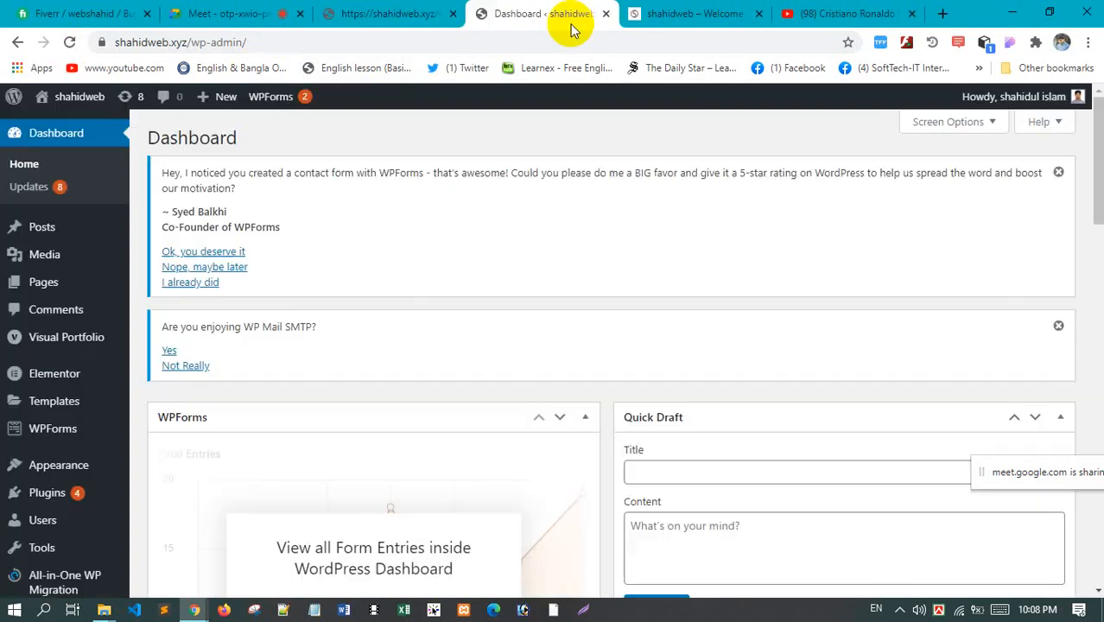
{"action": "left_click", "coordinate": [605, 15]}
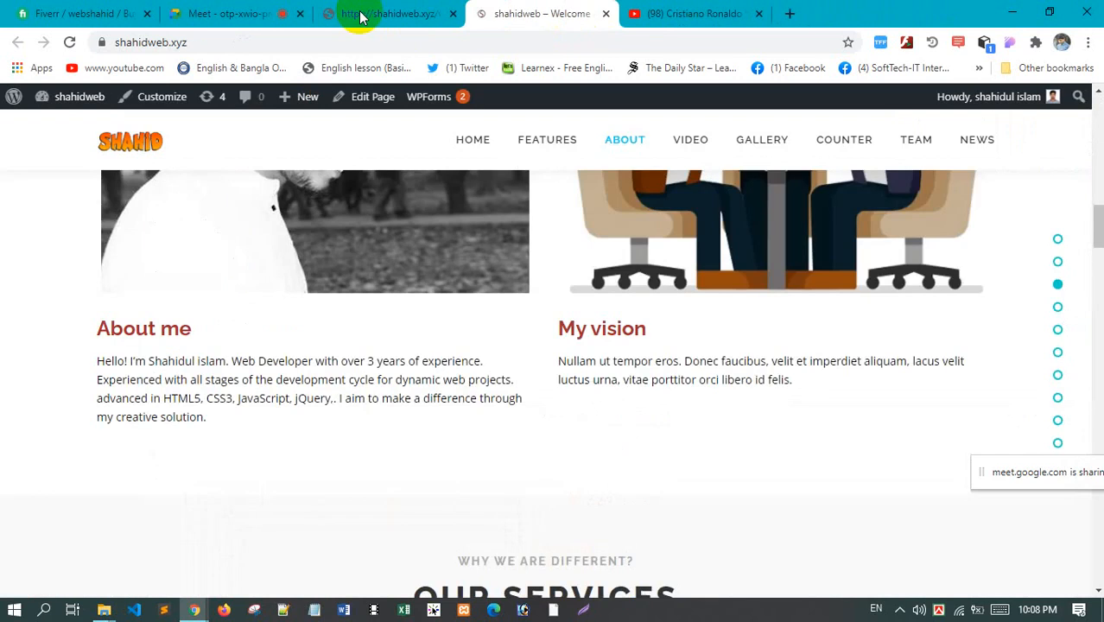
{"action": "left_click", "coordinate": [358, 16]}
{"action": "left_click", "coordinate": [69, 43]}
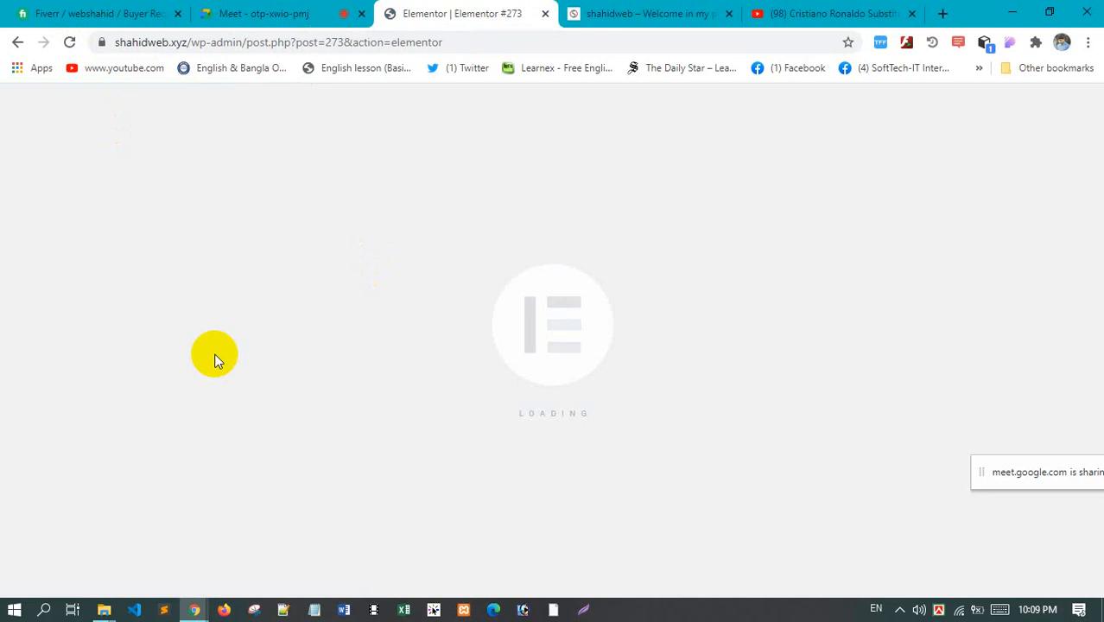
{"action": "left_click", "coordinate": [263, 15]}
{"action": "left_click", "coordinate": [465, 16]}
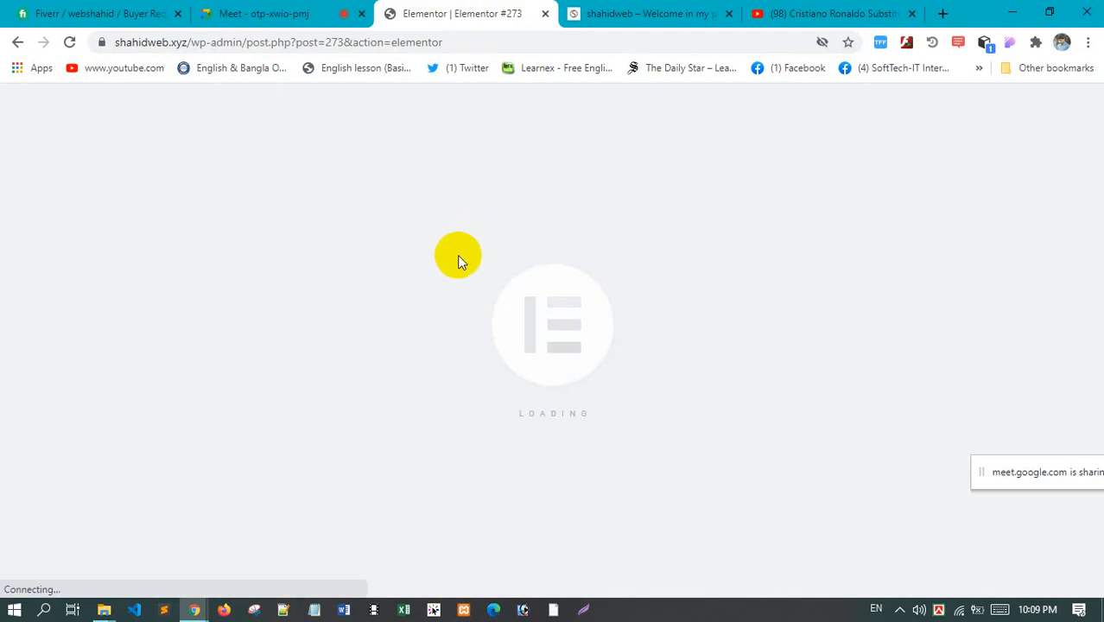
{"action": "left_click", "coordinate": [300, 12]}
{"action": "left_click", "coordinate": [464, 13]}
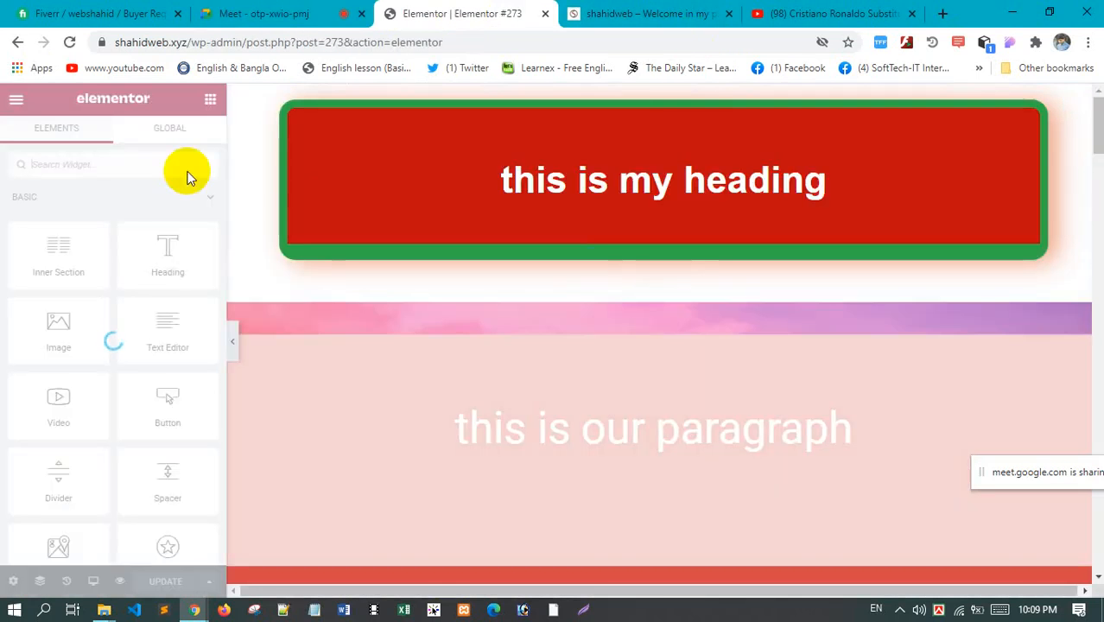
Open the template library from the empty section at the end of the page and preview the Studio Rates page template
{"action": "left_click", "coordinate": [333, 194]}
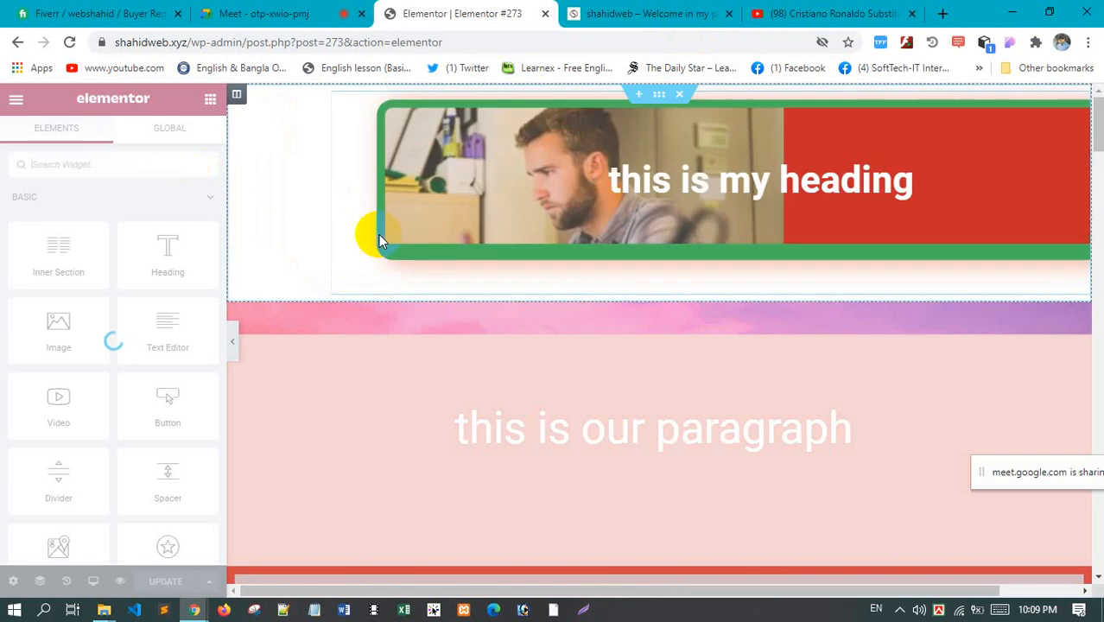
{"action": "scroll", "coordinate": [660, 215], "scroll_direction": "down", "scroll_amount": 5}
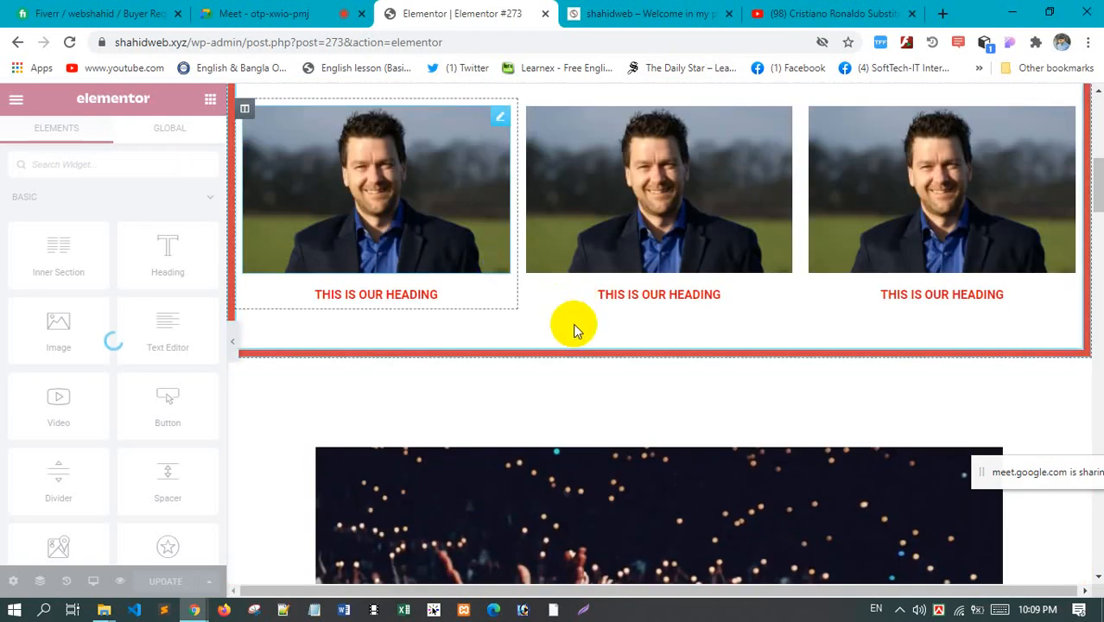
{"action": "scroll", "coordinate": [573, 323], "scroll_direction": "down", "scroll_amount": 15}
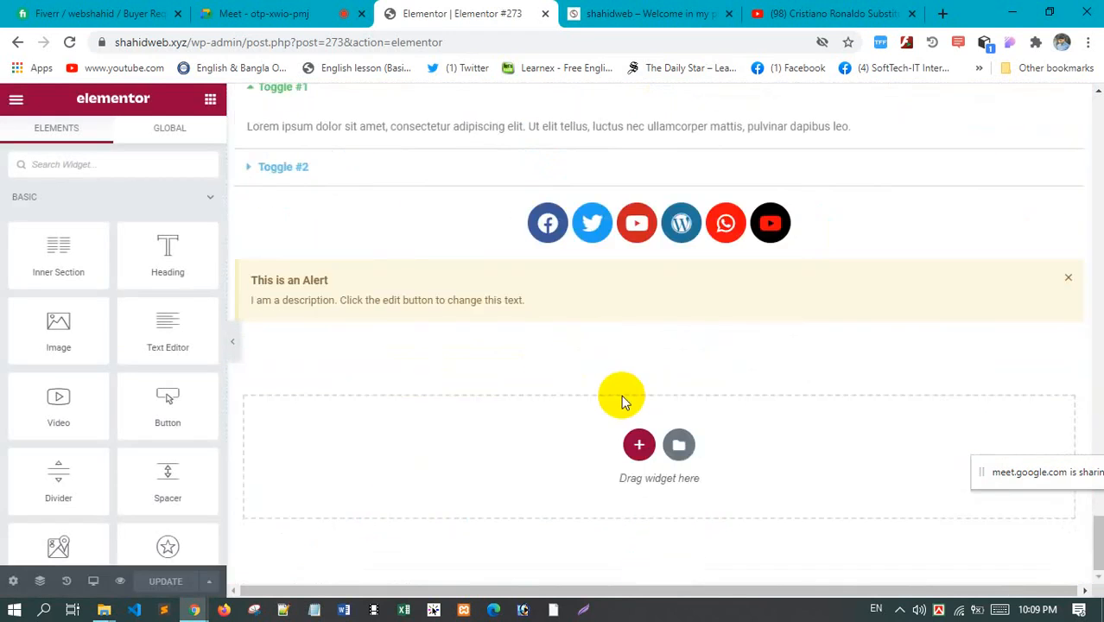
{"action": "left_click", "coordinate": [678, 447]}
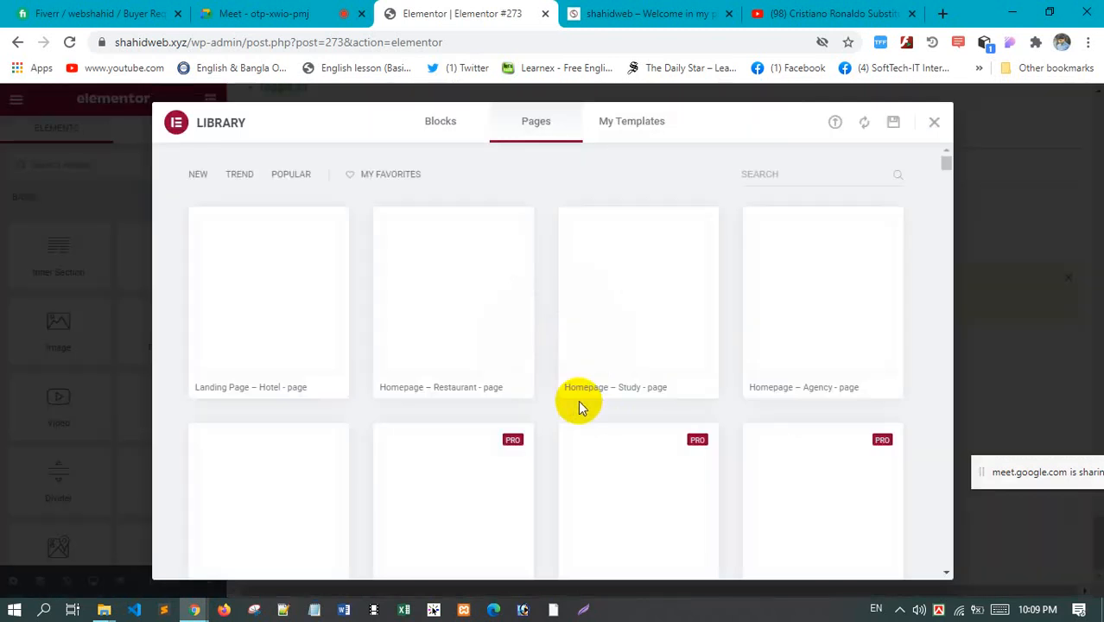
{"action": "scroll", "coordinate": [527, 381], "scroll_direction": "down", "scroll_amount": 5}
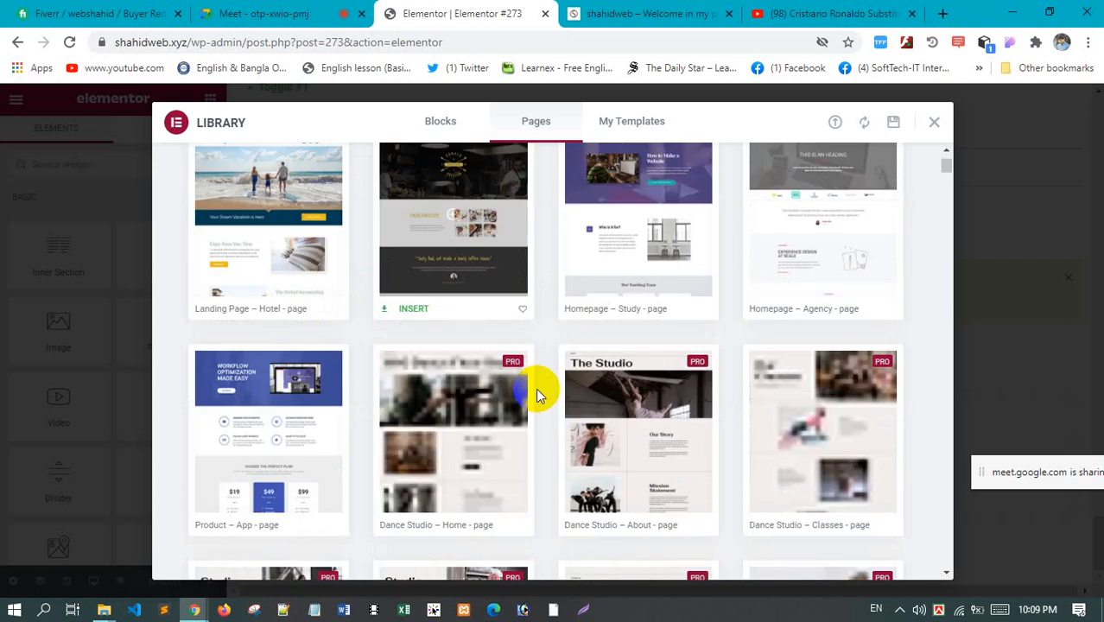
{"action": "scroll", "coordinate": [434, 270], "scroll_direction": "down", "scroll_amount": 1}
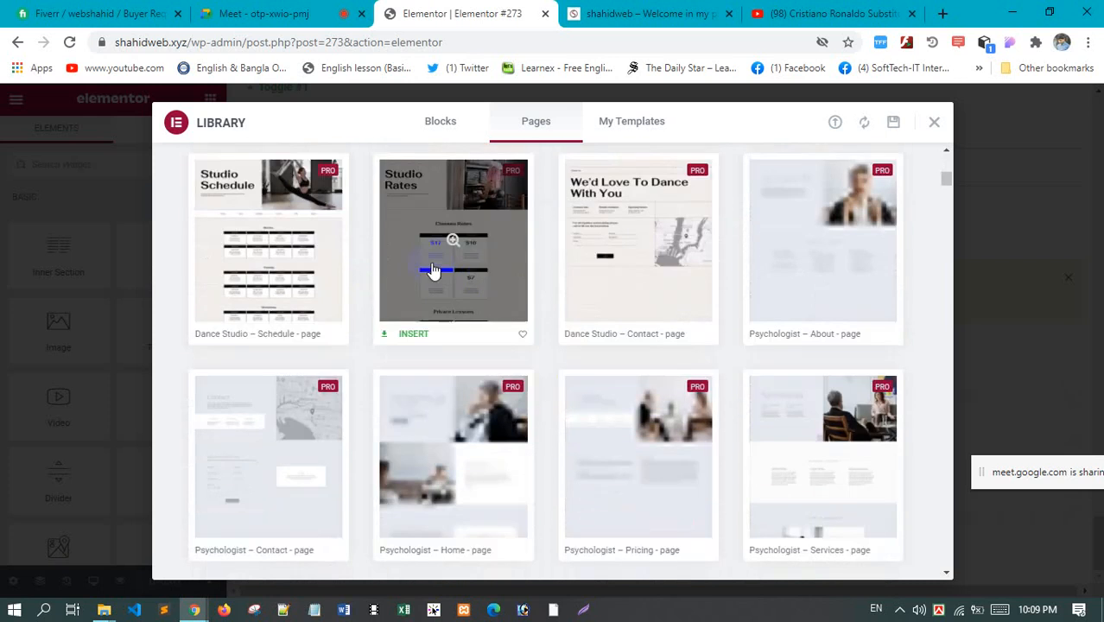
{"action": "left_click", "coordinate": [496, 250]}
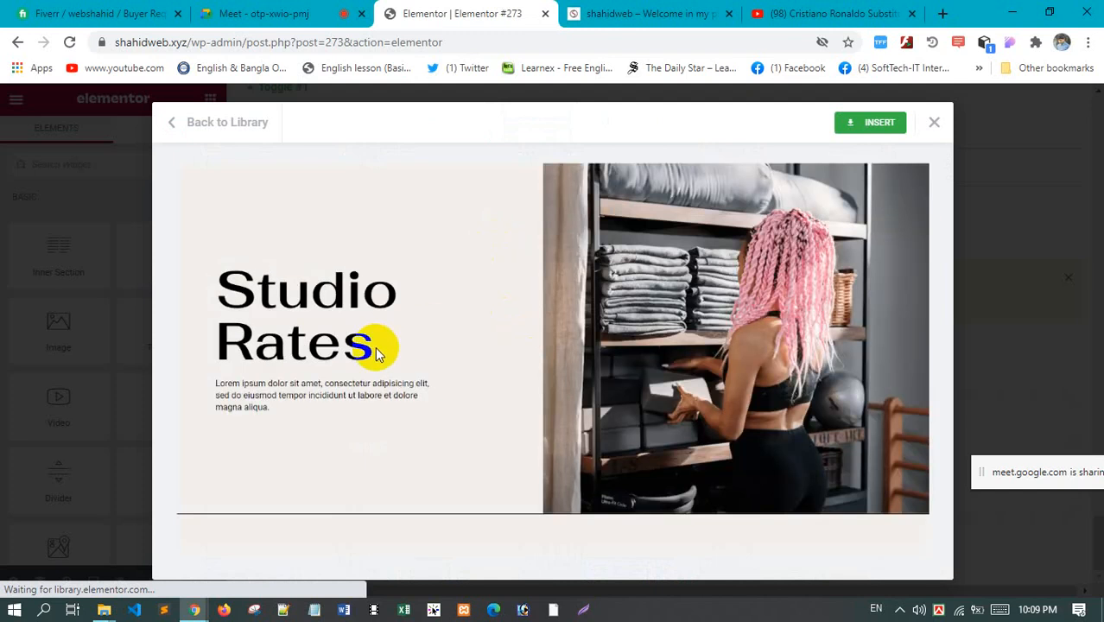
{"action": "scroll", "coordinate": [561, 333], "scroll_direction": "down", "scroll_amount": 6}
{"action": "scroll", "coordinate": [562, 333], "scroll_direction": "down", "scroll_amount": 5}
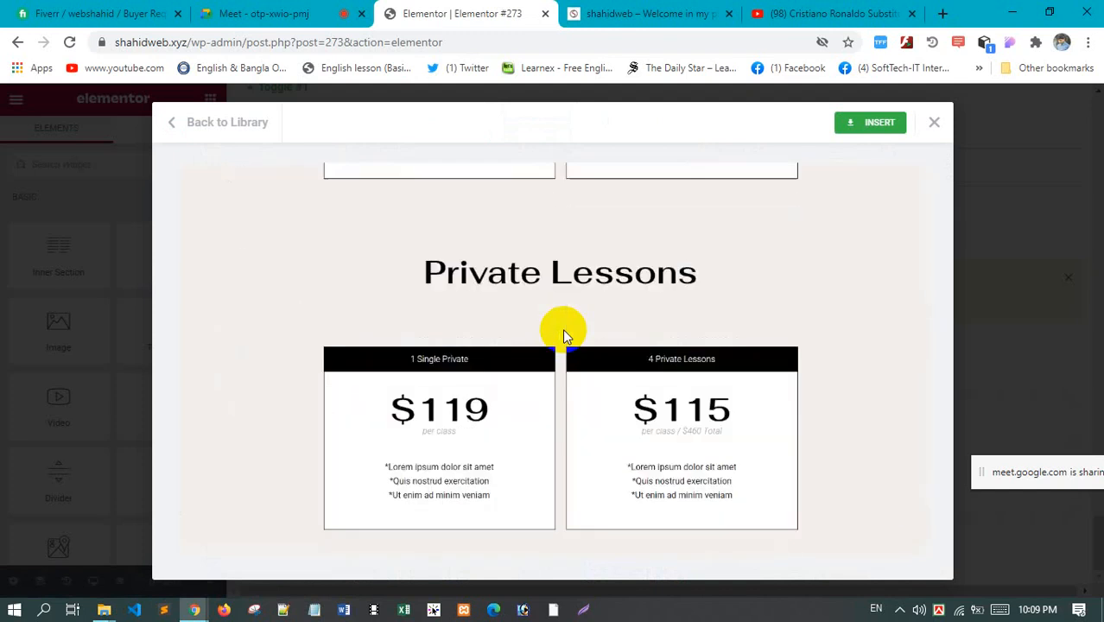
Try to insert the Studio Rates page template and authorize connecting the site to the Template Library
{"action": "left_click", "coordinate": [876, 123]}
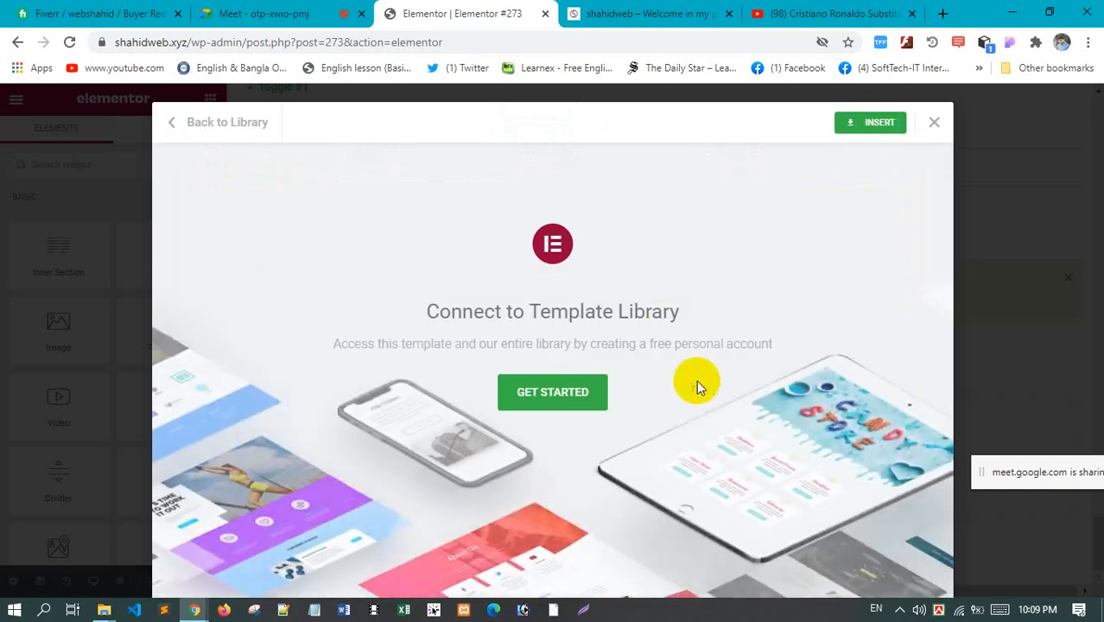
{"action": "left_click", "coordinate": [556, 397]}
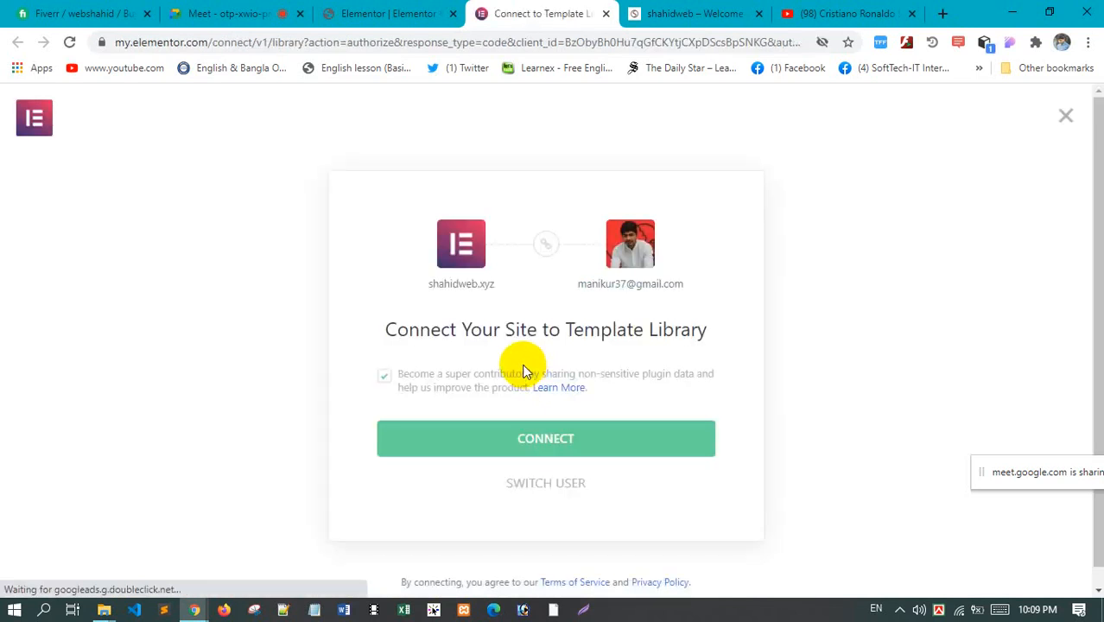
{"action": "left_click", "coordinate": [542, 445]}
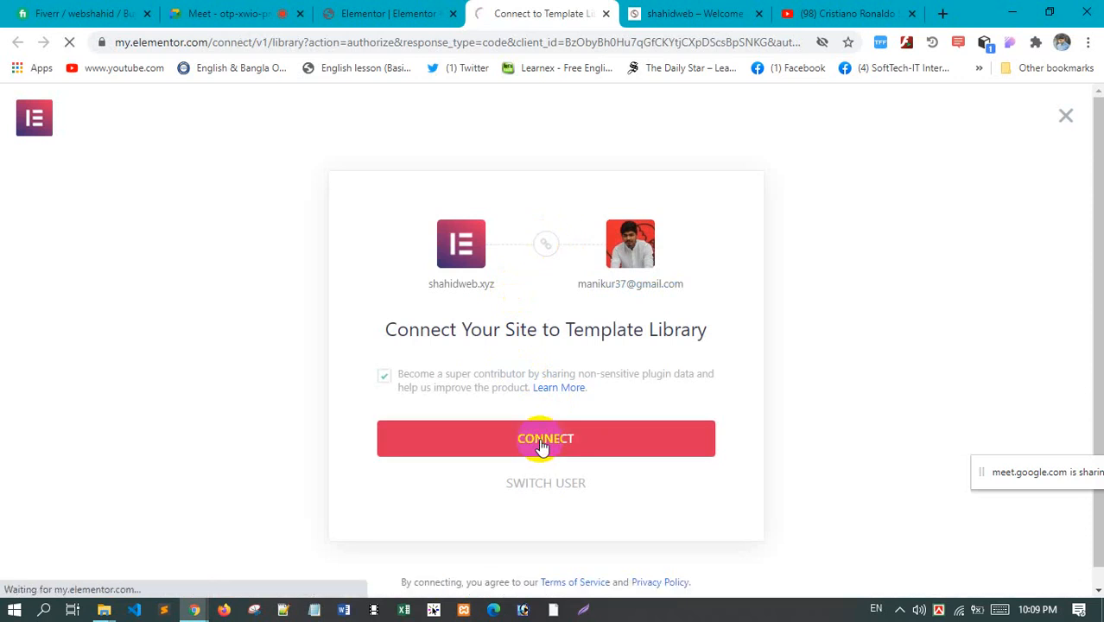